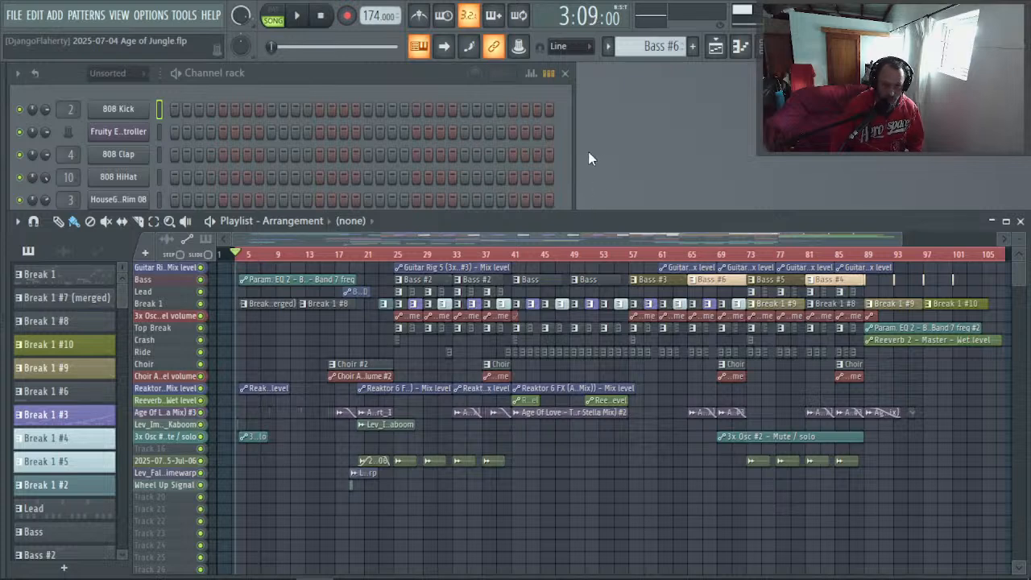
# Step: Close the open WordPad document without saving its changes, returning to the FL Studio project
pyautogui.hotkey('alt', 'Tab')
pyautogui.click(484, 150)
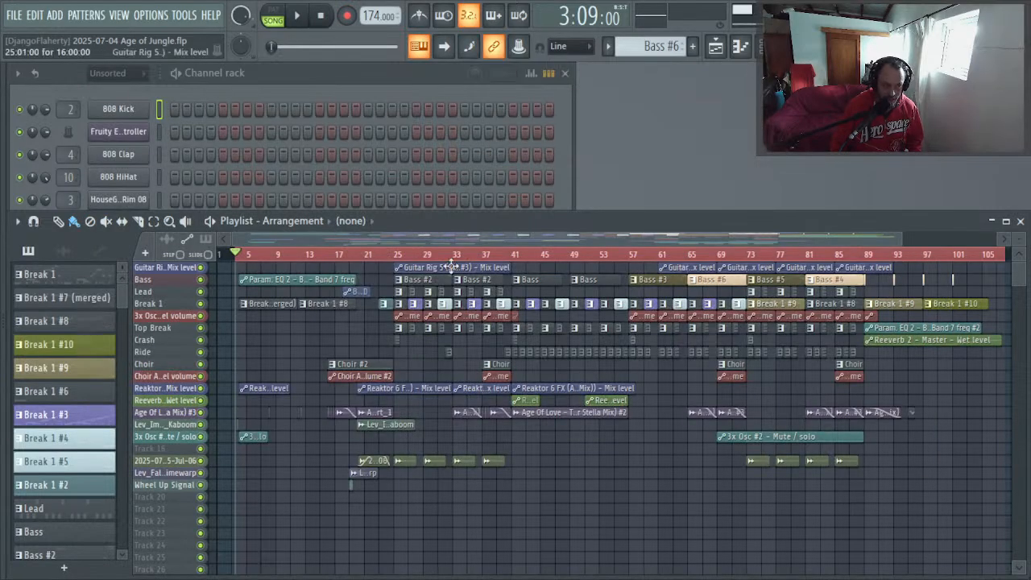
pyautogui.hotkey('alt', 'Tab')
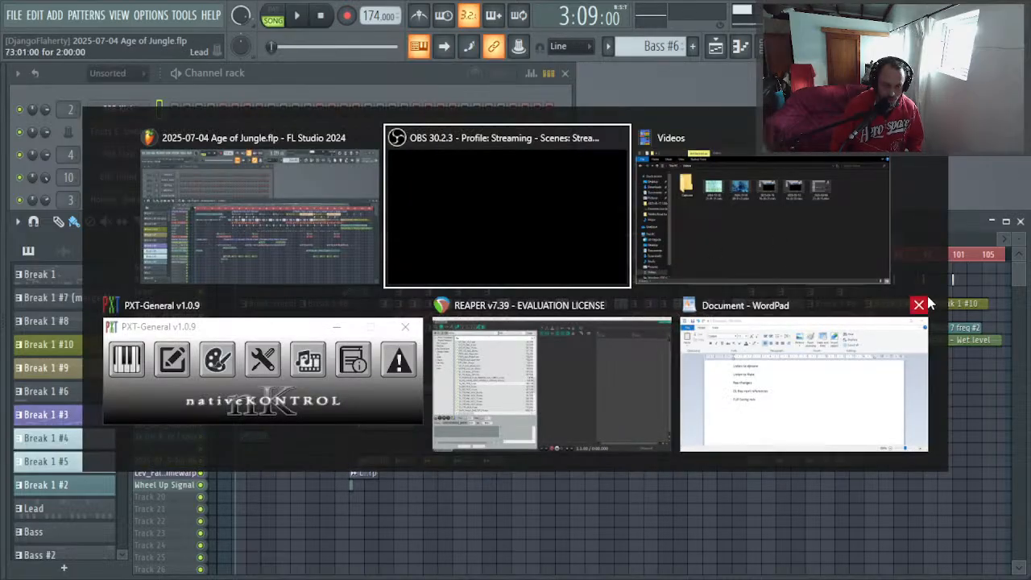
pyautogui.press('Escape')
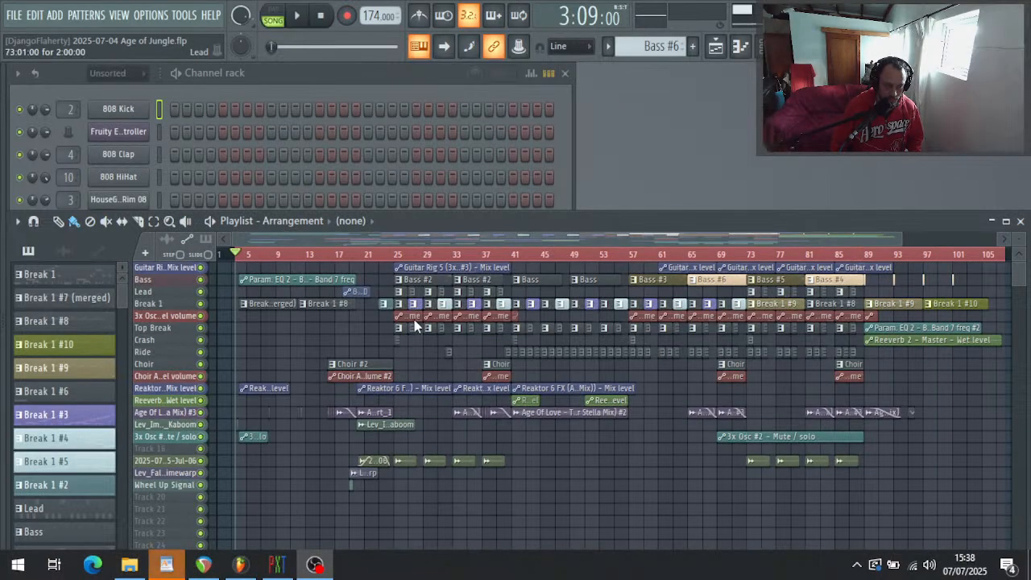
pyautogui.click(169, 566)
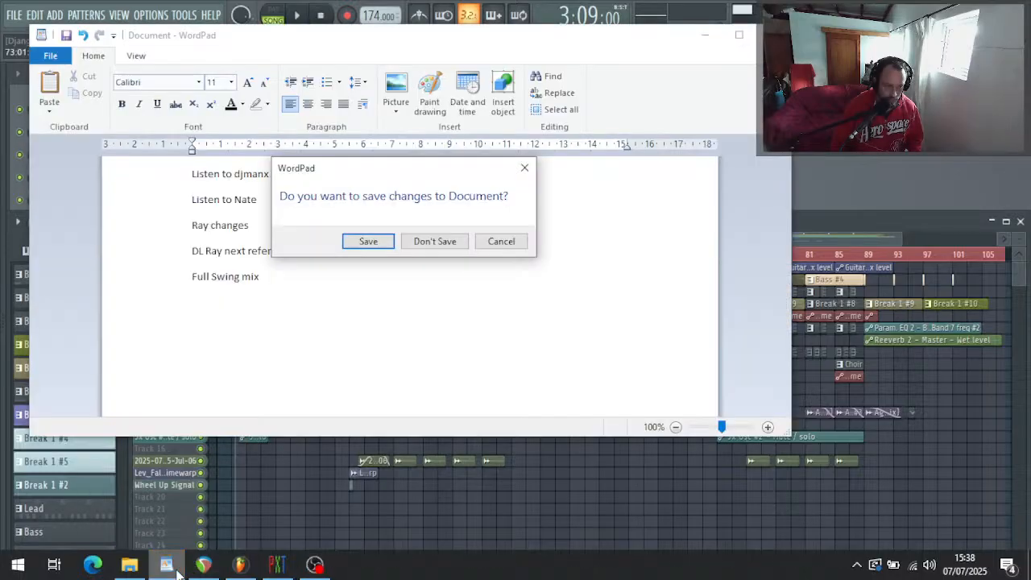
pyautogui.click(434, 244)
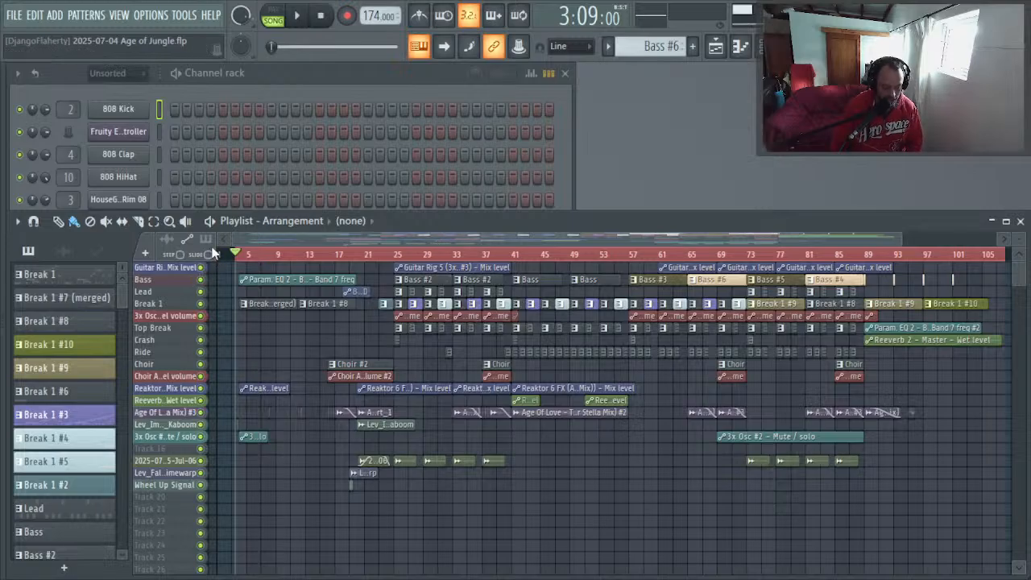
pyautogui.press('F9')
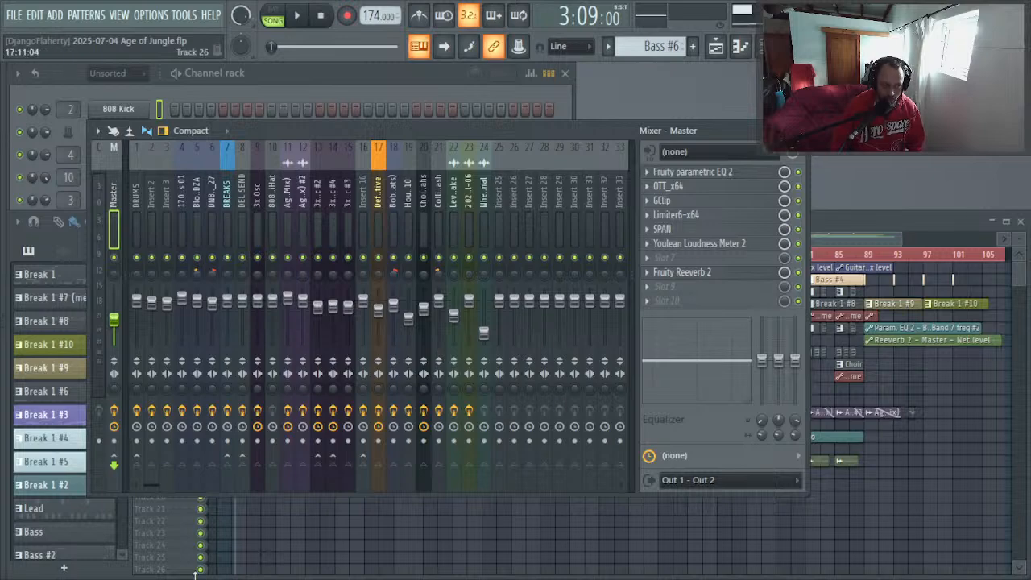
pyautogui.hotkey('alt', 'F8')
pyautogui.hotkey('alt', 'F8')
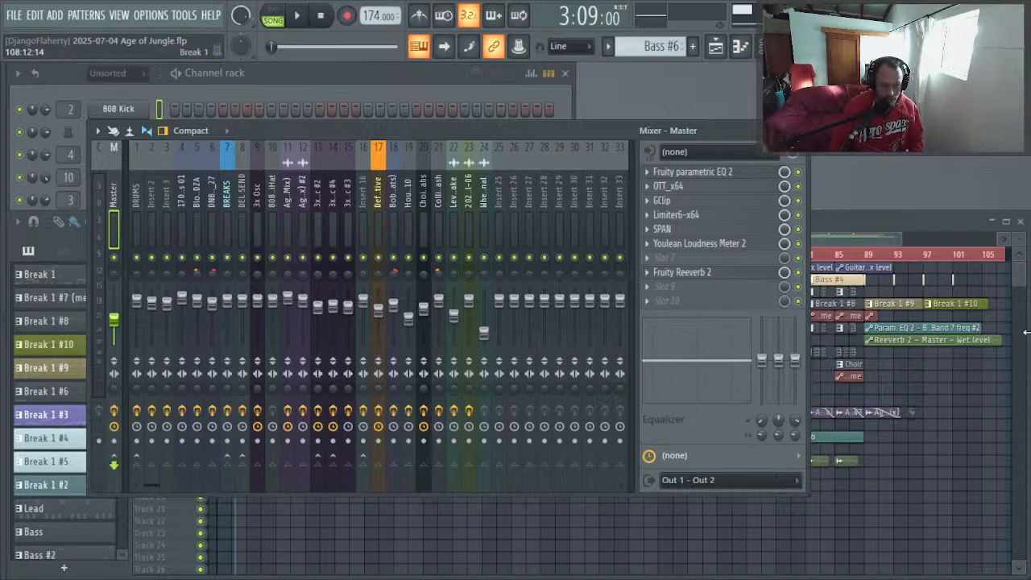
pyautogui.press('F9')
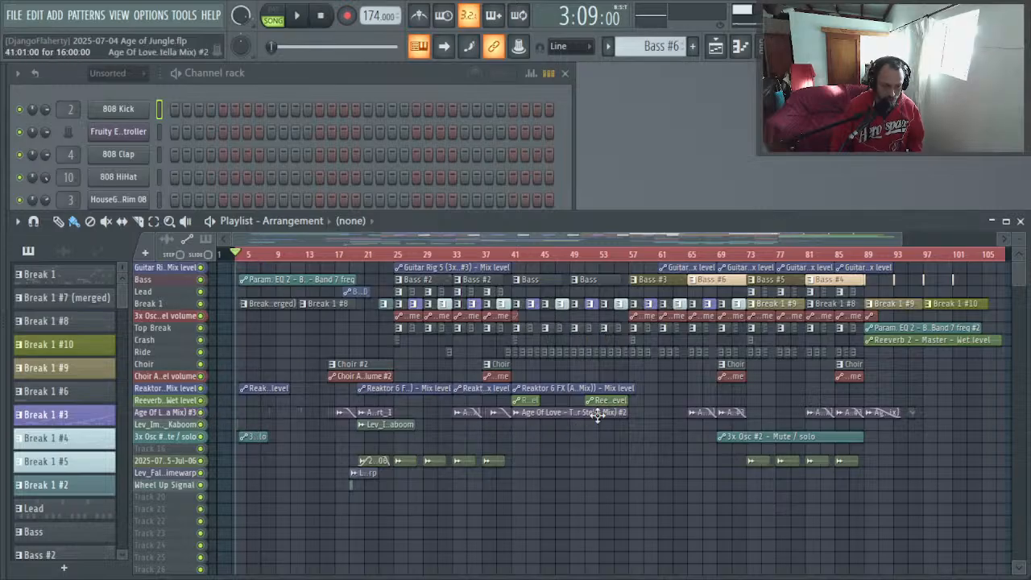
# Step: Solo the playlist track holding the Age Of Love sample clips and play it from bar 41
pyautogui.click(512, 255)
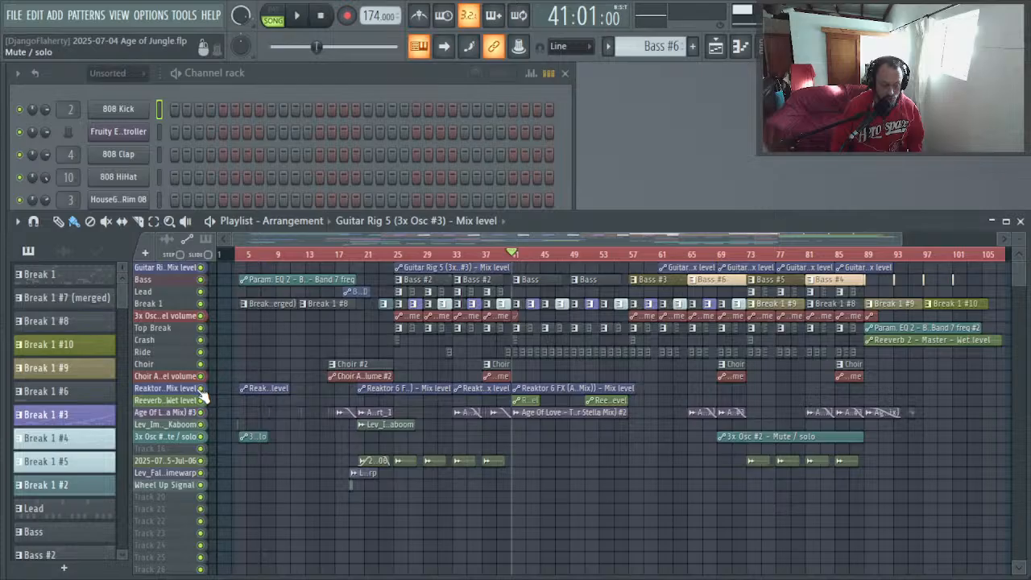
pyautogui.rightClick(202, 390)
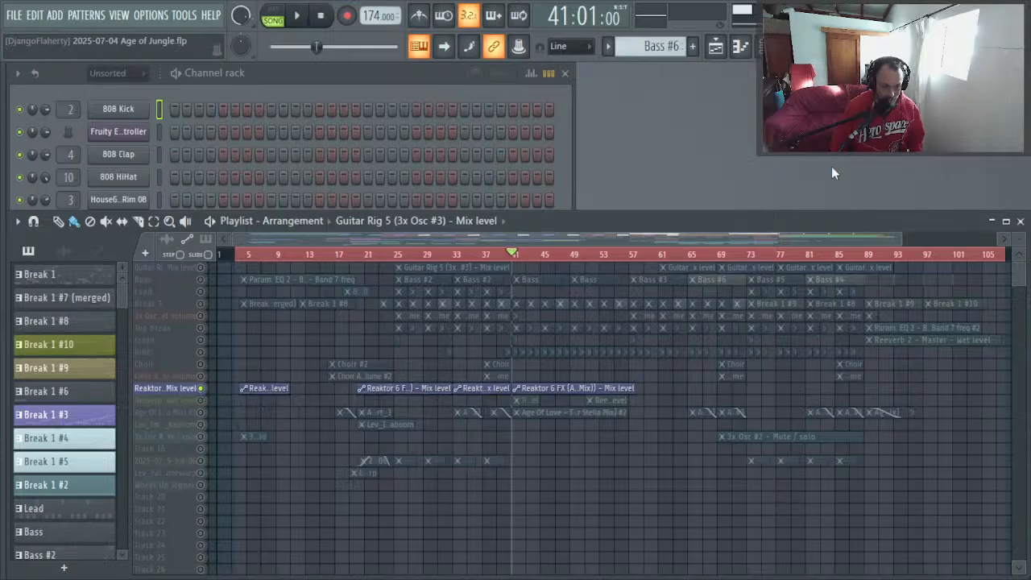
pyautogui.rightClick(194, 389)
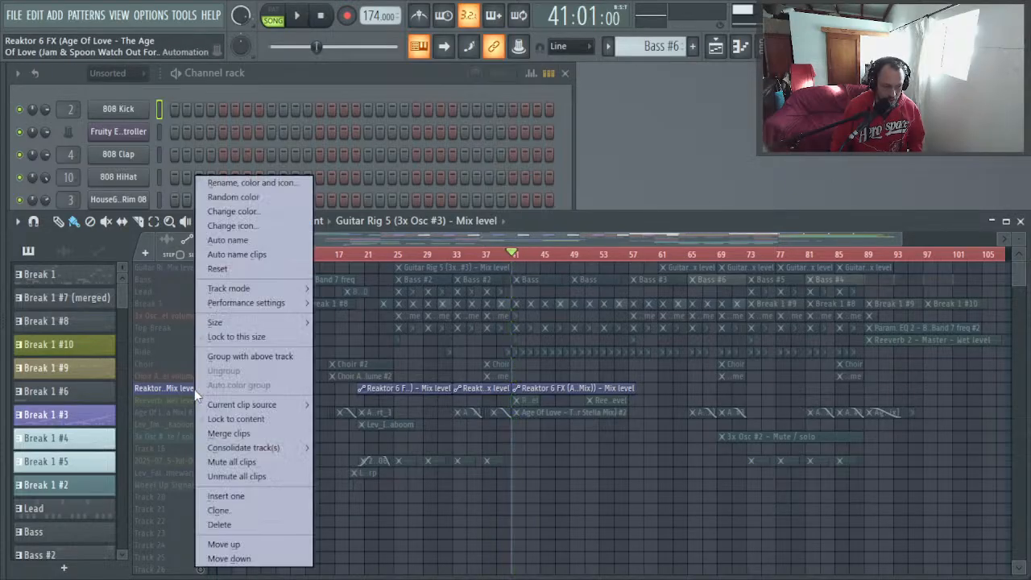
pyautogui.press('Escape')
pyautogui.rightClick(201, 388)
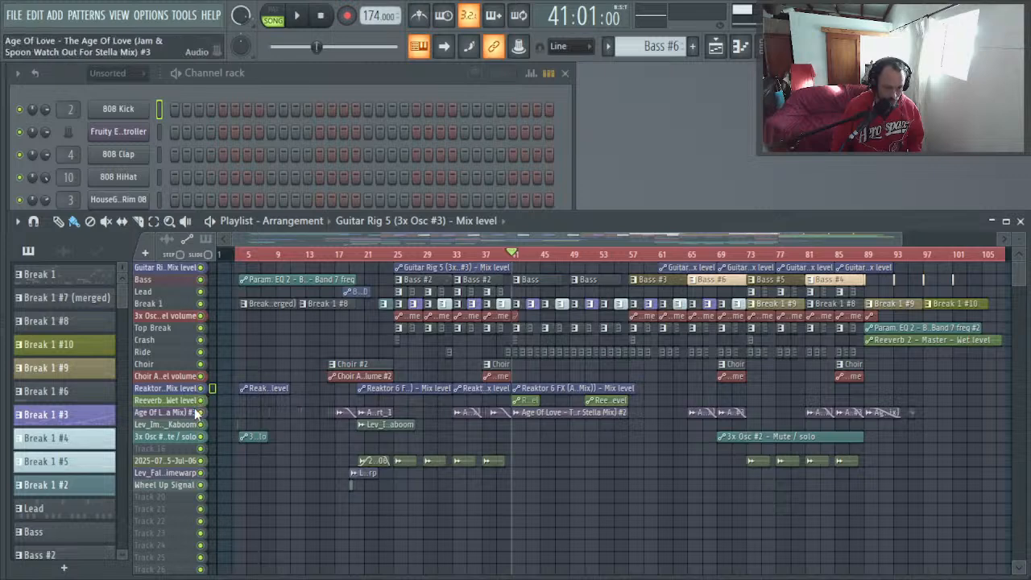
pyautogui.rightClick(200, 412)
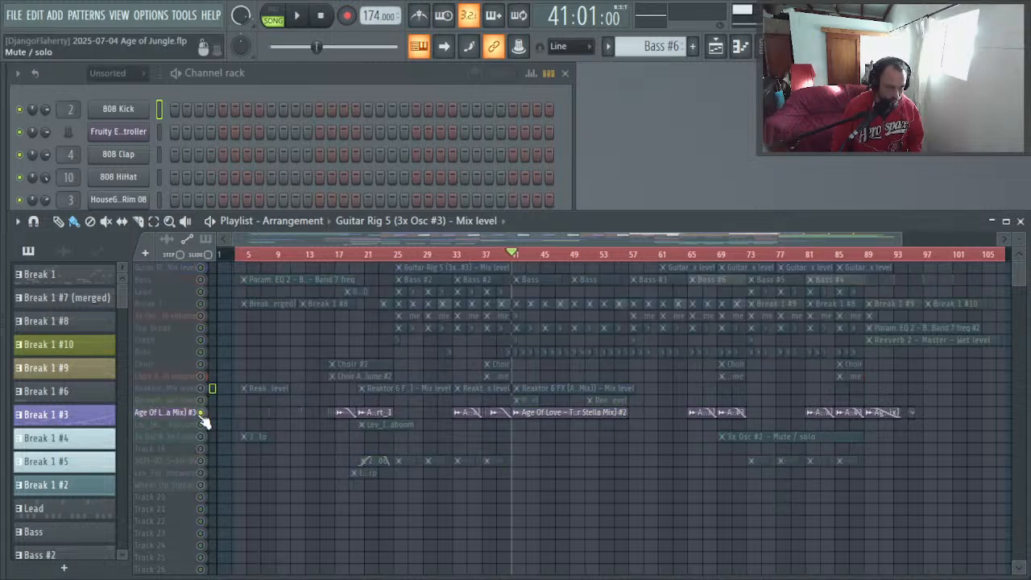
pyautogui.press('space')
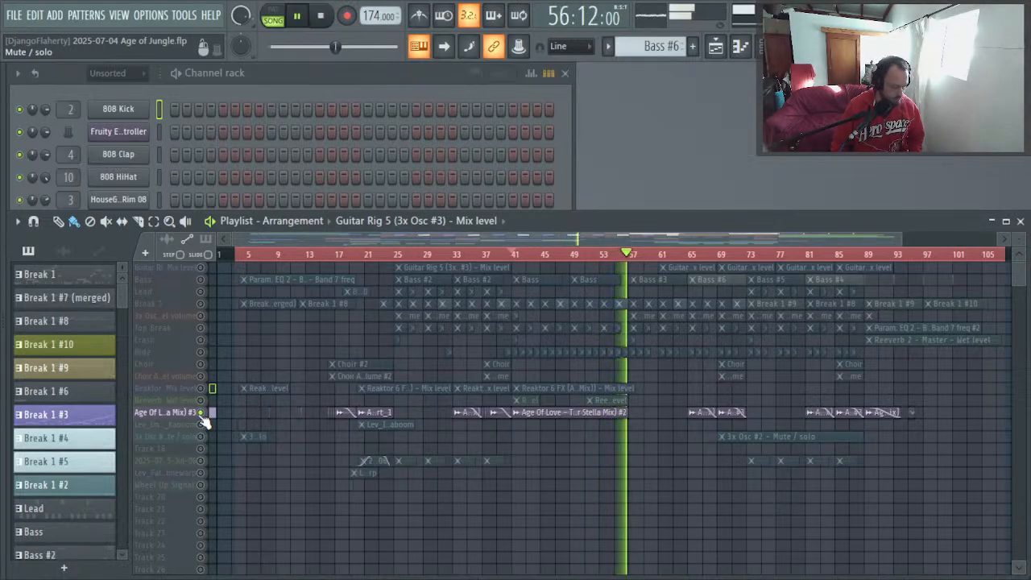
pyautogui.press('space')
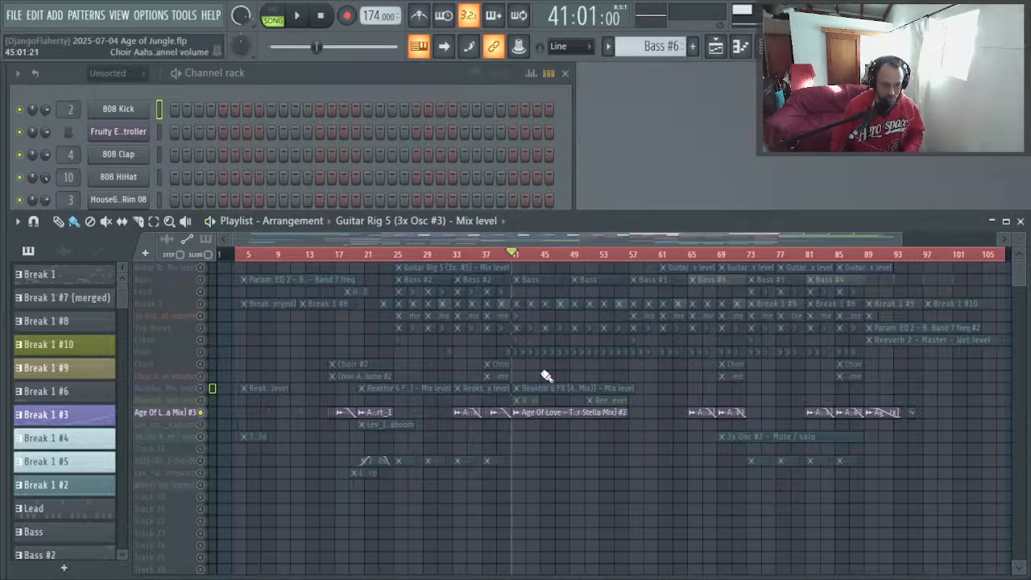
# Step: Try extending the long Age Of Love clip at bar 41 to 21 bars and play it from bar 57
pyautogui.moveTo(627, 415); pyautogui.dragTo(662, 416)
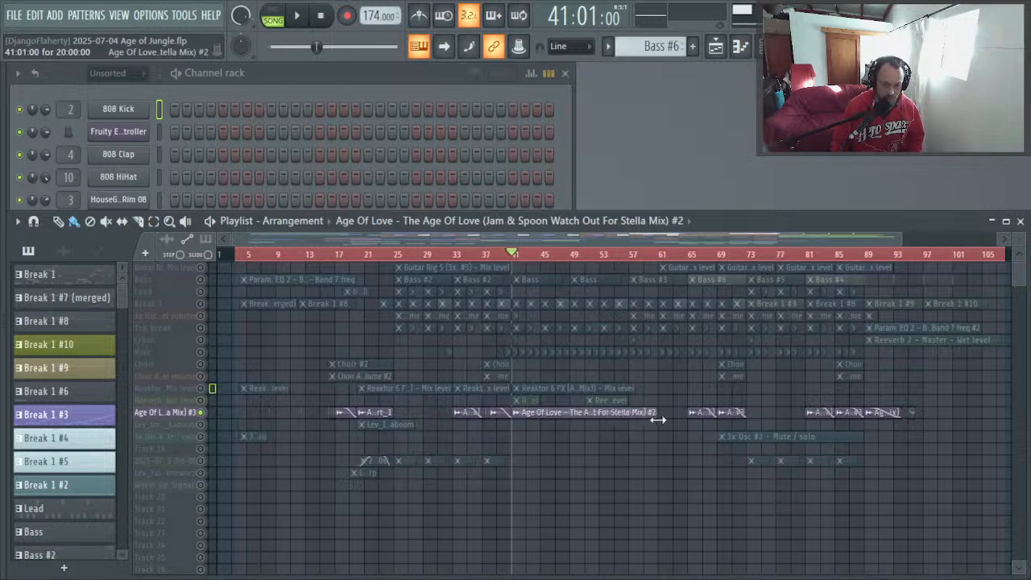
pyautogui.click(634, 256)
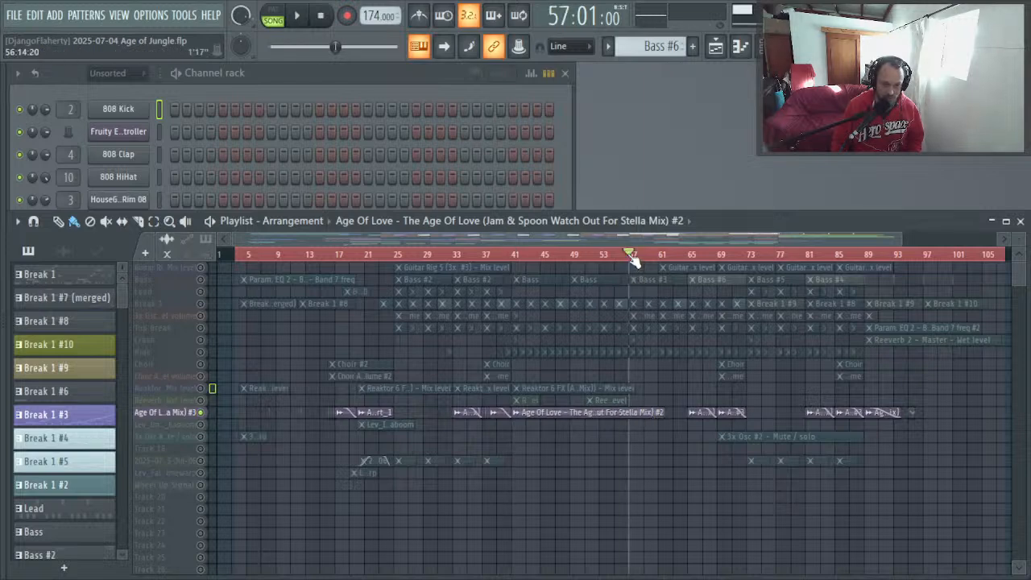
pyautogui.press('space')
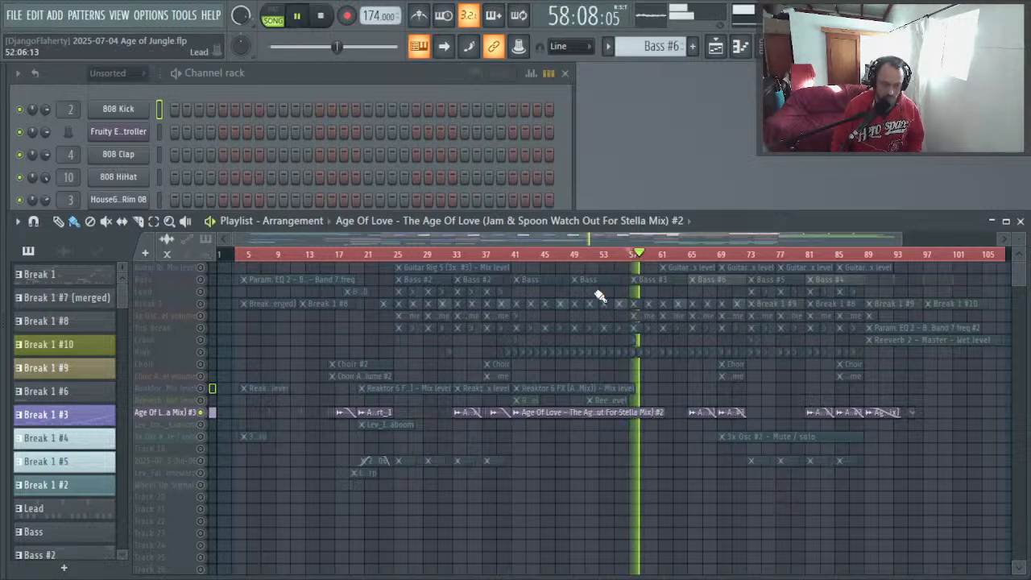
pyautogui.press('space')
# Step: Open the Age Of Love clip that starts at bar 41 in the Edison sample editor and move the editor over the playlist
pyautogui.click(515, 413)
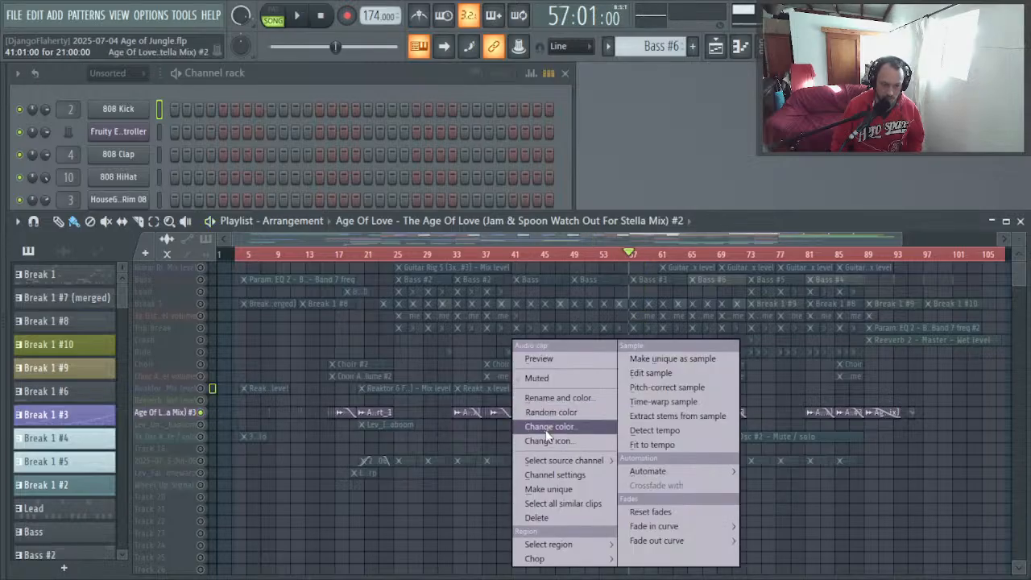
pyautogui.click(906, 552)
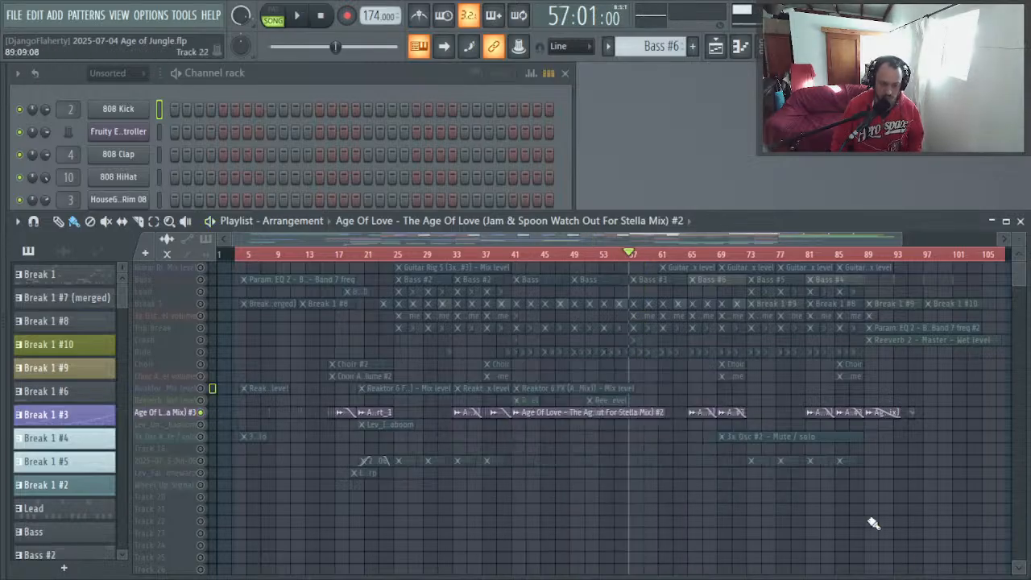
pyautogui.click(516, 413)
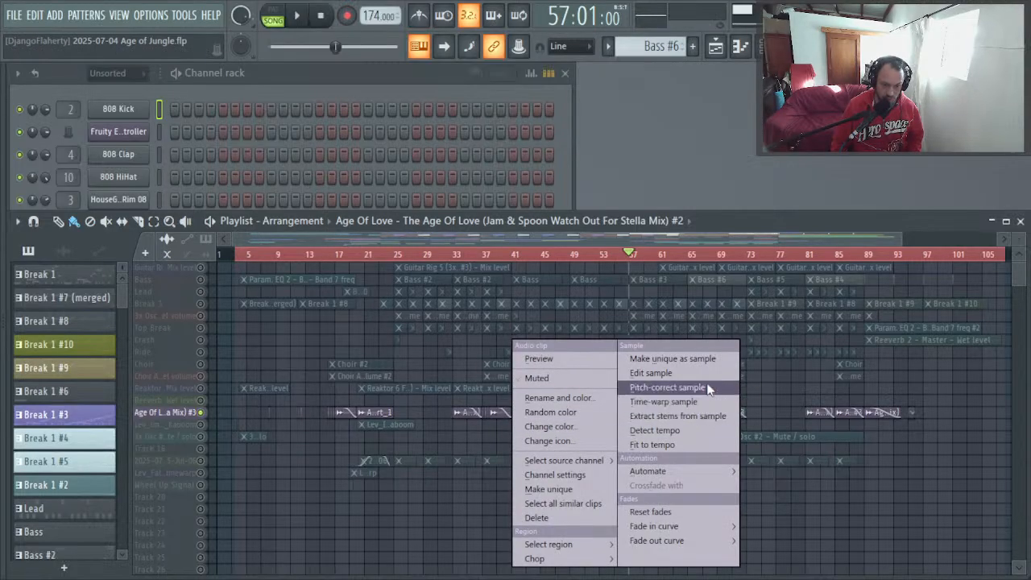
pyautogui.click(689, 371)
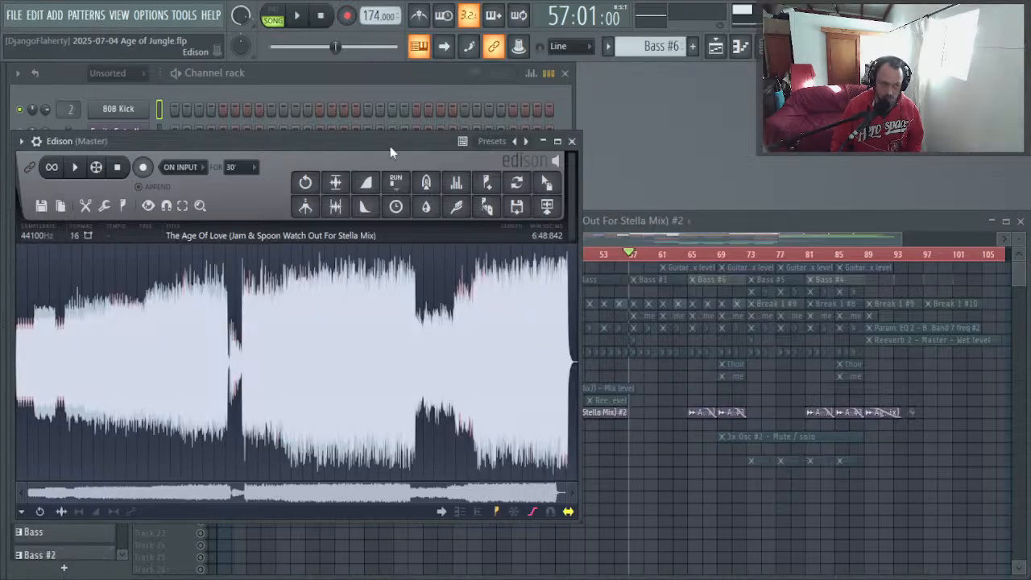
pyautogui.moveTo(389, 146); pyautogui.dragTo(696, 159)
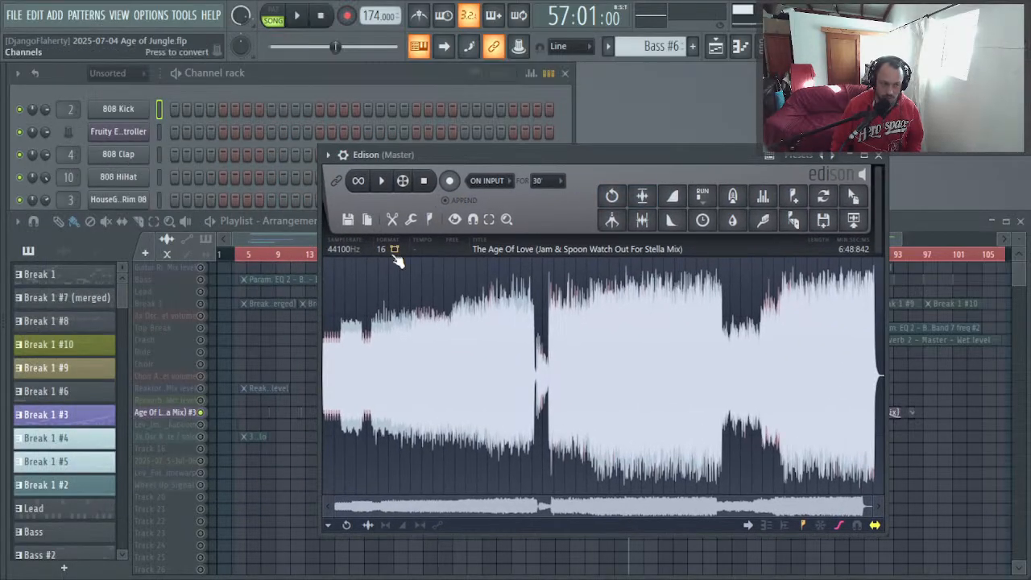
# Step: Play the full Age Of Love sample from its start and audition several points before the mid-track breakdown
pyautogui.press('space')
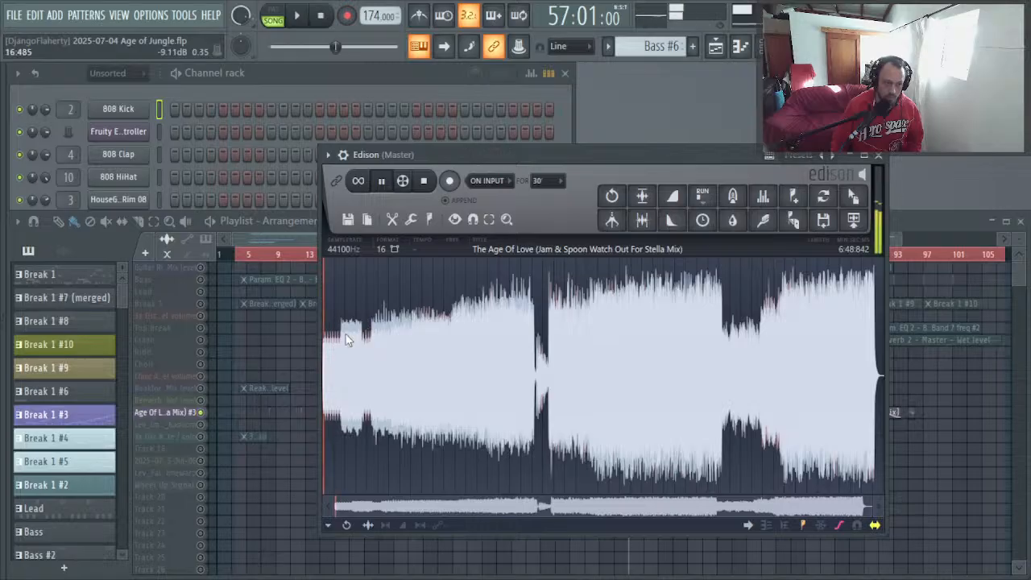
pyautogui.click(349, 296)
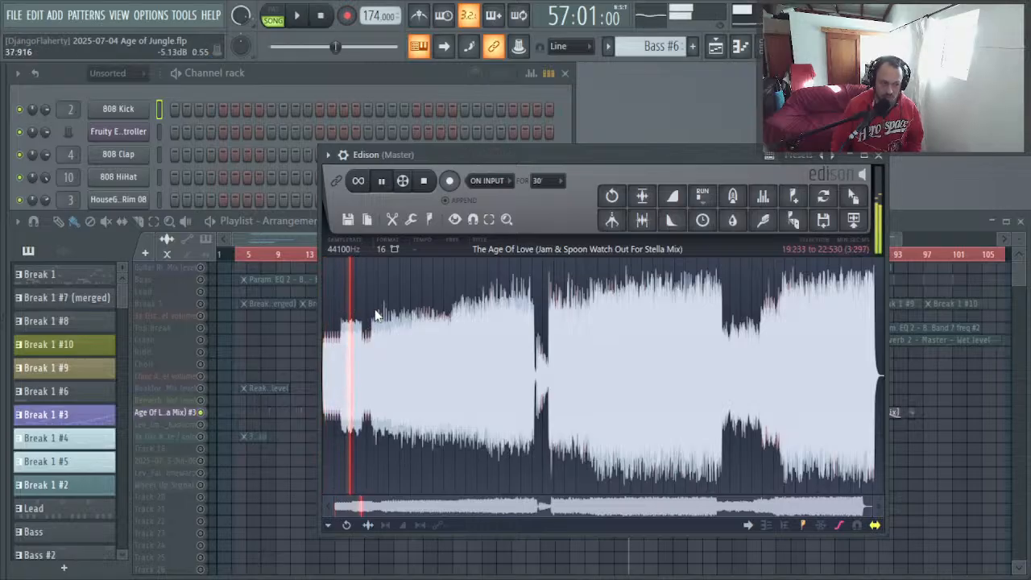
pyautogui.click(375, 310)
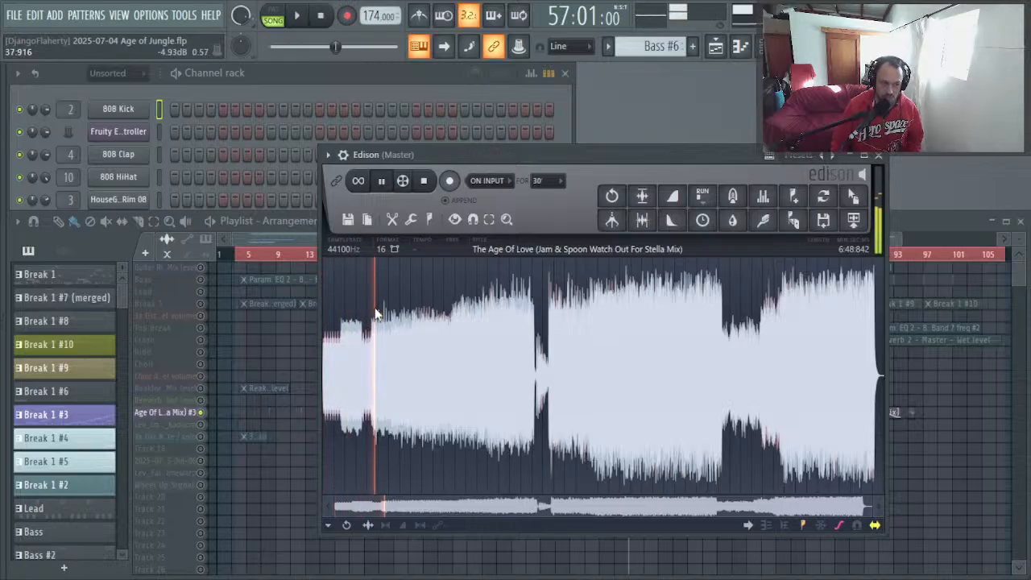
pyautogui.click(464, 298)
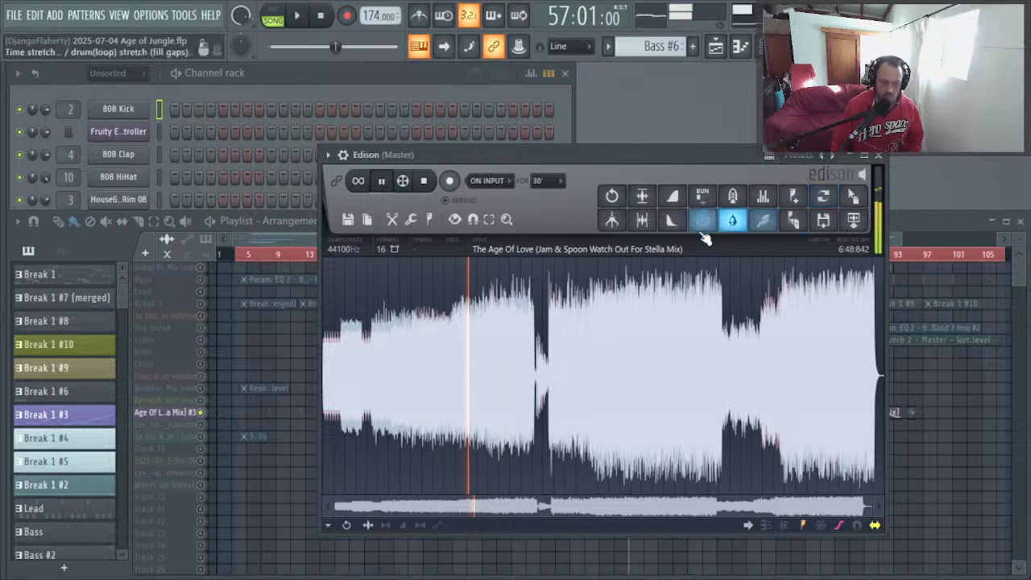
pyautogui.click(503, 307)
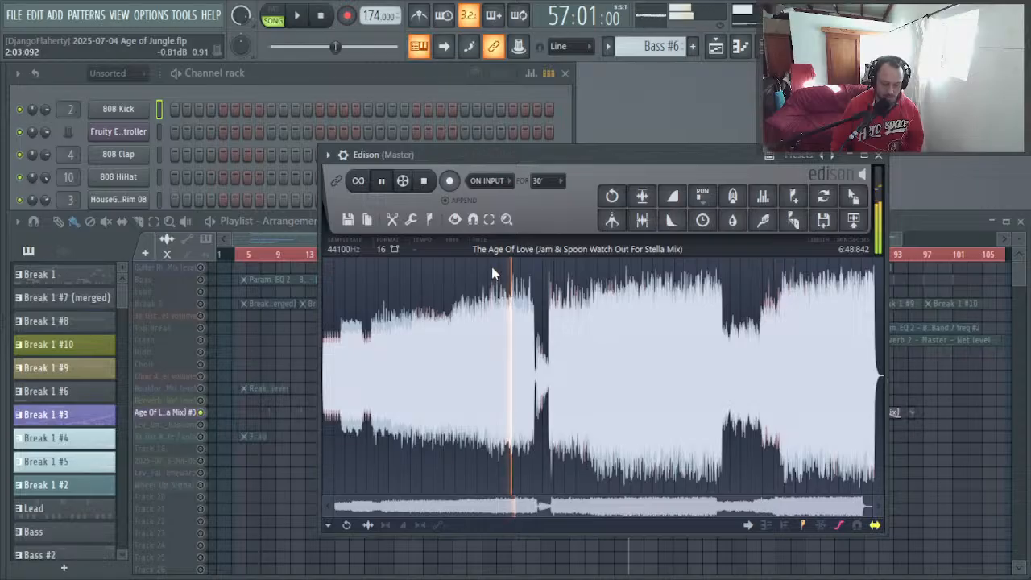
pyautogui.press('F9')
pyautogui.hotkey('alt', 'F8')
pyautogui.hotkey('alt', 'F8')
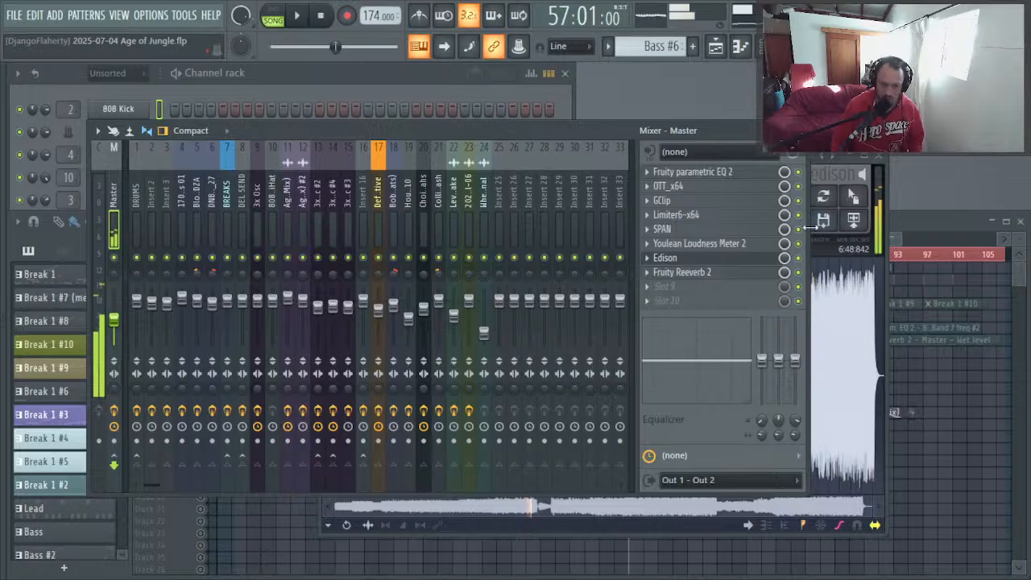
pyautogui.press('F9')
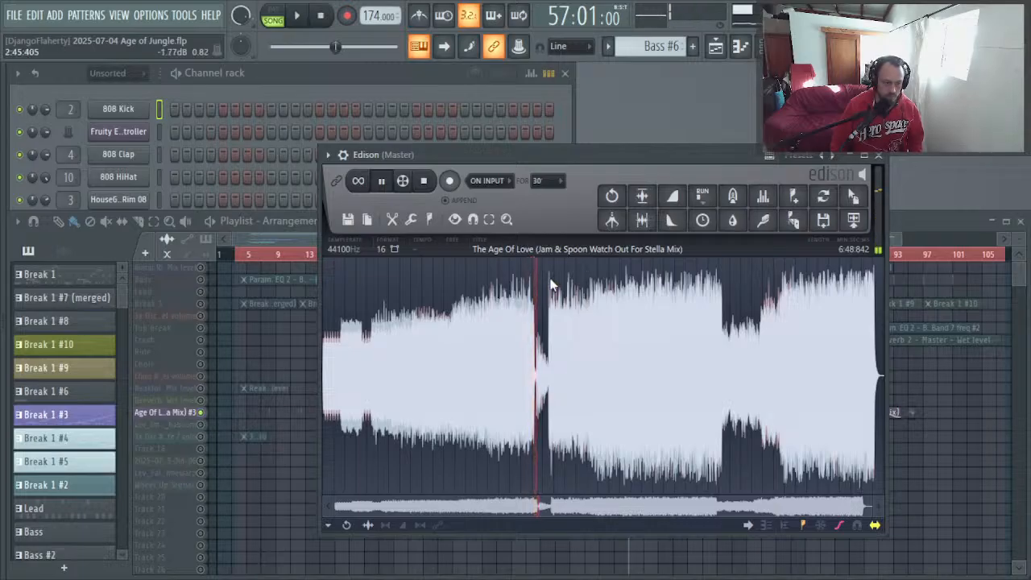
pyautogui.hotkey('alt', 'Tab')
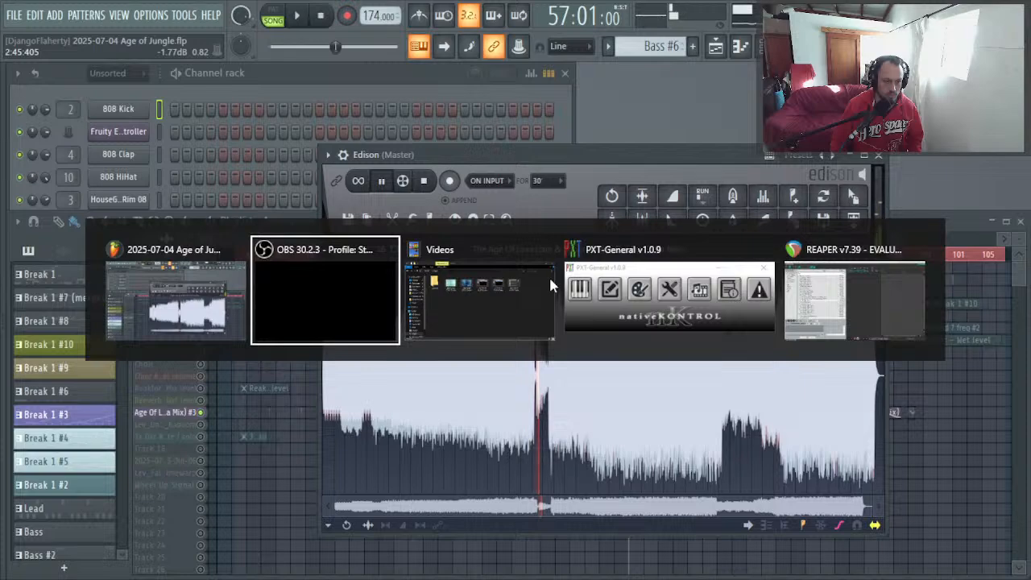
pyautogui.hotkey('alt', 'Tab')
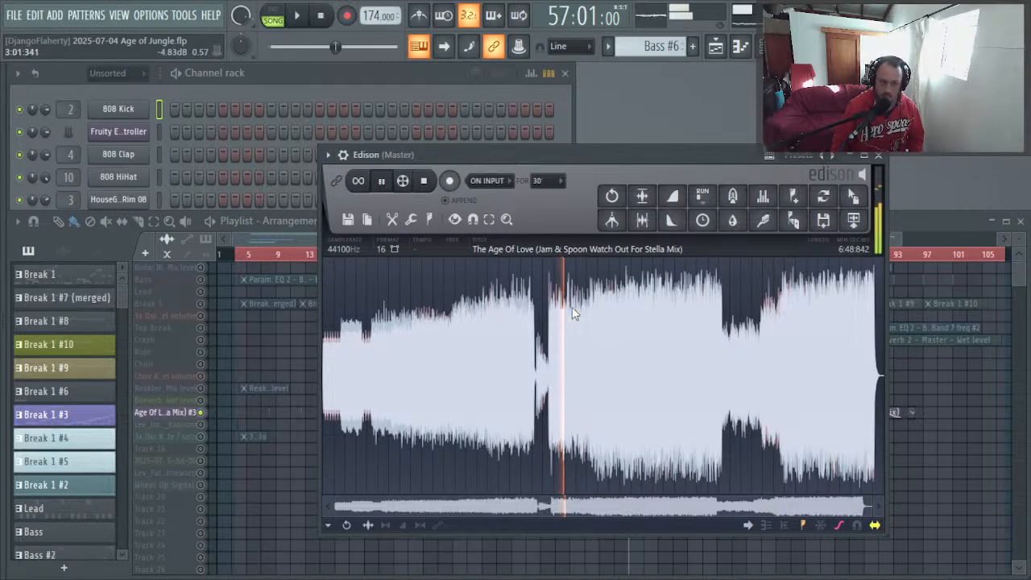
# Step: Audition two points in the sample between its two breakdowns, then stop playback
pyautogui.click(656, 314)
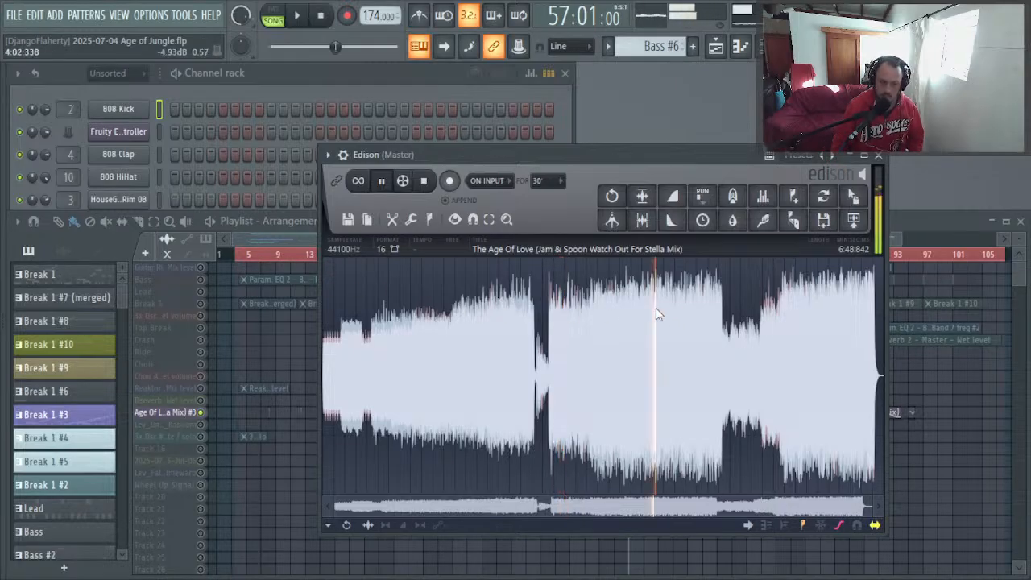
pyautogui.click(711, 322)
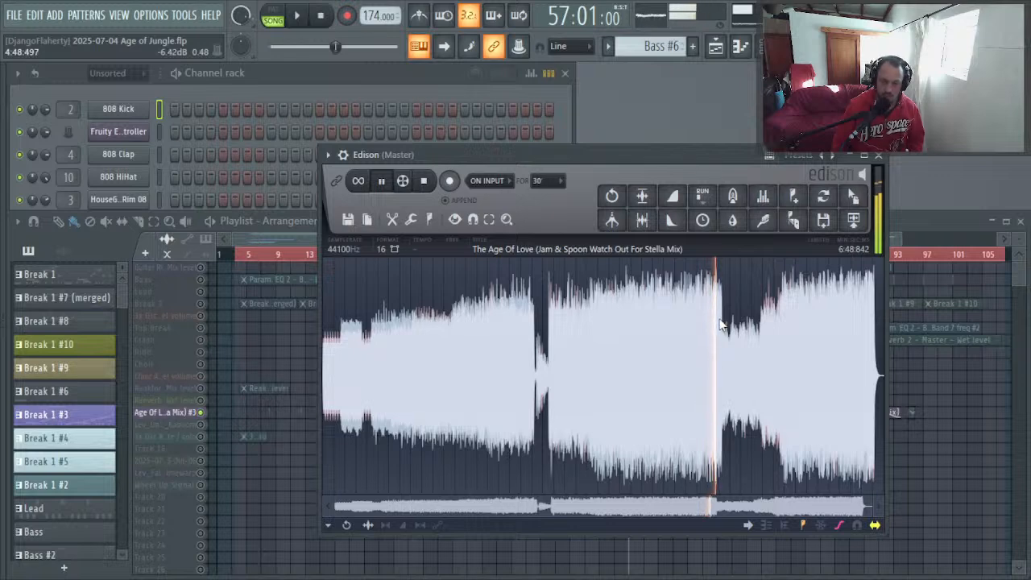
pyautogui.press('space')
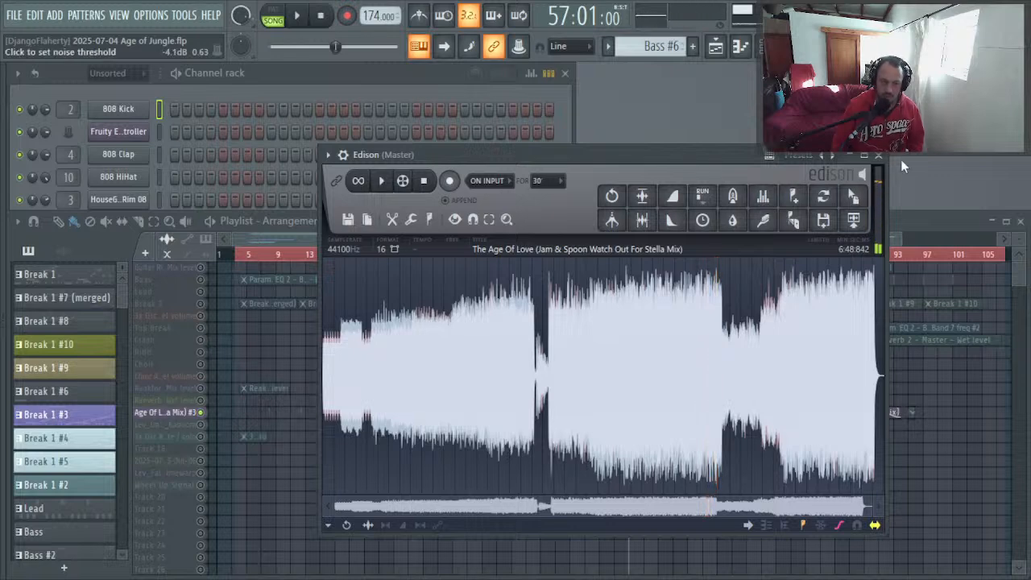
# Step: Close the sample editor and clear the workspace, and look up the project's working time and statistics in the project info
pyautogui.click(878, 155)
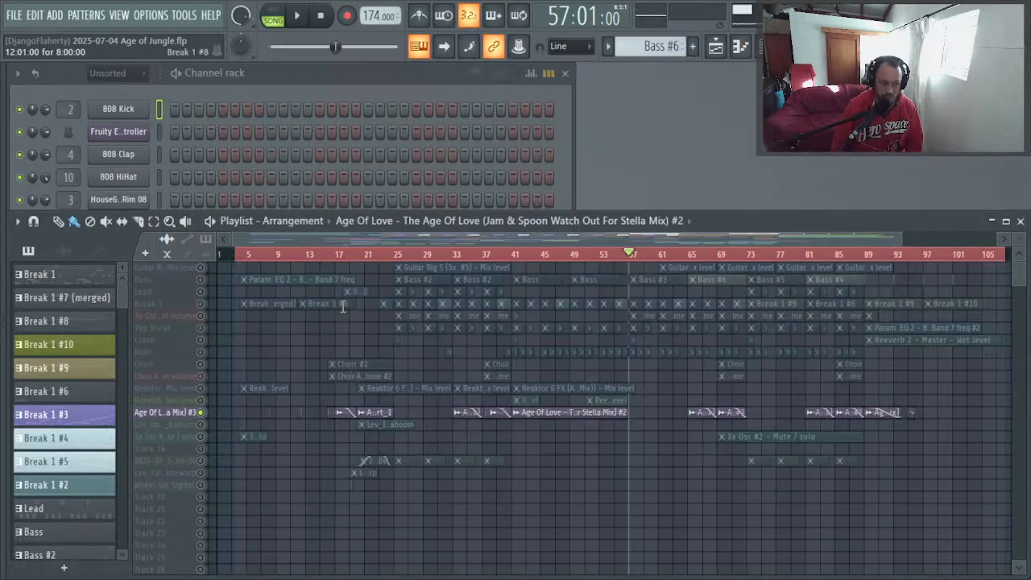
pyautogui.press('F10')
pyautogui.press('F12')
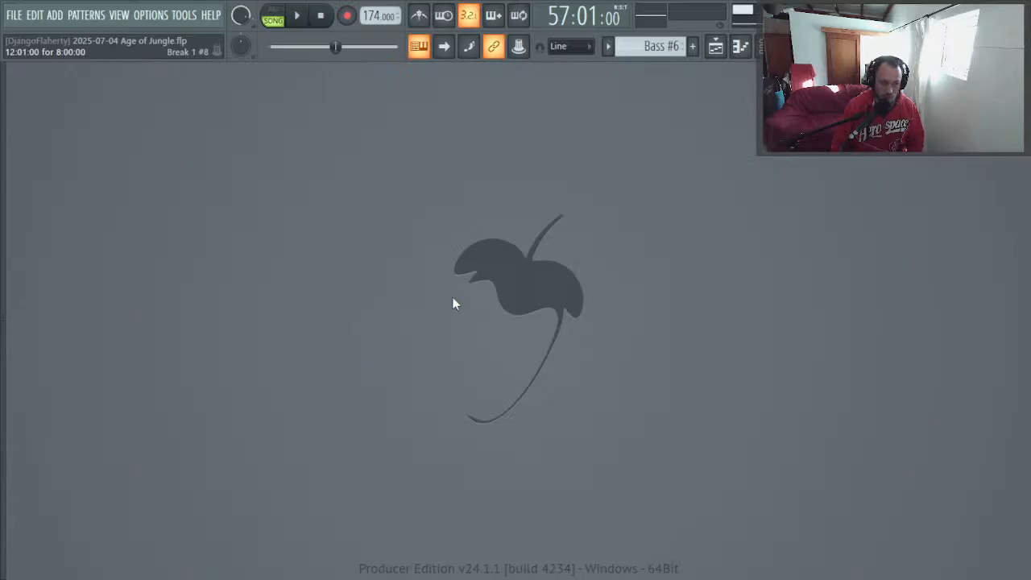
pyautogui.press('F10')
pyautogui.press('F9')
pyautogui.press('F11')
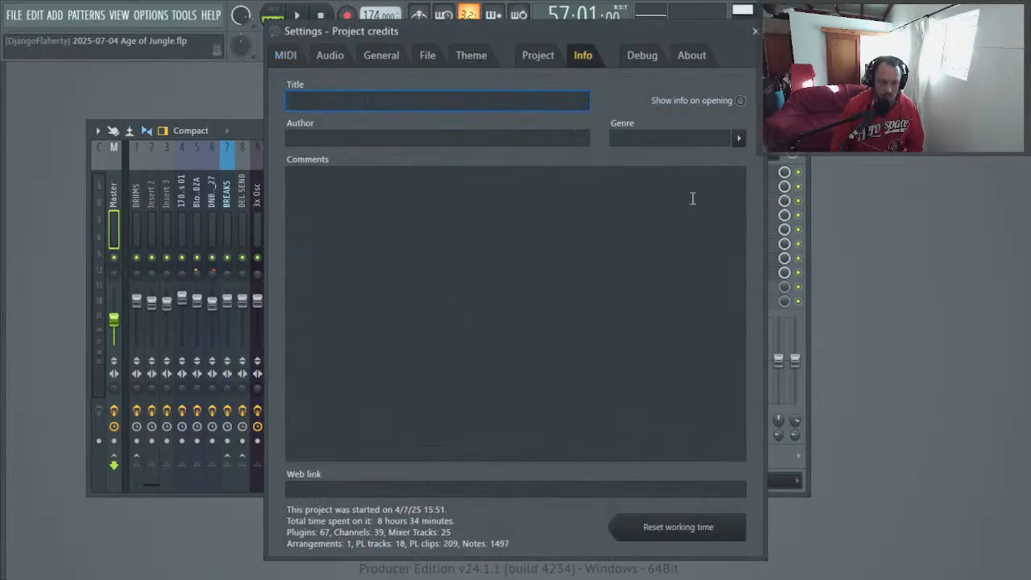
pyautogui.click(755, 32)
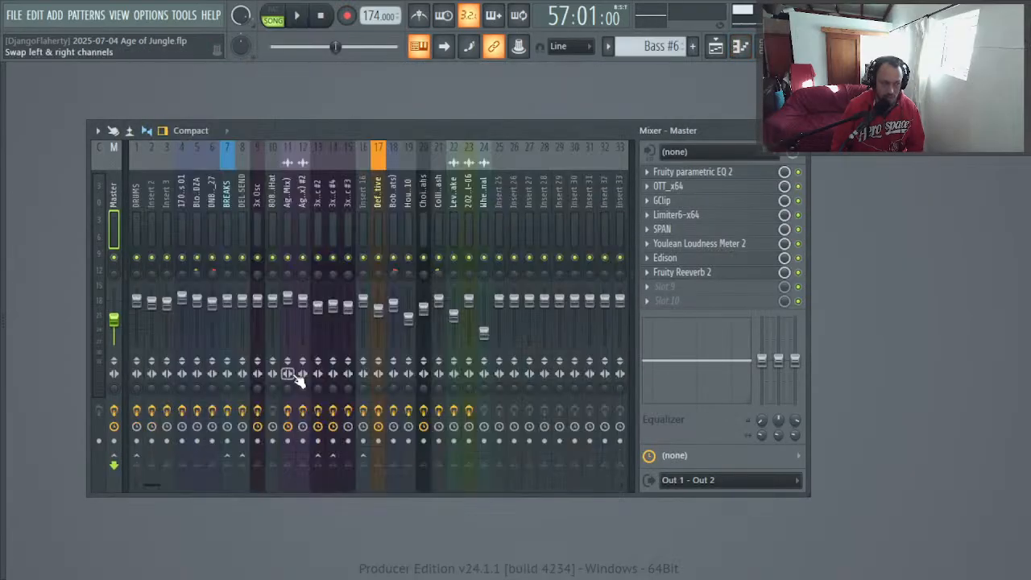
# Step: Bring back the channel rack and playlist and unsolo the Age Of Love track so that all tracks are active
pyautogui.press('F6')
pyautogui.press('F5')
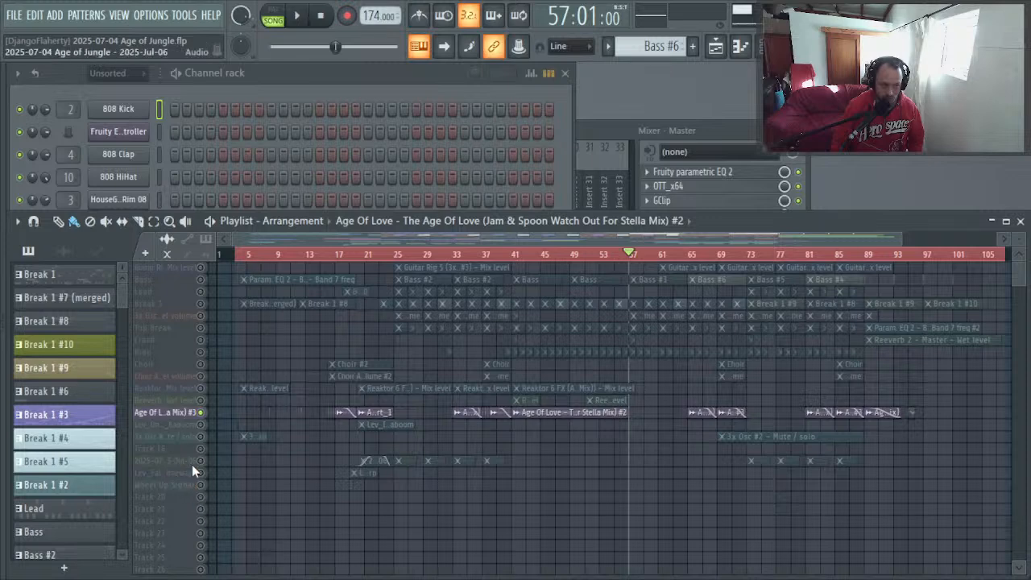
pyautogui.rightClick(200, 413)
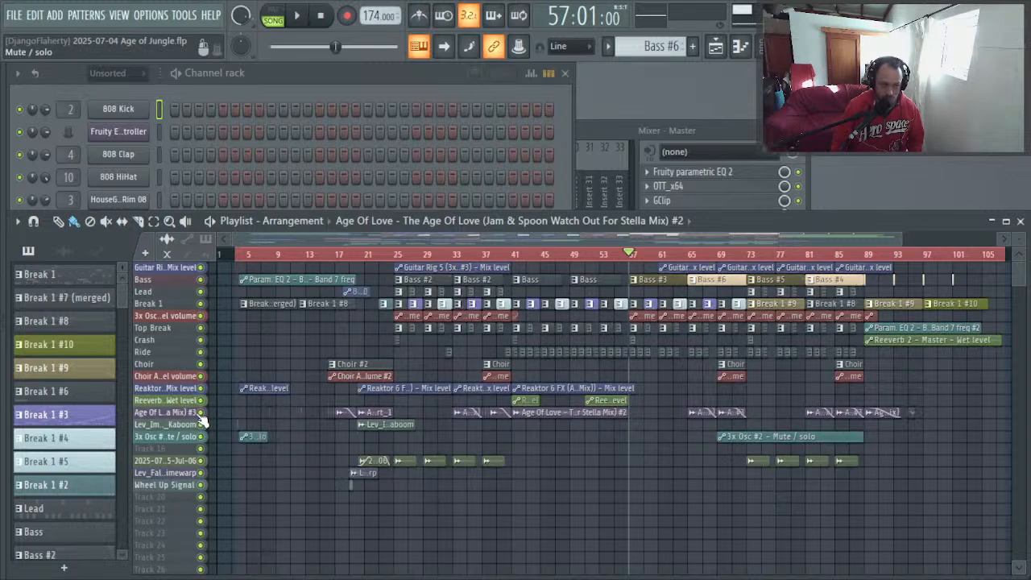
# Step: Play the whole arrangement from just before bar 4 and watch the mixer track levels during playback
pyautogui.click(252, 256)
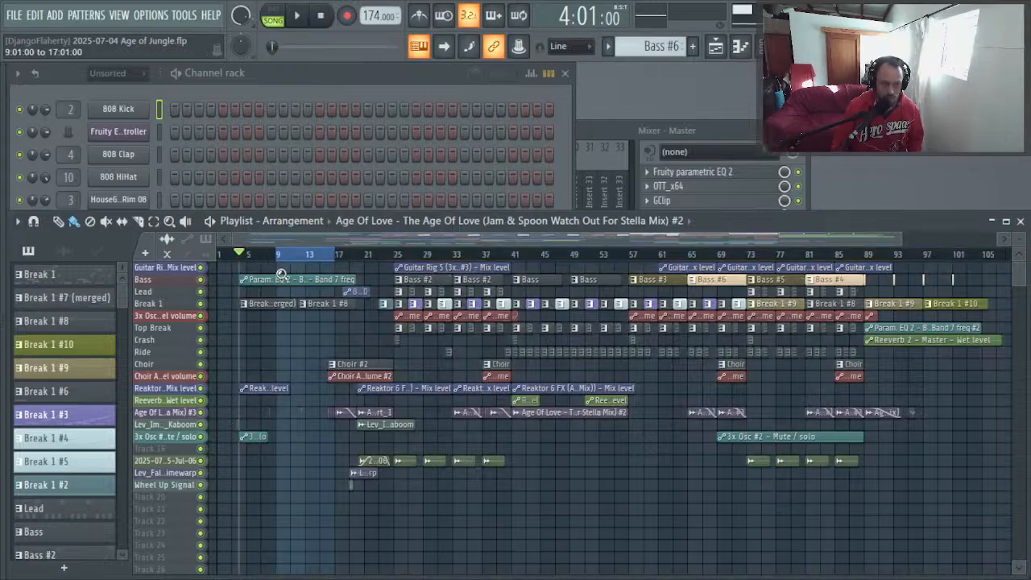
pyautogui.scroll(6, 327, 228)
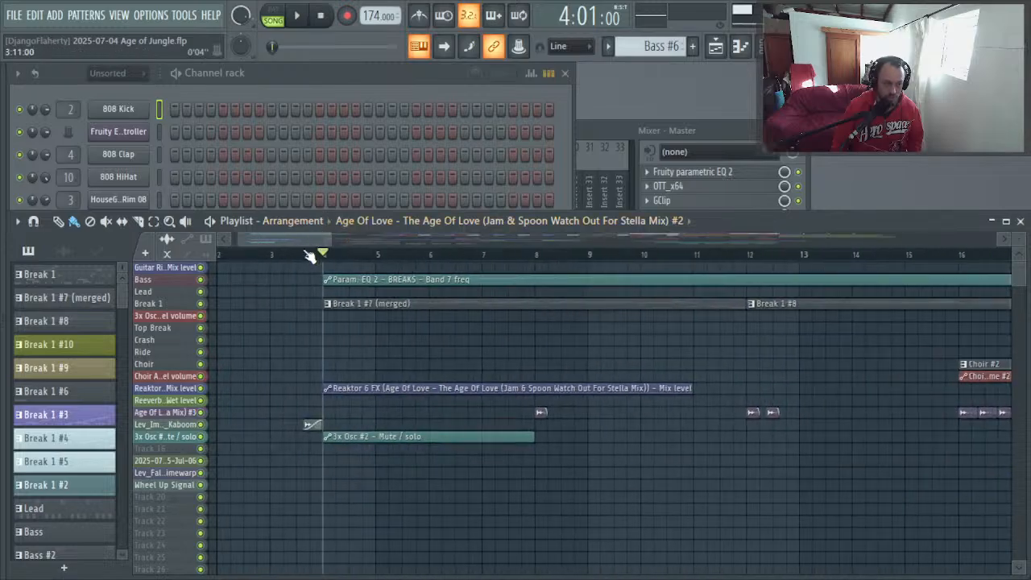
pyautogui.moveTo(310, 256); pyautogui.dragTo(299, 254)
pyautogui.press('space')
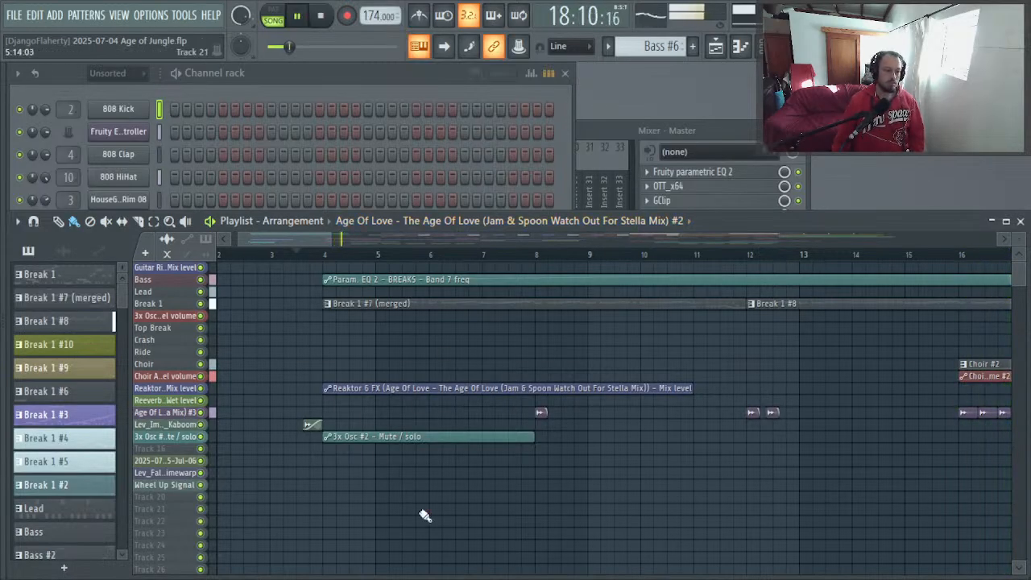
pyautogui.scroll(-5, 432, 529)
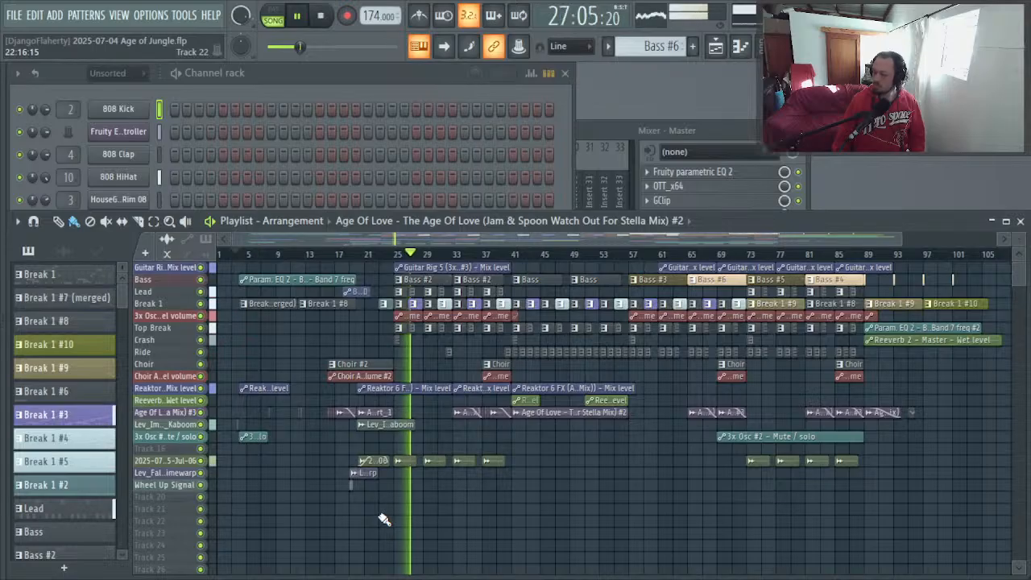
pyautogui.click(645, 132)
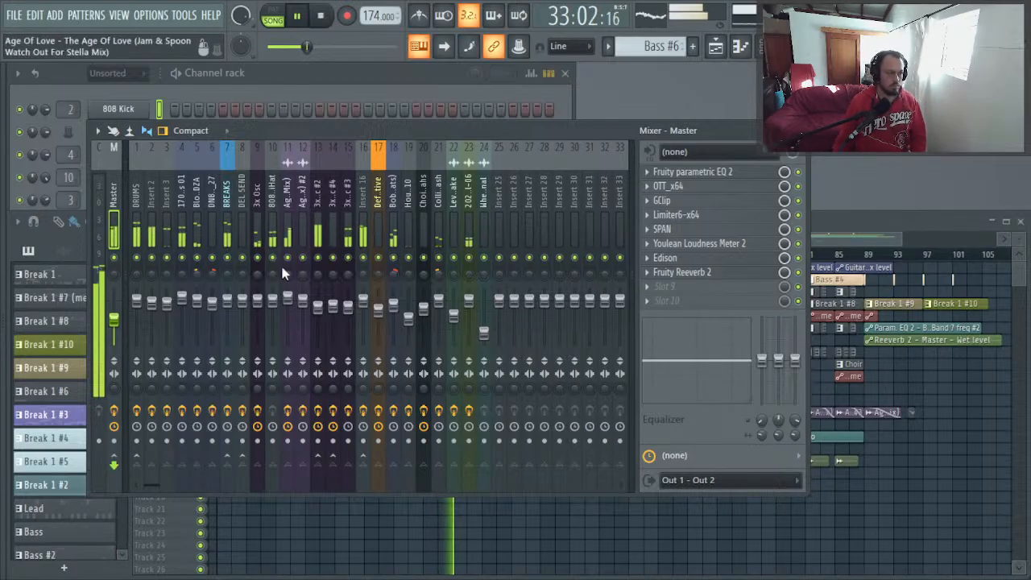
pyautogui.press('F9')
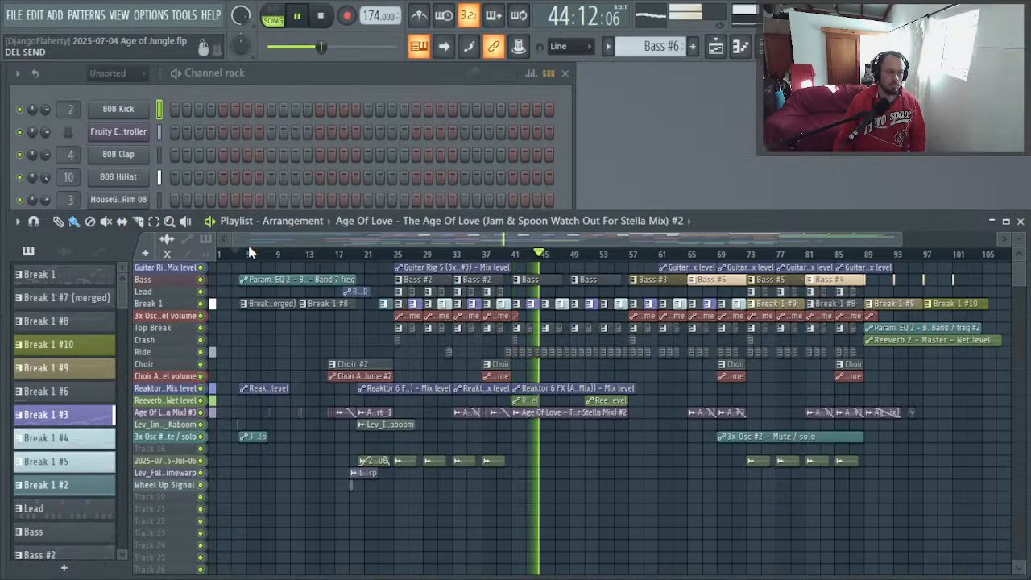
# Step: Close the Videos folder window while the song keeps playing
pyautogui.hotkey('alt', 'Tab')
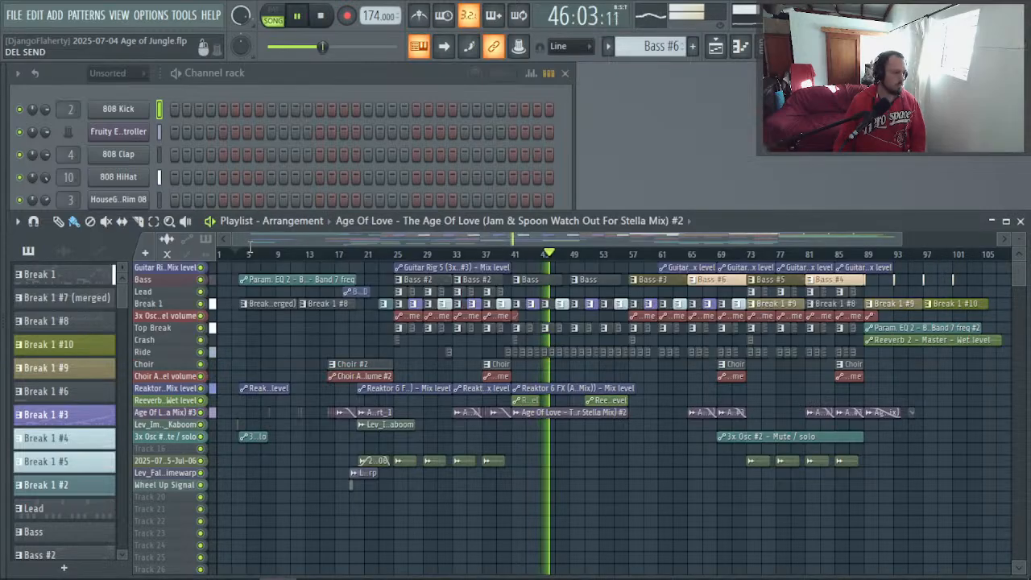
pyautogui.hotkey('alt', 'Tab')
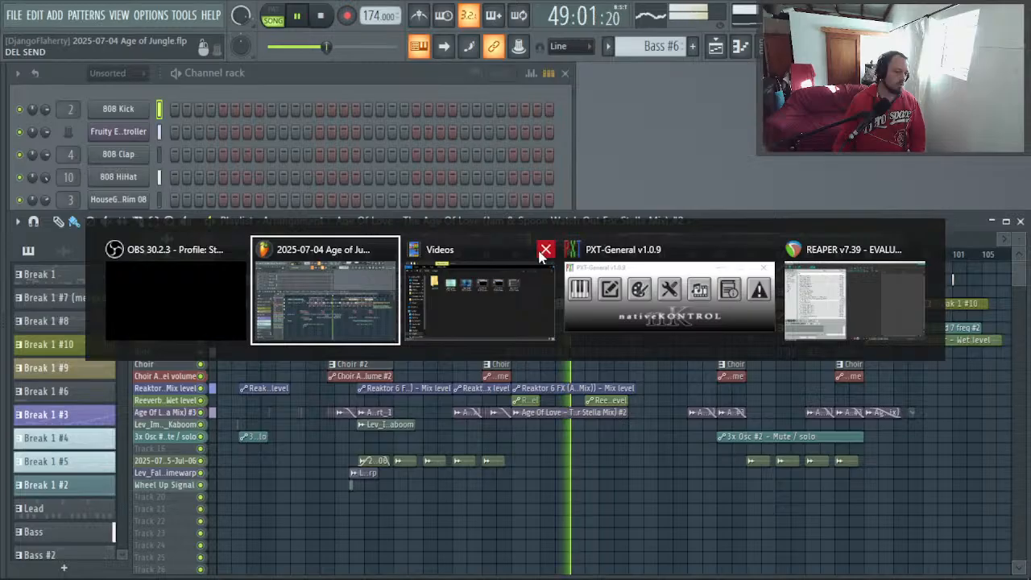
pyautogui.click(545, 250)
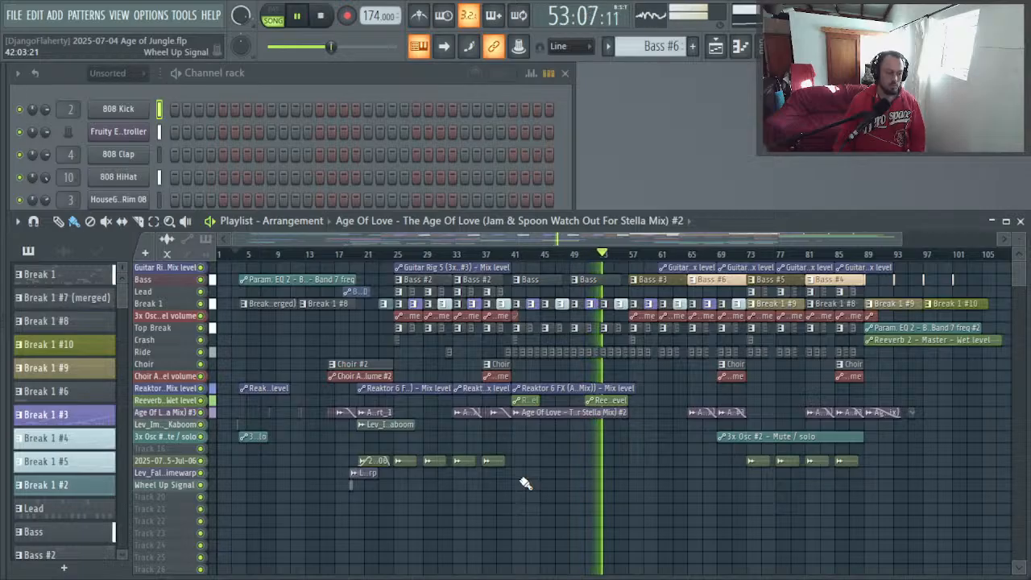
# Step: Show the mixer and examine the master's loudness in Youlean Loudness Meter 2 and its frequency spectrum in SPAN
pyautogui.press('F8')
pyautogui.press('F9')
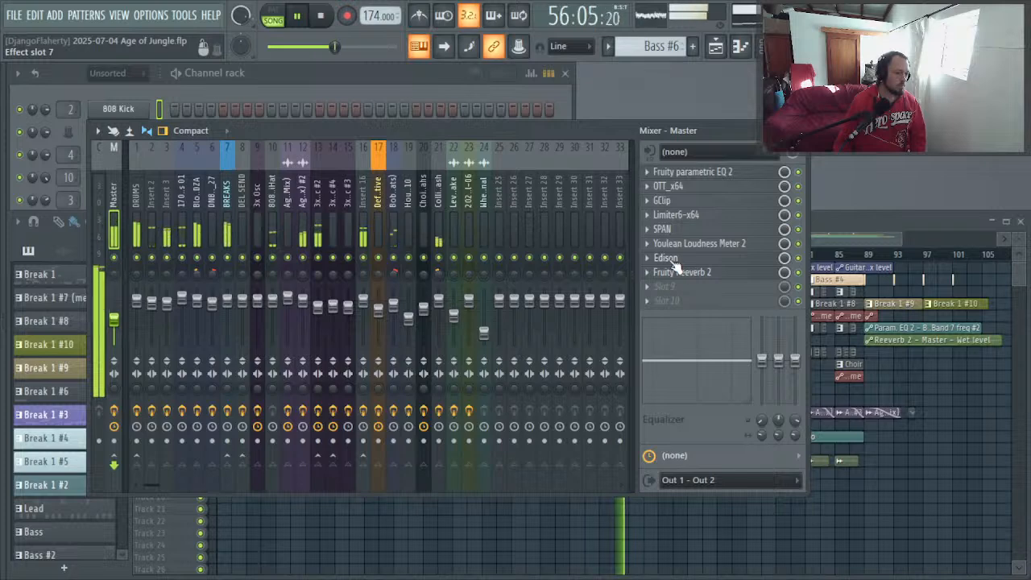
pyautogui.click(692, 243)
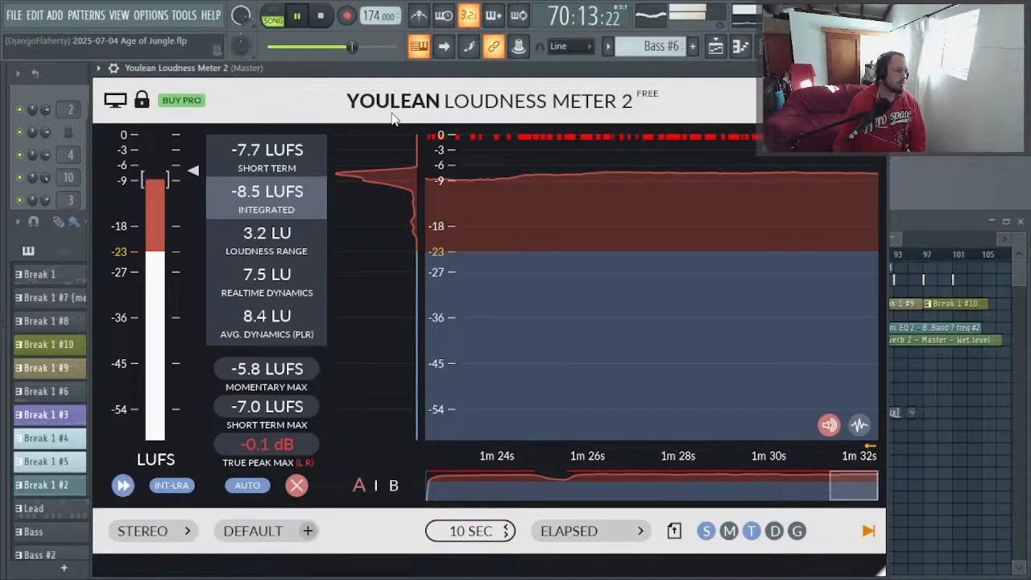
pyautogui.press('Escape')
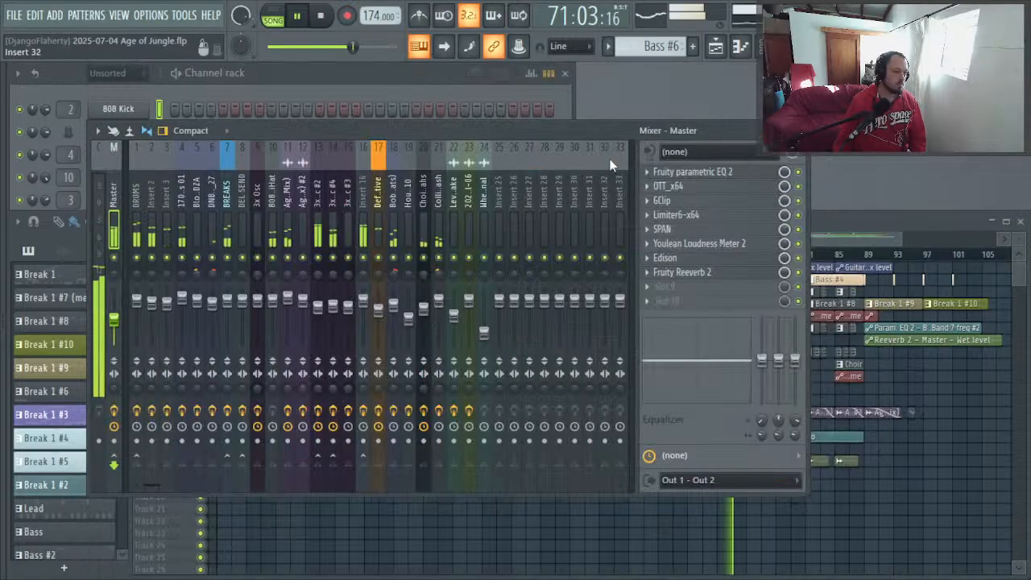
pyautogui.click(677, 231)
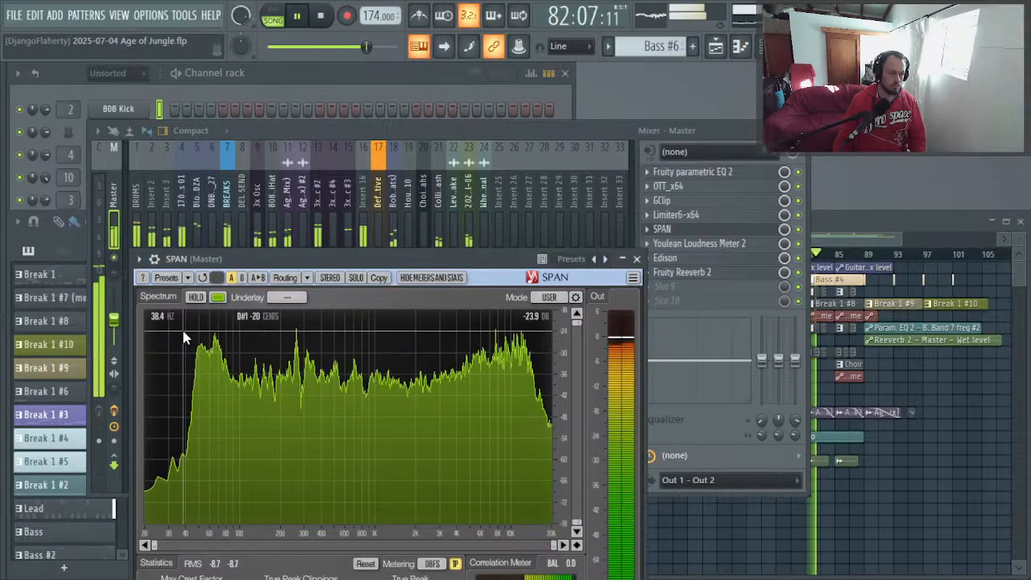
pyautogui.press('Escape')
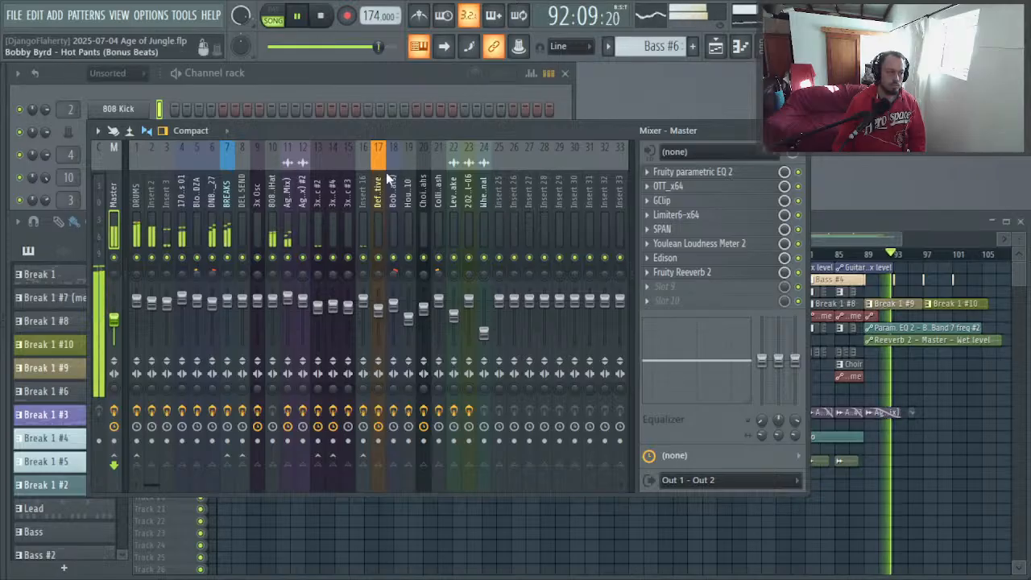
# Step: Load the IVGI plugin into effect slot 9 of the master track
pyautogui.click(694, 287)
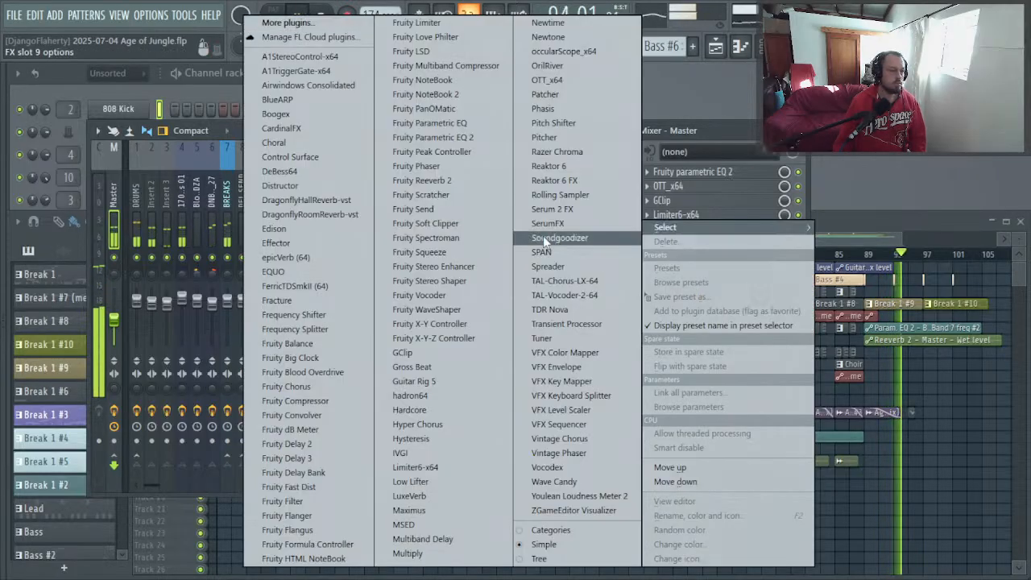
pyautogui.click(400, 453)
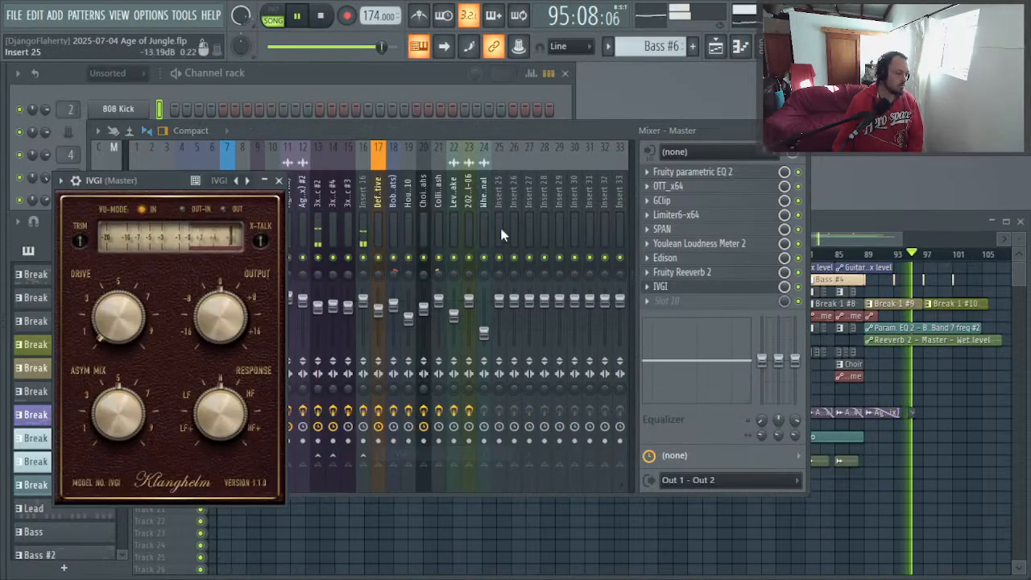
pyautogui.click(653, 286)
pyautogui.click(667, 231)
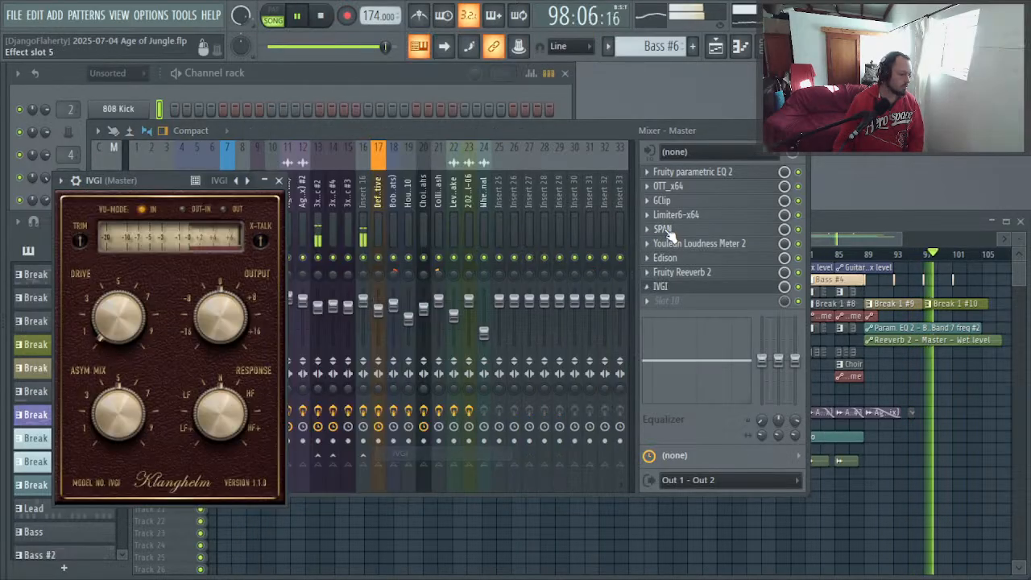
# Step: Search the full effect plugin list for "isol" and "tb" as a replacement for IVGI, and close the list
pyautogui.click(657, 282)
pyautogui.moveTo(672, 225)
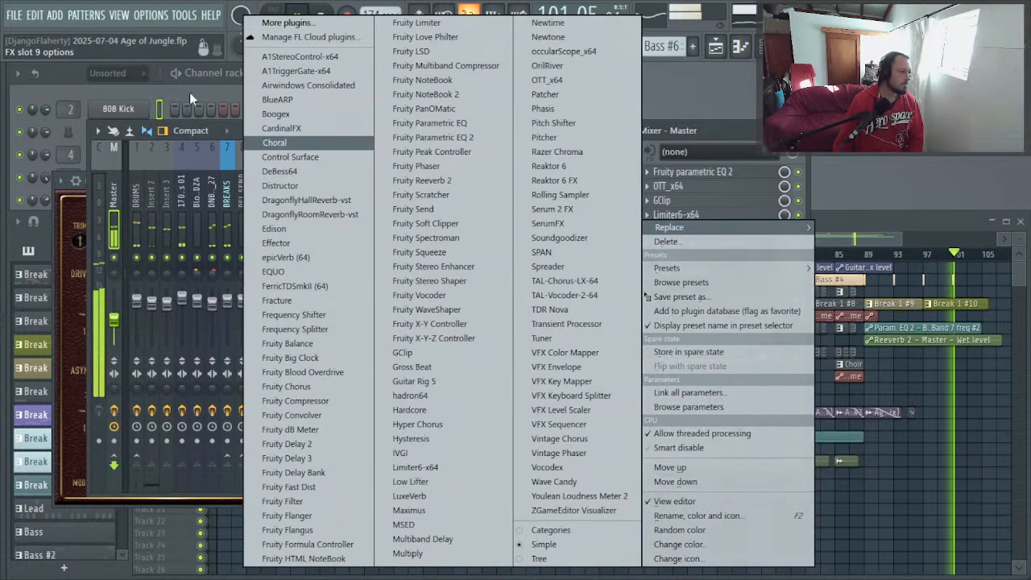
pyautogui.click(283, 22)
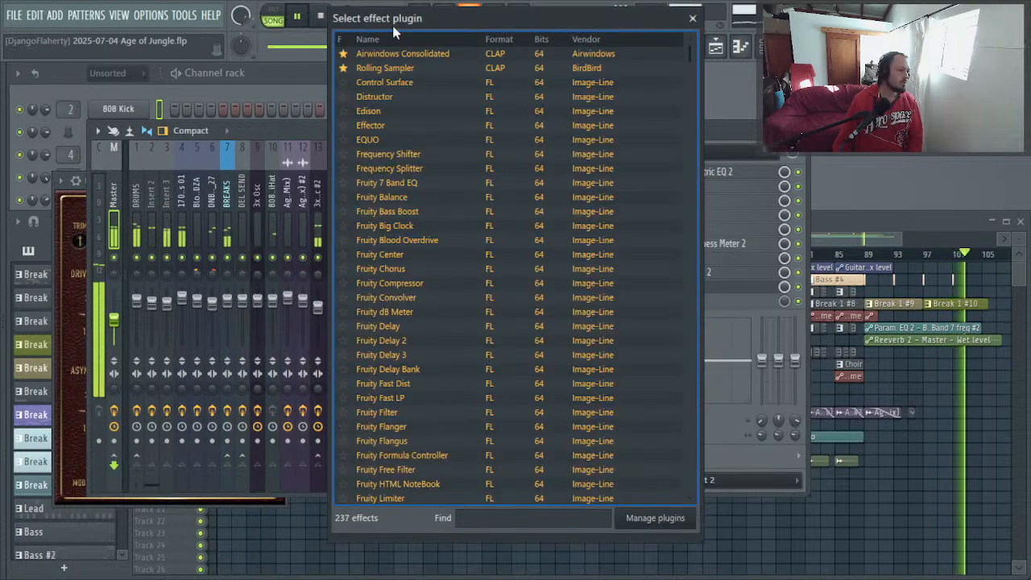
pyautogui.click(488, 519)
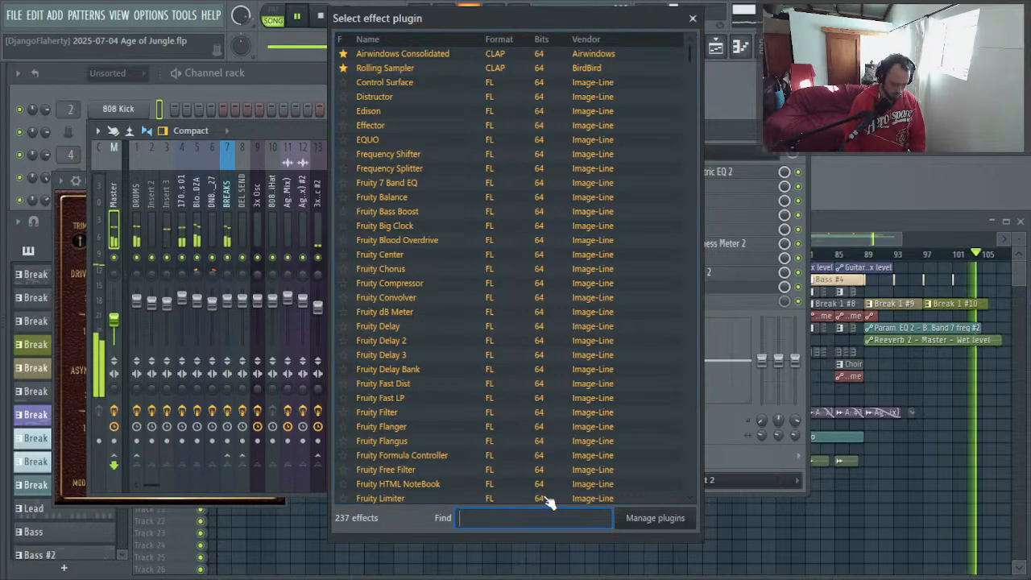
pyautogui.write('isol')
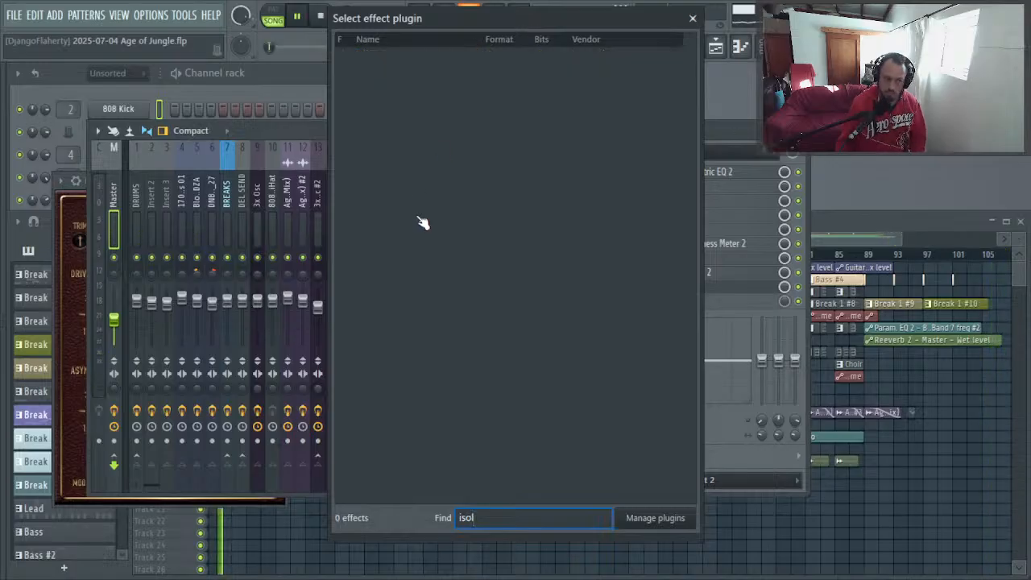
pyautogui.write('tb')
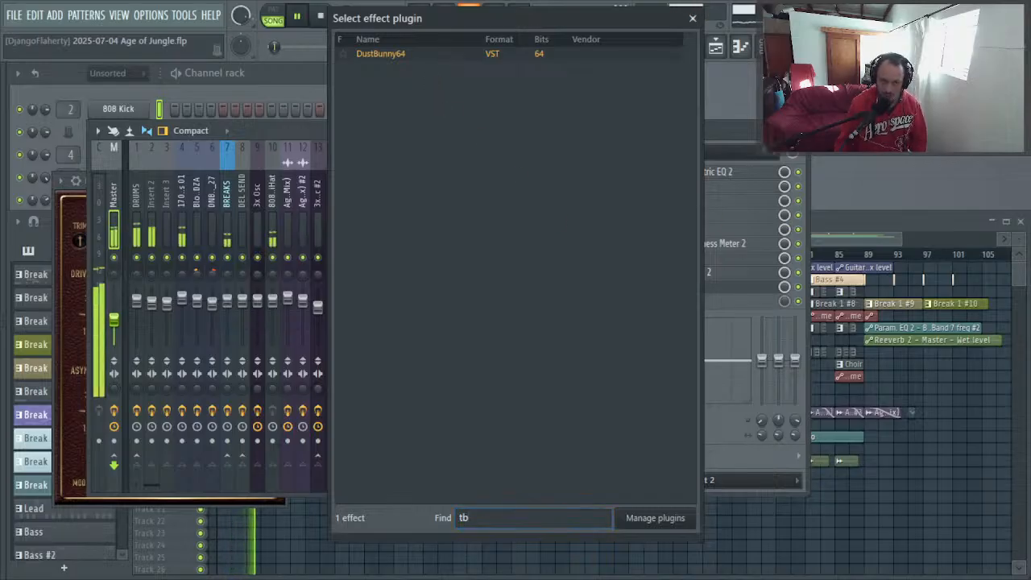
pyautogui.click(692, 18)
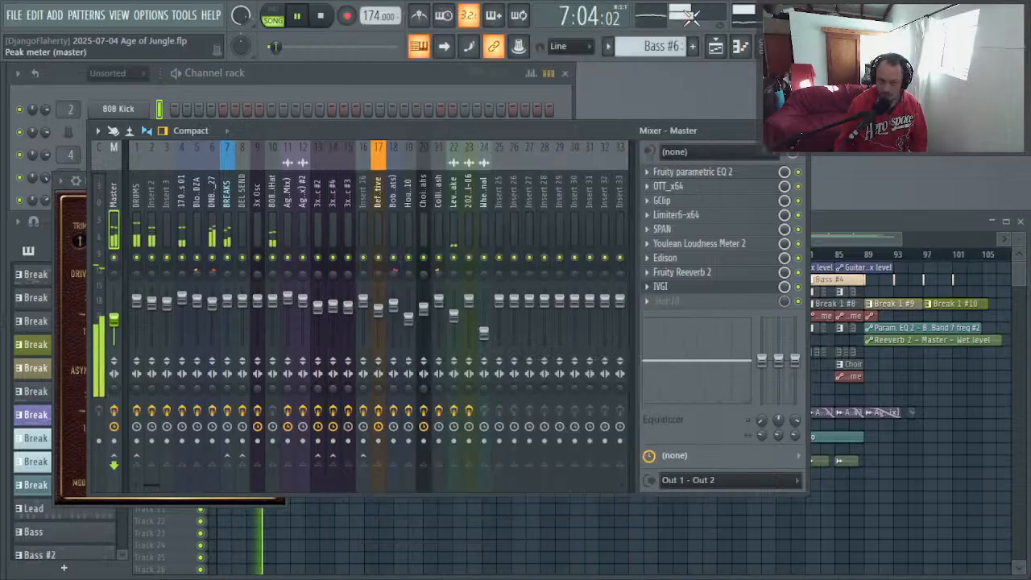
# Step: Stop playback, search the full effect plugin list for "reax" and mark reaxcomp-standalone as a favorite
pyautogui.click(649, 292)
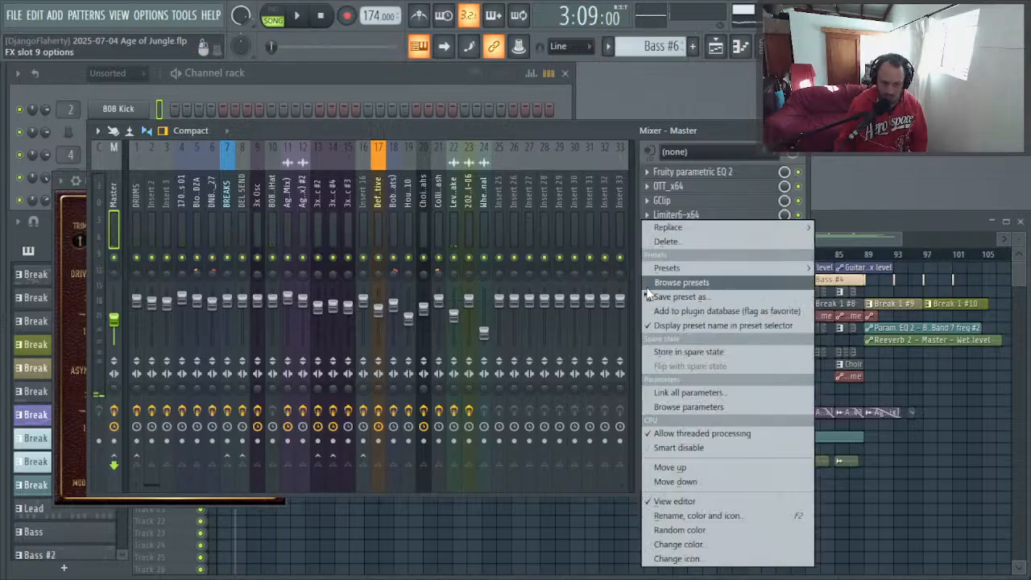
pyautogui.moveTo(709, 227)
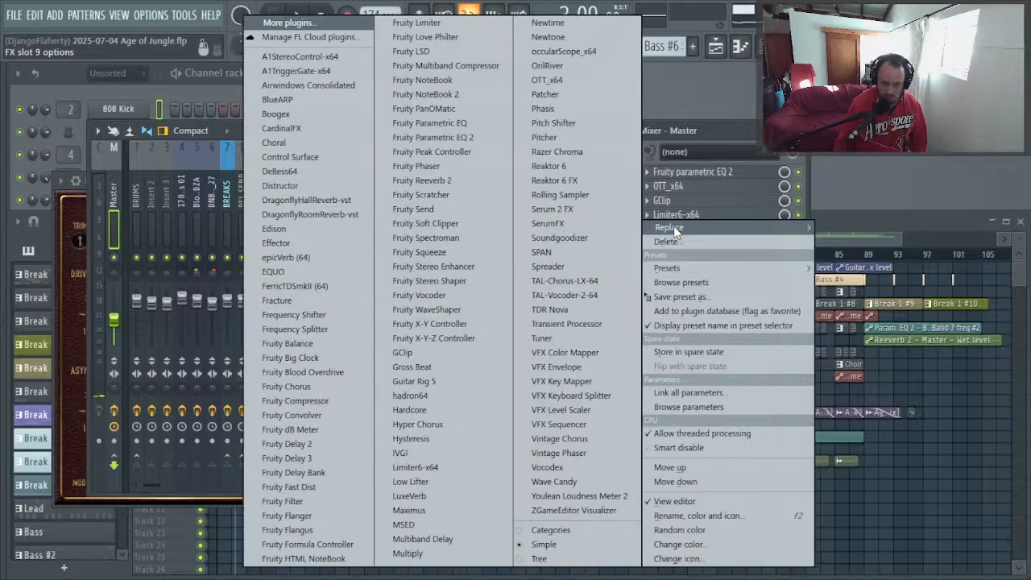
pyautogui.click(329, 23)
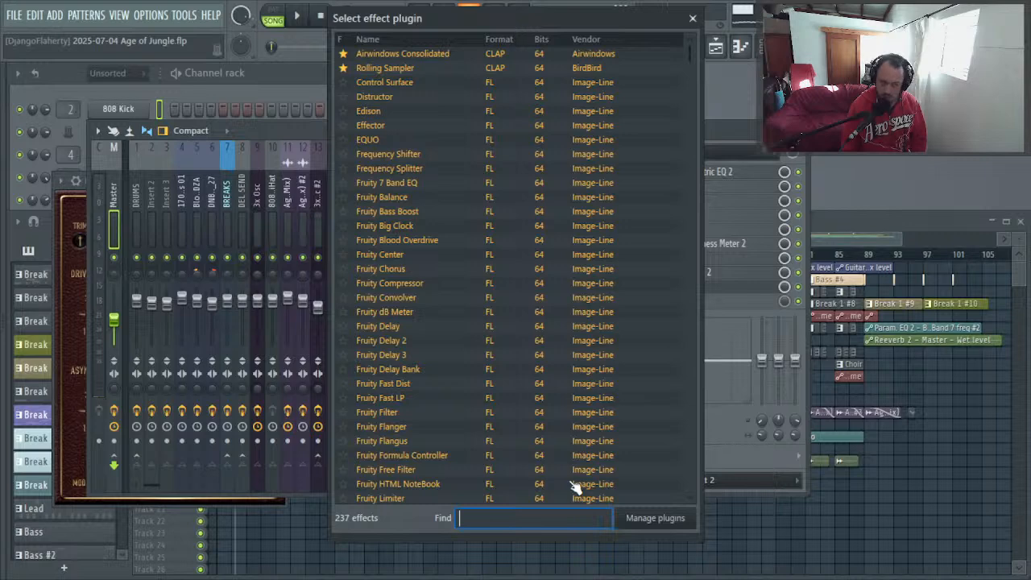
pyautogui.write('reax')
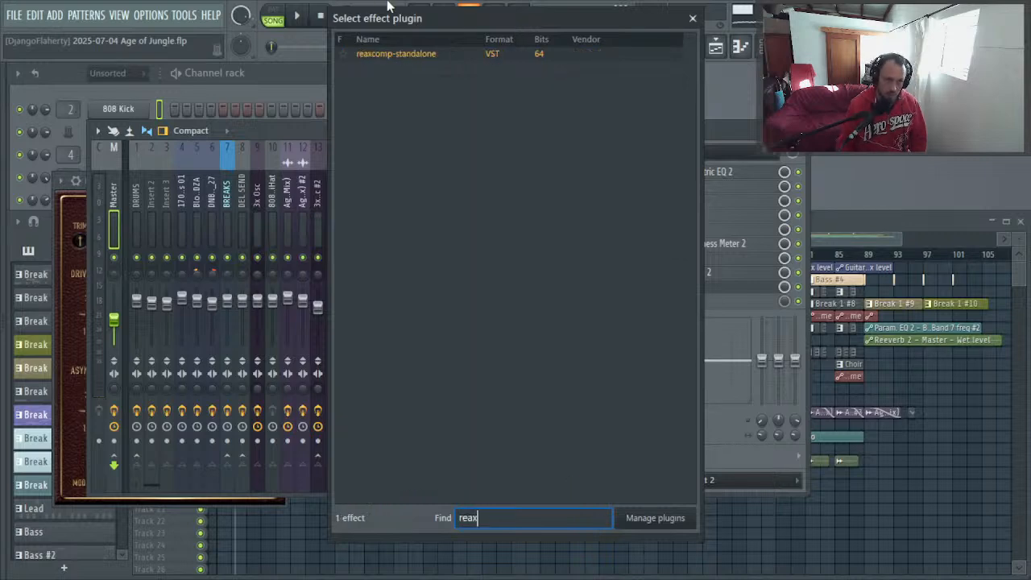
pyautogui.click(348, 55)
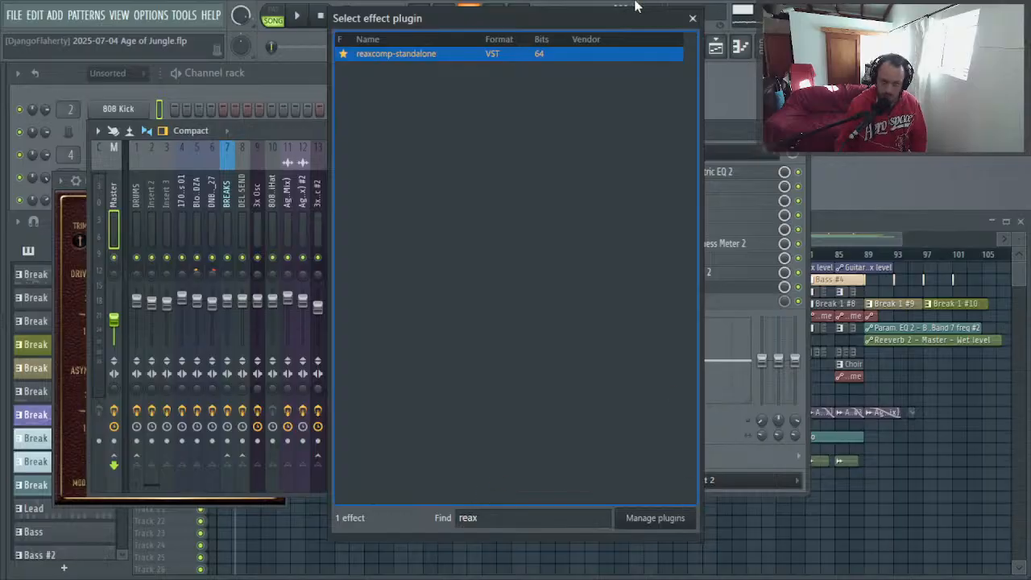
pyautogui.click(474, 518)
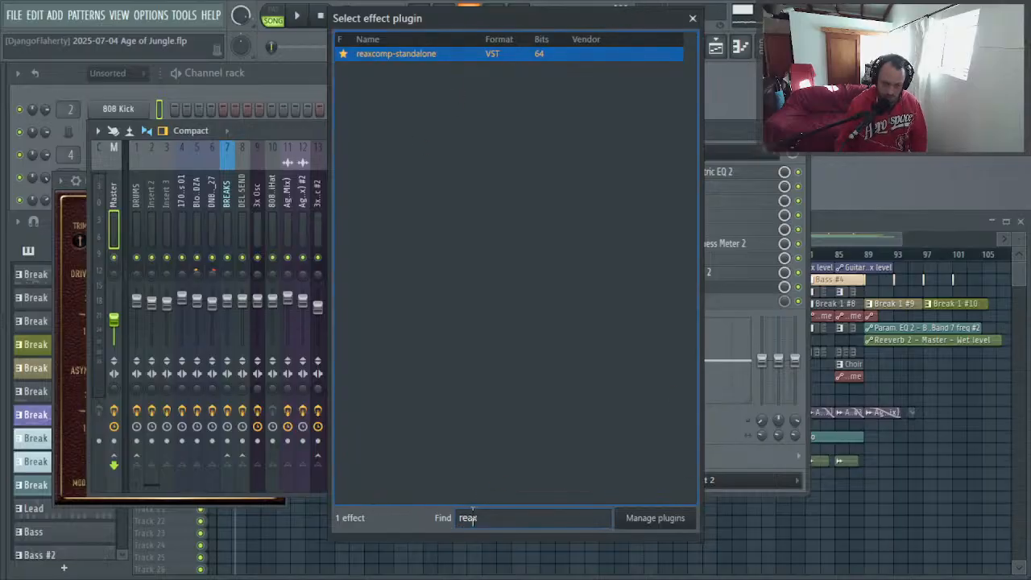
# Step: Search the effect plugin list for "reaf", mark reafir_standalone as a favorite and close the list
pyautogui.press('BackSpace')
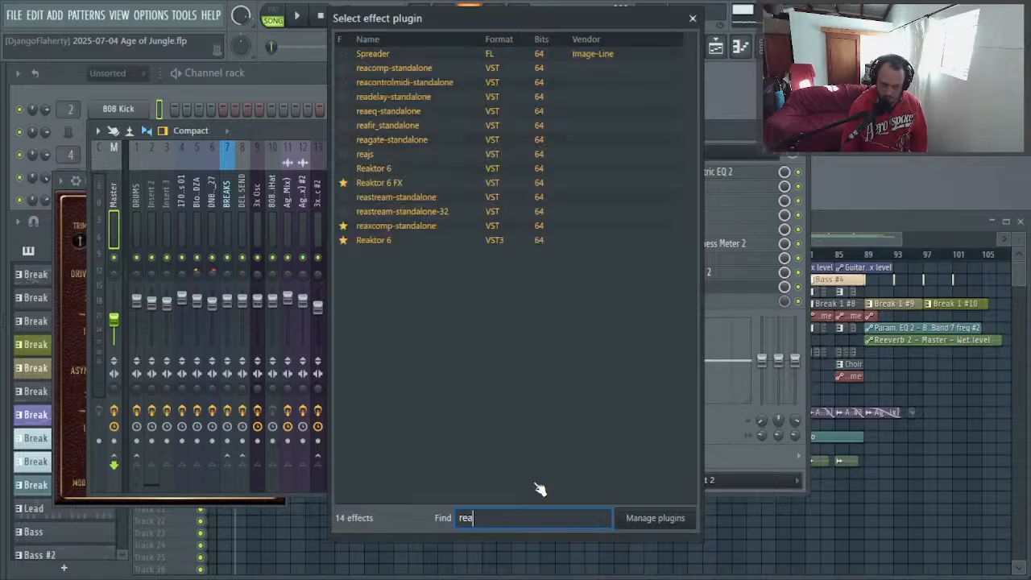
pyautogui.write('f')
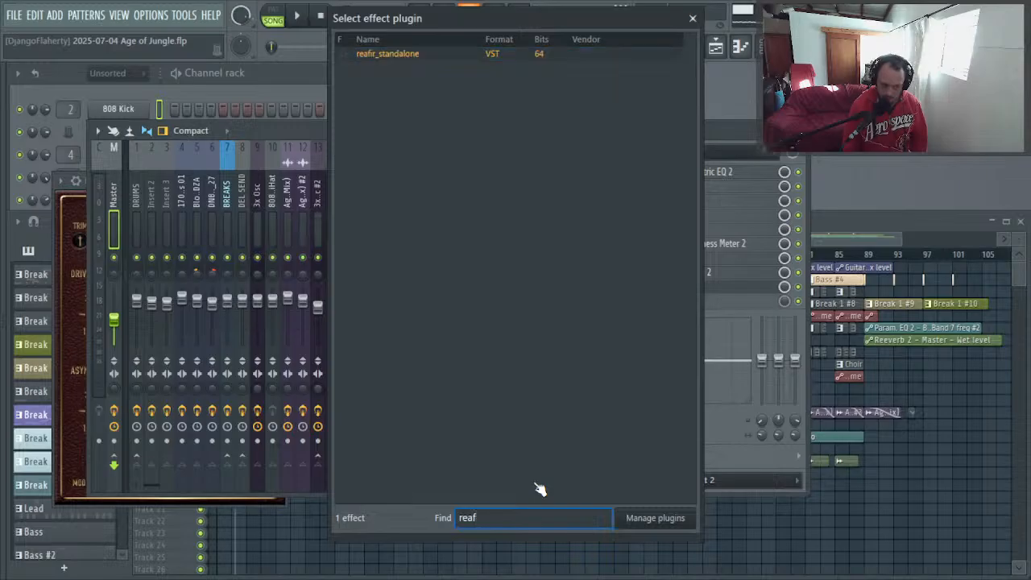
pyautogui.click(347, 53)
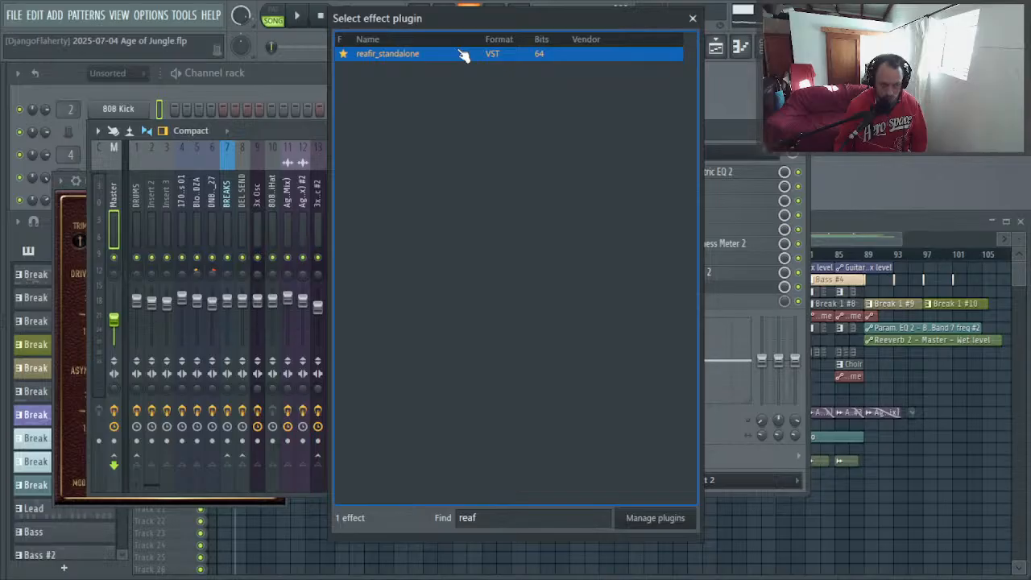
pyautogui.click(693, 19)
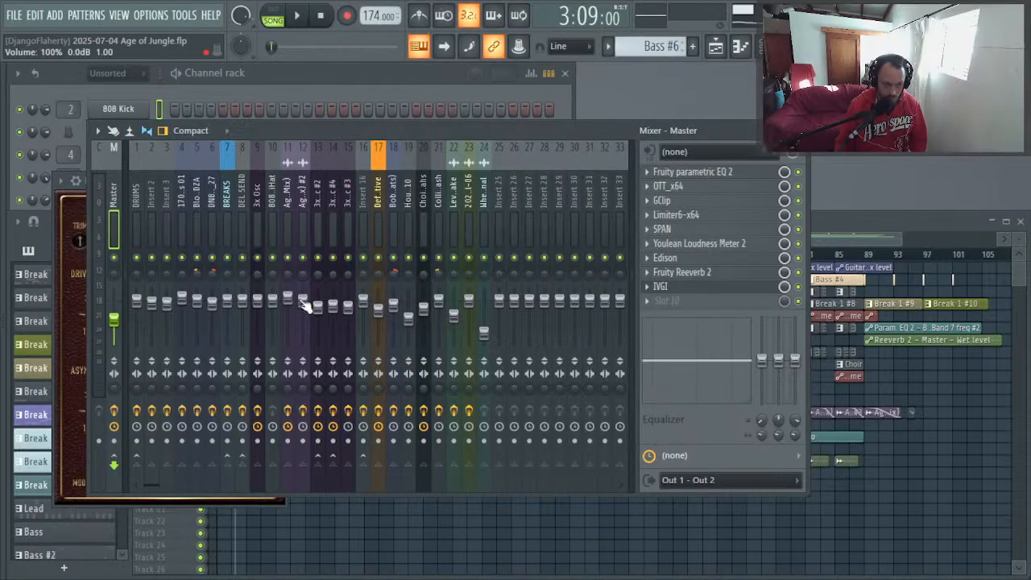
# Step: Bring the Playlist to the front and place the playhead at bar 20, where the Age Of Love Part_1 clip starts
pyautogui.hotkey('alt', 'F8')
pyautogui.hotkey('alt', 'F8')
pyautogui.hotkey('alt', 'Tab')
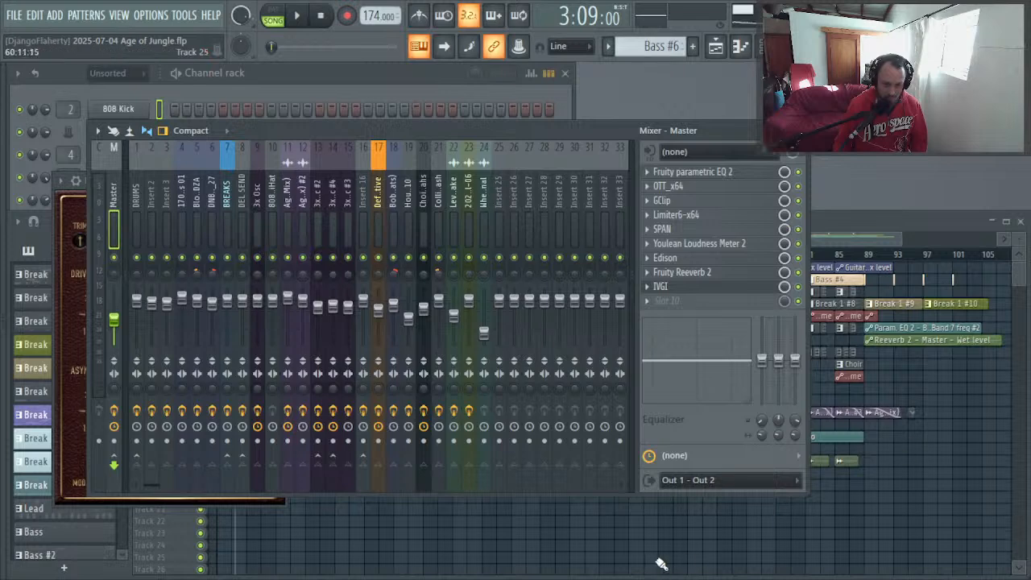
pyautogui.click(608, 538)
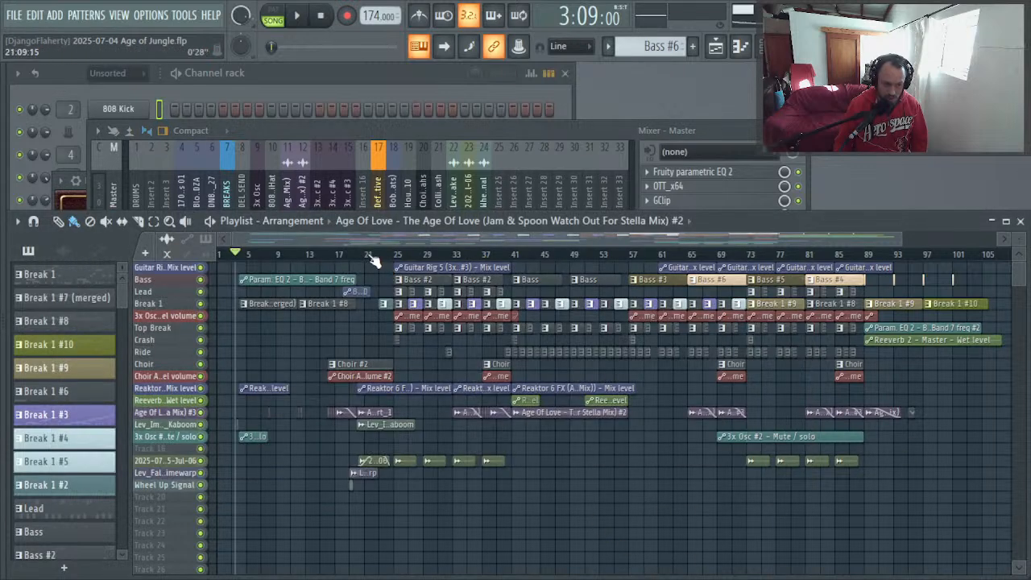
pyautogui.moveTo(330, 258)
pyautogui.mouseDown()
pyautogui.moveTo(330, 268)
pyautogui.moveTo(364, 277)
pyautogui.mouseUp()
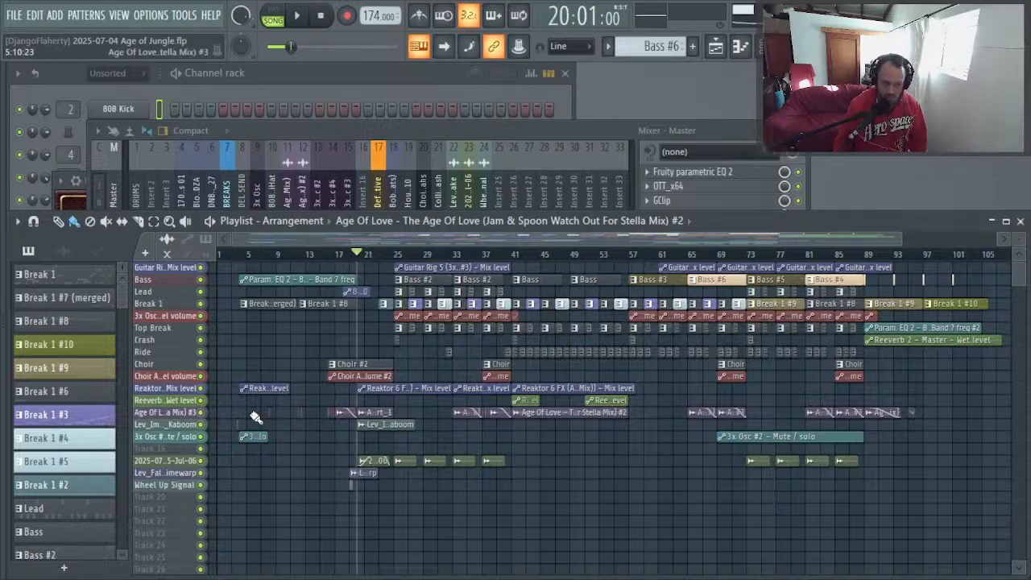
pyautogui.scroll(-1, 362, 329)
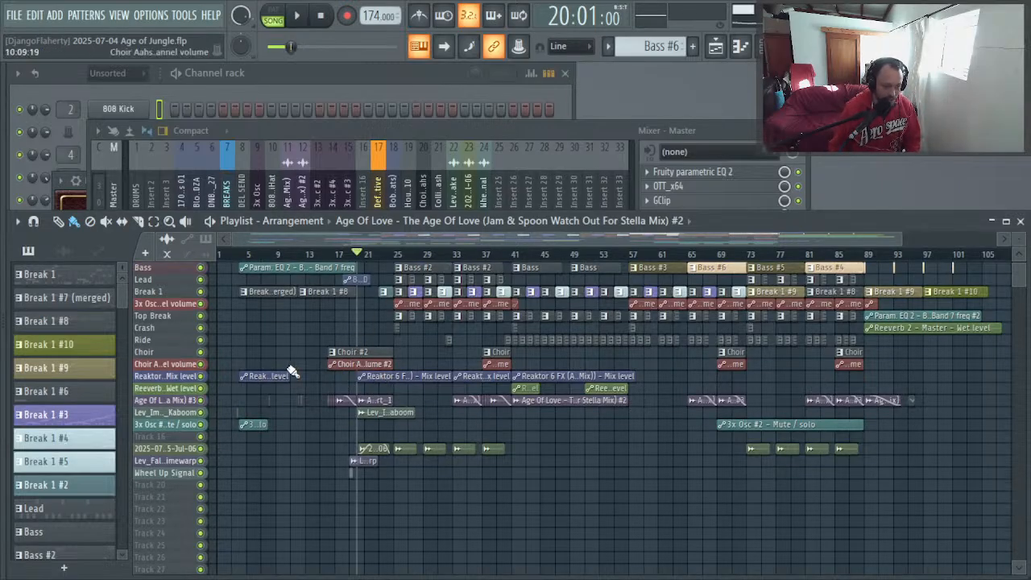
pyautogui.rightClick(200, 376)
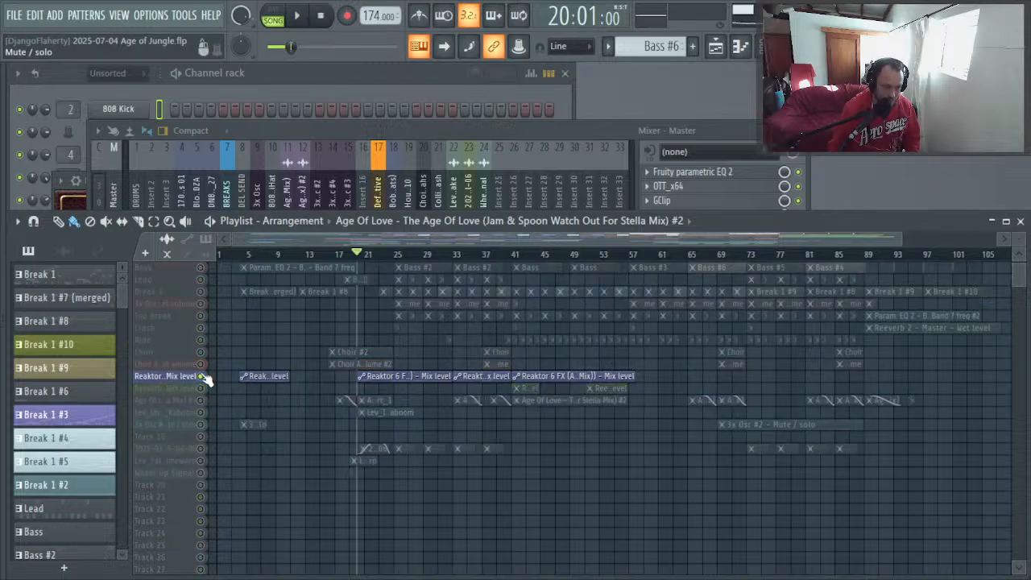
pyautogui.rightClick(200, 376)
pyautogui.scroll(1, 302, 374)
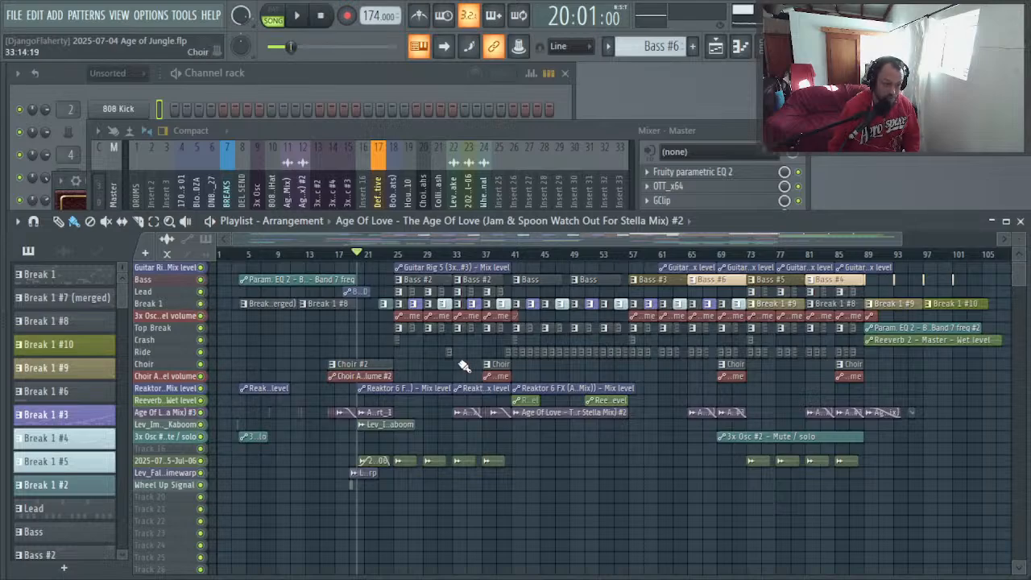
# Step: Select the Age Of Love Part_1 clip, play it from bar 20, solo its mixer track 11 and stop playback
pyautogui.moveTo(422, 345); pyautogui.dragTo(282, 421)
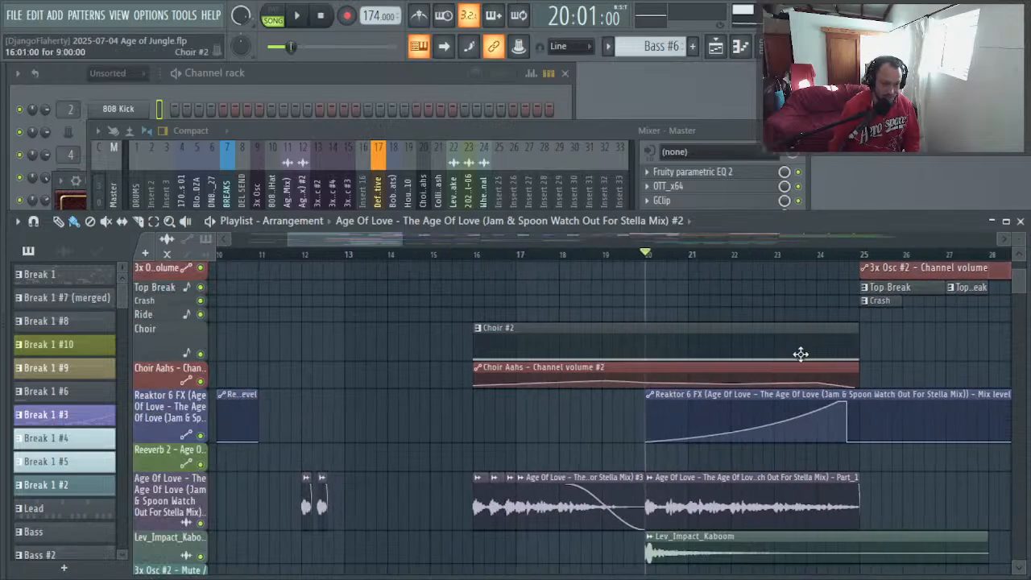
pyautogui.scroll(-3, 575, 421)
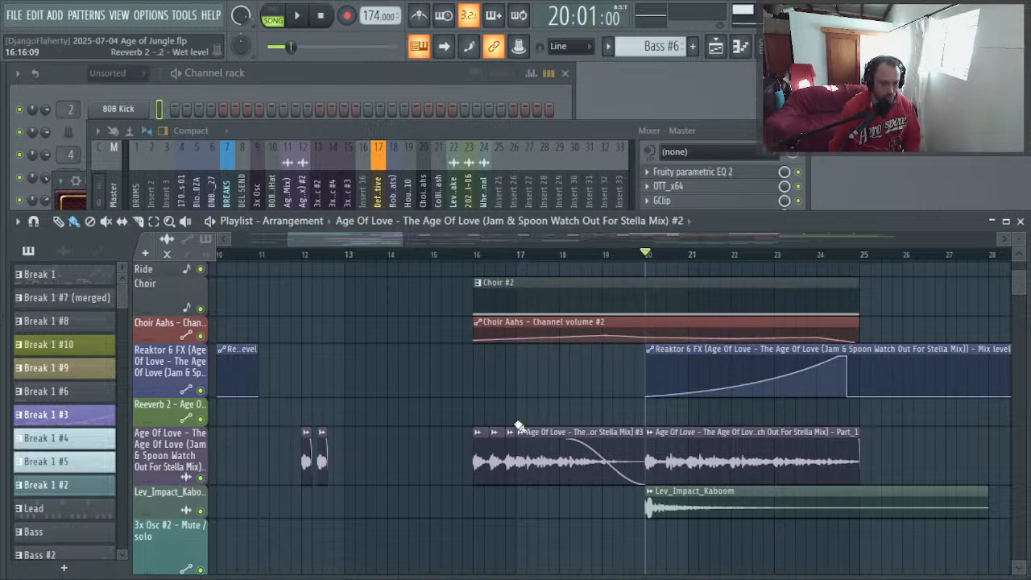
pyautogui.click(682, 465)
pyautogui.click(472, 126)
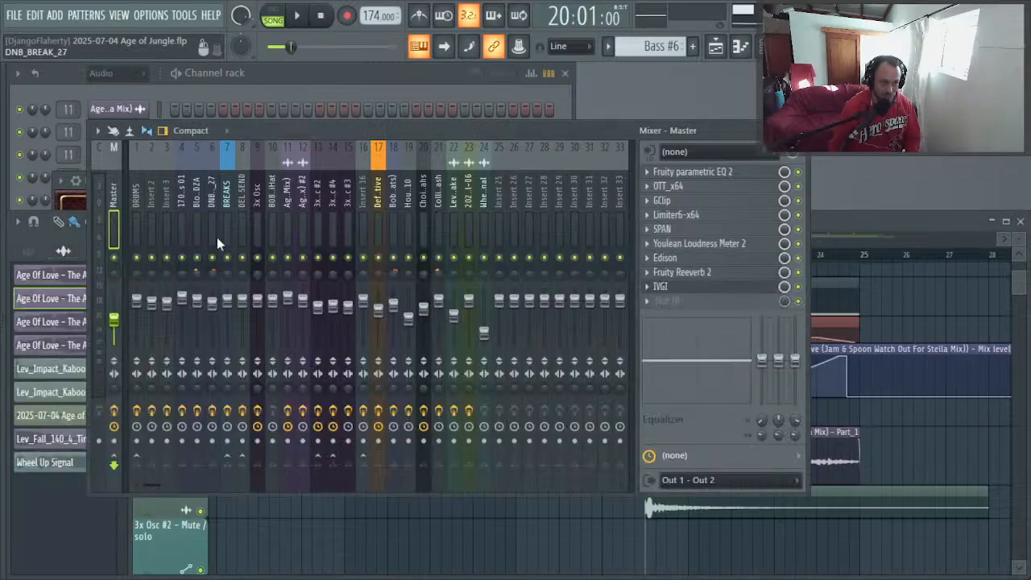
pyautogui.press('space')
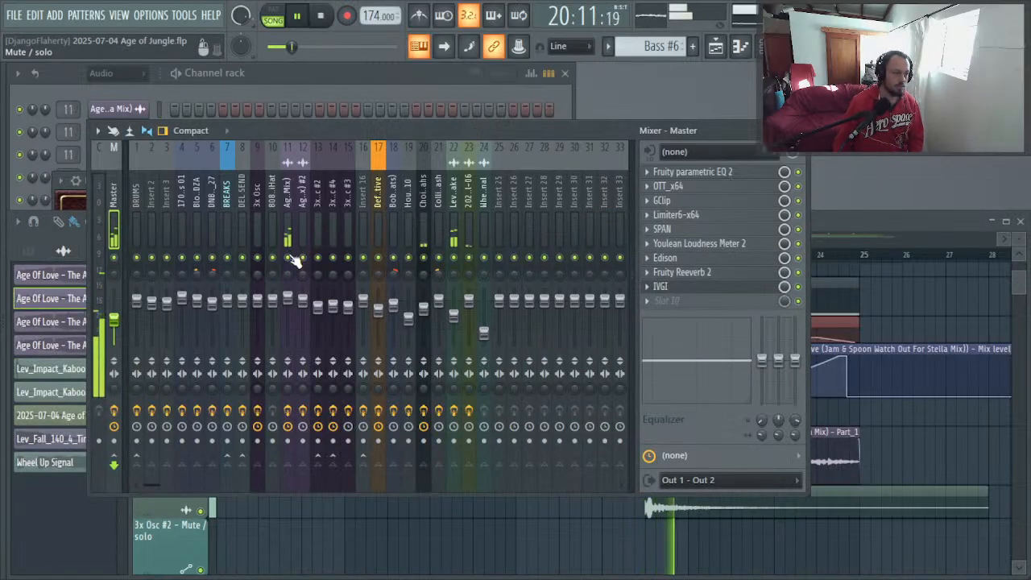
pyautogui.rightClick(290, 258)
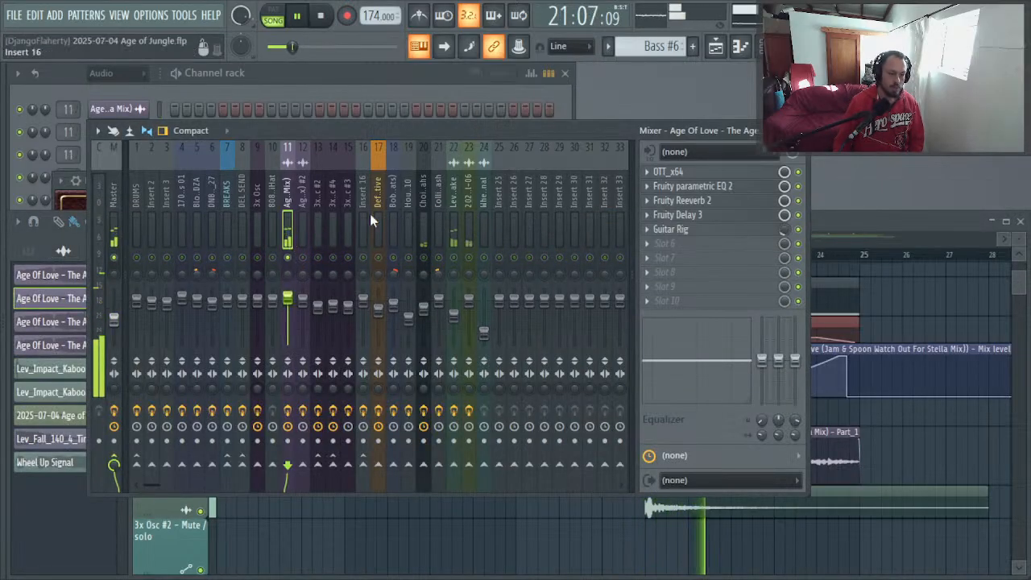
pyautogui.press('space')
# Step: Move an empty effect slot to the start of the Age Of Love track's chain and load reafir_standalone into it
pyautogui.click(687, 254)
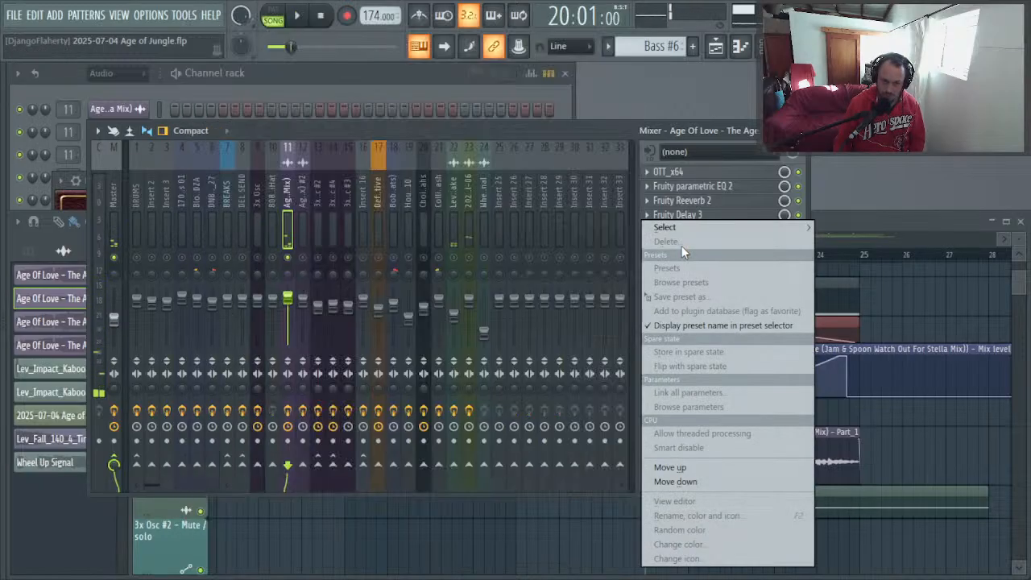
pyautogui.press('Escape')
pyautogui.moveTo(688, 254); pyautogui.dragTo(687, 179)
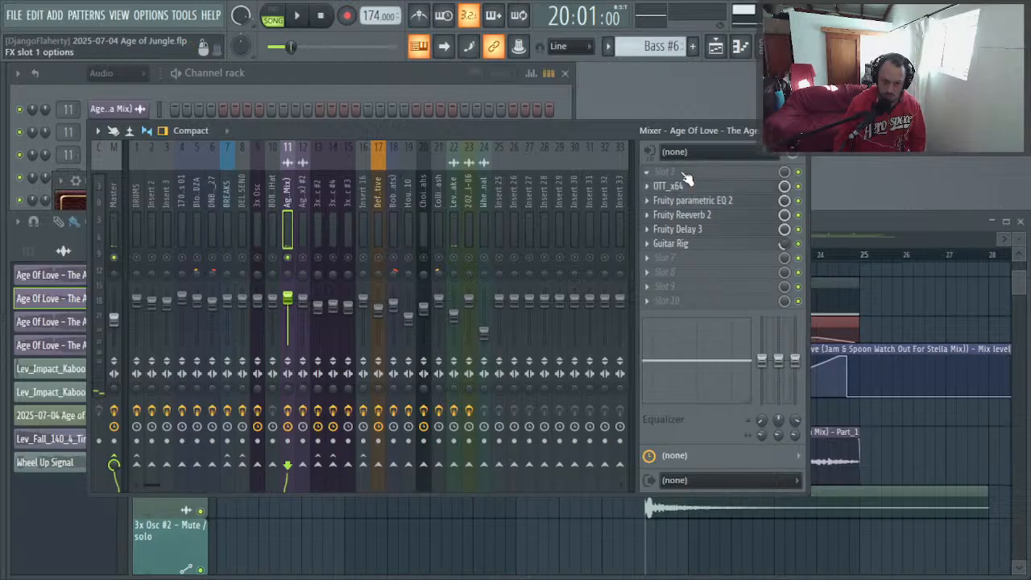
pyautogui.click(662, 178)
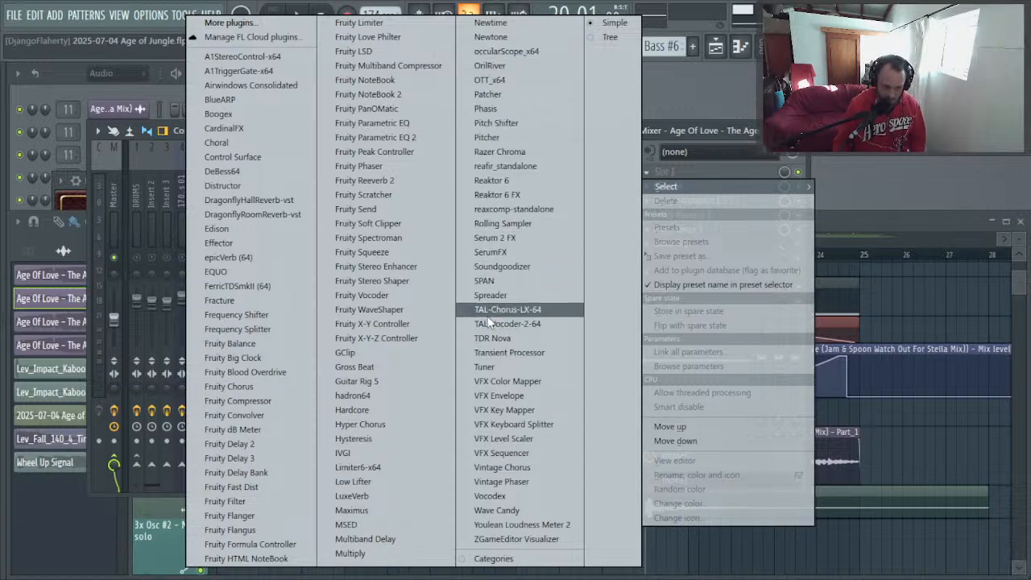
pyautogui.click(565, 166)
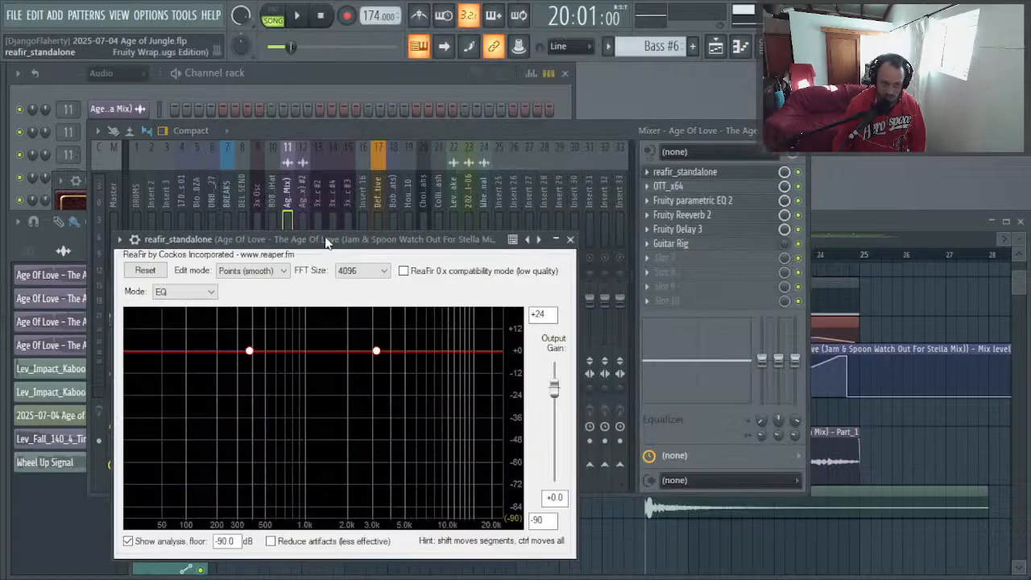
# Step: Close the mixer and move the ReaFir window clear of the Age Of Love clips in the Playlist
pyautogui.moveTo(327, 242); pyautogui.dragTo(506, 297)
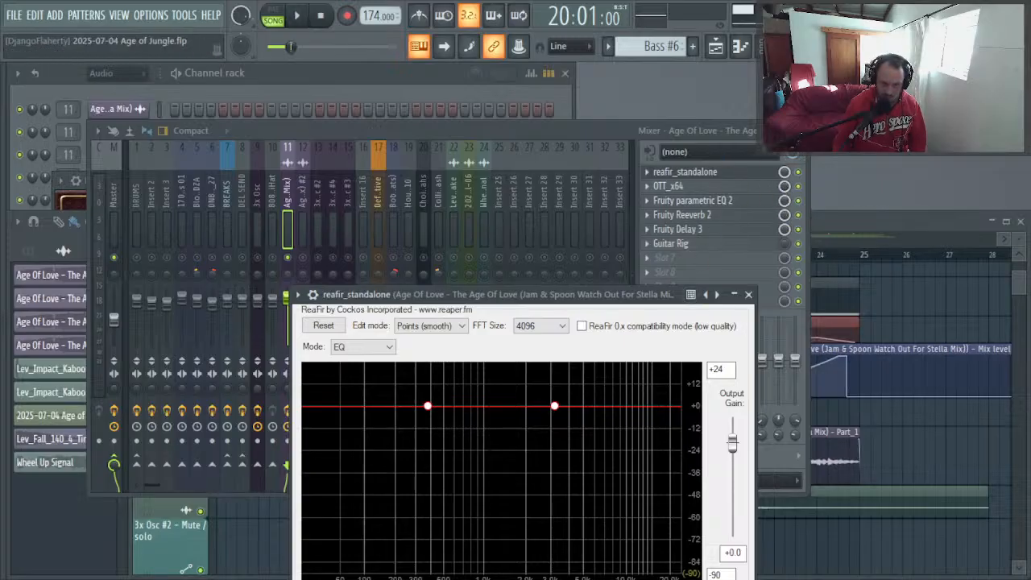
pyautogui.click(802, 130)
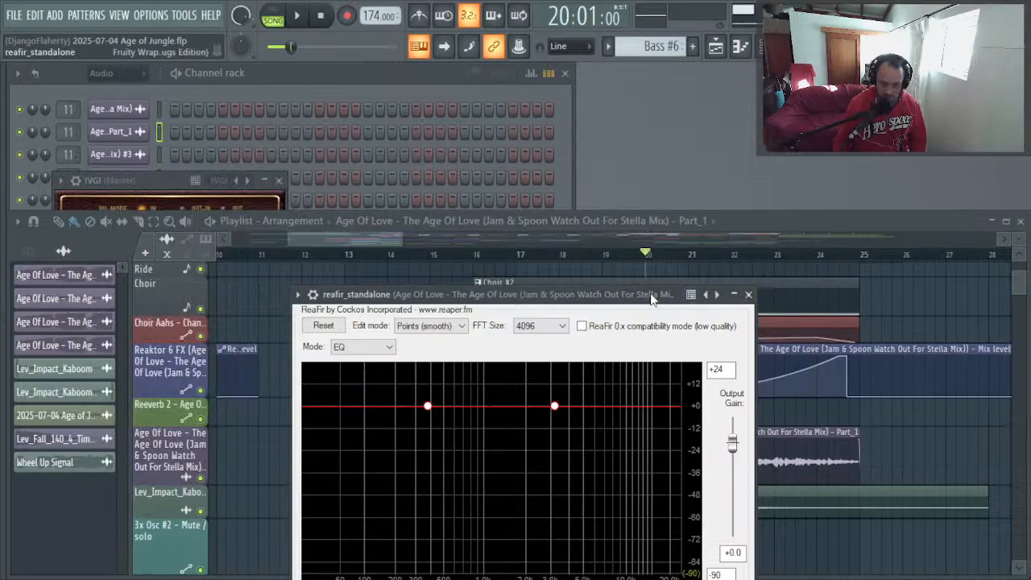
pyautogui.moveTo(592, 297); pyautogui.dragTo(932, 141)
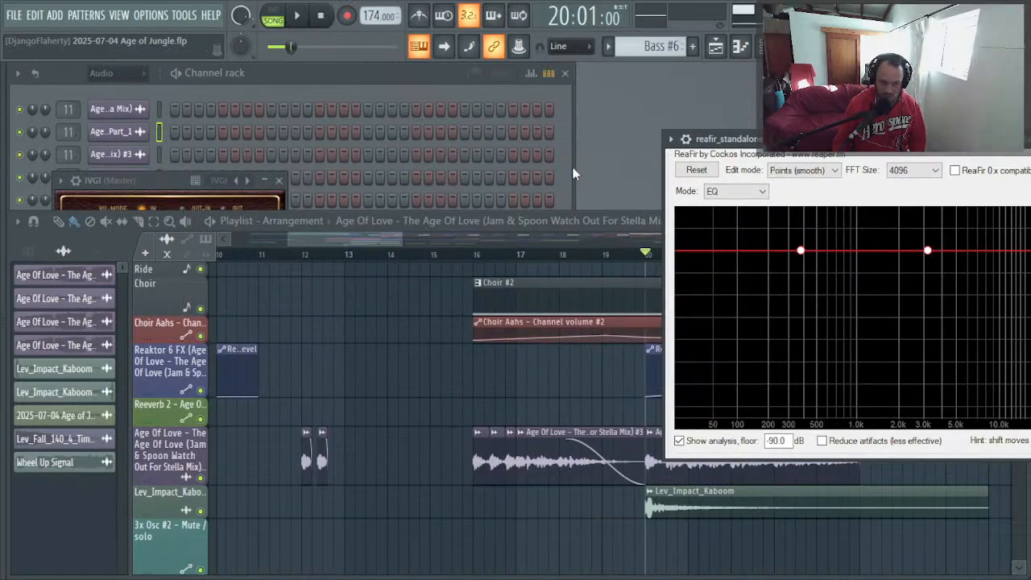
# Step: Play the soloed Age Of Love clips from bar 18 into the Part_1 clip, and stop playback
pyautogui.click(563, 254)
pyautogui.press('space')
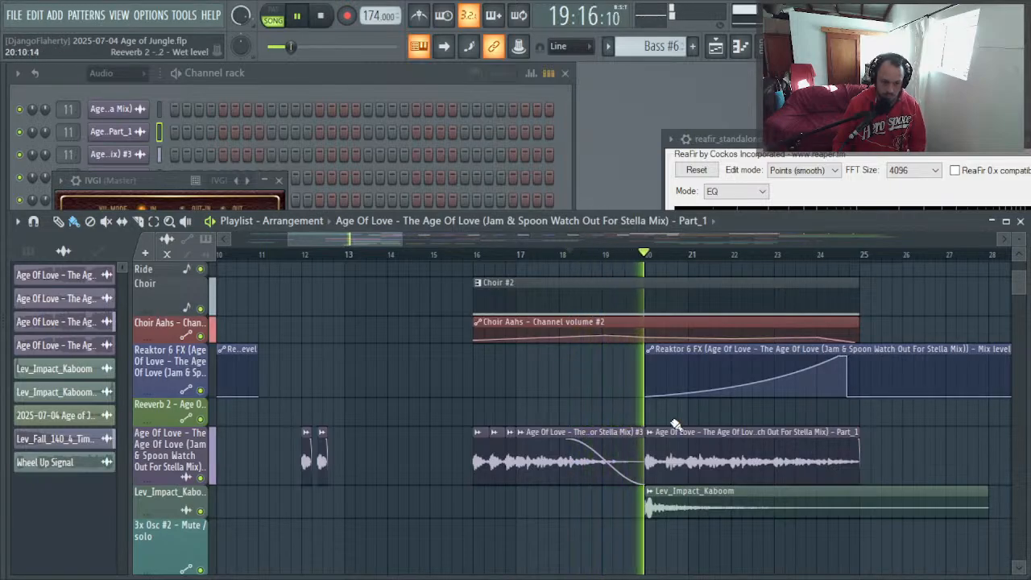
pyautogui.press('space')
pyautogui.press('space')
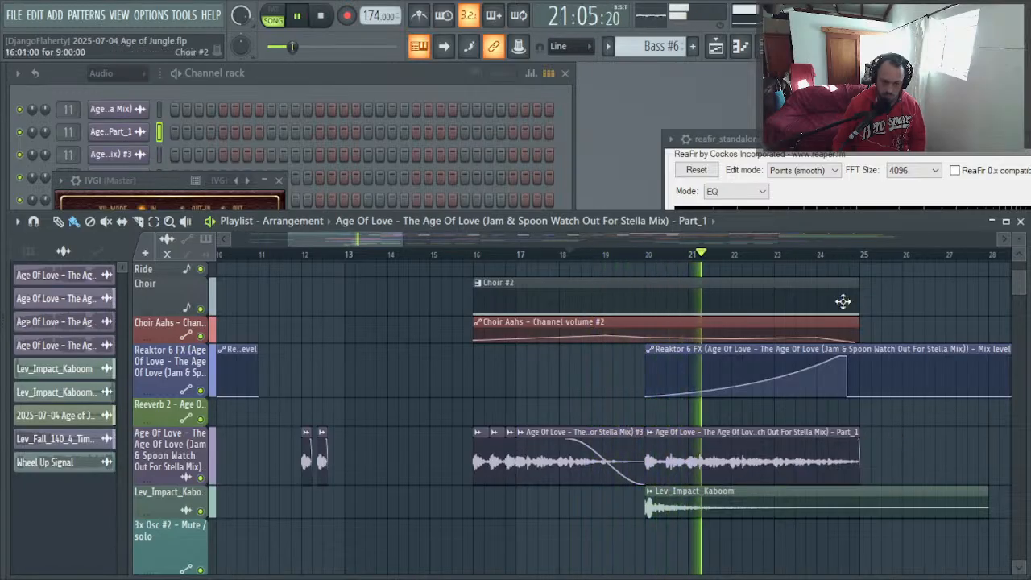
pyautogui.press('space')
# Step: Place the playhead at 24:05 and disable Fruity Reeverb 2, Fruity Delay 3 and Guitar Rig on the Age Of Love mixer track
pyautogui.click(832, 257)
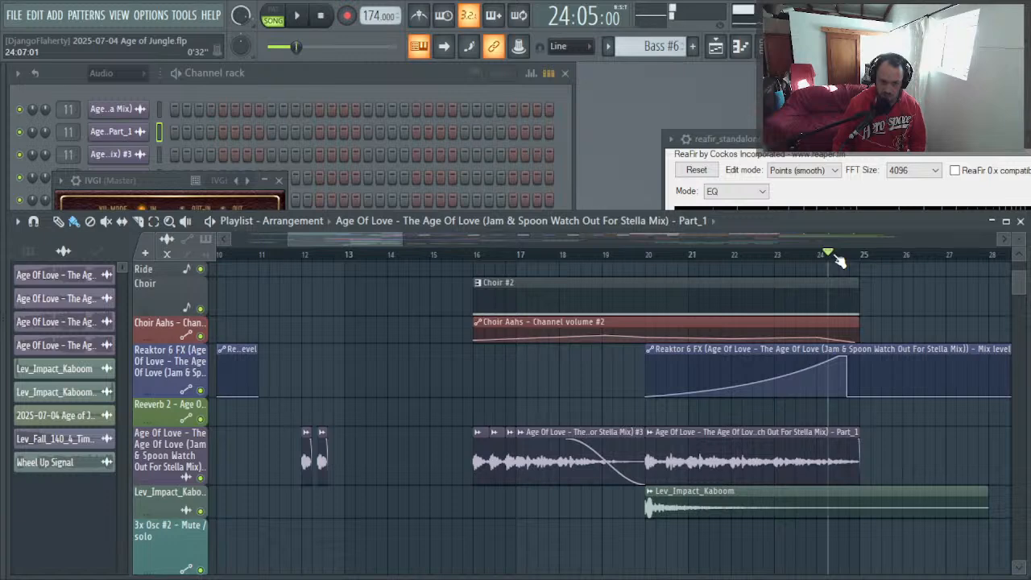
pyautogui.press('F9')
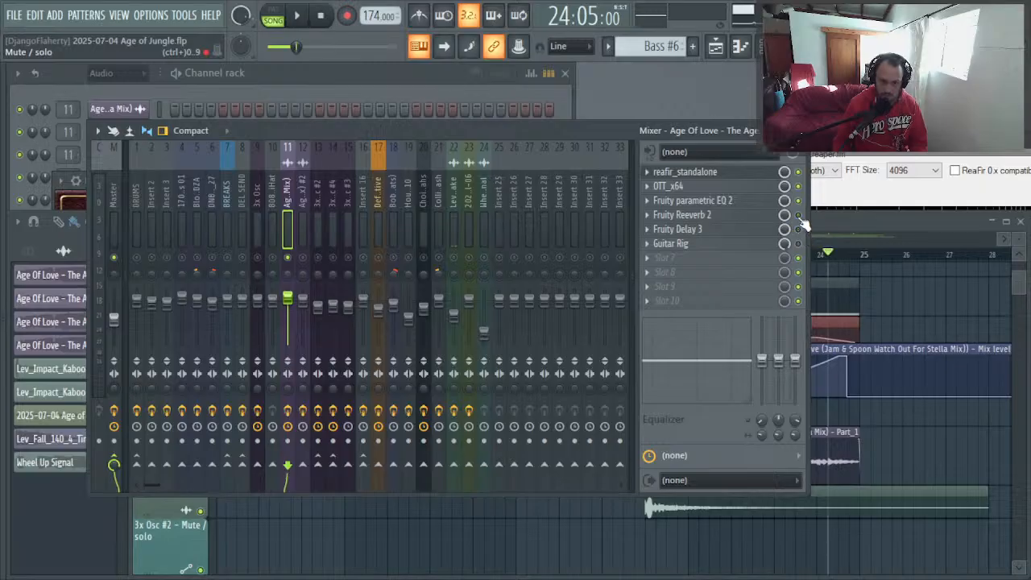
pyautogui.press('F9')
# Step: Replay the tail end of the Age Of Love Part_1 clip from 24:05 several times and stop playback
pyautogui.press('space')
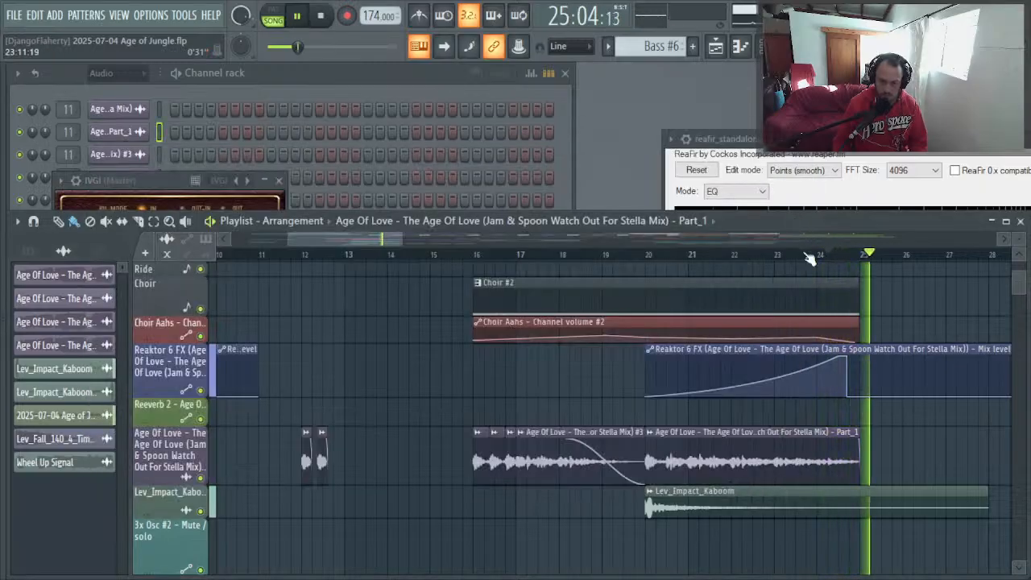
pyautogui.press('space')
pyautogui.press('space')
pyautogui.press('space')
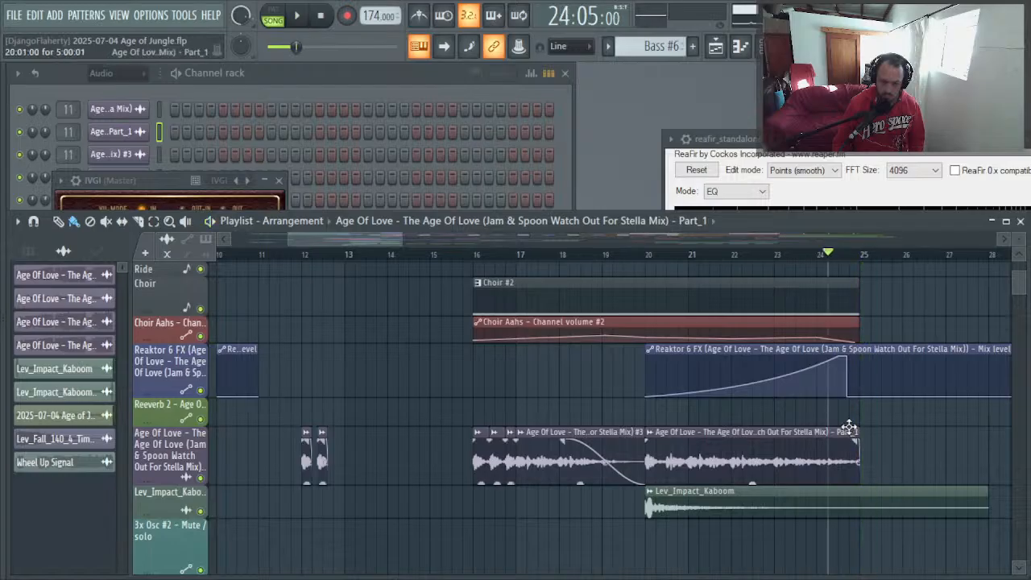
pyautogui.press('space')
pyautogui.press('space')
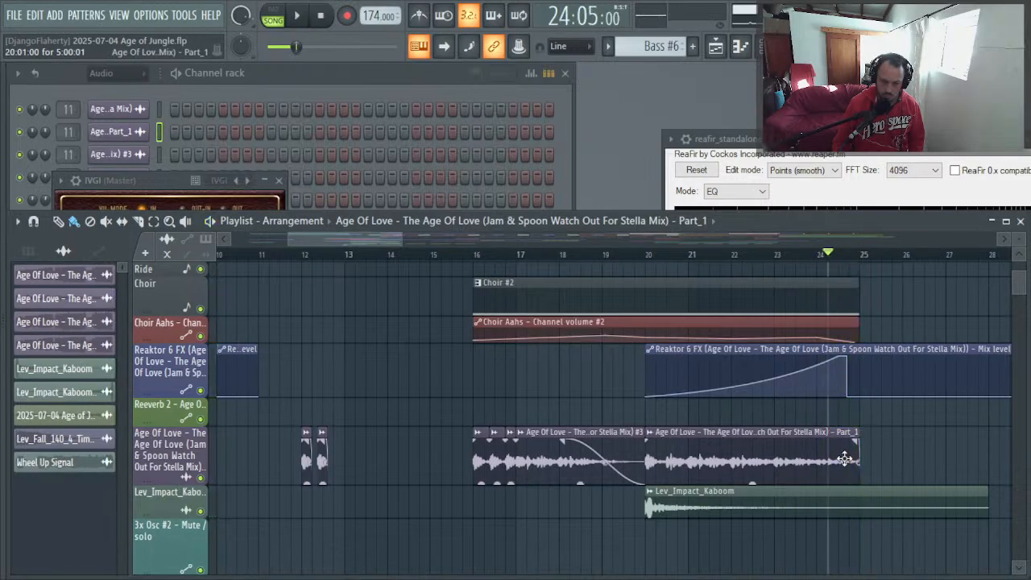
# Step: Place a copy of the Age Of Love Part_1 clip at bar 123, beyond the arrangement's end, and extend it to 28 bars
pyautogui.rightClick(892, 434)
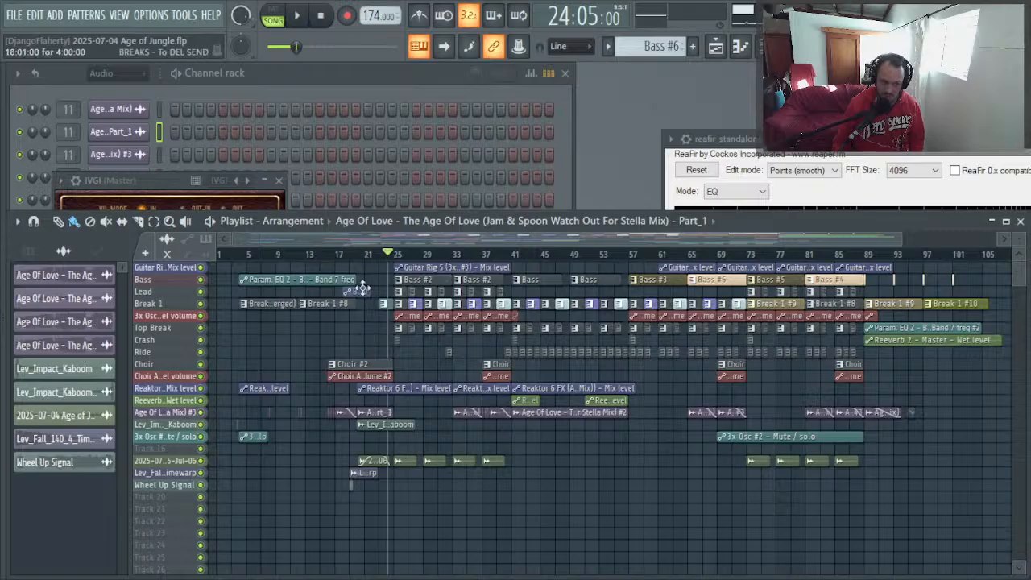
pyautogui.moveTo(317, 395); pyautogui.dragTo(368, 431)
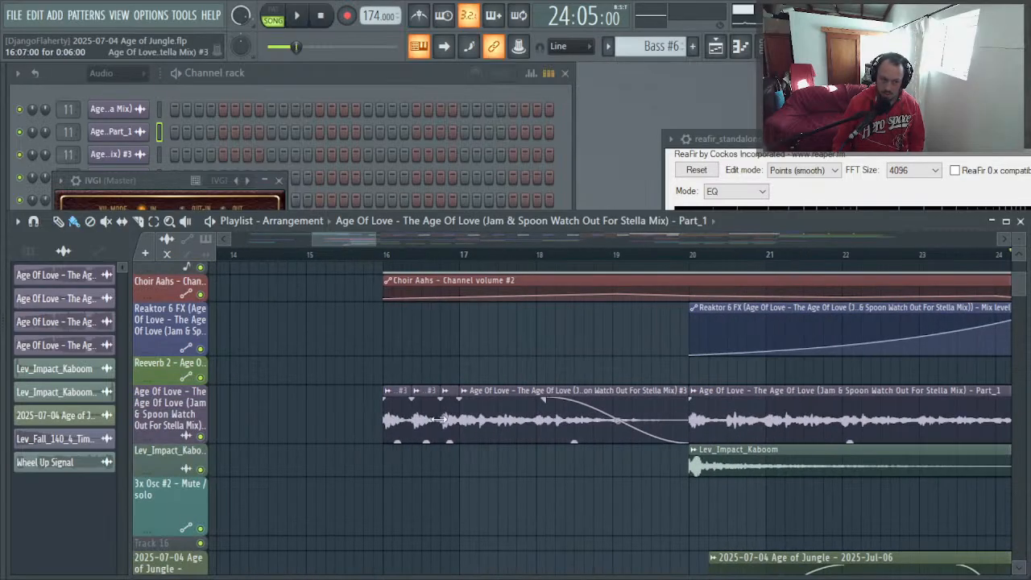
pyautogui.rightClick(476, 366)
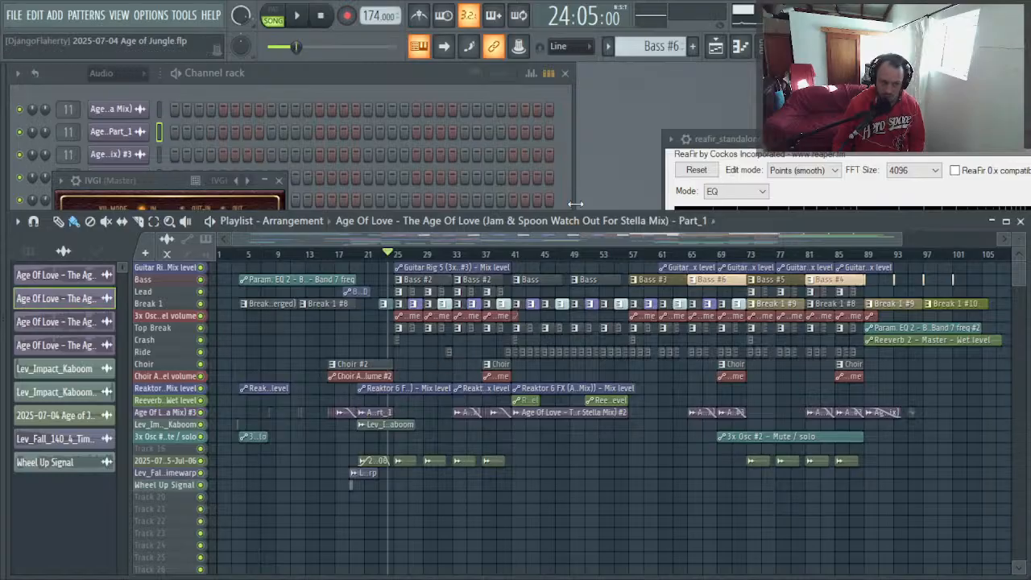
pyautogui.moveTo(480, 233); pyautogui.dragTo(806, 267)
pyautogui.click(747, 413)
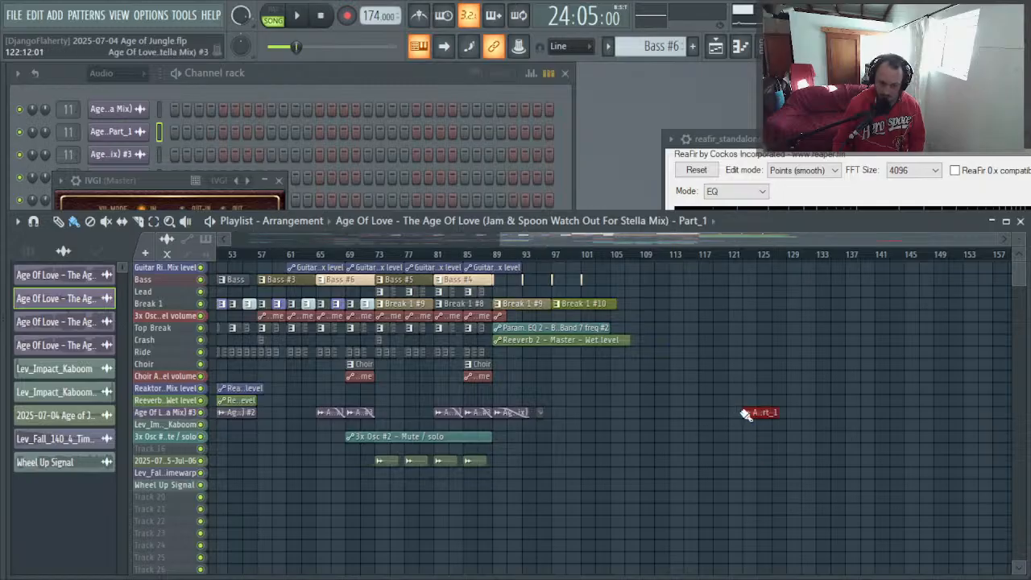
pyautogui.rightClick(742, 412)
pyautogui.click(701, 424)
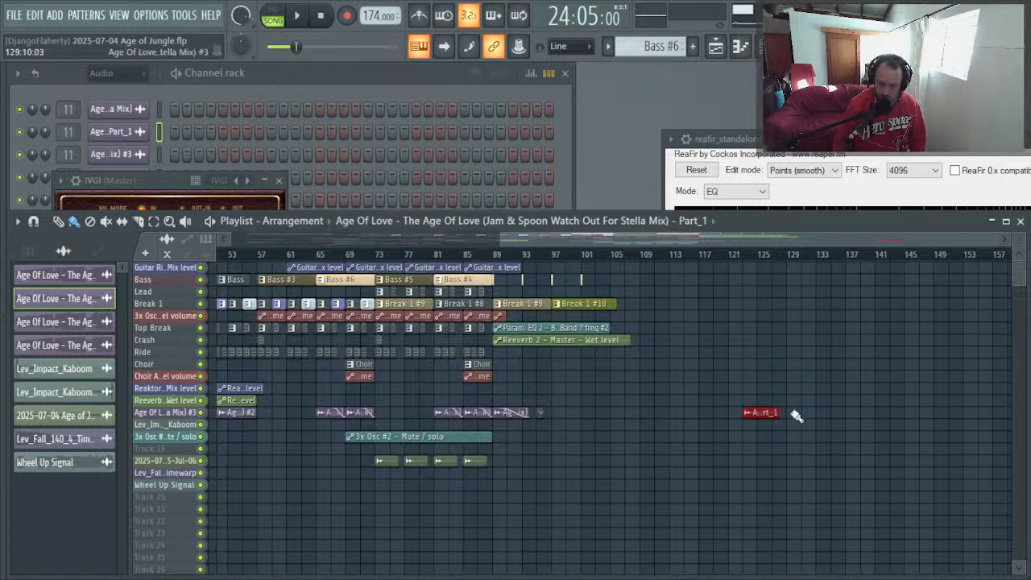
pyautogui.moveTo(782, 412); pyautogui.dragTo(947, 412)
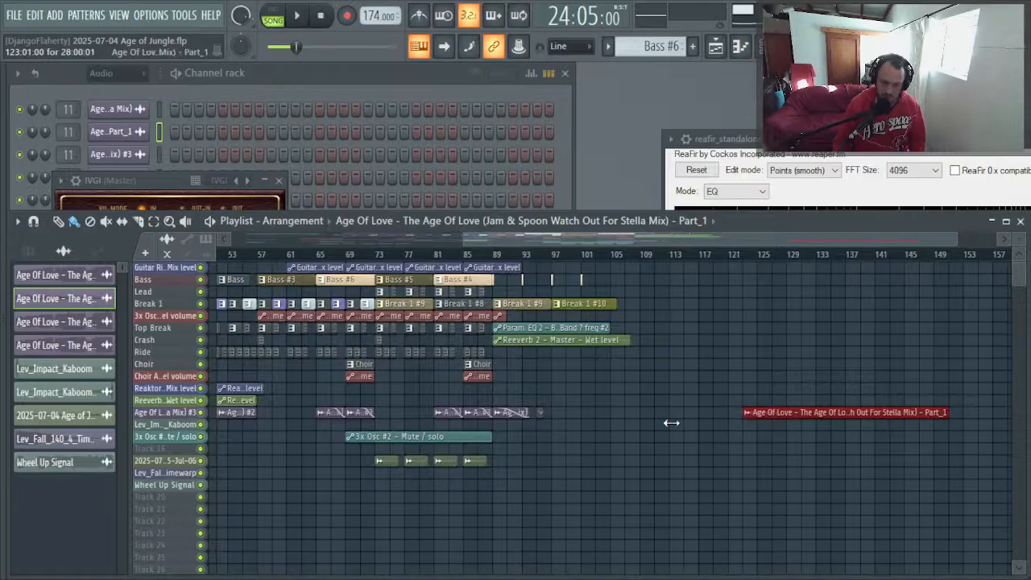
# Step: Place the playhead at bar 123 and delete the Age Of Love Part_1 copy that starts there
pyautogui.click(808, 412)
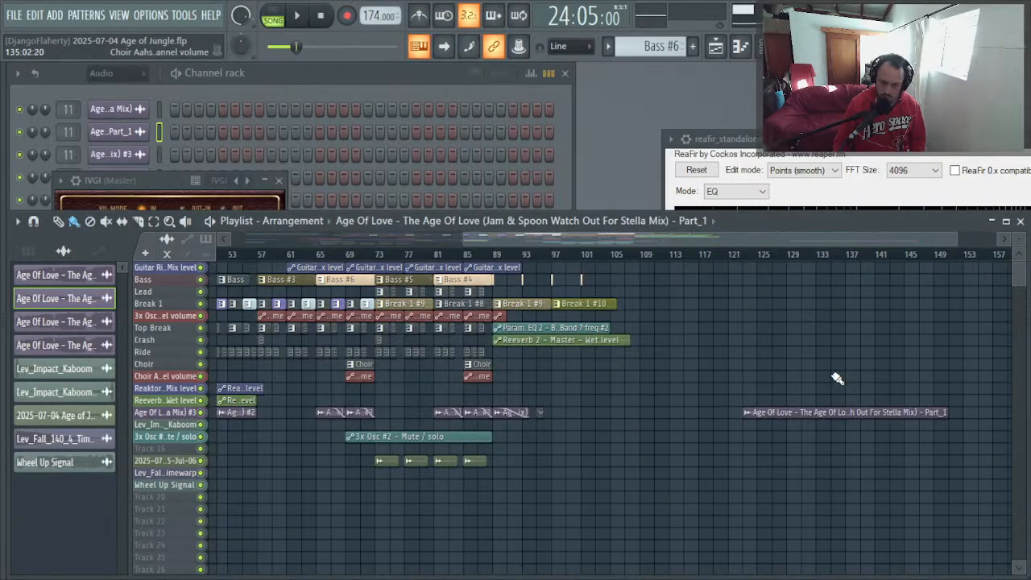
pyautogui.click(743, 255)
pyautogui.moveTo(715, 375); pyautogui.dragTo(978, 453)
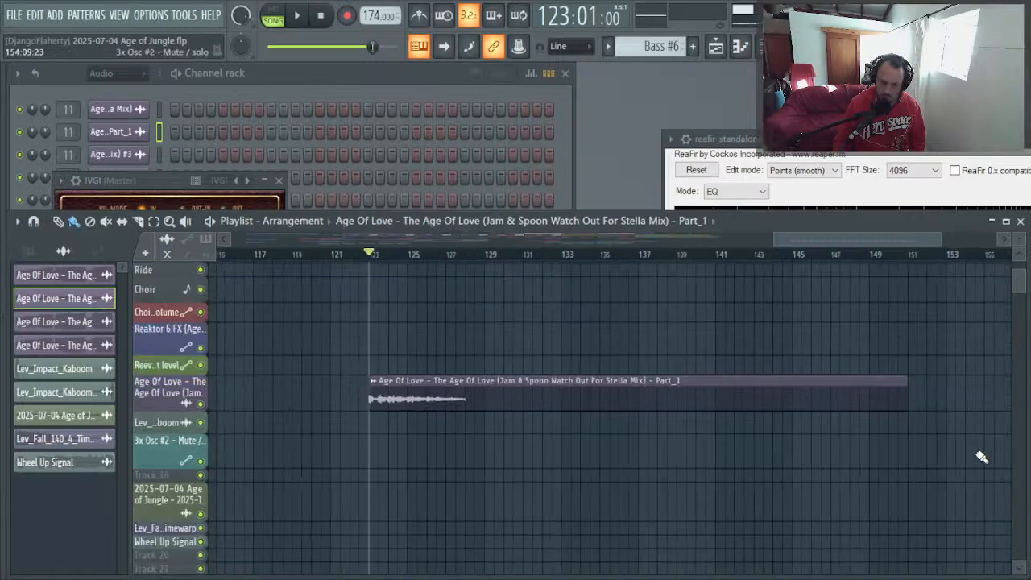
pyautogui.rightClick(513, 402)
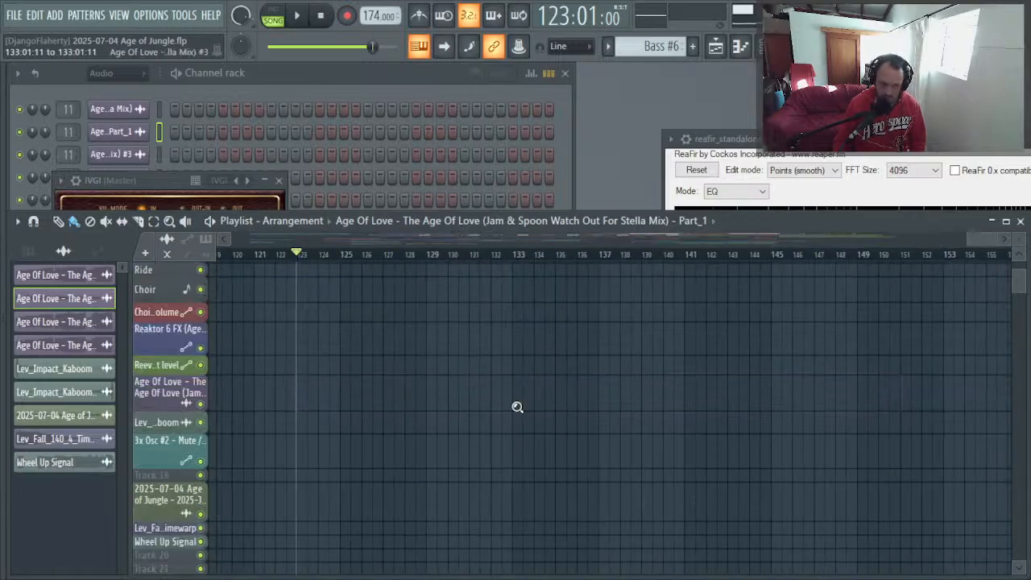
# Step: Place a copy of the Age Of Love #2 clip beyond the arrangement's end and lengthen it to 53:08:00, starting at bar 108
pyautogui.keyDown('ctrl'); pyautogui.rightClick(517, 407); pyautogui.keyUp('ctrl')
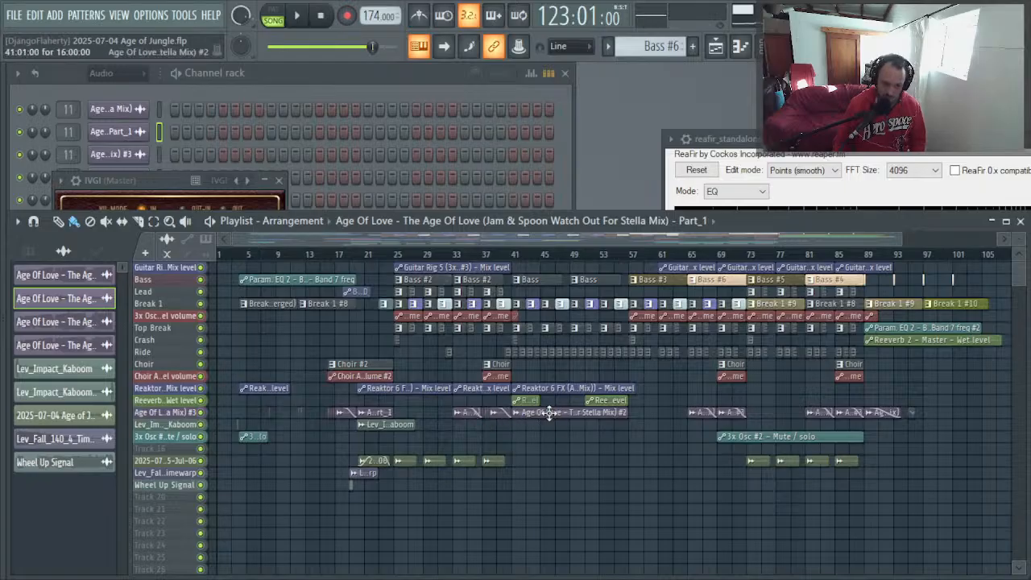
pyautogui.click(548, 412)
pyautogui.moveTo(483, 238); pyautogui.dragTo(791, 256)
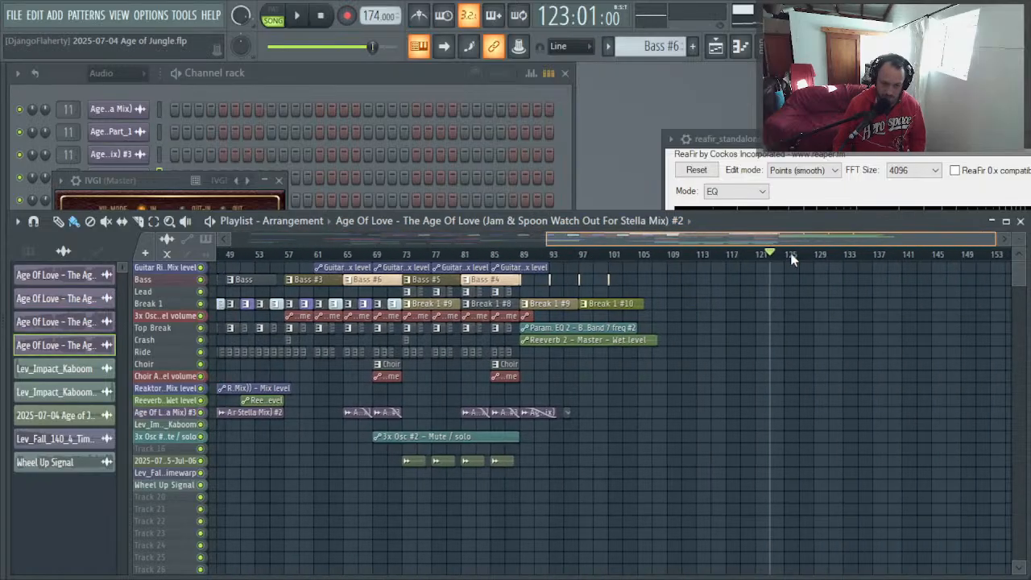
pyautogui.click(673, 425)
pyautogui.moveTo(687, 424); pyautogui.dragTo(902, 440)
pyautogui.hscroll(-3, 451, 244)
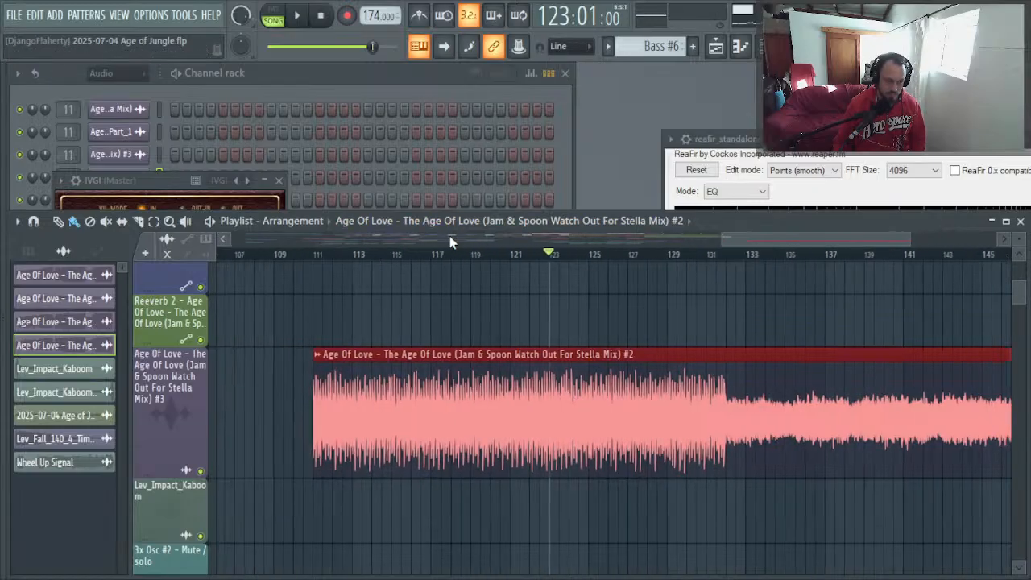
pyautogui.moveTo(364, 412); pyautogui.dragTo(271, 478)
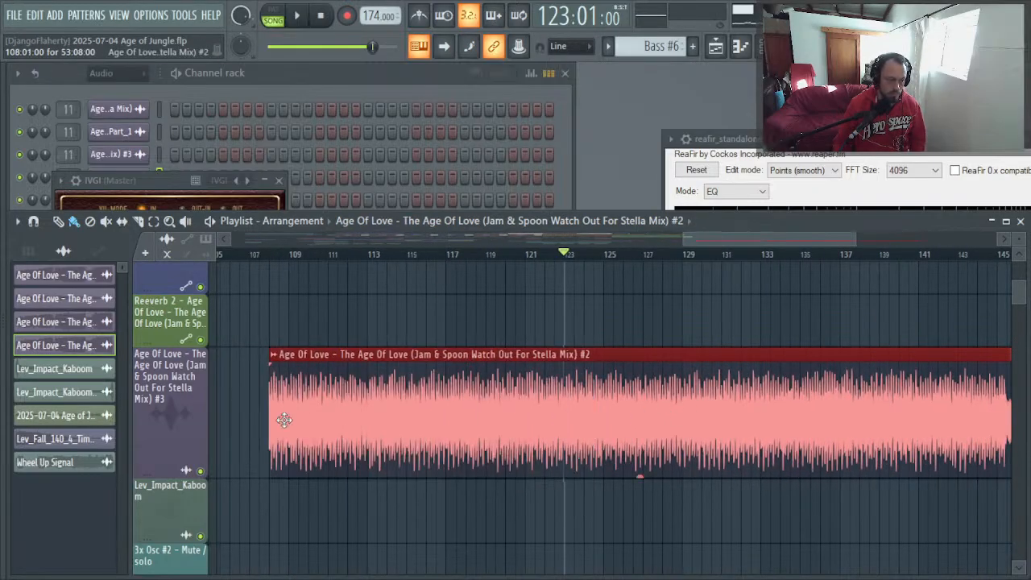
# Step: Play the copied Age Of Love #2 clip from 108:09, check its mixer track, and stop playback
pyautogui.press('space')
pyautogui.click(284, 254)
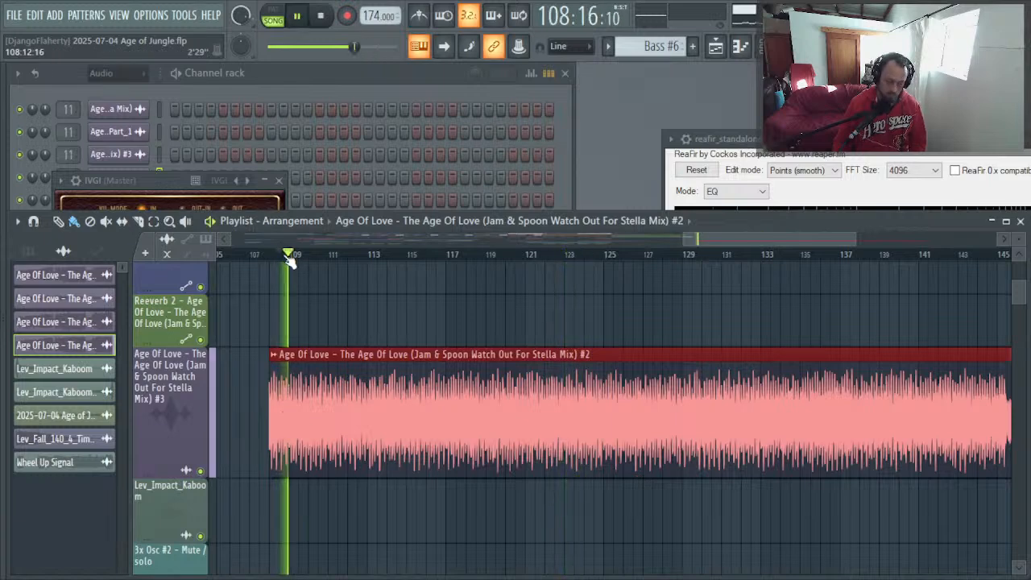
pyautogui.press('F9')
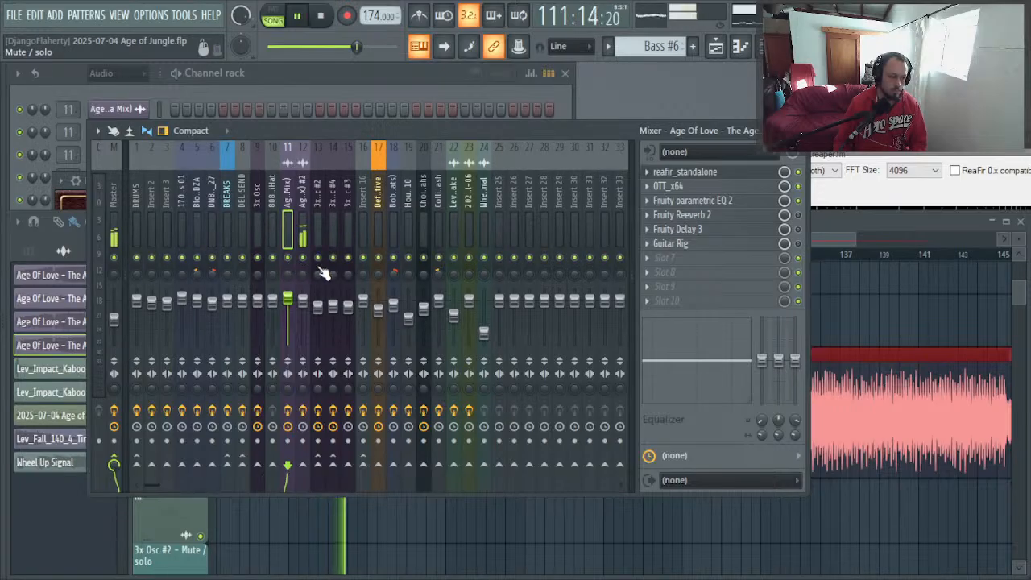
pyautogui.press('F9')
pyautogui.press('space')
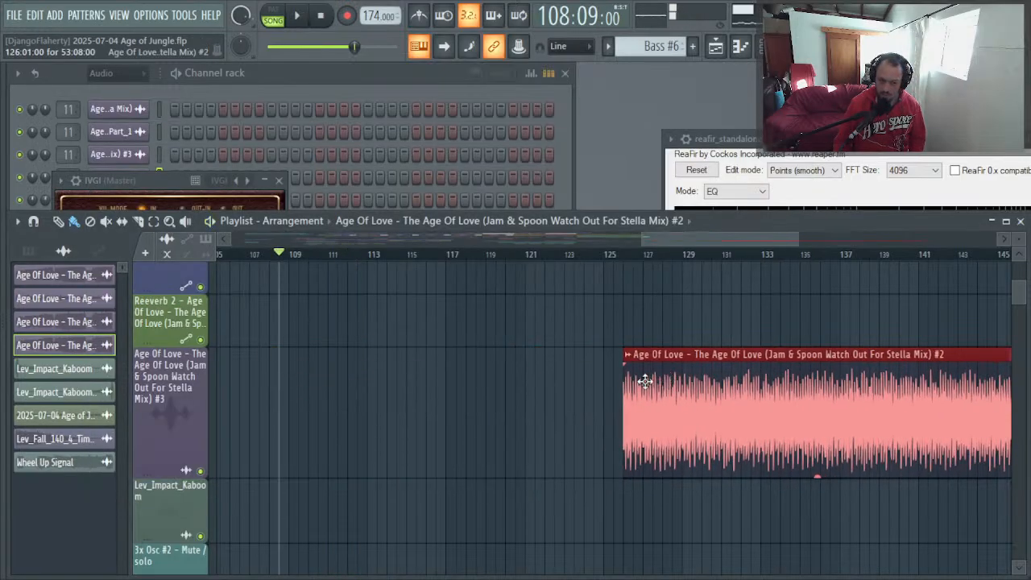
# Step: Extend the start of the Age Of Love #2 copy to make it 90 bars long from bar 107, and audition its opening
pyautogui.moveTo(620, 391); pyautogui.dragTo(585, 456)
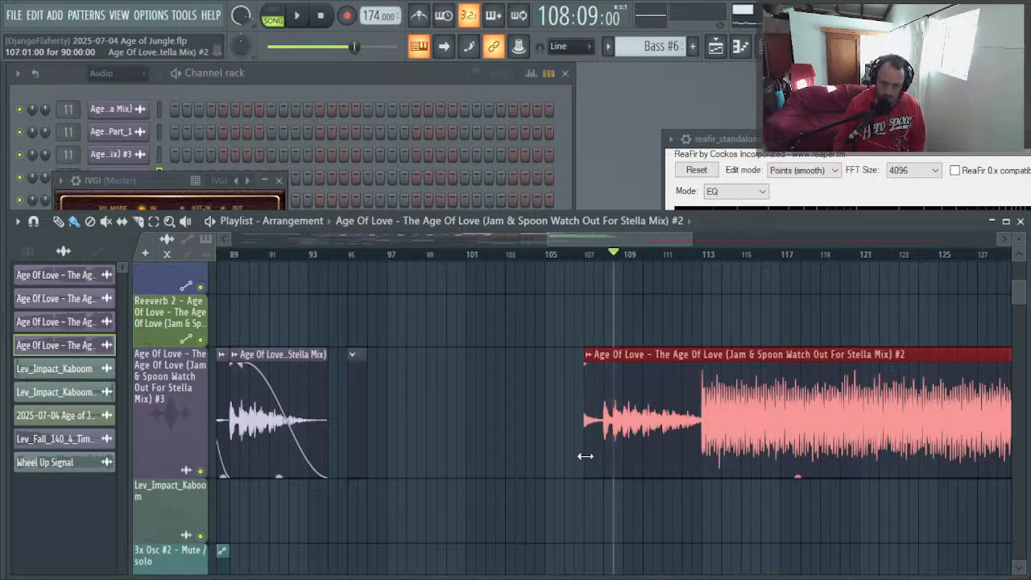
pyautogui.click(590, 256)
pyautogui.press('space')
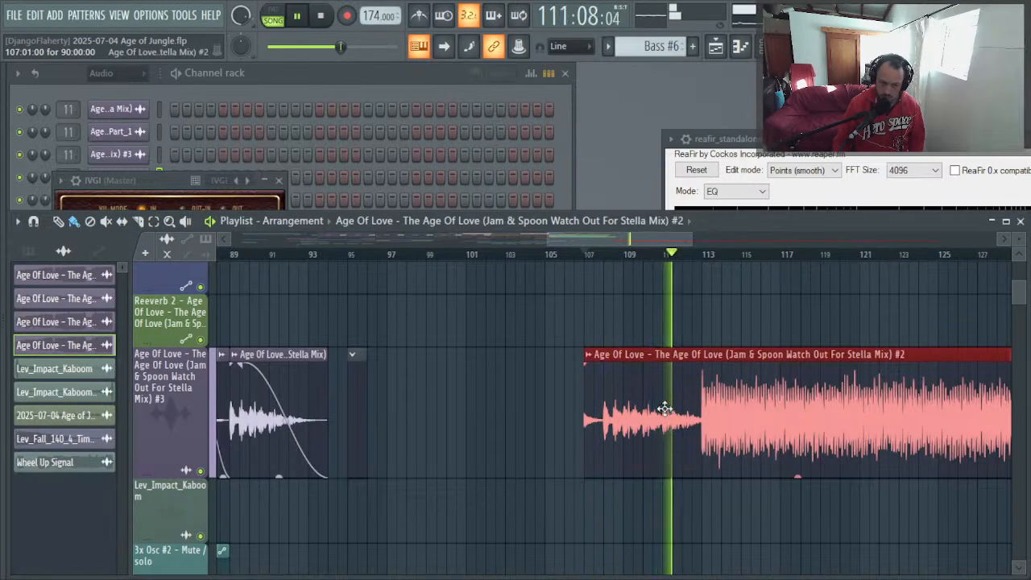
pyautogui.press('space')
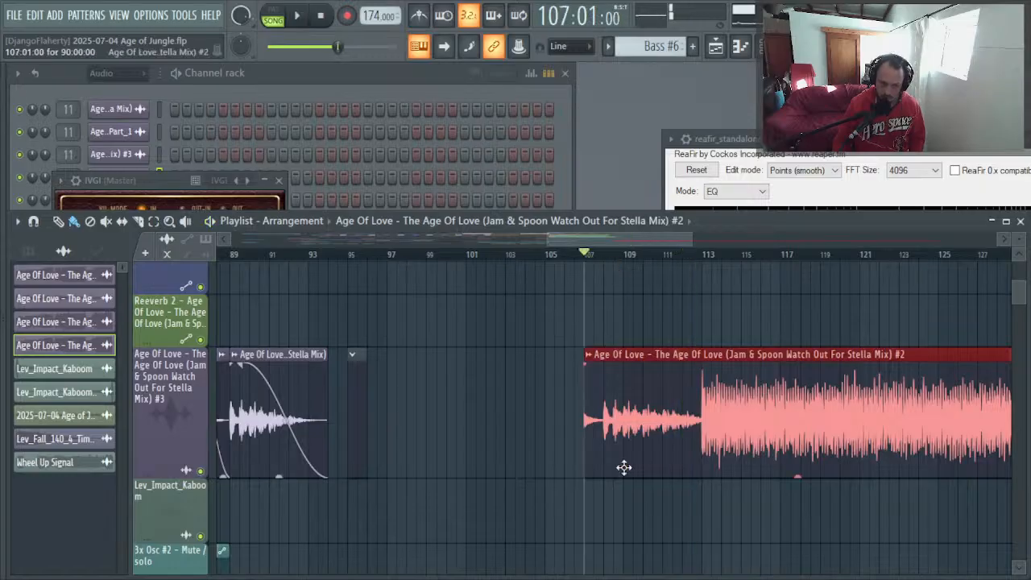
# Step: Move the Age Of Love #2 copy to 173:09 and extend its start back to about bar 105 to expose earlier audio
pyautogui.moveTo(621, 439); pyautogui.dragTo(849, 431)
pyautogui.keyDown('ctrl'); pyautogui.rightClick(626, 417); pyautogui.keyUp('ctrl')
pyautogui.moveTo(797, 411); pyautogui.dragTo(949, 410)
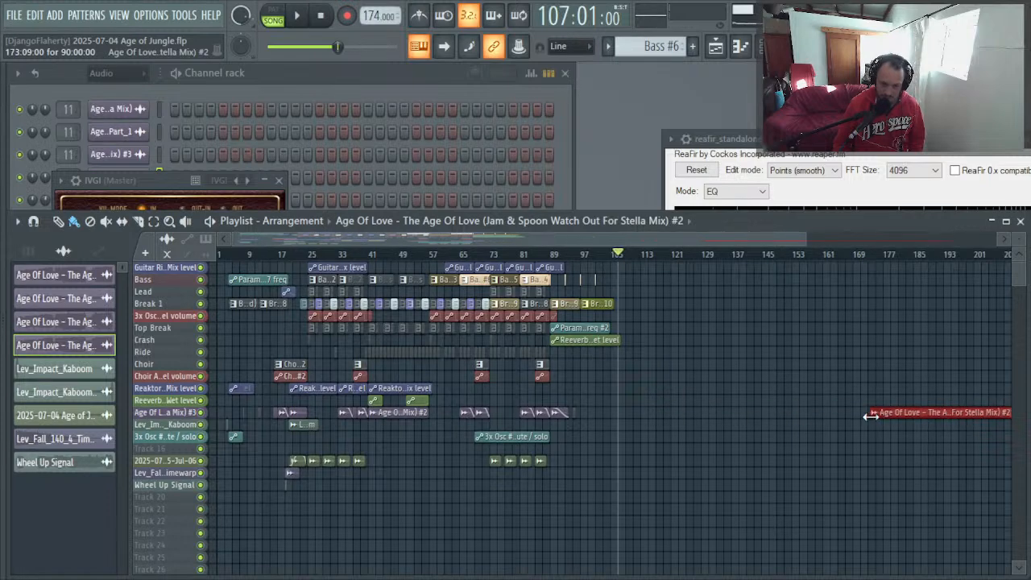
pyautogui.moveTo(870, 415); pyautogui.dragTo(615, 414)
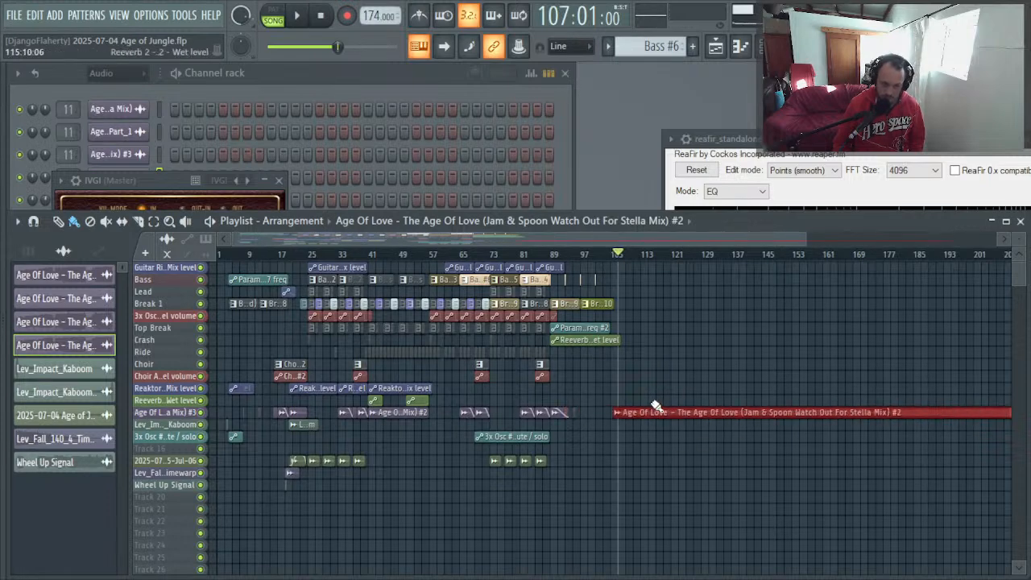
# Step: Move the Age Of Love #2 copy onto the 3x Osc #2 track, extend its start to 177:05:01, and clear the selection
pyautogui.moveTo(700, 382); pyautogui.dragTo(829, 486)
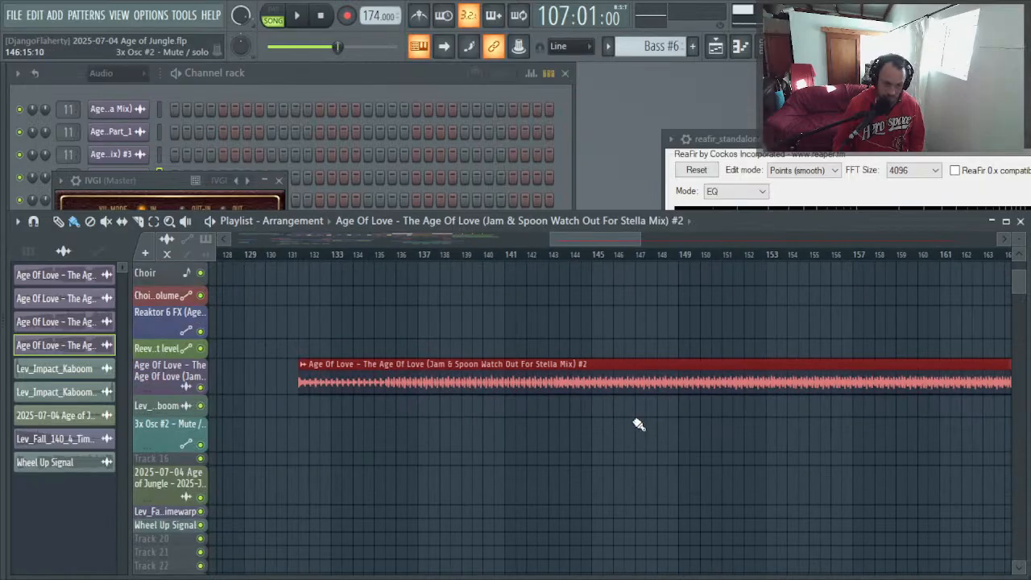
pyautogui.keyDown('ctrl'); pyautogui.rightClick(564, 415); pyautogui.keyUp('ctrl')
pyautogui.moveTo(667, 414); pyautogui.dragTo(833, 436)
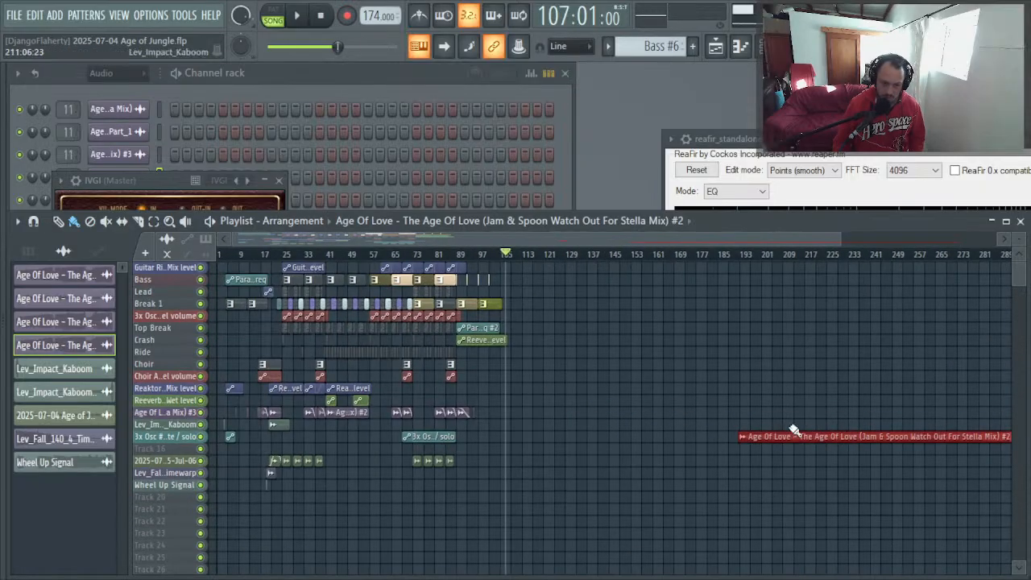
pyautogui.moveTo(738, 439); pyautogui.dragTo(555, 450)
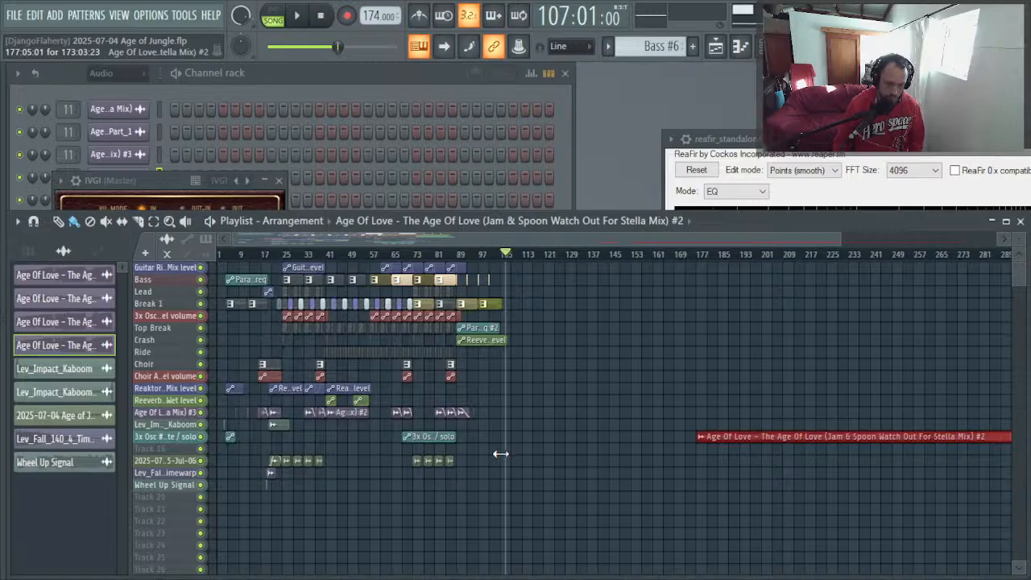
pyautogui.rightClick(736, 439)
pyautogui.hotkey('ctrl', 'z')
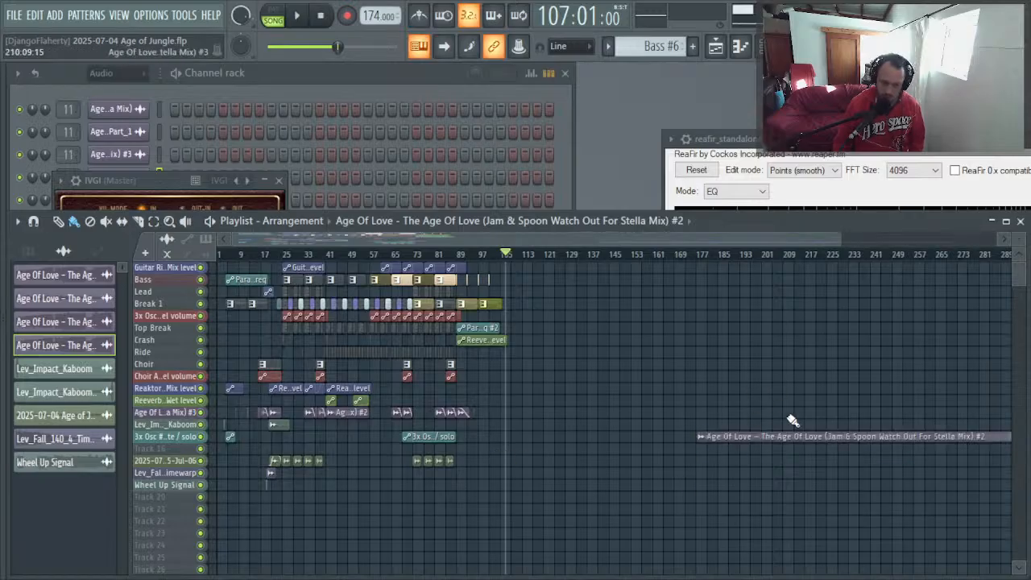
# Step: Play the Age Of Love #2 copy on the 3x Osc #2 track from bar 177 and stop playback
pyautogui.moveTo(792, 419); pyautogui.dragTo(644, 482)
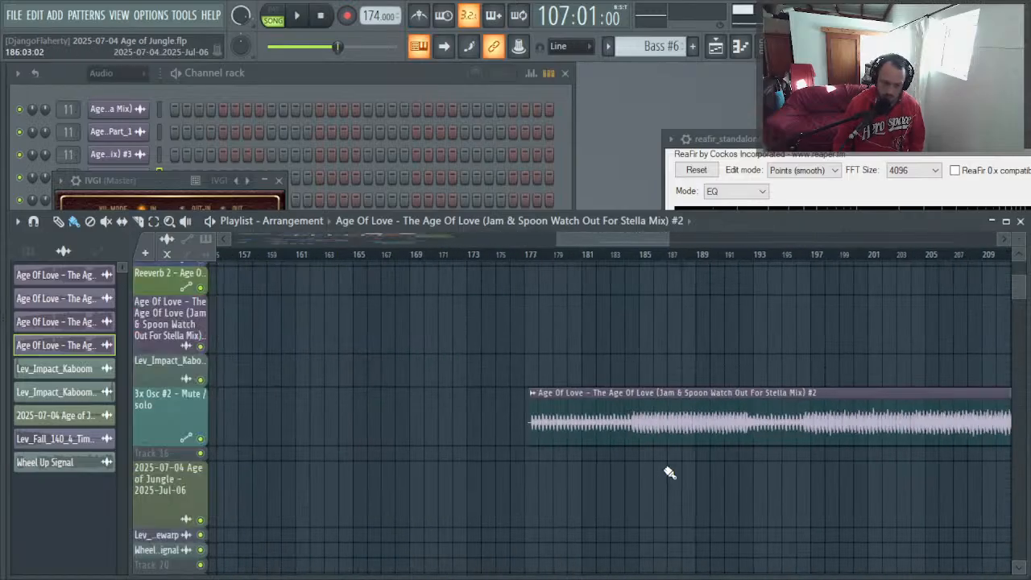
pyautogui.click(522, 259)
pyautogui.press('space')
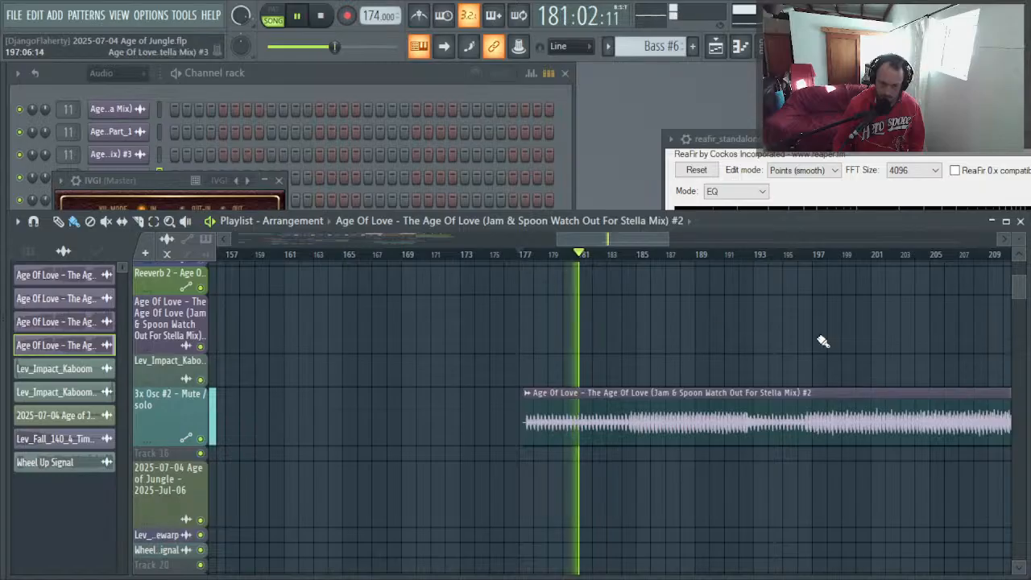
pyautogui.moveTo(571, 357); pyautogui.dragTo(531, 428)
pyautogui.press('space')
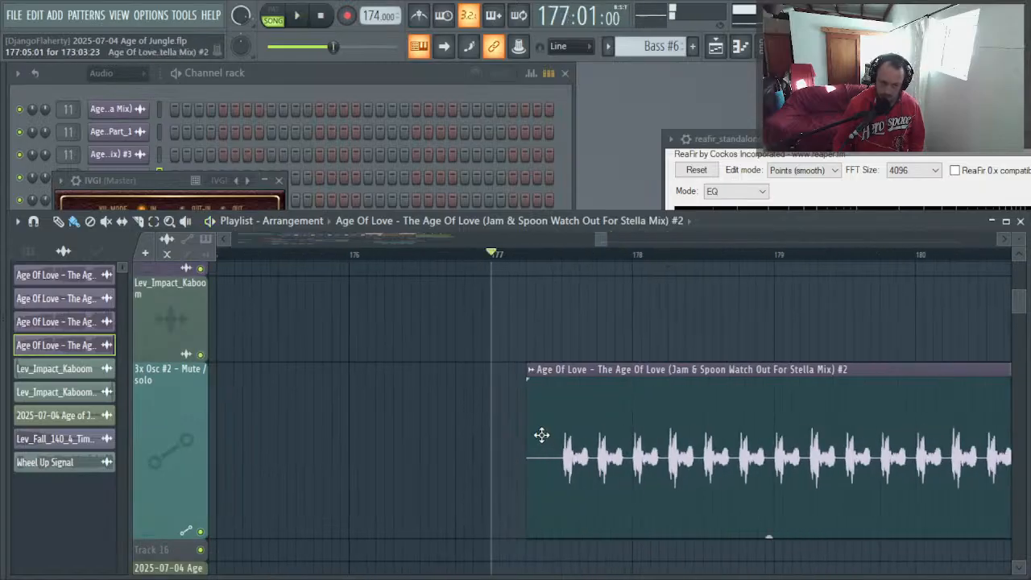
# Step: Select the silent gap between the clip's first two hits from 177:12:00, loop it in playback, and stop
pyautogui.click(601, 254)
pyautogui.keyDown('ctrl'); pyautogui.click(600, 253); pyautogui.keyUp('ctrl')
pyautogui.moveTo(651, 324); pyautogui.dragTo(578, 365)
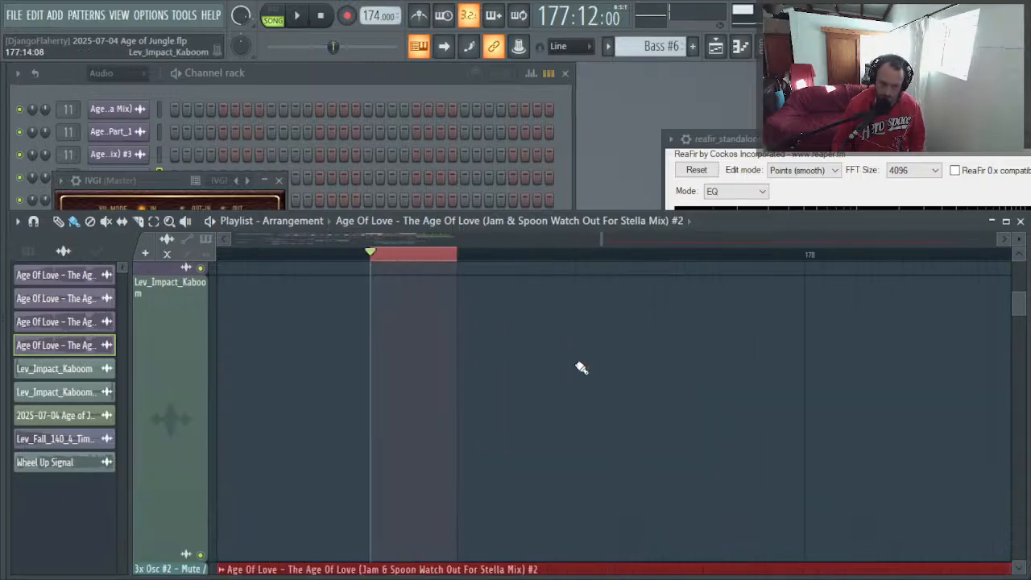
pyautogui.rightClick(507, 427)
pyautogui.moveTo(709, 373); pyautogui.dragTo(589, 487)
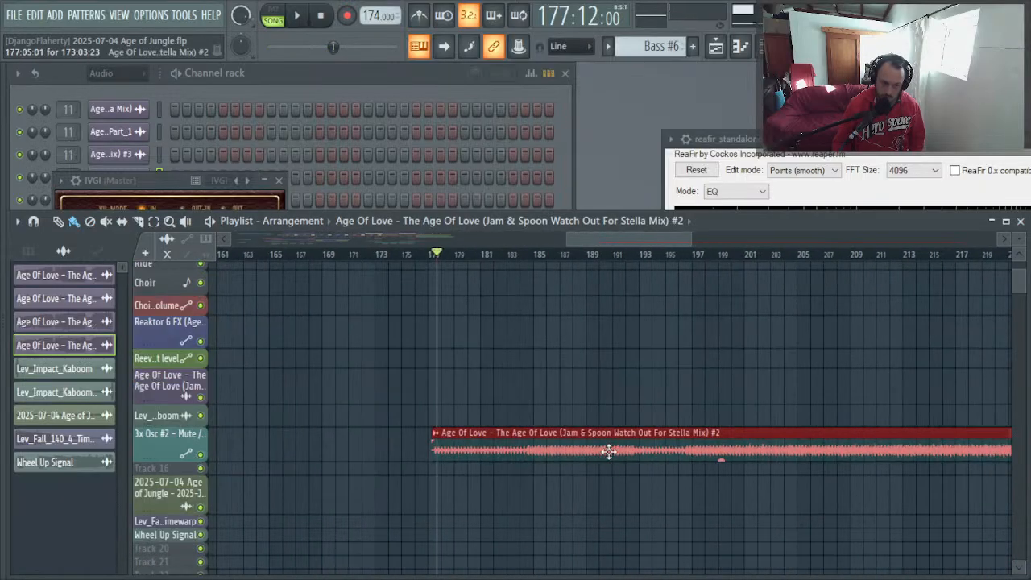
pyautogui.moveTo(456, 459); pyautogui.dragTo(433, 468)
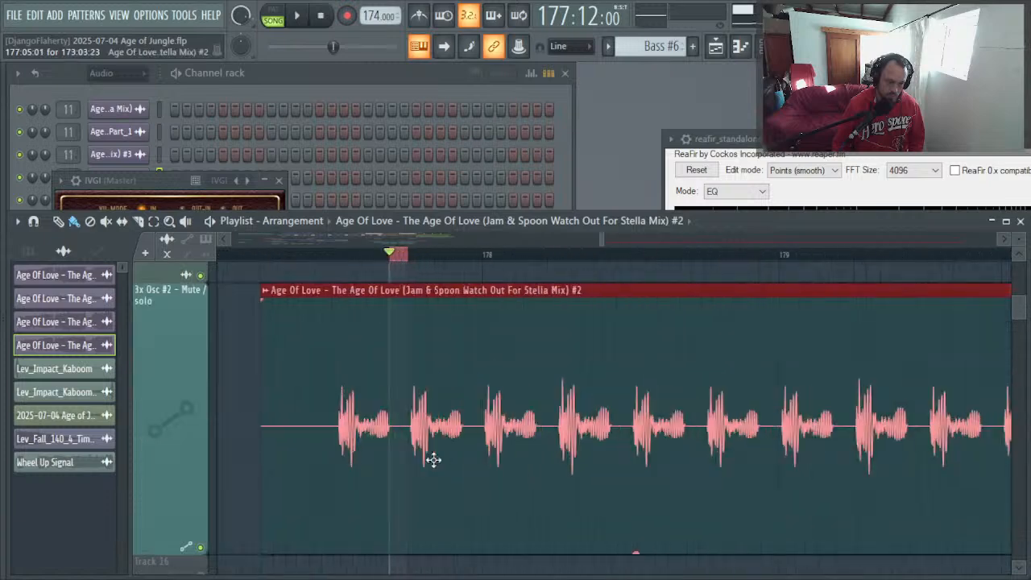
pyautogui.press('space')
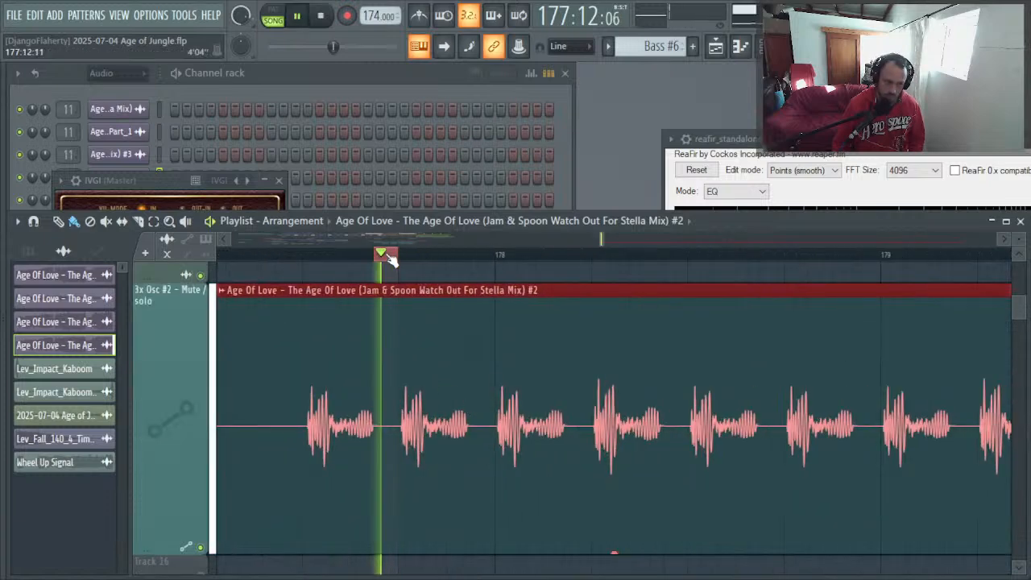
pyautogui.press('space')
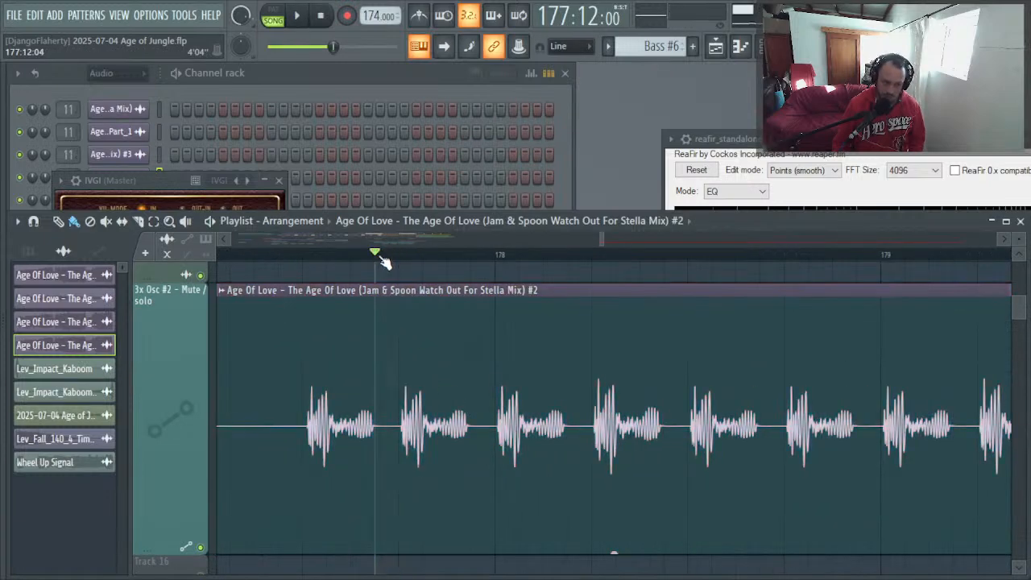
# Step: Reselect the gap from 177:12:00, shift the Age Of Love #2 copy to 177:04:23, and audition the loop
pyautogui.moveTo(376, 256); pyautogui.dragTo(397, 256)
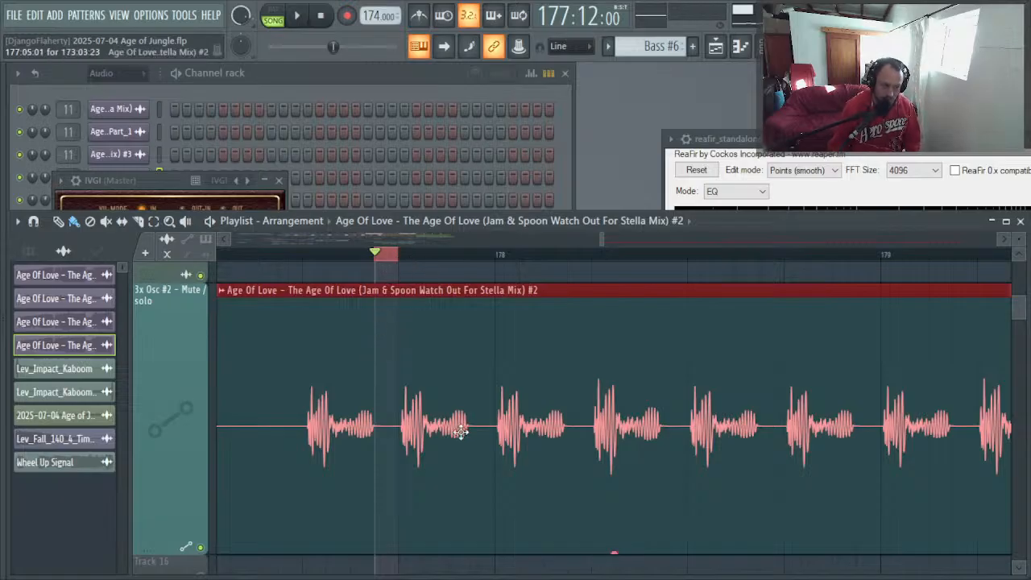
pyautogui.moveTo(460, 432); pyautogui.dragTo(459, 433)
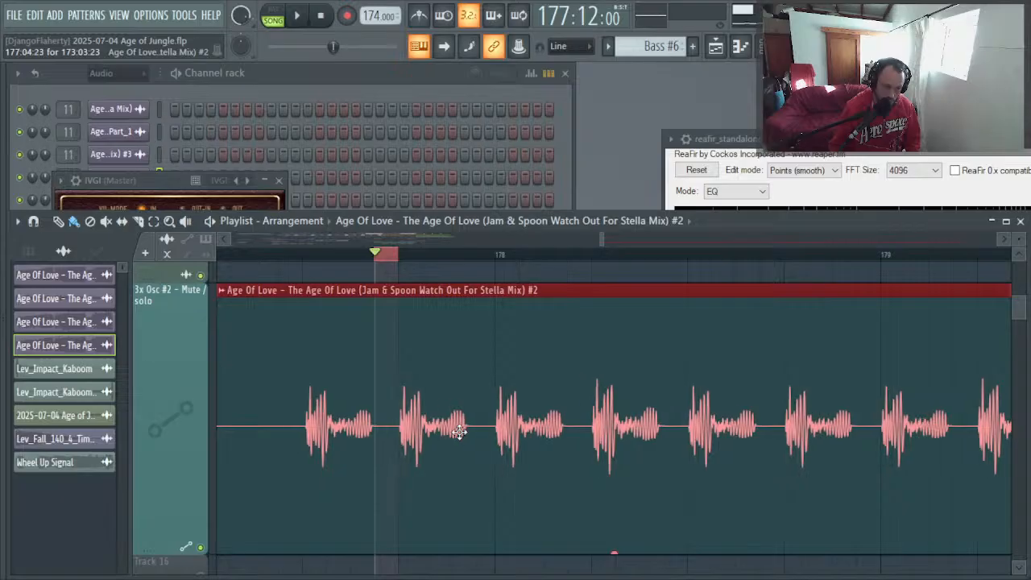
pyautogui.press('space')
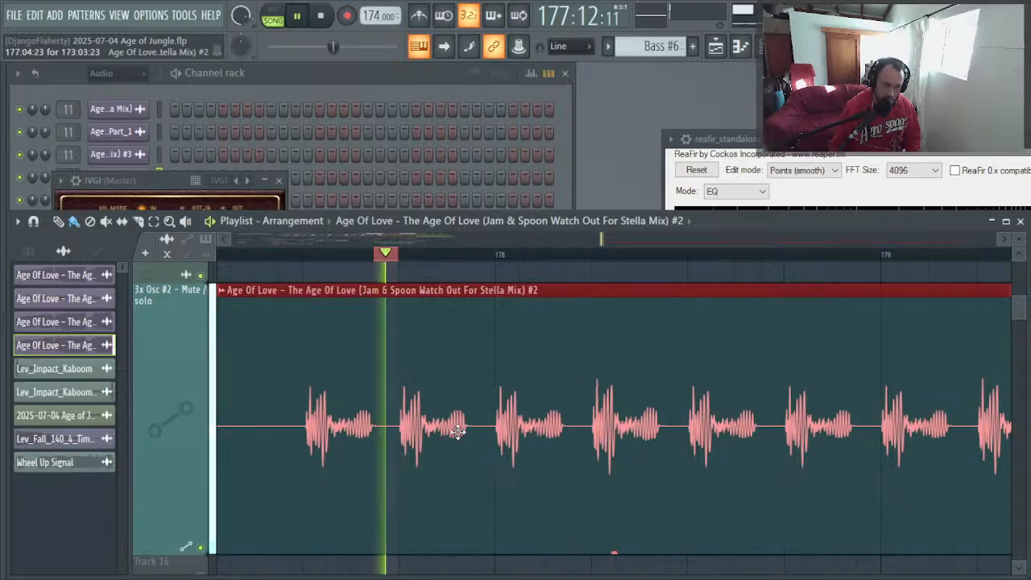
pyautogui.press('space')
# Step: Shift the Age Of Love #2 copy back to 177:05:01 and replay the looped gap, stopping playback after listening
pyautogui.moveTo(455, 432); pyautogui.dragTo(456, 432)
pyautogui.press('space')
pyautogui.press('space')
pyautogui.press('space')
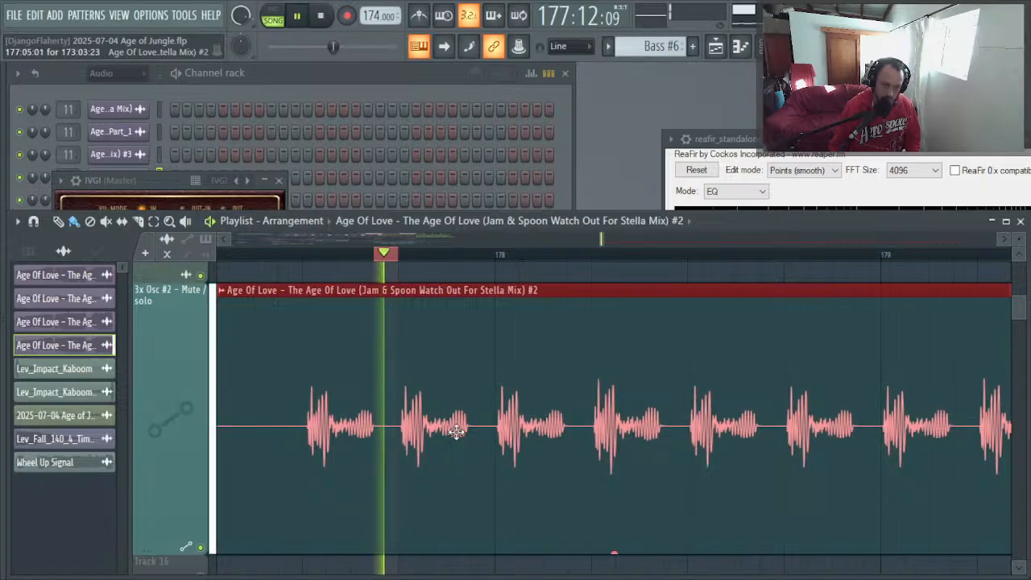
pyautogui.press('space')
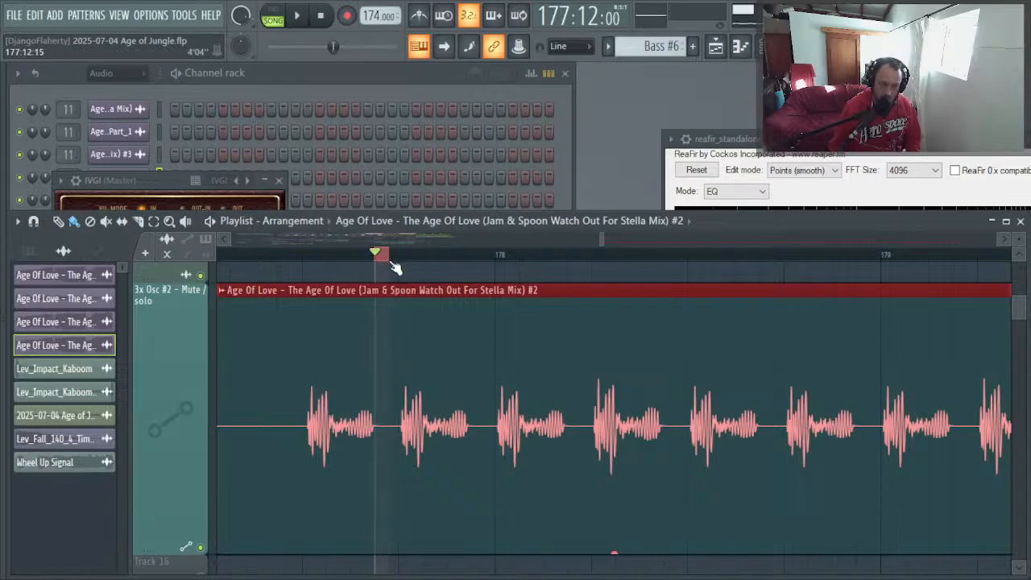
# Step: Audition a shorter loop within the gap, set the selection to 177:12:05 through 177:12:20, and play it
pyautogui.press('space')
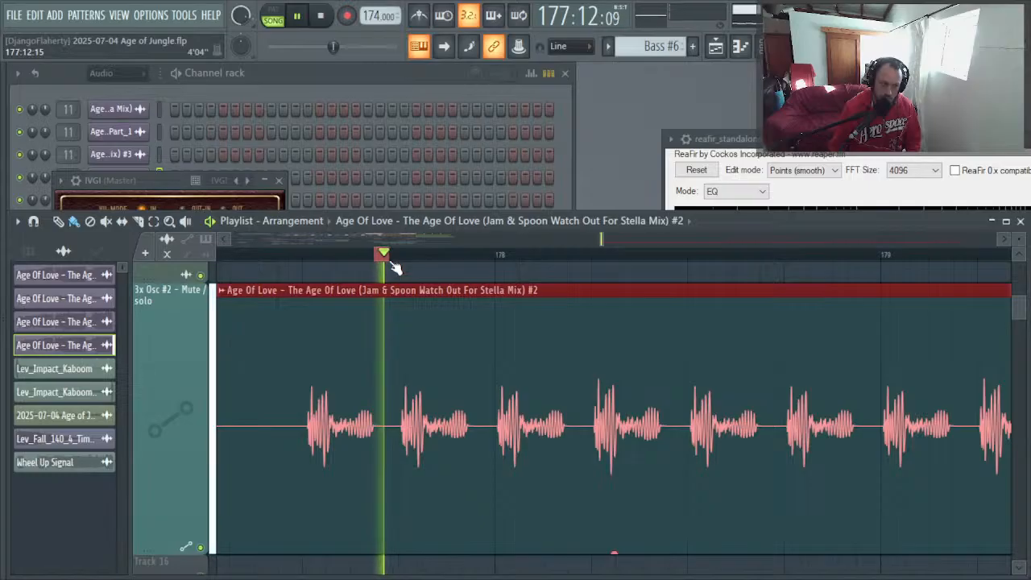
pyautogui.press('space')
pyautogui.click(387, 259)
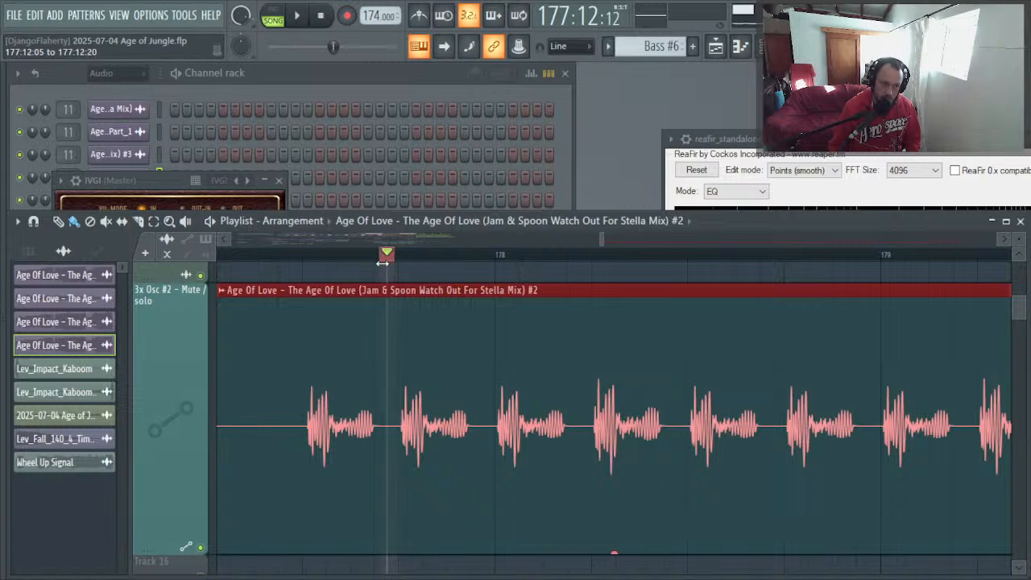
pyautogui.press('space')
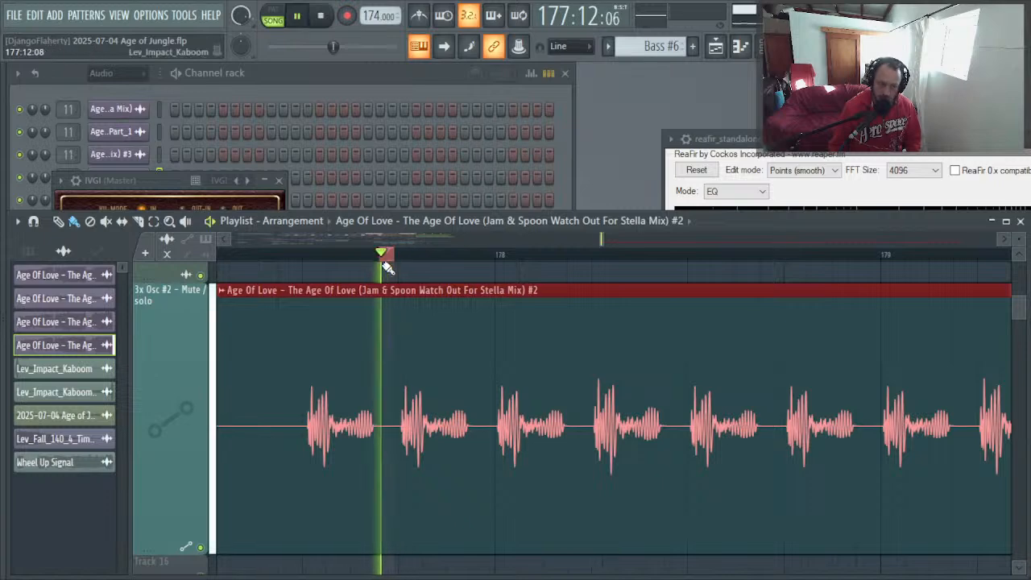
# Step: Stop playback, set the Age Of Love #2 sample's mixer track to 11, and play the looped gap again
pyautogui.press('space')
pyautogui.moveTo(728, 137); pyautogui.dragTo(479, 177)
pyautogui.click(284, 359)
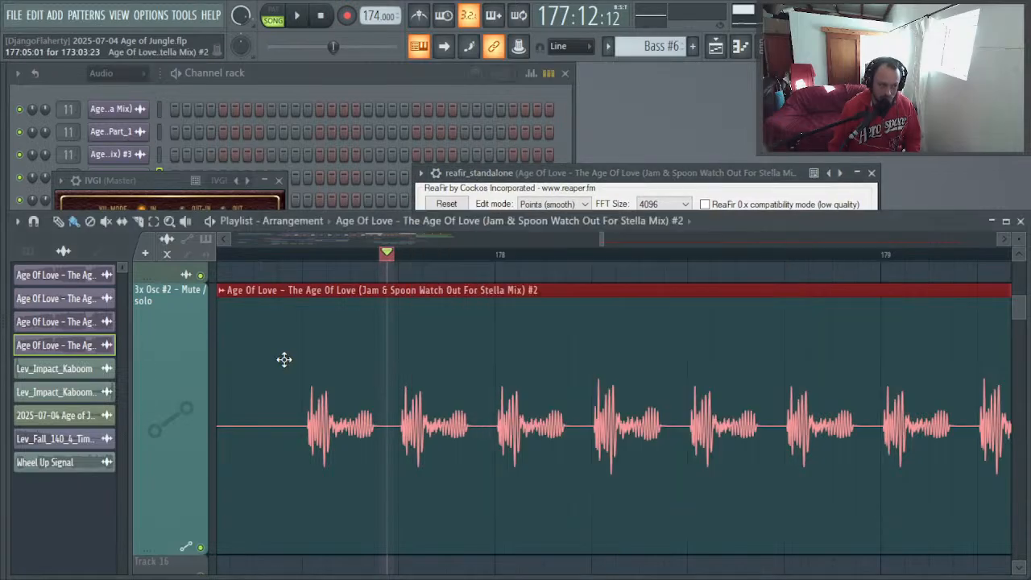
pyautogui.doubleClick(286, 294)
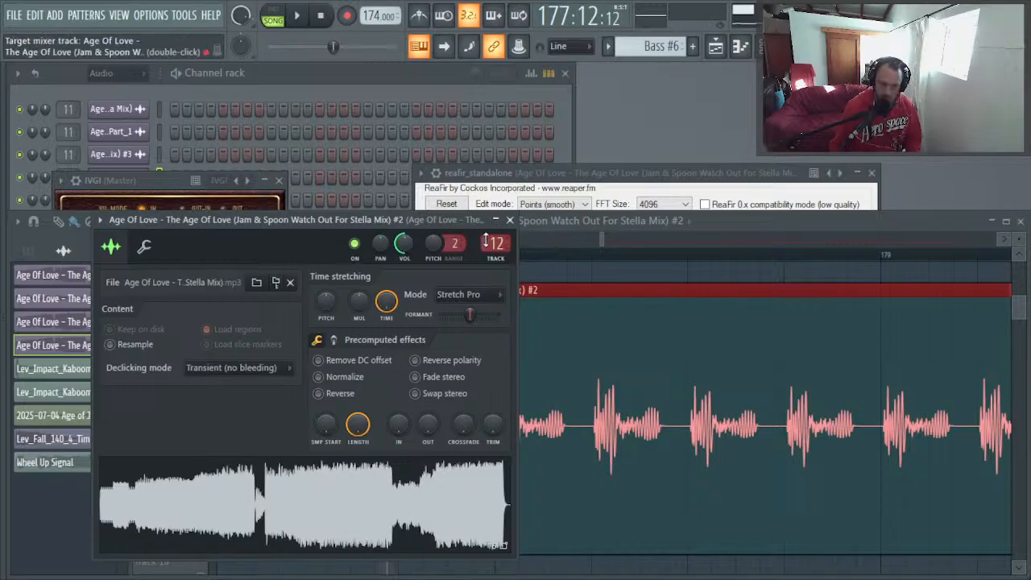
pyautogui.scroll(18, 493, 242)
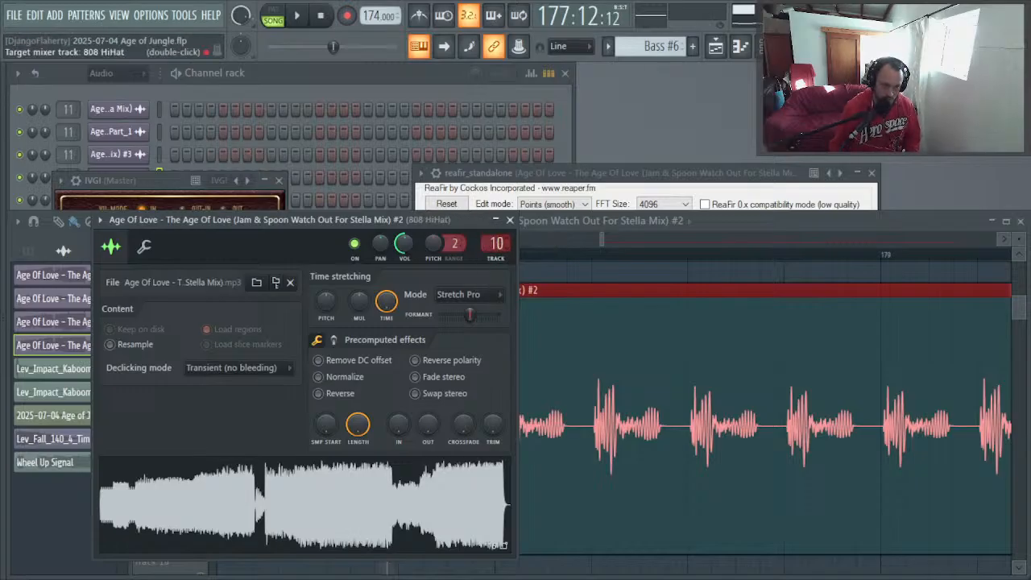
pyautogui.scroll(1, 495, 243)
pyautogui.press('space')
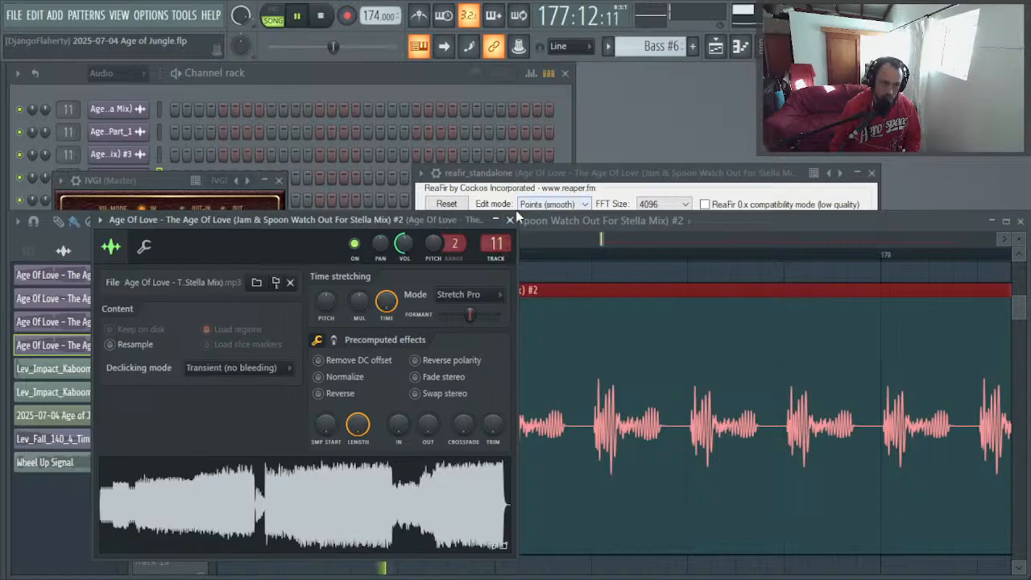
# Step: Set ReaFir to Subtract mode, capture an automatic noise profile from the looped gap, turn profile building off, and stop playback
pyautogui.click(524, 174)
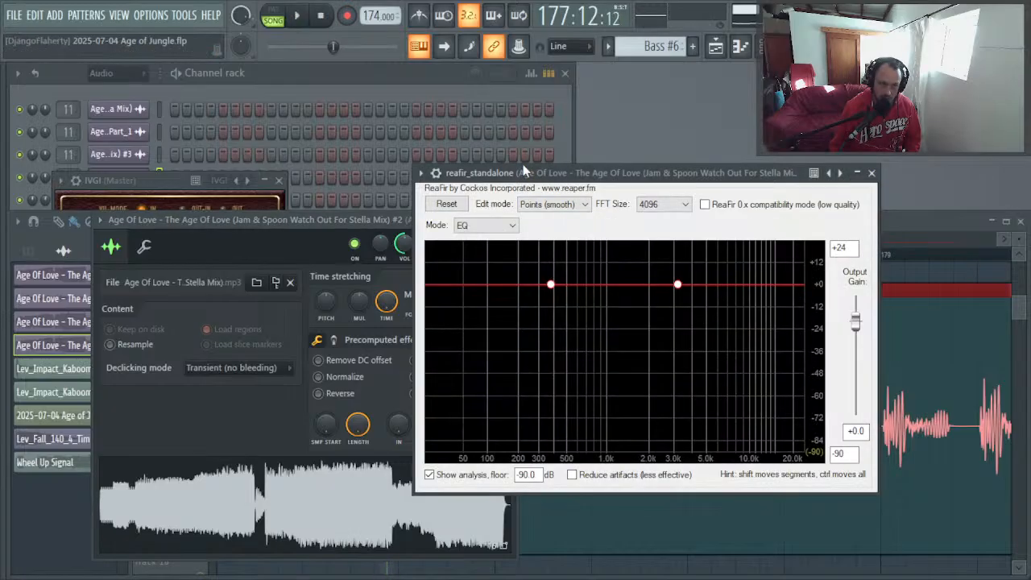
pyautogui.click(477, 228)
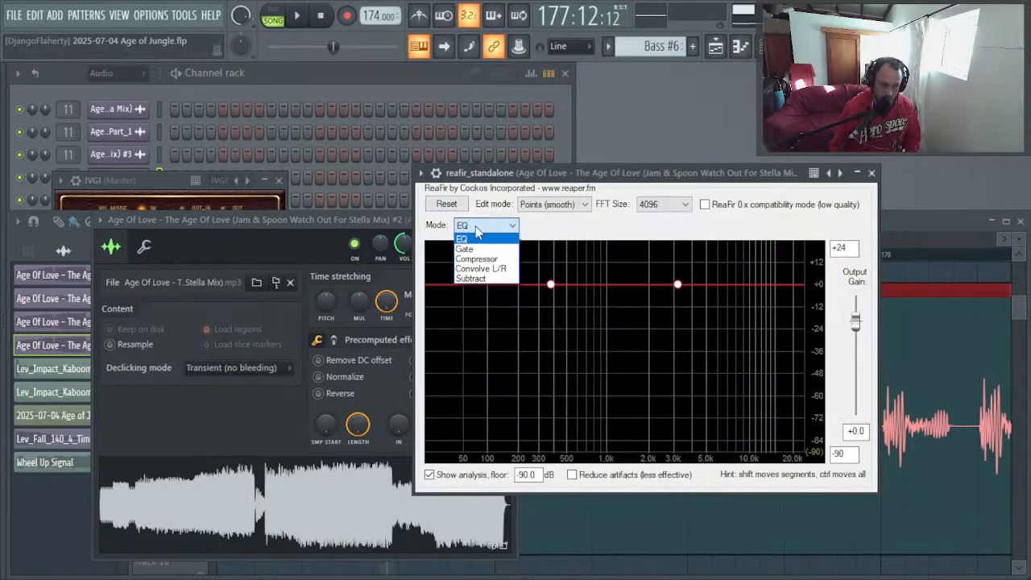
pyautogui.click(474, 279)
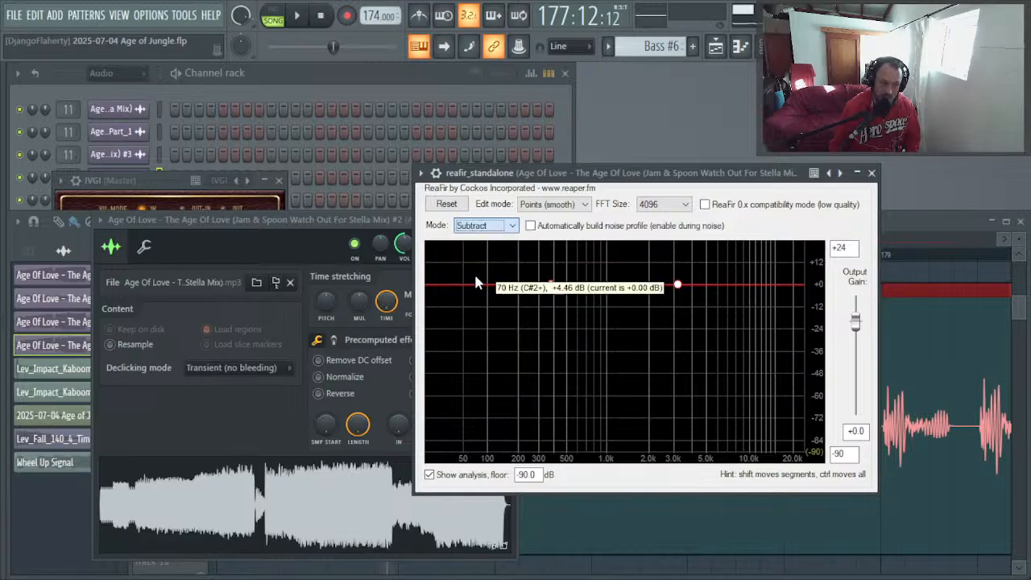
pyautogui.click(640, 227)
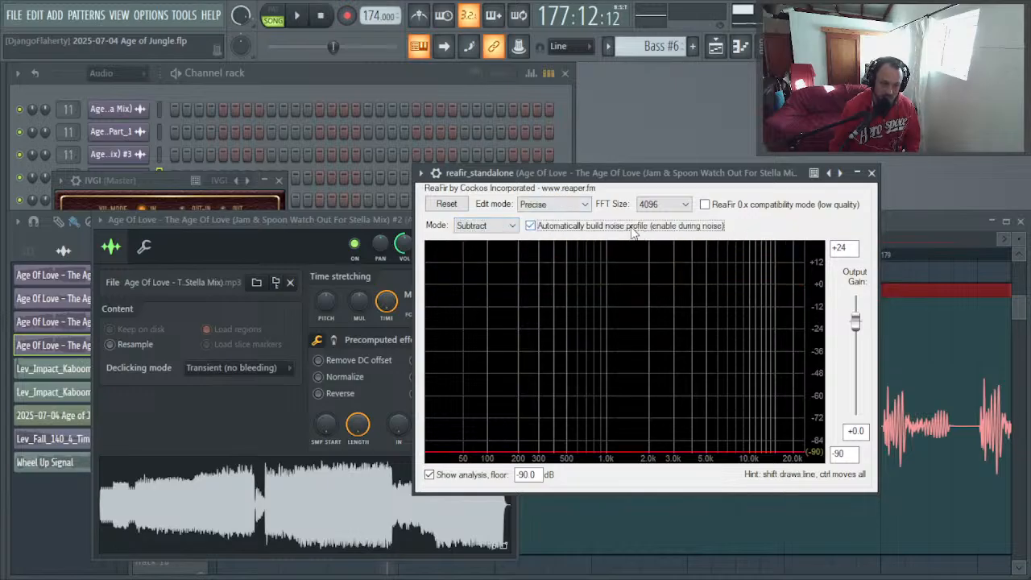
pyautogui.click(302, 15)
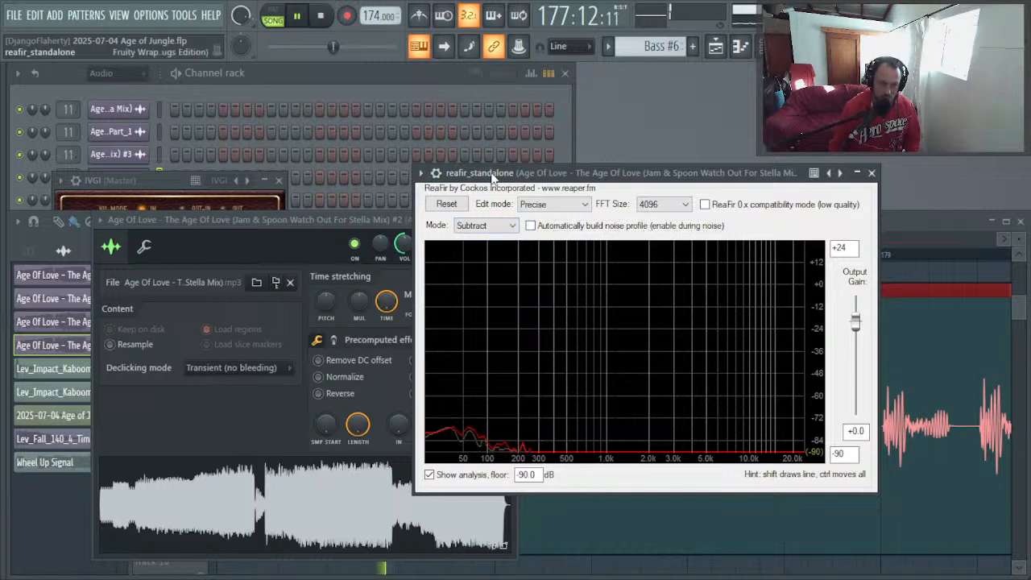
pyautogui.moveTo(493, 169); pyautogui.dragTo(644, 197)
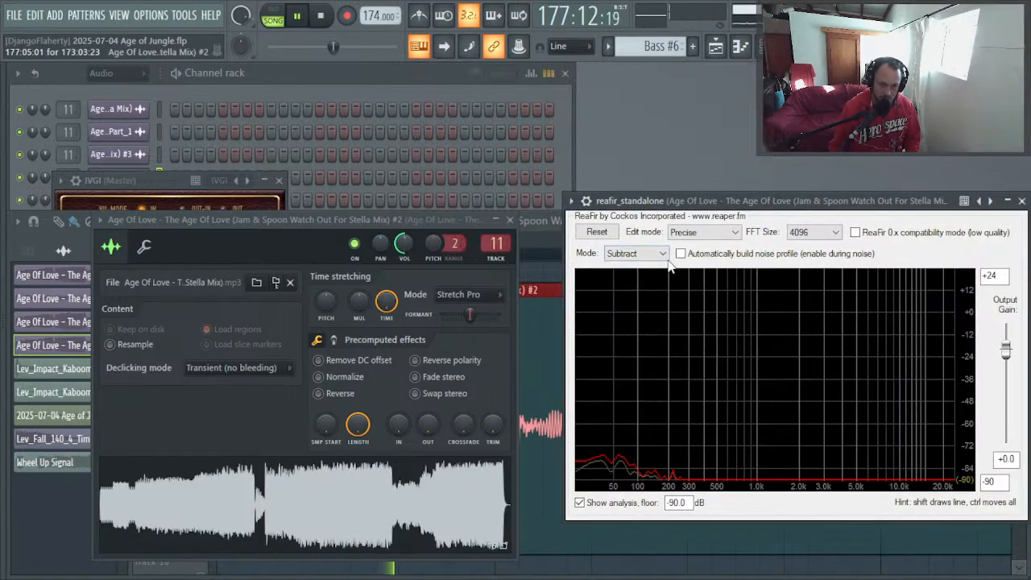
pyautogui.press('space')
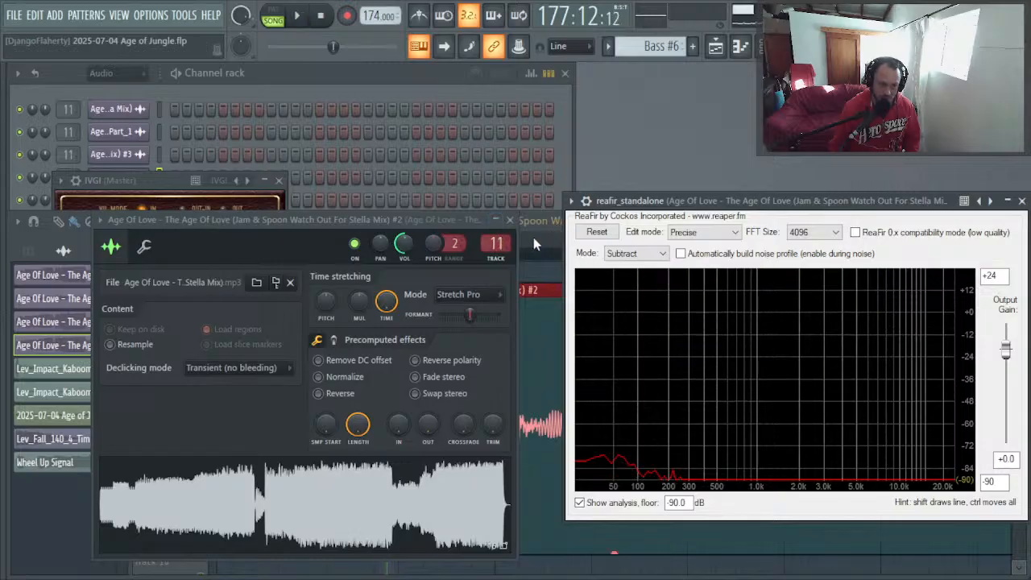
# Step: Close the sample's channel settings and delete the Age Of Love #2 copy from the playlist
pyautogui.click(511, 220)
pyautogui.rightClick(423, 401)
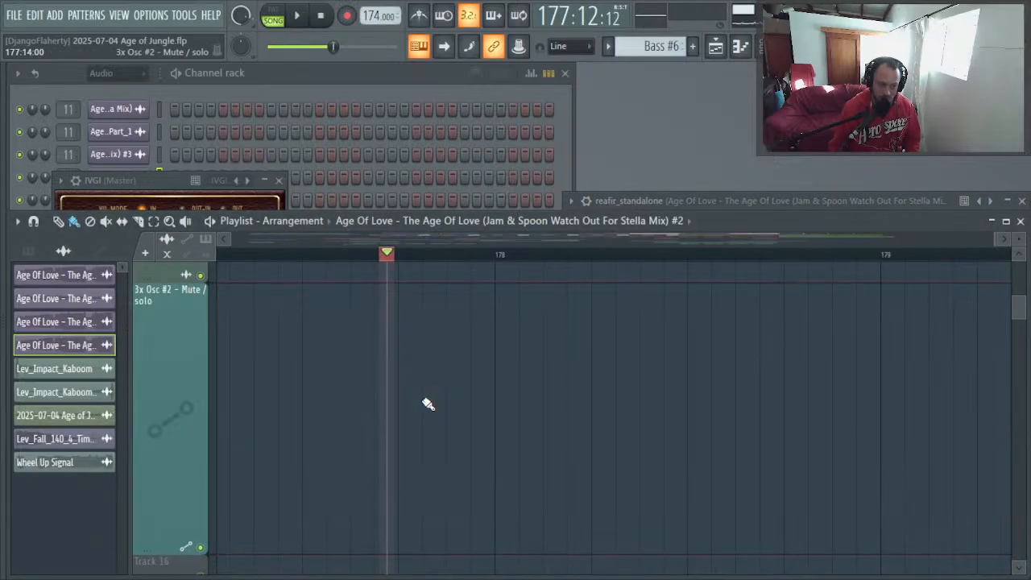
pyautogui.keyDown('ctrl'); pyautogui.rightClick(426, 403); pyautogui.keyUp('ctrl')
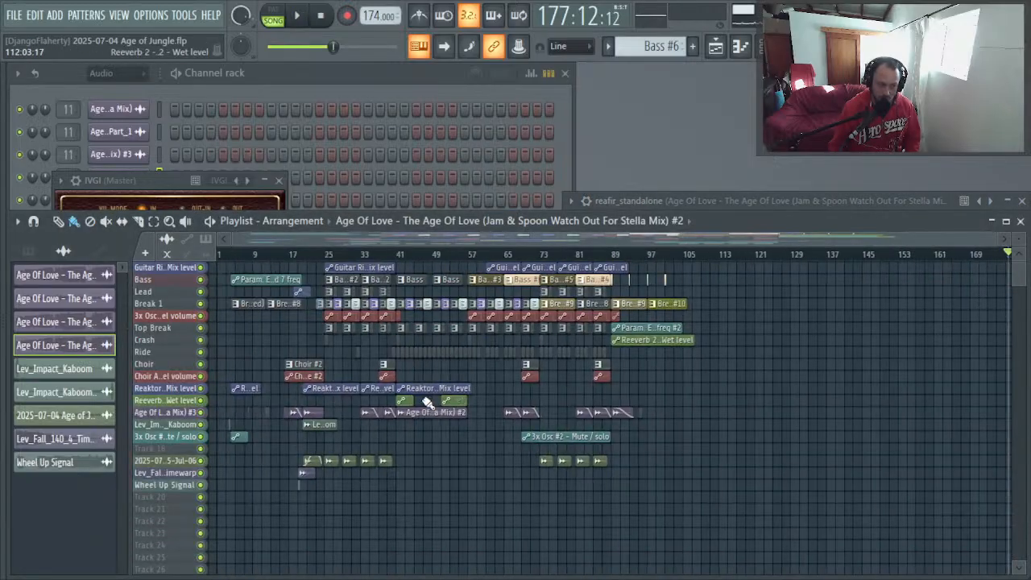
# Step: Play the arrangement from bar 18 and jump ahead to bar 21
pyautogui.click(297, 252)
pyautogui.click(281, 256)
pyautogui.click(292, 256)
pyautogui.press('space')
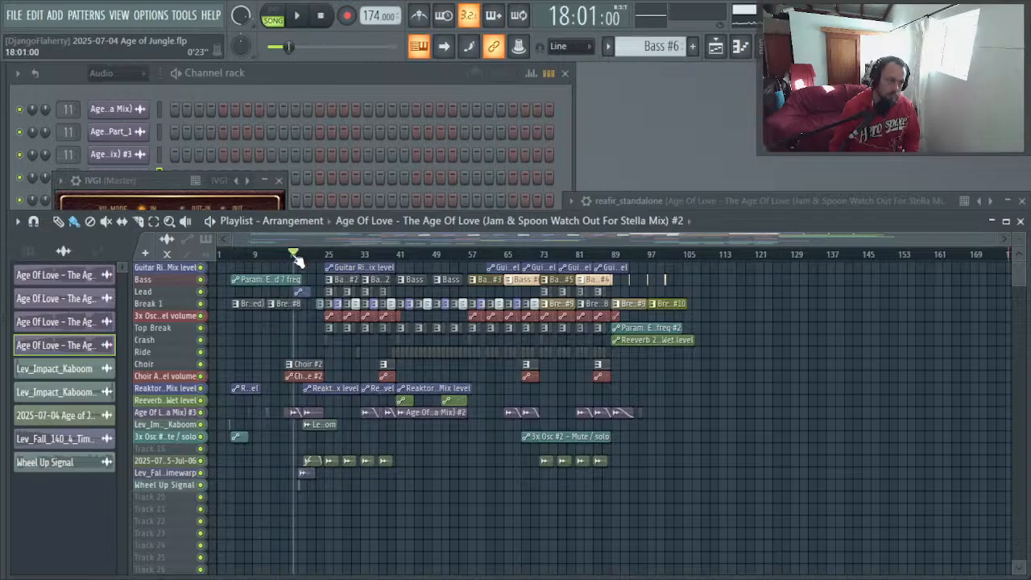
pyautogui.click(309, 254)
# Step: Show the mixer and compare the Age Of Love sample from bar 21 with ReaFir enabled and bypassed
pyautogui.press('F9')
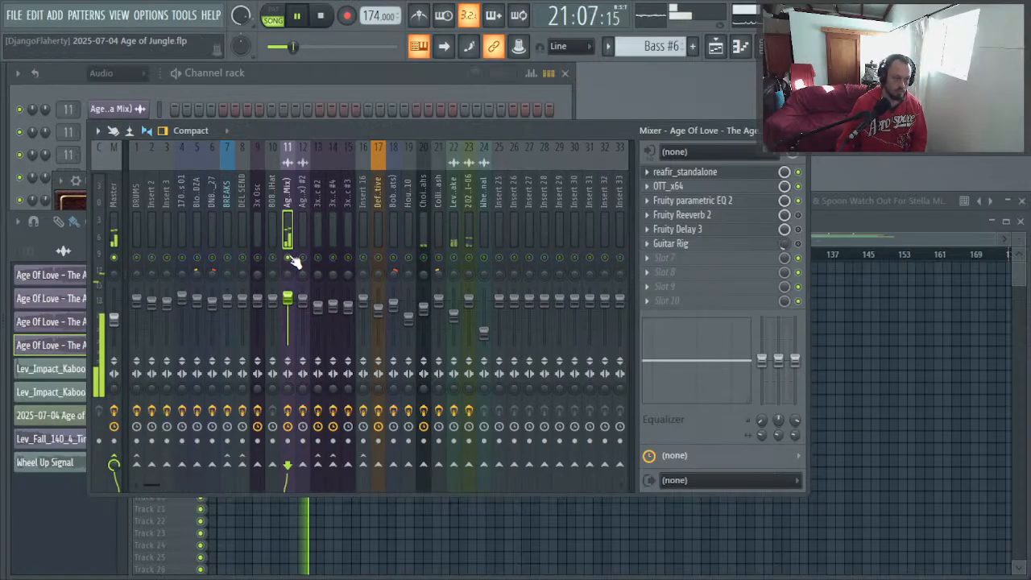
pyautogui.press('space')
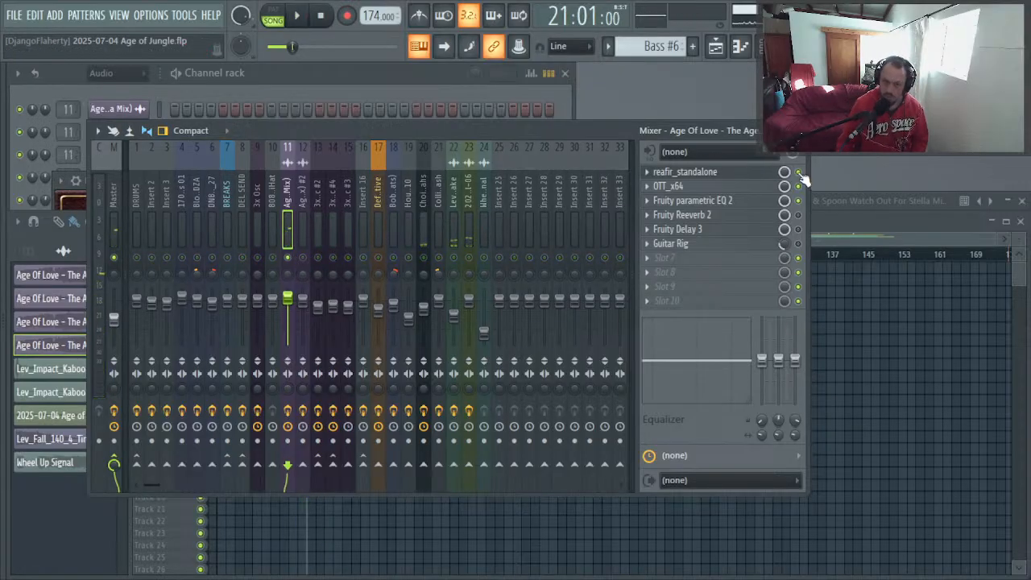
pyautogui.press('space')
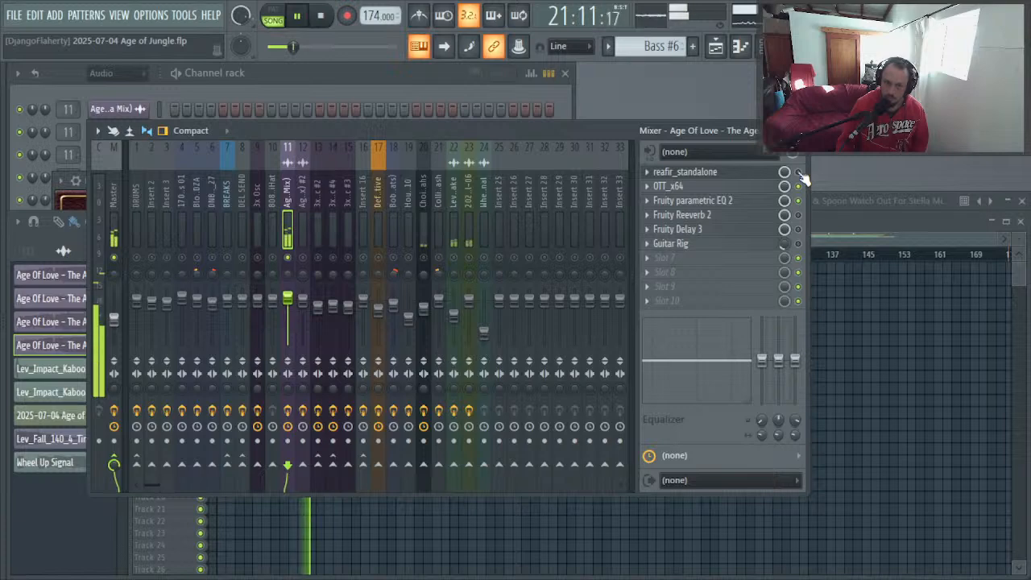
pyautogui.press('space')
pyautogui.press('space')
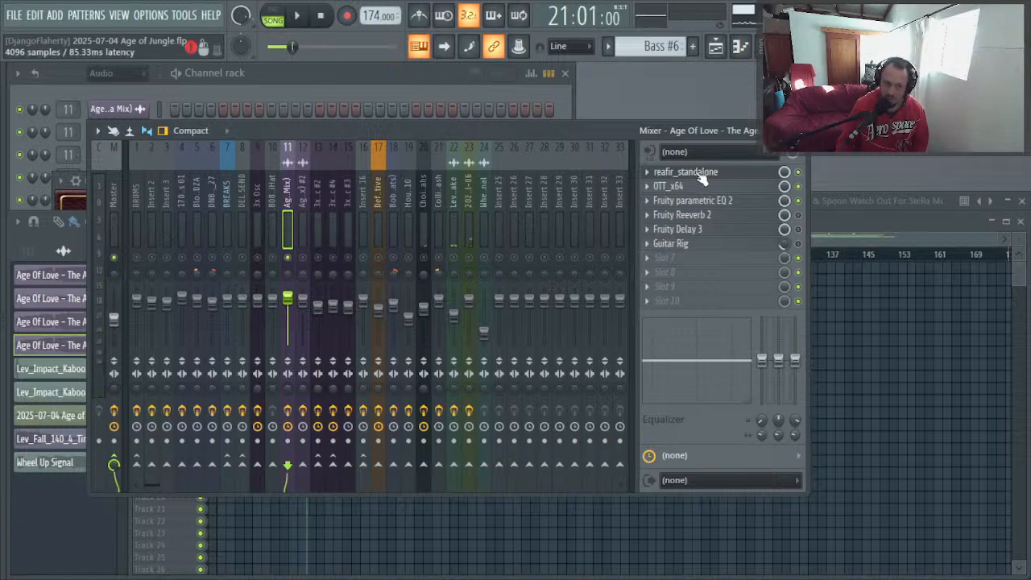
pyautogui.press('space')
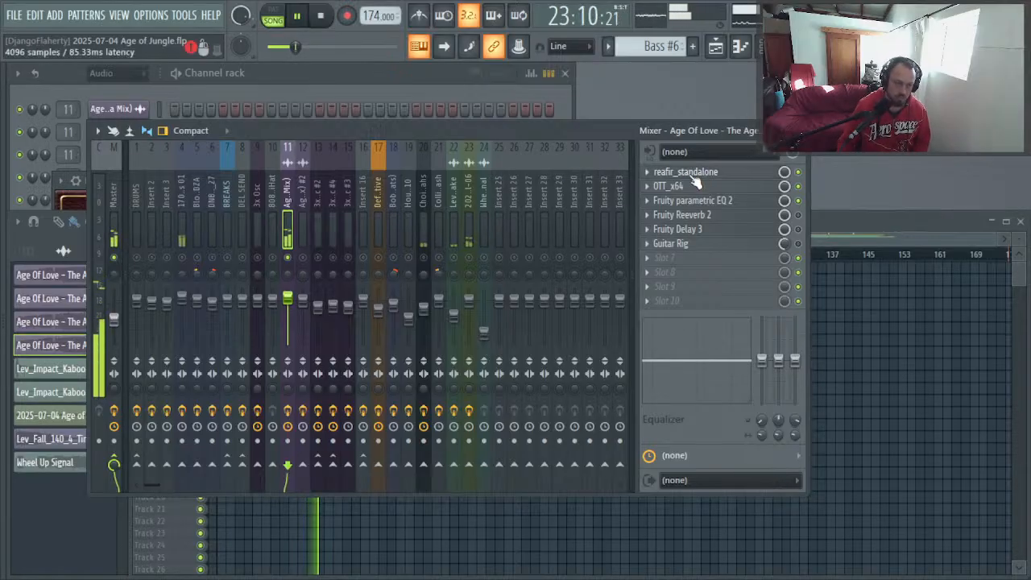
# Step: Open ReaFir on the Age Of Love track and examine its noise profile against the playing sample's spectrum
pyautogui.click(692, 177)
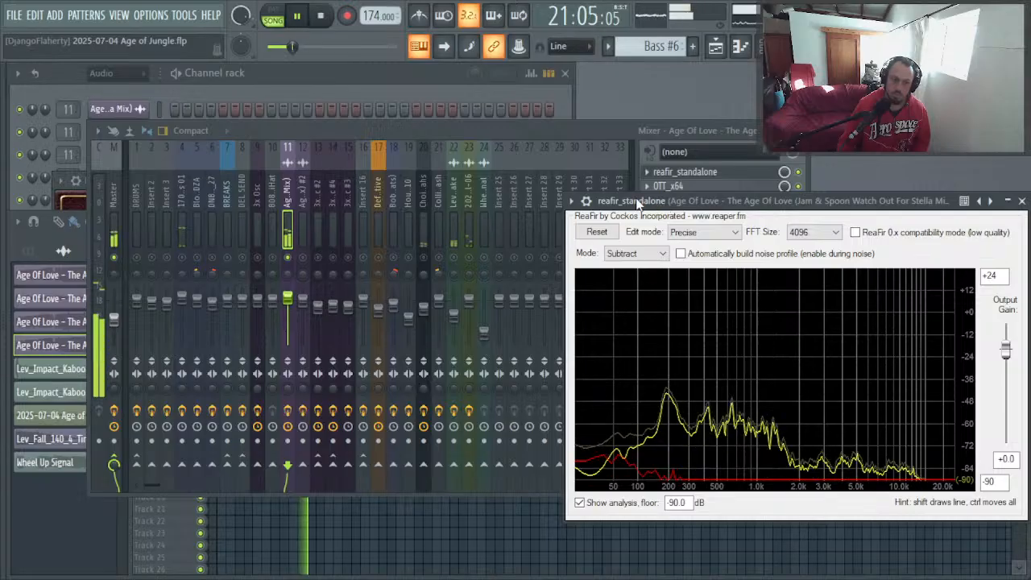
pyautogui.moveTo(631, 199); pyautogui.dragTo(403, 157)
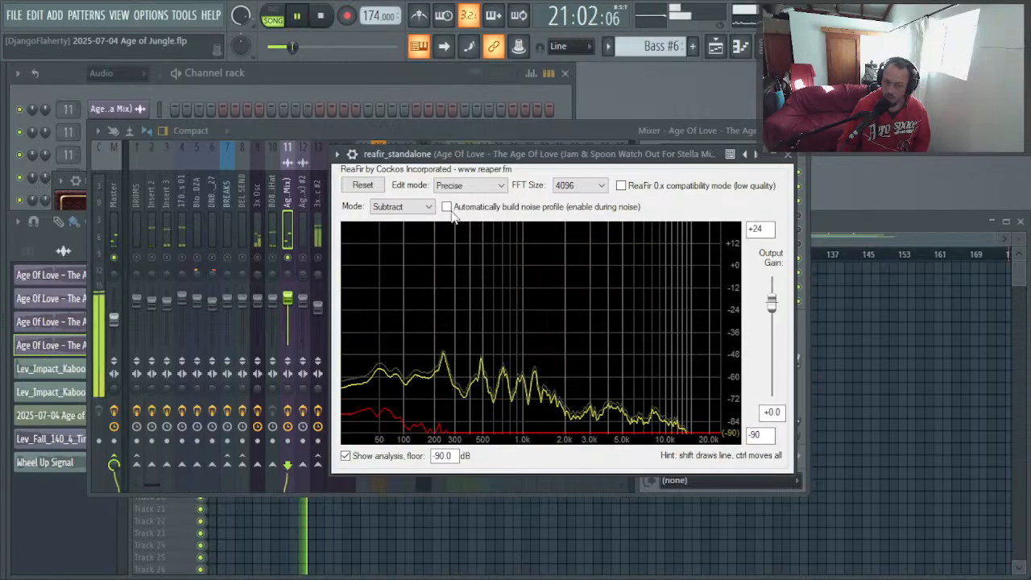
pyautogui.press('space')
# Step: Bypass OTT_x64 on the Age Of Love track and audition the sample from bar 21
pyautogui.moveTo(519, 158); pyautogui.dragTo(566, 287)
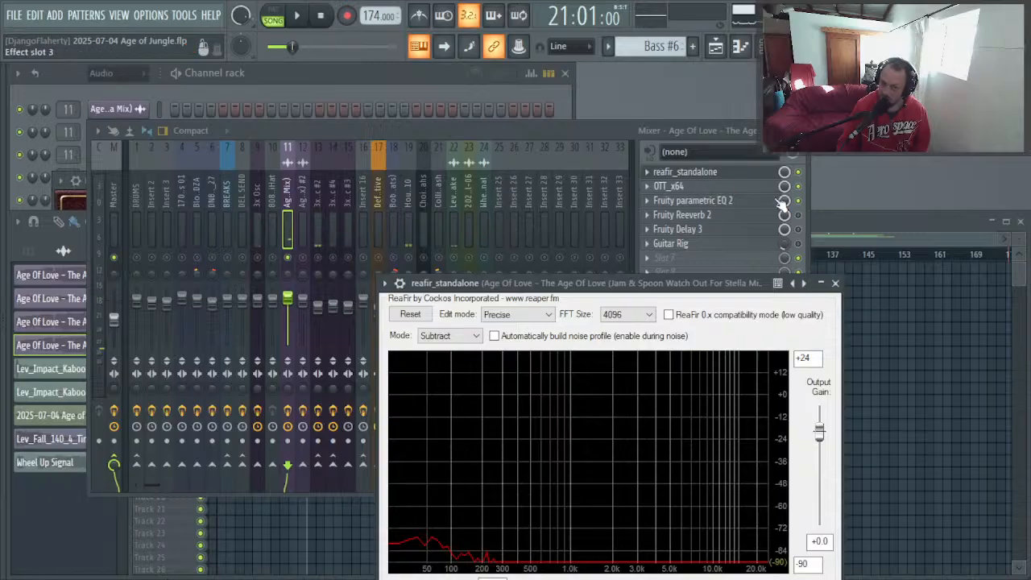
pyautogui.click(808, 189)
pyautogui.press('space')
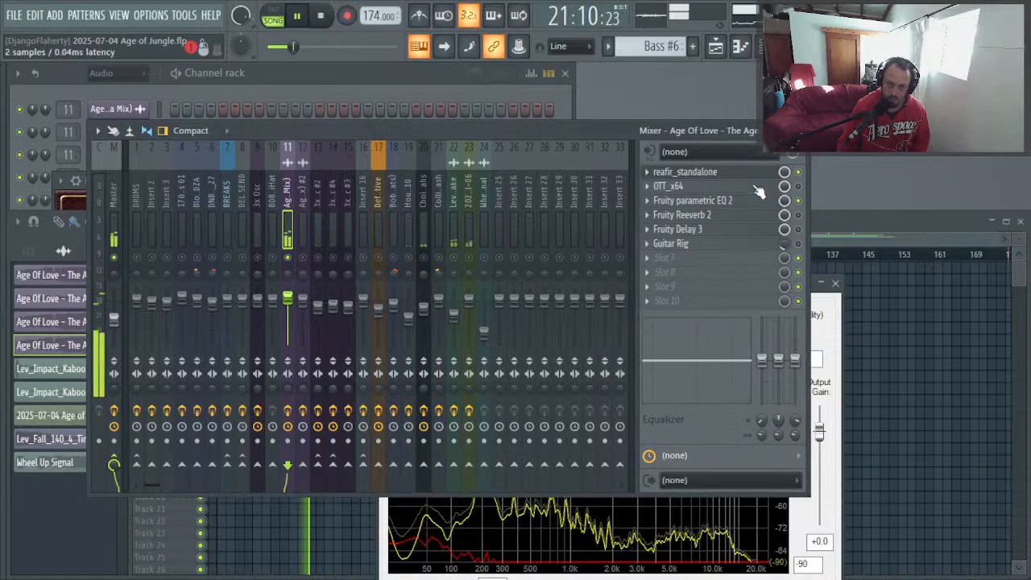
pyautogui.press('space')
# Step: Bypass ReaFir, replay the sample from bar 21, and enable OTT_x64, Fruity Reeverb 2 and Fruity Delay 3
pyautogui.click(798, 171)
pyautogui.press('space')
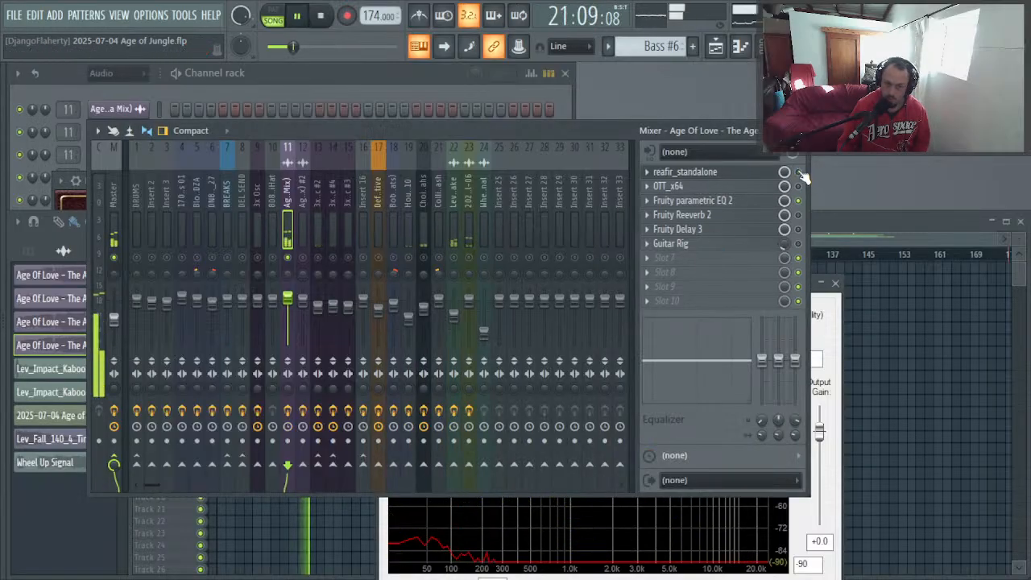
pyautogui.press('space')
pyautogui.press('space')
pyautogui.press('space')
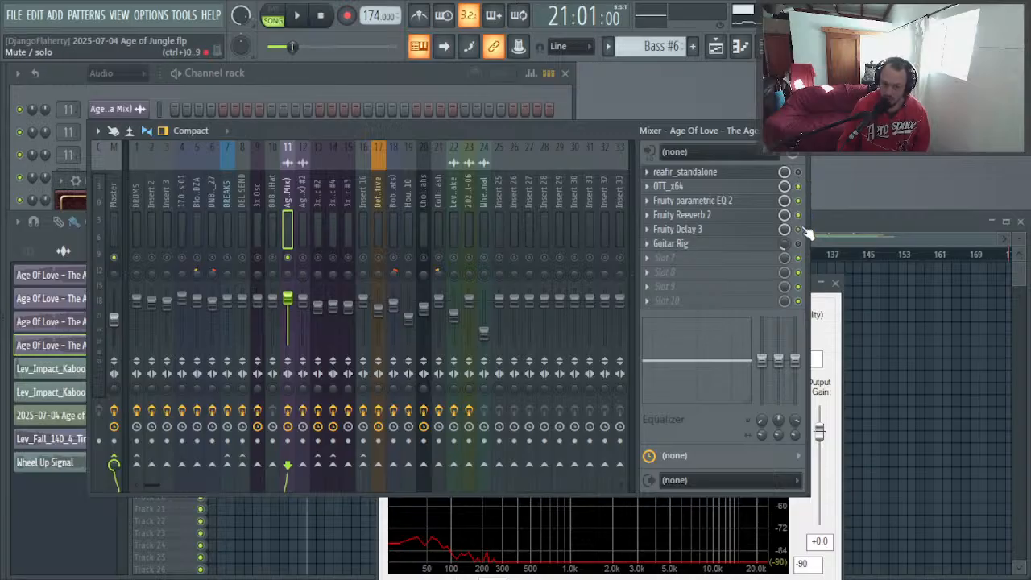
# Step: Search the effect plugins for "rx" and "izo", look through the plugin manager, and close it without replacing ReaFir
pyautogui.click(648, 172)
pyautogui.moveTo(667, 187)
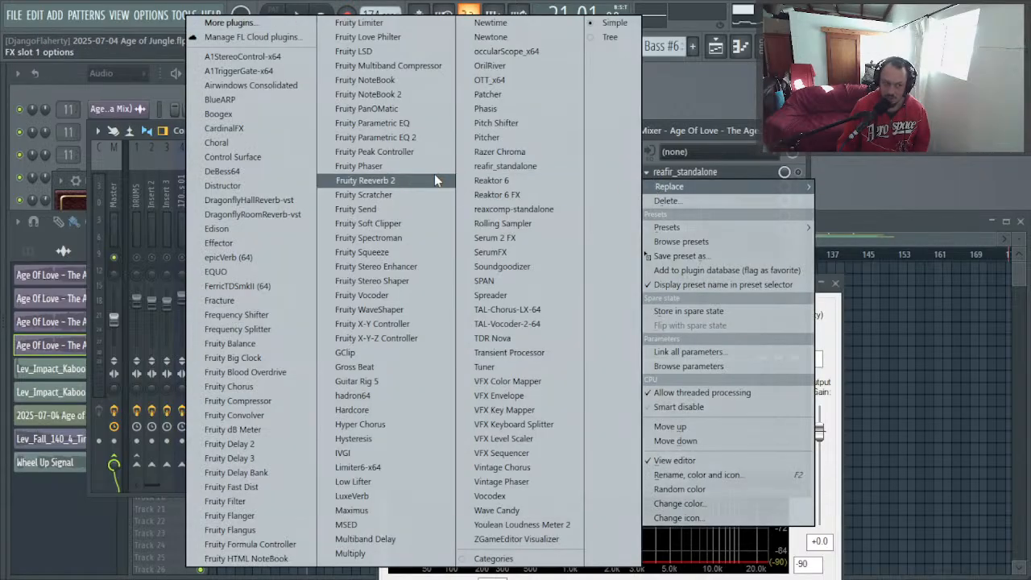
pyautogui.click(265, 25)
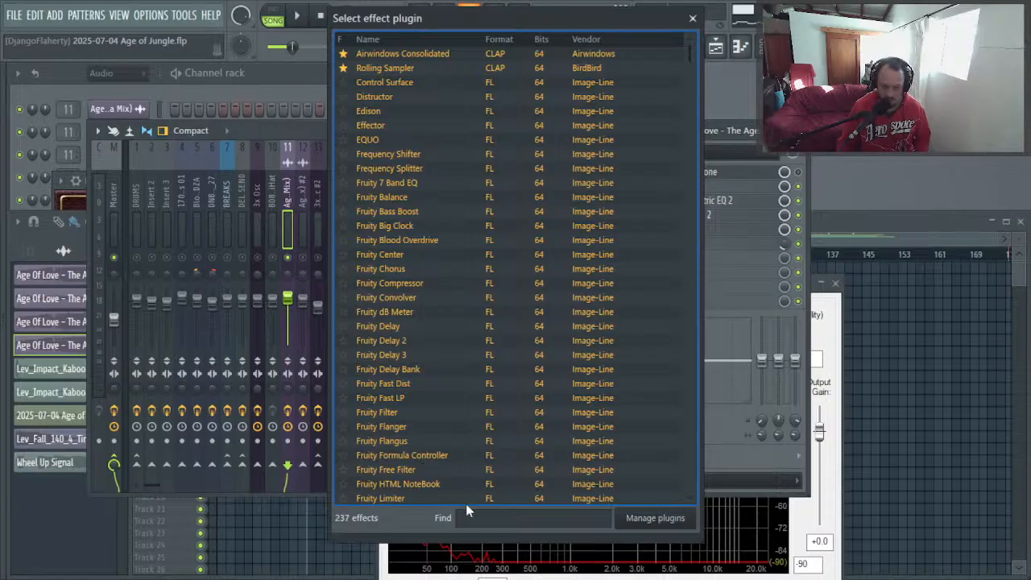
pyautogui.write('rc')
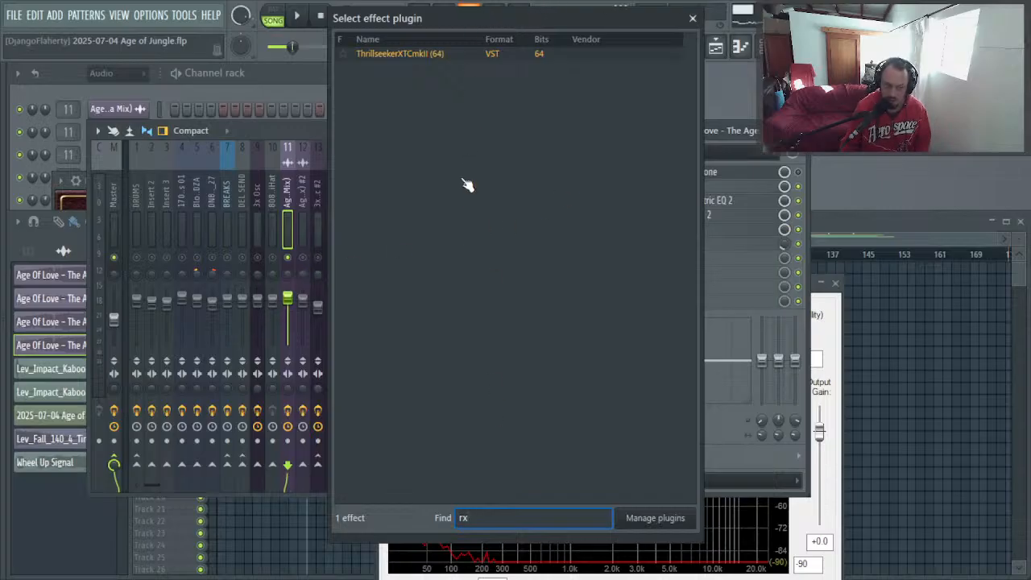
pyautogui.write('izo')
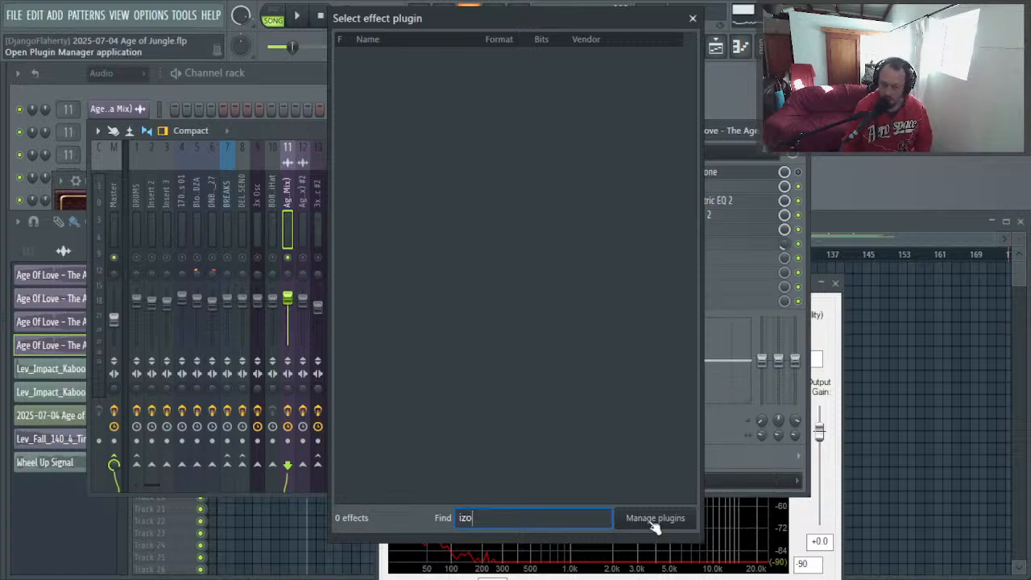
pyautogui.click(648, 518)
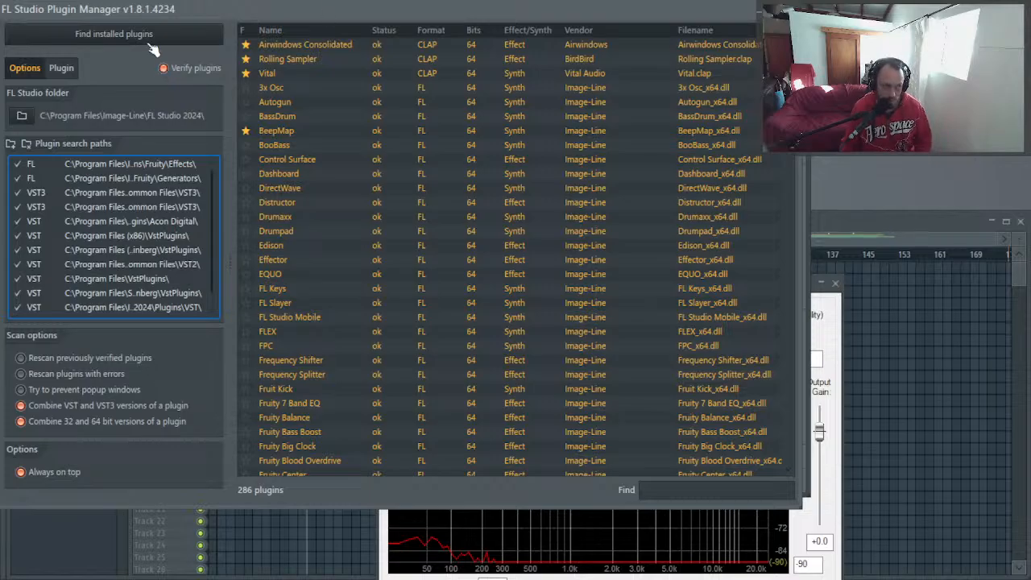
pyautogui.press('Escape')
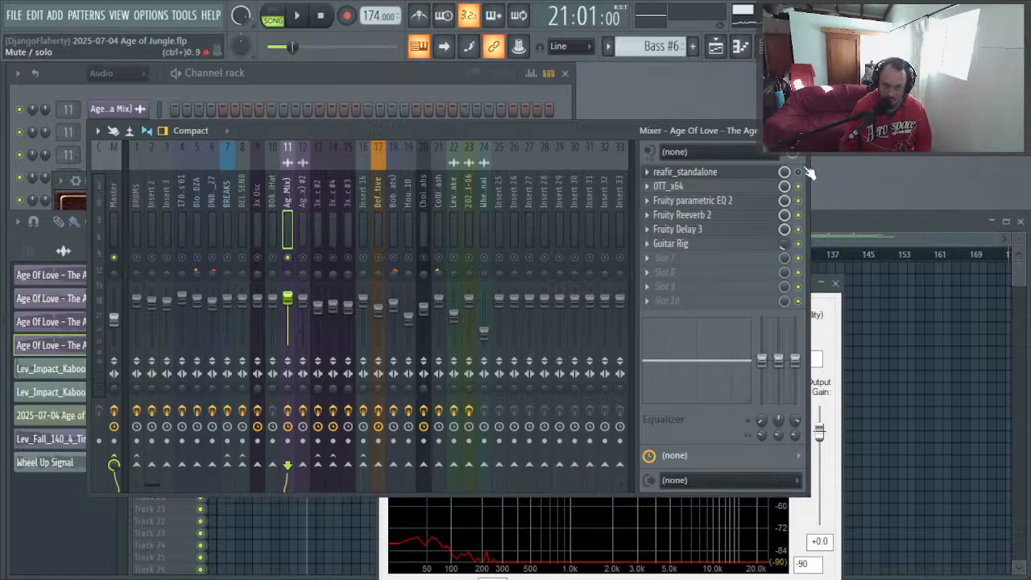
# Step: Close the ReaFir and mixer windows and place the playhead at bar 82
pyautogui.click(834, 285)
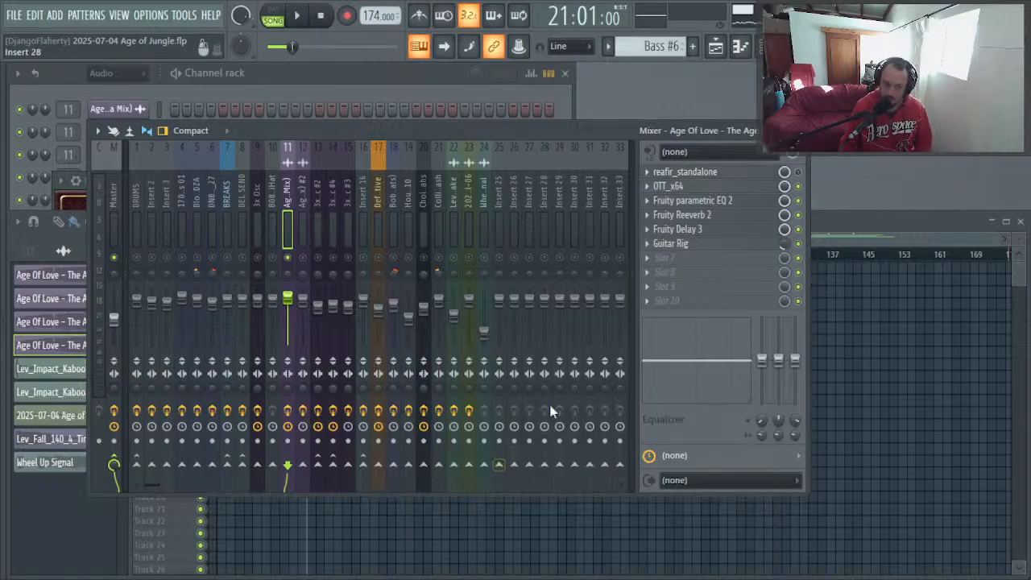
pyautogui.press('F9')
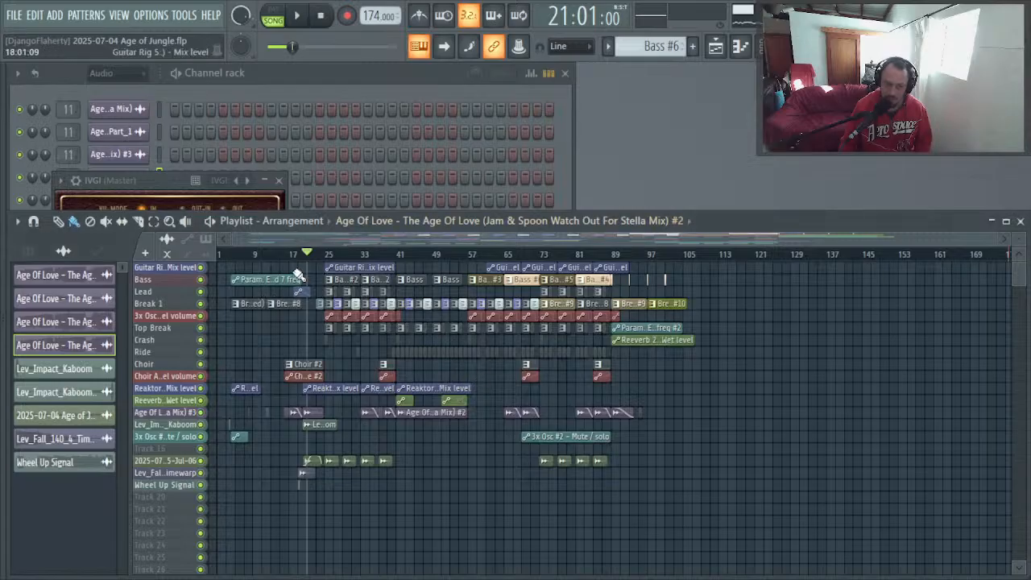
pyautogui.hotkey('alt', 'Tab')
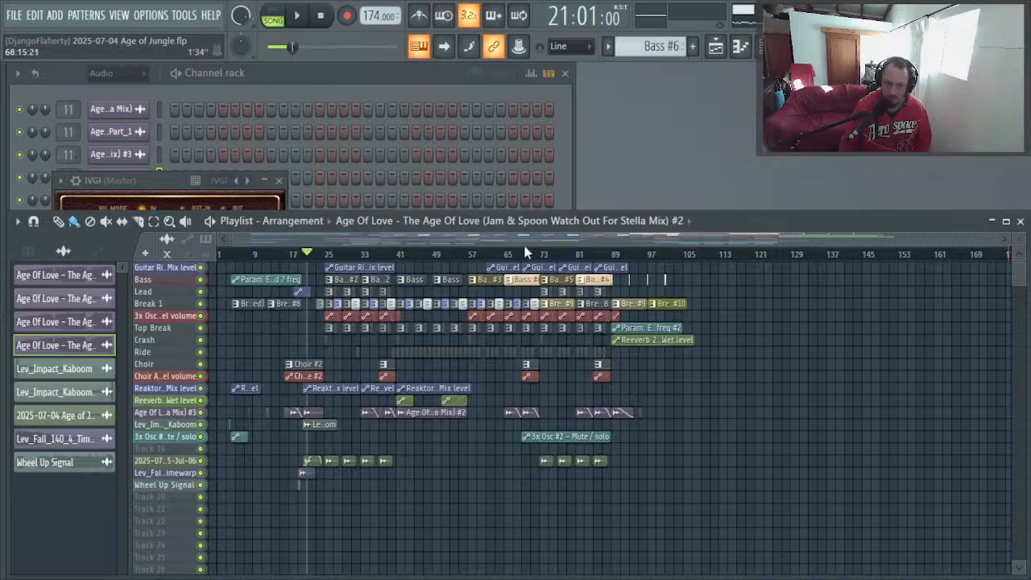
pyautogui.click(581, 254)
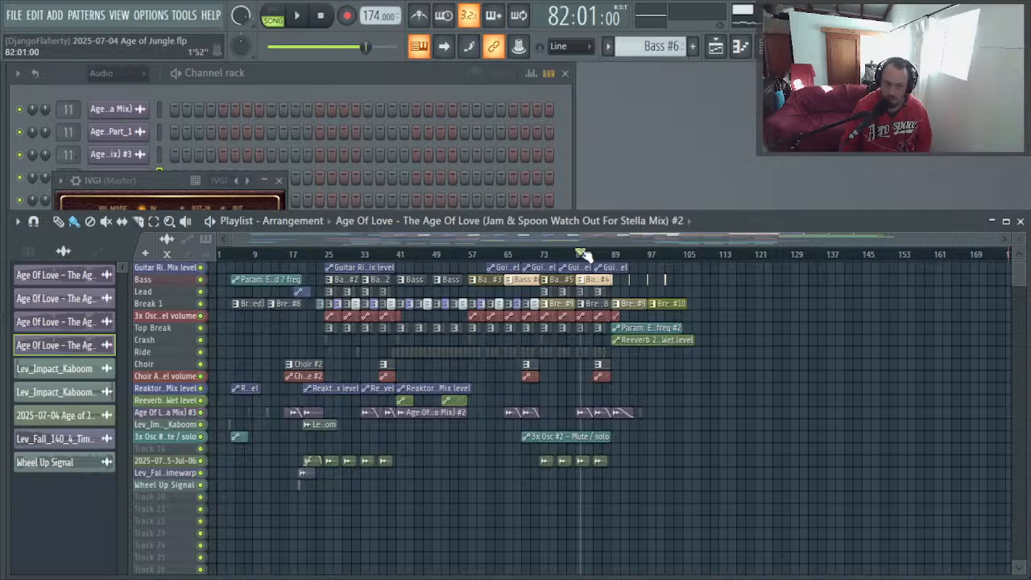
# Step: Move the playhead near the start of the arrangement, around bar 4, and start song playback
pyautogui.click(227, 255)
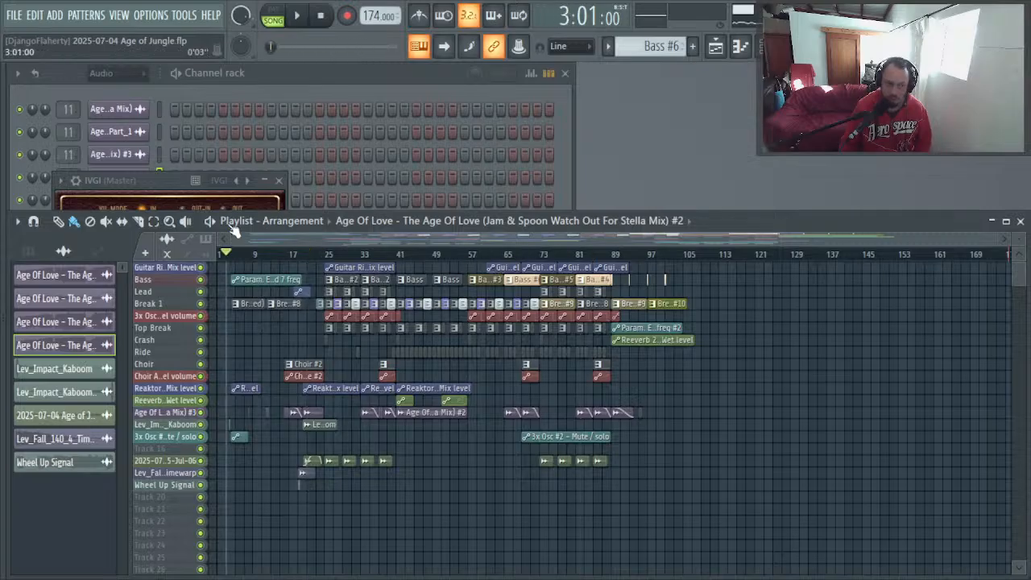
pyautogui.click(514, 254)
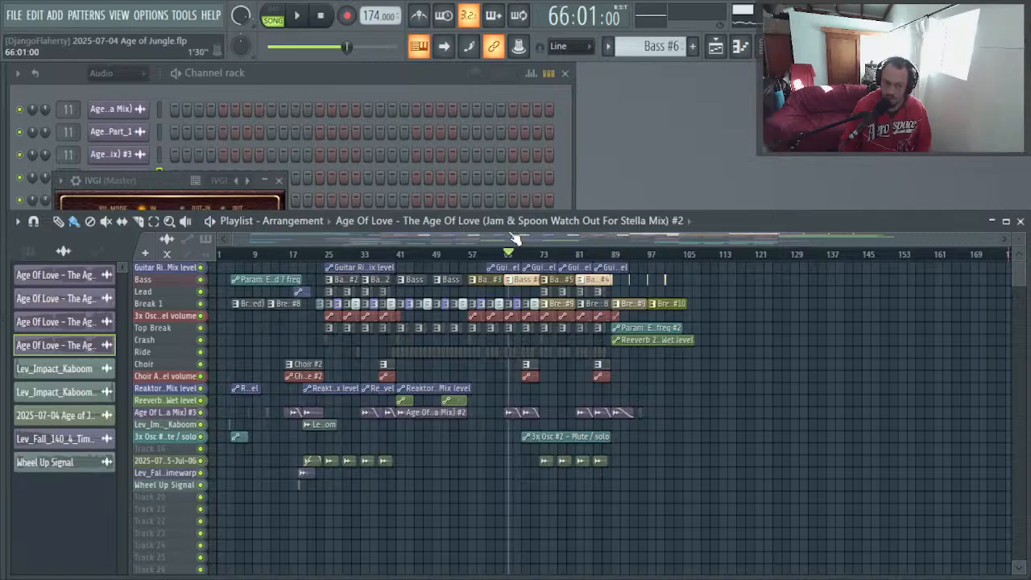
pyautogui.moveTo(511, 234); pyautogui.dragTo(231, 282)
pyautogui.press('space')
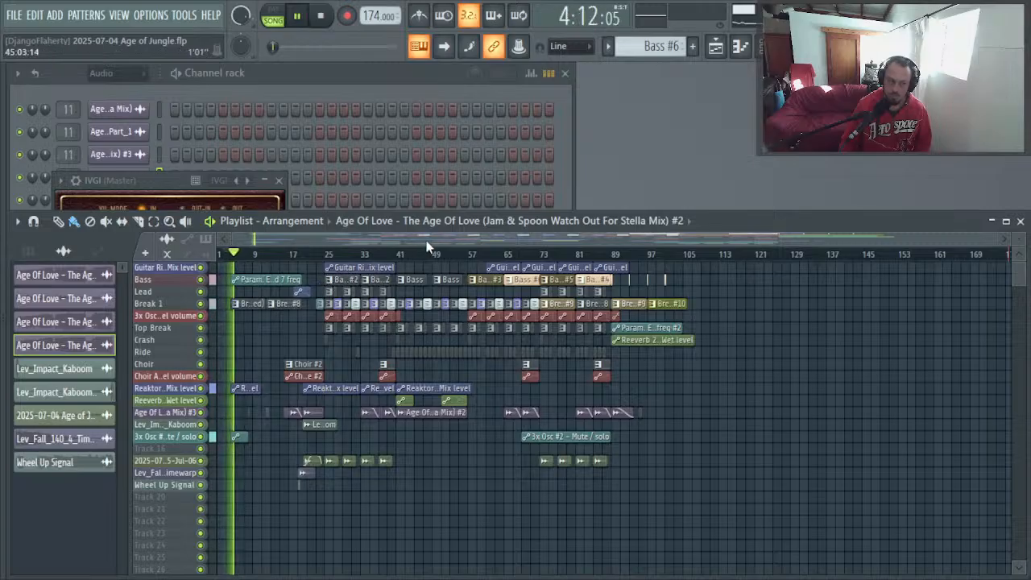
# Step: Unsolo the Age Of Love mixer track 11 so all tracks sound, restart playback, and close the mixer
pyautogui.press('F9')
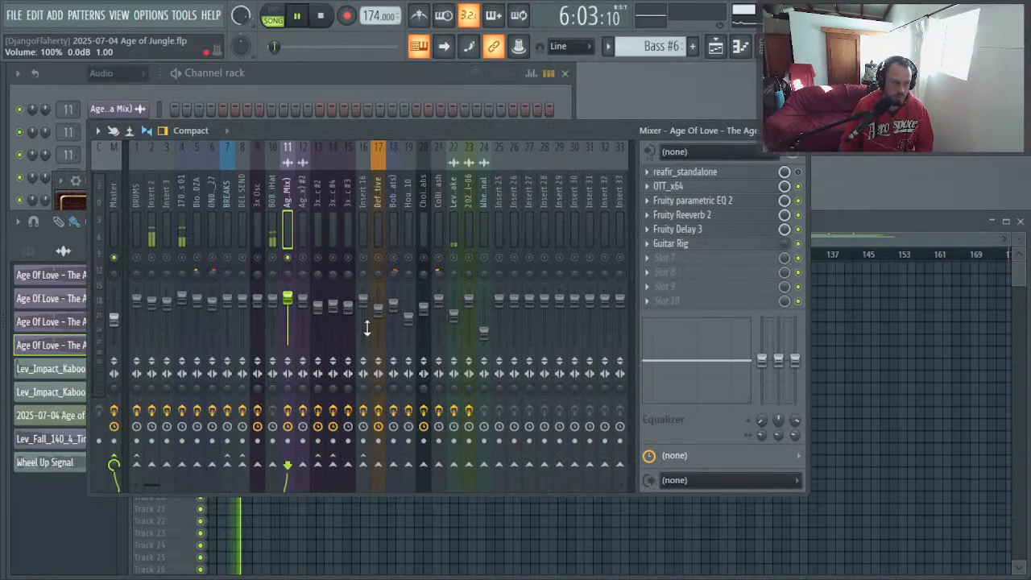
pyautogui.press('space')
pyautogui.rightClick(289, 258)
pyautogui.press('space')
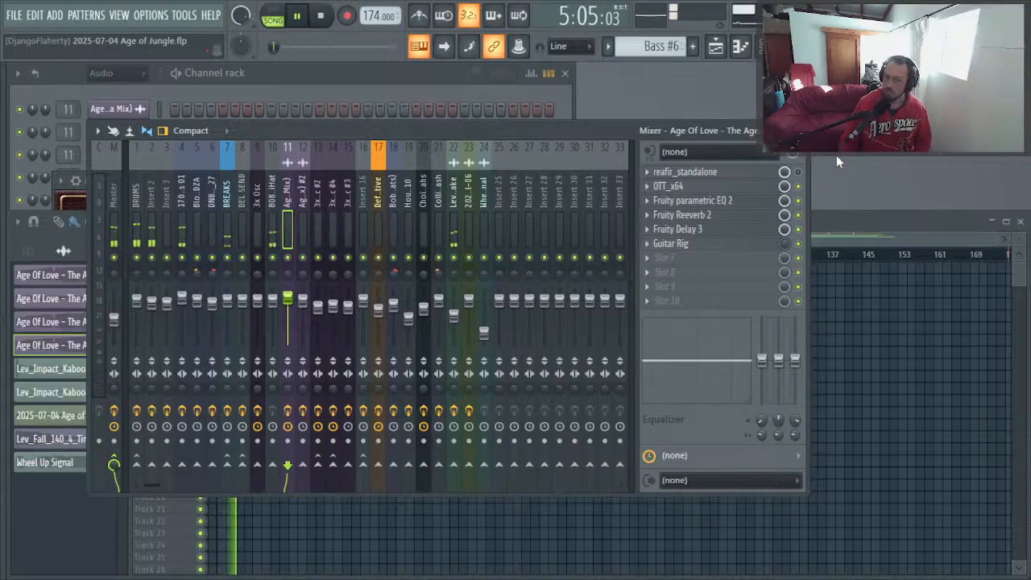
pyautogui.press('F9')
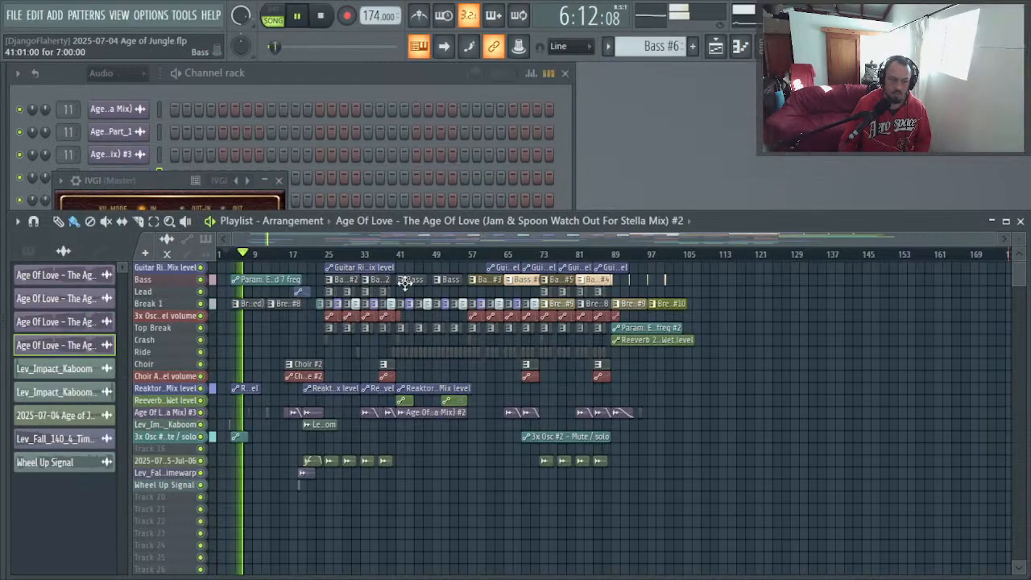
pyautogui.hotkey('alt', 'Tab')
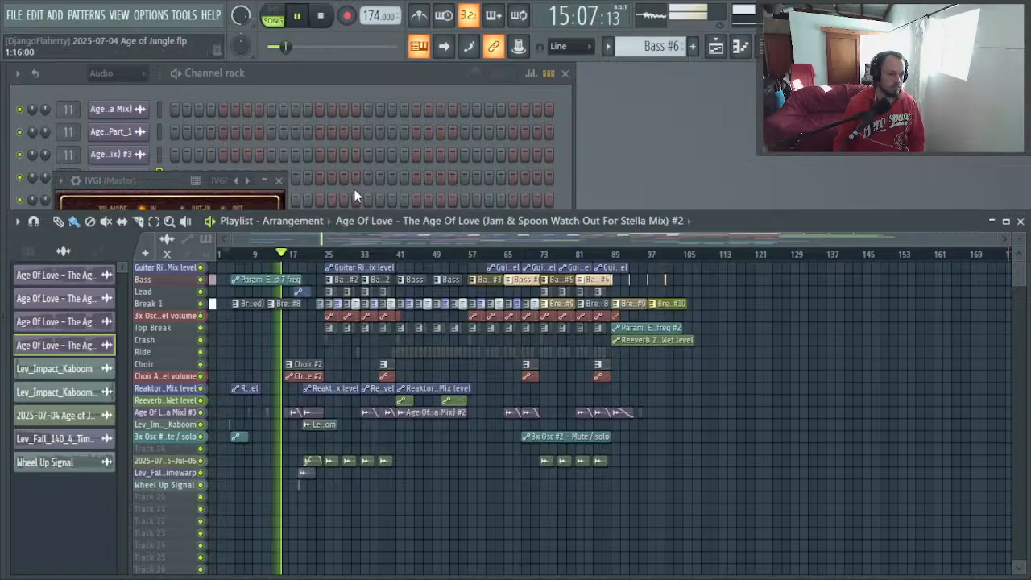
pyautogui.hotkey('alt', 'Tab')
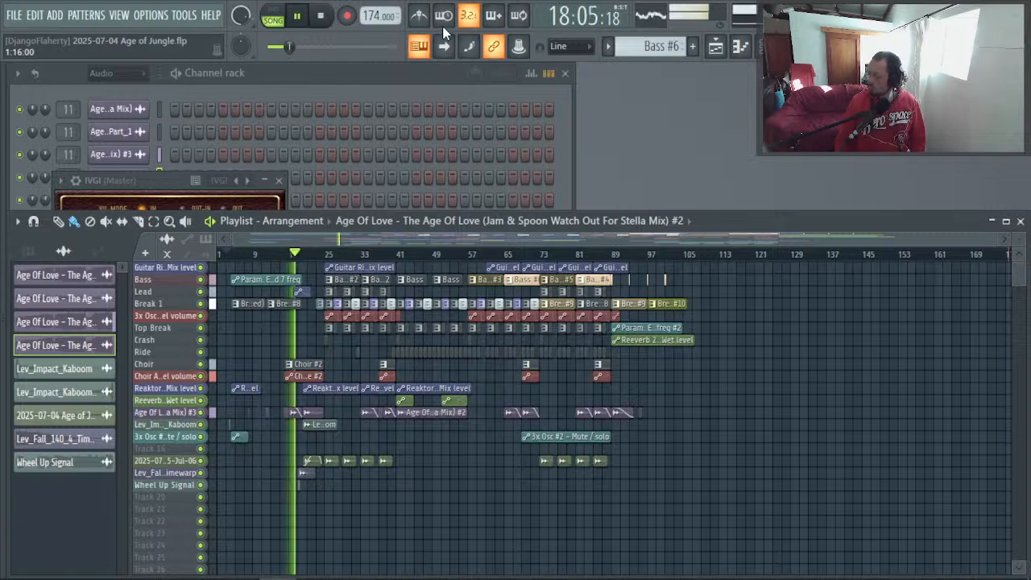
pyautogui.hotkey('alt', 'Tab')
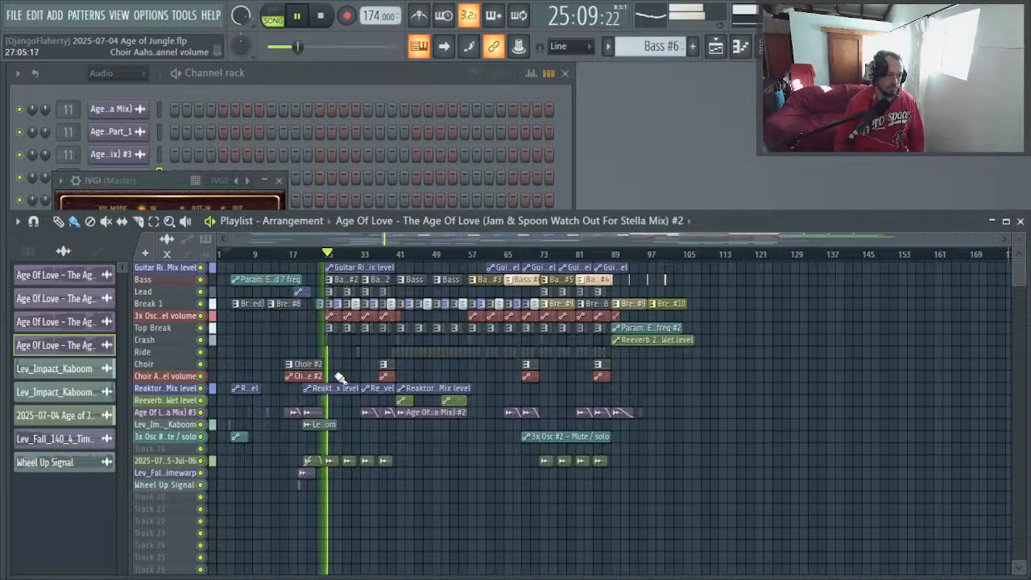
pyautogui.hotkey('alt', 'Tab')
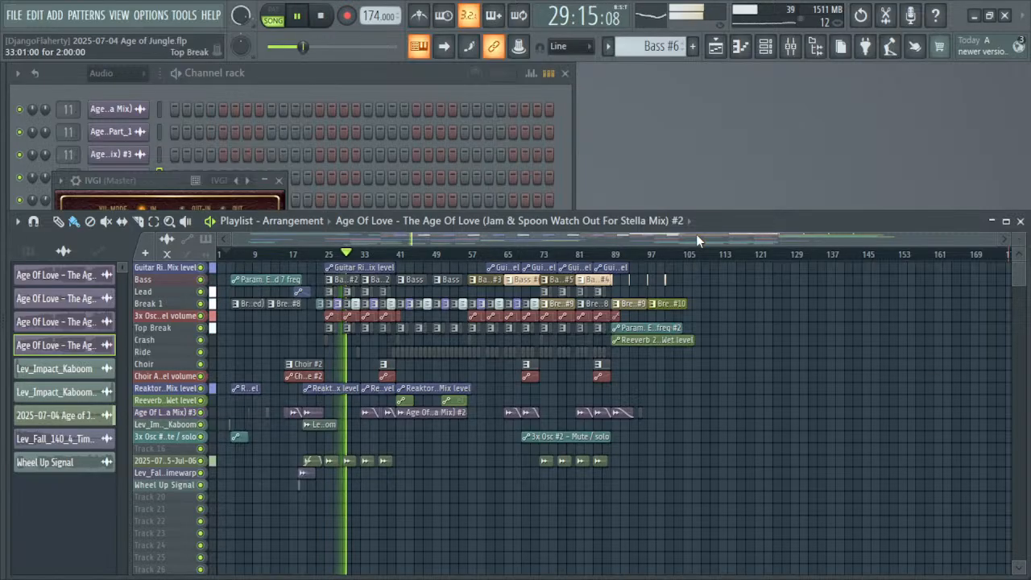
pyautogui.hotkey('alt', 'Tab')
pyautogui.hotkey('alt', 'Tab')
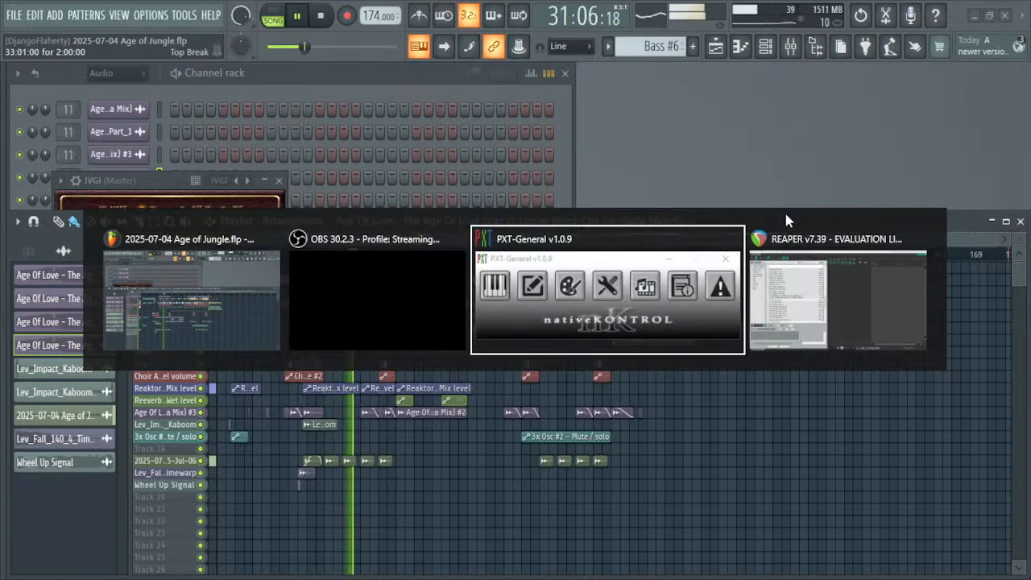
pyautogui.hotkey('alt', 'shift', 'Tab')
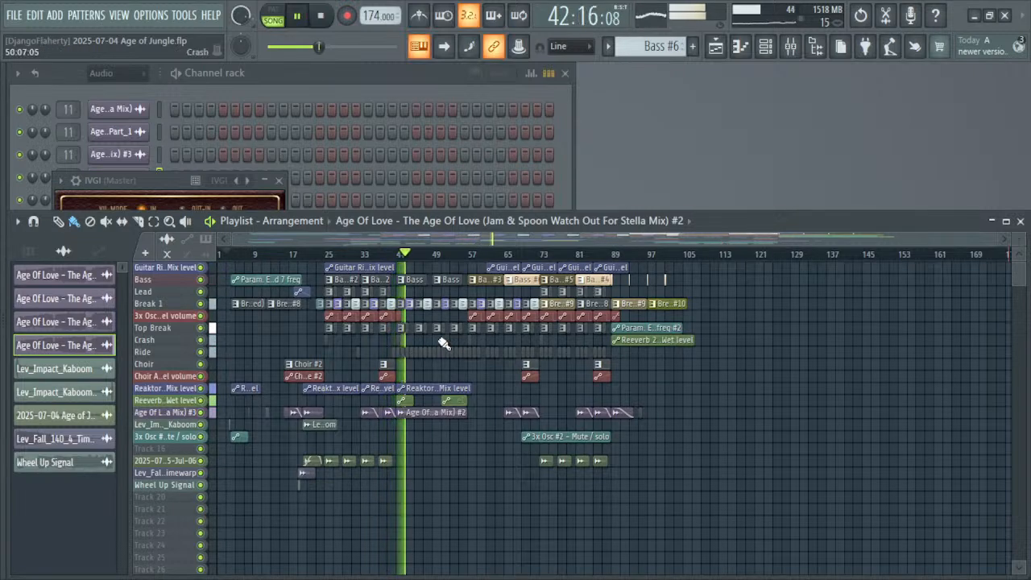
pyautogui.press('F10')
pyautogui.press('F10')
pyautogui.press('F11')
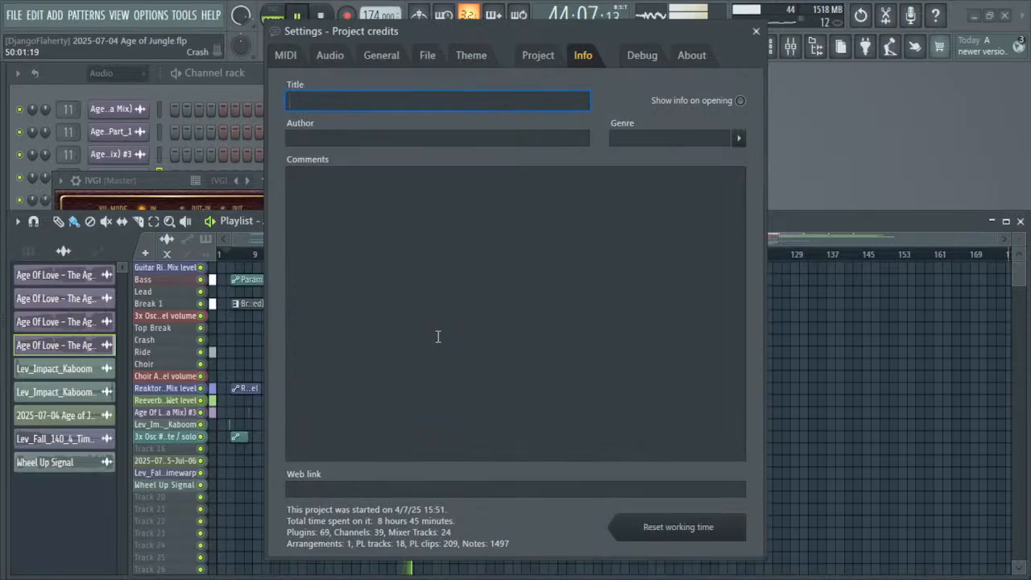
pyautogui.press('F11')
# Step: Route the Age Of Love #2 audio clip starting around bar 41 to mixer track 12 and close its channel settings
pyautogui.press('F9')
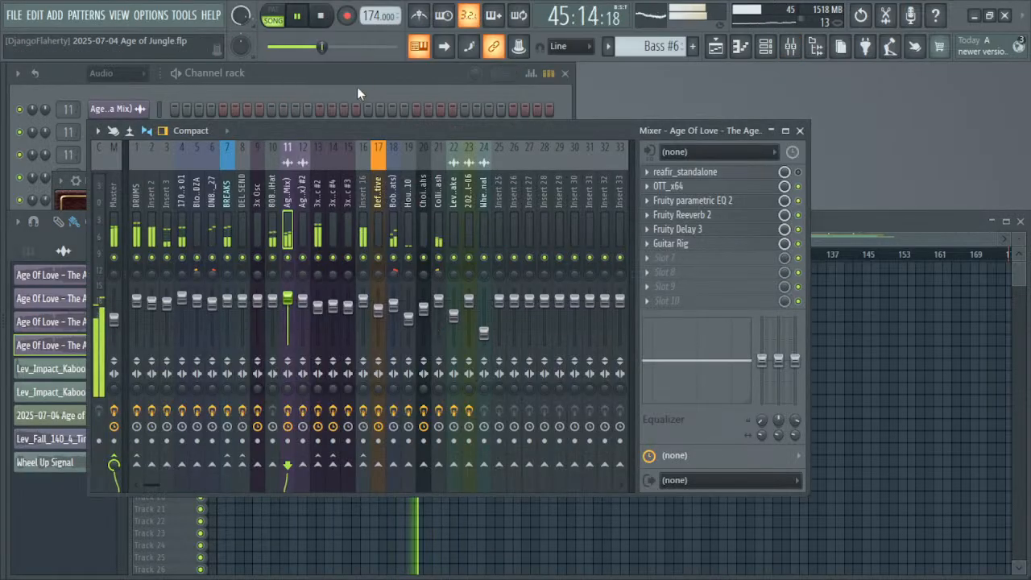
pyautogui.click(333, 117)
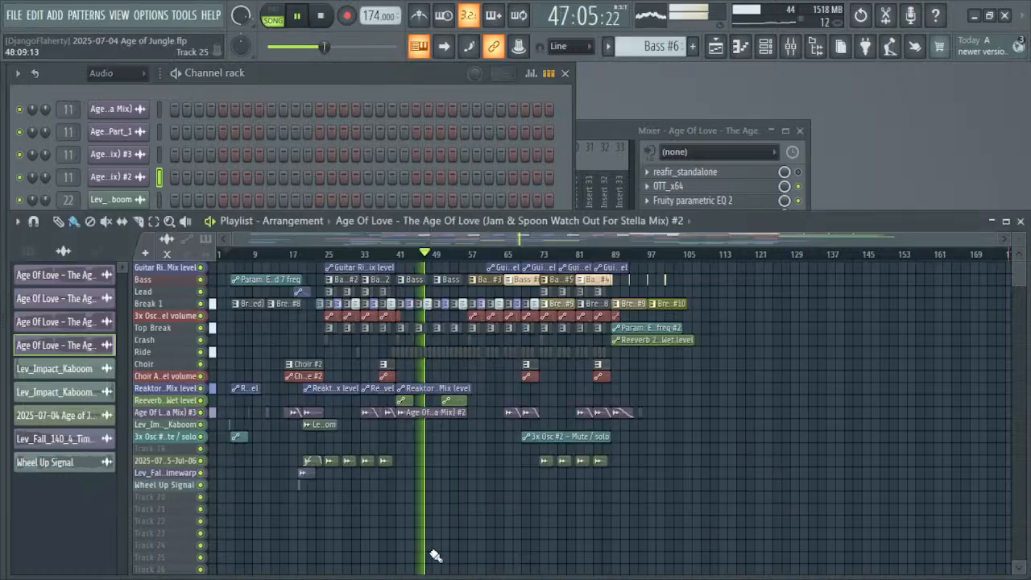
pyautogui.click(431, 556)
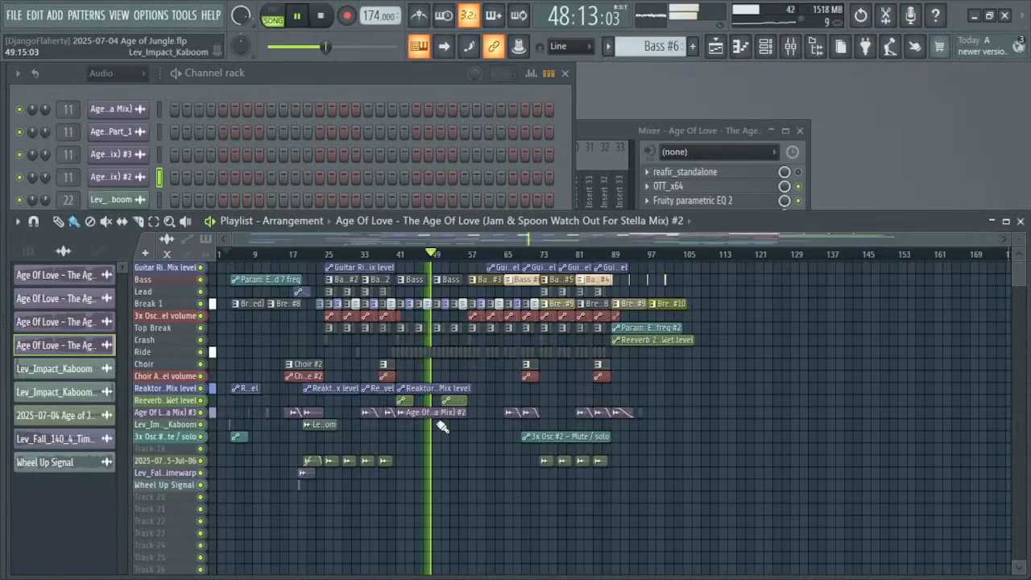
pyautogui.doubleClick(435, 413)
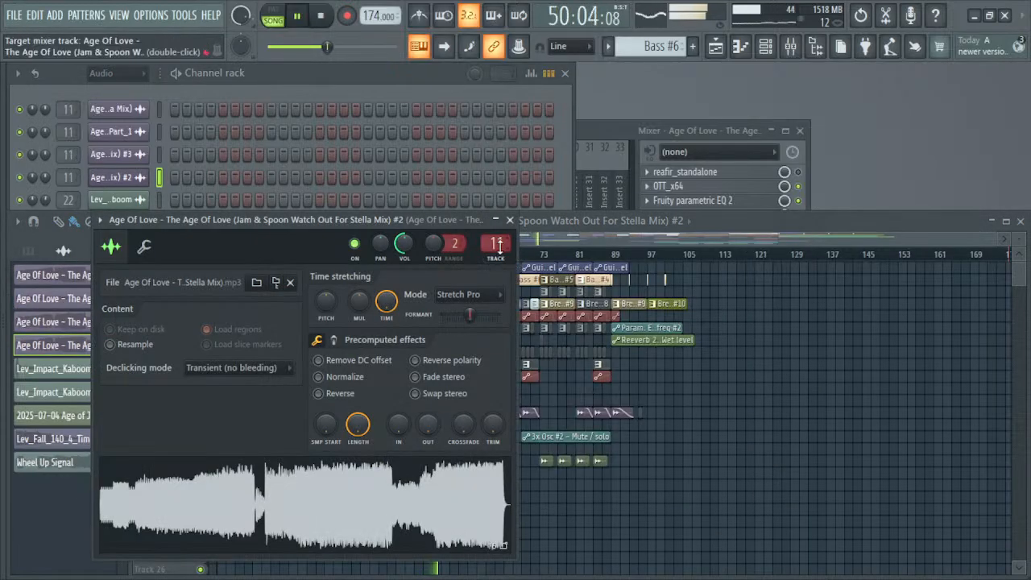
pyautogui.scroll(1, 496, 246)
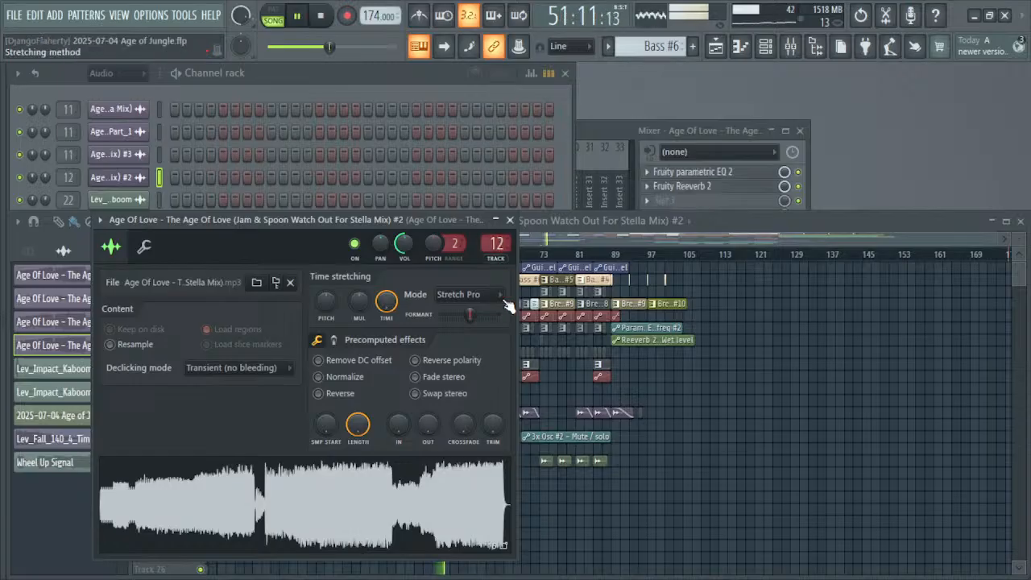
pyautogui.click(510, 220)
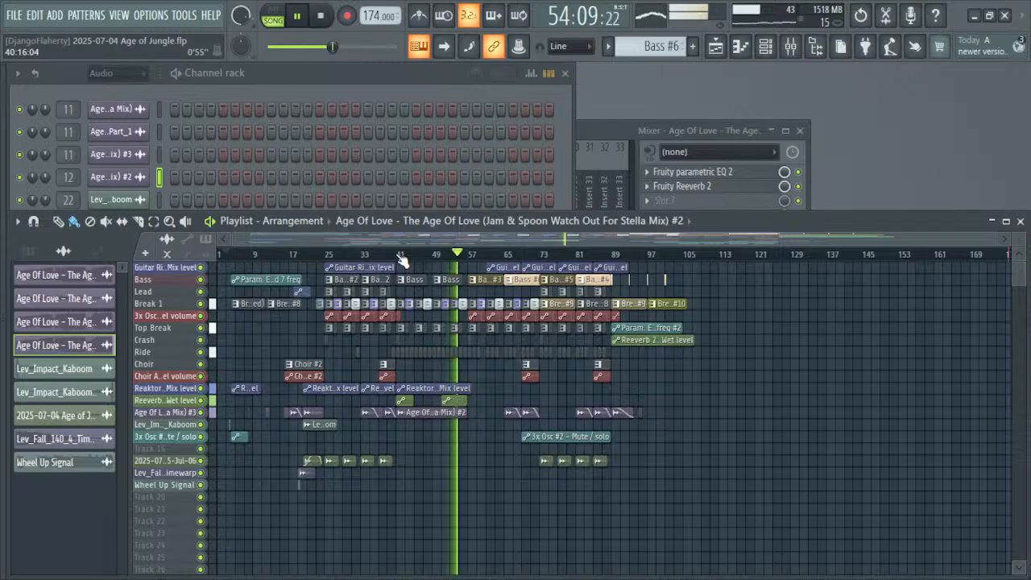
# Step: Replay the arrangement from just before bar 41 to audition the rerouted clip, and close the mixer
pyautogui.press('space')
pyautogui.moveTo(400, 259); pyautogui.dragTo(391, 258)
pyautogui.press('space')
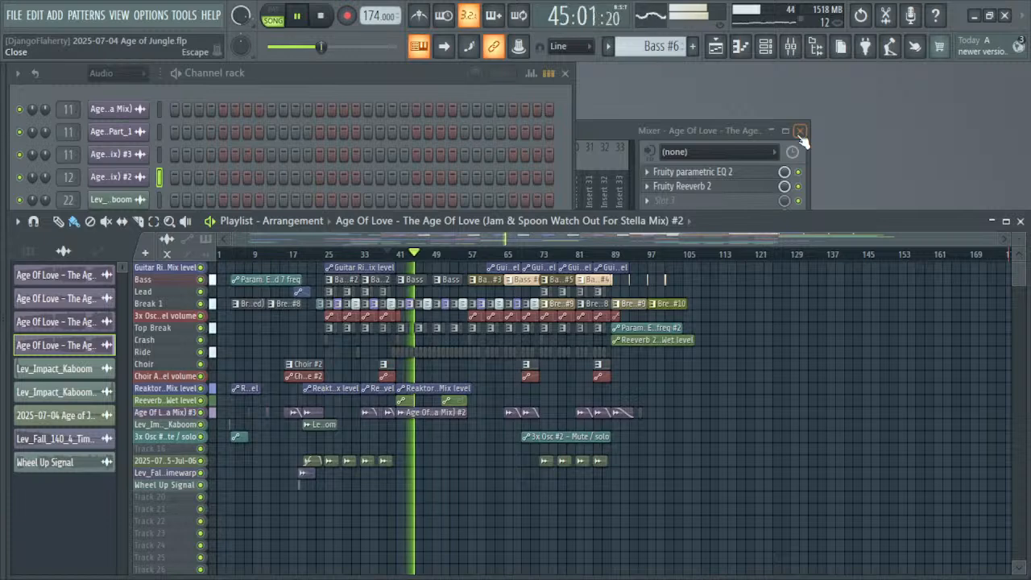
pyautogui.hotkey('alt', 'Tab')
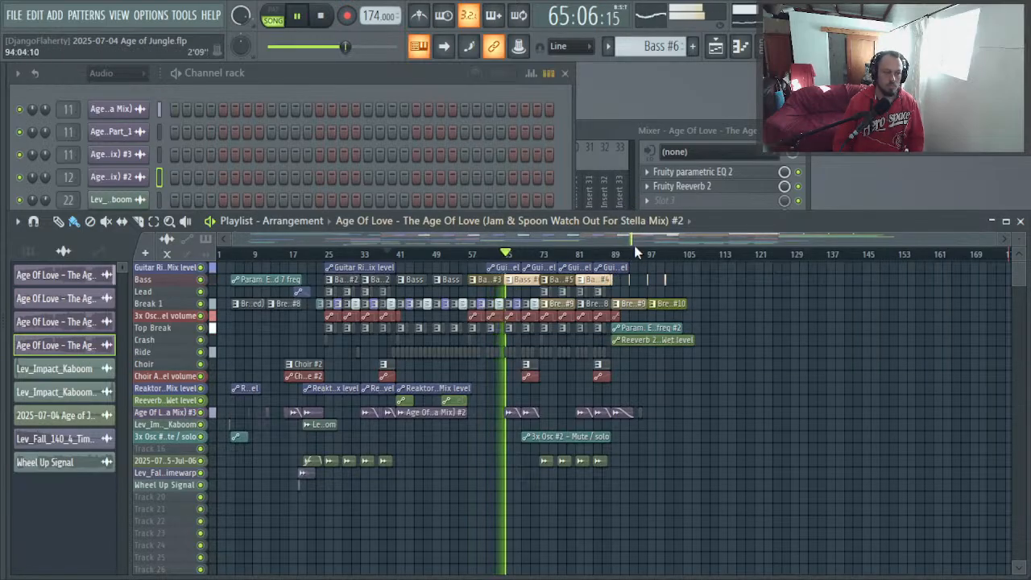
pyautogui.click(616, 129)
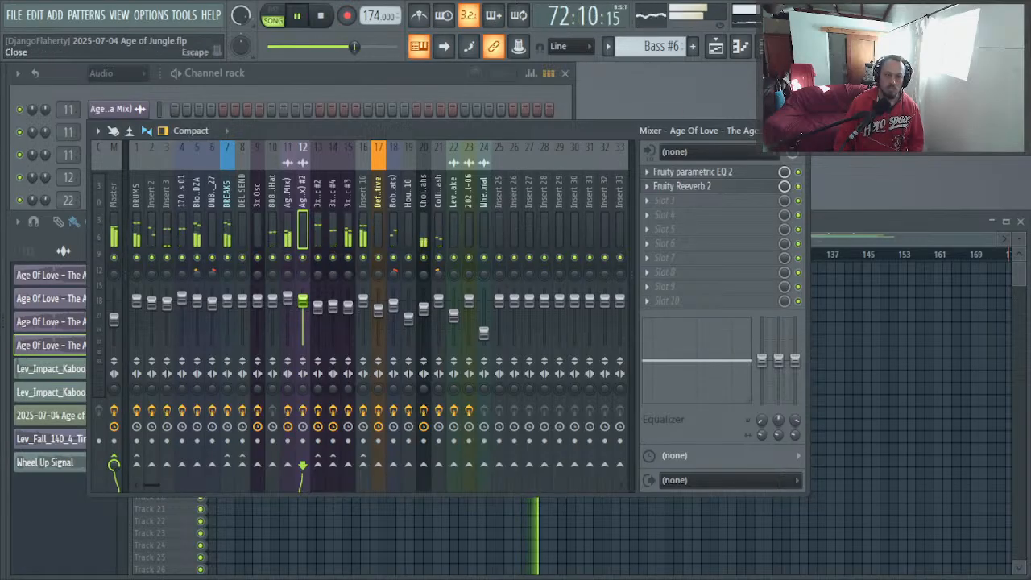
pyautogui.press('F9')
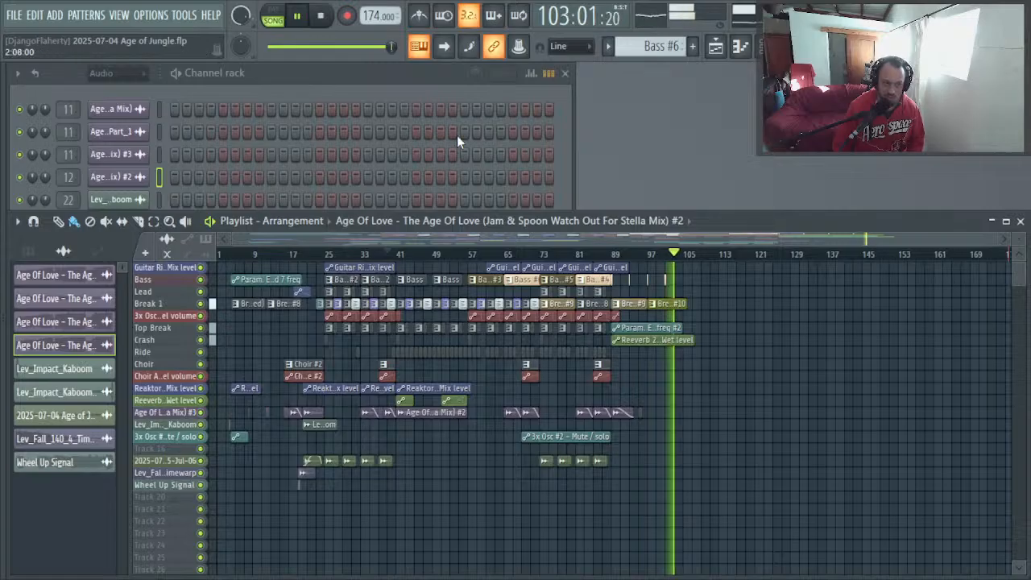
# Step: Select the Bass #4 pattern and examine its notes in the piano roll and channel rack
pyautogui.click(370, 86)
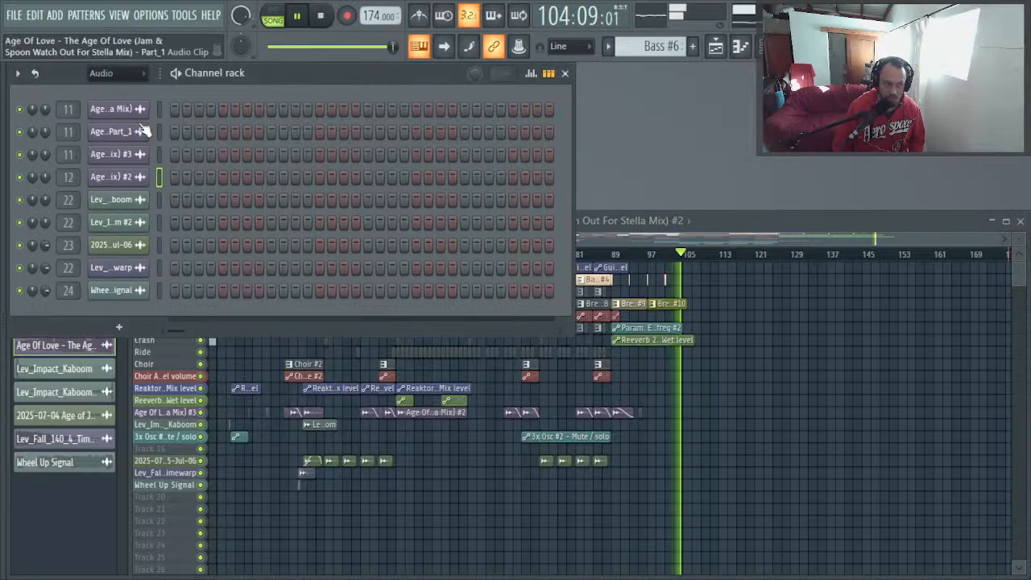
pyautogui.rightClick(836, 421)
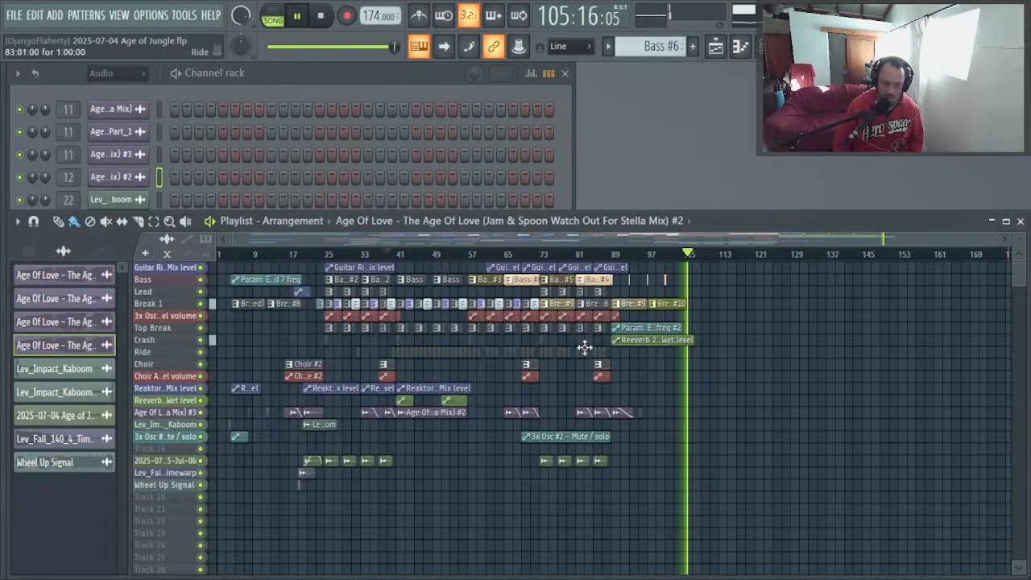
pyautogui.click(526, 282)
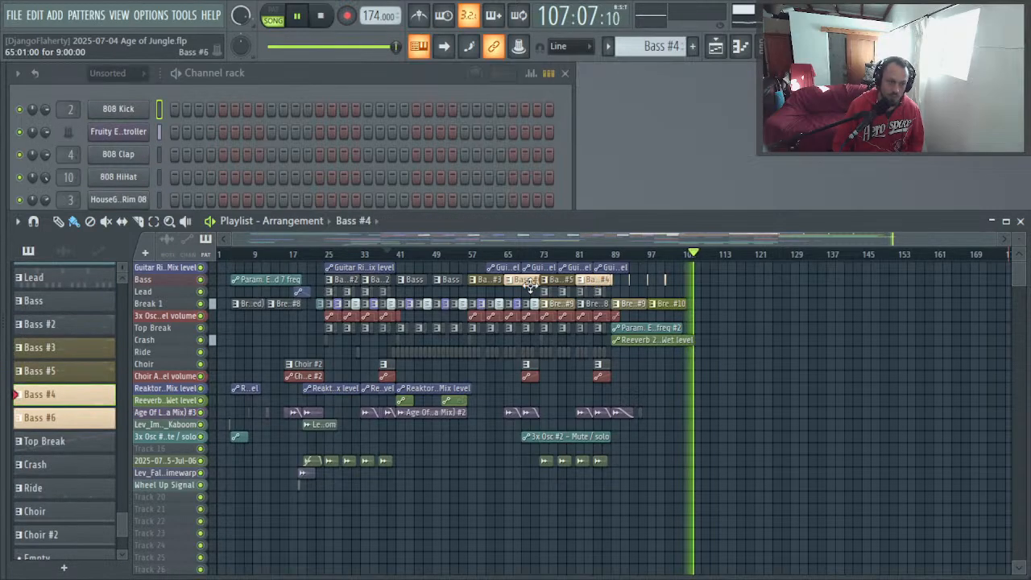
pyautogui.doubleClick(592, 286)
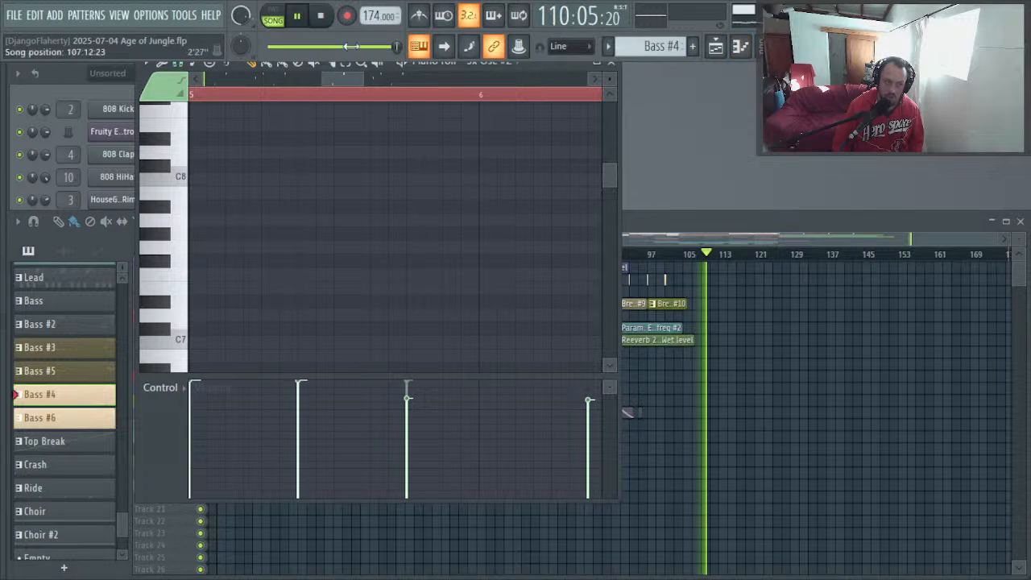
pyautogui.click(610, 62)
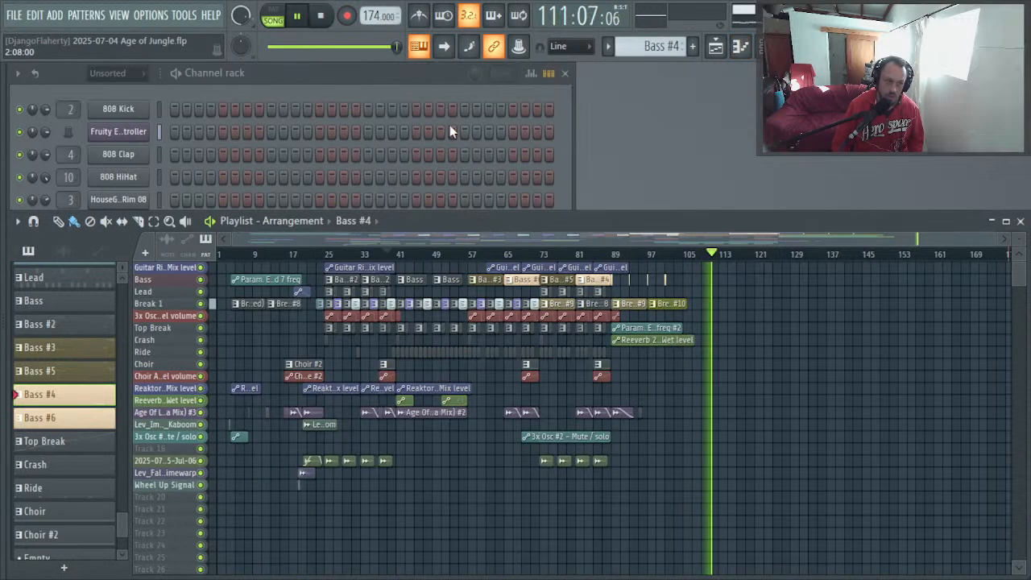
pyautogui.click(372, 95)
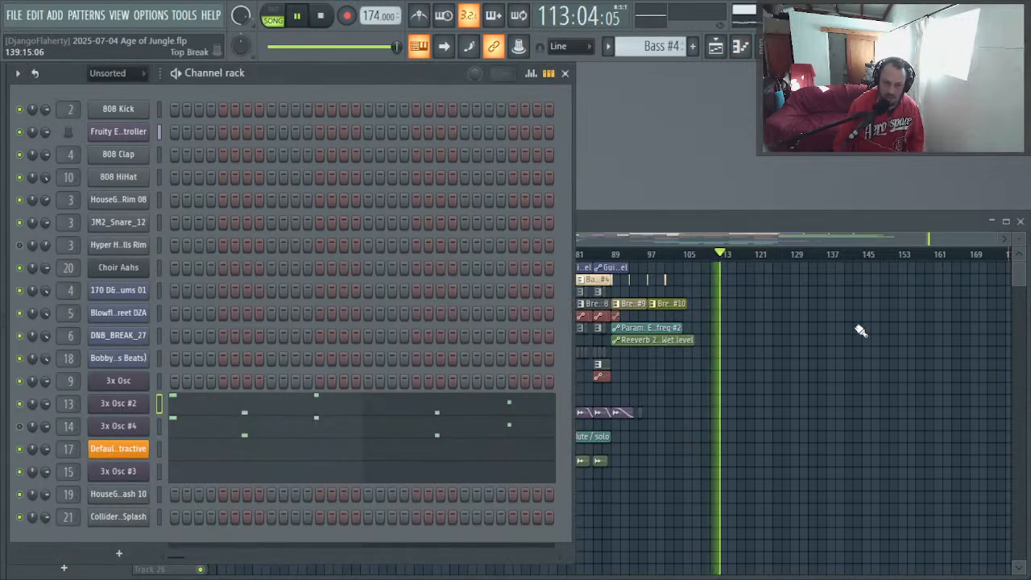
# Step: Select the Break 1 #8 pattern, examine its steps in the channel rack, and open the 808 Kick sampler settings
pyautogui.click(588, 299)
pyautogui.click(564, 302)
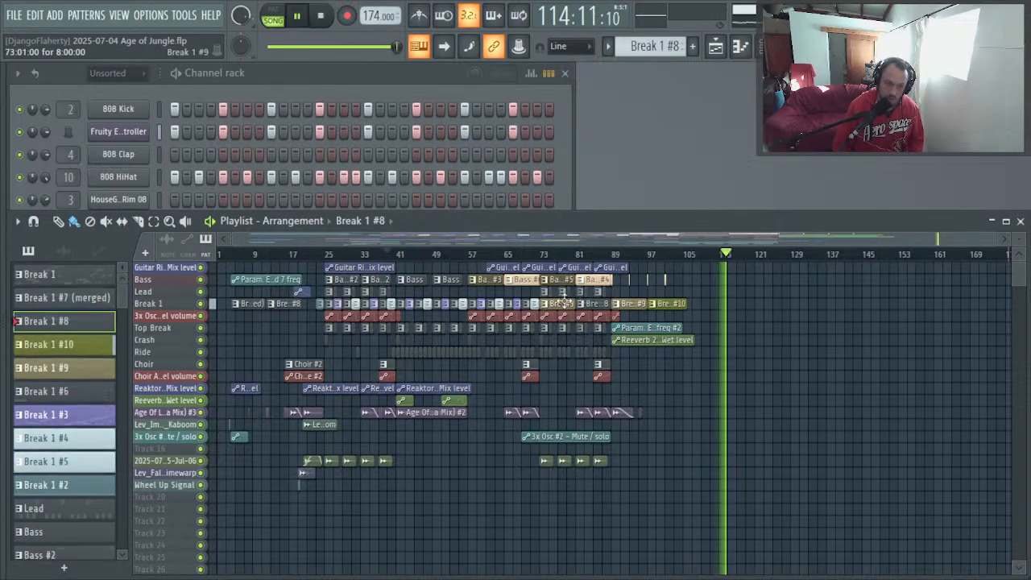
pyautogui.click(396, 73)
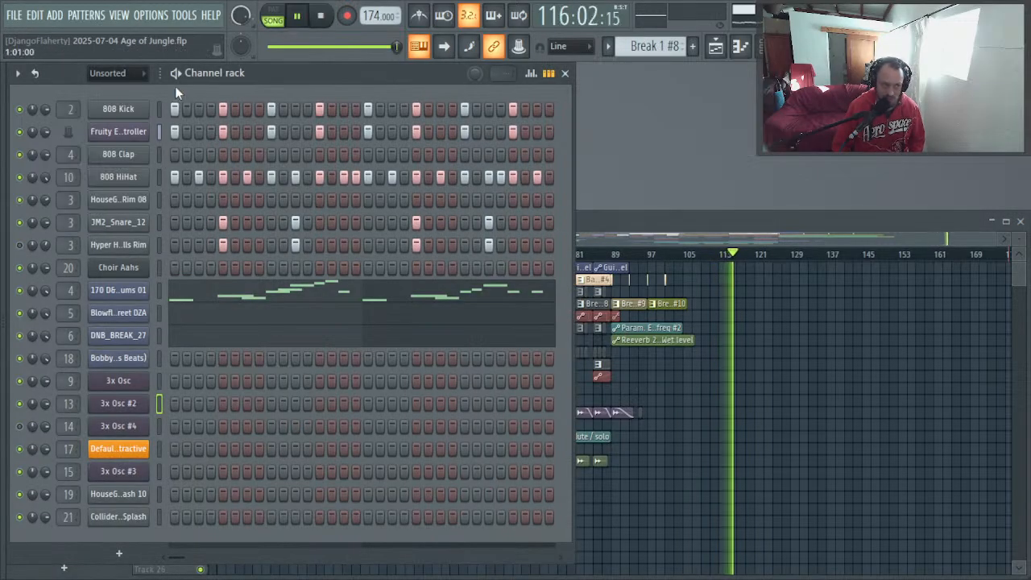
pyautogui.click(117, 111)
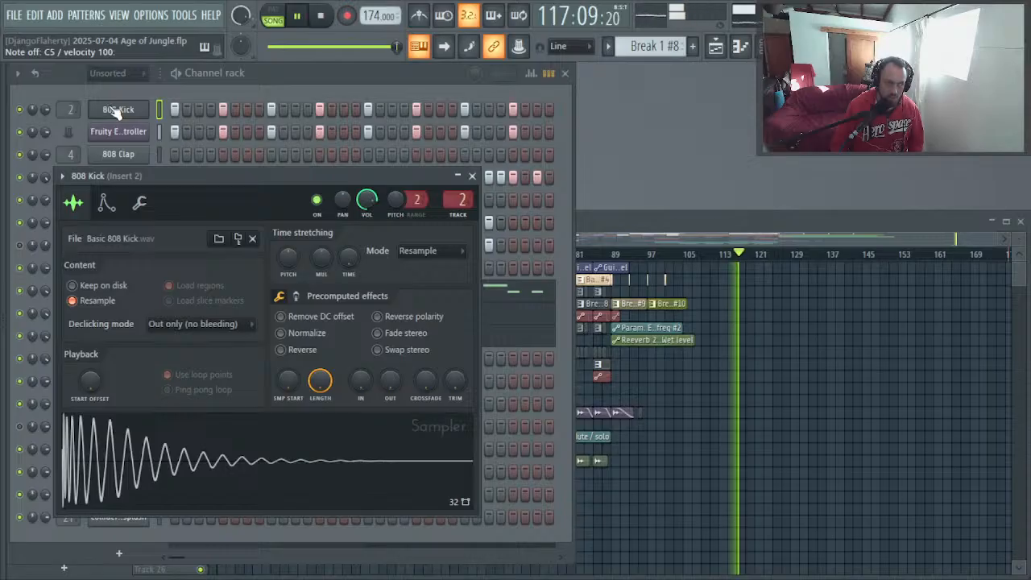
pyautogui.click(822, 488)
# Step: Move the playhead to bar 64, stop playback, and open the Fruity Envelope Controller channel
pyautogui.click(501, 256)
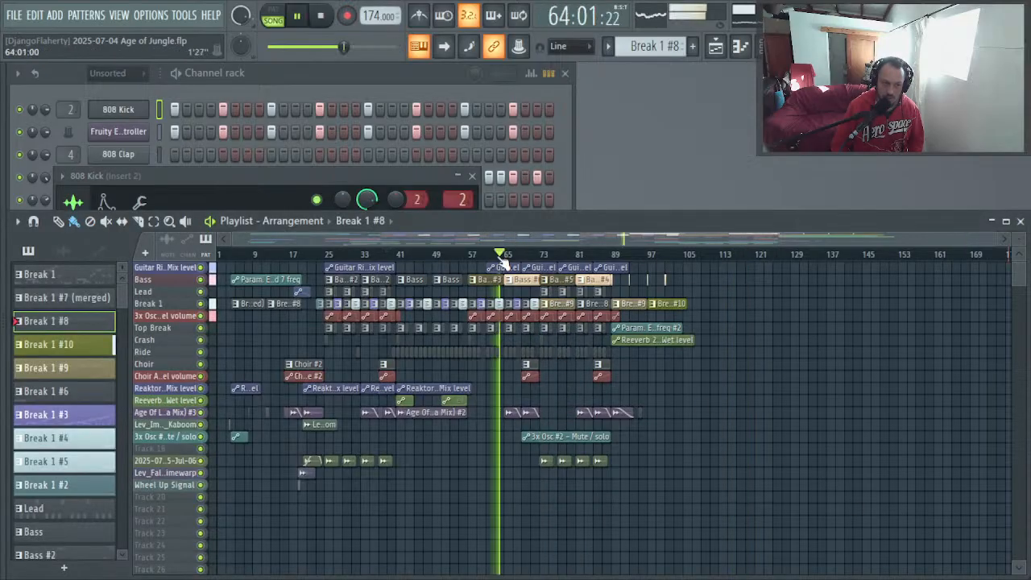
pyautogui.press('space')
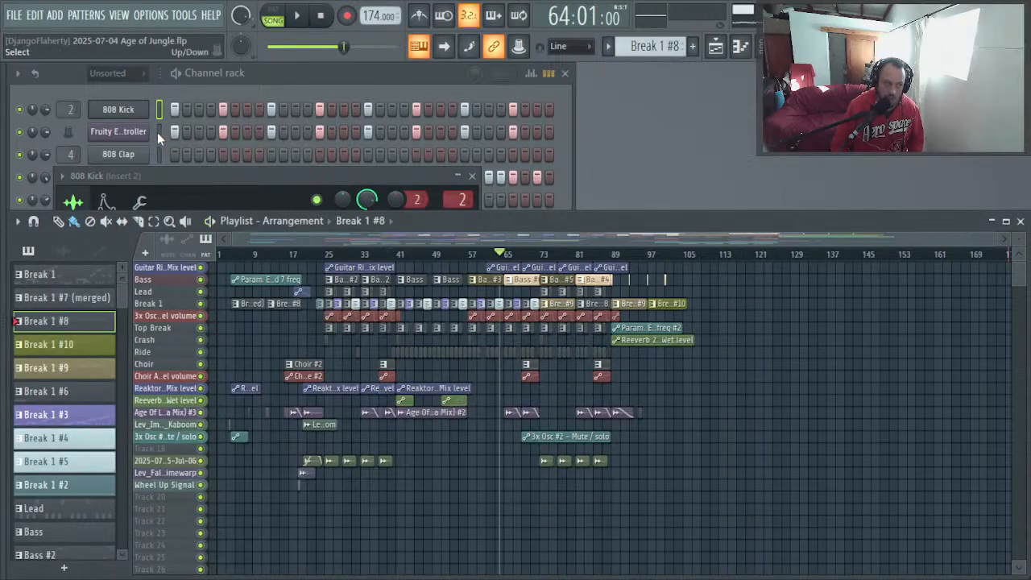
pyautogui.click(130, 132)
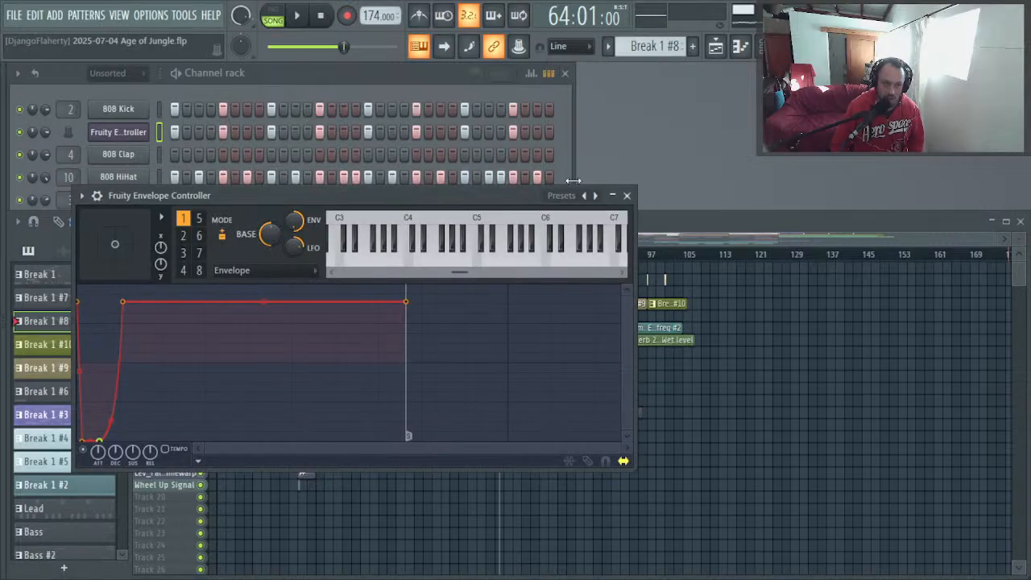
# Step: Move the Fruity Envelope Controller window aside and compare its steps with the 808 Kick steps in the channel rack
pyautogui.moveTo(471, 194); pyautogui.dragTo(873, 197)
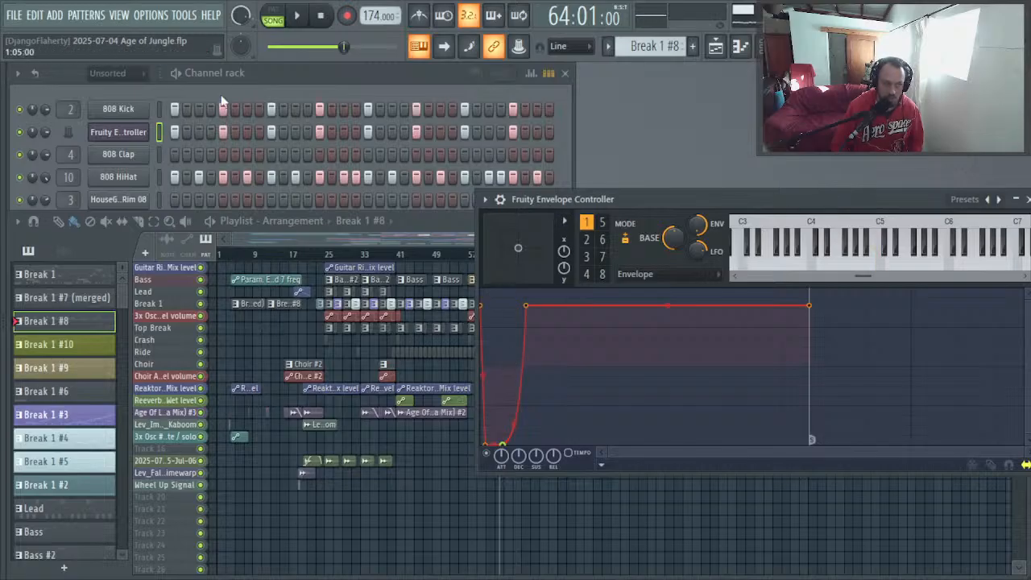
pyautogui.click(161, 111)
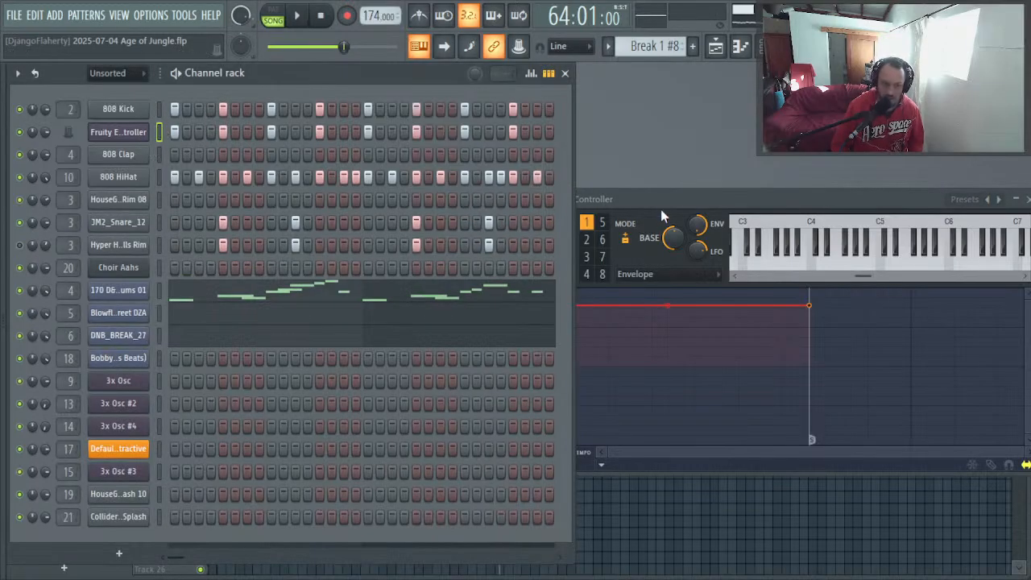
pyautogui.click(649, 205)
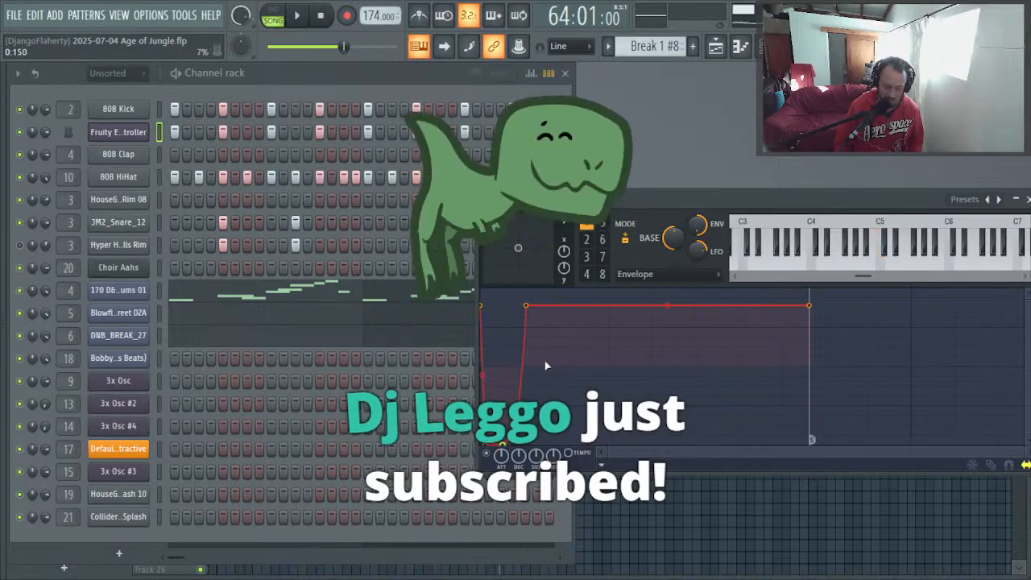
# Step: Audition the Break 1 #8 pattern in pattern mode, stop it, and bring the playlist to the front
pyautogui.press('l')
pyautogui.press('space')
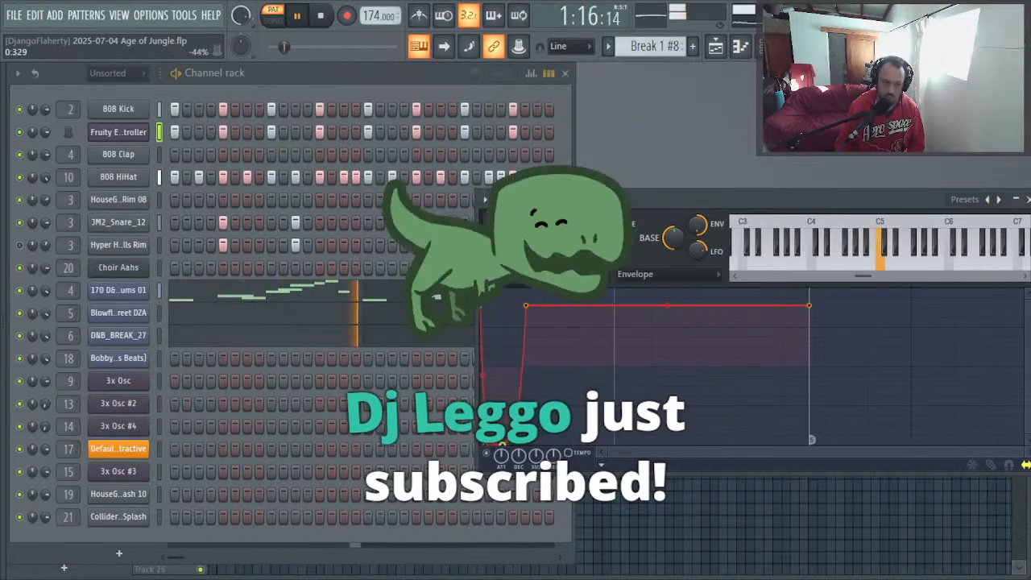
pyautogui.press('F5')
pyautogui.press('space')
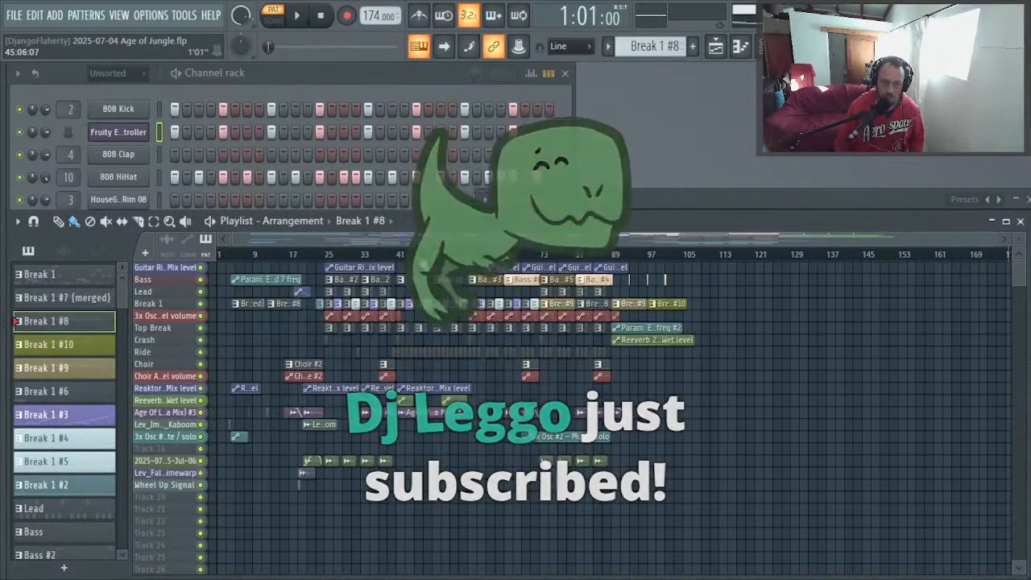
# Step: Play the arrangement from bar 45 in song mode with the Fruity Envelope Controller in view, and stop playback
pyautogui.press('l')
pyautogui.press('space')
pyautogui.click(528, 199)
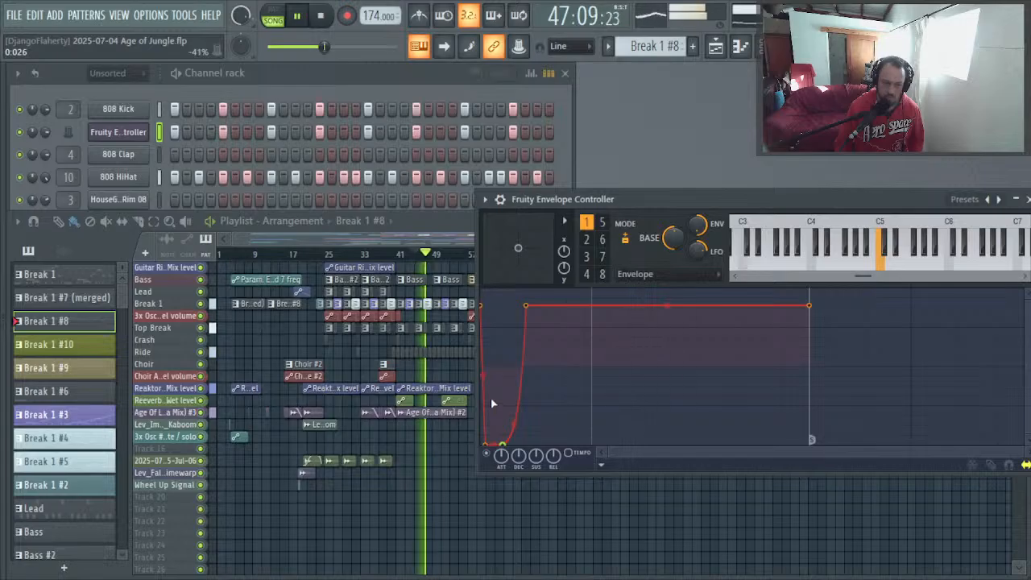
pyautogui.press('space')
# Step: Open the mixer, place it lower so the envelope window stays visible, and inspect the Insert 16 and 3x Osc #3 tracks
pyautogui.press('F9')
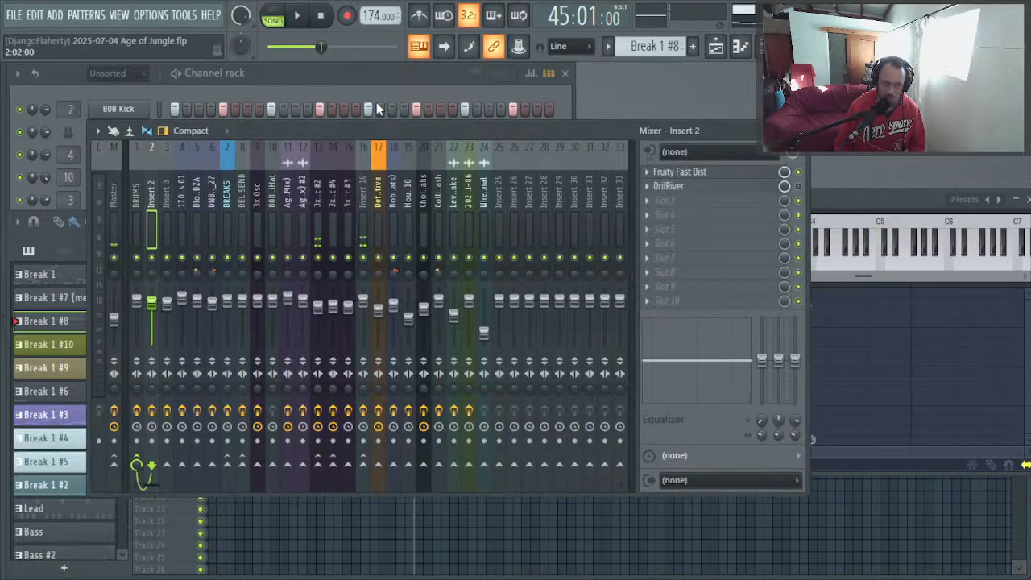
pyautogui.moveTo(371, 132); pyautogui.dragTo(437, 352)
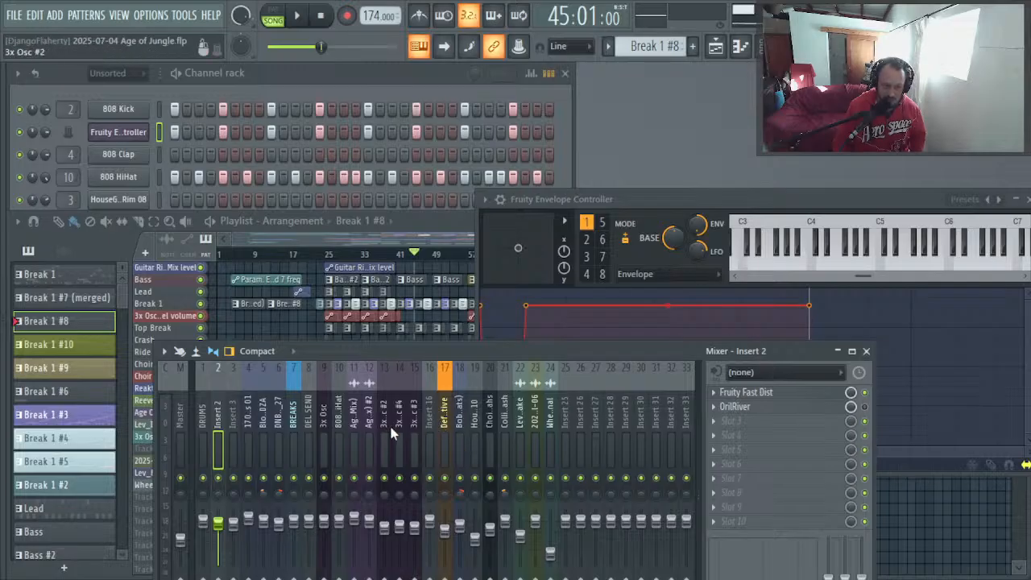
pyautogui.click(432, 443)
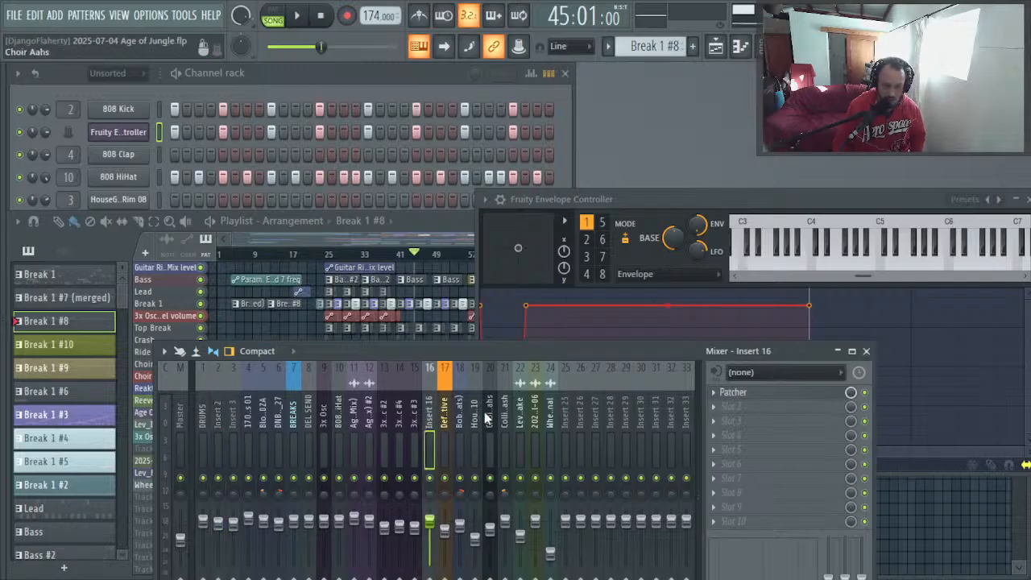
pyautogui.click(411, 427)
# Step: Solo the Insert 16 bass bus with its source tracks, play it from bar 45, and select Insert 16
pyautogui.press('space')
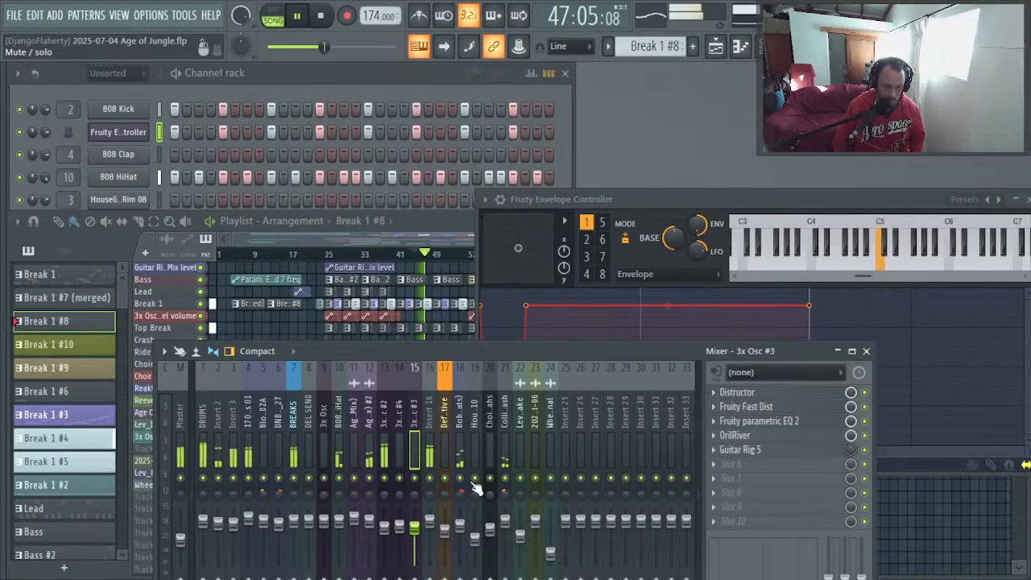
pyautogui.press('space')
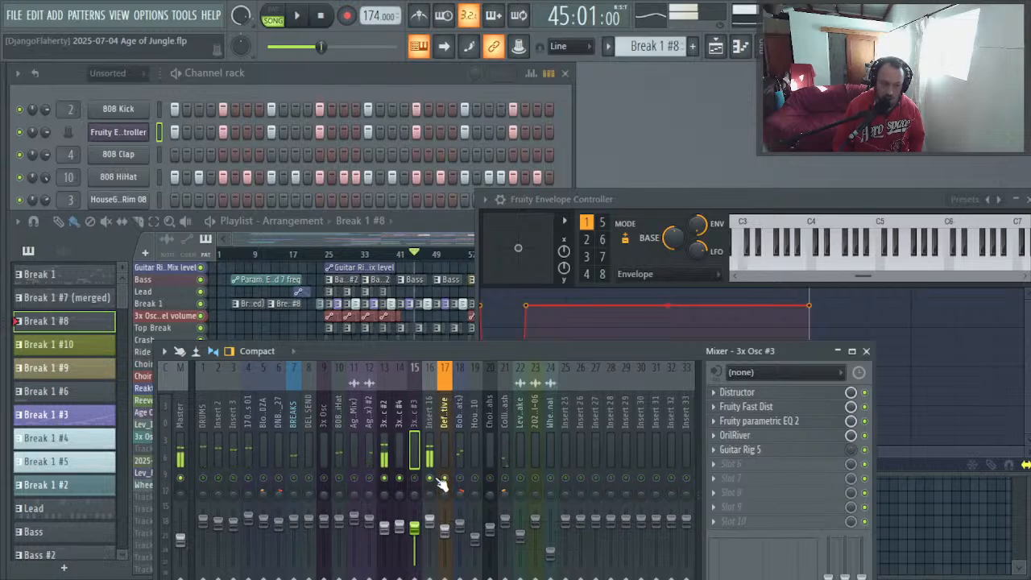
pyautogui.press('space')
pyautogui.click(430, 463)
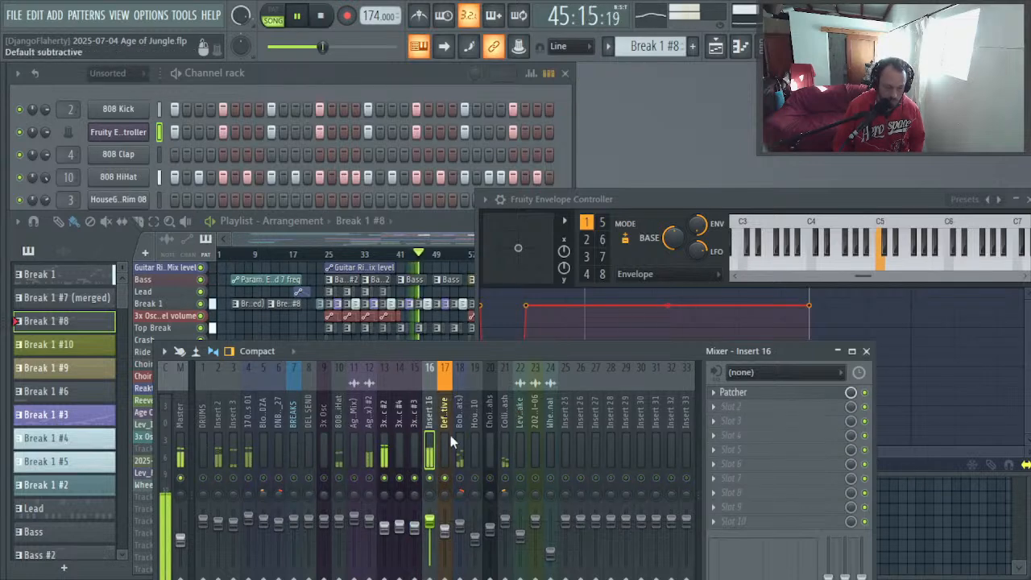
# Step: Open the Patcher on Insert 16 and examine the band states of the lower Fruity Multiband Compressor during playback
pyautogui.click(733, 393)
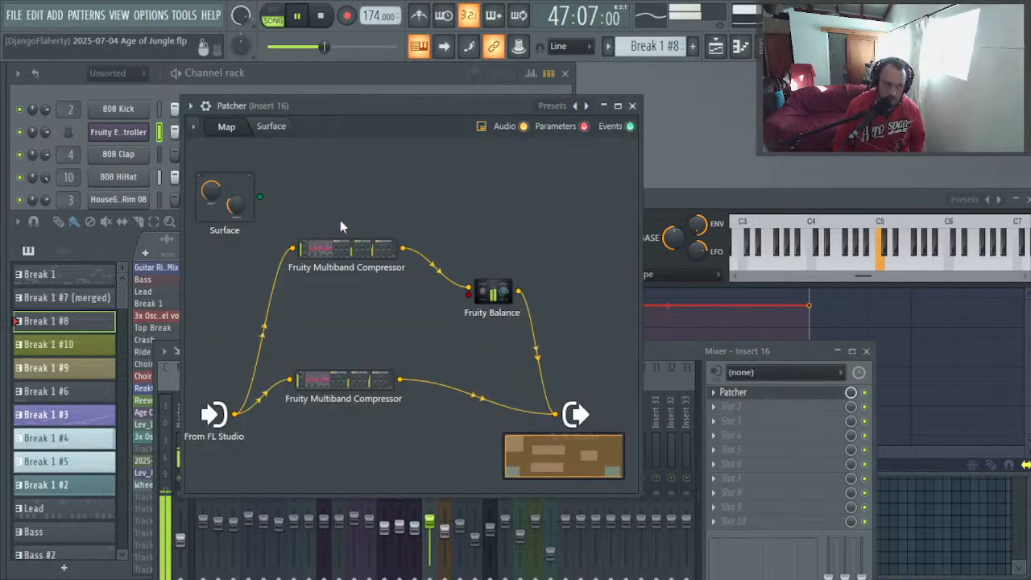
pyautogui.moveTo(354, 119); pyautogui.dragTo(584, 114)
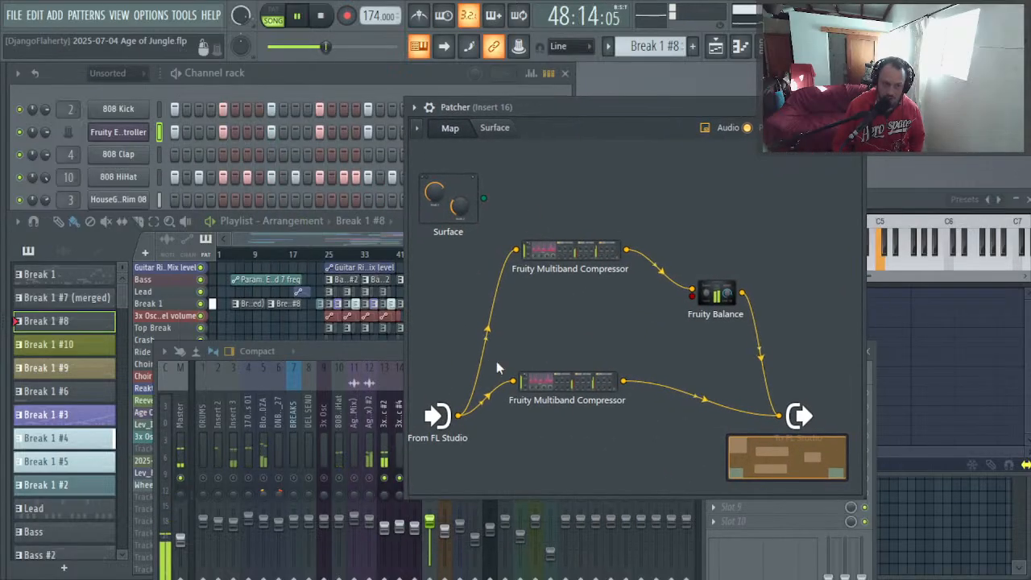
pyautogui.doubleClick(569, 385)
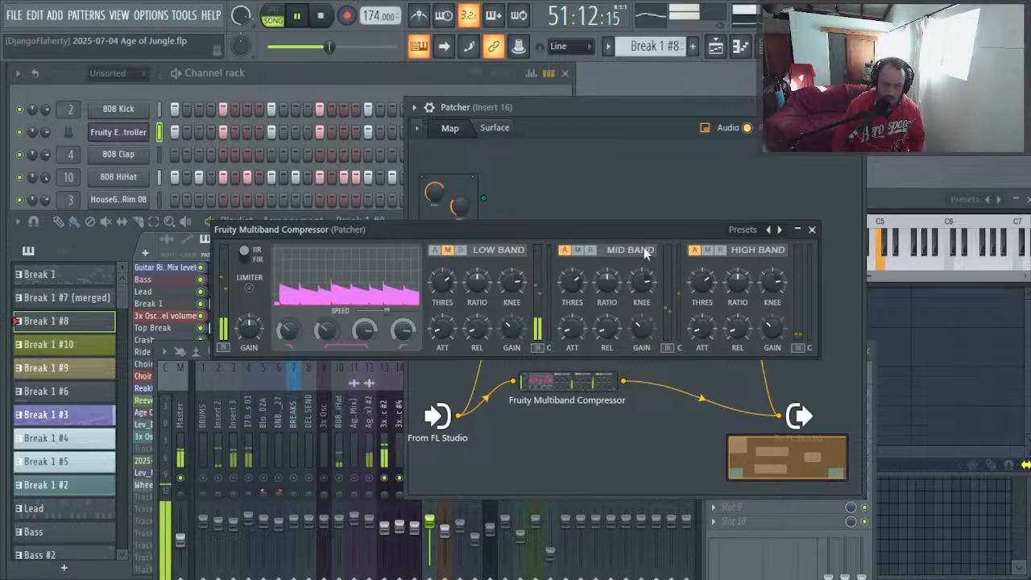
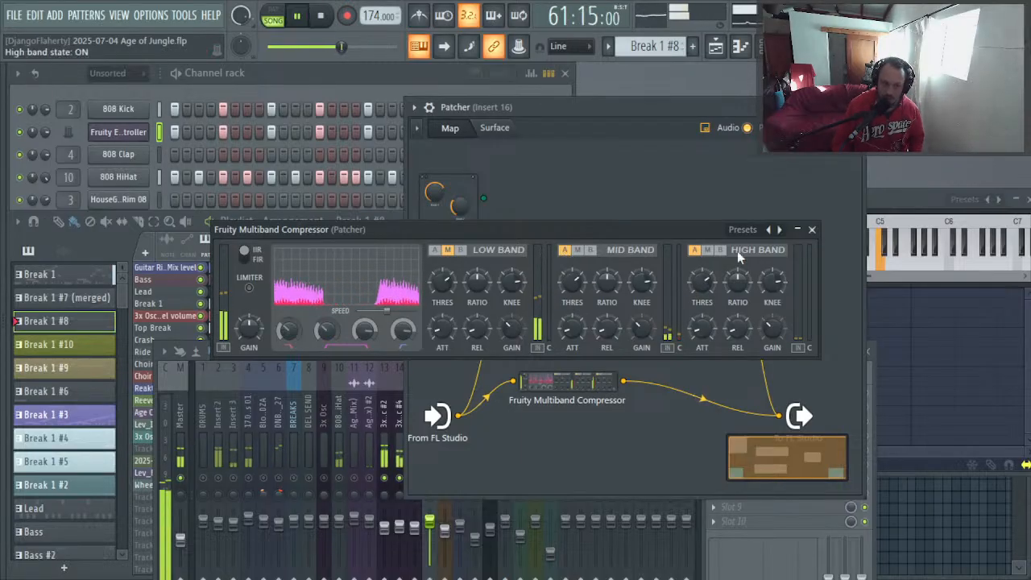
pyautogui.click(814, 231)
pyautogui.press('space')
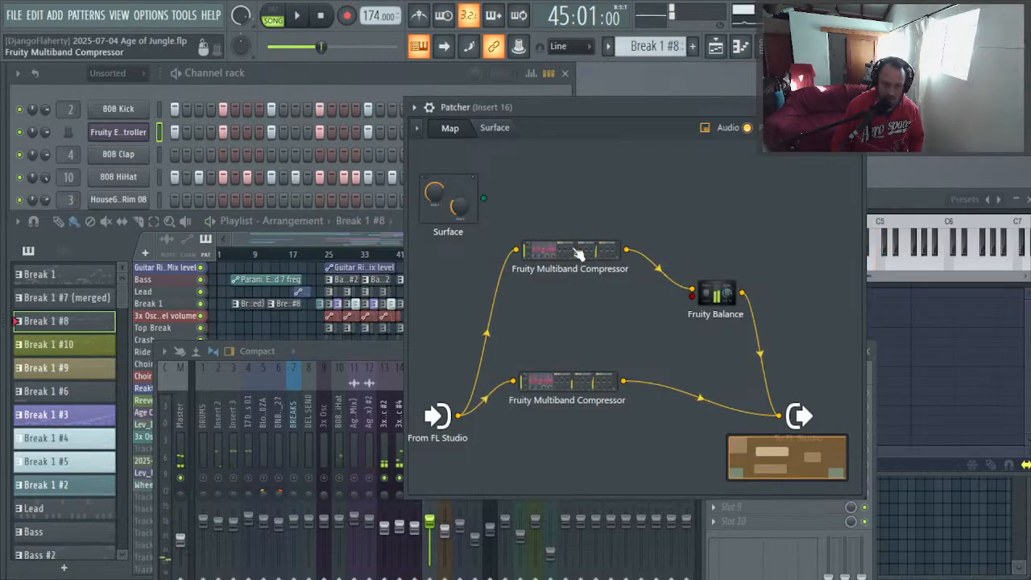
# Step: Examine the upper Fruity Multiband Compressor's band states and the Fruity Balance settings in the Patcher, auditioning the soloed bass
pyautogui.doubleClick(578, 253)
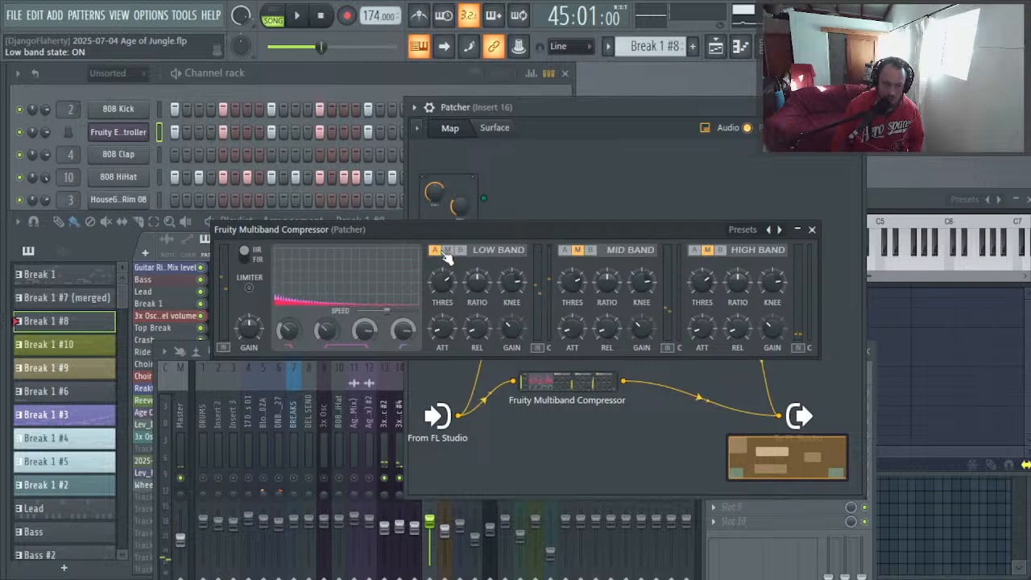
pyautogui.click(809, 231)
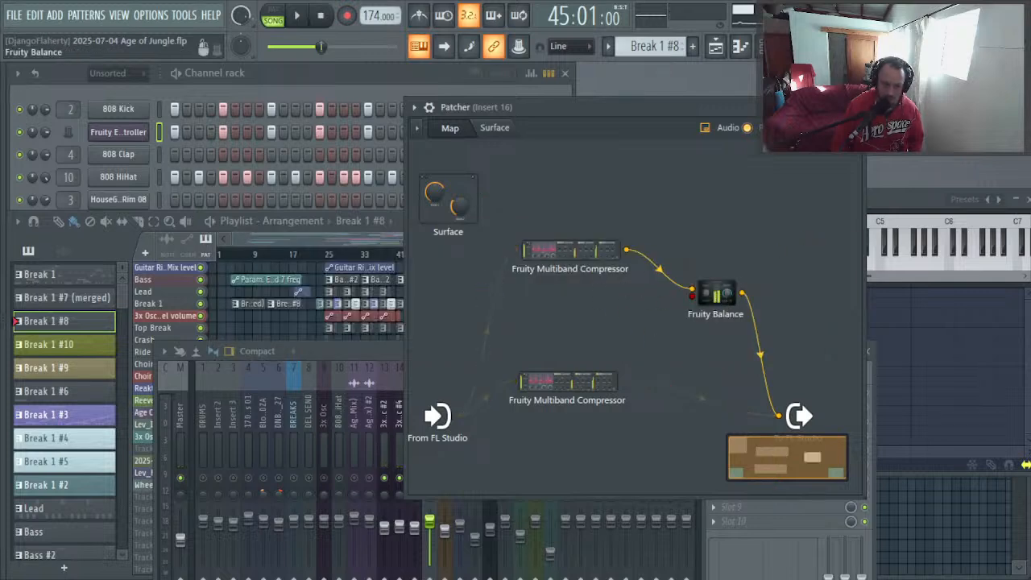
pyautogui.doubleClick(716, 296)
pyautogui.press('space')
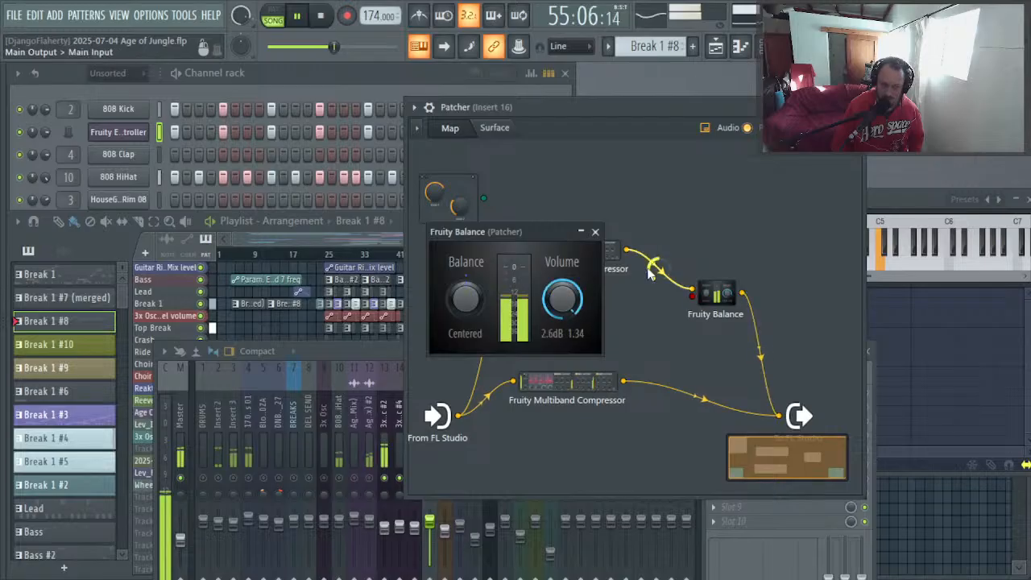
pyautogui.click(596, 233)
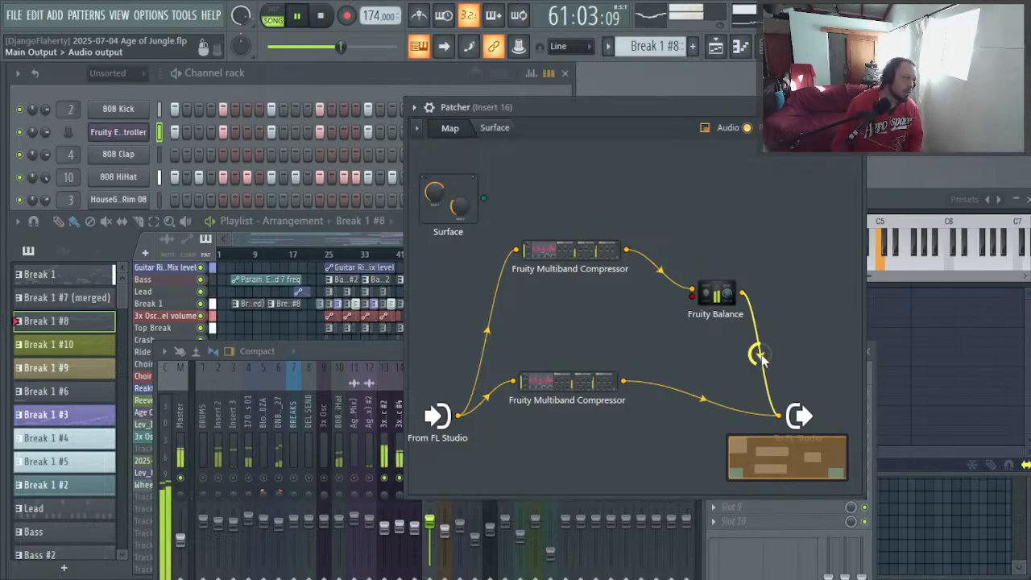
pyautogui.press('space')
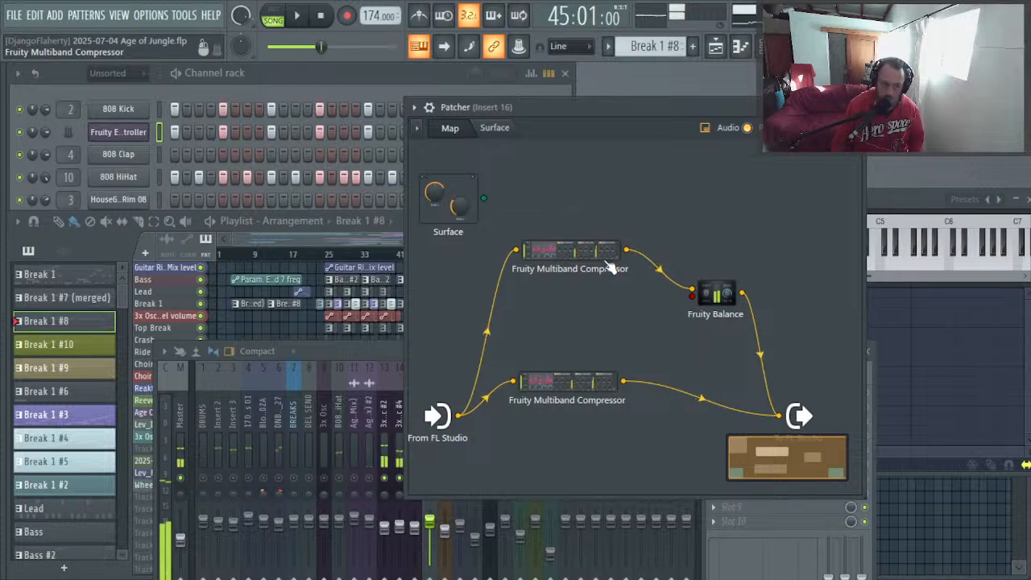
# Step: Recheck the upper compressor and the Fruity Balance during playback, and close the Patcher
pyautogui.click(610, 268)
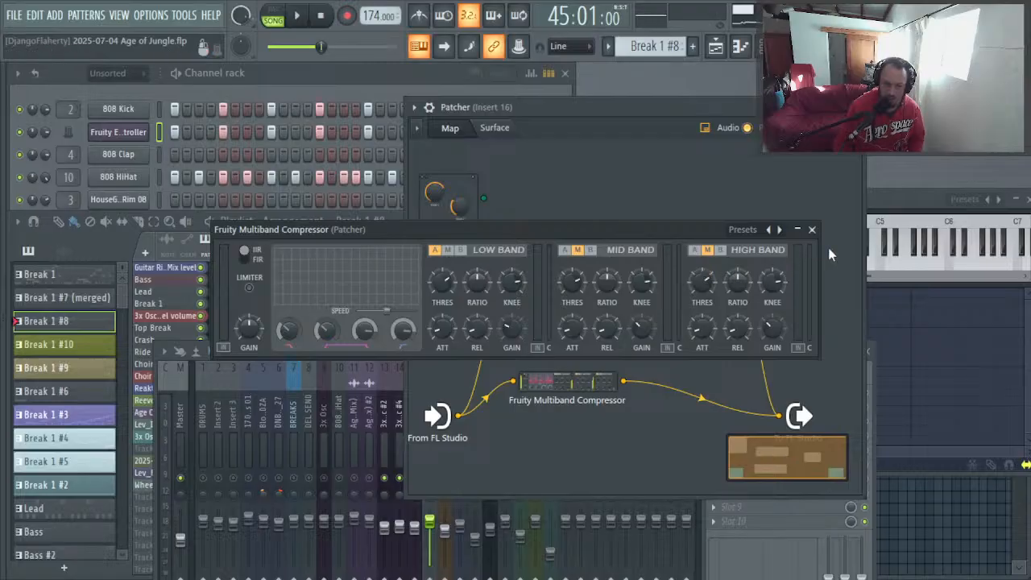
pyautogui.click(813, 230)
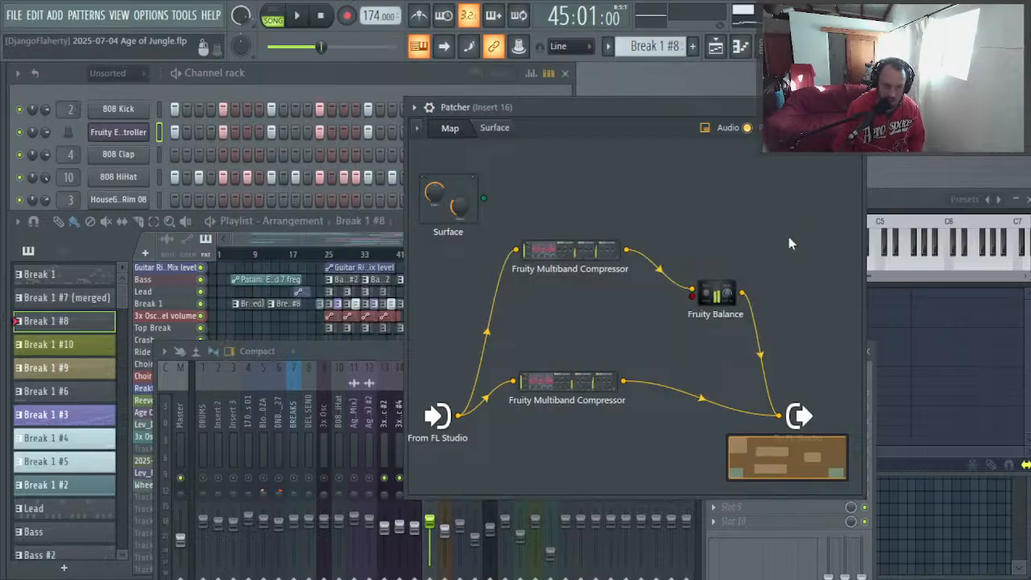
pyautogui.press('space')
pyautogui.click(722, 296)
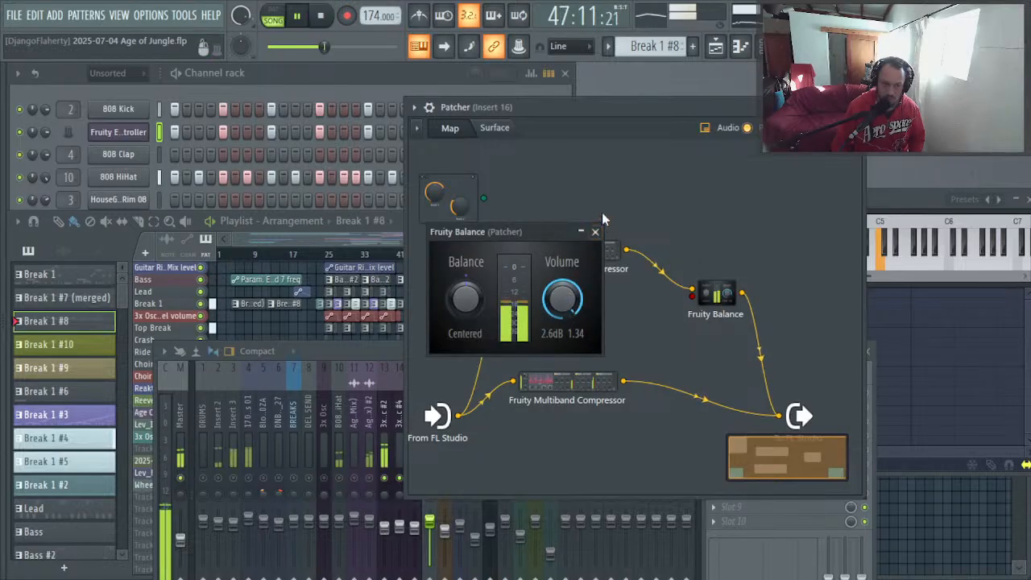
pyautogui.click(595, 232)
pyautogui.press('space')
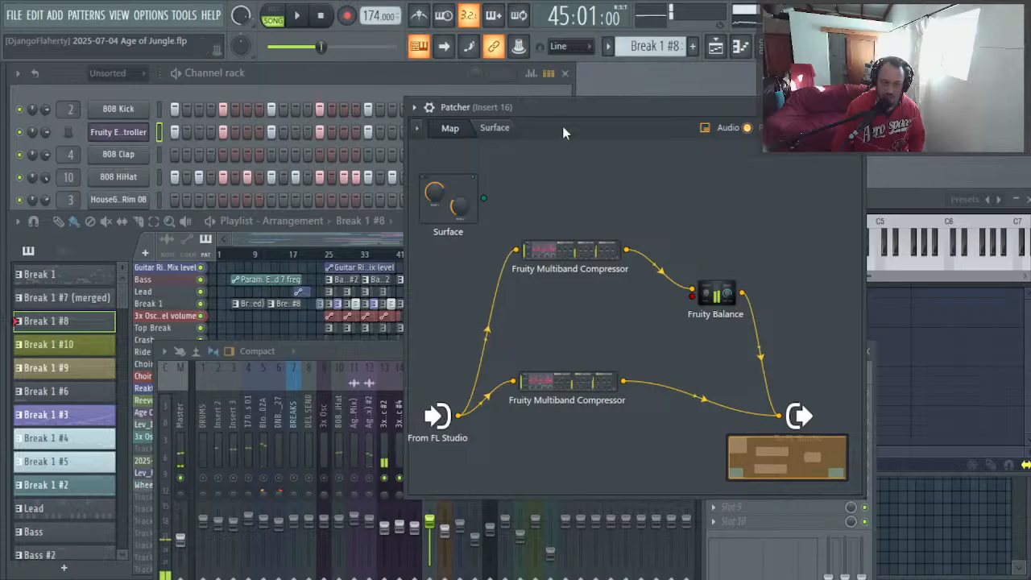
pyautogui.click(857, 108)
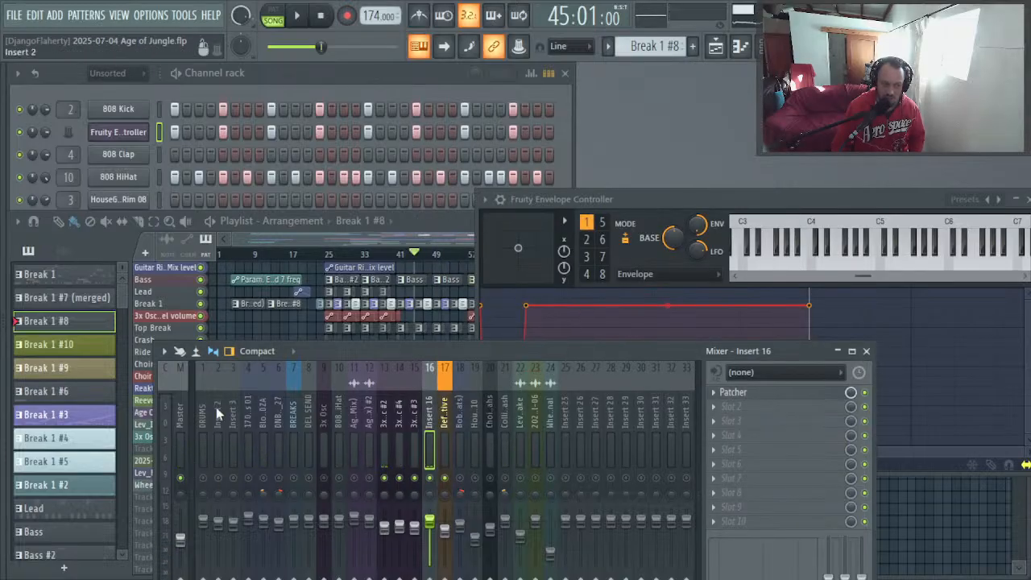
# Step: Unmute the Insert 2 and DRUMS mixer tracks during playback, and move the Fruity Envelope Controller window up beside them
pyautogui.press('space')
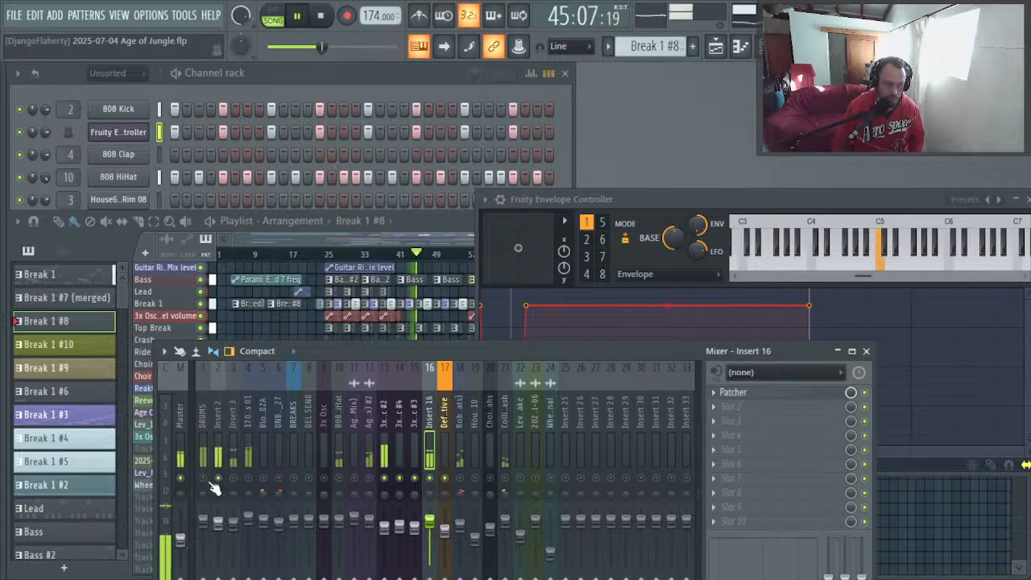
pyautogui.click(203, 478)
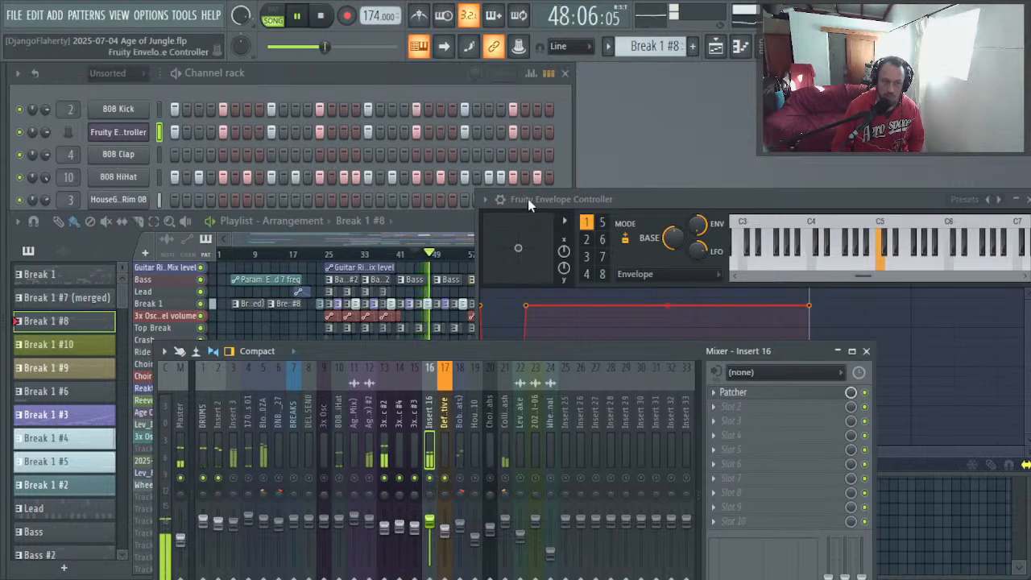
pyautogui.moveTo(650, 199); pyautogui.dragTo(546, 122)
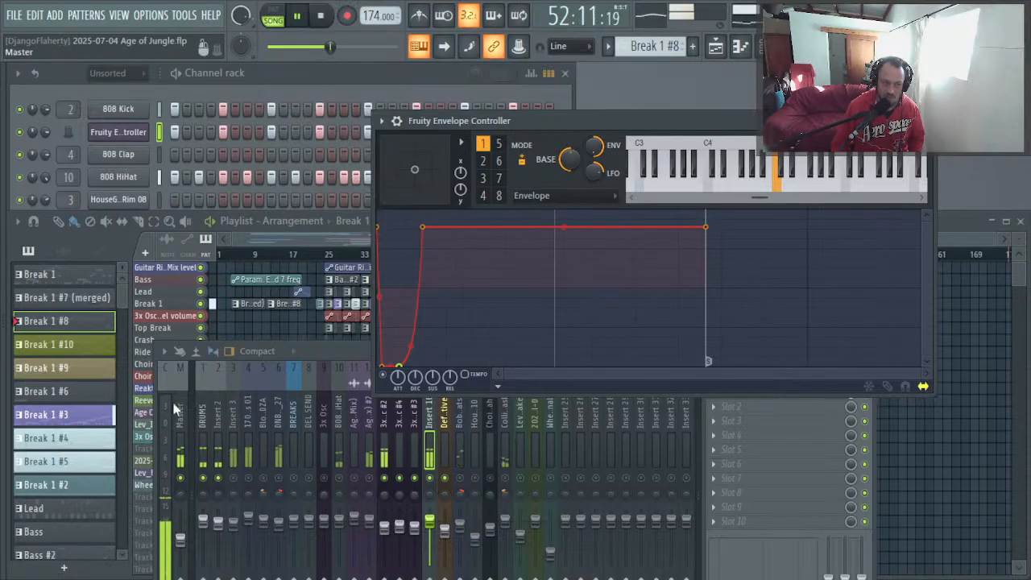
pyautogui.press('space')
# Step: Add Fruity Parametric EQ 2 to slot 10 of the Master track and move its window up into full view
pyautogui.press('F9')
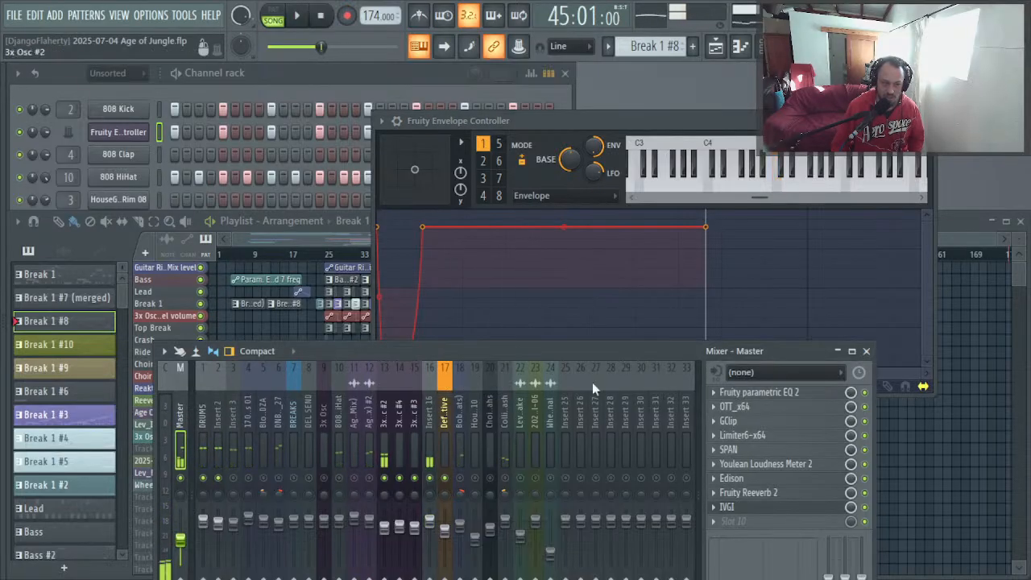
pyautogui.click(743, 531)
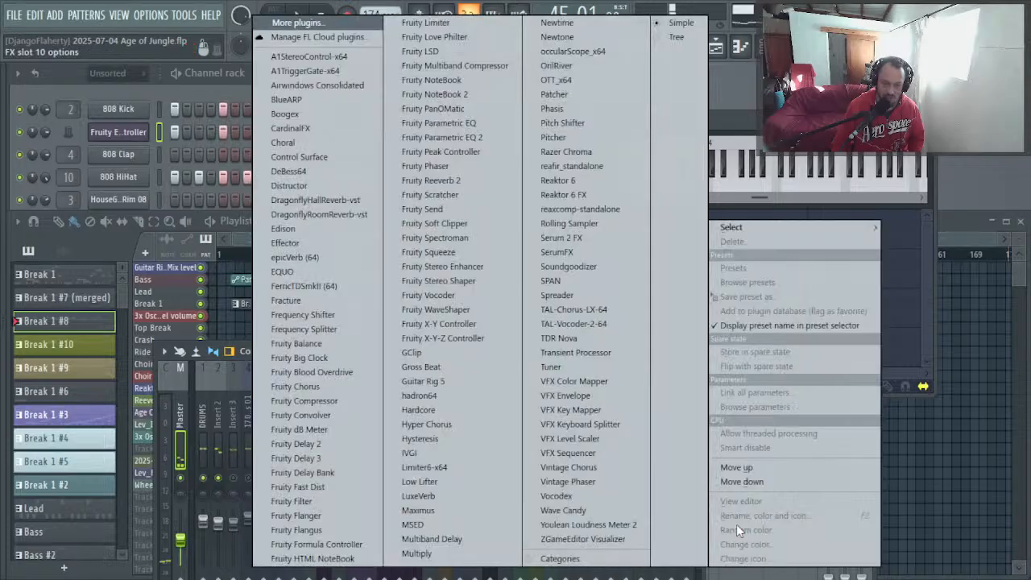
pyautogui.click(464, 141)
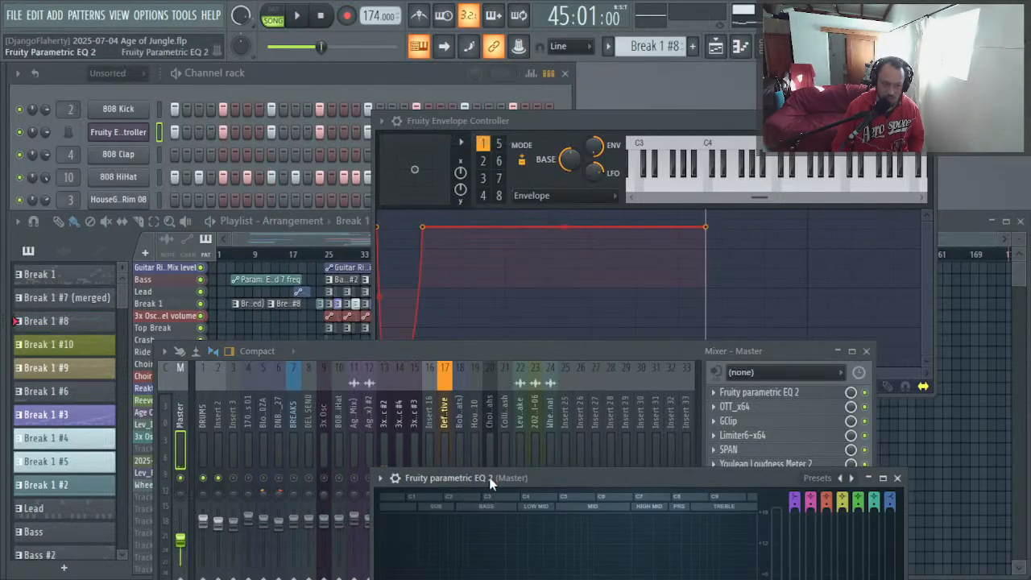
pyautogui.moveTo(491, 480); pyautogui.dragTo(430, 135)
# Step: Set band 1 of the Master's Fruity Parametric EQ 2 to low pass and sweep its cutoff up to about 157 Hz during playback
pyautogui.rightClick(381, 264)
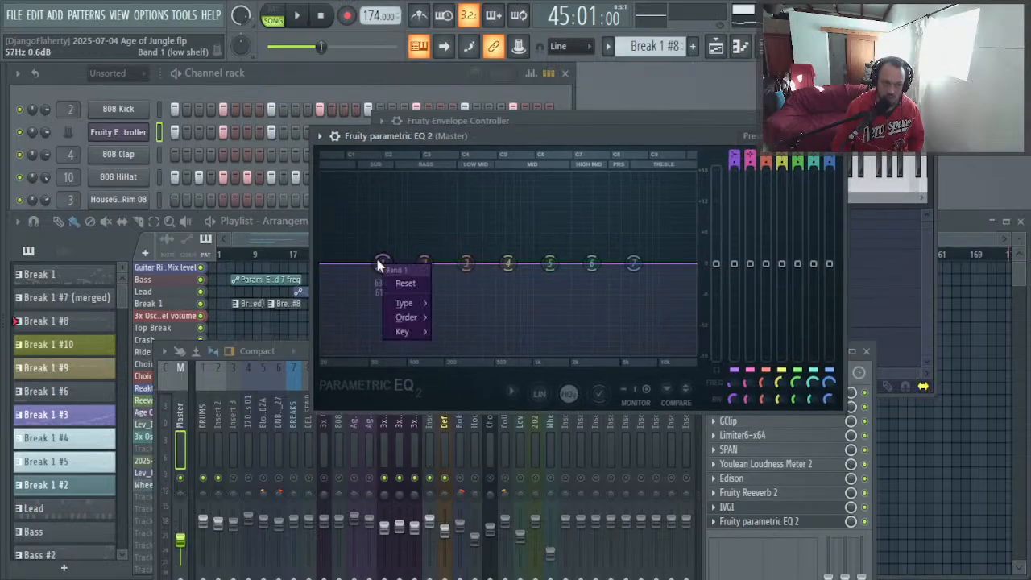
pyautogui.moveTo(412, 306)
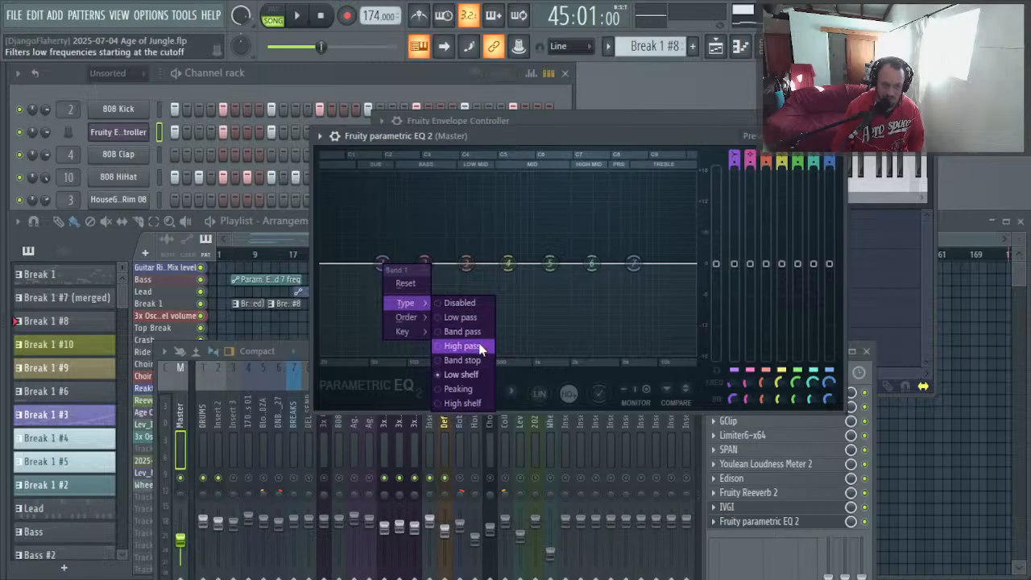
pyautogui.click(474, 318)
pyautogui.press('space')
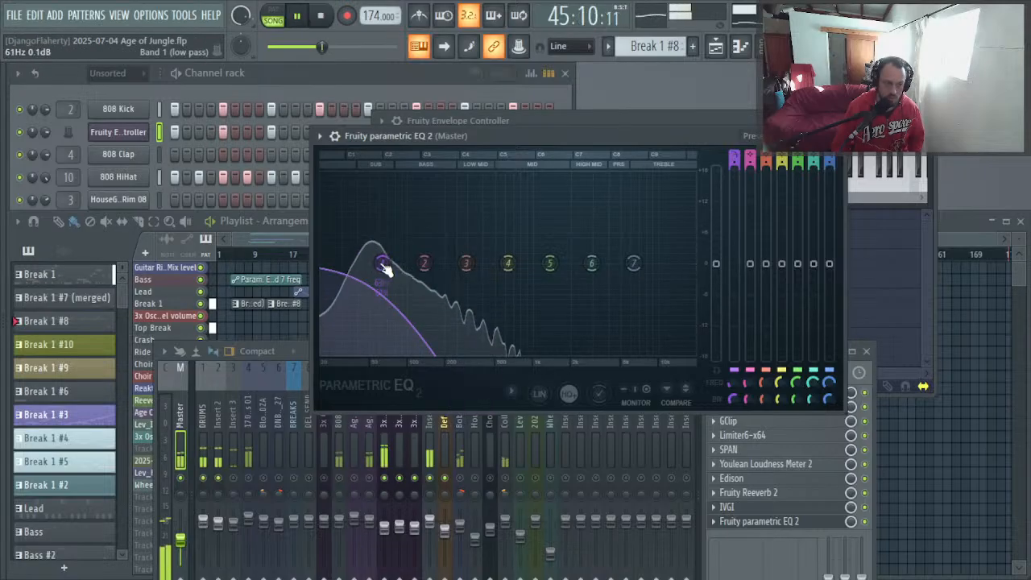
pyautogui.scroll(-3, 383, 264)
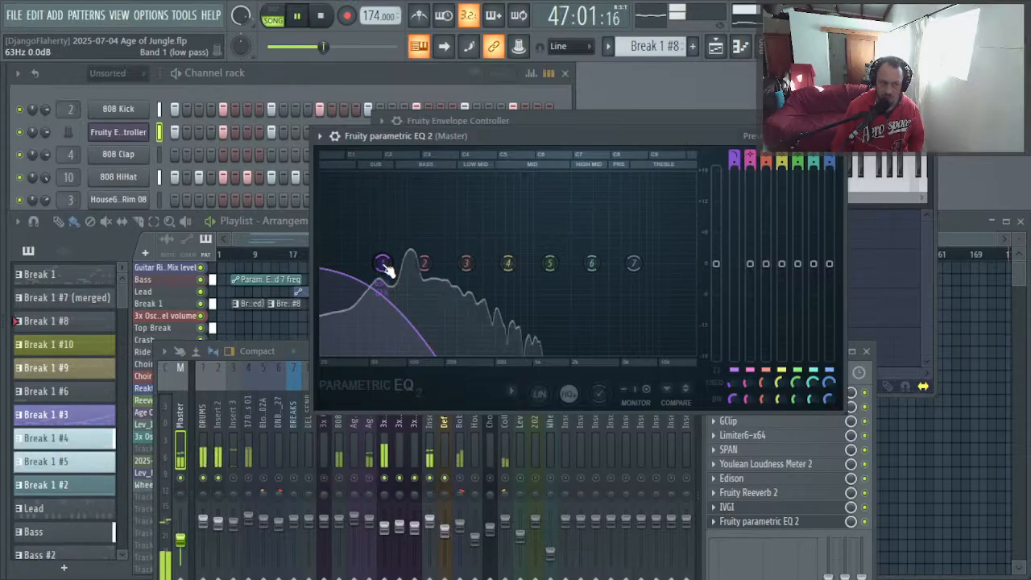
pyautogui.moveTo(383, 264); pyautogui.dragTo(393, 270)
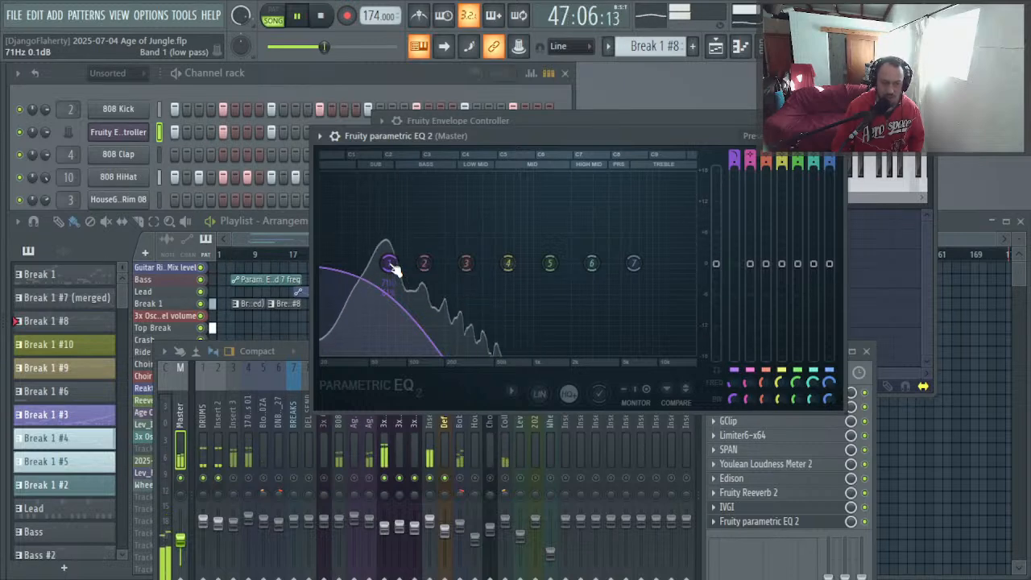
pyautogui.moveTo(393, 269); pyautogui.dragTo(429, 263)
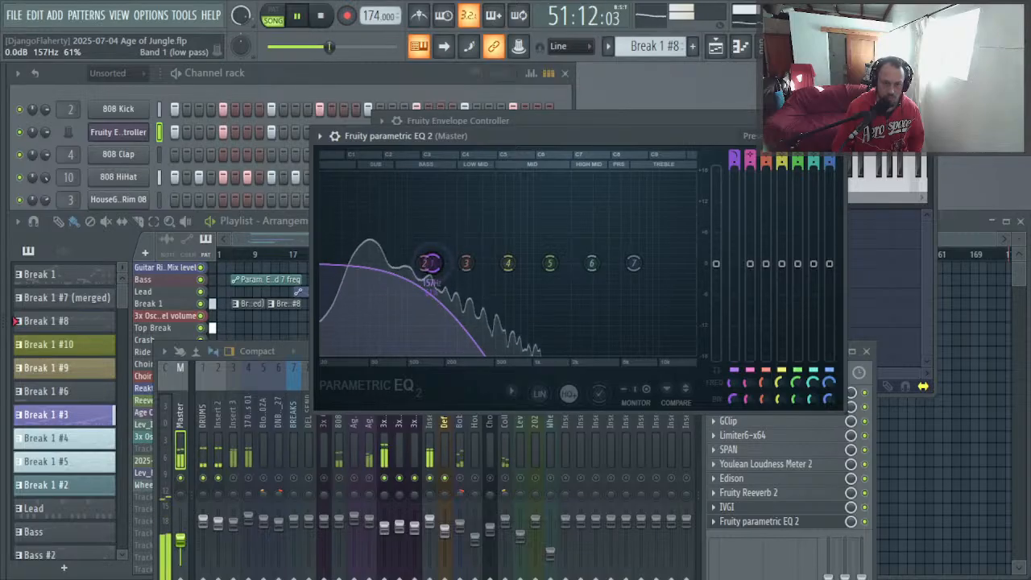
pyautogui.press('space')
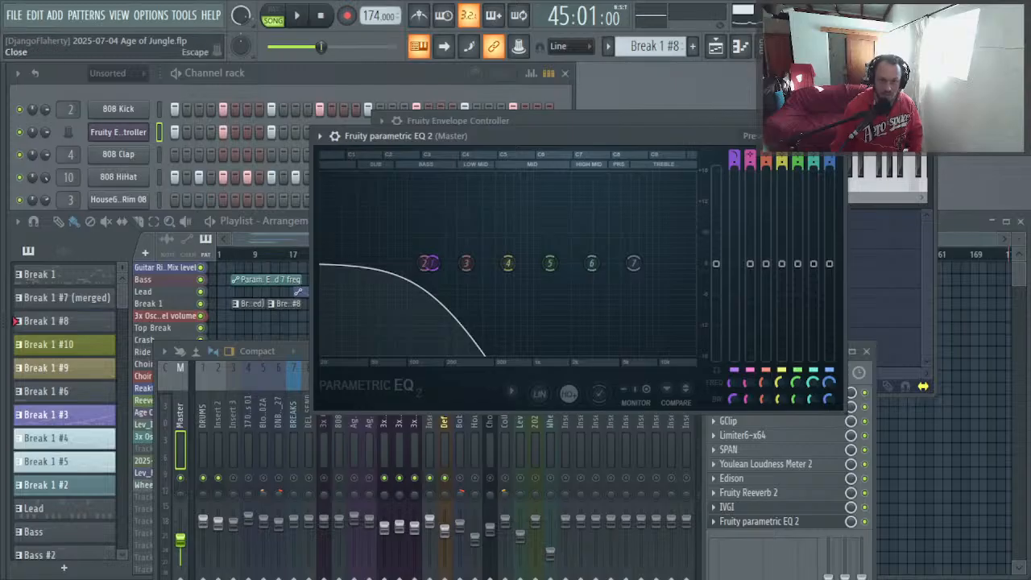
# Step: Close the Fruity Parametric EQ 2 window and delete the plugin from slot 10 of the Master track
pyautogui.click(838, 135)
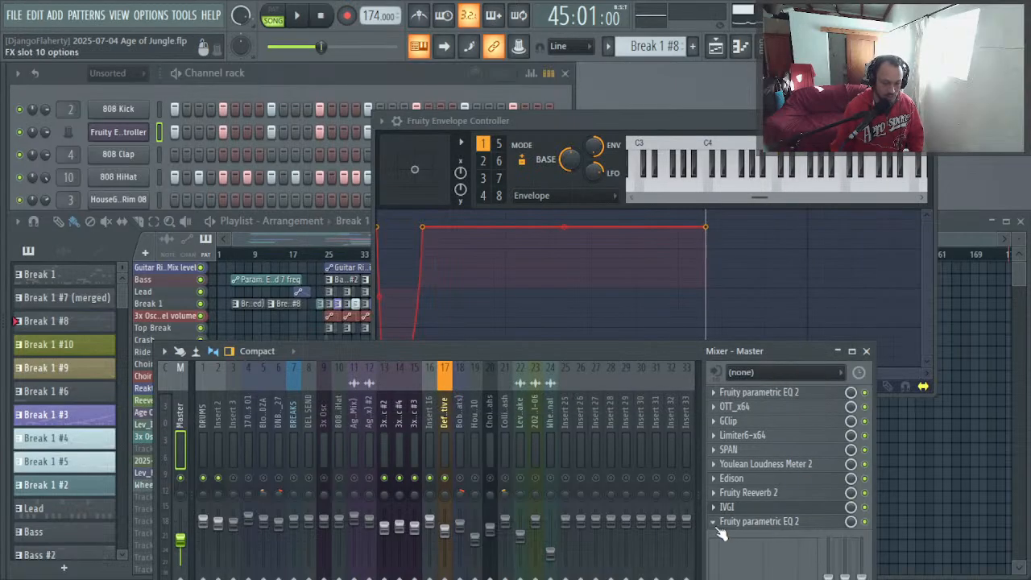
pyautogui.click(714, 525)
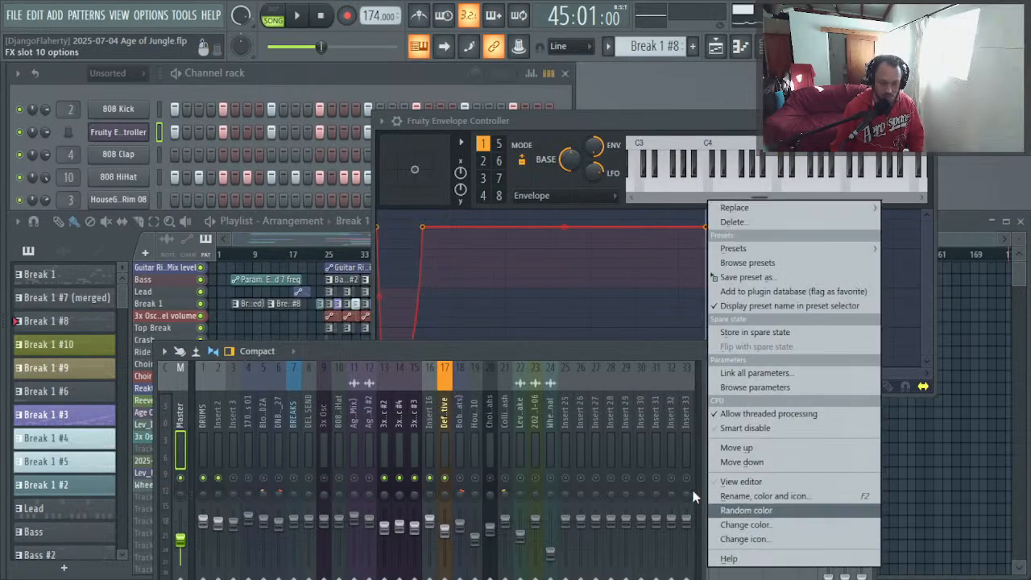
pyautogui.click(761, 222)
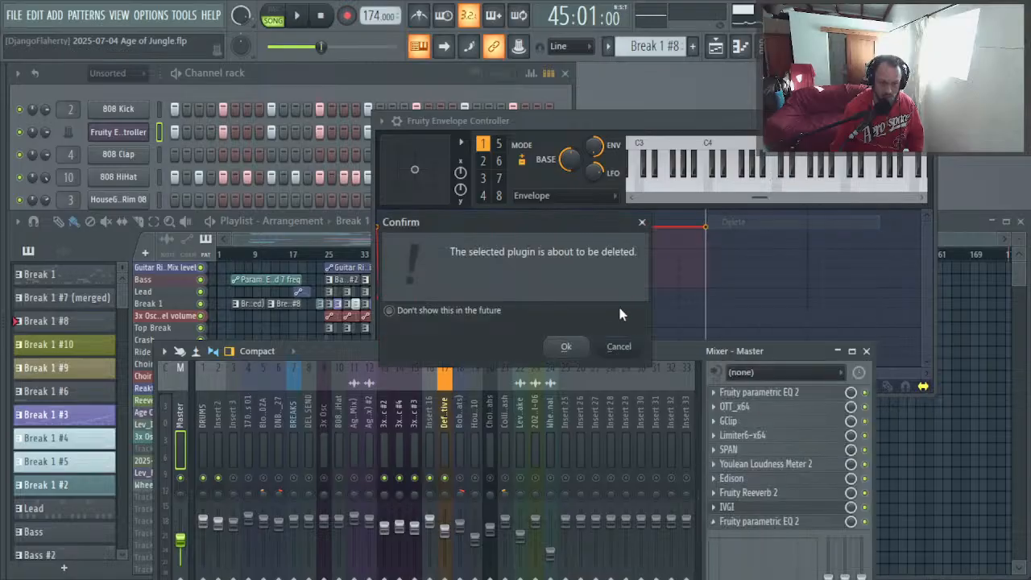
pyautogui.click(572, 347)
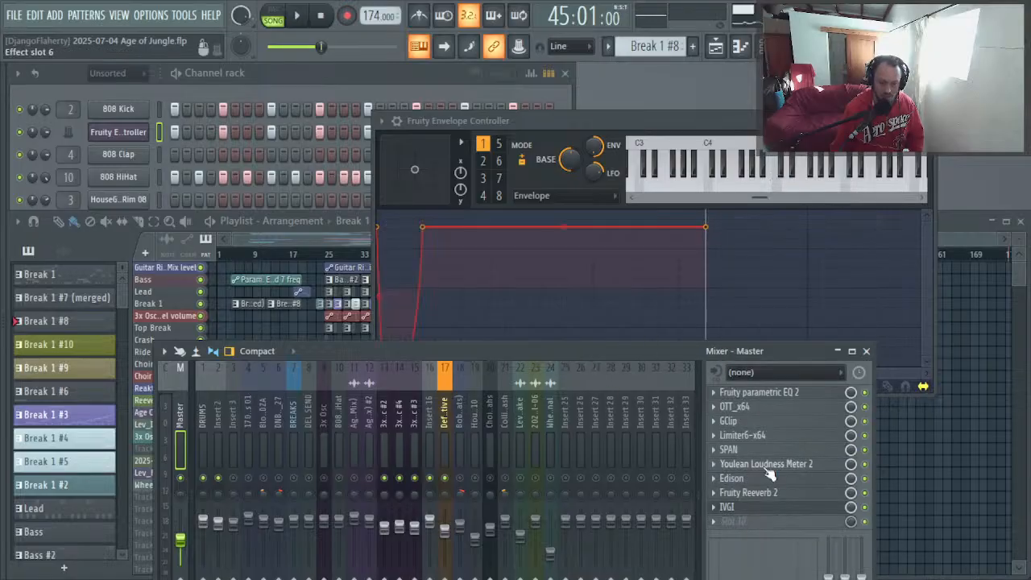
# Step: Replace IVGI in slot 9 of the Master track with occularScope_x64 and move the scope down to slot 10
pyautogui.click(714, 512)
pyautogui.moveTo(734, 228)
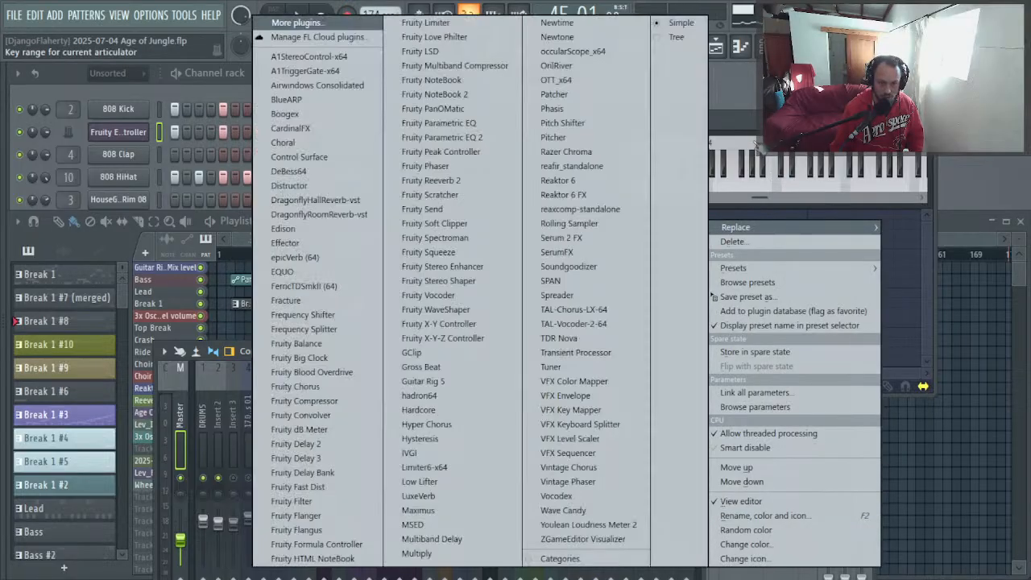
pyautogui.click(593, 50)
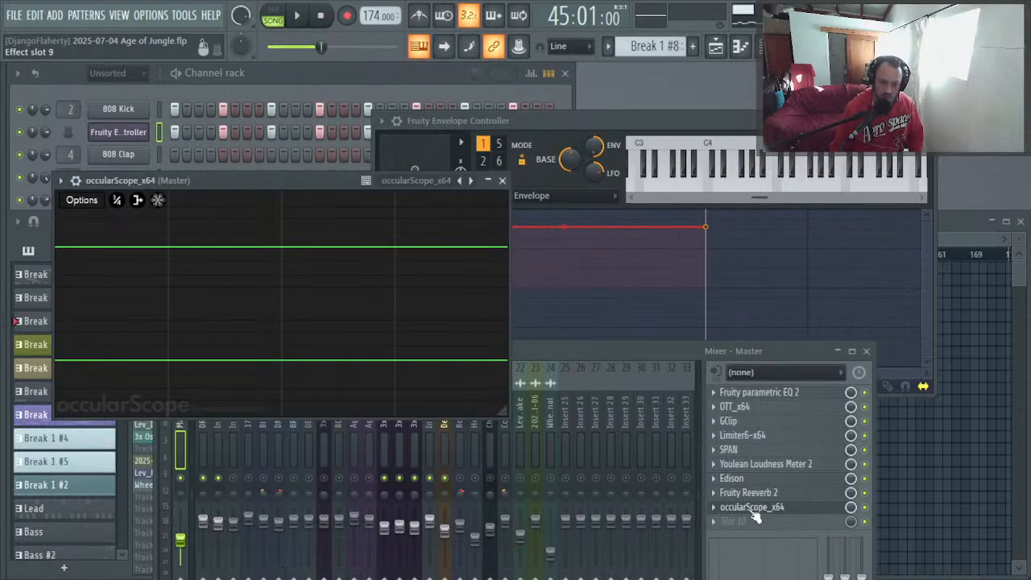
pyautogui.moveTo(753, 514); pyautogui.dragTo(750, 522)
# Step: Add Fruity Parametric EQ 2 to Master slot 9, with band 1 as a low pass raised to about 163 Hz during playback
pyautogui.click(741, 509)
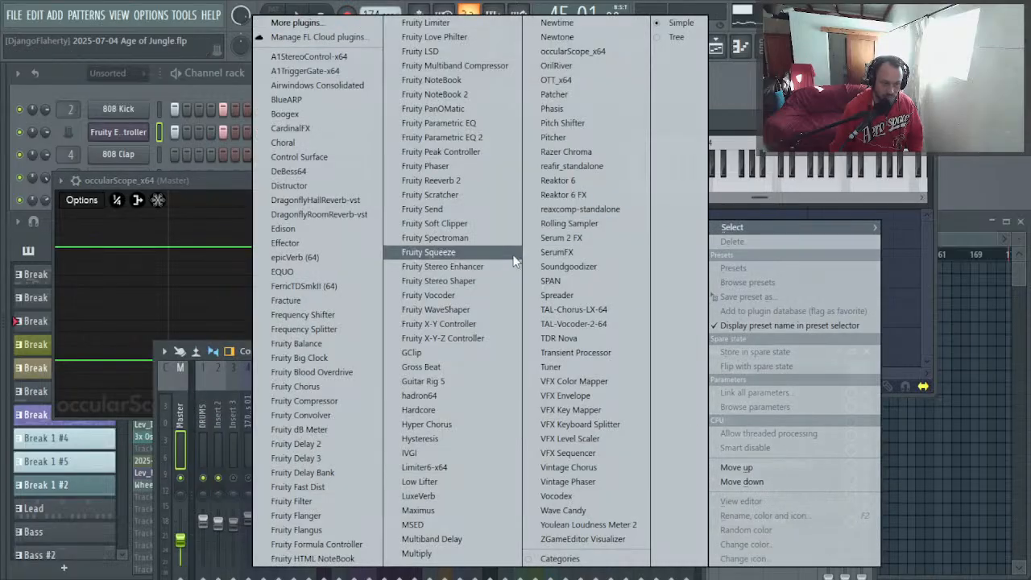
pyautogui.click(465, 142)
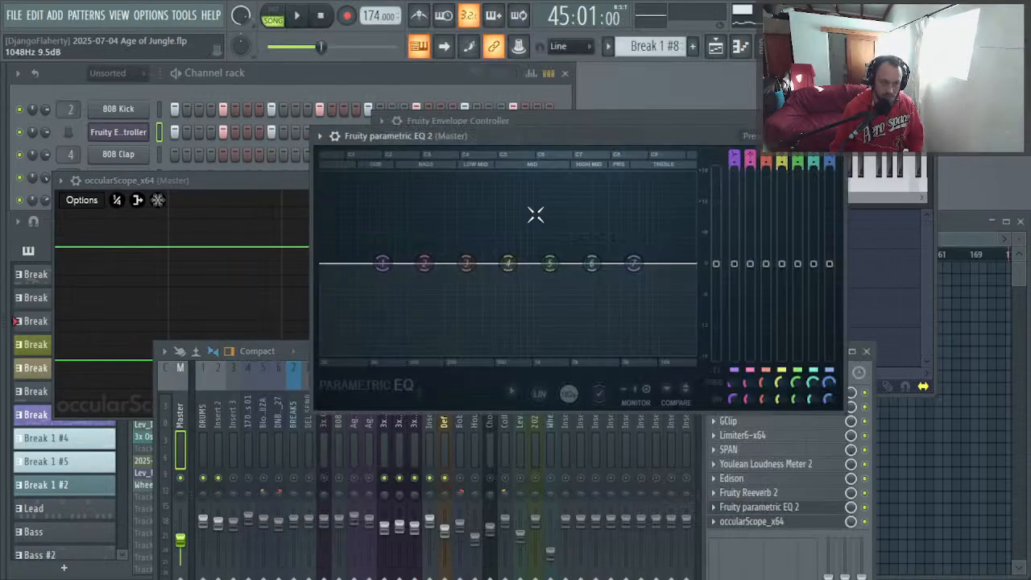
pyautogui.rightClick(383, 266)
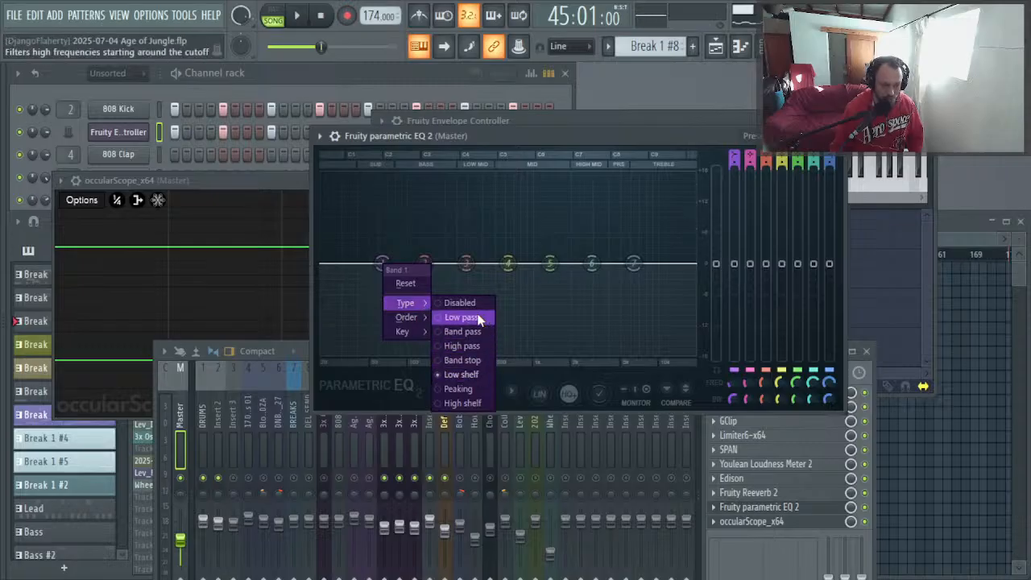
pyautogui.click(475, 319)
pyautogui.moveTo(414, 281); pyautogui.dragTo(408, 260)
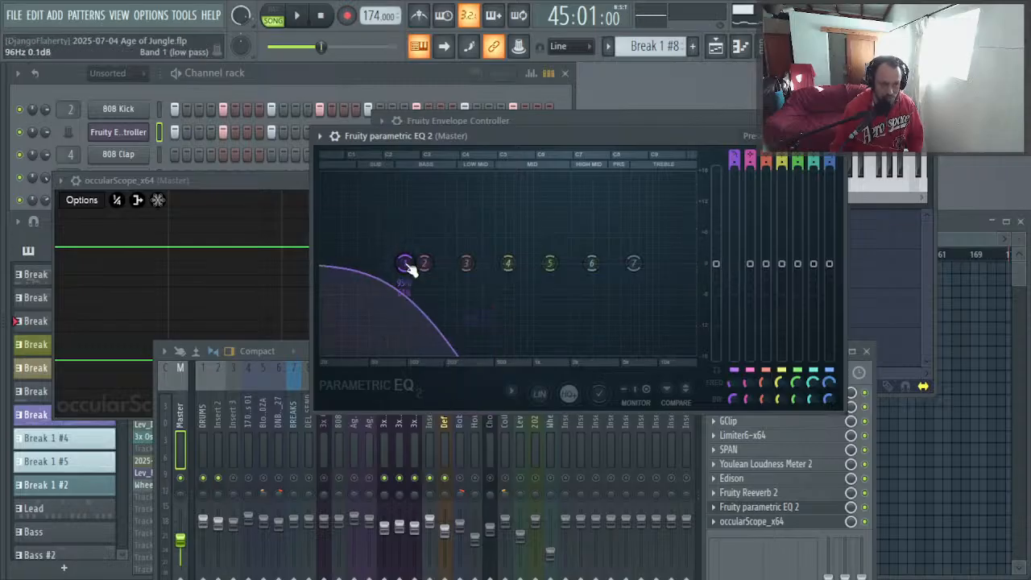
pyautogui.hotkey('alt', 'Tab')
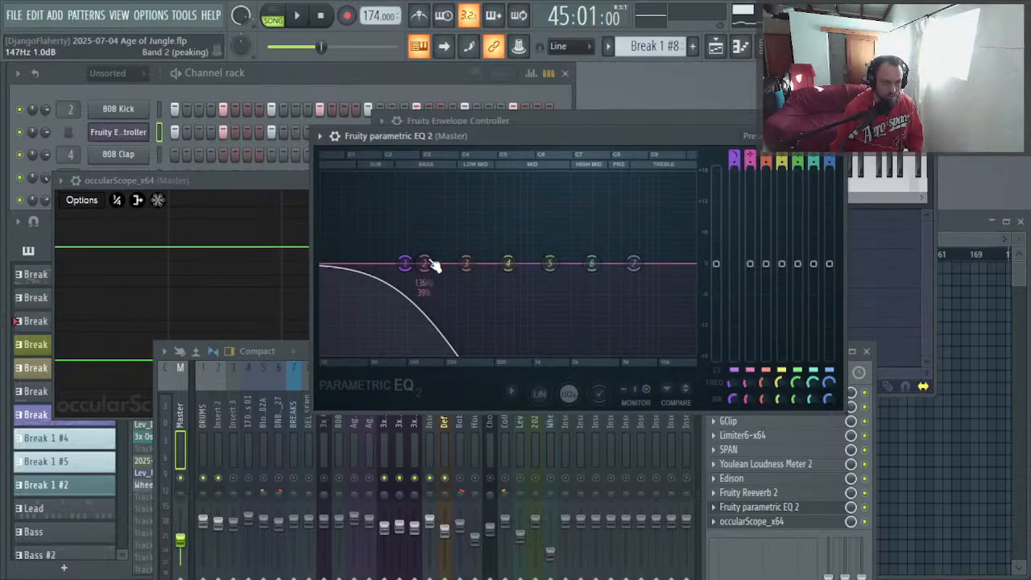
pyautogui.press('space')
pyautogui.moveTo(406, 269); pyautogui.dragTo(435, 265)
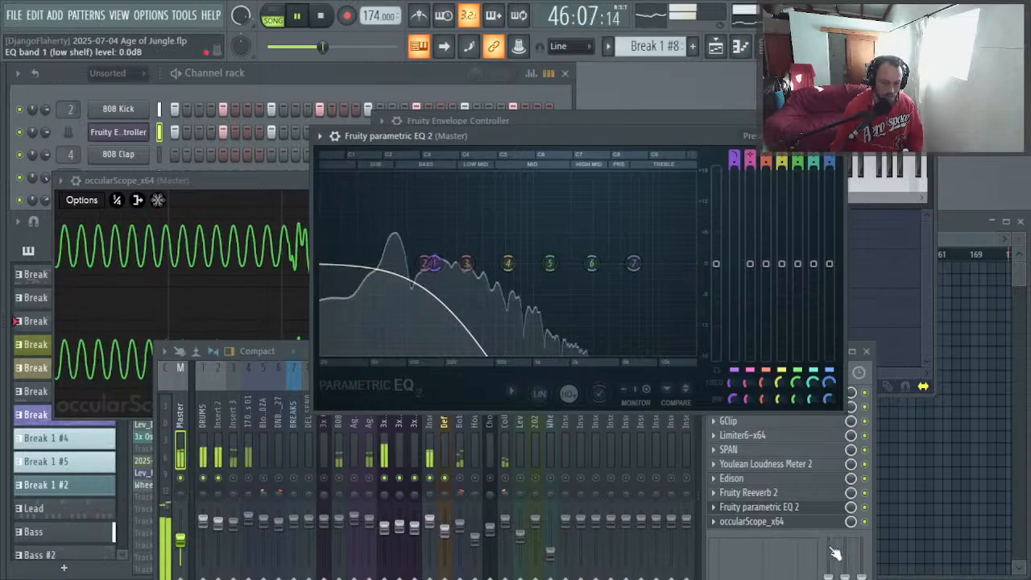
# Step: Examine the low-passed kick and bass waveform in occularScope beside the EQ, stop playback and close the scope
pyautogui.click(769, 522)
pyautogui.click(769, 522)
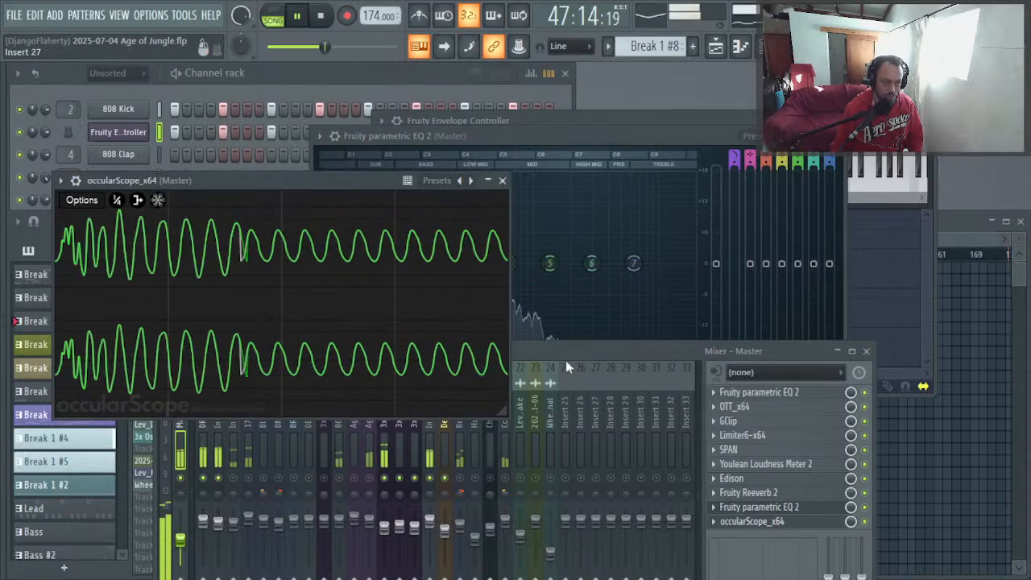
pyautogui.moveTo(361, 183); pyautogui.dragTo(785, 187)
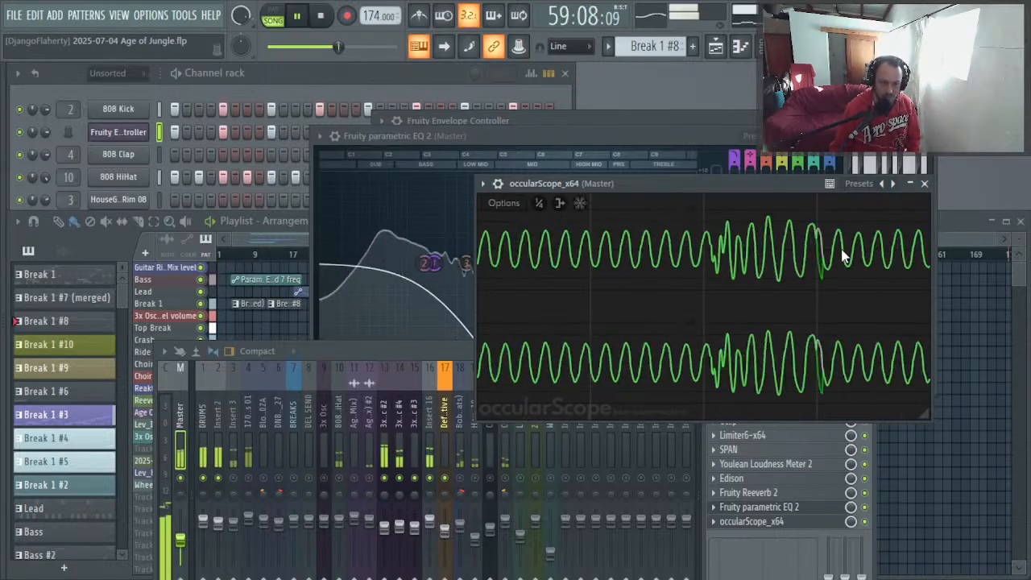
pyautogui.press('space')
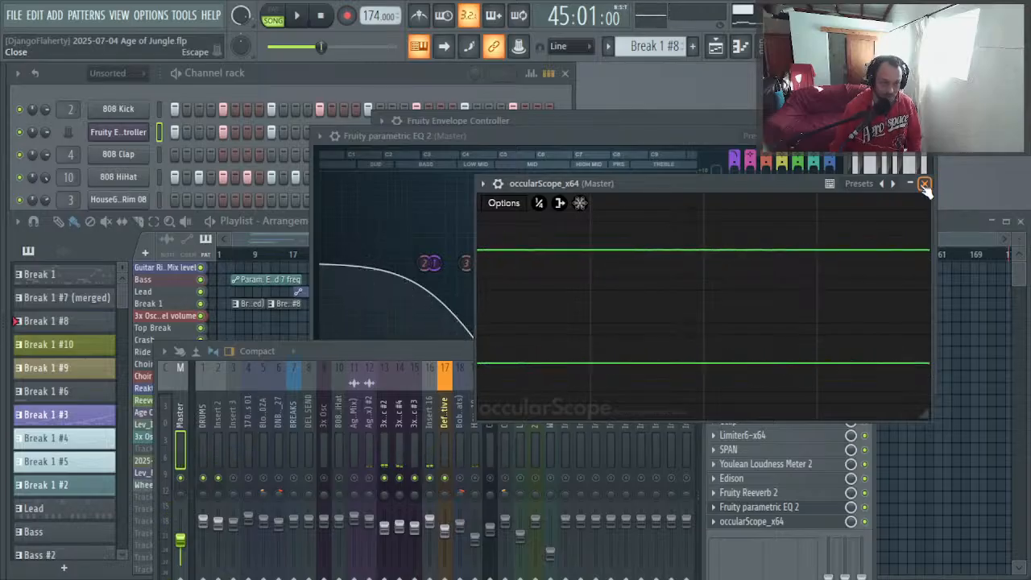
pyautogui.click(925, 184)
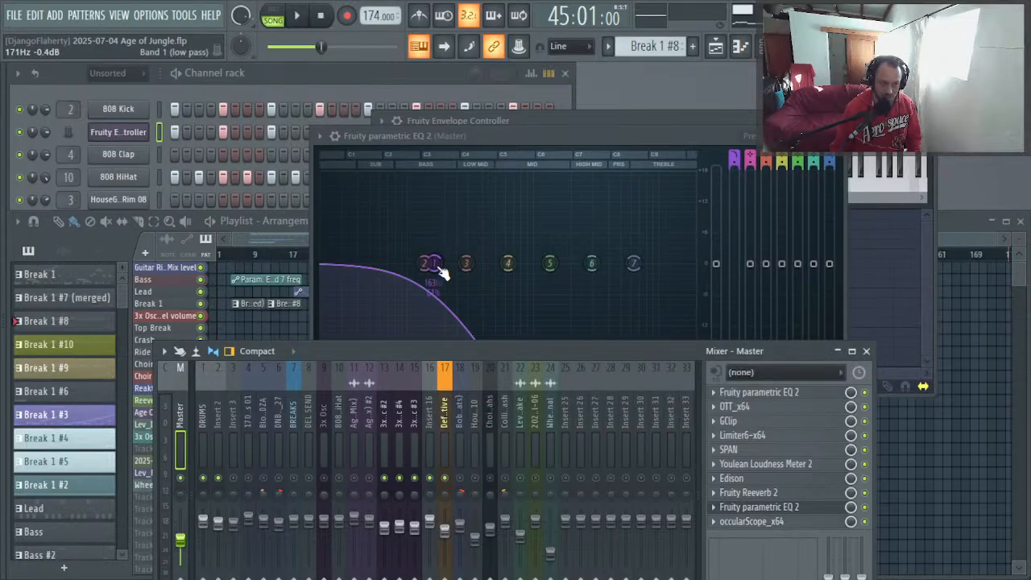
# Step: Play the song again and lower the band 1 low-pass cutoff to just below band 2, ending playback after listening
pyautogui.press('space')
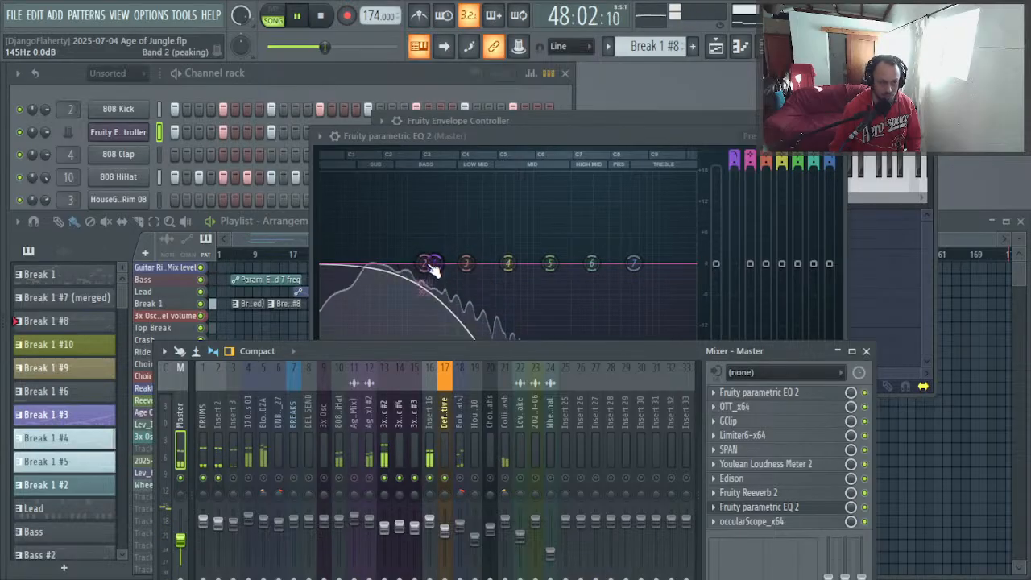
pyautogui.moveTo(441, 270); pyautogui.dragTo(420, 264)
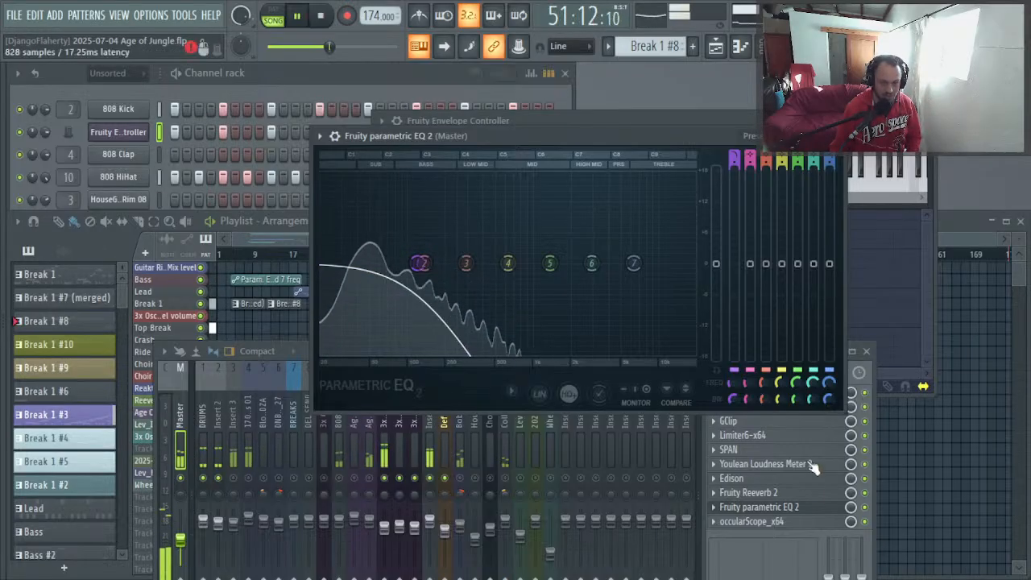
pyautogui.press('space')
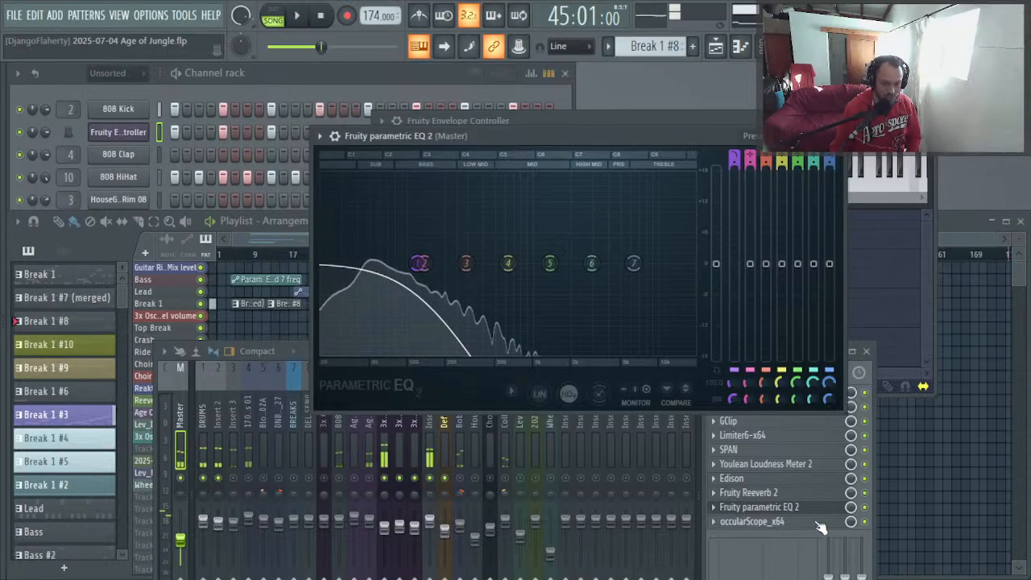
# Step: Disable the slot 9 Fruity Parametric EQ 2, and delete both occularScope and that EQ from the Master track
pyautogui.click(870, 508)
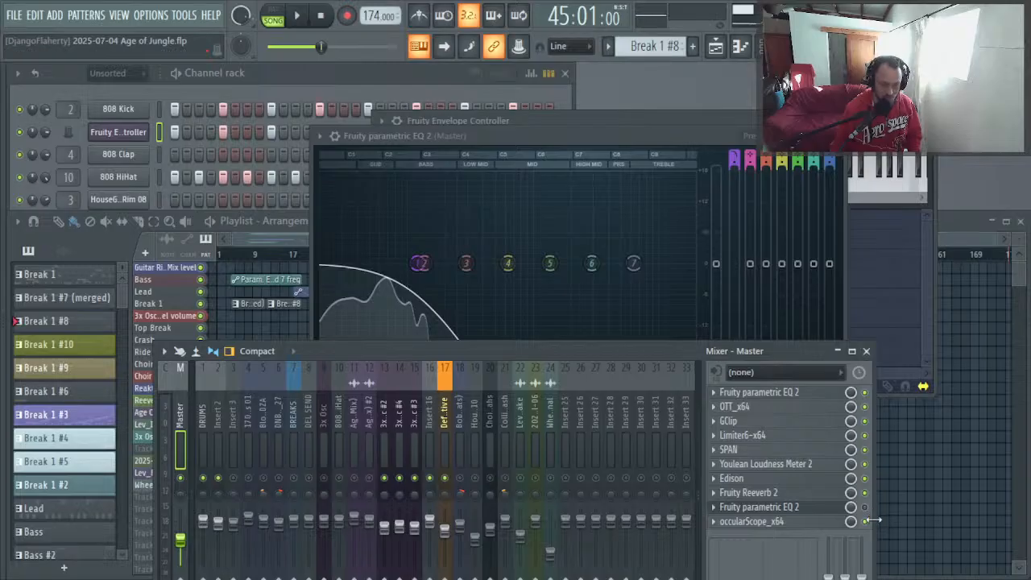
pyautogui.click(713, 522)
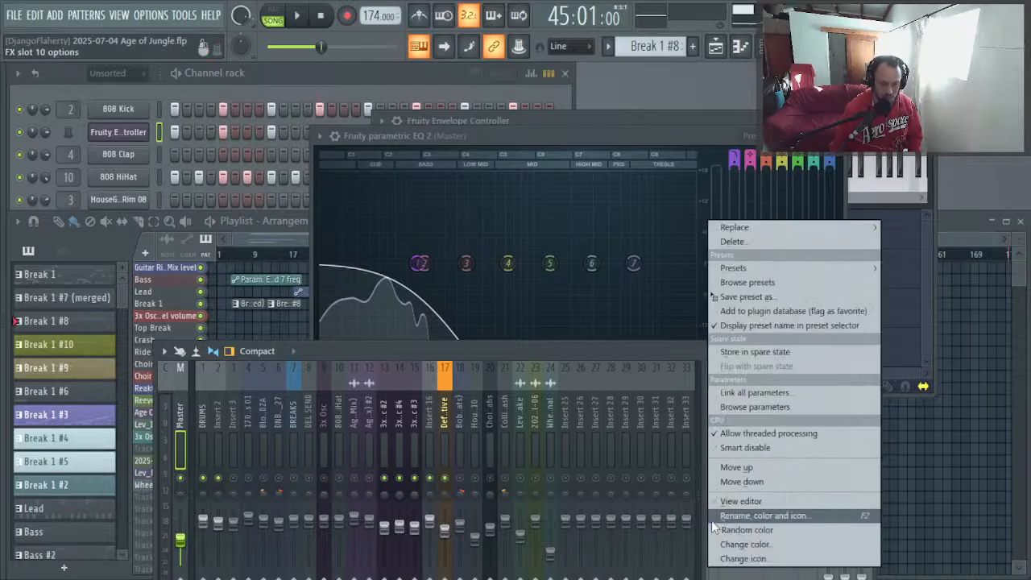
pyautogui.click(782, 242)
pyautogui.click(579, 348)
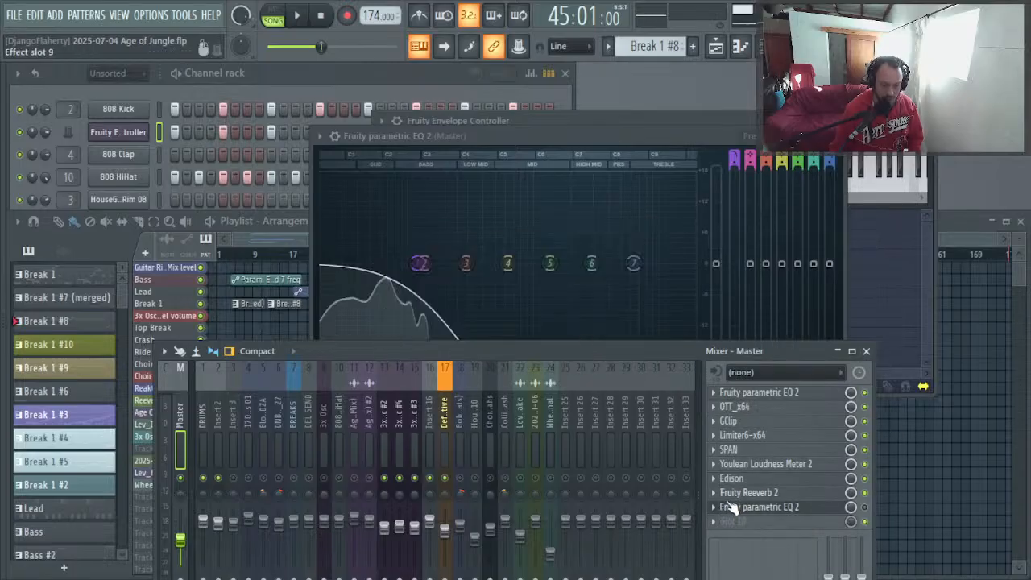
pyautogui.click(721, 508)
pyautogui.click(823, 220)
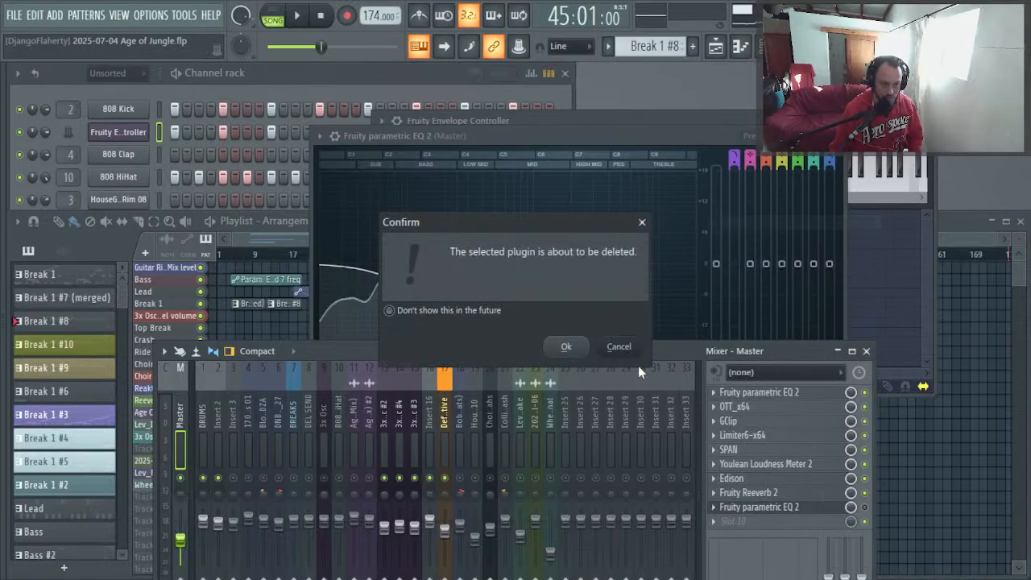
pyautogui.click(566, 347)
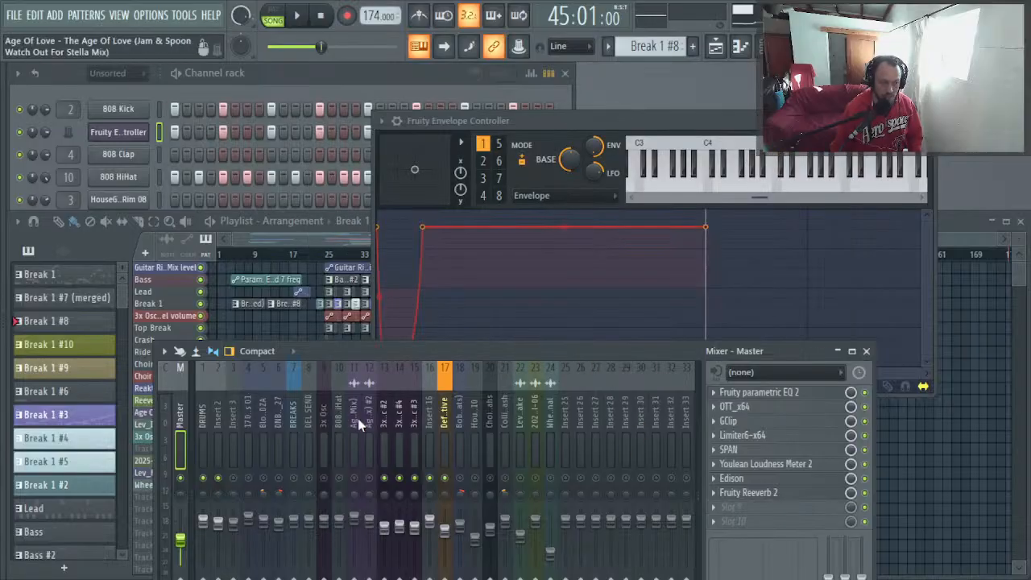
# Step: Unmute all mixer tracks, close the Fruity Envelope Controller, and move the mixer up into full view
pyautogui.rightClick(229, 481)
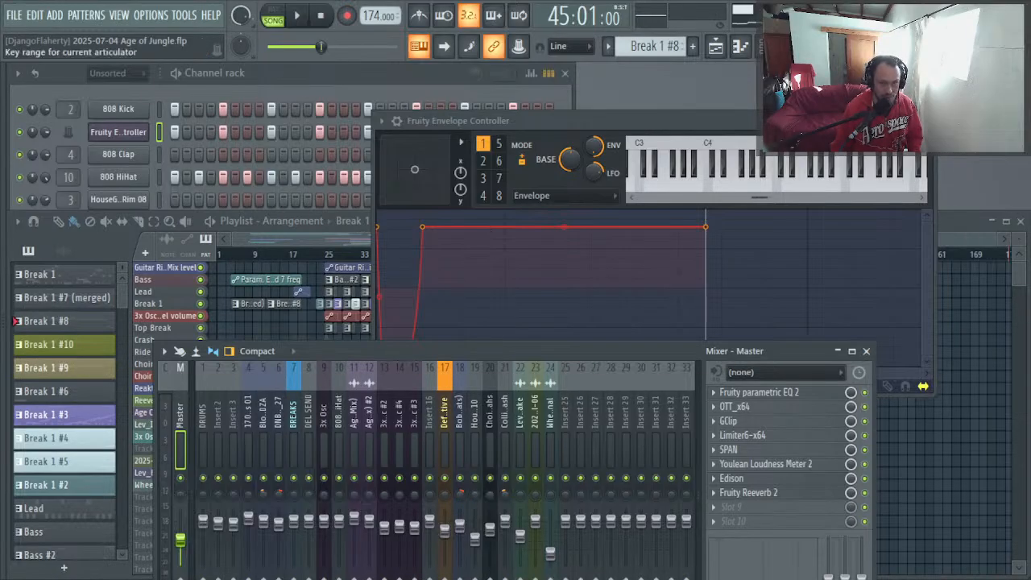
pyautogui.click(921, 121)
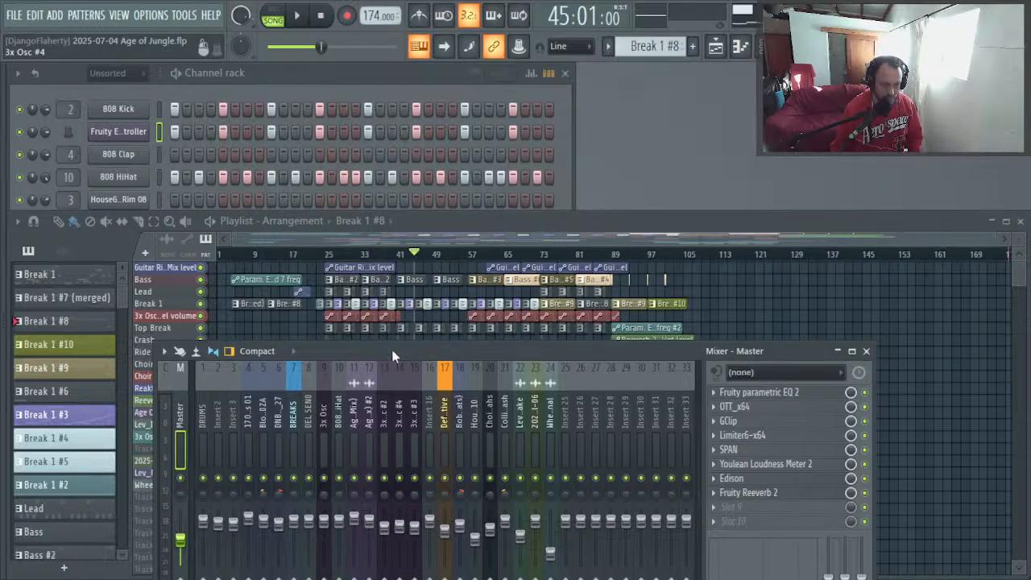
pyautogui.moveTo(392, 349); pyautogui.dragTo(397, 172)
# Step: Play the full mix and open Limiter6-x64 on the Master track to view its settings
pyautogui.press('space')
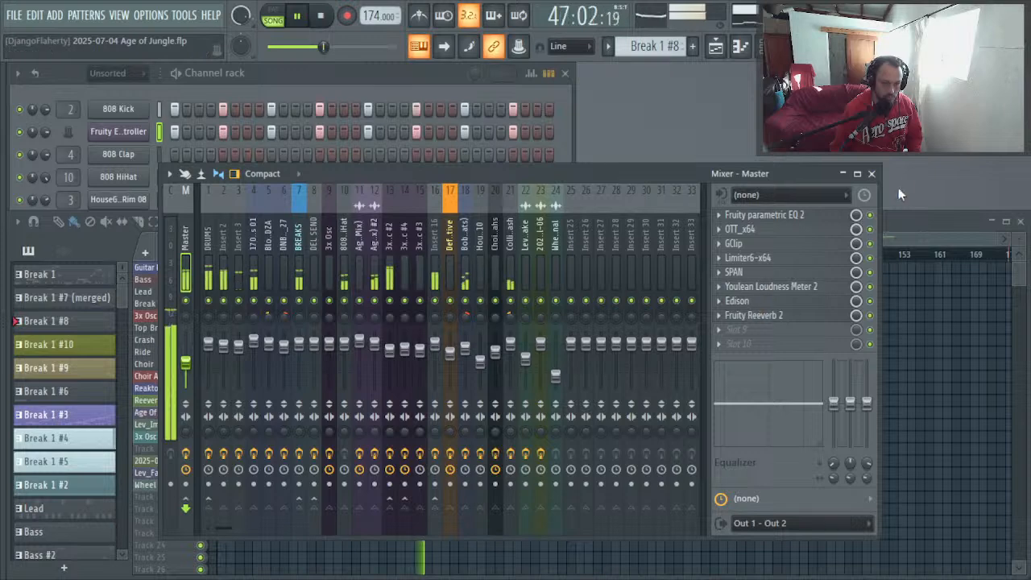
pyautogui.click(750, 259)
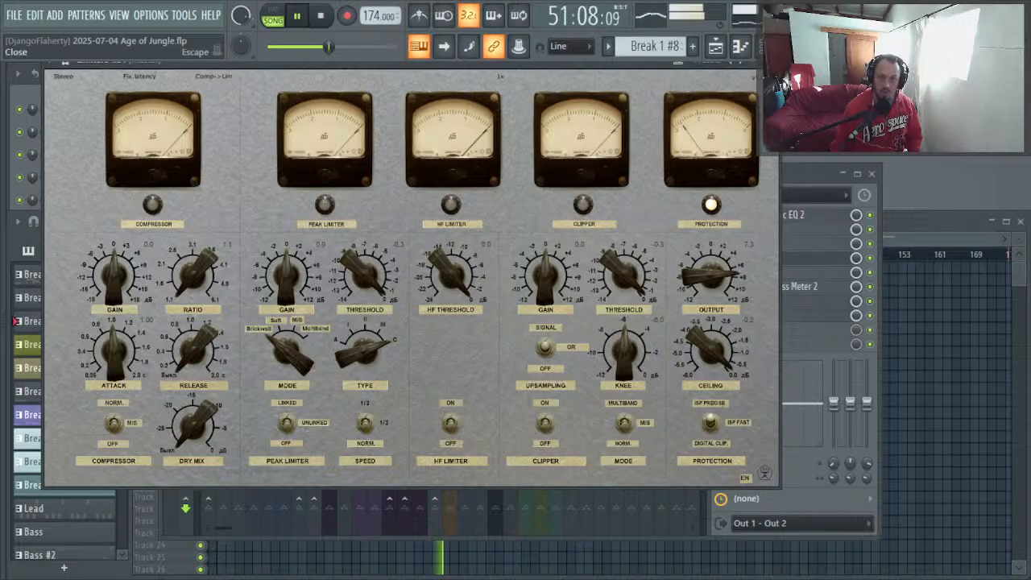
# Step: Close Limiter6-x64 and stop playback, delete Edison from slot 7 of the Master track, and hide the mixer
pyautogui.press('Escape')
pyautogui.press('space')
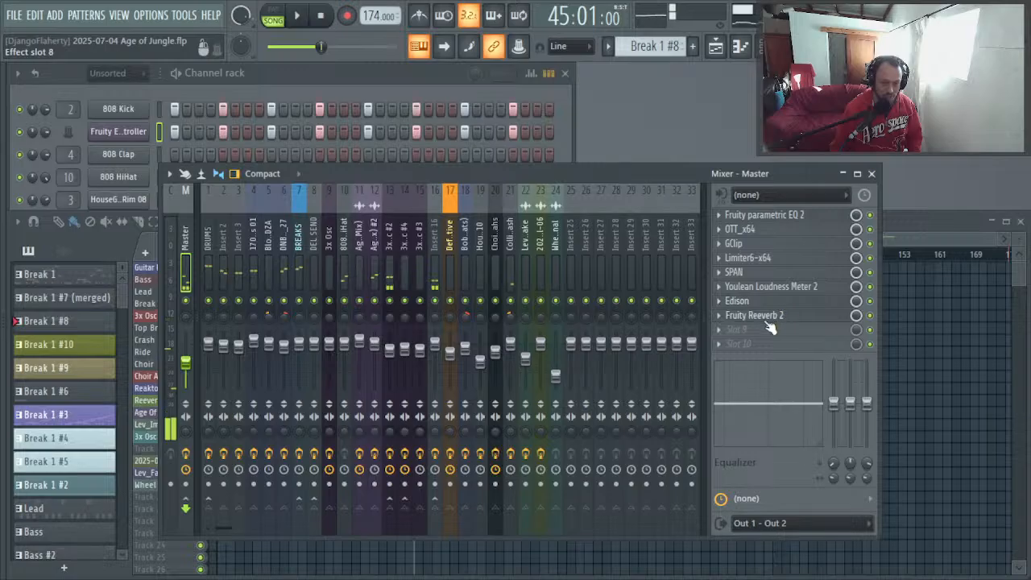
pyautogui.click(717, 302)
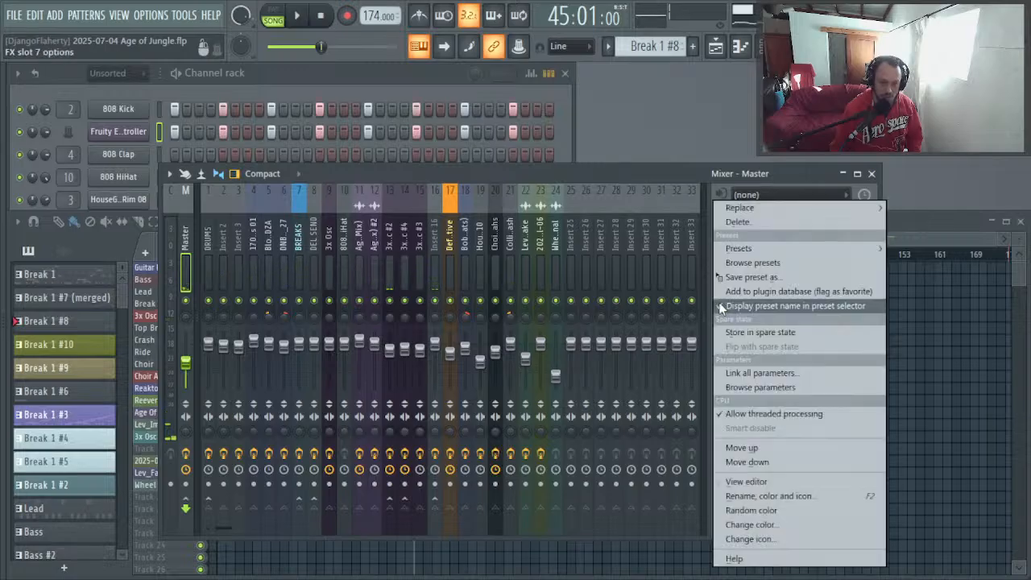
pyautogui.click(737, 221)
pyautogui.click(556, 346)
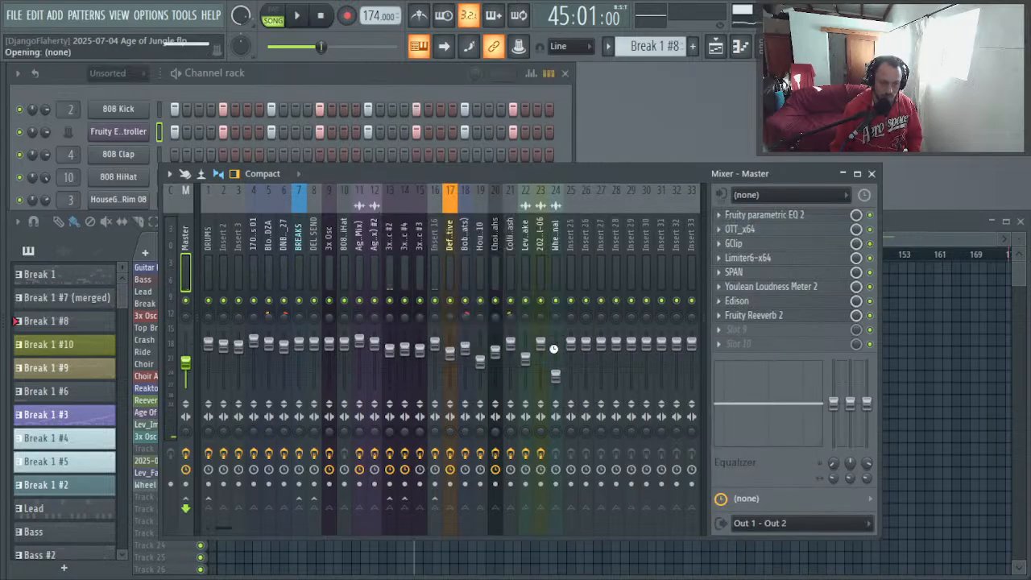
pyautogui.press('F9')
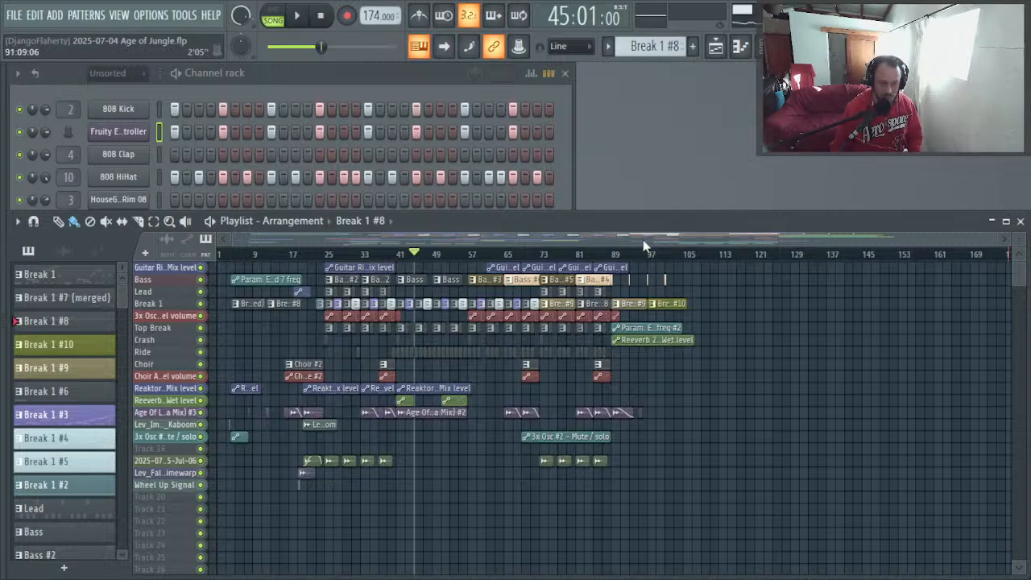
pyautogui.press('super')
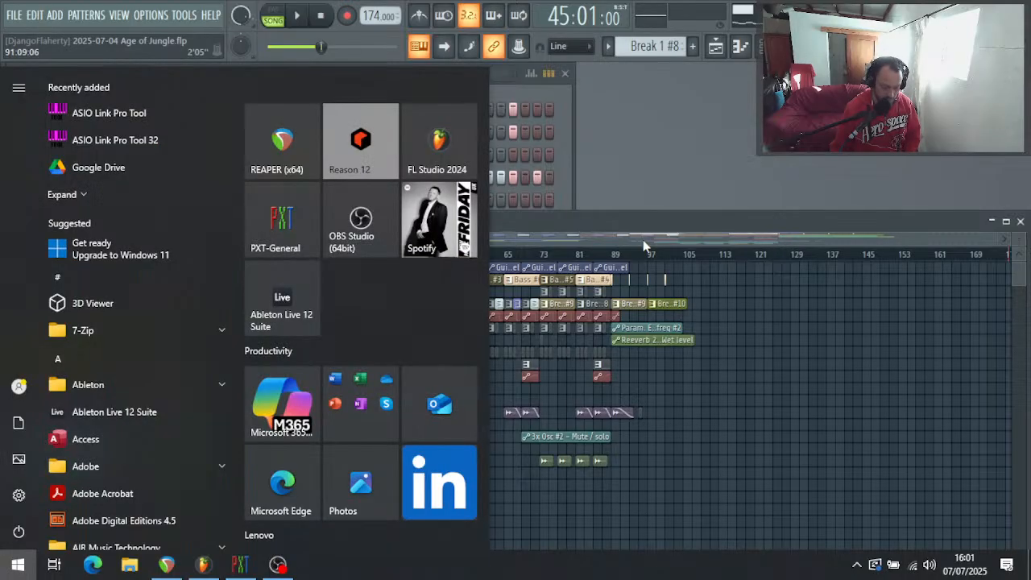
pyautogui.press('super')
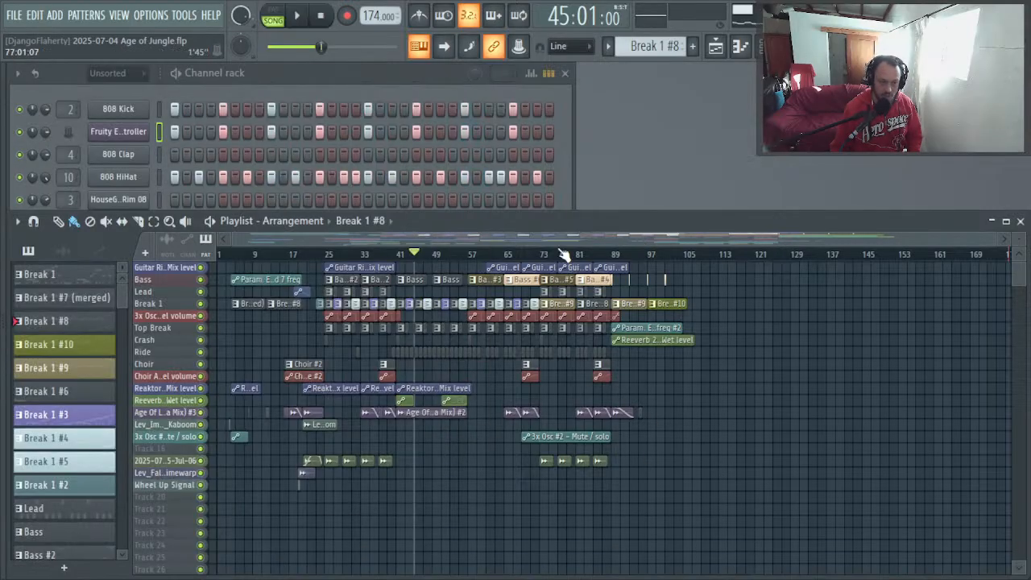
# Step: Play the song from bar 73 to listen to the final full section
pyautogui.click(541, 253)
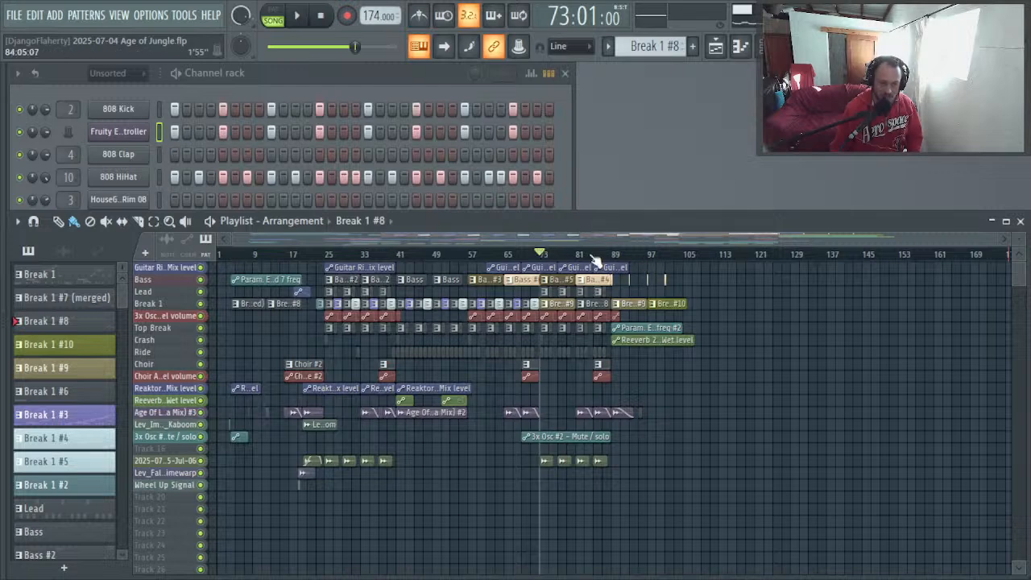
pyautogui.press('space')
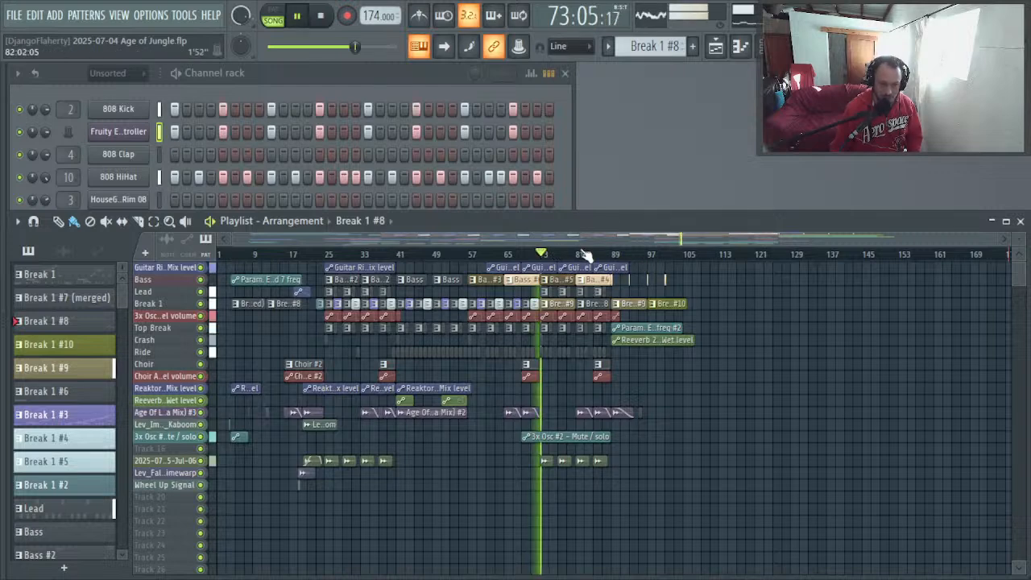
pyautogui.press('space')
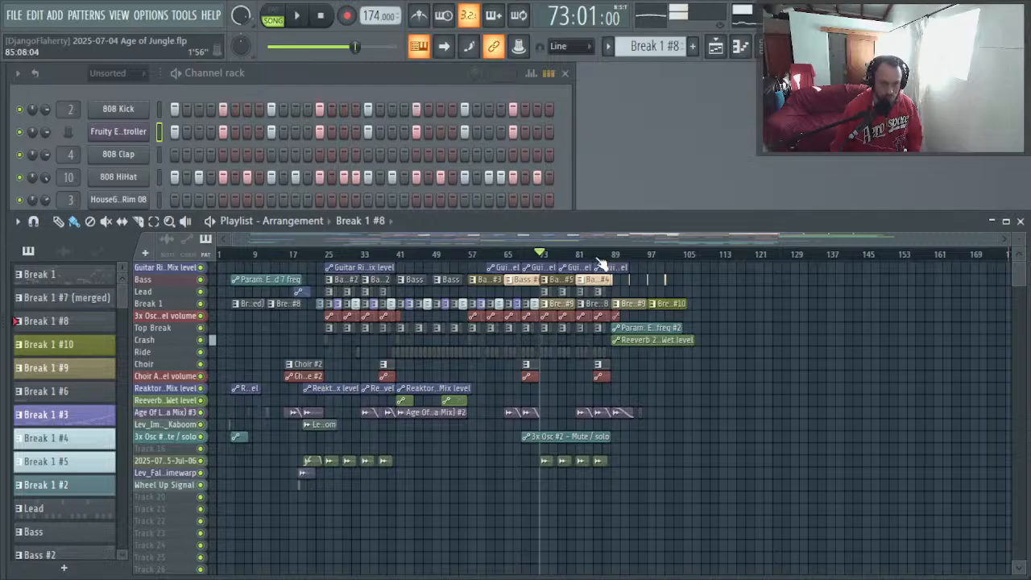
pyautogui.press('space')
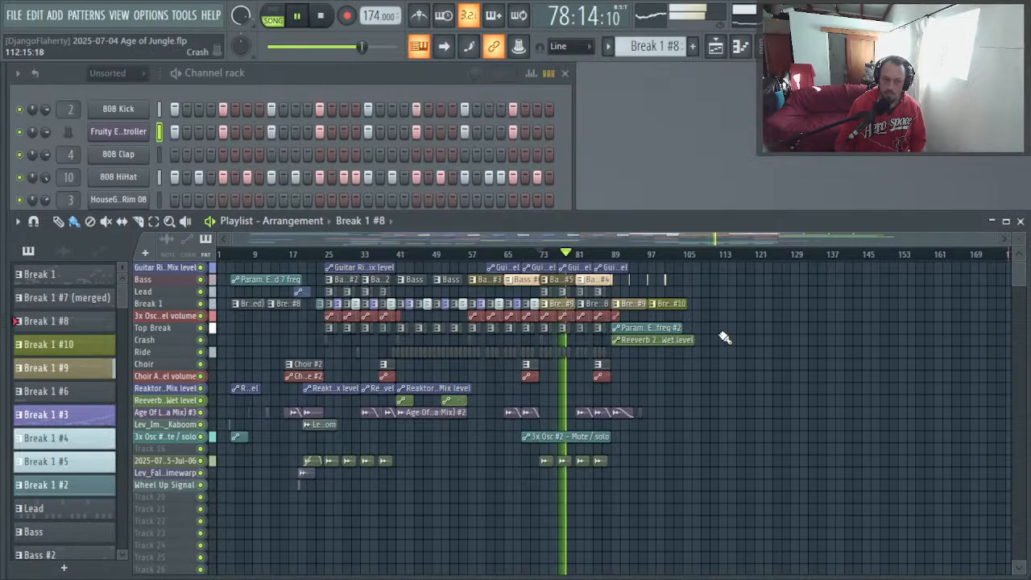
# Step: Play the song from bar 85 through the start of the outro at bar 89, and stop after listening
pyautogui.click(601, 256)
pyautogui.press('space')
pyautogui.press('space')
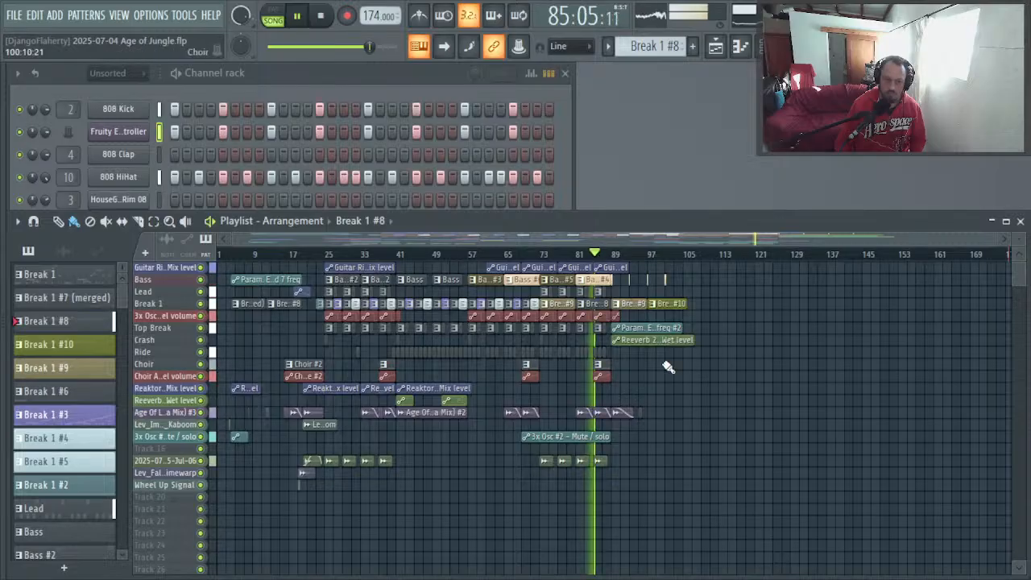
pyautogui.scroll(4, 547, 256)
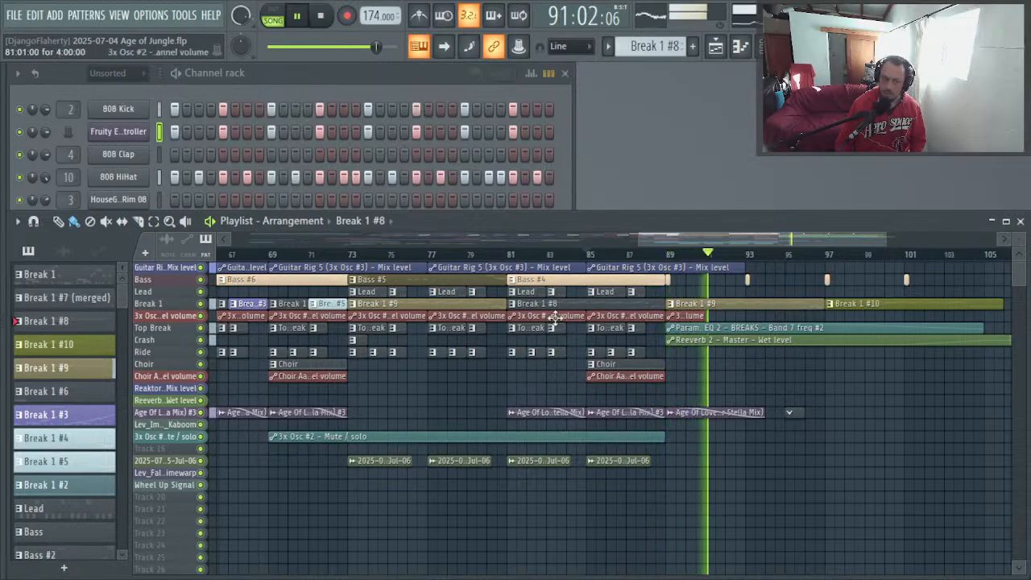
pyautogui.moveTo(706, 240); pyautogui.dragTo(757, 243)
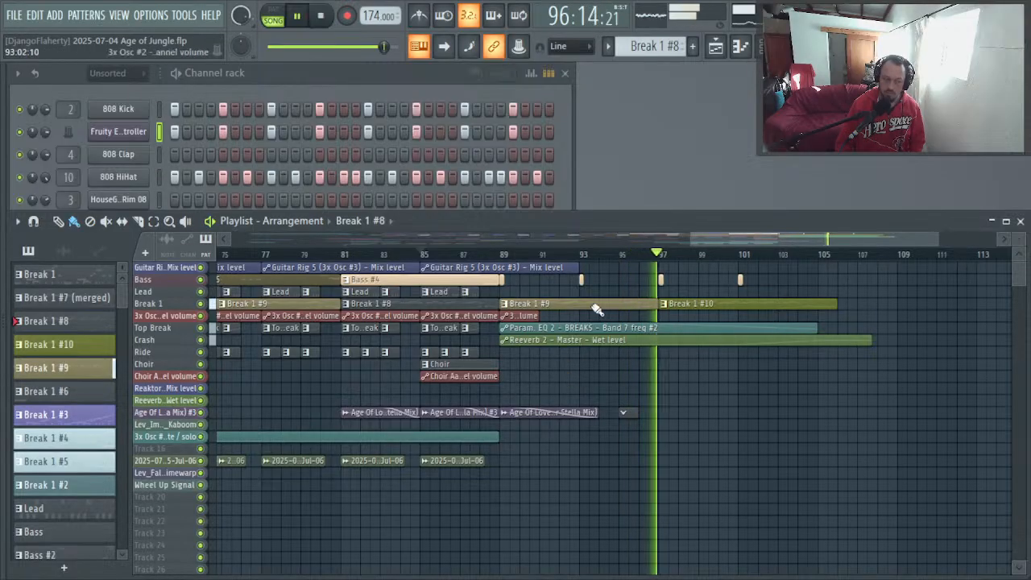
pyautogui.press('space')
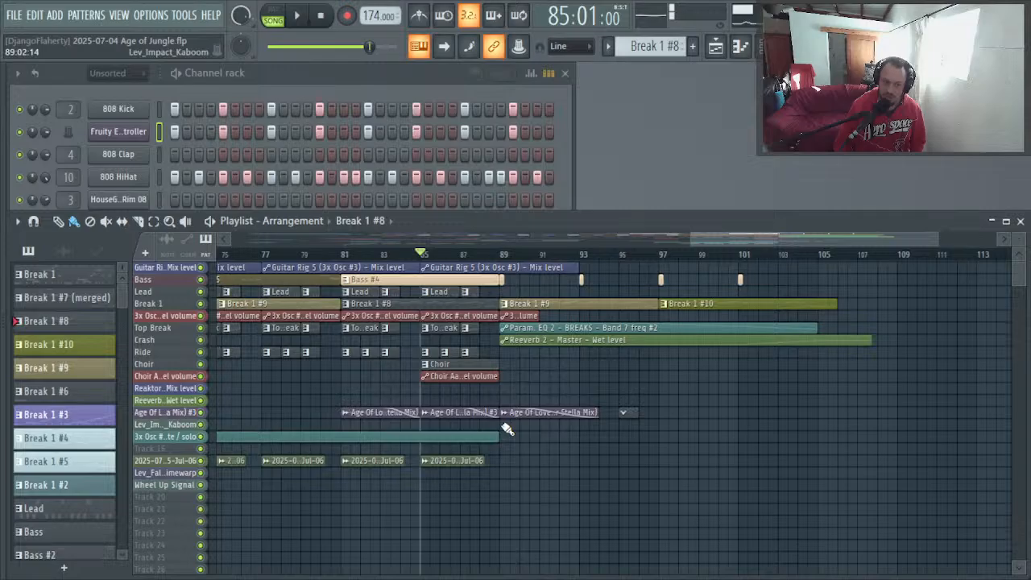
# Step: Slice the Guitar Rig 5 mix level automation clip at bar 89
pyautogui.moveTo(509, 429); pyautogui.dragTo(865, 292)
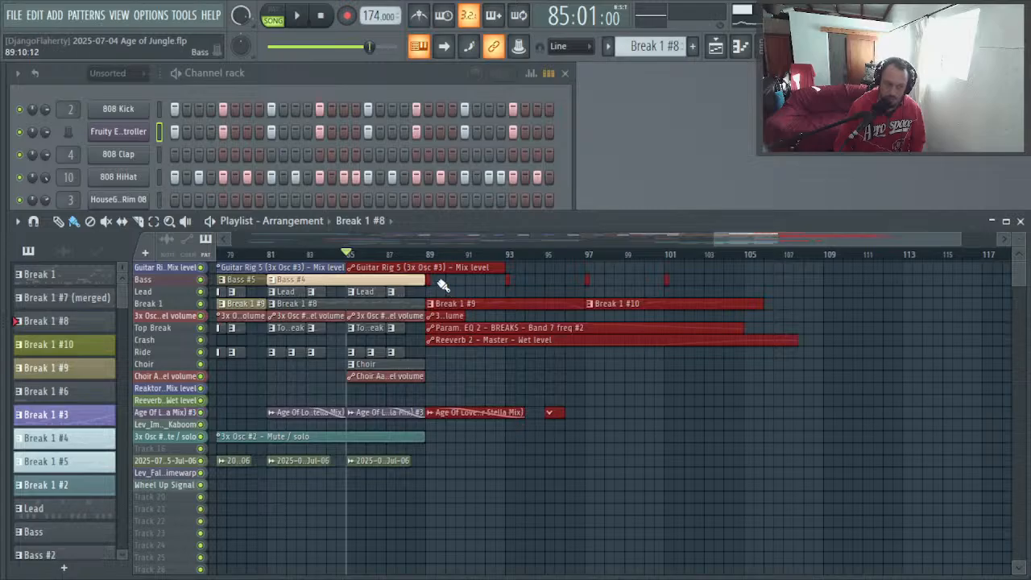
pyautogui.click(443, 282)
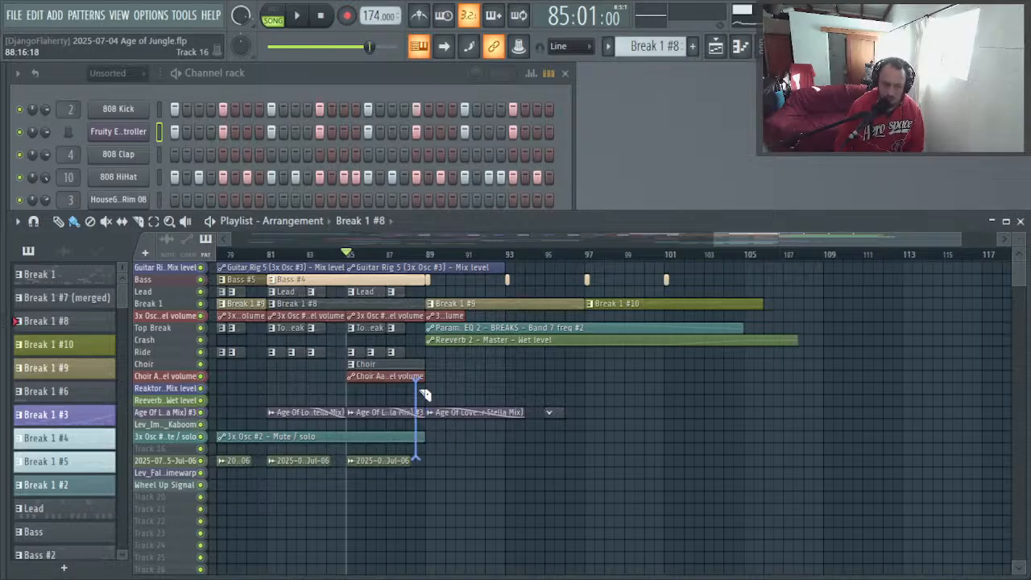
pyautogui.moveTo(425, 394); pyautogui.dragTo(432, 266)
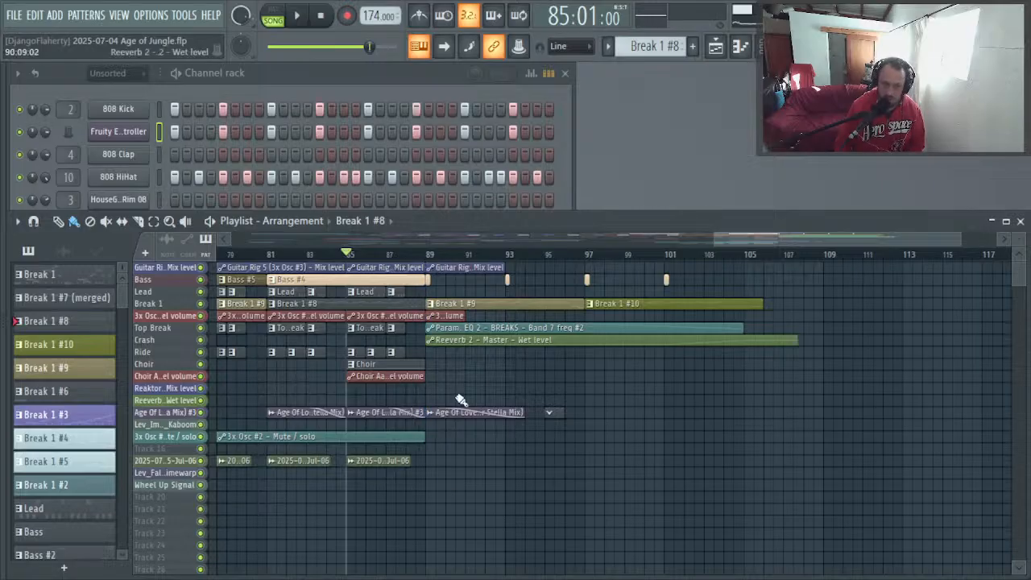
# Step: Select all outro clips from bar 89 onward and move them to start at bar 105
pyautogui.moveTo(433, 459); pyautogui.dragTo(810, 256)
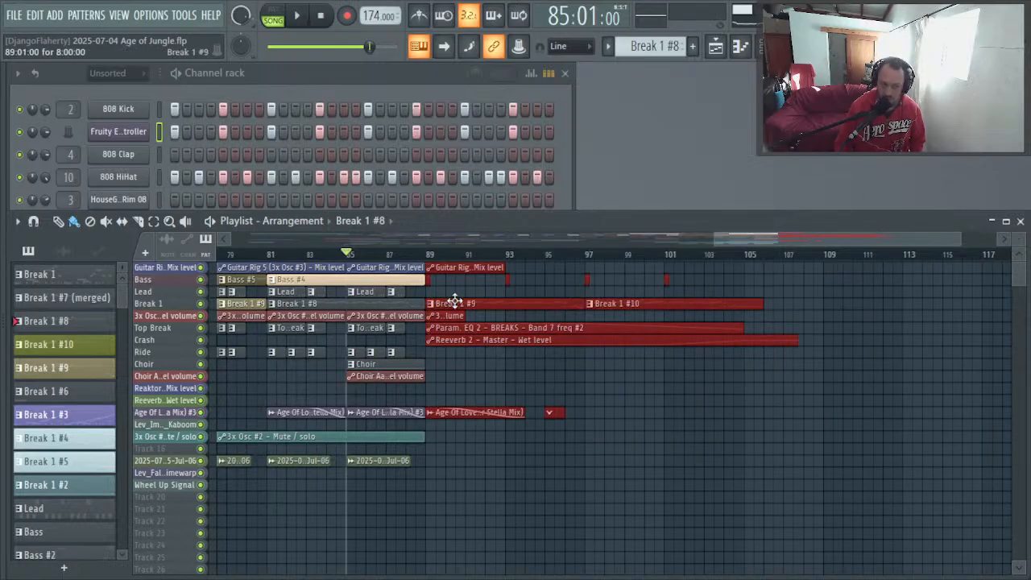
pyautogui.moveTo(455, 301); pyautogui.dragTo(764, 299)
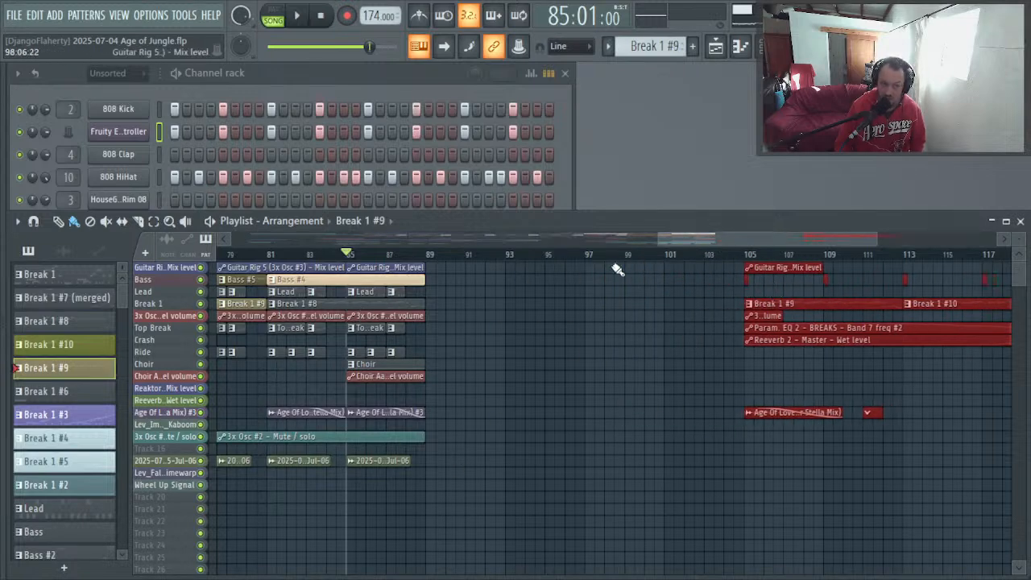
# Step: Listen to the section before the gap, playing from around bar 78 and from just before bar 73
pyautogui.moveTo(674, 241); pyautogui.dragTo(617, 236)
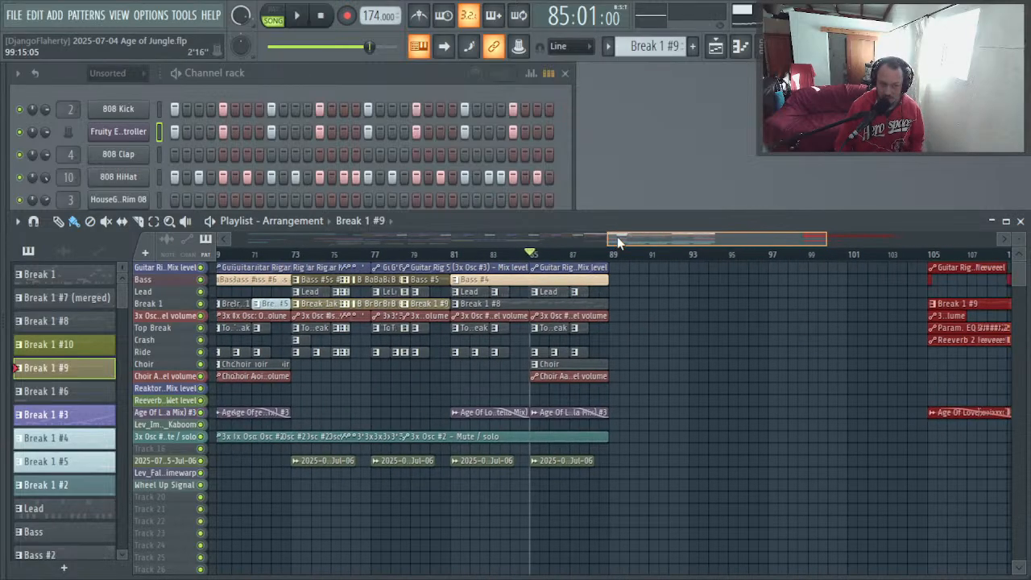
pyautogui.click(407, 256)
pyautogui.press('space')
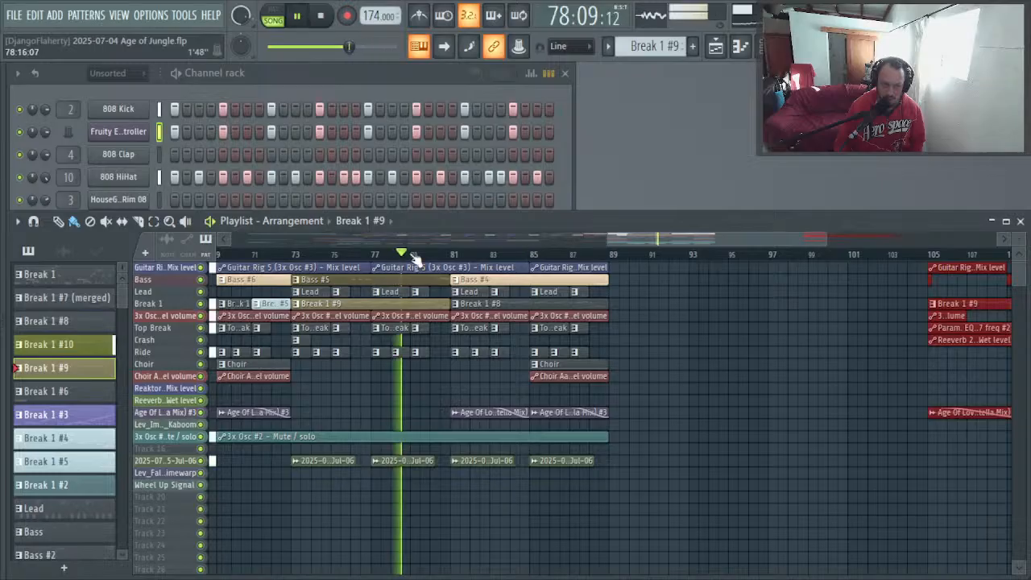
pyautogui.click(275, 256)
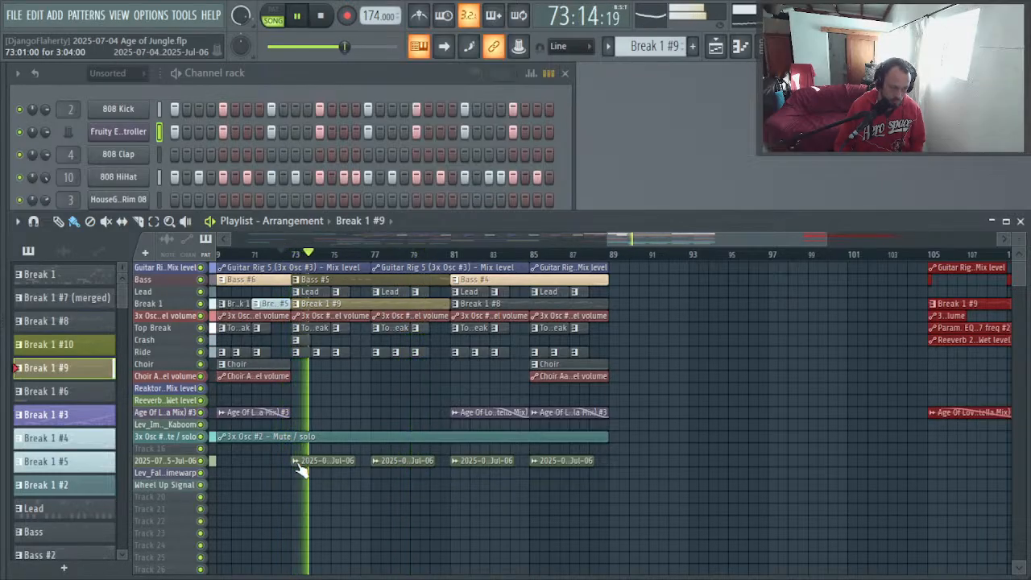
pyautogui.press('space')
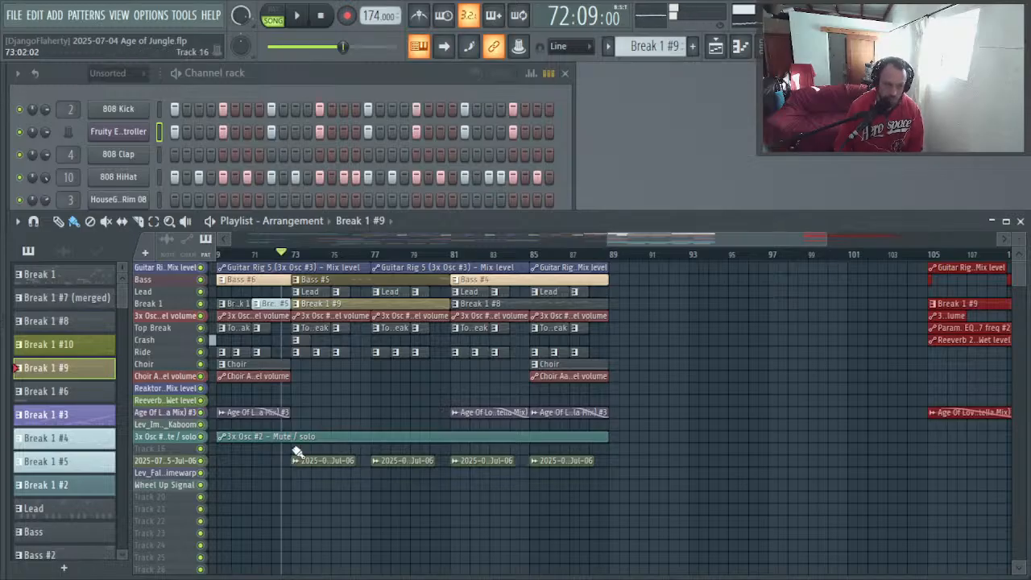
# Step: Slice the clips at bar 73 and place a copy of everything from bar 73 to 89 at bar 89
pyautogui.moveTo(304, 441); pyautogui.dragTo(299, 271)
pyautogui.moveTo(296, 501); pyautogui.dragTo(671, 188)
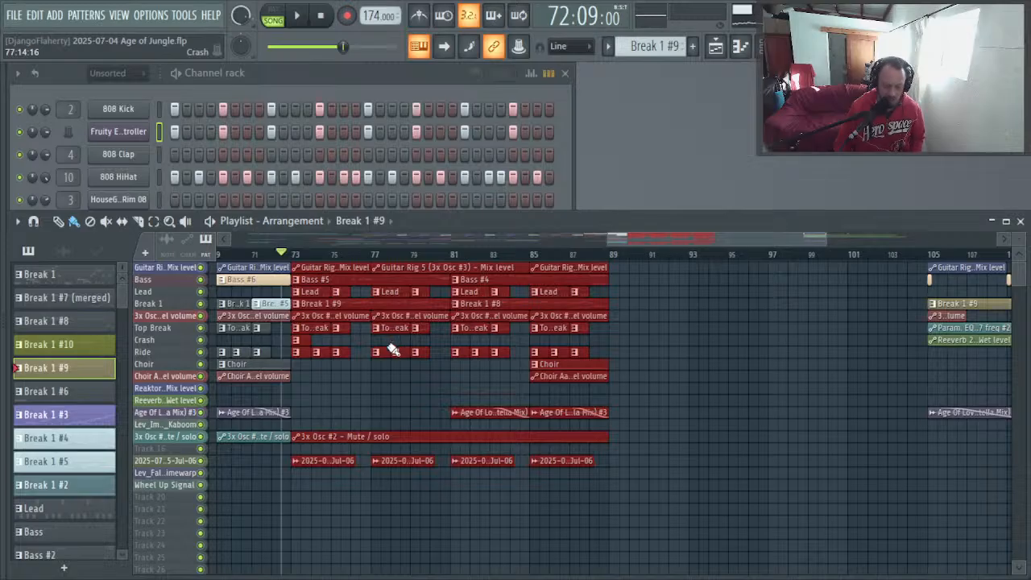
pyautogui.press('End')
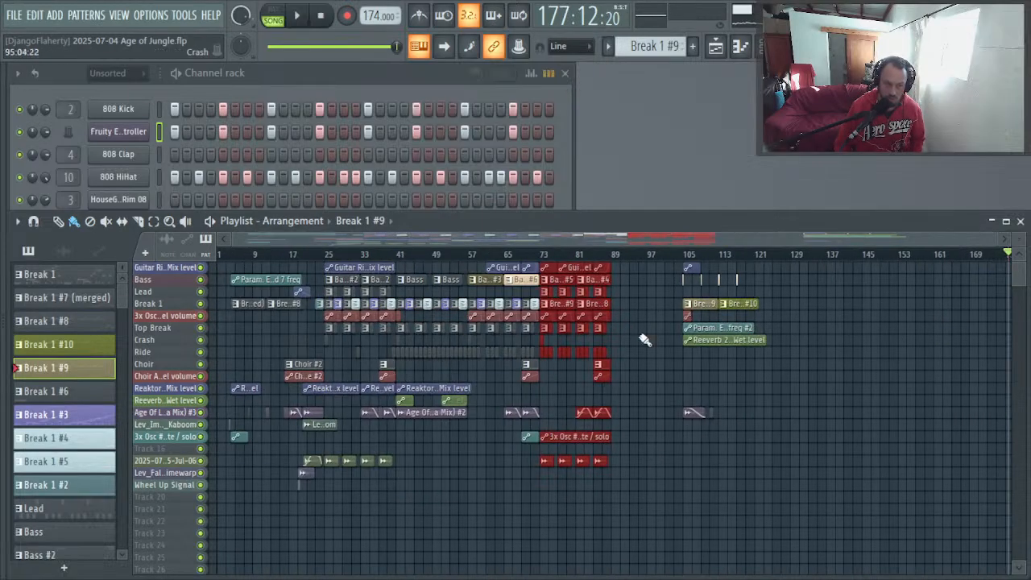
pyautogui.scroll(-5, 467, 343)
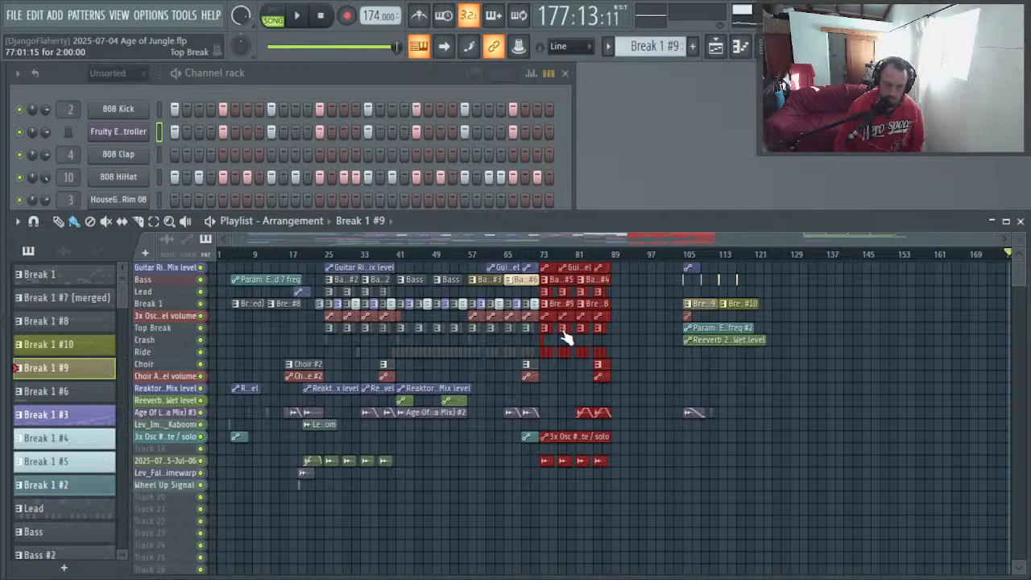
pyautogui.moveTo(633, 299); pyautogui.dragTo(661, 327)
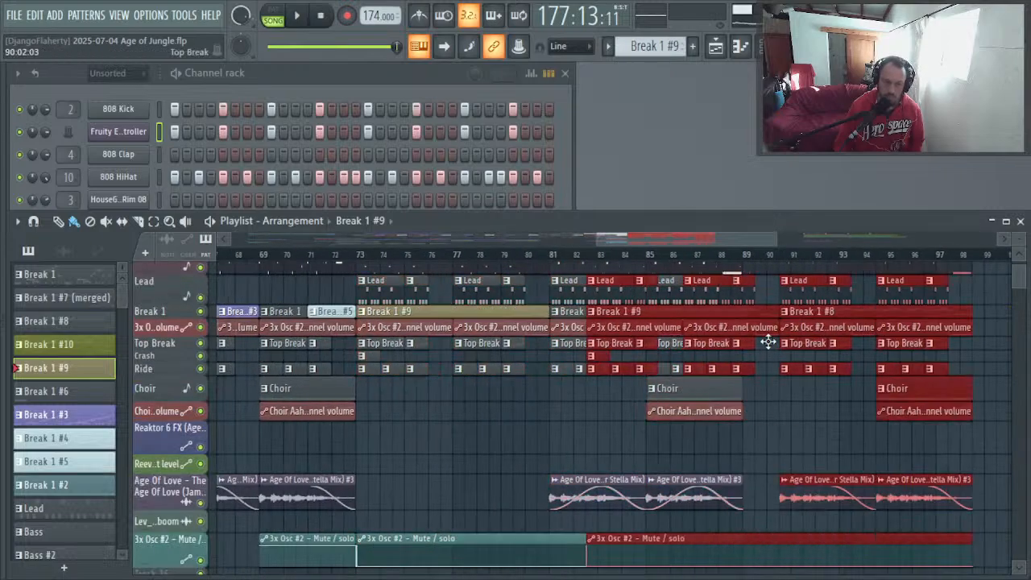
pyautogui.moveTo(769, 342); pyautogui.dragTo(926, 343)
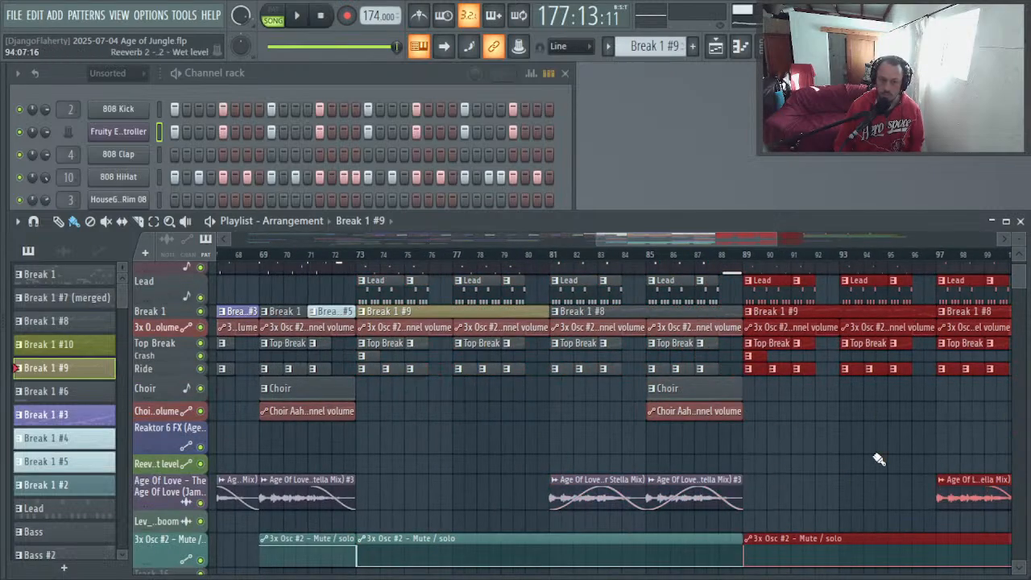
# Step: Play the transition into the copied section at bar 89, and clear the clip selection
pyautogui.keyDown('ctrl'); pyautogui.rightClick(875, 455); pyautogui.keyUp('ctrl')
pyautogui.click(606, 256)
pyautogui.press('space')
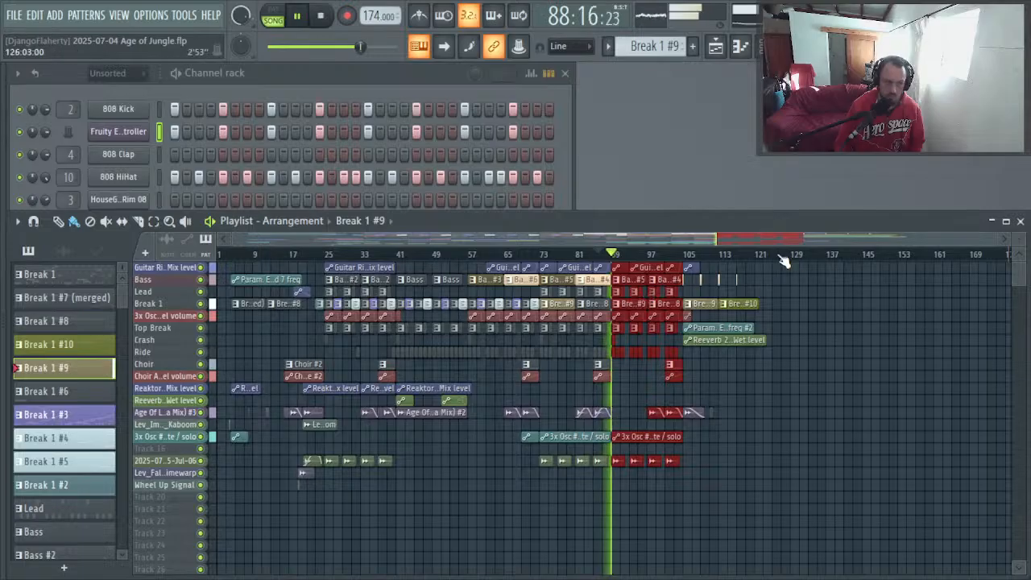
pyautogui.click(817, 287)
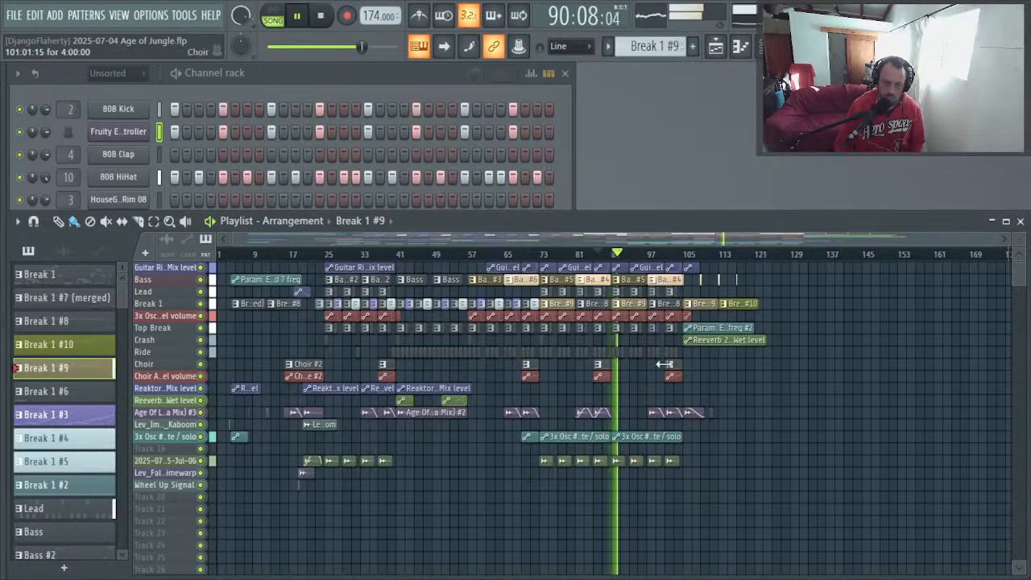
pyautogui.press('space')
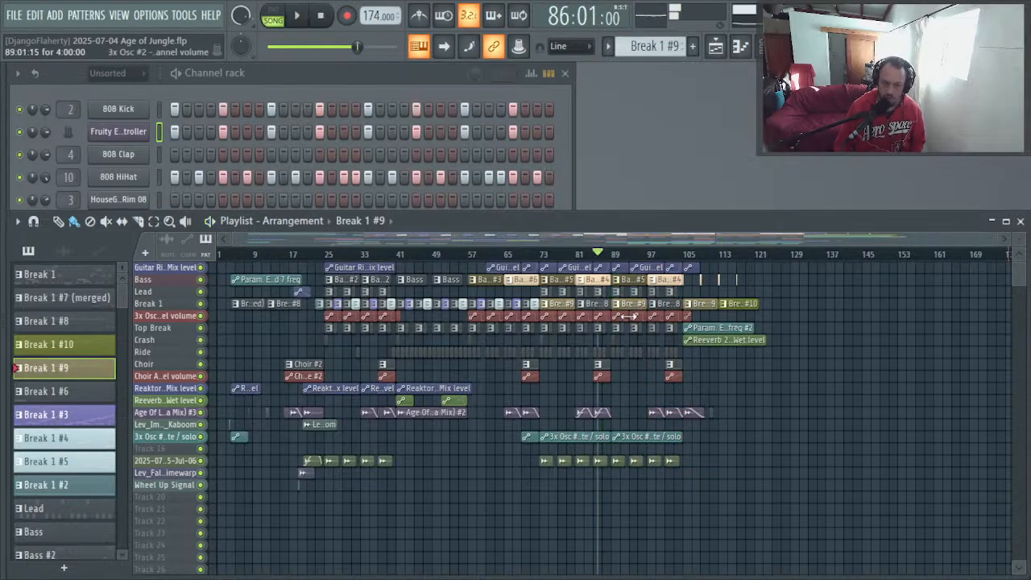
# Step: With the song playing, delete the Bass #5 and Bass #4 clips and the short bass clip at bar 89 from the copied section
pyautogui.moveTo(757, 456); pyautogui.dragTo(522, 270)
pyautogui.press('space')
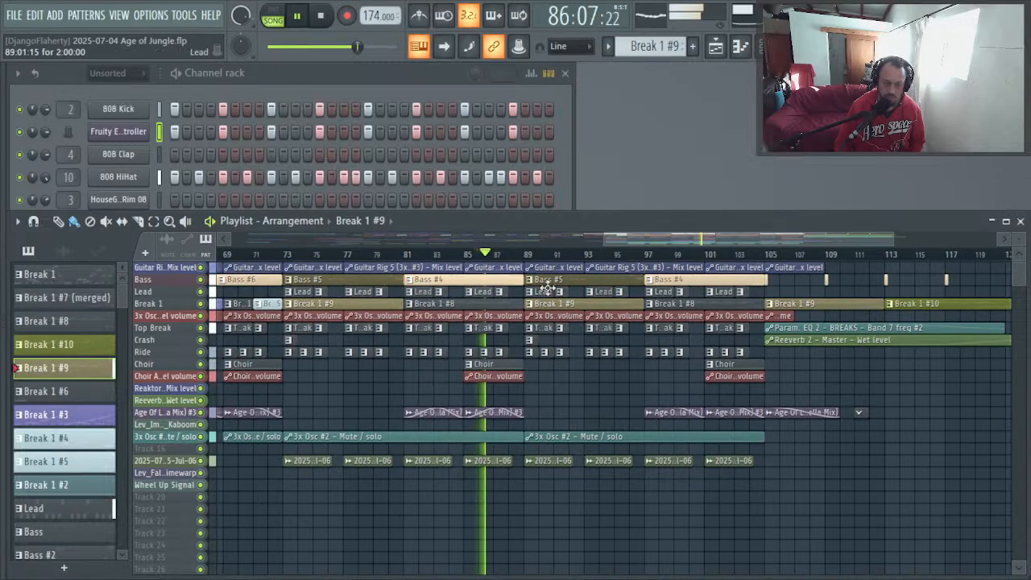
pyautogui.rightClick(604, 279)
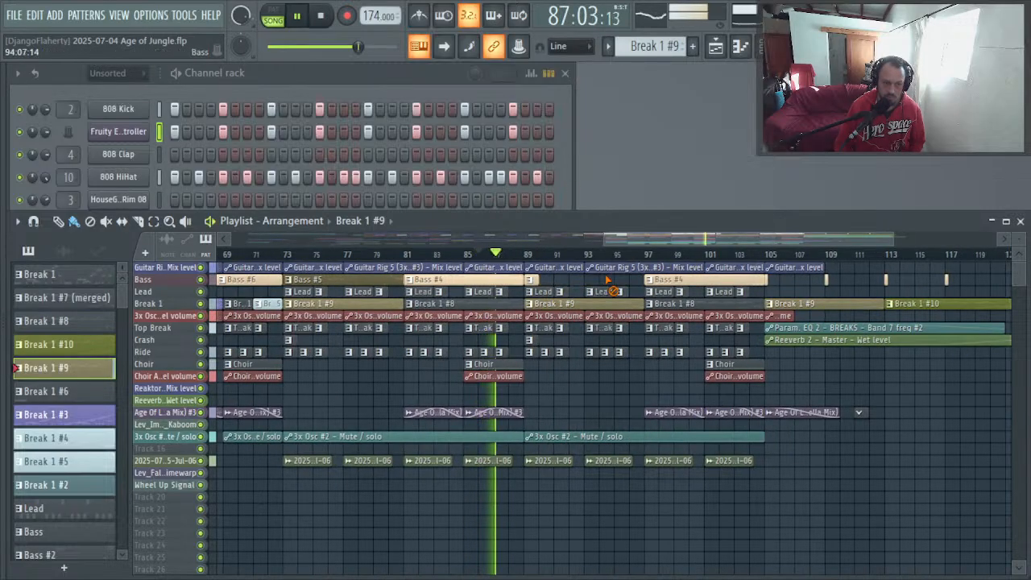
pyautogui.rightClick(530, 279)
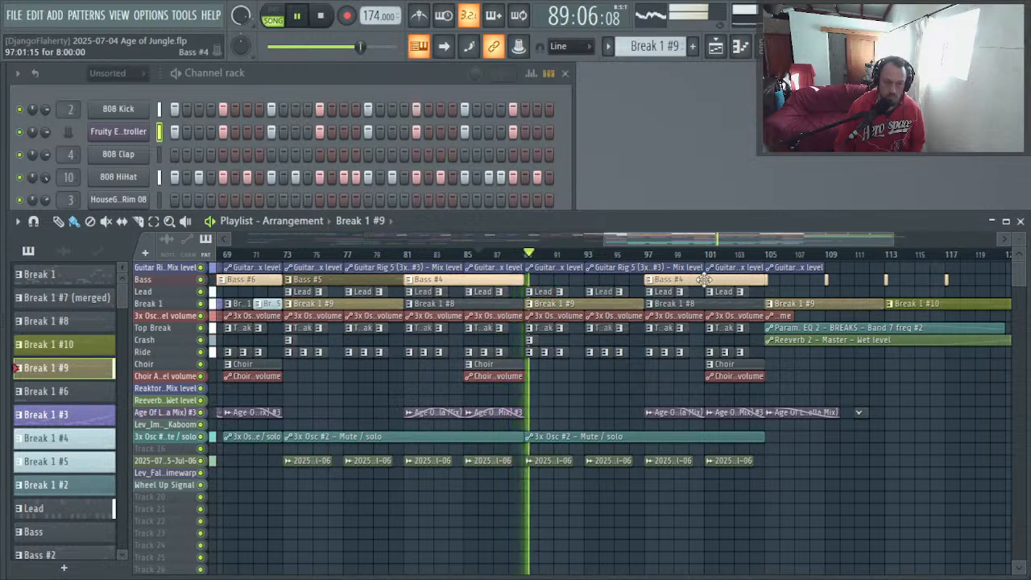
pyautogui.click(675, 280)
pyautogui.rightClick(675, 280)
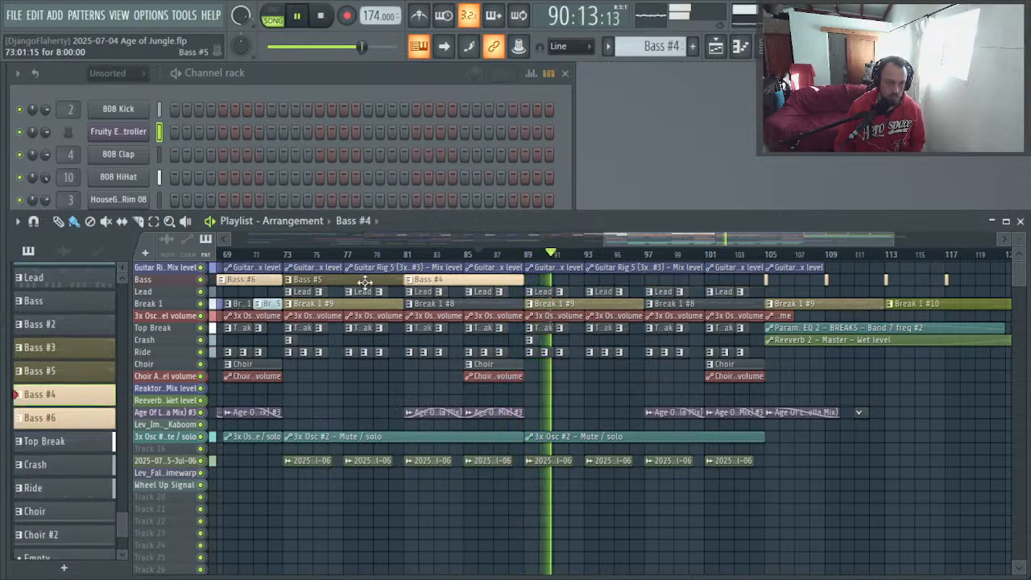
# Step: Stop playback and undo the bass clip deletions together with the copied section at bar 89
pyautogui.press('space')
pyautogui.click(298, 279)
pyautogui.click(347, 280)
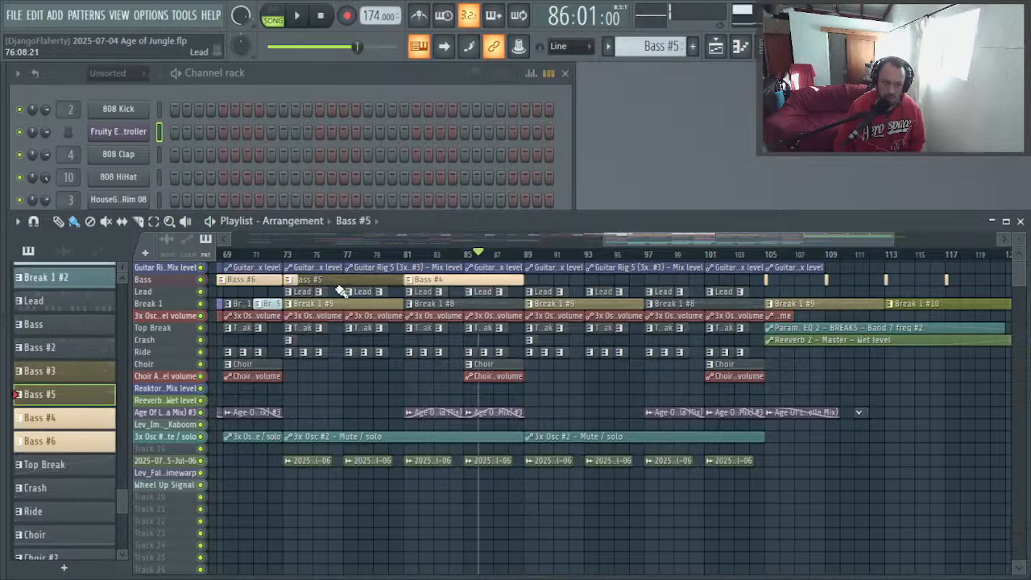
pyautogui.hotkey('ctrl', 'z')
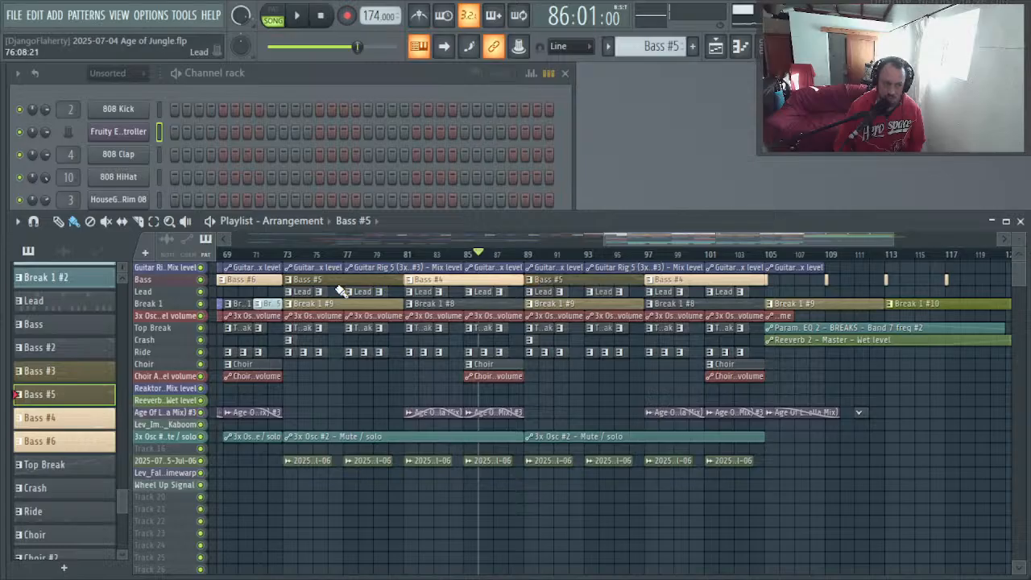
pyautogui.hotkey('ctrl', 'z')
pyautogui.hotkey('ctrl', 'z')
pyautogui.hotkey('ctrl', 'z')
pyautogui.moveTo(336, 283); pyautogui.dragTo(445, 301)
pyautogui.hotkey('ctrl', 'z')
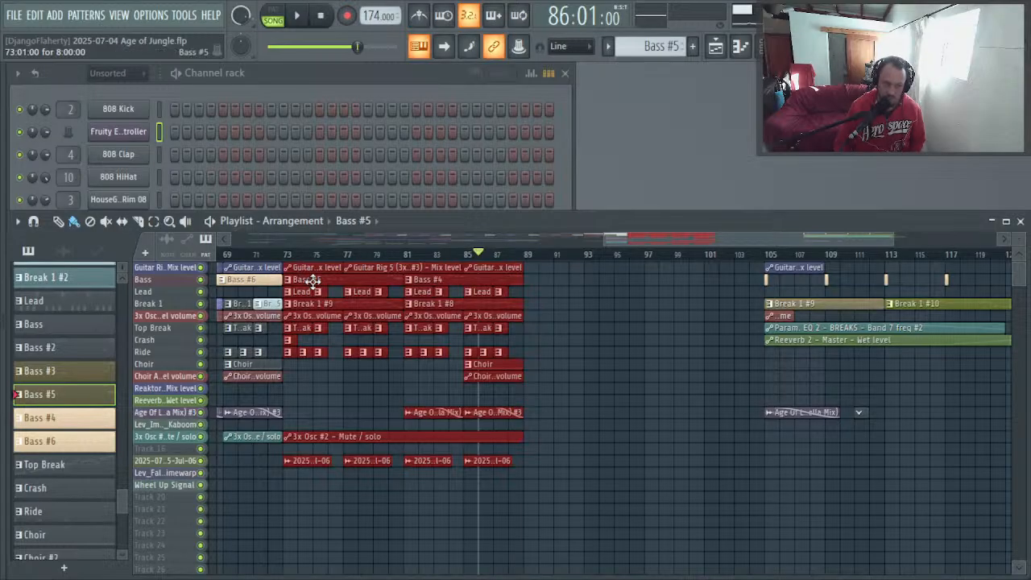
# Step: Try duplicating bars 73–89 at bar 89 and shifting the Bass #5 clip at bar 73 later, and undo both changes
pyautogui.press('End')
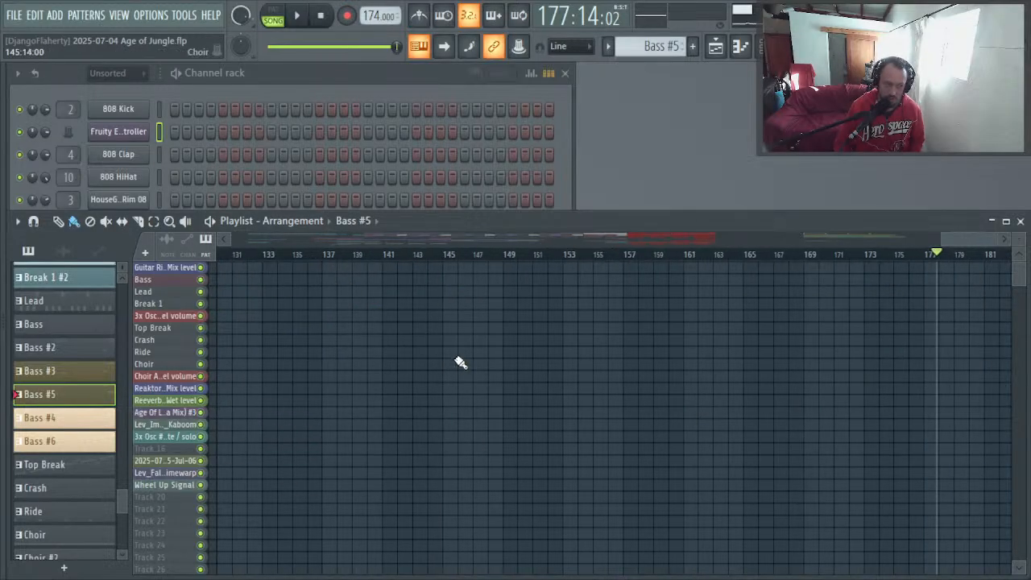
pyautogui.hotkey('ctrl', 'z')
pyautogui.hotkey('ctrl', 'z')
pyautogui.hotkey('ctrl', 'z')
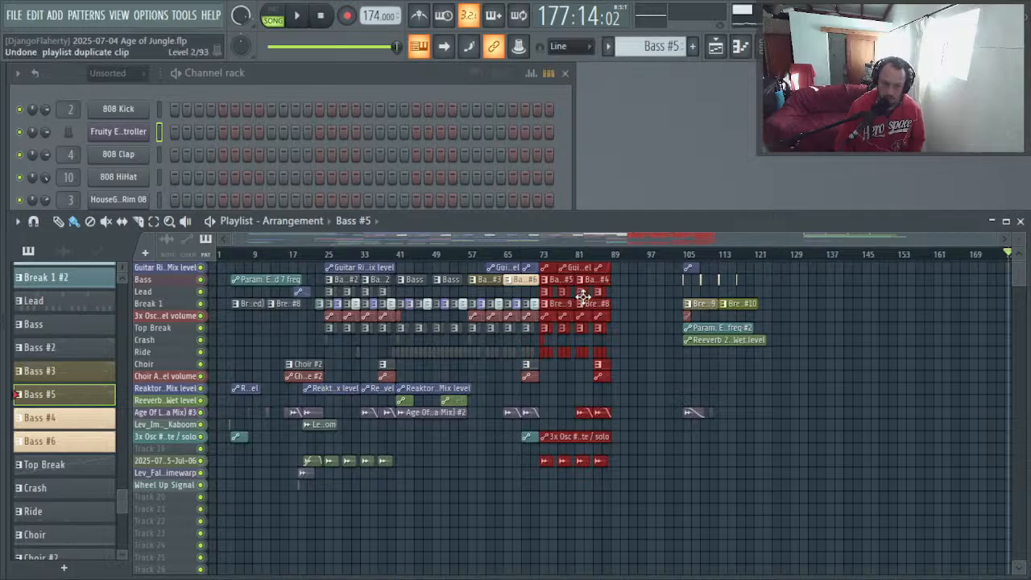
pyautogui.hotkey('ctrl', 'b')
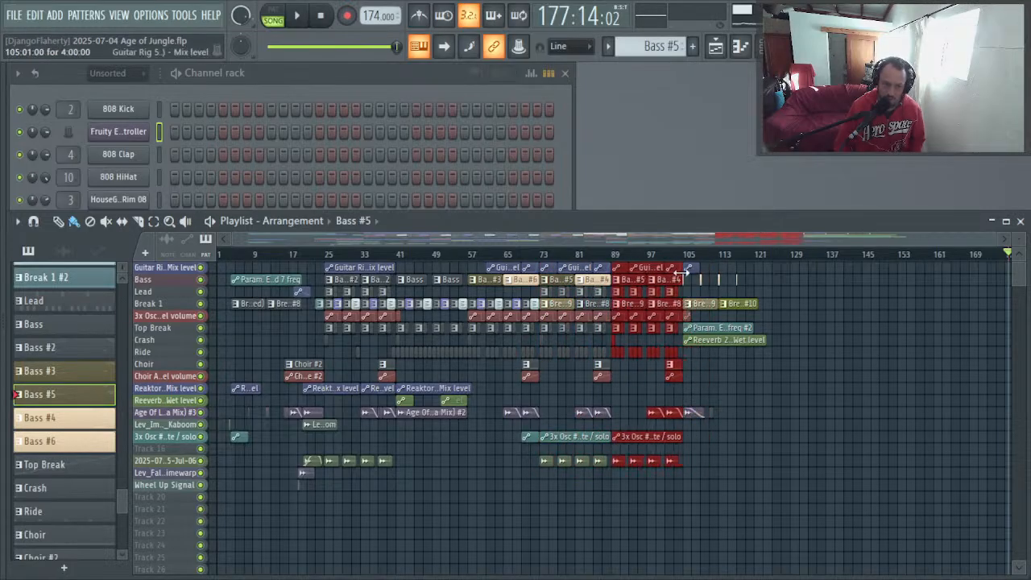
pyautogui.moveTo(925, 502); pyautogui.dragTo(418, 242)
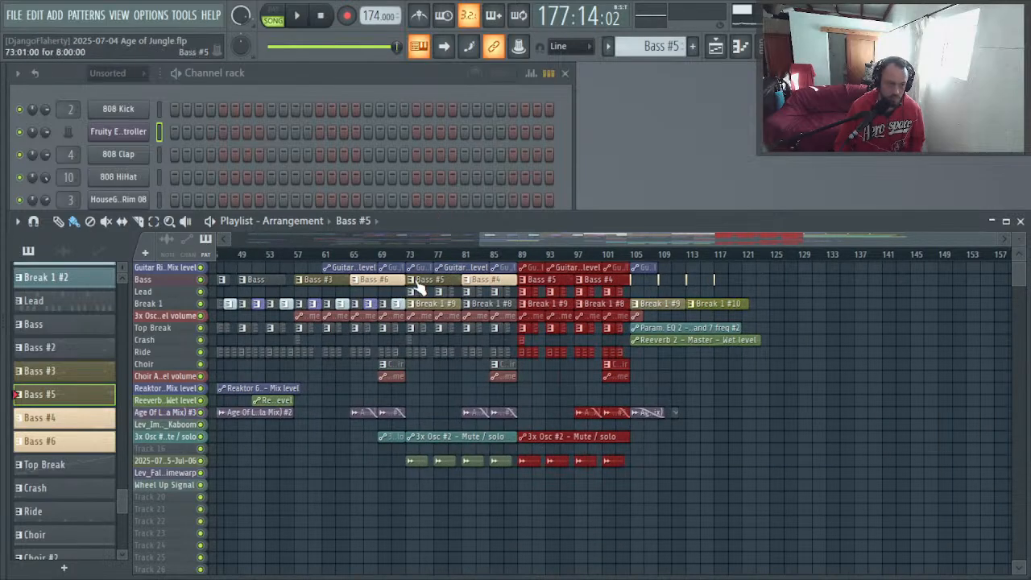
pyautogui.moveTo(425, 280); pyautogui.dragTo(442, 284)
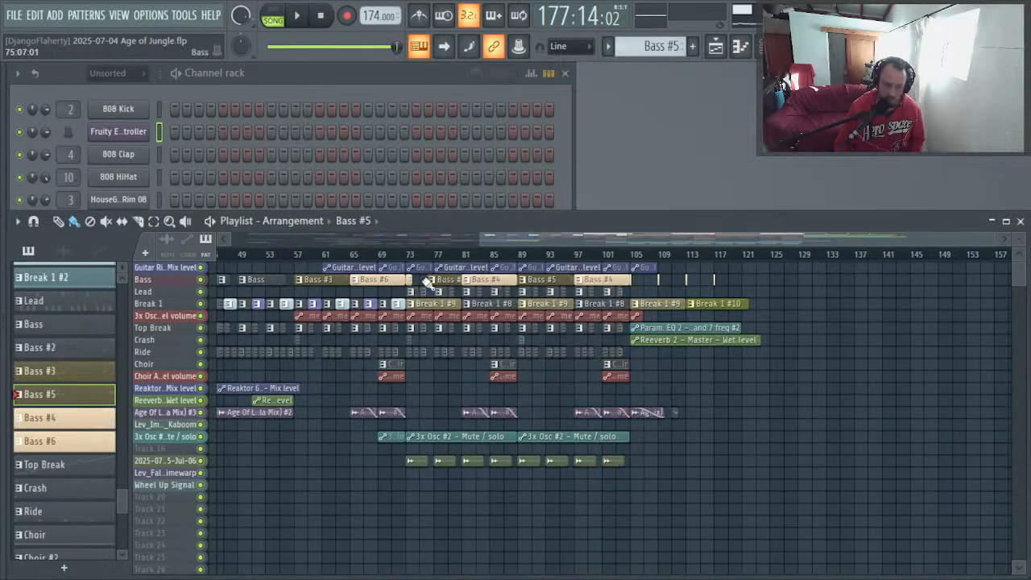
pyautogui.hotkey('ctrl', 'z')
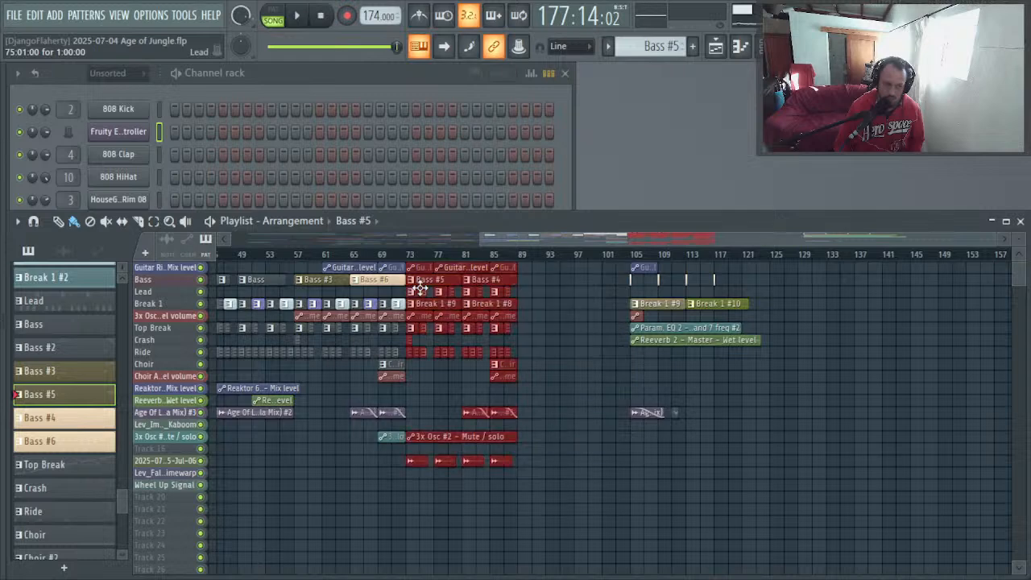
# Step: Duplicate the selected clips from bars 73–89 at bar 89 and clear the clip selection
pyautogui.moveTo(423, 279); pyautogui.dragTo(465, 280)
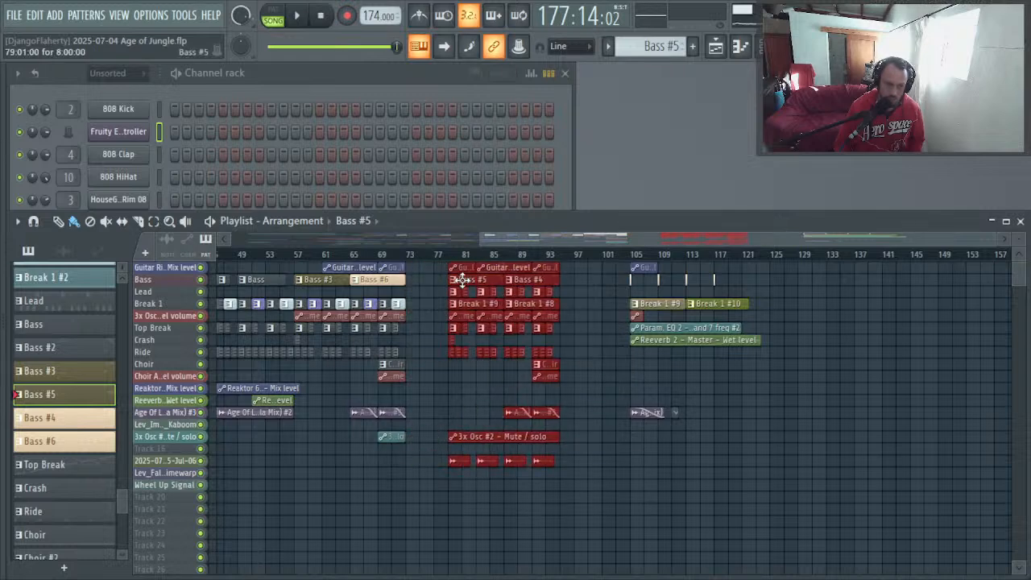
pyautogui.hotkey('ctrl', 'z')
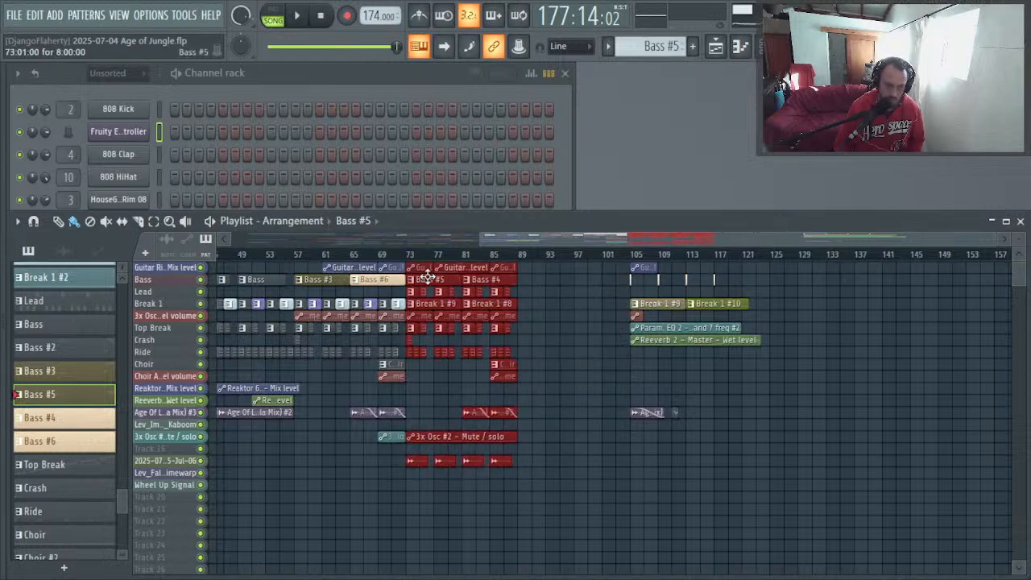
pyautogui.hotkey('ctrl', 'b')
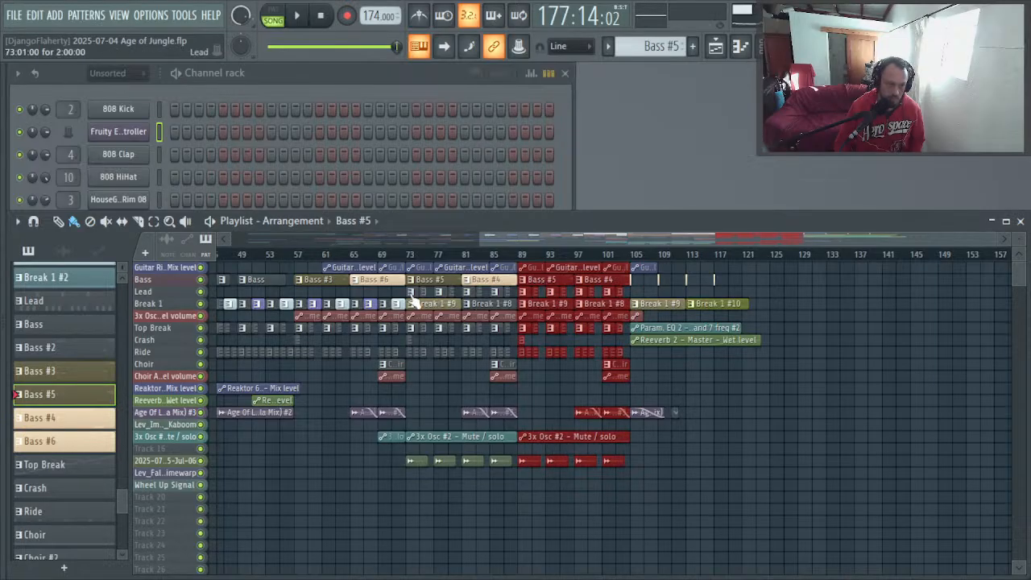
pyautogui.moveTo(423, 277); pyautogui.dragTo(443, 278)
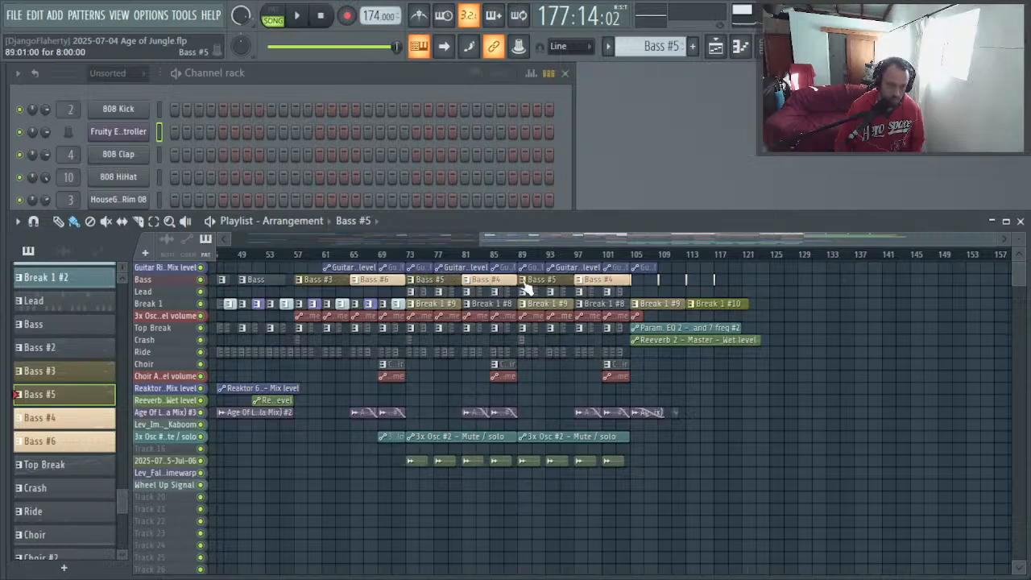
# Step: Try a one-bar Bass #6 clip at bar 89 ahead of Bass #5, and move Bass #5 back to bar 89 after deleting it
pyautogui.rightClick(522, 281)
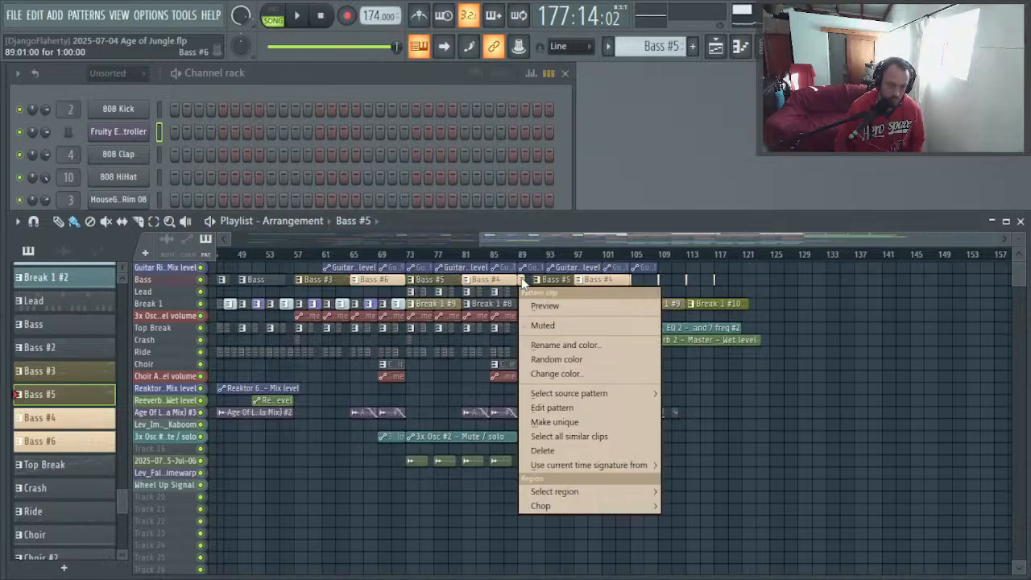
pyautogui.click(530, 283)
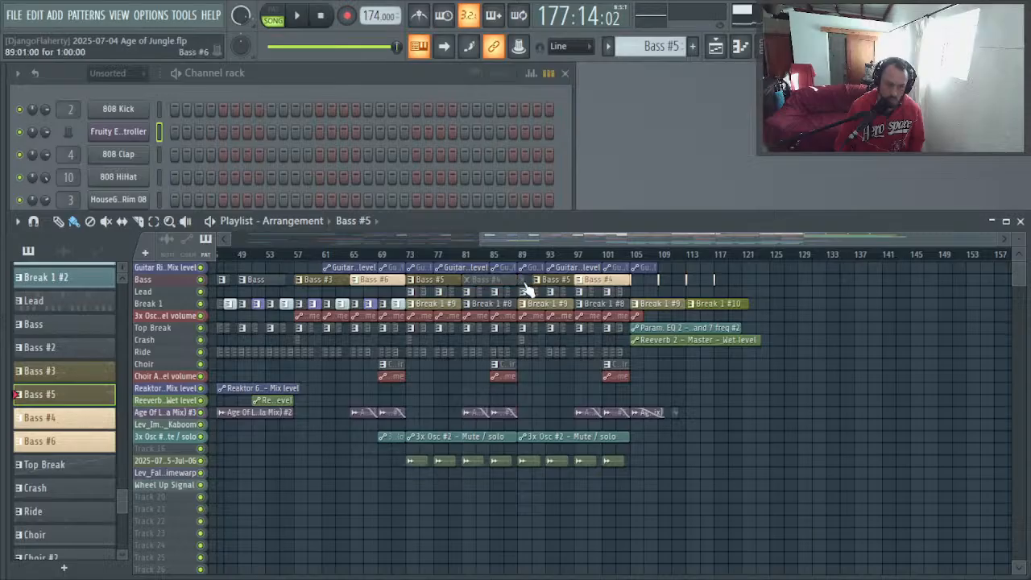
pyautogui.keyDown('ctrl'); pyautogui.rightClick(542, 287); pyautogui.keyUp('ctrl')
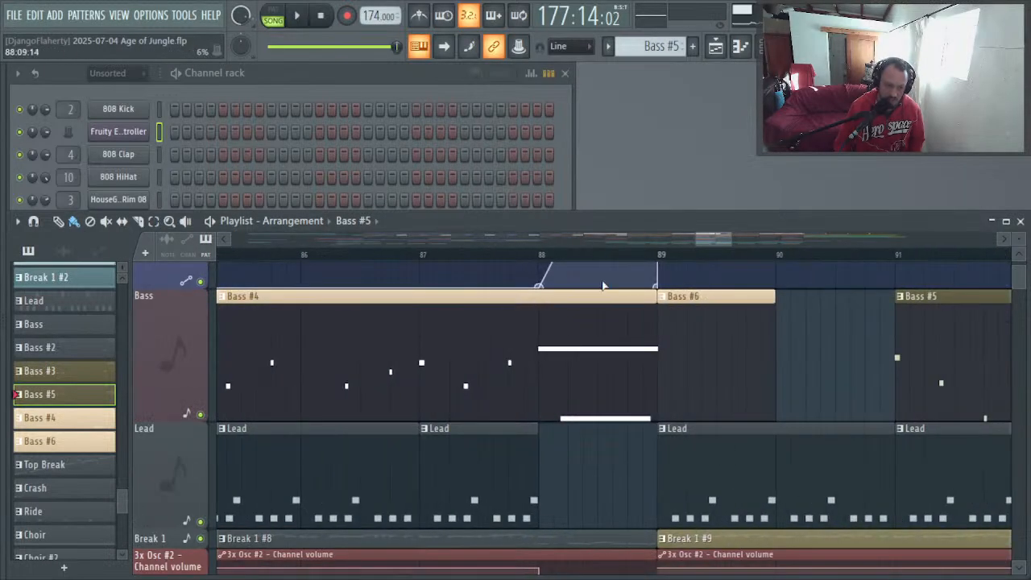
pyautogui.rightClick(729, 345)
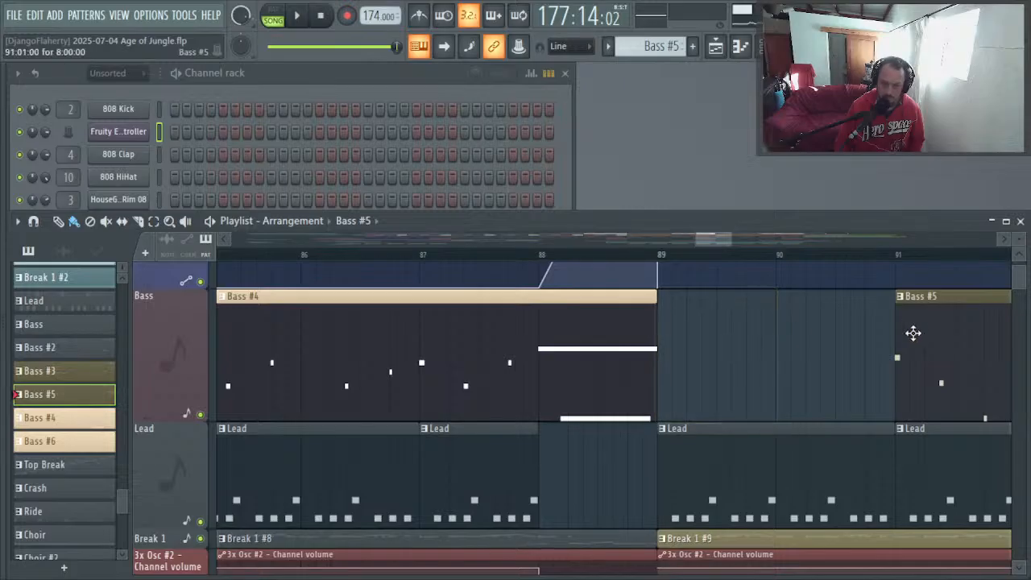
pyautogui.moveTo(913, 333); pyautogui.dragTo(695, 334)
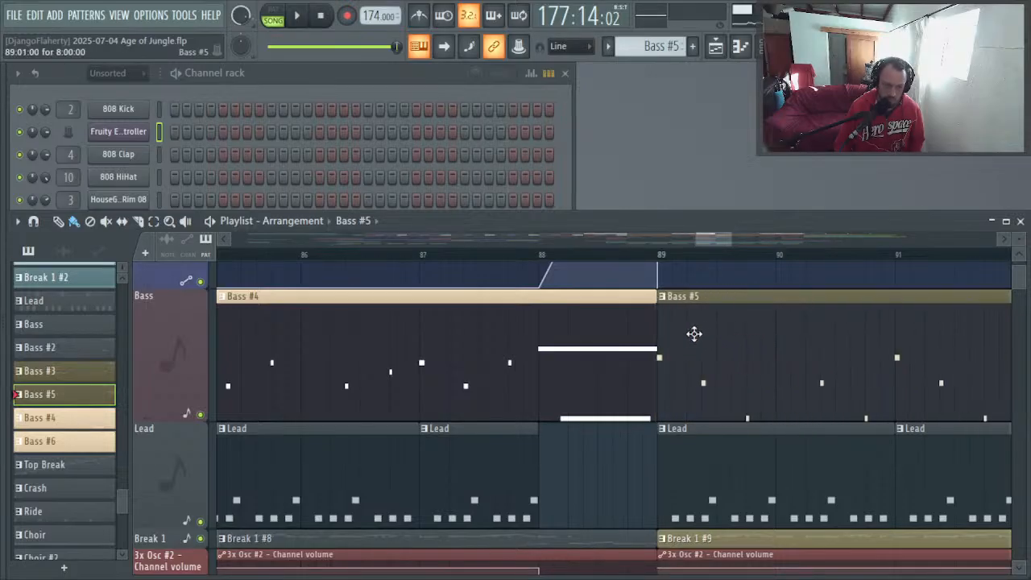
pyautogui.keyDown('ctrl'); pyautogui.rightClick(557, 465); pyautogui.keyUp('ctrl')
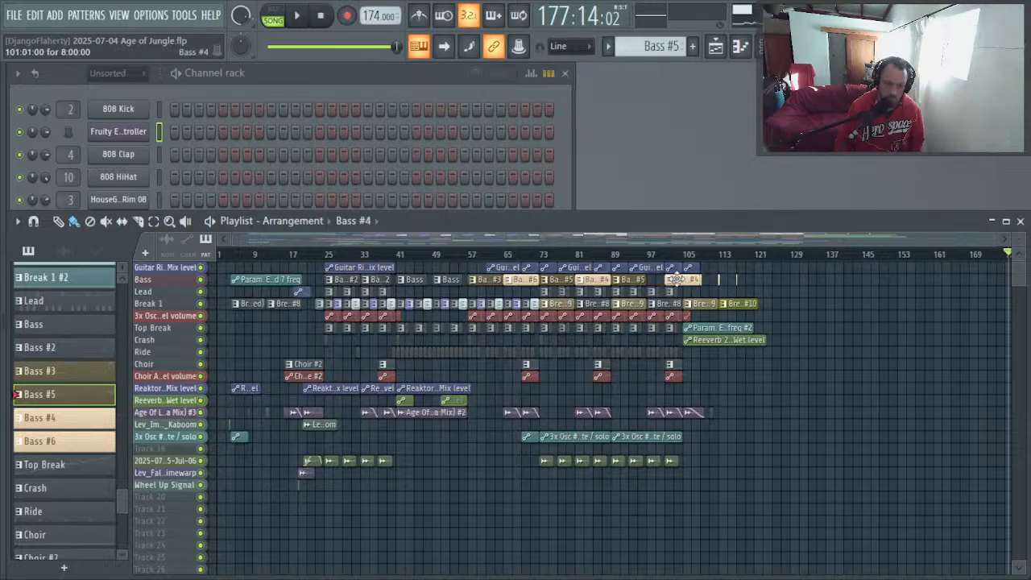
# Step: Delete the Bass #5 and Bass #4 clips from the copied section and select the short bass clips from bar 105 to 117
pyautogui.click(659, 282)
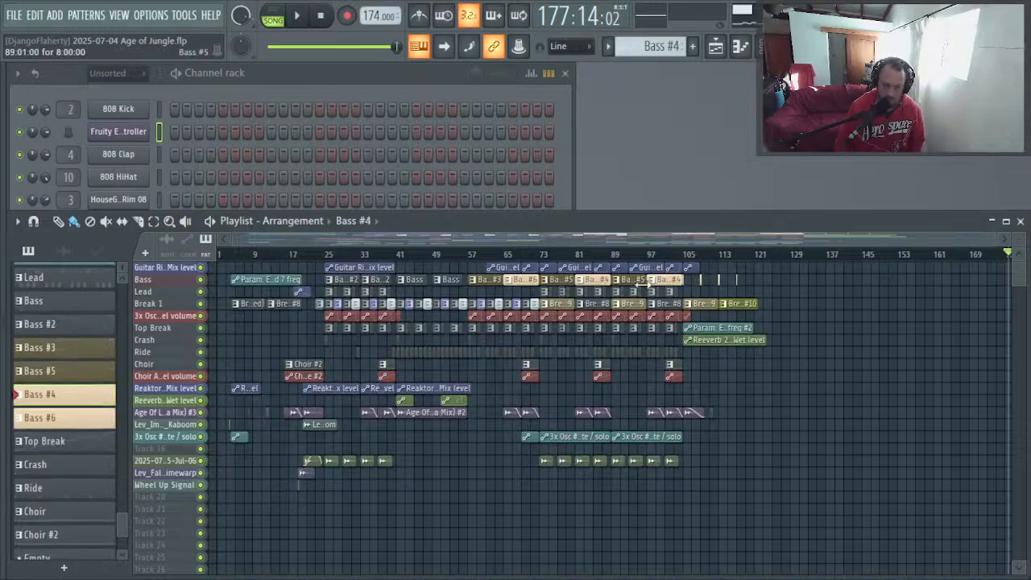
pyautogui.rightClick(641, 282)
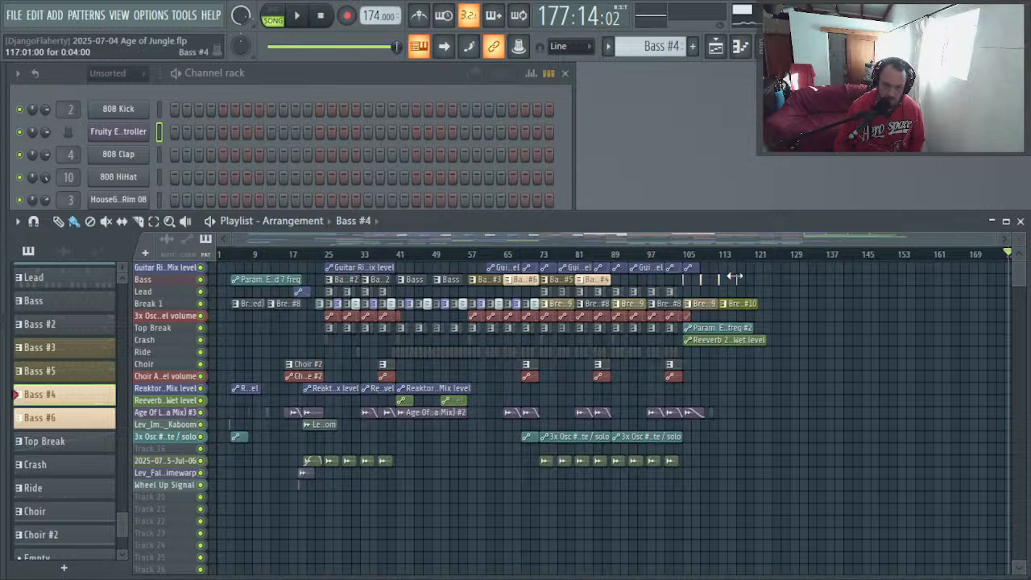
pyautogui.moveTo(751, 279); pyautogui.dragTo(669, 283)
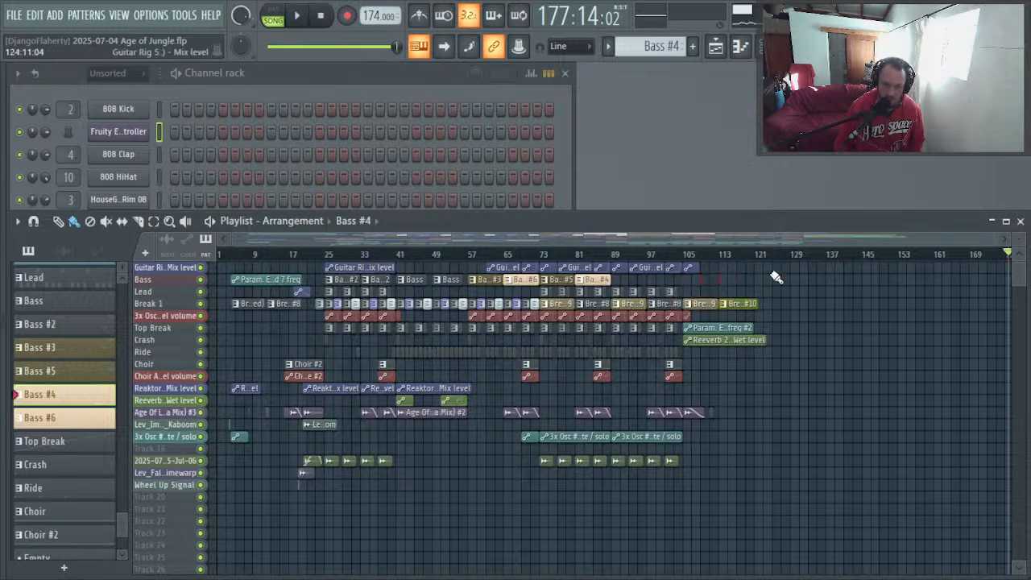
pyautogui.keyDown('ctrl'); pyautogui.rightClick(709, 281); pyautogui.keyUp('ctrl')
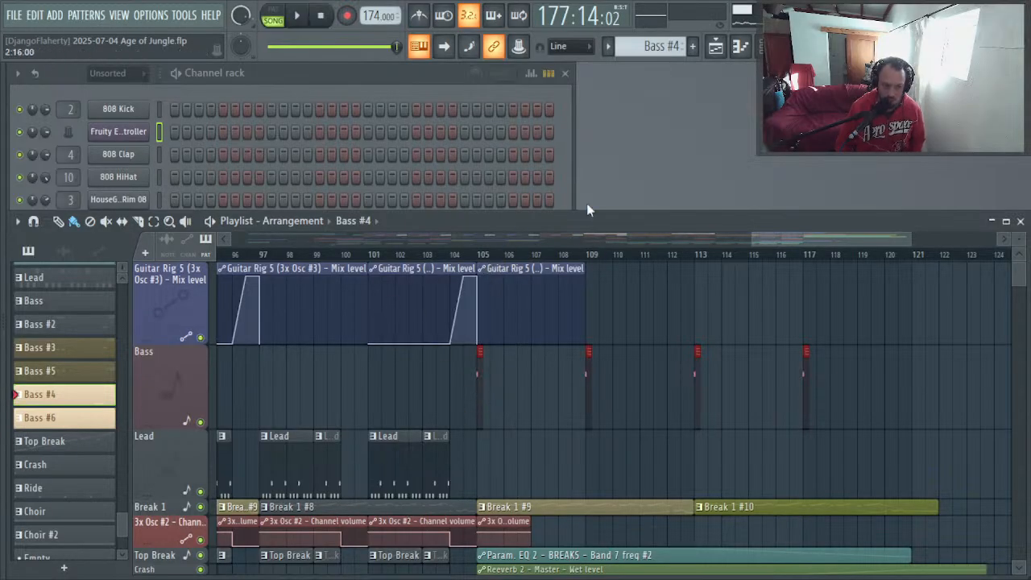
# Step: Playing from bar 86, place a Bass #5 clip on the Bass track at bar 89 and stop playback
pyautogui.moveTo(771, 243); pyautogui.dragTo(638, 243)
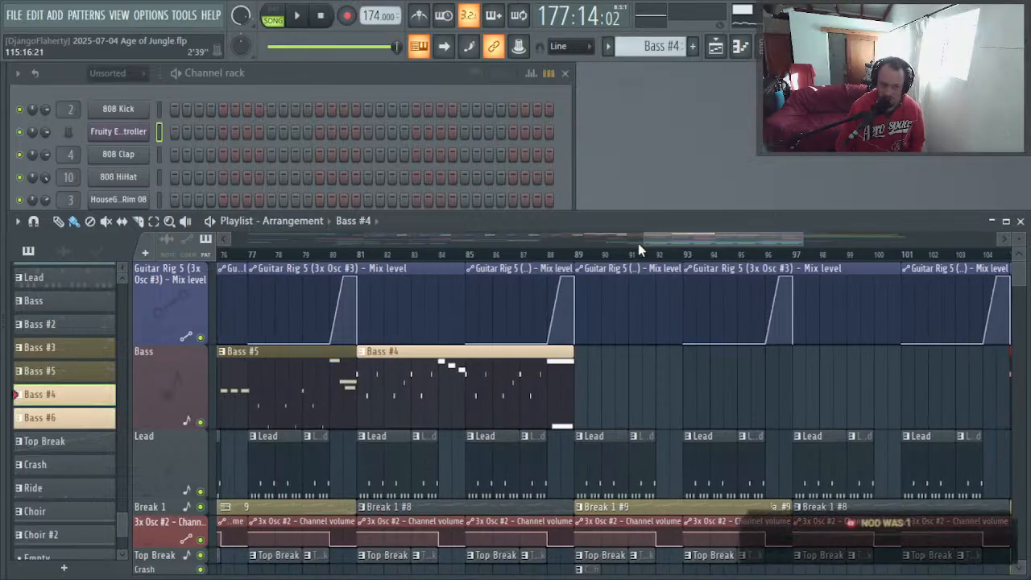
pyautogui.click(493, 255)
pyautogui.press('space')
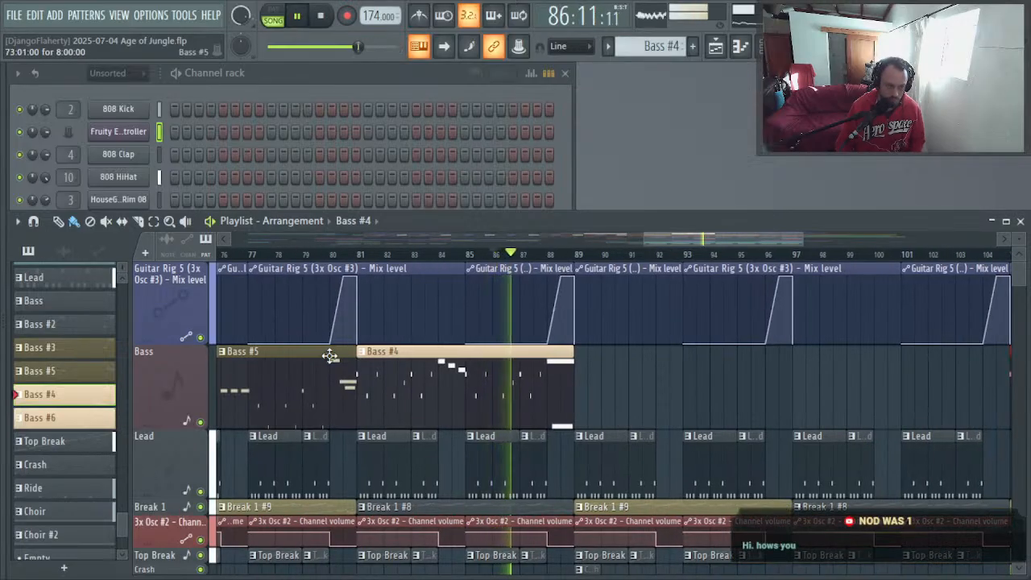
pyautogui.click(252, 356)
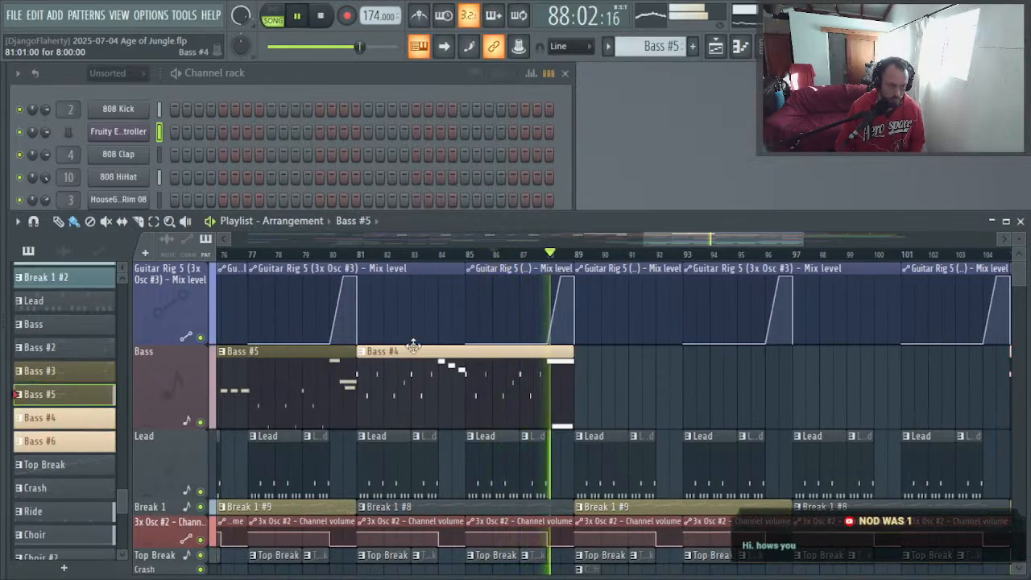
pyautogui.click(582, 371)
pyautogui.press('space')
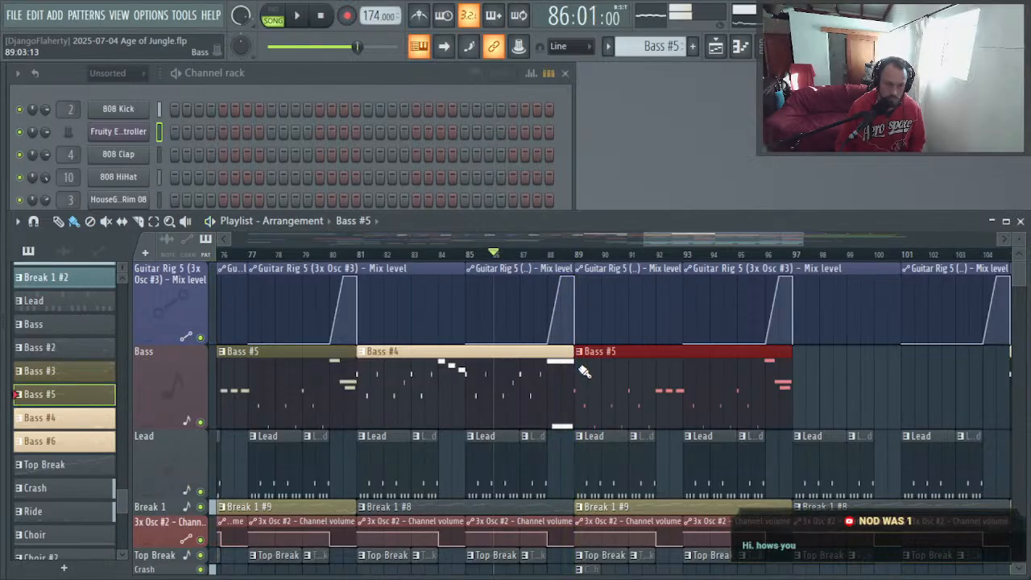
# Step: Play the transition from bar 86 into bar 89 and look over the clips on the lower tracks
pyautogui.press('space')
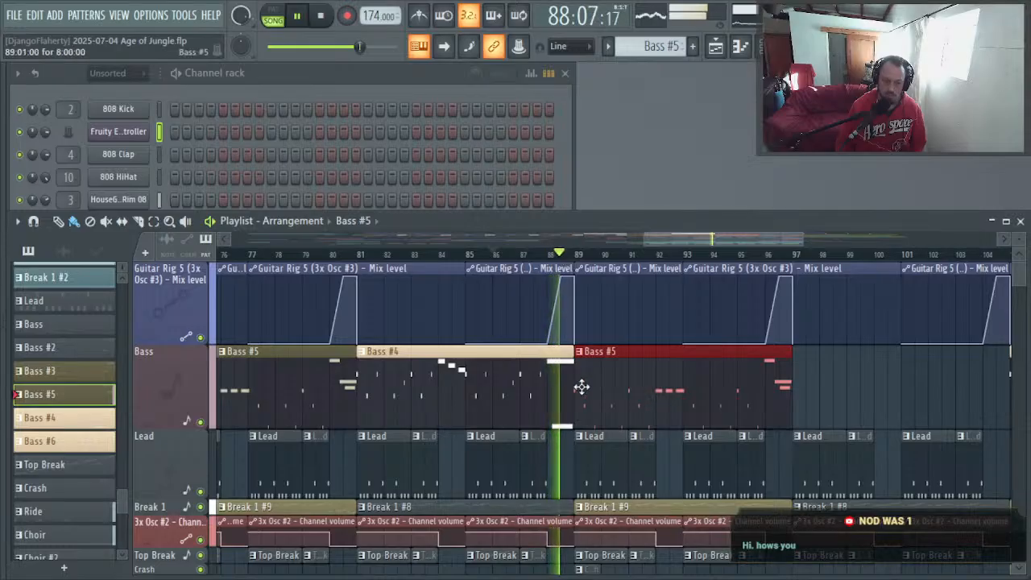
pyautogui.scroll(-2, 581, 403)
pyautogui.scroll(-8, 584, 425)
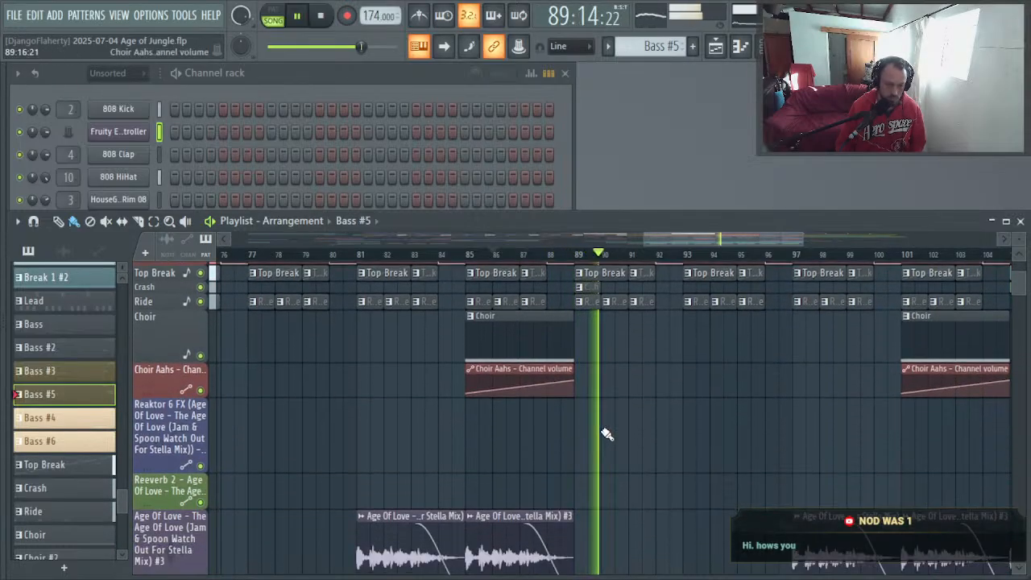
pyautogui.press('space')
pyautogui.scroll(9, 614, 424)
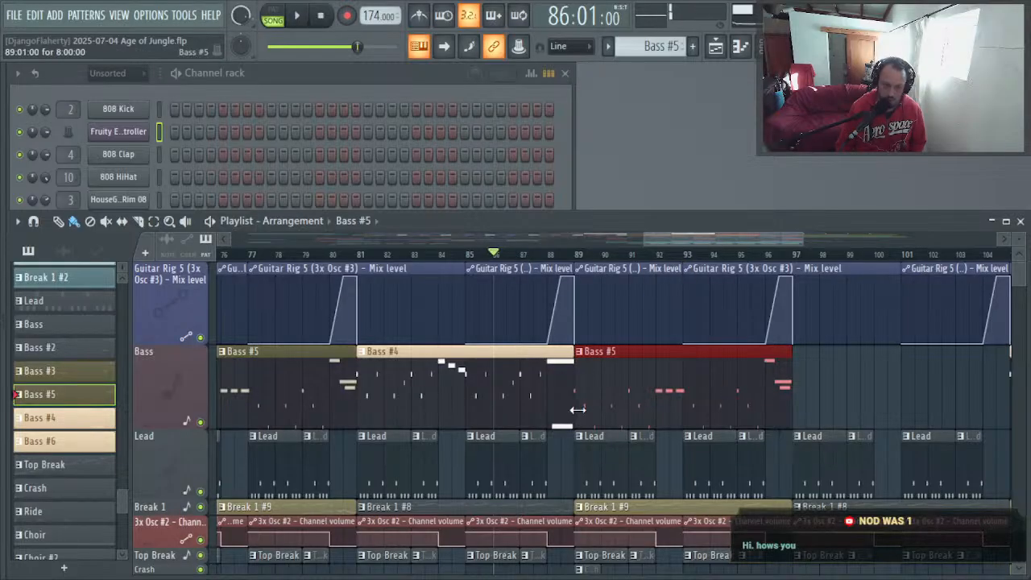
# Step: Delete all Lead clips between bars 89 and 105 and play the transition from bar 86
pyautogui.scroll(-1, 580, 410)
pyautogui.rightClick(601, 416)
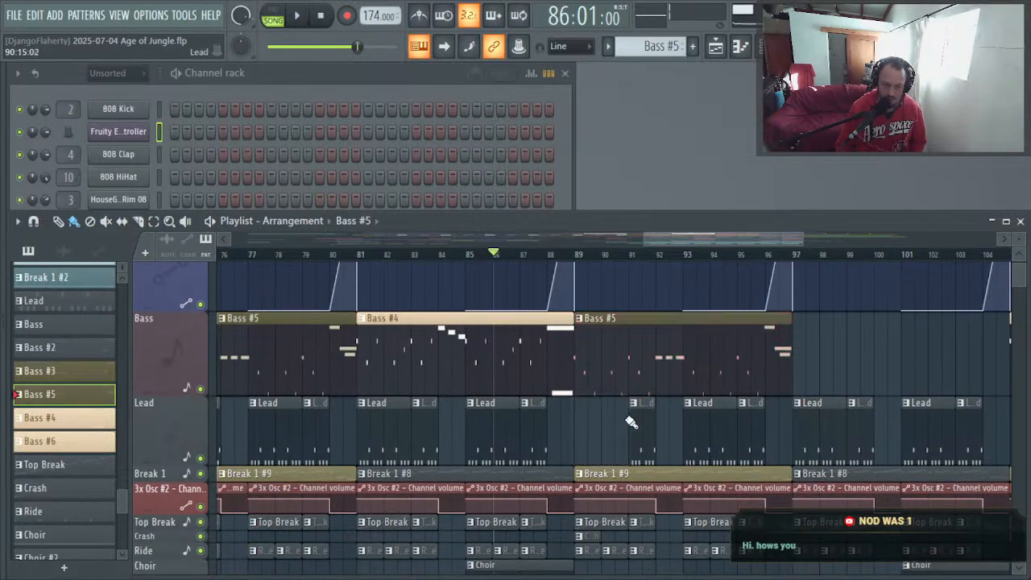
pyautogui.hotkey('ctrl', 'z')
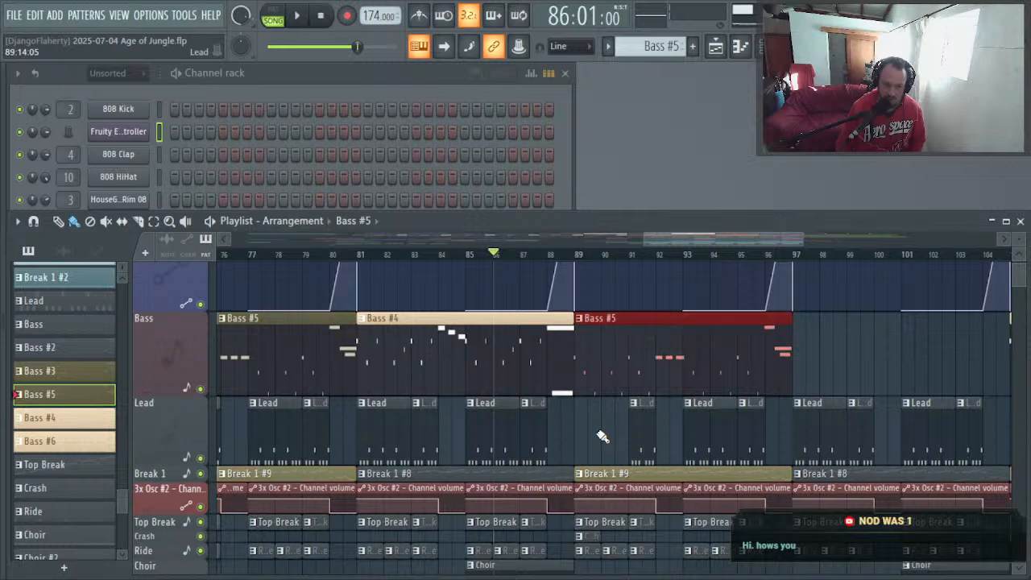
pyautogui.moveTo(543, 433); pyautogui.dragTo(950, 438)
pyautogui.press('space')
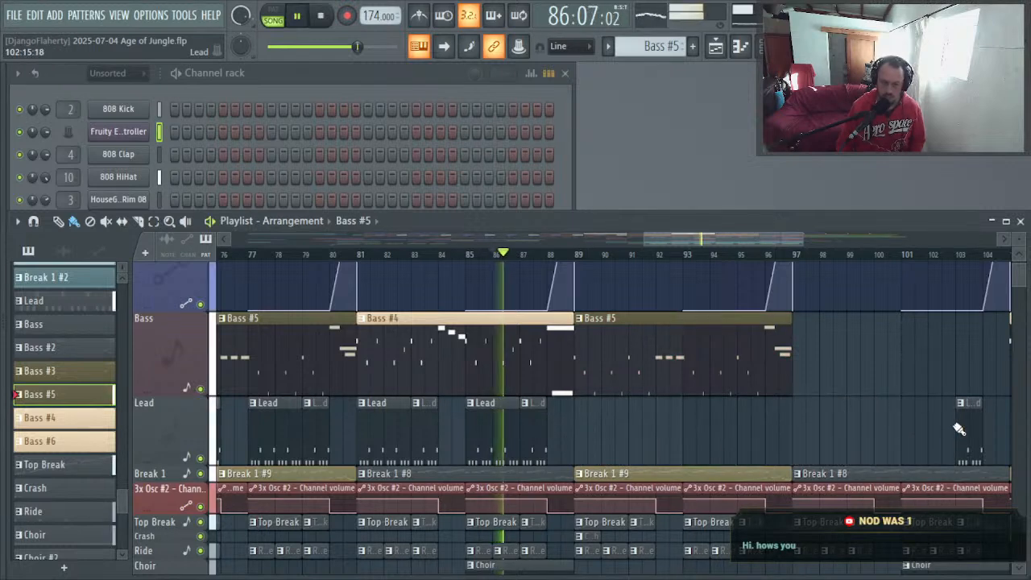
pyautogui.rightClick(969, 435)
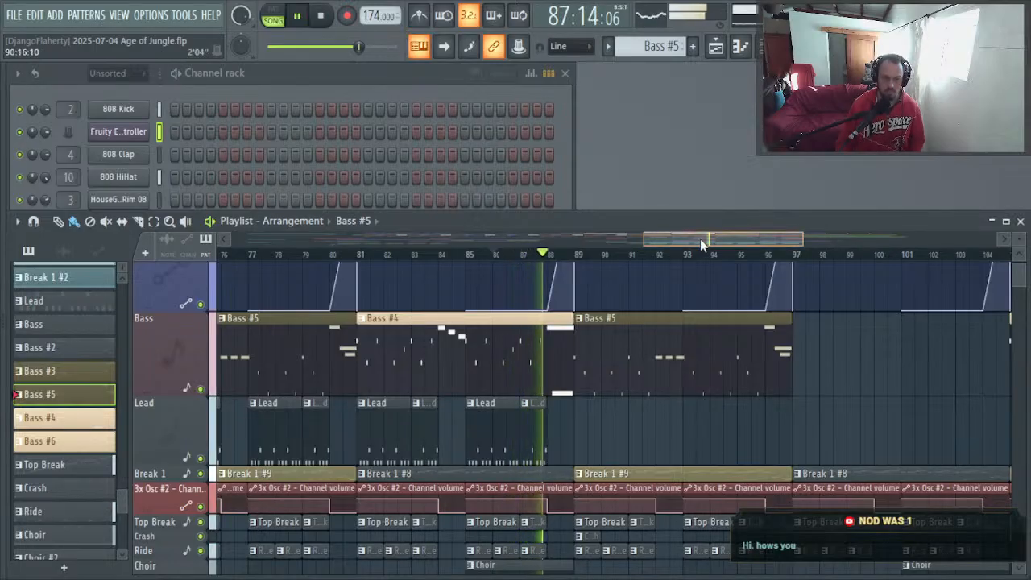
pyautogui.moveTo(700, 238); pyautogui.dragTo(737, 242)
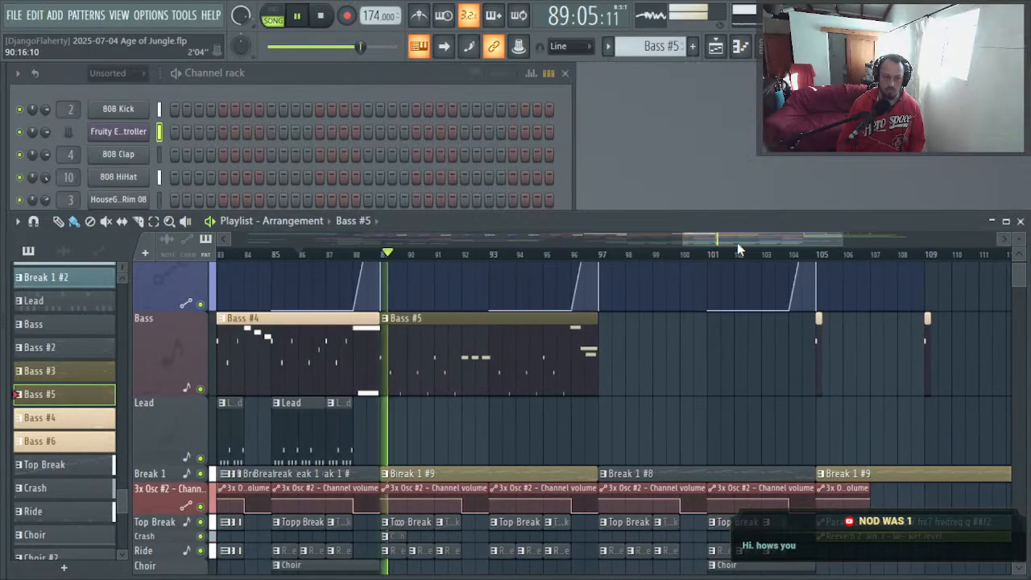
# Step: Delete the four audio clips between bars 89 and 105 on the 2025-Jul-06 recording track
pyautogui.scroll(-5, 618, 411)
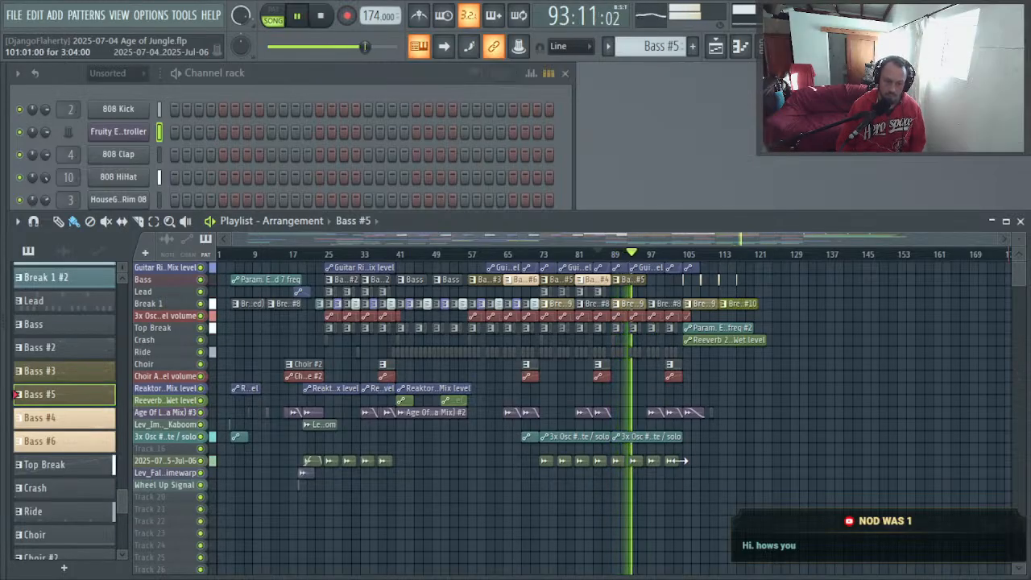
pyautogui.rightClick(620, 462)
pyautogui.rightClick(633, 465)
pyautogui.rightClick(651, 461)
pyautogui.rightClick(670, 461)
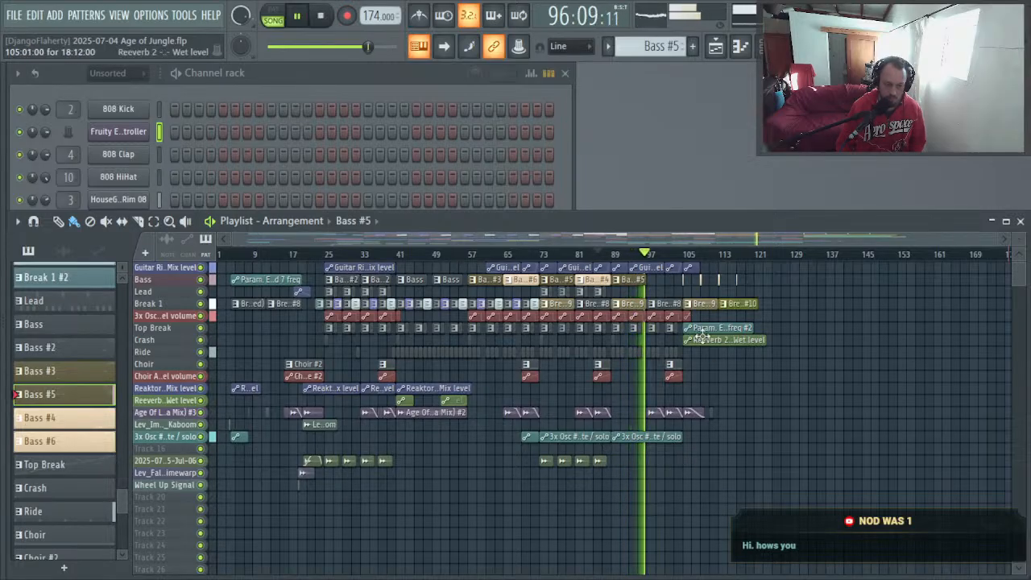
# Step: Play the transition from bar 87, stop playback and bring the Bass #5 channels into view
pyautogui.click(605, 254)
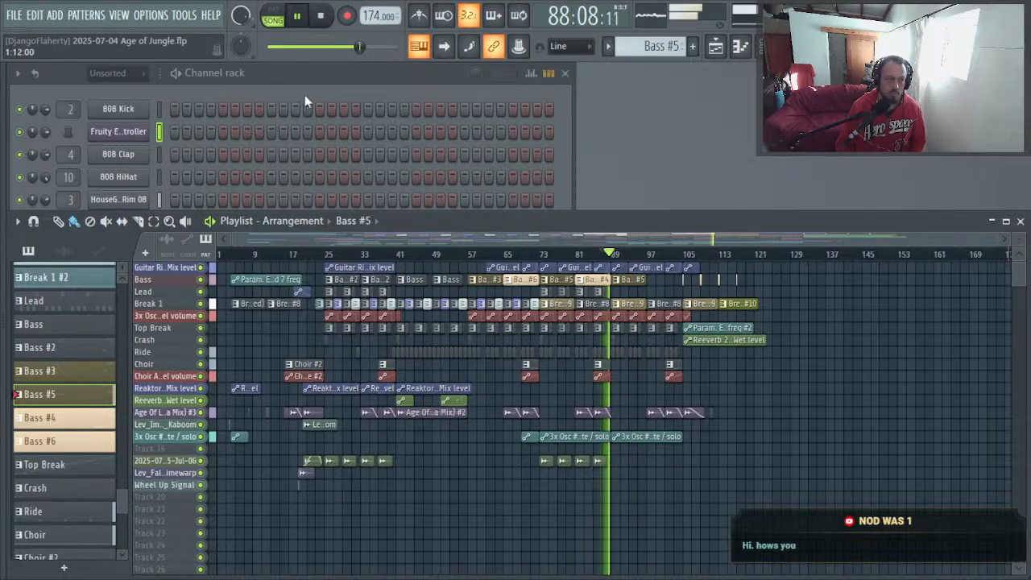
pyautogui.press('l')
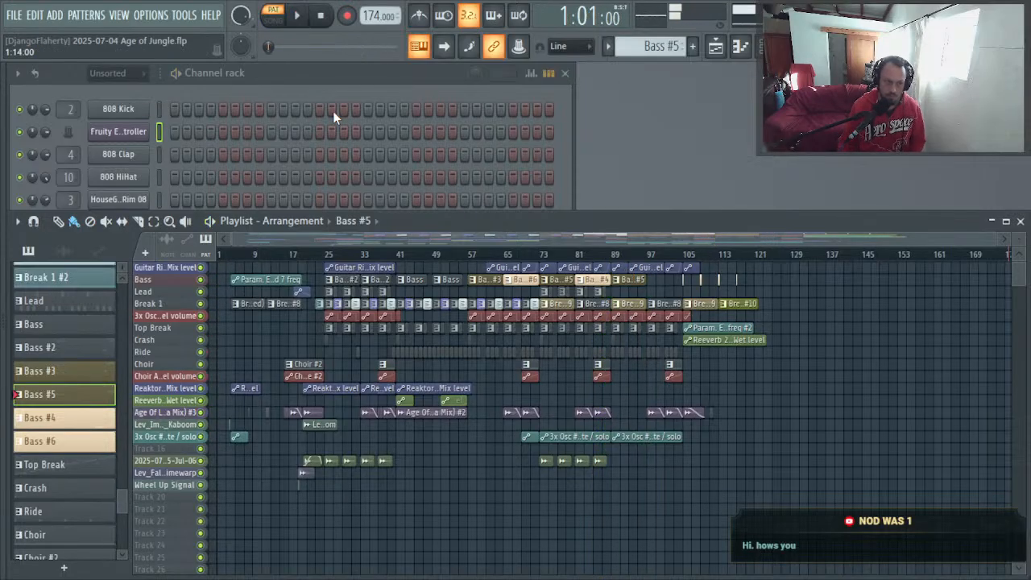
pyautogui.click(345, 71)
pyautogui.press('space')
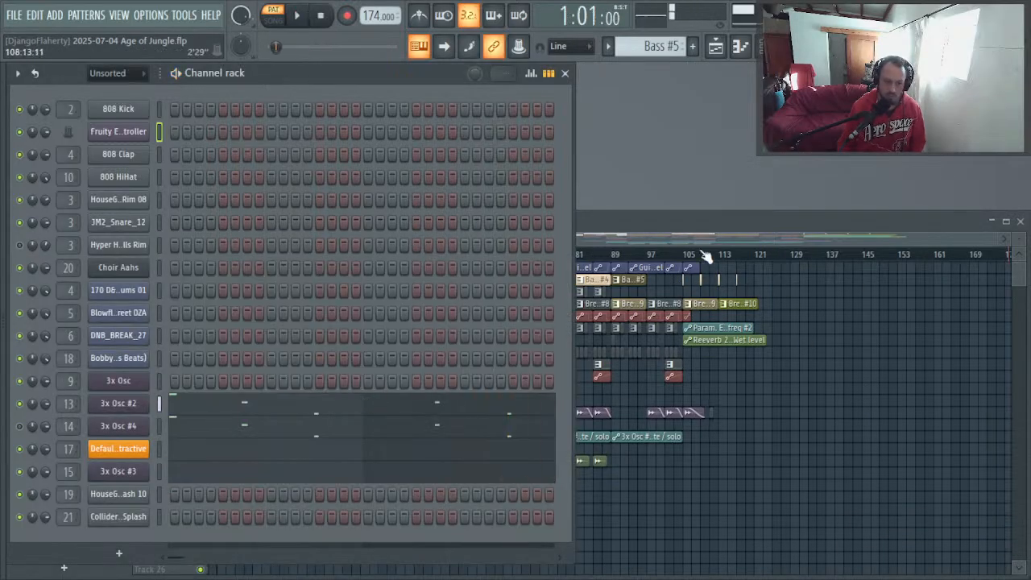
# Step: Solo the Bass track in the playlist and replay the transition from bar 87
pyautogui.click(621, 257)
pyautogui.press('space')
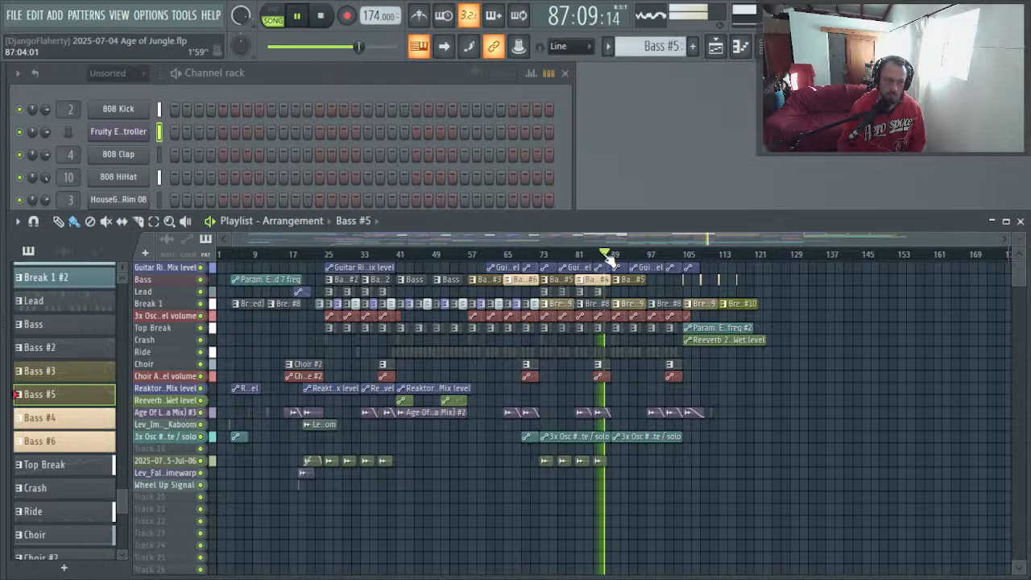
pyautogui.keyDown('ctrl'); pyautogui.click(200, 280); pyautogui.keyUp('ctrl')
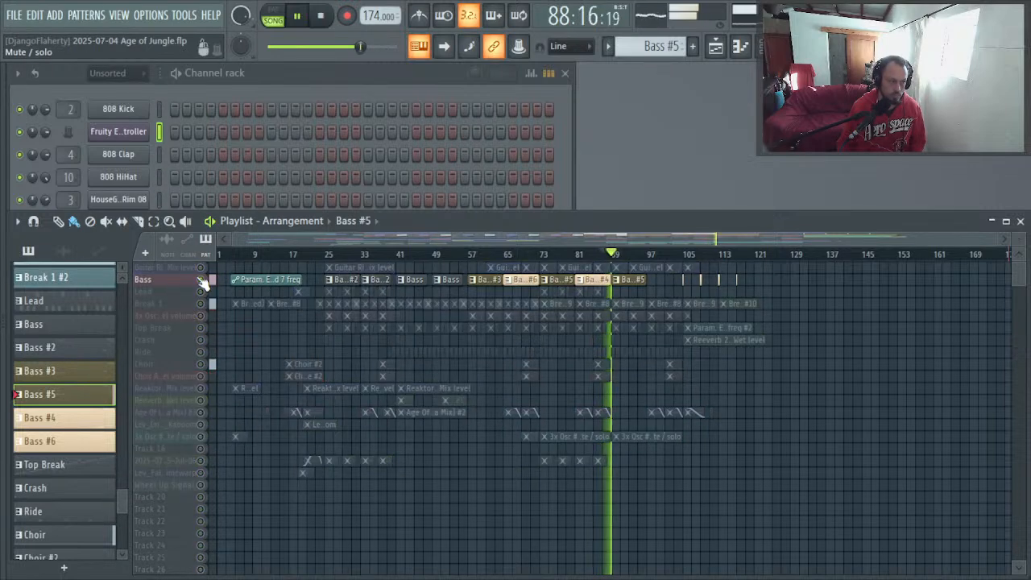
pyautogui.click(604, 255)
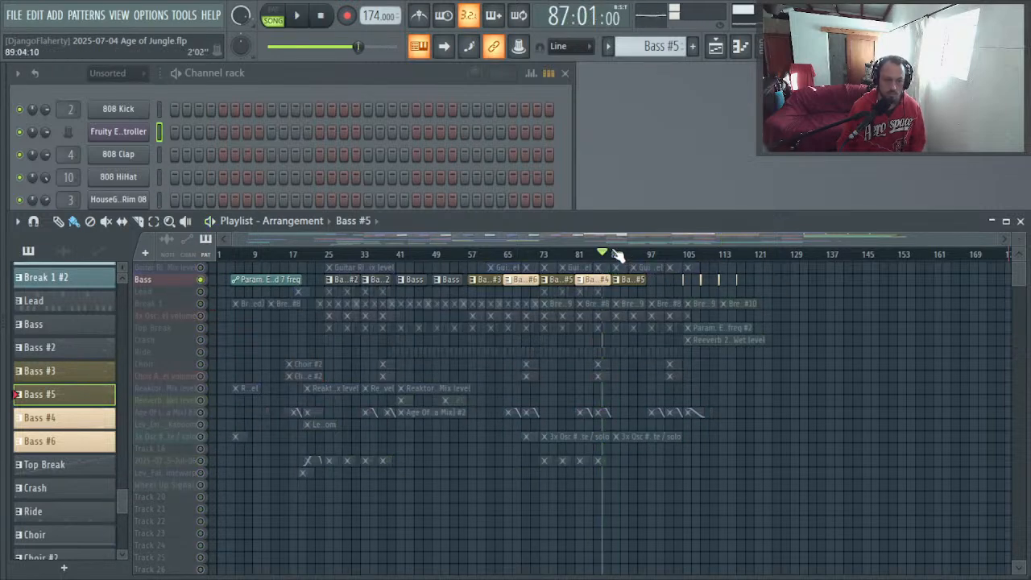
# Step: Inspect the Bass #5 pattern's 3x Osc notes in the piano roll during playback, close it and stop playback
pyautogui.click(376, 84)
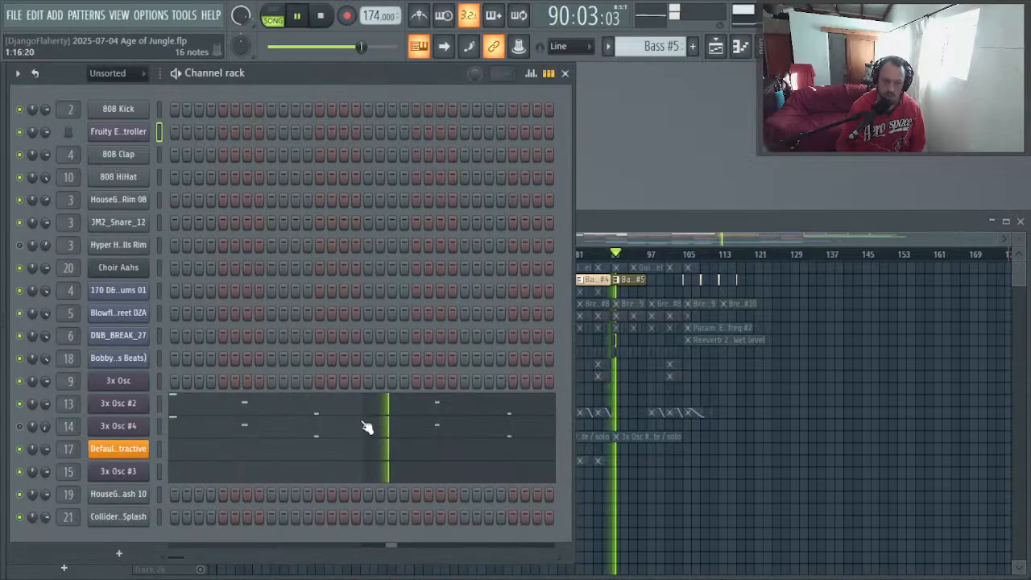
pyautogui.click(253, 423)
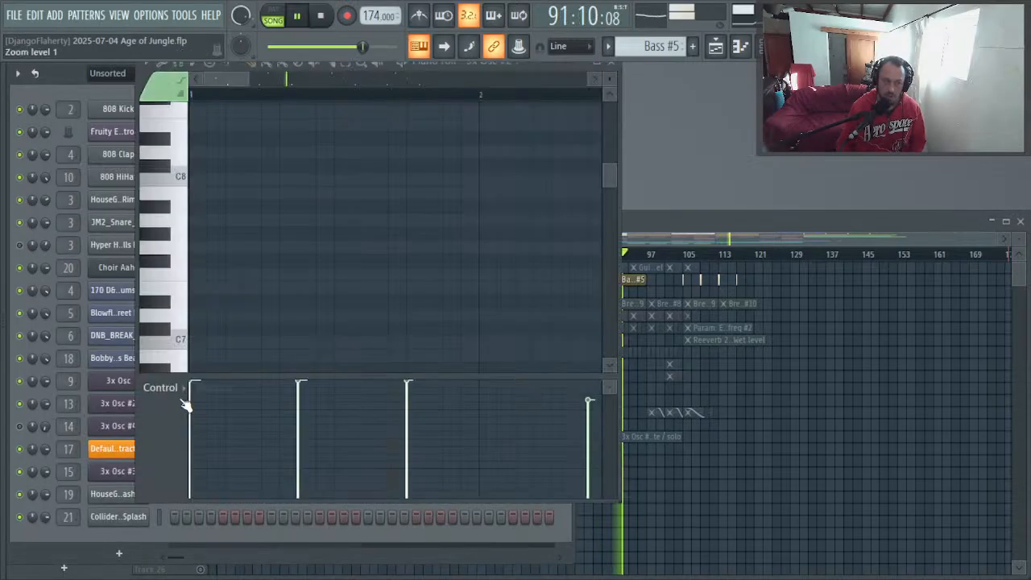
pyautogui.press('F7')
pyautogui.press('space')
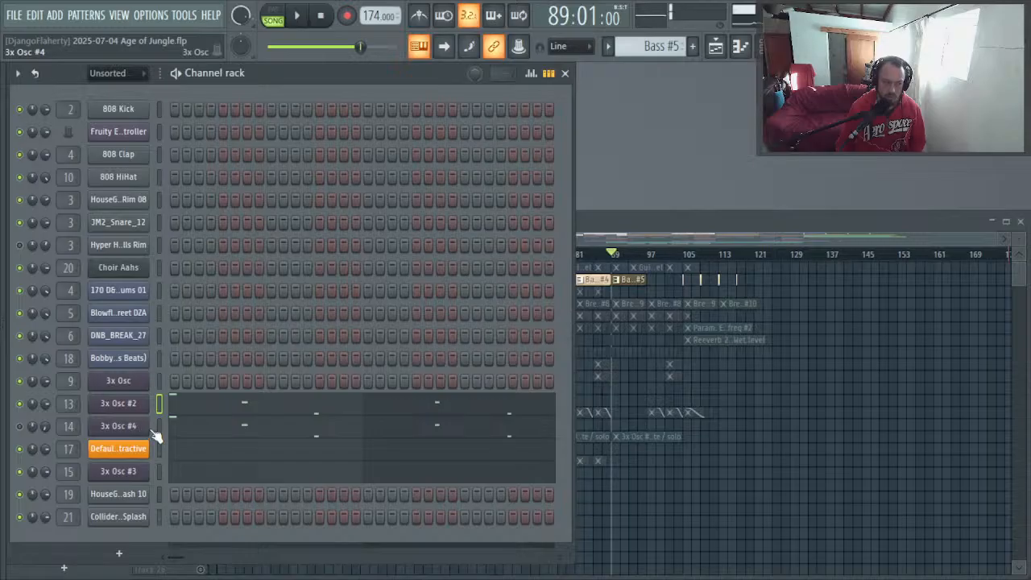
# Step: Make the Bass #5 clip at bar 89 a unique pattern and clear the notes from 3x Osc #4 through 3x Osc #3
pyautogui.click(620, 282)
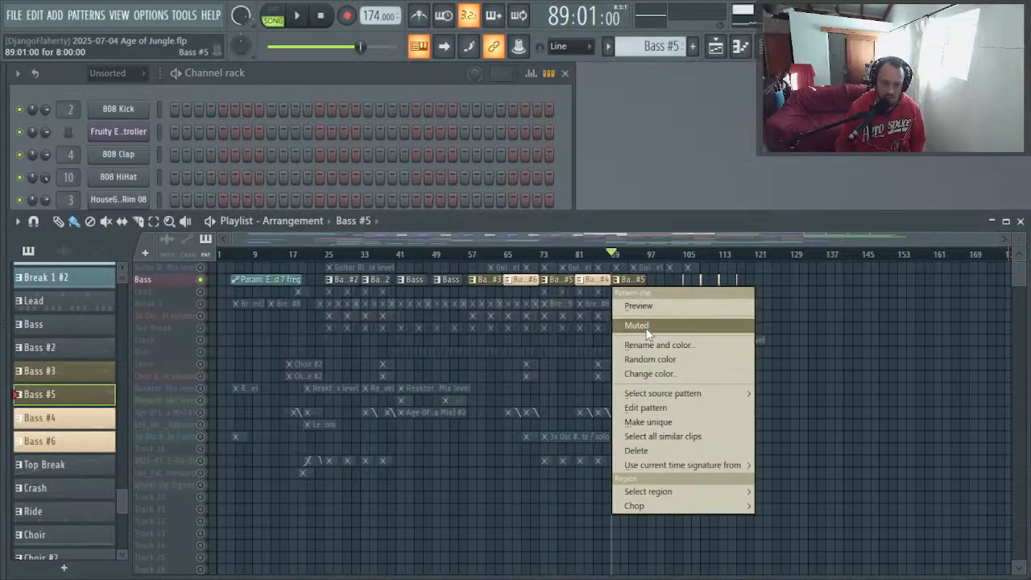
pyautogui.click(656, 422)
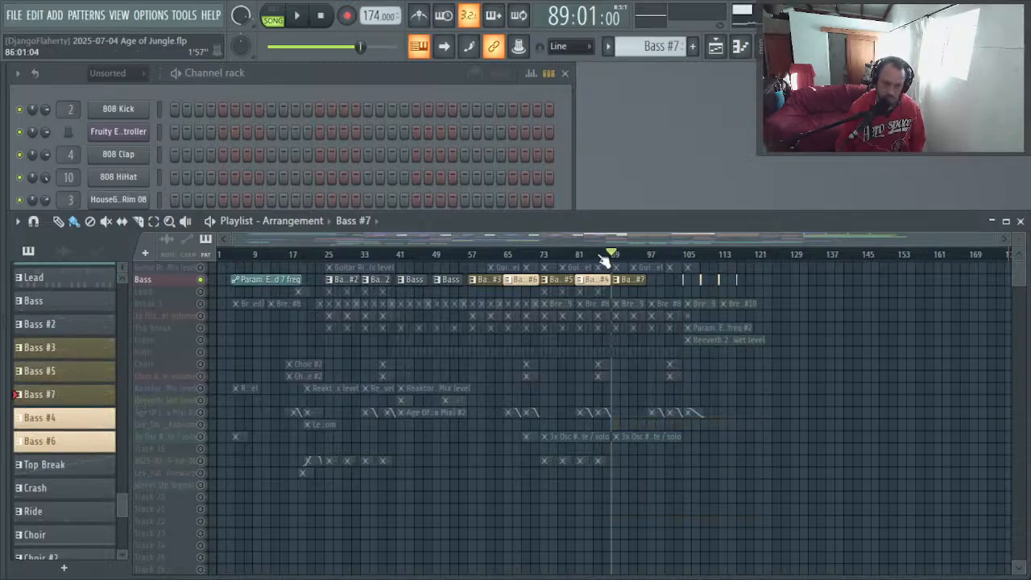
pyautogui.click(360, 94)
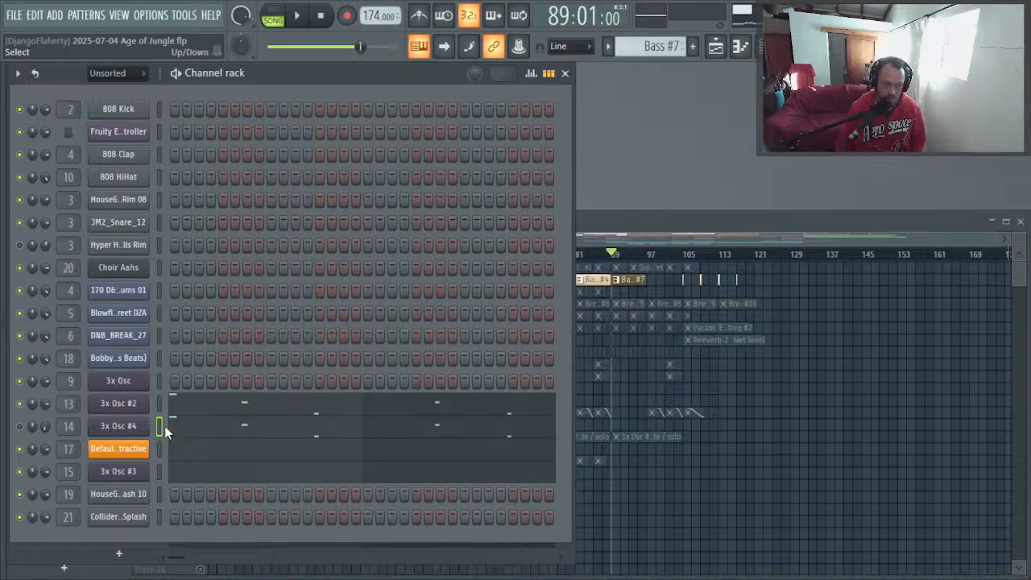
pyautogui.hotkey('ctrl', 'x')
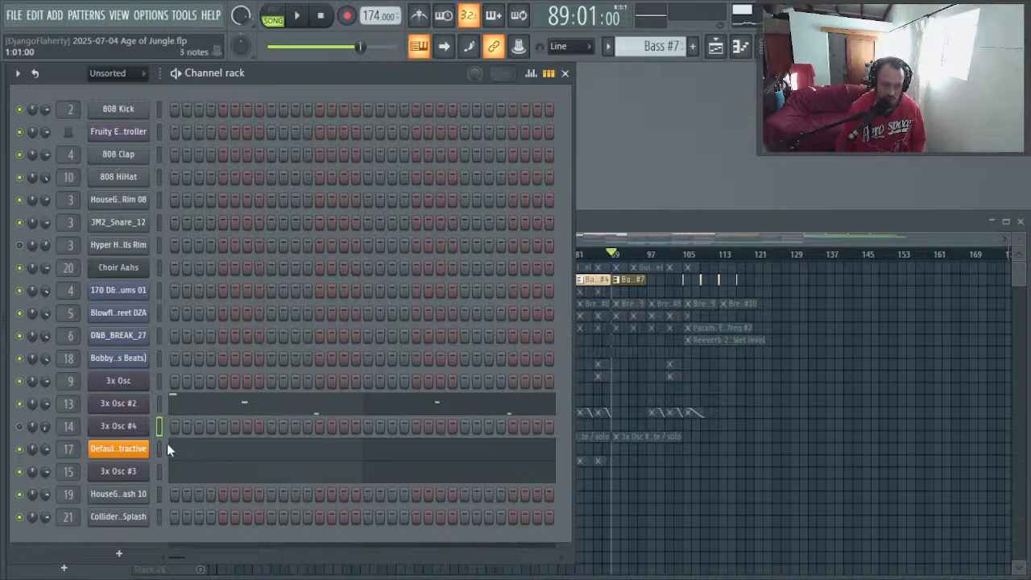
pyautogui.hotkey('ctrl', 'x')
pyautogui.hotkey('ctrl', 'x')
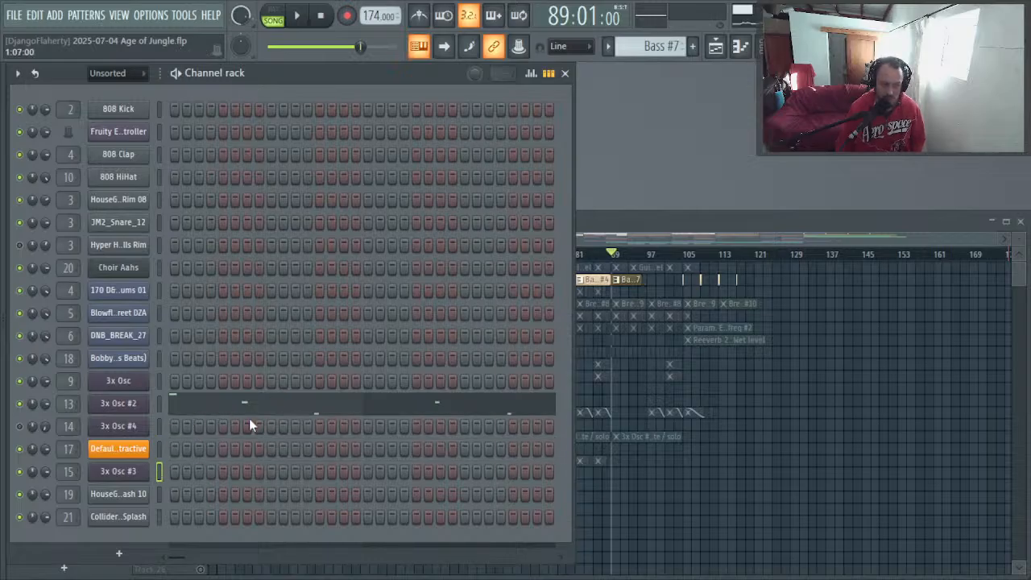
# Step: Open the 3x Osc #2 notes and delete every note below C4, keeping only the C4 notes
pyautogui.click(248, 411)
pyautogui.hotkey('ctrl', 'v')
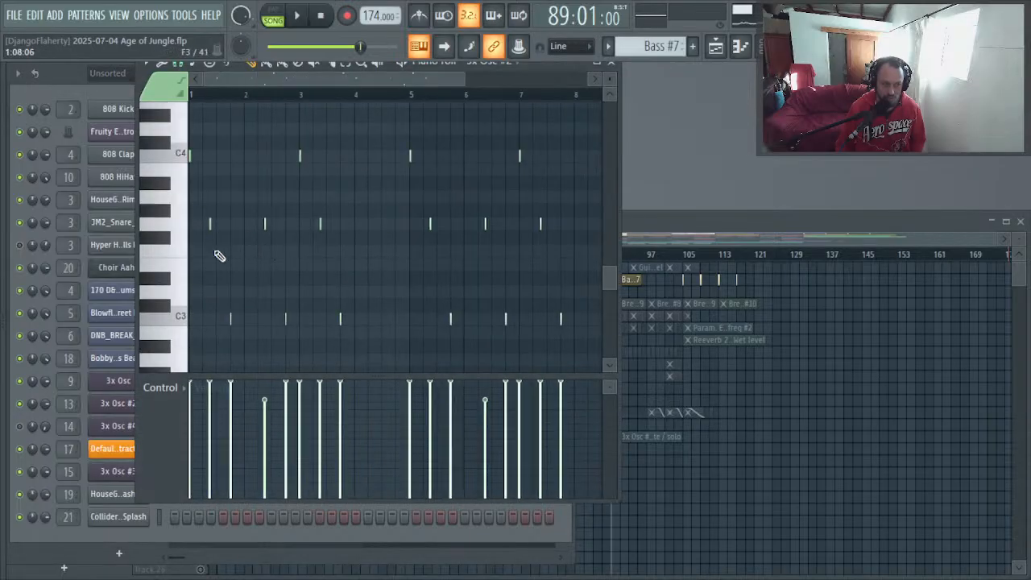
pyautogui.scroll(2, 211, 273)
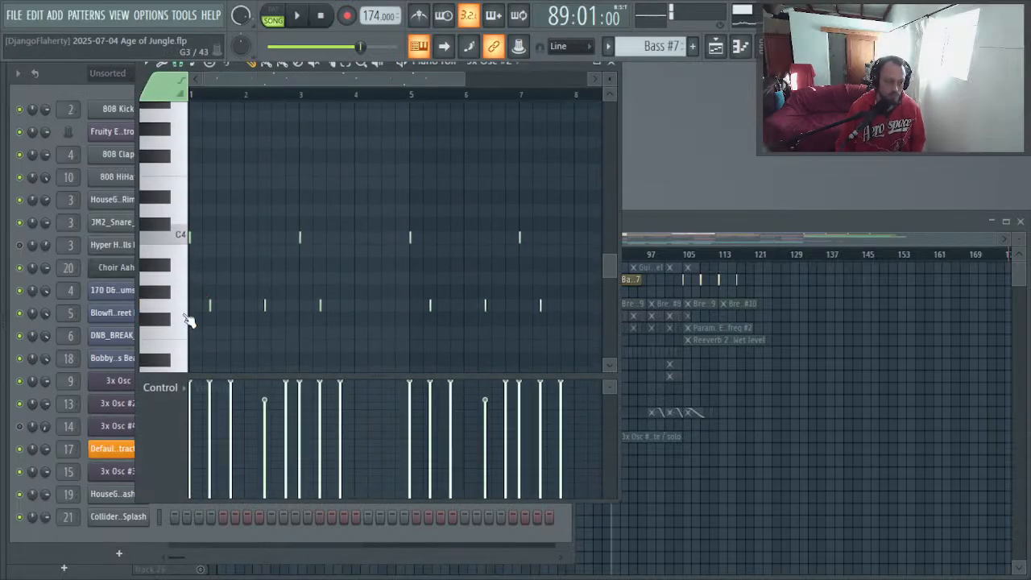
pyautogui.scroll(-2, 211, 319)
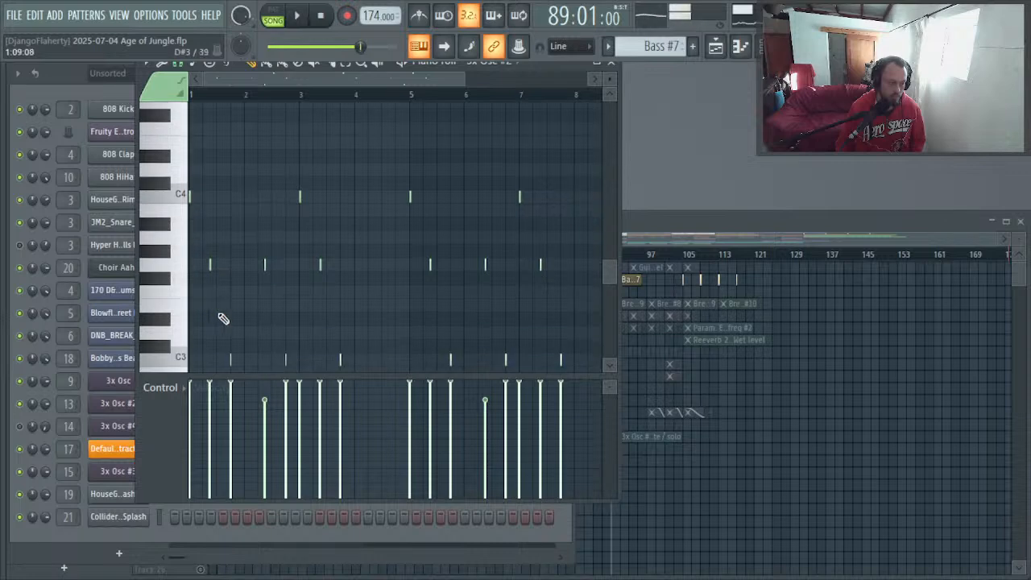
pyautogui.scroll(2, 274, 273)
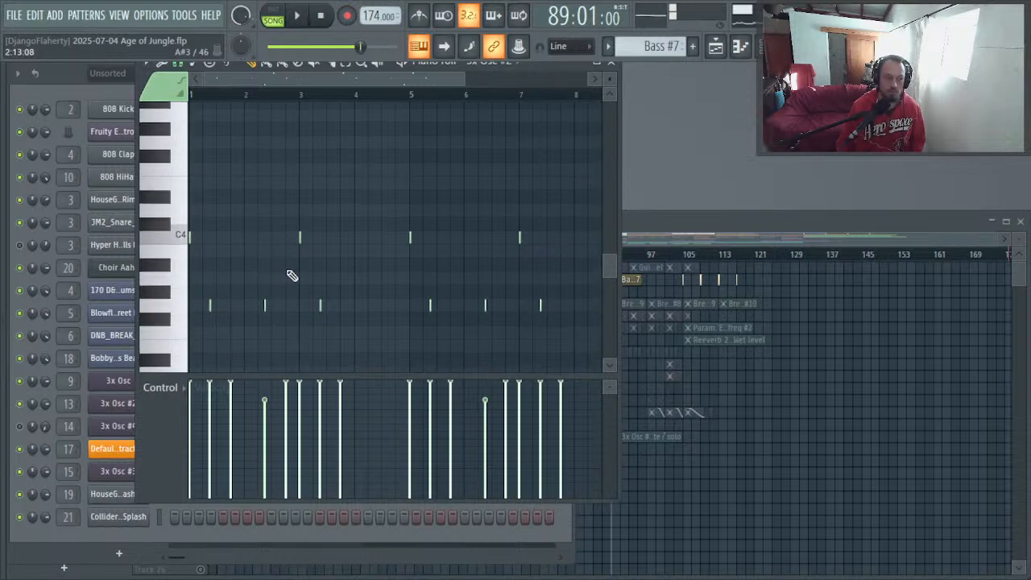
pyautogui.scroll(-2, 294, 266)
pyautogui.scroll(-2, 352, 257)
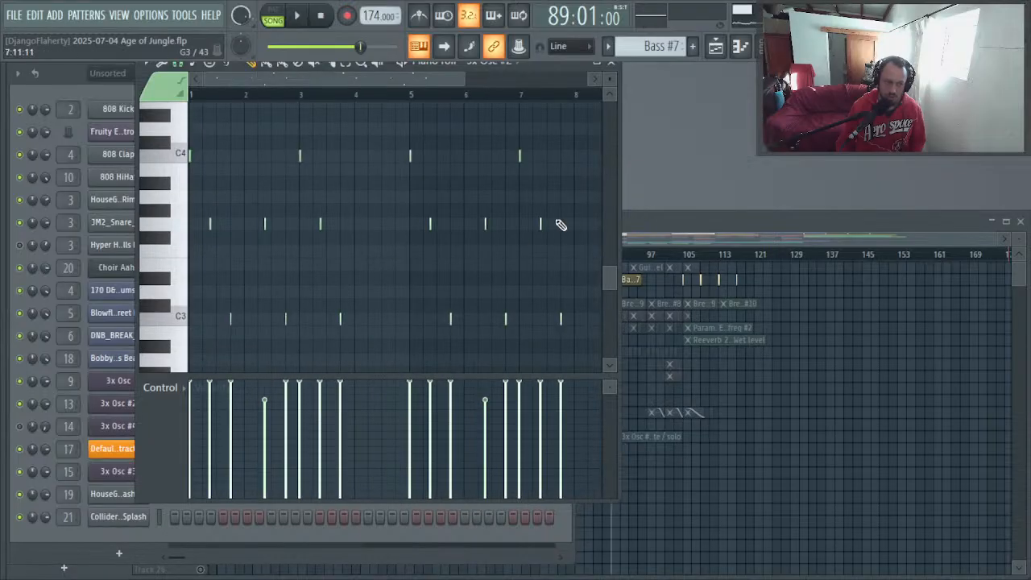
pyautogui.moveTo(566, 207); pyautogui.dragTo(191, 322)
pyautogui.press('Delete')
pyautogui.scroll(1, 404, 236)
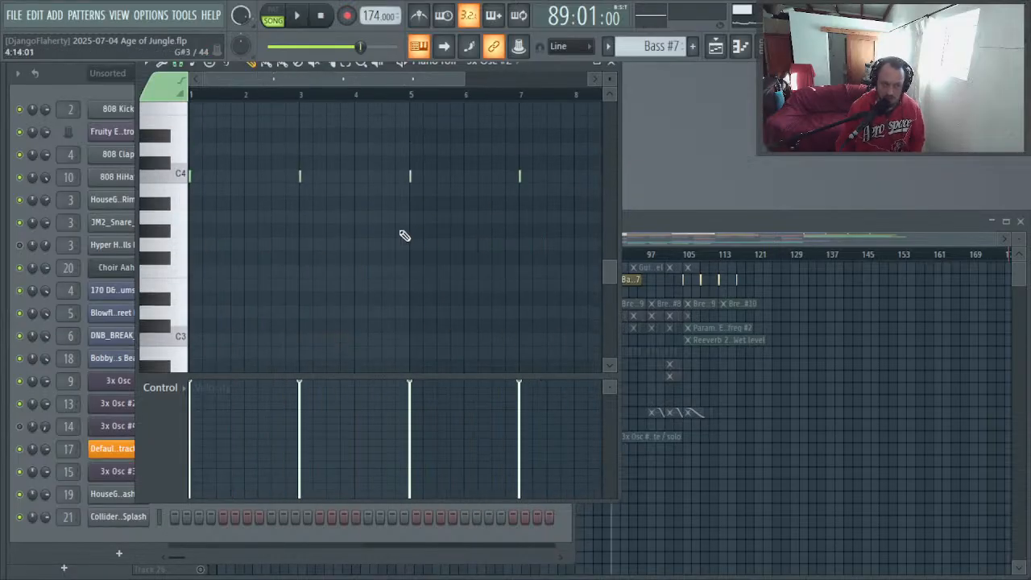
# Step: Select the C4 notes starting bars 1, 3, 5 and 7 and copy them to the three following beats of those bars
pyautogui.scroll(3, 405, 235)
pyautogui.moveTo(573, 194); pyautogui.dragTo(75, 324)
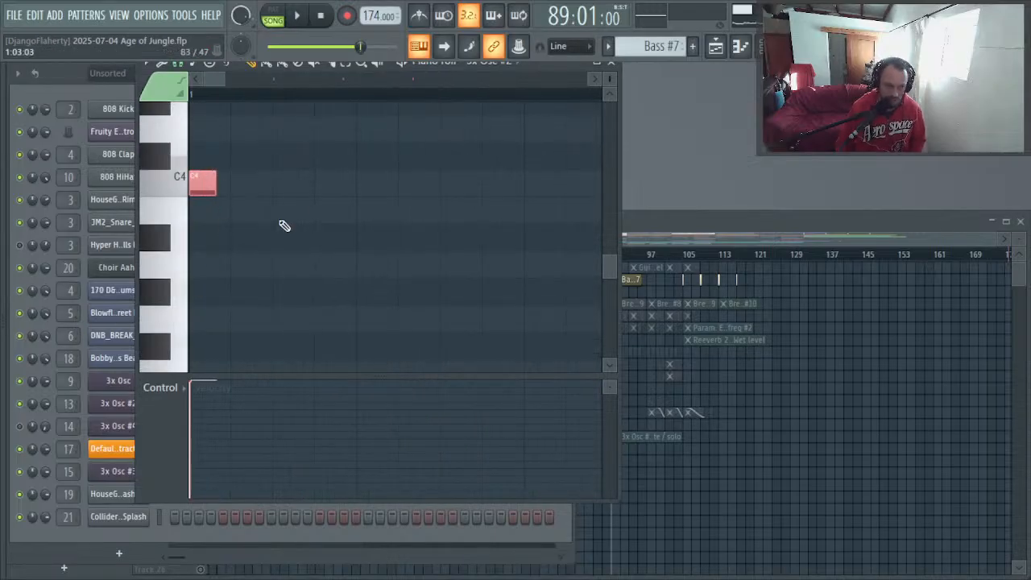
pyautogui.scroll(4, 433, 166)
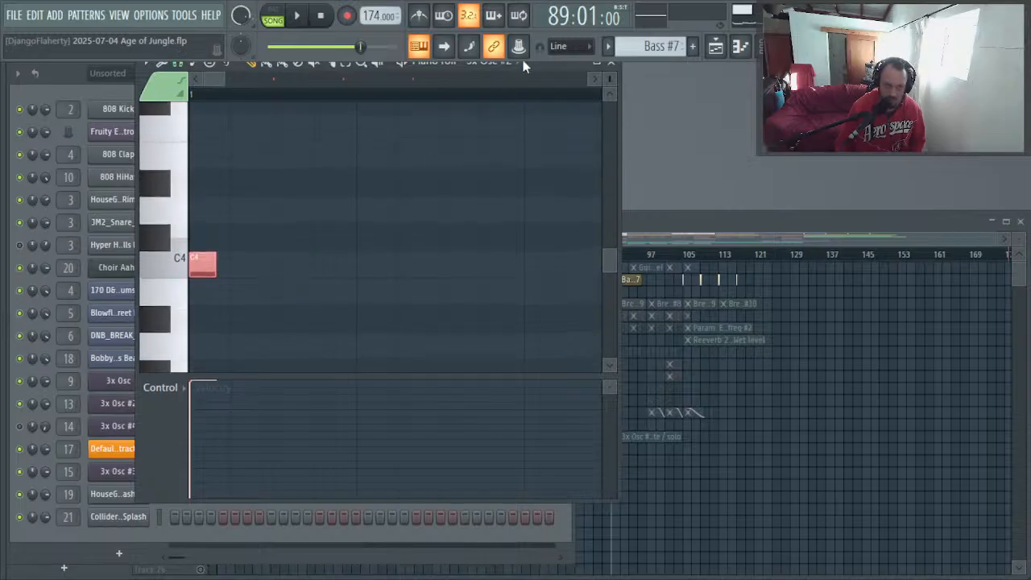
pyautogui.moveTo(544, 65); pyautogui.dragTo(814, 94)
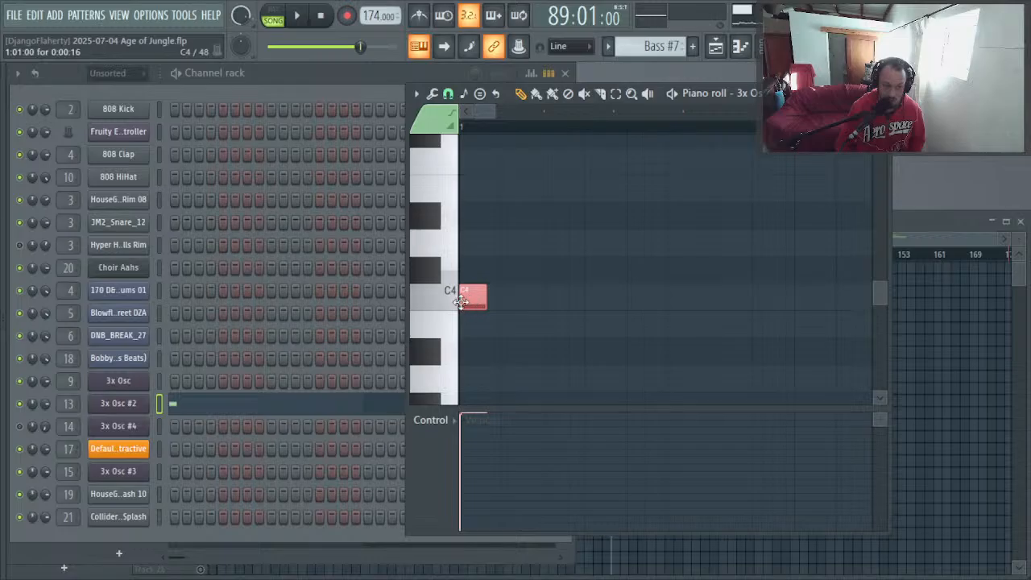
pyautogui.press('space')
pyautogui.press('space')
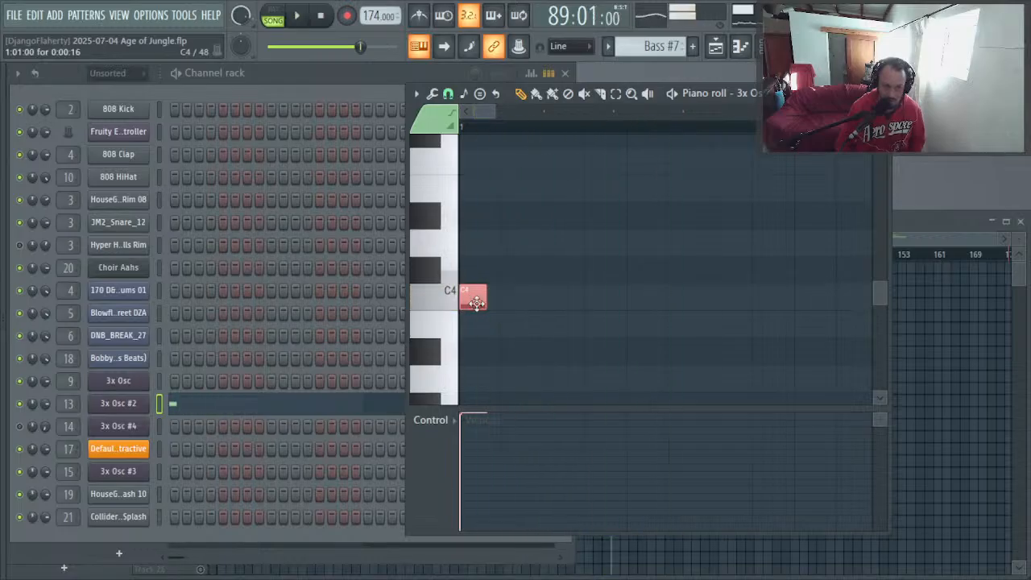
pyautogui.click(627, 288)
pyautogui.press('space')
pyautogui.press('space')
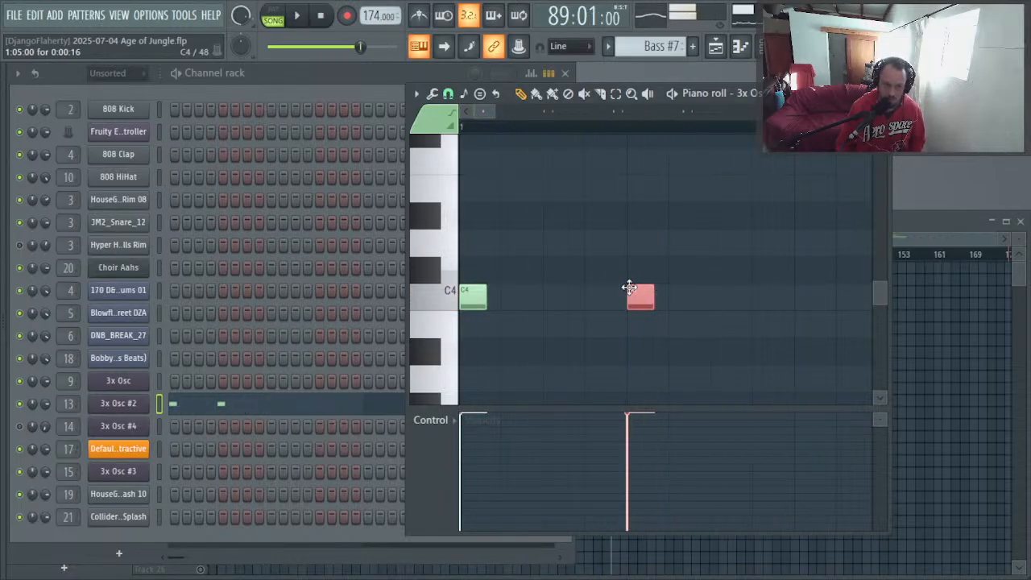
pyautogui.click(799, 295)
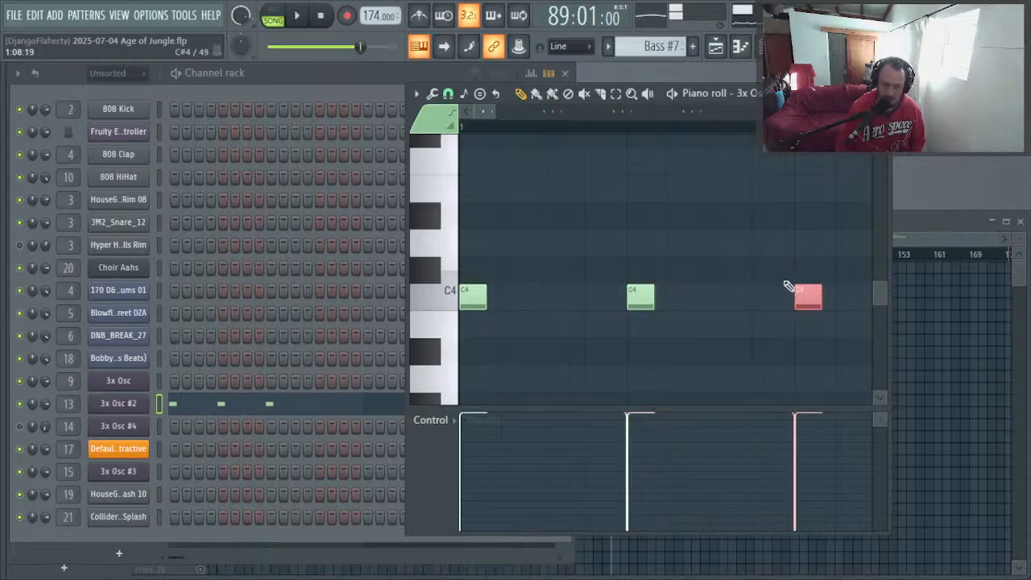
pyautogui.keyDown('ctrl'); pyautogui.rightClick(683, 242); pyautogui.keyUp('ctrl')
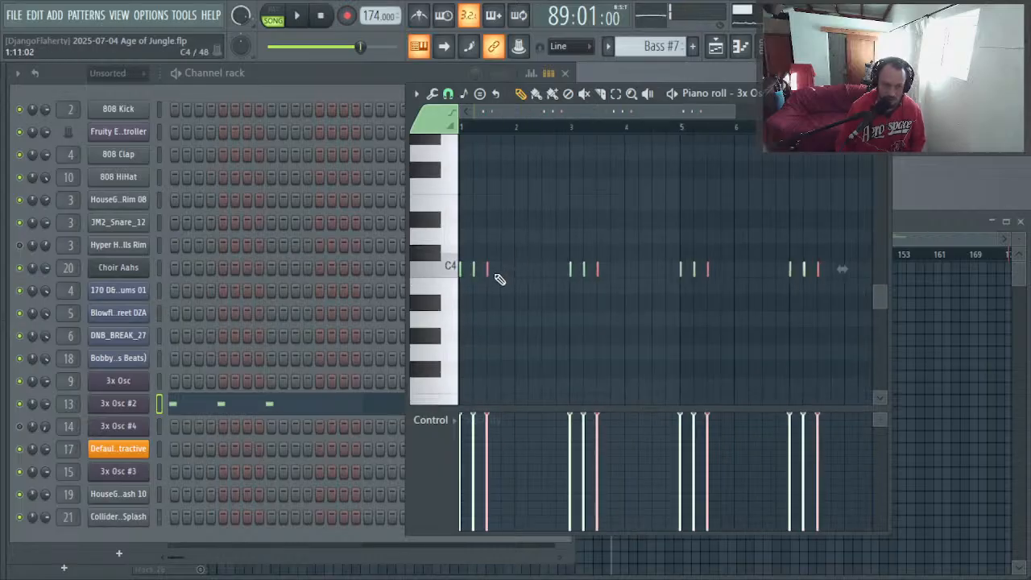
pyautogui.moveTo(485, 273); pyautogui.dragTo(500, 274)
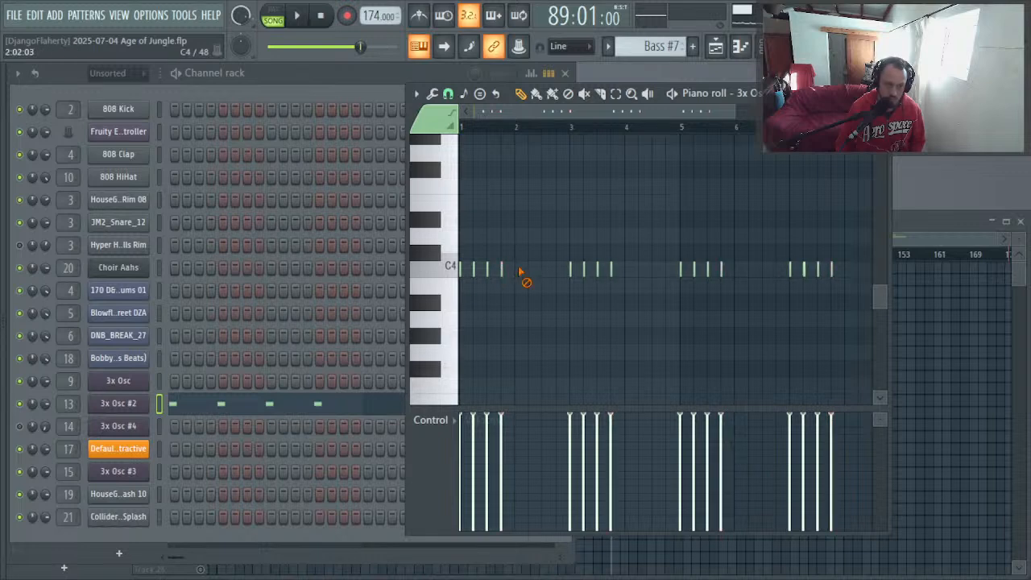
# Step: Copy all the C4 notes one bar later to fill the even bars, and play the resulting bass pattern
pyautogui.hotkey('ctrl', 'a')
pyautogui.moveTo(501, 269); pyautogui.dragTo(557, 295)
pyautogui.press('space')
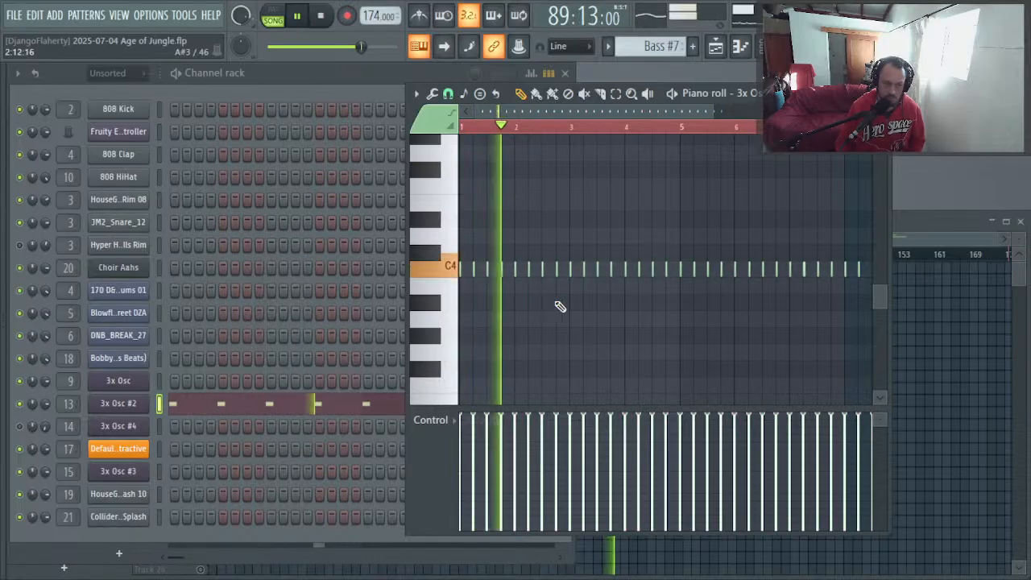
pyautogui.press('F7')
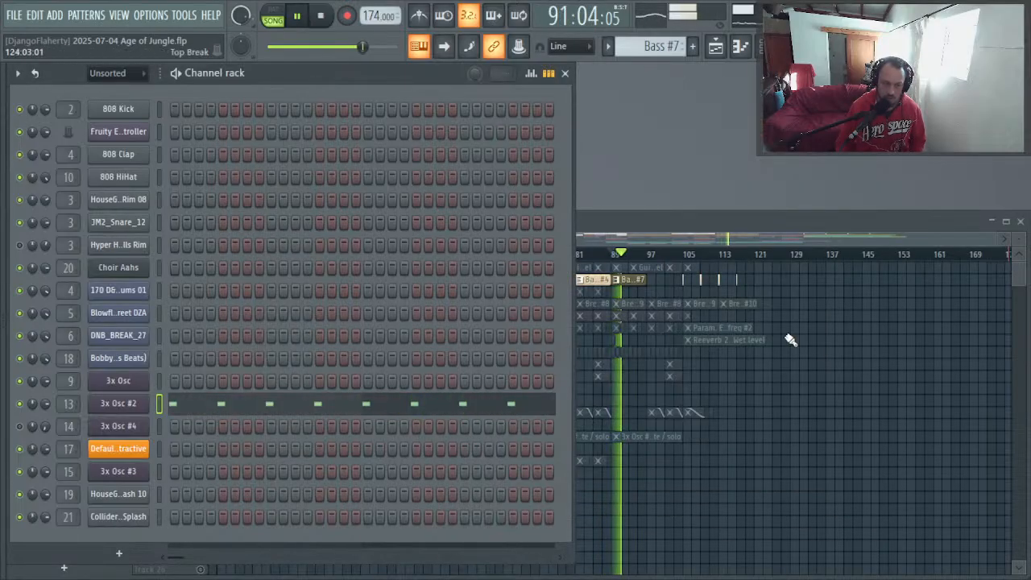
pyautogui.press('space')
# Step: Play the song from bar 88 and take the Bass track out of solo to hear the new pattern with all tracks
pyautogui.click(616, 264)
pyautogui.press('space')
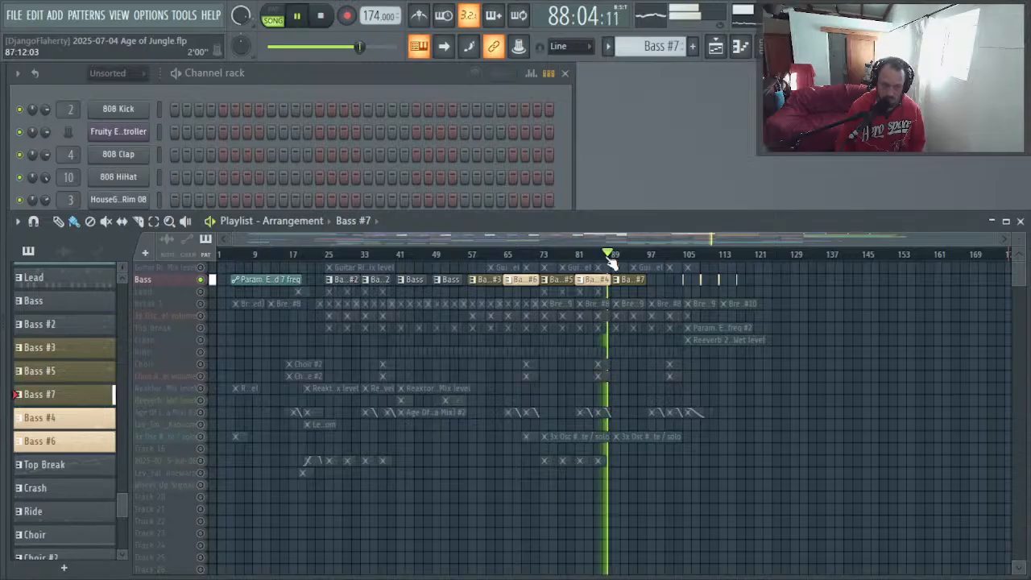
pyautogui.keyDown('ctrl'); pyautogui.click(200, 280); pyautogui.keyUp('ctrl')
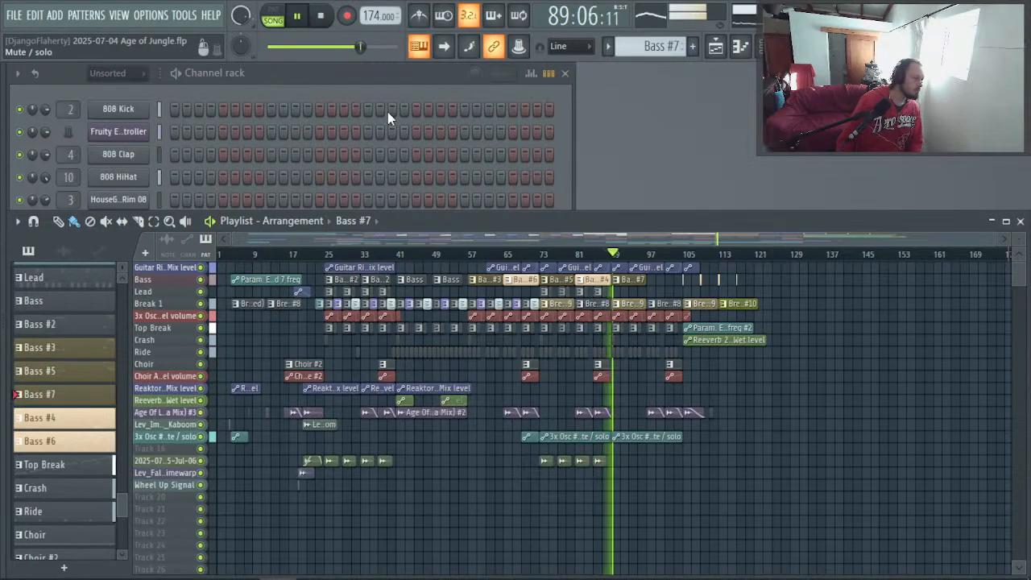
pyautogui.hotkey('alt', 'Tab')
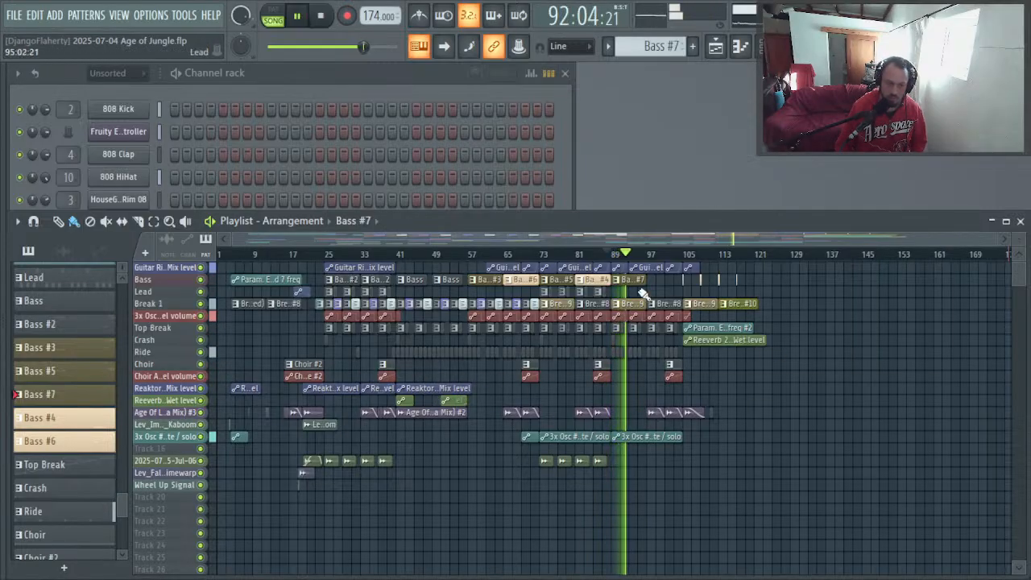
pyautogui.press('space')
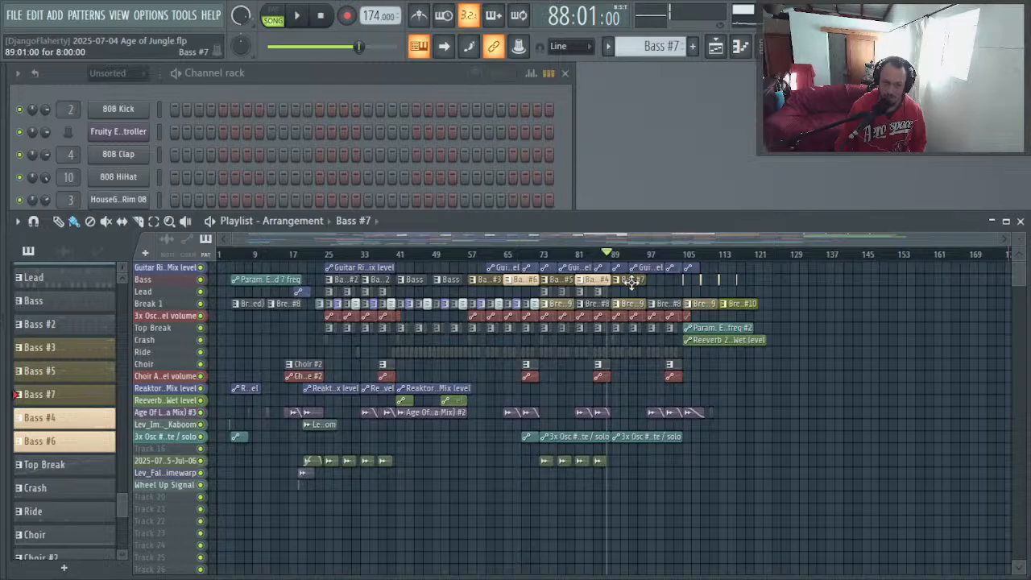
# Step: Play from bar 94 while checking the 3x Osc #2 notes through the end of the Bass #7 pattern
pyautogui.click(642, 256)
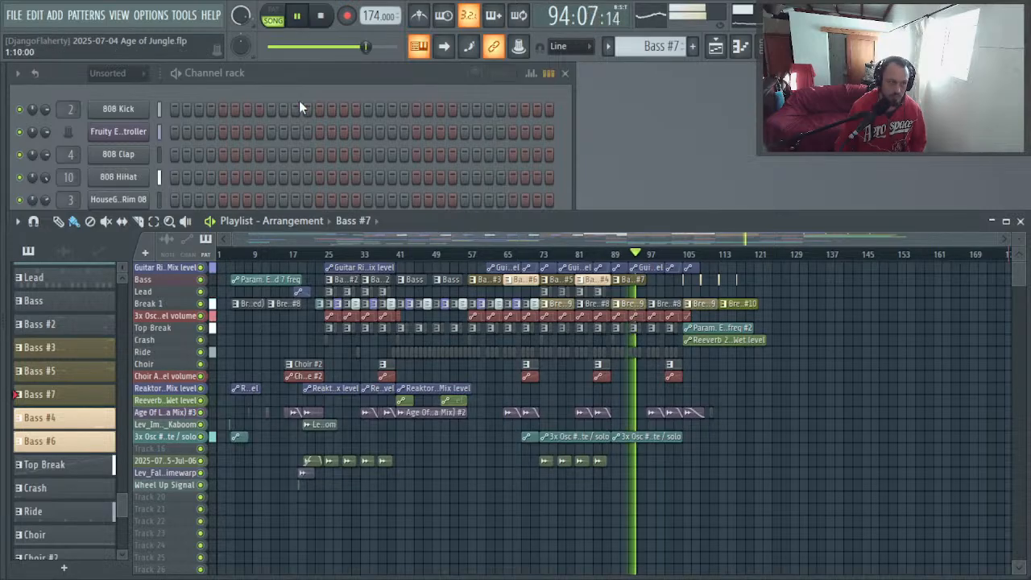
pyautogui.click(363, 94)
pyautogui.click(472, 407)
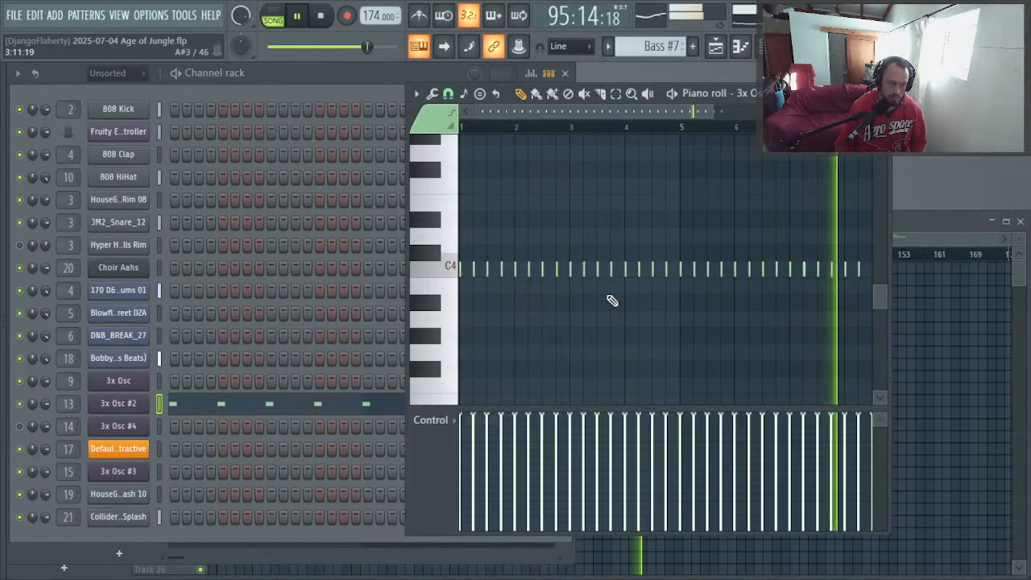
pyautogui.scroll(-1, 749, 315)
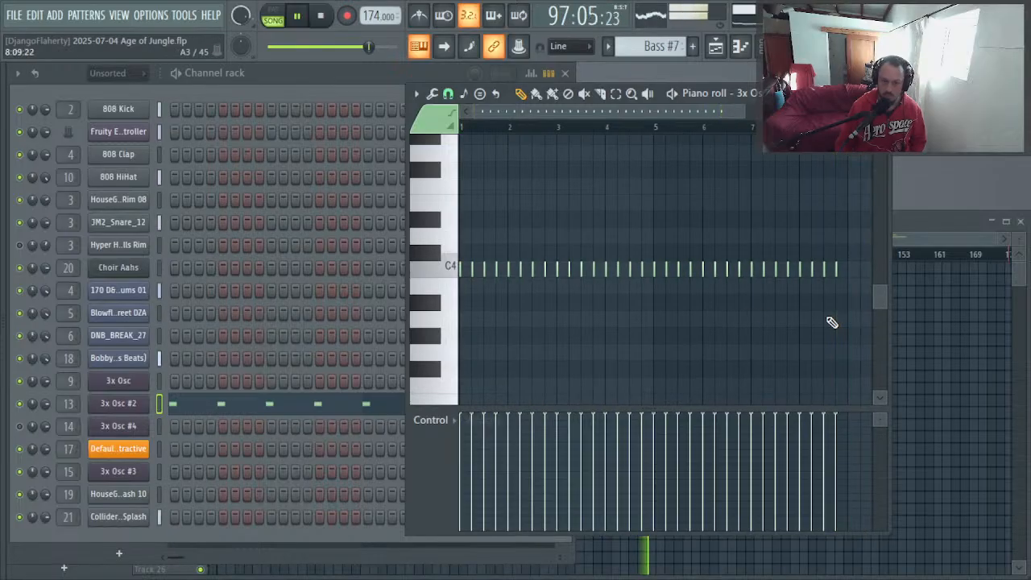
pyautogui.click(878, 94)
pyautogui.press('space')
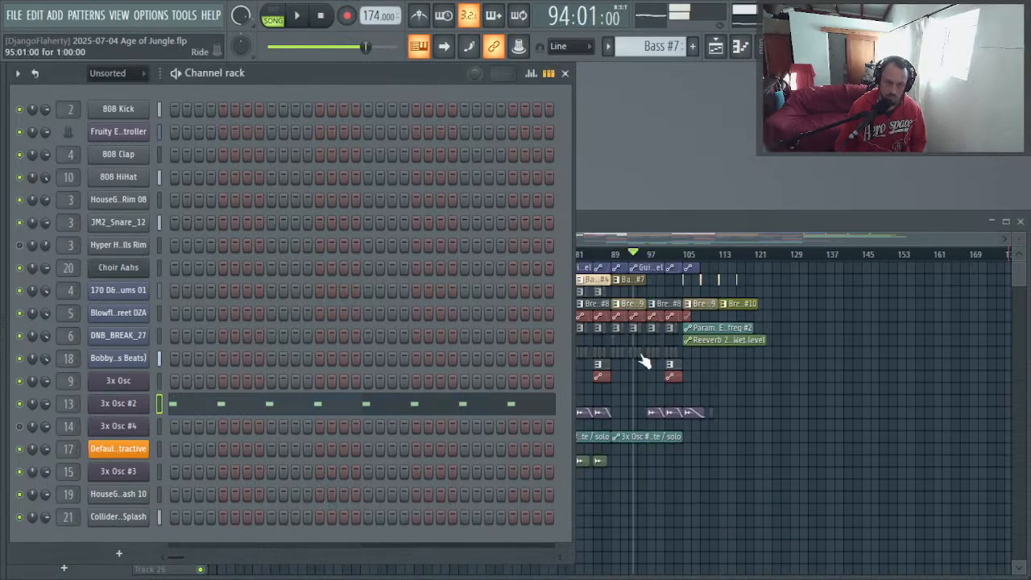
# Step: Delete the 3x Osc #2 channel volume clips between bars 93 and 105 and shorten the bar 89 clip to end before its volume drop
pyautogui.rightClick(847, 427)
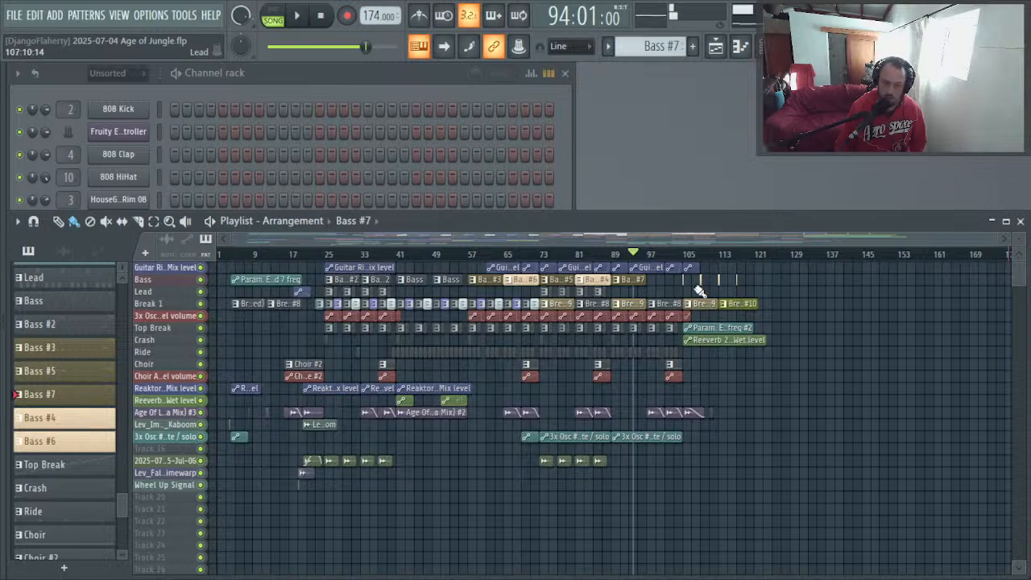
pyautogui.moveTo(757, 278); pyautogui.dragTo(674, 300)
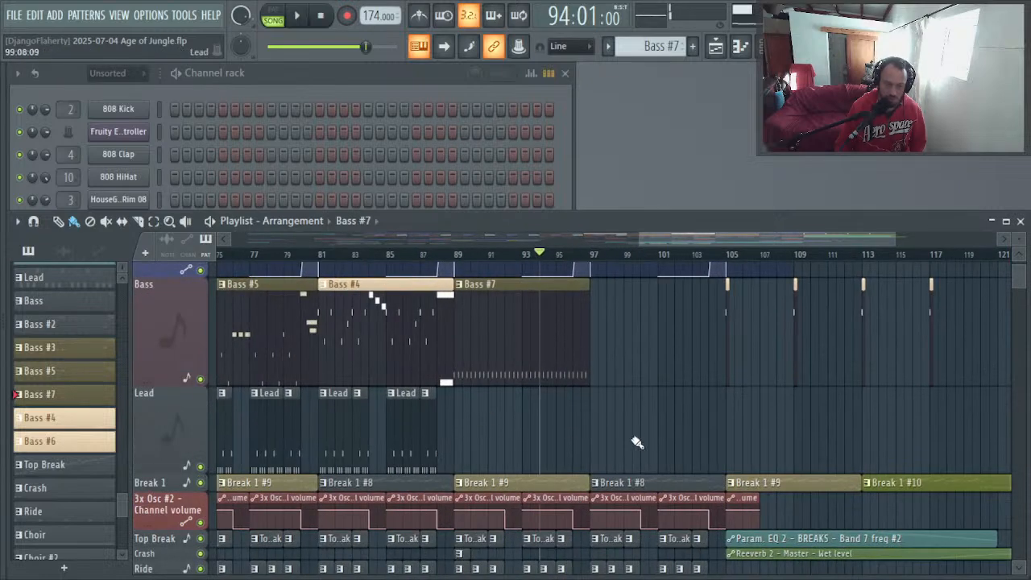
pyautogui.scroll(-1, 636, 442)
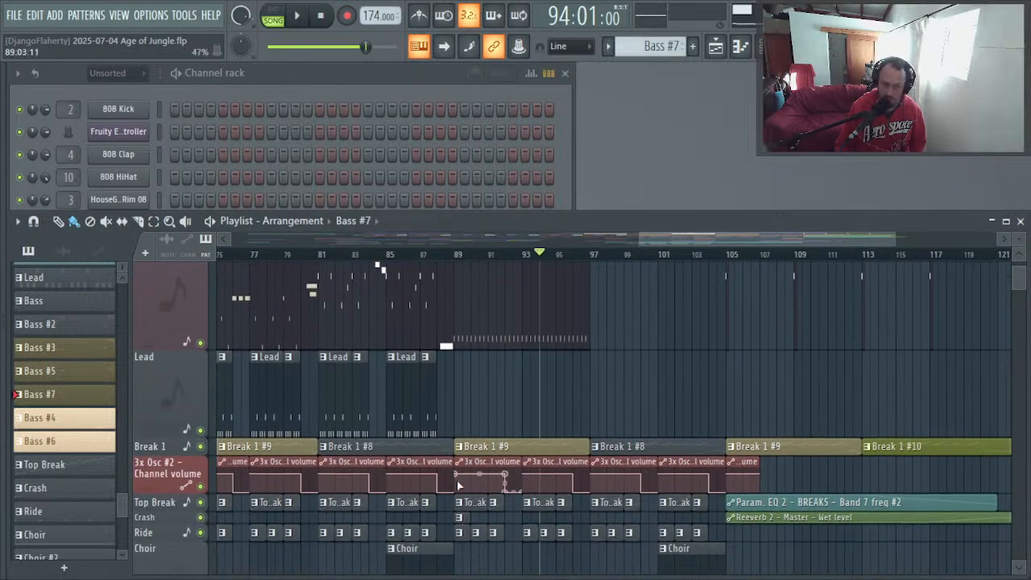
pyautogui.rightClick(541, 461)
pyautogui.rightClick(621, 474)
pyautogui.rightClick(688, 474)
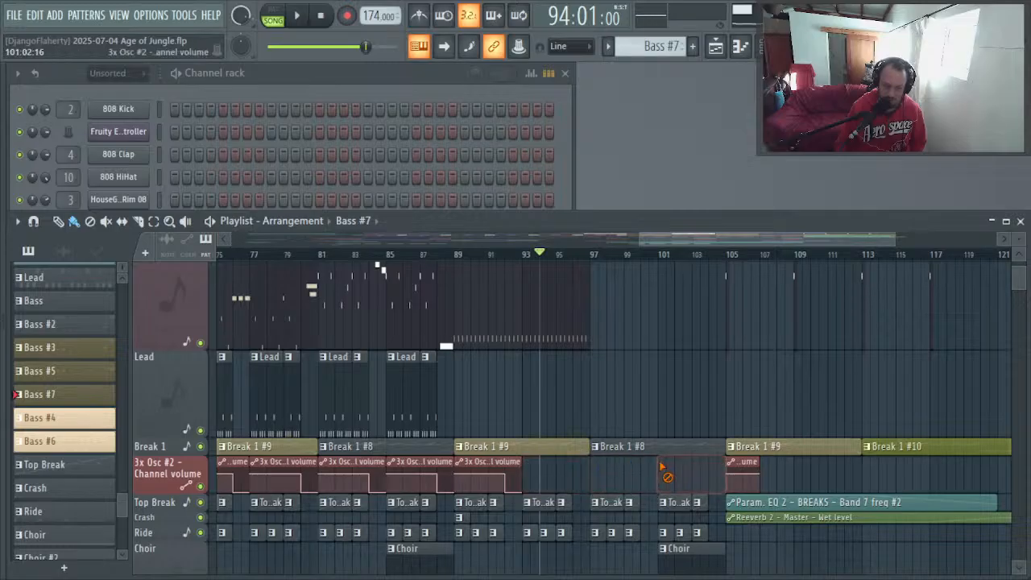
pyautogui.moveTo(518, 463); pyautogui.dragTo(495, 476)
# Step: Play the arrangement from bar 88 to check the bass transition at bar 89
pyautogui.click(440, 256)
pyautogui.press('space')
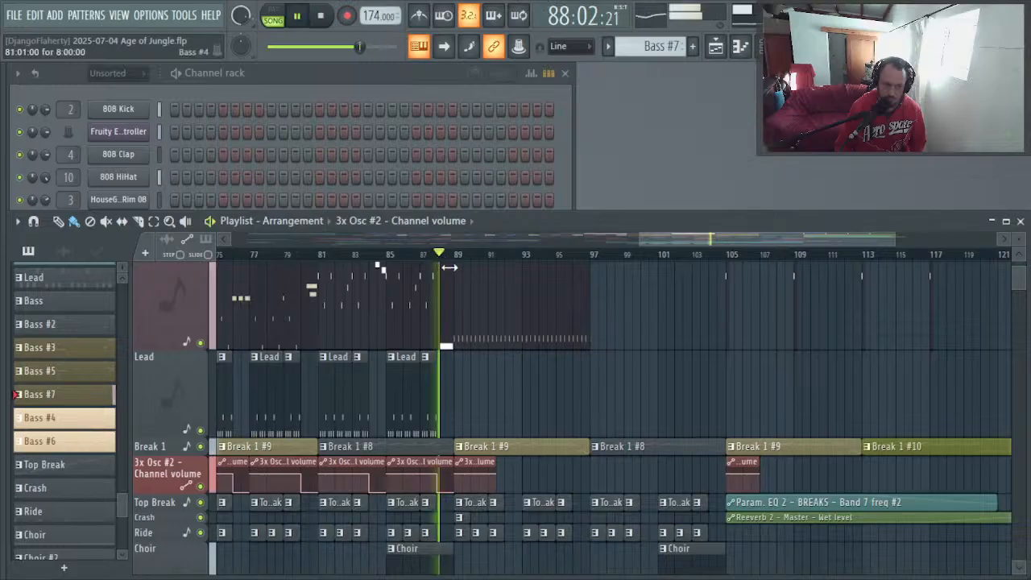
pyautogui.scroll(1, 473, 459)
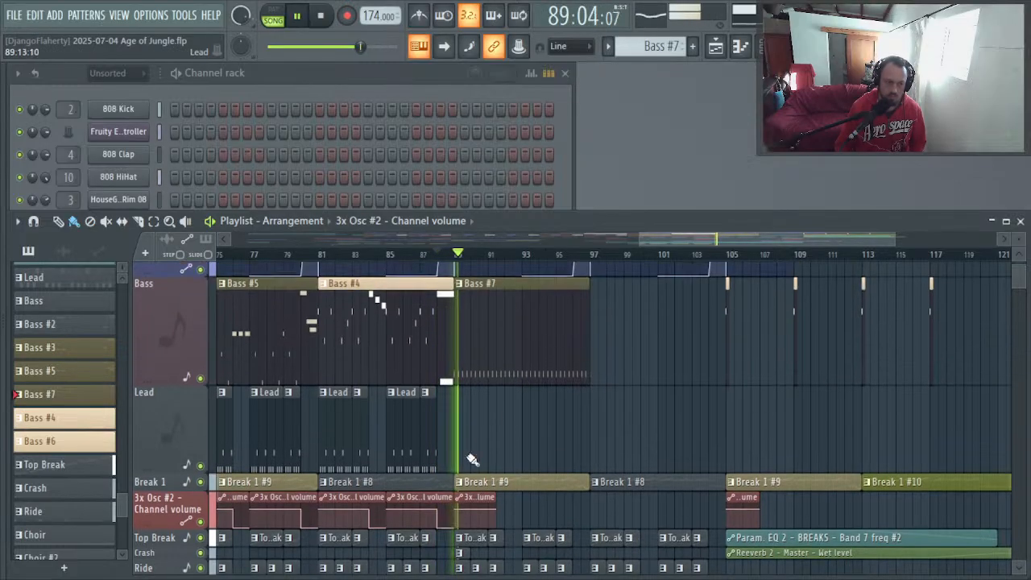
# Step: Place a second Bass #7 clip on the Bass track at bar 97 and select bars 89 to 105 for playback
pyautogui.click(523, 301)
pyautogui.click(601, 330)
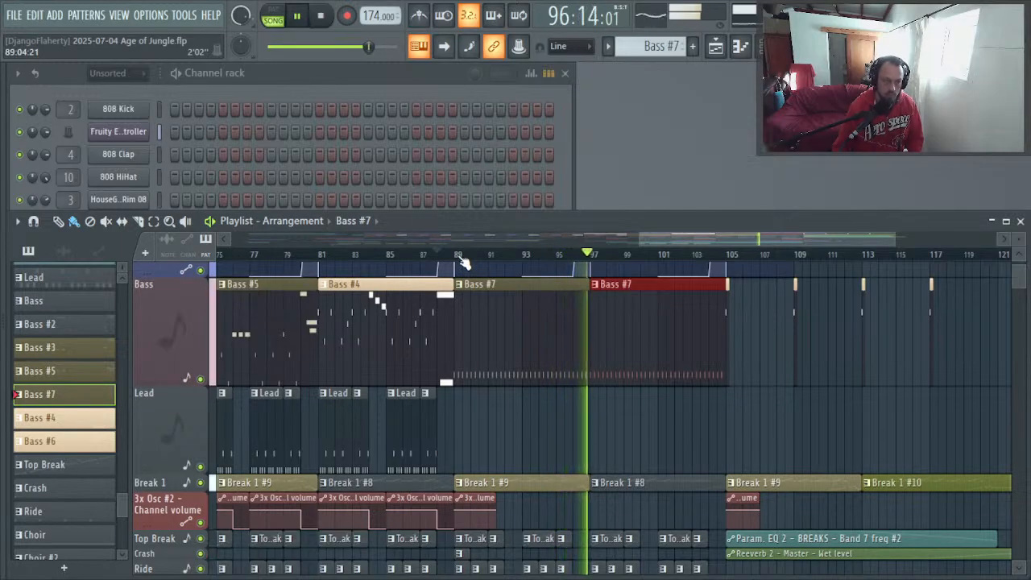
pyautogui.press('space')
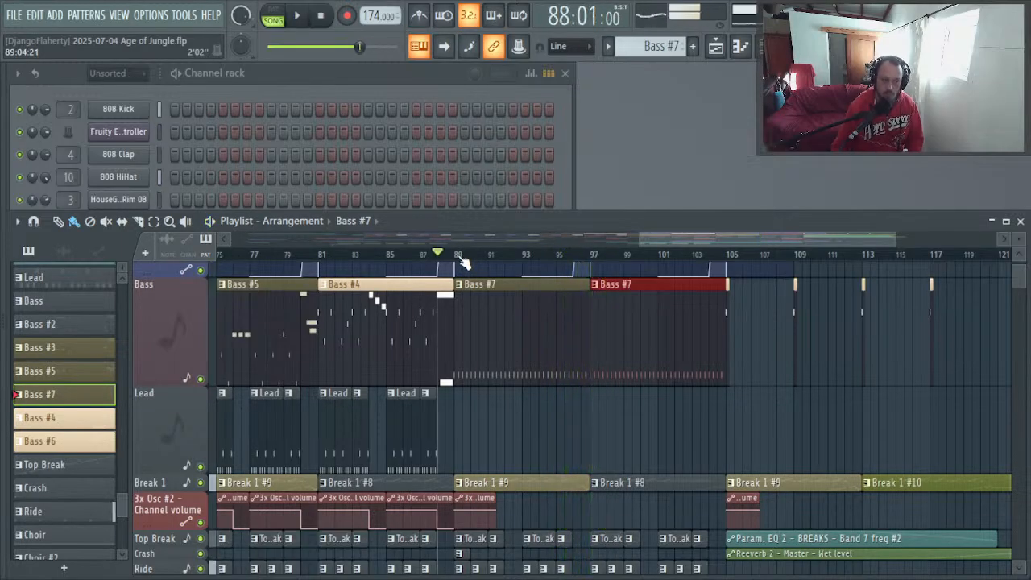
pyautogui.moveTo(463, 264); pyautogui.dragTo(729, 268)
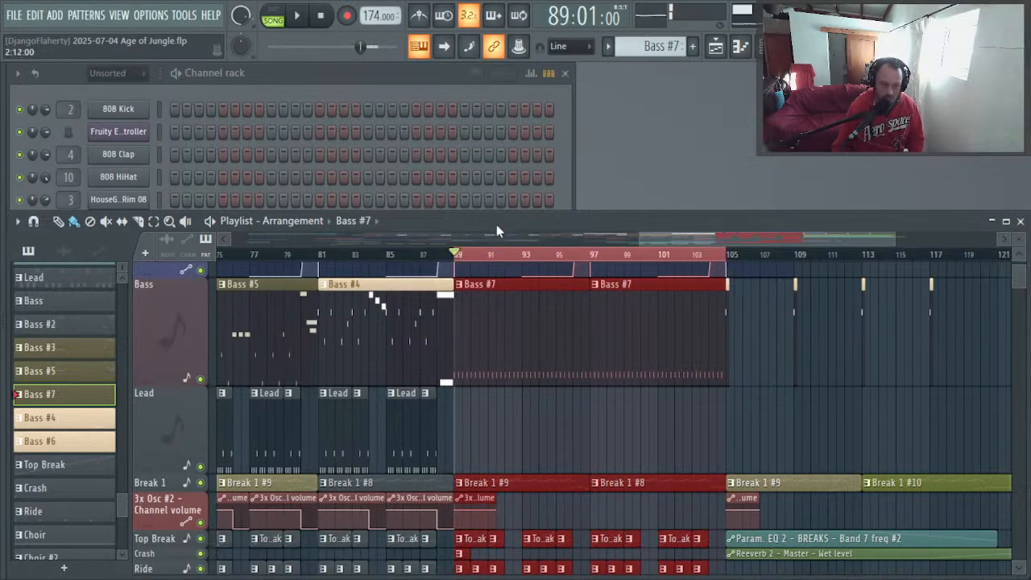
# Step: Open the 3x Osc #2 notes of Bass #7 and lengthen all C4 notes to nearly a full beat, playing the result
pyautogui.press('space')
pyautogui.click(289, 74)
pyautogui.press('space')
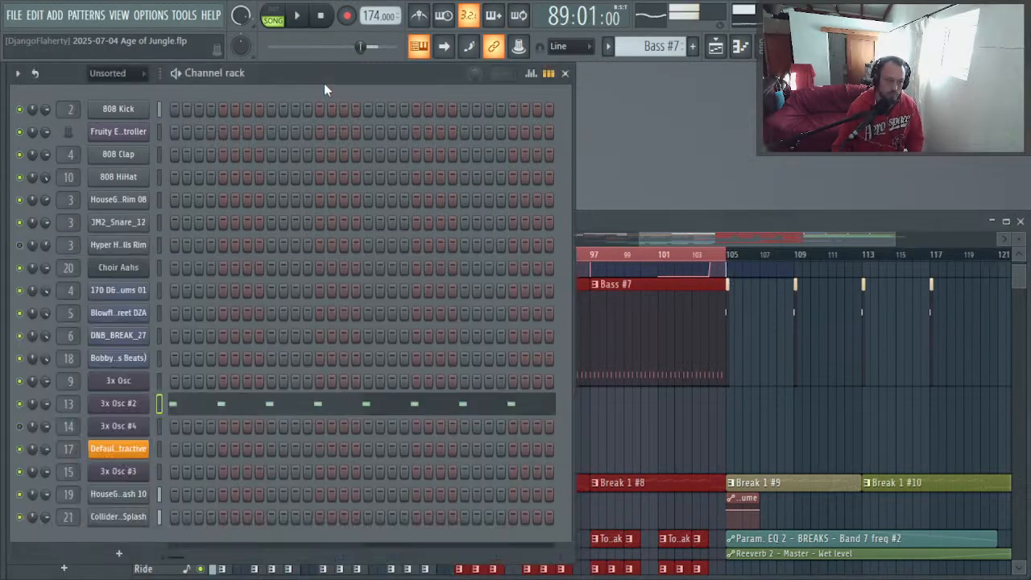
pyautogui.click(359, 410)
pyautogui.hotkey('shift', '1')
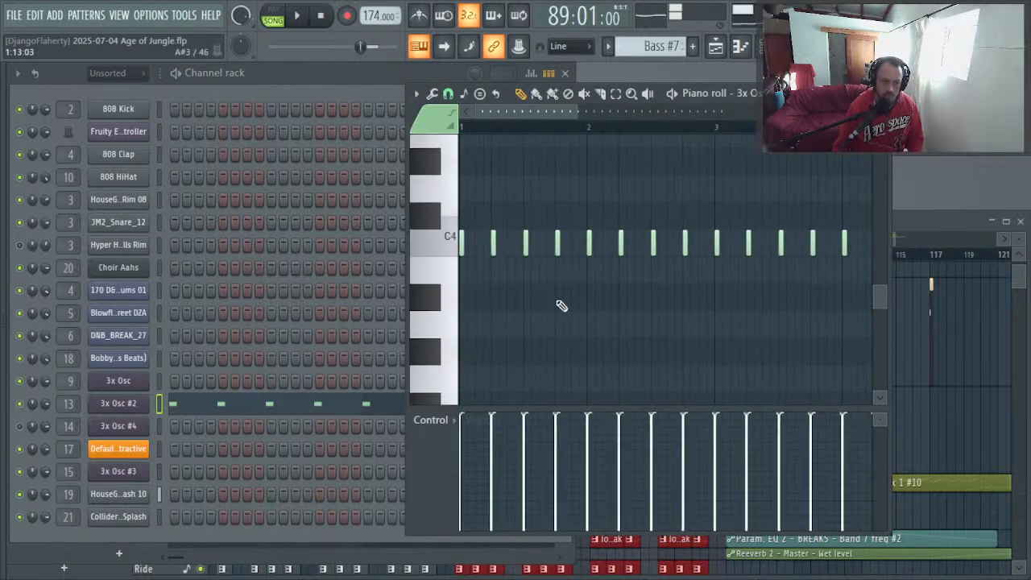
pyautogui.moveTo(619, 176); pyautogui.dragTo(347, 336)
pyautogui.hotkey('ctrl', 'a')
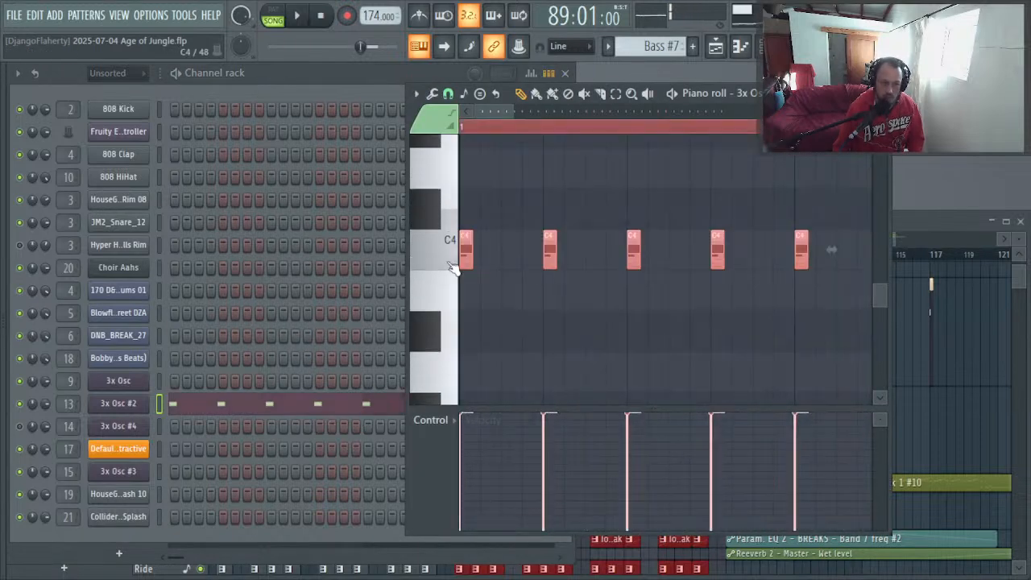
pyautogui.moveTo(520, 262); pyautogui.dragTo(529, 265)
pyautogui.press('space')
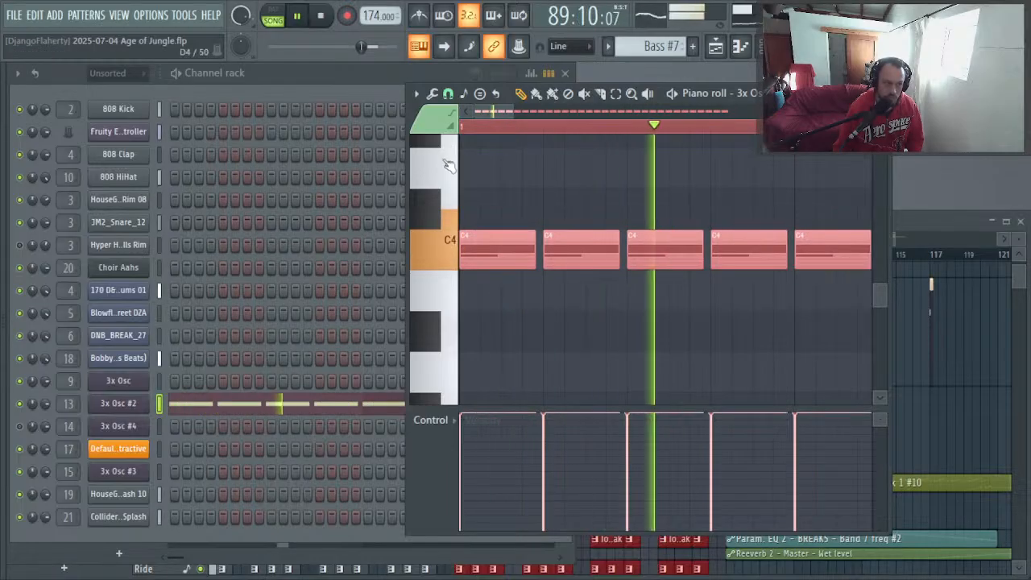
pyautogui.press('space')
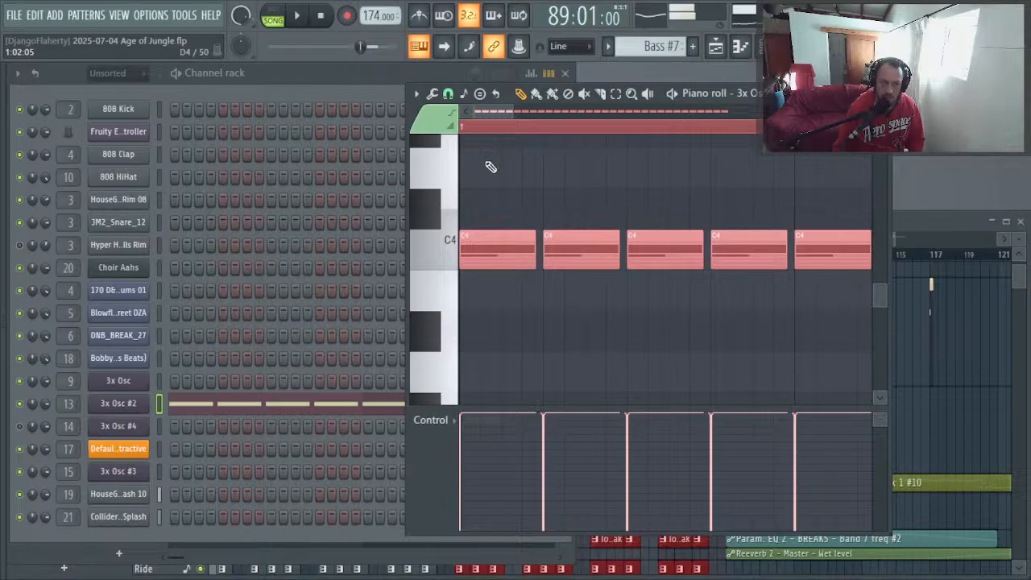
# Step: Add A#3 notes under the second half of each C4 note and make the first A#3 a slide note
pyautogui.moveTo(470, 247); pyautogui.dragTo(535, 337)
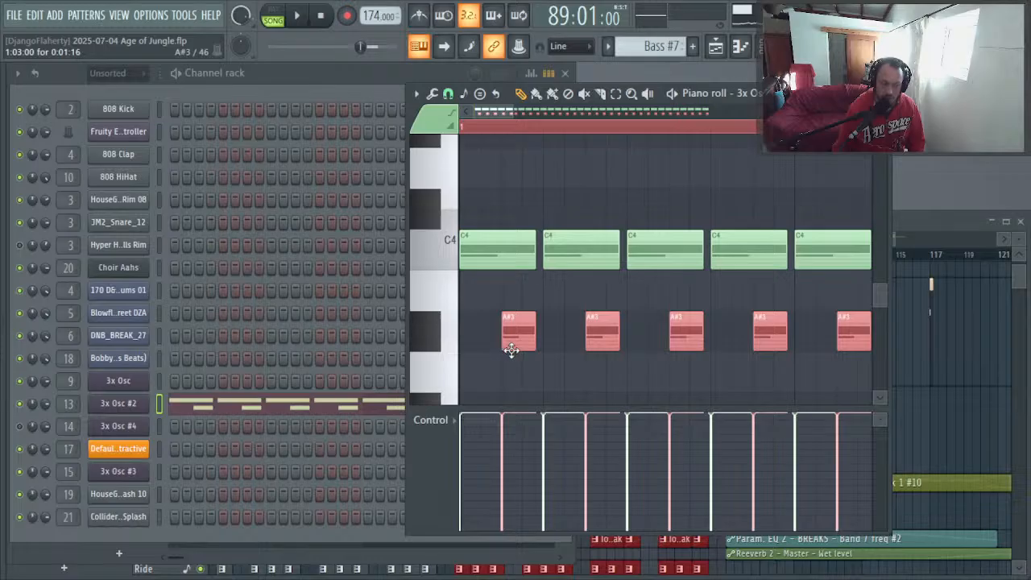
pyautogui.doubleClick(513, 337)
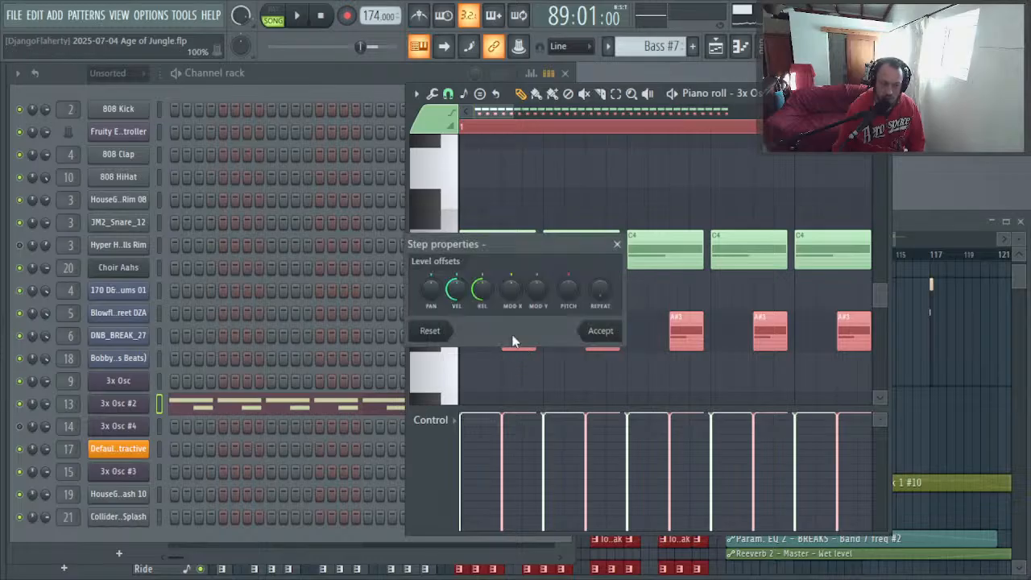
pyautogui.click(431, 330)
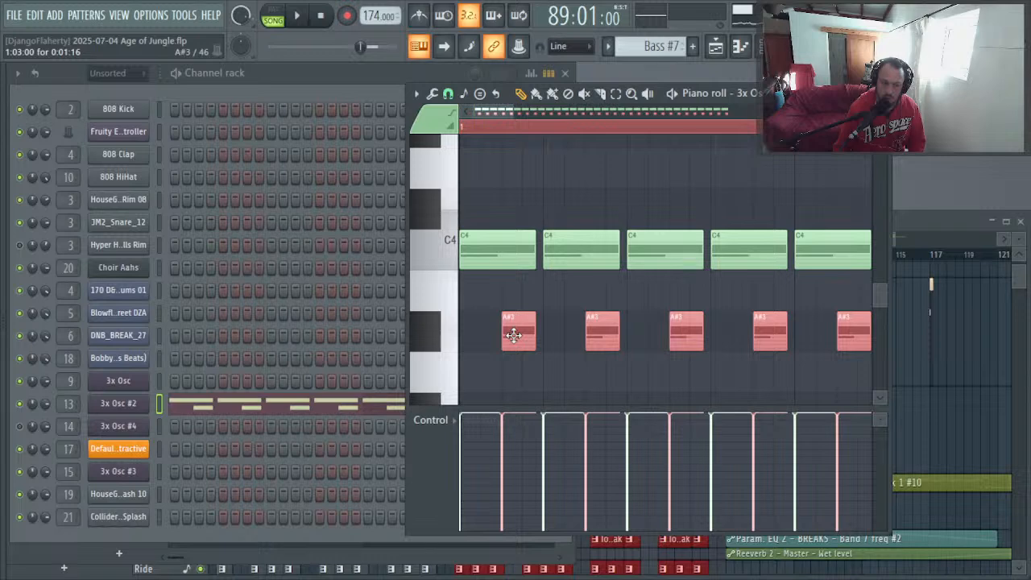
pyautogui.doubleClick(516, 335)
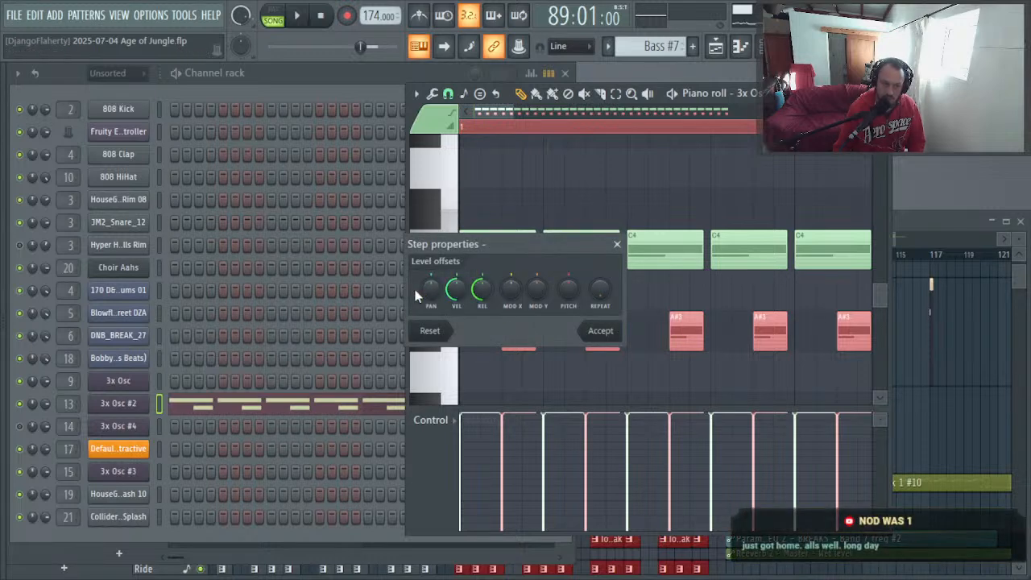
pyautogui.click(598, 331)
pyautogui.rightClick(514, 343)
pyautogui.click(524, 335)
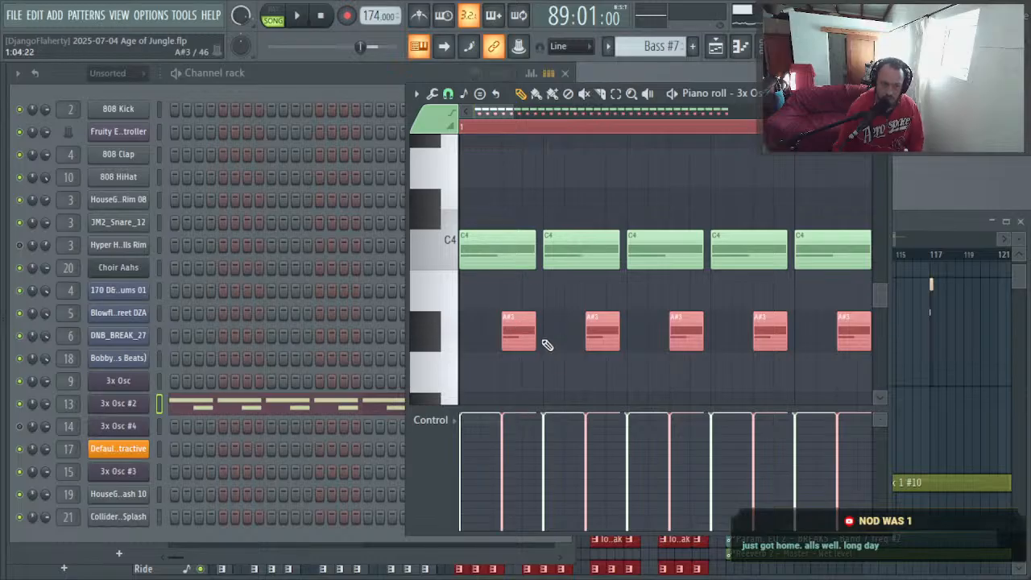
pyautogui.doubleClick(520, 336)
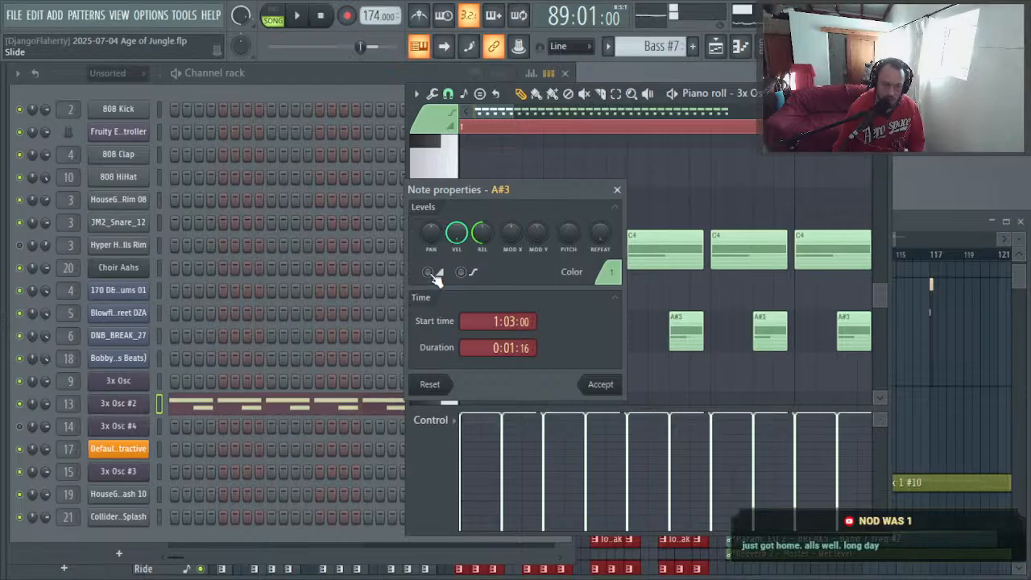
pyautogui.click(594, 382)
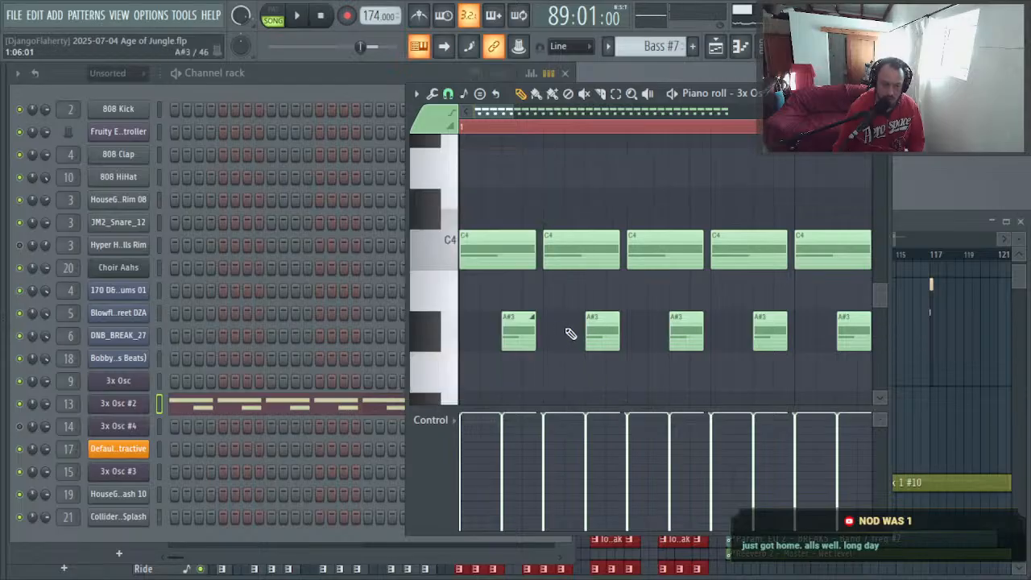
# Step: Delete all A#3 notes after the first slide note and audition the pattern
pyautogui.rightClick(590, 343)
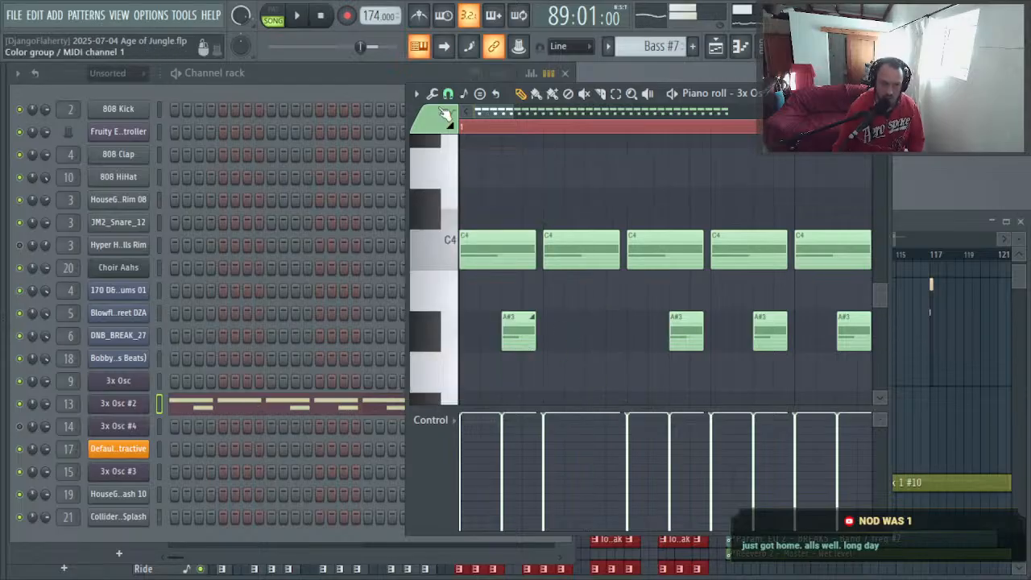
pyautogui.press('space')
pyautogui.press('space')
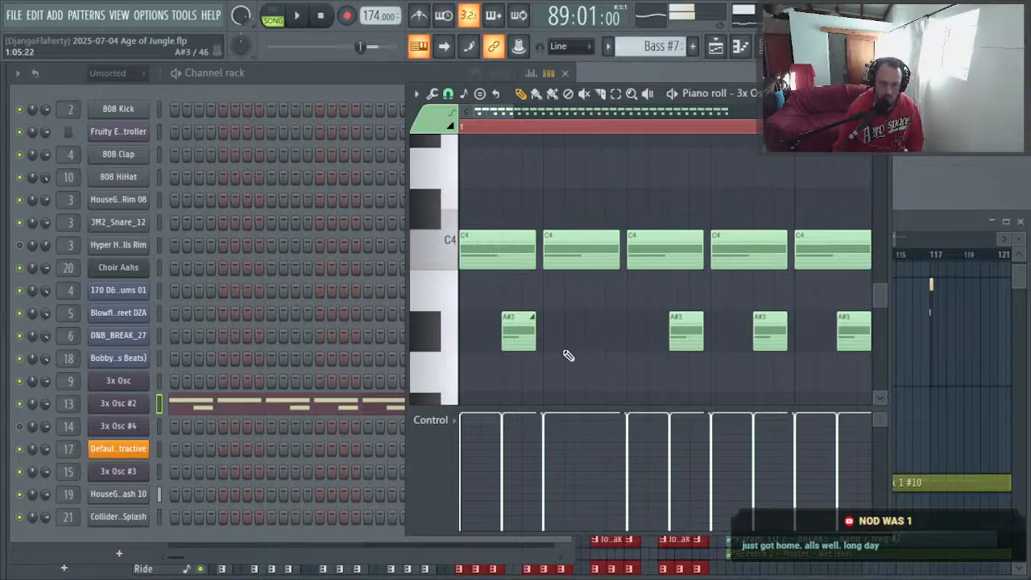
pyautogui.scroll(-5, 569, 353)
pyautogui.moveTo(485, 284)
pyautogui.mouseDown()
pyautogui.moveTo(851, 286)
pyautogui.moveTo(696, 283)
pyautogui.moveTo(752, 288)
pyautogui.mouseUp()
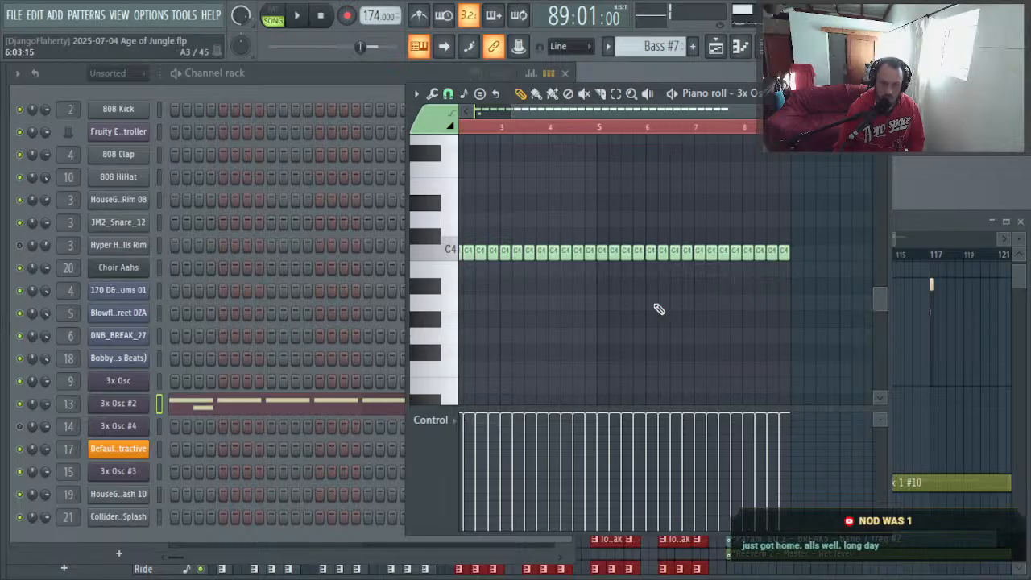
# Step: Duplicate the A#3 slide note under the second half of every C4 note through bar 4
pyautogui.scroll(5, 547, 293)
pyautogui.scroll(3, 508, 266)
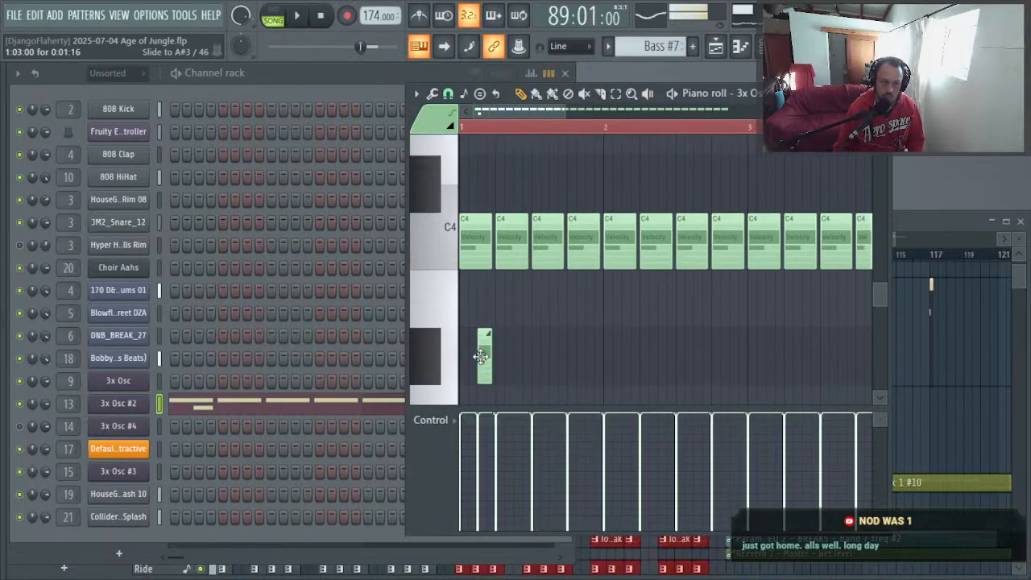
pyautogui.moveTo(482, 357); pyautogui.dragTo(553, 351)
pyautogui.press('space')
pyautogui.press('space')
pyautogui.click(665, 327)
pyautogui.moveTo(669, 271); pyautogui.dragTo(630, 353)
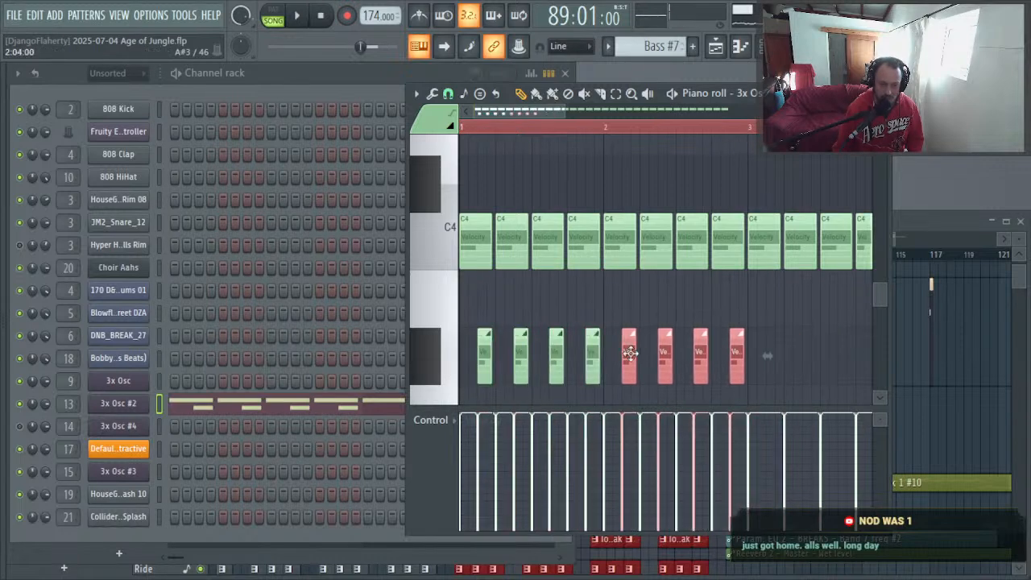
pyautogui.click(772, 297)
pyautogui.moveTo(767, 270); pyautogui.dragTo(777, 346)
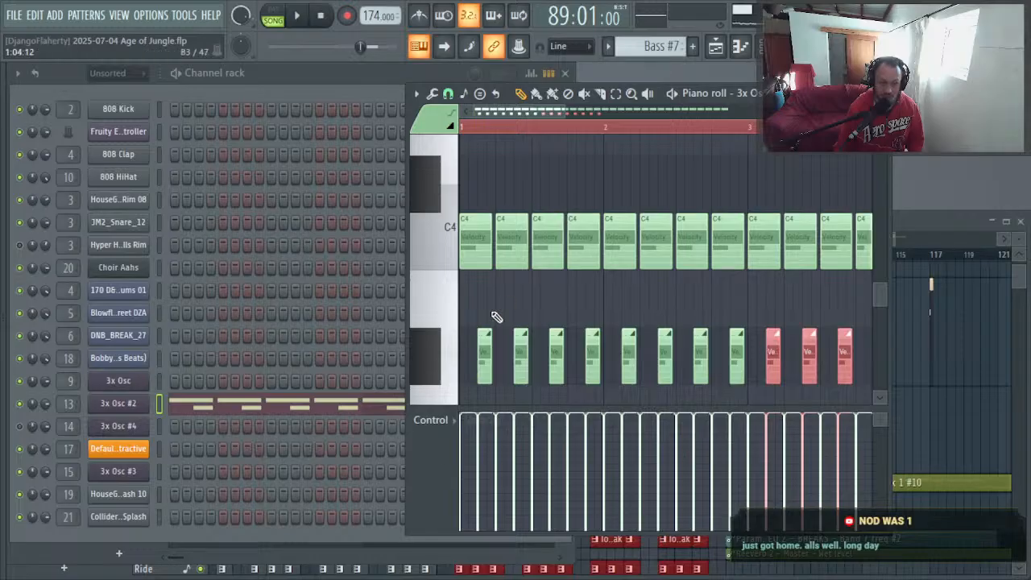
# Step: Copy the A#3 slide notes of bars 1 to 4 into bars 5 to 8 of the pattern
pyautogui.scroll(-5, 493, 315)
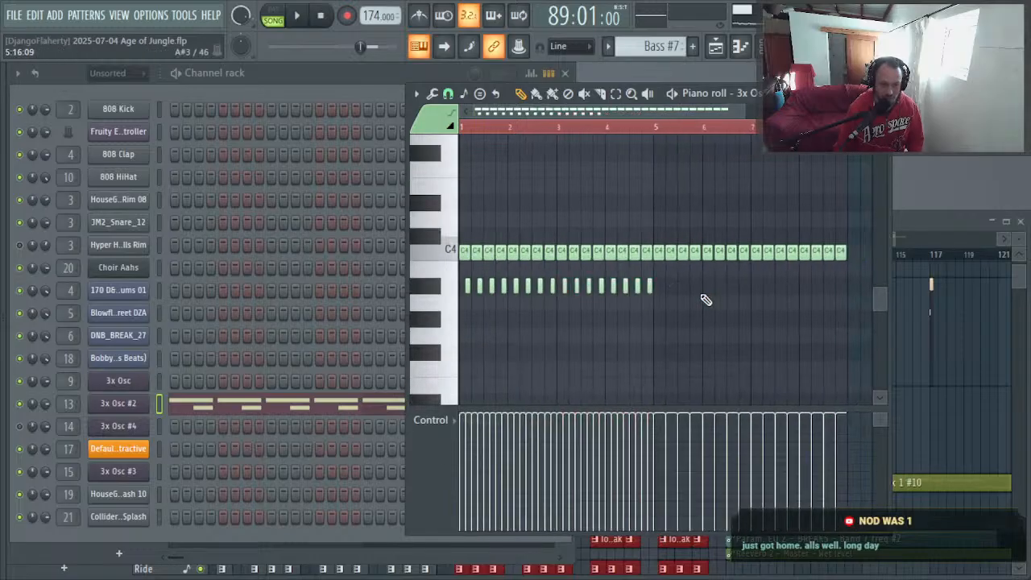
pyautogui.moveTo(706, 300); pyautogui.dragTo(463, 354)
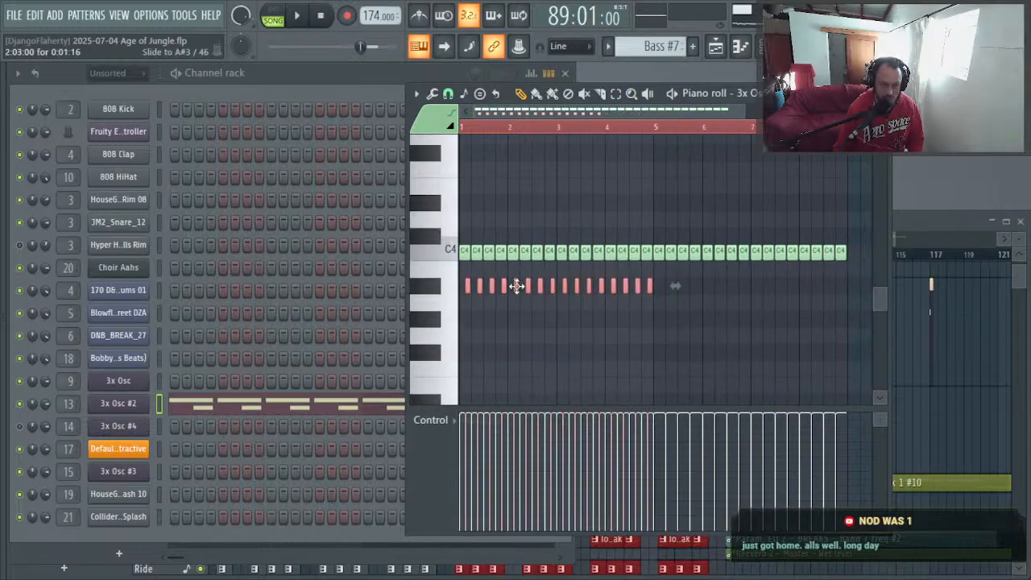
pyautogui.moveTo(516, 286); pyautogui.dragTo(711, 288)
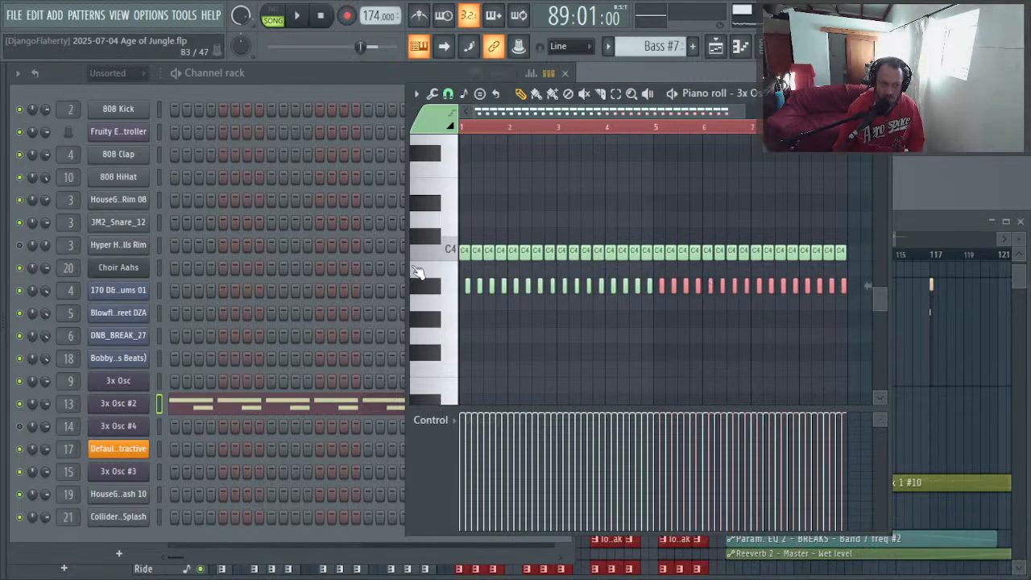
pyautogui.click(529, 213)
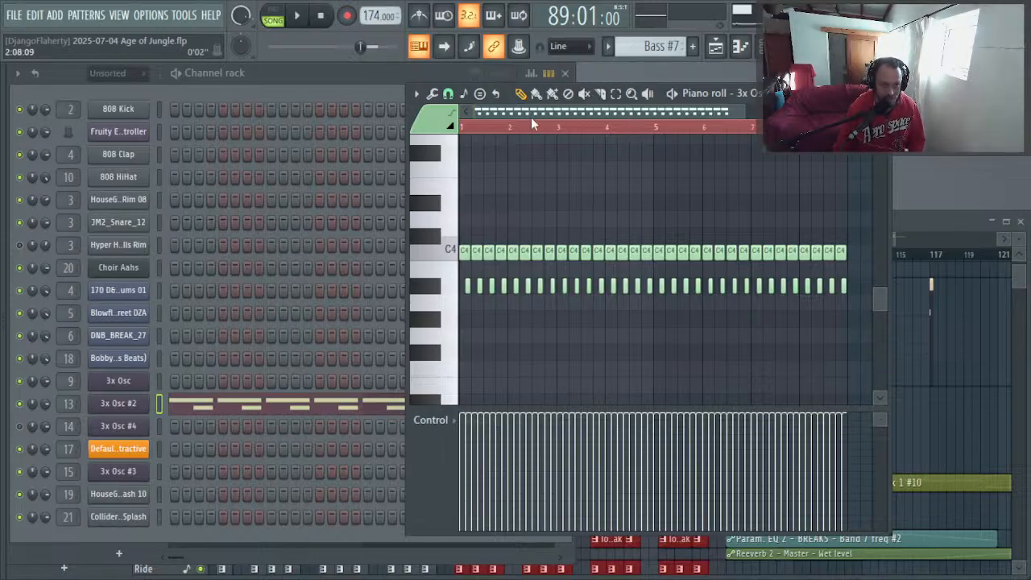
# Step: Play the arrangement from bar 89 with the new slide notes and bring up the mixer
pyautogui.press('space')
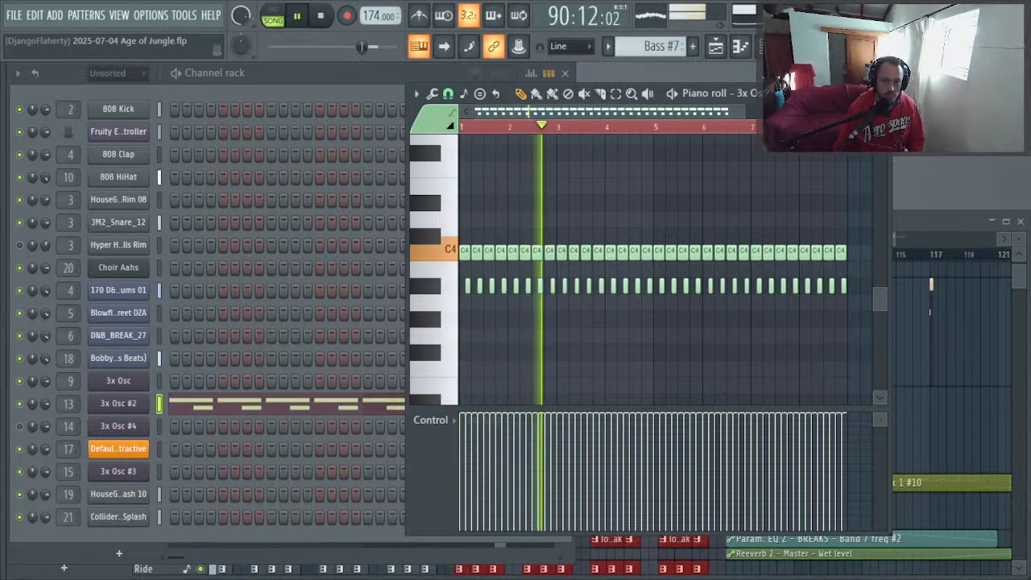
pyautogui.hotkey('alt', 'Tab')
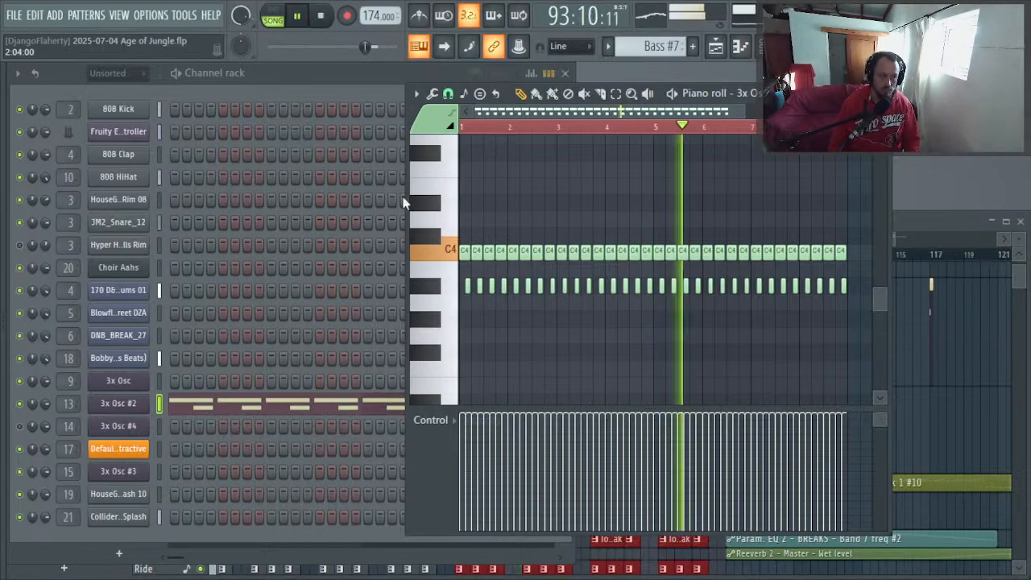
pyautogui.press('F7')
pyautogui.press('F11')
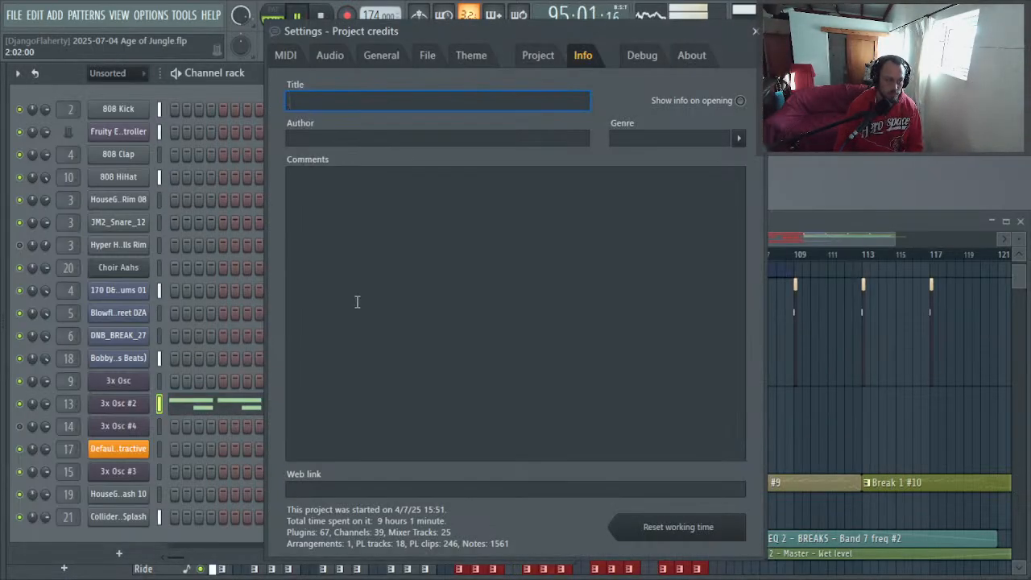
pyautogui.press('F11')
pyautogui.press('F10')
pyautogui.press('F10')
pyautogui.press('F9')
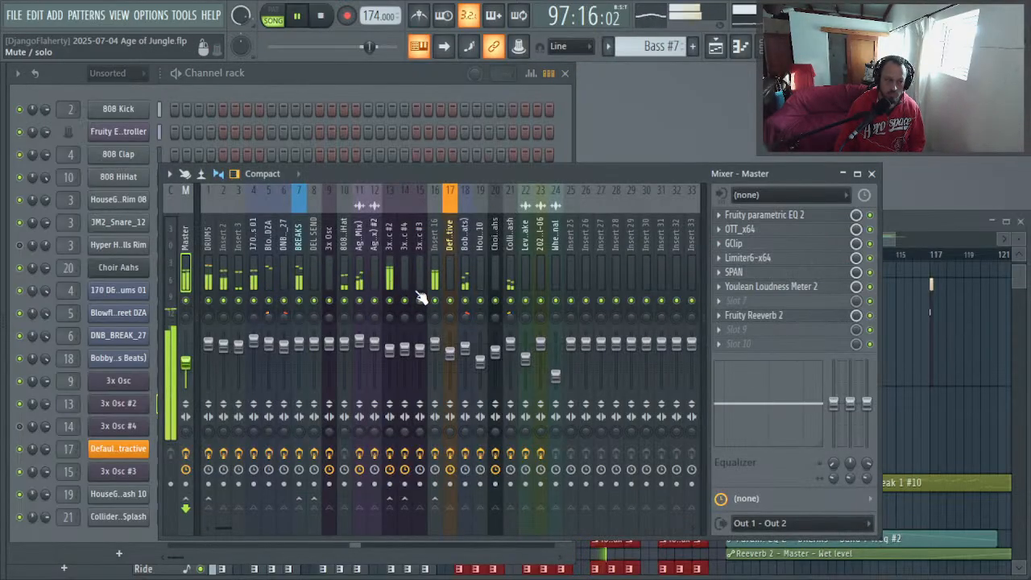
# Step: Solo the 3x Osc #2 mixer track, enable Blo.DZA, Insert 2 and DRUMS alongside it, and replay from bar 89
pyautogui.rightClick(389, 302)
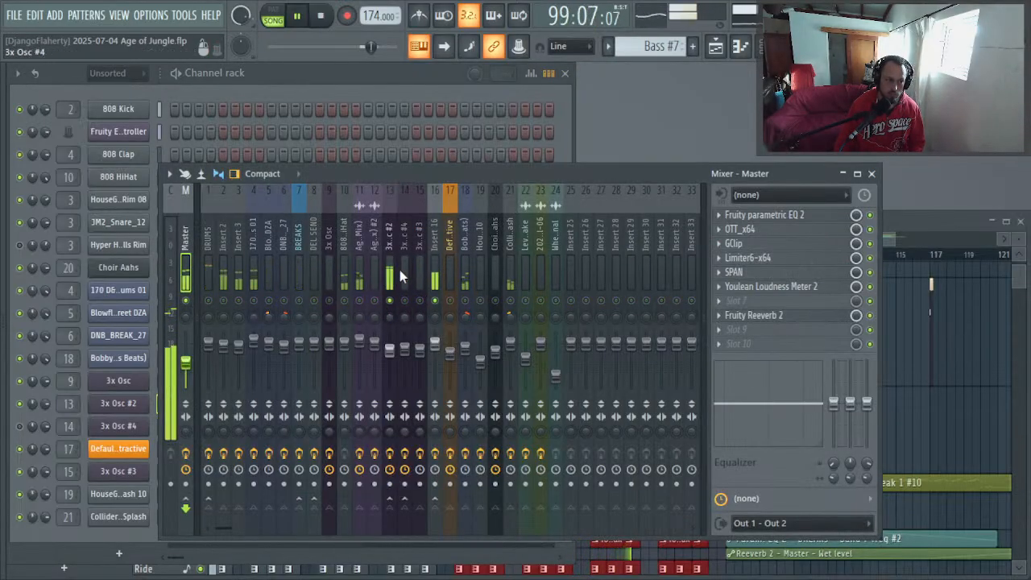
pyautogui.click(390, 277)
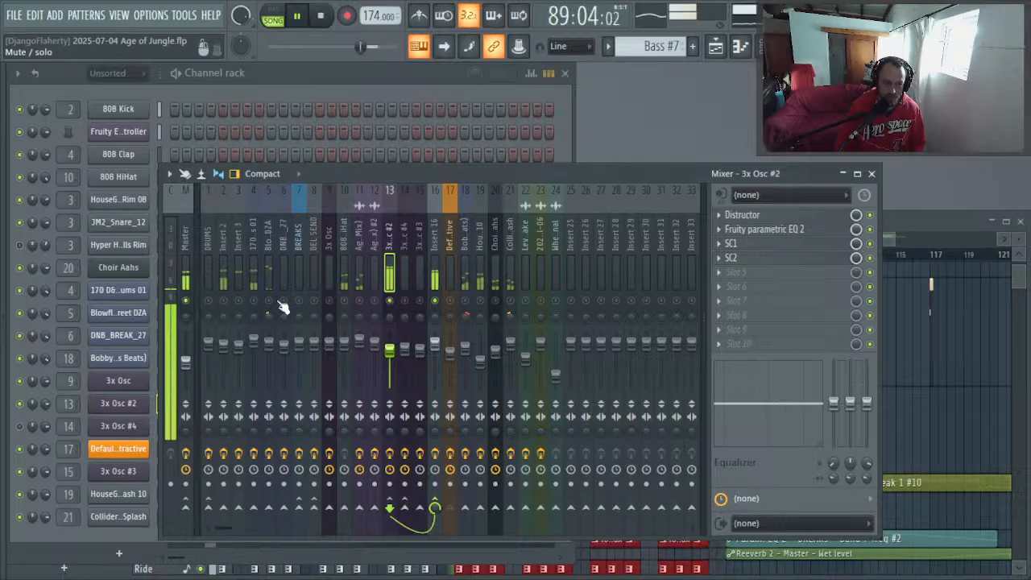
pyautogui.click(269, 302)
pyautogui.click(223, 302)
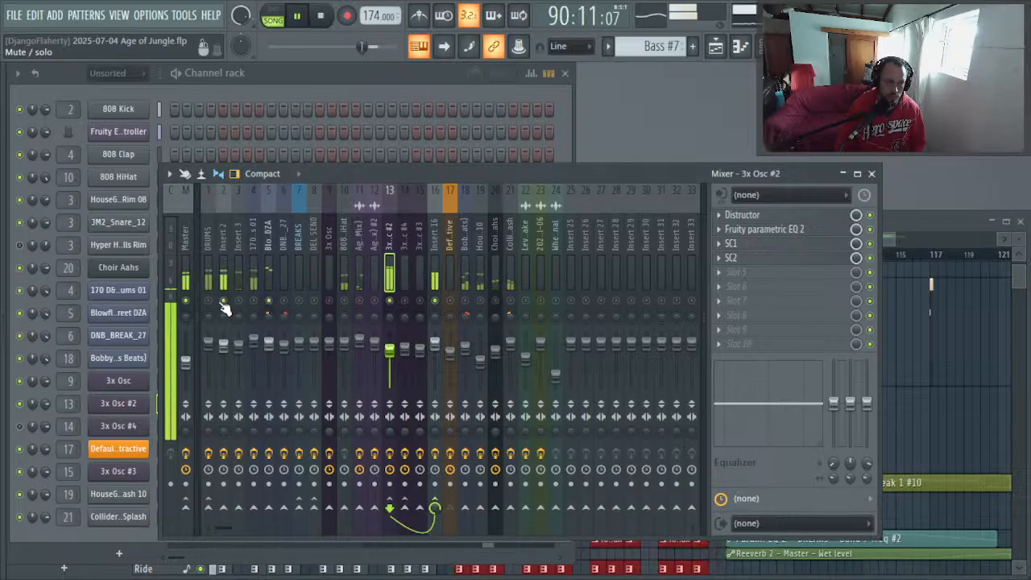
pyautogui.click(207, 301)
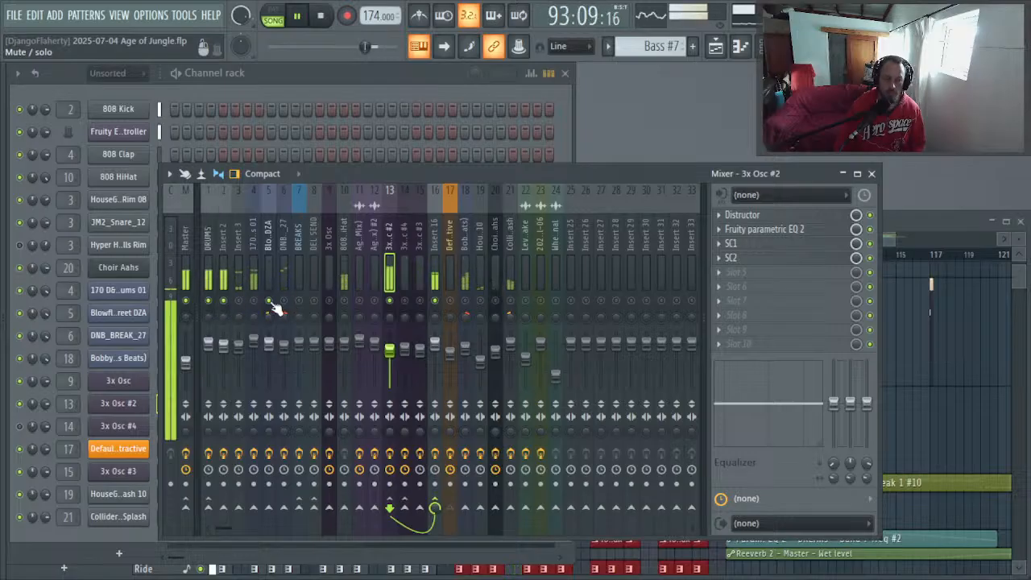
pyautogui.press('space')
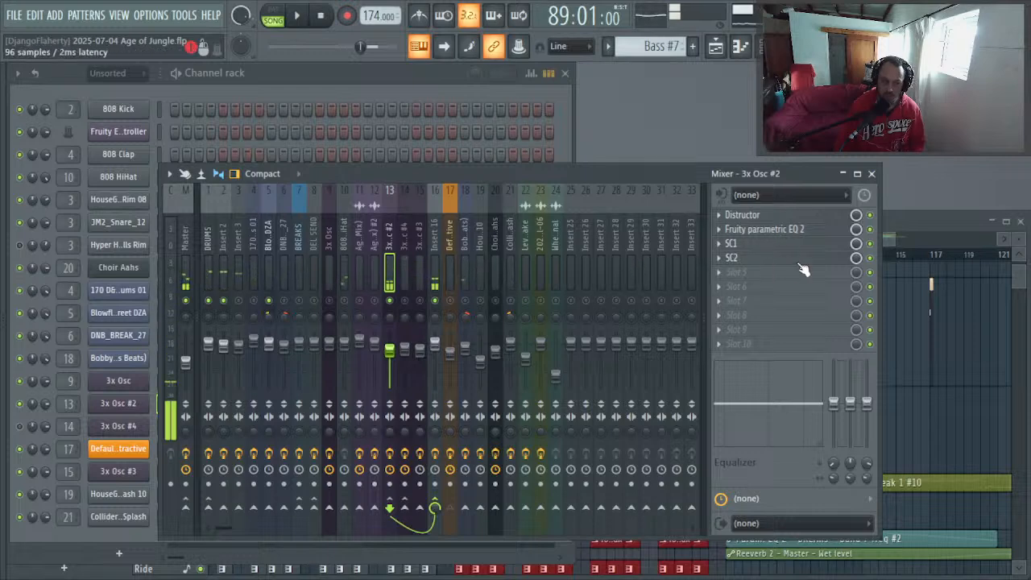
pyautogui.press('space')
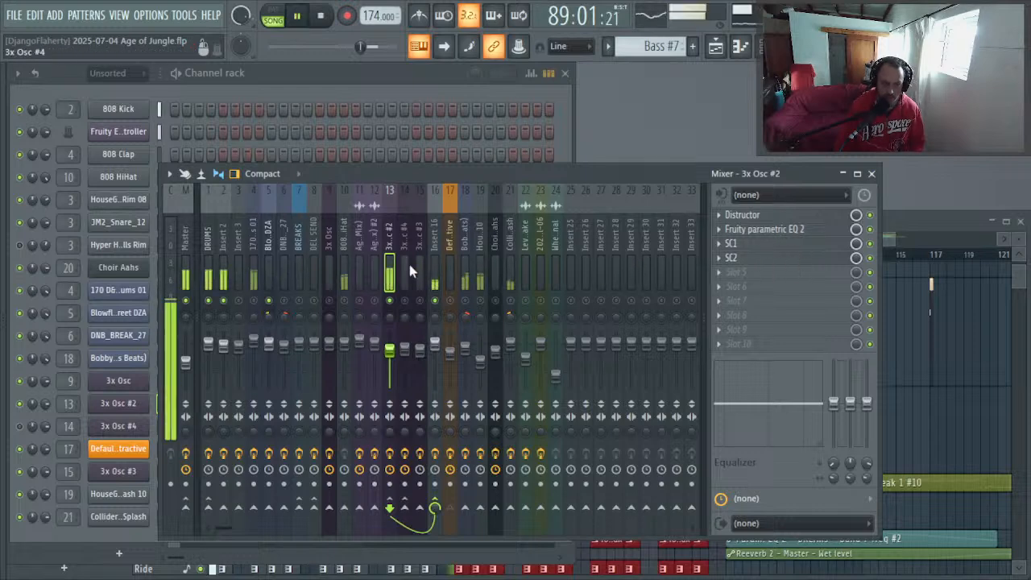
# Step: Check the effects on mixer track Insert 16, stop playback and clone the 3x Osc #2 channel
pyautogui.click(436, 274)
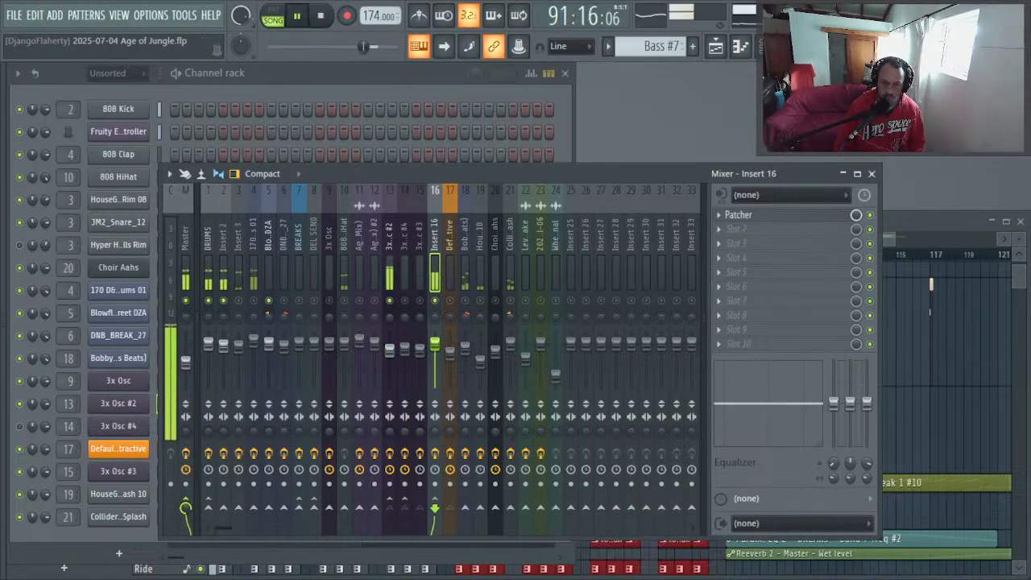
pyautogui.click(871, 173)
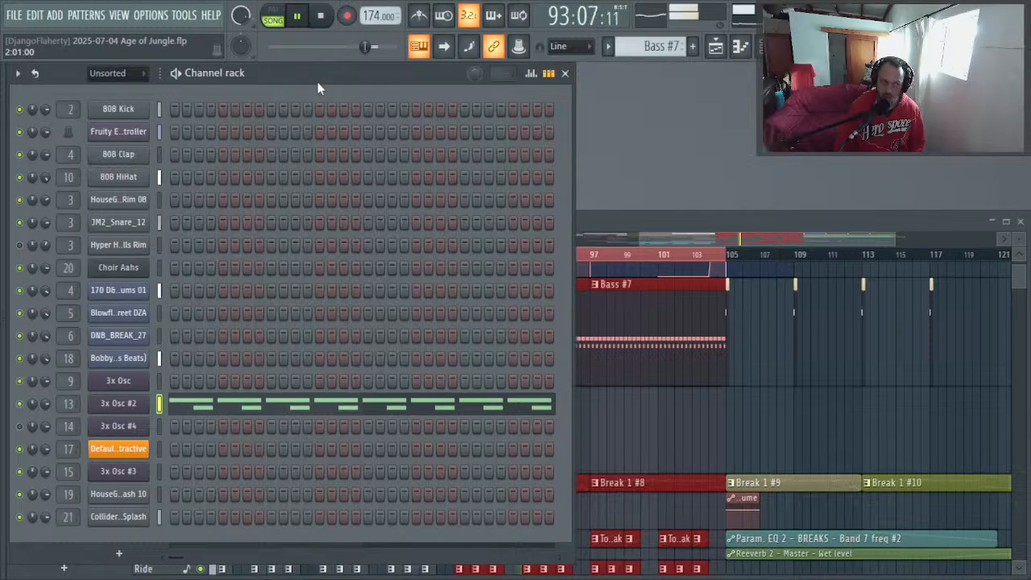
pyautogui.press('space')
pyautogui.rightClick(108, 403)
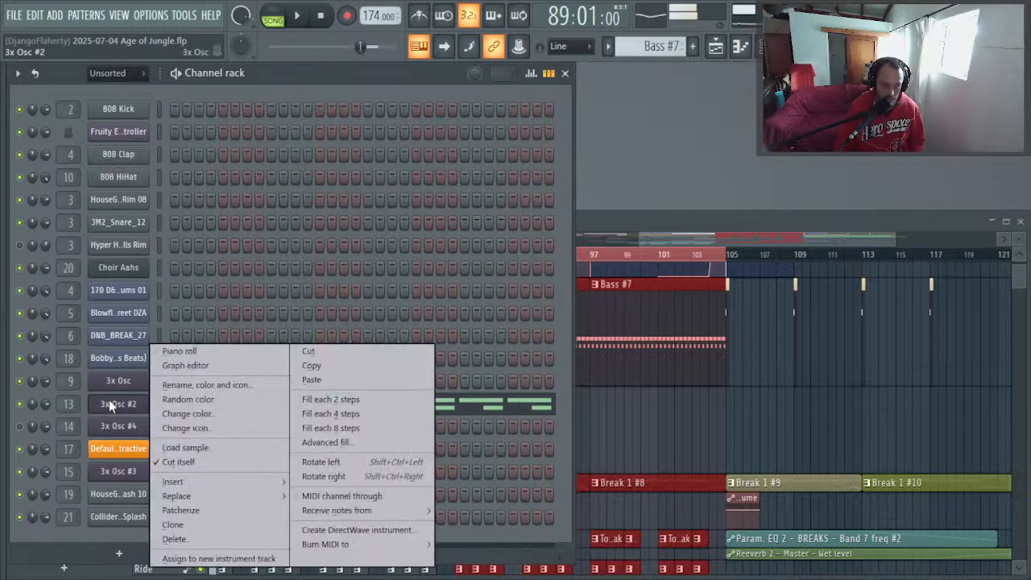
pyautogui.click(218, 525)
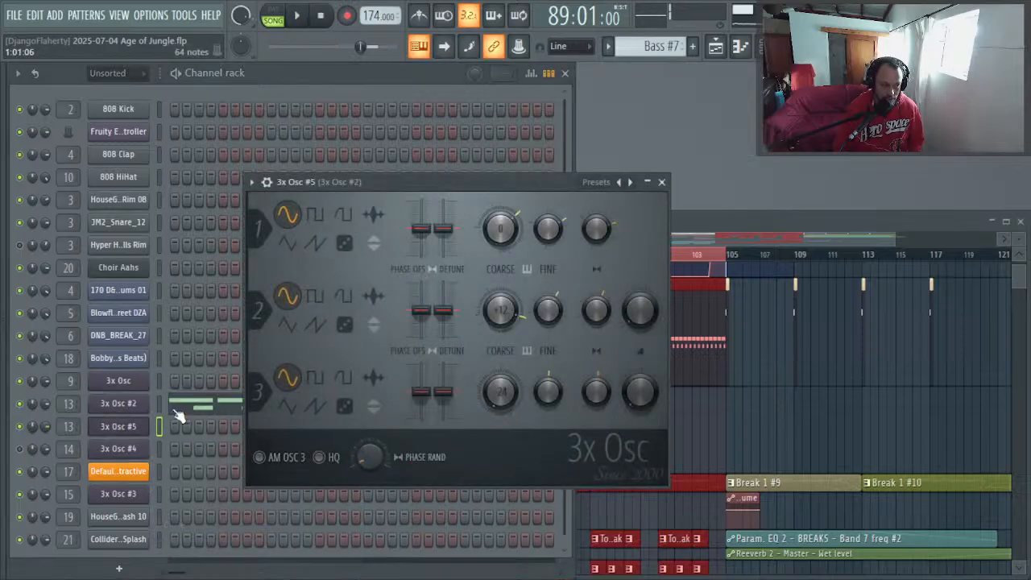
# Step: Copy the bass notes of the 3x Osc #2 channel into the cloned 3x Osc #5 channel
pyautogui.click(154, 404)
pyautogui.click(158, 420)
pyautogui.hotkey('ctrl', 'v')
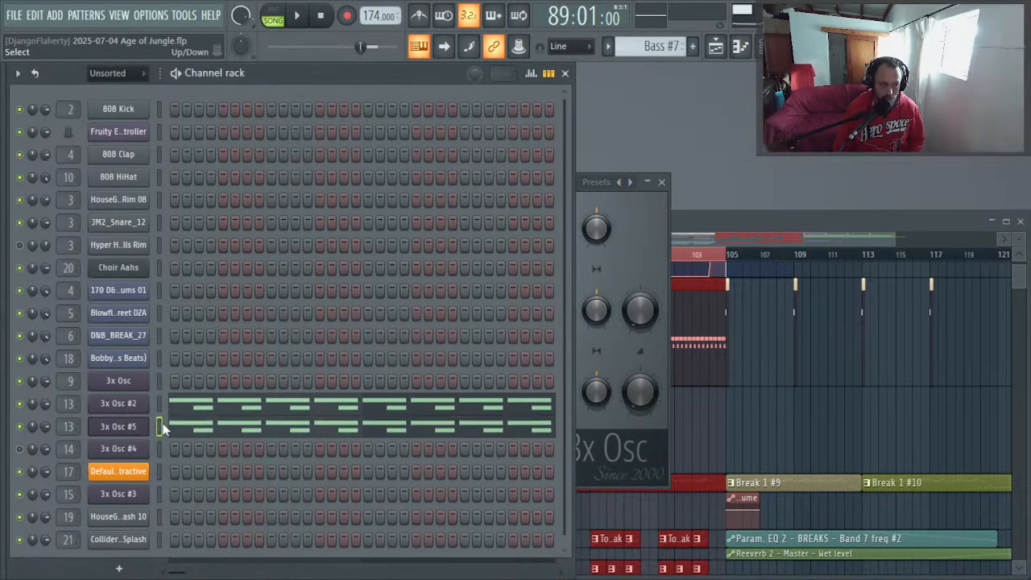
# Step: Assign the 3x Osc #5 channel to the empty mixer track 25 and play it briefly from bar 89
pyautogui.doubleClick(68, 427)
pyautogui.click(567, 264)
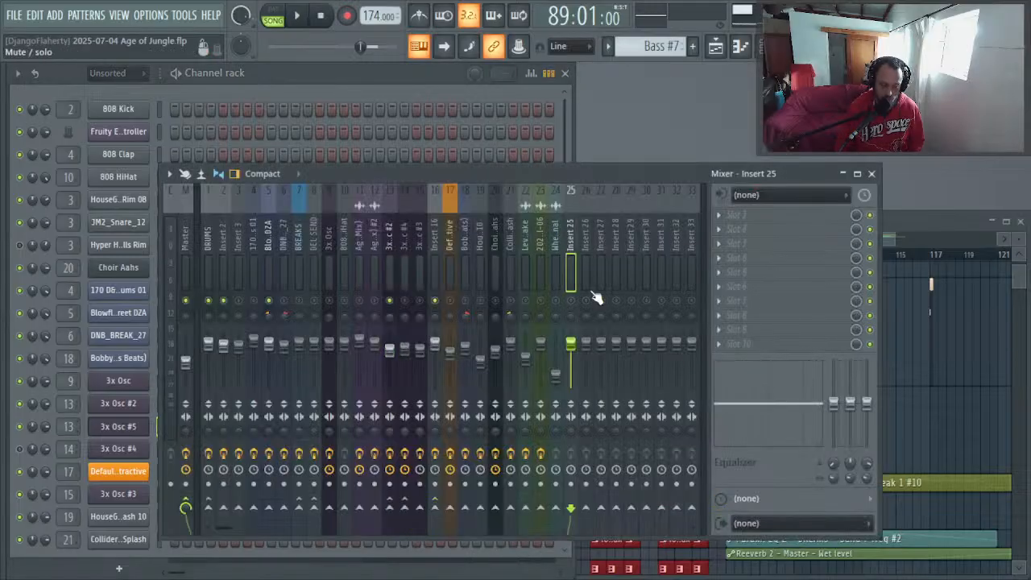
pyautogui.hotkey('ctrl', 'l')
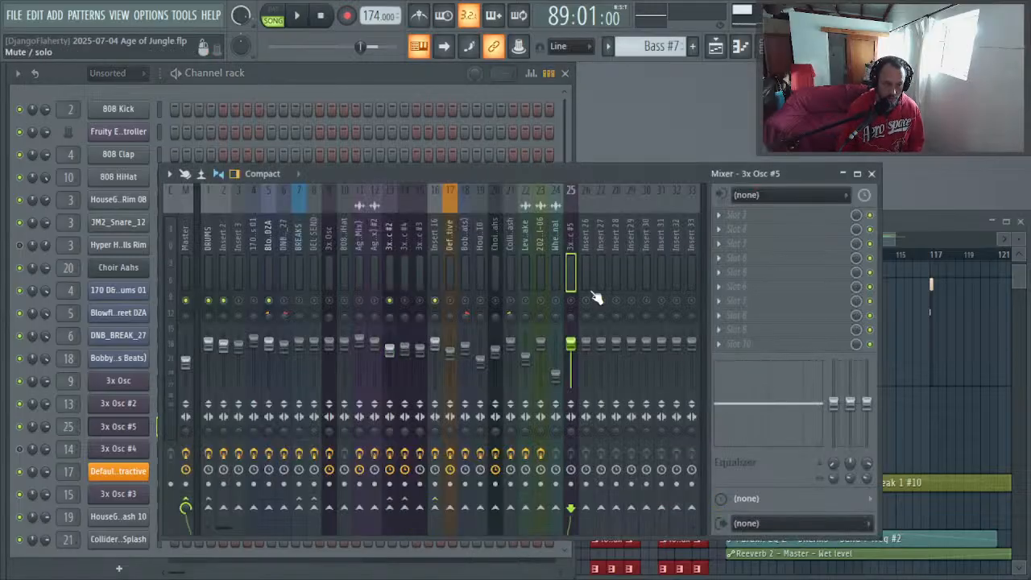
pyautogui.press('space')
pyautogui.press('space')
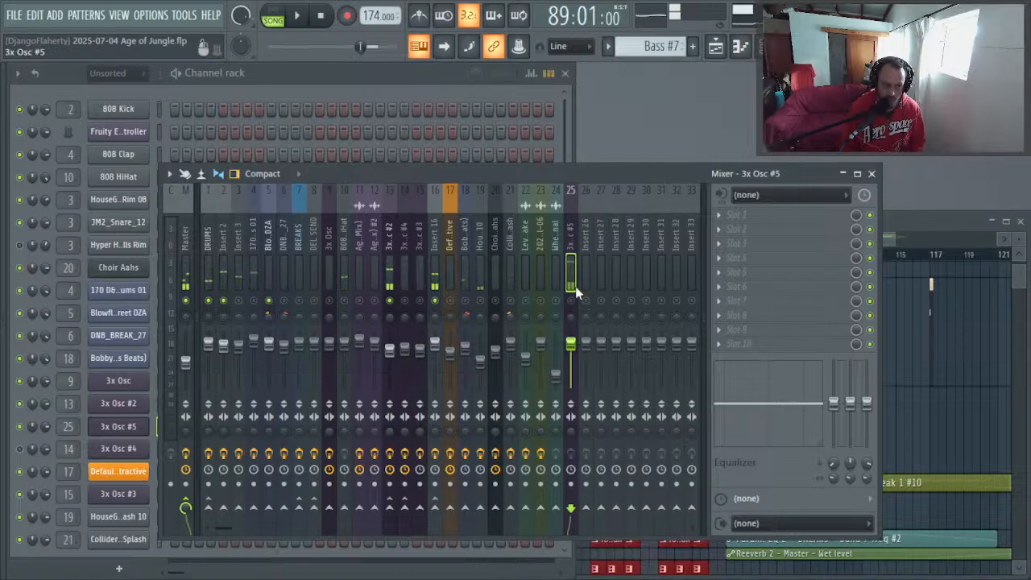
# Step: Move the 3x Osc #5 mixer track to position 14, directly after 3x Osc #2
pyautogui.hotkey('alt', 'Left')
pyautogui.hotkey('alt', 'Left')
pyautogui.hotkey('alt', 'Left')
pyautogui.hotkey('alt', 'Left')
pyautogui.hotkey('alt', 'Left')
pyautogui.hotkey('alt', 'Left')
pyautogui.hotkey('alt', 'Left')
pyautogui.hotkey('alt', 'Left')
pyautogui.hotkey('alt', 'Left')
pyautogui.hotkey('alt', 'Left')
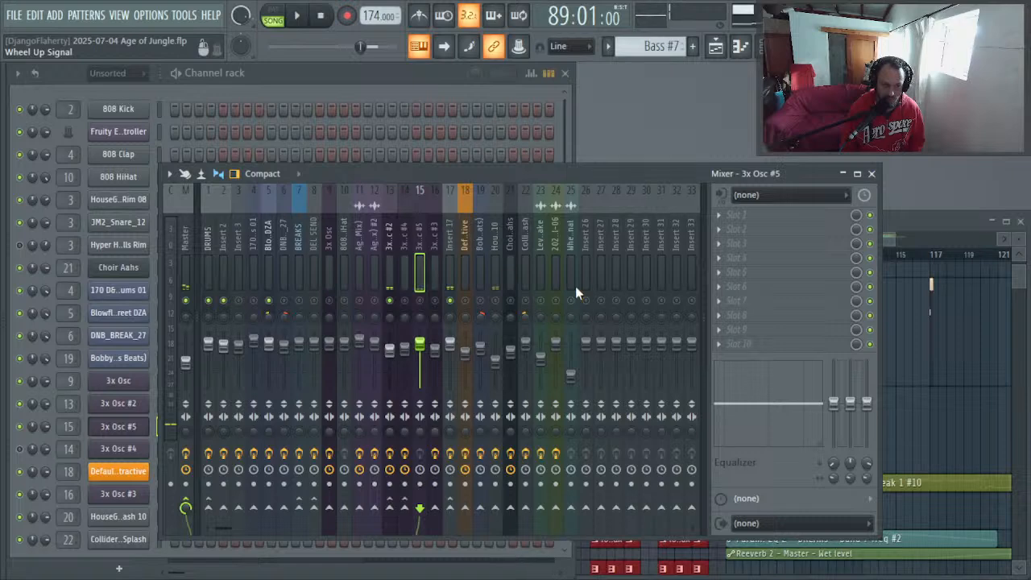
pyautogui.hotkey('alt', 'Right')
pyautogui.hotkey('alt', 'Left')
pyautogui.hotkey('alt', 'Left')
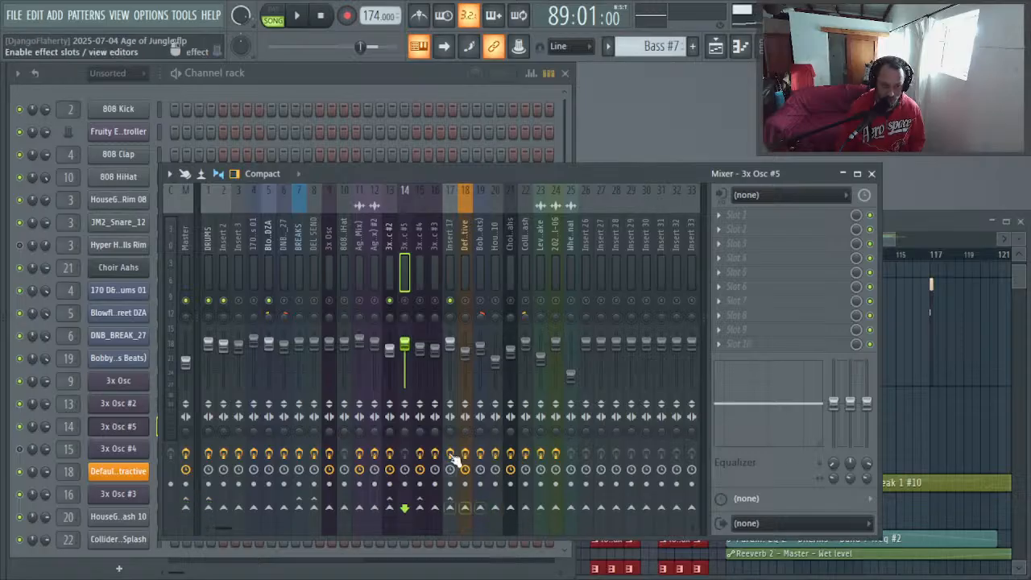
# Step: Route the 3x Osc #5 mixer track to Insert 17, solo it and replay from bar 89
pyautogui.press('space')
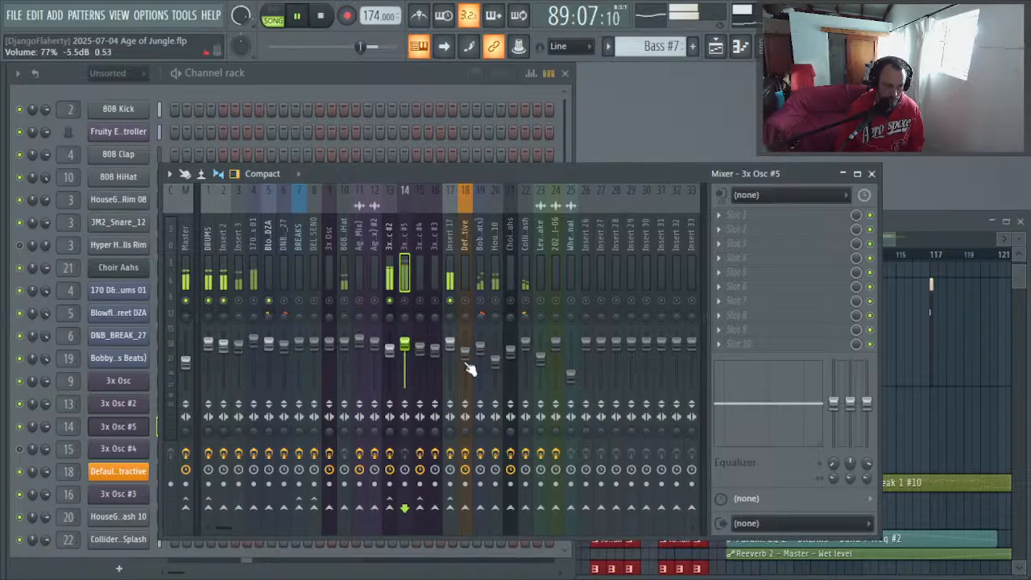
pyautogui.press('space')
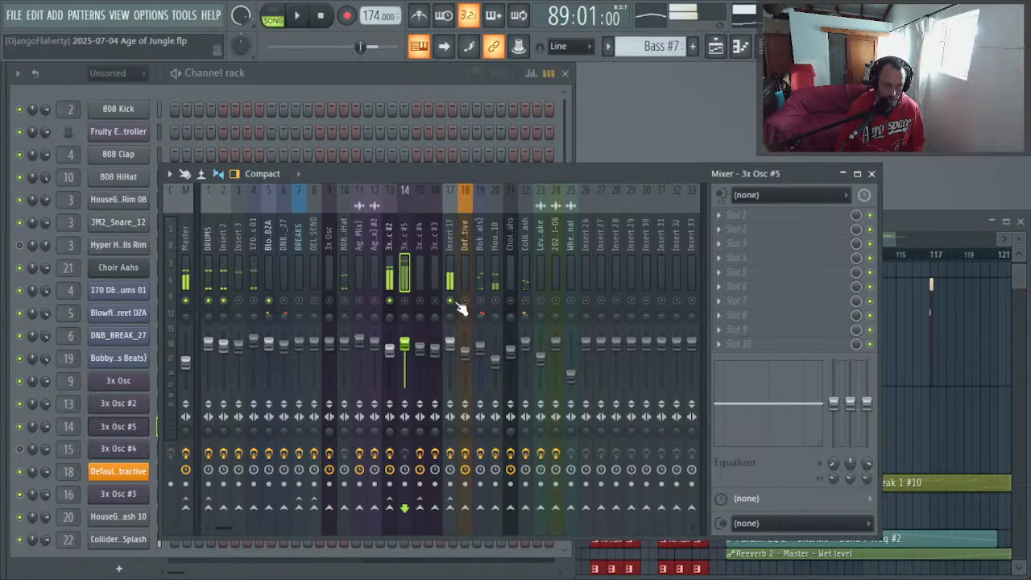
pyautogui.click(450, 507)
pyautogui.press('space')
pyautogui.press('space')
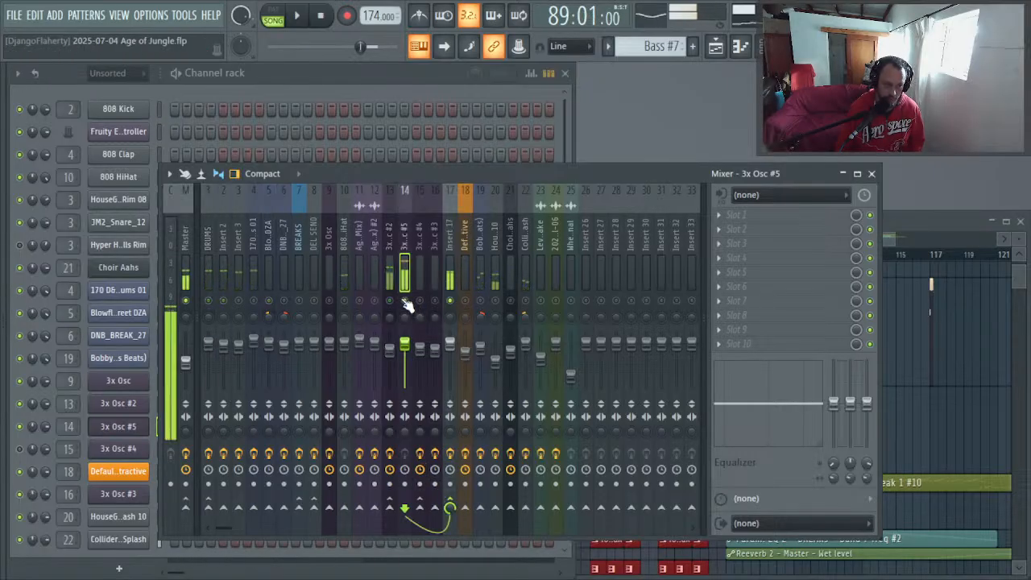
pyautogui.press('space')
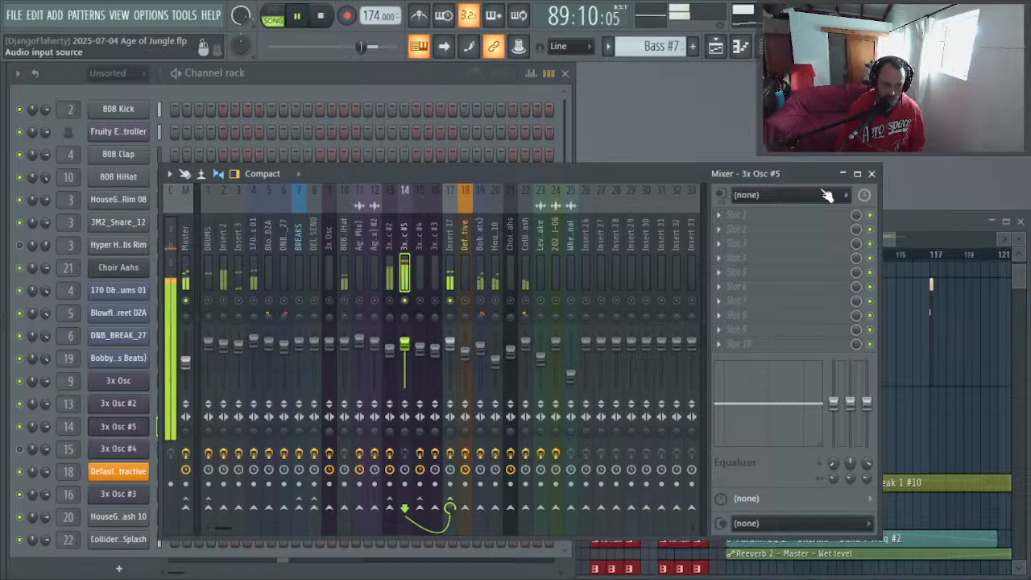
# Step: Load Fruity Fast Dist in the first effect slot of 3x Osc #5, lower its threshold and set the pre amp to 53%
pyautogui.click(746, 224)
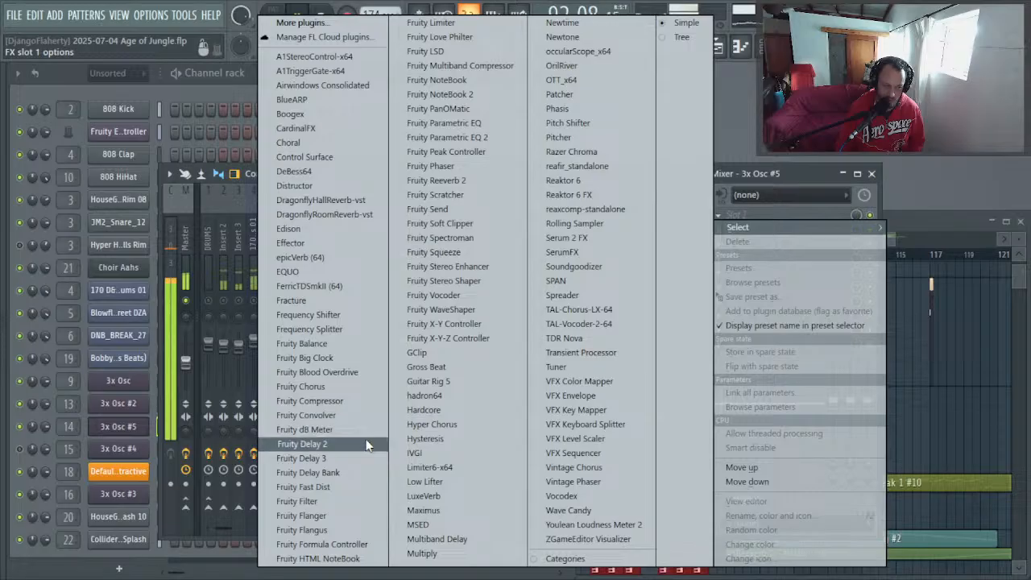
pyautogui.click(327, 486)
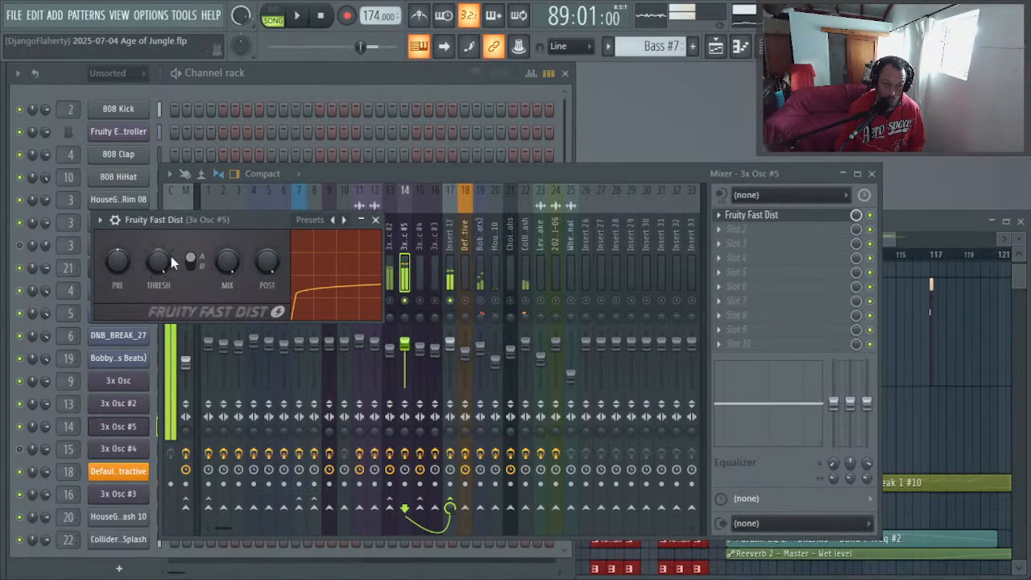
pyautogui.moveTo(167, 257); pyautogui.dragTo(168, 290)
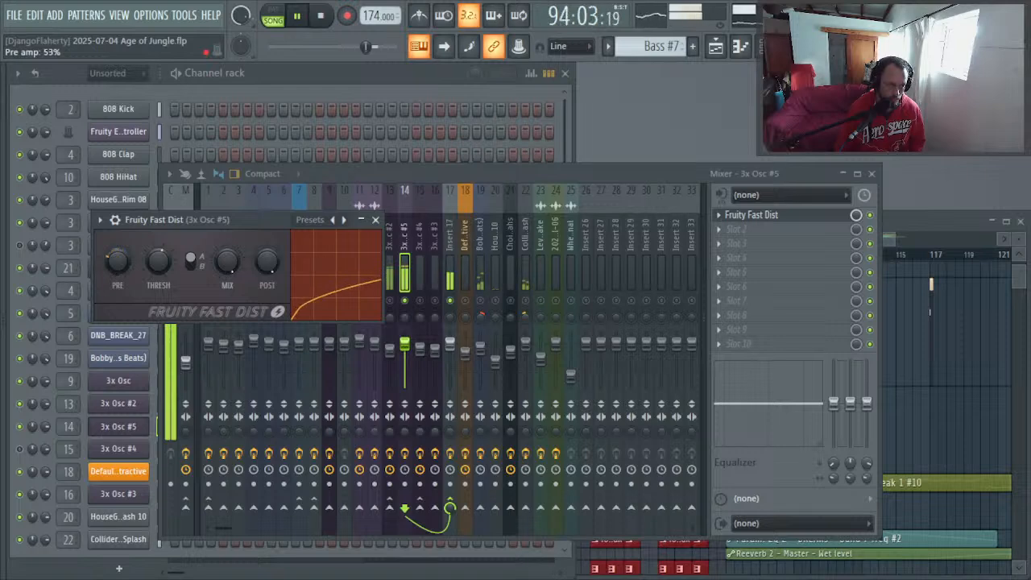
# Step: Add Fruity Parametric EQ 2 in slot 2 of 3x Osc #5 and make band 1 a high pass at about 500 Hz
pyautogui.click(787, 235)
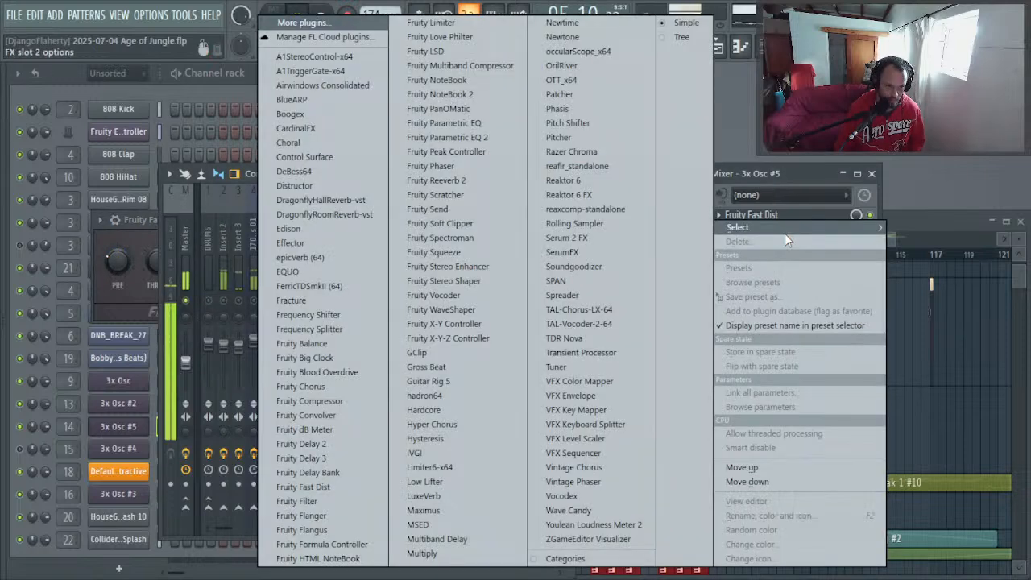
pyautogui.click(514, 141)
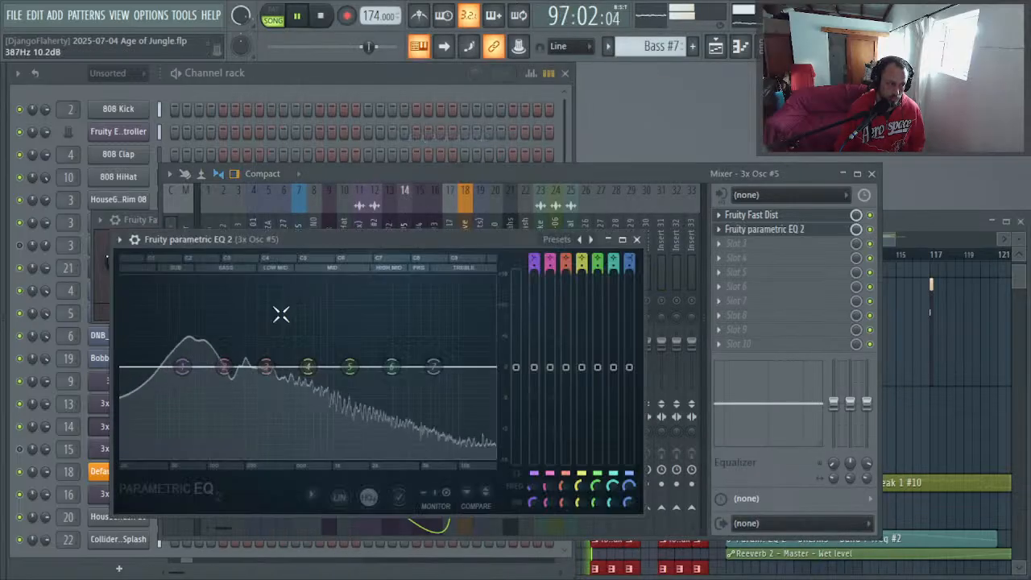
pyautogui.rightClick(182, 367)
pyautogui.moveTo(213, 409)
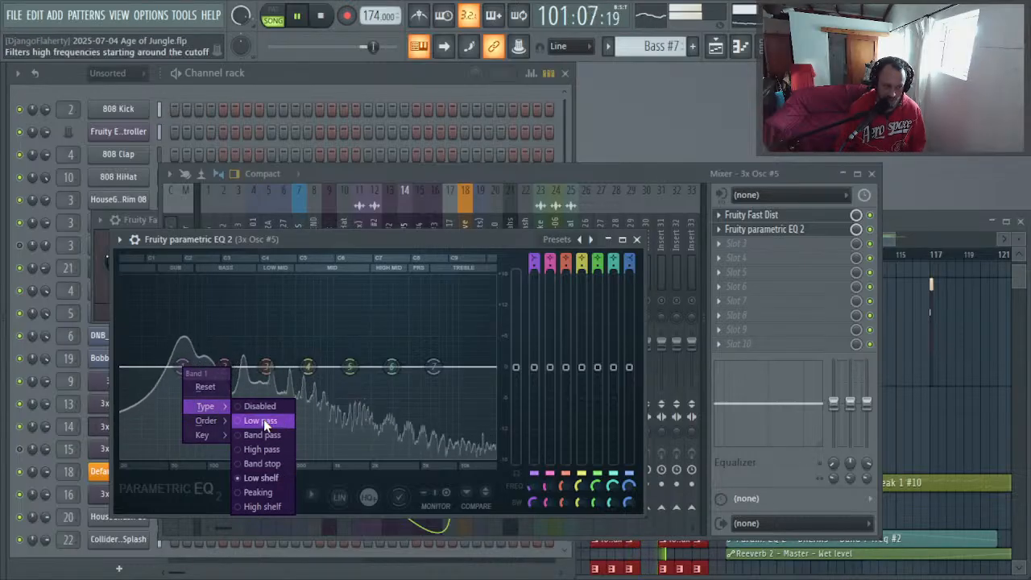
pyautogui.click(271, 450)
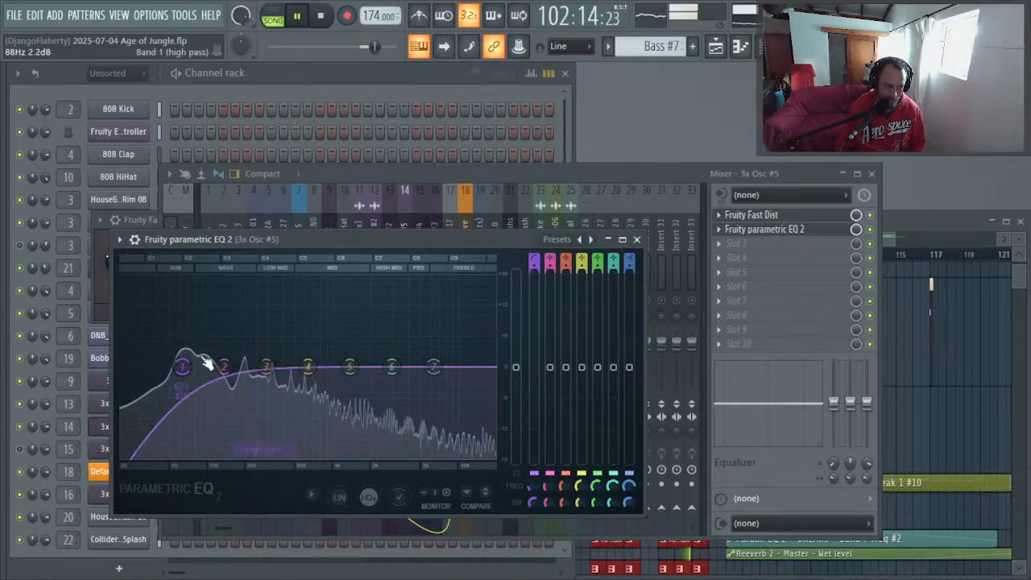
pyautogui.moveTo(184, 362); pyautogui.dragTo(298, 366)
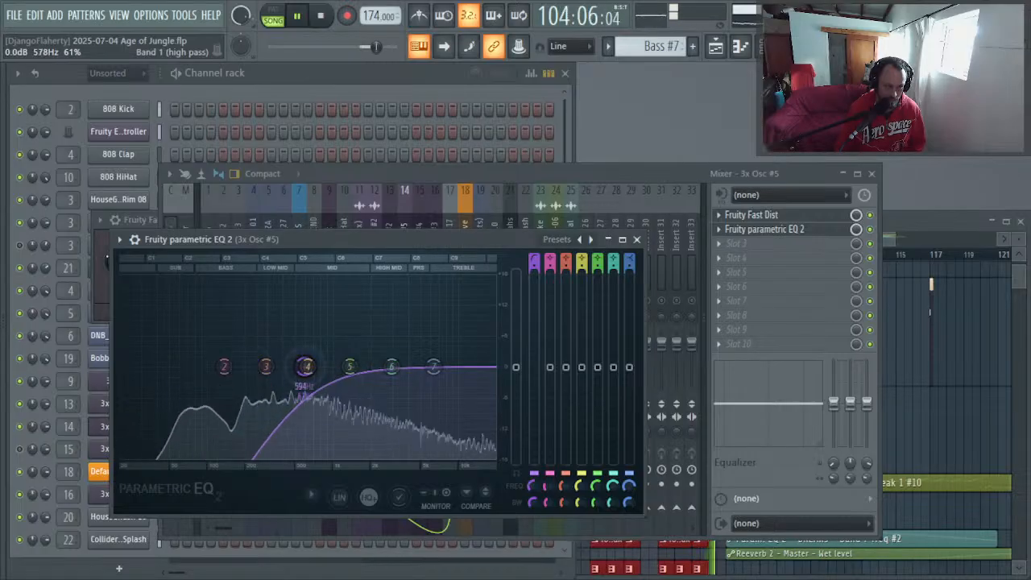
pyautogui.click(636, 239)
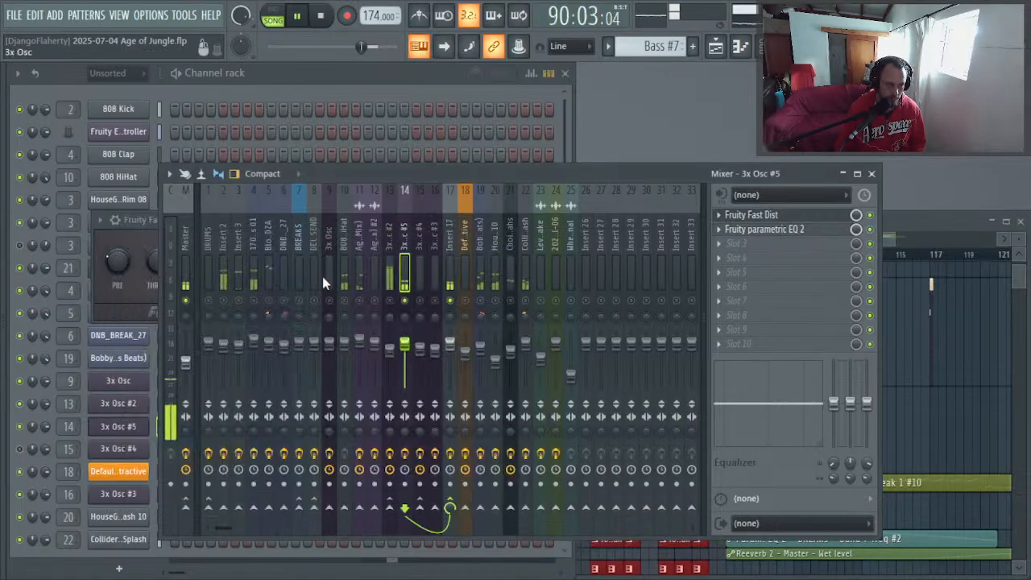
# Step: Bring all mixer tracks back in, adjust the Fruity Fast Dist pre amp on 3x Osc #5 and set its threshold to 70%
pyautogui.rightClick(395, 300)
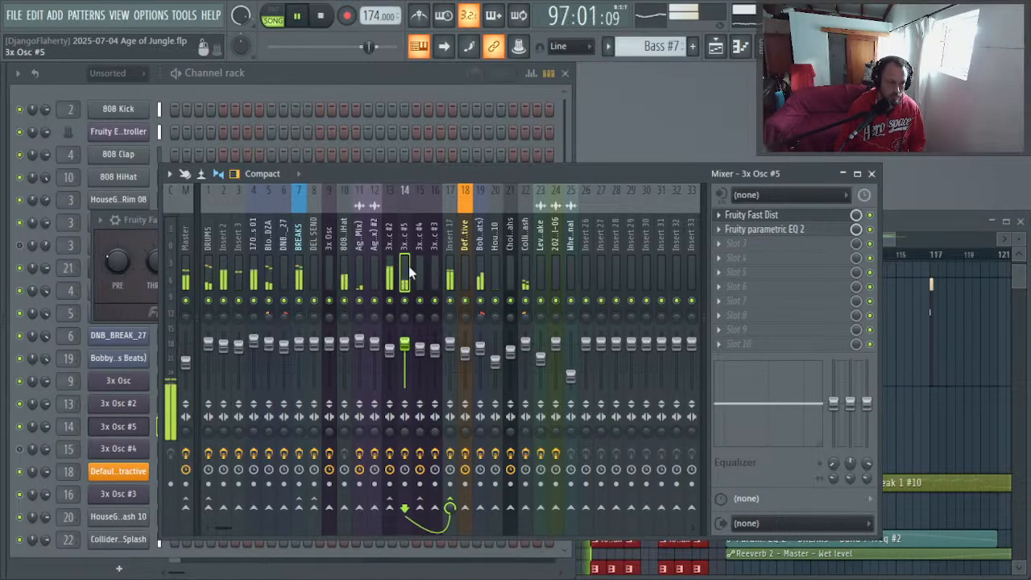
pyautogui.click(777, 215)
pyautogui.click(777, 216)
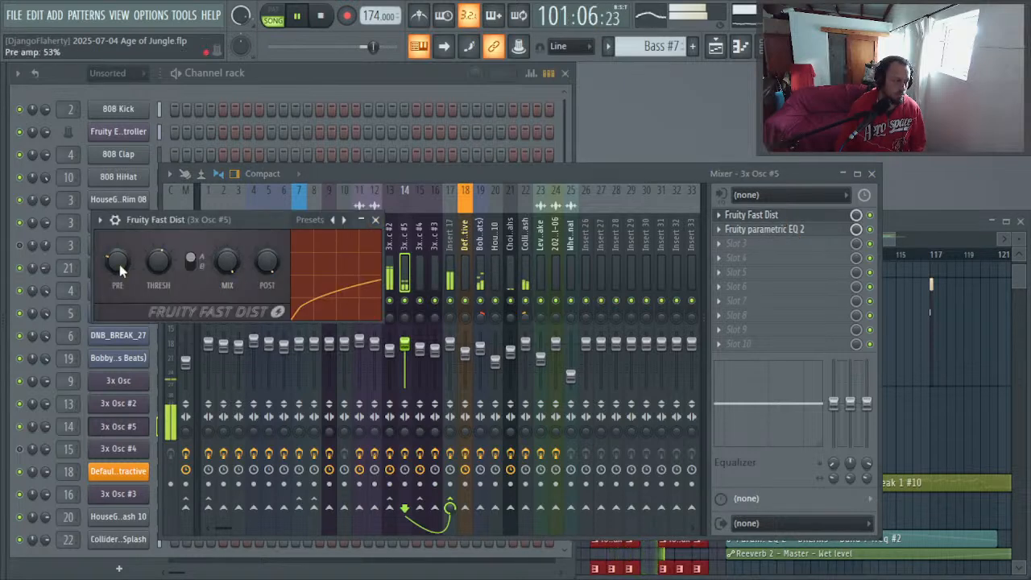
pyautogui.moveTo(119, 264); pyautogui.dragTo(158, 245)
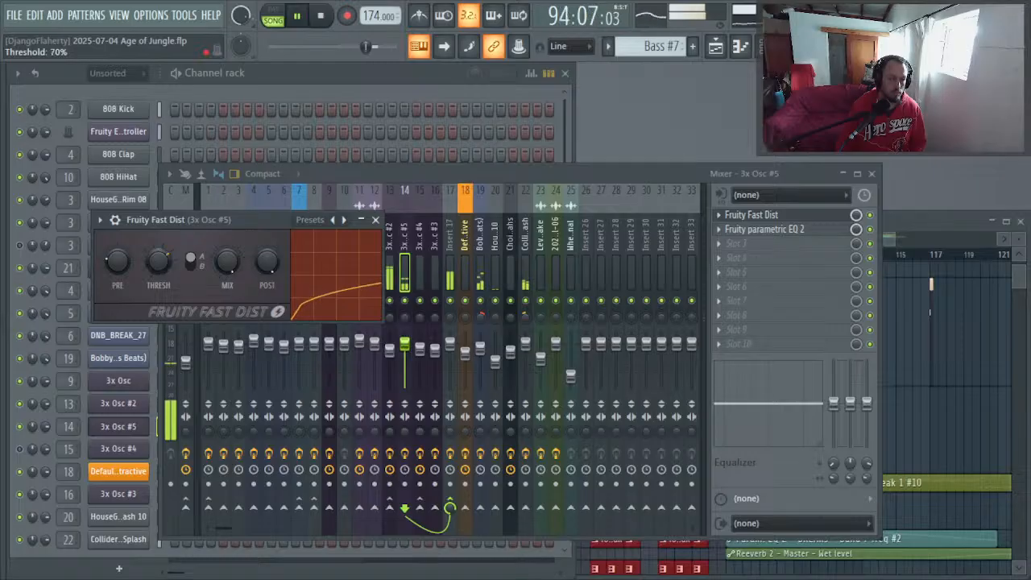
# Step: Check band 6 of the parametric EQ on 3x Osc #5, close the EQ and solo the bass in the mixer
pyautogui.click(725, 229)
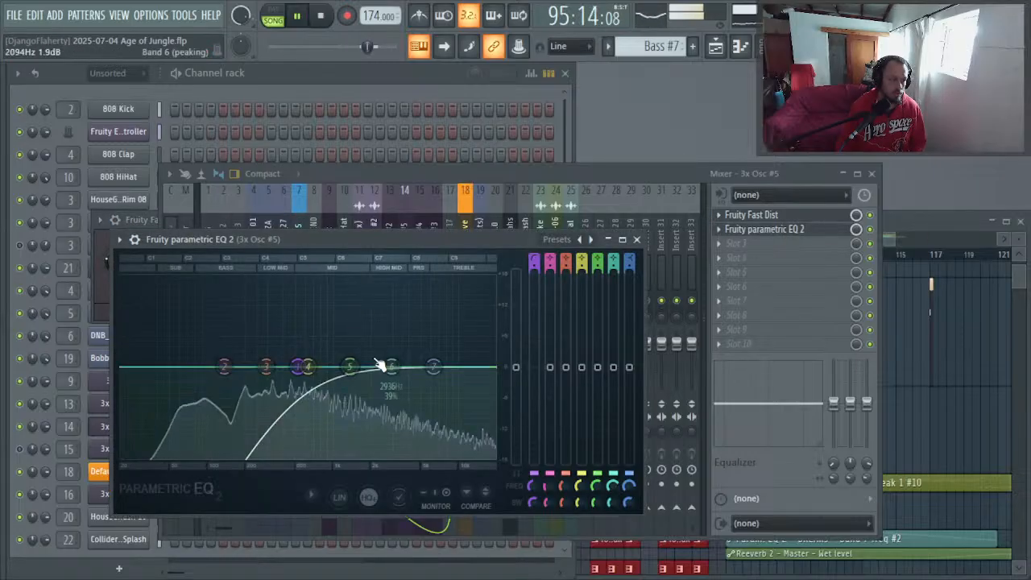
pyautogui.moveTo(390, 366)
pyautogui.mouseDown()
pyautogui.moveTo(396, 322)
pyautogui.moveTo(424, 322)
pyautogui.moveTo(375, 322)
pyautogui.moveTo(392, 333)
pyautogui.moveTo(392, 367)
pyautogui.mouseUp()
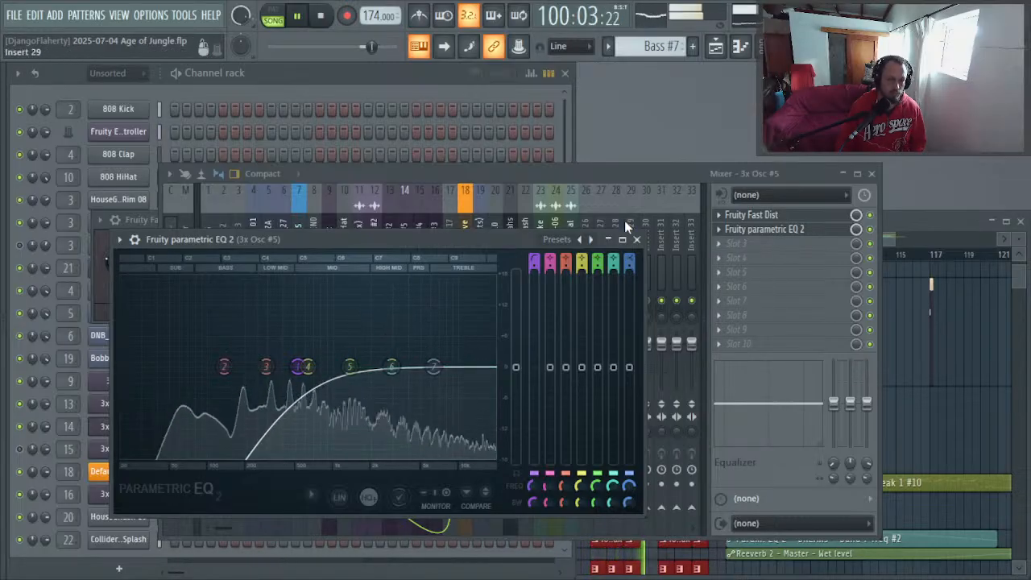
pyautogui.click(636, 239)
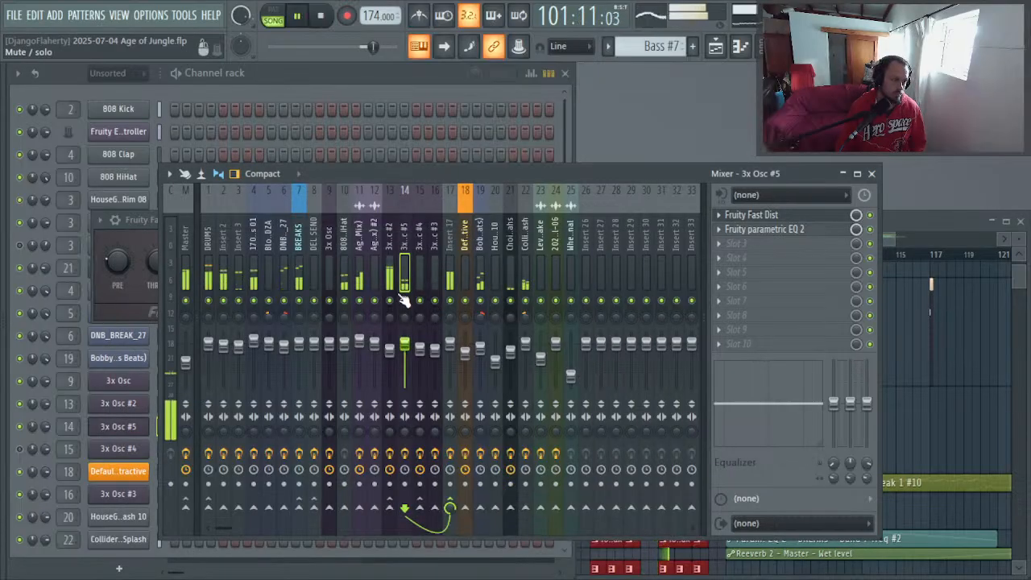
pyautogui.rightClick(404, 301)
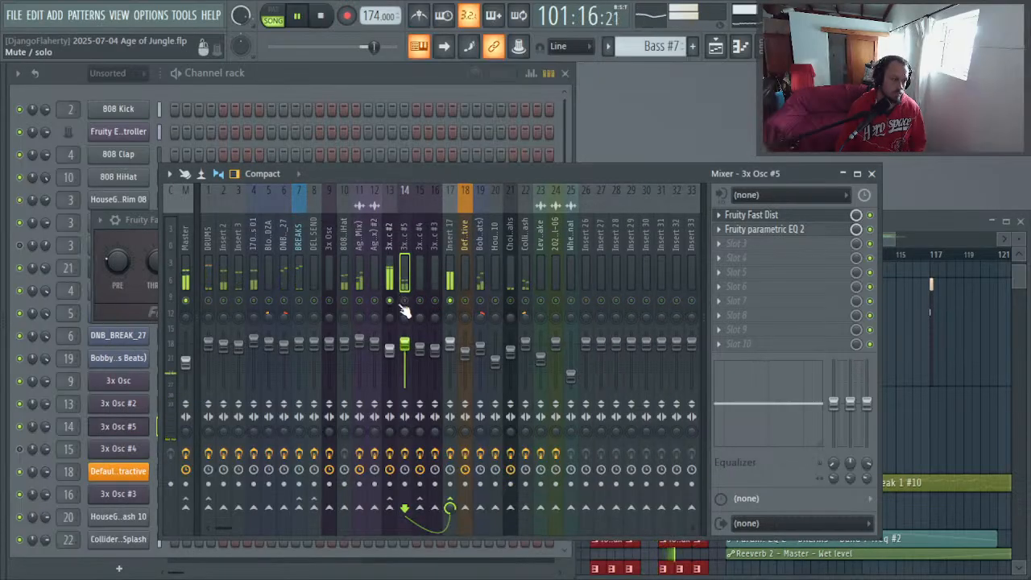
# Step: Load Boogex in the third effect slot of 3x Osc #5 and place its window fully in view
pyautogui.click(791, 245)
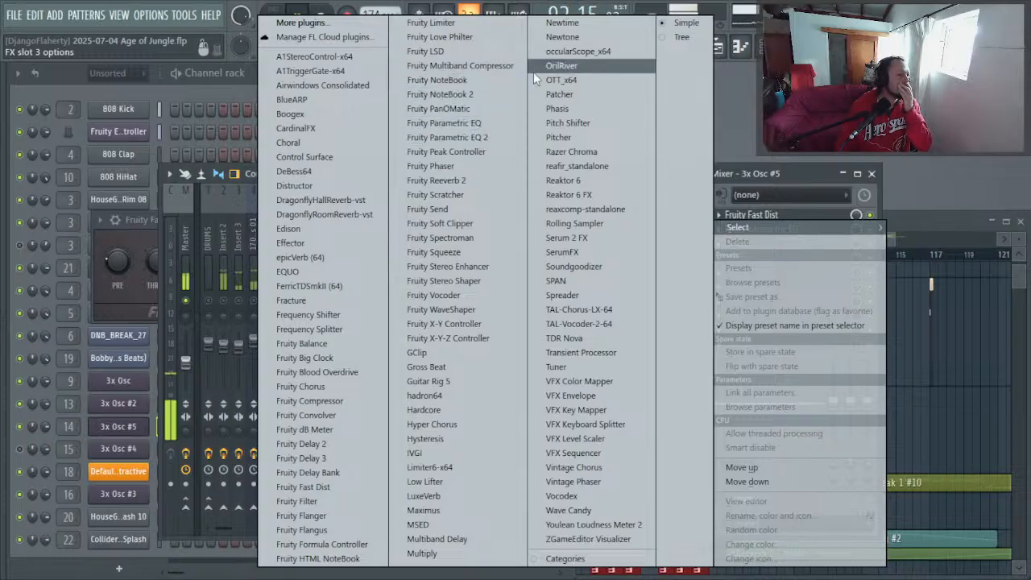
pyautogui.click(336, 115)
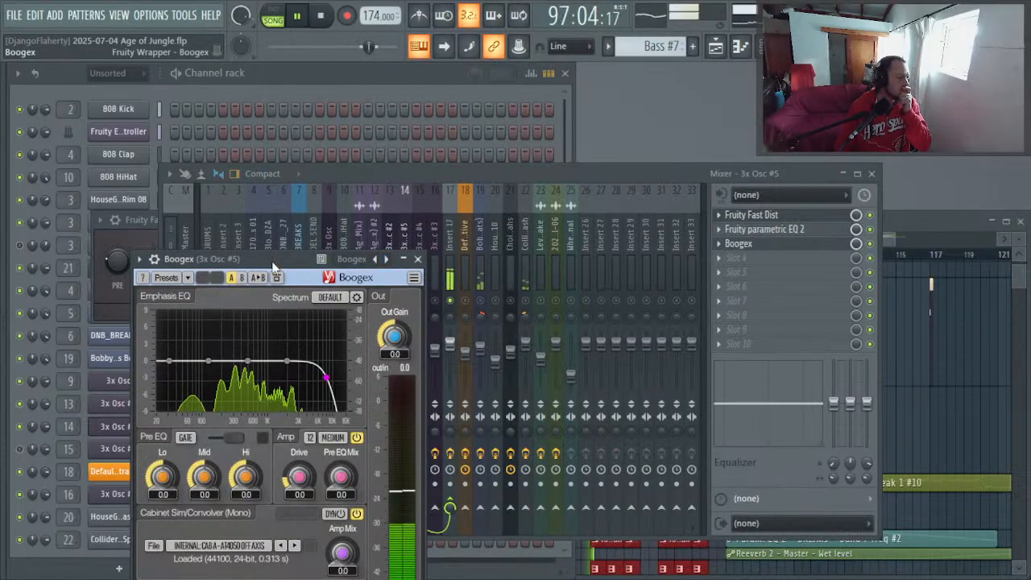
pyautogui.moveTo(272, 266); pyautogui.dragTo(454, 101)
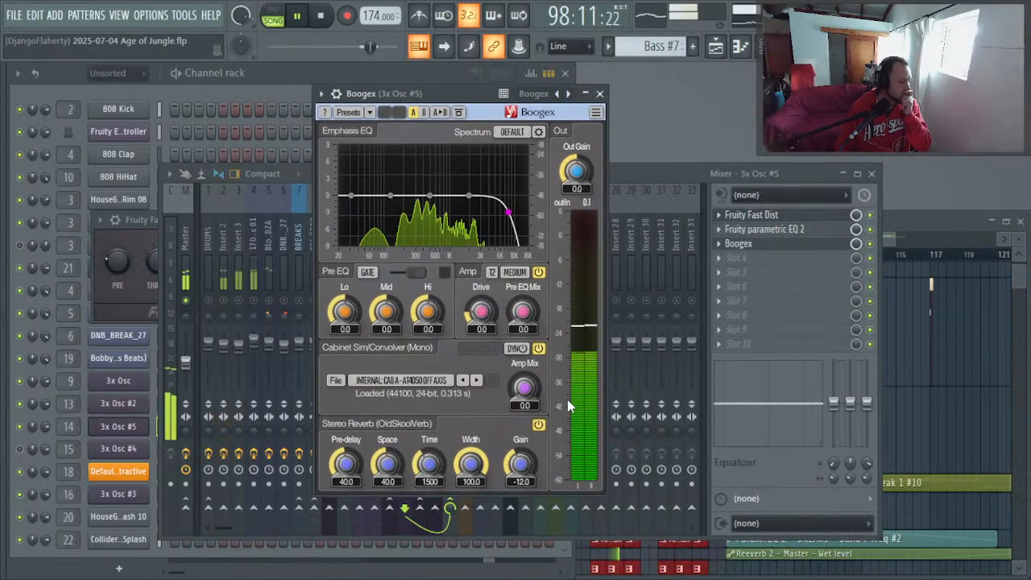
# Step: Turn off the Boogex stereo reverb and switch the cabinet simulation to CAB B - BETA52
pyautogui.click(538, 425)
pyautogui.click(476, 380)
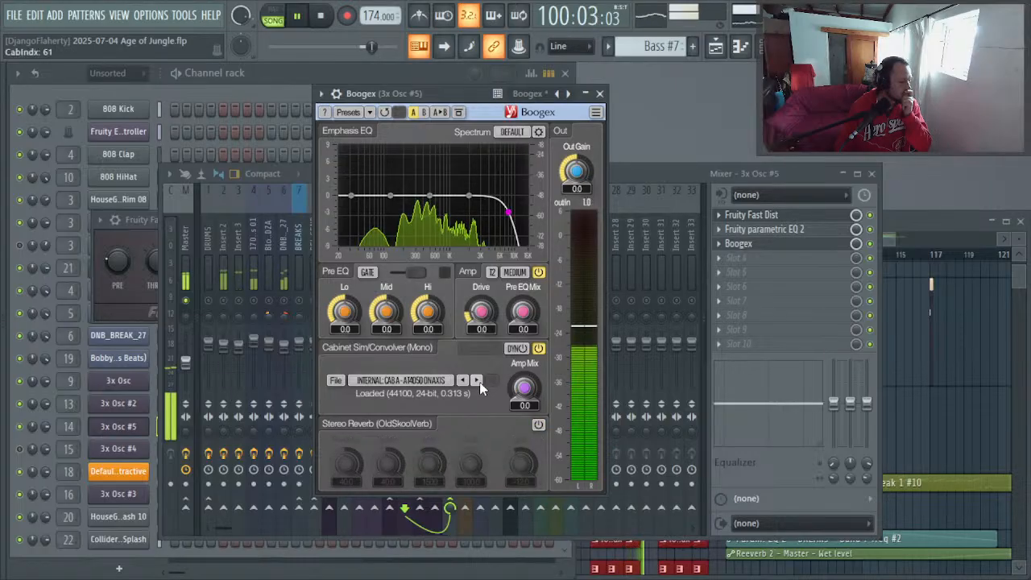
pyautogui.click(477, 381)
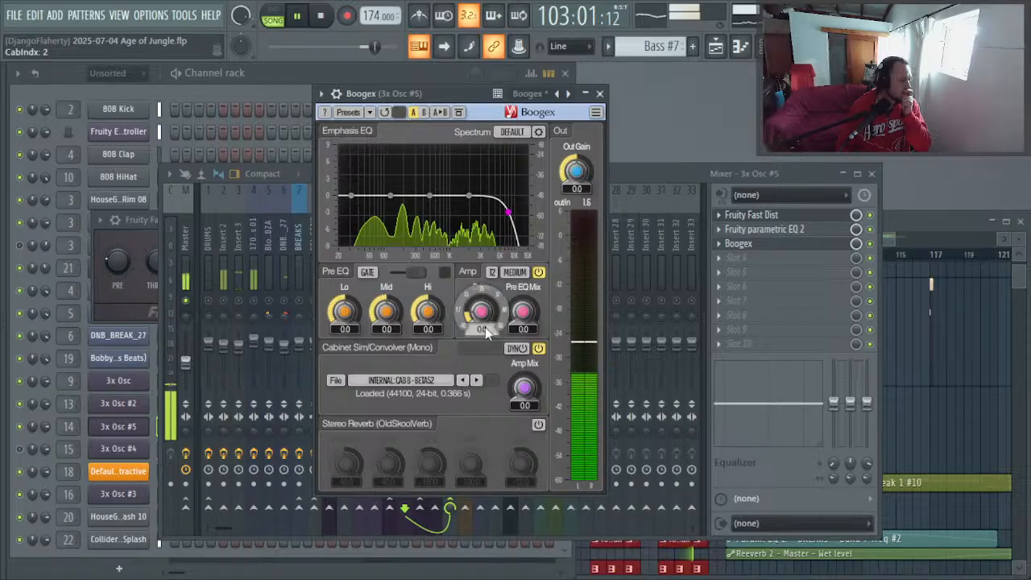
# Step: Set the Boogex drive to 32.5 and load Multiply in the fourth effect slot of 3x Osc #5
pyautogui.moveTo(486, 333); pyautogui.dragTo(485, 302)
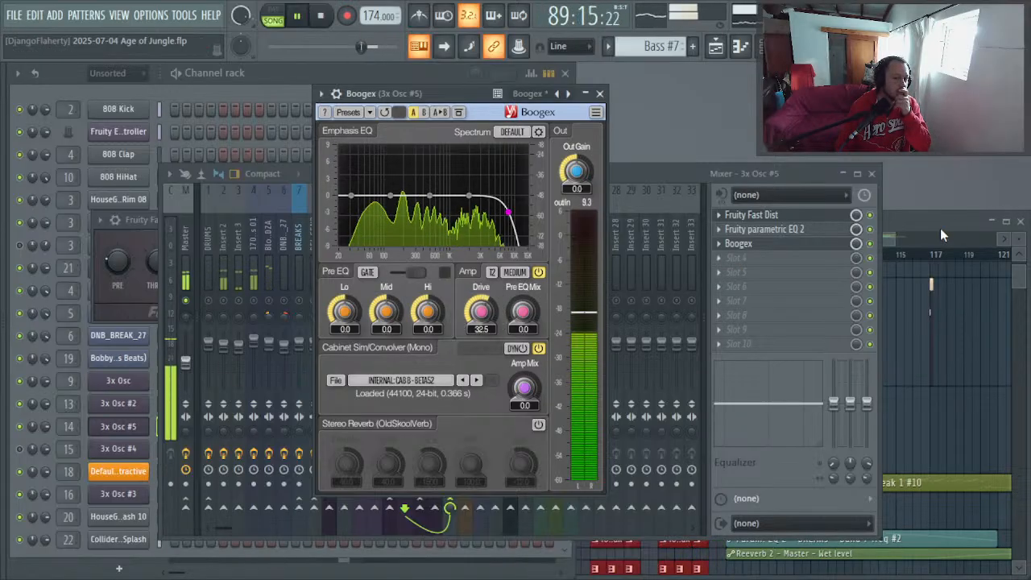
pyautogui.click(869, 244)
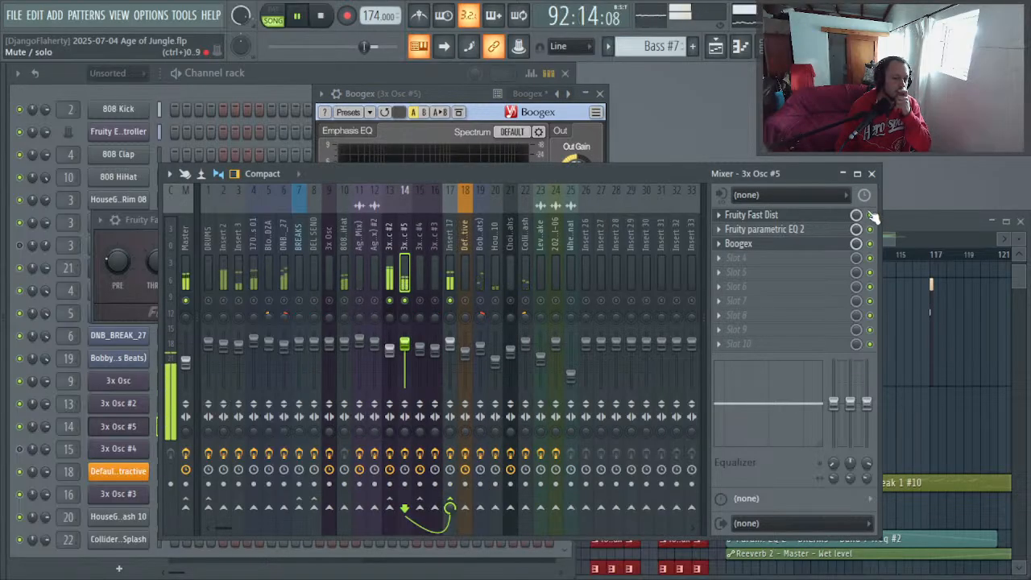
pyautogui.click(750, 258)
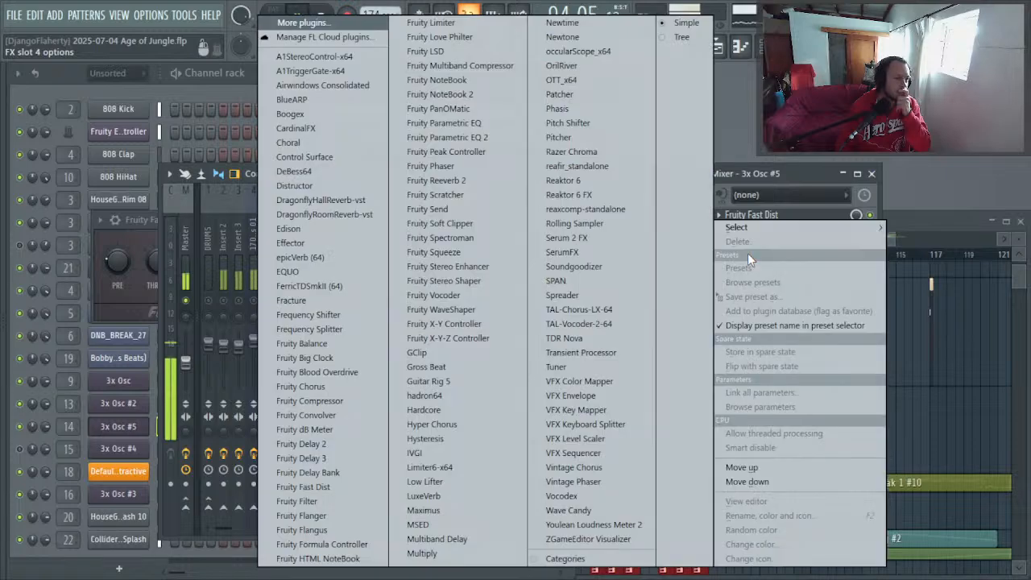
pyautogui.moveTo(811, 234)
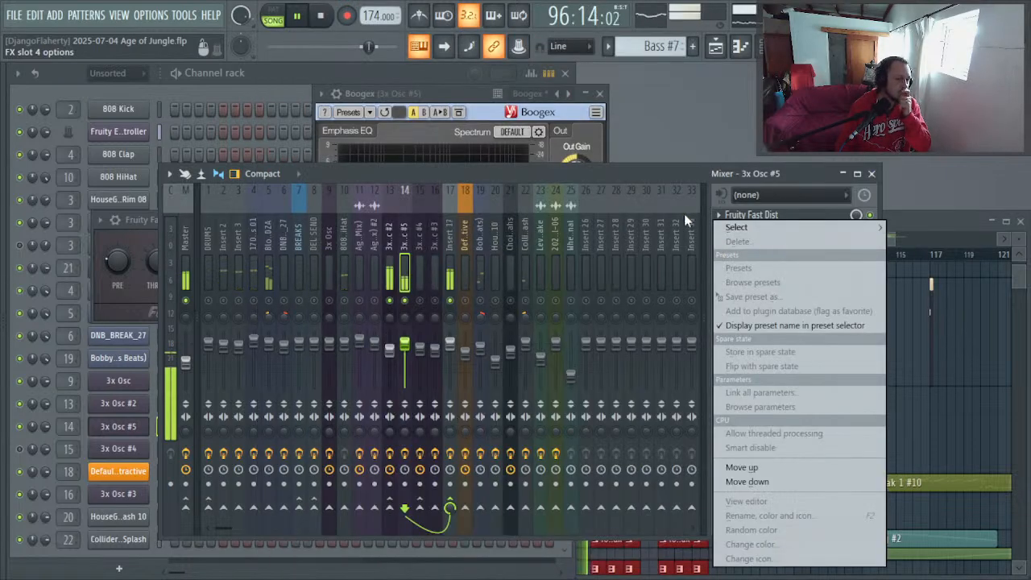
pyautogui.moveTo(730, 233)
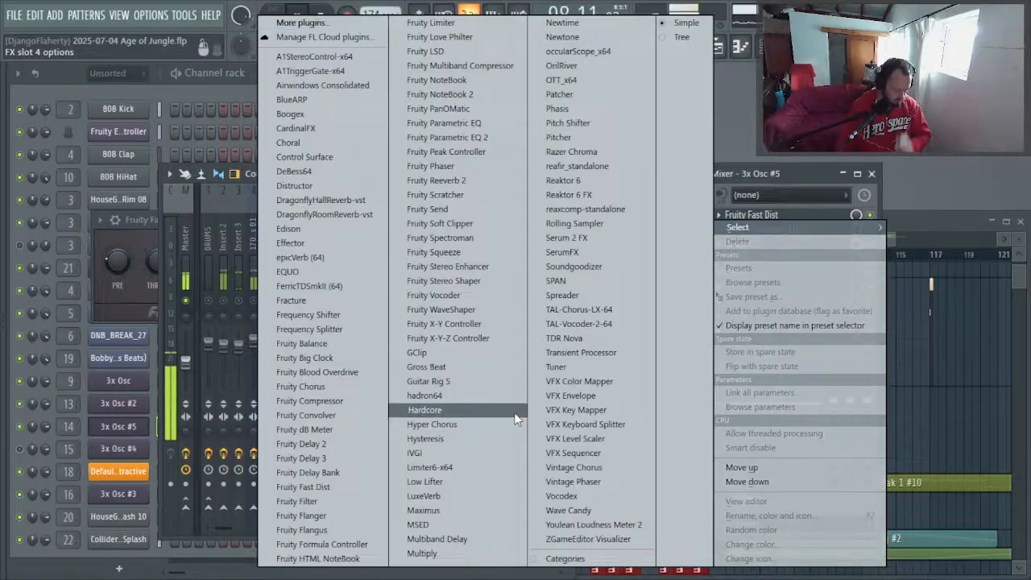
pyautogui.press('m')
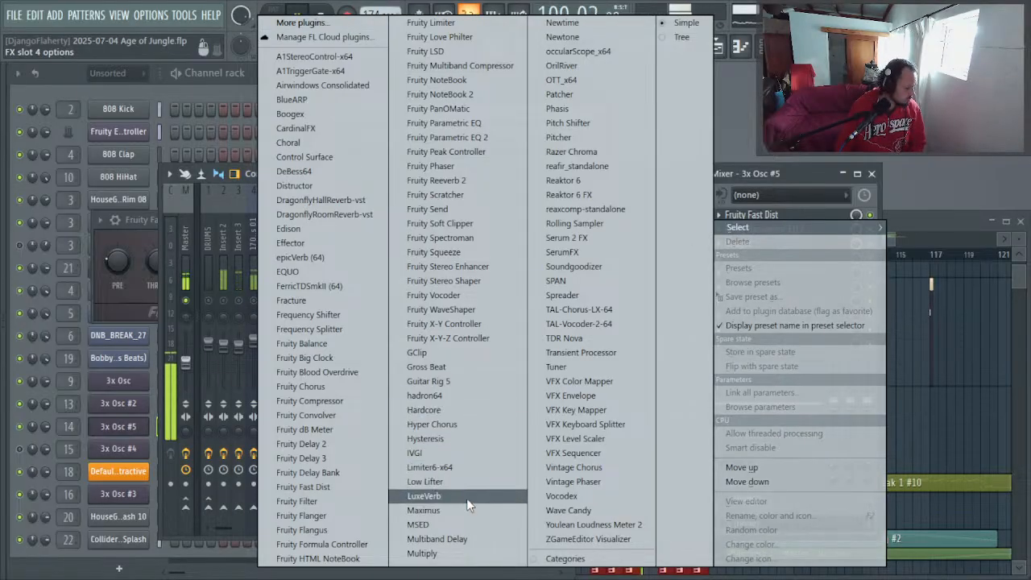
pyautogui.click(444, 554)
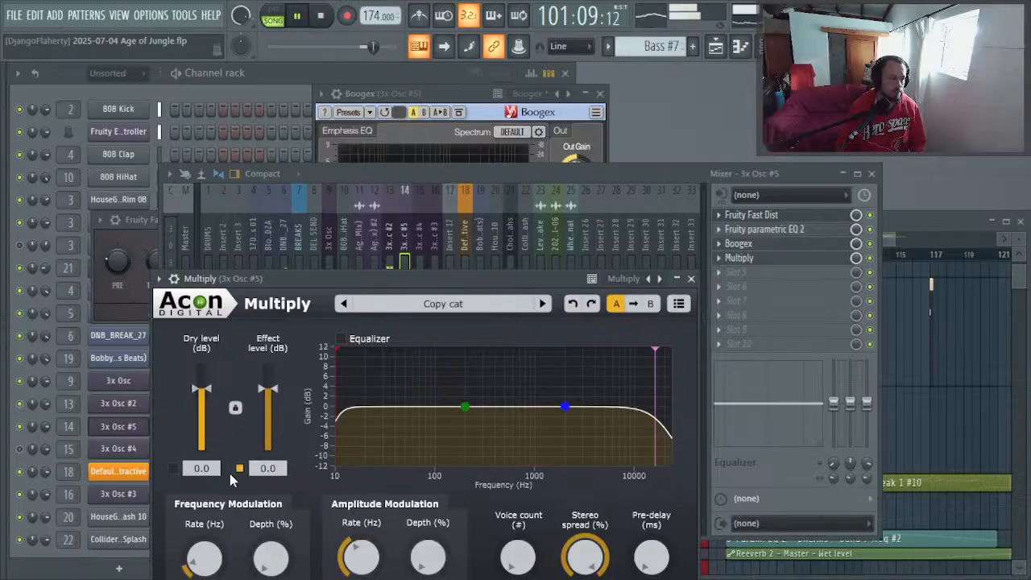
# Step: Place the Multiply window fully in view and select its Dimensioner 1 preset
pyautogui.moveTo(339, 278); pyautogui.dragTo(401, 160)
pyautogui.click(605, 186)
pyautogui.click(604, 187)
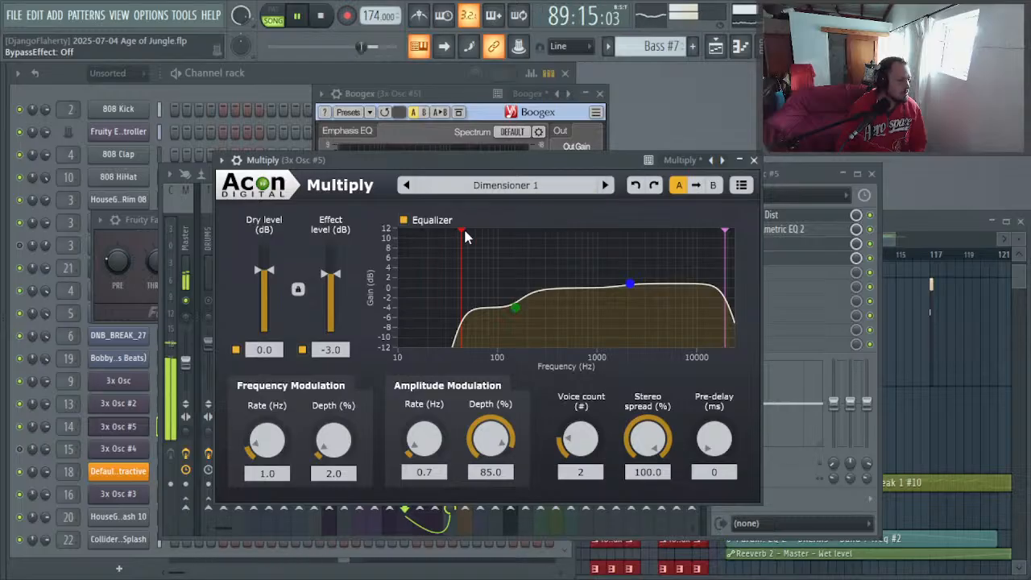
# Step: In Multiply, raise the equalizer's low cutoff to about 150 Hz, set 3 voices and lower the effect level to -7.9 dB
pyautogui.moveTo(462, 231)
pyautogui.mouseDown()
pyautogui.moveTo(538, 242)
pyautogui.moveTo(517, 242)
pyautogui.mouseUp()
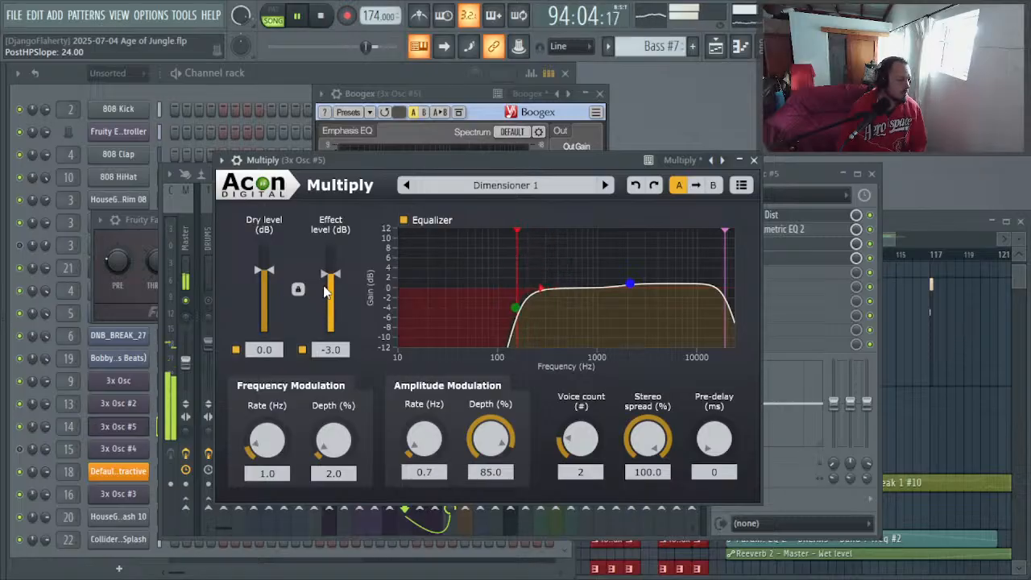
pyautogui.moveTo(567, 448); pyautogui.dragTo(577, 419)
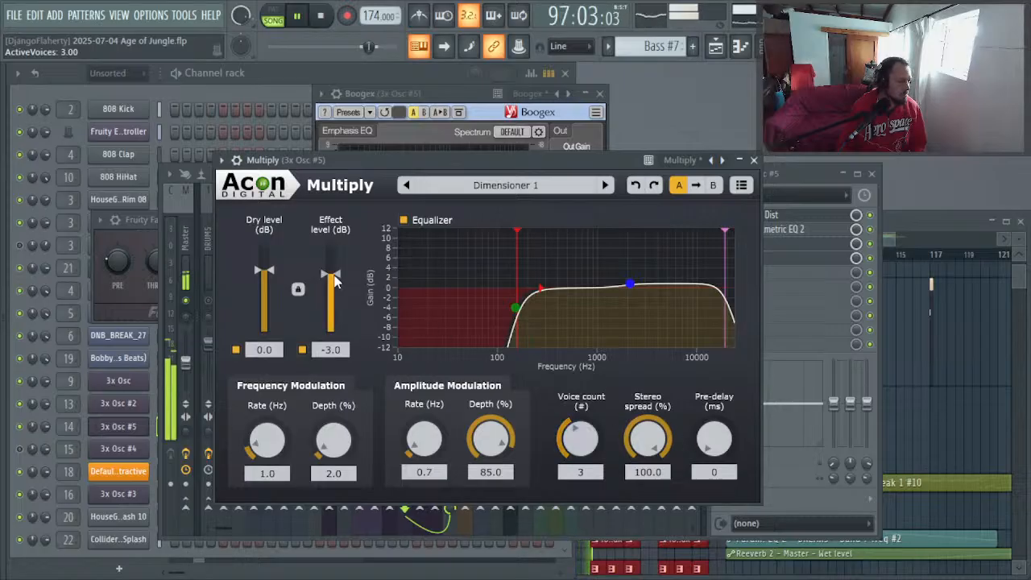
pyautogui.scroll(-2, 335, 278)
pyautogui.press('Escape')
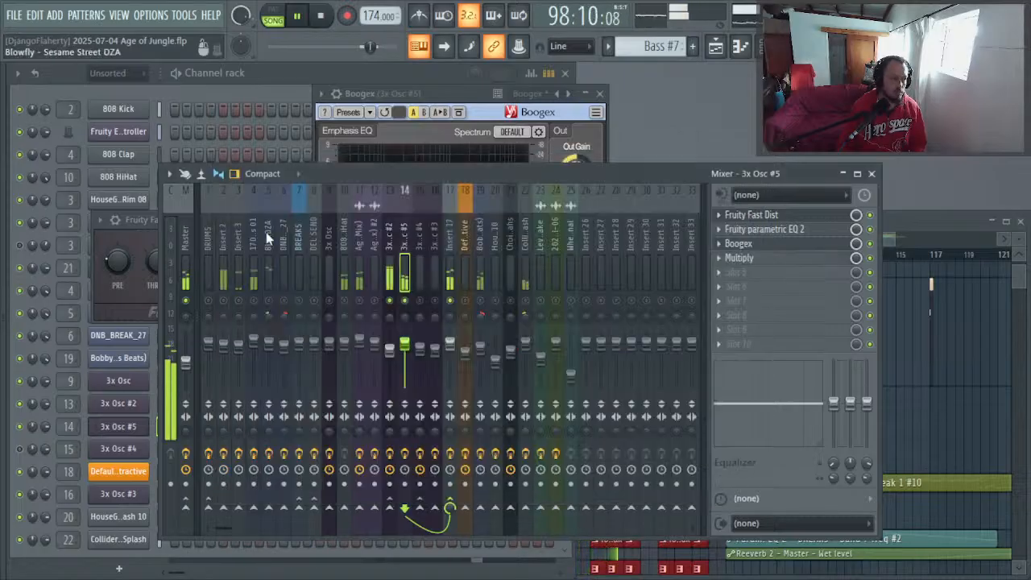
# Step: Close the Fruity Fast Dist window and recheck the Multiply settings on 3x Osc #5
pyautogui.click(136, 218)
pyautogui.press('Escape')
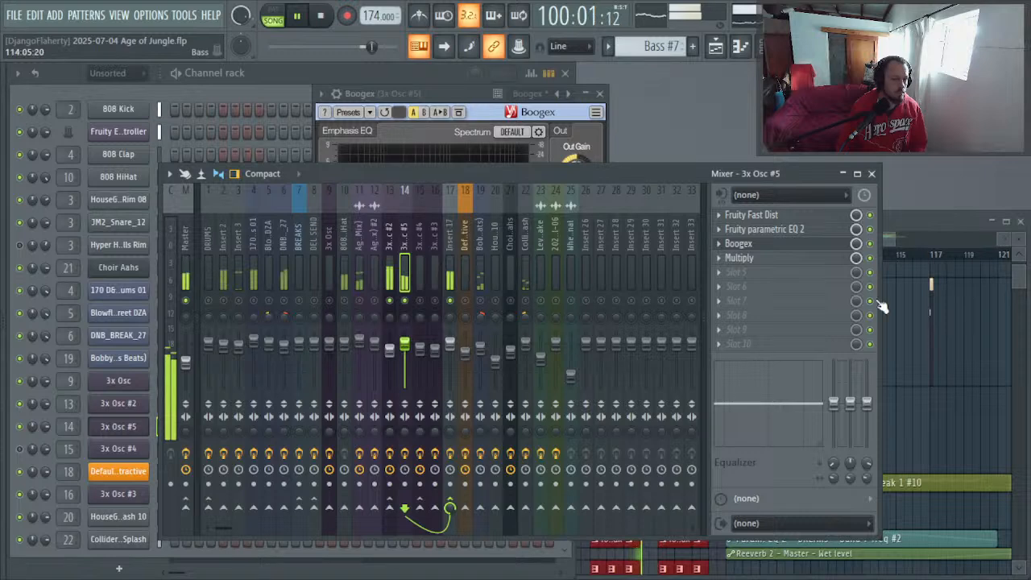
pyautogui.click(739, 258)
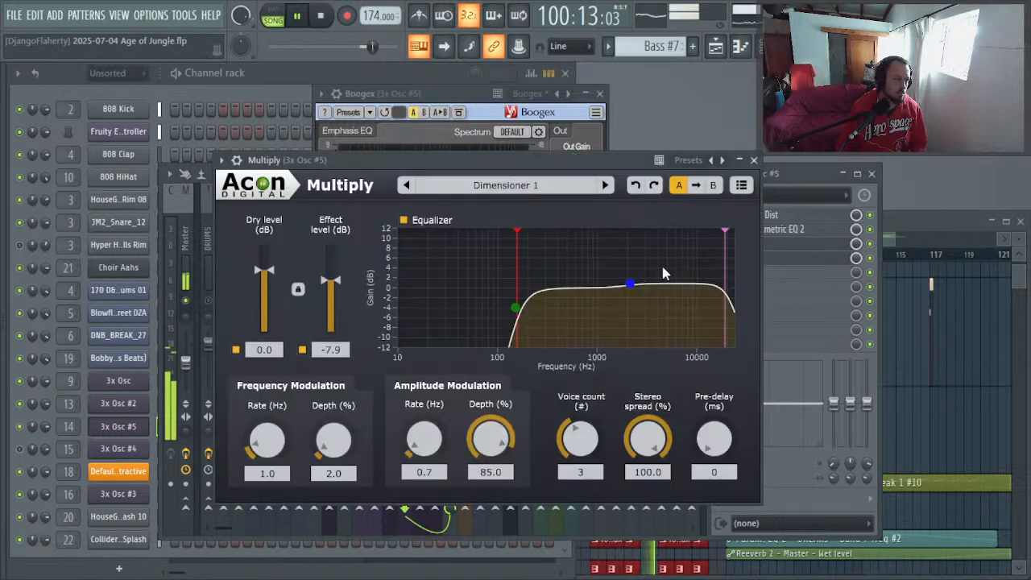
pyautogui.click(754, 160)
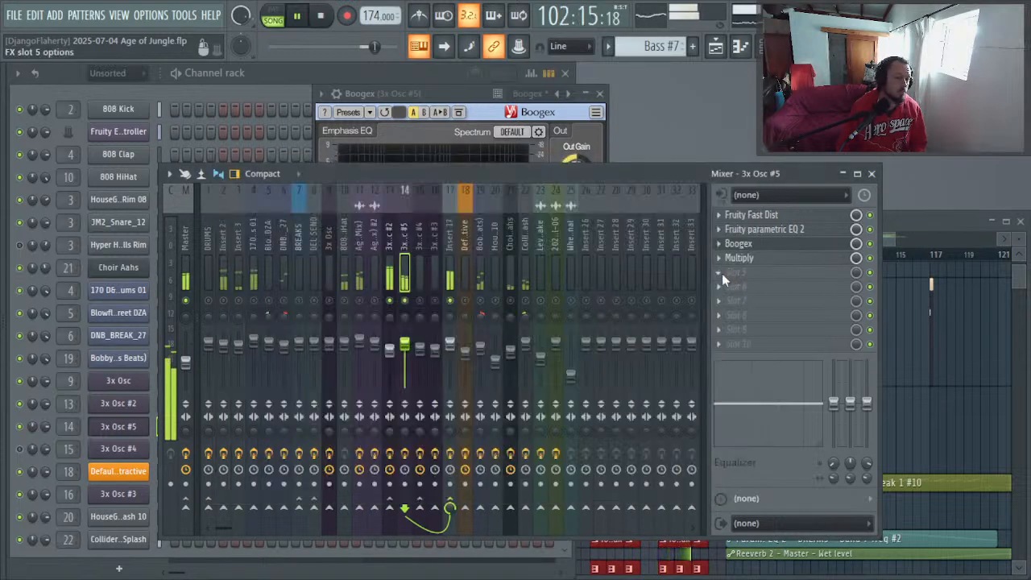
pyautogui.click(722, 273)
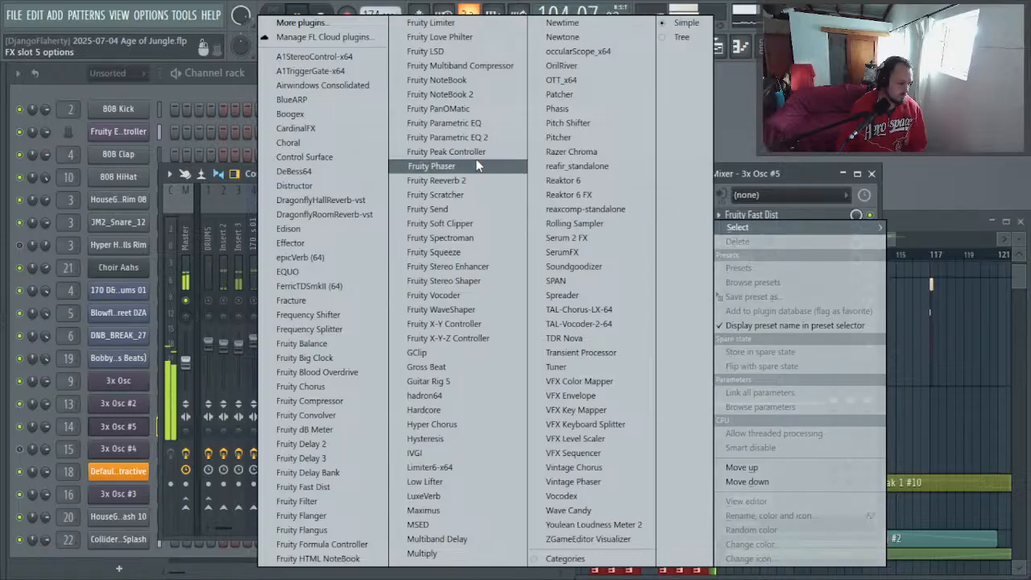
pyautogui.click(300, 23)
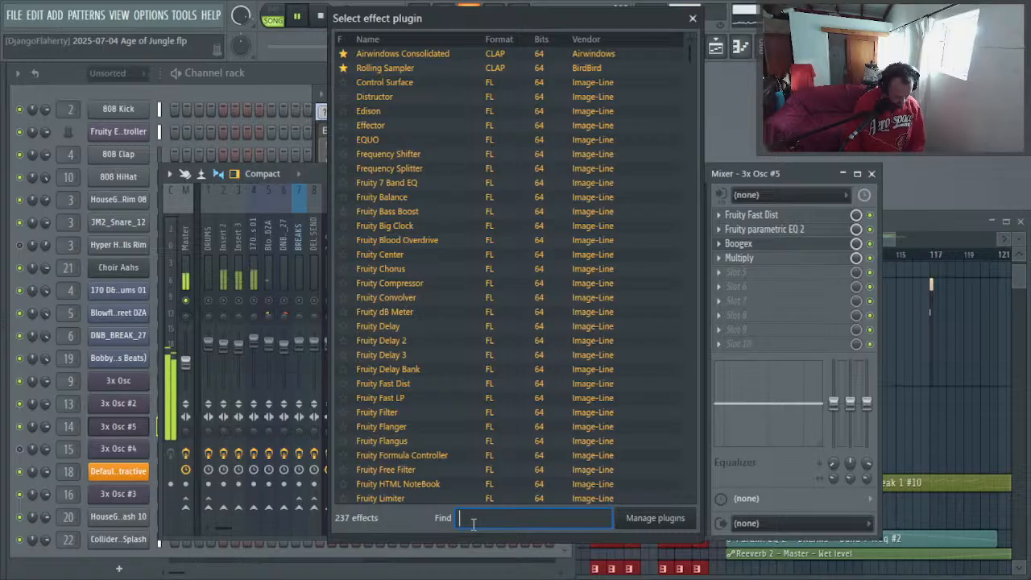
pyautogui.write('air')
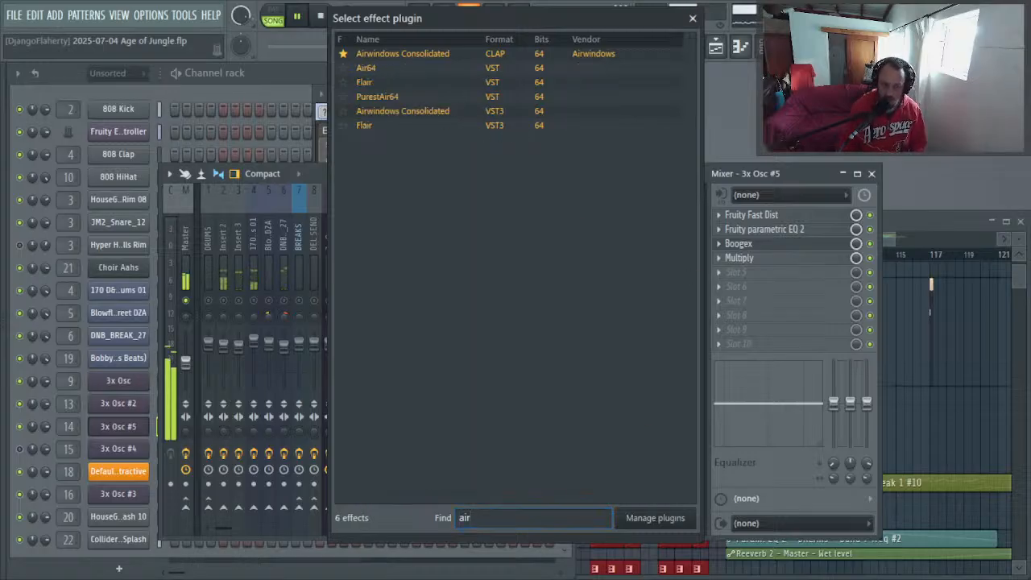
pyautogui.click(692, 20)
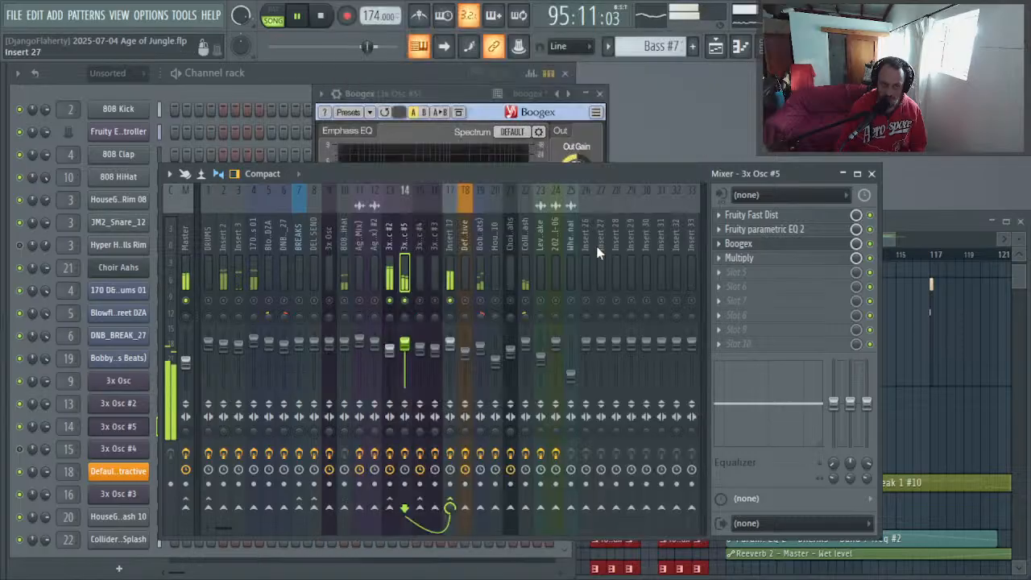
# Step: Close Boogex and listen to the loop from bar 89 with all mixer tracks back in
pyautogui.click(599, 94)
pyautogui.press('space')
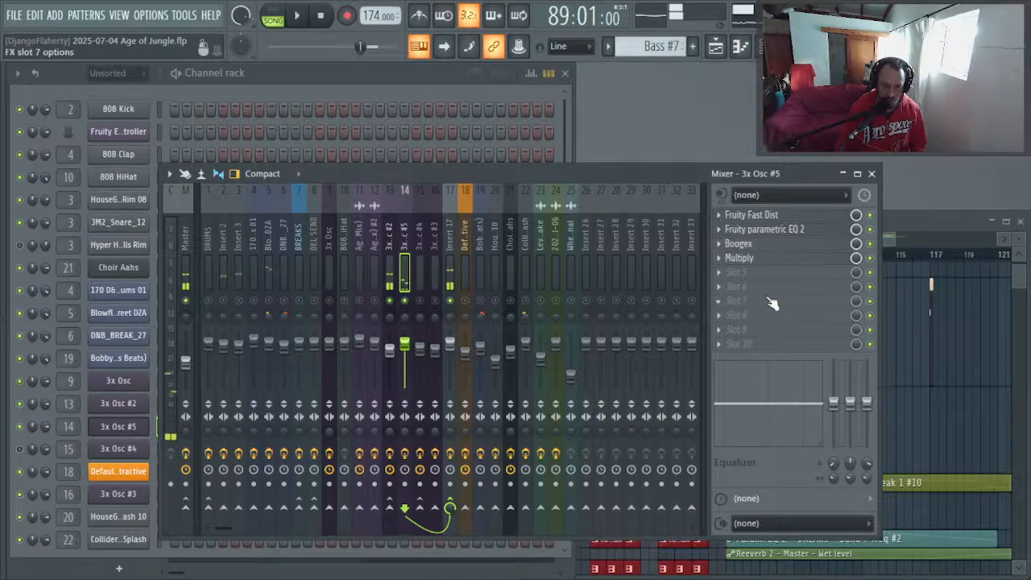
pyautogui.press('space')
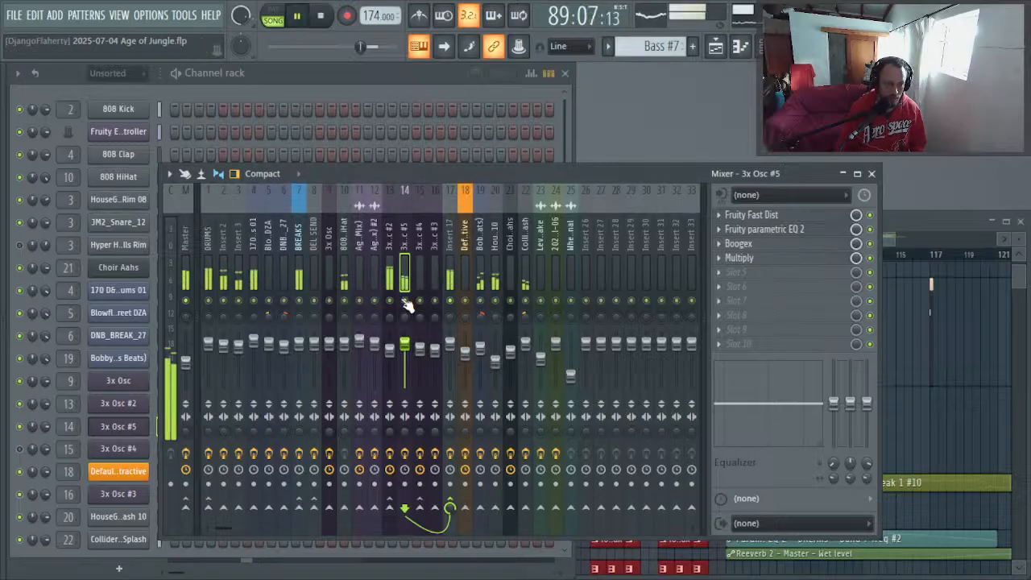
pyautogui.hotkey('alt', 'Tab')
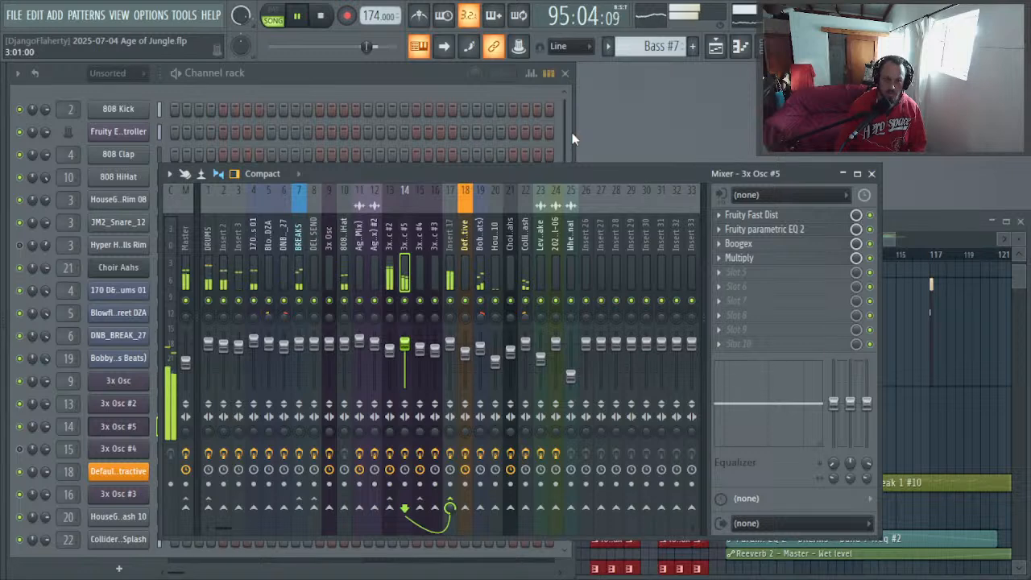
pyautogui.press('space')
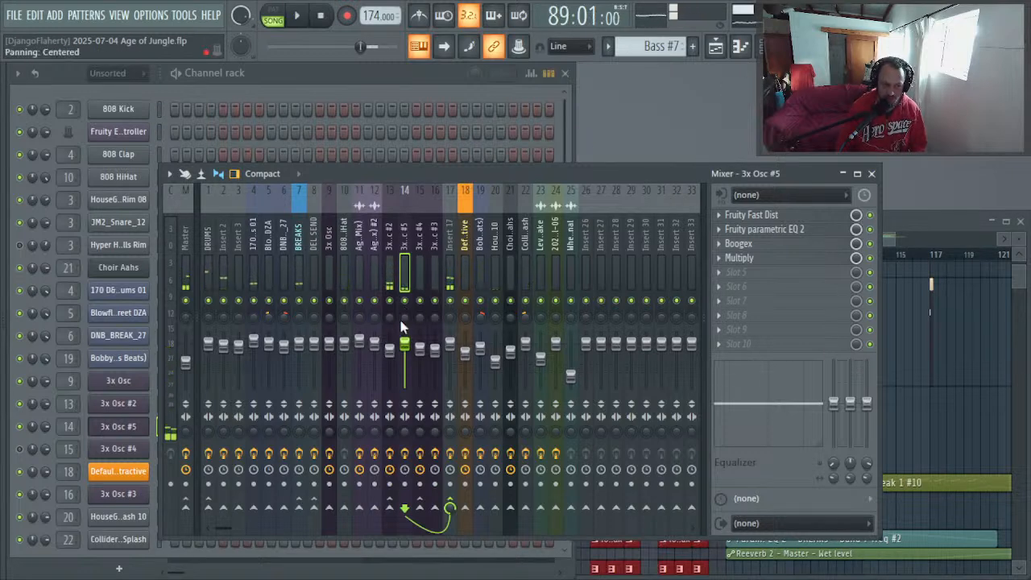
# Step: Try lowering the 3x Osc #5 mixer fader to about -2.0 dB (91%) while the loop plays
pyautogui.moveTo(409, 346); pyautogui.dragTo(409, 358)
pyautogui.press('space')
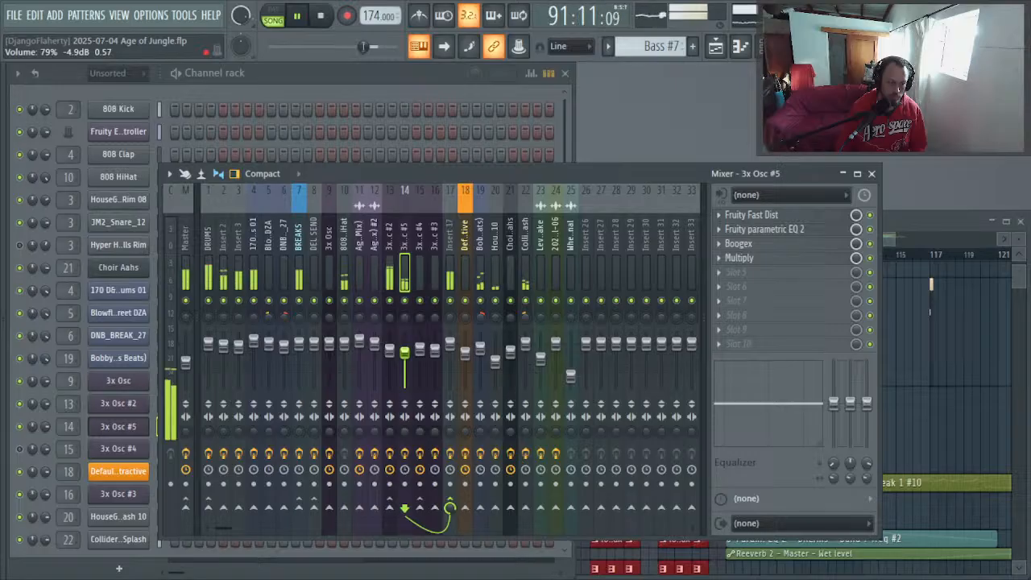
pyautogui.moveTo(404, 353); pyautogui.dragTo(404, 351)
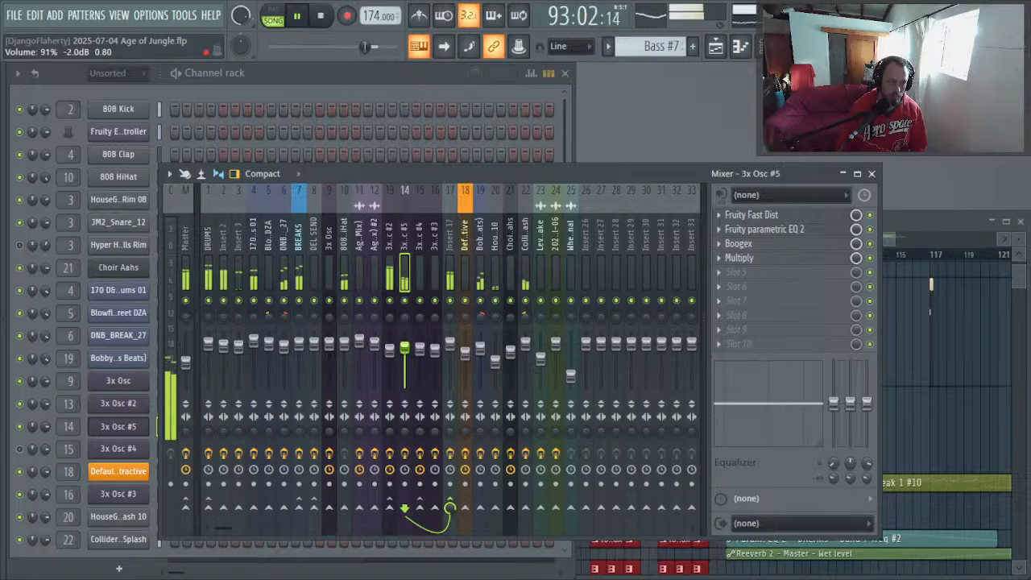
# Step: Solo 3x Osc #5 and, in its parametric EQ, raise the band 1 high-pass frequency and adjust band 7 slightly upward
pyautogui.rightClick(404, 300)
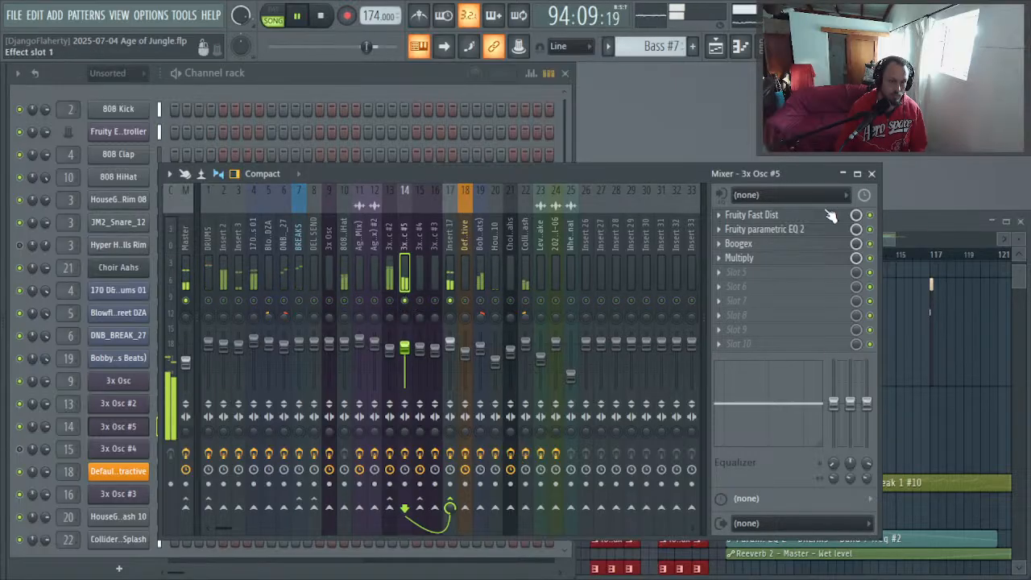
pyautogui.moveTo(794, 231)
pyautogui.mouseDown()
pyautogui.moveTo(793, 266)
pyautogui.moveTo(793, 231)
pyautogui.mouseUp()
pyautogui.click(794, 231)
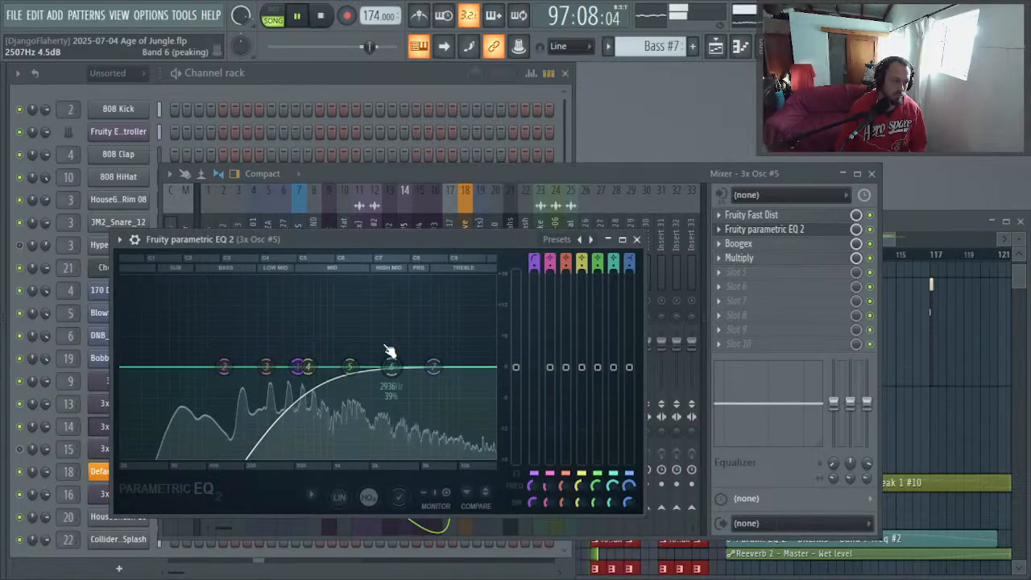
pyautogui.moveTo(298, 365); pyautogui.dragTo(311, 367)
pyautogui.moveTo(433, 366)
pyautogui.mouseDown()
pyautogui.moveTo(472, 368)
pyautogui.moveTo(439, 357)
pyautogui.mouseUp()
pyautogui.press('Escape')
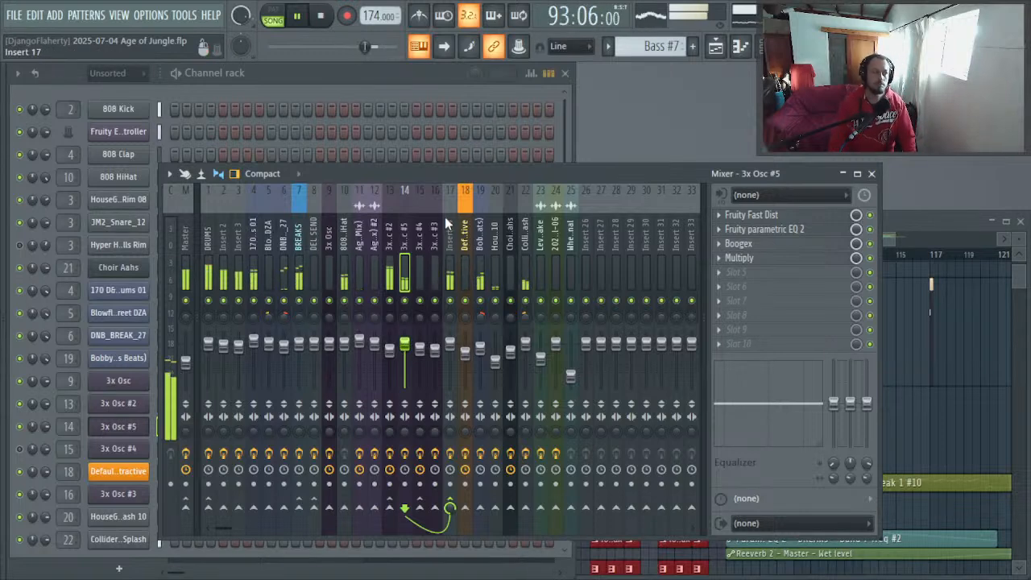
# Step: Stop playback and clear the playlist clip selection, closing the 3x Osc window and the mixer
pyautogui.press('F9')
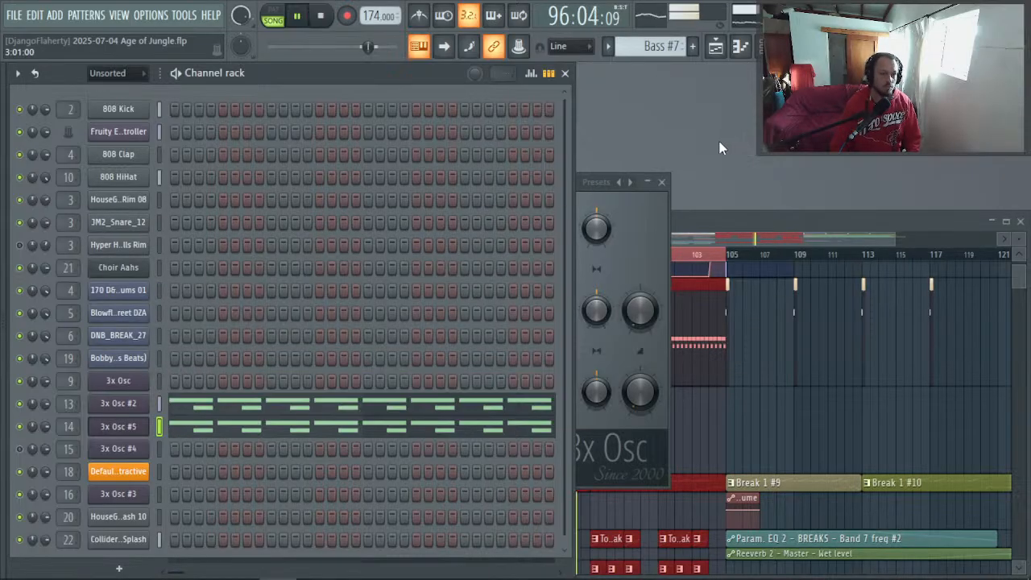
pyautogui.click(665, 181)
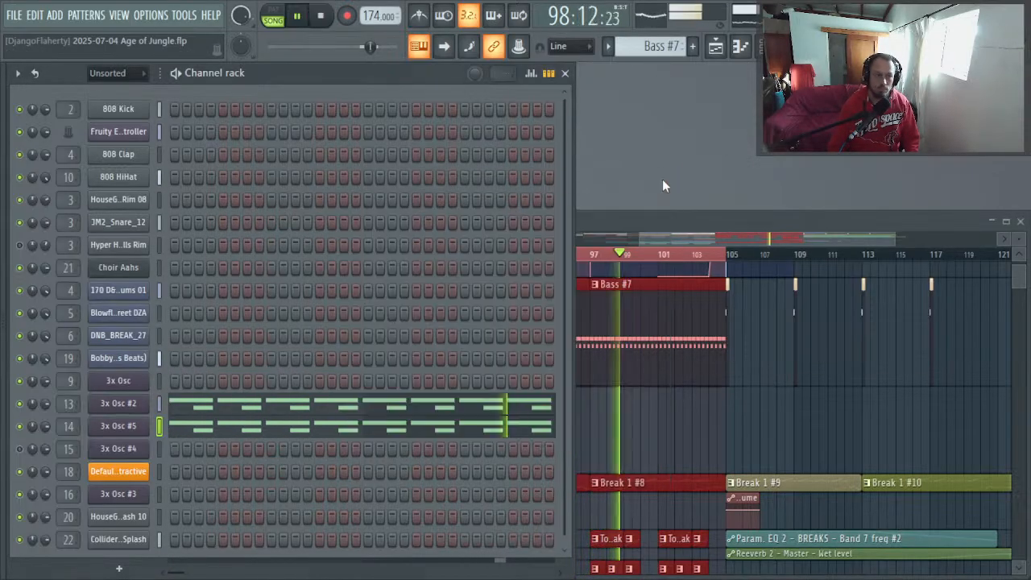
pyautogui.press('space')
pyautogui.rightClick(668, 412)
pyautogui.press('F9')
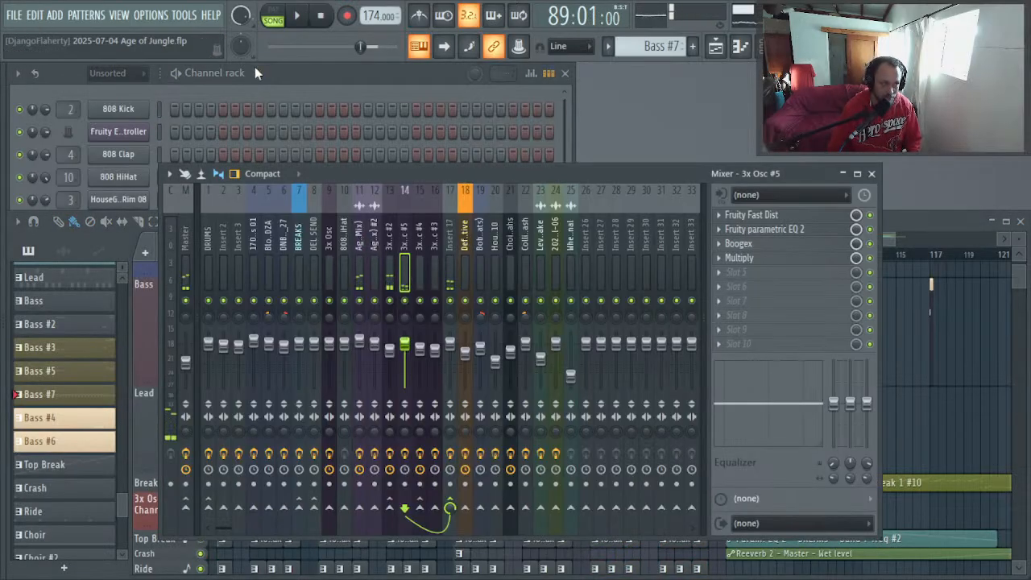
pyautogui.click(303, 71)
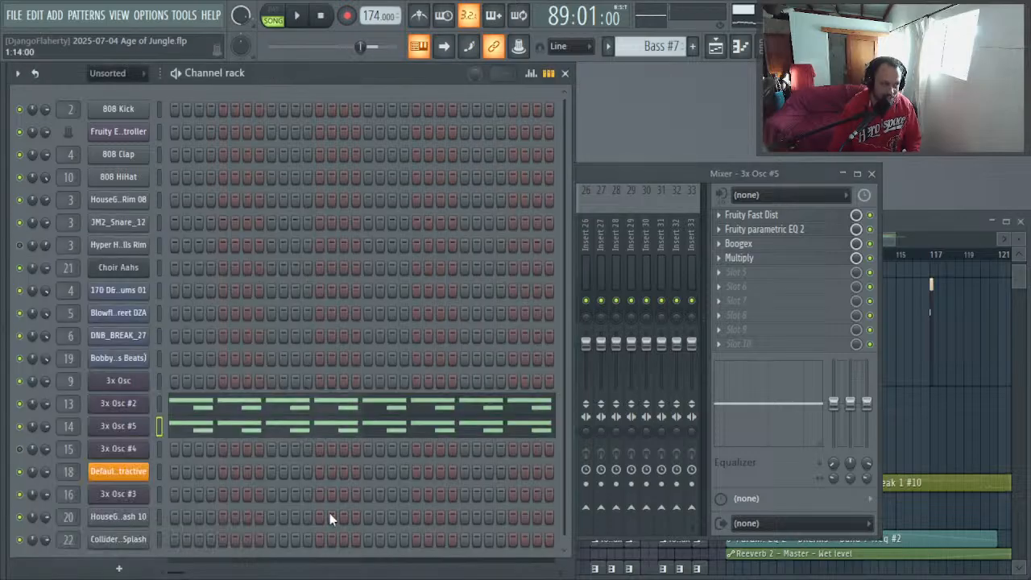
pyautogui.scroll(-1, 322, 483)
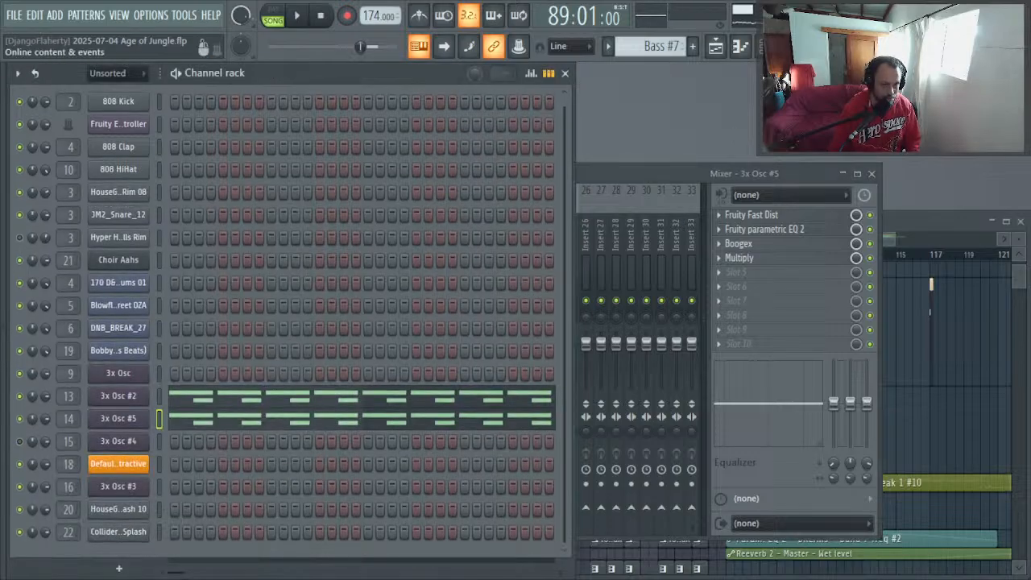
pyautogui.click(873, 175)
# Step: Add a Sytrus synthesizer channel to the channel rack and close its plugin window
pyautogui.scroll(-2, 706, 384)
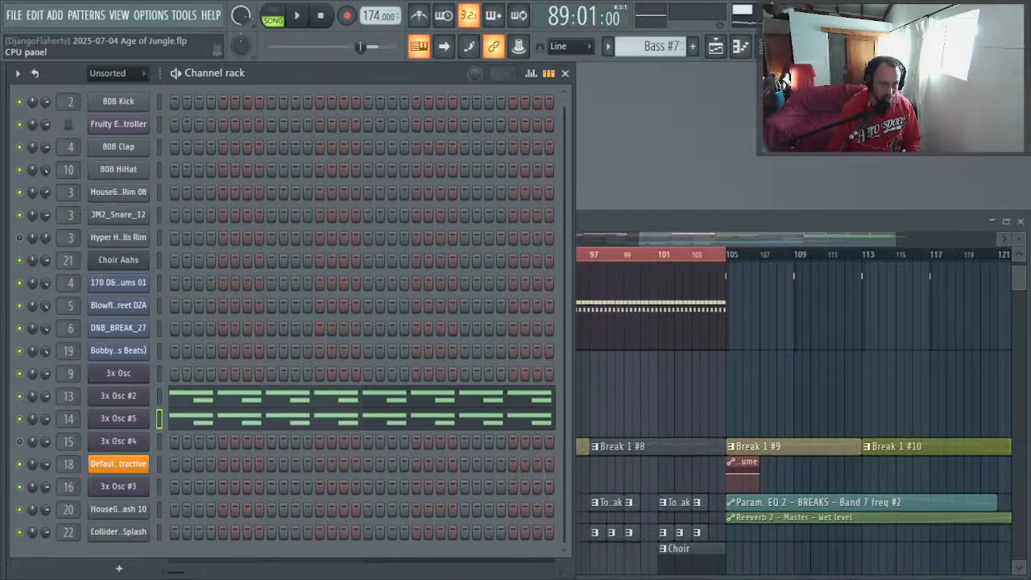
pyautogui.click(617, 378)
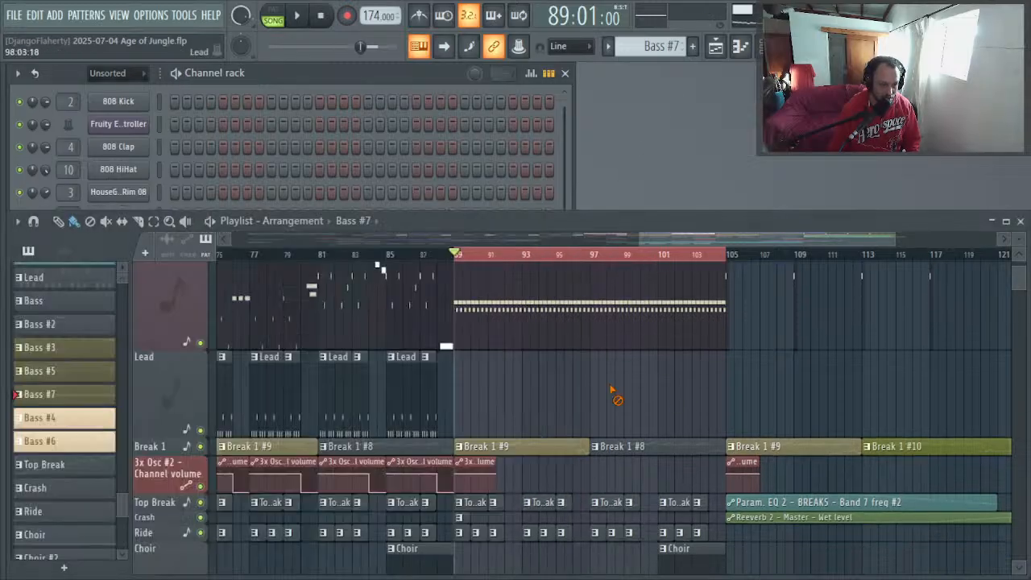
pyautogui.scroll(-5, 596, 378)
pyautogui.scroll(-6, 242, 431)
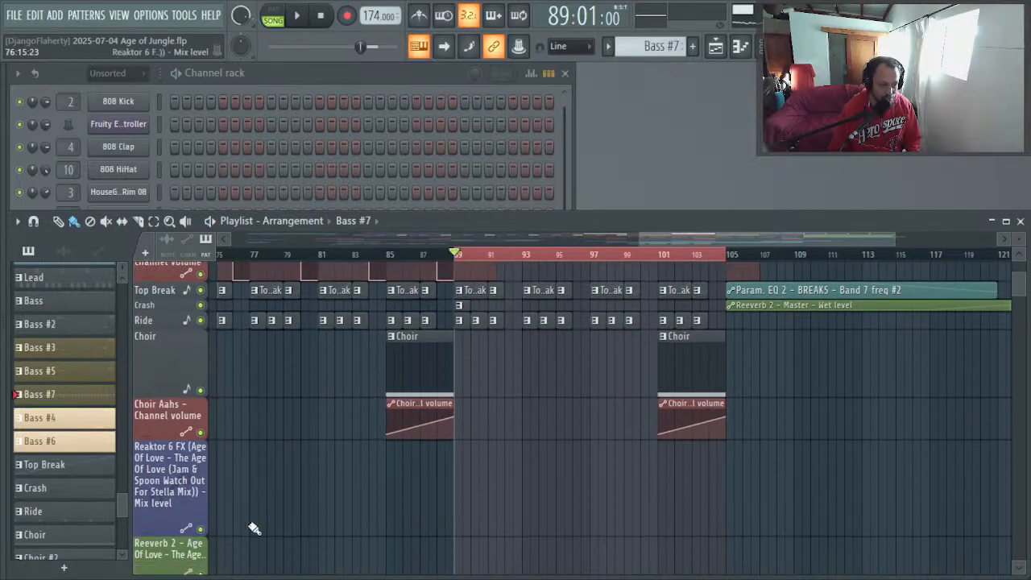
pyautogui.scroll(-4, 241, 427)
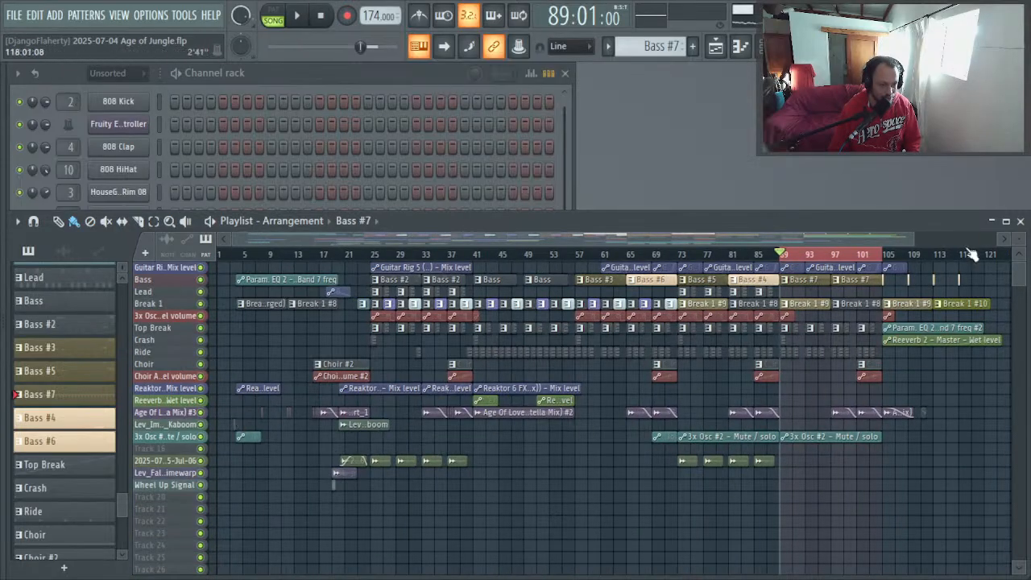
pyautogui.click(338, 83)
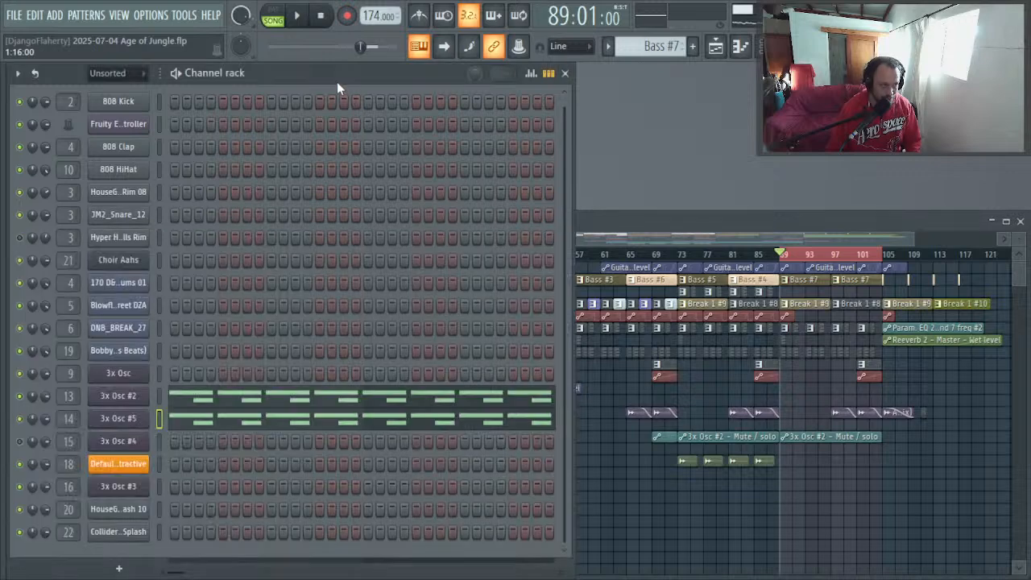
pyautogui.click(114, 571)
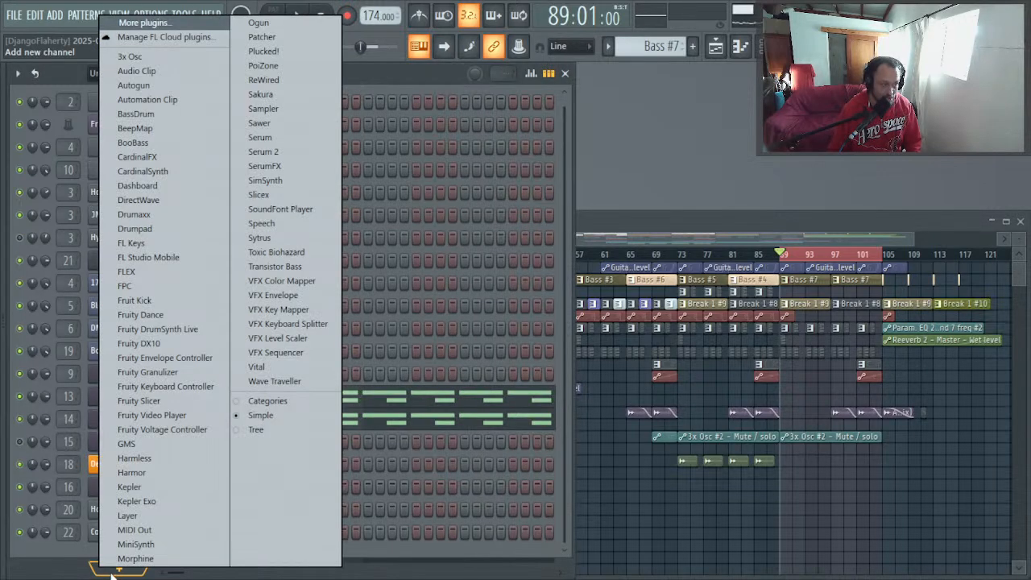
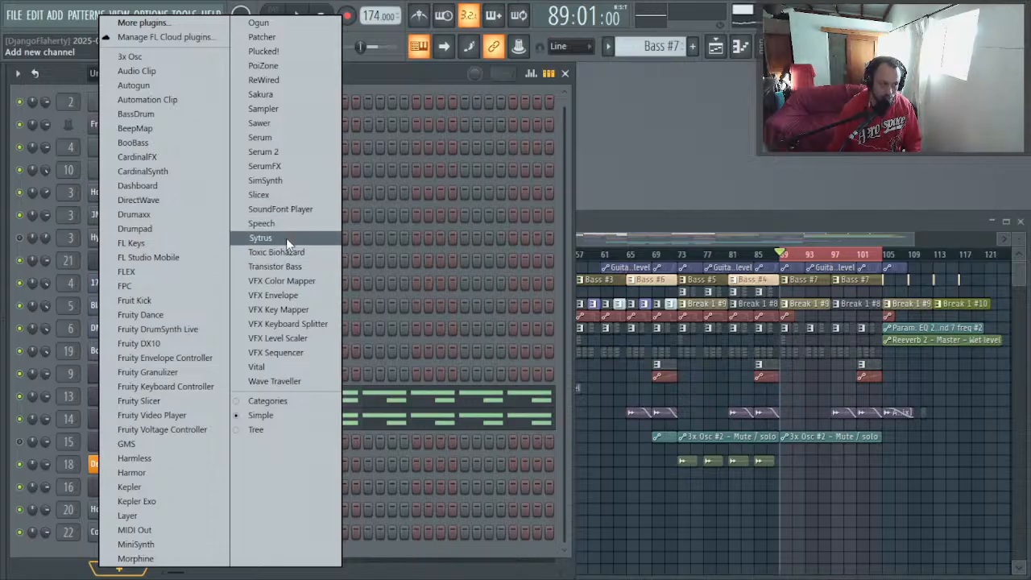
pyautogui.click(286, 237)
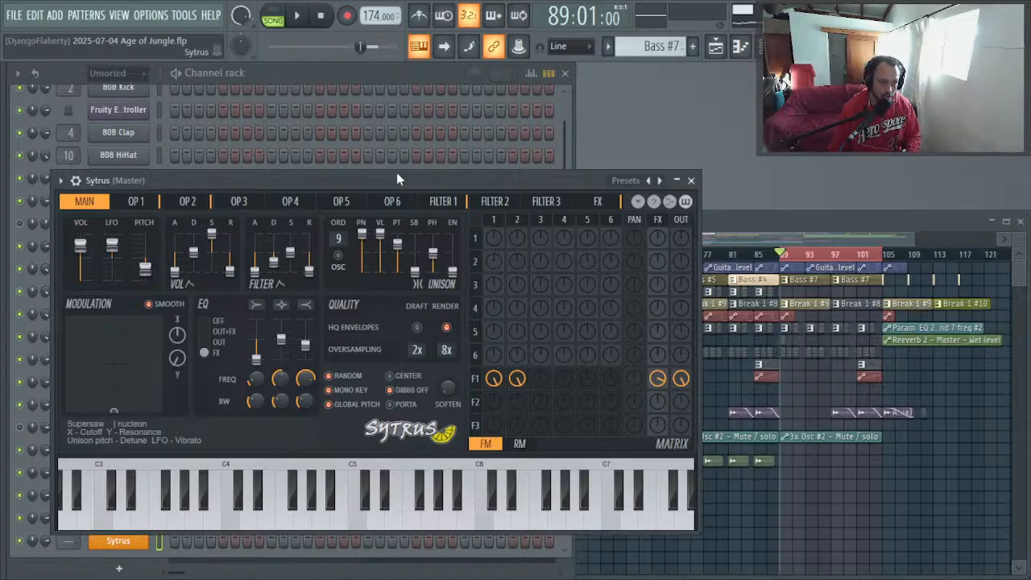
pyautogui.click(691, 180)
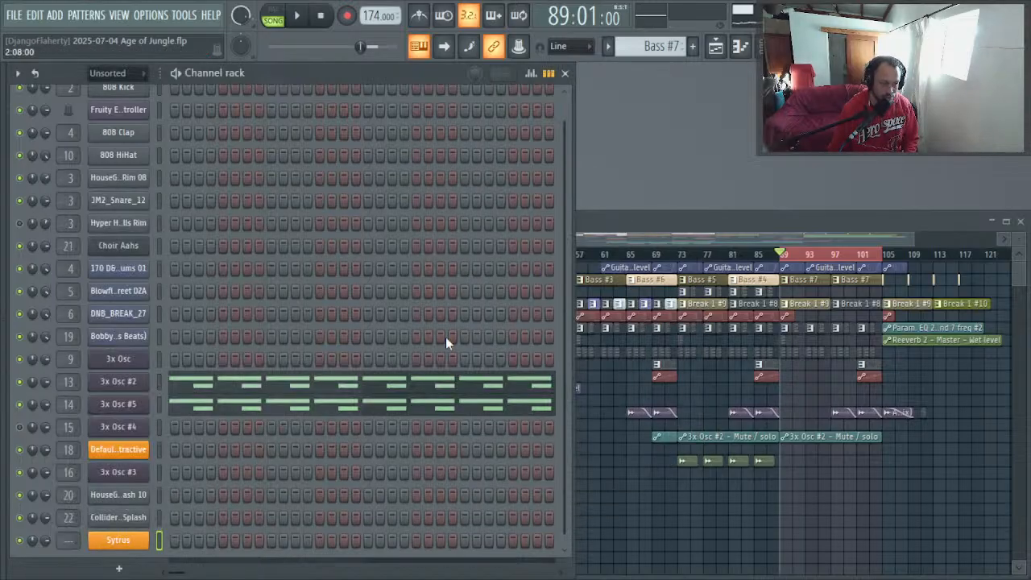
# Step: Route the Sytrus channel to mixer insert 26, lower that track's fader, and close the mixer
pyautogui.click(64, 541)
pyautogui.click(586, 260)
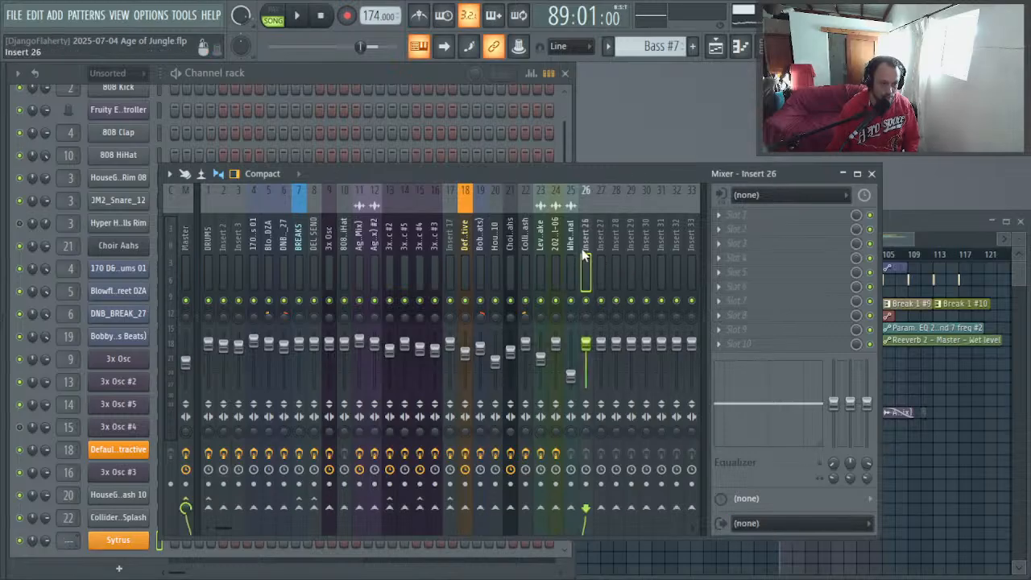
pyautogui.hotkey('ctrl', 'l')
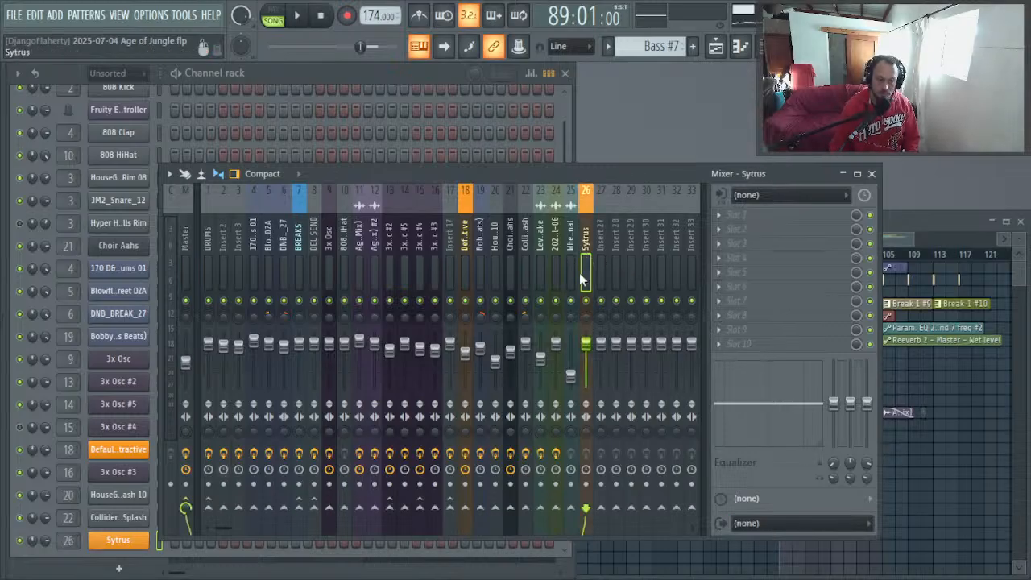
pyautogui.moveTo(586, 343); pyautogui.dragTo(585, 363)
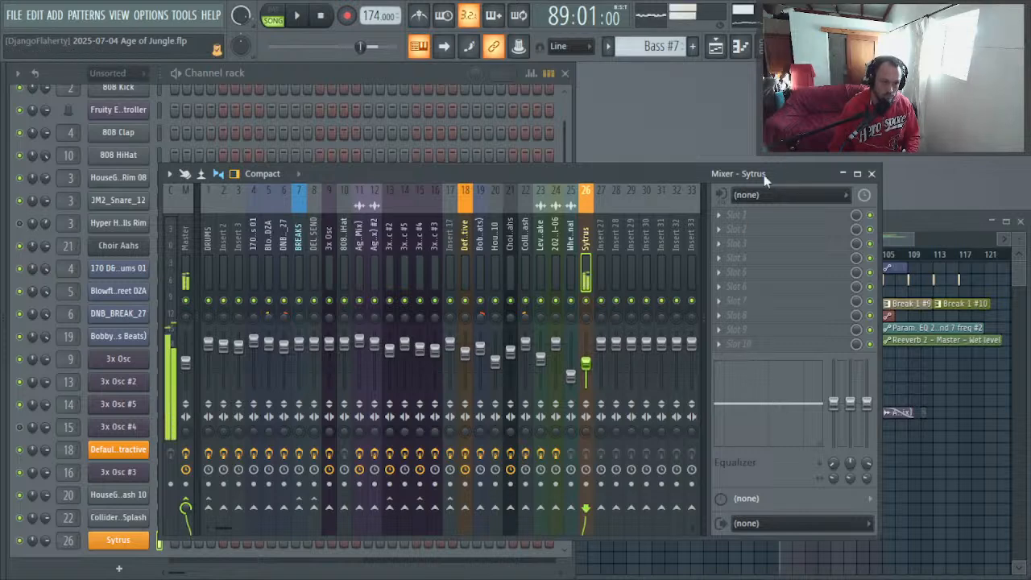
pyautogui.click(871, 173)
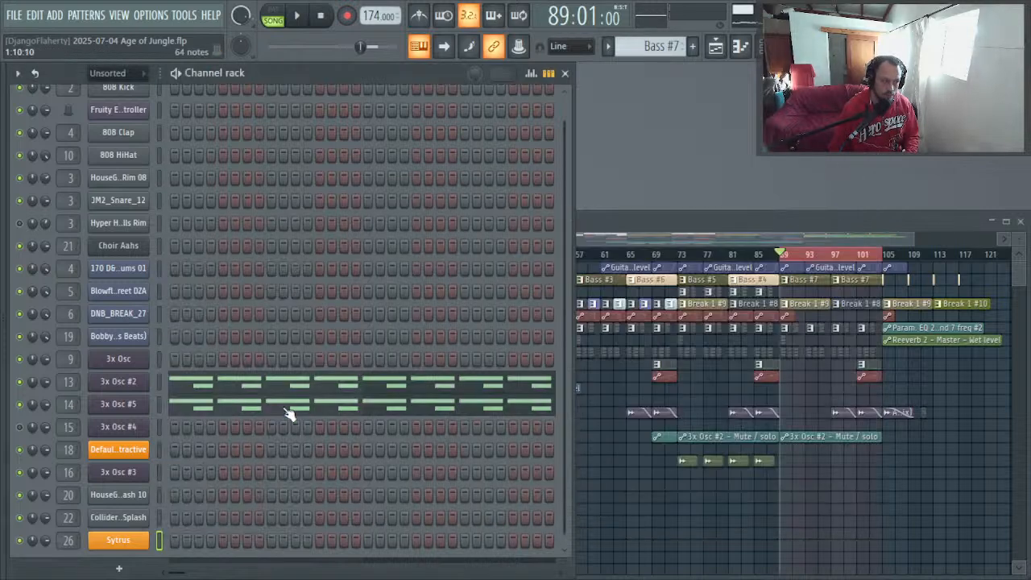
# Step: Load the Default subtractive preset into Sytrus
pyautogui.click(129, 541)
pyautogui.moveTo(367, 185); pyautogui.dragTo(524, 155)
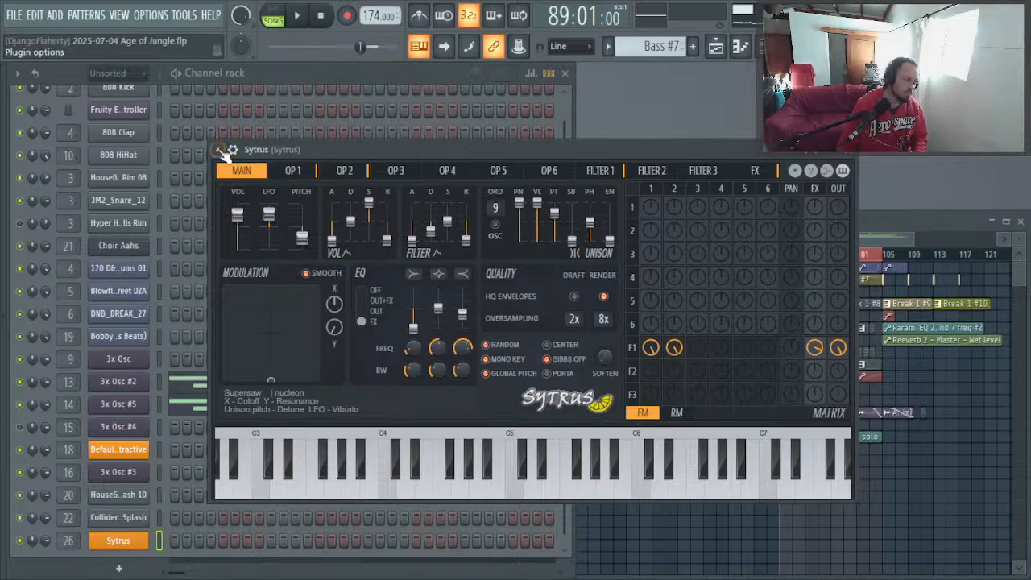
pyautogui.click(217, 151)
pyautogui.click(233, 193)
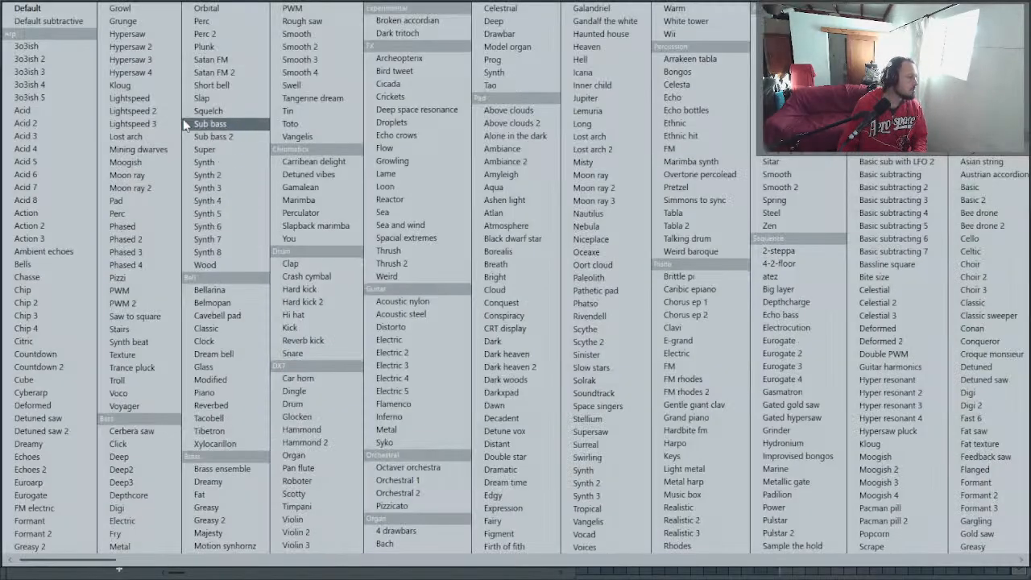
pyautogui.click(63, 21)
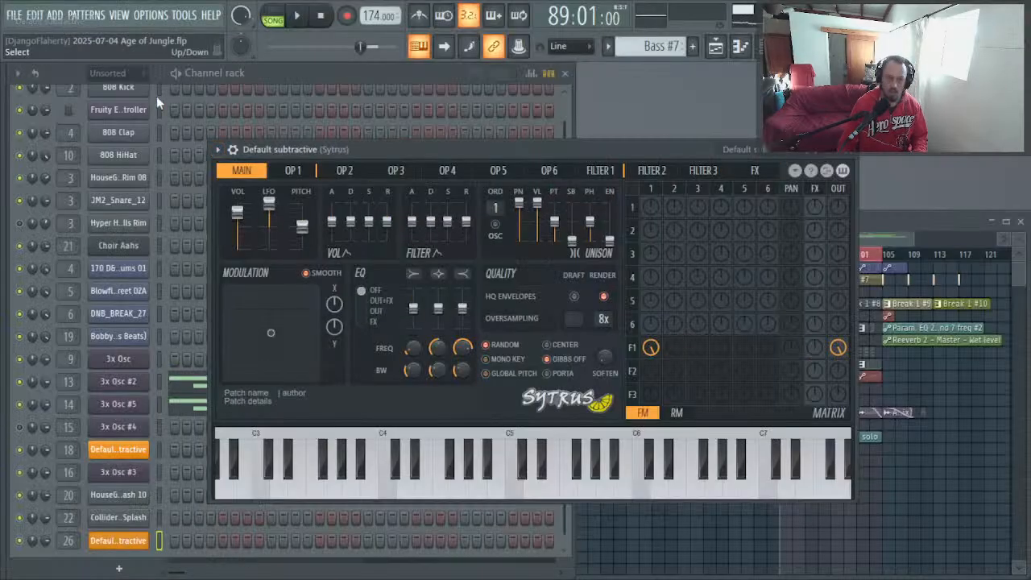
# Step: Adjust the release time of operator 1's volume envelope in Sytrus
pyautogui.click(633, 207)
pyautogui.click(632, 348)
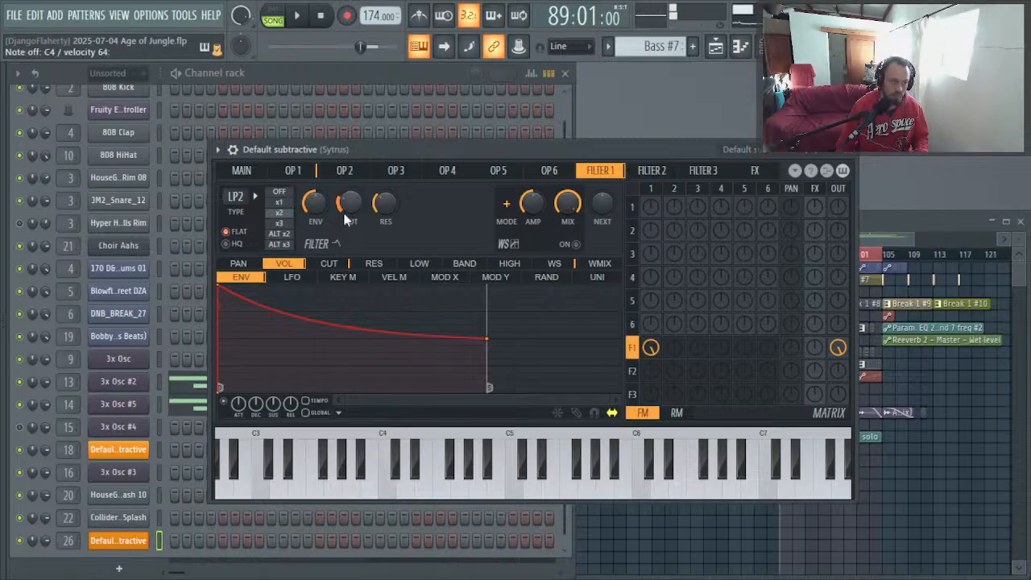
pyautogui.click(293, 172)
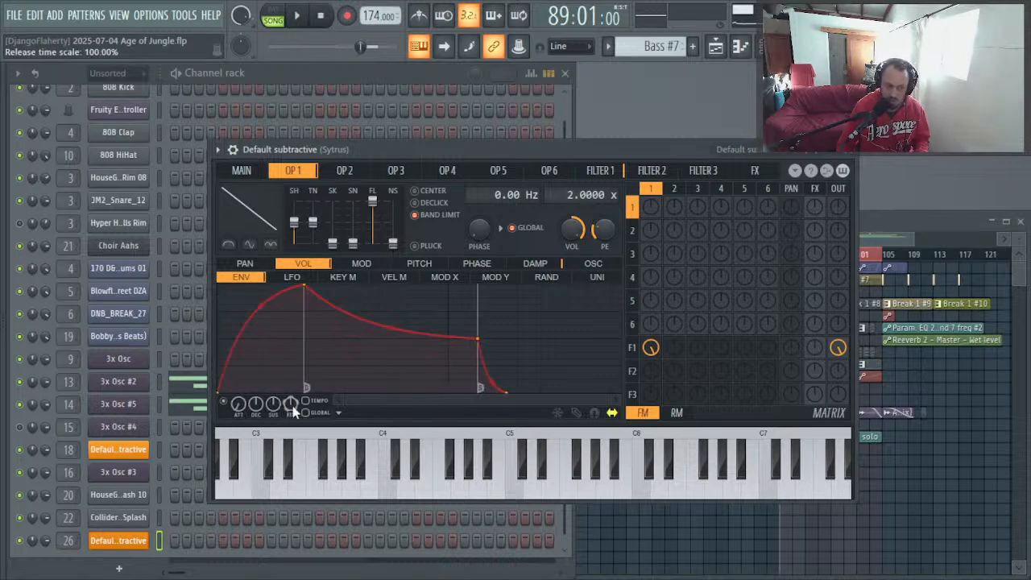
pyautogui.moveTo(293, 411); pyautogui.dragTo(292, 376)
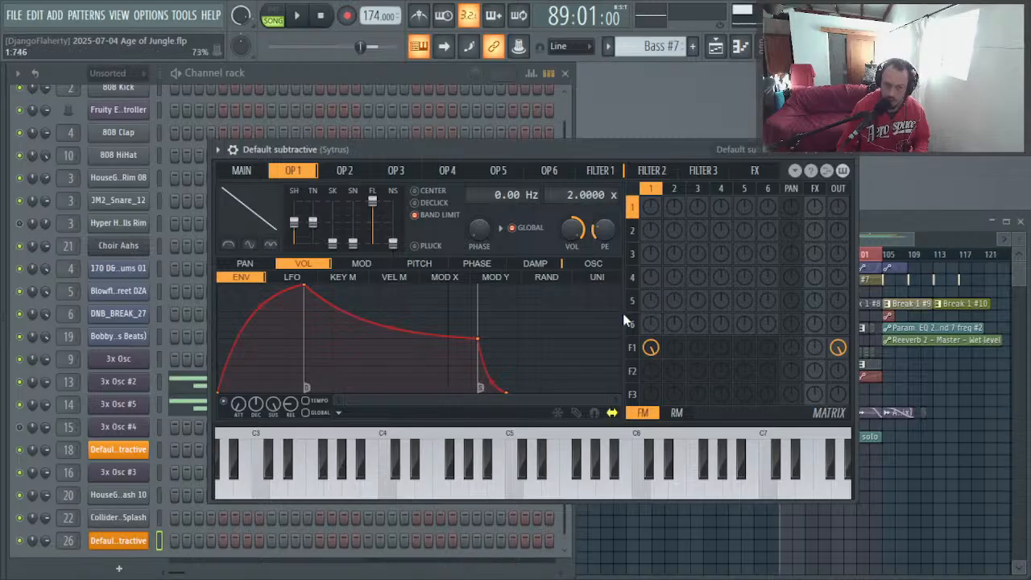
# Step: Try the Arp - pattern 6 preset on filter 1's cutoff envelope
pyautogui.click(634, 350)
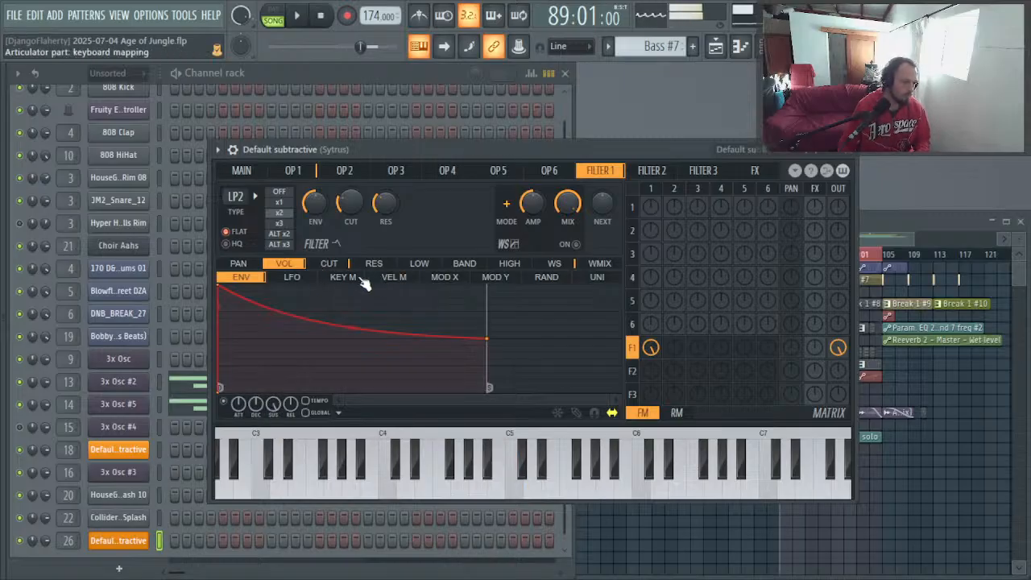
pyautogui.click(330, 265)
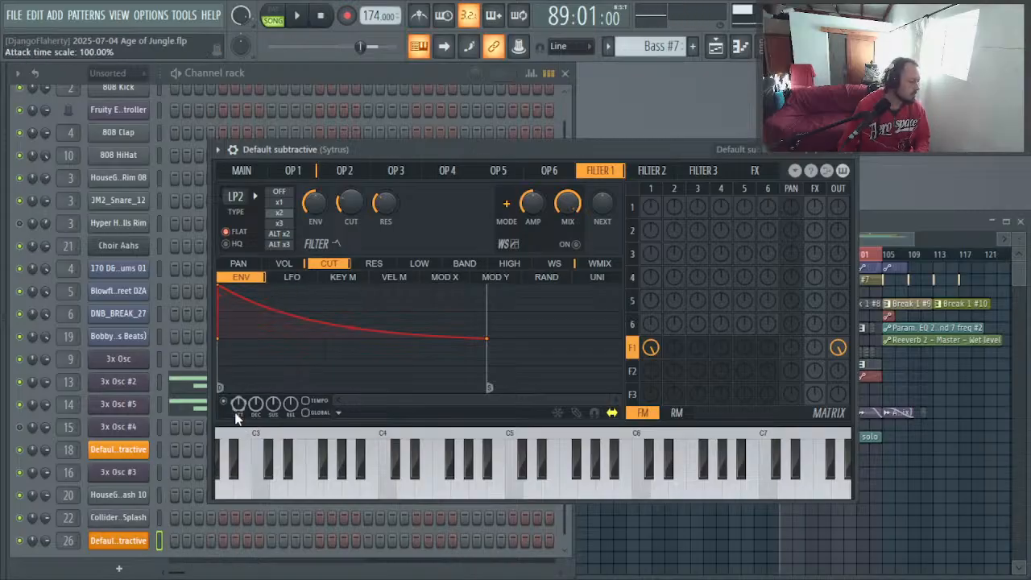
pyautogui.click(339, 415)
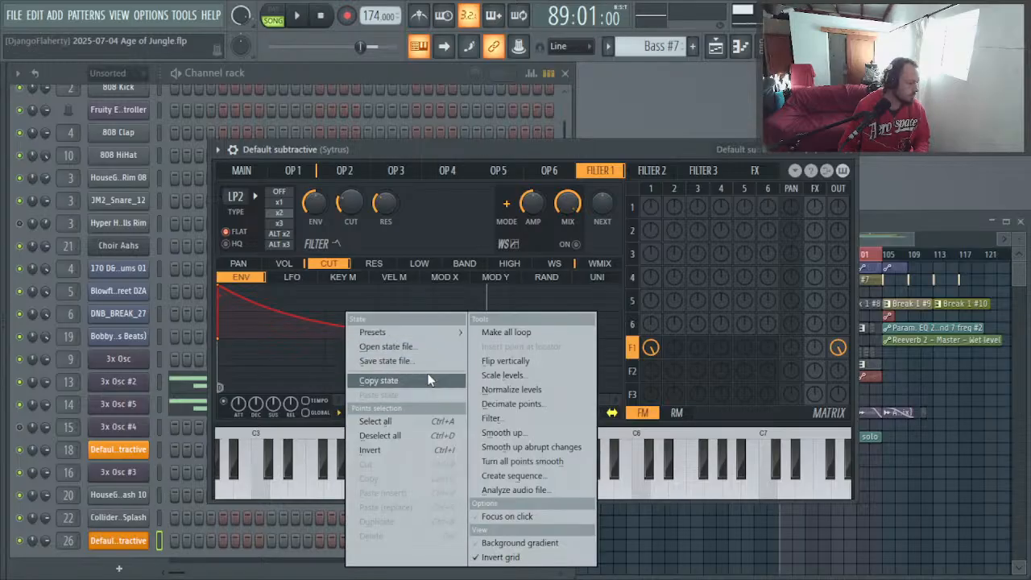
pyautogui.moveTo(444, 331)
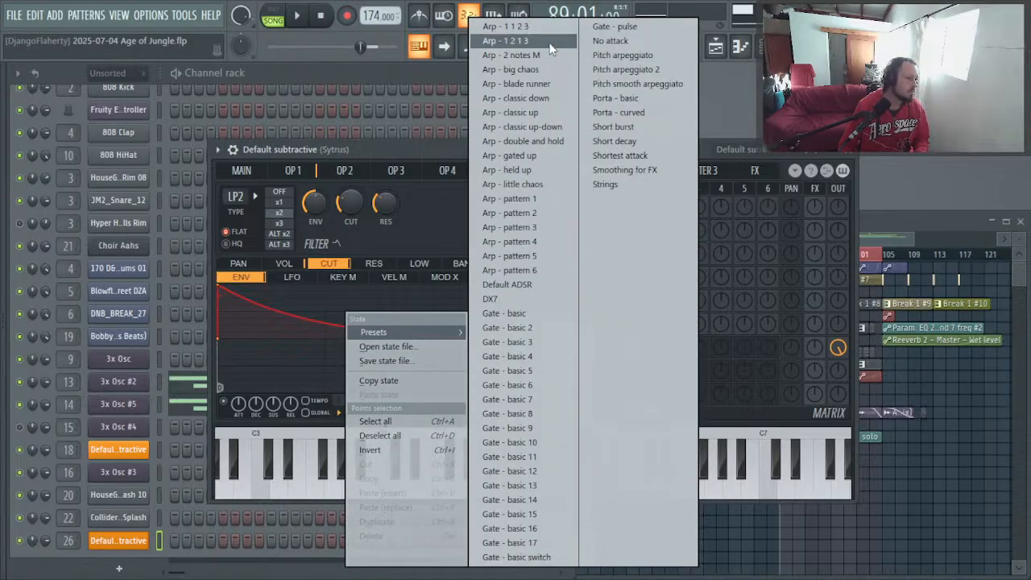
pyautogui.click(524, 270)
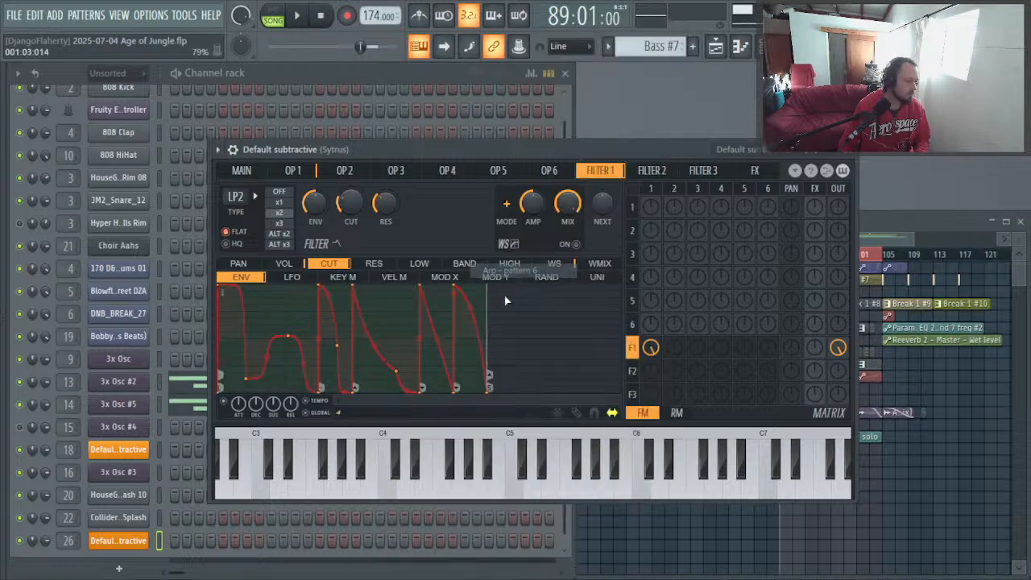
# Step: Try the Default ADSR preset on filter 1's cutoff envelope and adjust its attack and decay times
pyautogui.click(339, 414)
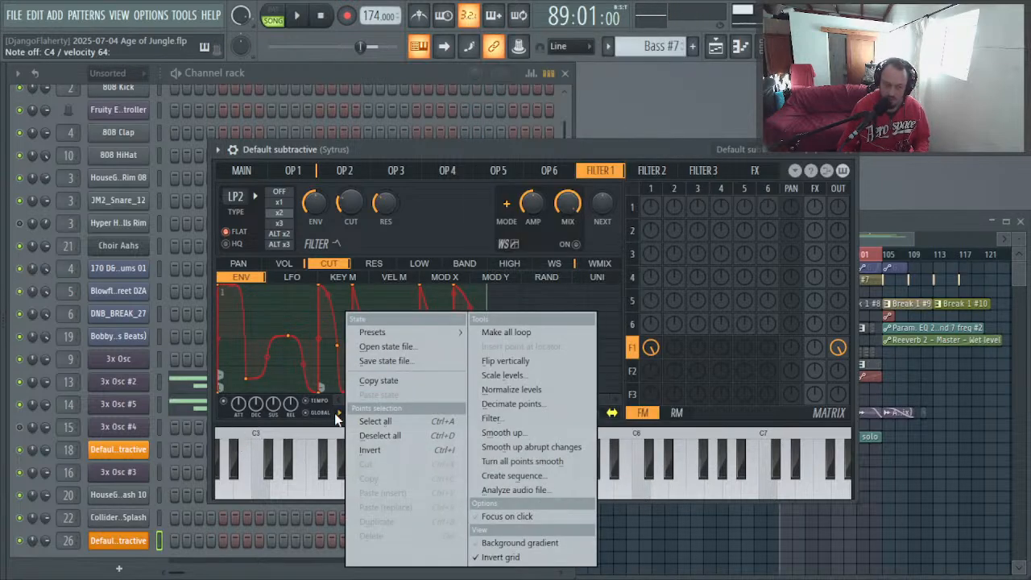
pyautogui.moveTo(433, 337)
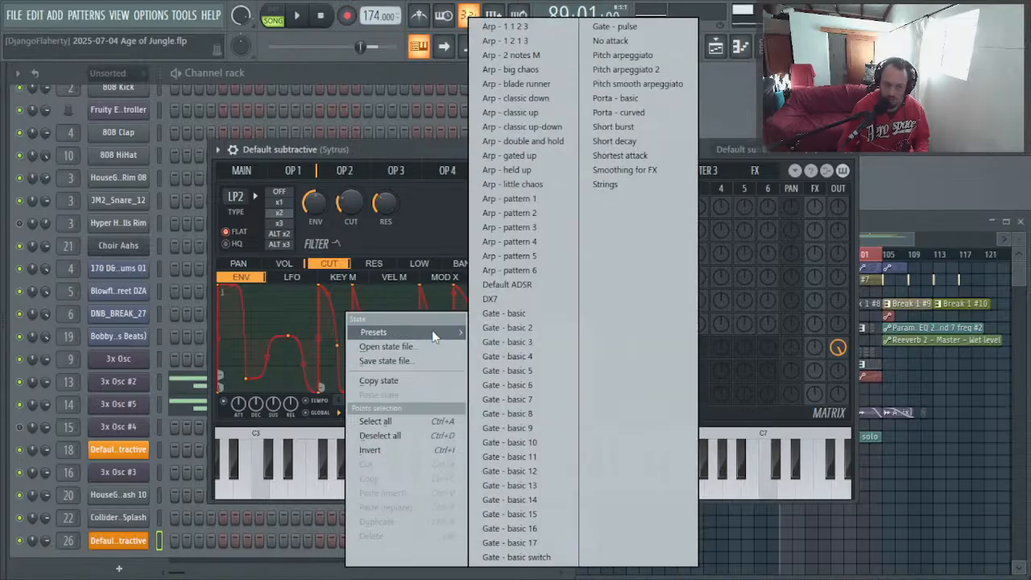
pyautogui.click(541, 284)
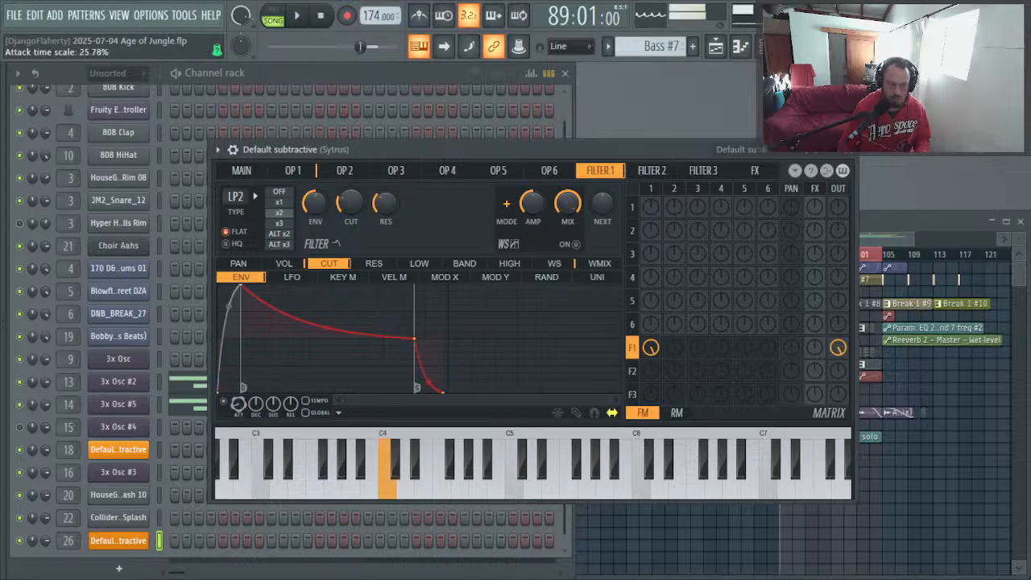
pyautogui.moveTo(264, 396); pyautogui.dragTo(259, 370)
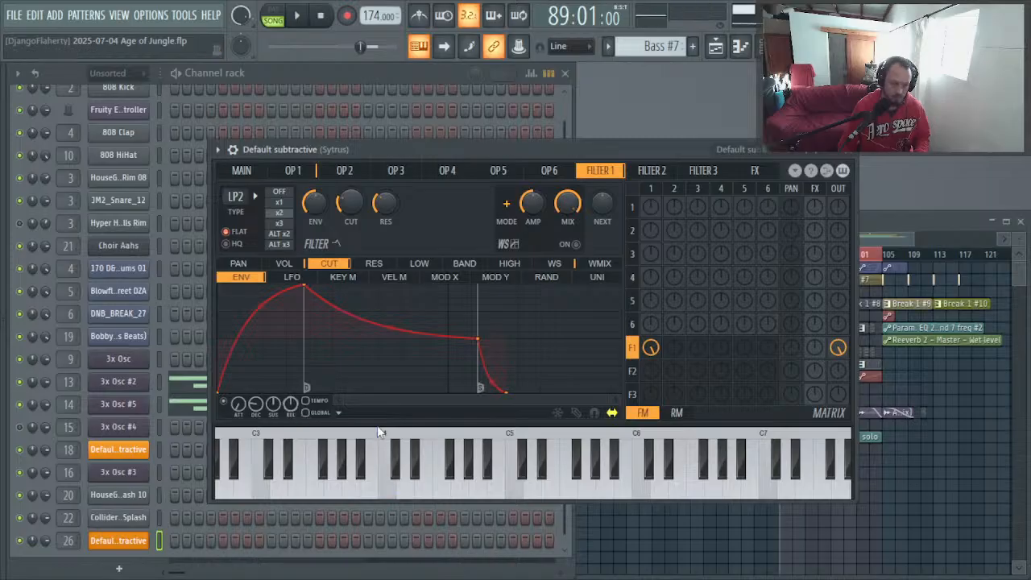
# Step: Create a sequence for filter 1's cutoff envelope, joining steps 3 and 4 and setting step 6 to hold
pyautogui.click(337, 402)
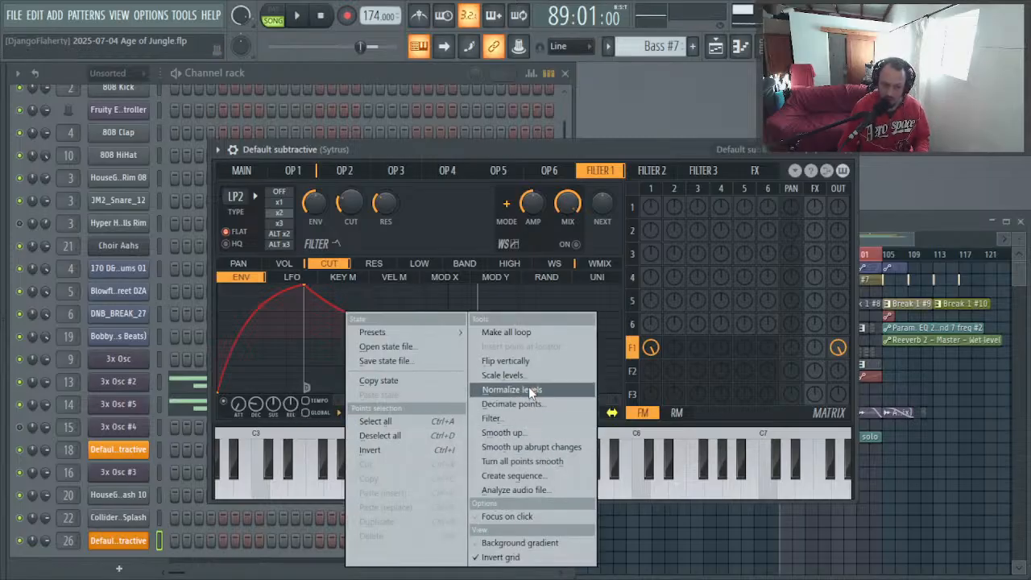
pyautogui.click(524, 476)
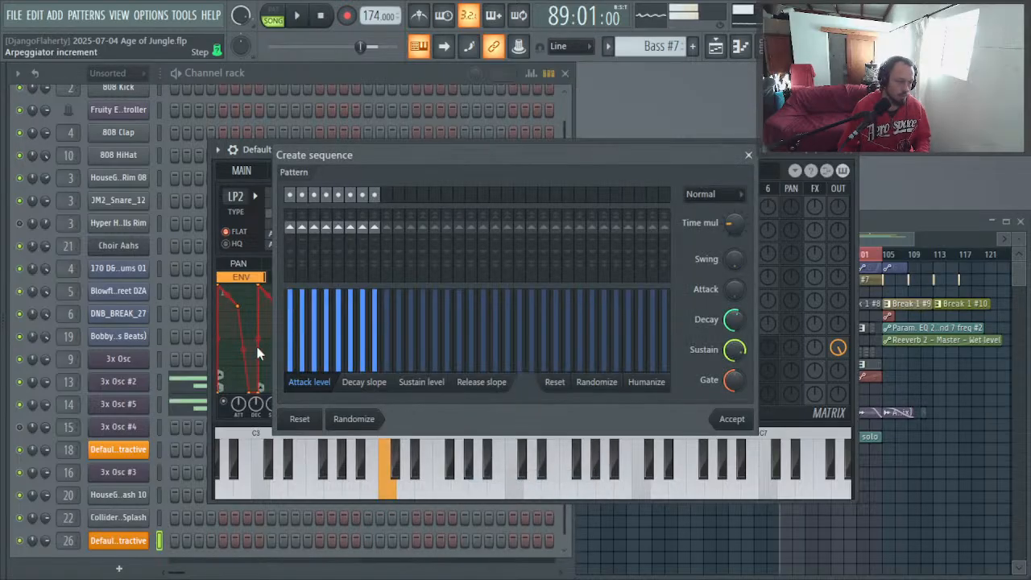
pyautogui.moveTo(336, 158); pyautogui.dragTo(684, 144)
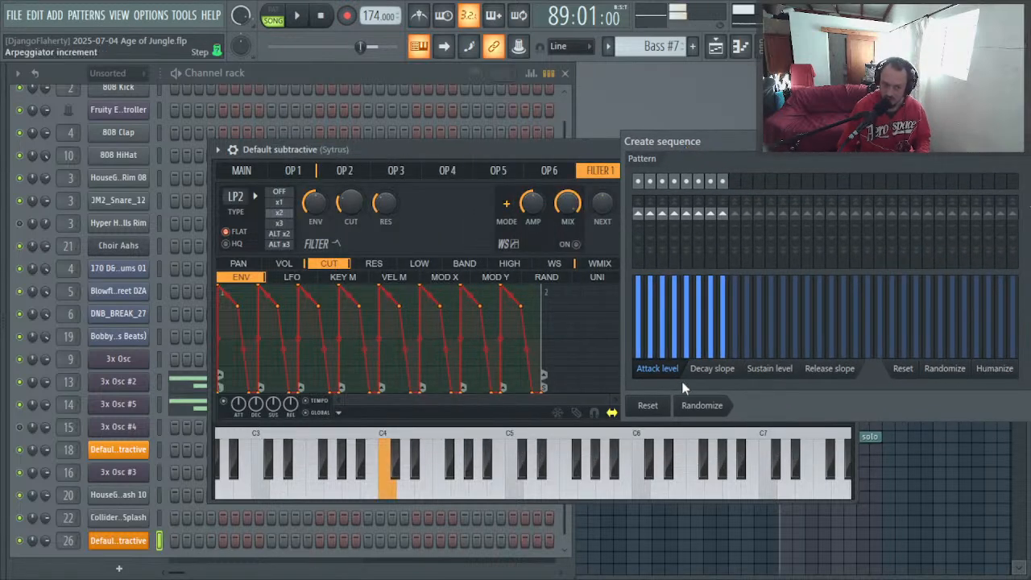
pyautogui.click(664, 182)
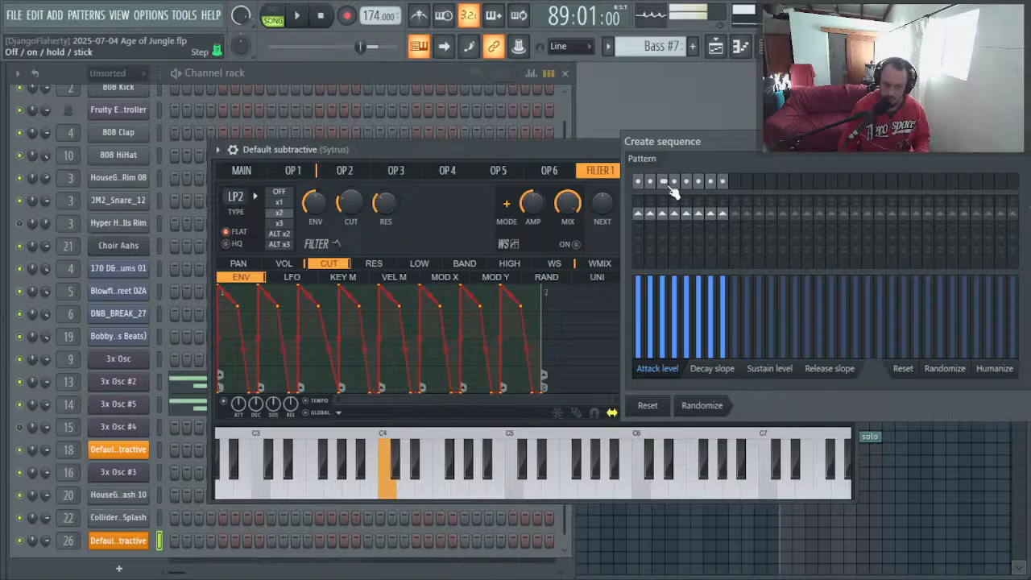
pyautogui.click(672, 184)
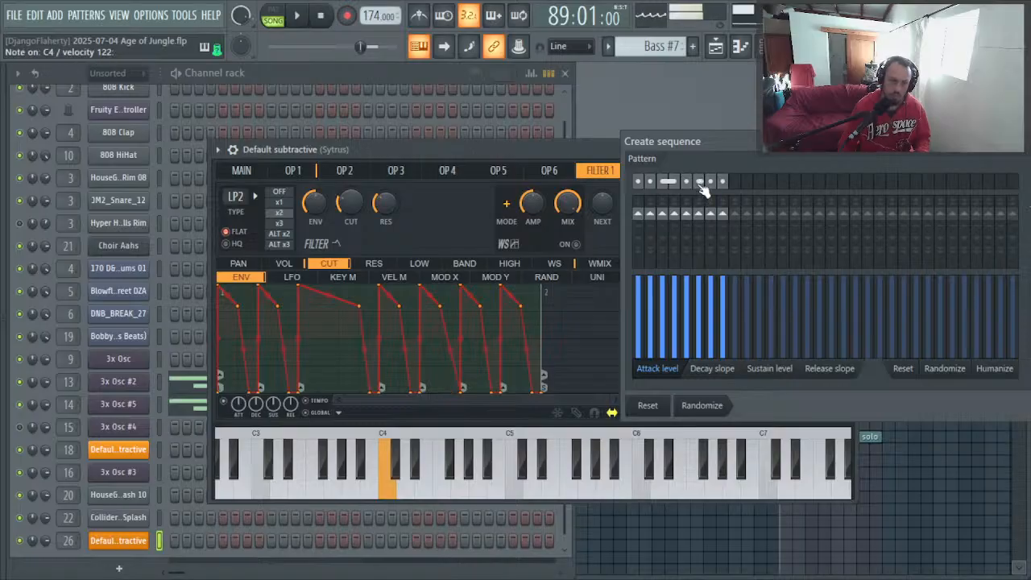
# Step: Try varied attack levels for all steps except step 3 in filter 1's cutoff sequence
pyautogui.click(650, 297)
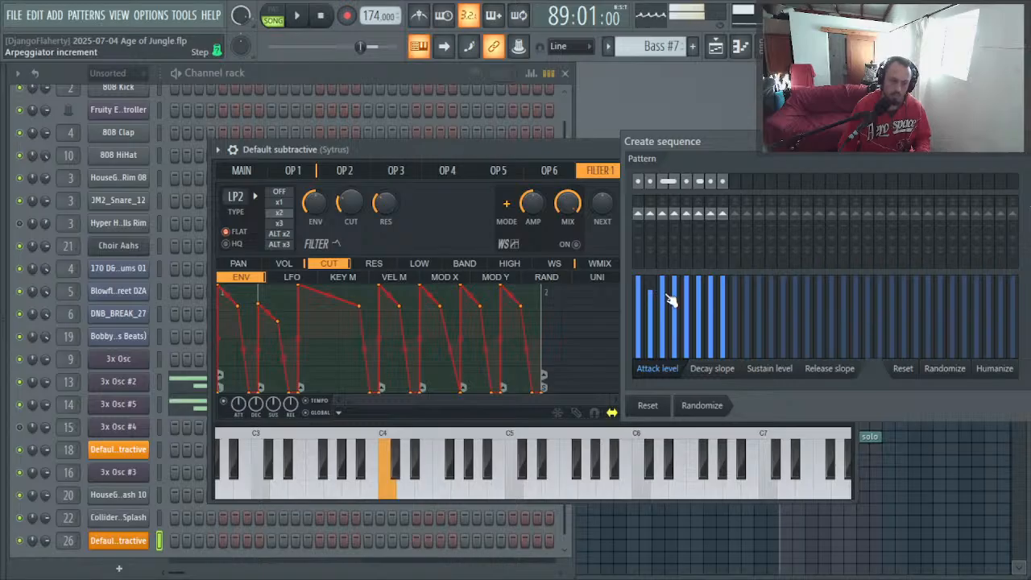
pyautogui.click(676, 314)
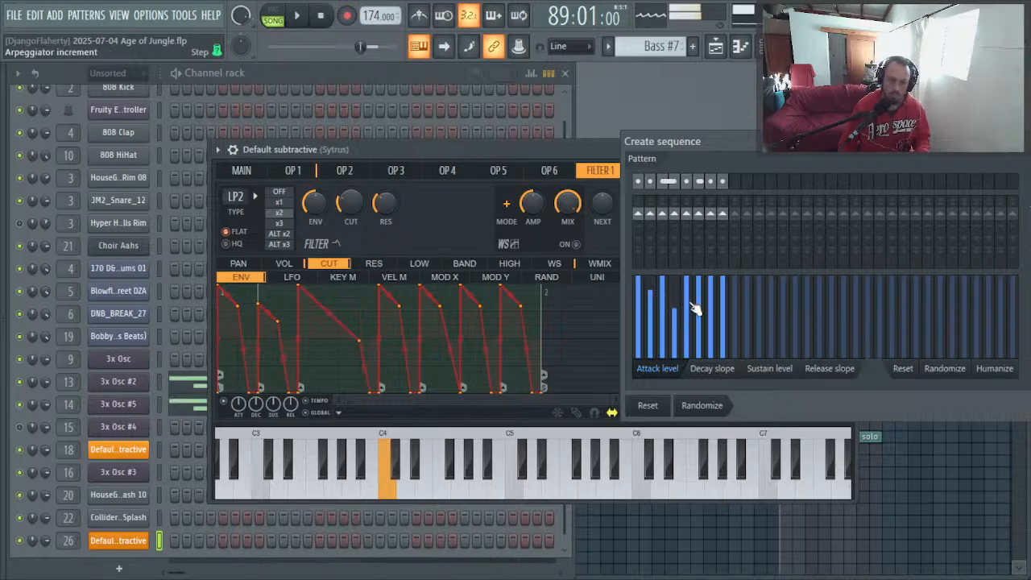
pyautogui.click(674, 279)
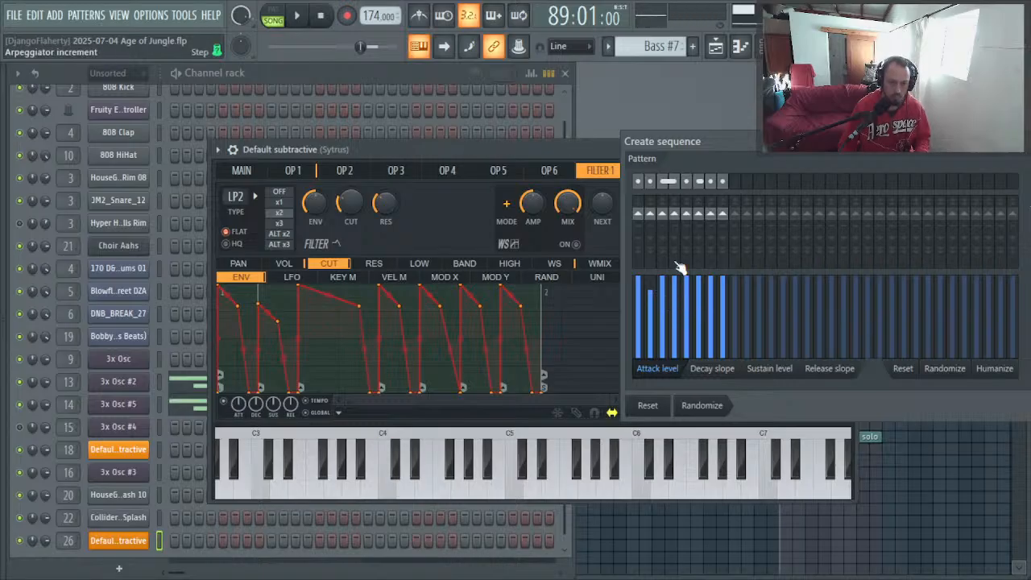
pyautogui.click(639, 306)
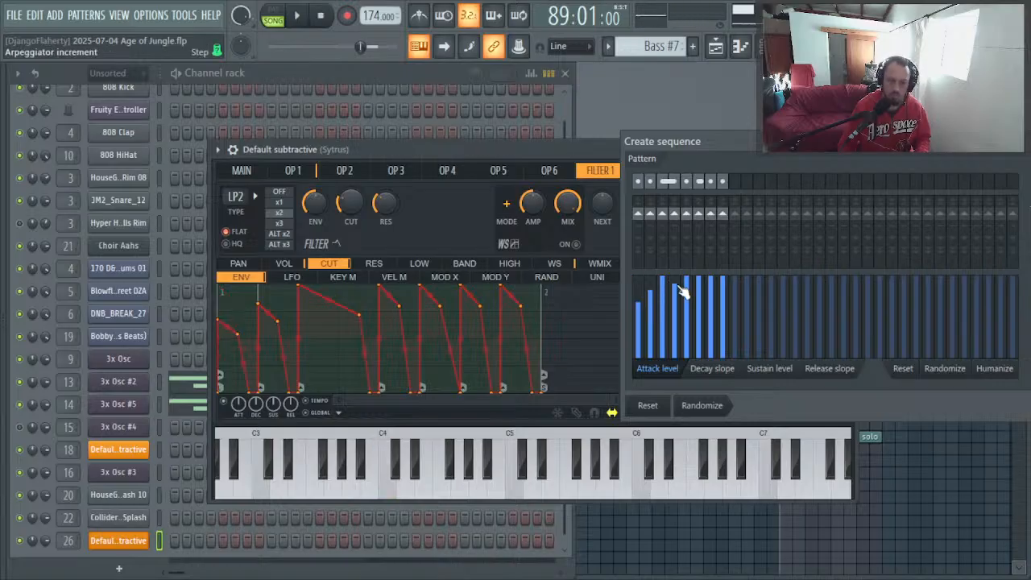
pyautogui.click(687, 298)
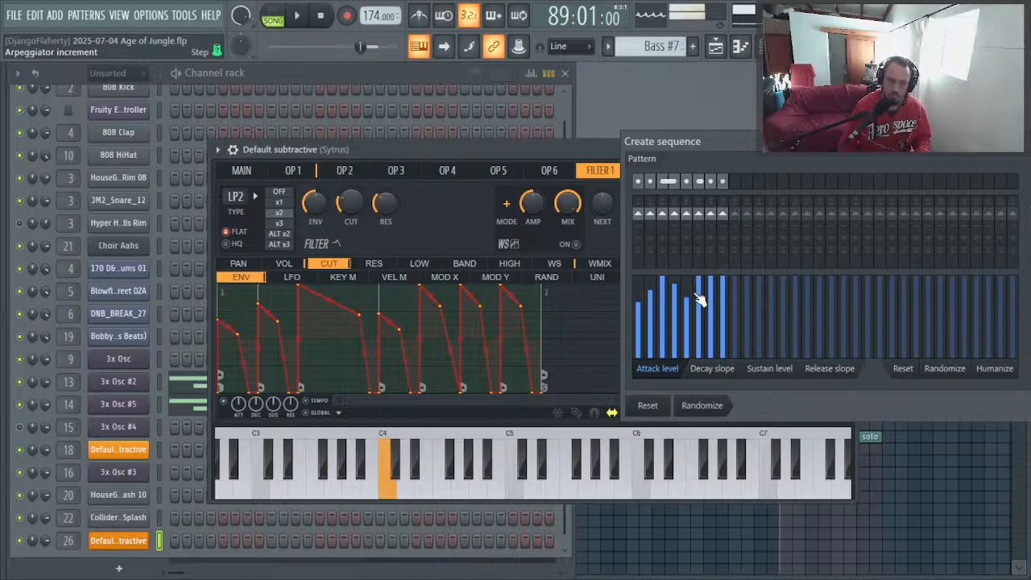
pyautogui.click(698, 288)
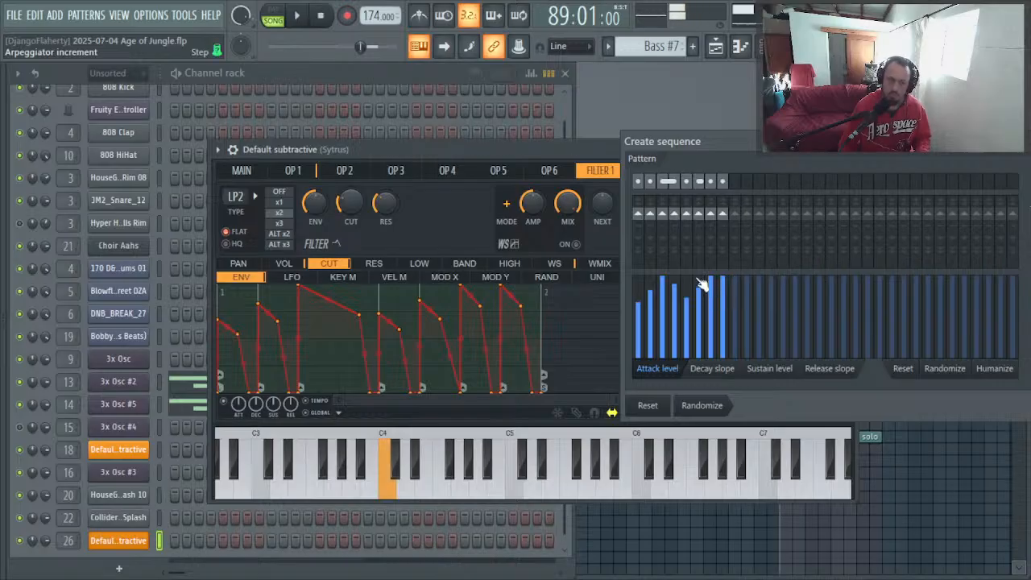
pyautogui.click(712, 295)
pyautogui.click(725, 316)
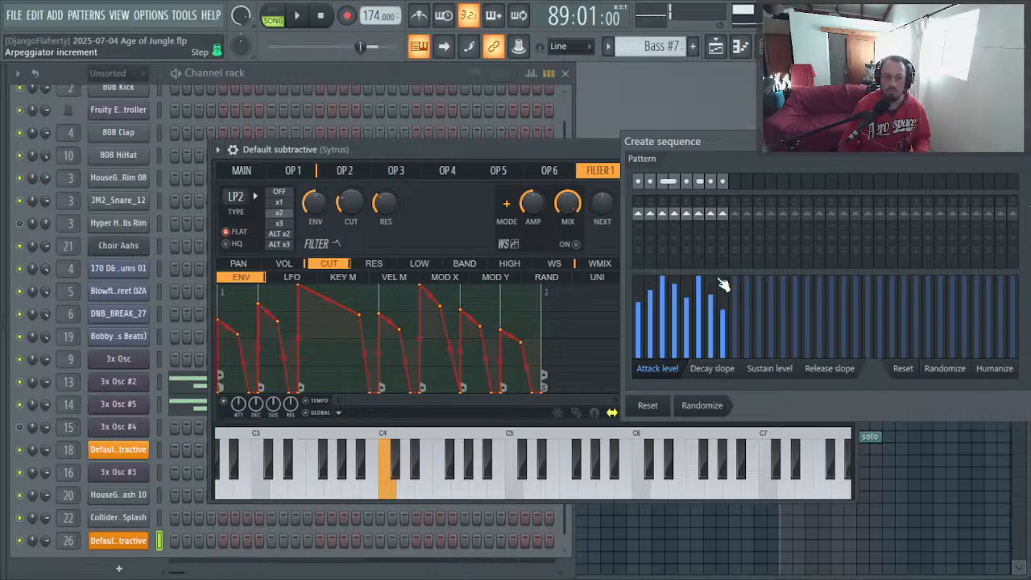
# Step: Try further attack level changes on the first two steps and raise the level of step 8 in the cutoff sequence
pyautogui.click(649, 288)
pyautogui.click(649, 289)
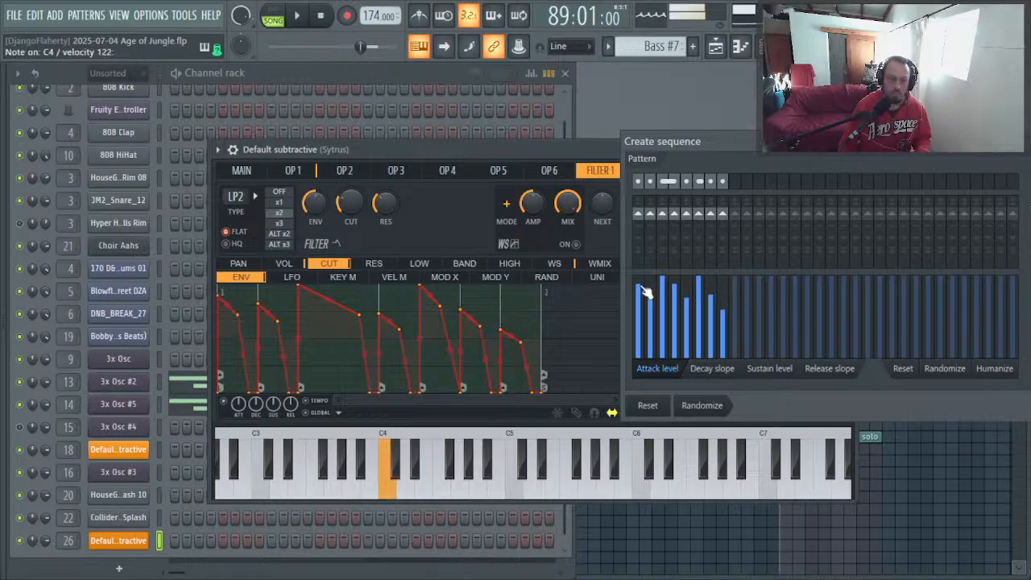
pyautogui.moveTo(723, 288); pyautogui.dragTo(722, 279)
pyautogui.click(725, 285)
pyautogui.click(727, 289)
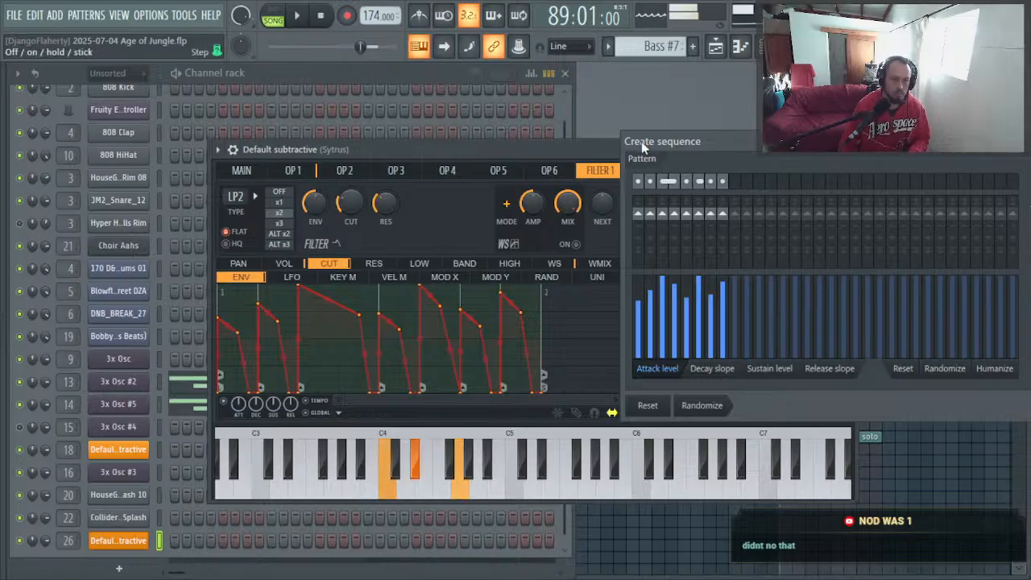
# Step: Try a different time multiplier for the cutoff sequence, view its release slopes and discard the sequence
pyautogui.moveTo(663, 139); pyautogui.dragTo(295, 120)
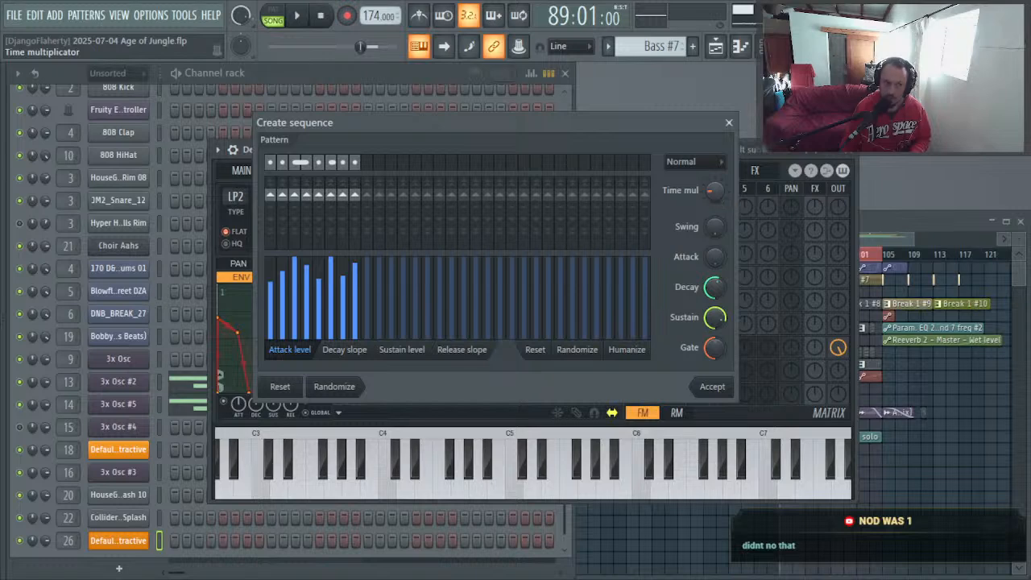
pyautogui.moveTo(714, 193); pyautogui.dragTo(714, 202)
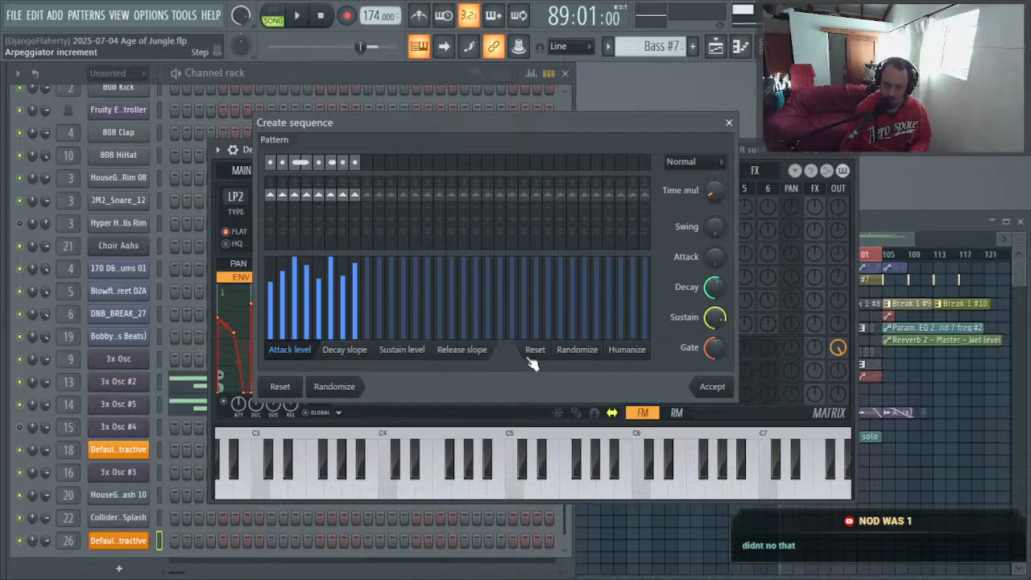
pyautogui.click(471, 360)
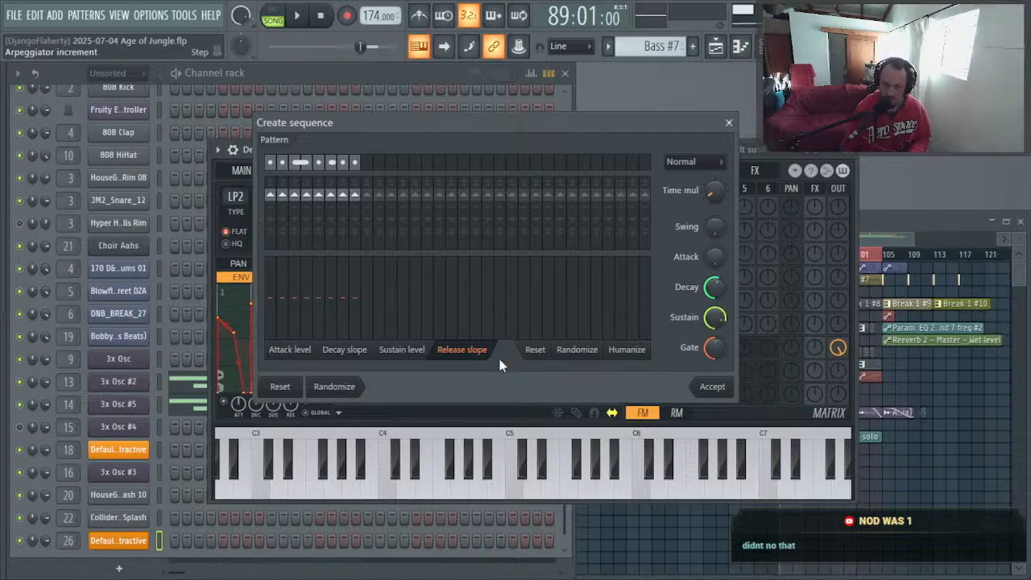
pyautogui.click(728, 123)
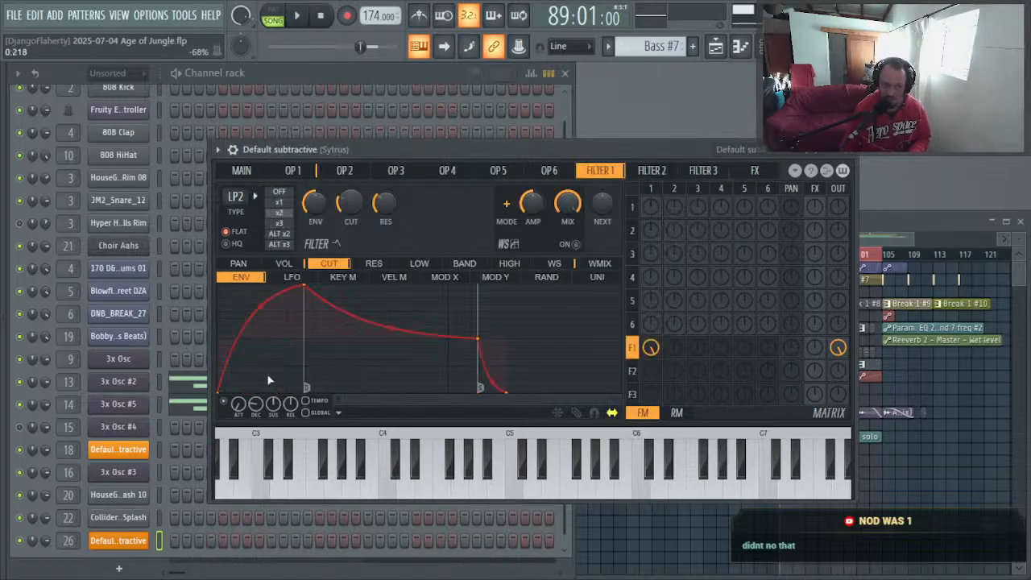
pyautogui.click(340, 414)
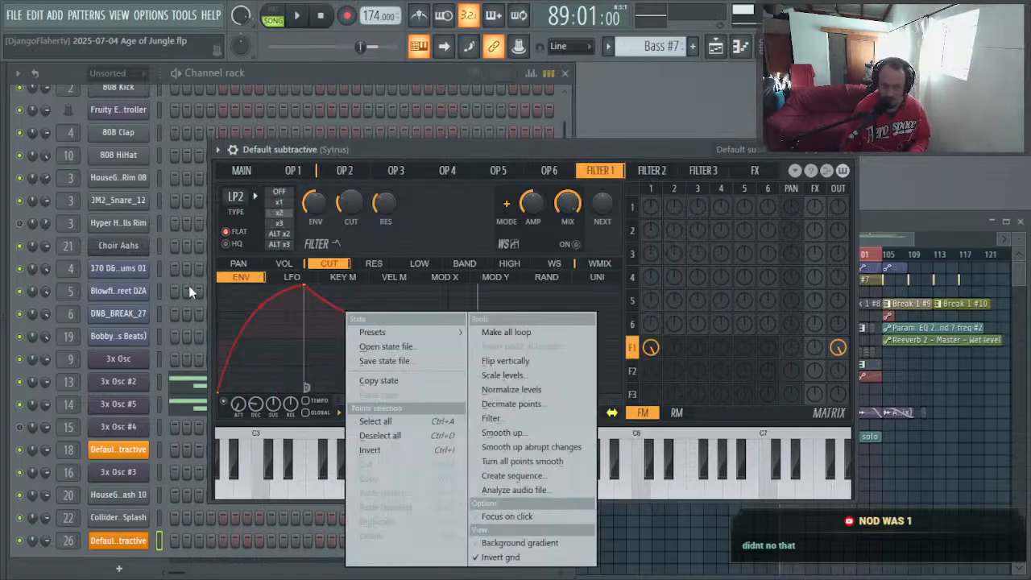
pyautogui.click(598, 141)
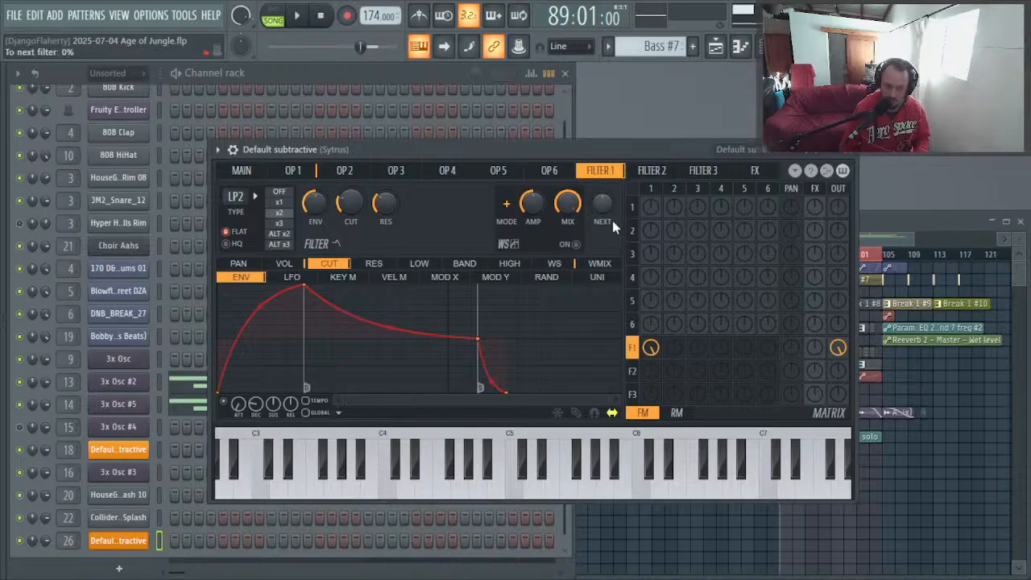
# Step: Enable filter 1's waveshaper, set the filter to x3, raise its resonance and lower the cutoff frequency to 9%
pyautogui.click(576, 244)
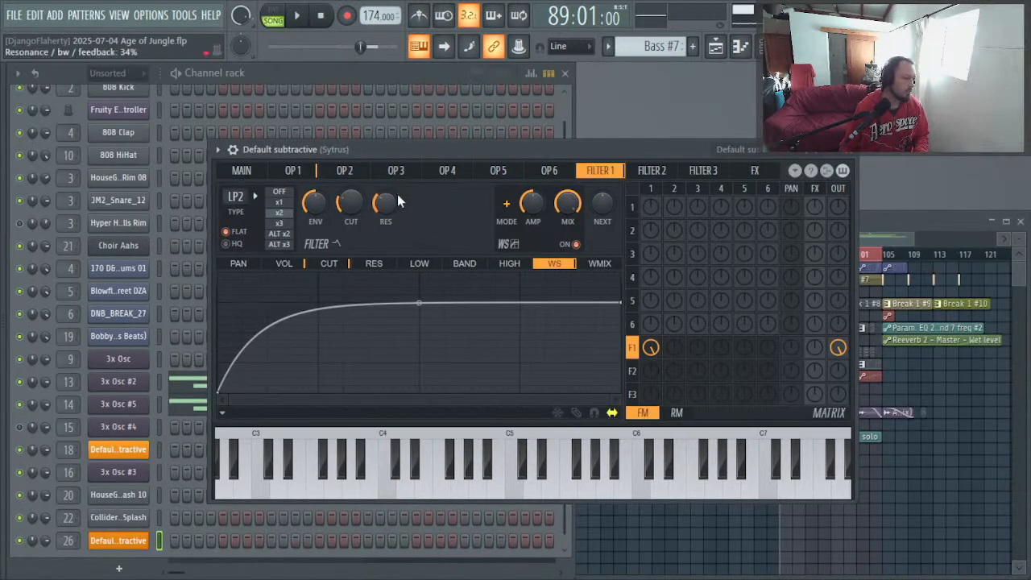
pyautogui.moveTo(385, 208)
pyautogui.mouseDown()
pyautogui.moveTo(385, 185)
pyautogui.moveTo(346, 210)
pyautogui.moveTo(346, 237)
pyautogui.moveTo(348, 207)
pyautogui.moveTo(348, 229)
pyautogui.moveTo(322, 211)
pyautogui.moveTo(348, 198)
pyautogui.moveTo(348, 171)
pyautogui.moveTo(388, 213)
pyautogui.mouseUp()
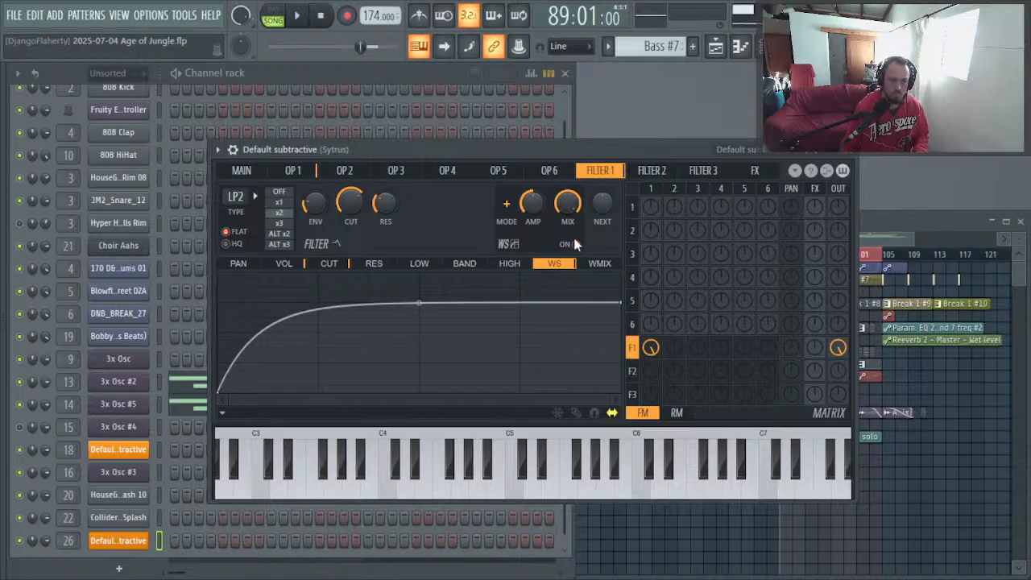
pyautogui.moveTo(348, 203)
pyautogui.mouseDown()
pyautogui.moveTo(348, 179)
pyautogui.moveTo(338, 218)
pyautogui.moveTo(348, 208)
pyautogui.moveTo(348, 218)
pyautogui.mouseUp()
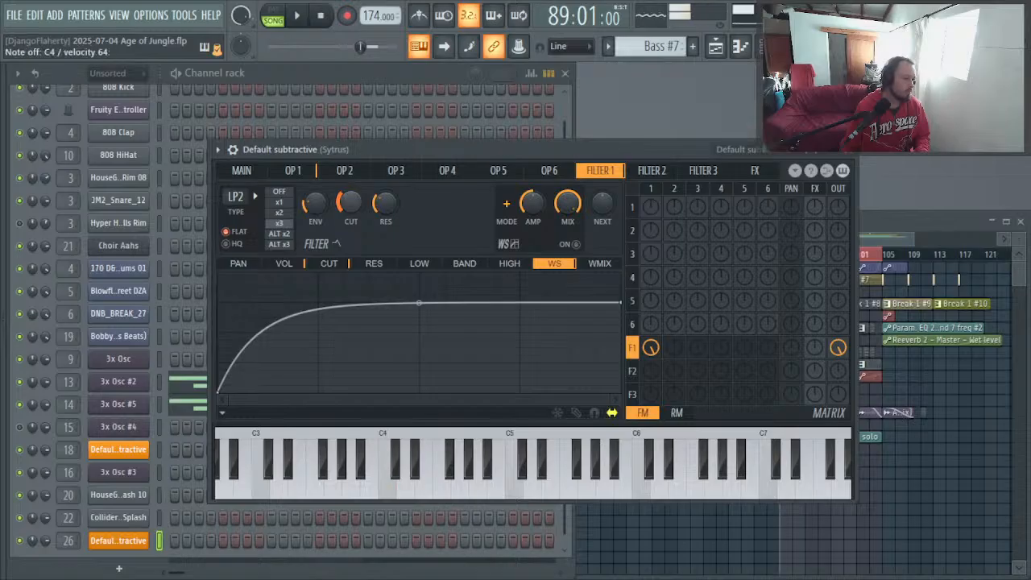
pyautogui.click(575, 245)
pyautogui.moveTo(350, 203)
pyautogui.mouseDown()
pyautogui.moveTo(351, 192)
pyautogui.moveTo(350, 201)
pyautogui.moveTo(385, 185)
pyautogui.moveTo(350, 196)
pyautogui.mouseUp()
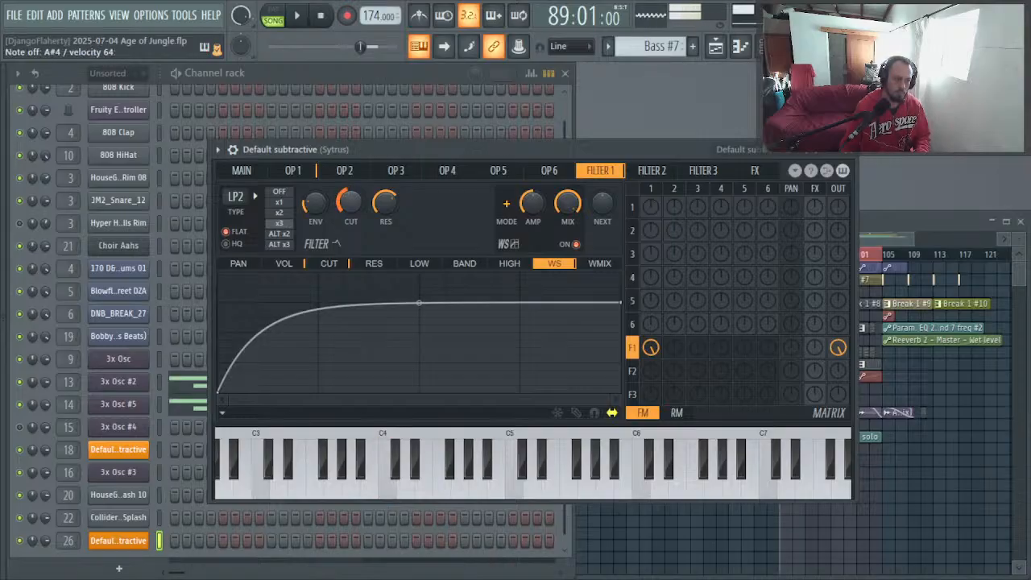
pyautogui.moveTo(349, 203); pyautogui.dragTo(350, 218)
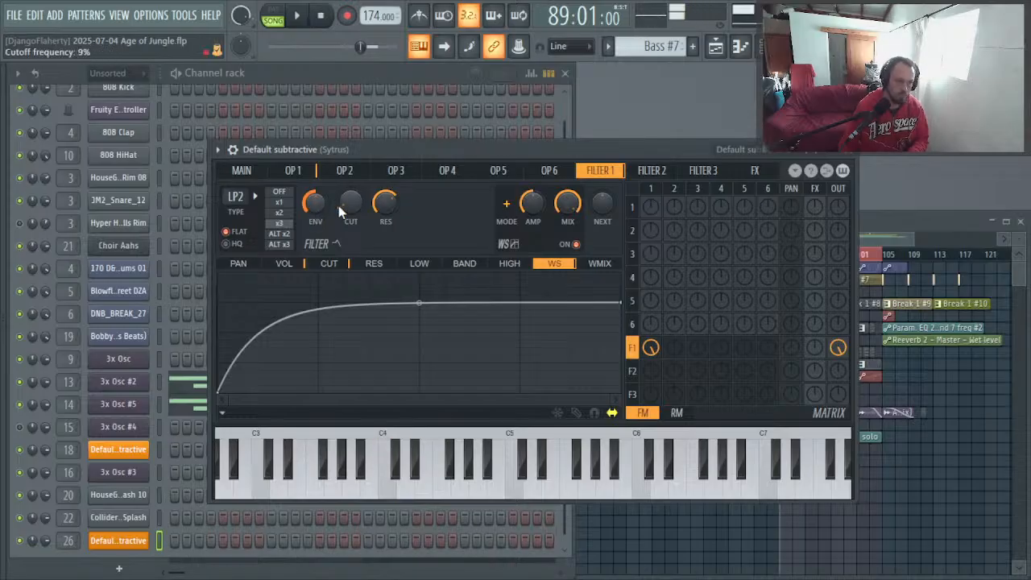
# Step: Make the Sytrus channel monophonic and increase its portamento slide time
pyautogui.click(232, 149)
pyautogui.click(270, 176)
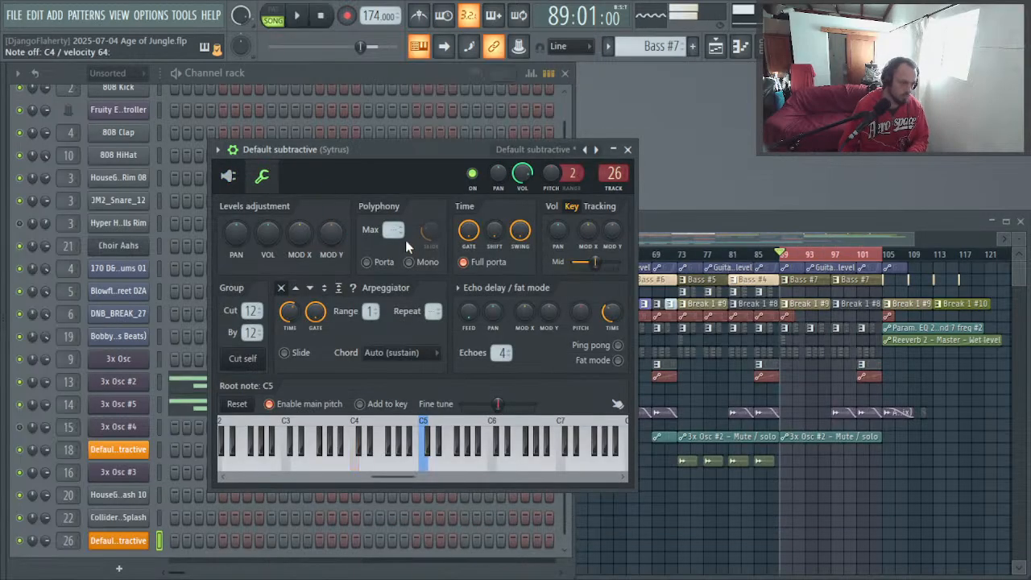
pyautogui.click(418, 264)
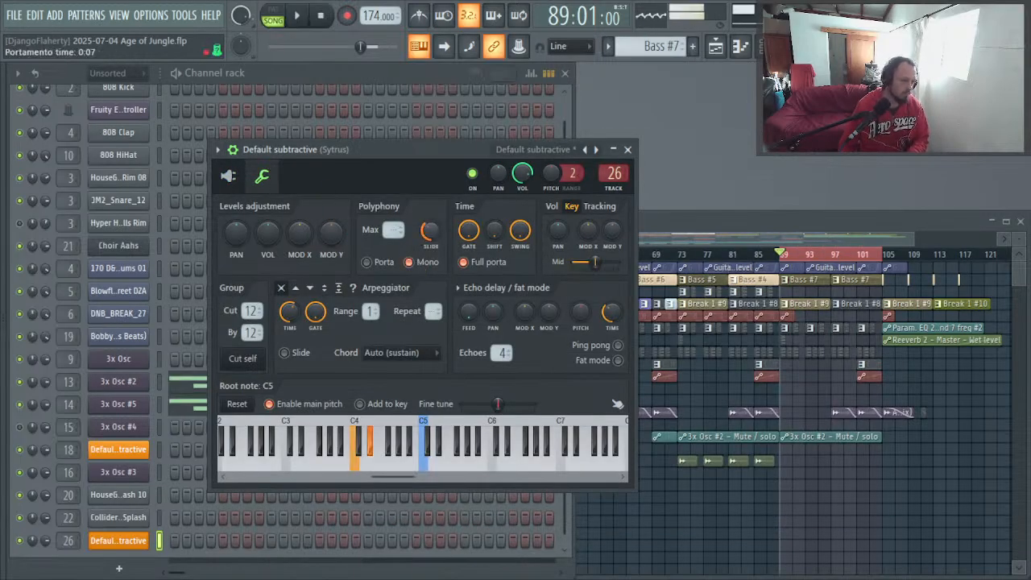
pyautogui.moveTo(429, 231); pyautogui.dragTo(430, 231)
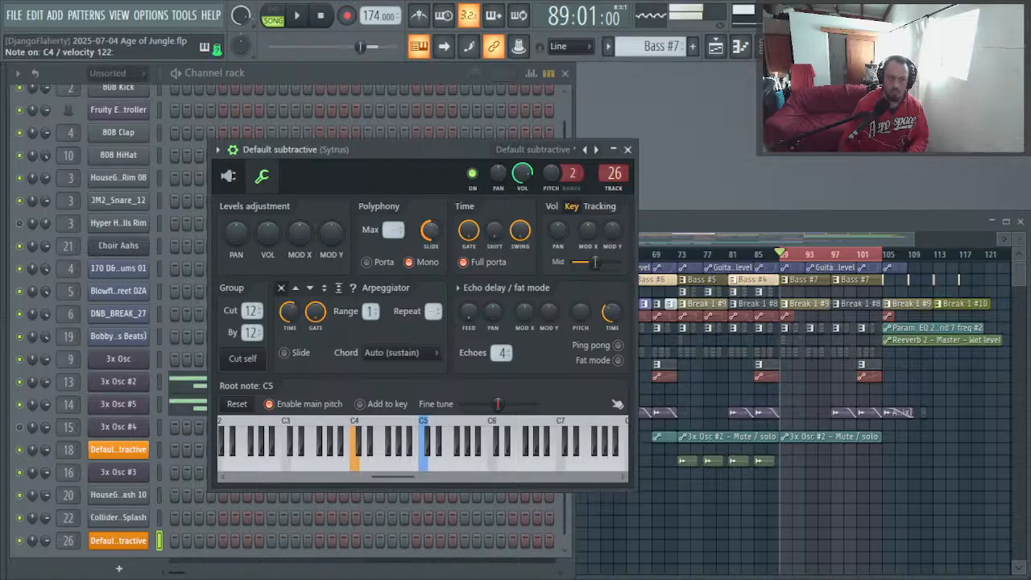
# Step: Raise filter 1's cutoff slightly, close the synth window and briefly play the song from bar 89
pyautogui.click(228, 176)
pyautogui.moveTo(350, 237)
pyautogui.mouseDown()
pyautogui.moveTo(350, 228)
pyautogui.moveTo(350, 241)
pyautogui.moveTo(375, 241)
pyautogui.moveTo(350, 229)
pyautogui.mouseUp()
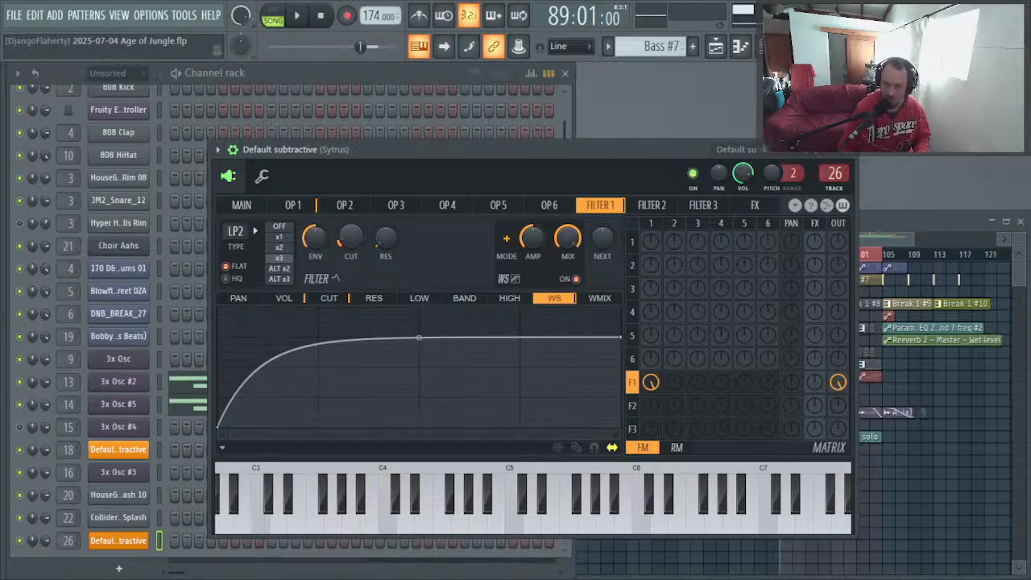
pyautogui.click(856, 161)
pyautogui.press('space')
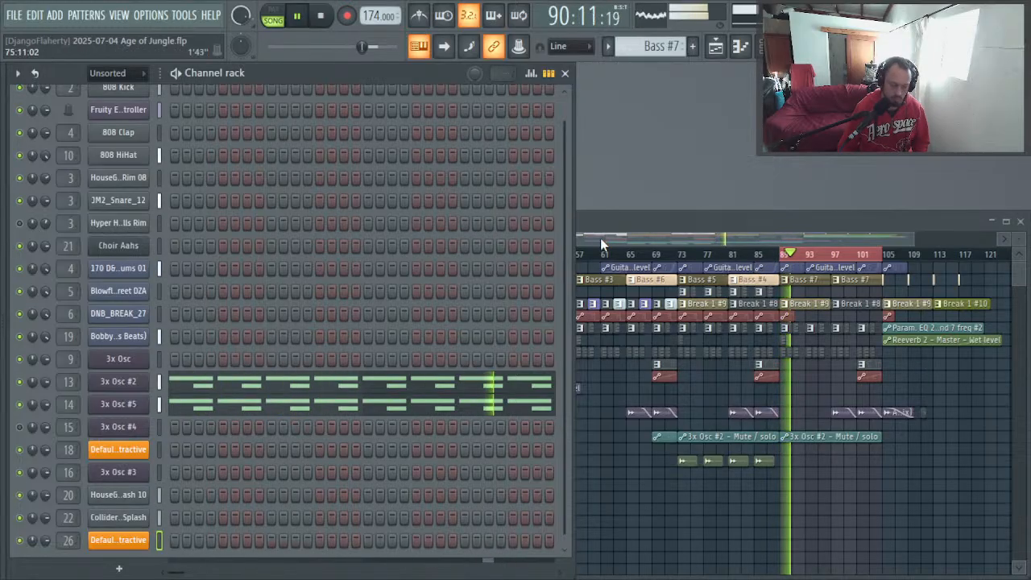
pyautogui.press('space')
# Step: Create a new pattern named 303ish
pyautogui.press('F4')
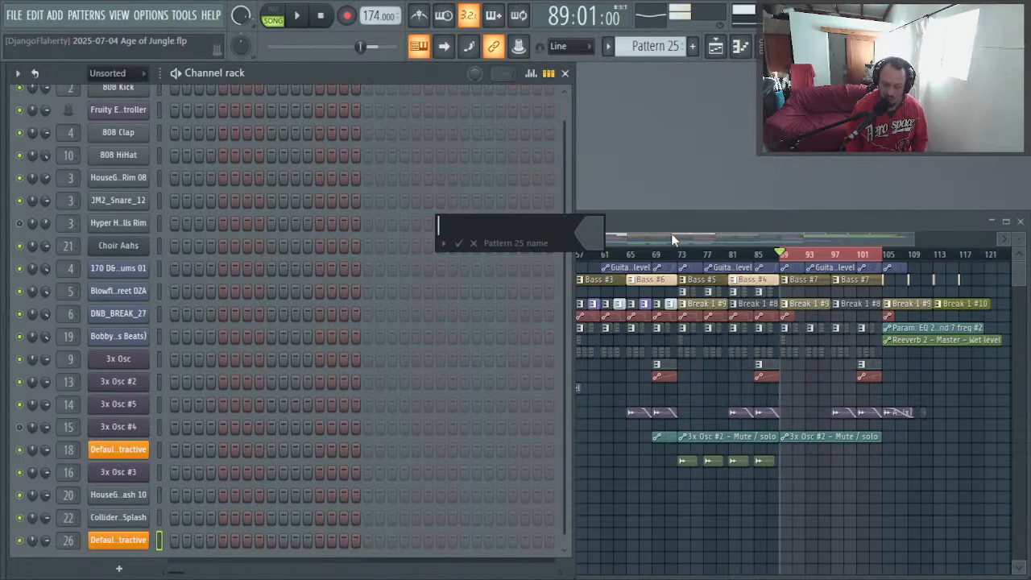
pyautogui.write('30')
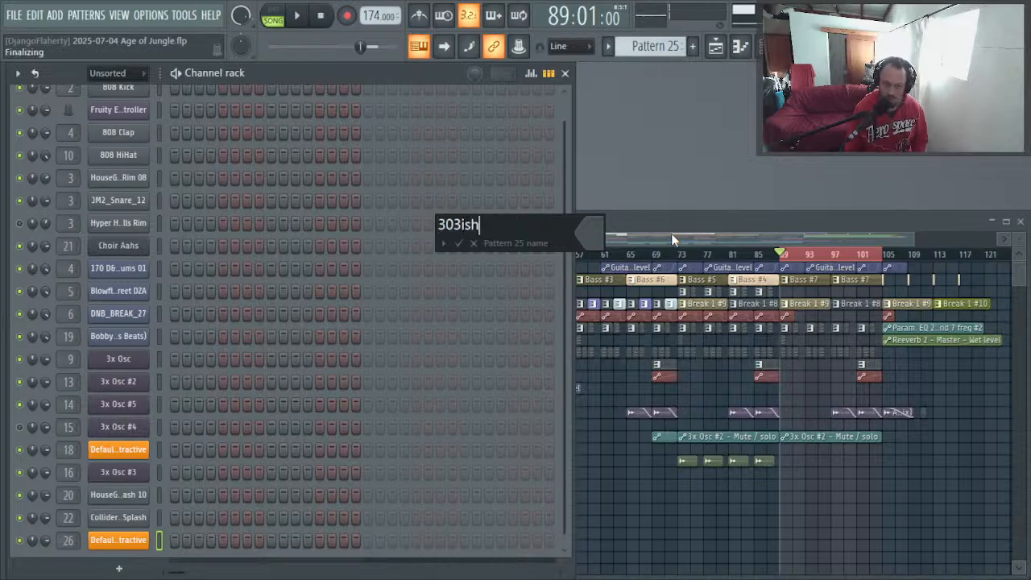
pyautogui.write('3ish')
pyautogui.press('Return')
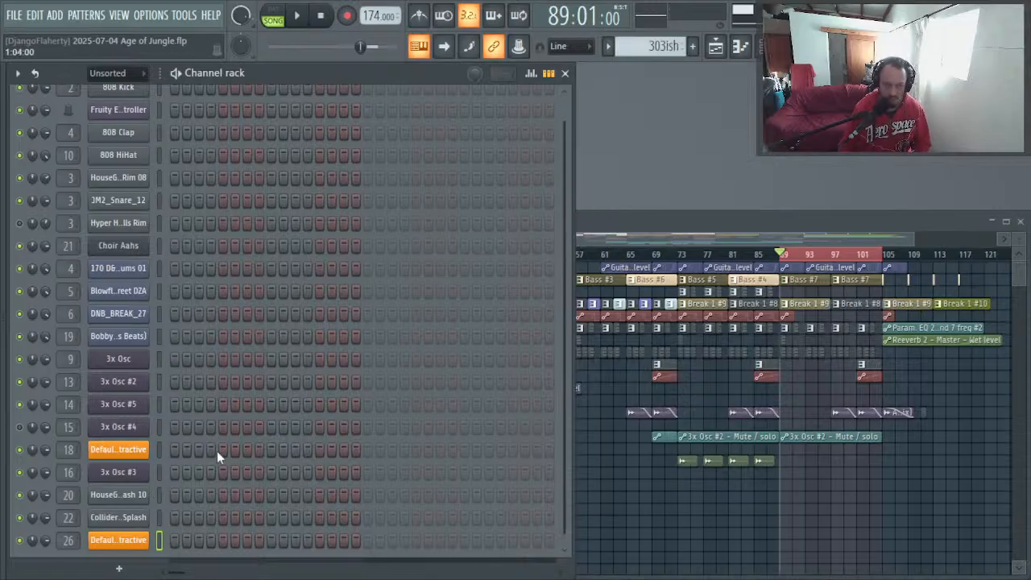
# Step: Widen the piano roll for the new Sytrus channel and place a C4 note at the start of bar 1
pyautogui.press('F7')
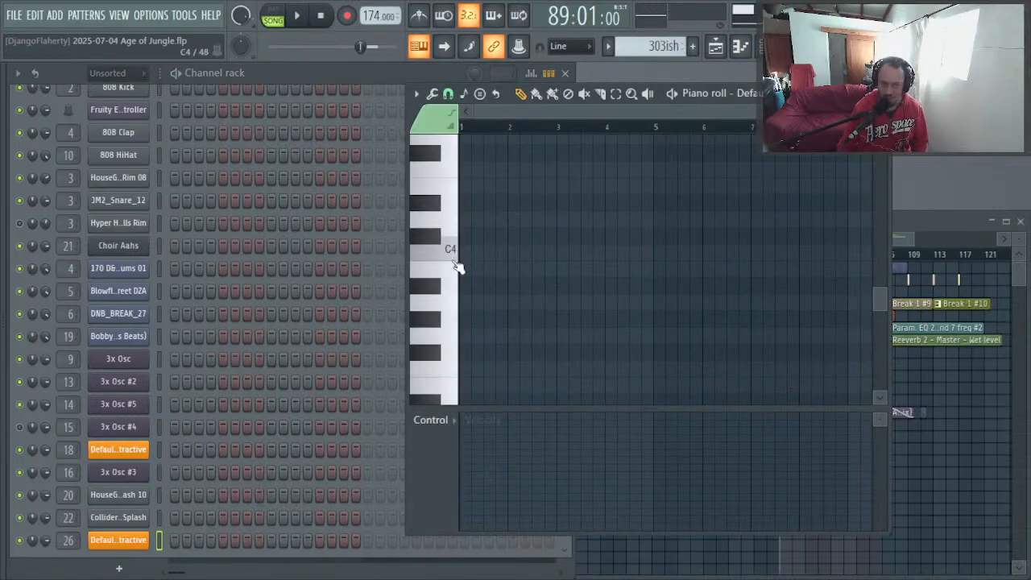
pyautogui.moveTo(407, 281); pyautogui.dragTo(162, 281)
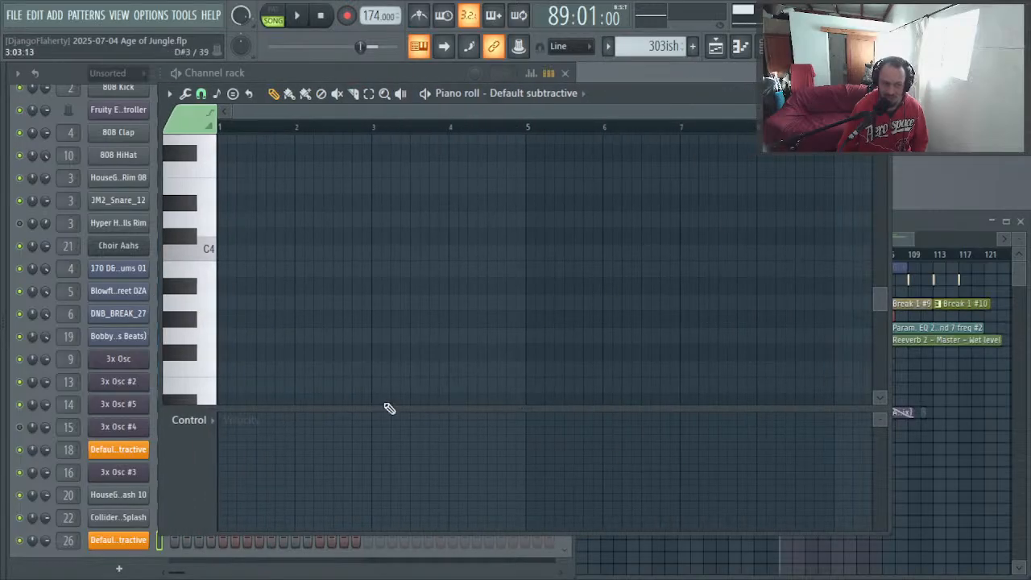
pyautogui.scroll(3, 190, 286)
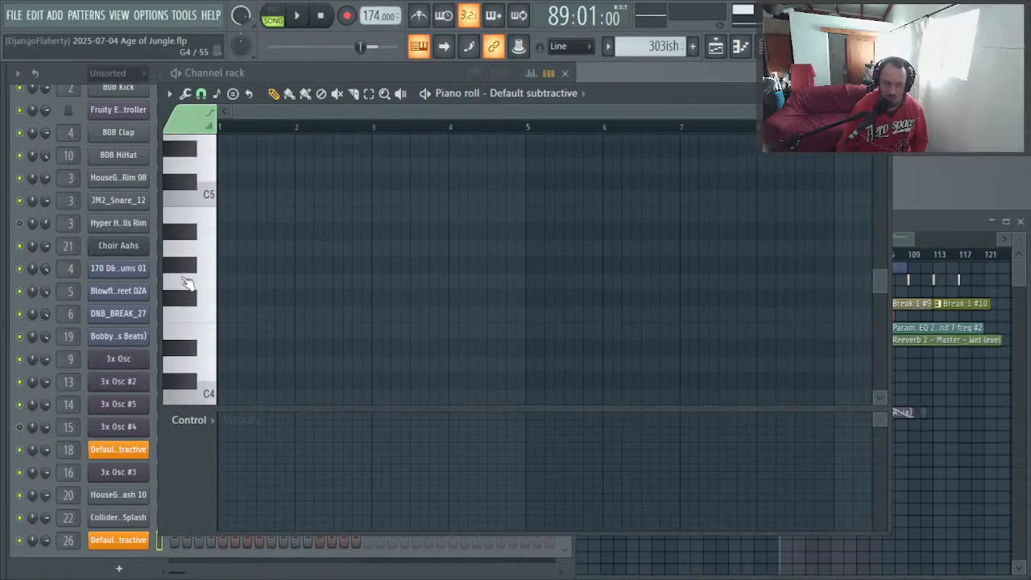
pyautogui.scroll(-2, 191, 285)
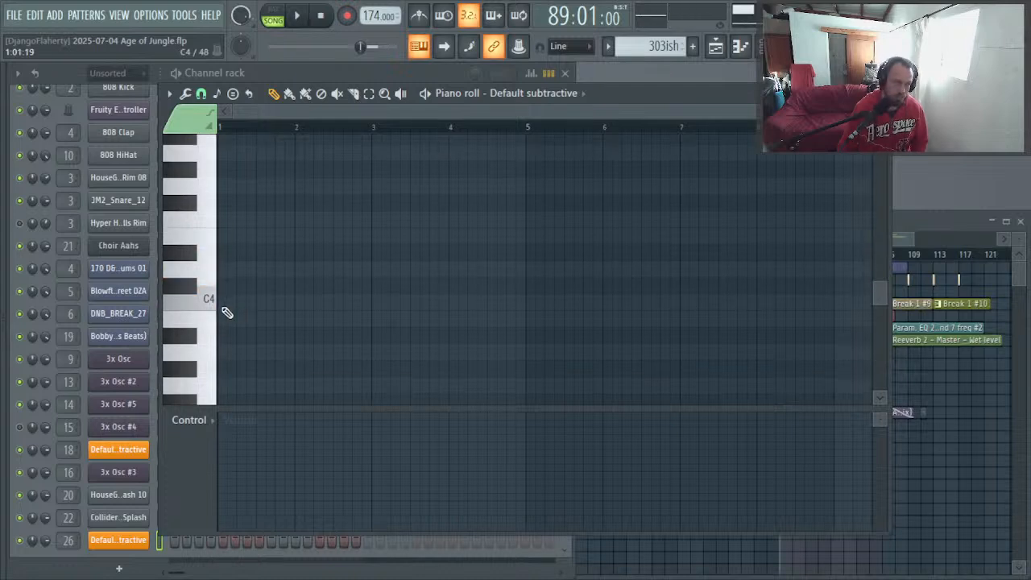
pyautogui.click(225, 302)
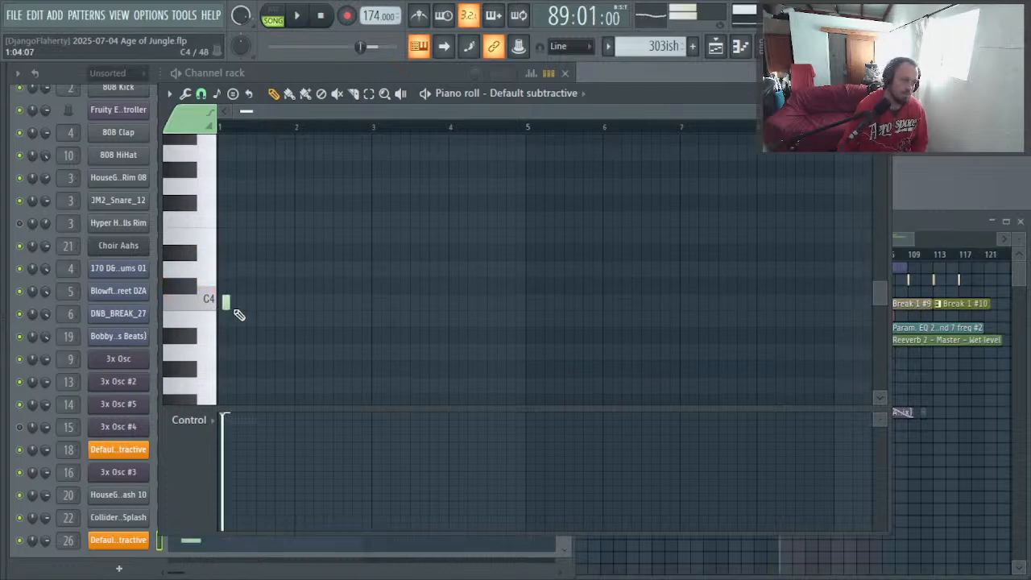
# Step: Place the 303ish pattern on Track 21 of the playlist at bar 89
pyautogui.click(958, 485)
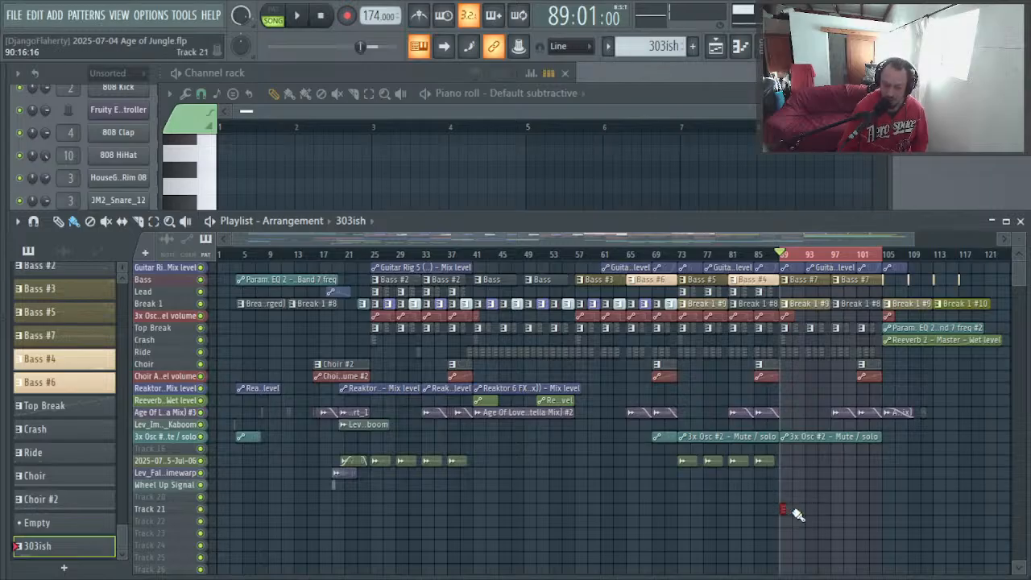
pyautogui.scroll(5, 785, 522)
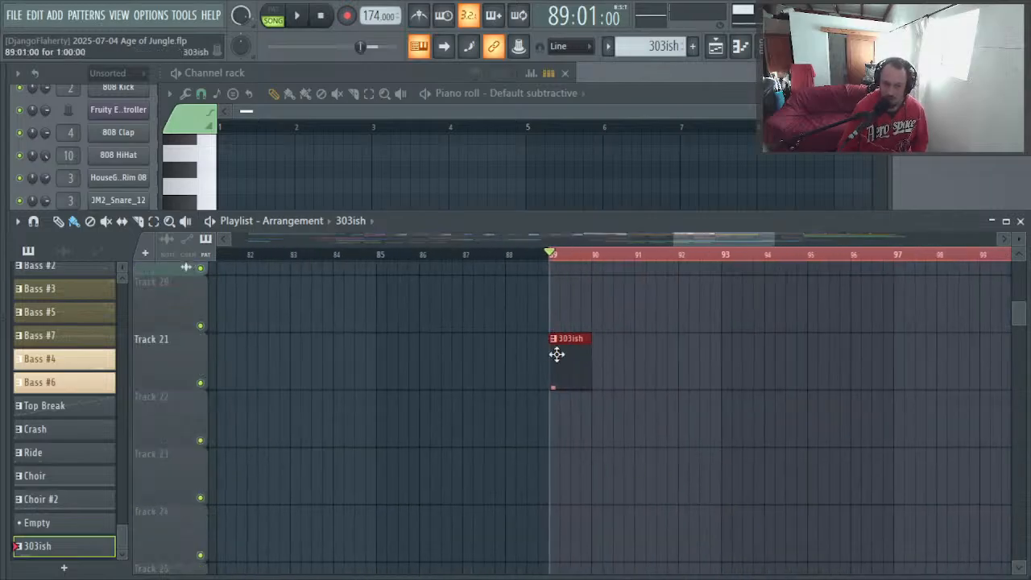
# Step: Move the 303ish clip up to Track 20 at bar 89 and return to its piano roll
pyautogui.moveTo(557, 338); pyautogui.dragTo(559, 281)
pyautogui.scroll(2, 541, 407)
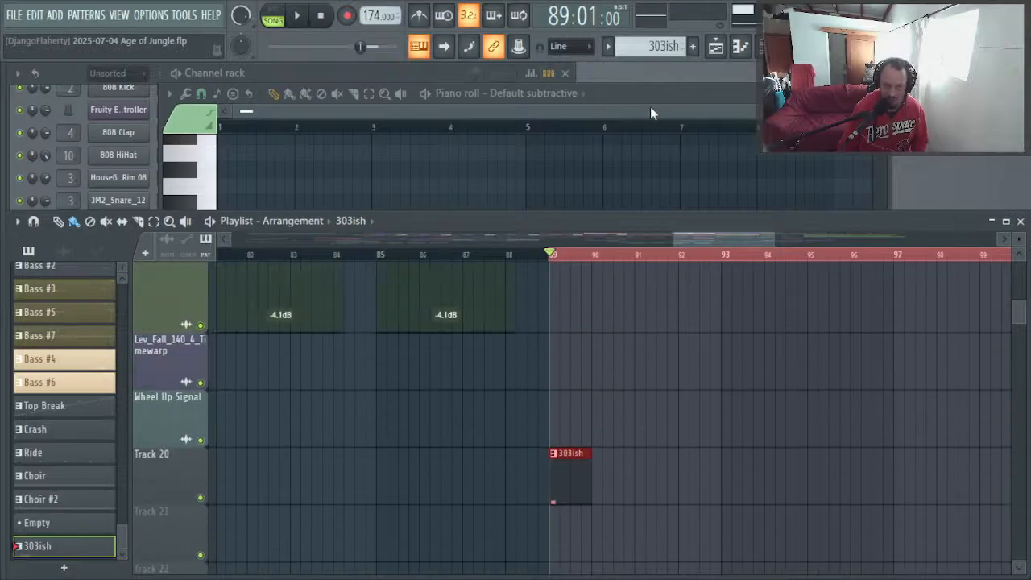
pyautogui.click(608, 157)
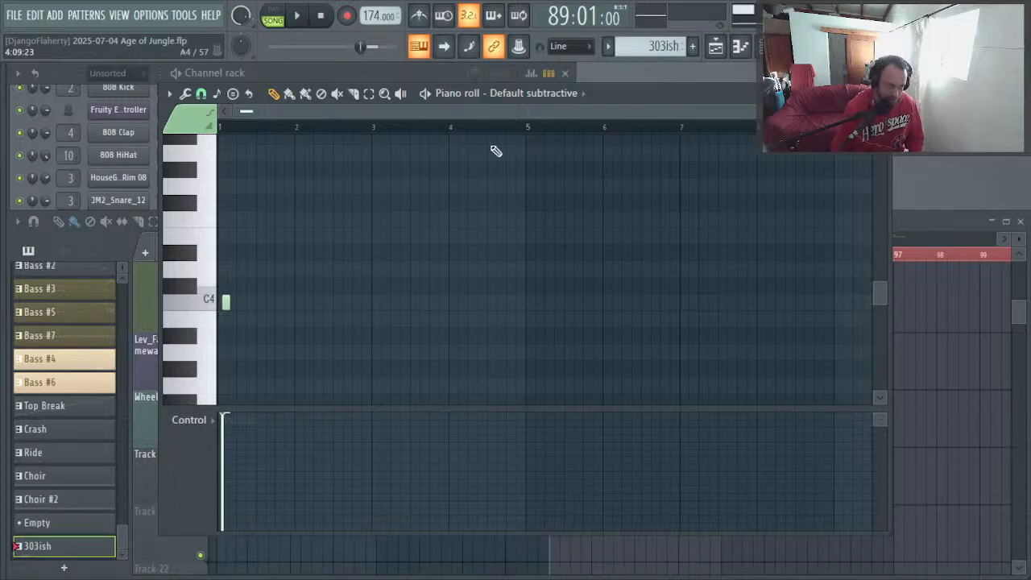
# Step: Shift the C4 note to step 3 of bar 1 and audition its timing against the song
pyautogui.press('space')
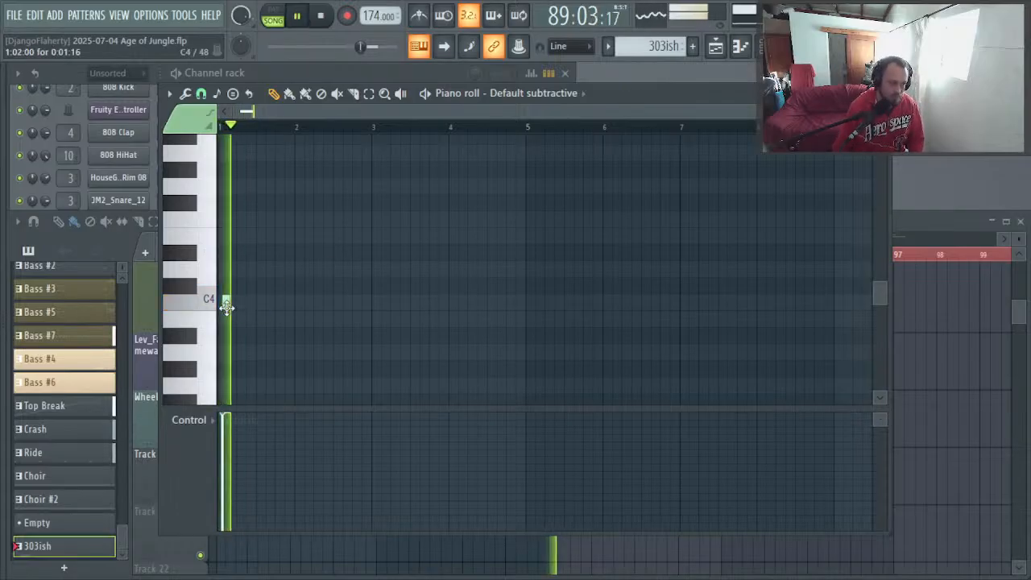
pyautogui.press('space')
pyautogui.moveTo(227, 307); pyautogui.dragTo(231, 307)
pyautogui.press('space')
pyautogui.press('space')
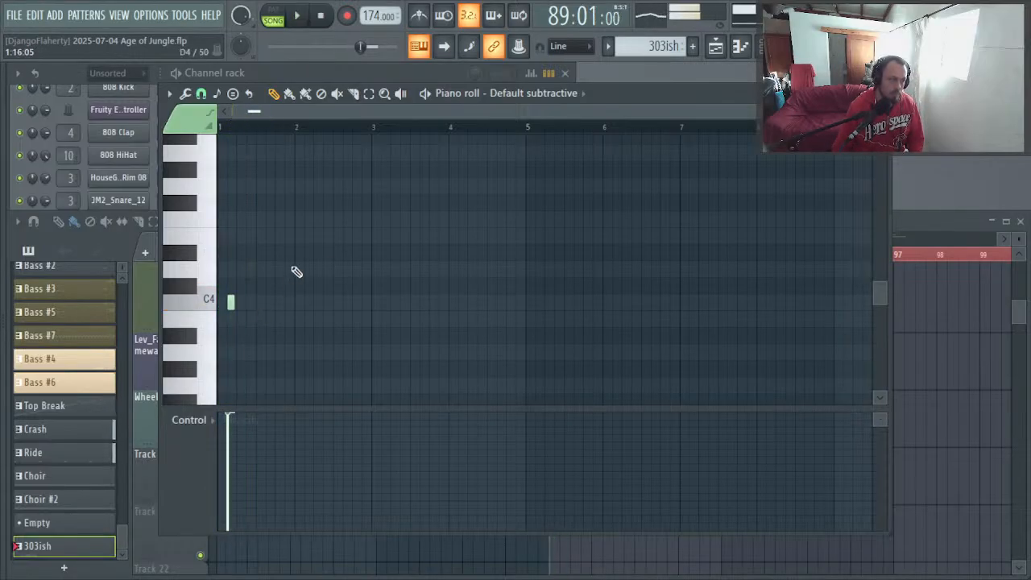
# Step: Add C4 notes at steps 7 and 11 and a D#4 note at step 13 of bar 1, and audition the phrase
pyautogui.scroll(5, 296, 272)
pyautogui.press('space')
pyautogui.press('space')
pyautogui.click(505, 256)
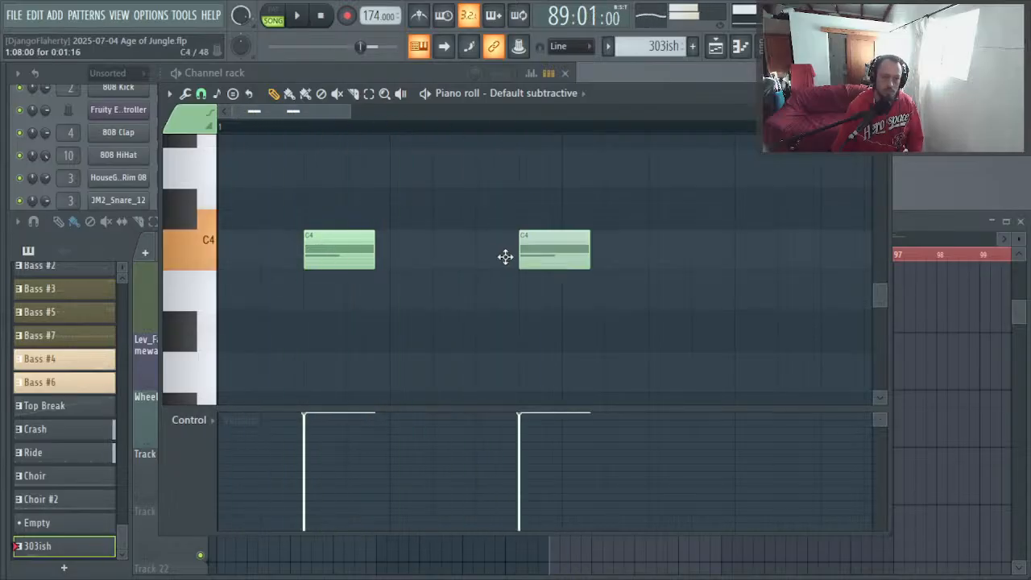
pyautogui.moveTo(505, 256); pyautogui.dragTo(472, 249)
pyautogui.click(659, 258)
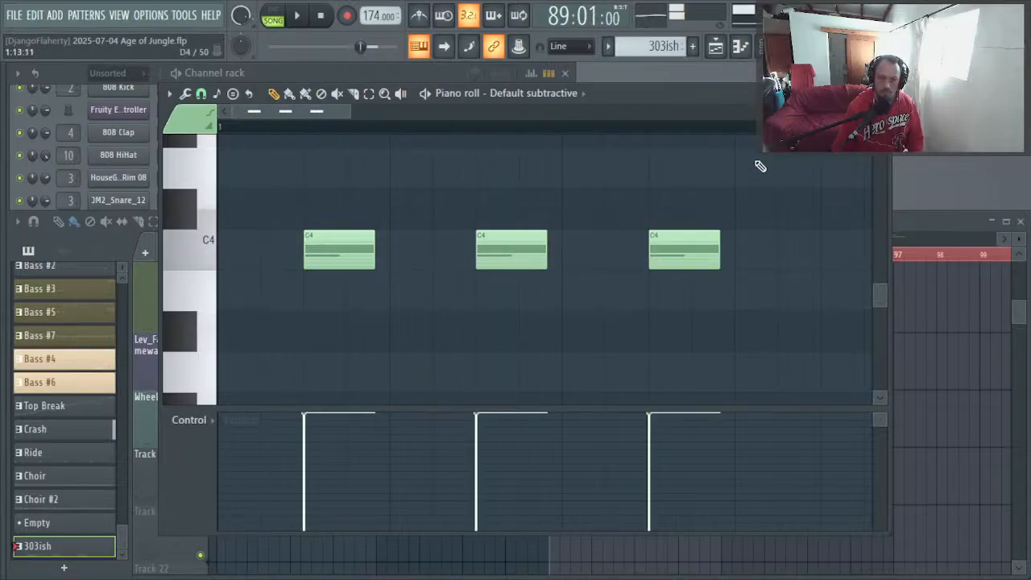
pyautogui.scroll(3, 761, 210)
pyautogui.click(750, 250)
pyautogui.press('space')
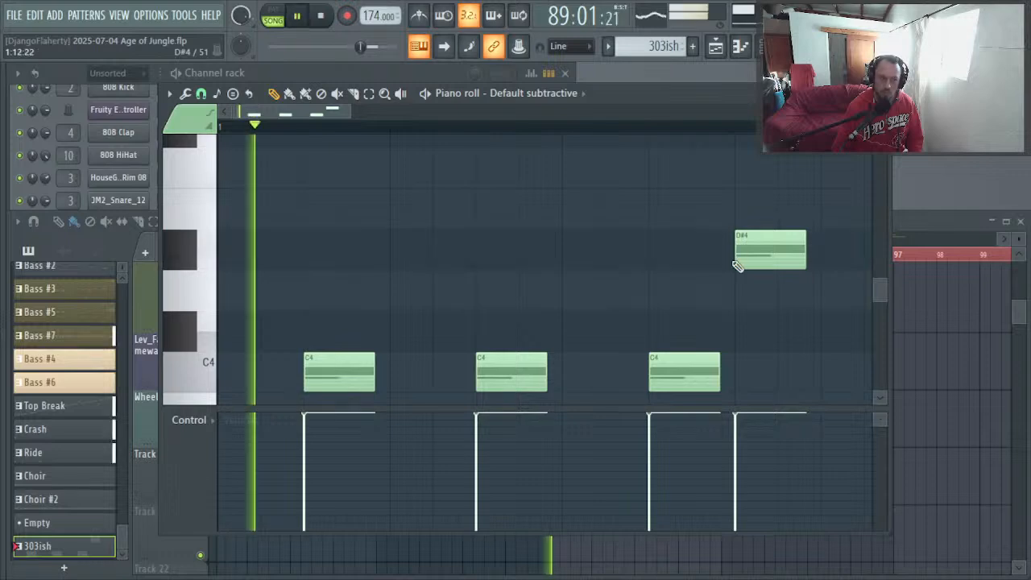
pyautogui.press('space')
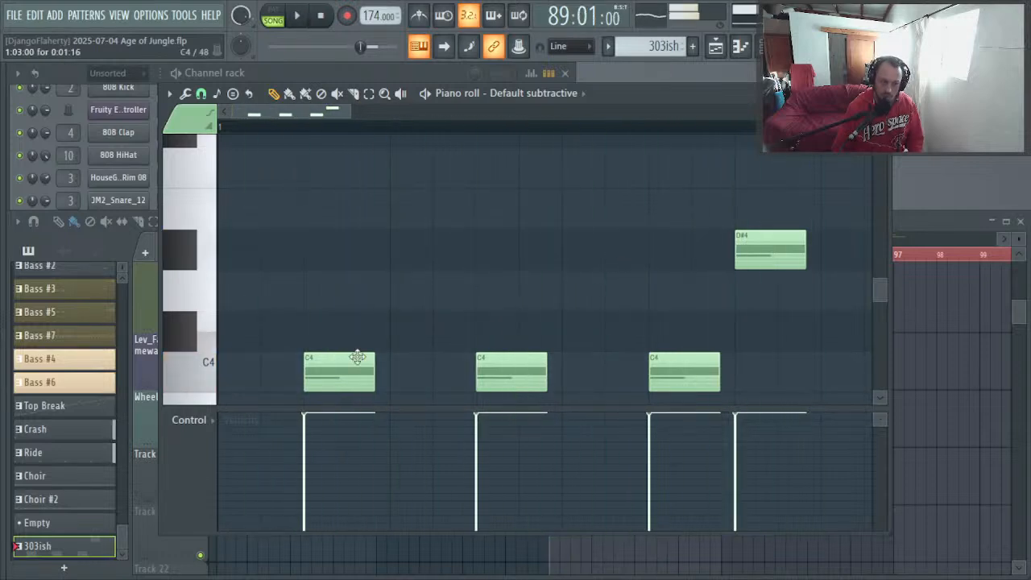
# Step: Move the first C4 note to step 2 of bar 1, shorten it to 16 ticks and audition it
pyautogui.scroll(-2, 318, 374)
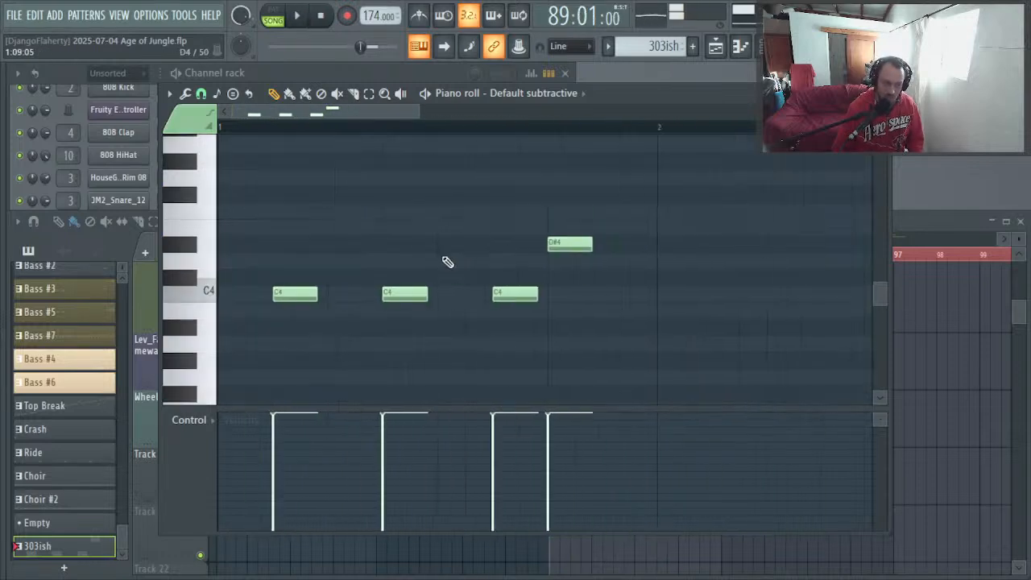
pyautogui.moveTo(282, 292); pyautogui.dragTo(267, 293)
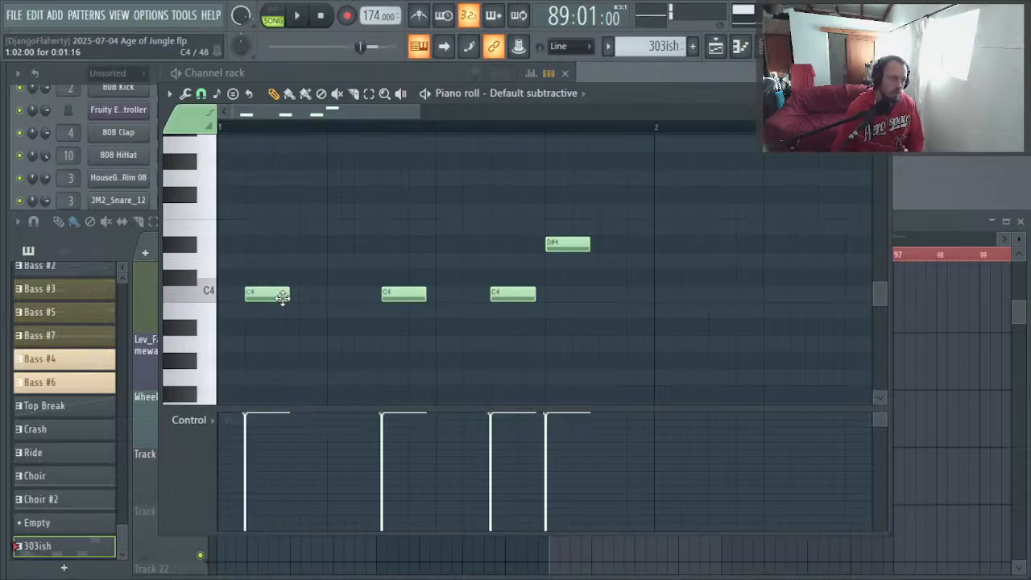
pyautogui.click(303, 295)
pyautogui.rightClick(301, 297)
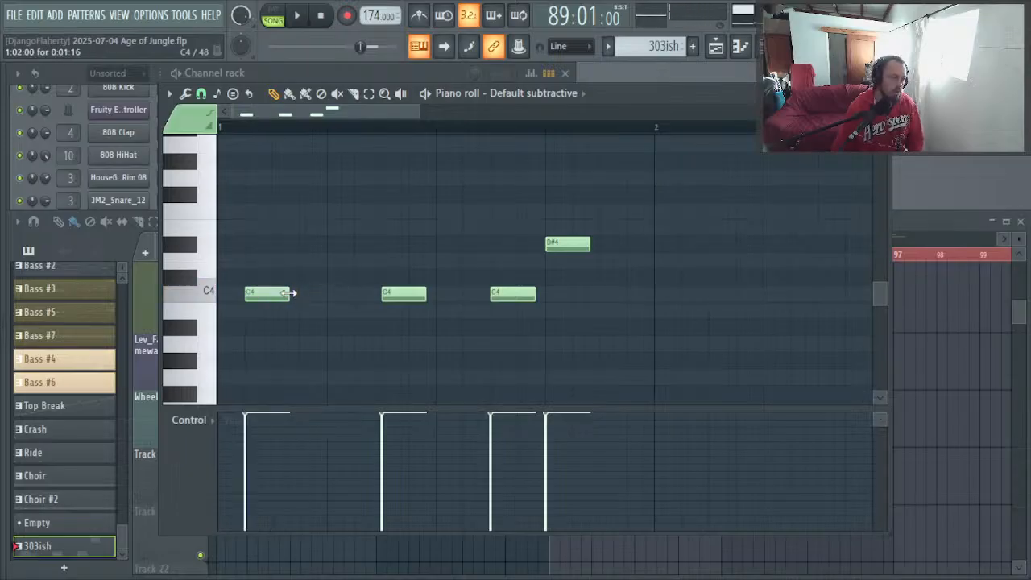
pyautogui.moveTo(290, 292); pyautogui.dragTo(262, 293)
pyautogui.press('space')
pyautogui.press('space')
# Step: Place the second C4 as a short note at step 5, move the first C4 to step 3 and play the result
pyautogui.moveTo(403, 295); pyautogui.dragTo(334, 294)
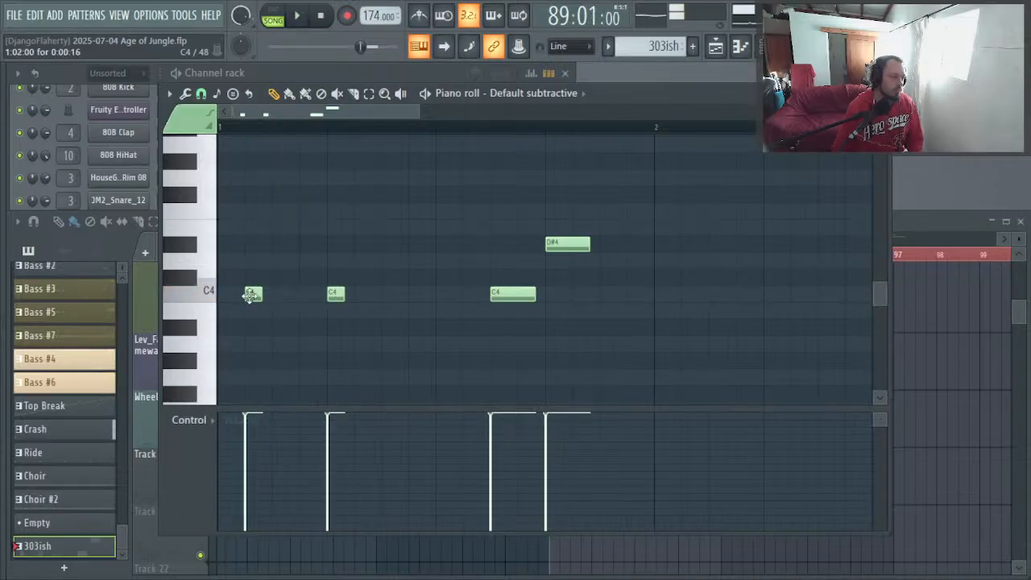
pyautogui.moveTo(252, 295); pyautogui.dragTo(279, 294)
pyautogui.press('space')
pyautogui.press('space')
# Step: Move the third C4 note to step 7 and the D#4 note to step 8 of bar 1, and play the tightened phrase
pyautogui.click(499, 296)
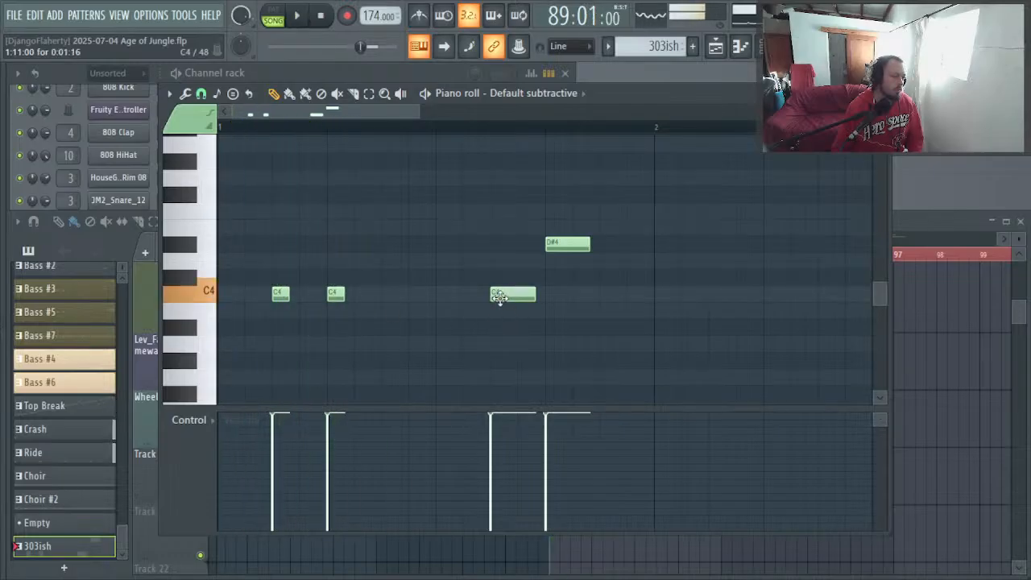
pyautogui.moveTo(500, 297); pyautogui.dragTo(390, 295)
pyautogui.press('space')
pyautogui.press('space')
pyautogui.moveTo(552, 243); pyautogui.dragTo(417, 244)
pyautogui.press('space')
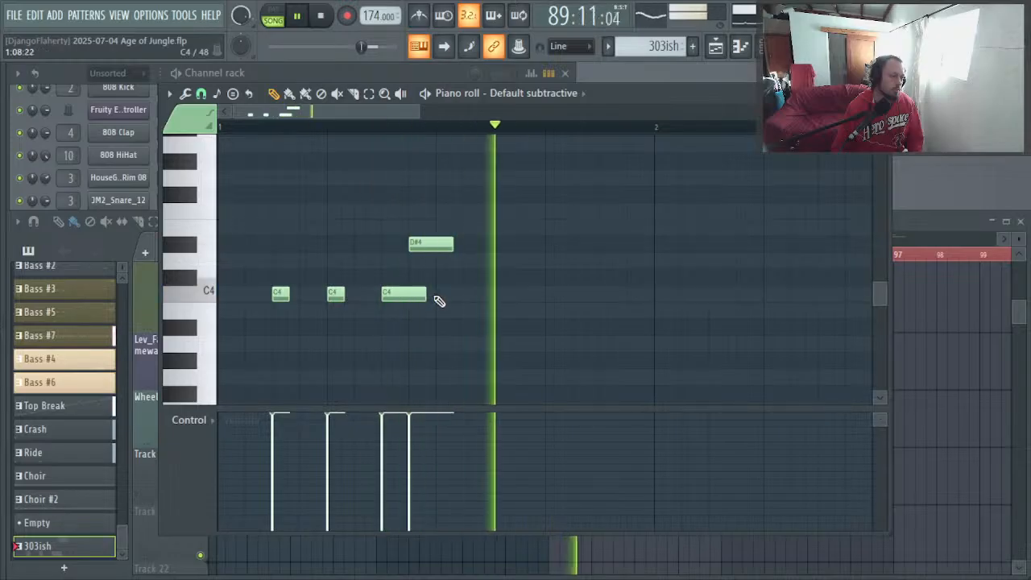
pyautogui.press('space')
# Step: Switch playback to pattern mode and audition the 303ish pattern on its own
pyautogui.press('l')
pyautogui.press('space')
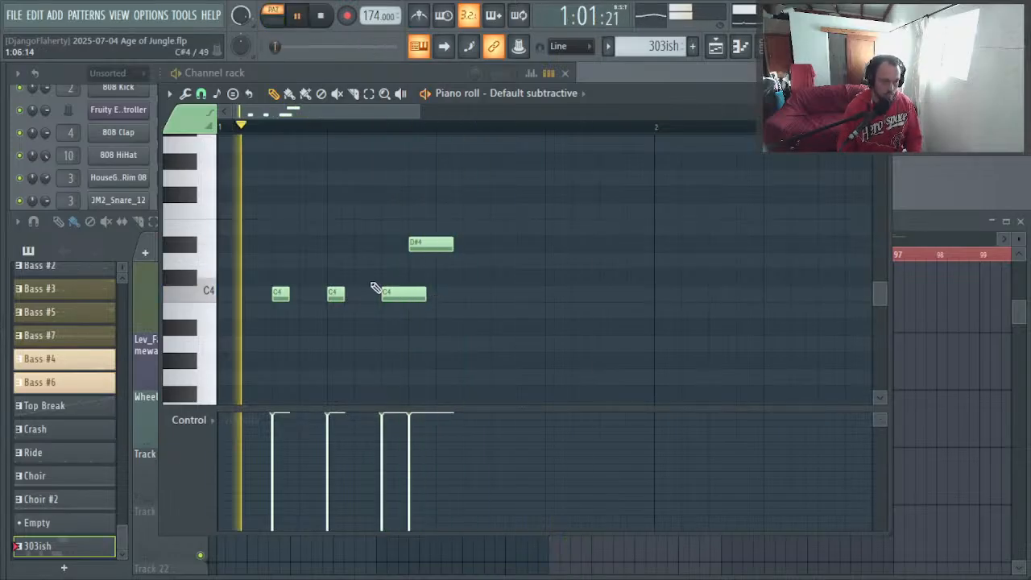
pyautogui.press('space')
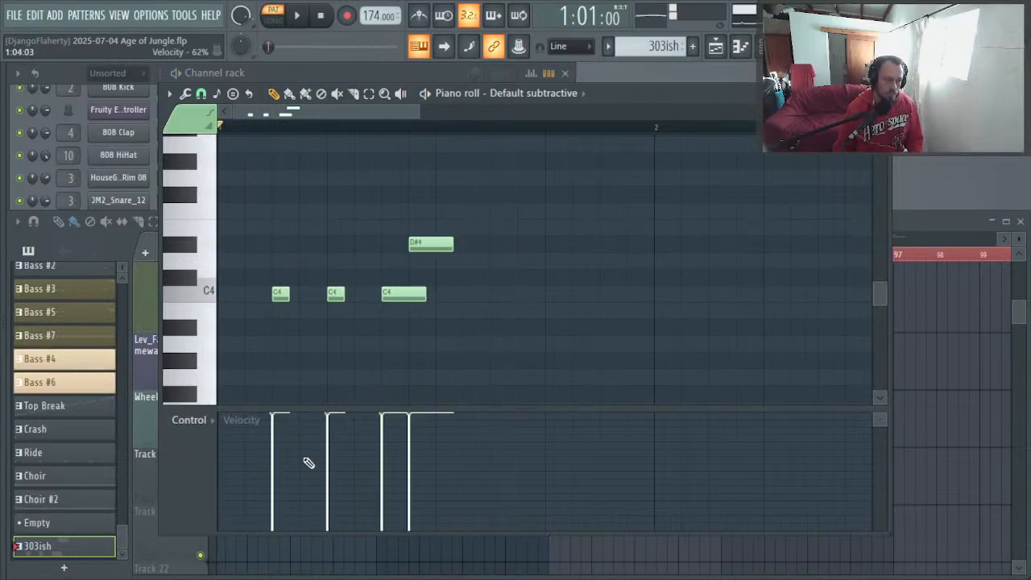
pyautogui.press('space')
pyautogui.press('space')
# Step: Show the notes' modulation X values, lowering the first C4 below centre and raising the second C4 above it
pyautogui.click(196, 421)
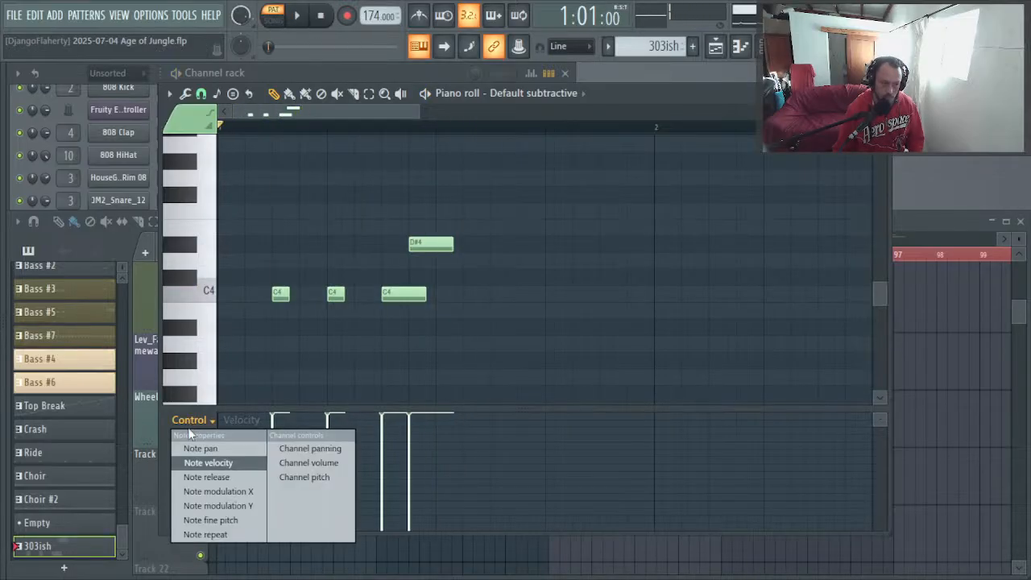
pyautogui.click(219, 492)
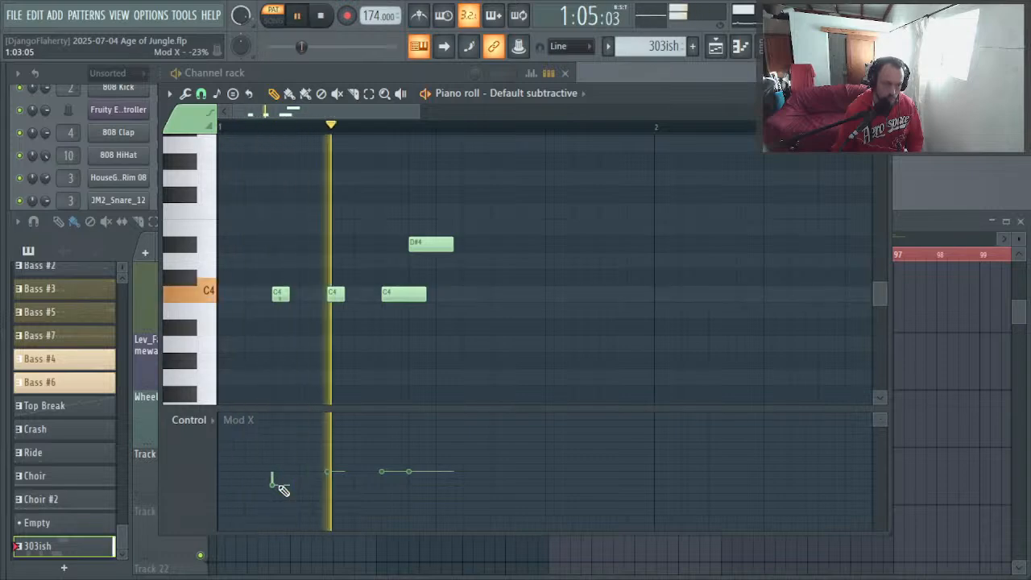
pyautogui.moveTo(276, 488)
pyautogui.mouseDown()
pyautogui.moveTo(296, 458)
pyautogui.moveTo(271, 484)
pyautogui.moveTo(352, 443)
pyautogui.mouseUp()
pyautogui.press('space')
pyautogui.press('space')
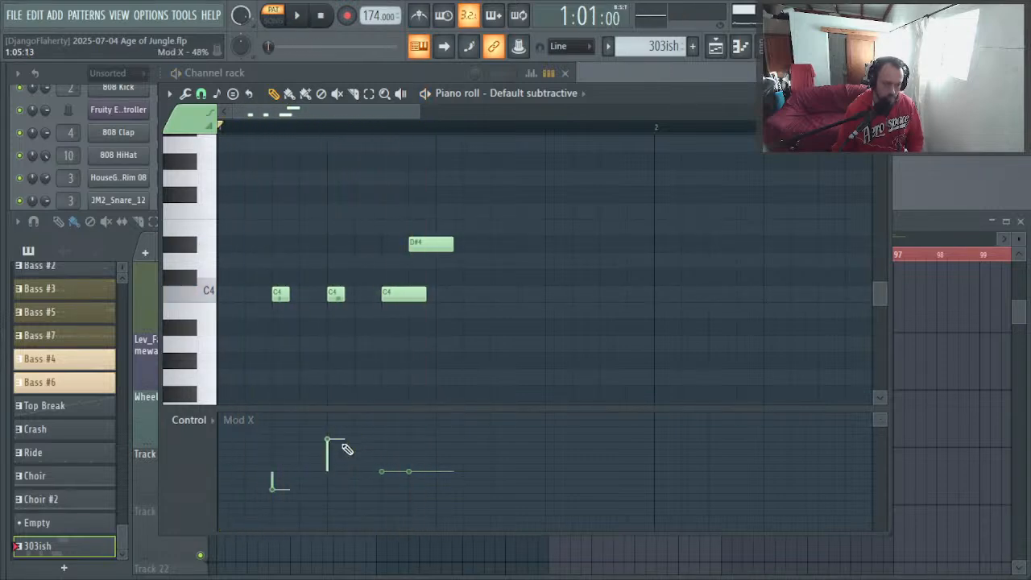
# Step: Open the 303ish channel's Sytrus, set filter 1's cutoff envelope amount to 41% and show its cutoff envelope while auditioning the pattern
pyautogui.press('F7')
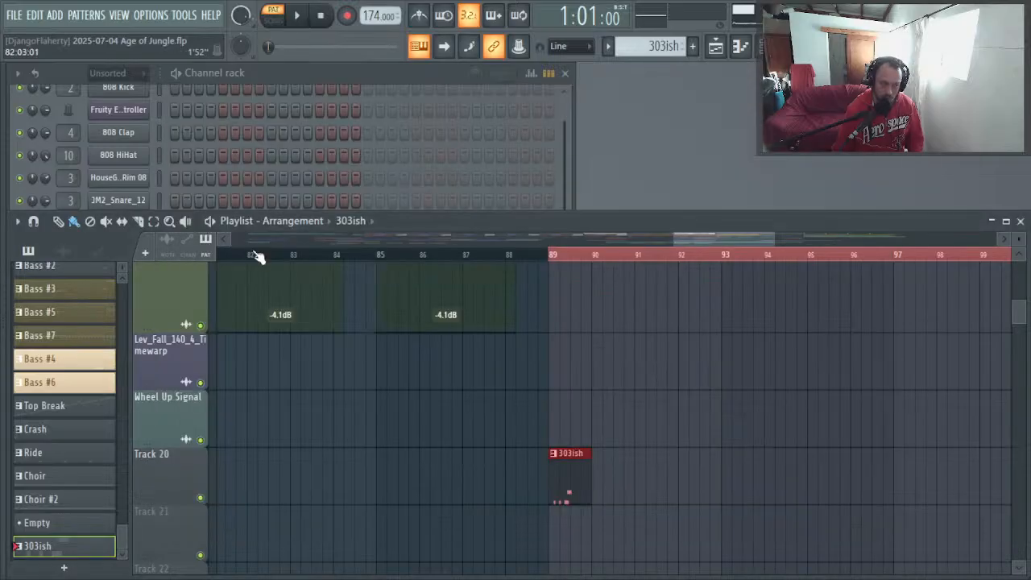
pyautogui.click(353, 74)
pyautogui.click(129, 540)
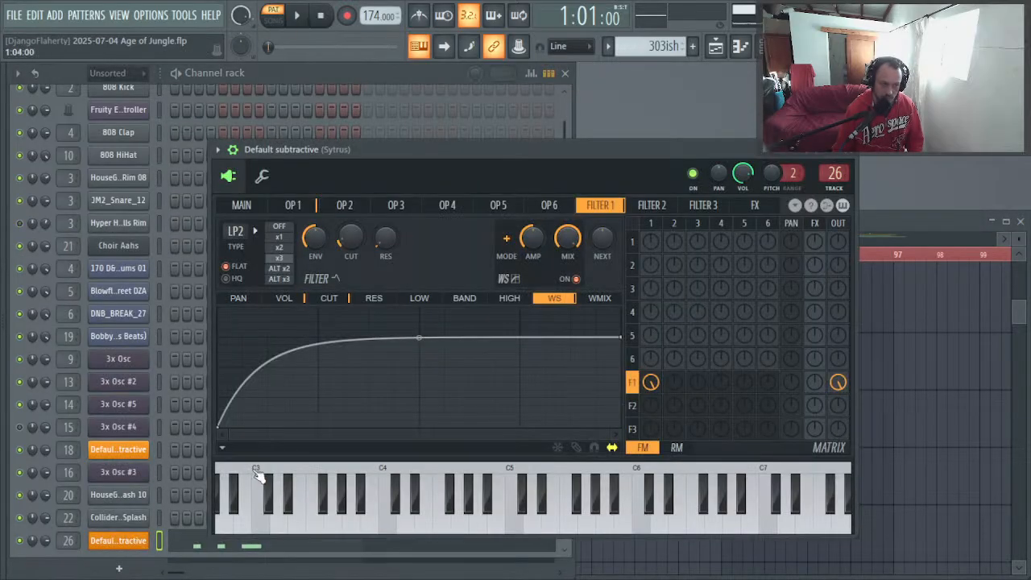
pyautogui.press('space')
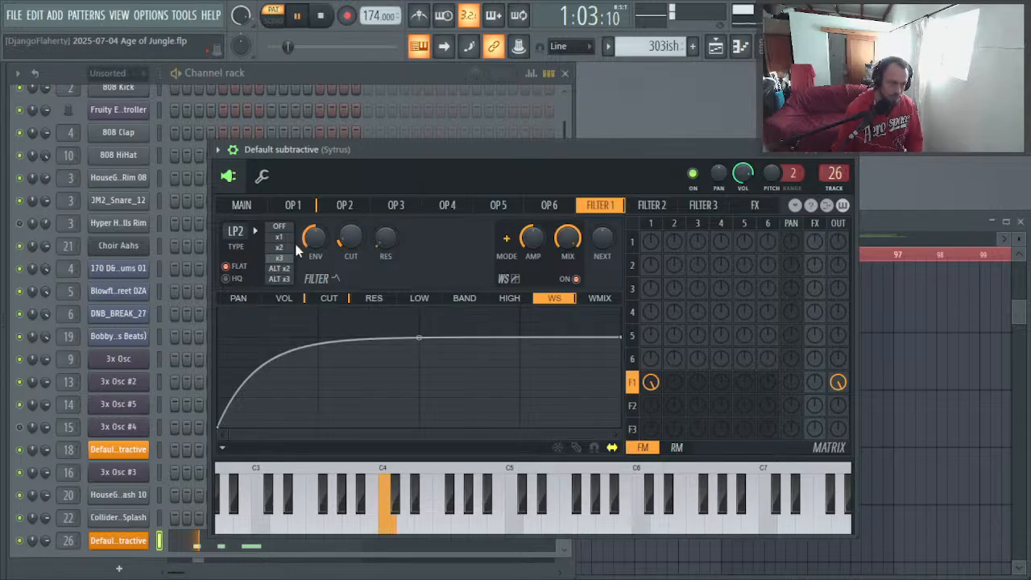
pyautogui.moveTo(314, 238); pyautogui.dragTo(314, 230)
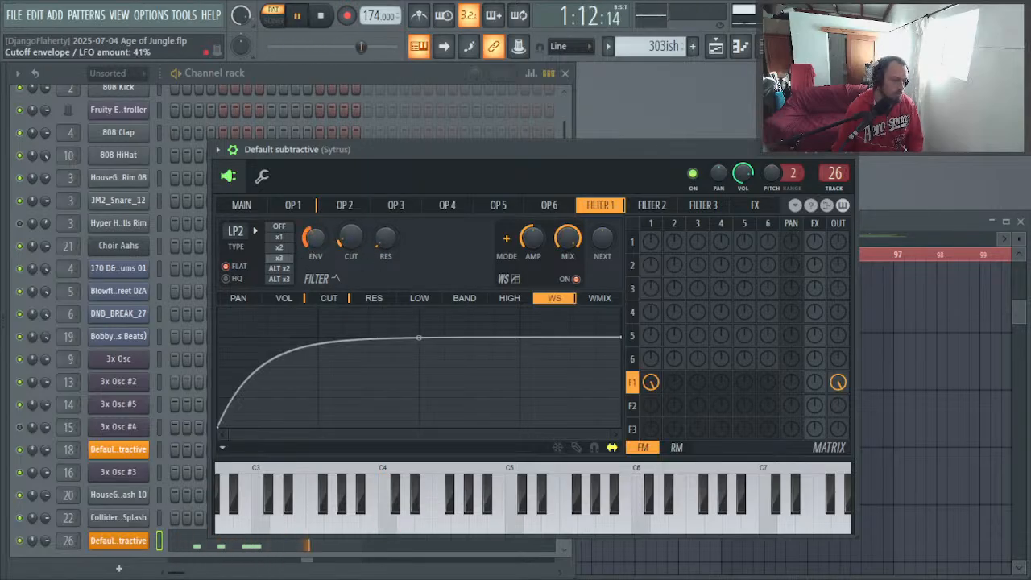
pyautogui.click(328, 298)
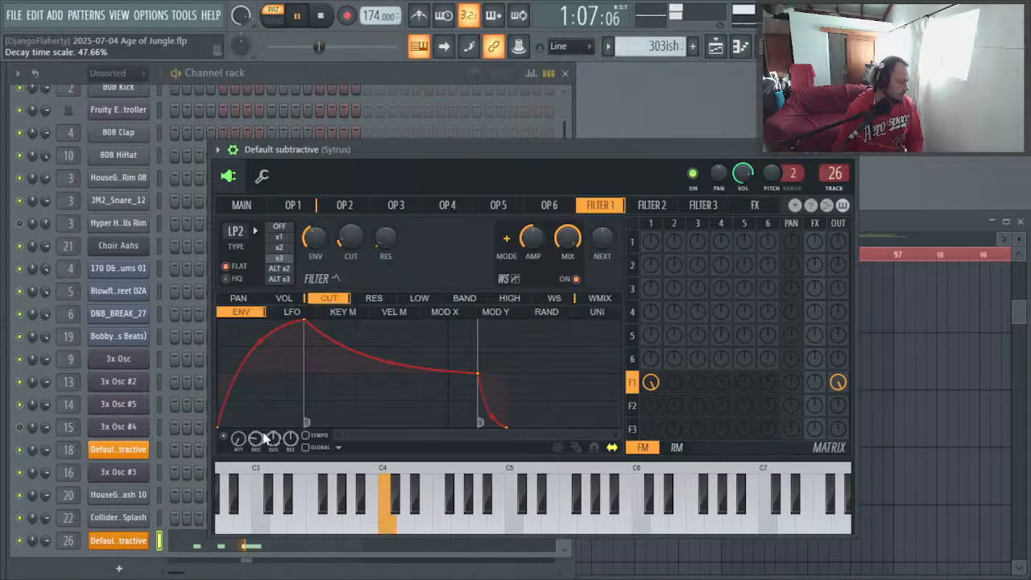
pyautogui.press('space')
pyautogui.press('space')
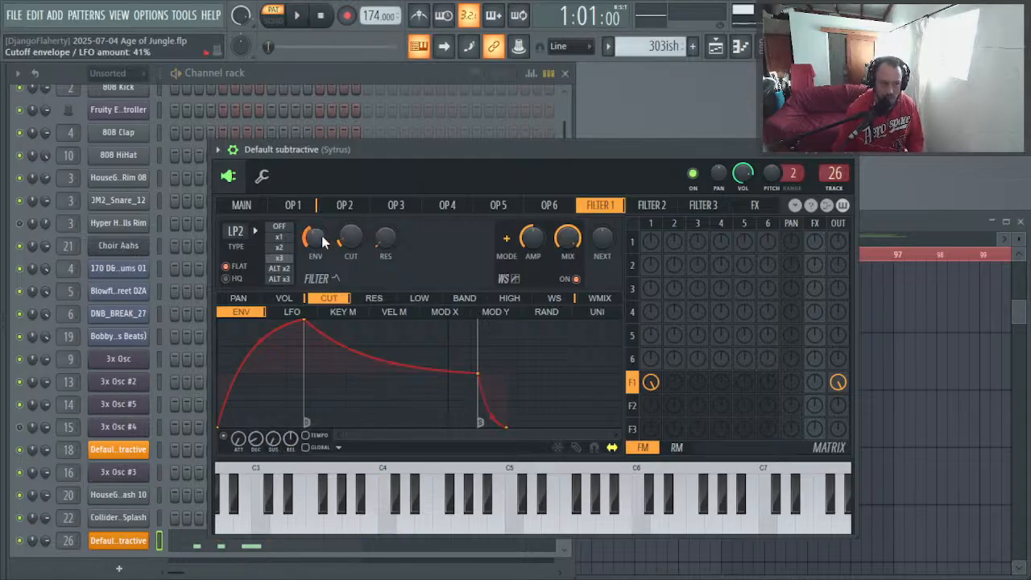
# Step: Raise filter 1's resonance and adjust its cutoff frequency while the pattern plays
pyautogui.press('space')
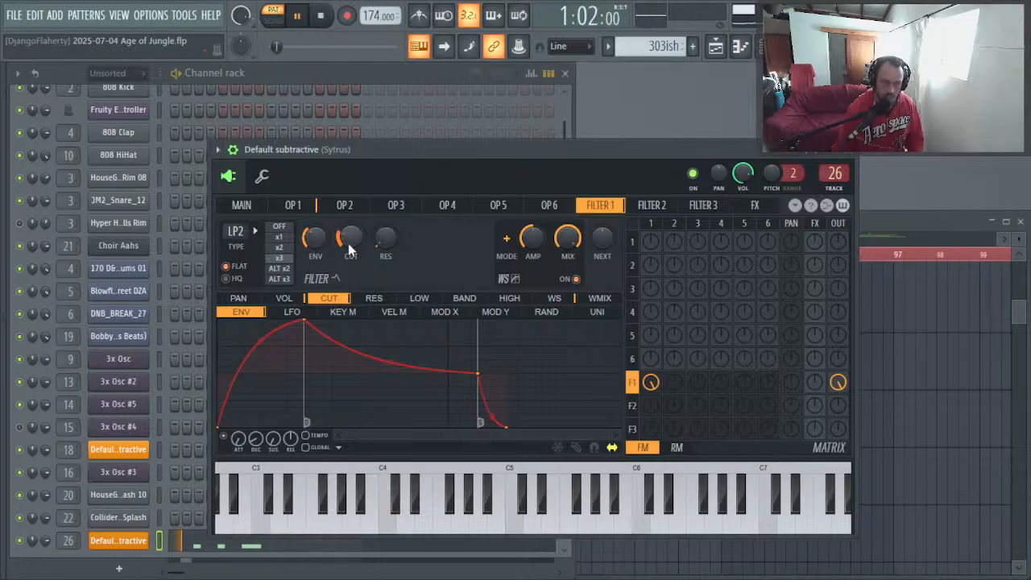
pyautogui.moveTo(349, 251); pyautogui.dragTo(384, 211)
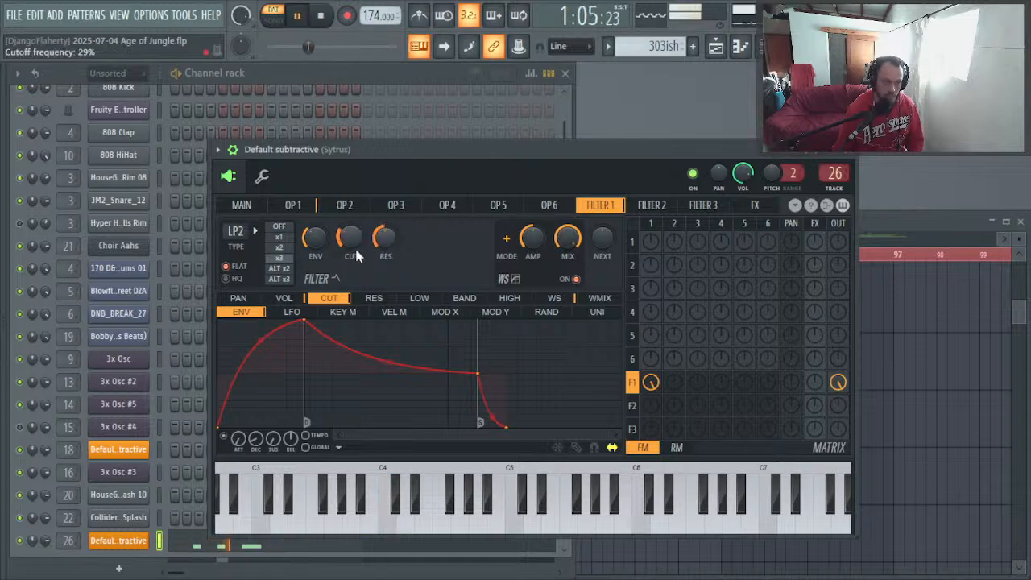
pyautogui.scroll(2, 360, 244)
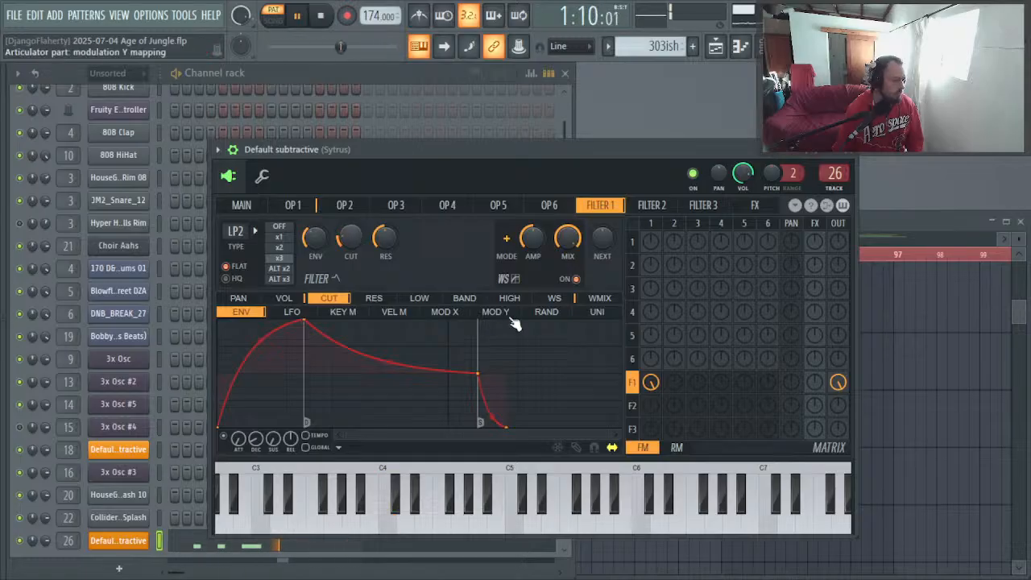
pyautogui.press('space')
# Step: Map modulation X to filter 1's cutoff with a line rising from below centre to maximum, and close the synth after auditioning
pyautogui.click(433, 313)
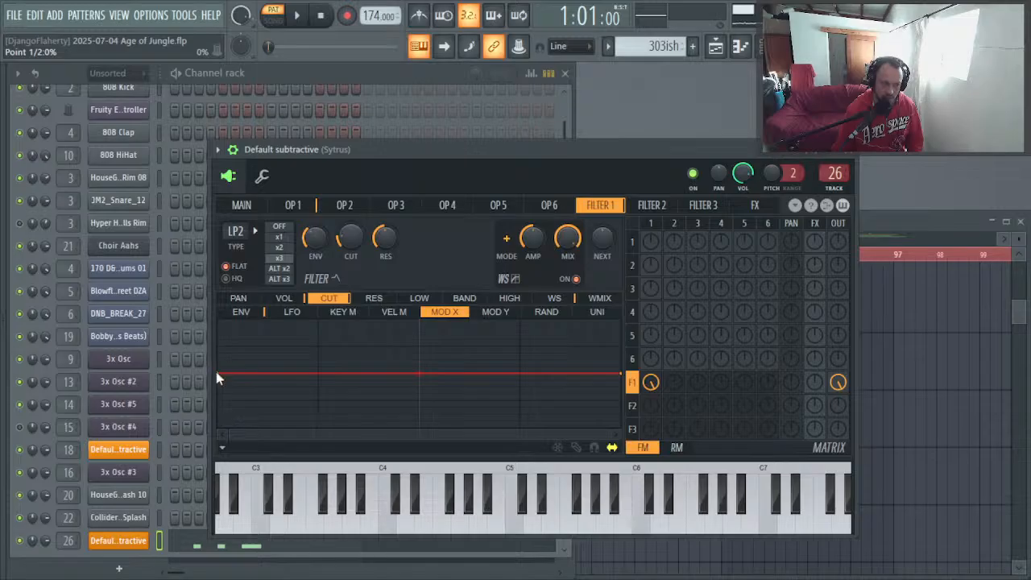
pyautogui.moveTo(216, 371); pyautogui.dragTo(219, 394)
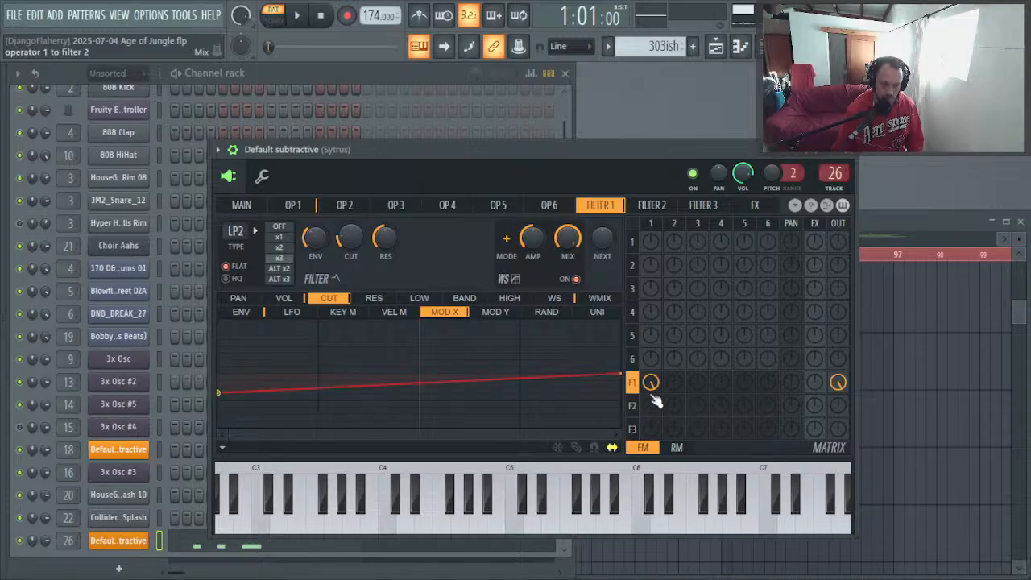
pyautogui.moveTo(623, 373); pyautogui.dragTo(620, 321)
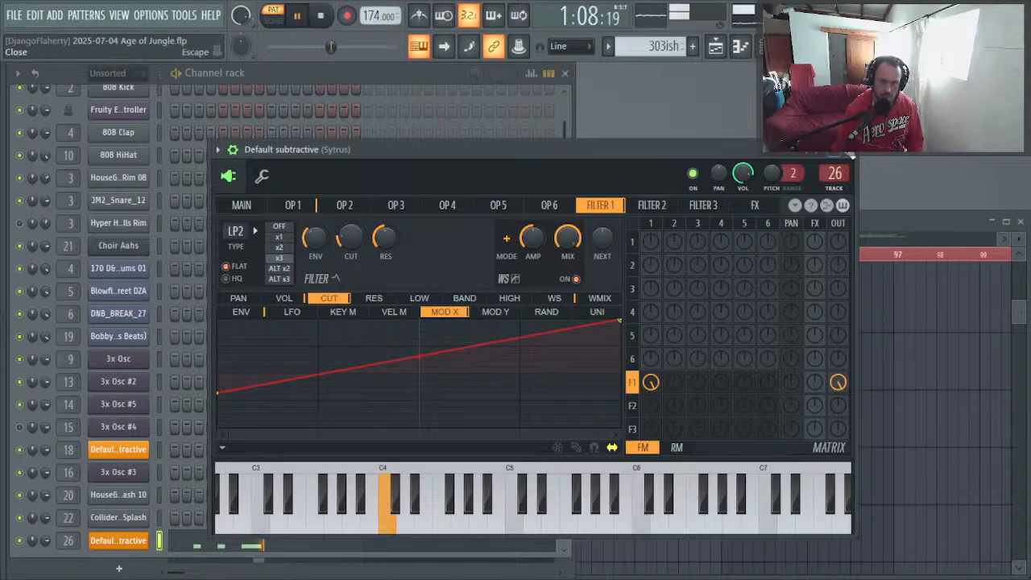
pyautogui.press('space')
pyautogui.click(846, 149)
# Step: Return to the 303ish piano roll, show the notes' modulation X values again and play the pattern
pyautogui.click(341, 530)
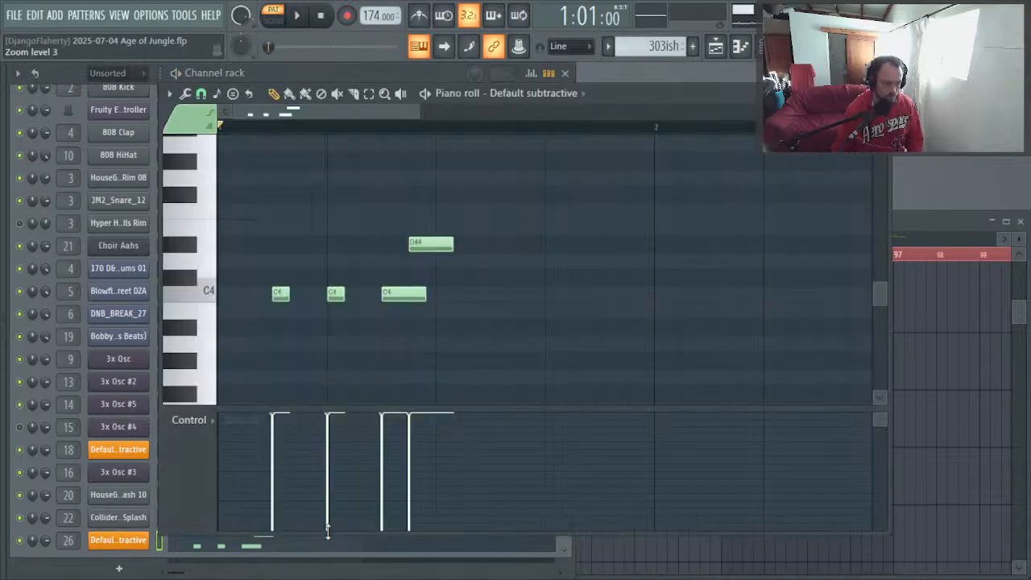
pyautogui.press('space')
pyautogui.press('space')
pyautogui.press('space')
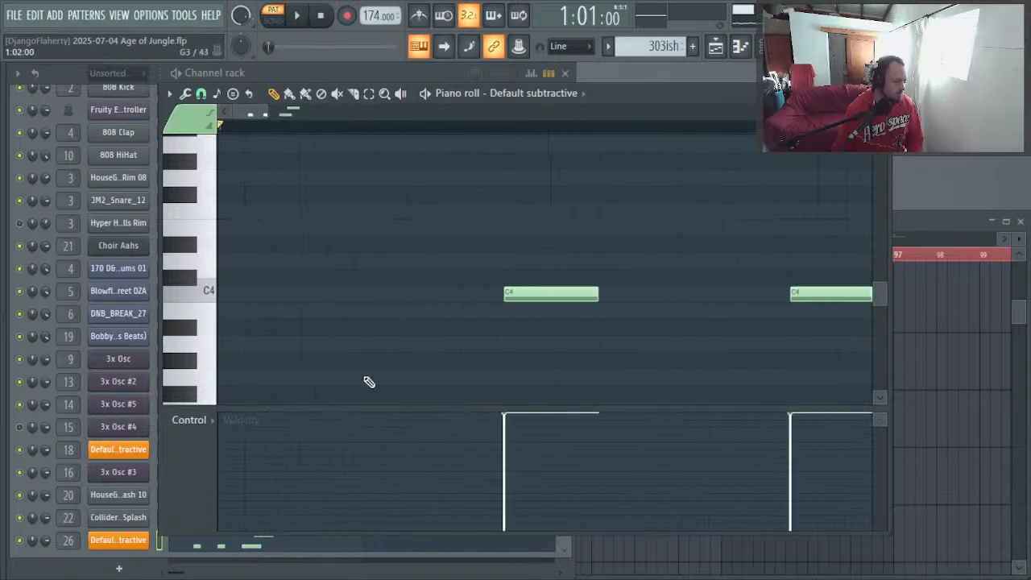
pyautogui.press('space')
pyautogui.click(207, 430)
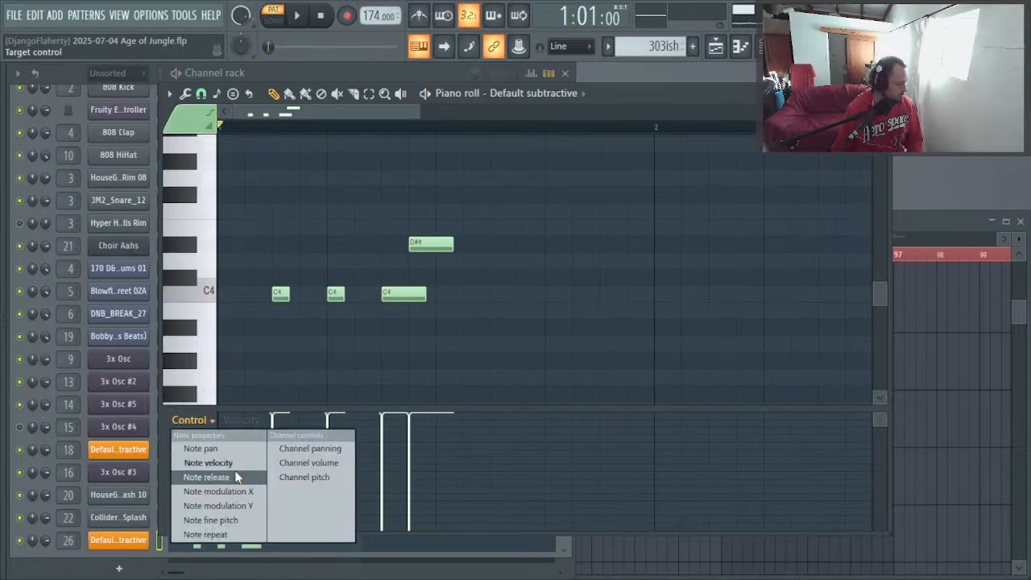
pyautogui.click(219, 492)
pyautogui.press('space')
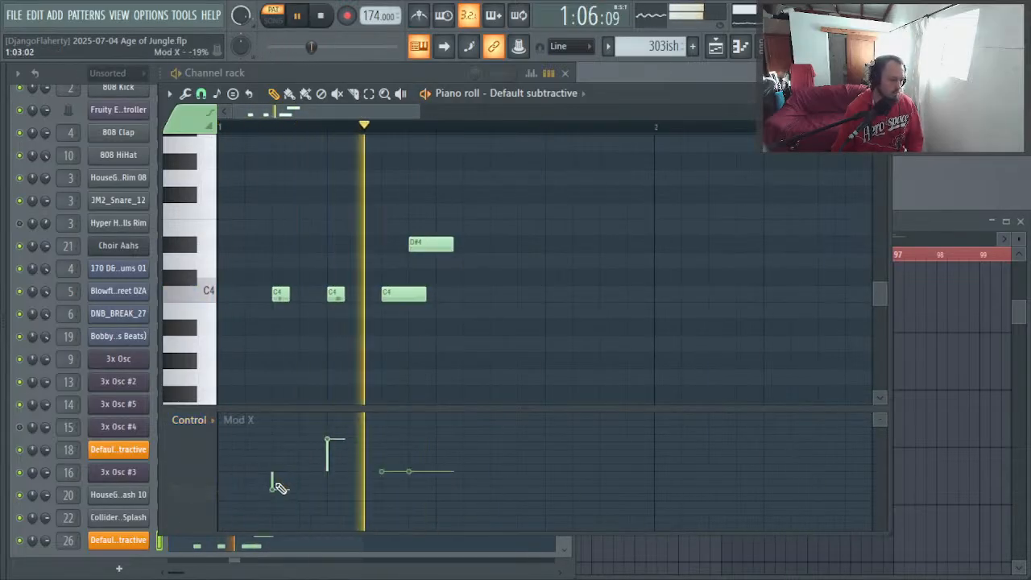
# Step: Lower modulation X below centre on the first two C4 notes, with the first note lower than the second
pyautogui.press('space')
pyautogui.press('space')
pyautogui.moveTo(290, 502)
pyautogui.mouseDown()
pyautogui.moveTo(334, 479)
pyautogui.moveTo(395, 481)
pyautogui.moveTo(401, 471)
pyautogui.mouseUp()
pyautogui.press('space')
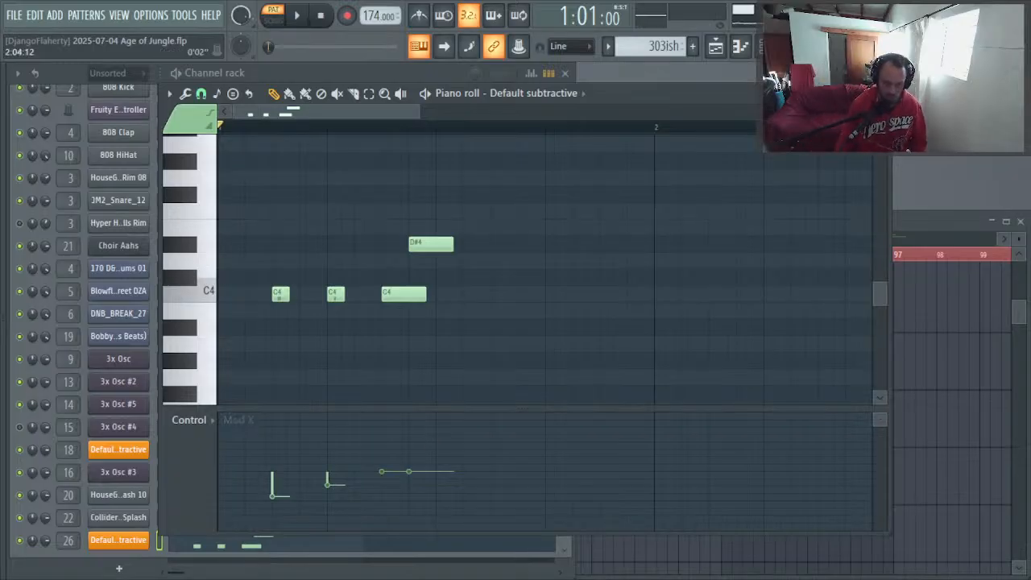
# Step: Shorten the third C4 and the D#4 to the same short length as the first two notes, auditioning the pattern
pyautogui.press('space')
pyautogui.moveTo(425, 294); pyautogui.dragTo(403, 297)
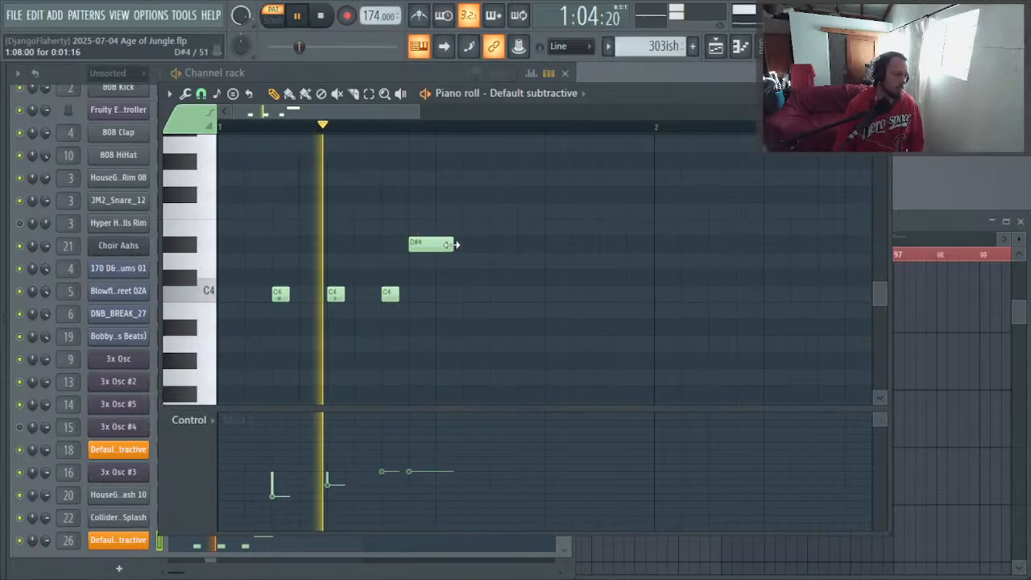
pyautogui.moveTo(452, 243); pyautogui.dragTo(427, 244)
pyautogui.press('space')
pyautogui.press('space')
pyautogui.press('space')
# Step: Set modulation X slightly above centre on the second C4, slightly below on the third and well above on the D#4
pyautogui.moveTo(327, 483); pyautogui.dragTo(328, 461)
pyautogui.press('space')
pyautogui.moveTo(397, 491)
pyautogui.mouseDown()
pyautogui.moveTo(416, 478)
pyautogui.moveTo(417, 444)
pyautogui.mouseUp()
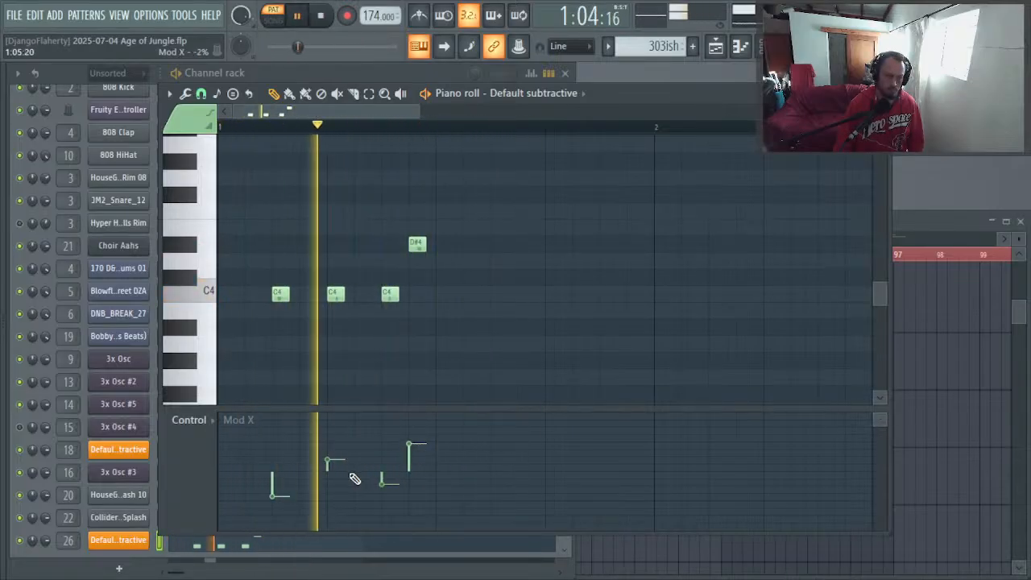
pyautogui.press('space')
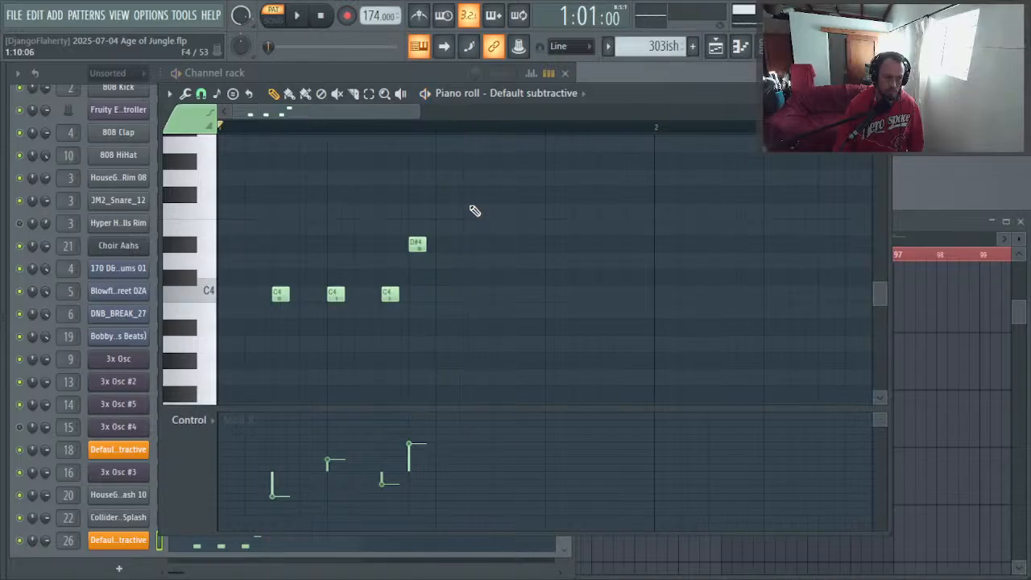
# Step: Copy the four notes into the second half of bar 1 and delete the copied D#4
pyautogui.moveTo(467, 205); pyautogui.dragTo(494, 306)
pyautogui.press('space')
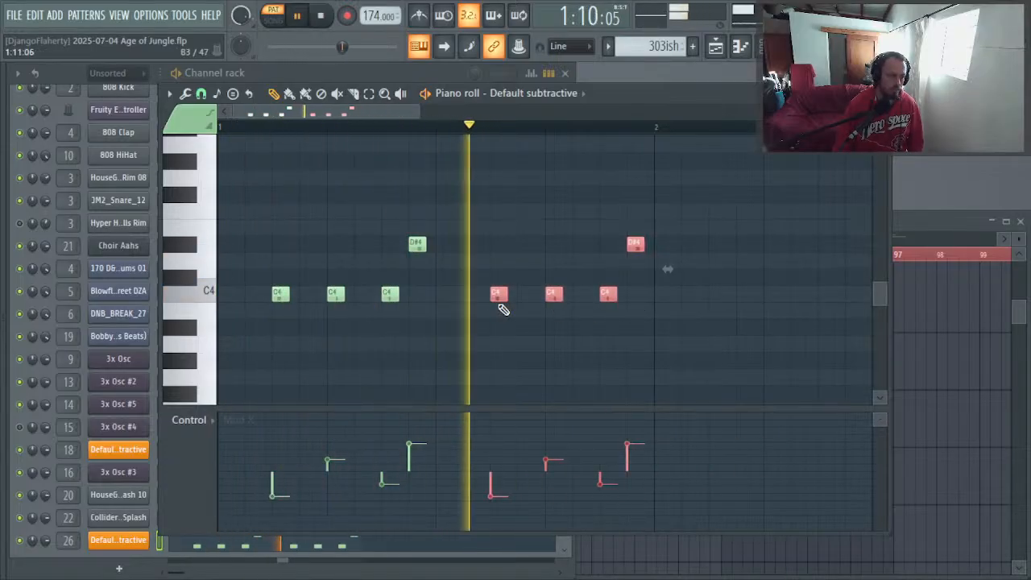
pyautogui.click(661, 225)
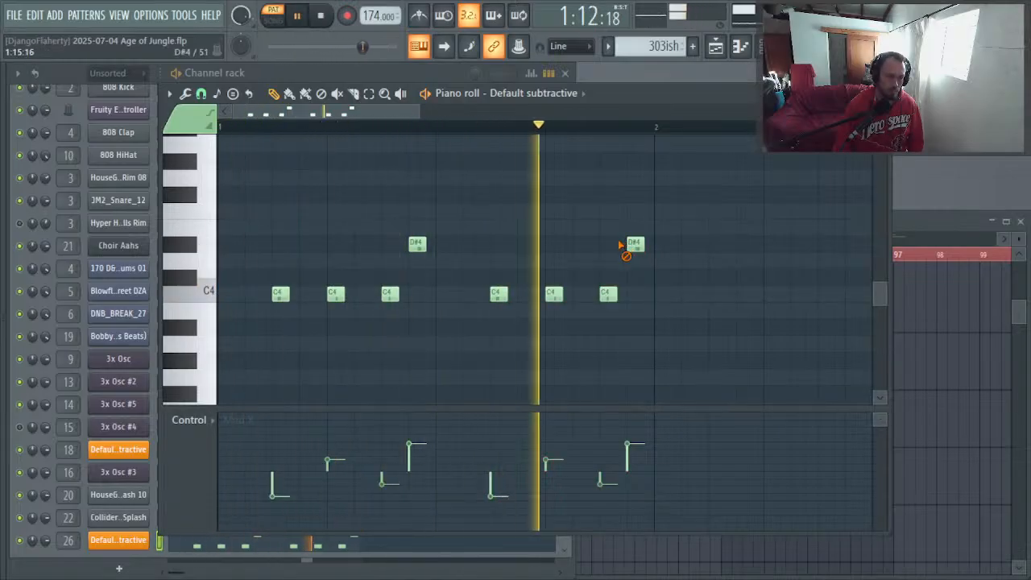
pyautogui.rightClick(635, 244)
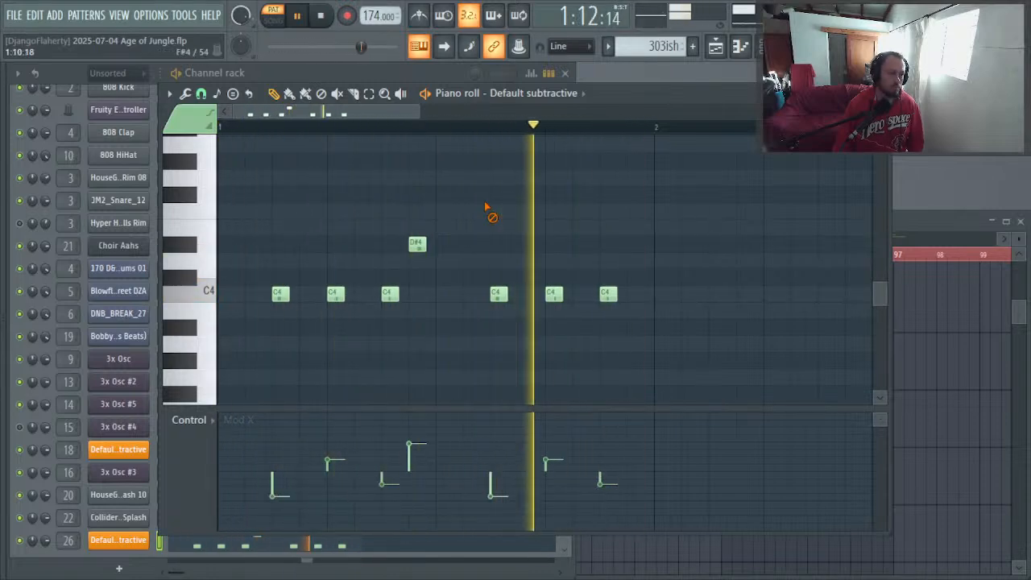
# Step: Duplicate all of bar 1's notes into bar 2 and clear the selection
pyautogui.hotkey('ctrl', 'a')
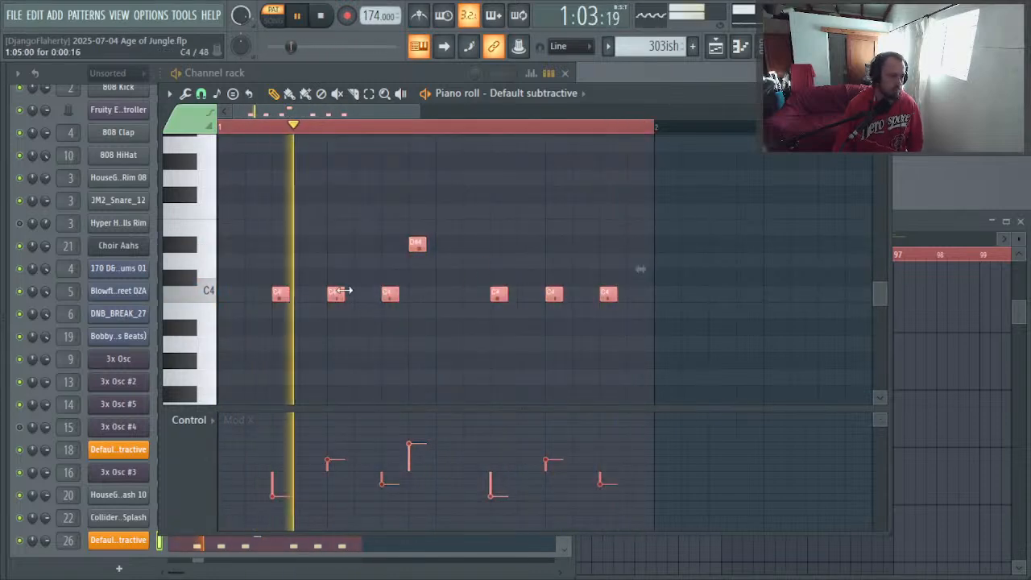
pyautogui.hotkey('ctrl', 'b')
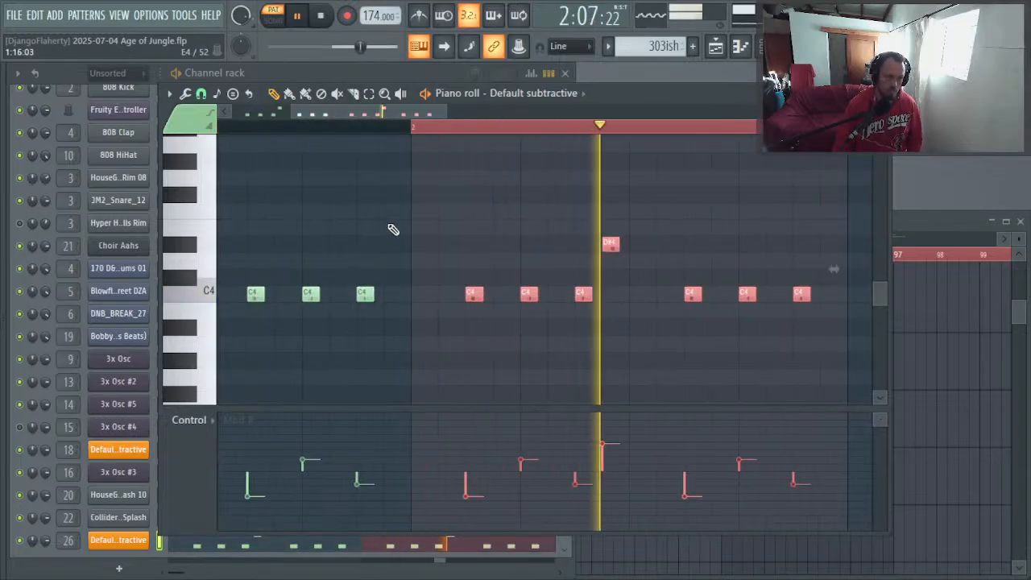
pyautogui.click(495, 134)
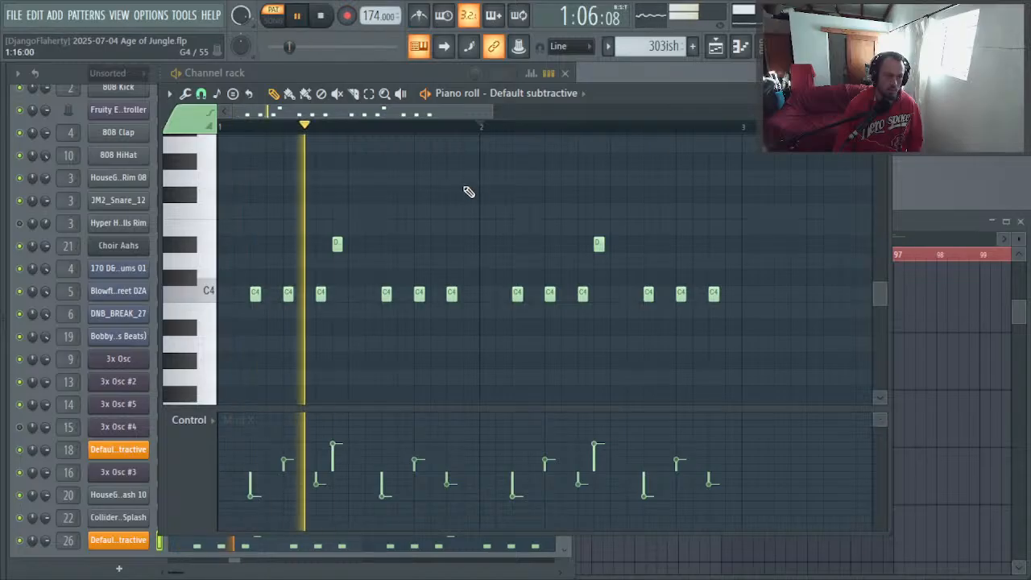
# Step: Select bar 1's notes and lower their modulation X values together while auditioning the pattern
pyautogui.moveTo(472, 191); pyautogui.dragTo(50, 421)
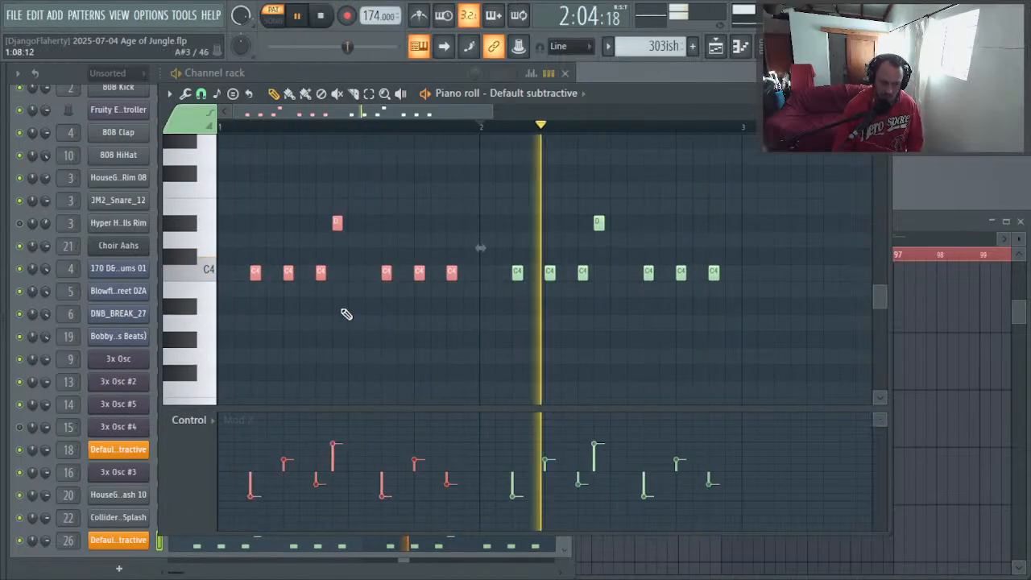
pyautogui.press('space')
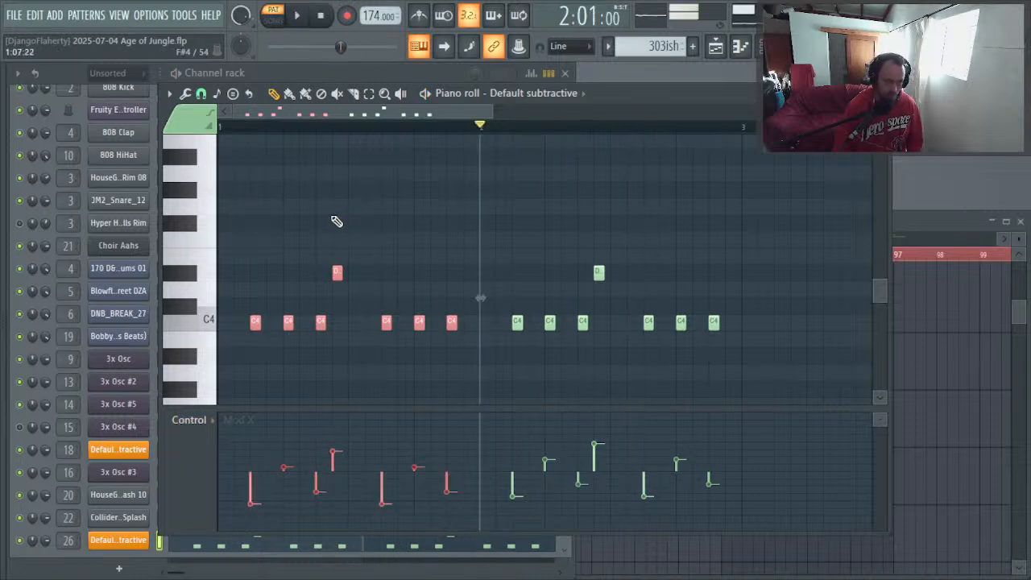
pyautogui.press('space')
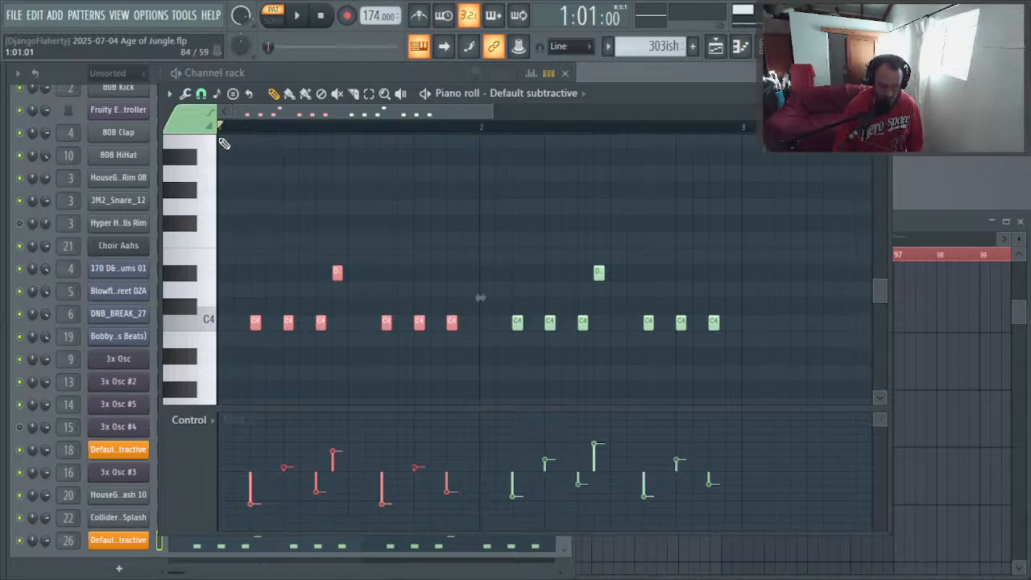
pyautogui.press('space')
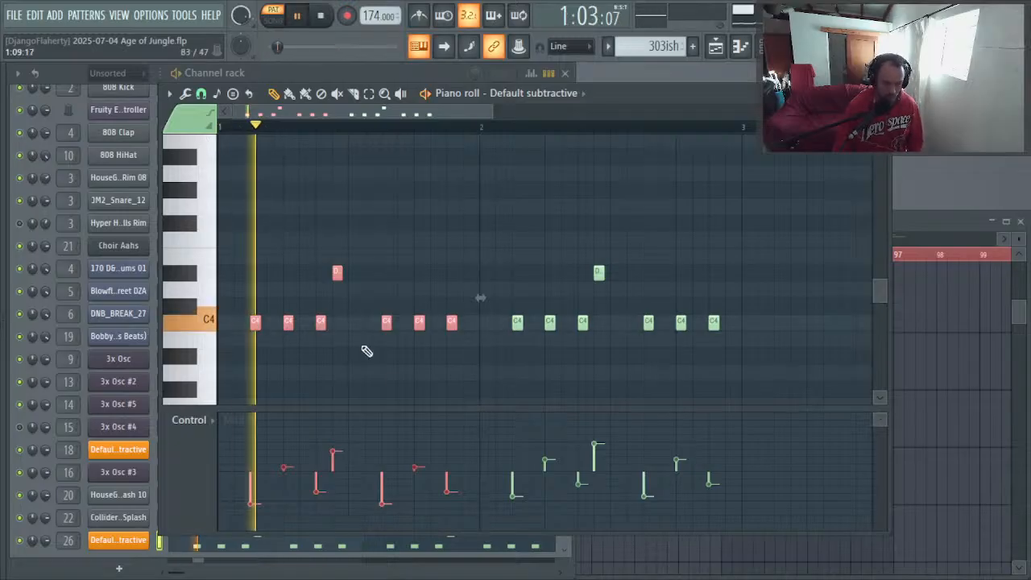
pyautogui.hotkey('alt', 'Tab')
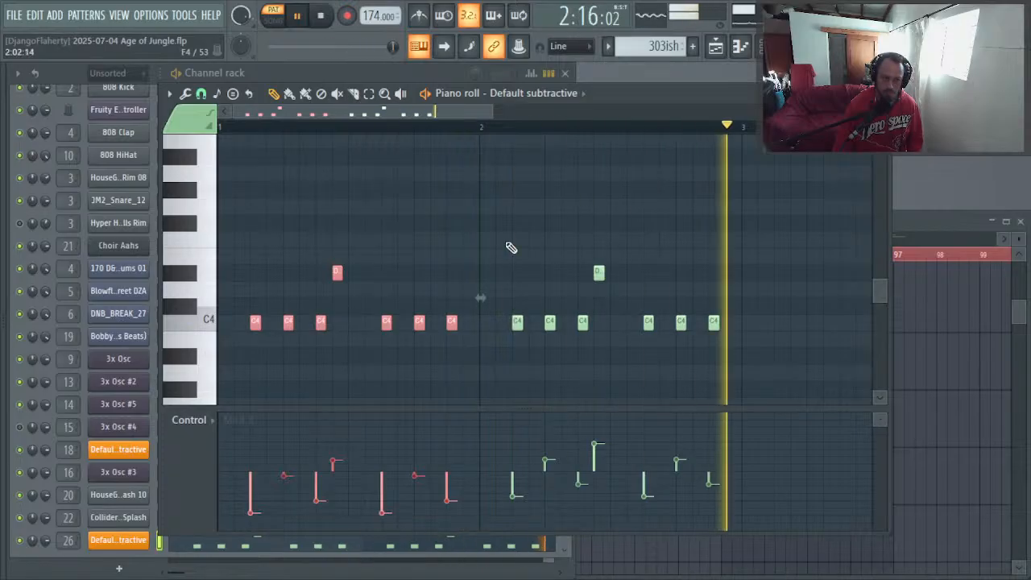
# Step: Copy bar 2's notes into bar 3 and raise the modulation X values of the copies
pyautogui.keyDown('ctrl'); pyautogui.click(744, 245); pyautogui.keyUp('ctrl')
pyautogui.moveTo(743, 244); pyautogui.dragTo(481, 331)
pyautogui.hotkey('ctrl', 'b')
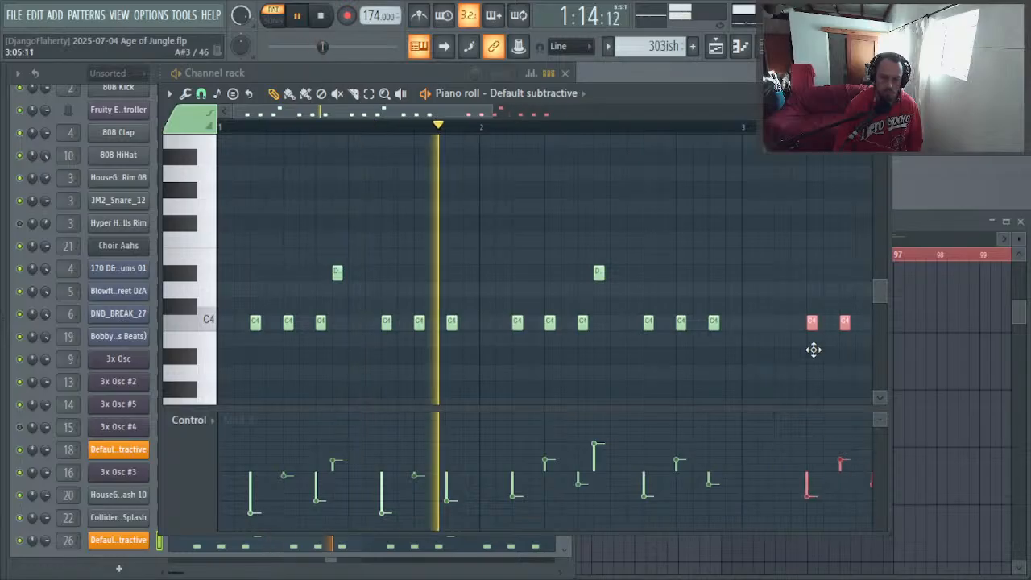
pyautogui.scroll(-2, 769, 362)
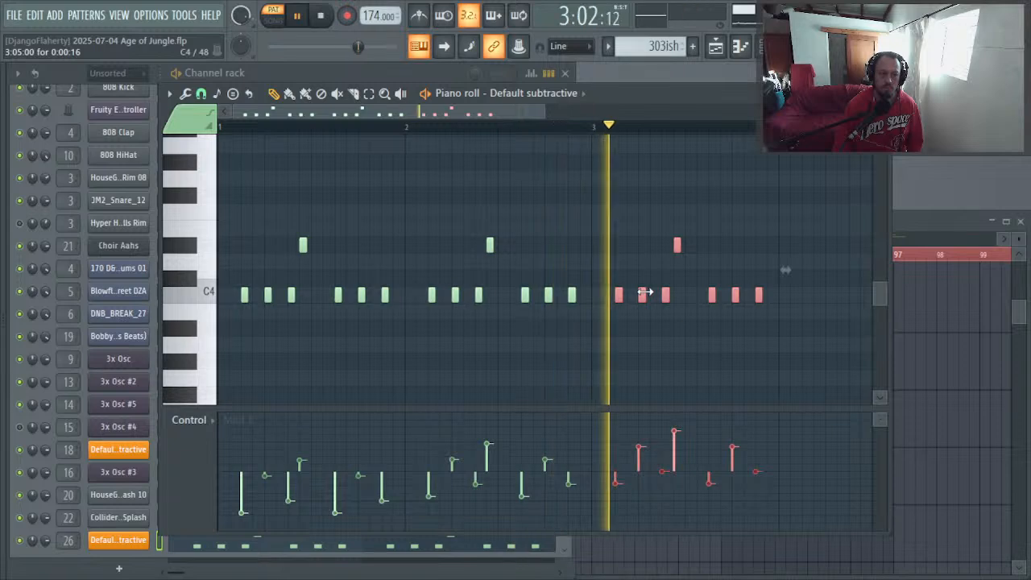
# Step: Copy bar 3's notes into bar 4, raise the copies' modulation X values further and play the four-bar pattern
pyautogui.moveTo(644, 292); pyautogui.dragTo(824, 300)
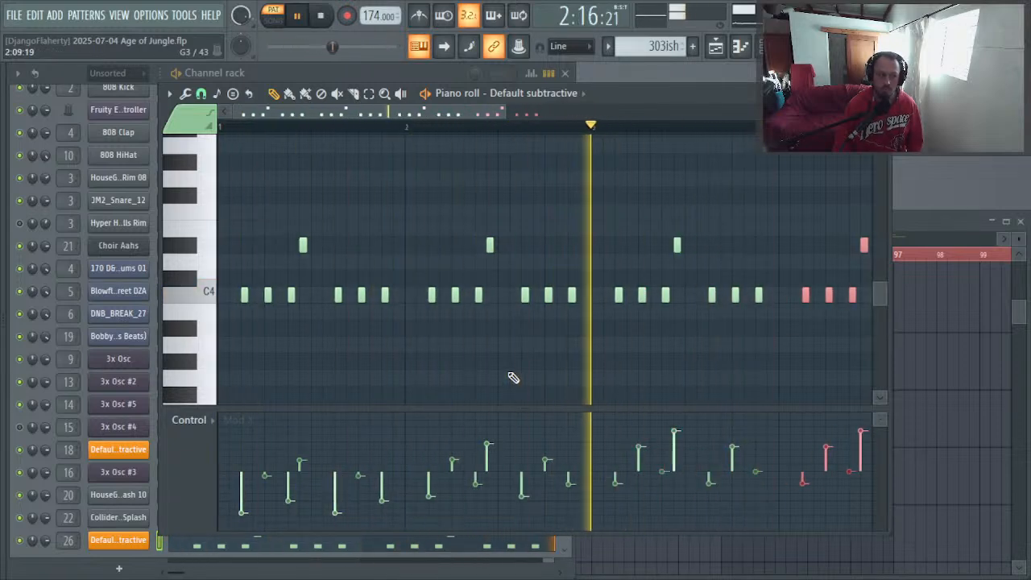
pyautogui.scroll(-2, 513, 379)
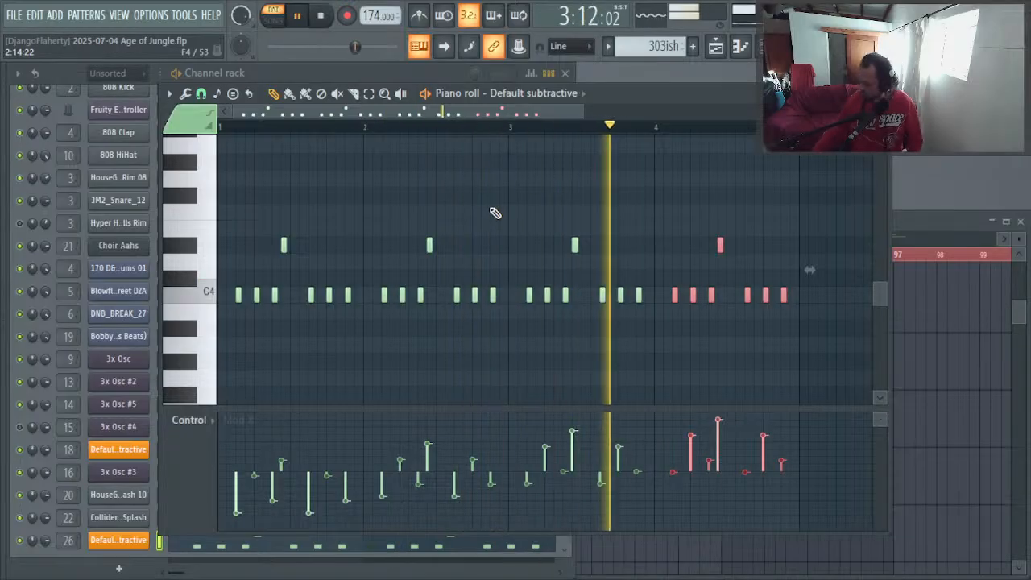
pyautogui.press('space')
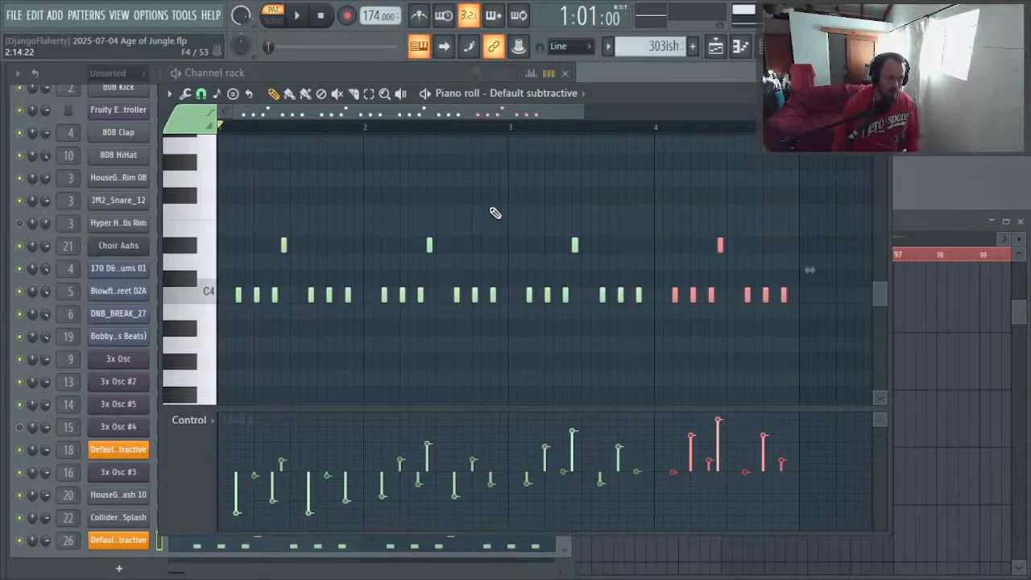
pyautogui.press('space')
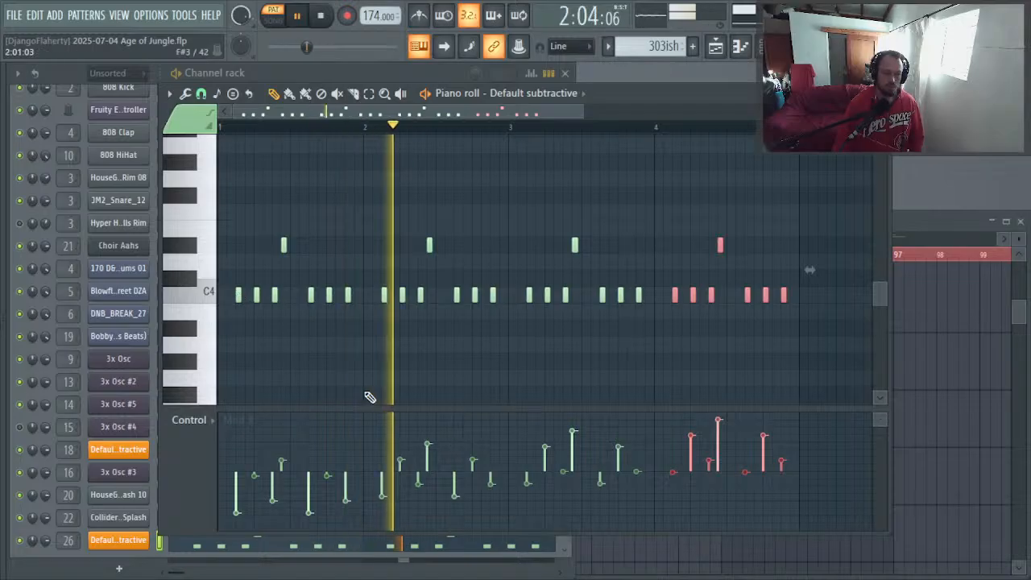
# Step: Place a short C3 note at the start of bar 1 and lower its modulation X to near minimum
pyautogui.scroll(1, 364, 362)
pyautogui.scroll(-1, 367, 362)
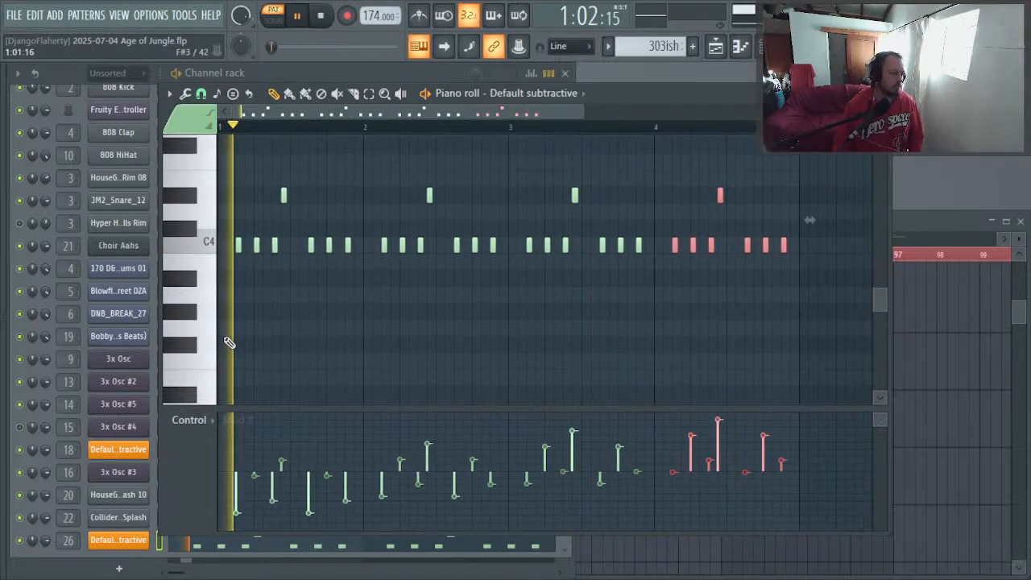
pyautogui.scroll(-3, 225, 342)
pyautogui.press('space')
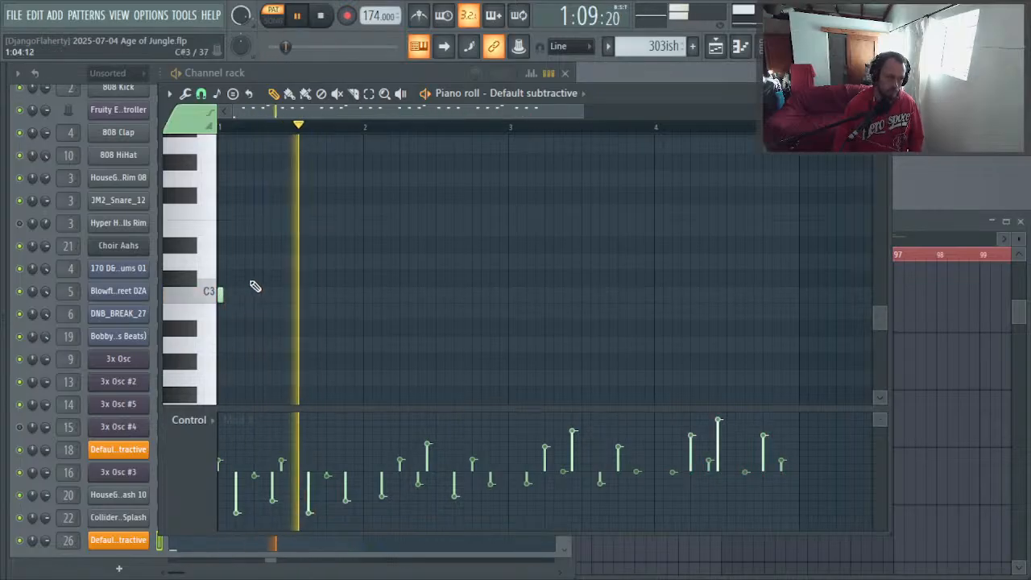
pyautogui.moveTo(269, 270); pyautogui.dragTo(200, 321)
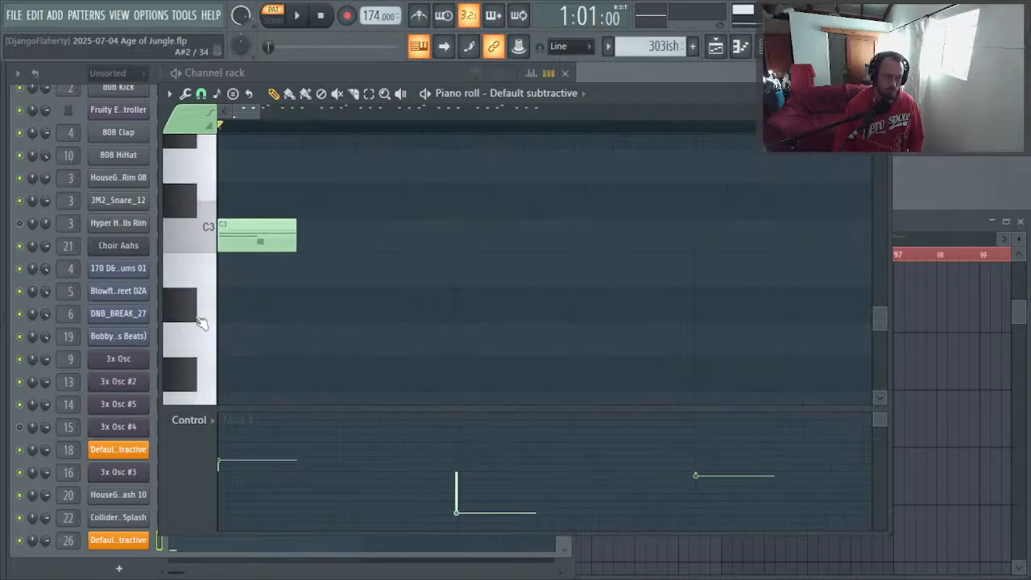
pyautogui.press('space')
pyautogui.press('space')
pyautogui.moveTo(241, 494); pyautogui.dragTo(243, 504)
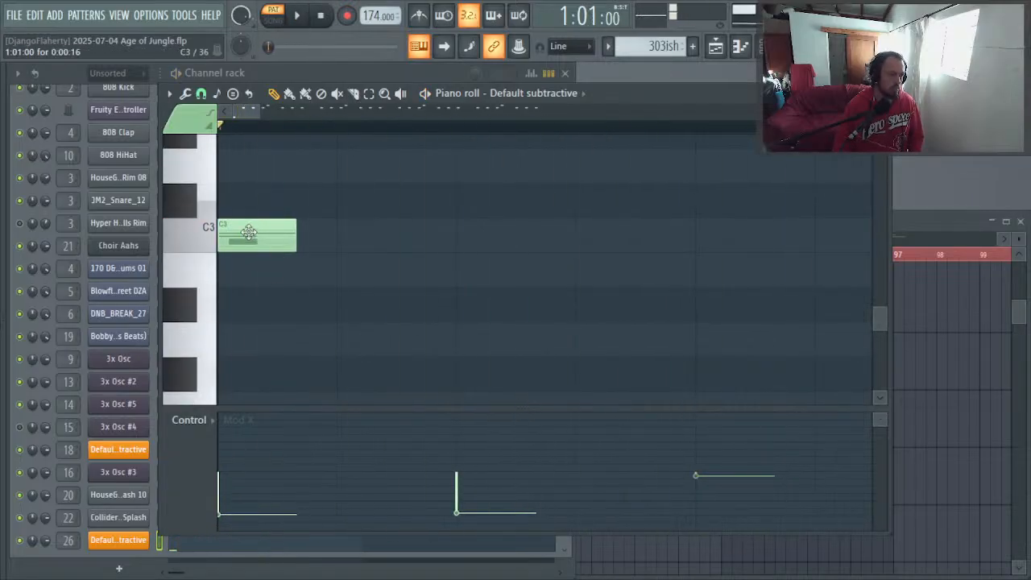
# Step: Add further short C3 notes with the same low modulation X on steps 2, 4 and 6 of bar 1
pyautogui.click(348, 213)
pyautogui.press('space')
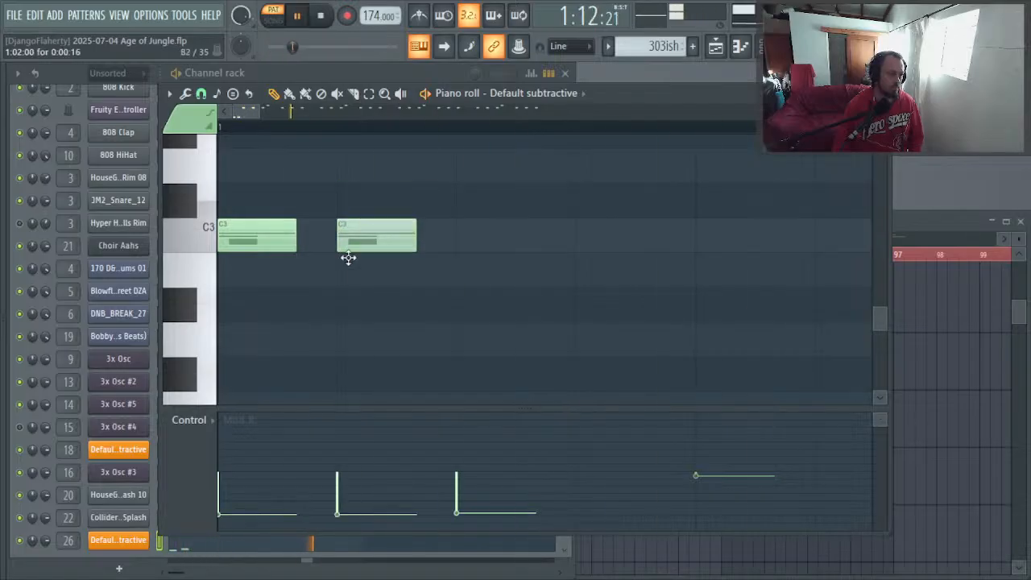
pyautogui.keyDown('ctrl'); pyautogui.rightClick(437, 219); pyautogui.keyUp('ctrl')
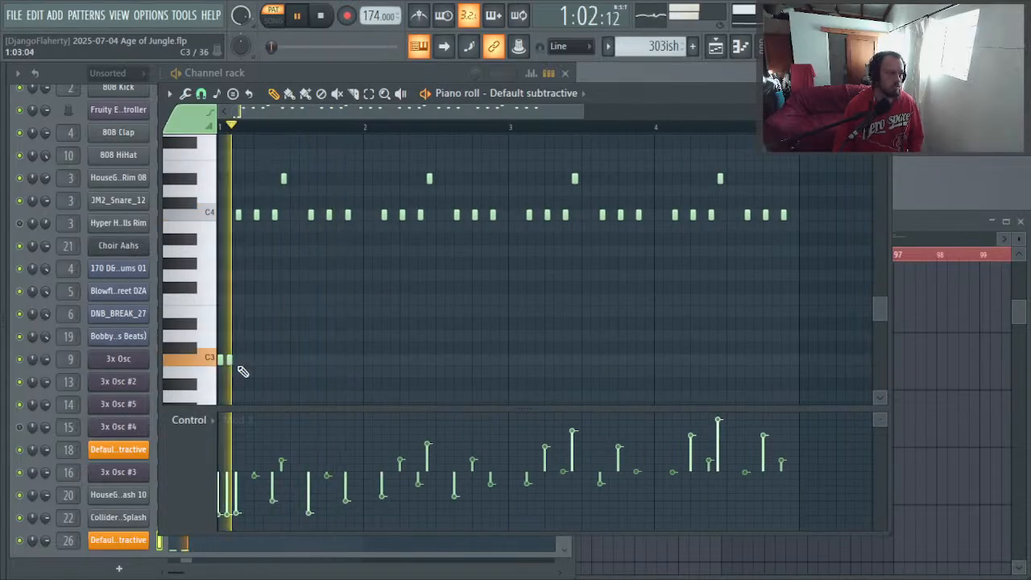
pyautogui.press('space')
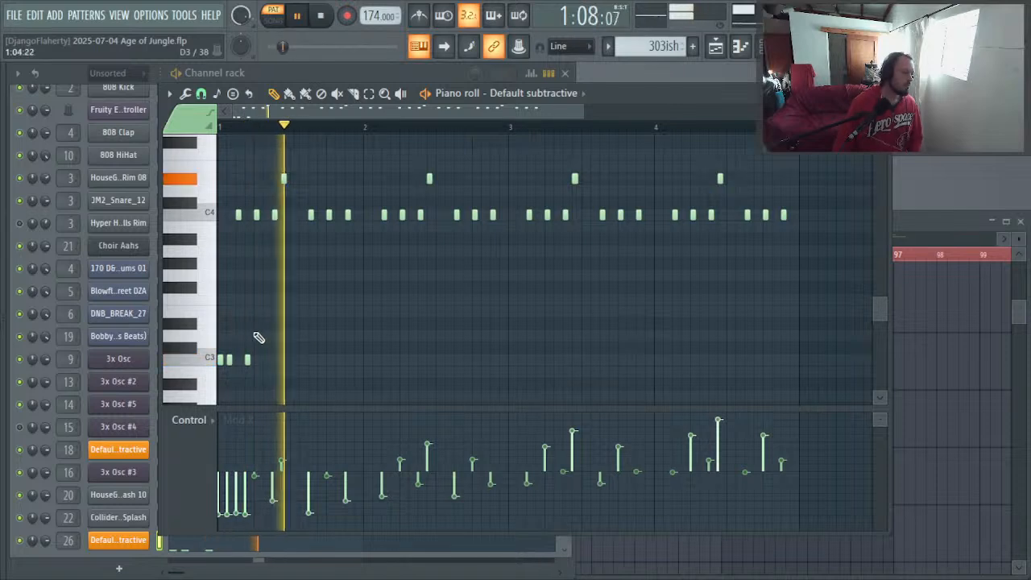
pyautogui.press('space')
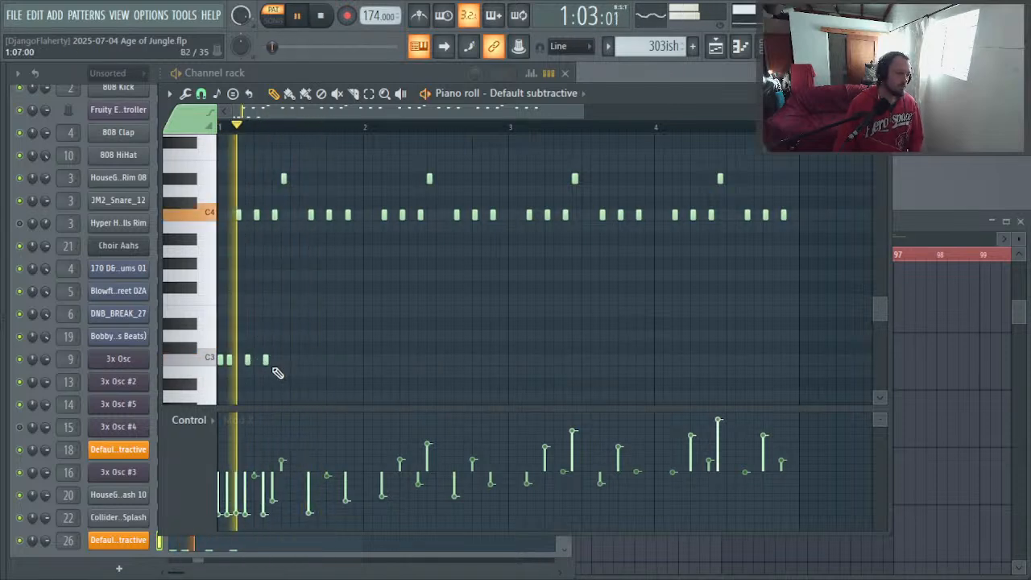
# Step: Delete the C3 note on step 6 and place C3 notes on steps 10 and 12 of bar 1 instead
pyautogui.rightClick(268, 360)
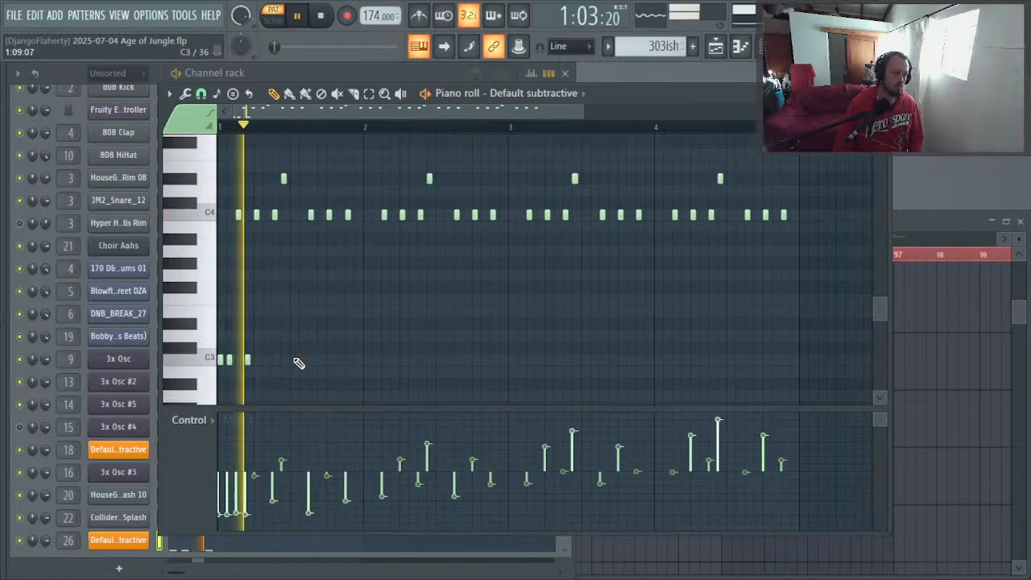
pyautogui.click(293, 360)
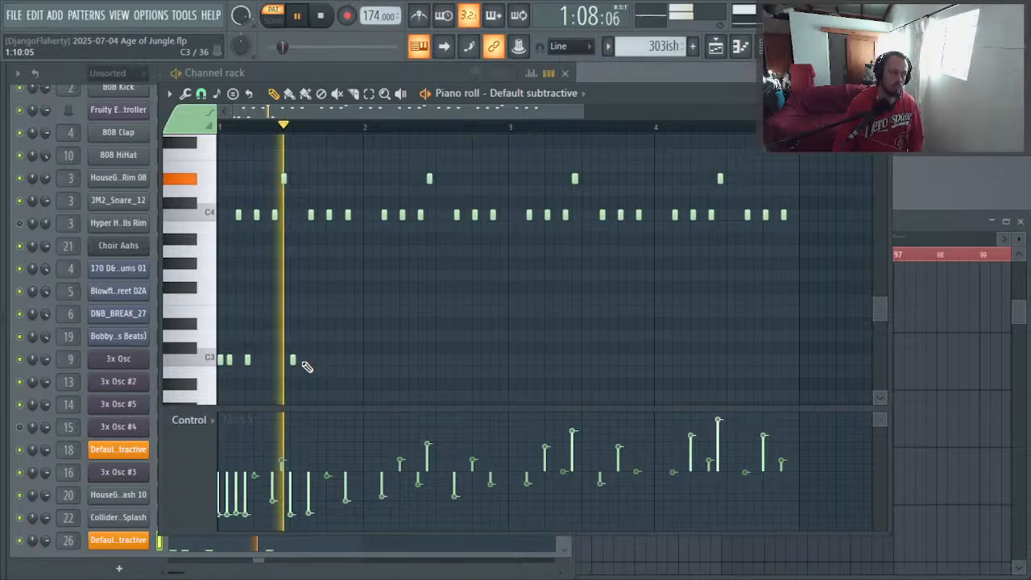
pyautogui.rightClick(293, 361)
pyautogui.press('space')
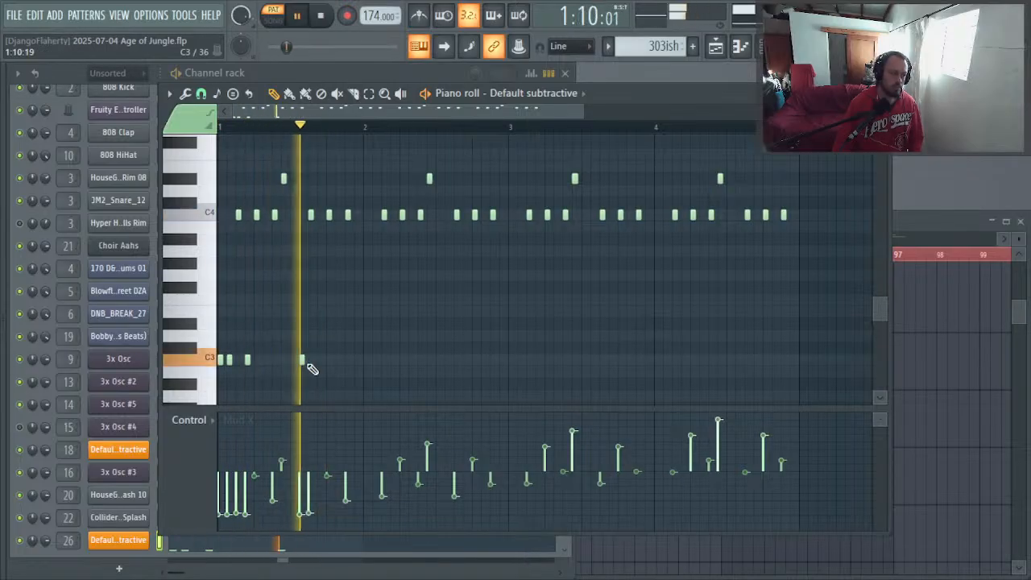
pyautogui.click(320, 360)
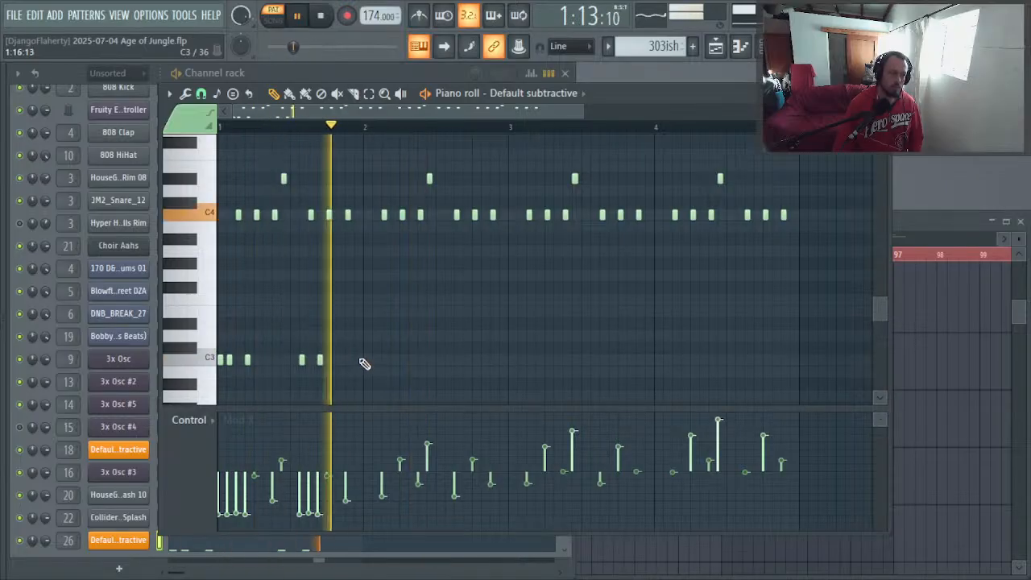
# Step: Delete the C3 note at the start of bar 1 and copy the remaining four C3 notes into bar 2
pyautogui.press('space')
pyautogui.press('space')
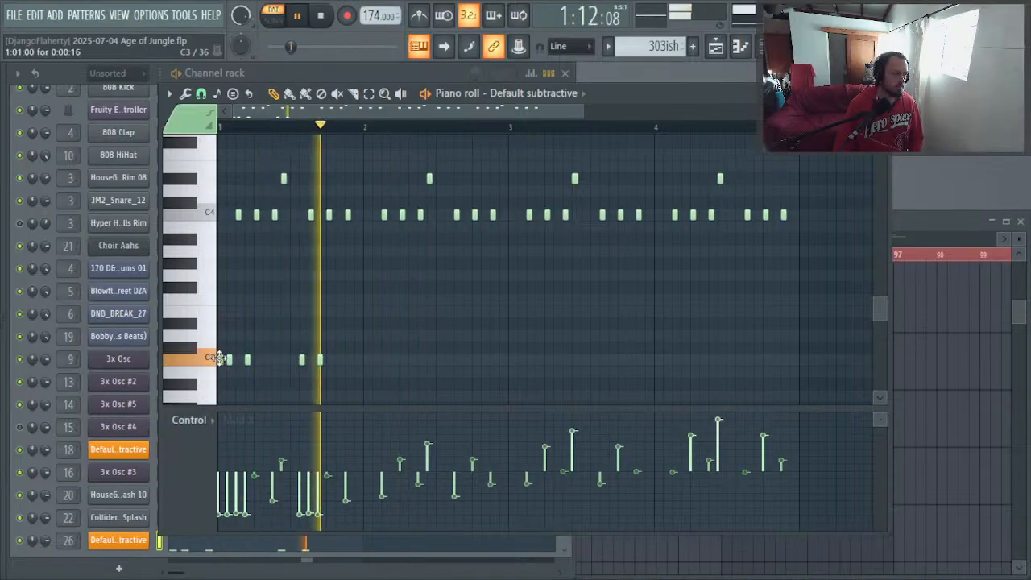
pyautogui.rightClick(221, 361)
pyautogui.press('space')
pyautogui.press('space')
pyautogui.hotkey('ctrl', 'a')
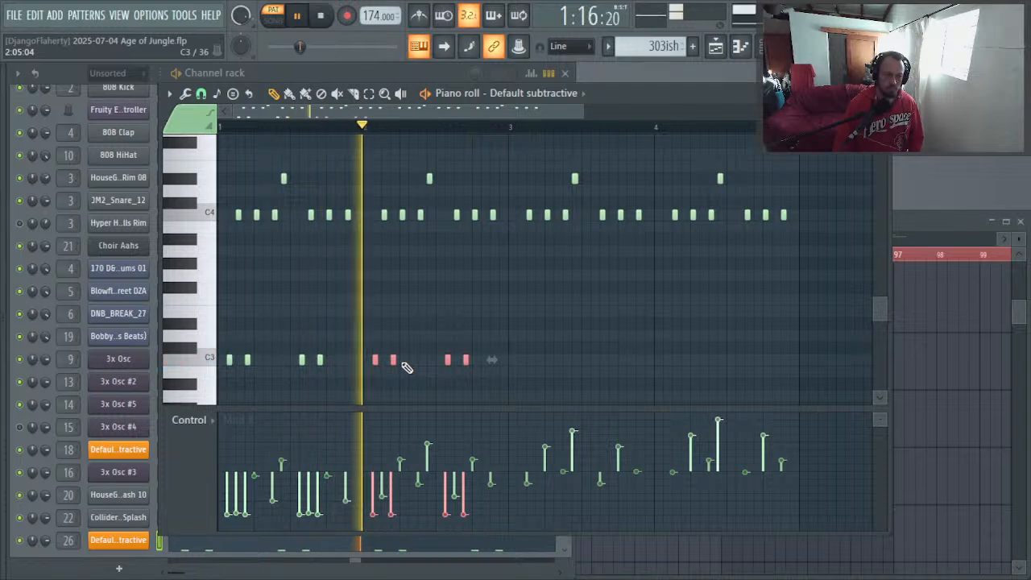
# Step: Copy the group of four short C3 notes from bar 2 into bars 3 and 4
pyautogui.moveTo(393, 359); pyautogui.dragTo(536, 350)
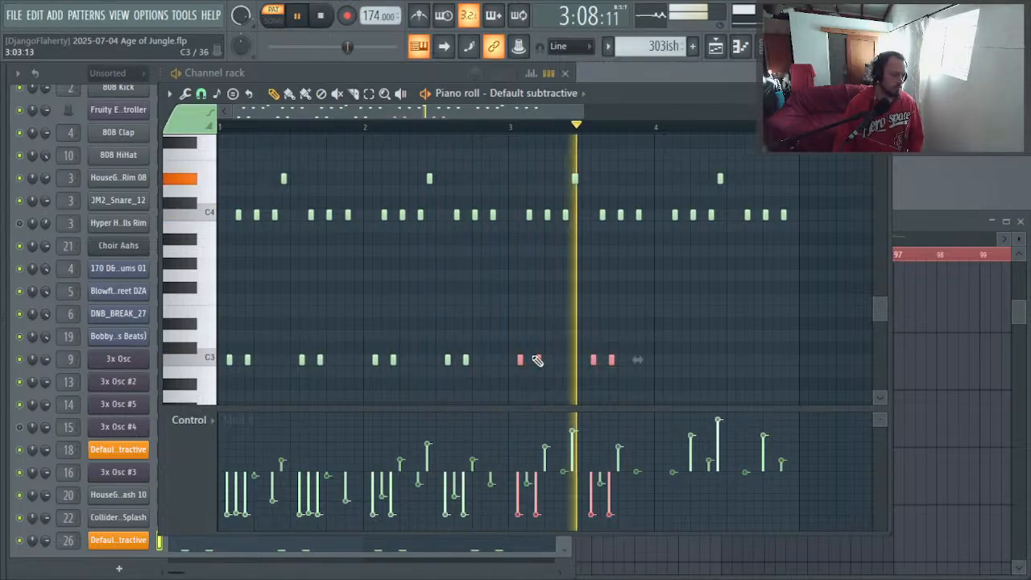
pyautogui.press('space')
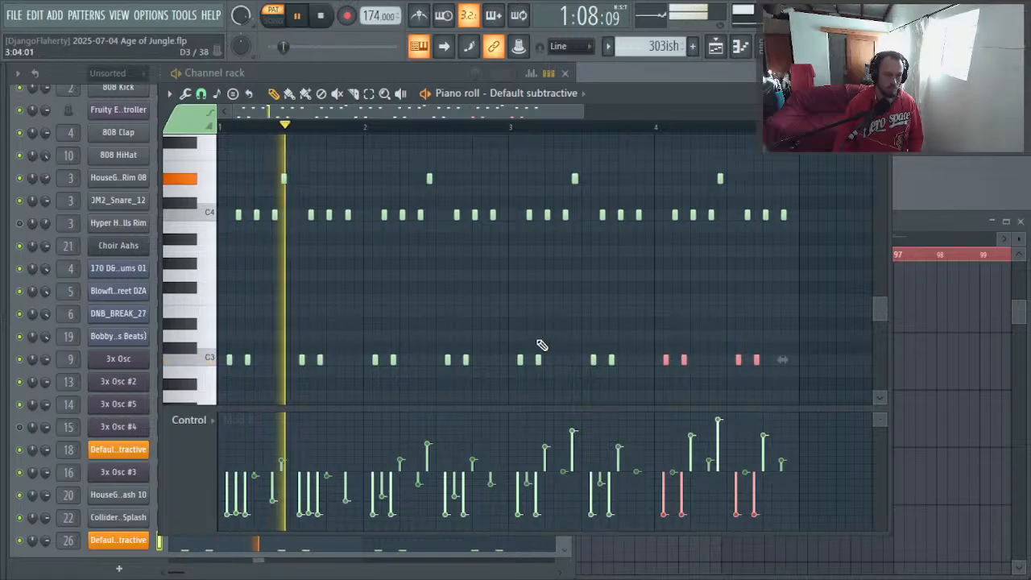
pyautogui.hotkey('ctrl', 'd')
# Step: Select all the C3 notes across the four bars and lower their note velocity slightly
pyautogui.moveTo(796, 338); pyautogui.dragTo(83, 389)
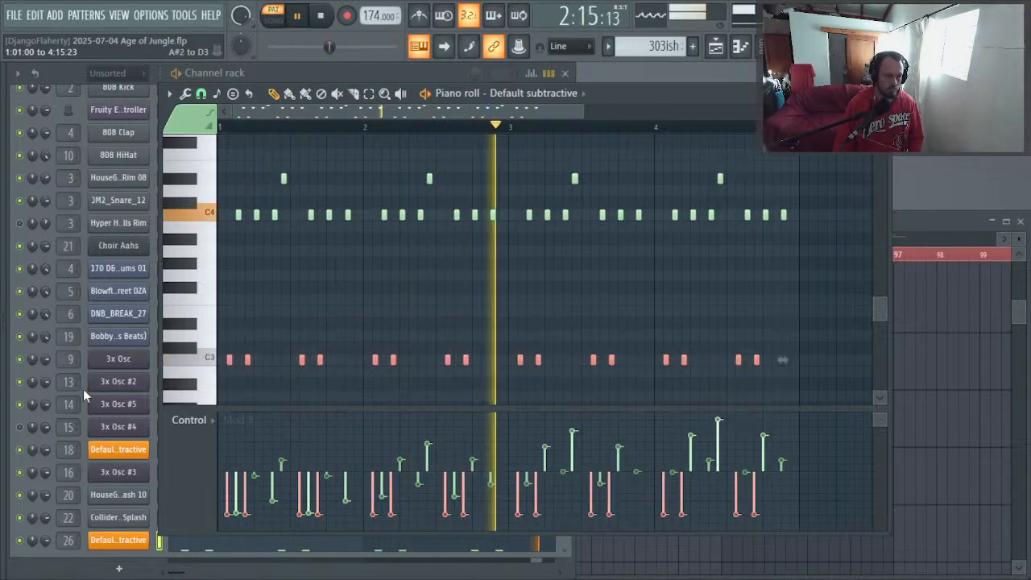
pyautogui.click(203, 422)
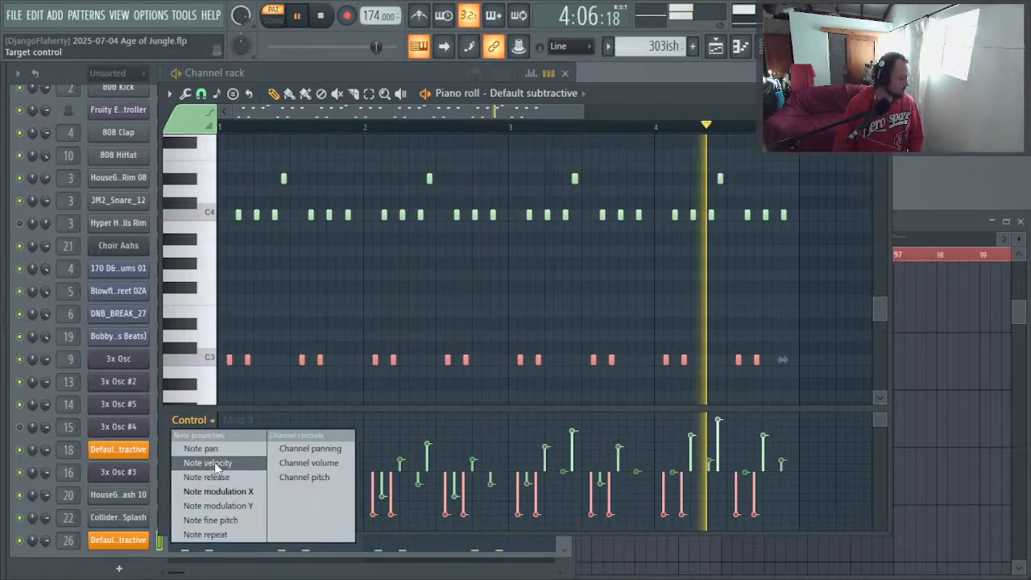
pyautogui.click(207, 462)
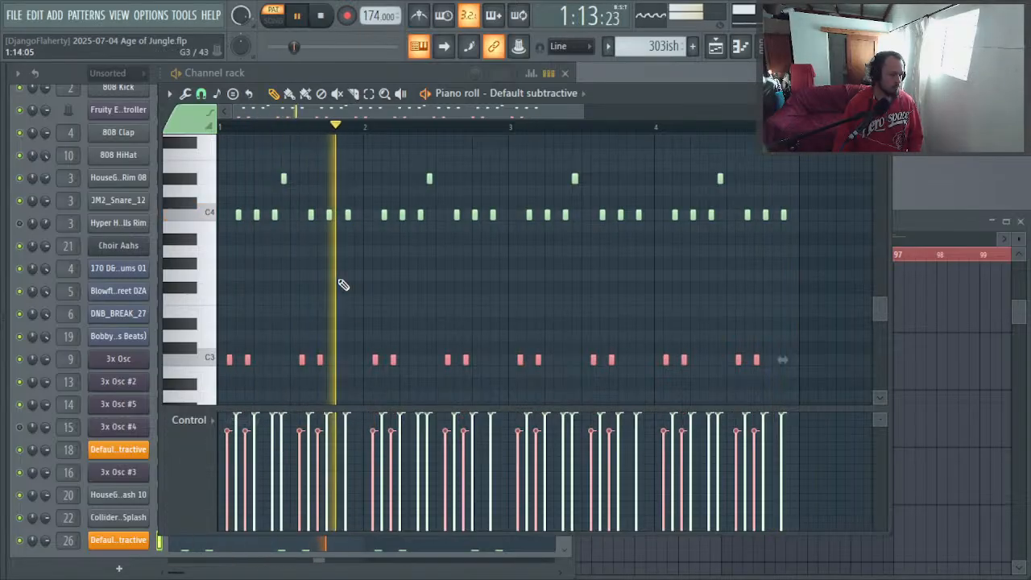
pyautogui.scroll(-3, 337, 288)
pyautogui.scroll(2, 334, 289)
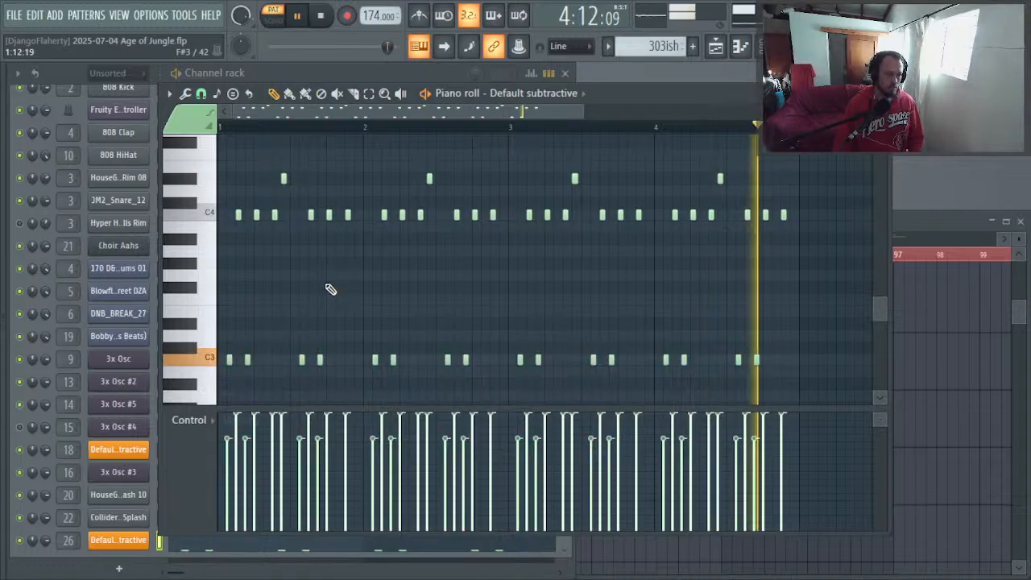
# Step: Move the second low note of each of the four bars down an octave from C3 to C2
pyautogui.scroll(-3, 330, 290)
pyautogui.click(257, 322)
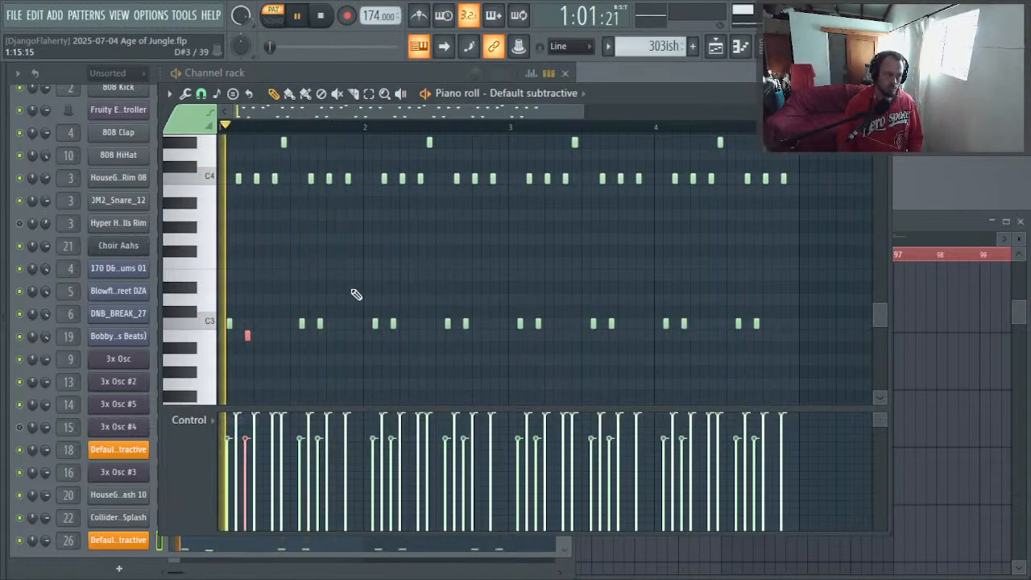
pyautogui.press('space')
pyautogui.hotkey('ctrl', 'Down')
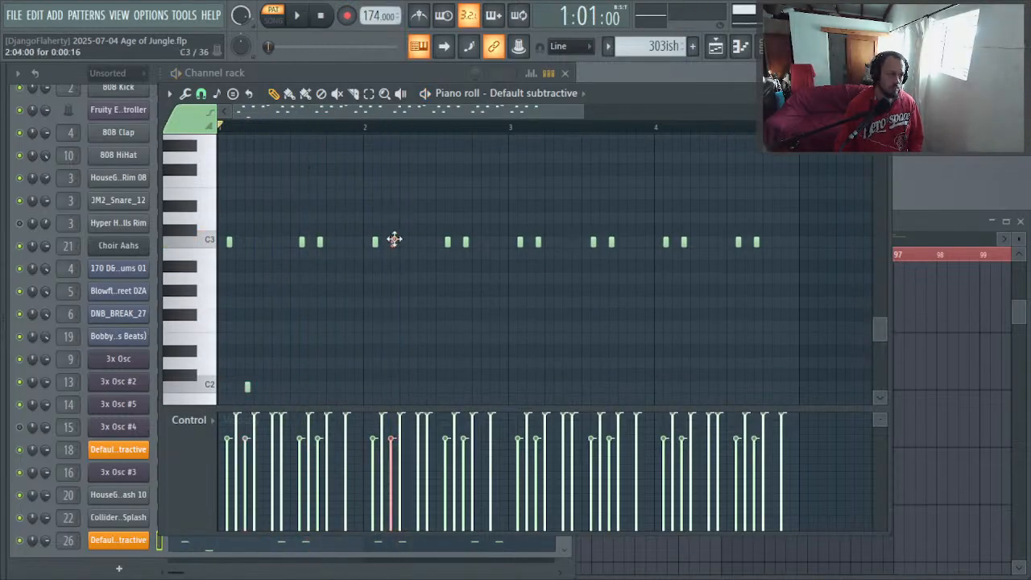
pyautogui.press('space')
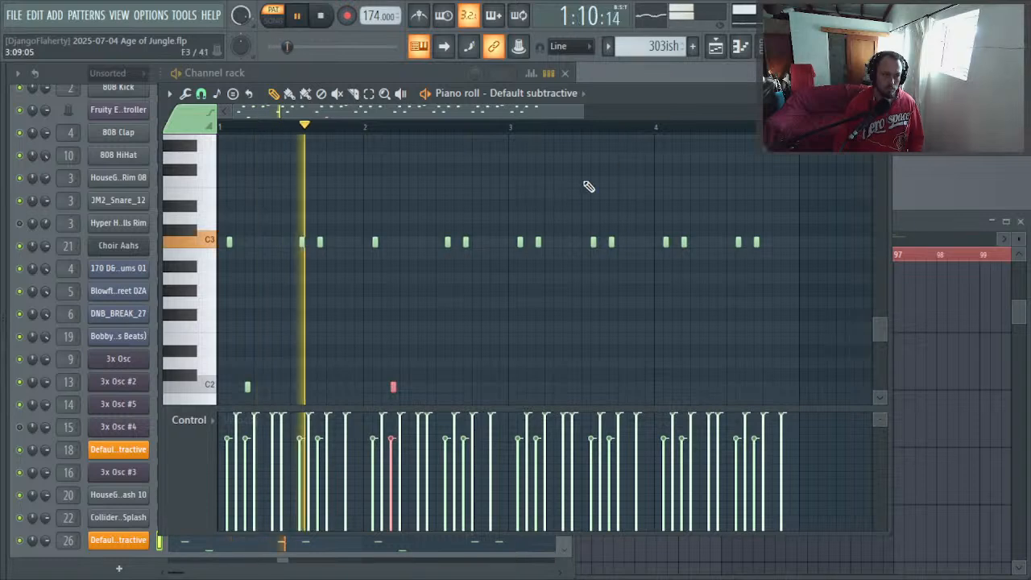
pyautogui.moveTo(561, 201); pyautogui.dragTo(534, 269)
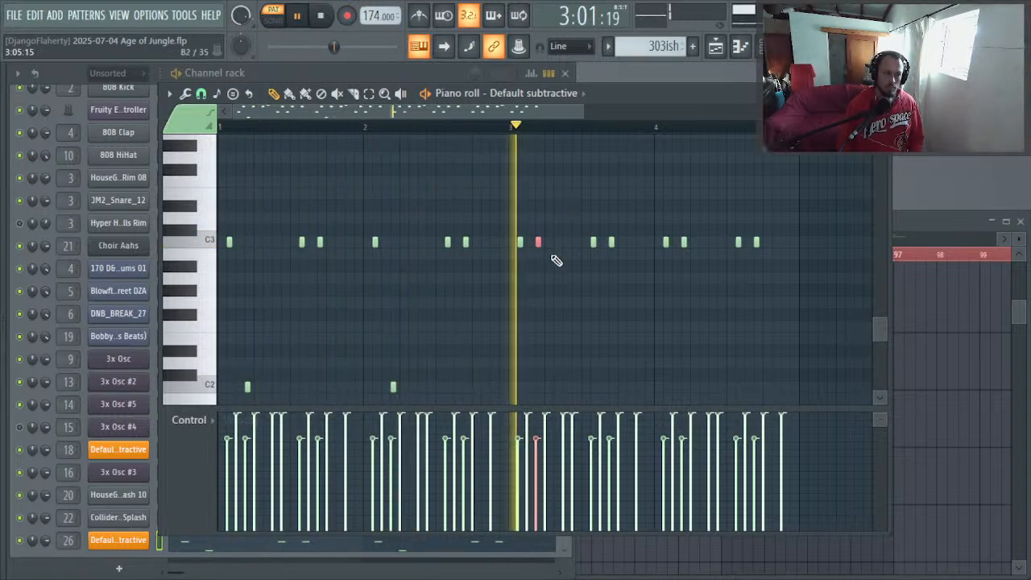
pyautogui.press('space')
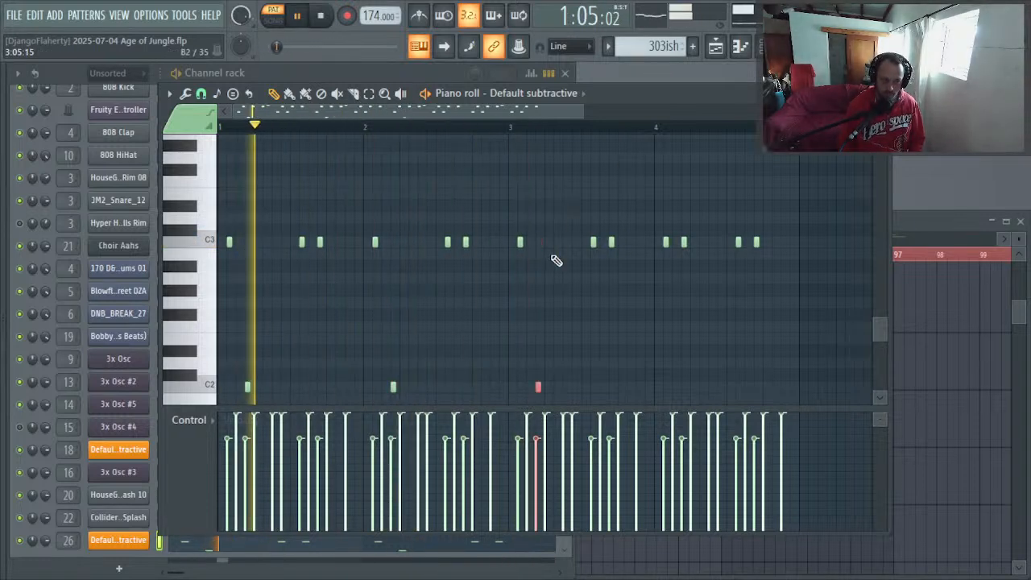
pyautogui.moveTo(706, 213); pyautogui.dragTo(701, 247)
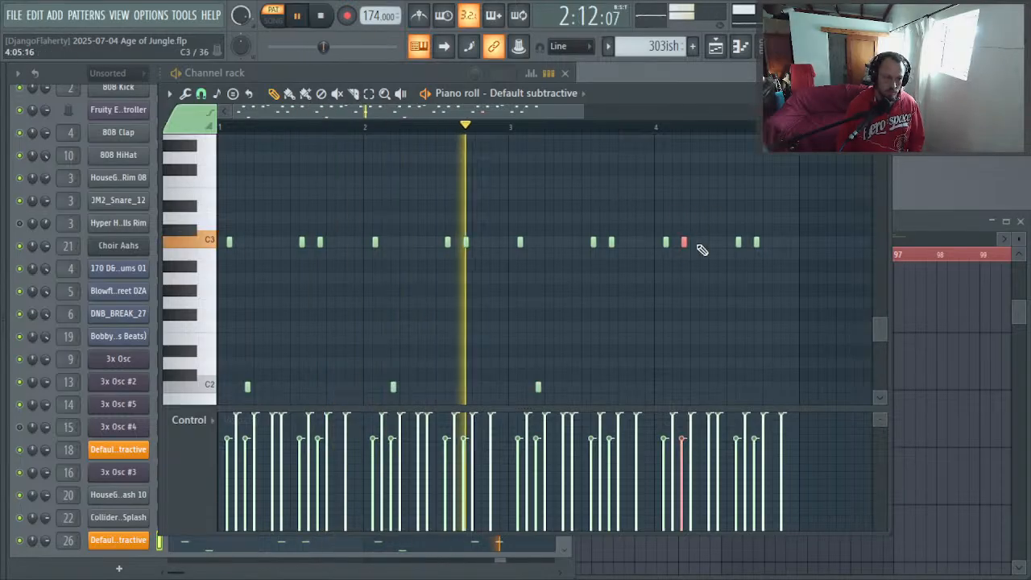
pyautogui.hotkey('ctrl', 'Down')
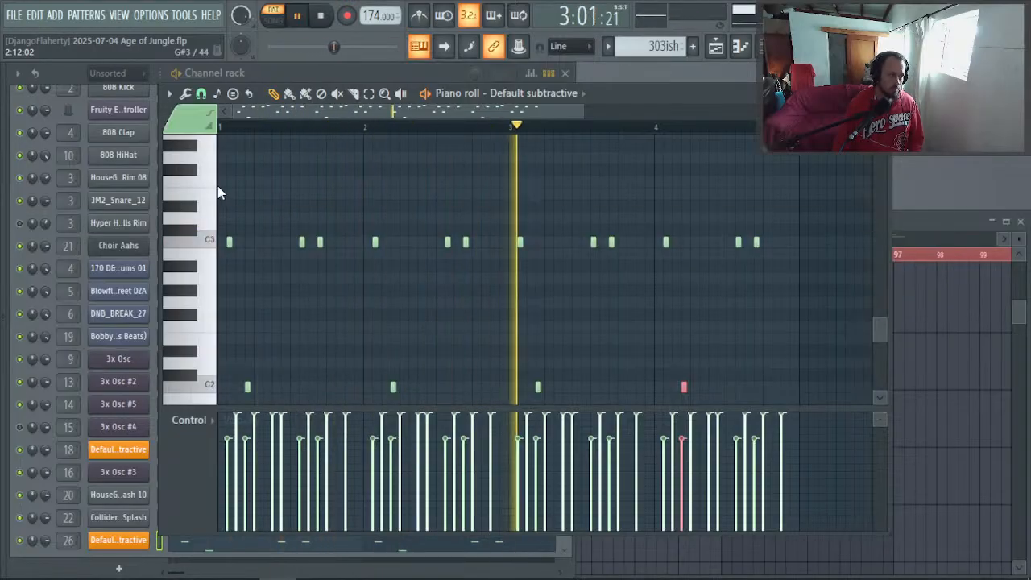
# Step: Lengthen the C4 notes on step 7 of bars 2 and 4 so they overlap the following D#4 notes
pyautogui.scroll(3, 323, 197)
pyautogui.scroll(1, 475, 246)
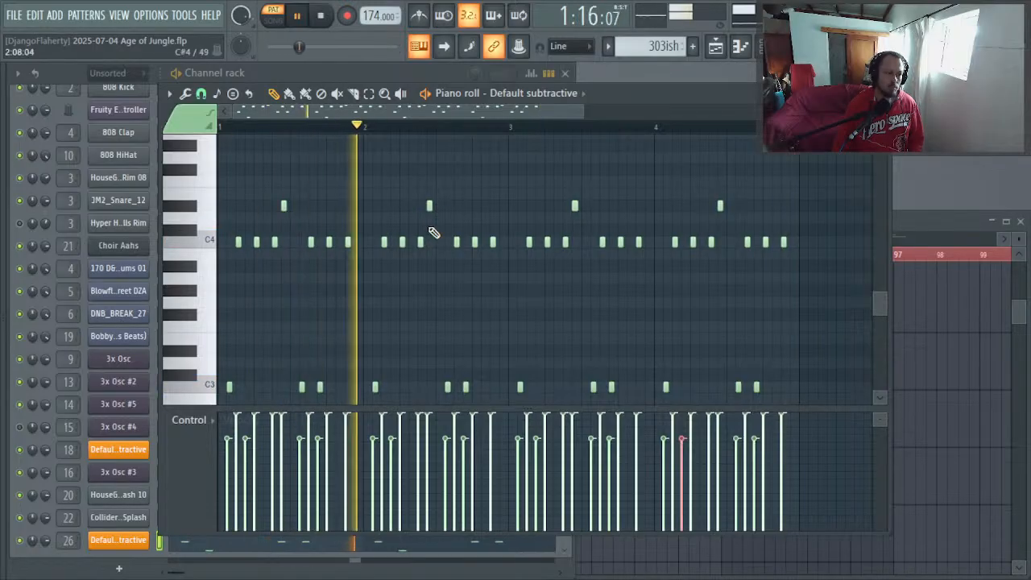
pyautogui.moveTo(443, 188); pyautogui.dragTo(392, 265)
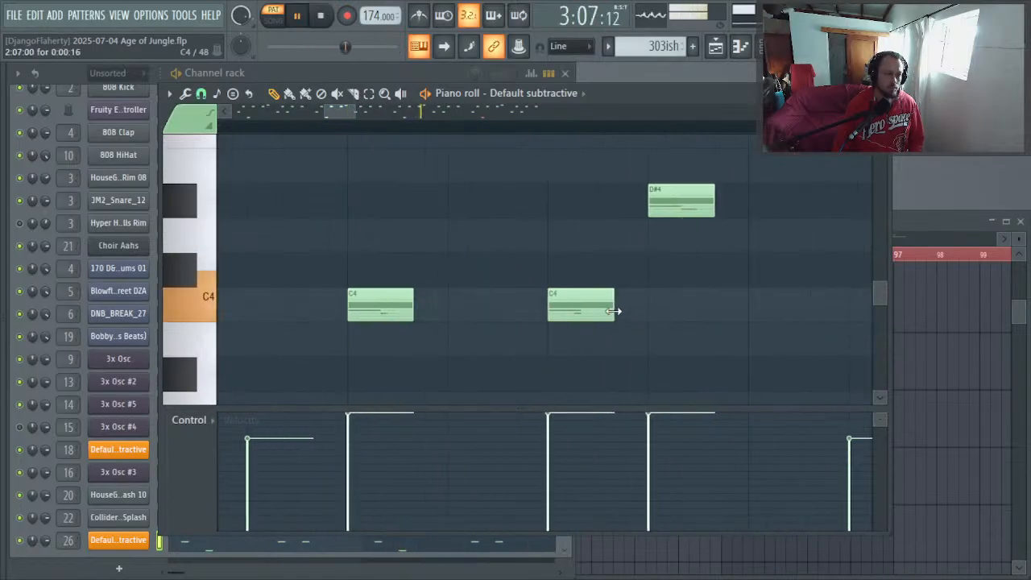
pyautogui.keyDown('ctrl'); pyautogui.rightClick(582, 269); pyautogui.keyUp('ctrl')
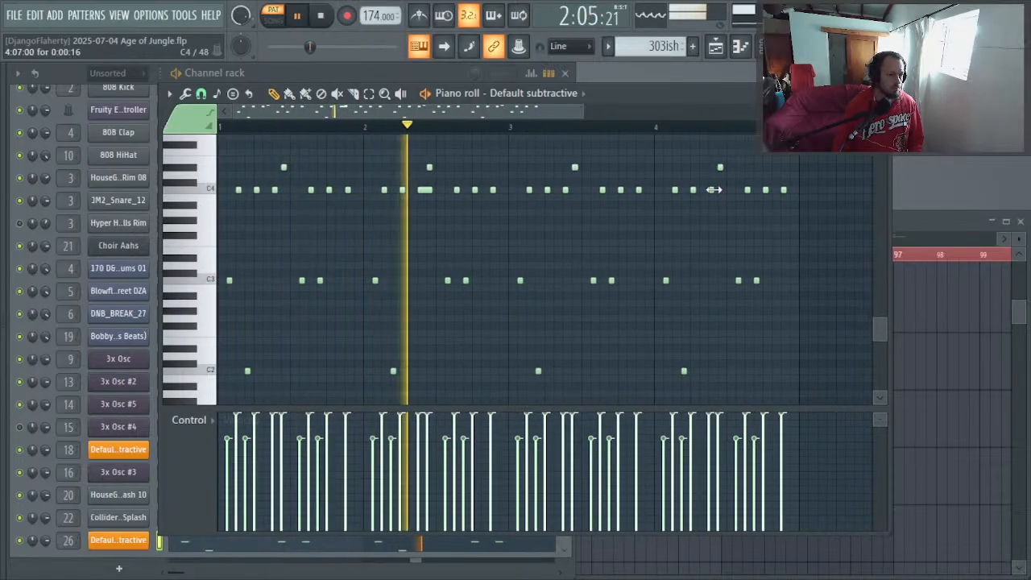
pyautogui.moveTo(715, 190); pyautogui.dragTo(722, 190)
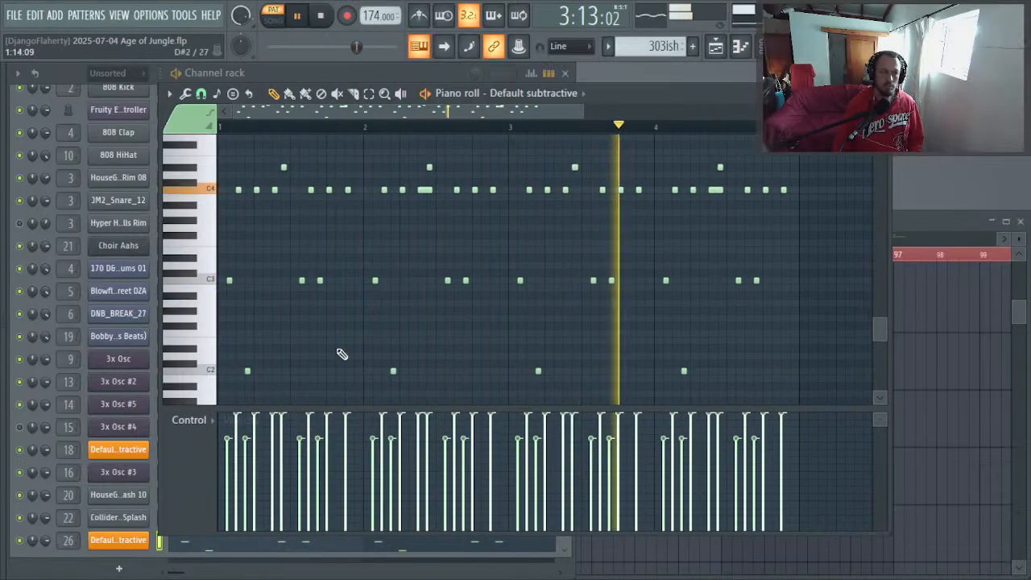
# Step: Select the D#4 notes in bars 2 and 4 and raise their note modulation X
pyautogui.click(191, 420)
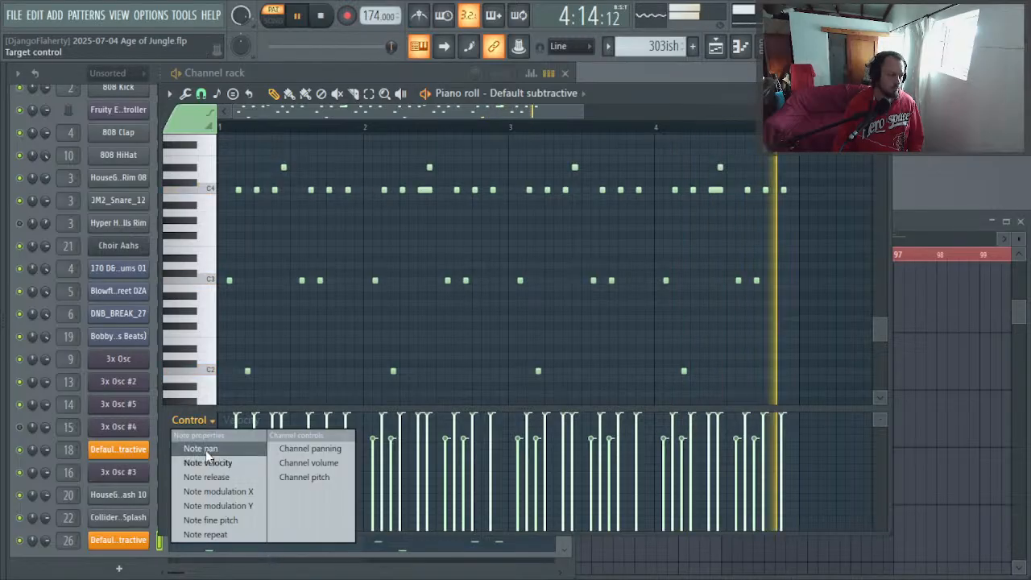
pyautogui.click(241, 490)
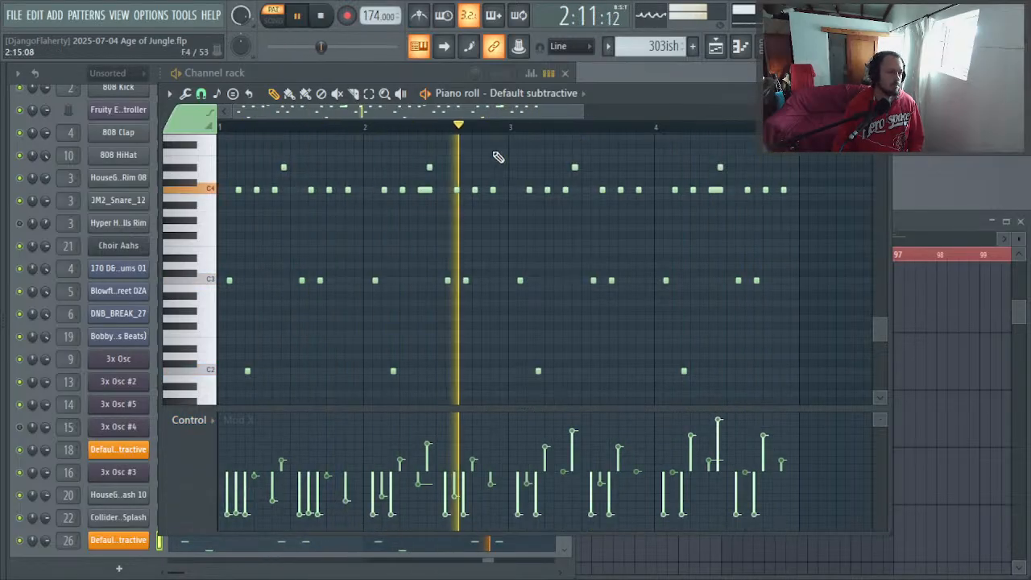
pyautogui.moveTo(474, 151); pyautogui.dragTo(427, 171)
pyautogui.keyDown('ctrl'); pyautogui.keyDown('shift'); pyautogui.click(721, 167); pyautogui.keyUp('shift'); pyautogui.keyUp('ctrl')
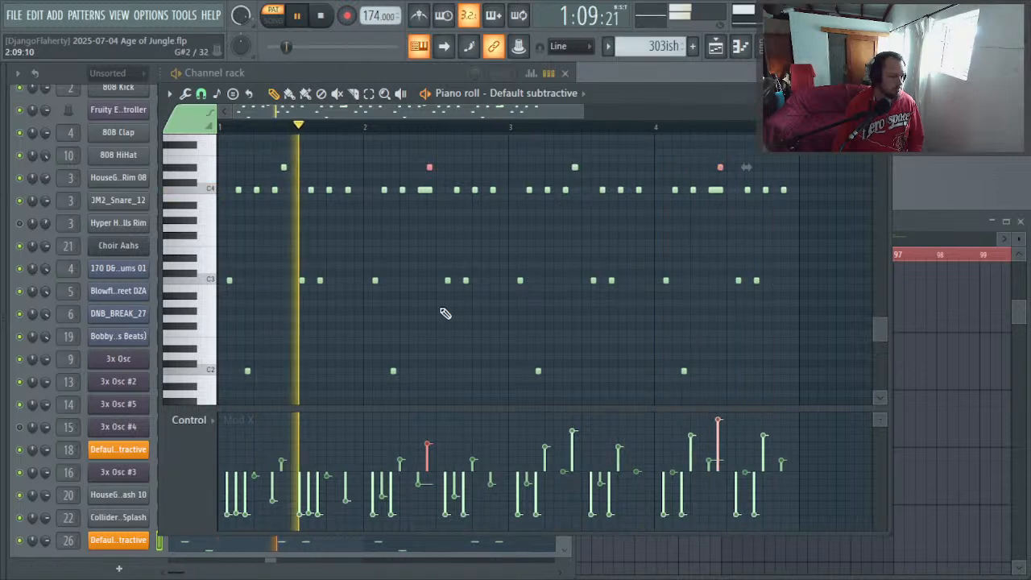
pyautogui.scroll(3, 463, 337)
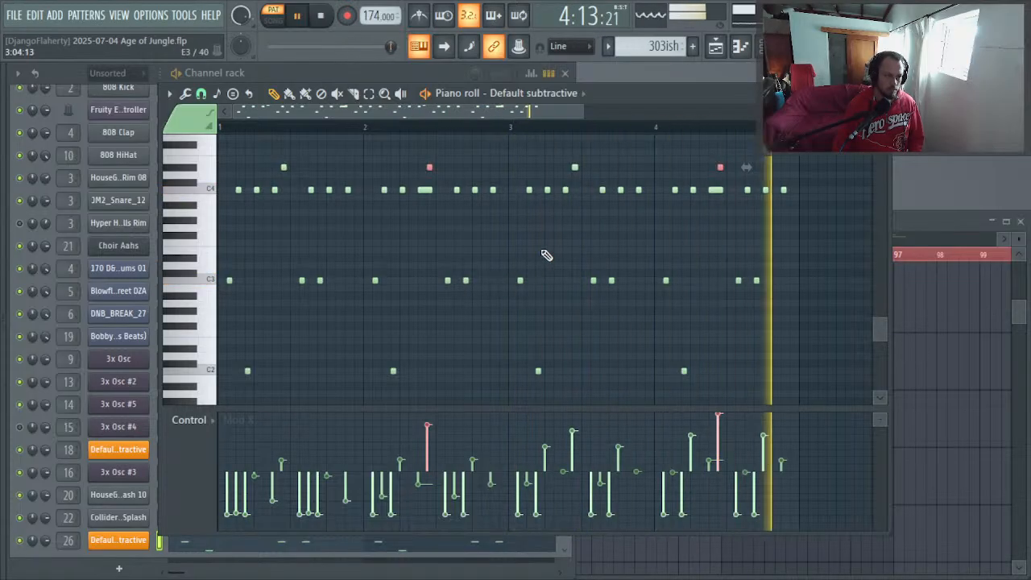
# Step: Close the piano roll and load Fruity Parametric EQ 2 in the first effect slot of the Sytrus mixer track 26
pyautogui.press('F7')
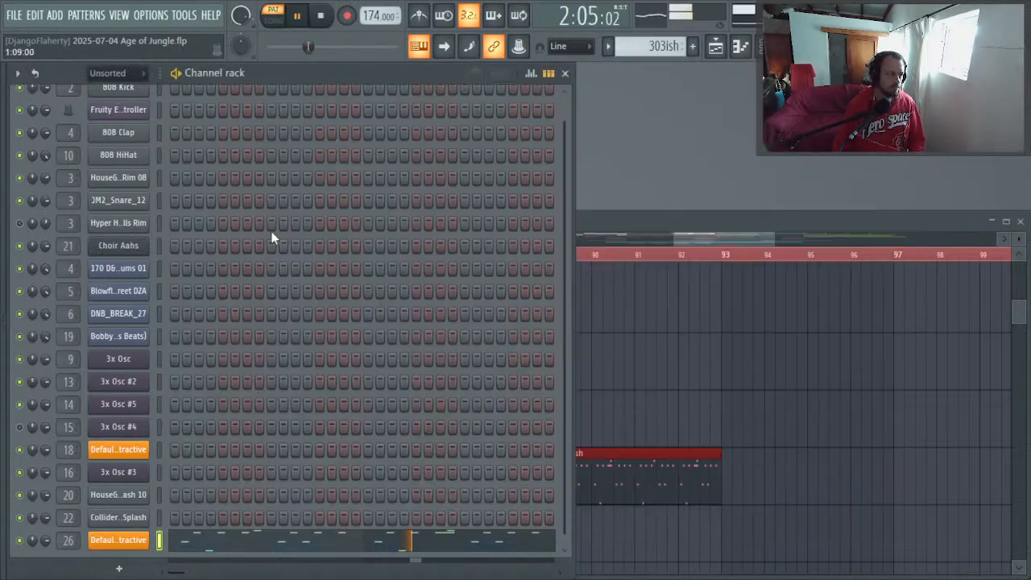
pyautogui.doubleClick(67, 539)
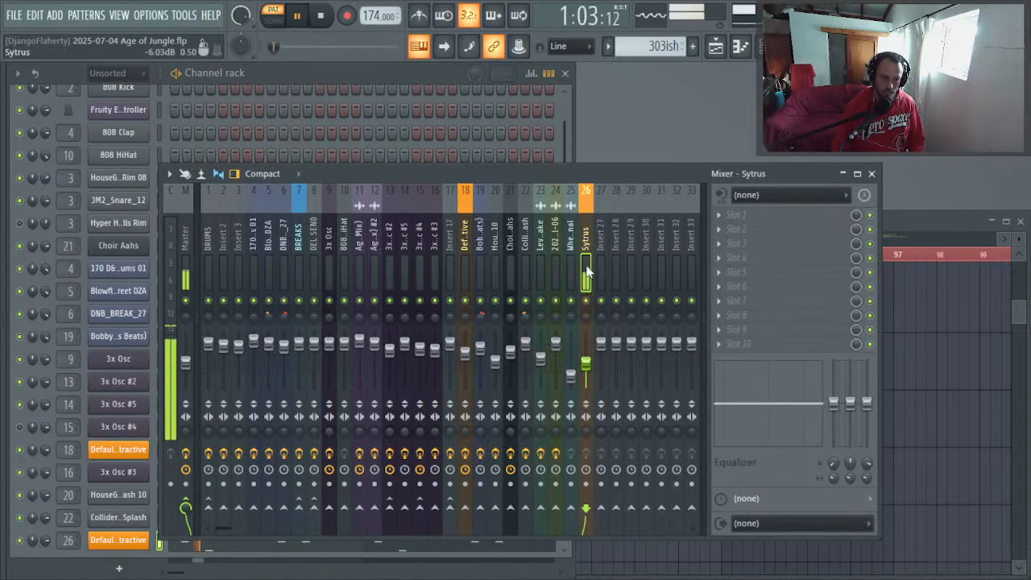
pyautogui.click(756, 212)
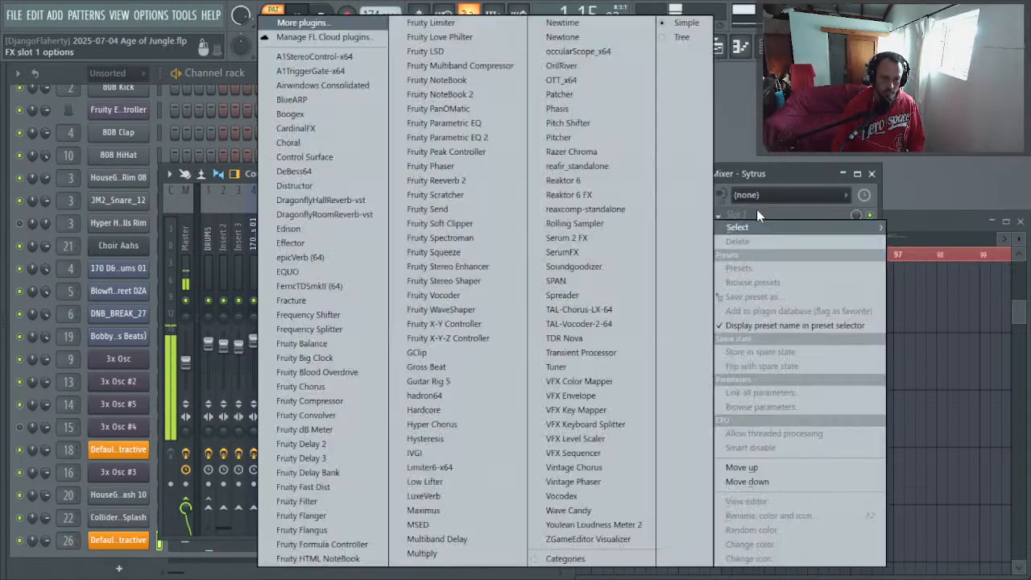
pyautogui.click(435, 137)
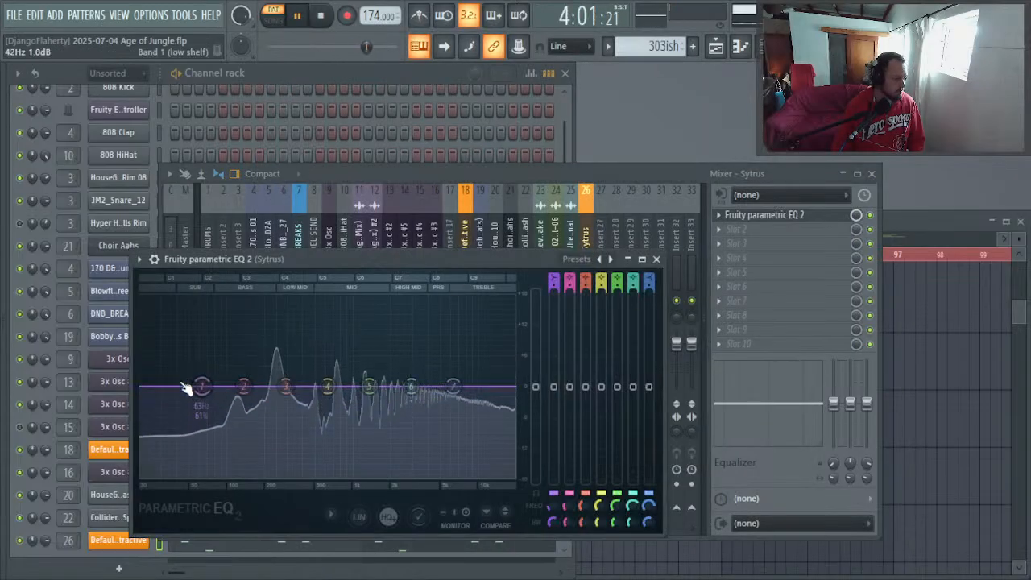
# Step: Change EQ band 1 to a high pass and raise its frequency to about 232 Hz
pyautogui.rightClick(202, 388)
pyautogui.moveTo(241, 429)
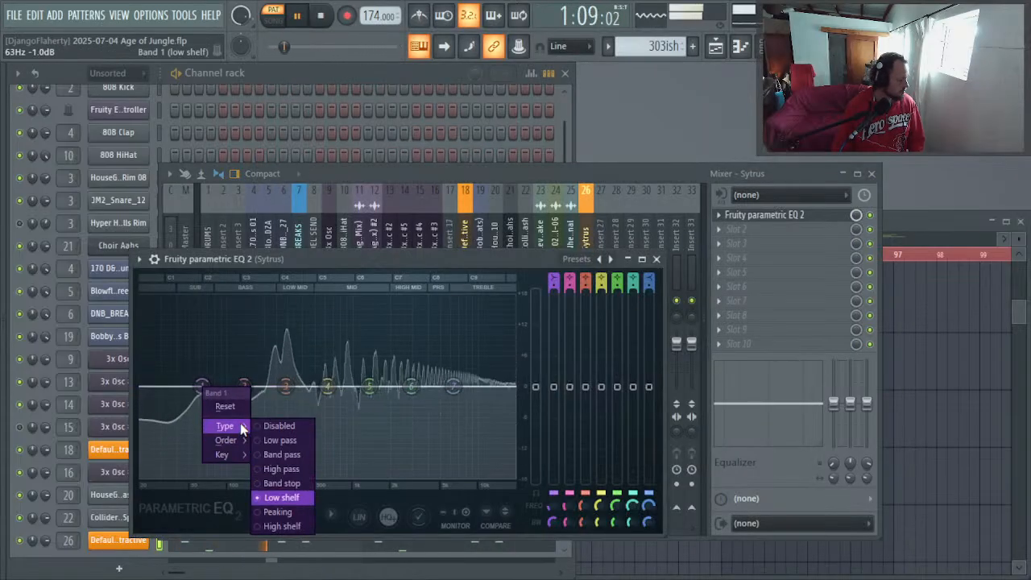
pyautogui.click(281, 469)
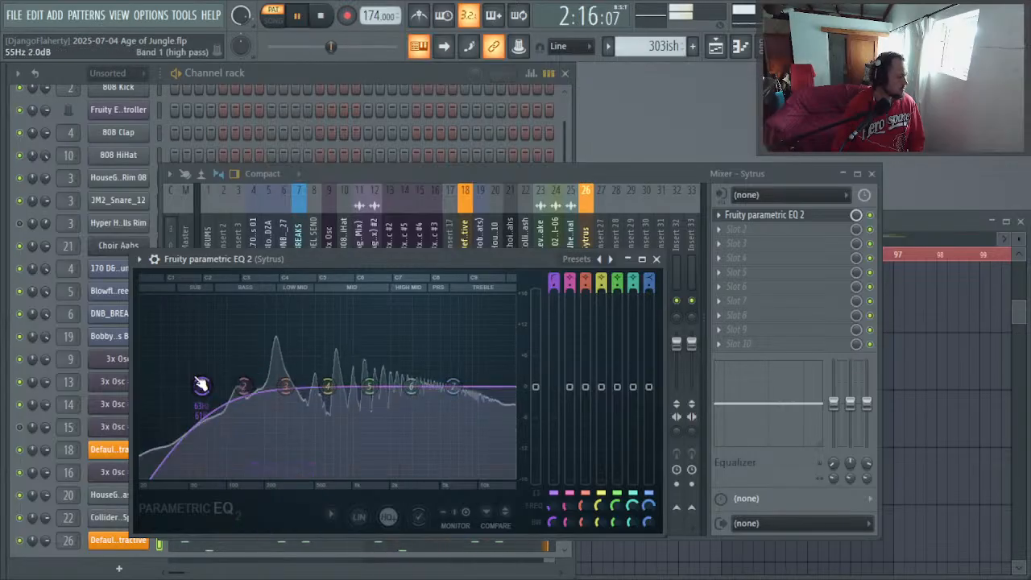
pyautogui.moveTo(202, 385); pyautogui.dragTo(273, 388)
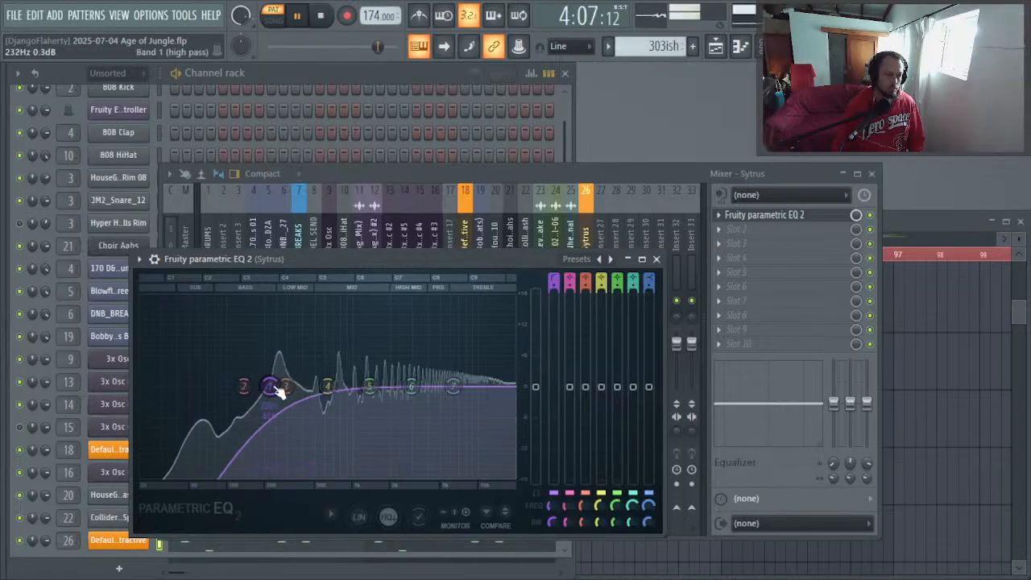
# Step: Load Distructor in slot 1 of the Sytrus track, ahead of the parametric EQ
pyautogui.click(740, 223)
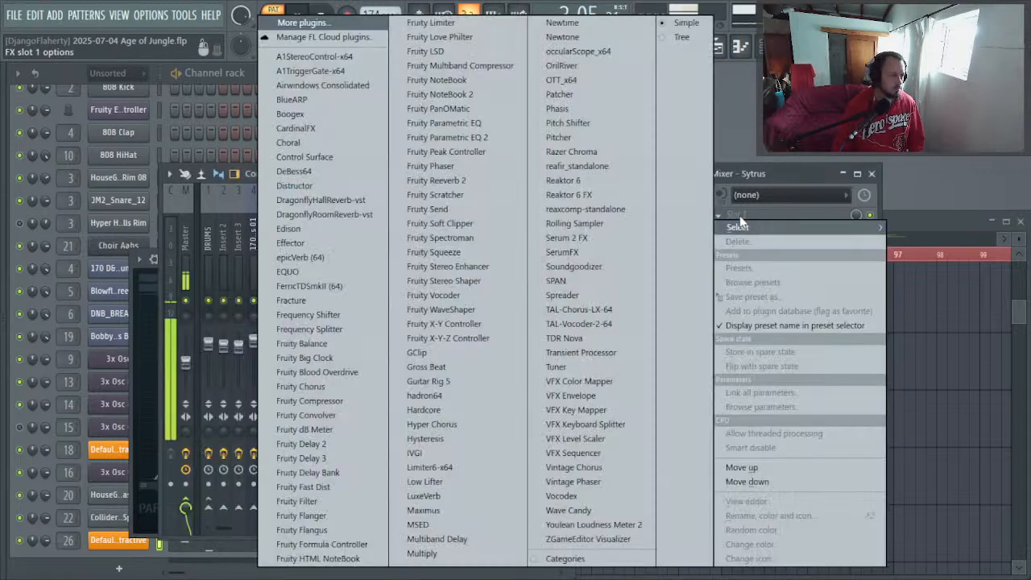
pyautogui.click(315, 184)
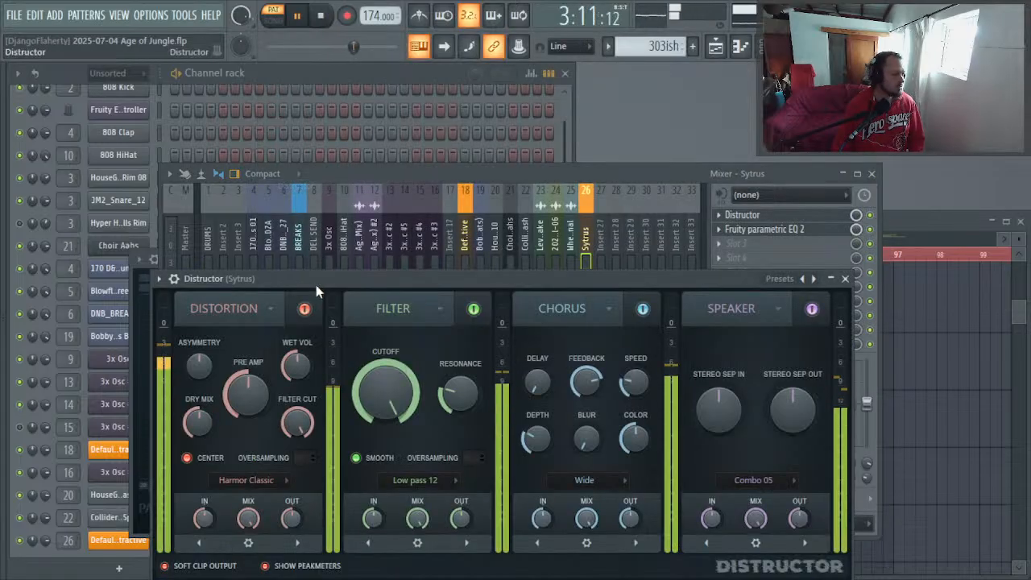
pyautogui.moveTo(316, 291); pyautogui.dragTo(295, 190)
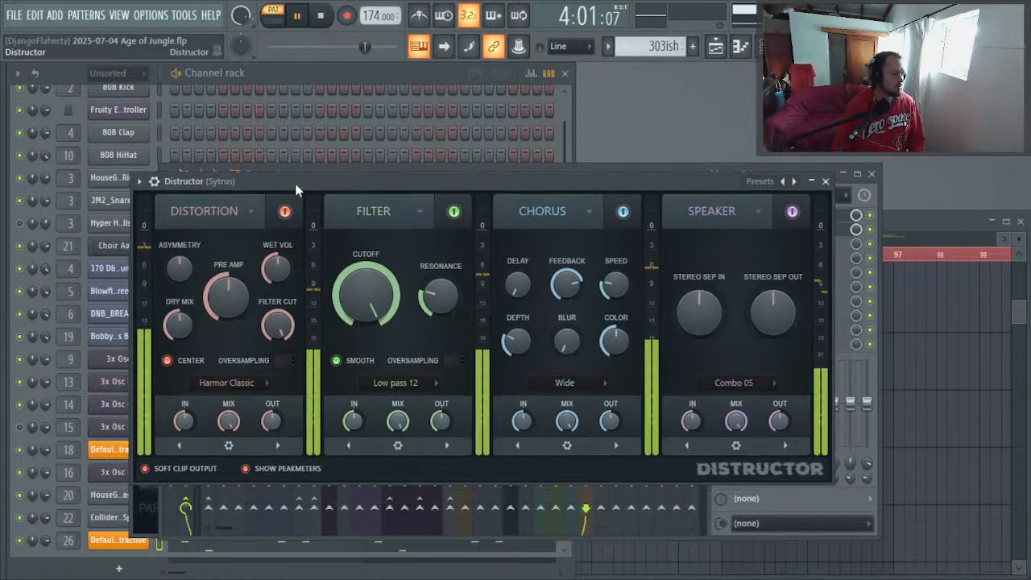
# Step: Audition successive Distructor presets on the Sytrus line, going through Aggro, Crunchy, Digitones and beyond
pyautogui.click(794, 182)
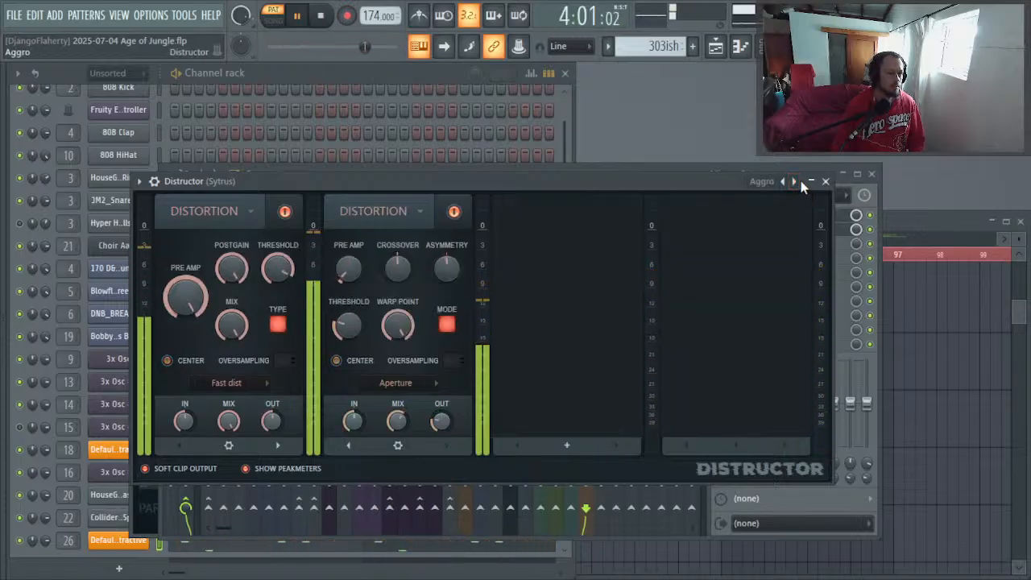
pyautogui.click(794, 182)
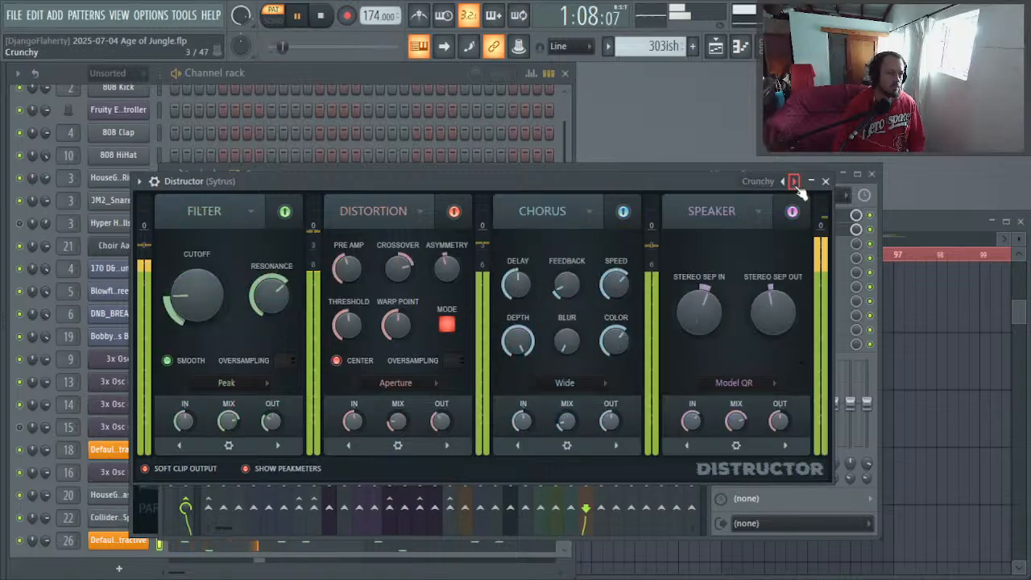
pyautogui.click(794, 182)
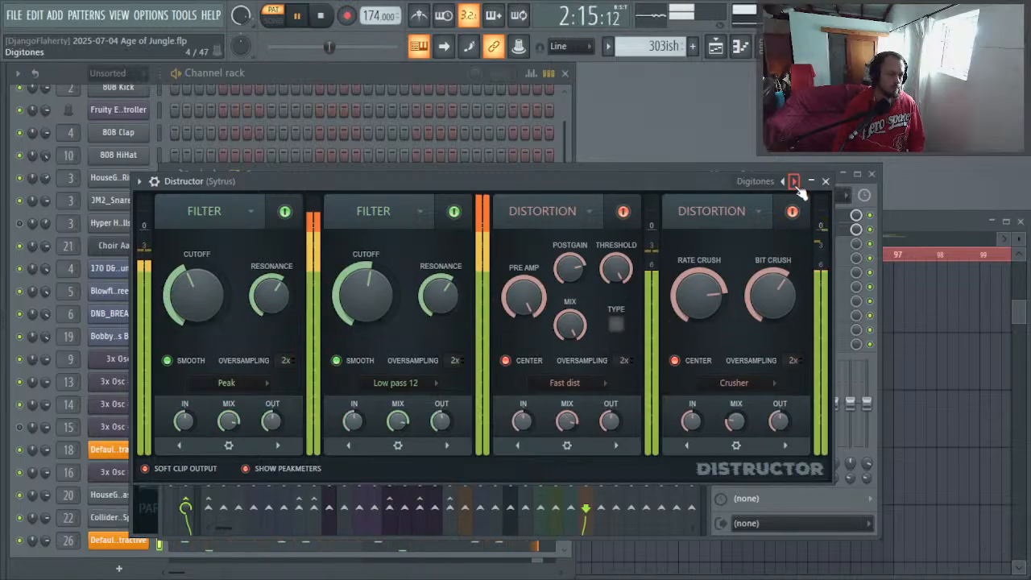
pyautogui.click(794, 182)
pyautogui.click(794, 182)
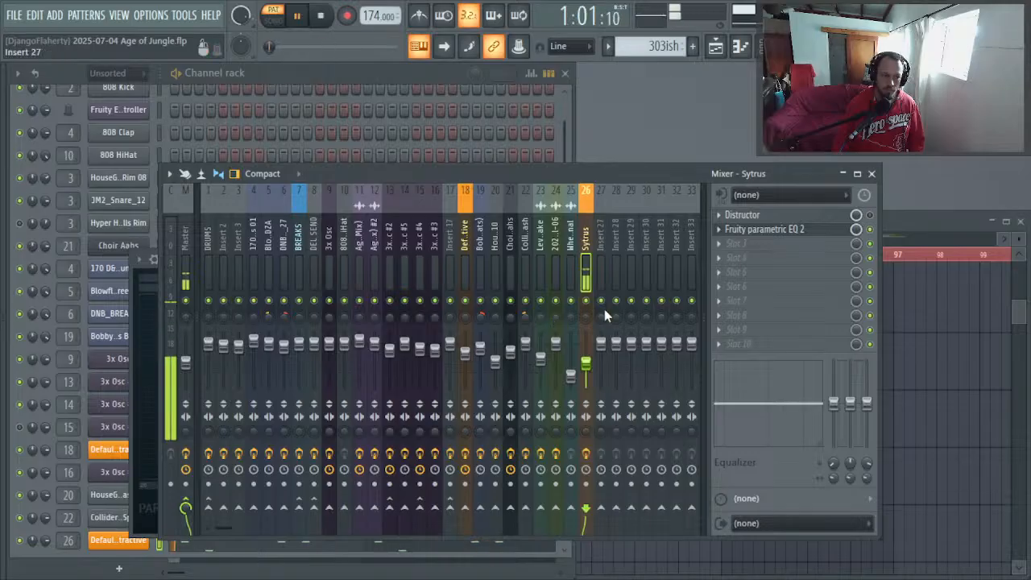
# Step: Start playback from bar 89 and repeat the 303ish clip on Track 20 so it fills the section up to bar 105
pyautogui.press('F9')
pyautogui.click(658, 260)
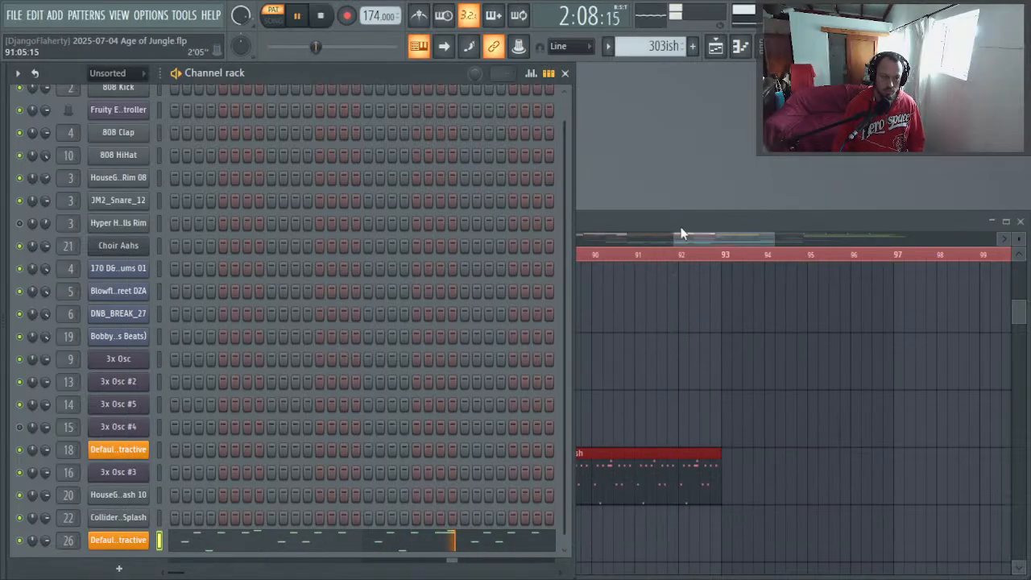
pyautogui.keyDown('ctrl'); pyautogui.rightClick(665, 319); pyautogui.keyUp('ctrl')
pyautogui.click(796, 255)
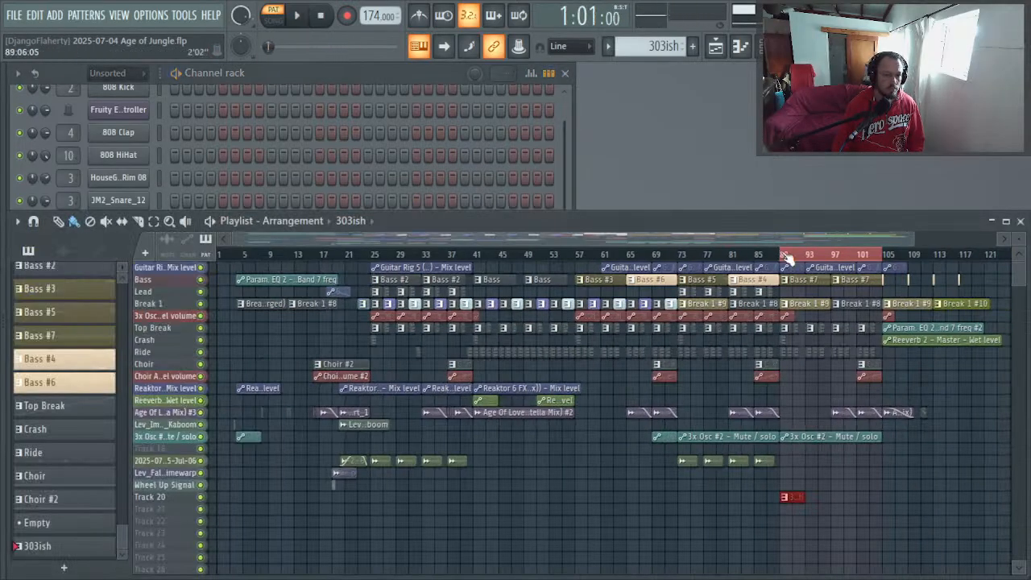
pyautogui.press('space')
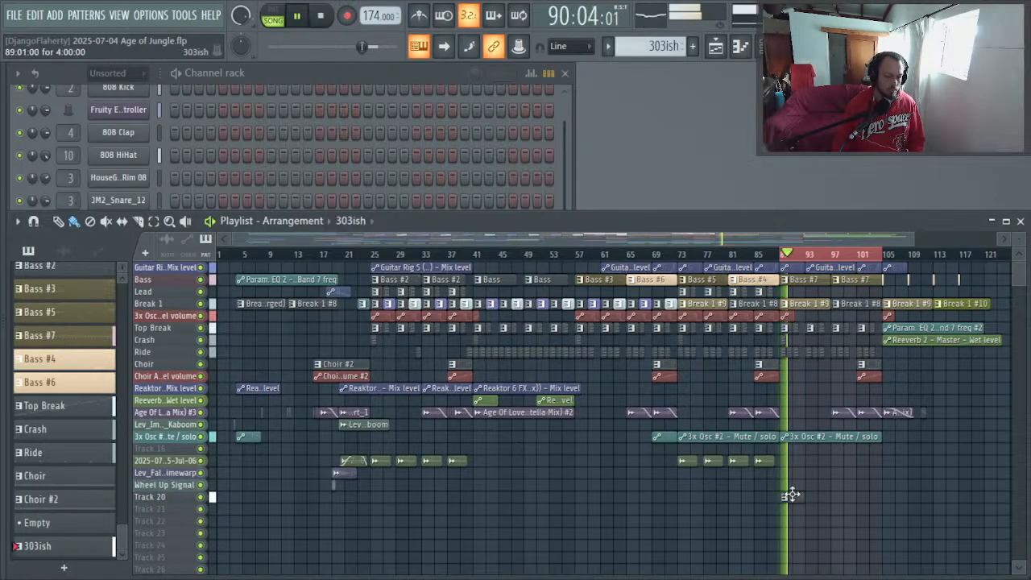
pyautogui.moveTo(791, 494); pyautogui.dragTo(863, 508)
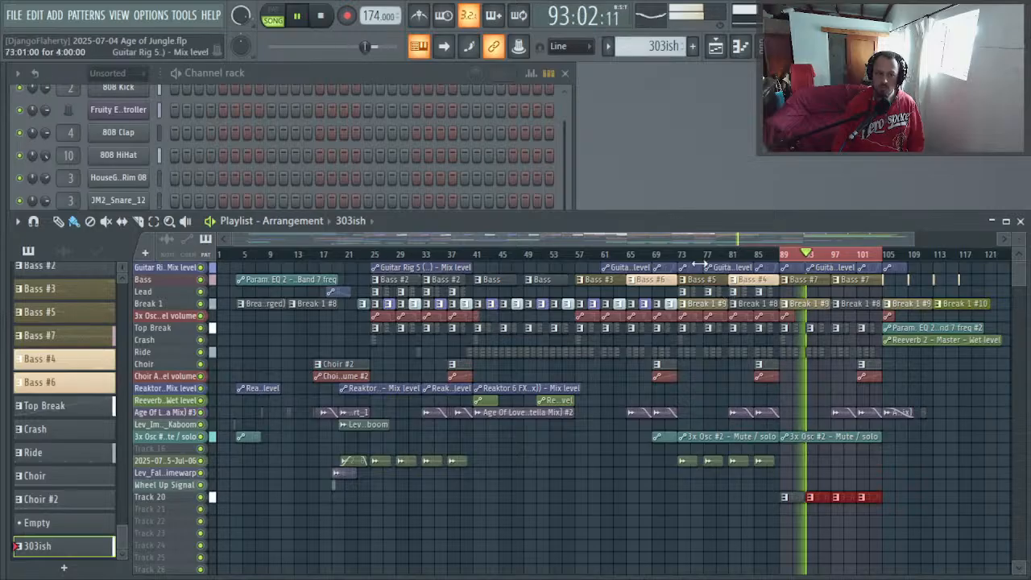
# Step: Mute the 3x Osc #5 mixer track while the section plays, and stop playback
pyautogui.press('F9')
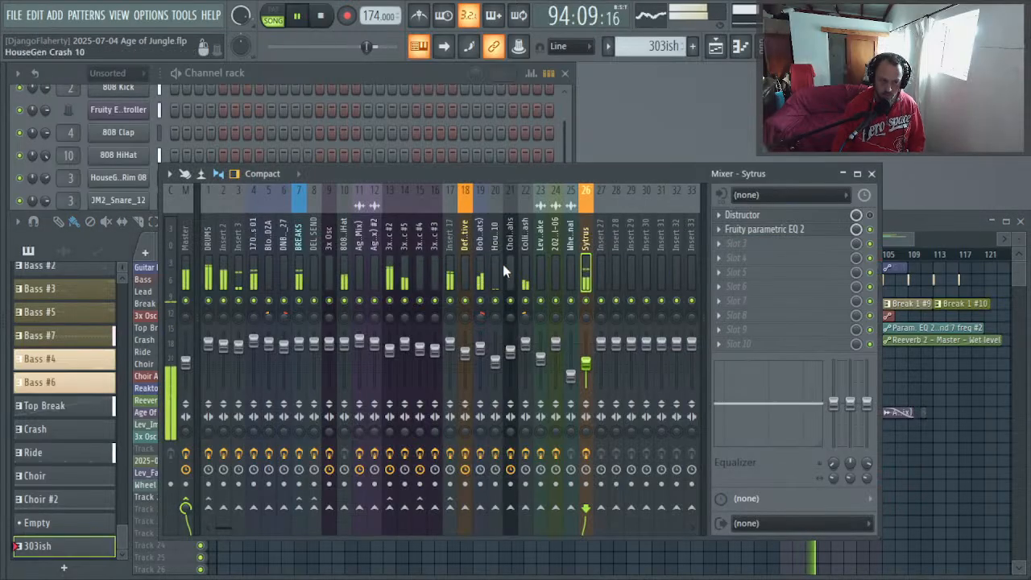
pyautogui.click(405, 302)
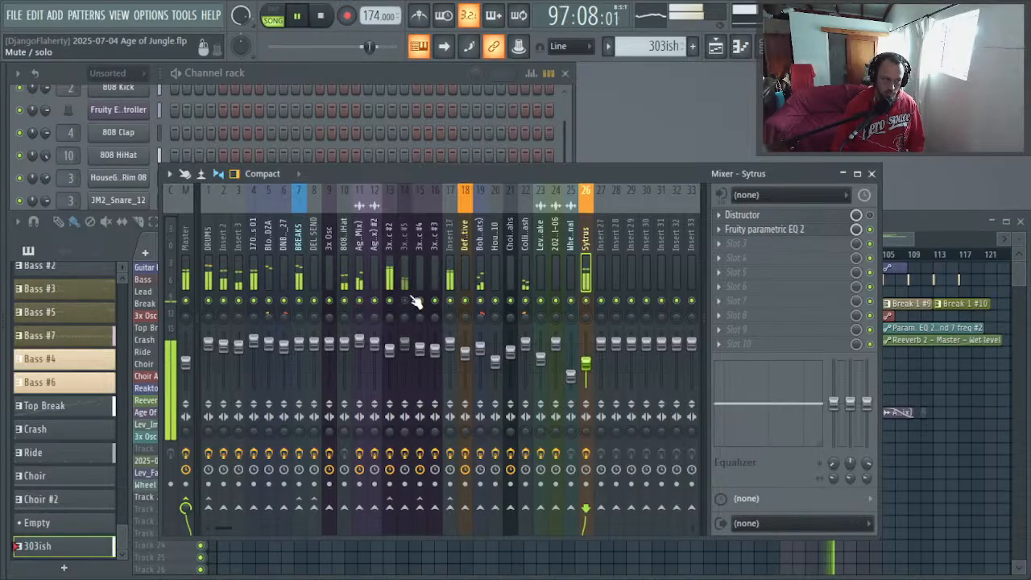
pyautogui.press('space')
# Step: Check the 3x Osc #2 channel's instrument and mixer track, and replay the section from bar 89
pyautogui.click(364, 106)
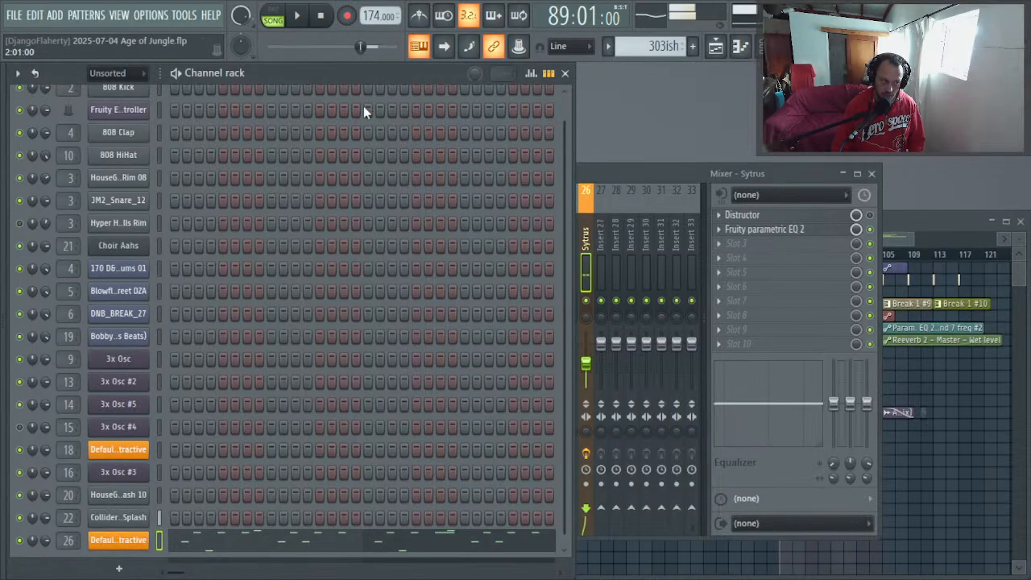
pyautogui.scroll(-1, 284, 263)
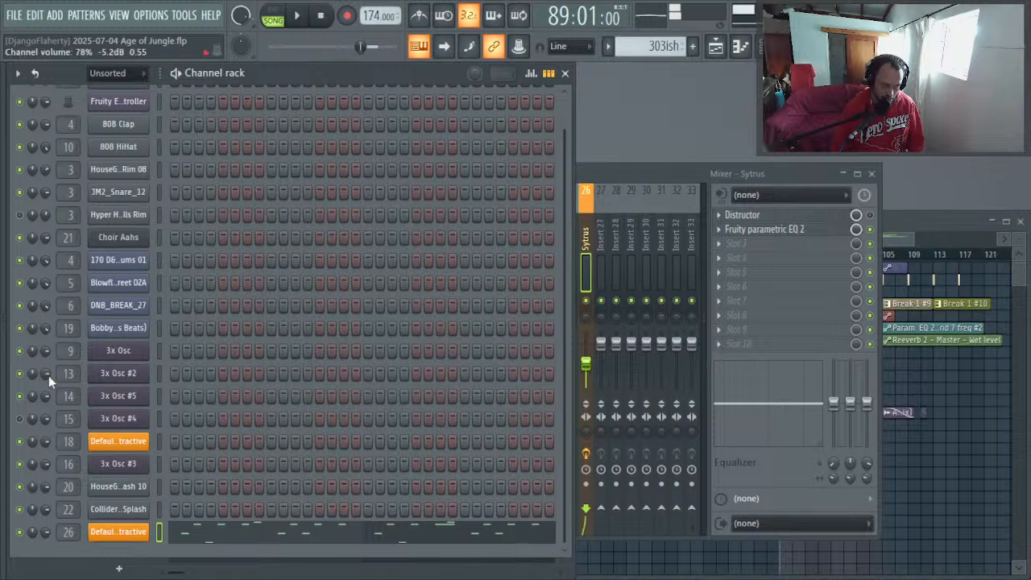
pyautogui.press('space')
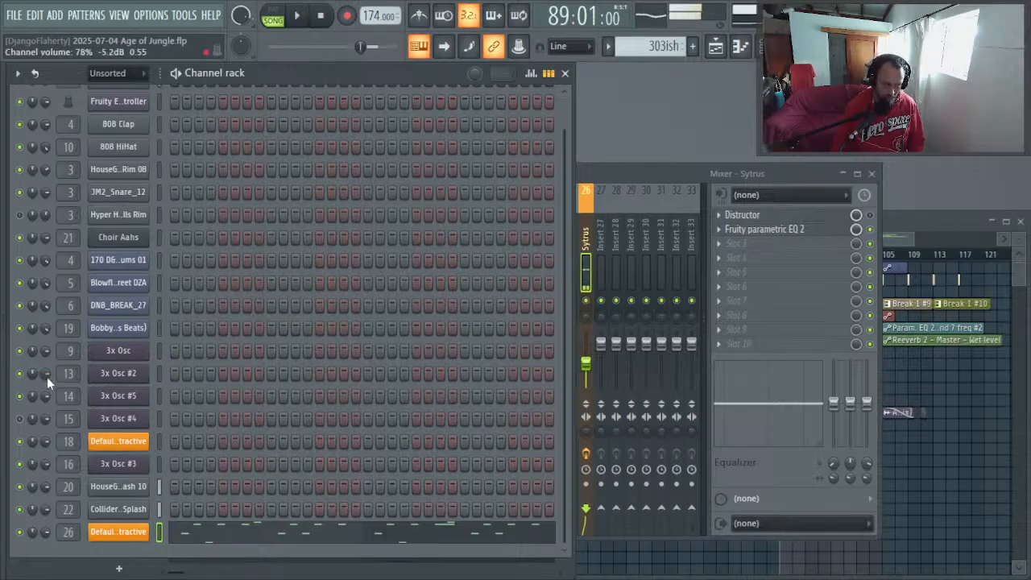
pyautogui.click(121, 373)
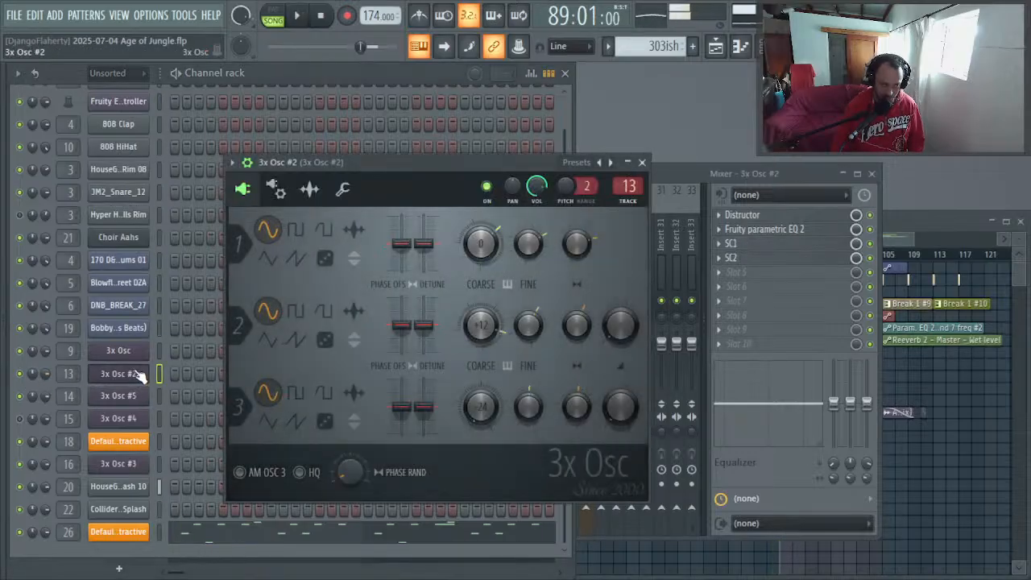
pyautogui.click(642, 163)
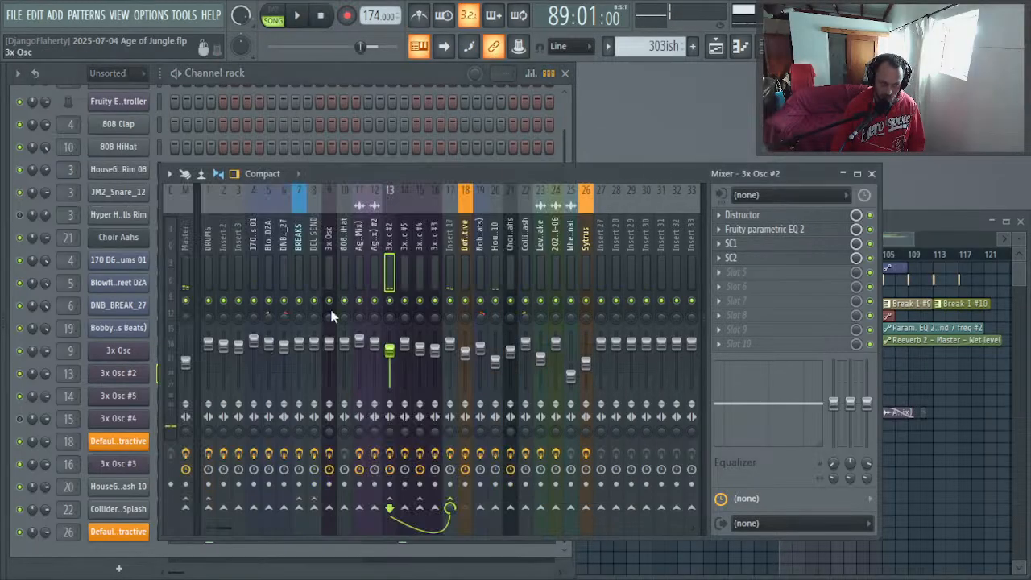
pyautogui.press('space')
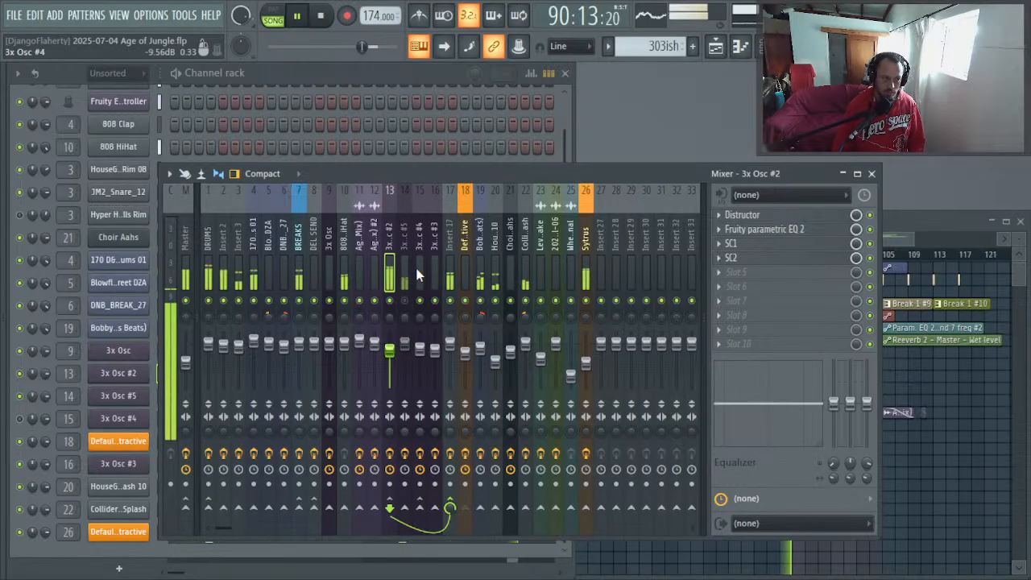
# Step: Check which channels the Bass #7 pattern uses and unmute the 3x Osc #5 mixer track
pyautogui.click(939, 502)
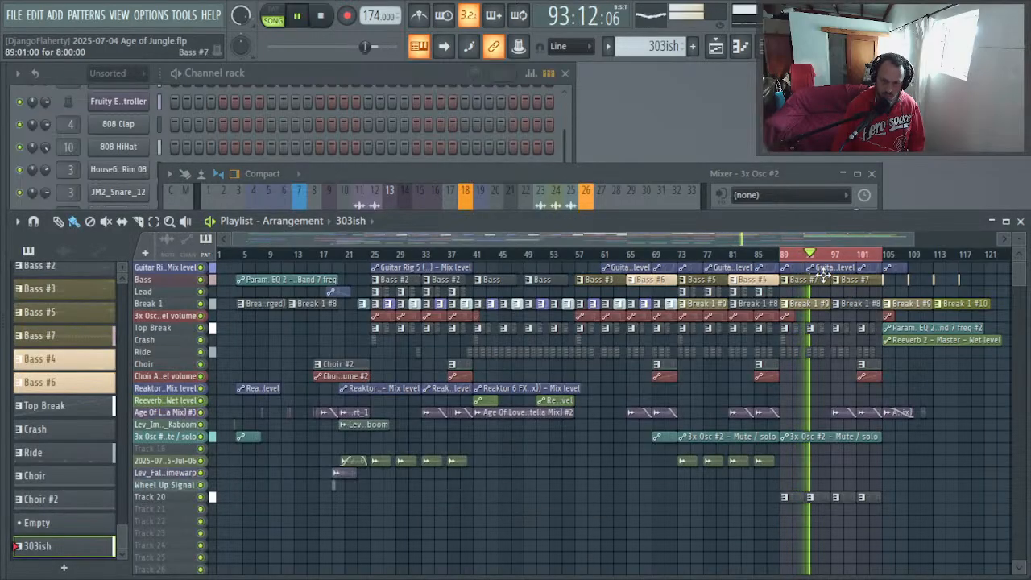
pyautogui.click(855, 277)
pyautogui.click(310, 78)
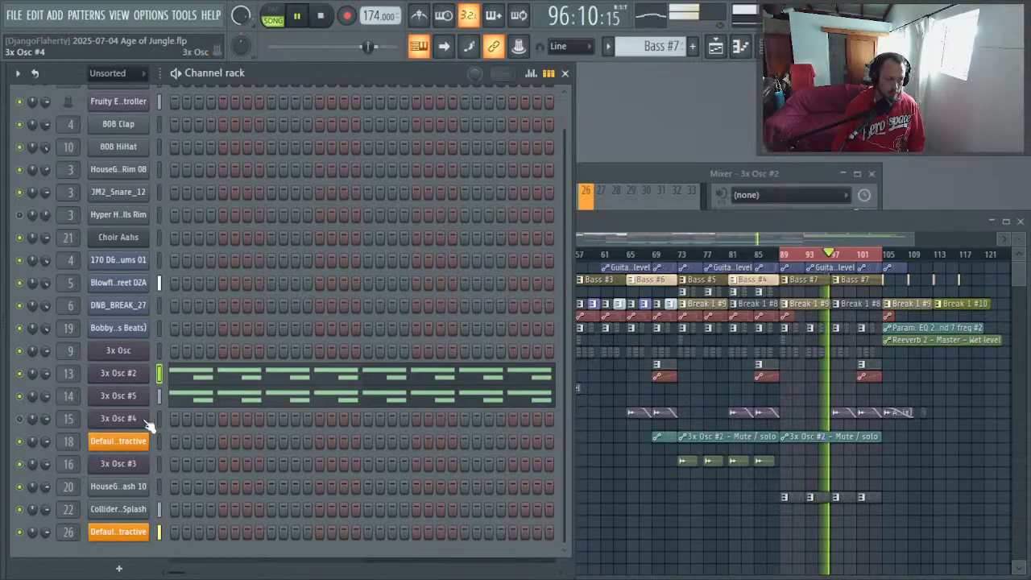
pyautogui.click(693, 168)
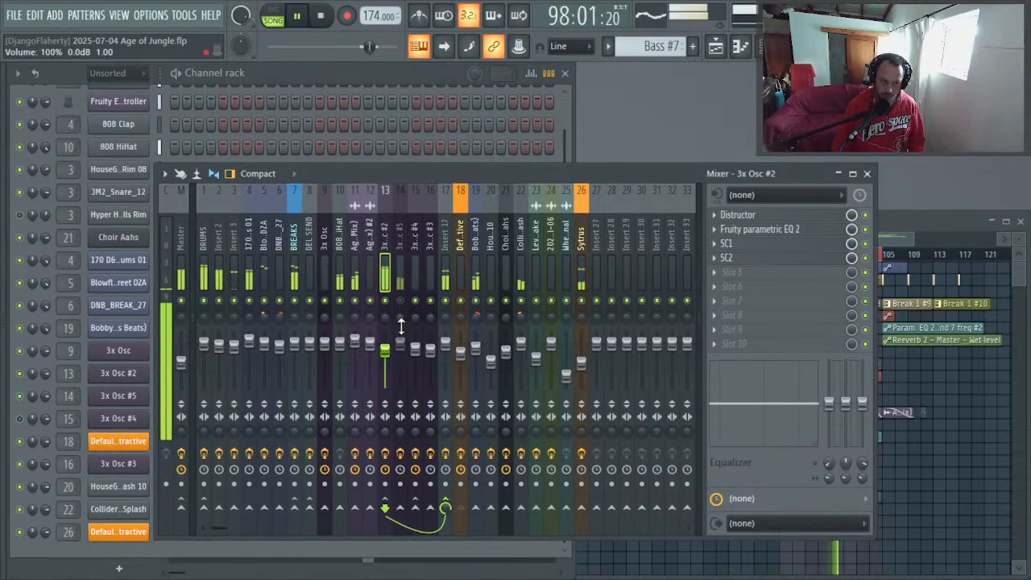
pyautogui.click(401, 297)
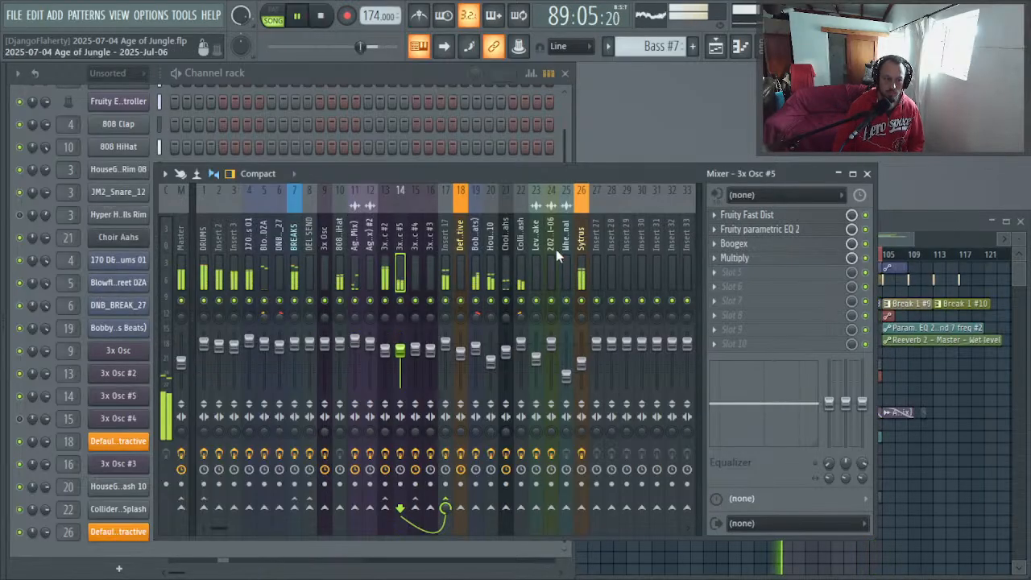
# Step: Solo the Sytrus mixer track and load Guitar Rig 5 in effect slot 5 of the 3x Osc #5 track
pyautogui.rightClick(581, 303)
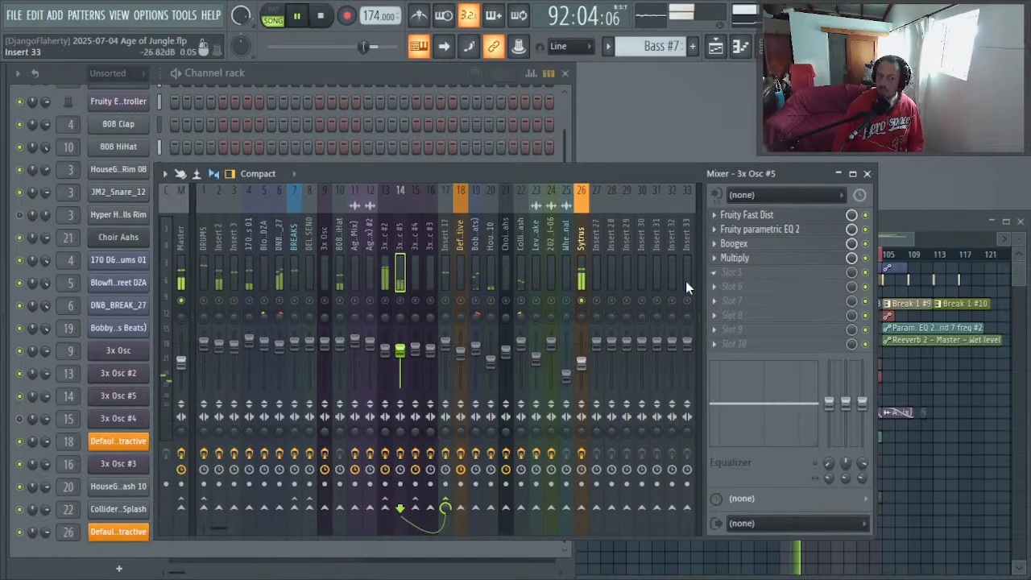
pyautogui.click(735, 258)
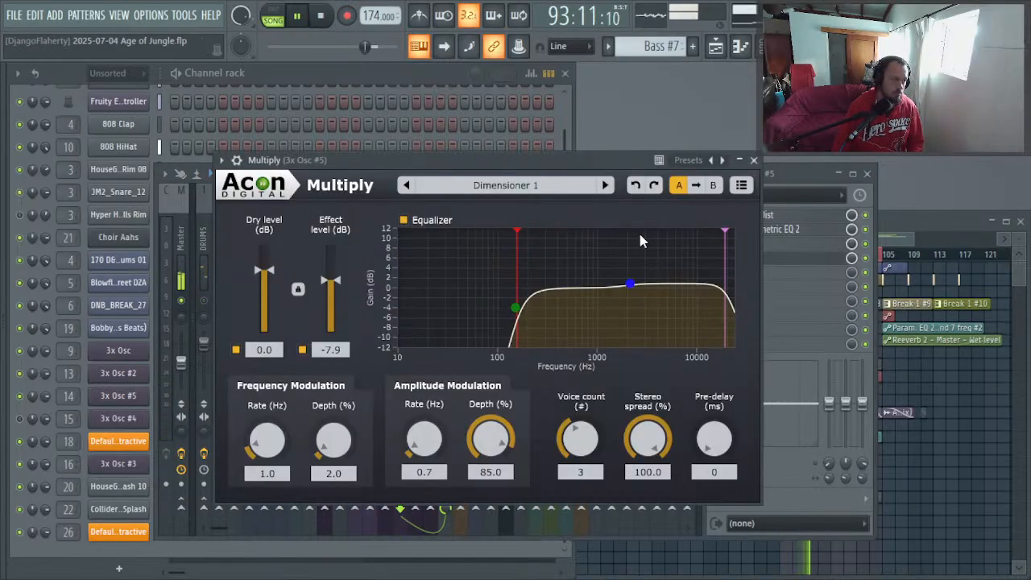
pyautogui.click(743, 167)
pyautogui.click(747, 274)
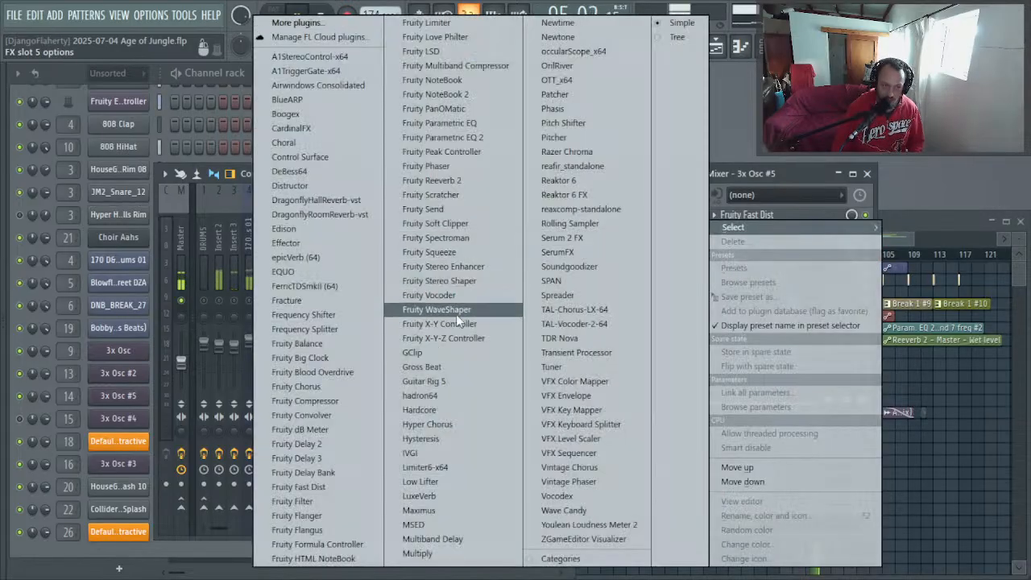
pyautogui.click(445, 384)
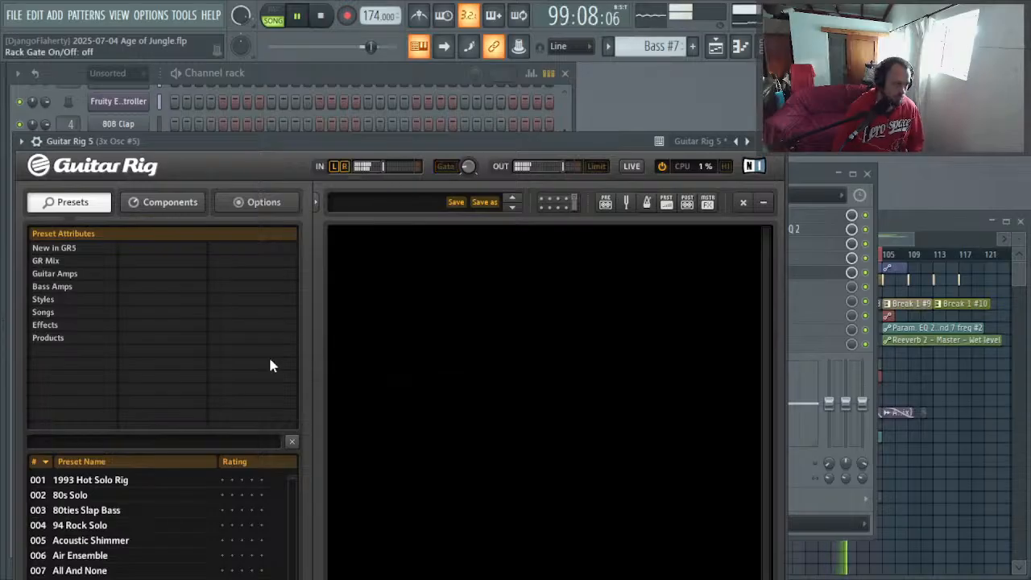
pyautogui.moveTo(262, 136); pyautogui.dragTo(453, 72)
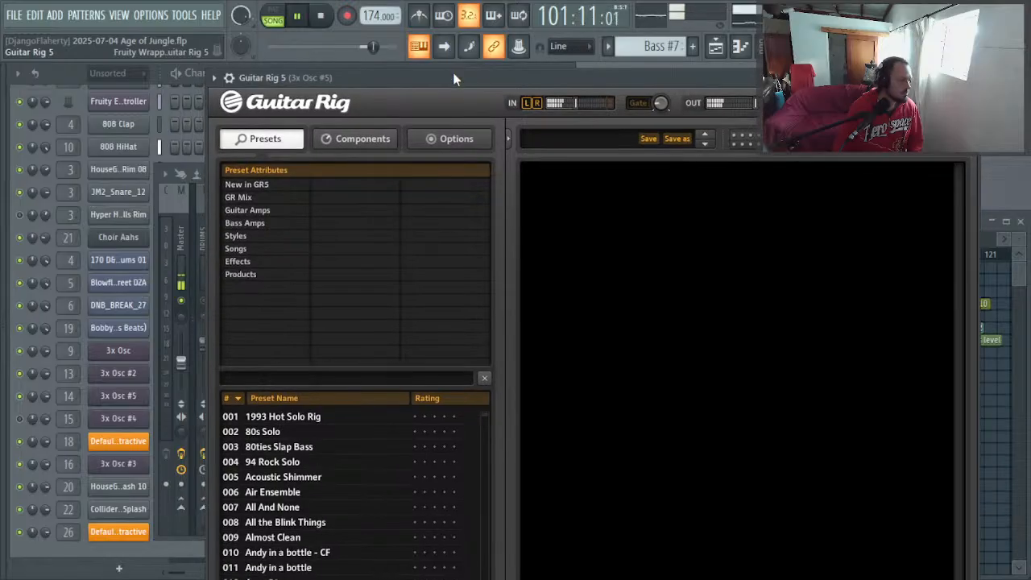
# Step: Load the Funky Duck preset from the Coloured effects in Guitar Rig 5 and close its window
pyautogui.click(248, 263)
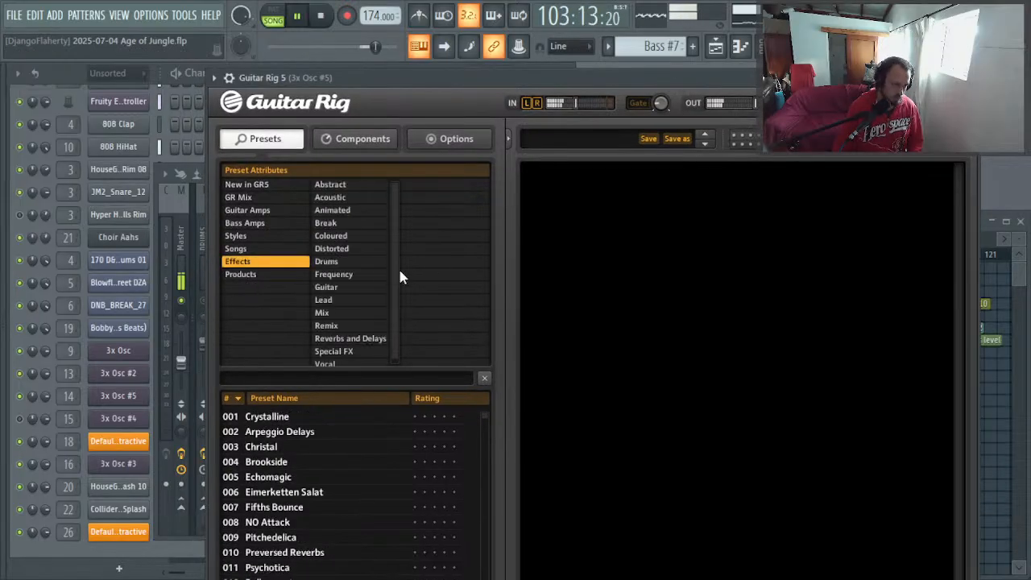
pyautogui.click(339, 237)
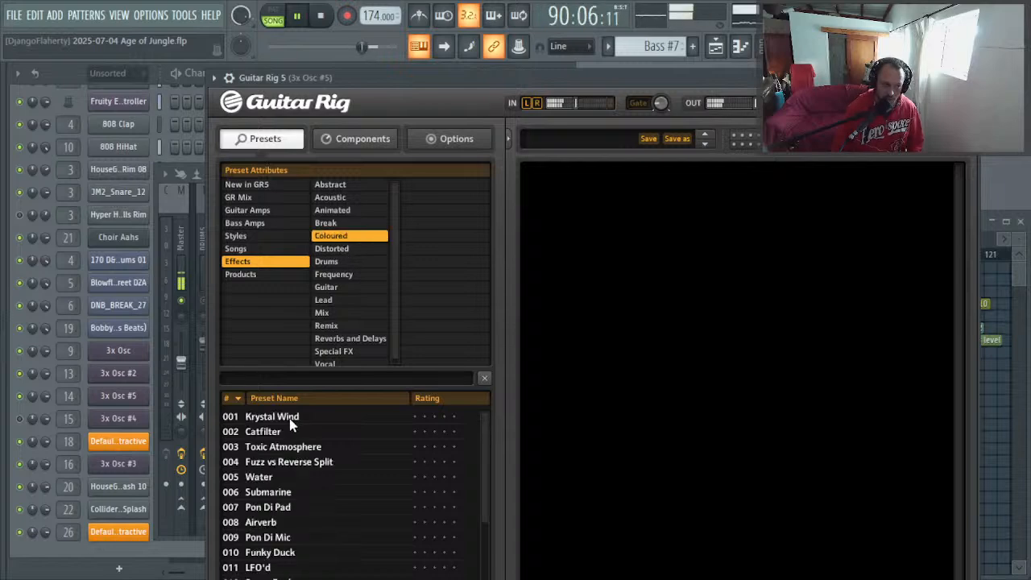
pyautogui.scroll(-2, 292, 467)
pyautogui.click(290, 462)
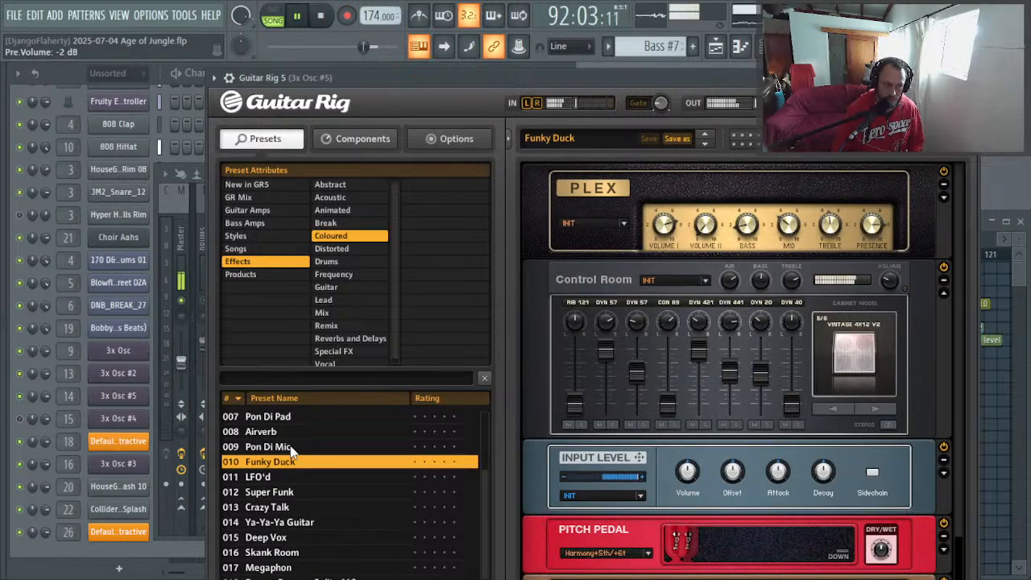
pyautogui.click(972, 78)
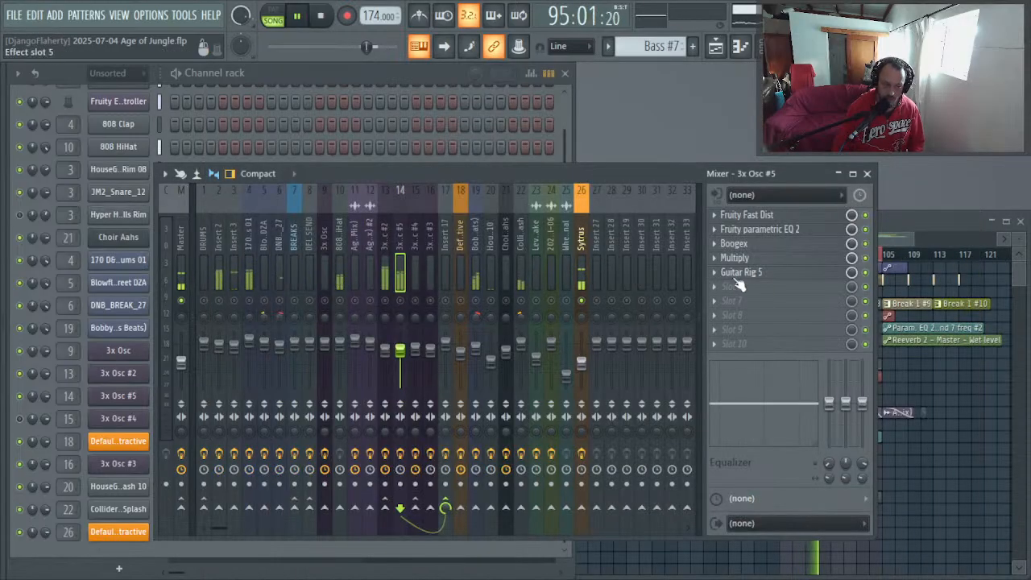
pyautogui.click(714, 272)
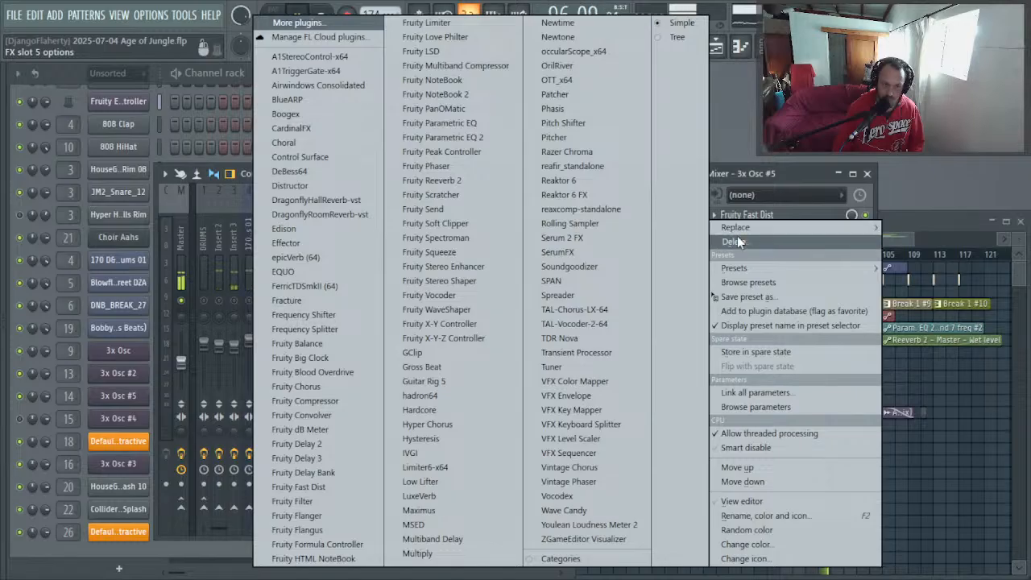
pyautogui.click(734, 241)
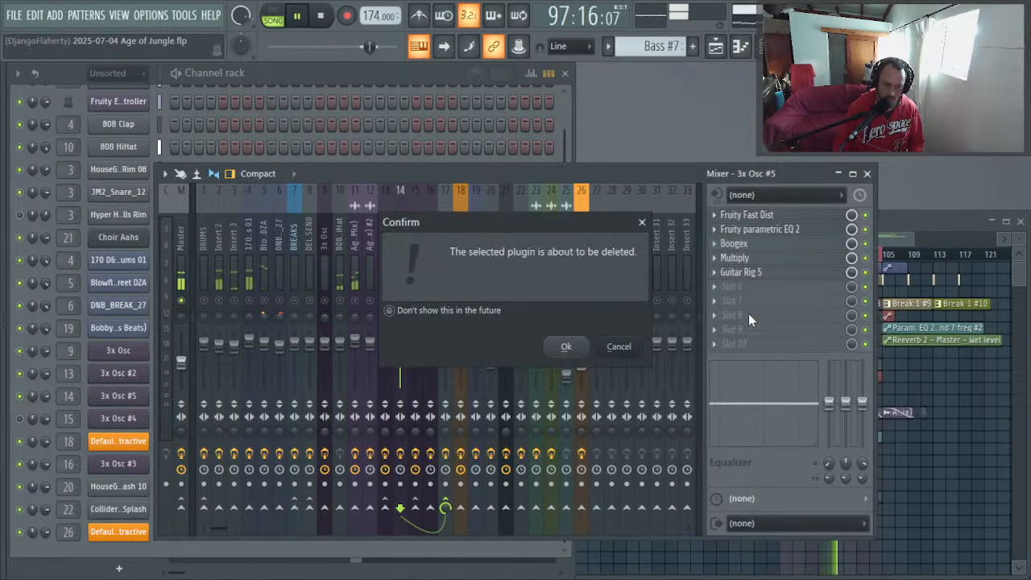
pyautogui.click(619, 346)
# Step: Copy Guitar Rig 5 with its preset from the 3x Osc #5 track to effect slot 3 of the Sytrus track
pyautogui.click(715, 273)
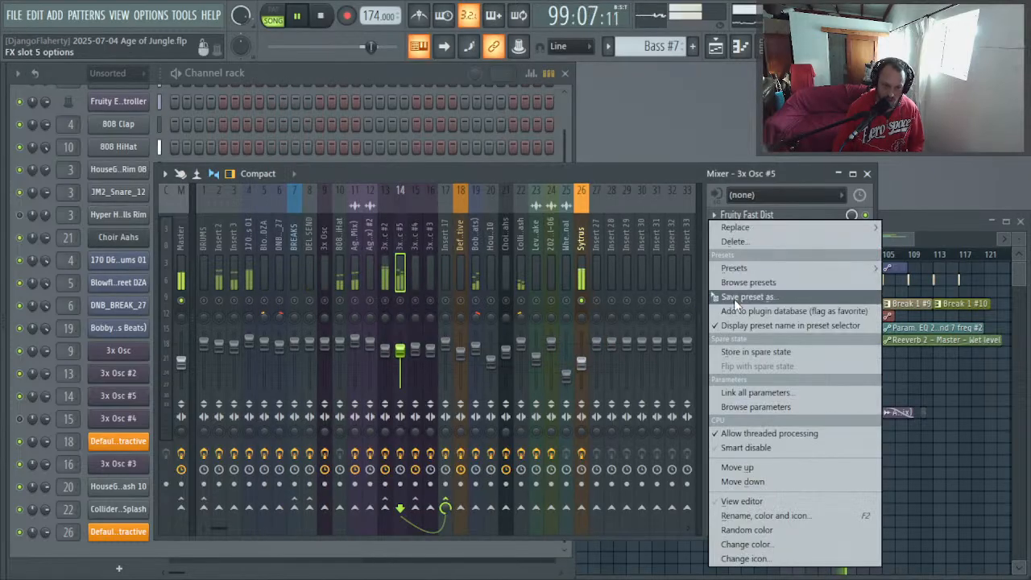
pyautogui.moveTo(747, 293); pyautogui.dragTo(534, 306)
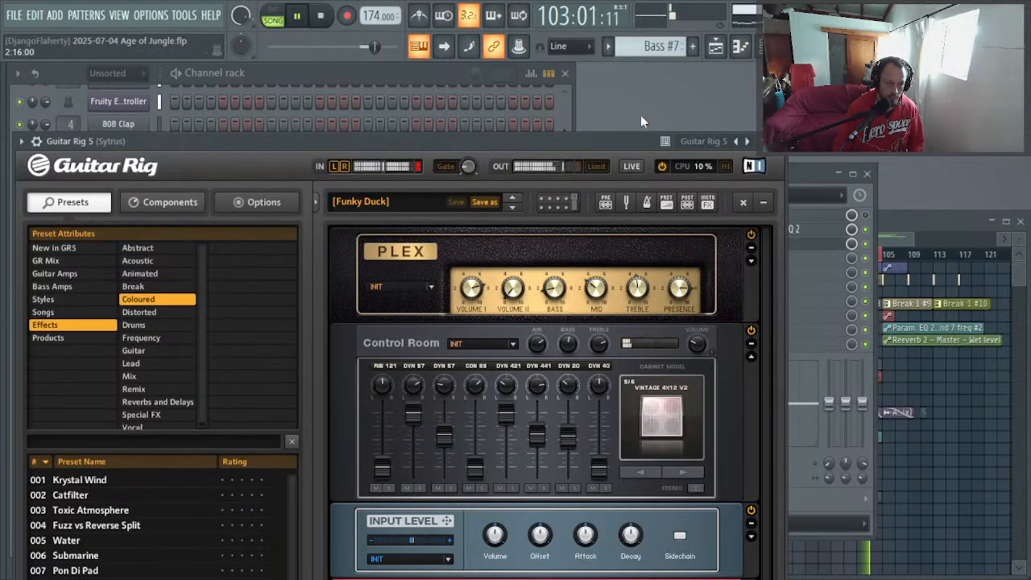
pyautogui.click(758, 141)
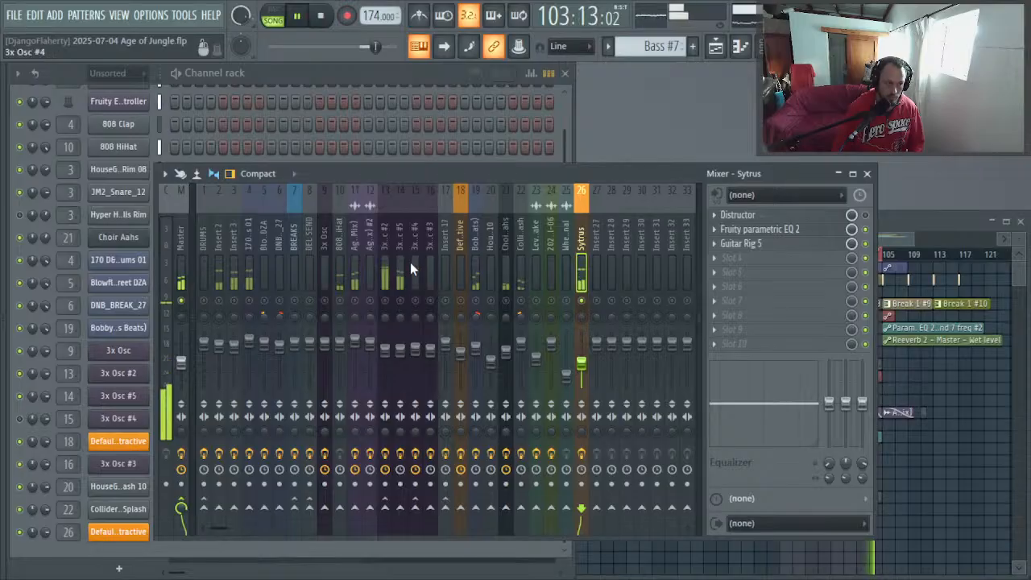
# Step: Delete Guitar Rig 5 from effect slot 5 of the 3x Osc #5 mixer track
pyautogui.click(410, 274)
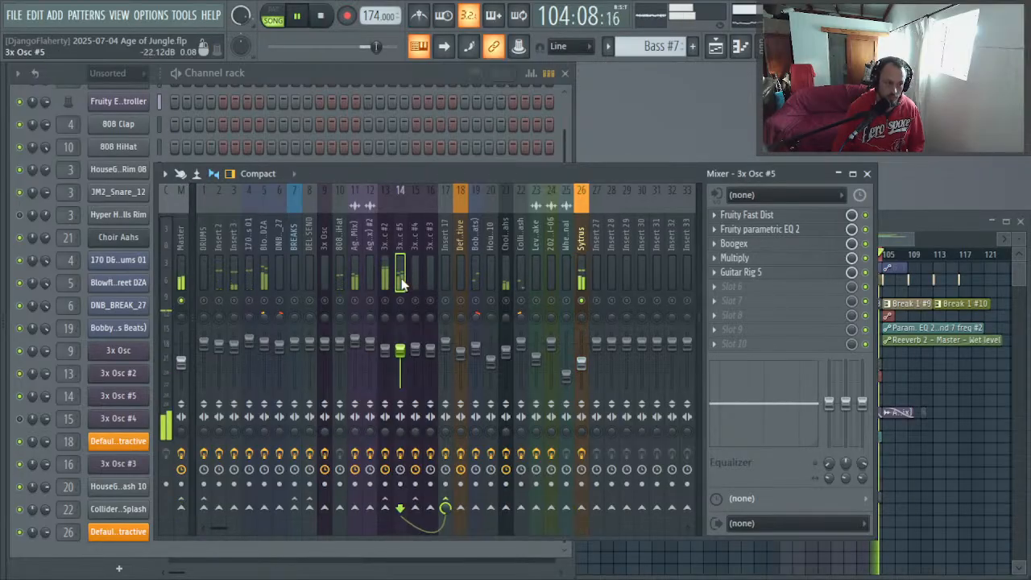
pyautogui.click(716, 274)
pyautogui.click(737, 244)
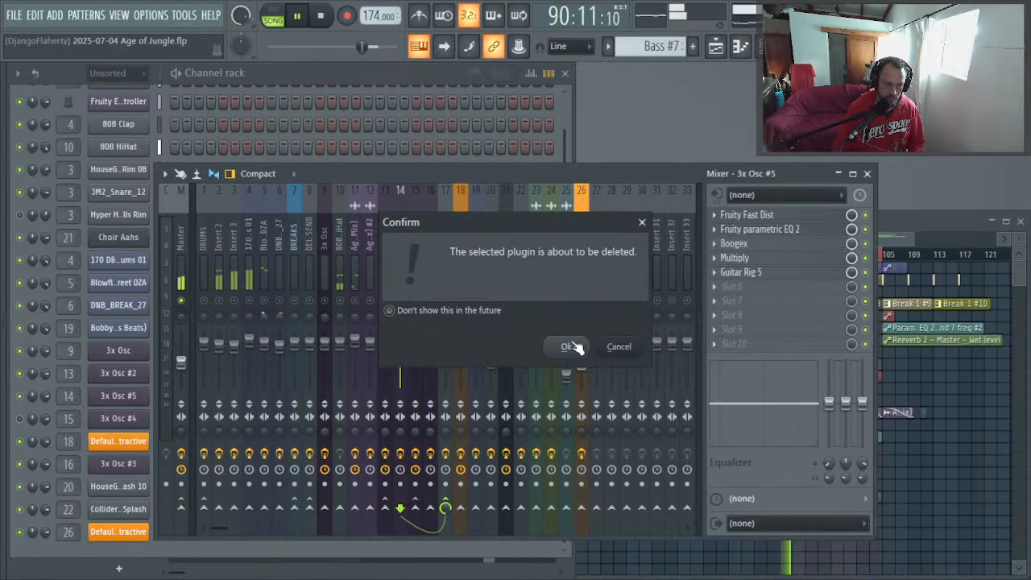
pyautogui.click(575, 346)
# Step: Load the Battle Cave preset from the Break effects in the Sytrus track's Guitar Rig 5
pyautogui.click(591, 283)
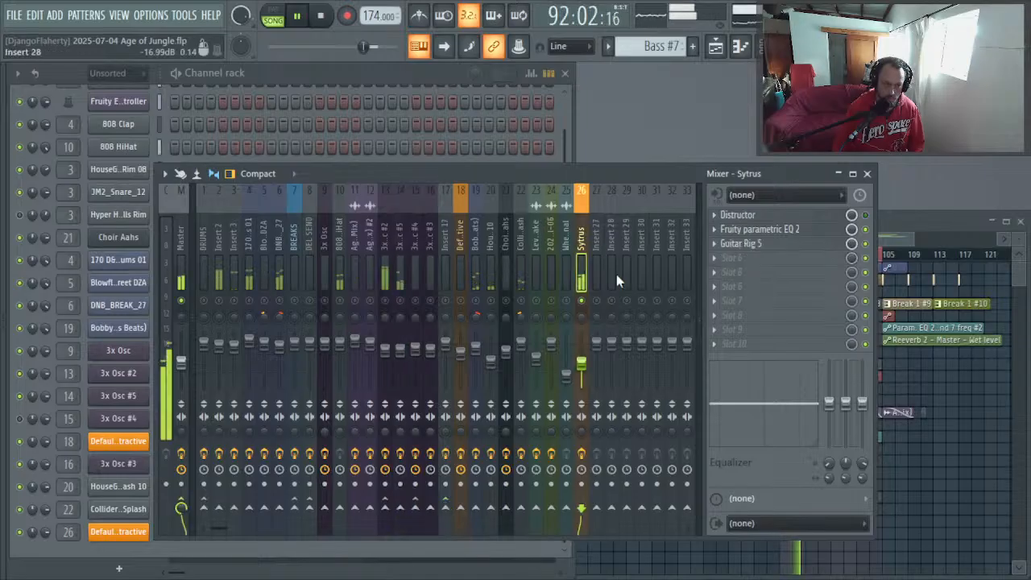
pyautogui.click(738, 244)
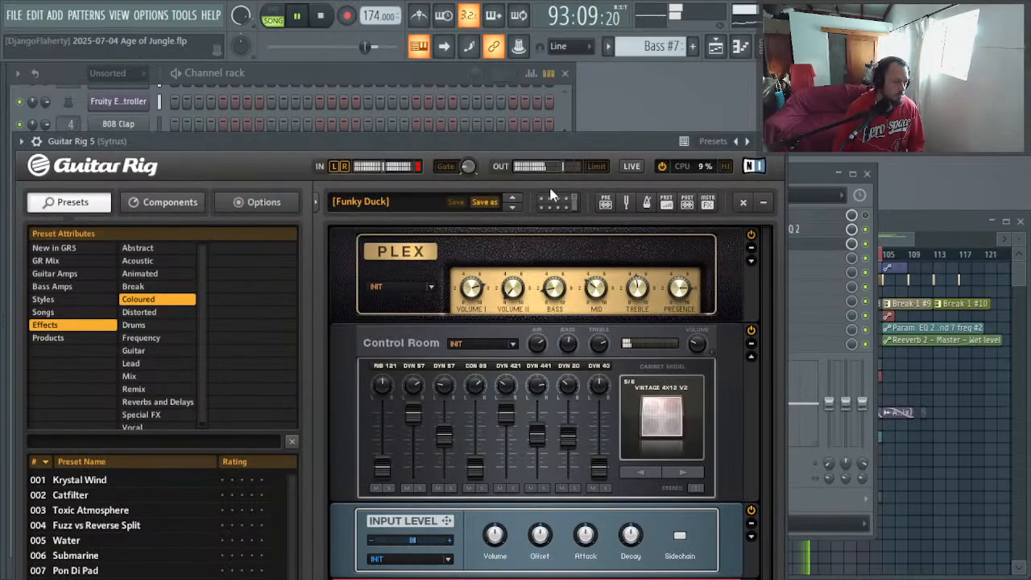
pyautogui.click(156, 289)
pyautogui.click(113, 515)
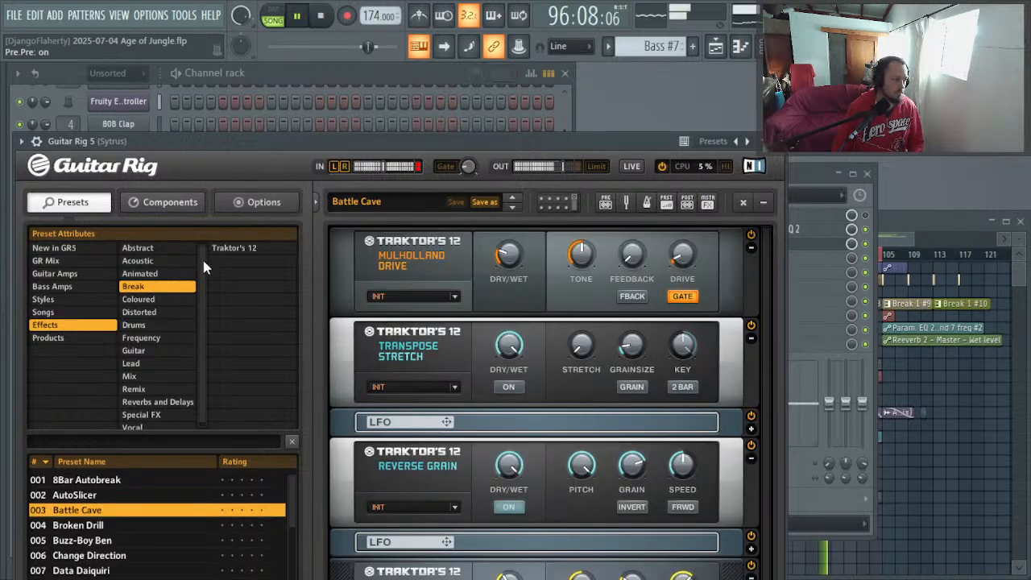
# Step: Replay the section from bar 89, close Guitar Rig 5 and raise the Sytrus mixer track's volume slightly
pyautogui.moveTo(201, 148); pyautogui.dragTo(226, 92)
pyautogui.press('space')
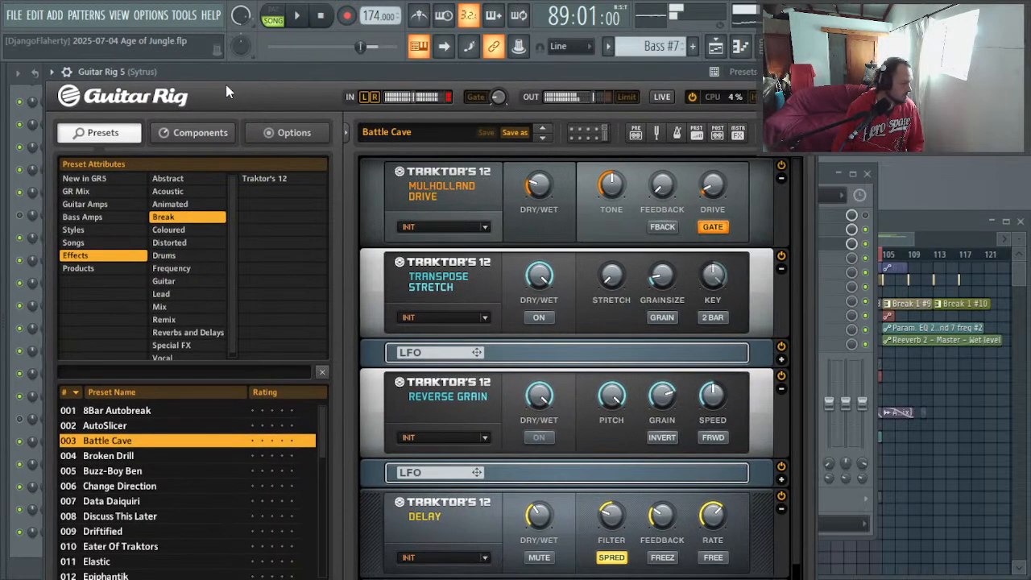
pyautogui.press('Escape')
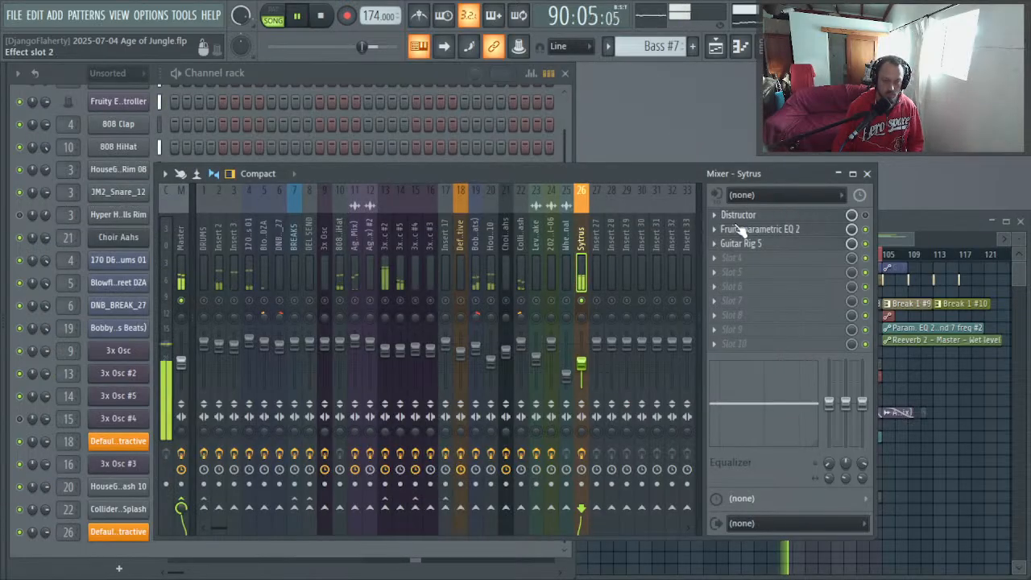
pyautogui.moveTo(582, 363); pyautogui.dragTo(582, 352)
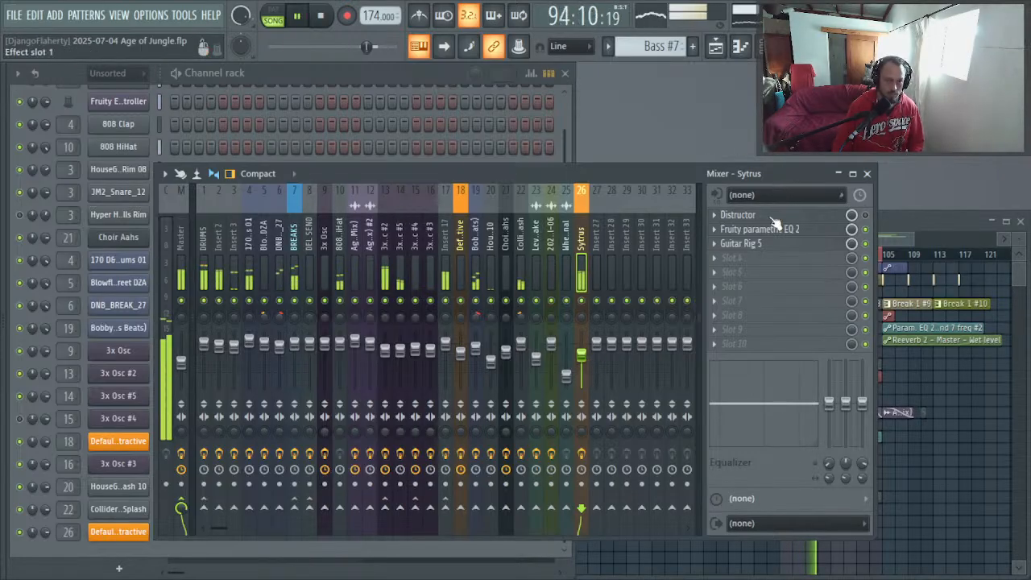
# Step: Load the AutoSlicer preset from the Break effects in the Sytrus track's Guitar Rig 5 and close its window
pyautogui.click(734, 247)
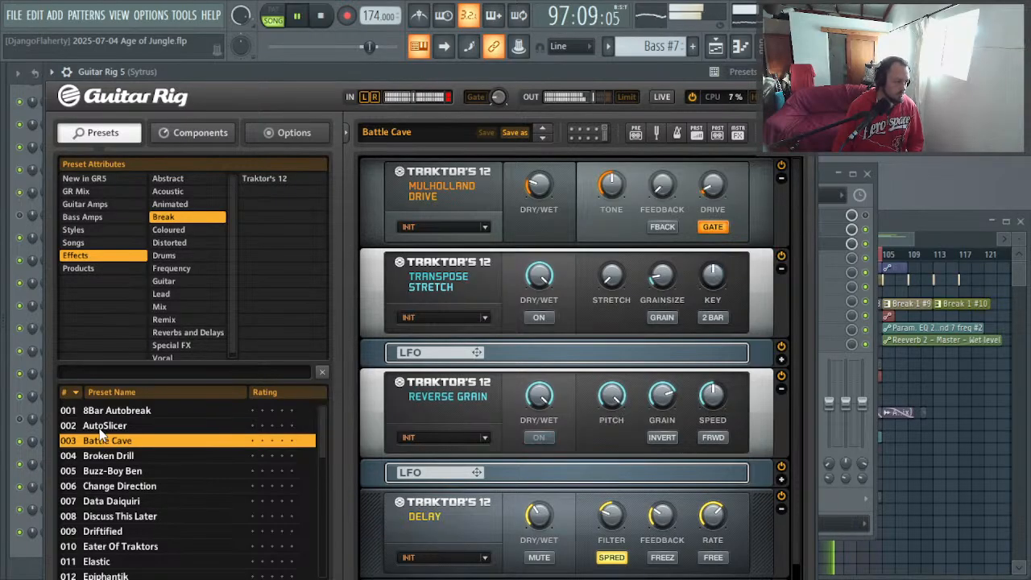
pyautogui.scroll(-2, 100, 434)
pyautogui.scroll(1, 113, 437)
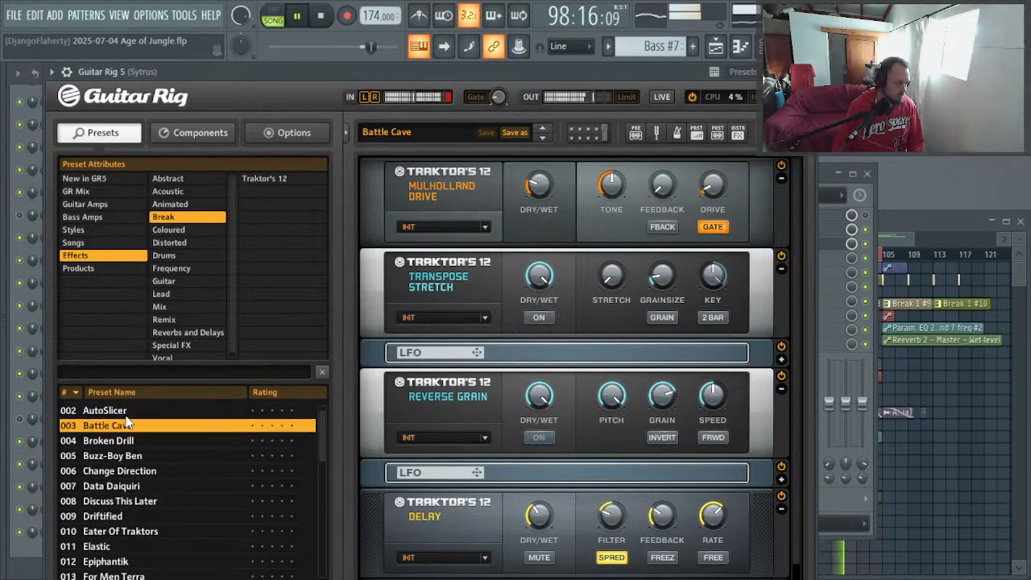
pyautogui.click(126, 414)
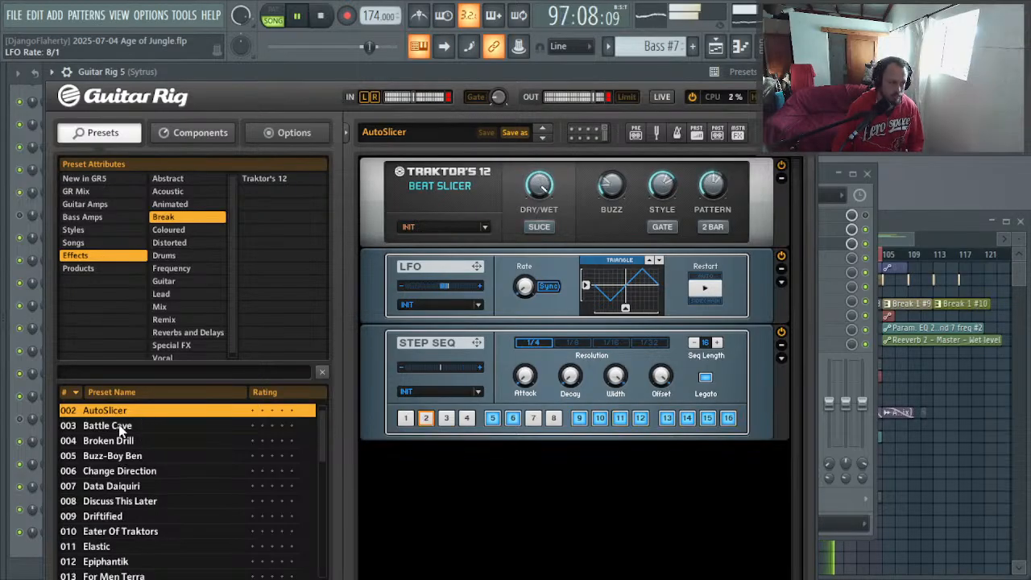
pyautogui.click(807, 73)
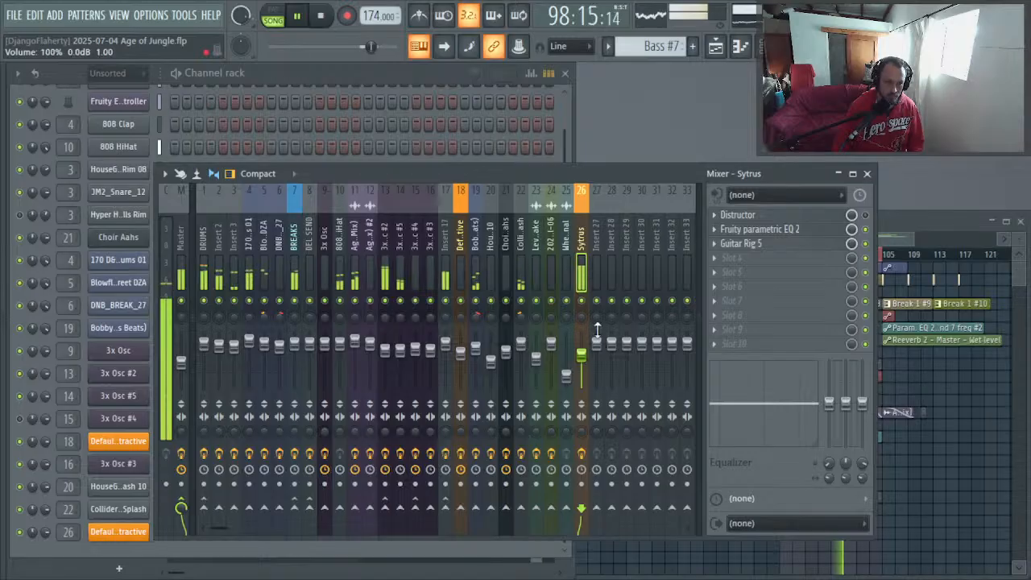
# Step: Move Guitar Rig 5 to effect slot 4 of the Sytrus track and add Fruity Delay 3 in slot 3
pyautogui.moveTo(750, 243); pyautogui.dragTo(749, 258)
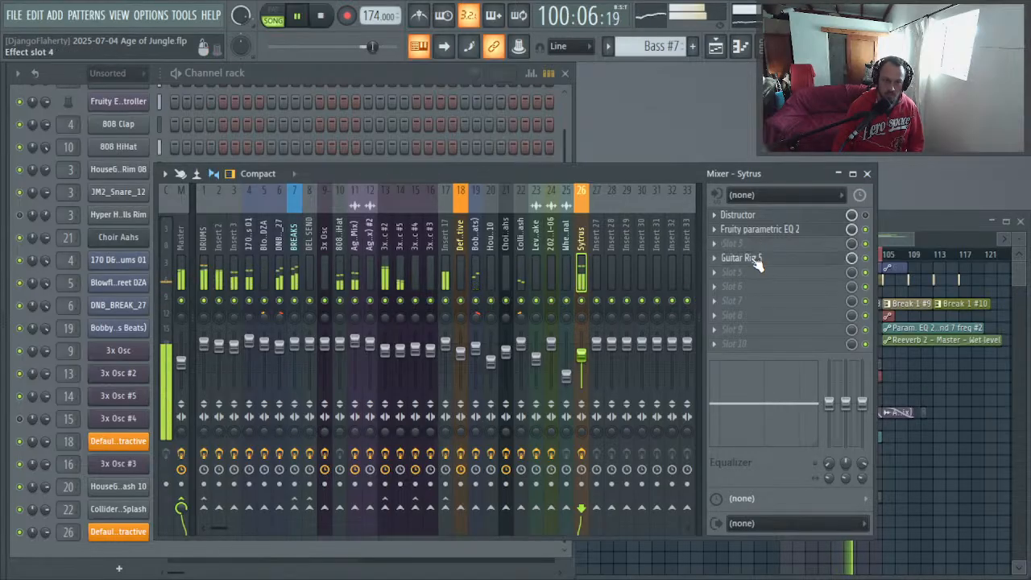
pyautogui.click(737, 245)
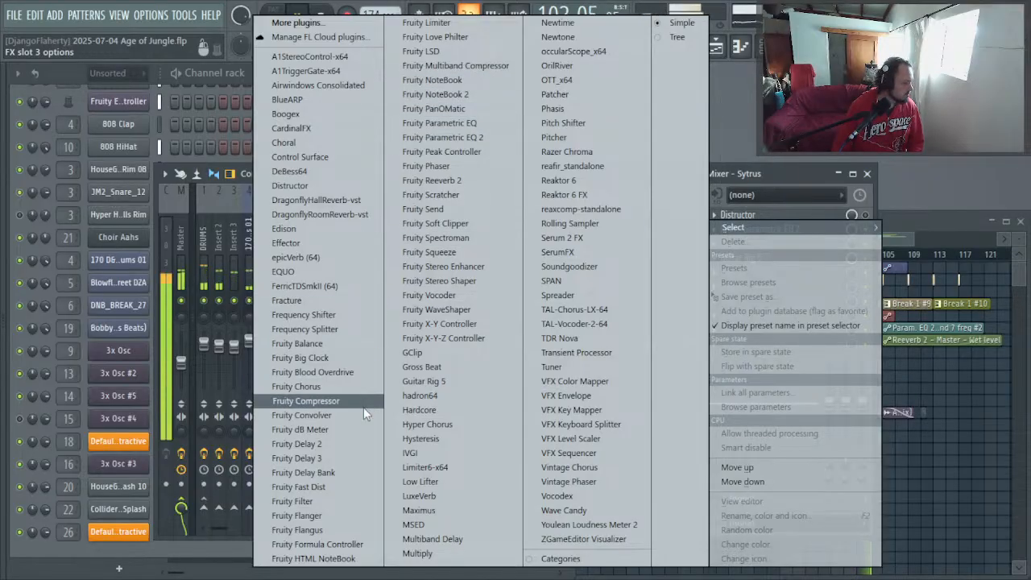
pyautogui.click(349, 458)
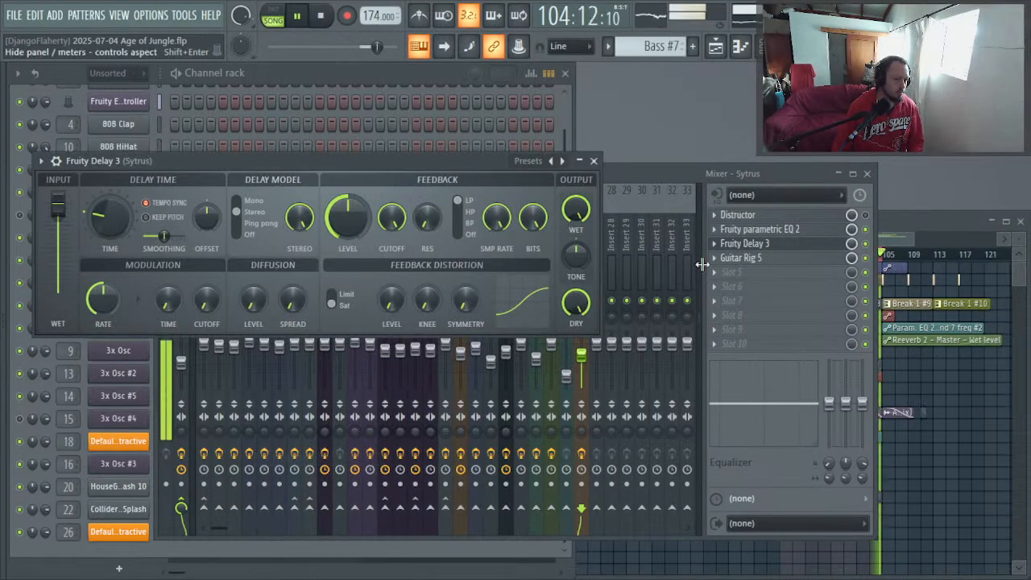
# Step: Set Fruity Delay 3 to the Ping pong model with an HP feedback filter and a lower wet level, and solo the Sytrus track
pyautogui.click(244, 225)
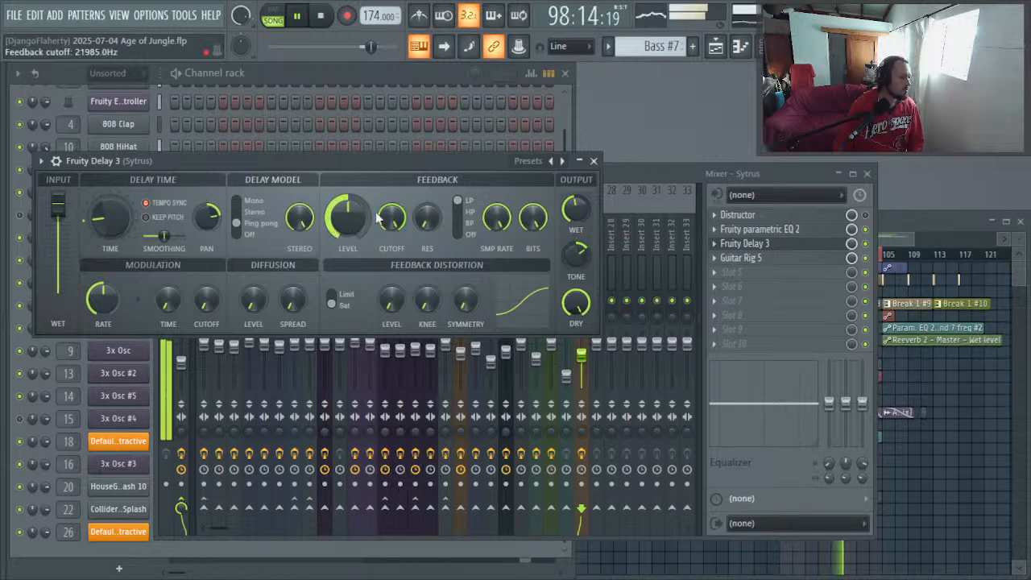
pyautogui.click(468, 216)
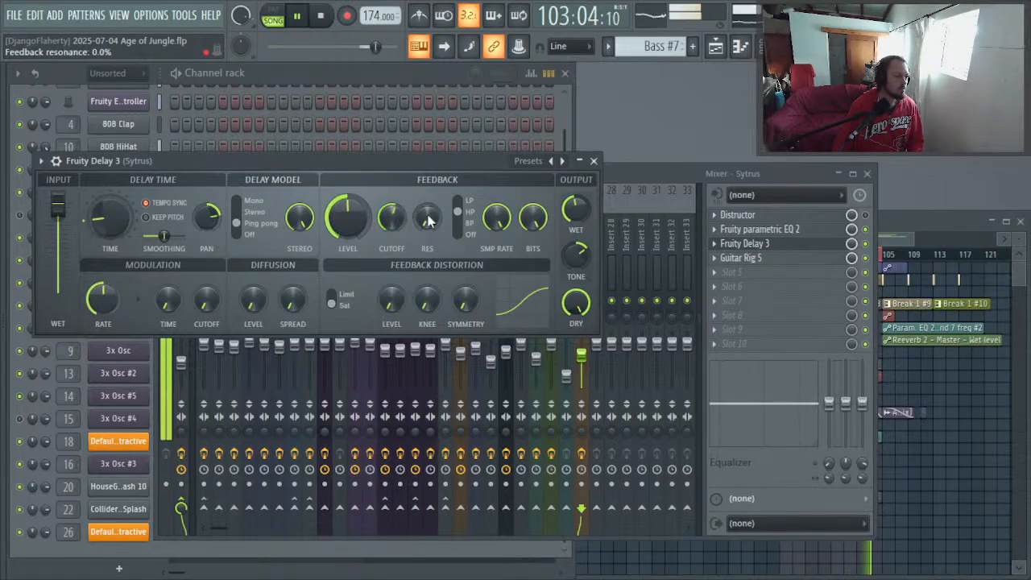
pyautogui.click(594, 160)
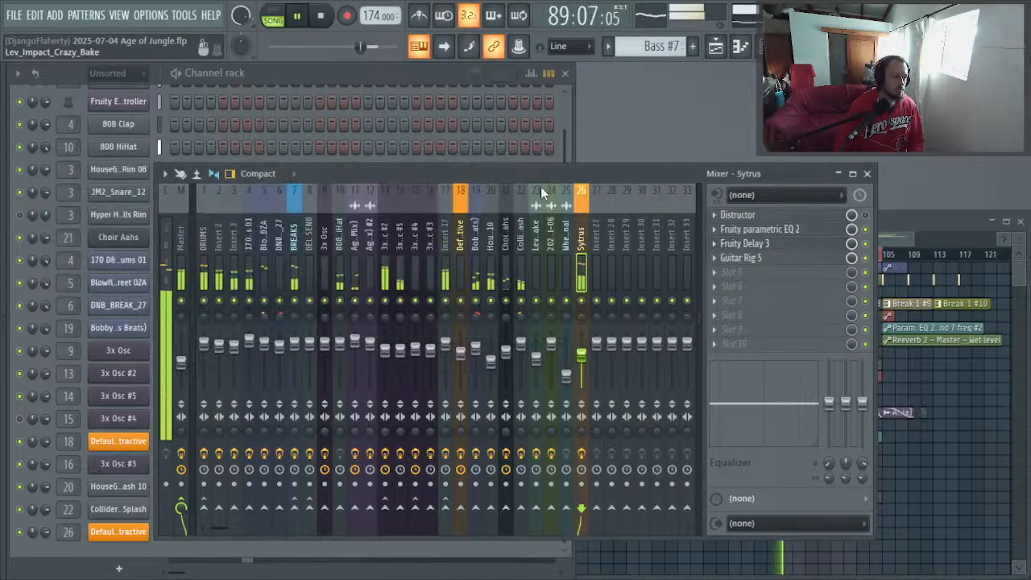
pyautogui.rightClick(580, 301)
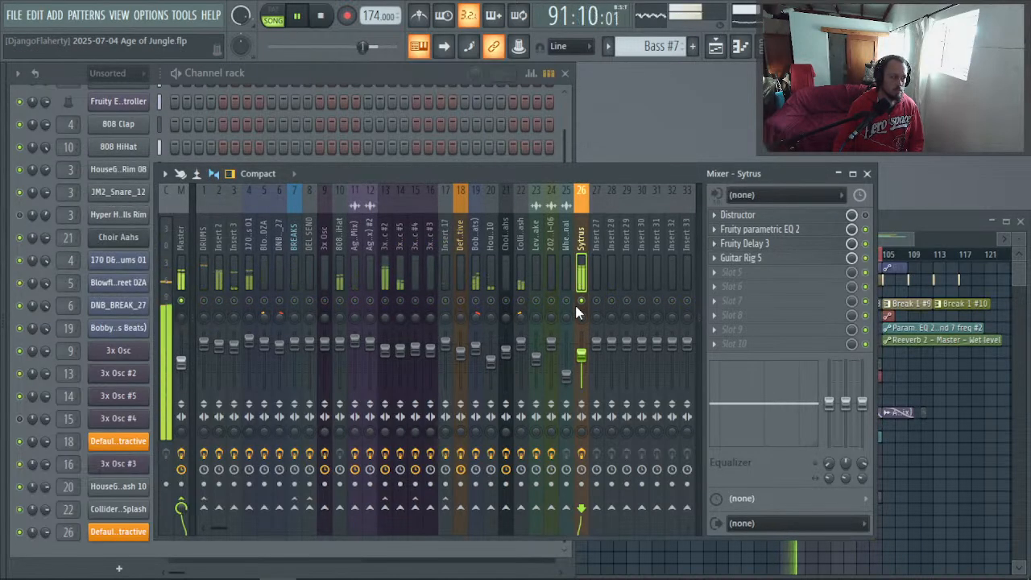
# Step: Add Fruity Reeverb 2 to effect slot 5 of the Sytrus mixer track and adjust its bass and room size
pyautogui.click(739, 272)
pyautogui.click(481, 182)
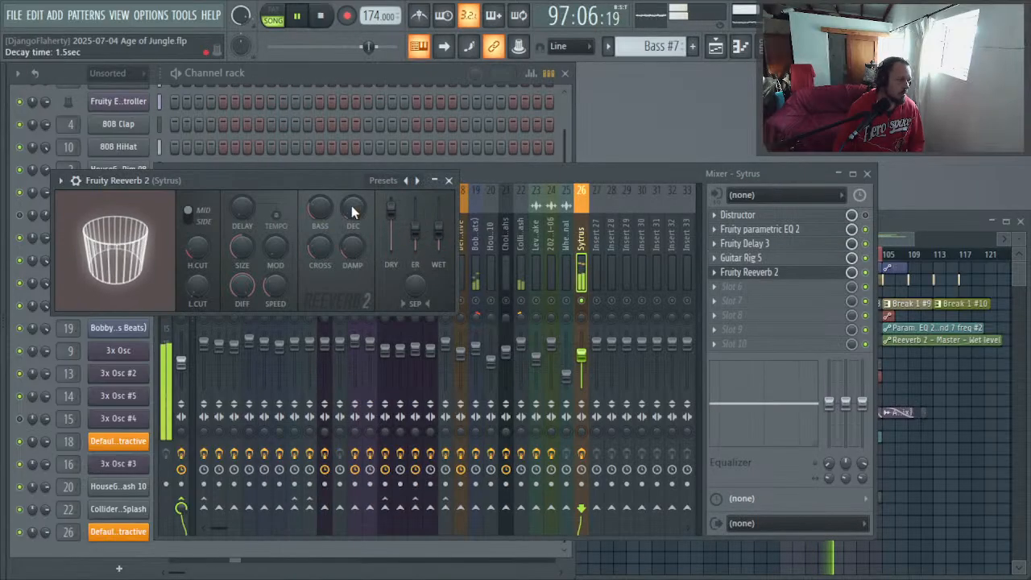
pyautogui.moveTo(320, 208); pyautogui.dragTo(320, 242)
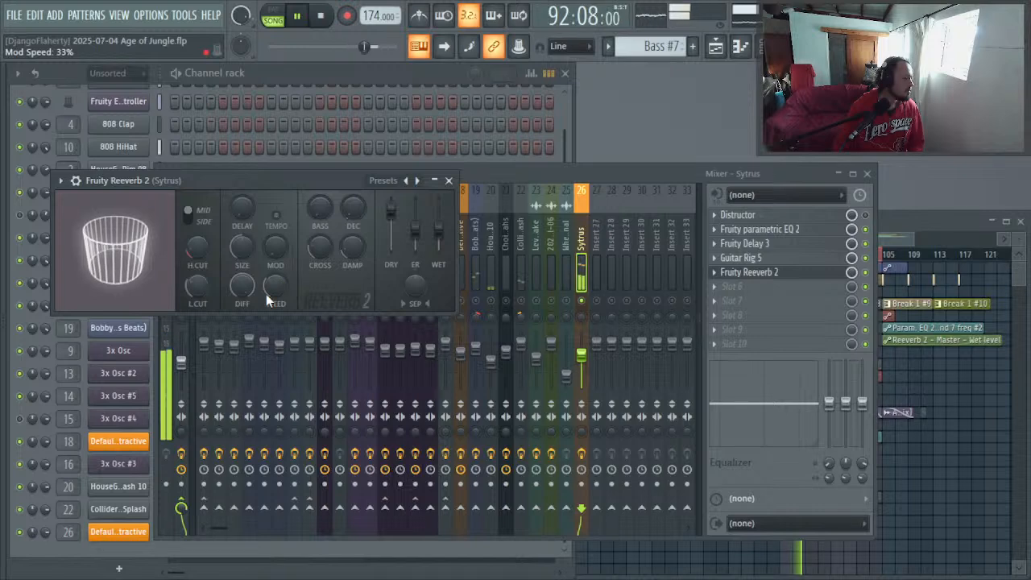
pyautogui.moveTo(244, 241); pyautogui.dragTo(240, 248)
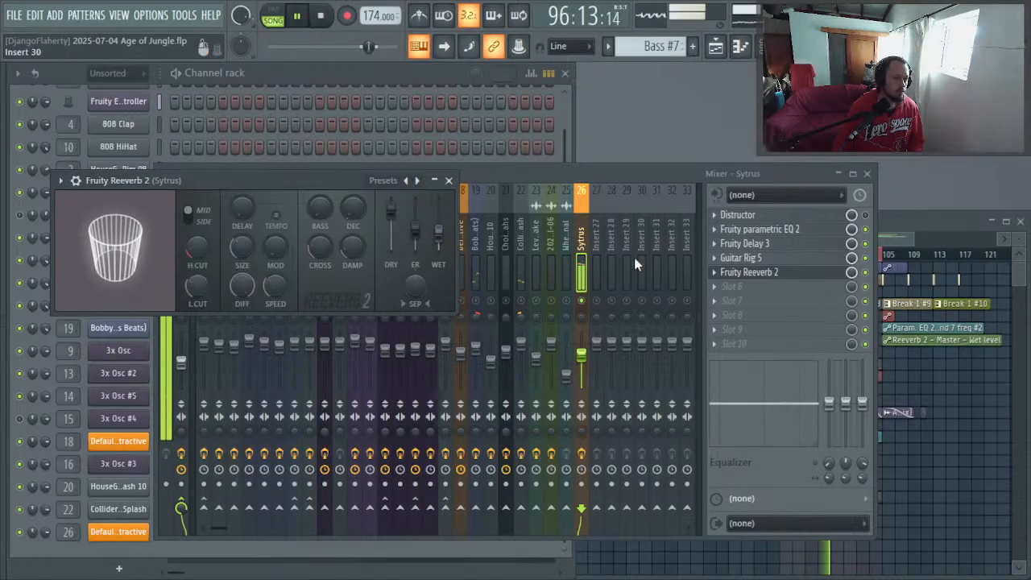
# Step: Place Fruity parametric EQ 2 after Fruity Reeverb 2, lower its high-pass cutoff slightly, and pull the high shelf to about -2.9 dB at 8339 Hz
pyautogui.moveTo(779, 233); pyautogui.dragTo(780, 275)
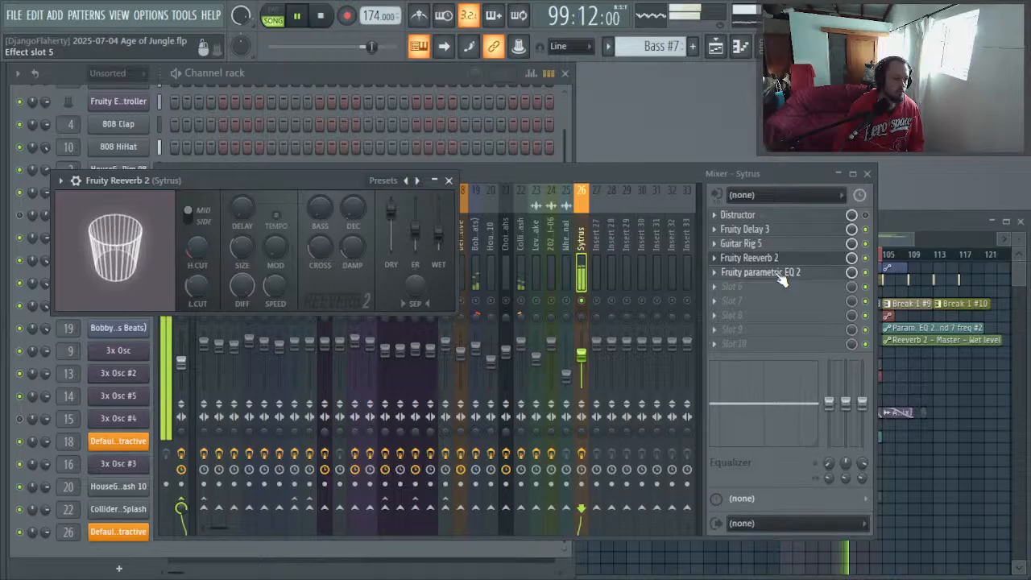
pyautogui.click(442, 181)
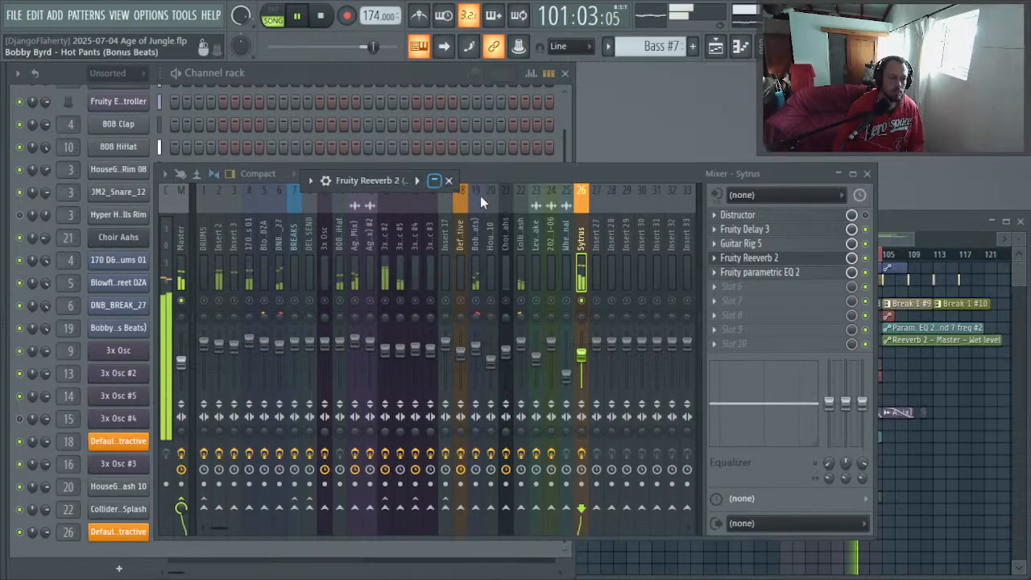
pyautogui.click(769, 273)
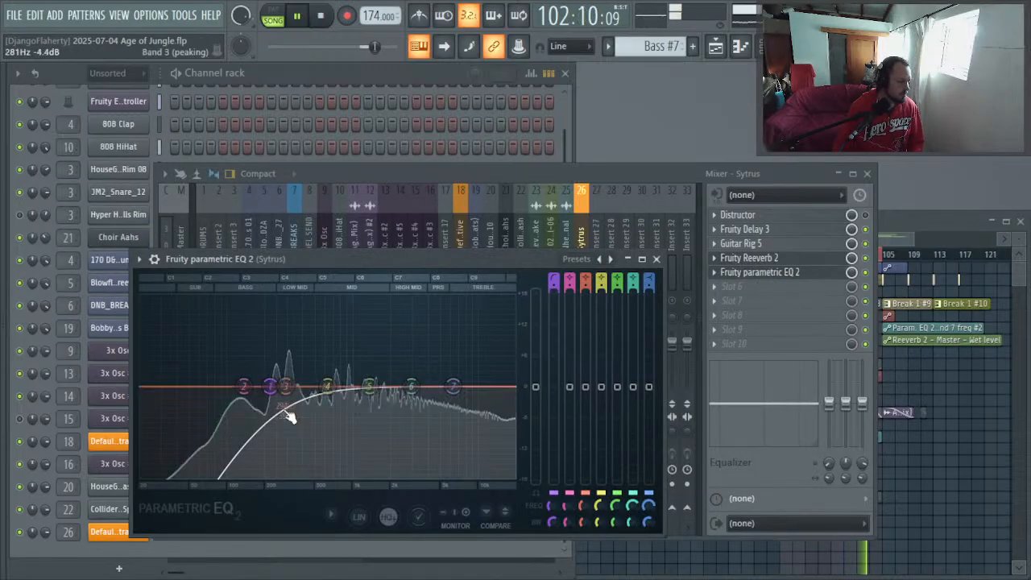
pyautogui.scroll(5, 275, 388)
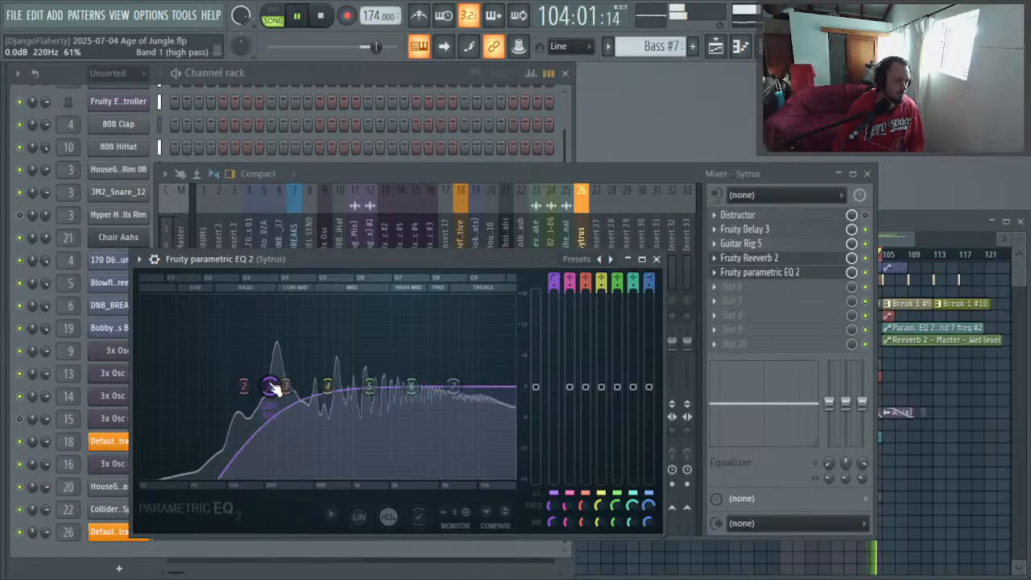
pyautogui.moveTo(271, 388); pyautogui.dragTo(264, 387)
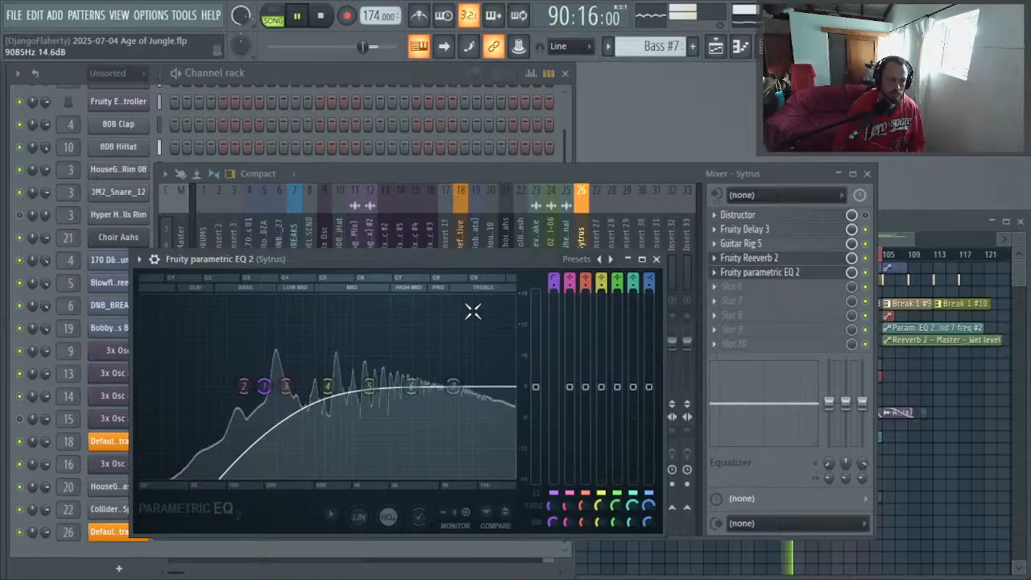
pyautogui.moveTo(454, 386); pyautogui.dragTo(467, 402)
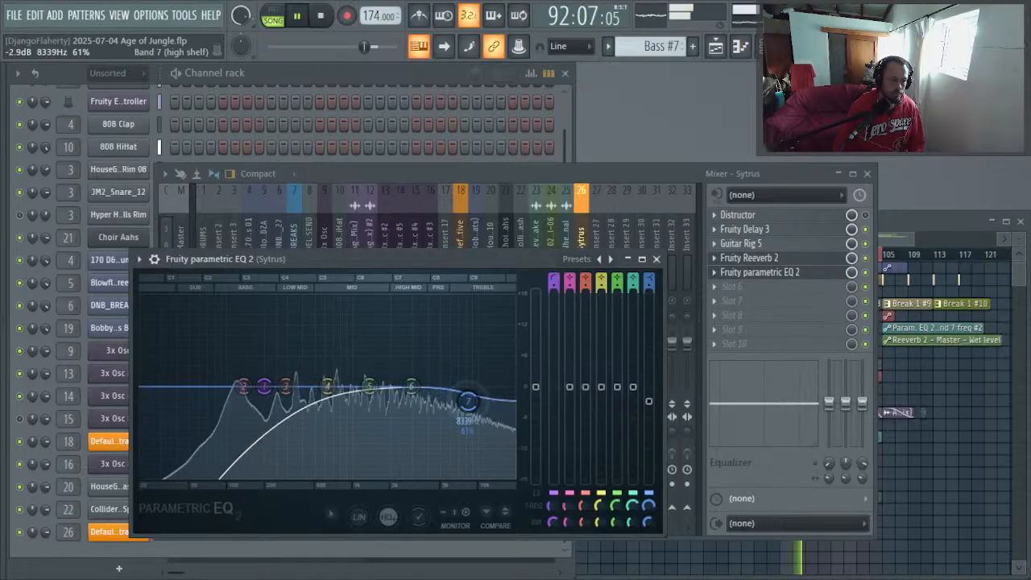
pyautogui.press('Escape')
# Step: Unsolo the Sytrus mixer track to hear it within the full mix, and solo it again
pyautogui.rightClick(582, 303)
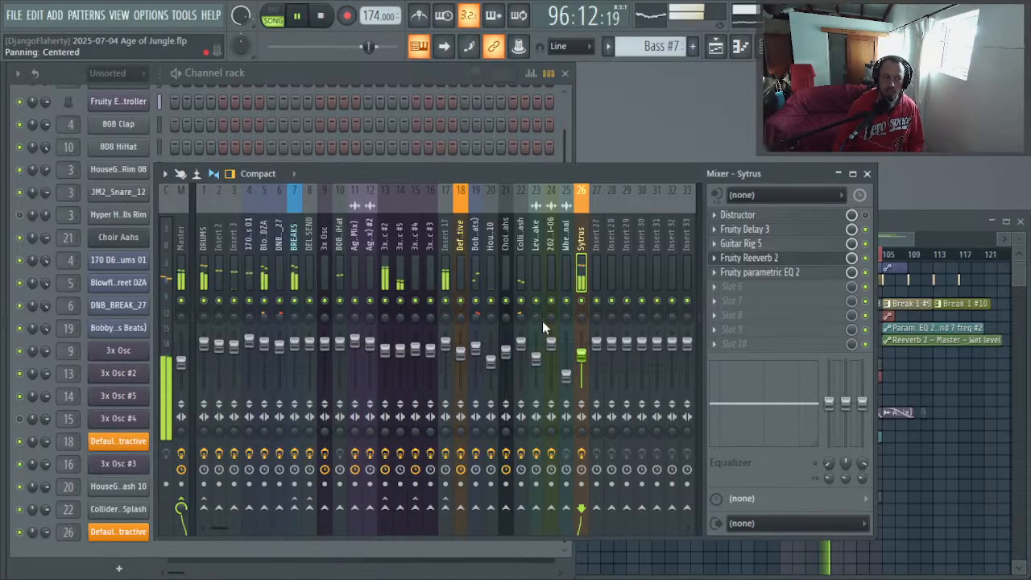
pyautogui.rightClick(582, 301)
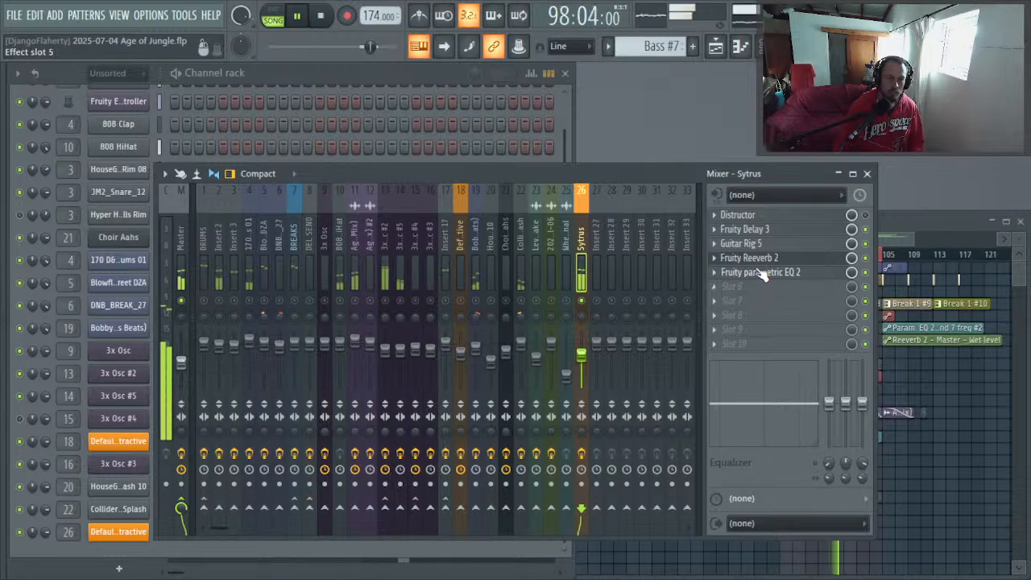
# Step: Free up effect slot 2 on the Sytrus track, load Serum 2 FX there, and add a Phaser module
pyautogui.moveTo(757, 274)
pyautogui.mouseDown()
pyautogui.moveTo(758, 287)
pyautogui.moveTo(748, 278)
pyautogui.mouseUp()
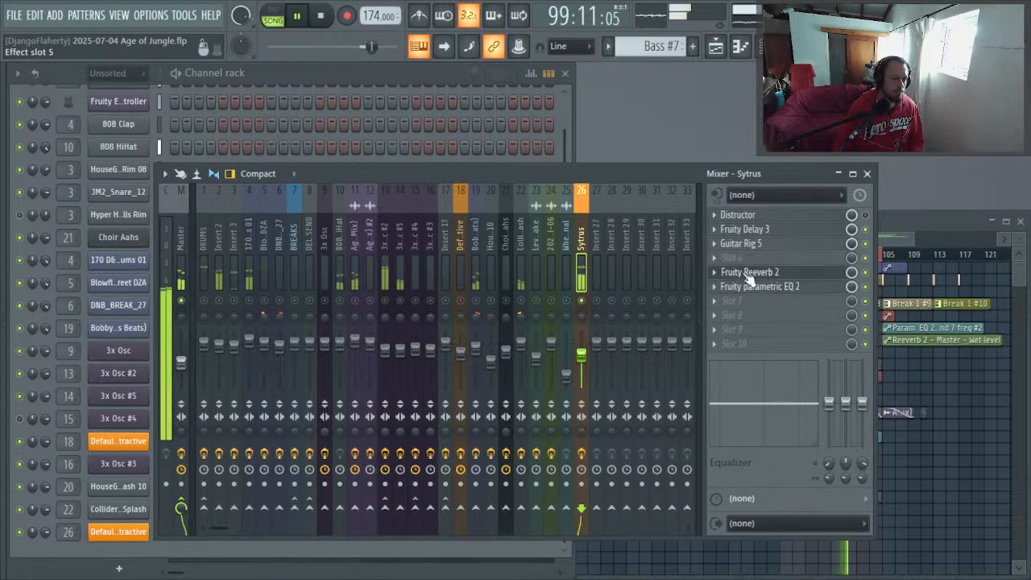
pyautogui.moveTo(748, 243)
pyautogui.mouseDown()
pyautogui.moveTo(747, 260)
pyautogui.moveTo(749, 245)
pyautogui.mouseUp()
pyautogui.click(709, 232)
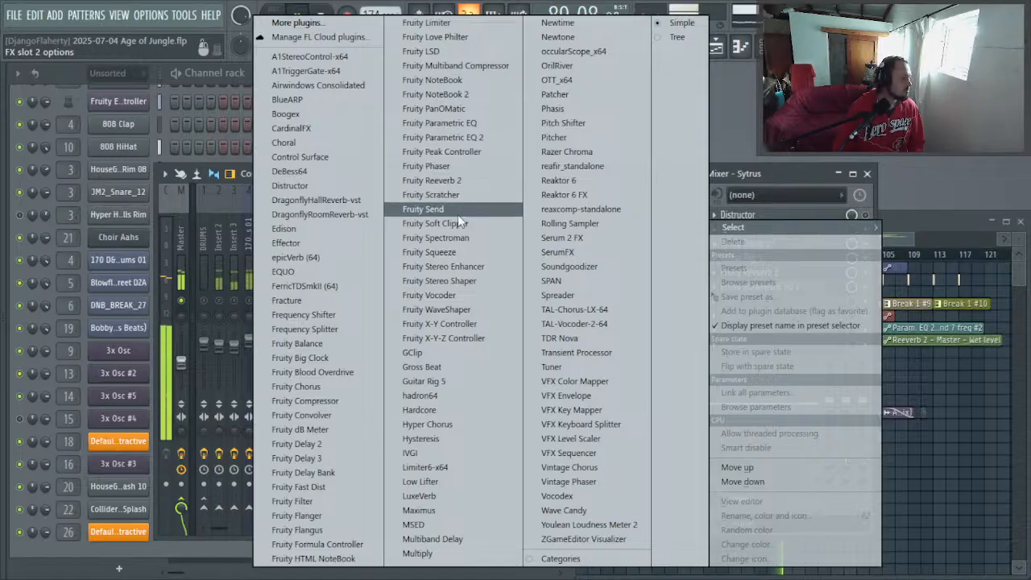
pyautogui.click(587, 237)
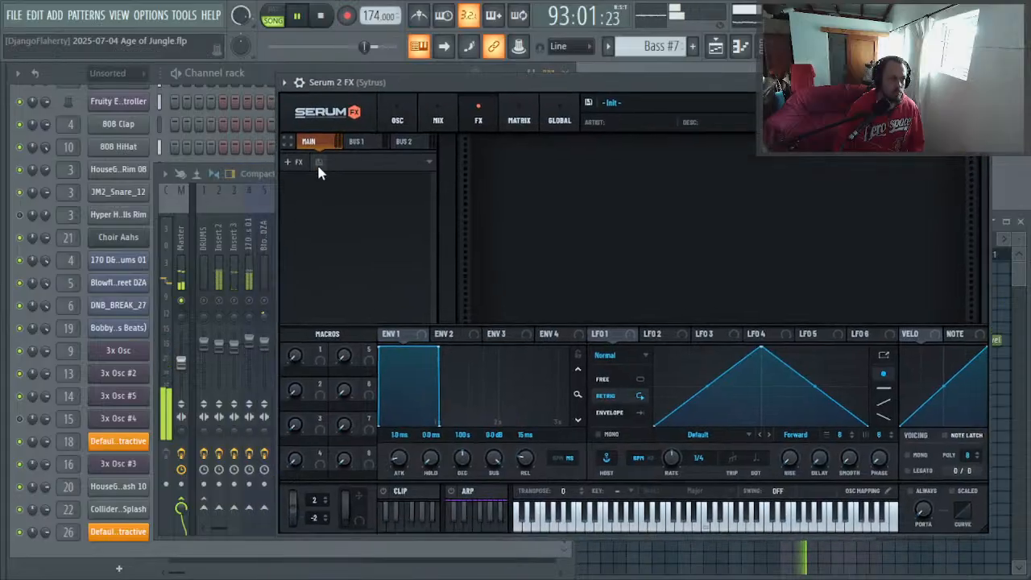
pyautogui.click(291, 162)
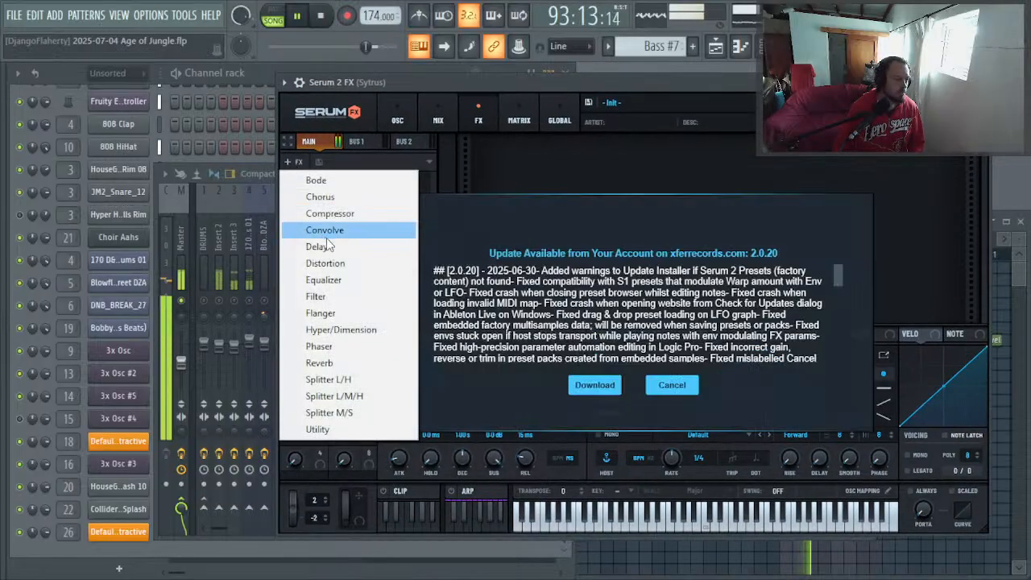
pyautogui.click(339, 345)
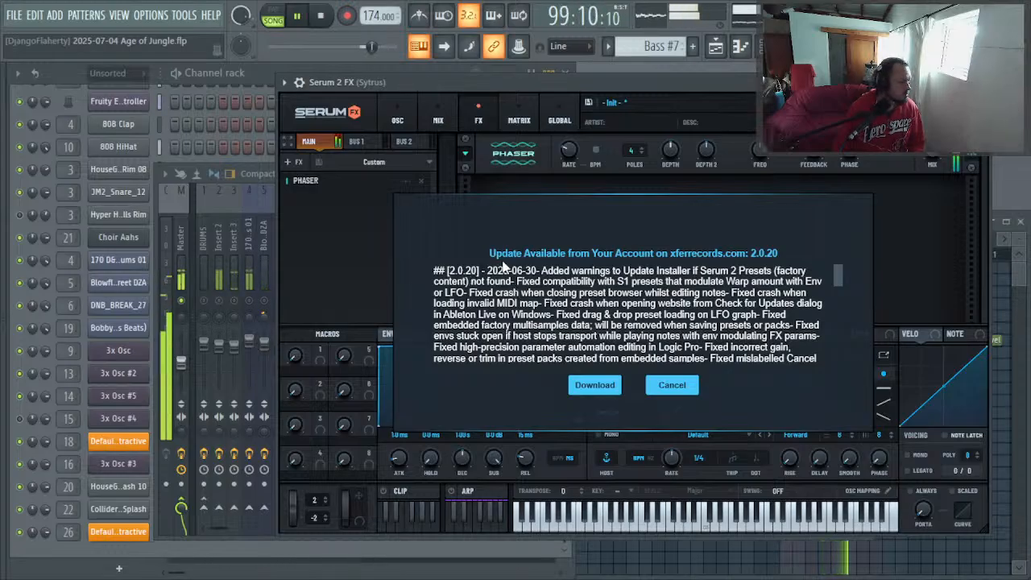
# Step: Start the Serum 2 version 2.0.20 update download and dismiss the FL Studio error dialog
pyautogui.click(593, 385)
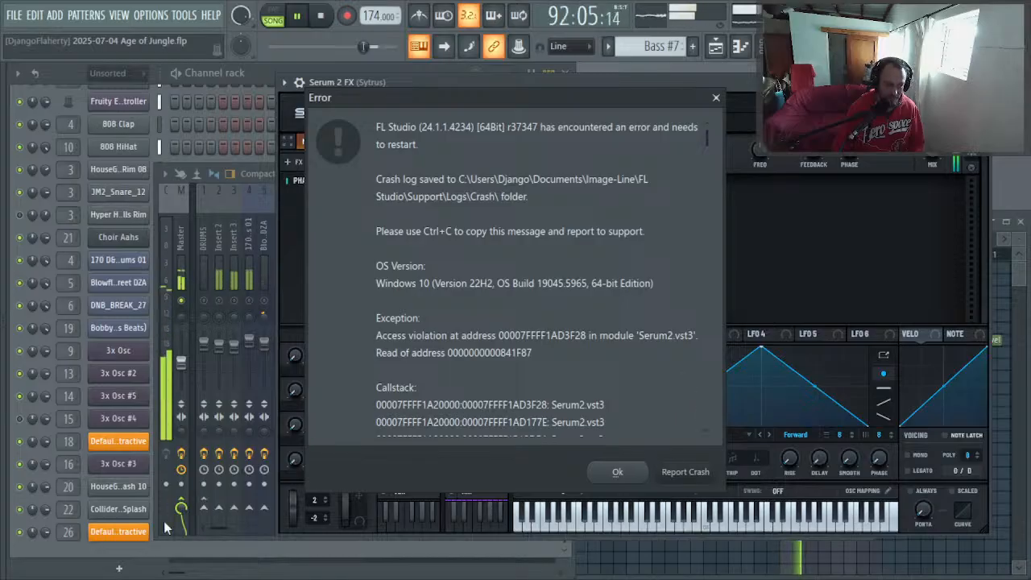
pyautogui.click(614, 473)
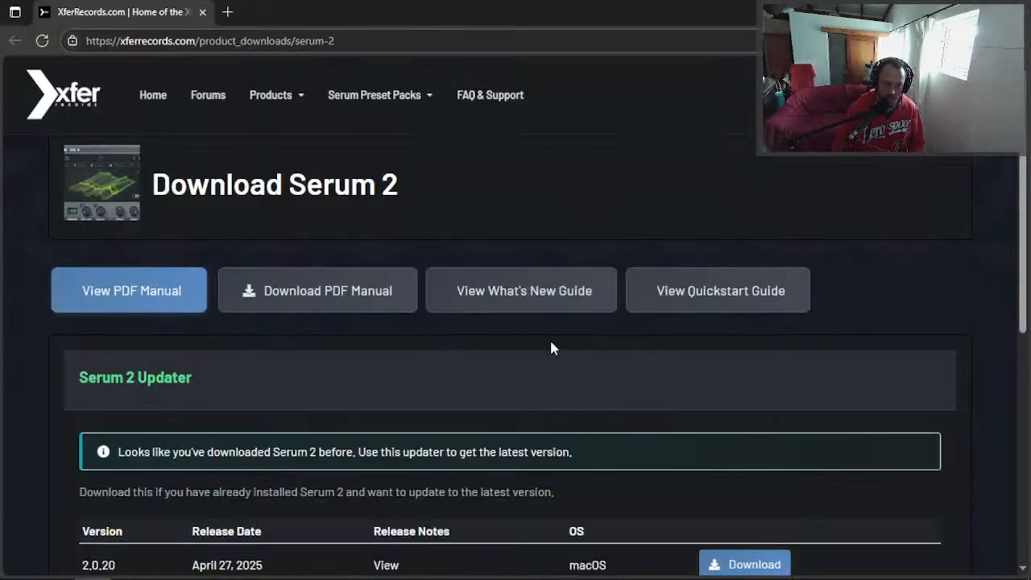
# Step: Relaunch FL Studio 2024 and bring it in front of the Serum 2 download page
pyautogui.hotkey('alt', 'Tab')
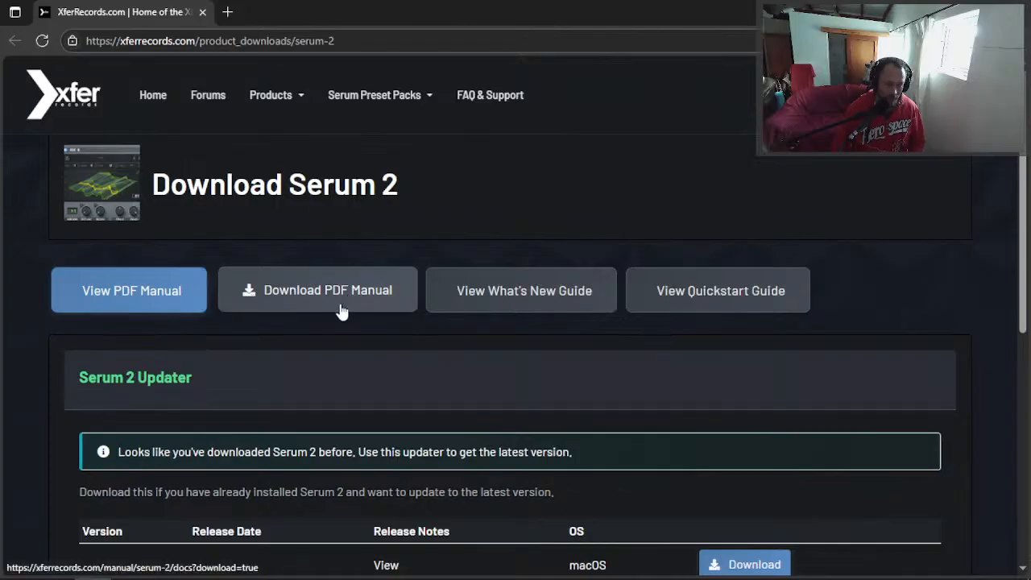
pyautogui.press('super')
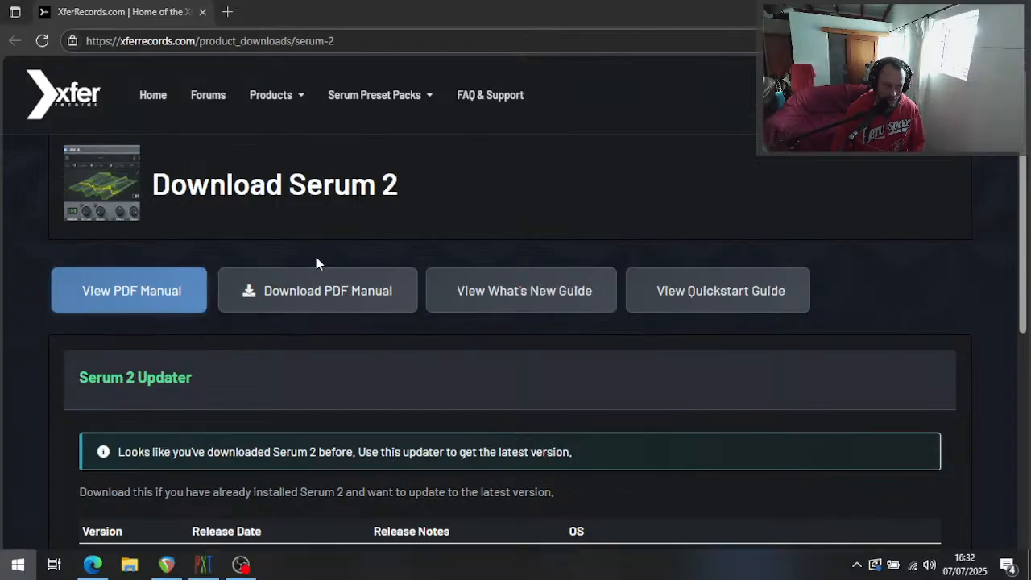
pyautogui.click(451, 149)
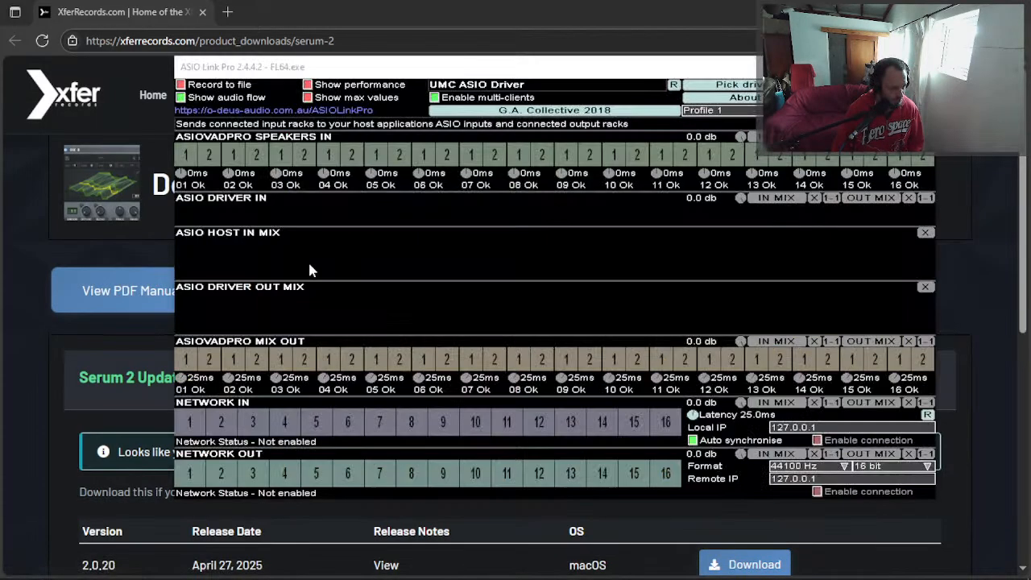
pyautogui.hotkey('alt', 'Tab')
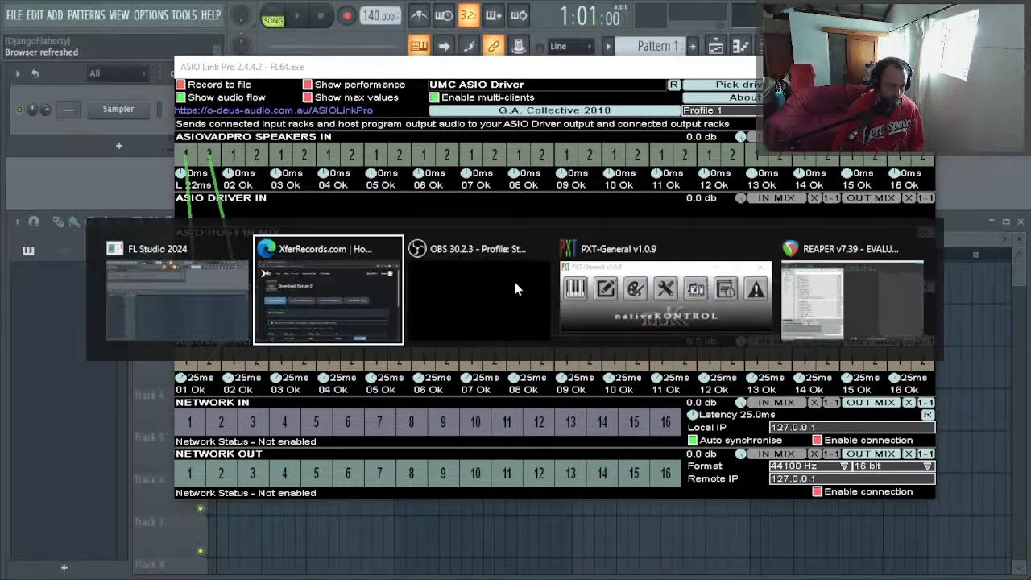
pyautogui.press('Escape')
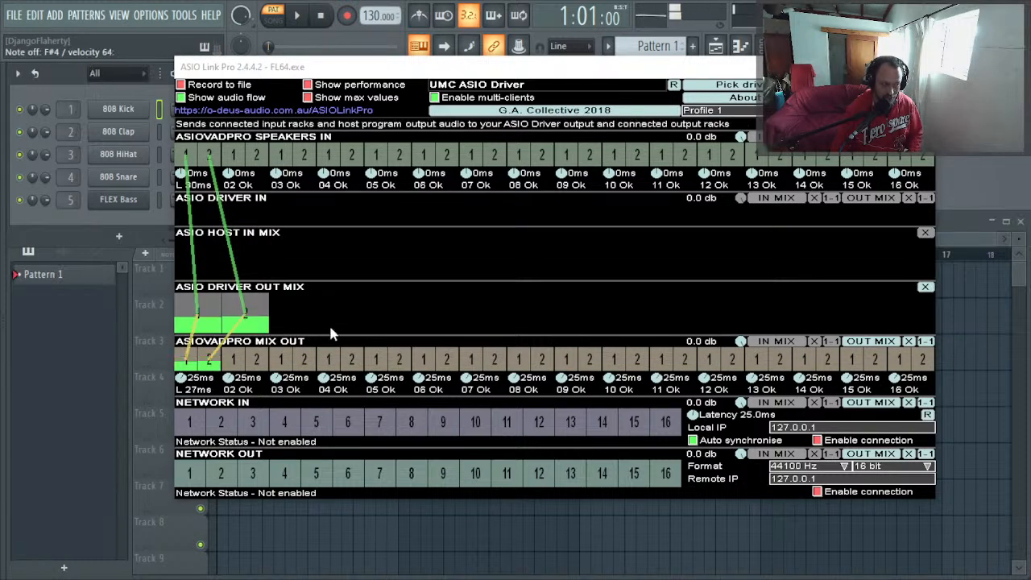
pyautogui.hotkey('alt', 'Tab')
pyautogui.hotkey('alt', 'Tab')
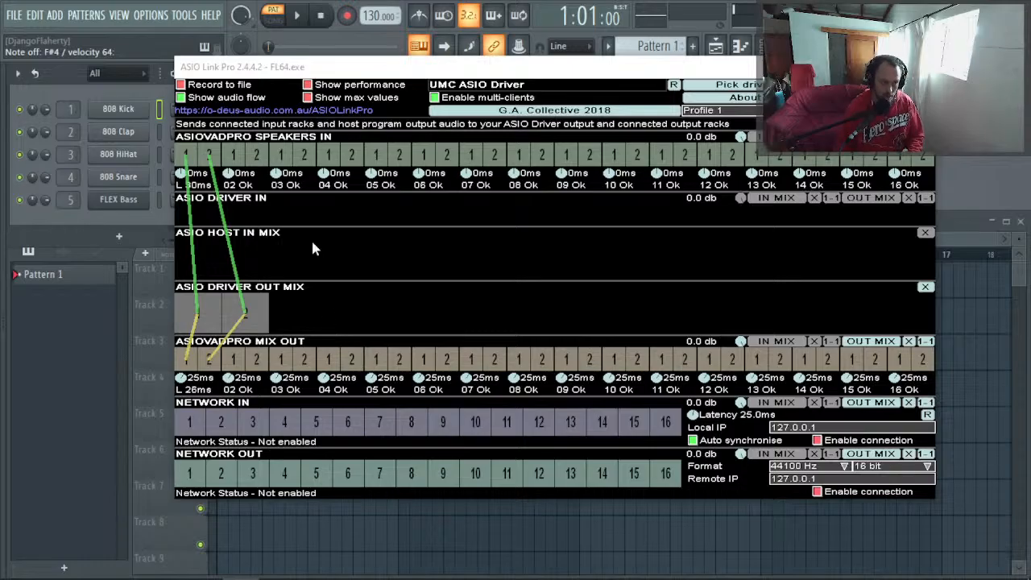
pyautogui.moveTo(532, 84); pyautogui.dragTo(965, 146)
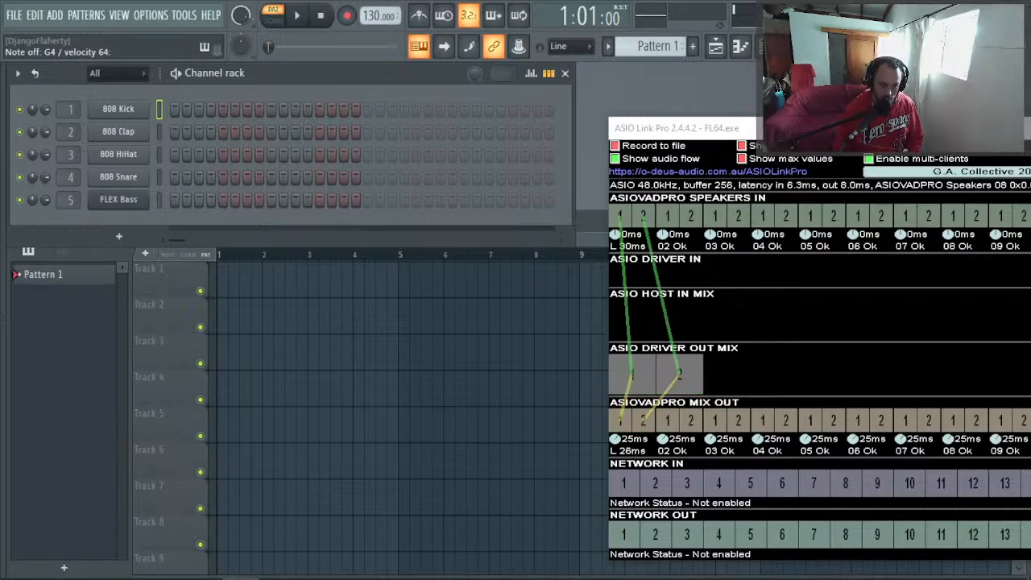
pyautogui.moveTo(660, 133); pyautogui.dragTo(149, 90)
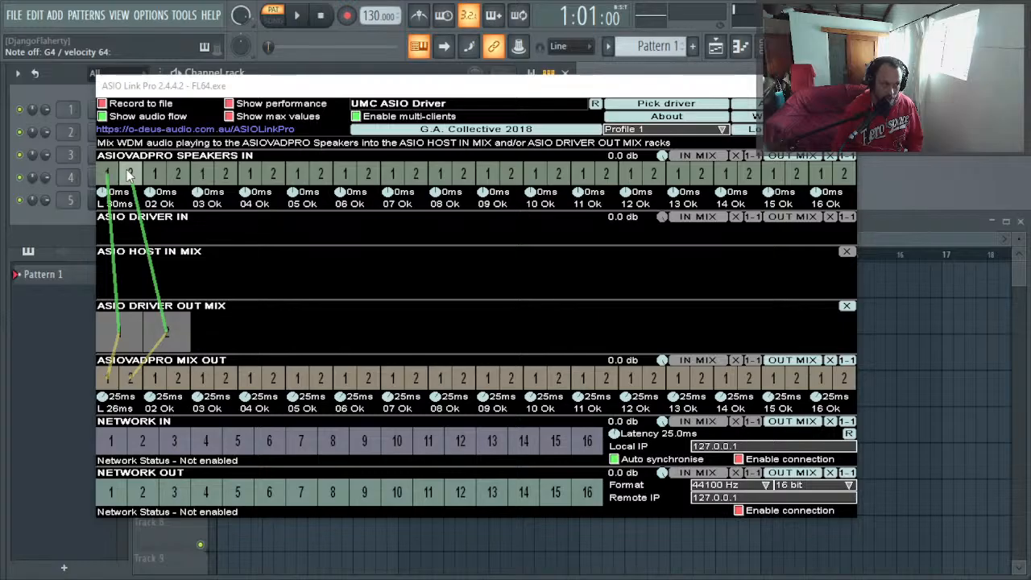
# Step: Check the system's speaker output and the ASIO driver selected in ASIO Link Pro, closing the driver selection without a change
pyautogui.press('super')
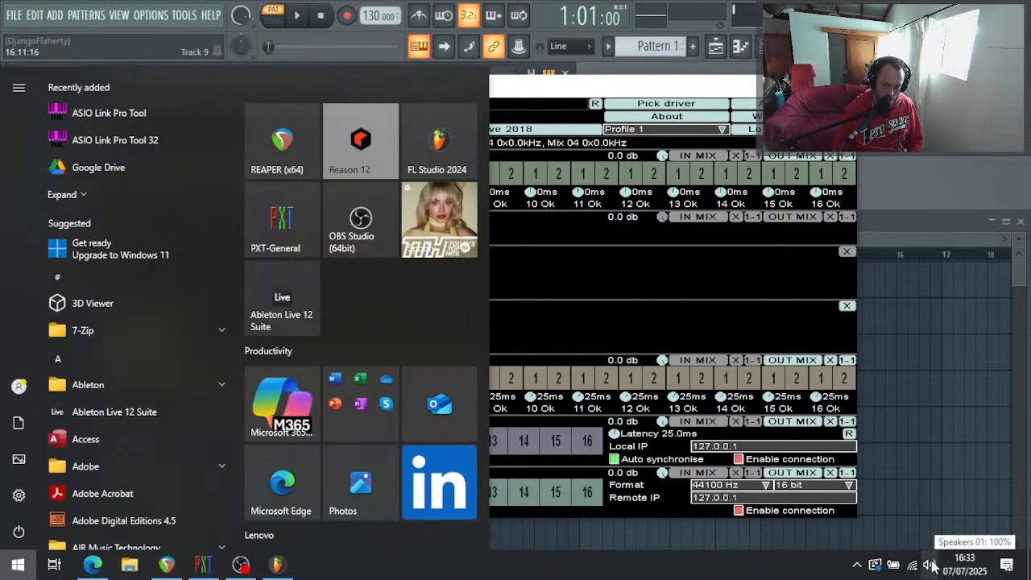
pyautogui.click(906, 547)
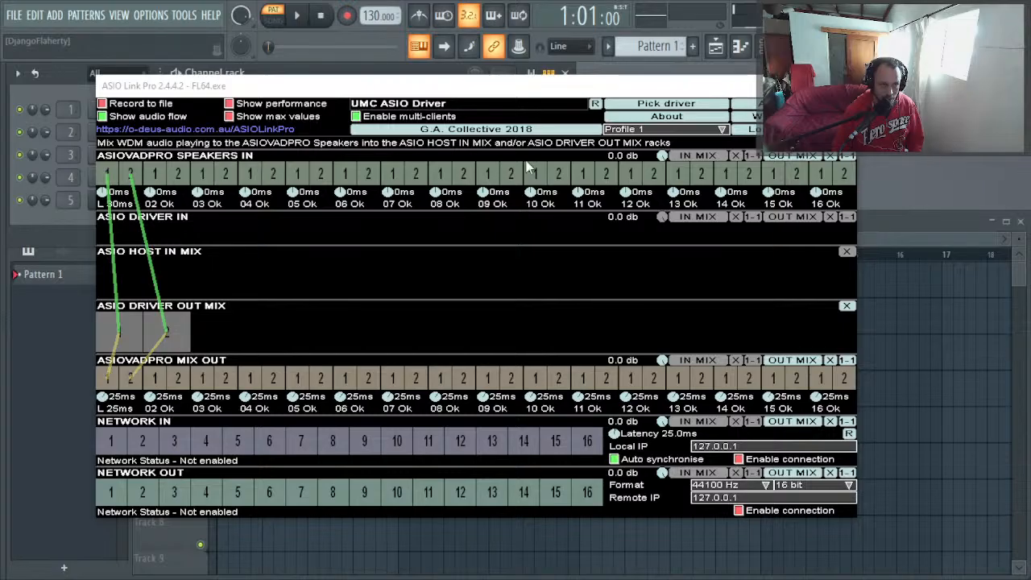
pyautogui.click(654, 103)
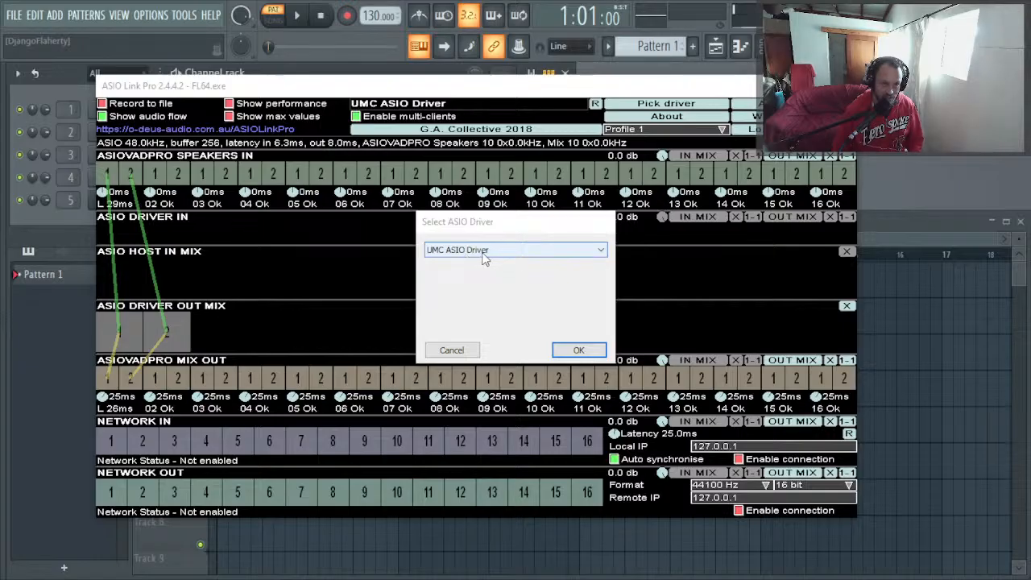
pyautogui.click(467, 351)
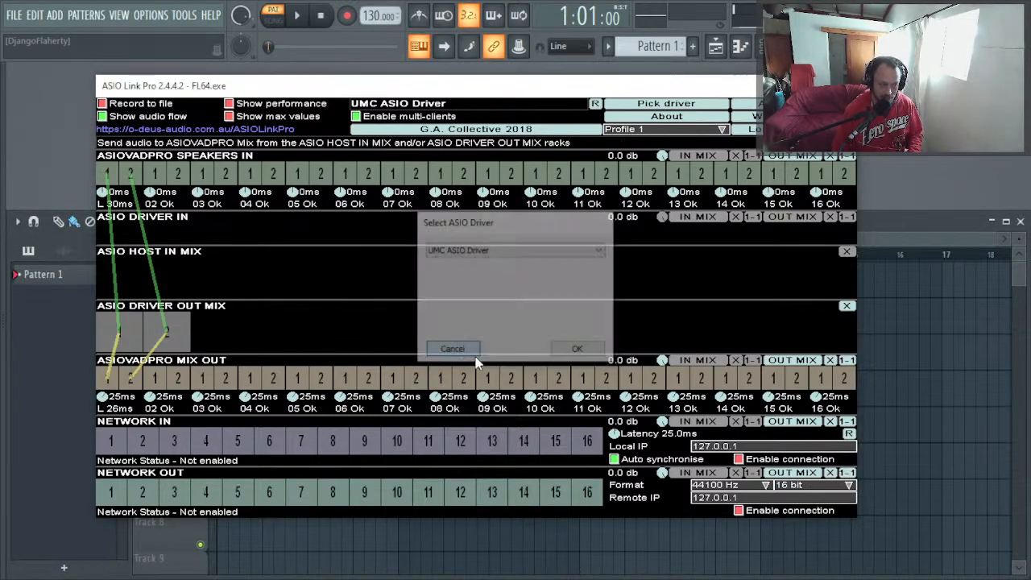
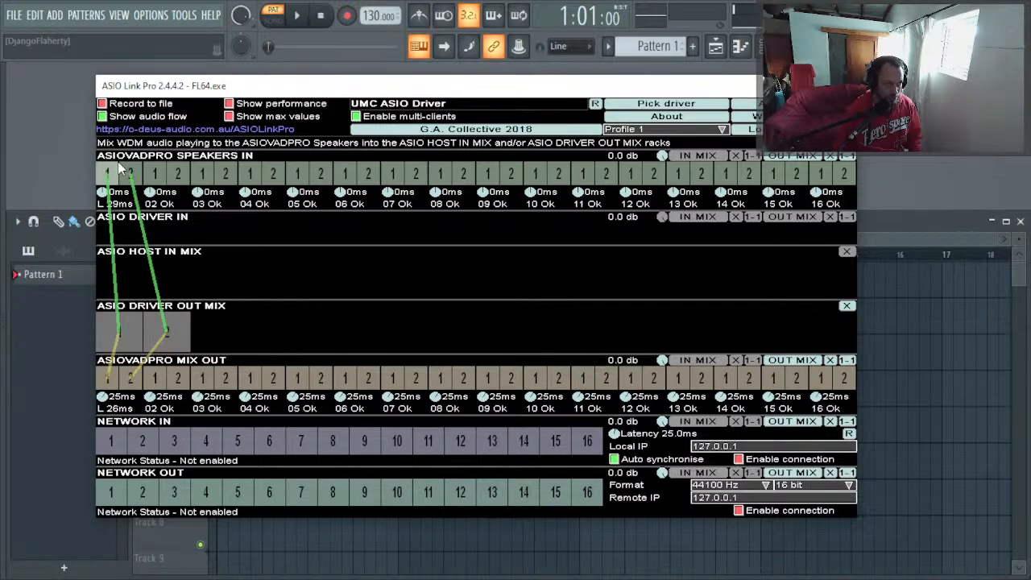
pyautogui.moveTo(114, 168)
pyautogui.mouseDown()
pyautogui.moveTo(219, 234)
pyautogui.moveTo(184, 242)
pyautogui.moveTo(213, 290)
pyautogui.moveTo(207, 244)
pyautogui.moveTo(230, 243)
pyautogui.moveTo(141, 205)
pyautogui.mouseUp()
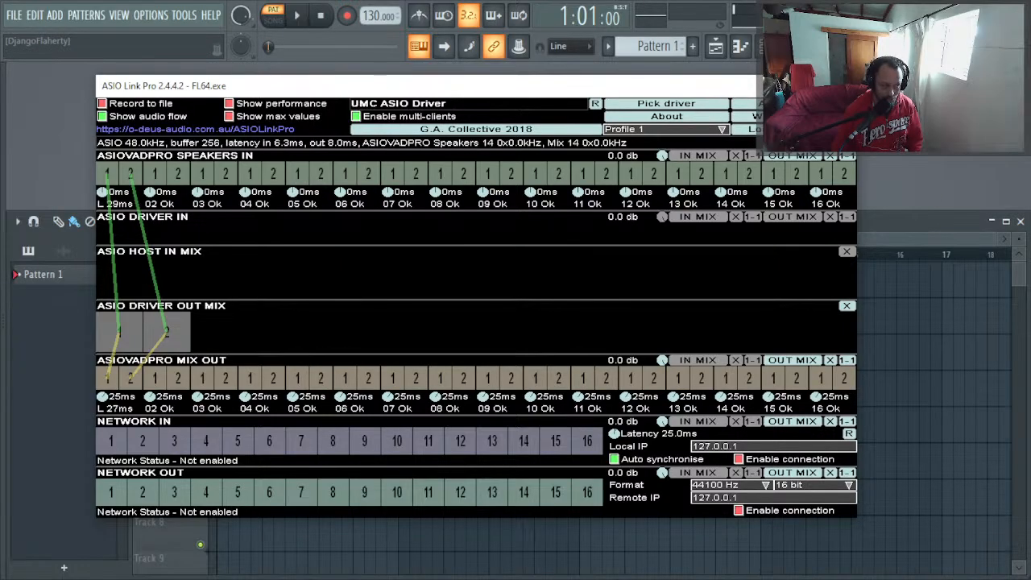
# Step: Bring the FL Studio playlist back into view without the ASIO Link Pro window covering it
pyautogui.hotkey('alt', 'Tab')
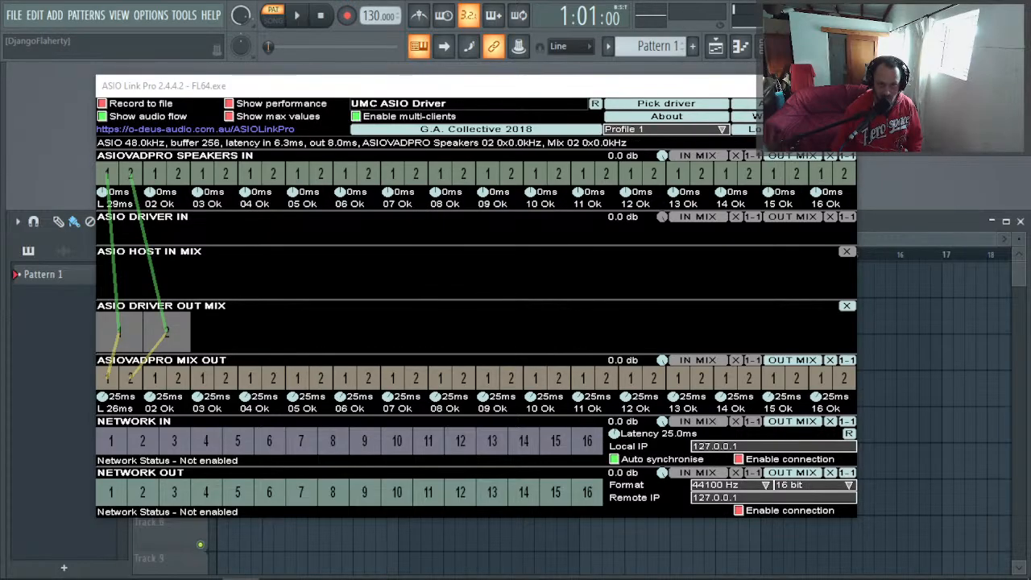
pyautogui.hotkey('alt', 'Tab')
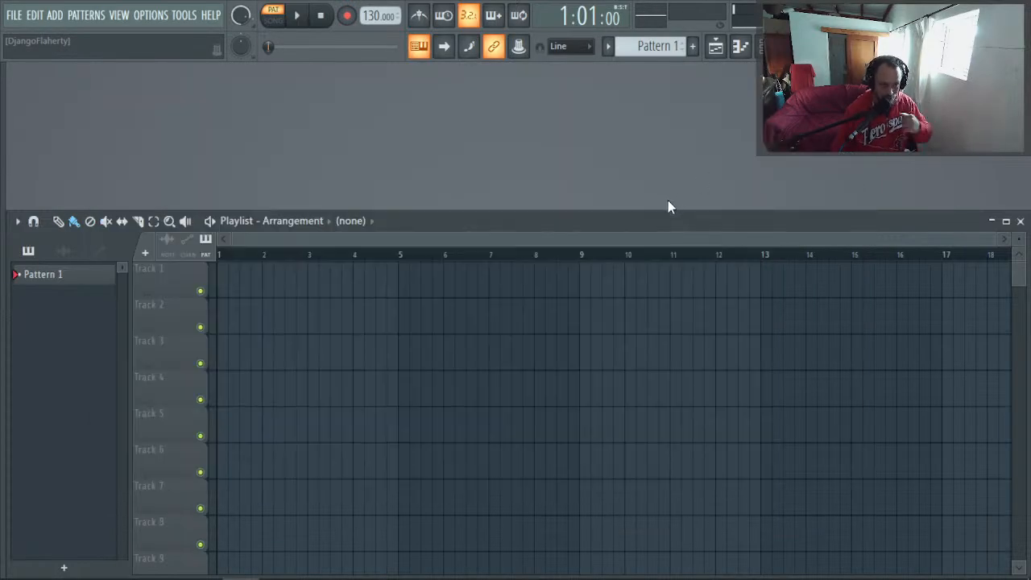
pyautogui.hotkey('alt', 'Tab')
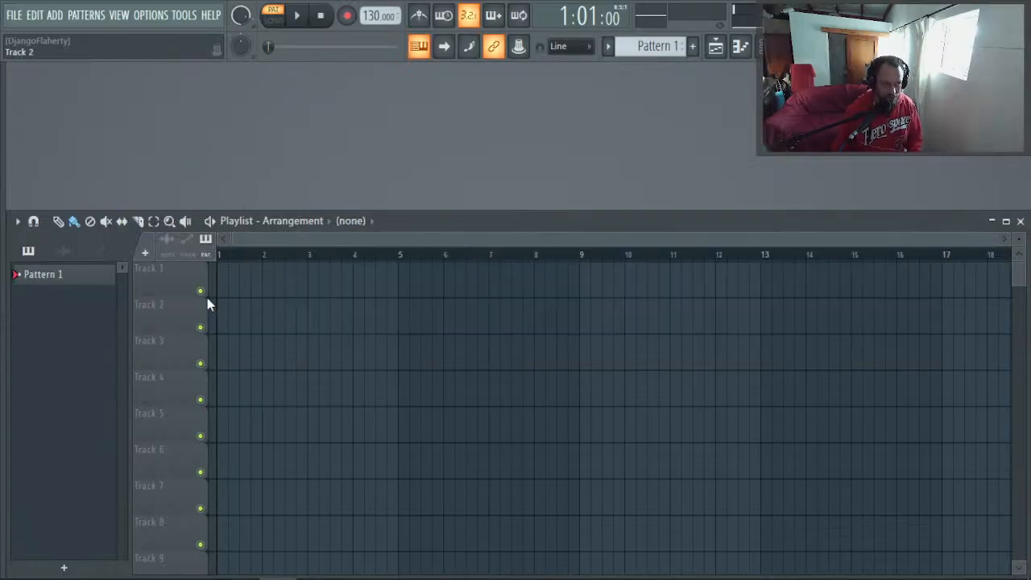
# Step: Open the recent project 2025-07-04 Age of Jungle.flp
pyautogui.click(14, 16)
pyautogui.click(51, 200)
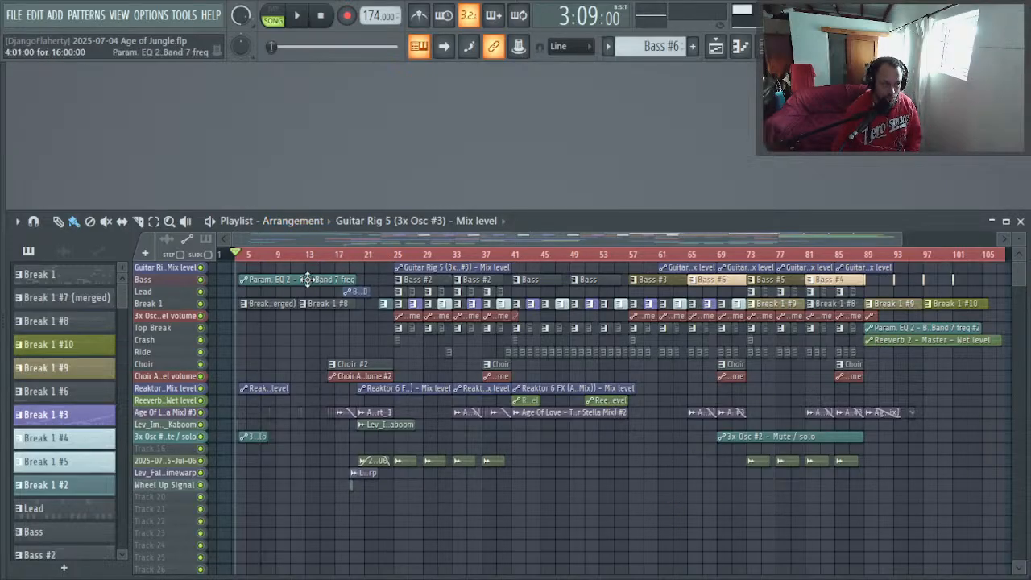
# Step: Check the autosave interval and backup location in the file settings, leaving them as they are
pyautogui.click(153, 16)
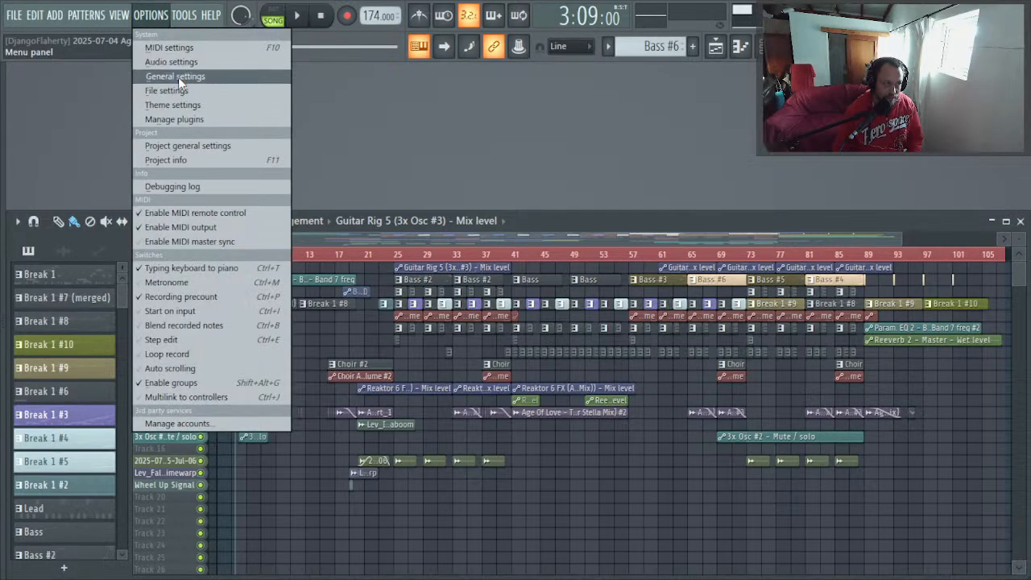
pyautogui.click(178, 76)
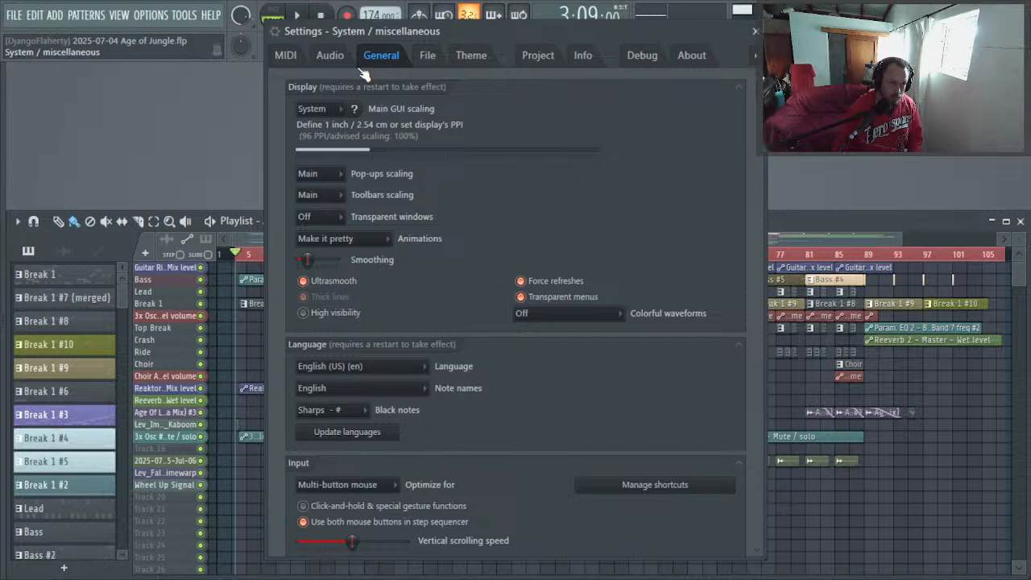
pyautogui.click(433, 61)
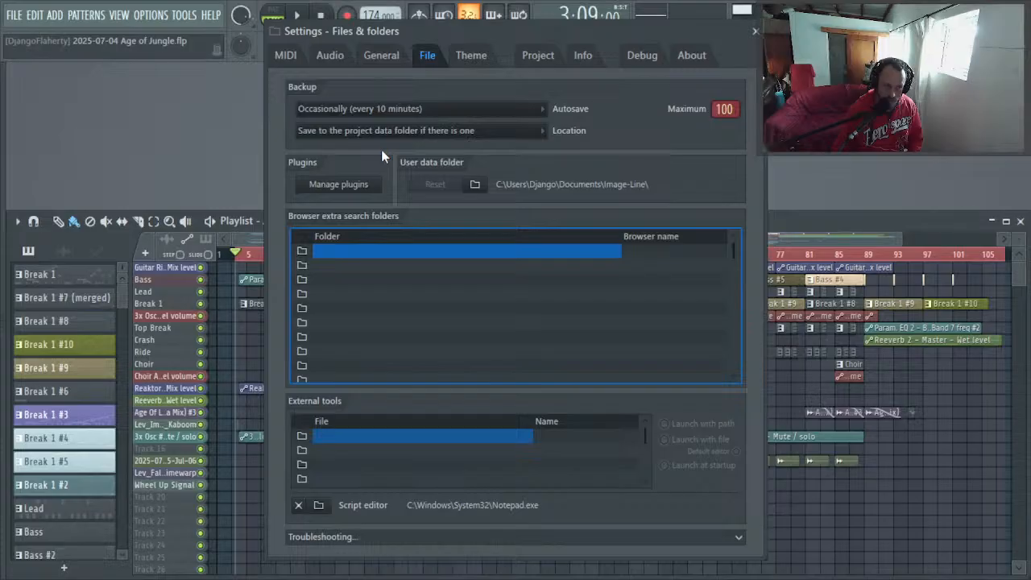
pyautogui.press('Escape')
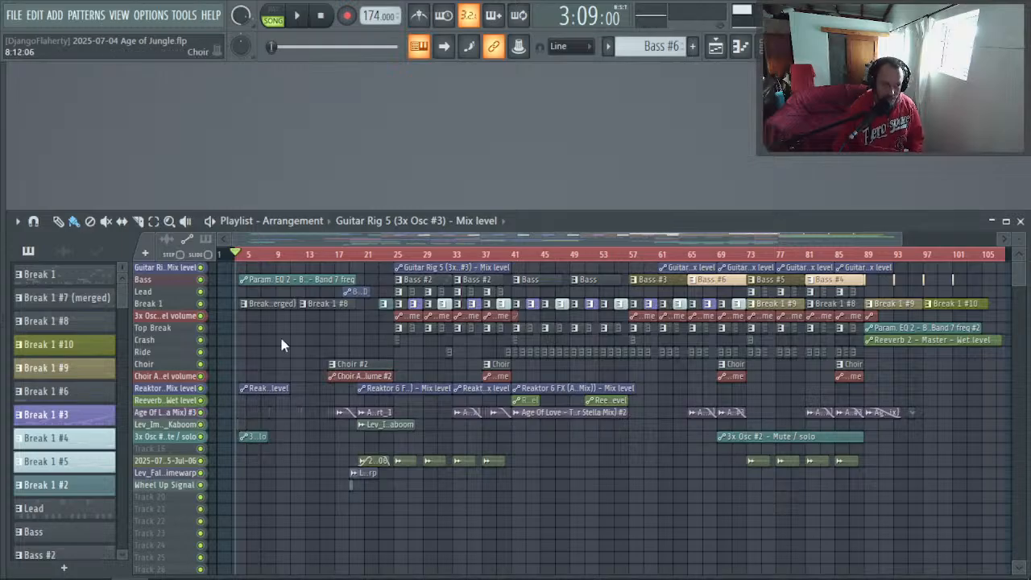
# Step: Browse in File Explorer to the Age of Jungle project's Backup folder and sort its files by date modified, newest first
pyautogui.press('super+e')
pyautogui.rightClick(382, 330)
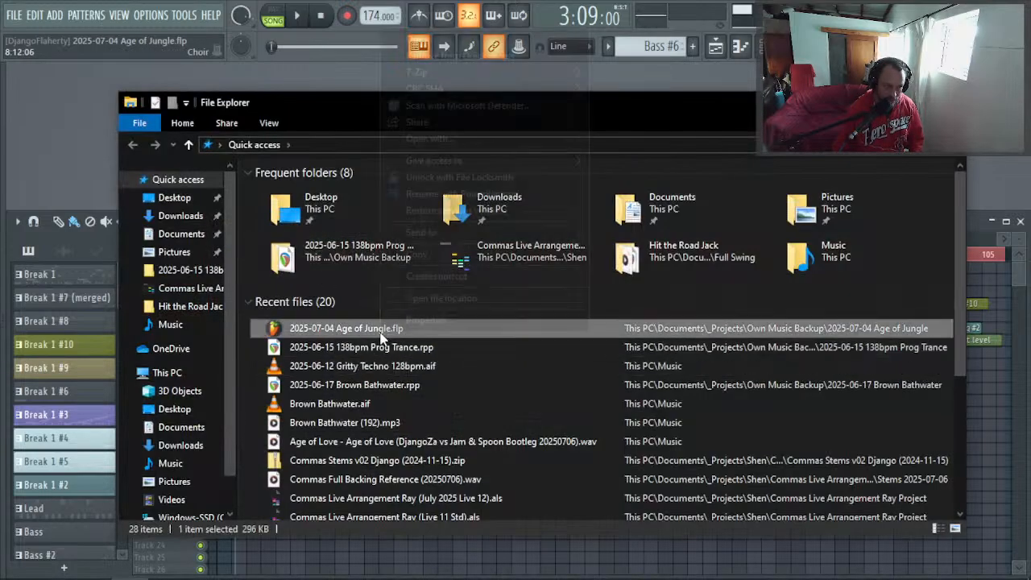
pyautogui.click(441, 298)
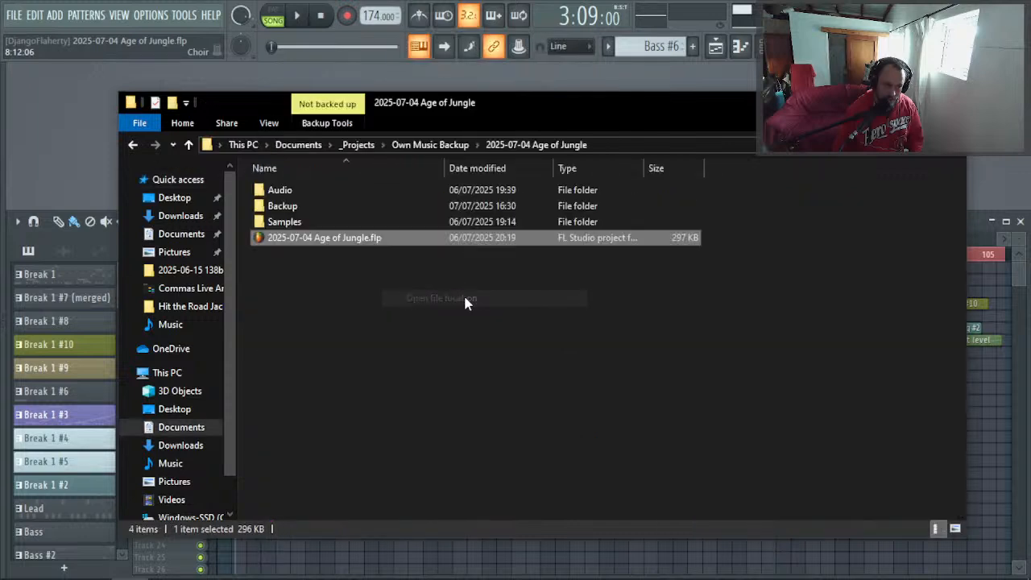
pyautogui.doubleClick(292, 205)
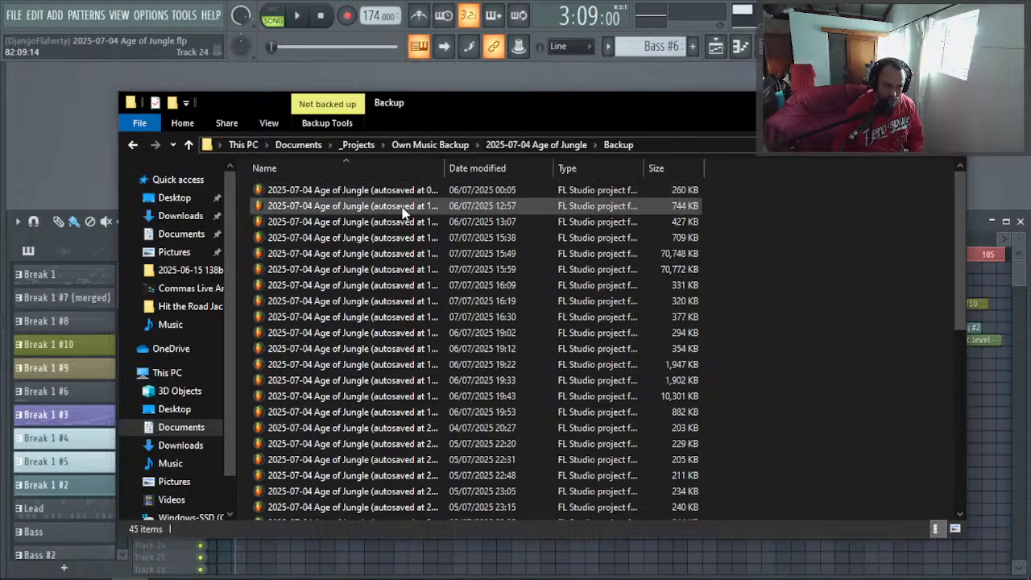
pyautogui.moveTo(445, 166); pyautogui.dragTo(494, 166)
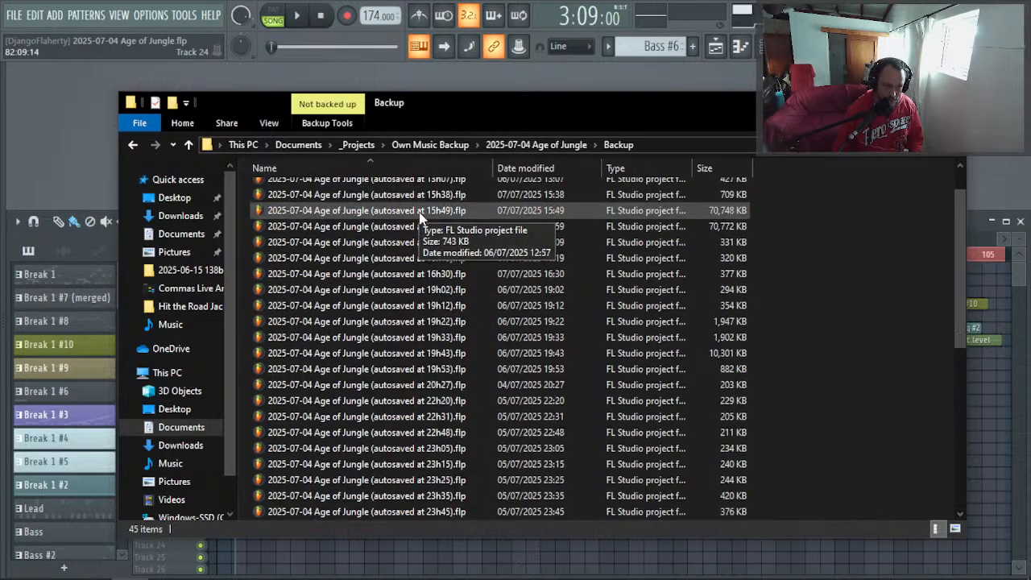
pyautogui.click(555, 166)
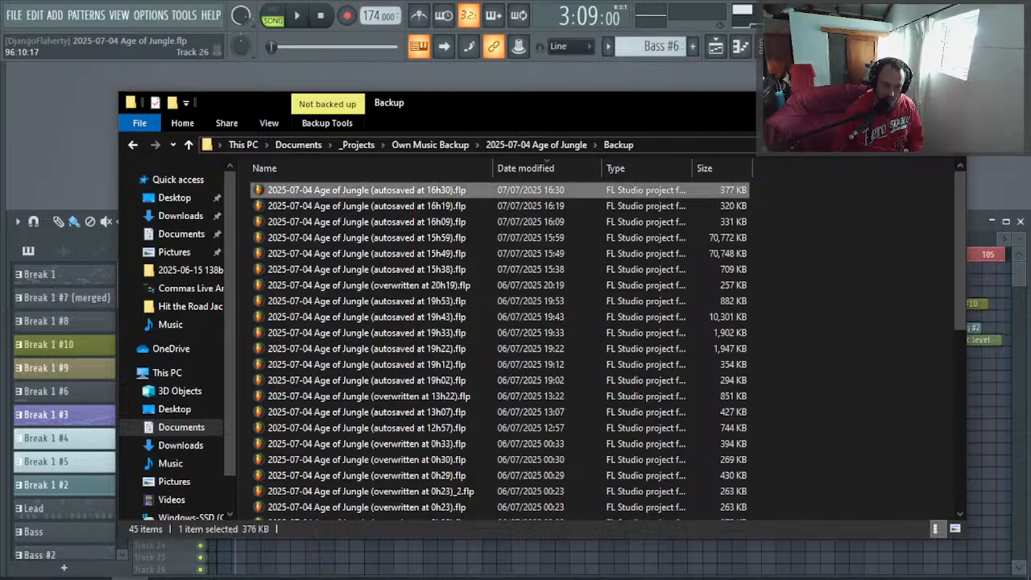
# Step: Open the backup "2025-07-04 Age of Jungle (autosaved at 16h30).flp" without saving changes to the current project
pyautogui.press('super')
pyautogui.press('super')
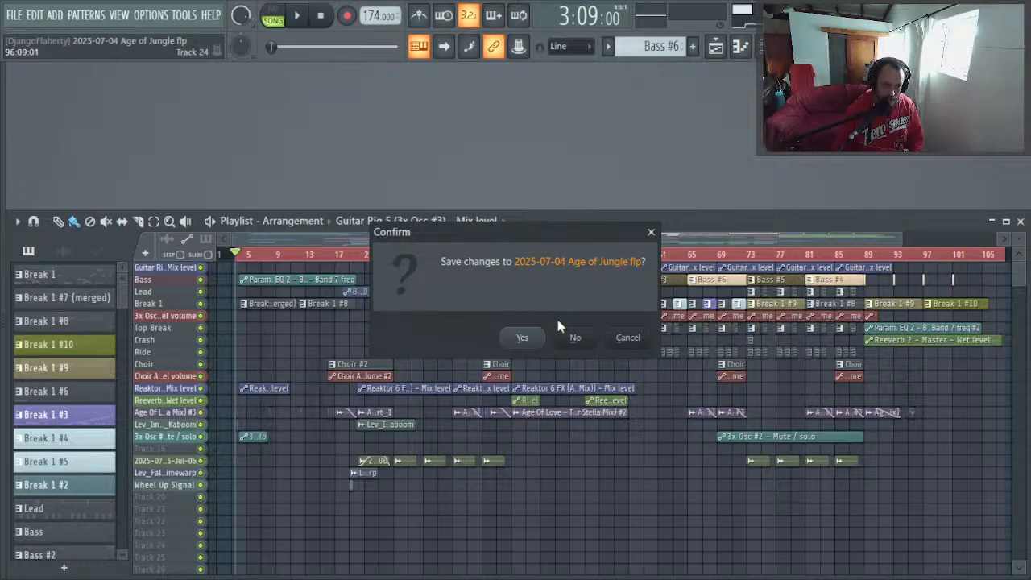
pyautogui.click(568, 337)
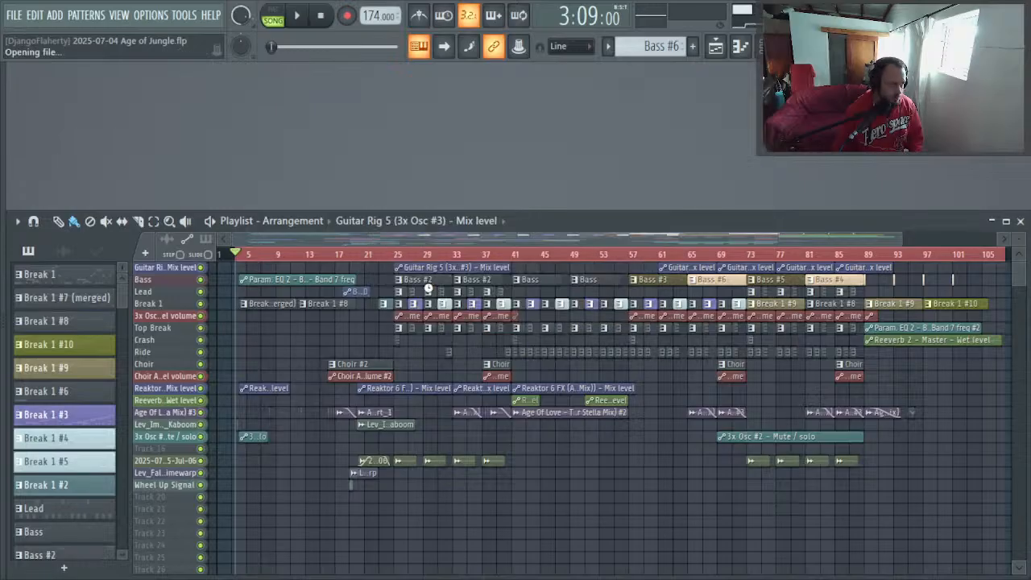
# Step: Close the Backup folder window and return to FL Studio with the loaded autosave
pyautogui.hotkey('alt', 'Tab')
pyautogui.hotkey('alt', 'Tab')
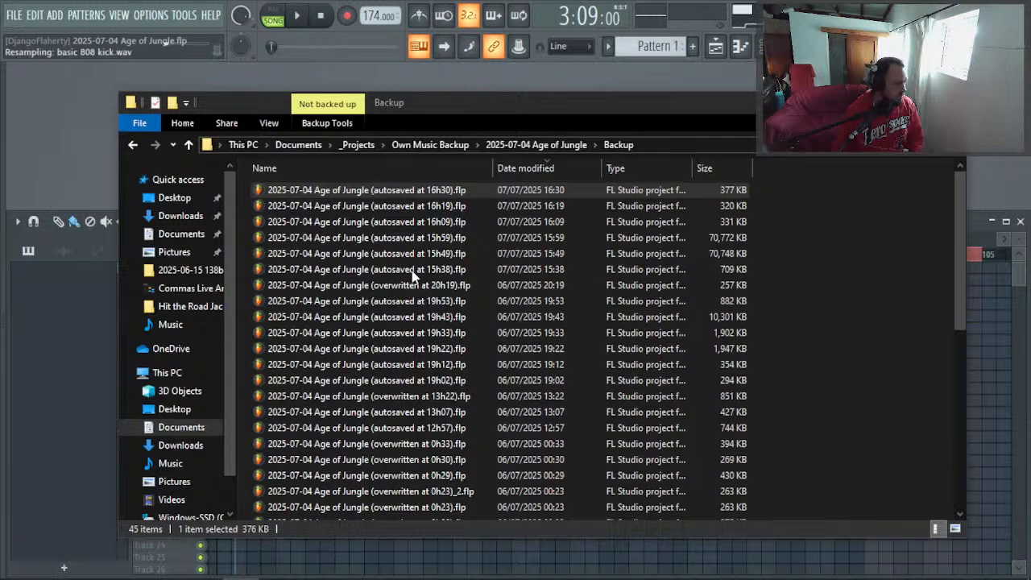
pyautogui.hotkey('alt', 'Tab')
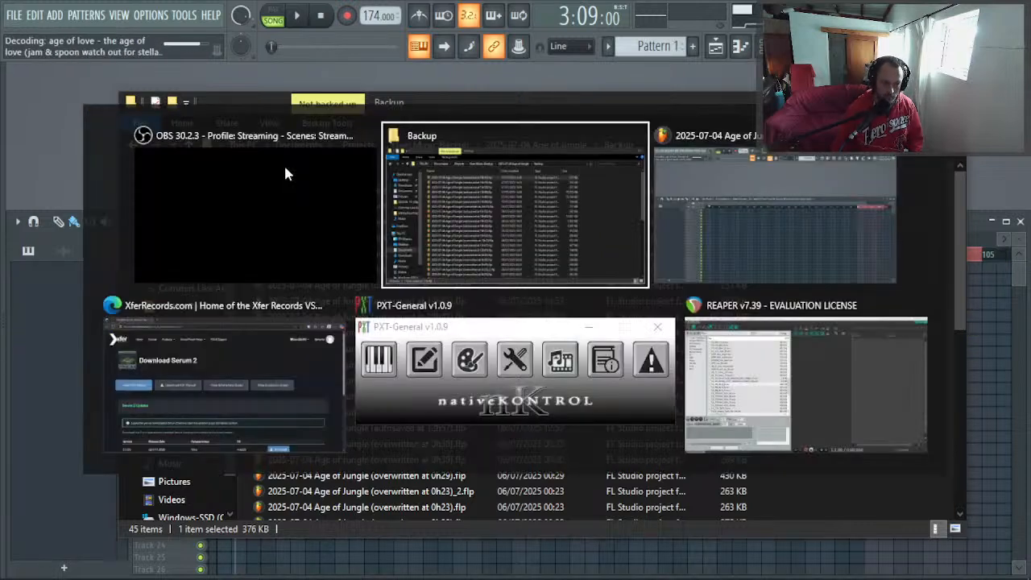
pyautogui.hotkey('alt', 'Tab')
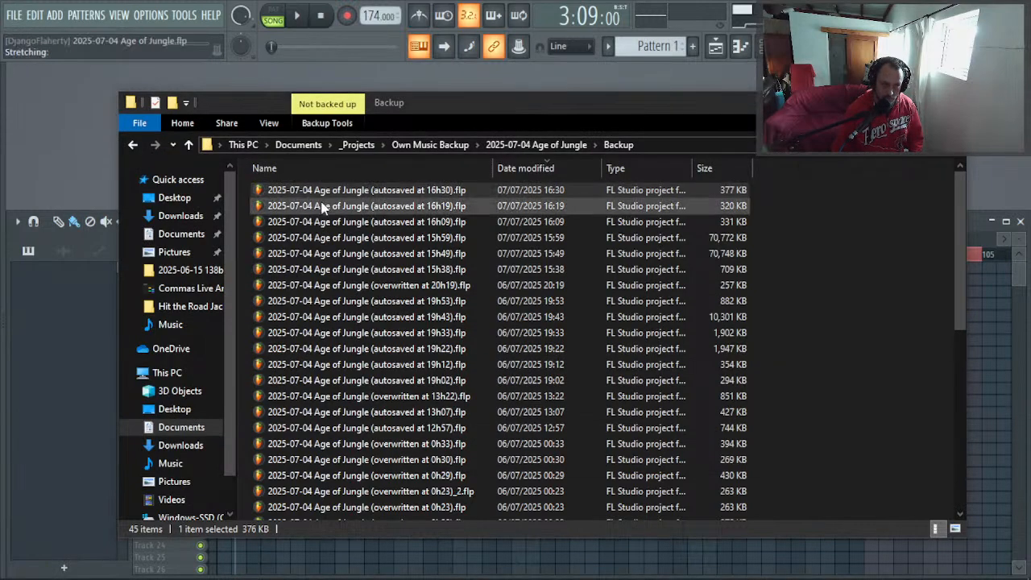
pyautogui.hotkey('alt', 'Tab')
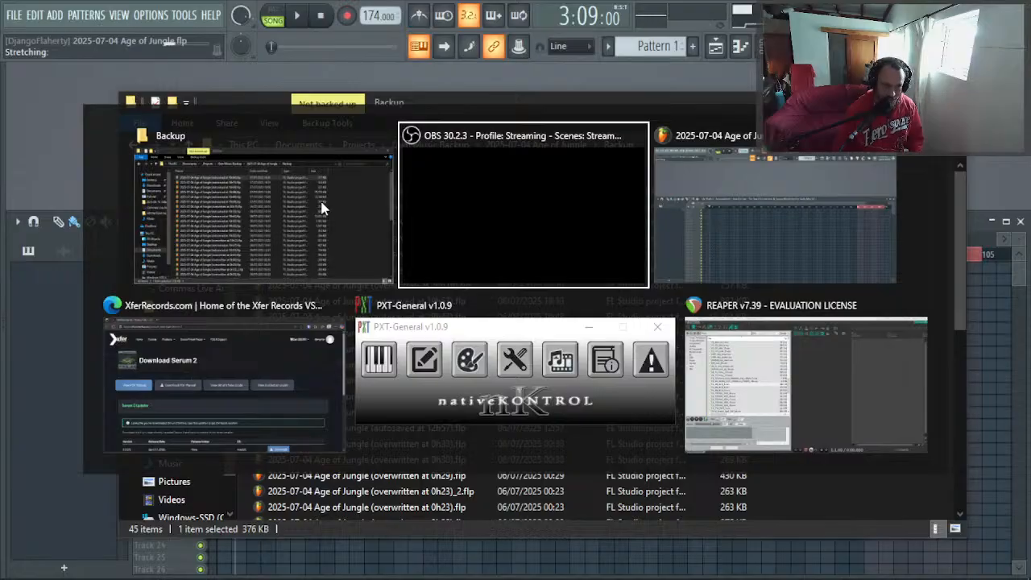
pyautogui.moveTo(539, 194)
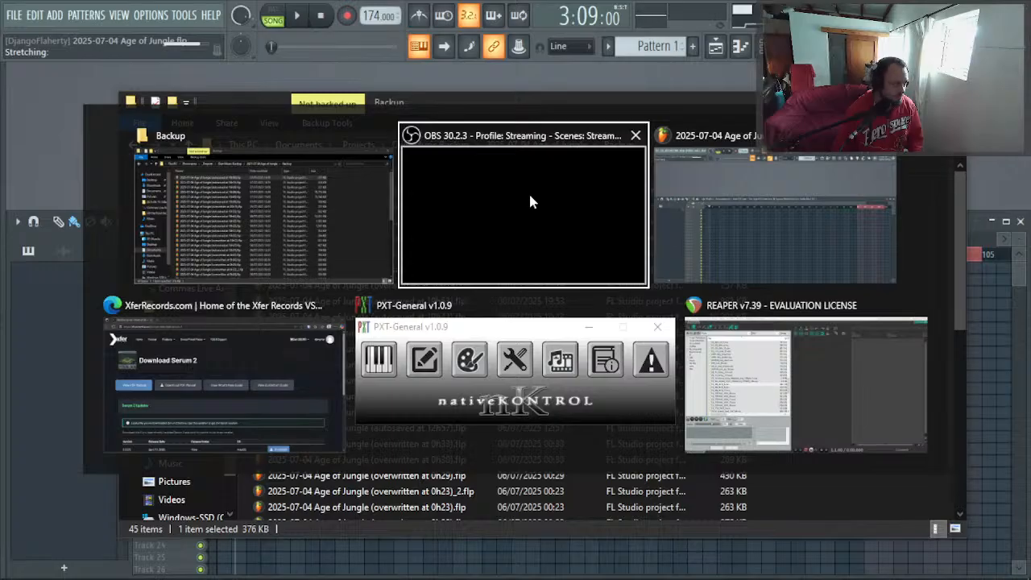
pyautogui.press('Escape')
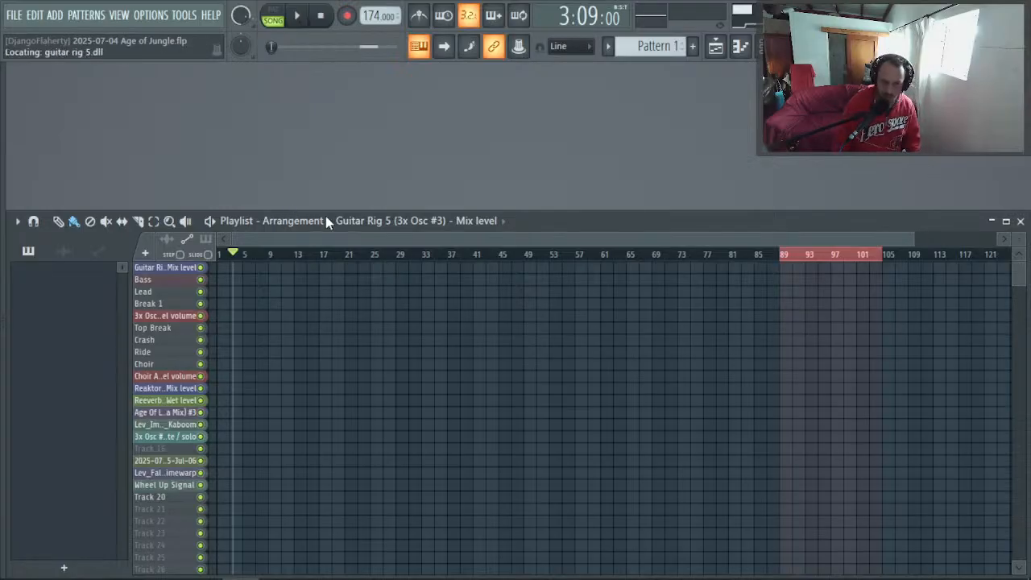
pyautogui.hotkey('alt', 'Tab')
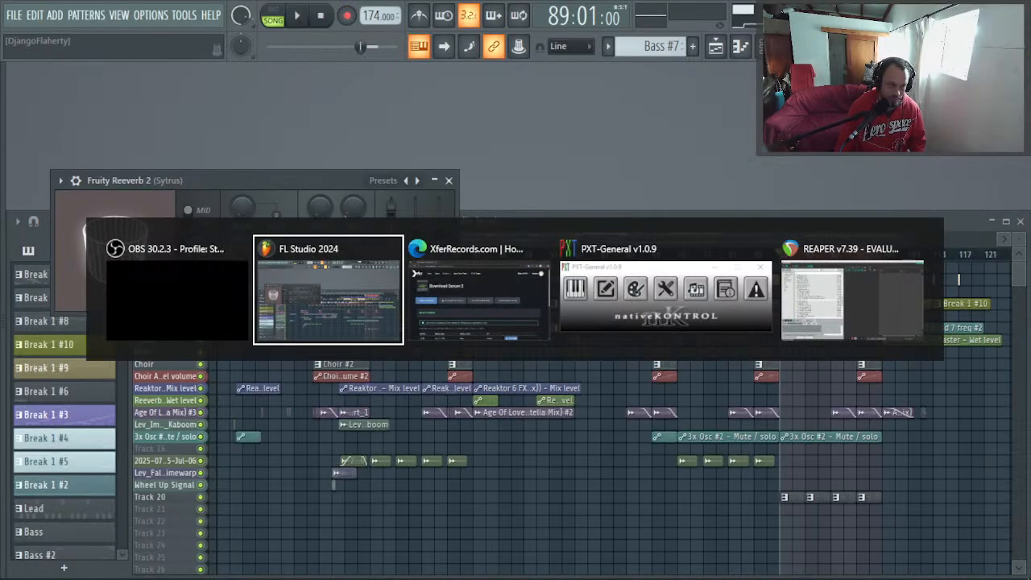
# Step: Close the Fruity Reeverb 2 window, then unsolo the Sytrus mixer track during playback and lower its volume to 62% (-9.2 dB)
pyautogui.click(449, 181)
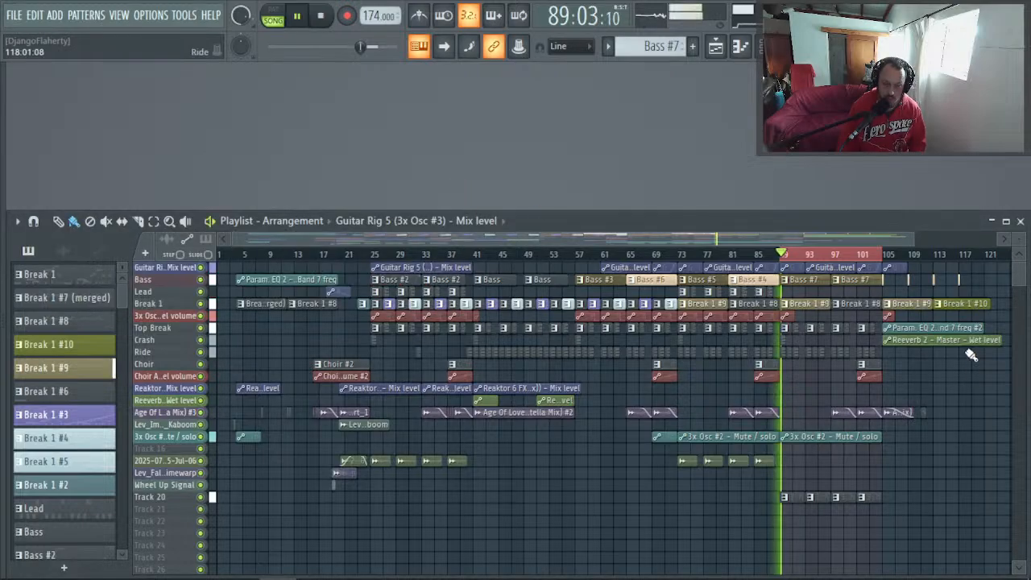
pyautogui.press('F8')
pyautogui.press('F8')
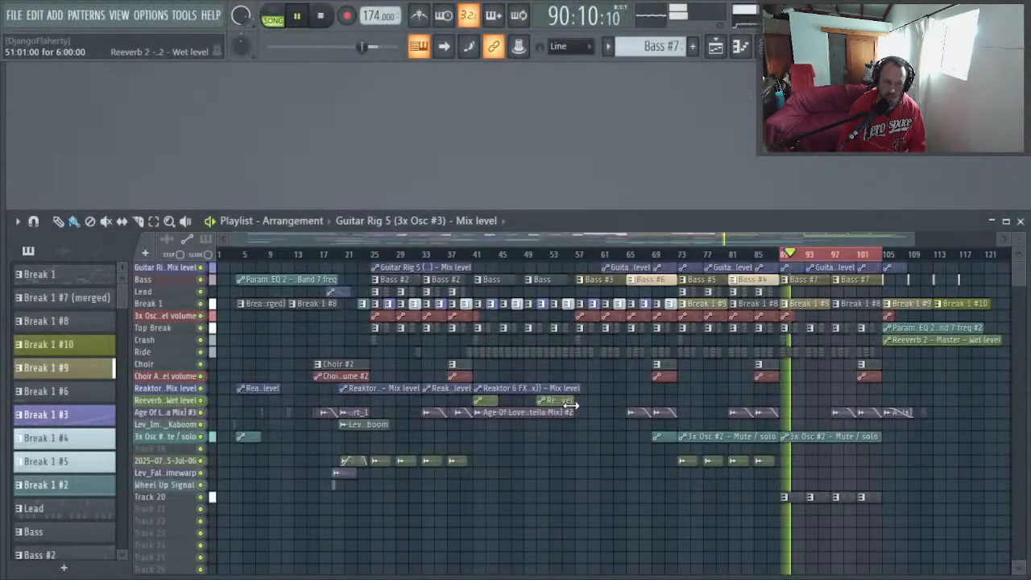
pyautogui.press('F9')
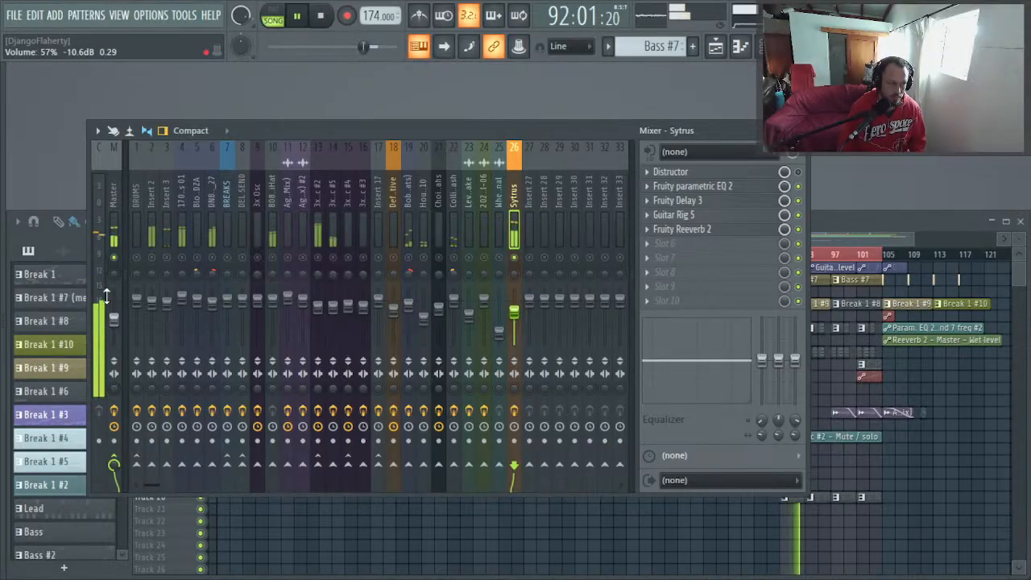
pyautogui.rightClick(514, 258)
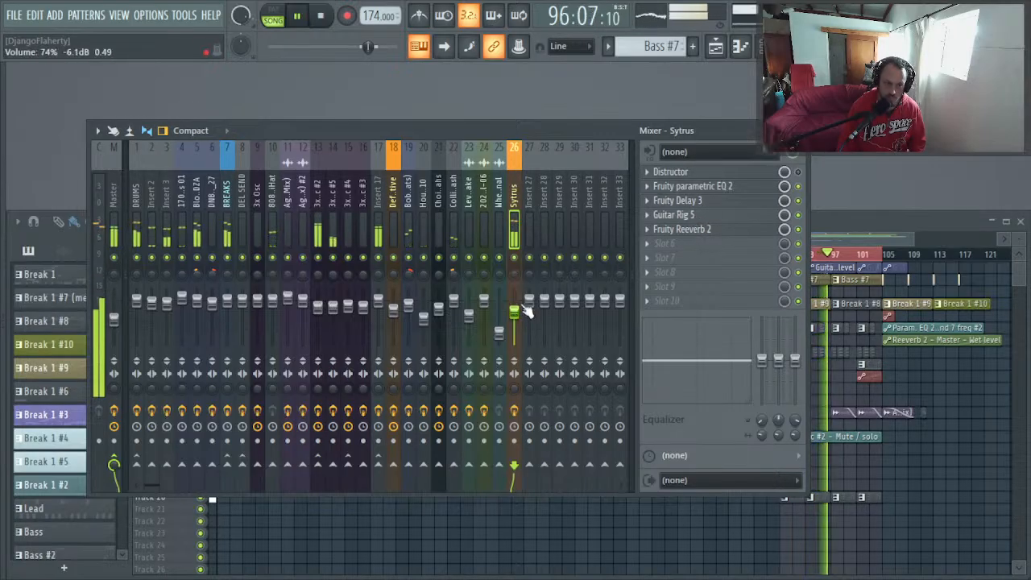
pyautogui.moveTo(513, 311); pyautogui.dragTo(514, 318)
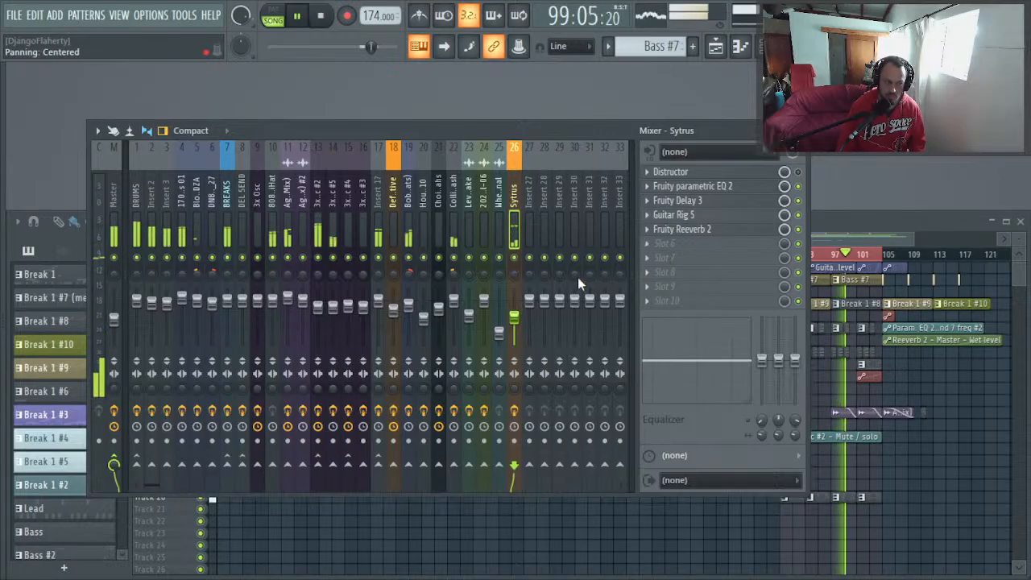
# Step: Solo the Sytrus mixer track and insert Serum 2 FX in effect slot 3, ahead of Fruity Delay 3
pyautogui.rightClick(520, 266)
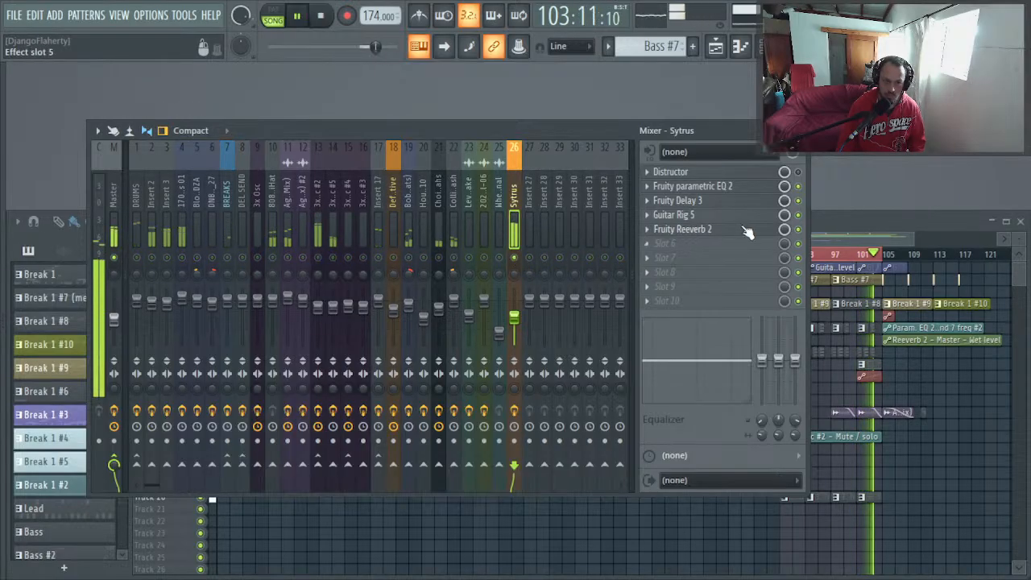
pyautogui.moveTo(714, 230)
pyautogui.mouseDown()
pyautogui.moveTo(713, 240)
pyautogui.moveTo(700, 233)
pyautogui.moveTo(704, 222)
pyautogui.mouseUp()
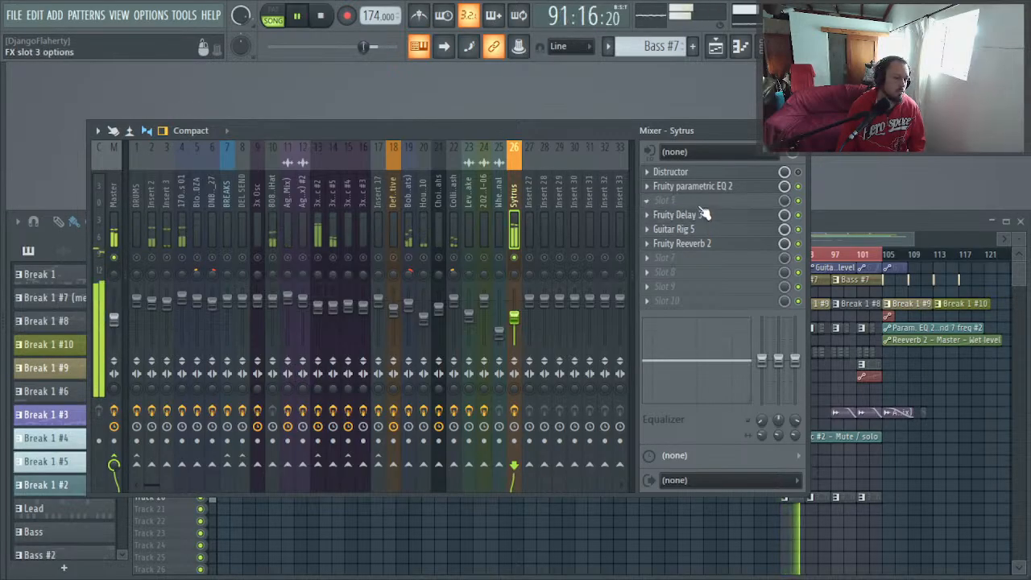
pyautogui.click(698, 201)
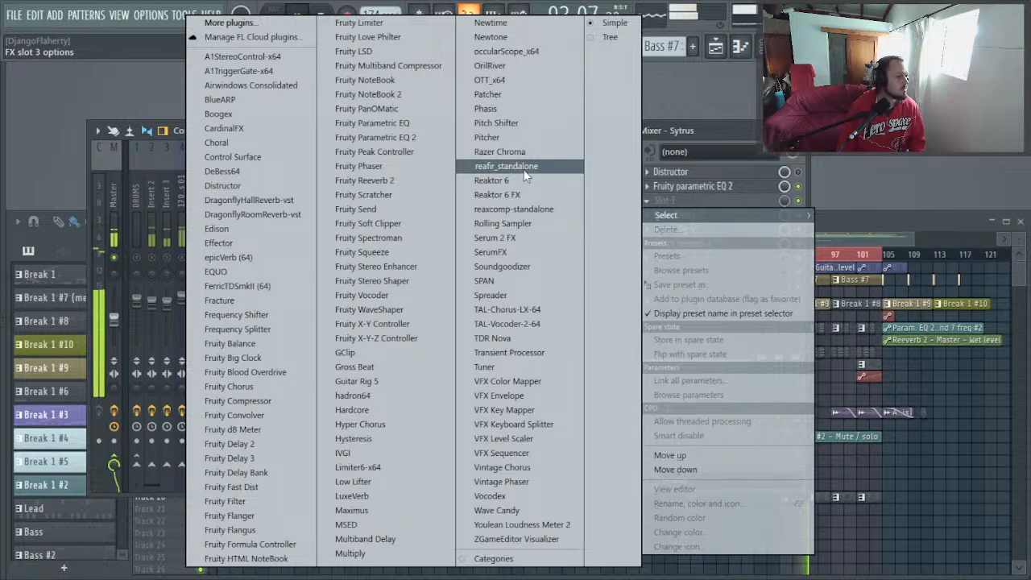
pyautogui.click(497, 238)
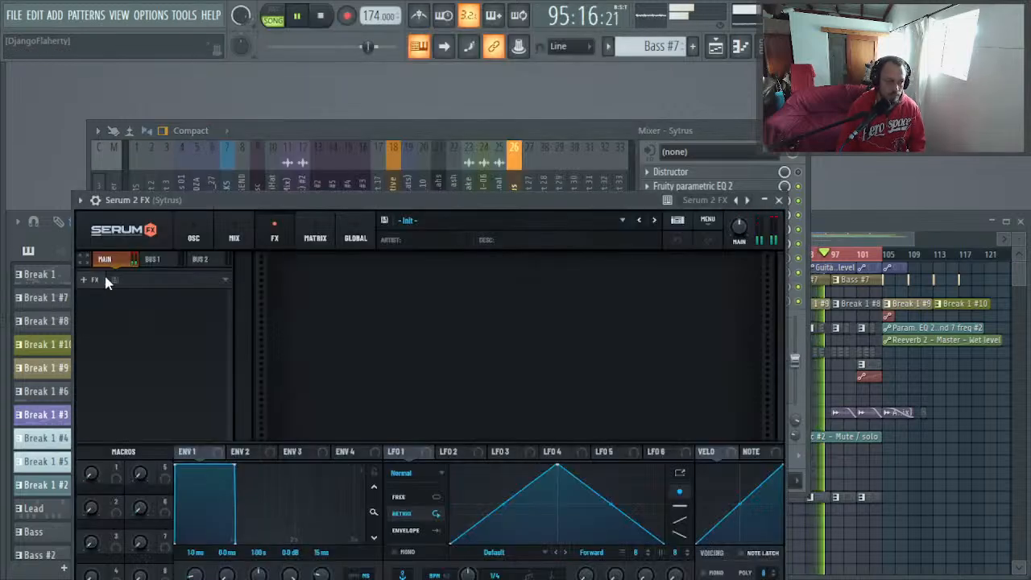
# Step: Add a Phaser in Serum 2 FX with its rate synced to BPM, and close the plugin window
pyautogui.click(95, 280)
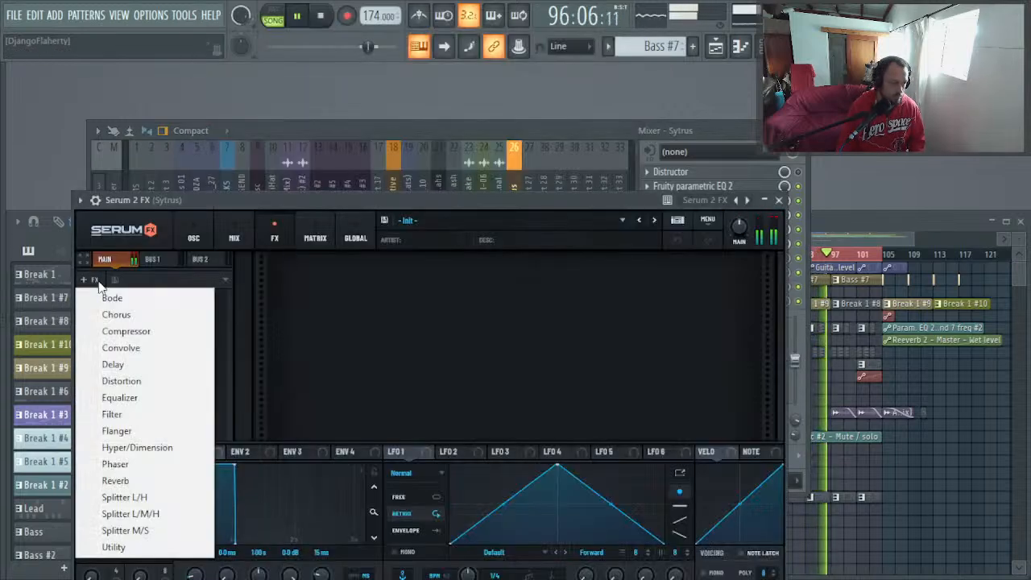
pyautogui.click(133, 464)
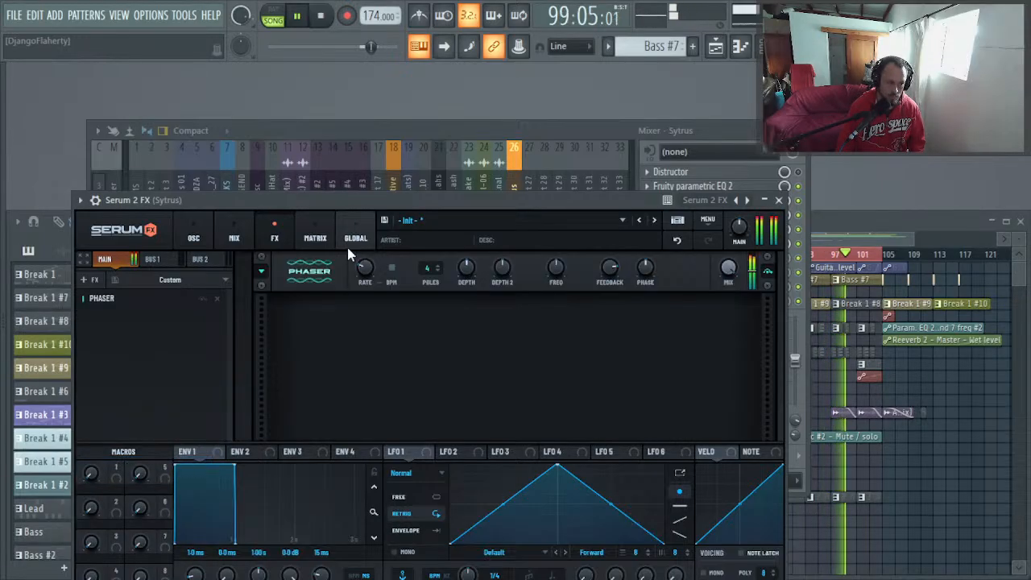
pyautogui.click(392, 269)
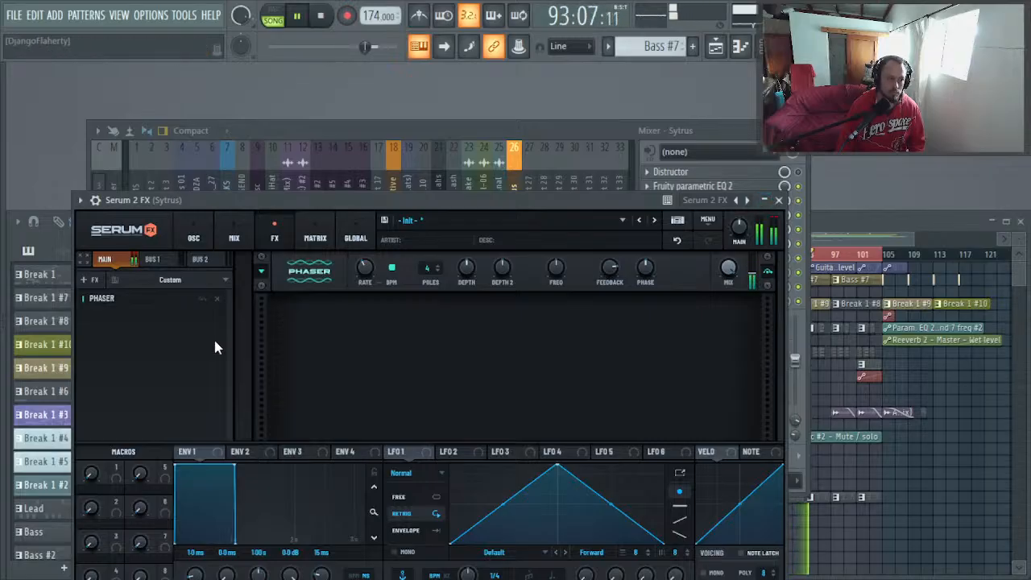
pyautogui.click(778, 200)
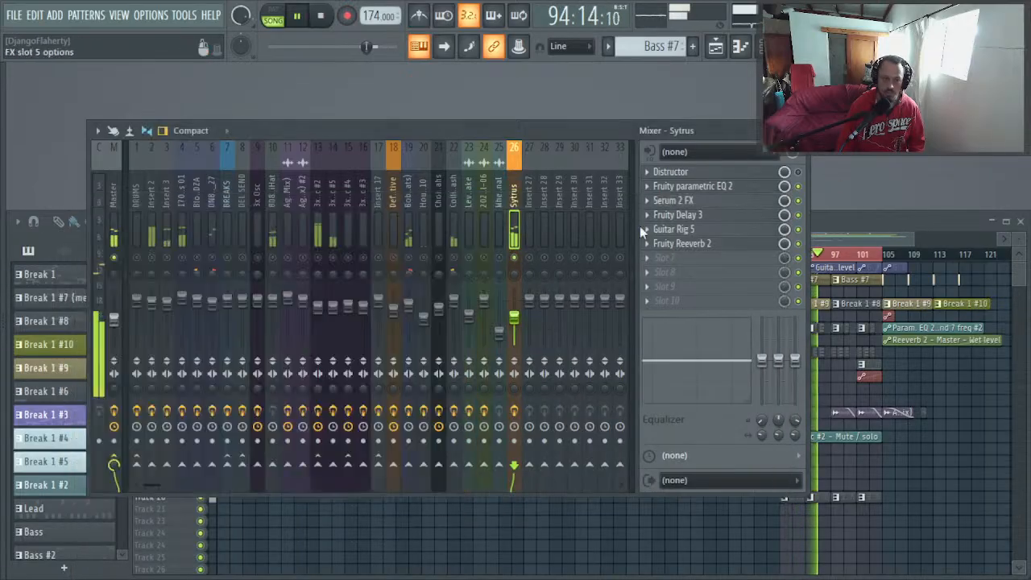
# Step: Unsolo the Sytrus track to hear it in the full mix, then hide the mixer and stop playback
pyautogui.rightClick(513, 257)
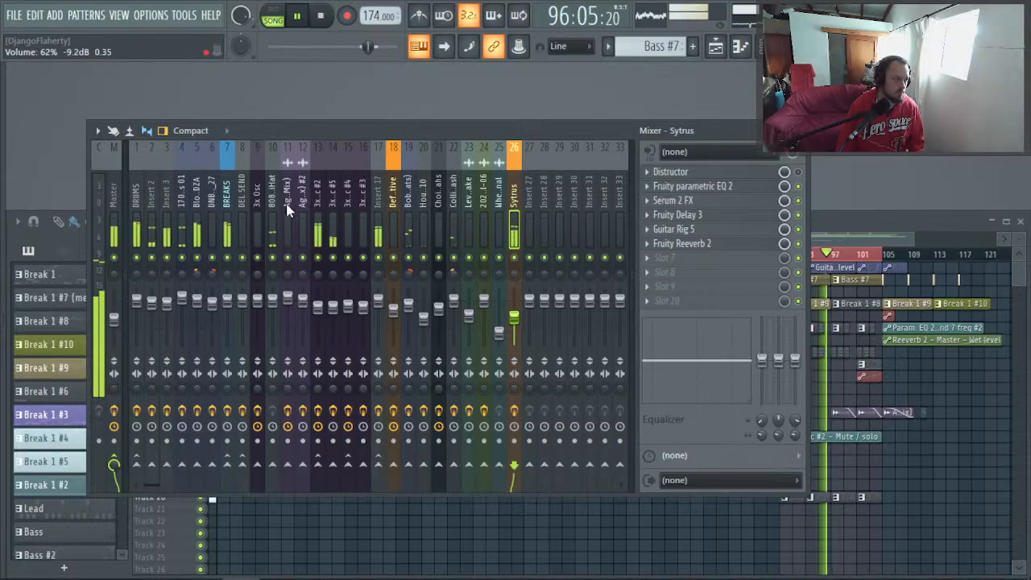
pyautogui.press('F9')
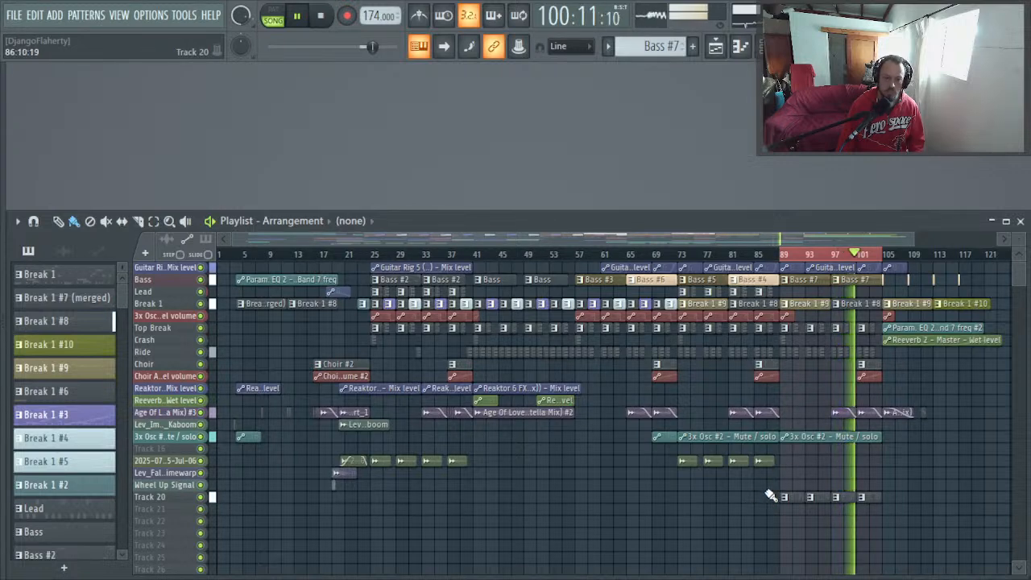
pyautogui.press('space')
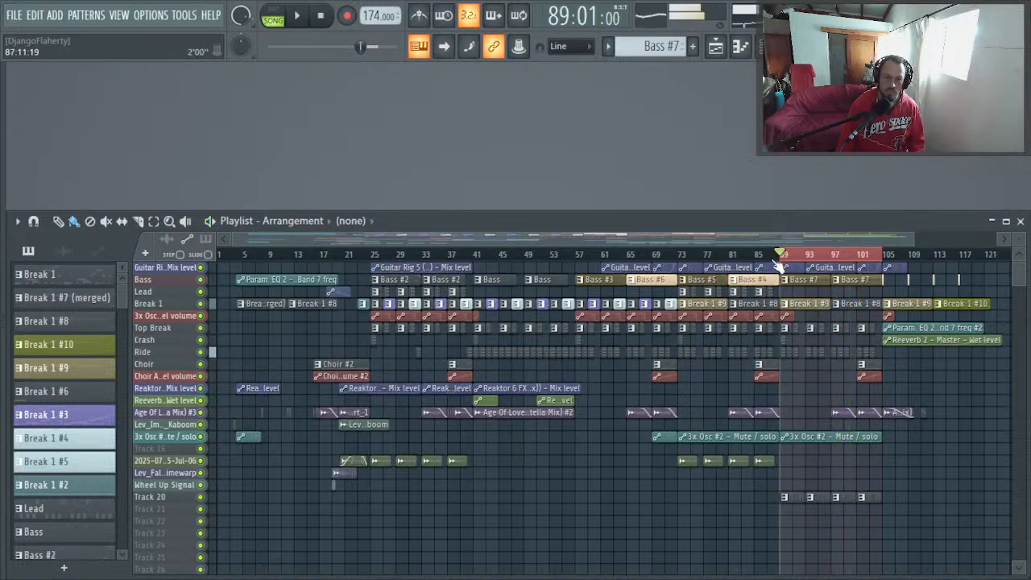
# Step: Delete the 303ish clips at bars 93 and 101 on Track 20 during playback, and stop playback
pyautogui.press('space')
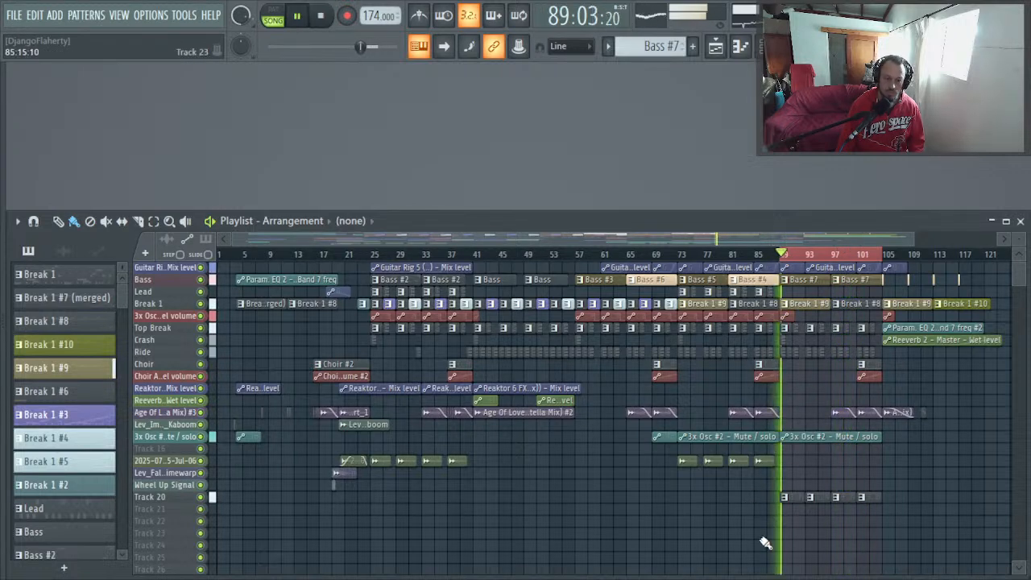
pyautogui.click(812, 498)
pyautogui.click(797, 485)
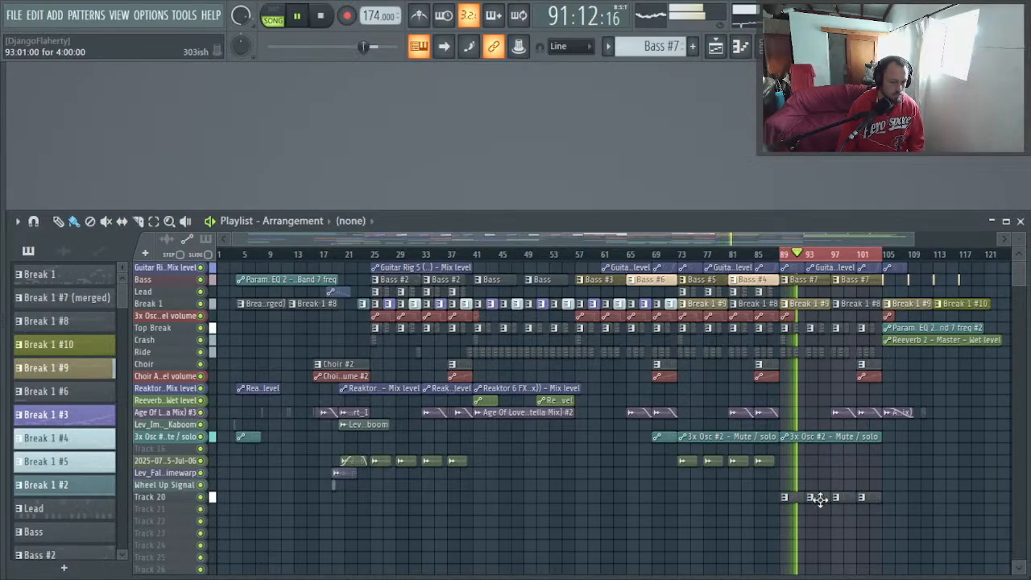
pyautogui.rightClick(816, 497)
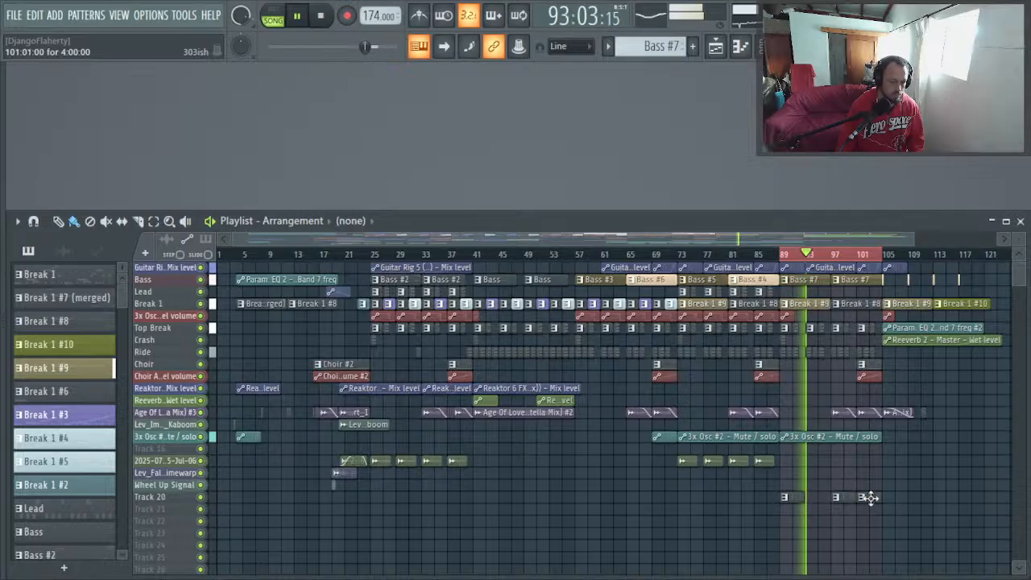
pyautogui.rightClick(864, 497)
pyautogui.press('space')
# Step: Open the 303ish pattern's notes for the Default subtractive channel on mixer track 26 in the piano roll and play the song
pyautogui.click(790, 498)
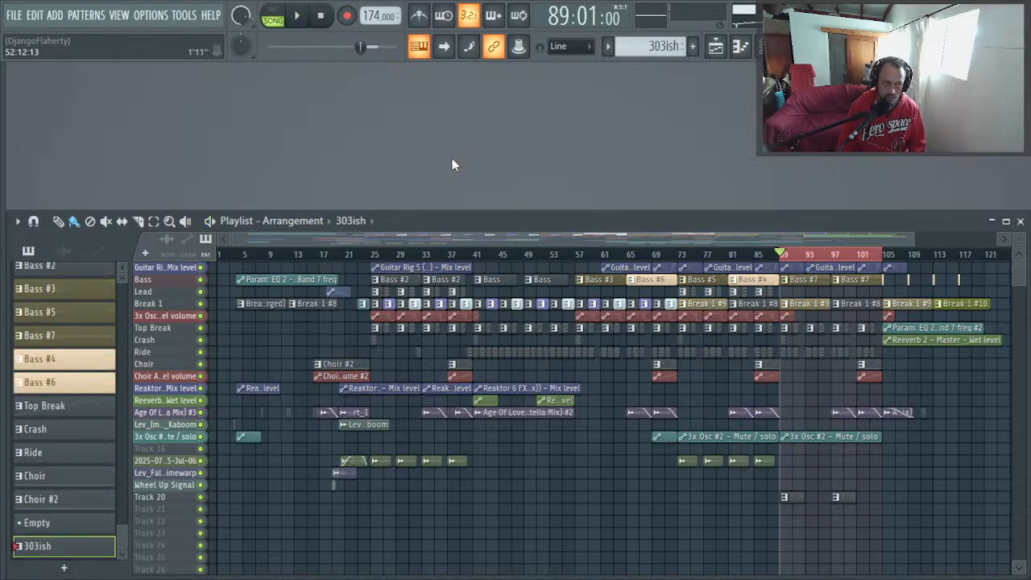
pyautogui.press('F6')
pyautogui.scroll(-2, 256, 417)
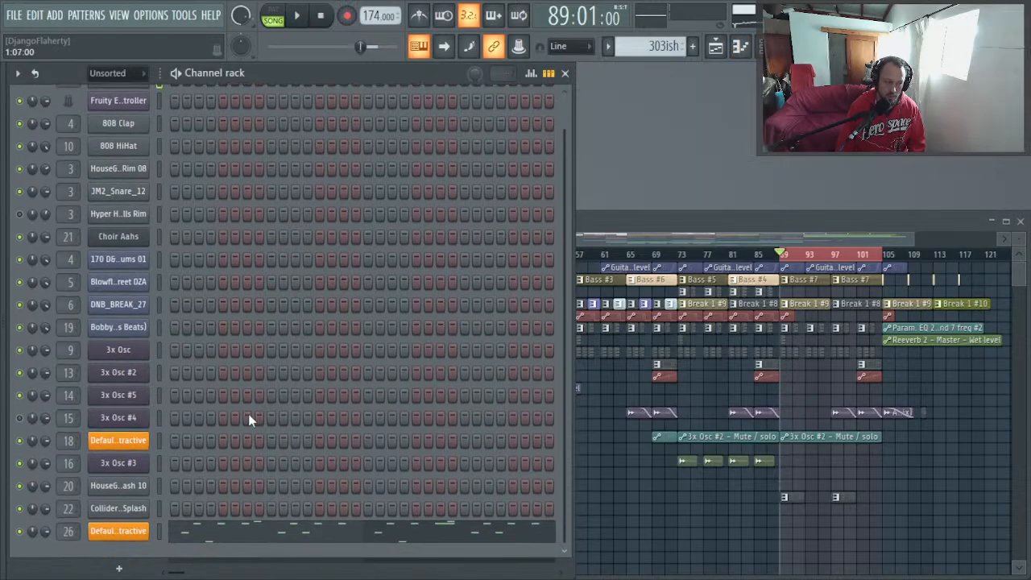
pyautogui.click(242, 538)
pyautogui.press('space')
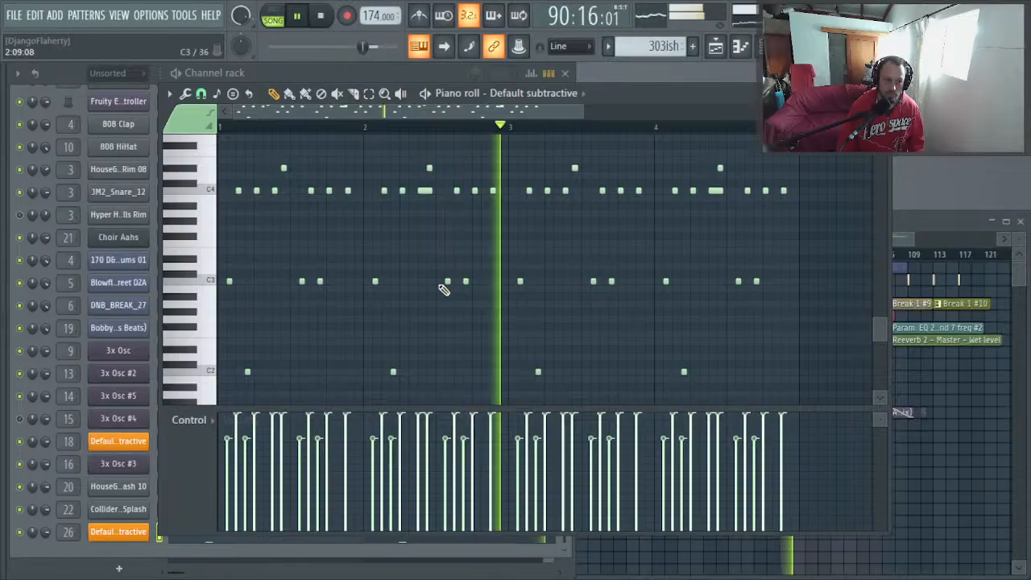
# Step: Duplicate all the 303ish notes to start at bar 5, raise the copies one octave, and play the result
pyautogui.hotkey('ctrl', 'a')
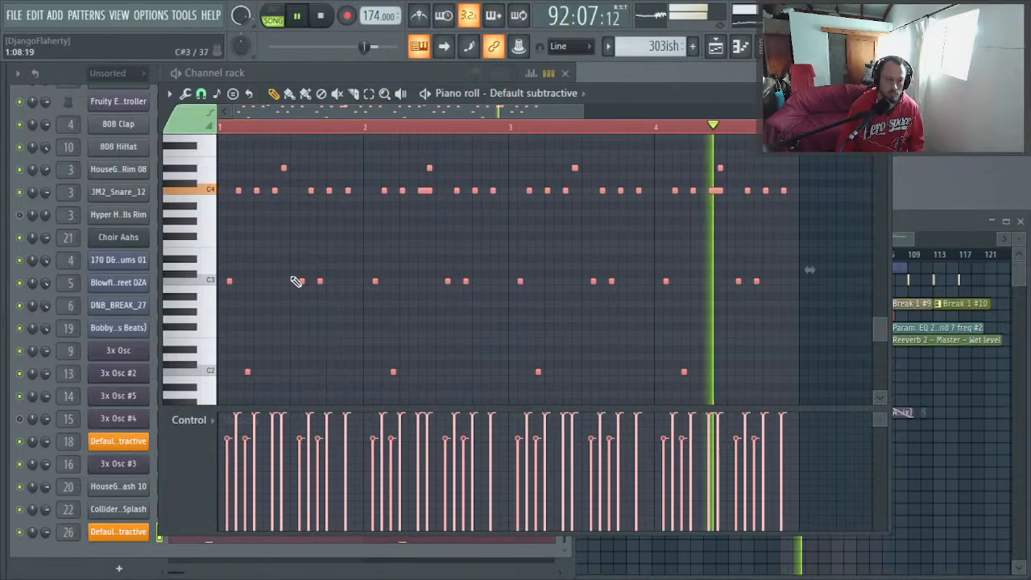
pyautogui.press('space')
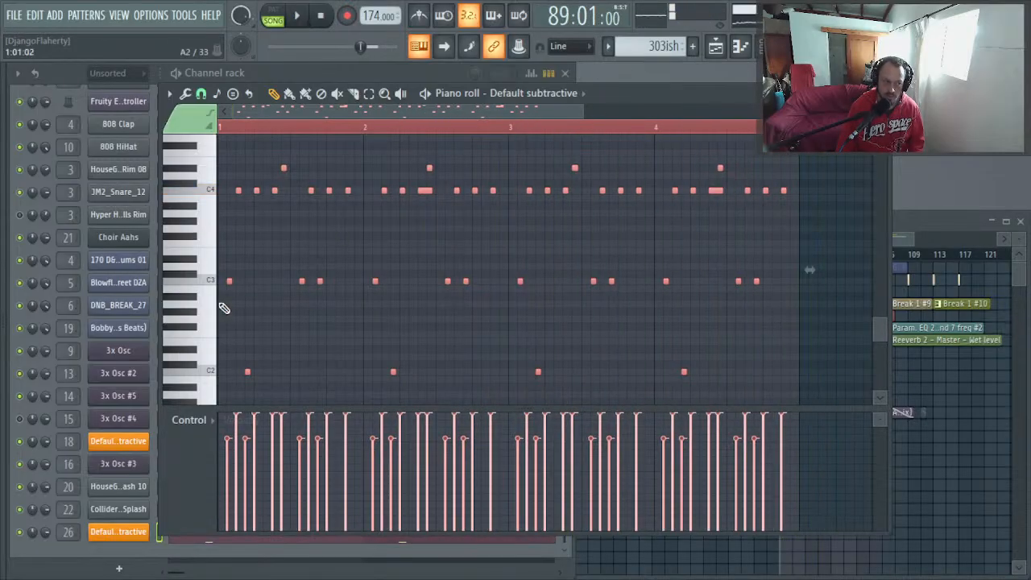
pyautogui.moveTo(229, 283); pyautogui.dragTo(809, 268)
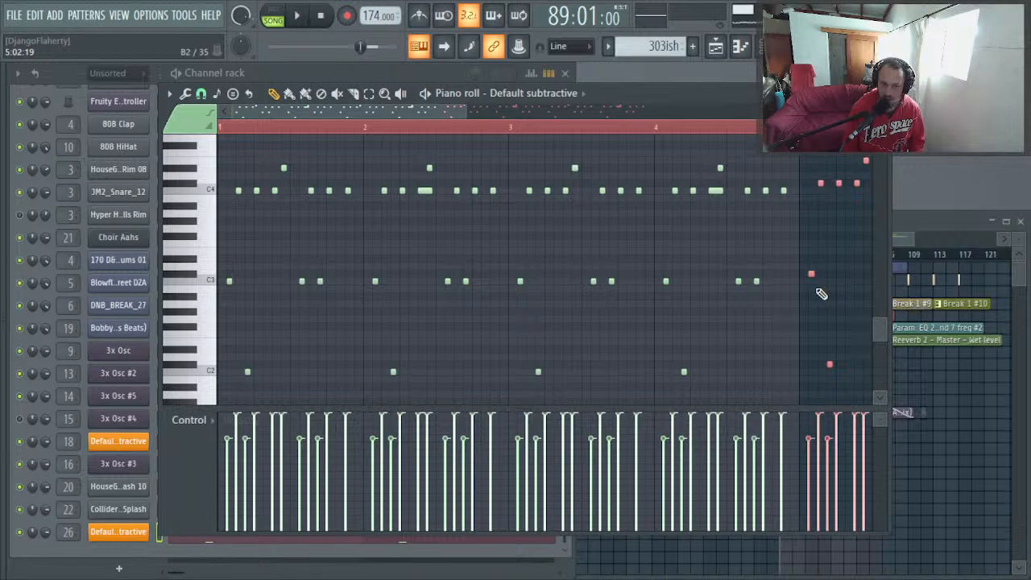
pyautogui.click(820, 294)
pyautogui.scroll(3, 820, 293)
pyautogui.press('space')
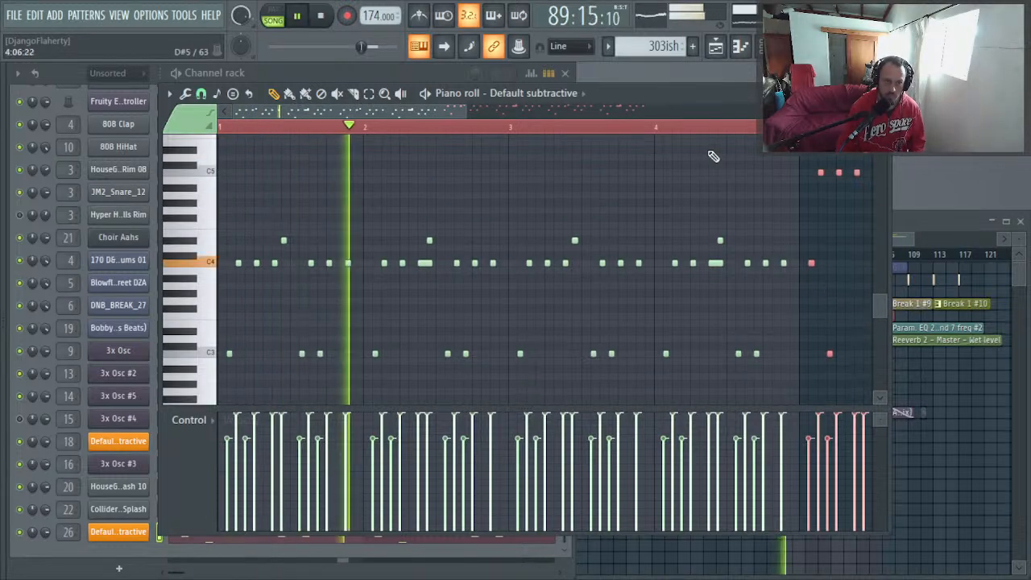
pyautogui.scroll(-3, 476, 177)
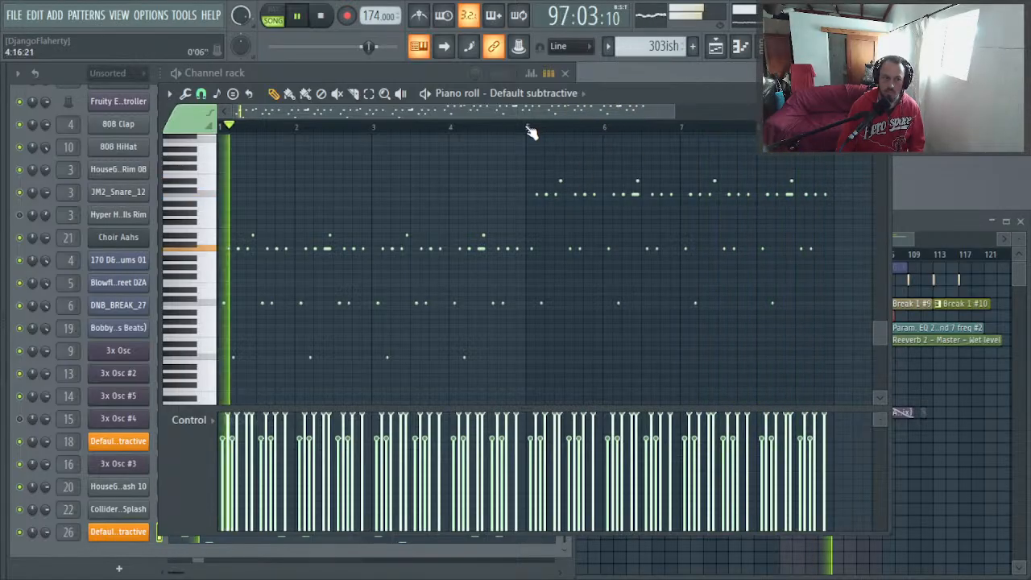
# Step: Select the duplicated notes from bar 5 onward, and close the piano roll
pyautogui.moveTo(527, 156); pyautogui.dragTo(854, 344)
pyautogui.moveTo(612, 161); pyautogui.dragTo(398, 333)
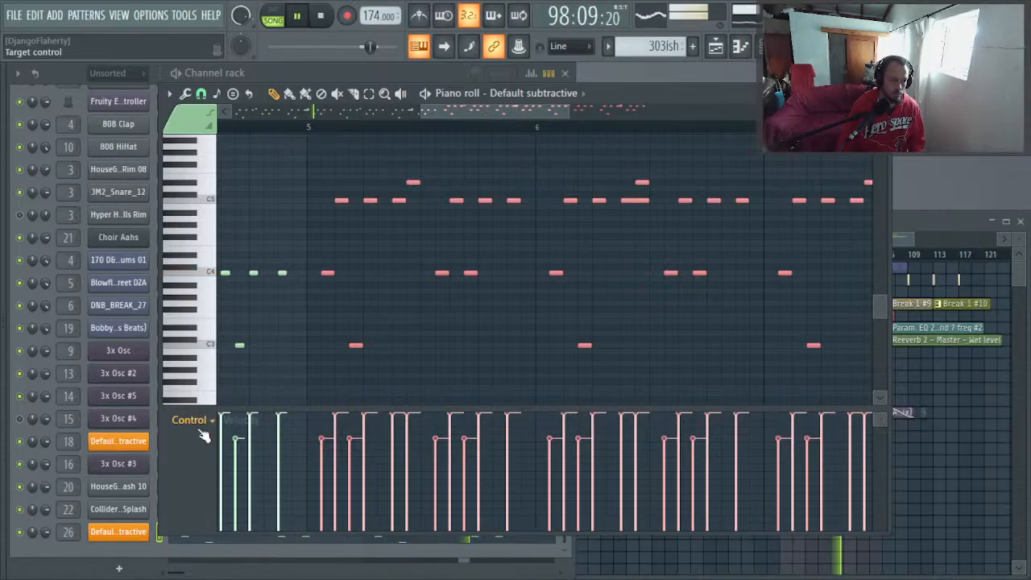
pyautogui.press('F7')
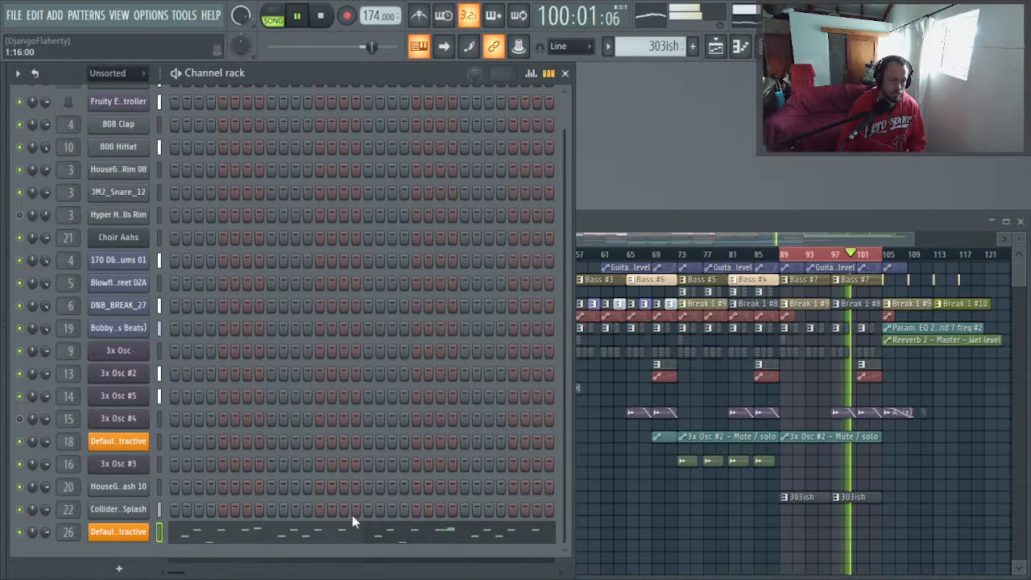
# Step: Open Sytrus on mixer track 26 and examine its miscellaneous functions, main page, Operators 1 and 2, and Filter 1
pyautogui.click(121, 532)
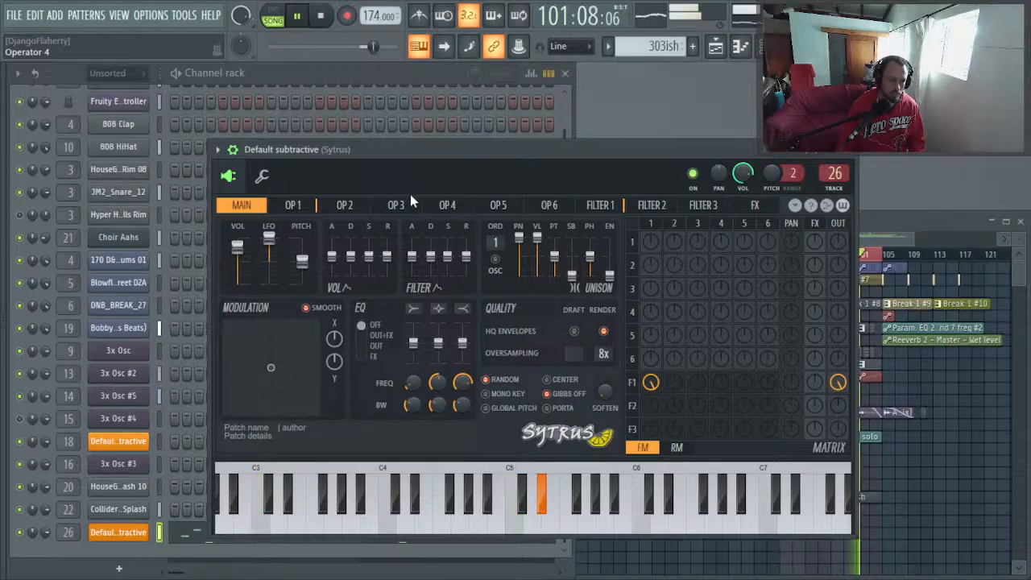
pyautogui.click(262, 176)
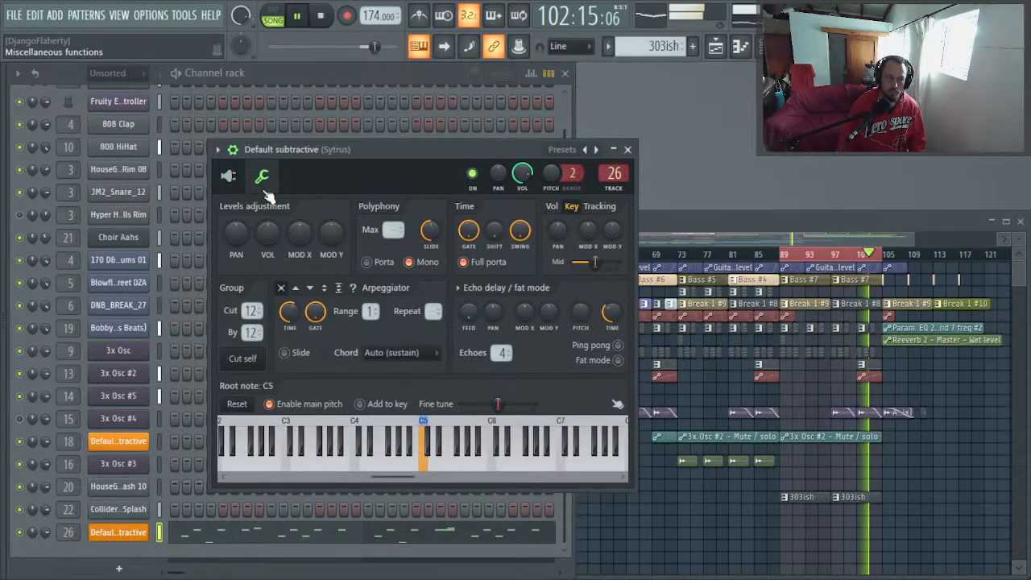
pyautogui.click(228, 176)
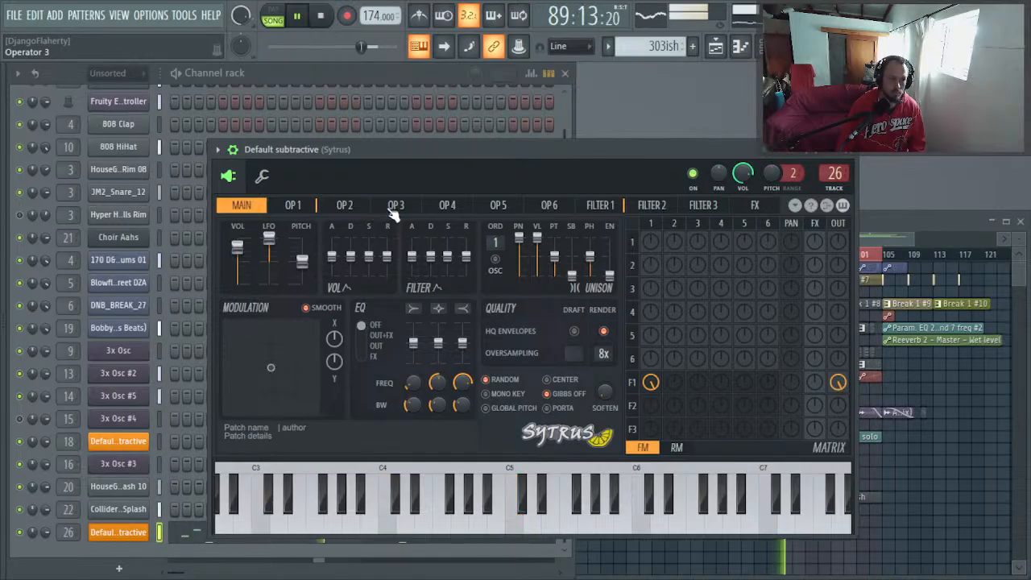
pyautogui.click(649, 382)
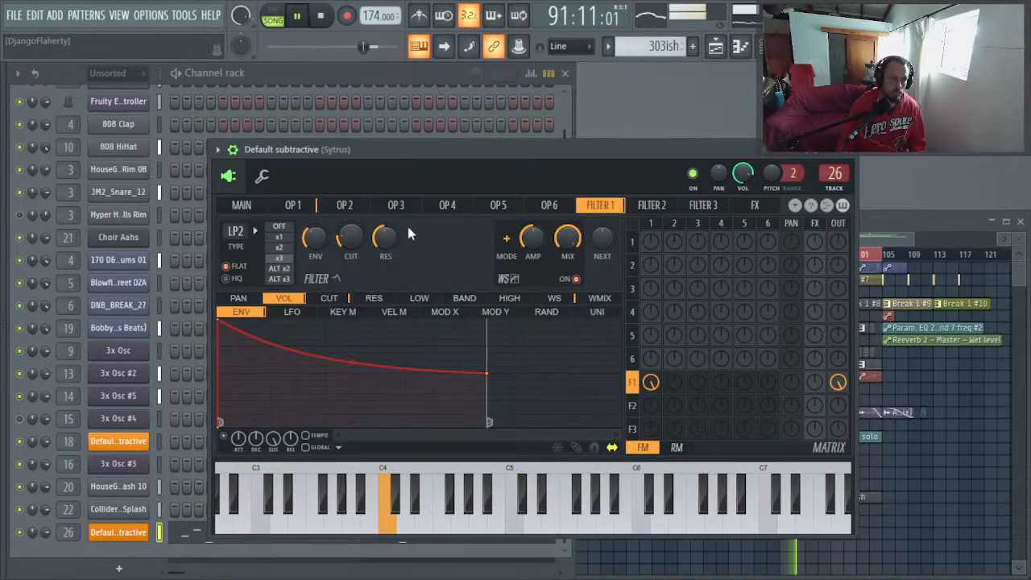
pyautogui.click(310, 208)
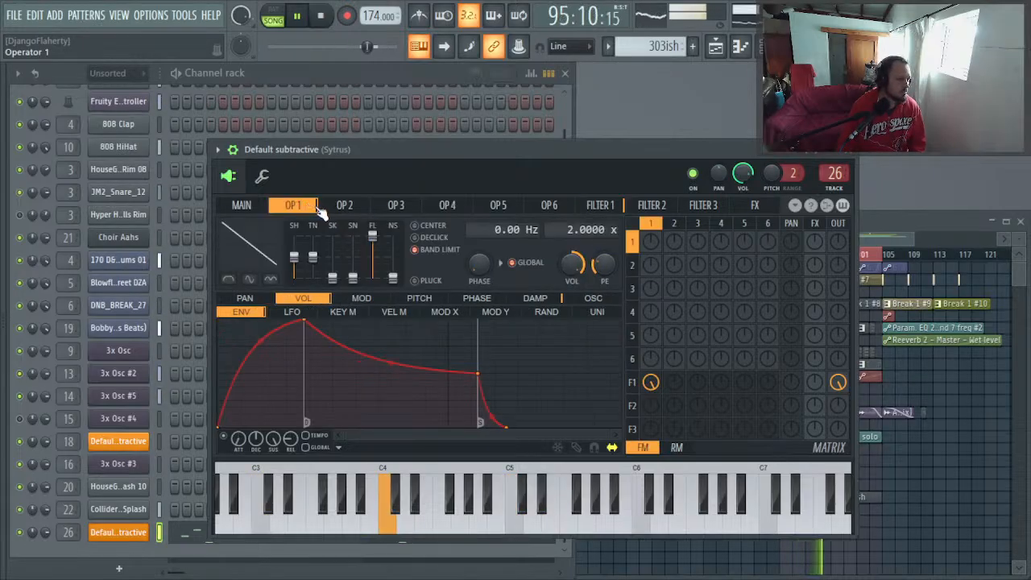
pyautogui.click(340, 207)
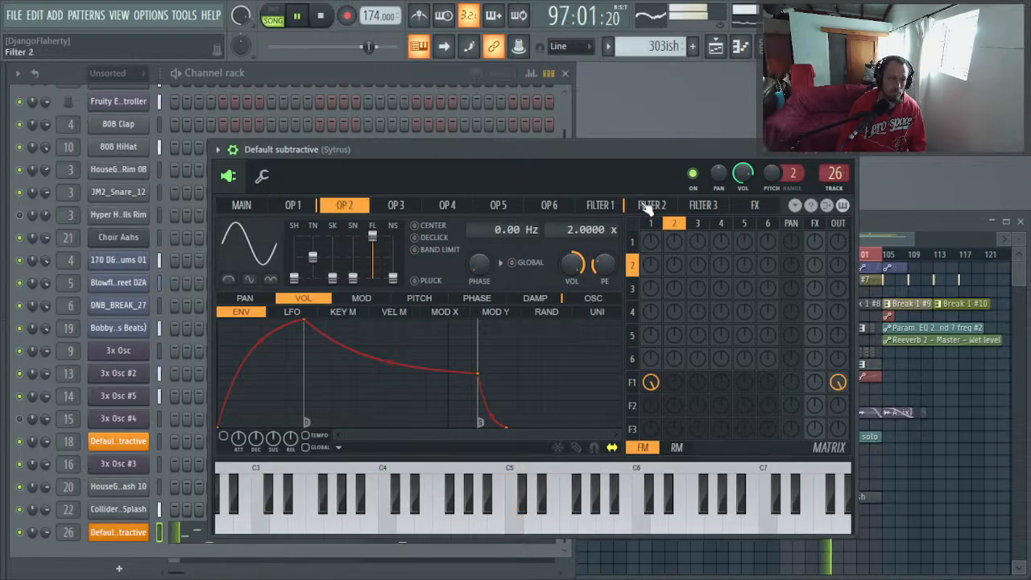
pyautogui.click(600, 206)
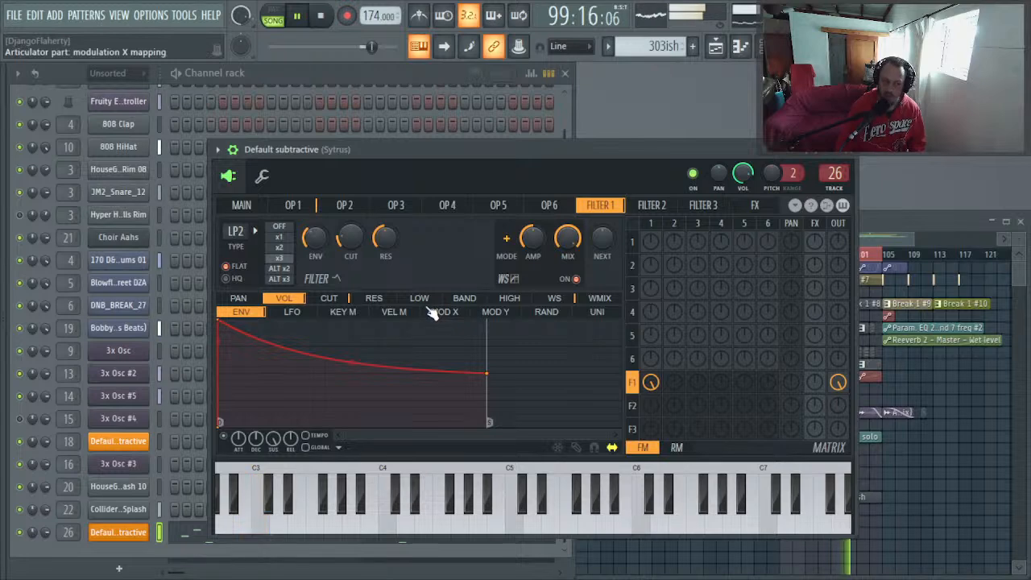
# Step: Shape Filter 1's resonance Mod X mapping as a gentle upward slope by raising its end point during playback, and close Sytrus
pyautogui.click(395, 298)
pyautogui.press('space')
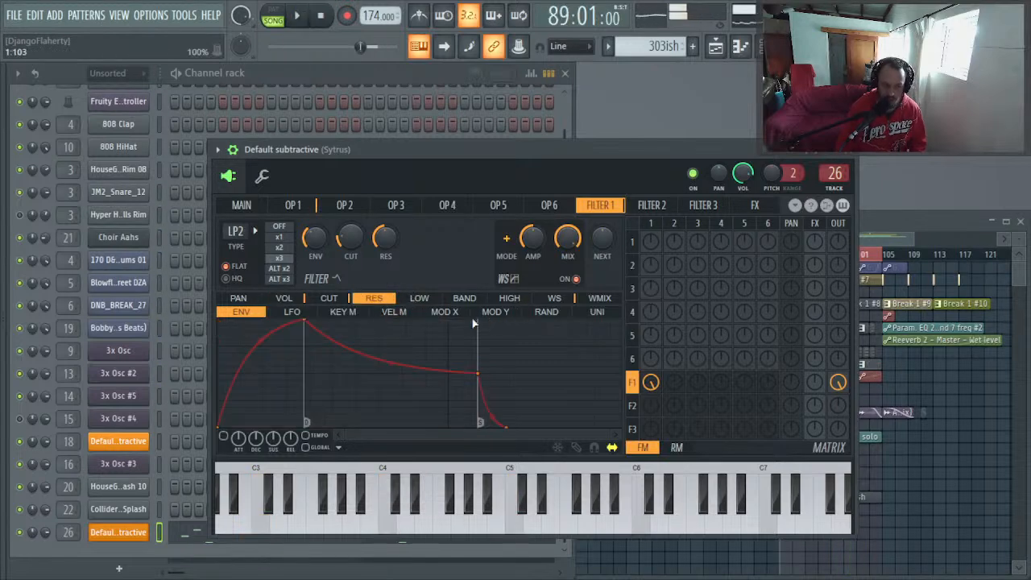
pyautogui.click(444, 312)
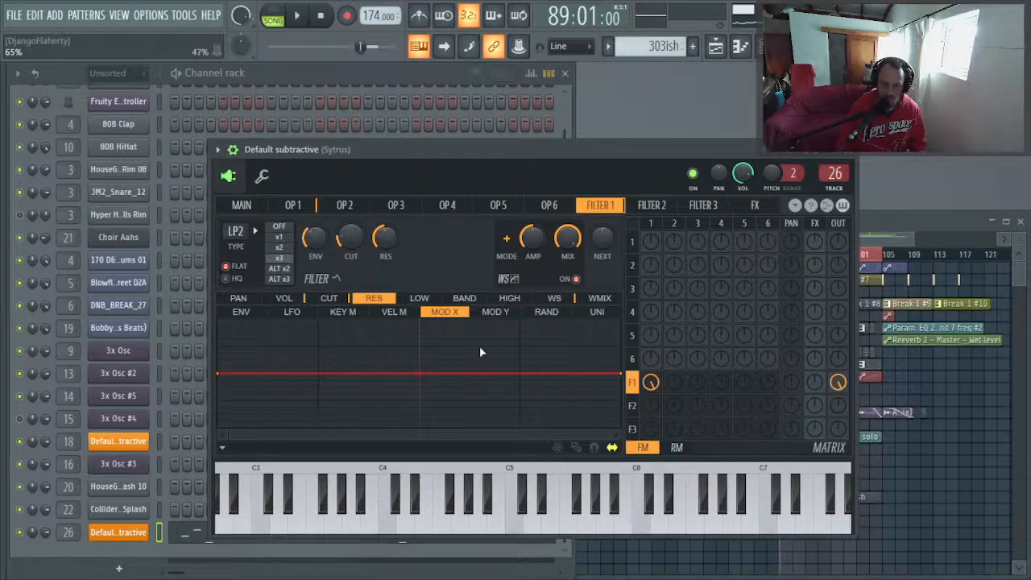
pyautogui.press('space')
pyautogui.moveTo(624, 375); pyautogui.dragTo(618, 340)
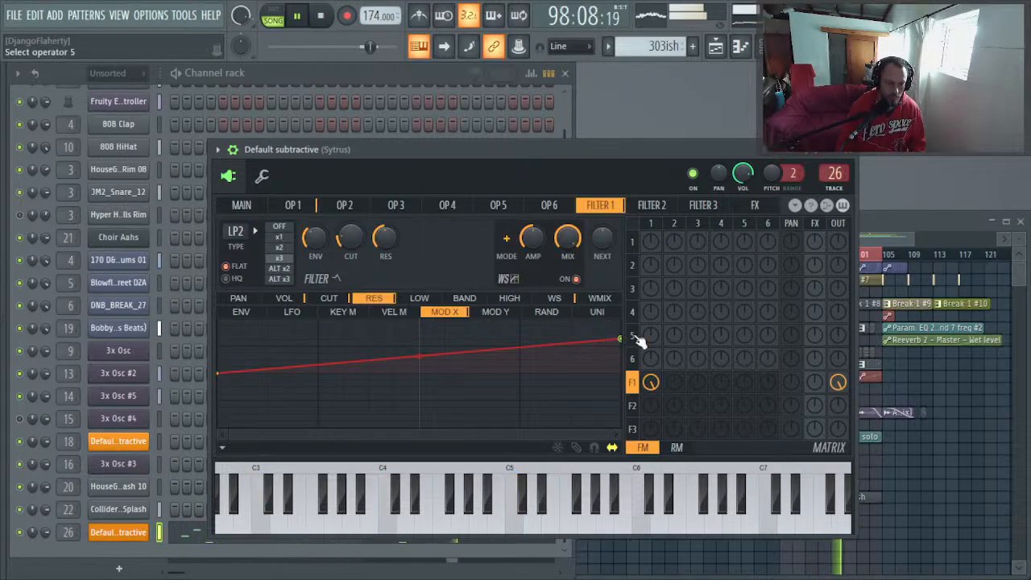
pyautogui.moveTo(624, 339); pyautogui.dragTo(624, 345)
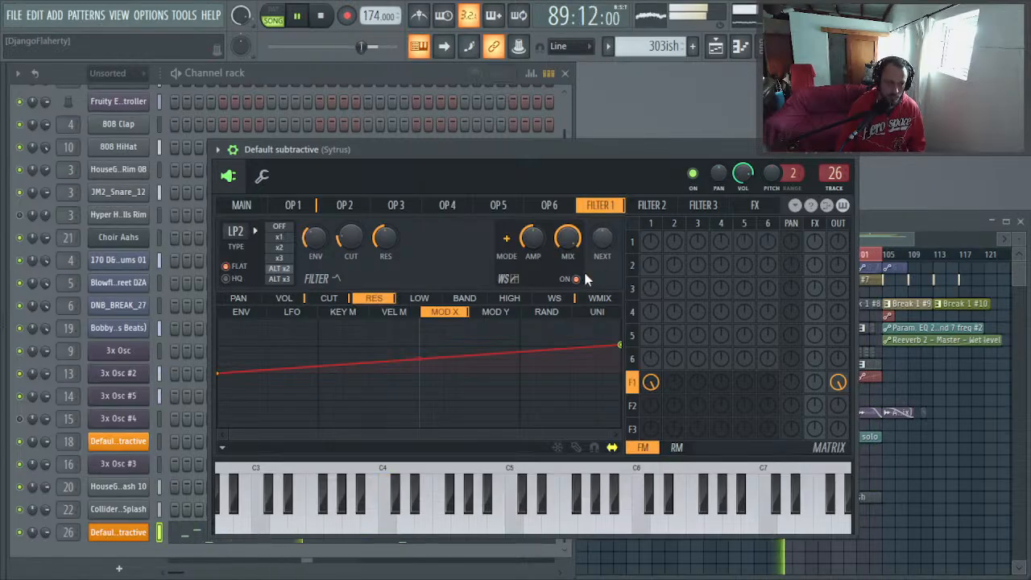
pyautogui.press('Escape')
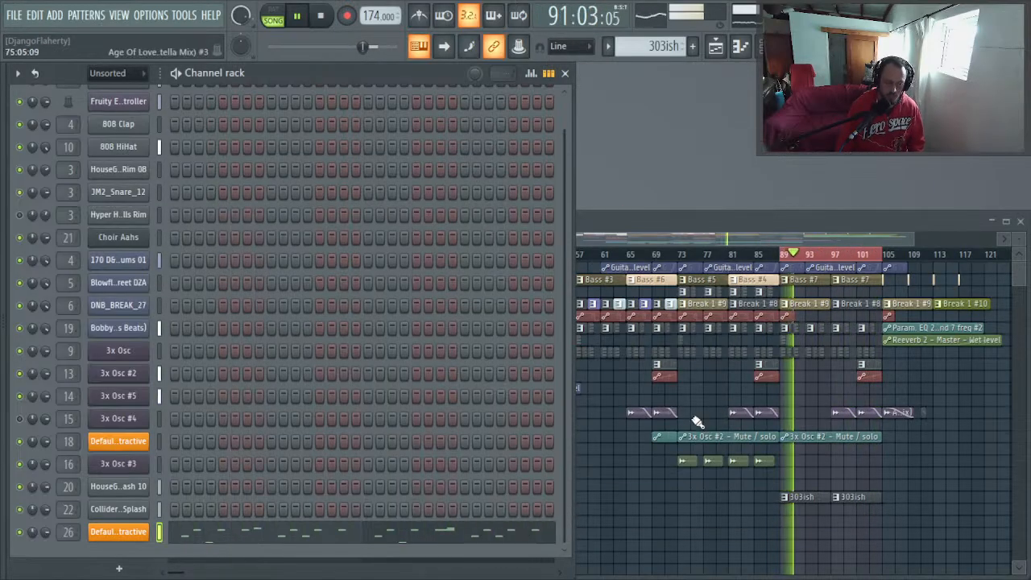
# Step: Show the mixer to check the Sytrus track's level and effects, and stop playback
pyautogui.press('F9')
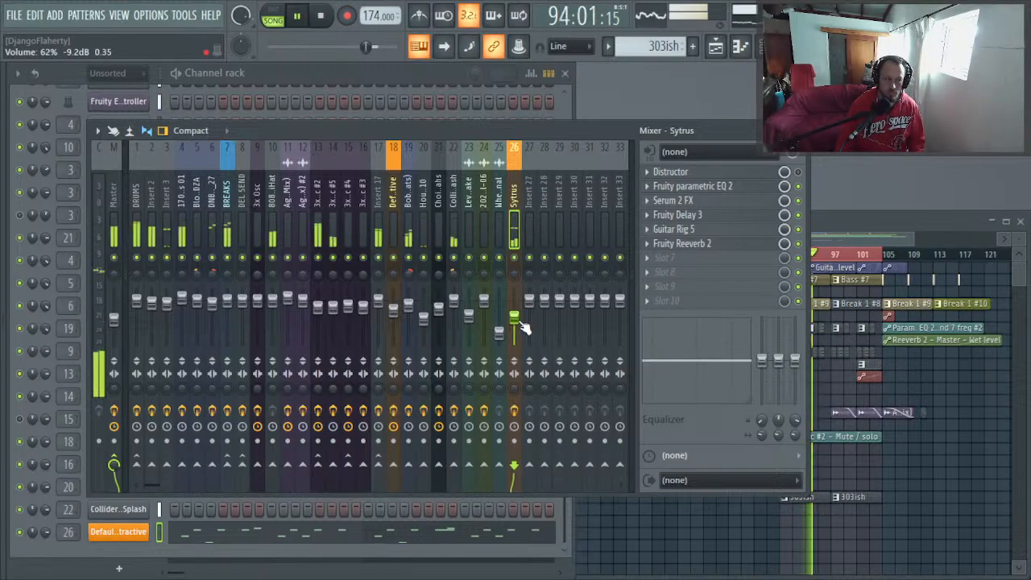
pyautogui.press('F9')
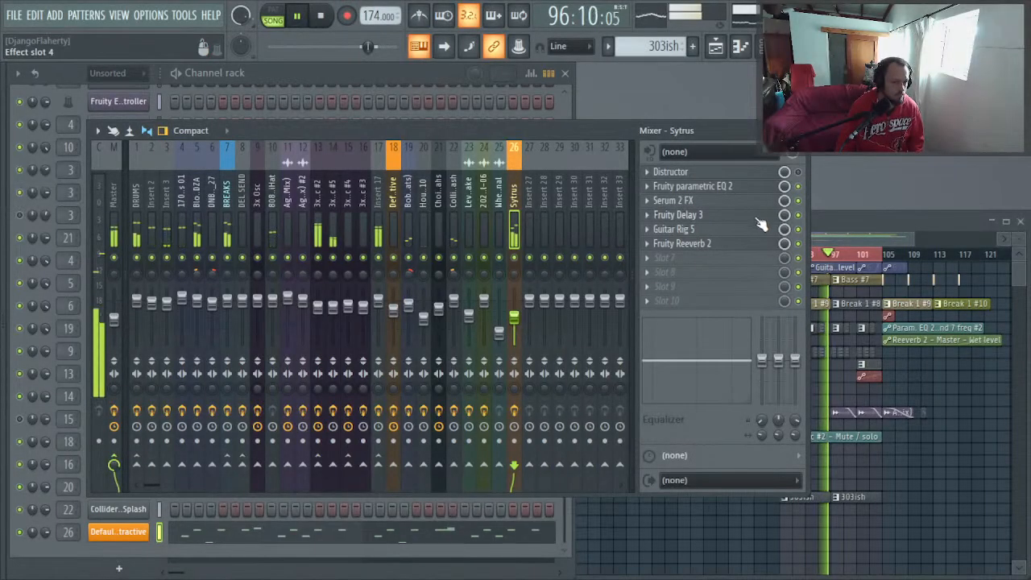
pyautogui.press('space')
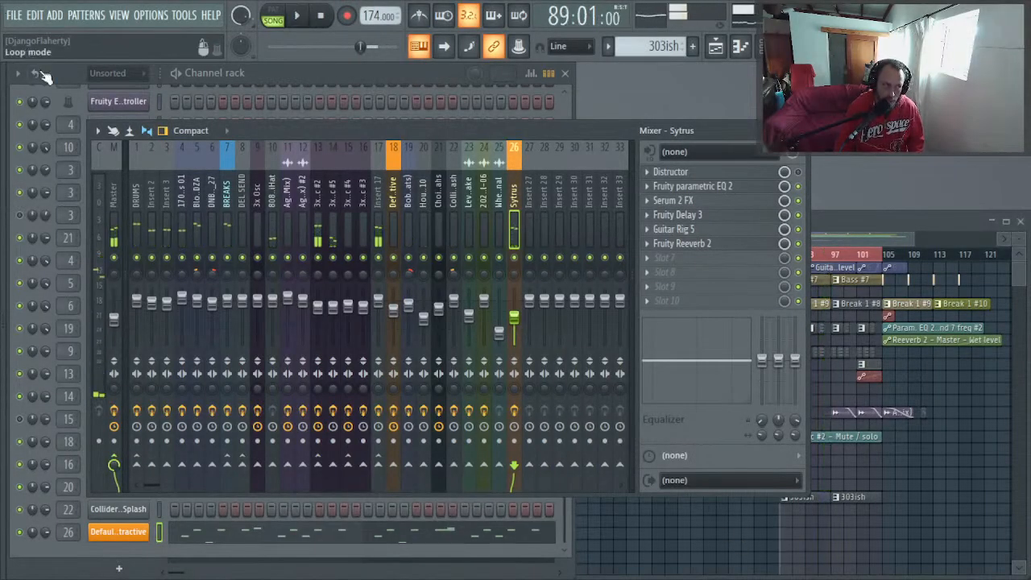
# Step: Save the project as 2025-07-04 Age of Jungle.flp in the main 2025-07-04 Age of Jungle folder, replacing the existing file
pyautogui.click(13, 15)
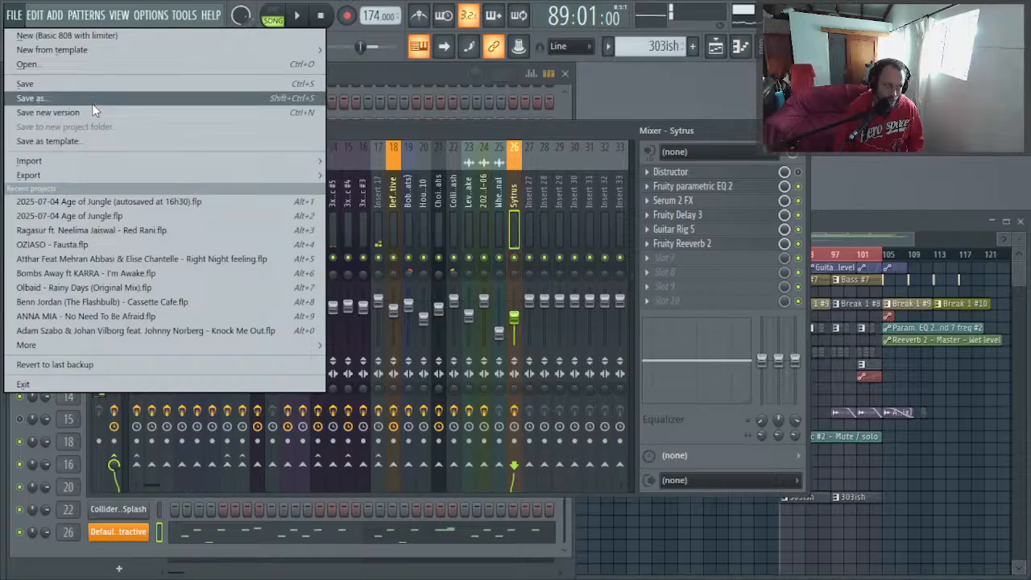
pyautogui.click(92, 101)
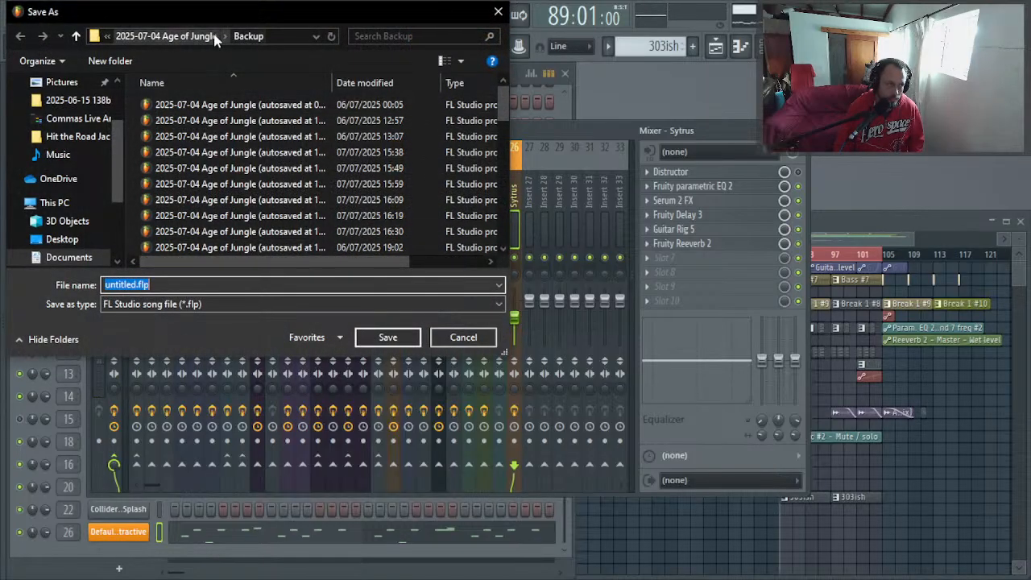
pyautogui.click(215, 37)
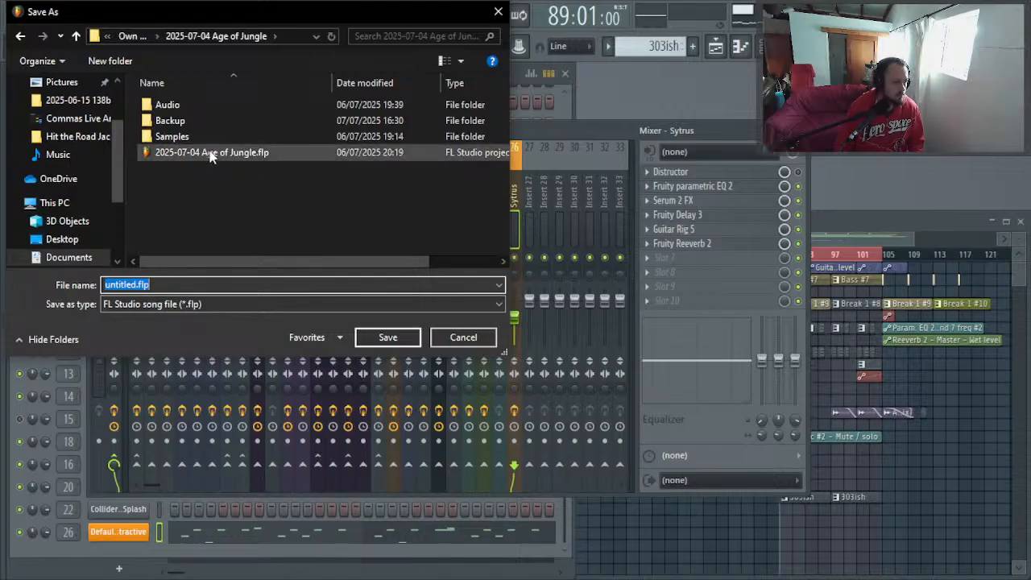
pyautogui.doubleClick(209, 153)
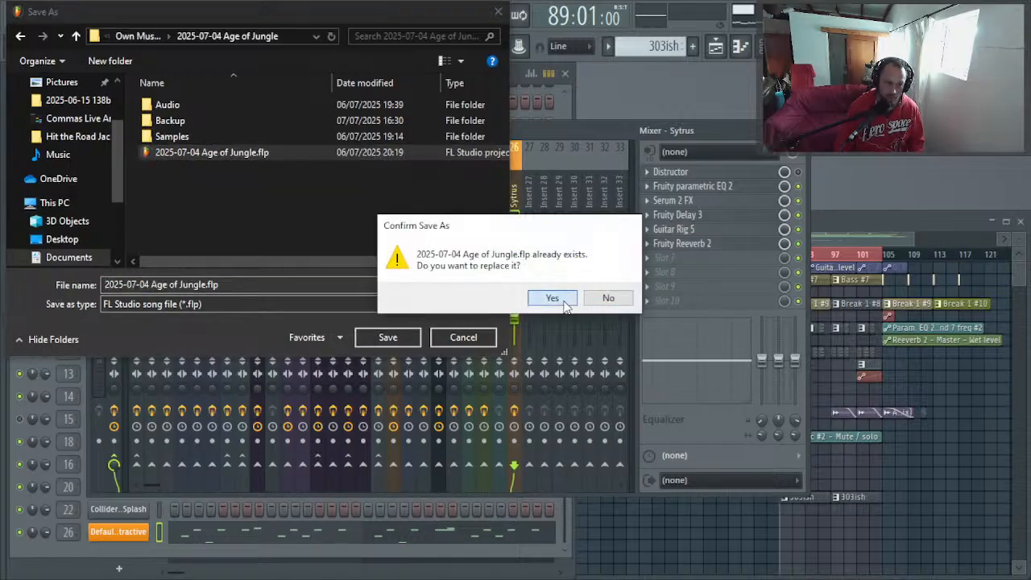
pyautogui.click(552, 298)
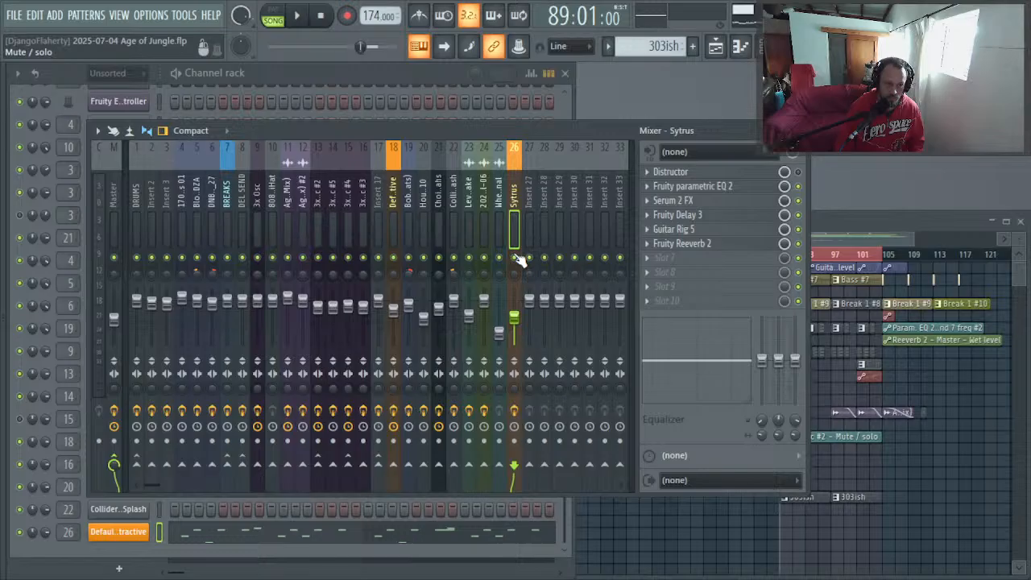
# Step: Play with the Sytrus mixer track soloed and move Fruity parametric EQ 2 to effect slot 6, after Fruity Reeverb 2
pyautogui.press('space')
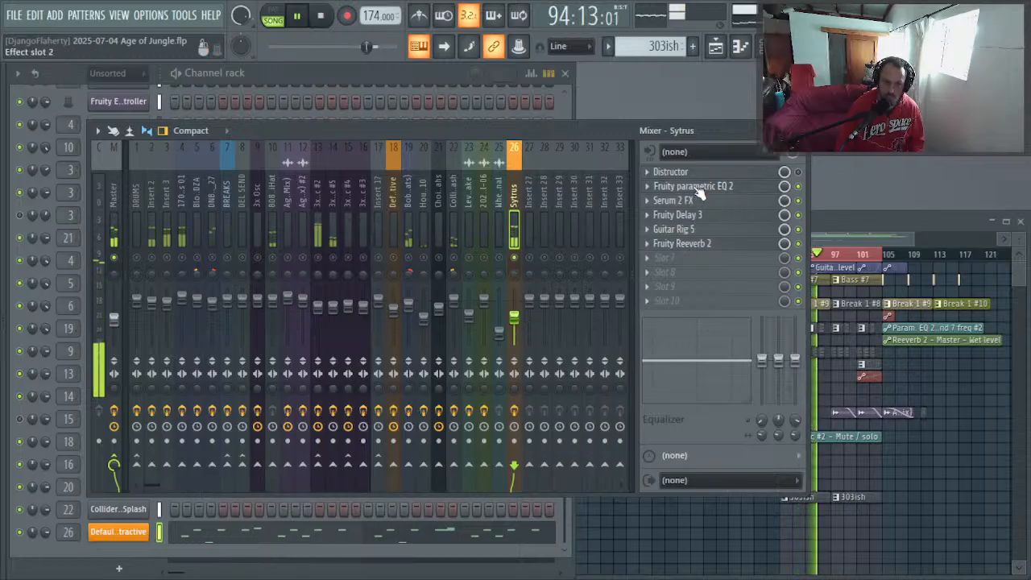
pyautogui.moveTo(699, 193); pyautogui.dragTo(699, 250)
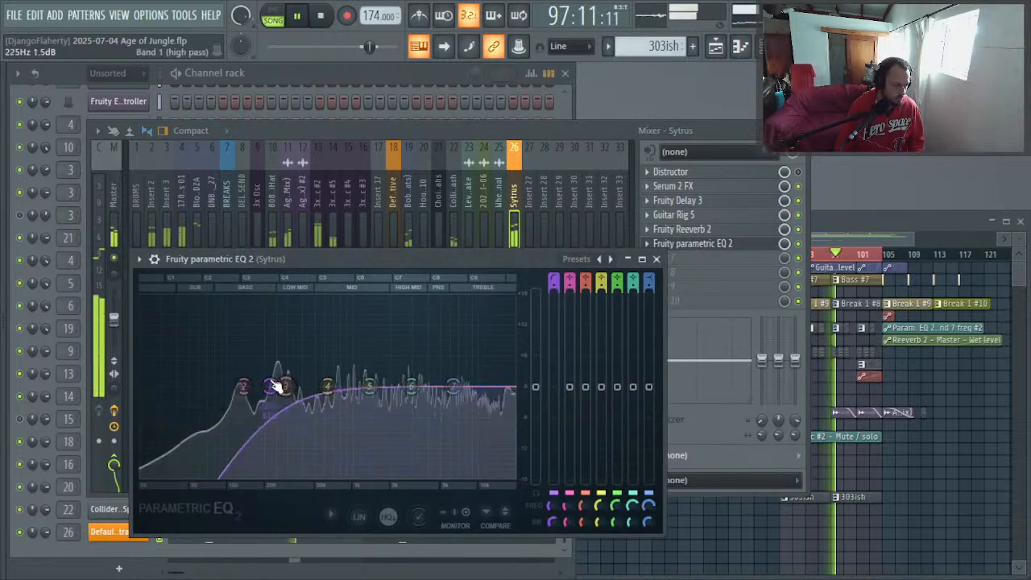
# Step: Make Fruity parametric EQ 2's band 2 a lowered low shelf and boost band 6 by about 1.6 dB near 9.3 kHz
pyautogui.moveTo(243, 387); pyautogui.dragTo(309, 406)
pyautogui.rightClick(309, 406)
pyautogui.moveTo(334, 444)
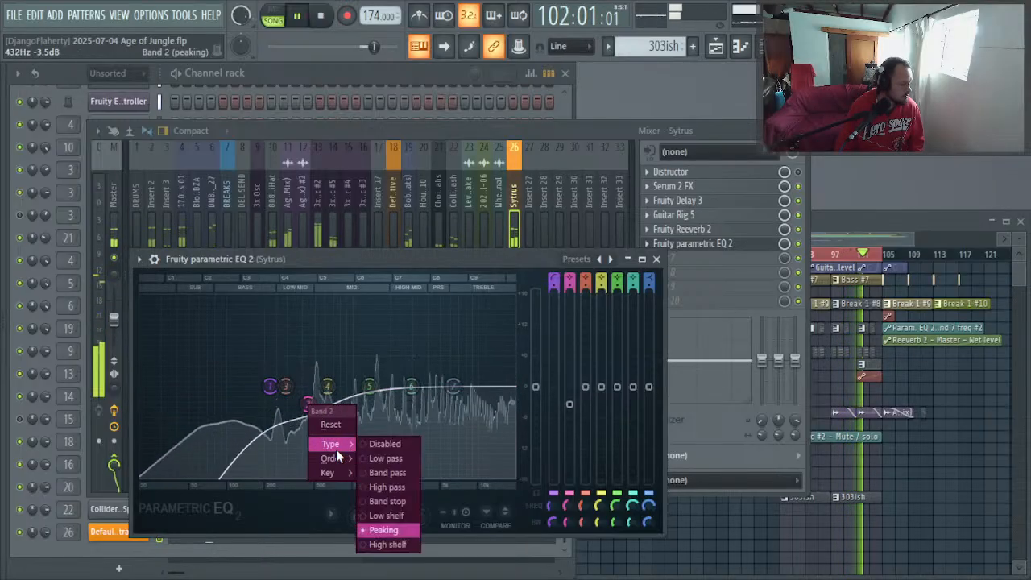
pyautogui.click(401, 516)
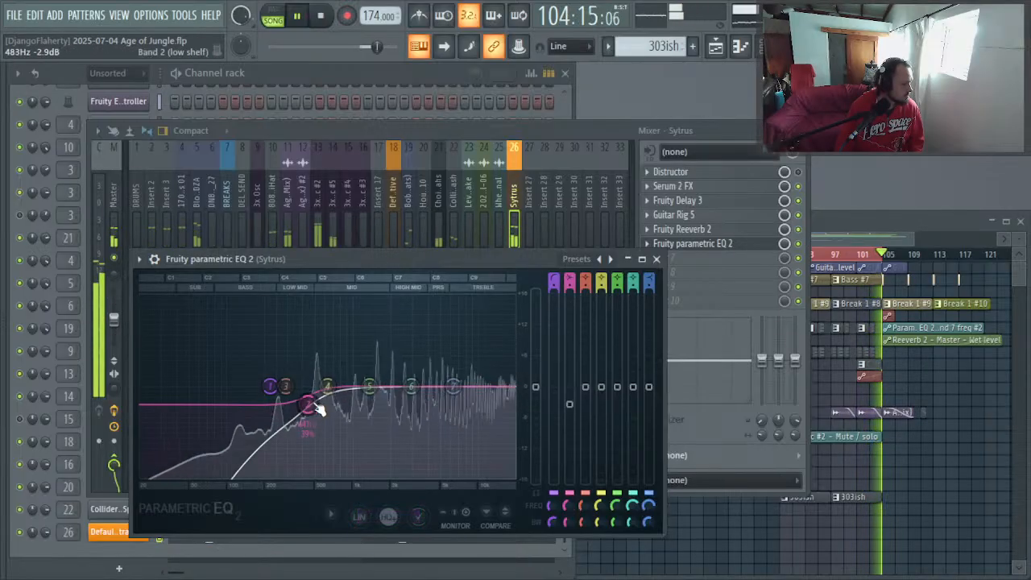
pyautogui.moveTo(309, 406); pyautogui.dragTo(373, 421)
pyautogui.moveTo(410, 390); pyautogui.dragTo(476, 379)
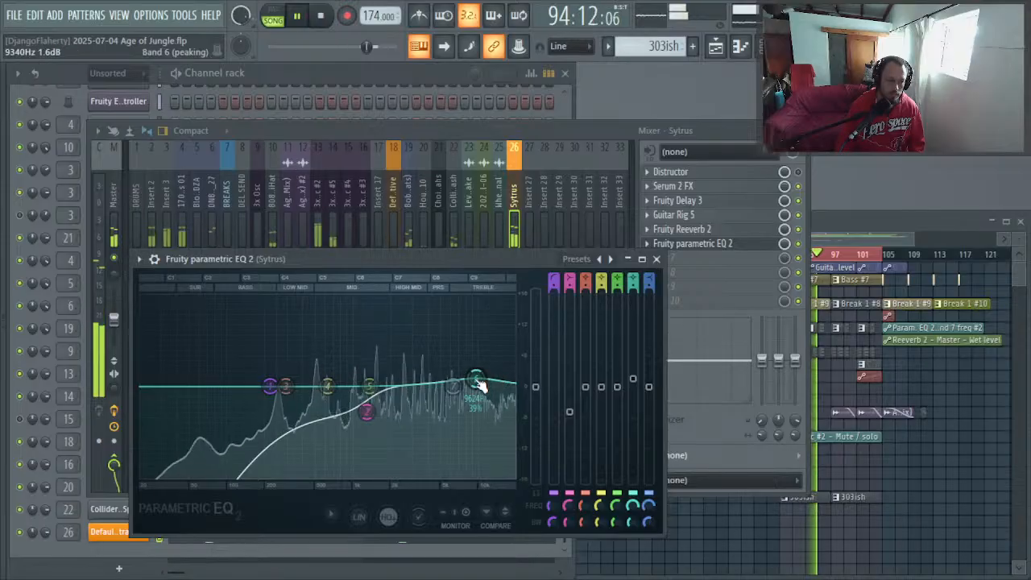
pyautogui.press('Escape')
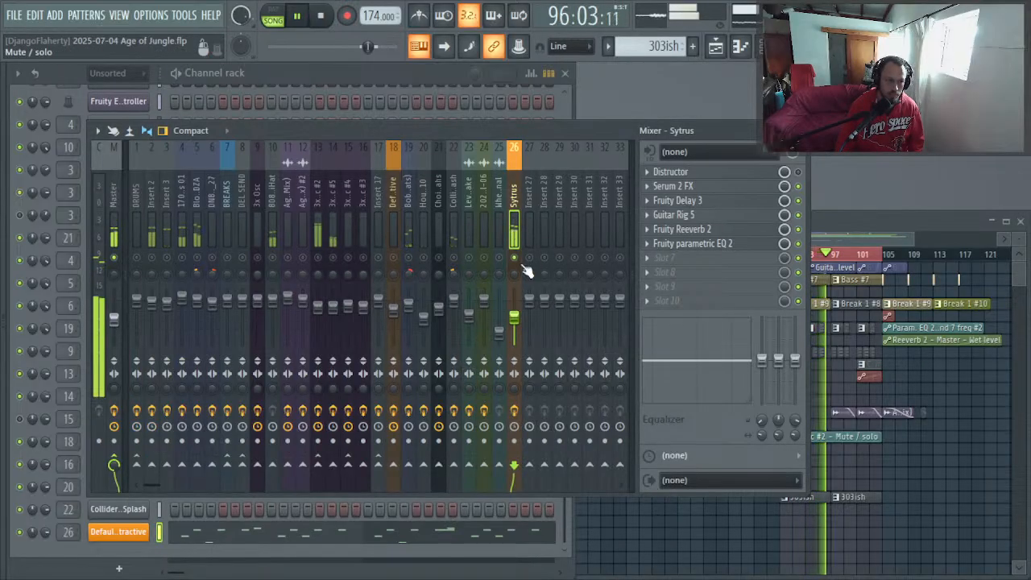
# Step: Set band 7 of the Sytrus track's Fruity parametric EQ 2 to low pass, move its frequency higher and close the equalizer
pyautogui.click(712, 247)
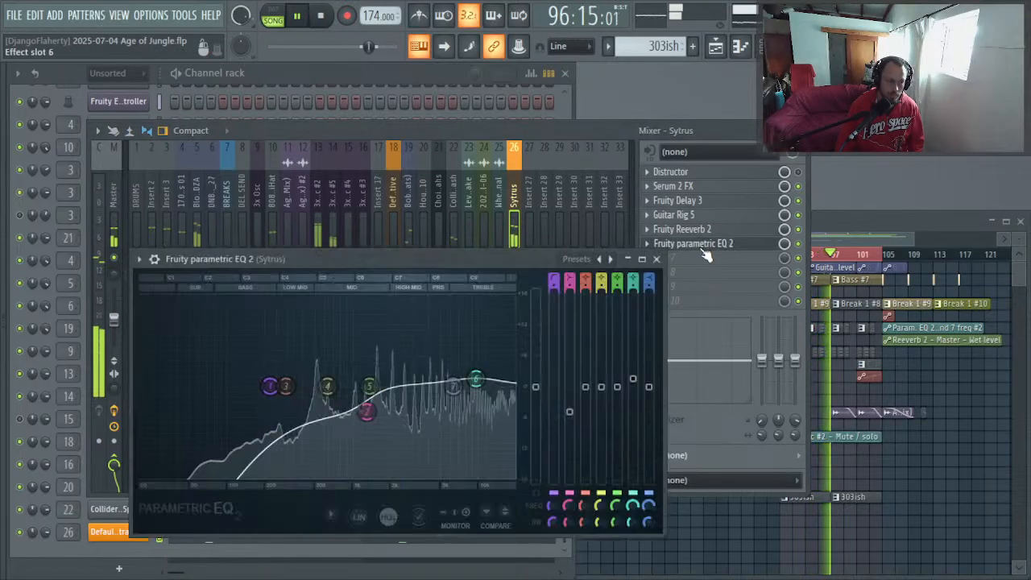
pyautogui.rightClick(455, 387)
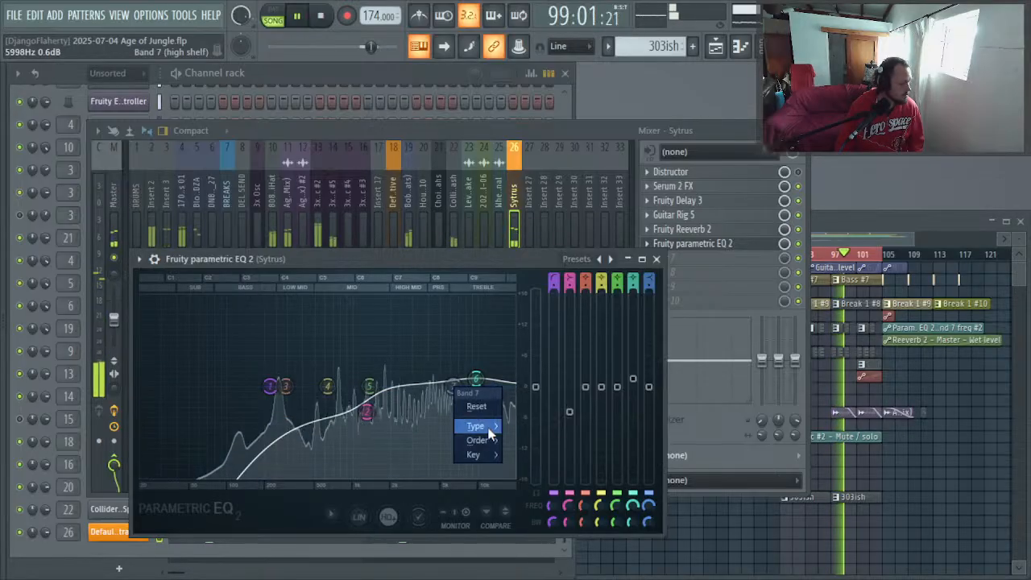
pyautogui.moveTo(490, 427)
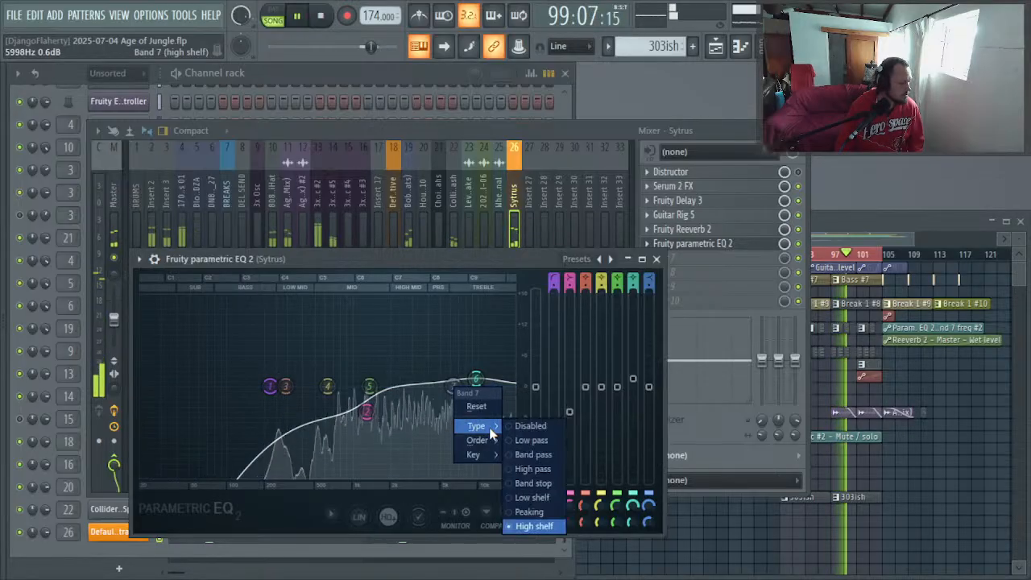
pyautogui.click(532, 440)
pyautogui.moveTo(453, 386); pyautogui.dragTo(487, 385)
pyautogui.click(656, 259)
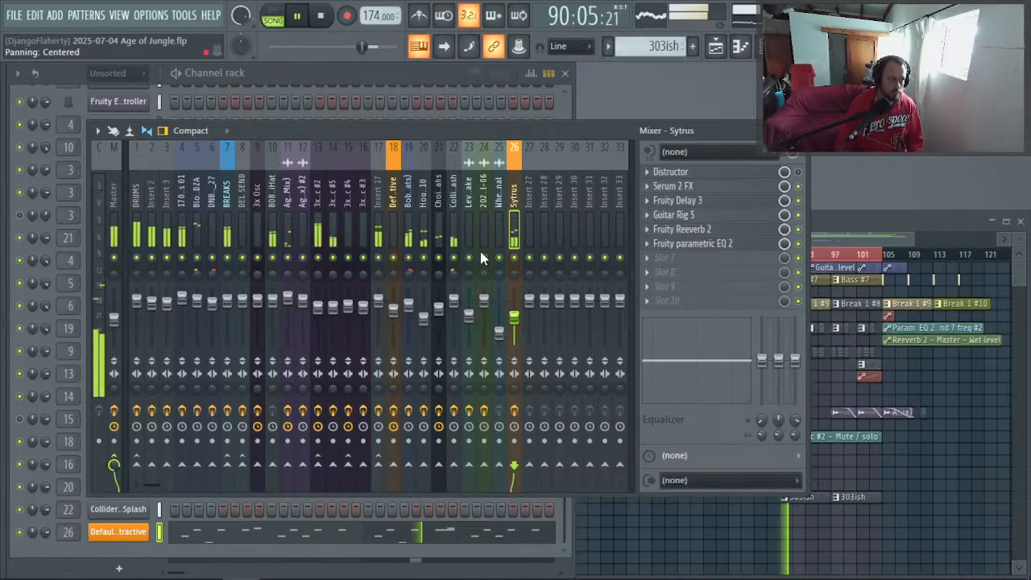
# Step: Hide the mixer, bring up the playlist around bars 89 to 105 and stop playback
pyautogui.press('F9')
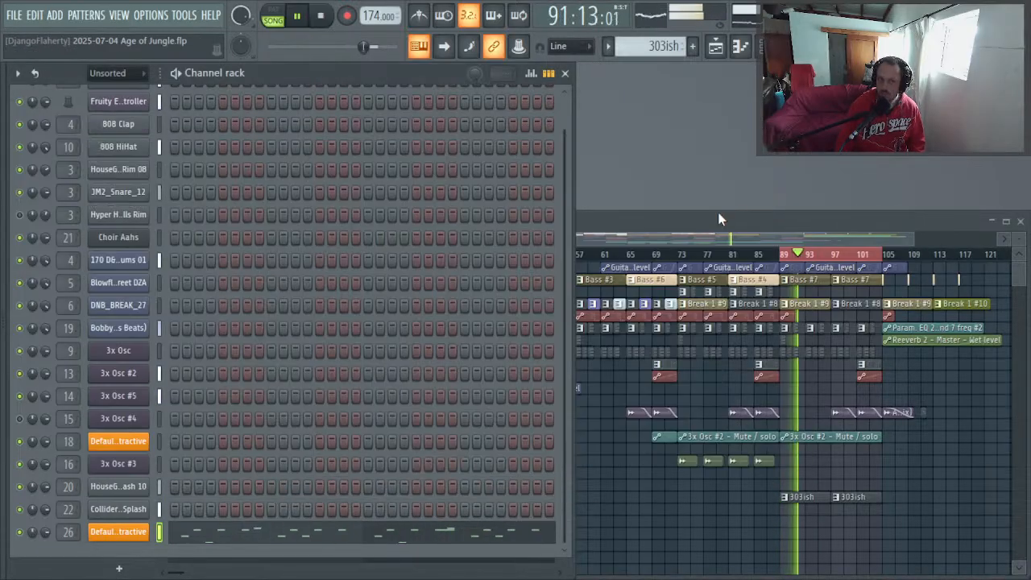
pyautogui.rightClick(835, 254)
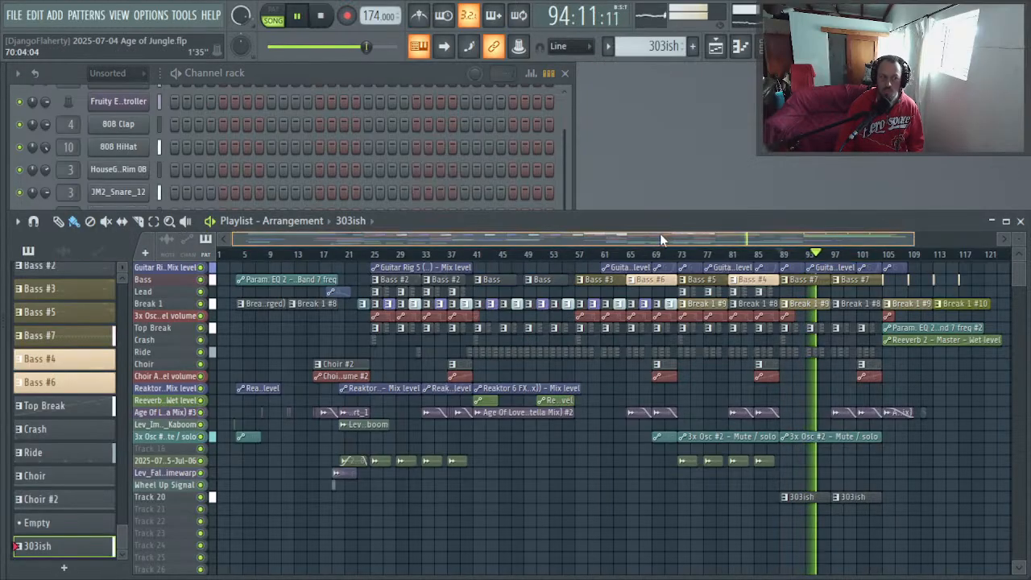
pyautogui.moveTo(660, 233); pyautogui.dragTo(831, 232)
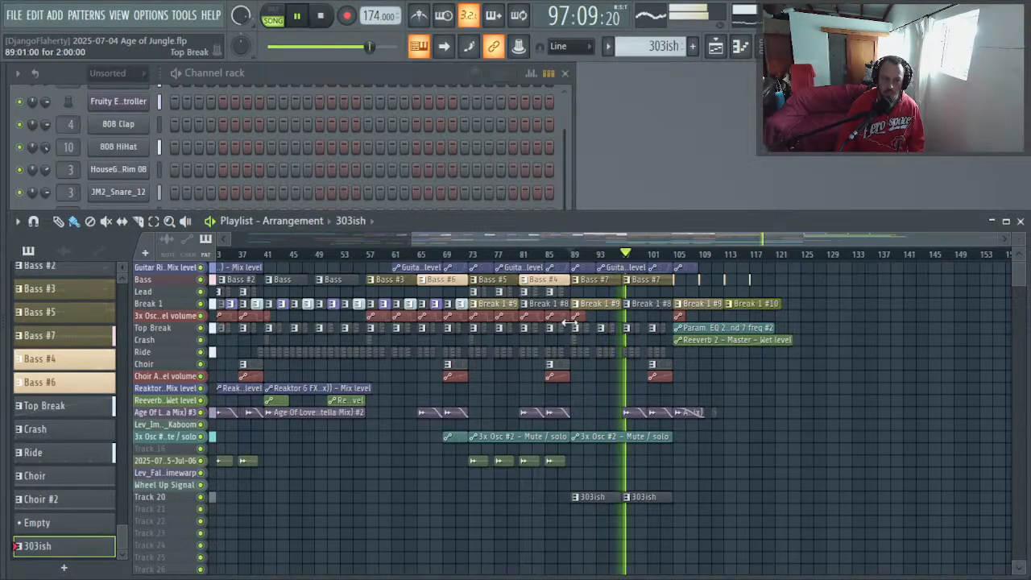
pyautogui.press('space')
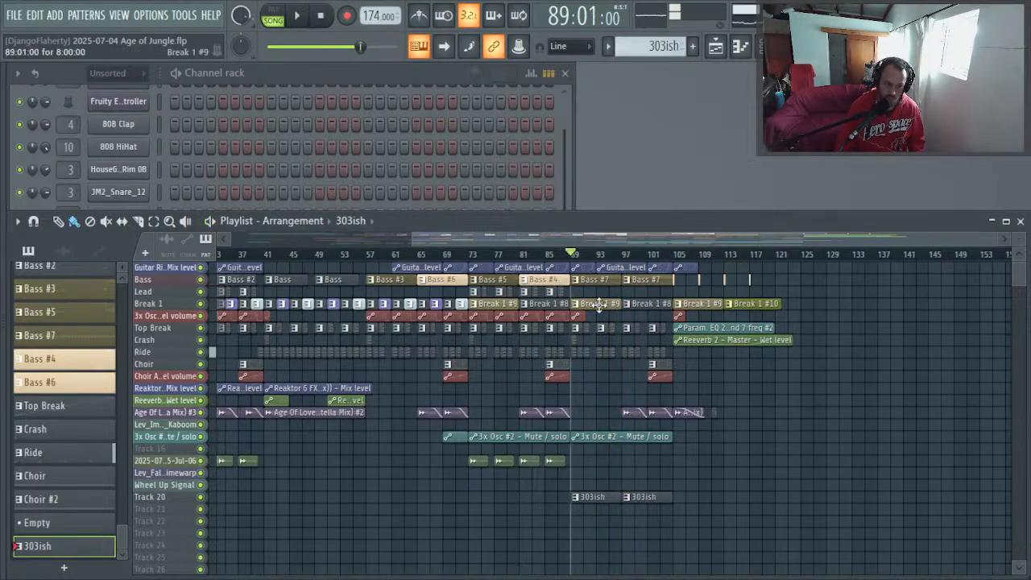
# Step: Select the Bass #7 pattern, start playback and open the 3x Osc #2 notes in the piano roll
pyautogui.click(597, 304)
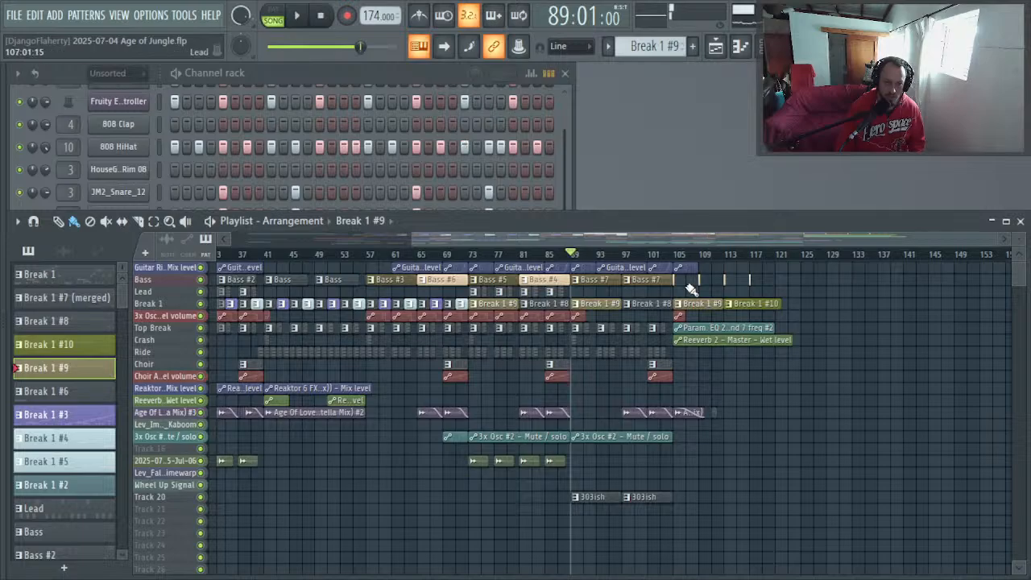
pyautogui.click(598, 282)
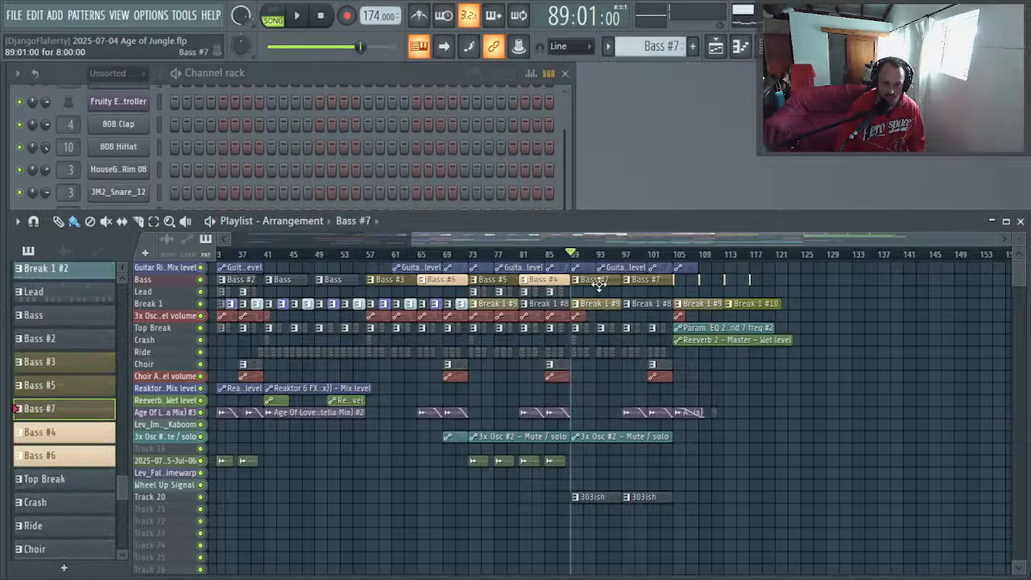
pyautogui.press('space')
pyautogui.click(376, 81)
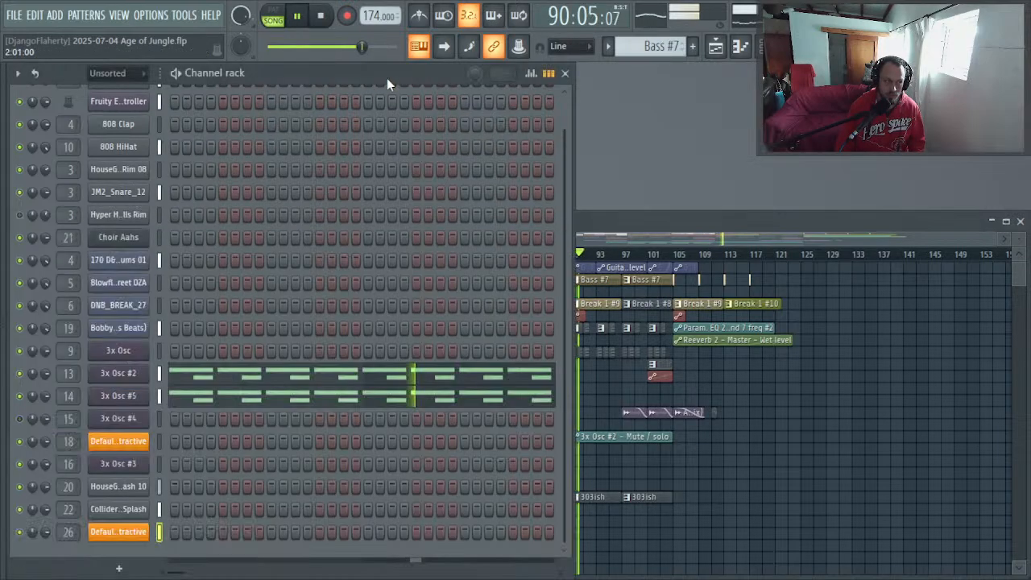
pyautogui.click(366, 379)
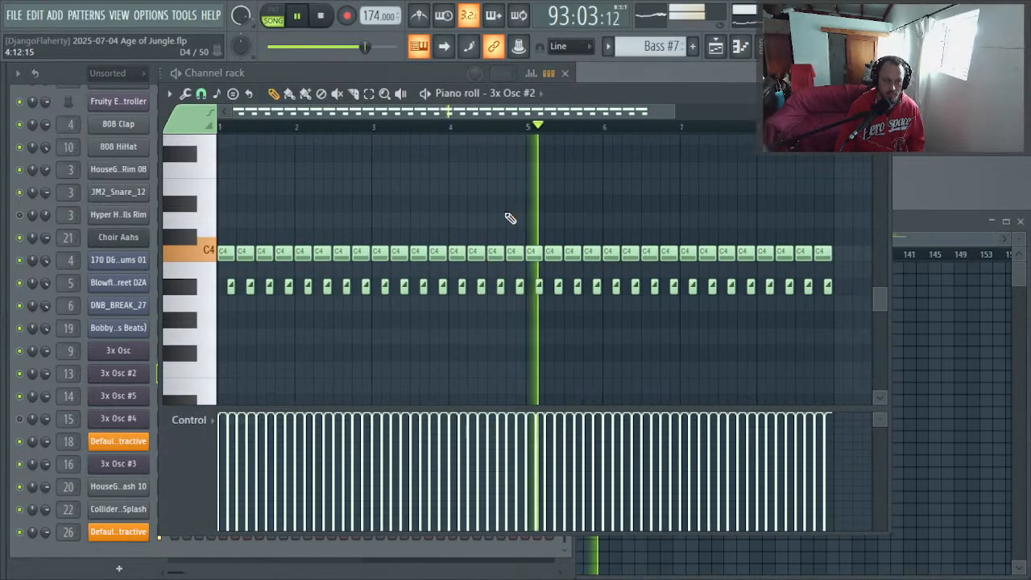
# Step: Stop playback and transpose the bar 4 notes and slides of 3x Osc #2 down five semitones, placing the main notes on G3
pyautogui.press('space')
pyautogui.moveTo(456, 232); pyautogui.dragTo(521, 311)
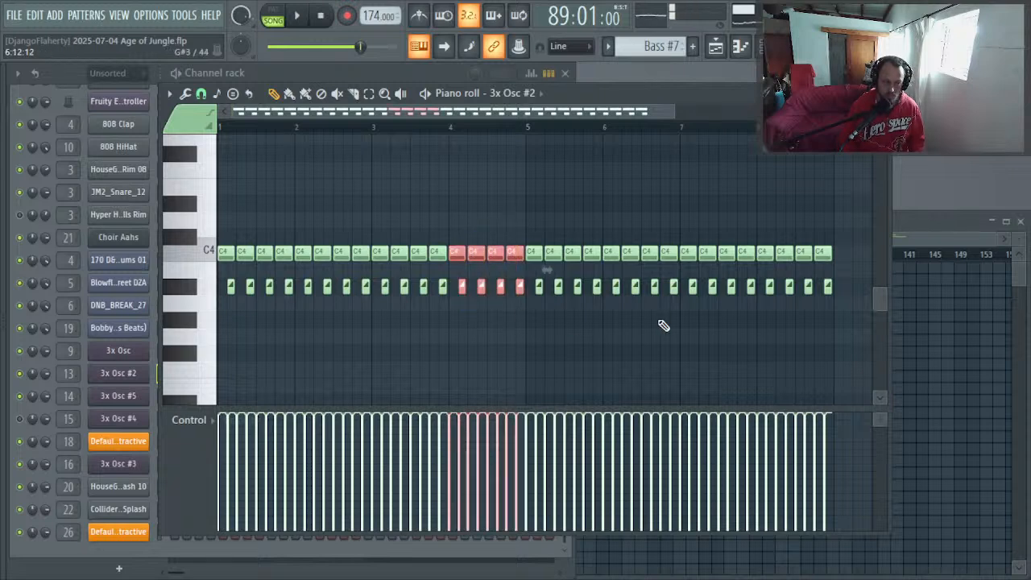
pyautogui.press('Down')
pyautogui.press('Down')
pyautogui.press('Down')
pyautogui.press('Down')
pyautogui.press('Down')
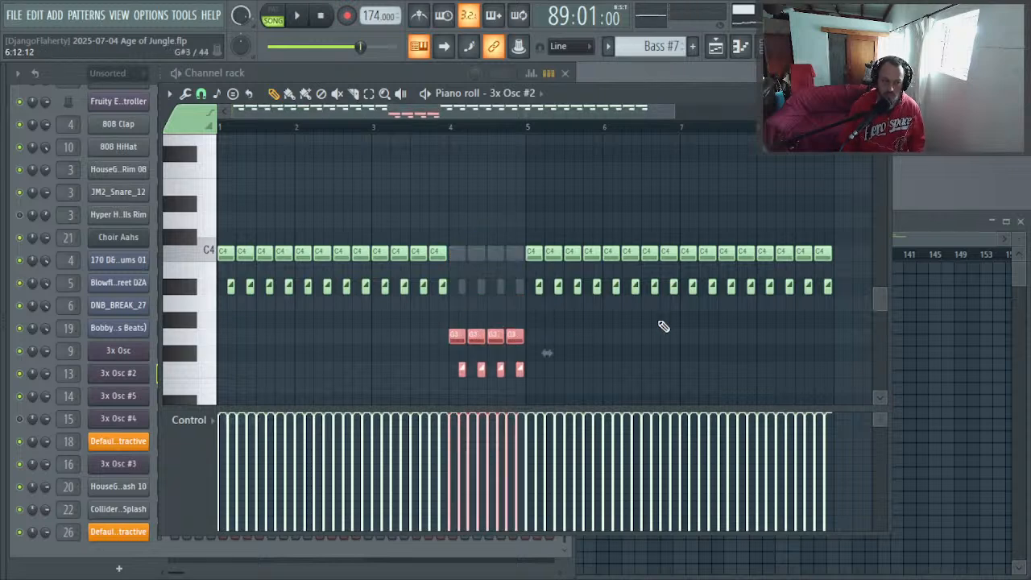
# Step: Switch to the 3x Osc #5 notes and transpose bar 4 down five semitones to G3, leaving out its last slide note
pyautogui.press('space')
pyautogui.rightClick(474, 252)
pyautogui.rightClick(474, 252)
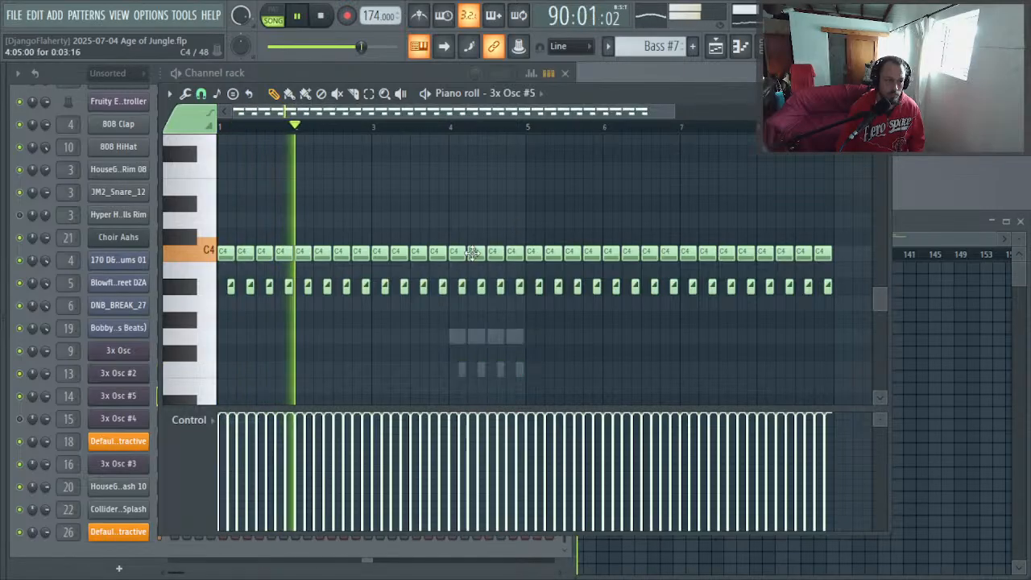
pyautogui.moveTo(515, 227); pyautogui.dragTo(456, 304)
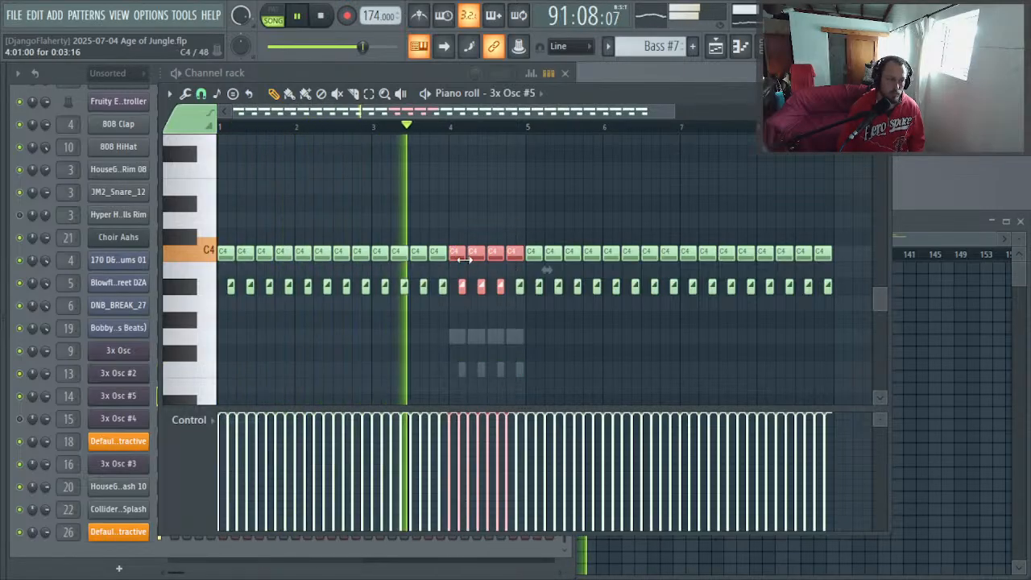
pyautogui.press('space')
pyautogui.press('Down')
pyautogui.press('Down')
pyautogui.press('Down')
pyautogui.press('Down')
pyautogui.press('Down')
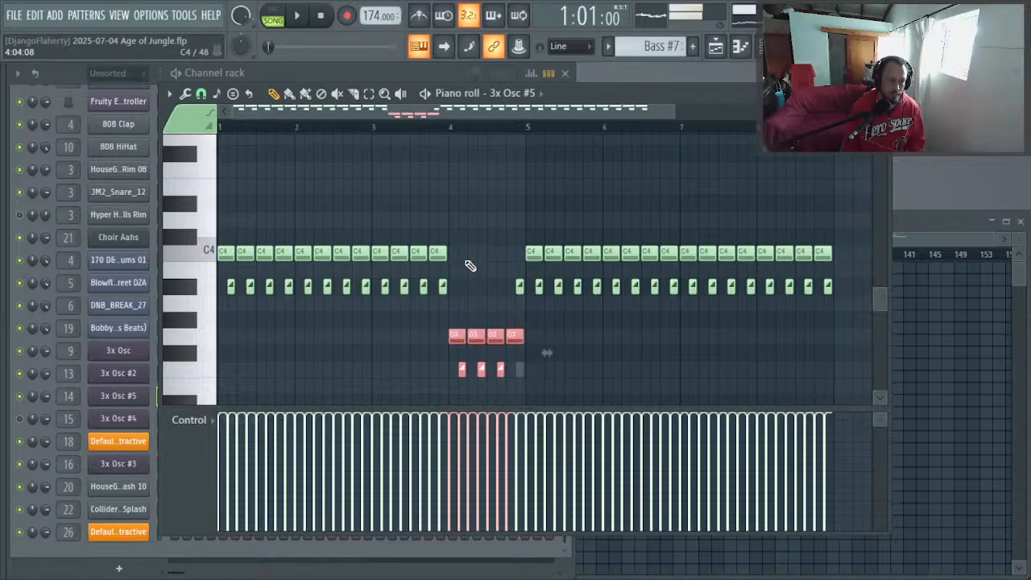
# Step: Transpose all bar 8 notes and slides of 3x Osc #5 down five semitones, placing the main notes on G3
pyautogui.rightClick(784, 252)
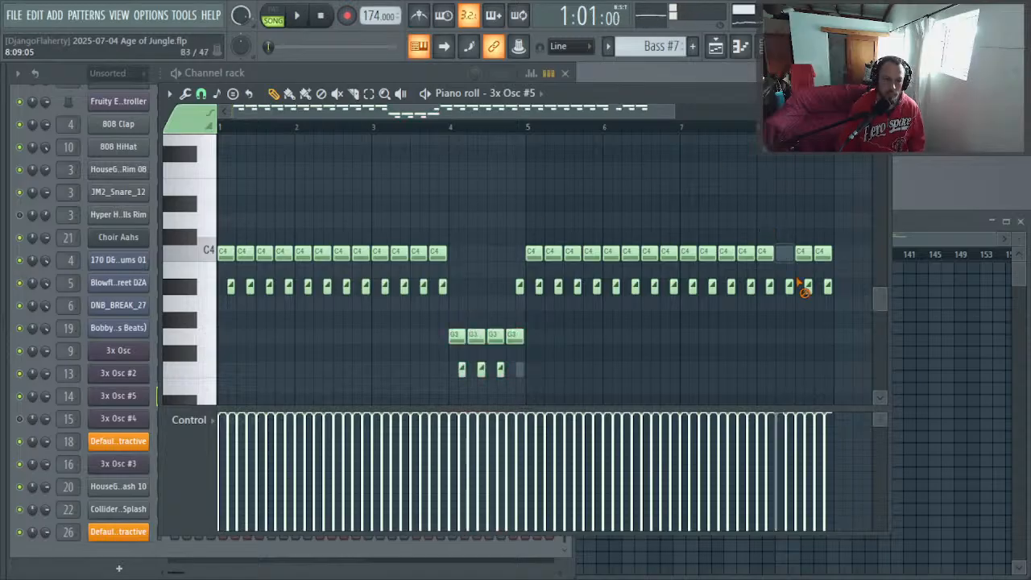
pyautogui.moveTo(846, 236); pyautogui.dragTo(769, 331)
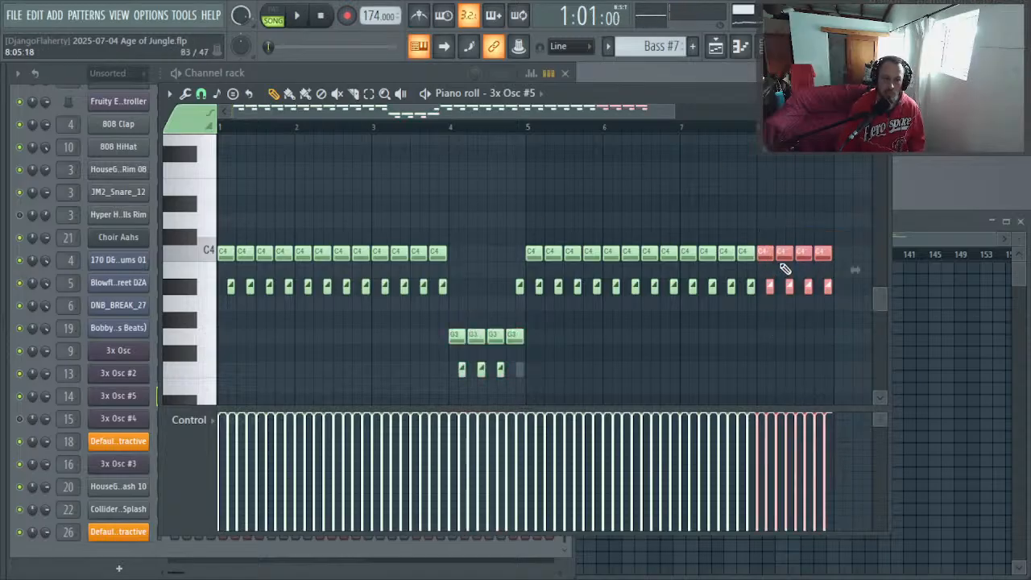
pyautogui.moveTo(766, 256); pyautogui.dragTo(776, 357)
pyautogui.hotkey('ctrl', 'z')
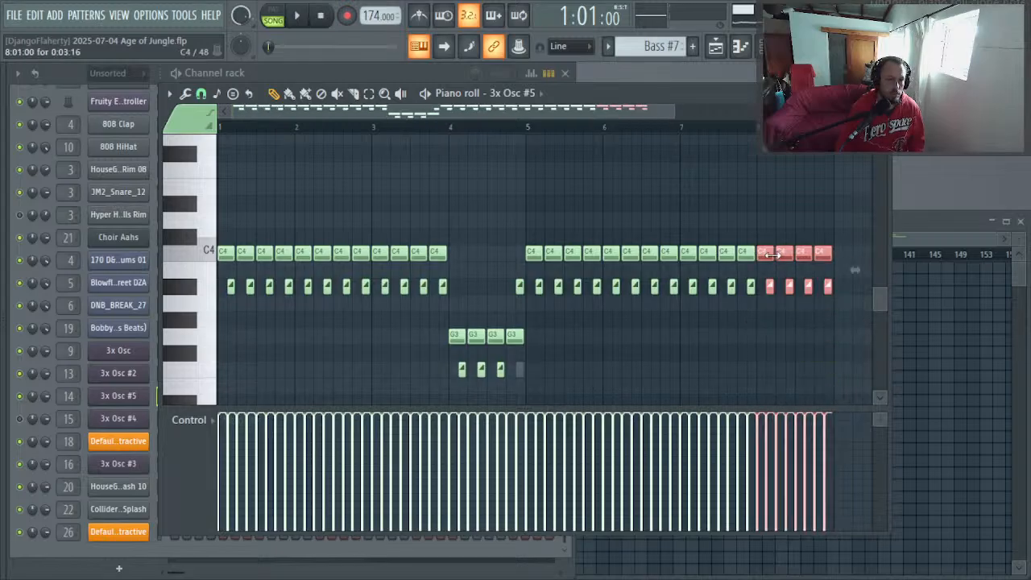
pyautogui.hotkey('shift', 'Down')
pyautogui.hotkey('shift', 'Down')
pyautogui.hotkey('shift', 'Down')
pyautogui.hotkey('shift', 'Down')
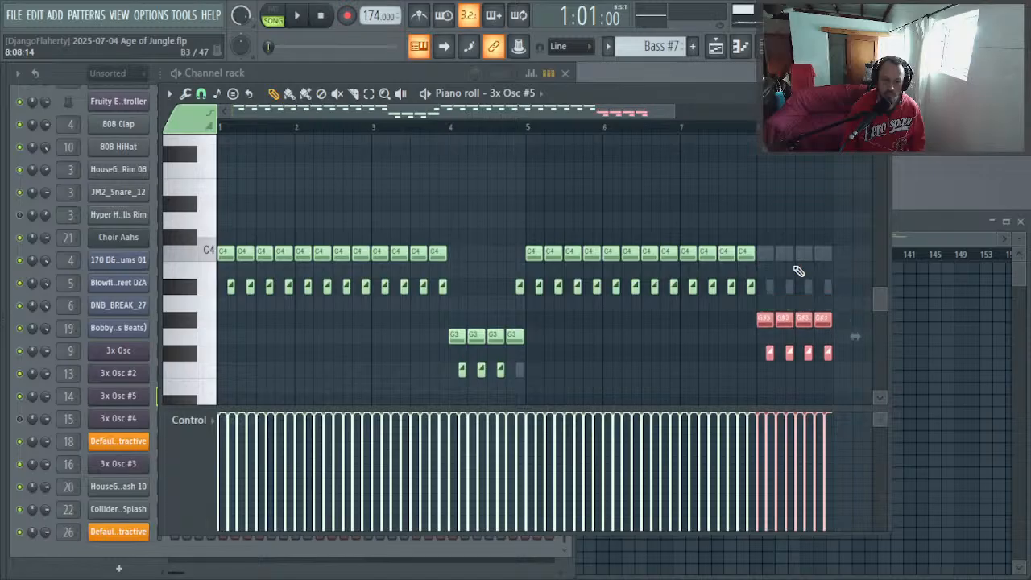
pyautogui.hotkey('shift', 'Down')
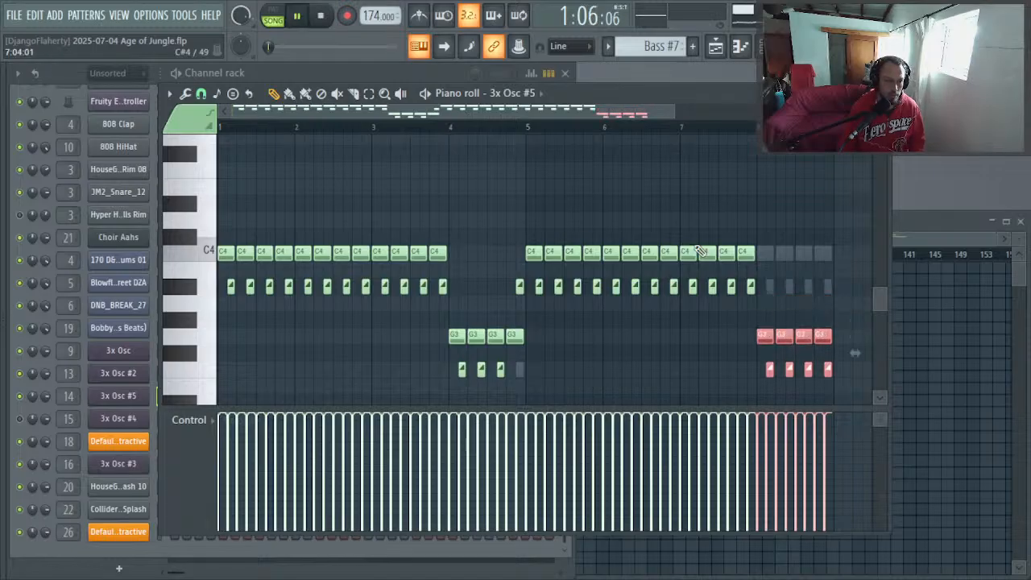
# Step: Lower the leftover slide note at the end of bar 4 in 3x Osc #5 by five semitones and restart playback
pyautogui.click(540, 226)
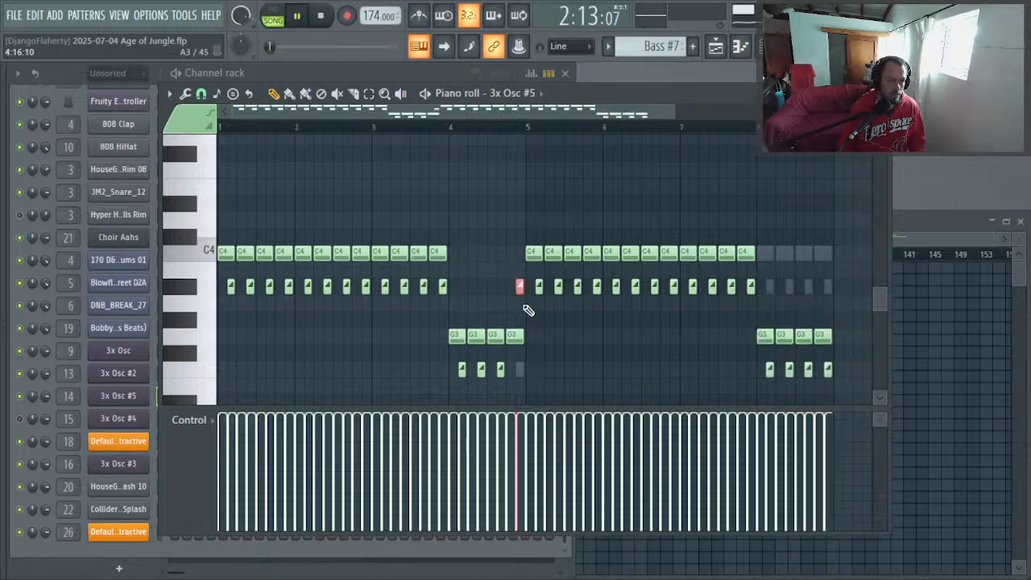
pyautogui.click(221, 127)
pyautogui.press('space')
# Step: Switch to the 3x Osc #2 notes and transpose its bar 8 notes and slides down five semitones to G3 during playback
pyautogui.rightClick(819, 254)
pyautogui.rightClick(819, 254)
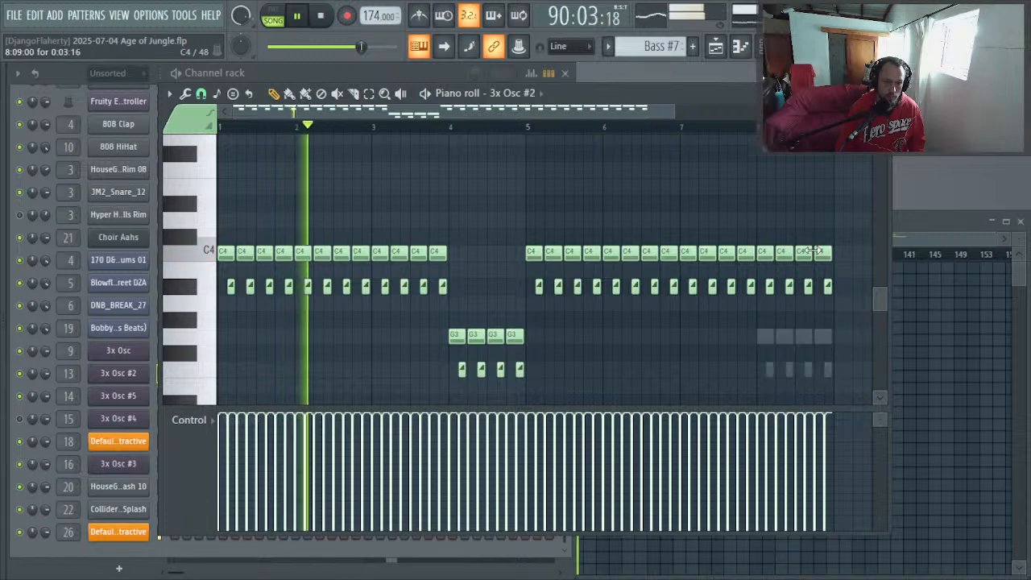
pyautogui.moveTo(838, 234); pyautogui.dragTo(771, 306)
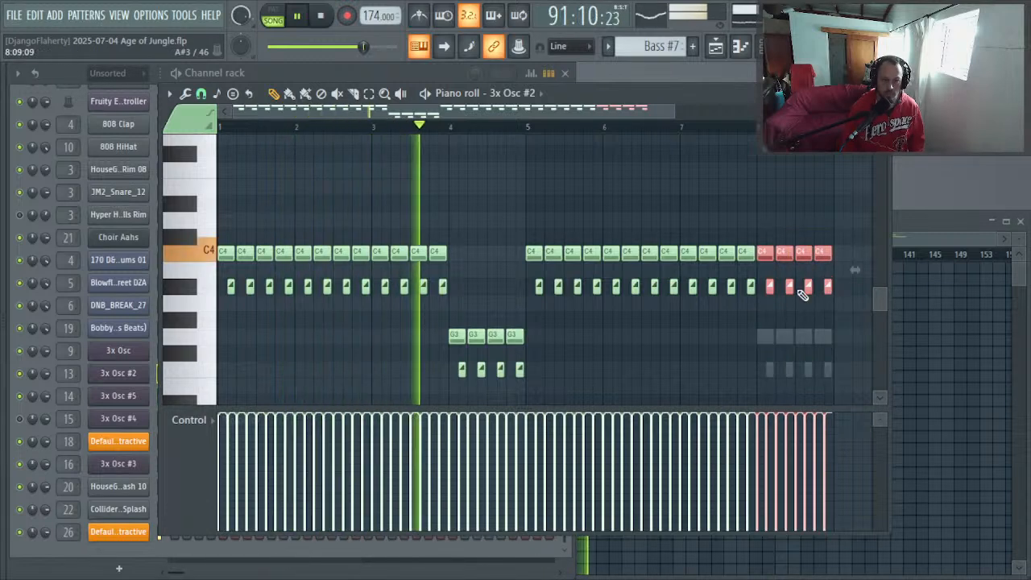
pyautogui.press('Down')
pyautogui.press('Down')
pyautogui.press('Down')
pyautogui.press('Down')
pyautogui.press('Down')
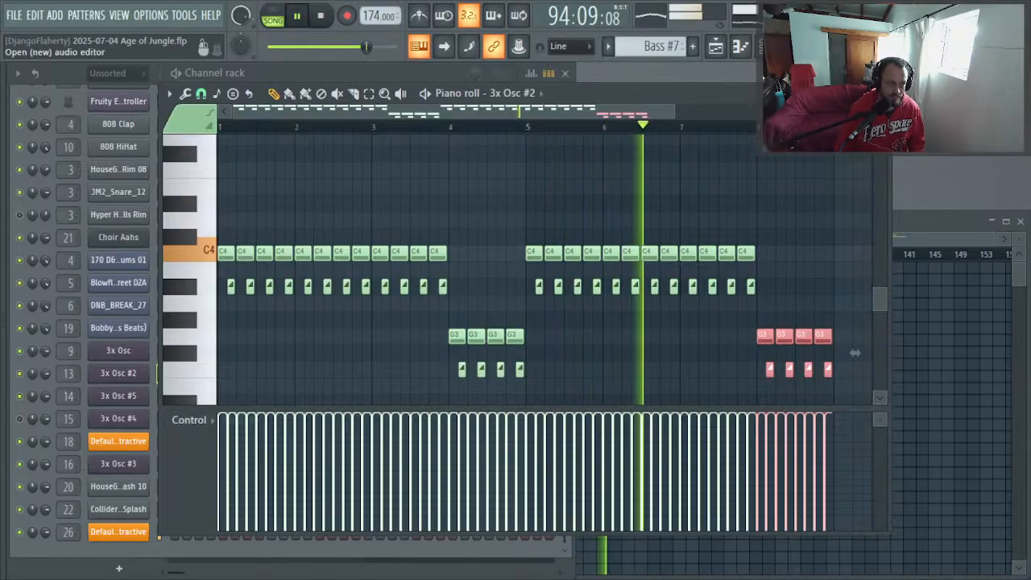
# Step: Reopen the 3x Osc #5 notes, raise bar 8's second note and its slide by one octave, and restart playback
pyautogui.click(881, 93)
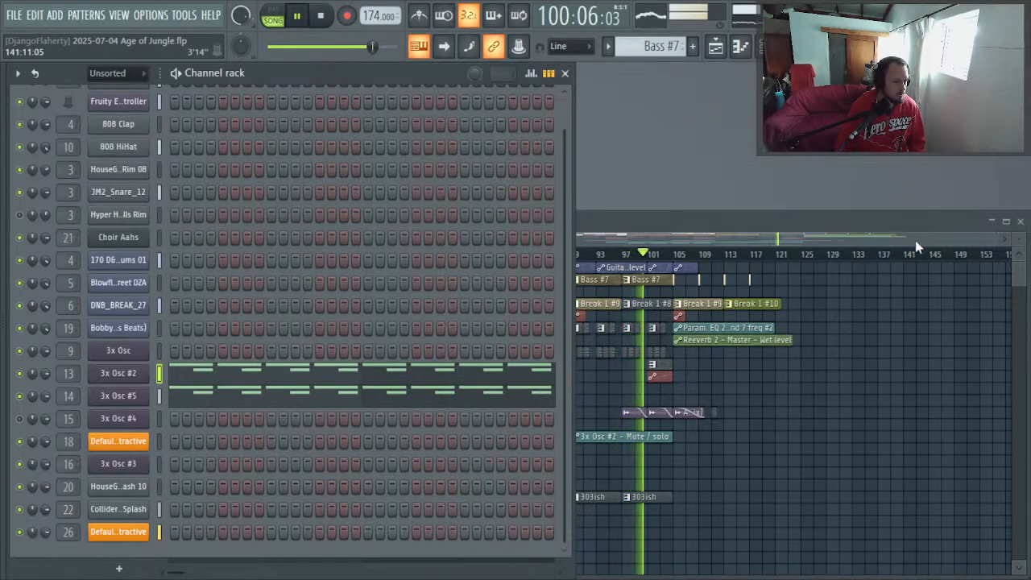
pyautogui.click(397, 397)
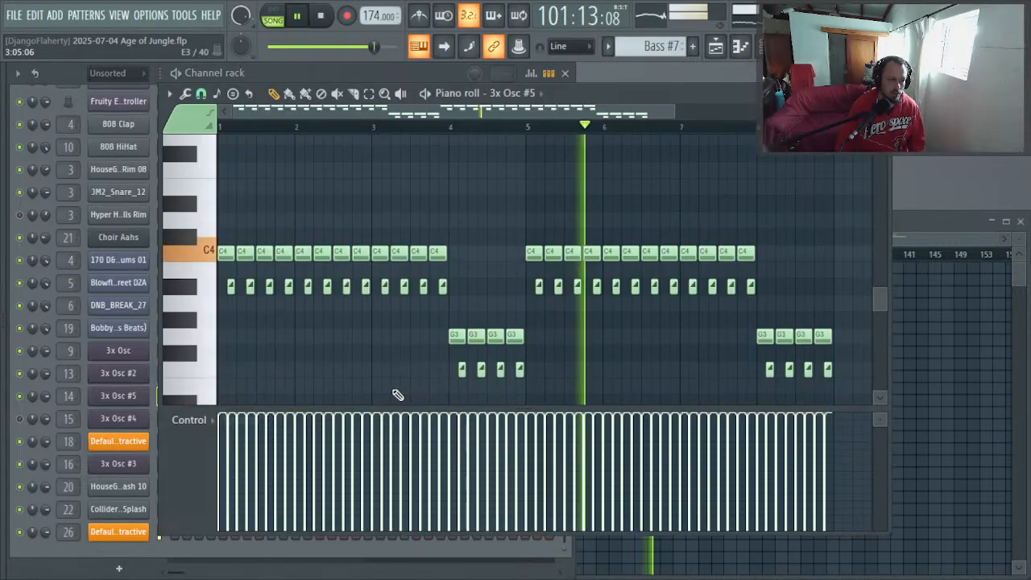
pyautogui.moveTo(786, 320); pyautogui.dragTo(797, 377)
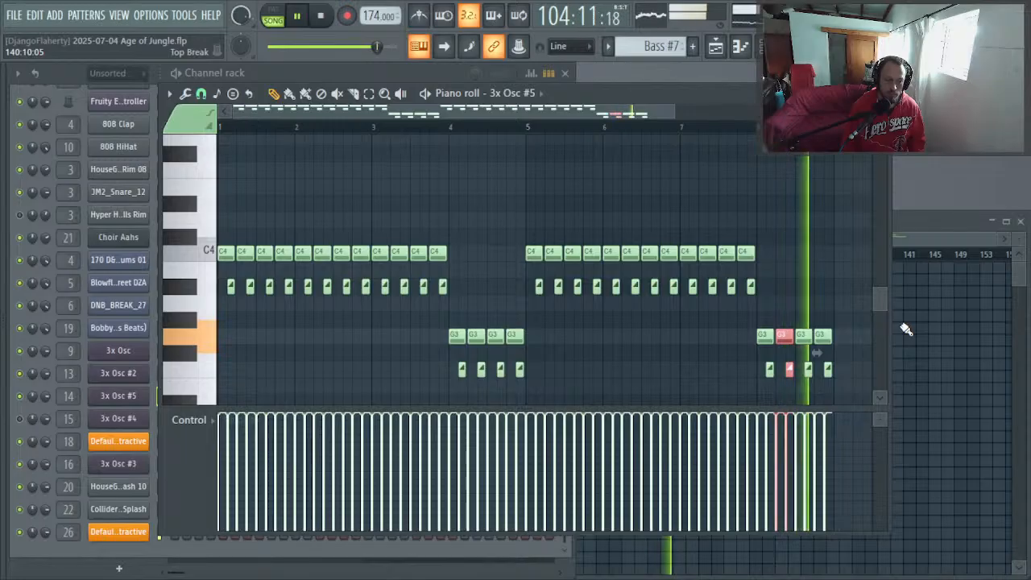
pyautogui.press('space')
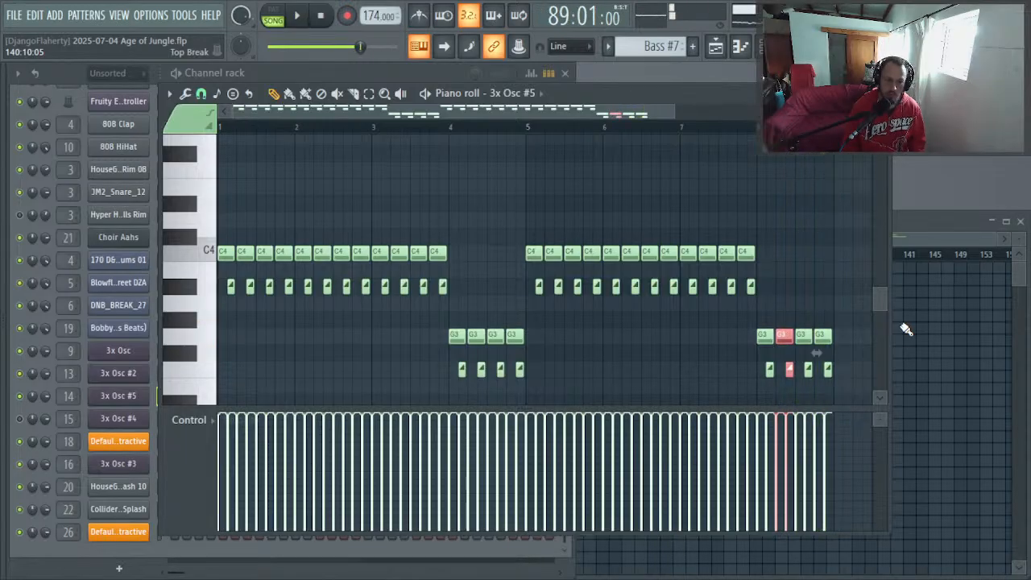
pyautogui.hotkey('ctrl', 'Up')
pyautogui.press('space')
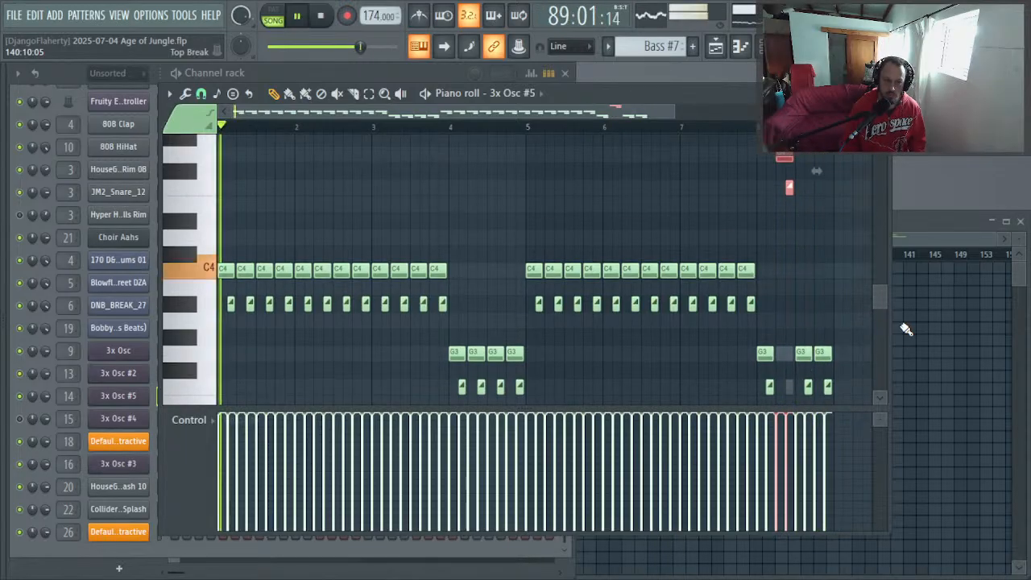
# Step: Switch to the 3x Osc #2 notes, raise bar 8's second note and its slide by one octave, and audition the change
pyautogui.doubleClick(786, 356)
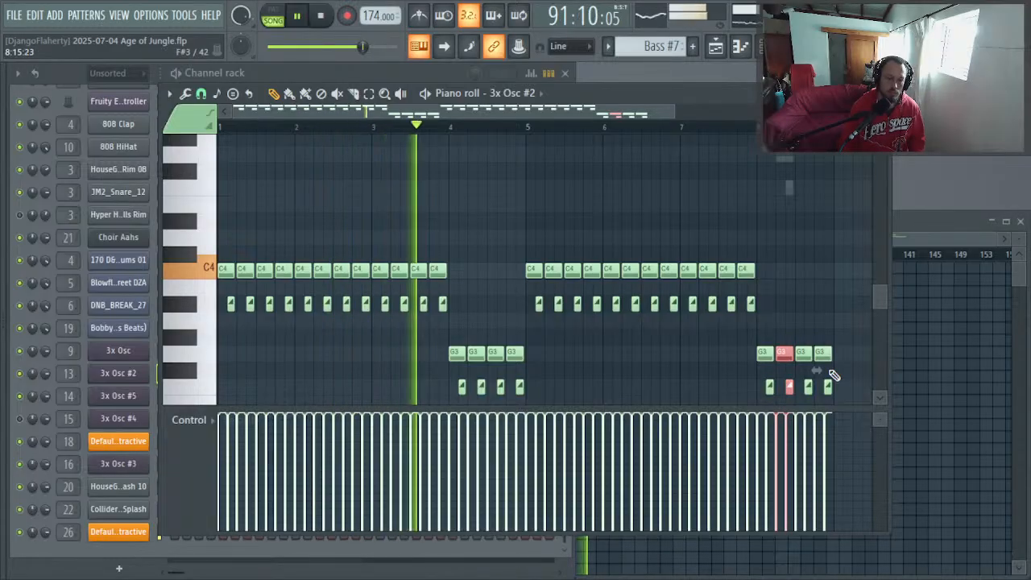
pyautogui.hotkey('ctrl', 'Up')
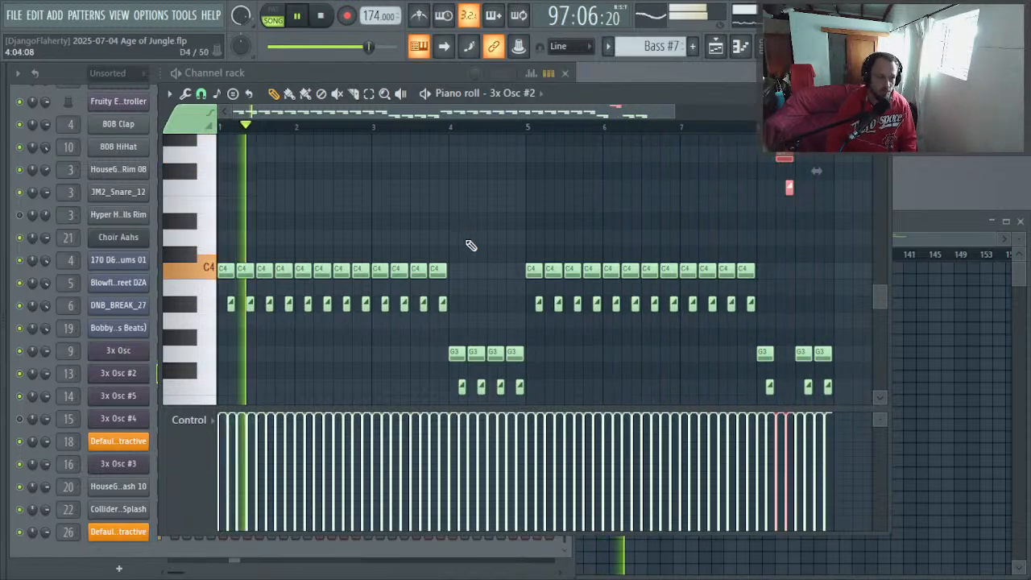
pyautogui.press('F7')
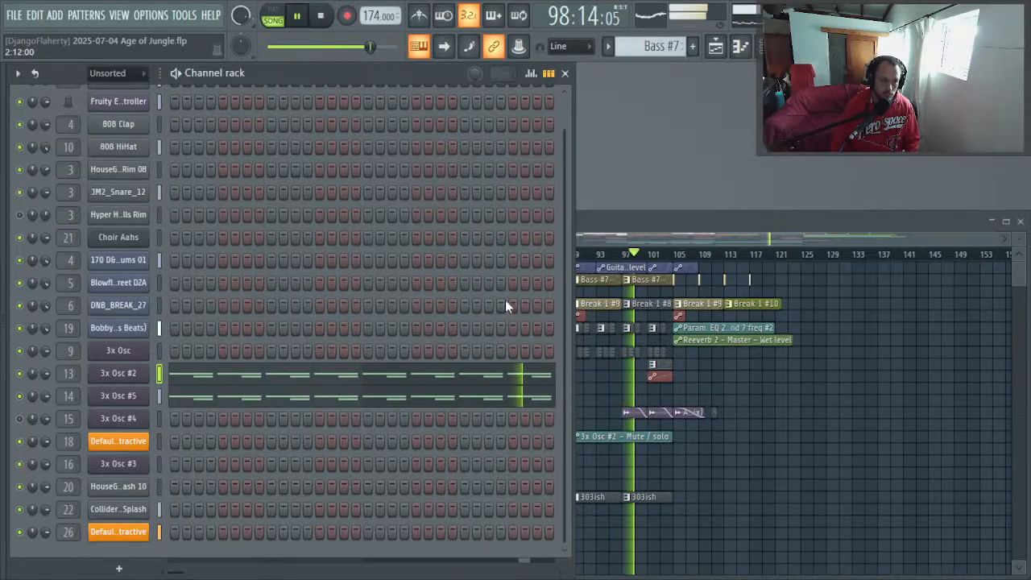
pyautogui.press('space')
# Step: In 3x Osc #2's bar 8, shorten the G4 note and its F4 slide, add two short G4 notes after them, and copy the group
pyautogui.click(473, 375)
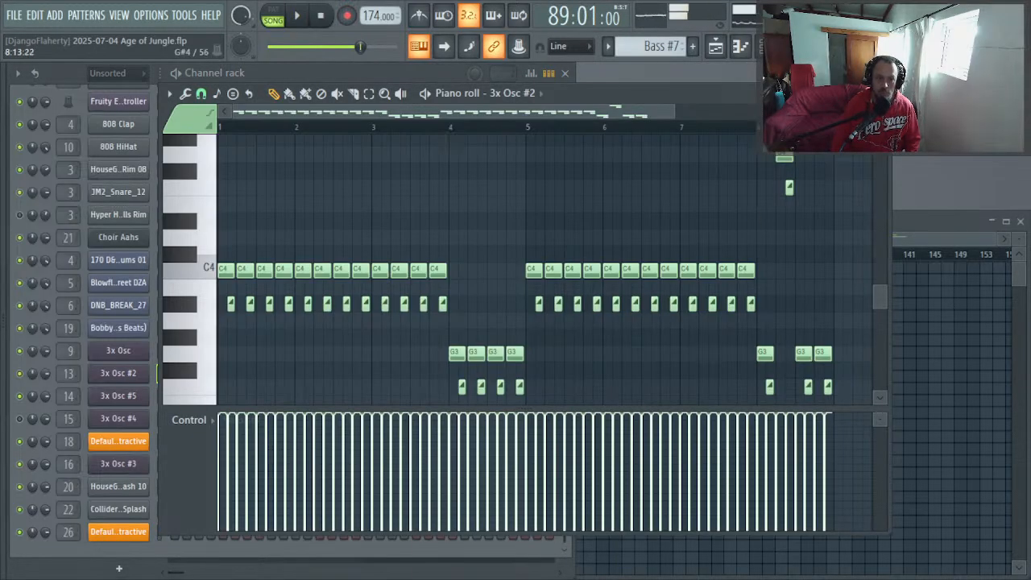
pyautogui.moveTo(815, 152); pyautogui.dragTo(742, 198)
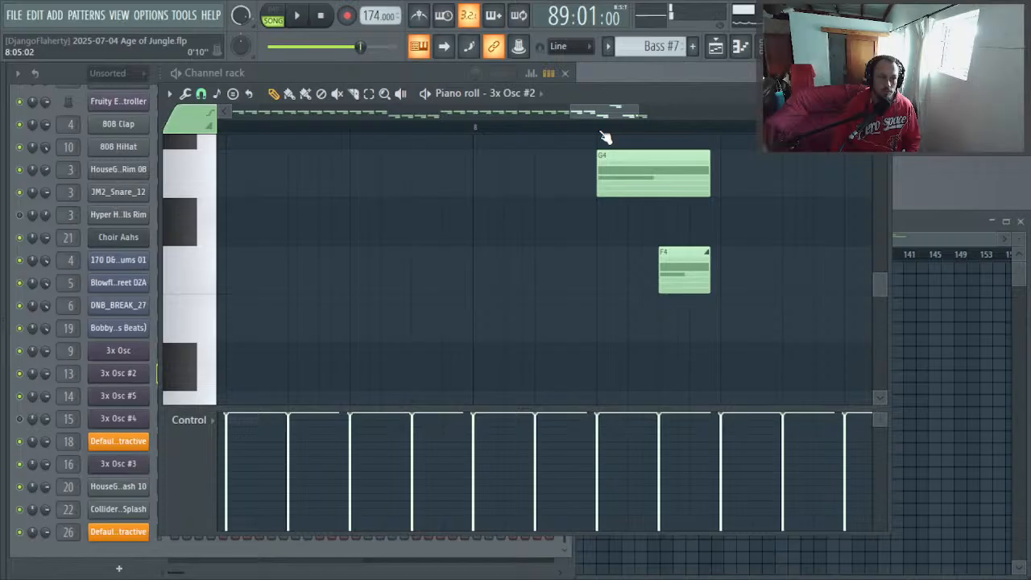
pyautogui.click(617, 154)
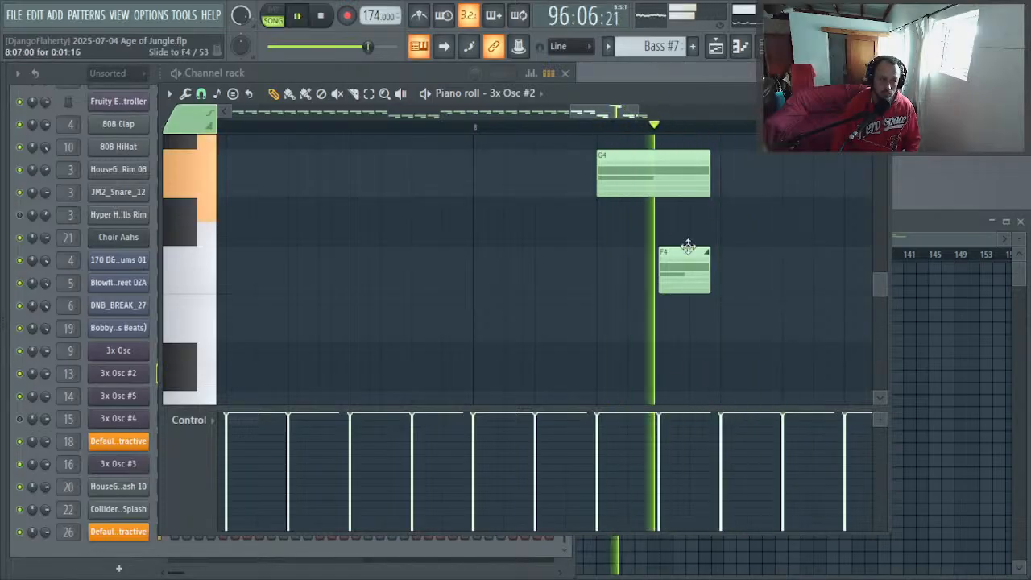
pyautogui.moveTo(686, 272); pyautogui.dragTo(645, 267)
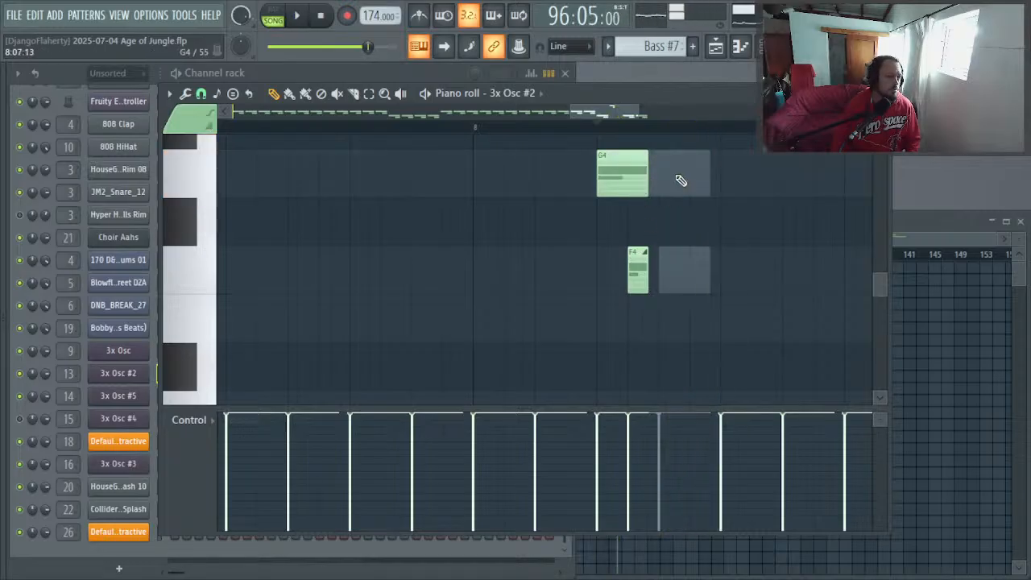
pyautogui.moveTo(680, 181)
pyautogui.mouseDown()
pyautogui.moveTo(700, 180)
pyautogui.moveTo(675, 185)
pyautogui.mouseUp()
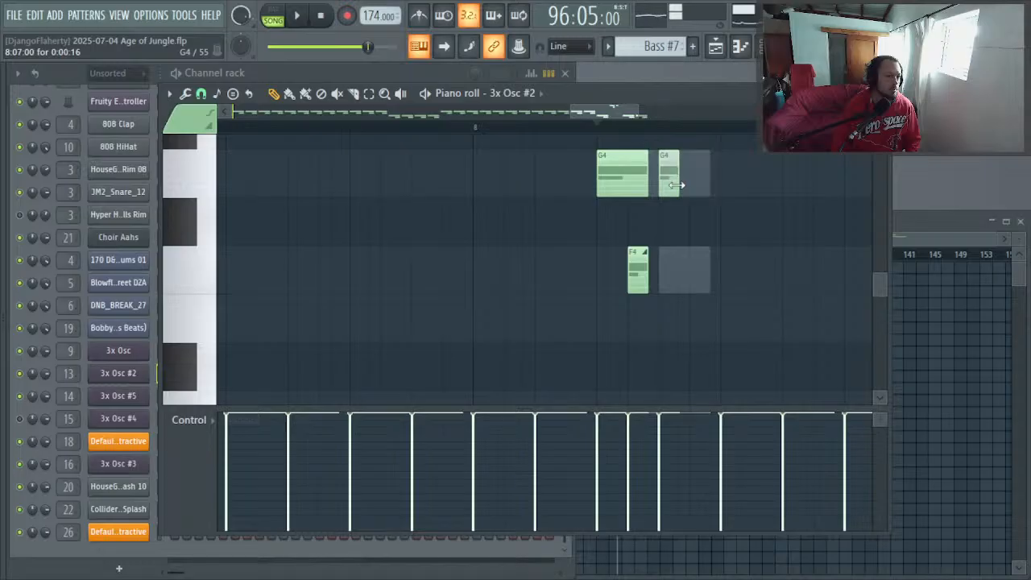
pyautogui.click(698, 181)
pyautogui.moveTo(786, 149); pyautogui.dragTo(591, 263)
# Step: Replace the G4 note and F4 slide in 3x Osc #5's bar 8 with the copied group and play the result
pyautogui.doubleClick(691, 286)
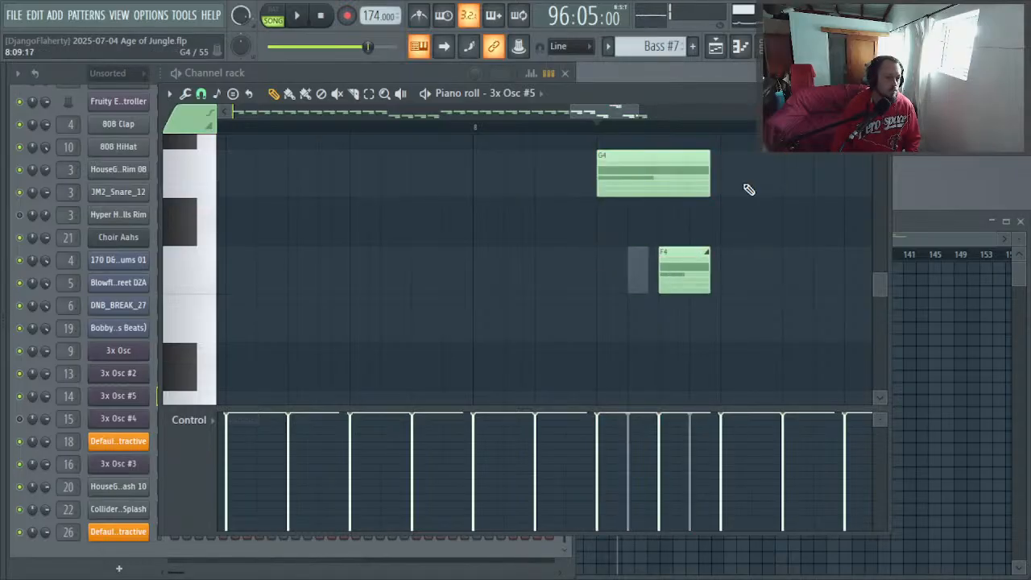
pyautogui.rightClick(701, 186)
pyautogui.rightClick(679, 249)
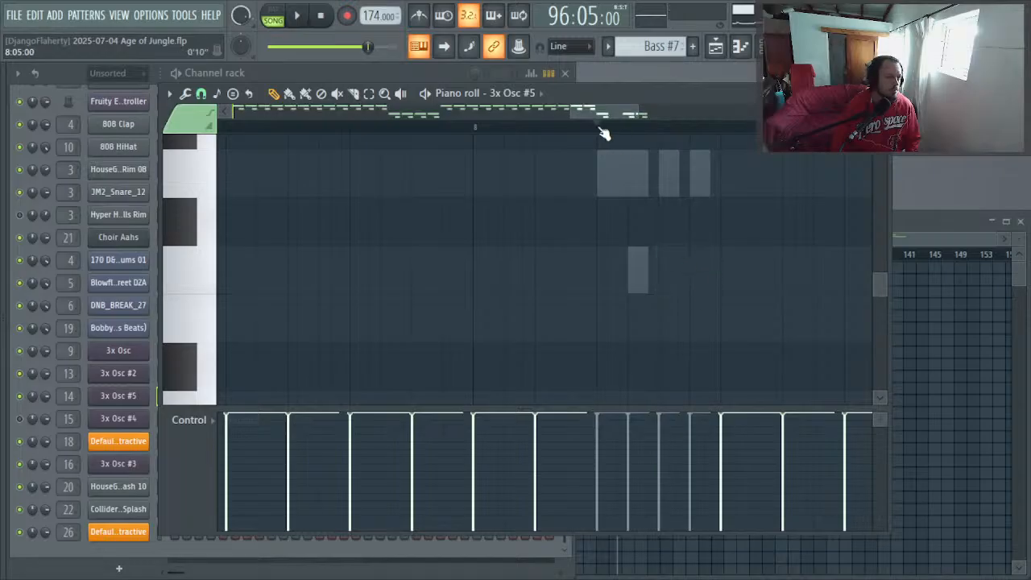
pyautogui.hotkey('ctrl', 'v')
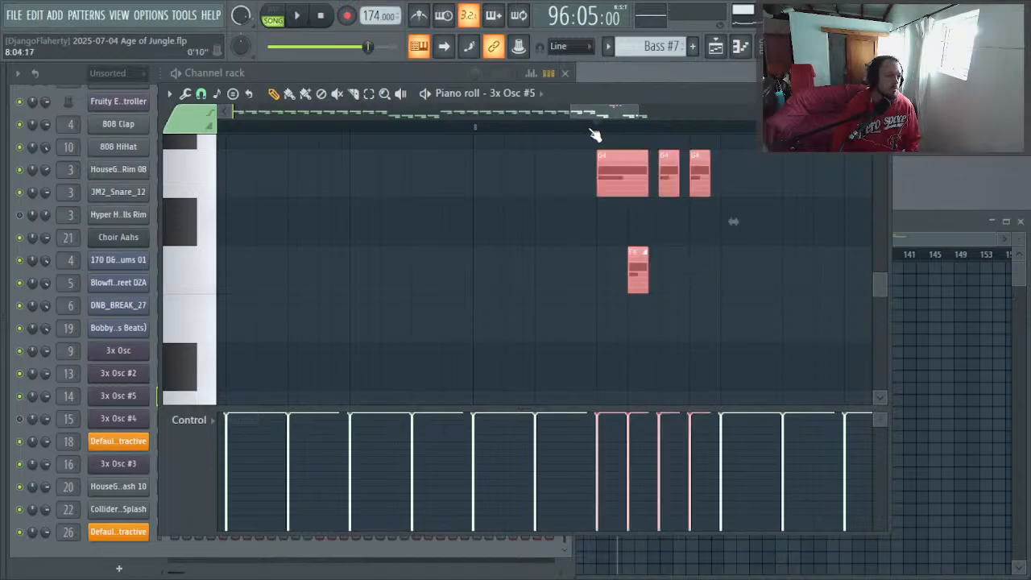
pyautogui.press('space')
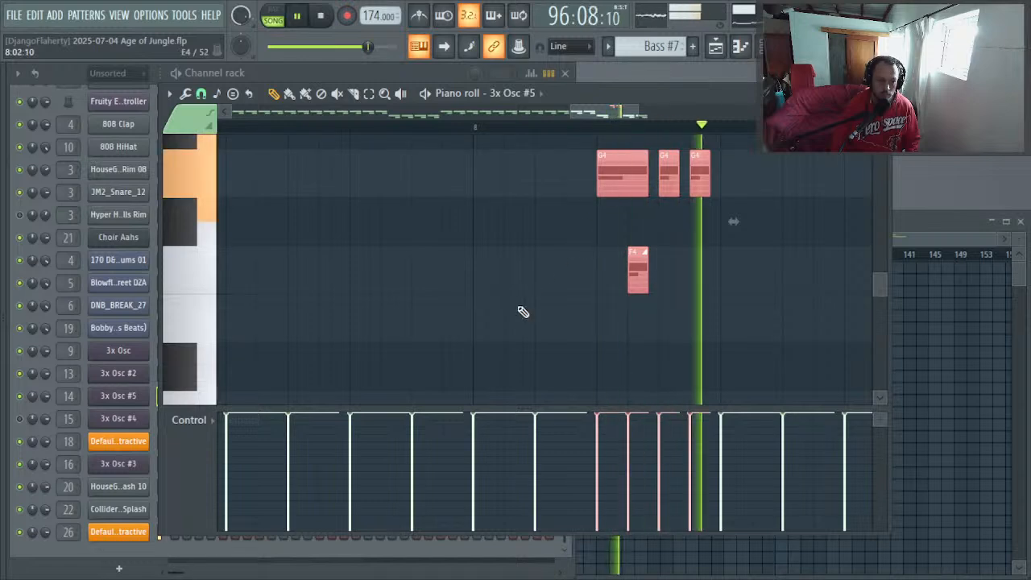
pyautogui.press('F7')
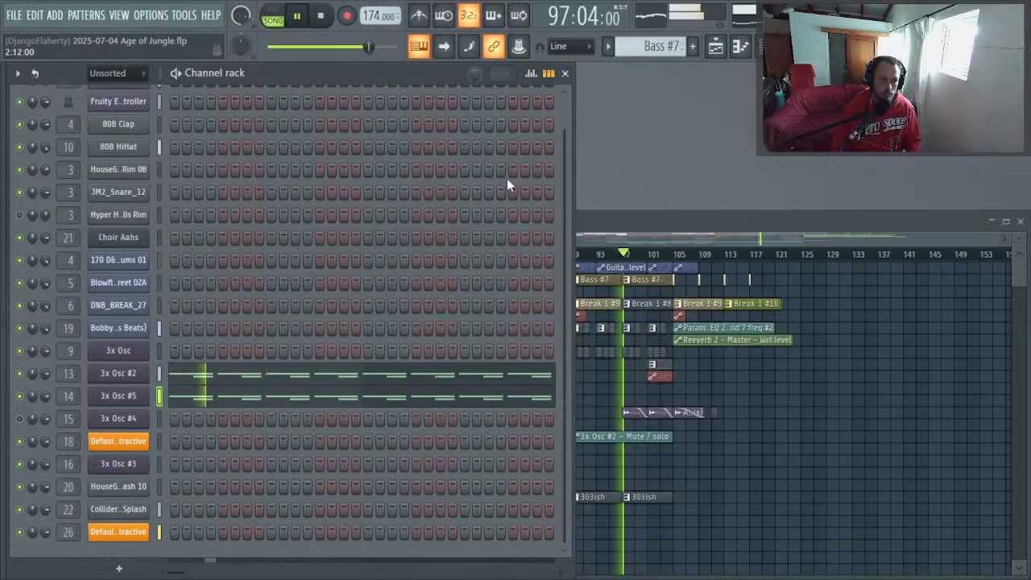
# Step: Bring the playlist forward and audition the arrangement from bar 41
pyautogui.click(899, 413)
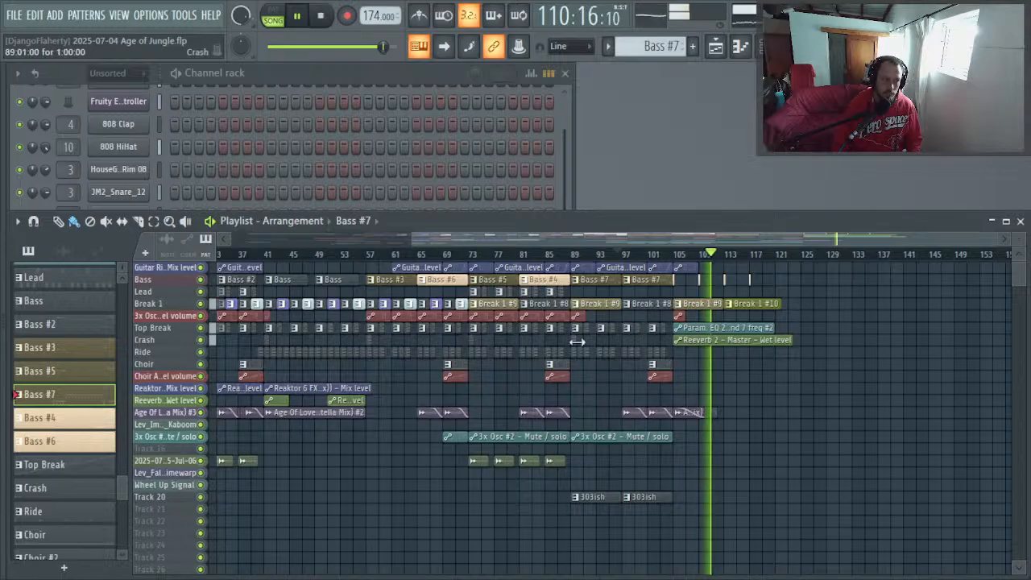
pyautogui.press('space')
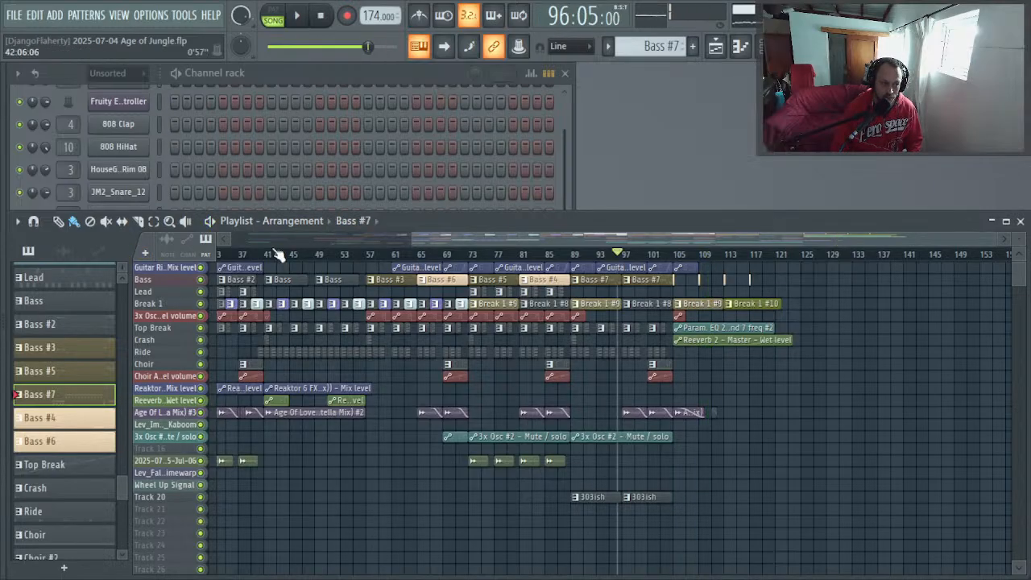
pyautogui.moveTo(257, 256); pyautogui.dragTo(266, 256)
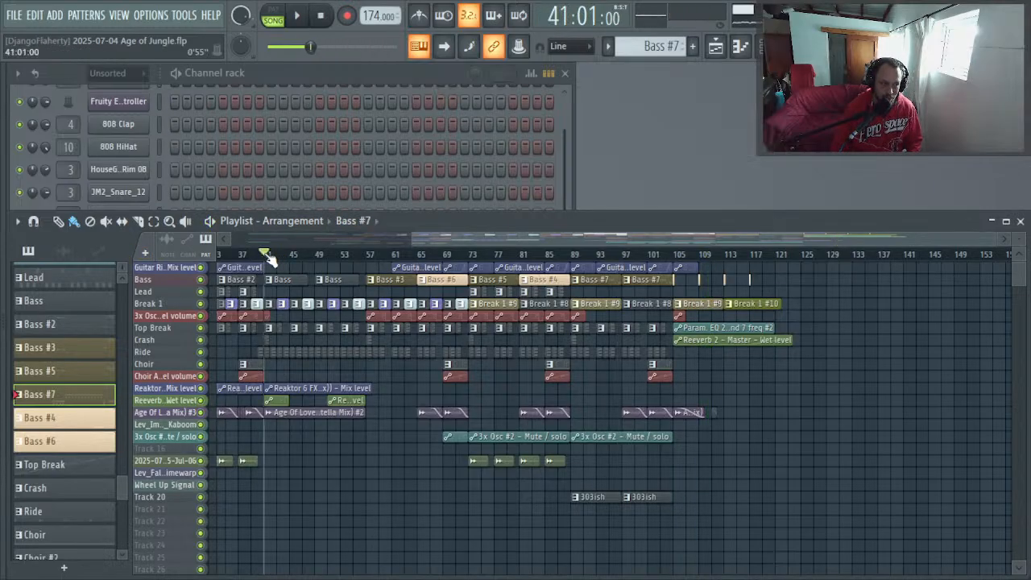
pyautogui.press('space')
pyautogui.press('space')
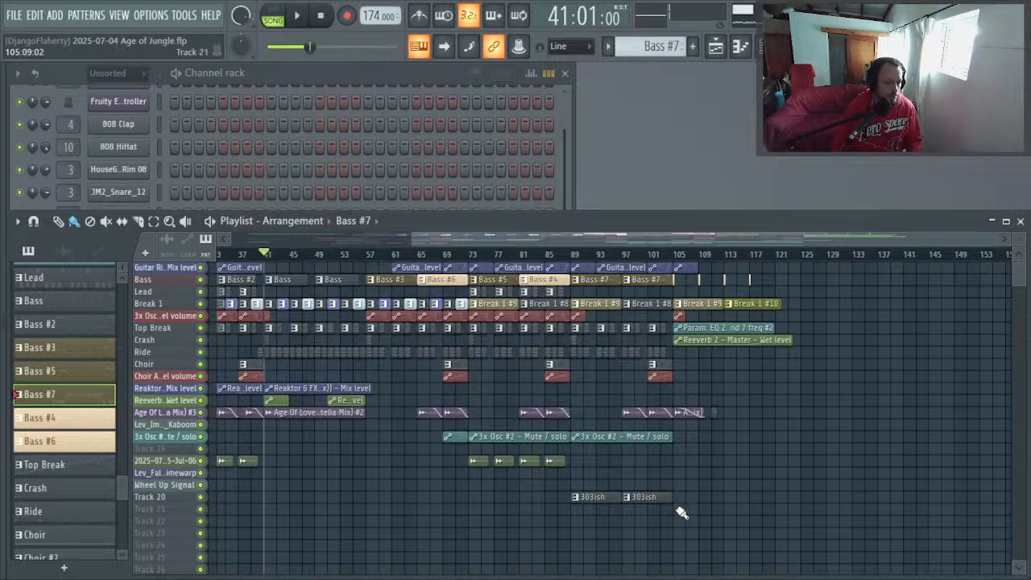
# Step: Select every playlist clip from bar 105 onward, including the tiny Bass clip, and move them to start at bar 121
pyautogui.moveTo(682, 512); pyautogui.dragTo(894, 240)
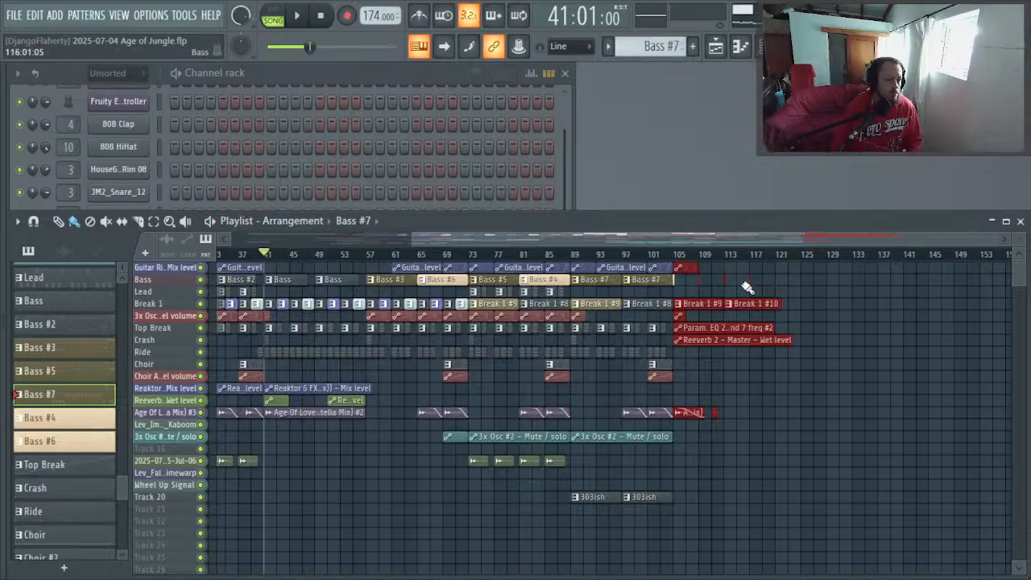
pyautogui.moveTo(821, 277); pyautogui.dragTo(672, 322)
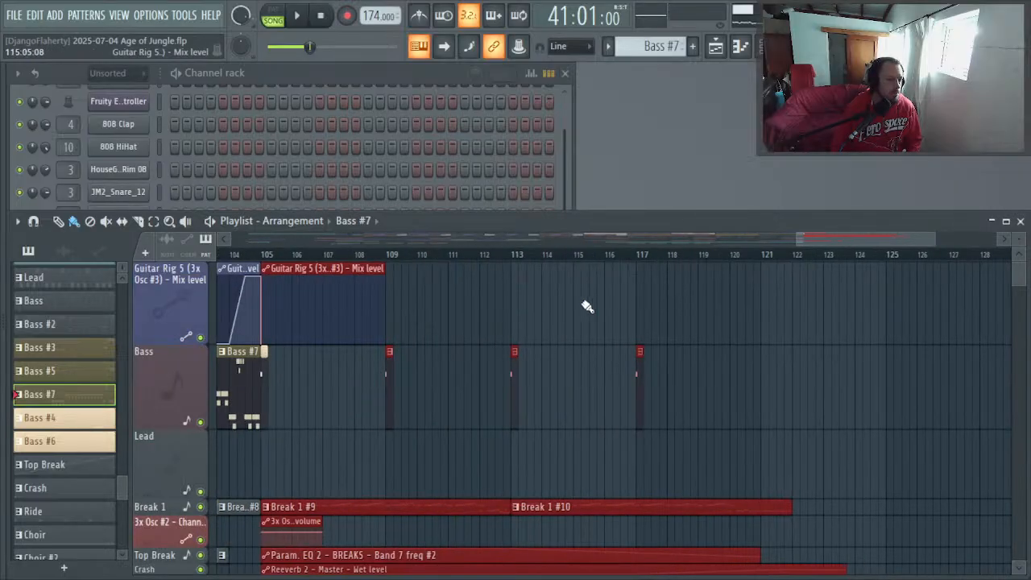
pyautogui.moveTo(277, 399); pyautogui.dragTo(269, 417)
pyautogui.keyDown('ctrl'); pyautogui.rightClick(539, 308); pyautogui.keyUp('ctrl')
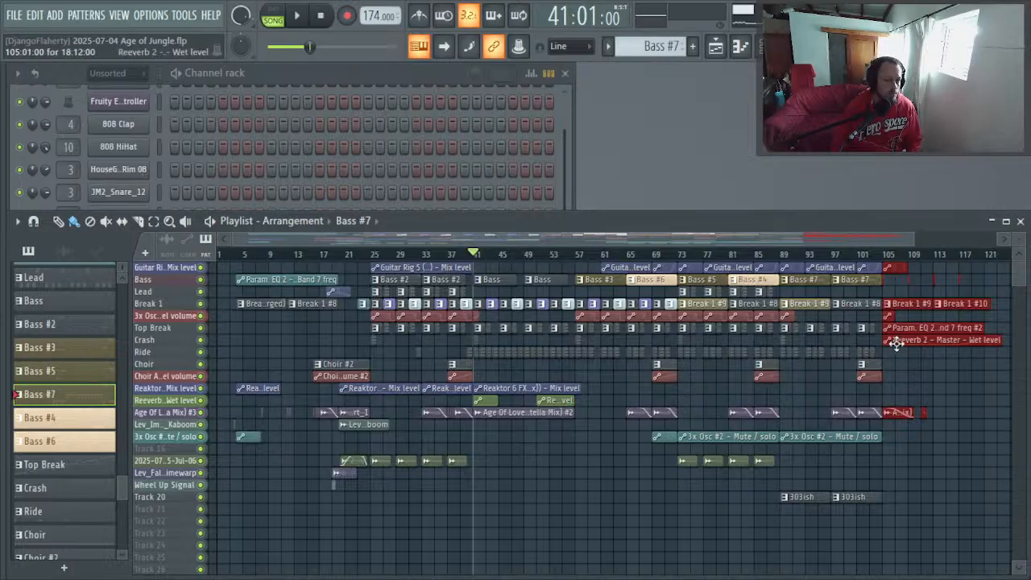
pyautogui.moveTo(899, 344); pyautogui.dragTo(951, 344)
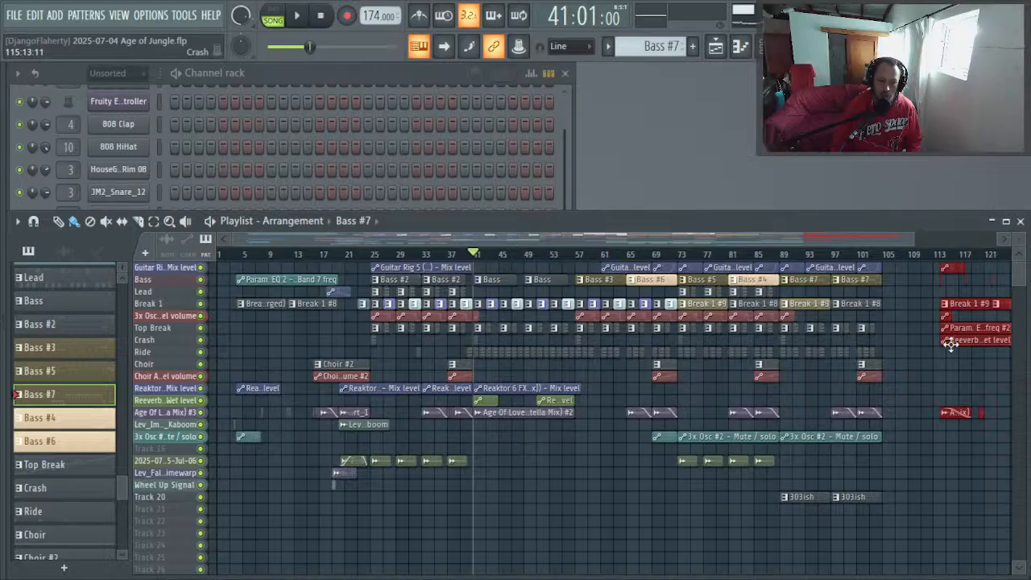
pyautogui.moveTo(959, 343); pyautogui.dragTo(999, 339)
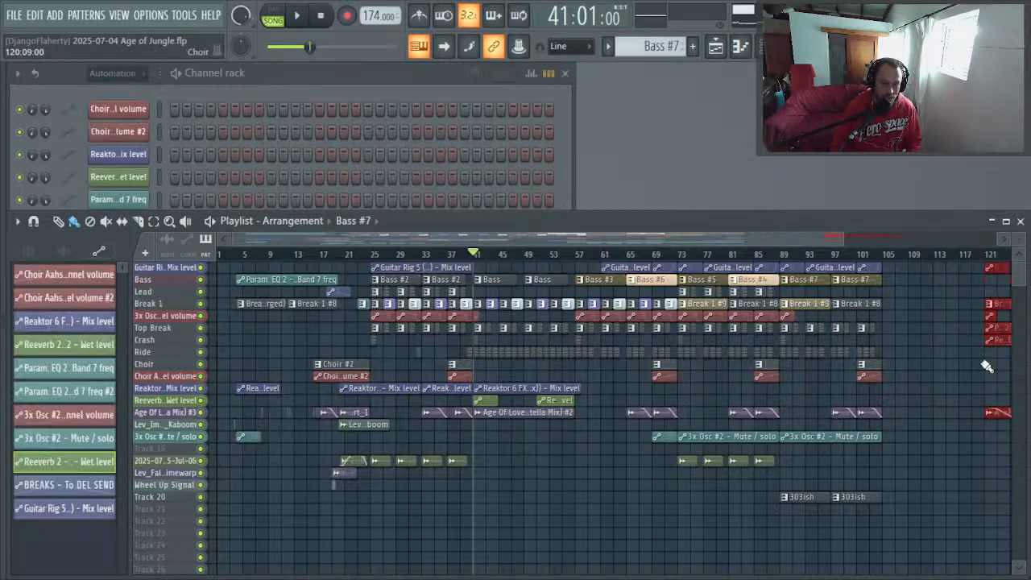
# Step: Copy the Reaktor 6 mix level, Reeverb 2 wet level and Age Of Love clips from bar 41 to bar 105
pyautogui.click(818, 376)
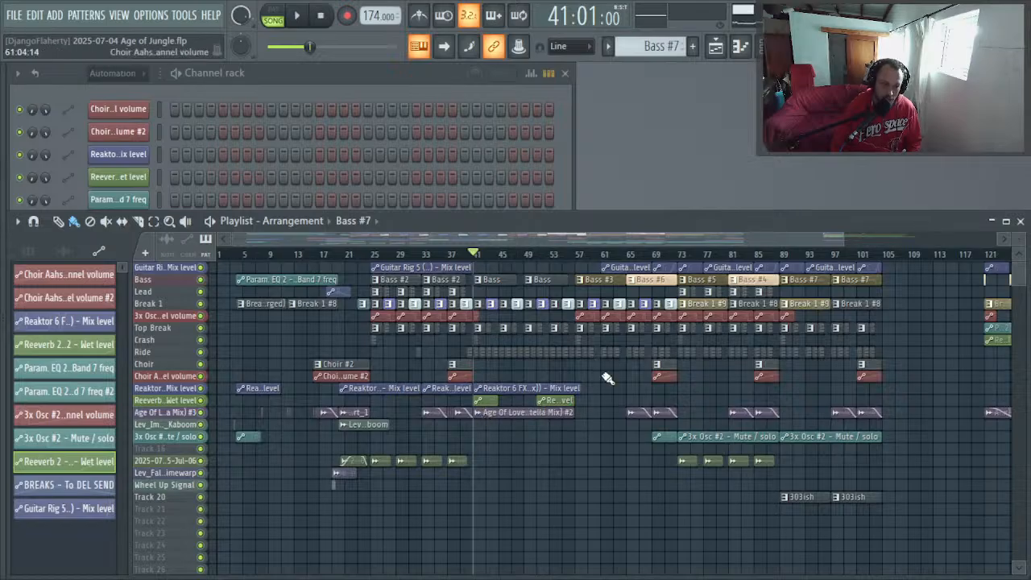
pyautogui.moveTo(601, 372); pyautogui.dragTo(909, 407)
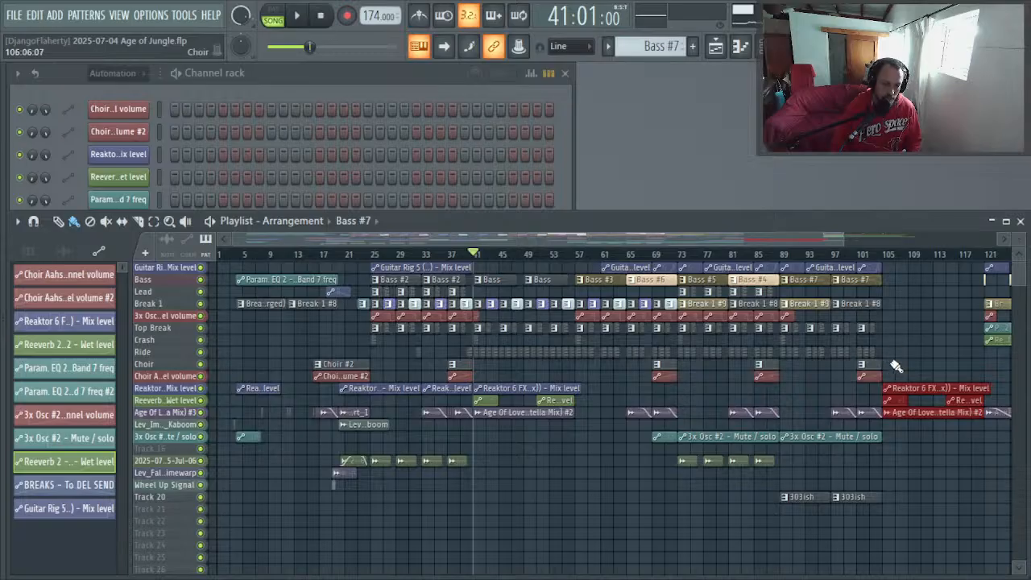
# Step: Duplicate the bass, break, top break, crash, ride, choir and automation clips of bars 89 to 104 into bars 105 to 120
pyautogui.moveTo(887, 380); pyautogui.dragTo(780, 207)
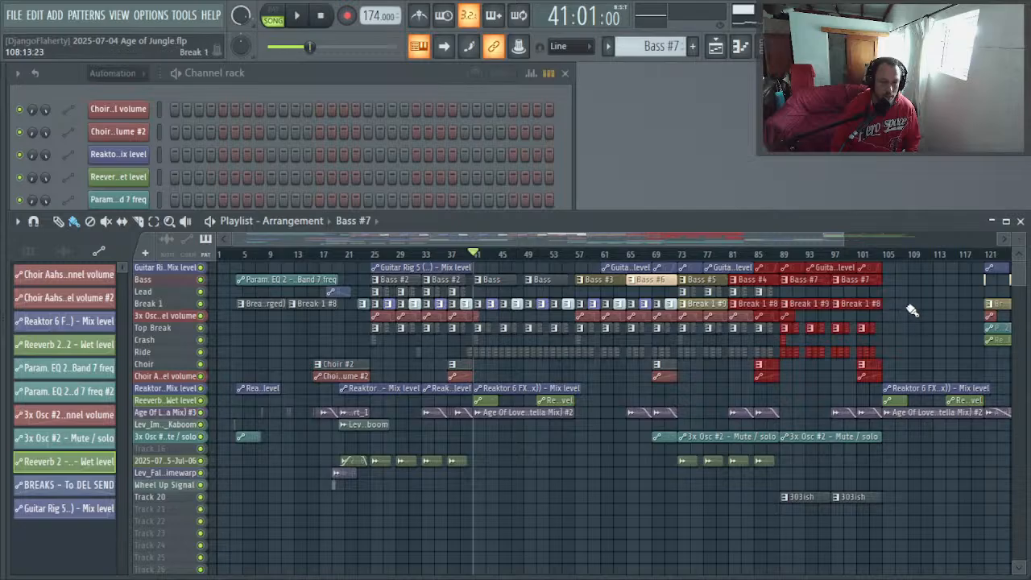
pyautogui.click(911, 309)
pyautogui.moveTo(926, 282); pyautogui.dragTo(784, 376)
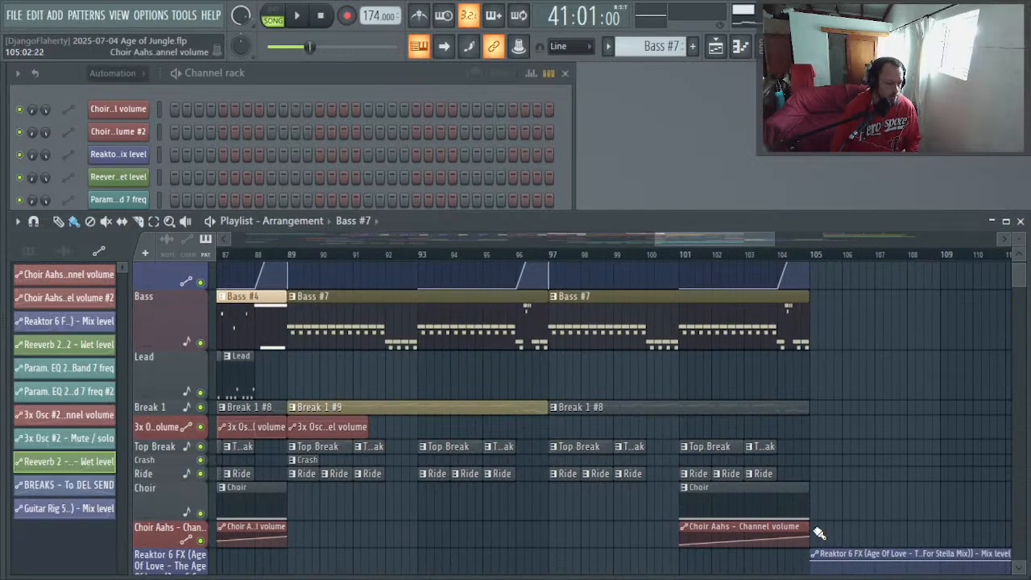
pyautogui.moveTo(824, 531); pyautogui.dragTo(291, 139)
pyautogui.moveTo(481, 330); pyautogui.dragTo(433, 290)
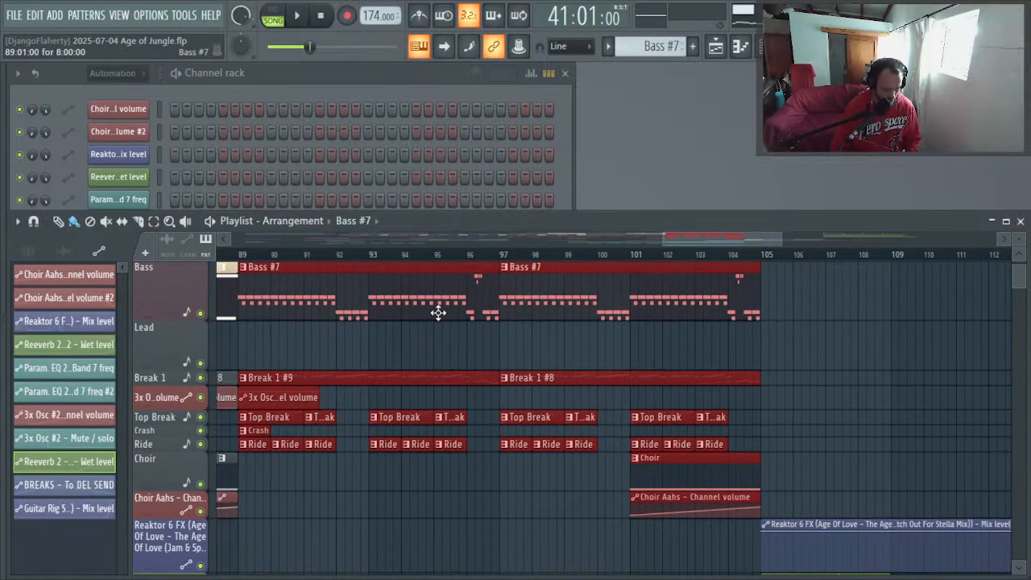
pyautogui.hotkey('ctrl', 'b')
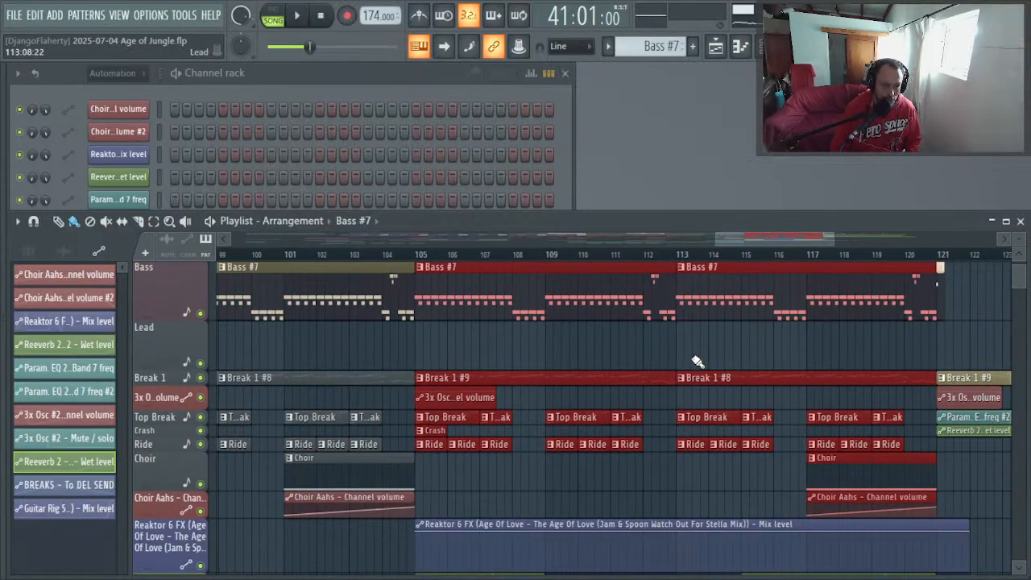
pyautogui.click(544, 352)
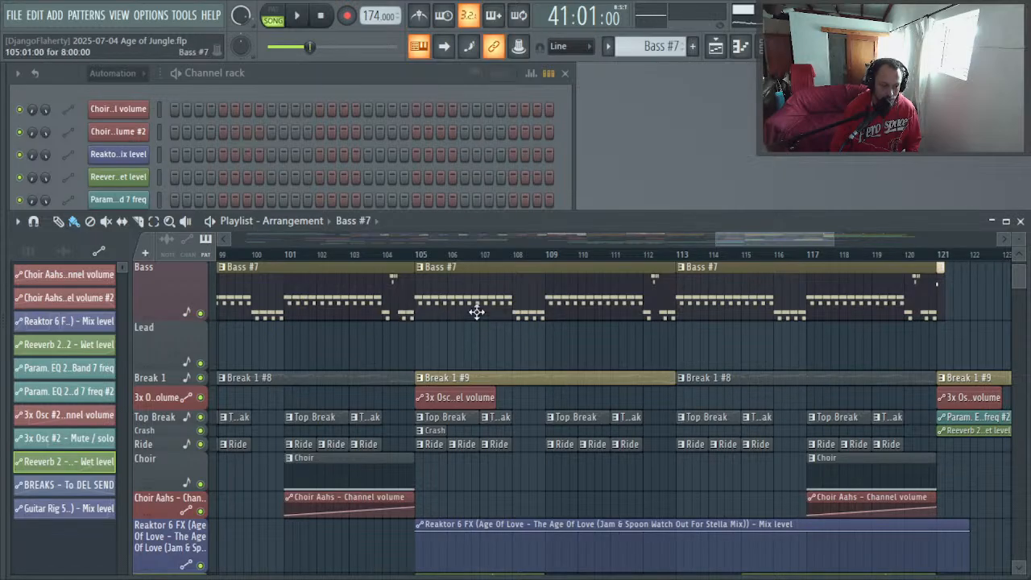
# Step: Try removing the two Break 1 clips from bars 105 to 120 and audition from bar 105
pyautogui.scroll(-6, 438, 361)
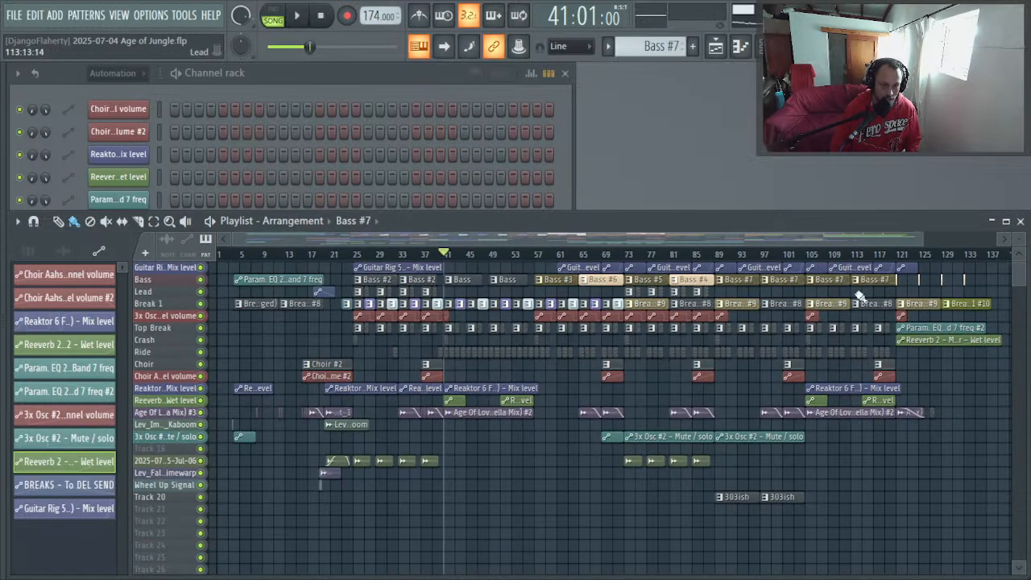
pyautogui.rightClick(829, 303)
pyautogui.rightClick(856, 306)
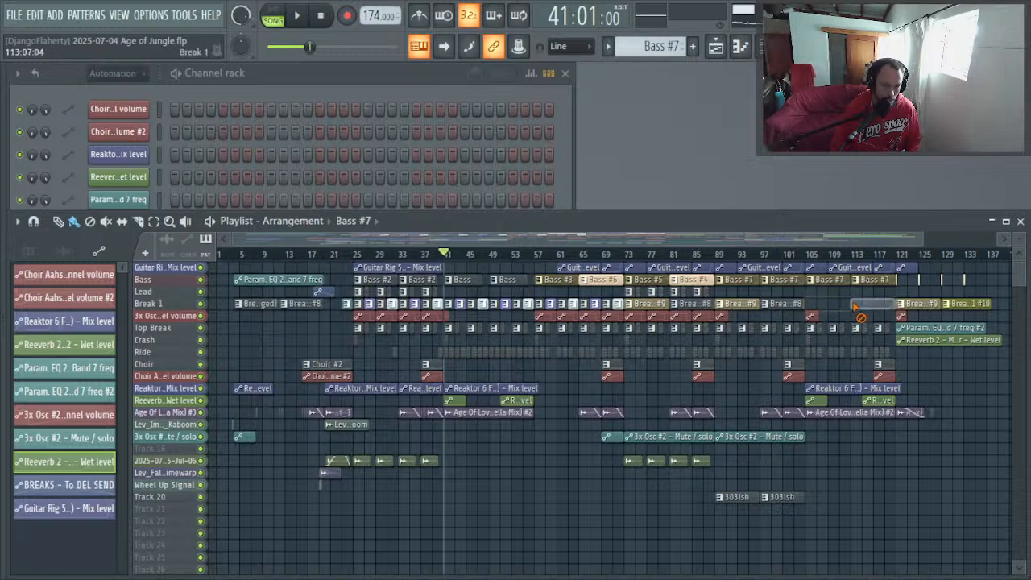
pyautogui.click(812, 256)
pyautogui.press('space')
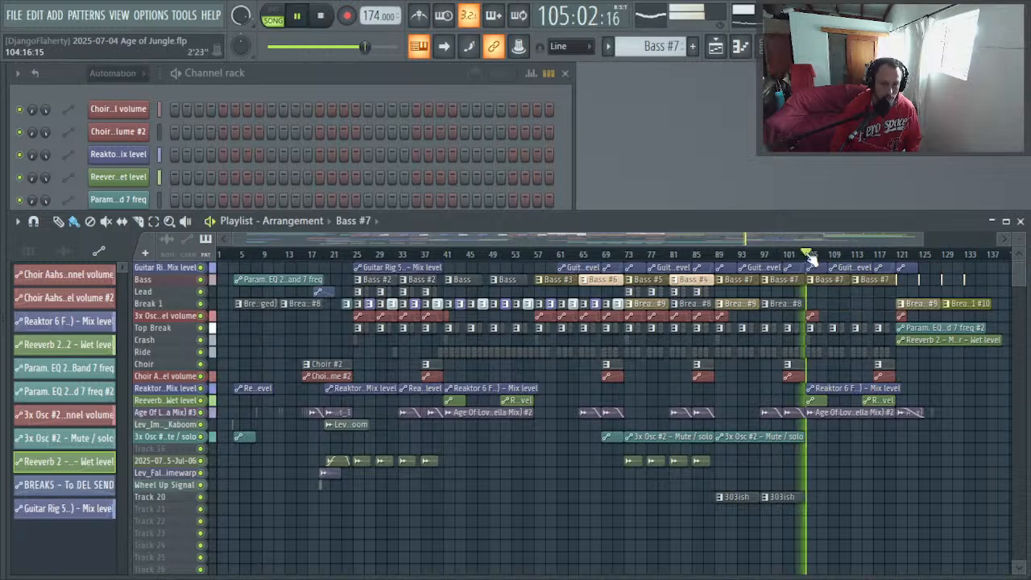
pyautogui.press('space')
pyautogui.hotkey('ctrl', 'z')
# Step: Delete the two Bass #7 clips from bars 105 to 120 and audition the section from bar 105
pyautogui.rightClick(861, 284)
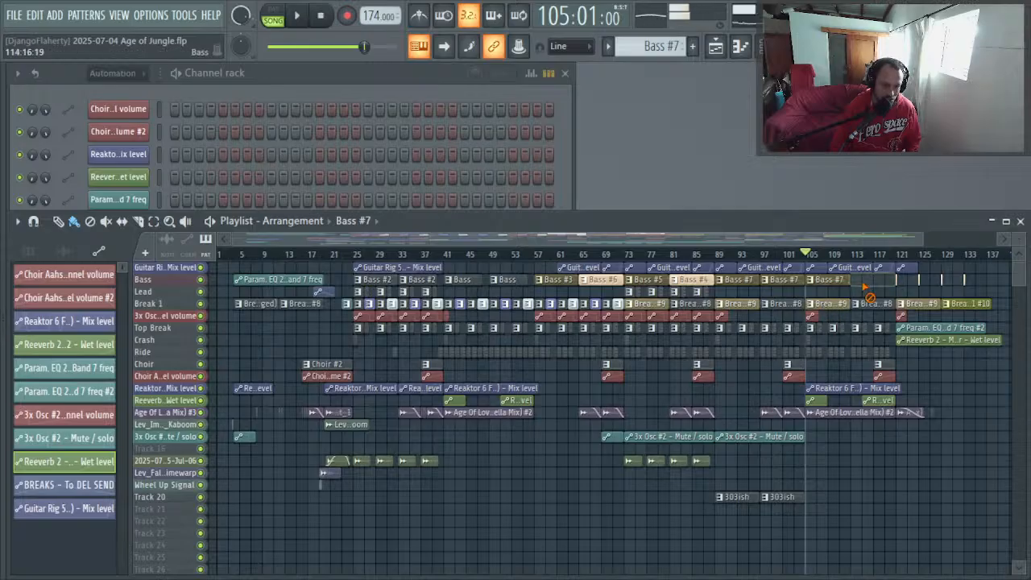
pyautogui.rightClick(830, 280)
pyautogui.press('space')
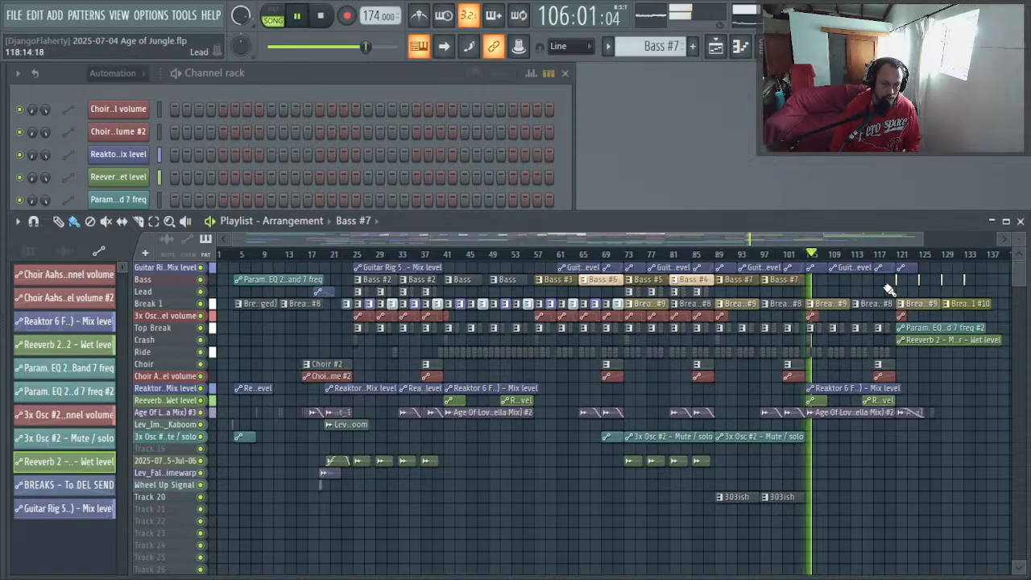
pyautogui.press('space')
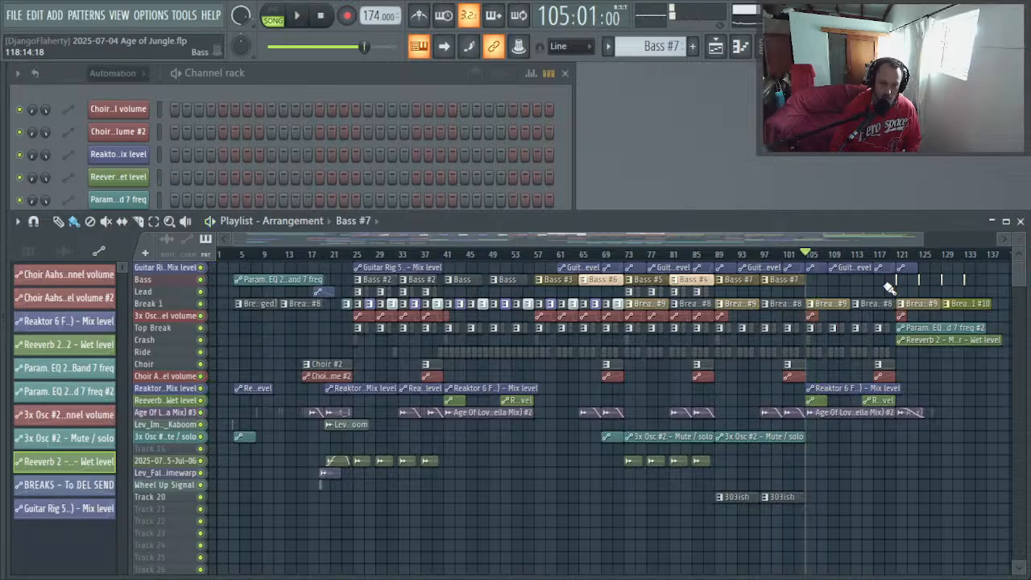
# Step: Copy the two Bass clips from bars 41 to 56 into bars 105 to 120 and audition from bar 105
pyautogui.moveTo(950, 284); pyautogui.dragTo(954, 286)
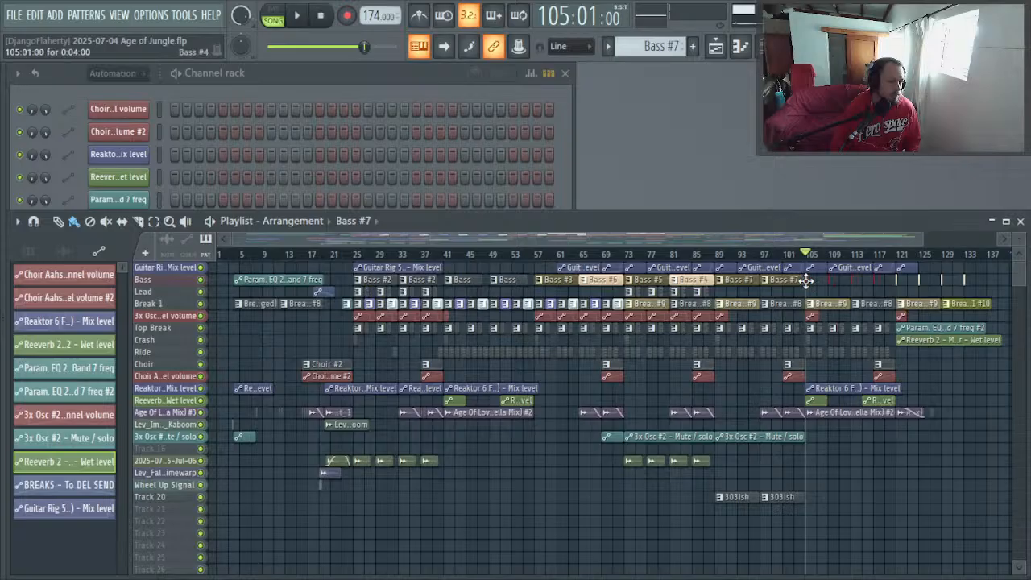
pyautogui.press('space')
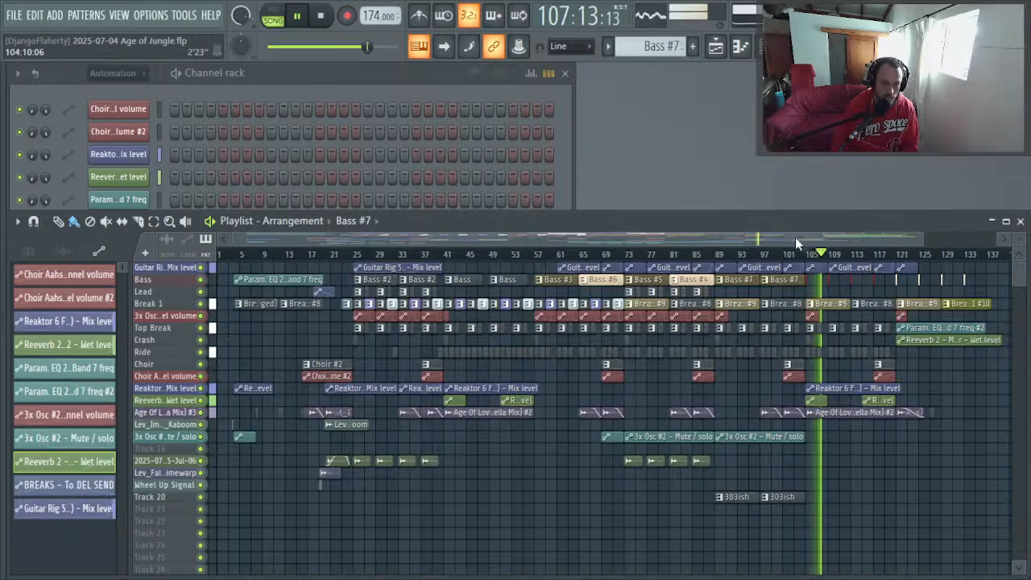
pyautogui.press('space')
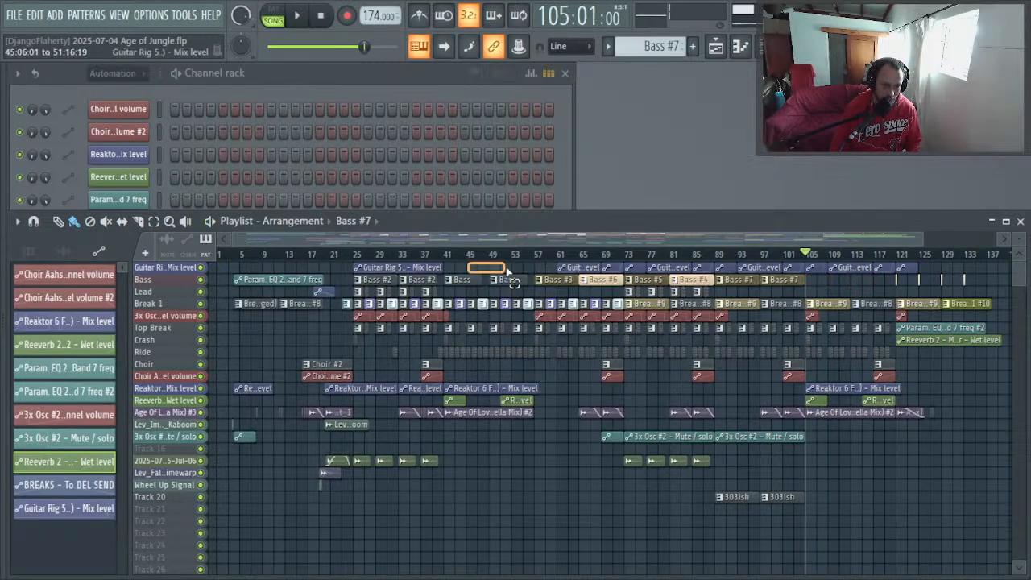
pyautogui.moveTo(507, 272); pyautogui.dragTo(823, 271)
pyautogui.press('space')
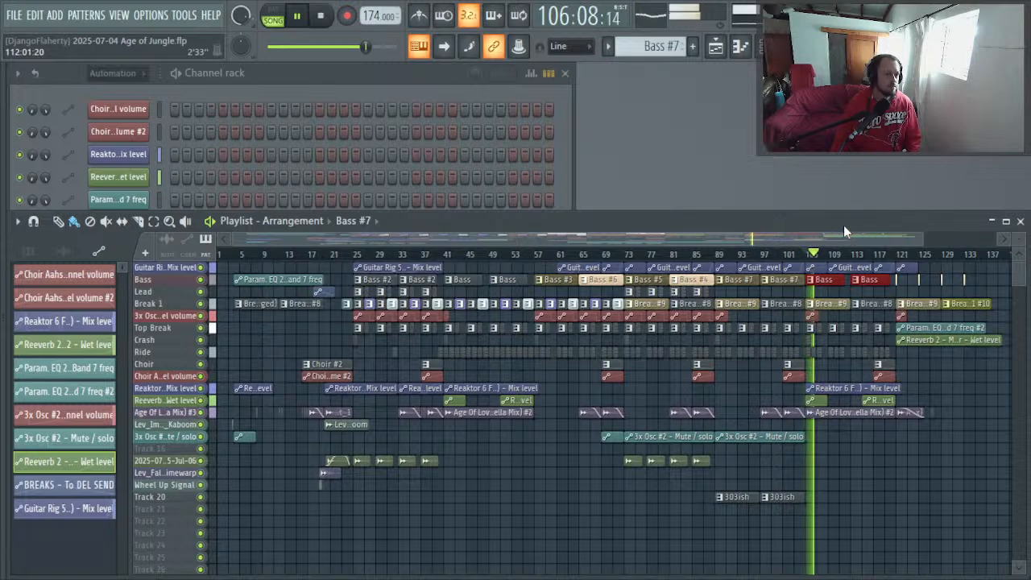
pyautogui.click(893, 493)
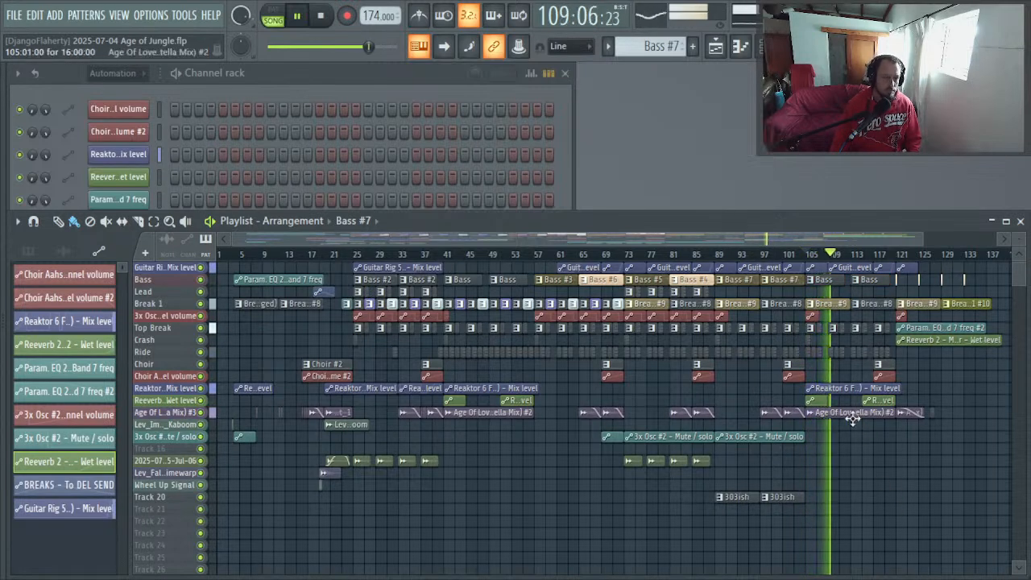
pyautogui.press('space')
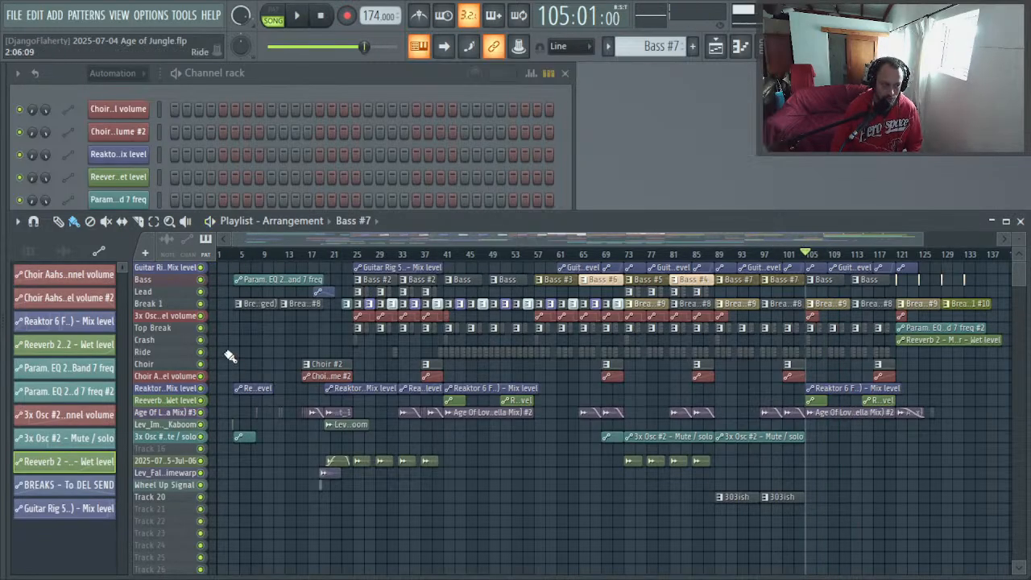
# Step: Look over the intro's clips and briefly play the arrangement from bar 4
pyautogui.scroll(5, 229, 356)
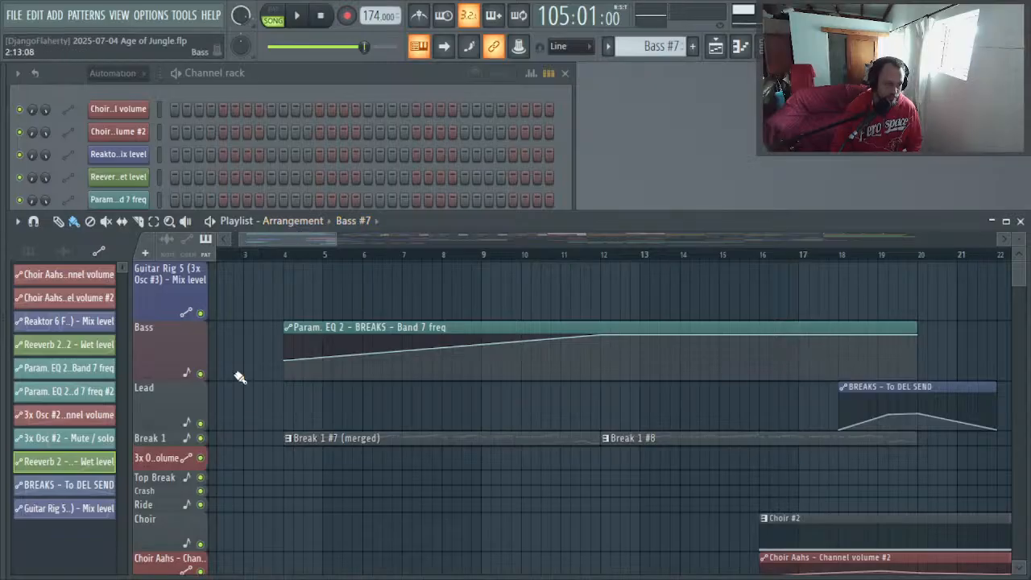
pyautogui.scroll(-5, 233, 387)
pyautogui.scroll(5, 258, 382)
pyautogui.scroll(-1, 262, 338)
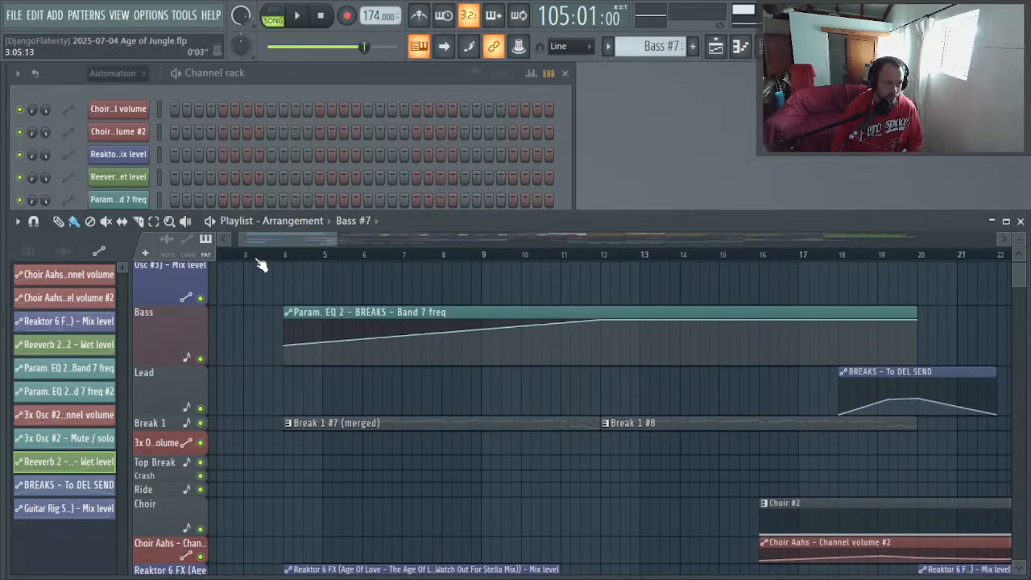
pyautogui.scroll(-5, 257, 313)
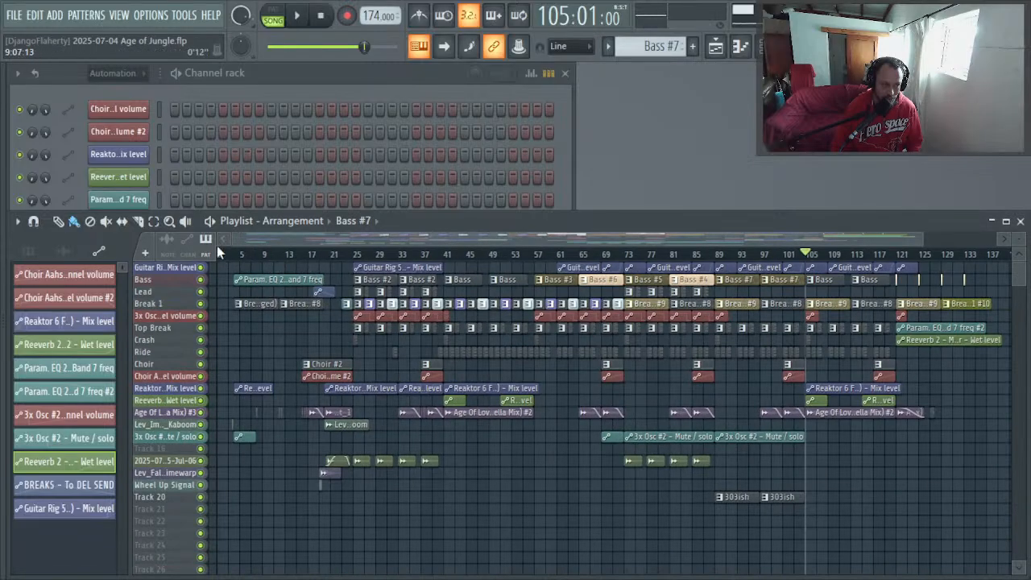
pyautogui.moveTo(229, 254); pyautogui.dragTo(237, 257)
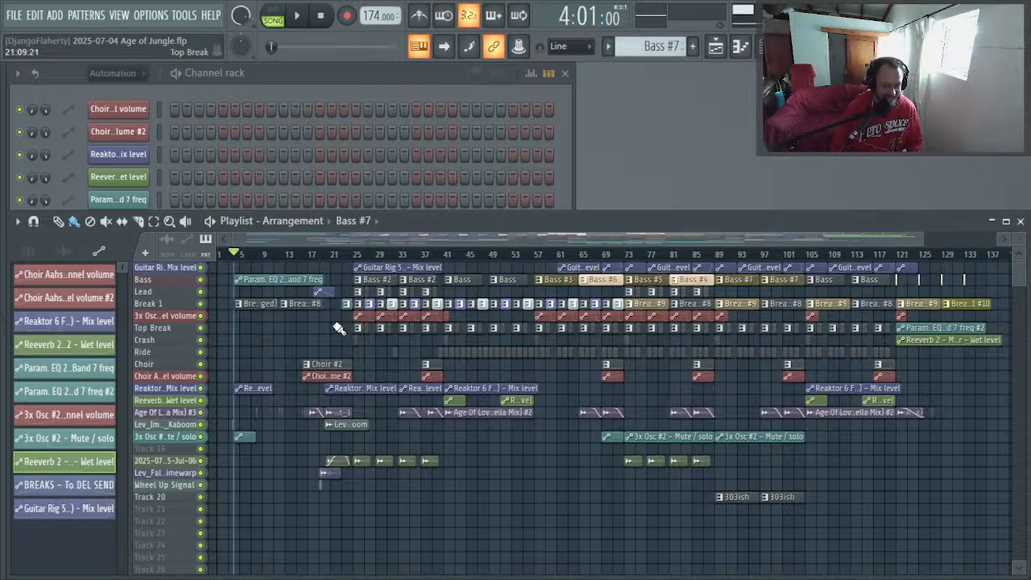
pyautogui.press('space')
pyautogui.press('space')
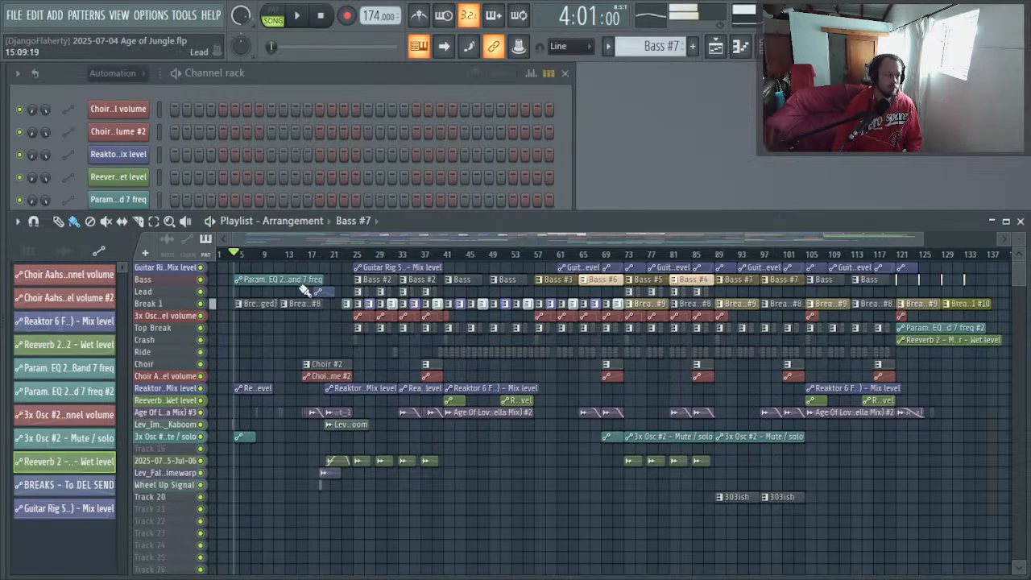
# Step: Play the song from 3:09, just before the Lev_Impact clip ahead of bar 4, and save the project
pyautogui.moveTo(272, 353); pyautogui.dragTo(219, 335)
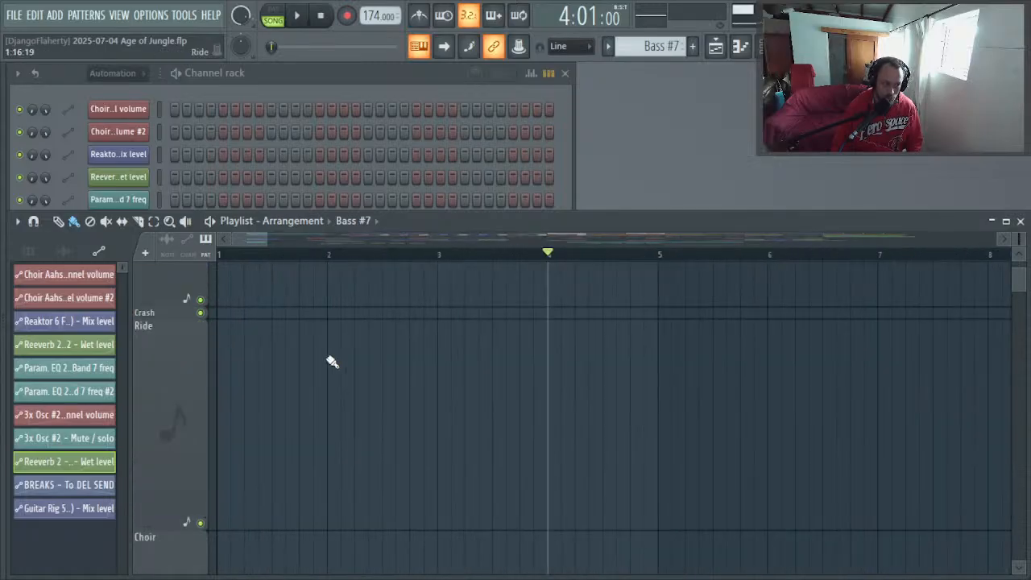
pyautogui.scroll(-5, 491, 300)
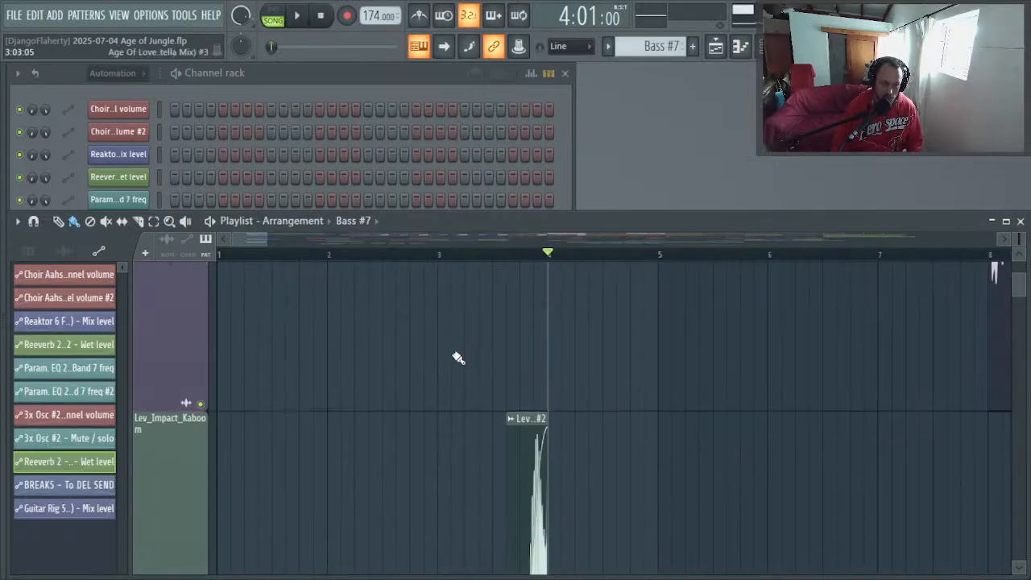
pyautogui.click(494, 257)
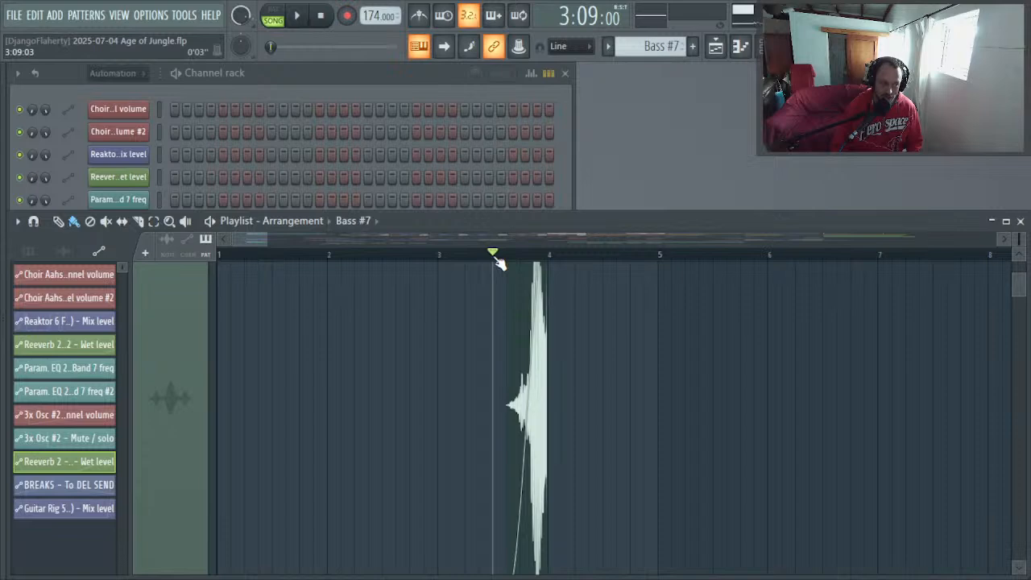
pyautogui.press('space')
pyautogui.keyDown('ctrl'); pyautogui.rightClick(389, 347); pyautogui.keyUp('ctrl')
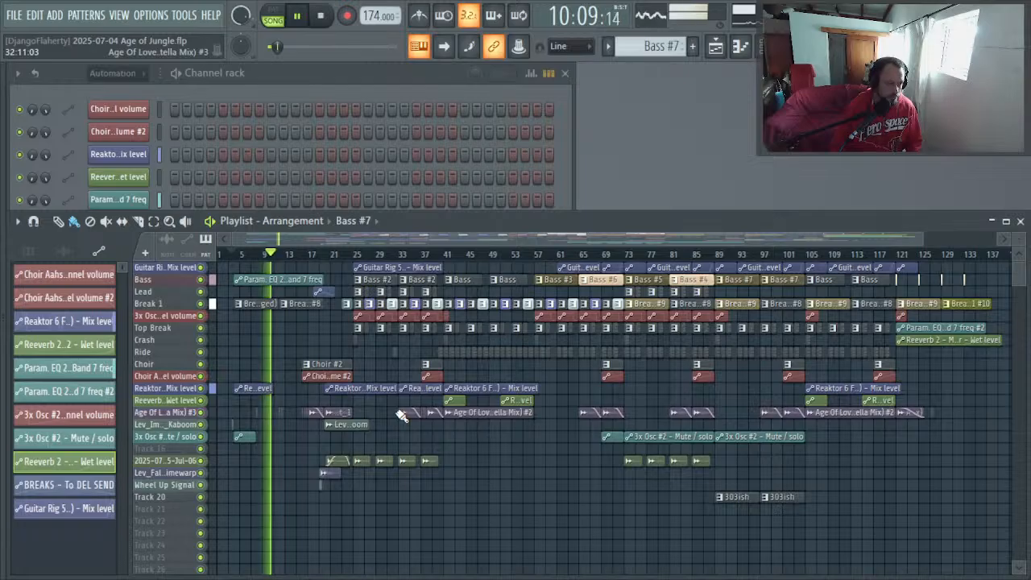
pyautogui.hotkey('ctrl', 's')
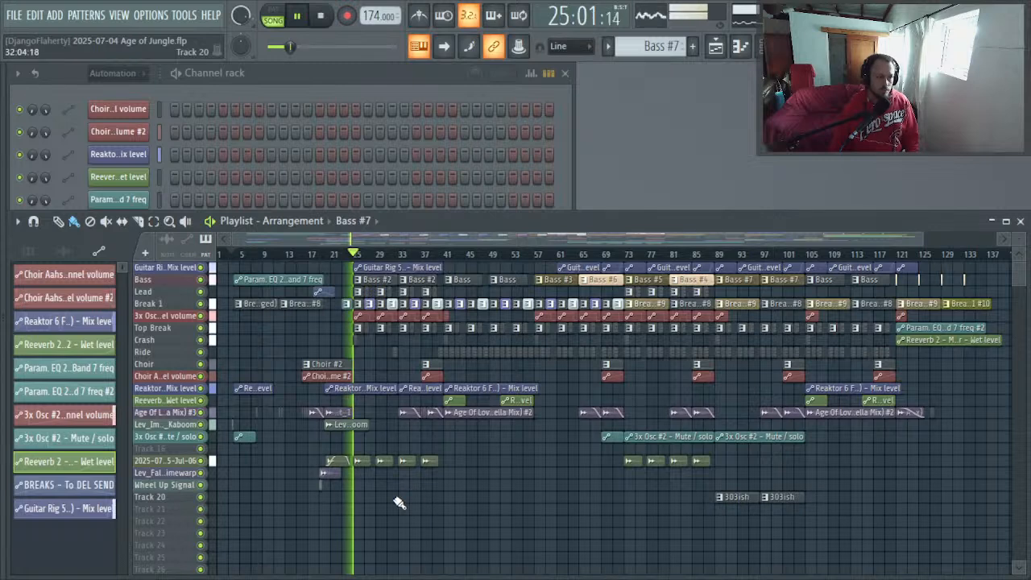
# Step: Inspect the Fruity parametric EQ 2 on the mixer's Master track while the song plays
pyautogui.press('F9')
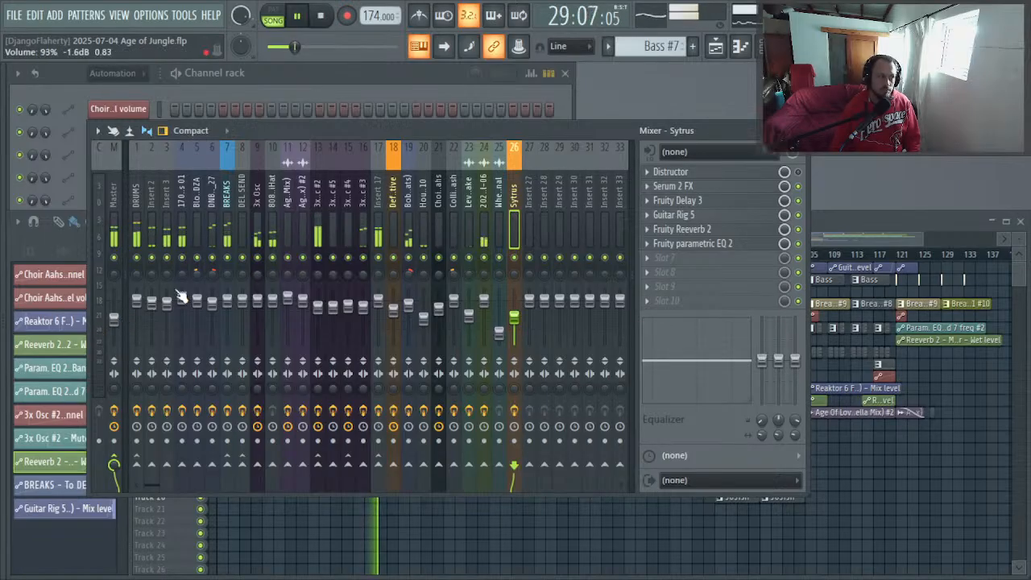
pyautogui.click(115, 191)
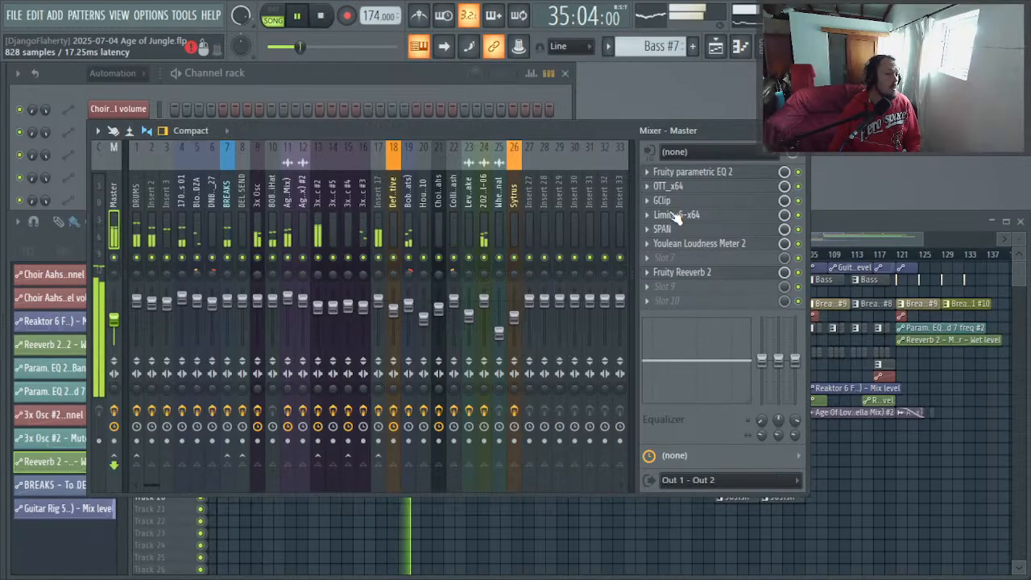
pyautogui.click(681, 174)
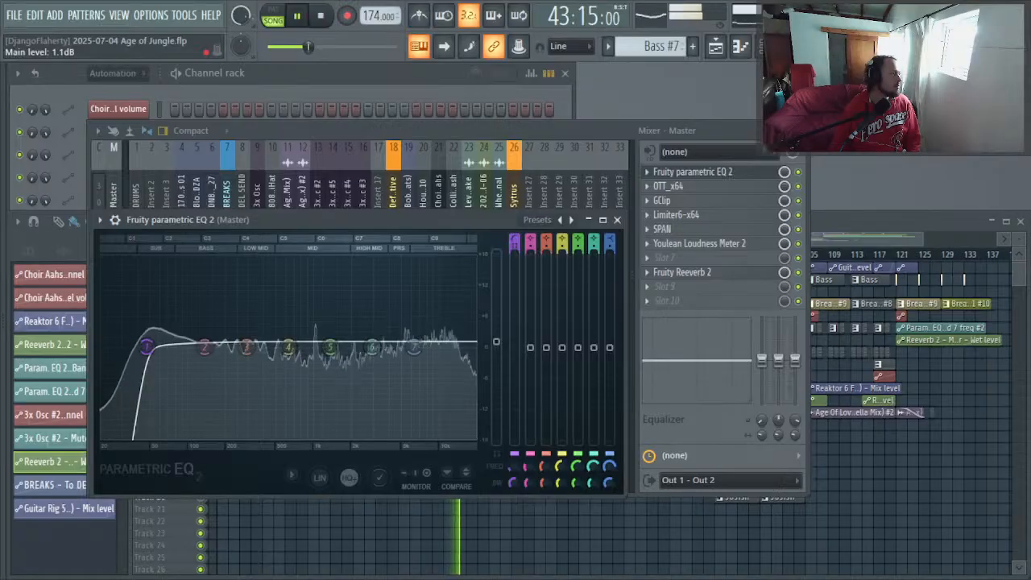
pyautogui.click(617, 220)
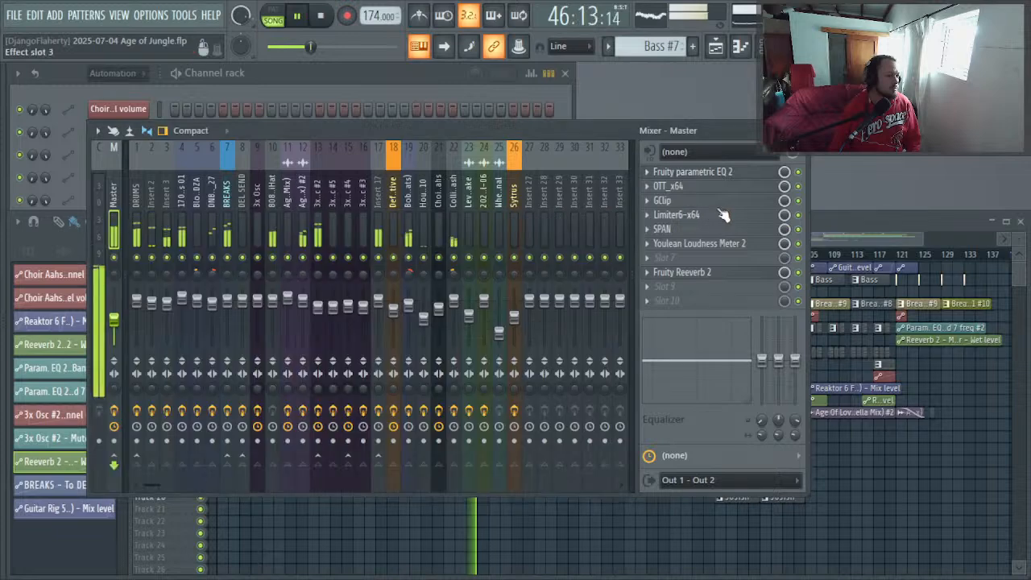
# Step: Set the Clip level of the Master track's GClip to 75 %
pyautogui.click(705, 200)
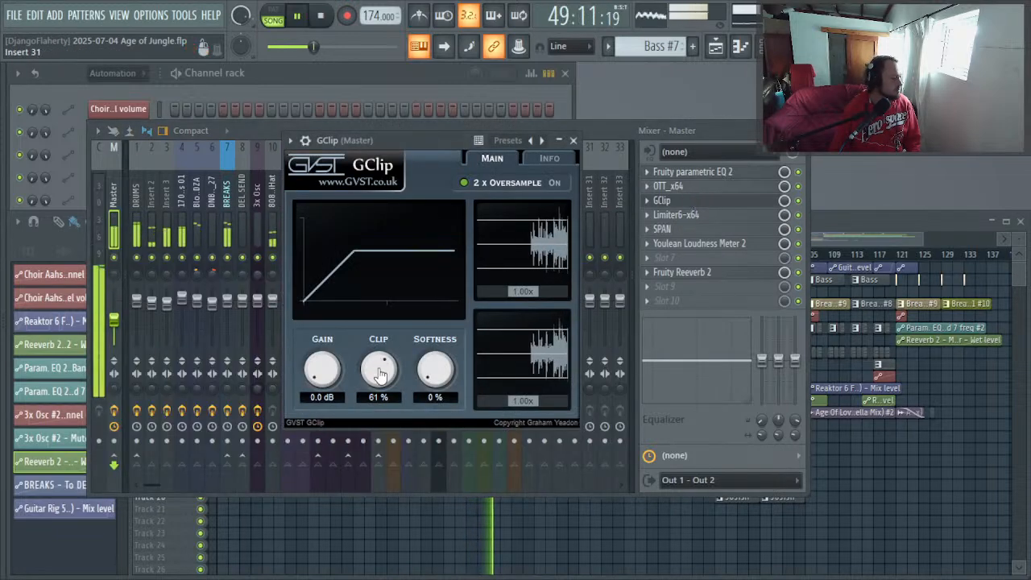
pyautogui.moveTo(378, 372); pyautogui.dragTo(381, 367)
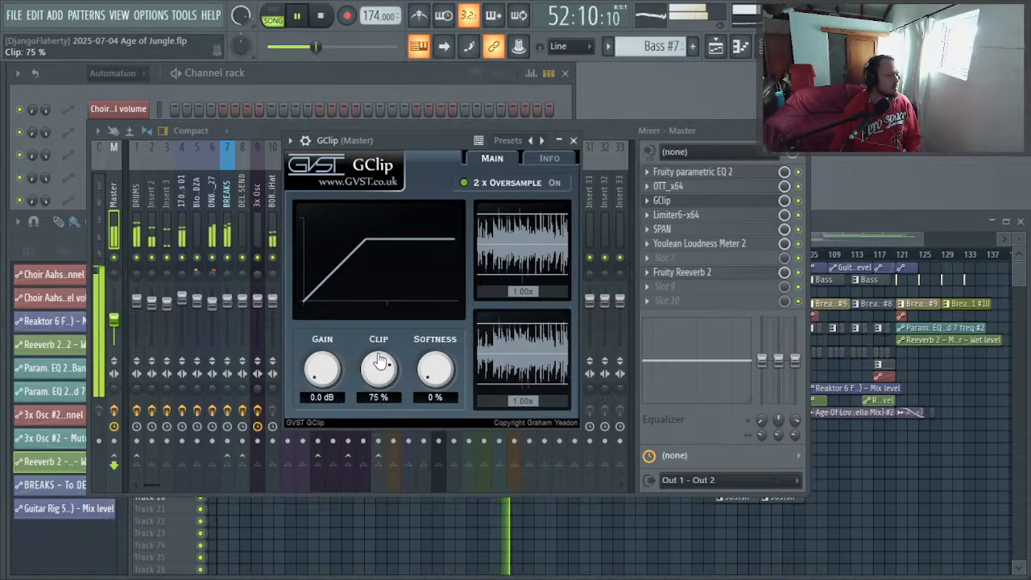
pyautogui.click(576, 142)
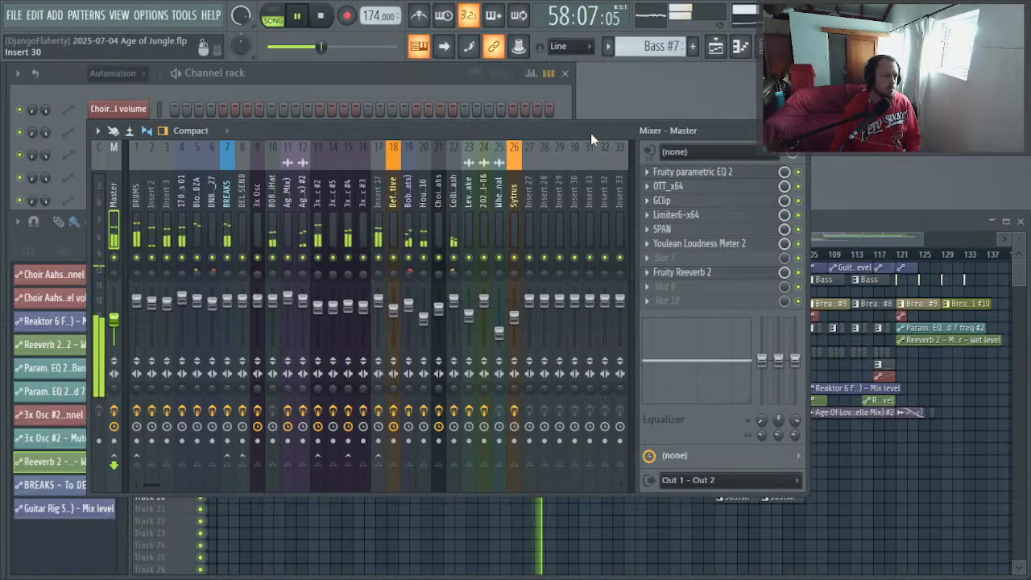
# Step: Check the master loudness in Youlean Loudness Meter 2 and inspect the parametric EQ on the 3x Osc #4 track
pyautogui.click(687, 244)
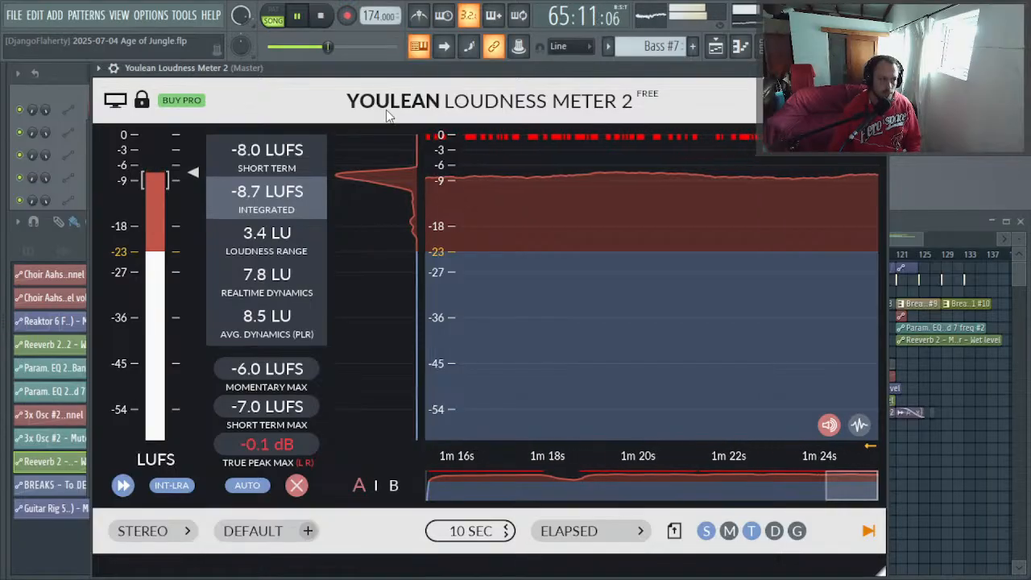
pyautogui.press('Escape')
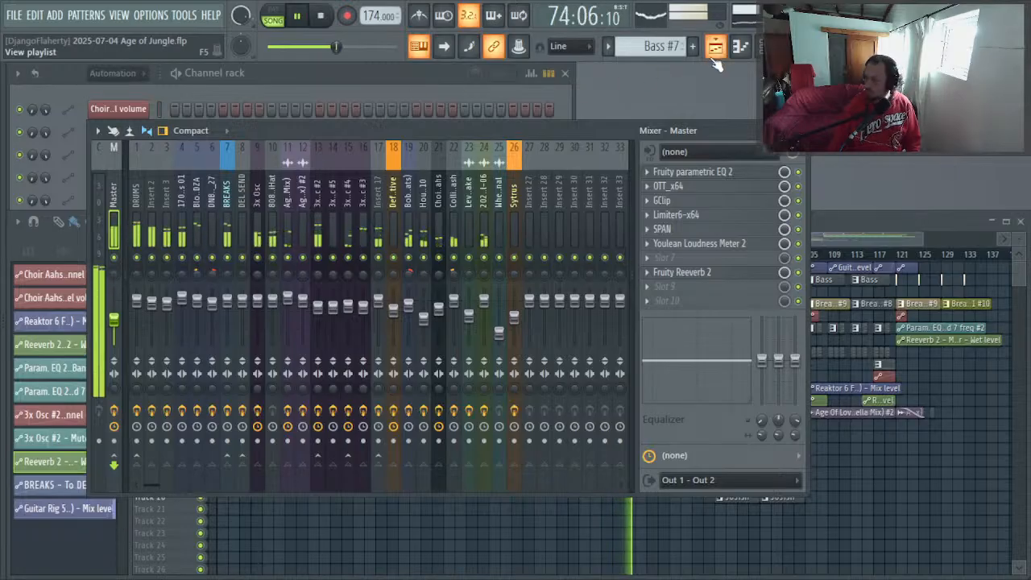
pyautogui.click(349, 225)
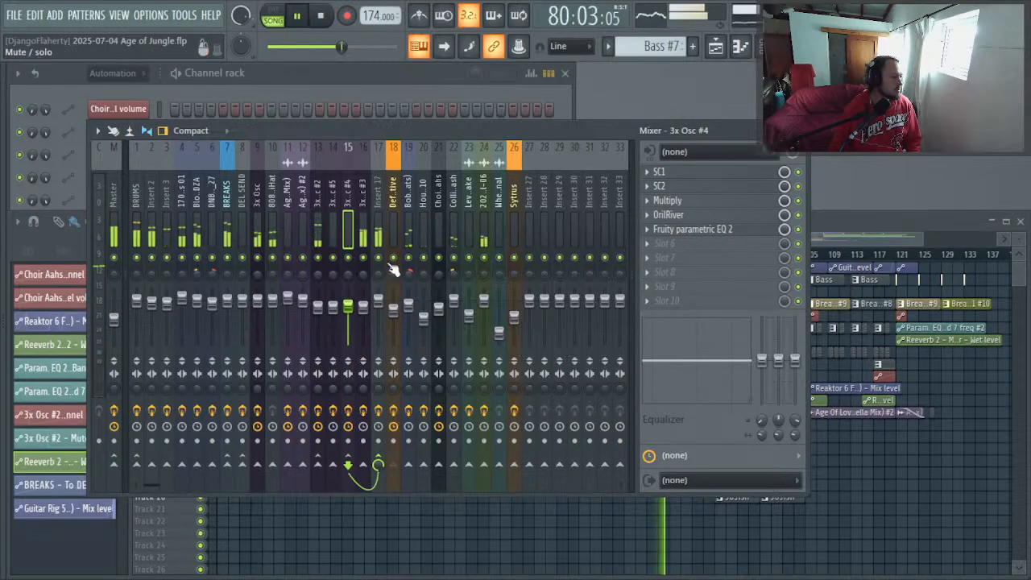
pyautogui.click(700, 229)
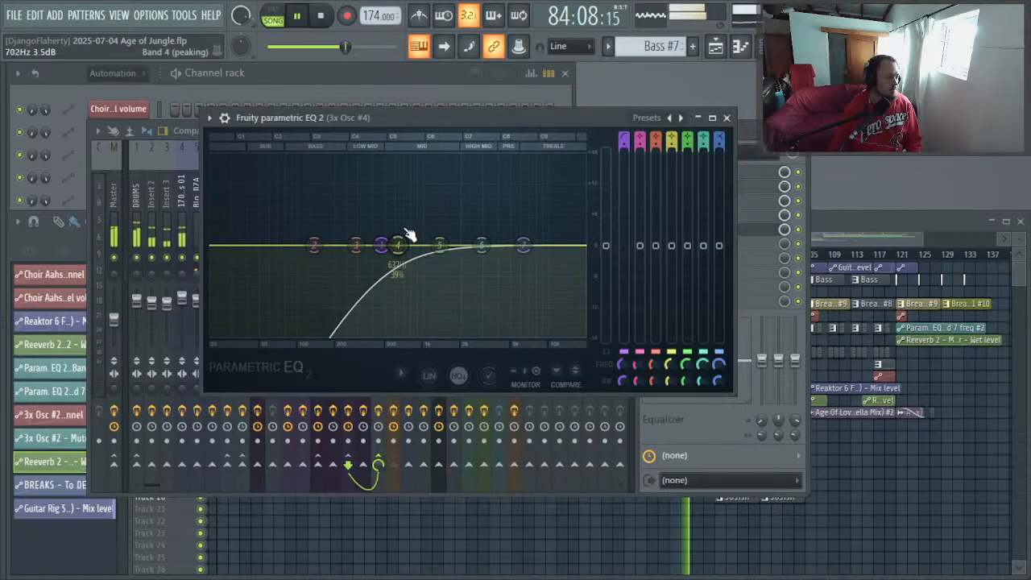
pyautogui.press('Escape')
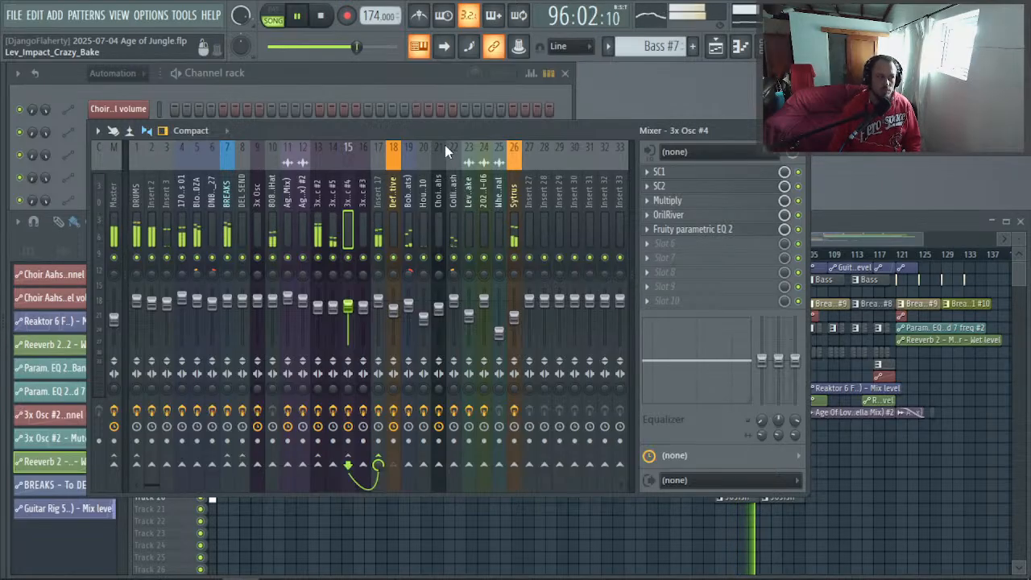
pyautogui.press('F9')
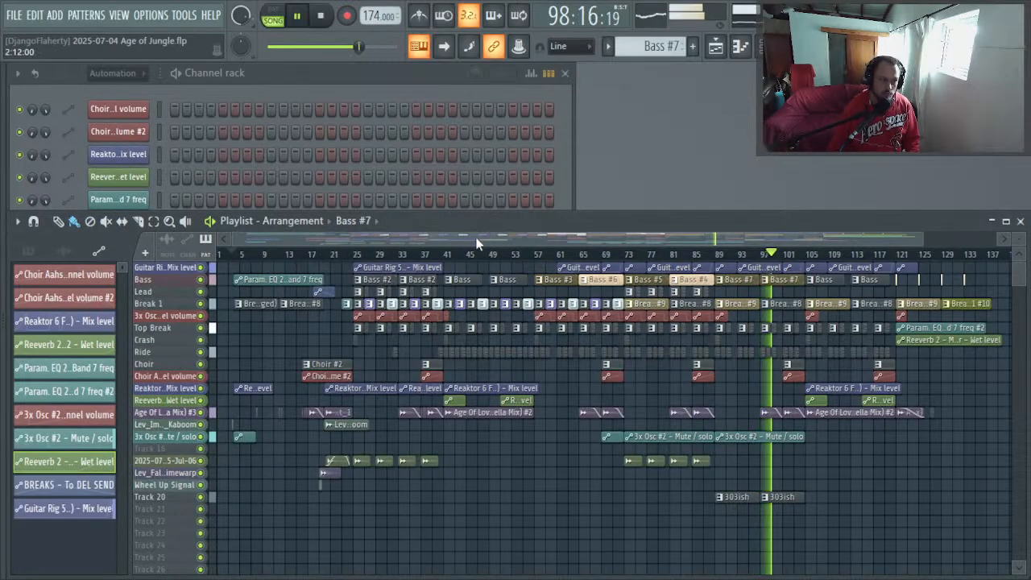
# Step: Lower the velocities of the Bass pattern's D#4 notes at bars 2 and 6 and the G#4 note late in bar 6
pyautogui.moveTo(476, 244); pyautogui.dragTo(645, 207)
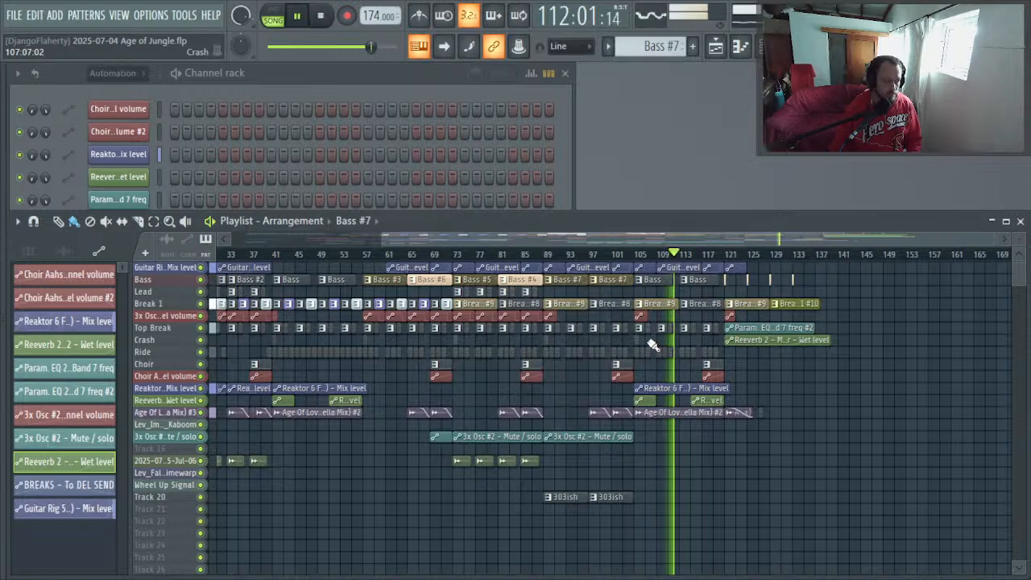
pyautogui.doubleClick(653, 279)
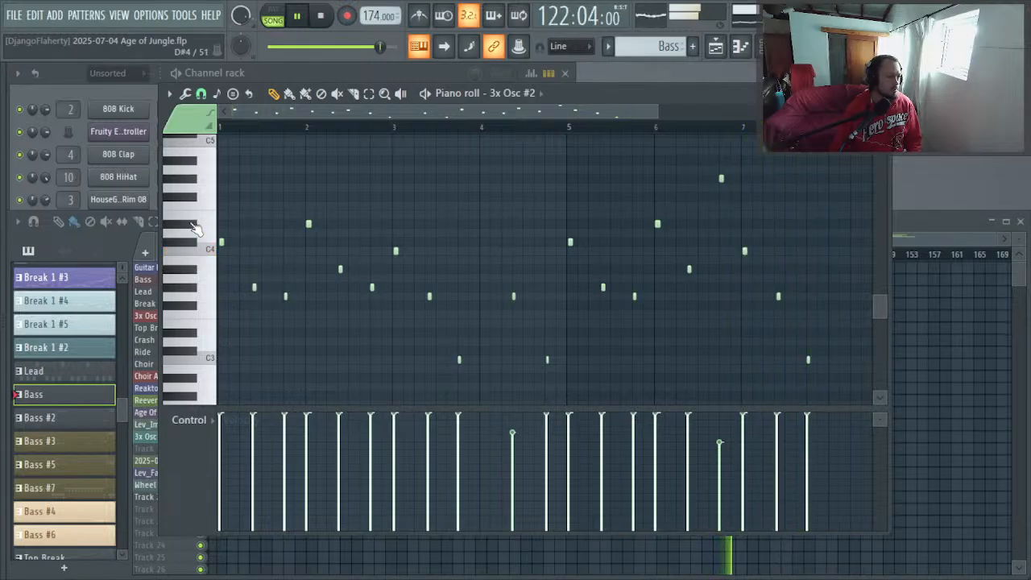
pyautogui.scroll(5, 247, 210)
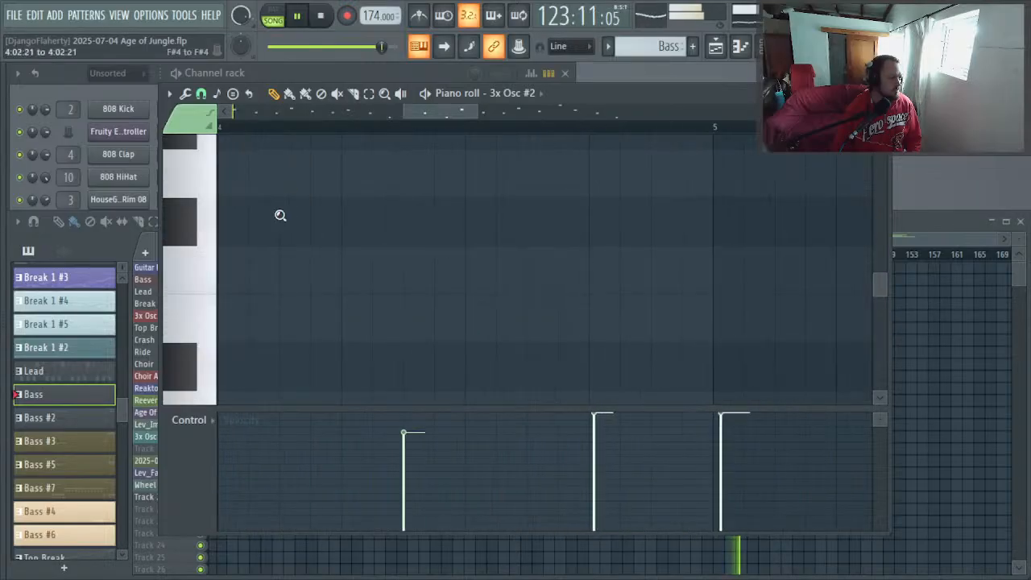
pyautogui.scroll(-5, 280, 215)
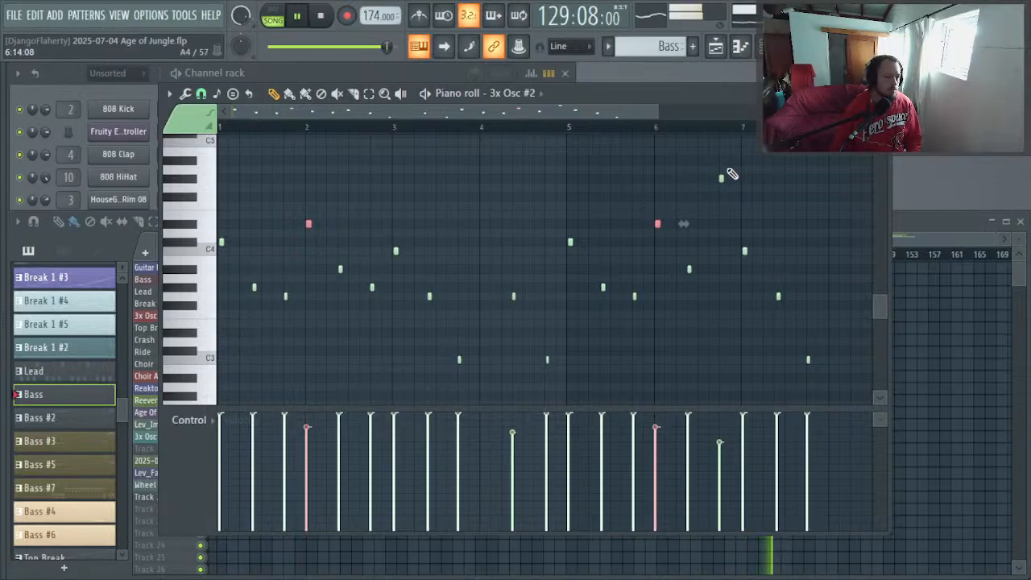
pyautogui.click(722, 178)
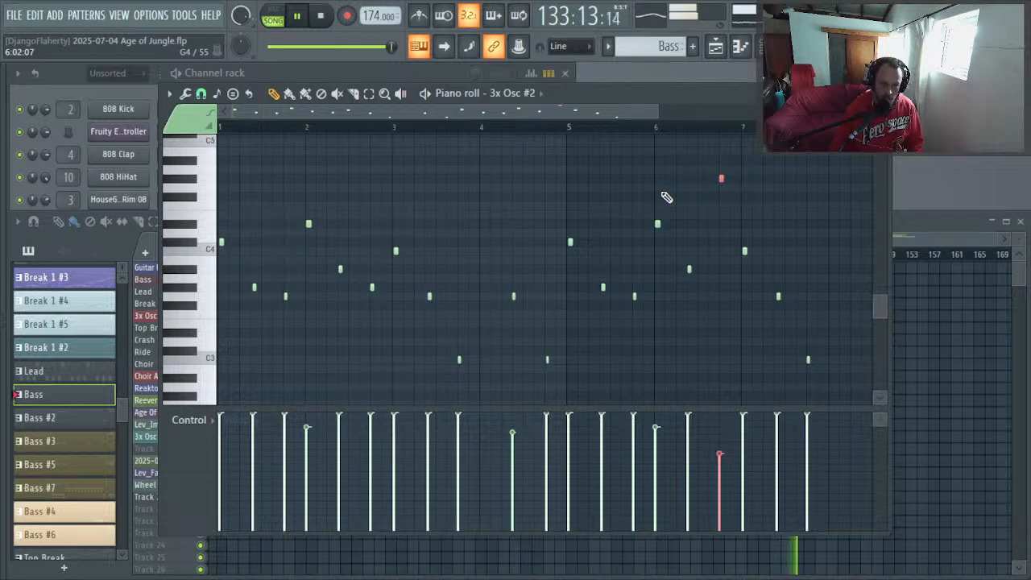
pyautogui.press('F7')
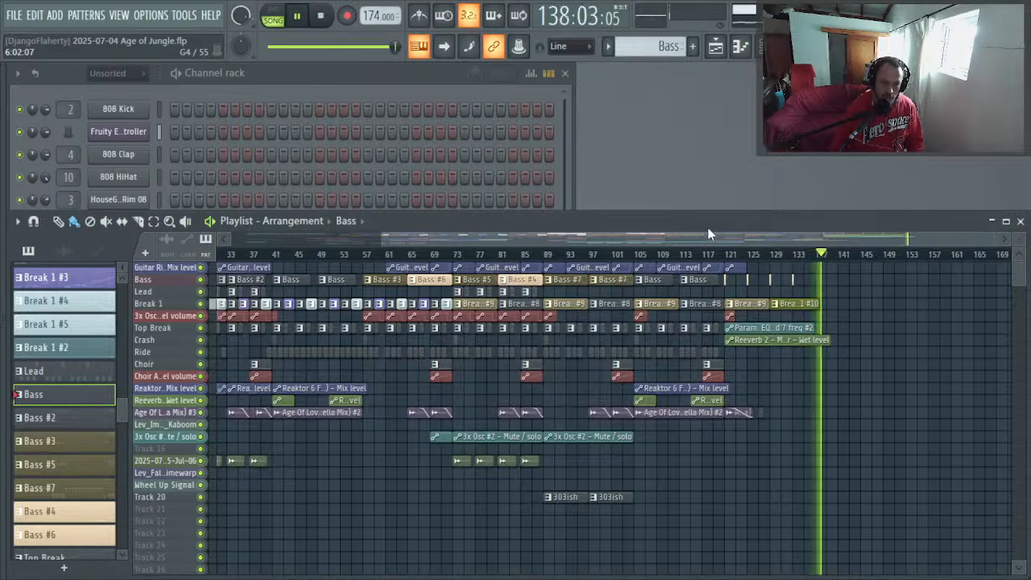
# Step: Stop the playback and play the song again from bar 89
pyautogui.press('space')
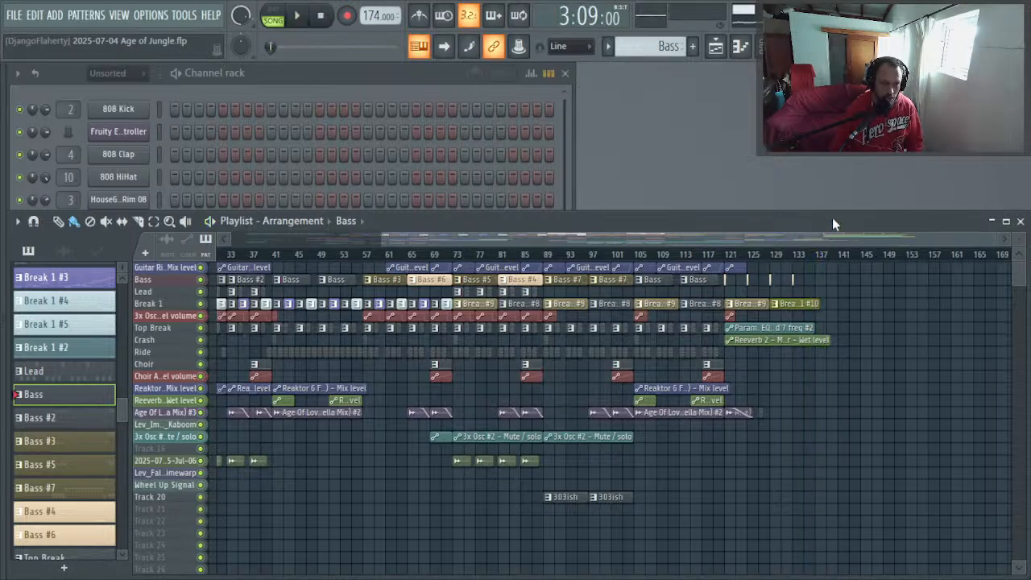
pyautogui.click(649, 260)
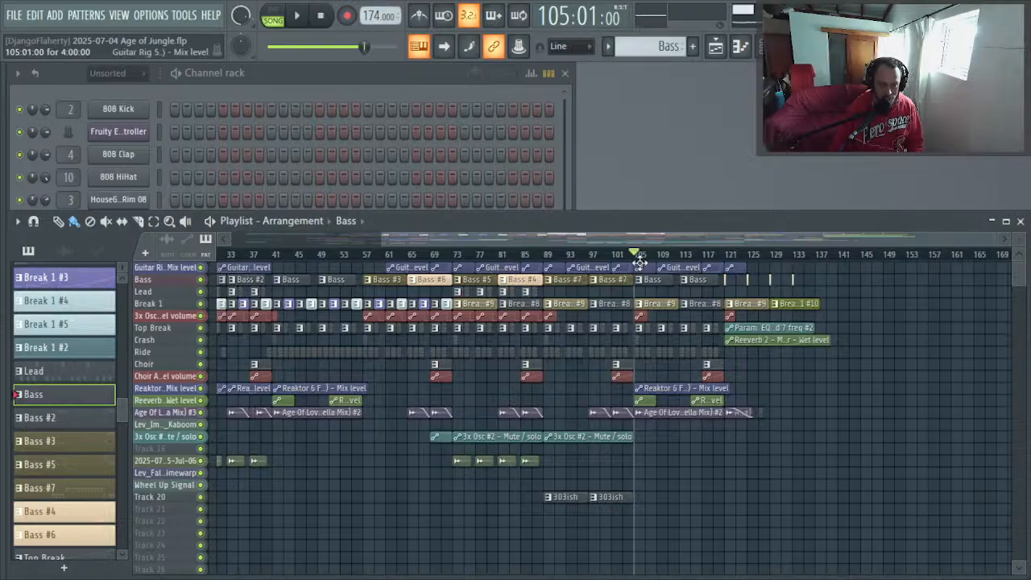
pyautogui.moveTo(555, 256); pyautogui.dragTo(548, 262)
pyautogui.press('space')
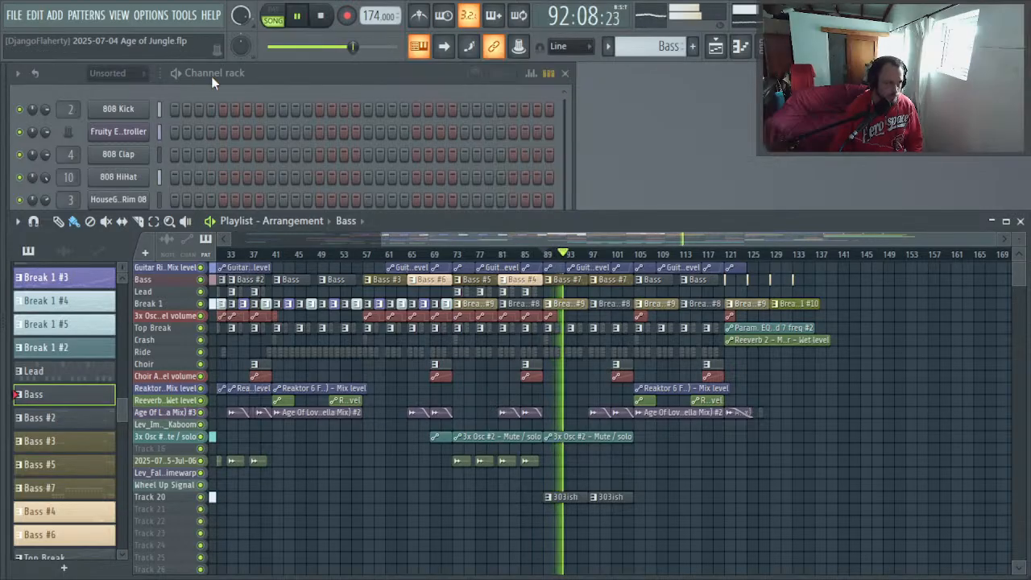
# Step: Switch to REAPER and search the Sample Library for "lev clap" in the Media Explorer
pyautogui.click(211, 76)
pyautogui.hotkey('alt', 'Tab')
pyautogui.hotkey('alt', 'Tab')
pyautogui.hotkey('alt', 'Tab')
pyautogui.hotkey('alt', 'Tab')
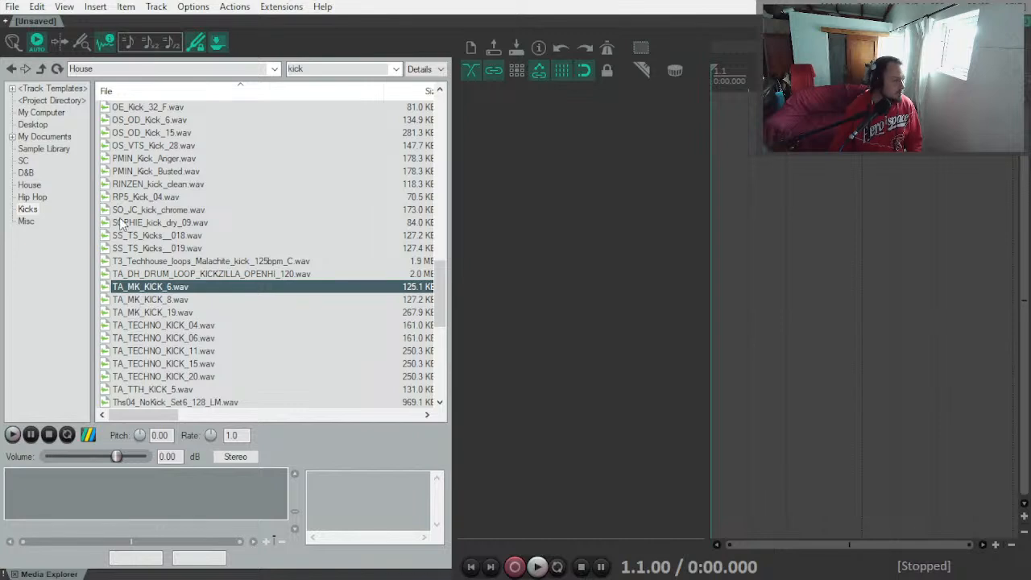
pyautogui.click(30, 186)
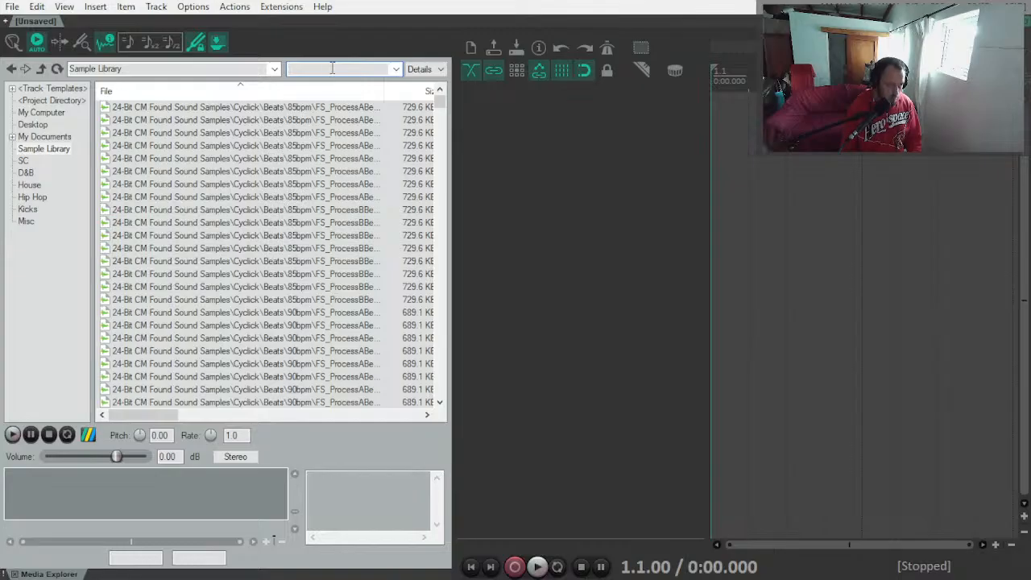
pyautogui.write('lev clap')
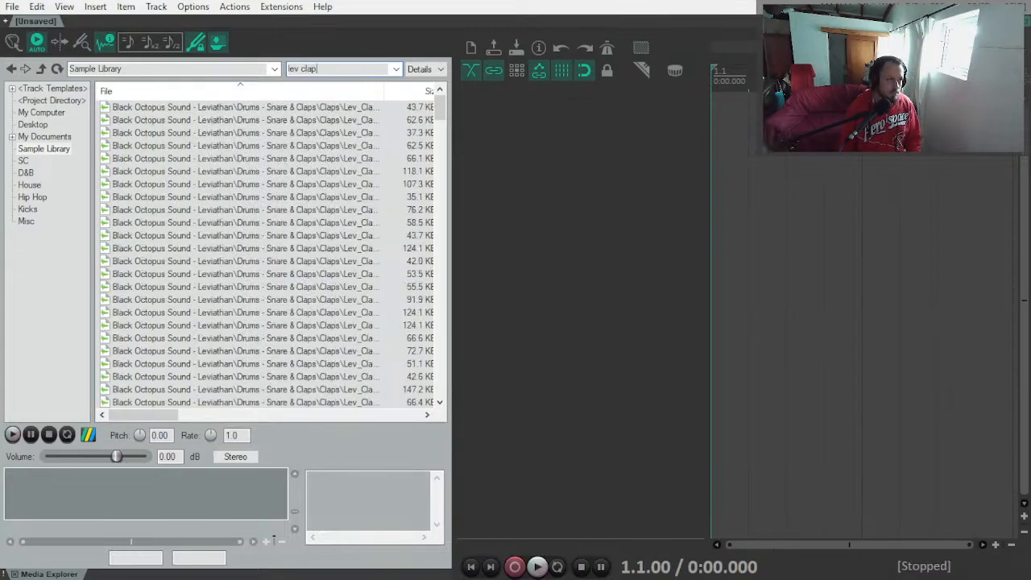
# Step: Preview Lev_Clap_002.wav and lower the Media Explorer's preview volume to -12.9 dB
pyautogui.hotkey('alt', 'Tab')
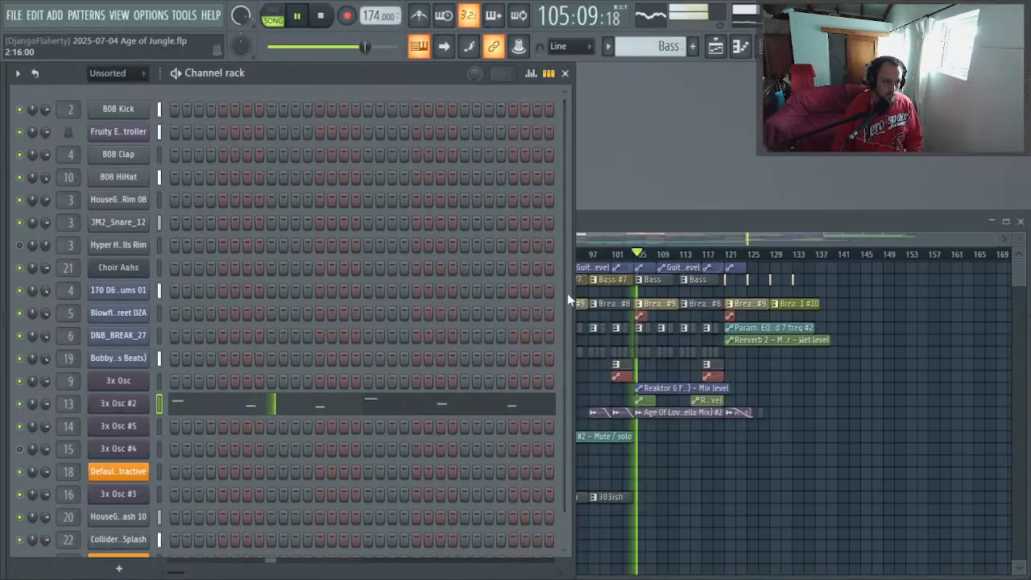
pyautogui.hotkey('alt', 'Tab')
pyautogui.click(319, 120)
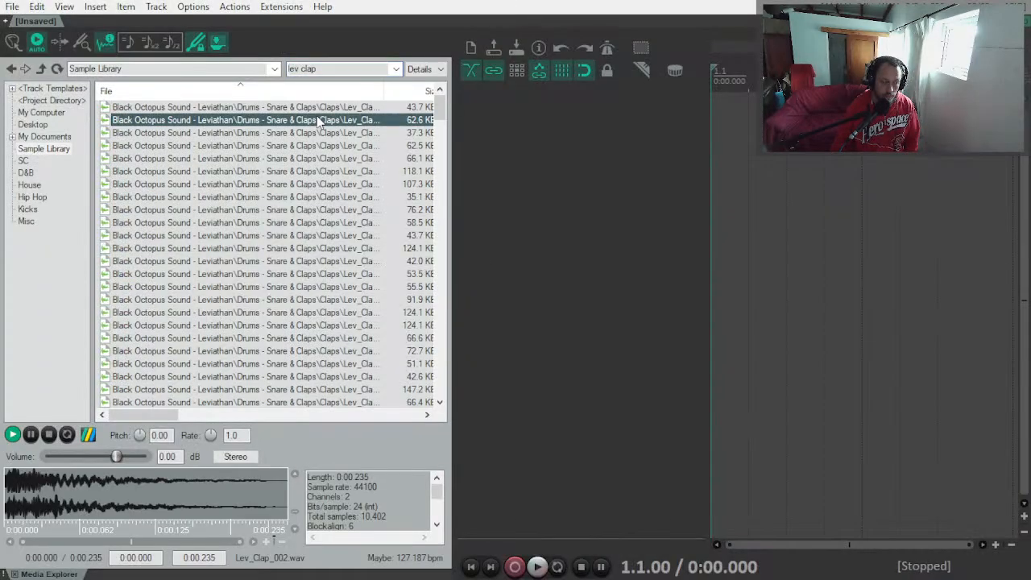
pyautogui.click(97, 477)
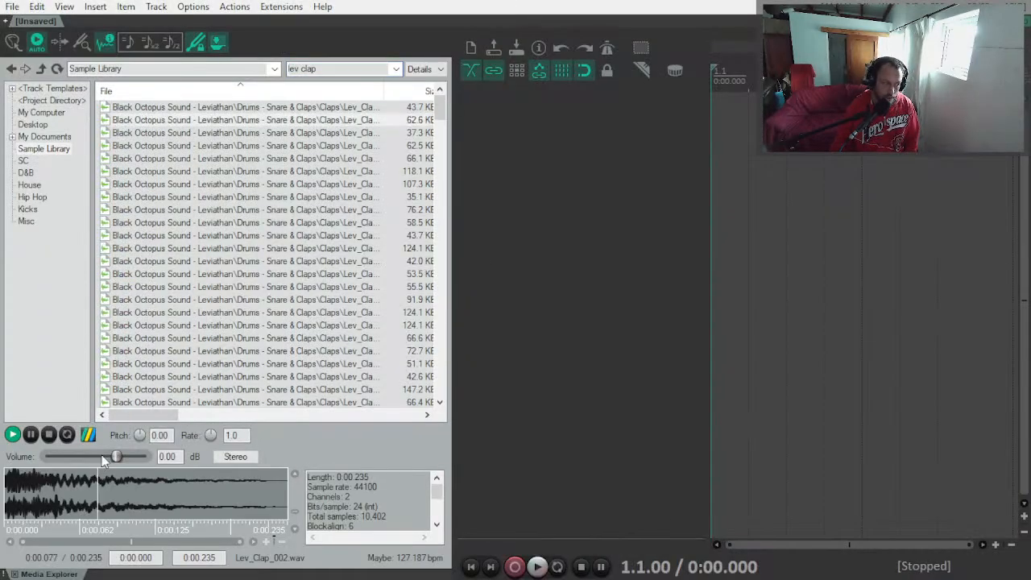
# Step: Audition further Leviathan clap samples, including Lev_Clap_009, Lev_Clap_008 and Lev_Clap_013
pyautogui.click(208, 188)
pyautogui.press('Down')
pyautogui.press('Down')
pyautogui.press('Down')
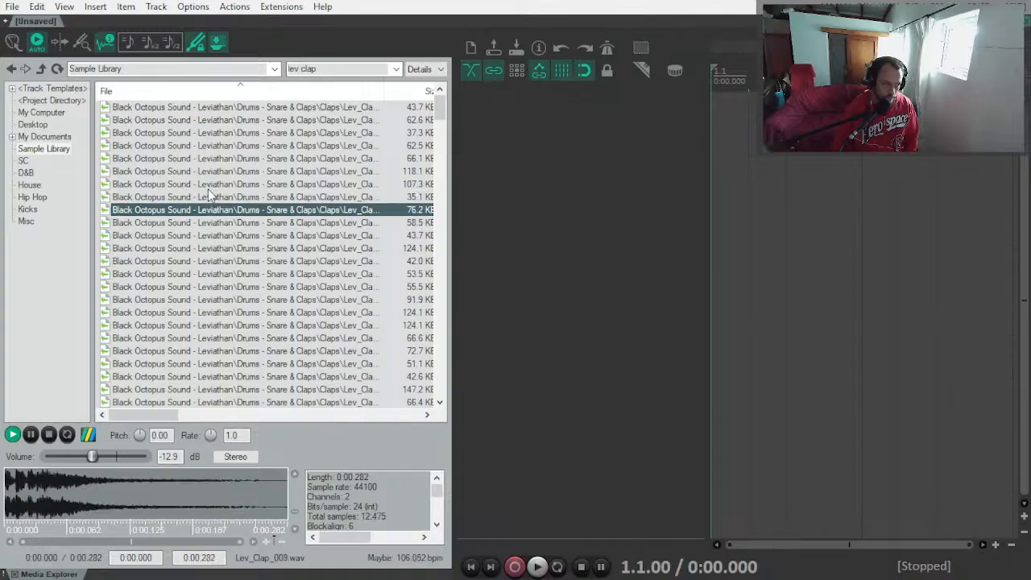
pyautogui.press('Up')
pyautogui.press('Up')
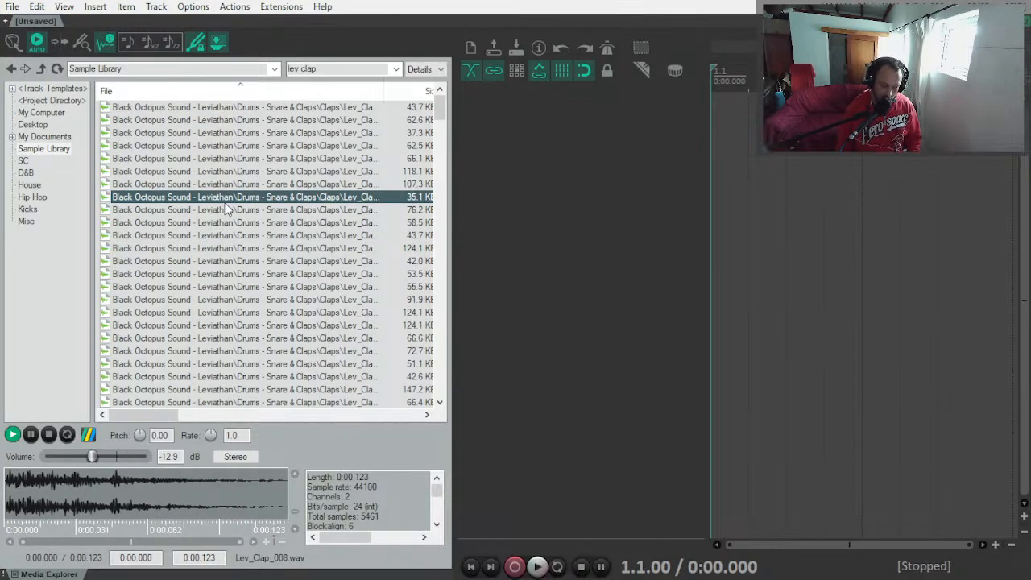
pyautogui.click(761, 186)
pyautogui.press('space')
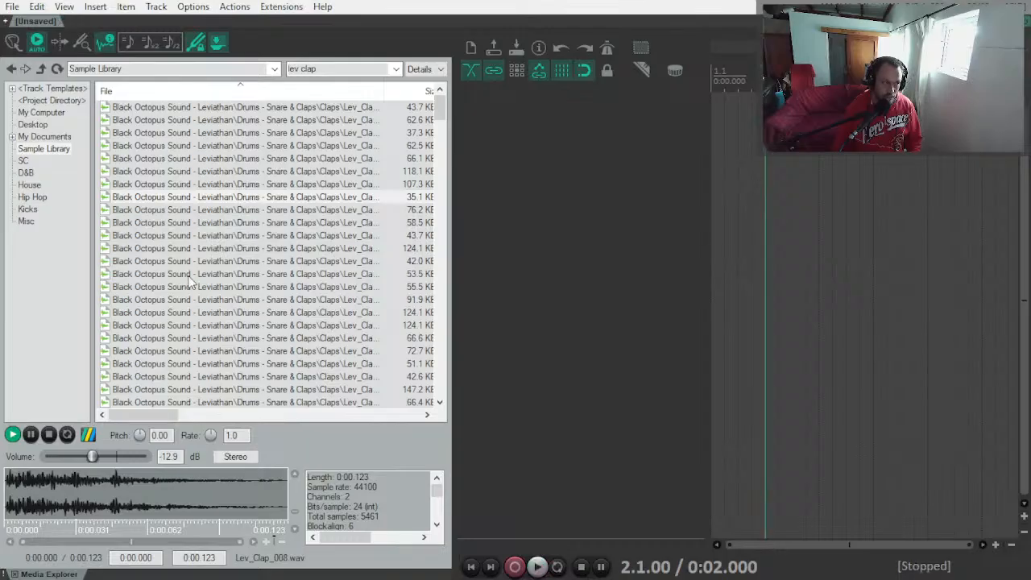
pyautogui.click(185, 264)
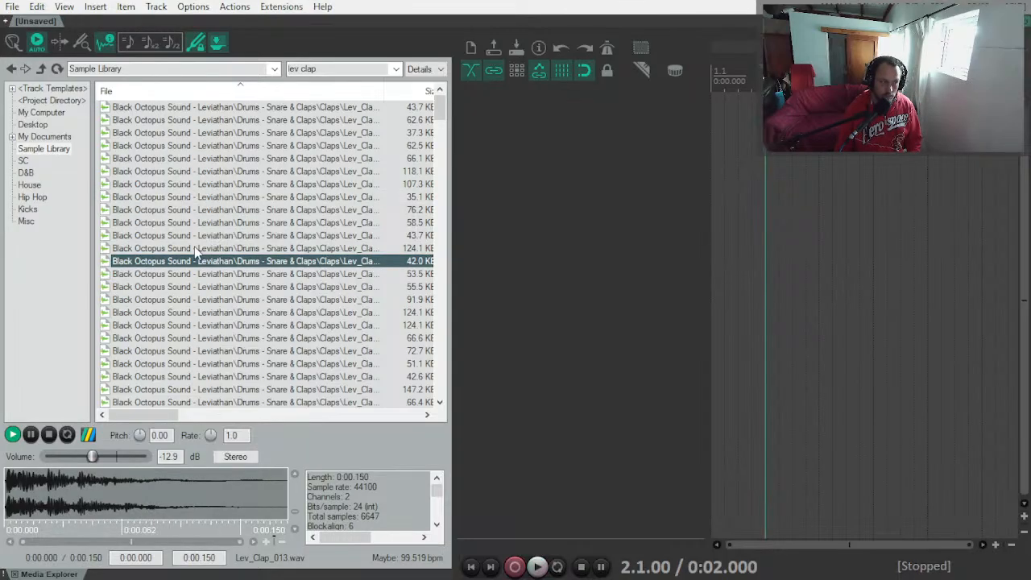
# Step: Change REAPER's audio system from ASIO to DirectSound in the audio device preferences
pyautogui.hotkey('ctrl', 'p')
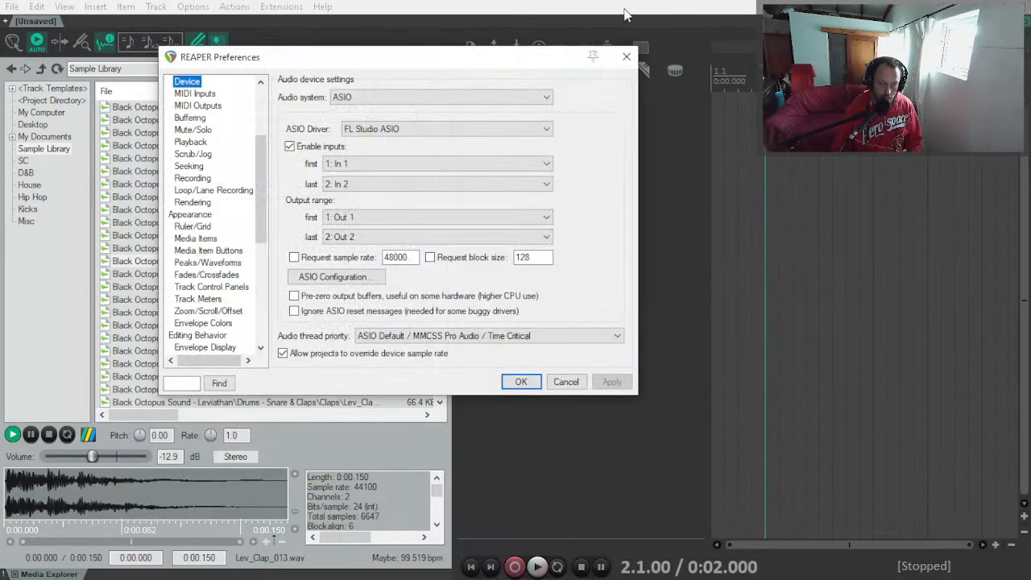
pyautogui.click(375, 130)
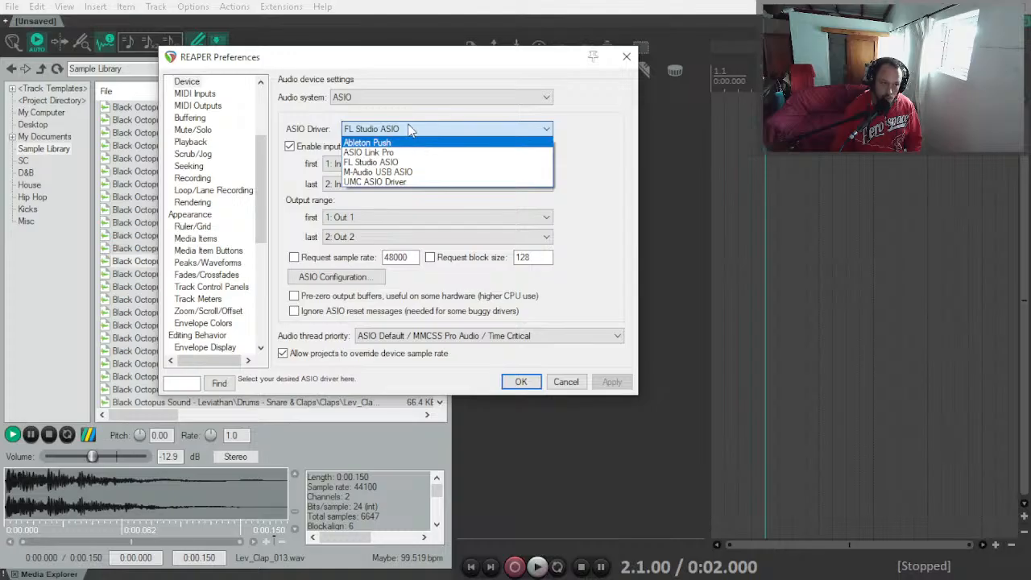
pyautogui.click(360, 120)
pyautogui.click(368, 102)
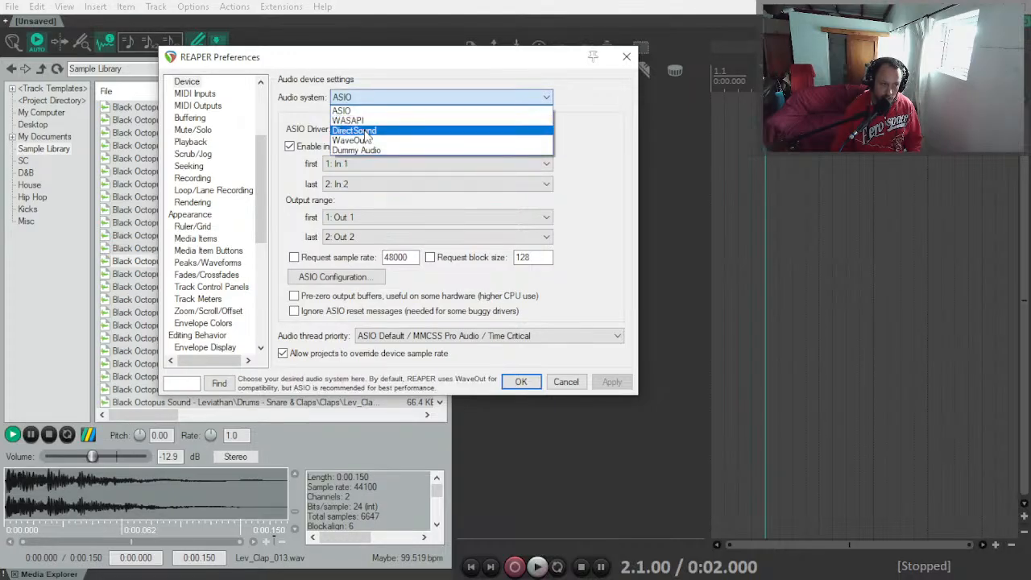
pyautogui.click(364, 130)
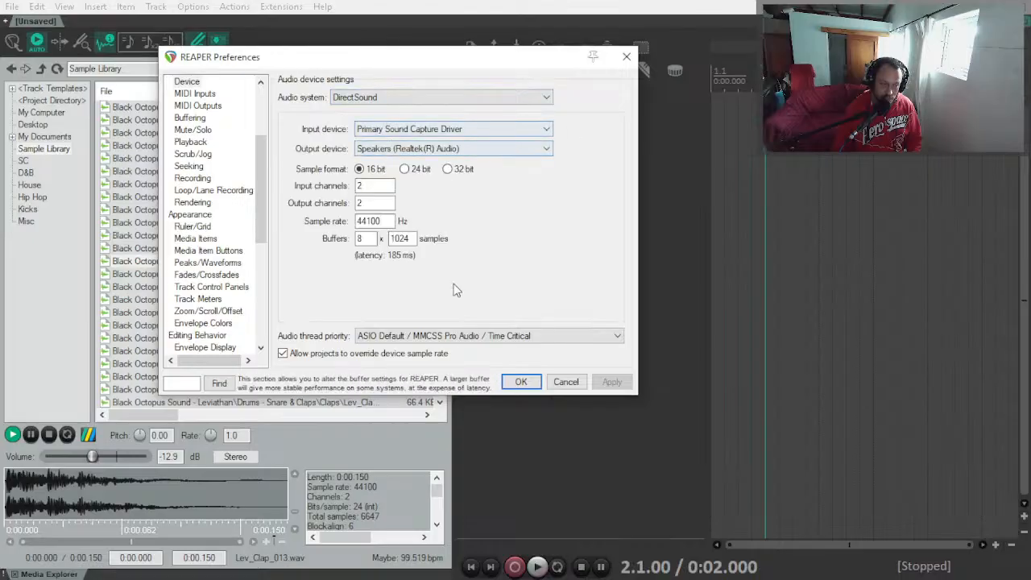
pyautogui.click(518, 381)
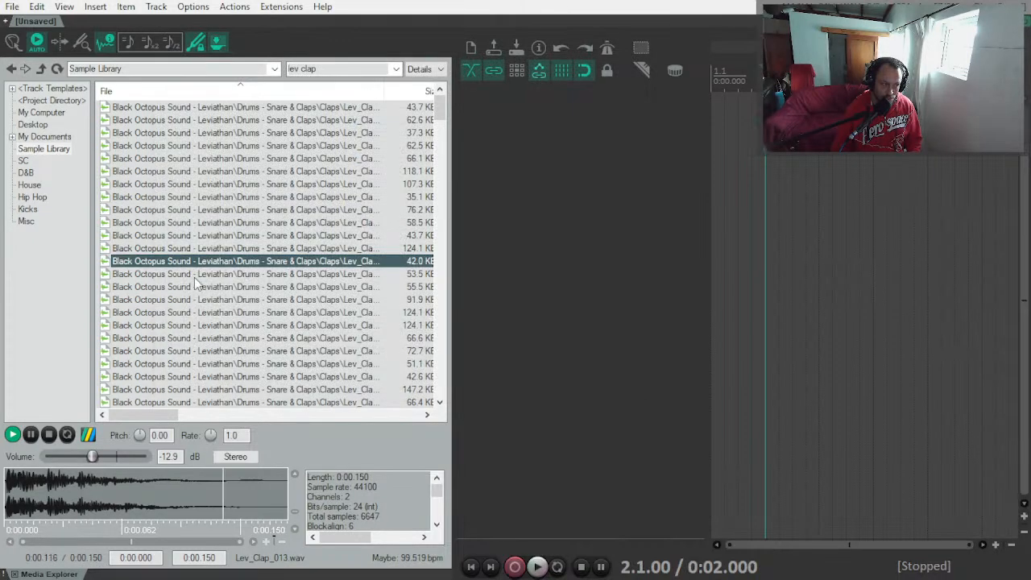
# Step: Test Lev_Clap_010.wav and set the DirectSound output device to Speakers 01 (ASIOVADPRO Driver)
pyautogui.click(212, 228)
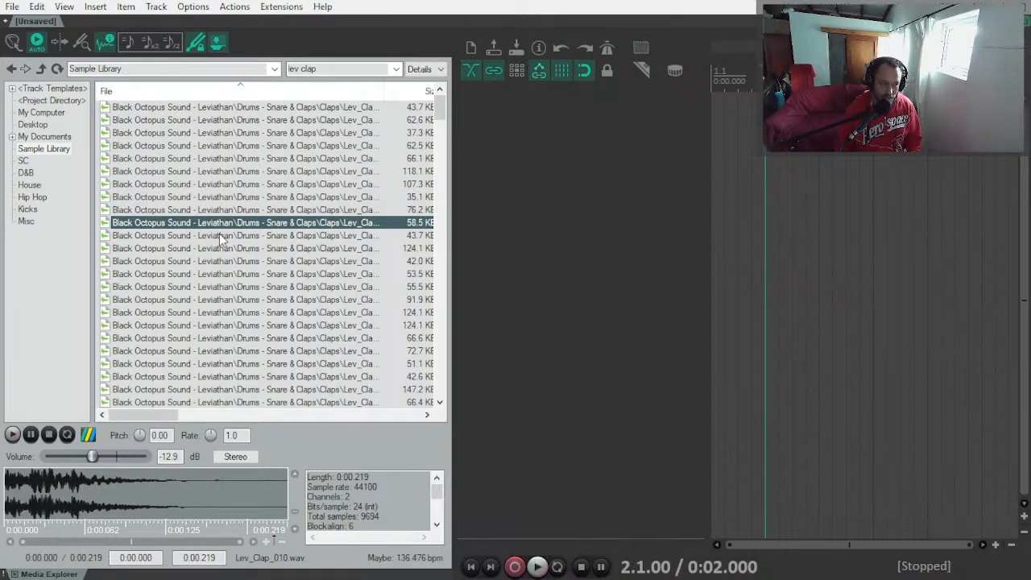
pyautogui.hotkey('ctrl', 'p')
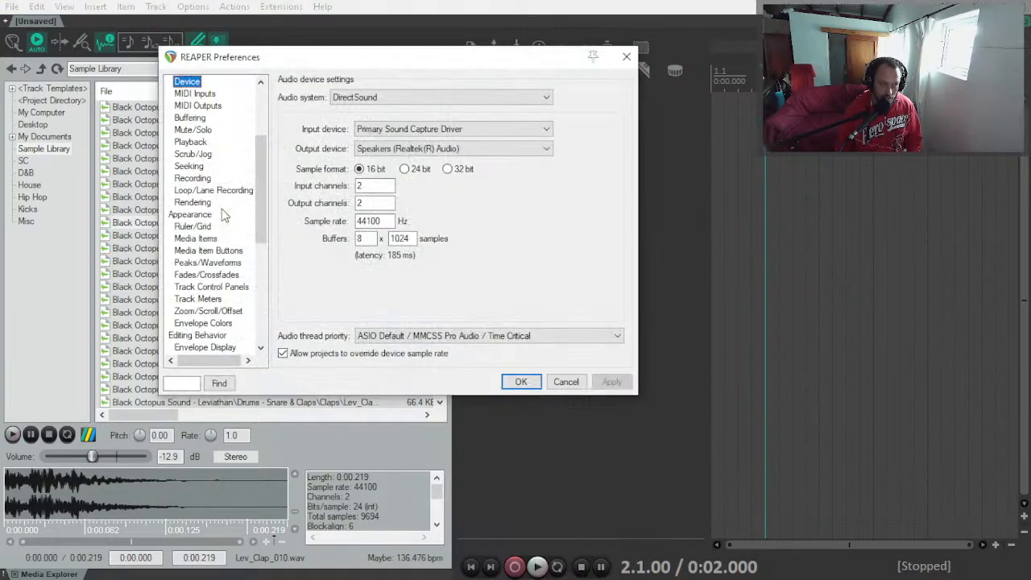
pyautogui.click(381, 151)
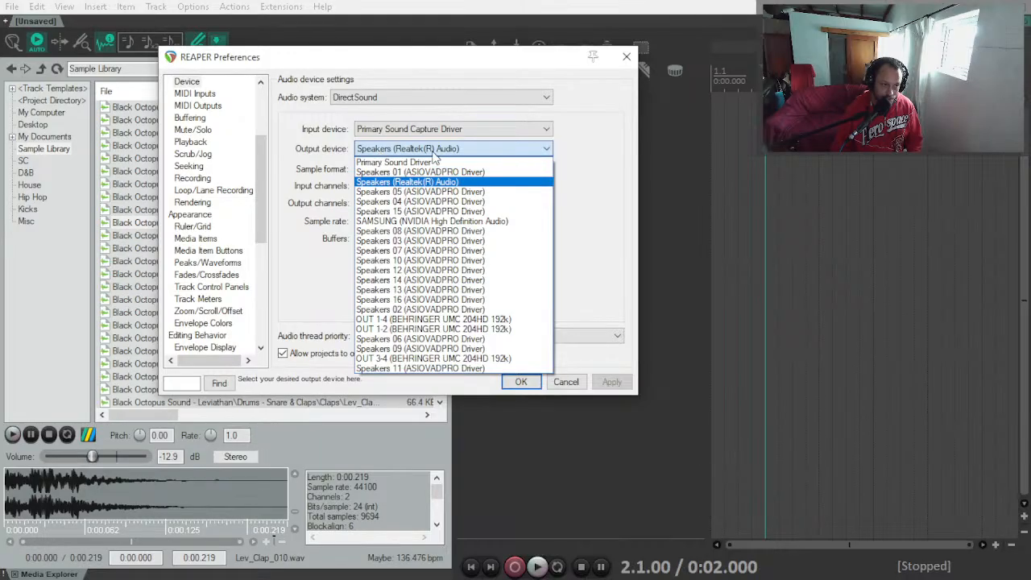
pyautogui.click(420, 172)
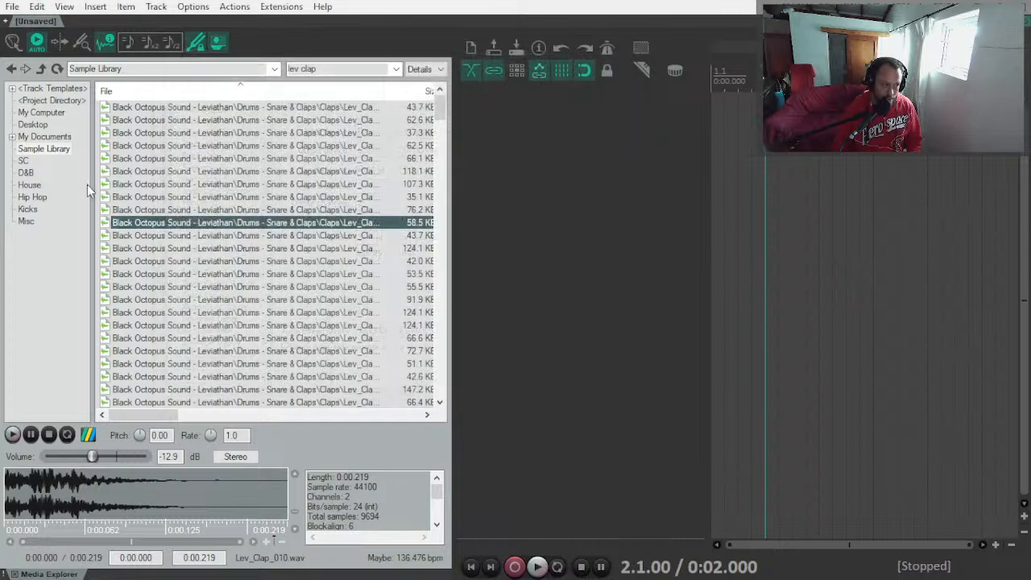
# Step: Audition and compare the Leviathan clap samples around Lev_Clap_003 to Lev_Clap_011, ending on Lev_Clap_006.wav
pyautogui.click(153, 210)
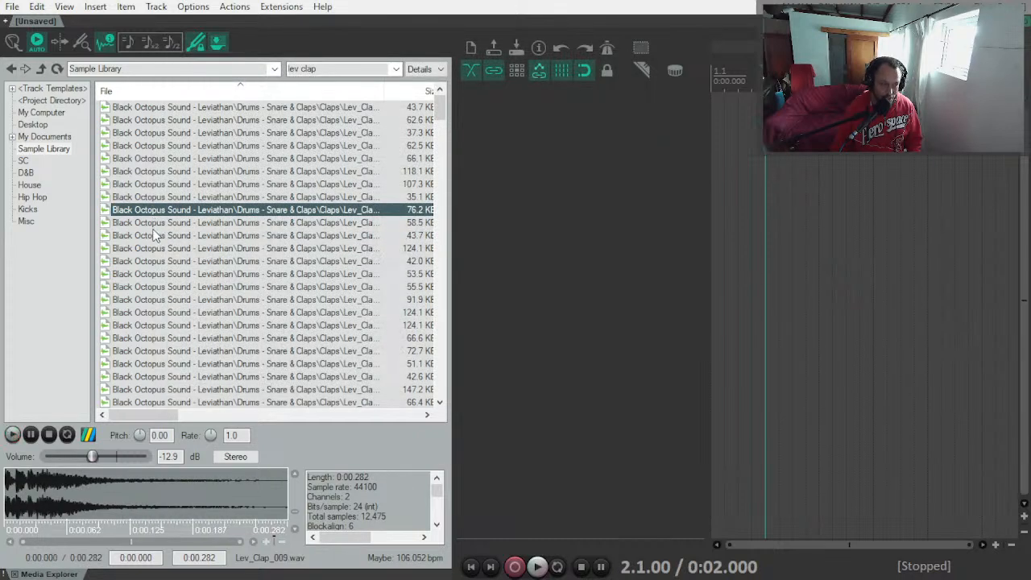
pyautogui.click(154, 235)
pyautogui.click(171, 222)
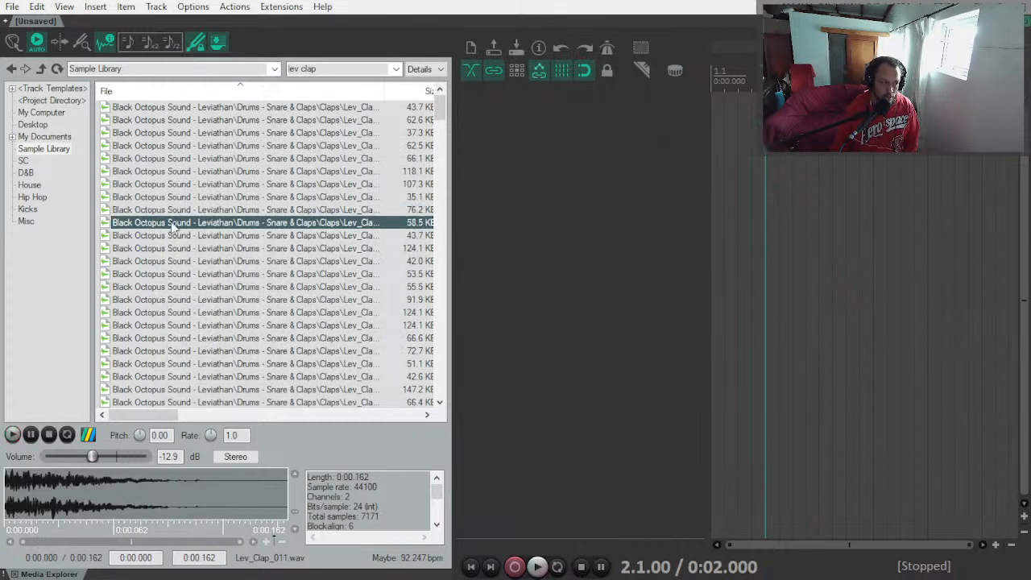
pyautogui.press('Up')
pyautogui.press('Up')
pyautogui.press('Up')
pyautogui.press('Up')
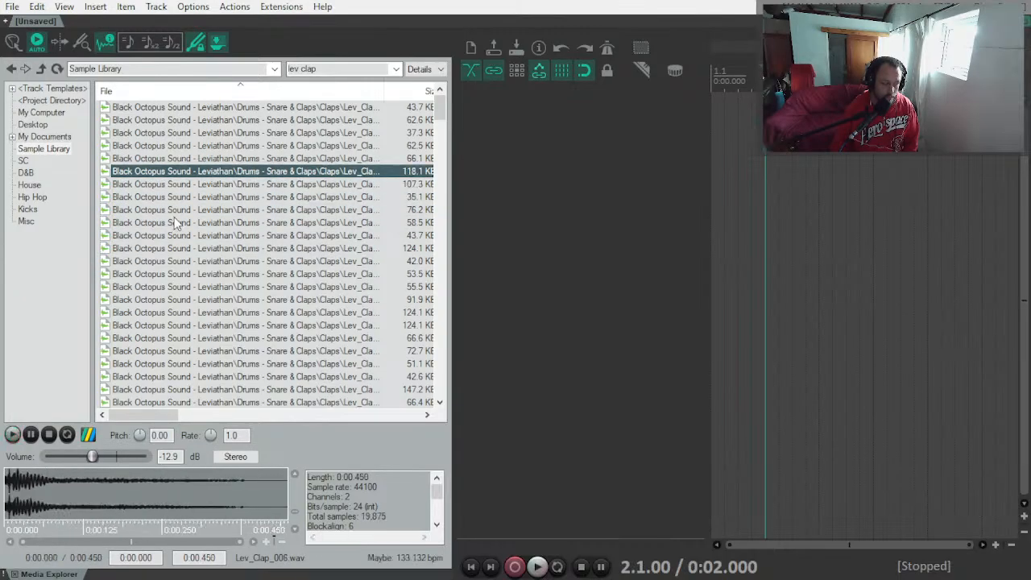
pyautogui.press('Up')
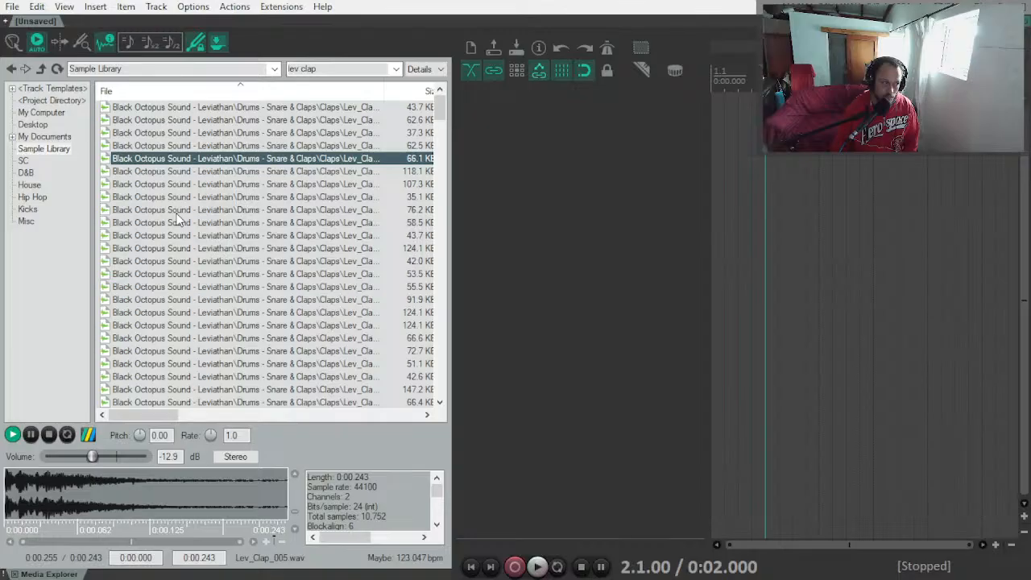
pyautogui.press('Up')
pyautogui.press('Up')
pyautogui.press('Down')
pyautogui.press('Down')
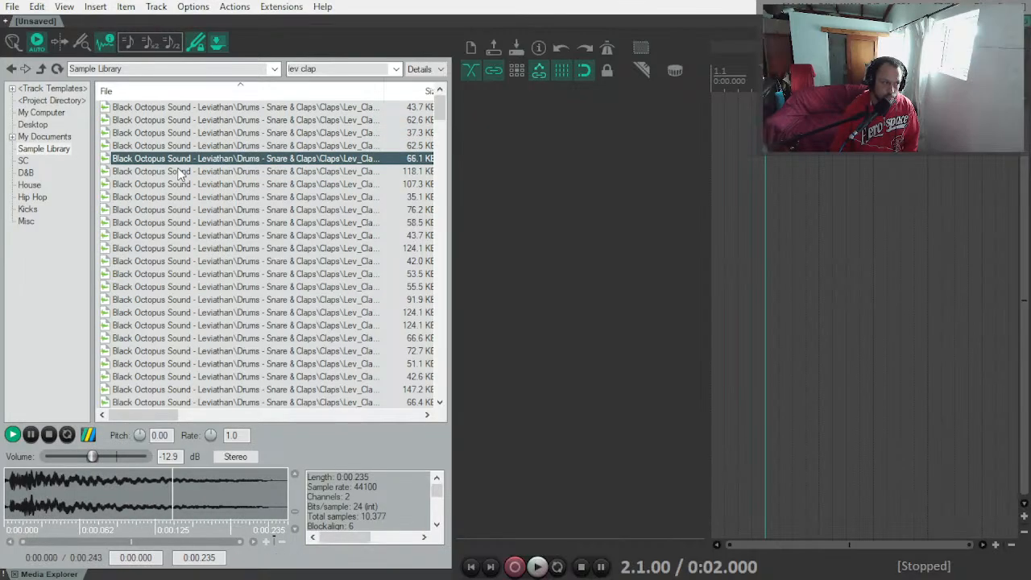
pyautogui.press('Down')
pyautogui.press('Down')
pyautogui.press('Up')
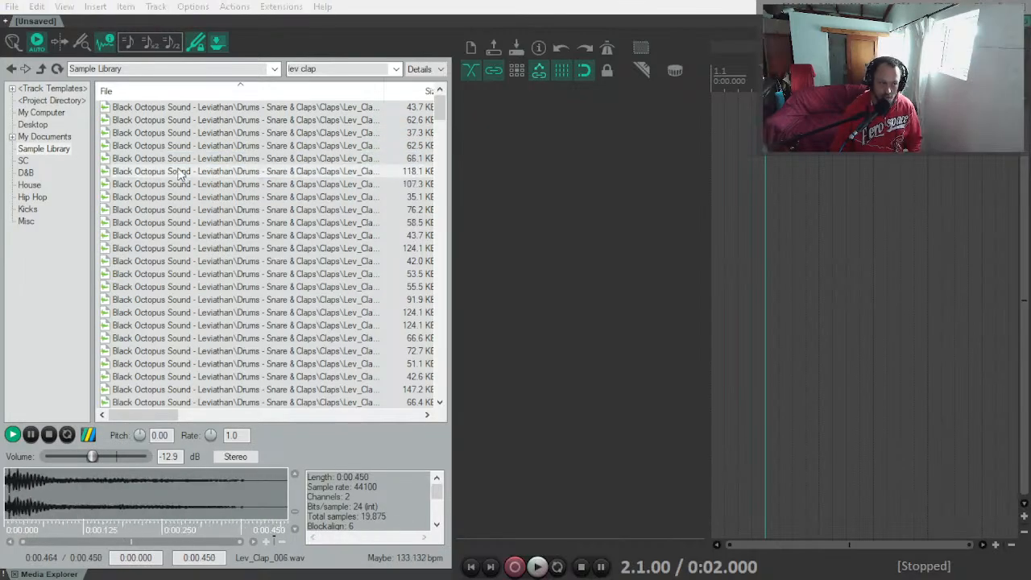
# Step: Switch back to the Age of Jungle project in FL Studio and bring the Channel rack to the front
pyautogui.hotkey('alt', 'Tab')
pyautogui.hotkey('alt', 'Tab')
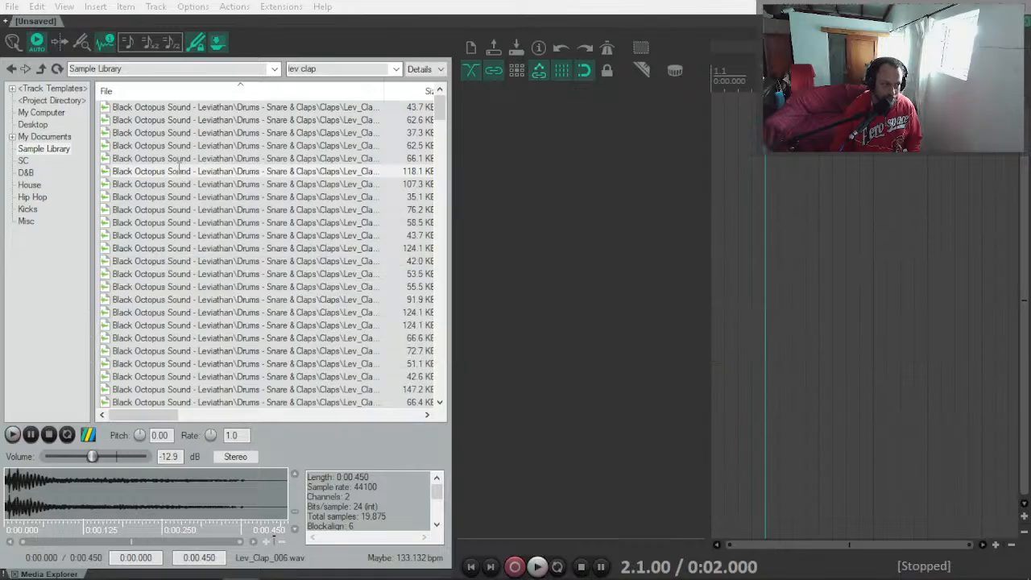
pyautogui.hotkey('alt', 'Tab')
pyautogui.hotkey('alt', 'Tab')
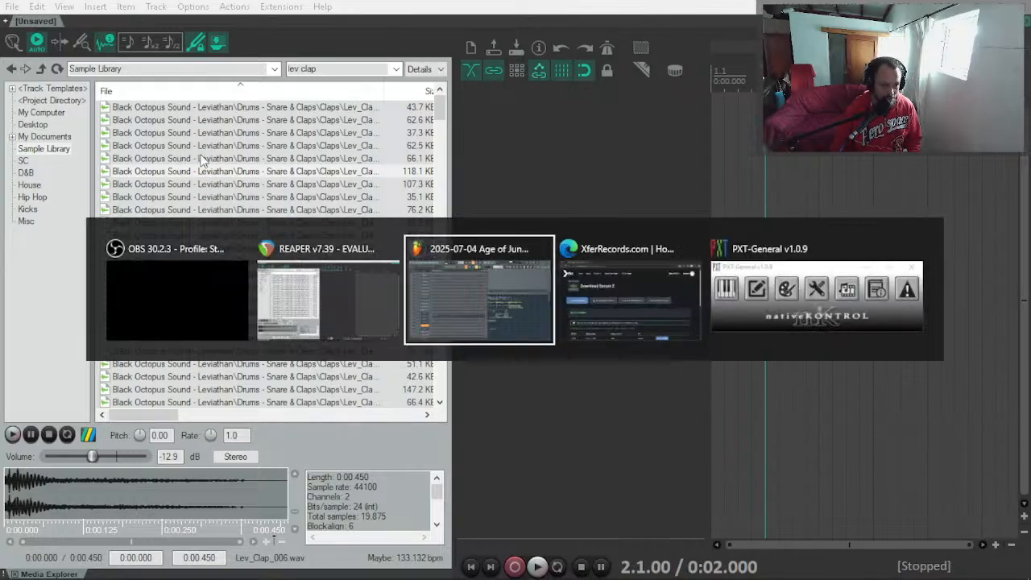
pyautogui.rightClick(780, 512)
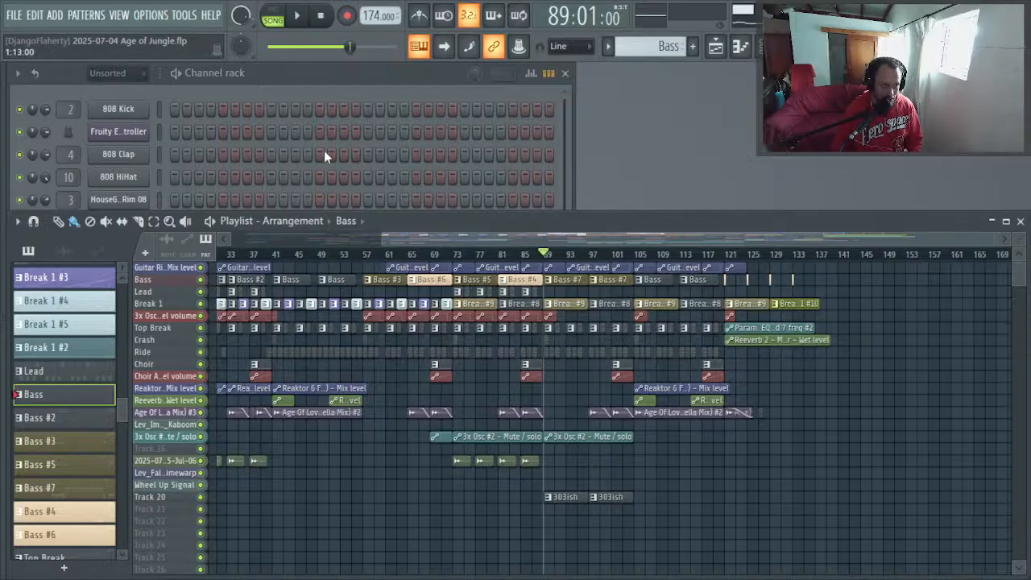
pyautogui.click(331, 86)
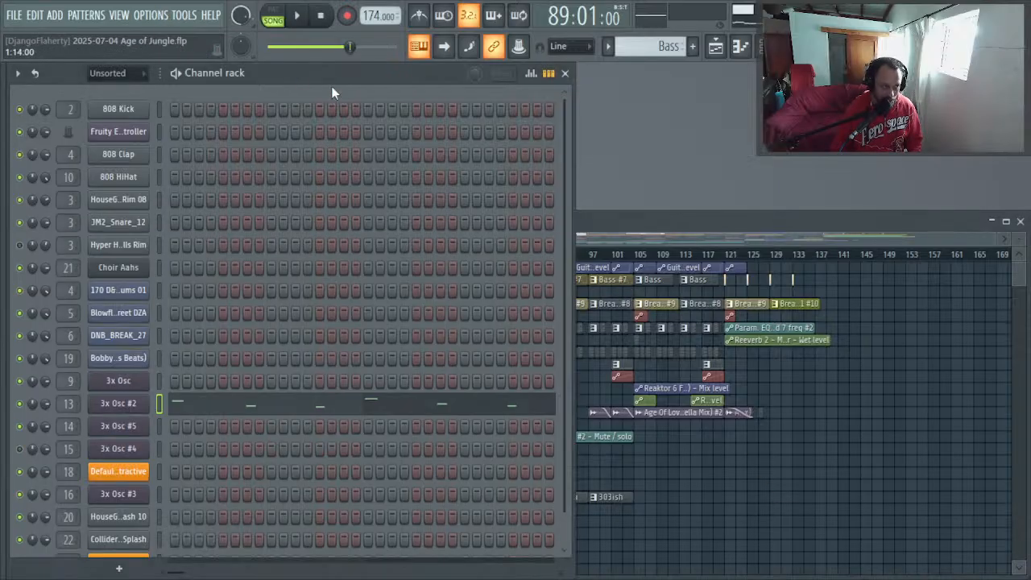
# Step: Clone the JM2_Snare_12 channel and load the Lev_Clap_006 sample from REAPER's media explorer into the clone
pyautogui.click(157, 198)
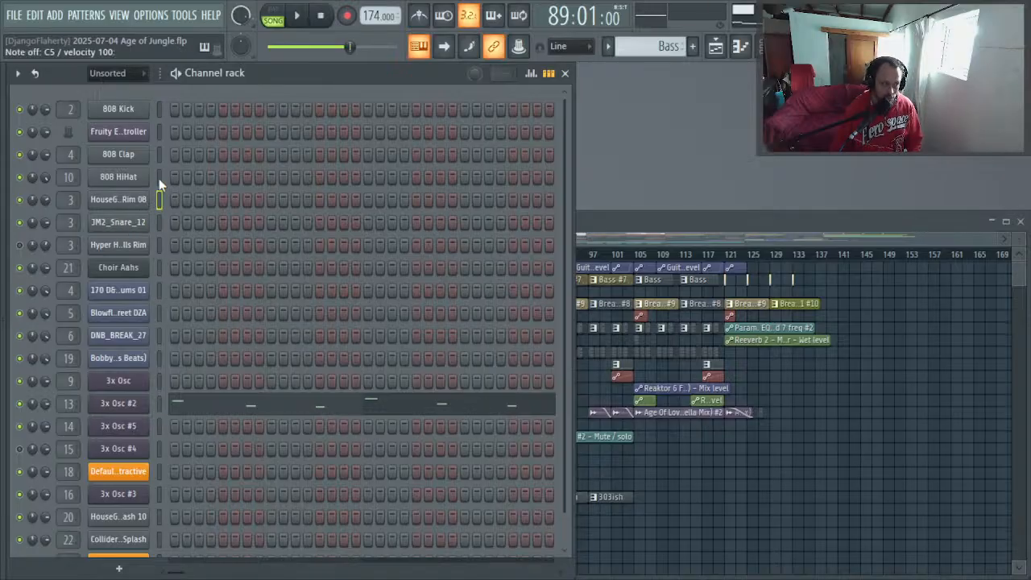
pyautogui.click(158, 223)
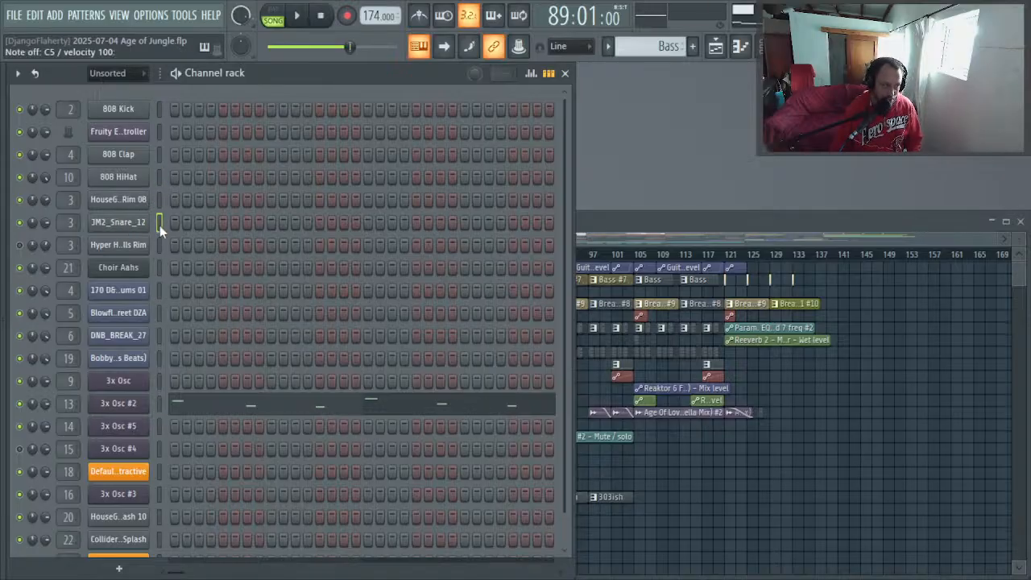
pyautogui.rightClick(116, 232)
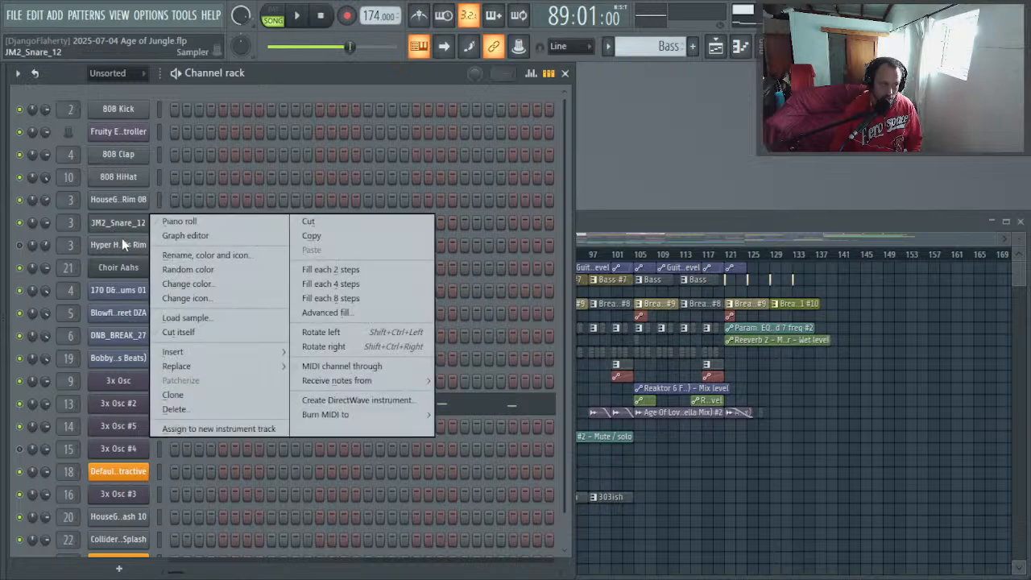
pyautogui.click(168, 394)
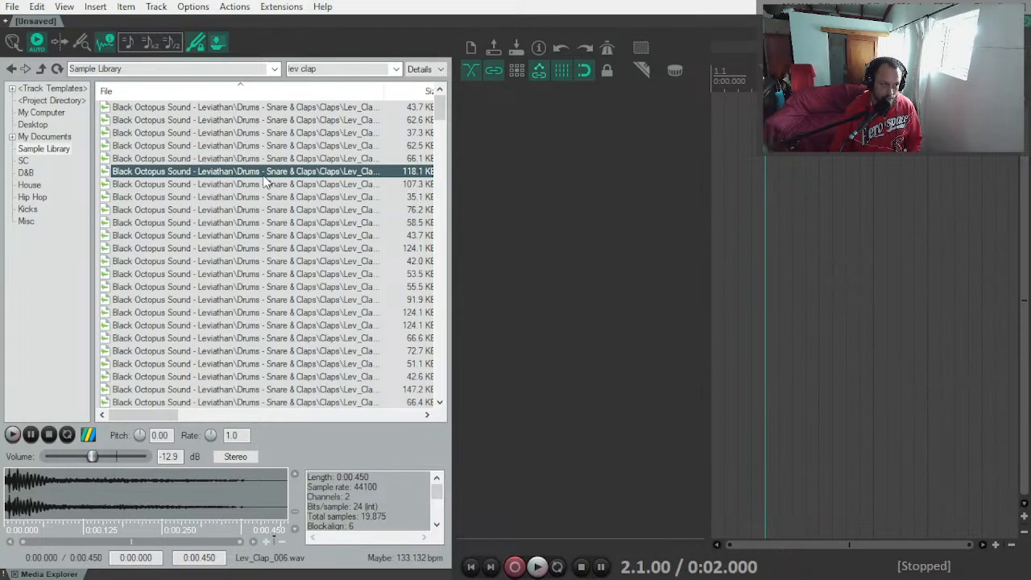
pyautogui.hotkey('alt', 'Tab')
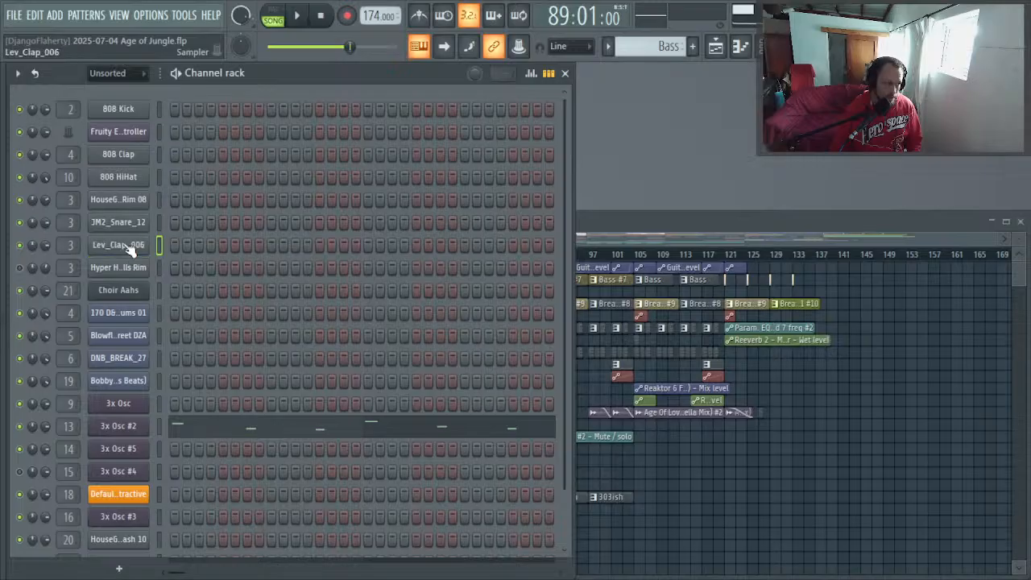
# Step: Preview Lev_Clap_006.wav in REAPER again, then remove the fade-out from the Lev_Clap_006 channel's sample in FL Studio
pyautogui.hotkey('alt', 'Tab')
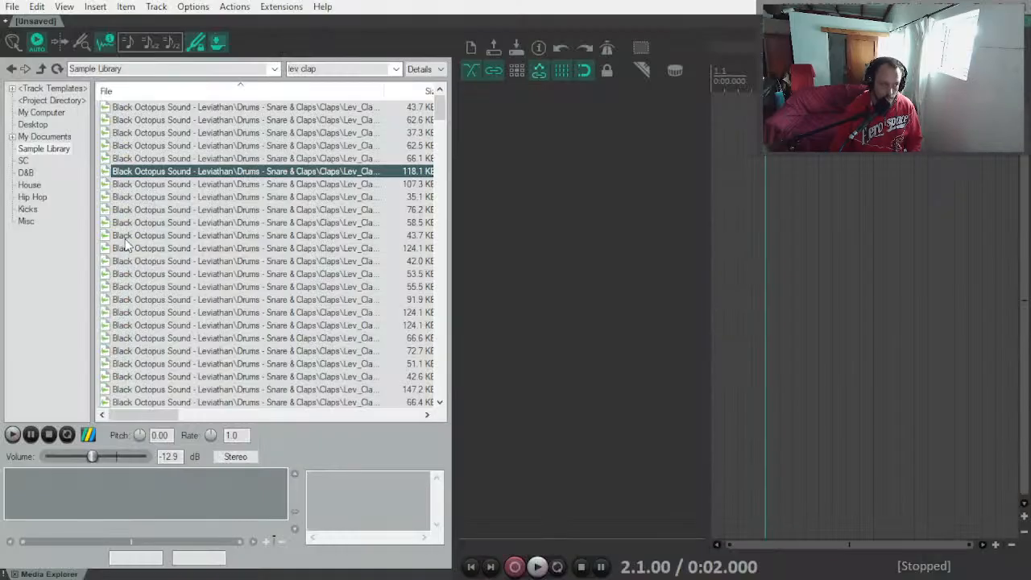
pyautogui.click(229, 172)
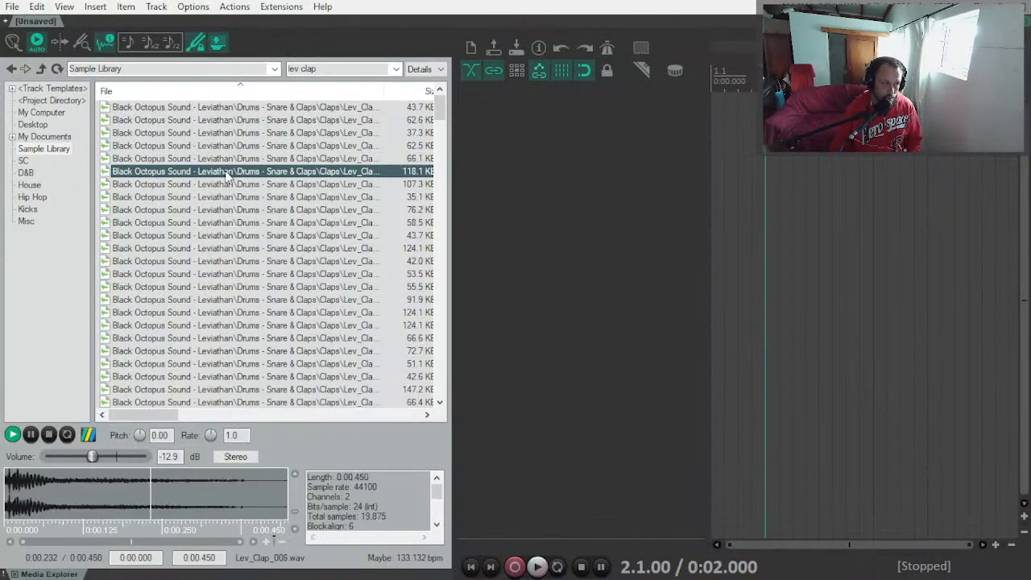
pyautogui.hotkey('alt', 'Tab')
pyautogui.press('q')
pyautogui.click(129, 248)
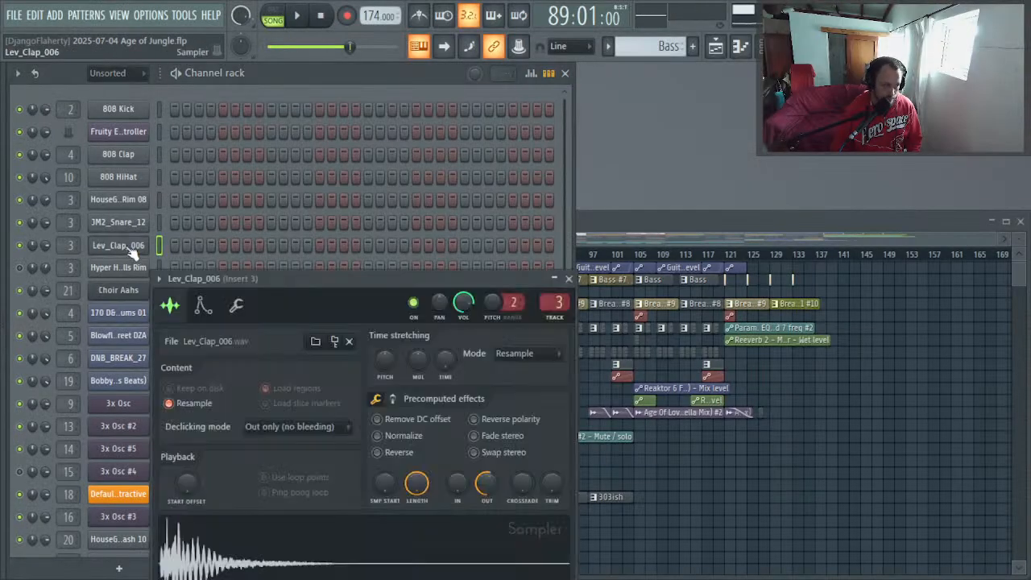
pyautogui.moveTo(279, 274); pyautogui.dragTo(384, 125)
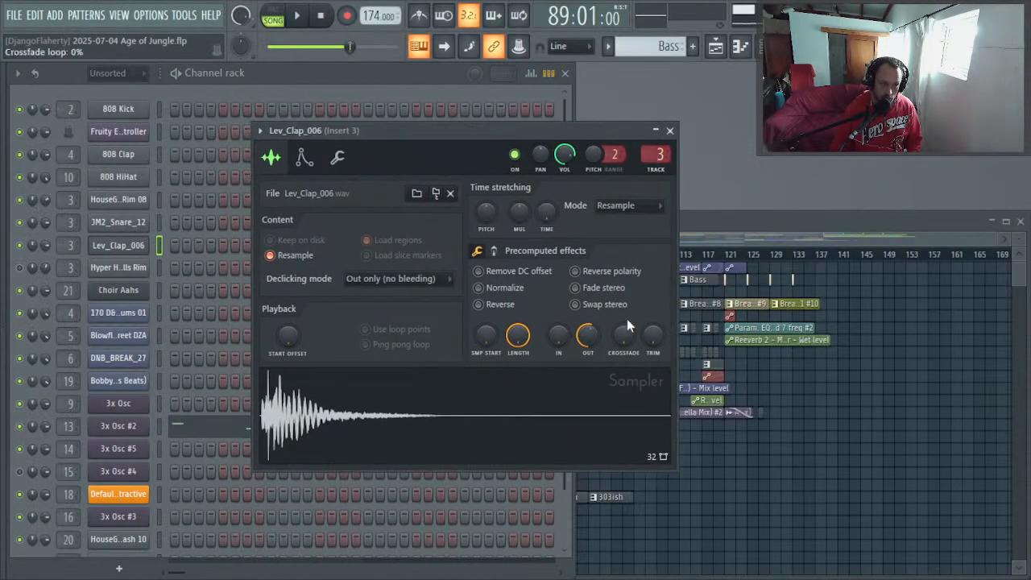
pyautogui.moveTo(600, 337); pyautogui.dragTo(600, 378)
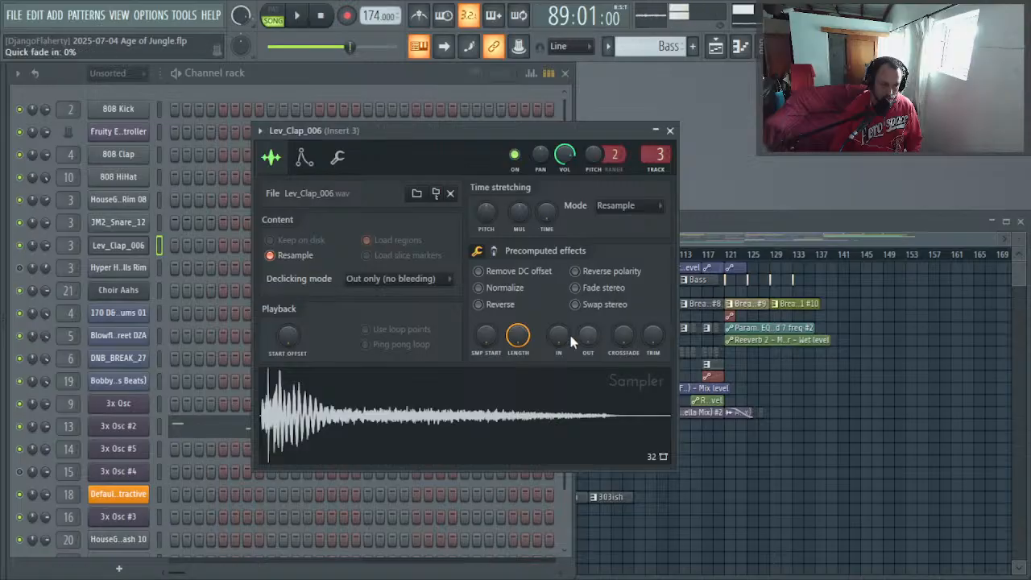
pyautogui.press('space')
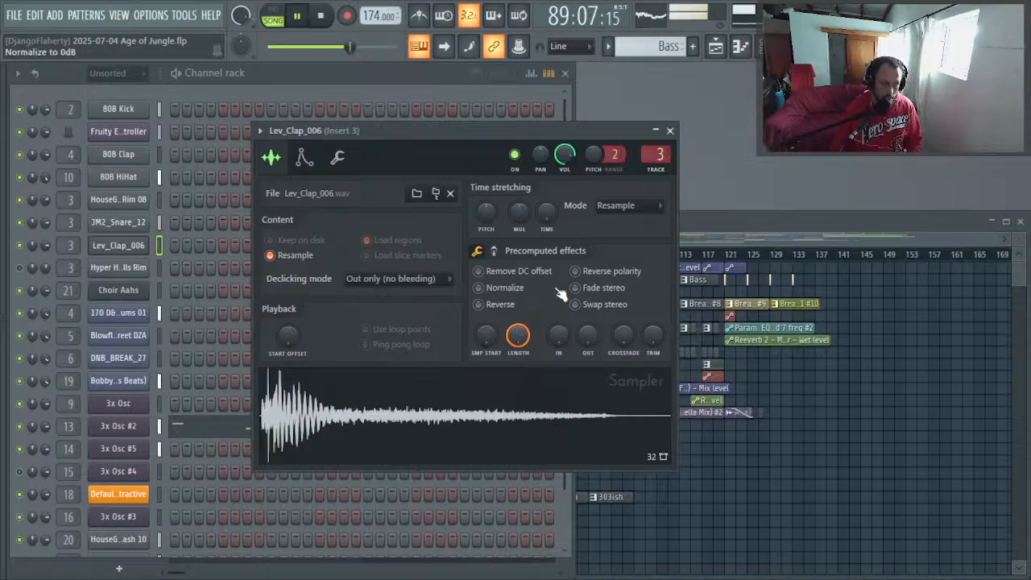
pyautogui.click(669, 130)
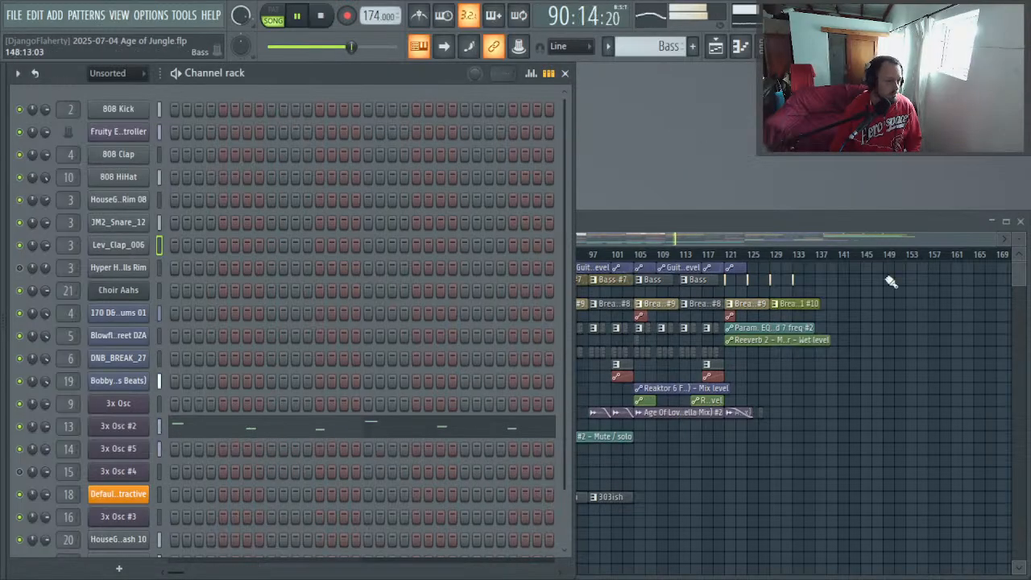
# Step: Copy the JM2_Snare_12 steps onto the 808 Clap channel in the Break 1 #9 pattern
pyautogui.click(937, 346)
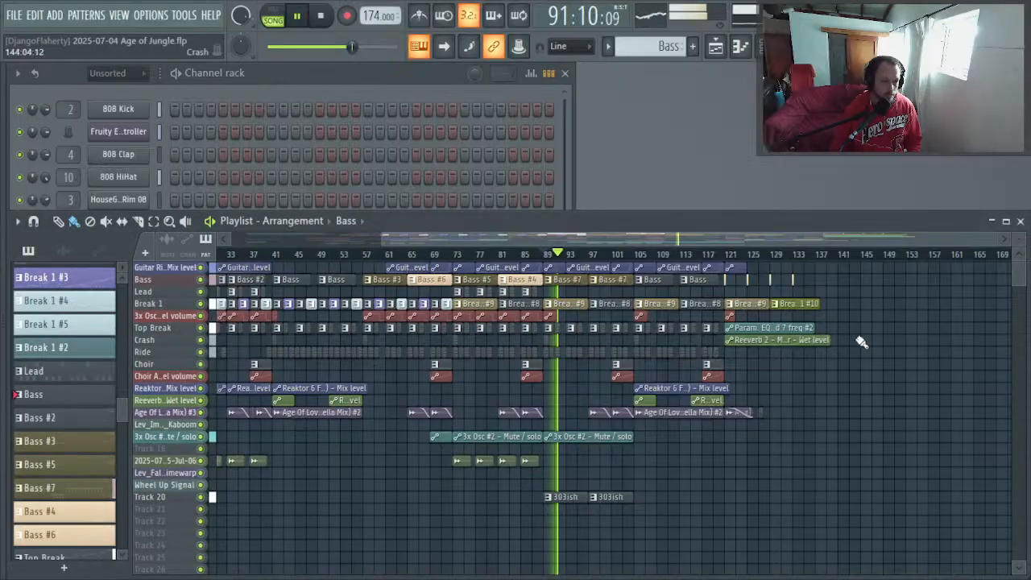
pyautogui.click(568, 305)
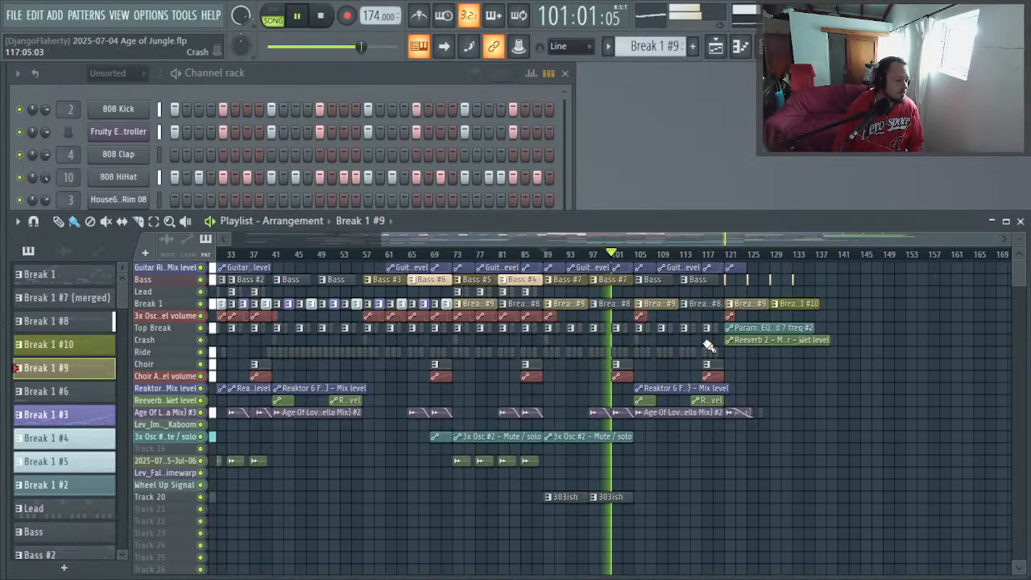
pyautogui.press('space')
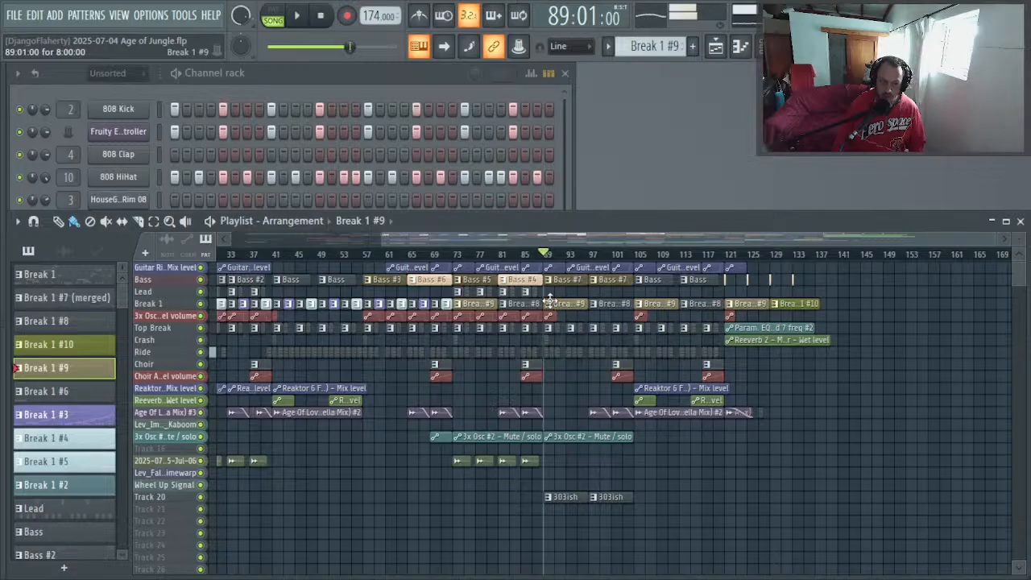
pyautogui.rightClick(551, 306)
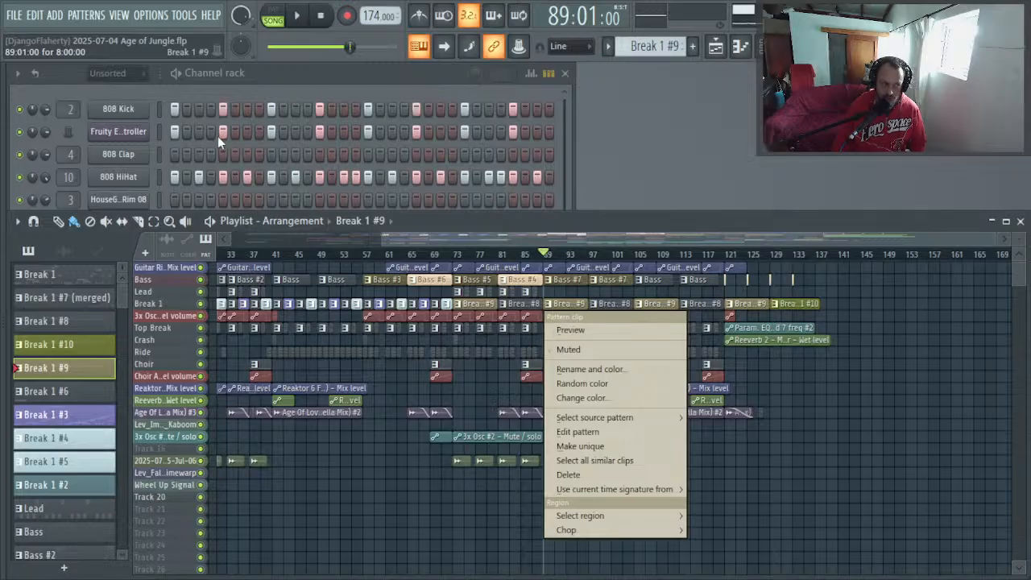
pyautogui.click(157, 158)
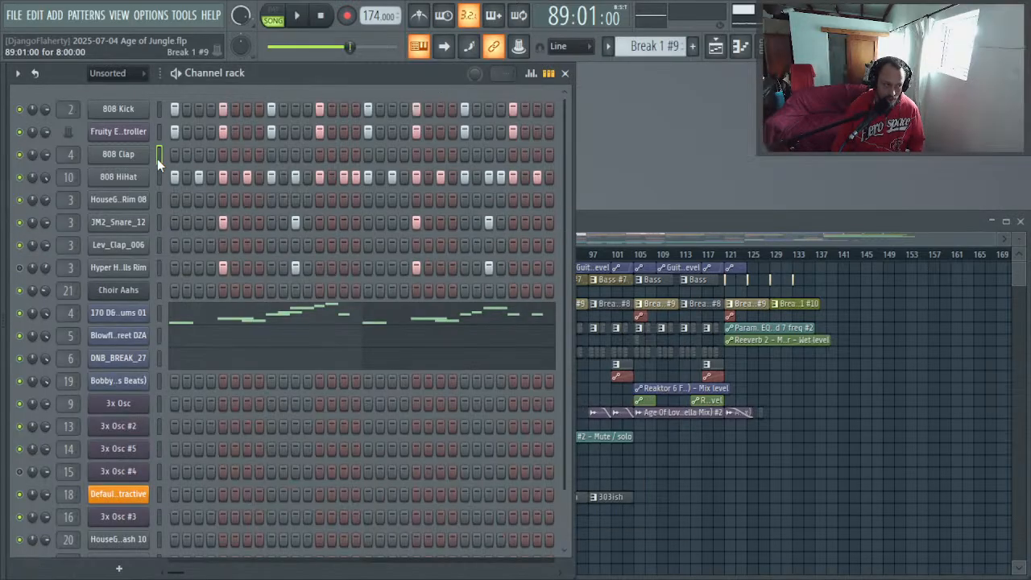
pyautogui.click(160, 221)
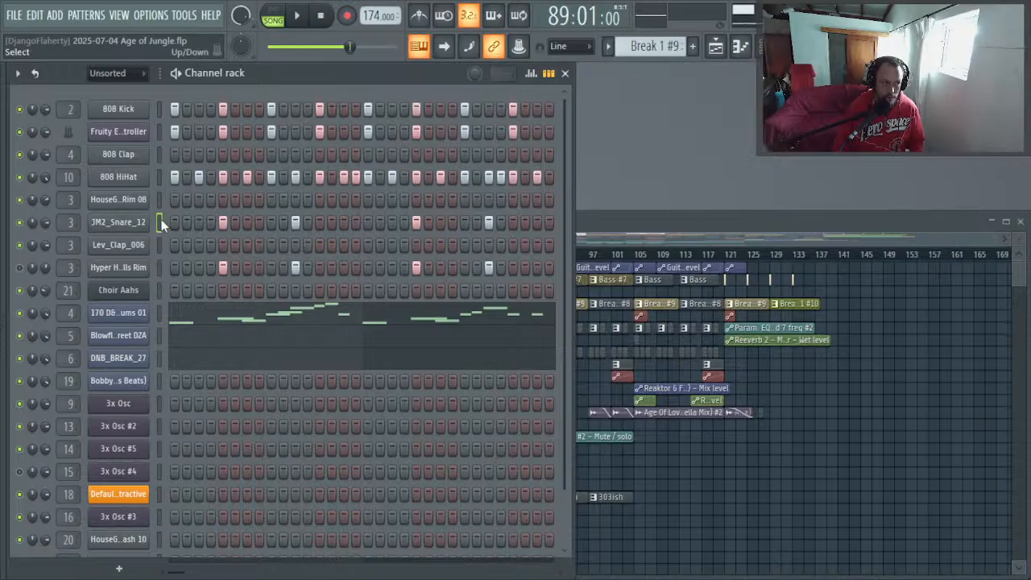
pyautogui.click(156, 157)
pyautogui.hotkey('ctrl', 'v')
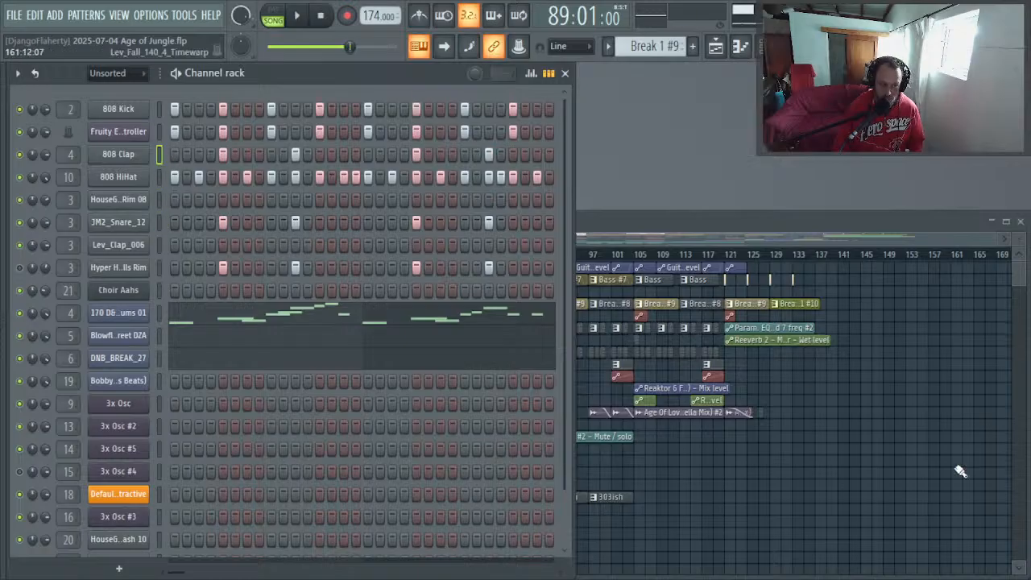
# Step: Copy the JM2_Snare_12 steps onto the Lev_Clap_006 channel in Break 1 #9 and briefly play the song
pyautogui.click(644, 303)
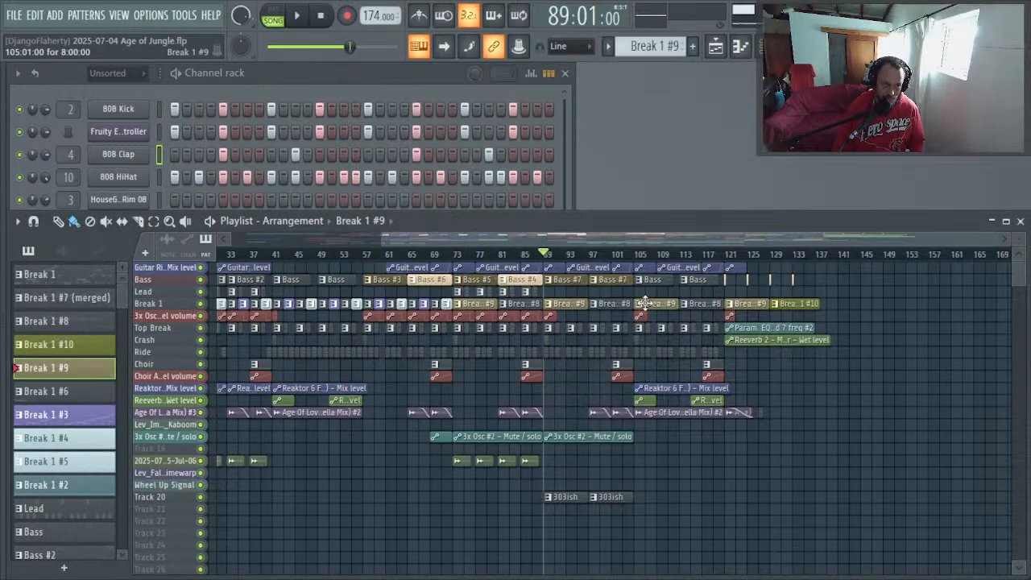
pyautogui.click(324, 79)
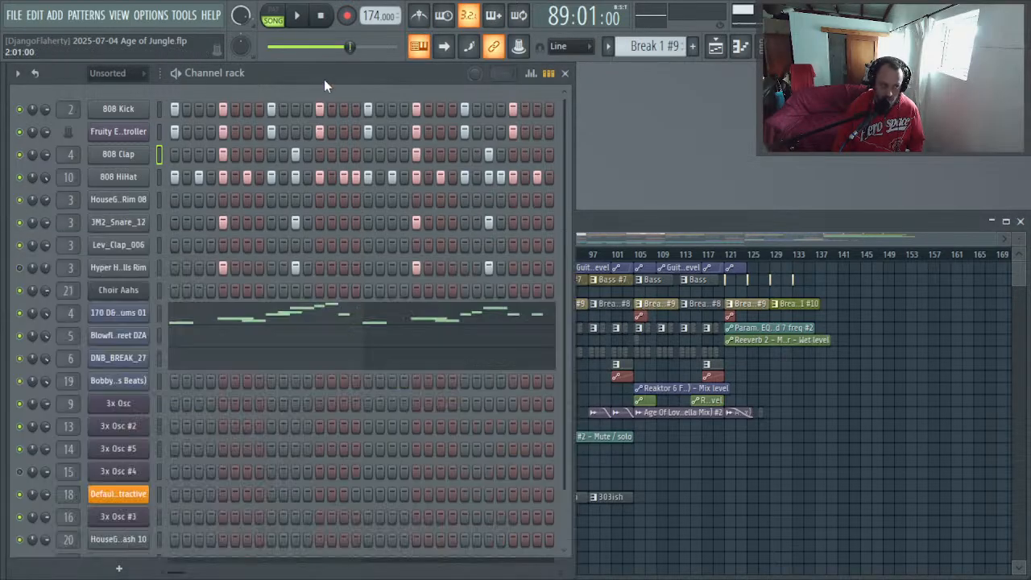
pyautogui.click(161, 220)
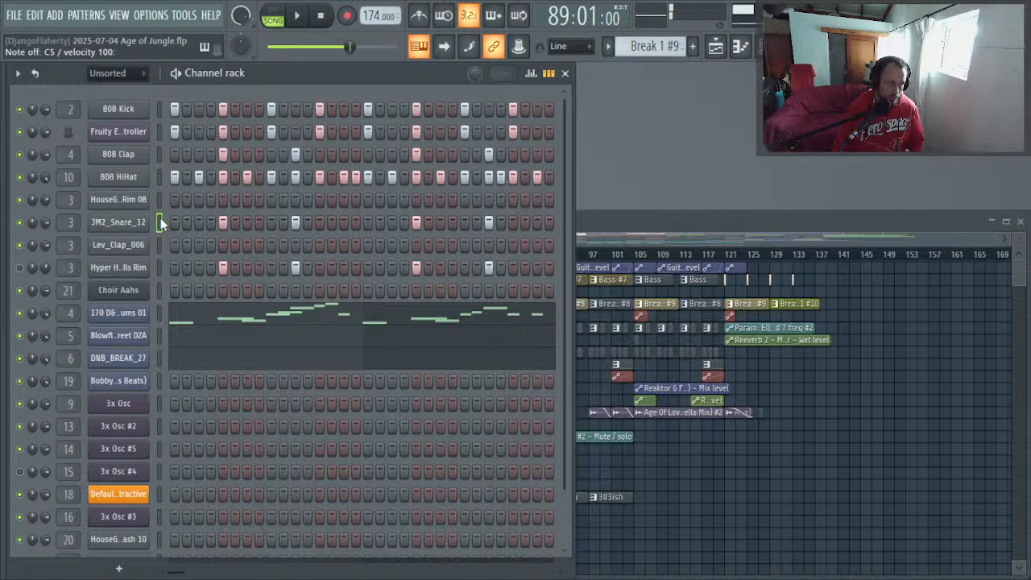
pyautogui.click(159, 247)
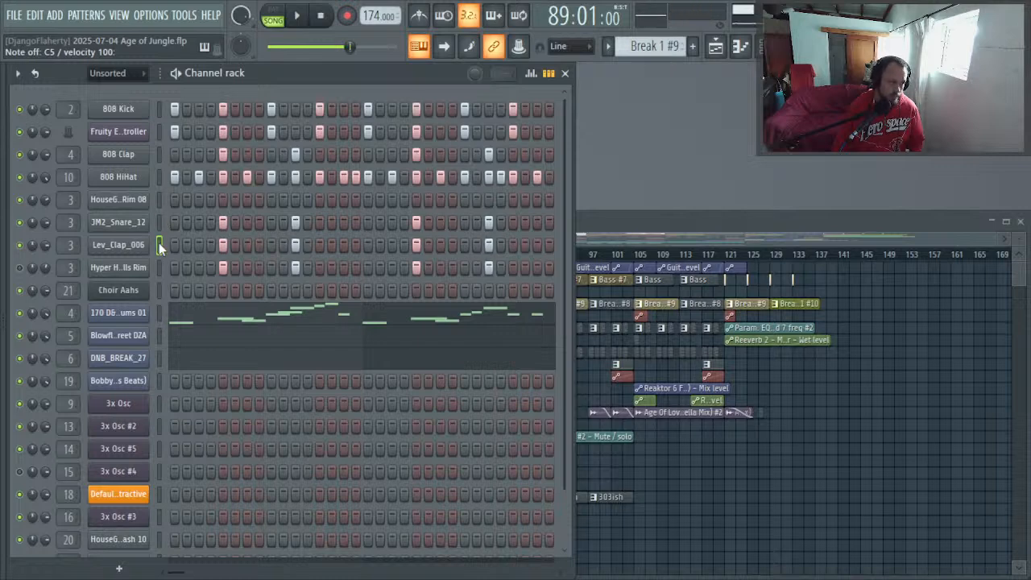
pyautogui.press('space')
pyautogui.press('space')
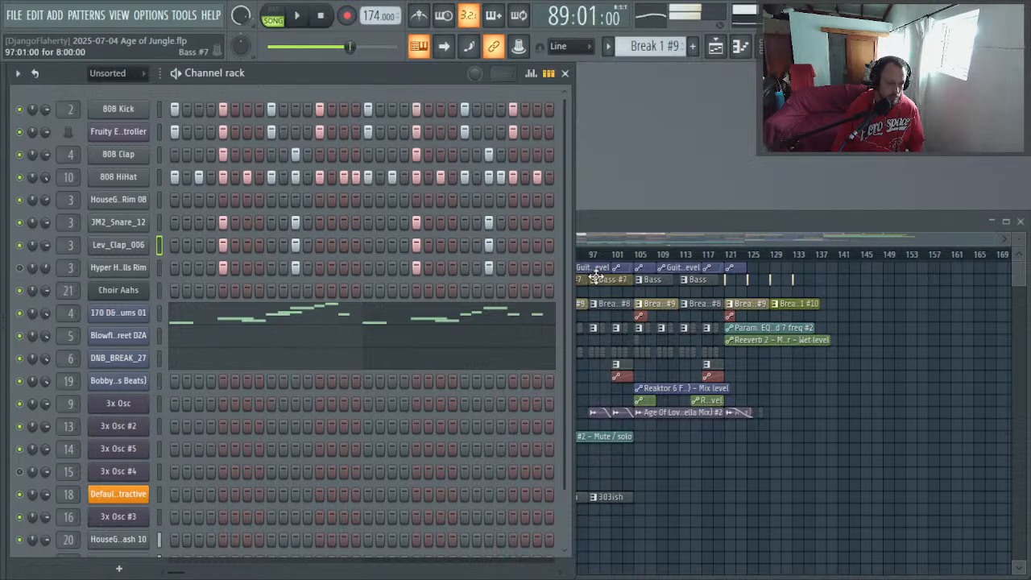
# Step: Return to the Break 1 #9 pattern in the Channel rack and audition the layered snare and clap channels
pyautogui.click(653, 280)
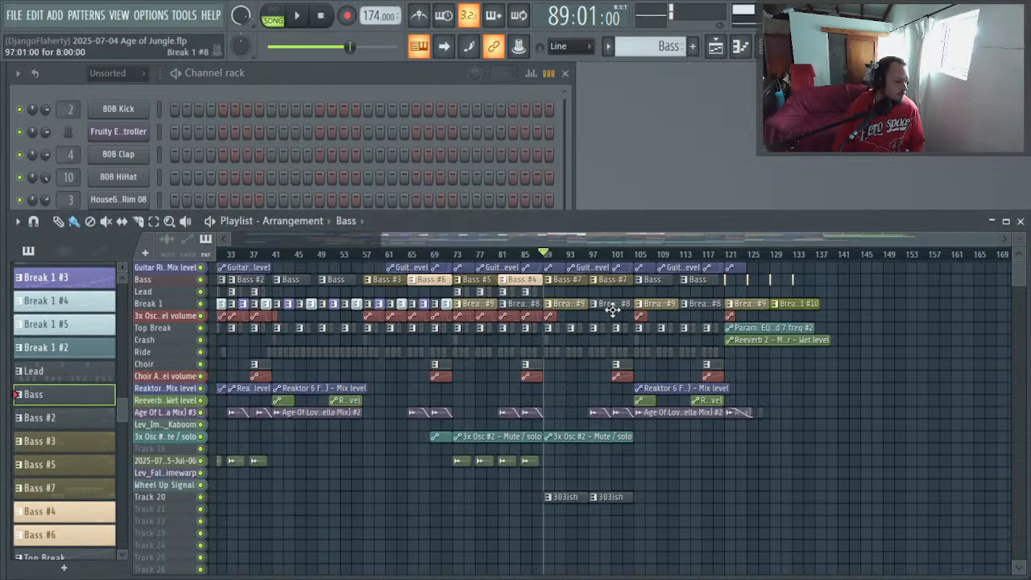
pyautogui.click(566, 304)
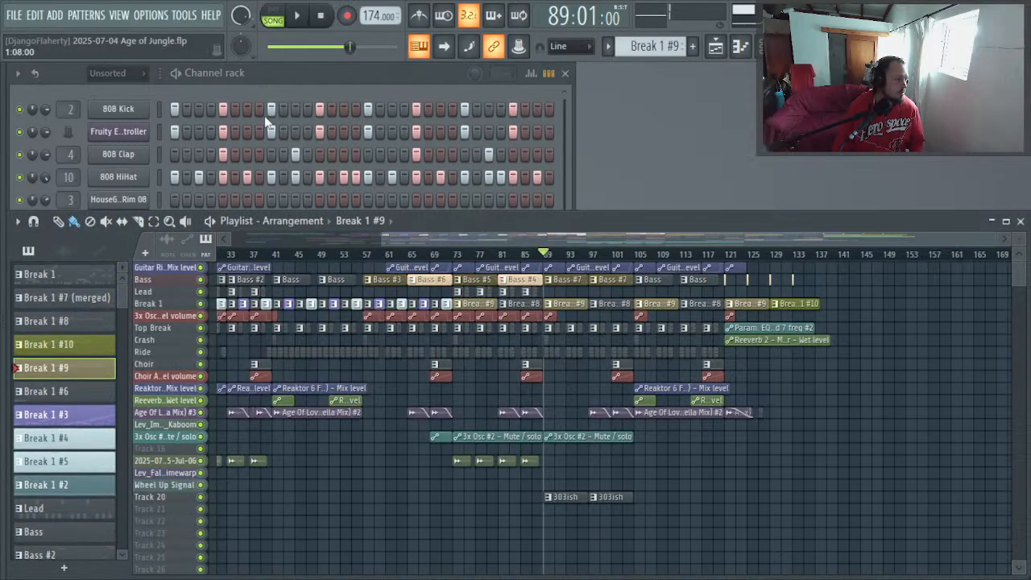
pyautogui.click(282, 71)
pyautogui.press('space')
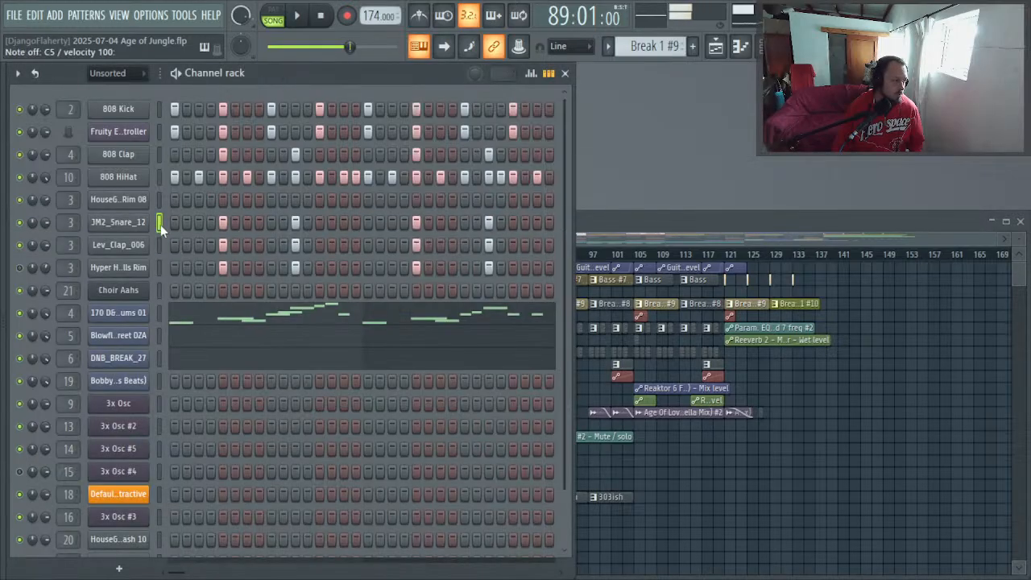
pyautogui.press('space')
# Step: Offset the Lev_Clap_006 sample start to 3 % and add a fade-in, adjusting it during playback
pyautogui.click(124, 250)
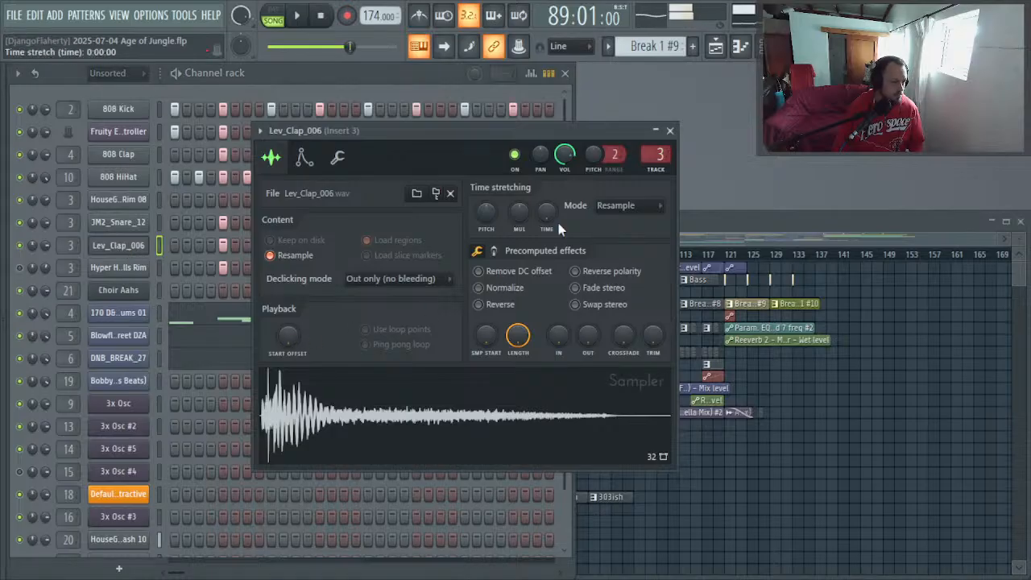
pyautogui.moveTo(487, 341); pyautogui.dragTo(486, 335)
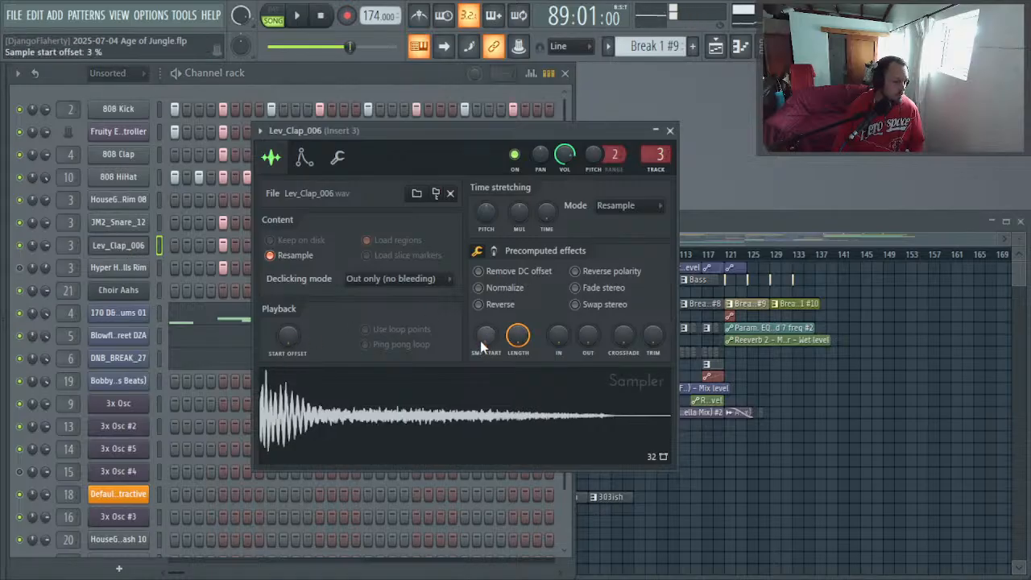
pyautogui.moveTo(558, 337); pyautogui.dragTo(540, 341)
pyautogui.press('space')
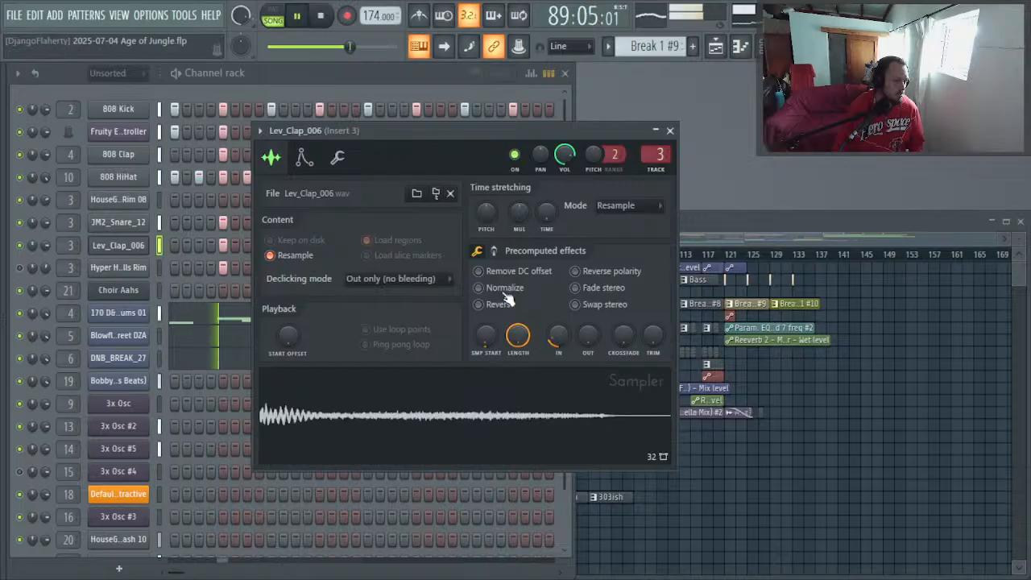
pyautogui.moveTo(543, 337); pyautogui.dragTo(560, 348)
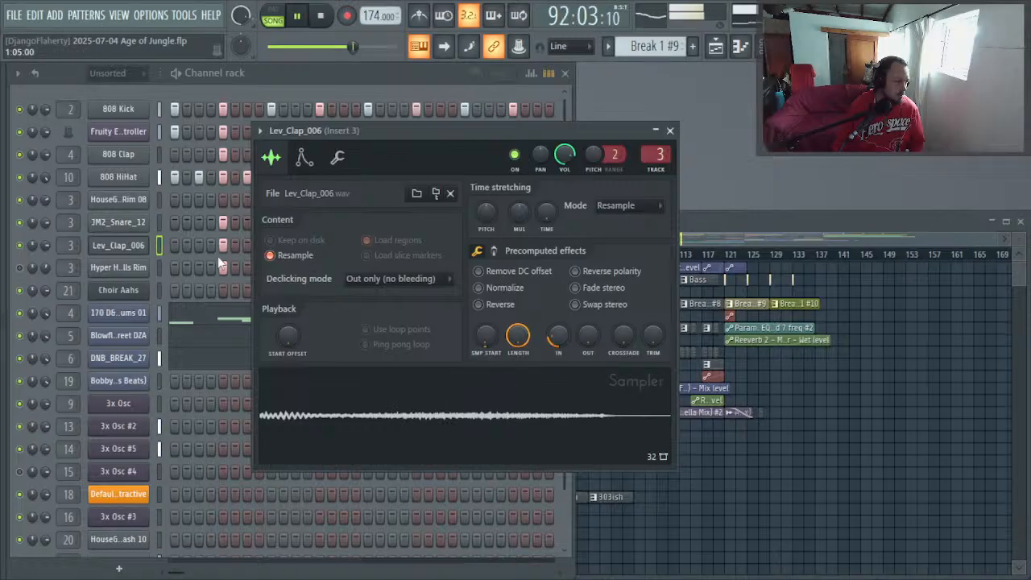
# Step: Play the section from bar 89 and compare the Lev_Clap_006, JM2_Snare_12 and Hyper HollywoodHills Rim channels in the layer
pyautogui.click(25, 249)
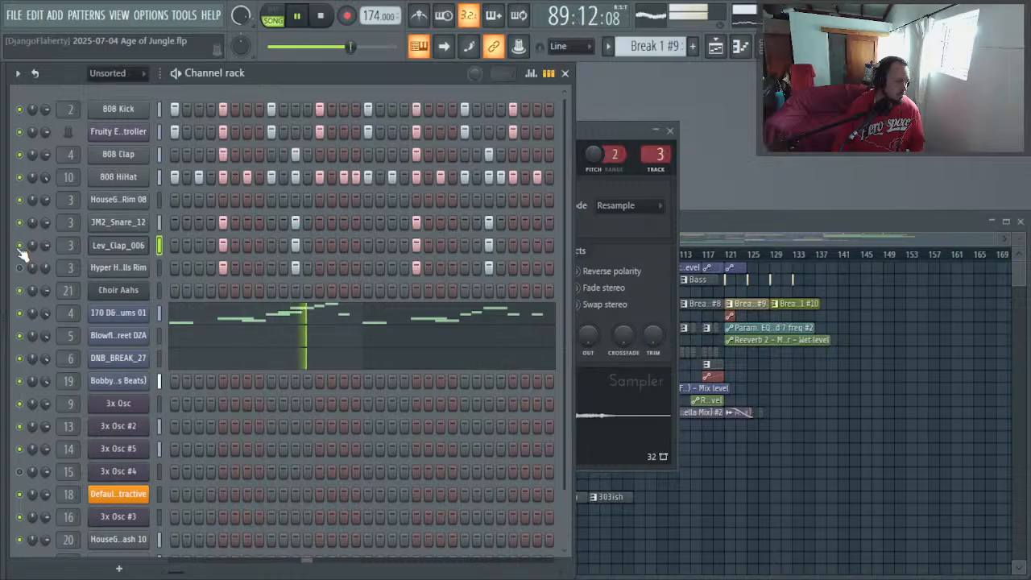
pyautogui.press('space')
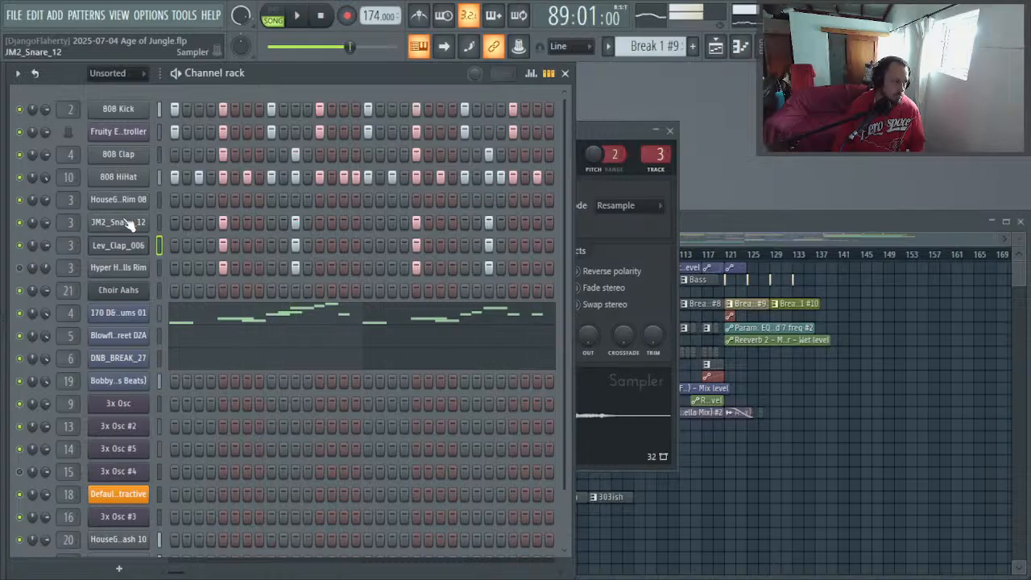
pyautogui.click(118, 221)
pyautogui.click(118, 224)
pyautogui.press('space')
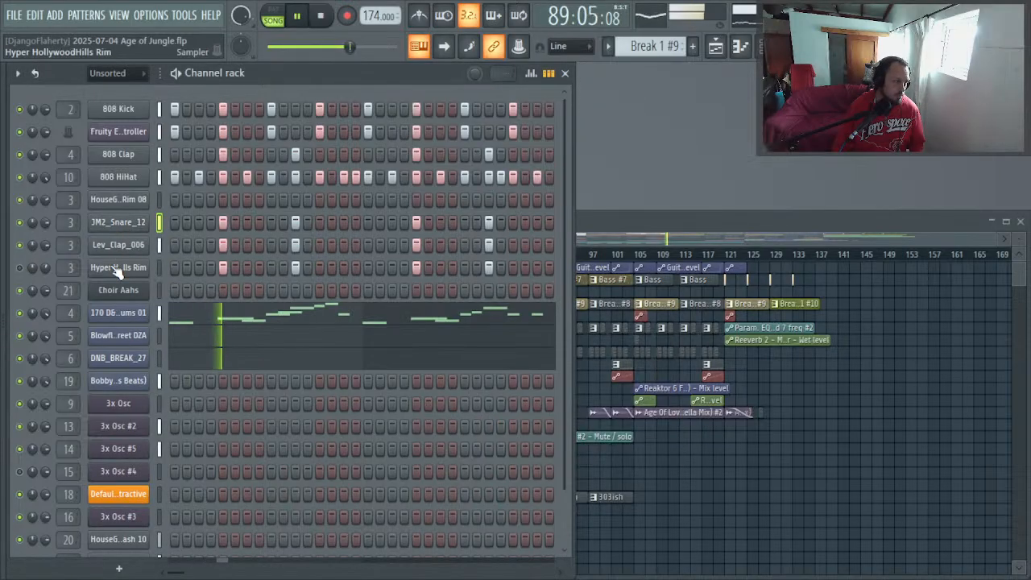
pyautogui.press('space')
pyautogui.click(113, 268)
pyautogui.click(111, 271)
pyautogui.press('space')
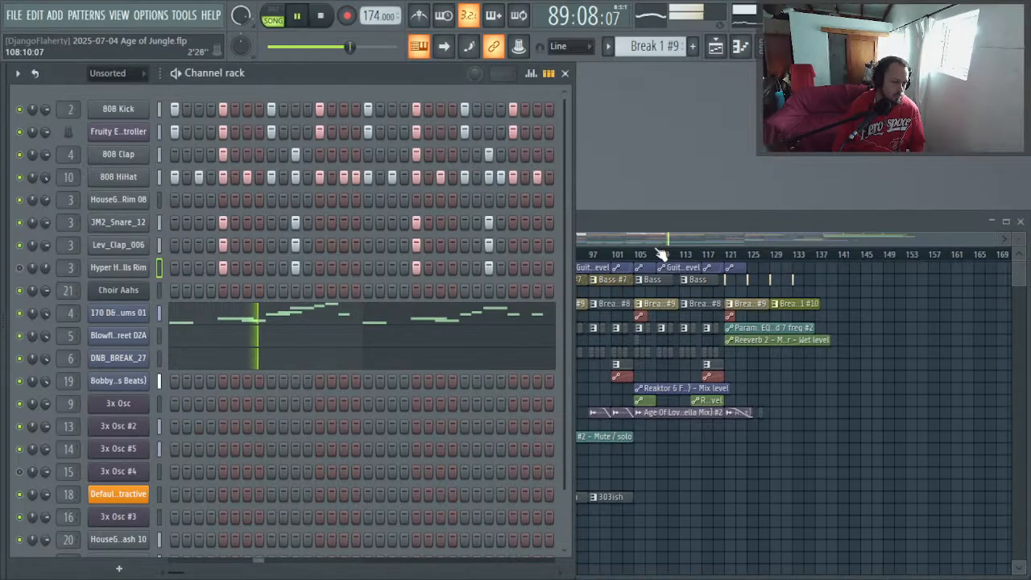
# Step: Stop the song and play the Break 1 #9 pattern on its own, comparing it with the Lev_Clap_006 channel muted
pyautogui.click(822, 362)
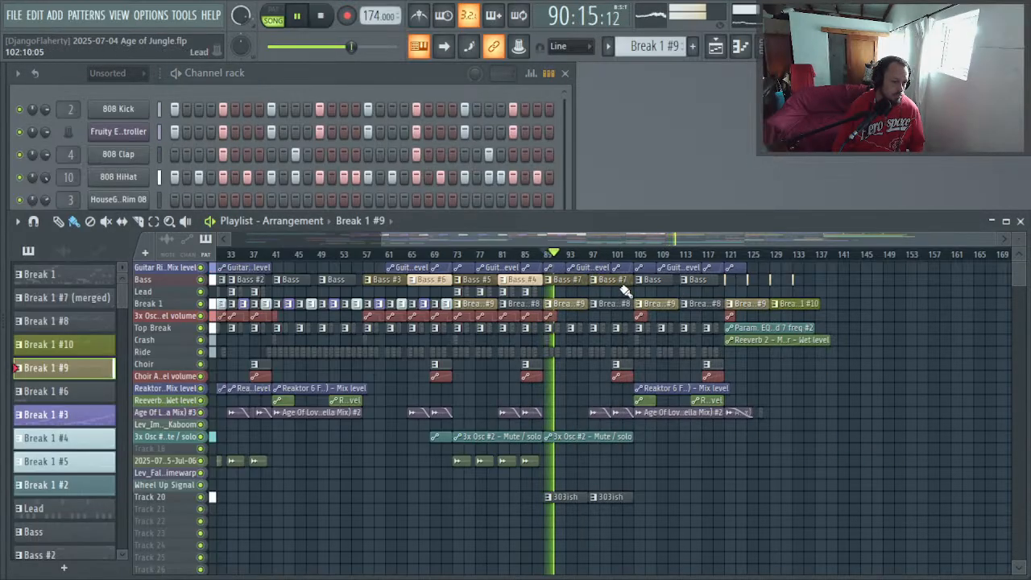
pyautogui.press('space')
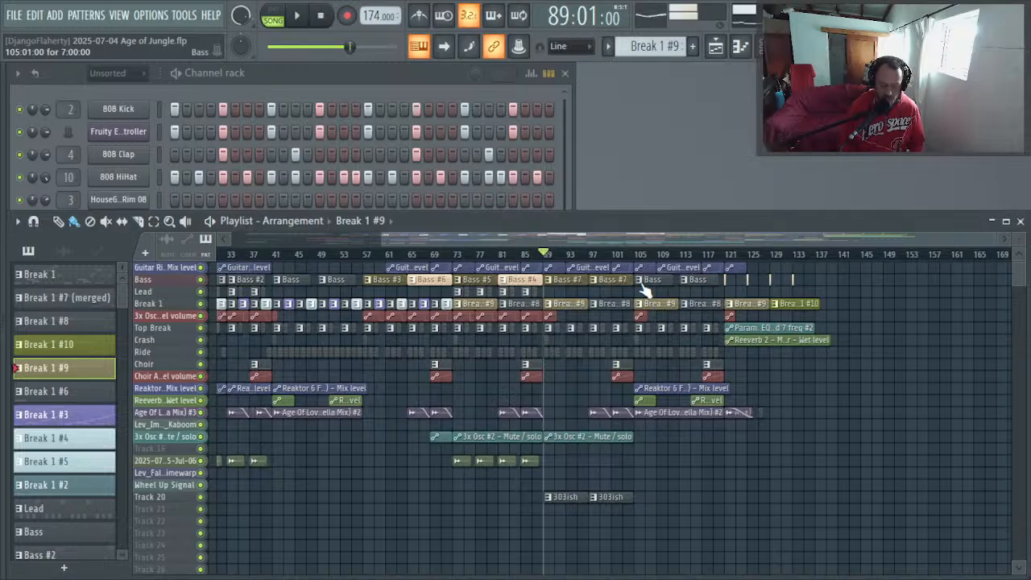
pyautogui.press('l')
pyautogui.press('space')
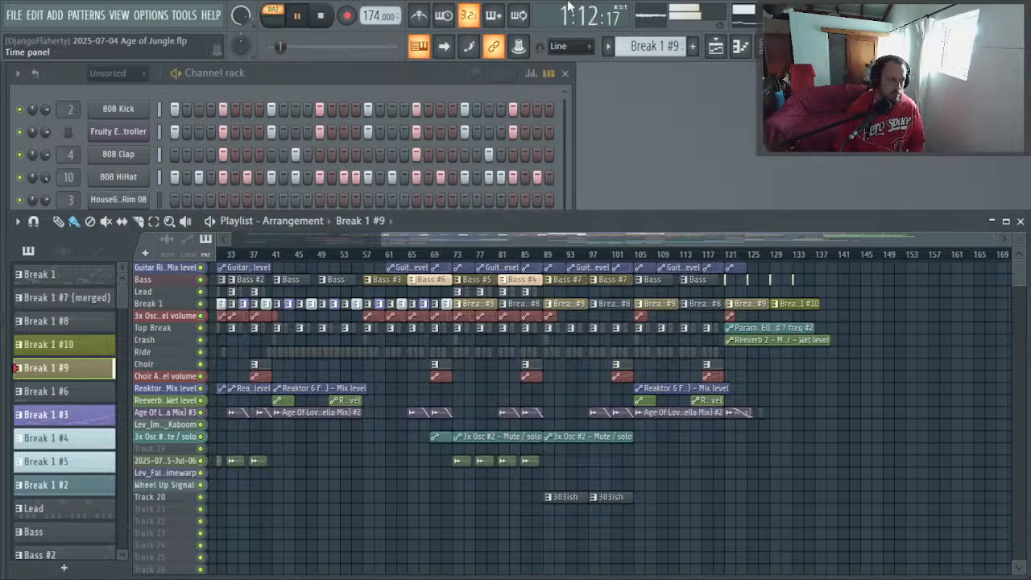
pyautogui.click(324, 78)
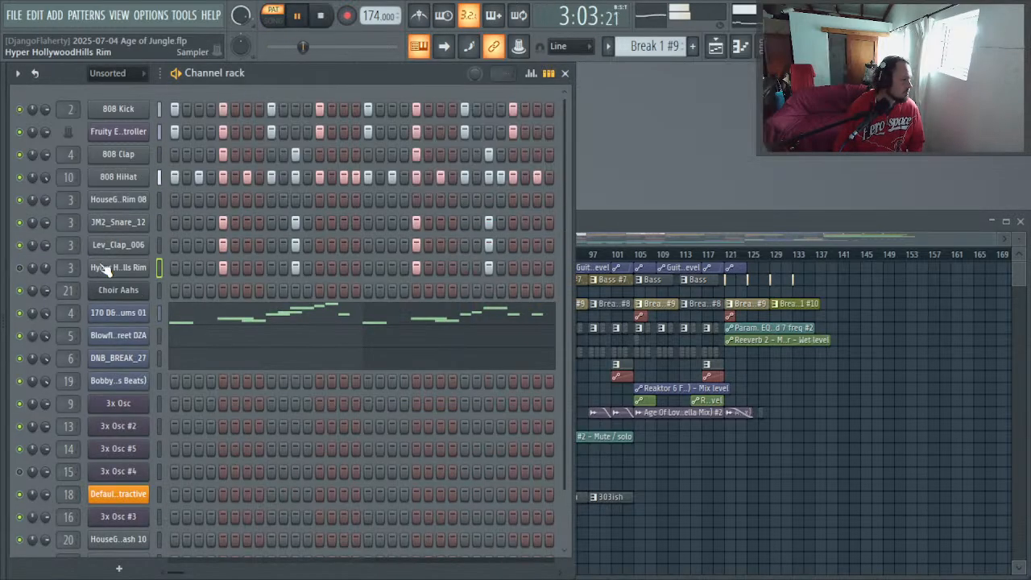
pyautogui.moveTo(1, 274)
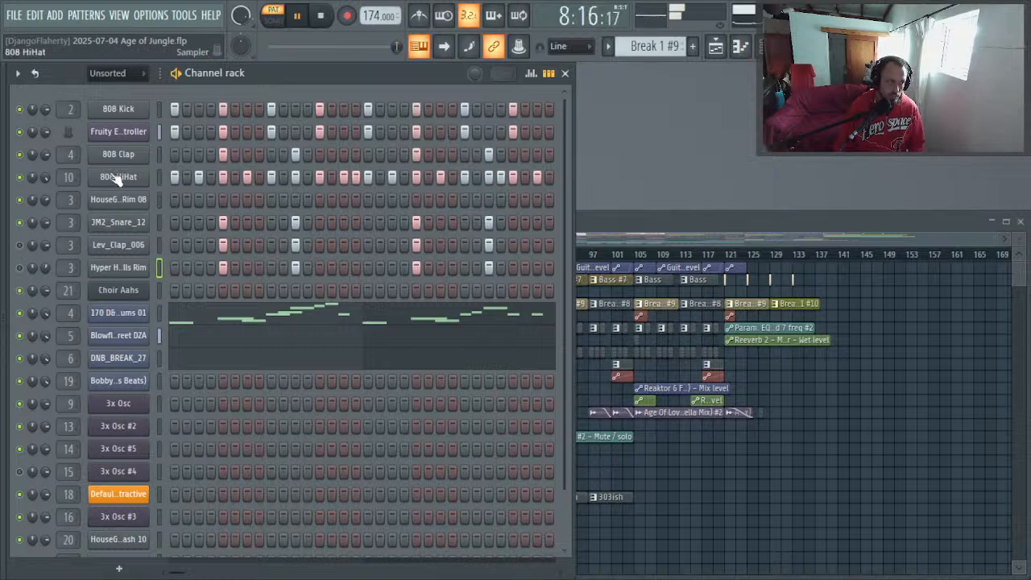
# Step: Clear the 808 Clap steps in Break 1 #9 and play the pattern without them, with Lev_Clap_006 unmuted again
pyautogui.press('space')
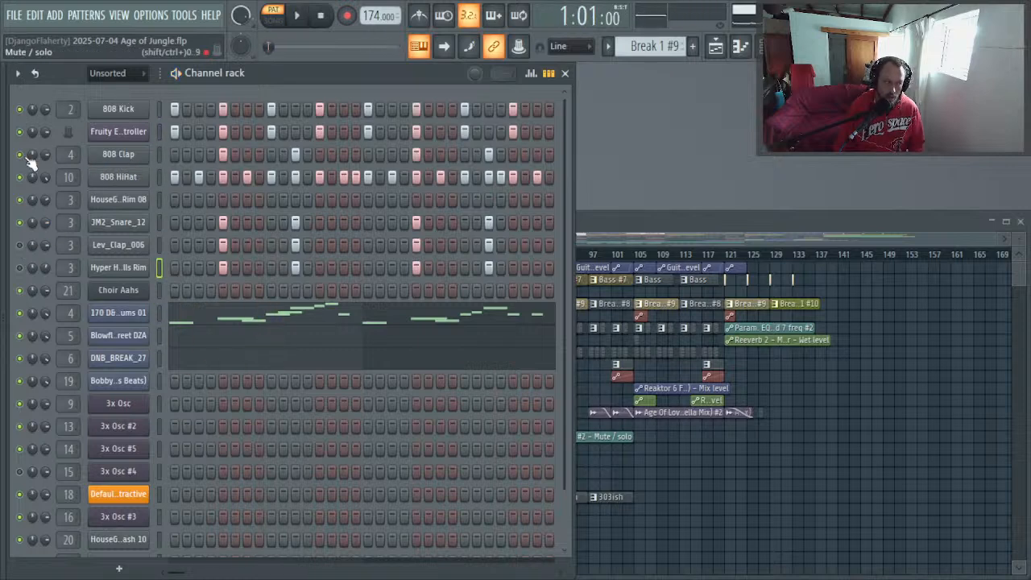
pyautogui.click(156, 158)
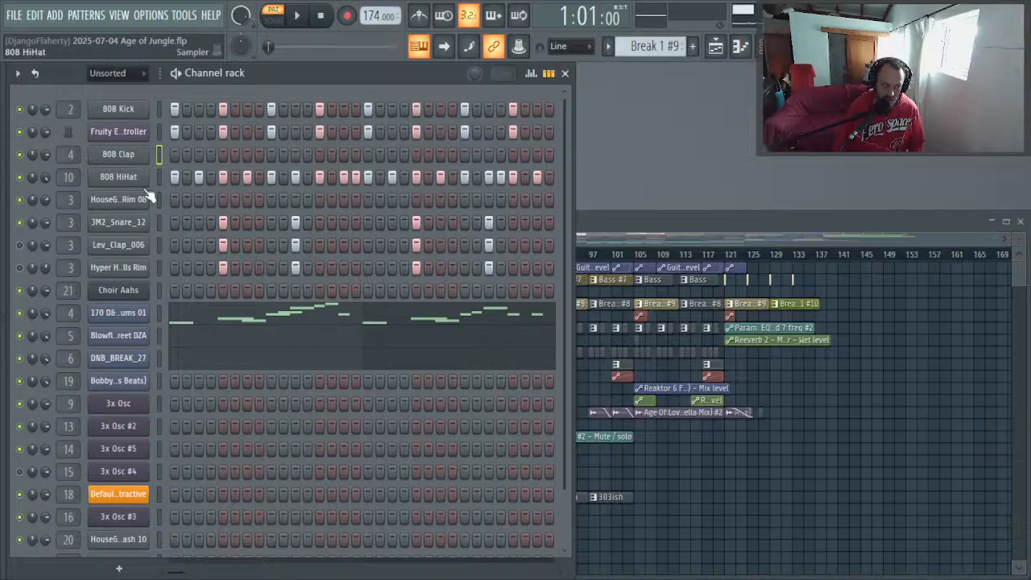
pyautogui.press('space')
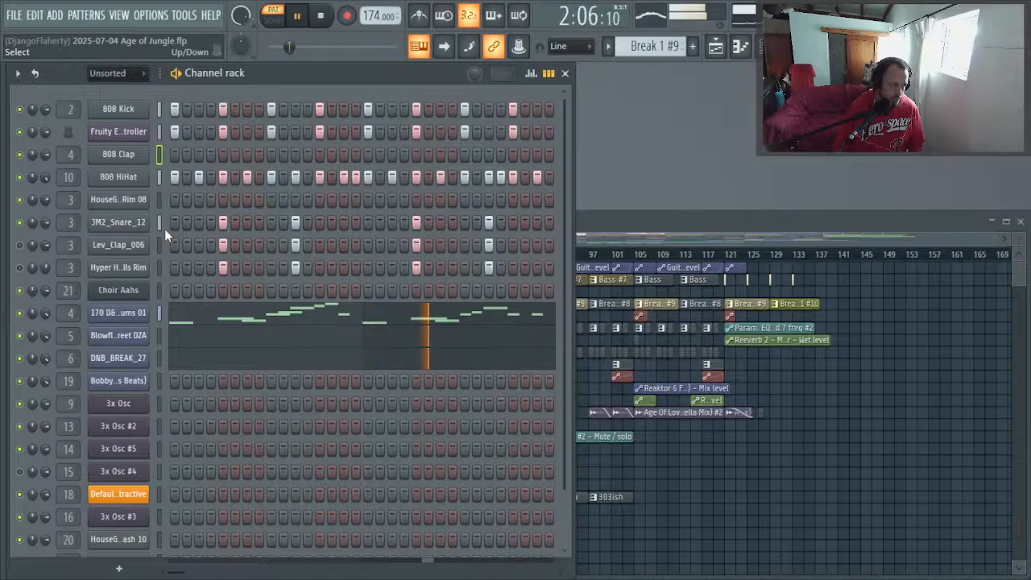
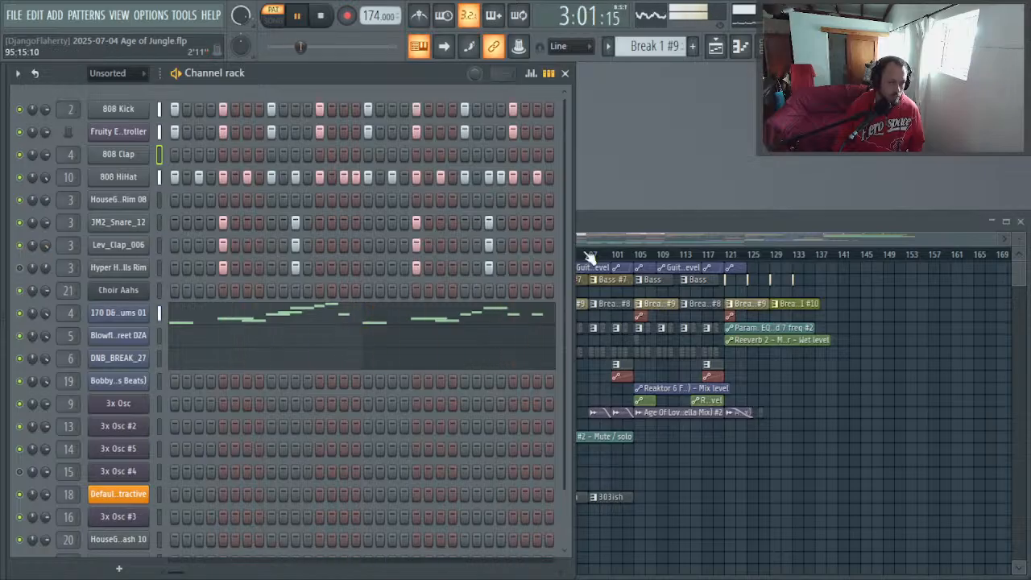
# Step: Copy the JM2_Snare_12 steps onto the Lev_Clap_006 channel in the Break 1 #8 pattern and listen to the result
pyautogui.click(615, 307)
pyautogui.click(311, 72)
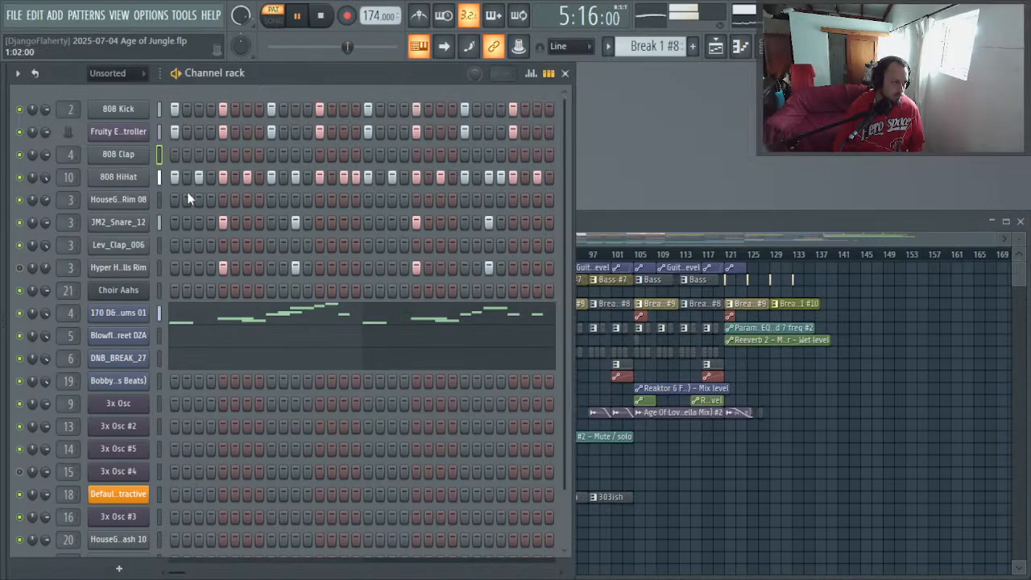
pyautogui.click(160, 222)
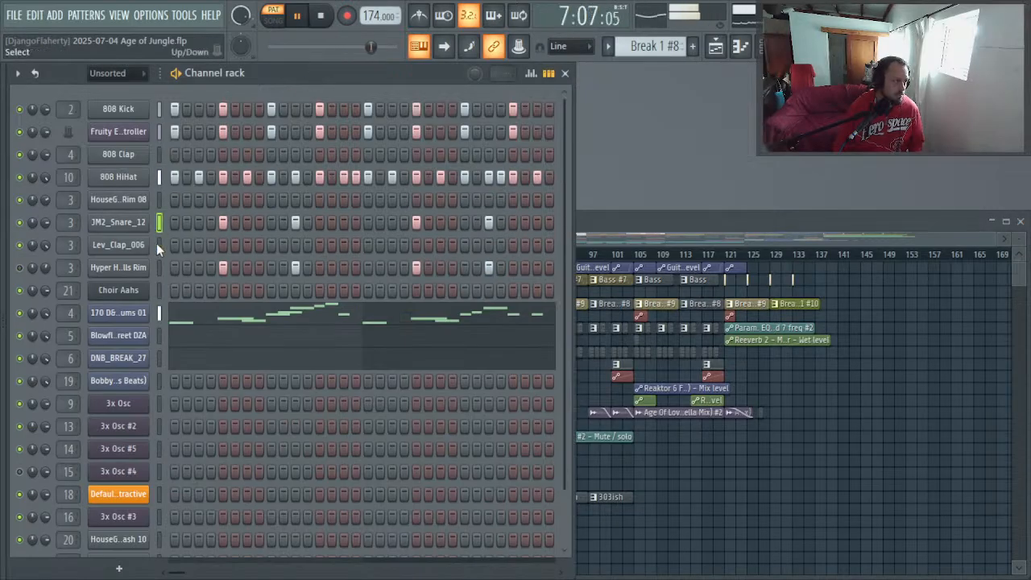
pyautogui.click(159, 244)
pyautogui.hotkey('ctrl', 'v')
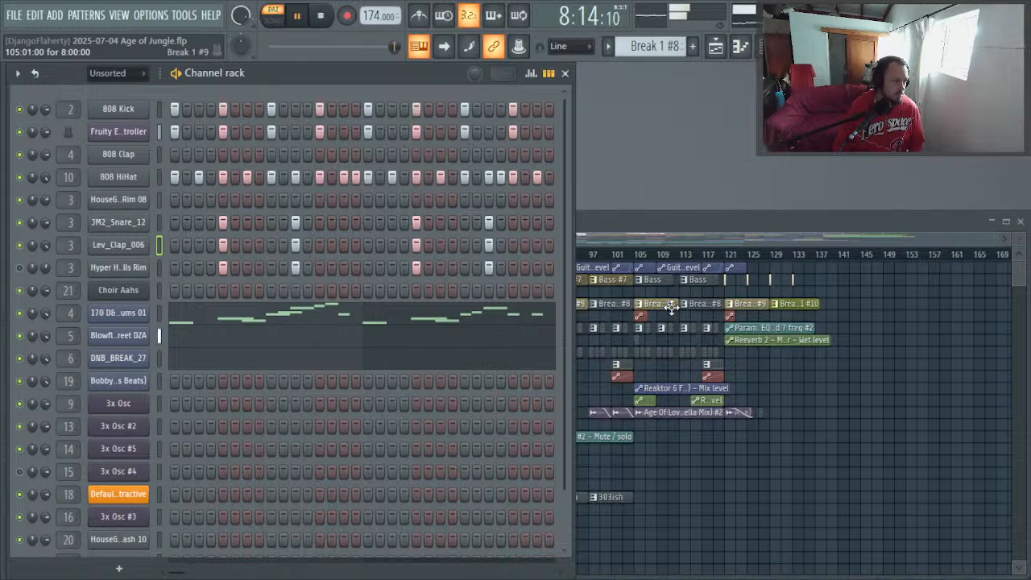
pyautogui.click(703, 301)
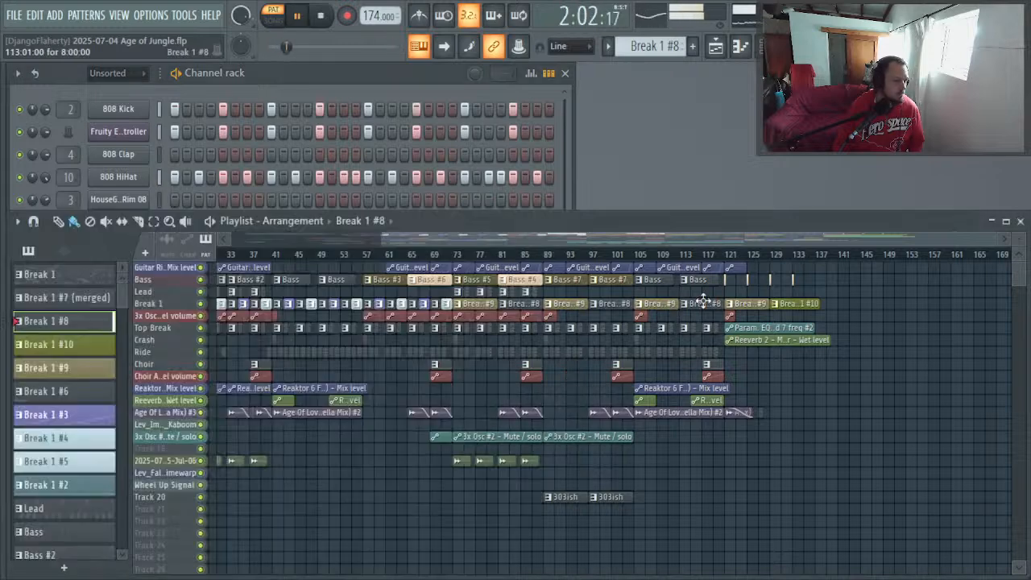
pyautogui.click(325, 73)
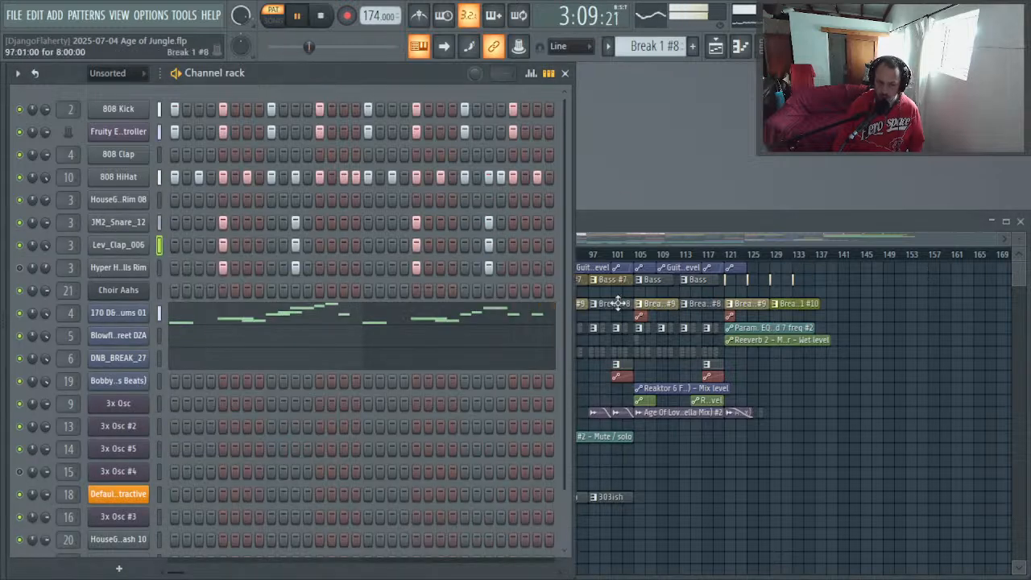
pyautogui.press('space')
# Step: Play the earlier parts of the song from about bar 36, bar 8 and bar 13 to check the break there
pyautogui.click(687, 380)
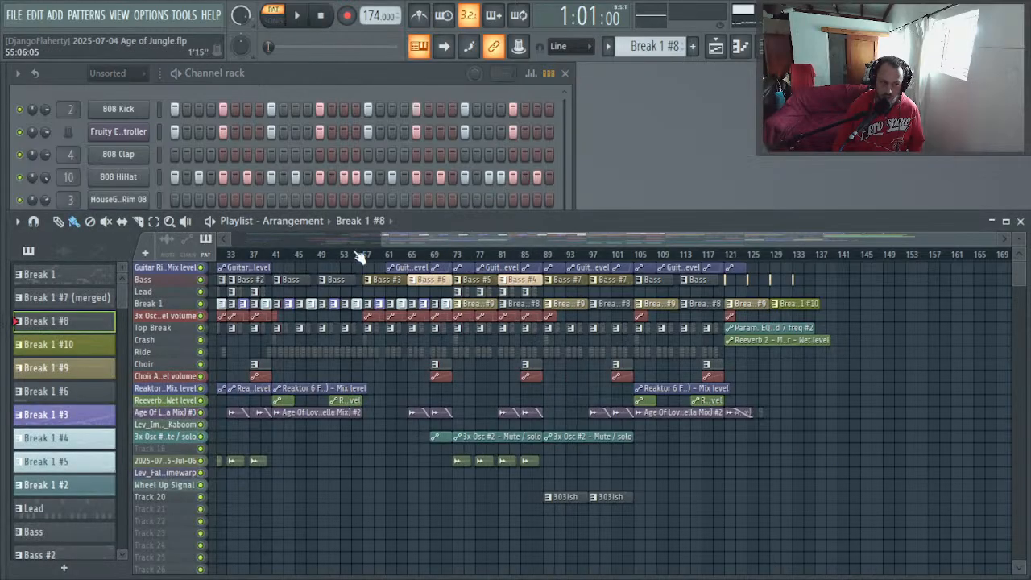
pyautogui.click(246, 255)
pyautogui.press('space')
pyautogui.hscroll(-1, 266, 235)
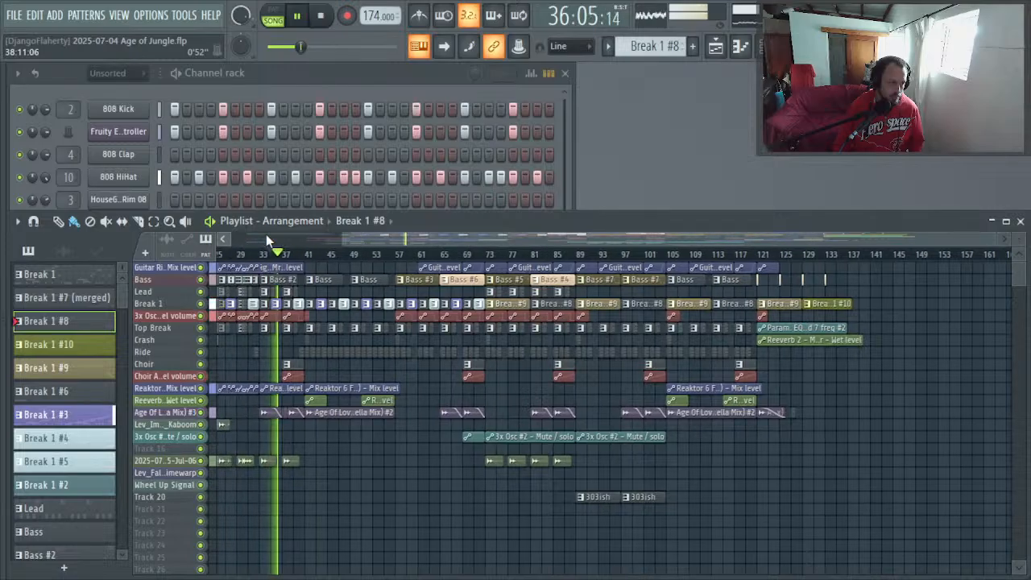
pyautogui.hscroll(-4, 266, 234)
pyautogui.press('space')
pyautogui.click(260, 254)
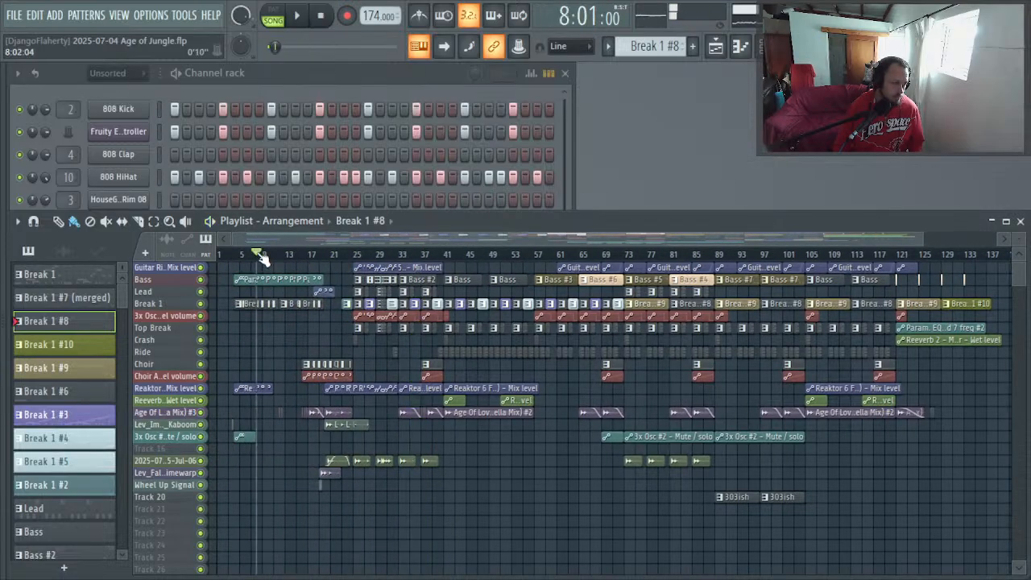
pyautogui.press('space')
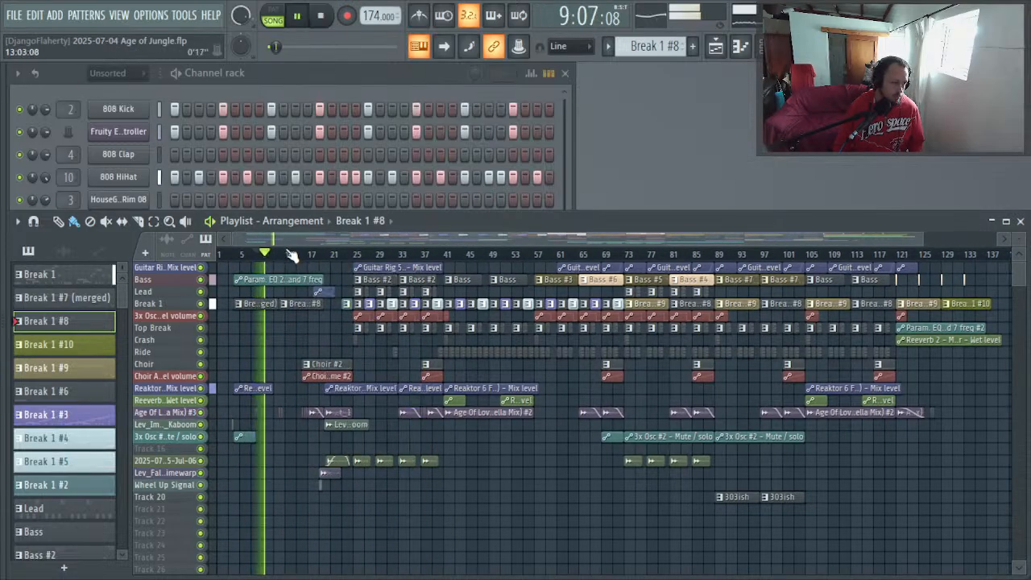
pyautogui.click(287, 255)
pyautogui.press('space')
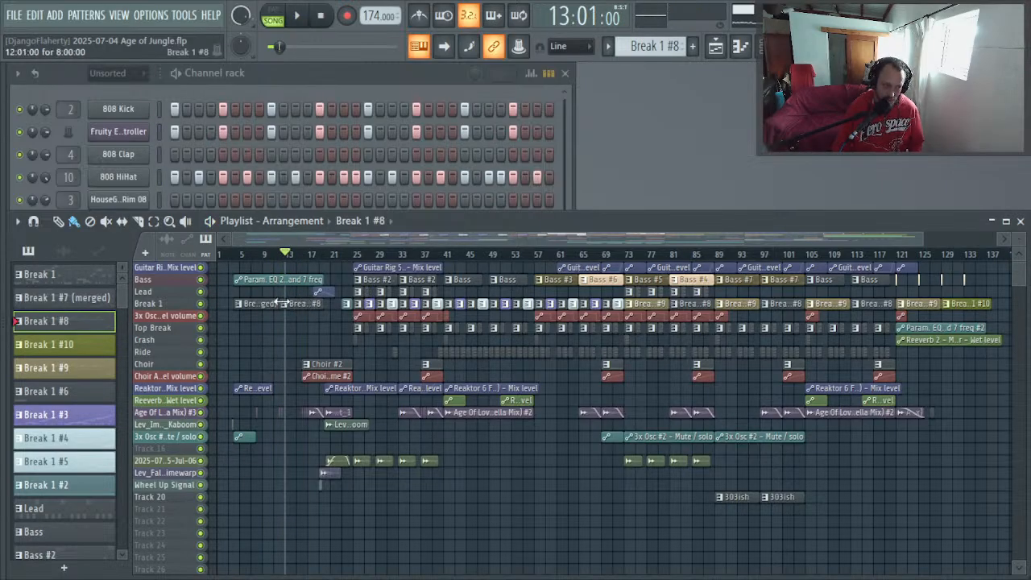
# Step: Make the Break 1 #8 clip at bar 12 a unique pattern and briefly play the song from bar 13
pyautogui.rightClick(284, 309)
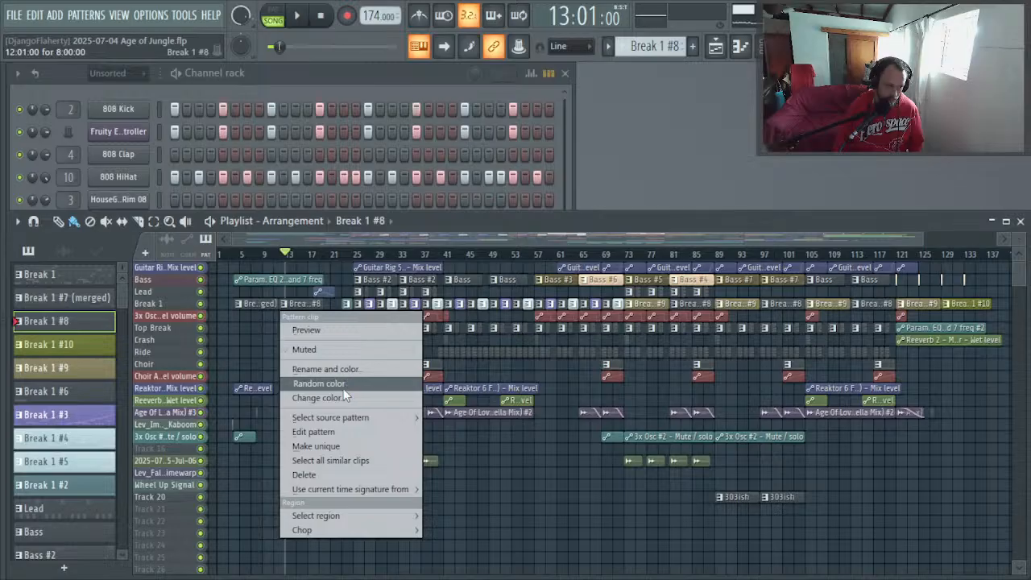
pyautogui.click(368, 447)
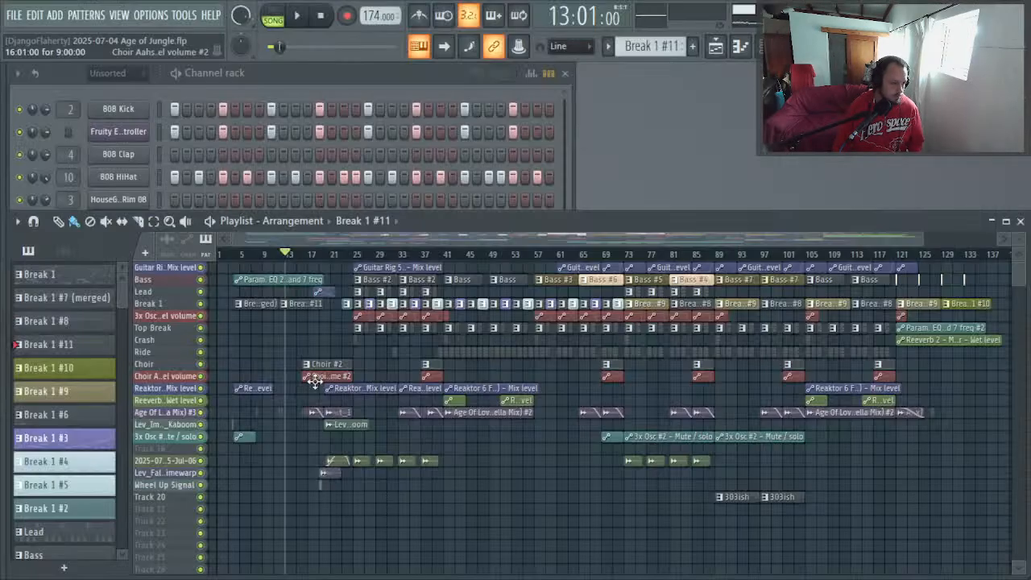
pyautogui.hotkey('alt', 'Tab')
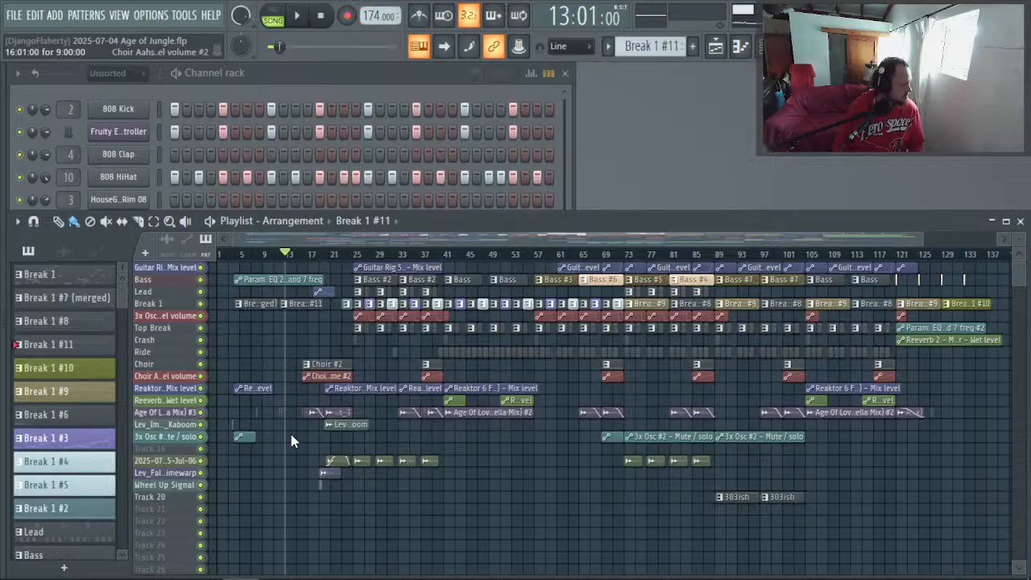
pyautogui.press('space')
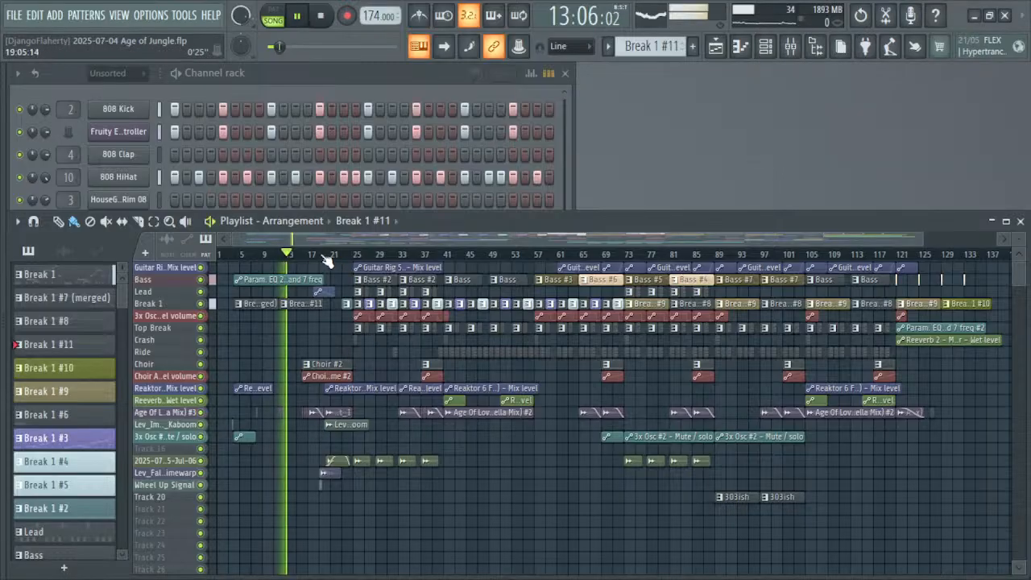
pyautogui.press('space')
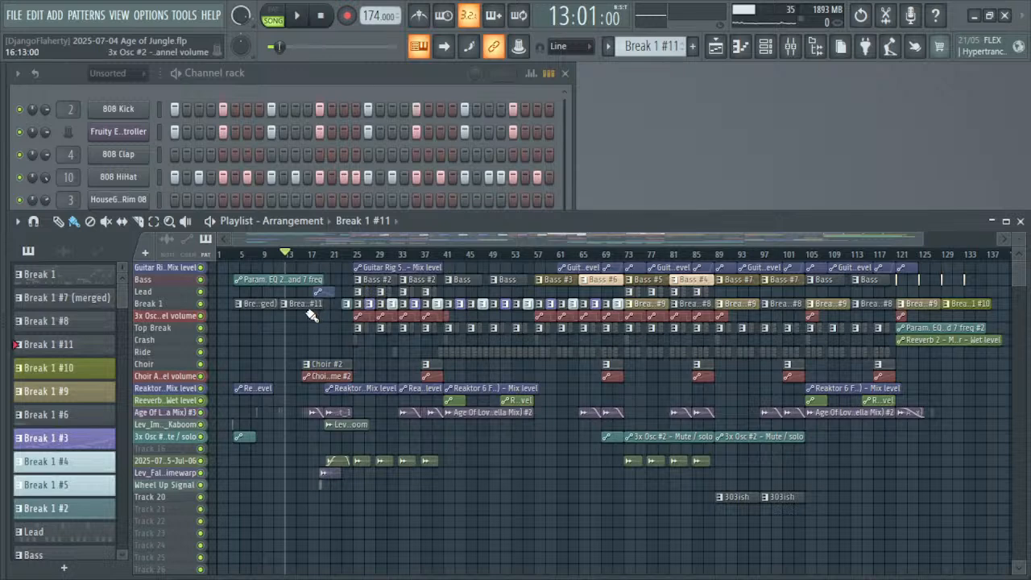
# Step: Remove all Lev_Clap_006 steps from the Break 1 #11 pattern
pyautogui.click(326, 82)
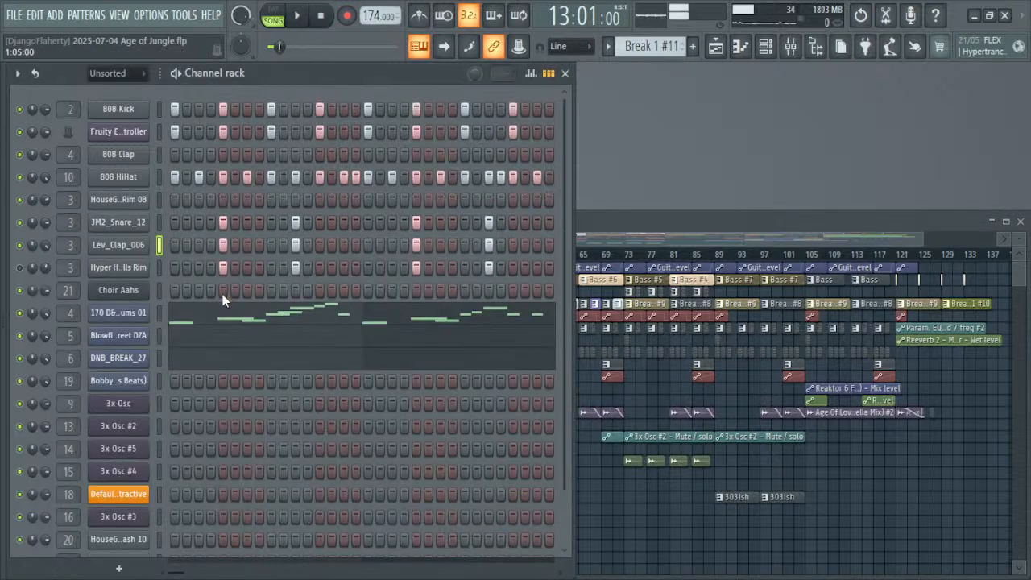
pyautogui.moveTo(228, 245); pyautogui.dragTo(555, 246)
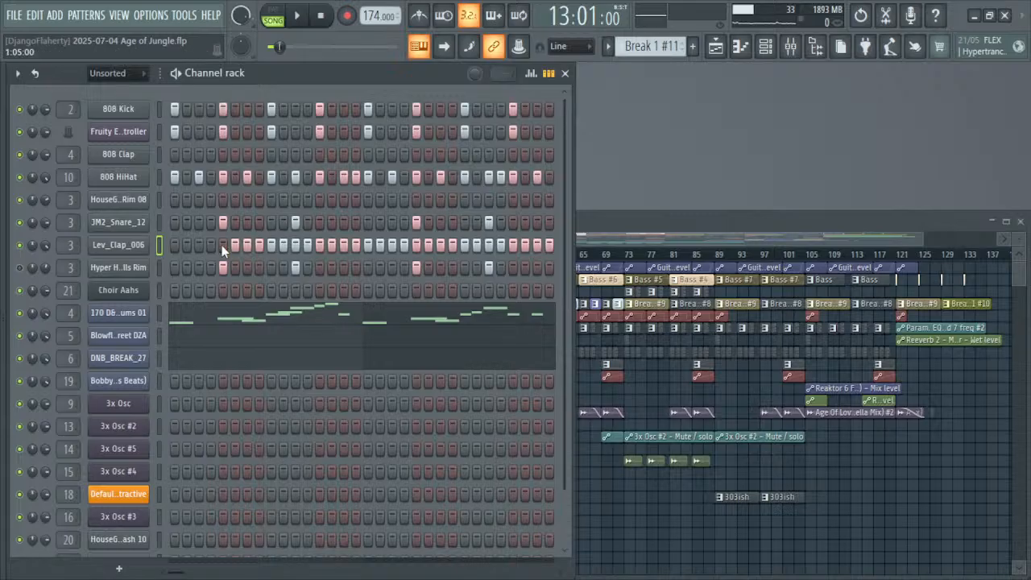
pyautogui.hotkey('ctrl', 'z')
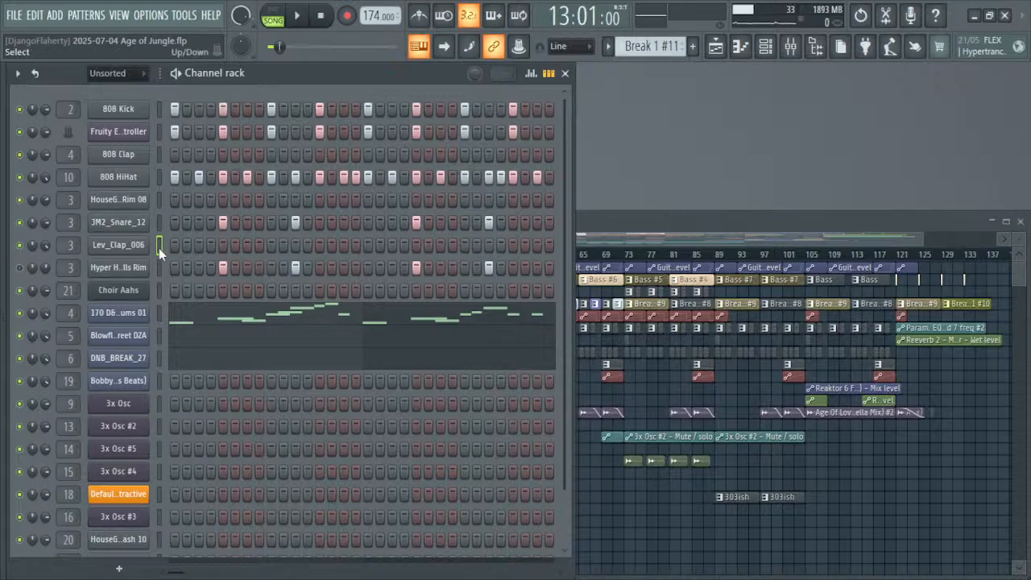
# Step: Set the Lev_Clap_006 sampler's filter type to HP and lower its filter frequency (modulation X) to about 9 %
pyautogui.click(127, 246)
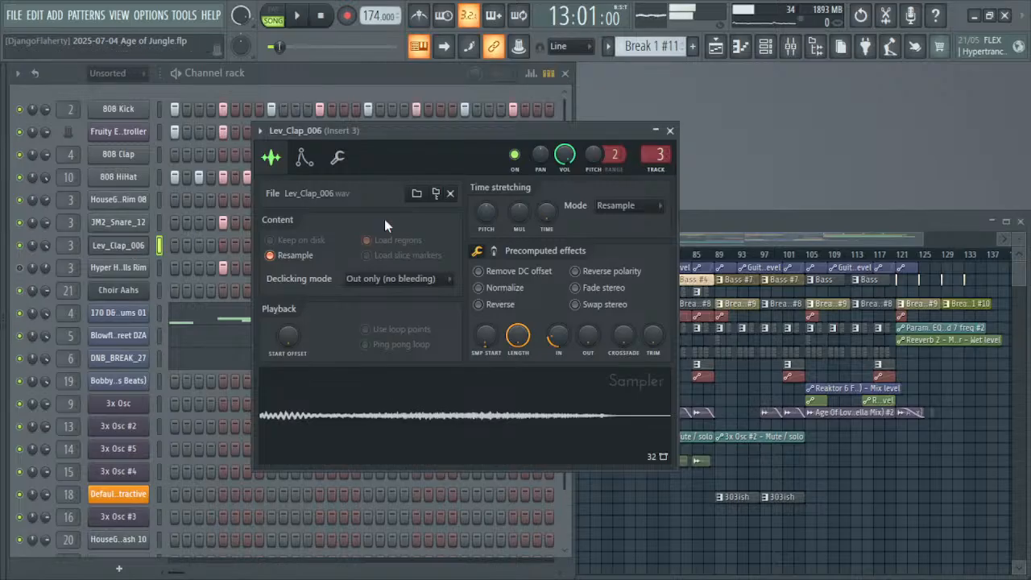
pyautogui.click(317, 172)
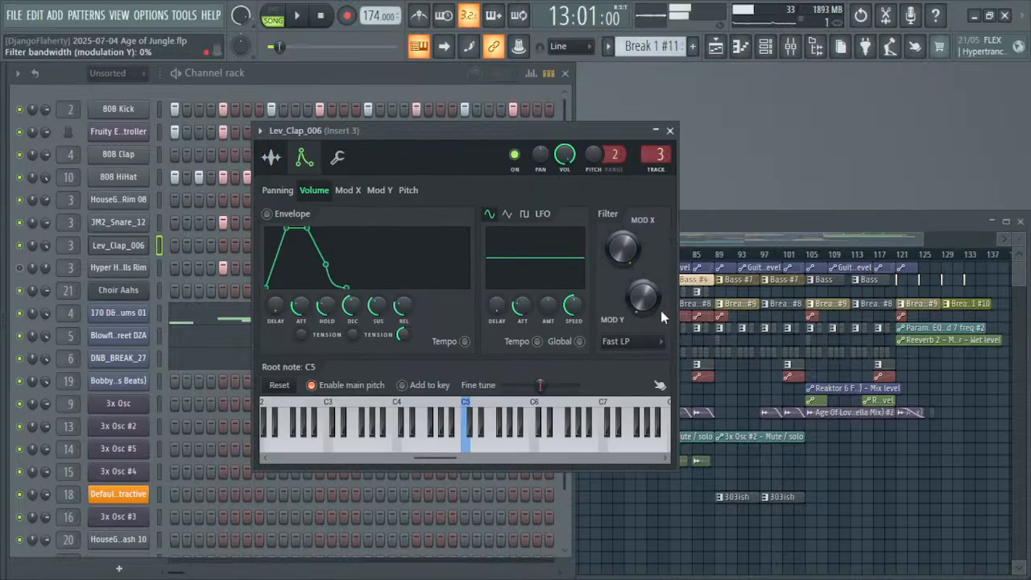
pyautogui.click(633, 341)
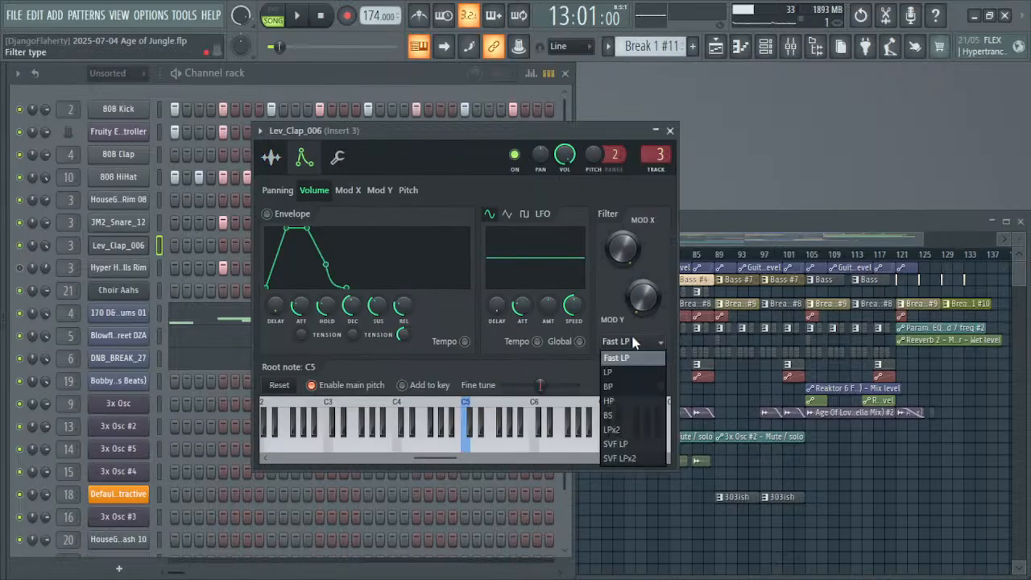
pyautogui.click(612, 401)
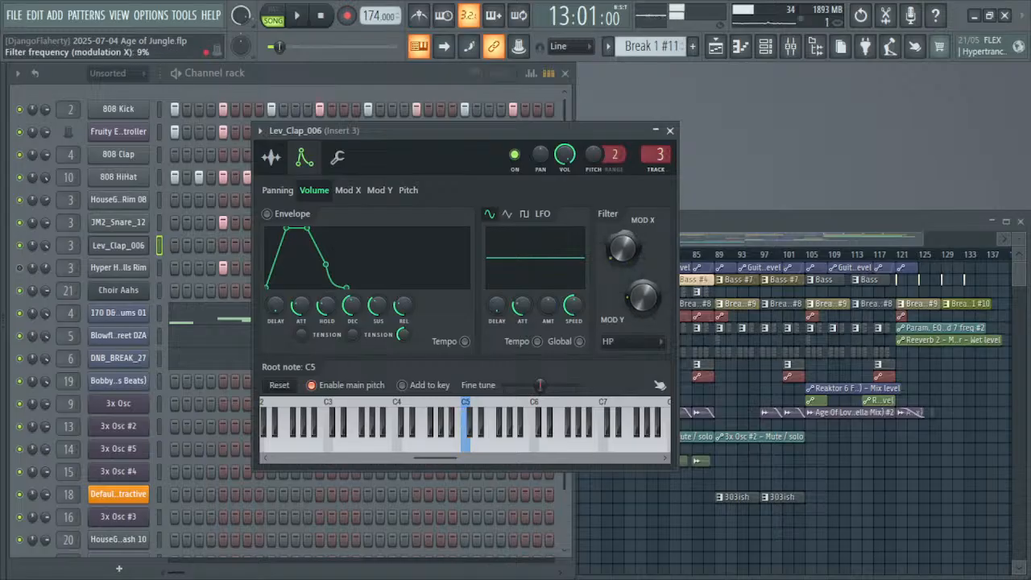
# Step: Play the song from bar 13, close the Lev_Clap_006 settings and continue listening from around bar 60
pyautogui.press('space')
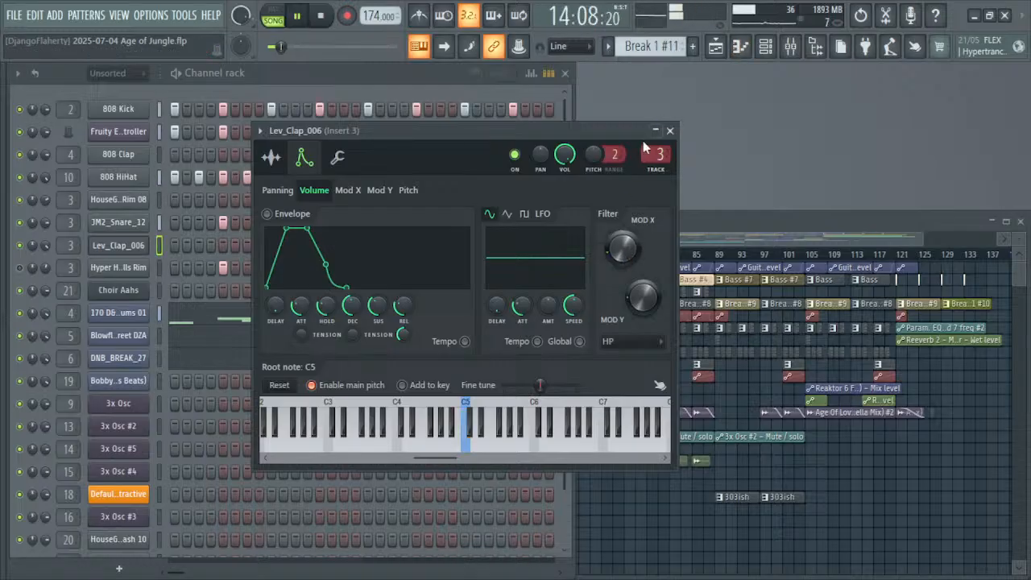
pyautogui.click(670, 132)
pyautogui.click(636, 216)
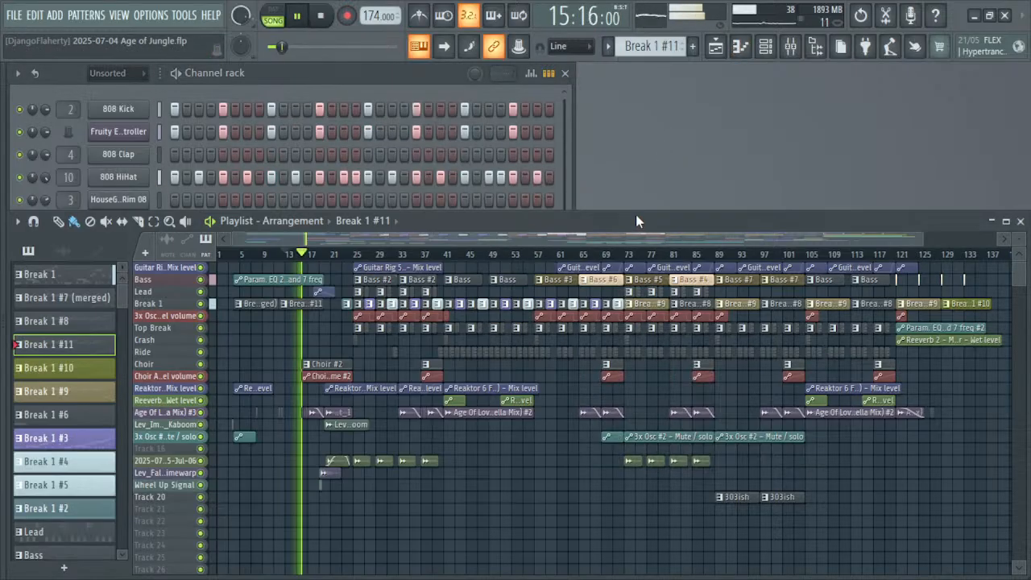
pyautogui.hotkey('alt', 'Tab')
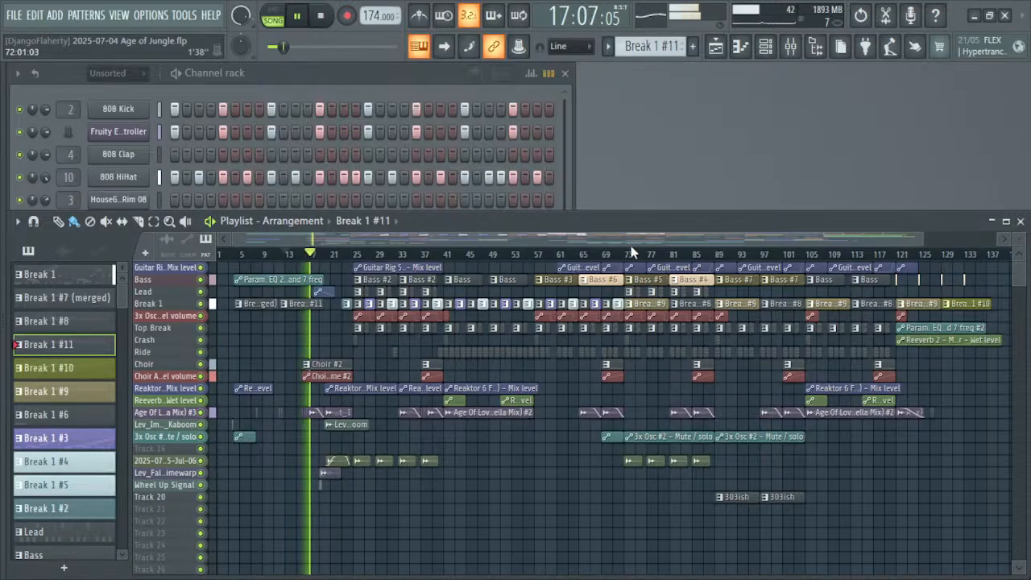
pyautogui.click(551, 254)
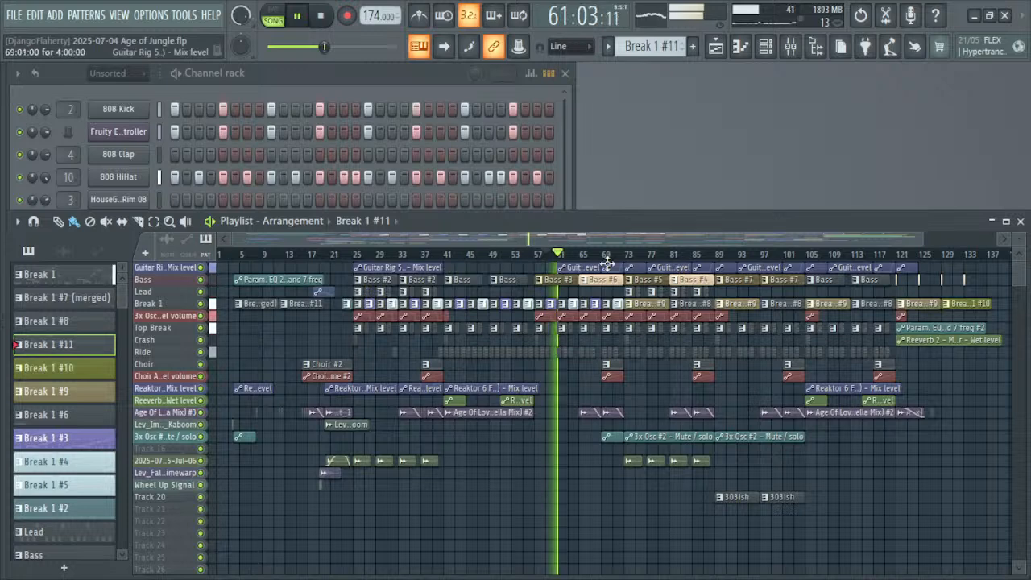
# Step: Open the mixer and replay the song from bar 59 to check the track levels
pyautogui.click(546, 255)
pyautogui.press('F9')
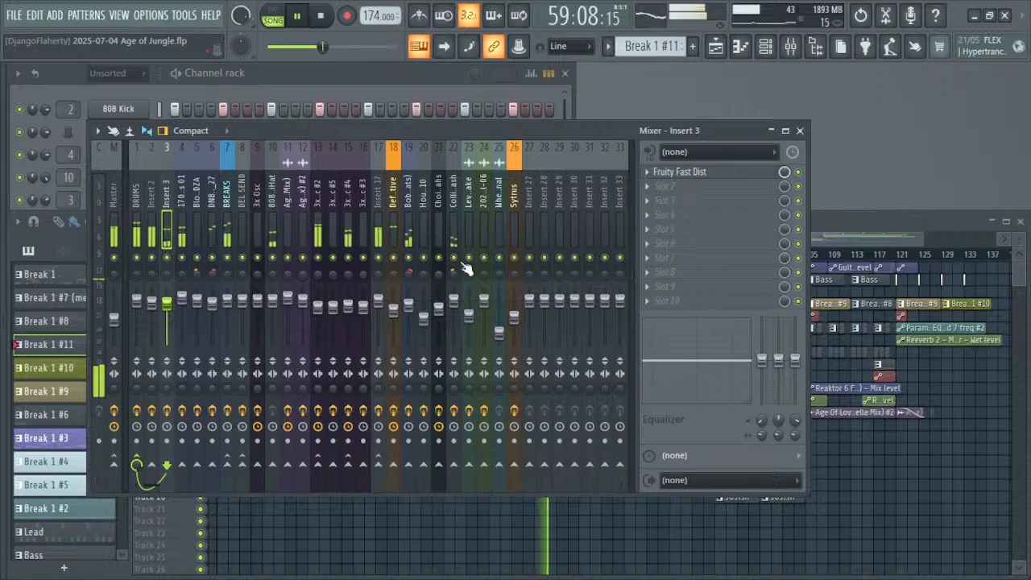
pyautogui.press('space')
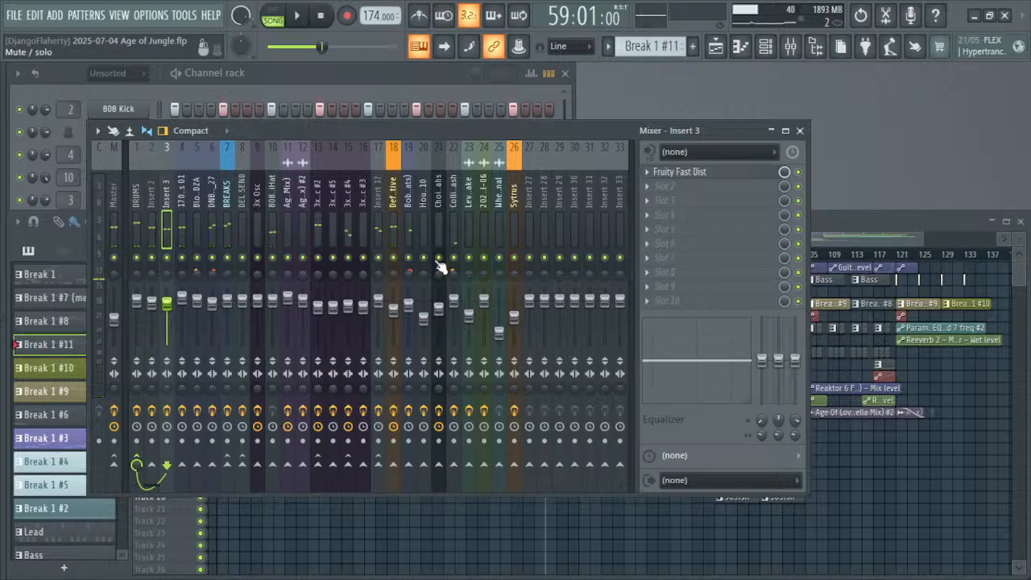
pyautogui.press('space')
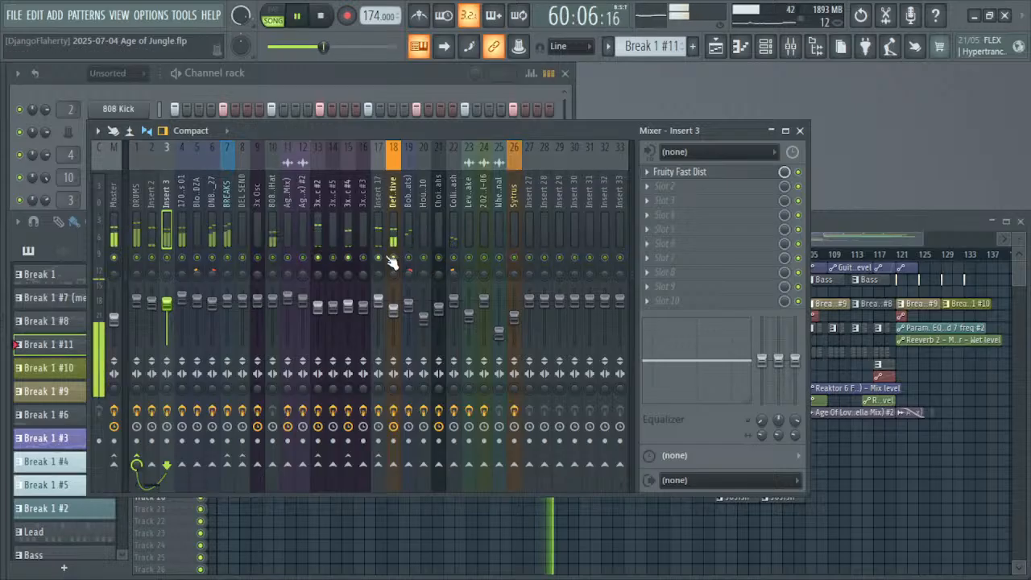
# Step: Move the Default subtractive mixer track from insert 18 to insert 17 and route it to Insert 18
pyautogui.click(392, 242)
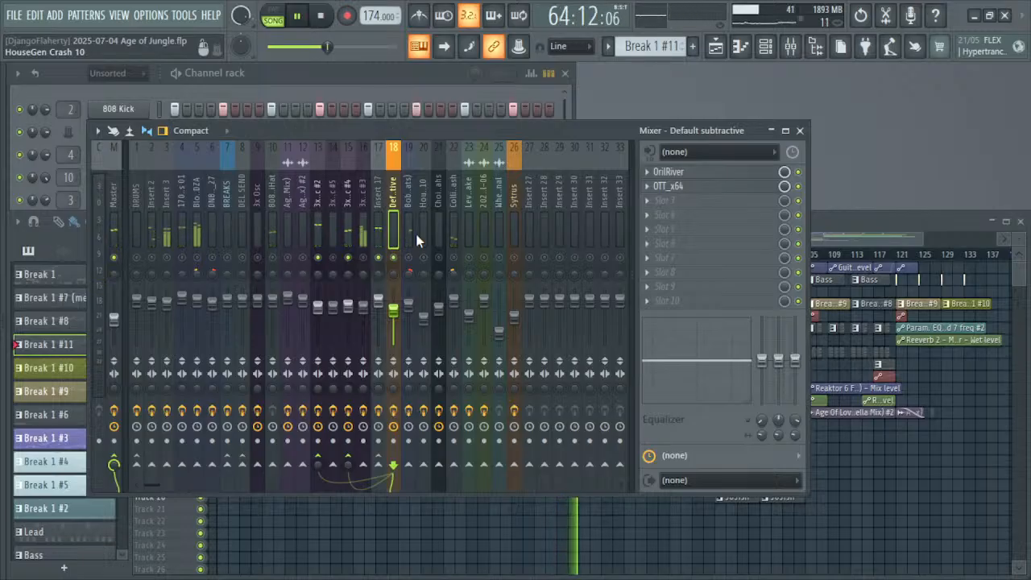
pyautogui.hotkey('alt', 'Left')
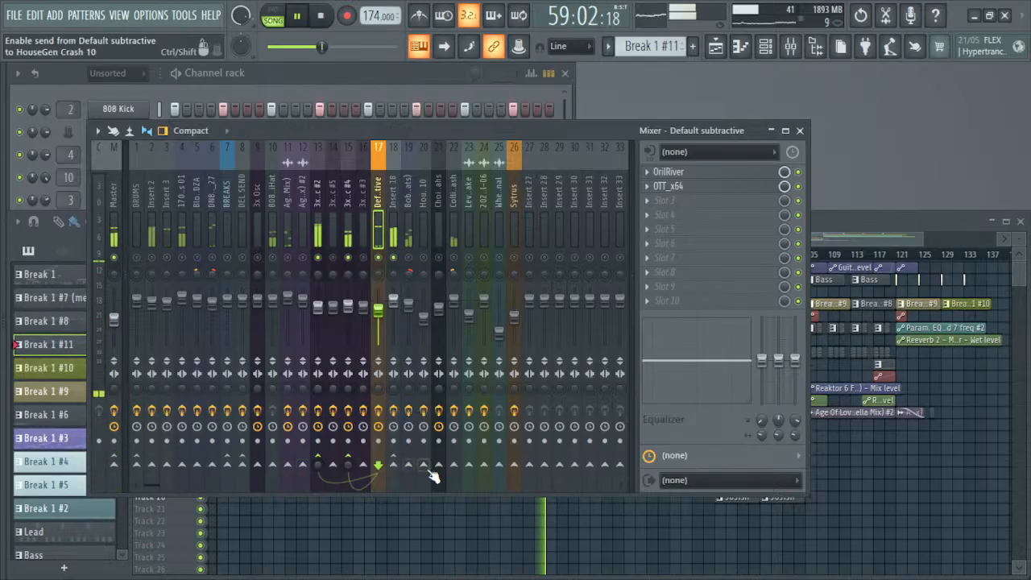
pyautogui.click(393, 465)
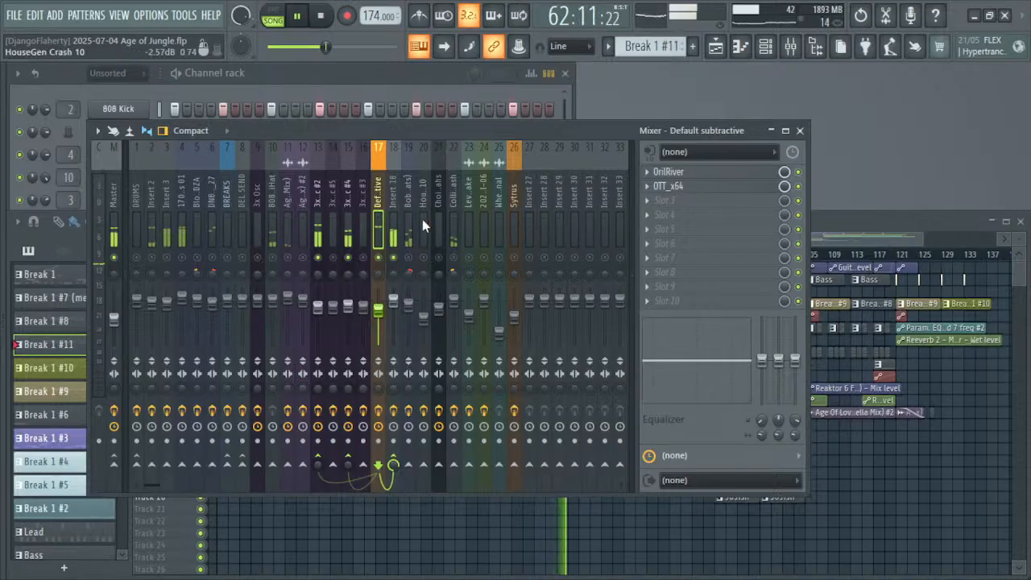
# Step: Add Fruity Parametric EQ 2 to effect slot 3 of the Default subtractive mixer track
pyautogui.click(689, 193)
pyautogui.click(689, 193)
pyautogui.click(693, 200)
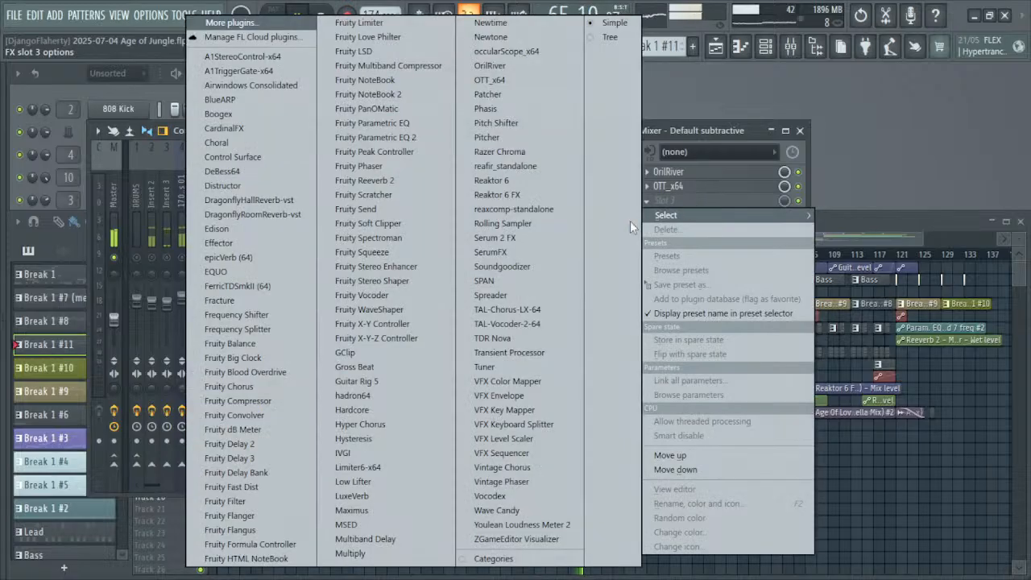
pyautogui.click(423, 140)
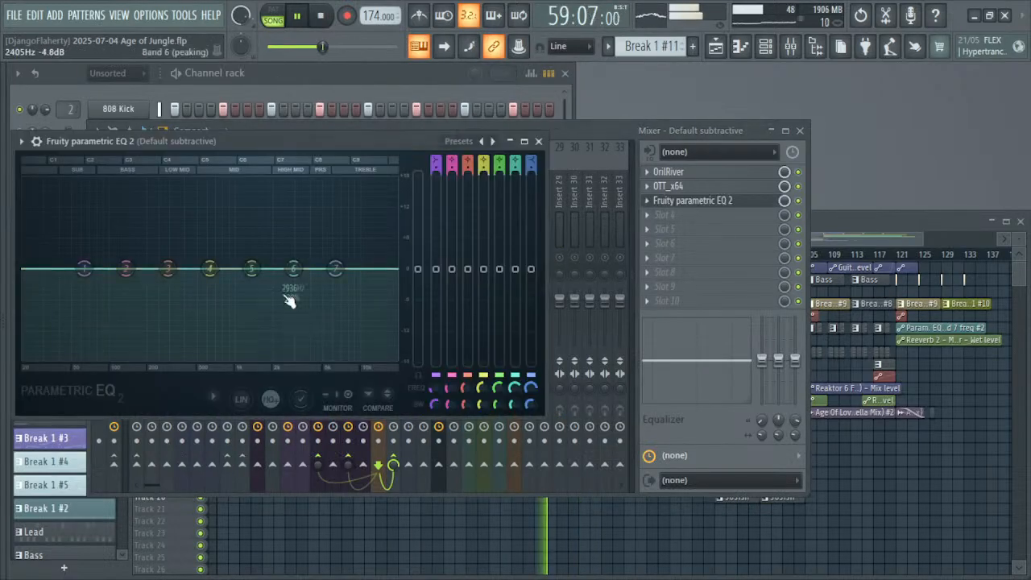
# Step: Cut EQ band 3 by about 6 dB around 281 Hz on the Default subtractive track and close the equalizer
pyautogui.moveTo(169, 269); pyautogui.dragTo(181, 314)
pyautogui.press('space')
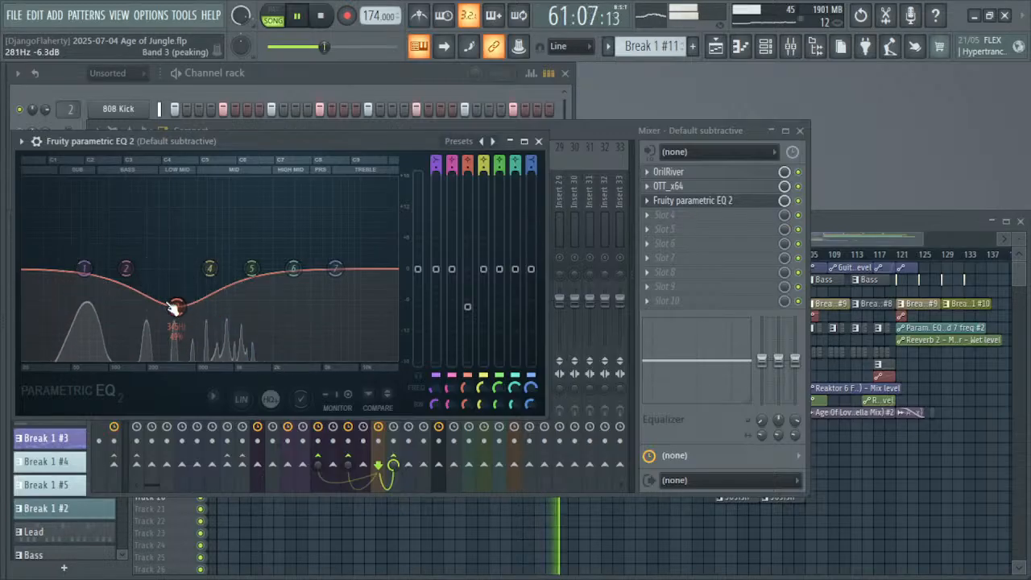
pyautogui.scroll(-2, 173, 307)
pyautogui.moveTo(177, 307); pyautogui.dragTo(171, 302)
pyautogui.press('Escape')
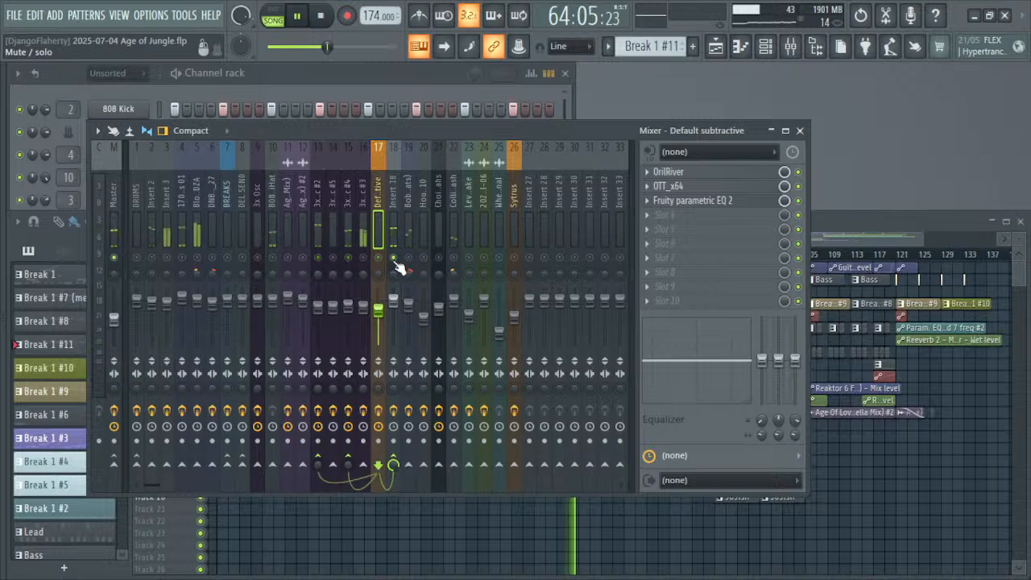
# Step: Close the mixer, show the Lev_Clap_006 sample settings and lower that channel's volume
pyautogui.press('F9')
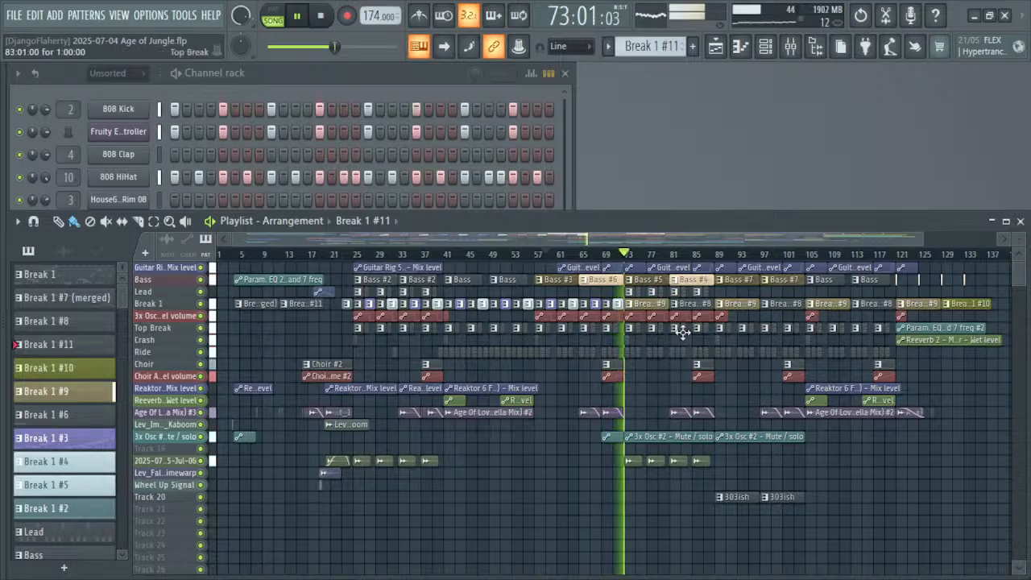
pyautogui.doubleClick(285, 83)
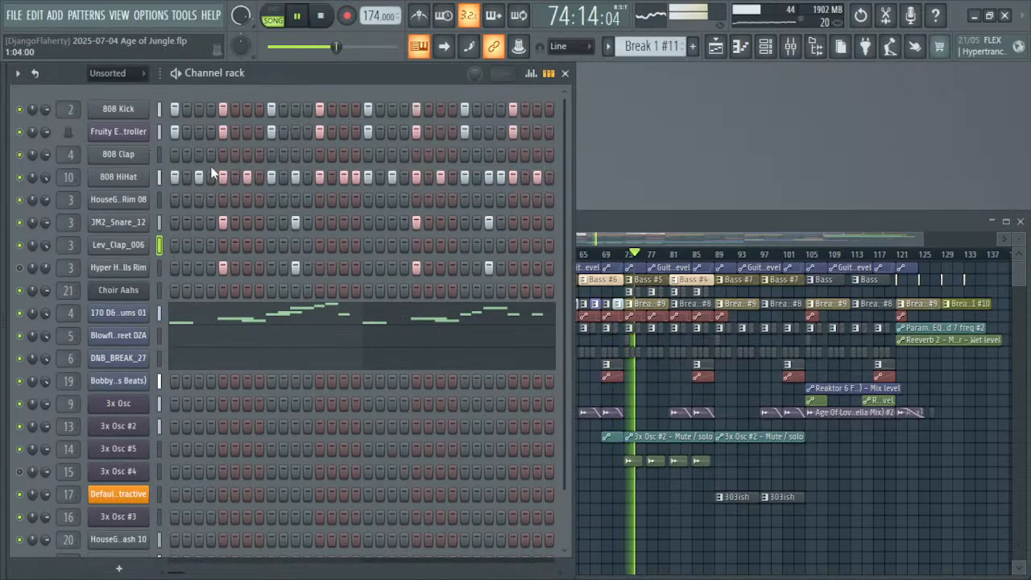
pyautogui.click(121, 245)
pyautogui.click(272, 158)
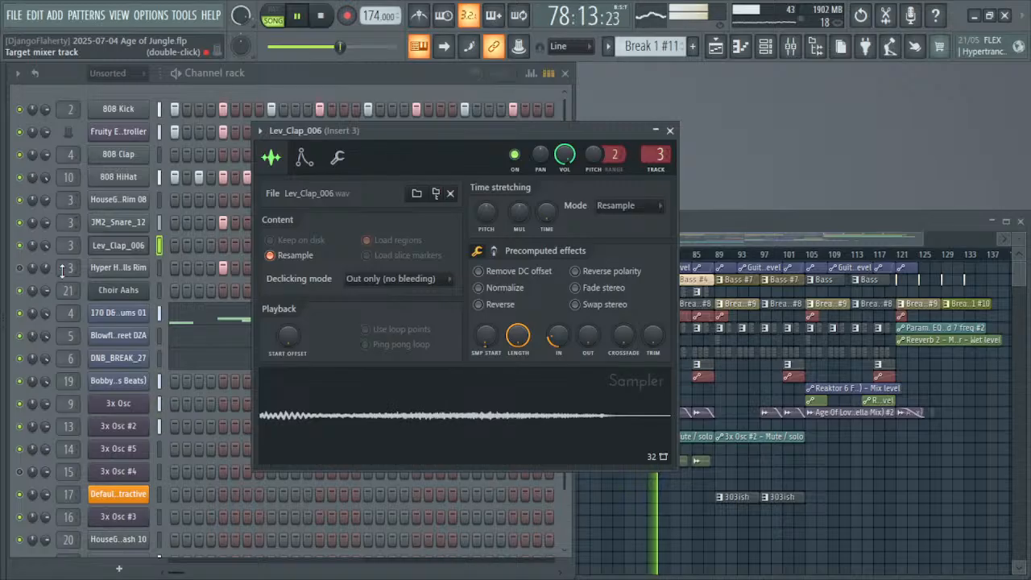
pyautogui.click(42, 249)
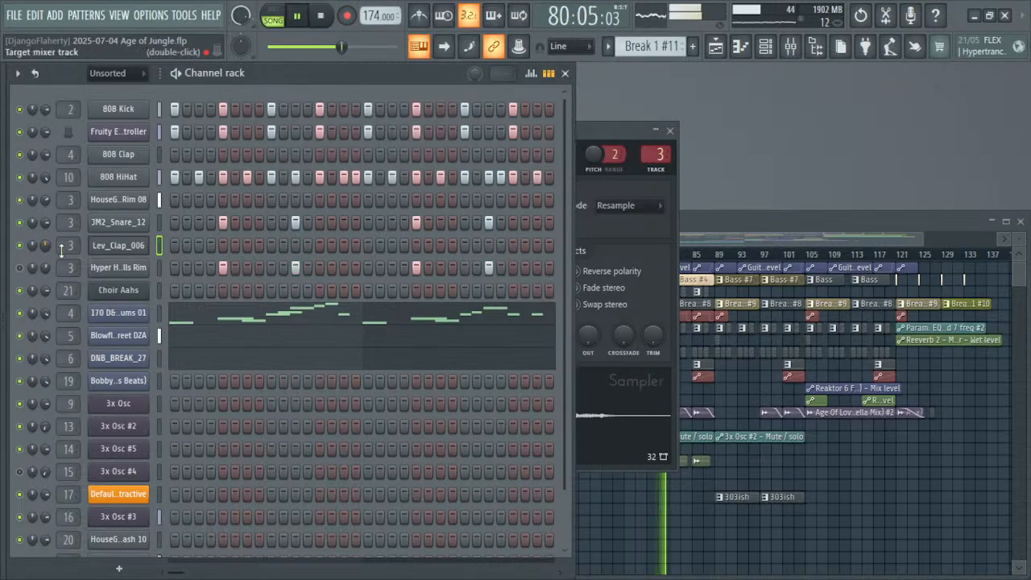
# Step: Normalize the Lev_Clap_006 sample and lower its channel volume to compensate
pyautogui.click(123, 246)
pyautogui.click(126, 246)
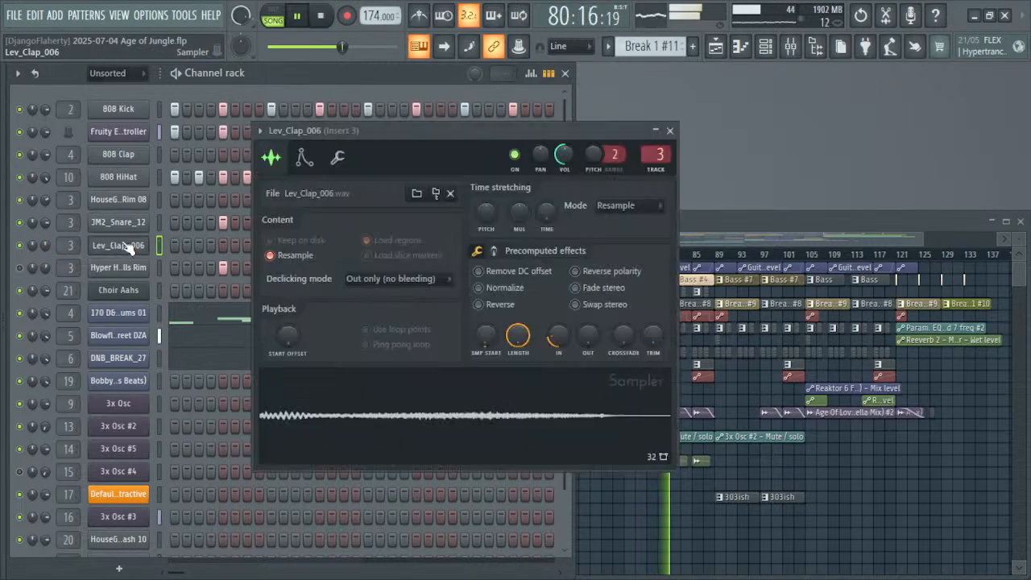
pyautogui.click(506, 290)
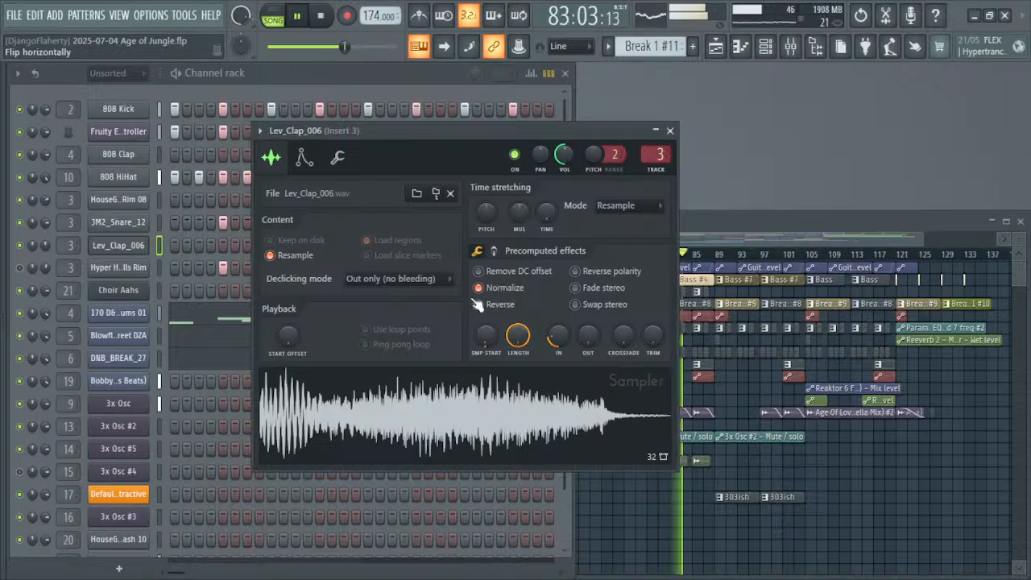
pyautogui.click(46, 245)
pyautogui.scroll(-1, 45, 245)
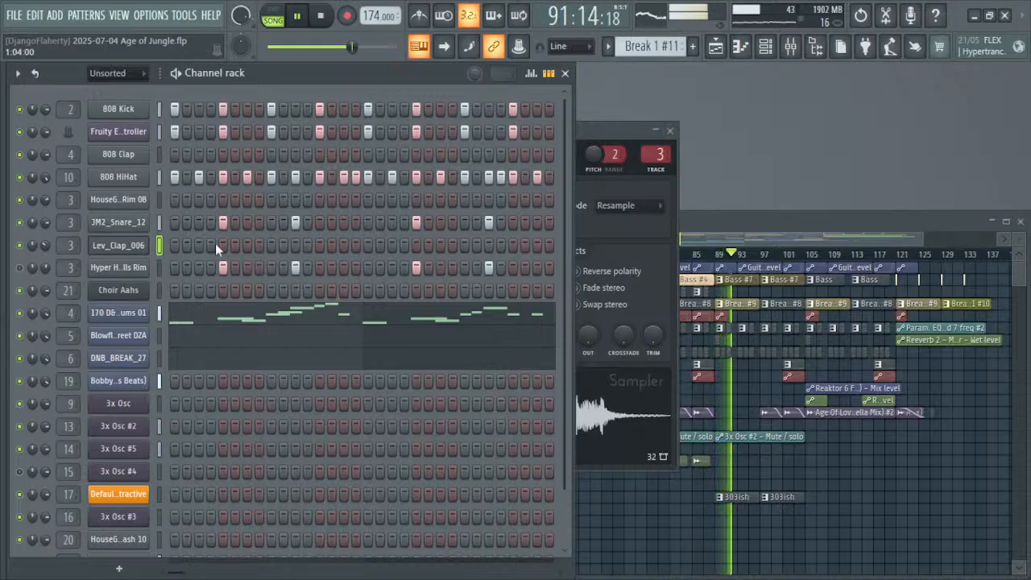
# Step: Set the Lev_Clap_006 sample's quick fade-out to 20 % and fine-tune its channel volume to about 36 %
pyautogui.click(659, 234)
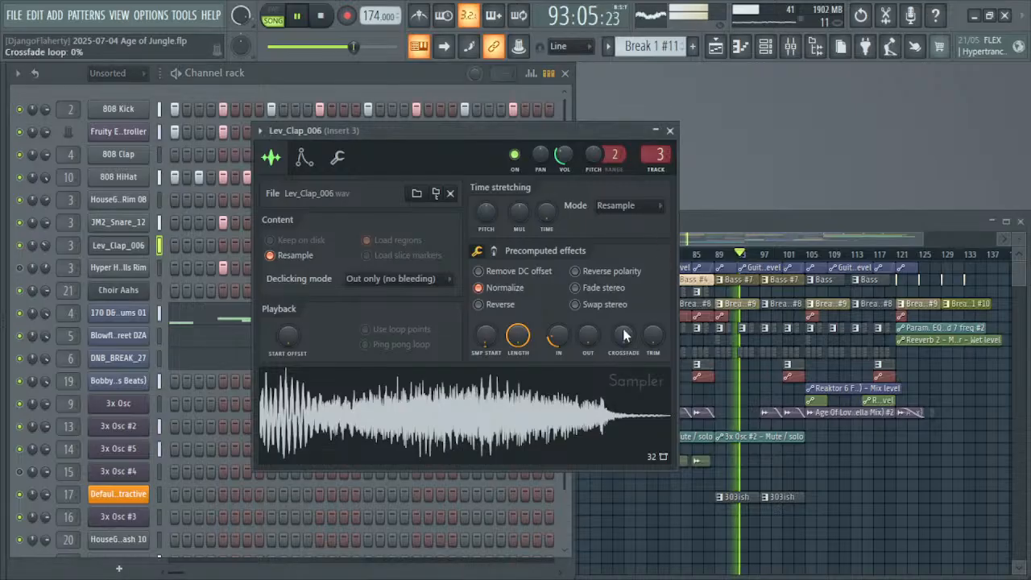
pyautogui.scroll(3, 579, 334)
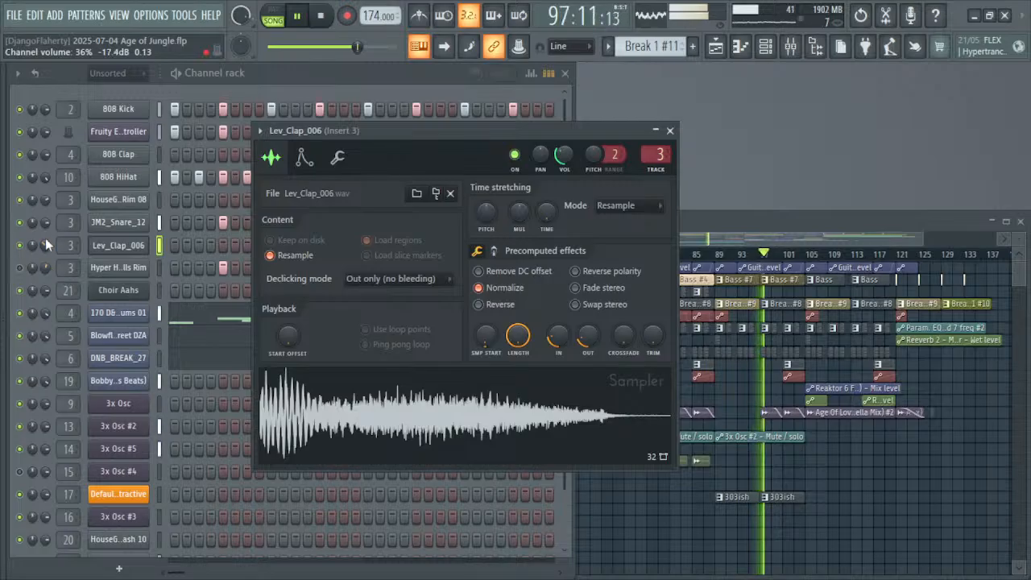
pyautogui.moveTo(45, 248); pyautogui.dragTo(46, 245)
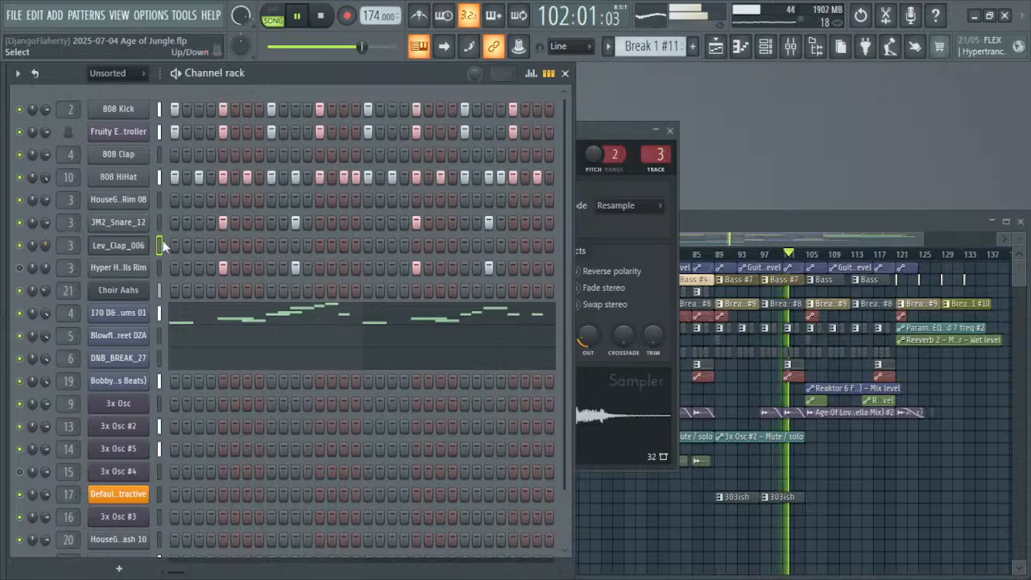
# Step: Raise Lev_Clap_006's high-pass filter frequency (modulation X) to about 16 % and set its root note to D#5
pyautogui.click(602, 154)
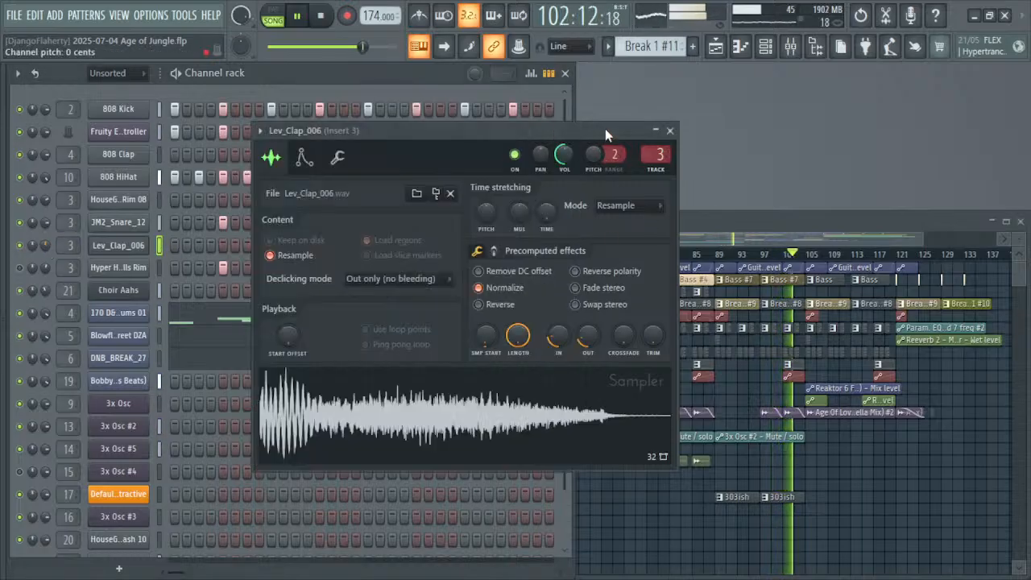
pyautogui.click(307, 157)
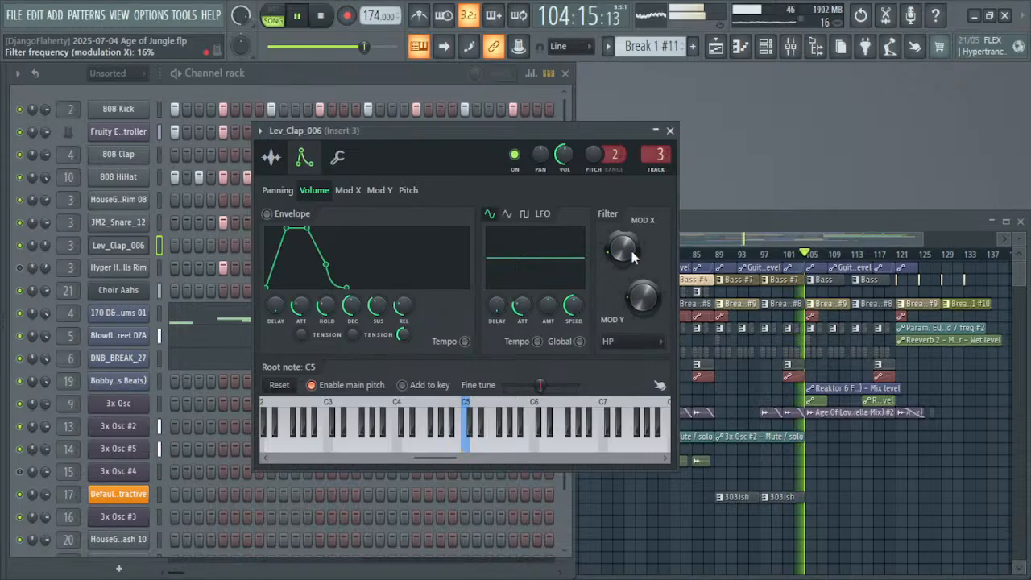
pyautogui.moveTo(633, 256); pyautogui.dragTo(632, 248)
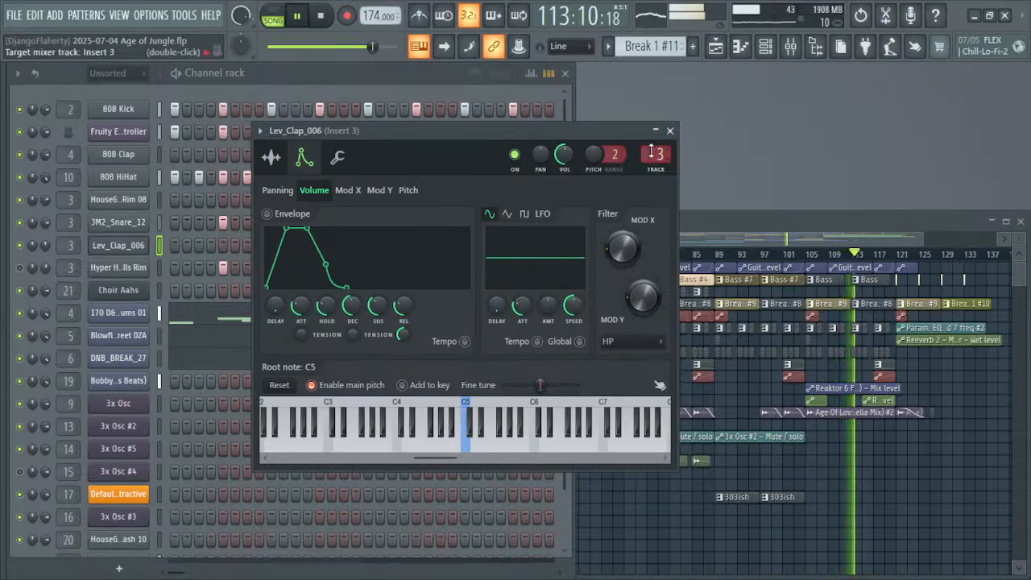
pyautogui.click(482, 427)
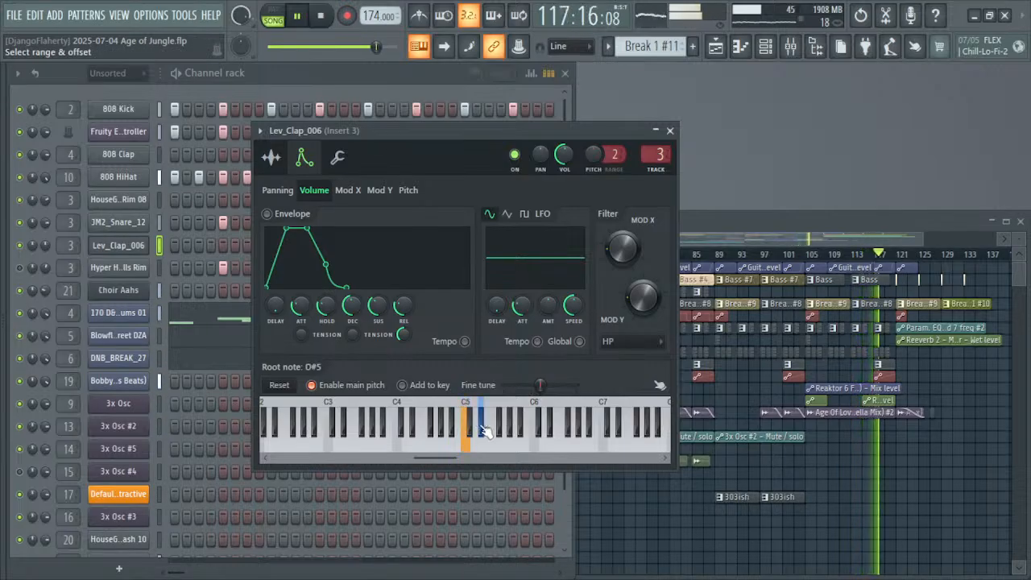
pyautogui.click(270, 160)
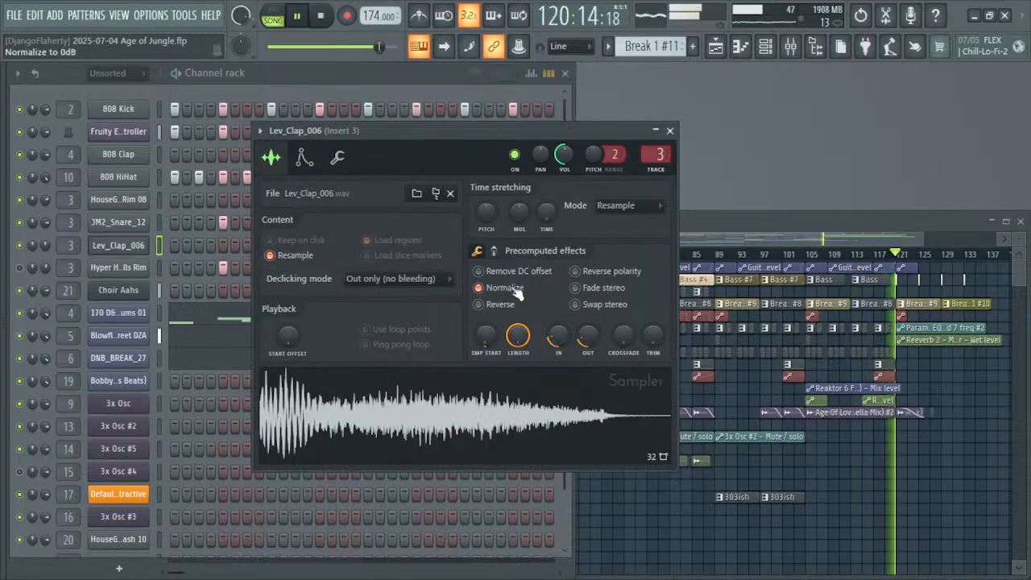
# Step: Stop the song, select the Break 1 #9 pattern and play it in pattern mode with its channels shown
pyautogui.press('space')
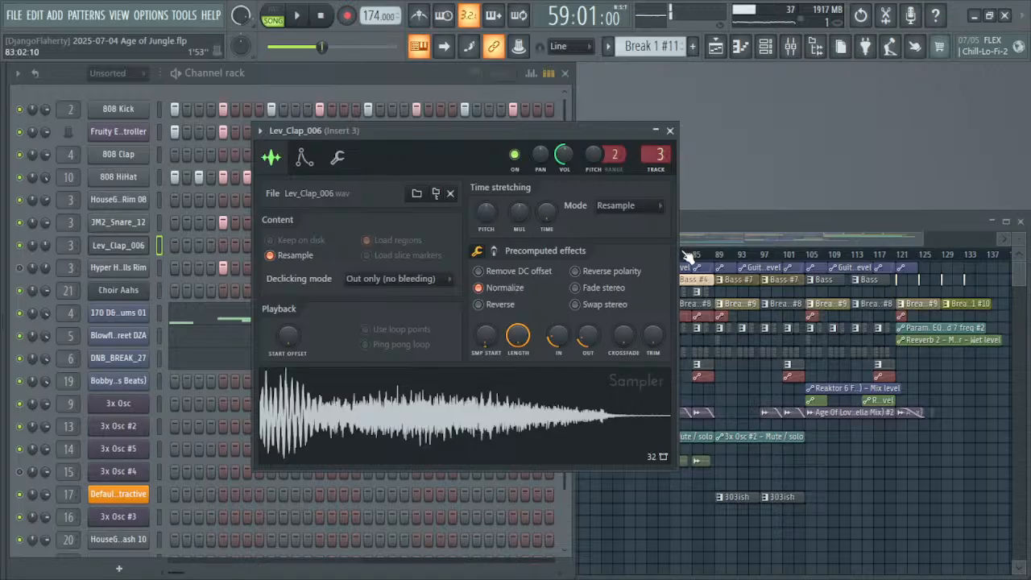
pyautogui.press('space')
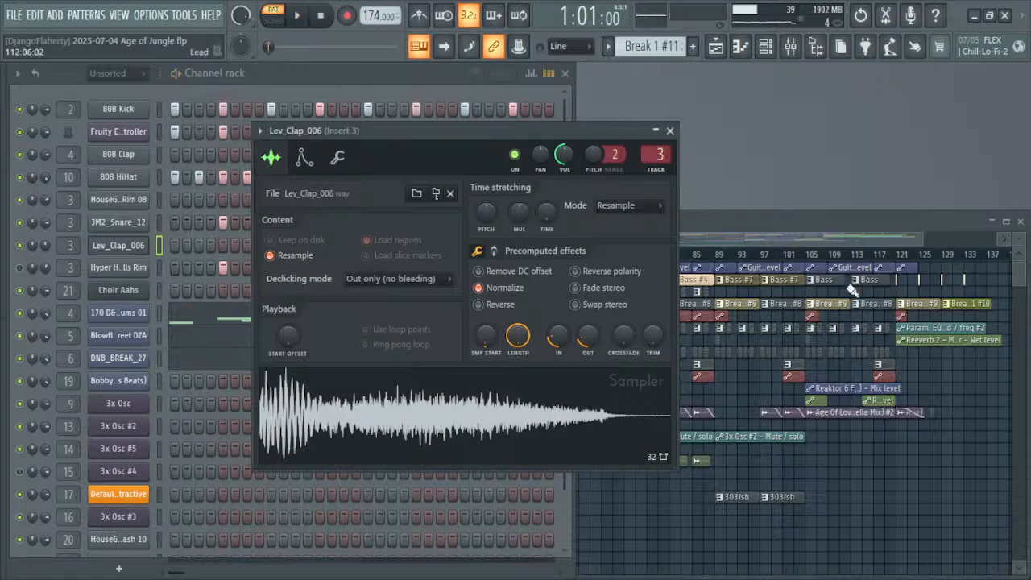
pyautogui.click(824, 300)
pyautogui.press('space')
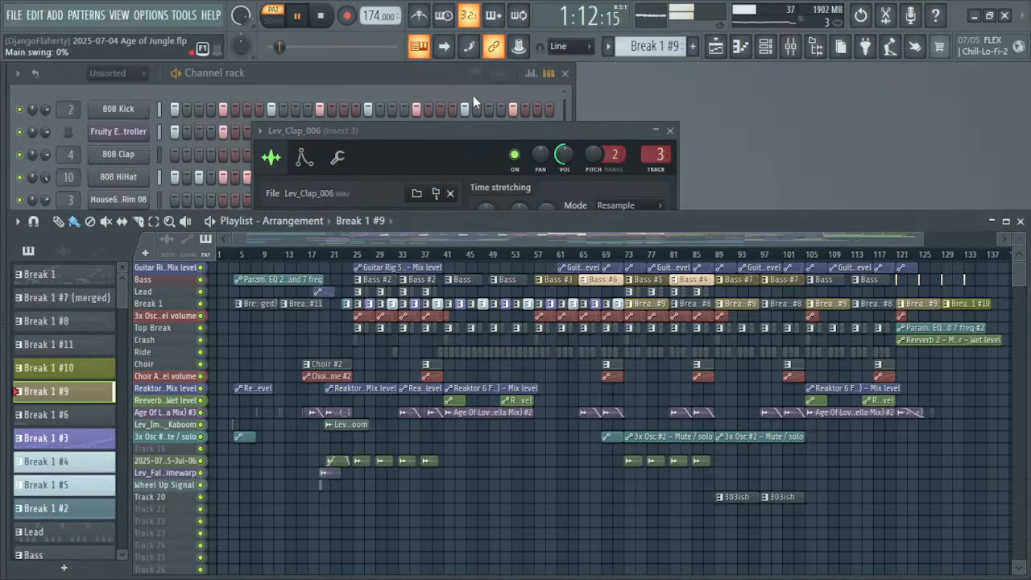
pyautogui.click(411, 76)
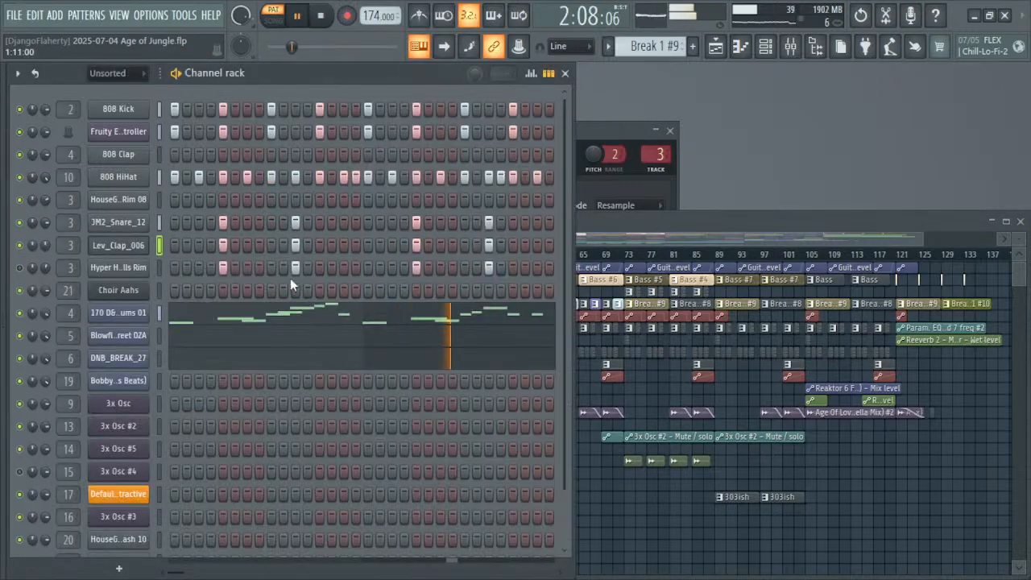
# Step: Remove the quick fade-in and fade-out from the normalized Lev_Clap_006 sample and readjust its channel volume
pyautogui.click(120, 245)
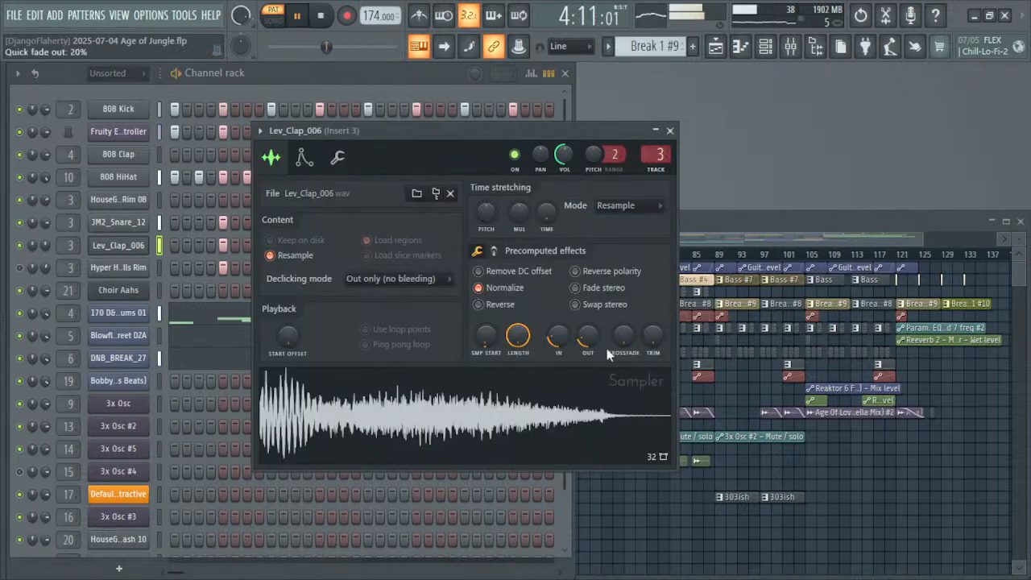
pyautogui.scroll(-5, 562, 336)
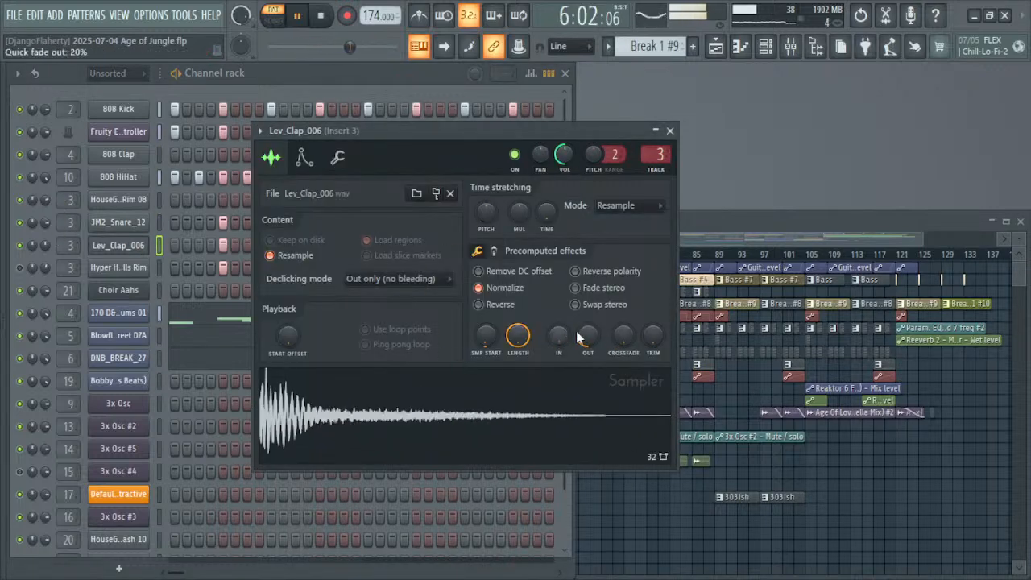
pyautogui.scroll(-4, 586, 342)
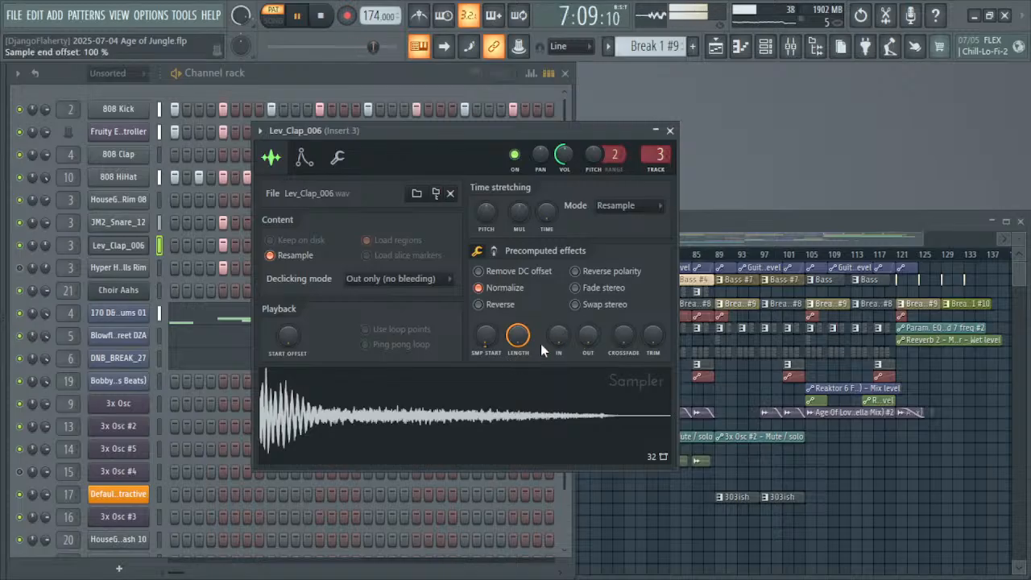
pyautogui.scroll(2, 487, 338)
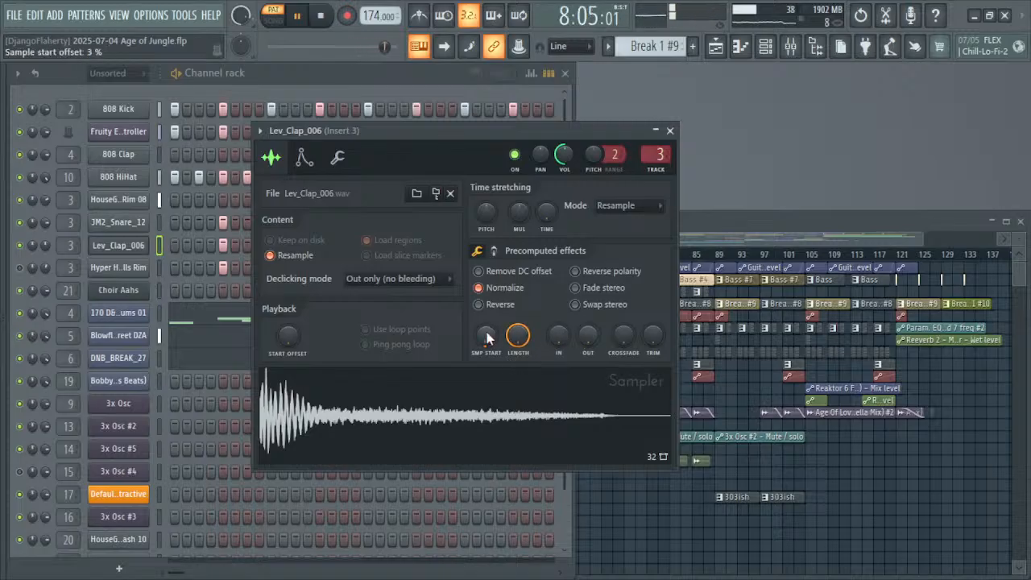
pyautogui.click(501, 290)
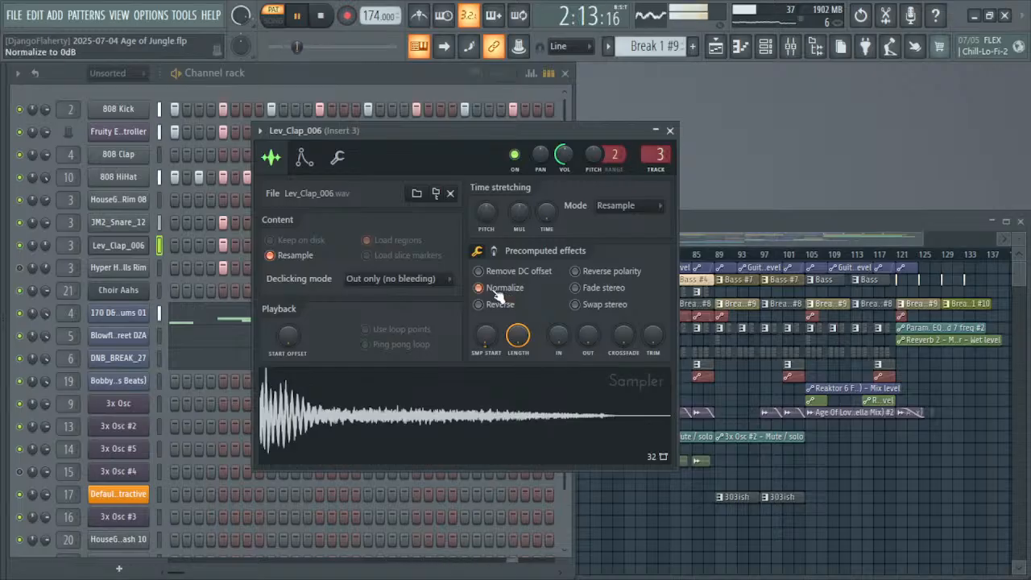
pyautogui.click(48, 245)
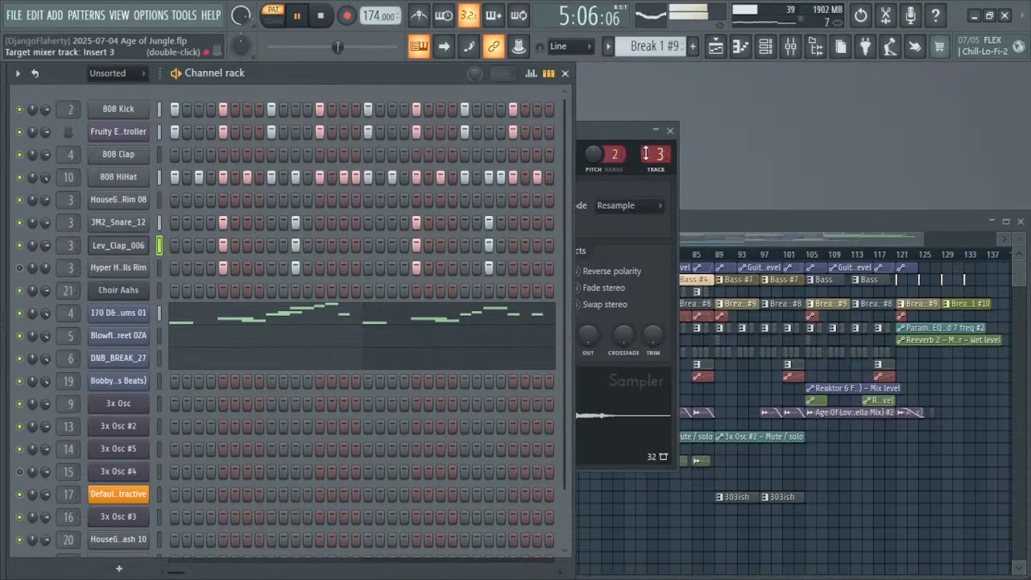
# Step: Enable Lev_Clap_006's volume envelope, set its attack time to about 18 %, and stop playback
pyautogui.click(617, 129)
pyautogui.click(298, 159)
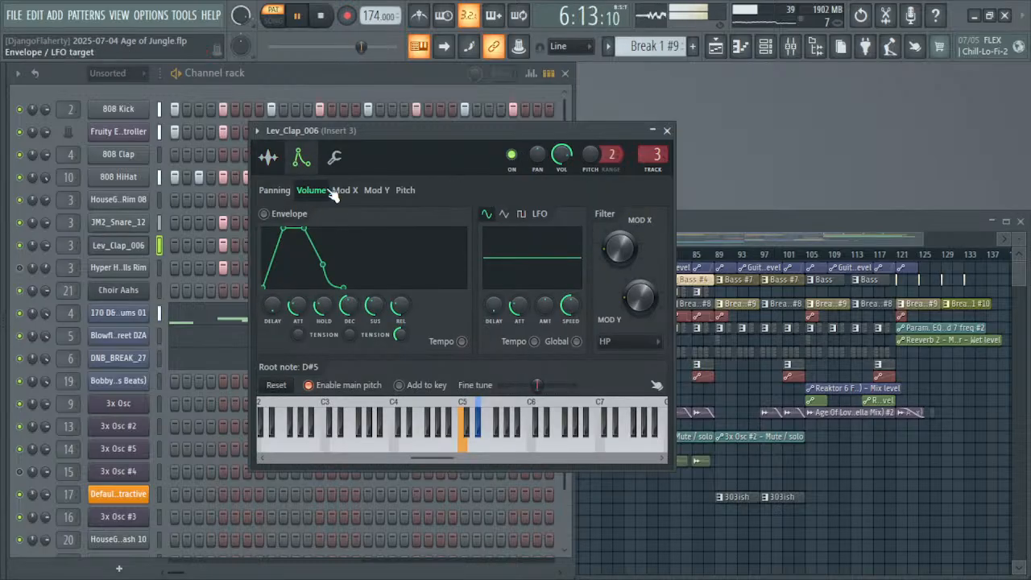
pyautogui.moveTo(297, 304); pyautogui.dragTo(303, 311)
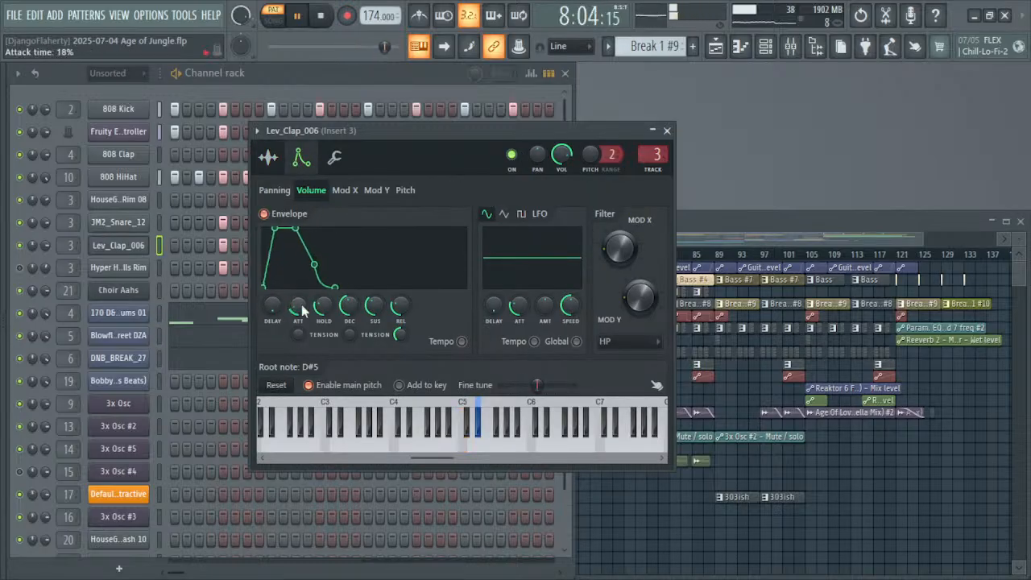
pyautogui.press('space')
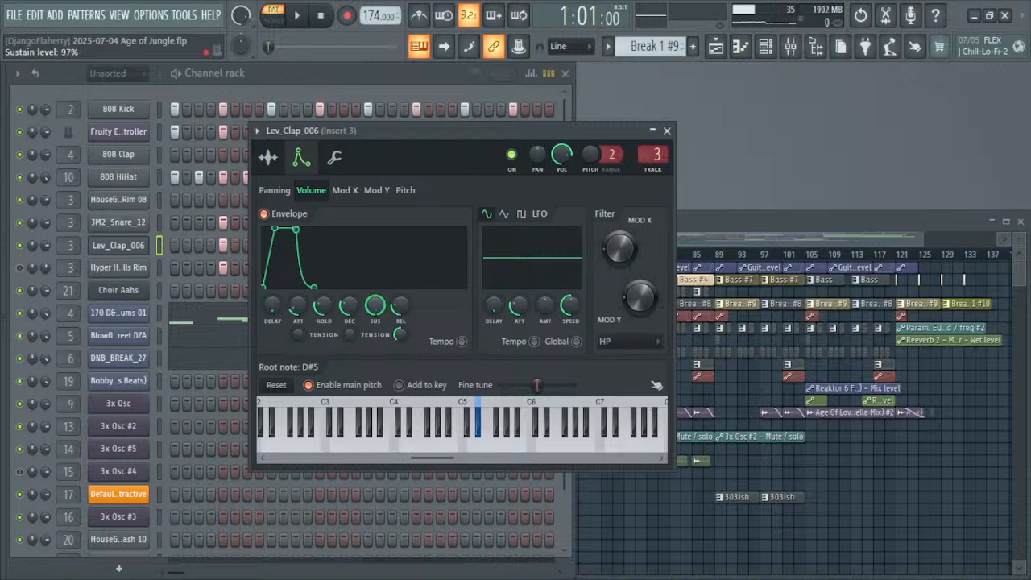
# Step: Shape the clap's volume envelope with about 25 % decay, no hold or sustain, curved decay tension and about 27 % release, auditioning it in the pattern
pyautogui.moveTo(349, 306)
pyautogui.mouseDown()
pyautogui.moveTo(323, 322)
pyautogui.moveTo(347, 315)
pyautogui.moveTo(348, 296)
pyautogui.mouseUp()
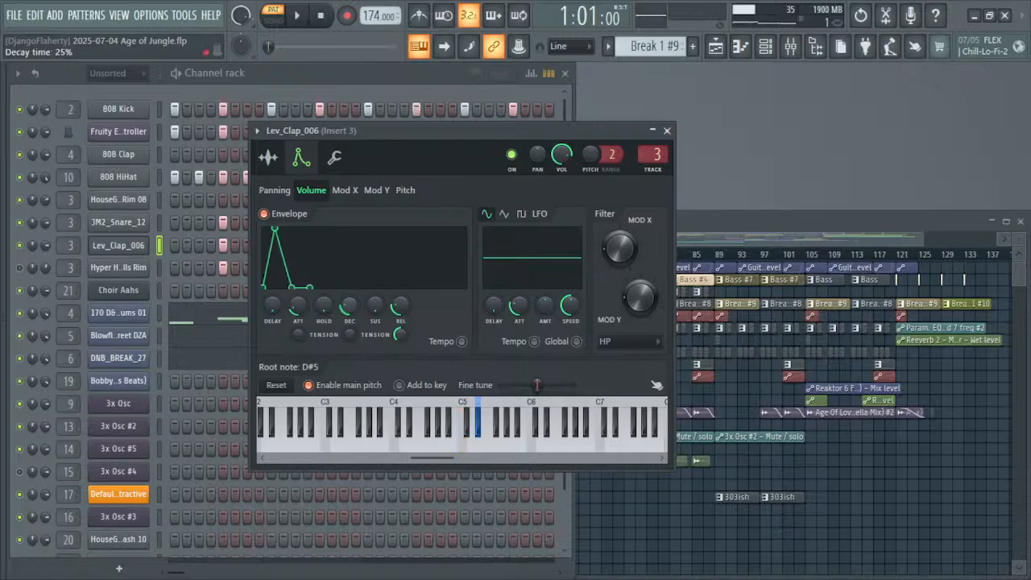
pyautogui.press('space')
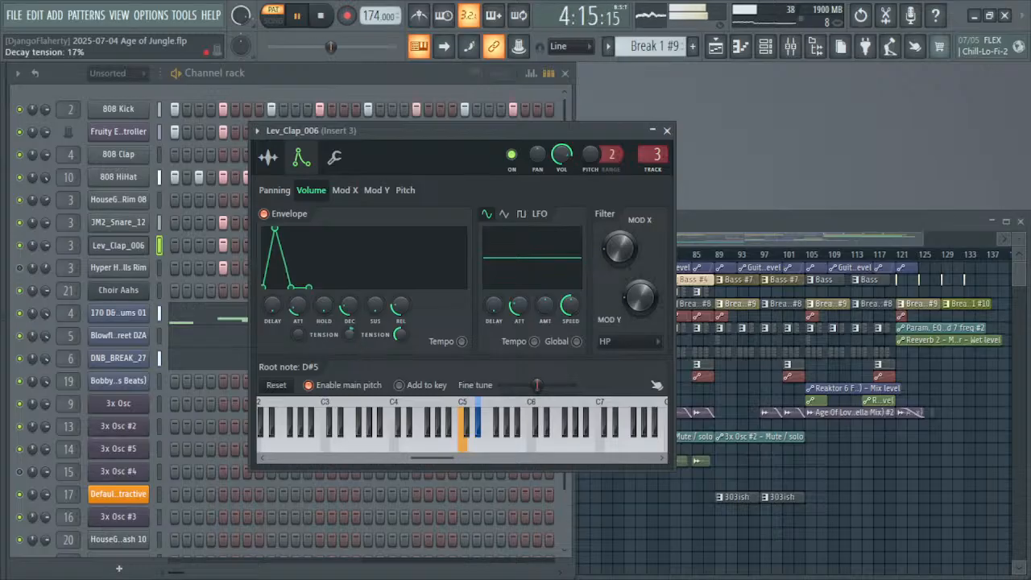
pyautogui.moveTo(350, 333); pyautogui.dragTo(349, 338)
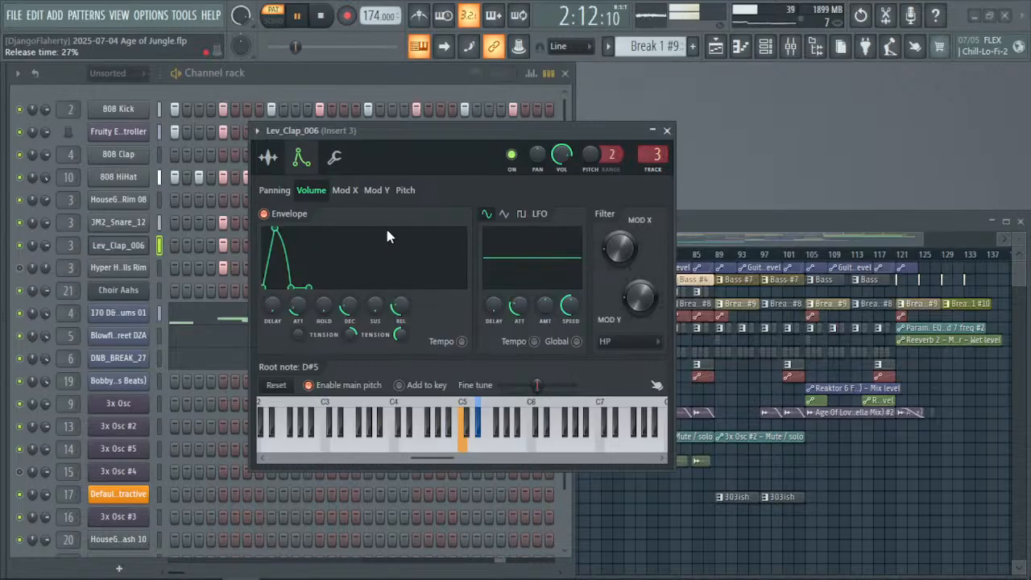
pyautogui.press('Escape')
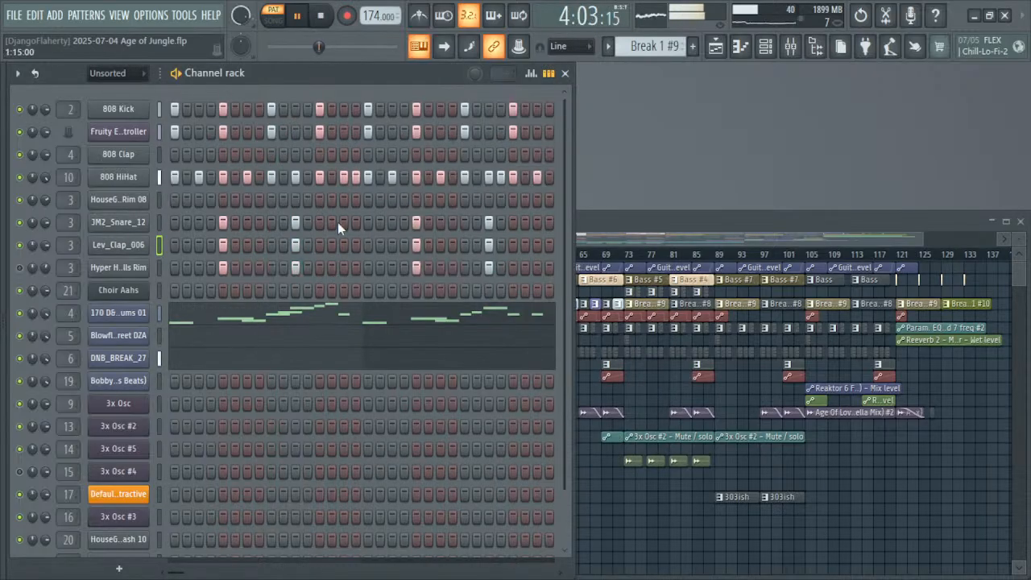
# Step: Bring up the mixer at Insert 3, the track shared by the snare and clap channels
pyautogui.press('F10')
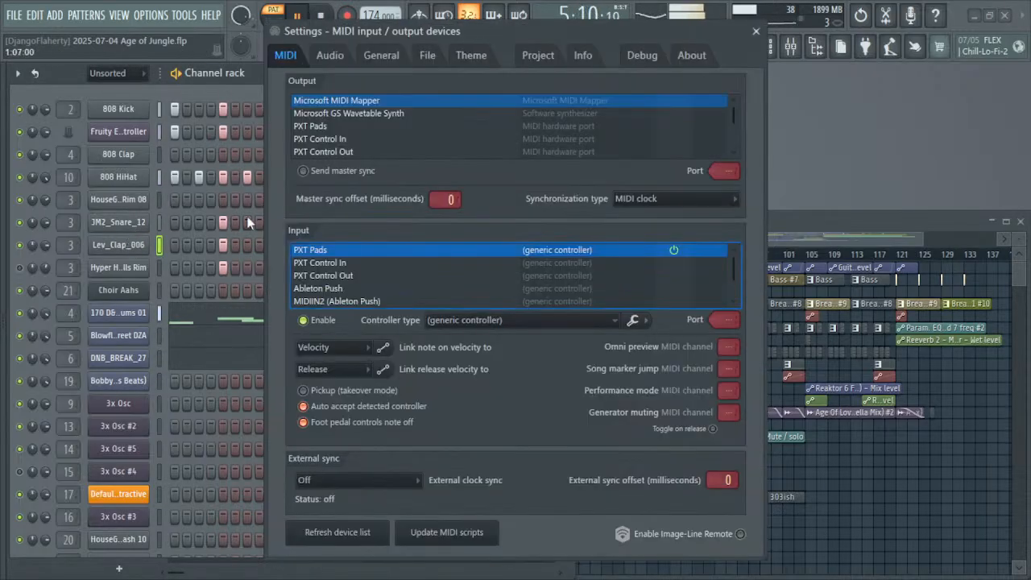
pyautogui.press('F11')
pyautogui.press('F10')
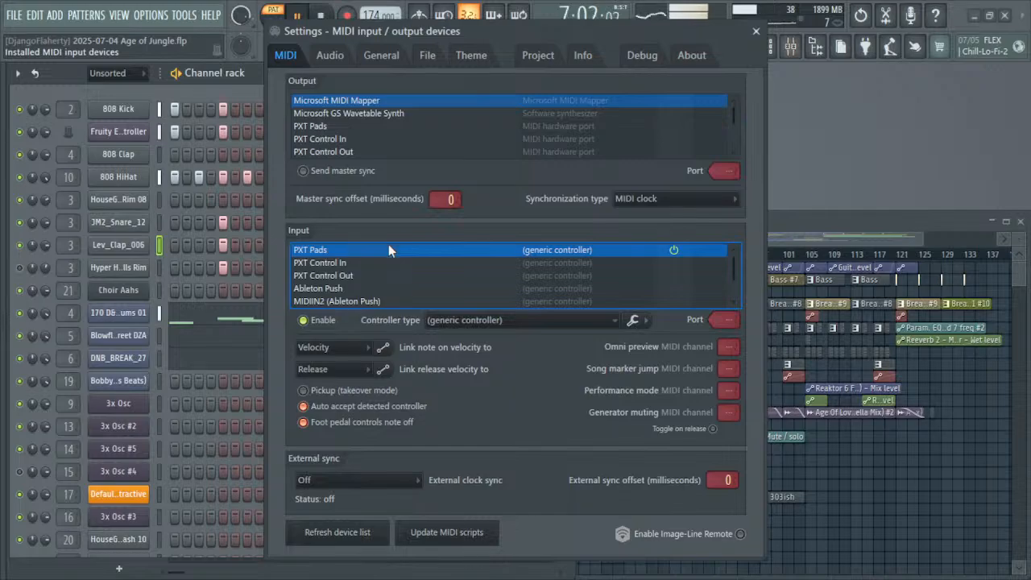
pyautogui.press('F9')
pyautogui.press('F8')
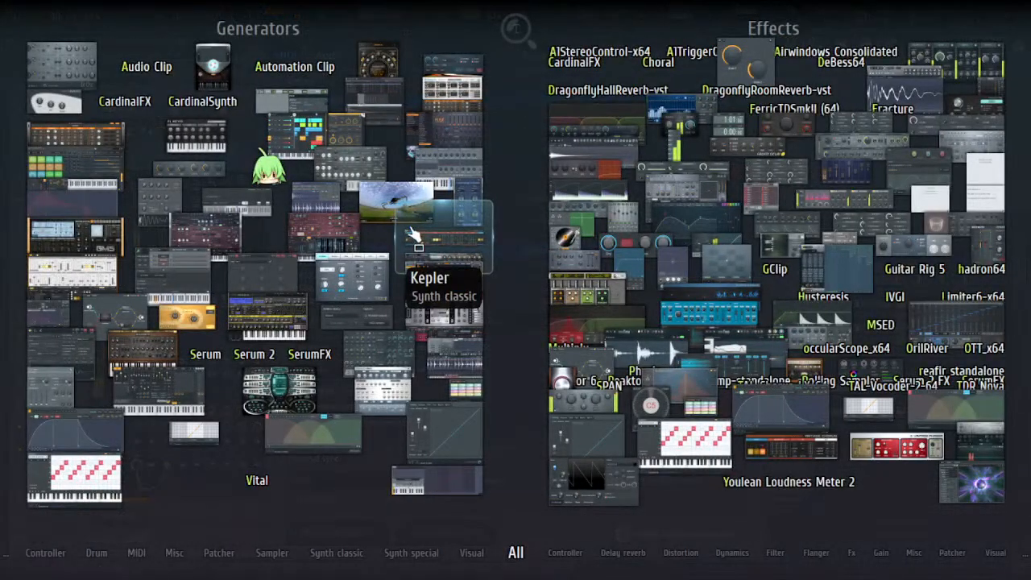
pyautogui.press('F8')
pyautogui.press('F11')
pyautogui.press('F11')
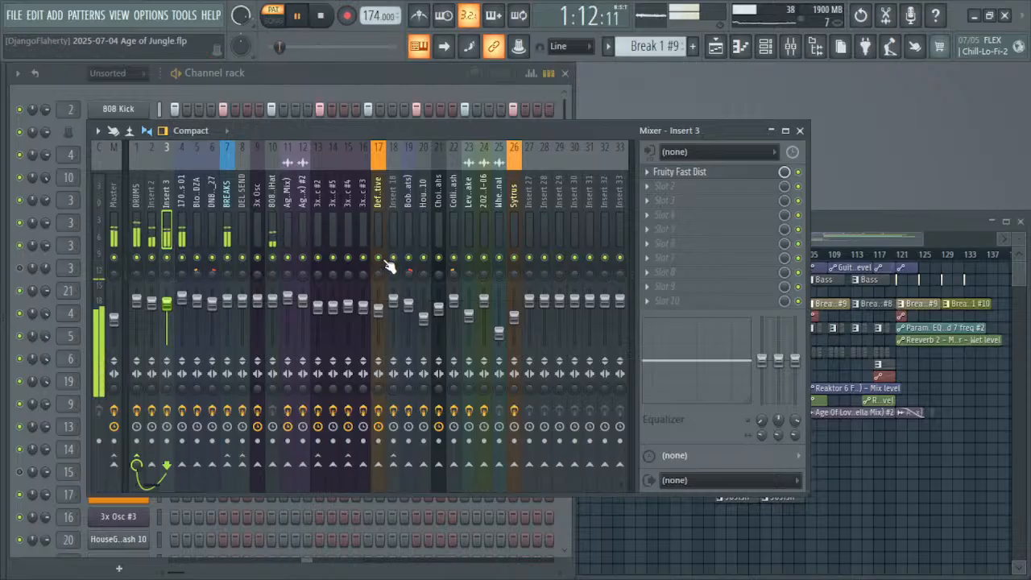
# Step: Assign the Lev_Clap_006 channel to mixer Insert 27 and restart playback
pyautogui.press('space')
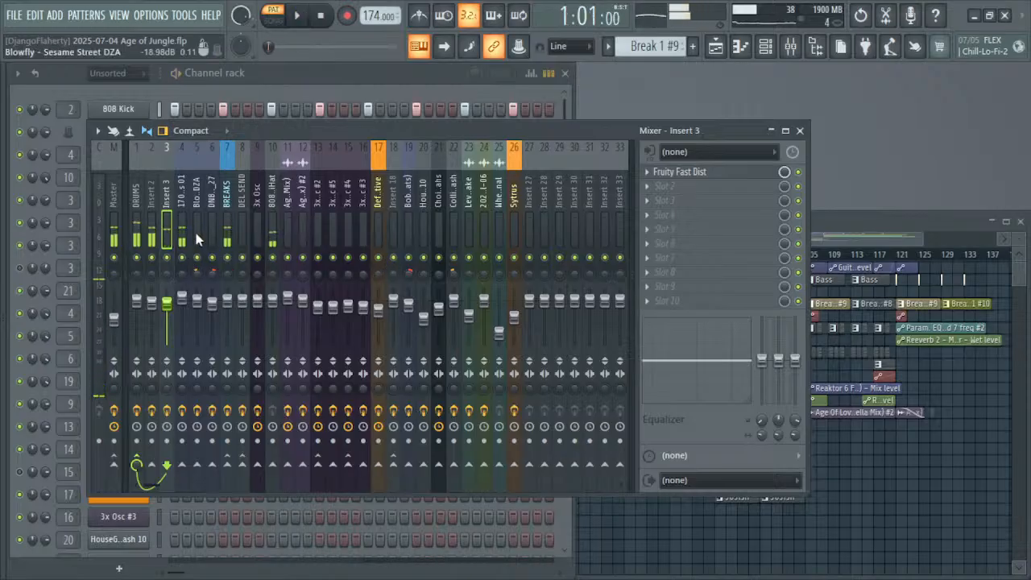
pyautogui.click(528, 233)
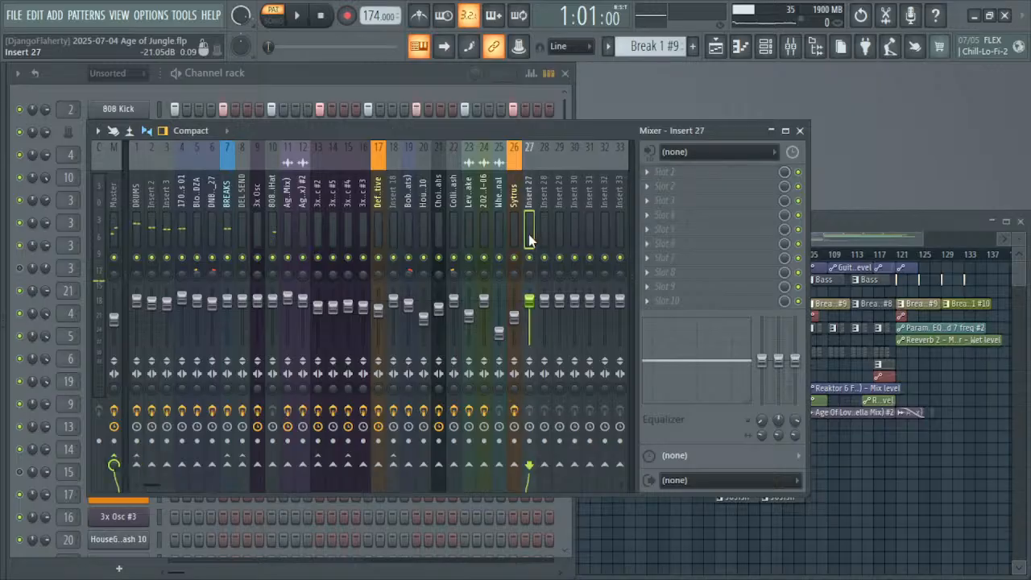
pyautogui.hotkey('ctrl', 'l')
pyautogui.press('space')
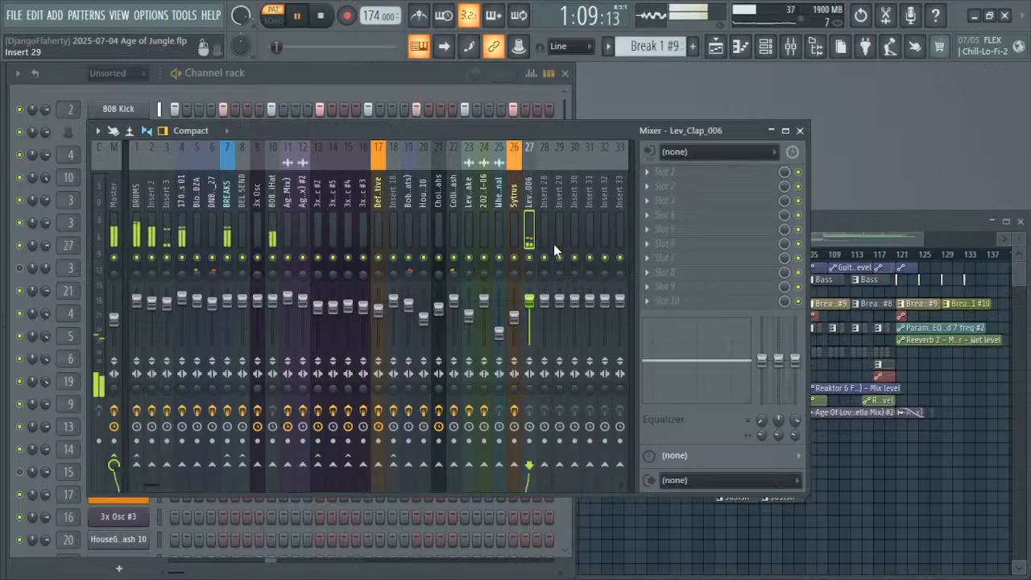
# Step: Move the Lev_Clap_006 mixer track to position 5, directly after the 170 D&B Drums 01 track
pyautogui.hotkey('alt', 'Left')
pyautogui.hotkey('alt', 'Left')
pyautogui.hotkey('alt', 'Left')
pyautogui.hotkey('alt', 'Left')
pyautogui.hotkey('alt', 'Left')
pyautogui.hotkey('alt', 'Left')
pyautogui.hotkey('alt', 'Left')
pyautogui.hotkey('alt', 'Left')
pyautogui.hotkey('alt', 'Left')
pyautogui.hotkey('alt', 'Left')
pyautogui.hotkey('alt', 'Left')
pyautogui.hotkey('alt', 'Left')
pyautogui.hotkey('alt', 'Left')
pyautogui.hotkey('alt', 'Left')
pyautogui.hotkey('alt', 'Left')
pyautogui.hotkey('alt', 'Left')
pyautogui.hotkey('alt', 'Left')
pyautogui.hotkey('alt', 'Left')
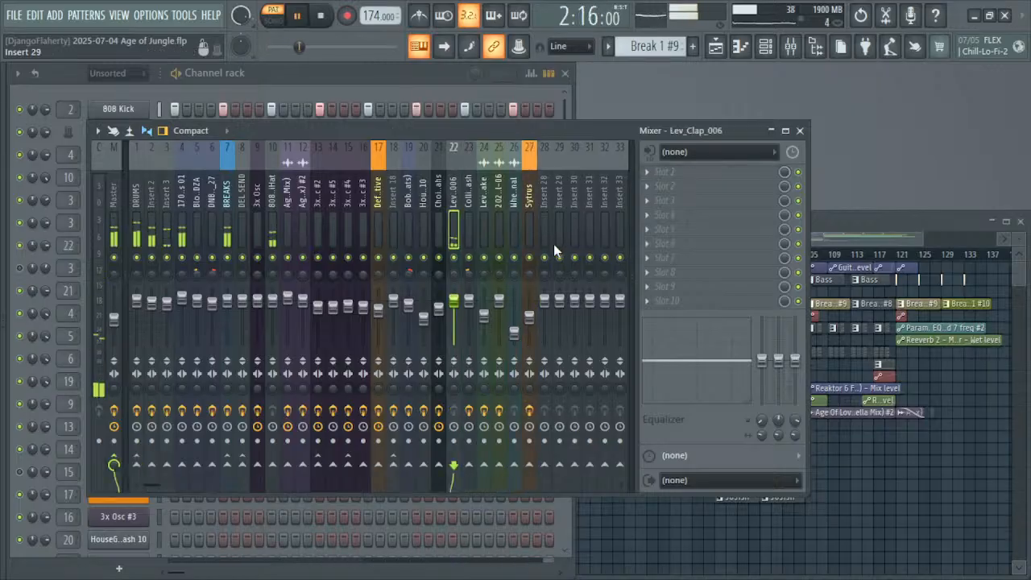
pyautogui.hotkey('alt', 'Left')
pyautogui.hotkey('alt', 'Left')
pyautogui.hotkey('alt', 'Left')
pyautogui.hotkey('alt', 'Left')
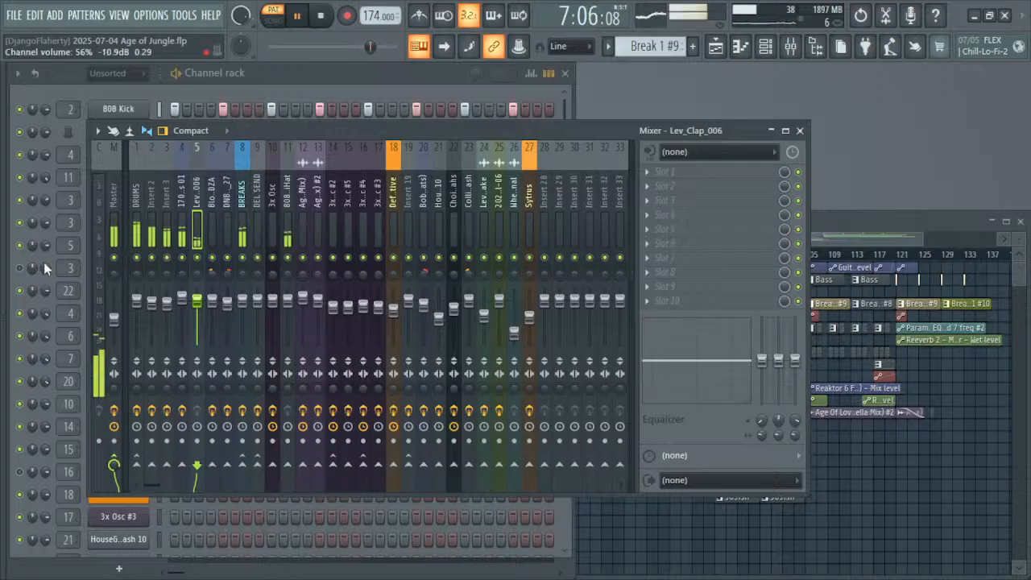
# Step: Inspect the effects on DRUMS, Insert 2 and Insert 3, and audition Insert 2 soloed
pyautogui.click(139, 237)
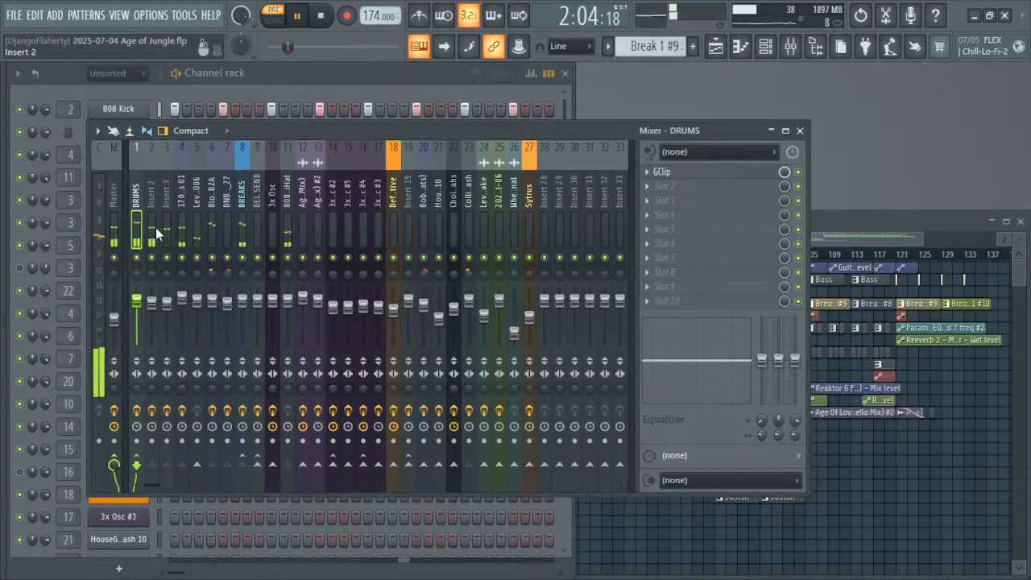
pyautogui.click(156, 227)
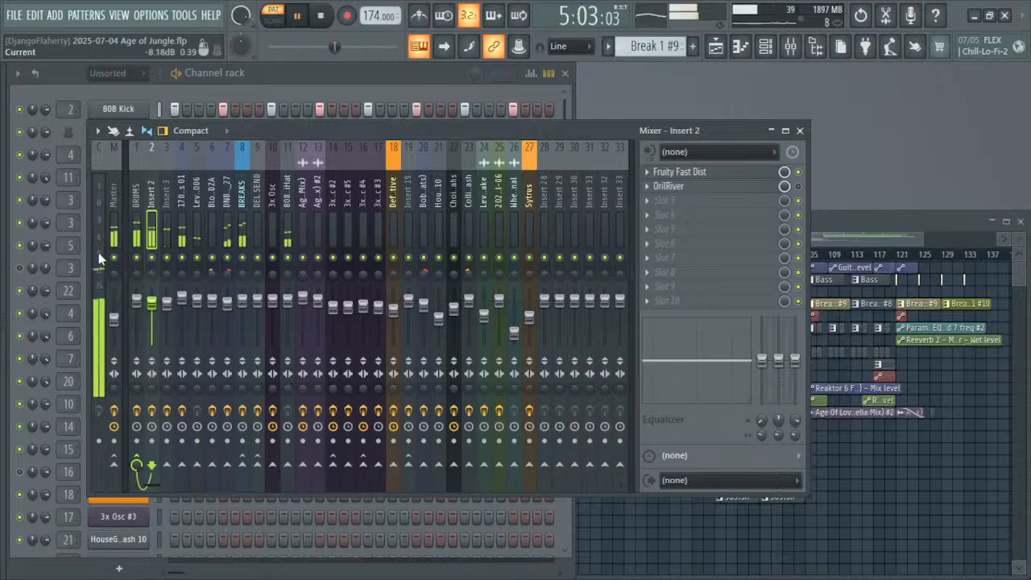
pyautogui.keyDown('ctrl'); pyautogui.click(151, 258); pyautogui.keyUp('ctrl')
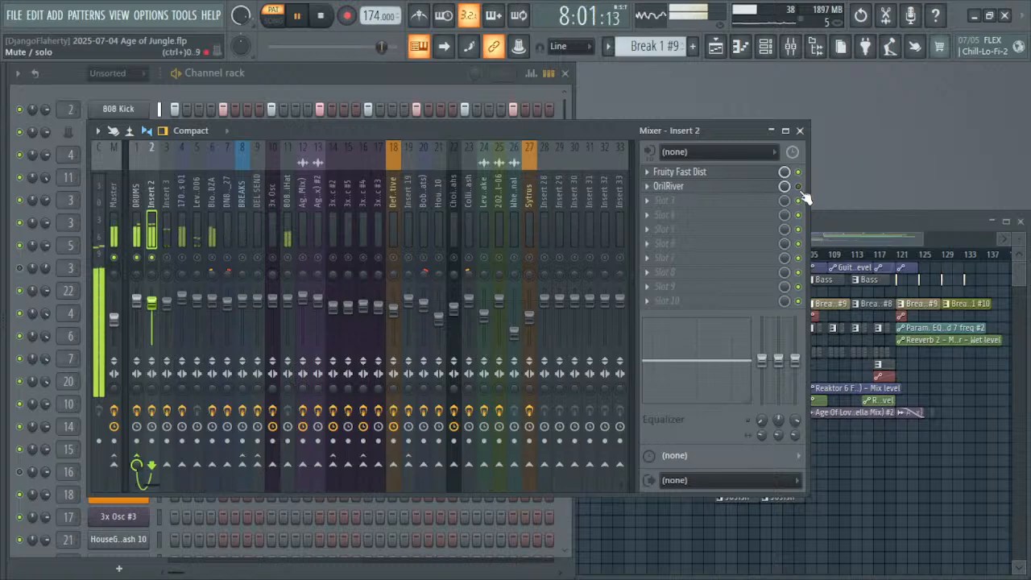
pyautogui.click(163, 233)
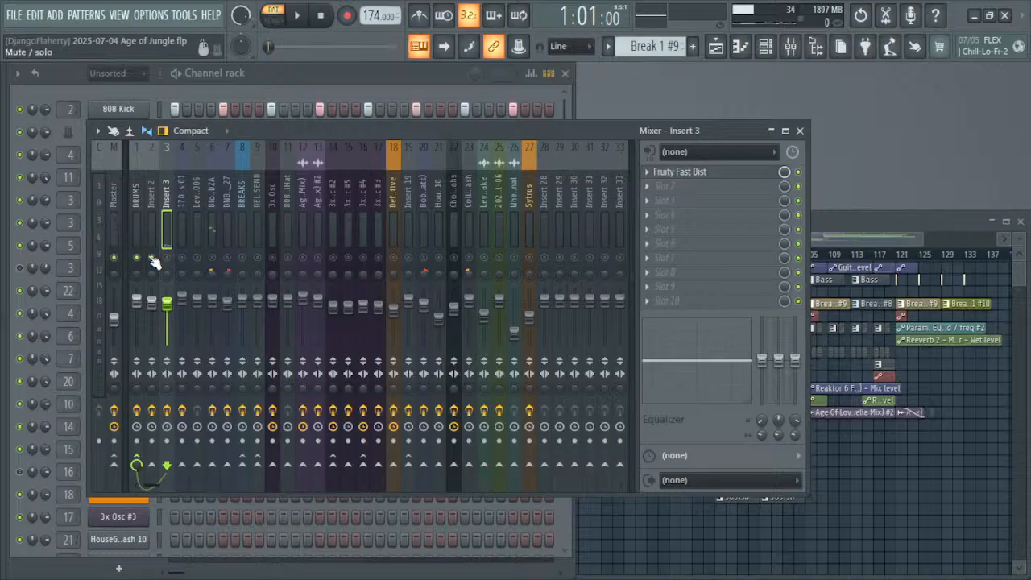
pyautogui.rightClick(151, 258)
# Step: Audition the 170 D&B Drums 01 track soloed, then restore all mixer tracks
pyautogui.rightClick(182, 256)
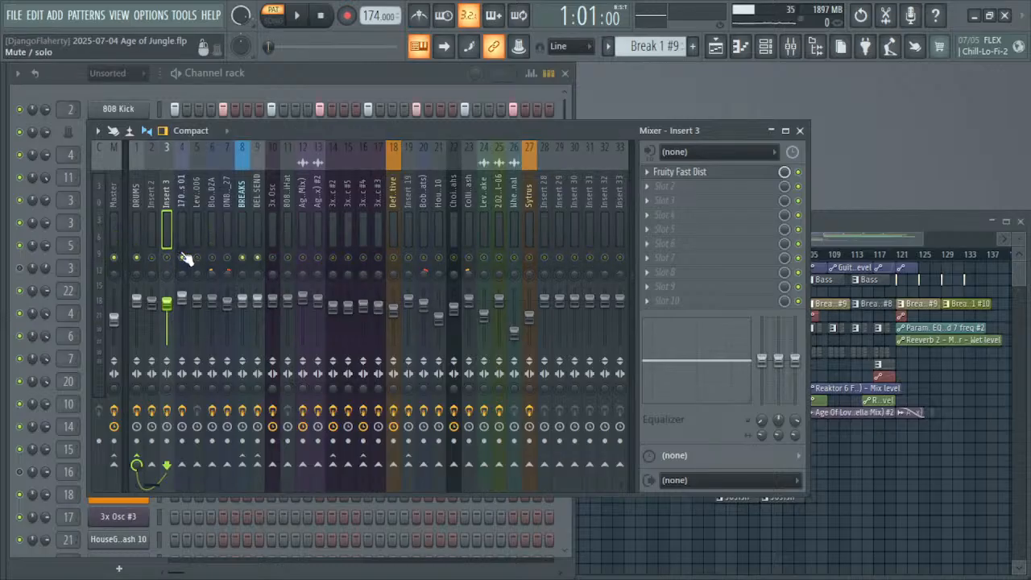
pyautogui.click(182, 241)
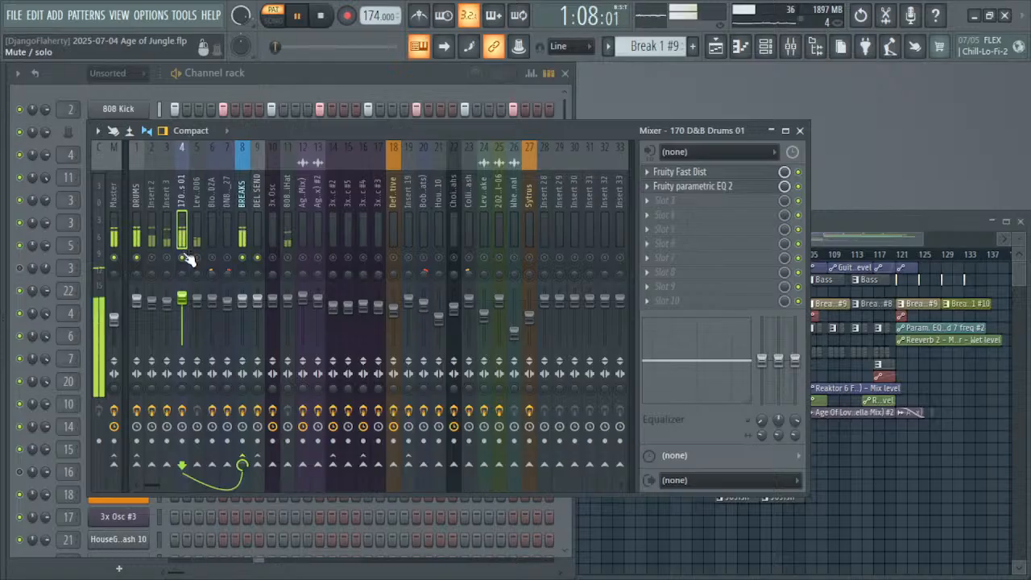
pyautogui.rightClick(184, 258)
pyautogui.press('space')
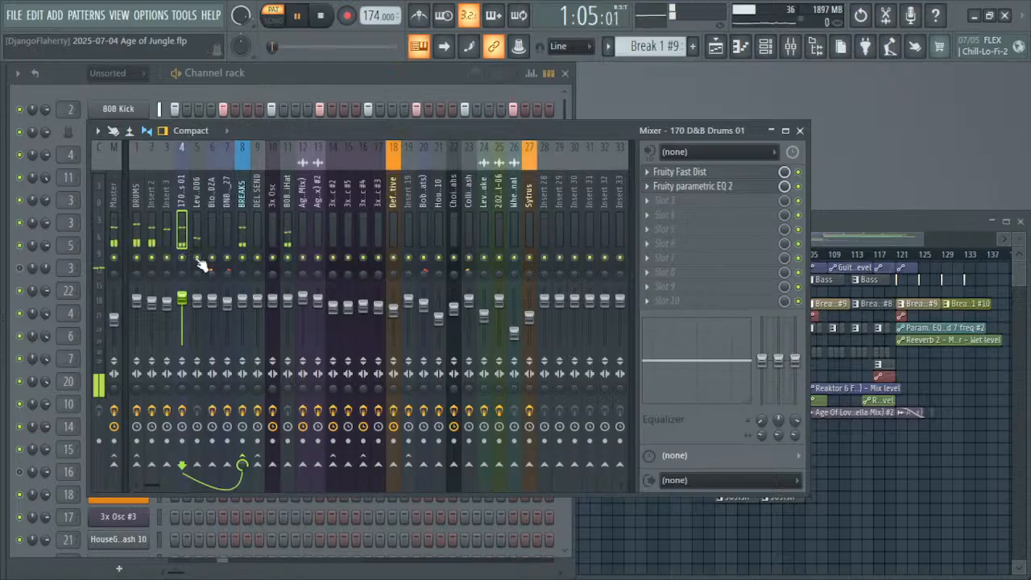
pyautogui.rightClick(198, 258)
pyautogui.rightClick(200, 258)
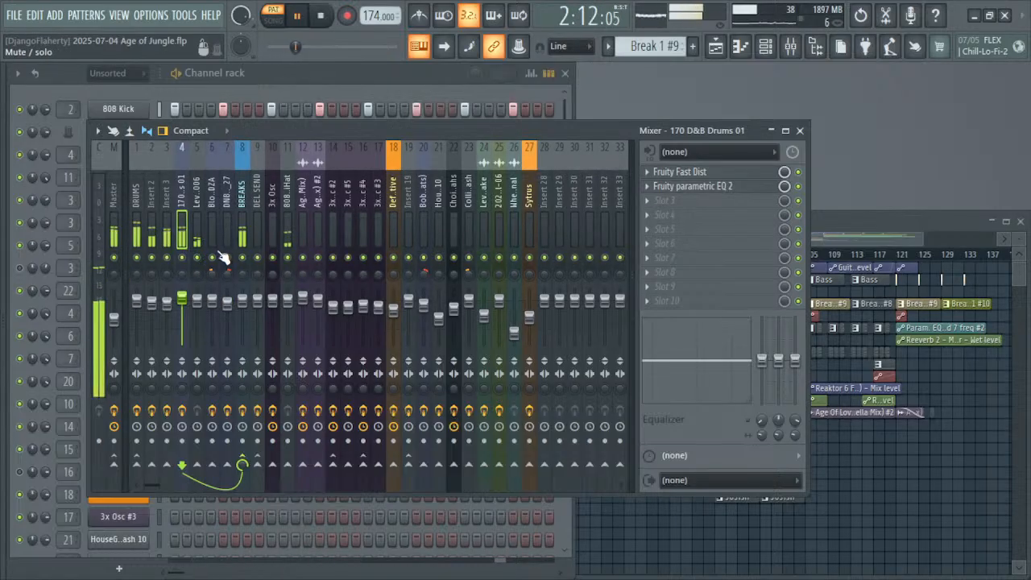
# Step: Audition the 808 HiHat track soloed and check its effect slots, then restore all mixer tracks
pyautogui.rightClick(288, 258)
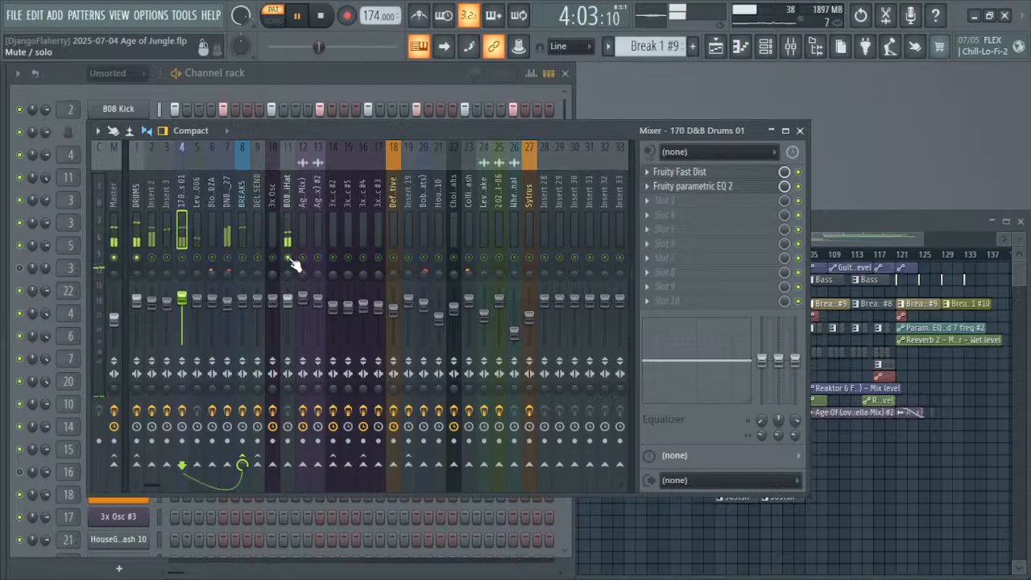
pyautogui.click(287, 234)
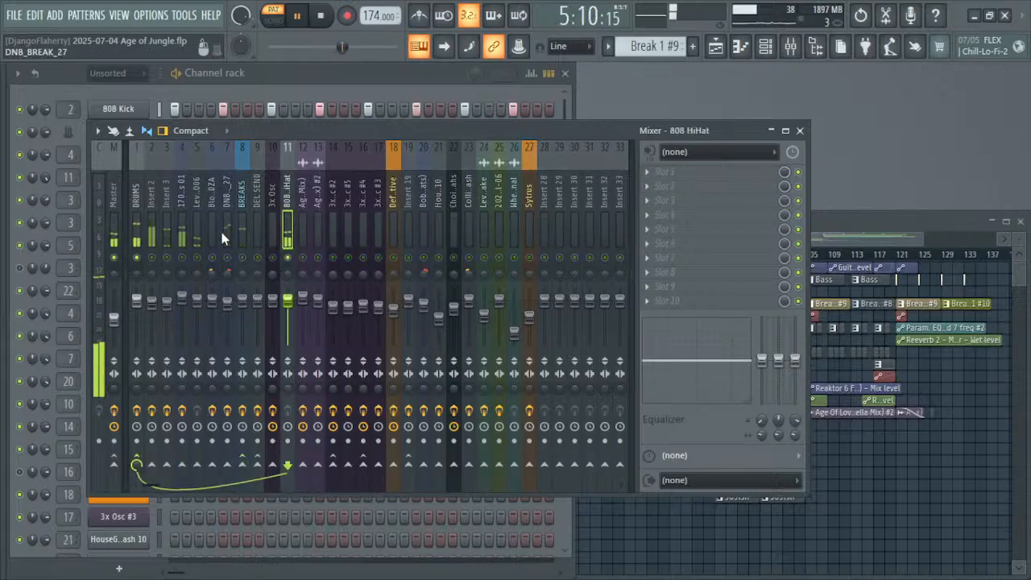
pyautogui.rightClick(235, 258)
pyautogui.rightClick(228, 258)
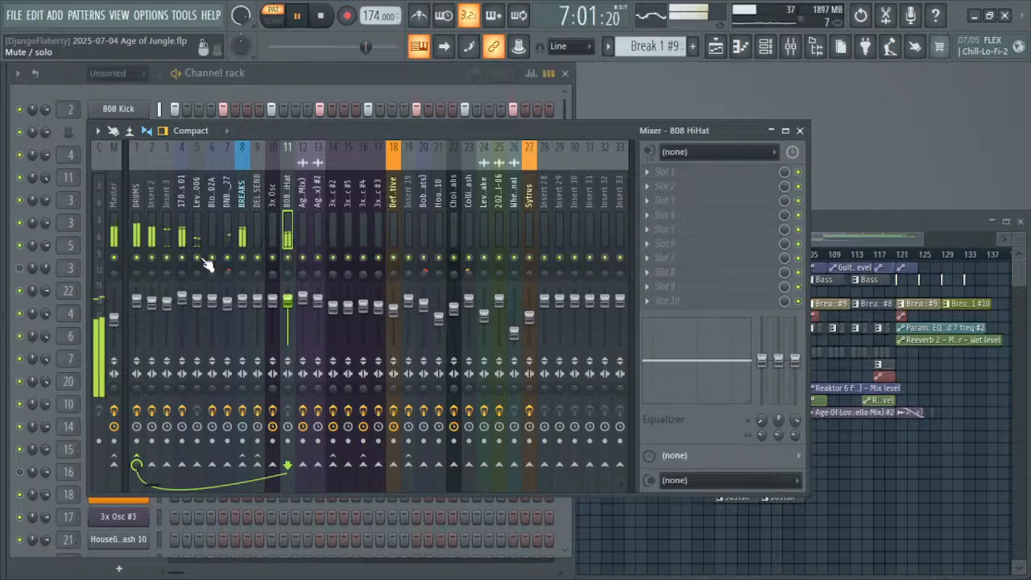
# Step: Solo the Lev_Clap_006 track and load OrilRiver into its first effect slot
pyautogui.rightClick(198, 258)
pyautogui.click(194, 225)
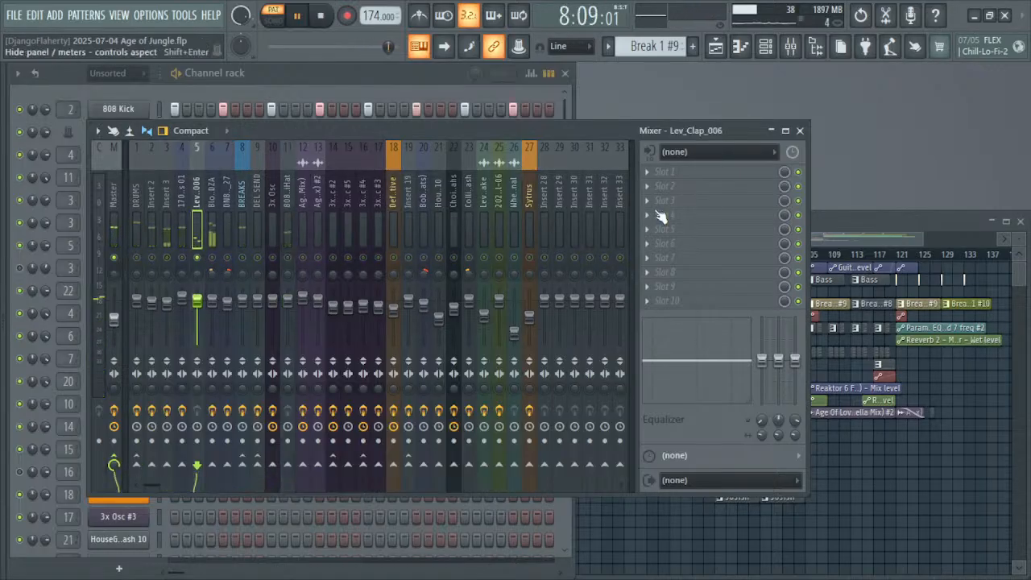
pyautogui.click(686, 171)
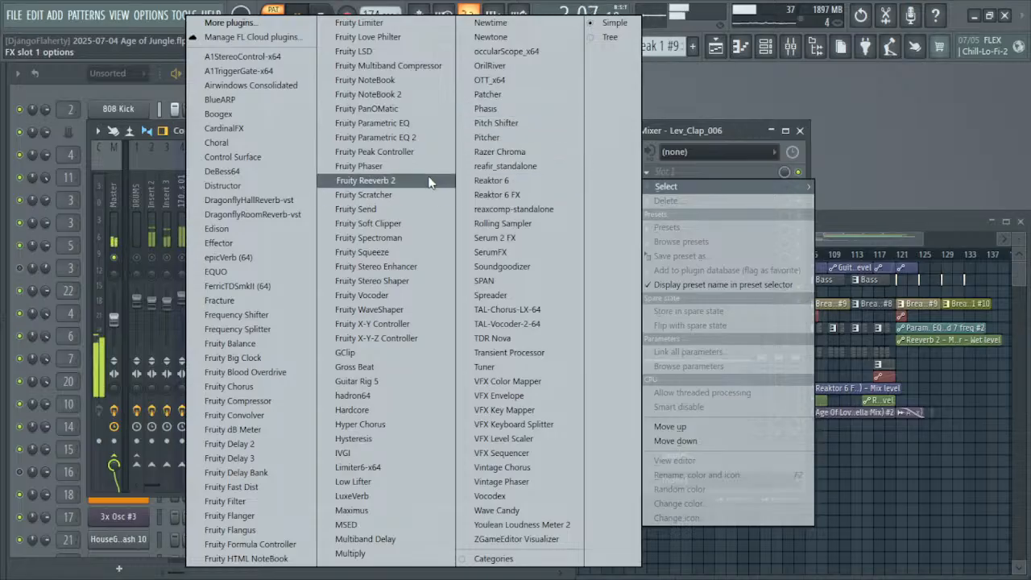
pyautogui.click(553, 65)
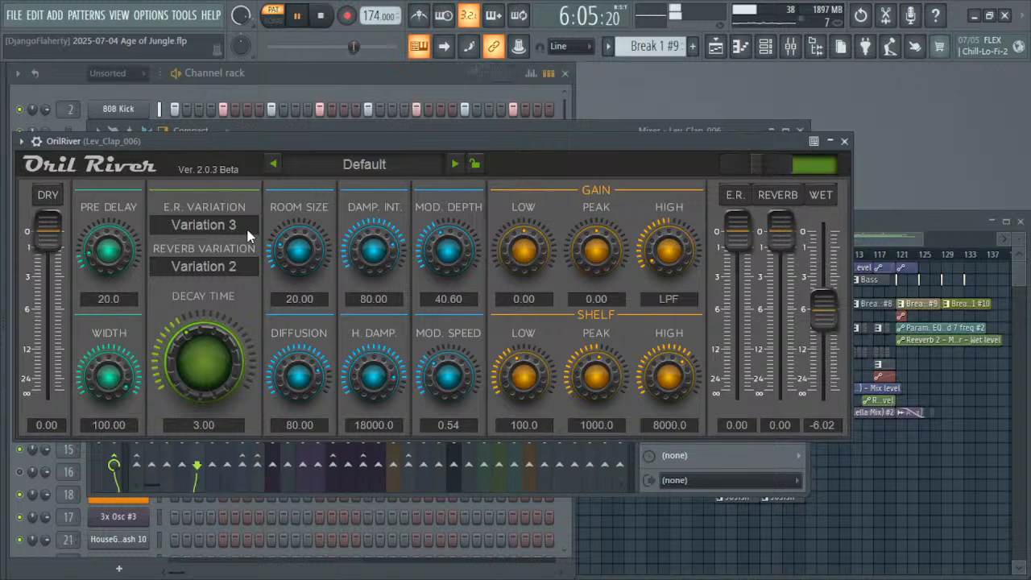
# Step: Set OrilRiver's decay time to 0.46, room size to 30 and pre-delay to 0, and close the plugin
pyautogui.moveTo(169, 353); pyautogui.dragTo(170, 430)
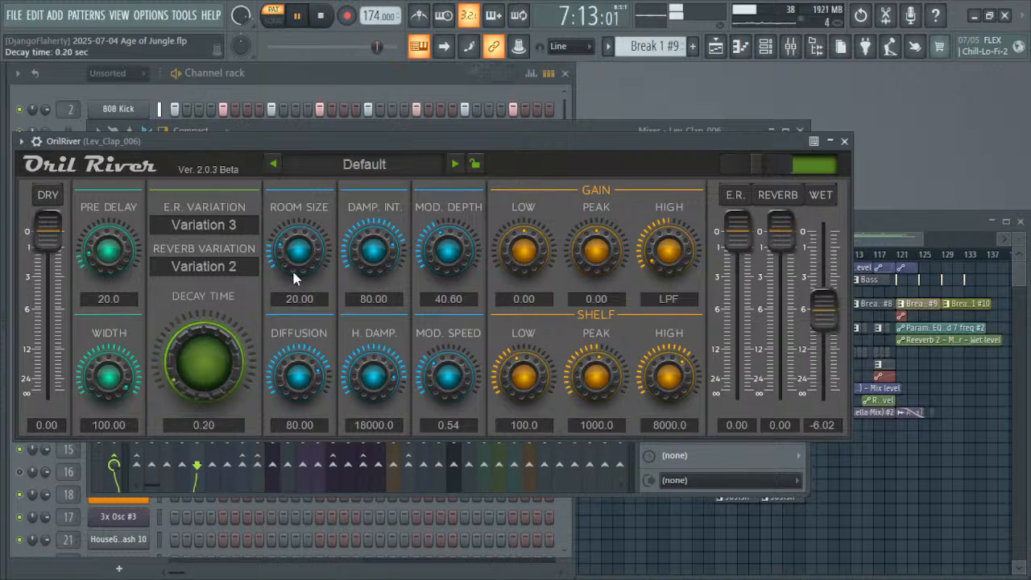
pyautogui.moveTo(291, 268); pyautogui.dragTo(266, 350)
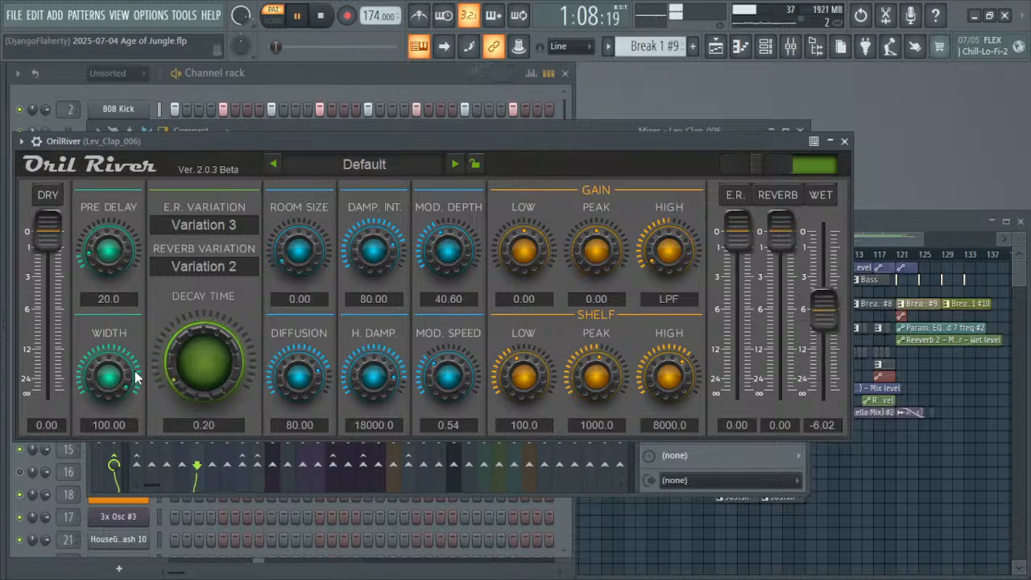
pyautogui.moveTo(107, 266); pyautogui.dragTo(107, 338)
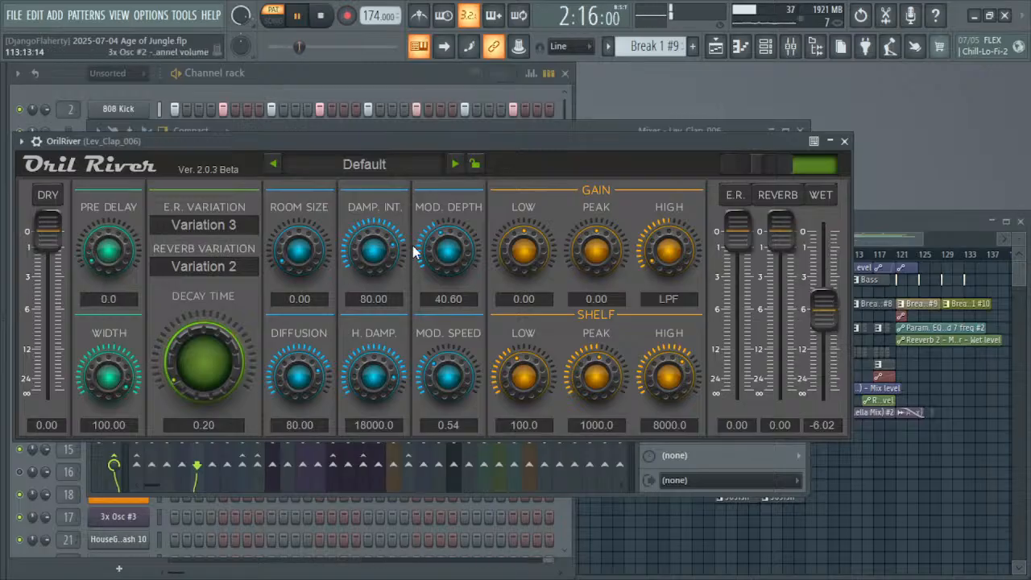
pyautogui.moveTo(300, 268); pyautogui.dragTo(295, 235)
pyautogui.moveTo(212, 376); pyautogui.dragTo(223, 348)
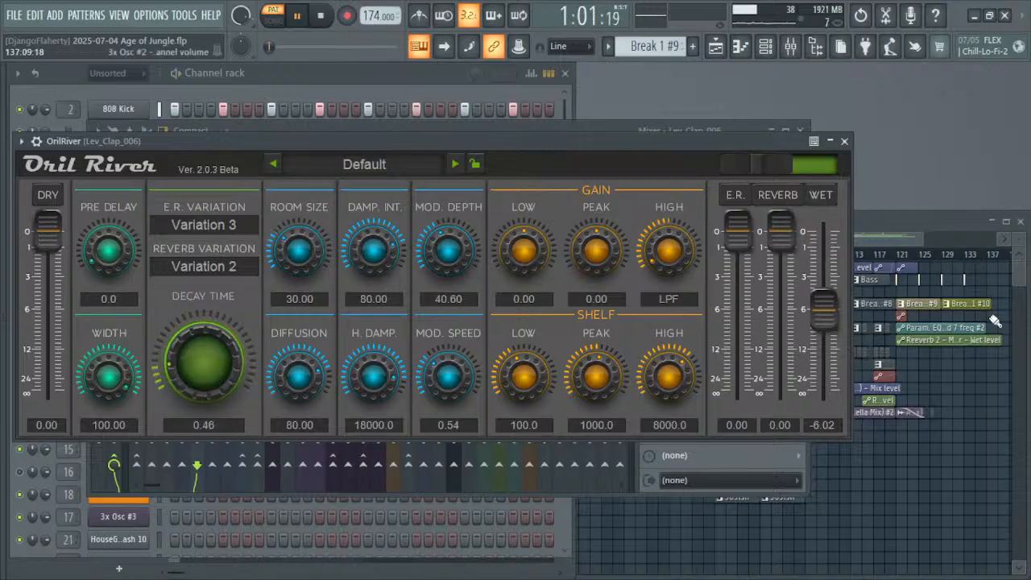
pyautogui.click(844, 142)
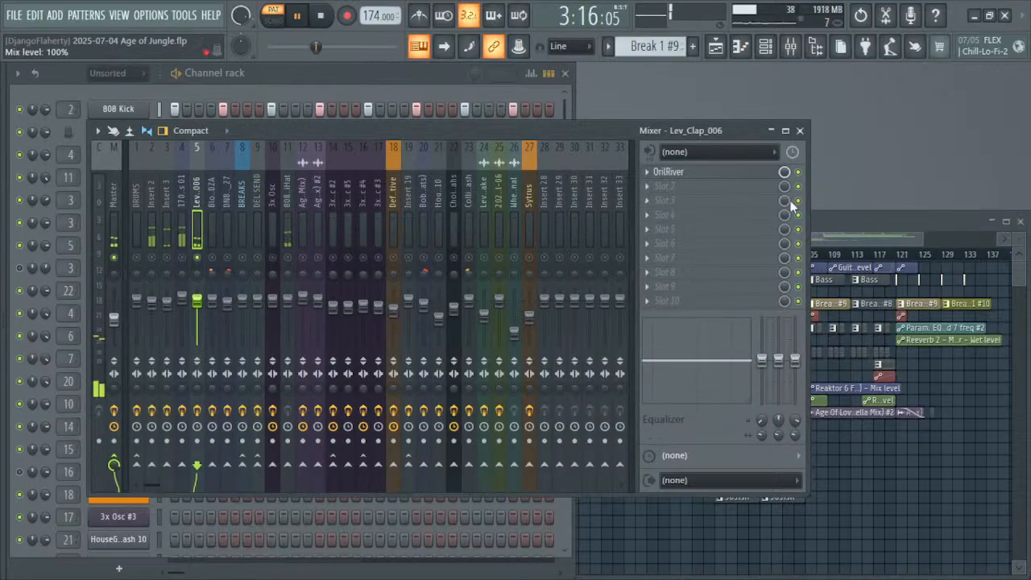
# Step: Load Fruity Parametric EQ 2 into slot 3 of the Lev_Clap_006 track and adjust one of its bands
pyautogui.click(660, 201)
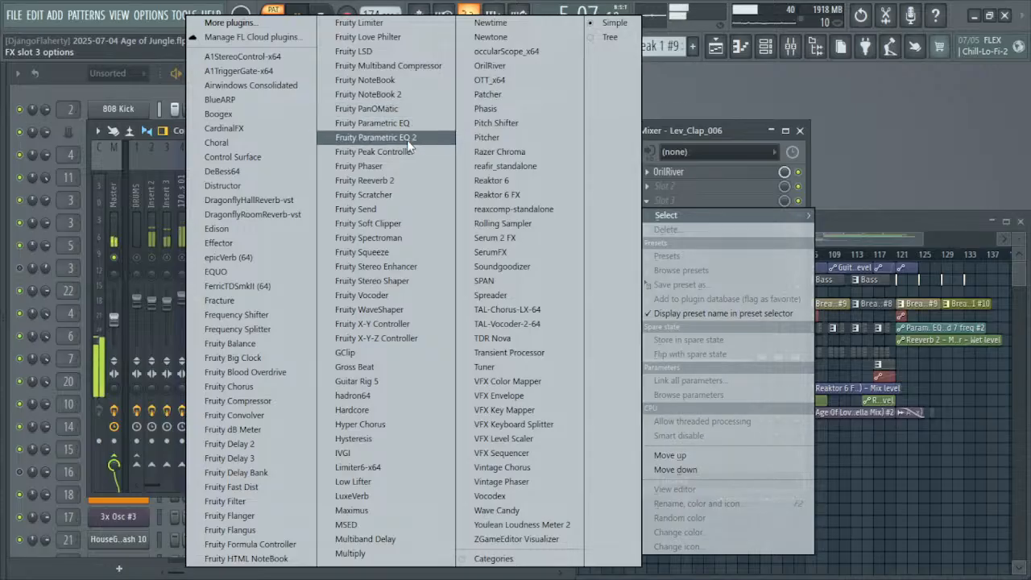
pyautogui.click(403, 137)
pyautogui.moveTo(249, 307); pyautogui.dragTo(288, 298)
pyautogui.press('space')
pyautogui.press('space')
pyautogui.click(686, 201)
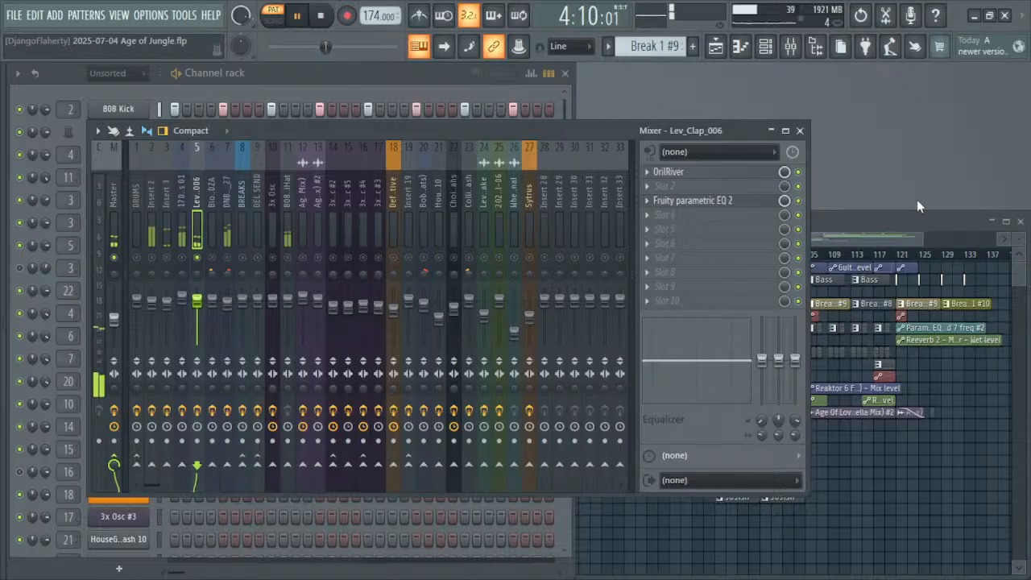
pyautogui.rightClick(686, 200)
pyautogui.moveTo(679, 200)
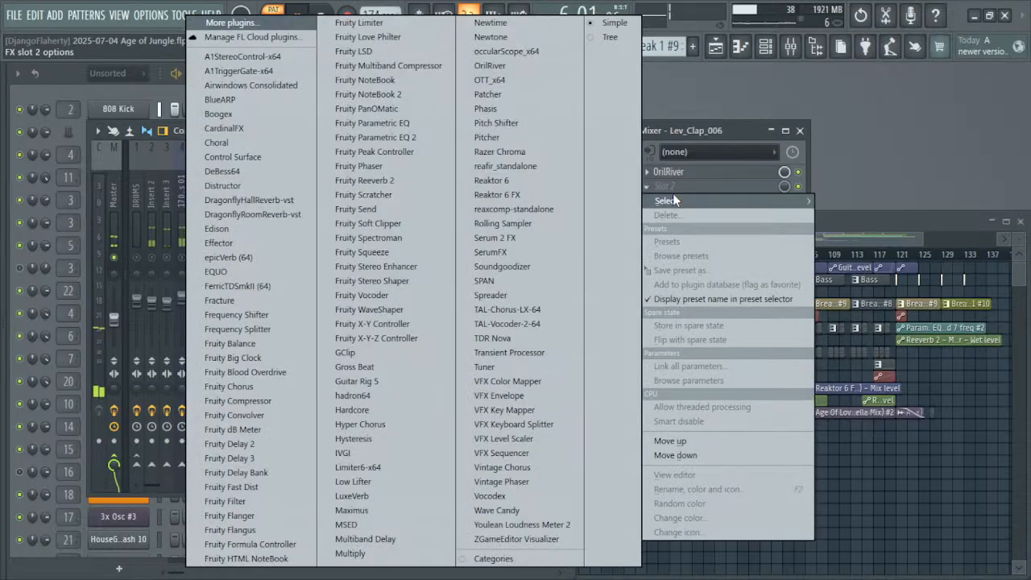
pyautogui.press('Escape')
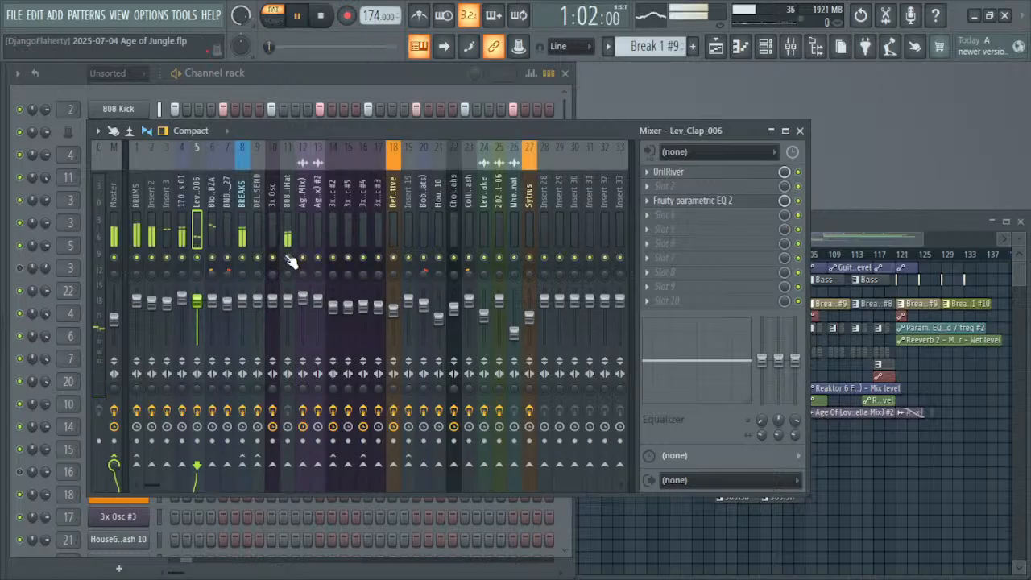
# Step: Route the Lev_Clap_006 mixer track to the DRUMS bus
pyautogui.press('F9')
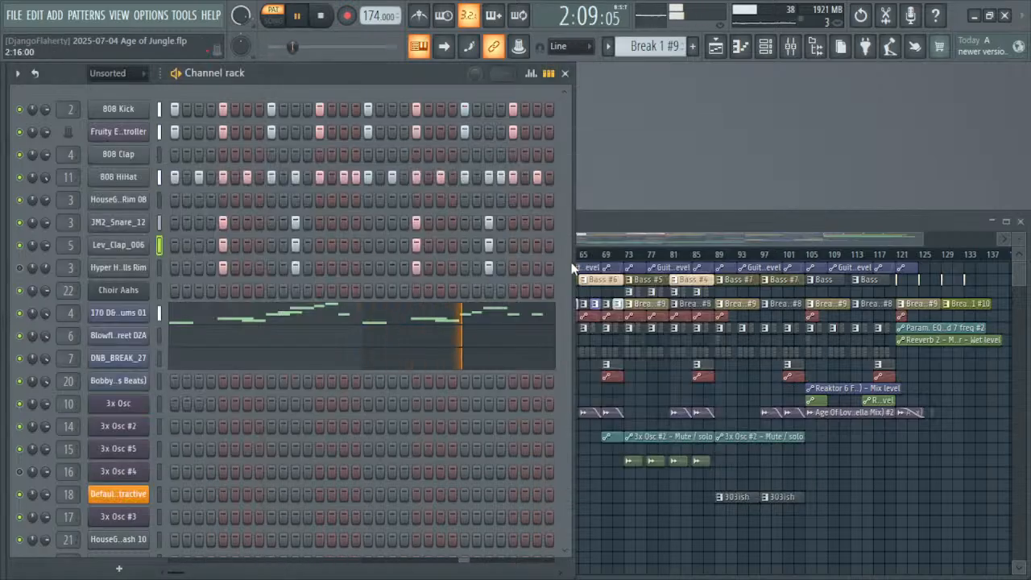
pyautogui.press('F8')
pyautogui.press('F9')
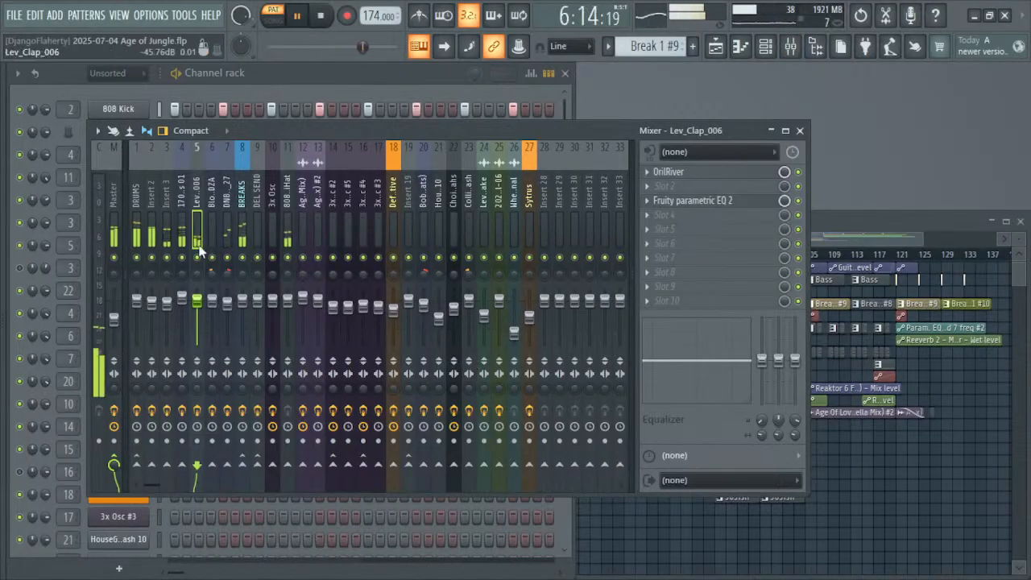
pyautogui.click(137, 465)
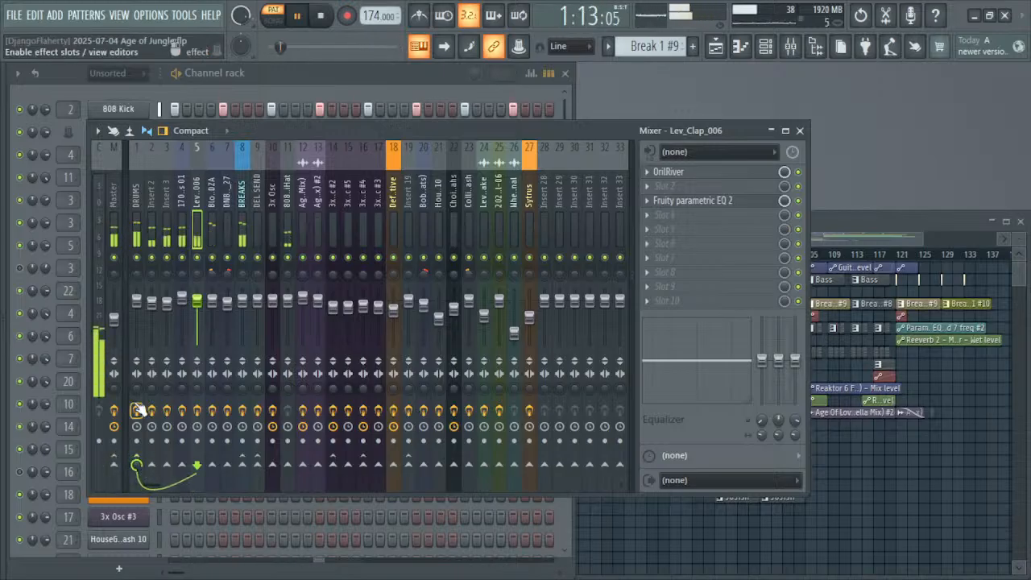
# Step: Audition the pattern with the DRUMS bus soloed, then listen to the full mix again
pyautogui.press('space')
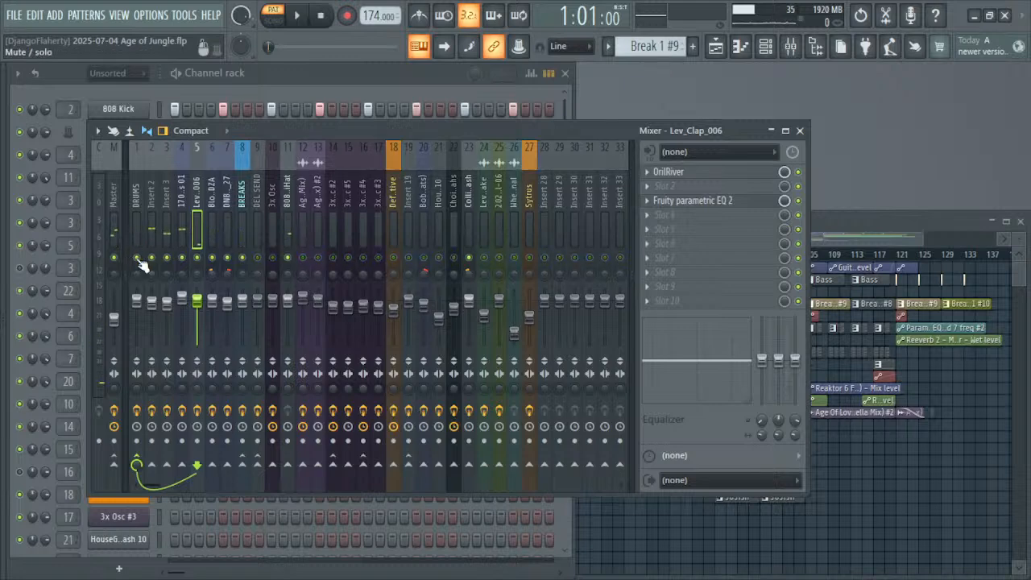
pyautogui.press('space')
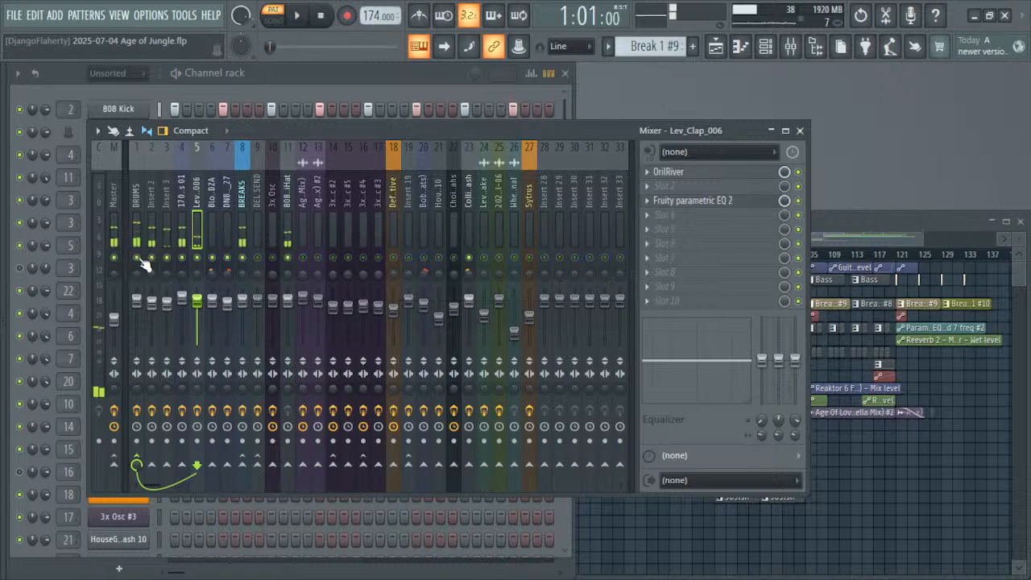
pyautogui.press('space')
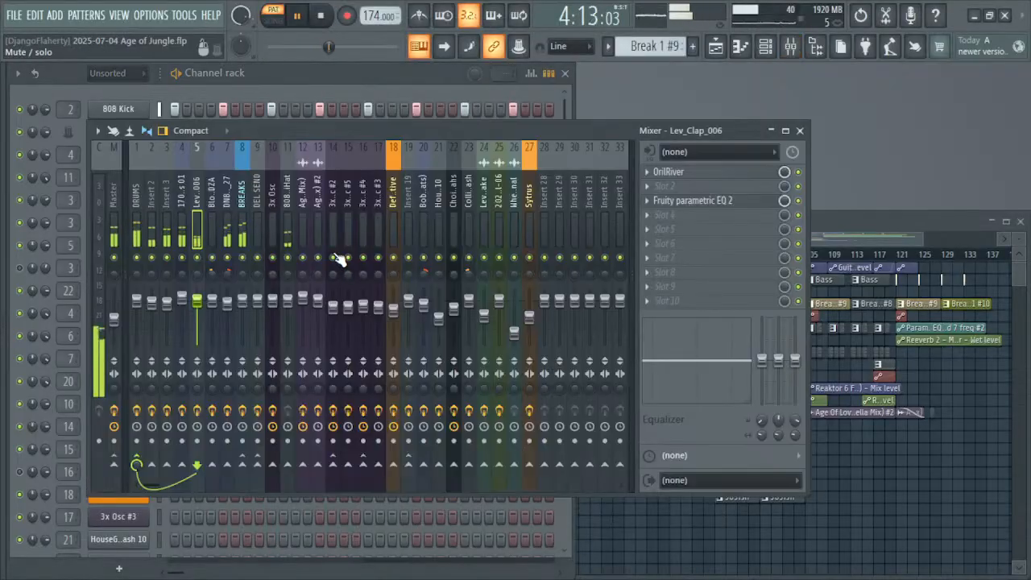
pyautogui.press('F7')
pyautogui.press('F7')
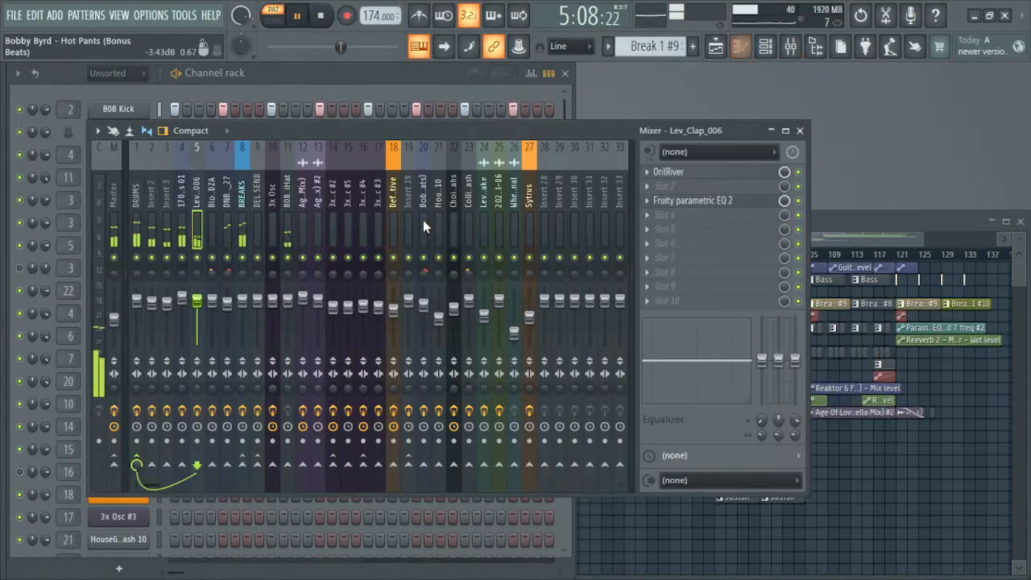
# Step: Play the full arrangement in song mode from bar 3
pyautogui.press('F6')
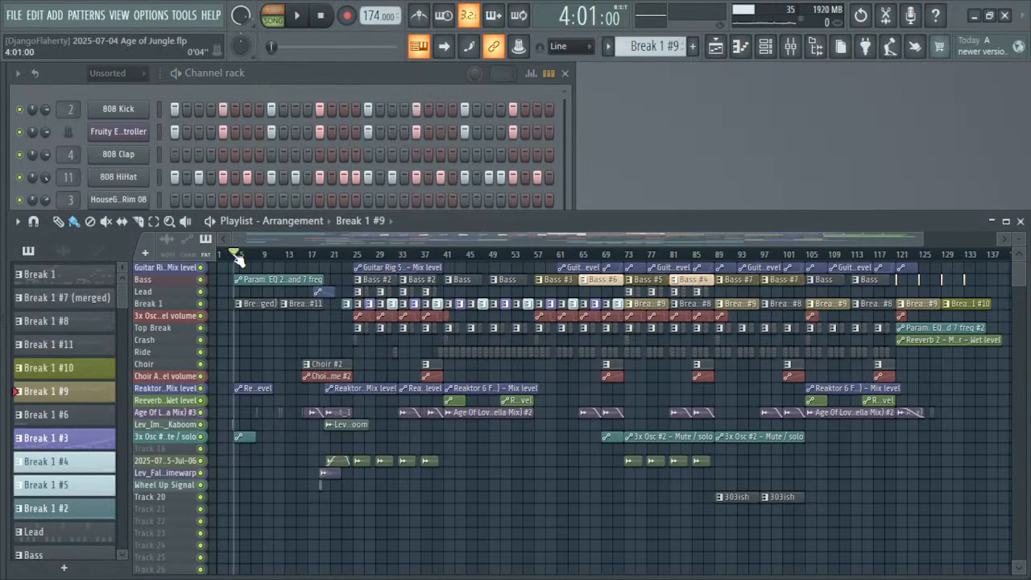
pyautogui.moveTo(235, 255); pyautogui.dragTo(231, 256)
pyautogui.press('space')
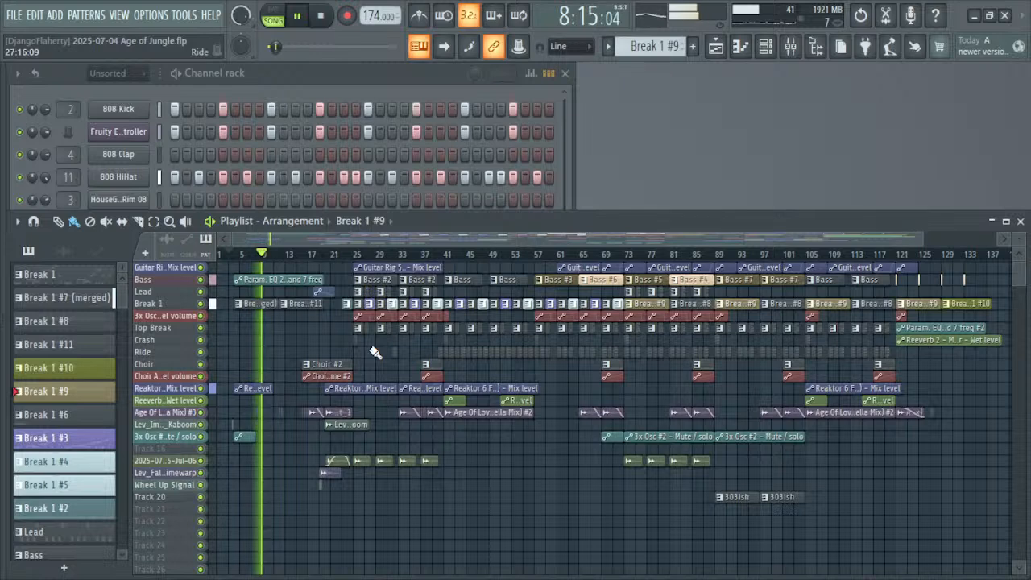
pyautogui.hotkey('alt', 'Tab')
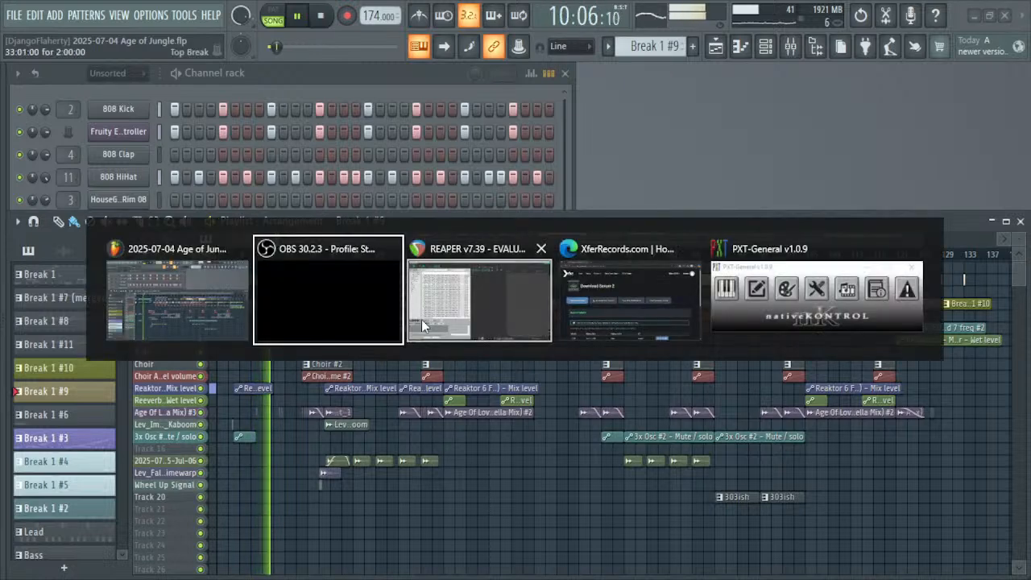
pyautogui.hotkey('alt', 'Tab')
pyautogui.hotkey('alt', 'shift', 'Tab')
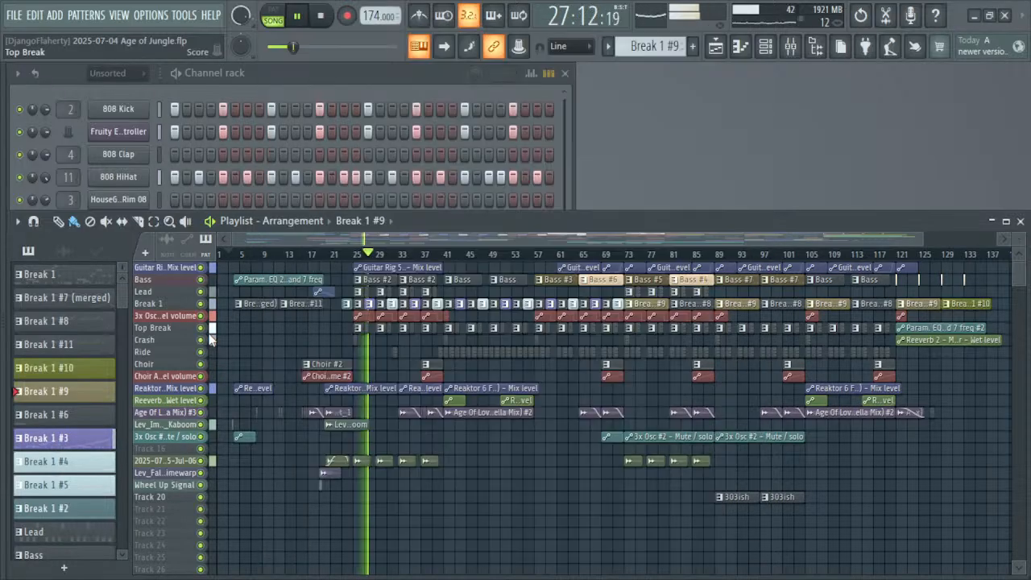
# Step: Examine the high frequencies of the full mix in the Master track's SPAN analyzer and close it
pyautogui.press('F9')
pyautogui.click(113, 213)
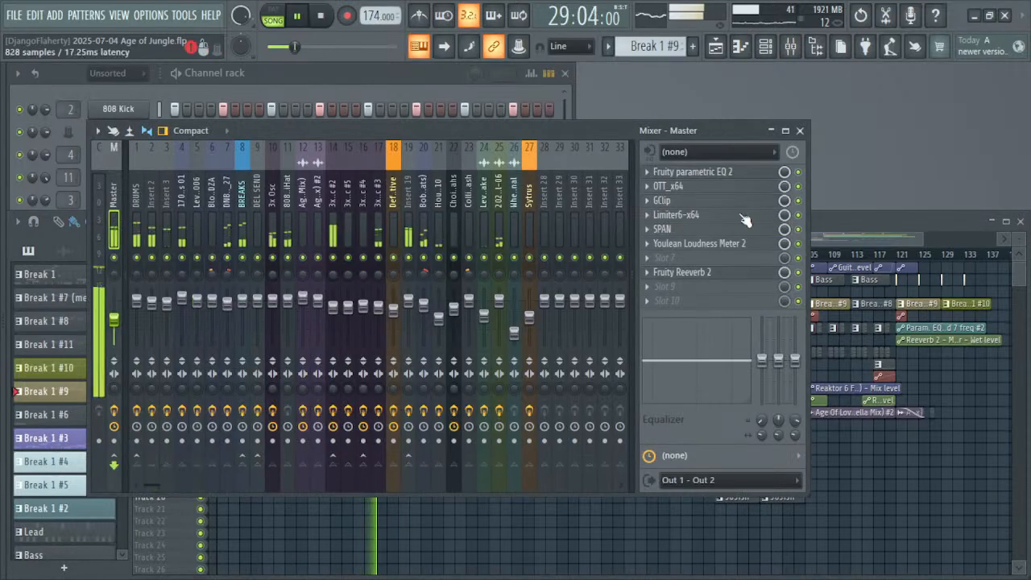
pyautogui.click(663, 230)
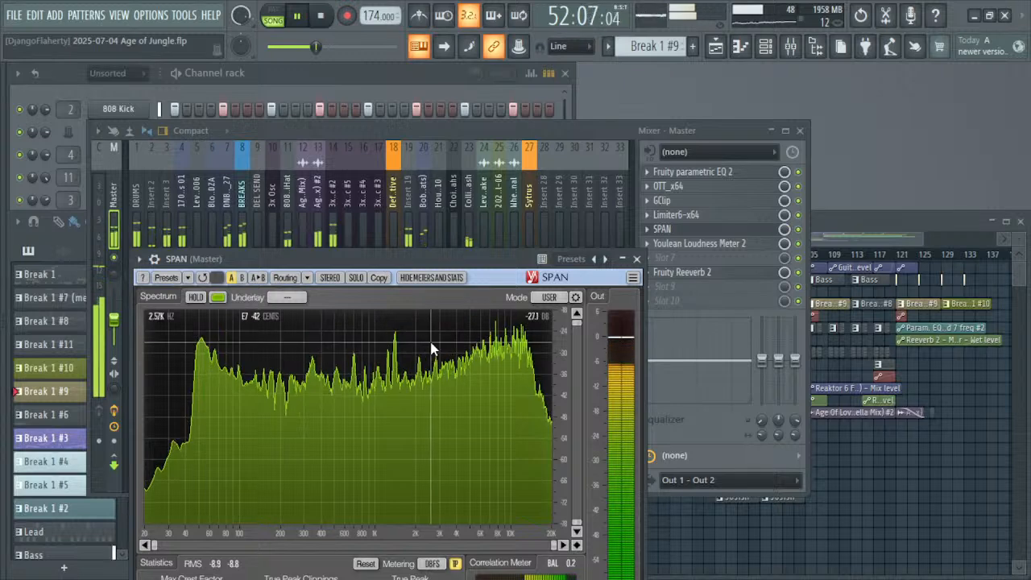
pyautogui.click(503, 352)
pyautogui.moveTo(503, 352)
pyautogui.mouseDown()
pyautogui.moveTo(520, 363)
pyautogui.moveTo(511, 359)
pyautogui.mouseUp()
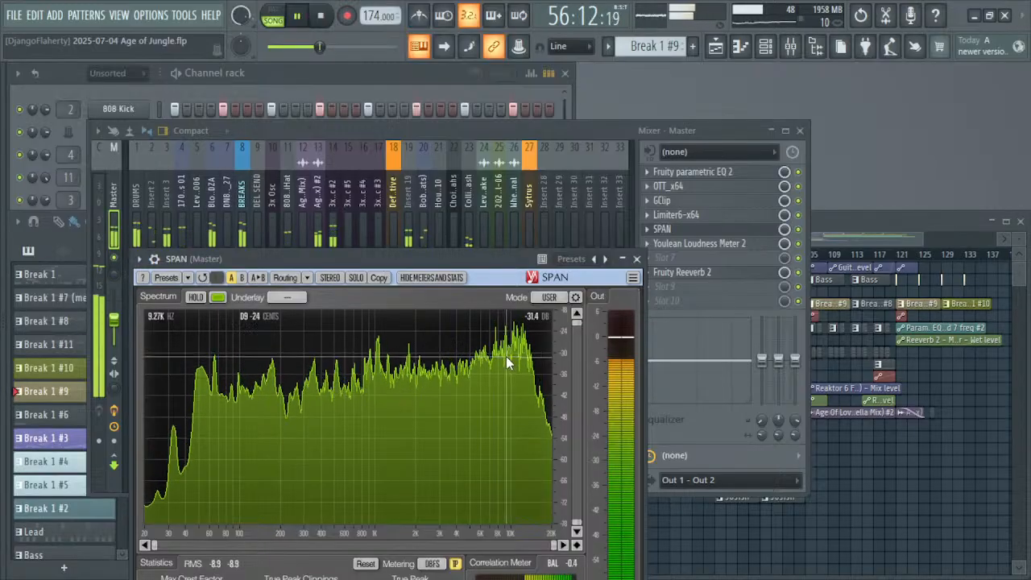
pyautogui.press('Escape')
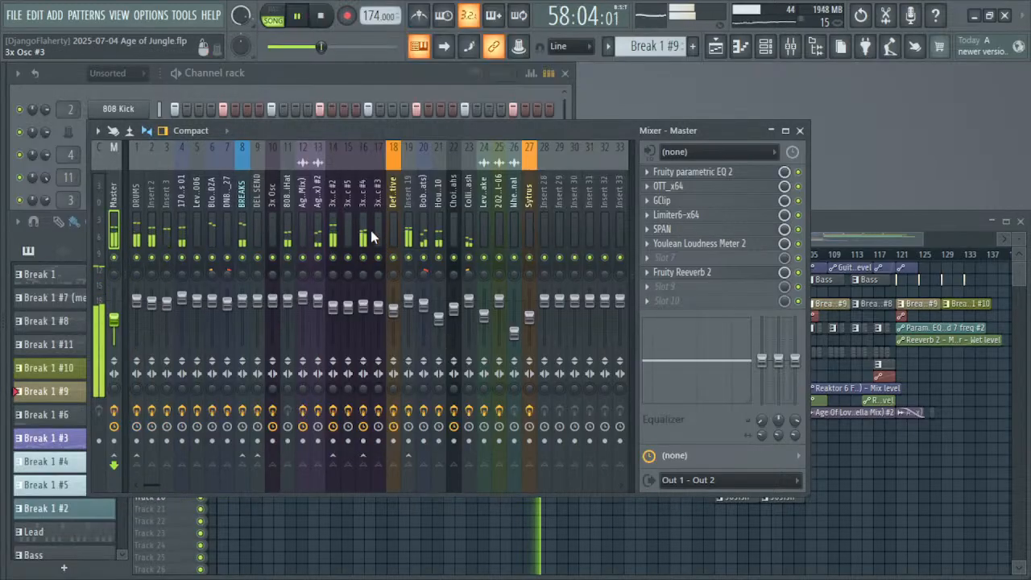
# Step: Load Fruity Parametric EQ 2 into slot 1 of the 808 HiHat track and cut band 6 by about 5.6 dB near 8.8 kHz, bandwidth 9%
pyautogui.click(286, 245)
pyautogui.click(680, 177)
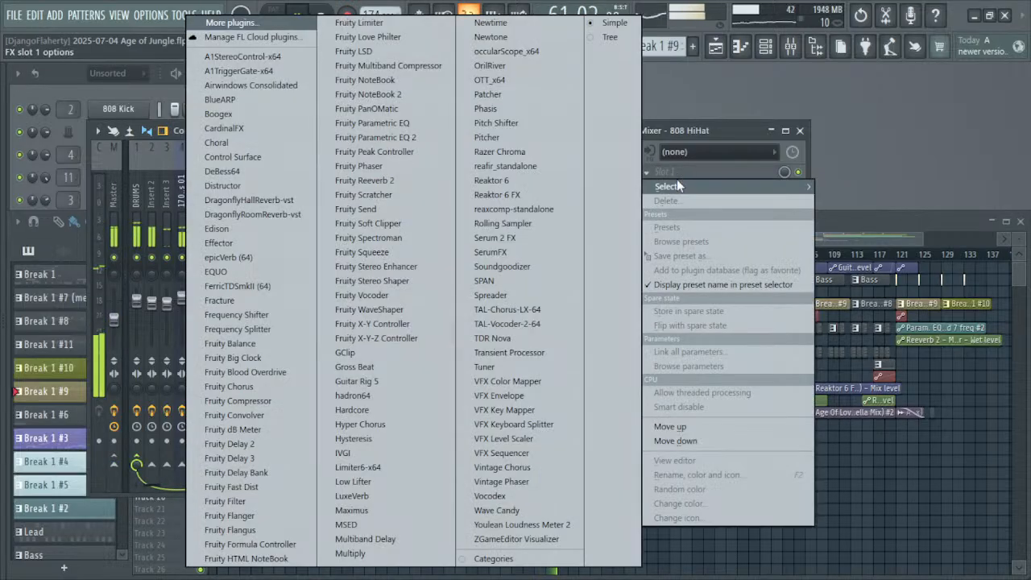
pyautogui.click(393, 141)
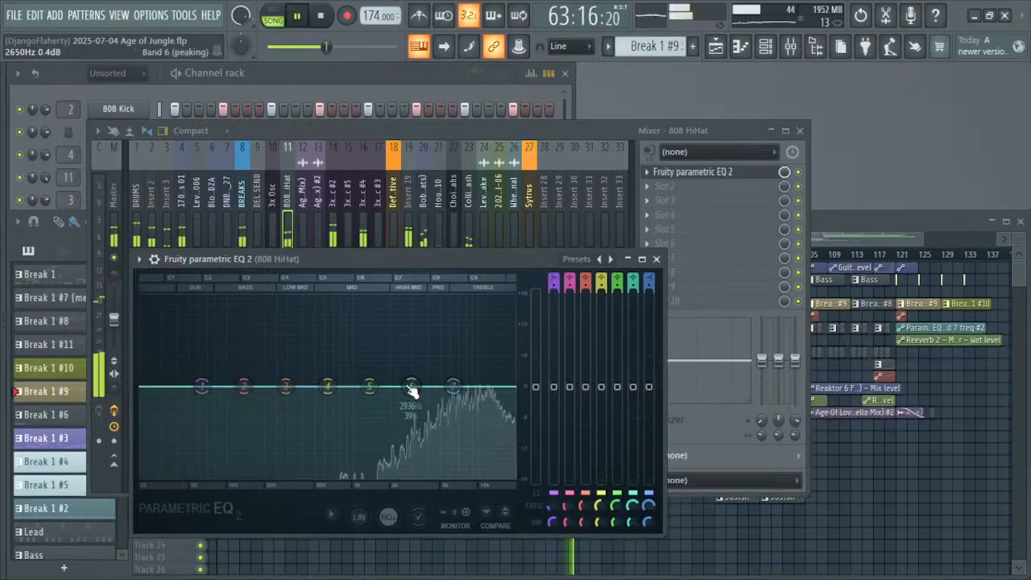
pyautogui.moveTo(410, 387); pyautogui.dragTo(465, 379)
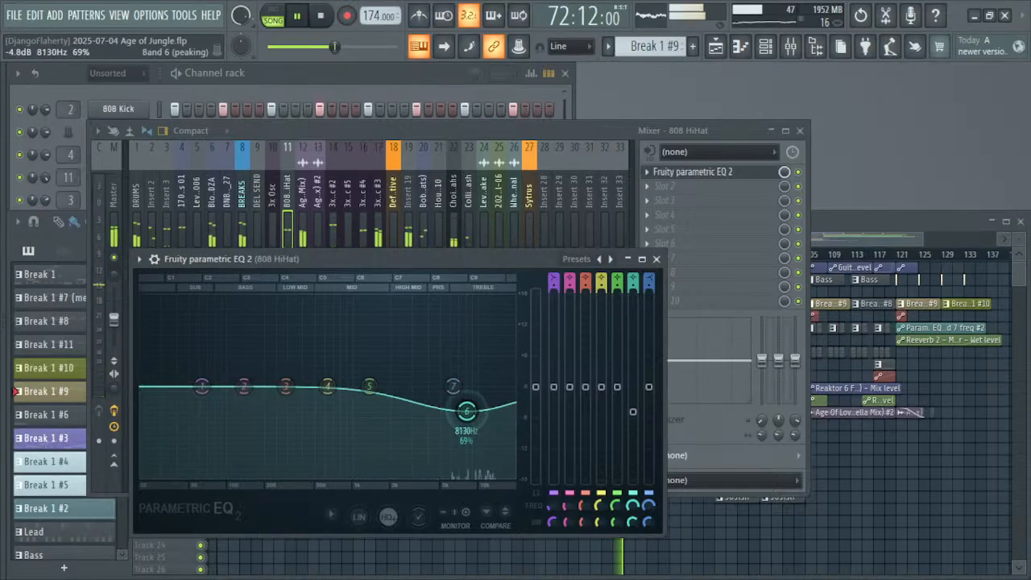
pyautogui.scroll(3, 468, 413)
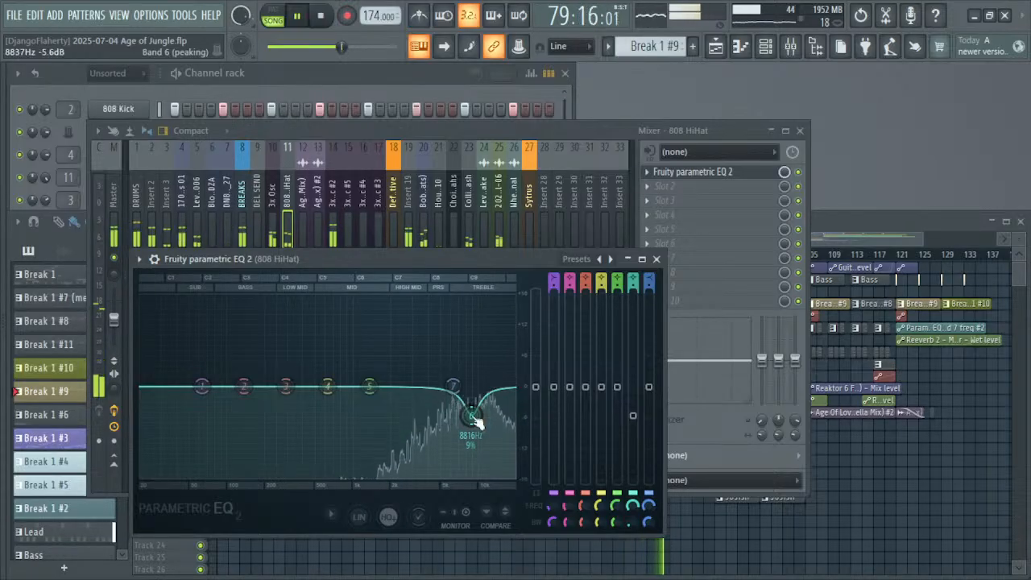
pyautogui.click(657, 259)
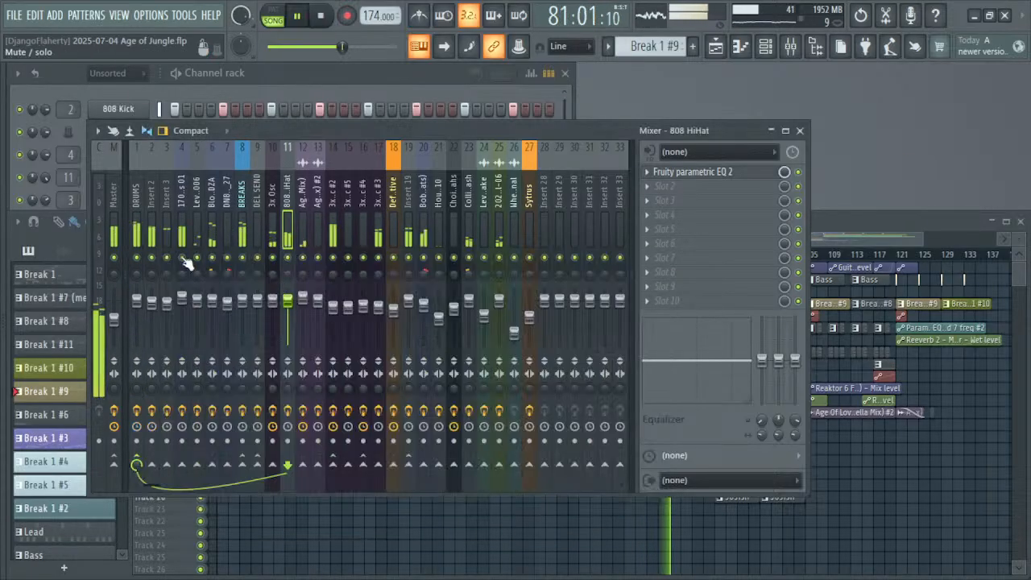
# Step: Check the full mix's spectrum again in SPAN on the Master track and close the analyzer
pyautogui.click(115, 237)
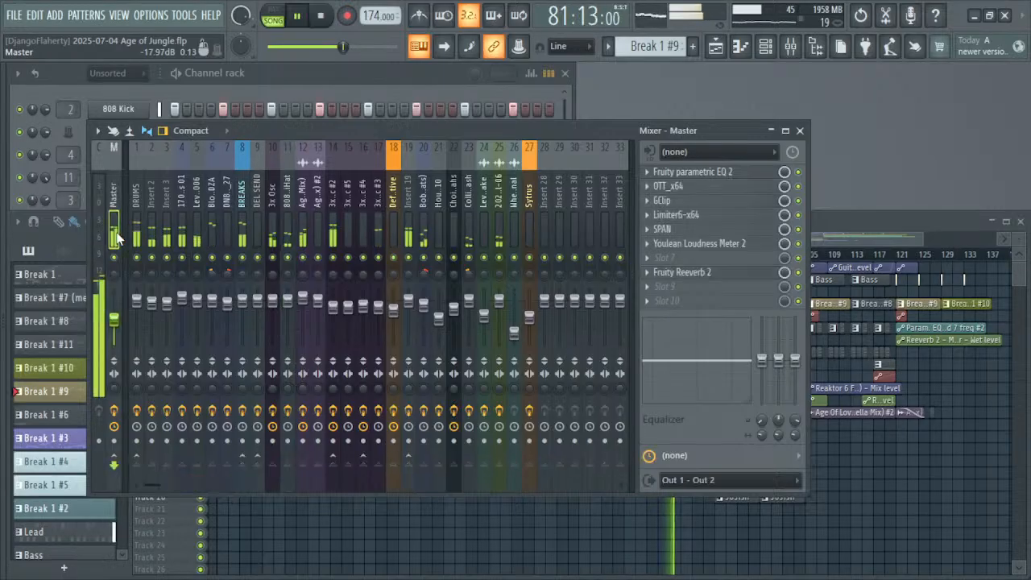
pyautogui.click(723, 230)
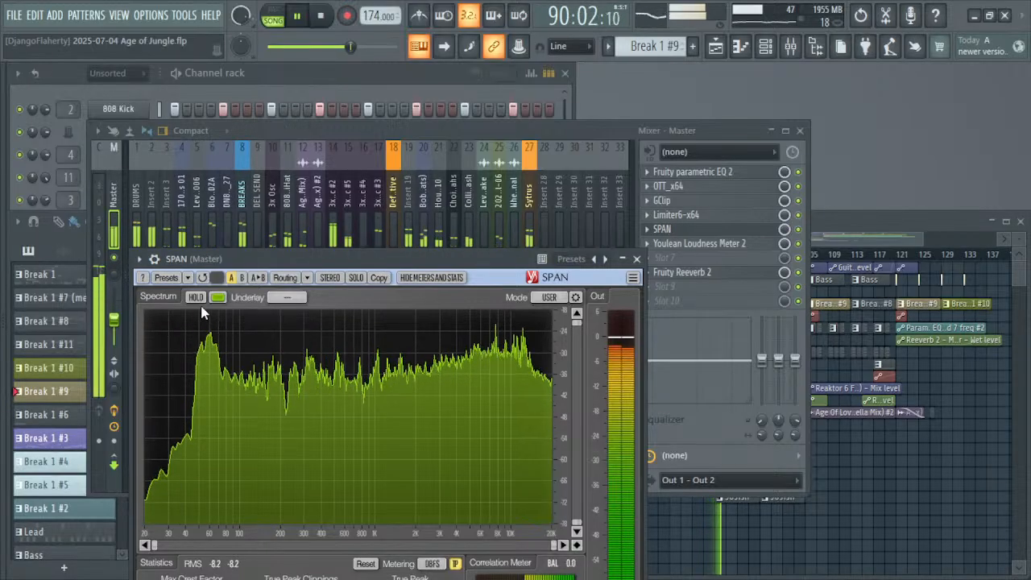
pyautogui.click(392, 241)
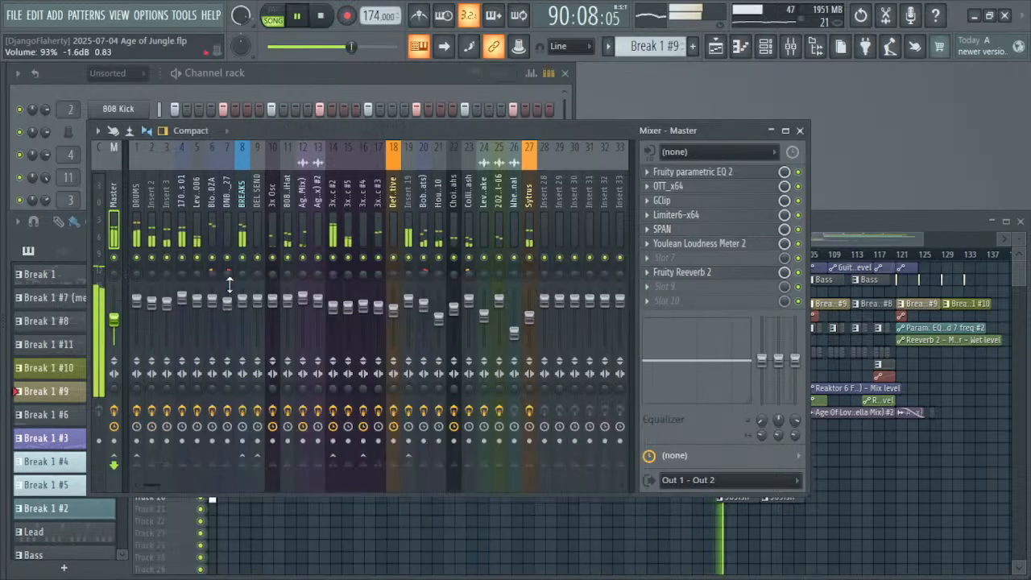
# Step: Raise the volumes of the Sytrus and Lev_Clap_006 mixer tracks slightly
pyautogui.click(529, 318)
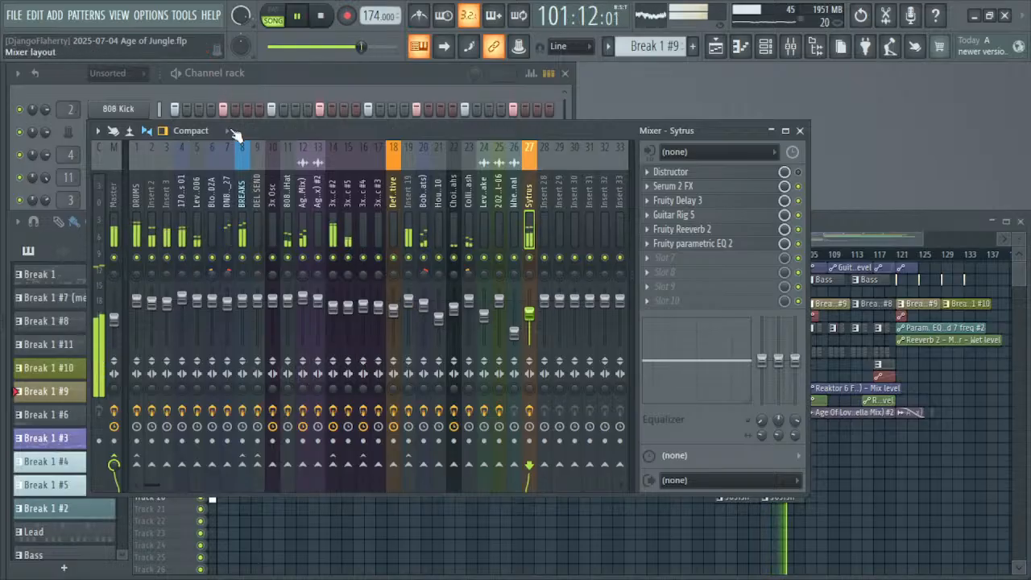
pyautogui.moveTo(198, 300); pyautogui.dragTo(196, 297)
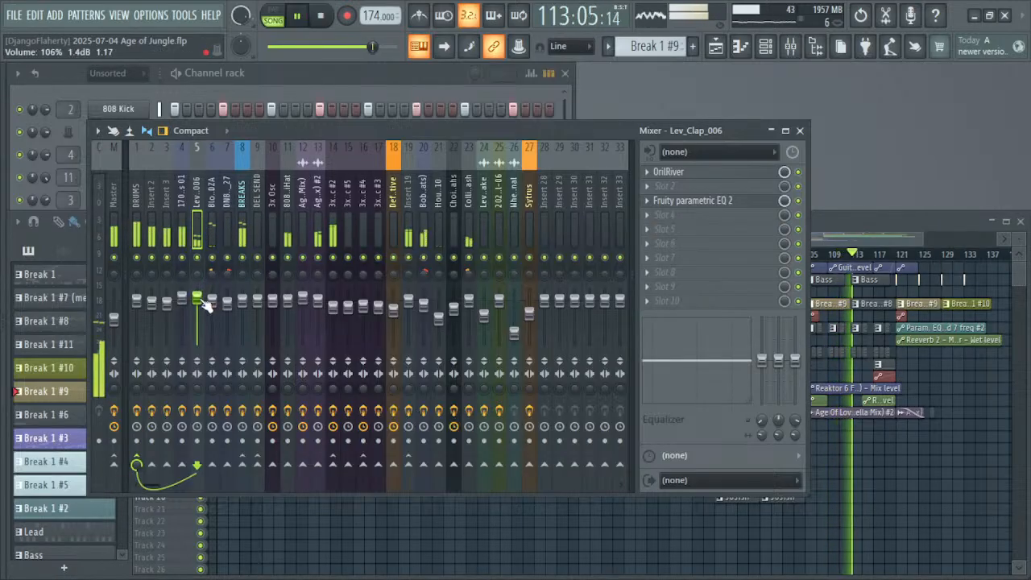
pyautogui.moveTo(196, 298); pyautogui.dragTo(196, 294)
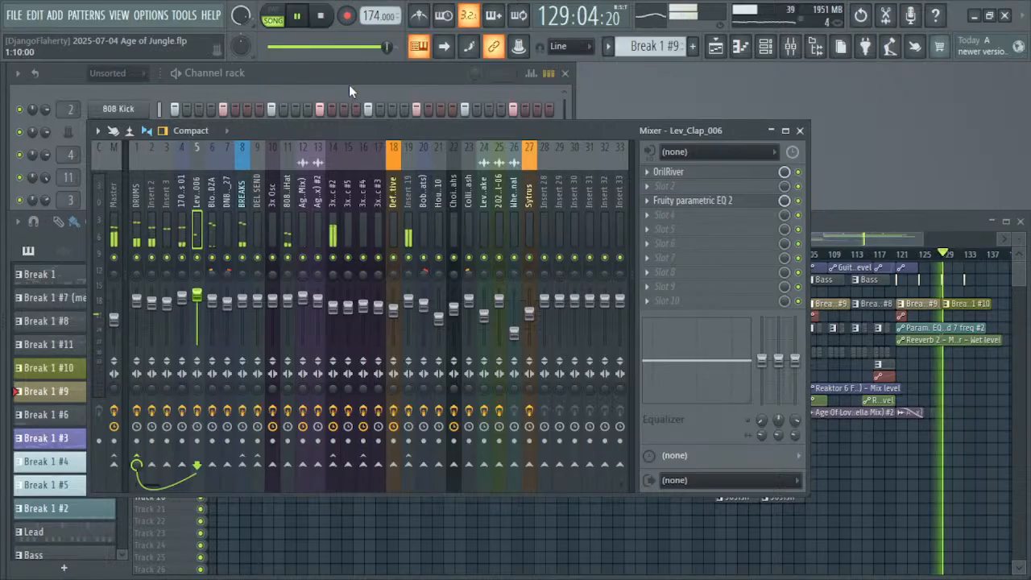
# Step: Stop playback past the arrangement's end and audition the song from bars 69 and 85 and again from about bar 71
pyautogui.click(947, 372)
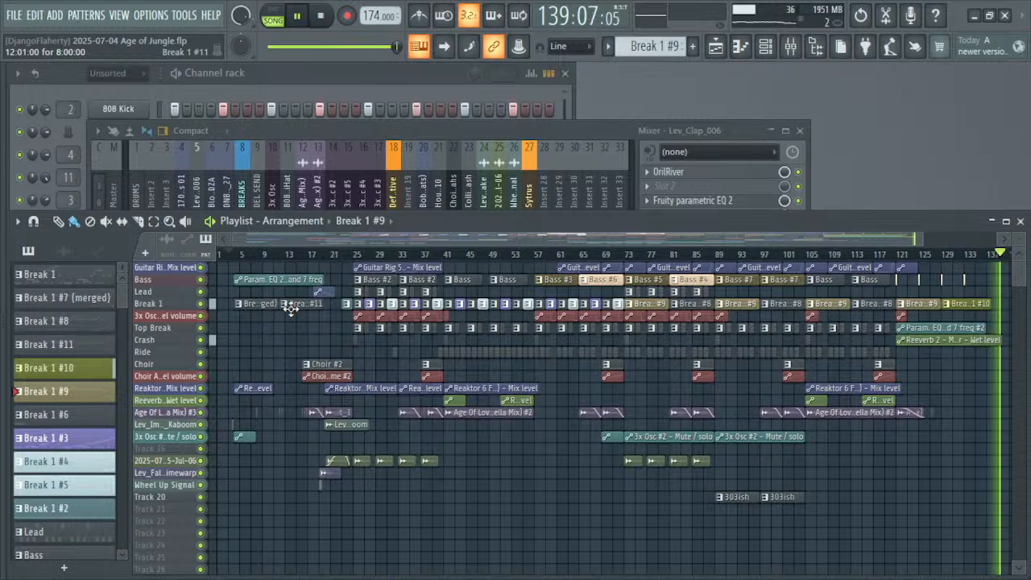
pyautogui.press('space')
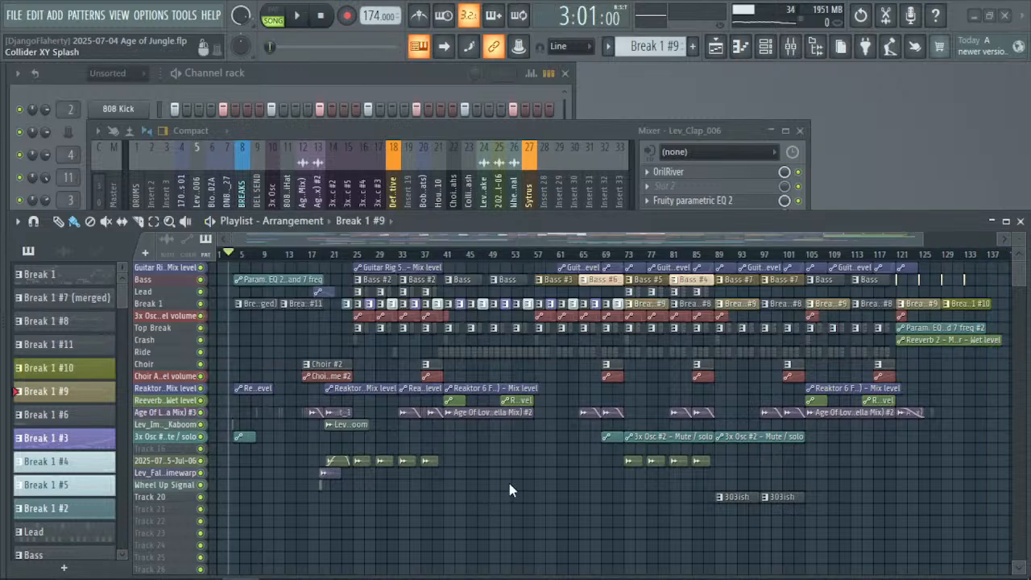
pyautogui.hotkey('alt', 'Tab')
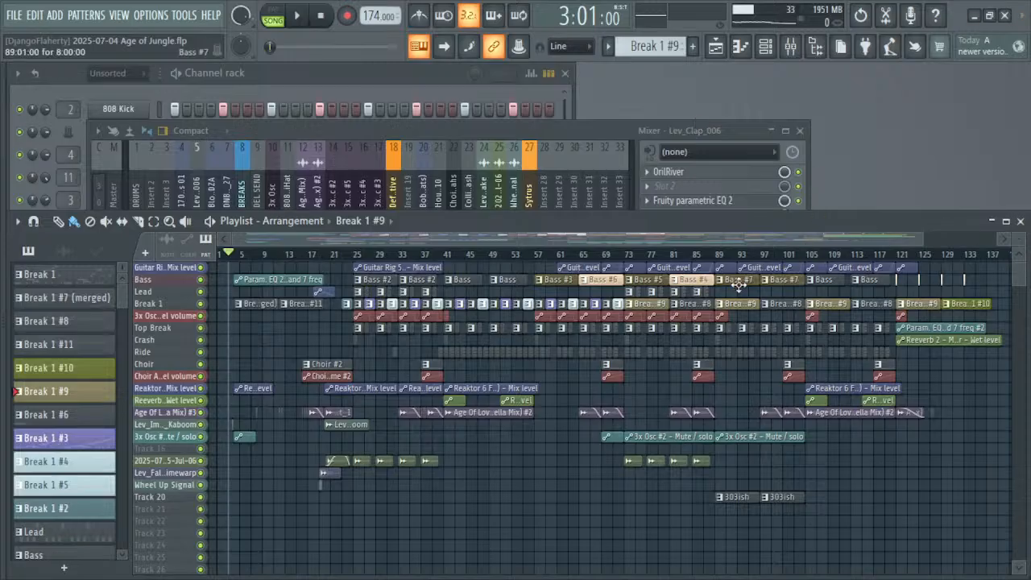
pyautogui.click(605, 254)
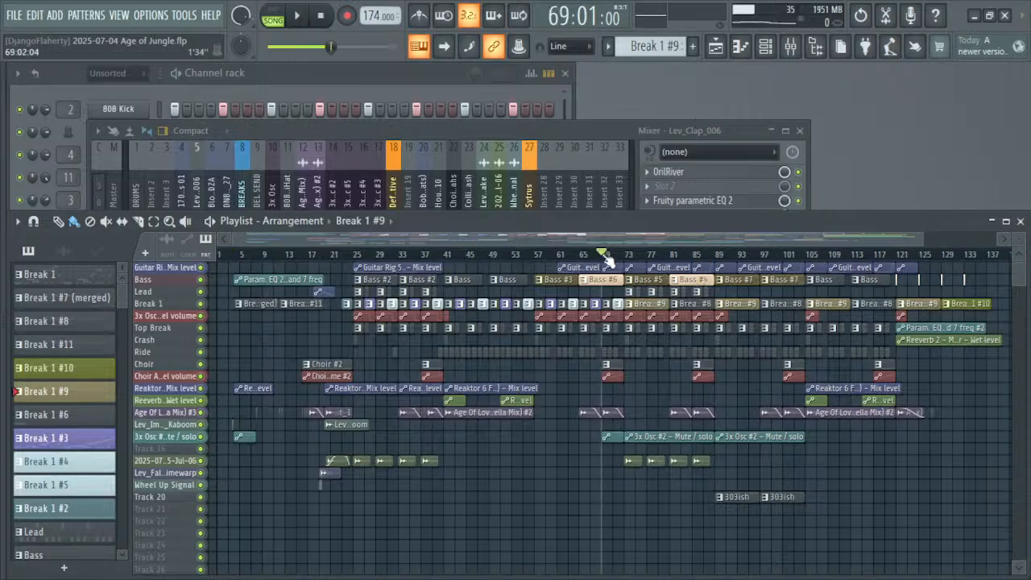
pyautogui.click(696, 256)
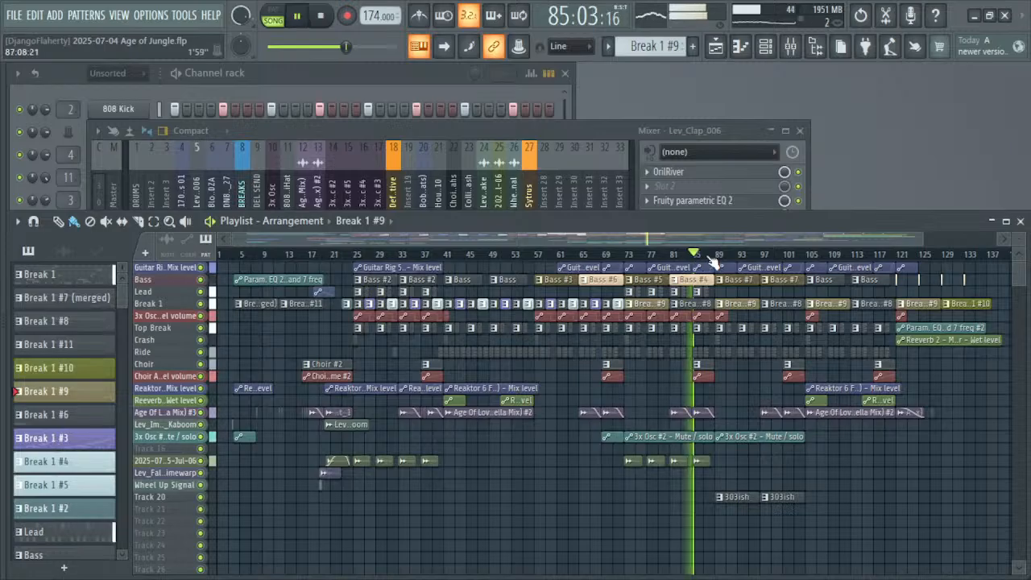
pyautogui.click(617, 255)
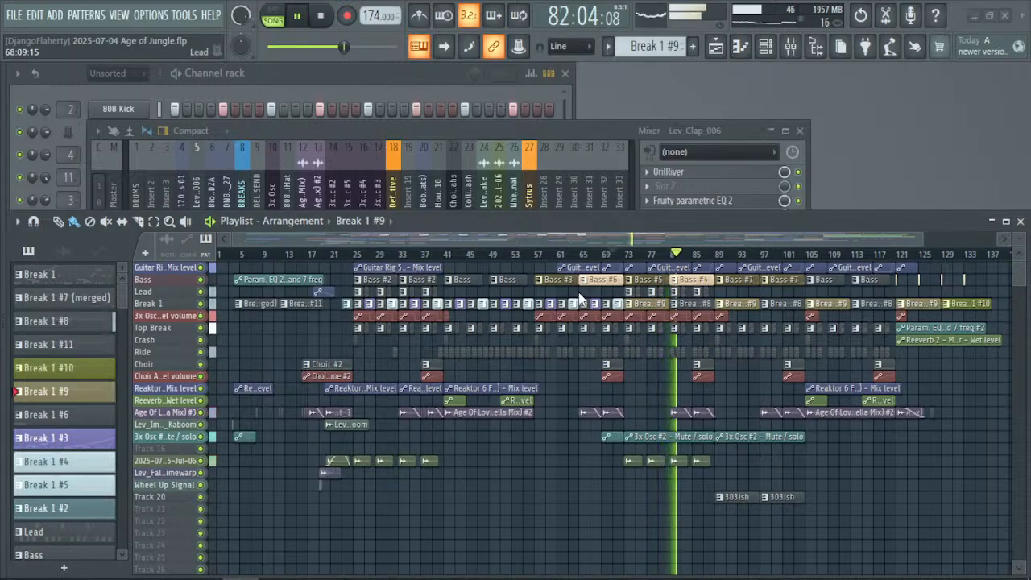
pyautogui.hotkey('alt', 'Tab')
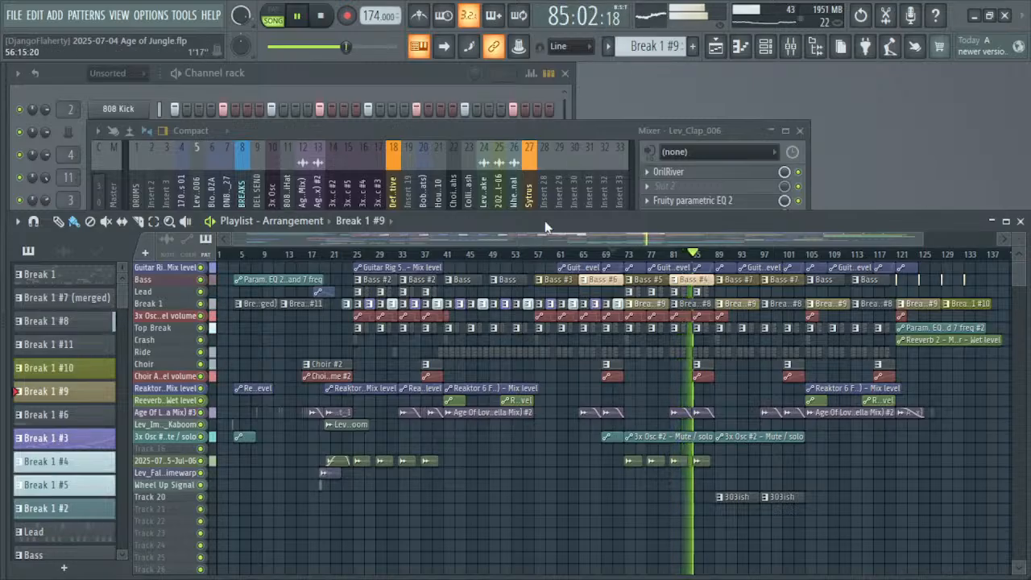
# Step: Raise the volume of the 3x Osc #5 mixer track slightly and close the mixer
pyautogui.click(588, 131)
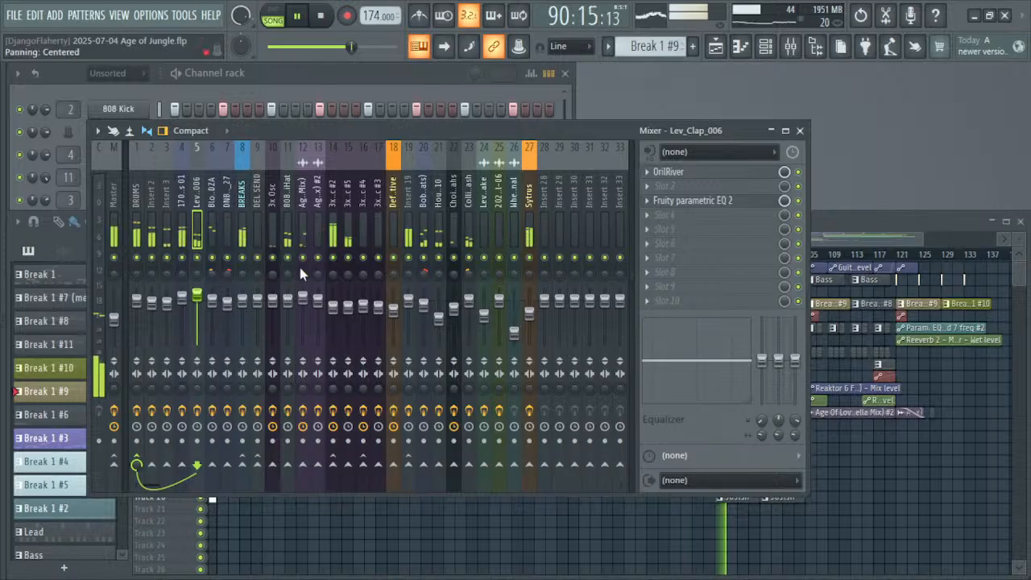
pyautogui.click(352, 321)
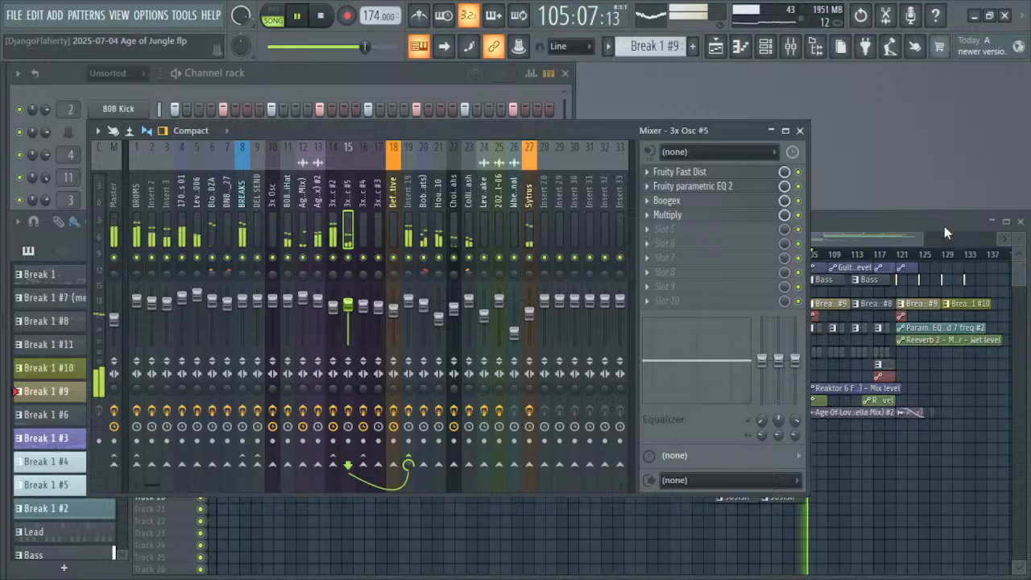
pyautogui.press('F9')
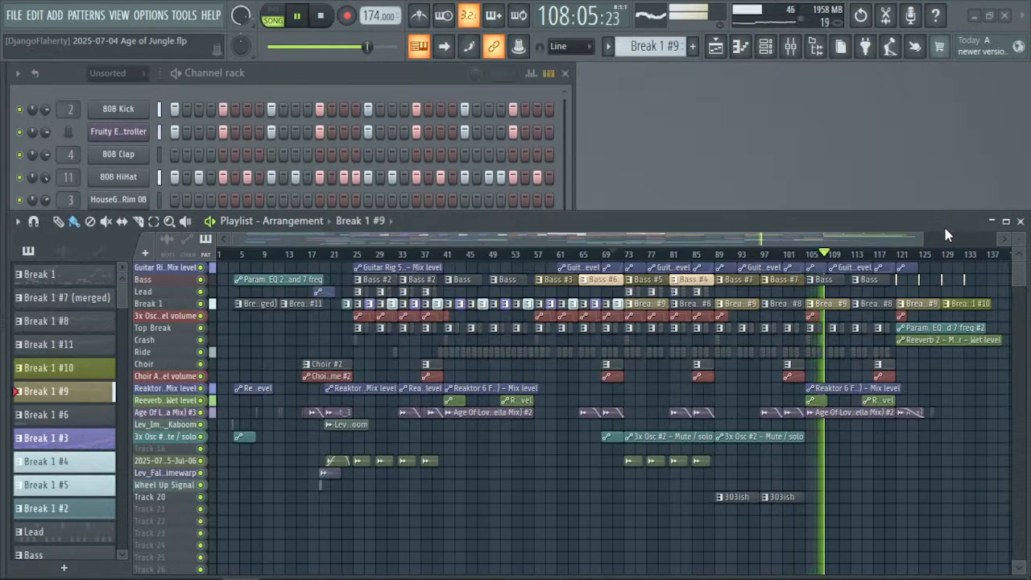
pyautogui.hotkey('alt', 'F8')
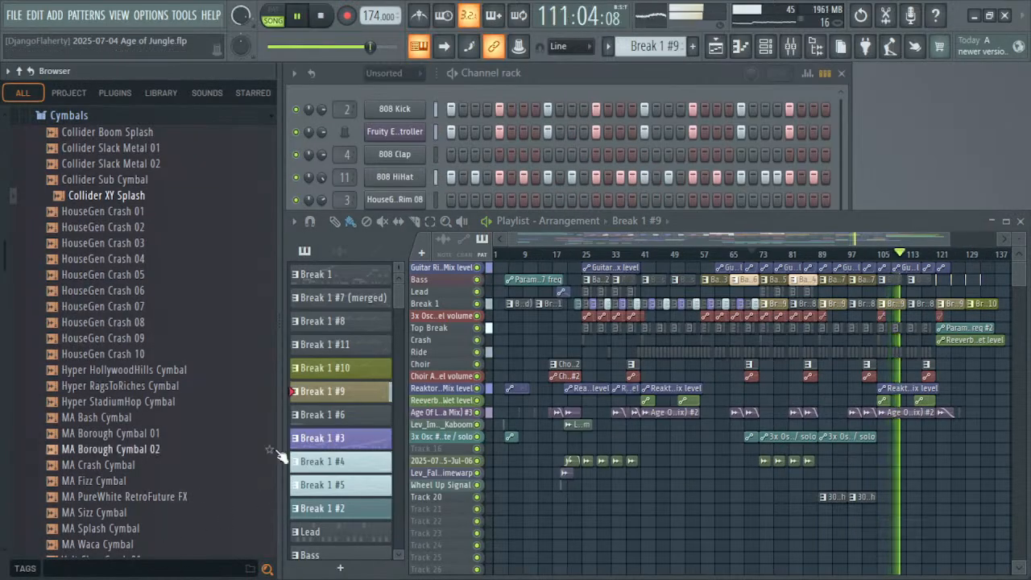
pyautogui.hotkey('alt', 'F8')
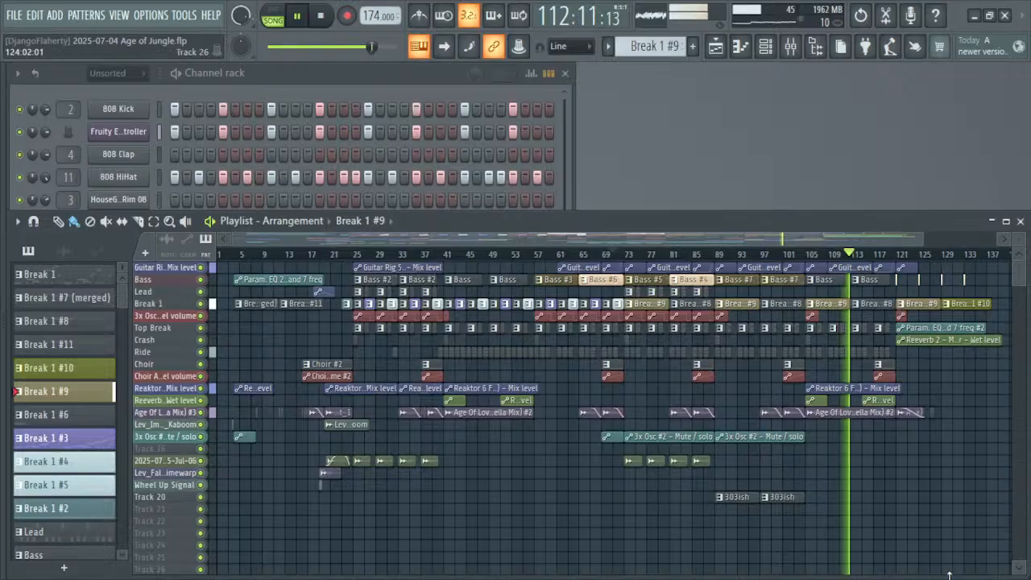
pyautogui.hotkey('alt', 'F8')
pyautogui.hotkey('alt', 'F8')
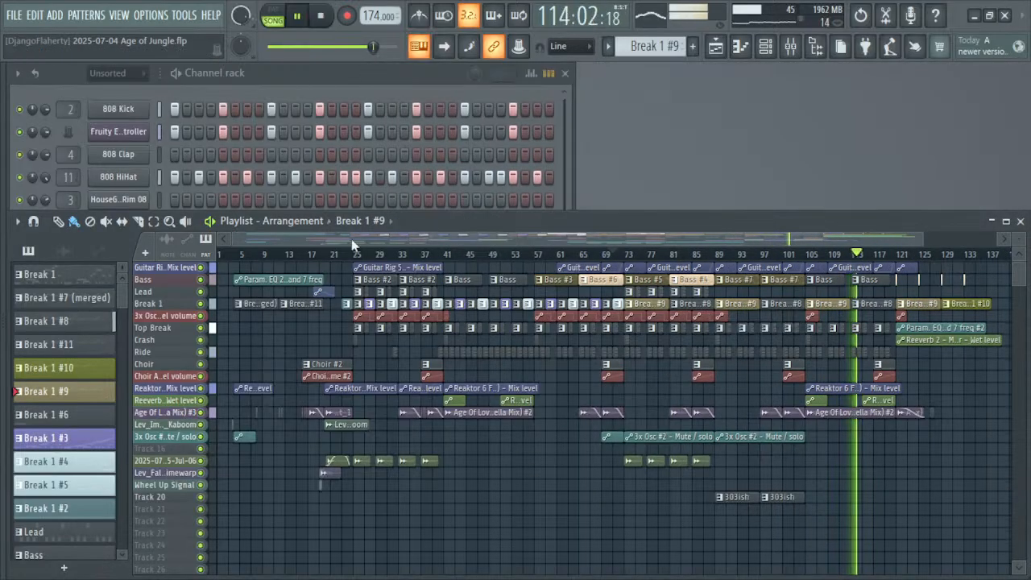
pyautogui.moveTo(359, 240); pyautogui.dragTo(550, 202)
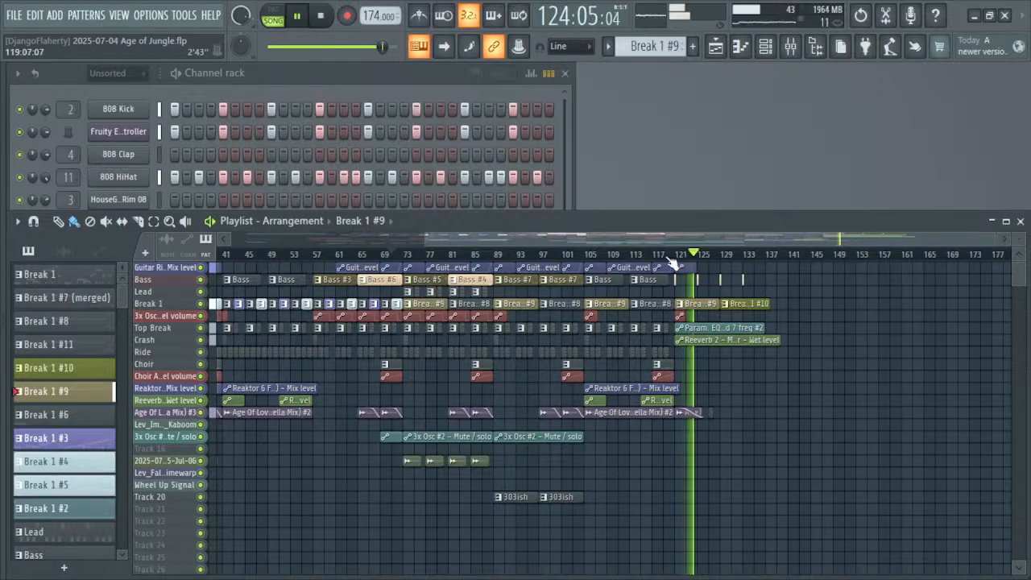
pyautogui.press('F10')
pyautogui.press('F11')
pyautogui.press('F9')
pyautogui.press('Escape')
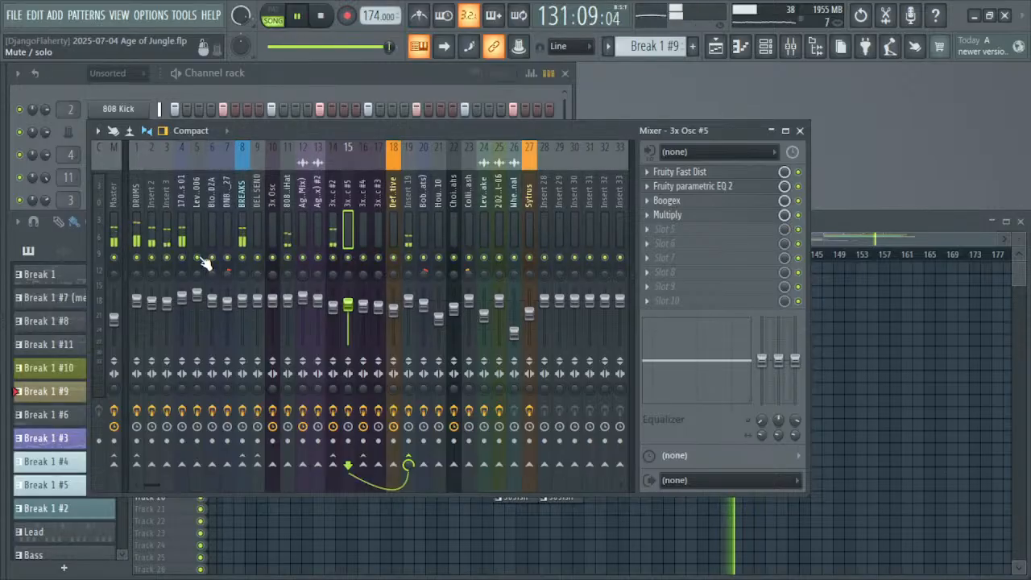
pyautogui.click(800, 131)
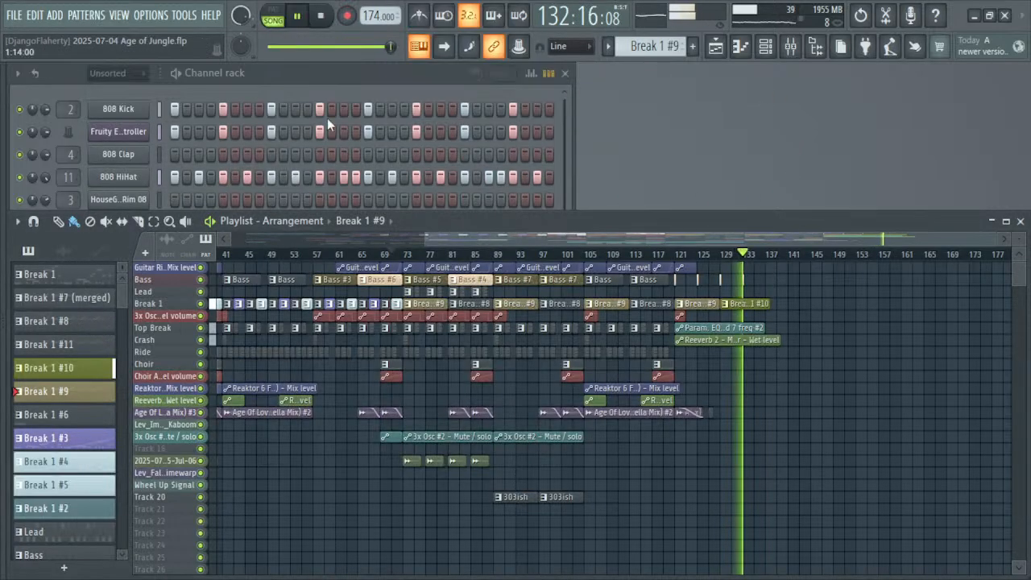
# Step: Stop playback, make the Break 1 #9 clip at bar 121 a unique pattern, and colour it dark green
pyautogui.click(295, 87)
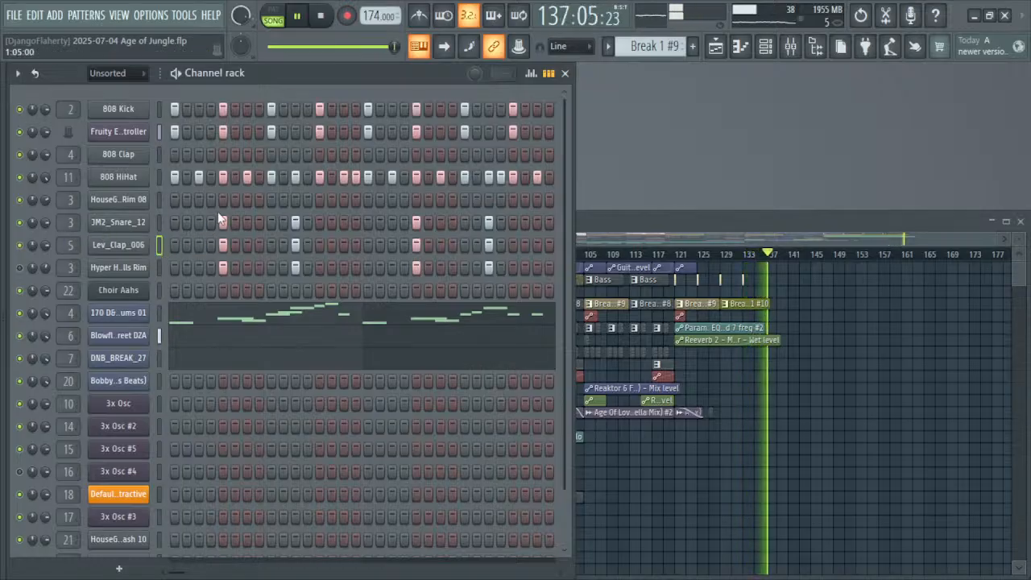
pyautogui.press('space')
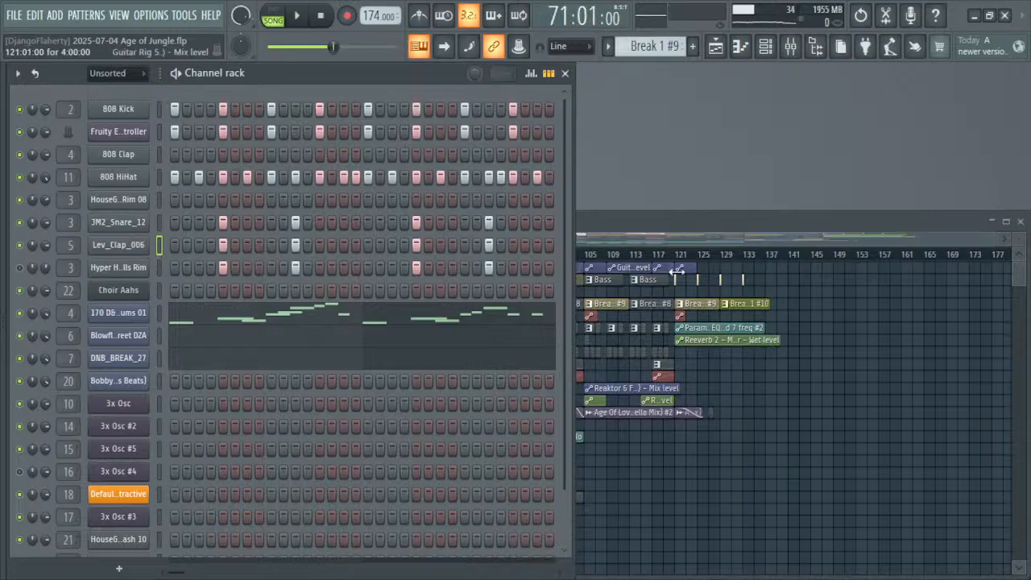
pyautogui.click(814, 296)
pyautogui.moveTo(811, 288); pyautogui.dragTo(649, 357)
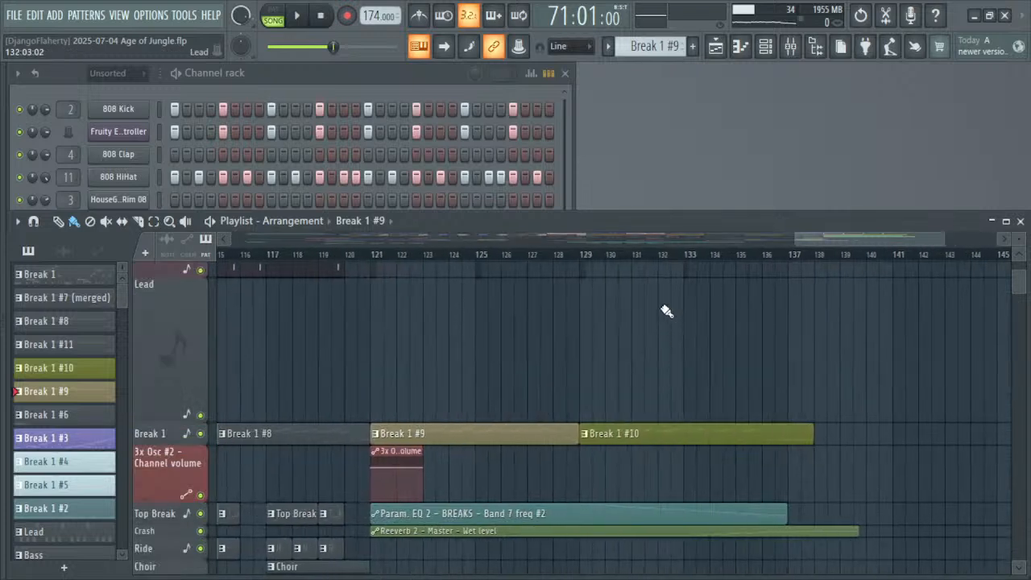
pyautogui.scroll(-1, 502, 338)
pyautogui.scroll(-1, 506, 342)
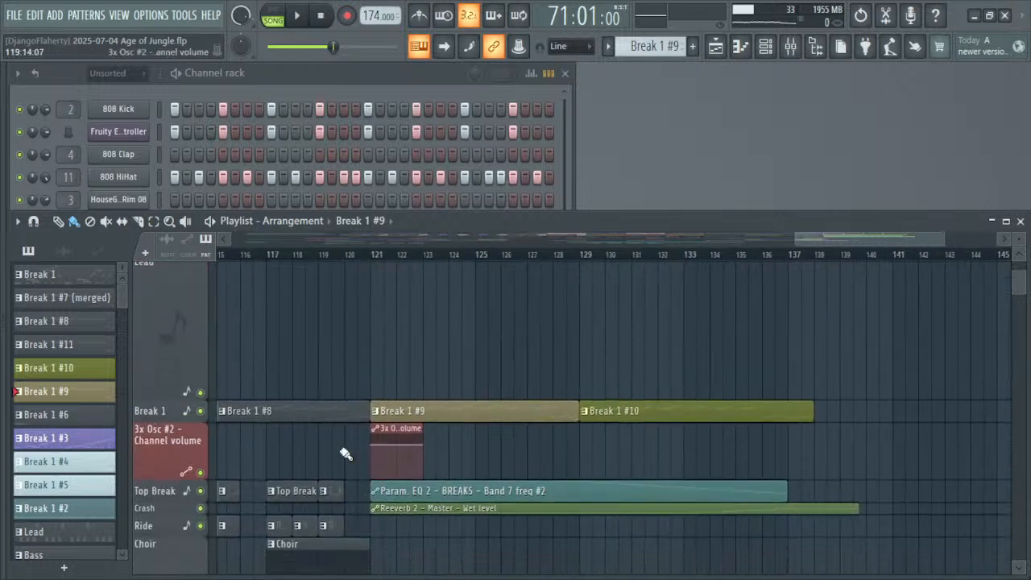
pyautogui.click(381, 410)
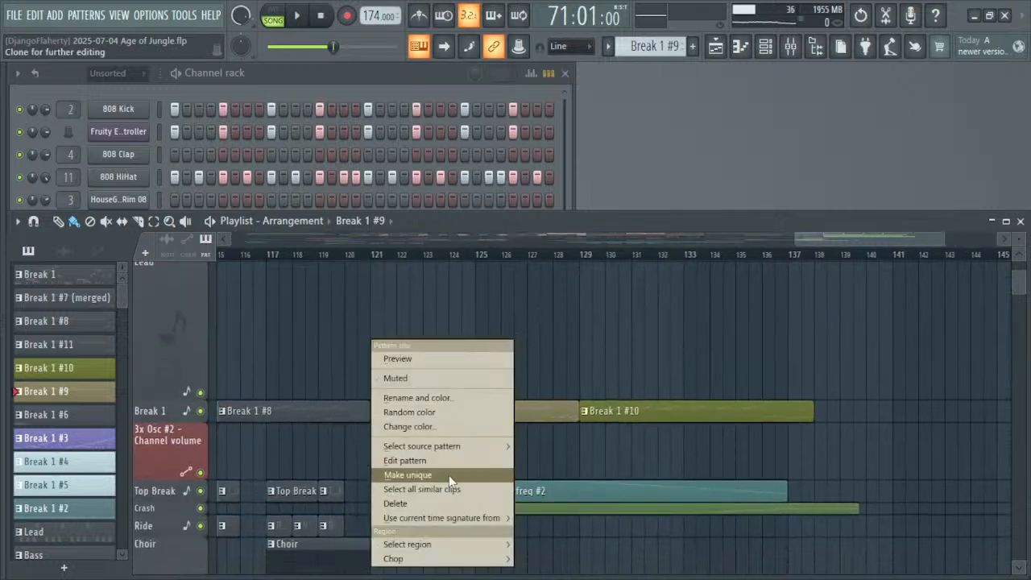
pyautogui.click(441, 475)
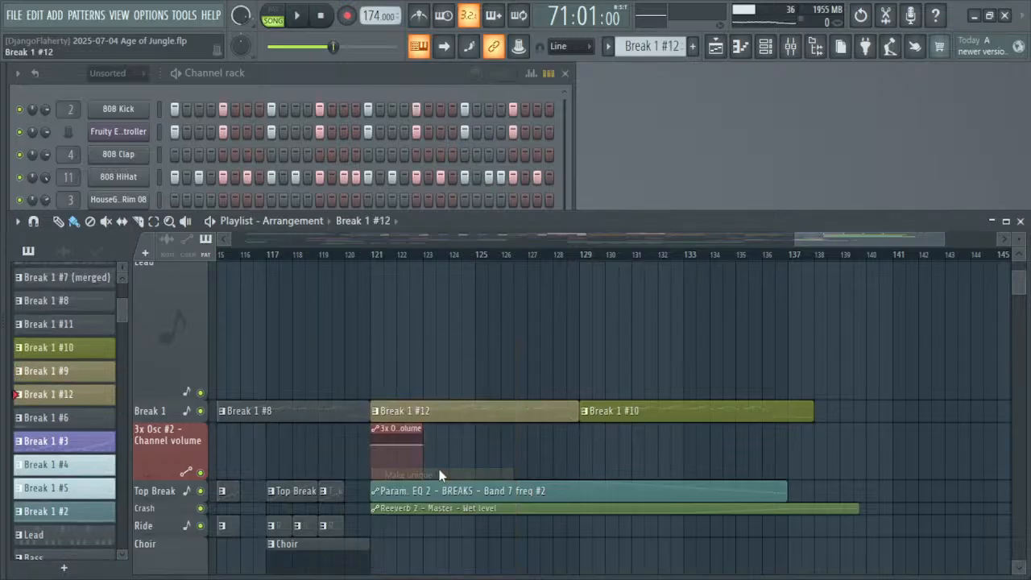
pyautogui.press('F2')
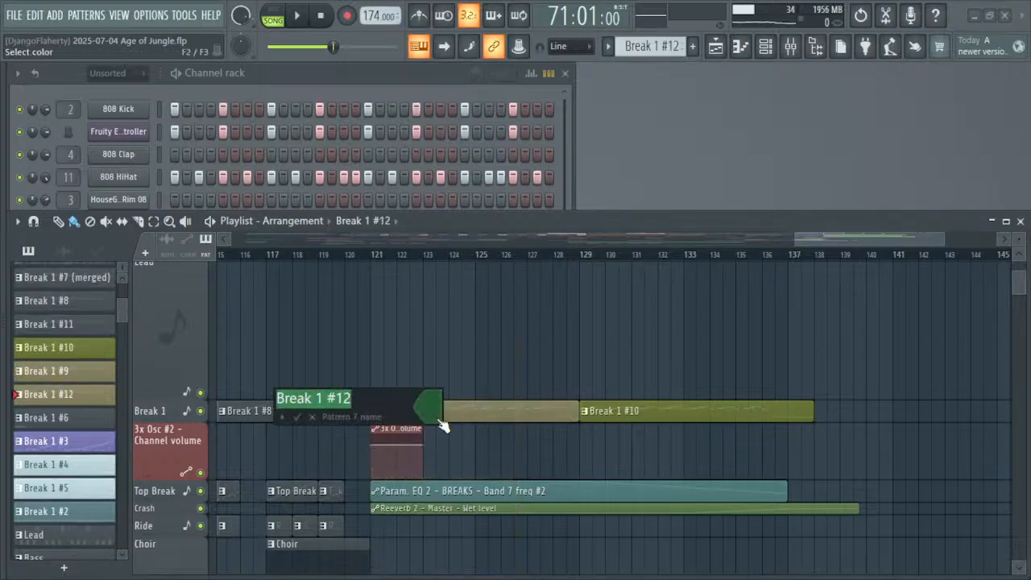
pyautogui.press('Return')
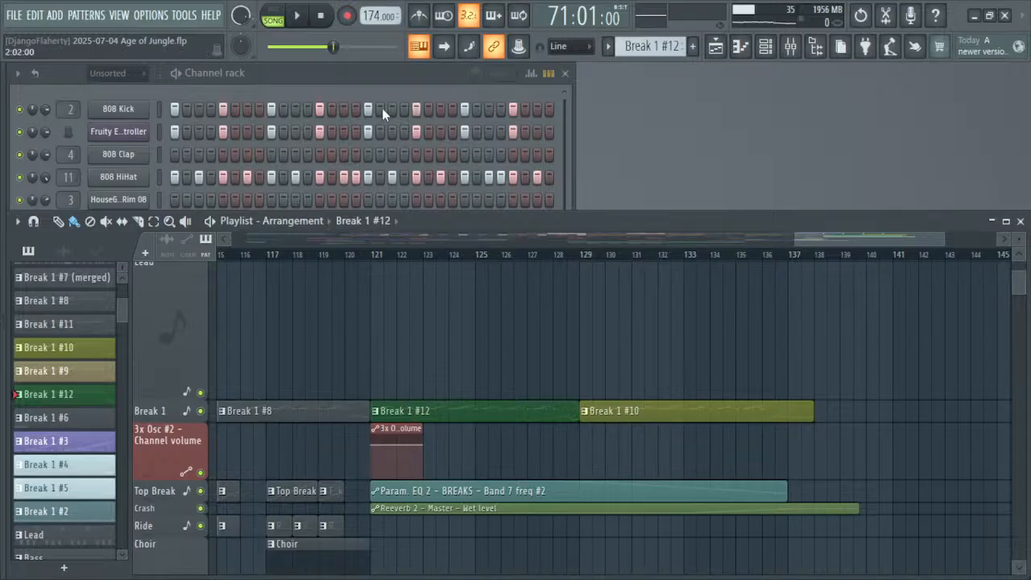
# Step: Audition the song's ending from about bar 103 and again from bar 117, stopping once the arrangement has ended
pyautogui.click(348, 87)
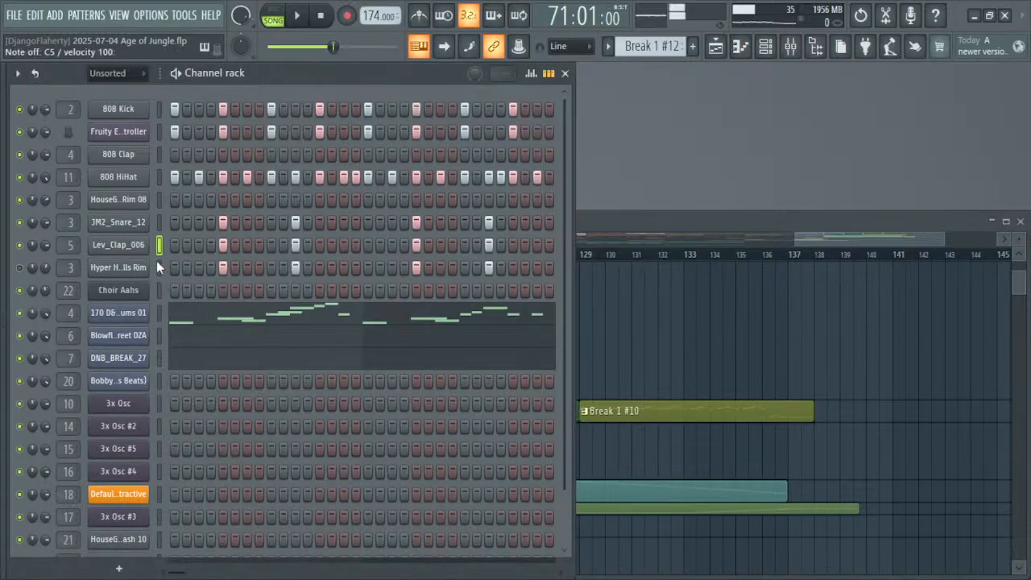
pyautogui.click(670, 325)
pyautogui.scroll(-6, 389, 263)
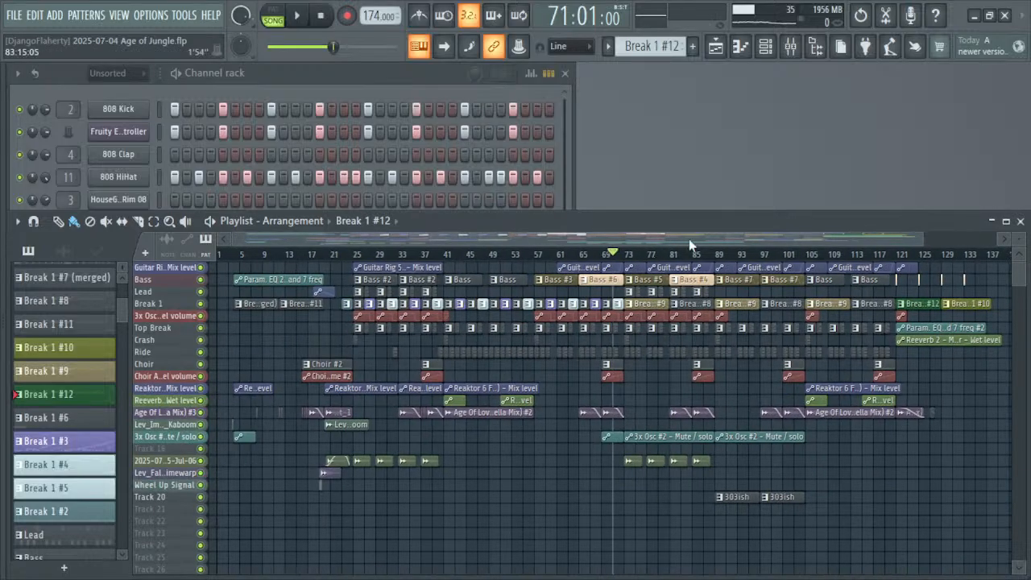
pyautogui.press('space')
pyautogui.click(800, 256)
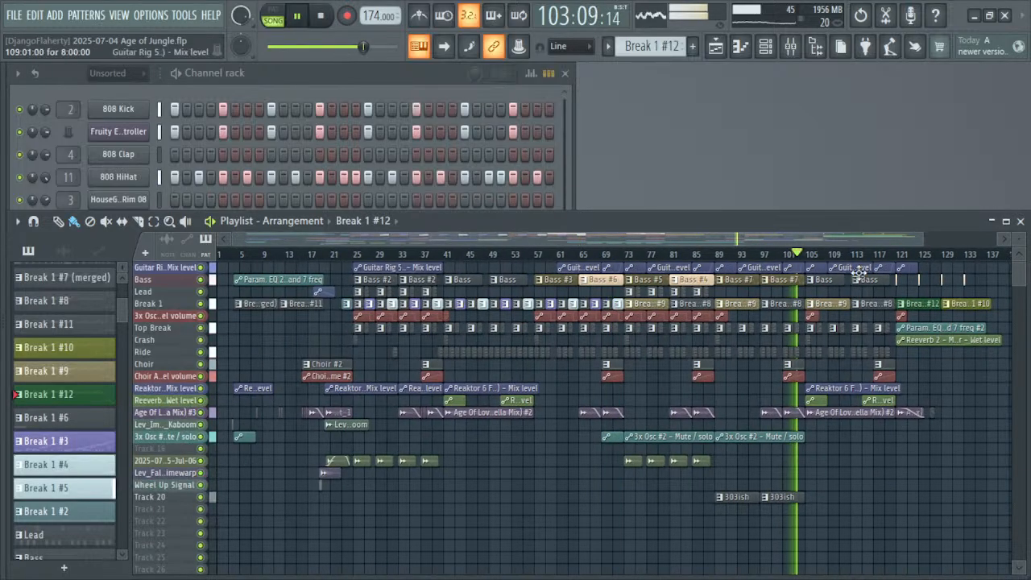
pyautogui.click(891, 257)
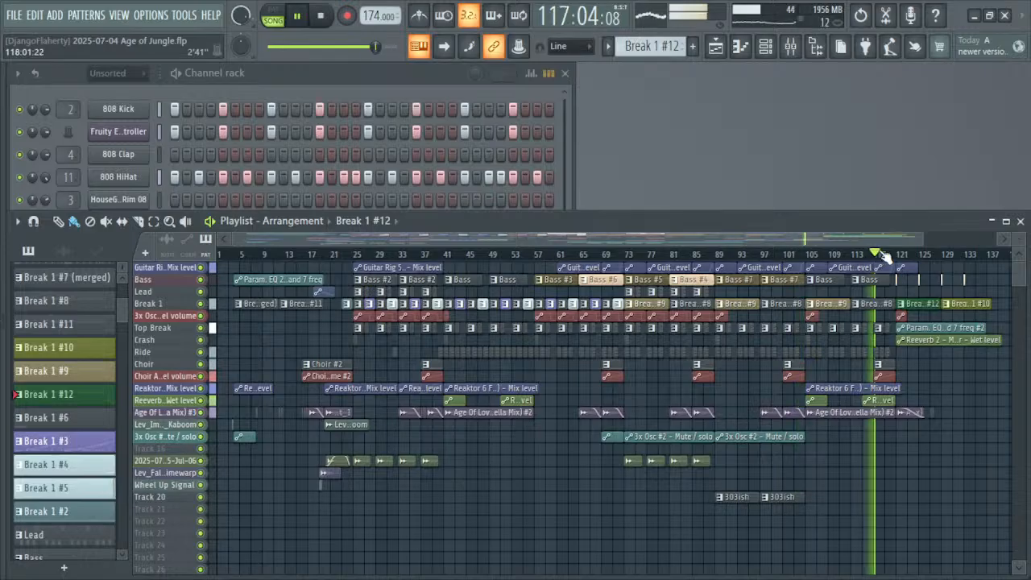
pyautogui.hotkey('alt', 'Tab')
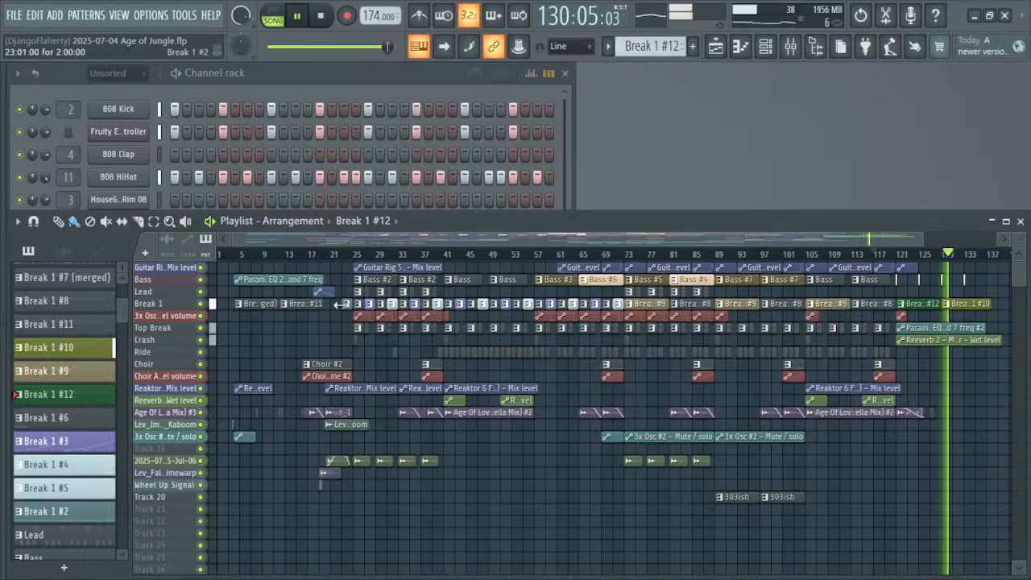
pyautogui.moveTo(296, 239); pyautogui.dragTo(564, 246)
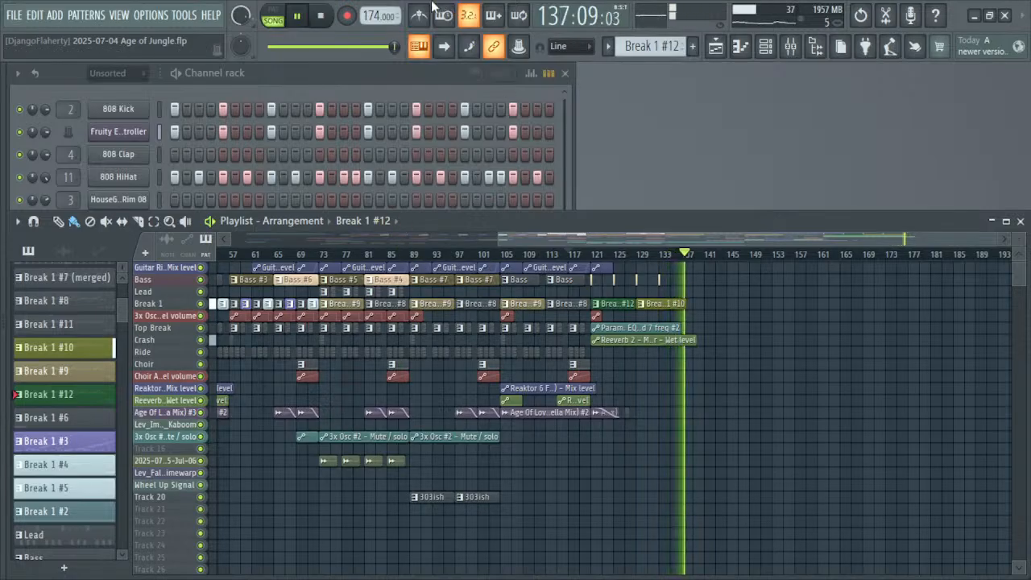
pyautogui.press('space')
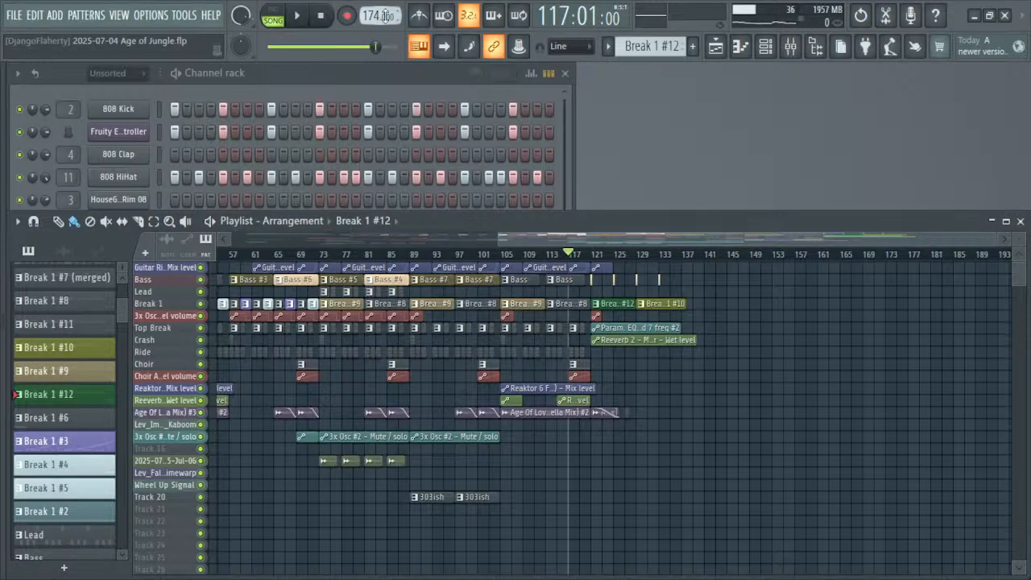
# Step: Try a tempo of 140 BPM with all channels restretched and audition the song from bar 4
pyautogui.moveTo(371, 18); pyautogui.dragTo(371, 13)
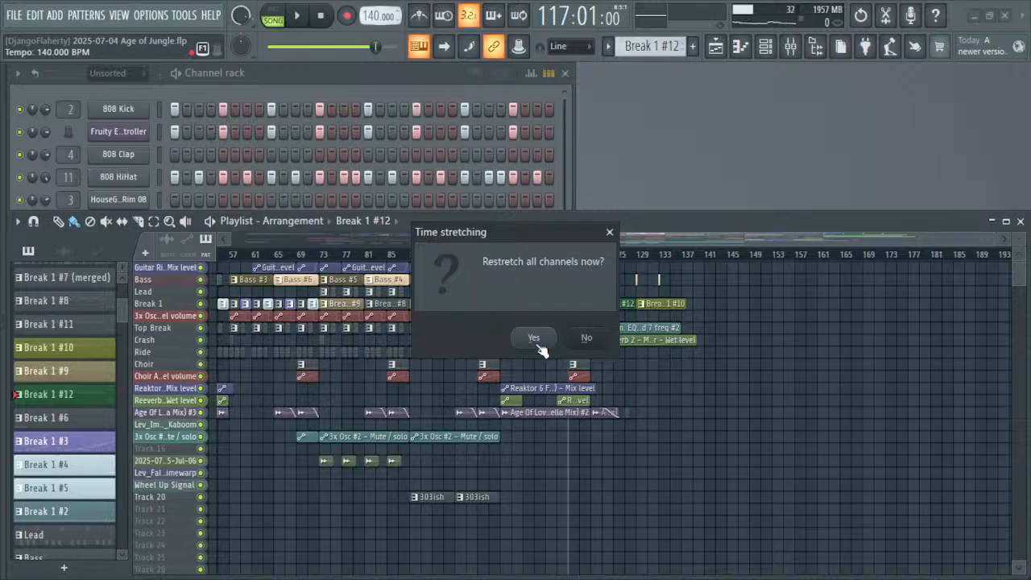
pyautogui.click(534, 337)
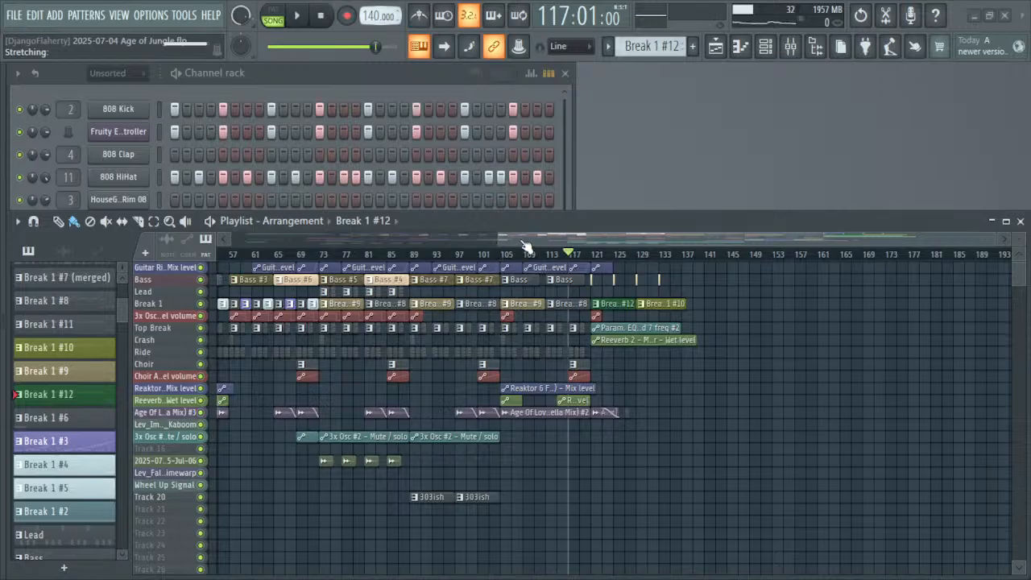
pyautogui.moveTo(524, 243); pyautogui.dragTo(515, 241)
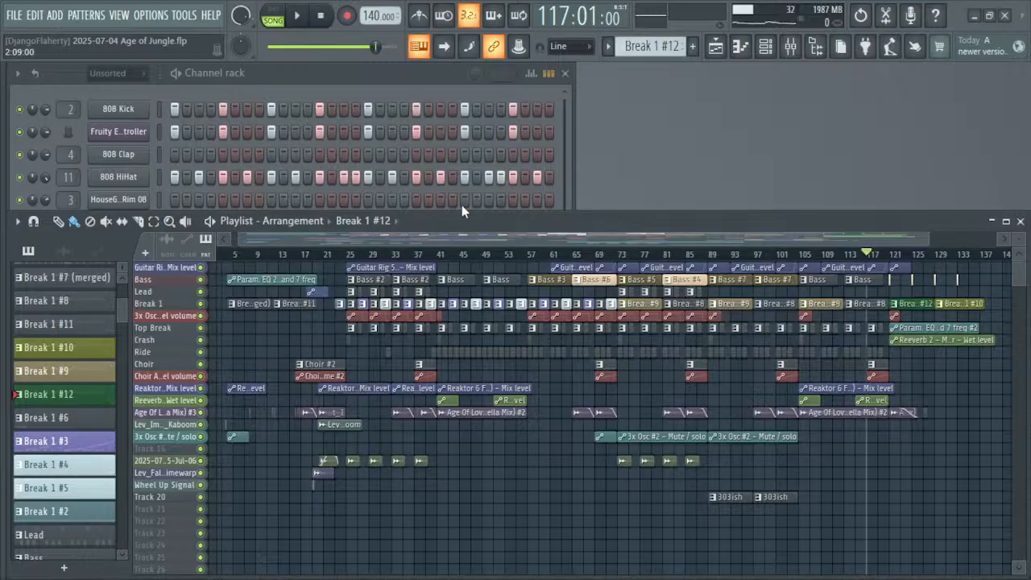
pyautogui.click(232, 266)
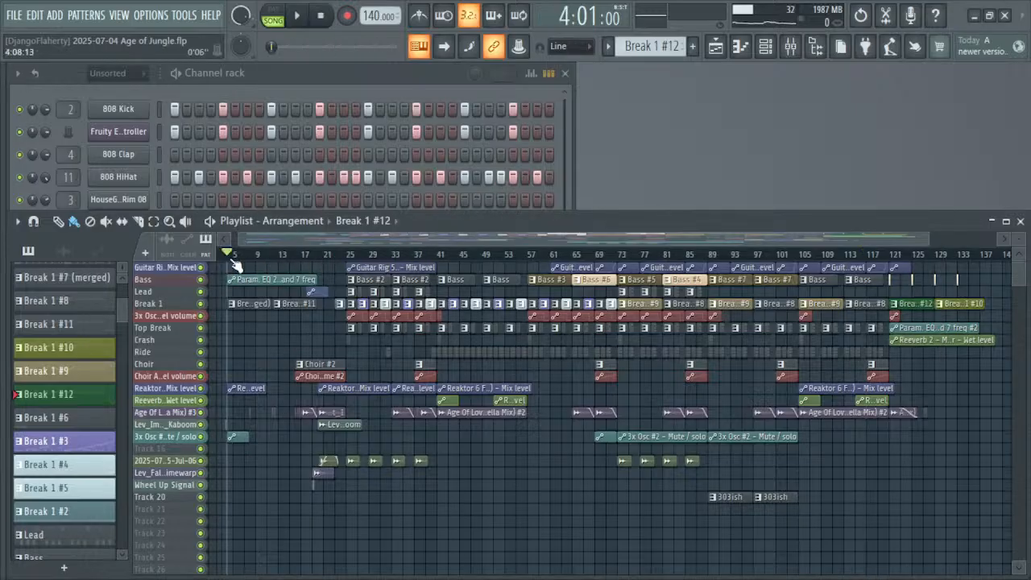
pyautogui.press('space')
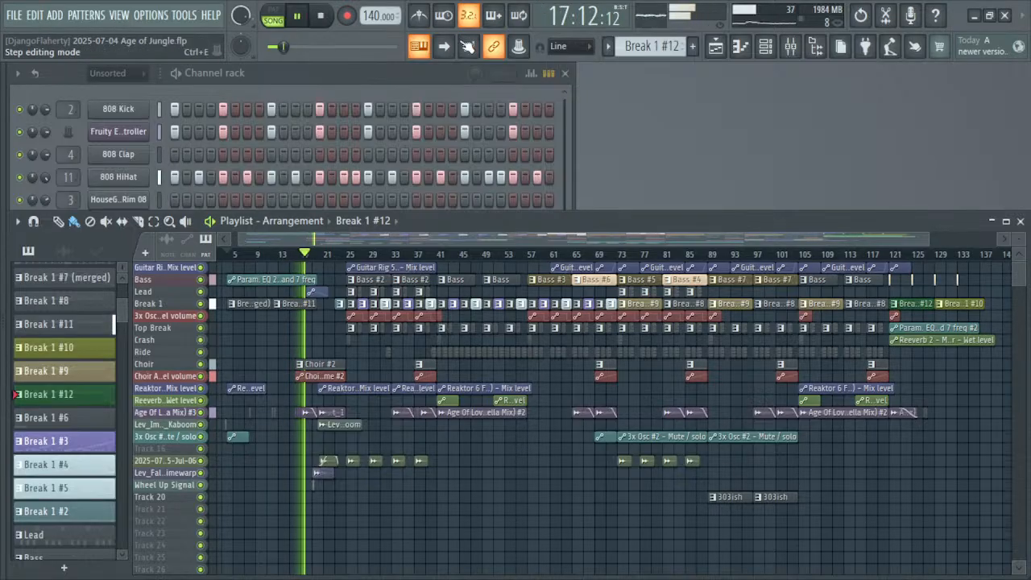
pyautogui.press('space')
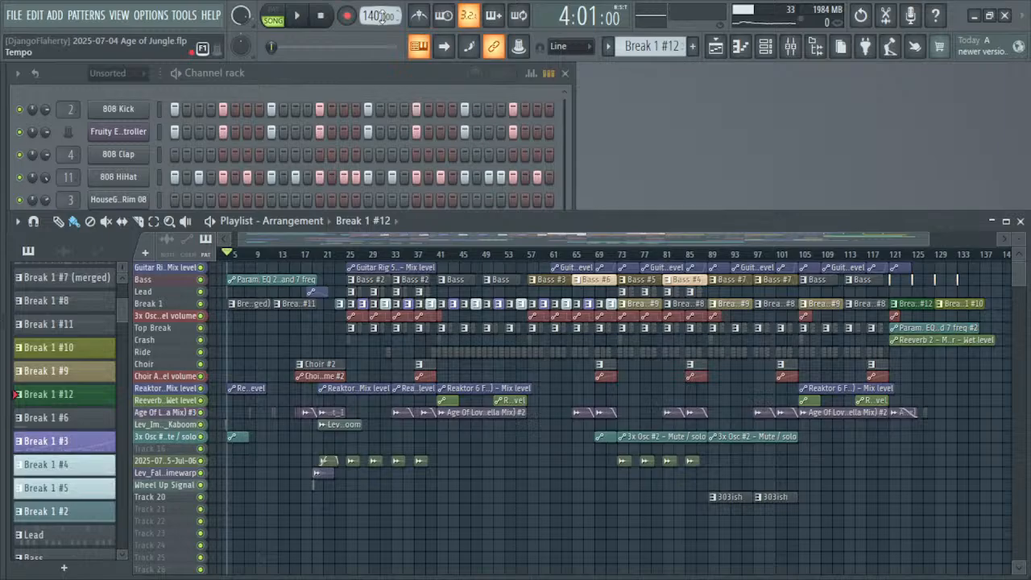
# Step: Try a tempo of 162 BPM with all channels restretched and audition the song from bar 4 past bar 25
pyautogui.moveTo(374, 16); pyautogui.dragTo(374, 10)
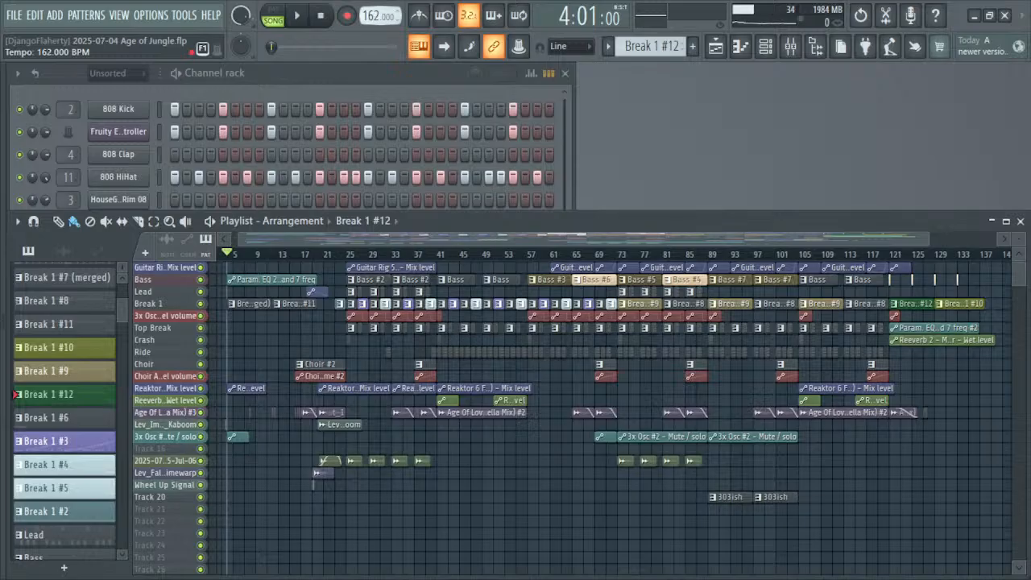
pyautogui.moveTo(374, 16); pyautogui.dragTo(375, 13)
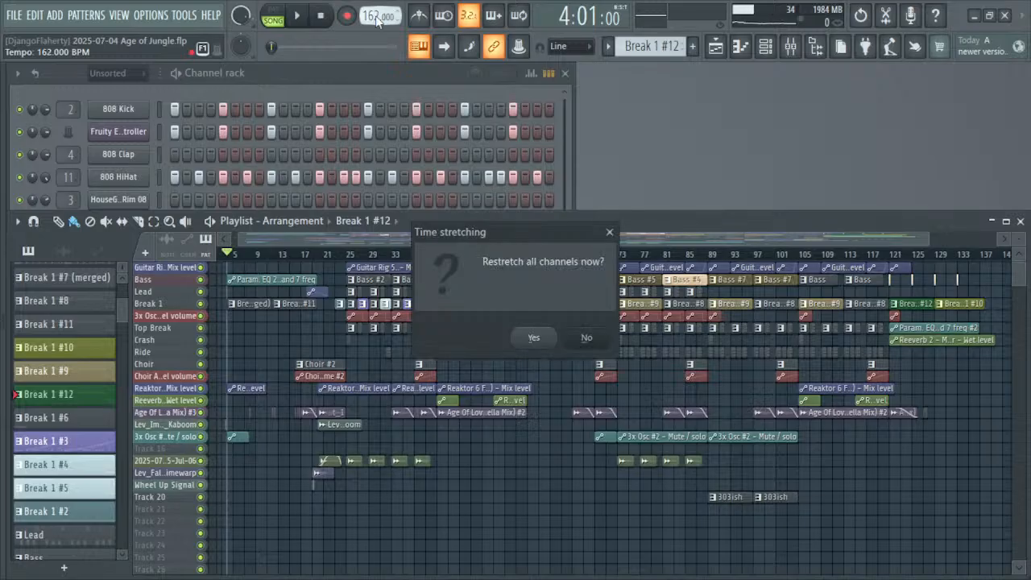
pyautogui.click(534, 338)
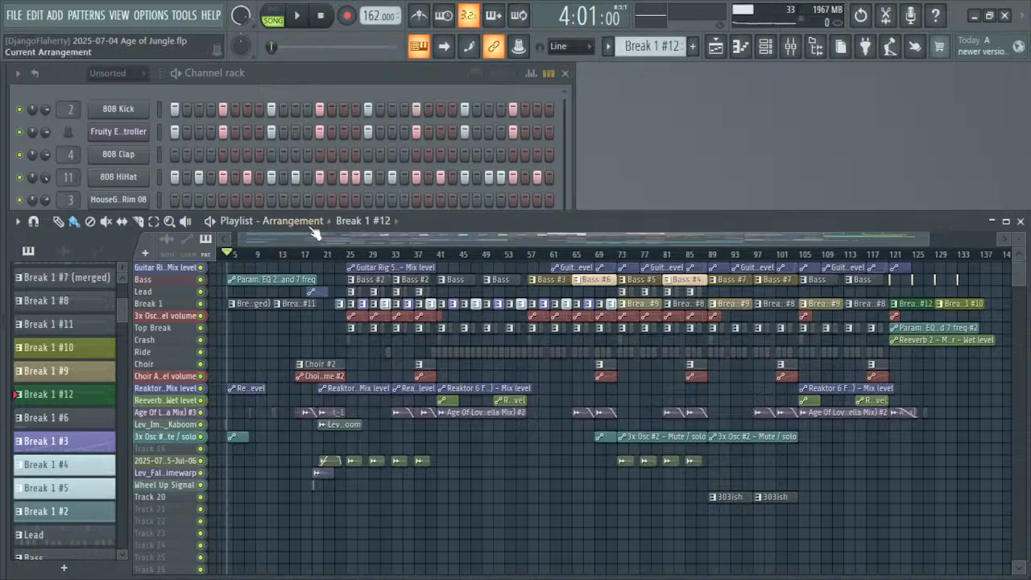
pyautogui.press('space')
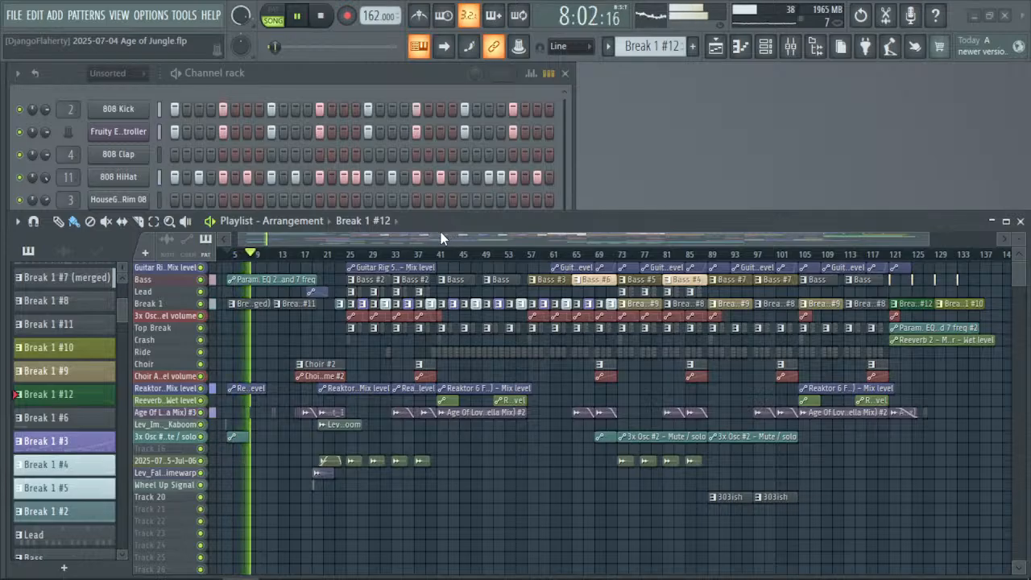
pyautogui.hotkey('alt', 'Tab')
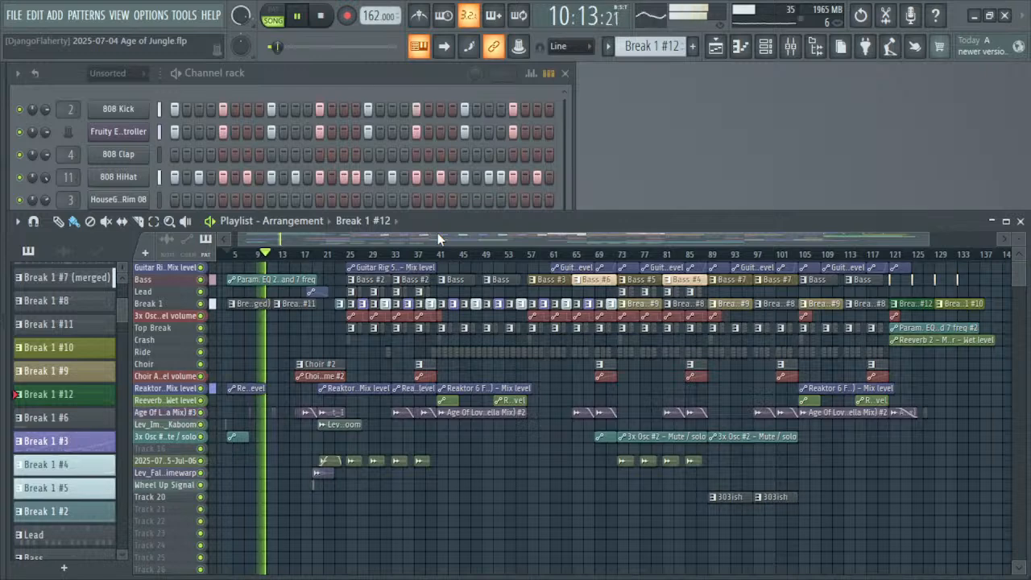
pyautogui.hotkey('alt', 'Tab')
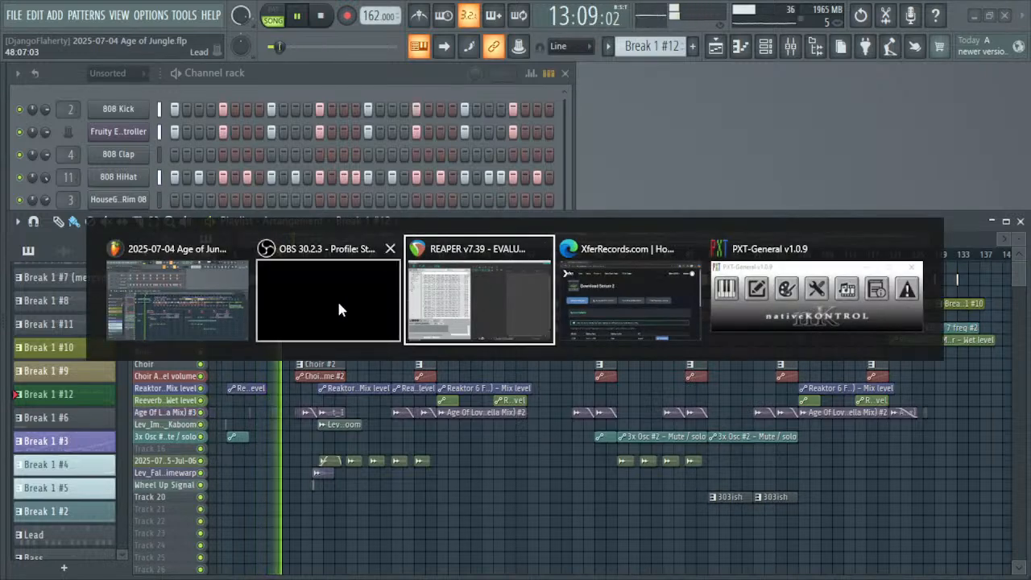
pyautogui.press('Escape')
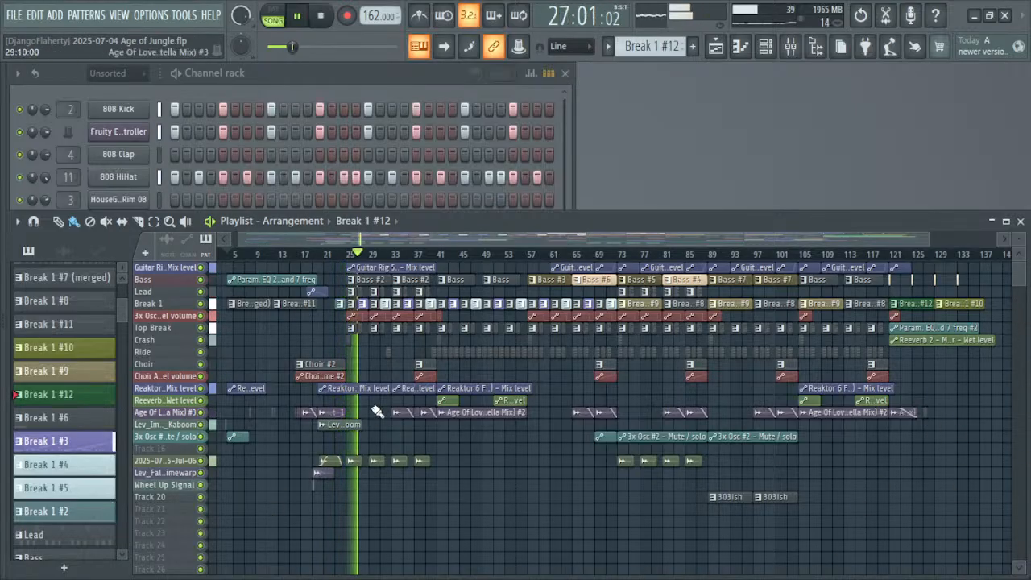
pyautogui.press('space')
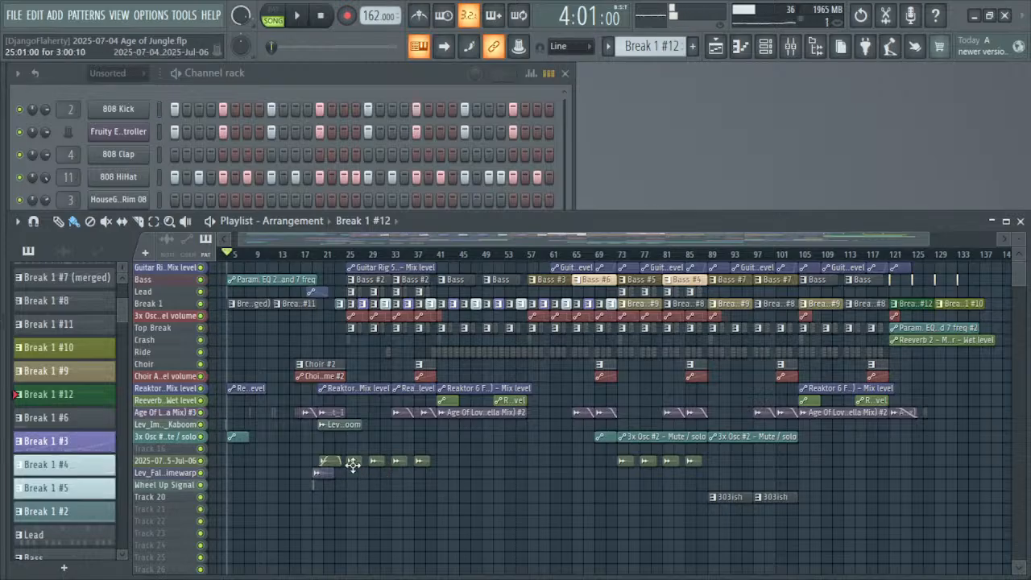
# Step: Solo the 2025-07..5-Jul-06 audio track in the playlist and audition its clips from bar 25
pyautogui.rightClick(201, 461)
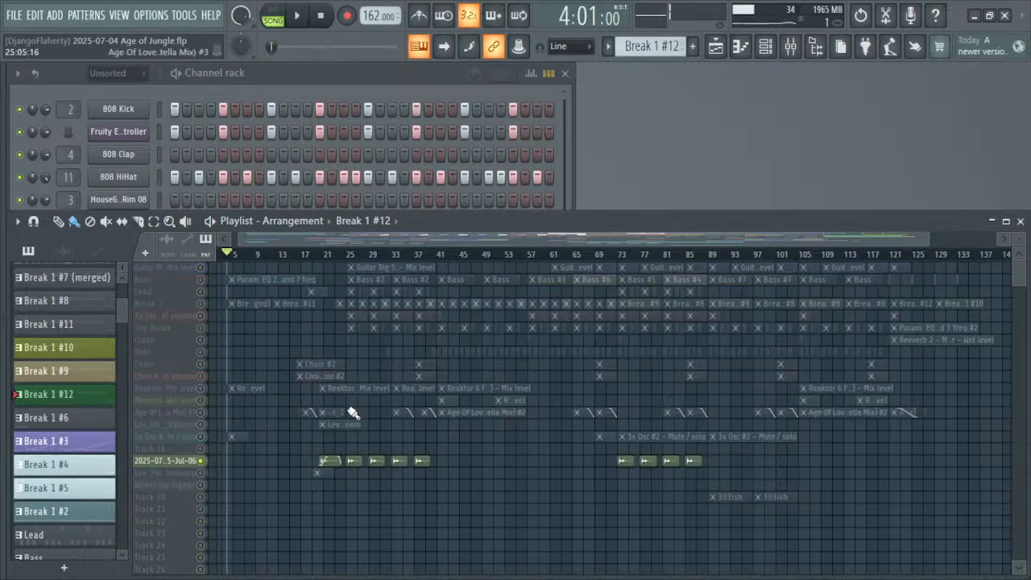
pyautogui.click(352, 266)
pyautogui.press('space')
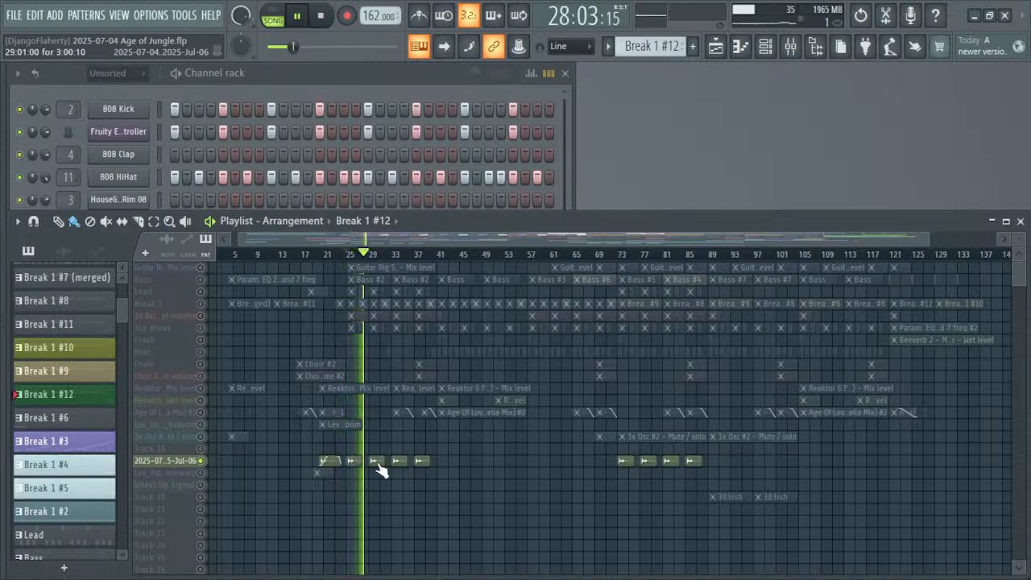
pyautogui.press('space')
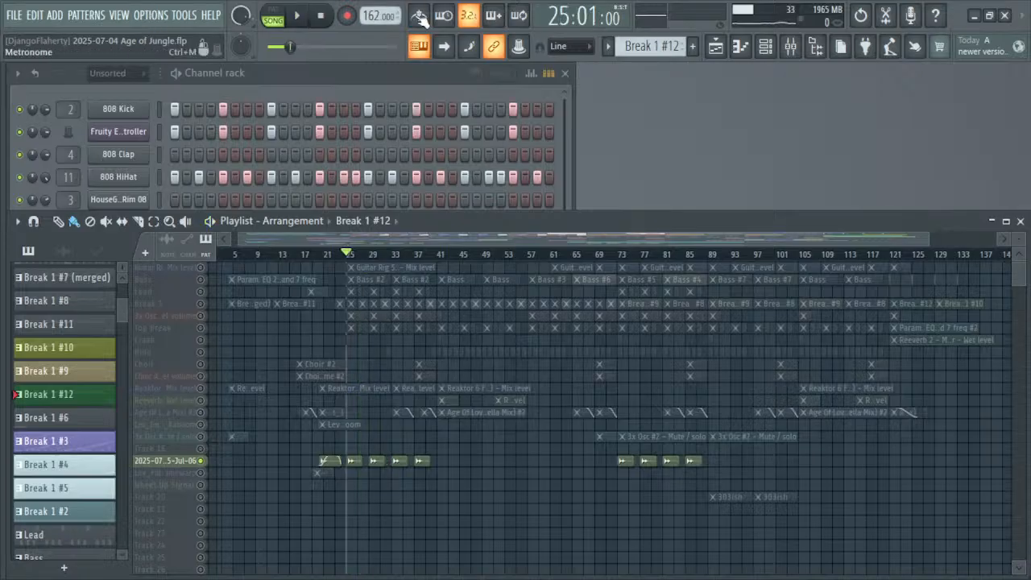
# Step: Set the tempo to 174 BPM, restretch all channels and play the soloed audio track from bar 25
pyautogui.moveTo(378, 15); pyautogui.dragTo(379, 6)
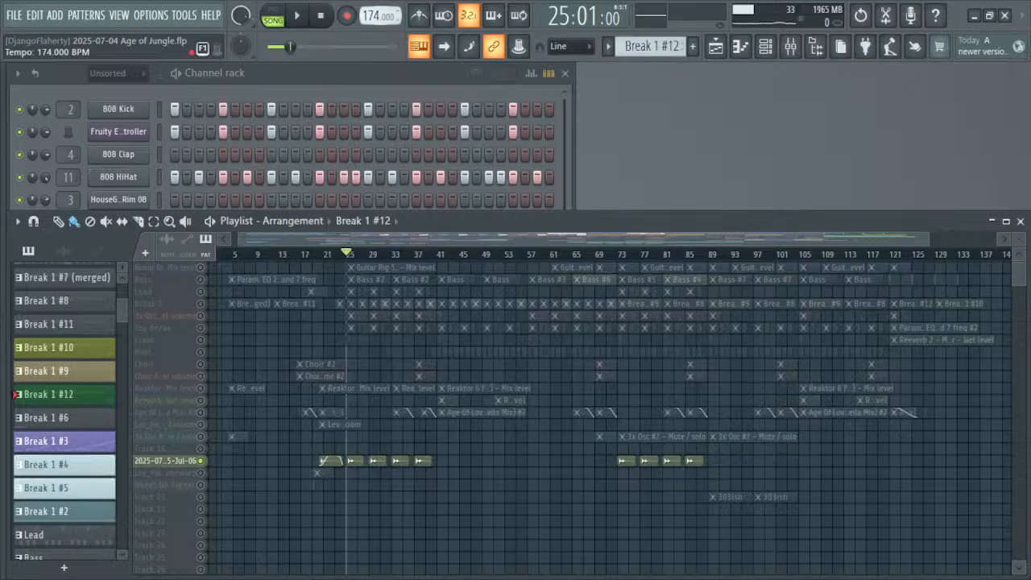
pyautogui.click(535, 337)
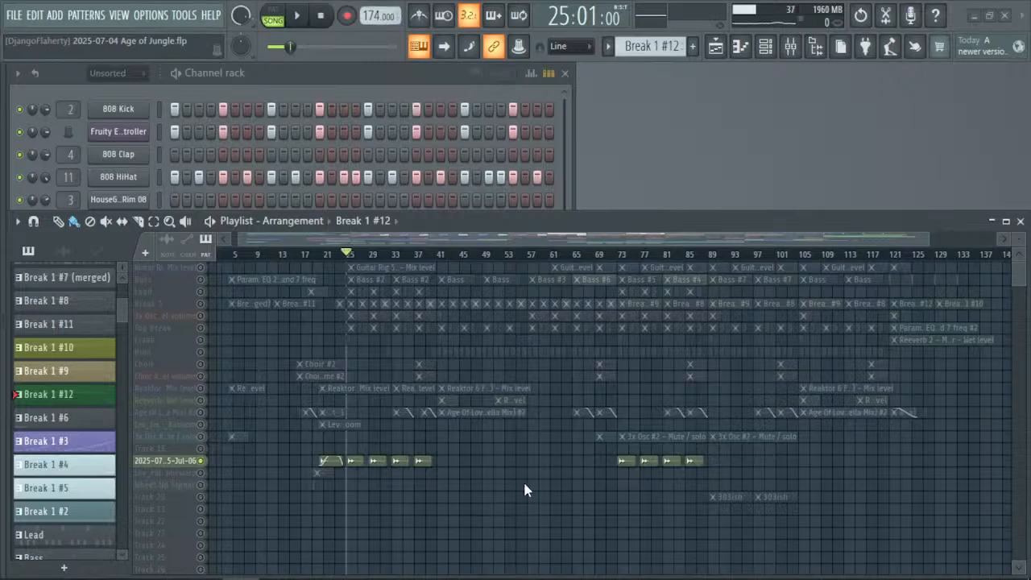
pyautogui.press('space')
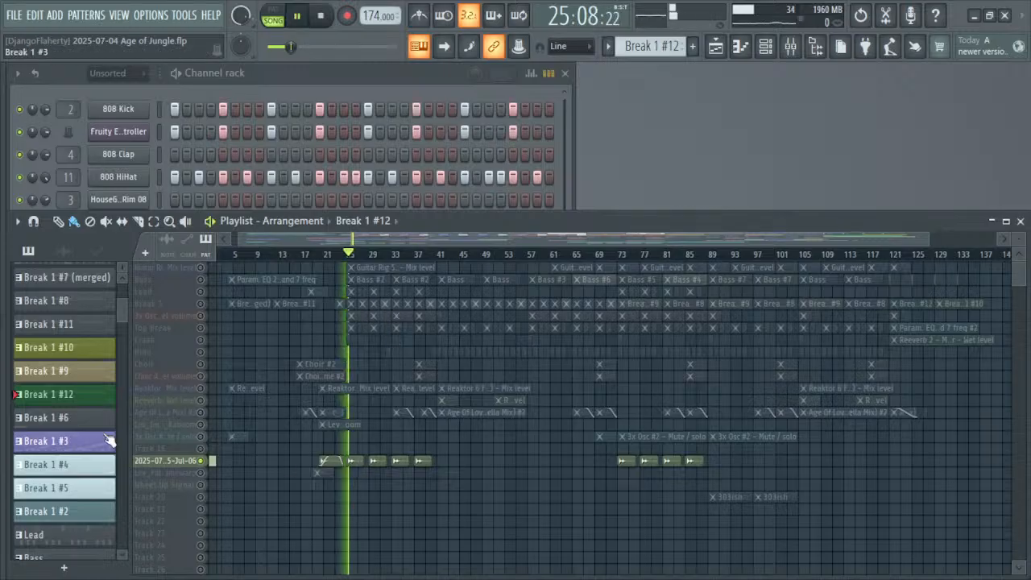
# Step: Try the Stretch Pro mode on the 2025-Jul-06 audio clip, audition it from bar 25, and undo the mode change
pyautogui.doubleClick(376, 461)
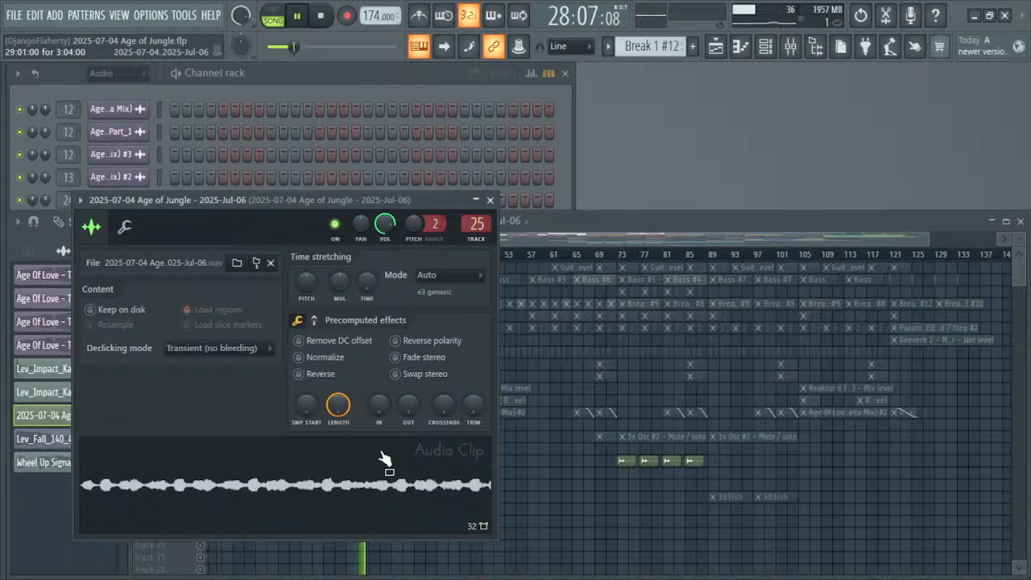
pyautogui.click(436, 275)
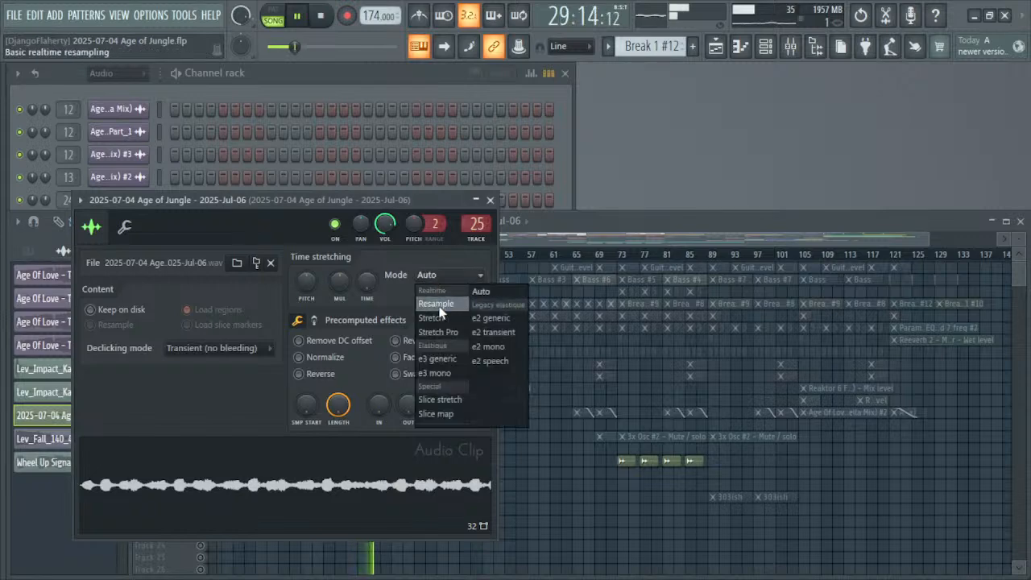
pyautogui.click(449, 333)
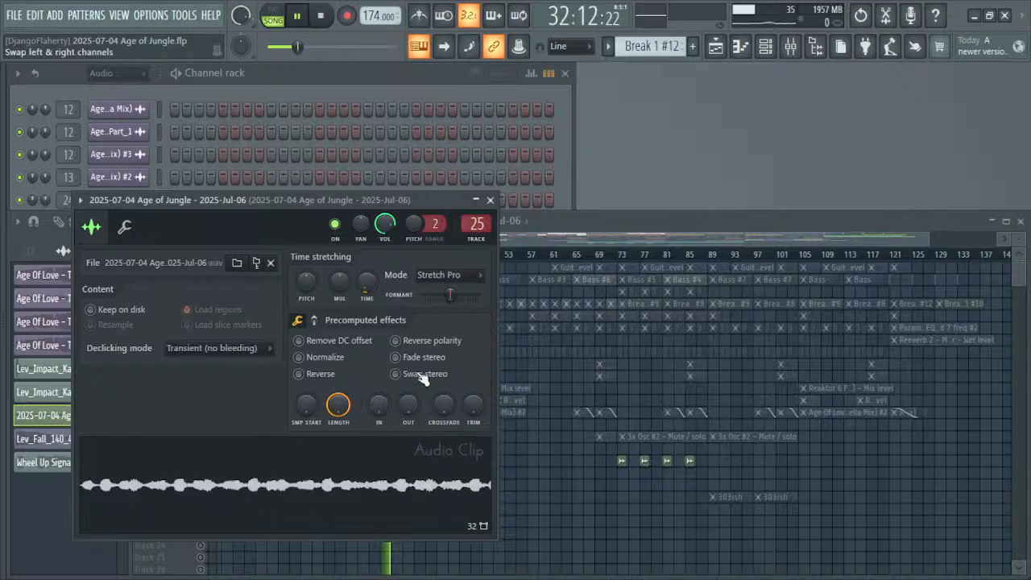
pyautogui.press('space')
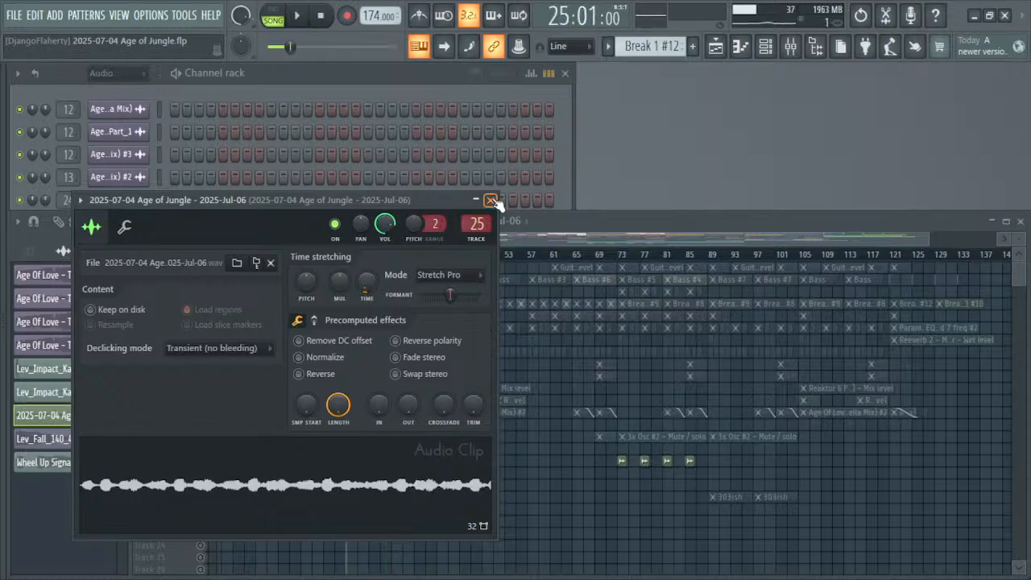
pyautogui.press('space')
pyautogui.press('space')
pyautogui.hotkey('ctrl', 'z')
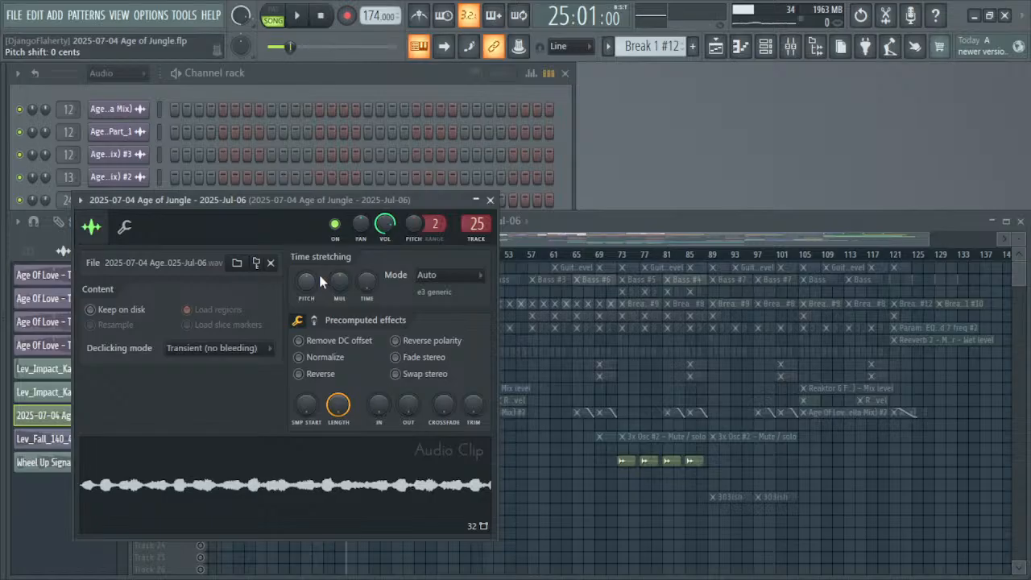
# Step: Try Stretch Pro once more as the 2025-Jul-06 clip's time-stretching mode and replay the track from bar 25
pyautogui.rightClick(373, 278)
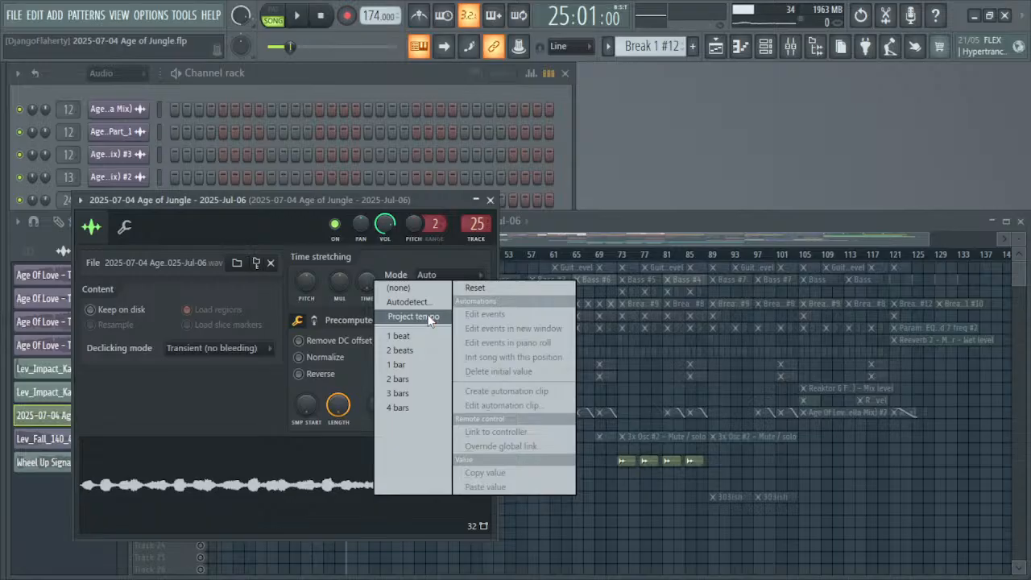
pyautogui.click(422, 273)
pyautogui.click(421, 274)
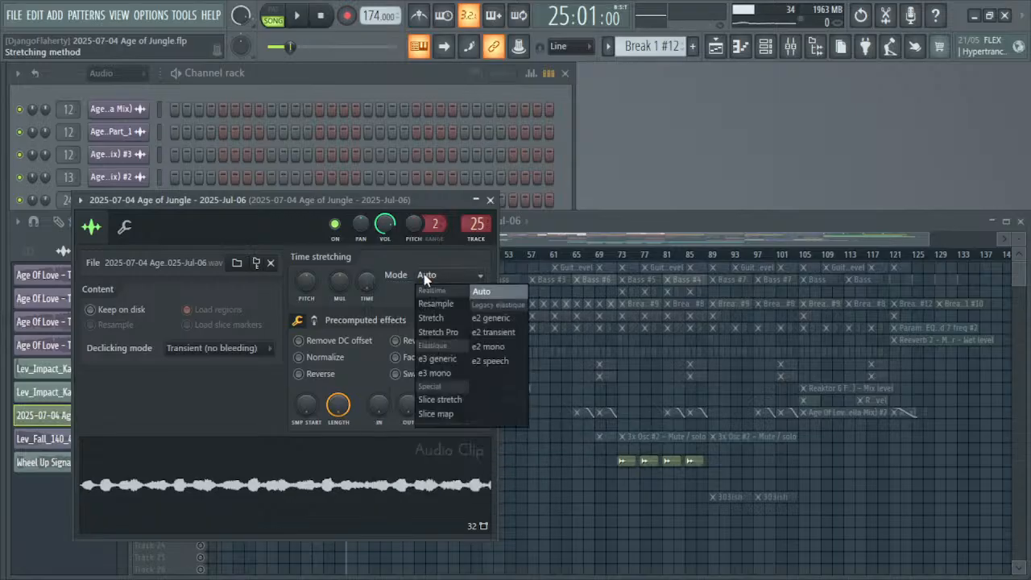
pyautogui.click(451, 332)
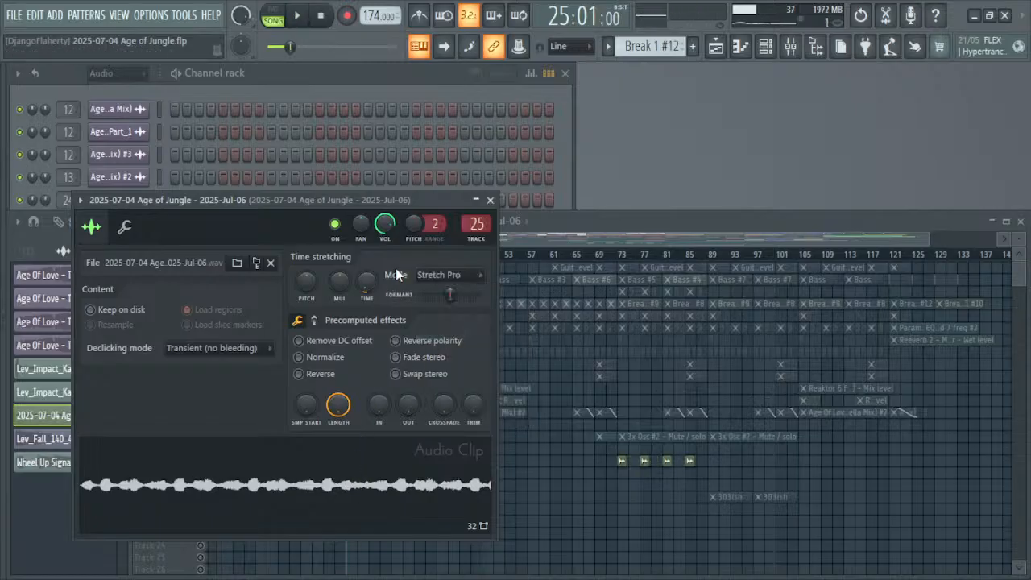
pyautogui.press('space')
pyautogui.press('space')
# Step: Try matching the clip's stretch time to the project tempo, and undo the time-stretching changes back to Auto mode
pyautogui.rightClick(366, 284)
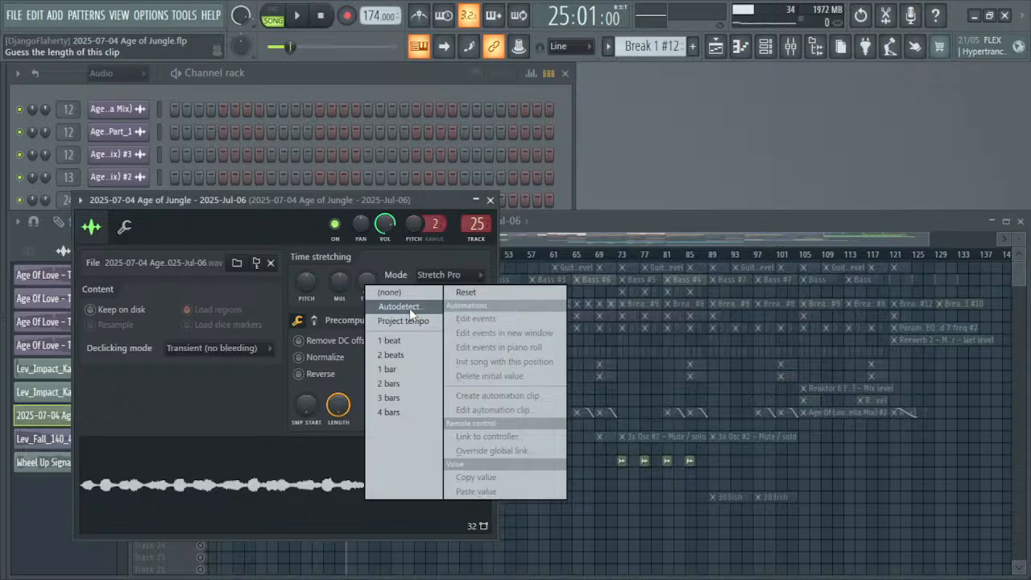
pyautogui.click(412, 322)
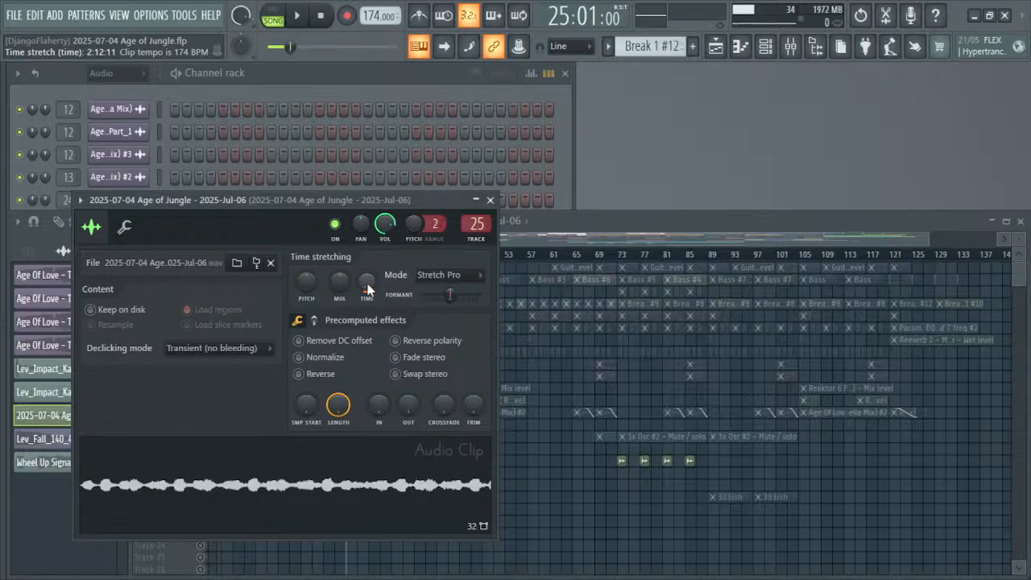
pyautogui.rightClick(368, 289)
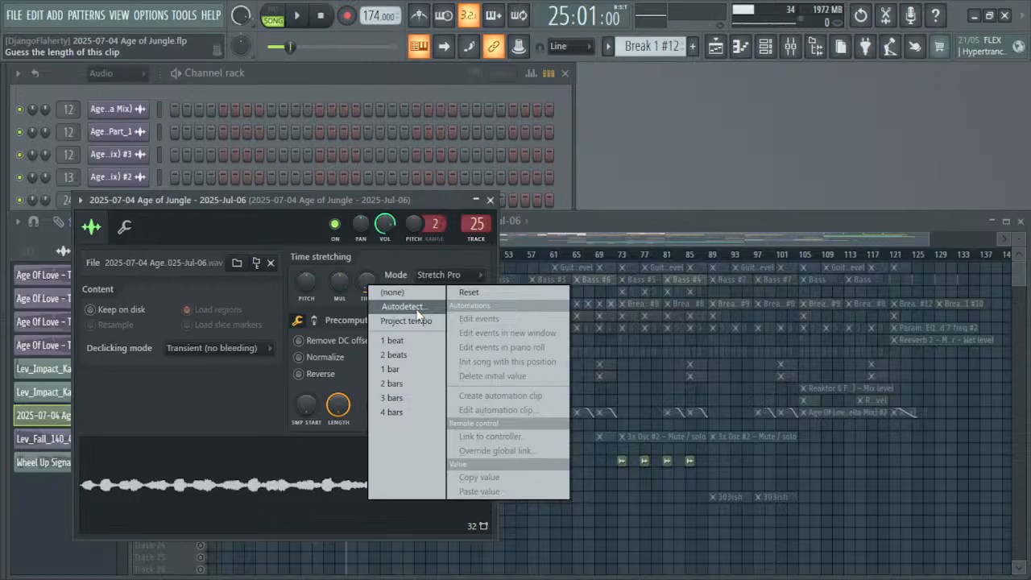
pyautogui.click(387, 259)
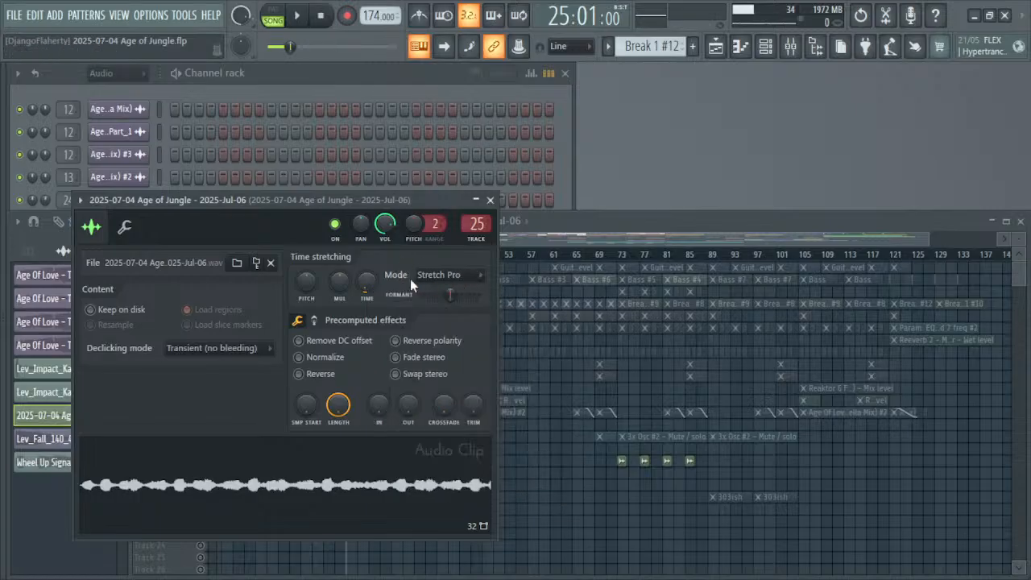
pyautogui.hotkey('ctrl', 'z')
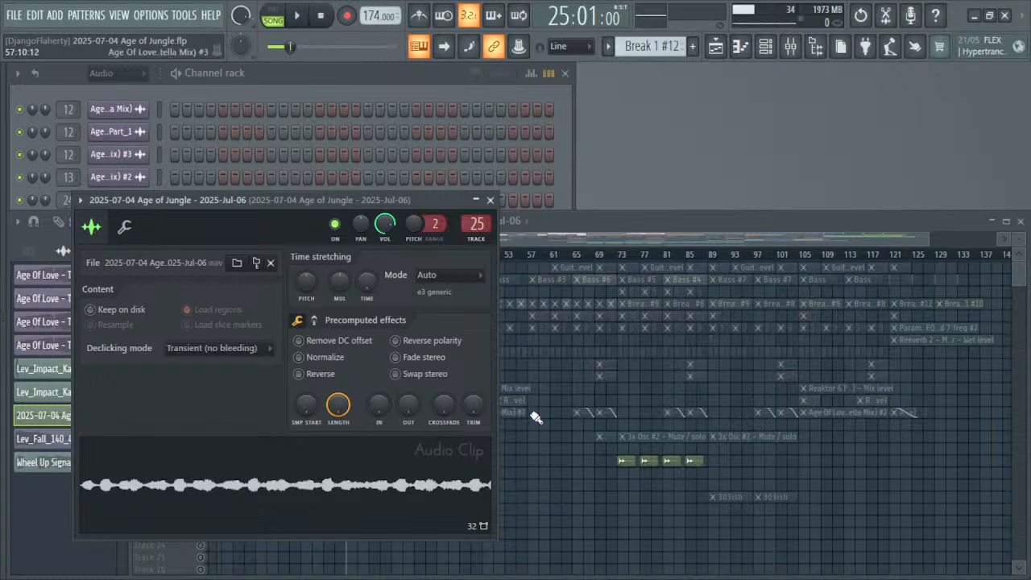
# Step: Close the clip's channel settings, audition the soloed clips from bar 25, and inspect the waveform and fade at the clip's end
pyautogui.click(490, 200)
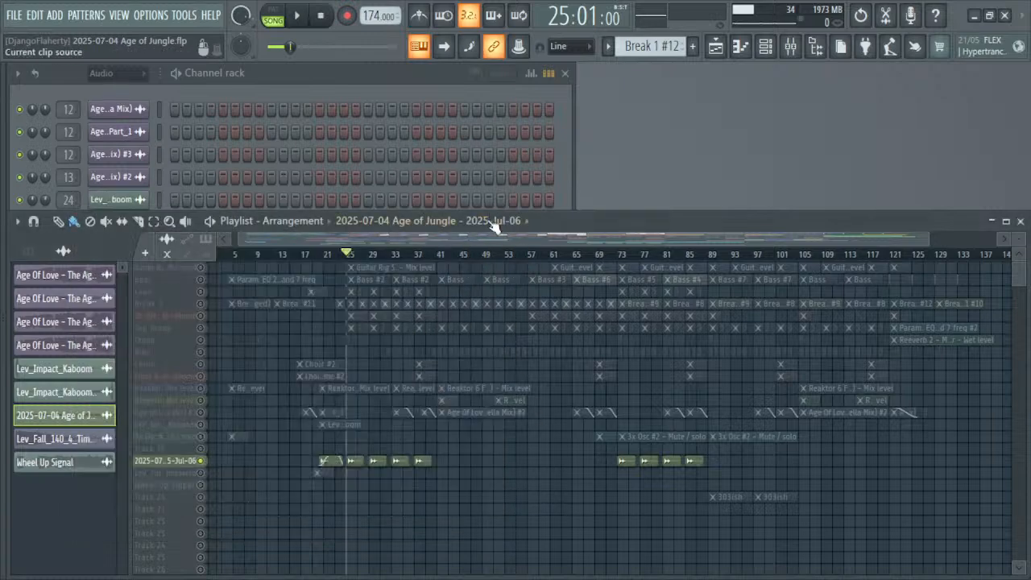
pyautogui.moveTo(455, 430); pyautogui.dragTo(311, 498)
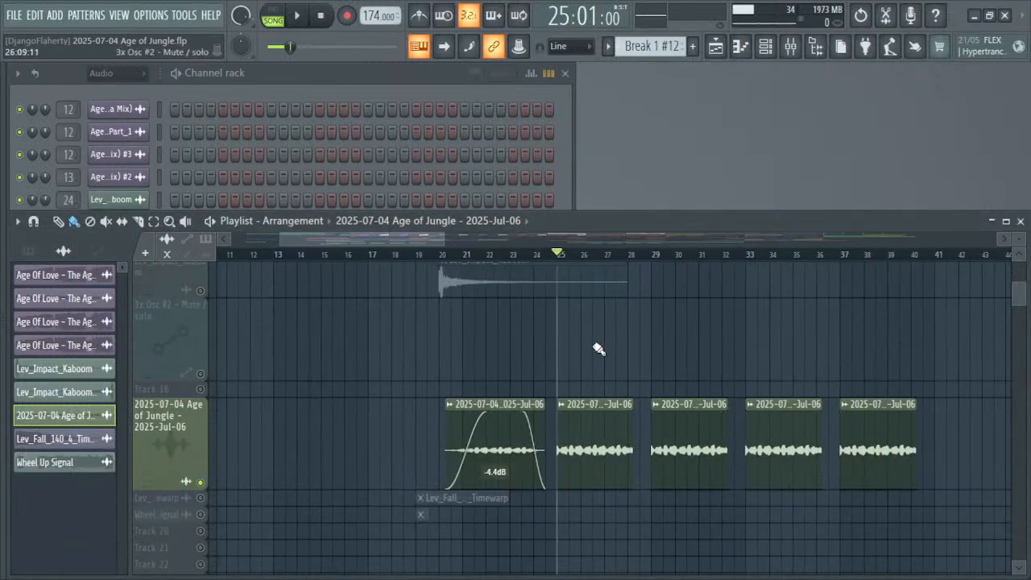
pyautogui.press('space')
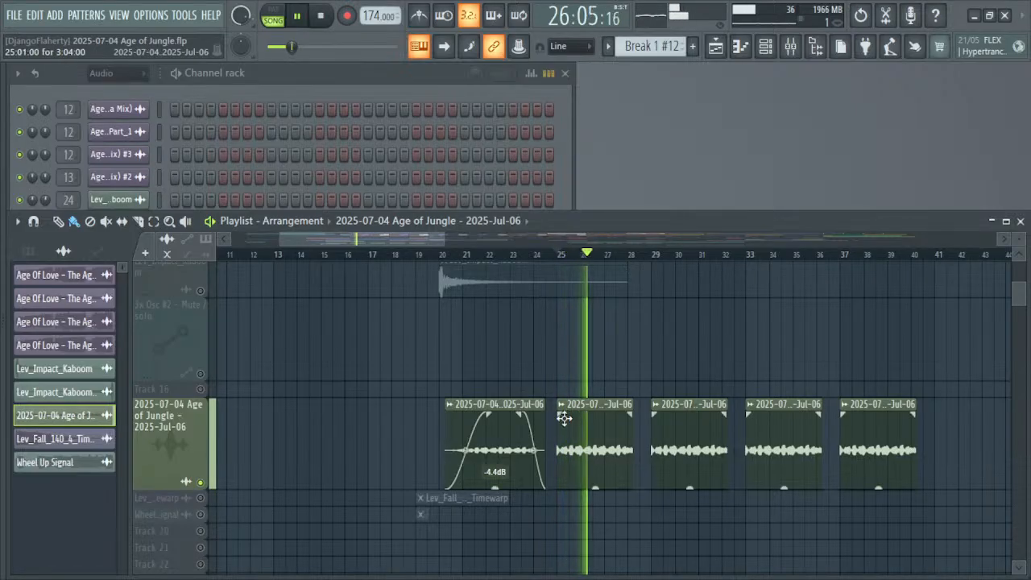
pyautogui.press('space')
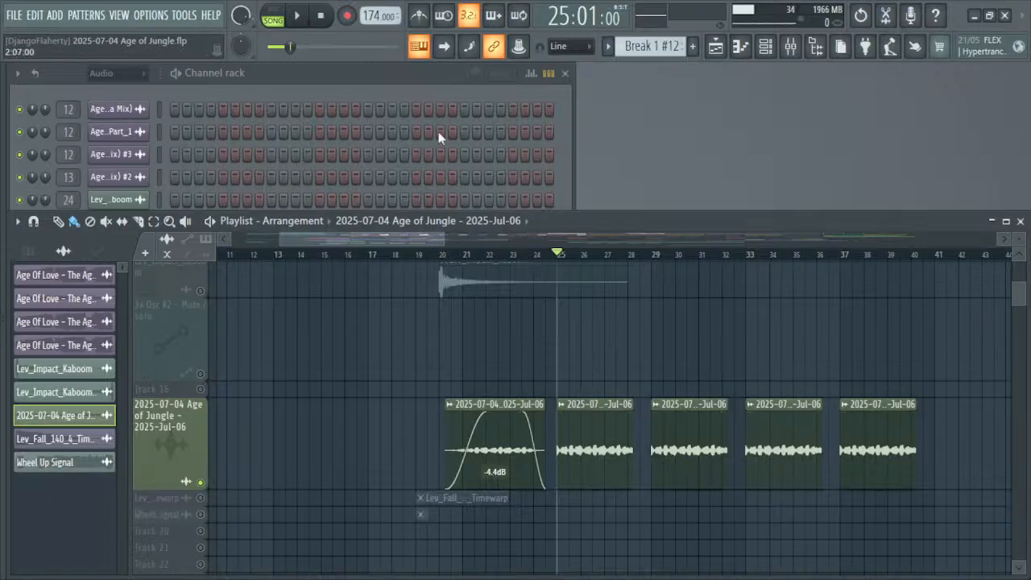
pyautogui.moveTo(681, 375); pyautogui.dragTo(554, 483)
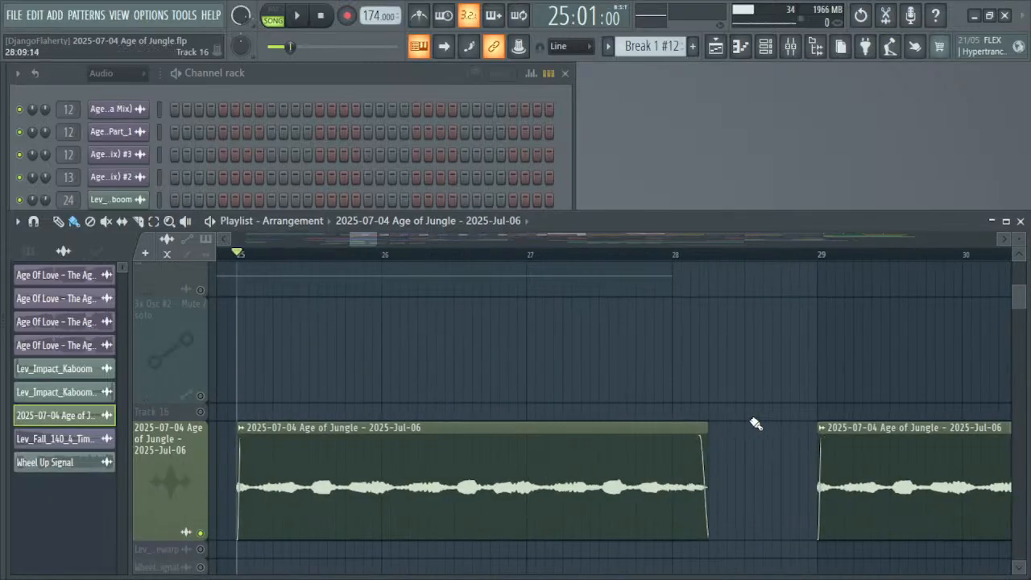
pyautogui.moveTo(755, 409); pyautogui.dragTo(608, 564)
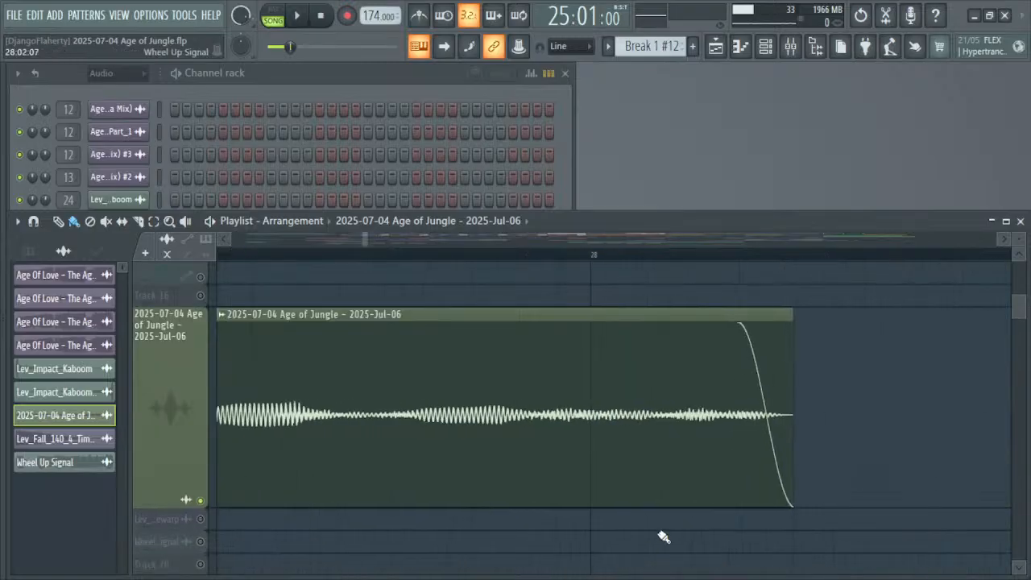
pyautogui.rightClick(818, 347)
pyautogui.moveTo(685, 437); pyautogui.dragTo(617, 506)
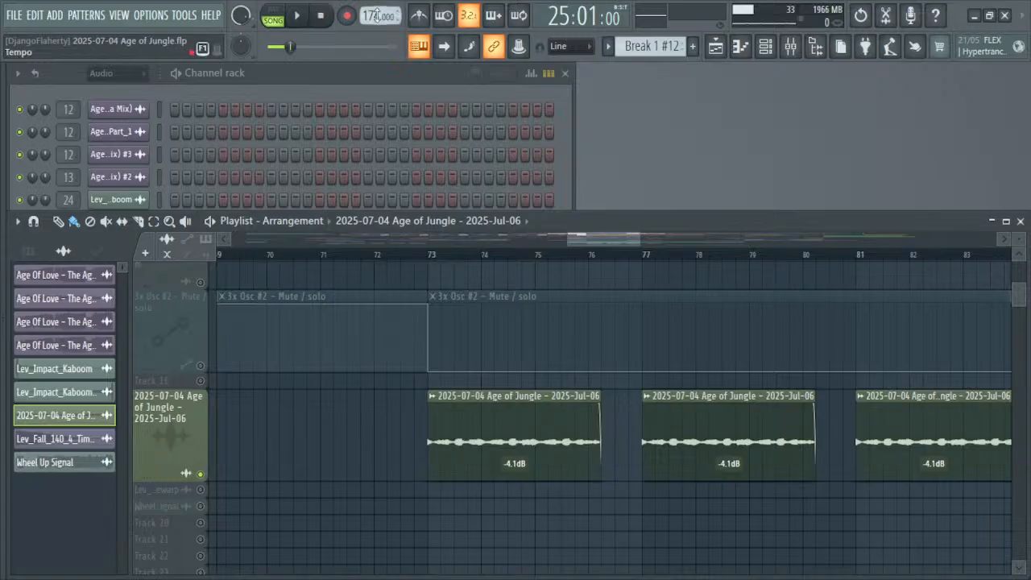
# Step: Try a tempo of 162 BPM with all channels restretched and audition the soloed audio clips from bar 73
pyautogui.moveTo(381, 16); pyautogui.dragTo(380, 35)
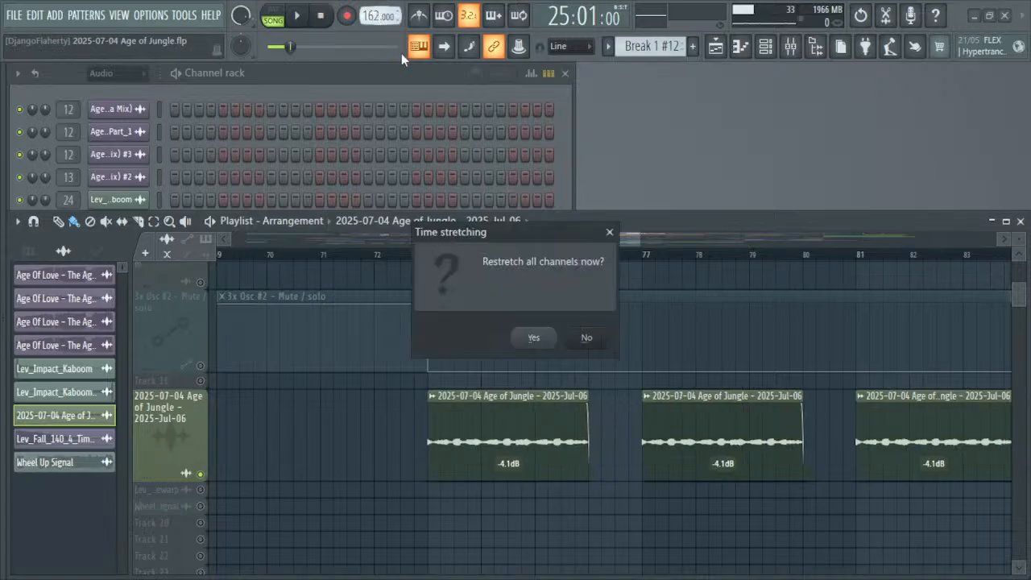
pyautogui.click(545, 342)
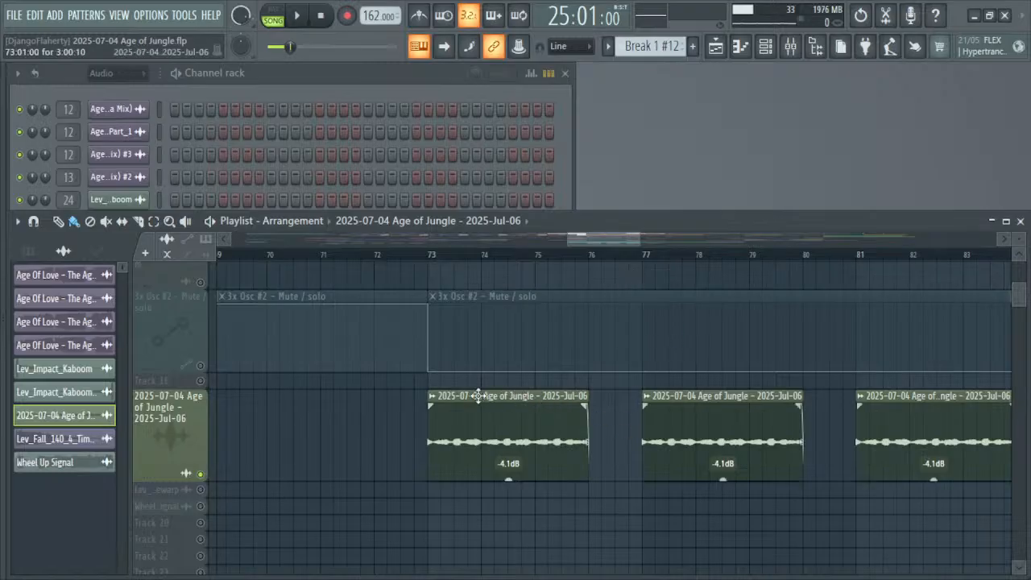
pyautogui.click(432, 258)
pyautogui.press('space')
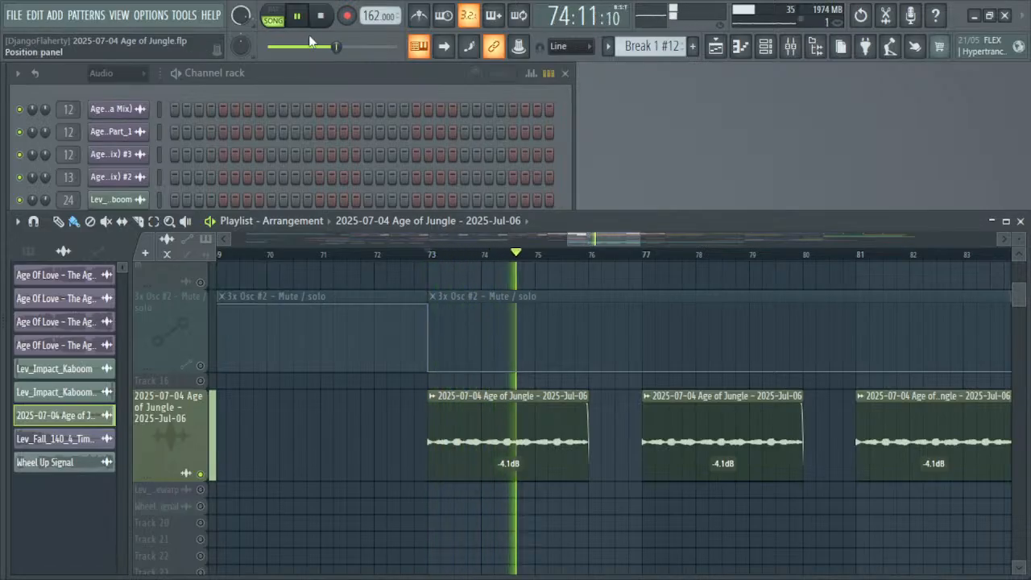
pyautogui.press('space')
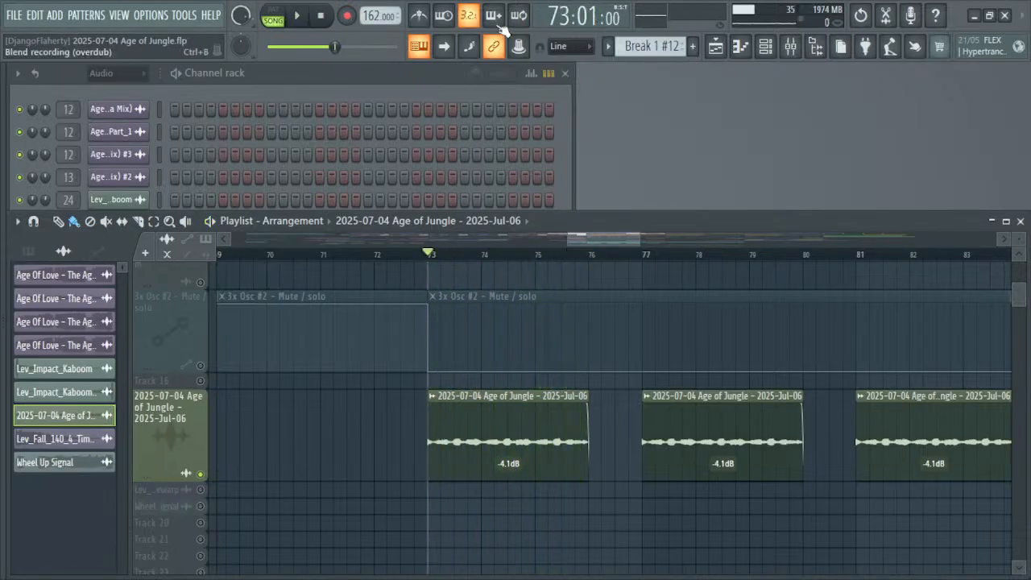
# Step: Turn on the metronome and play the soloed audio clips from bar 73 against it
pyautogui.hotkey('ctrl', 'm')
pyautogui.press('space')
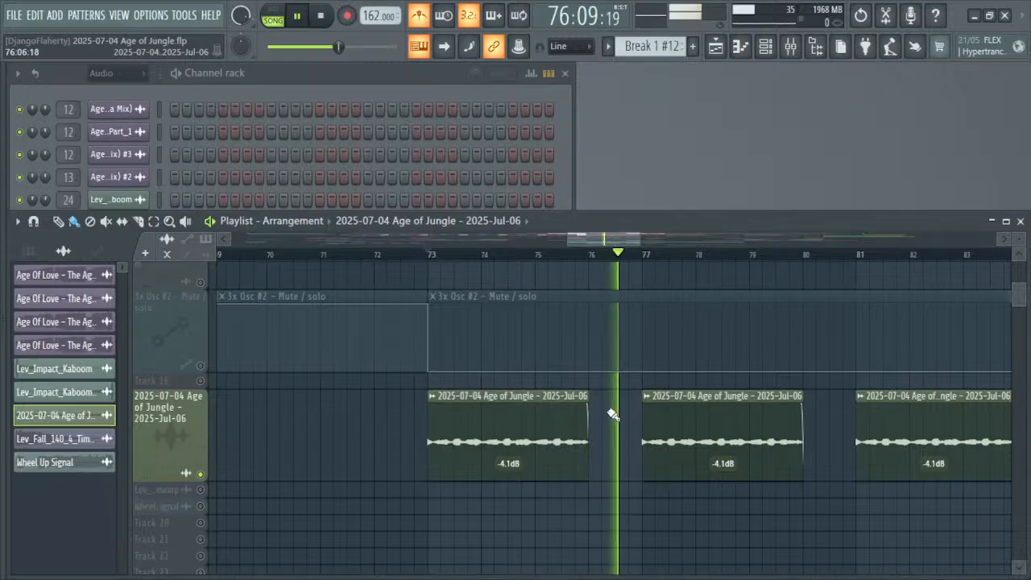
pyautogui.press('space')
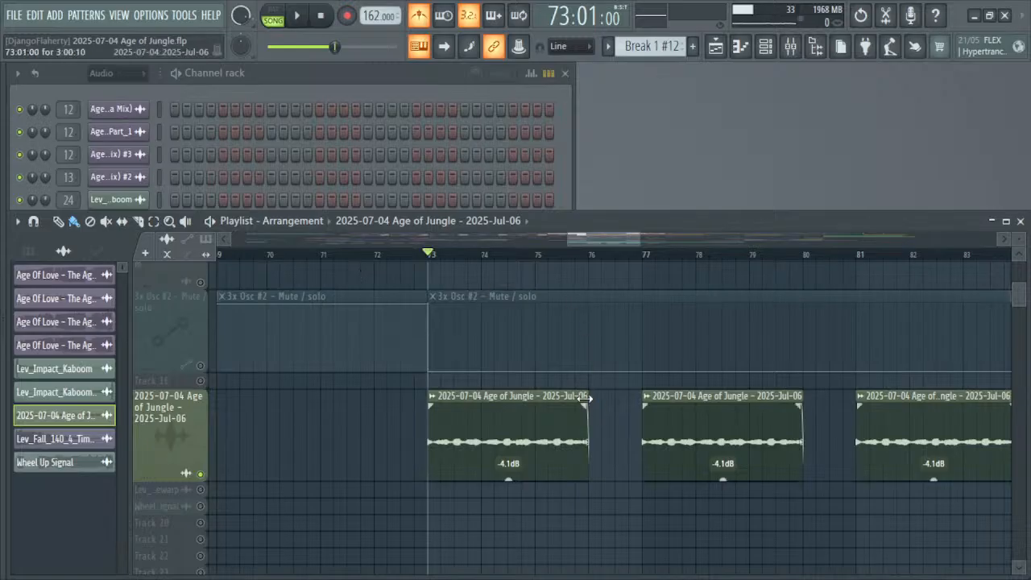
# Step: Try stretching the clip at bar 73 to about 3:08:11, audition it, and undo the resize for another listen
pyautogui.moveTo(586, 398); pyautogui.dragTo(616, 397)
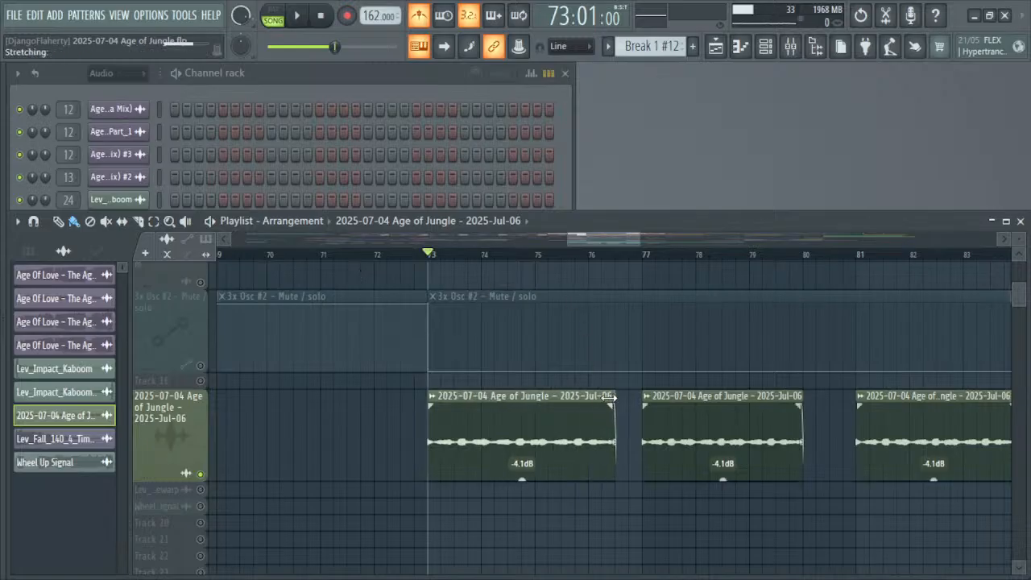
pyautogui.press('space')
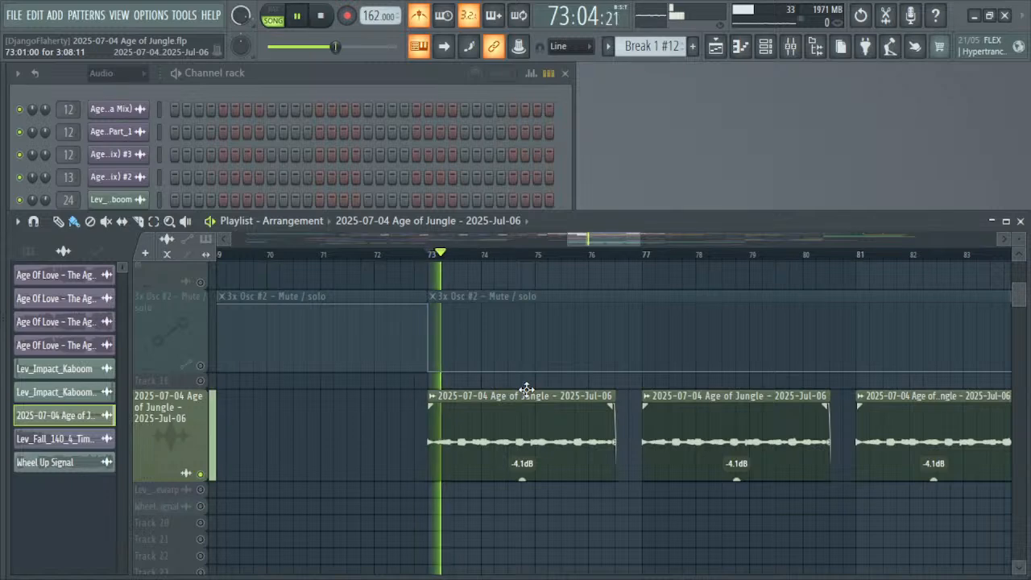
pyautogui.press('space')
pyautogui.hotkey('ctrl', 'z')
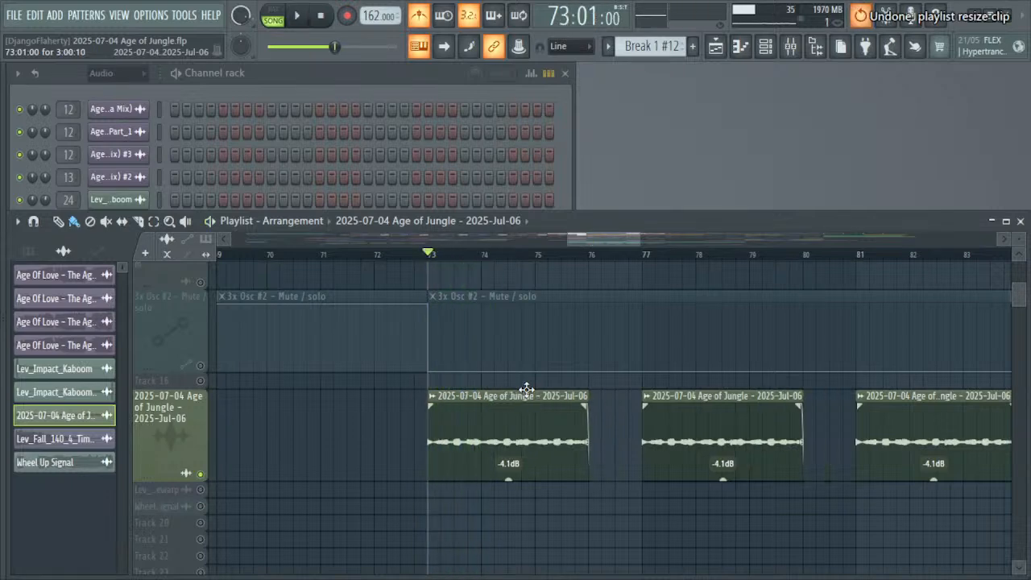
pyautogui.press('space')
pyautogui.press('space')
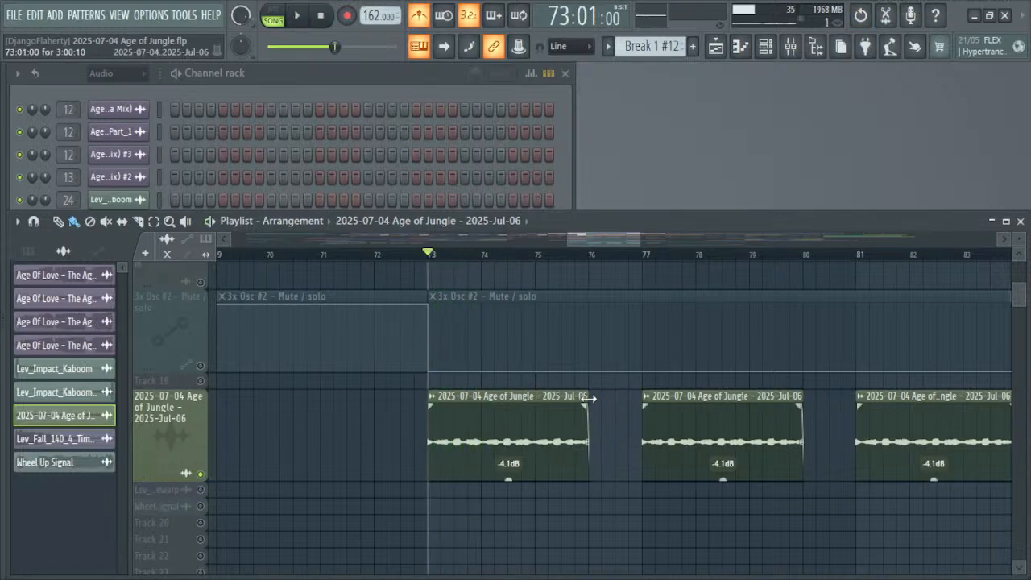
# Step: Try stretching the clip at bar 73 to about 3:04:10, audition it, and undo the resize to compare playback
pyautogui.moveTo(591, 398); pyautogui.dragTo(596, 400)
pyautogui.press('space')
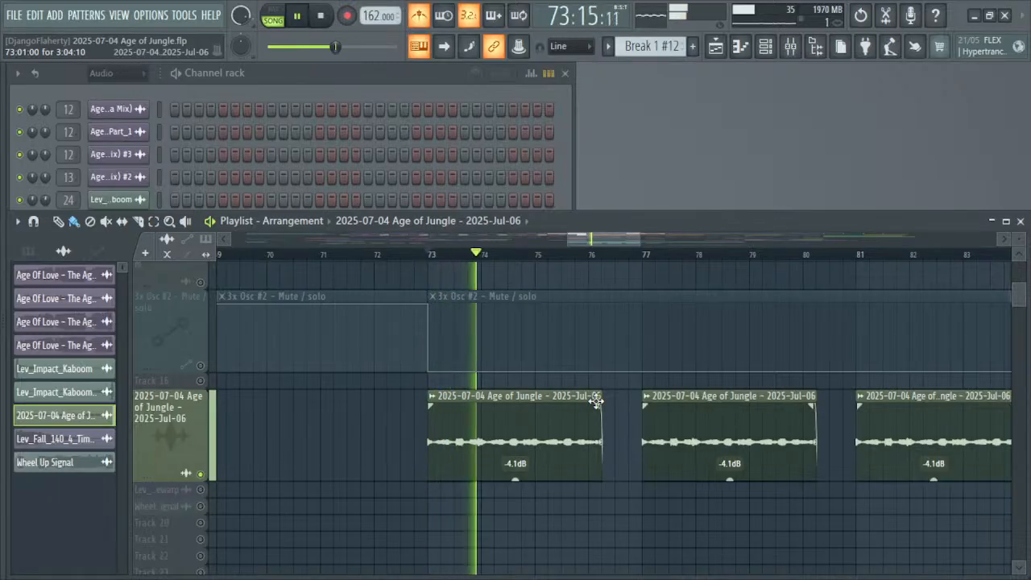
pyautogui.hotkey('ctrl', 'z')
pyautogui.press('space')
pyautogui.press('space')
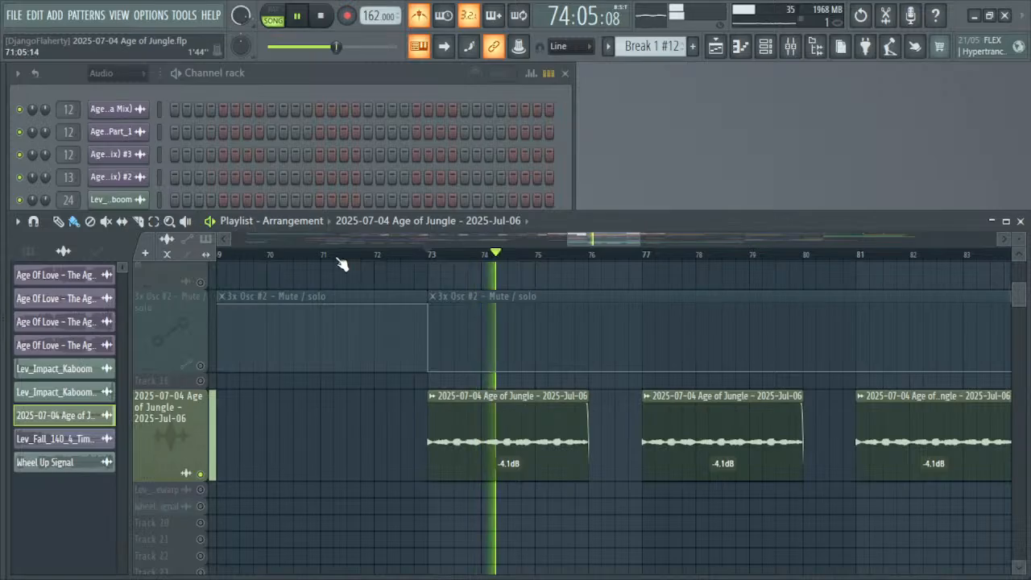
pyautogui.press('space')
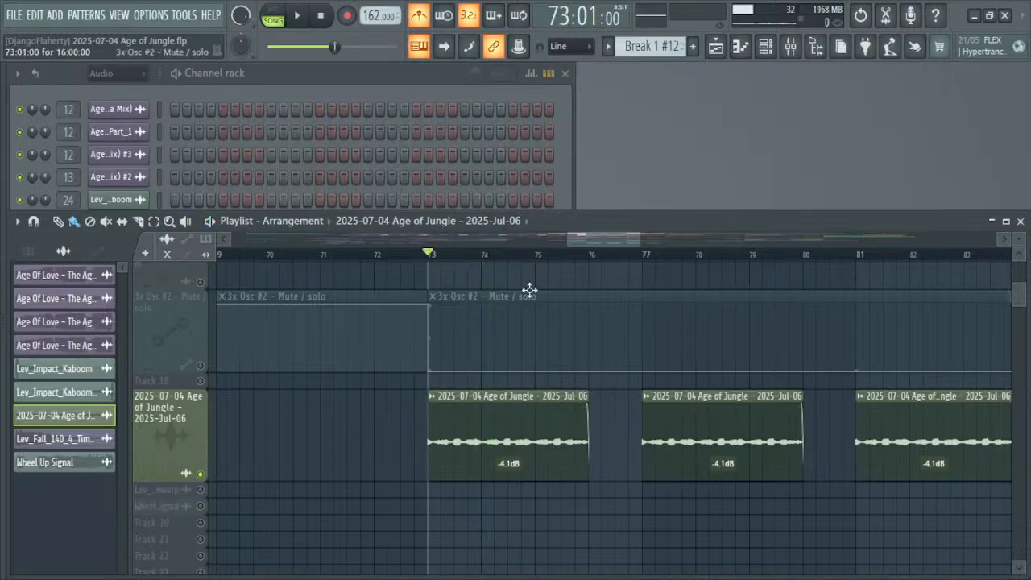
# Step: Set the tempo back to 174 BPM and restretch all channels
pyautogui.scroll(12, 379, 17)
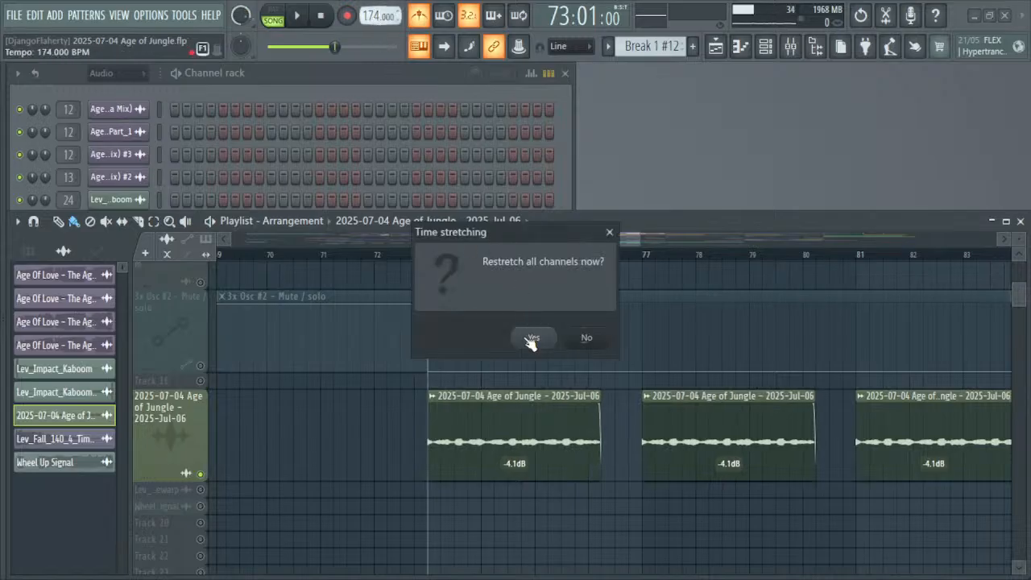
pyautogui.click(531, 340)
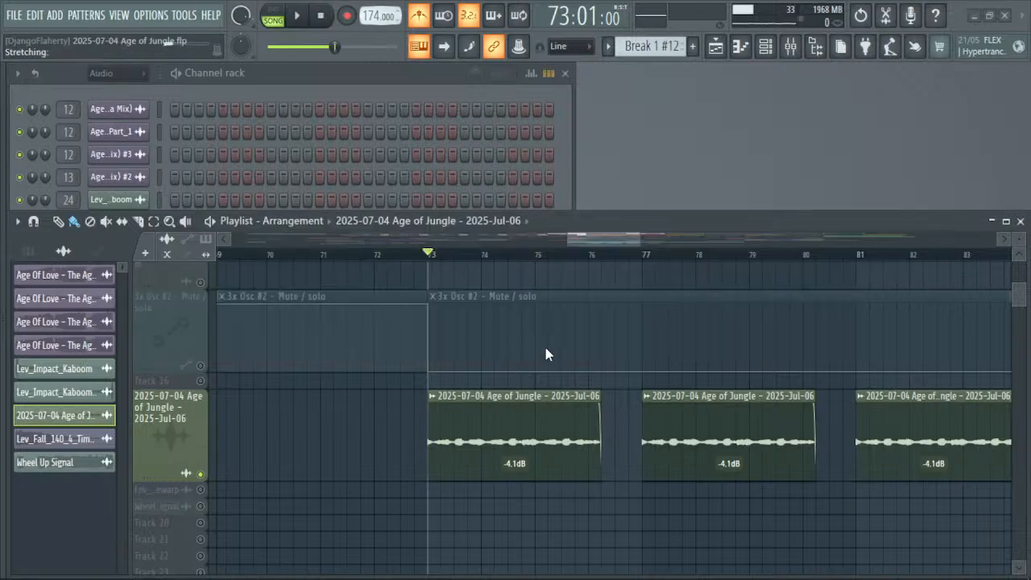
# Step: Unsolo the 2025-07-04 Age of Jungle audio track so that every playlist track plays again
pyautogui.hotkey('alt', 'Tab')
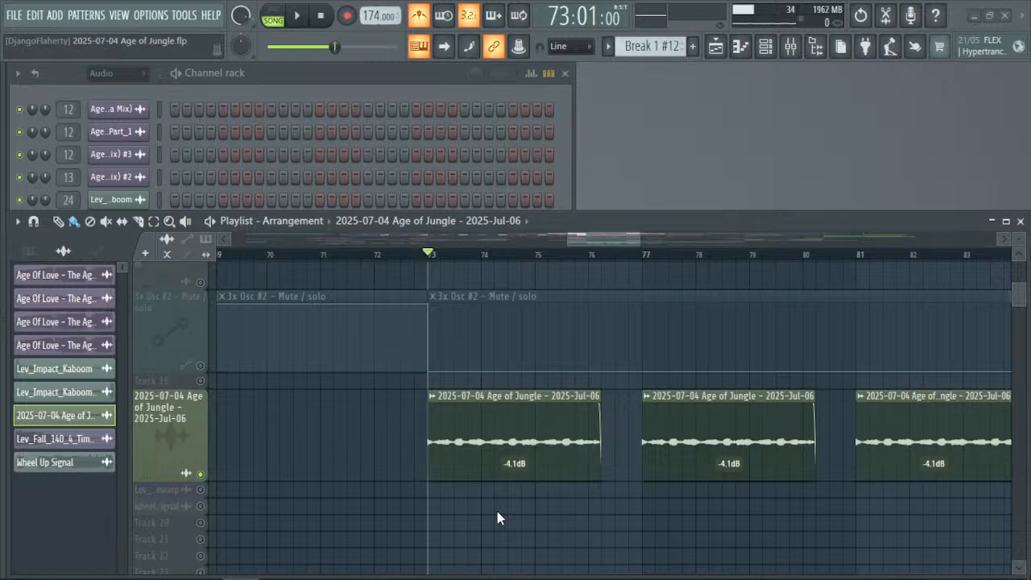
pyautogui.scroll(-5, 350, 466)
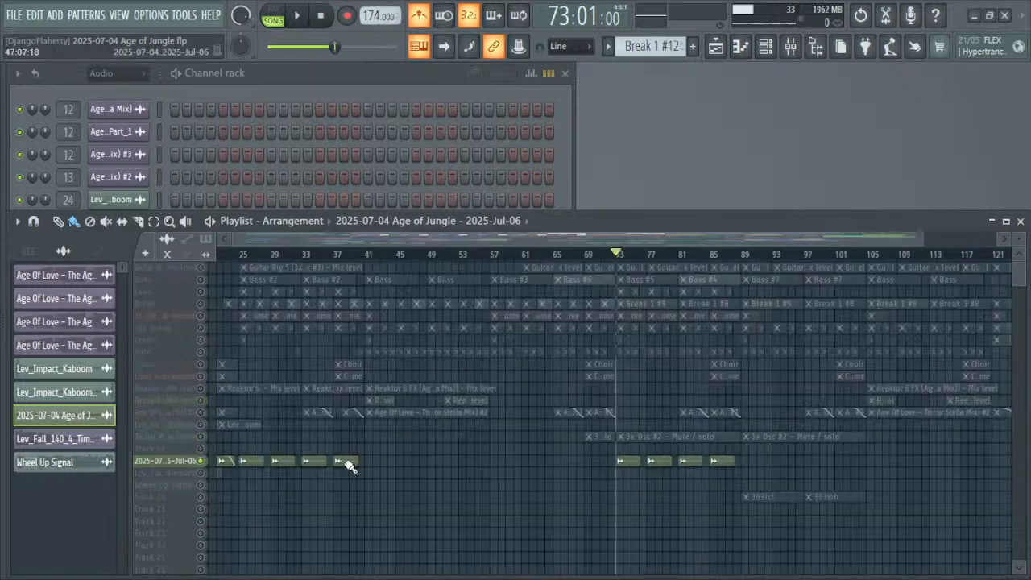
pyautogui.scroll(-2, 350, 465)
pyautogui.rightClick(203, 462)
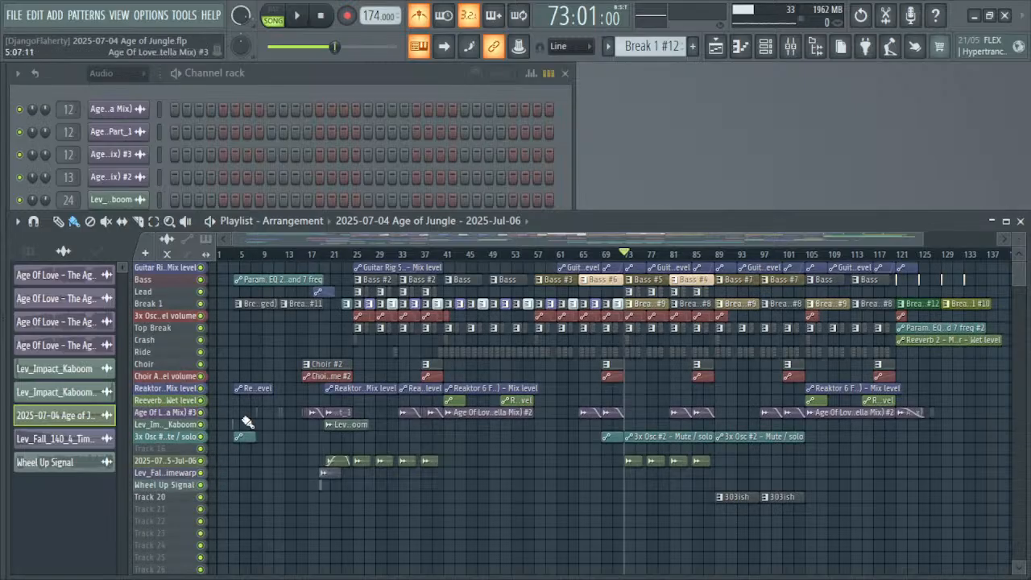
# Step: Play the full arrangement from bar 3 with the metronome turned off, and save the project
pyautogui.press('space')
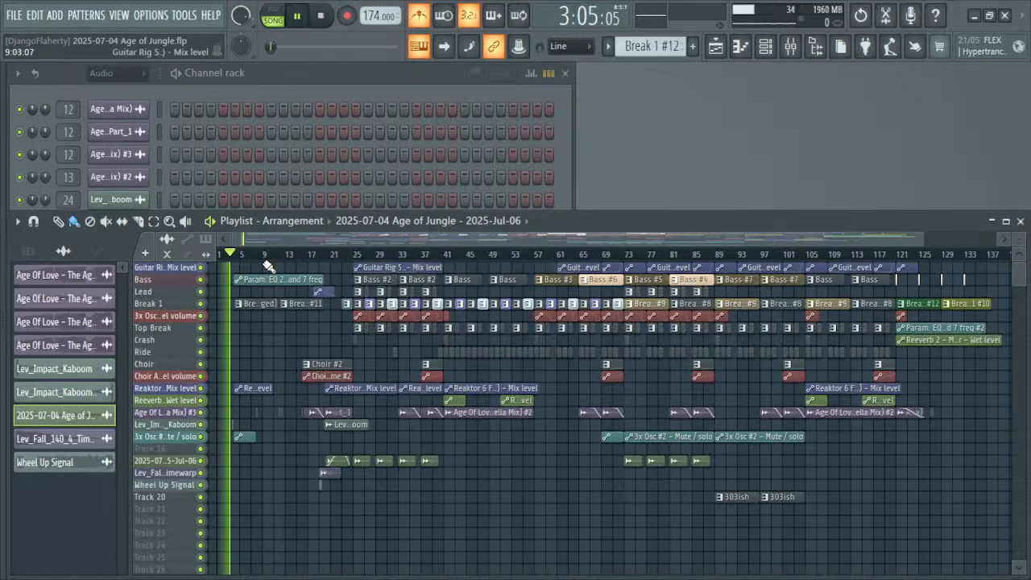
pyautogui.click(419, 16)
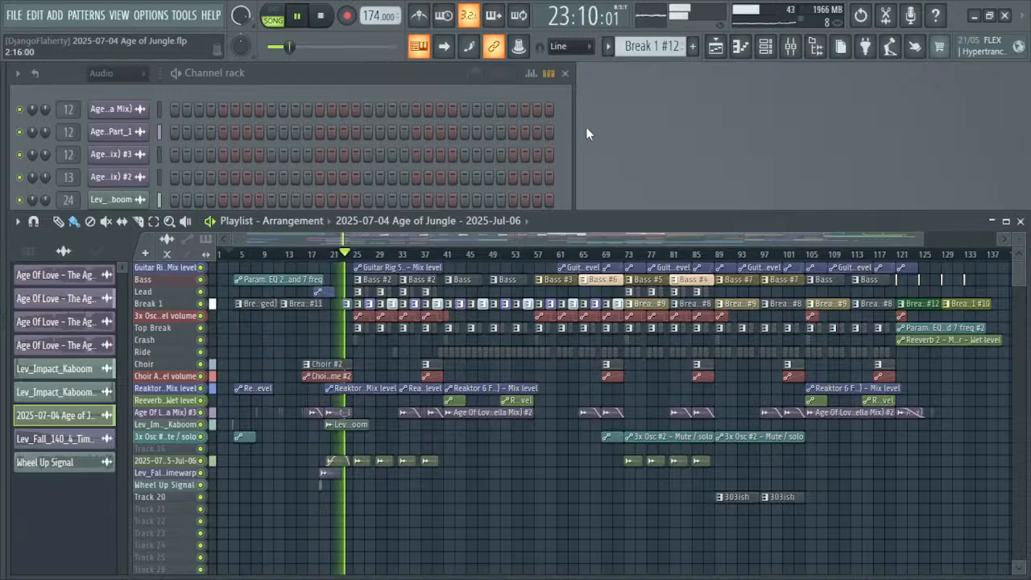
pyautogui.hotkey('ctrl', 's')
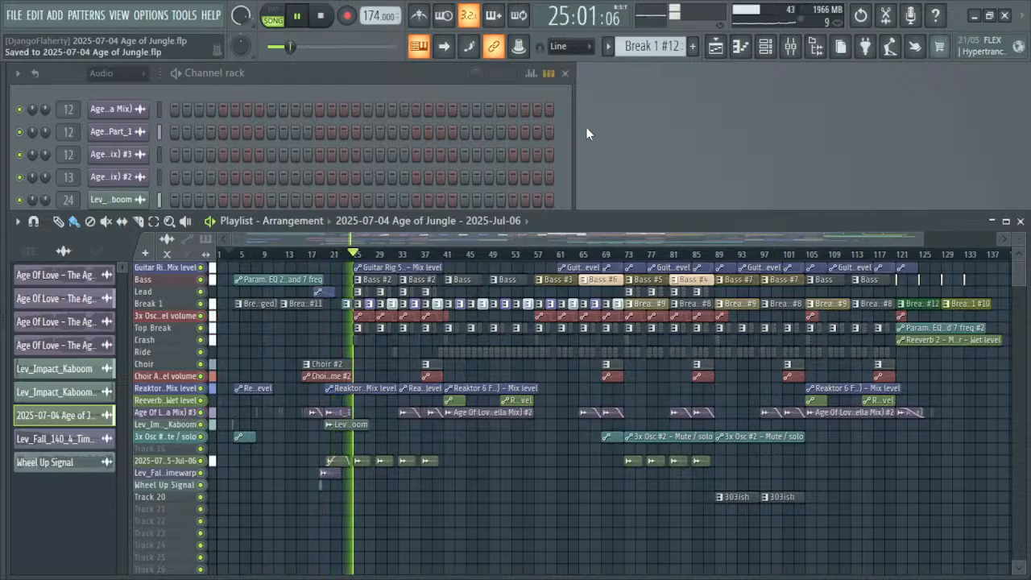
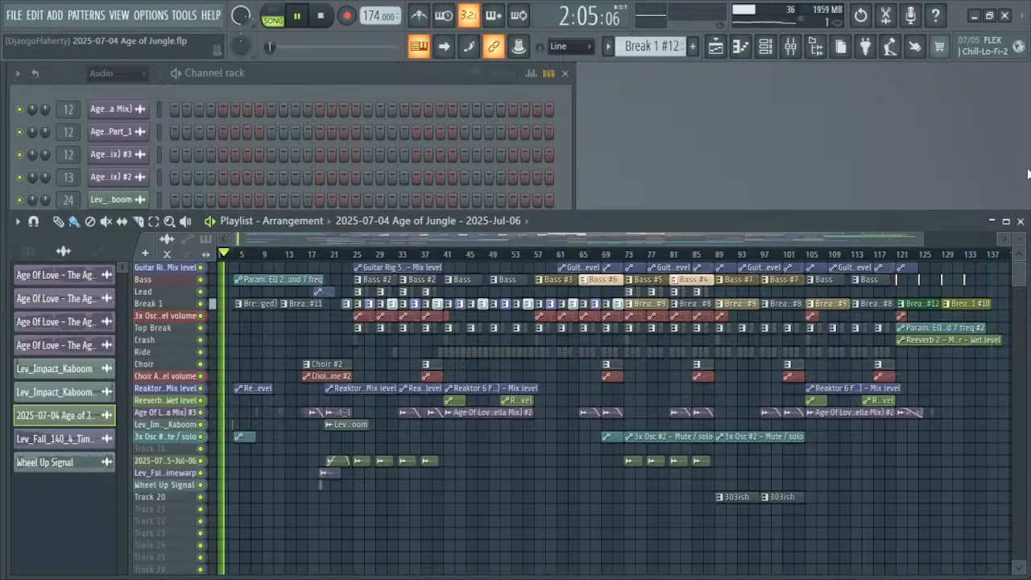
pyautogui.hotkey('alt', 'Tab')
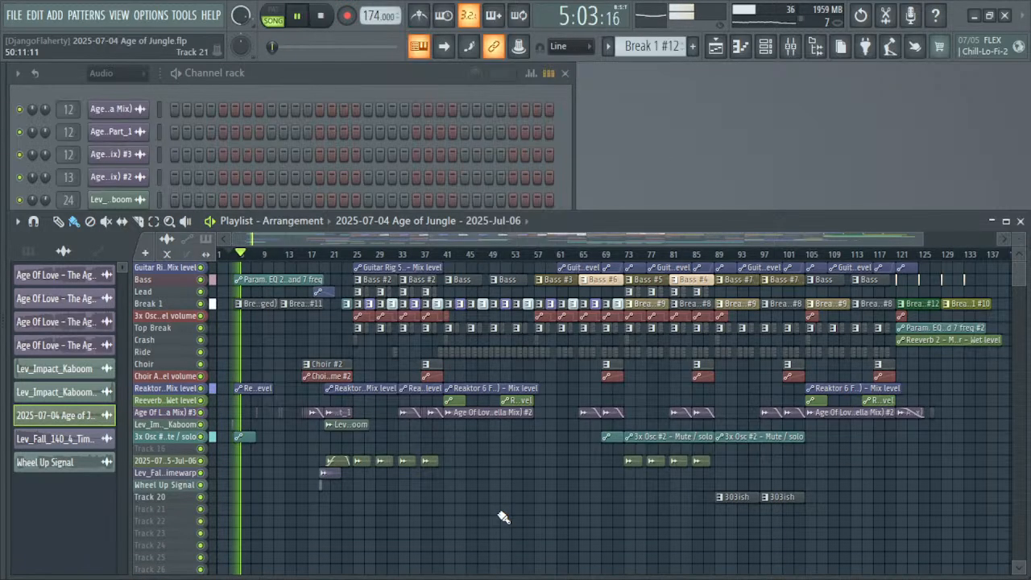
pyautogui.press('space')
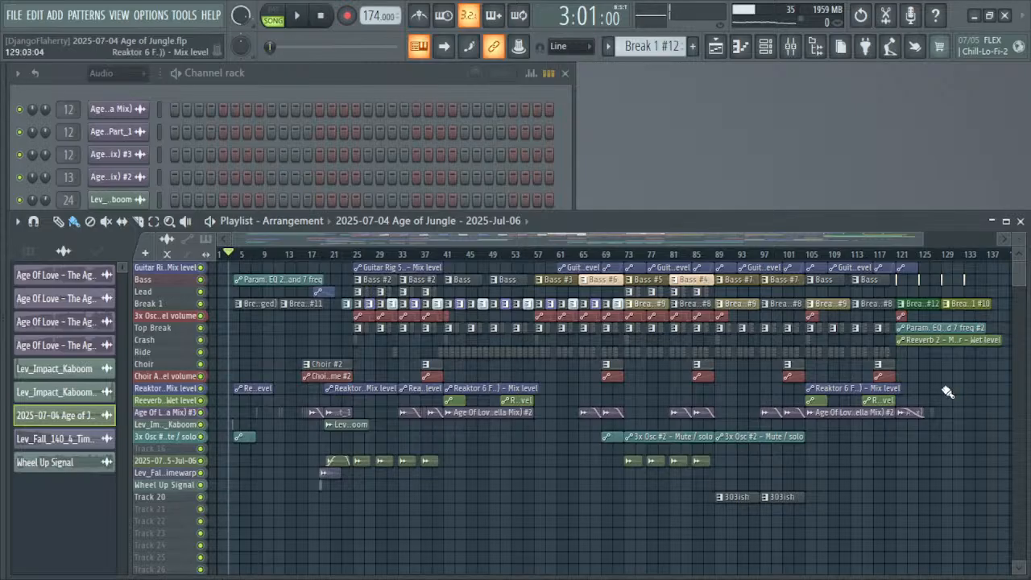
pyautogui.click(22, 17)
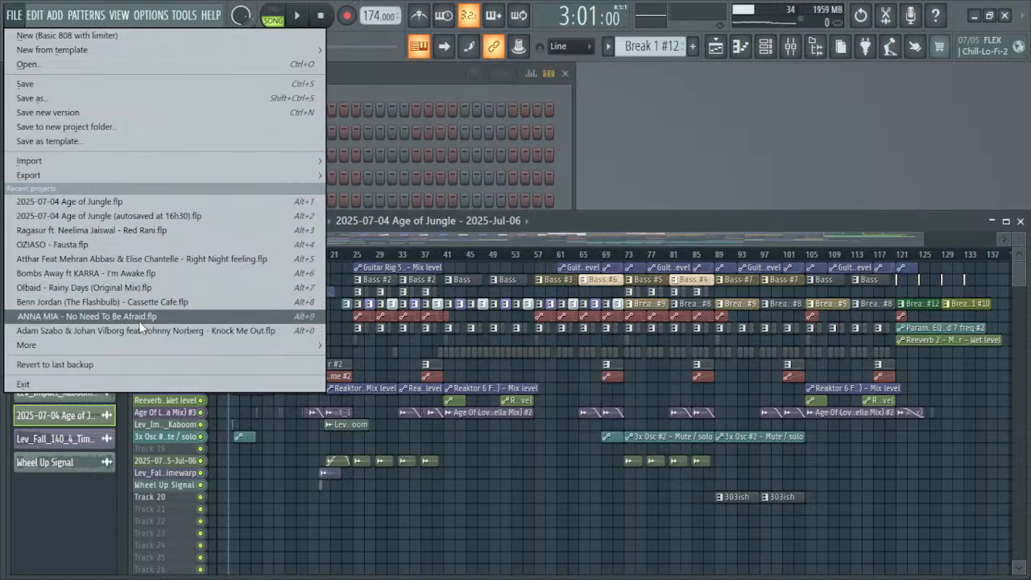
pyautogui.moveTo(115, 22)
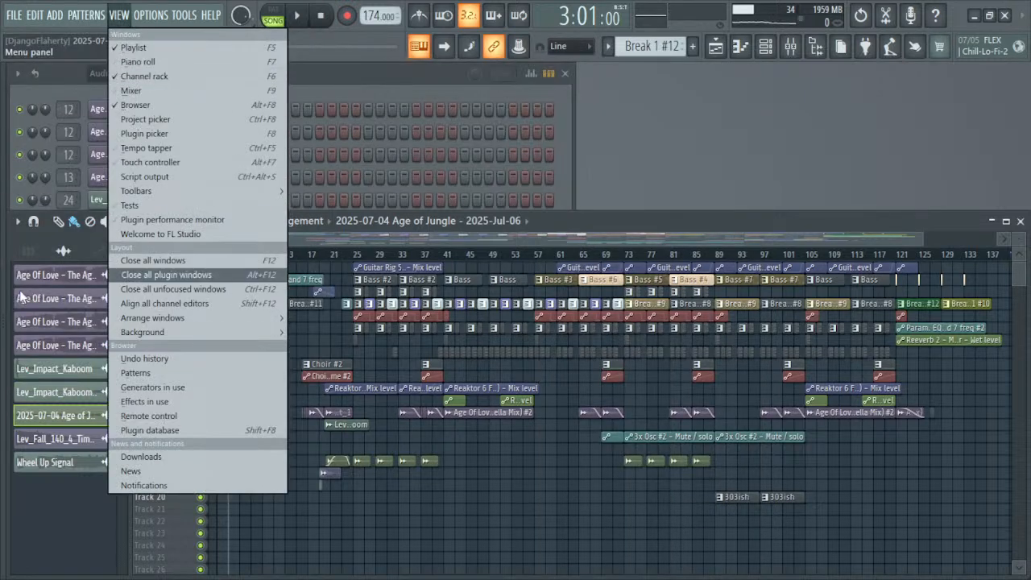
pyautogui.moveTo(15, 8)
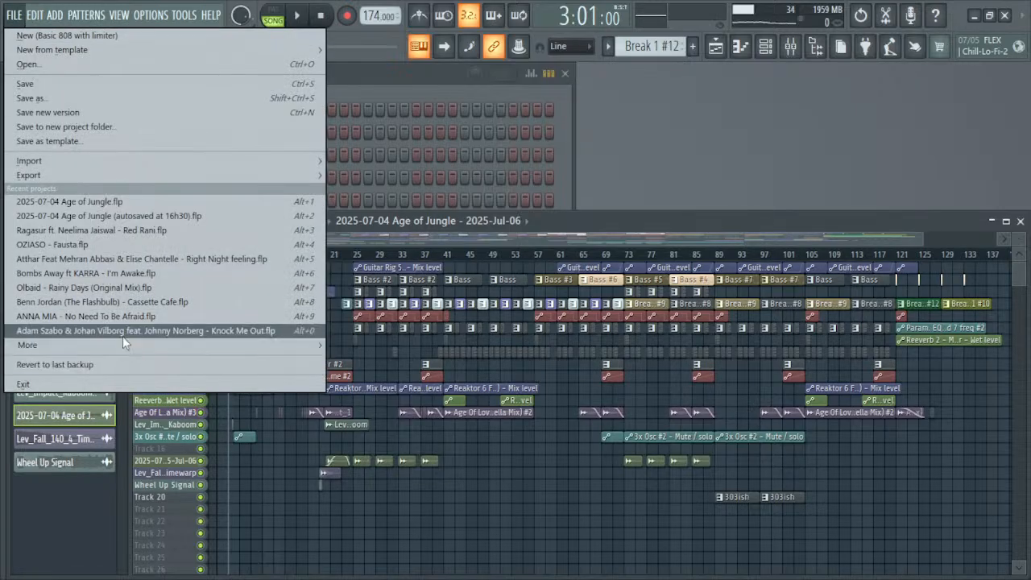
pyautogui.click(391, 78)
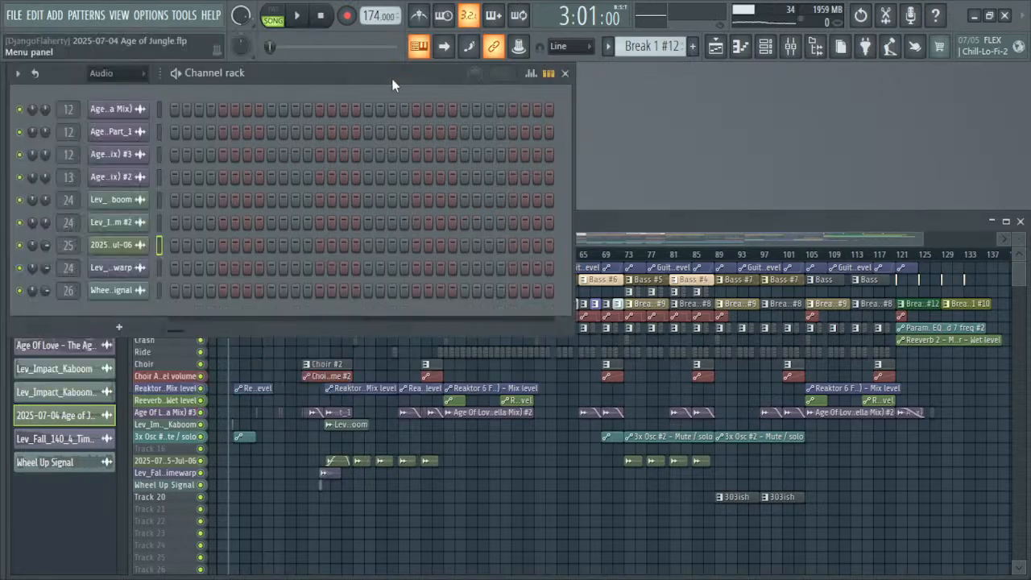
pyautogui.press('F10')
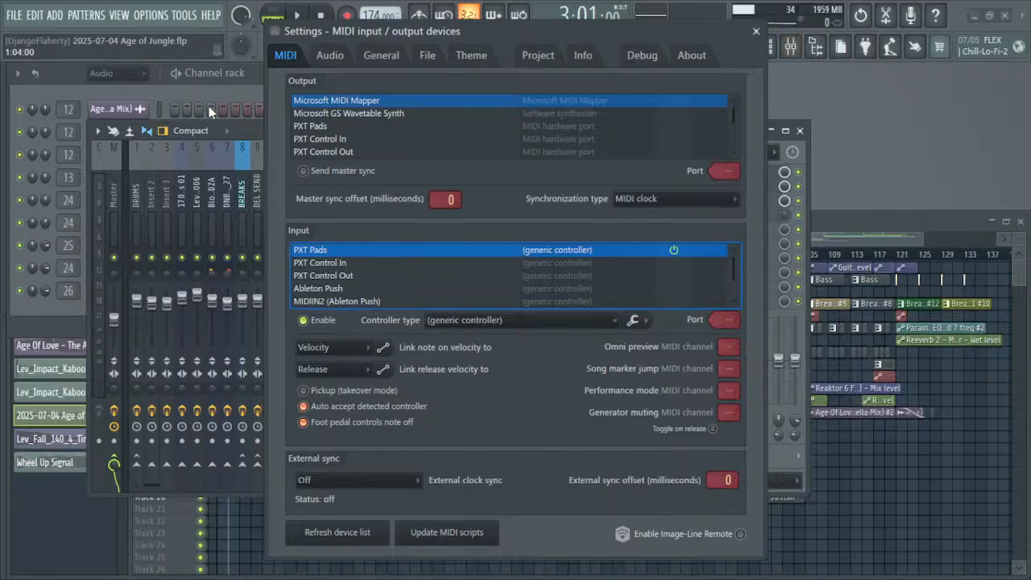
pyautogui.press('F9')
pyautogui.press('F9')
pyautogui.press('F8')
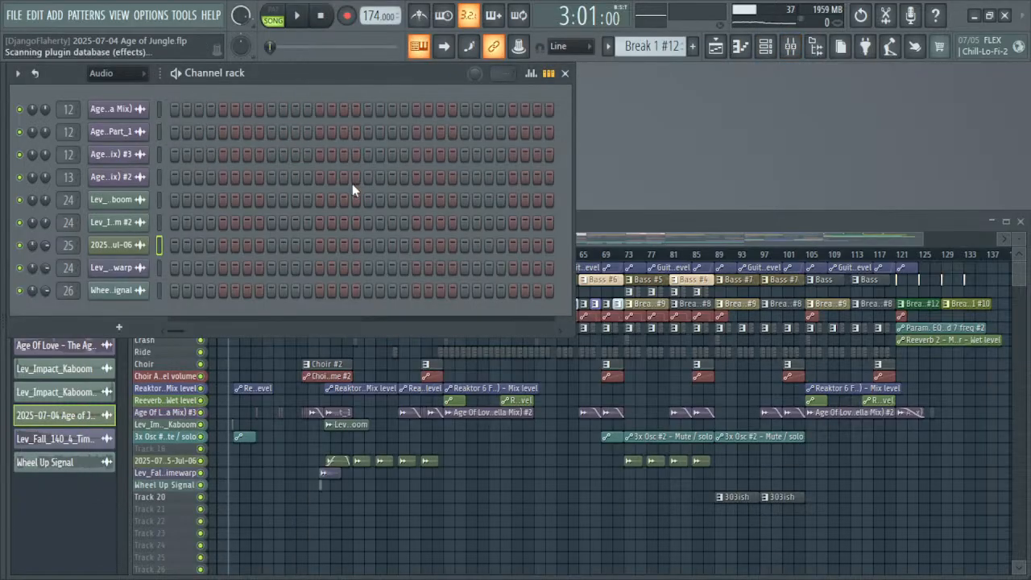
pyautogui.press('F7')
pyautogui.press('F7')
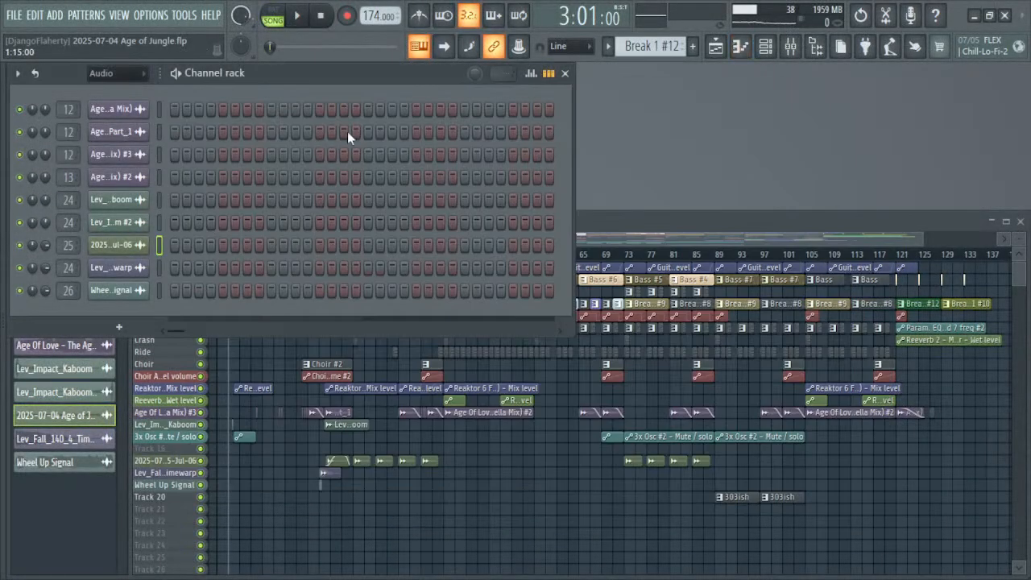
pyautogui.press('F11')
pyautogui.press('F11')
# Step: Move Fruity Reeverb 2 up to effect slot 7 on the Master mixer track
pyautogui.press('F9')
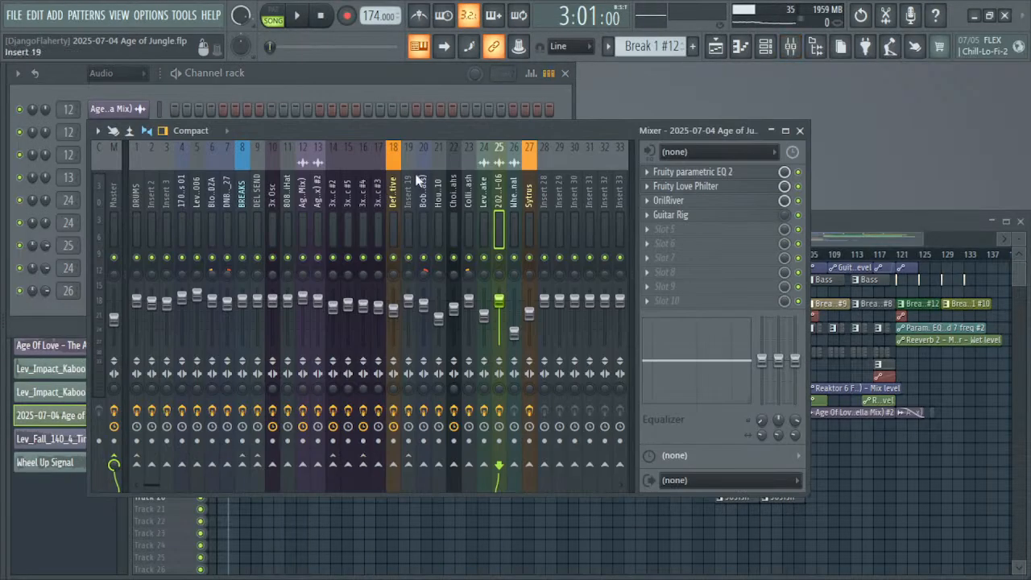
pyautogui.click(118, 196)
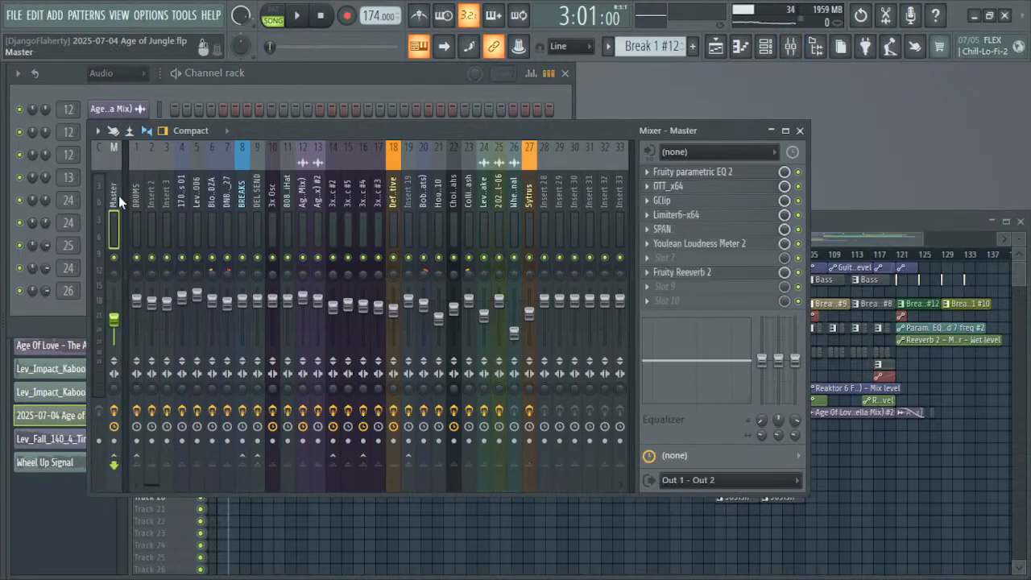
pyautogui.moveTo(666, 280); pyautogui.dragTo(668, 267)
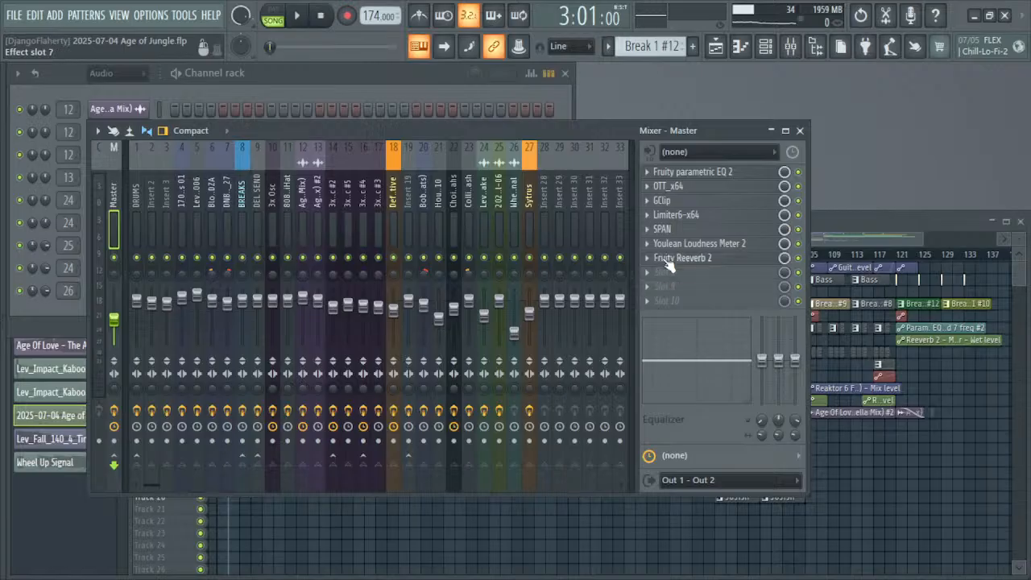
# Step: Open the plugin manager from the Master's empty effect slot 8 and scan for installed plugins
pyautogui.click(666, 275)
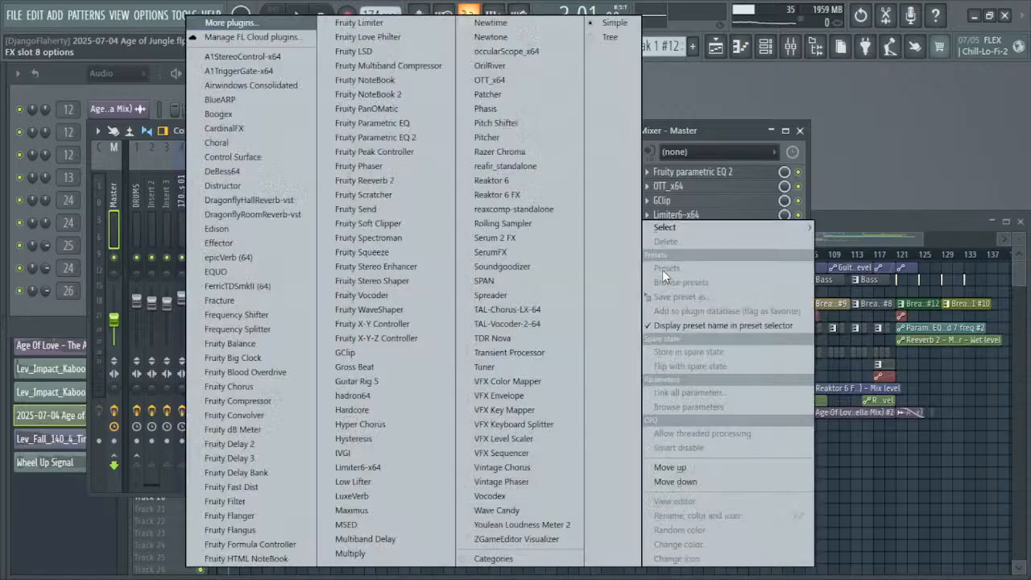
pyautogui.click(242, 28)
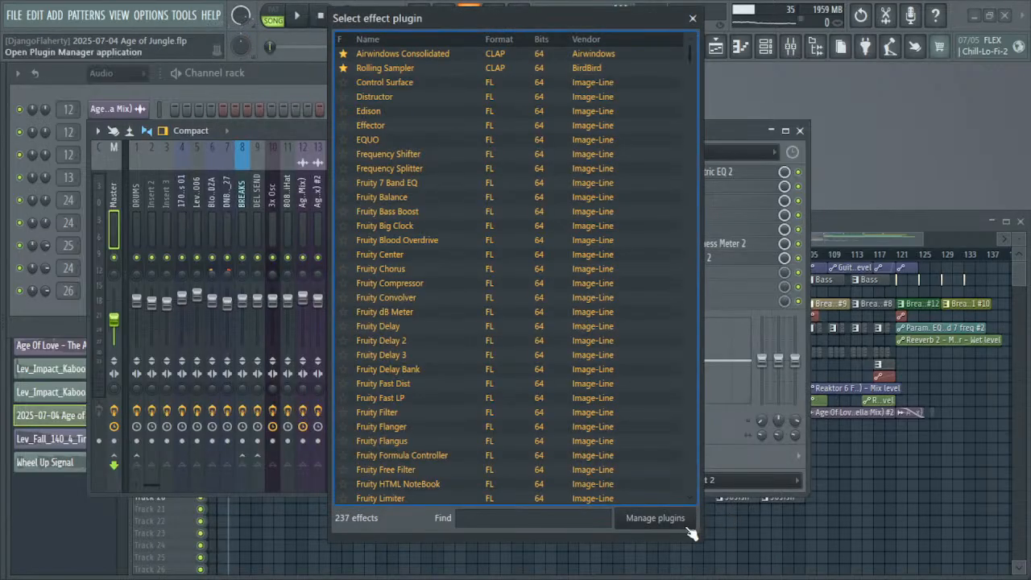
pyautogui.click(684, 524)
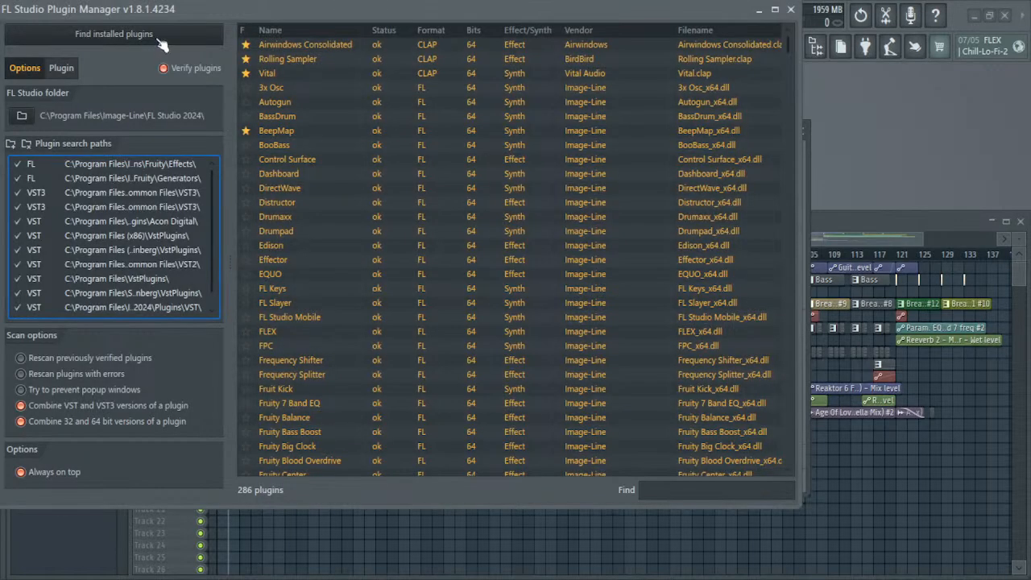
pyautogui.click(156, 36)
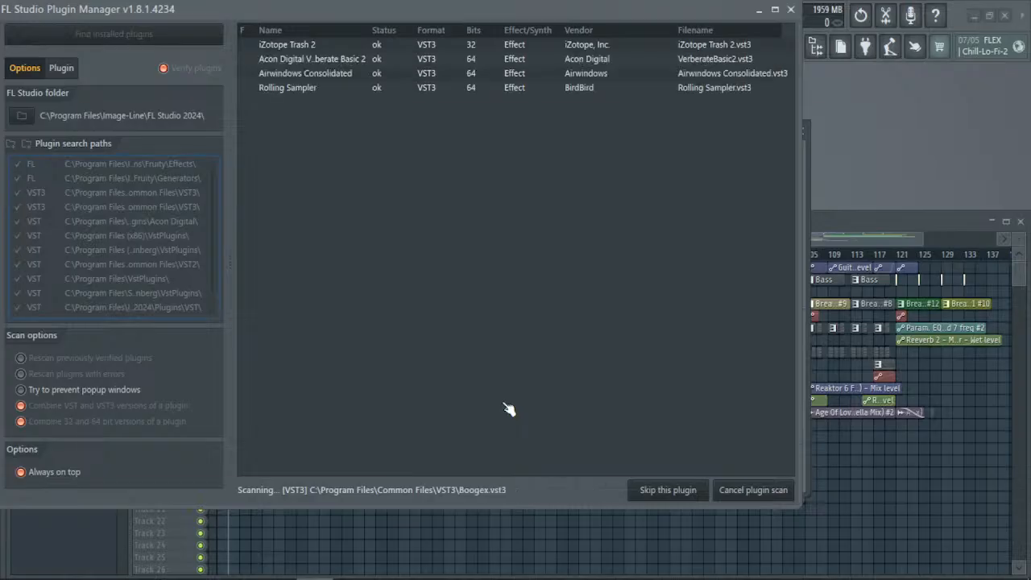
# Step: Switch to the Edge browser window showing the Xfer Records Serum 2 download page
pyautogui.hotkey('alt', 'Tab')
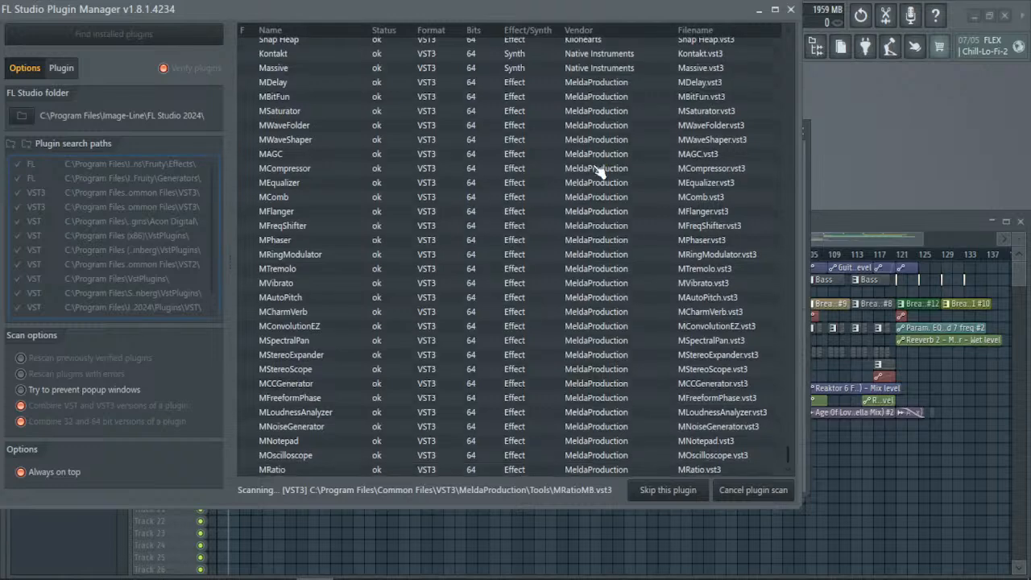
pyautogui.hotkey('alt', 'Tab')
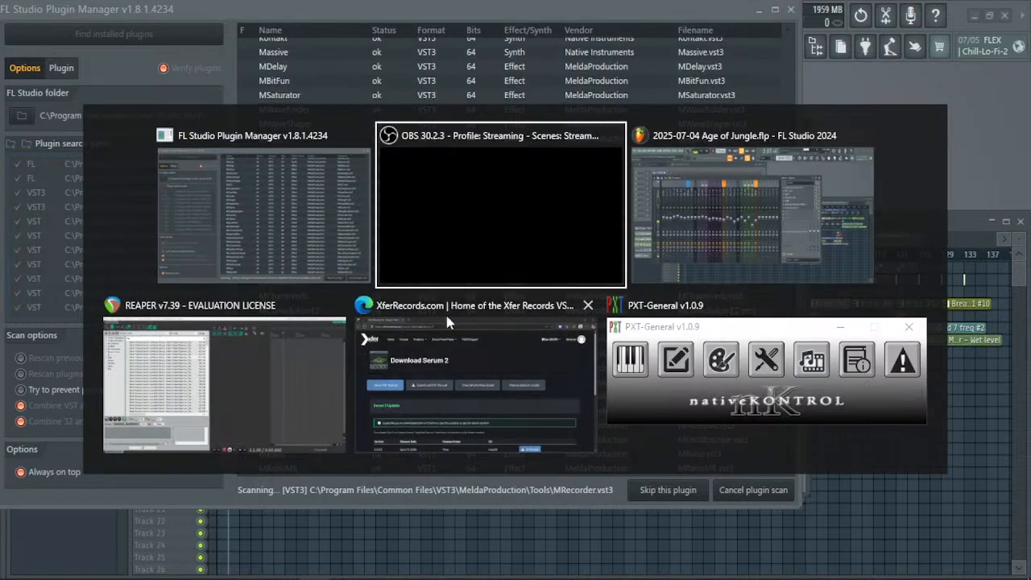
pyautogui.click(434, 360)
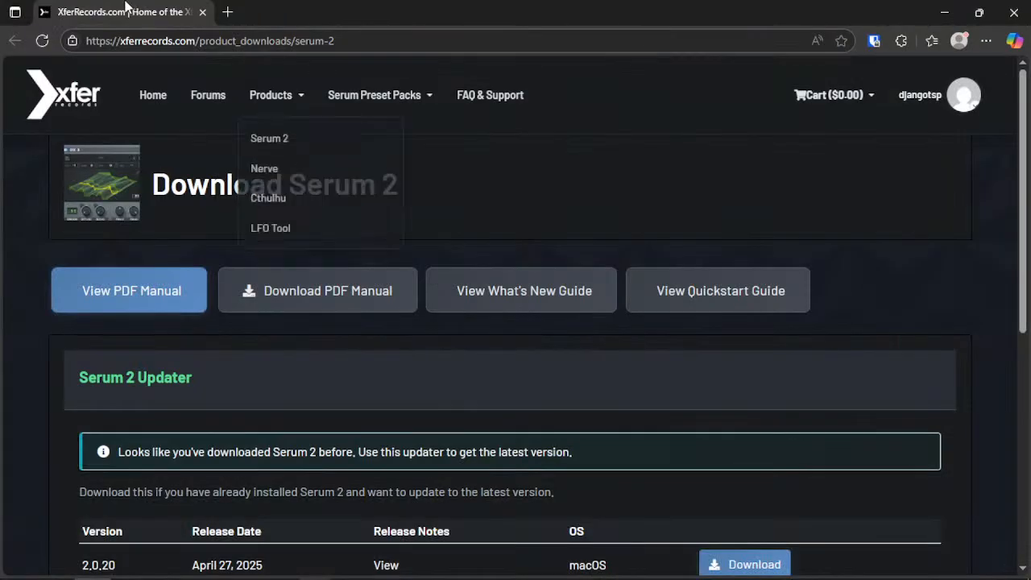
pyautogui.click(226, 14)
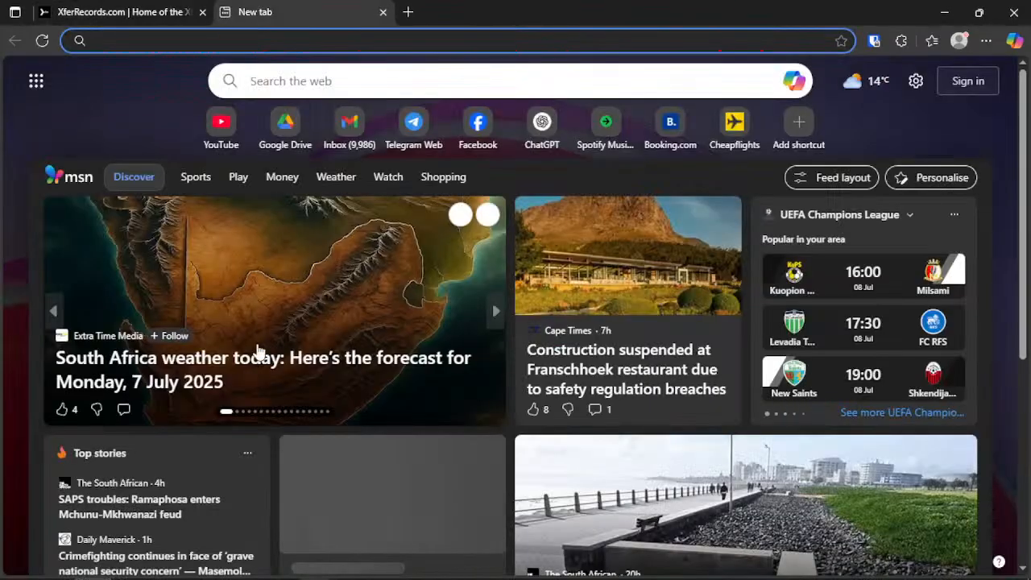
pyautogui.hotkey('ctrl', 'w')
pyautogui.press('super')
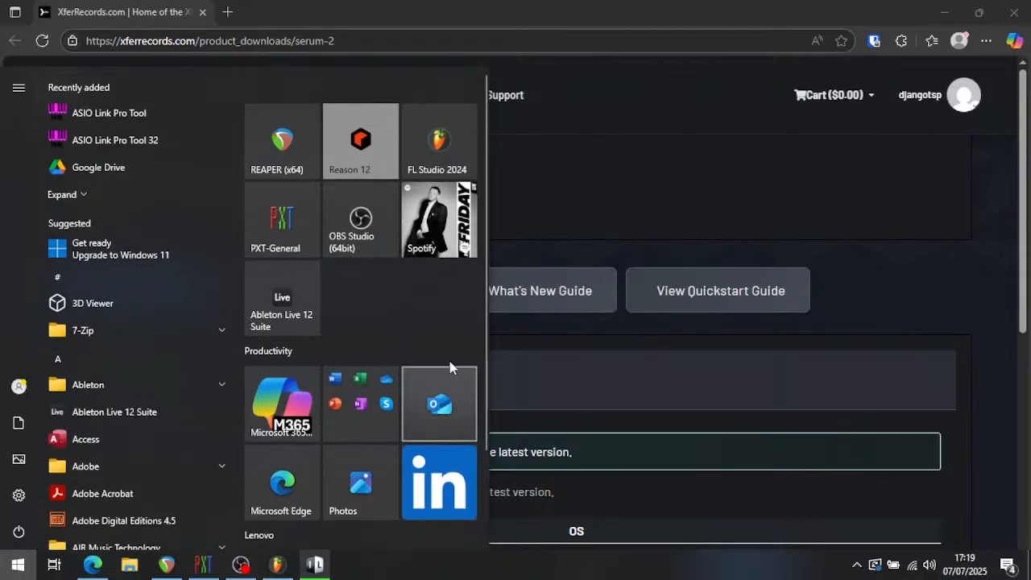
# Step: Open the artist's own SoundCloud music profile in a new browser tab
pyautogui.click(231, 16)
pyautogui.write('s')
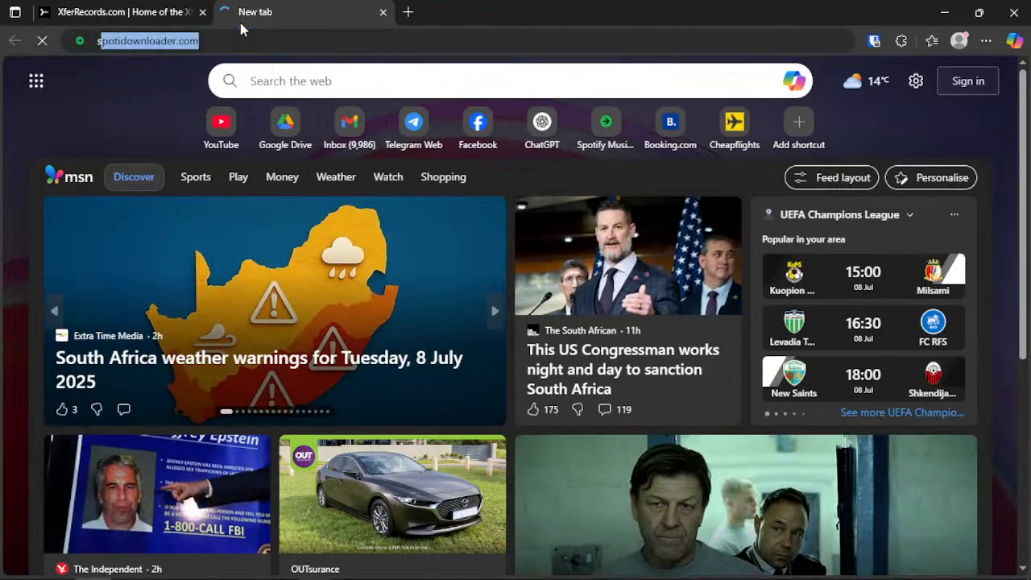
pyautogui.write('oujnd')
pyautogui.hotkey('ctrl', 'a')
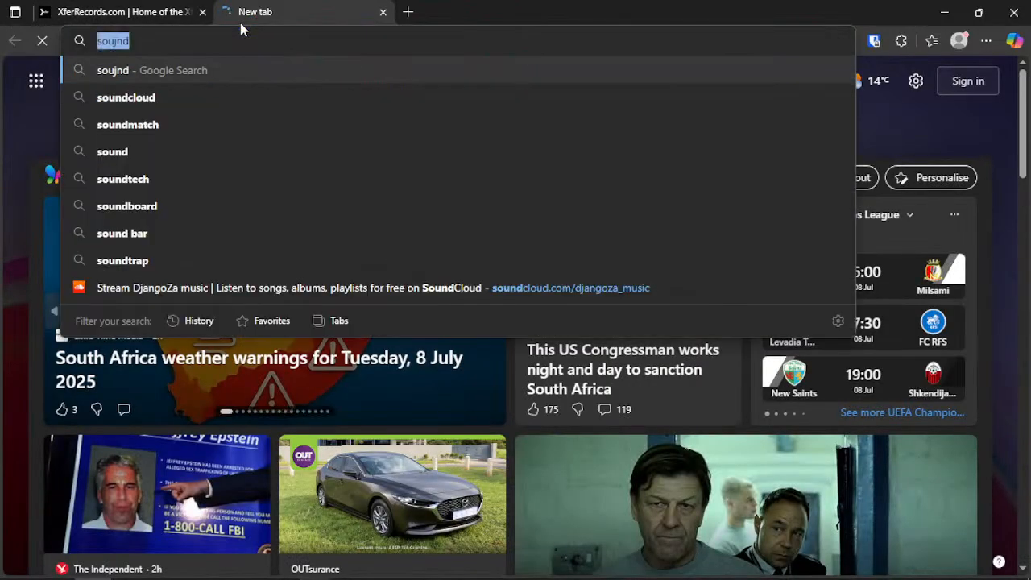
pyautogui.write('soundc')
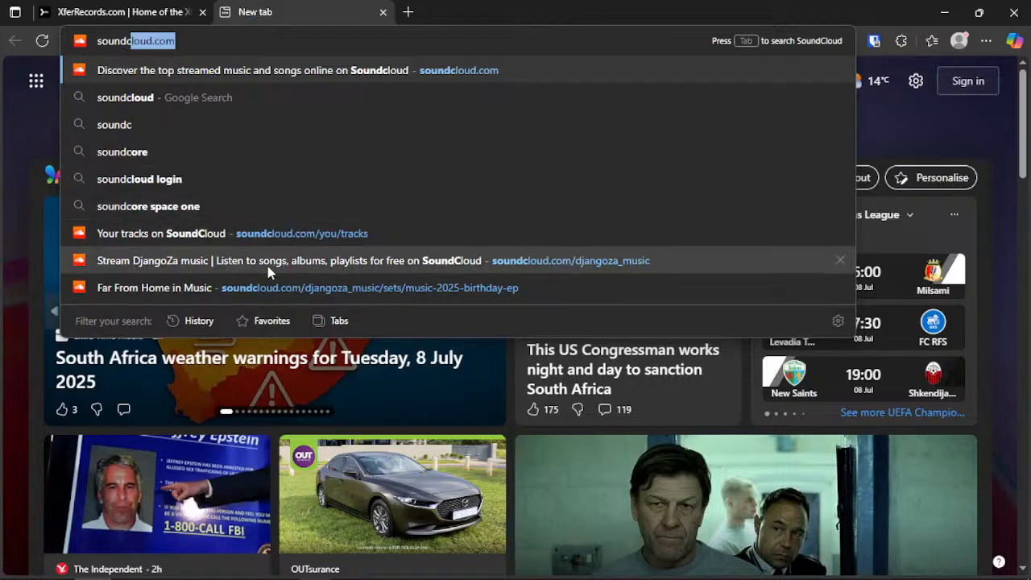
pyautogui.click(222, 262)
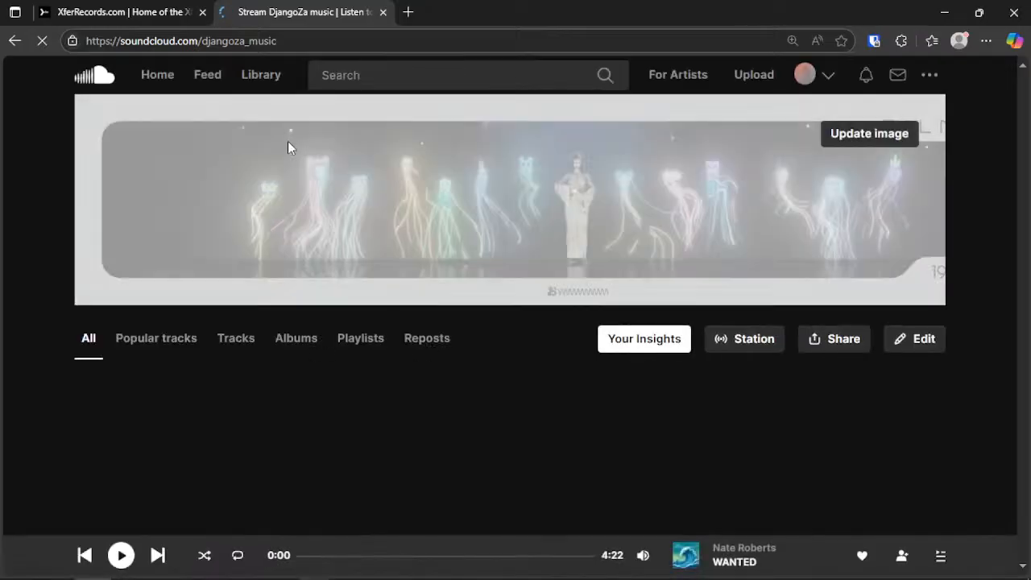
# Step: Open the 2025 EP titled Music from the Spotlight section of the artist's profile
pyautogui.scroll(-2, 460, 343)
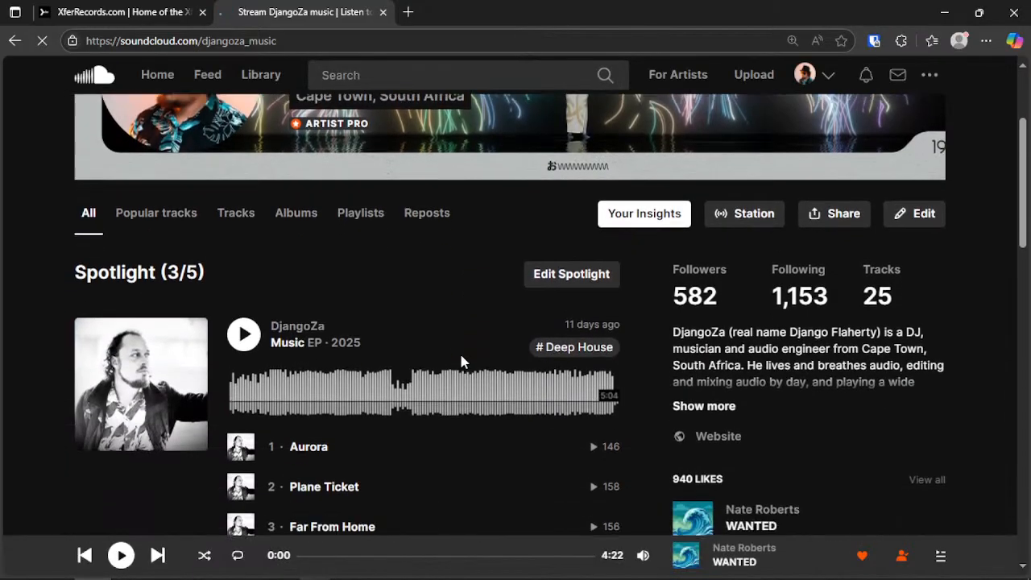
pyautogui.scroll(-2, 461, 361)
pyautogui.scroll(1, 299, 274)
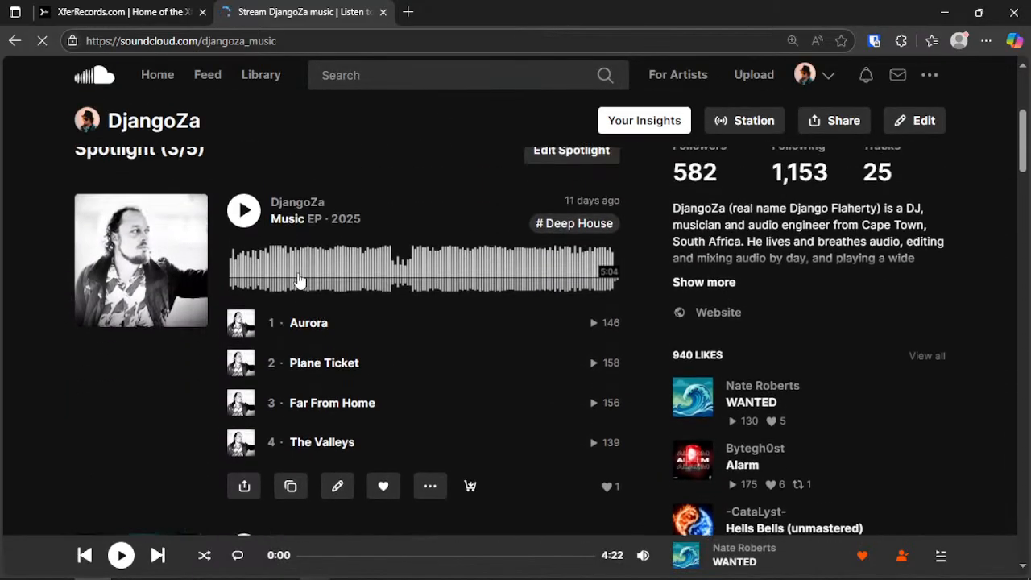
pyautogui.click(300, 229)
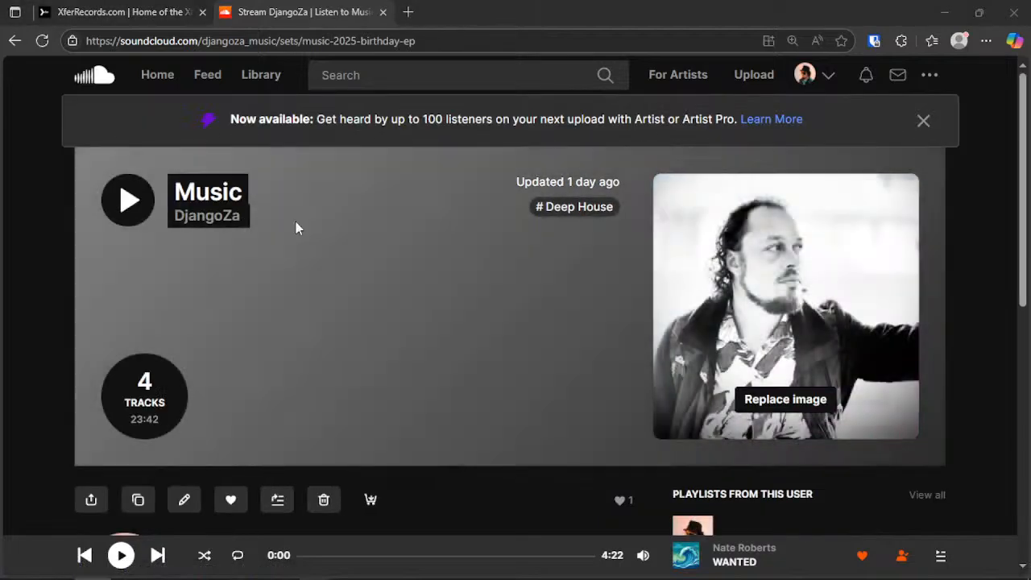
# Step: Play the fourth track, The Valleys, from the Music EP's track list
pyautogui.scroll(-1, 415, 370)
pyautogui.scroll(-5, 417, 366)
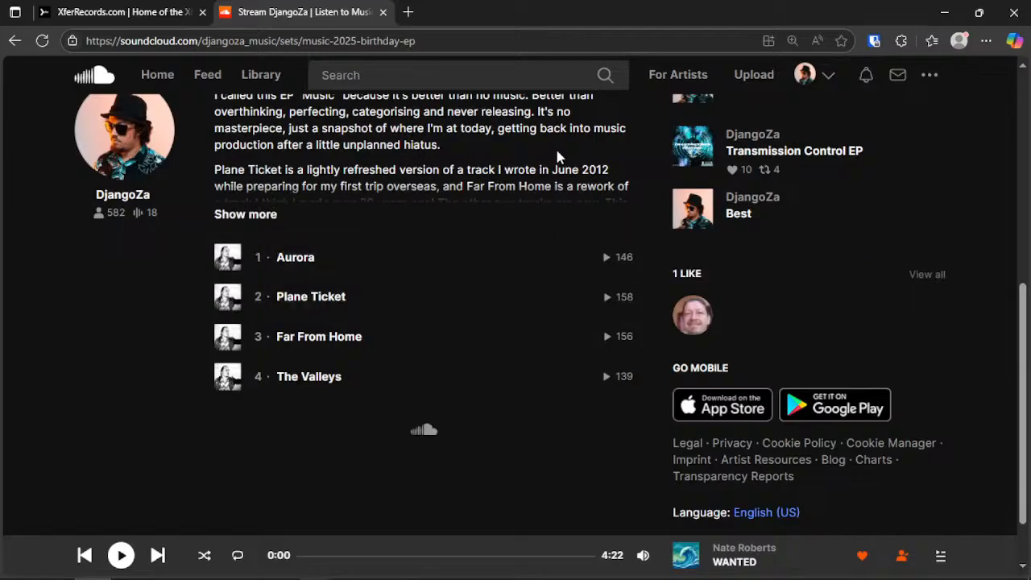
pyautogui.scroll(1, 632, 234)
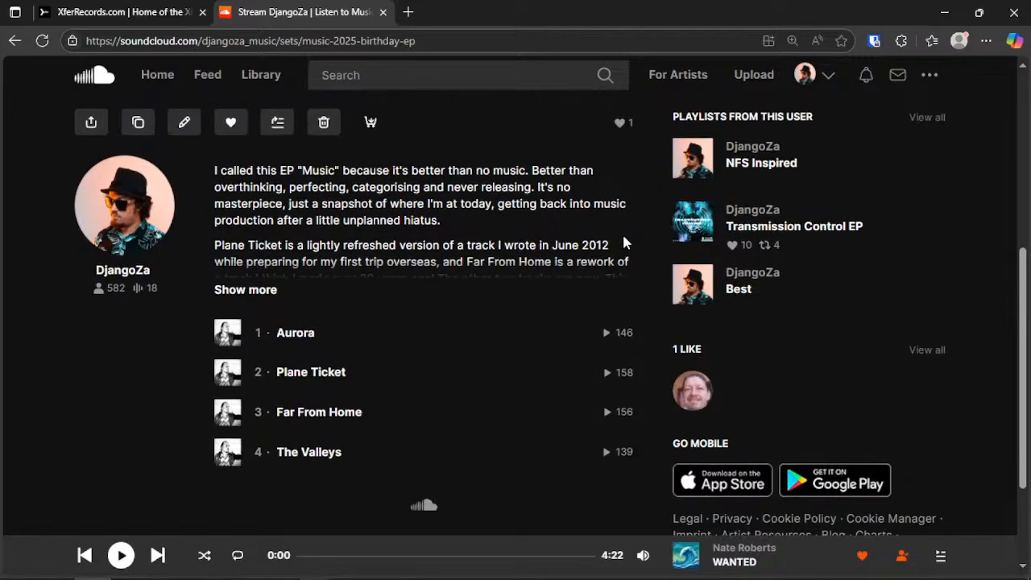
pyautogui.scroll(1, 360, 298)
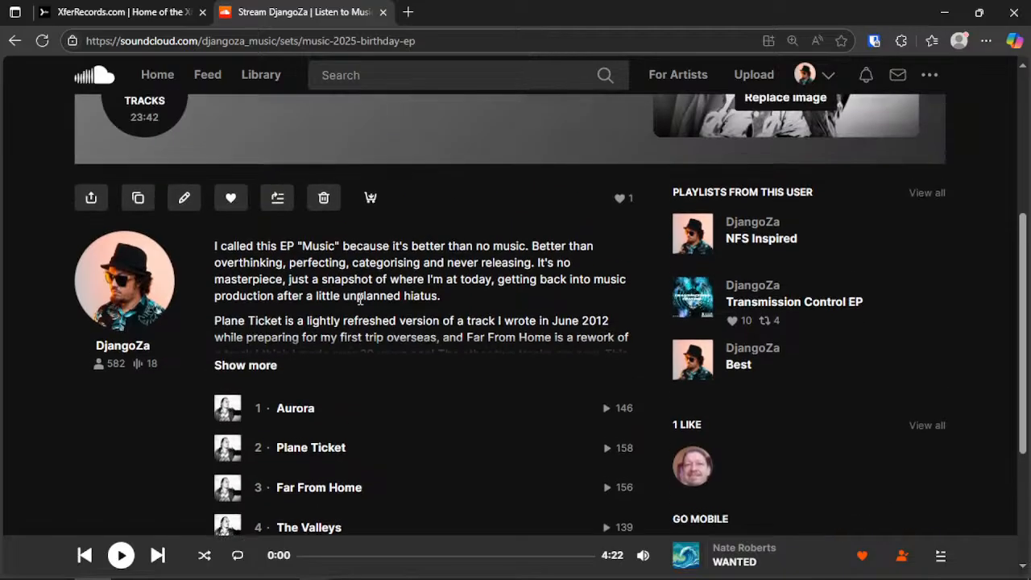
pyautogui.scroll(-2, 333, 322)
pyautogui.hotkey('alt', 'Tab')
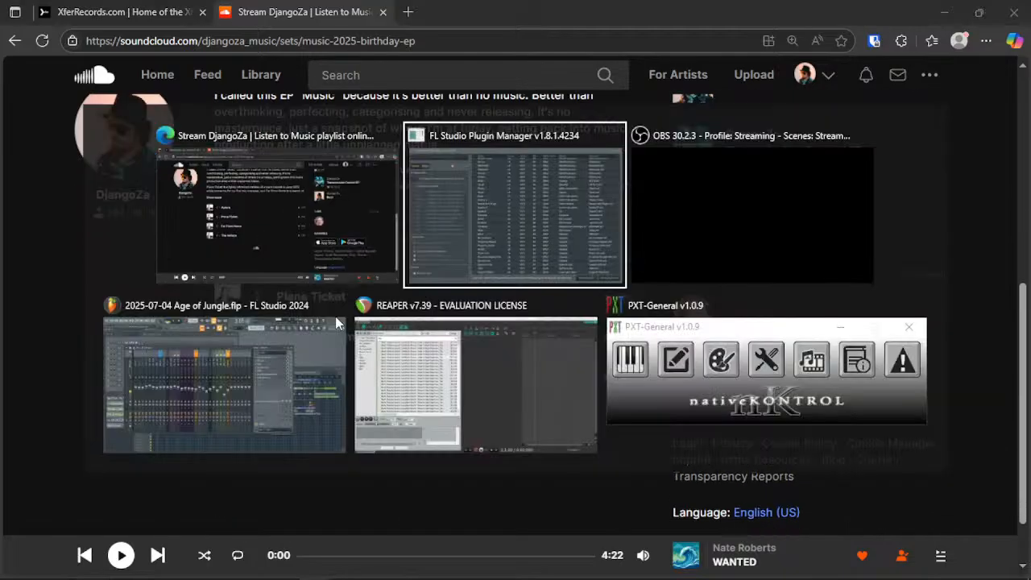
pyautogui.hotkey('alt', 'Tab')
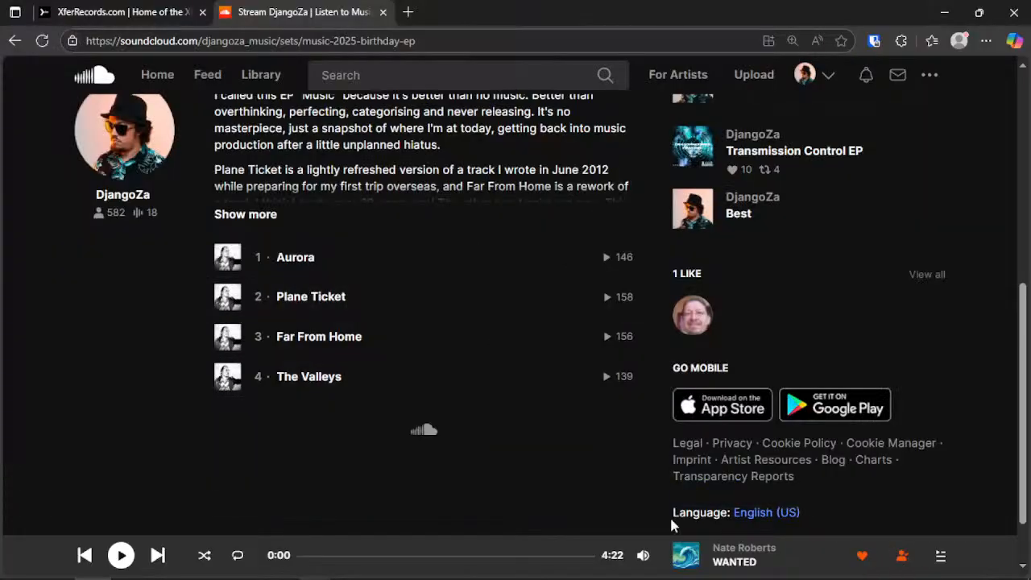
pyautogui.moveTo(643, 555)
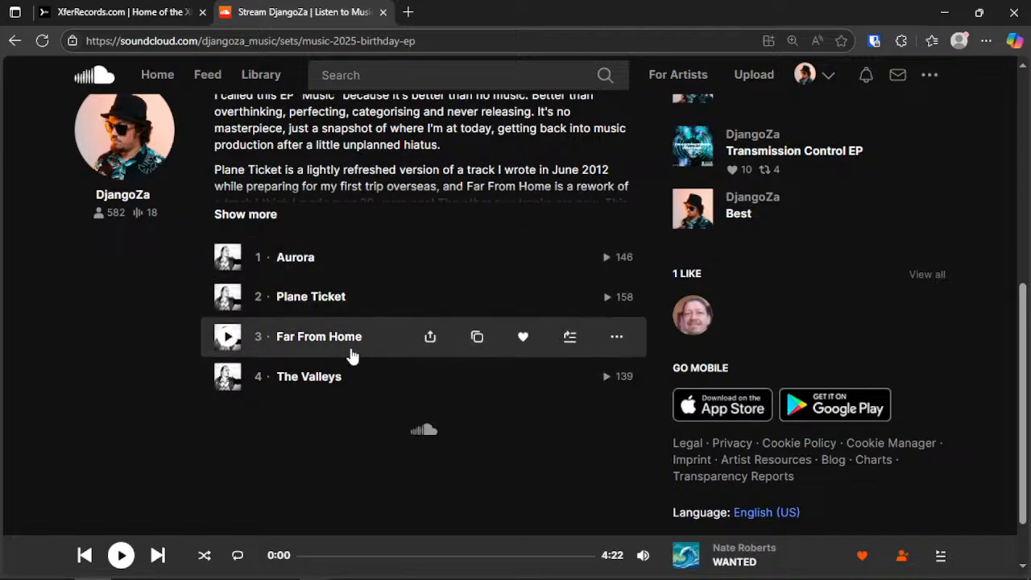
pyautogui.moveTo(699, 314)
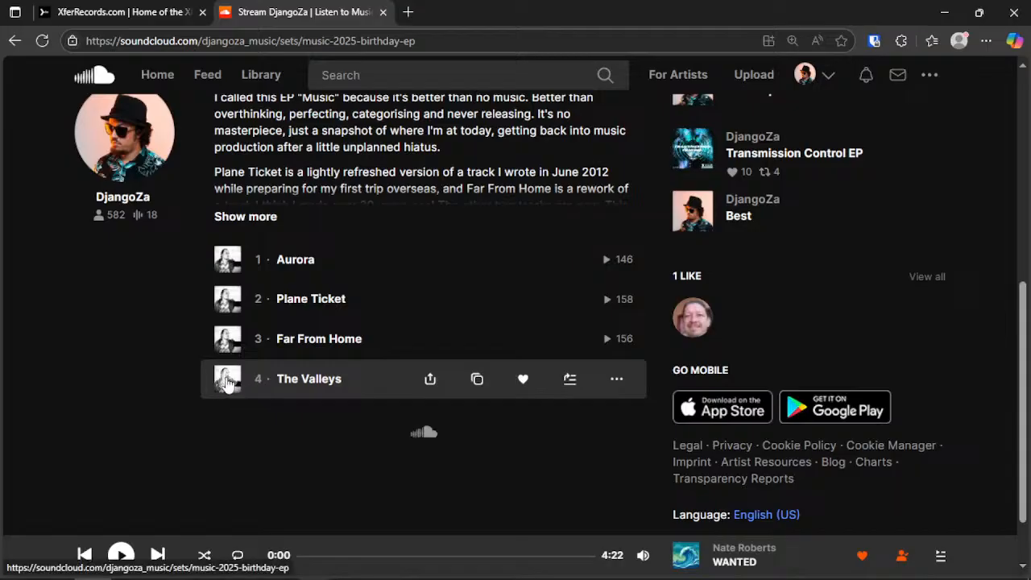
pyautogui.click(227, 379)
# Step: Switch to the FL Studio Plugin Manager and check the progress of the running plugin scan
pyautogui.hotkey('alt', 'Tab')
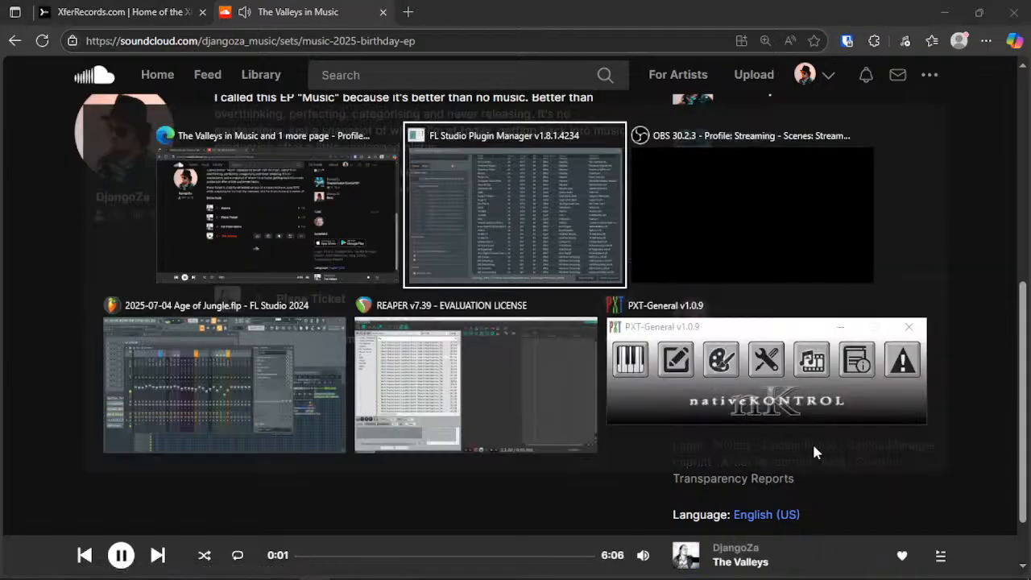
pyautogui.hotkey('alt', 'Tab')
pyautogui.hotkey('alt', 'Tab')
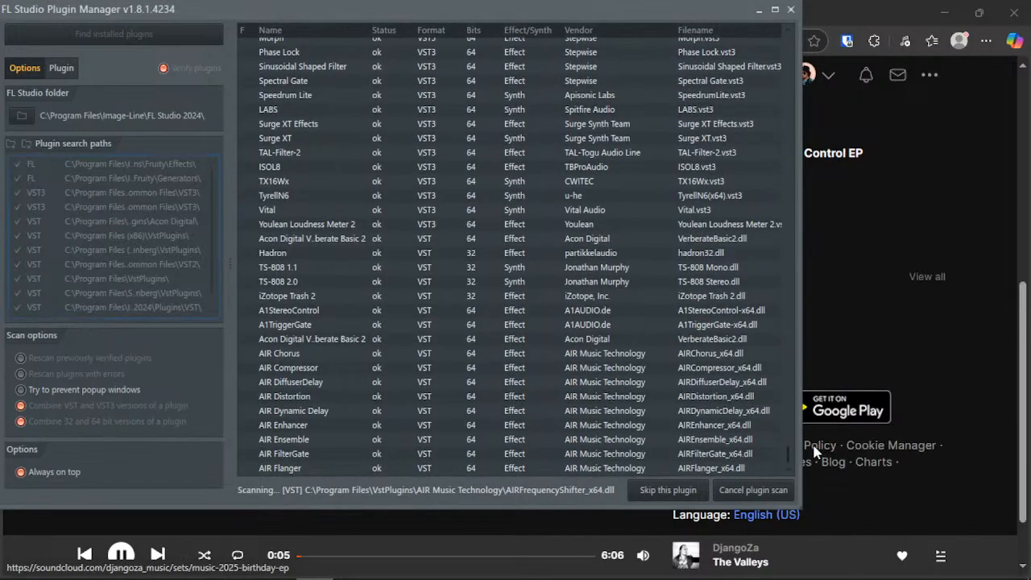
pyautogui.hotkey('alt', 'Tab')
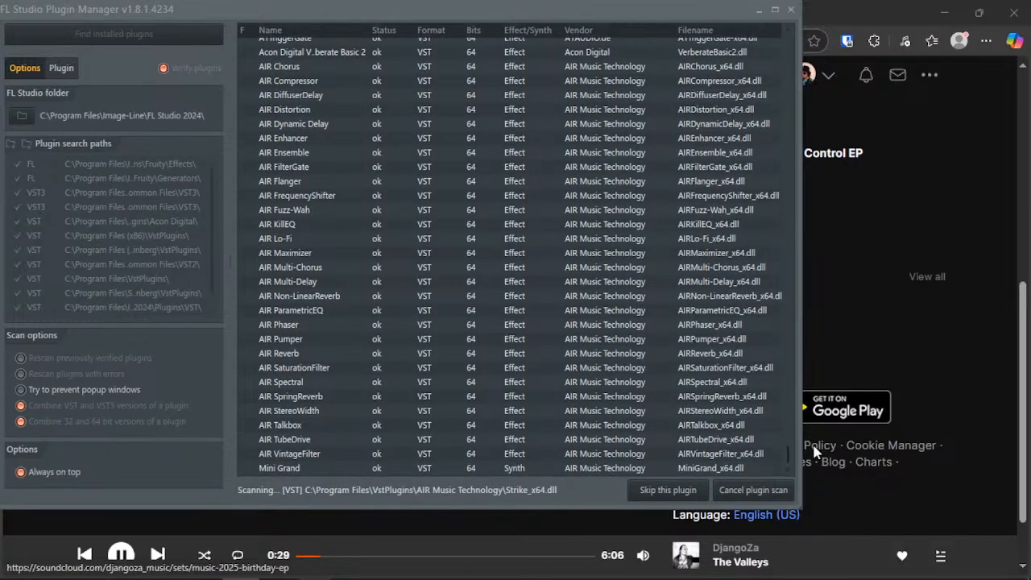
pyautogui.hotkey('alt', 'Tab')
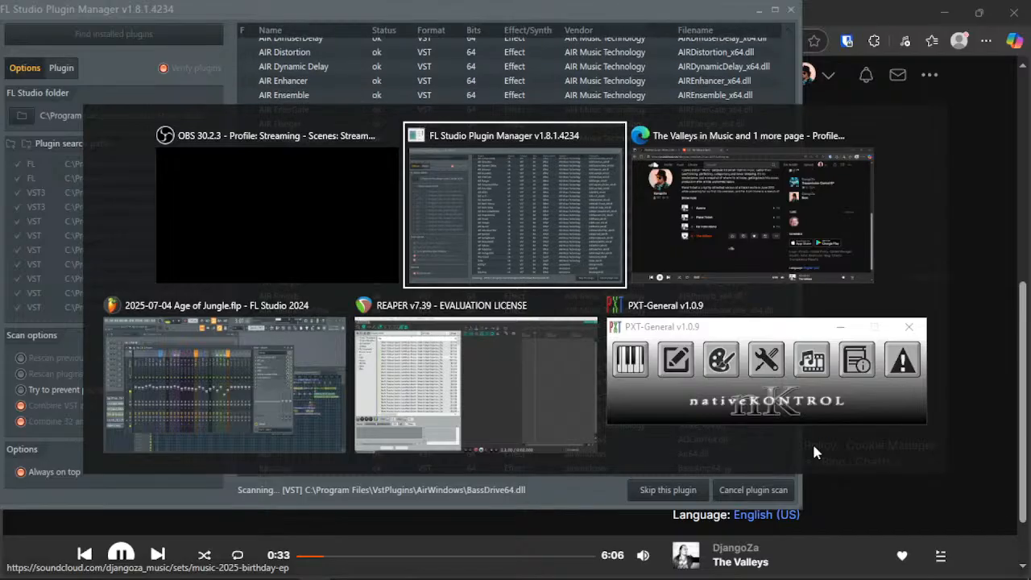
# Step: Return to the SoundCloud page in Edge and raise the player's volume slightly
pyautogui.hotkey('alt', 'Tab')
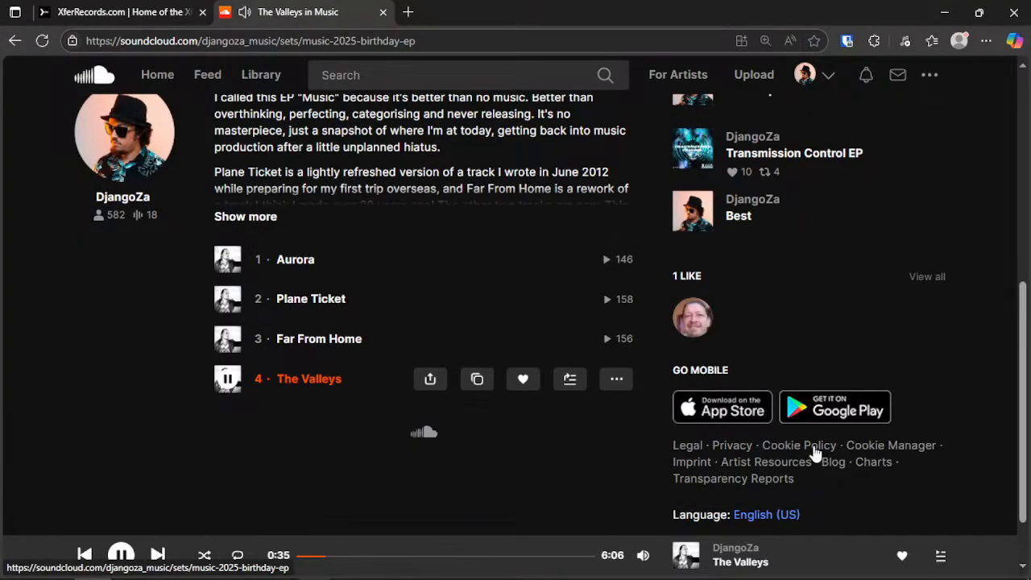
pyautogui.moveTo(643, 556)
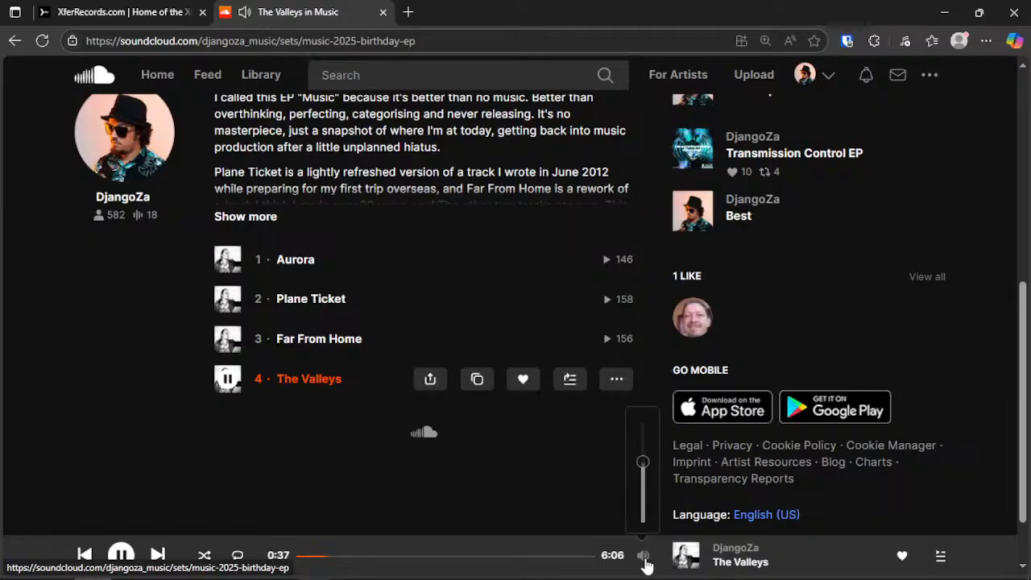
pyautogui.moveTo(647, 467)
pyautogui.mouseDown()
pyautogui.moveTo(643, 457)
pyautogui.moveTo(641, 465)
pyautogui.mouseUp()
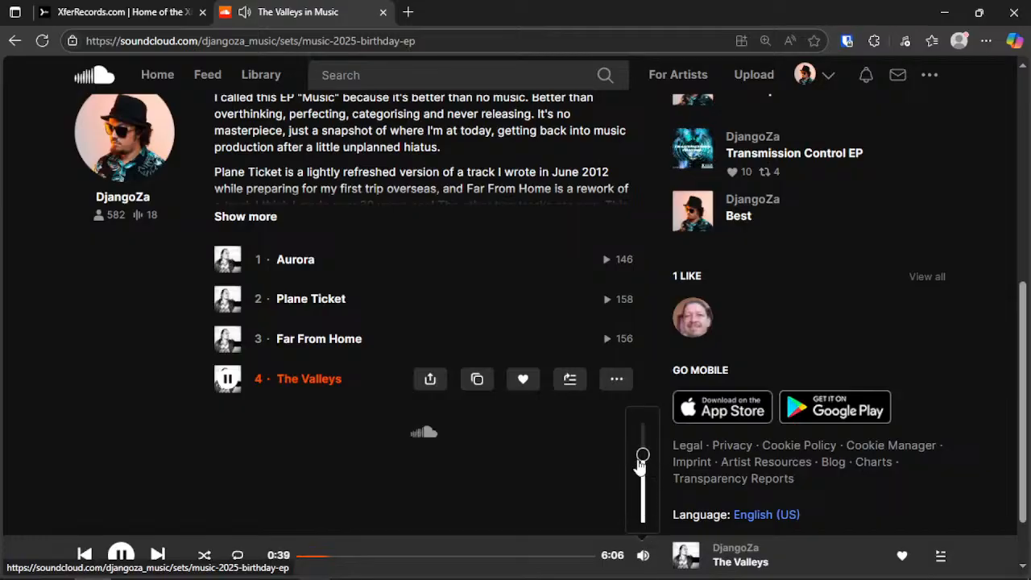
pyautogui.hotkey('alt', 'Tab')
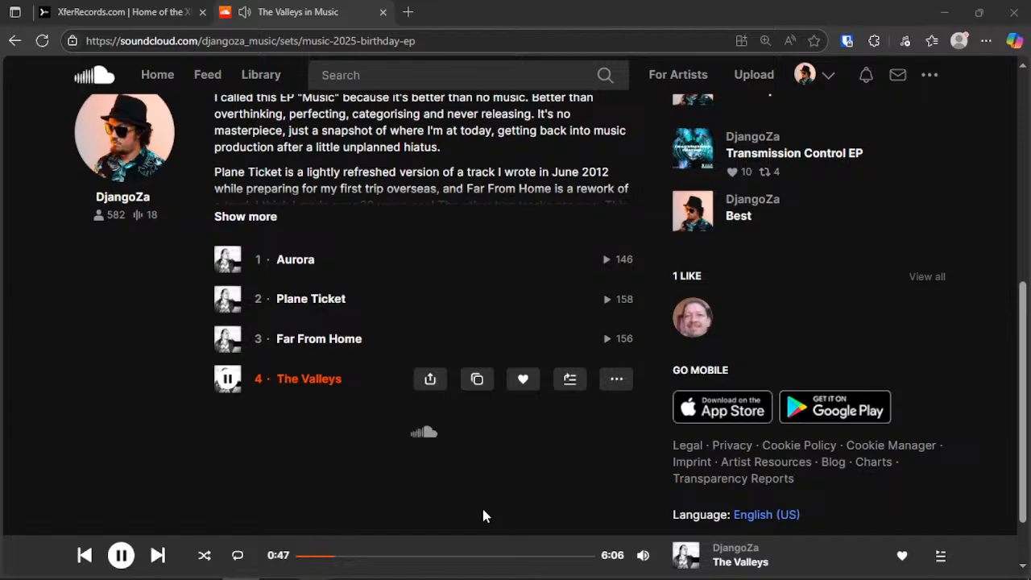
pyautogui.hotkey('alt', 'Tab')
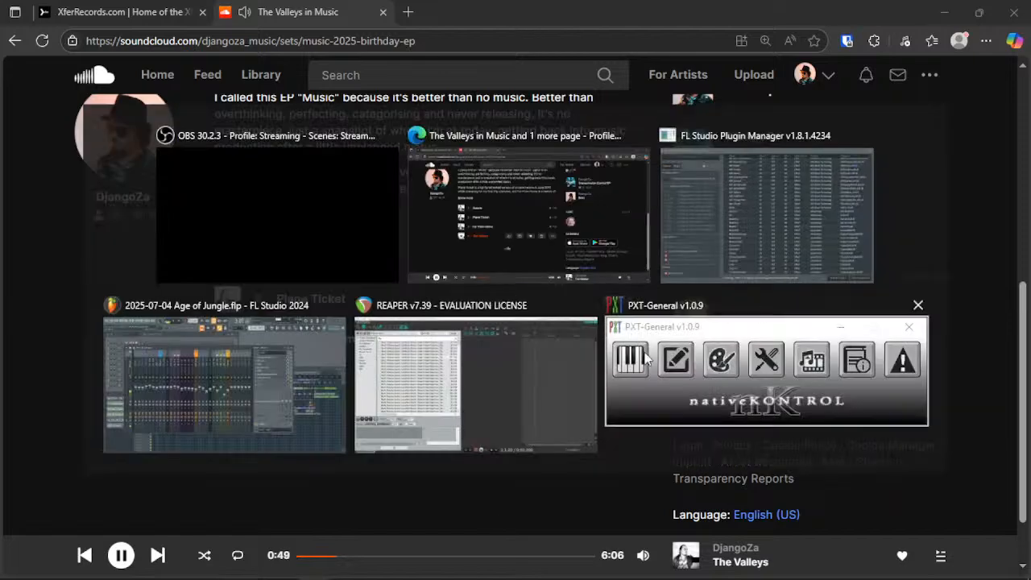
pyautogui.scroll(1, 524, 363)
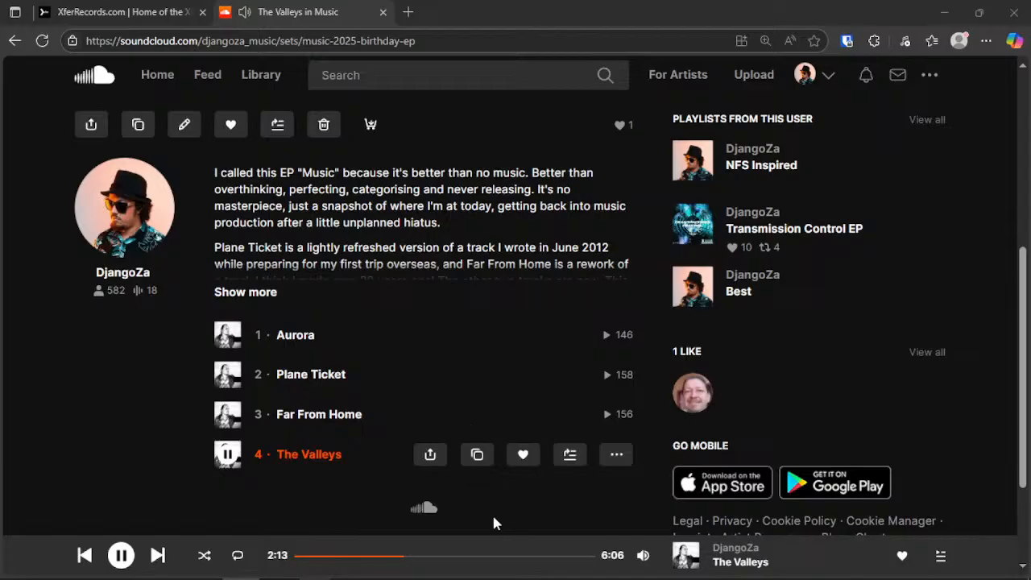
# Step: Bring up the plugin manager and close the ASIO Link Pro window covering it
pyautogui.hotkey('alt', 'Tab')
pyautogui.hotkey('alt', 'Tab')
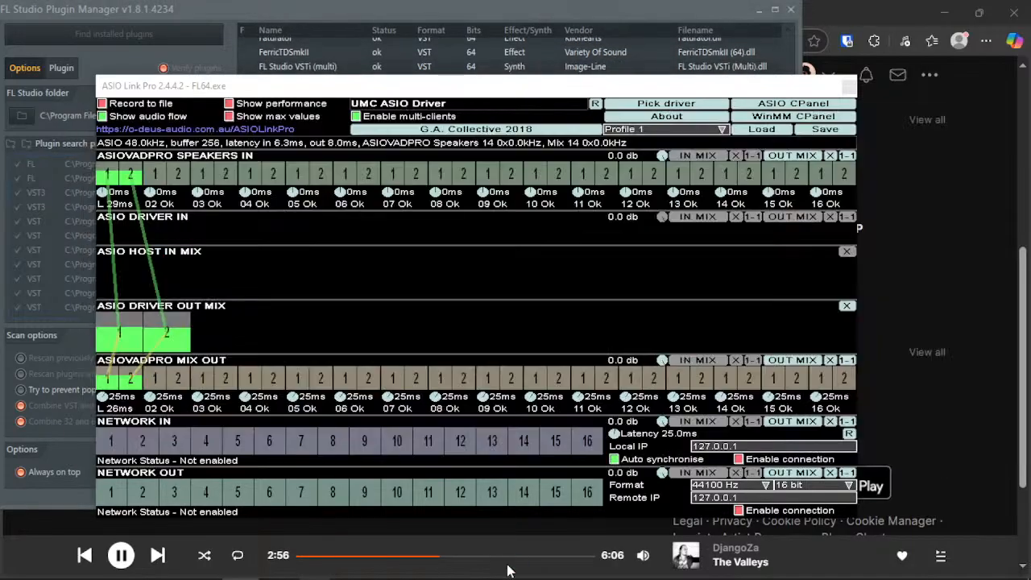
pyautogui.click(850, 86)
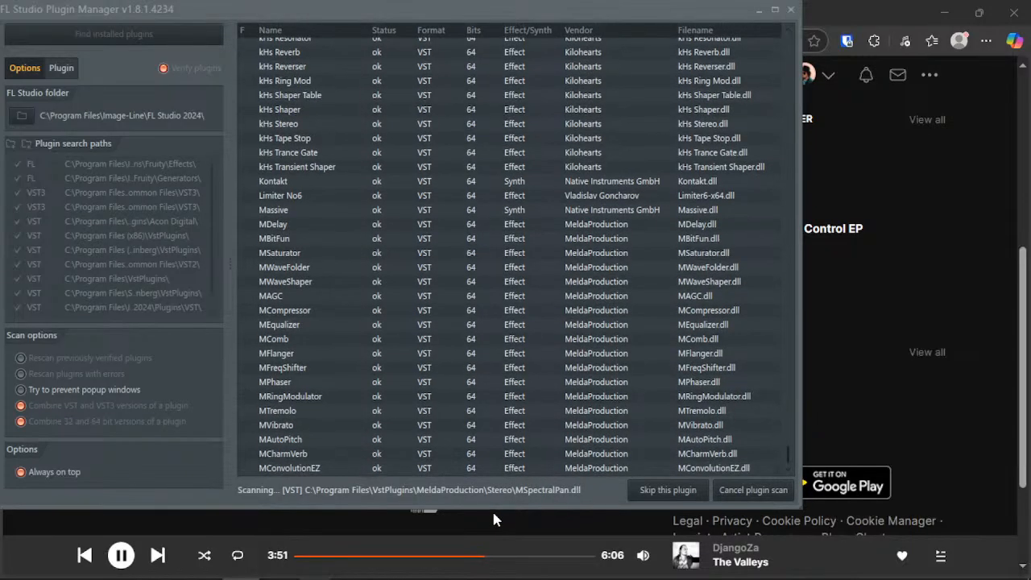
# Step: Switch between the SoundCloud page and the plugin manager to follow the running plugin scan
pyautogui.hotkey('alt', 'Tab')
pyautogui.hotkey('alt', 'Tab')
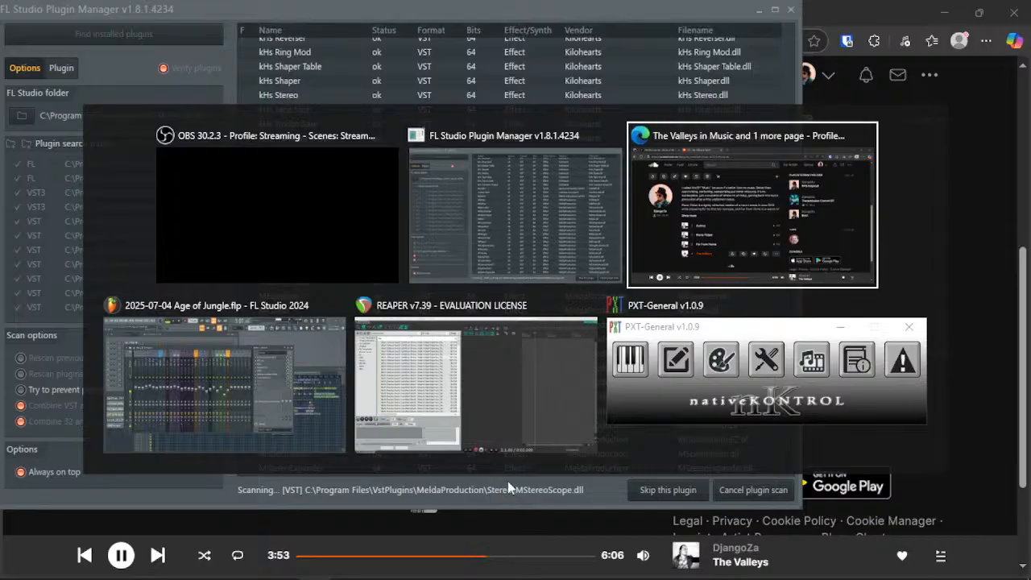
pyautogui.hotkey('alt', 'Tab')
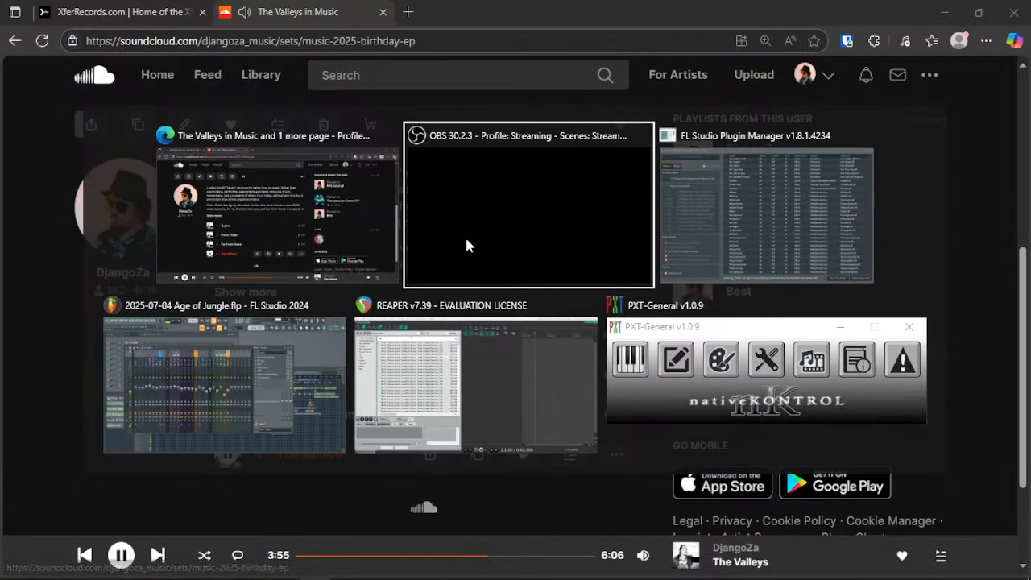
pyautogui.hotkey('alt', 'Tab')
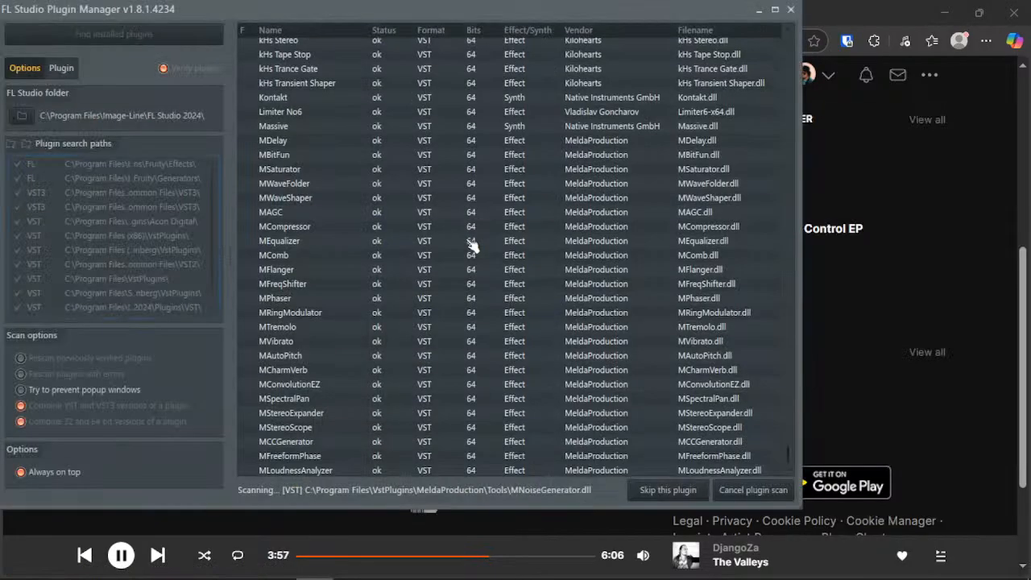
pyautogui.hotkey('alt', 'Tab')
pyautogui.press('Escape')
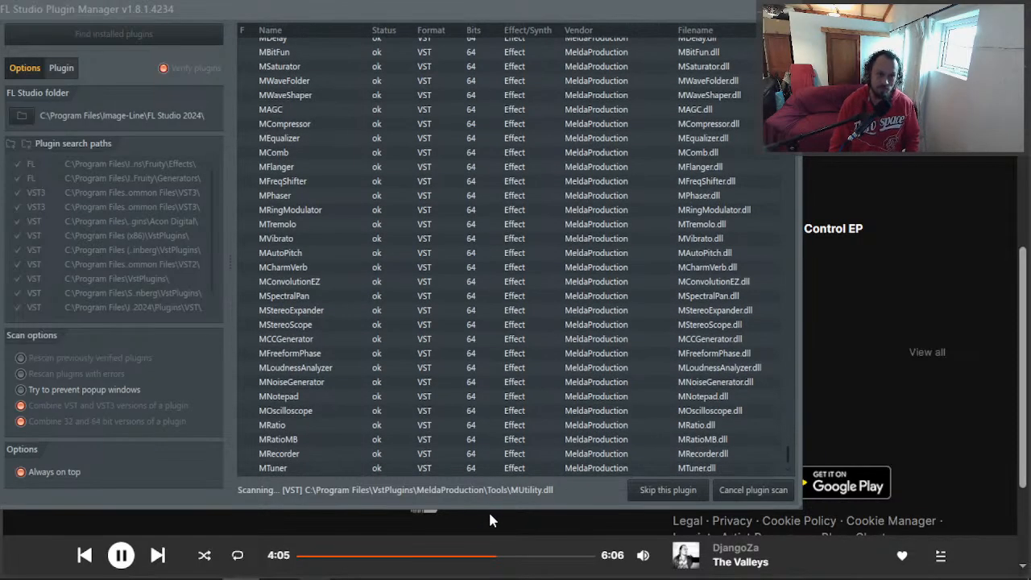
# Step: Allow ilbridge.exe to communicate on private networks through Windows Defender Firewall so the plugin scan can continue
pyautogui.hotkey('alt', 'Tab')
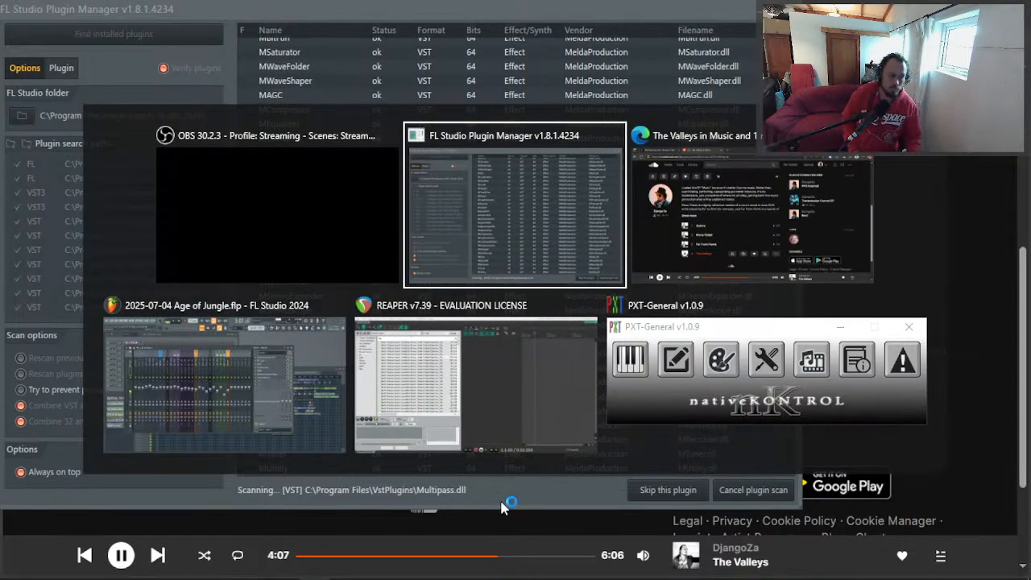
pyautogui.press('Tab')
pyautogui.hotkey('shift', 'Tab')
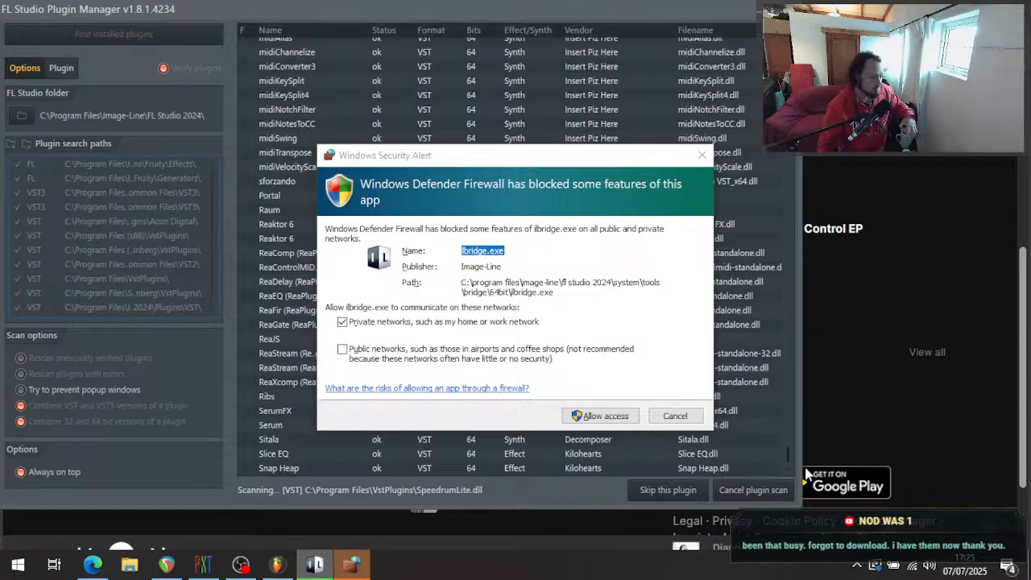
pyautogui.click(596, 416)
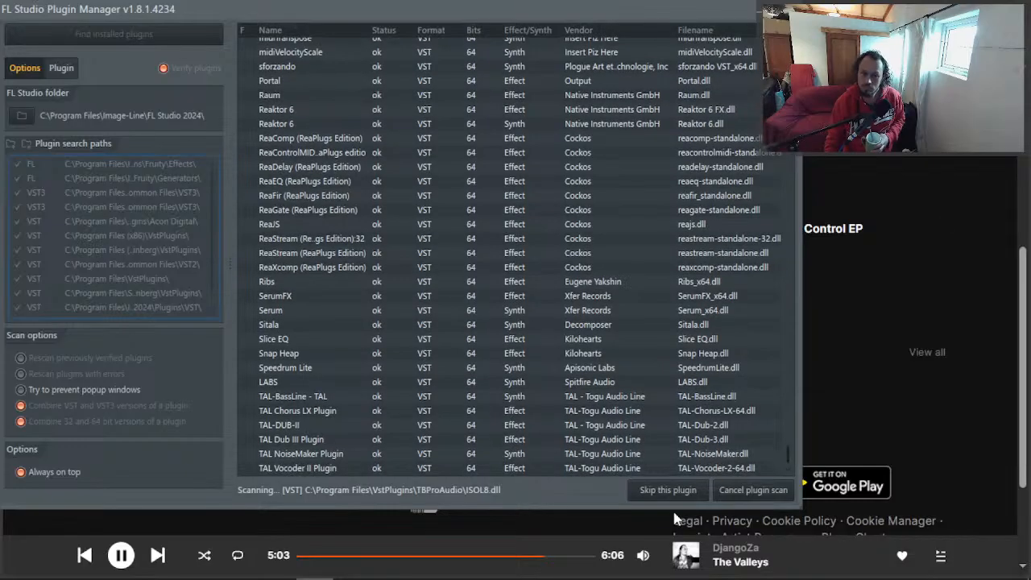
# Step: Move the plugin manager window clear of the EP's track list and play the second track, Plane Ticket
pyautogui.moveTo(322, 575)
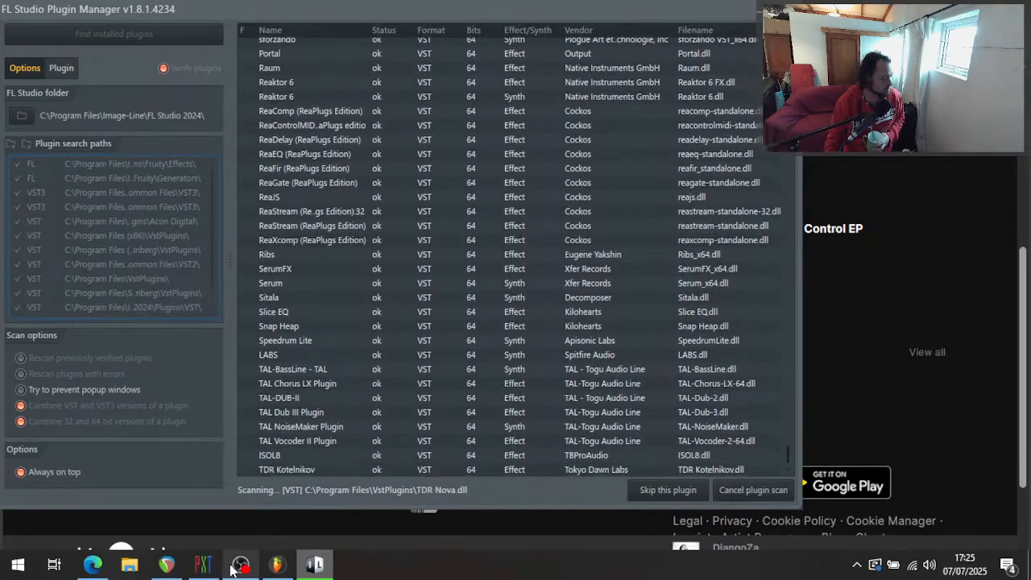
pyautogui.moveTo(110, 566)
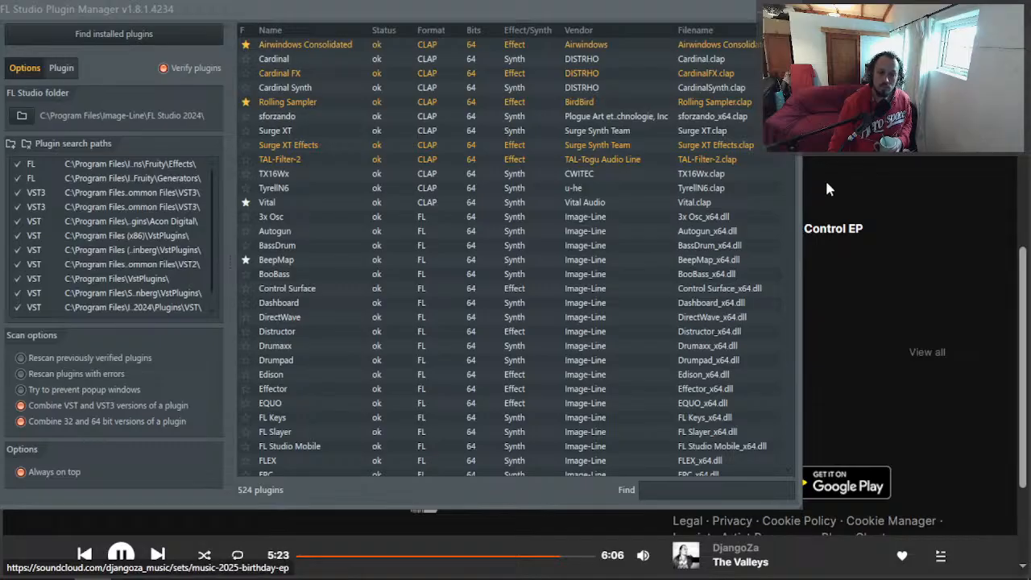
pyautogui.moveTo(624, 12); pyautogui.dragTo(937, 366)
pyautogui.scroll(-2, 303, 338)
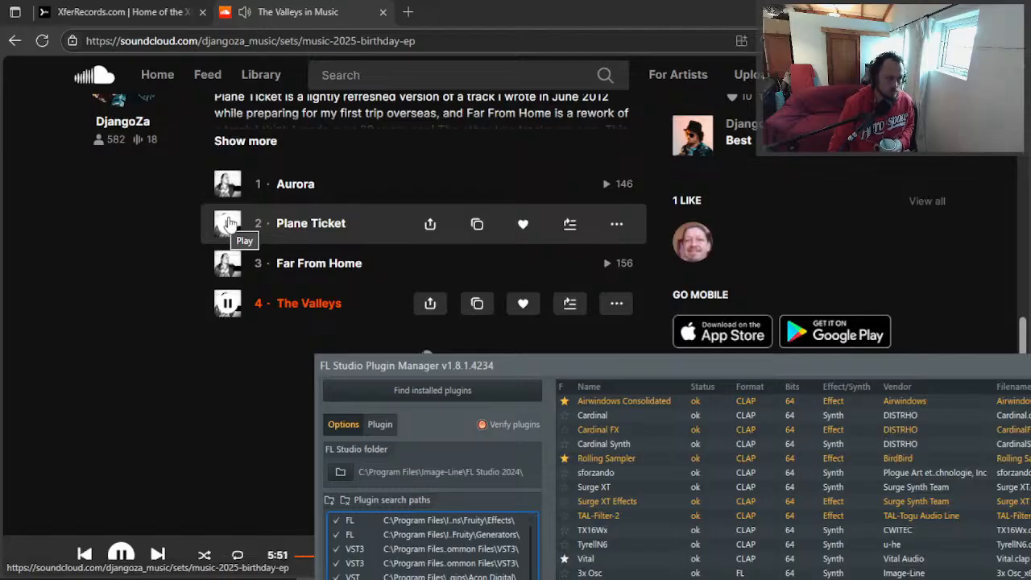
pyautogui.click(228, 223)
# Step: Move the plugin manager window back fully into view and close it
pyautogui.moveTo(371, 360); pyautogui.dragTo(194, 32)
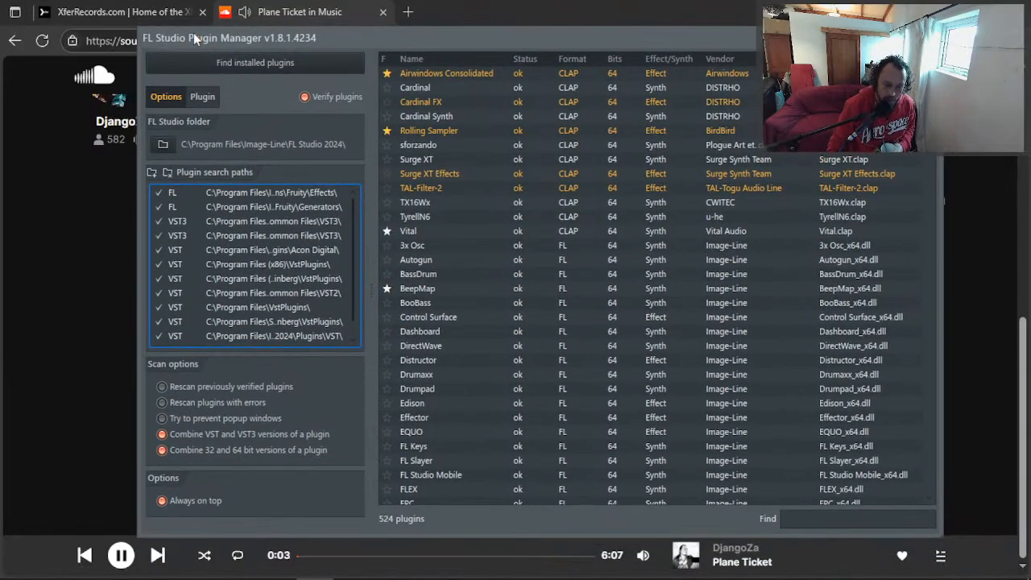
pyautogui.click(930, 38)
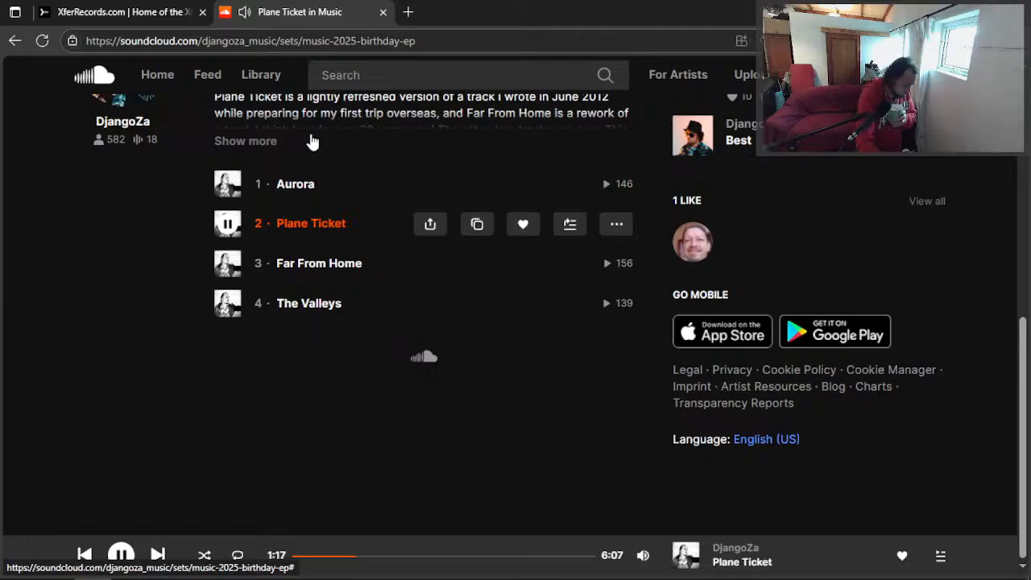
pyautogui.hotkey('alt', 'Tab')
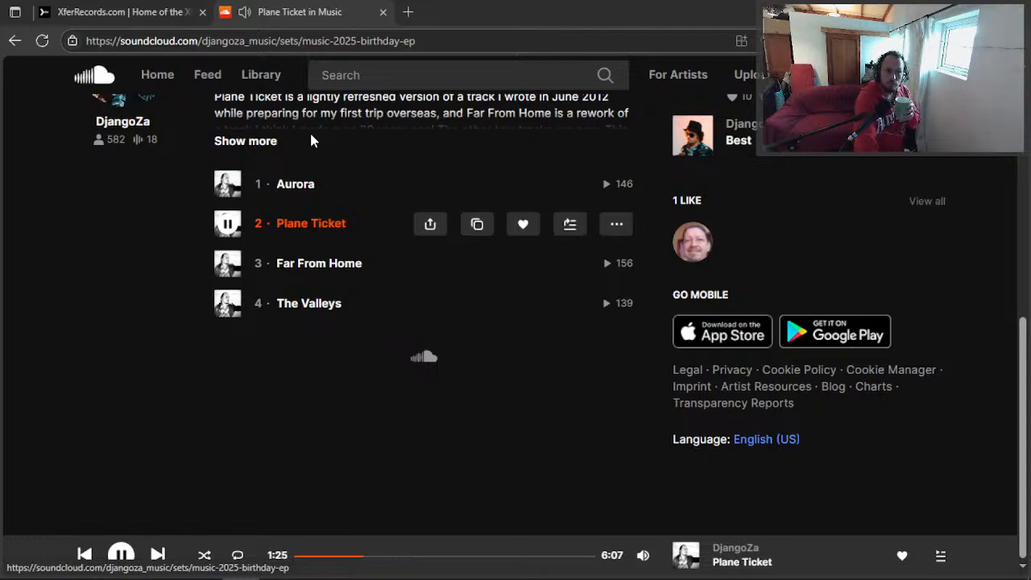
# Step: Turn the SoundCloud player's volume down almost to minimum and pause Plane Ticket
pyautogui.scroll(2, 368, 357)
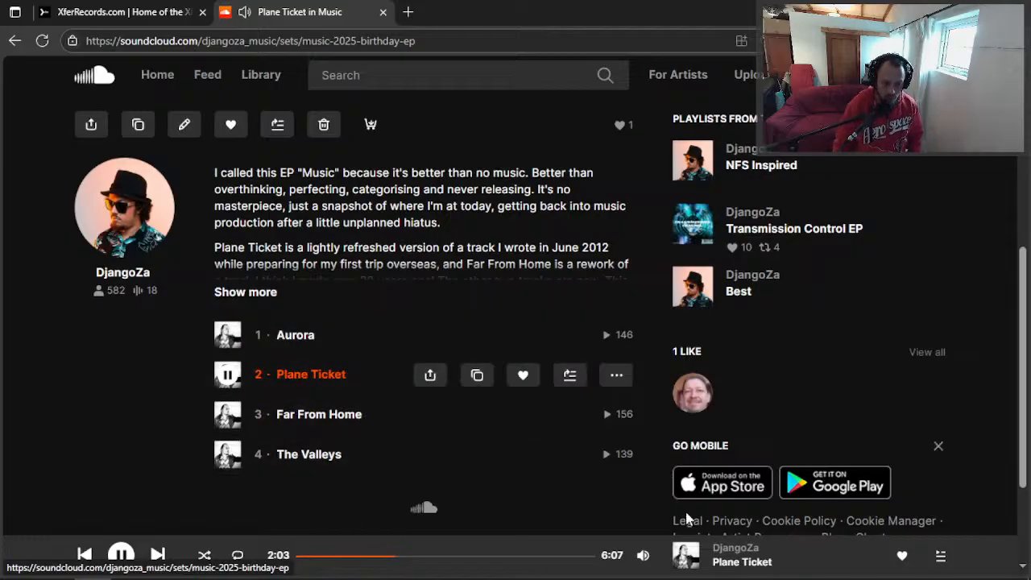
pyautogui.moveTo(636, 560)
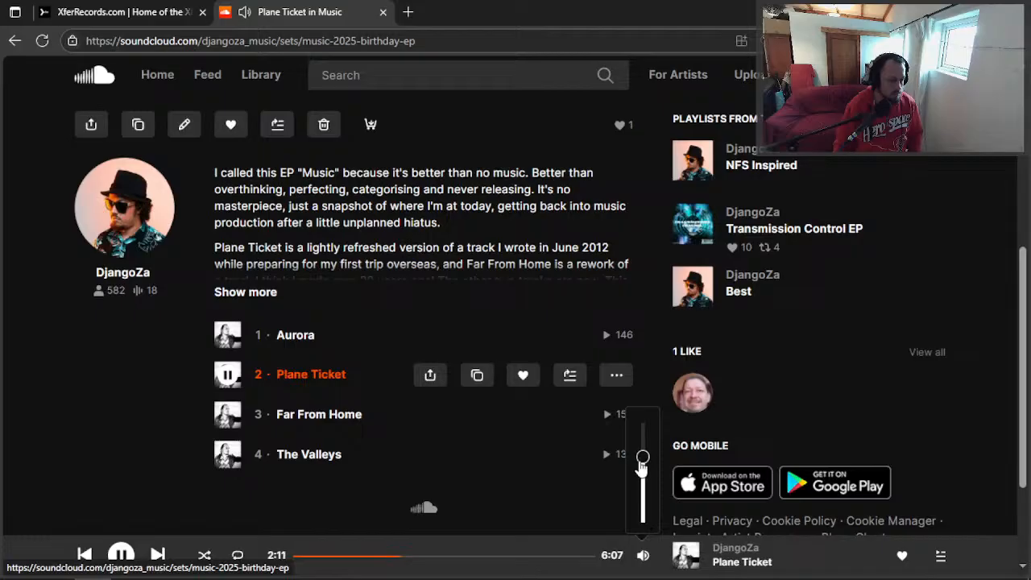
pyautogui.moveTo(642, 475); pyautogui.dragTo(633, 514)
pyautogui.press('space')
pyautogui.scroll(2, 345, 320)
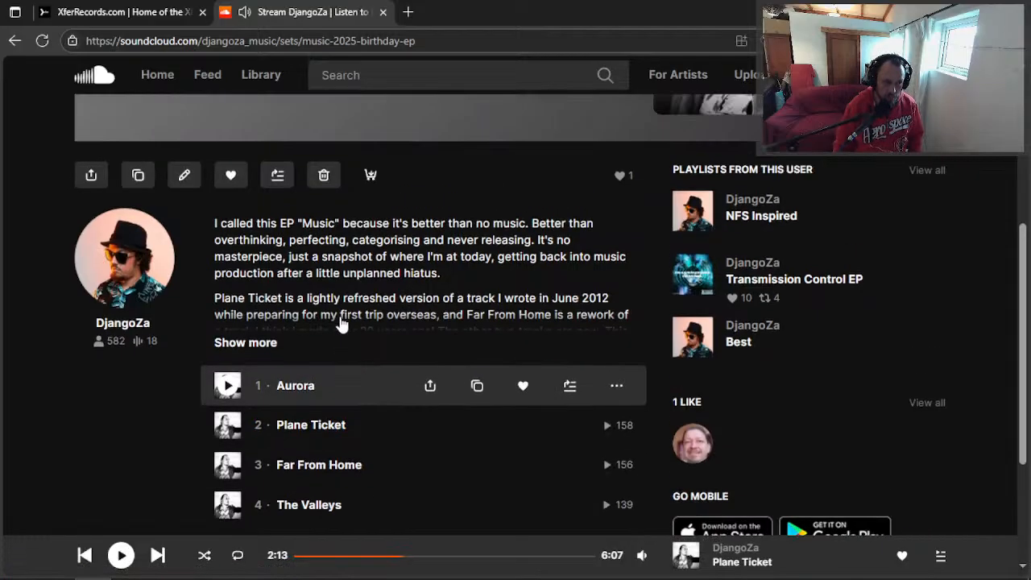
pyautogui.scroll(3, 340, 320)
pyautogui.scroll(-5, 334, 318)
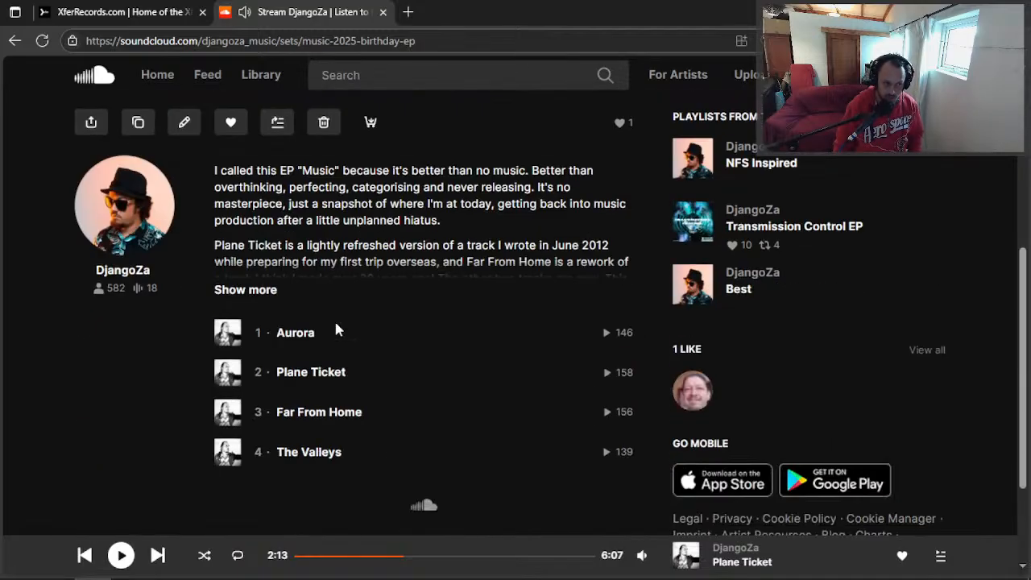
pyautogui.scroll(5, 336, 331)
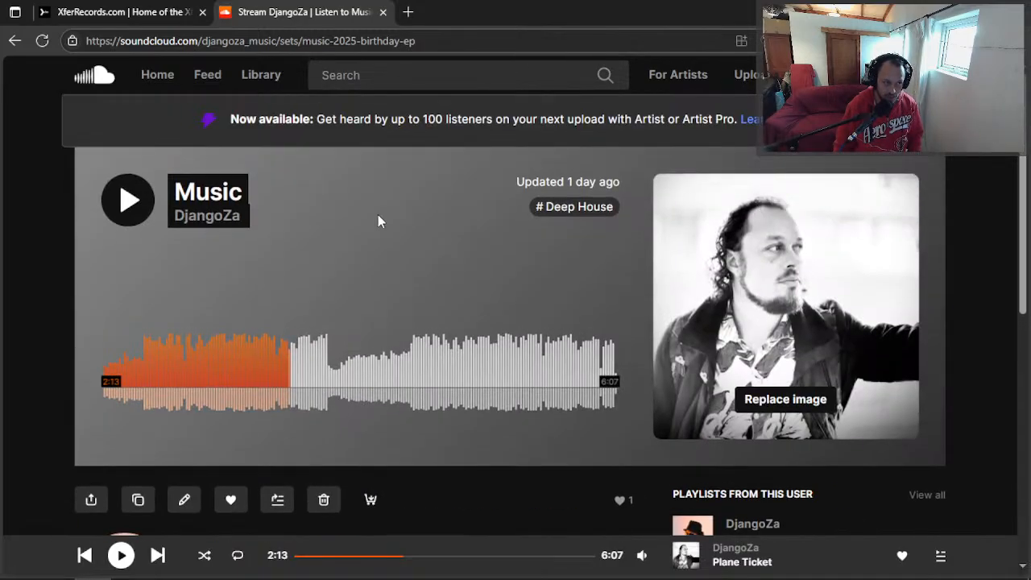
# Step: Switch from the SoundCloud page in the browser to the Age of Jungle project in FL Studio
pyautogui.hotkey('alt', 'Tab')
pyautogui.hotkey('alt', 'Tab')
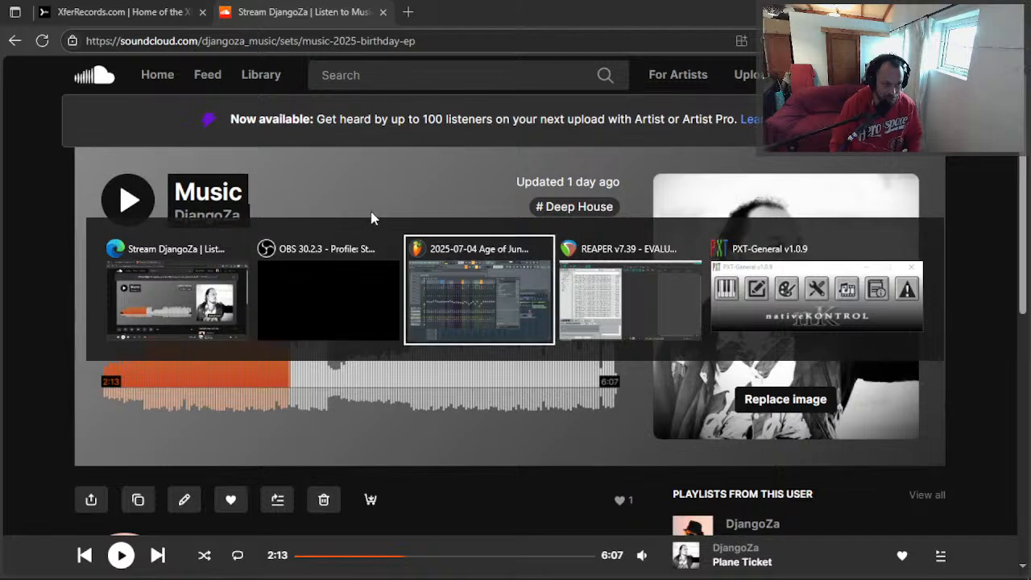
pyautogui.click(318, 279)
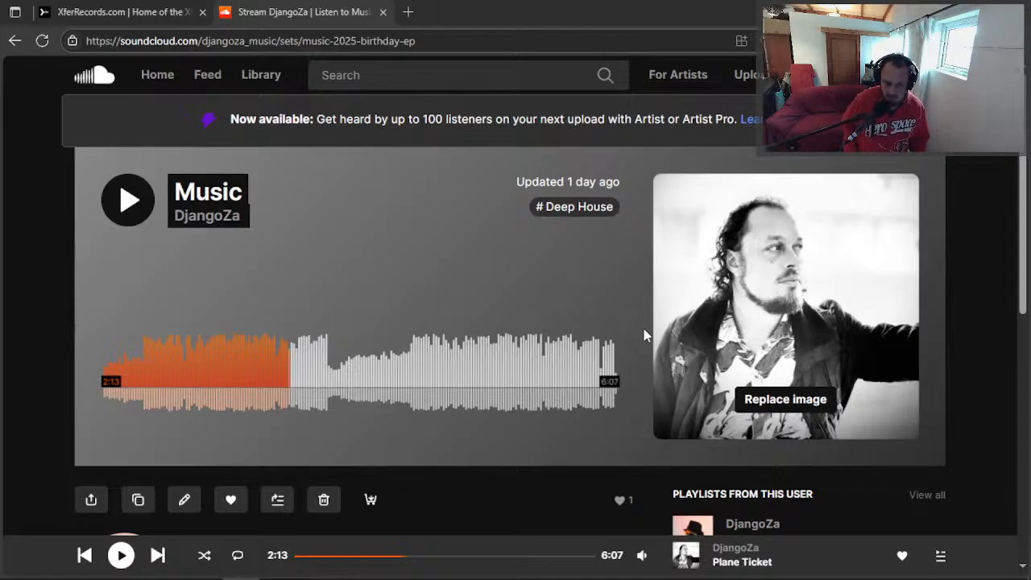
pyautogui.hotkey('alt', 'Tab')
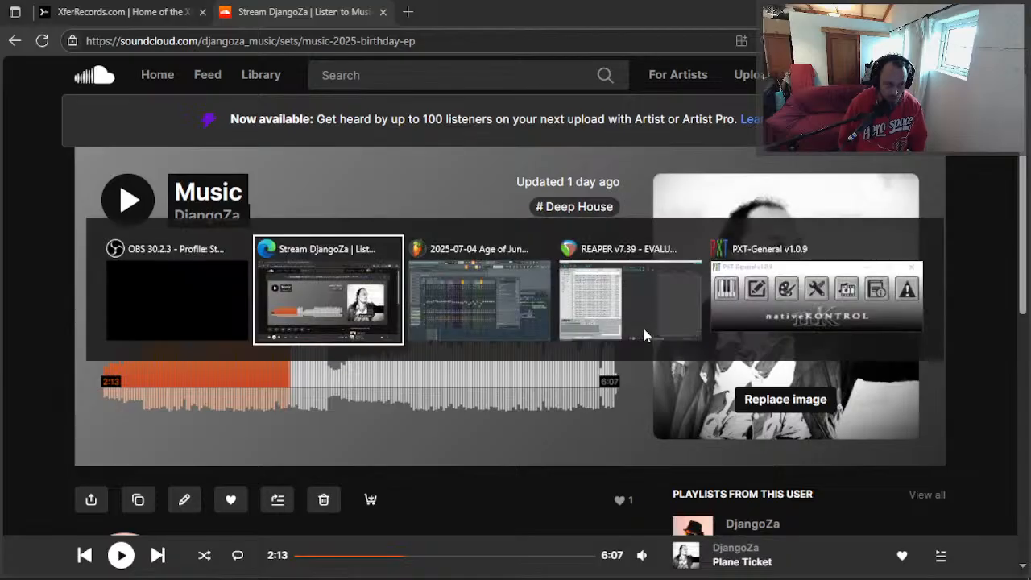
pyautogui.hotkey('alt', 'Tab')
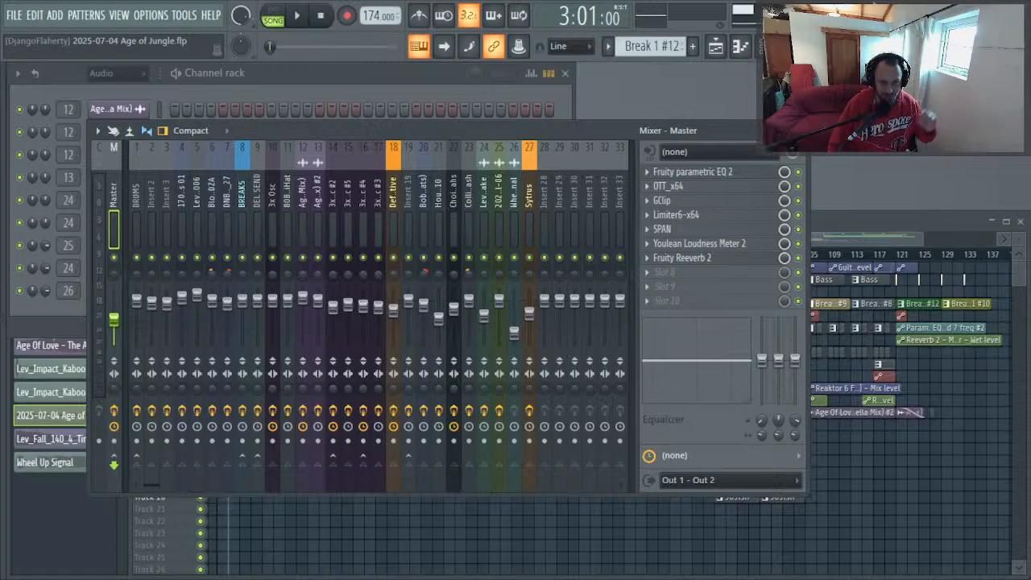
# Step: Hide the mixer and bring the playlist arrangement to the front, leaving the file browser hidden
pyautogui.hotkey('alt', 'F8')
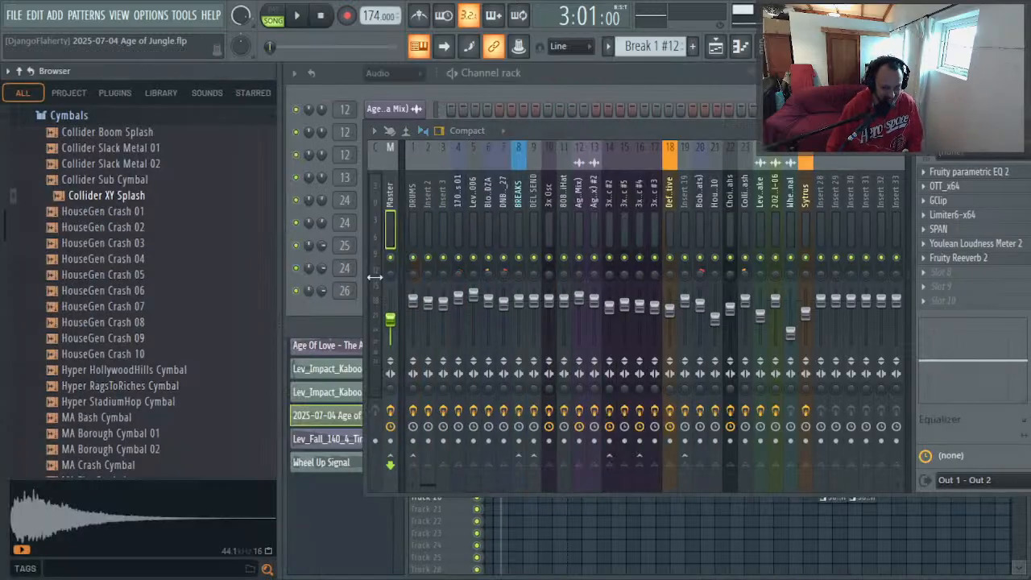
pyautogui.hotkey('alt', 'F8')
pyautogui.press('F9')
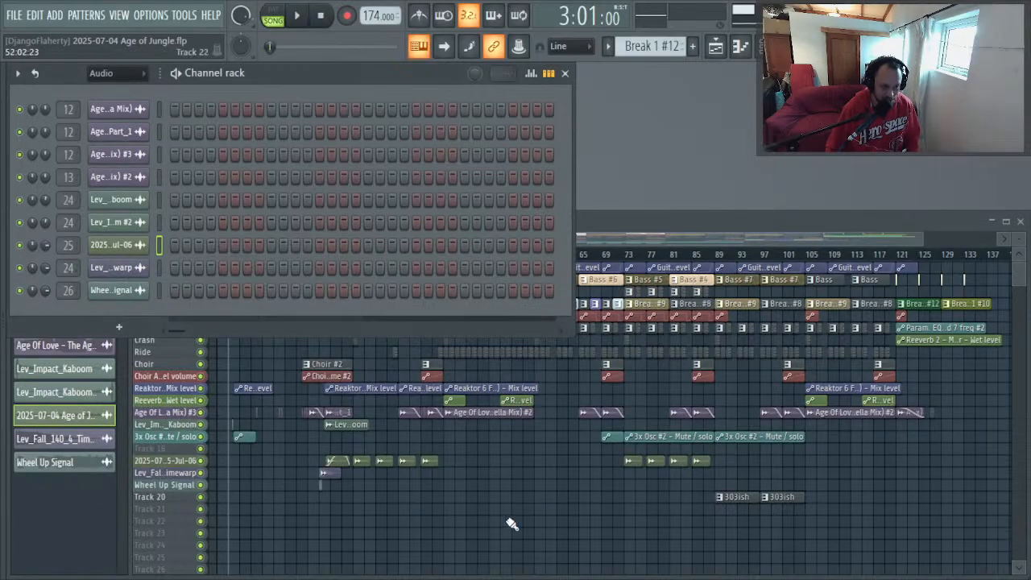
pyautogui.rightClick(484, 493)
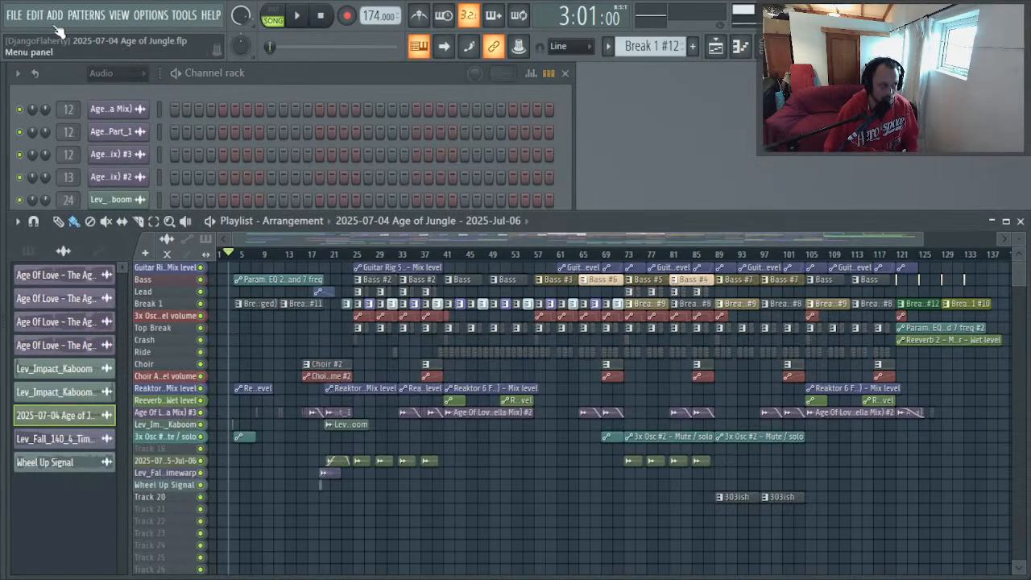
pyautogui.click(15, 16)
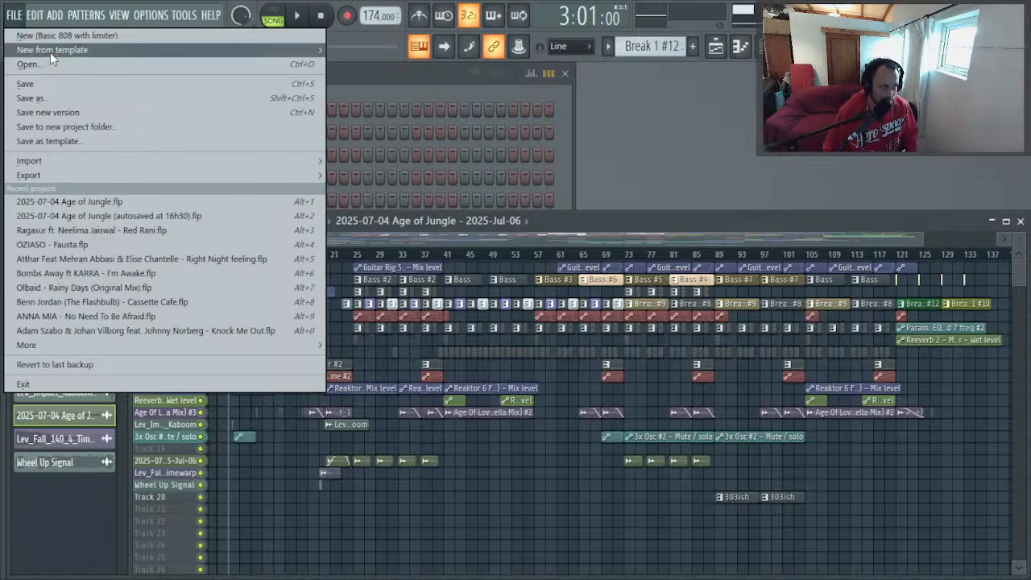
pyautogui.moveTo(51, 50)
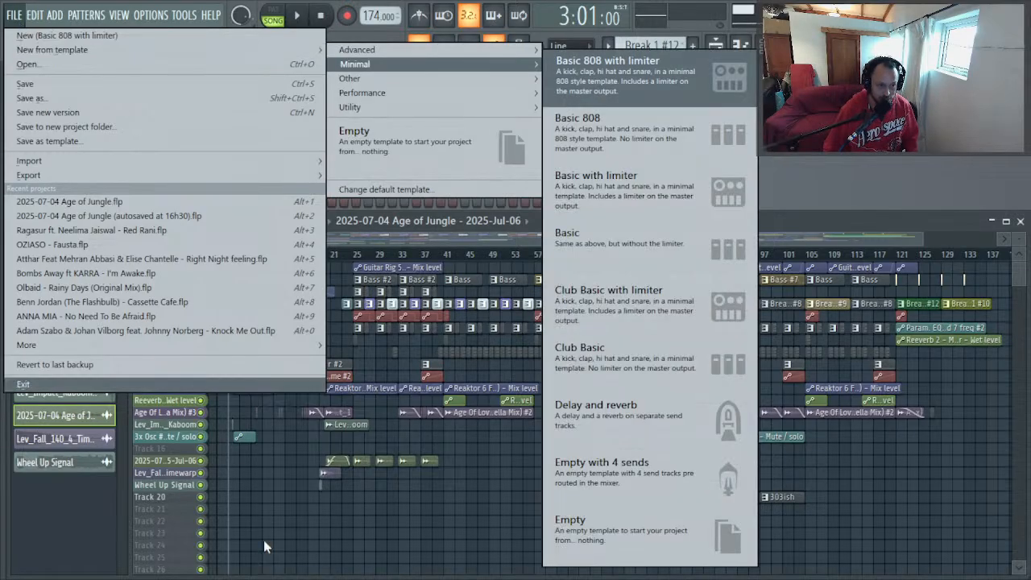
pyautogui.press('Escape')
pyautogui.press('Escape')
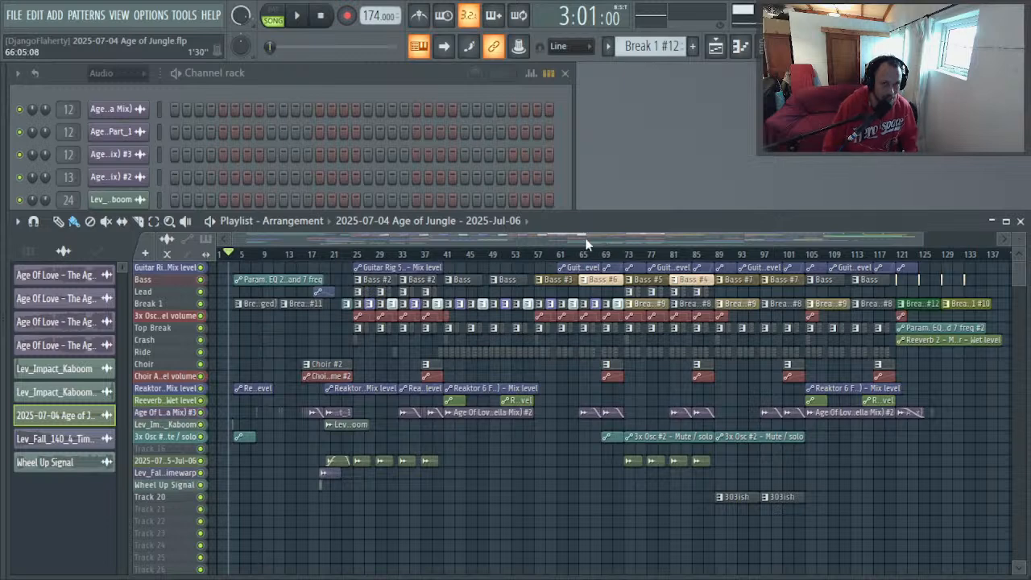
pyautogui.click(286, 76)
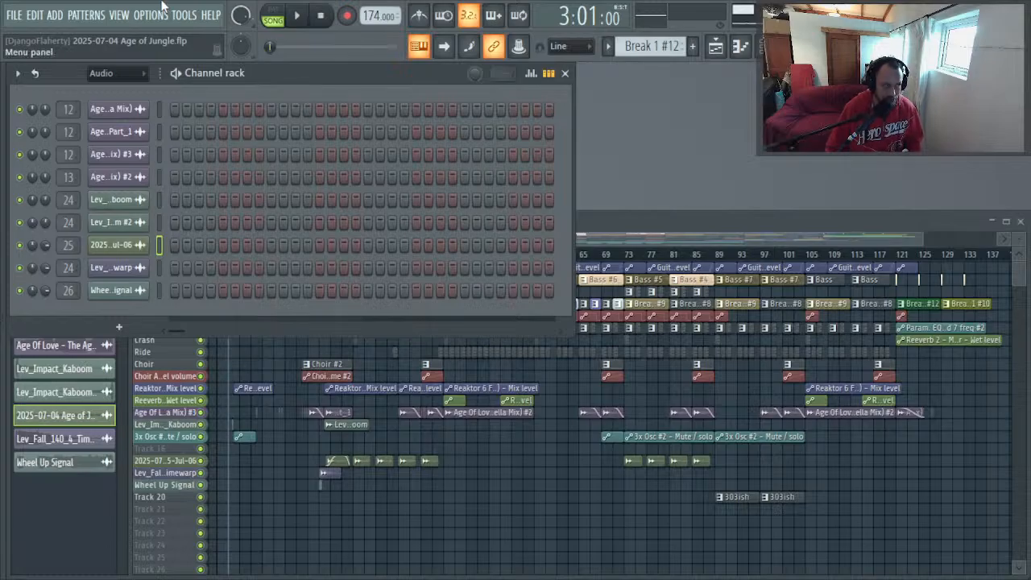
pyautogui.click(14, 14)
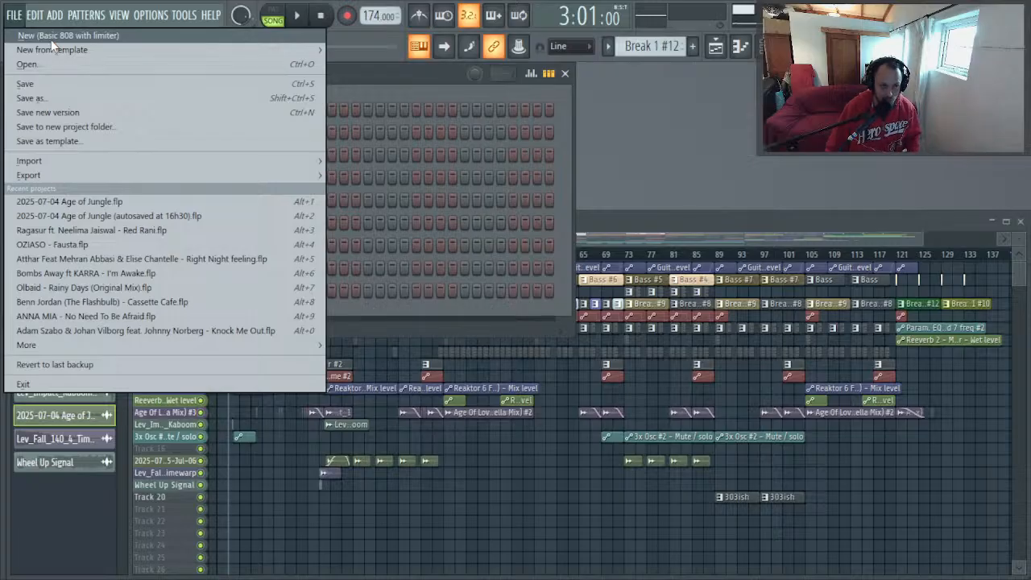
pyautogui.click(51, 38)
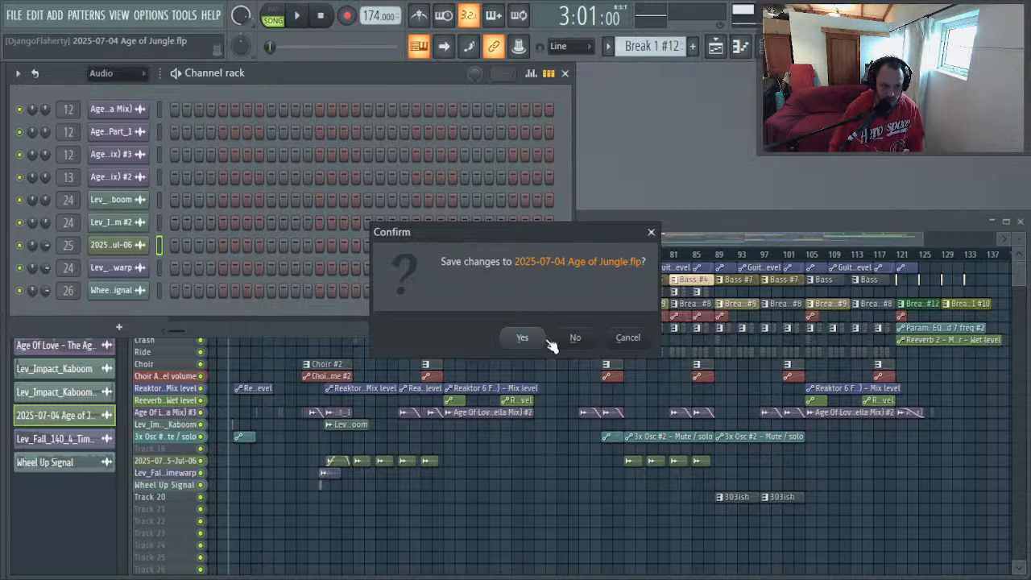
pyautogui.click(622, 339)
pyautogui.press('F9')
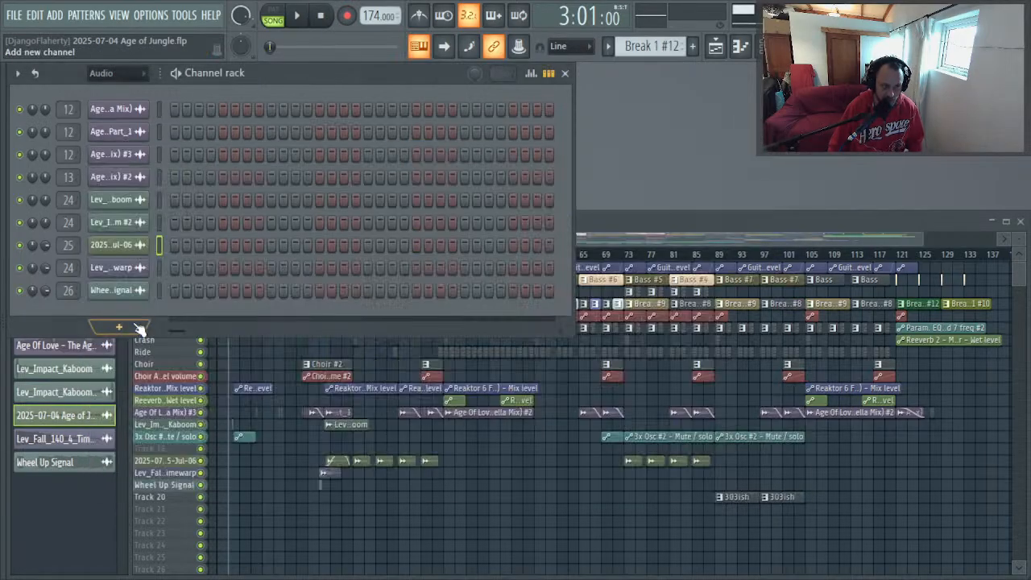
pyautogui.press('F9')
# Step: Start a new project from the default Basic 808 with limiter template
pyautogui.click(14, 14)
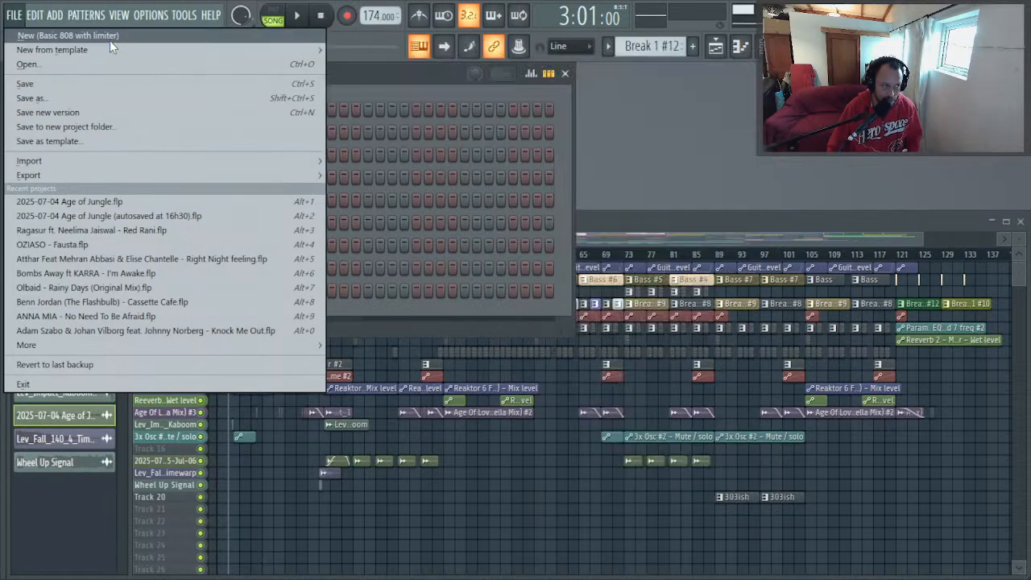
pyautogui.click(110, 37)
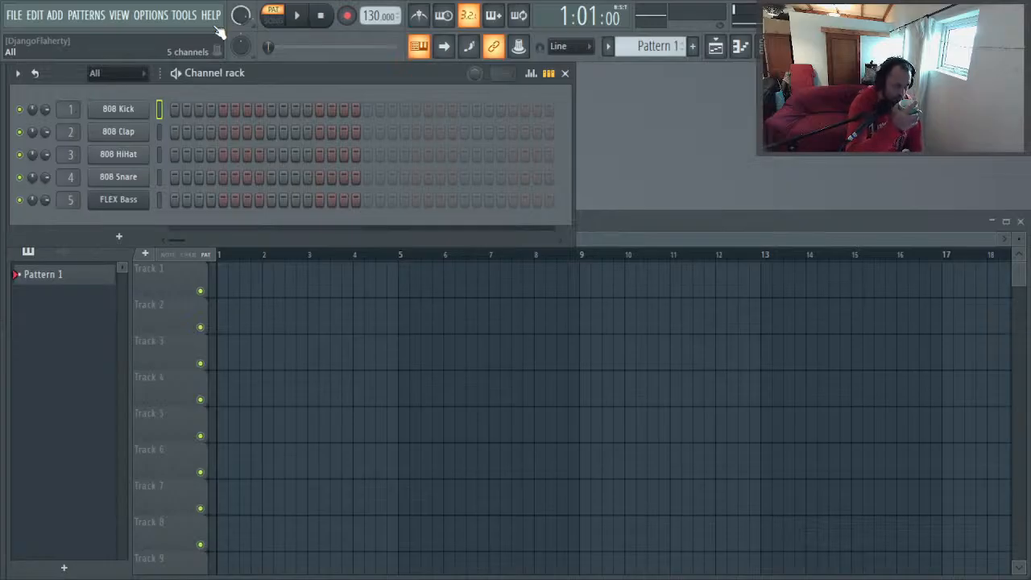
pyautogui.hotkey('alt', 'Tab')
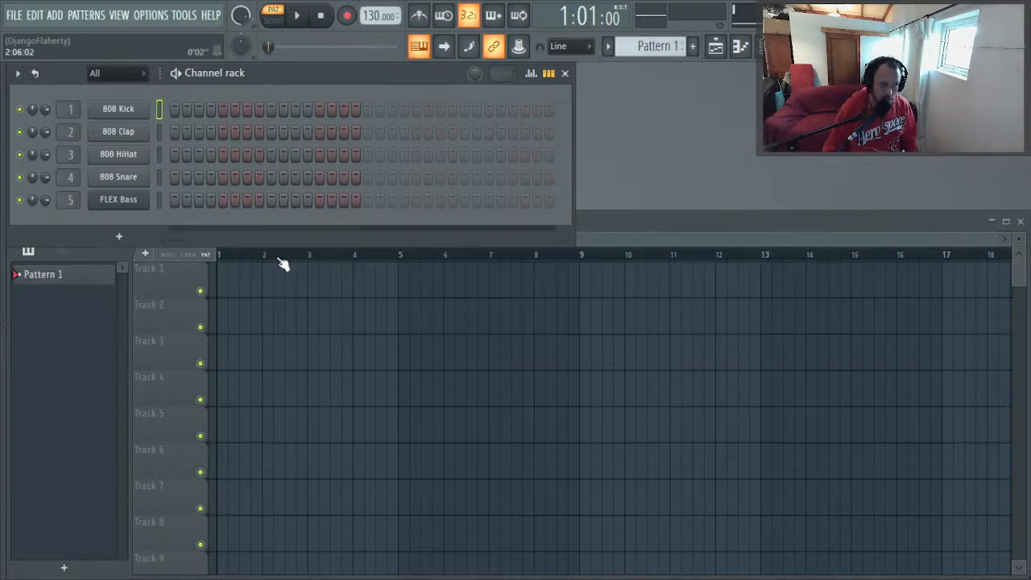
# Step: Replace the 808 Kick channel's instrument with the Fruit Kick plugin
pyautogui.rightClick(111, 113)
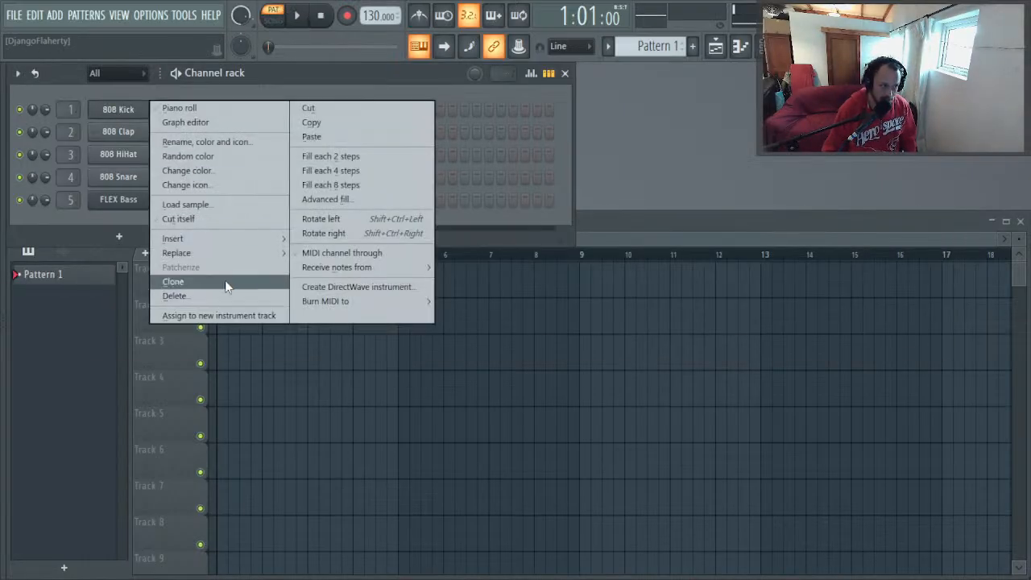
pyautogui.moveTo(216, 254)
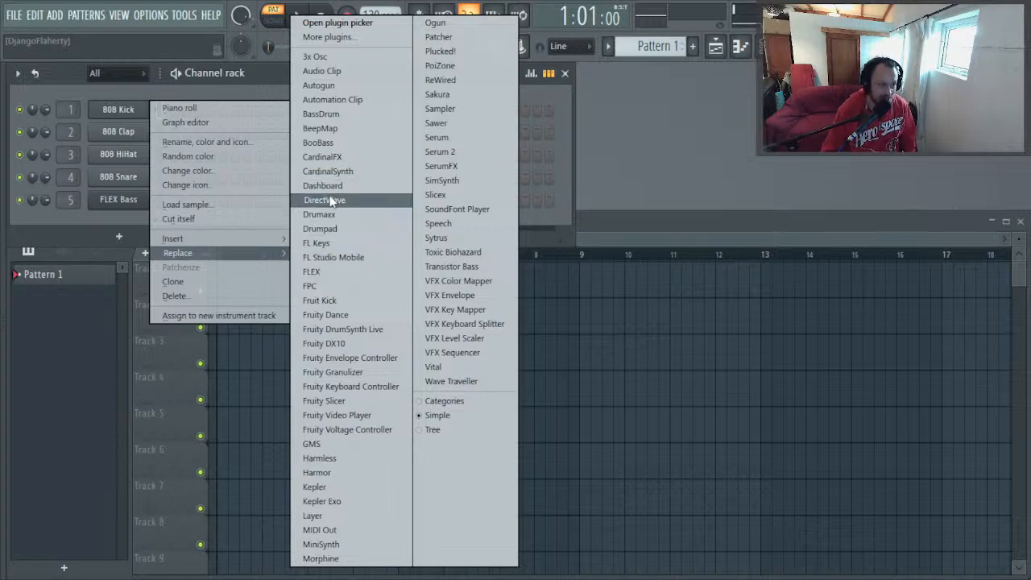
pyautogui.click(392, 308)
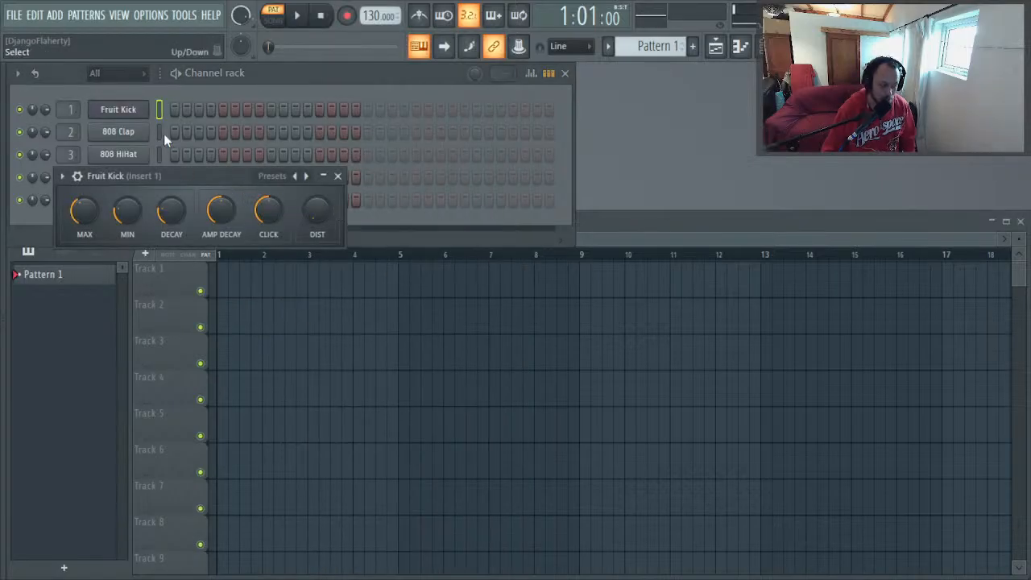
# Step: Show the mixer and route all five channels, Fruit Kick through FLEX Bass, to consecutive mixer tracks starting at Insert 1
pyautogui.press('F9')
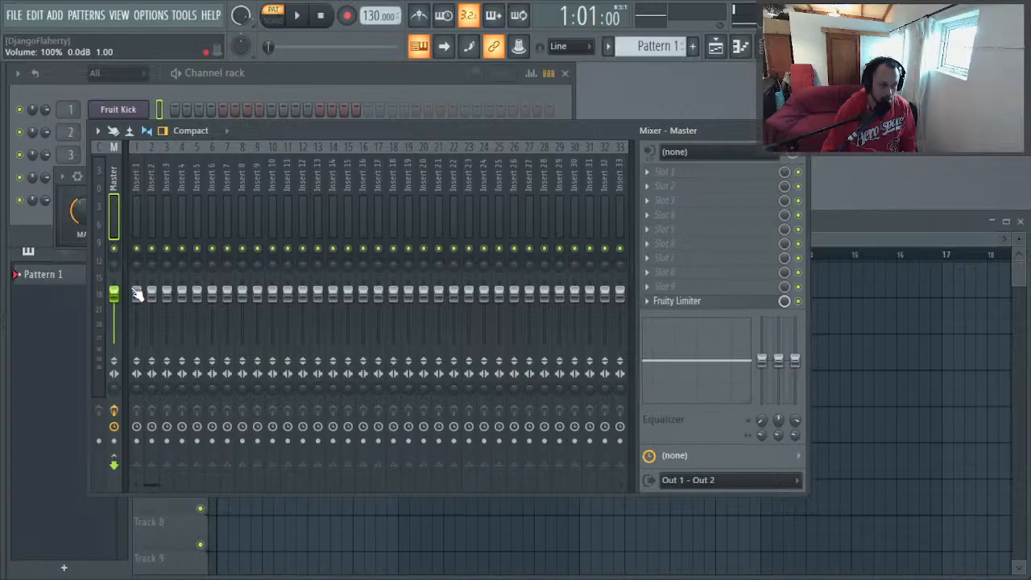
pyautogui.press('z')
pyautogui.click(167, 91)
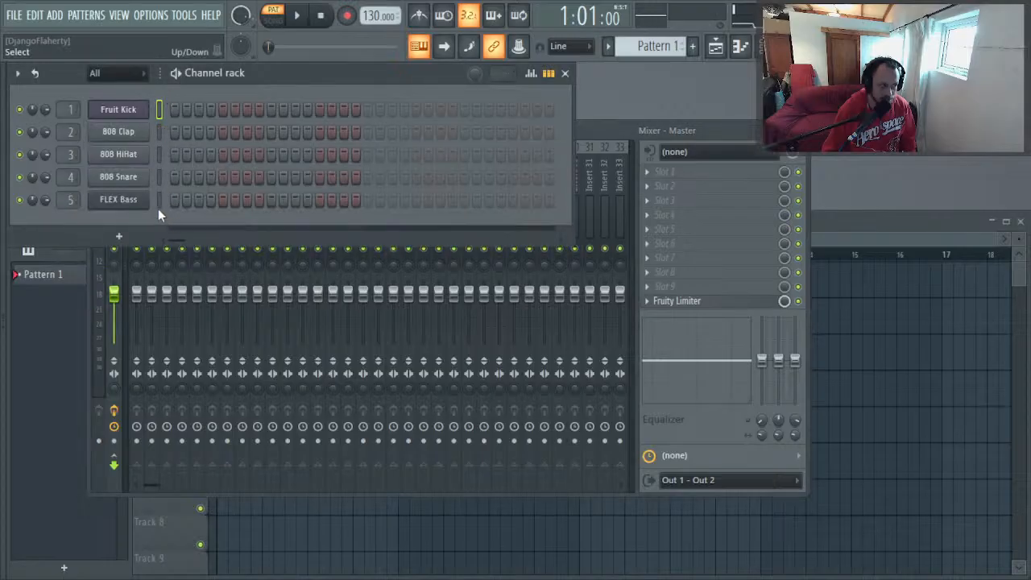
pyautogui.click(161, 200)
pyautogui.click(157, 113)
pyautogui.click(598, 138)
pyautogui.click(135, 181)
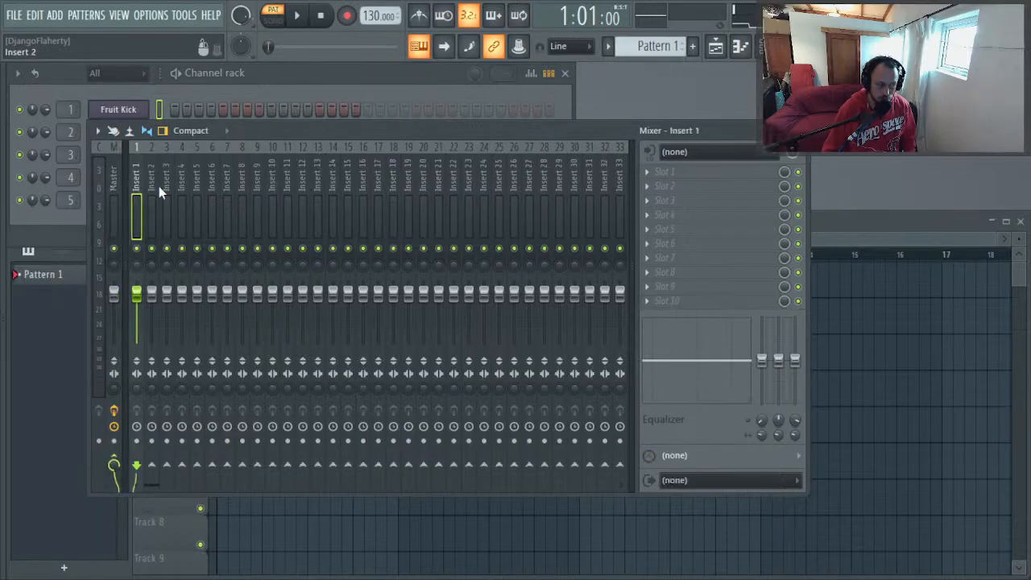
pyautogui.hotkey('ctrl', 'shift', 'l')
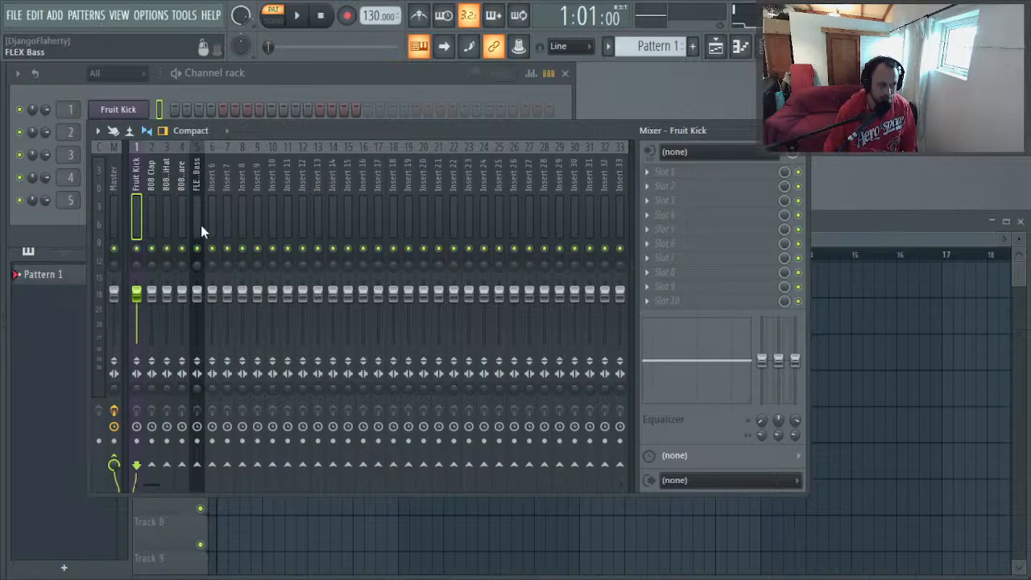
# Step: Try lowering the faders of the five named mixer tracks together, and reset them to 100%
pyautogui.click(200, 225)
pyautogui.click(133, 217)
pyautogui.moveTo(133, 217); pyautogui.dragTo(196, 218)
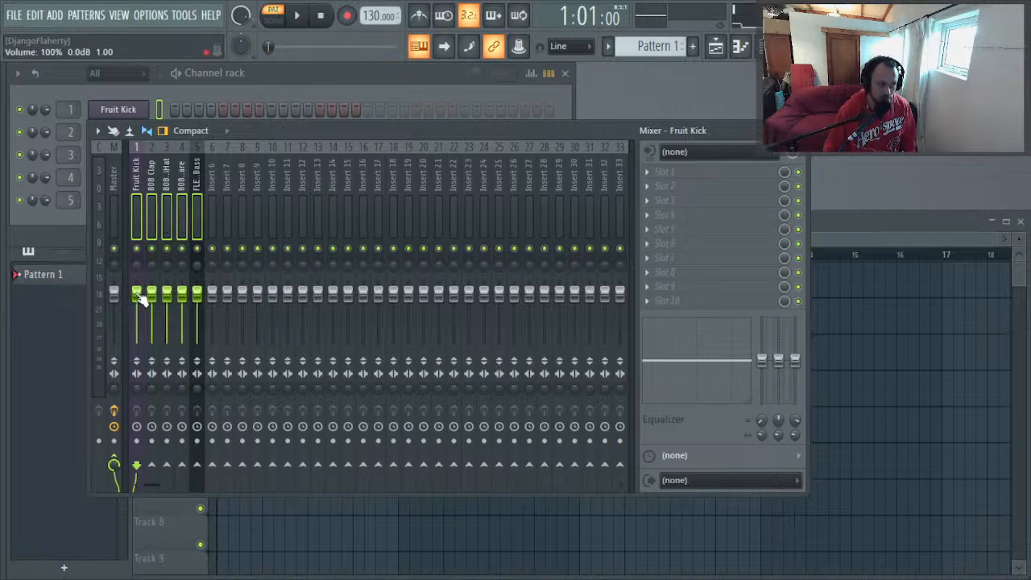
pyautogui.moveTo(139, 296); pyautogui.dragTo(136, 310)
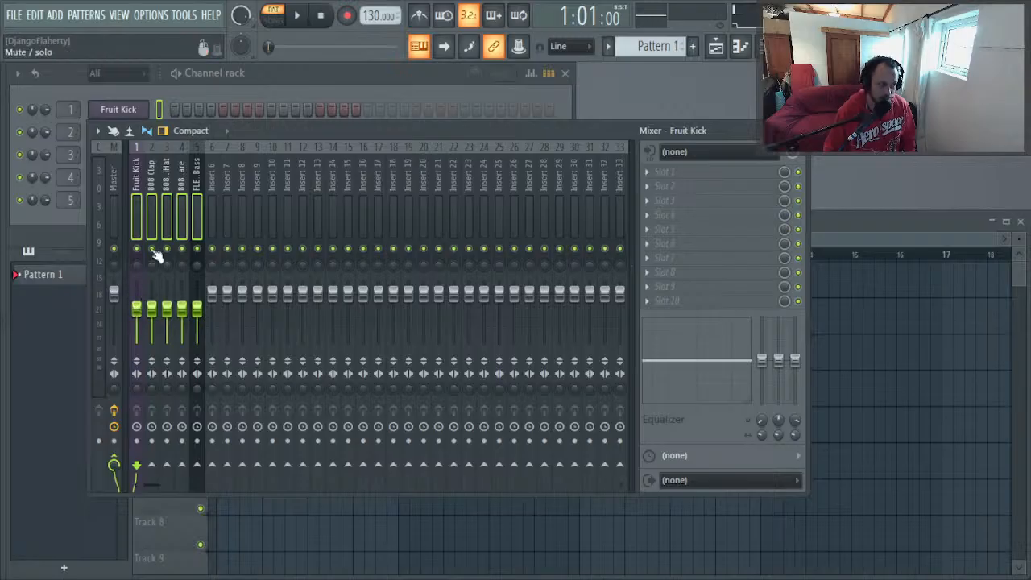
pyautogui.moveTo(154, 311); pyautogui.dragTo(152, 303)
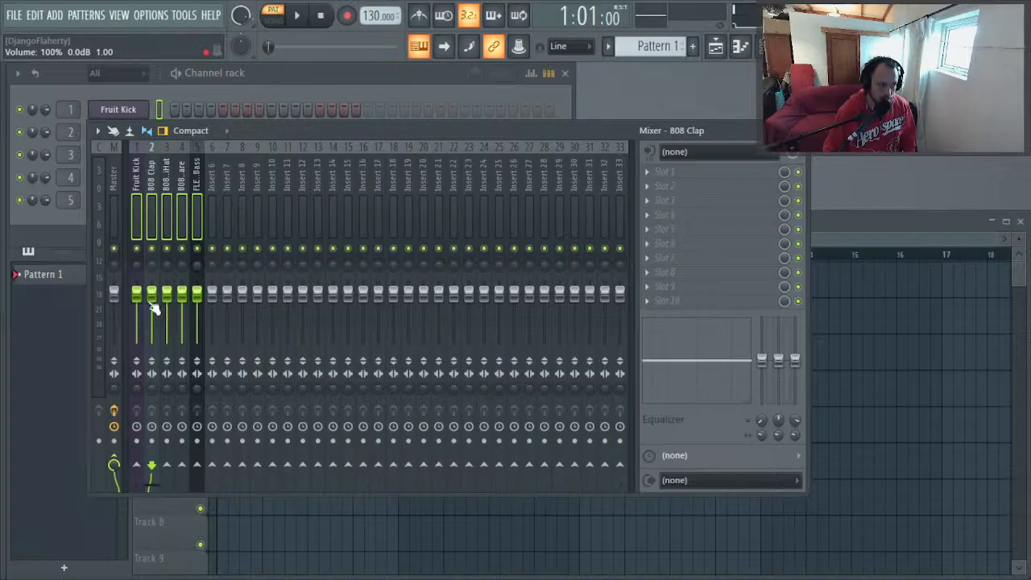
pyautogui.rightClick(144, 214)
pyautogui.click(136, 224)
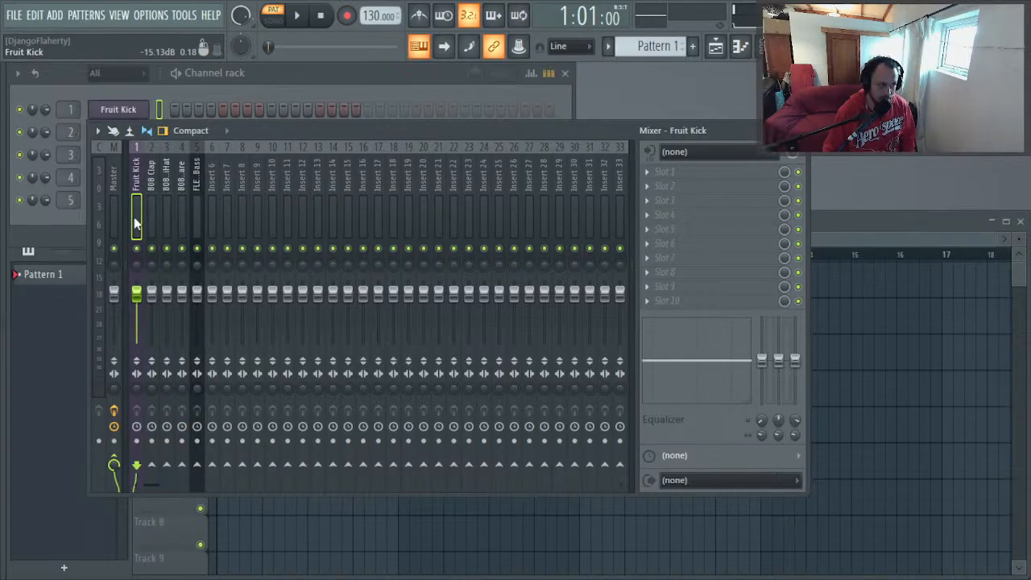
# Step: Select all mixer tracks and lower their faders together to 60% (-10.0 dB)
pyautogui.hotkey('ctrl', 'a')
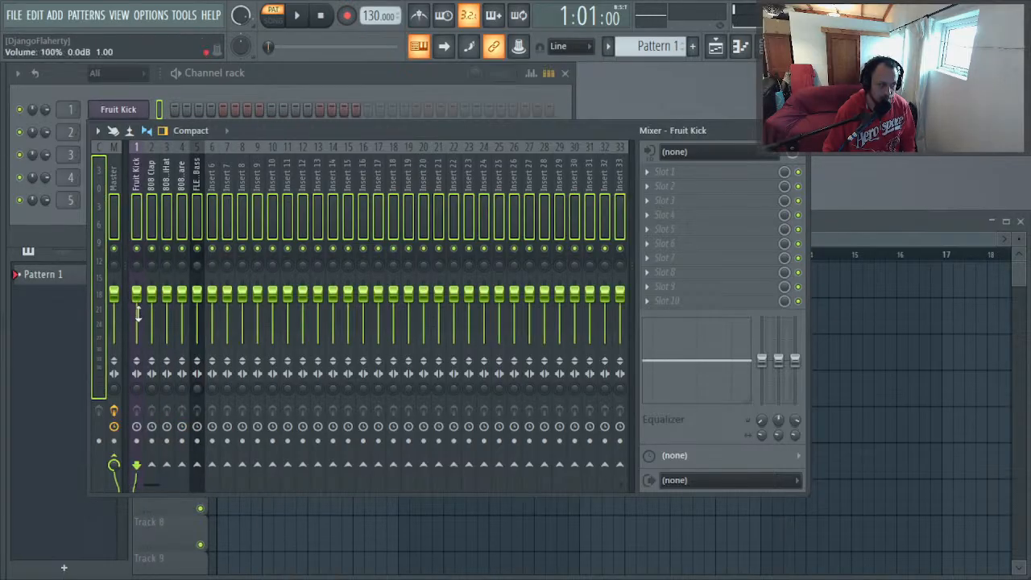
pyautogui.moveTo(133, 310); pyautogui.dragTo(134, 328)
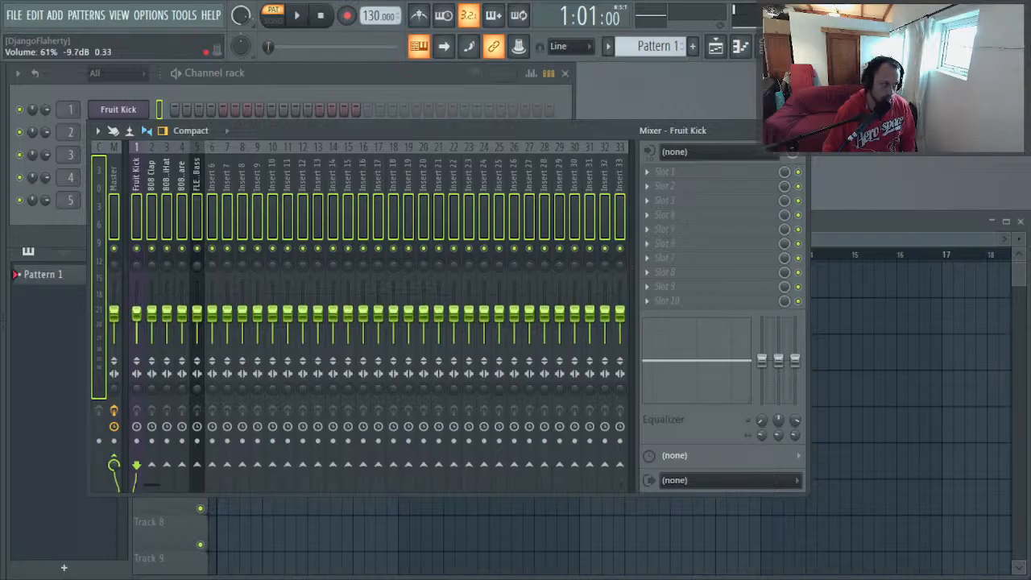
pyautogui.moveTo(134, 328); pyautogui.dragTo(134, 329)
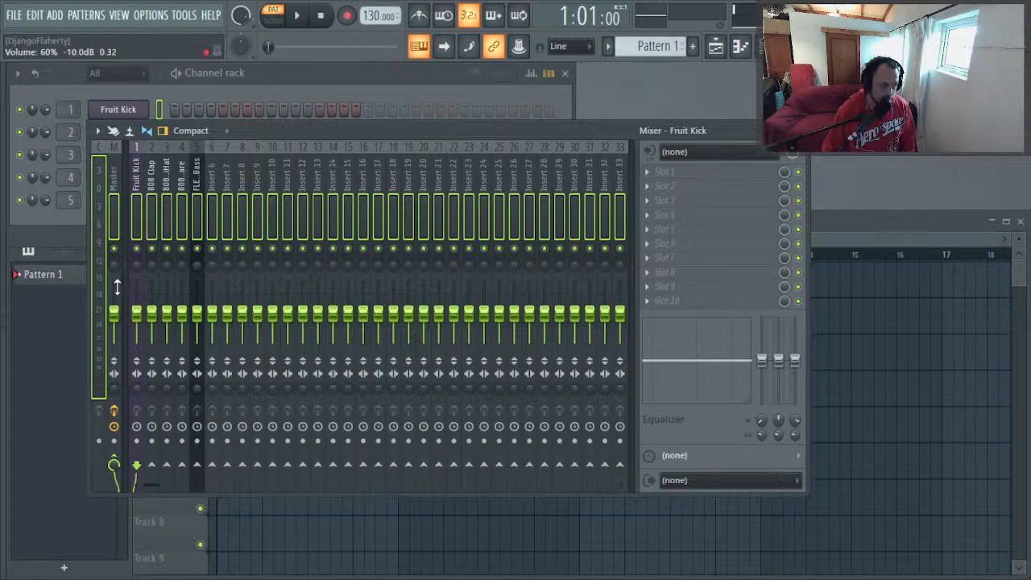
# Step: Clear the all-track selection and reset only the Master track's fader to its default volume
pyautogui.click(114, 241)
pyautogui.click(182, 217)
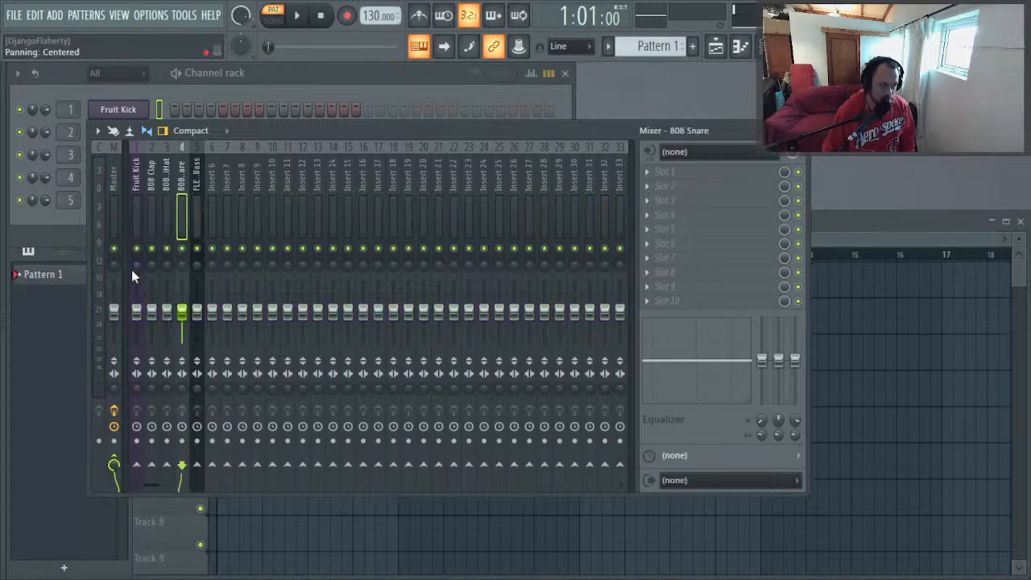
pyautogui.moveTo(117, 319); pyautogui.dragTo(114, 316)
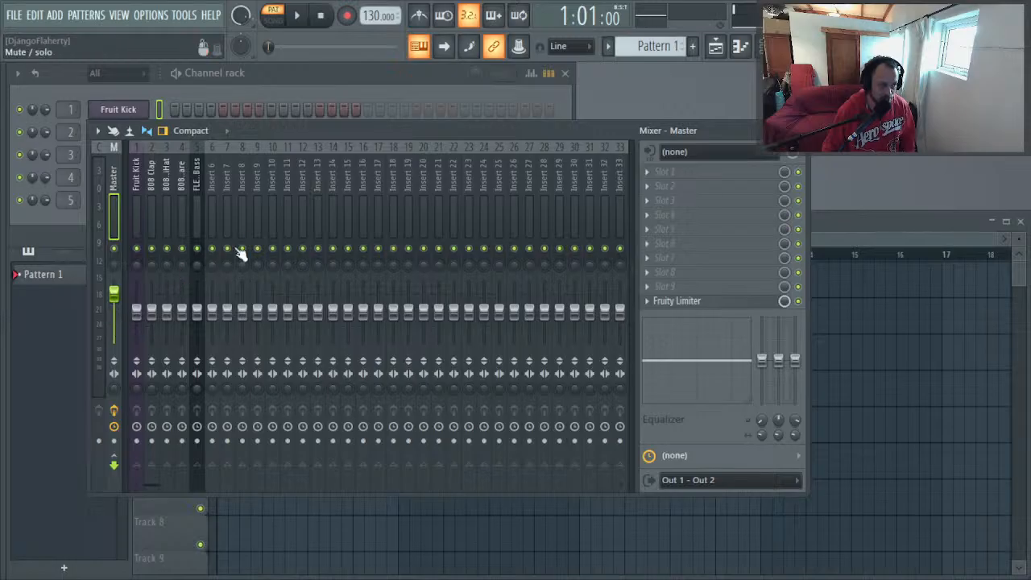
# Step: Select the four empty tracks Insert 6 through Insert 9 and move them ahead of Fruit Kick into mixer positions 1 to 4
pyautogui.click(215, 223)
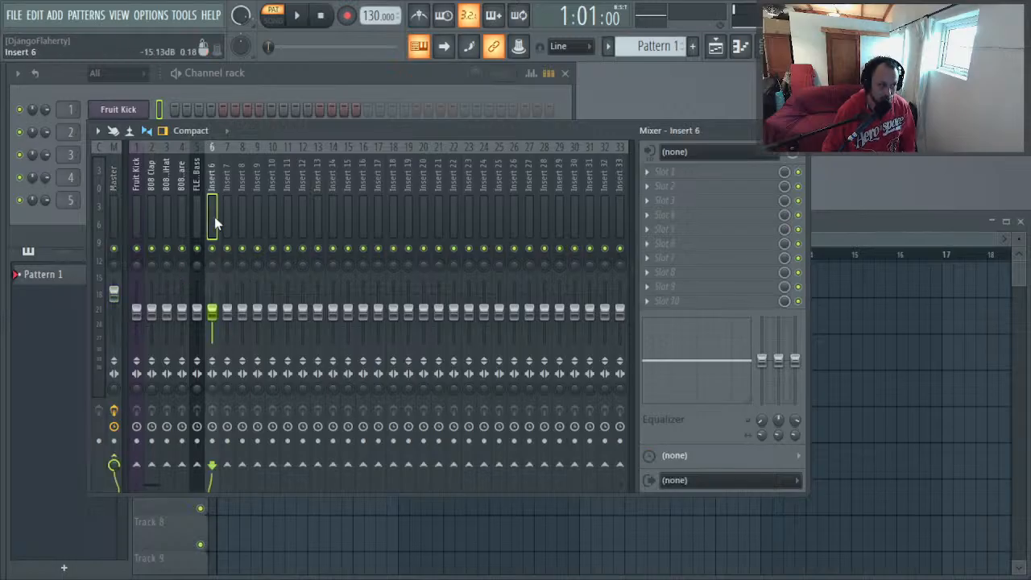
pyautogui.moveTo(214, 217); pyautogui.dragTo(252, 217)
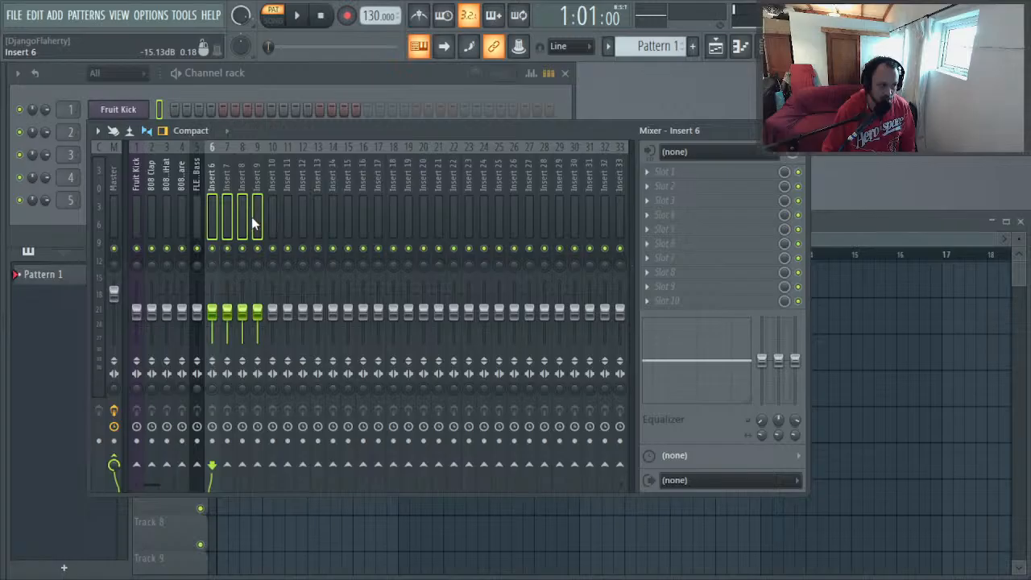
pyautogui.hotkey('alt', 'Left')
pyautogui.hotkey('alt', 'Left')
pyautogui.hotkey('alt', 'Left')
pyautogui.hotkey('alt', 'Left')
pyautogui.hotkey('alt', 'Left')
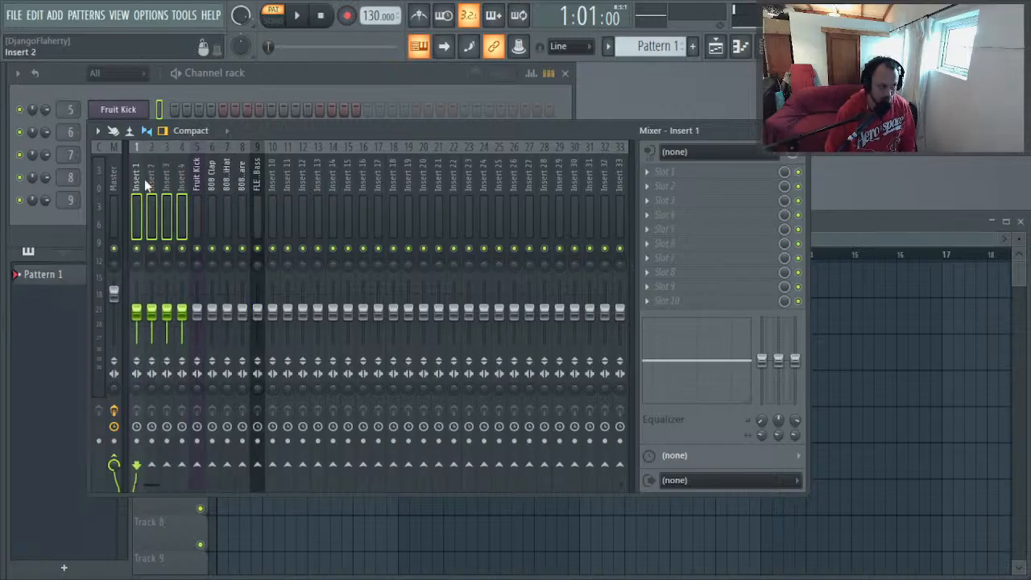
# Step: Raise the faders of Insert 1 through Insert 4 to the same level as the Master fader
pyautogui.click(177, 218)
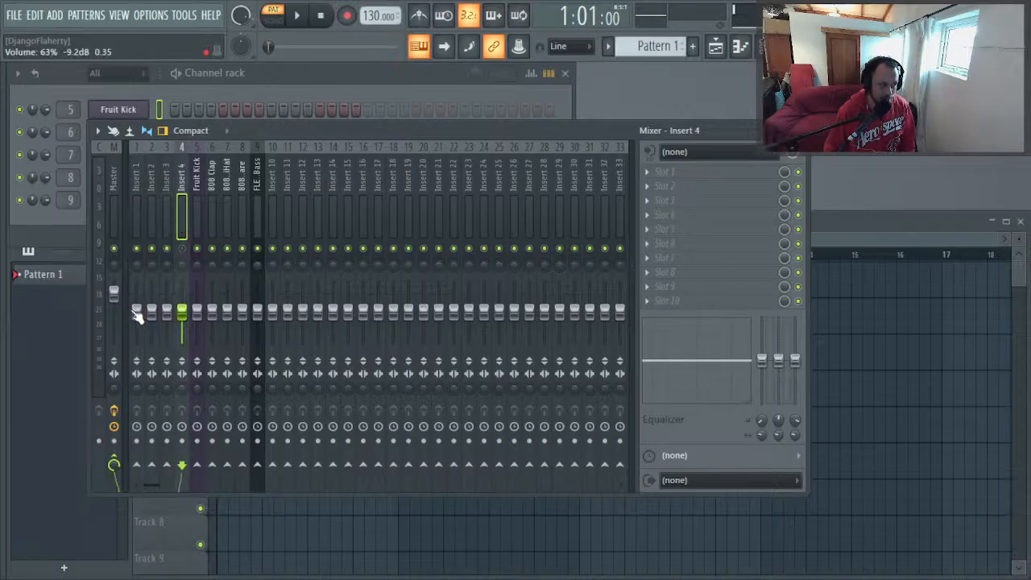
pyautogui.moveTo(137, 310); pyautogui.dragTo(137, 293)
pyautogui.moveTo(152, 310); pyautogui.dragTo(182, 293)
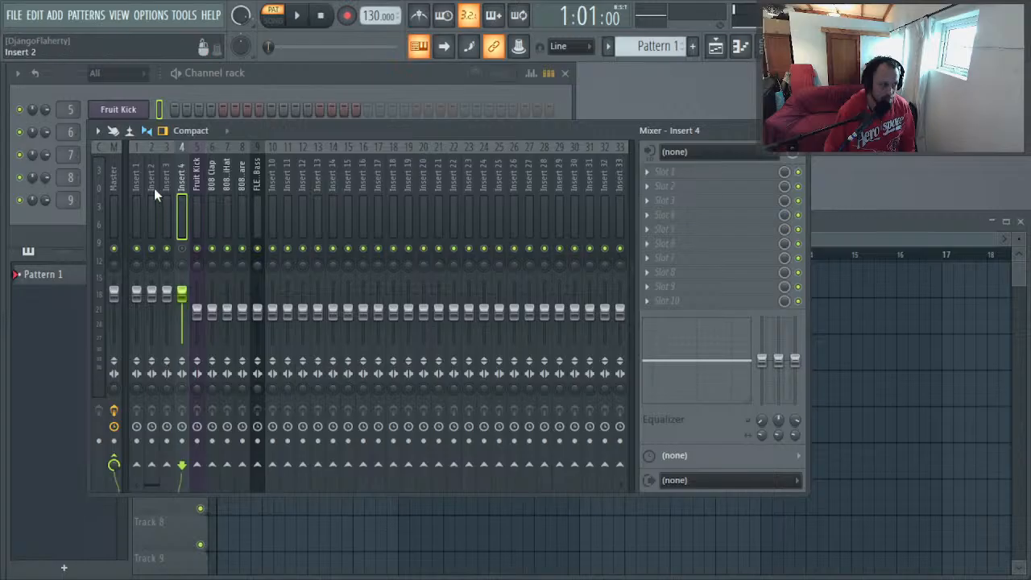
# Step: Rename the Insert 1 mixer track as DRUMS and give it a green colour
pyautogui.click(138, 188)
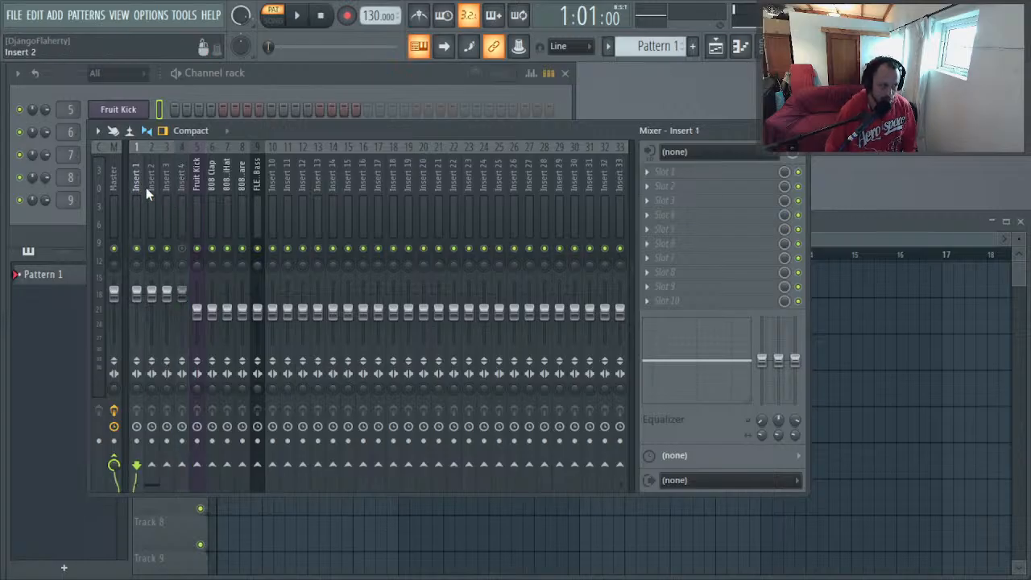
pyautogui.doubleClick(137, 188)
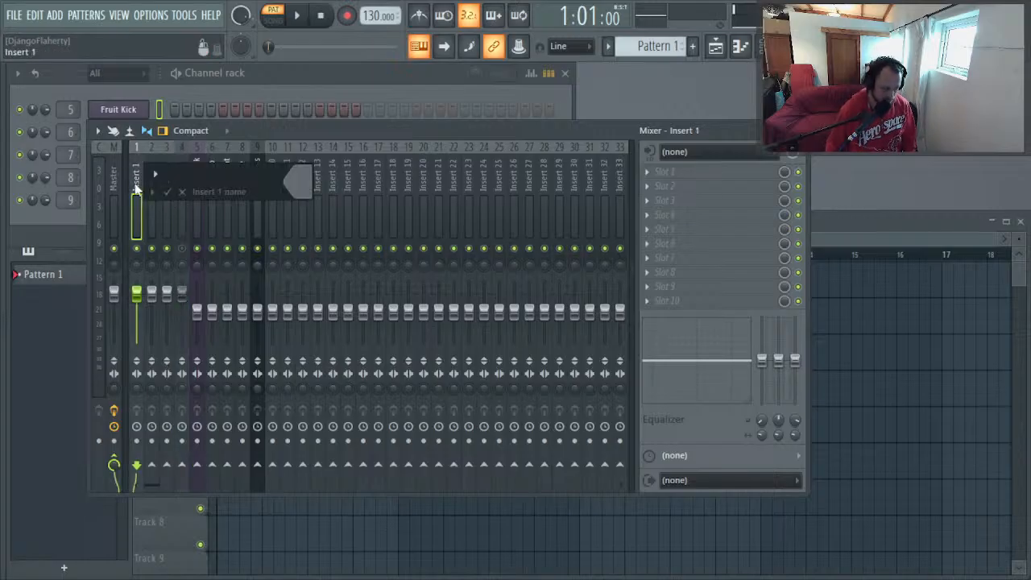
pyautogui.write('DRUM')
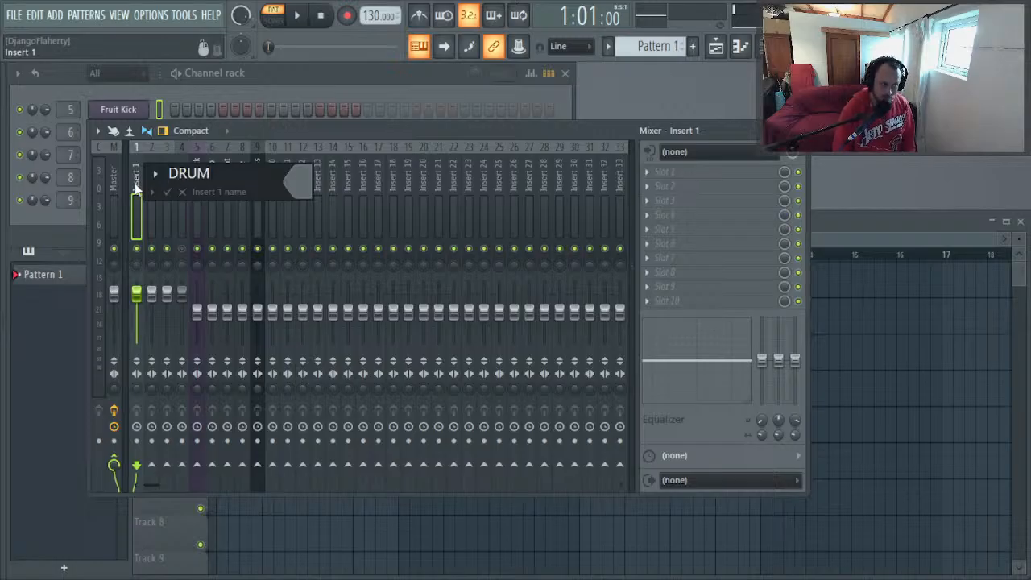
pyautogui.write('S')
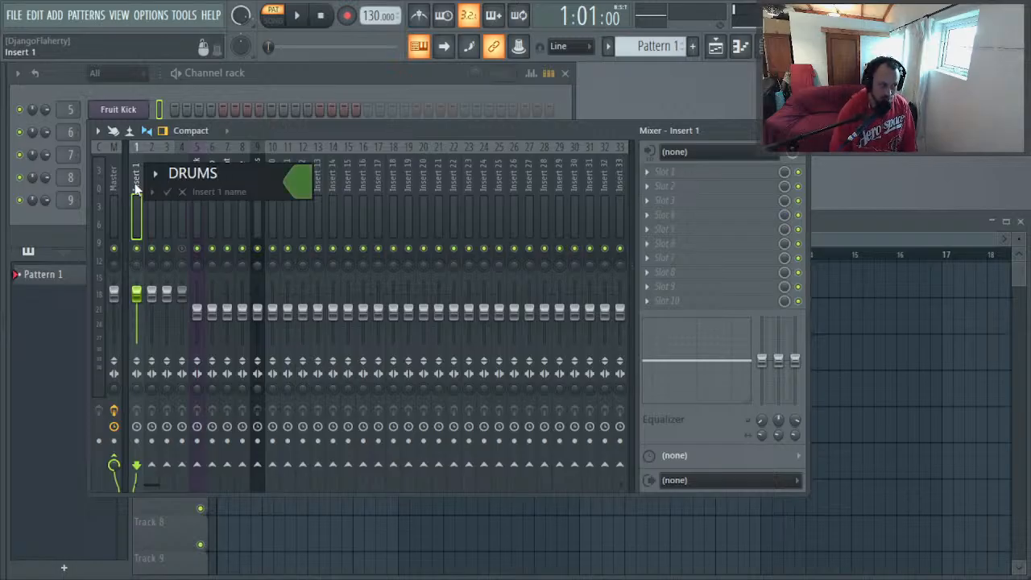
pyautogui.press('Return')
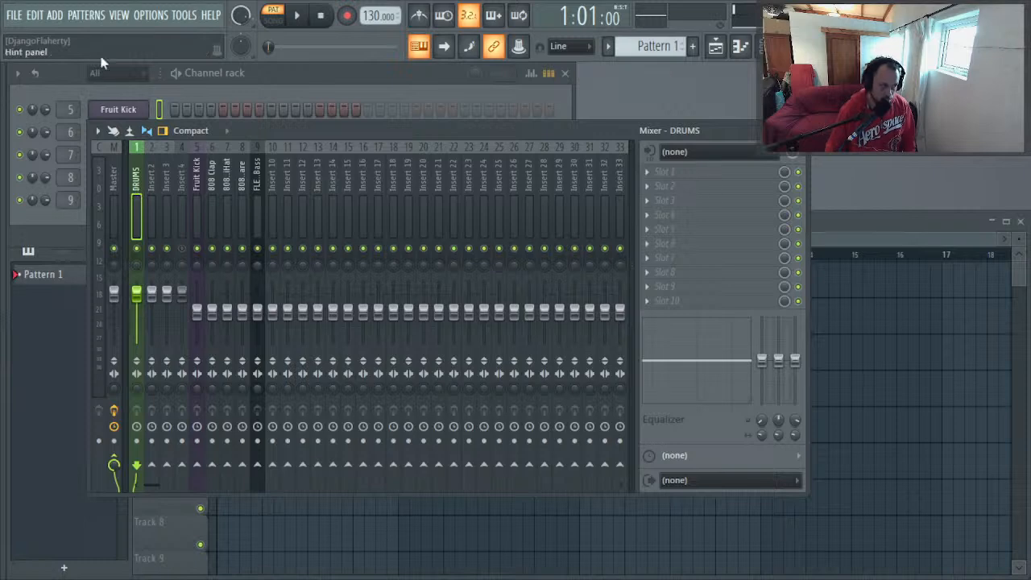
# Step: Rename the Insert 2 mixer track as SYNTHS and give it a yellow colour
pyautogui.click(147, 182)
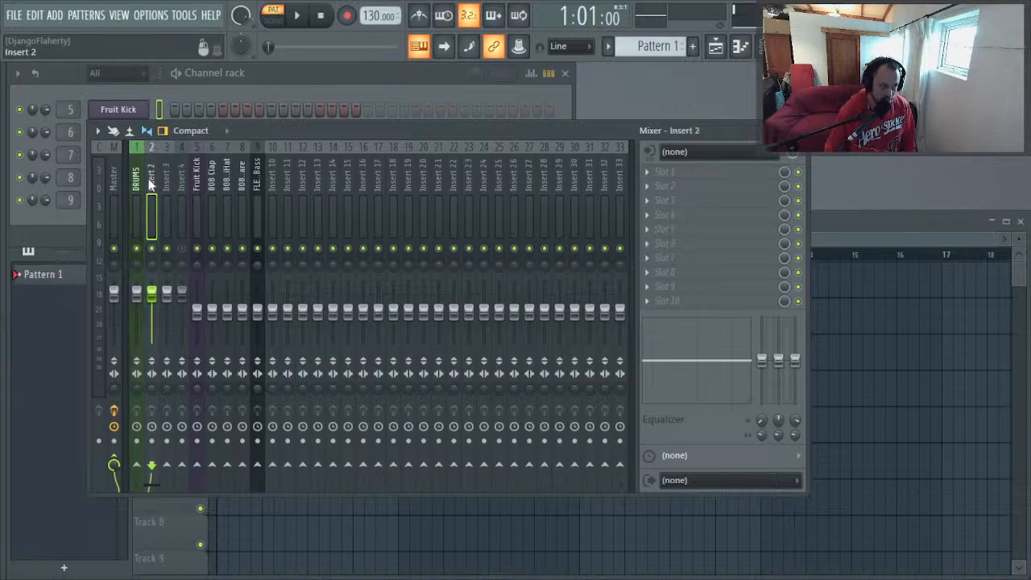
pyautogui.press('F2')
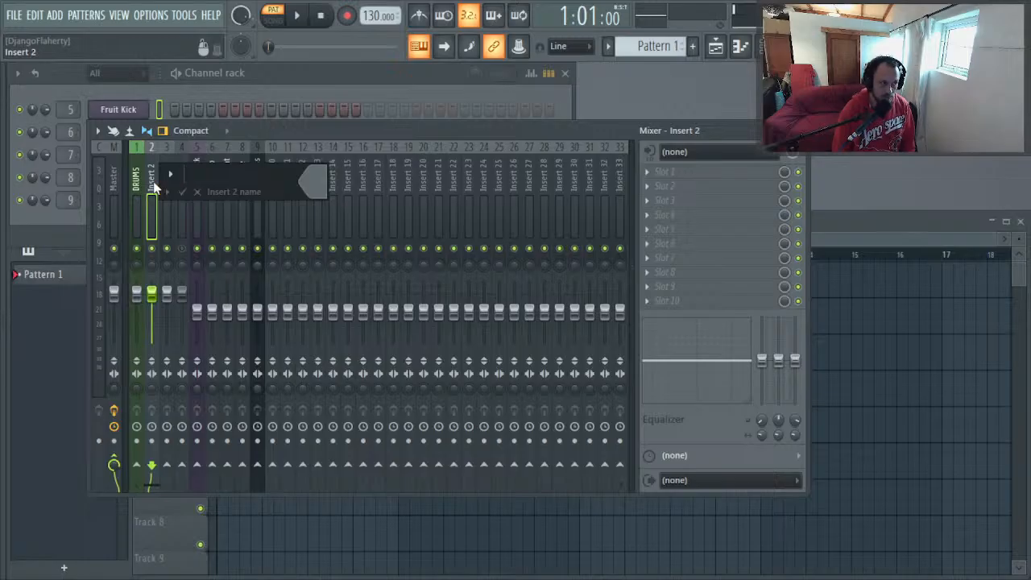
pyautogui.write('SYNTHS')
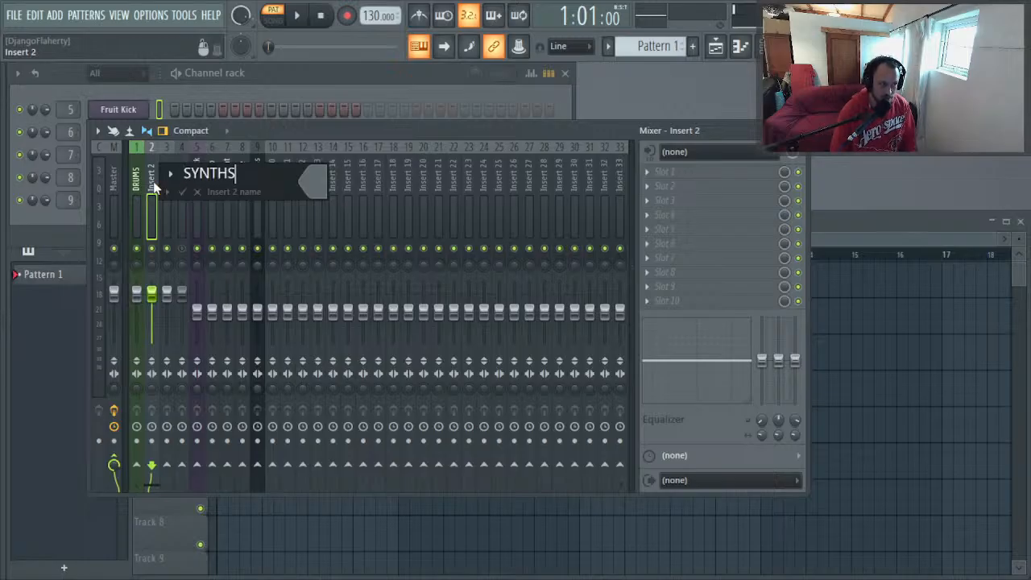
pyautogui.press('Return')
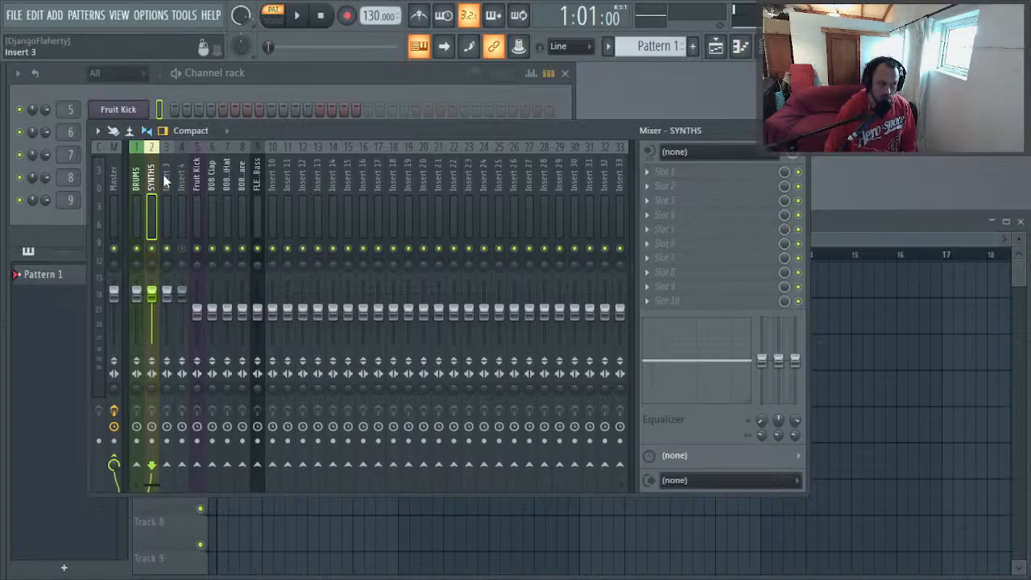
# Step: Rename the Insert 3 mixer track as BASSES and give it an olive-yellow colour
pyautogui.click(164, 182)
pyautogui.doubleClick(165, 182)
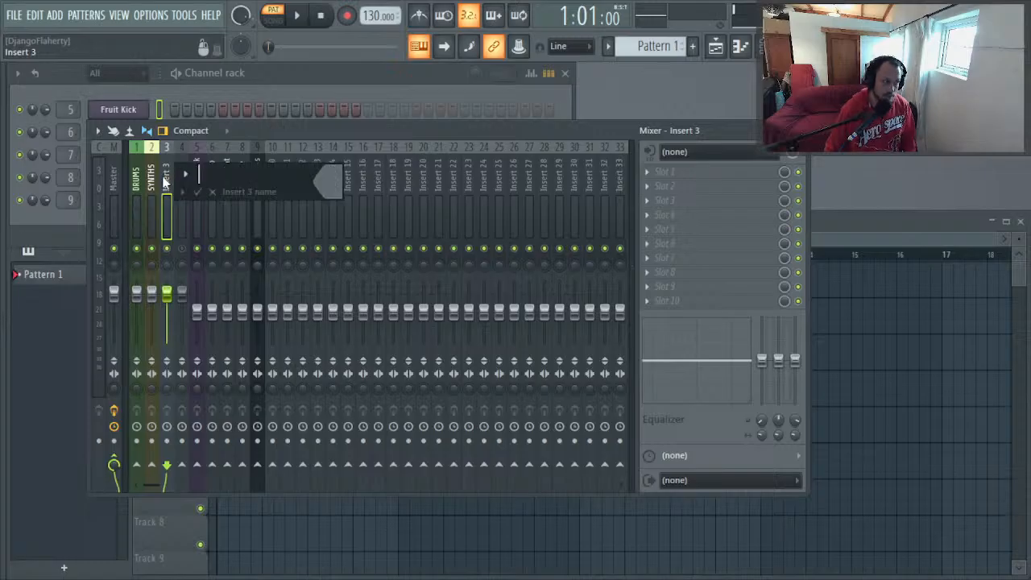
pyautogui.write('BASSES')
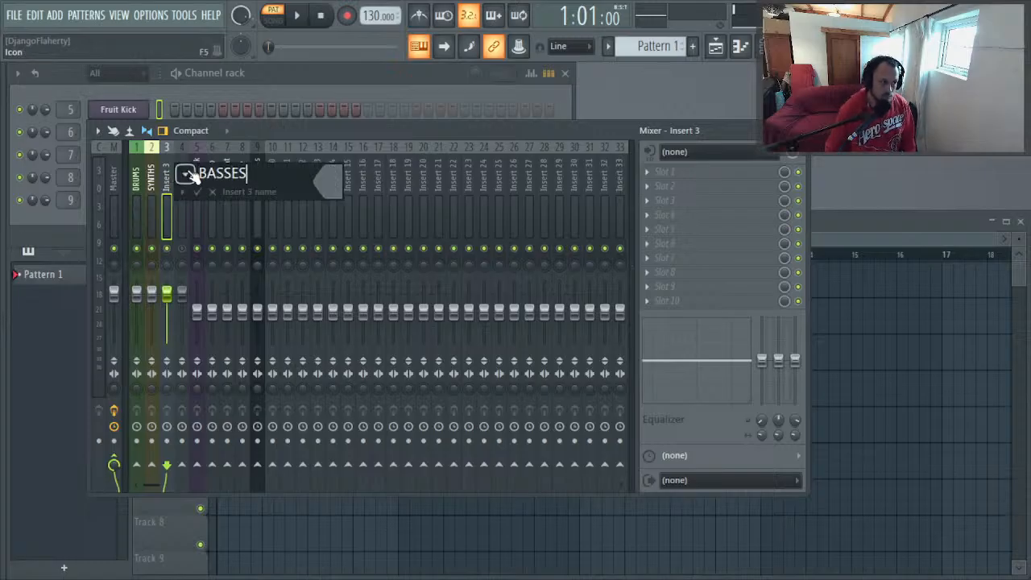
pyautogui.press('F2')
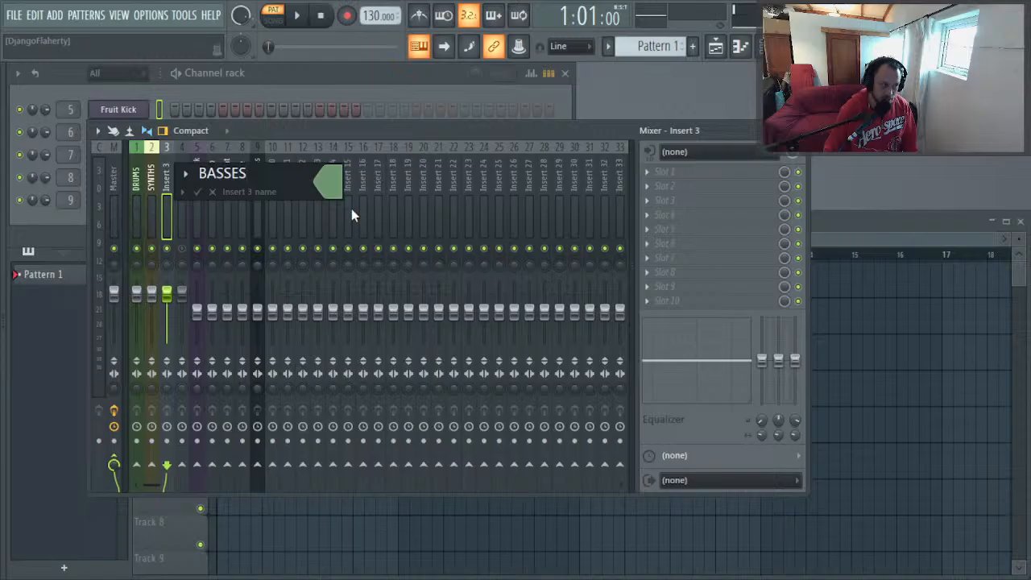
pyautogui.press('Return')
pyautogui.press('F2')
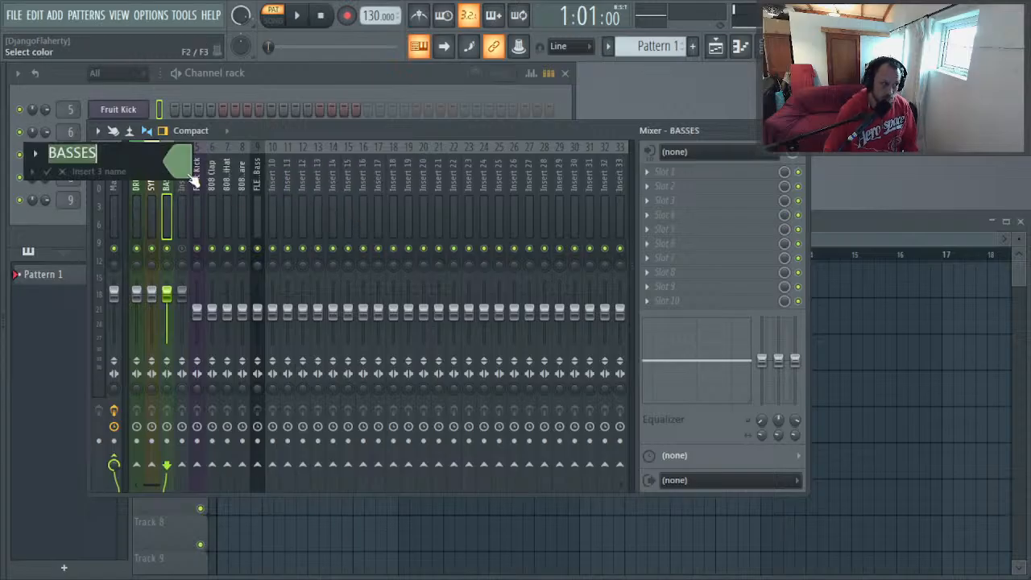
pyautogui.press('Return')
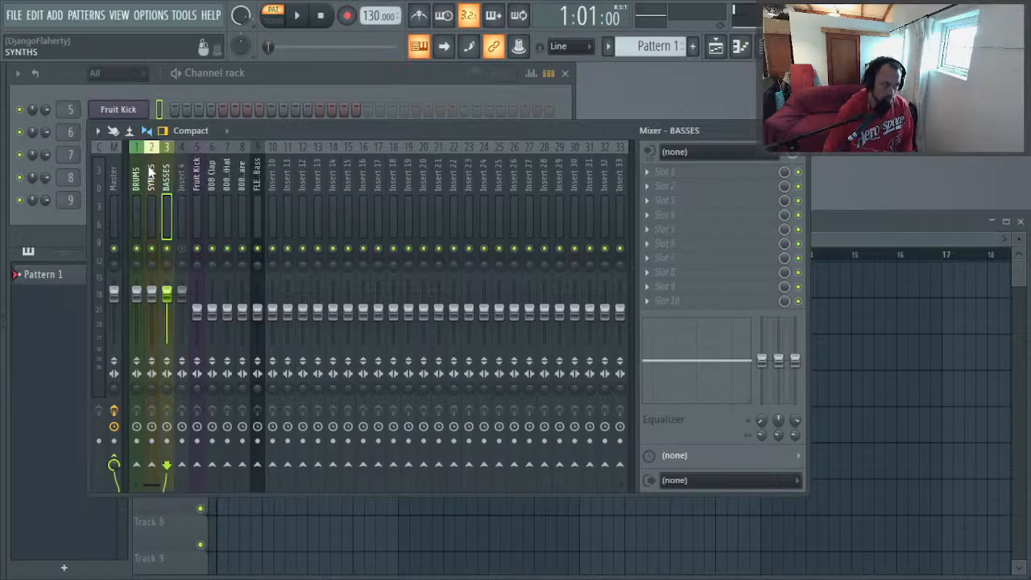
# Step: Rename the Insert 4 mixer track as OTHER, keeping its default colour
pyautogui.click(187, 184)
pyautogui.click(213, 182)
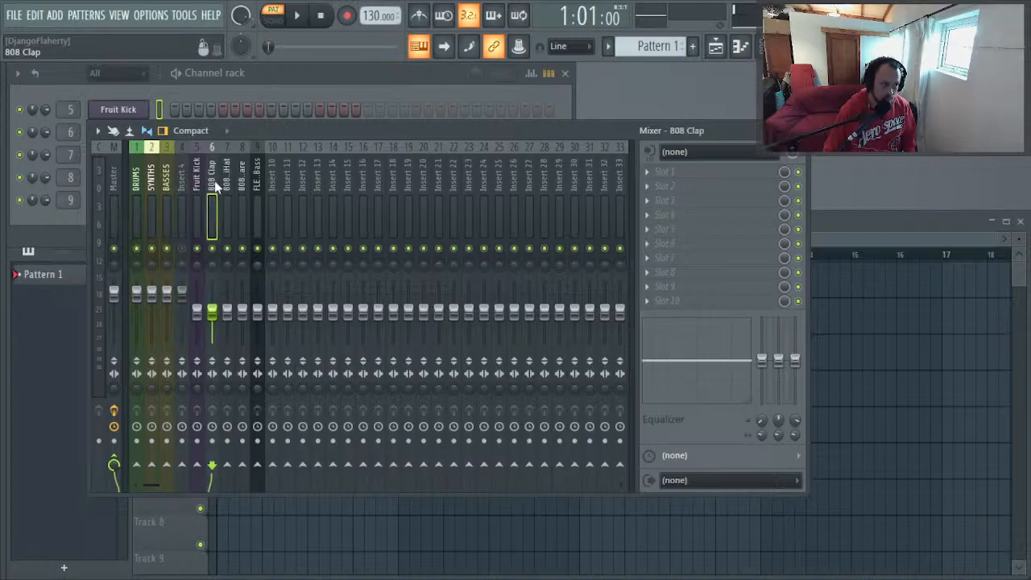
pyautogui.click(179, 185)
pyautogui.press('F2')
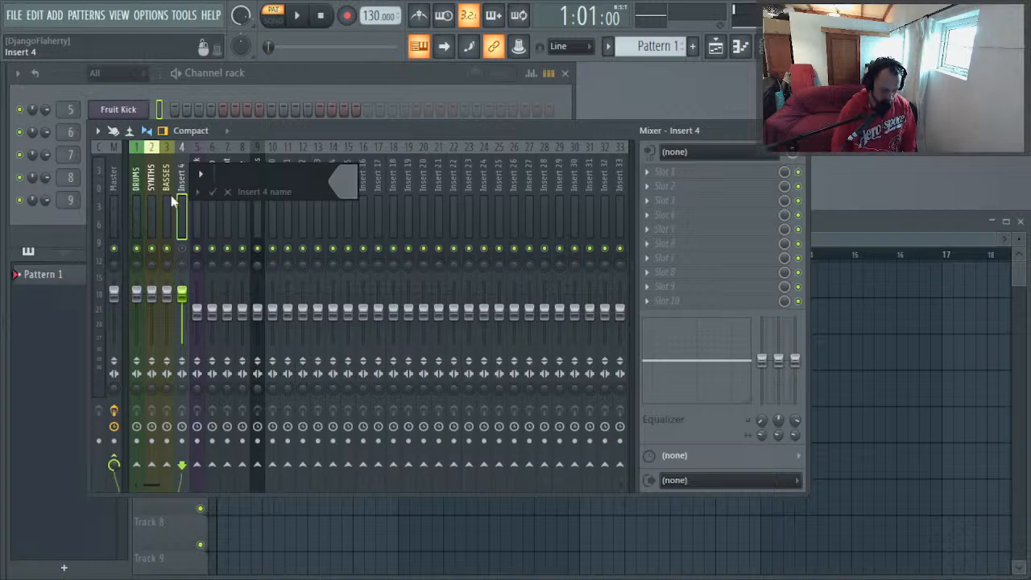
pyautogui.write('OTER')
pyautogui.press('BackSpace')
pyautogui.press('BackSpace')
pyautogui.write('HE')
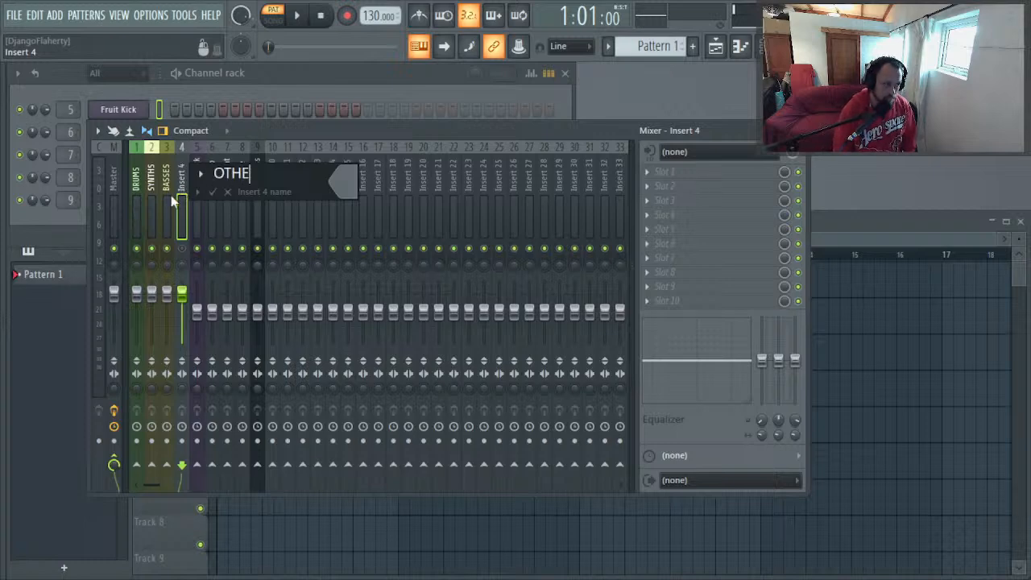
pyautogui.write('R')
pyautogui.press('Return')
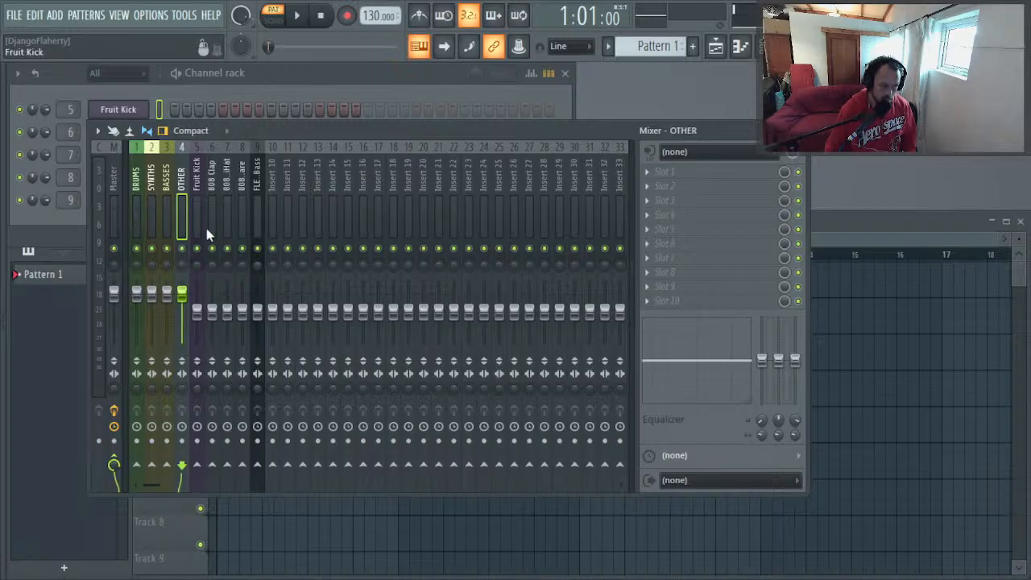
# Step: Select the Fruit Kick, 808 Clap, 808 HiHat and 808 Snare tracks and route them only to the DRUMS track
pyautogui.click(201, 184)
pyautogui.click(214, 186)
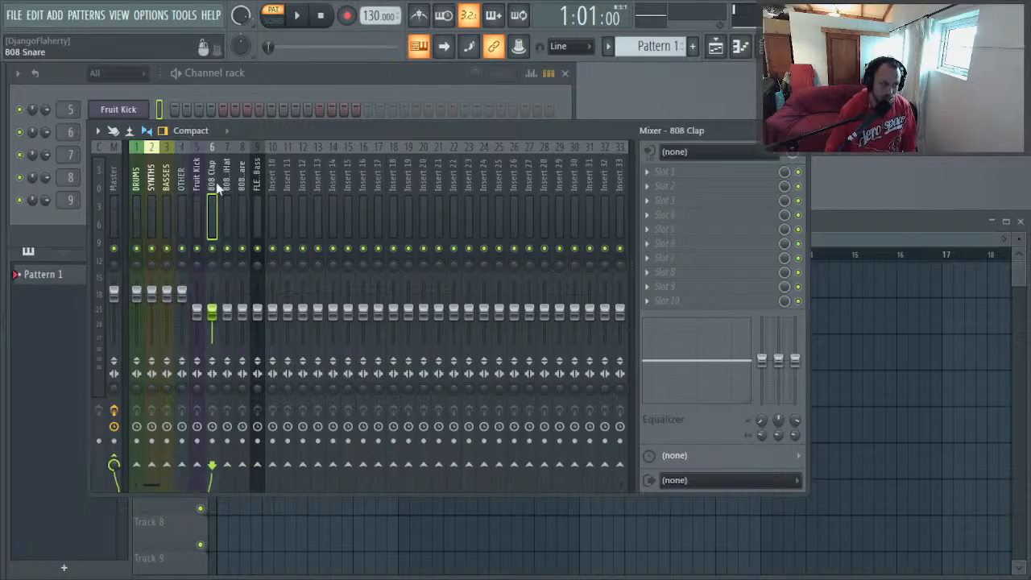
pyautogui.click(200, 195)
pyautogui.moveTo(193, 221); pyautogui.dragTo(240, 218)
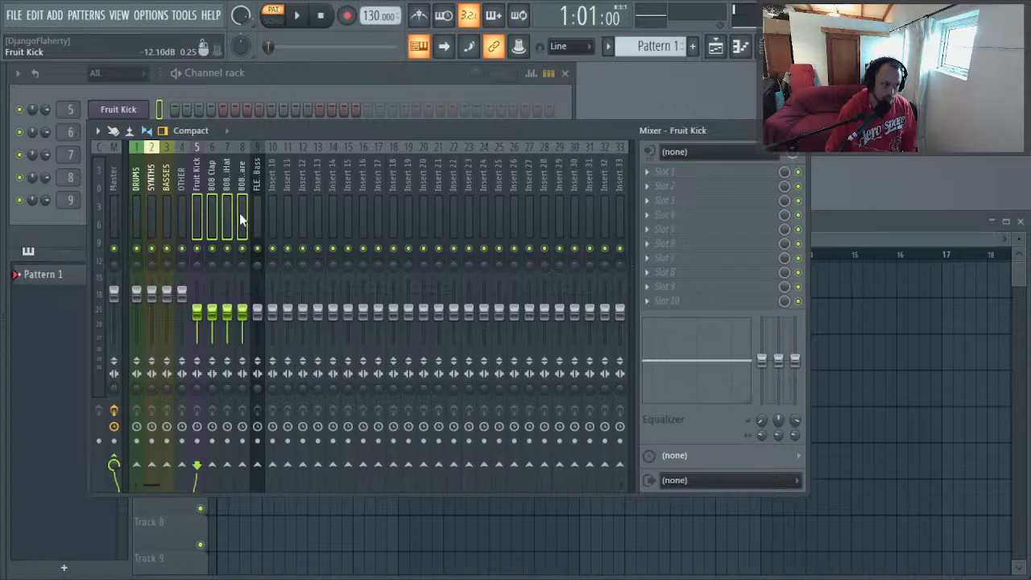
pyautogui.rightClick(138, 472)
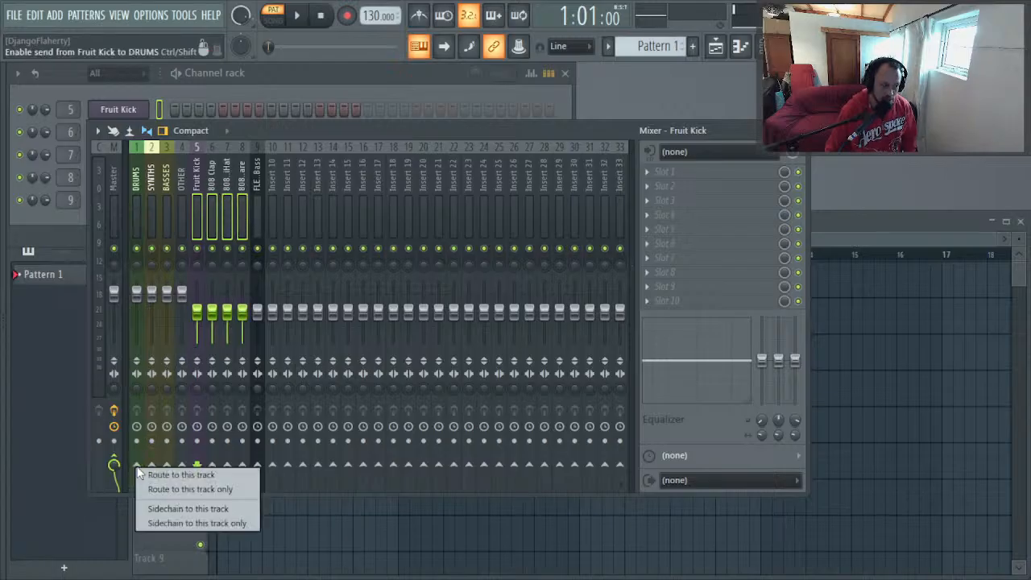
pyautogui.click(213, 490)
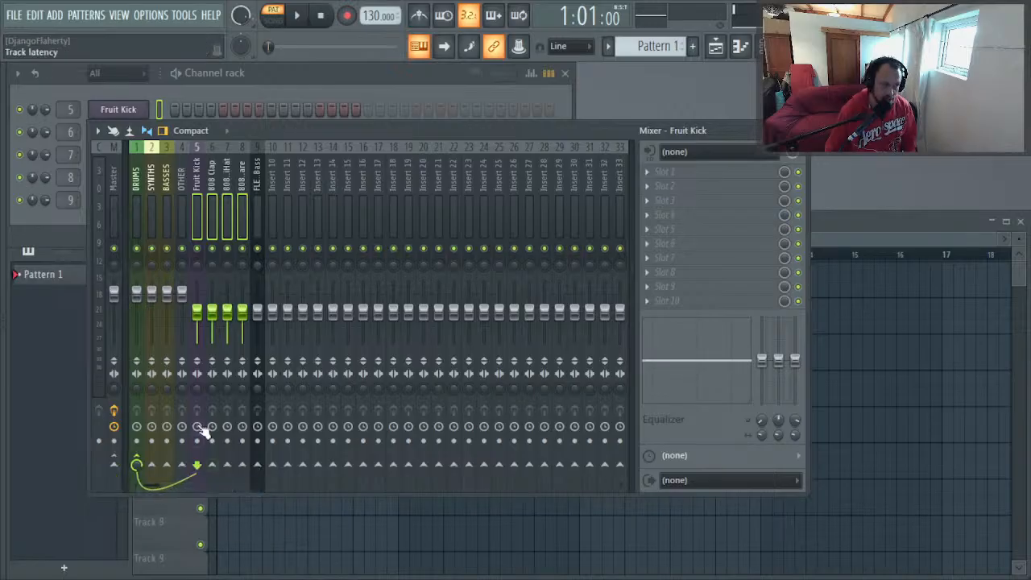
# Step: Select the four bus tracks DRUMS, SYNTHS, BASSES and OTHER and dock them to the mixer's left side
pyautogui.click(166, 203)
pyautogui.moveTo(179, 203); pyautogui.dragTo(135, 217)
pyautogui.rightClick(135, 225)
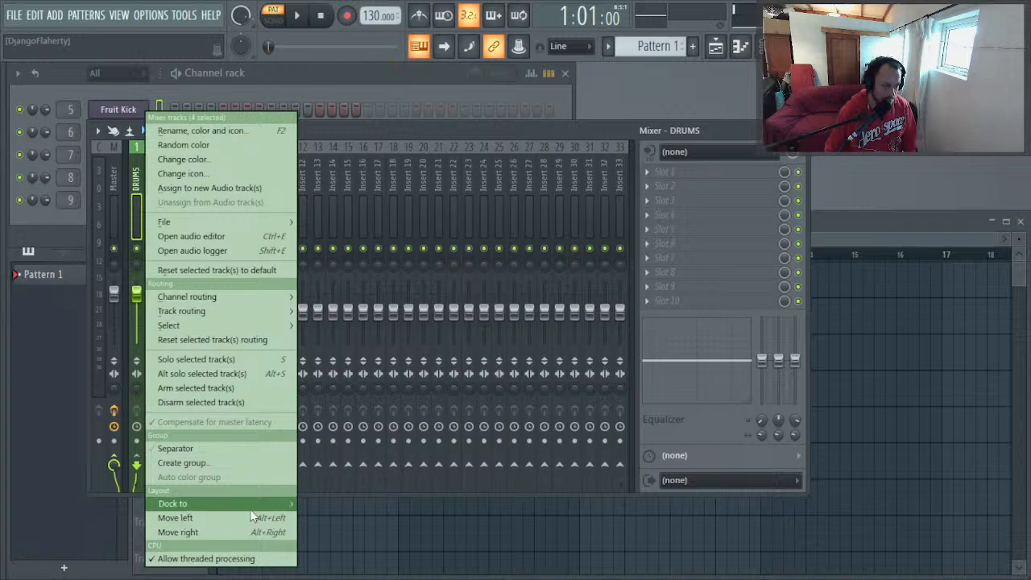
pyautogui.moveTo(249, 508)
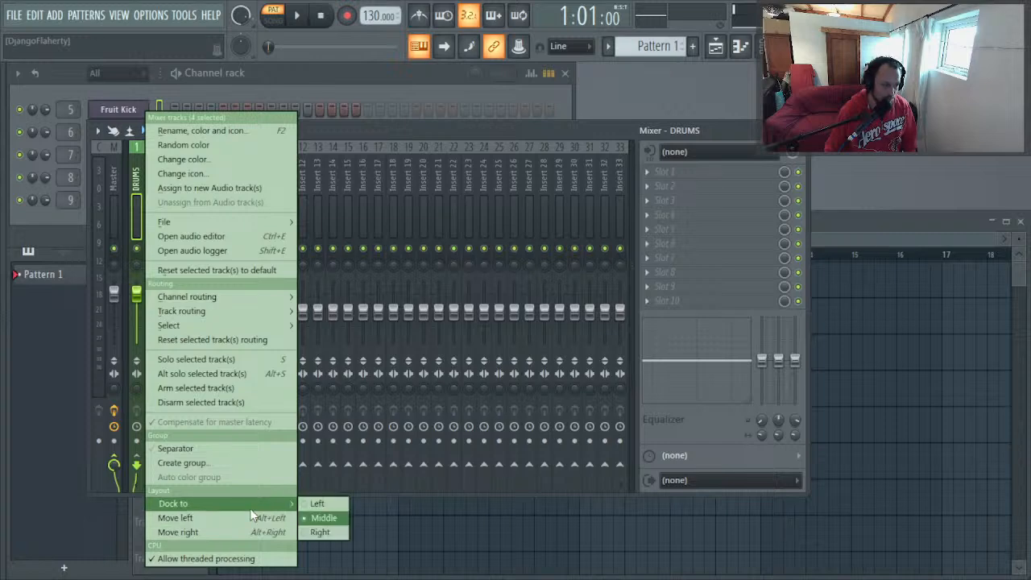
pyautogui.click(332, 504)
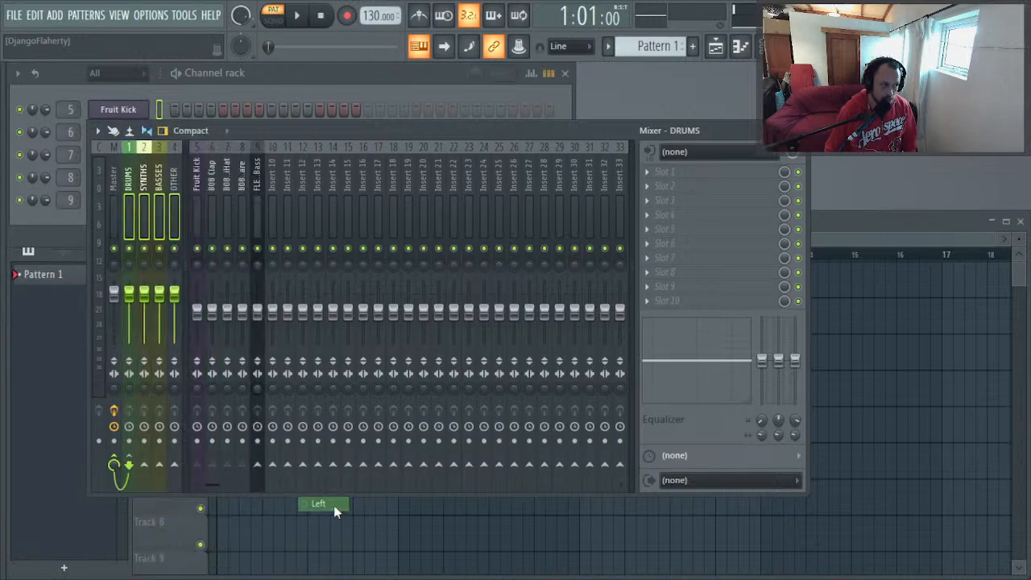
pyautogui.click(116, 214)
pyautogui.click(168, 221)
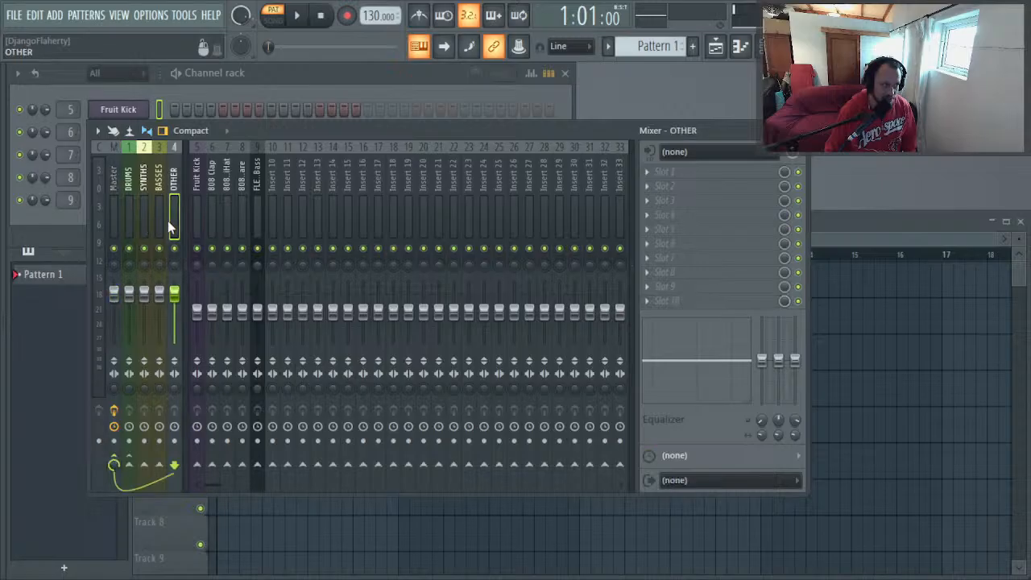
pyautogui.click(119, 222)
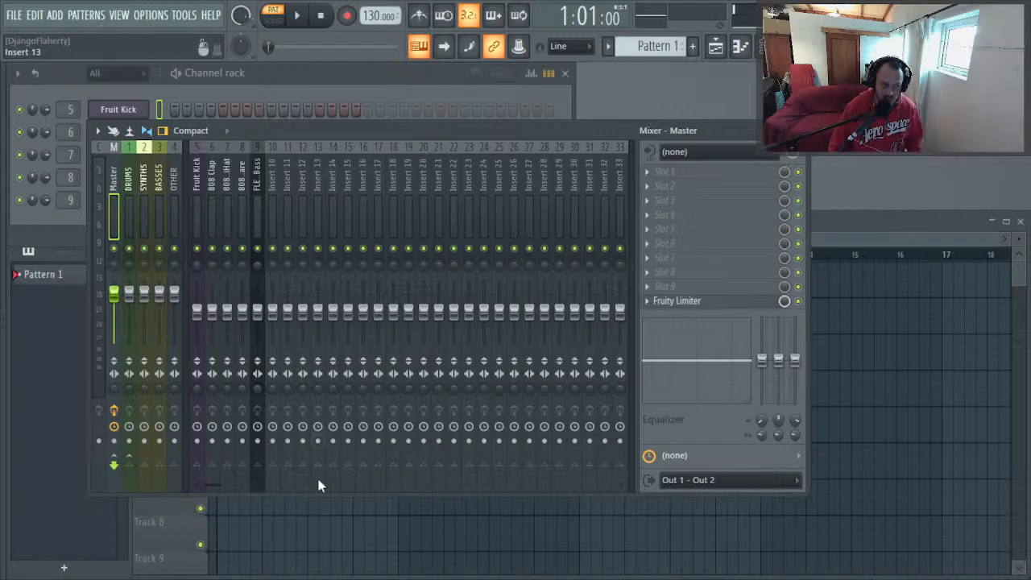
# Step: Select mixer tracks Insert 121 to Insert 125 and dock them to the mixer's right side
pyautogui.moveTo(212, 486); pyautogui.dragTo(635, 495)
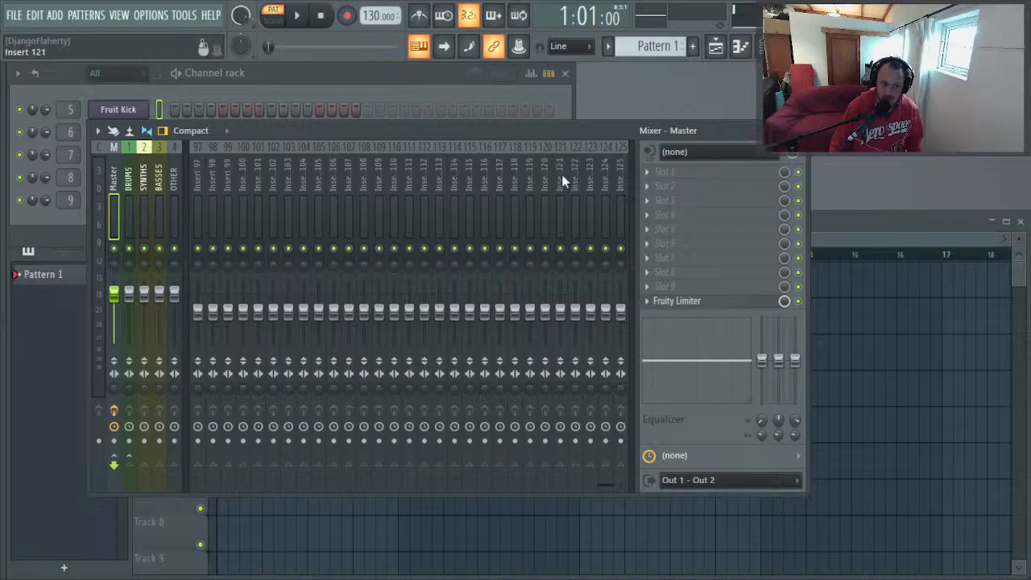
pyautogui.moveTo(562, 174); pyautogui.dragTo(620, 182)
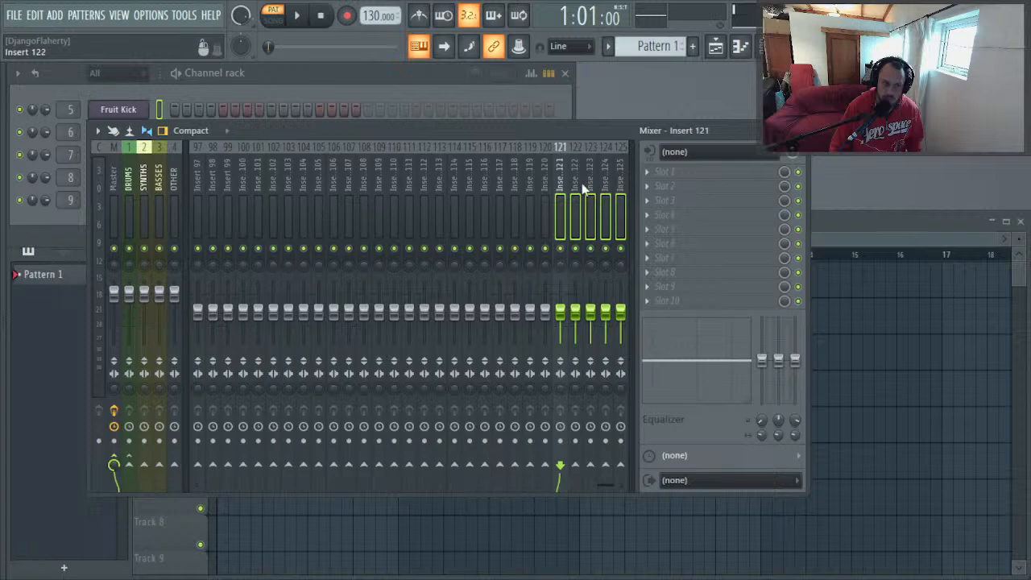
pyautogui.rightClick(564, 171)
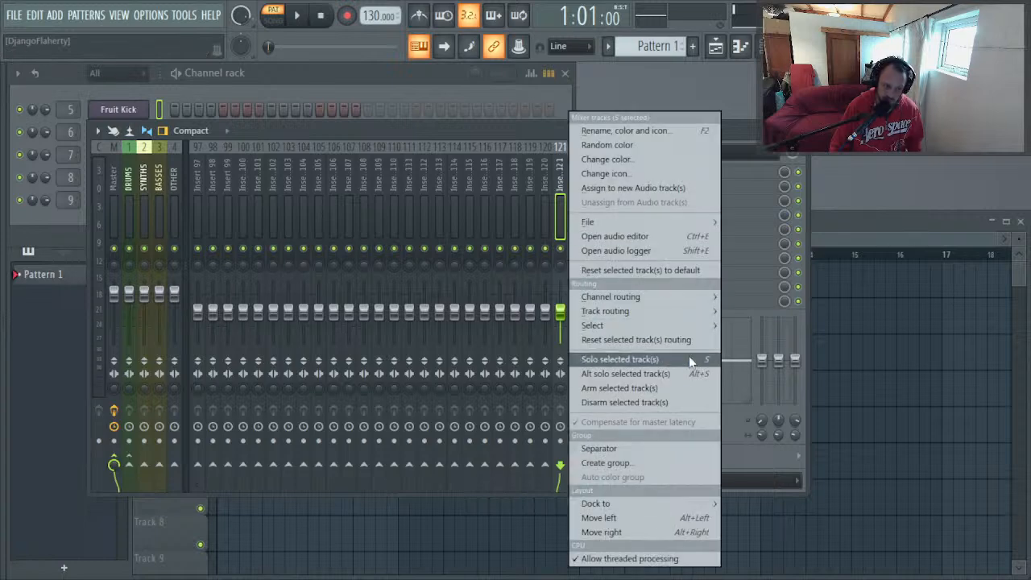
pyautogui.moveTo(698, 503)
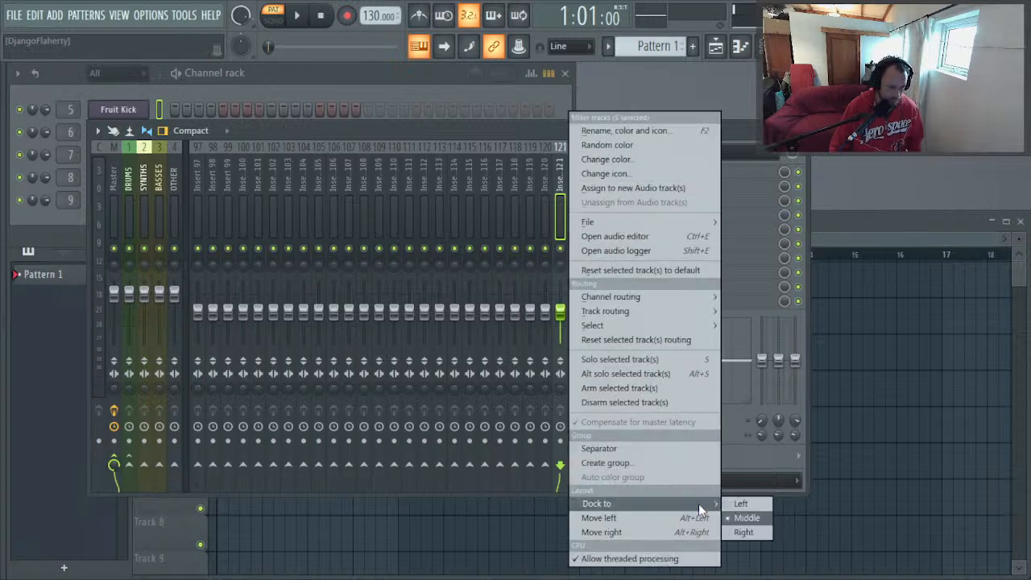
pyautogui.click(742, 533)
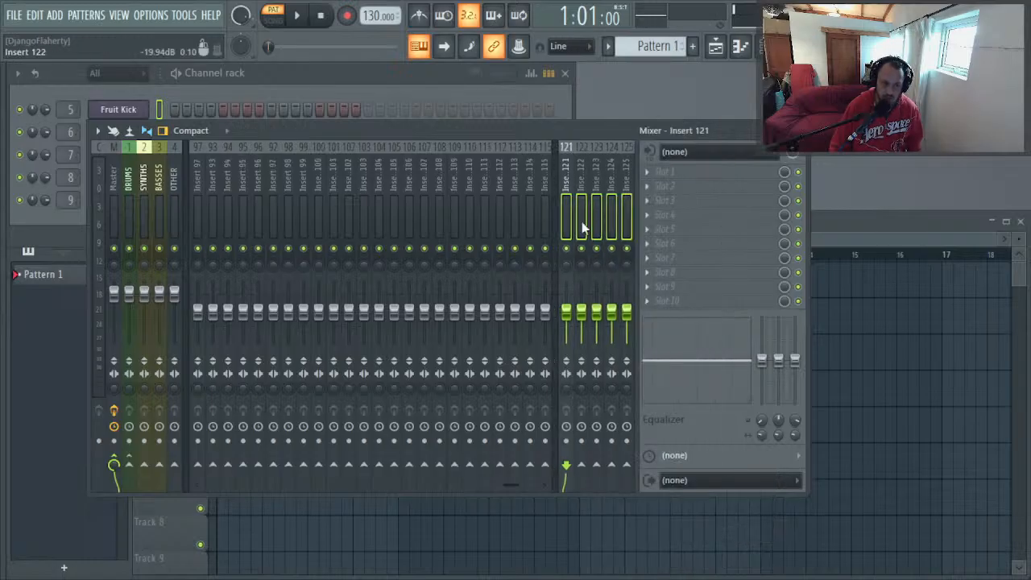
# Step: Reset the volume faders of Insert 121 through Insert 125 to the default 0 dB (100%)
pyautogui.click(579, 218)
pyautogui.keyDown('alt'); pyautogui.click(567, 315); pyautogui.keyUp('alt')
pyautogui.keyDown('alt'); pyautogui.click(580, 316); pyautogui.keyUp('alt')
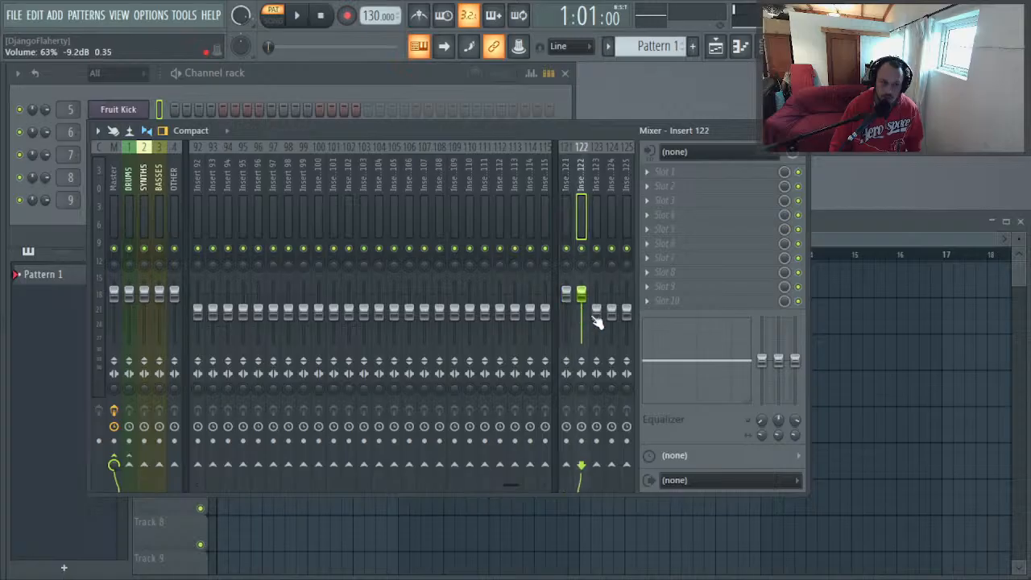
pyautogui.keyDown('alt'); pyautogui.click(596, 313); pyautogui.keyUp('alt')
pyautogui.keyDown('alt'); pyautogui.click(612, 314); pyautogui.keyUp('alt')
pyautogui.keyDown('alt'); pyautogui.click(627, 313); pyautogui.keyUp('alt')
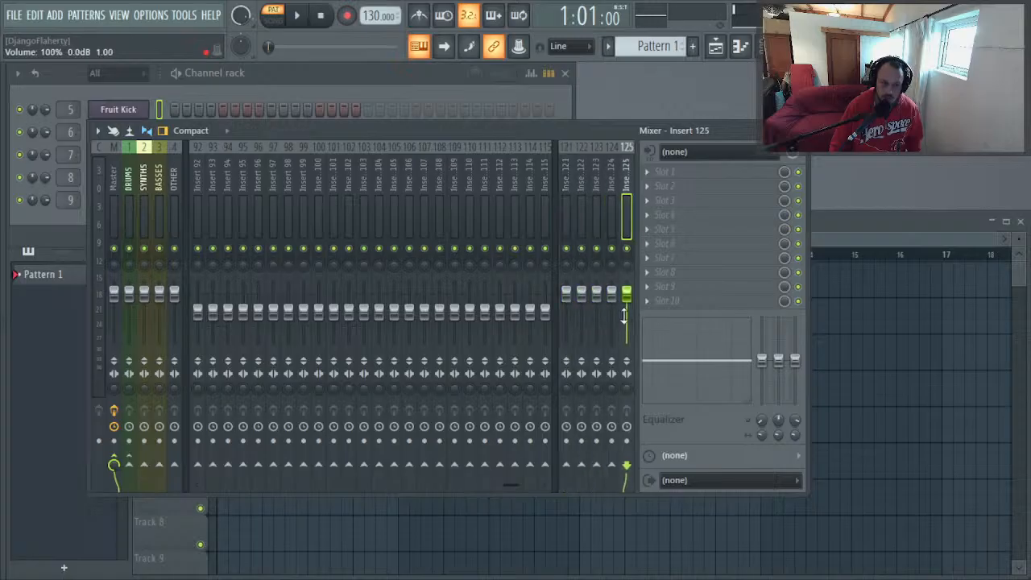
pyautogui.click(567, 192)
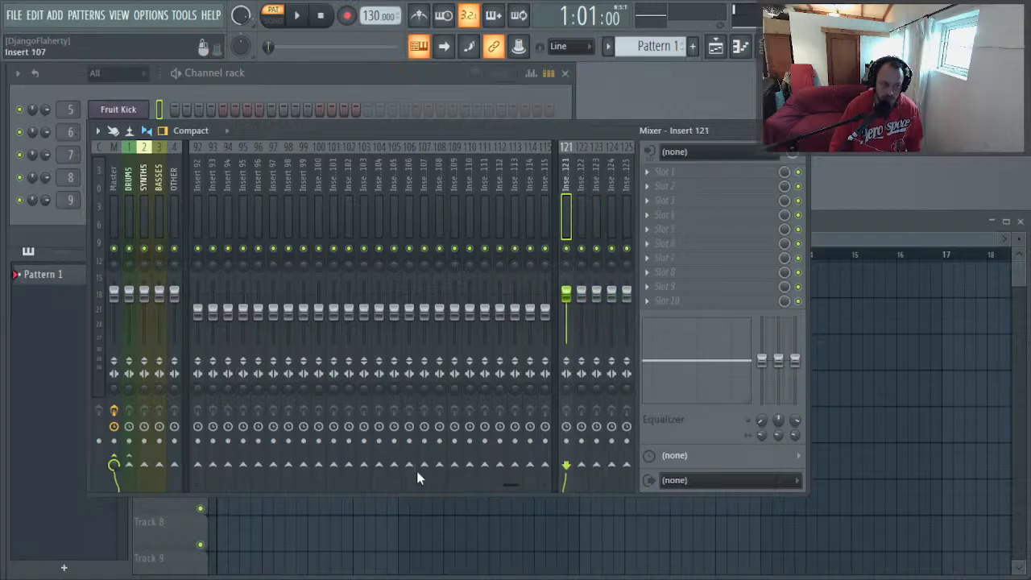
# Step: Dock the OTHER mixer track to the middle section and clear its custom name
pyautogui.moveTo(498, 482); pyautogui.dragTo(266, 485)
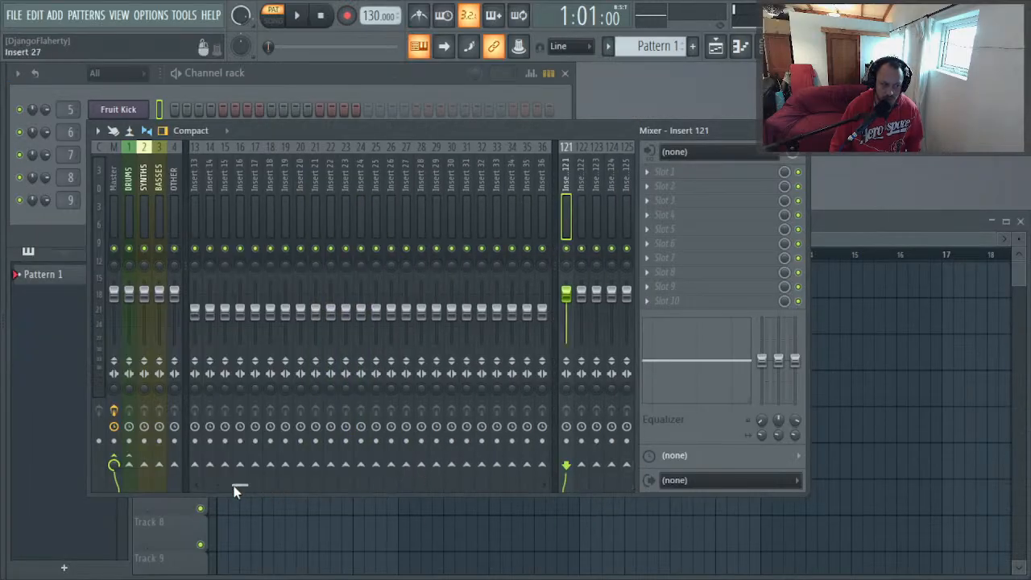
pyautogui.moveTo(236, 491); pyautogui.dragTo(184, 488)
pyautogui.rightClick(175, 176)
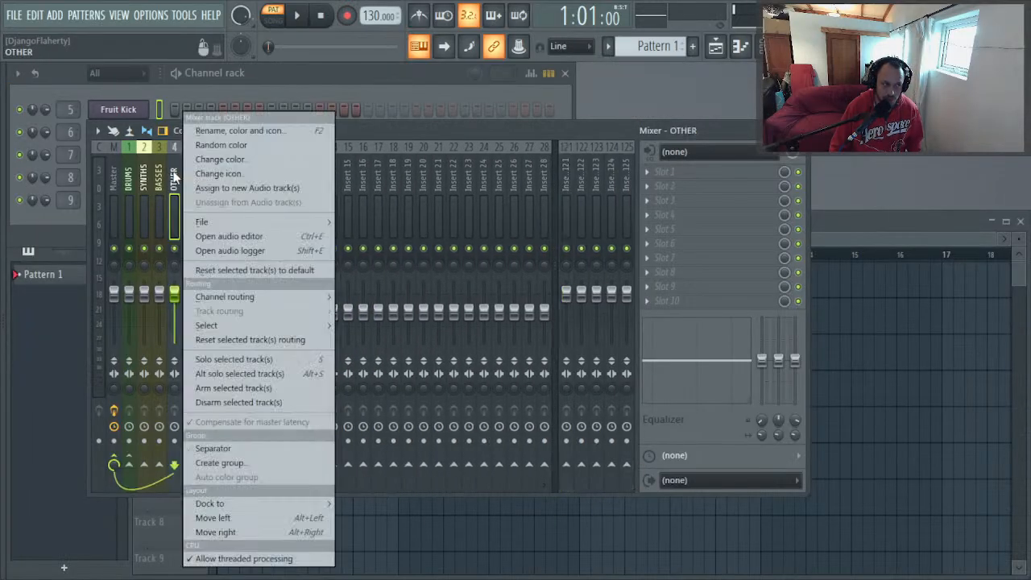
pyautogui.moveTo(291, 506)
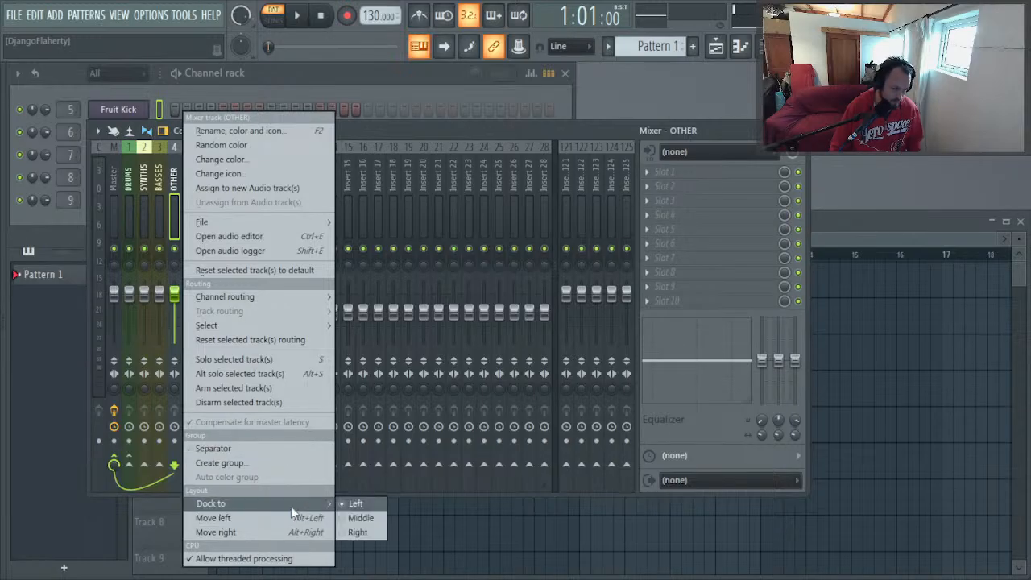
pyautogui.click(369, 520)
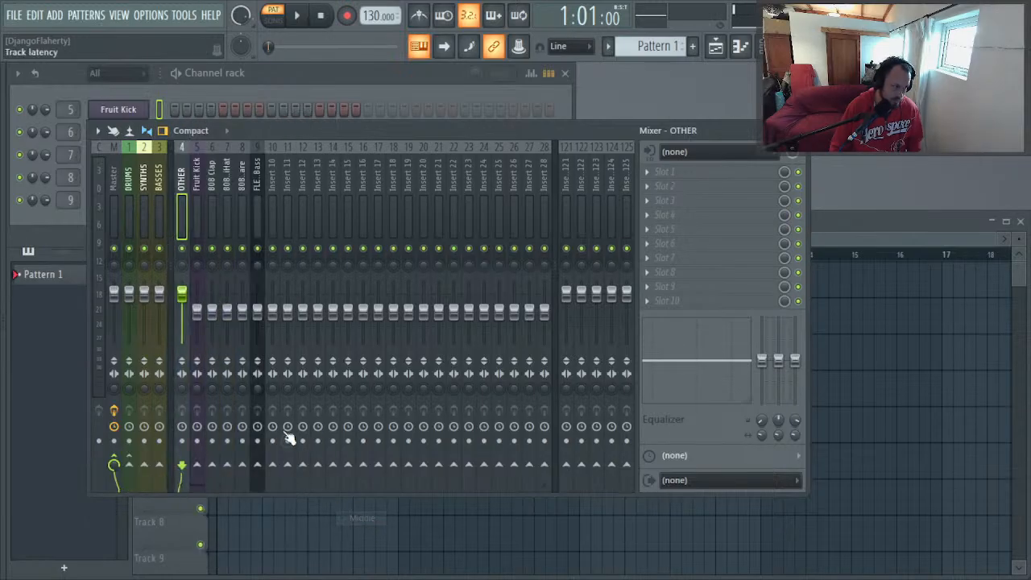
pyautogui.doubleClick(181, 184)
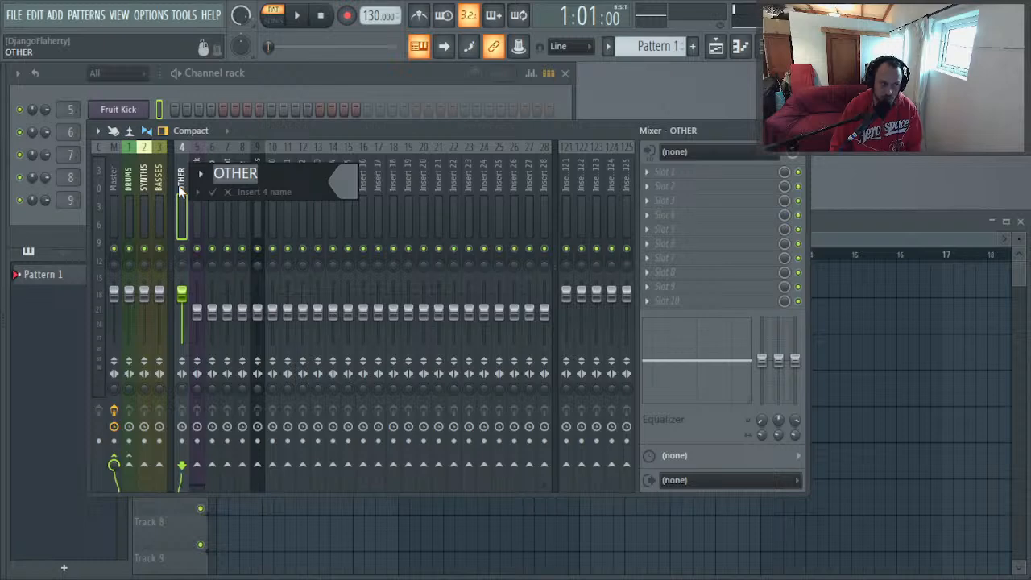
pyautogui.press('BackSpace')
pyautogui.press('Return')
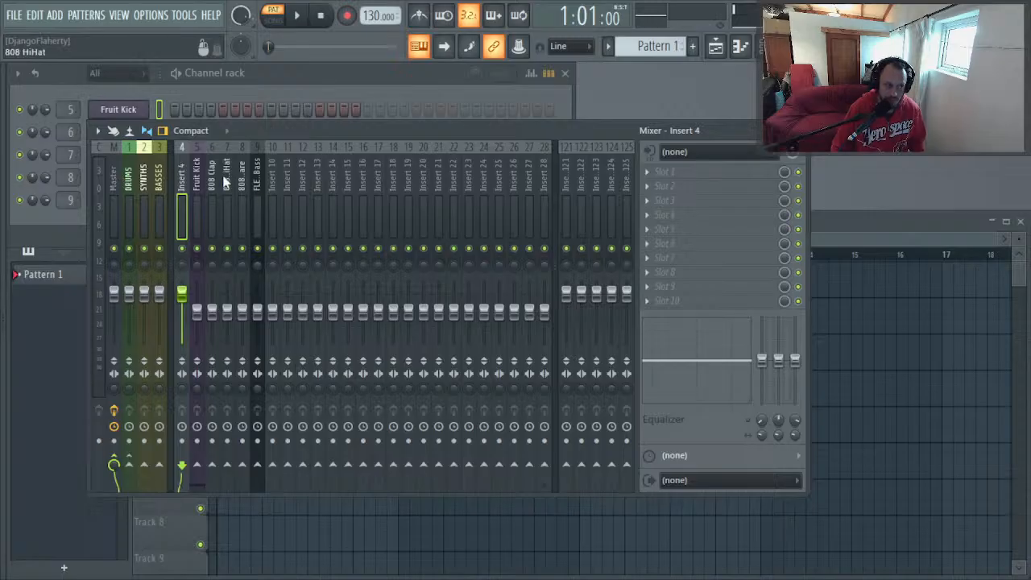
# Step: Replace the Fruit Kick channel's instrument with the BassDrum plugin
pyautogui.click(260, 93)
pyautogui.click(141, 110)
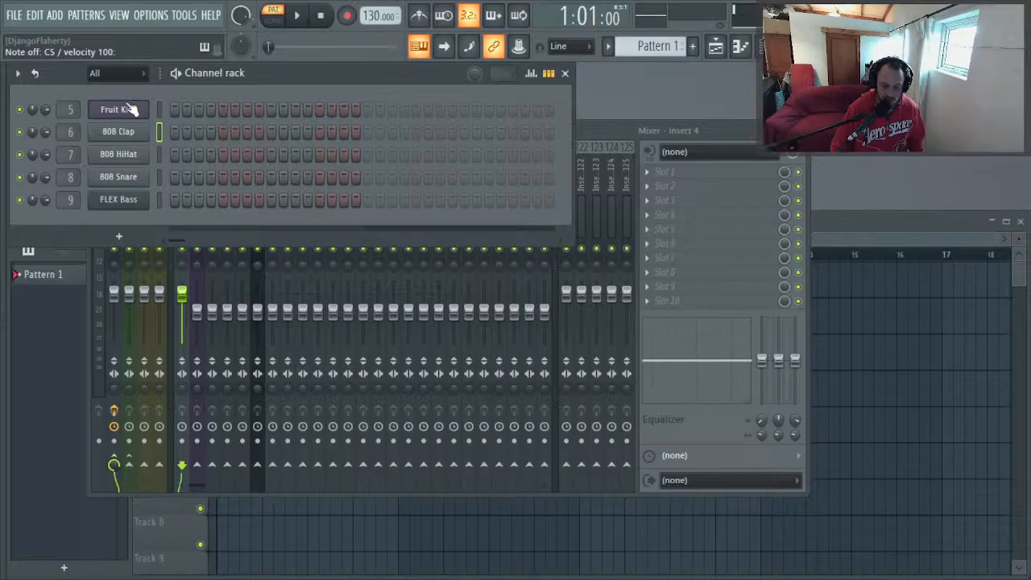
pyautogui.rightClick(125, 112)
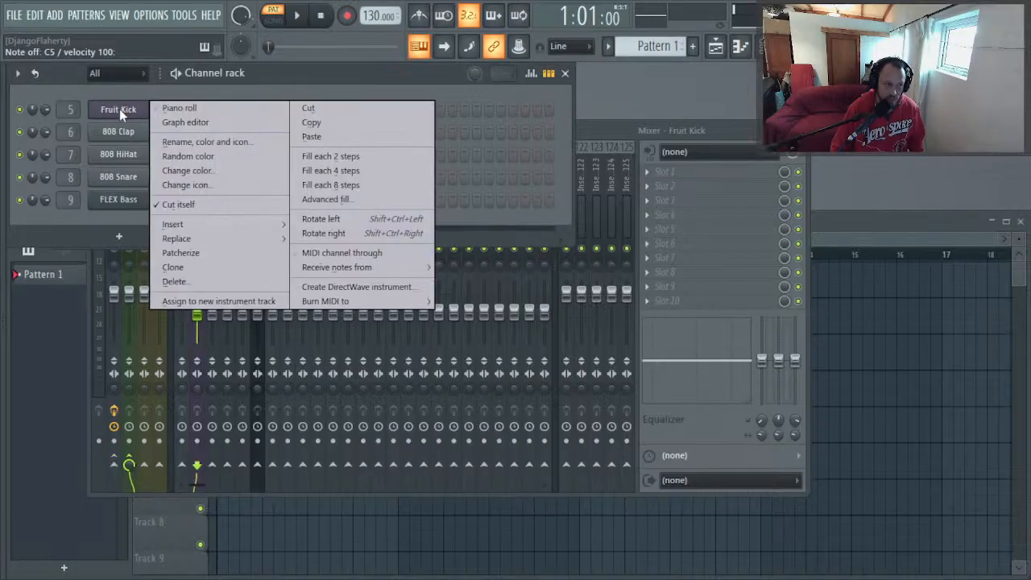
pyautogui.moveTo(200, 241)
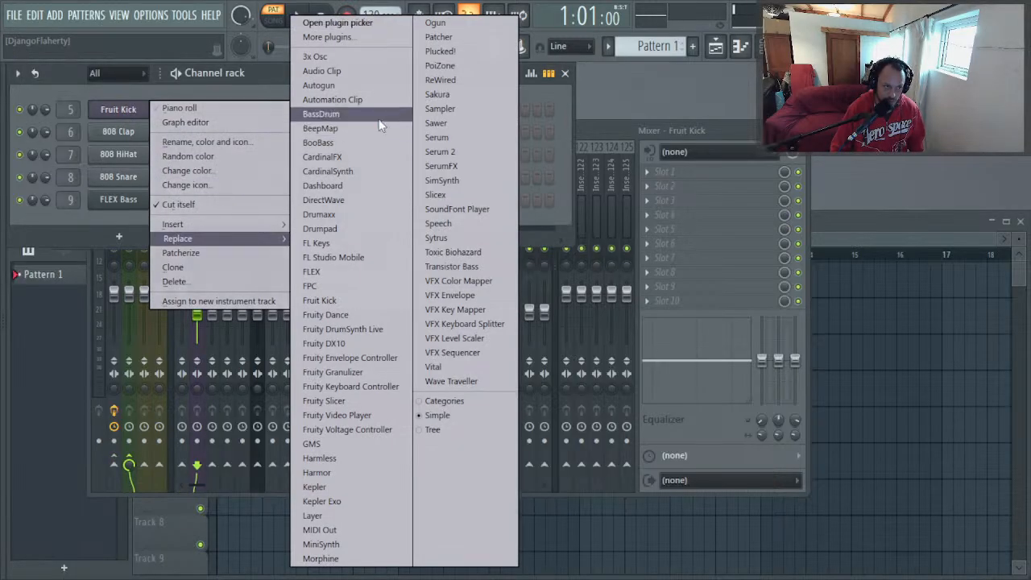
pyautogui.click(351, 117)
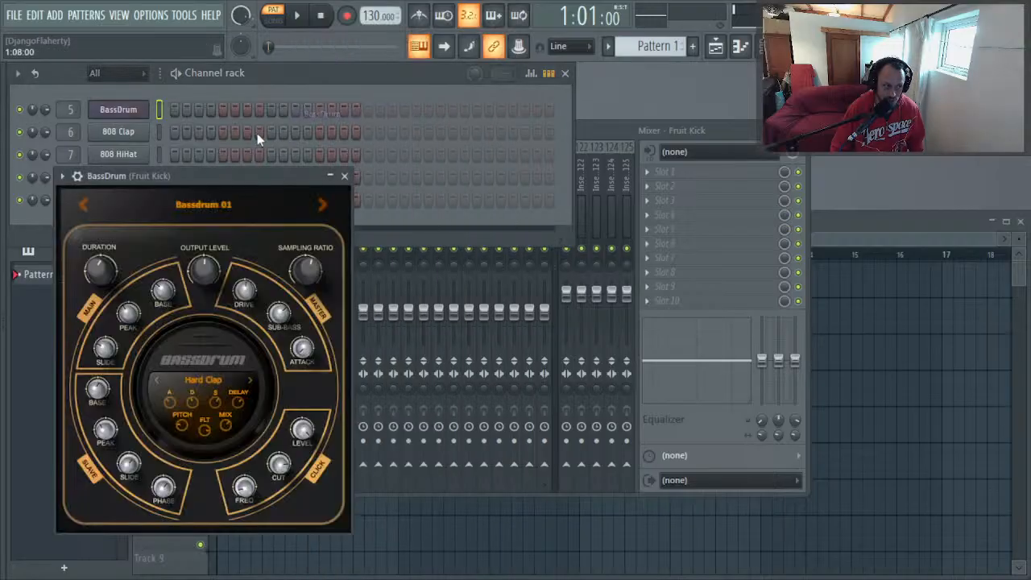
# Step: Play a test note on BassDrum and raise the Fruit Kick mixer track's fader level with the bus tracks
pyautogui.moveTo(201, 177); pyautogui.dragTo(298, 167)
pyautogui.press('z')
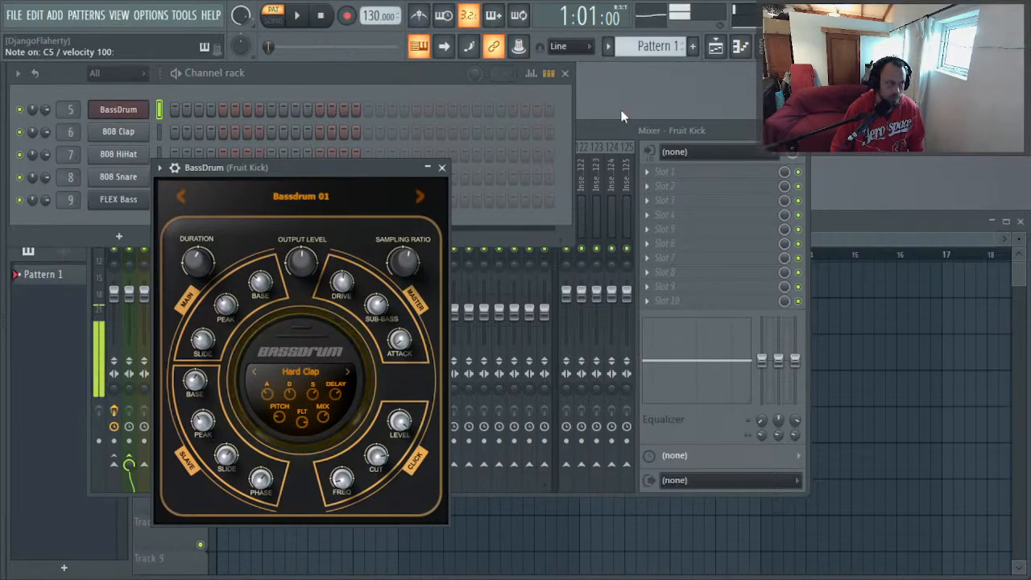
pyautogui.click(602, 130)
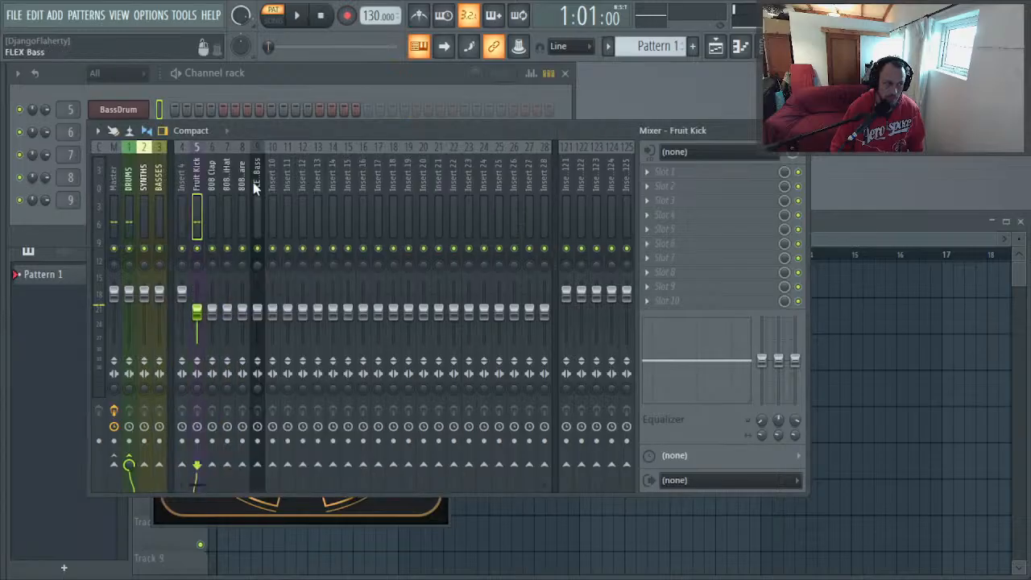
pyautogui.moveTo(202, 321); pyautogui.dragTo(198, 294)
# Step: Reopen the BassDrum plugin, place it clear of the first mixer tracks and load the Bassdrum 03 preset
pyautogui.click(138, 110)
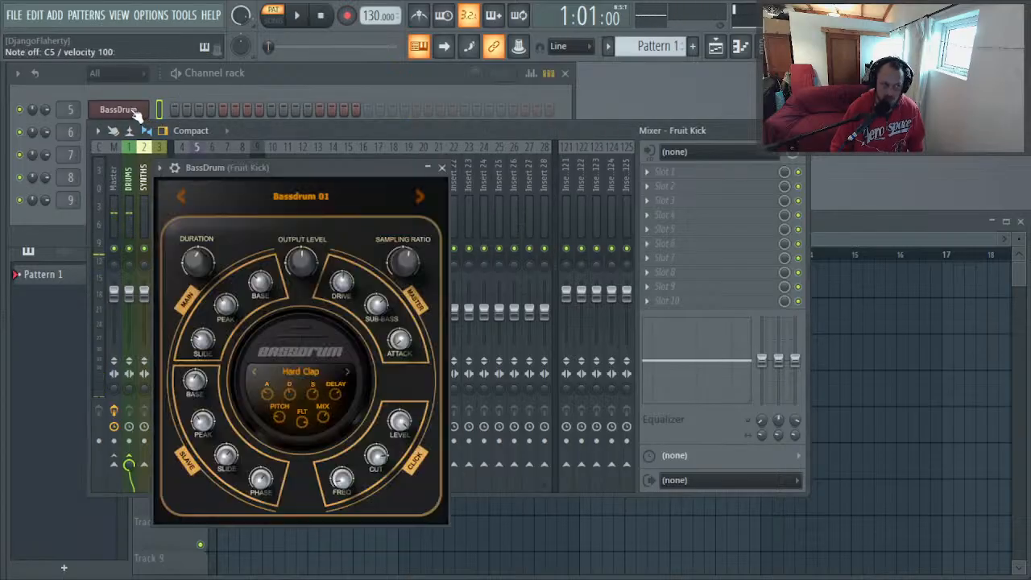
pyautogui.moveTo(309, 176); pyautogui.dragTo(510, 102)
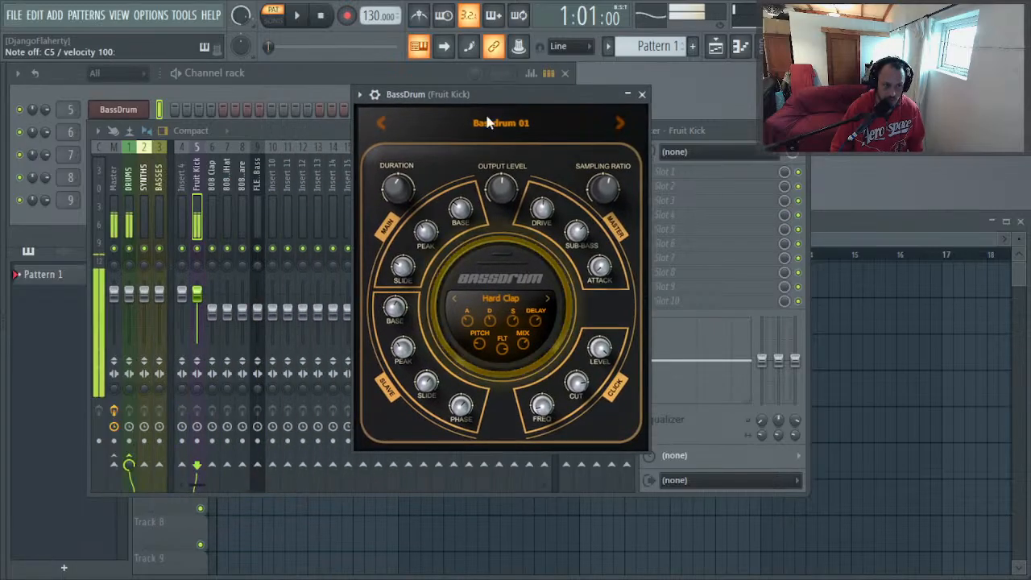
pyautogui.click(621, 122)
pyautogui.click(620, 121)
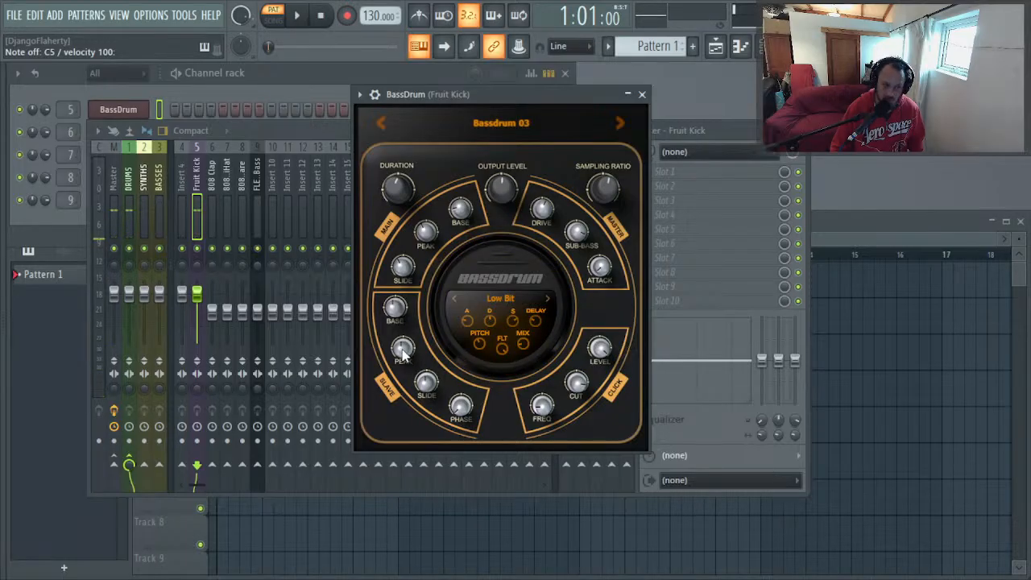
# Step: Adjust BassDrum's Slave Peak, Main Base and Slave Base settings while auditioning the kick
pyautogui.moveTo(403, 352); pyautogui.dragTo(403, 372)
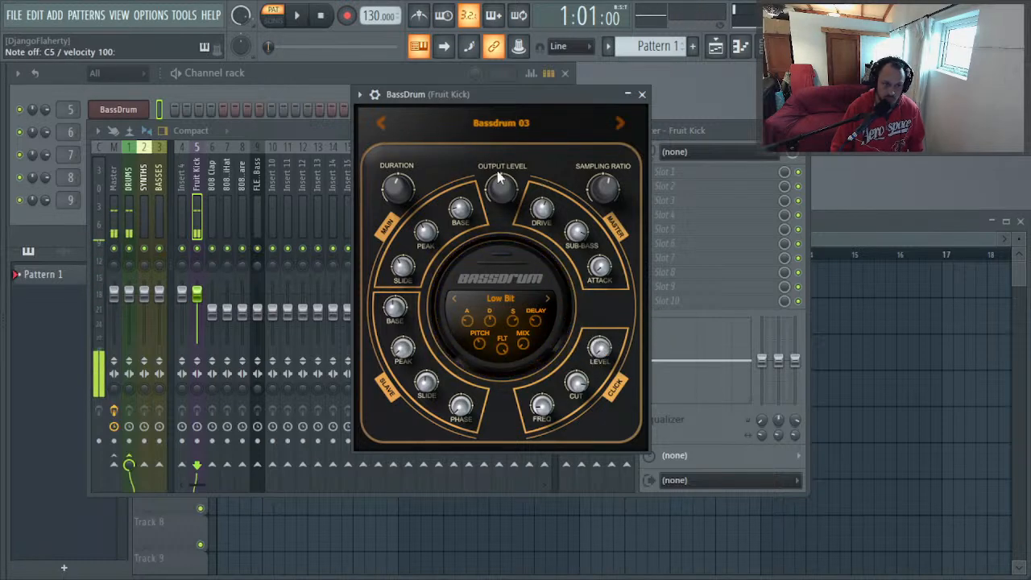
pyautogui.click(470, 214)
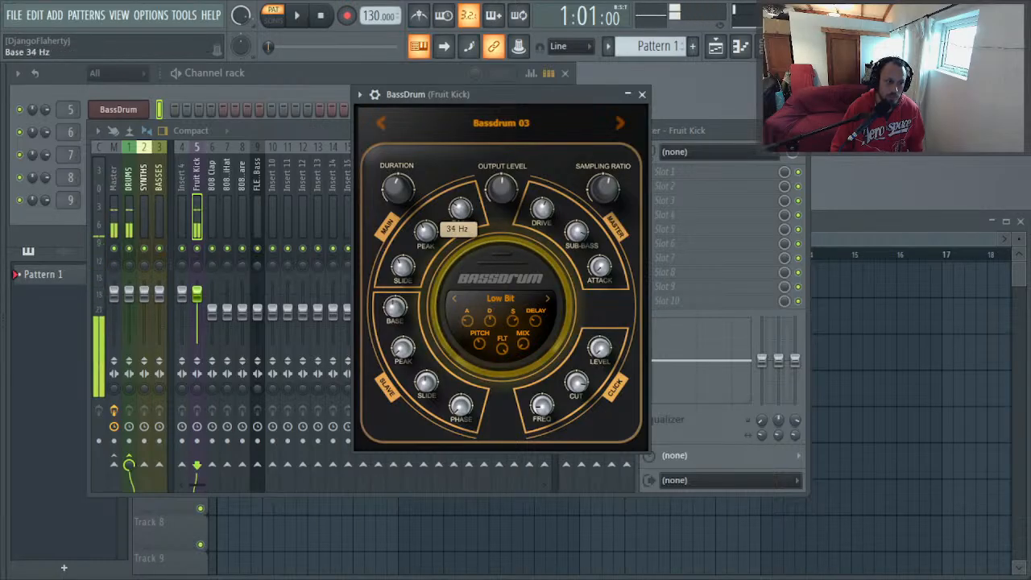
pyautogui.moveTo(460, 209); pyautogui.dragTo(460, 212)
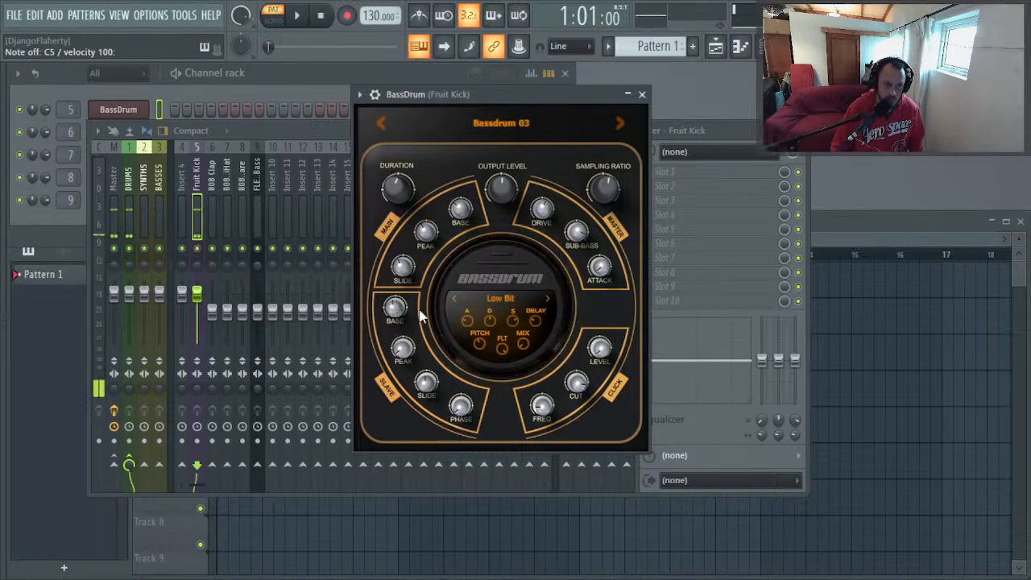
pyautogui.moveTo(395, 307); pyautogui.dragTo(395, 313)
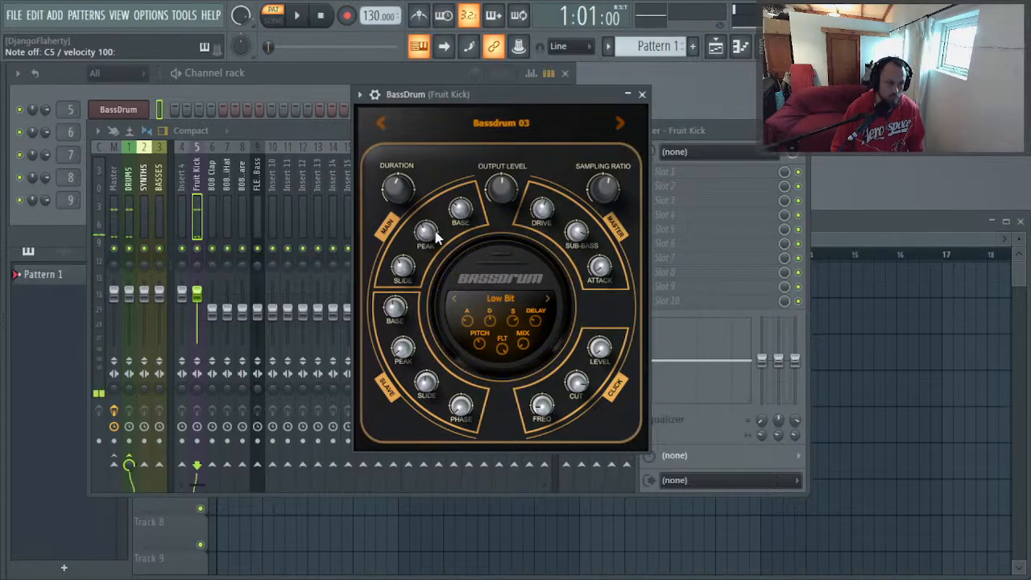
# Step: Set BassDrum's Main Peak to about 34.5 % and adjust the kick's Duration
pyautogui.moveTo(428, 233); pyautogui.dragTo(428, 234)
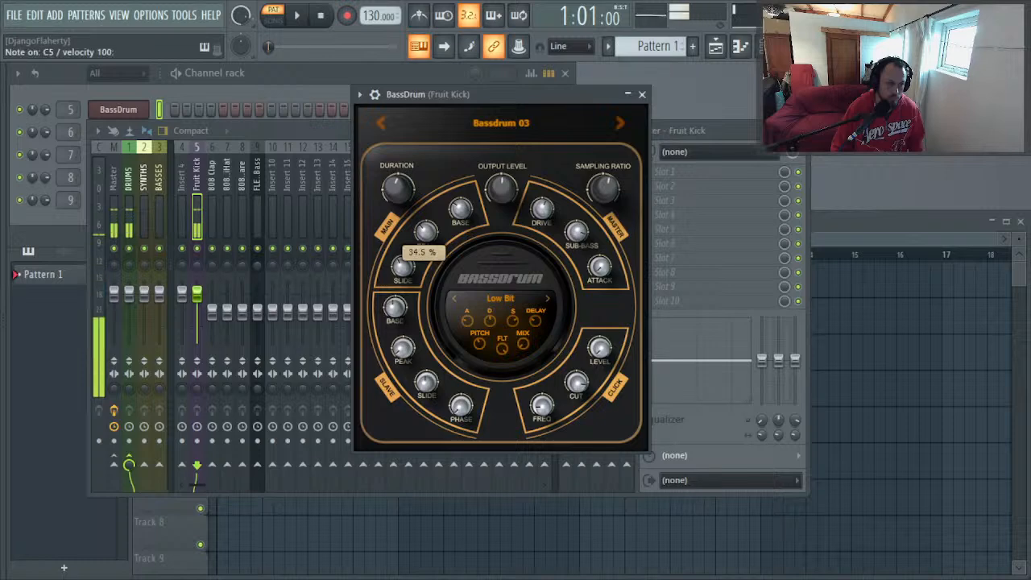
pyautogui.moveTo(428, 234); pyautogui.dragTo(428, 234)
pyautogui.moveTo(396, 187); pyautogui.dragTo(397, 185)
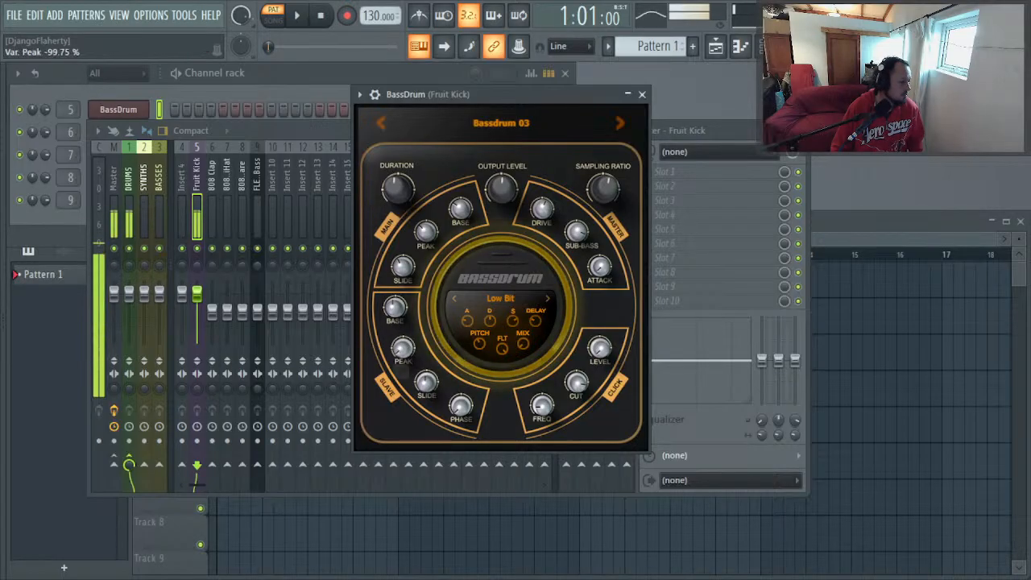
# Step: Refine BassDrum's Slave Peak and Slave Phase settings while listening to the kick
pyautogui.moveTo(403, 348); pyautogui.dragTo(403, 348)
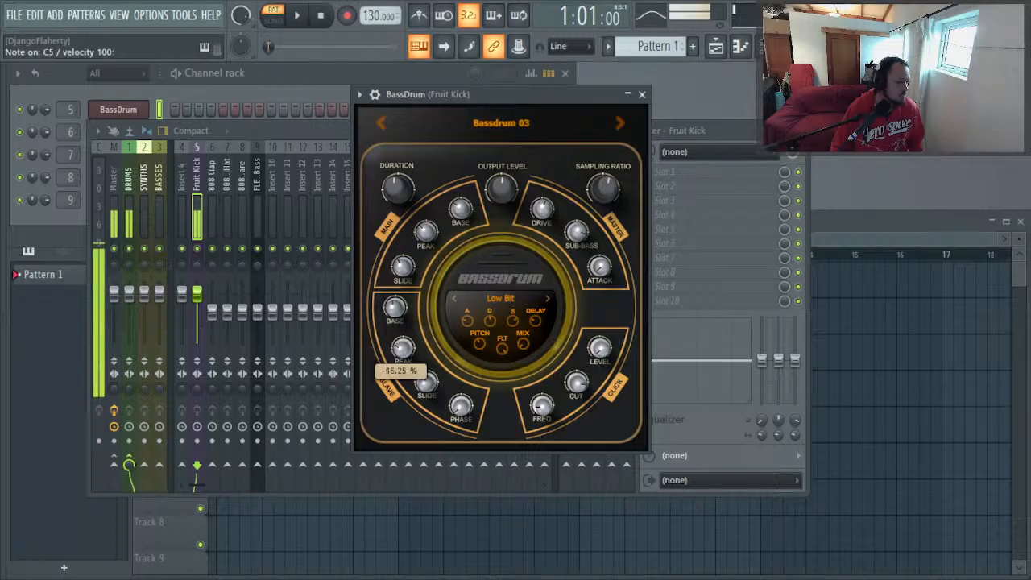
pyautogui.moveTo(402, 348); pyautogui.dragTo(403, 348)
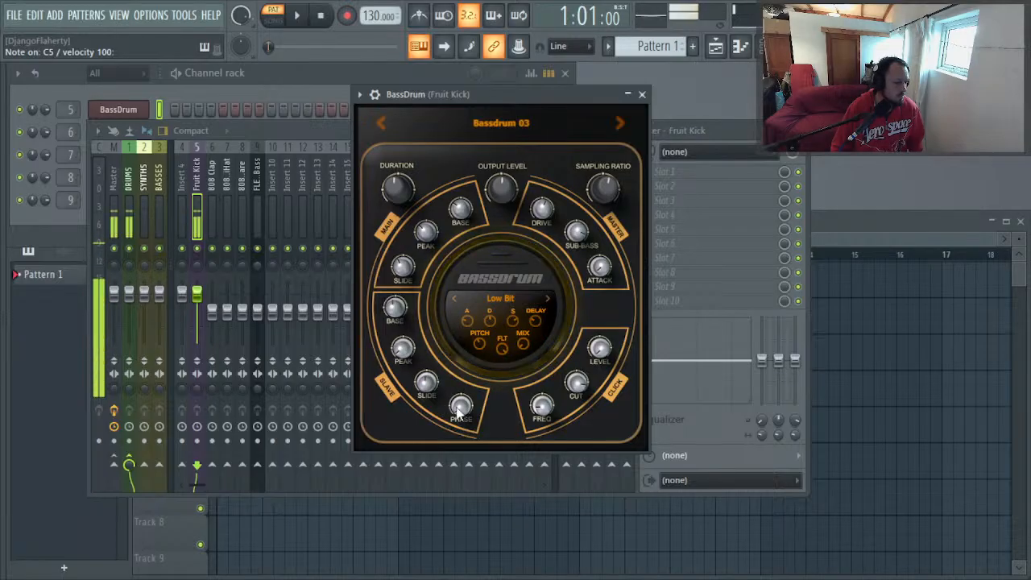
pyautogui.moveTo(461, 406); pyautogui.dragTo(461, 406)
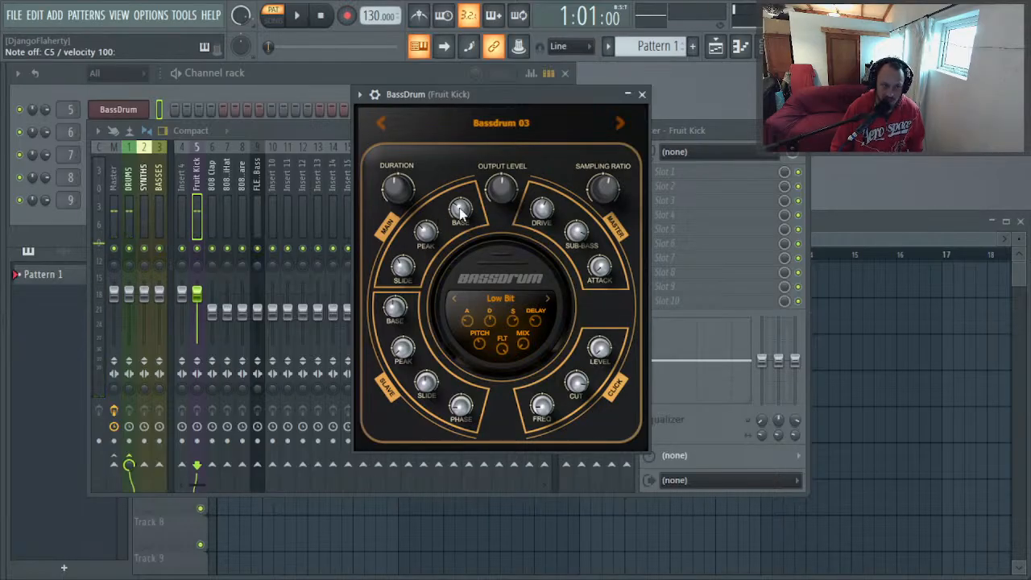
# Step: Audition the adjusted BassDrum kick by playing its C5 note repeatedly
pyautogui.press('z')
pyautogui.press('z')
pyautogui.press('z')
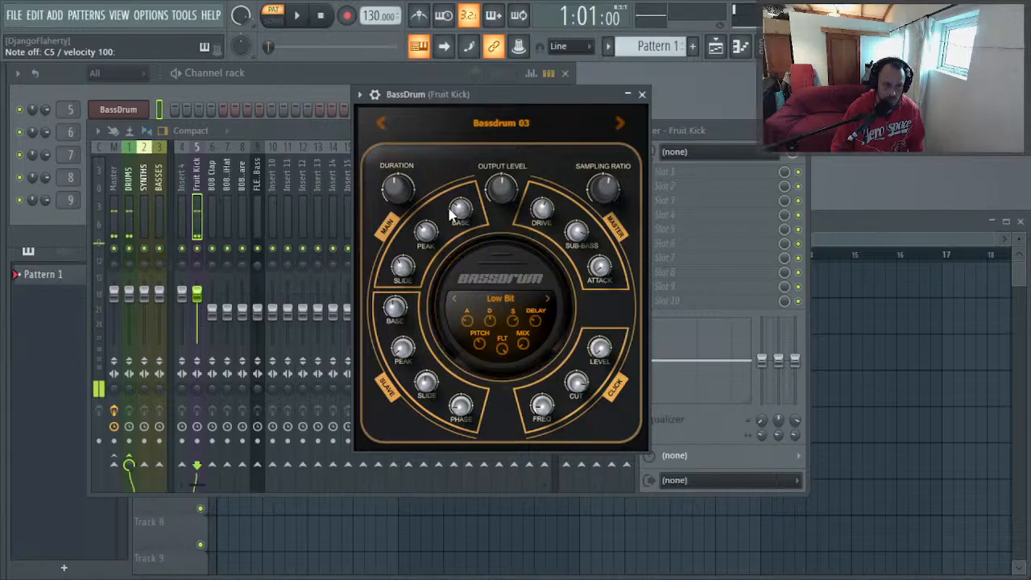
pyautogui.press('z')
pyautogui.press('z')
pyautogui.press('z')
pyautogui.press('z')
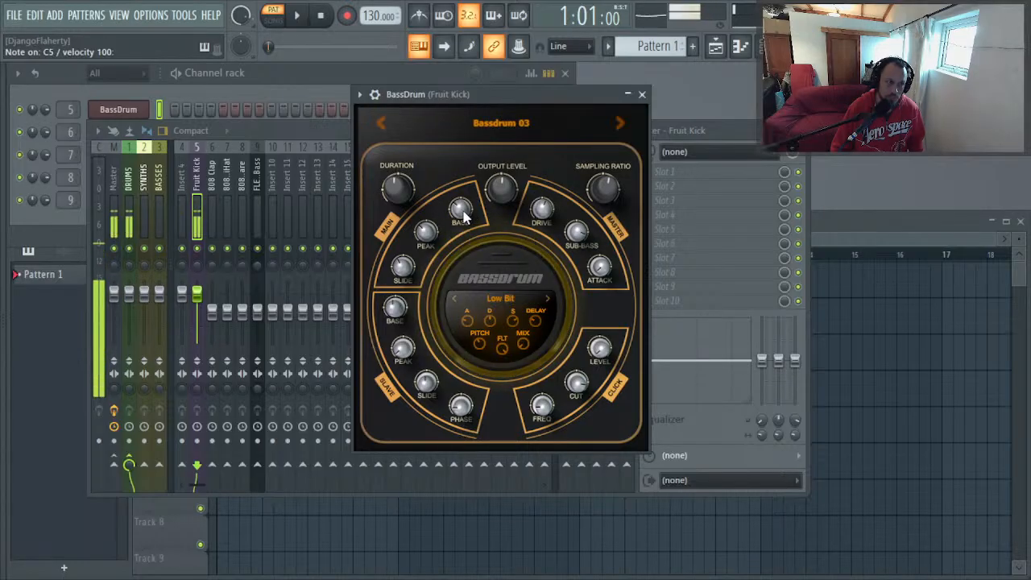
pyautogui.press('z')
pyautogui.press('z')
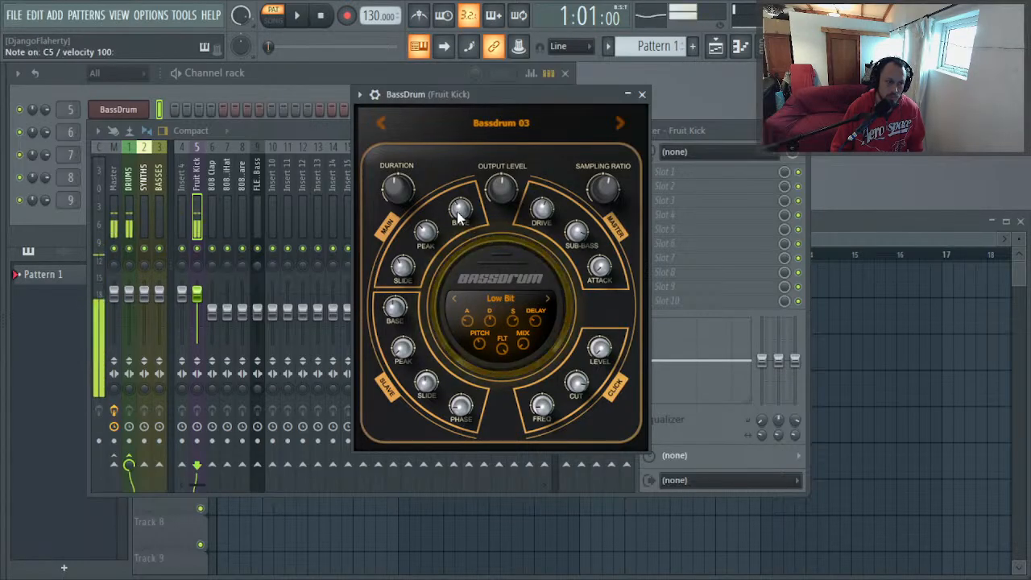
# Step: Fine-tune BassDrum's Main Base while repeatedly auditioning the kick on C5
pyautogui.press('z')
pyautogui.press('z')
pyautogui.press('z')
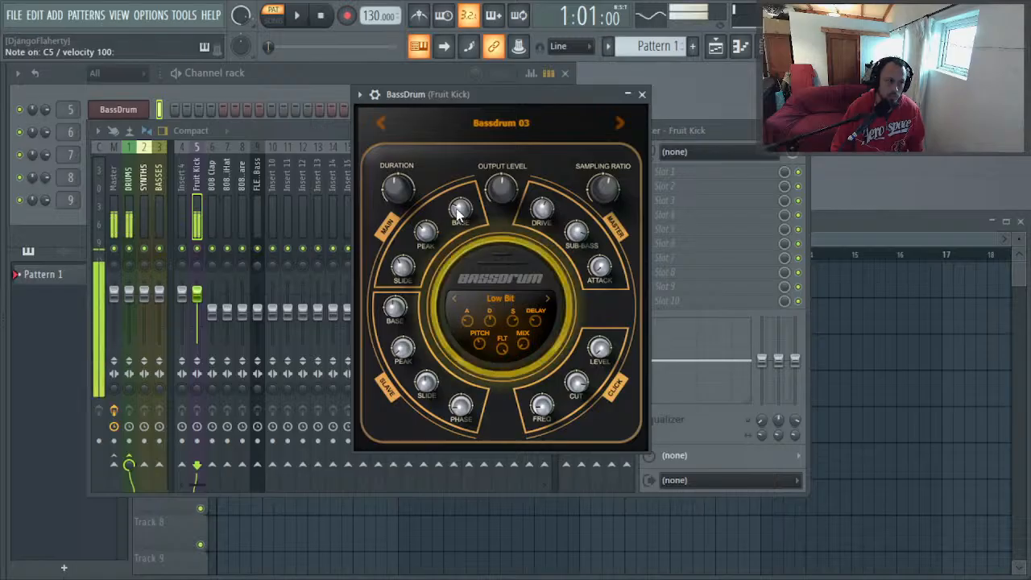
pyautogui.press('z')
pyautogui.press('z')
pyautogui.press('z')
pyautogui.press('z')
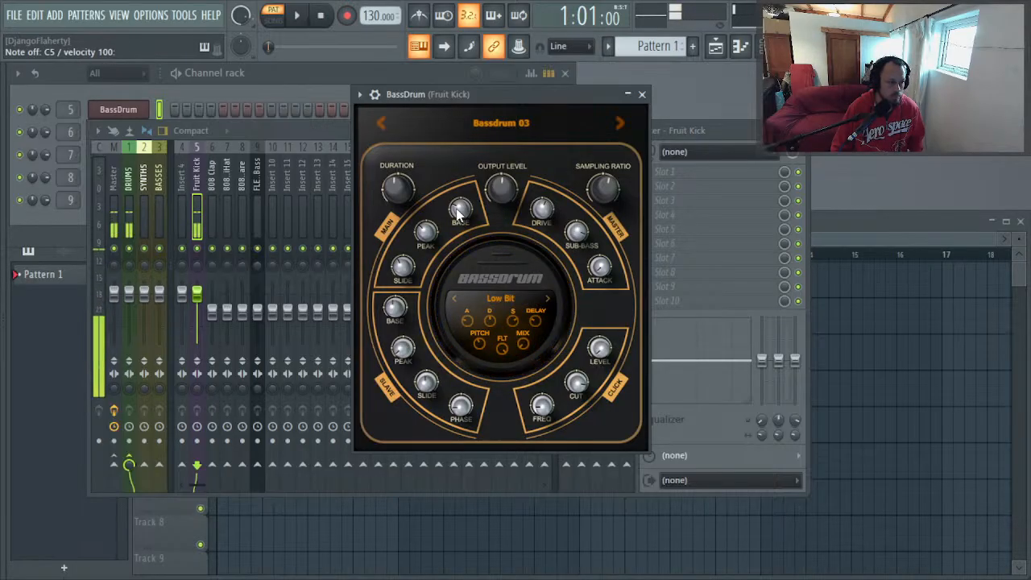
pyautogui.press('z')
pyautogui.press('z')
pyautogui.press('z')
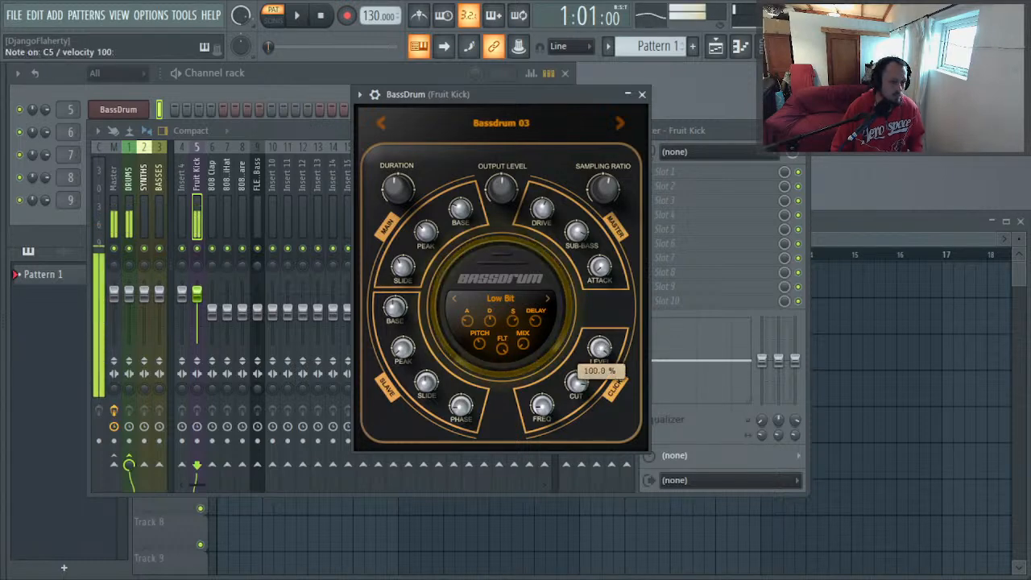
# Step: Set BassDrum's Click Level to 100 % and audition the kick
pyautogui.press('z')
pyautogui.press('z')
pyautogui.press('z')
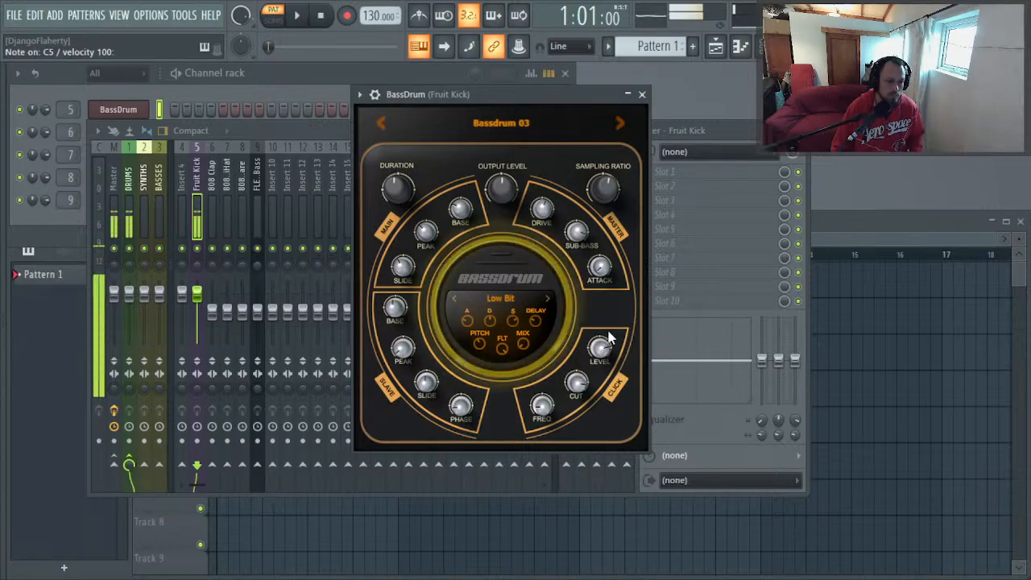
pyautogui.press('z')
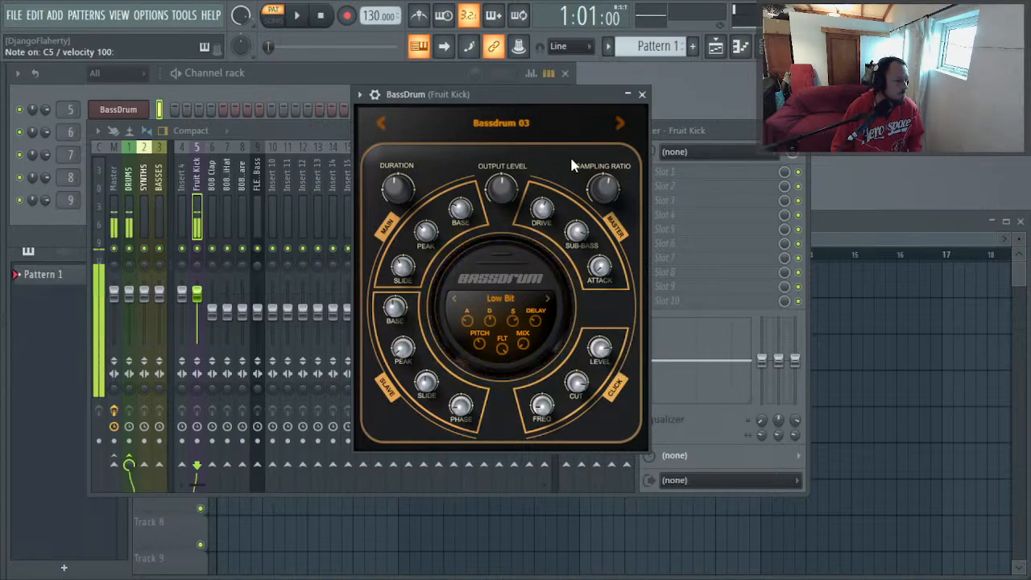
# Step: Adjust the Master section's Sub-Bass and Drive in BassDrum while listening to the kick
pyautogui.click(586, 253)
pyautogui.moveTo(576, 232); pyautogui.dragTo(577, 234)
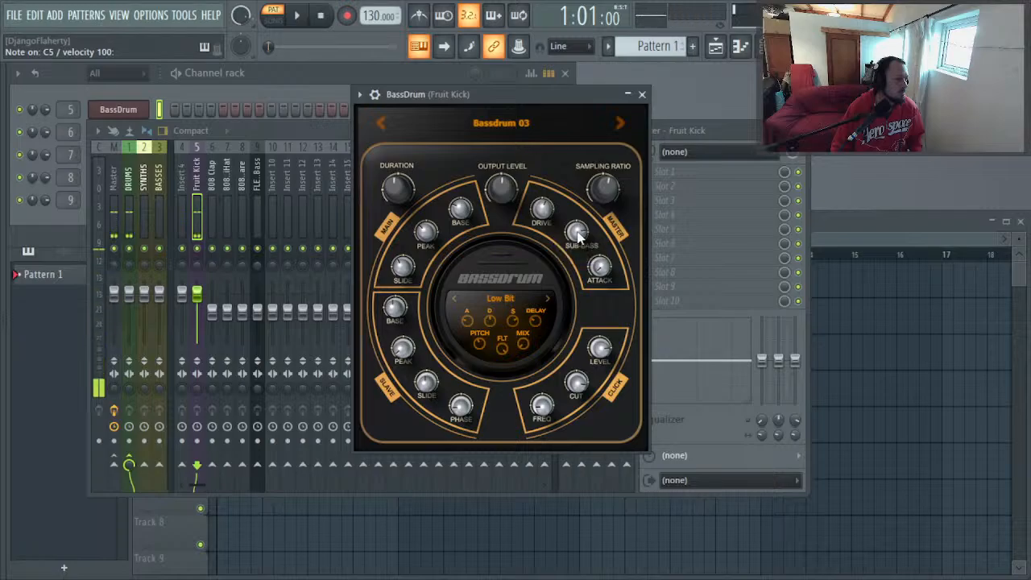
pyautogui.press('z')
pyautogui.press('z')
pyautogui.press('z')
pyautogui.press('z')
pyautogui.press('z')
pyautogui.press('z')
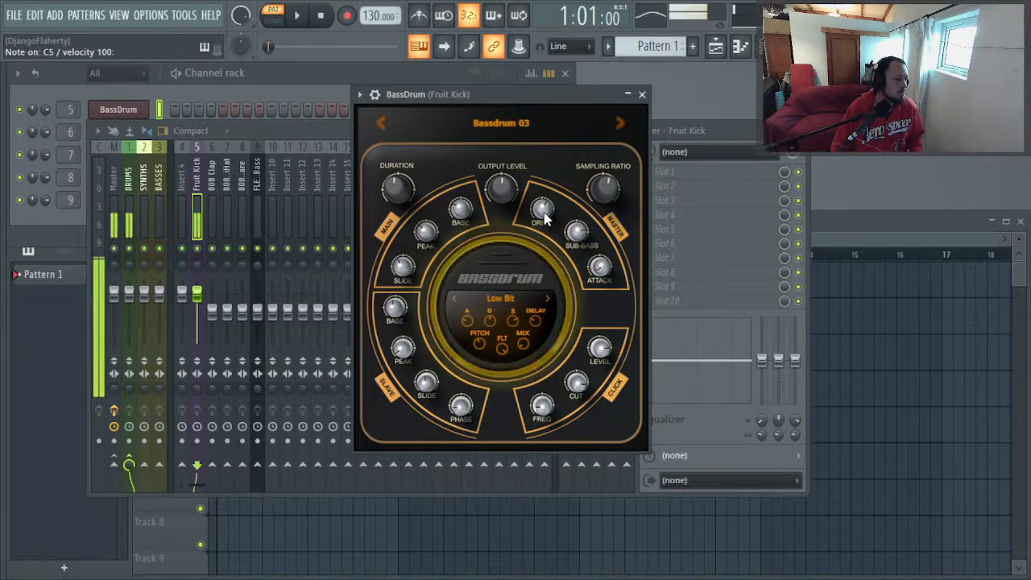
pyautogui.press('z')
pyautogui.press('z')
pyautogui.press('z')
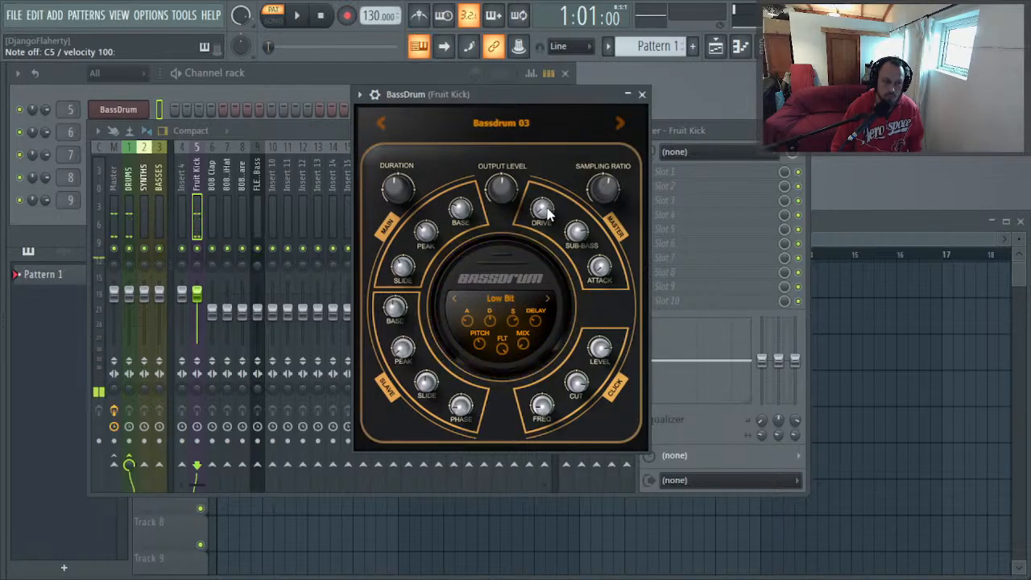
# Step: Rework BassDrum's Master Drive and Sub-Bass and set the kick's Duration to about 57.2 % by ear
pyautogui.press('z')
pyautogui.press('z')
pyautogui.press('z')
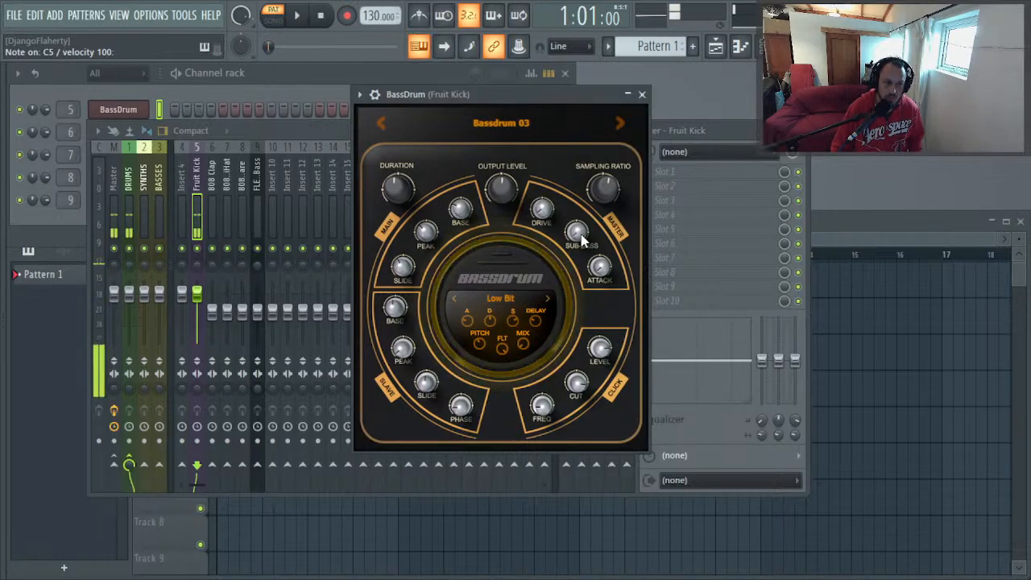
pyautogui.press('z')
pyautogui.press('z')
pyautogui.moveTo(396, 188)
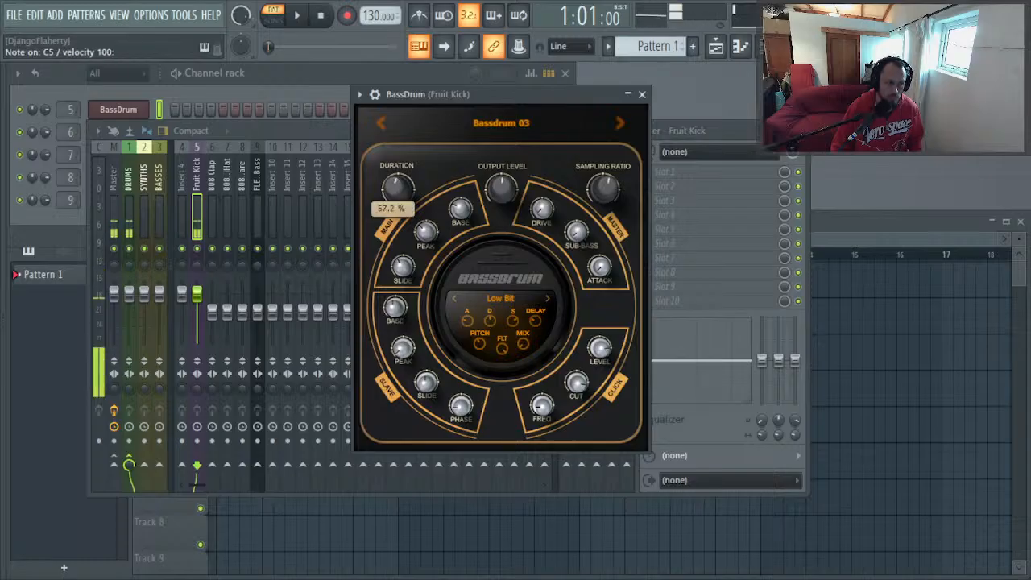
pyautogui.press('z')
pyautogui.press('z')
# Step: Set BassDrum's Master Drive to about 15.6 % and Sub-Bass to about 6.9 % while auditioning the kick
pyautogui.moveTo(542, 211)
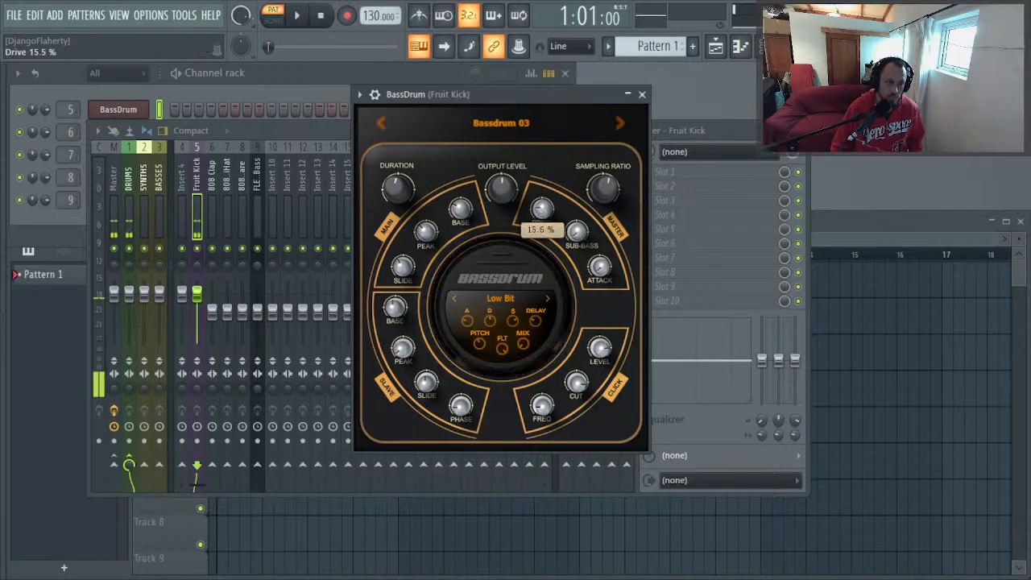
pyautogui.press('z')
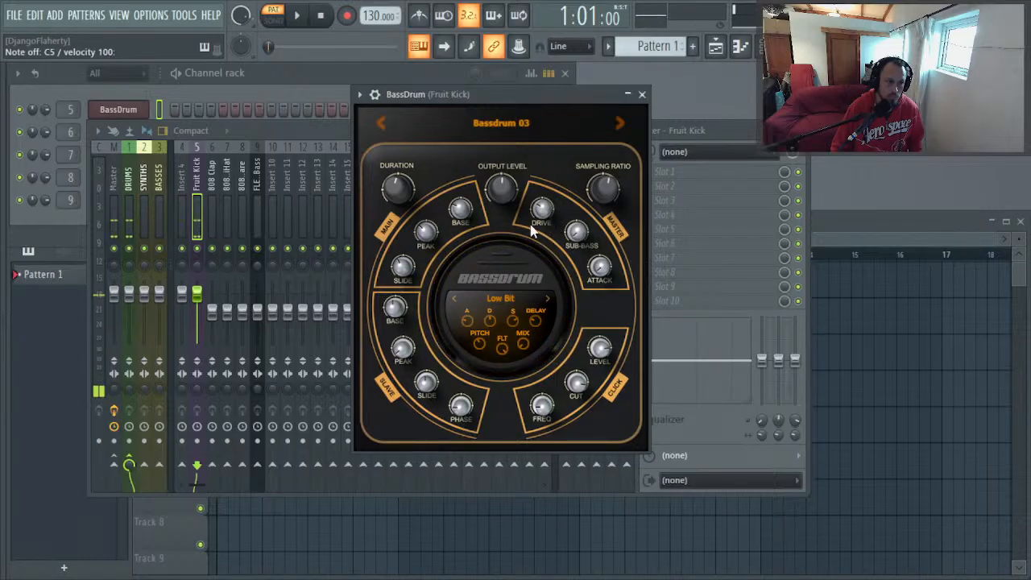
pyautogui.press('z')
pyautogui.press('z')
pyautogui.moveTo(576, 234)
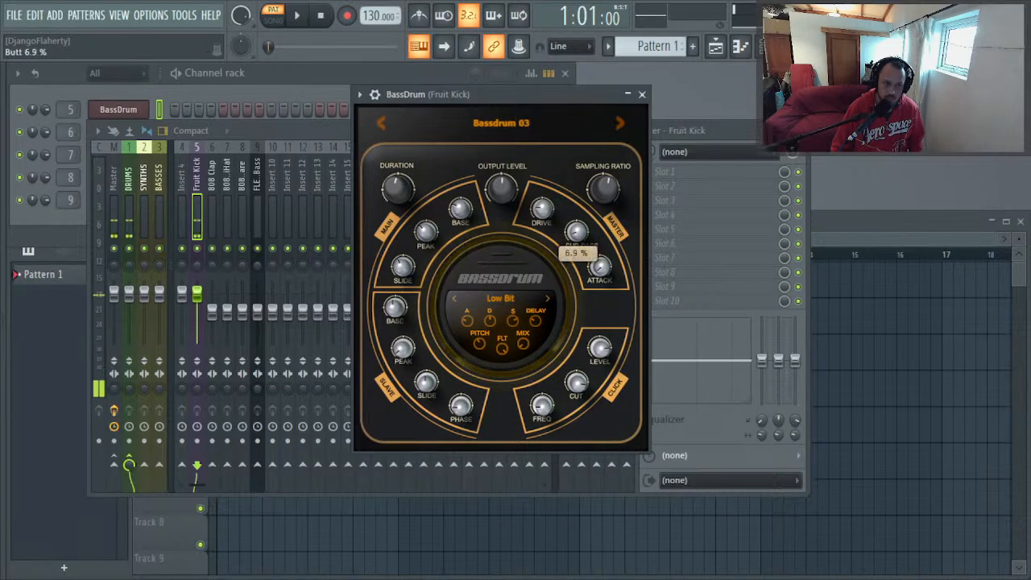
pyautogui.press('z')
pyautogui.press('z')
pyautogui.press('z')
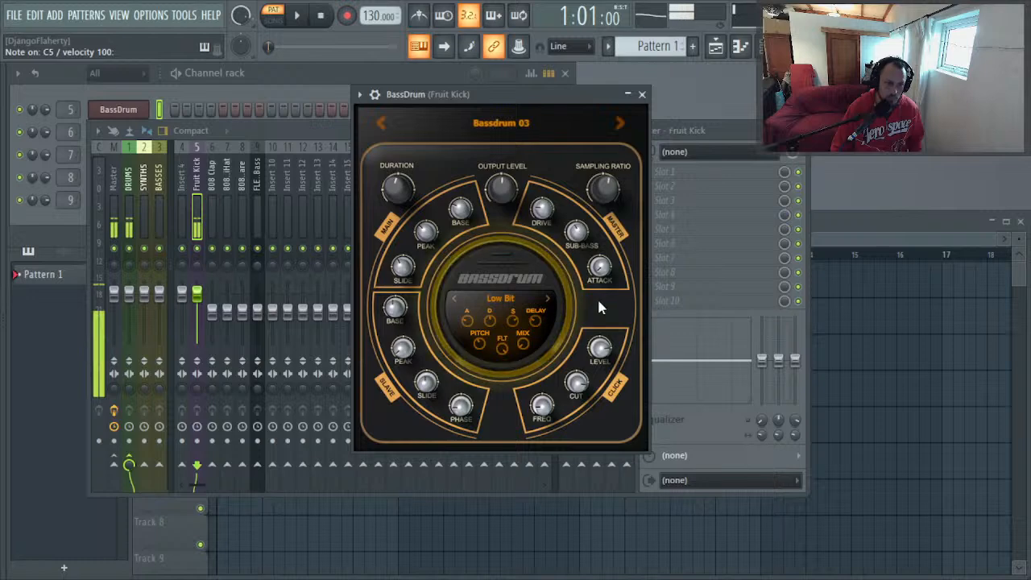
pyautogui.press('z')
# Step: Set BassDrum's Master Attack to about 34.4 % and audition the kick
pyautogui.moveTo(608, 273)
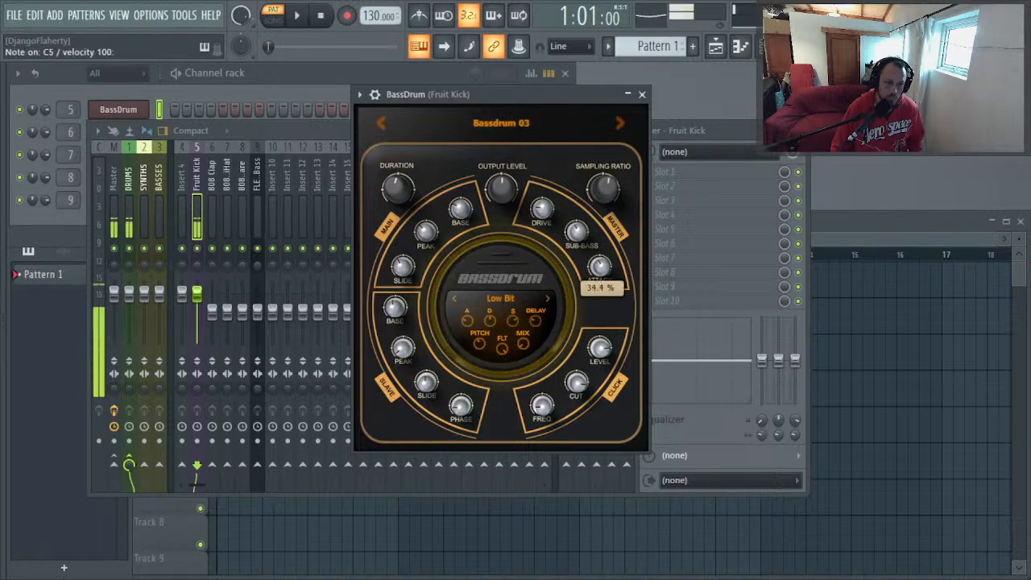
pyautogui.press('z')
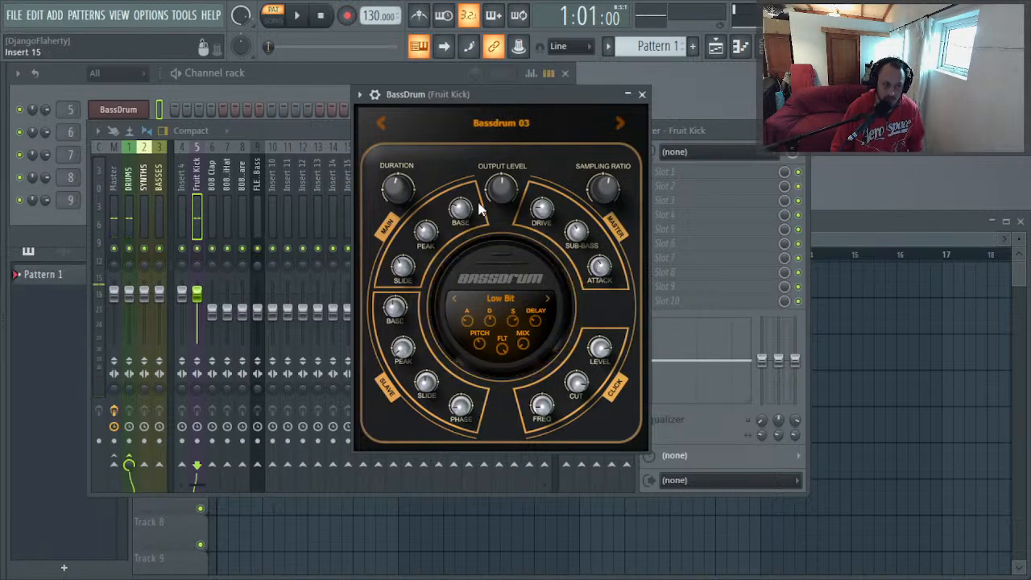
pyautogui.press('z')
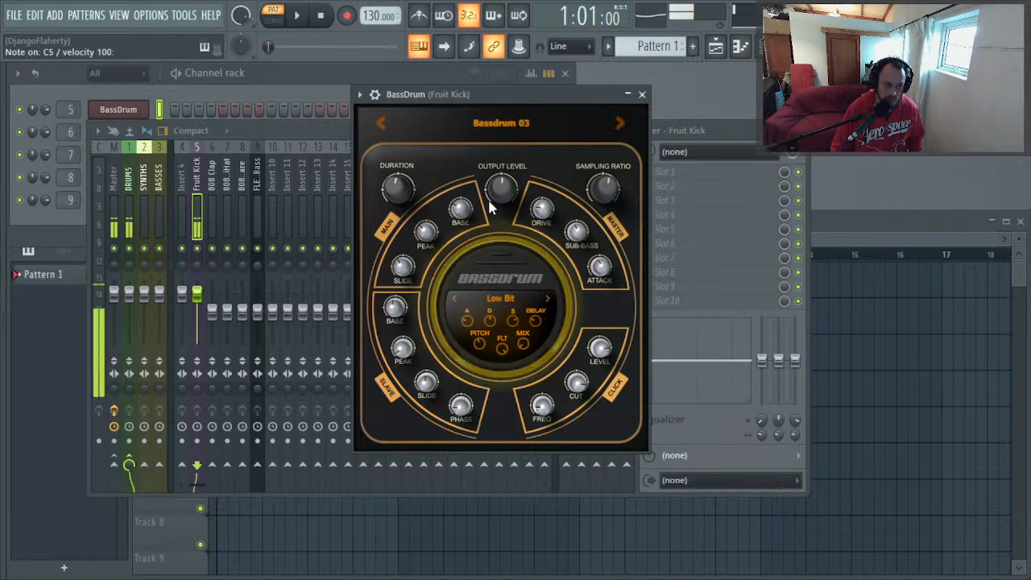
# Step: Raise BassDrum's Master Drive to about 52 % and audition the kick
pyautogui.click(541, 209)
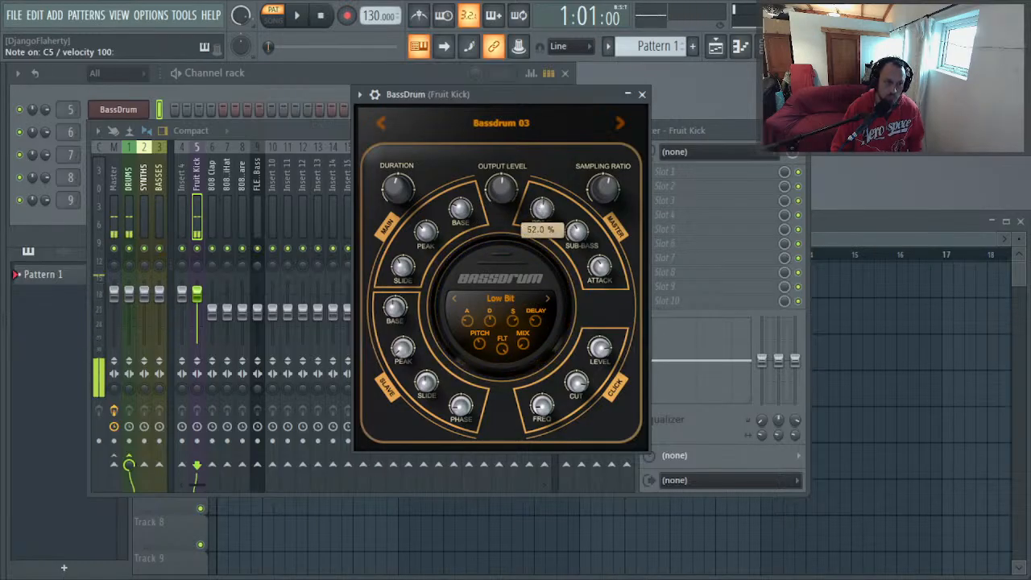
pyautogui.press('z')
pyautogui.press('z')
pyautogui.press('z')
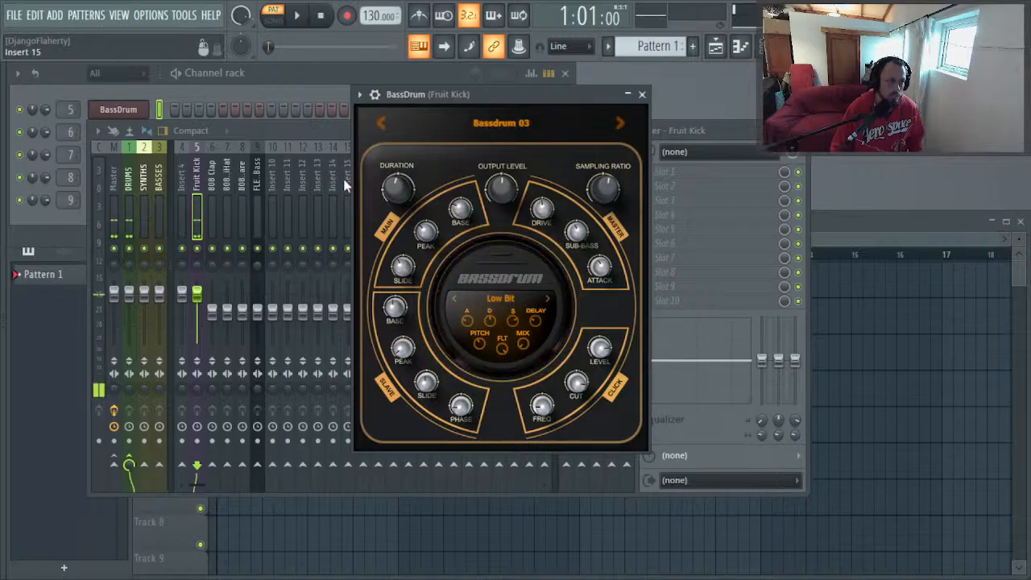
# Step: Shorten the BassDrum kick's Duration to about 51.9 % while auditioning it
pyautogui.press('z')
pyautogui.click(396, 187)
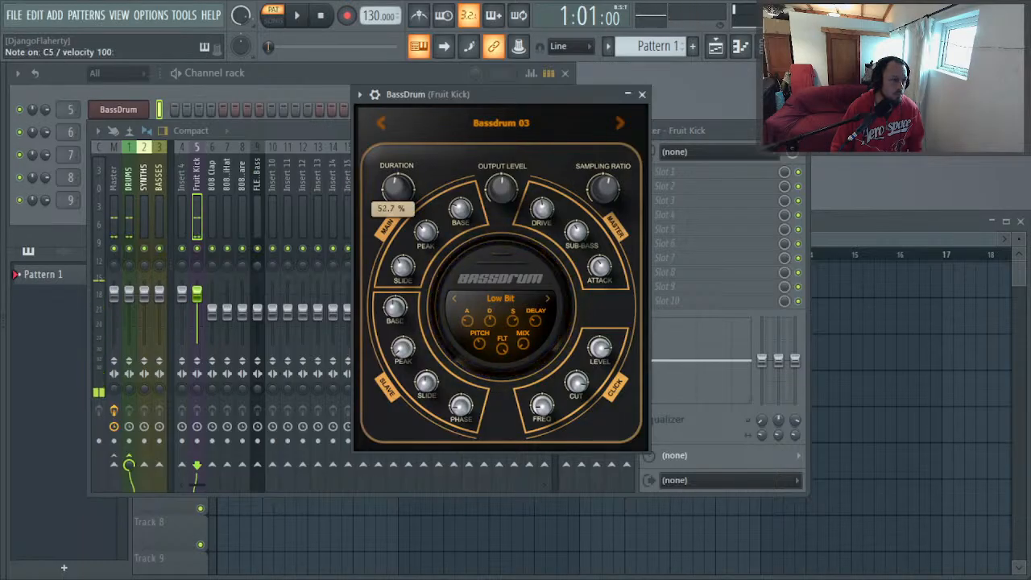
pyautogui.press('z')
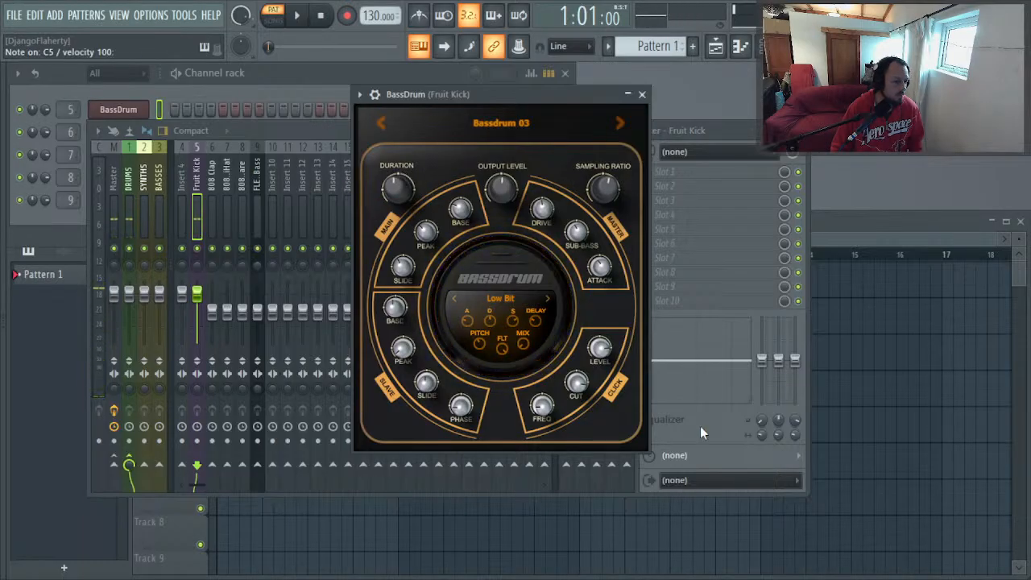
pyautogui.press('z')
pyautogui.press('z')
pyautogui.press('z')
pyautogui.press('z')
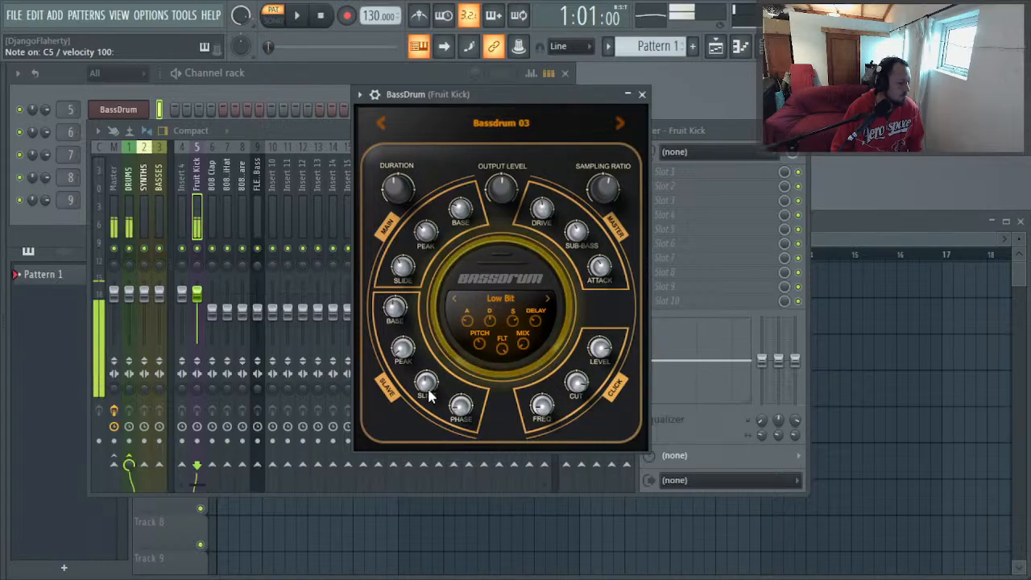
pyautogui.click(397, 187)
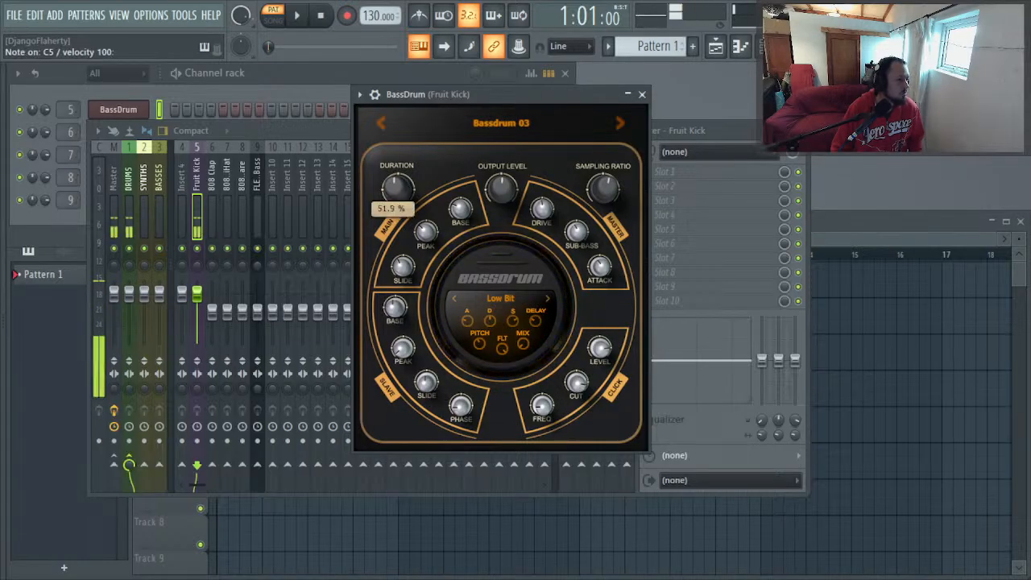
pyautogui.press('z')
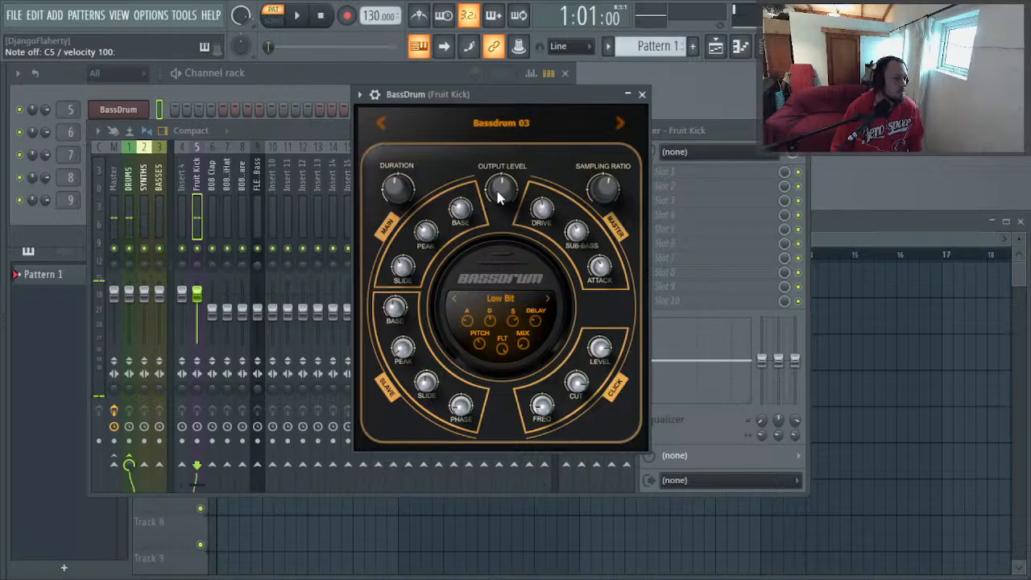
# Step: Raise BassDrum's Output Level to about 6.55 dB and audition the louder kick
pyautogui.click(501, 189)
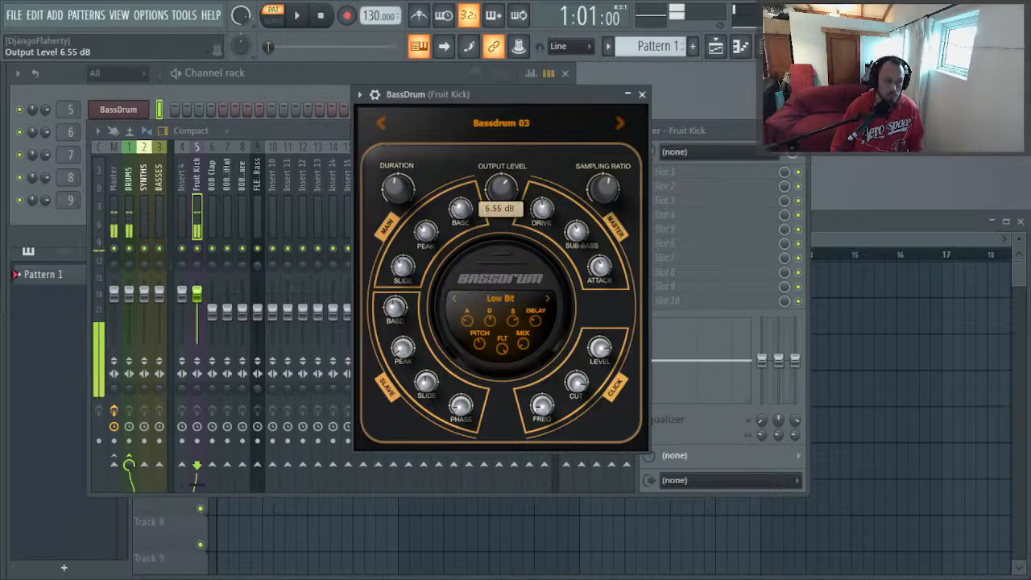
pyautogui.press('z')
pyautogui.moveTo(500, 188); pyautogui.dragTo(487, 193)
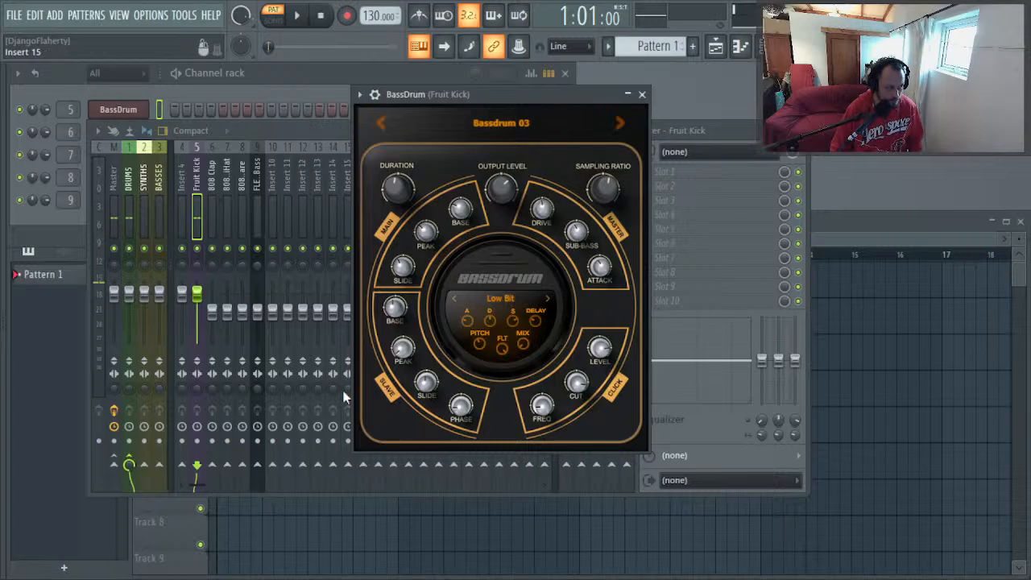
pyautogui.hotkey('alt', 'Tab')
pyautogui.press('z')
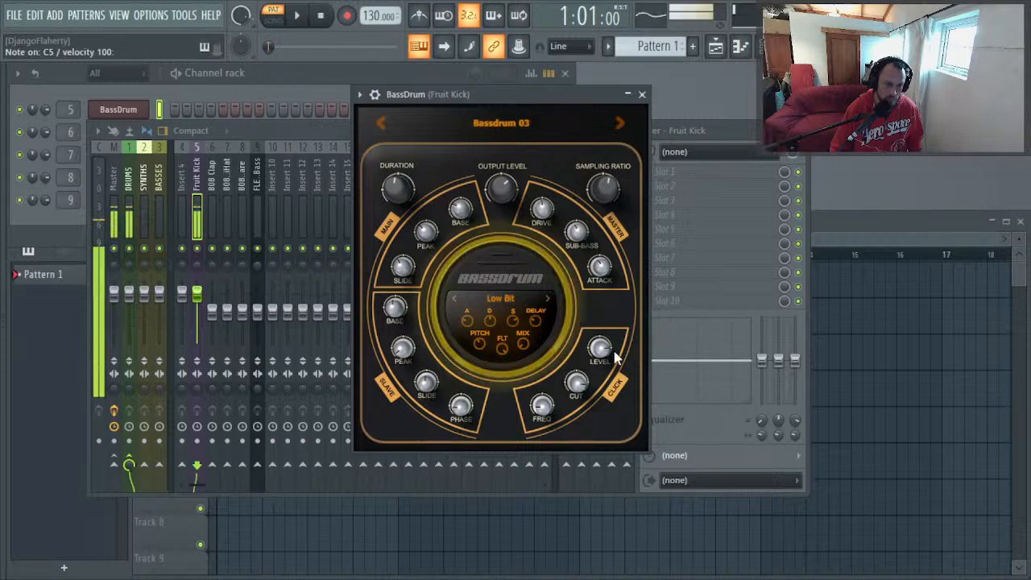
# Step: Lower BassDrum's Click Level and audition the kick
pyautogui.moveTo(600, 348)
pyautogui.mouseDown()
pyautogui.moveTo(600, 387)
pyautogui.moveTo(600, 364)
pyautogui.mouseUp()
pyautogui.press('z')
pyautogui.press('z')
pyautogui.press('z')
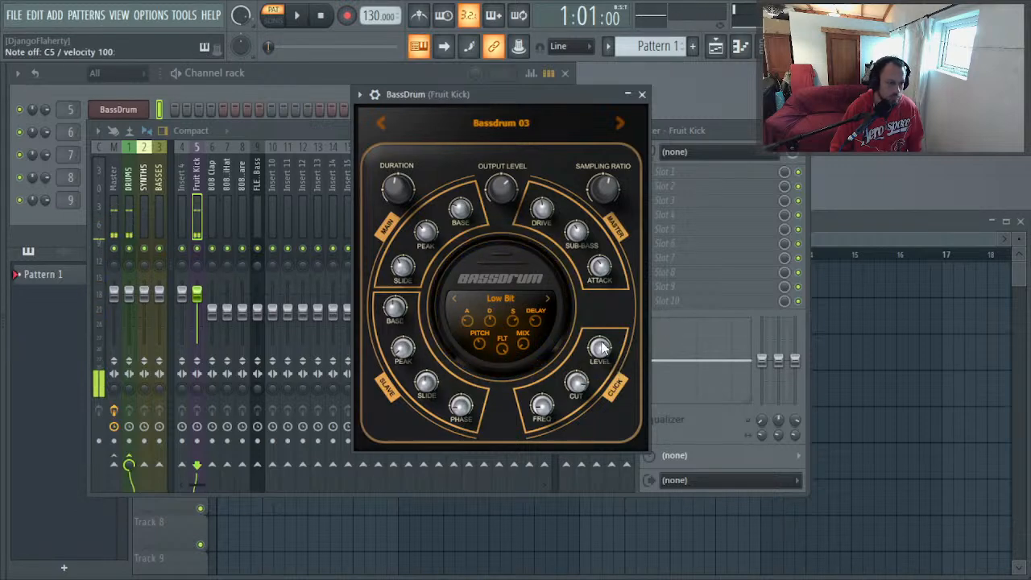
# Step: Try different Mix, filter and Pitch settings for BassDrum's Low Bit sample layer while auditioning the kick
pyautogui.moveTo(524, 332); pyautogui.dragTo(503, 347)
pyautogui.press('z')
pyautogui.press('z')
pyautogui.press('z')
pyautogui.press('z')
pyautogui.press('z')
pyautogui.press('z')
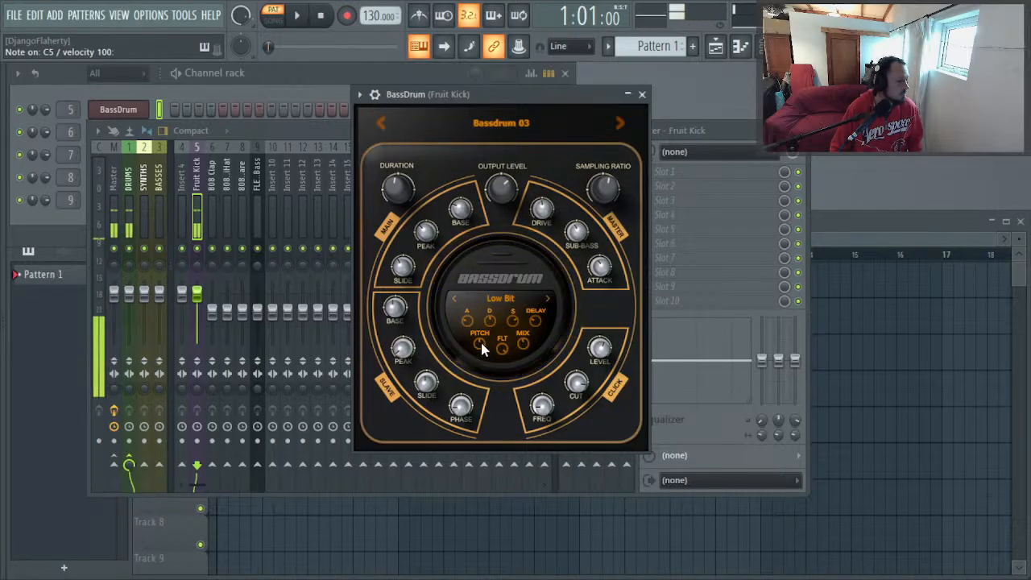
pyautogui.press('z')
pyautogui.press('z')
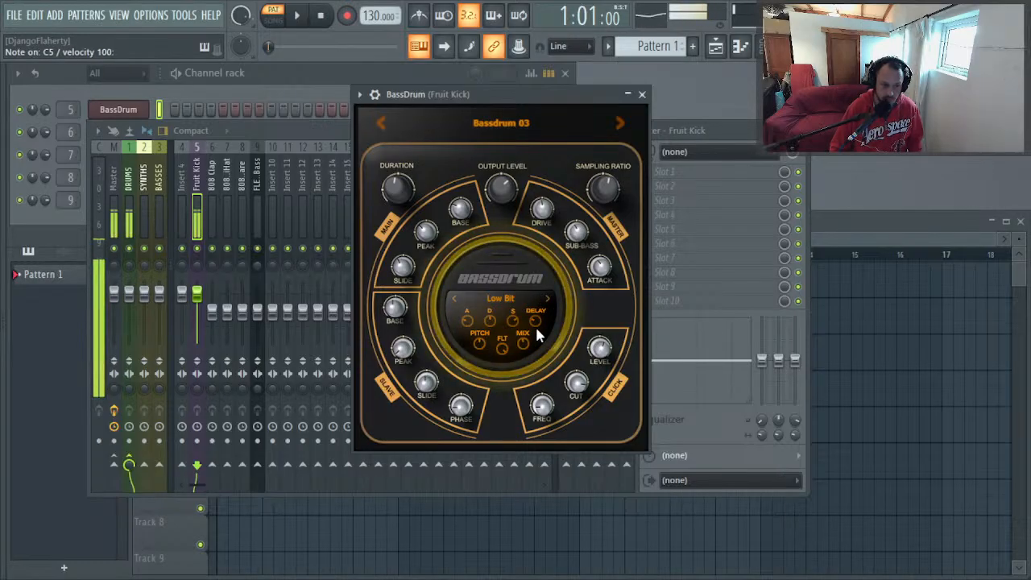
# Step: Increase the Delay of BassDrum's Low Bit sample layer while auditioning the kick
pyautogui.press('z')
pyautogui.press('z')
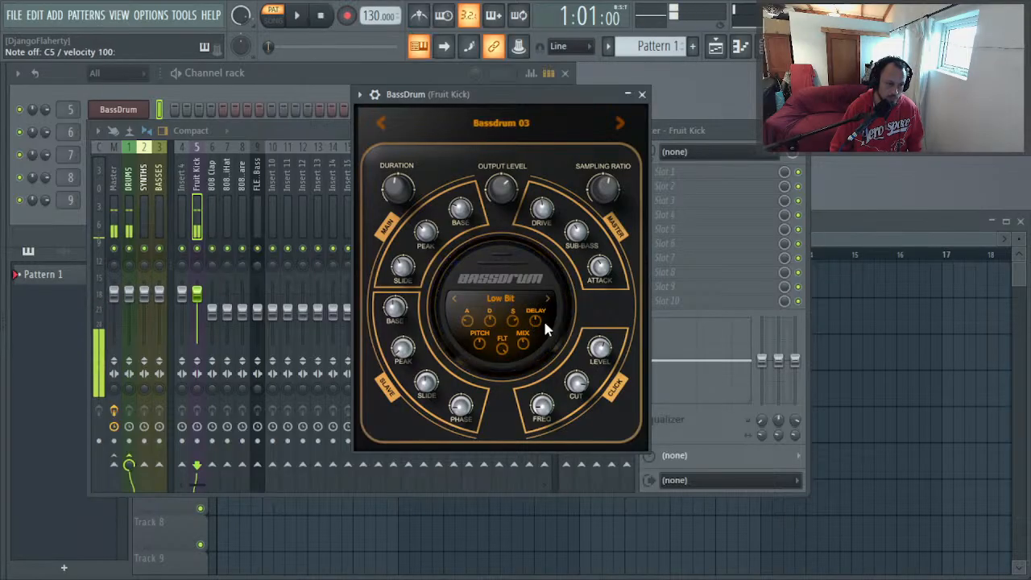
pyautogui.press('z')
pyautogui.press('z')
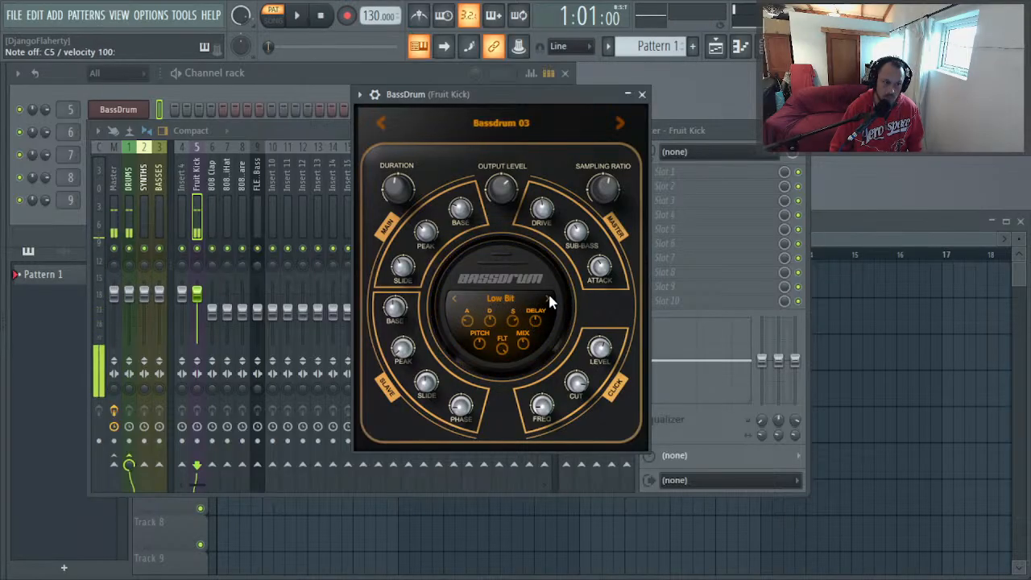
# Step: Browse BassDrum's sample layers while auditioning each, switching from Low Bit to Hard Clap
pyautogui.click(547, 299)
pyautogui.press('z')
pyautogui.press('z')
pyautogui.press('z')
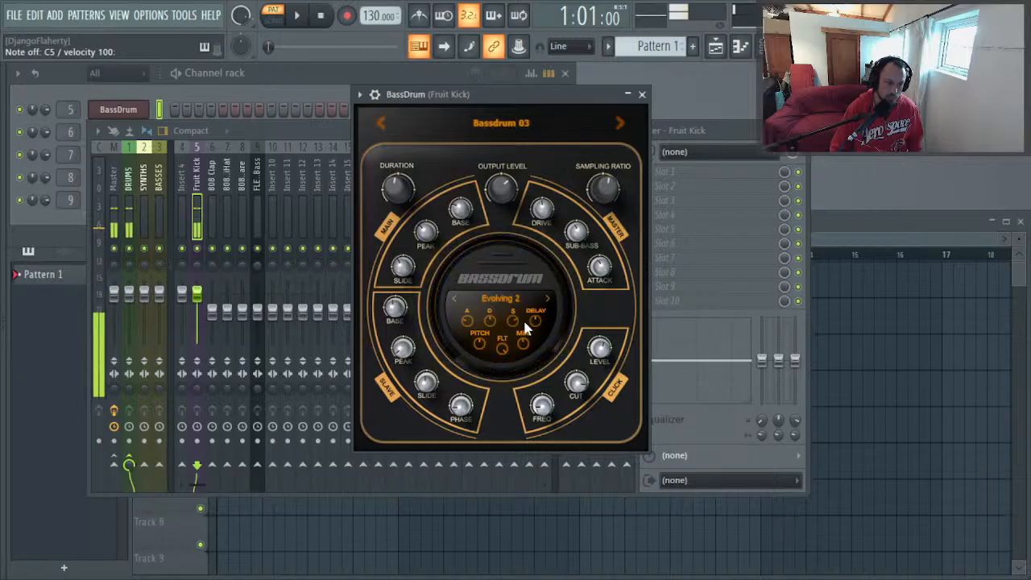
pyautogui.press('z')
pyautogui.click(546, 297)
pyautogui.press('z')
pyautogui.click(546, 297)
pyautogui.press('z')
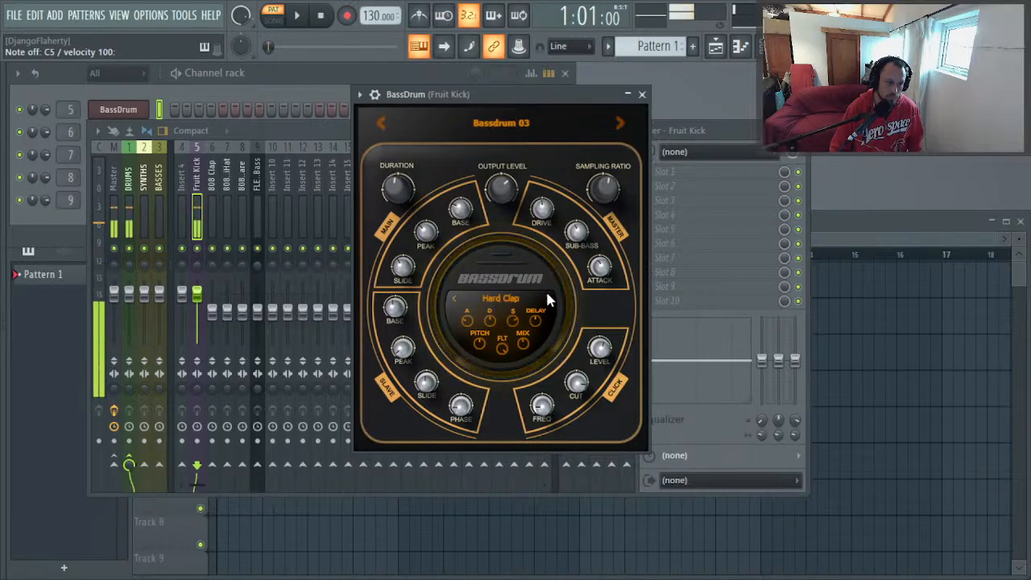
pyautogui.press('z')
pyautogui.press('z')
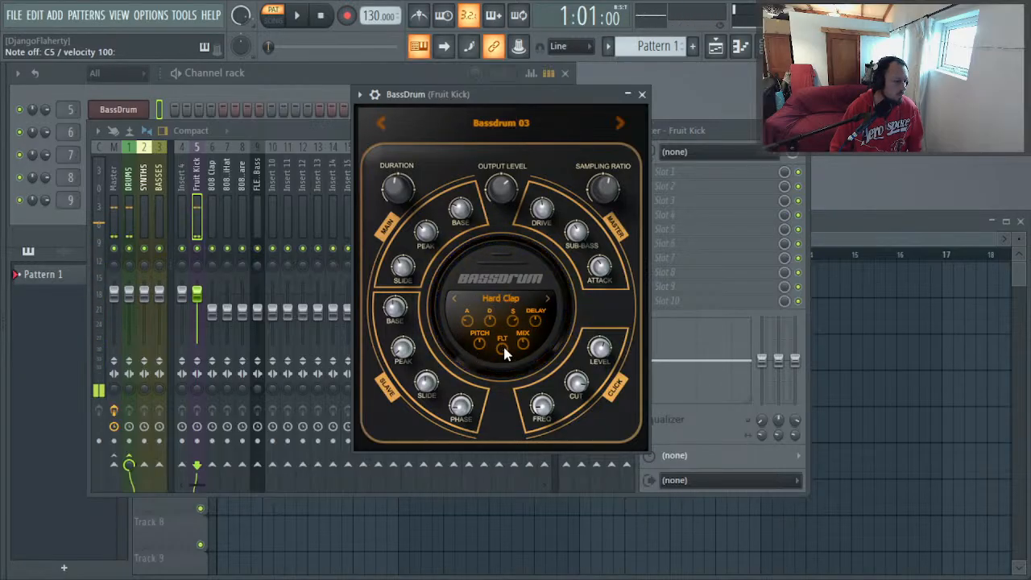
# Step: Set the Sustain of BassDrum's Hard Clap sample layer to 0.0% while auditioning the kick
pyautogui.press('z')
pyautogui.press('z')
pyautogui.press('z')
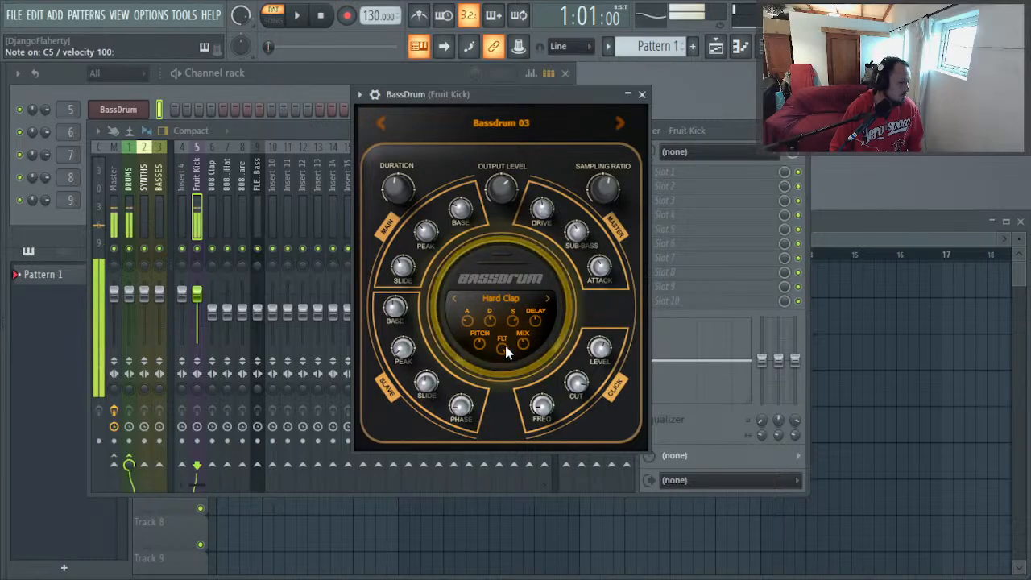
pyautogui.press('z')
pyautogui.press('z')
pyautogui.moveTo(512, 322); pyautogui.dragTo(513, 347)
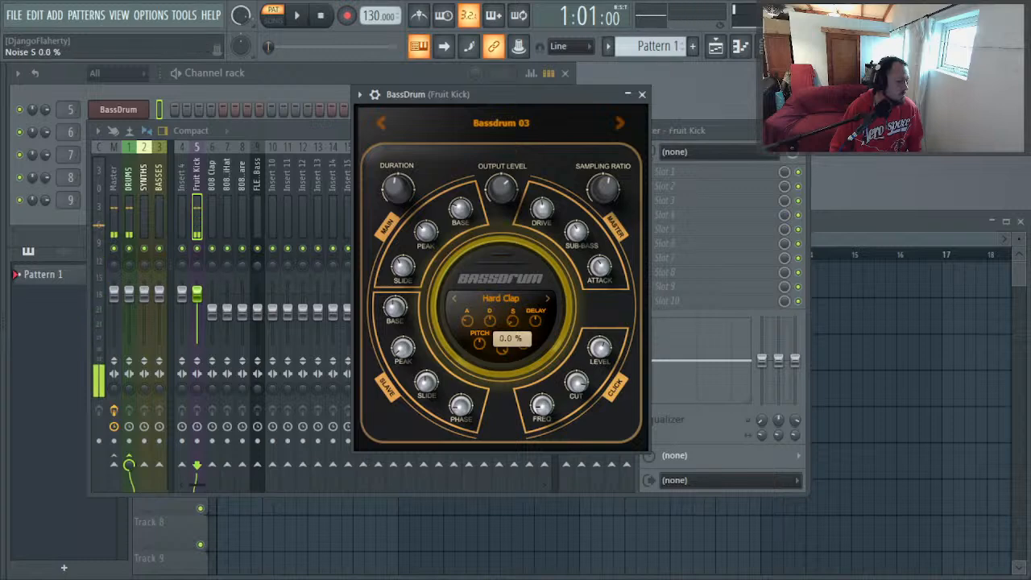
pyautogui.press('z')
pyautogui.press('z')
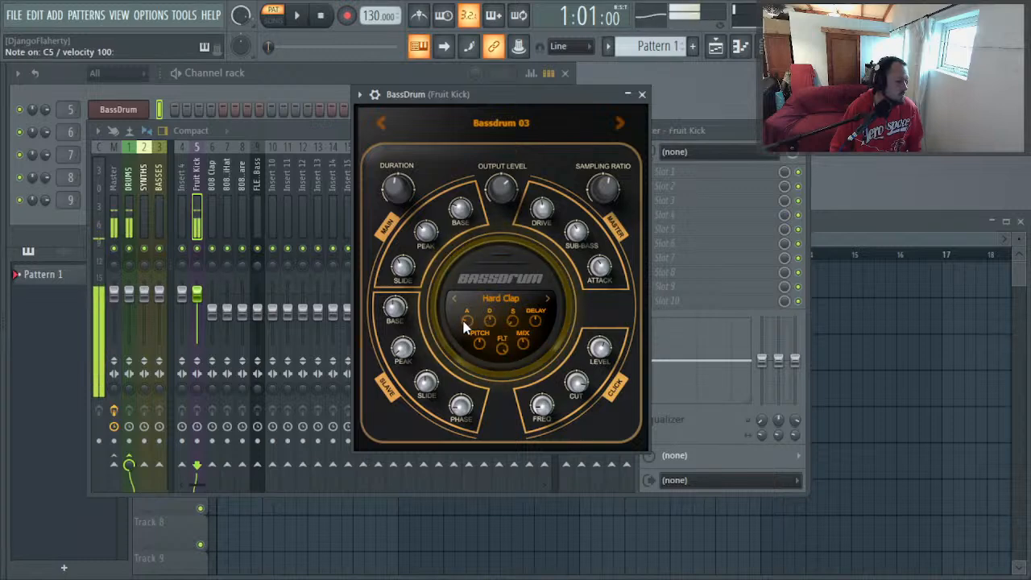
# Step: Adjust the Attack of BassDrum's Hard Clap sample layer slightly and audition the kick
pyautogui.moveTo(466, 321); pyautogui.dragTo(466, 325)
pyautogui.press('z')
pyautogui.press('z')
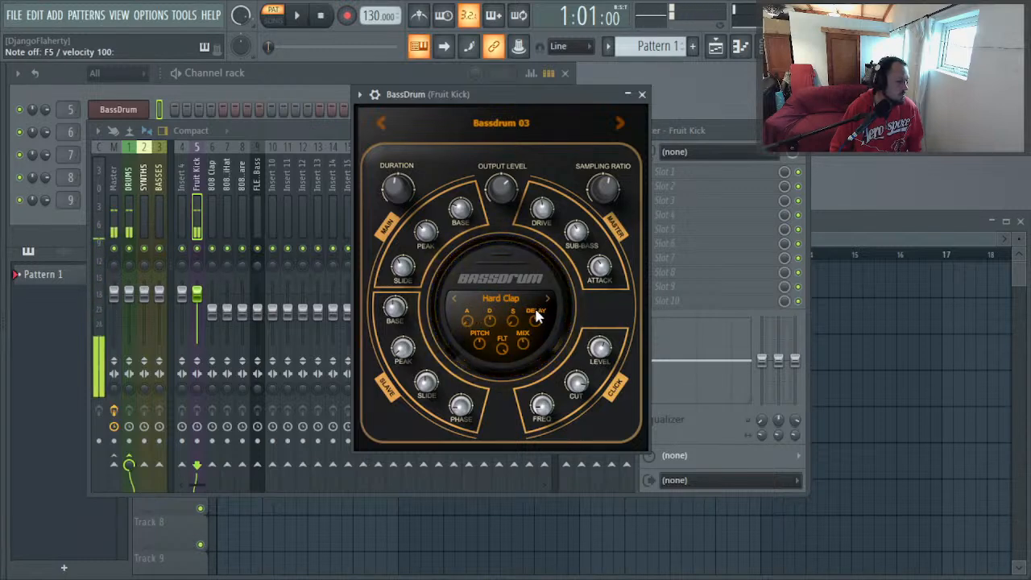
pyautogui.press('z')
# Step: Adjust the Delay of BassDrum's Hard Clap sample layer, repeatedly auditioning the kick between changes
pyautogui.moveTo(536, 319); pyautogui.dragTo(486, 319)
pyautogui.press('z')
pyautogui.press('z')
pyautogui.press('z')
pyautogui.press('z')
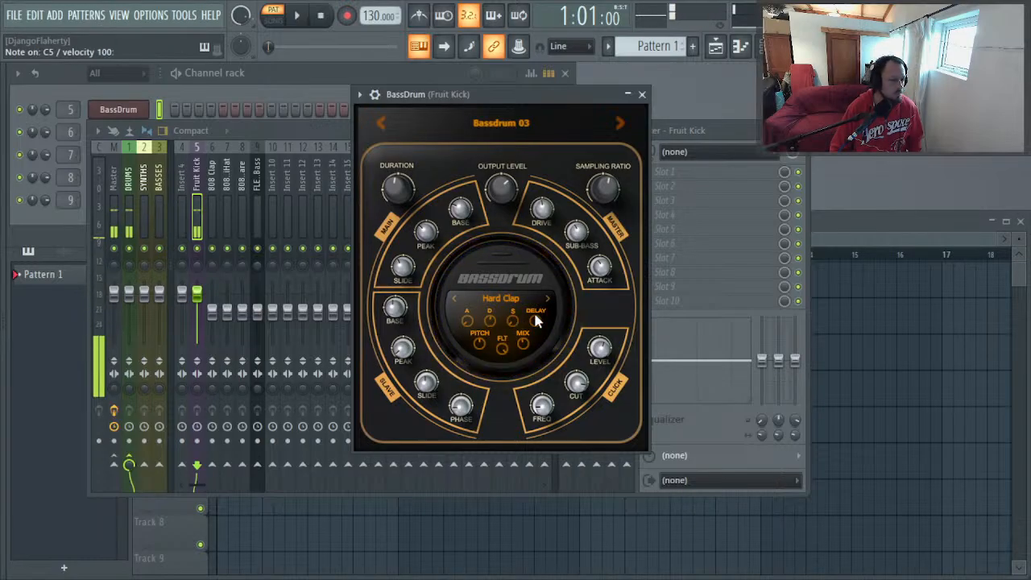
pyautogui.moveTo(538, 324); pyautogui.dragTo(538, 325)
pyautogui.press('z')
pyautogui.press('z')
pyautogui.press('z')
pyautogui.press('z')
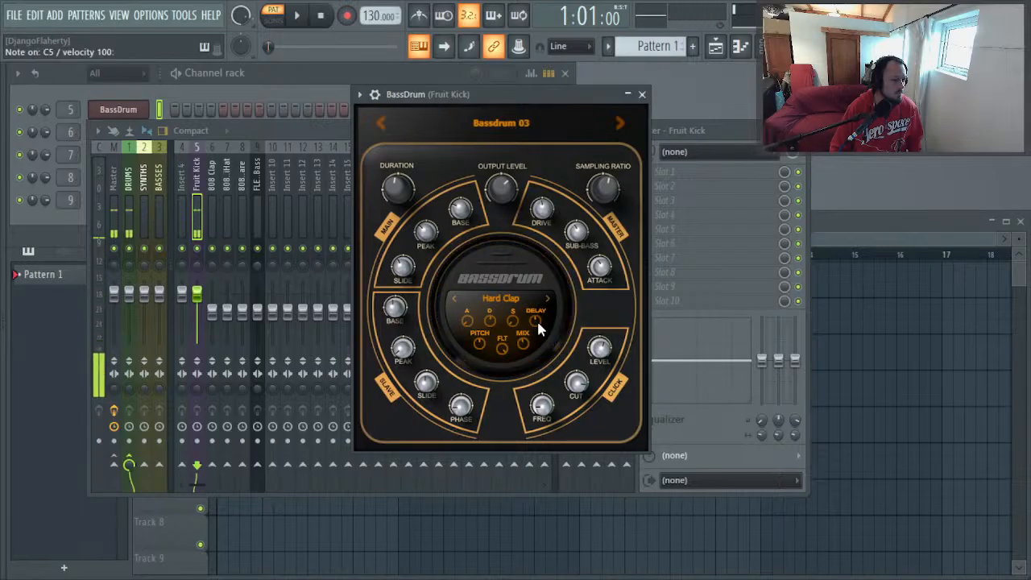
pyautogui.press('z')
pyautogui.press('z')
pyautogui.press('z')
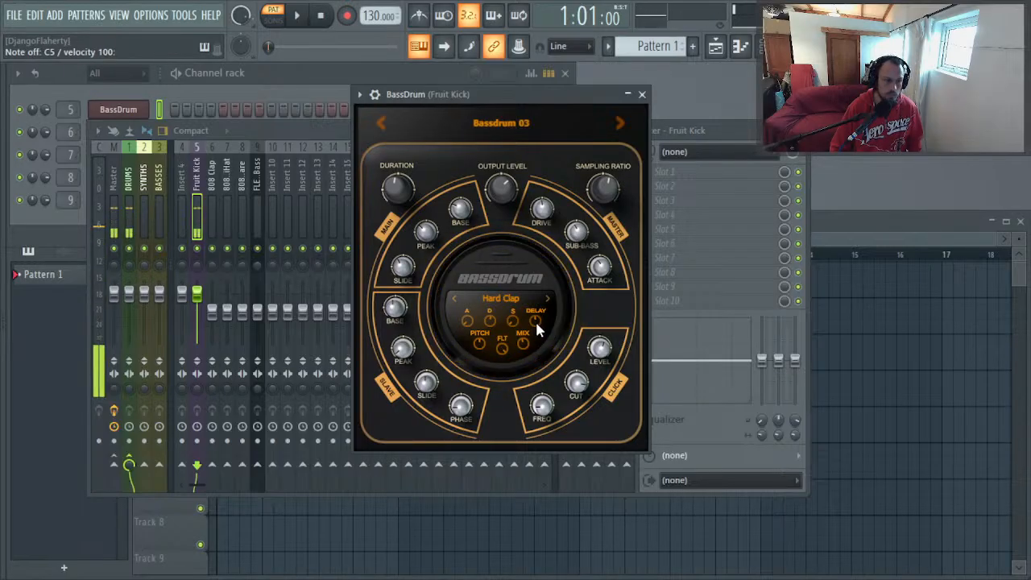
pyautogui.press('z')
pyautogui.press('z')
pyautogui.press('z')
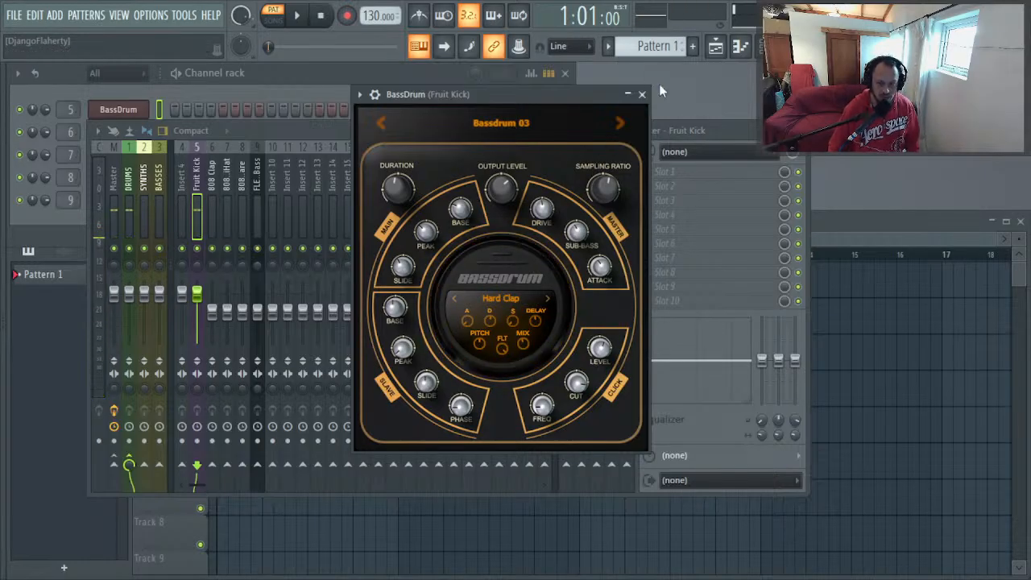
# Step: Audition the BassDrum kick repeatedly with the current Hard Clap layer settings
pyautogui.hotkey('alt', 'Tab')
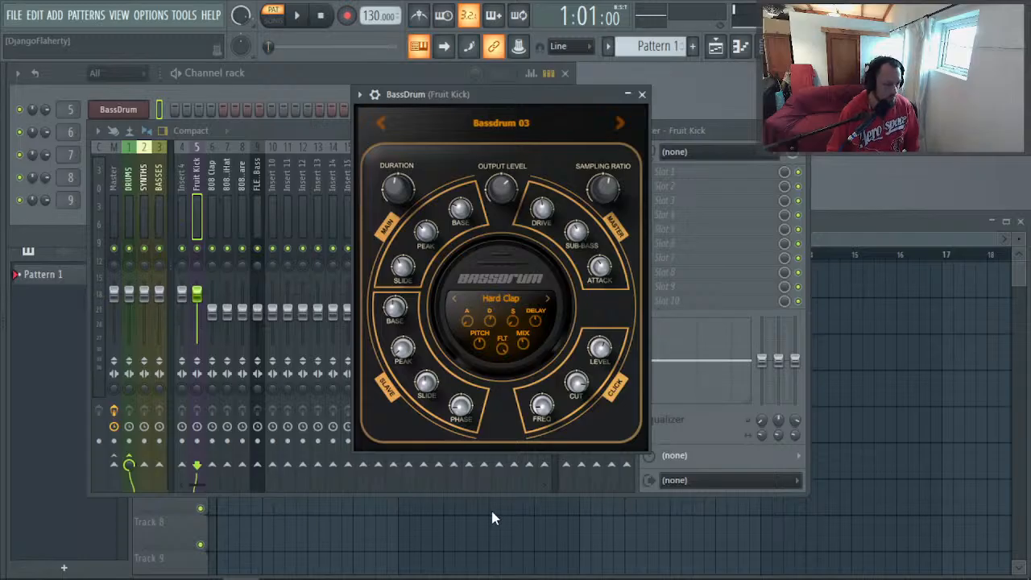
pyautogui.press('z')
pyautogui.press('z')
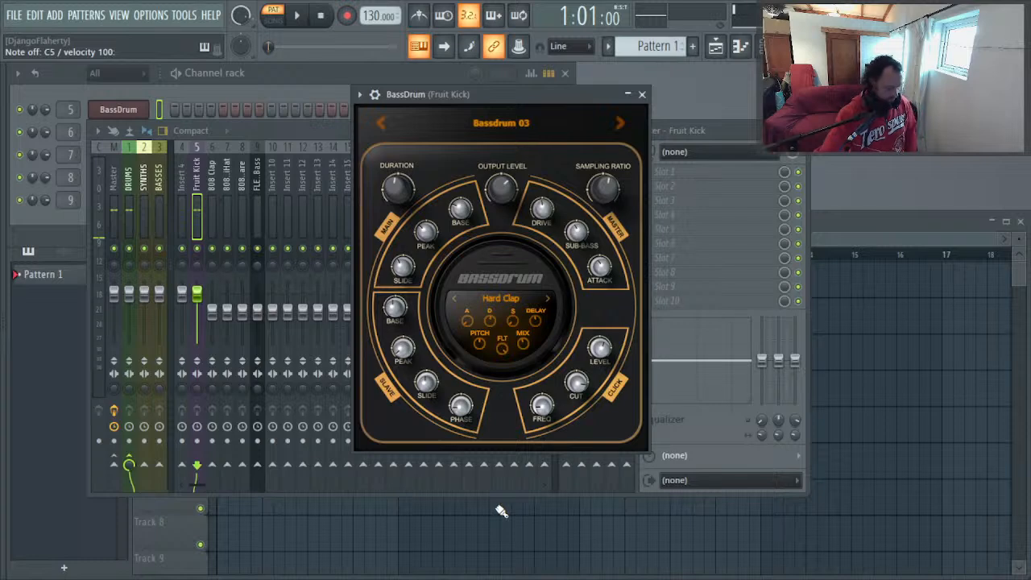
pyautogui.press('z')
pyautogui.press('z')
pyautogui.press('z')
pyautogui.press('z')
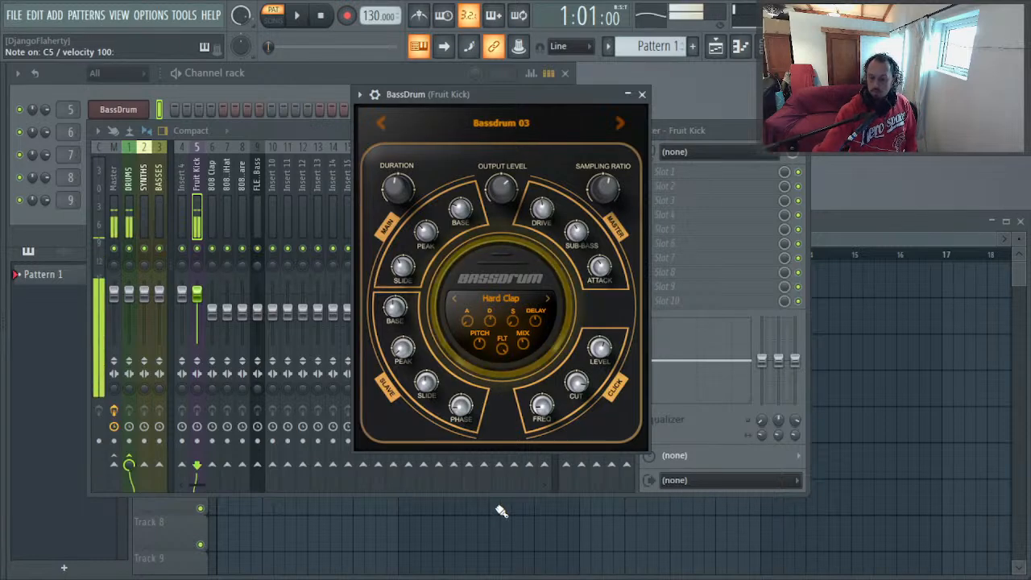
pyautogui.press('z')
pyautogui.press('z')
pyautogui.press('z')
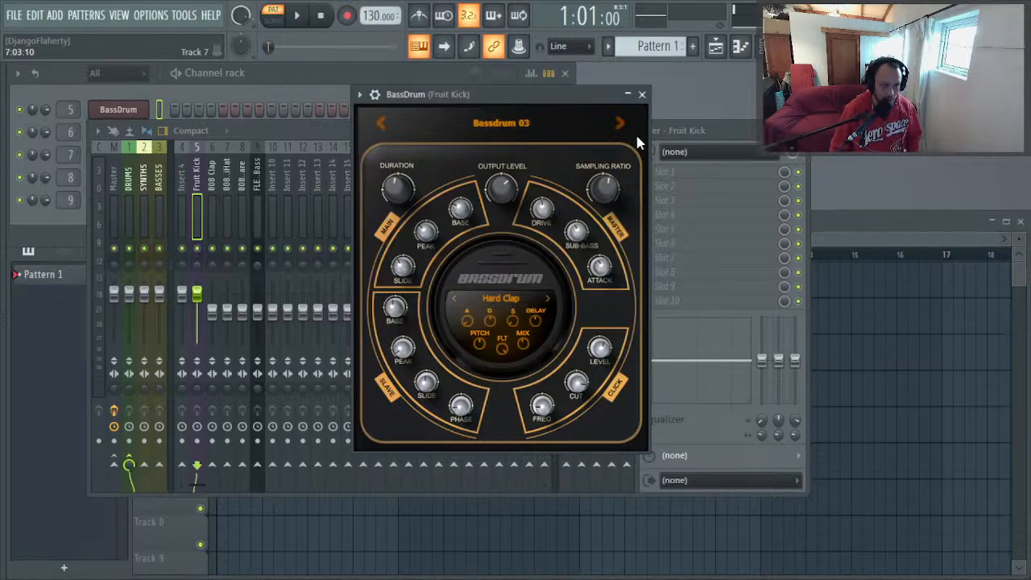
# Step: Audition the Bassdrum 03 kick preset several times and close the BassDrum editor
pyautogui.press('z')
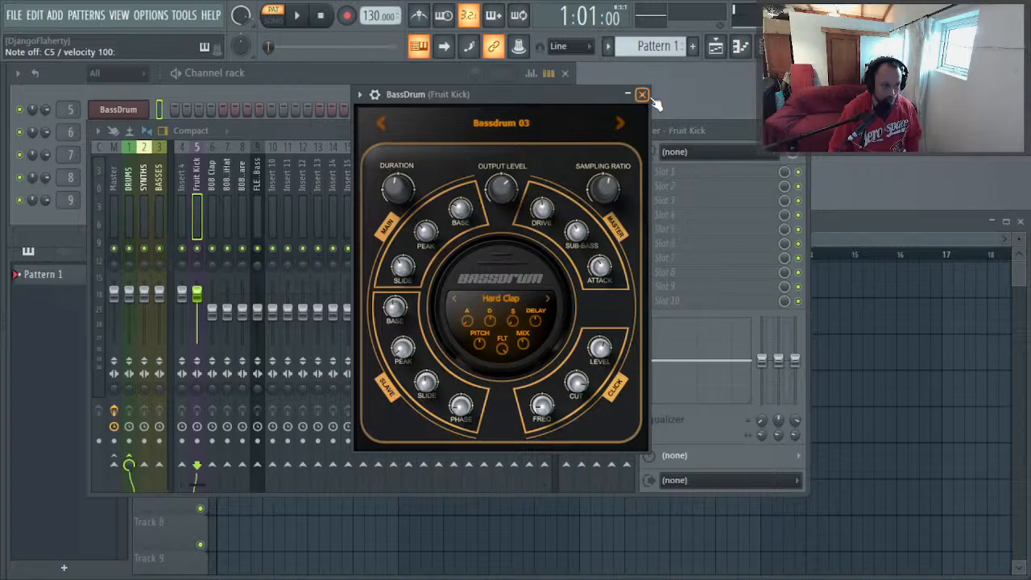
pyautogui.press('z')
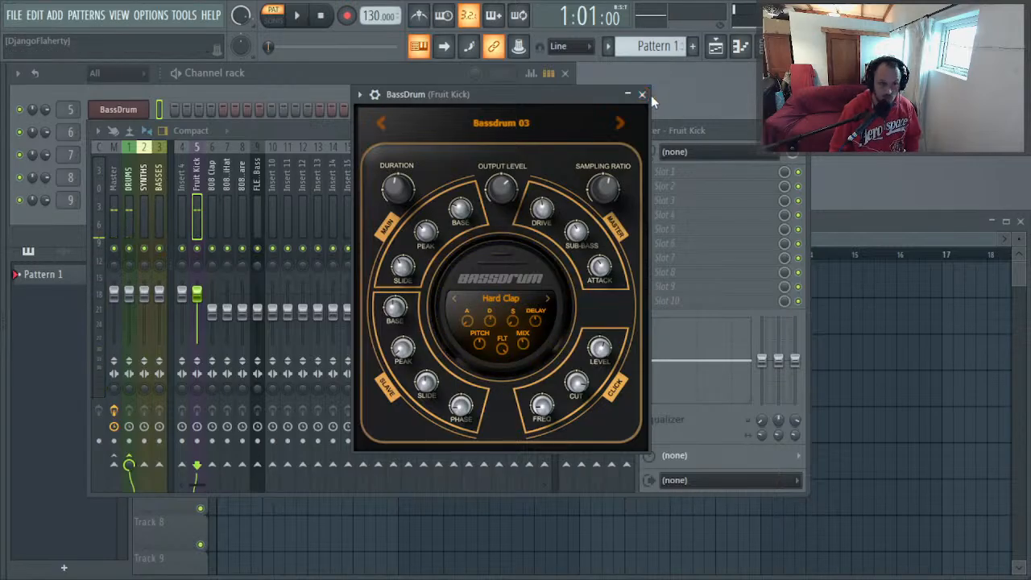
pyautogui.press('z')
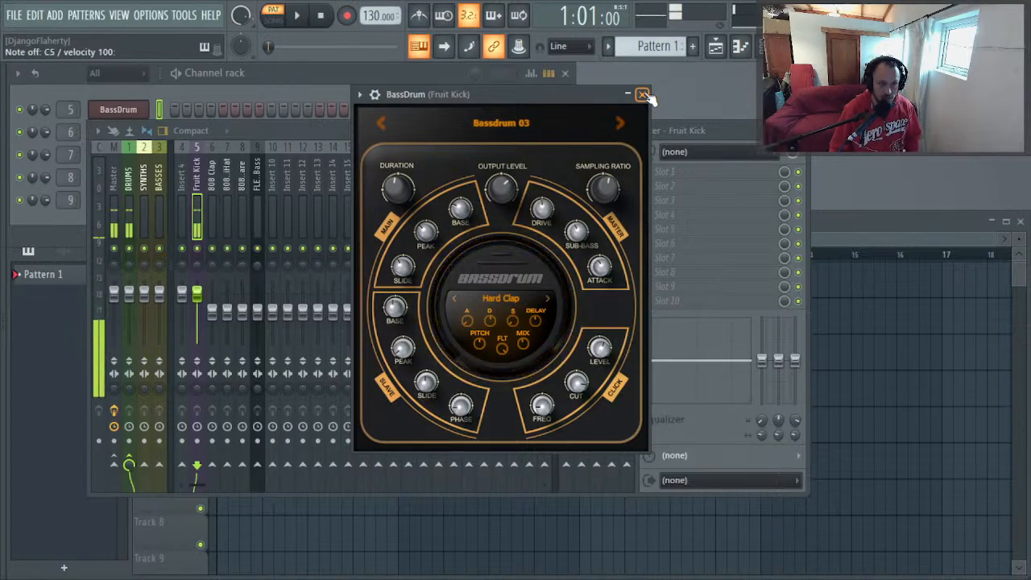
pyautogui.click(644, 94)
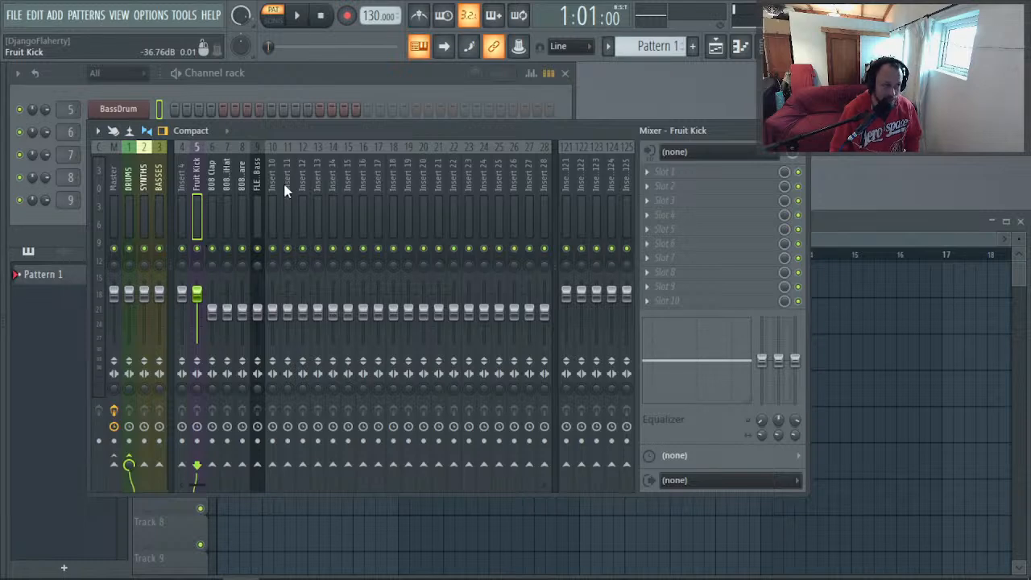
# Step: Trigger the kick repeatedly while checking its level on the Fruit Kick, DRUMS and Master mixer tracks
pyautogui.hotkey('alt', 'Tab')
pyautogui.press('q')
pyautogui.press('q')
pyautogui.press('q')
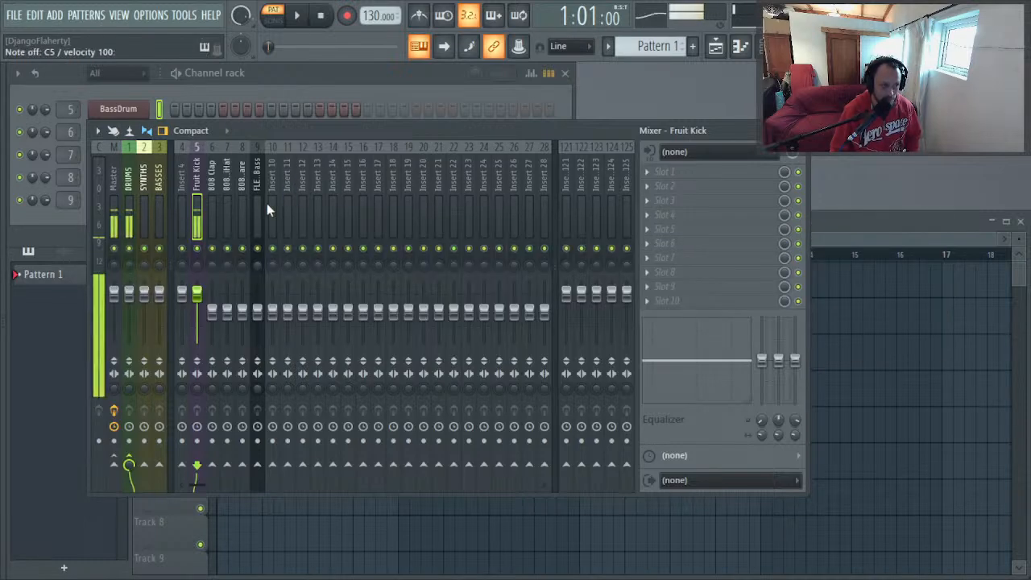
pyautogui.press('q')
pyautogui.press('q')
pyautogui.press('q')
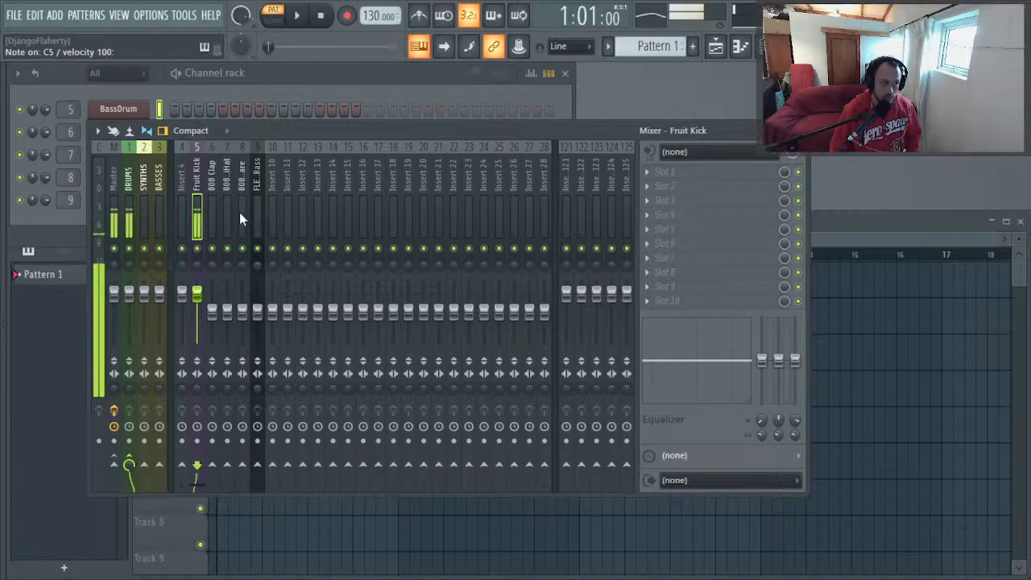
pyautogui.press('q')
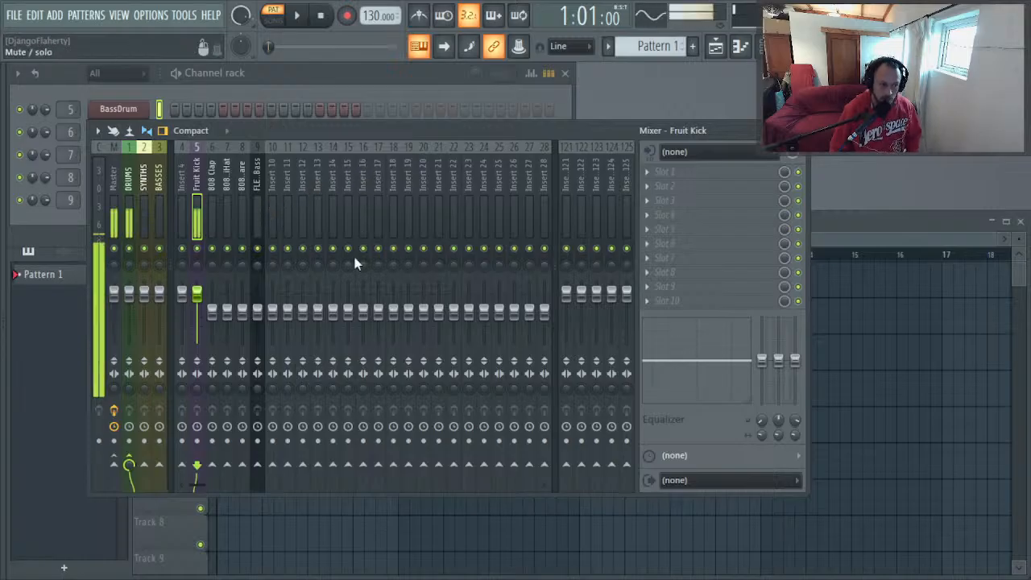
# Step: Load Fruity Parametric EQ 2 in the Fruit Kick track's first effect slot and boost band 3 in the bass and band 5 around 1858 Hz
pyautogui.click(712, 173)
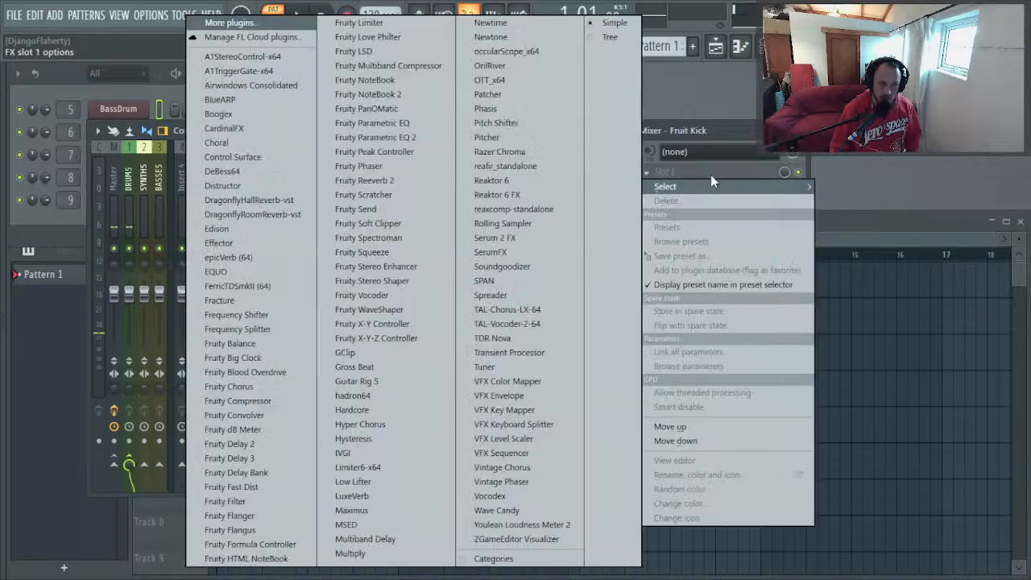
pyautogui.click(421, 136)
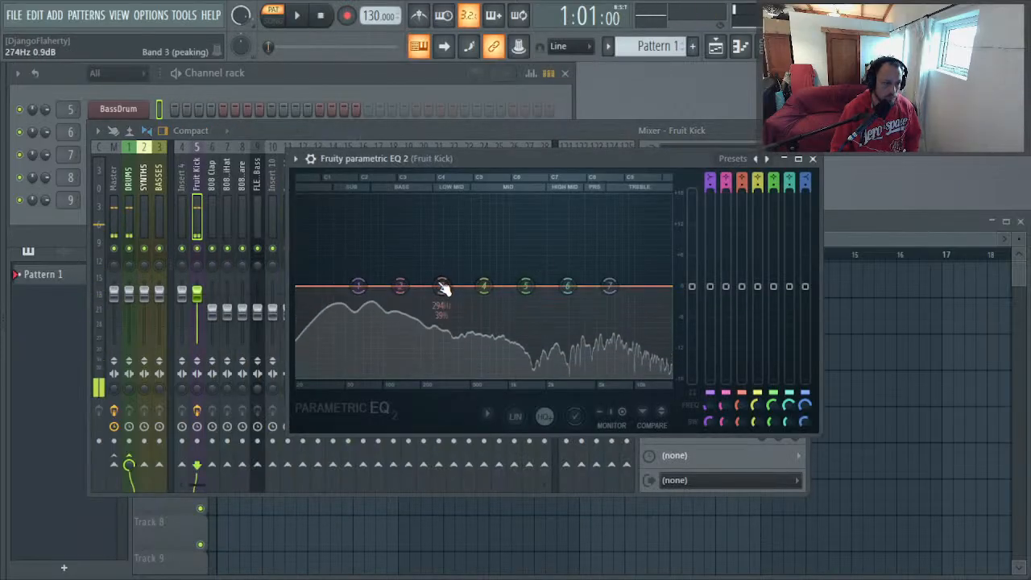
pyautogui.moveTo(443, 287); pyautogui.dragTo(401, 265)
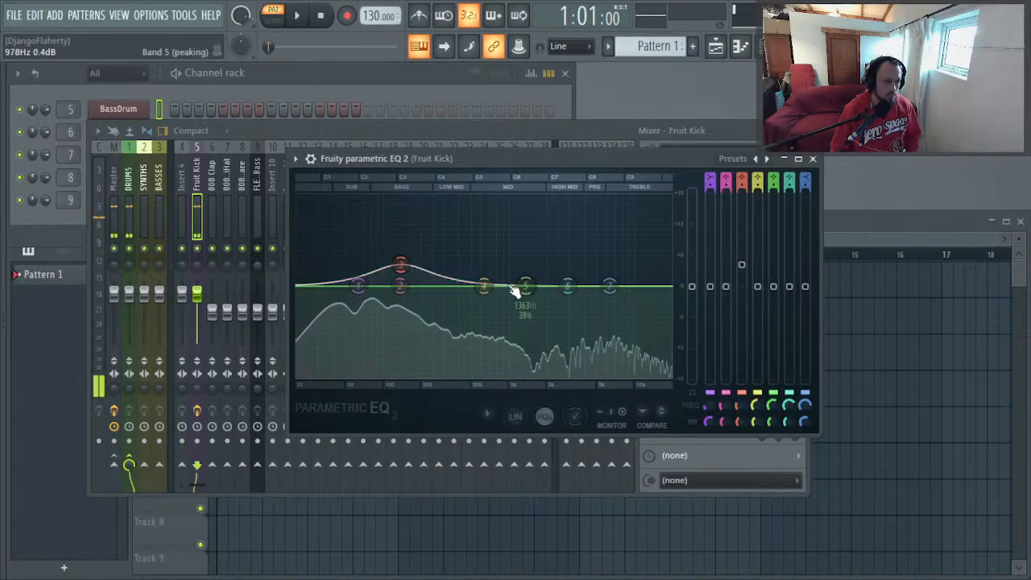
pyautogui.moveTo(525, 287); pyautogui.dragTo(542, 251)
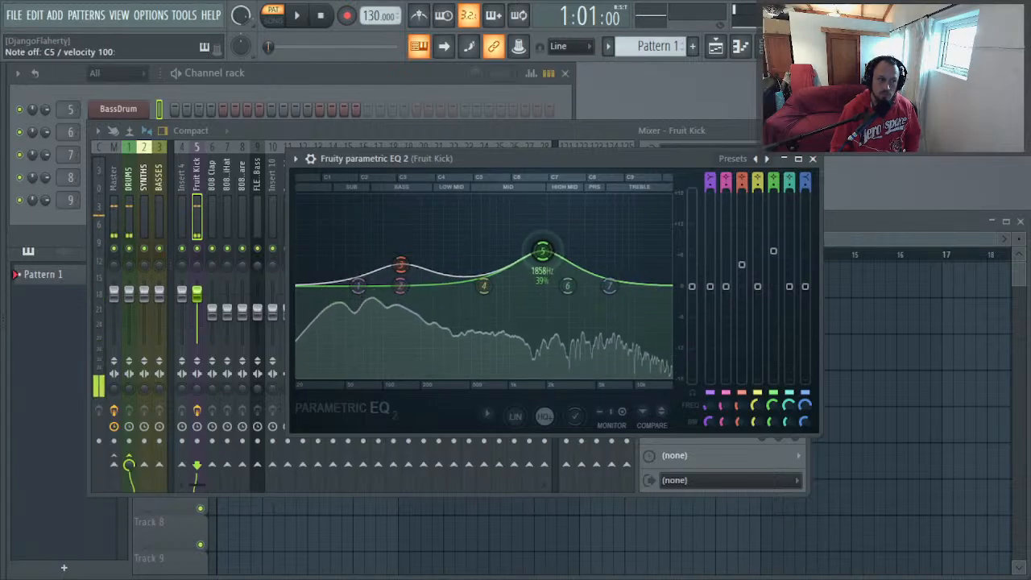
# Step: Reduce the boost on EQ band 5 to slightly below band 3's level and close the equalizer
pyautogui.moveTo(609, 286); pyautogui.dragTo(612, 286)
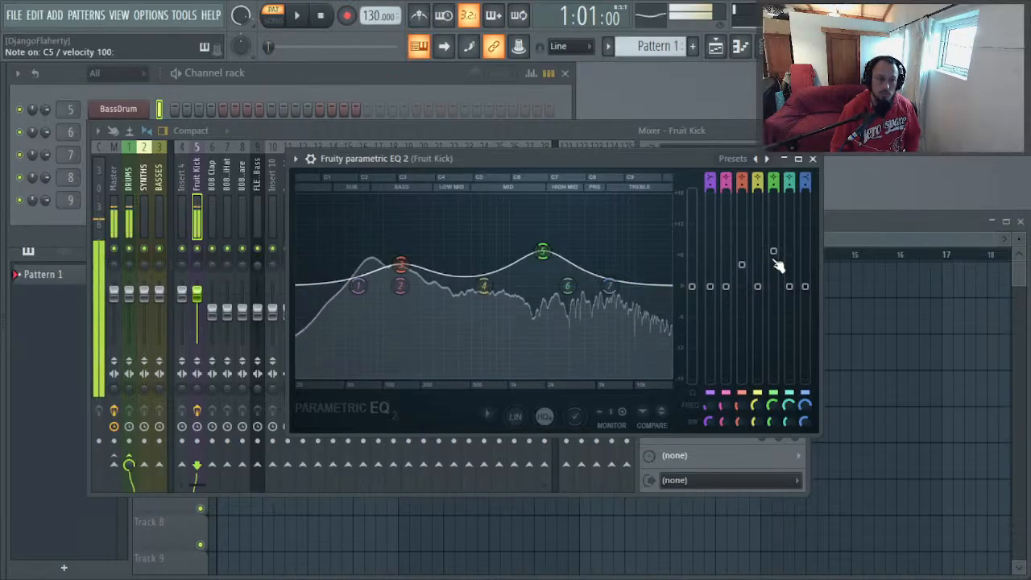
pyautogui.moveTo(774, 254); pyautogui.dragTo(773, 265)
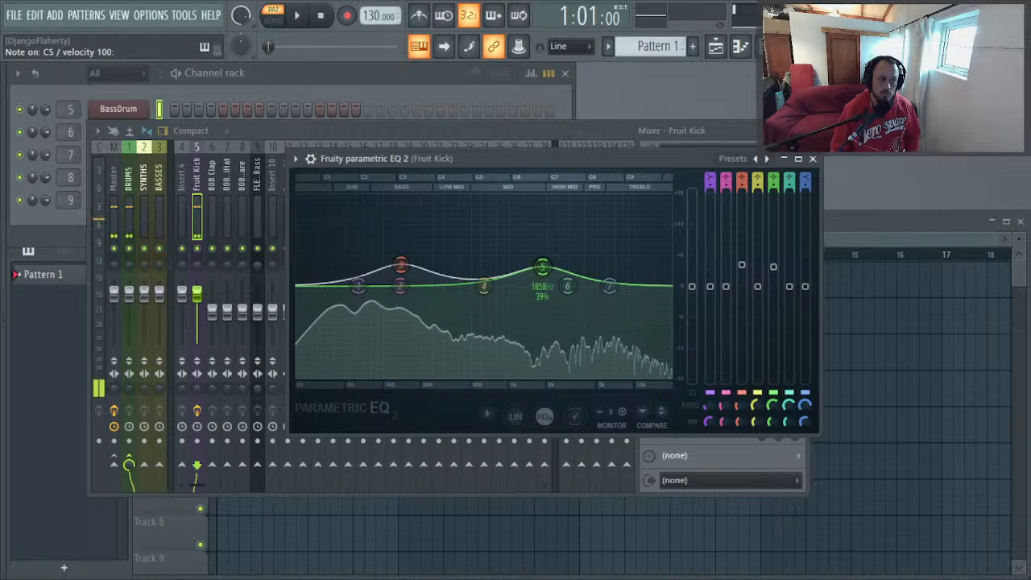
pyautogui.click(809, 159)
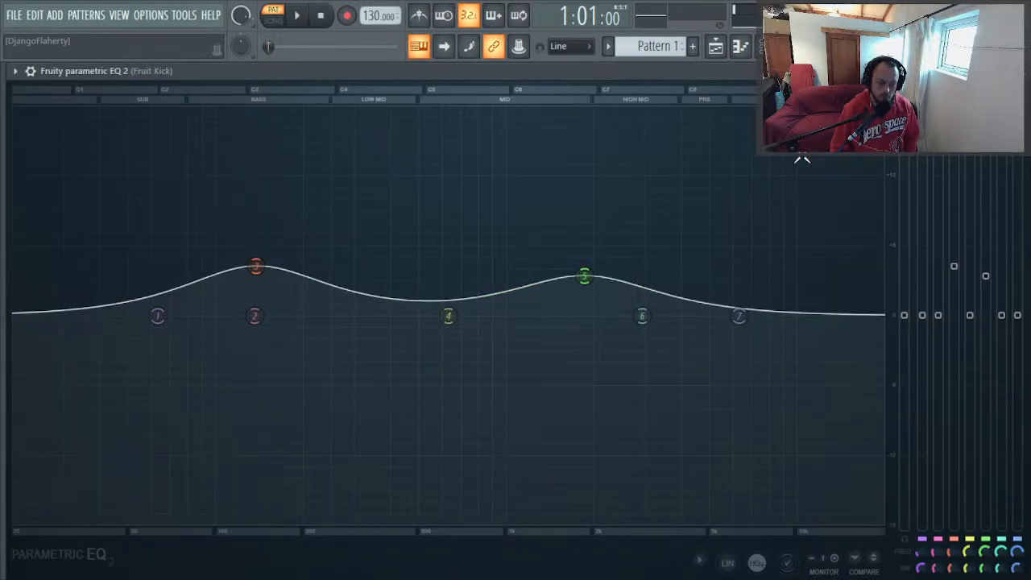
pyautogui.click(802, 159)
pyautogui.click(794, 159)
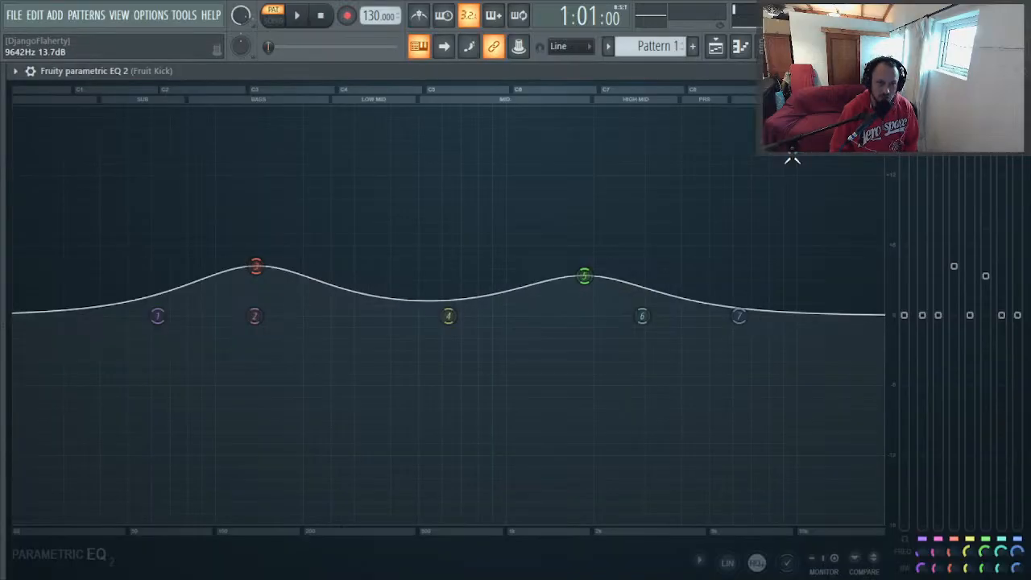
pyautogui.click(793, 159)
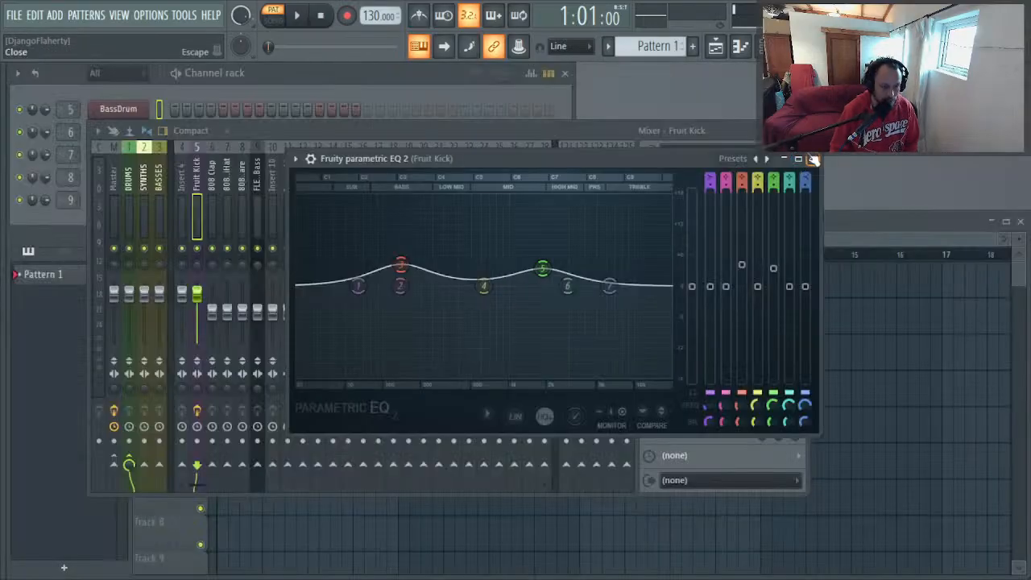
pyautogui.click(814, 160)
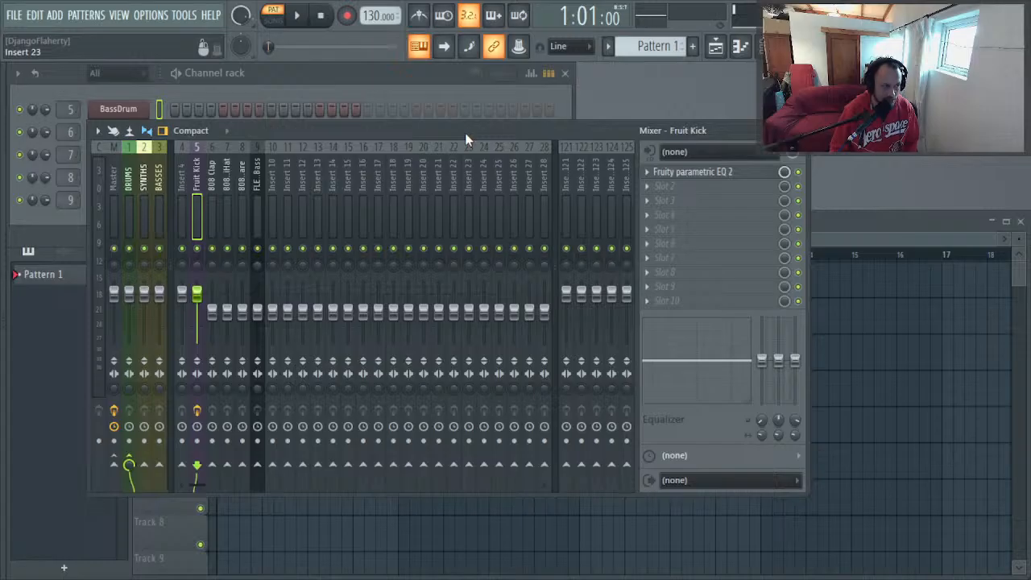
pyautogui.doubleClick(465, 137)
pyautogui.doubleClick(465, 137)
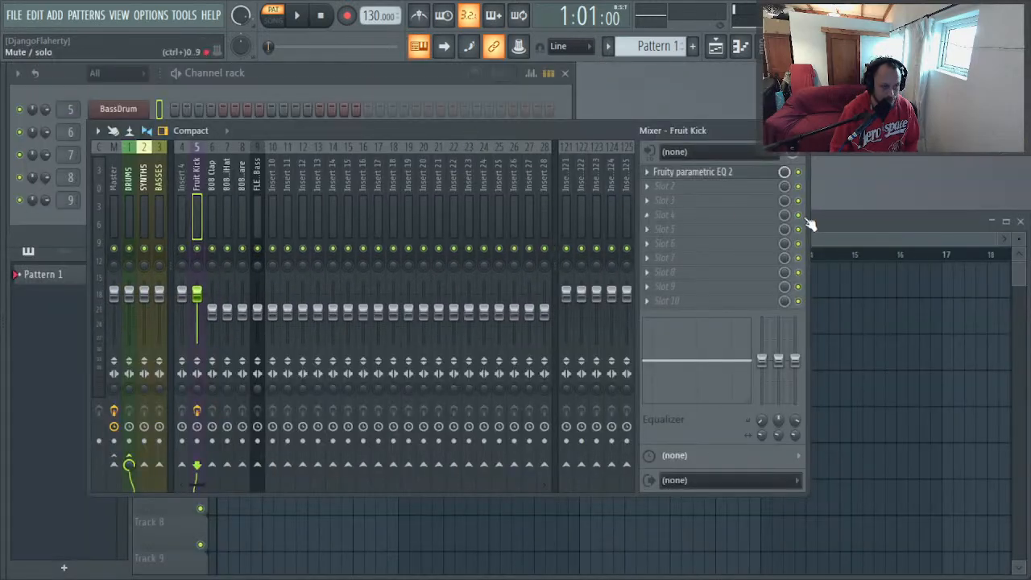
pyautogui.click(883, 223)
pyautogui.doubleClick(882, 223)
pyautogui.doubleClick(883, 223)
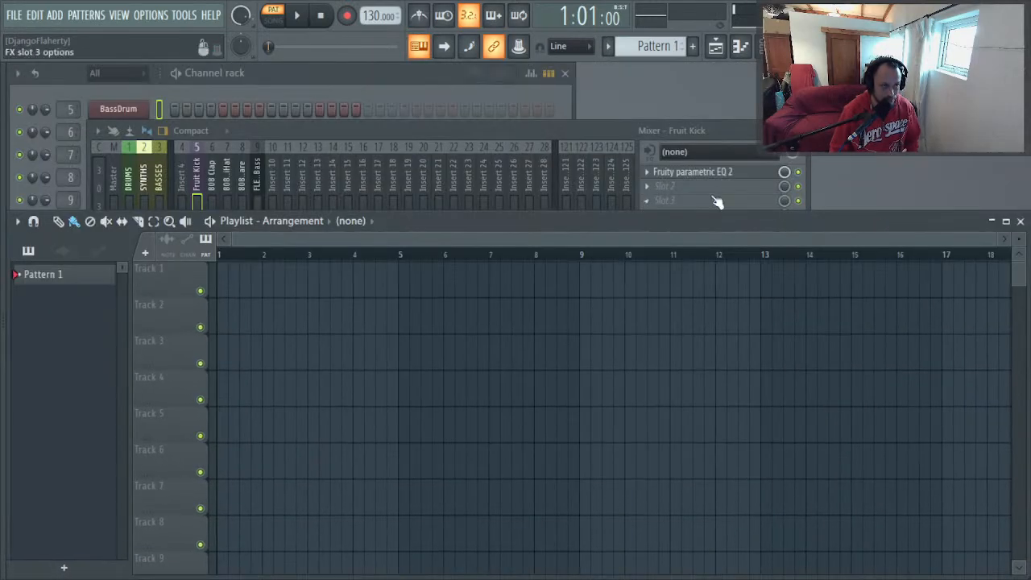
pyautogui.click(513, 131)
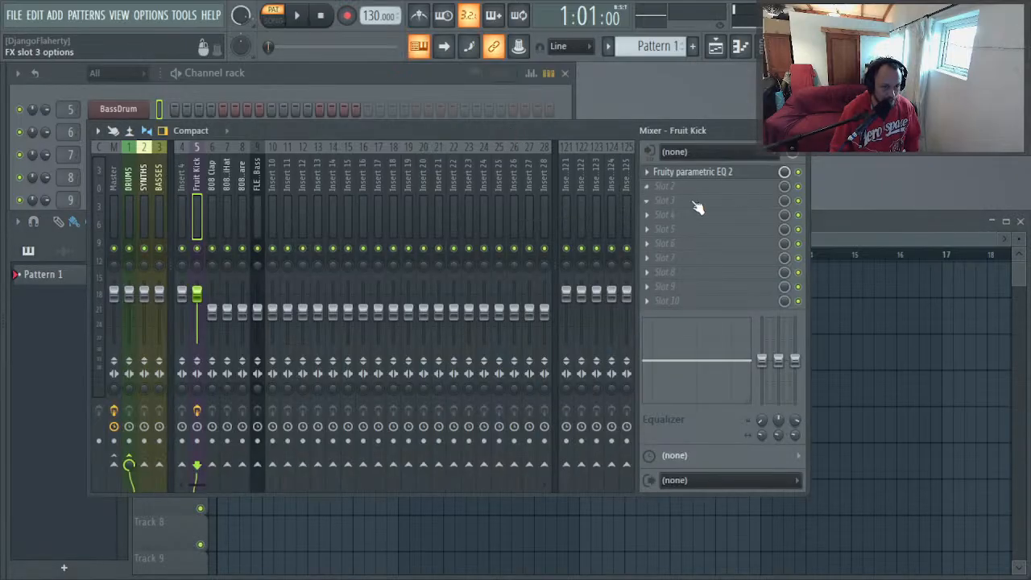
# Step: Audition the equalized kick while watching the mixer meters
pyautogui.press('z')
pyautogui.press('z')
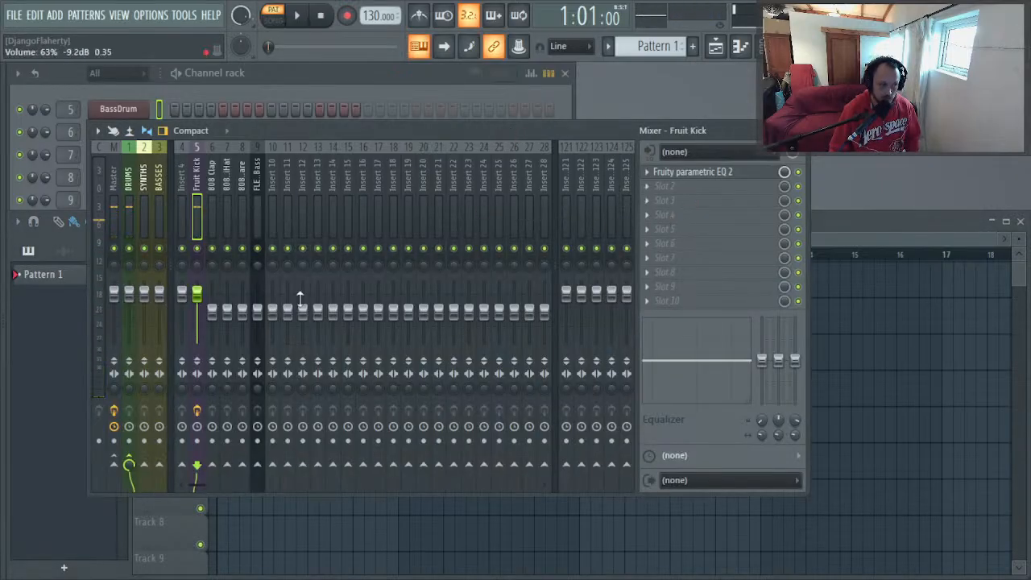
pyautogui.press('space')
pyautogui.press('space')
pyautogui.press('z')
pyautogui.press('z')
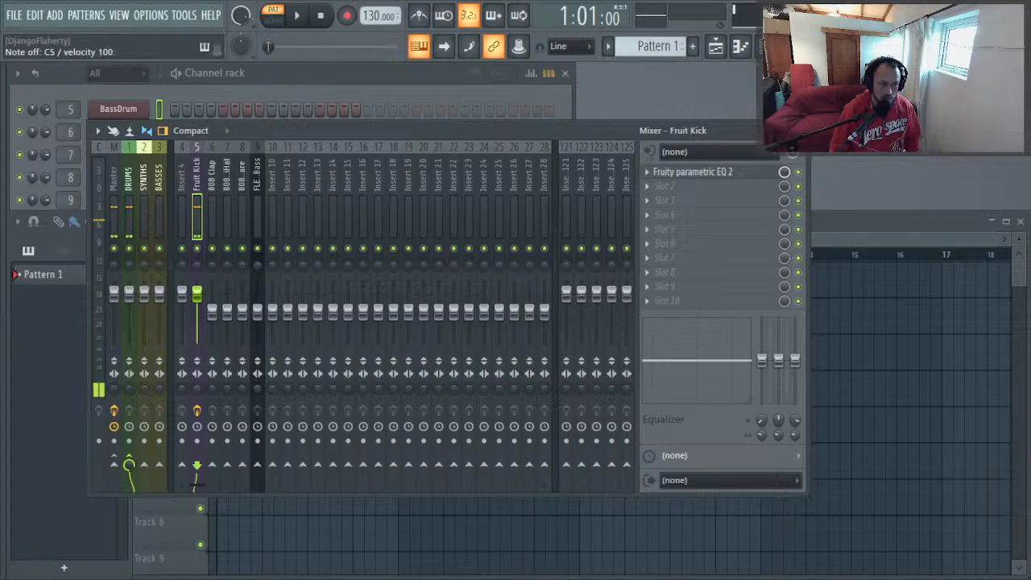
# Step: Close the mixer to uncover the channel rack and playlist
pyautogui.doubleClick(697, 131)
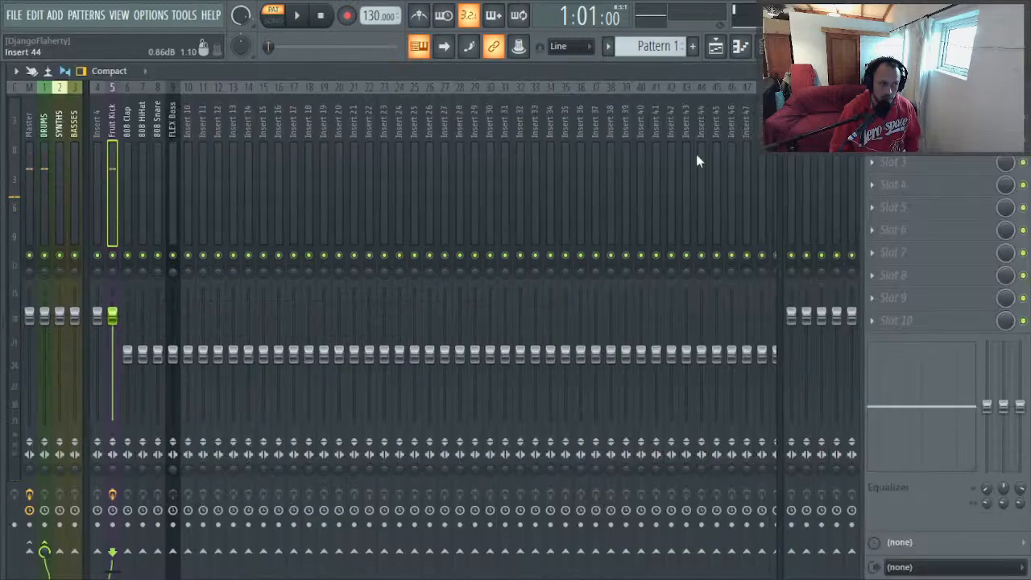
pyautogui.doubleClick(695, 74)
pyautogui.click(798, 131)
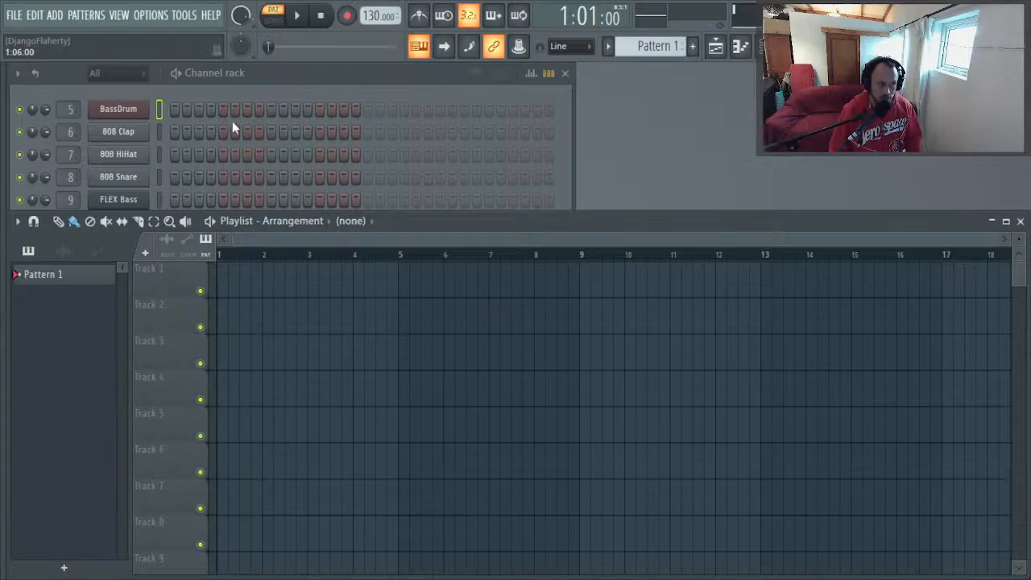
# Step: Create a new pattern named Kick and fill every fourth step of its BassDrum channel
pyautogui.press('F4')
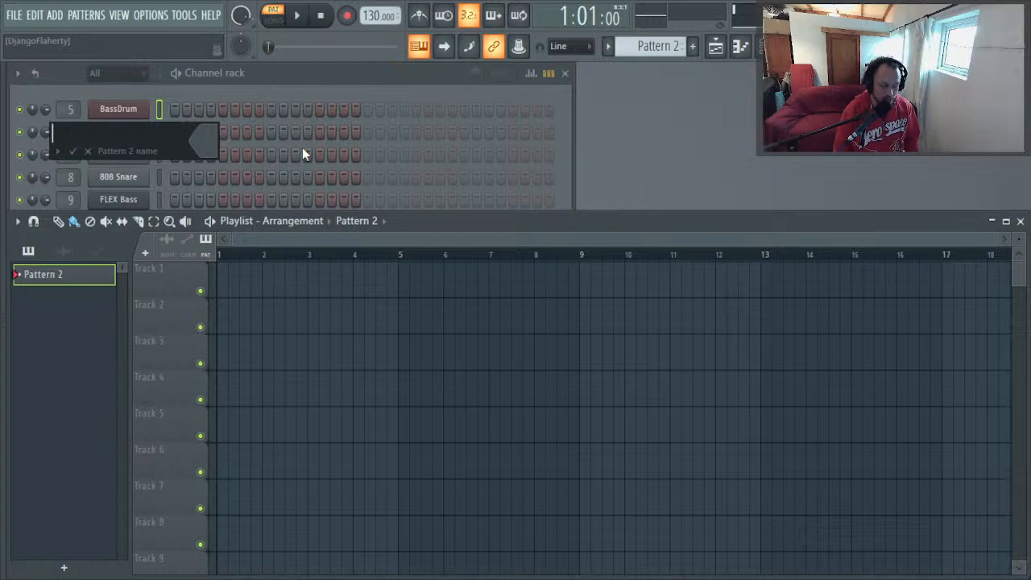
pyautogui.write('Kick')
pyautogui.press('Return')
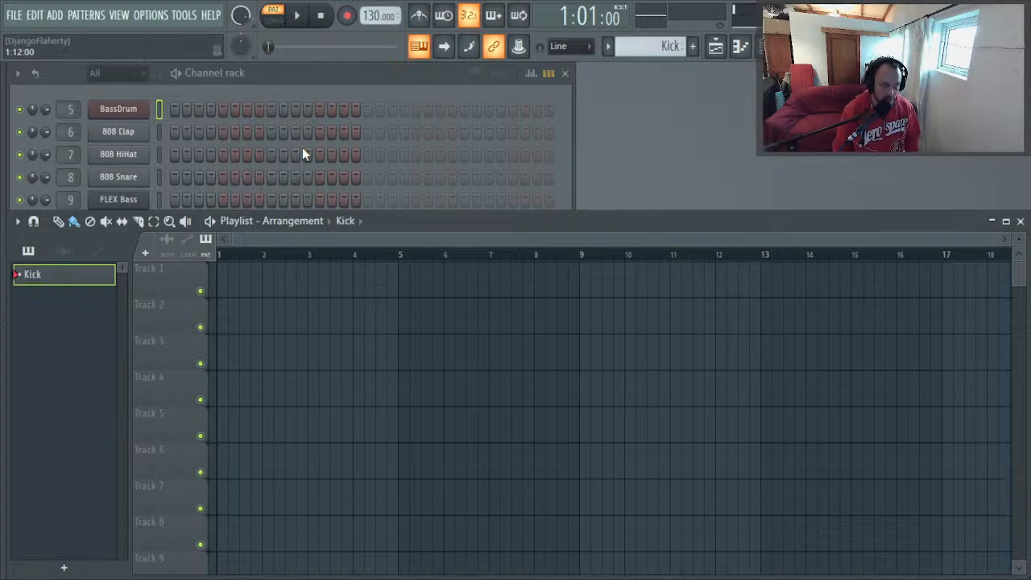
pyautogui.rightClick(129, 109)
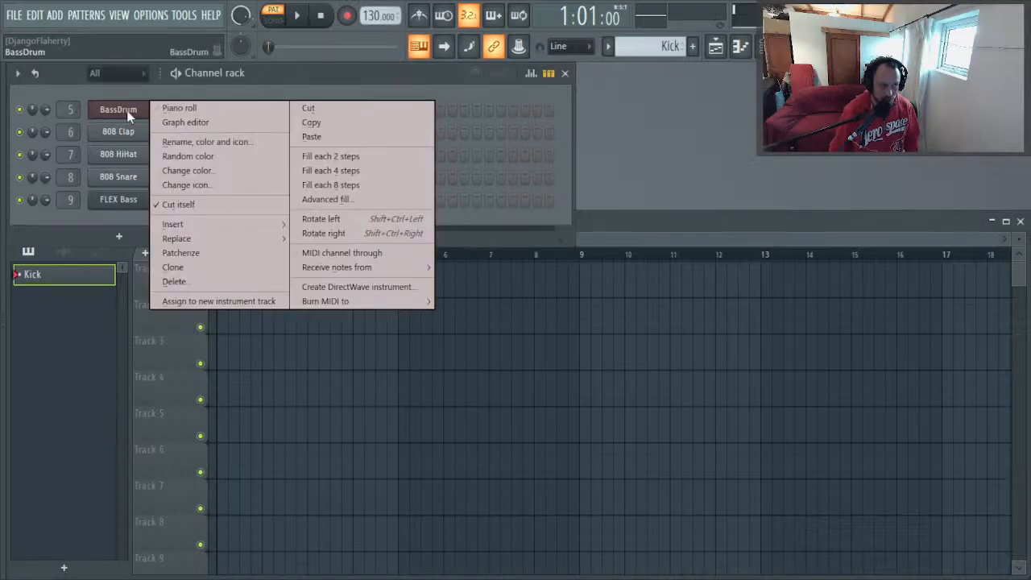
pyautogui.click(327, 155)
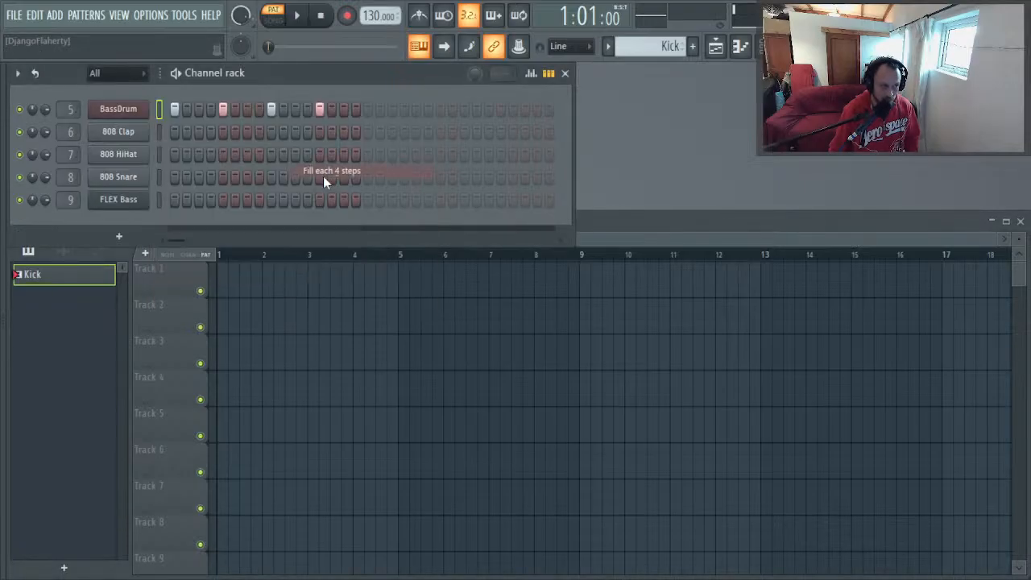
# Step: Paint the Kick pattern across bars 1 to 4 of playlist Track 1 and play the arrangement in song mode
pyautogui.click(232, 296)
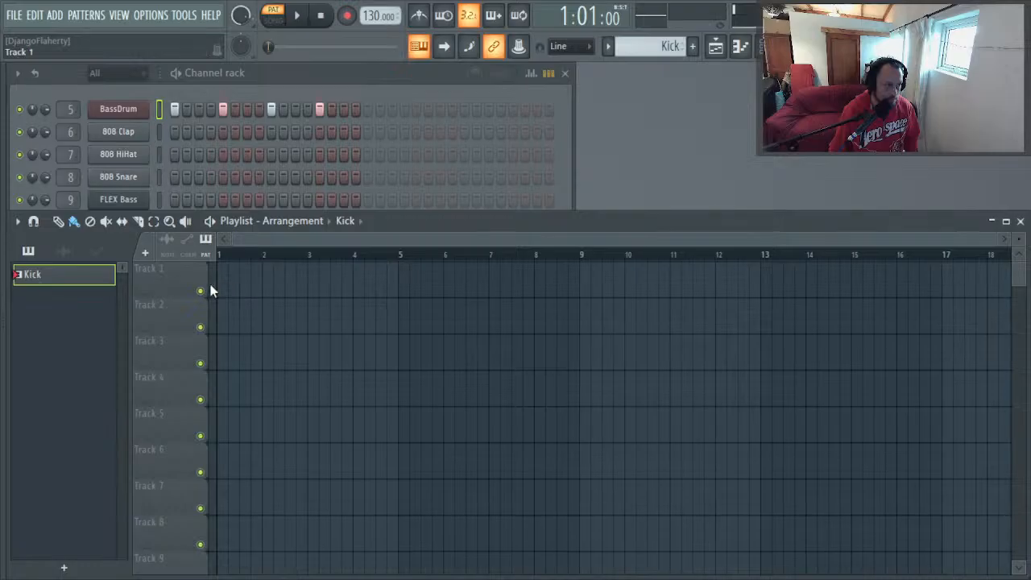
pyautogui.moveTo(224, 291); pyautogui.dragTo(352, 292)
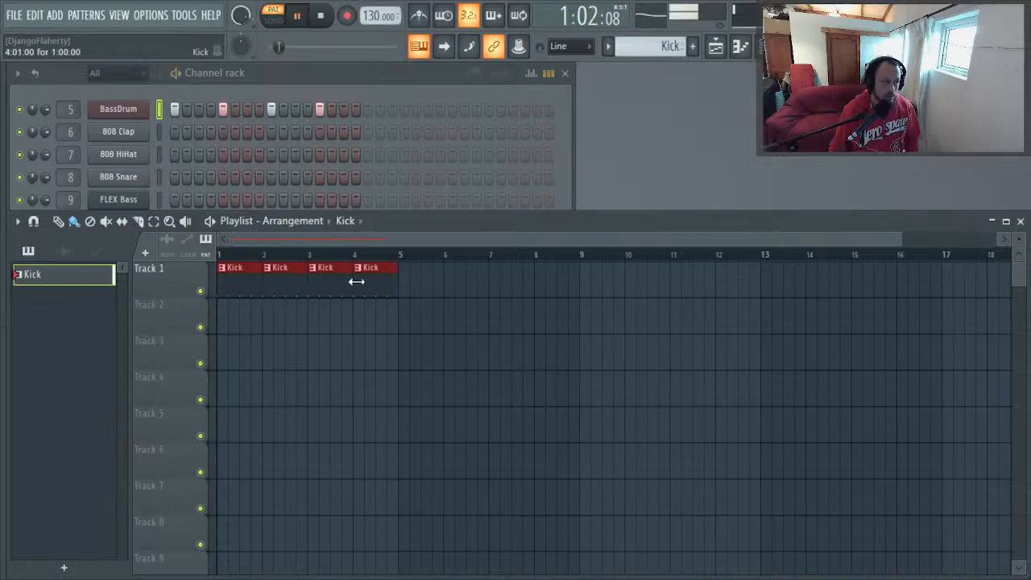
pyautogui.click(223, 257)
pyautogui.press('space')
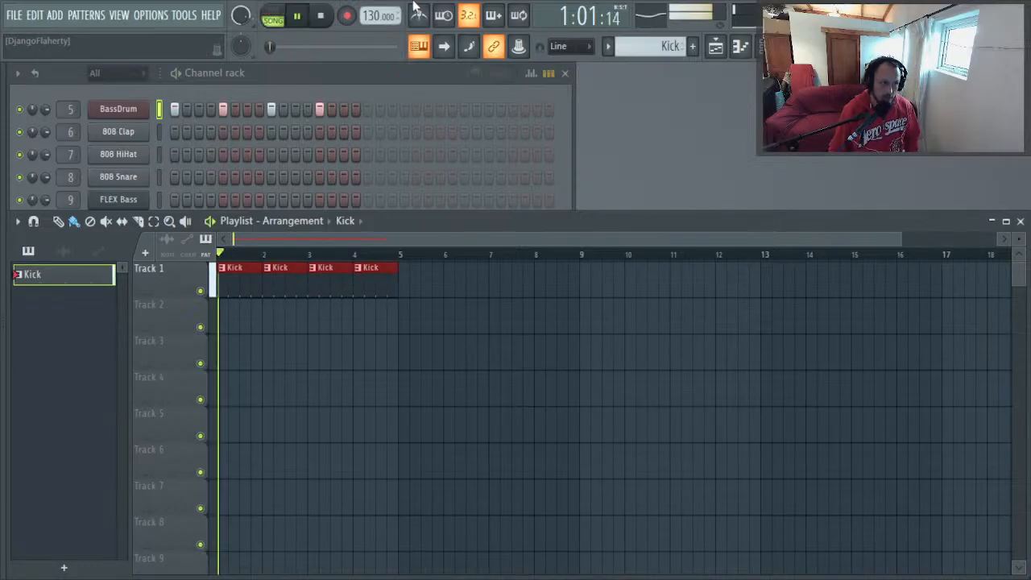
# Step: Set the project tempo to 124 BPM while the arrangement plays and stop playback
pyautogui.moveTo(378, 20); pyautogui.dragTo(378, 43)
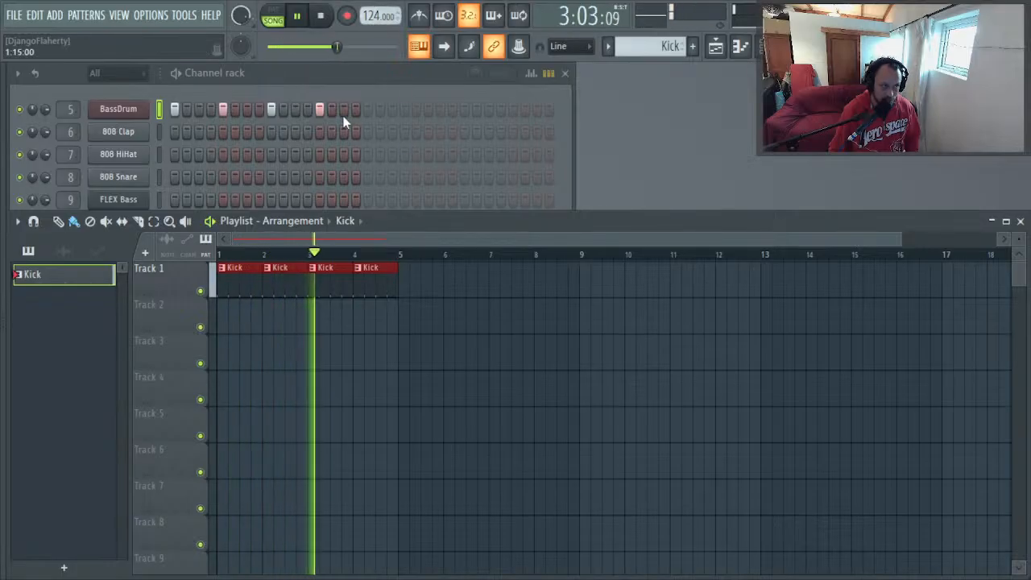
pyautogui.click(297, 74)
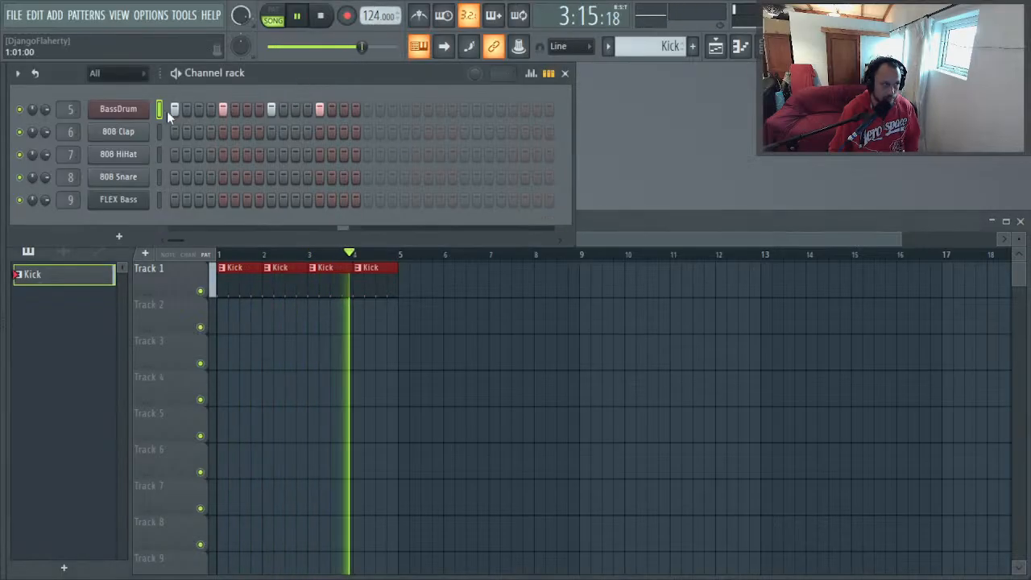
pyautogui.press('space')
# Step: Replace the 808 Clap channel with Fruity DrumSynth Live, audition its sounds against the kick, and close the plugin
pyautogui.rightClick(121, 132)
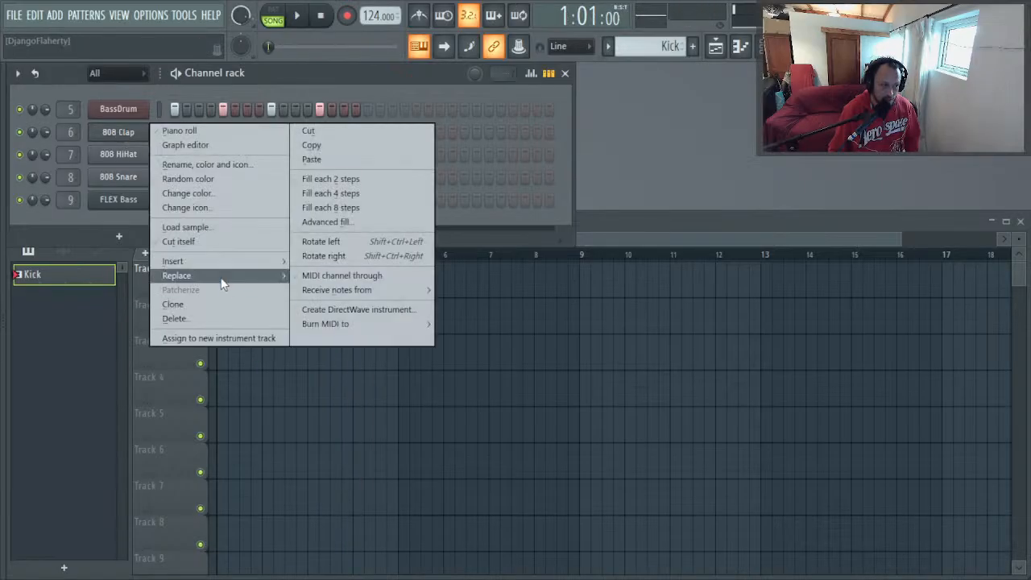
pyautogui.moveTo(224, 282)
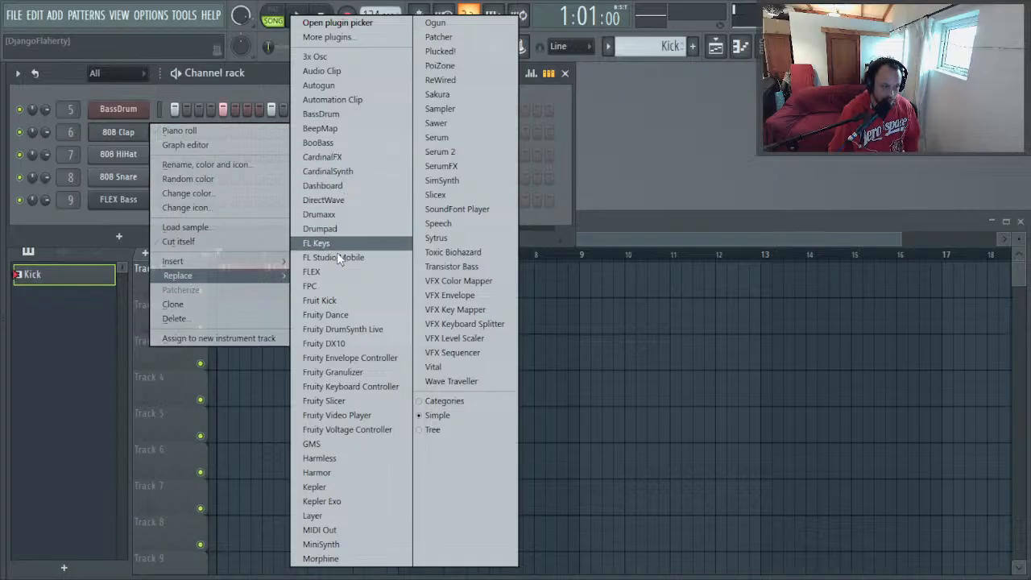
pyautogui.click(382, 331)
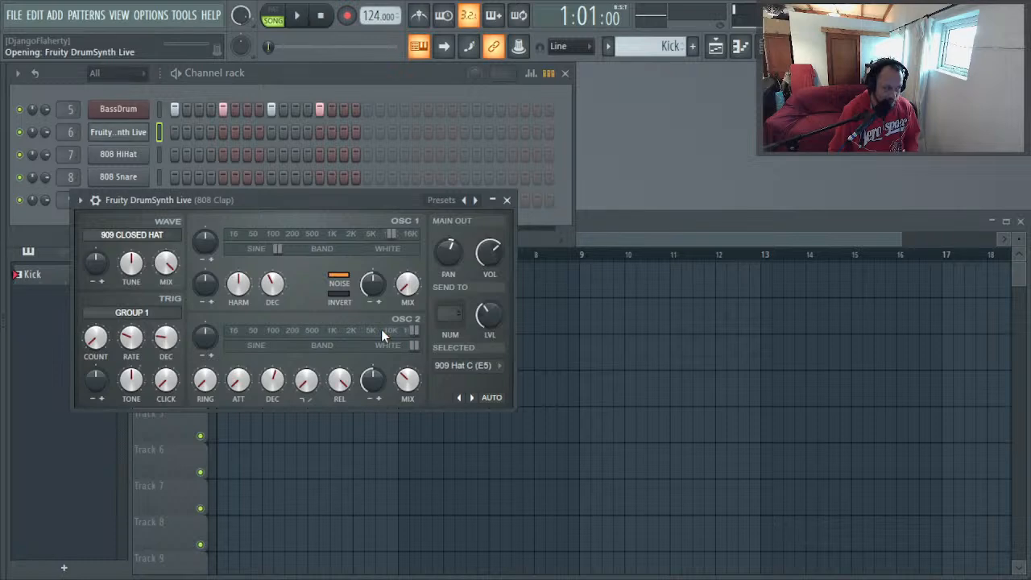
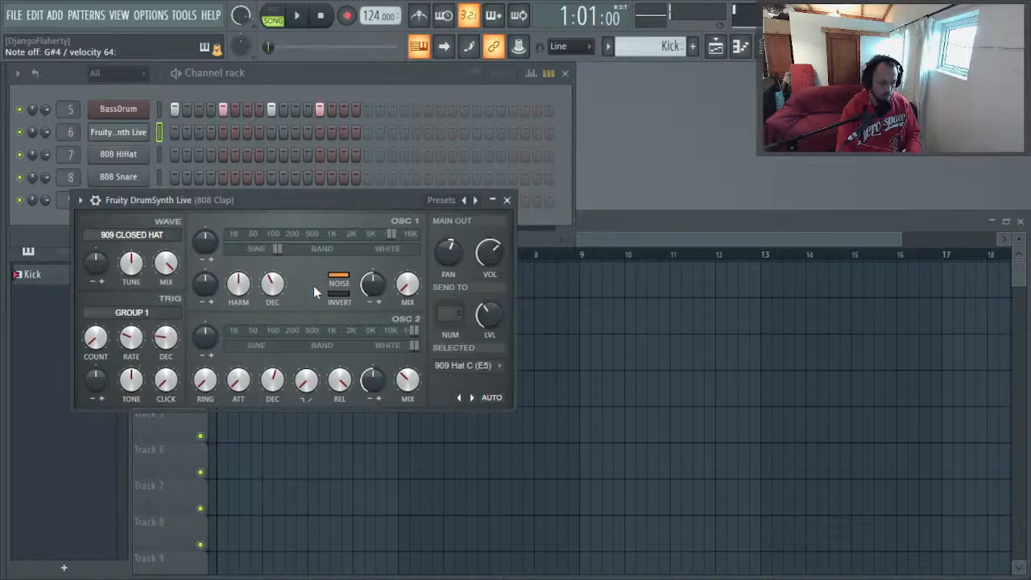
pyautogui.press('space')
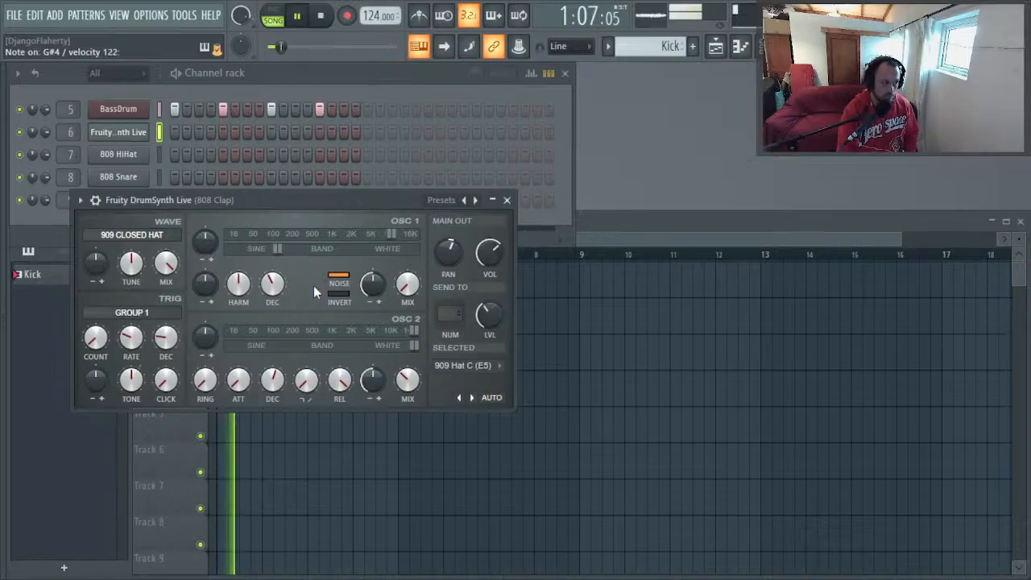
pyautogui.press('space')
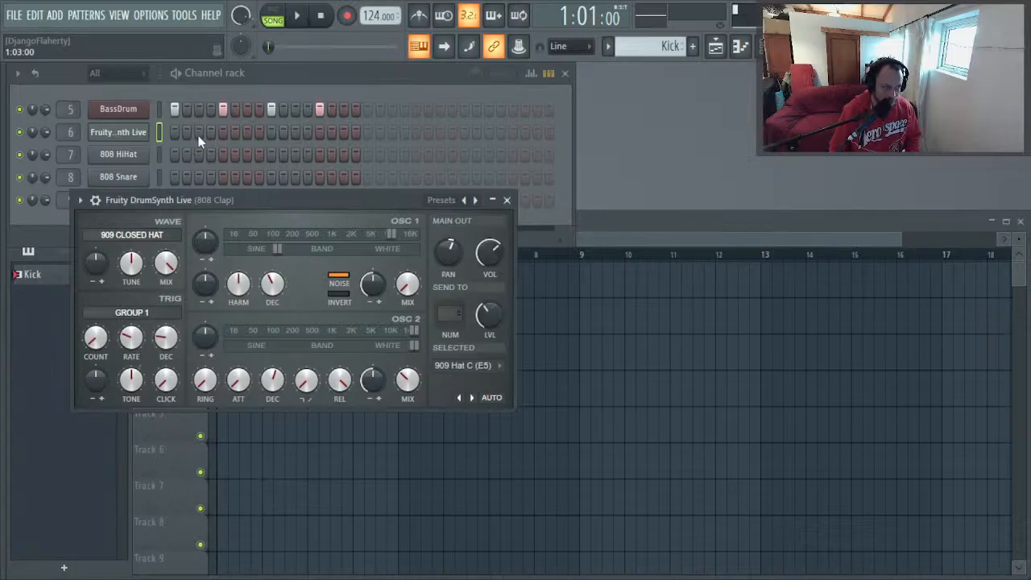
pyautogui.click(507, 200)
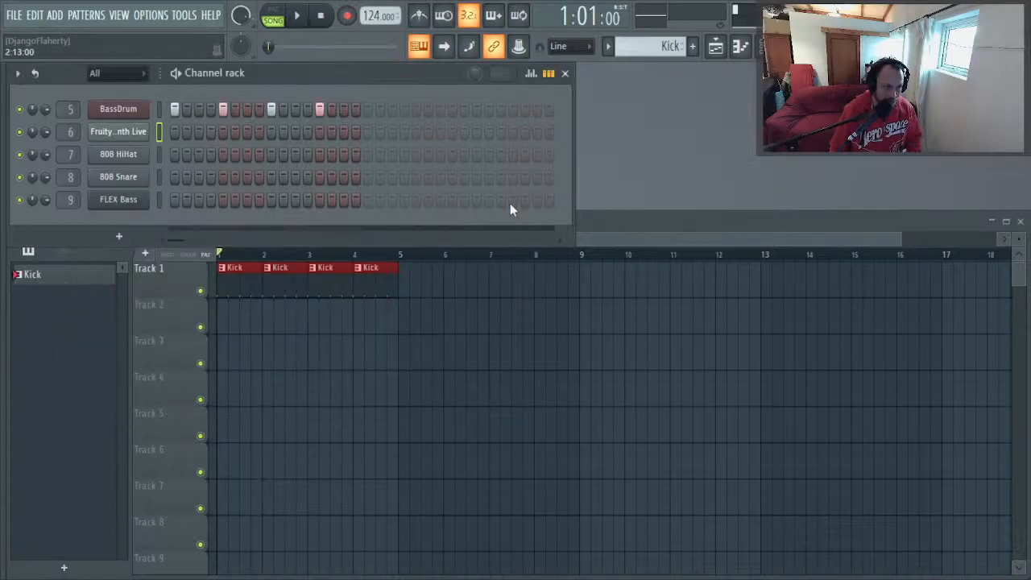
# Step: Create a new empty pattern named Tops
pyautogui.press('F4')
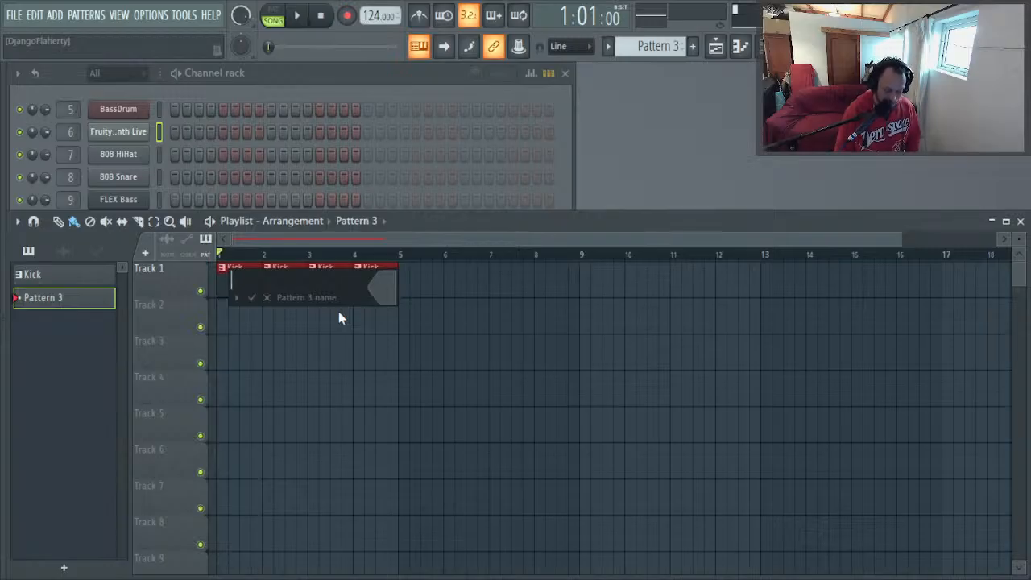
pyautogui.write('T')
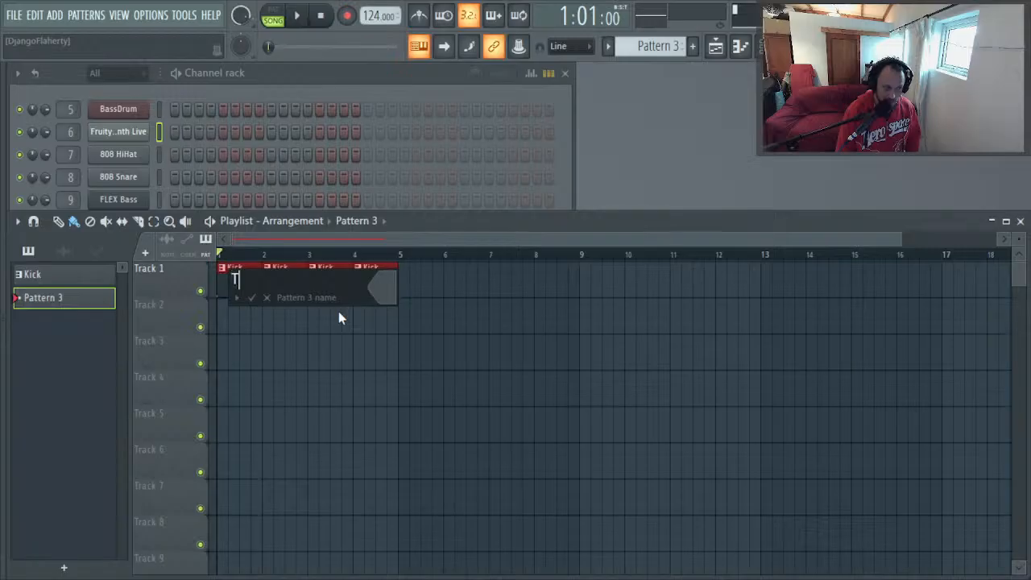
pyautogui.write('ops')
pyautogui.press('Return')
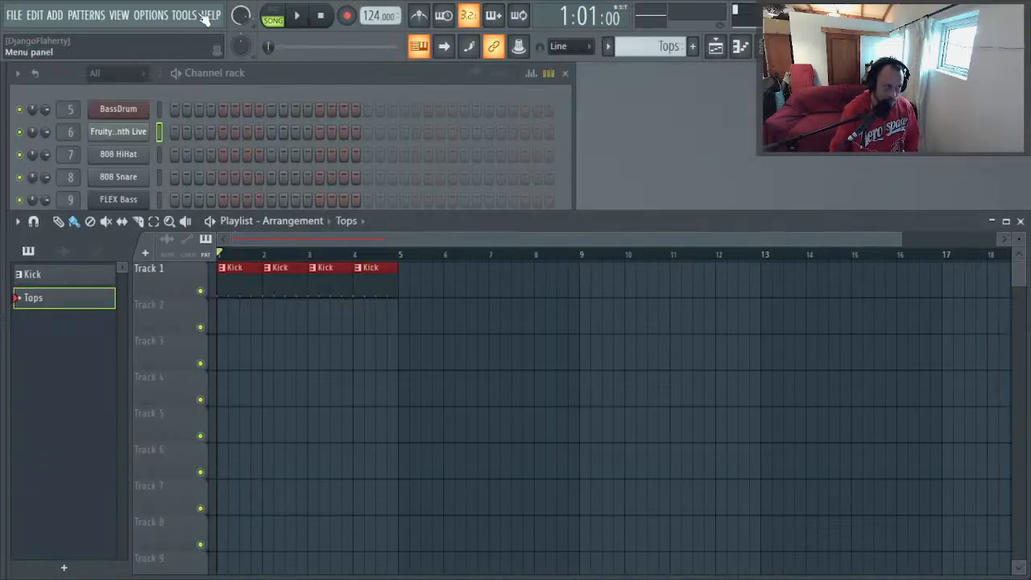
# Step: Add an 808 Maracas note on the first off-beat of the Tops pattern and place Tops at bar 1 of playlist Track 2
pyautogui.click(530, 111)
pyautogui.press('F7')
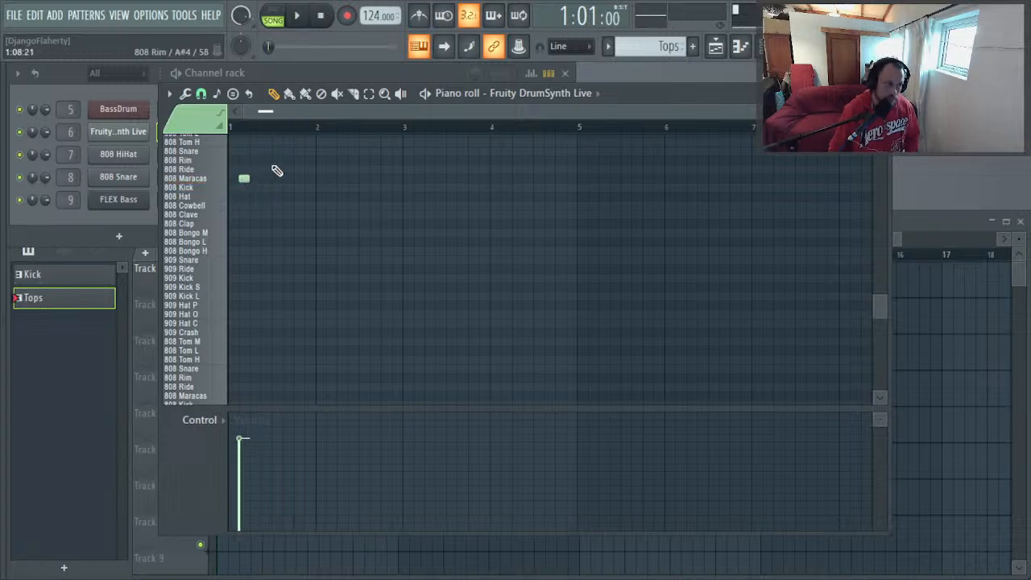
pyautogui.click(229, 561)
pyautogui.press('space')
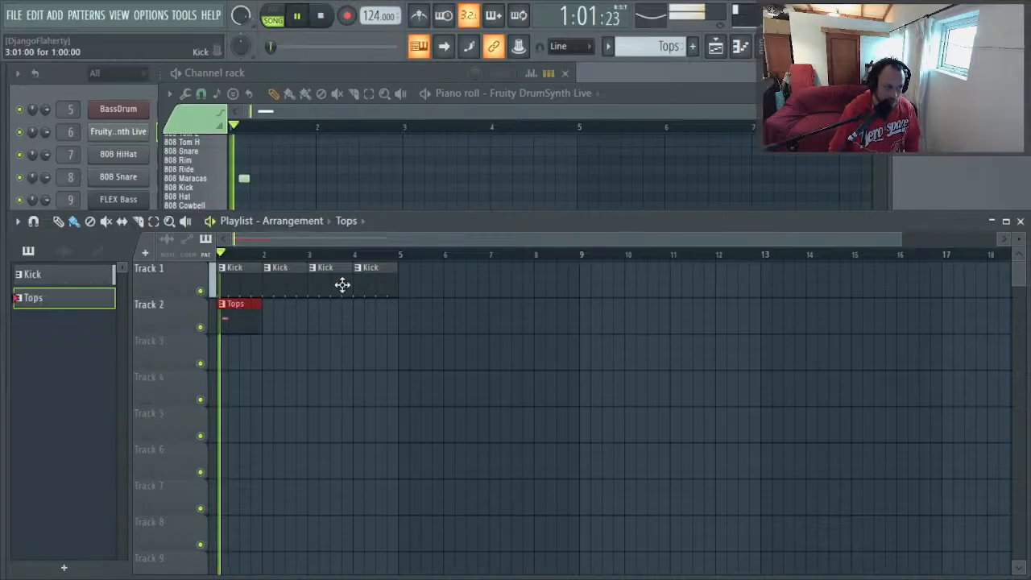
pyautogui.press('space')
pyautogui.click(330, 191)
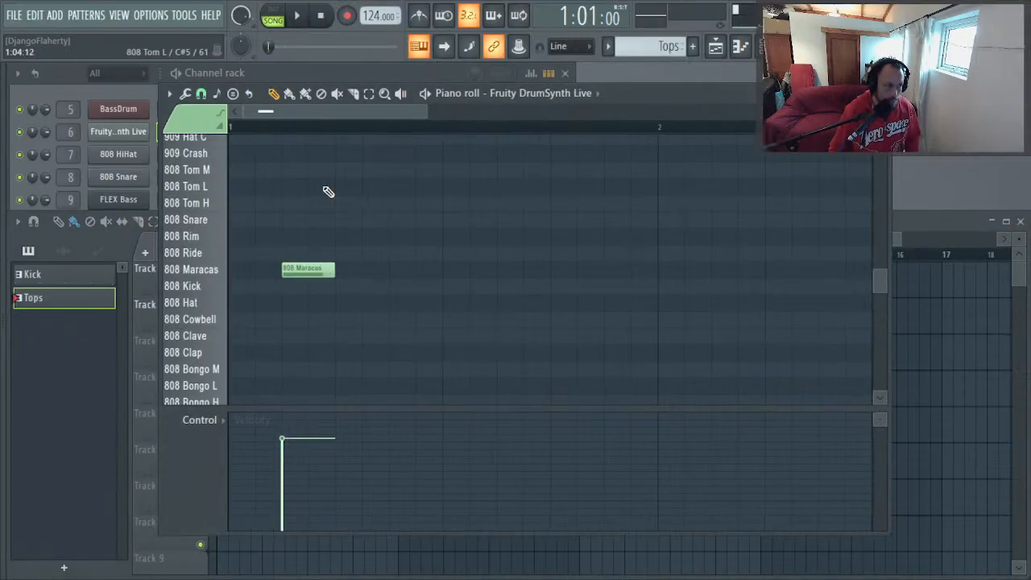
# Step: Try raising the 808 Maracas note's velocity to maximum while auditioning it against the kick
pyautogui.press('space')
pyautogui.press('space')
pyautogui.press('space')
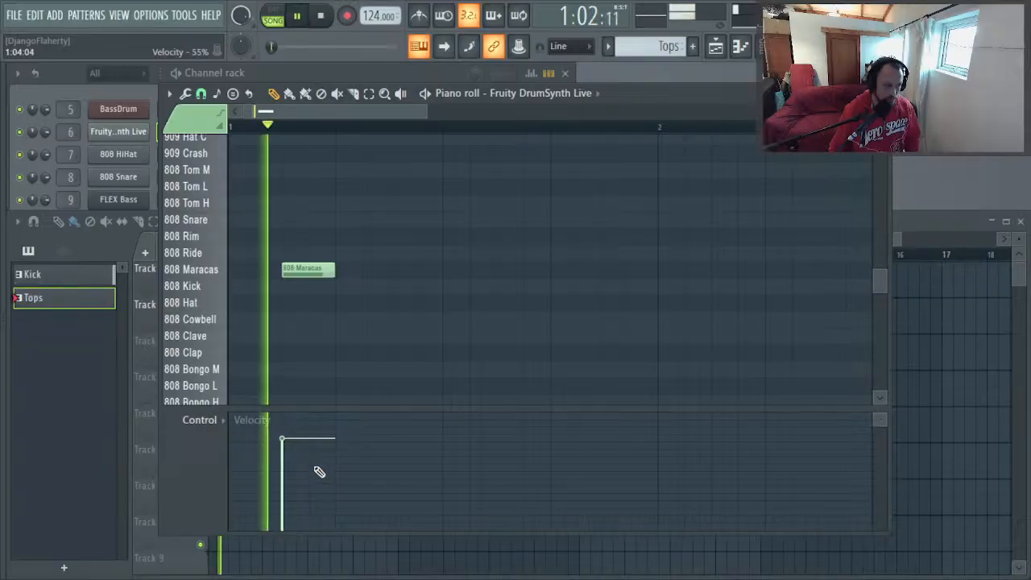
pyautogui.press('space')
pyautogui.press('space')
pyautogui.press('space')
pyautogui.moveTo(313, 450); pyautogui.dragTo(320, 387)
pyautogui.press('space')
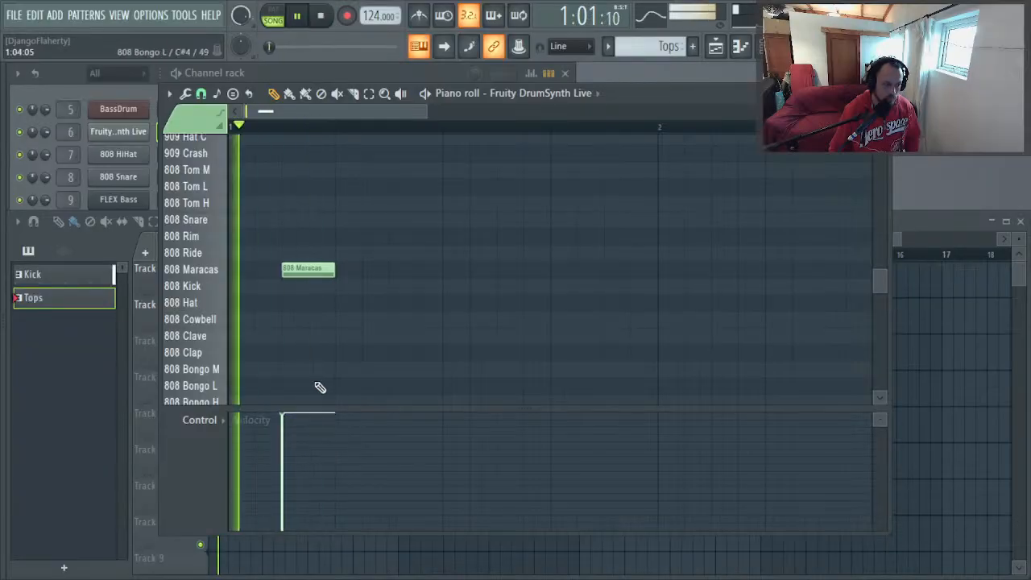
pyautogui.press('space')
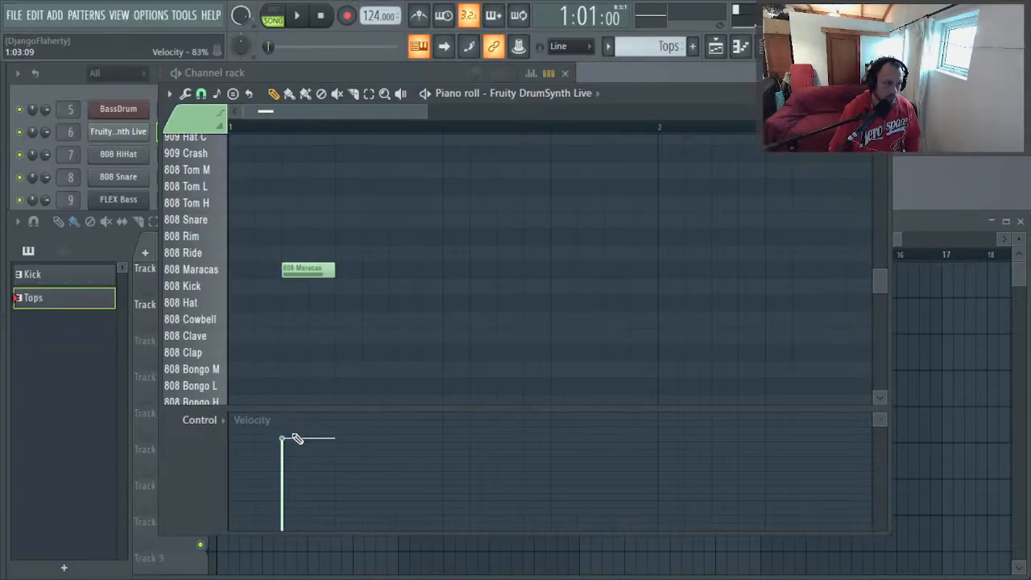
pyautogui.press('space')
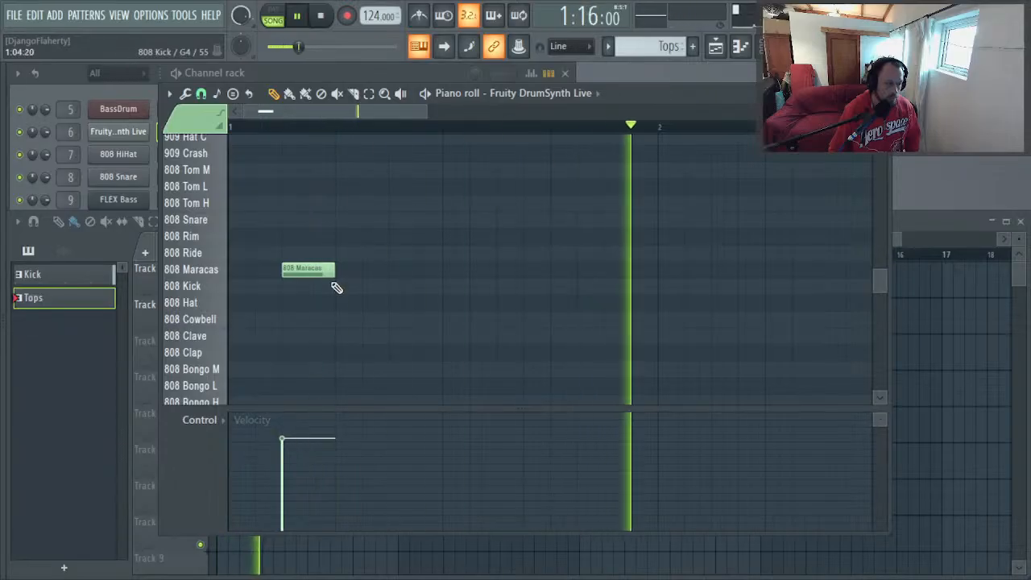
pyautogui.press('space')
# Step: Add 808 Maracas notes on the three remaining off-beats of bar 1 while the arrangement plays
pyautogui.press('space')
pyautogui.click(415, 270)
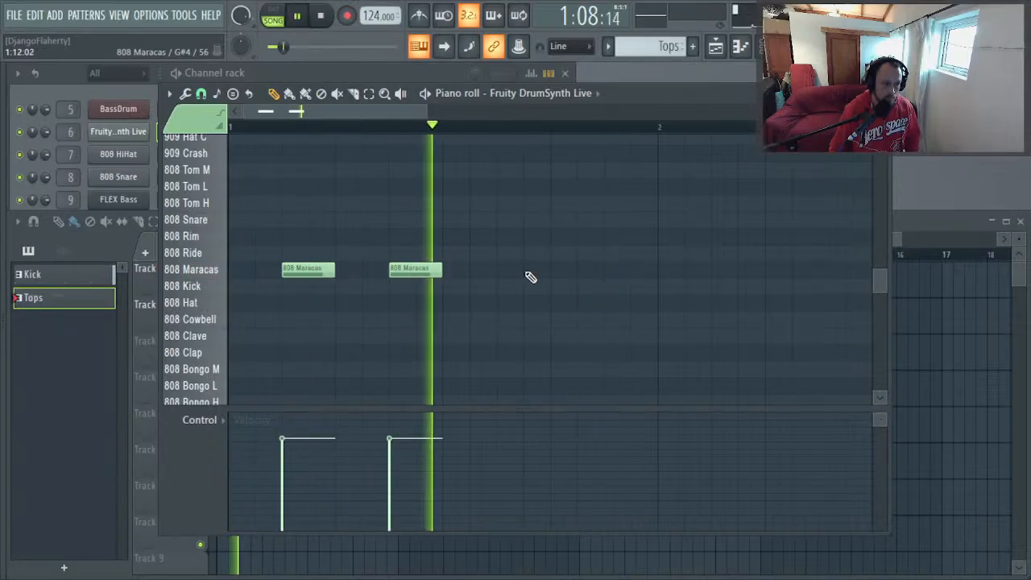
pyautogui.click(523, 270)
pyautogui.click(616, 273)
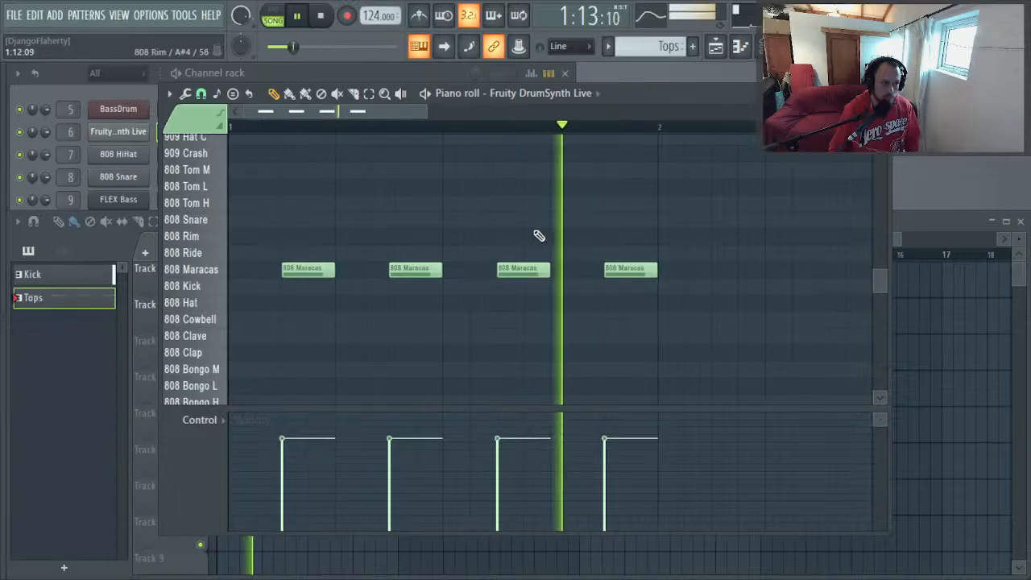
# Step: Duplicate the four 808 Maracas notes into bar 2 of the Tops pattern and play it back
pyautogui.scroll(-4, 460, 202)
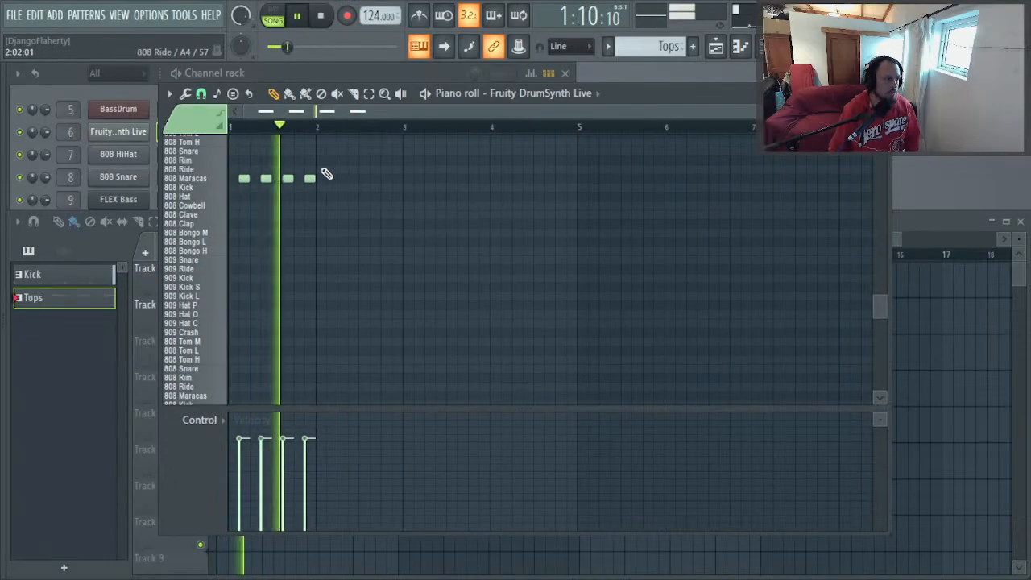
pyautogui.hotkey('ctrl', 'a')
pyautogui.press('space')
pyautogui.moveTo(242, 178); pyautogui.dragTo(329, 179)
pyautogui.press('space')
pyautogui.click(398, 218)
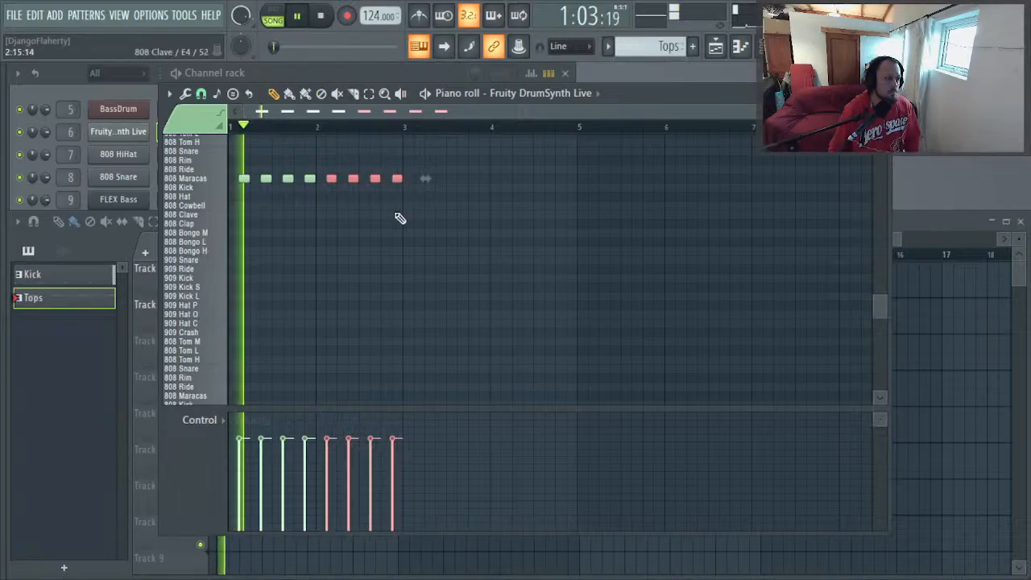
pyautogui.press('space')
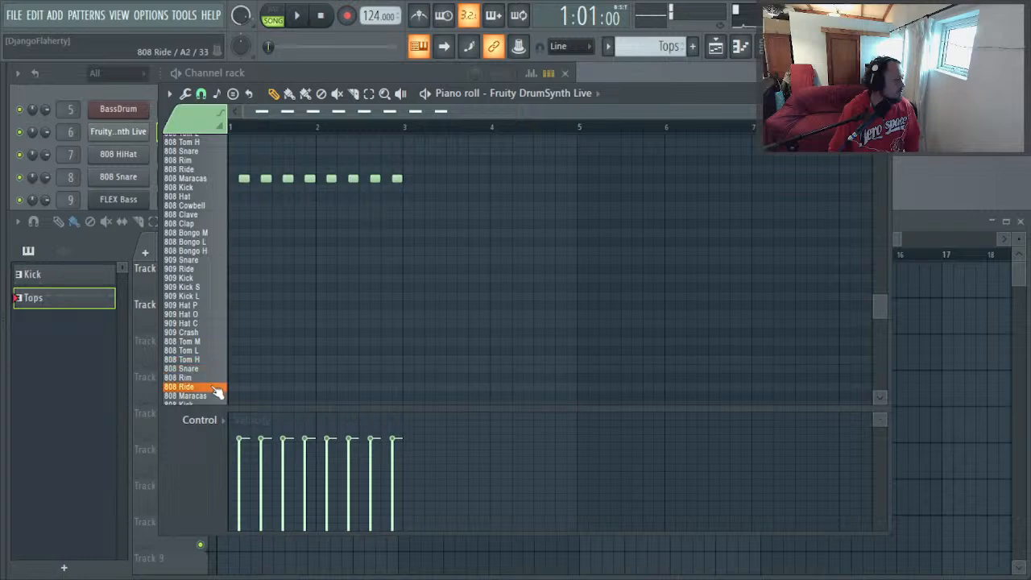
# Step: Place 808 Clap notes on beats 2 and 4 of bars 1 and 2 in the Tops pattern while auditioning
pyautogui.moveTo(210, 404); pyautogui.dragTo(205, 223)
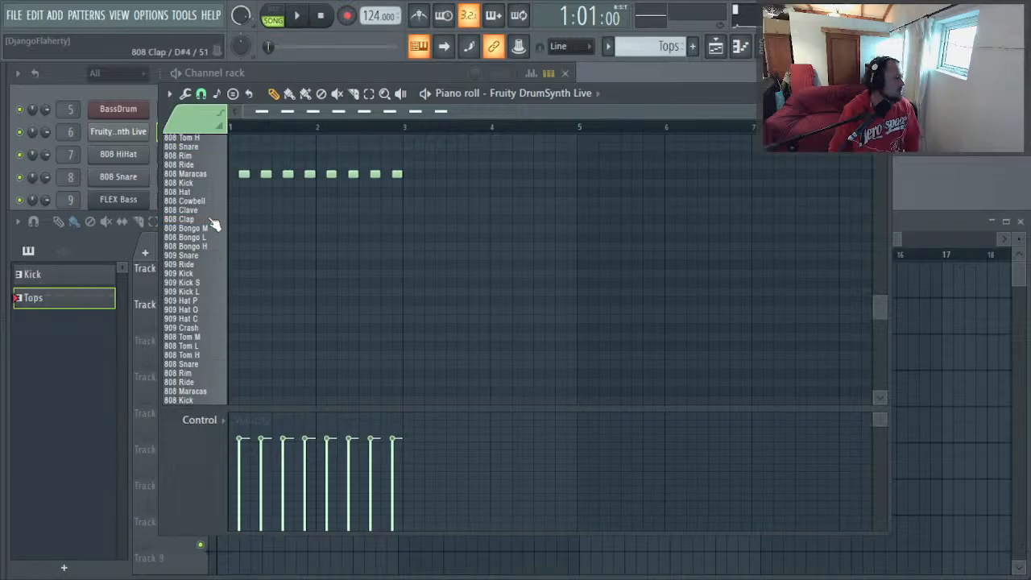
pyautogui.press('space')
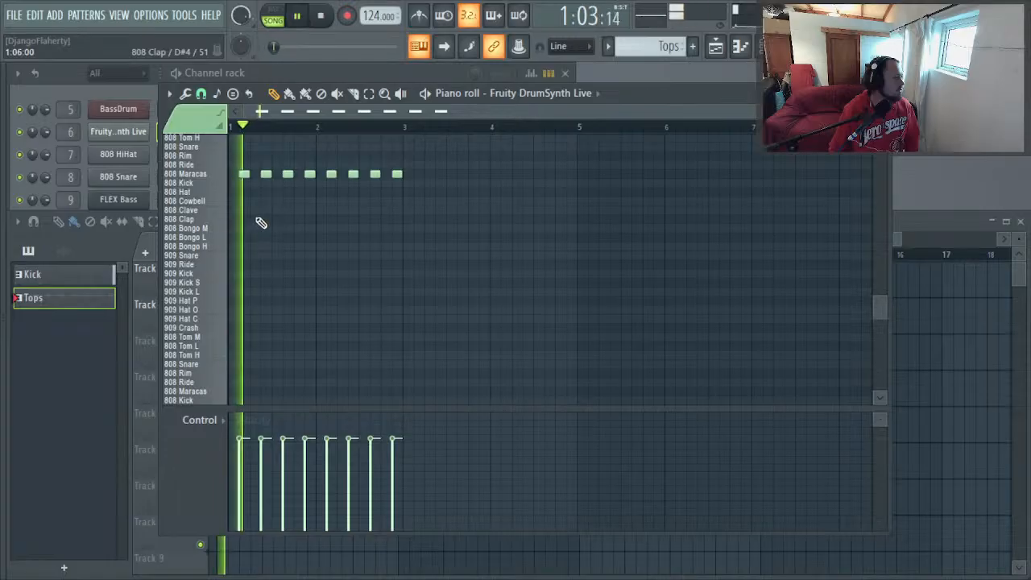
pyautogui.click(249, 222)
pyautogui.press('space')
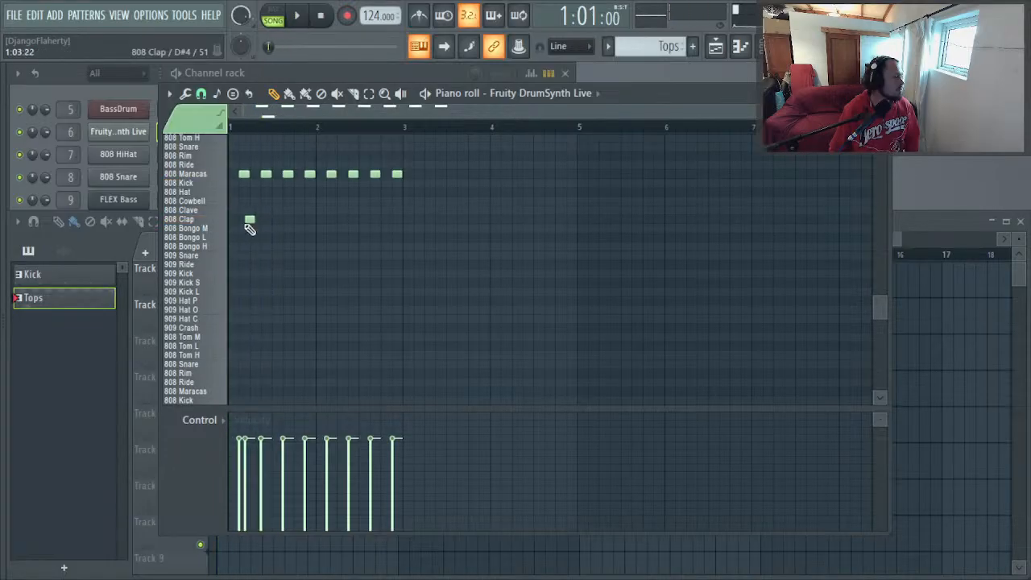
pyautogui.moveTo(250, 220); pyautogui.dragTo(253, 219)
pyautogui.press('space')
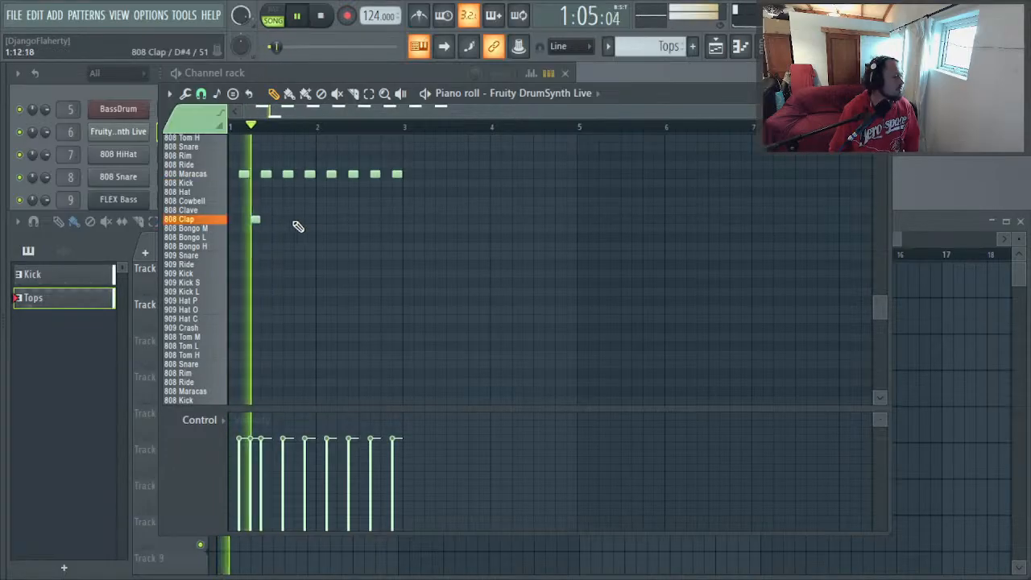
pyautogui.click(298, 220)
pyautogui.press('space')
pyautogui.press('space')
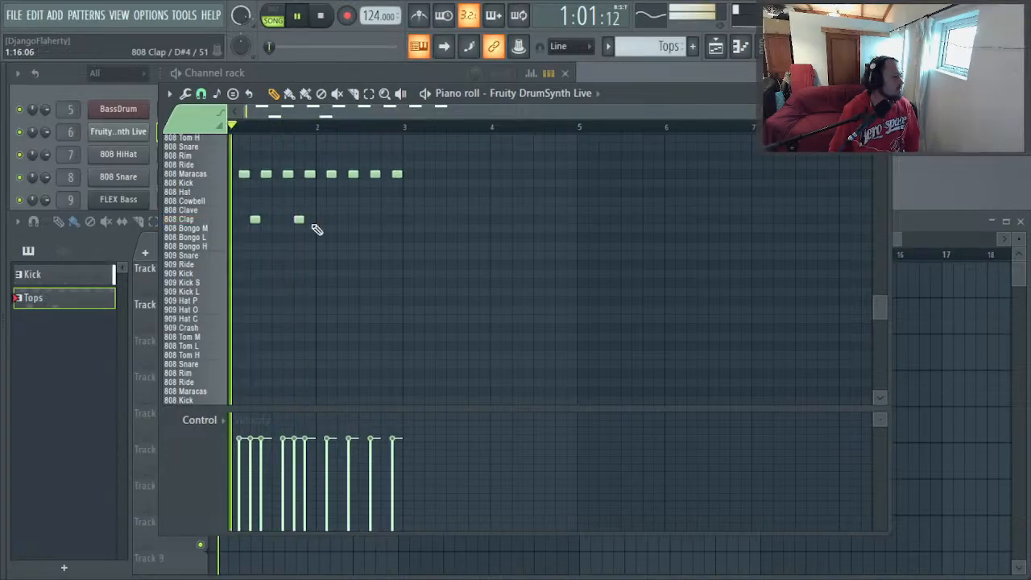
pyautogui.click(342, 221)
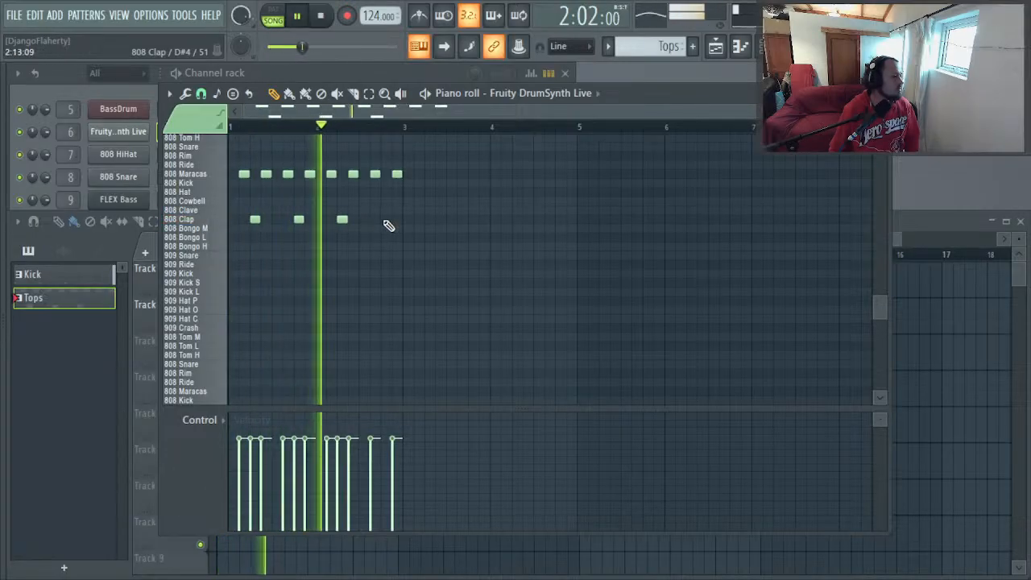
pyautogui.click(385, 220)
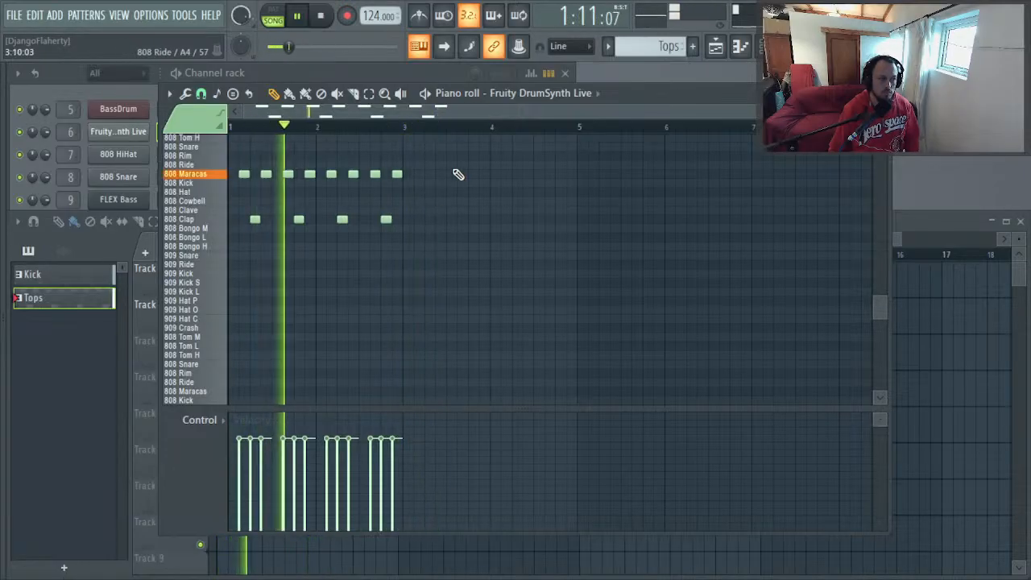
# Step: Place a second Tops clip at bar 3 of playlist Track 2 and stop playback
pyautogui.press('F5')
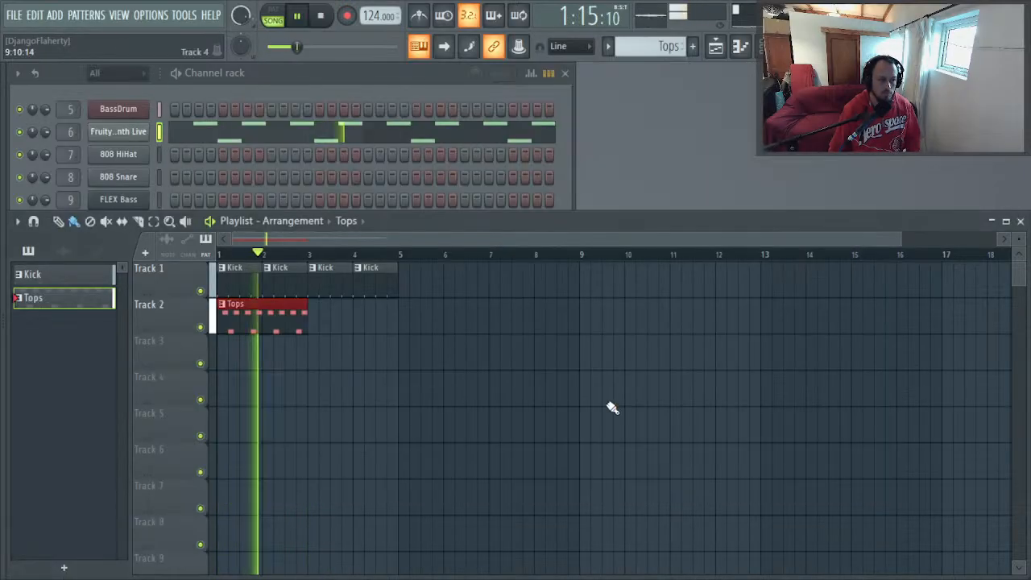
pyautogui.click(316, 319)
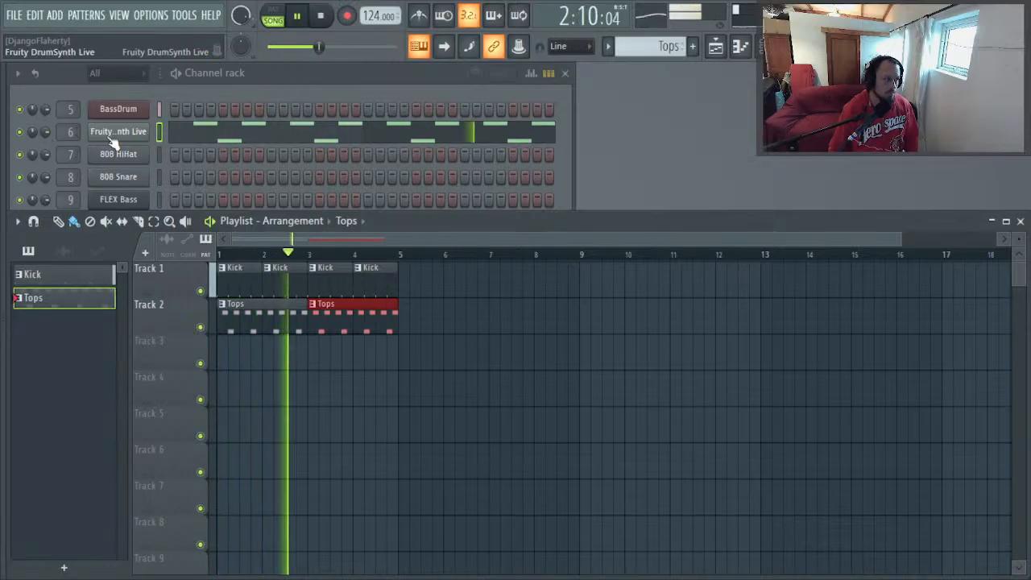
pyautogui.press('space')
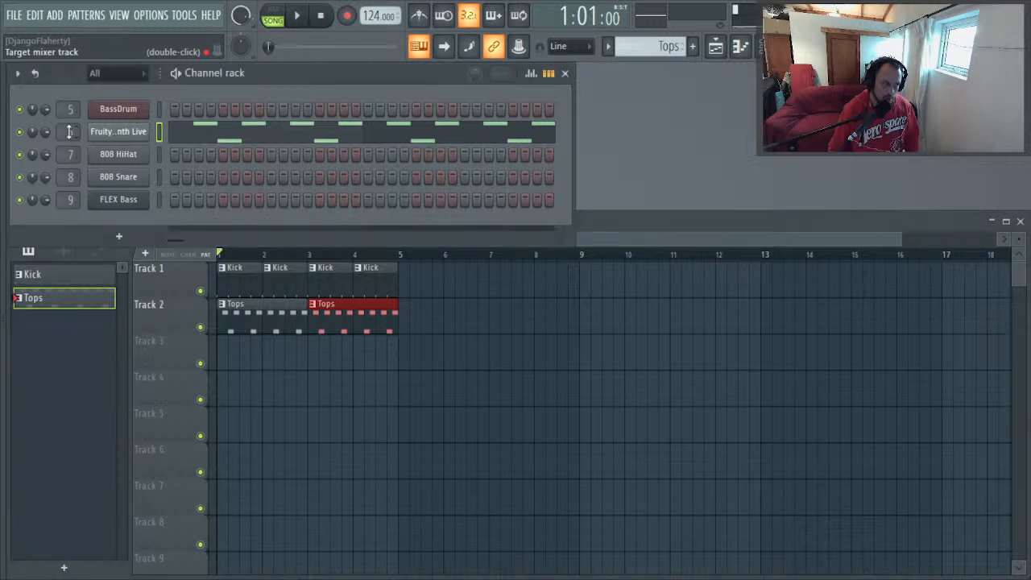
# Step: Raise the 808 Clap mixer track's volume to 83% (-4.1 dB) during playback and solo the Fruit Kick track
pyautogui.doubleClick(70, 133)
pyautogui.press('space')
pyautogui.scroll(5, 212, 310)
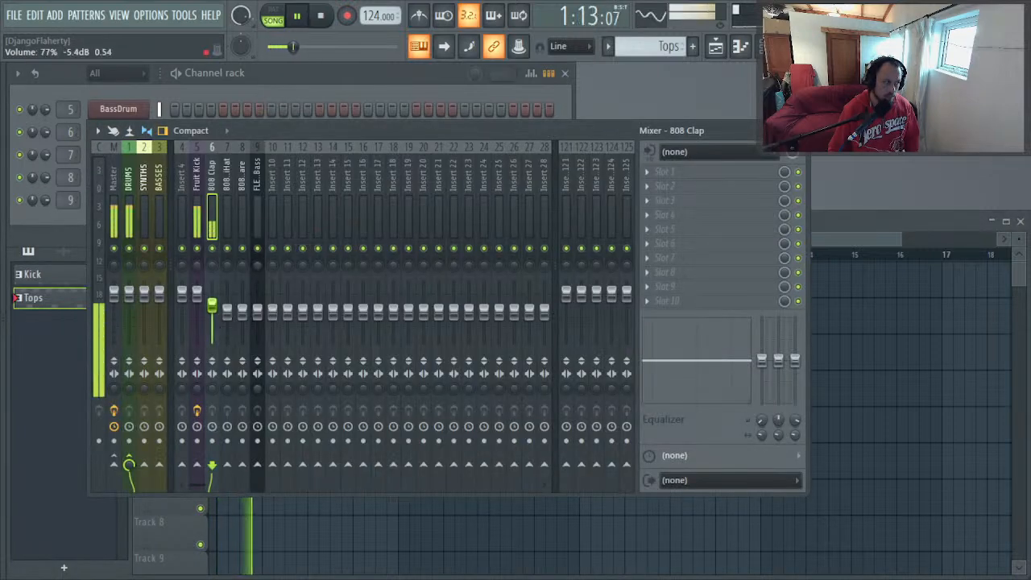
pyautogui.scroll(5, 212, 310)
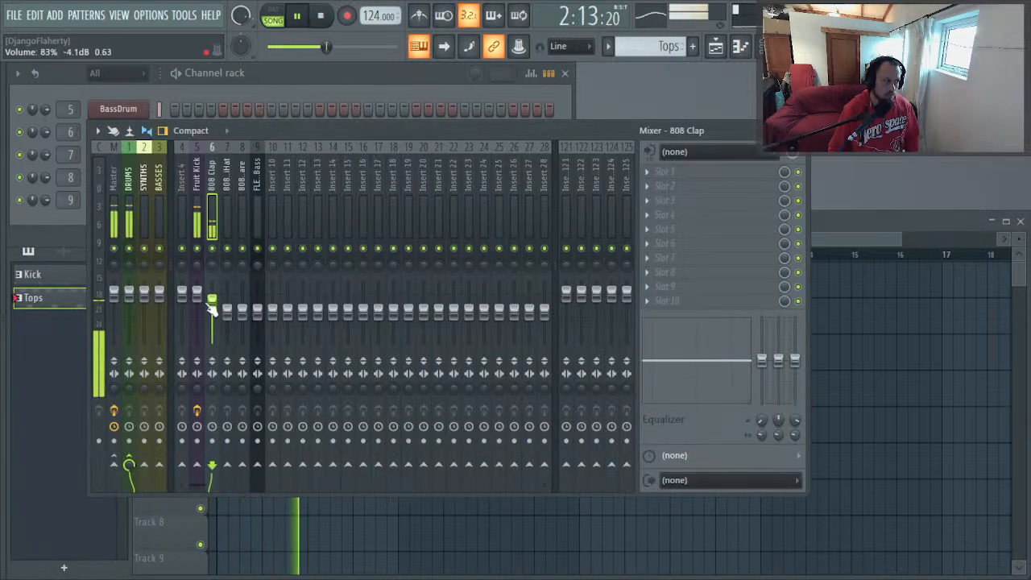
pyautogui.rightClick(201, 249)
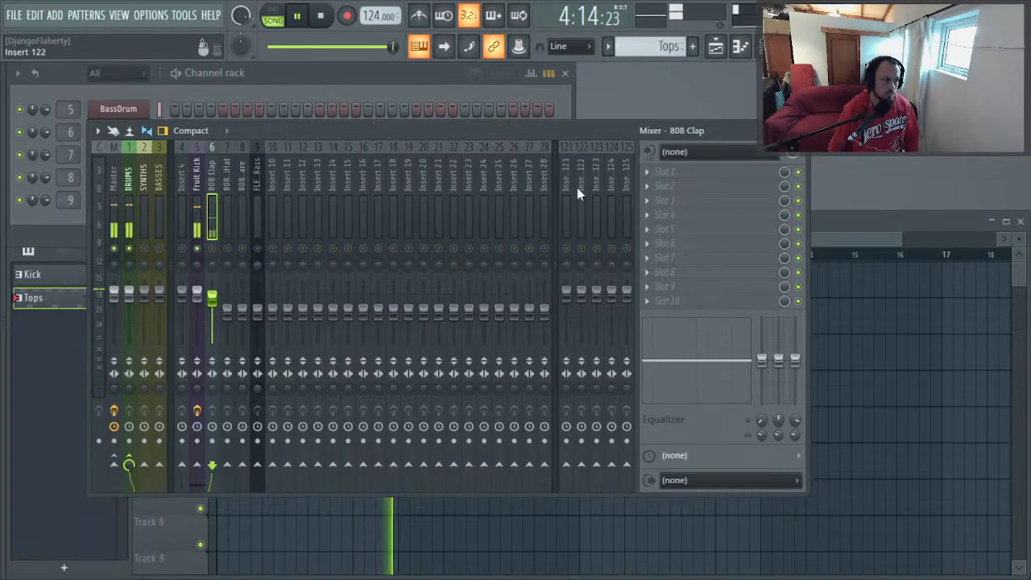
# Step: Select the Fruit Kick mixer track and open its BassDrum instrument from the channel rack
pyautogui.click(201, 207)
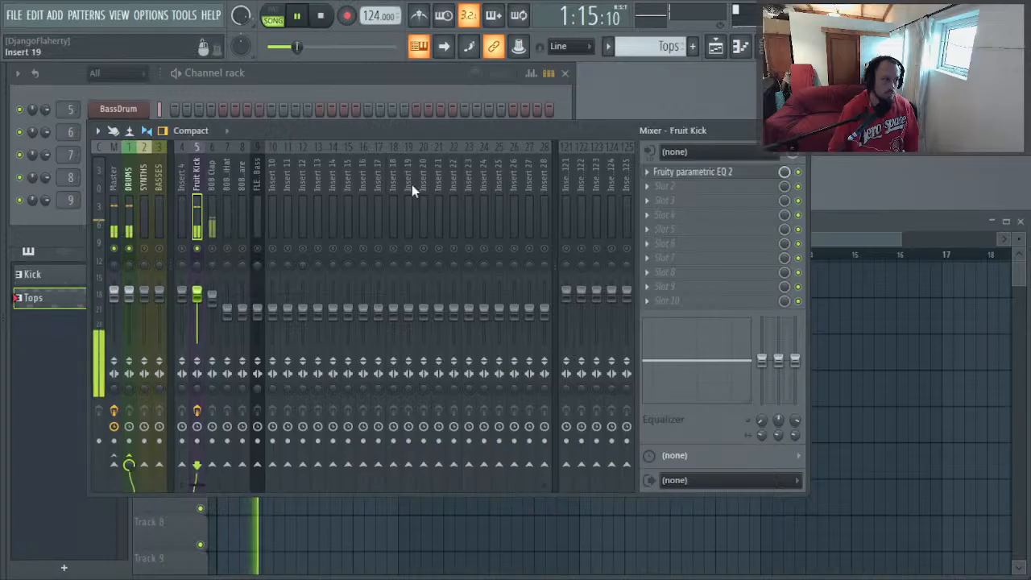
pyautogui.click(301, 89)
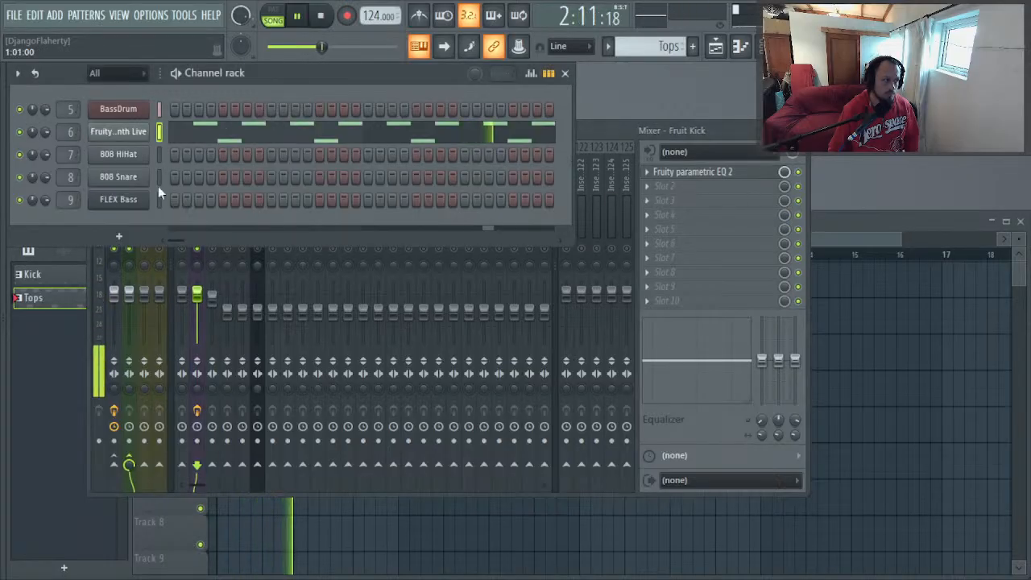
pyautogui.click(132, 131)
pyautogui.click(126, 132)
pyautogui.click(131, 111)
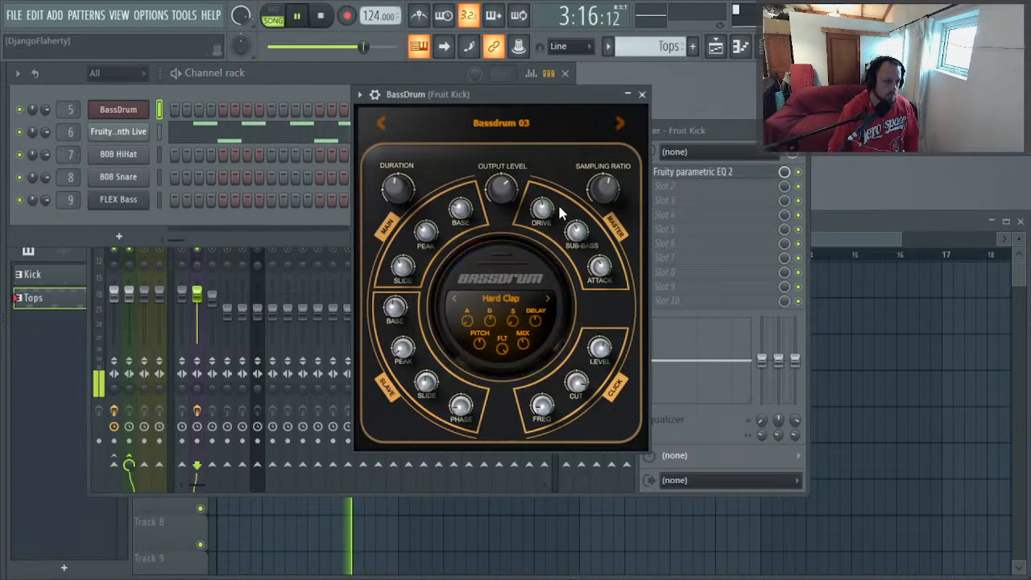
# Step: Adjust the click level, sample mix and drive of the Fruit Kick's BassDrum during playback, and close the instrument
pyautogui.moveTo(592, 359); pyautogui.dragTo(592, 336)
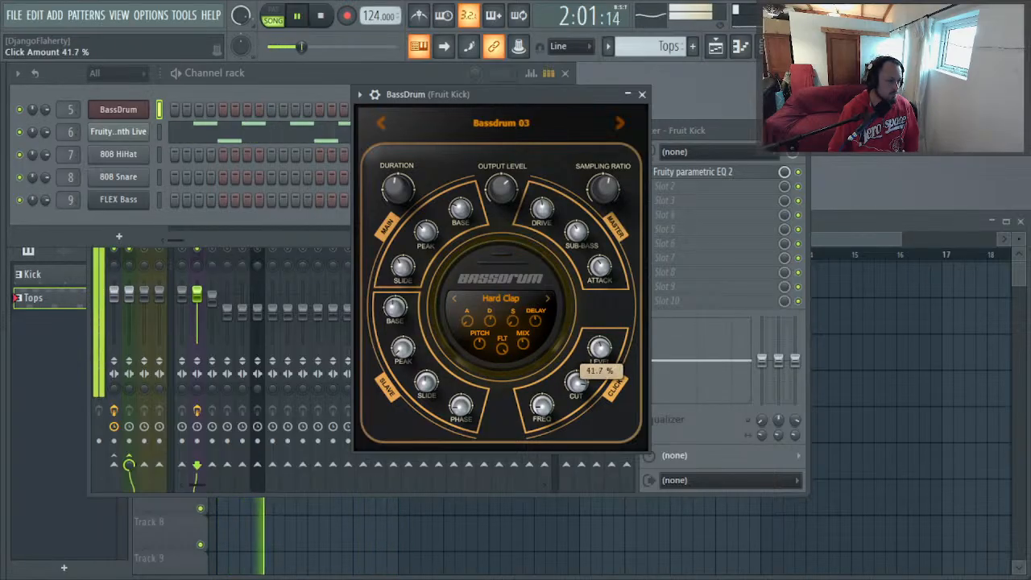
pyautogui.moveTo(523, 343)
pyautogui.mouseDown()
pyautogui.moveTo(501, 338)
pyautogui.moveTo(523, 335)
pyautogui.moveTo(524, 346)
pyautogui.mouseUp()
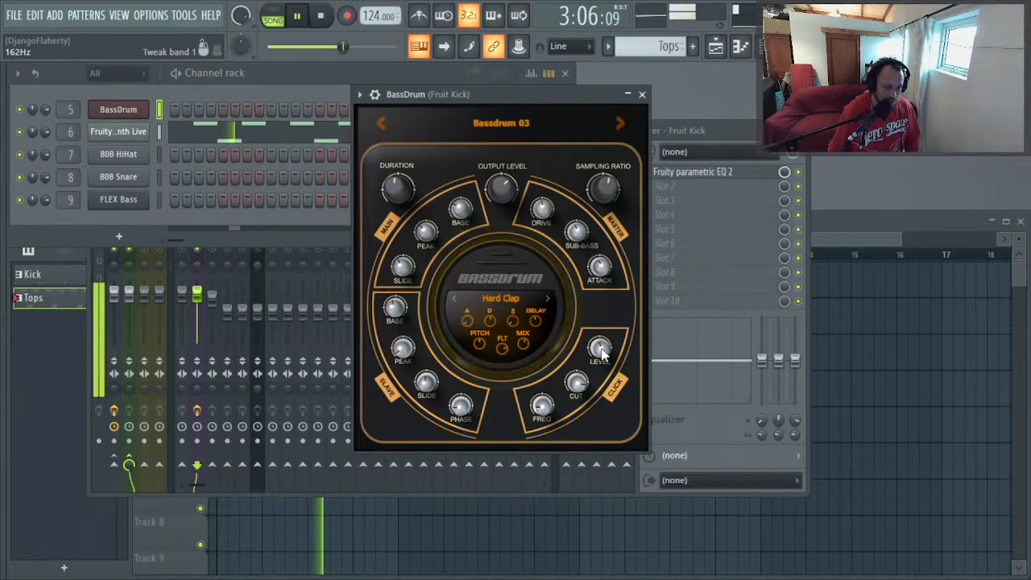
pyautogui.moveTo(599, 348)
pyautogui.mouseDown()
pyautogui.moveTo(599, 365)
pyautogui.moveTo(600, 345)
pyautogui.mouseUp()
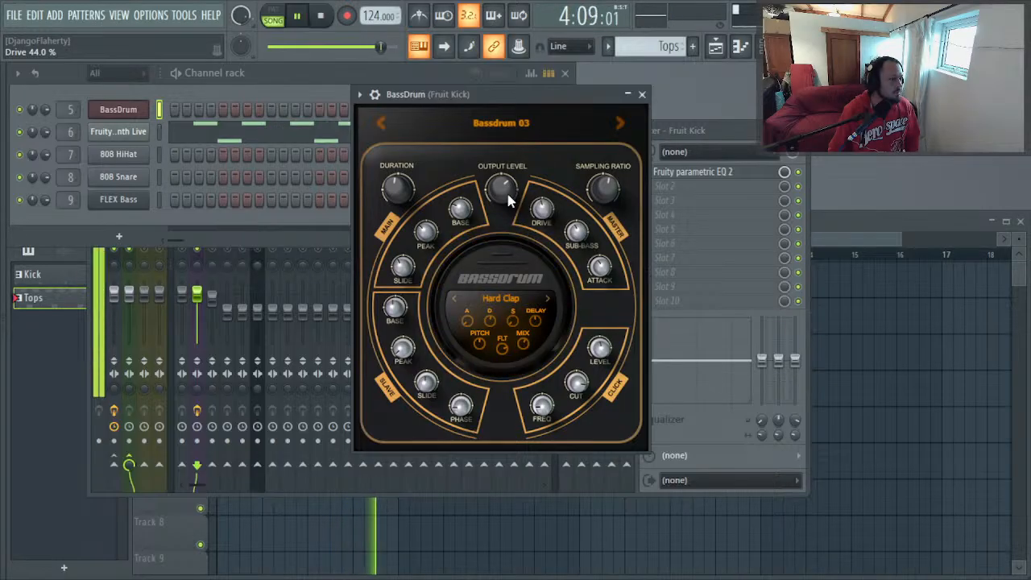
pyautogui.moveTo(543, 210); pyautogui.dragTo(507, 197)
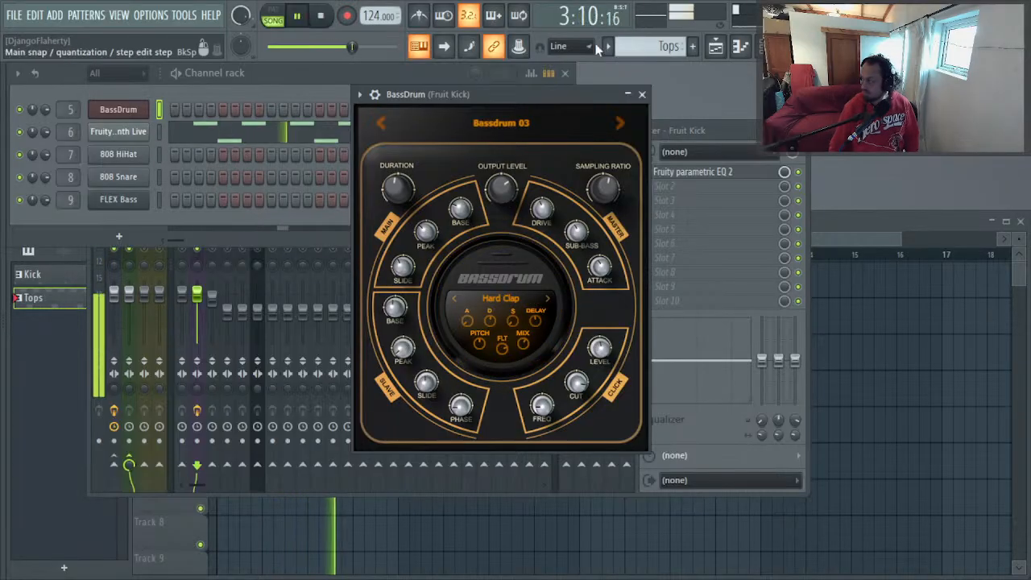
pyautogui.click(639, 97)
pyautogui.click(603, 129)
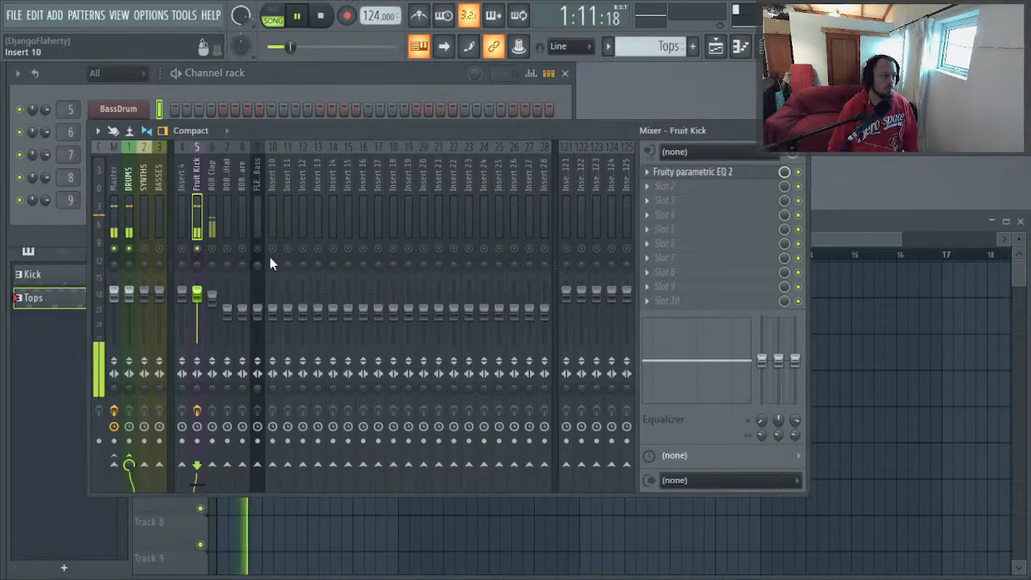
# Step: Unsolo the Fruit Kick track and open the Fruity DrumSynth Live notes of the Tops pattern in the piano roll
pyautogui.rightClick(196, 248)
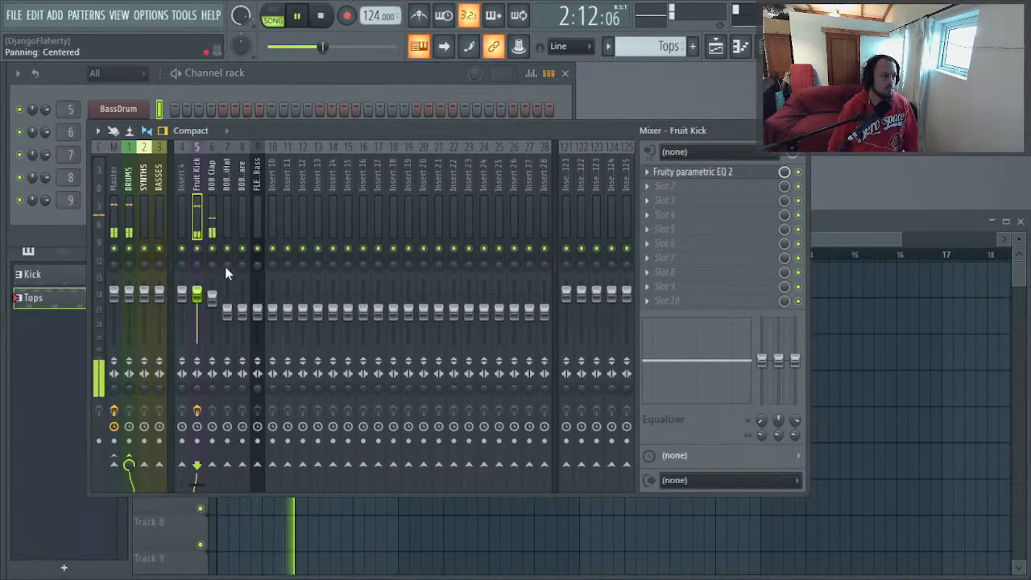
pyautogui.click(229, 75)
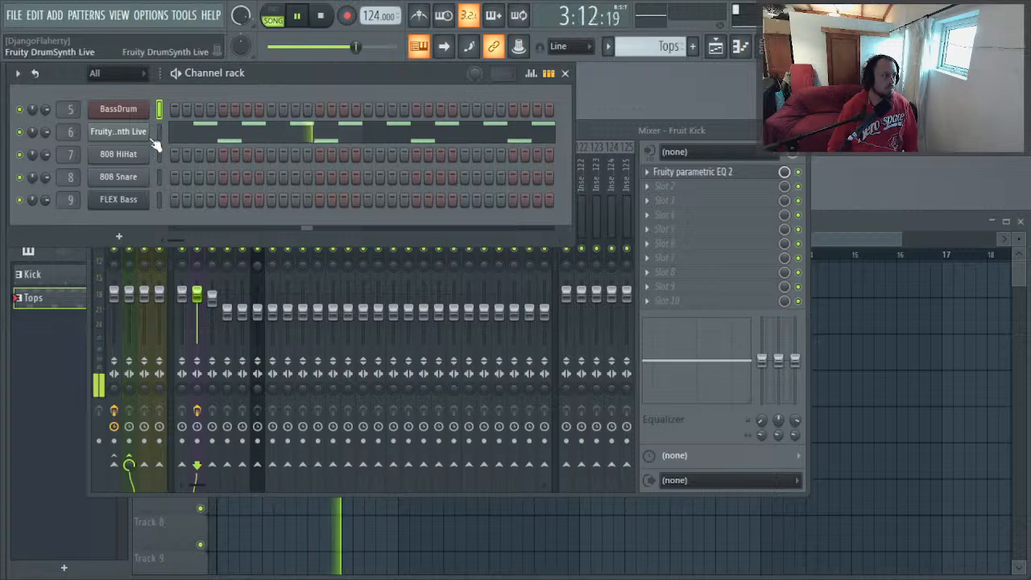
pyautogui.click(121, 132)
pyautogui.click(481, 116)
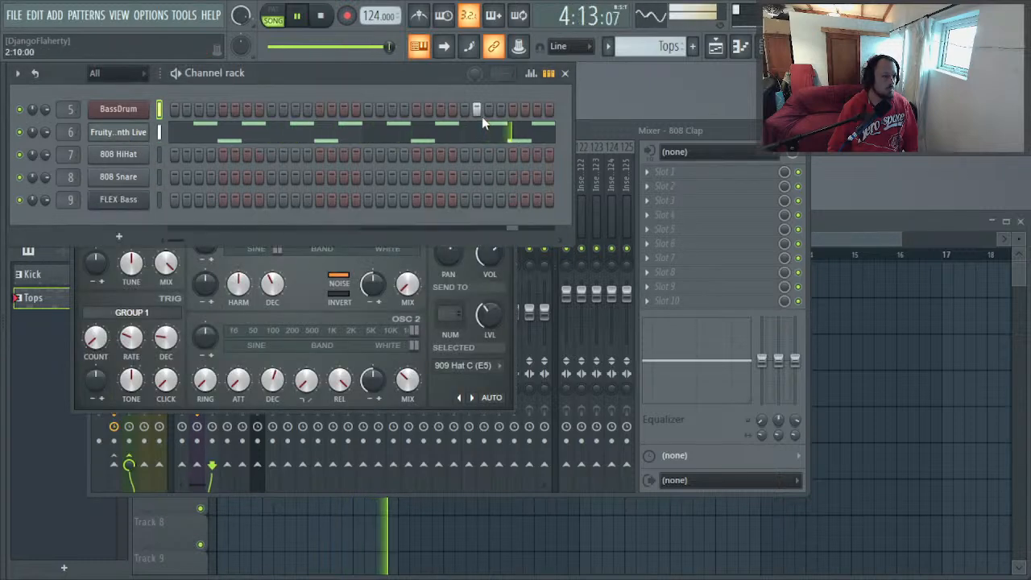
pyautogui.click(482, 116)
pyautogui.click(459, 73)
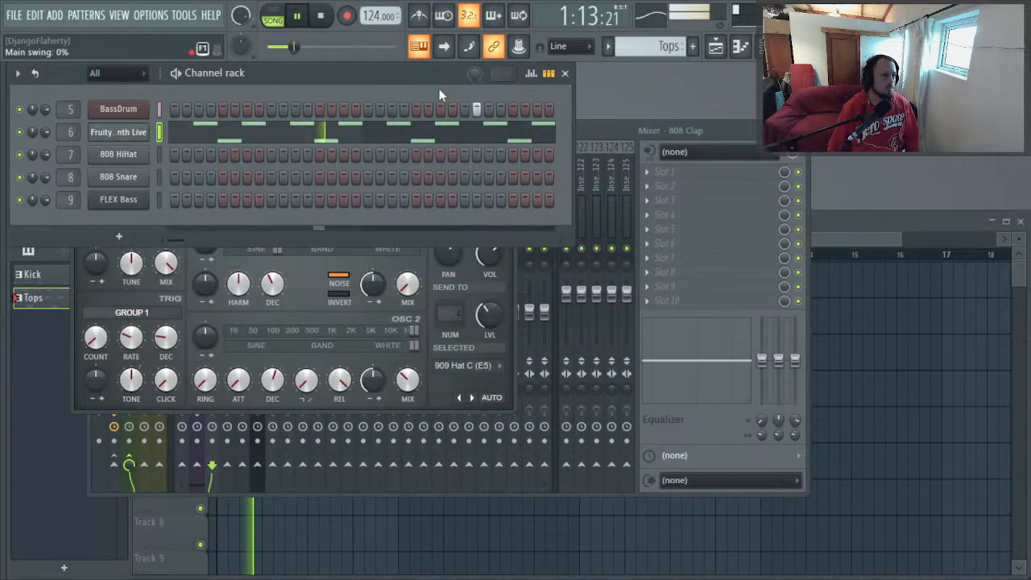
pyautogui.click(464, 133)
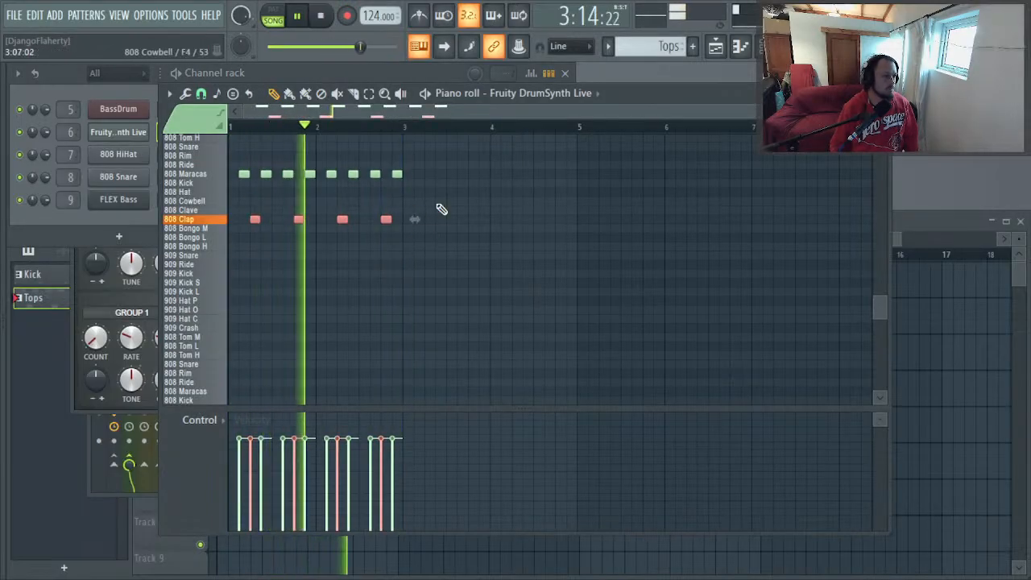
# Step: Try the four clap notes on the lower DrumSynth sounds down to 909 Kick S, including a one-step shift in timing, during playback
pyautogui.press('space')
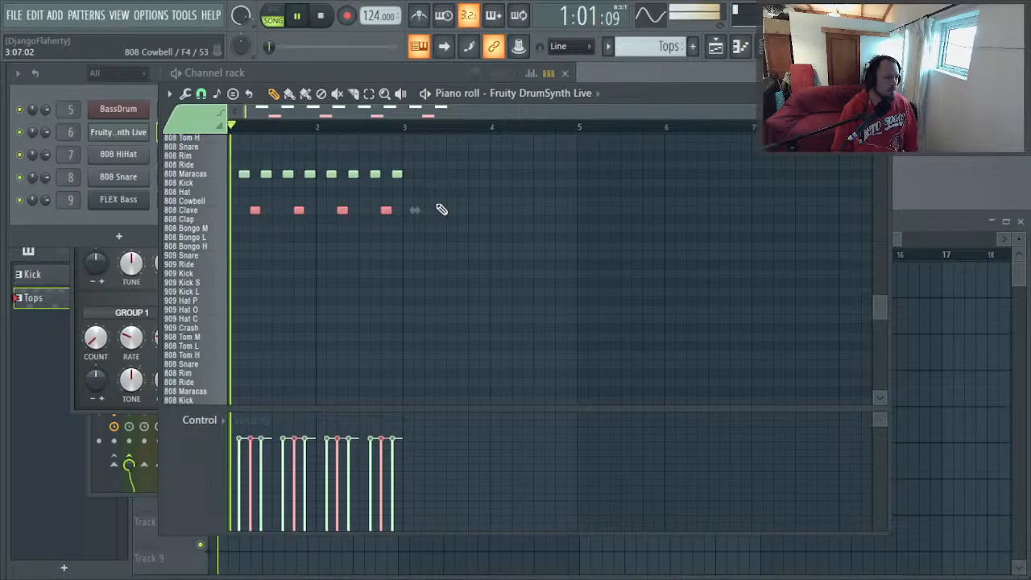
pyautogui.press('space')
pyautogui.hotkey('shift', 'Down')
pyautogui.hotkey('shift', 'Down')
pyautogui.hotkey('shift', 'Down')
pyautogui.hotkey('shift', 'Down')
pyautogui.hotkey('shift', 'Down')
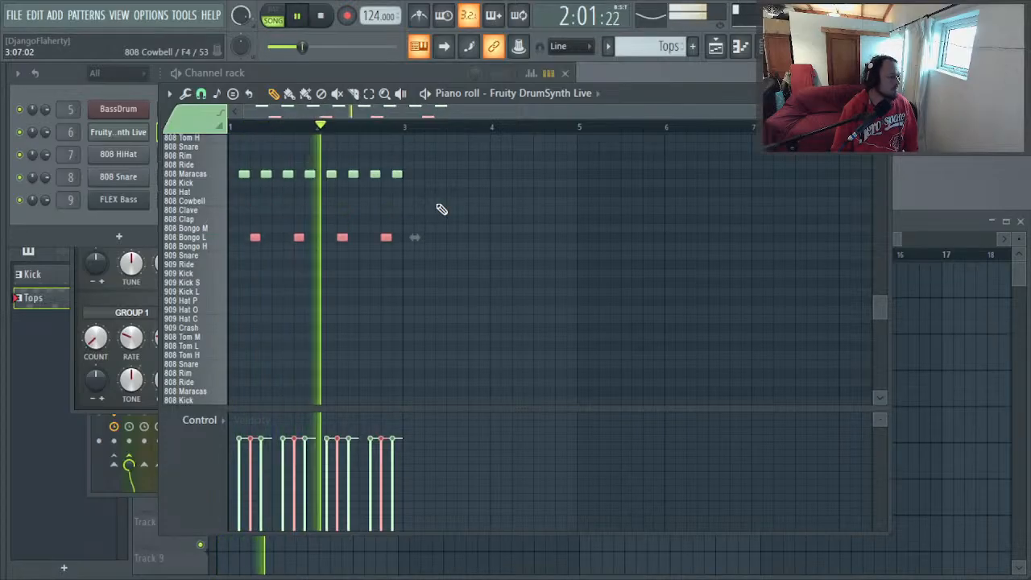
pyautogui.hotkey('shift', 'Down')
pyautogui.hotkey('shift', 'Down')
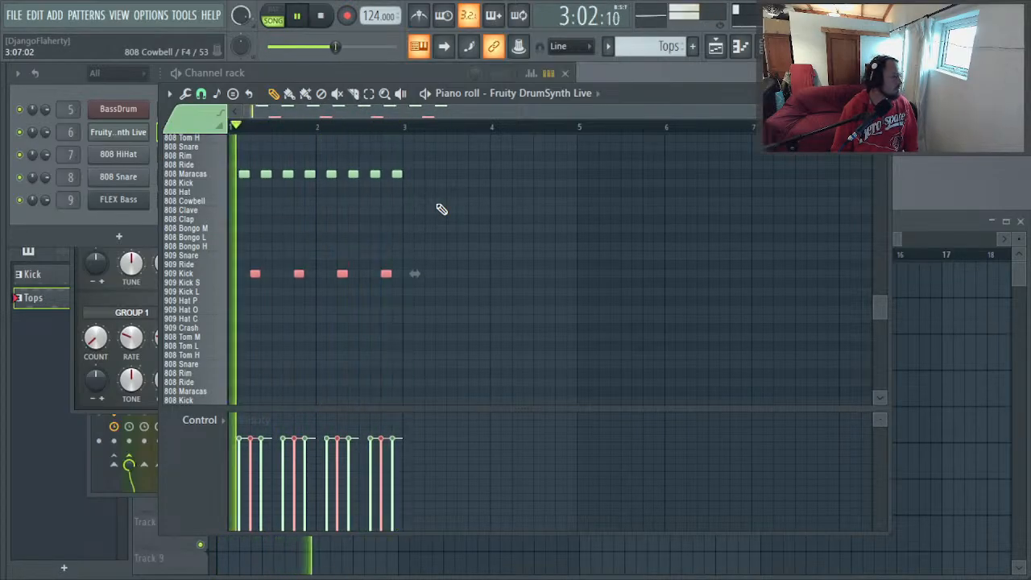
pyautogui.hotkey('shift', 'Down')
pyautogui.hotkey('shift', 'Right')
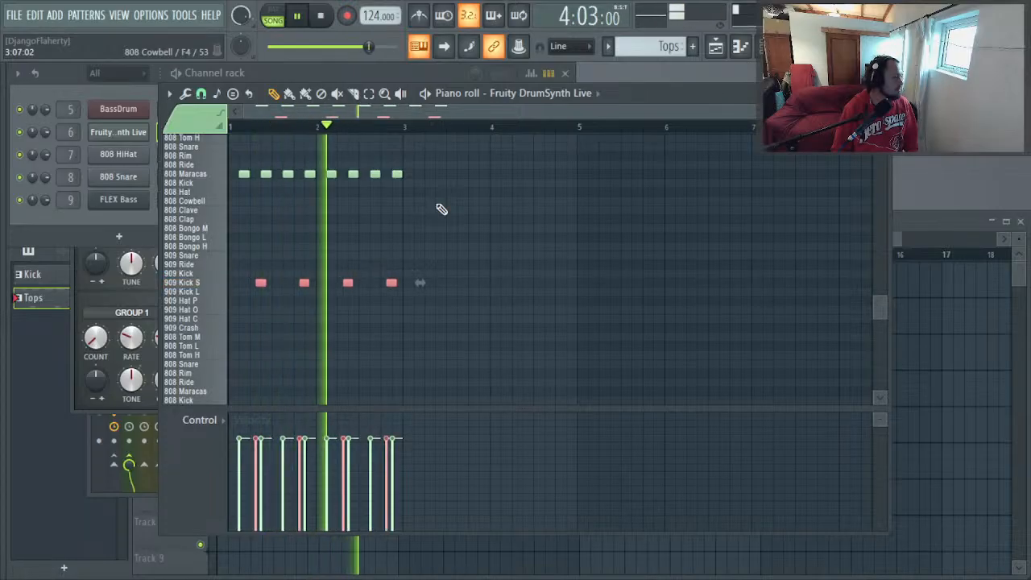
pyautogui.hotkey('shift', 'Left')
# Step: Move the four backbeat notes down to the lower 808 Snare row and raise their velocity
pyautogui.hotkey('shift', 'Down')
pyautogui.hotkey('shift', 'Down')
pyautogui.hotkey('shift', 'Down')
pyautogui.hotkey('shift', 'Down')
pyautogui.hotkey('shift', 'Down')
pyautogui.hotkey('shift', 'Down')
pyautogui.hotkey('shift', 'Down')
pyautogui.hotkey('shift', 'Down')
pyautogui.hotkey('shift', 'Down')
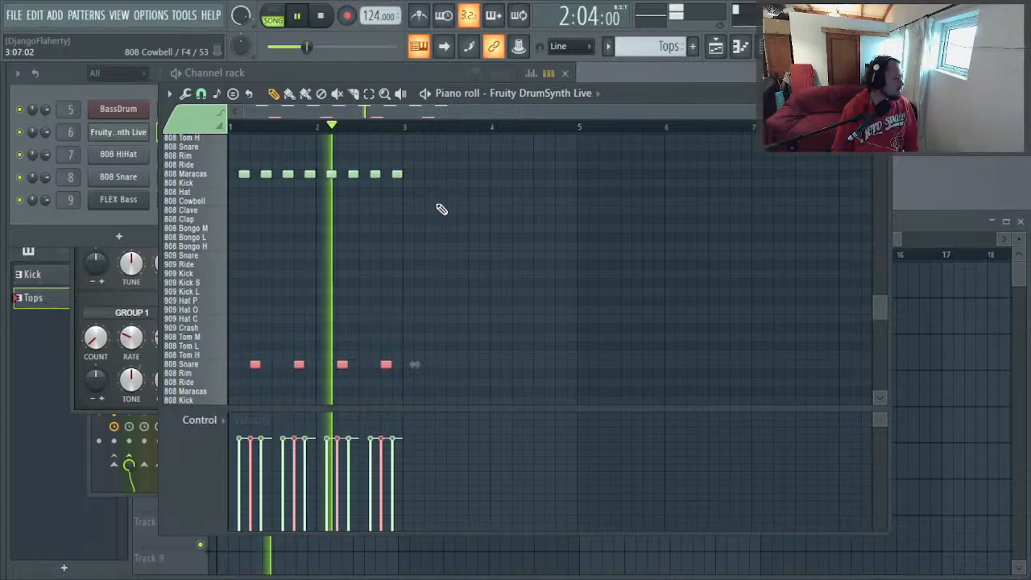
pyautogui.scroll(3, 340, 299)
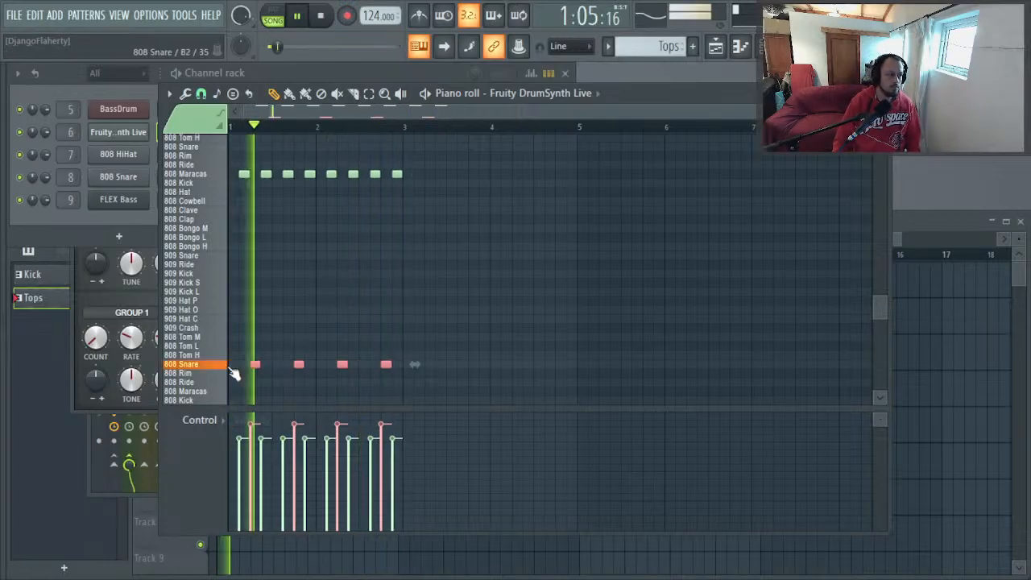
# Step: Move the four backbeat notes up to the 808 Snare row above the maracas and shift the last one a step earlier
pyautogui.scroll(1, 219, 390)
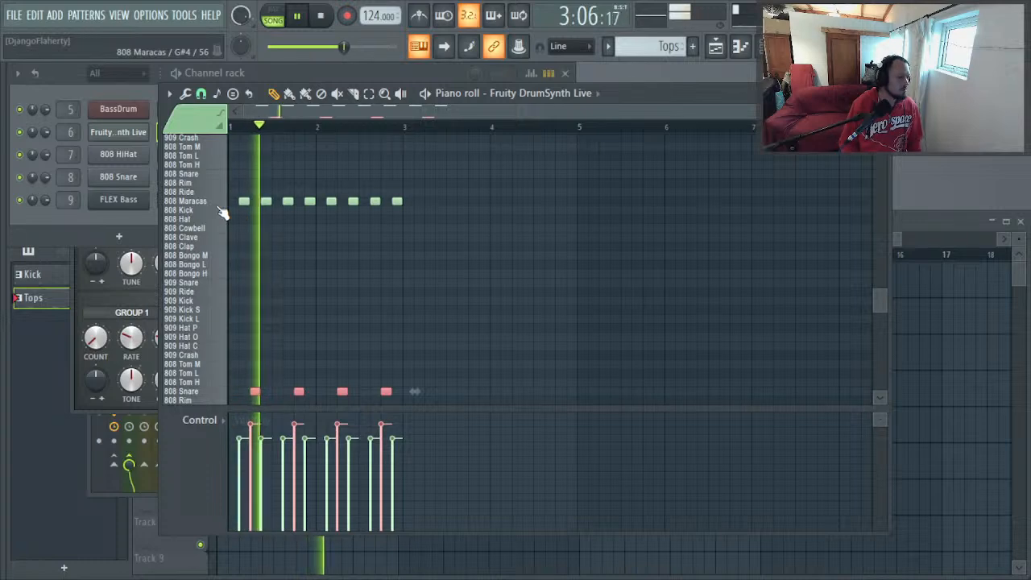
pyautogui.hotkey('ctrl', 'Up')
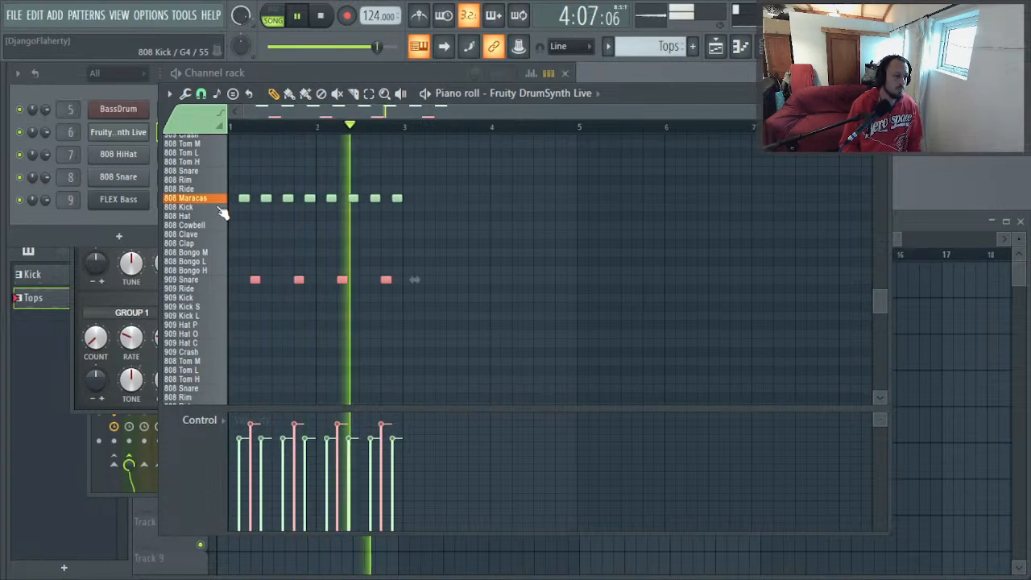
pyautogui.hotkey('ctrl', 'Up')
pyautogui.scroll(2, 214, 208)
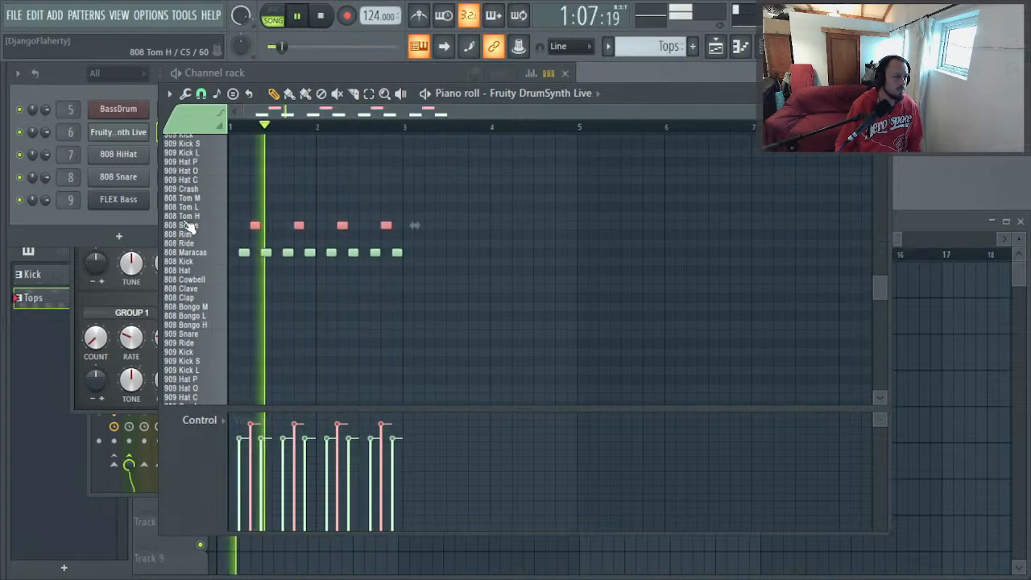
pyautogui.keyDown('ctrl'); pyautogui.click(459, 223); pyautogui.keyUp('ctrl')
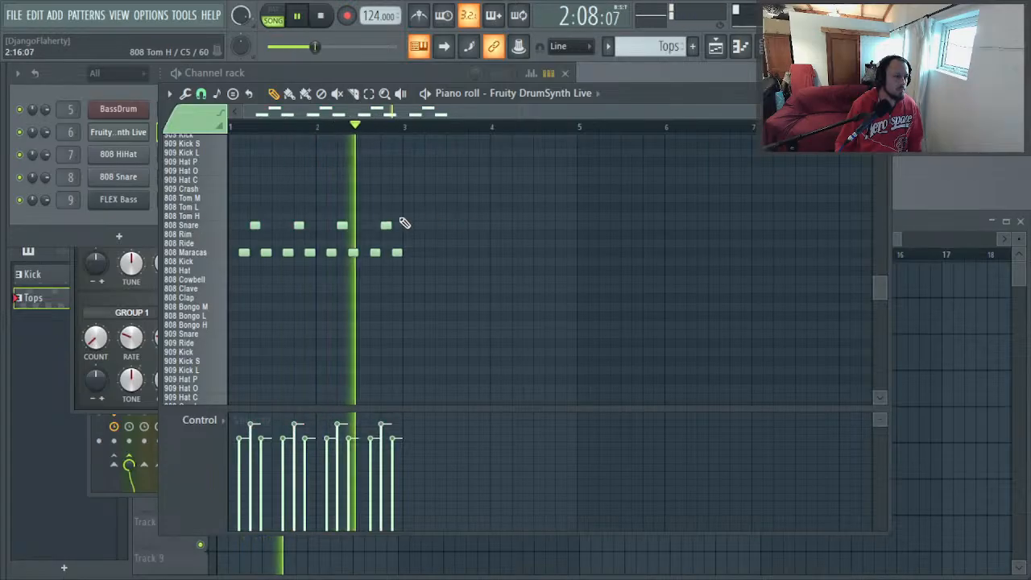
pyautogui.moveTo(387, 227); pyautogui.dragTo(381, 228)
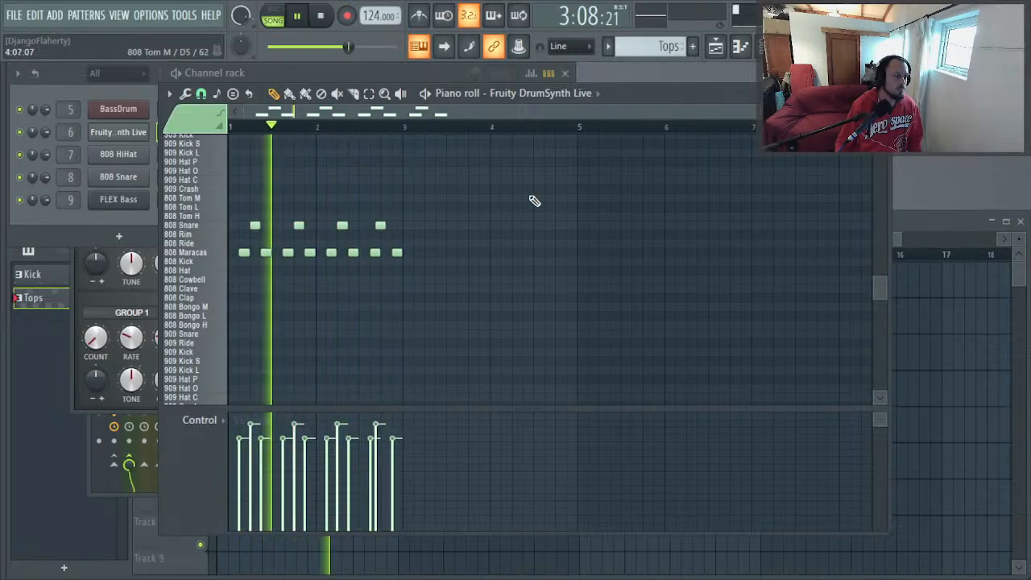
# Step: Set the channel rack's main swing to 55%, reopen the DrumSynth piano roll and stop playback
pyautogui.click(880, 94)
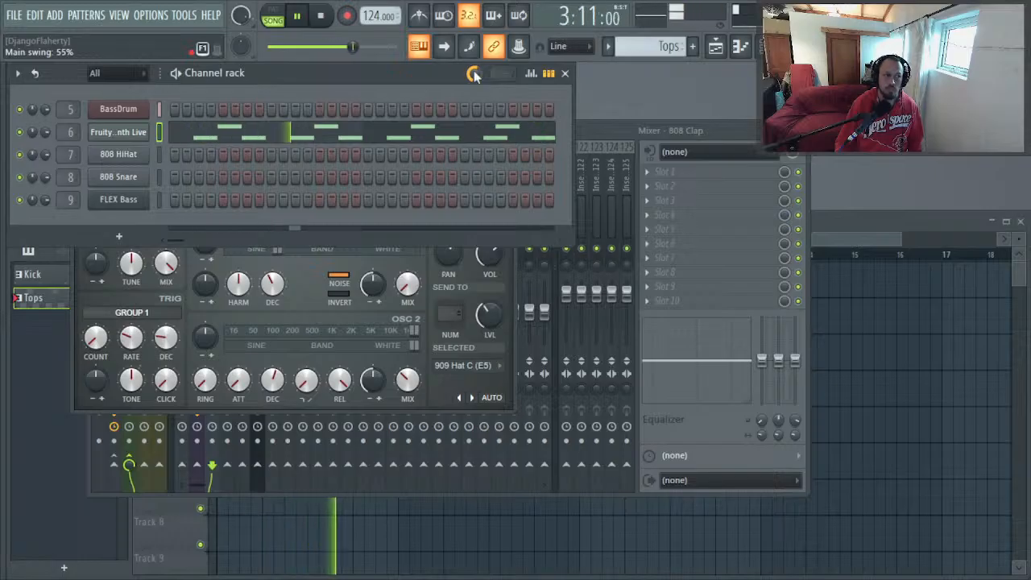
pyautogui.click(234, 138)
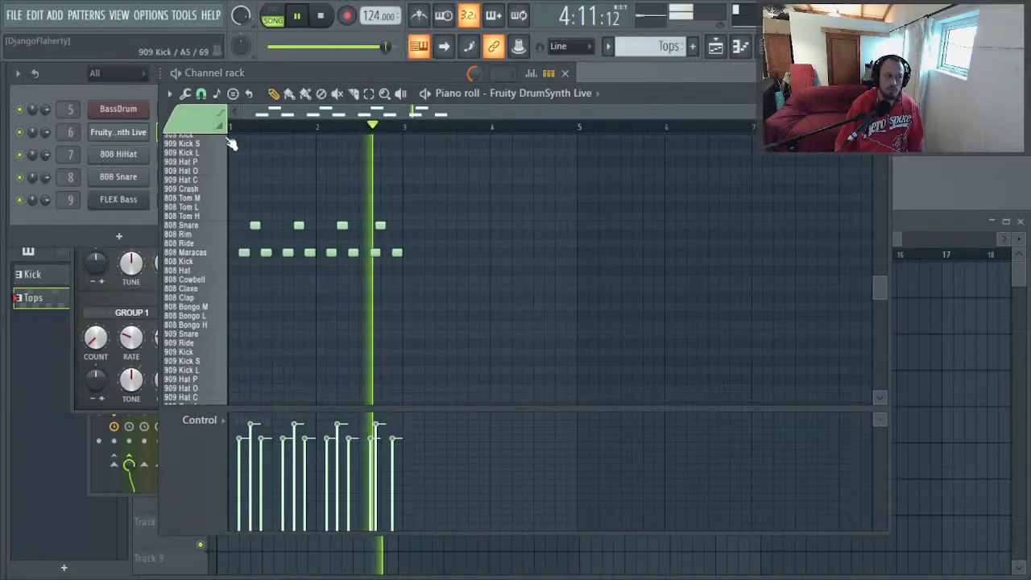
pyautogui.press('space')
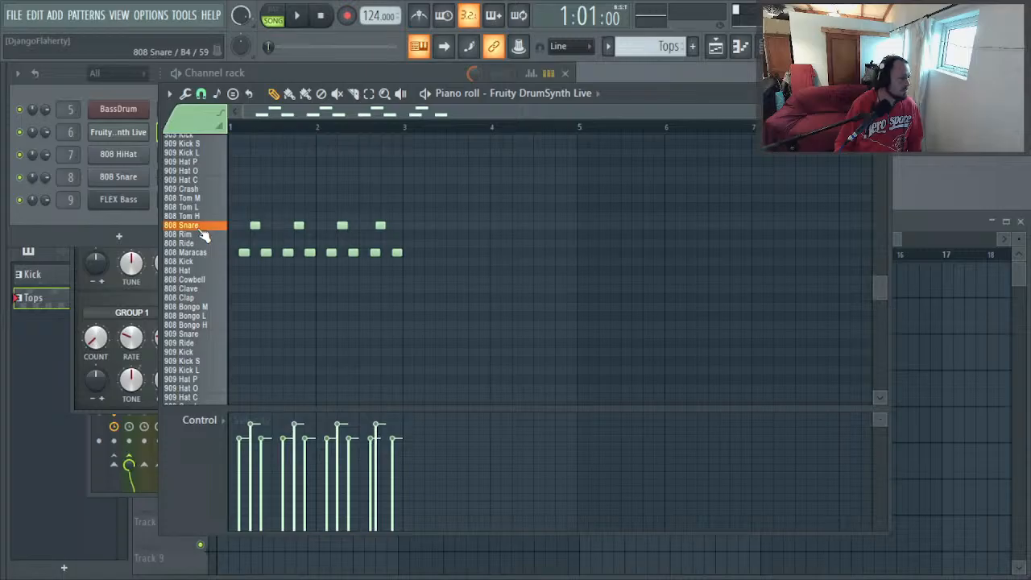
# Step: Place an 808 Hat note on step 2 of bar 1, lower its velocity and play the pattern
pyautogui.click(241, 272)
pyautogui.press('space')
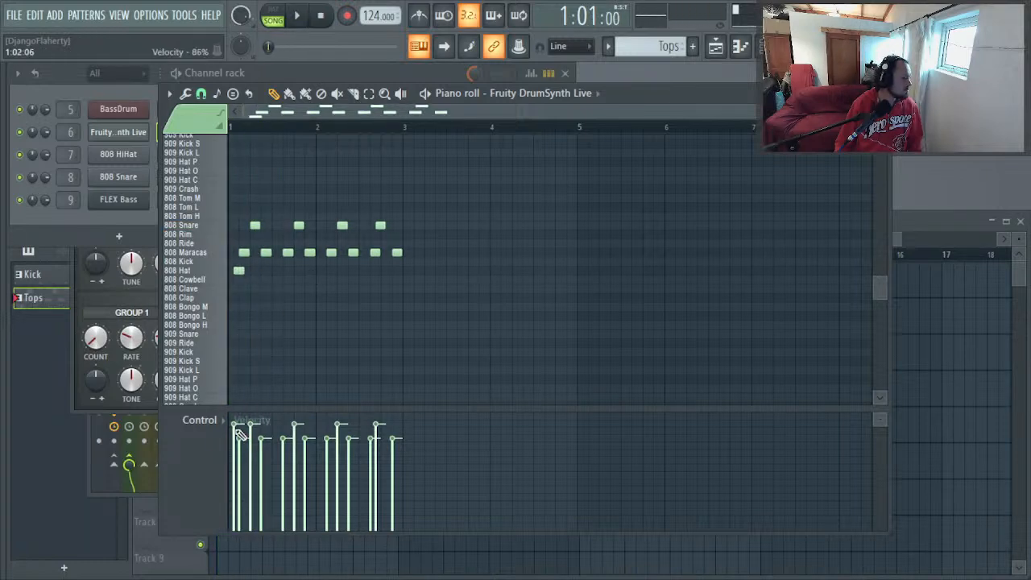
pyautogui.press('space')
pyautogui.press('space')
pyautogui.press('space')
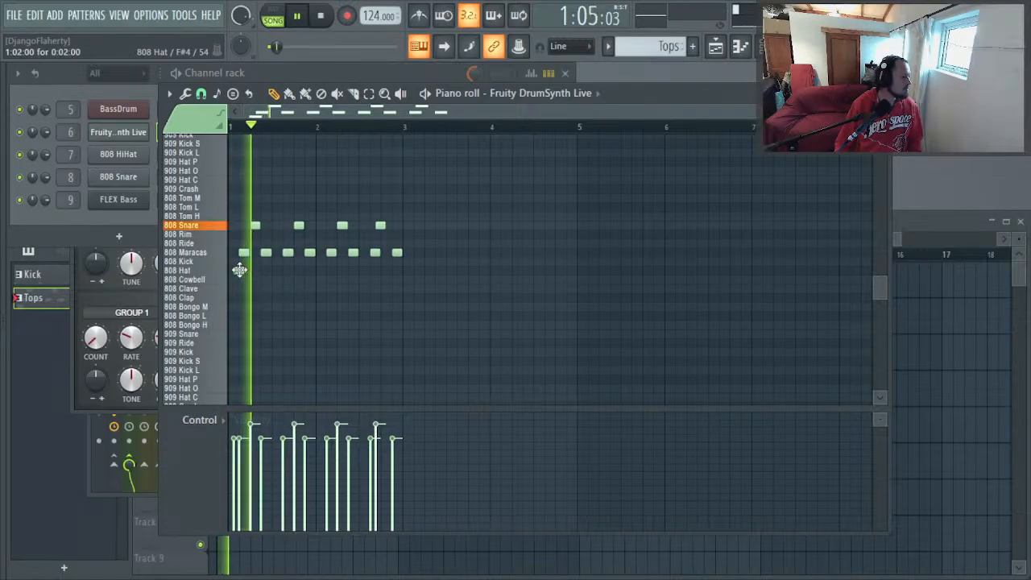
# Step: Shorten the 808 Hat note to 0:15, add copies on steps 3 and 4 of bar 1 and delete the one on step 2
pyautogui.moveTo(230, 185); pyautogui.dragTo(290, 301)
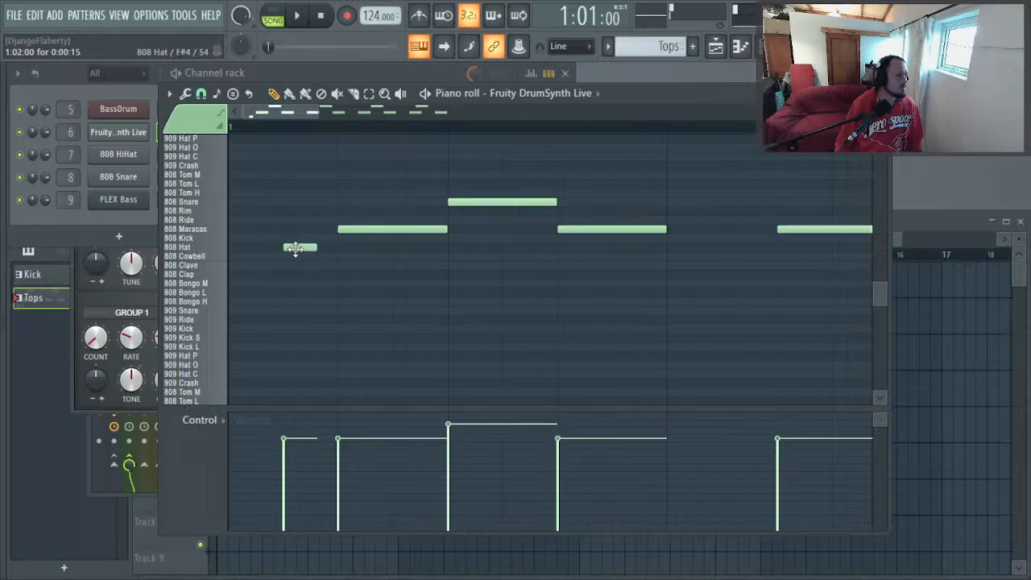
pyautogui.press('space')
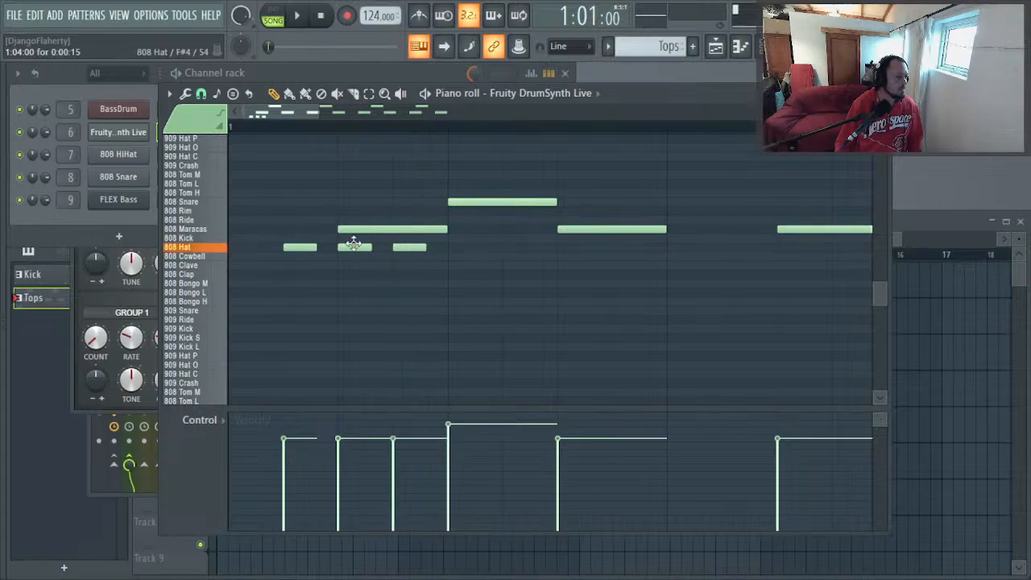
pyautogui.rightClick(305, 248)
# Step: Lower the velocity of the 808 Hat note on step 4 and play back the Tops pattern
pyautogui.press('space')
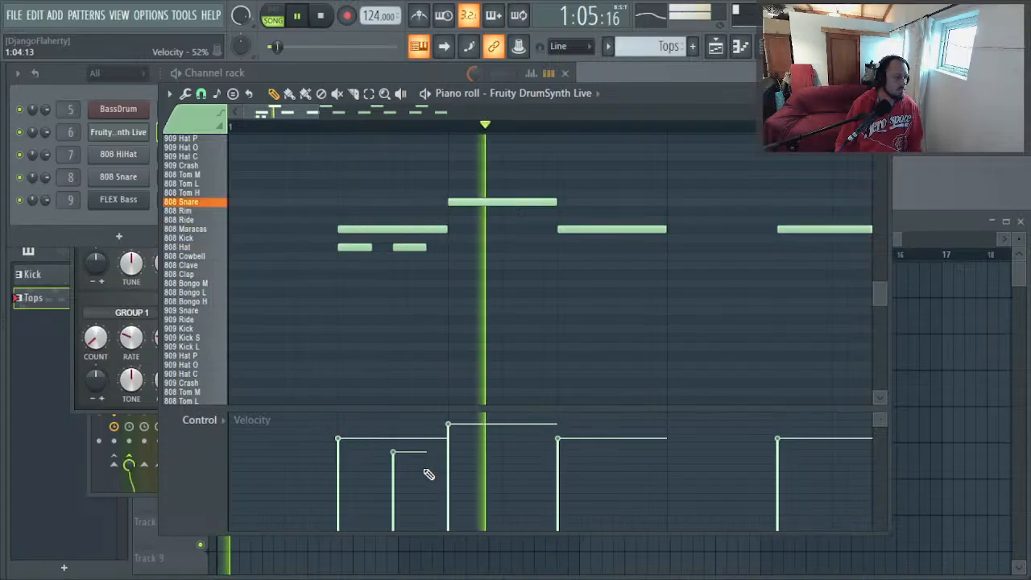
pyautogui.press('space')
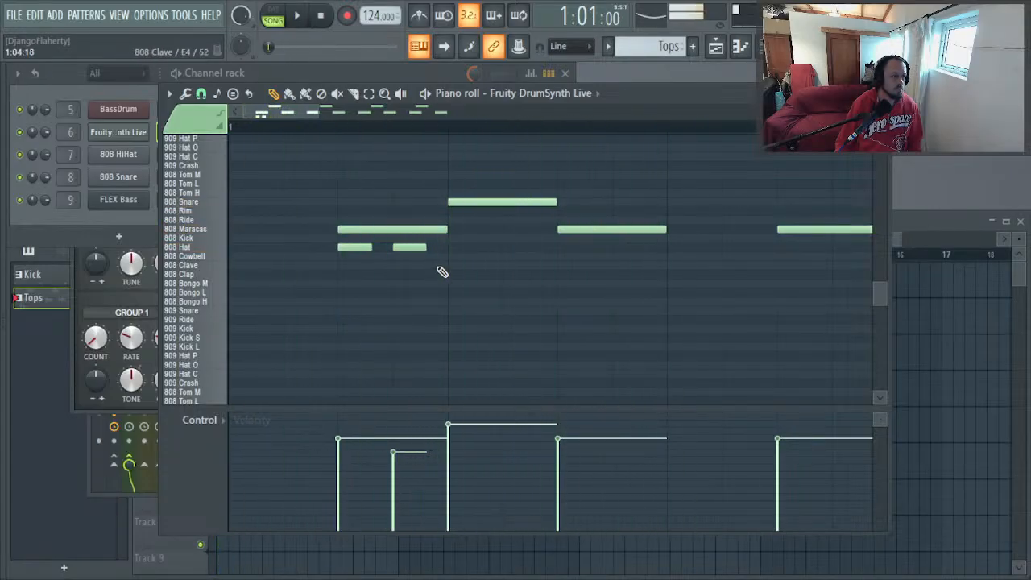
pyautogui.scroll(-5, 506, 255)
pyautogui.press('space')
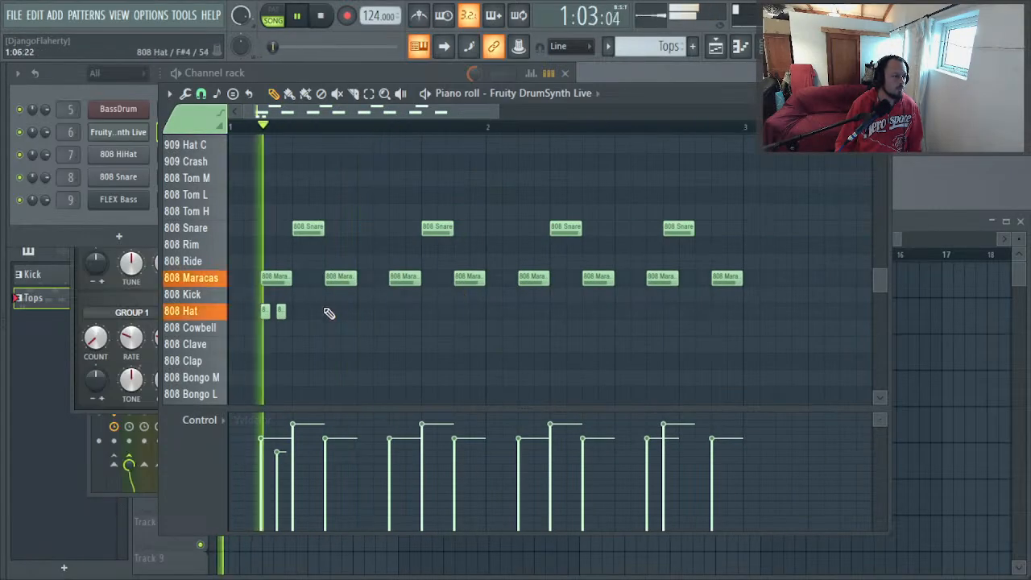
pyautogui.moveTo(328, 312); pyautogui.dragTo(253, 334)
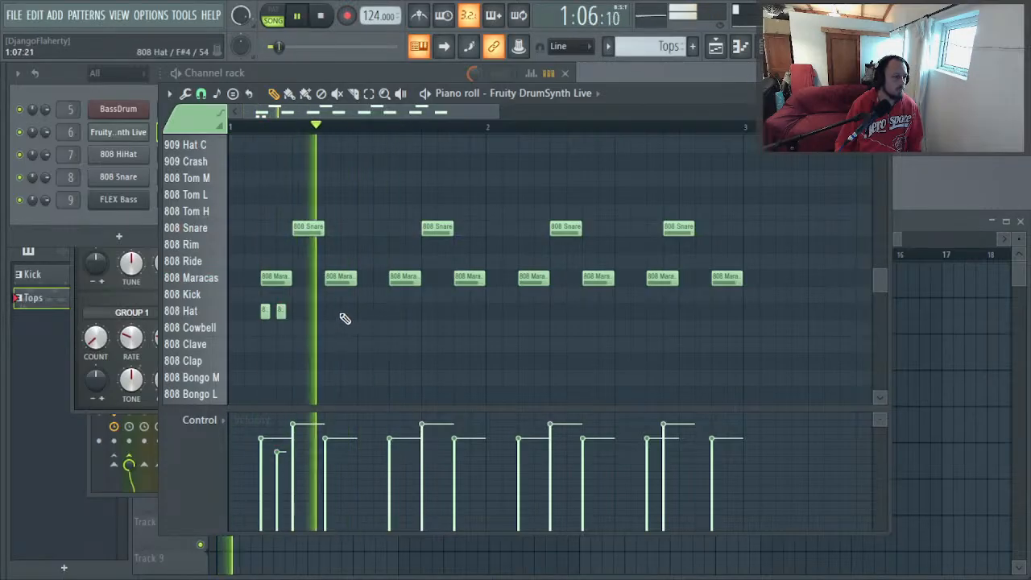
# Step: Stop playback, add 808 Hat notes on steps 8 and 10 of bar 1 and play the pattern
pyautogui.press('space')
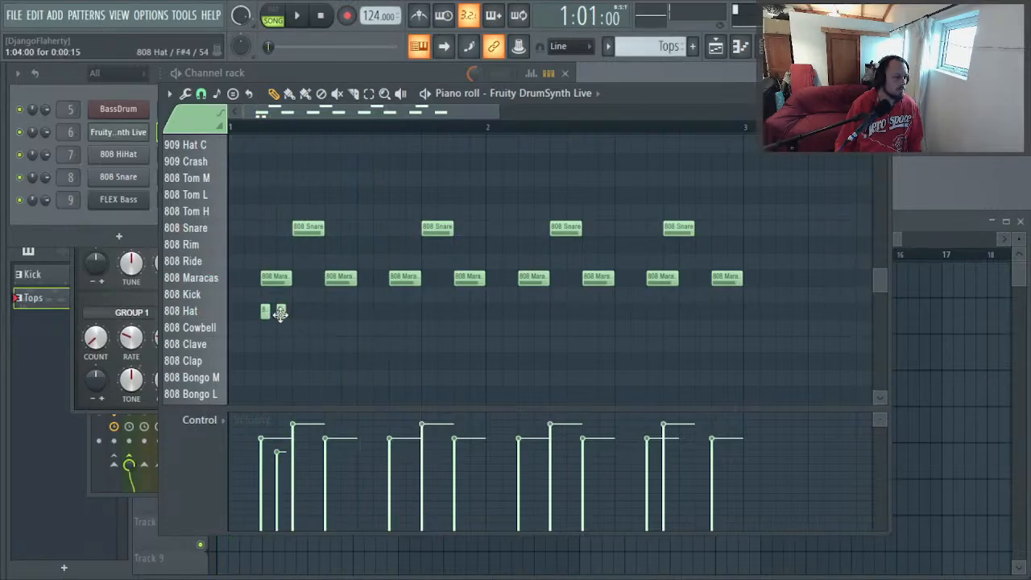
pyautogui.moveTo(335, 315); pyautogui.dragTo(347, 320)
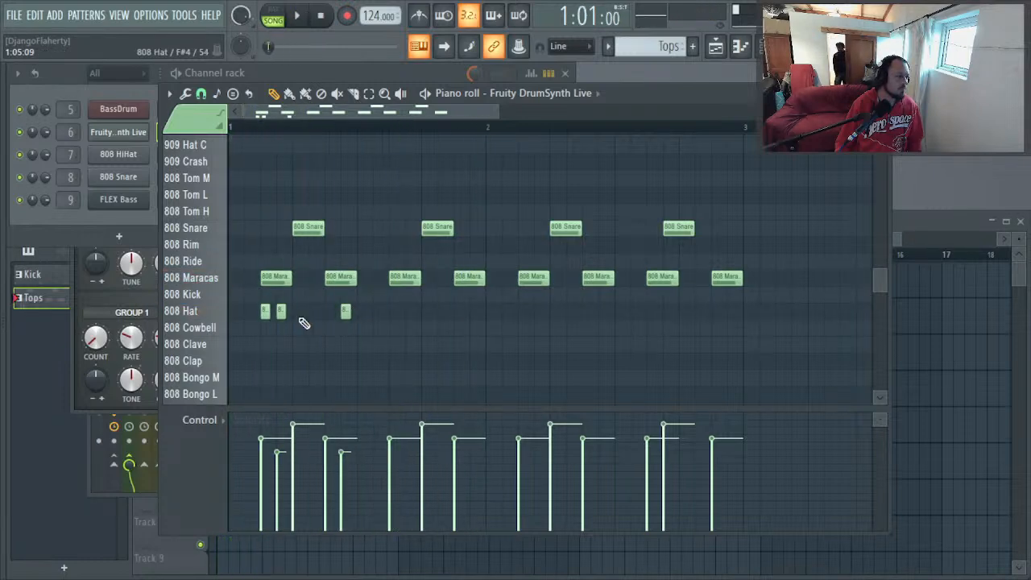
pyautogui.click(379, 314)
pyautogui.press('space')
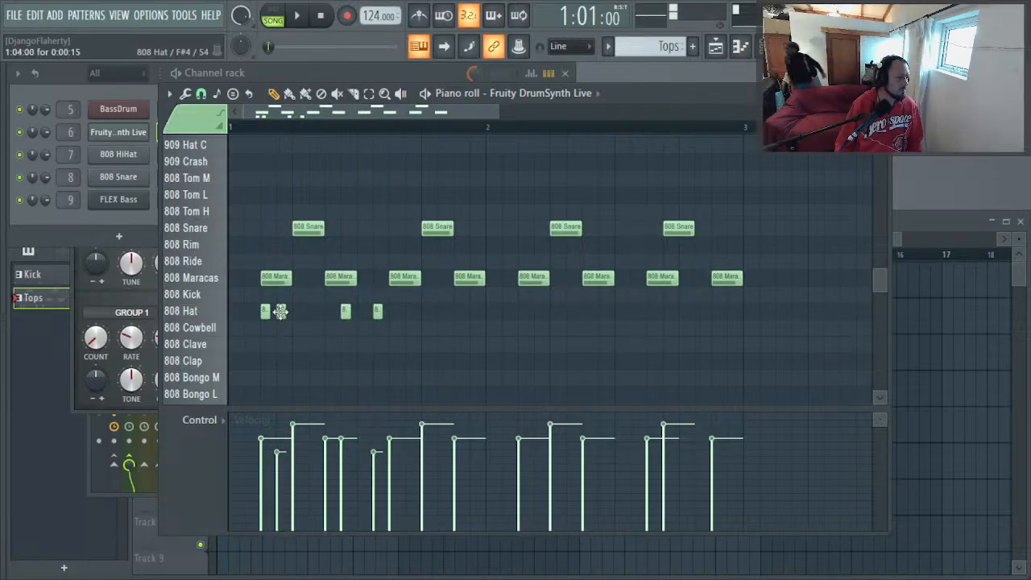
# Step: Add 808 Hat notes on steps 11 and 12 of bar 1, giving step 12 the softer velocity, and listen to the pattern
pyautogui.click(394, 314)
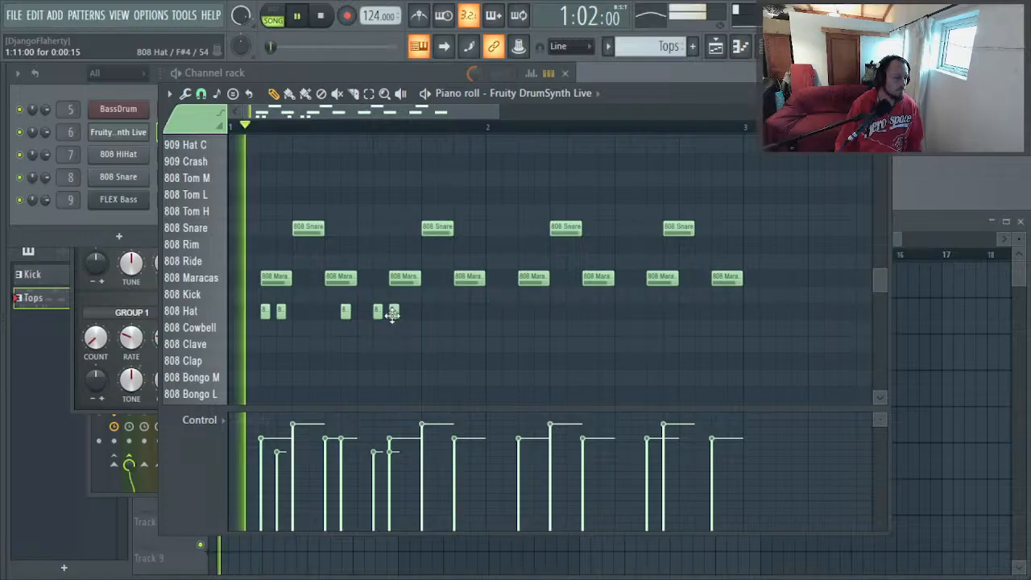
pyautogui.rightClick(393, 314)
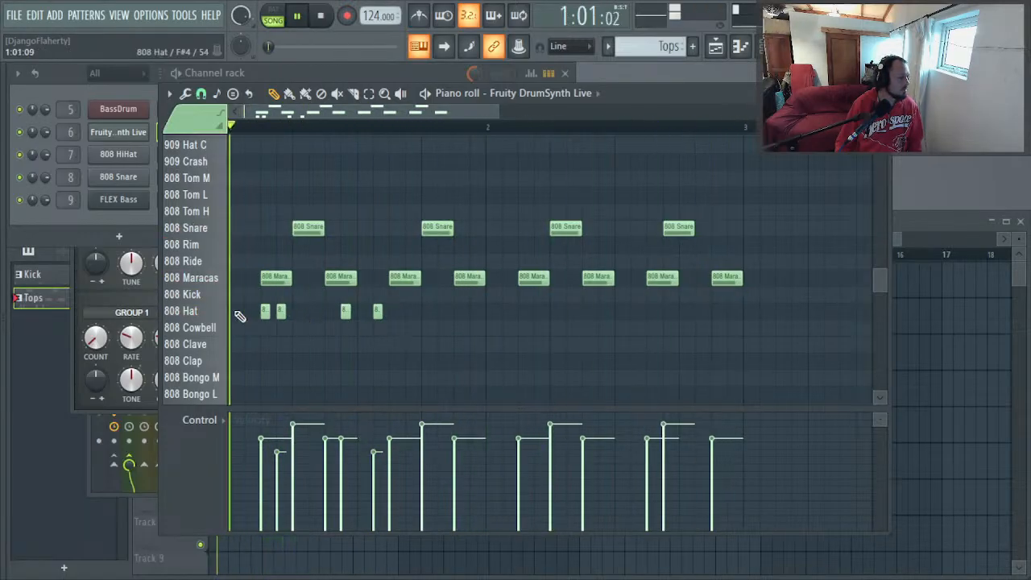
pyautogui.press('space')
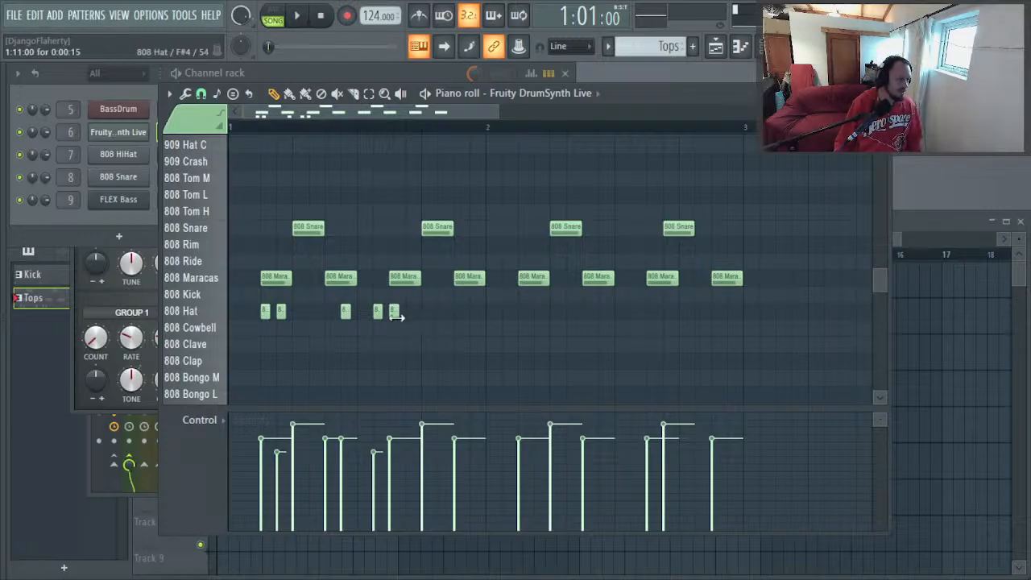
pyautogui.press('space')
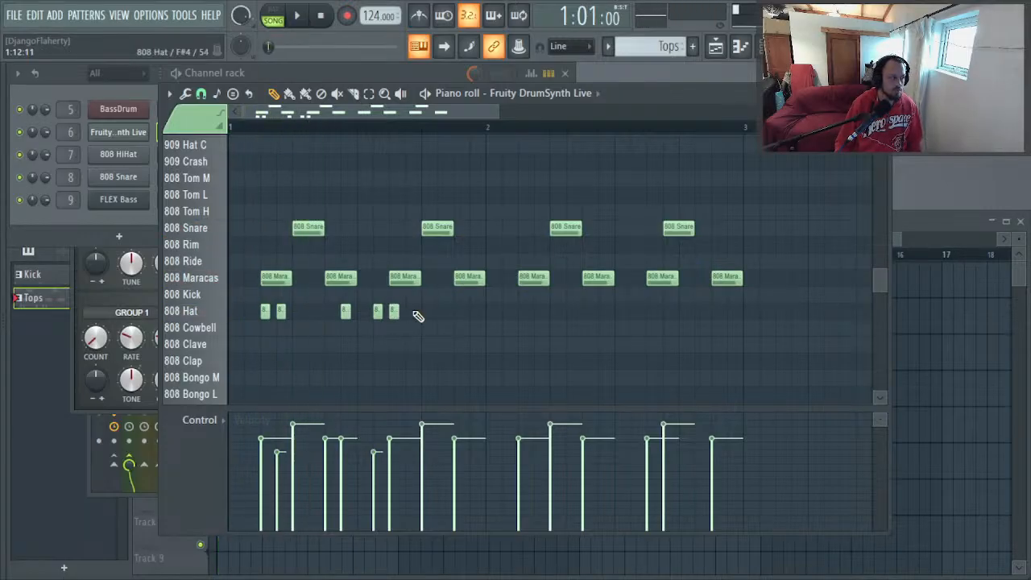
pyautogui.press('space')
pyautogui.press('space')
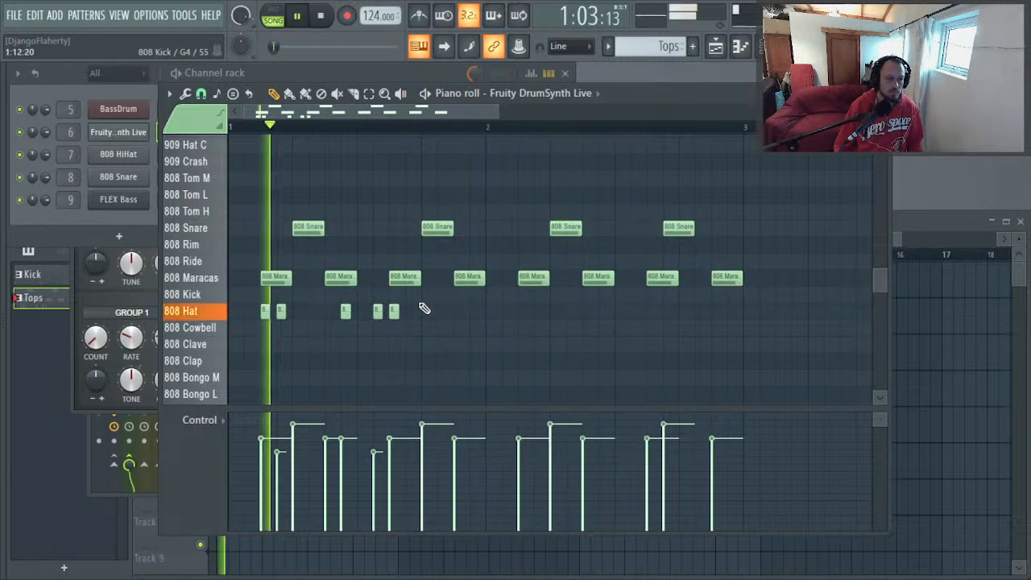
pyautogui.press('space')
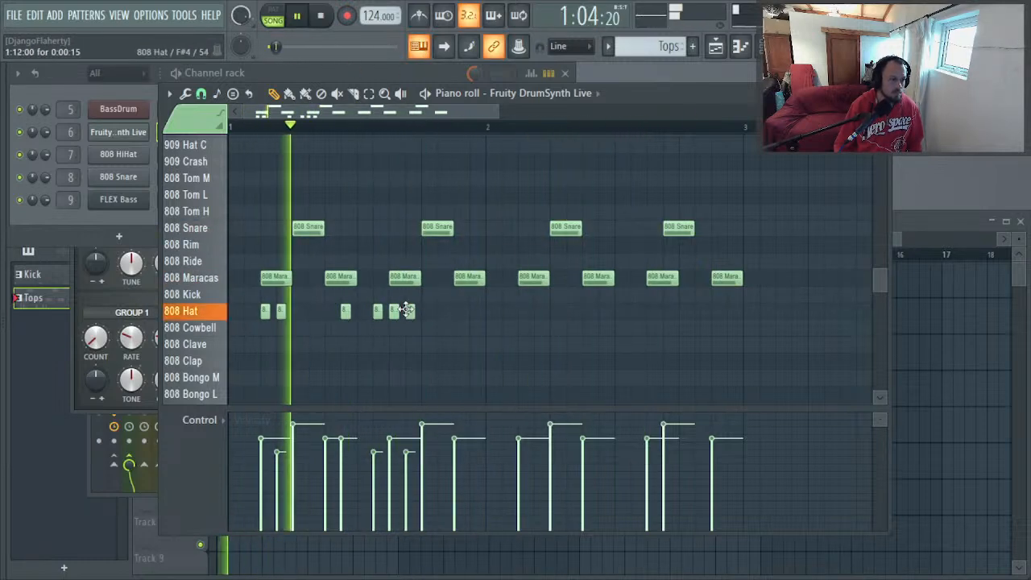
pyautogui.click(410, 312)
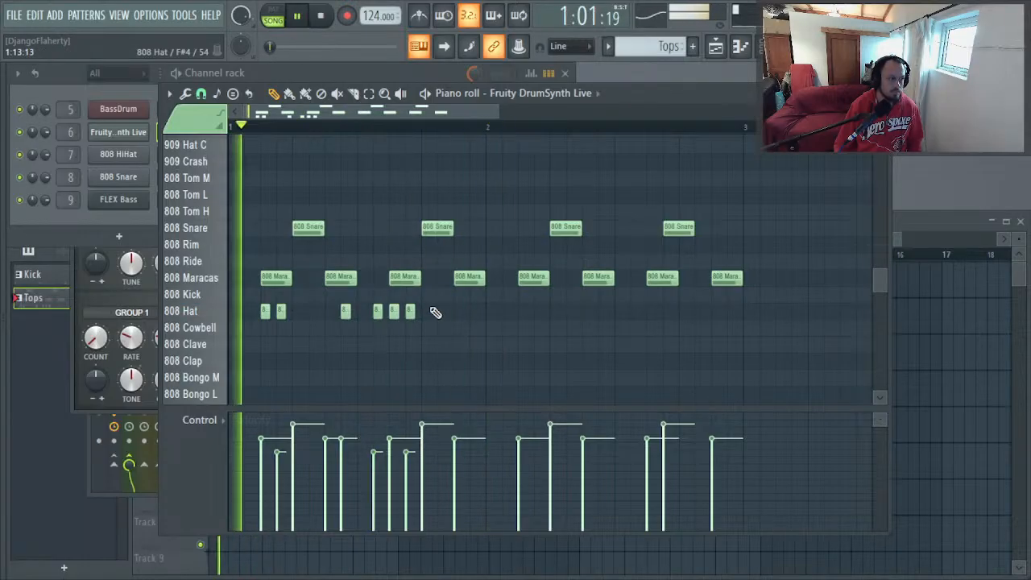
# Step: Play back the pattern and add an 808 Hat note on step 6 of bar 1 with a lower velocity than the other hats
pyautogui.press('space')
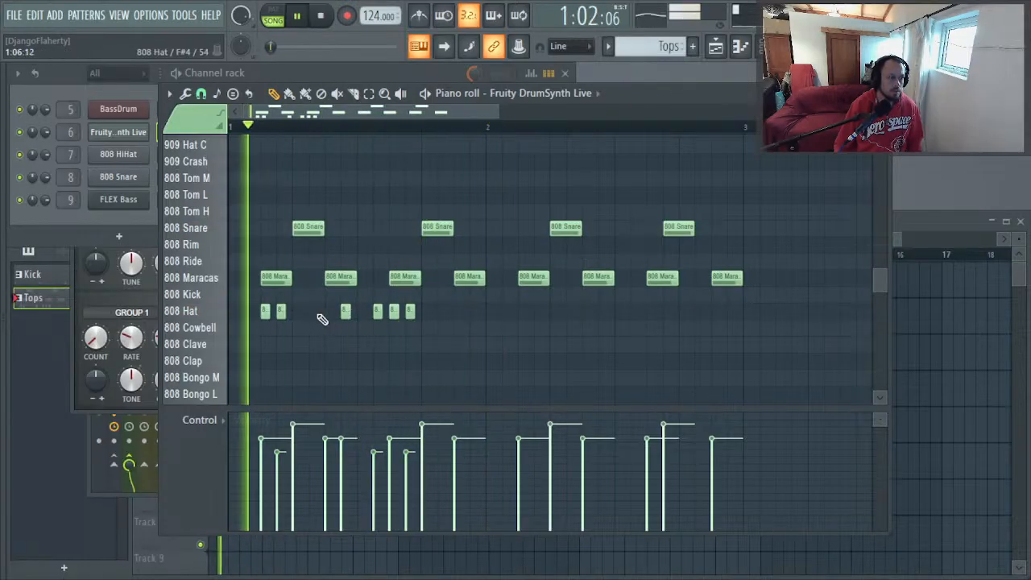
pyautogui.press('space')
pyautogui.press('space')
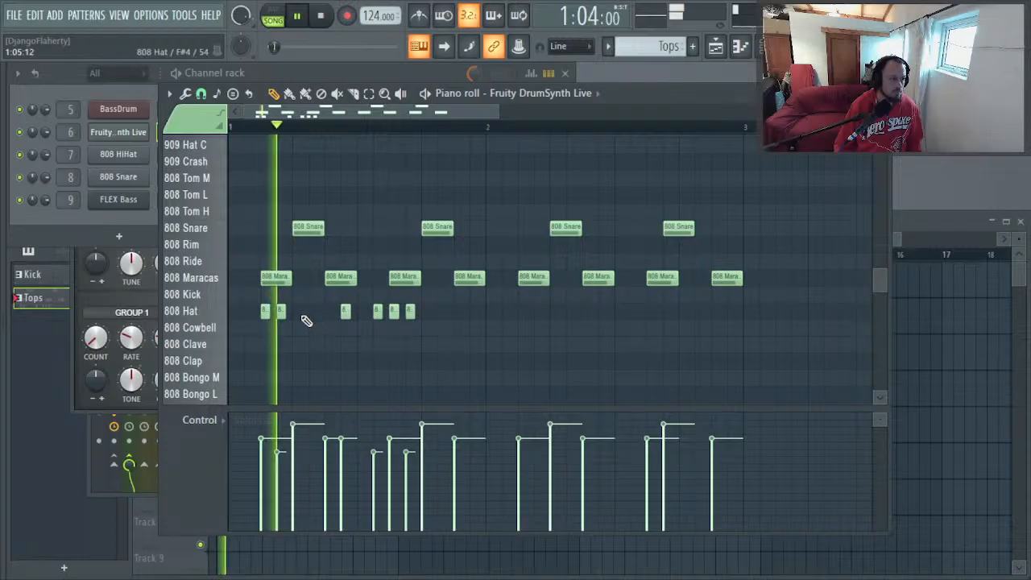
pyautogui.press('space')
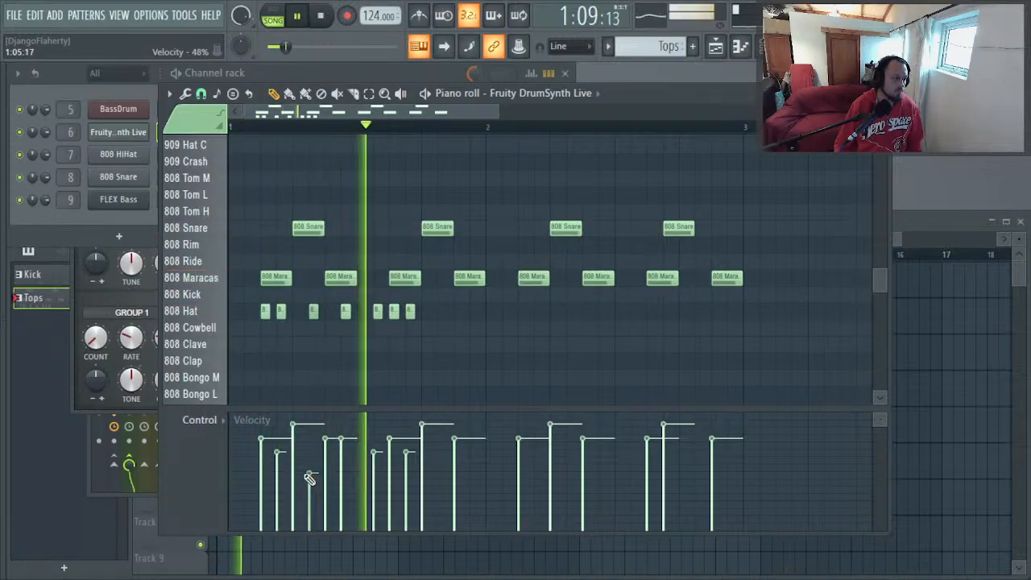
pyautogui.click(311, 468)
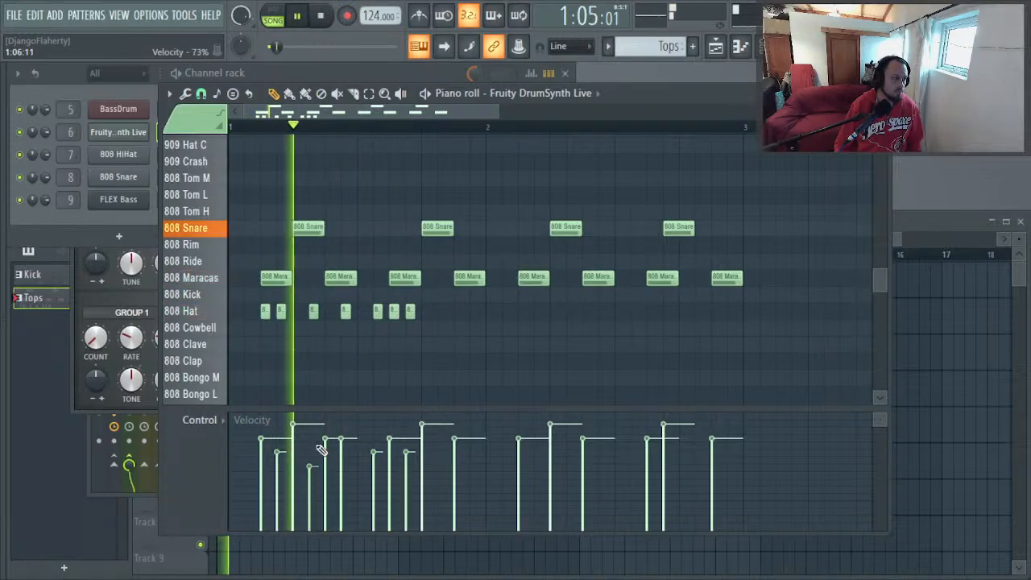
# Step: Add a quiet 808 Hat note on step 14 and a louder one on step 15 of bar 1 while auditioning the pattern
pyautogui.click(443, 312)
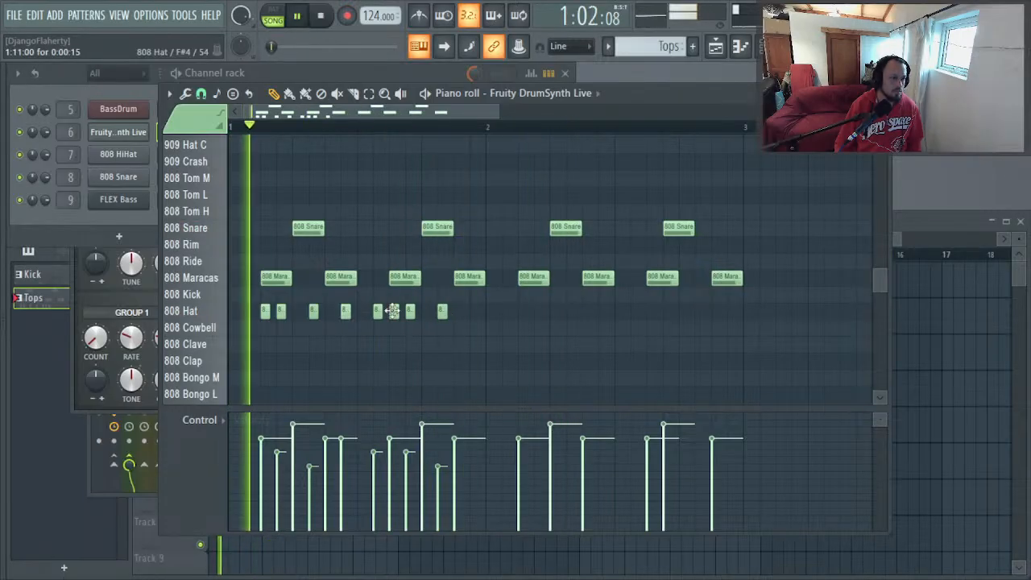
pyautogui.press('space')
pyautogui.press('space')
pyautogui.click(458, 311)
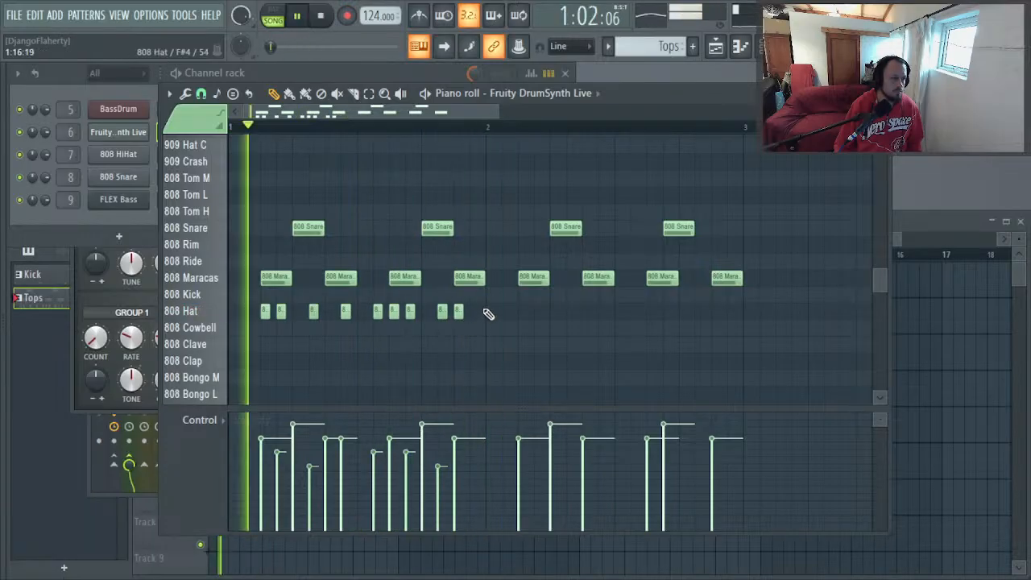
# Step: Copy all the 808 Hat notes of bar 1 to the same steps in bar 2 and deselect them
pyautogui.moveTo(489, 313); pyautogui.dragTo(256, 331)
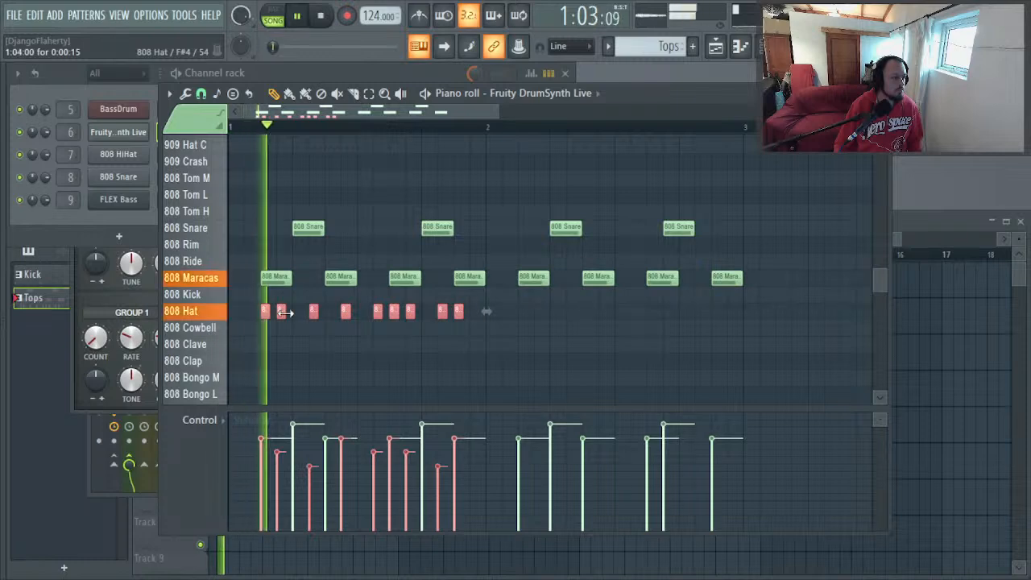
pyautogui.moveTo(285, 313); pyautogui.dragTo(536, 315)
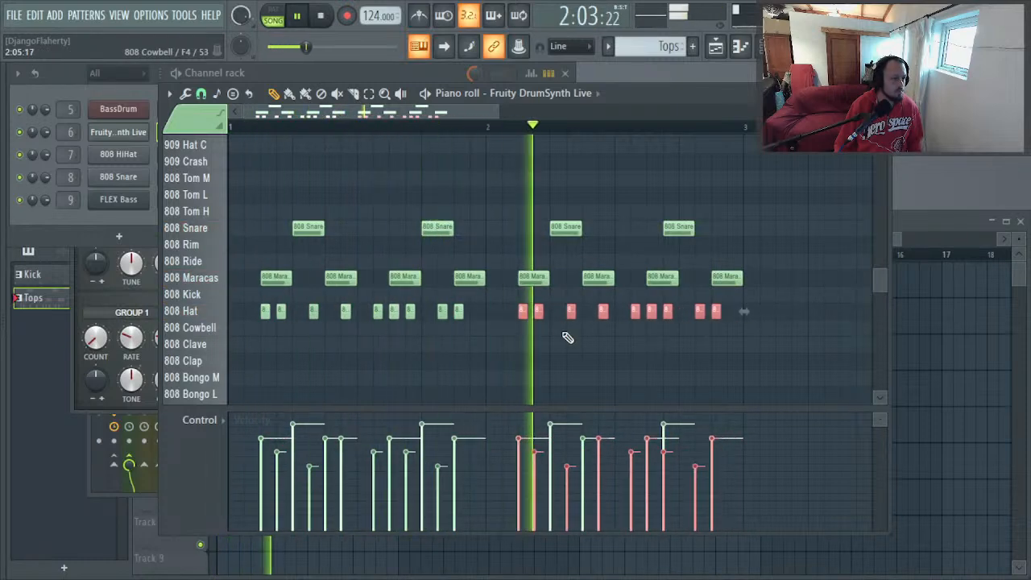
pyautogui.click(567, 337)
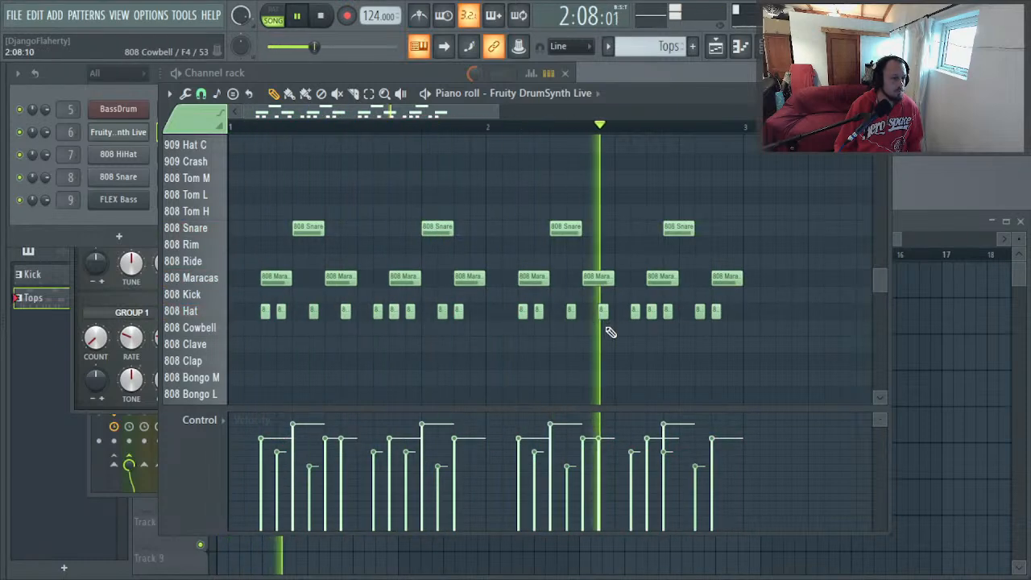
# Step: Delete the 808 Hat notes on steps 12 and 14 of bar 2 and play back the pattern
pyautogui.rightClick(669, 312)
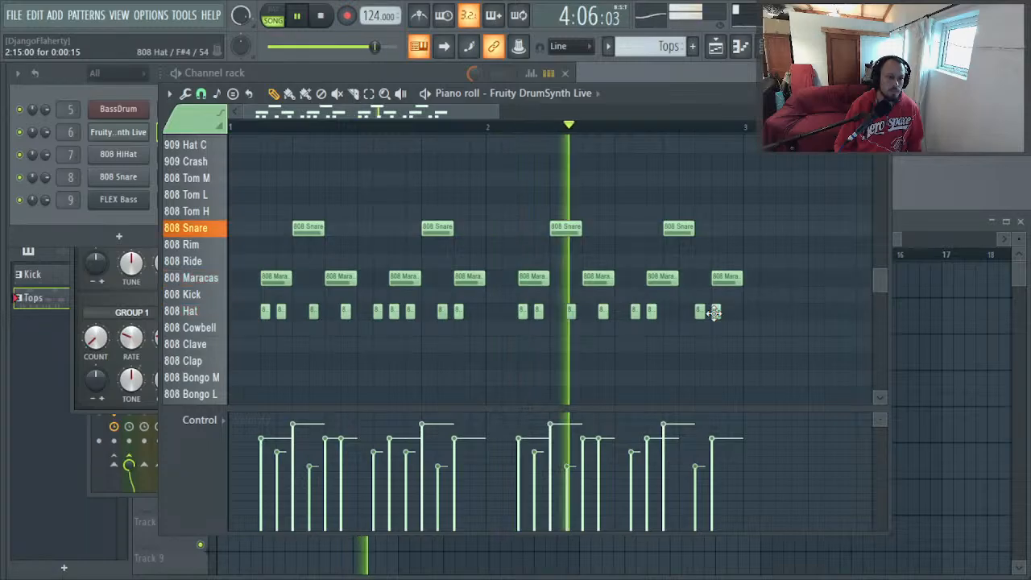
pyautogui.rightClick(700, 312)
pyautogui.press('space')
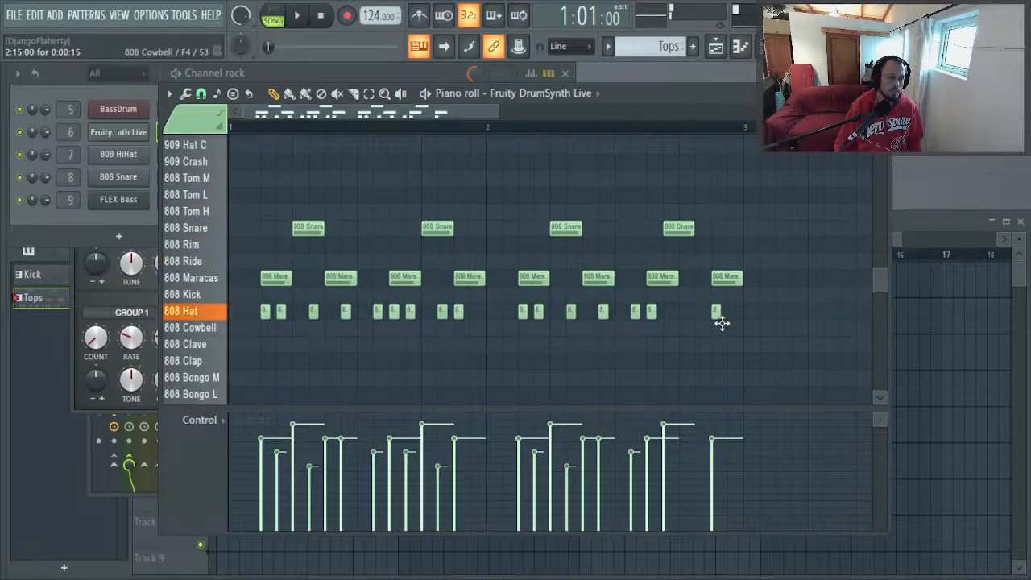
pyautogui.press('space')
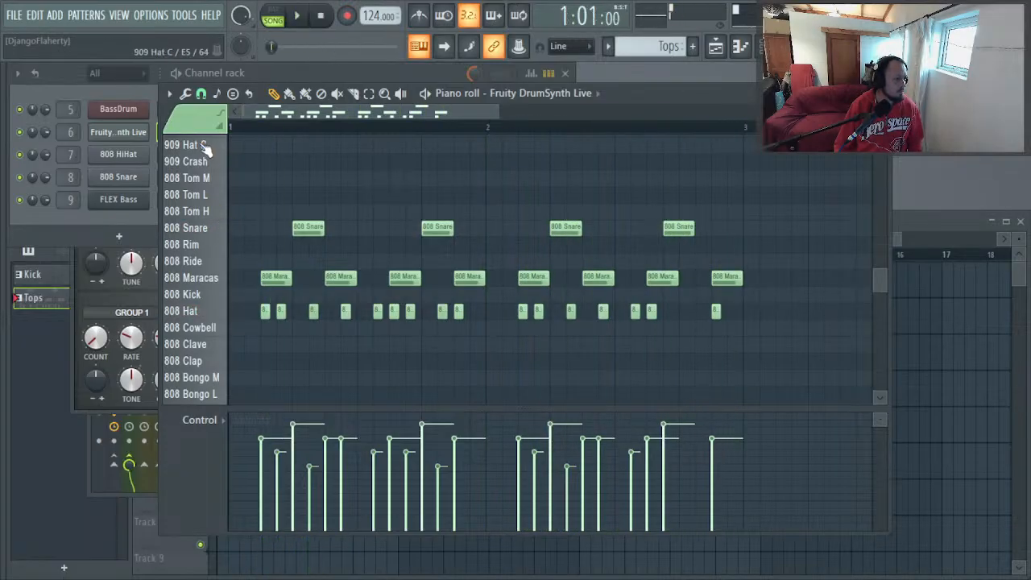
pyautogui.press('space')
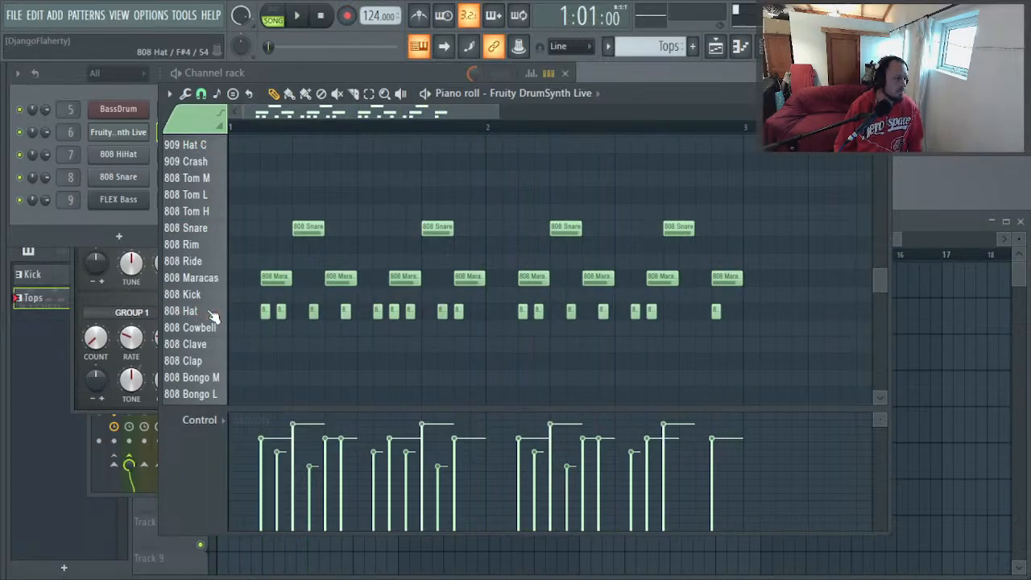
# Step: Select all the 808 Hat notes, move them up one octave to 909 Hat P and play the pattern
pyautogui.doubleClick(212, 314)
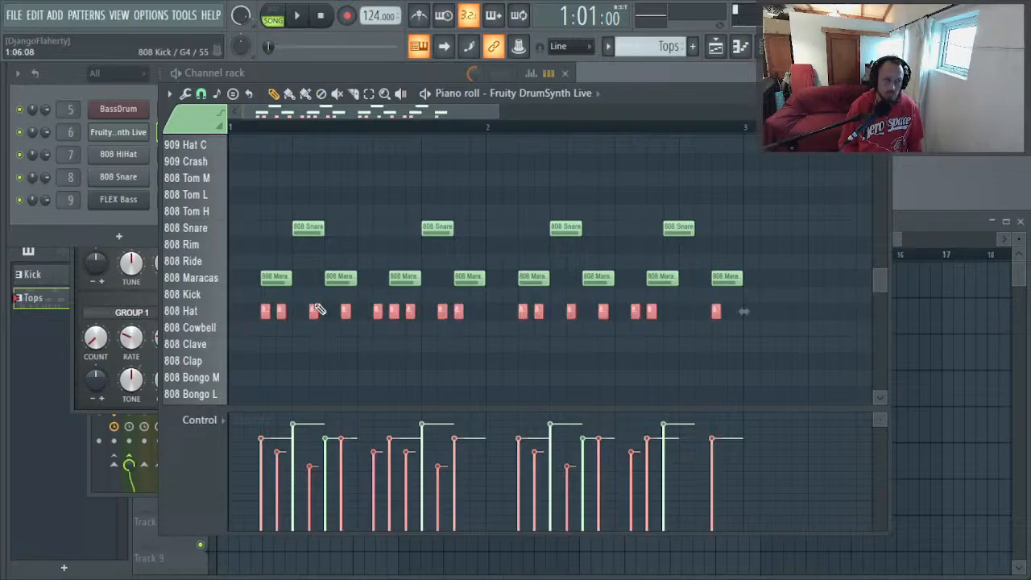
pyautogui.hotkey('ctrl', 'Up')
pyautogui.scroll(3, 317, 304)
pyautogui.press('space')
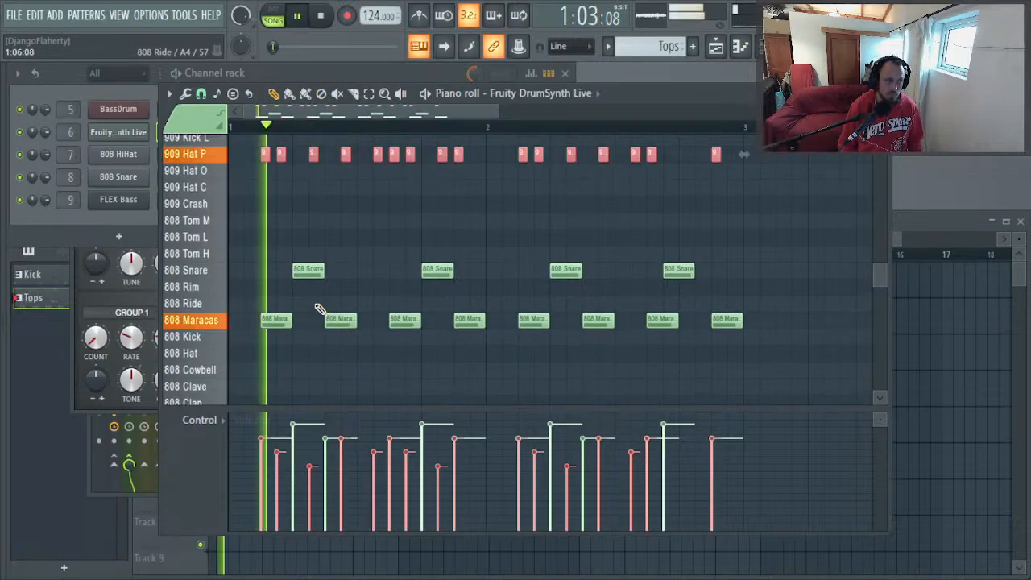
# Step: Audition the selected hats on 909 Hat O and 909 Hat C, return them to 909 Hat P and slightly lower their velocity
pyautogui.hotkey('shift', 'Down')
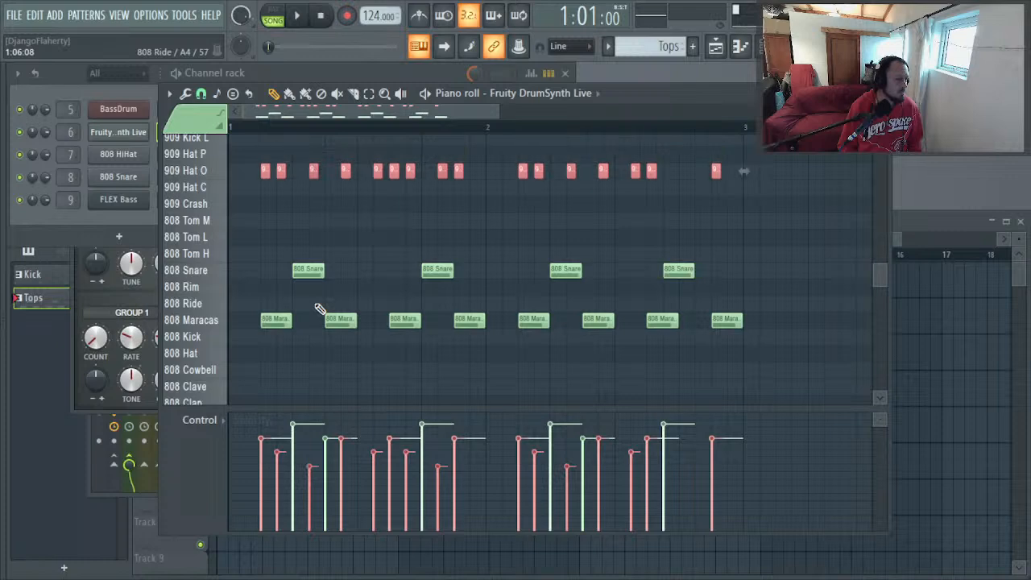
pyautogui.hotkey('shift', 'Down')
pyautogui.hotkey('shift', 'Up')
pyautogui.hotkey('shift', 'Up')
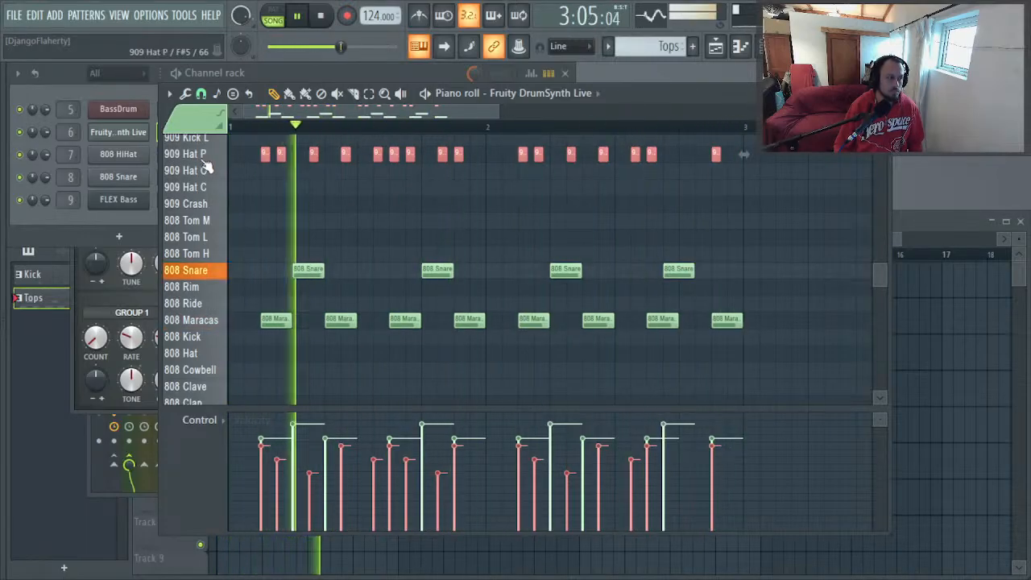
# Step: Close the piano roll, stop playback, move the DrumSynth Live editor below the channel rack and toggle its AUTO selection
pyautogui.press('F7')
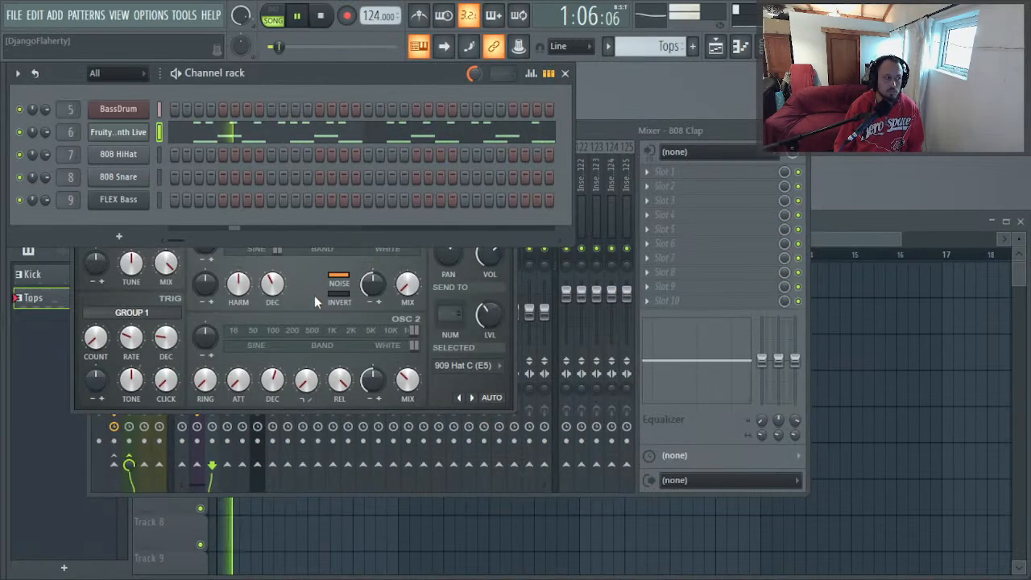
pyautogui.click(145, 134)
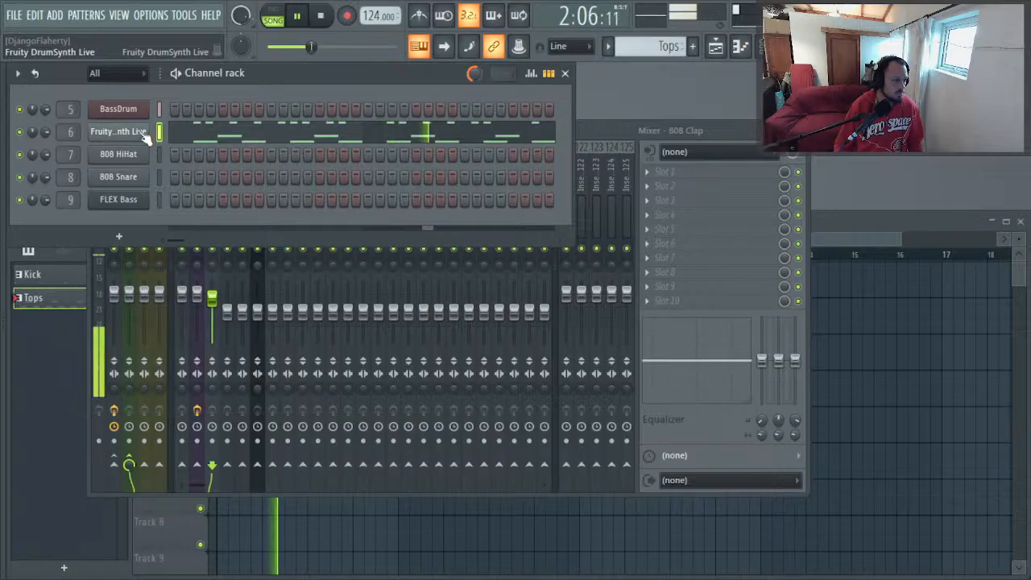
pyautogui.click(145, 135)
pyautogui.press('space')
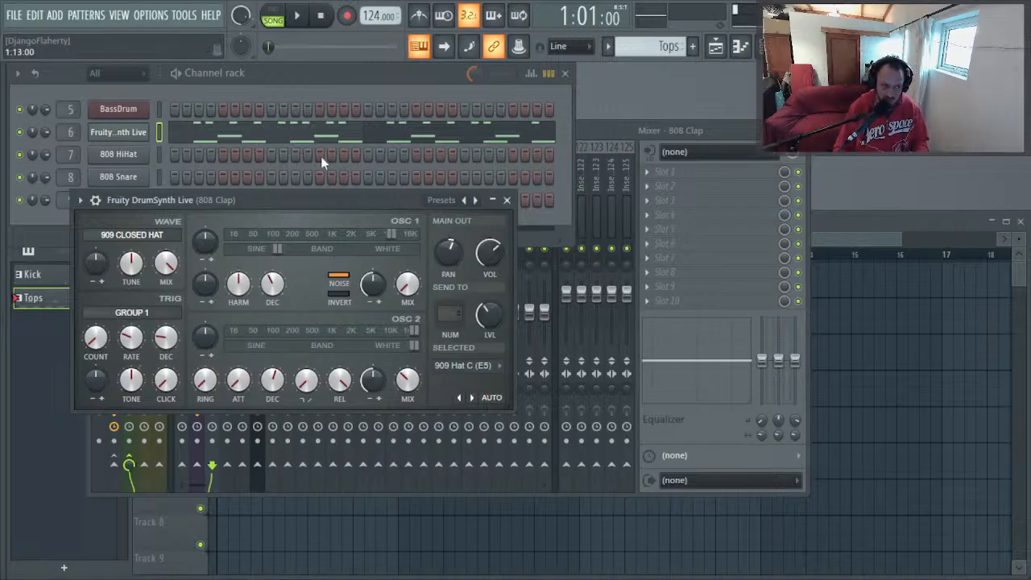
pyautogui.moveTo(281, 198); pyautogui.dragTo(413, 264)
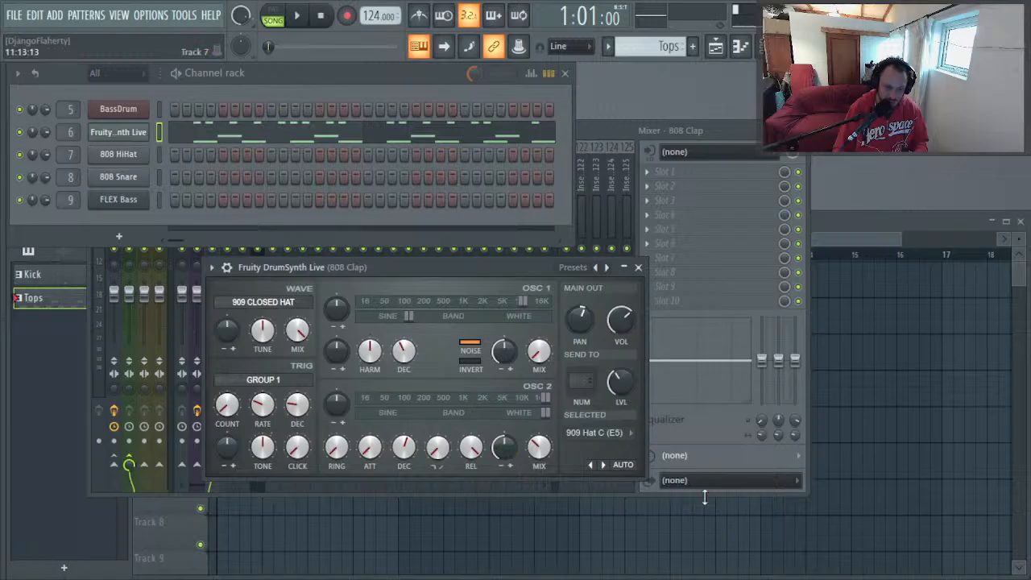
pyautogui.click(625, 466)
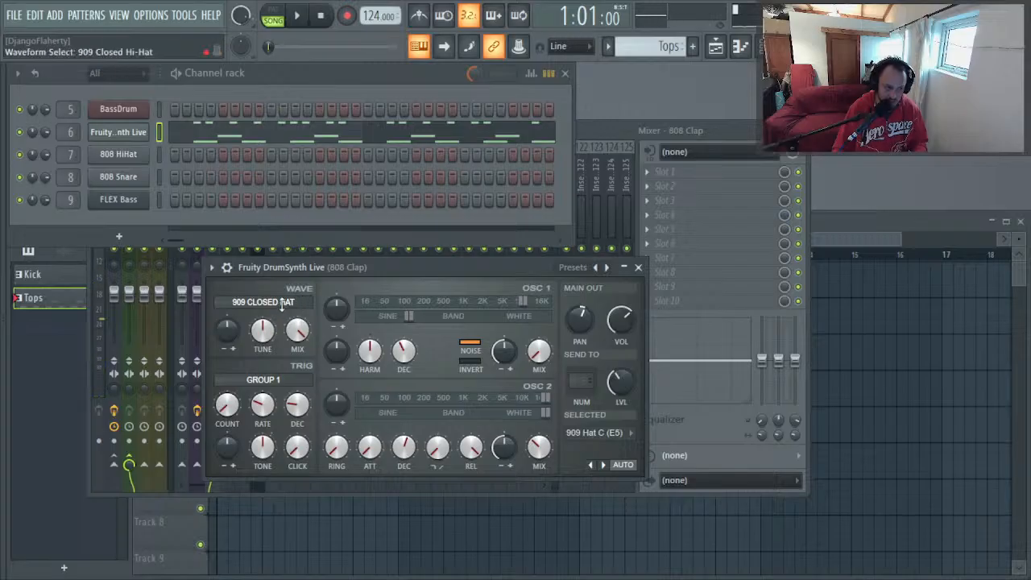
# Step: Raise the 909 Closed Hat's wave tuning to 1.20 in DrumSynth Live and check it against the pattern
pyautogui.moveTo(262, 331); pyautogui.dragTo(262, 323)
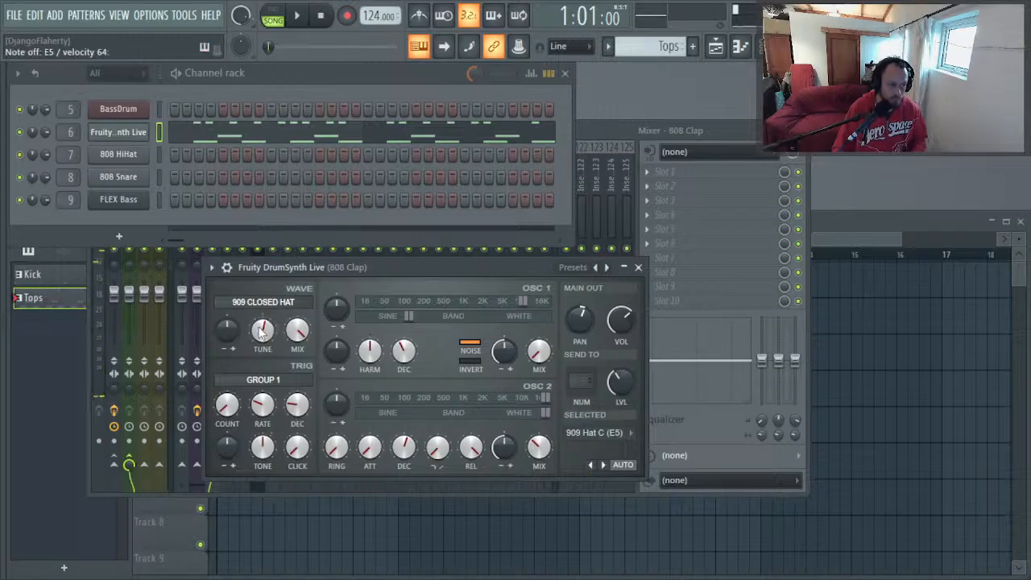
pyautogui.press('space')
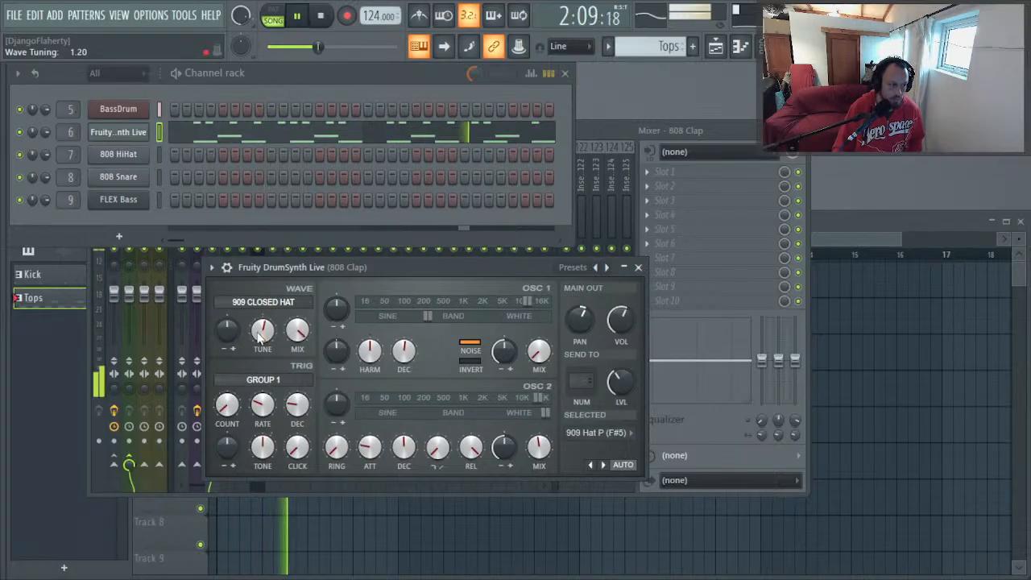
pyautogui.press('space')
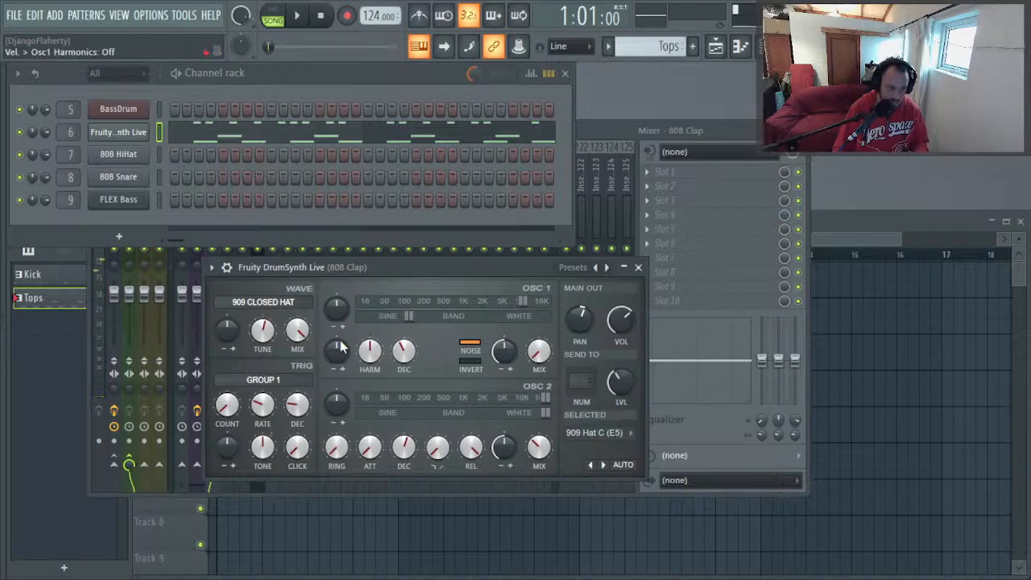
# Step: Copy the 909 Hat C wave tuning value onto the wave tuning of 909 Hat O, with automatic patch selection enabled
pyautogui.rightClick(268, 337)
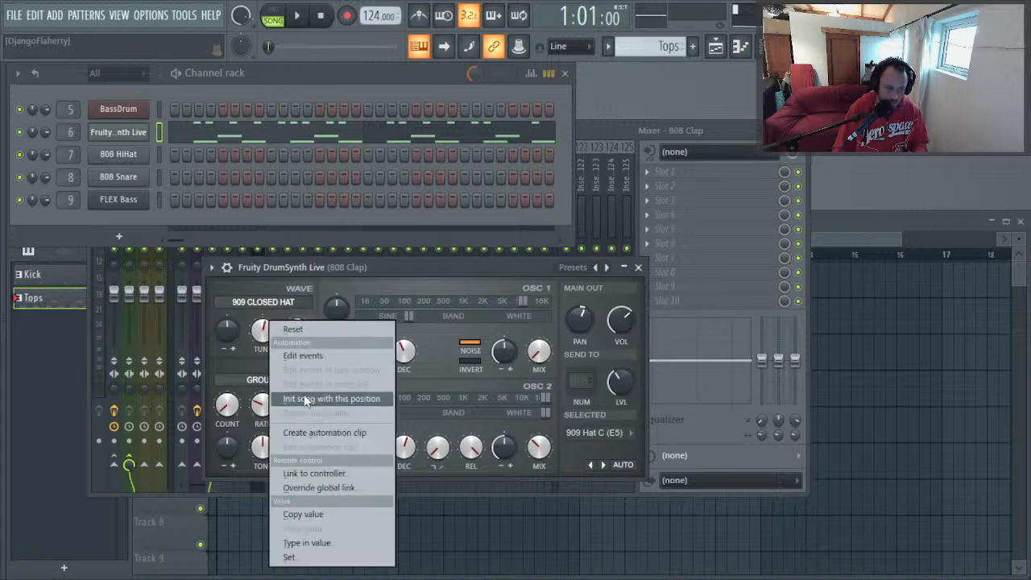
pyautogui.click(323, 514)
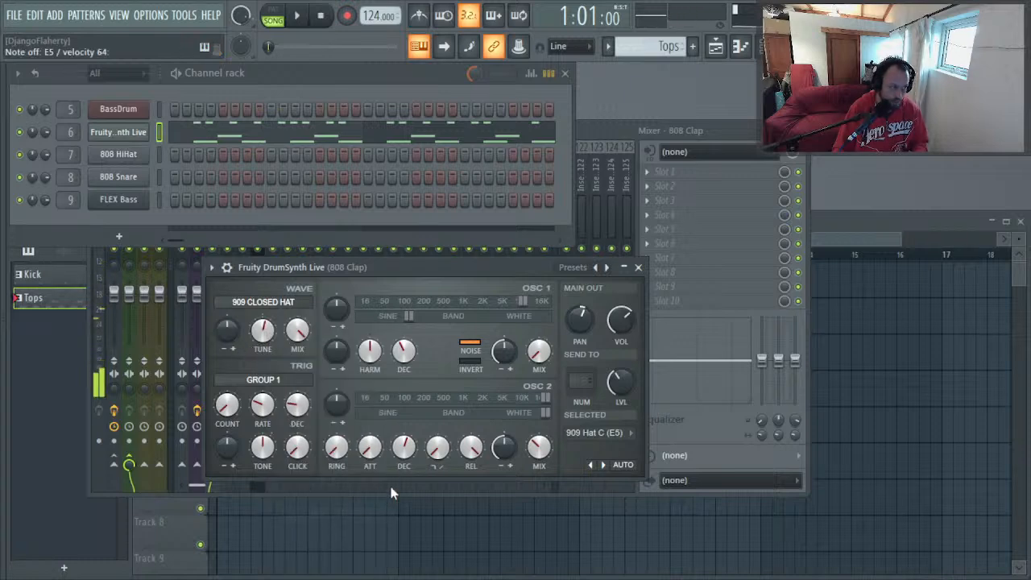
pyautogui.click(631, 466)
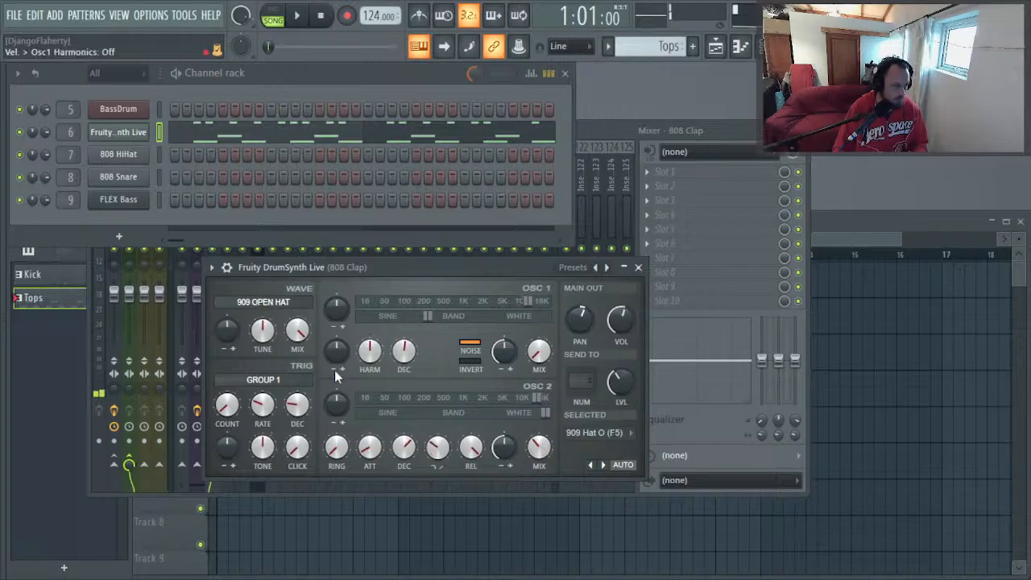
pyautogui.rightClick(261, 332)
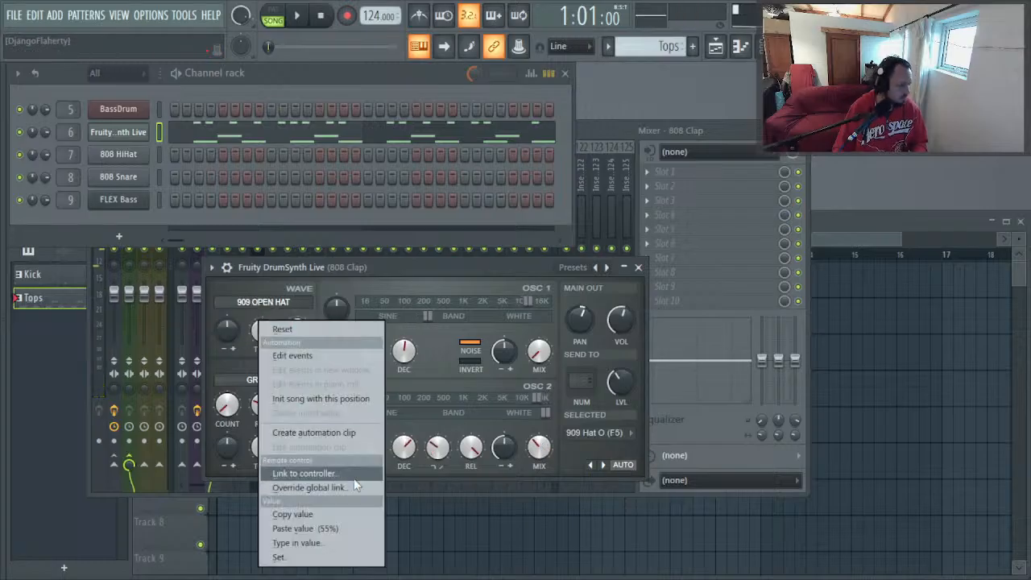
pyautogui.click(350, 528)
# Step: Audition the retuned 909 closed, open and pedal hats against each other and within the playing pattern
pyautogui.press('c')
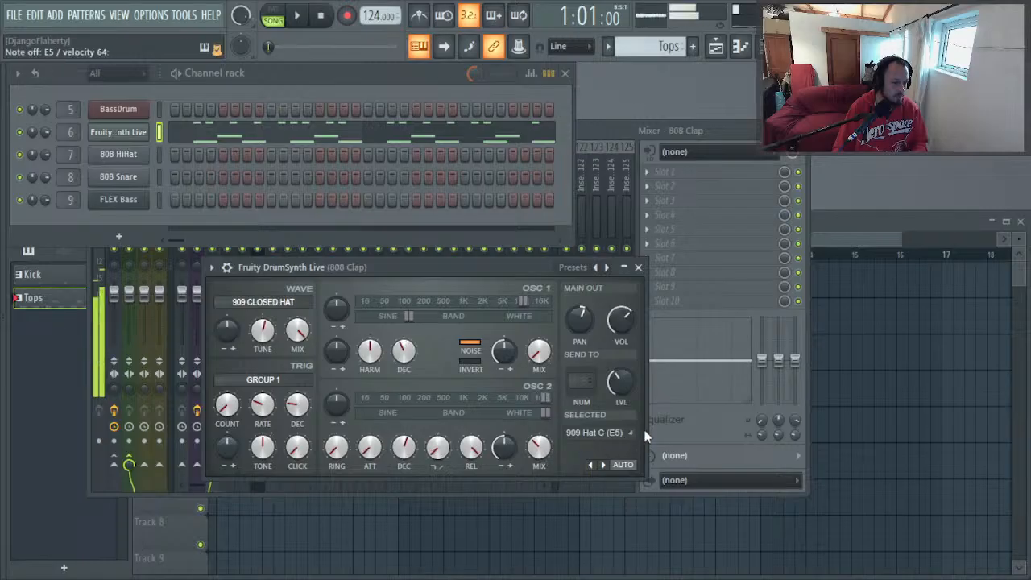
pyautogui.press('c')
pyautogui.press('v')
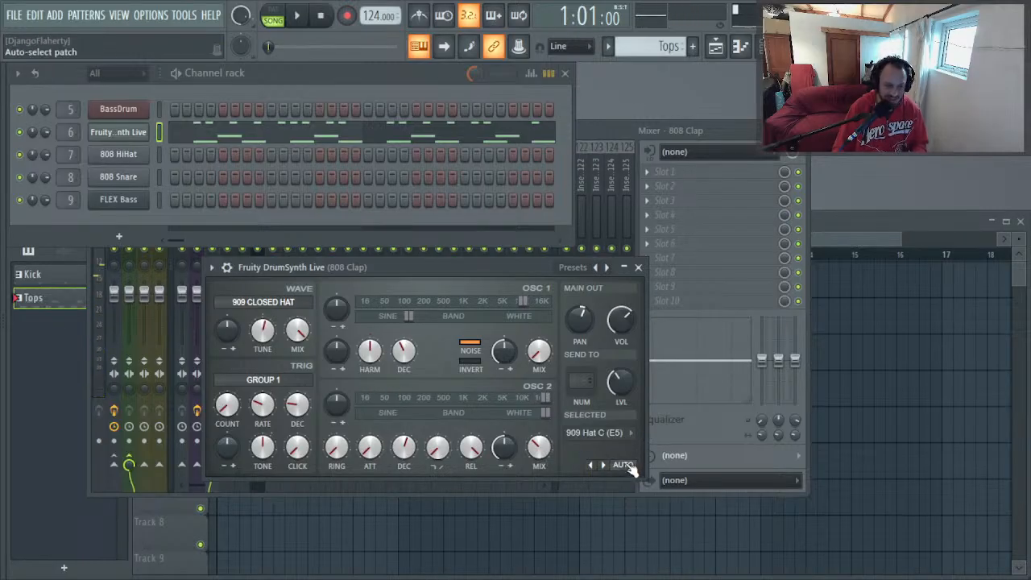
pyautogui.press('v')
pyautogui.press('c')
pyautogui.press('v')
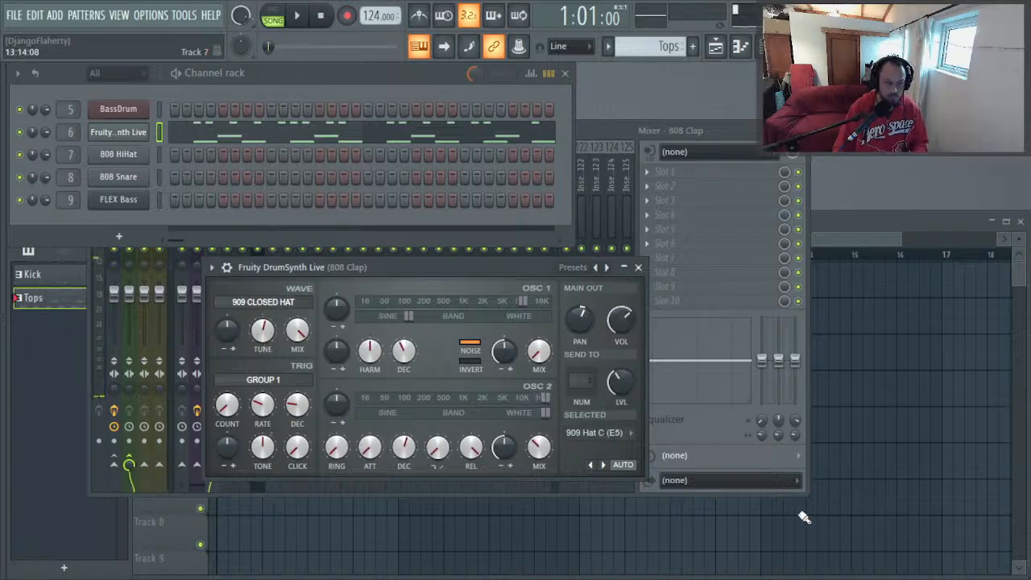
pyautogui.press('g')
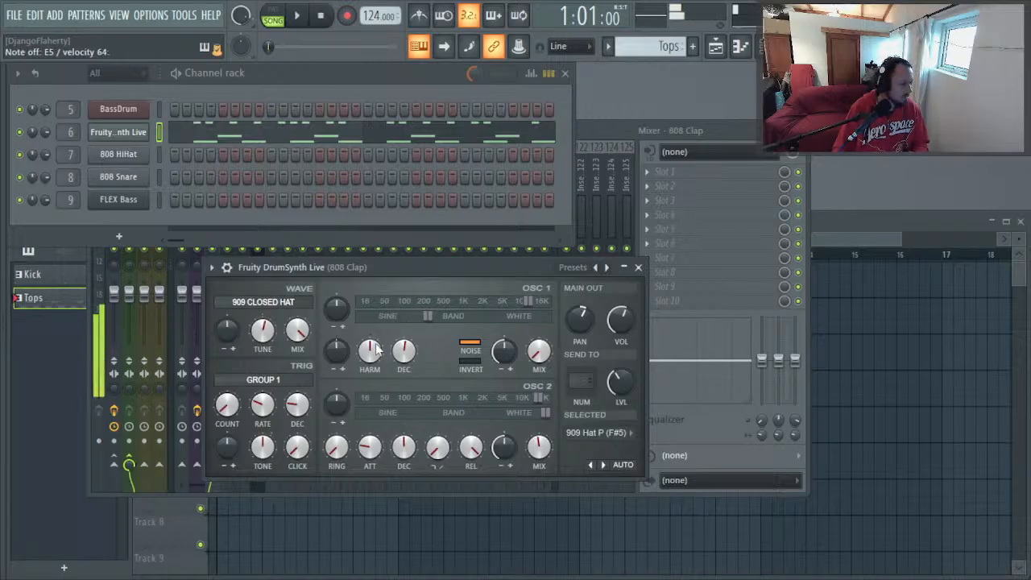
pyautogui.press('c')
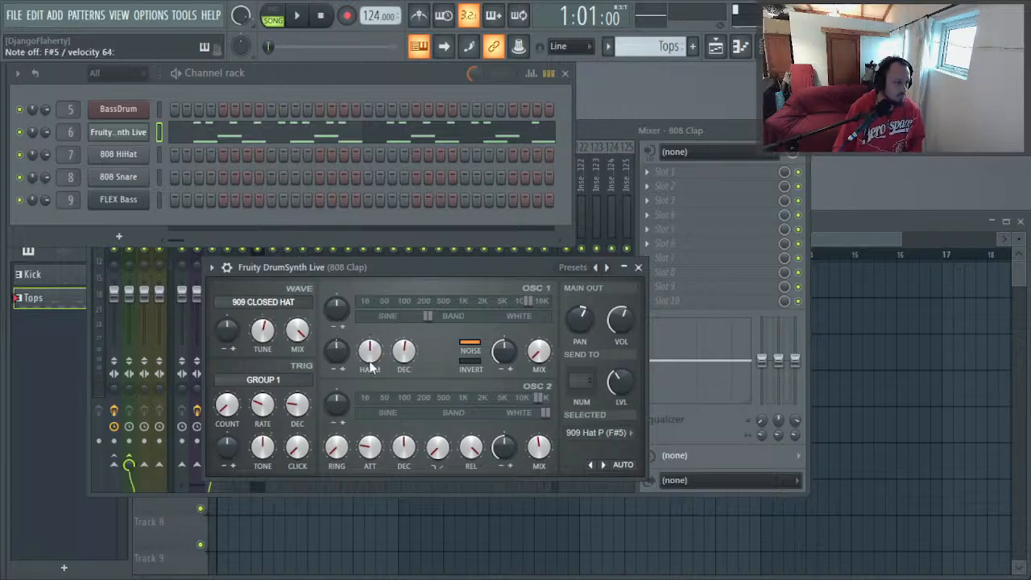
pyautogui.press('space')
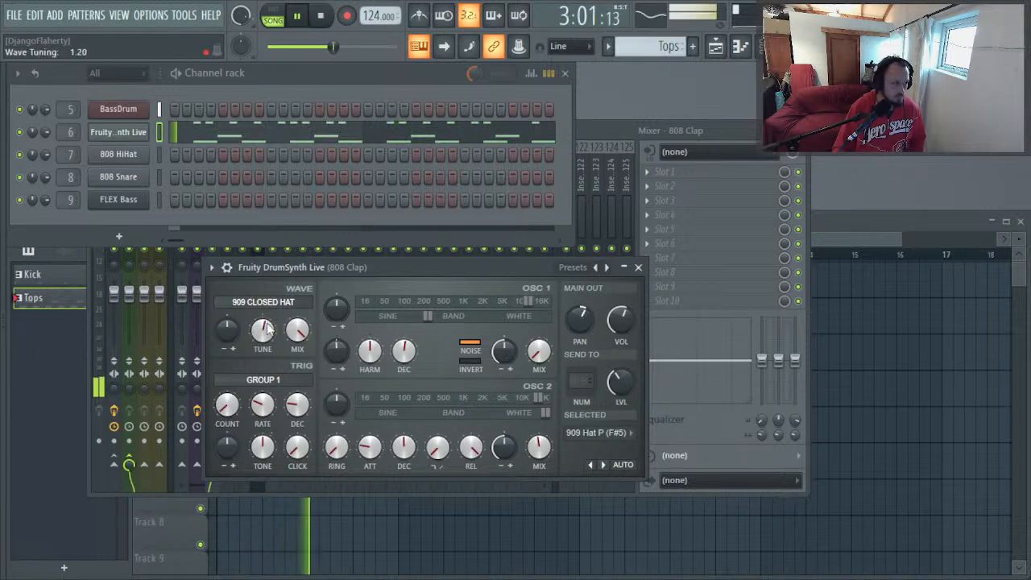
pyautogui.press('space')
# Step: Raise the tone filter of 909 Hat P to about 84% treble, repeatedly auditioning it against 909 Hat O
pyautogui.press('v')
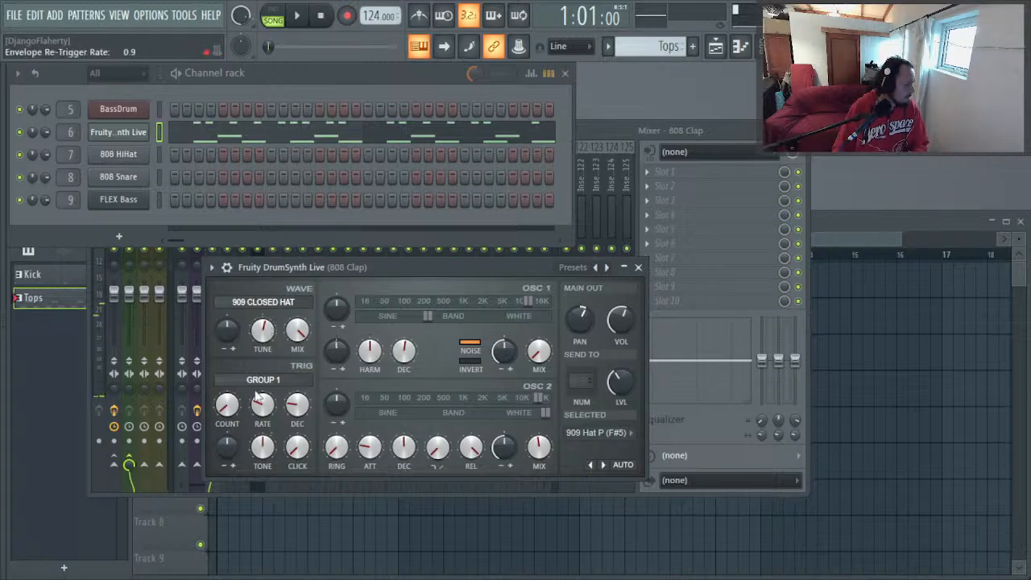
pyautogui.press('g')
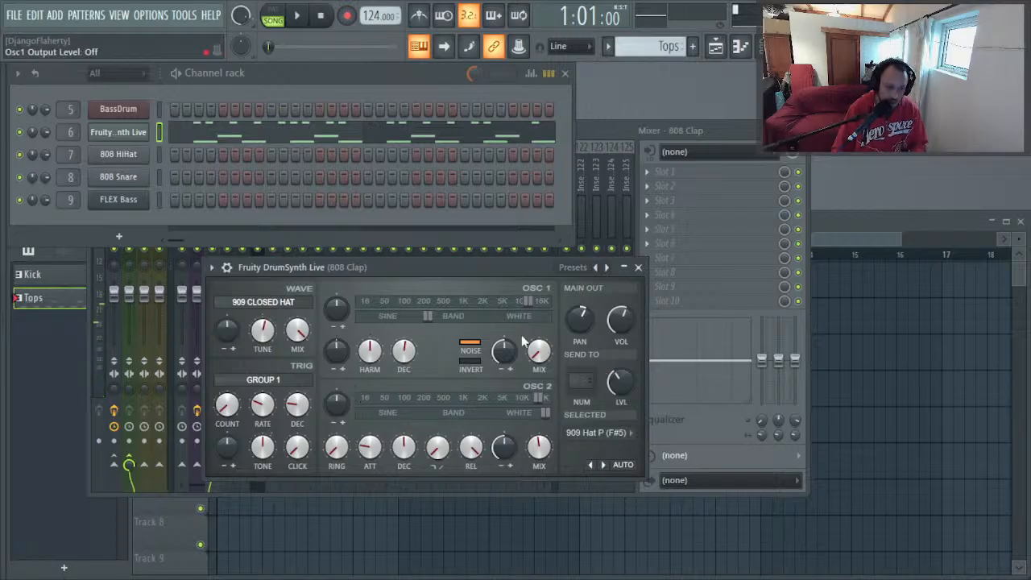
pyautogui.press('g')
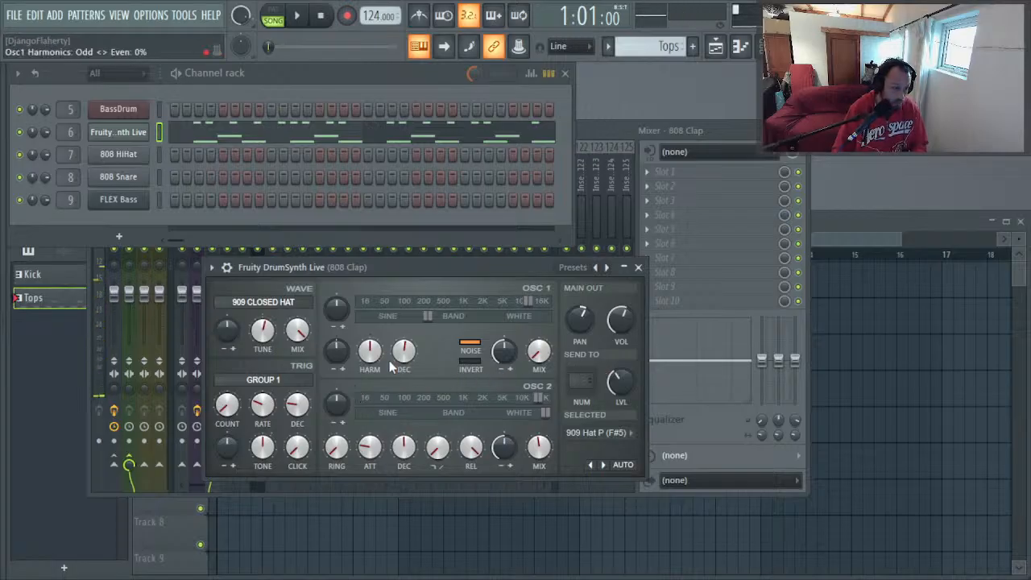
pyautogui.press('g')
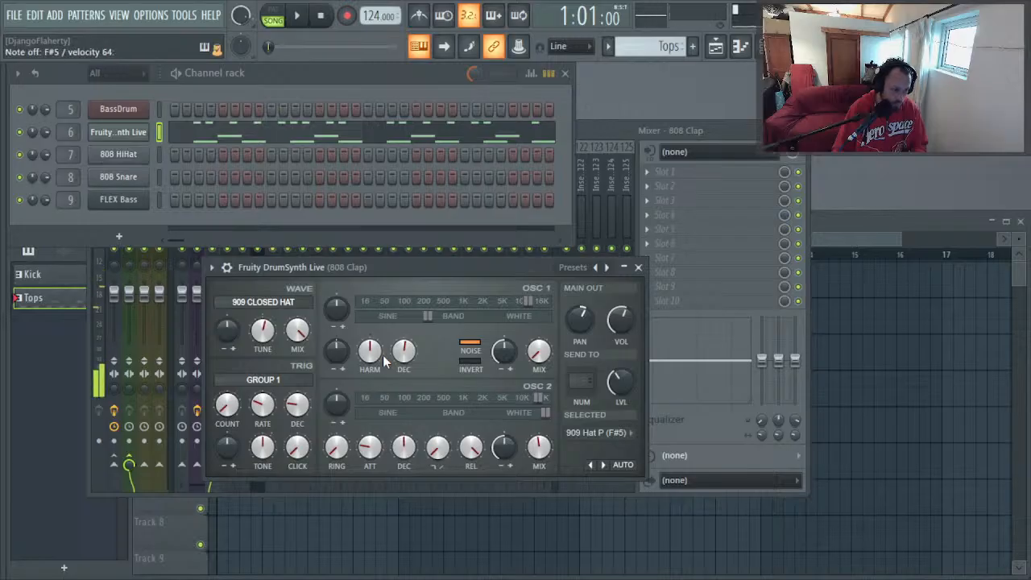
pyautogui.press('g')
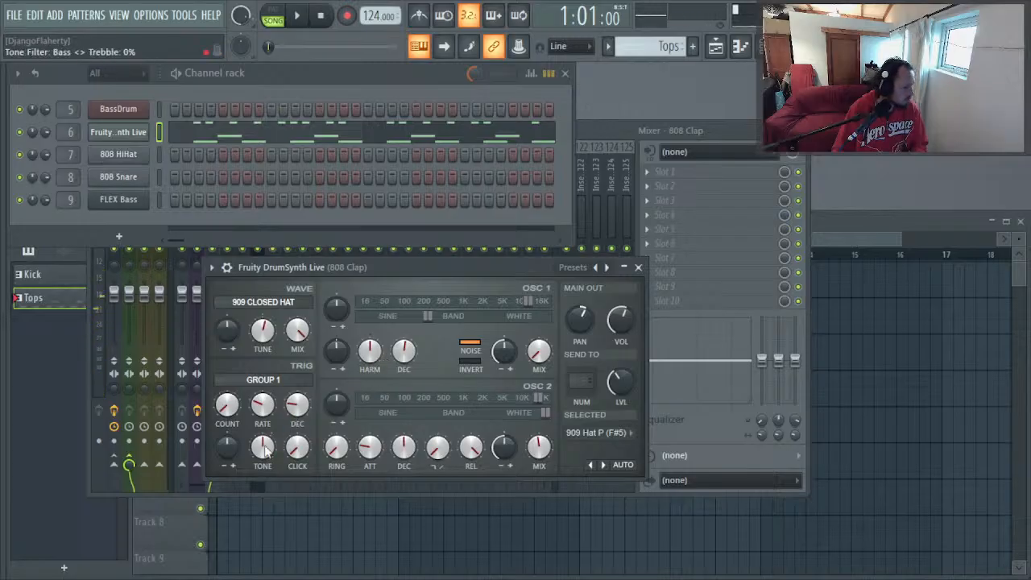
pyautogui.press('g')
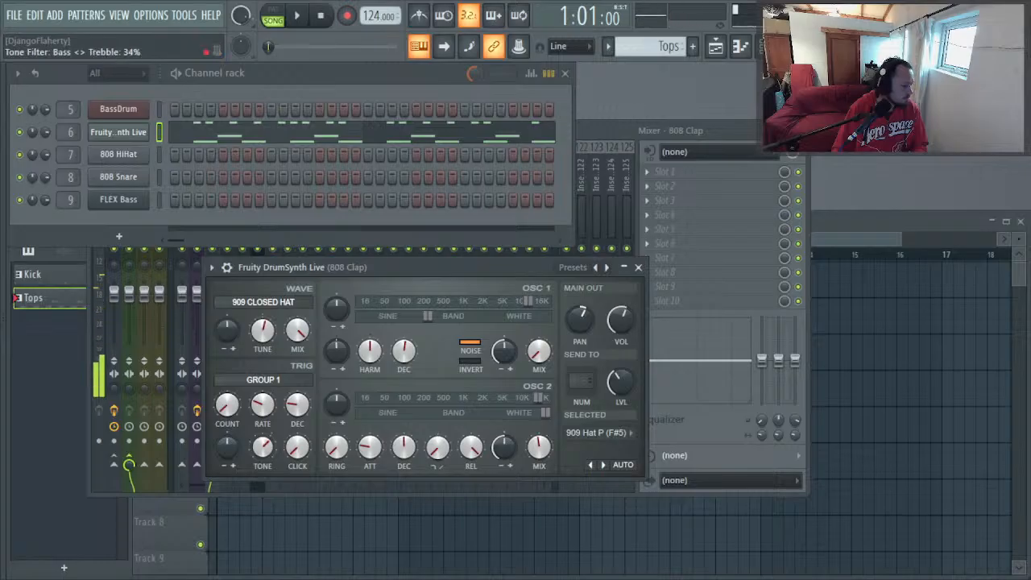
pyautogui.press('g')
pyautogui.press('g')
pyautogui.press('g')
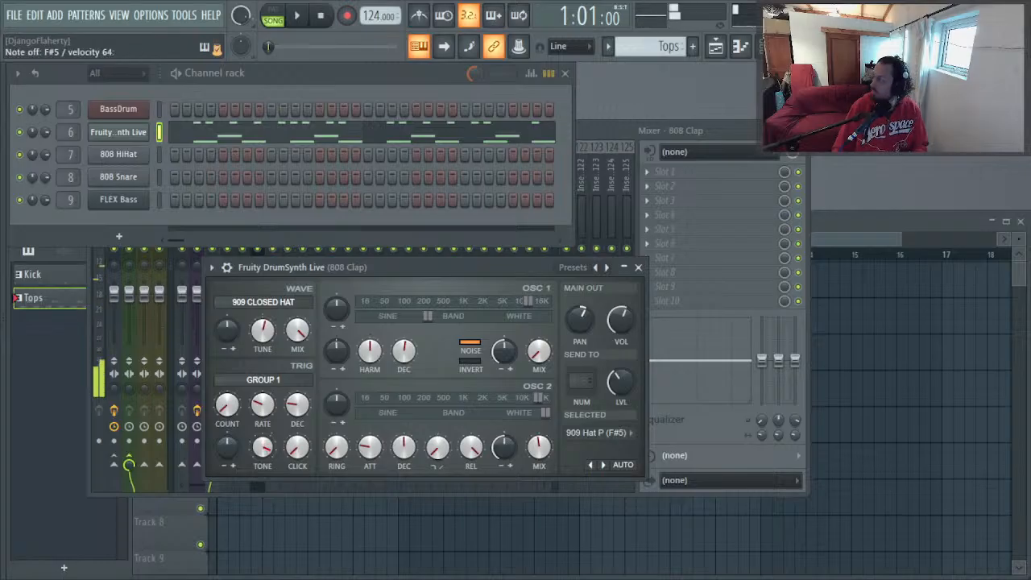
pyautogui.press('v')
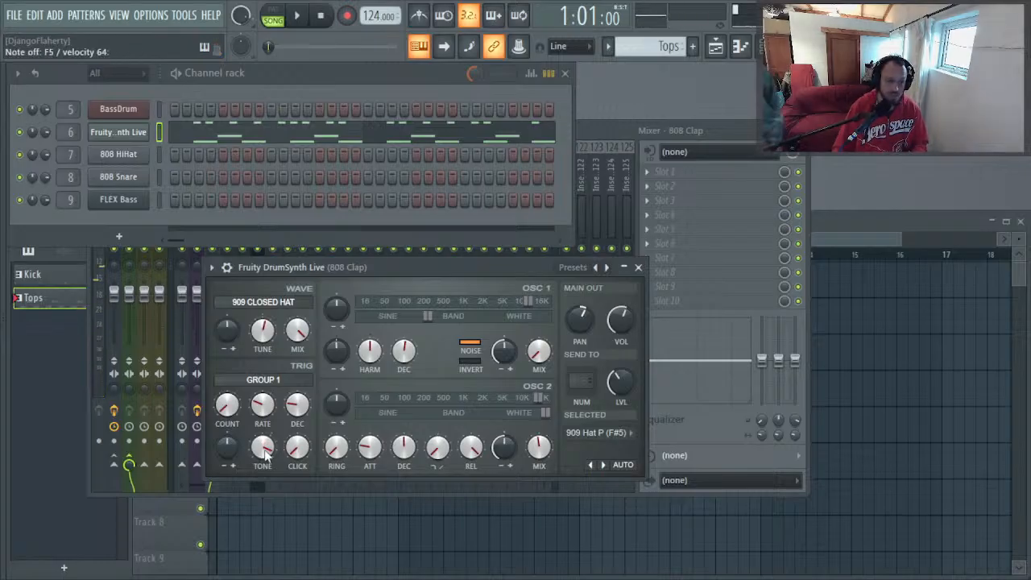
pyautogui.press('v')
pyautogui.press('v')
pyautogui.press('v')
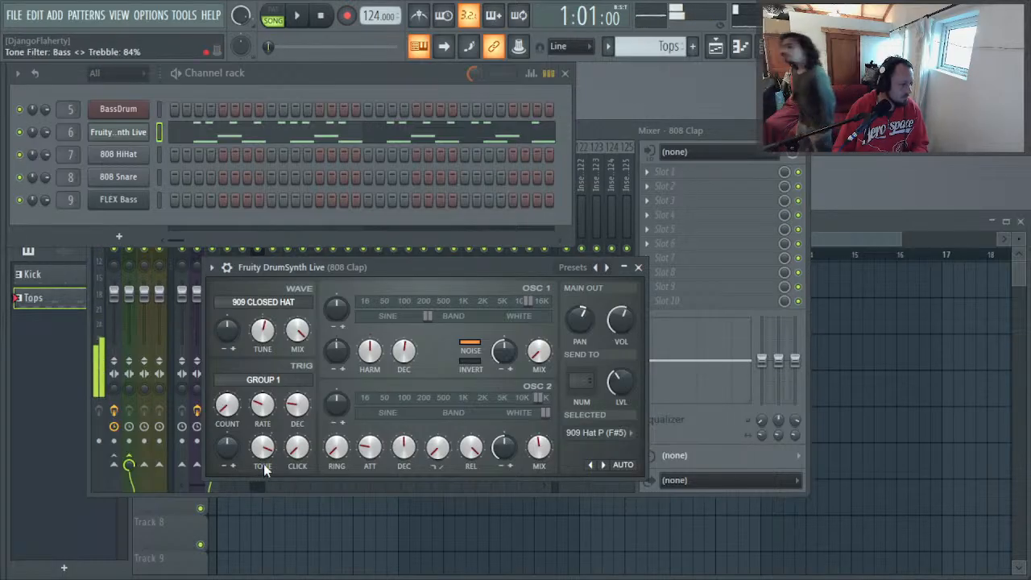
pyautogui.press('v')
pyautogui.press('v')
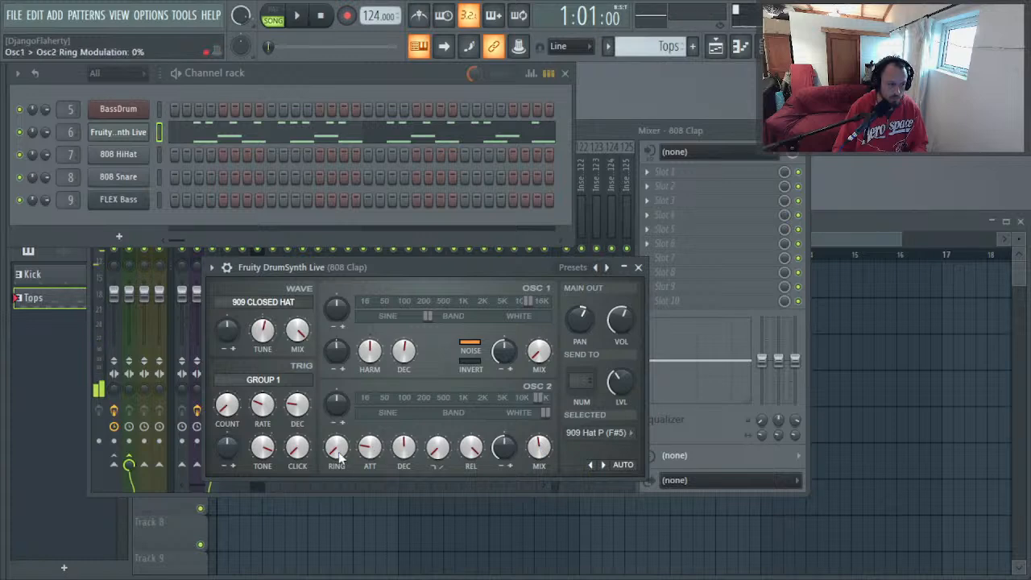
# Step: Copy the 909 Hat P tone filter value to 909 Hat O and 909 Hat C and play the pattern
pyautogui.rightClick(270, 451)
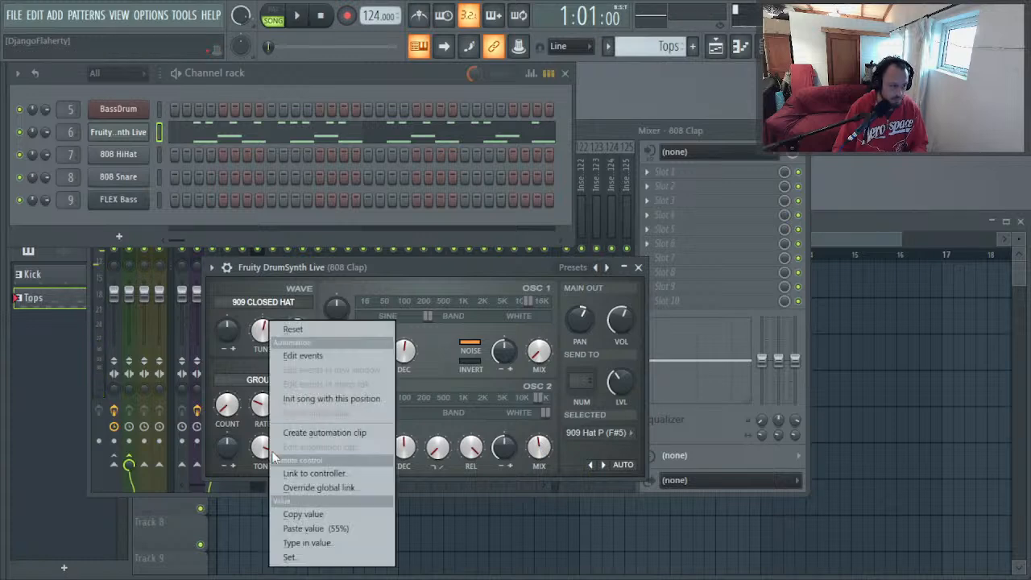
pyautogui.click(329, 517)
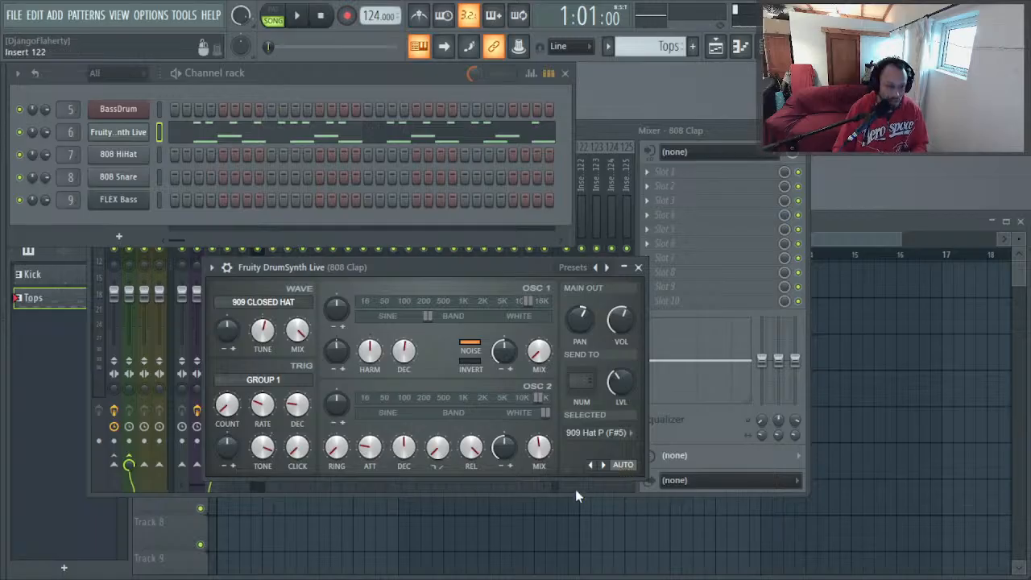
pyautogui.rightClick(271, 453)
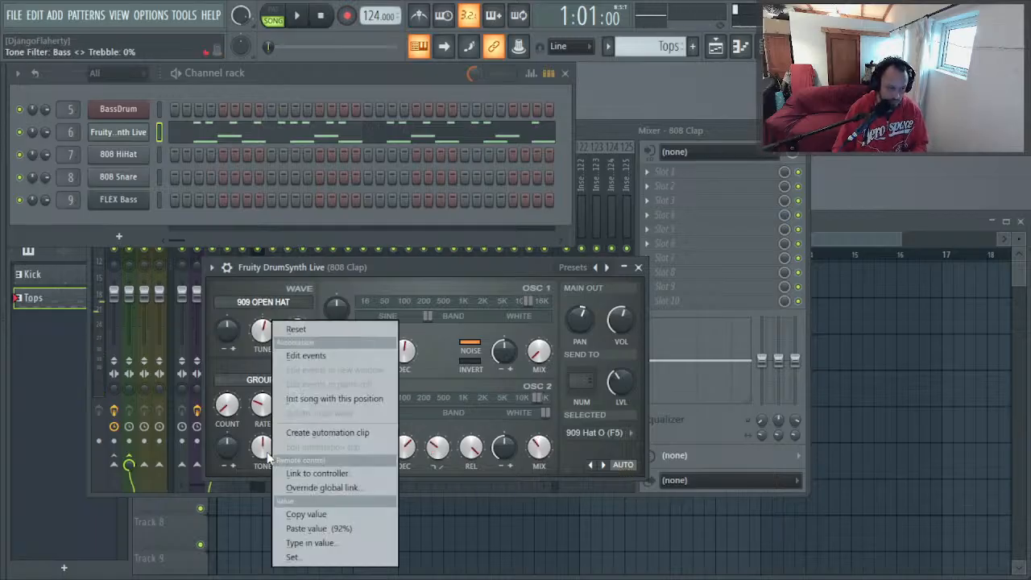
pyautogui.click(323, 529)
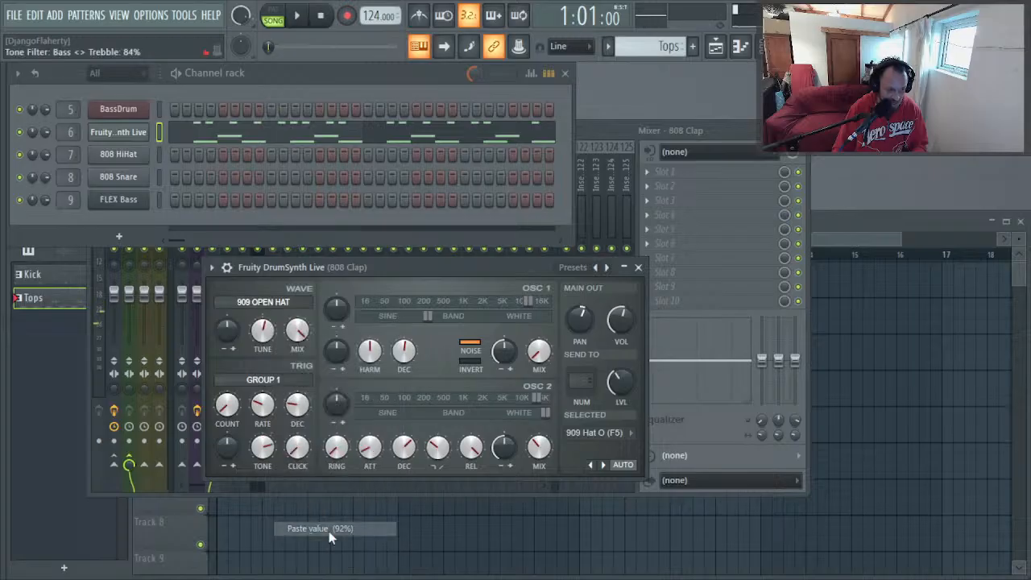
pyautogui.rightClick(272, 452)
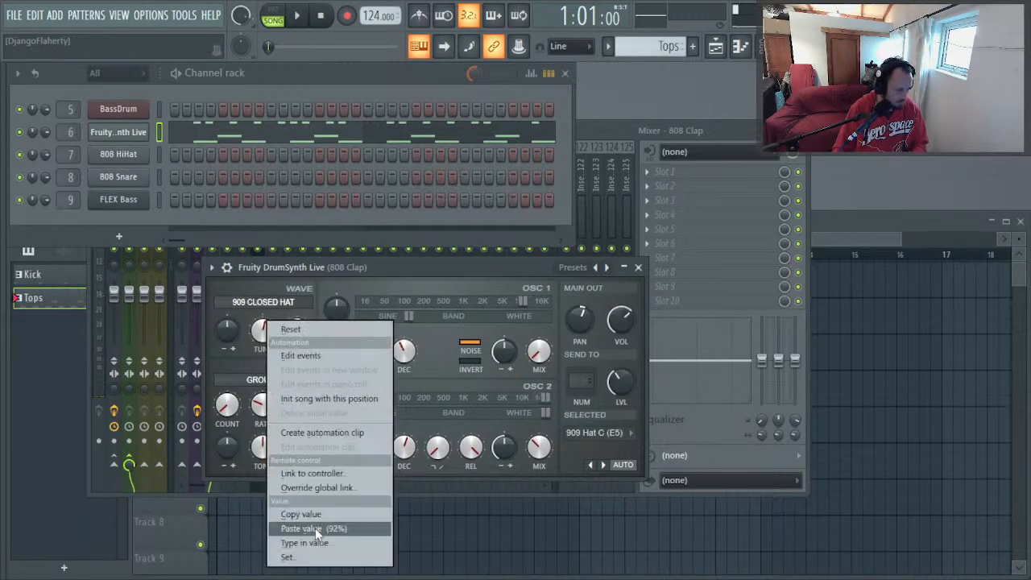
pyautogui.click(321, 530)
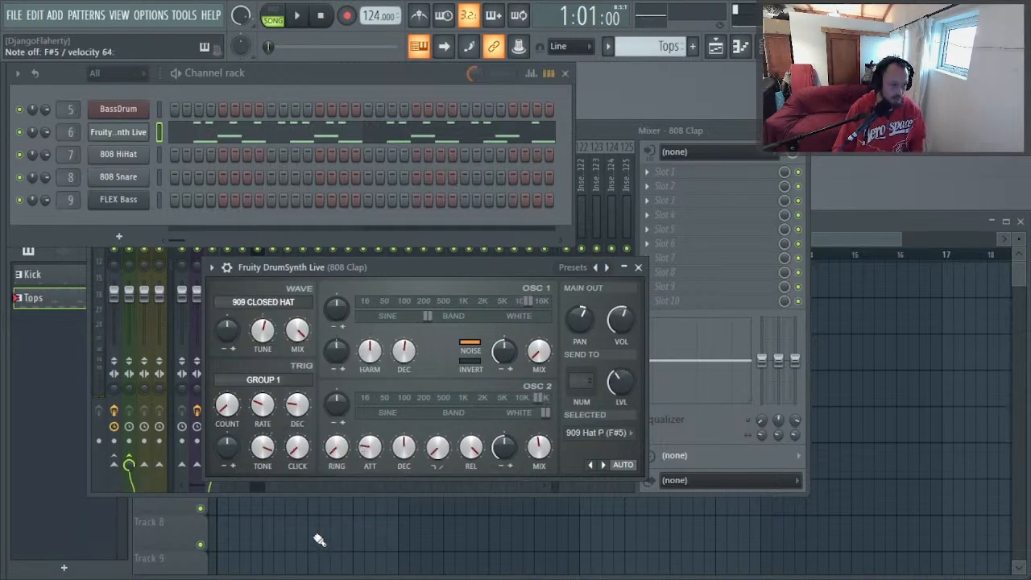
pyautogui.press('space')
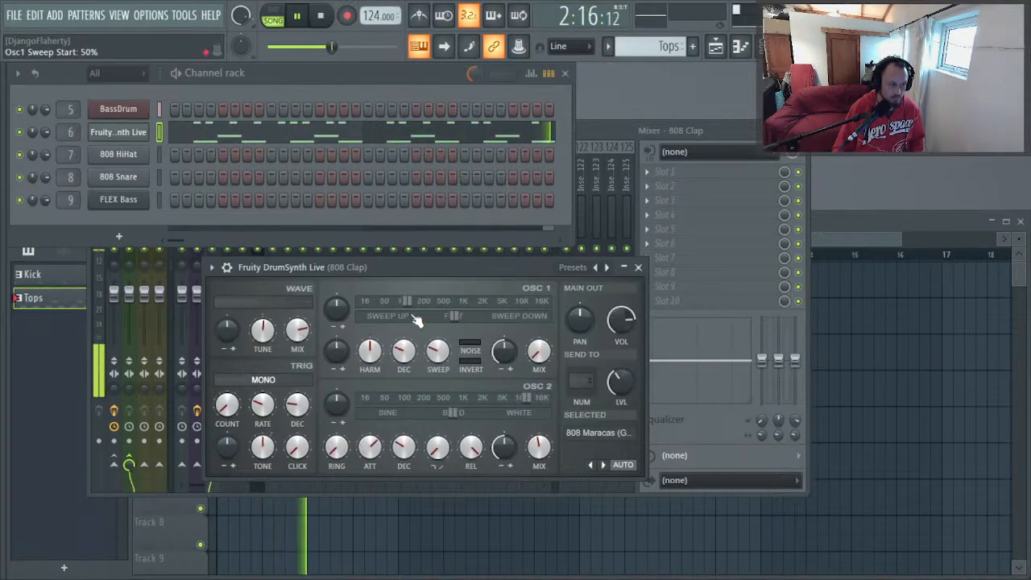
pyautogui.press('space')
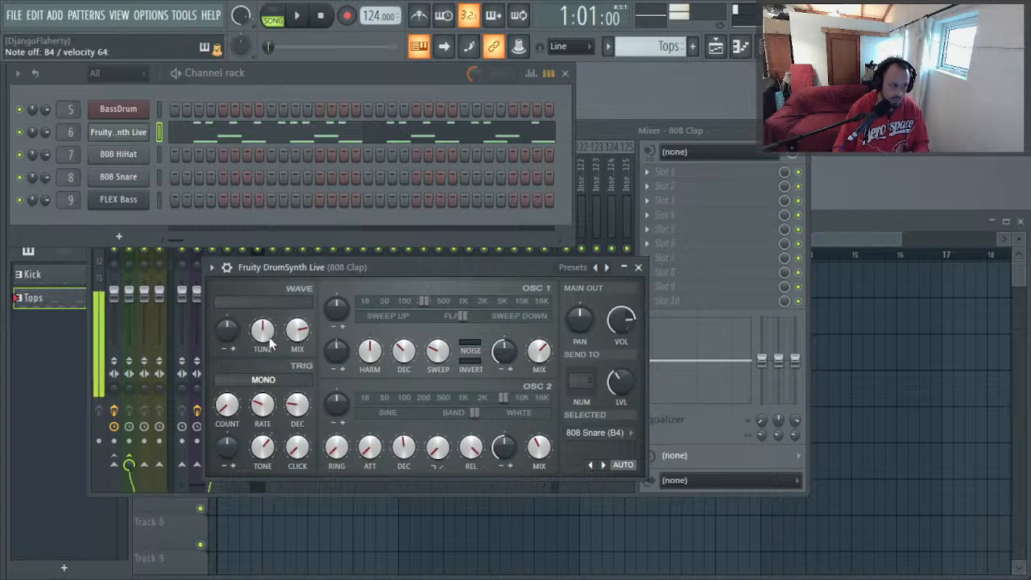
# Step: Try the 808 Snare's wave tuning, raise its oscillator 1 frequency to just below 500 and slightly adjust its sweep curve
pyautogui.moveTo(271, 358); pyautogui.dragTo(270, 377)
pyautogui.moveTo(267, 341); pyautogui.dragTo(267, 322)
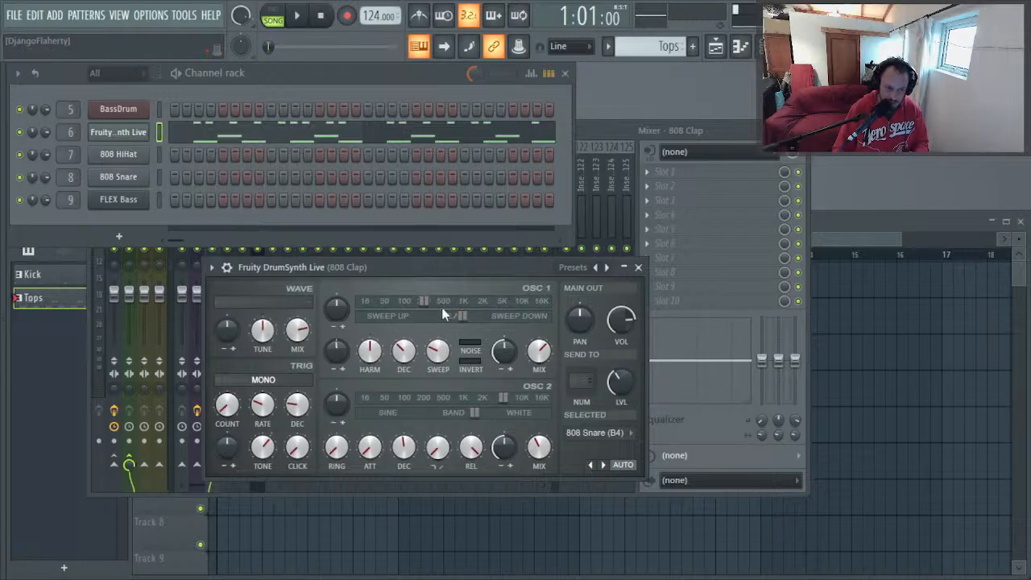
pyautogui.moveTo(427, 300); pyautogui.dragTo(441, 301)
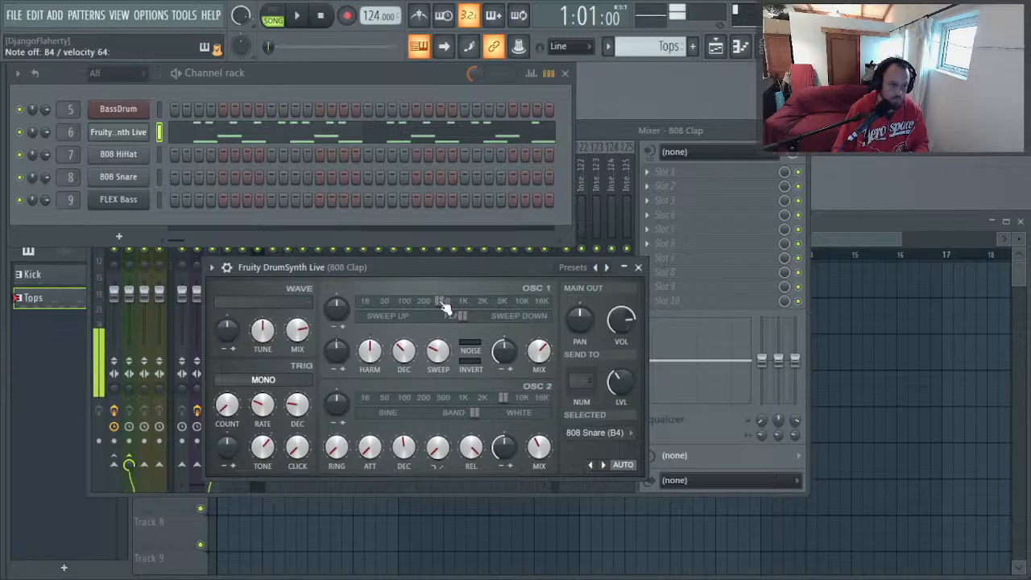
pyautogui.moveTo(491, 316)
pyautogui.mouseDown()
pyautogui.moveTo(459, 316)
pyautogui.moveTo(471, 315)
pyautogui.mouseUp()
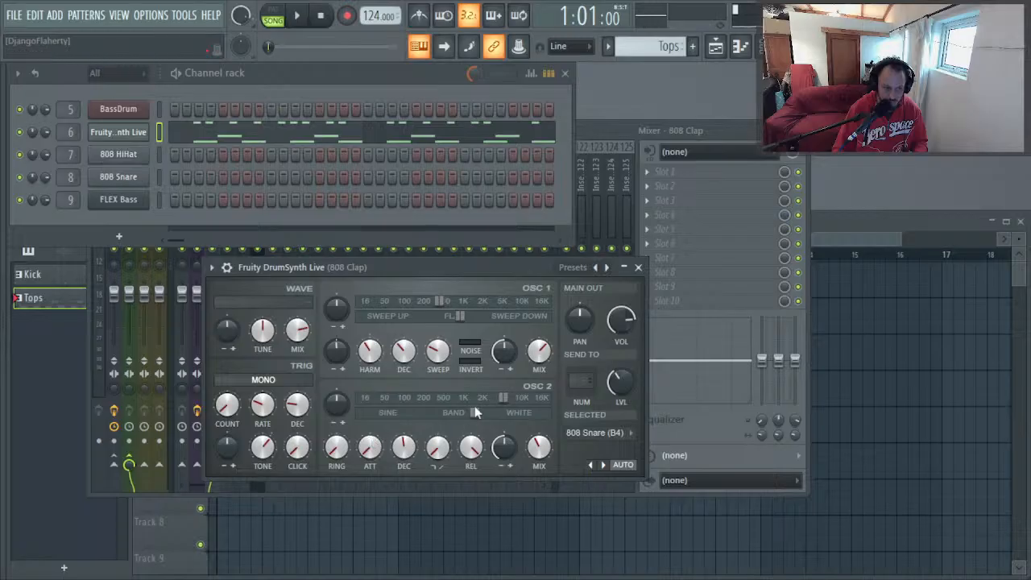
# Step: Adjust the 808 Snare's oscillator 2 frequency, widen its bandwidth towards white noise and play the pattern
pyautogui.moveTo(502, 397); pyautogui.dragTo(487, 397)
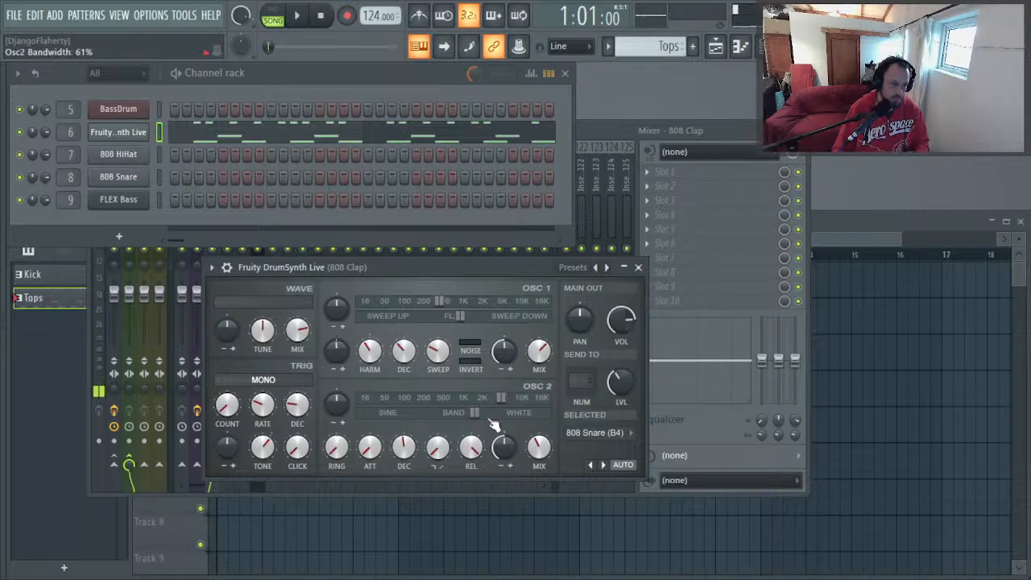
pyautogui.moveTo(478, 412); pyautogui.dragTo(491, 413)
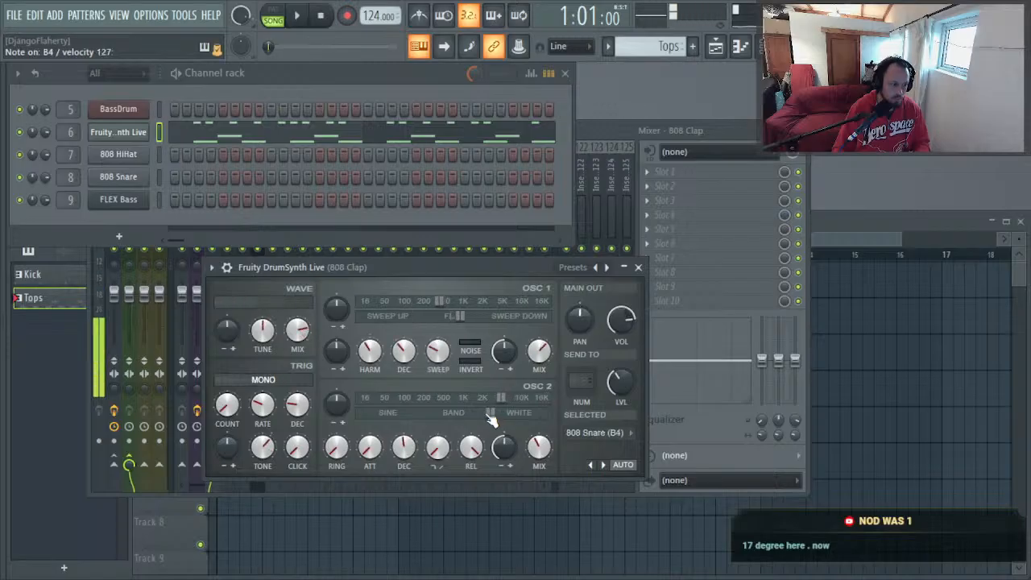
pyautogui.press('space')
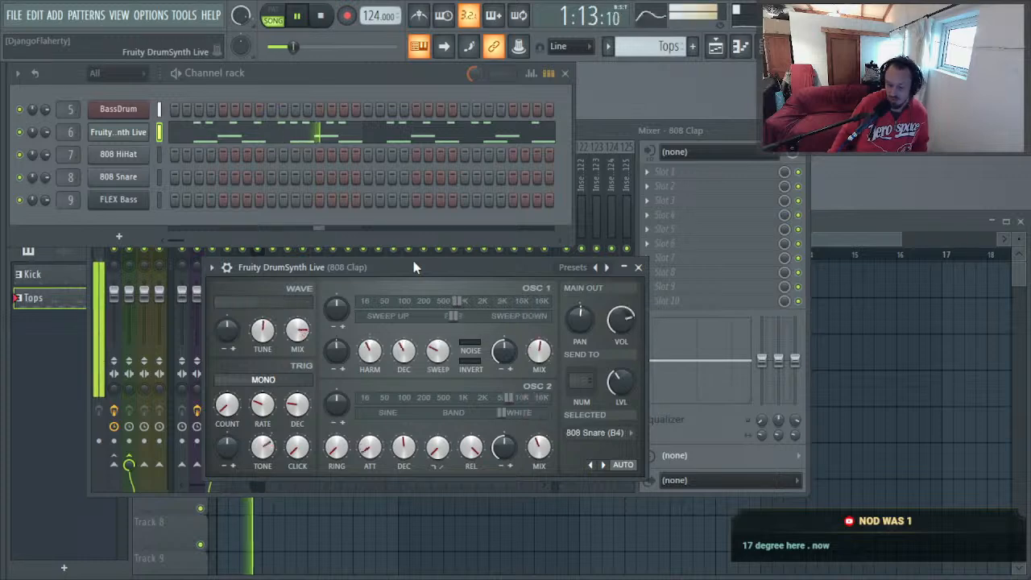
pyautogui.press('space')
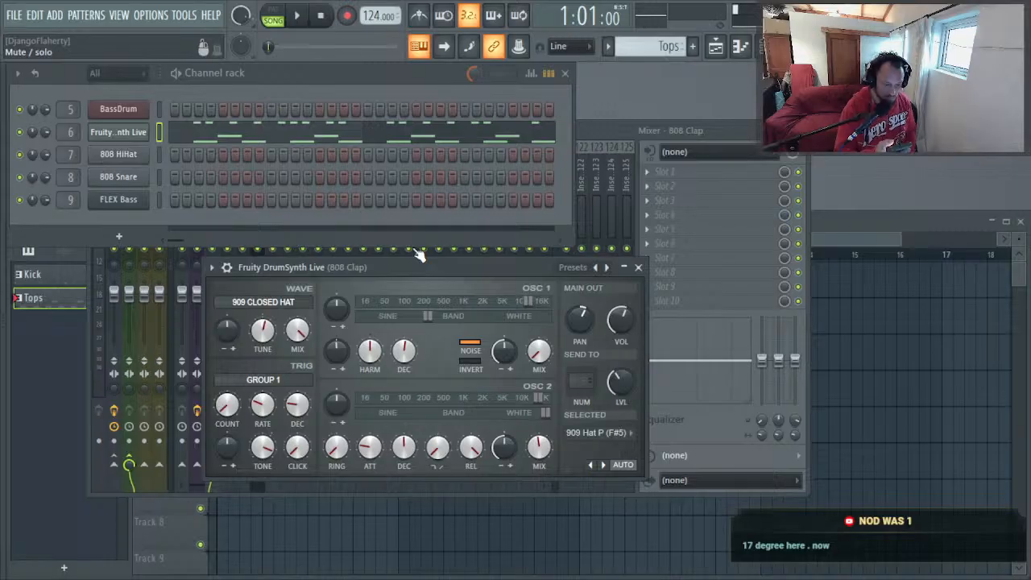
# Step: Play the song and lower the noise pitch of the BassDrum's Hard Clap to -7.44
pyautogui.press('space')
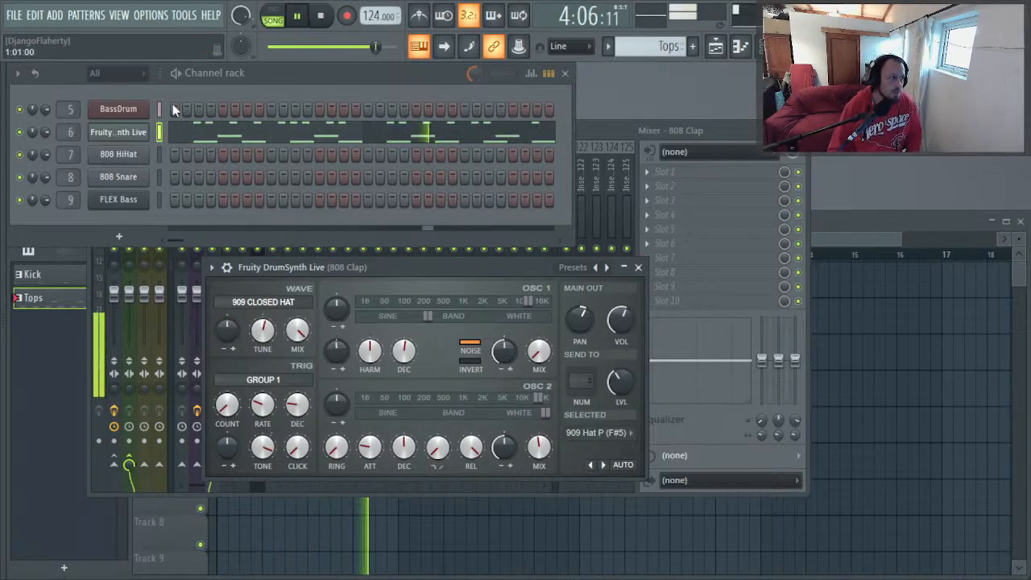
pyautogui.click(121, 109)
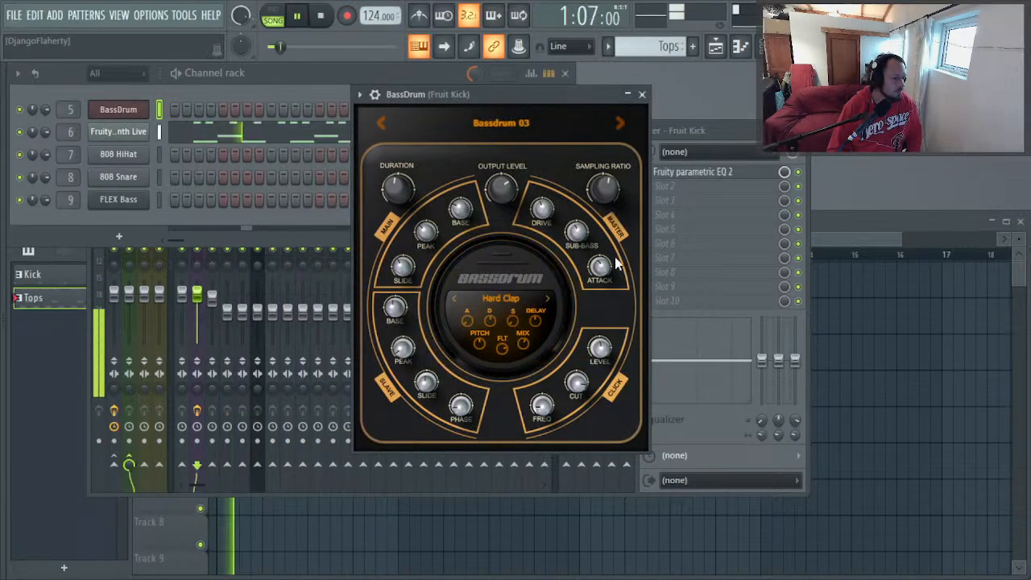
pyautogui.moveTo(476, 339)
pyautogui.mouseDown()
pyautogui.moveTo(476, 359)
pyautogui.moveTo(477, 341)
pyautogui.mouseUp()
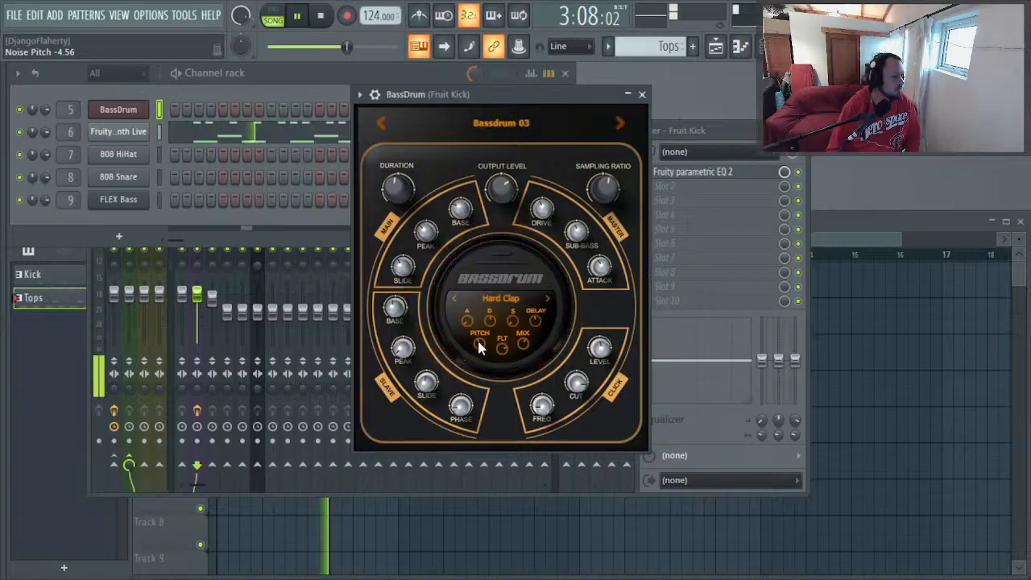
pyautogui.scroll(-5, 478, 346)
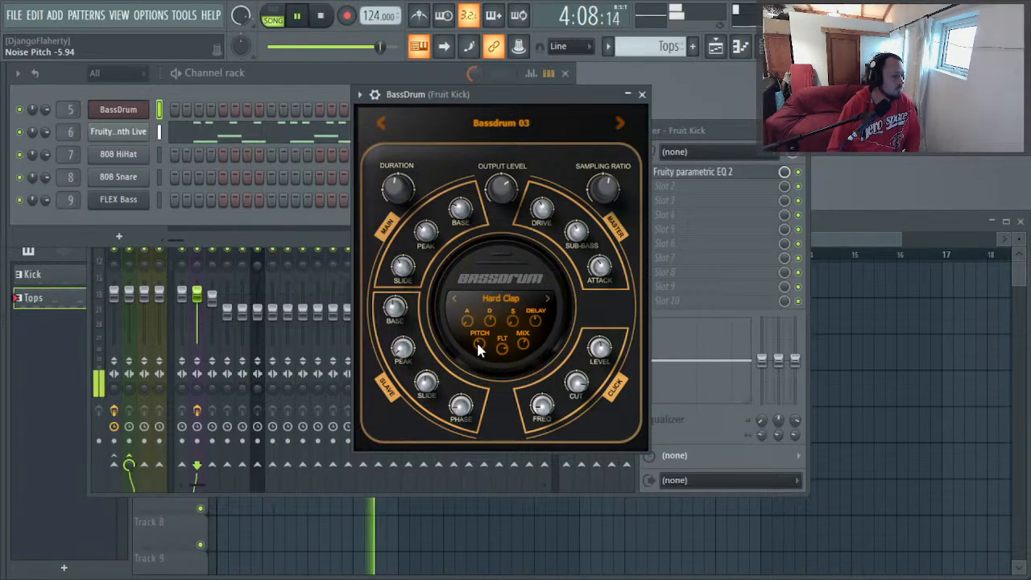
pyautogui.scroll(-5, 478, 346)
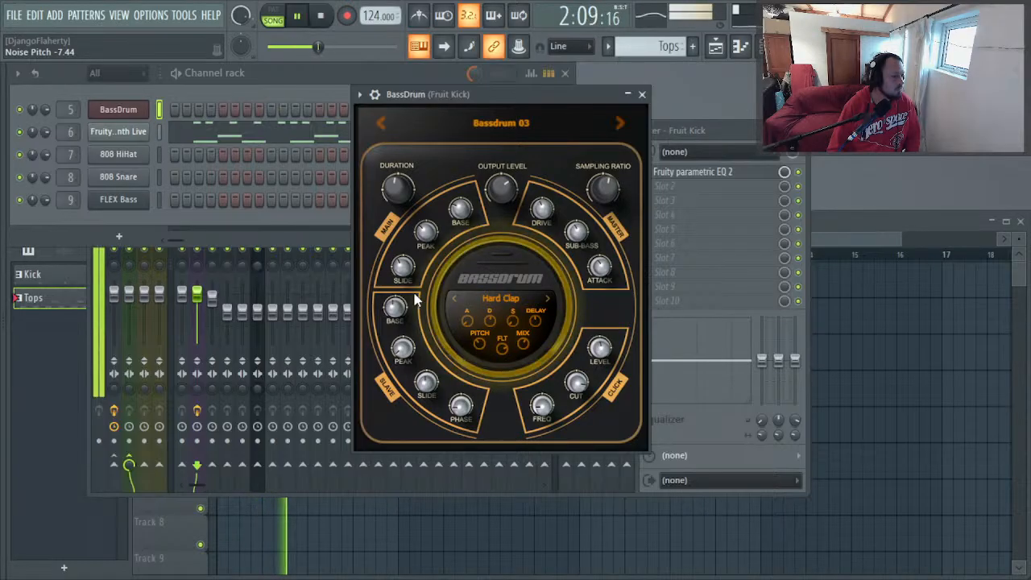
# Step: Try the BassDrum's main peak and slave slide, return the slave base to 0% and leave the main slide time at 40%
pyautogui.moveTo(426, 231); pyautogui.dragTo(426, 218)
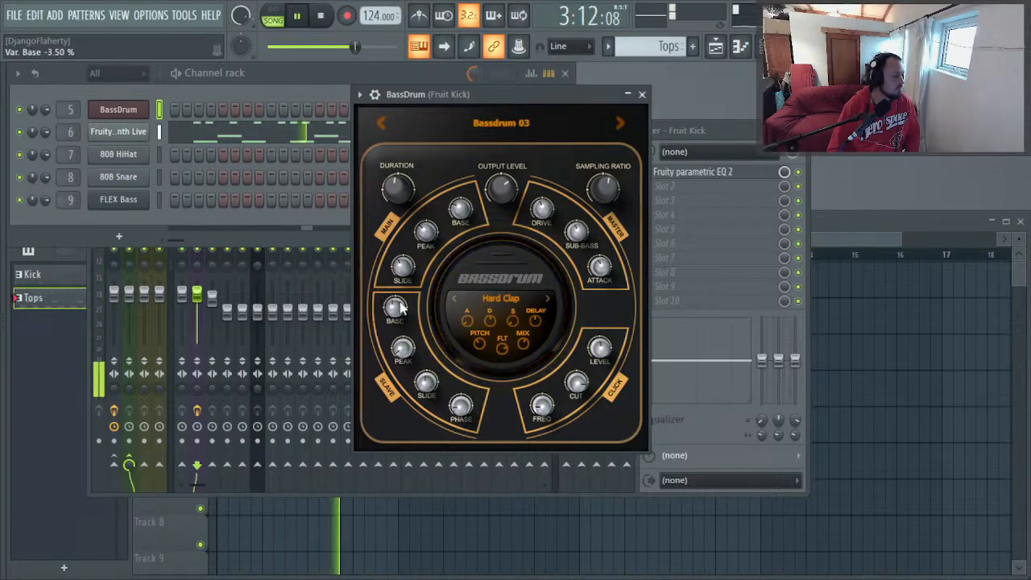
pyautogui.scroll(5, 397, 313)
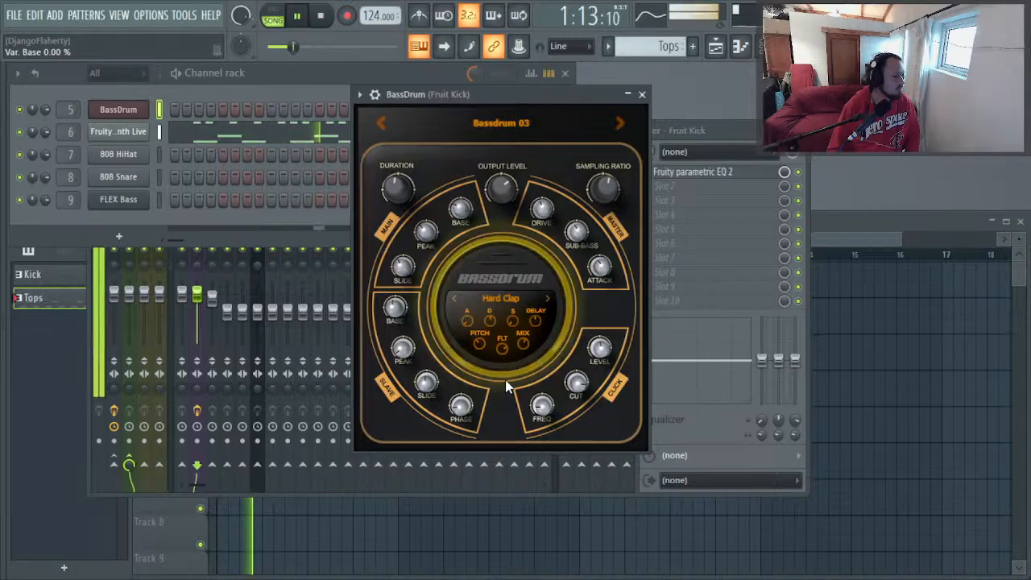
pyautogui.scroll(-5, 428, 382)
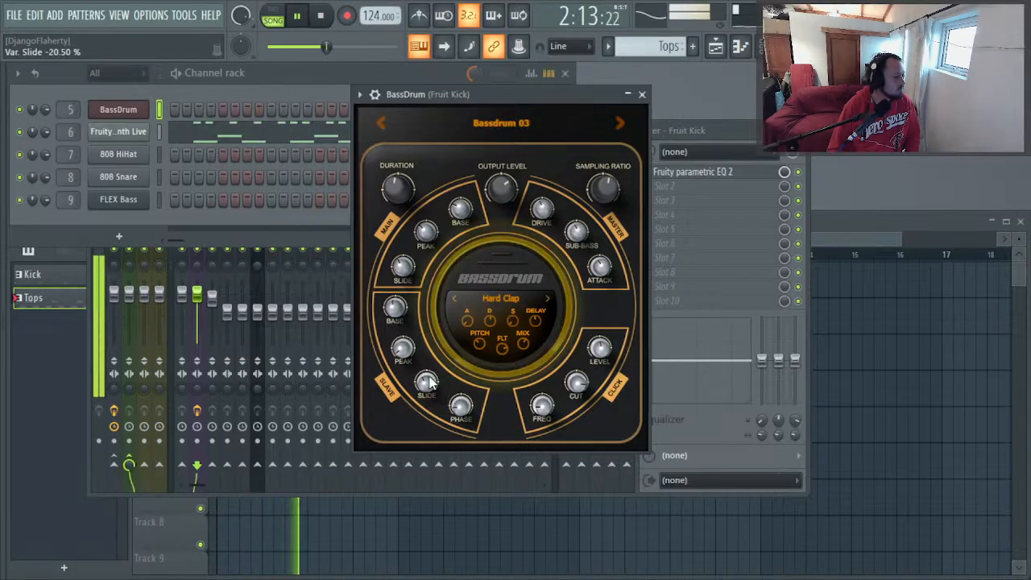
pyautogui.moveTo(427, 382); pyautogui.dragTo(427, 423)
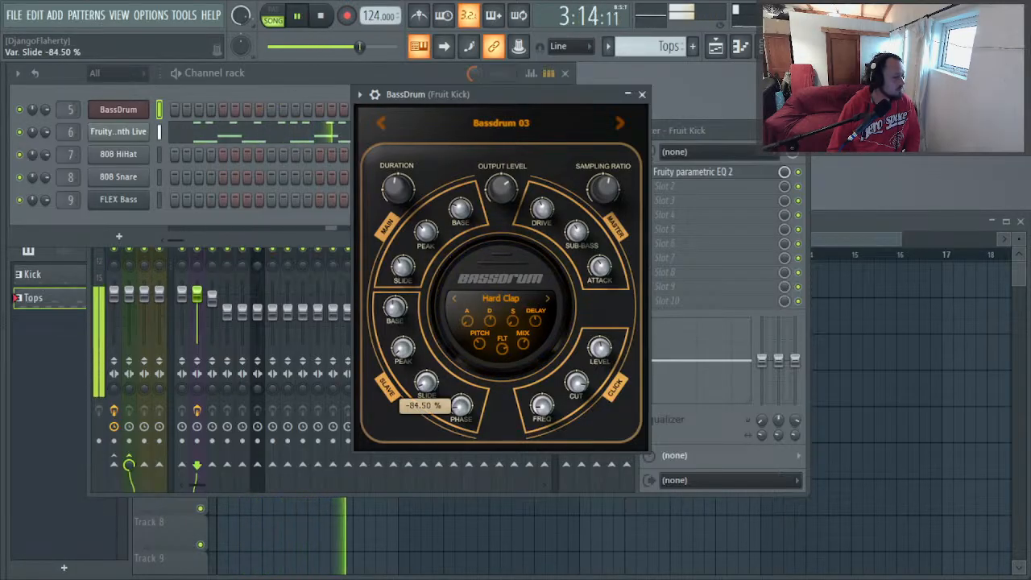
pyautogui.moveTo(427, 385); pyautogui.dragTo(427, 363)
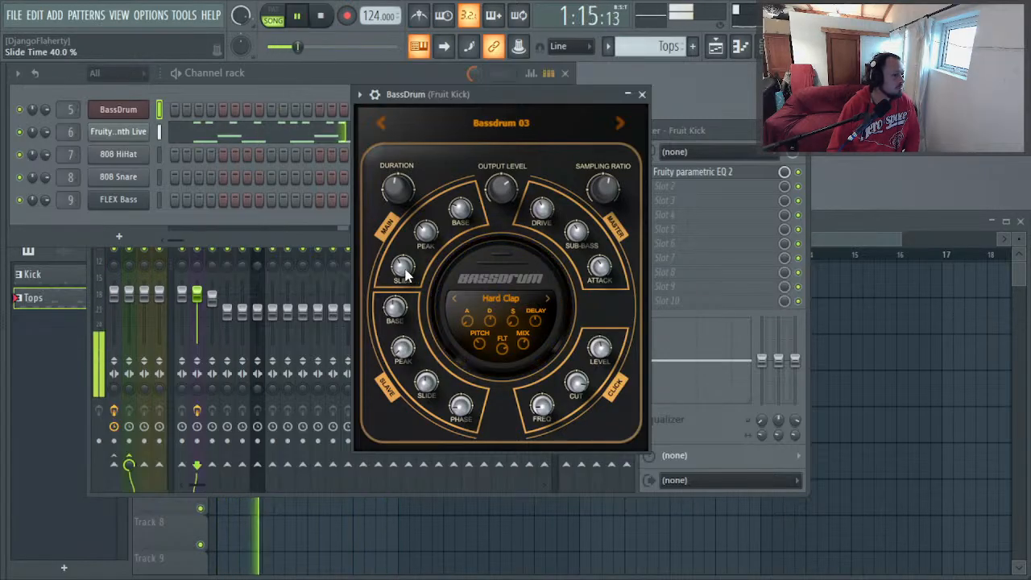
pyautogui.moveTo(403, 267); pyautogui.dragTo(400, 267)
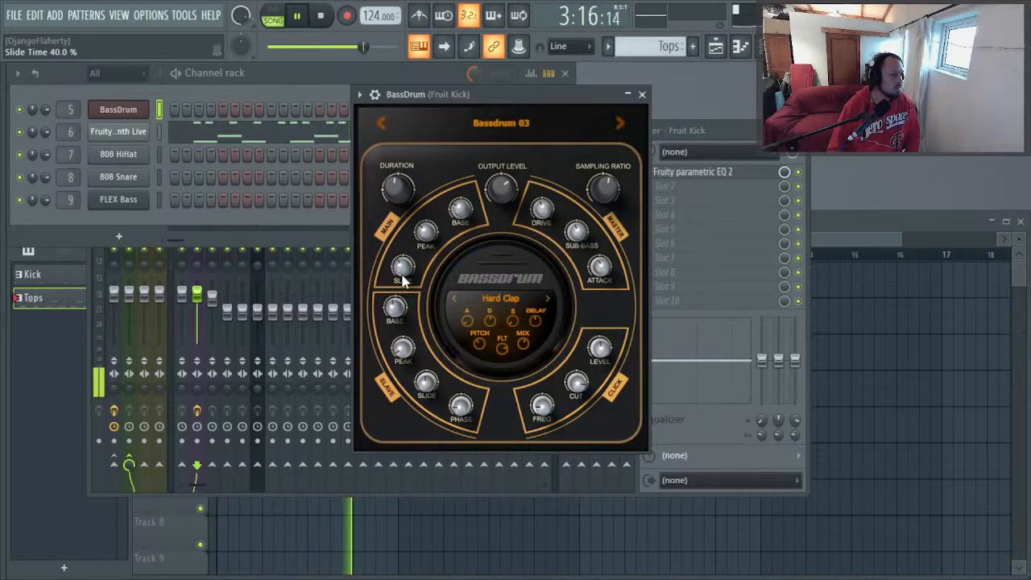
pyautogui.moveTo(403, 275); pyautogui.dragTo(402, 278)
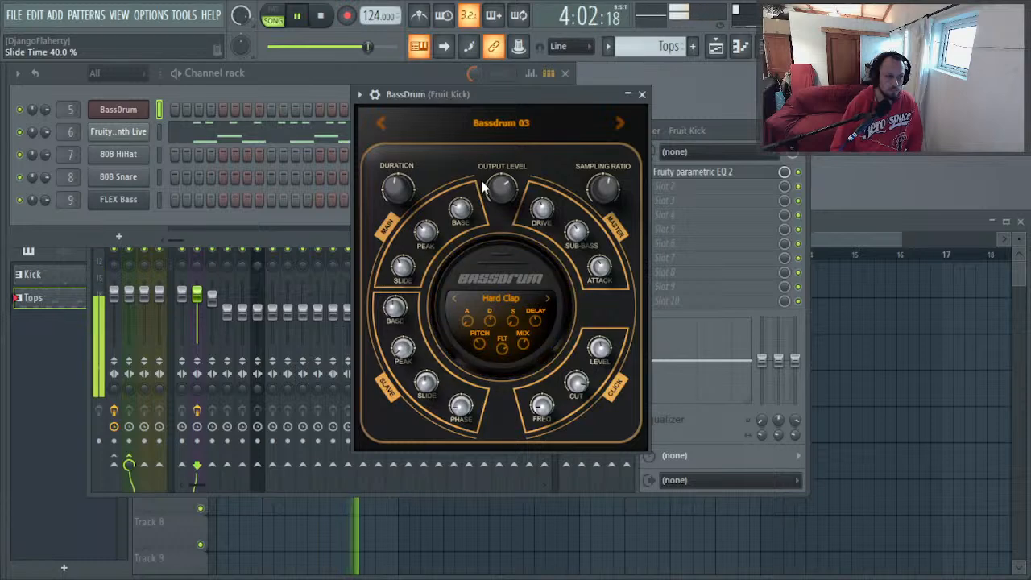
# Step: Restart the song, try the BassDrum's sampling ratio around 1.13 and undo the sampling ratio changes
pyautogui.press('space')
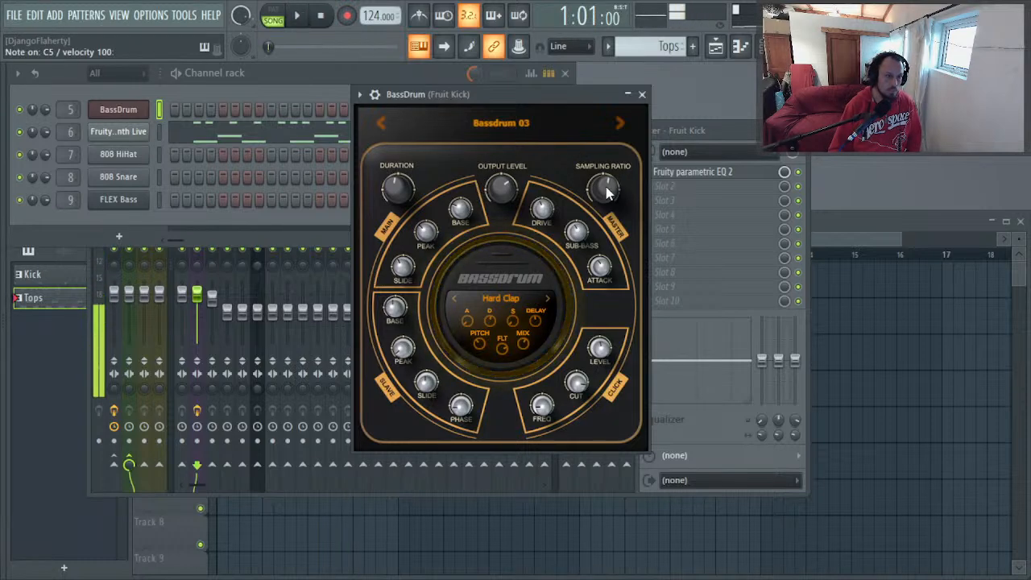
pyautogui.press('space')
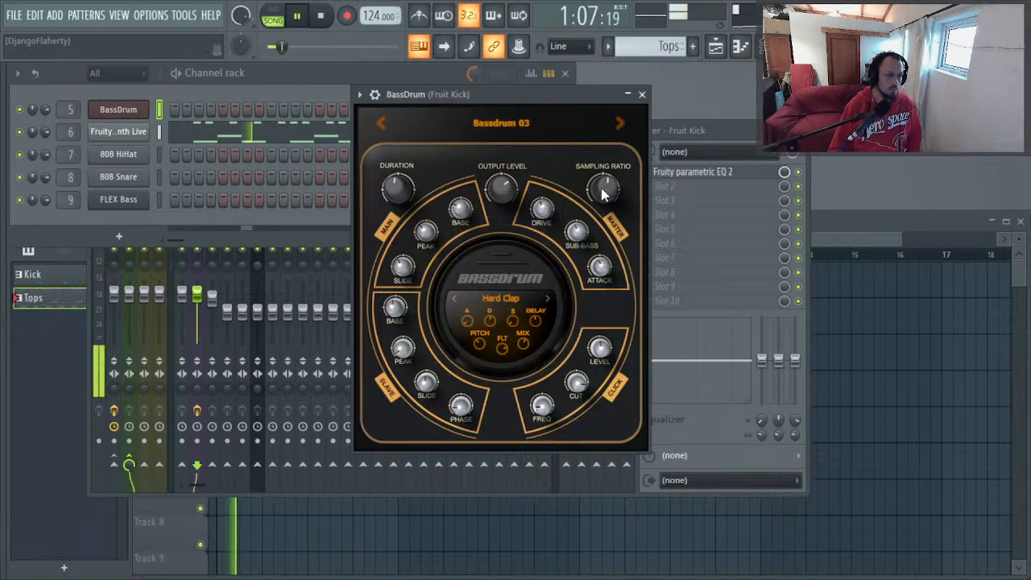
pyautogui.moveTo(600, 202); pyautogui.dragTo(600, 201)
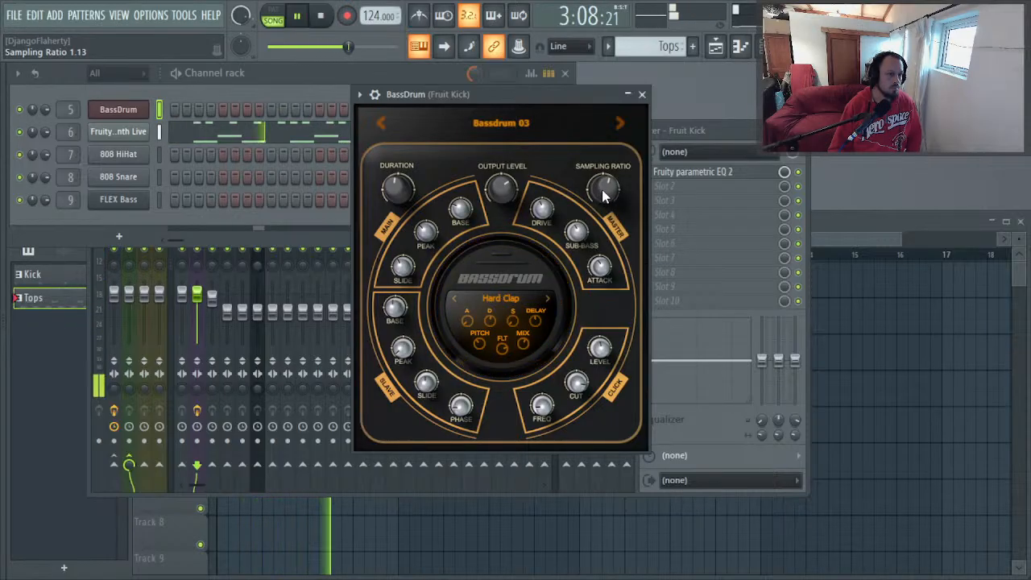
pyautogui.hotkey('ctrl', 'z')
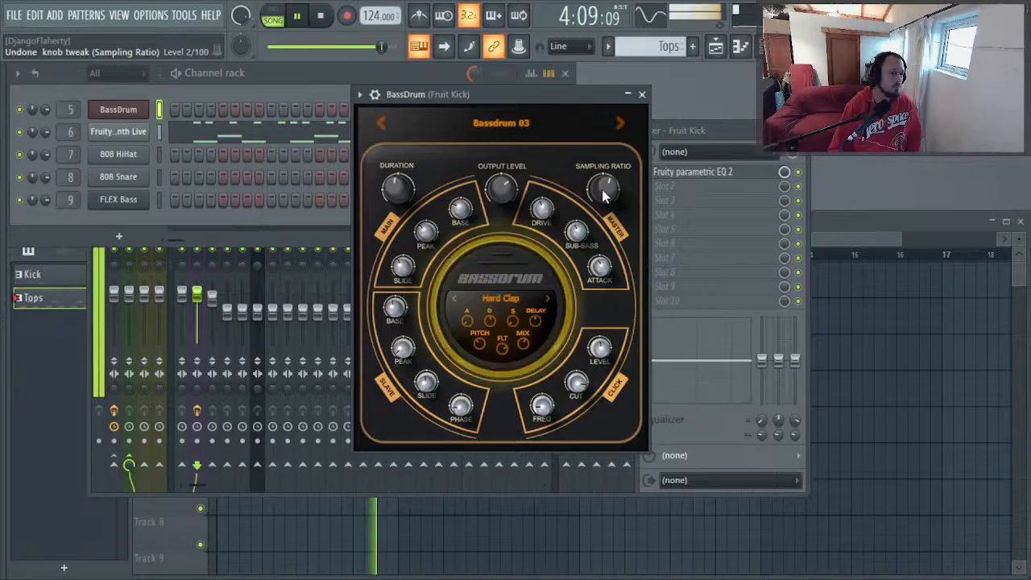
pyautogui.hotkey('ctrl', 'z')
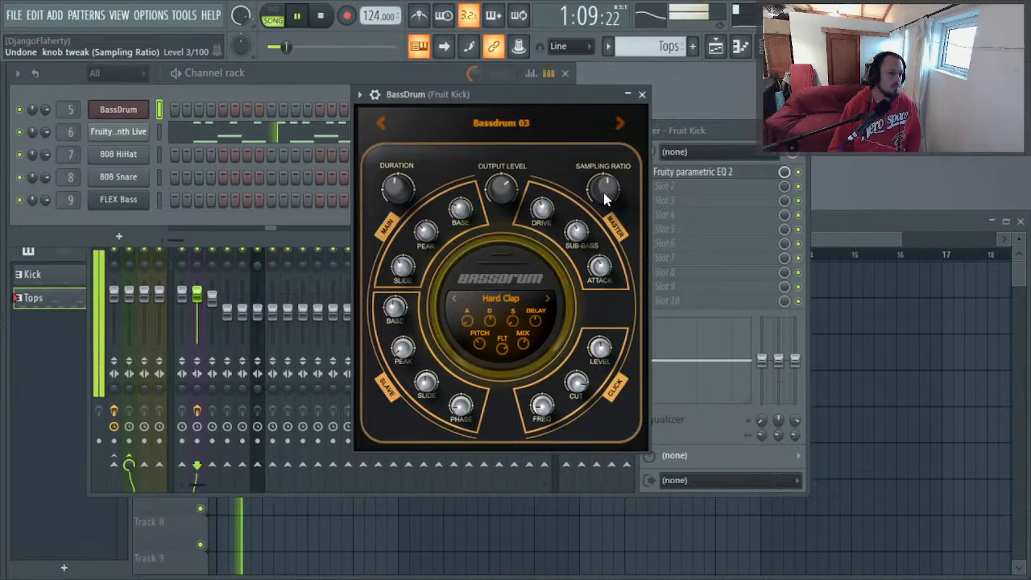
pyautogui.hotkey('ctrl', 'z')
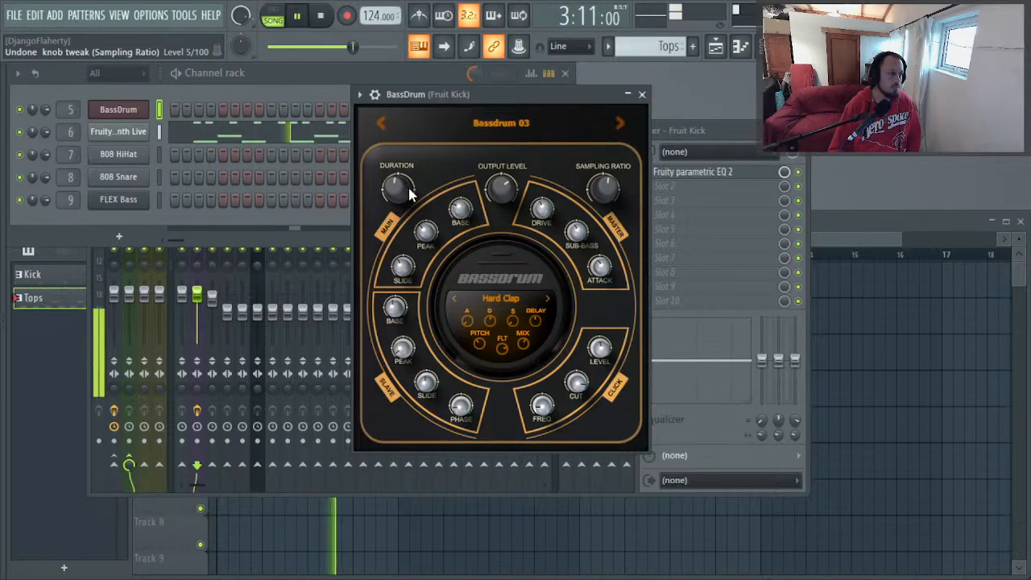
# Step: Close the BassDrum, open the Fruity DrumSynth Live piano roll, audition the 808 Snare and replay the song
pyautogui.click(642, 94)
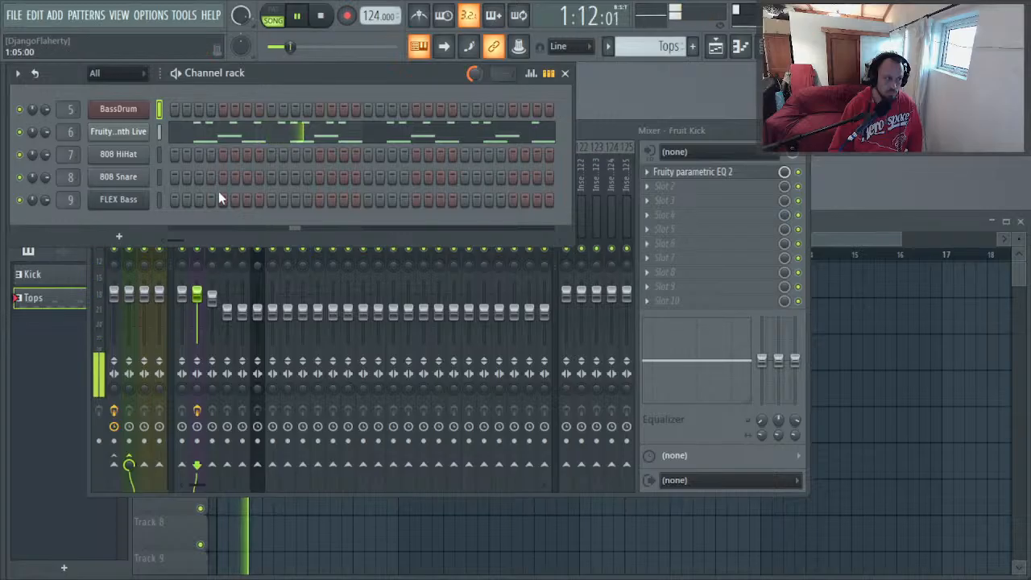
pyautogui.click(228, 141)
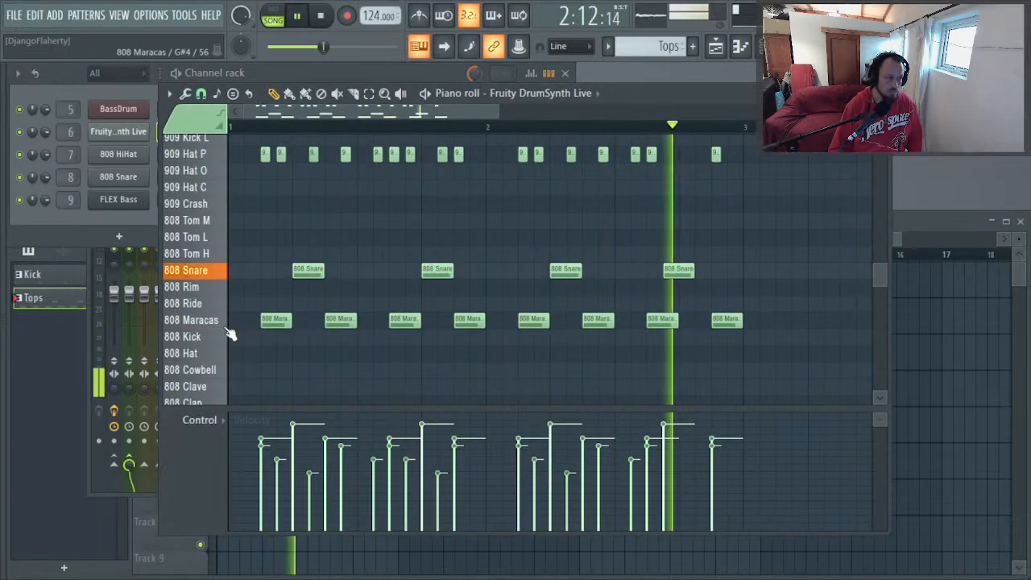
pyautogui.press('space')
pyautogui.click(219, 272)
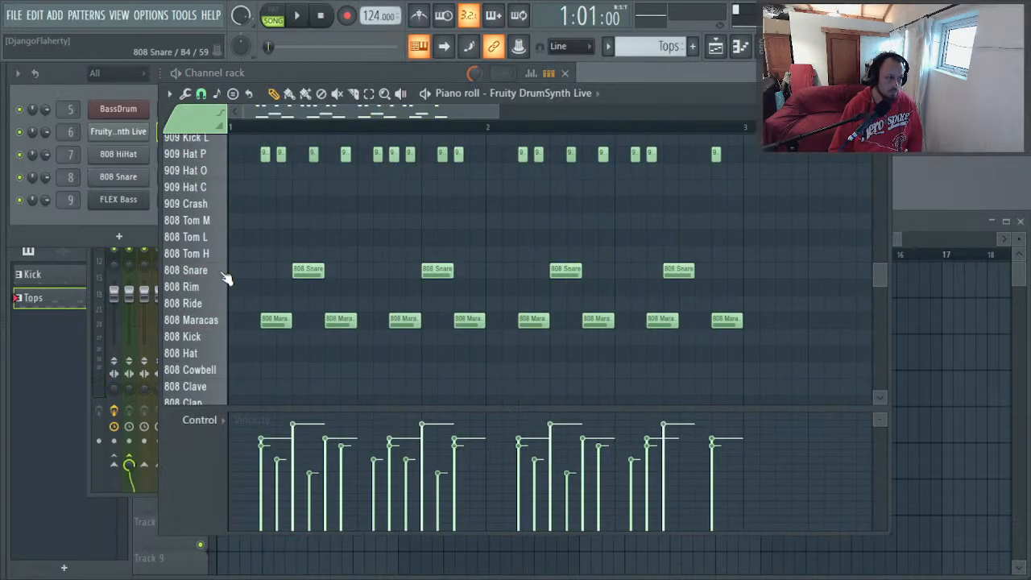
pyautogui.press('space')
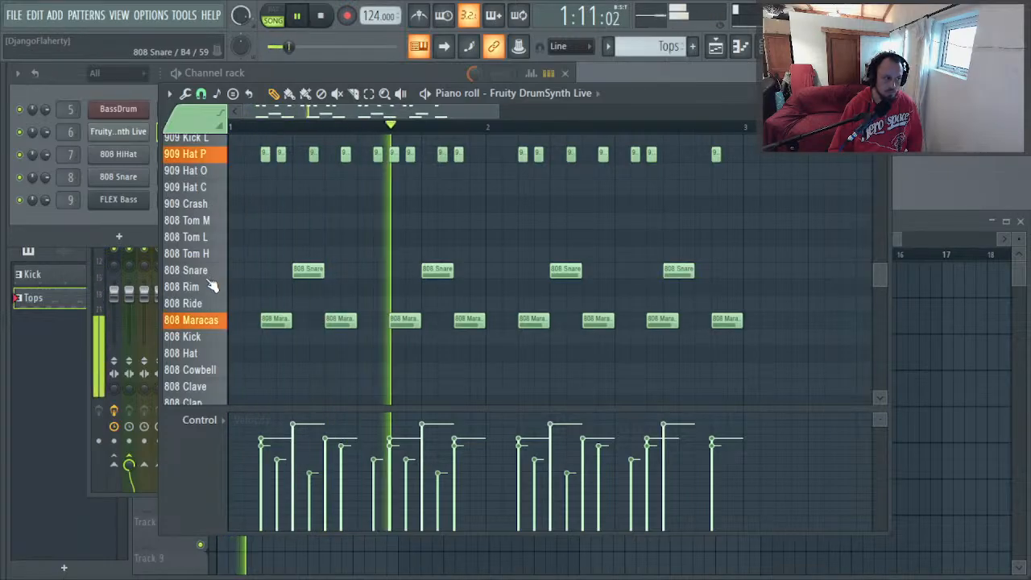
# Step: Bring the playlist forward, recheck the DrumSynth notes in the piano roll, stop playback and close the piano roll
pyautogui.press('F5')
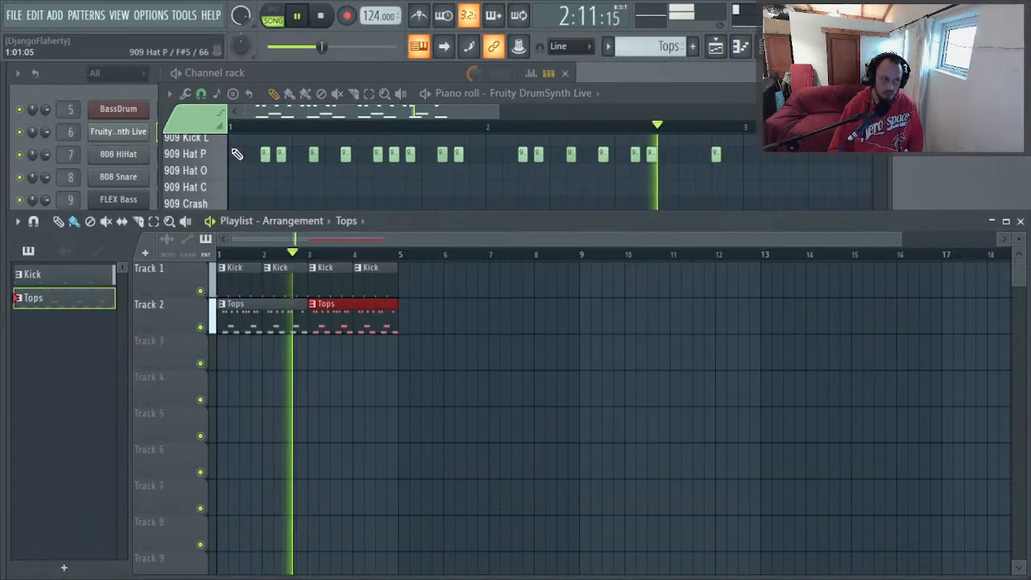
pyautogui.press('F5')
pyautogui.press('F5')
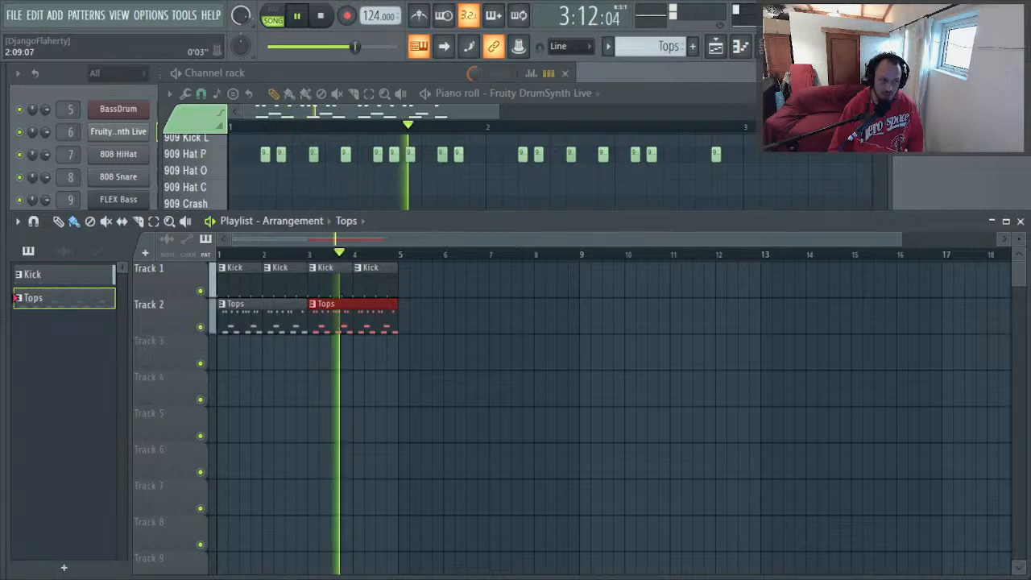
pyautogui.press('F6')
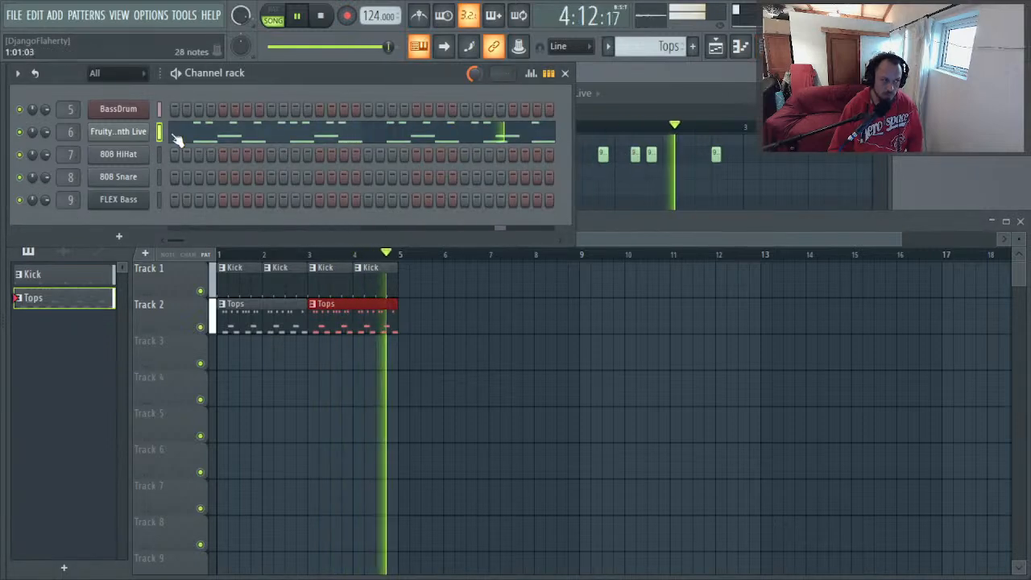
pyautogui.press('F9')
pyautogui.click(219, 132)
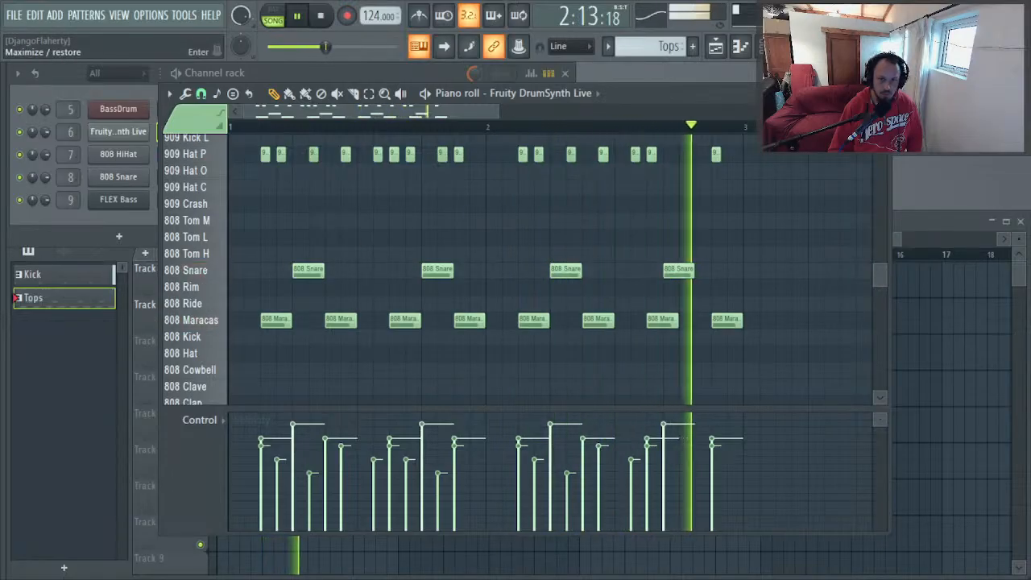
pyautogui.press('space')
pyautogui.press('F7')
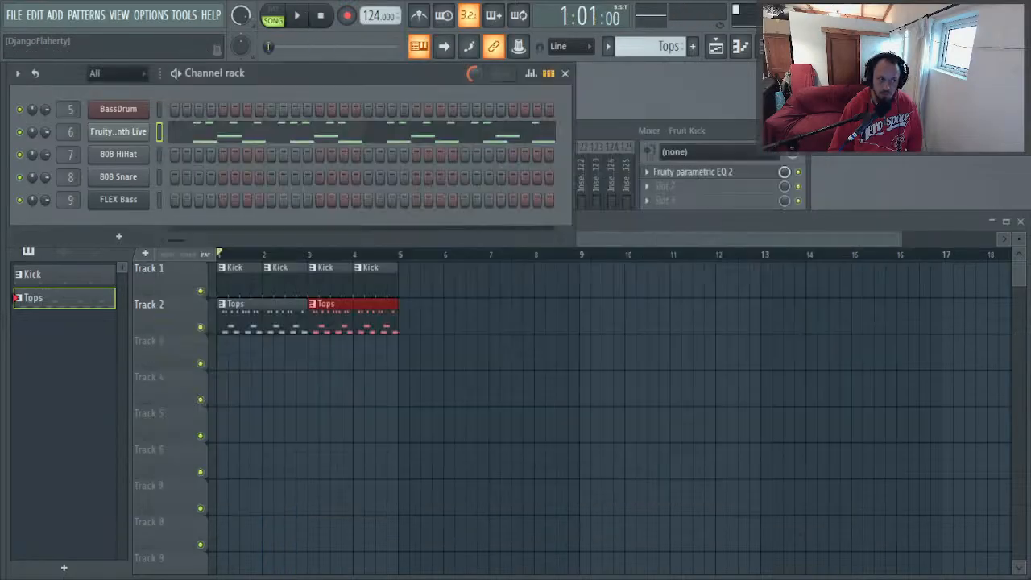
# Step: Reopen Fruity DrumSynth Live, try narrowing and undo 909 Hat P's oscillator 1 bandwidth, and auto-select the 808 Snare
pyautogui.click(121, 132)
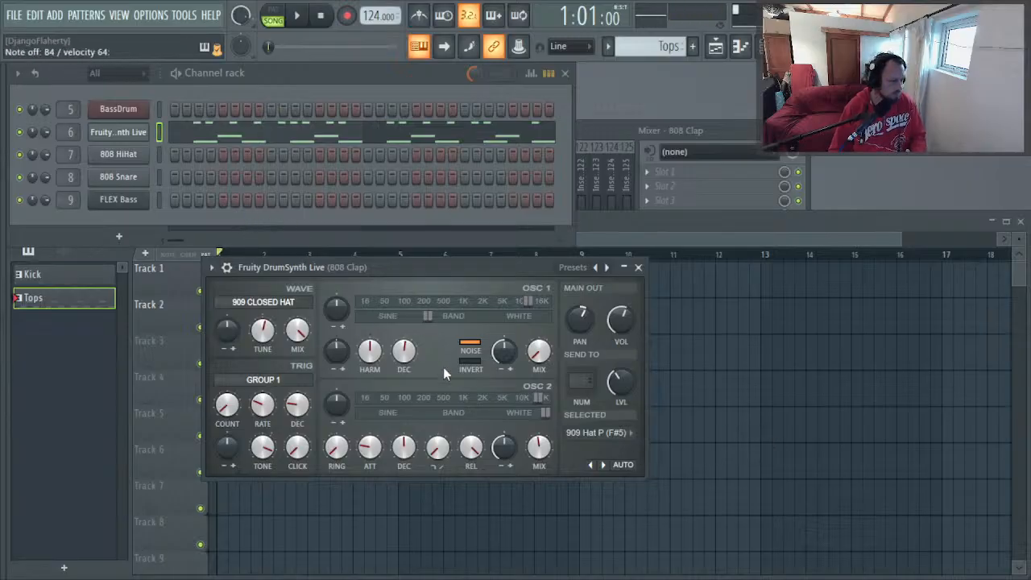
pyautogui.moveTo(428, 316); pyautogui.dragTo(401, 315)
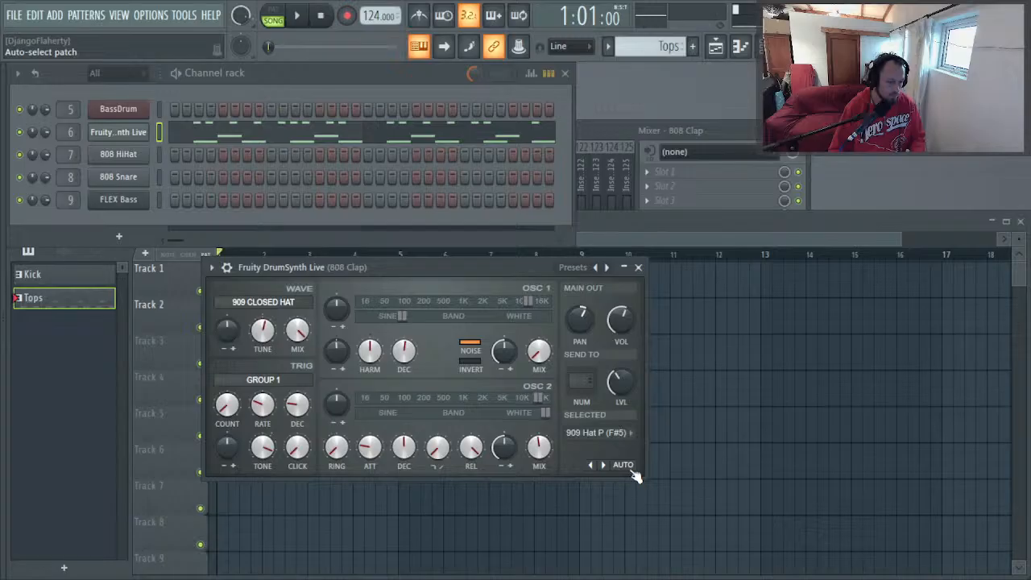
pyautogui.hotkey('ctrl', 'z')
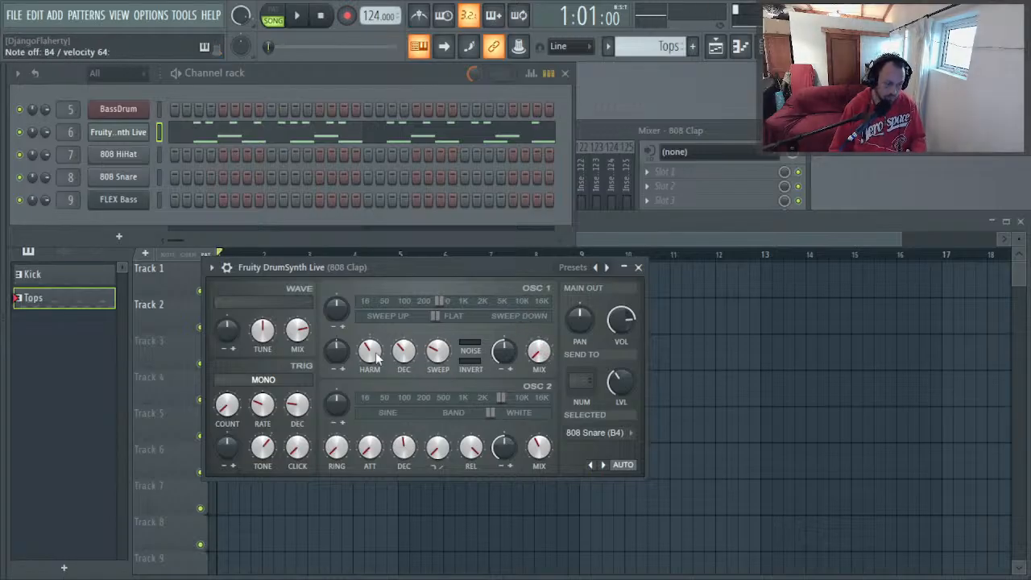
# Step: Raise the 808 Snare's oscillator 1 harmonics, and lower oscillator 2's frequency to between 1K and 2K and its bandwidth to mid-band
pyautogui.moveTo(374, 352); pyautogui.dragTo(374, 338)
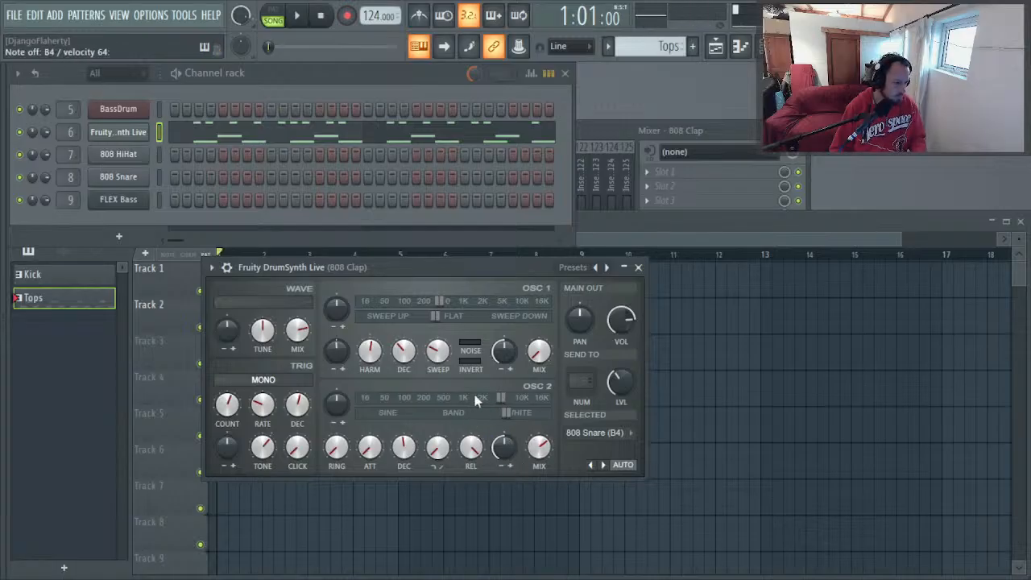
pyautogui.moveTo(473, 405)
pyautogui.mouseDown()
pyautogui.moveTo(456, 404)
pyautogui.moveTo(483, 398)
pyautogui.moveTo(455, 414)
pyautogui.mouseUp()
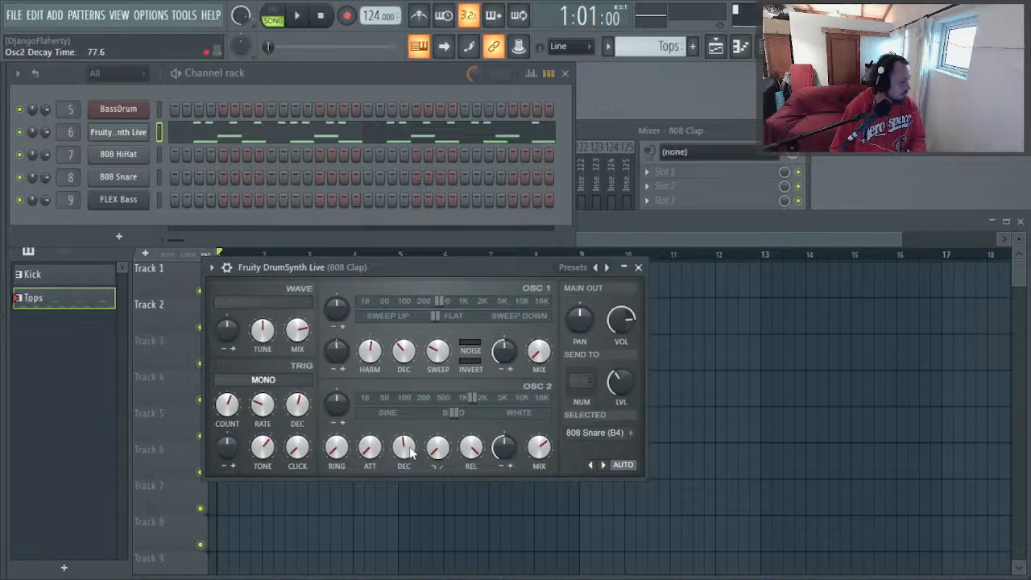
# Step: Try the 808 Snare's oscillator 2 ring and the modulation amount beside its frequency, returning that amount to centre
pyautogui.moveTo(337, 459); pyautogui.dragTo(337, 427)
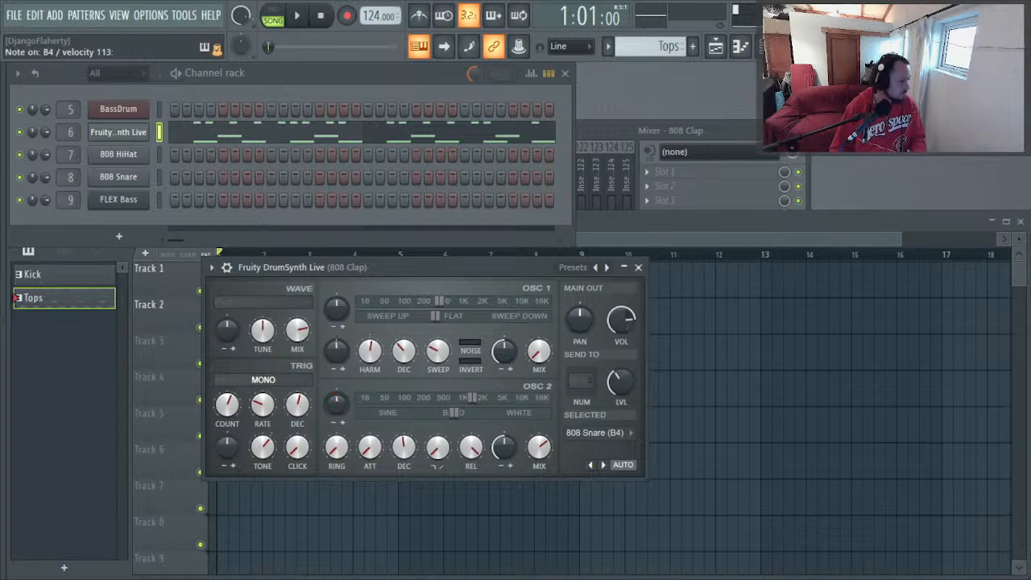
pyautogui.moveTo(338, 407); pyautogui.dragTo(337, 396)
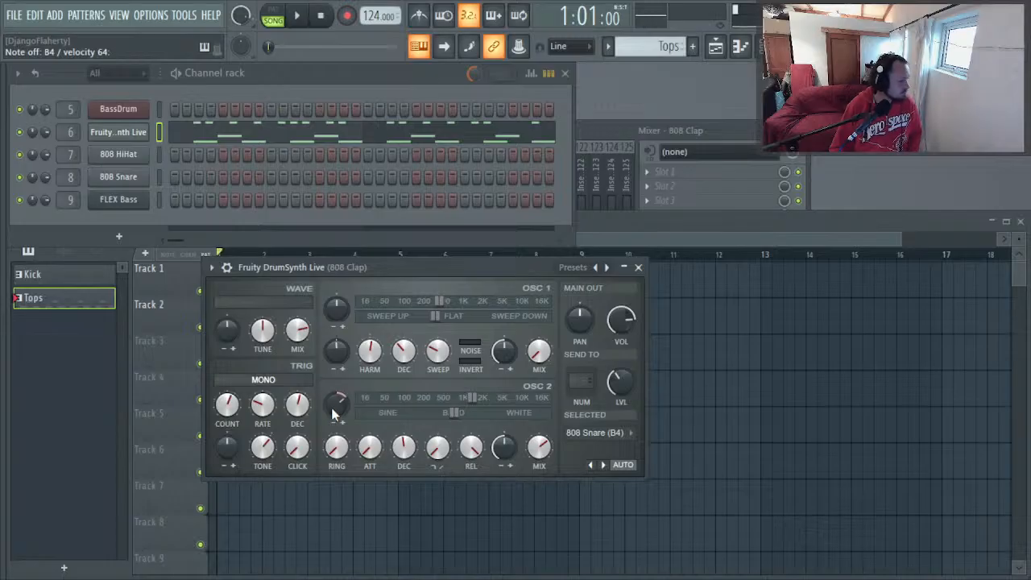
pyautogui.moveTo(333, 414); pyautogui.dragTo(332, 417)
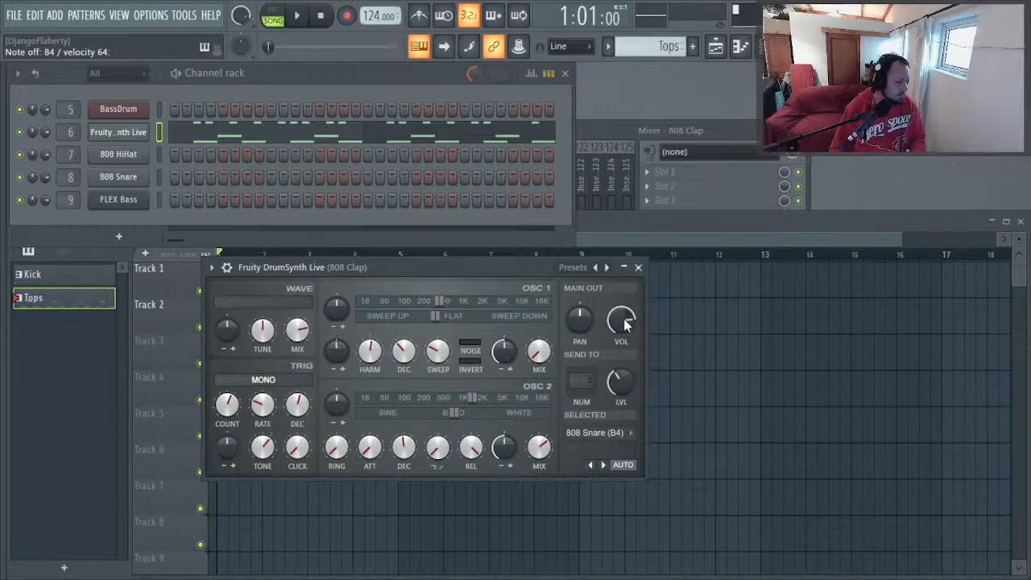
# Step: Lower the 808 Snare's main volume, and retune its oscillator 2 to about 2K with a shorter decay and narrower bandwidth
pyautogui.moveTo(623, 321); pyautogui.dragTo(624, 335)
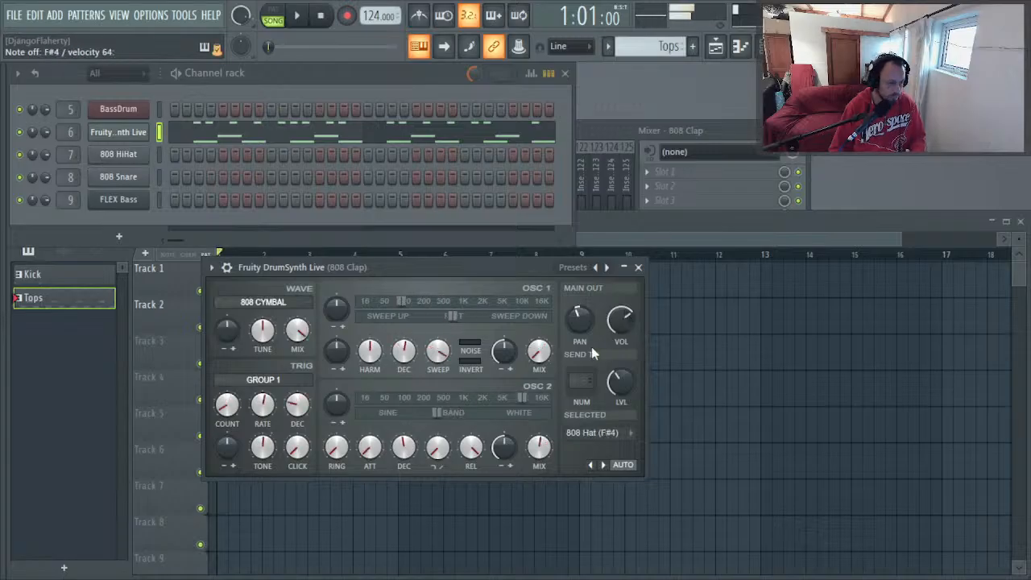
pyautogui.moveTo(618, 325)
pyautogui.mouseDown()
pyautogui.moveTo(620, 334)
pyautogui.moveTo(634, 307)
pyautogui.moveTo(623, 321)
pyautogui.mouseUp()
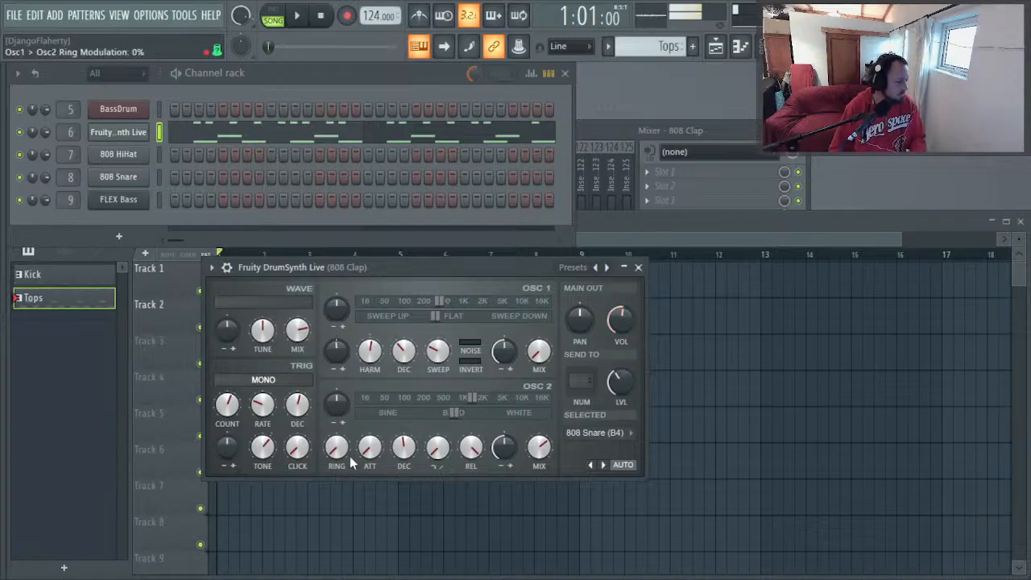
pyautogui.moveTo(462, 417); pyautogui.dragTo(476, 401)
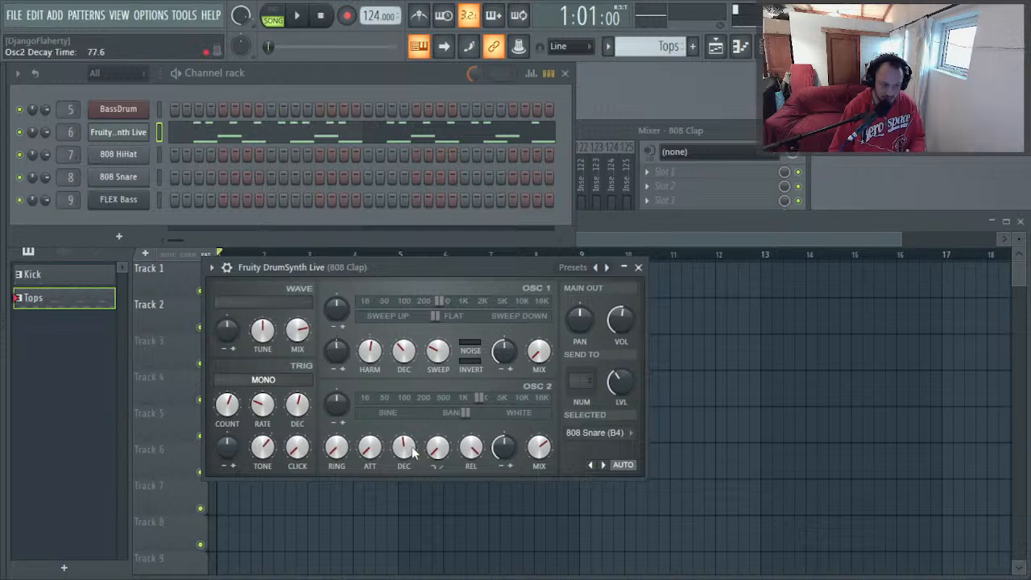
pyautogui.moveTo(413, 452)
pyautogui.mouseDown()
pyautogui.moveTo(413, 465)
pyautogui.moveTo(406, 454)
pyautogui.mouseUp()
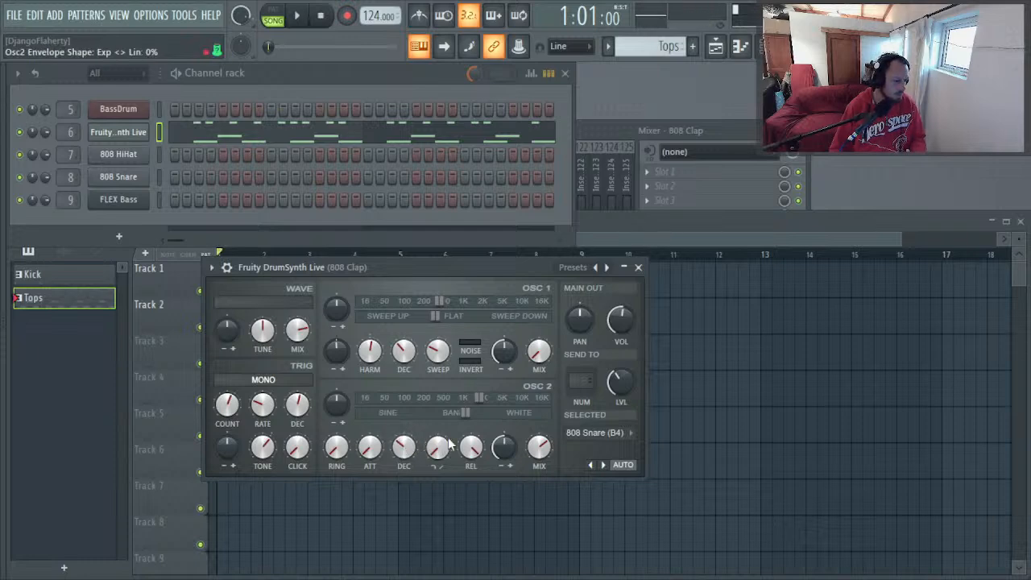
pyautogui.moveTo(455, 414)
pyautogui.mouseDown()
pyautogui.moveTo(484, 414)
pyautogui.moveTo(440, 413)
pyautogui.mouseUp()
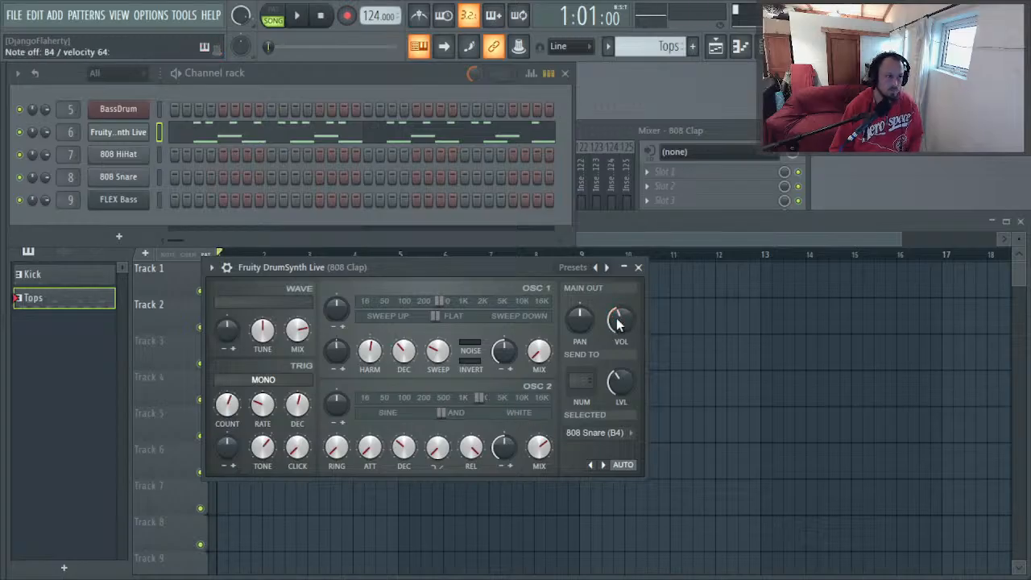
# Step: Audition the beat, stop it and turn off automatic drum selection so the 808 Snare stays selected
pyautogui.press('space')
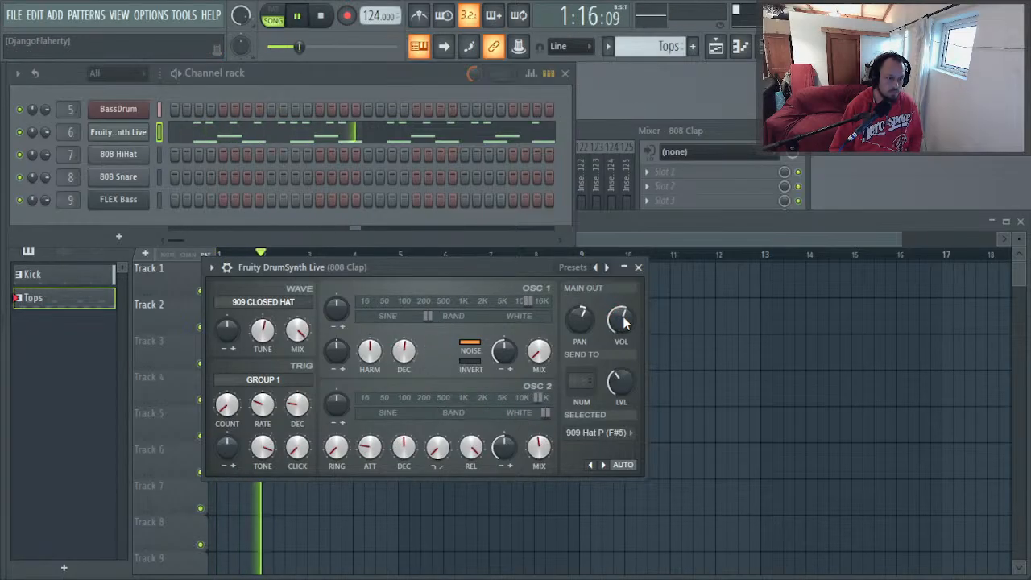
pyautogui.click(624, 465)
pyautogui.press('space')
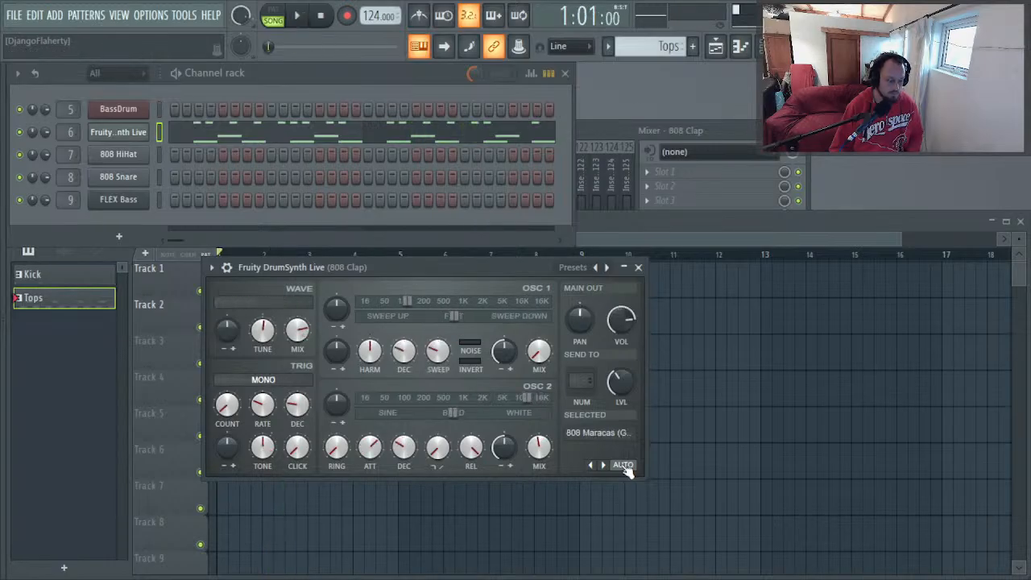
pyautogui.click(625, 467)
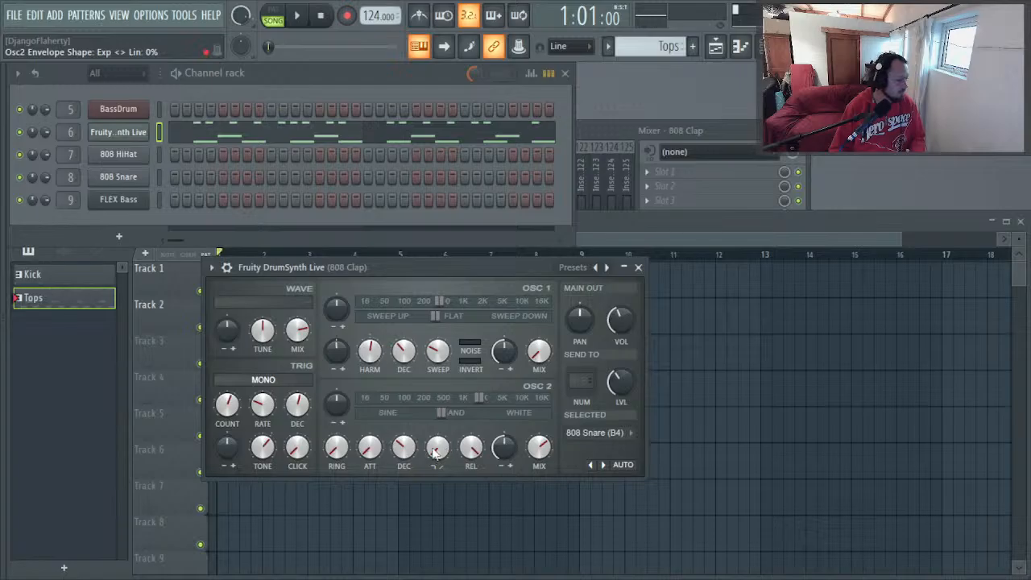
# Step: Lengthen the 808 Snare's oscillator 2 decay, and give its trigger a lower count, a higher rate and a shorter decay
pyautogui.moveTo(404, 448); pyautogui.dragTo(404, 441)
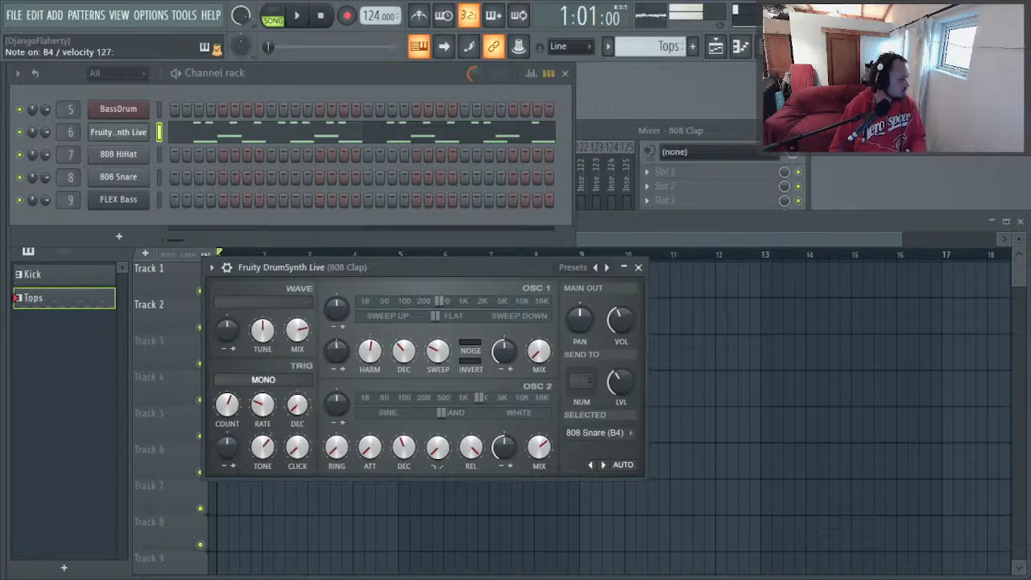
pyautogui.moveTo(297, 405); pyautogui.dragTo(297, 419)
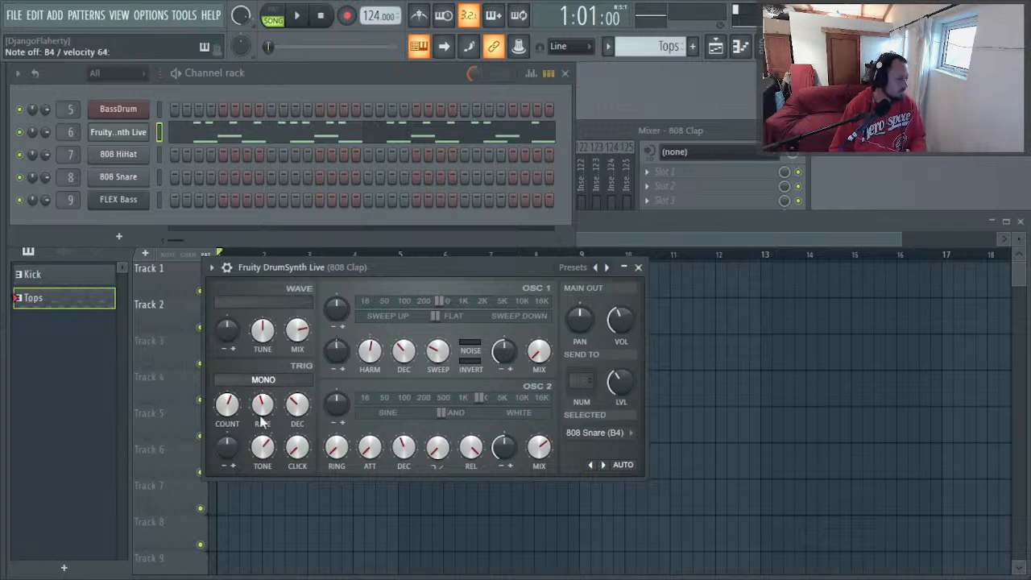
pyautogui.moveTo(227, 404); pyautogui.dragTo(297, 414)
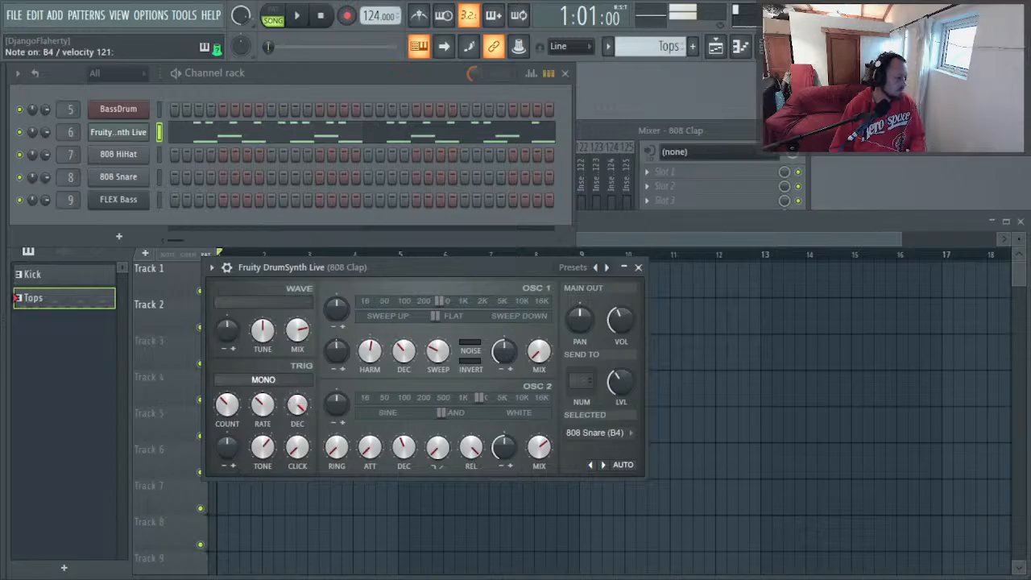
pyautogui.moveTo(297, 405); pyautogui.dragTo(298, 398)
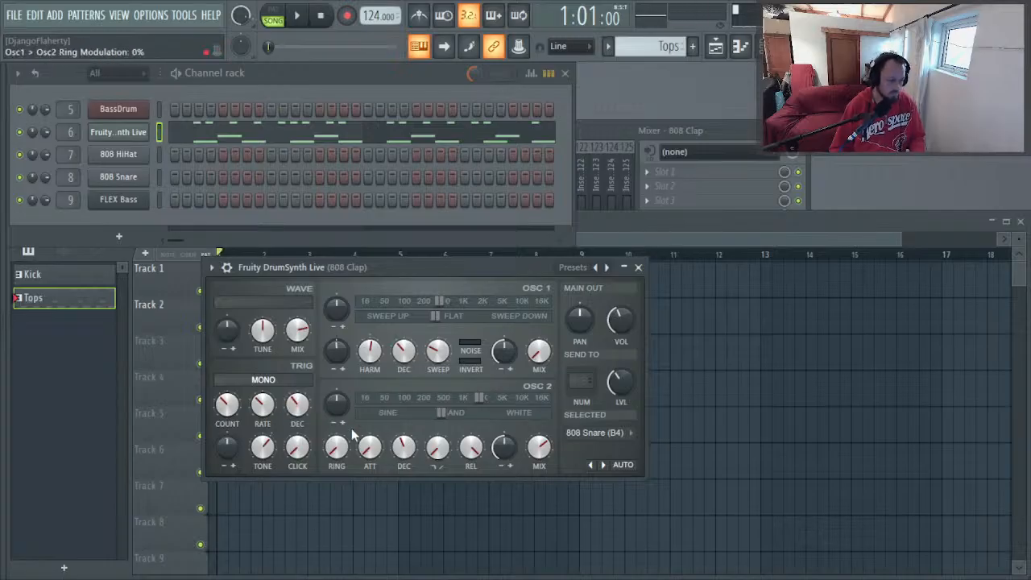
# Step: Raise the 808 Snare's tone, try its click amount, and briefly audition the beat
pyautogui.moveTo(263, 447); pyautogui.dragTo(263, 439)
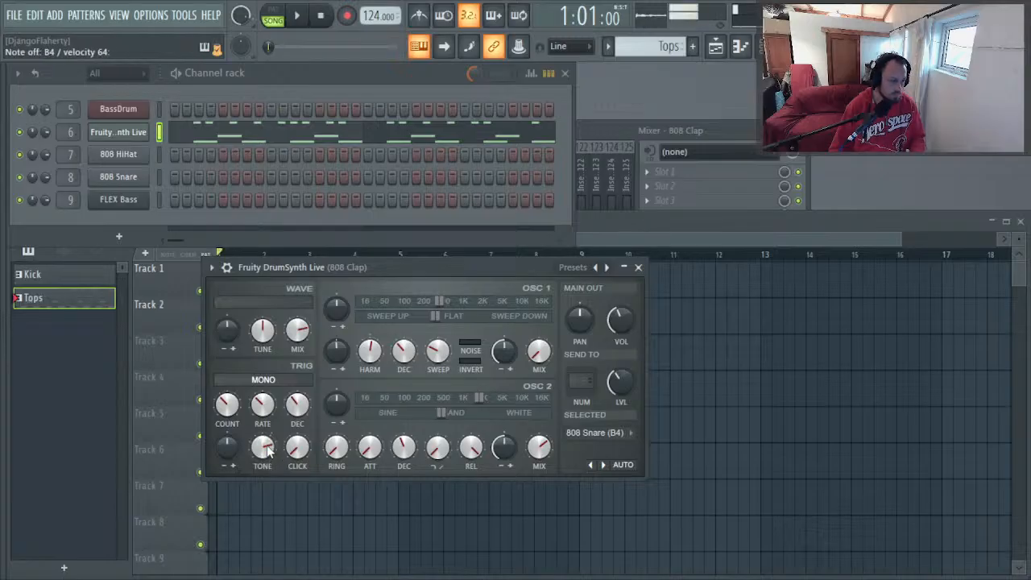
pyautogui.moveTo(298, 447); pyautogui.dragTo(297, 424)
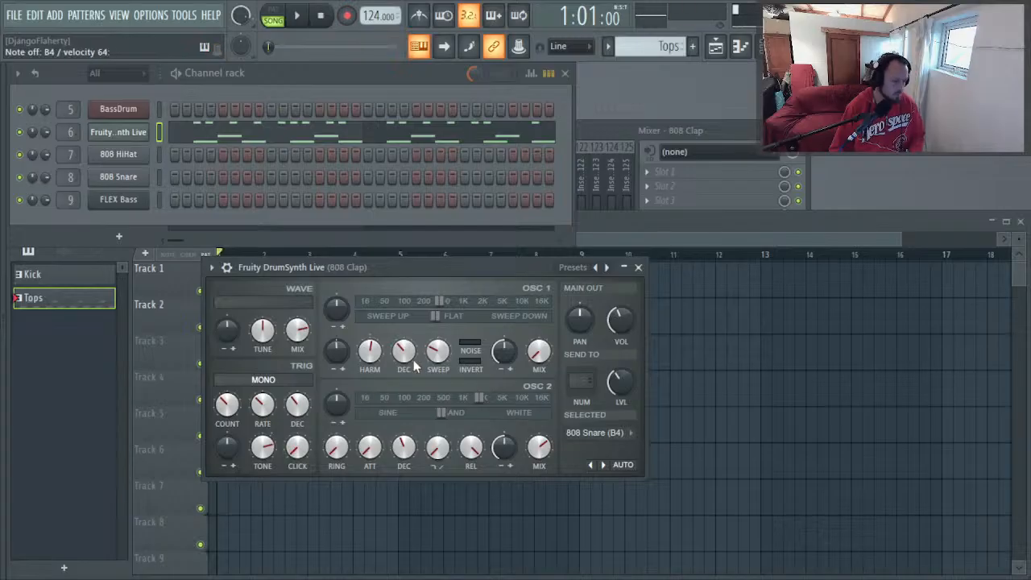
pyautogui.press('space')
pyautogui.press('space')
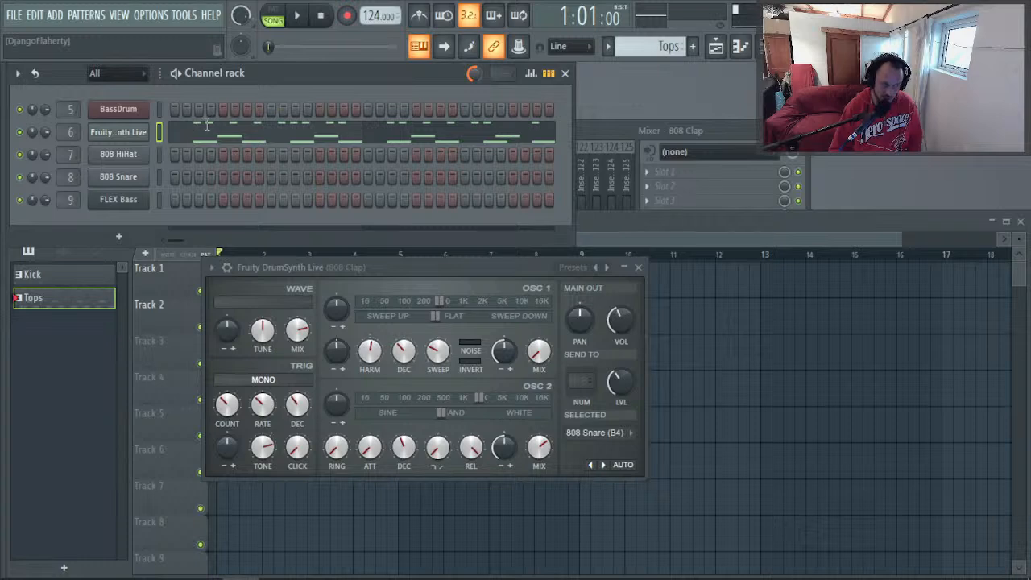
# Step: With the beat playing, copy all the 808 Snare notes onto the 808 Rim row in the DrumSynth piano roll
pyautogui.press('space')
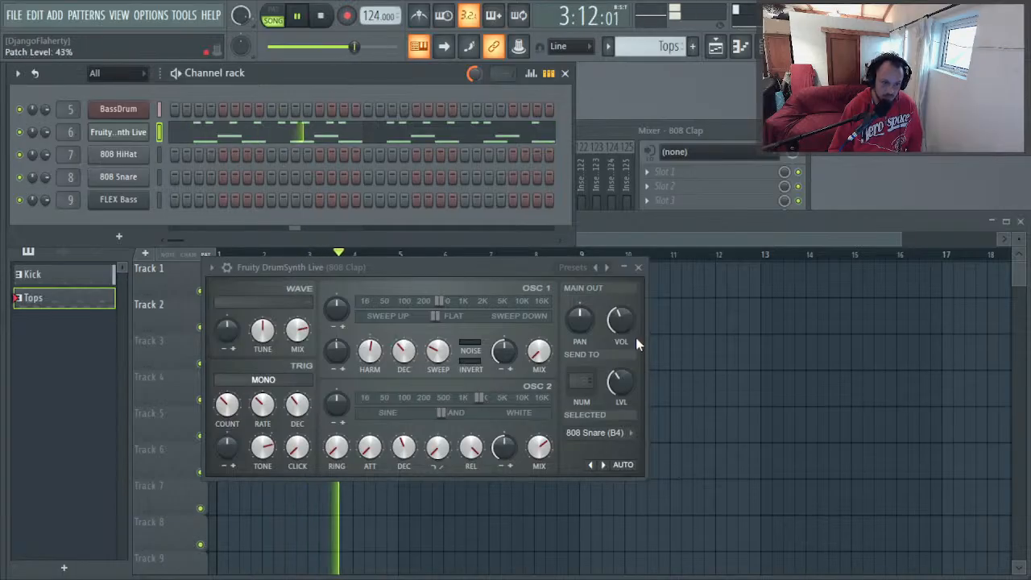
pyautogui.click(352, 132)
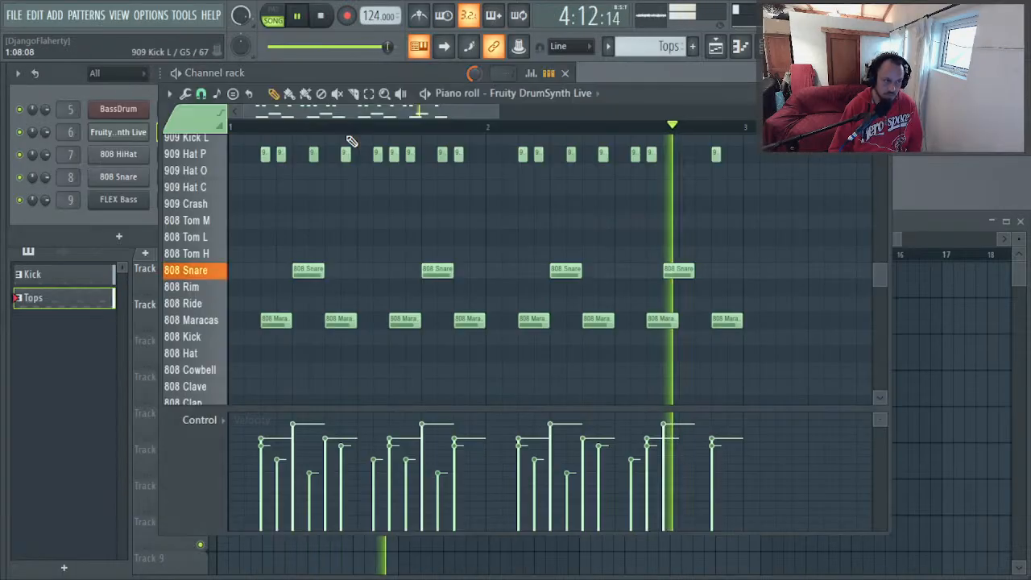
pyautogui.moveTo(727, 235); pyautogui.dragTo(299, 285)
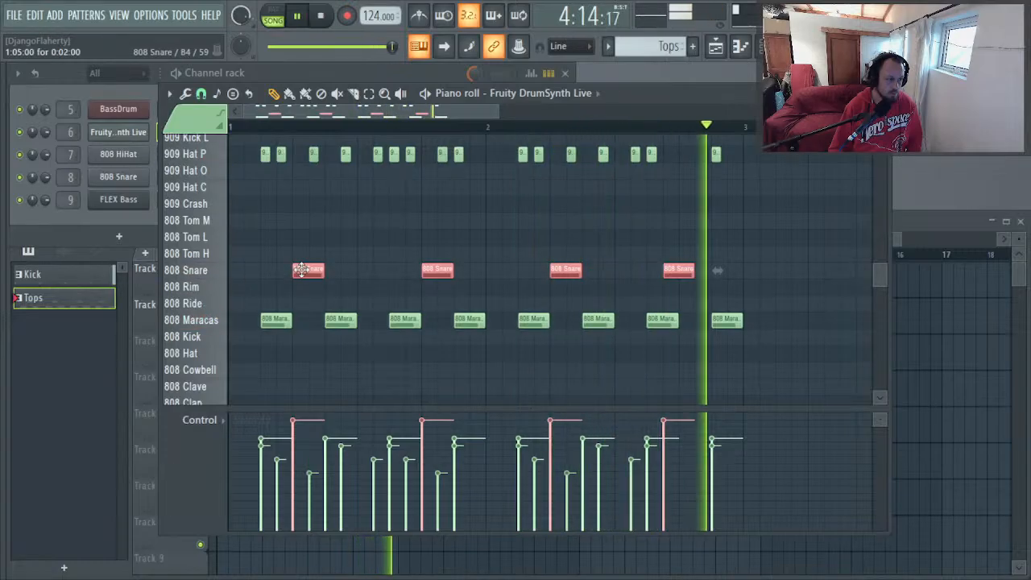
pyautogui.moveTo(301, 270)
pyautogui.mouseDown()
pyautogui.moveTo(313, 296)
pyautogui.moveTo(314, 284)
pyautogui.mouseUp()
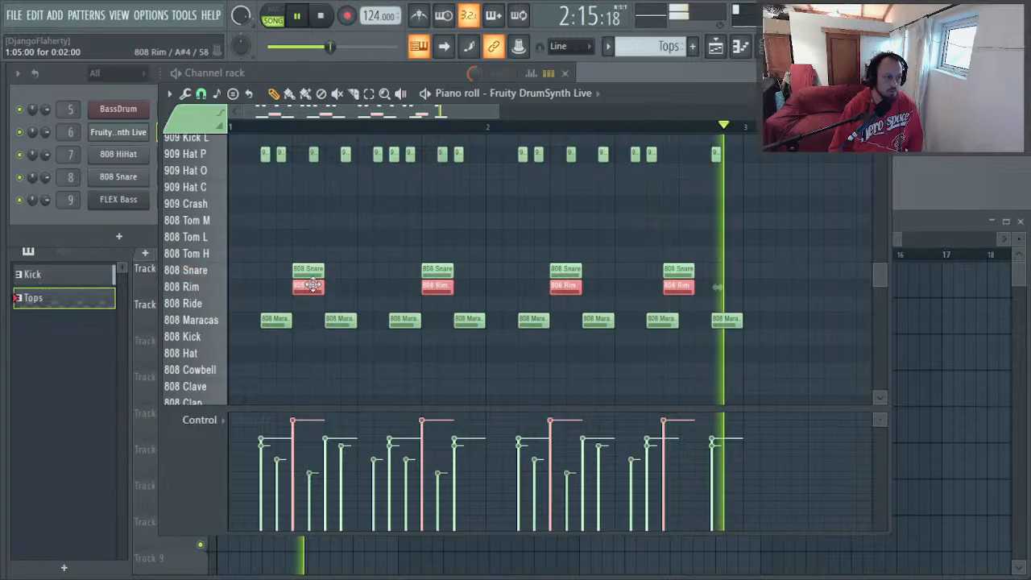
# Step: Reopen Fruity DrumSynth Live from the channel rack, stop playback and turn automatic drum selection on to pick the 808 Rim
pyautogui.press('F6')
pyautogui.press('F5')
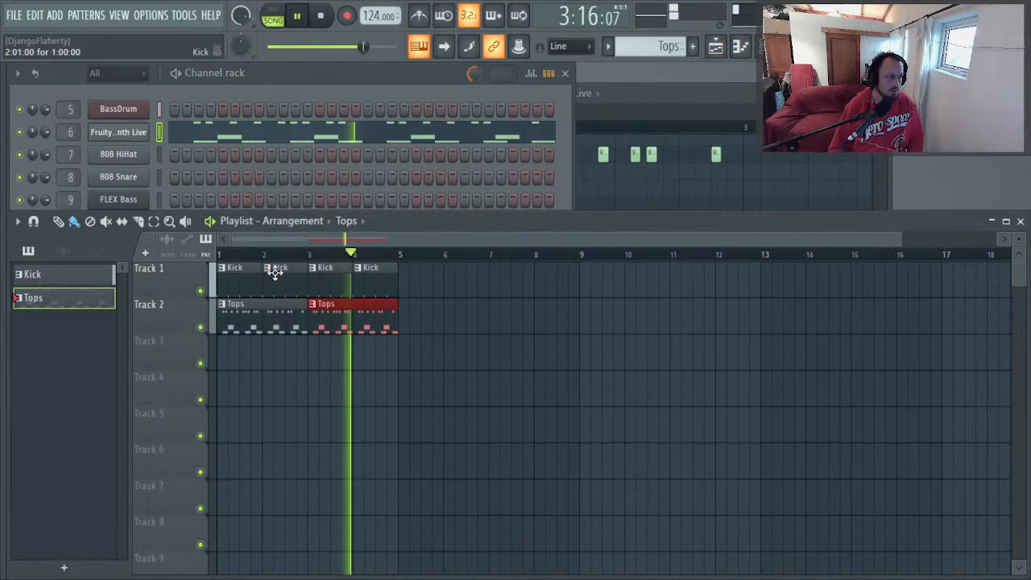
pyautogui.click(112, 135)
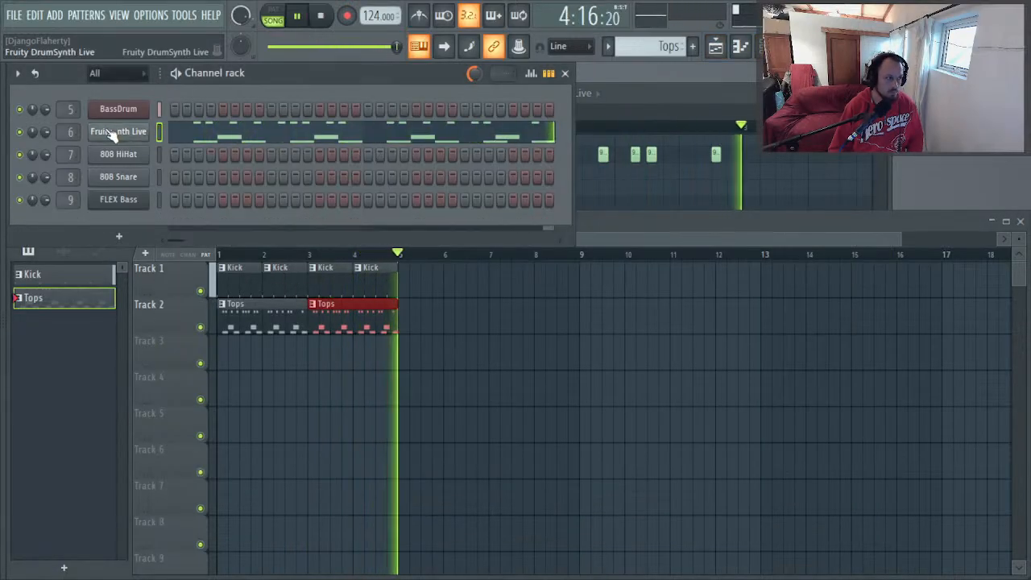
pyautogui.click(112, 136)
pyautogui.press('space')
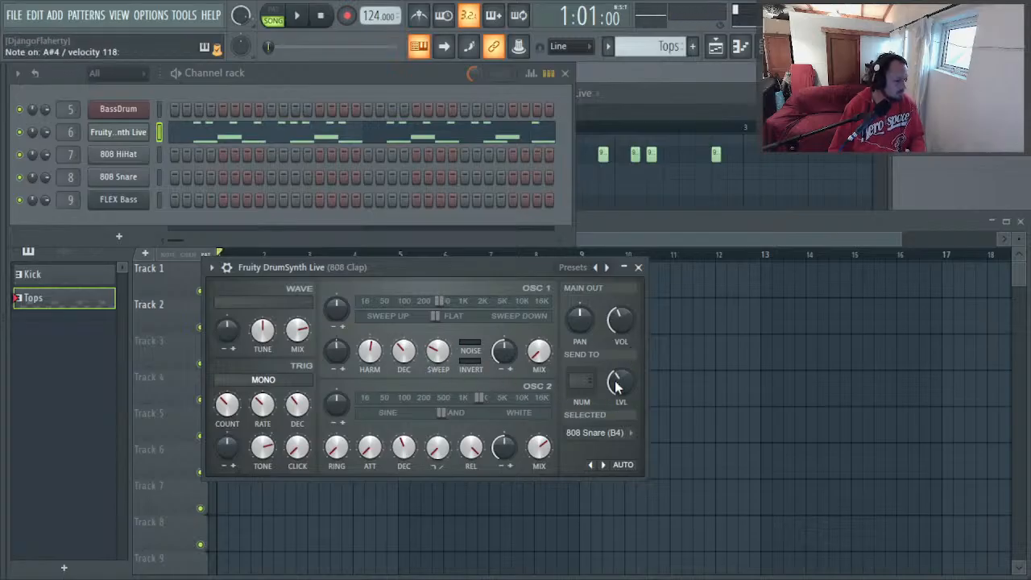
pyautogui.moveTo(569, 323); pyautogui.dragTo(570, 278)
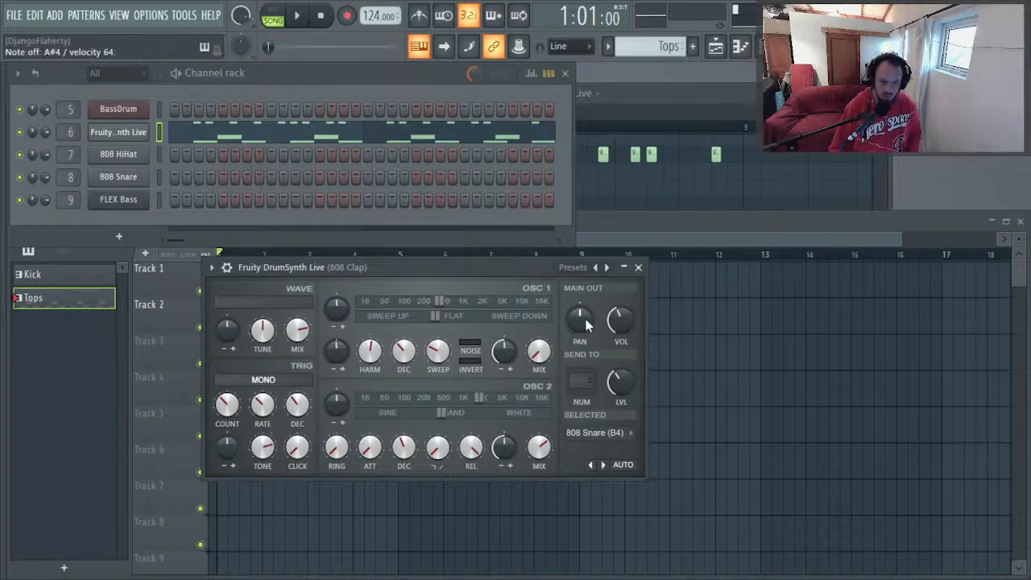
pyautogui.click(625, 464)
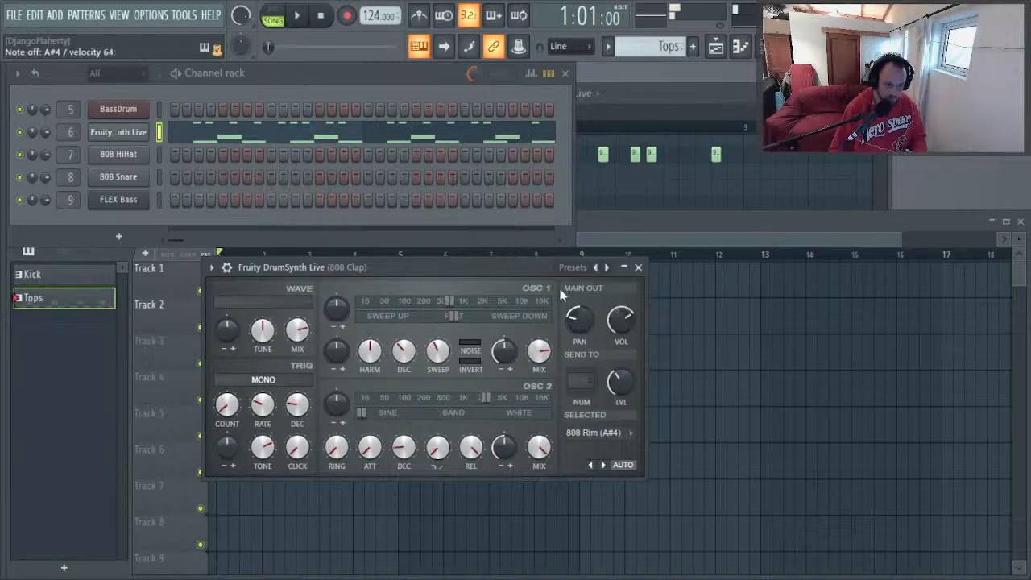
# Step: Centre the 808 Rim's pan, trim its volume, and lower oscillator 1's harmonics and its frequency to about 500
pyautogui.moveTo(581, 314); pyautogui.dragTo(625, 305)
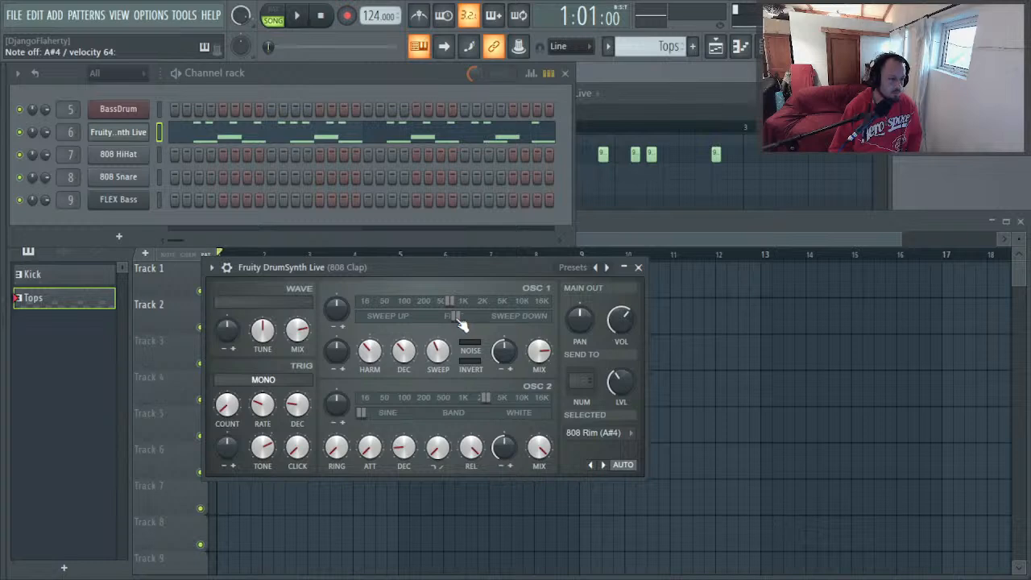
pyautogui.scroll(3, 462, 322)
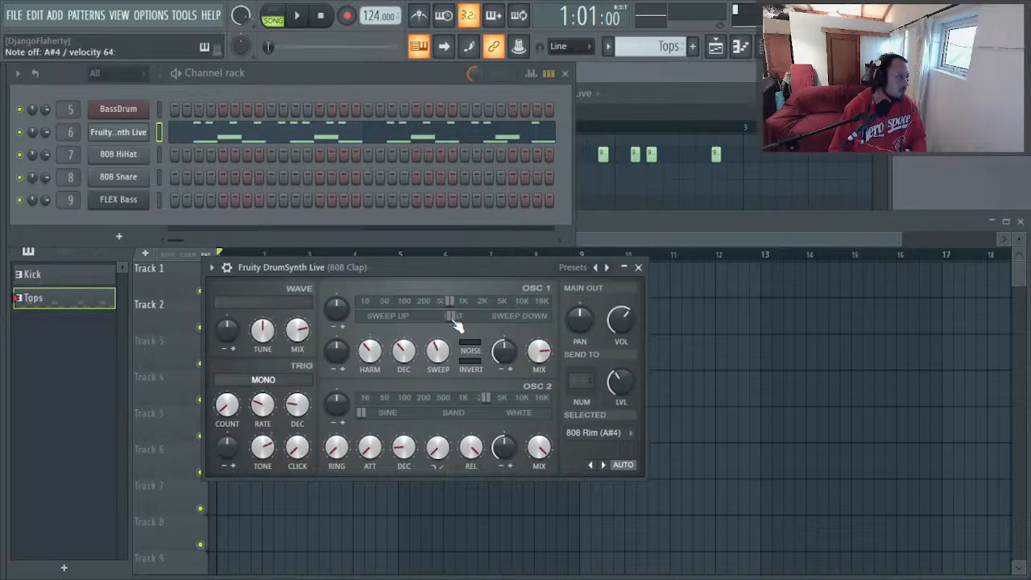
pyautogui.moveTo(457, 325); pyautogui.dragTo(449, 325)
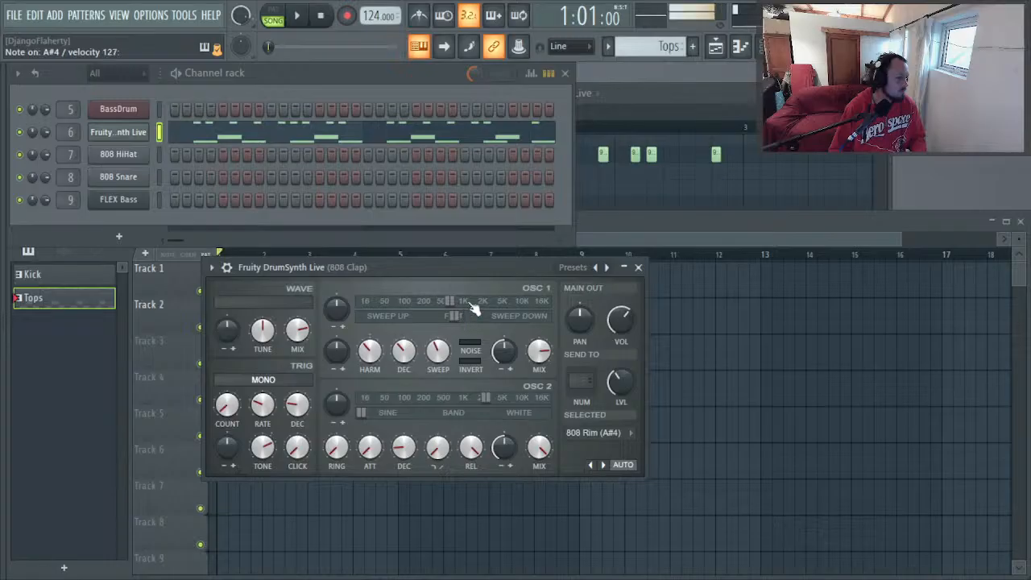
pyautogui.moveTo(455, 303); pyautogui.dragTo(436, 301)
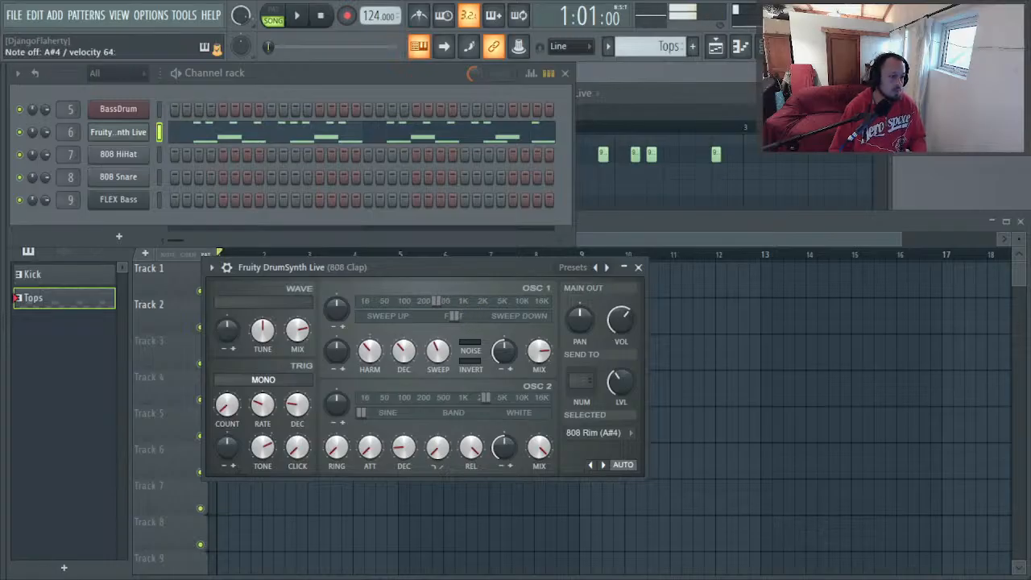
pyautogui.moveTo(372, 355); pyautogui.dragTo(372, 339)
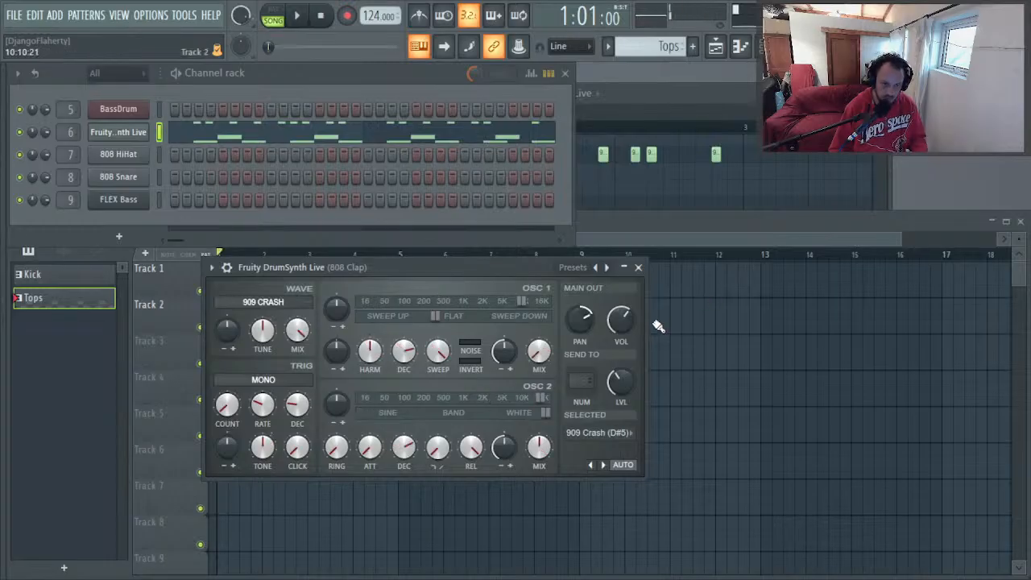
# Step: Fine-tune the 808 Rim's volume, raise its tone, and play the beat to audition it
pyautogui.moveTo(618, 326); pyautogui.dragTo(618, 331)
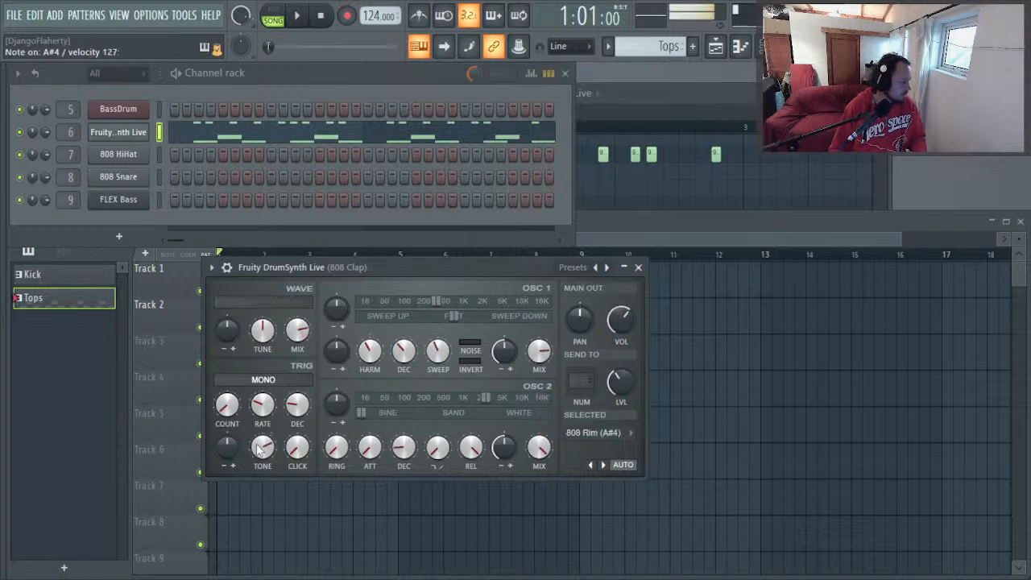
pyautogui.moveTo(263, 448); pyautogui.dragTo(263, 443)
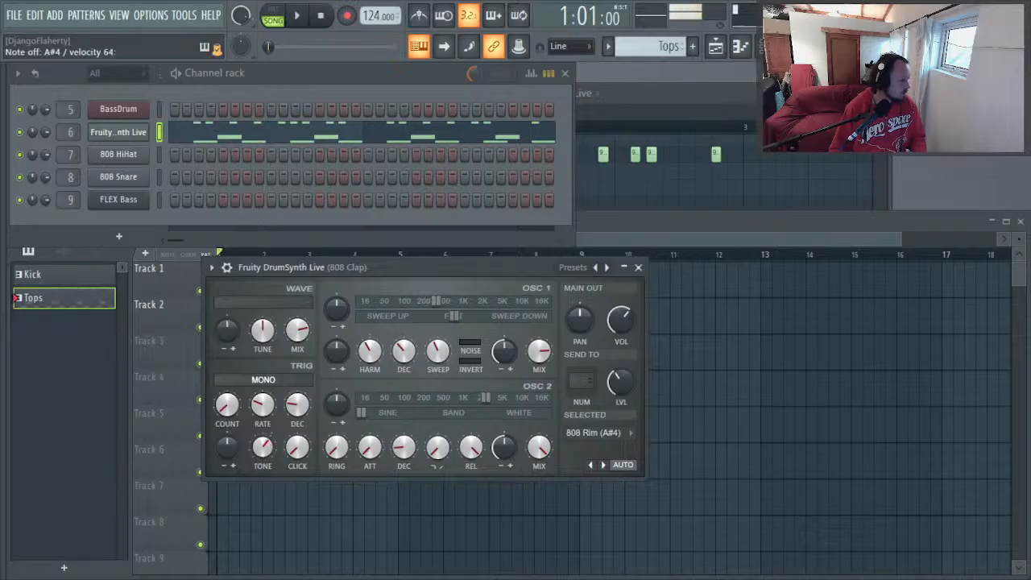
pyautogui.moveTo(264, 447); pyautogui.dragTo(273, 433)
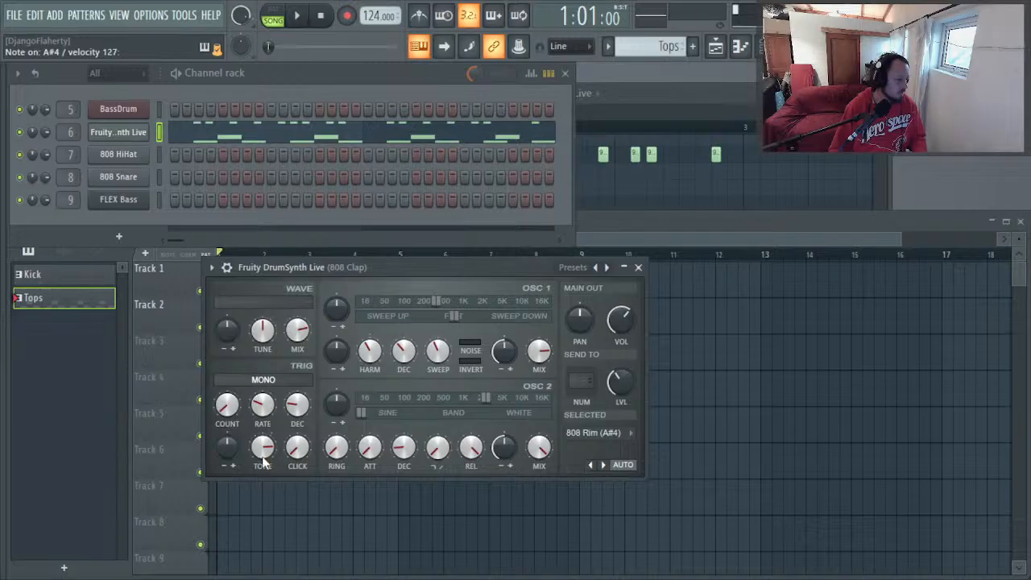
pyautogui.press('space')
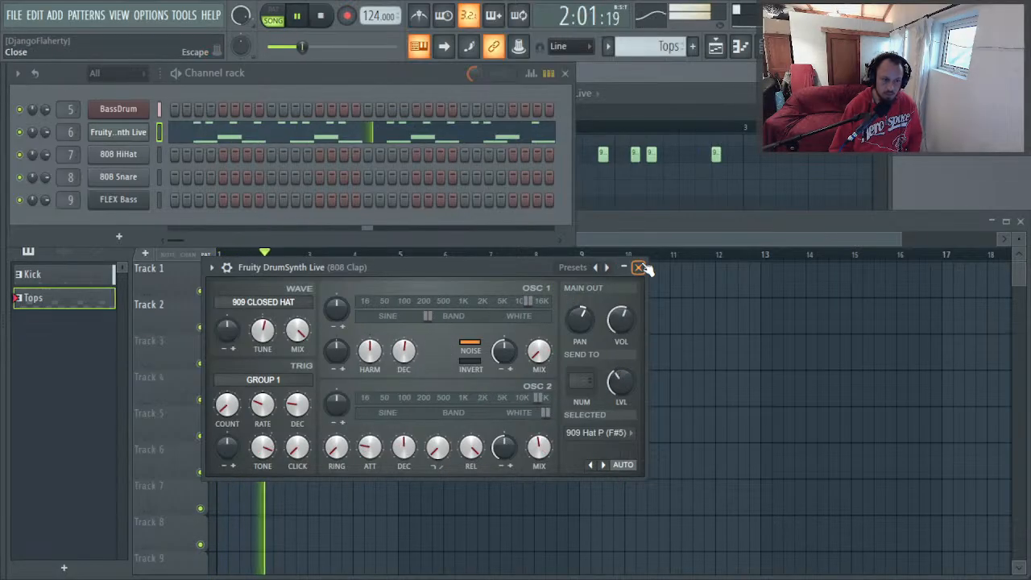
pyautogui.press('space')
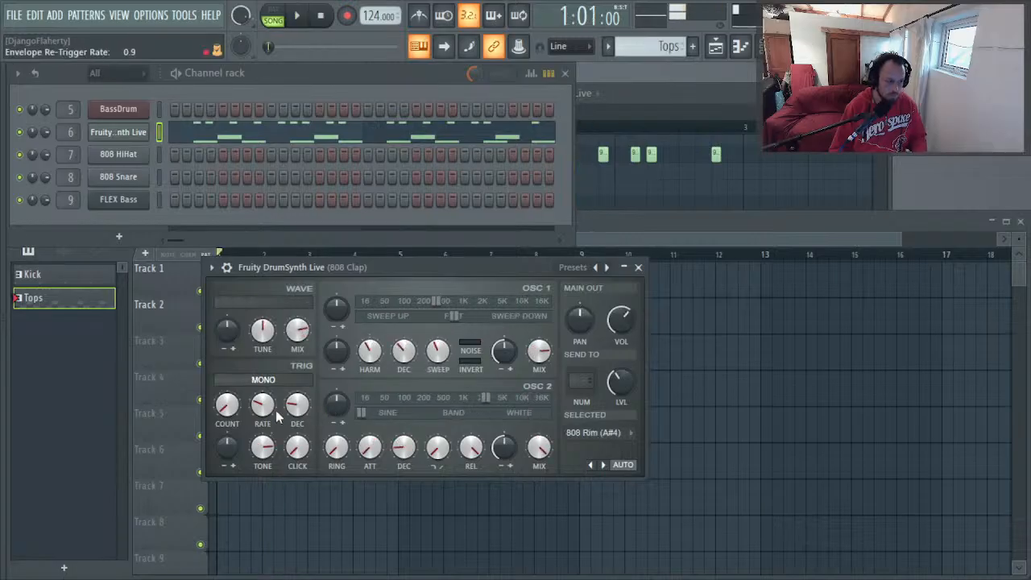
pyautogui.press('space')
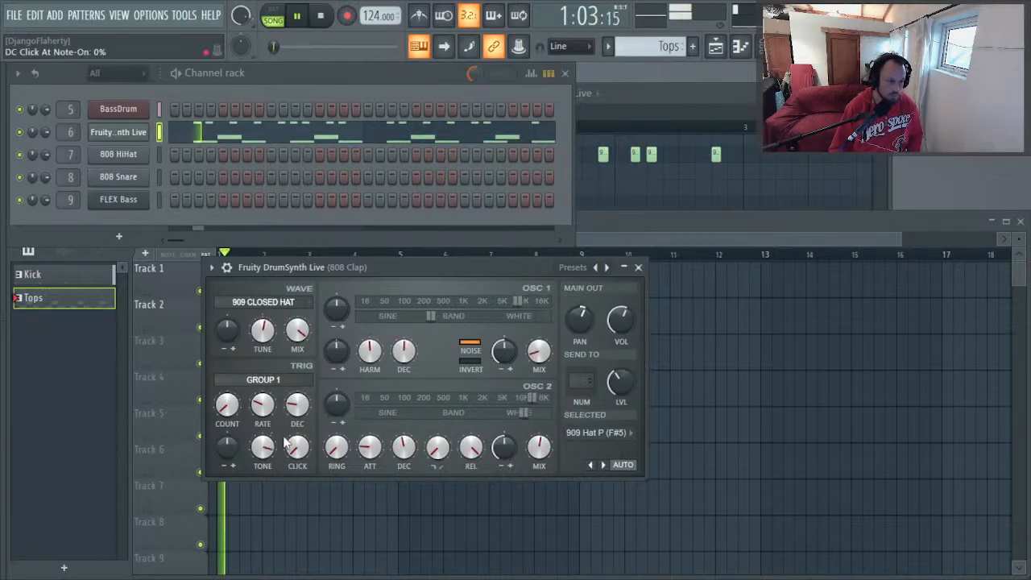
# Step: Raise the 808 Rim's oscillator 1 harmonics, lower its oscillator 1 mix, and replay the beat to audition it
pyautogui.press('space')
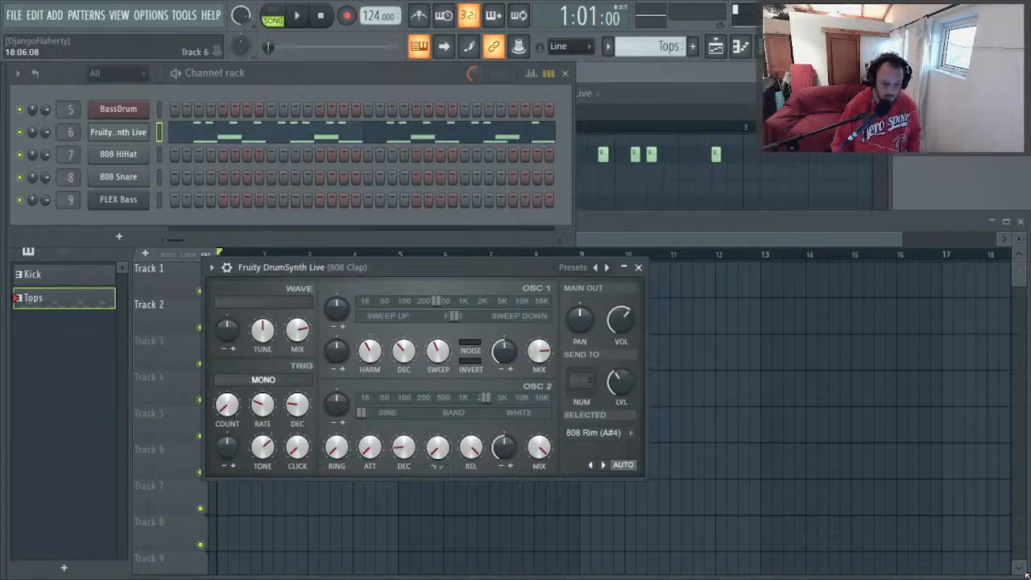
pyautogui.hotkey('alt', 'Tab')
pyautogui.hotkey('alt', 'Tab')
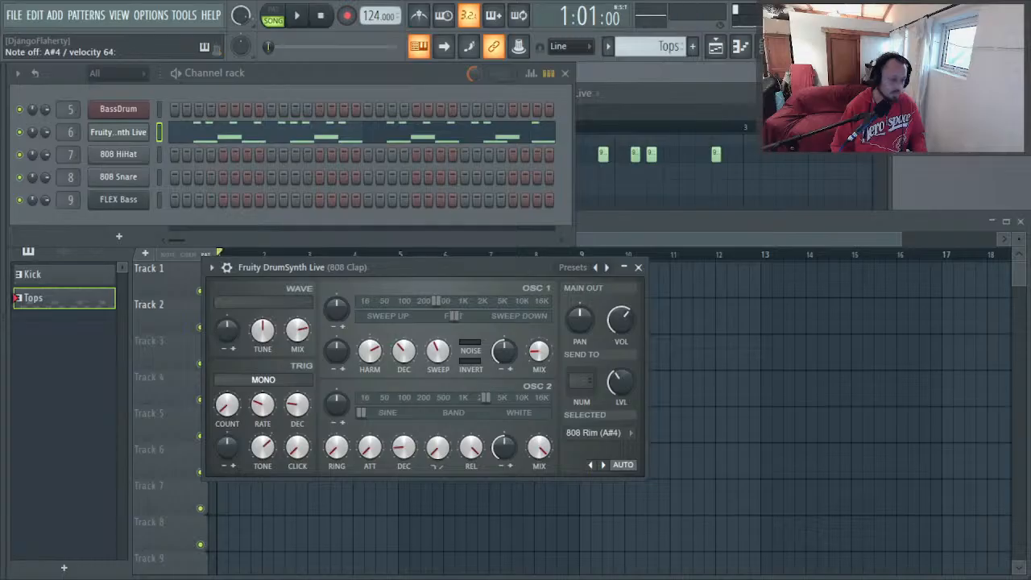
pyautogui.press('space')
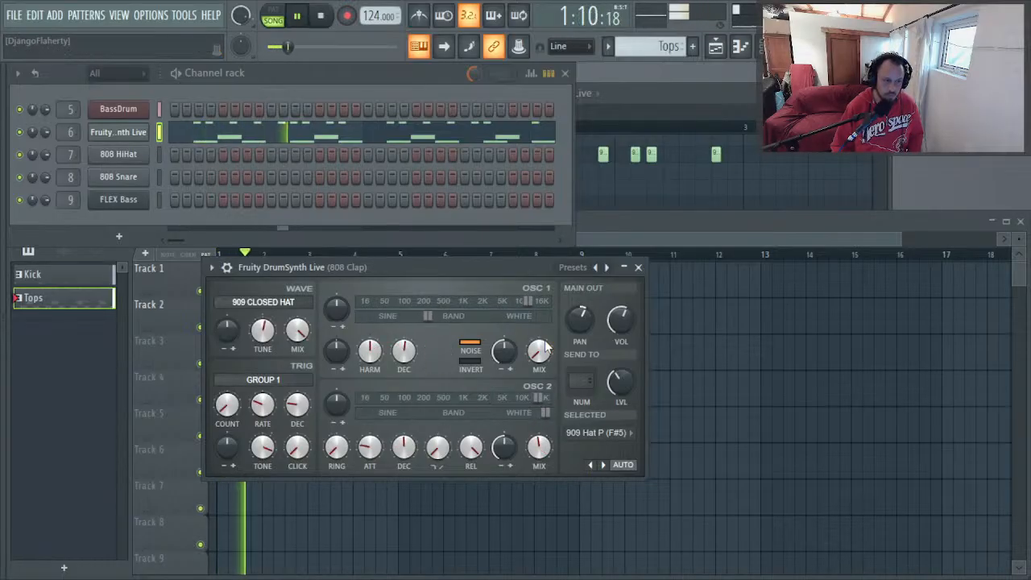
pyautogui.press('space')
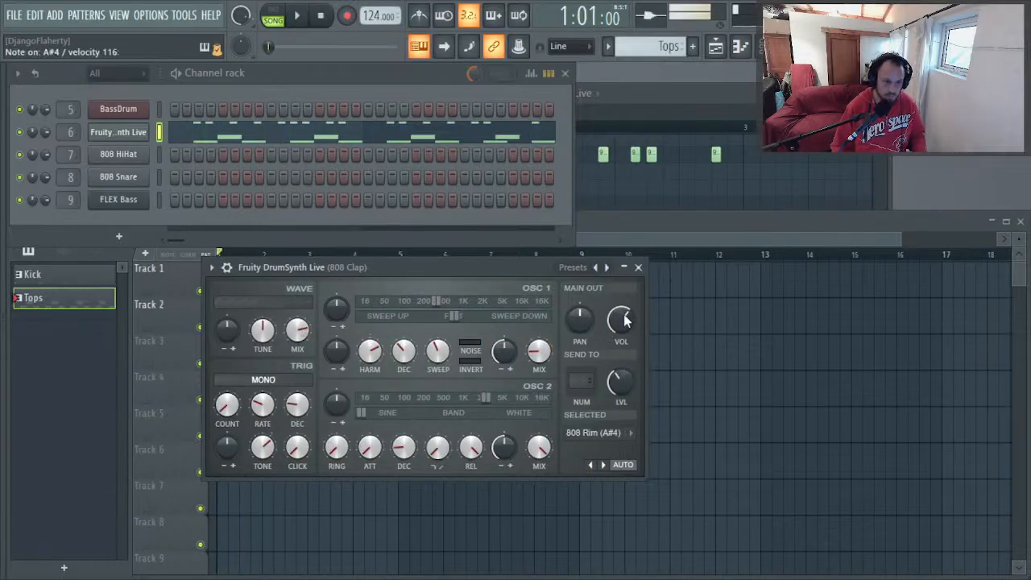
pyautogui.press('space')
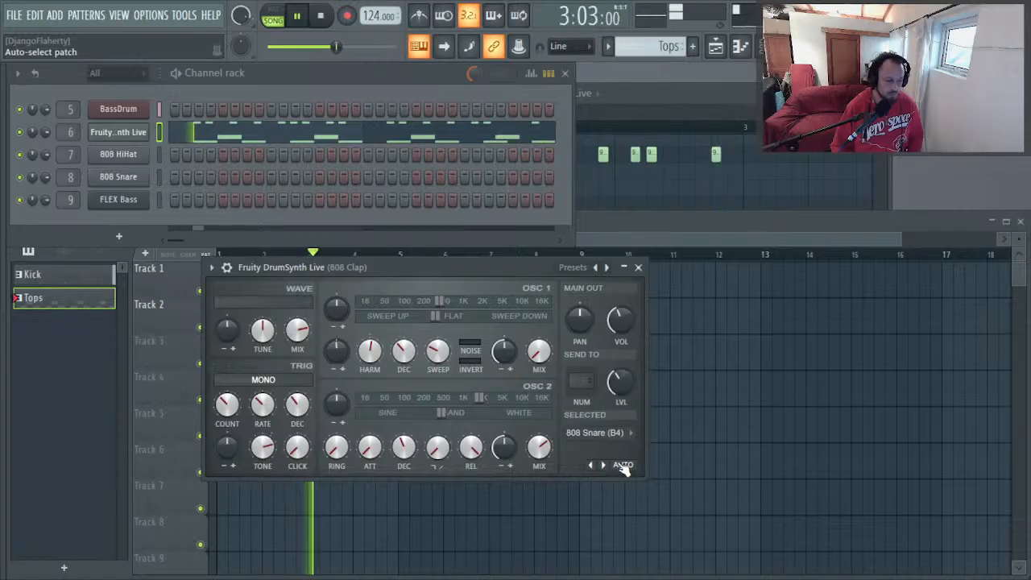
# Step: Check the 808 Clap mixer track, then open the Fruity DrumSynth Live piano roll from the channel rack
pyautogui.press('F8')
pyautogui.press('F8')
pyautogui.press('F9')
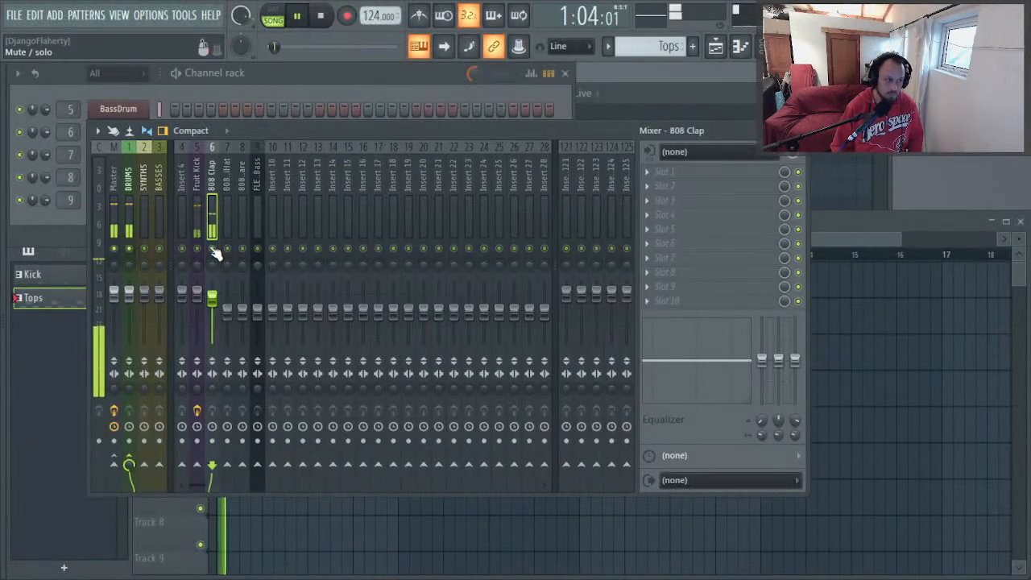
pyautogui.click(304, 86)
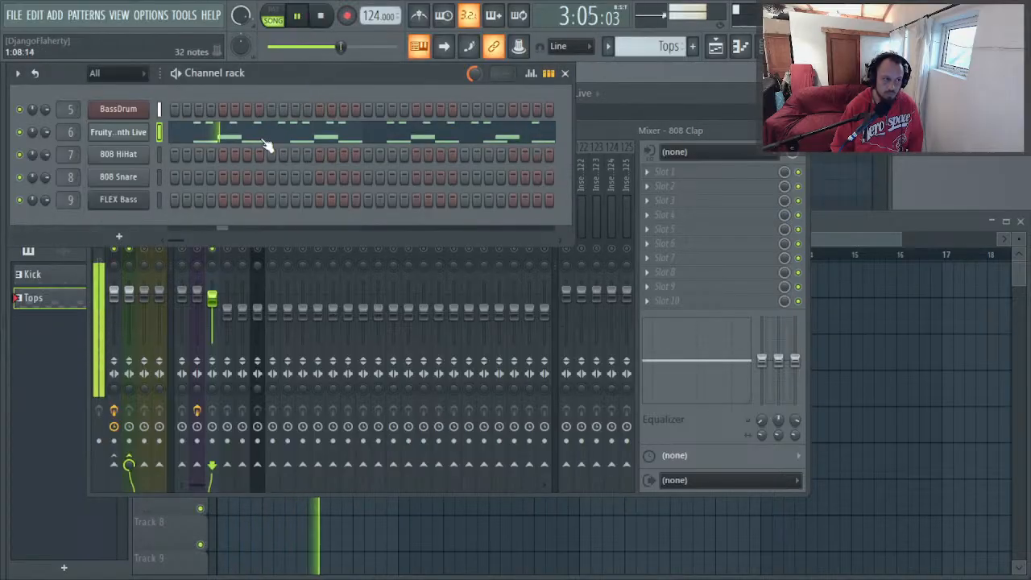
pyautogui.click(266, 140)
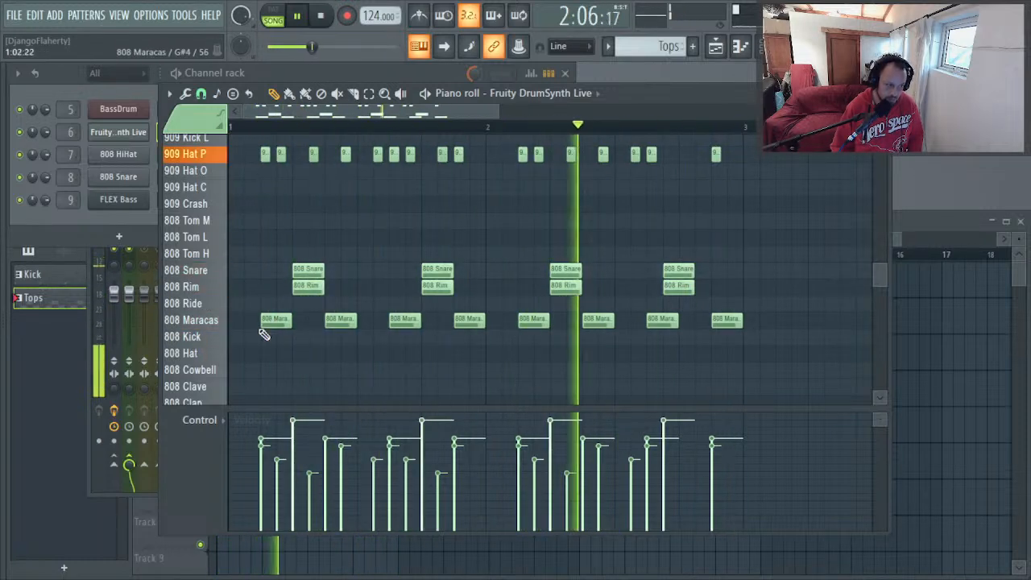
# Step: Add an 808 Kick note on every beat of the two-bar Tops pattern, playing the beat along the way
pyautogui.press('space')
pyautogui.click(246, 352)
pyautogui.moveTo(246, 346)
pyautogui.mouseDown()
pyautogui.moveTo(231, 347)
pyautogui.moveTo(232, 363)
pyautogui.moveTo(244, 330)
pyautogui.moveTo(239, 356)
pyautogui.mouseUp()
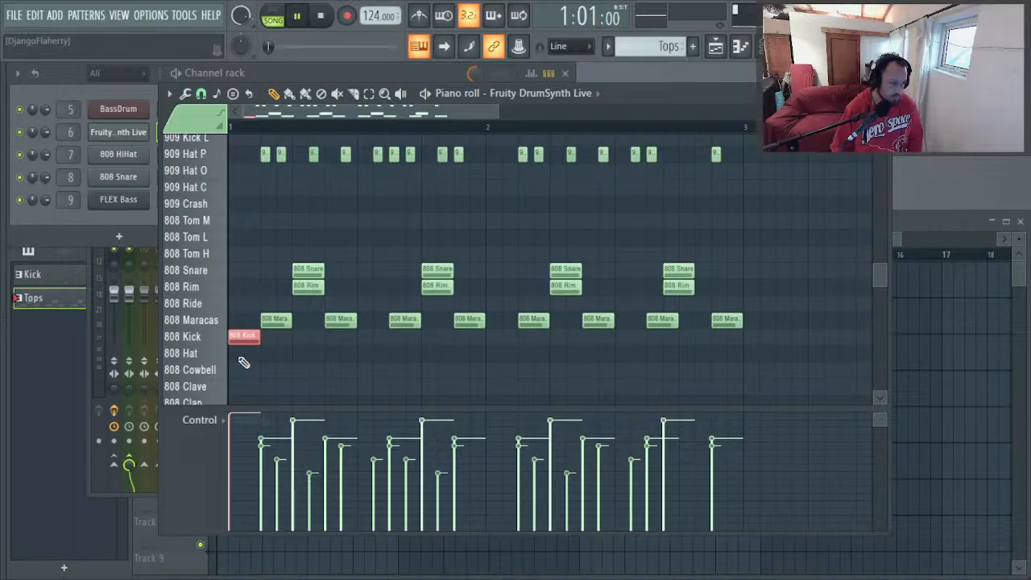
pyautogui.press('space')
pyautogui.press('space')
pyautogui.press('space')
pyautogui.press('space')
pyautogui.click(307, 337)
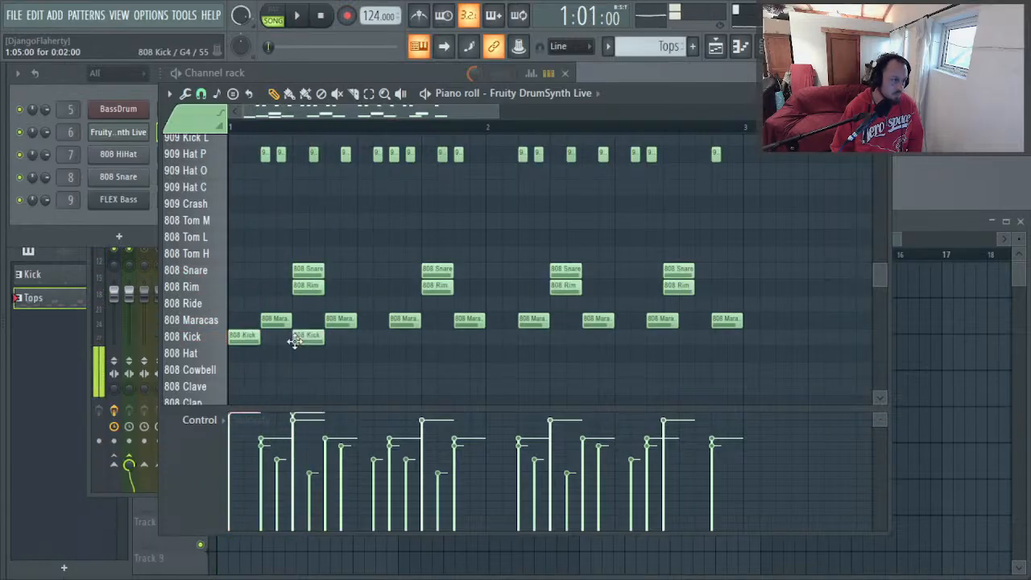
pyautogui.press('space')
pyautogui.click(372, 337)
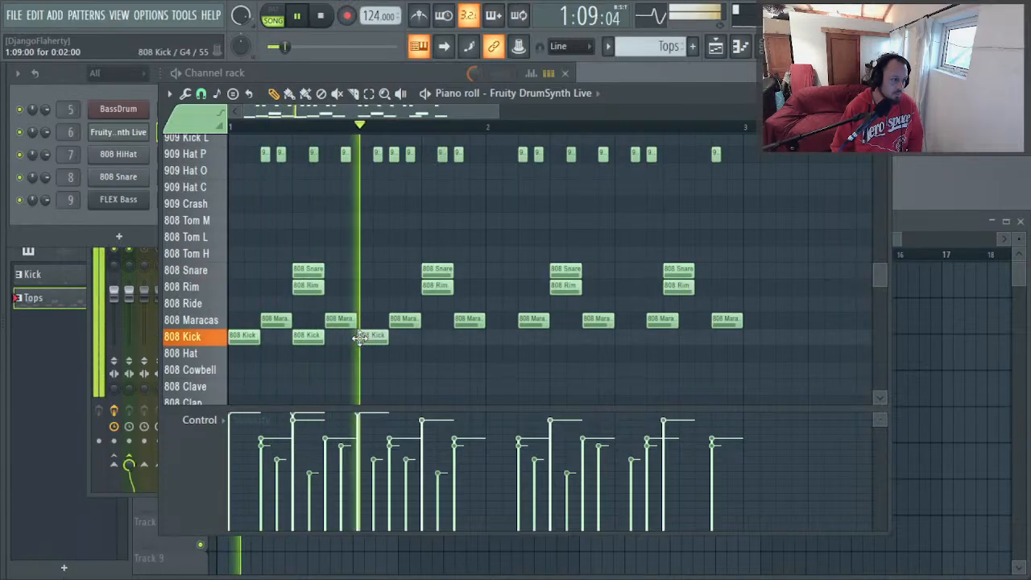
pyautogui.click(425, 338)
pyautogui.click(487, 339)
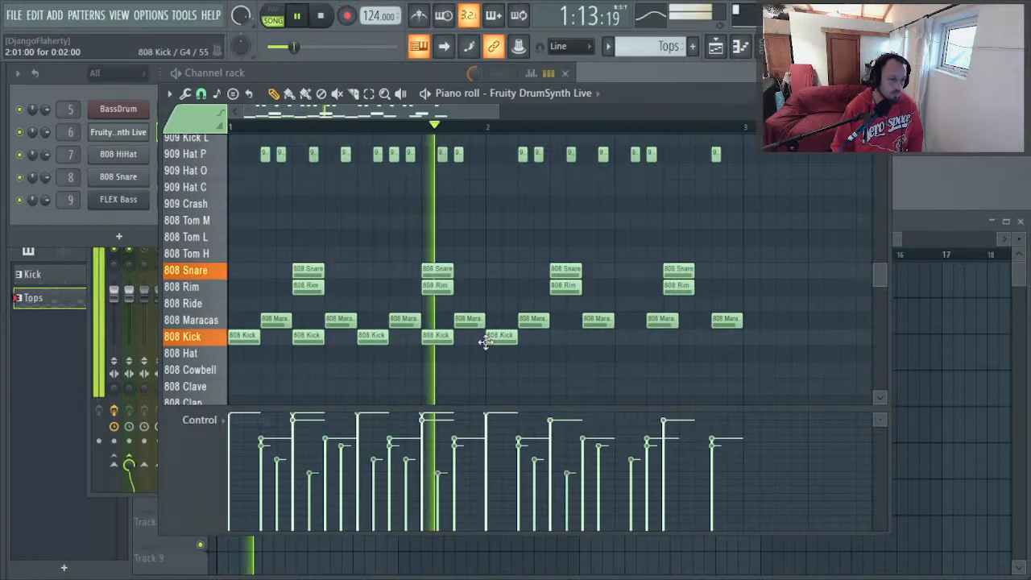
pyautogui.click(552, 339)
pyautogui.click(618, 338)
pyautogui.click(682, 339)
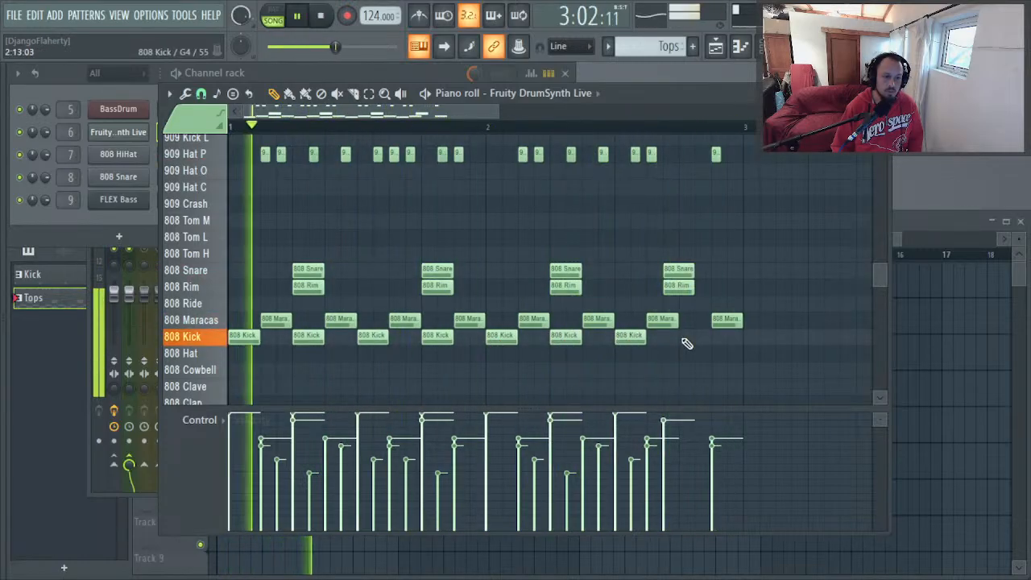
# Step: Audition the selected kick notes on the 909 Kick L, 909 Kick S and 909 Kick rows, then return them to 808 Kick
pyautogui.click(228, 343)
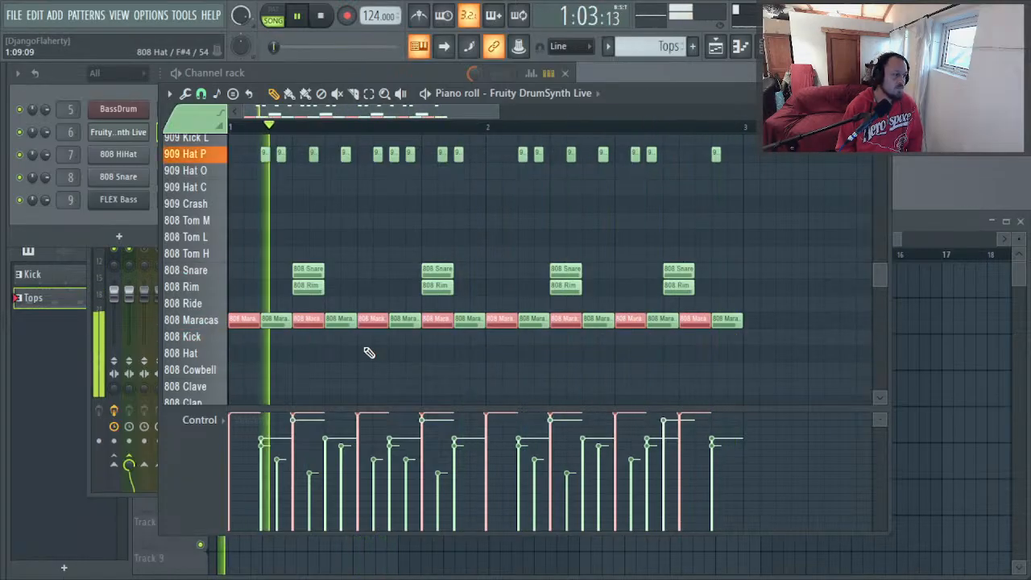
pyautogui.hotkey('ctrl', 'Up')
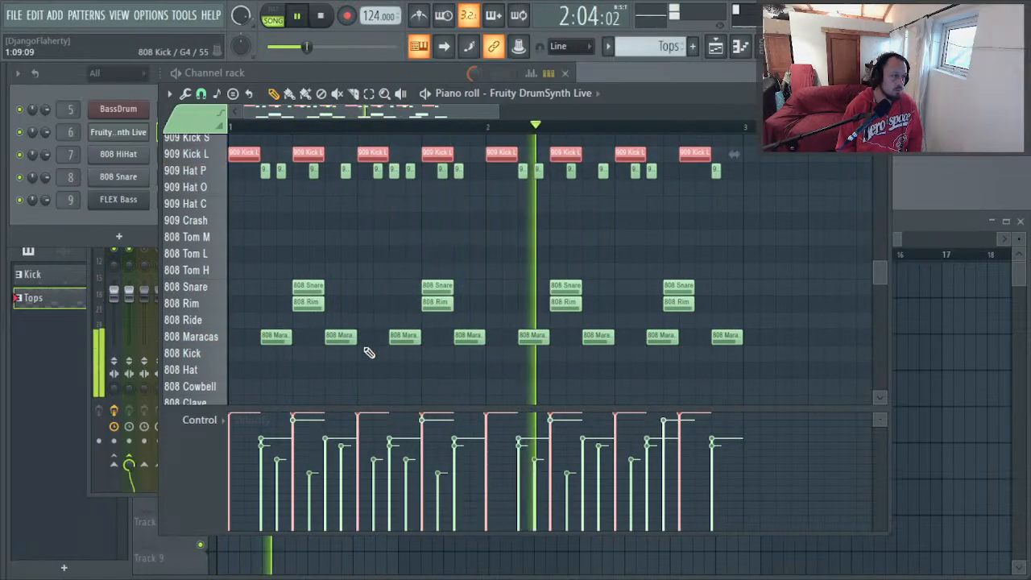
pyautogui.scroll(4, 368, 352)
pyautogui.hotkey('shift', 'Up')
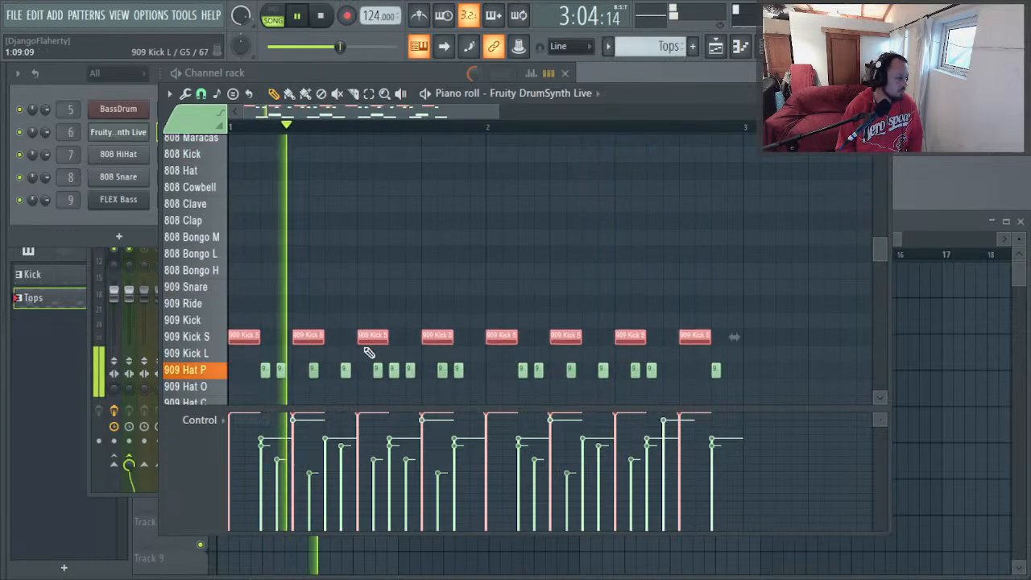
pyautogui.hotkey('shift', 'Up')
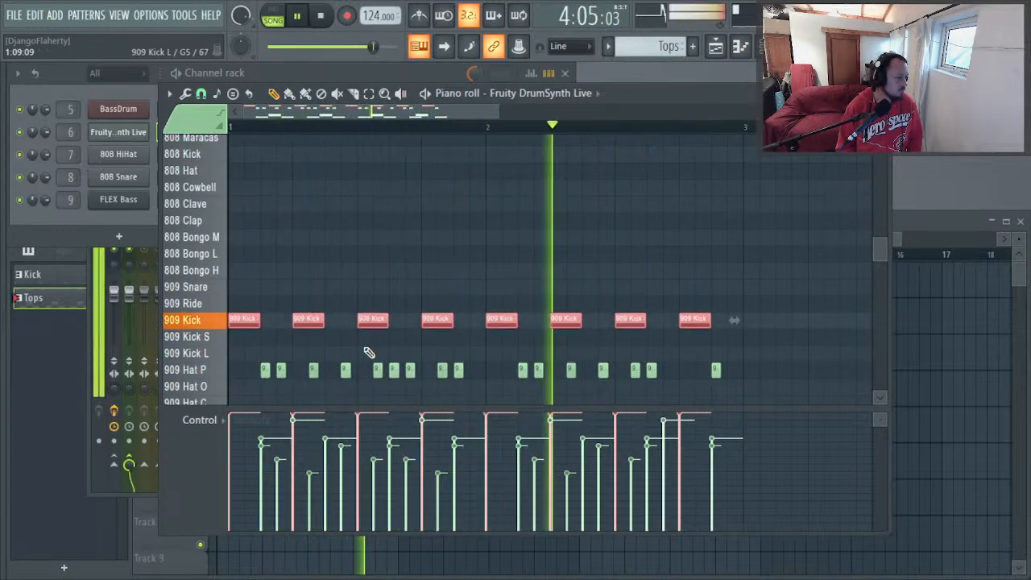
pyautogui.hotkey('shift', 'Down')
pyautogui.hotkey('shift', 'Down')
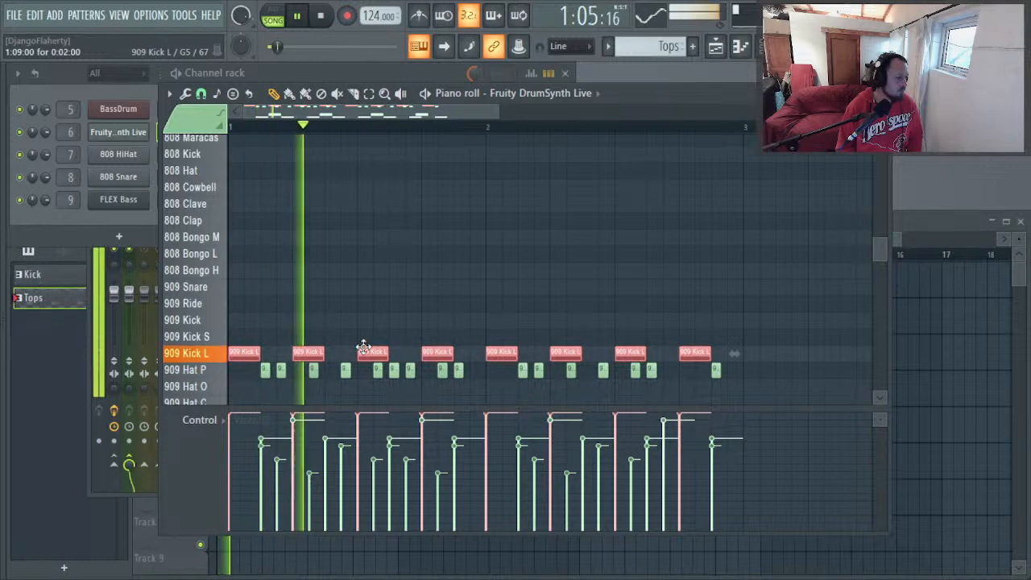
pyautogui.scroll(-1, 367, 351)
pyautogui.hotkey('ctrl', 'Down')
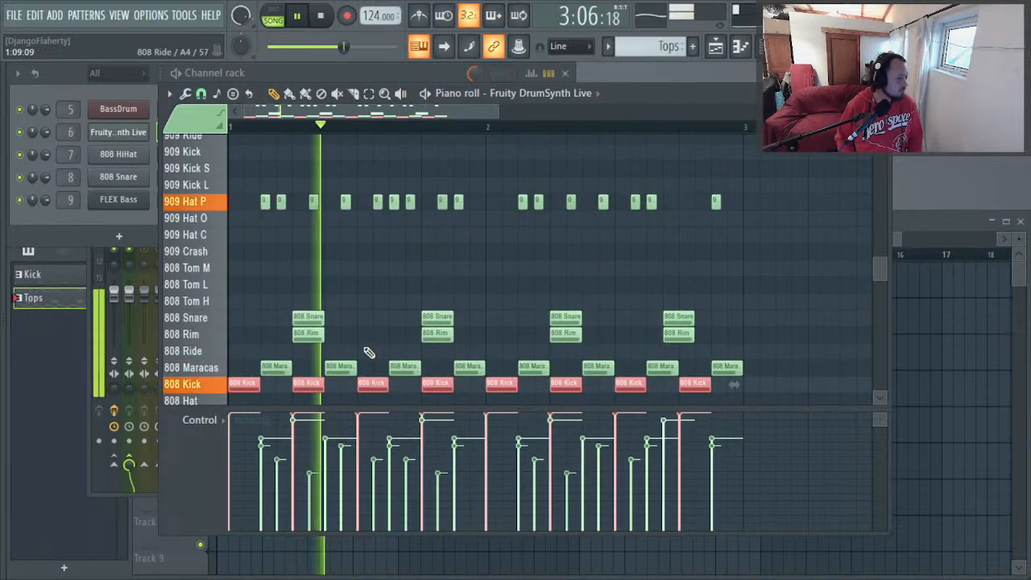
# Step: Stop playback, reopen Fruity DrumSynth Live from the channel rack, and turn automatic drum selection on to pick the 808 Kick
pyautogui.press('F5')
pyautogui.press('F6')
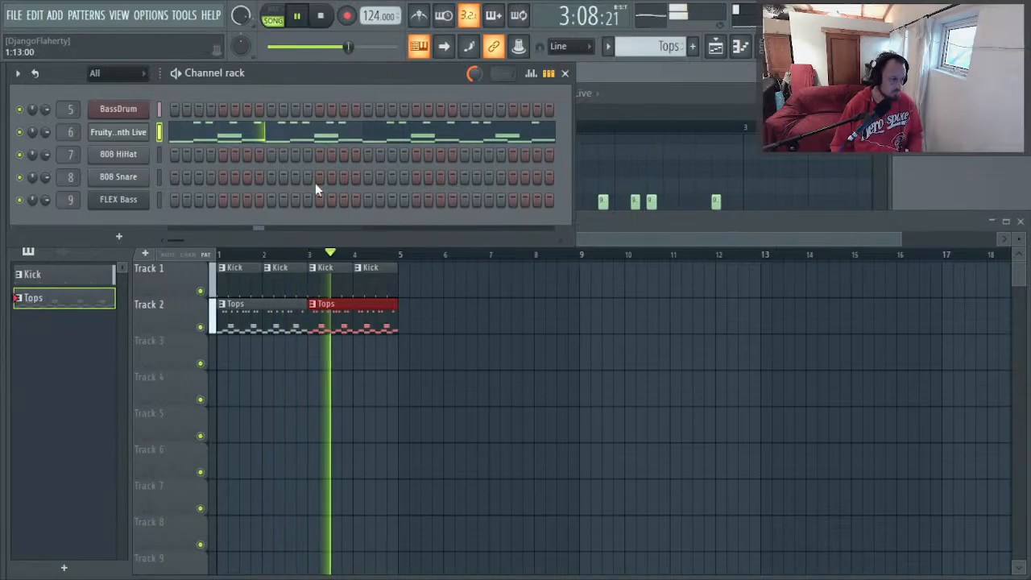
pyautogui.press('space')
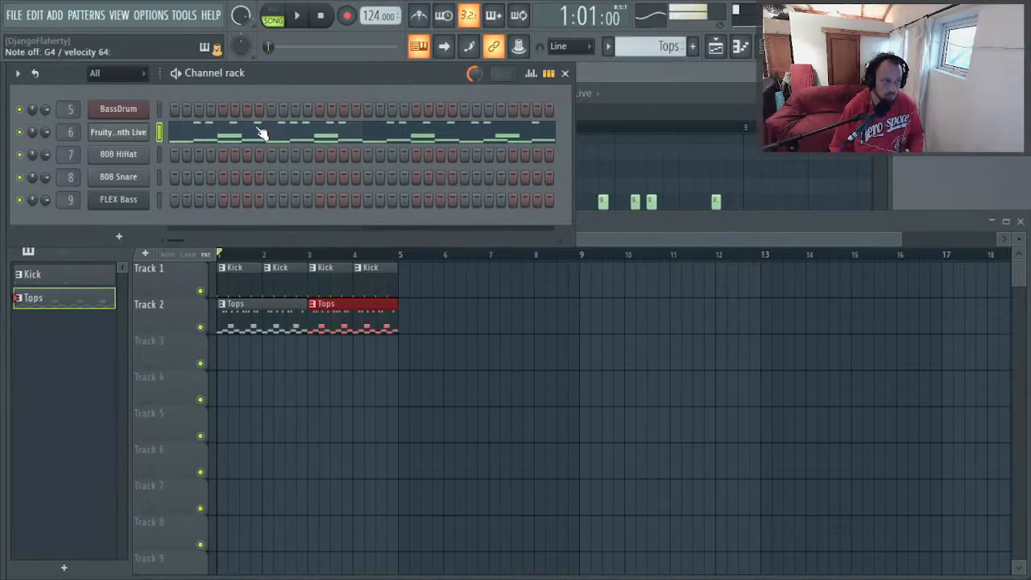
pyautogui.click(129, 132)
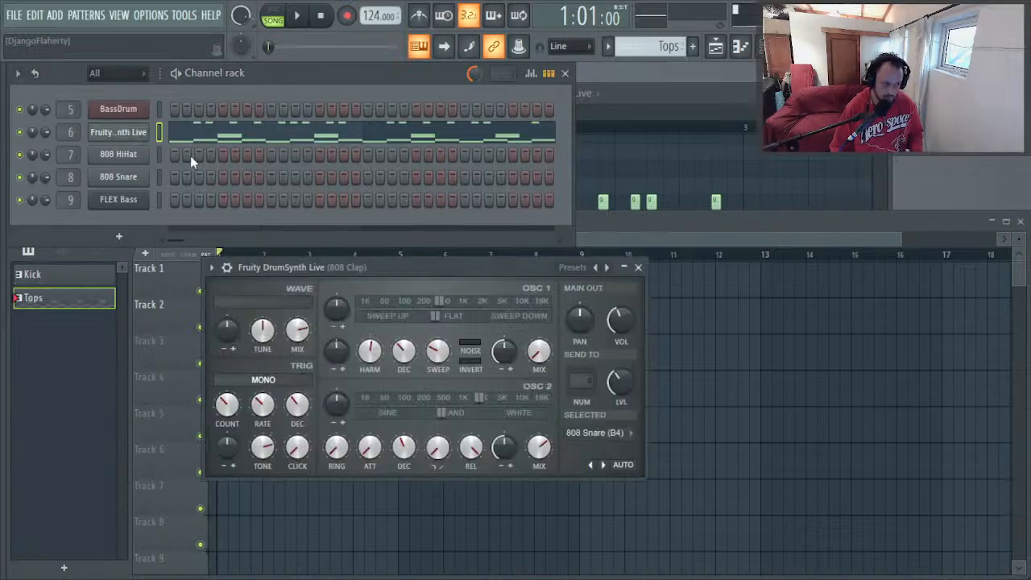
pyautogui.click(626, 466)
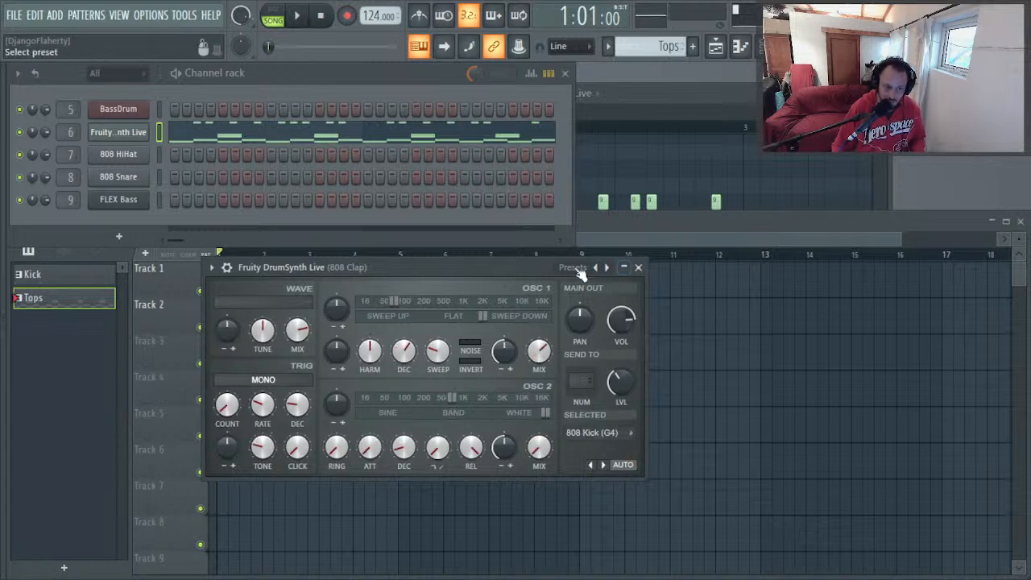
# Step: Reposition the DrumSynth Live window and look through its channel settings and plugin options without changing them
pyautogui.moveTo(527, 273); pyautogui.dragTo(505, 191)
pyautogui.hotkey('alt', 'F8')
pyautogui.hotkey('alt', 'F8')
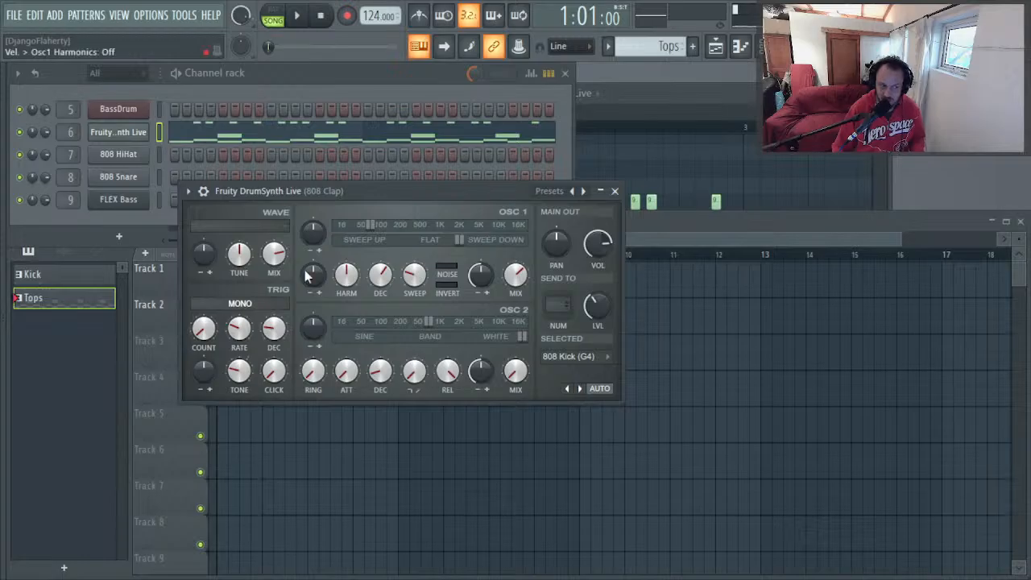
pyautogui.click(202, 192)
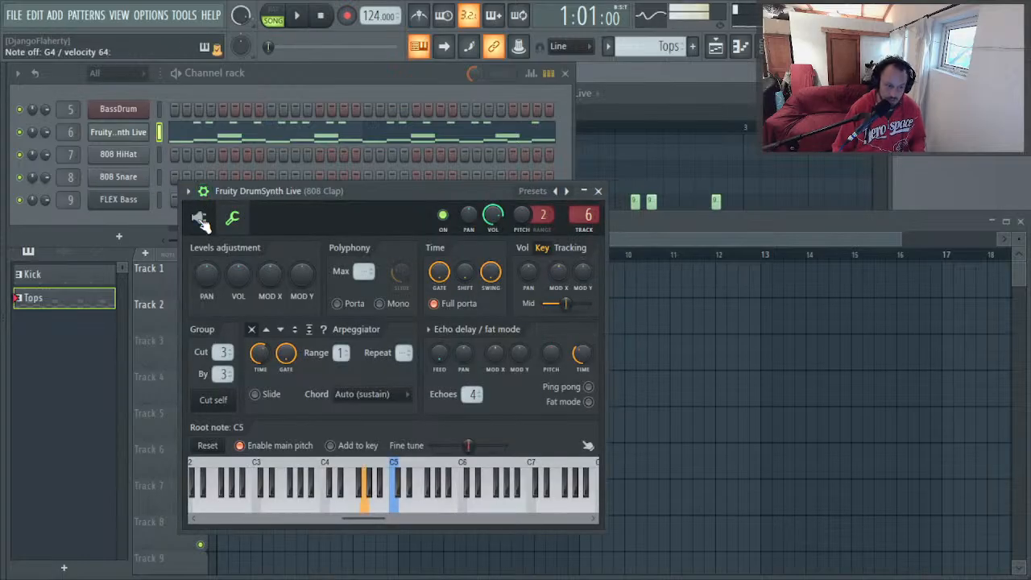
pyautogui.click(200, 224)
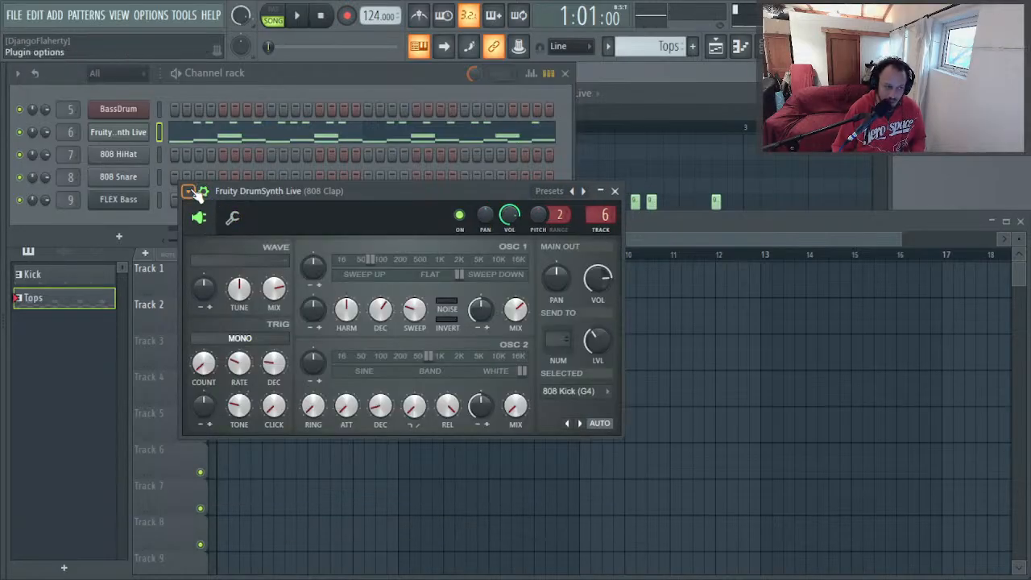
pyautogui.click(204, 194)
pyautogui.click(188, 191)
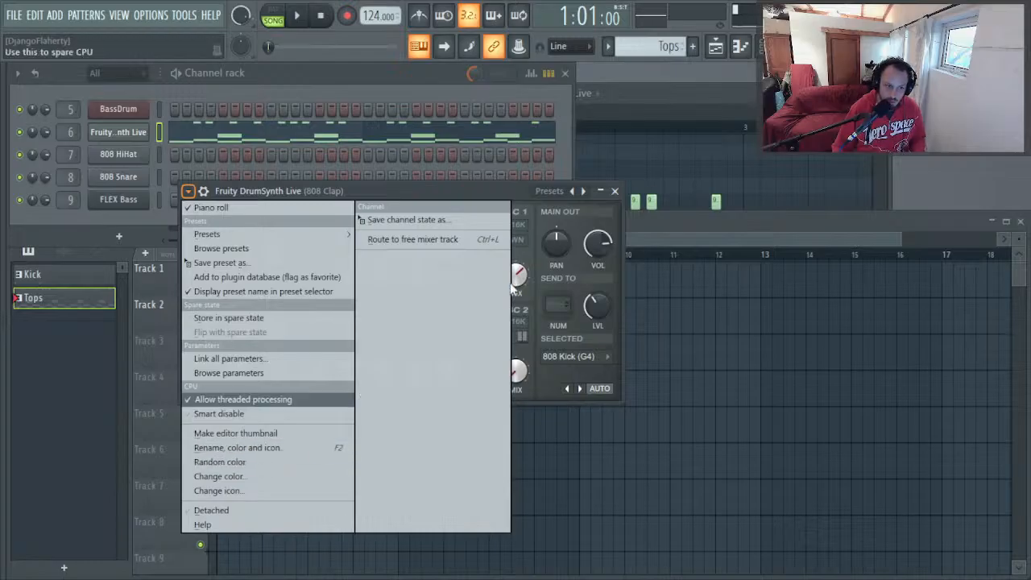
pyautogui.click(510, 183)
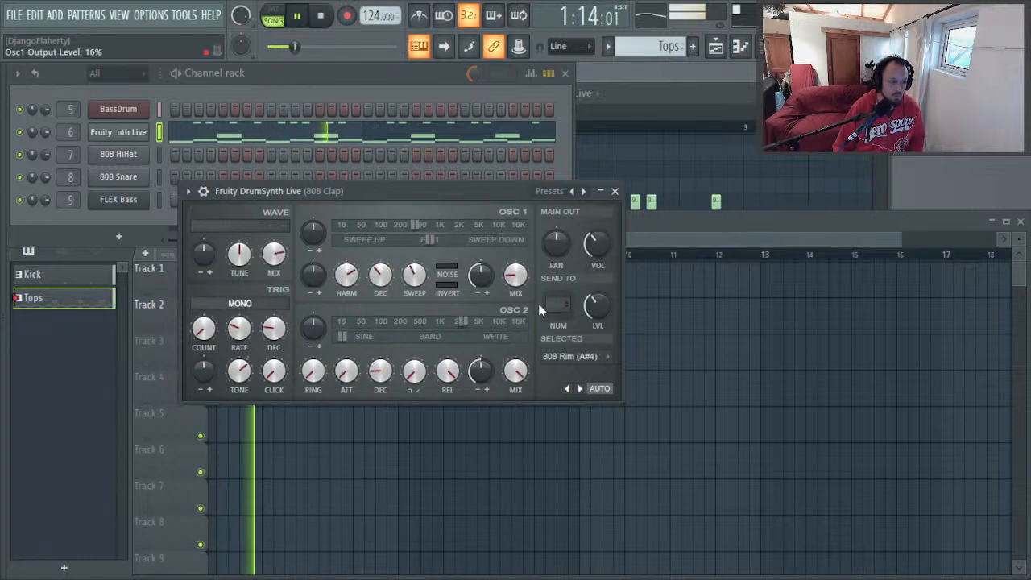
# Step: With the beat playing, shorten the 808 Kick's oscillator 1 decay and raise oscillator 2's decay and envelope shape
pyautogui.press('space')
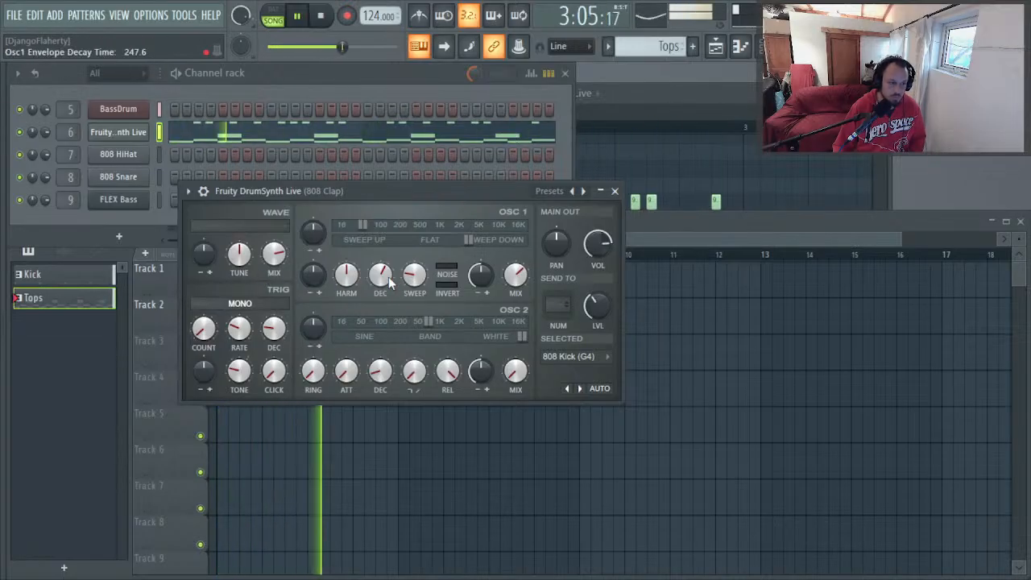
pyautogui.scroll(-5, 386, 276)
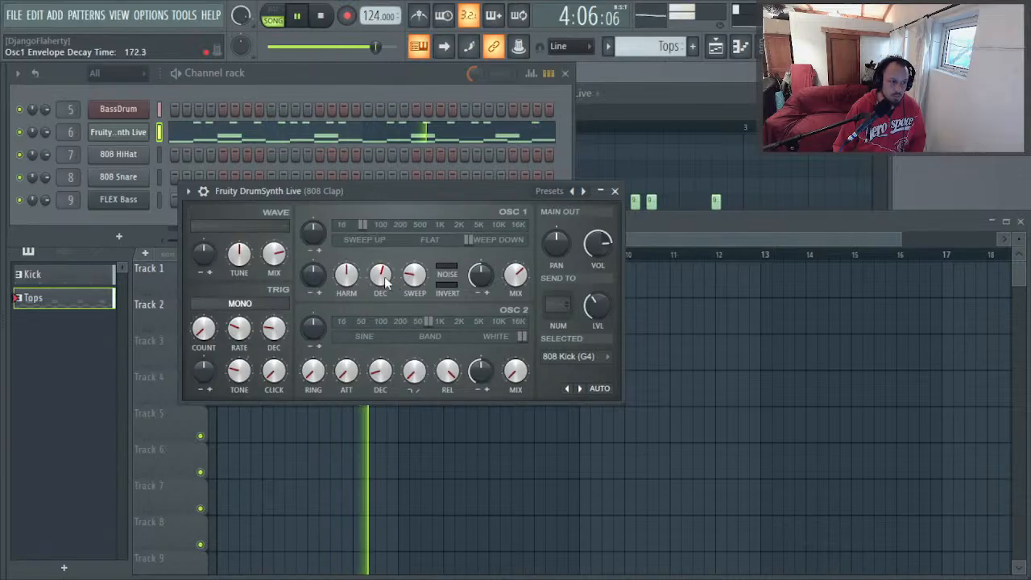
pyautogui.moveTo(385, 279); pyautogui.dragTo(385, 271)
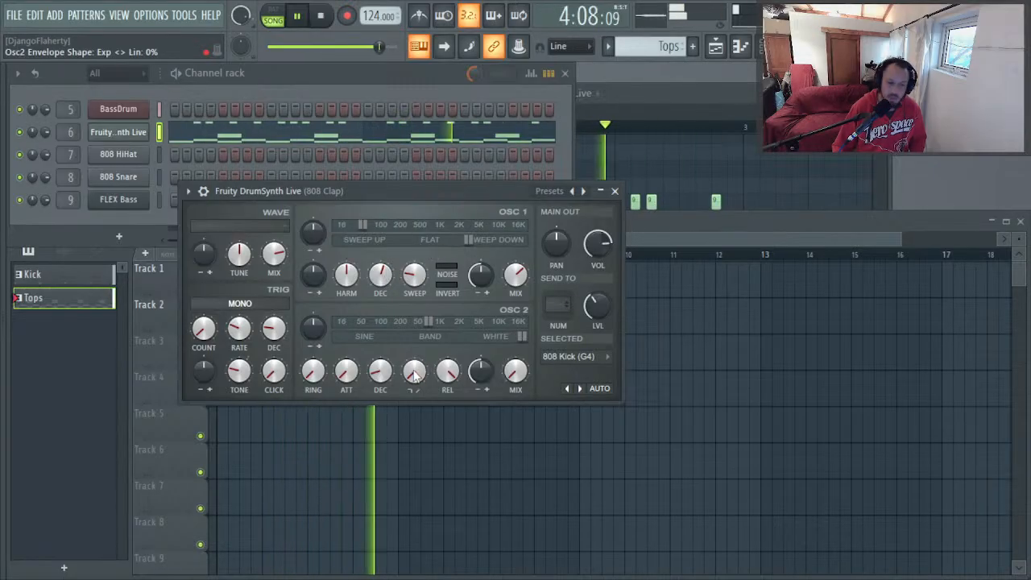
pyautogui.moveTo(409, 377); pyautogui.dragTo(381, 359)
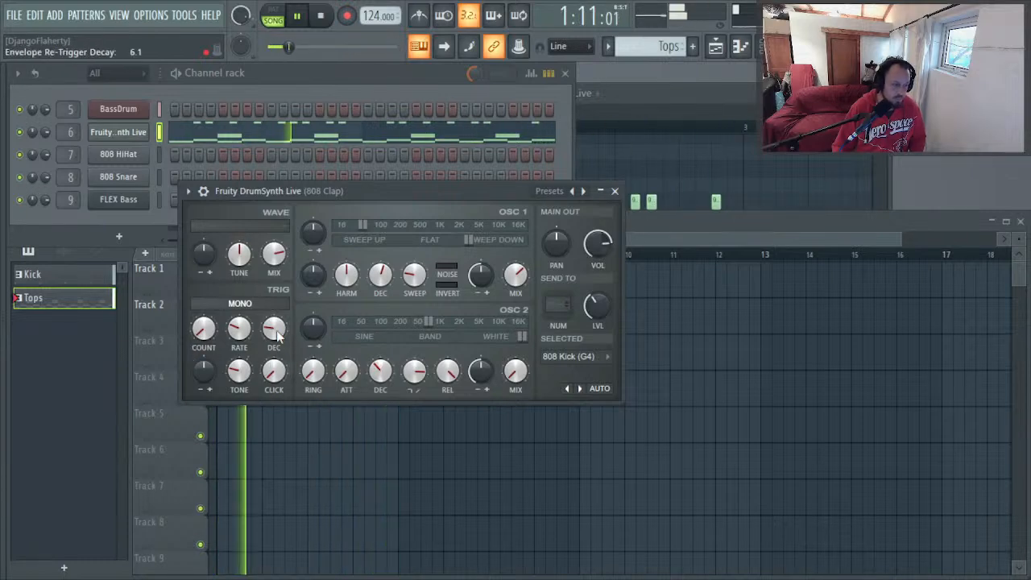
# Step: Raise the 808 Kick's envelope re-trigger decay and set its tone filter fully to bass at -100%
pyautogui.moveTo(274, 328); pyautogui.dragTo(274, 346)
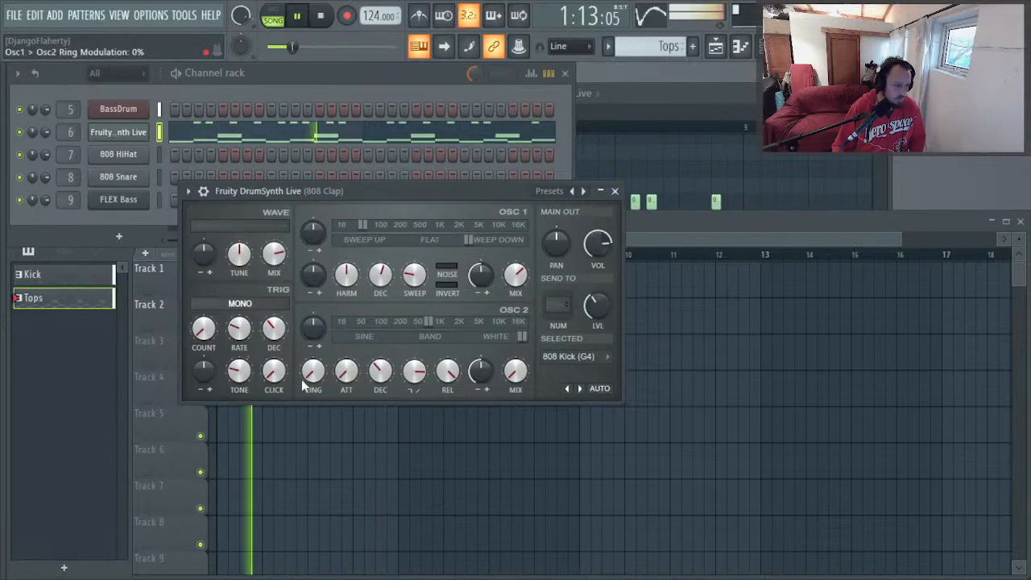
pyautogui.moveTo(239, 372); pyautogui.dragTo(239, 342)
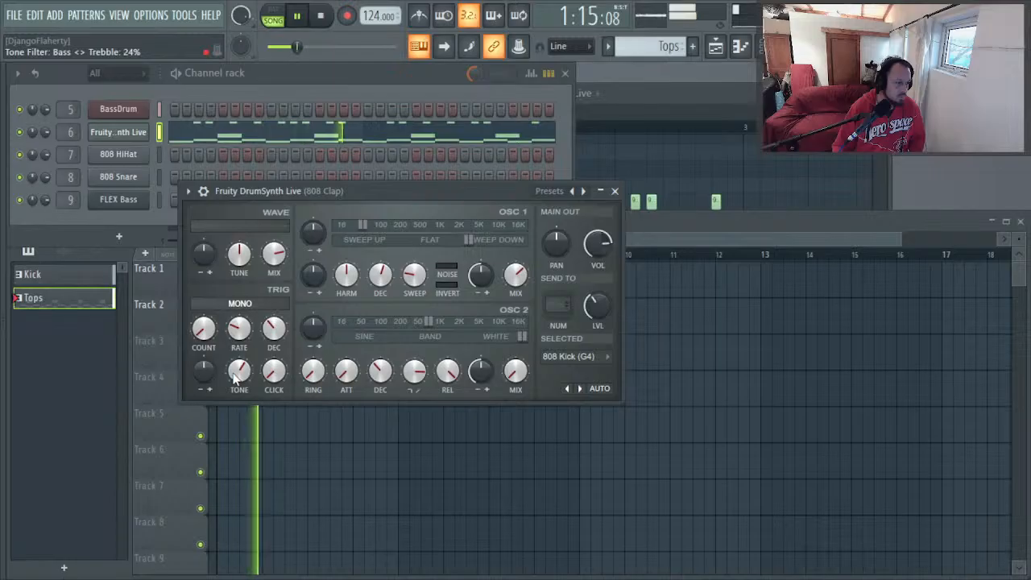
pyautogui.moveTo(235, 379); pyautogui.dragTo(235, 419)
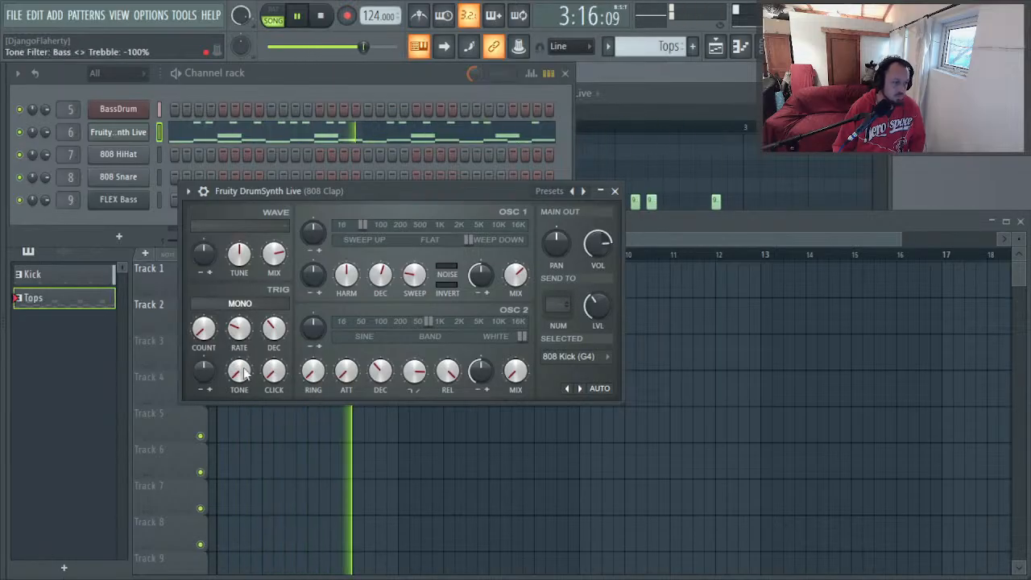
# Step: Raise the 808 Kick's tone filter towards treble, turn its DC click up fully and lengthen oscillator 1's sweep time
pyautogui.moveTo(238, 370)
pyautogui.mouseDown()
pyautogui.moveTo(238, 344)
pyautogui.moveTo(238, 362)
pyautogui.mouseUp()
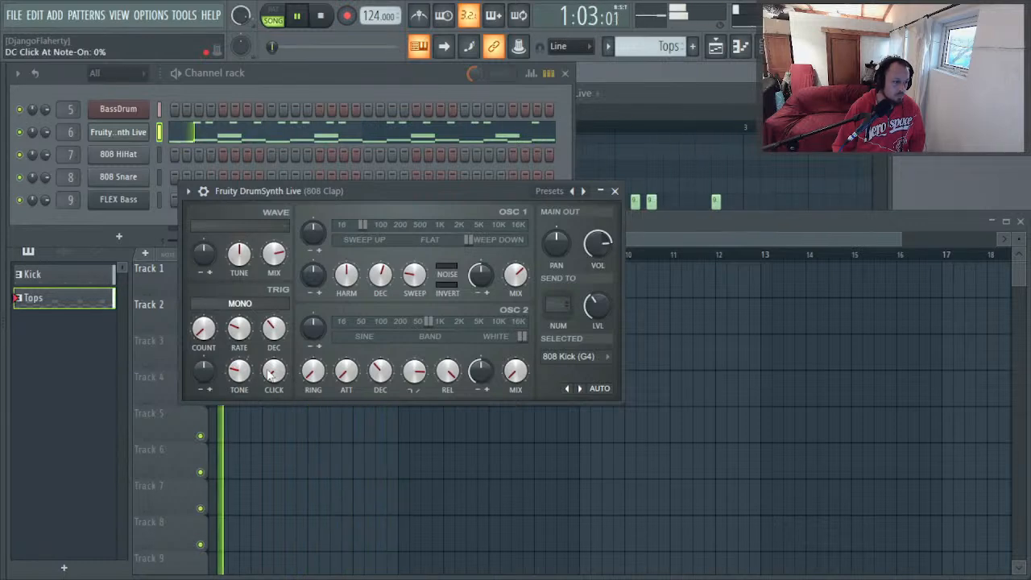
pyautogui.moveTo(279, 379); pyautogui.dragTo(279, 351)
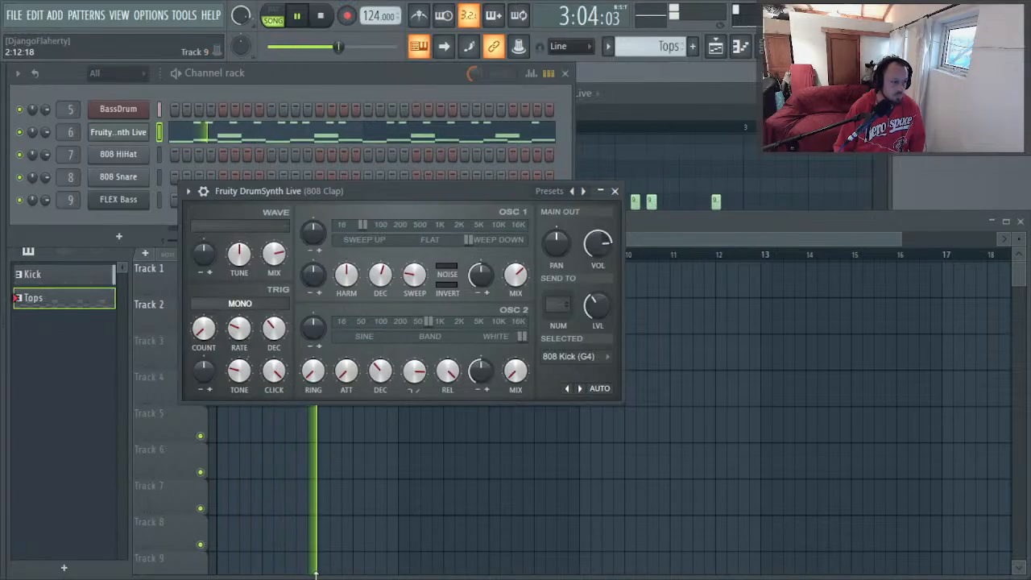
pyautogui.moveTo(415, 279); pyautogui.dragTo(415, 269)
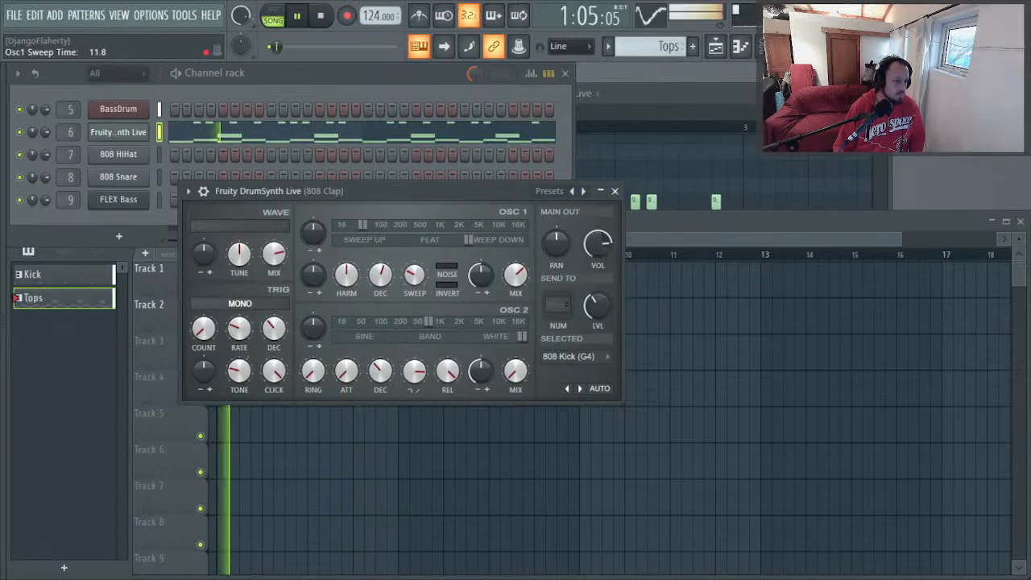
pyautogui.moveTo(415, 274); pyautogui.dragTo(415, 277)
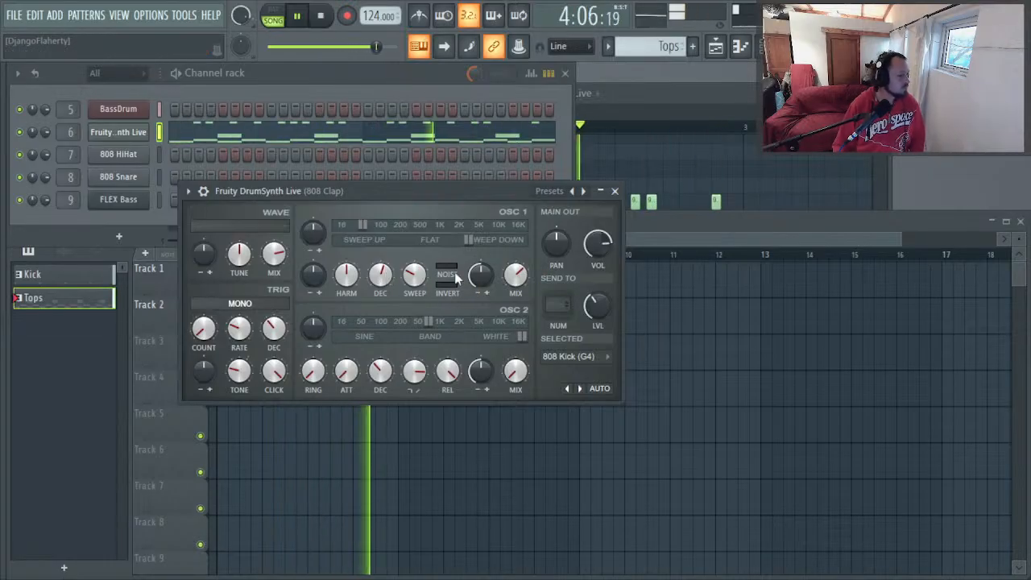
# Step: Set the 808 Kick's oscillator 1 sweep start to 68% and further increase its sweep time
pyautogui.moveTo(468, 239)
pyautogui.mouseDown()
pyautogui.moveTo(477, 239)
pyautogui.moveTo(449, 239)
pyautogui.moveTo(459, 239)
pyautogui.mouseUp()
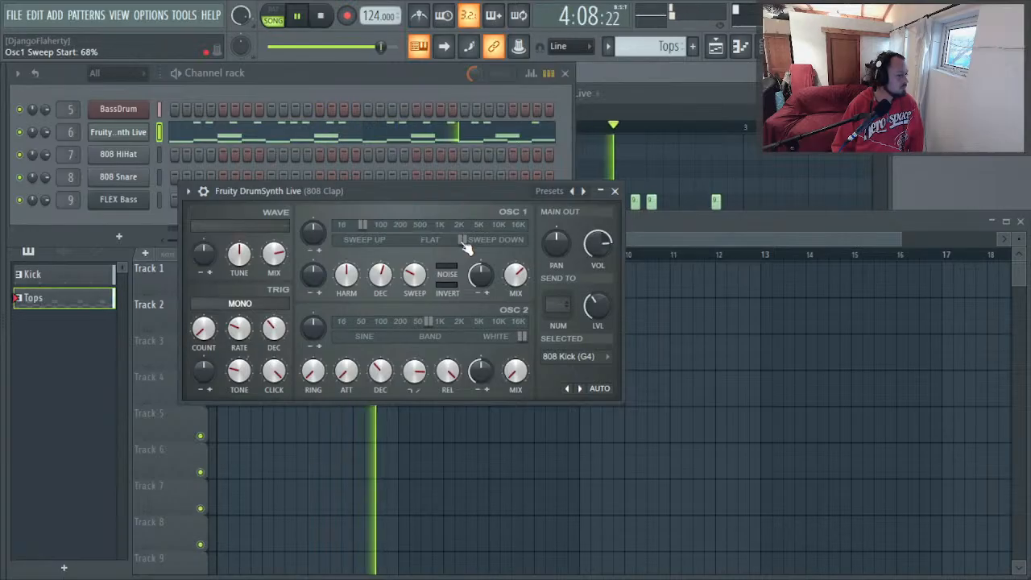
pyautogui.moveTo(417, 283); pyautogui.dragTo(417, 269)
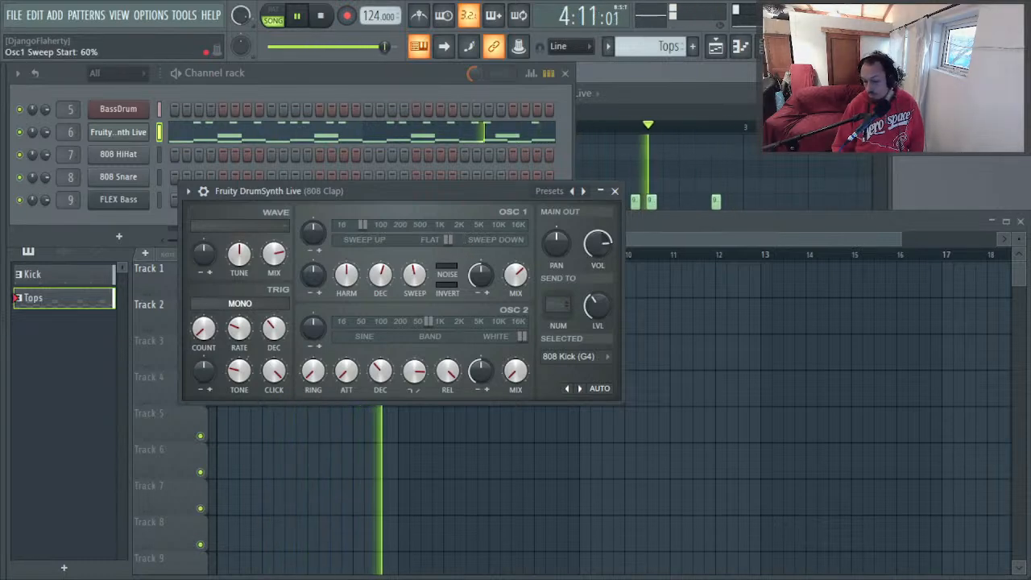
pyautogui.moveTo(465, 242); pyautogui.dragTo(460, 243)
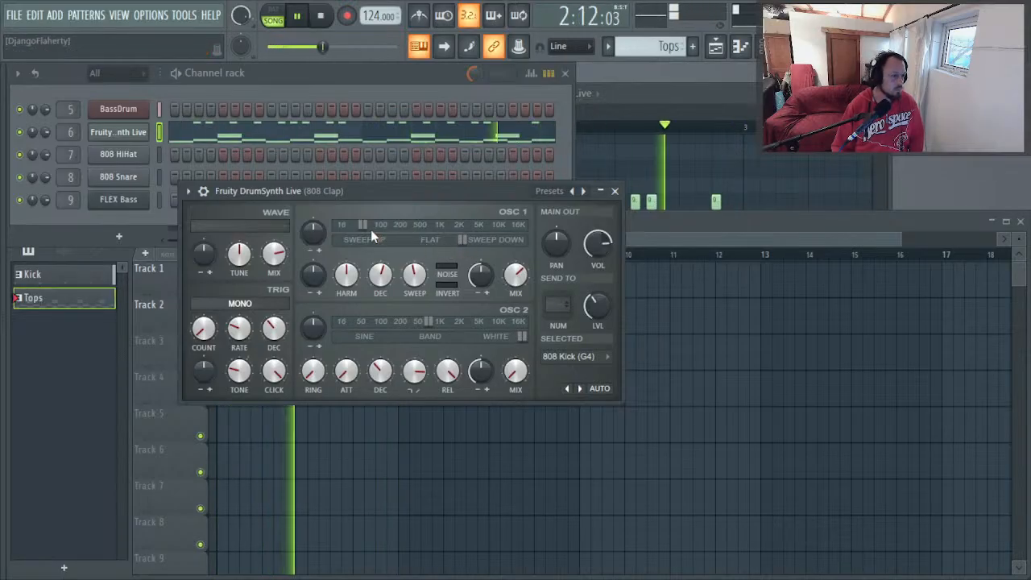
# Step: Shift the 808 Kick's oscillator 1 harmonics towards odd, slightly lower its sweep start and set the sweep time to 28.1
pyautogui.moveTo(361, 272); pyautogui.dragTo(360, 288)
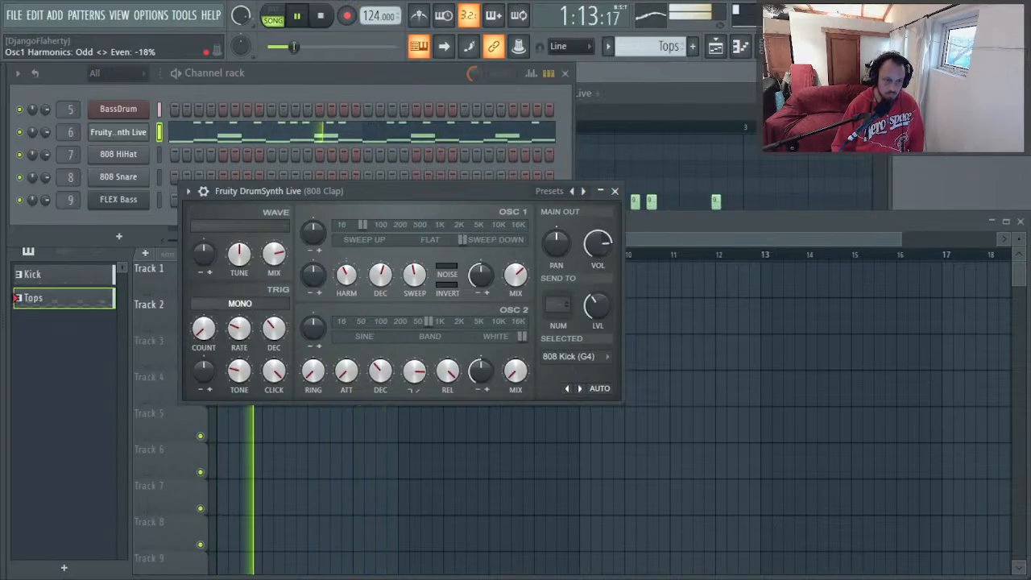
pyautogui.moveTo(360, 288); pyautogui.dragTo(360, 290)
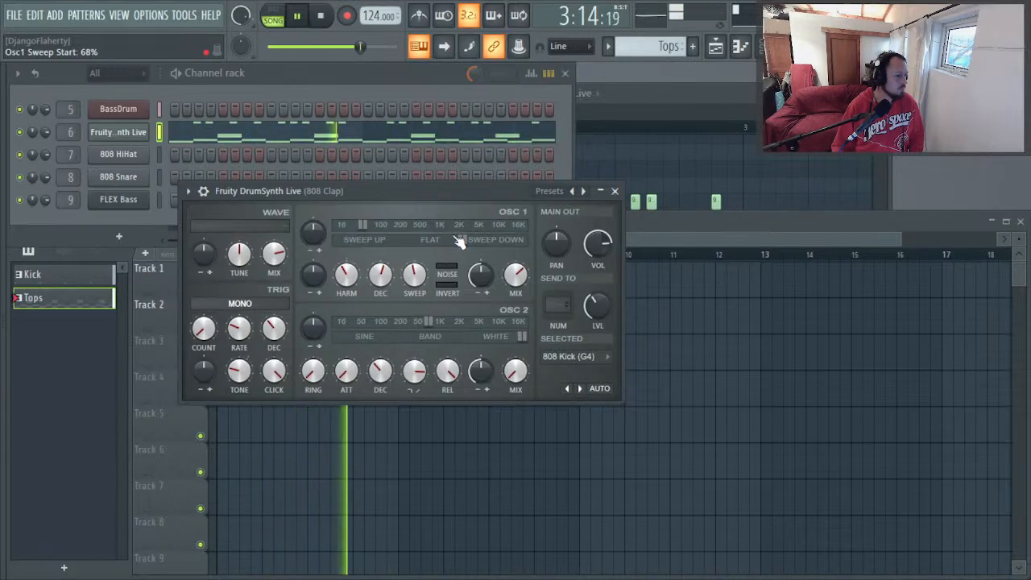
pyautogui.moveTo(461, 240); pyautogui.dragTo(451, 240)
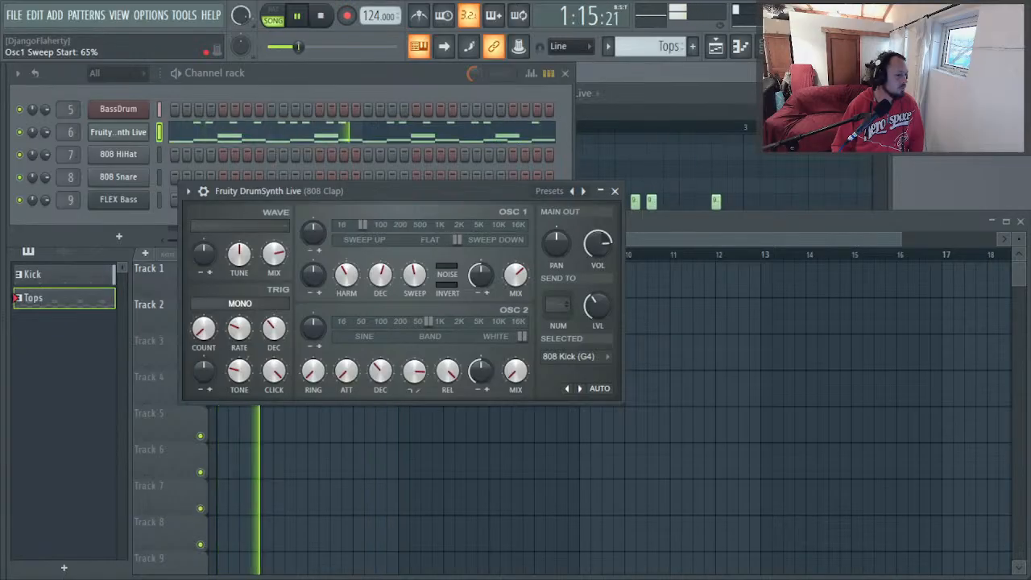
pyautogui.moveTo(457, 239); pyautogui.dragTo(459, 239)
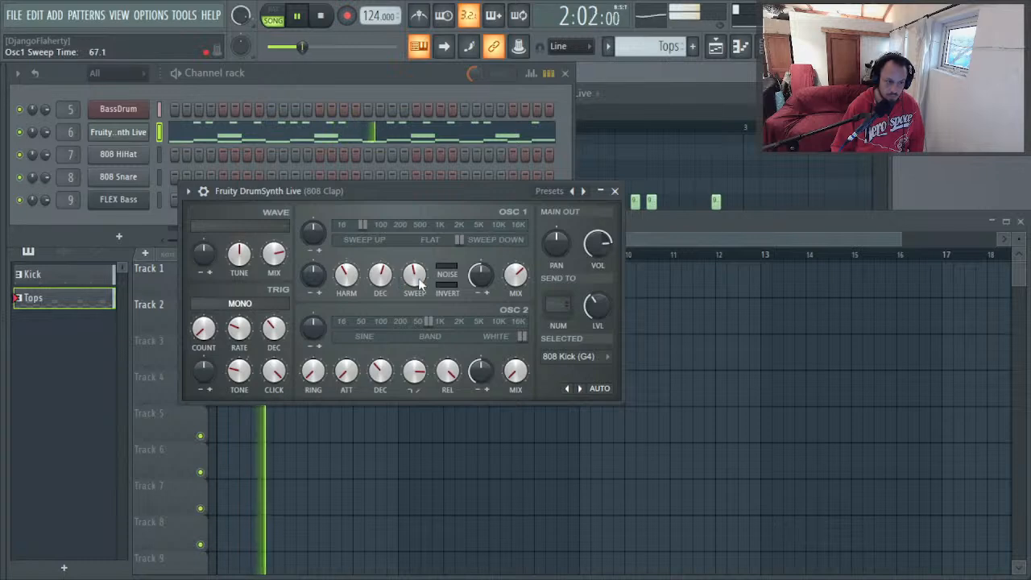
pyautogui.moveTo(414, 275); pyautogui.dragTo(414, 281)
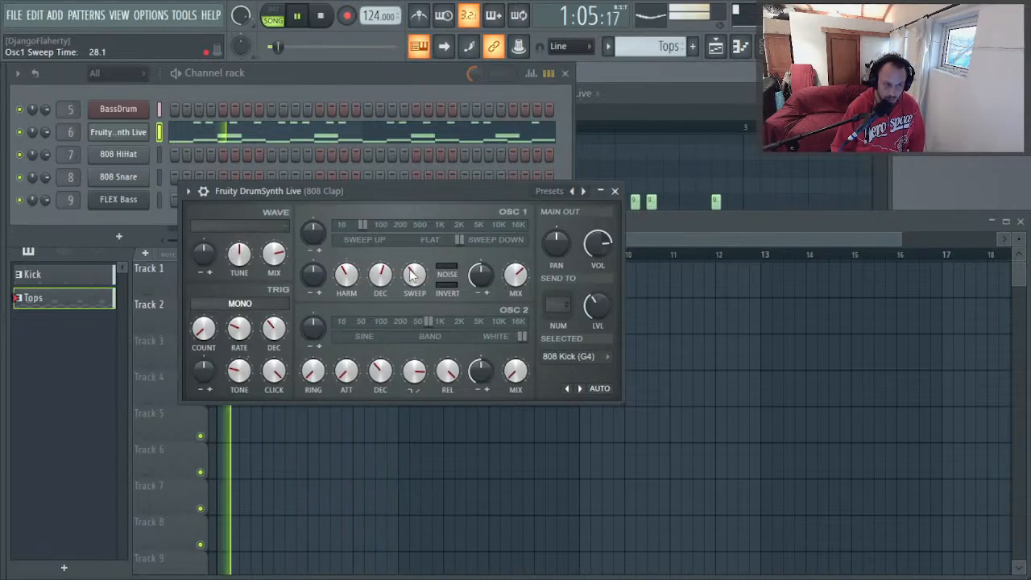
# Step: Check the 808 Kick notes in the piano roll and audition the 808 Clap mixer track in solo
pyautogui.press('F7')
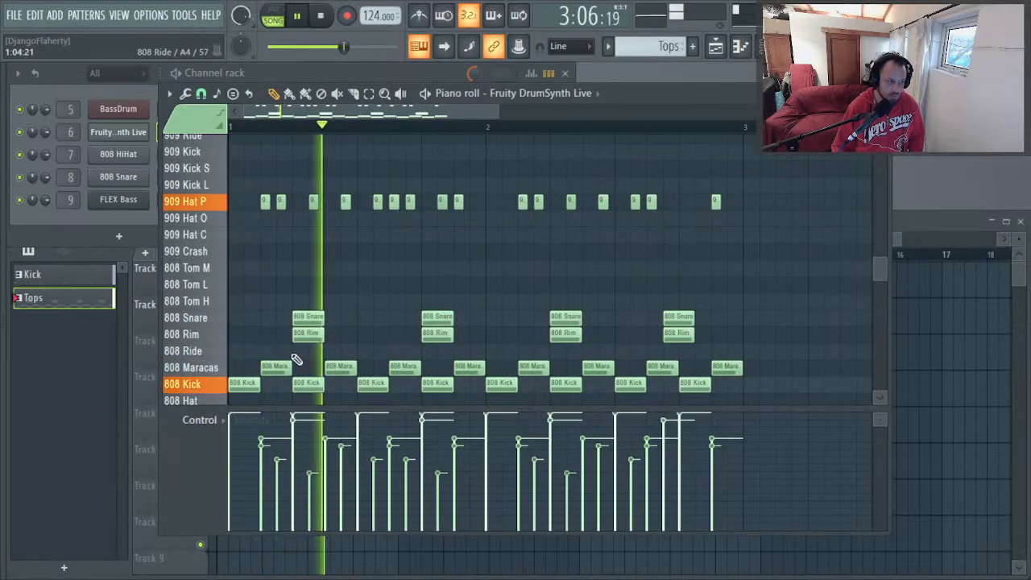
pyautogui.scroll(-2, 290, 357)
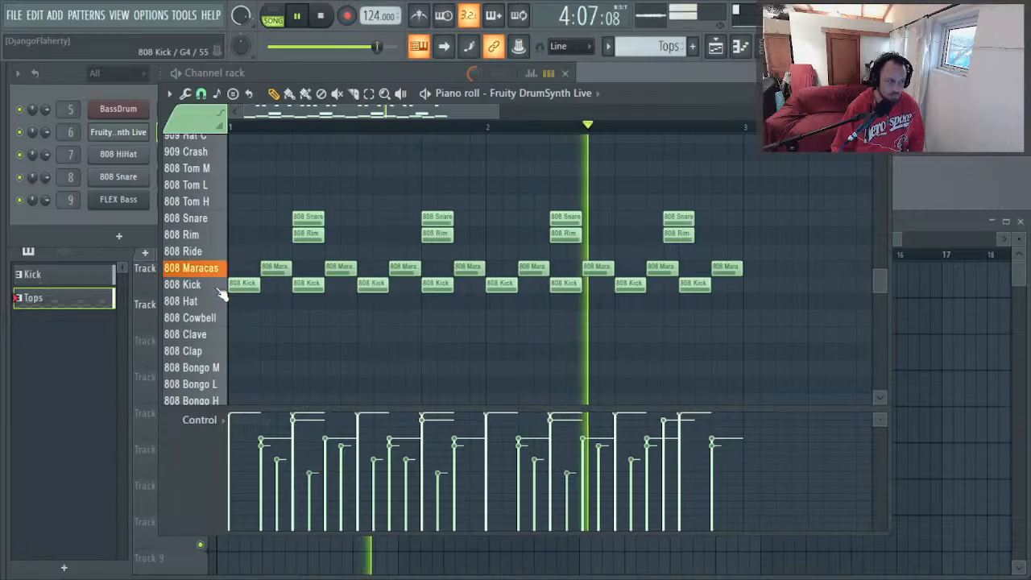
pyautogui.press('F9')
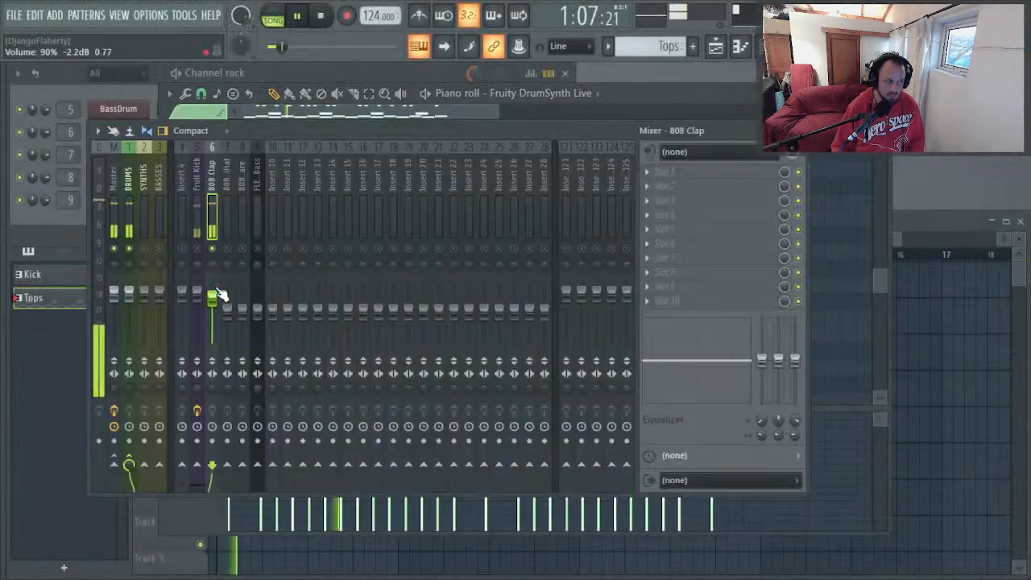
pyautogui.rightClick(213, 249)
pyautogui.press('space')
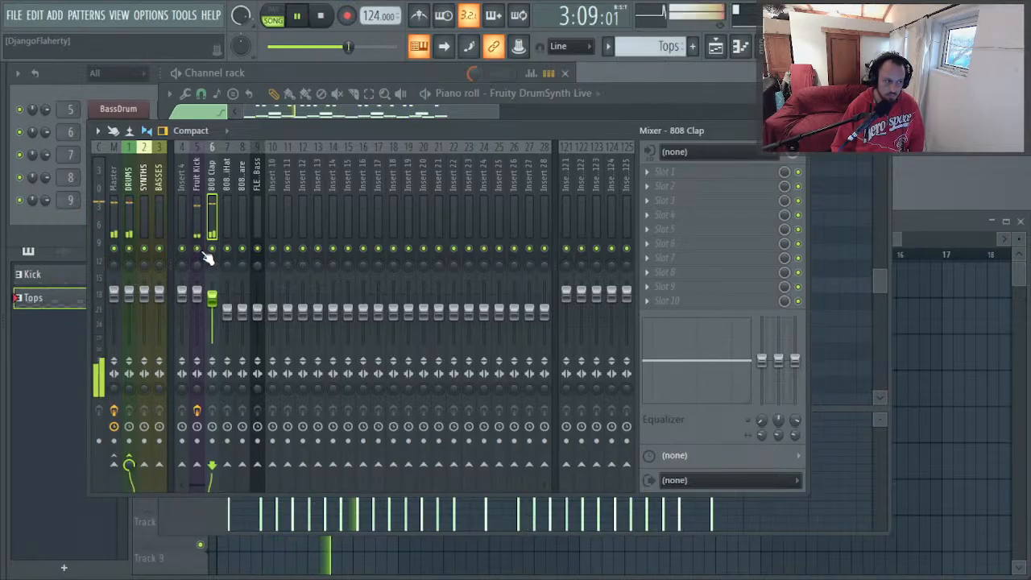
# Step: Add Fruity Parametric EQ 2 to the 808 Clap mixer track and make band 1 a high pass, moving its cutoff up to band 4
pyautogui.click(685, 179)
pyautogui.click(378, 137)
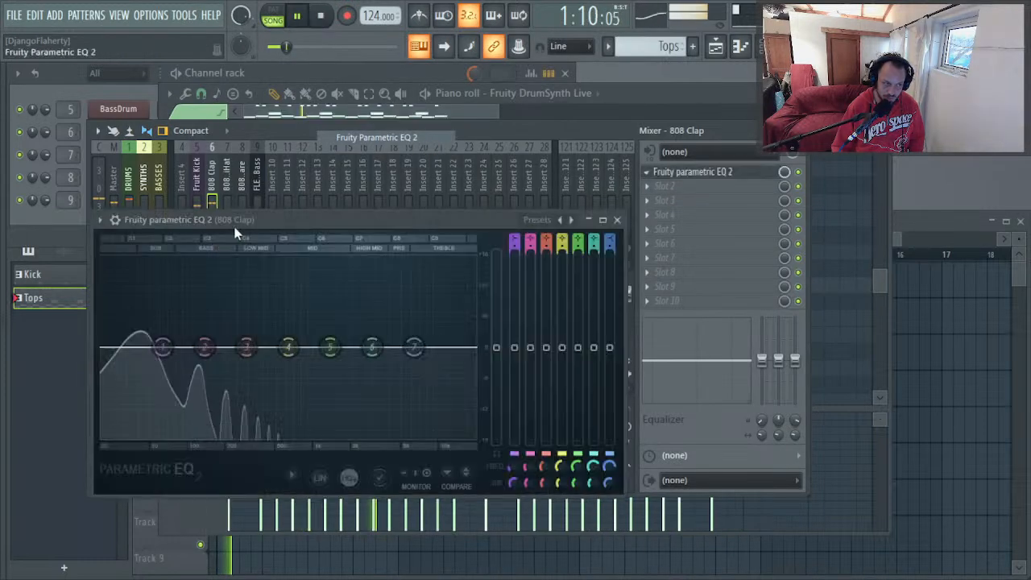
pyautogui.rightClick(163, 348)
pyautogui.moveTo(197, 388)
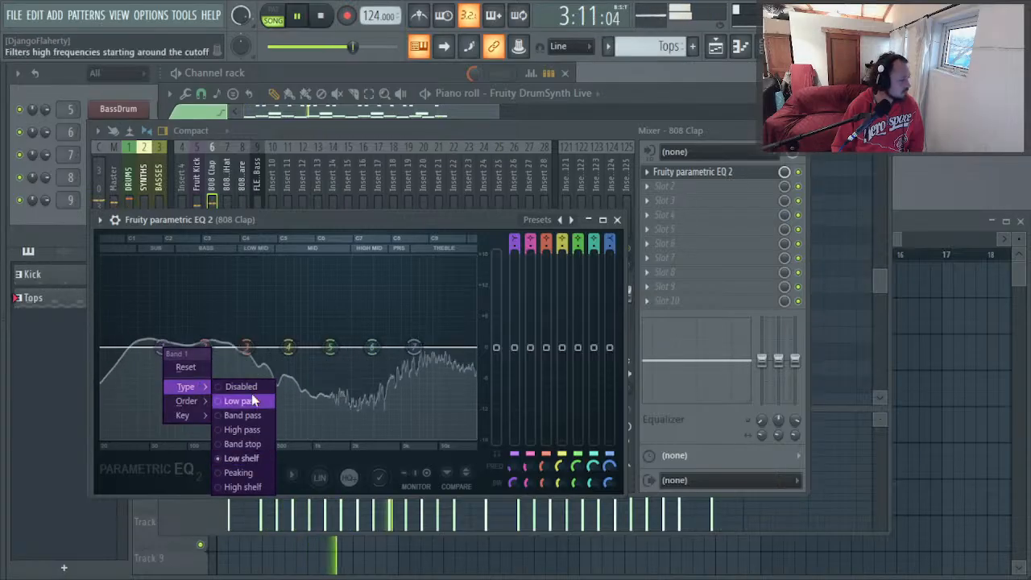
pyautogui.click(246, 431)
pyautogui.moveTo(164, 348); pyautogui.dragTo(286, 346)
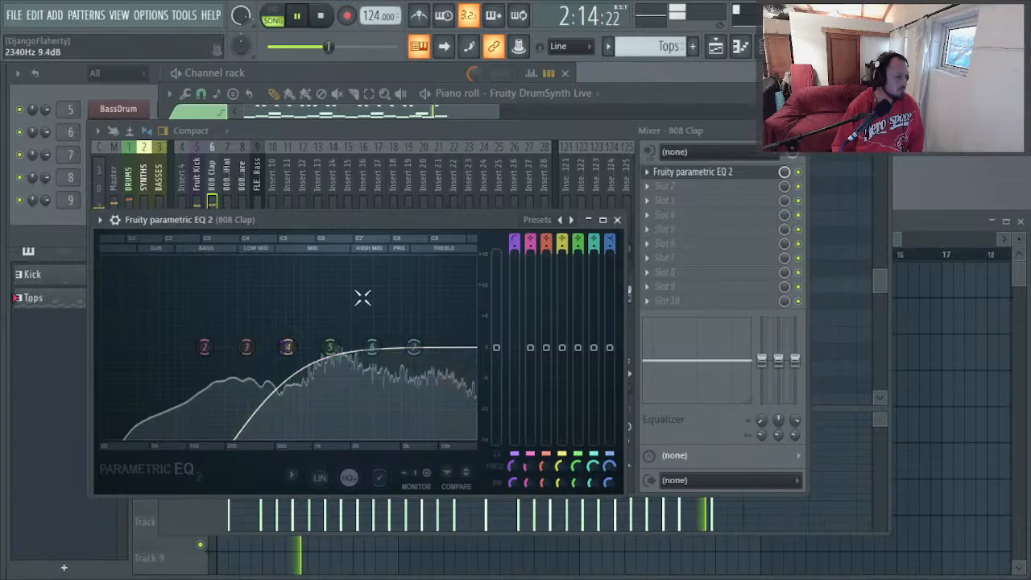
pyautogui.click(617, 219)
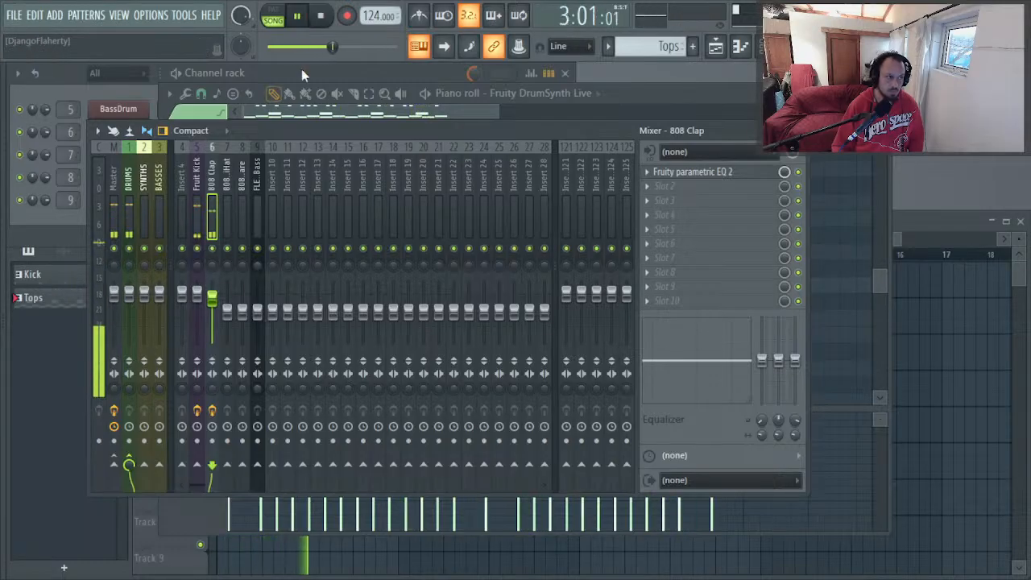
# Step: Return to the DrumSynth piano roll, delete all 808 Kick notes from the Tops pattern and close the piano roll
pyautogui.press('F9')
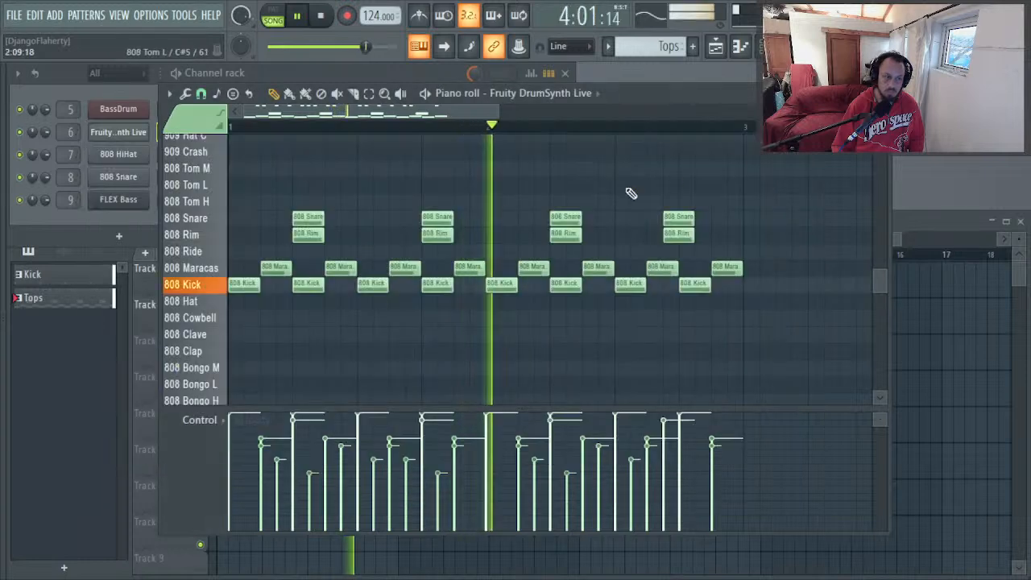
pyautogui.click(184, 284)
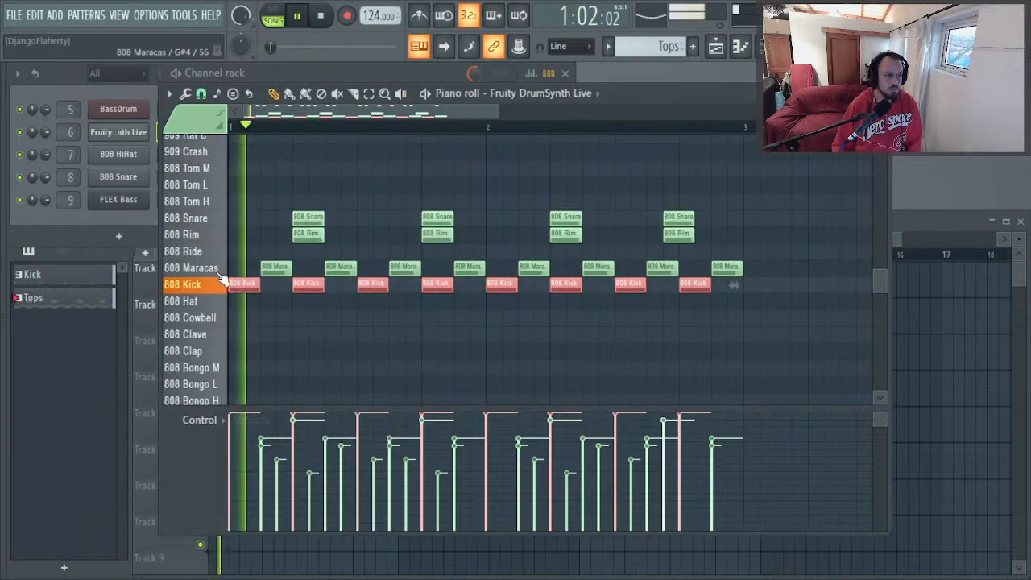
pyautogui.press('Delete')
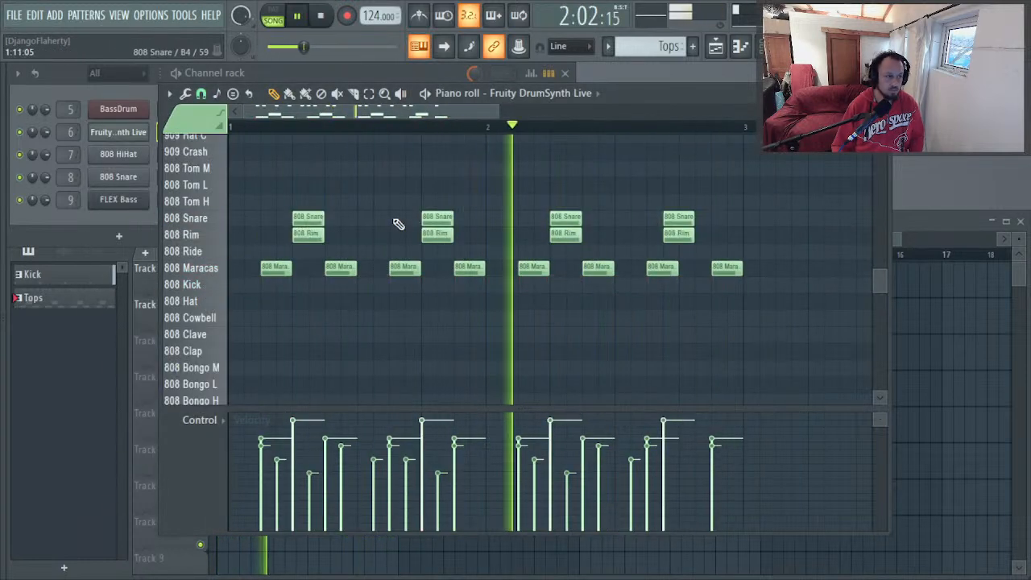
pyautogui.press('F7')
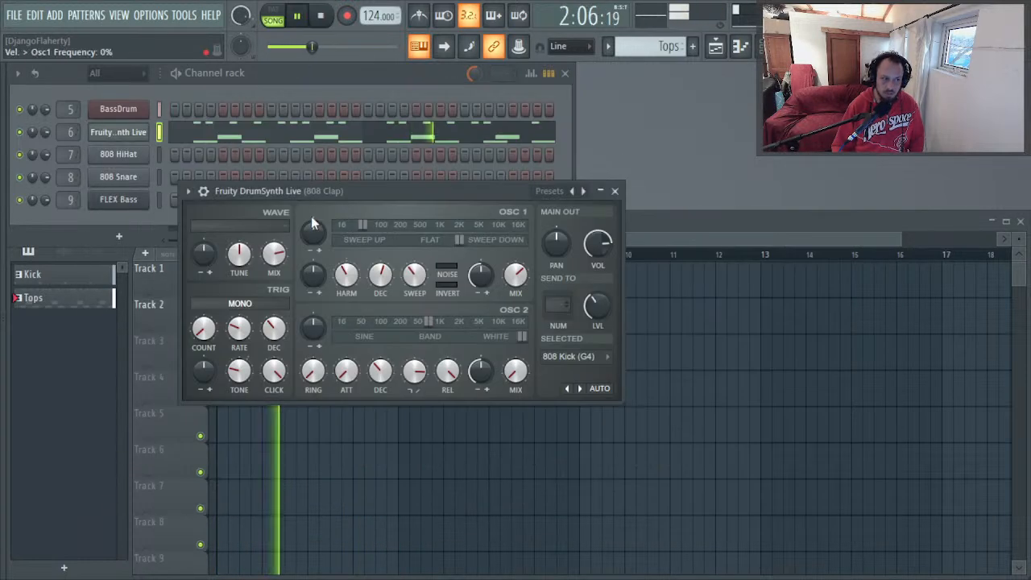
# Step: Open the BassDrum kick, adjust its main peak and slave phase, and set the main slide time to 39.4%
pyautogui.click(121, 108)
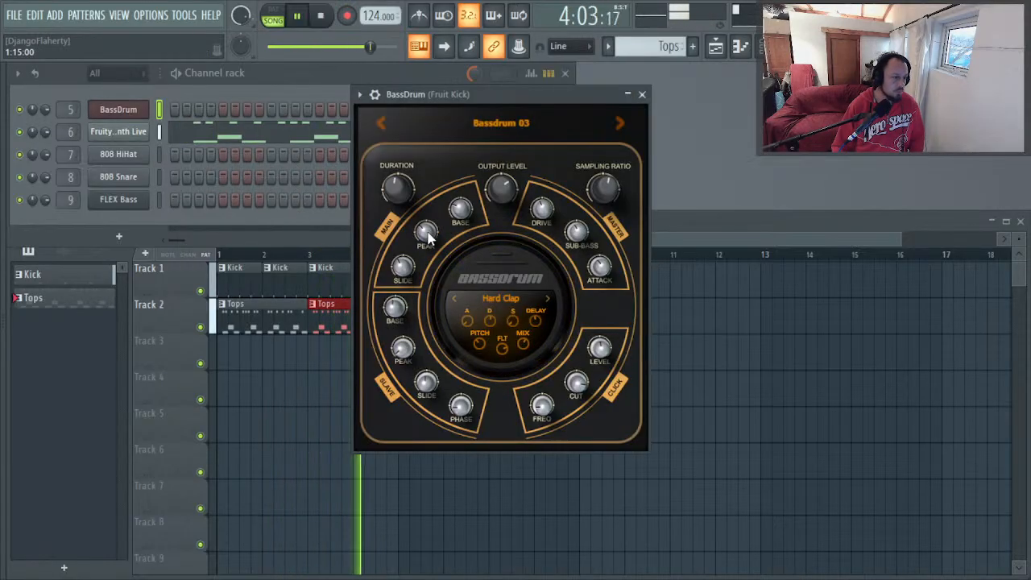
pyautogui.moveTo(422, 250); pyautogui.dragTo(427, 234)
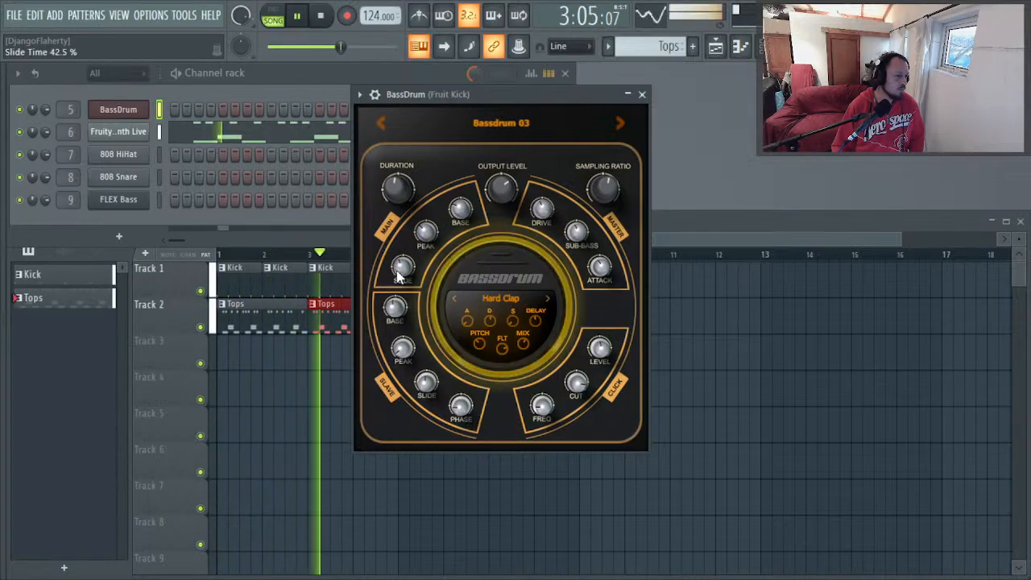
pyautogui.moveTo(396, 278); pyautogui.dragTo(396, 277)
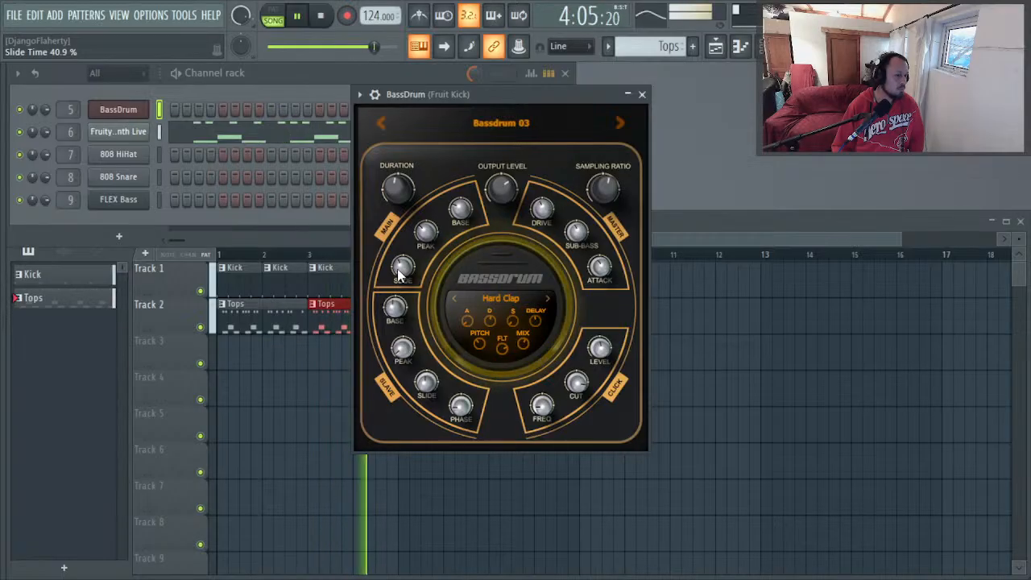
pyautogui.moveTo(399, 274); pyautogui.dragTo(399, 276)
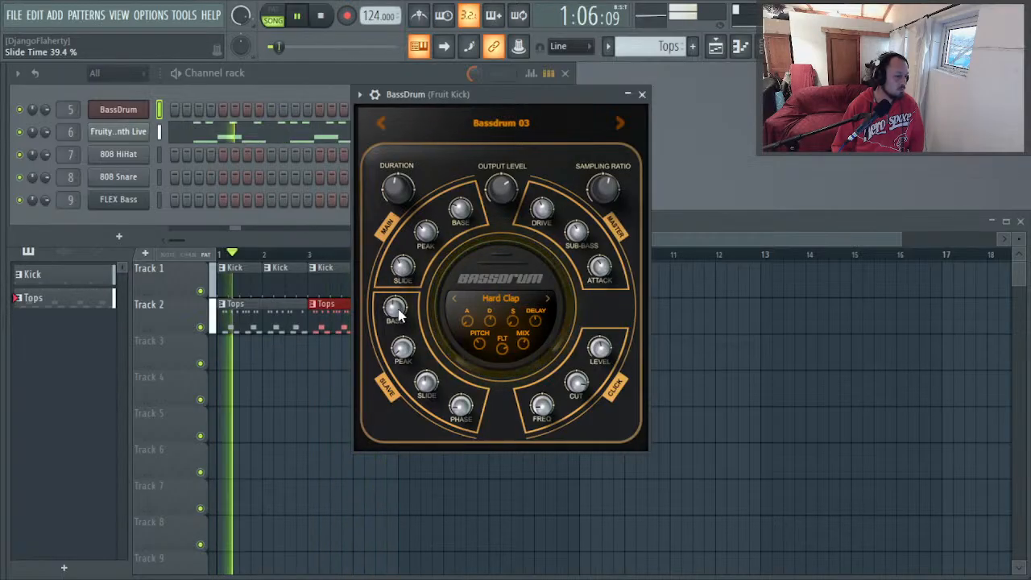
pyautogui.moveTo(475, 424); pyautogui.dragTo(465, 408)
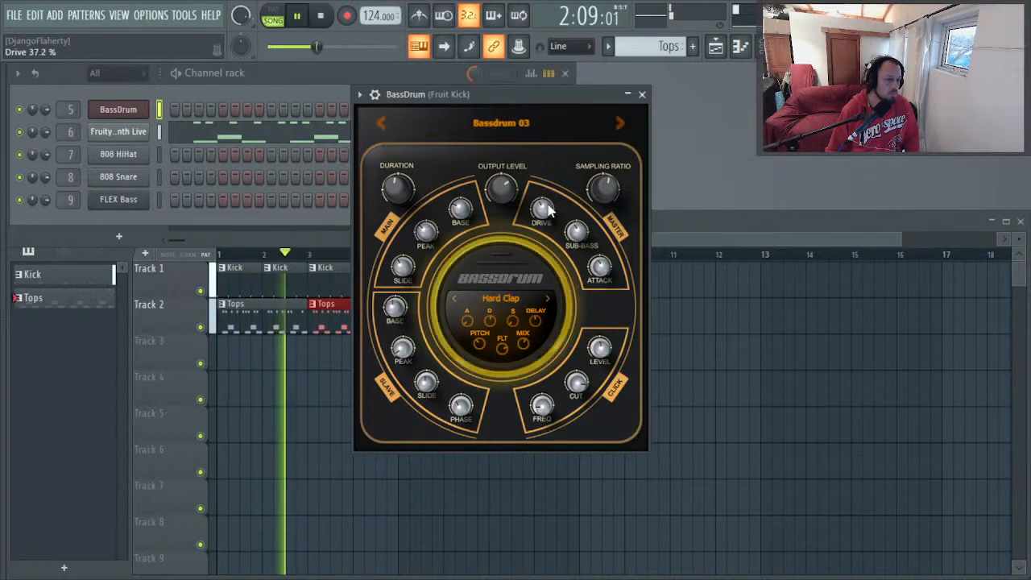
# Step: Fine-tune the BassDrum's output, noise mix and click cut, with drive at 37.2% and attack at 37.1%
pyautogui.moveTo(547, 208); pyautogui.dragTo(544, 230)
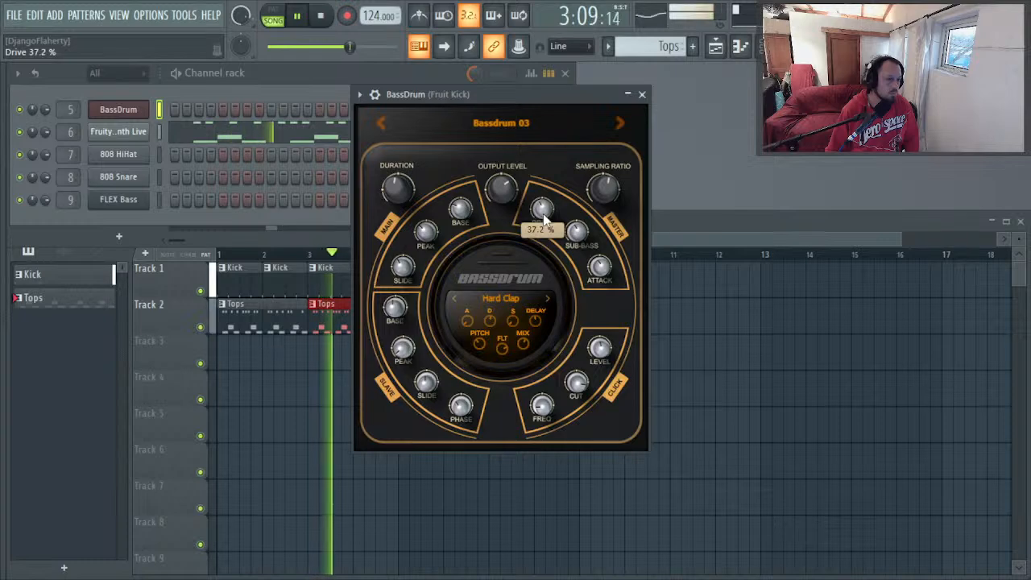
pyautogui.moveTo(501, 178); pyautogui.dragTo(501, 170)
pyautogui.moveTo(527, 345); pyautogui.dragTo(527, 340)
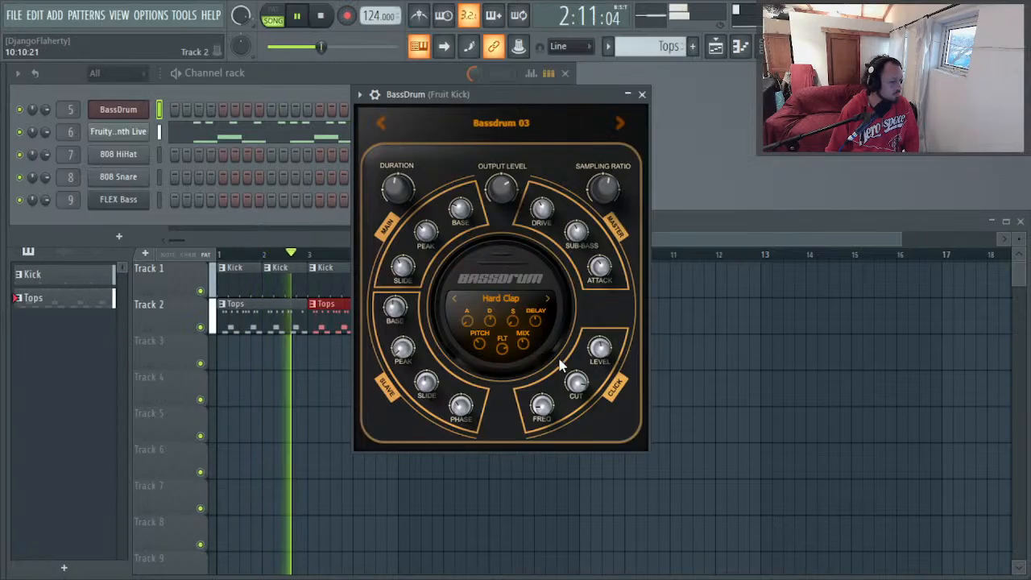
pyautogui.moveTo(575, 384); pyautogui.dragTo(576, 381)
pyautogui.moveTo(599, 267); pyautogui.dragTo(607, 278)
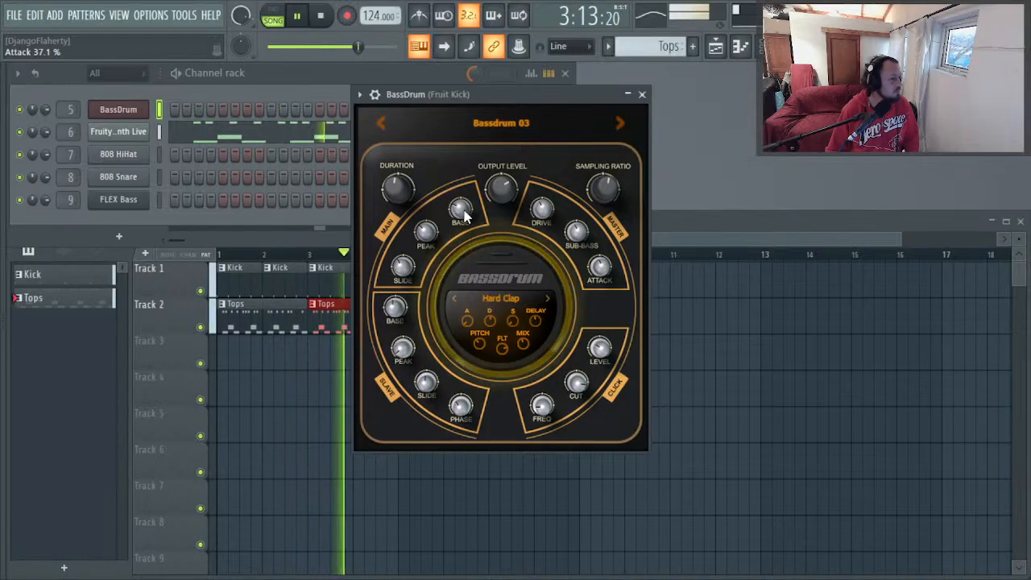
# Step: Set the BassDrum's main peak to 28.0% and its noise mix to 0.0%
pyautogui.moveTo(426, 232); pyautogui.dragTo(425, 232)
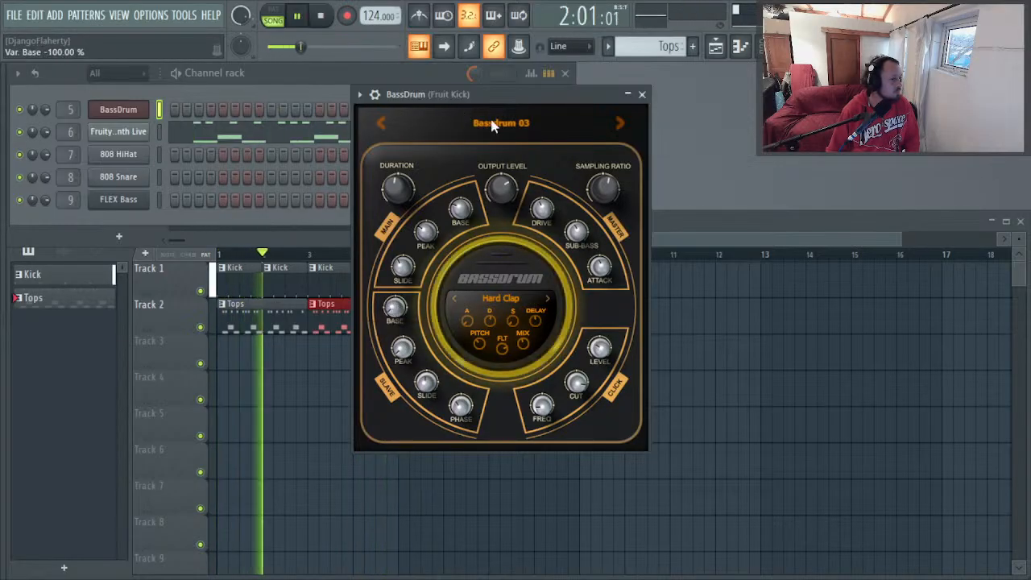
pyautogui.moveTo(426, 231); pyautogui.dragTo(426, 231)
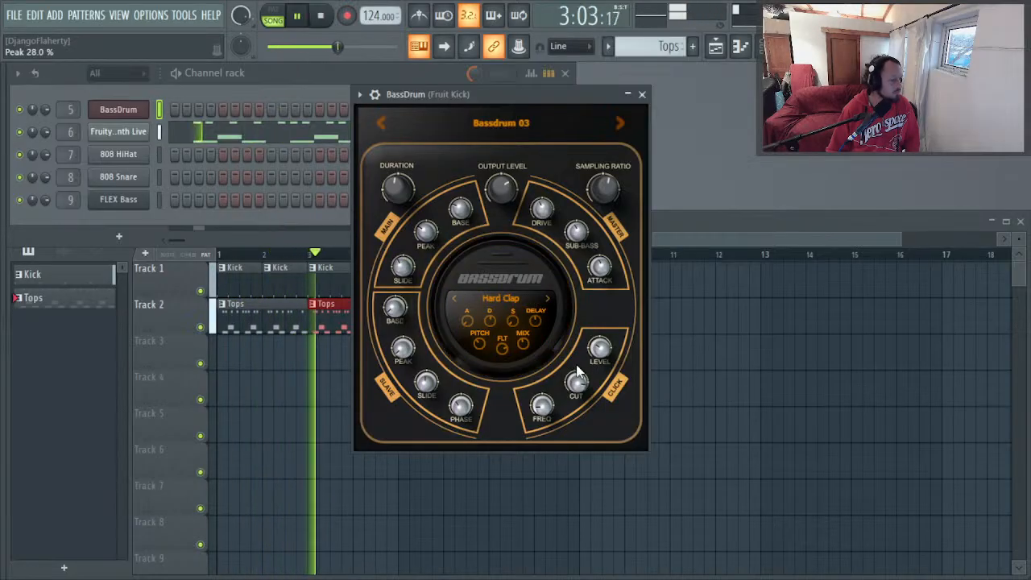
pyautogui.moveTo(525, 343); pyautogui.dragTo(525, 342)
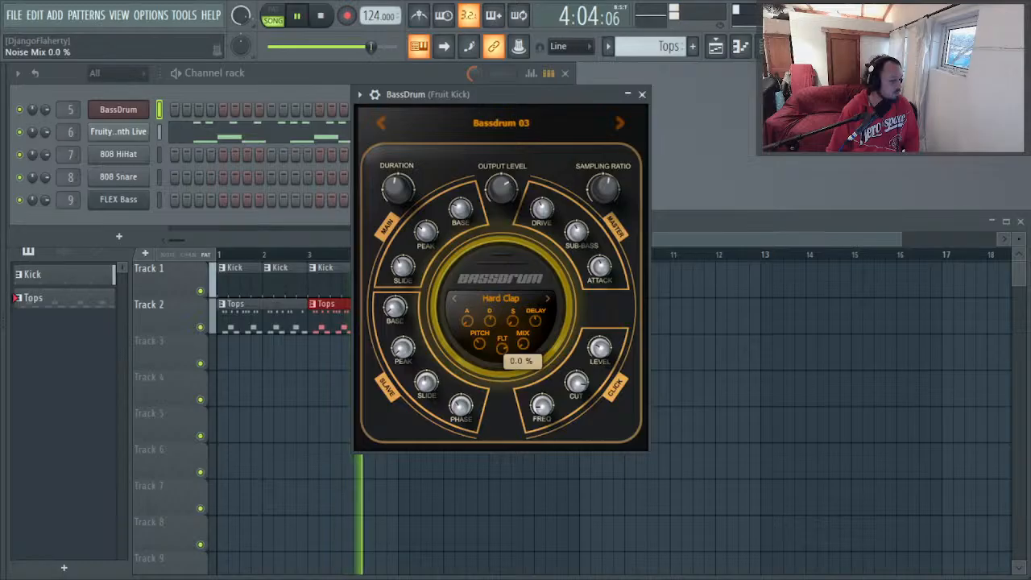
# Step: Fine-tune the BassDrum's click level, main slide and drive, with attack at 40.4% and main peak at 27.4%, and close its window
pyautogui.moveTo(600, 348); pyautogui.dragTo(600, 348)
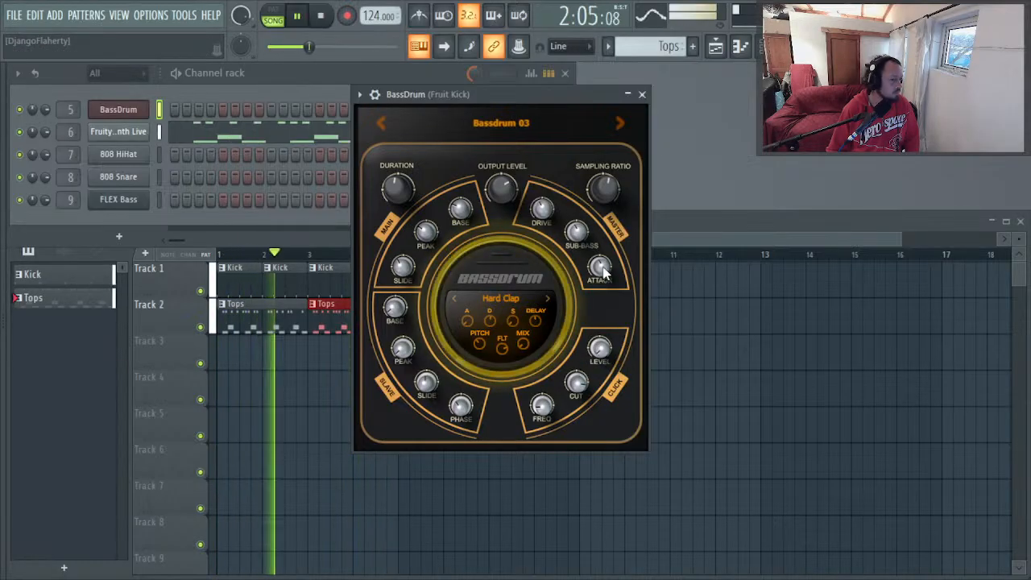
pyautogui.moveTo(599, 267); pyautogui.dragTo(599, 266)
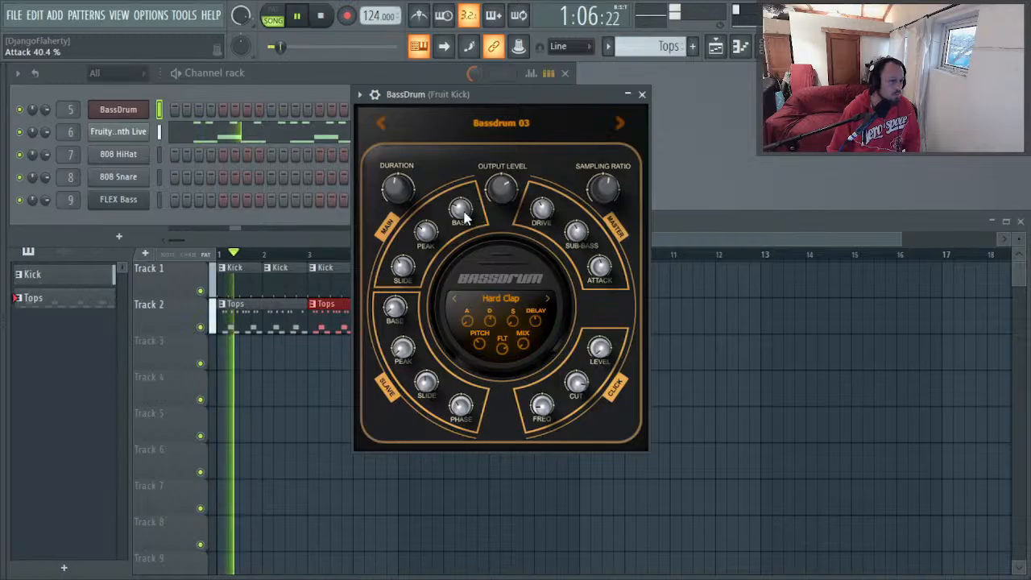
pyautogui.moveTo(426, 232); pyautogui.dragTo(426, 232)
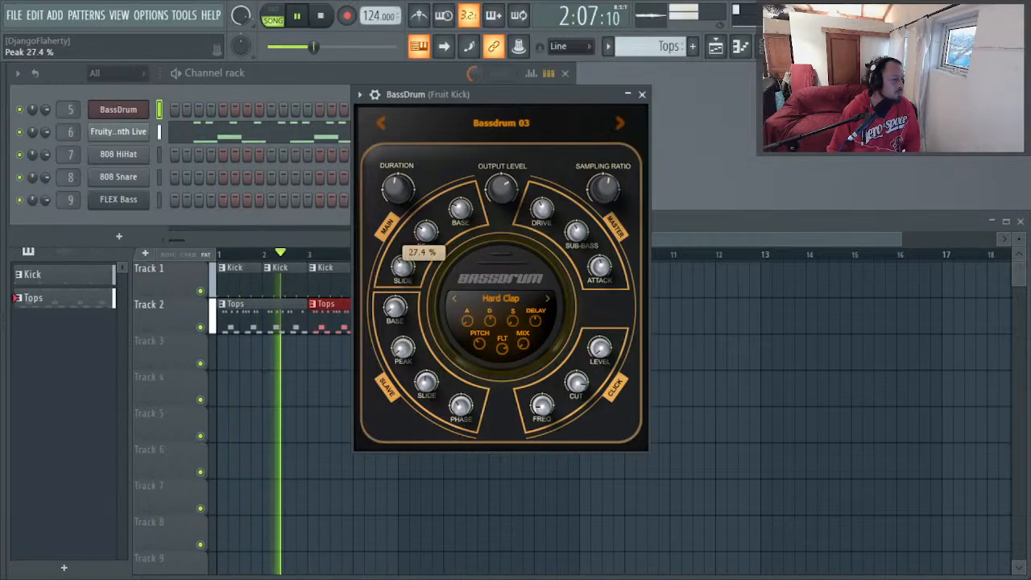
pyautogui.moveTo(403, 267); pyautogui.dragTo(402, 267)
pyautogui.moveTo(538, 212); pyautogui.dragTo(538, 213)
pyautogui.press('Escape')
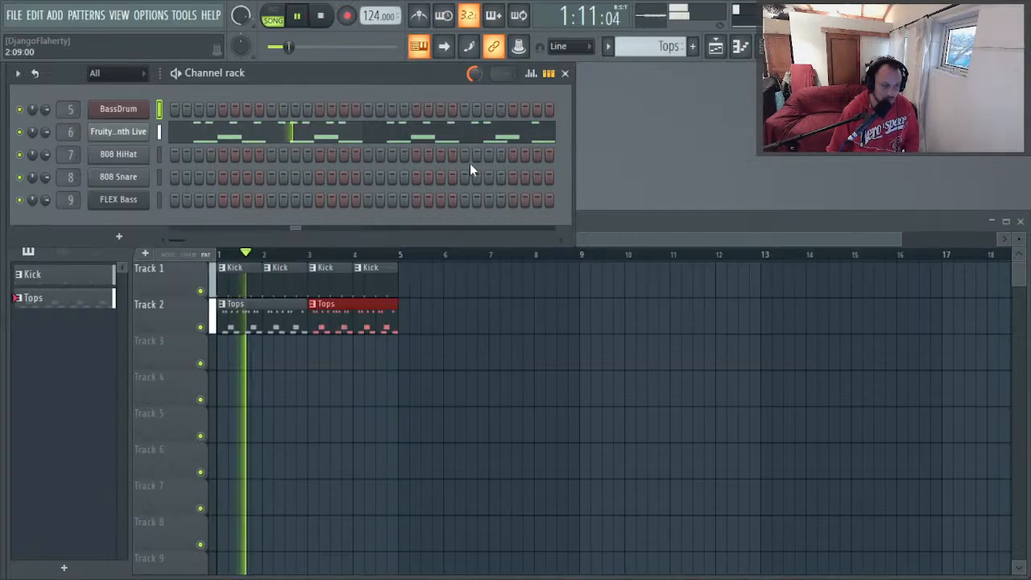
# Step: Open the Fruity DrumSynth Live channel, stop playback and select the 808 Snare sound for editing
pyautogui.click(148, 113)
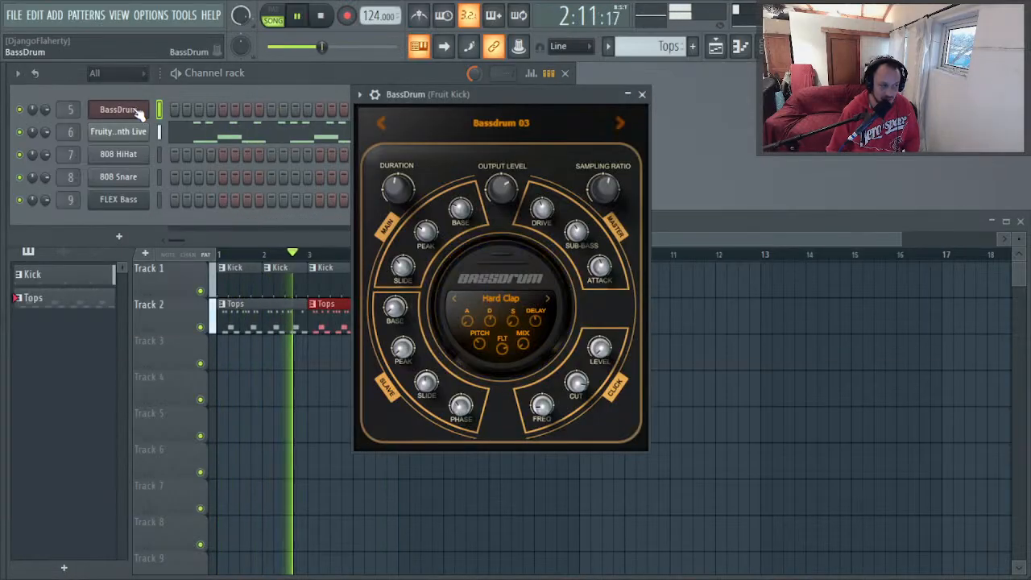
pyautogui.click(21, 134)
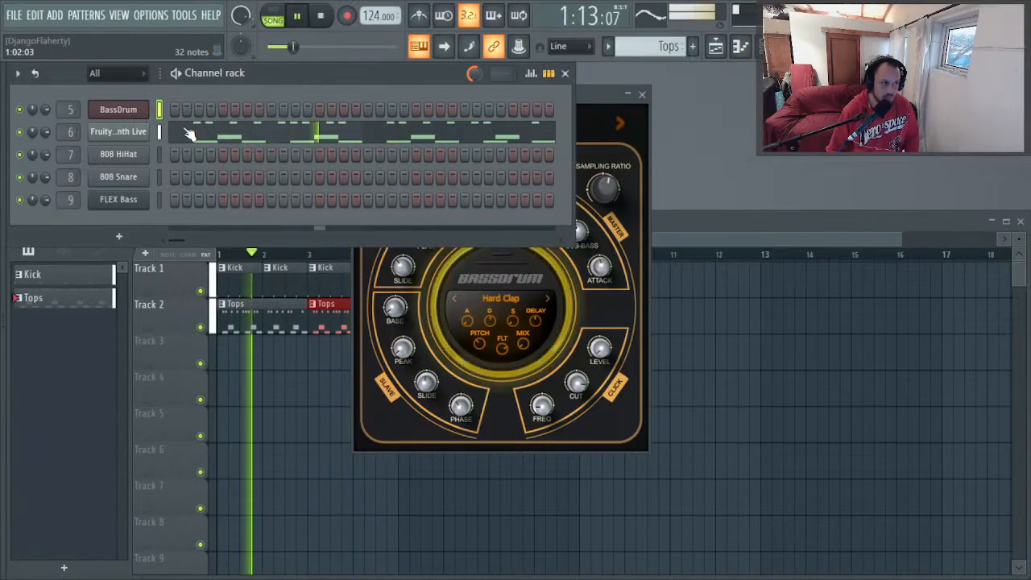
pyautogui.click(119, 132)
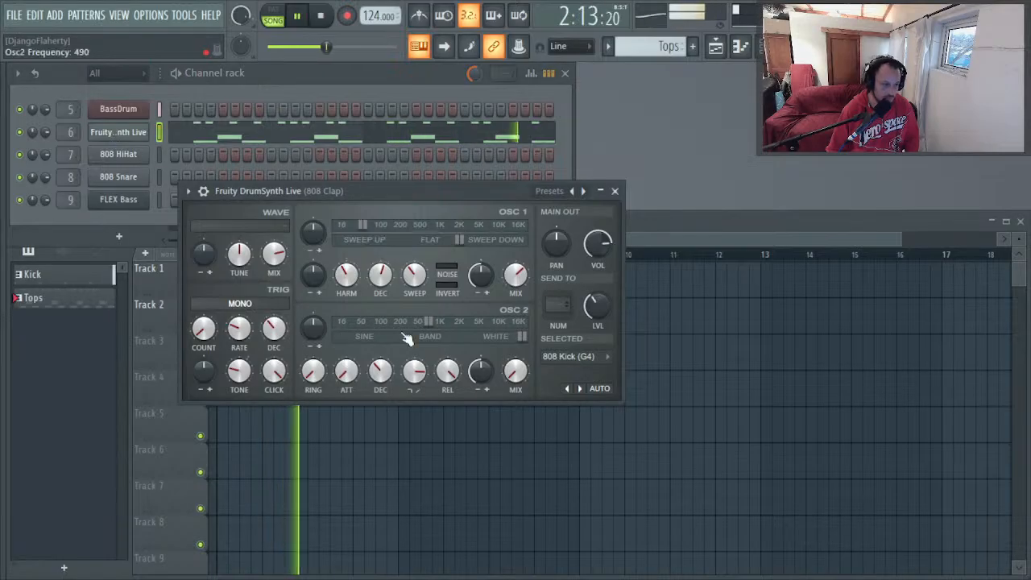
pyautogui.press('space')
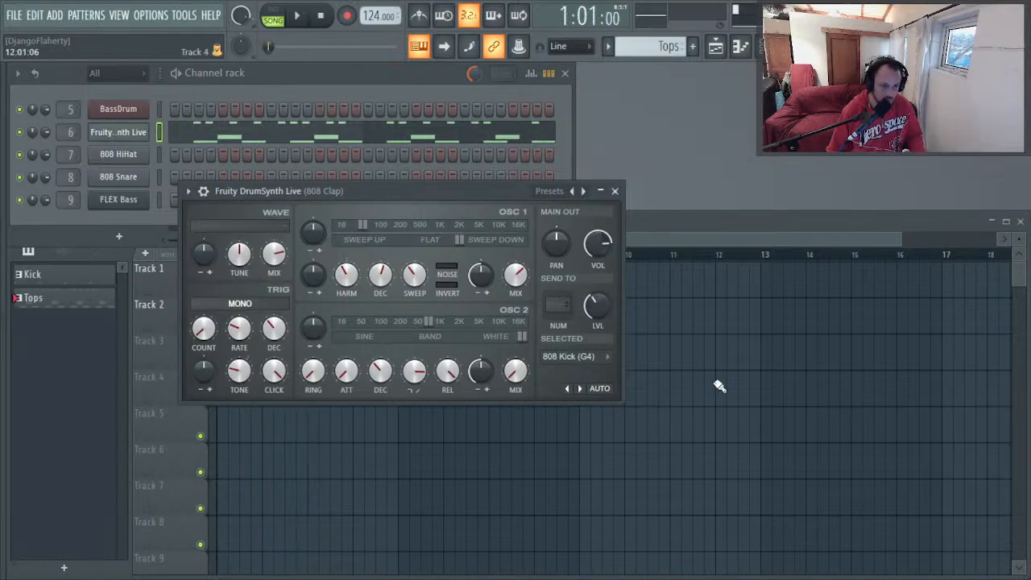
pyautogui.click(579, 388)
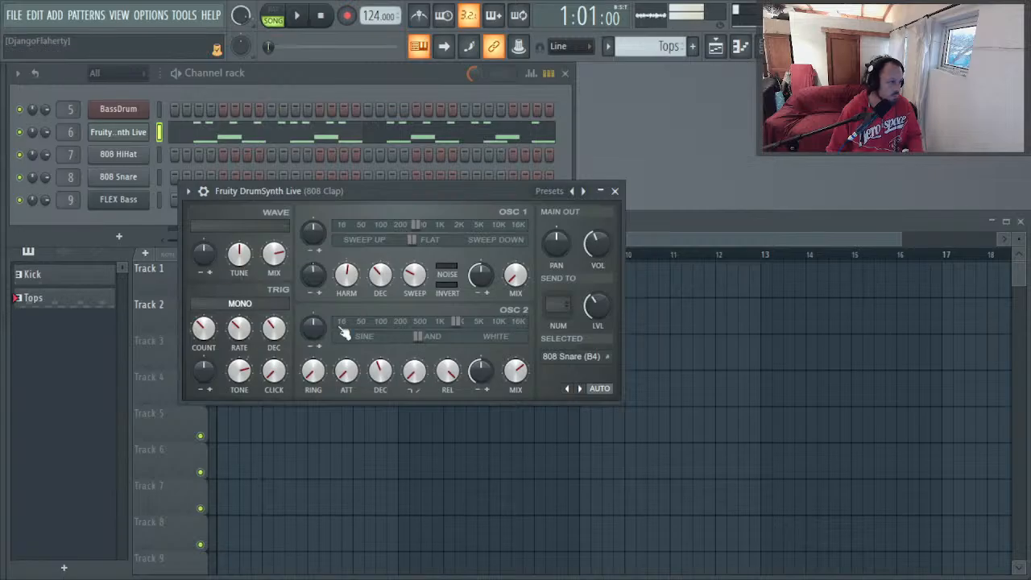
# Step: Try different waveforms on the 808 Snare, settle on REAL 5, and audition the snare with the beat
pyautogui.rightClick(239, 234)
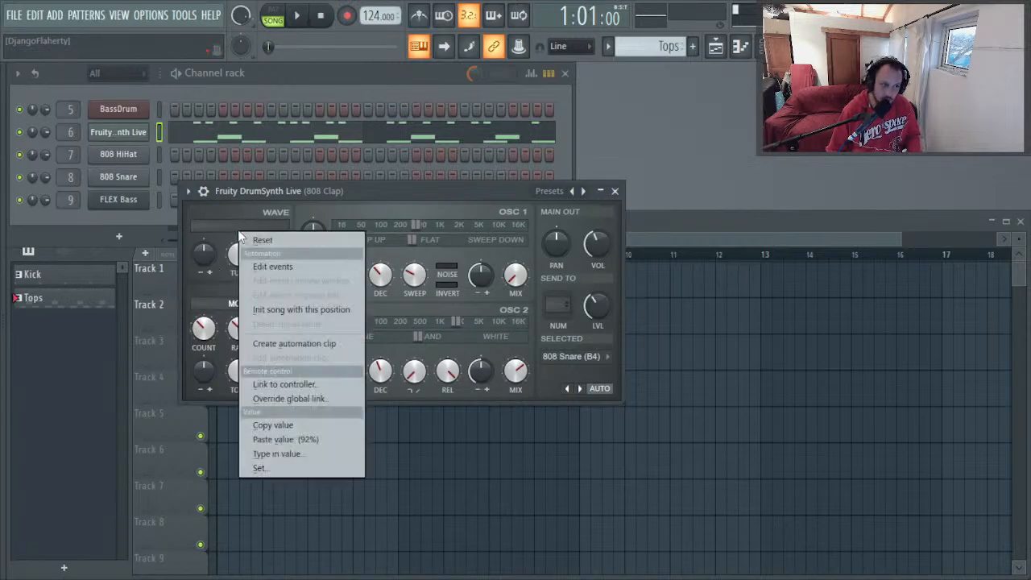
pyautogui.click(220, 226)
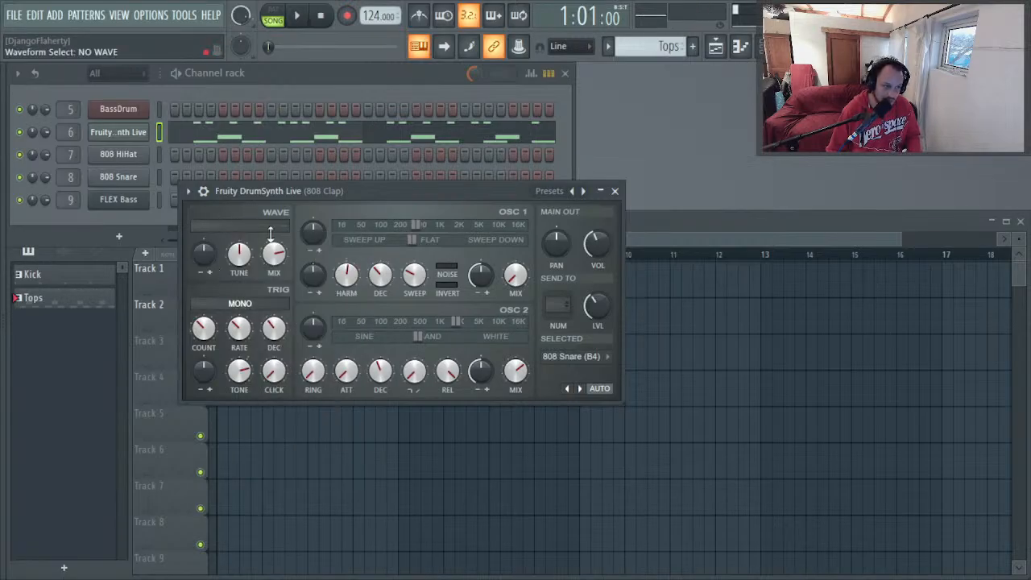
pyautogui.moveTo(283, 228); pyautogui.dragTo(282, 209)
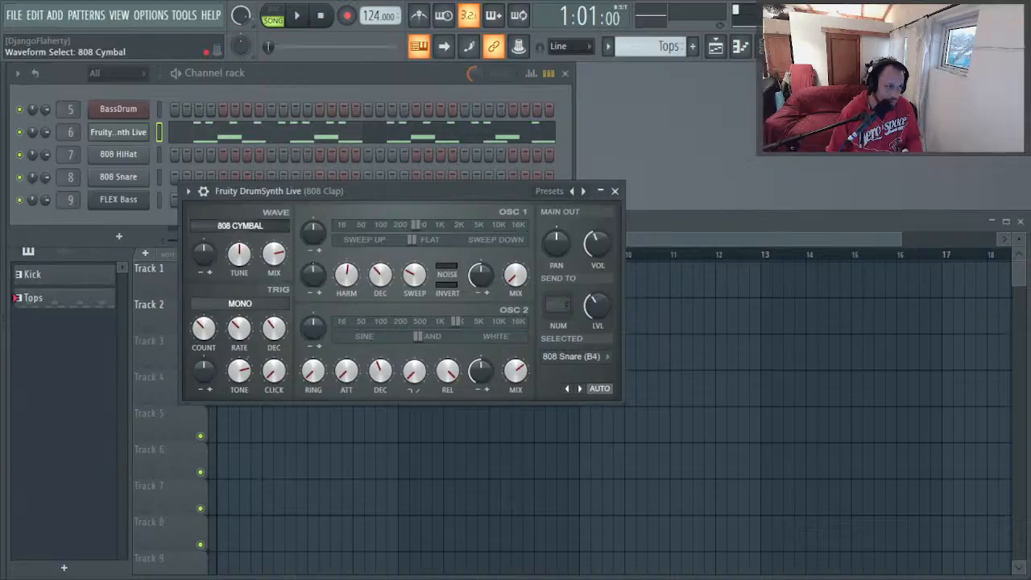
pyautogui.rightClick(229, 224)
pyautogui.click(222, 226)
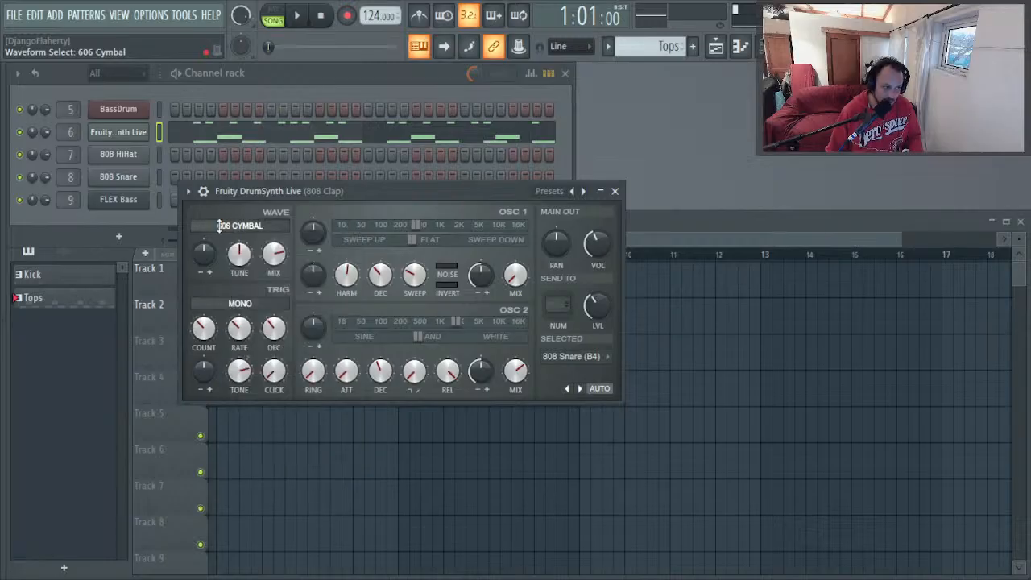
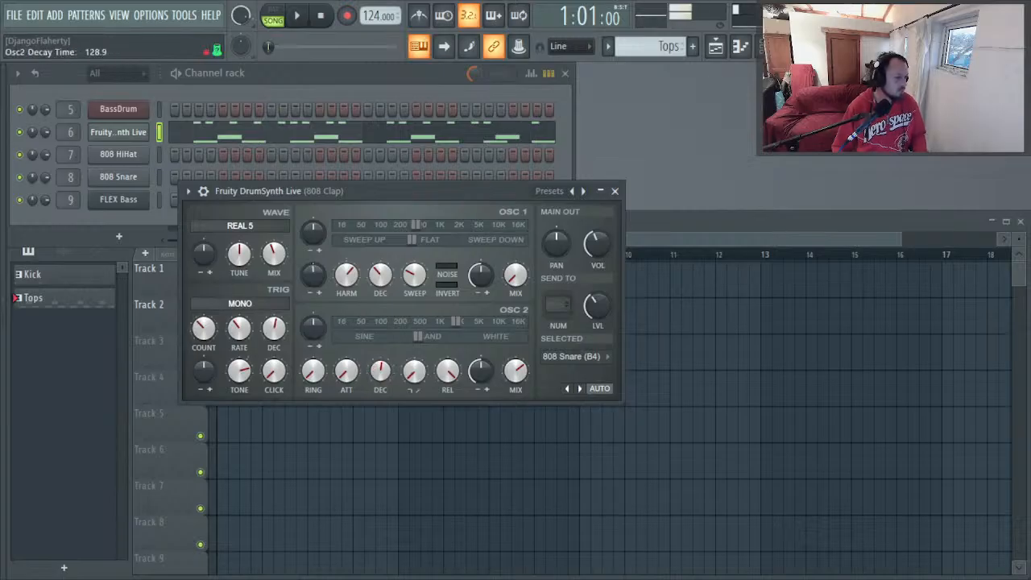
pyautogui.press('space')
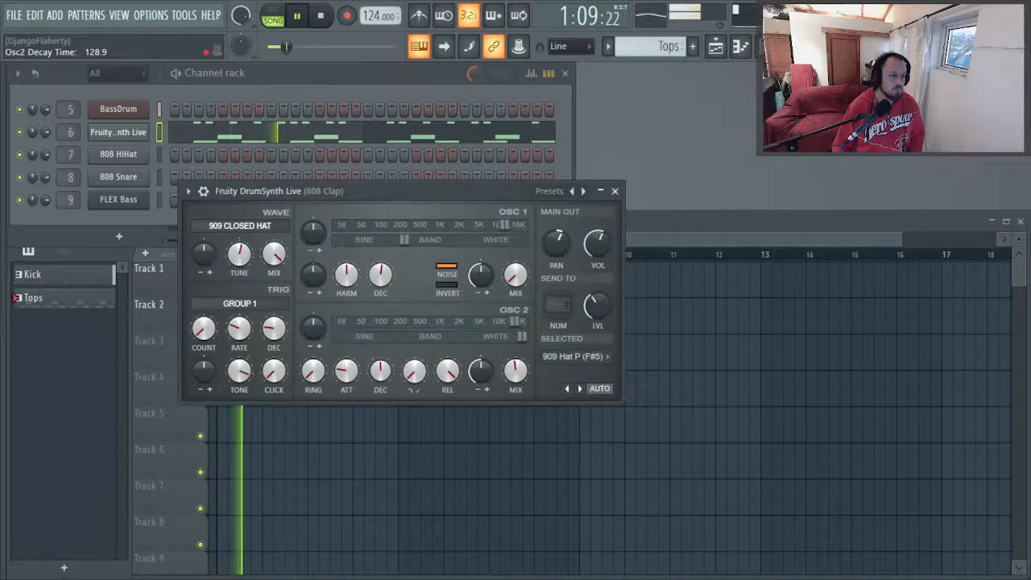
pyautogui.press('space')
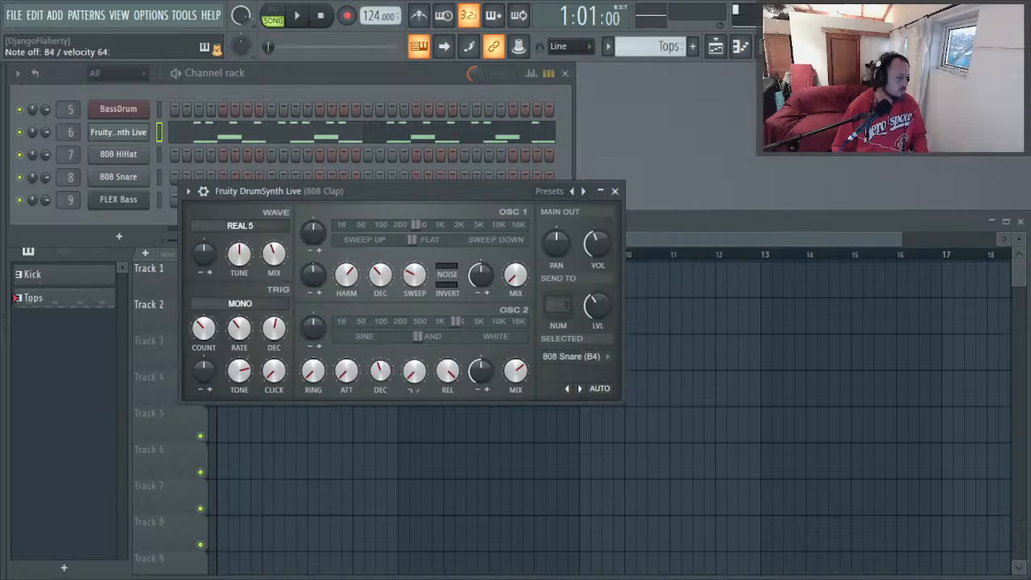
pyautogui.press('space')
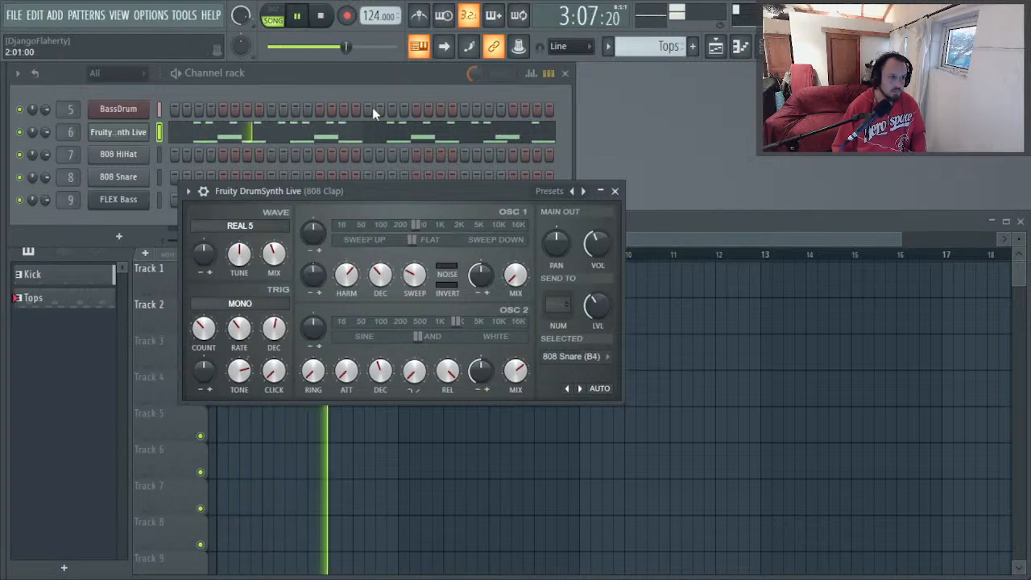
# Step: Open the DrumSynth piano roll and delete all 808 Rim notes from the Tops pattern
pyautogui.click(317, 138)
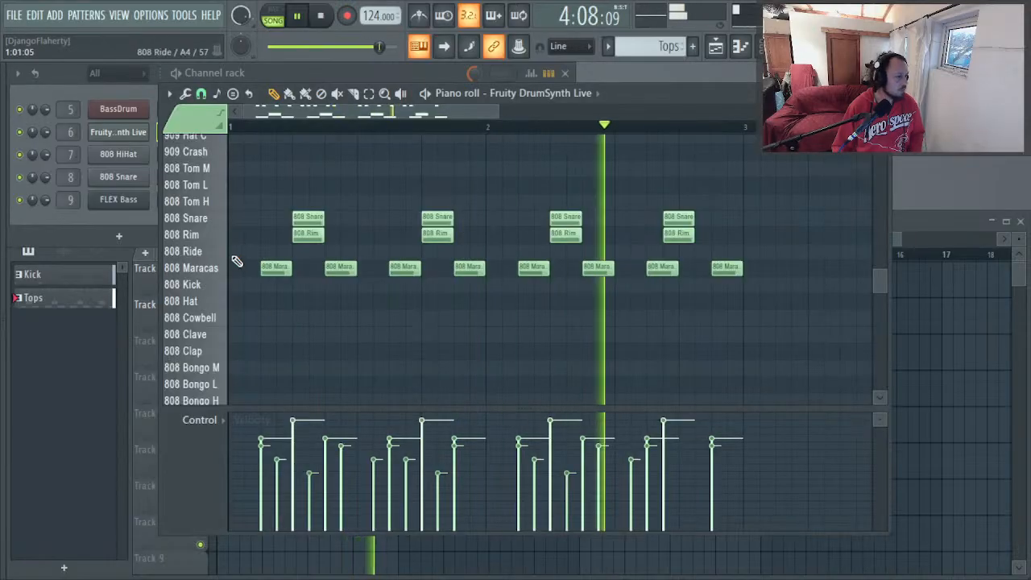
pyautogui.click(215, 236)
pyautogui.press('Delete')
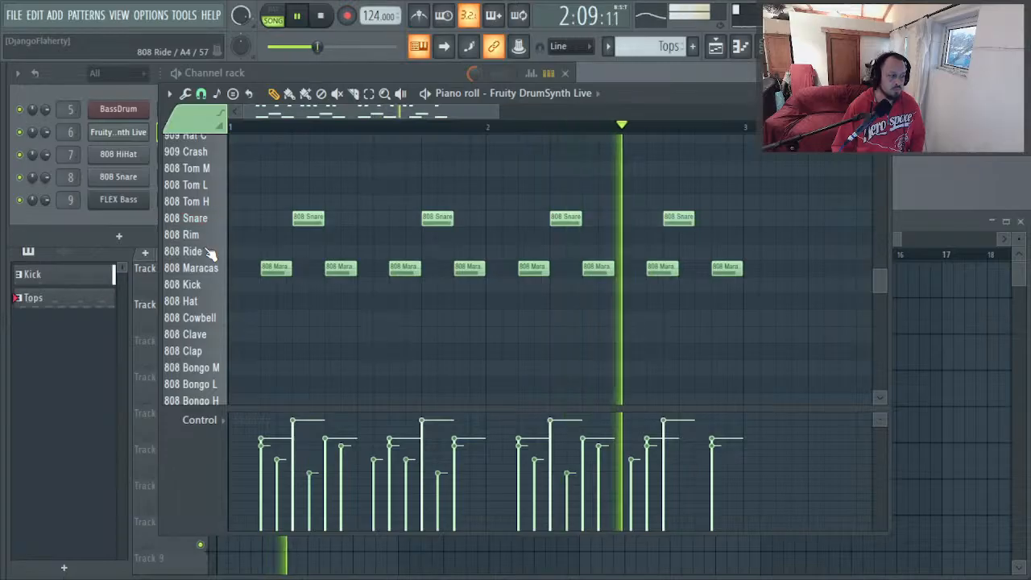
pyautogui.press('F10')
pyautogui.press('Escape')
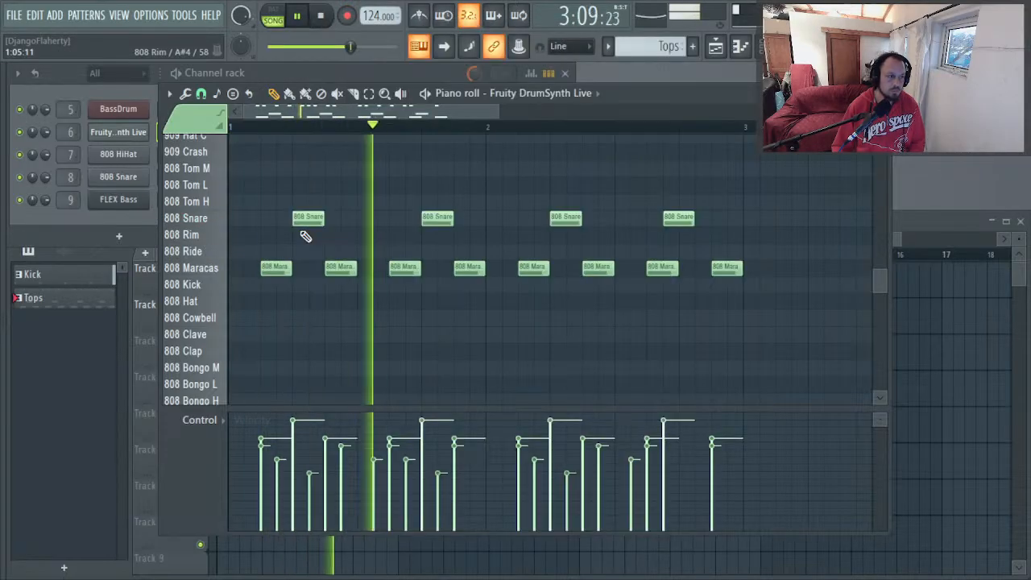
# Step: Delete all 808 Snare notes from the Tops pattern, then close the piano roll and the DrumSynth window
pyautogui.click(198, 219)
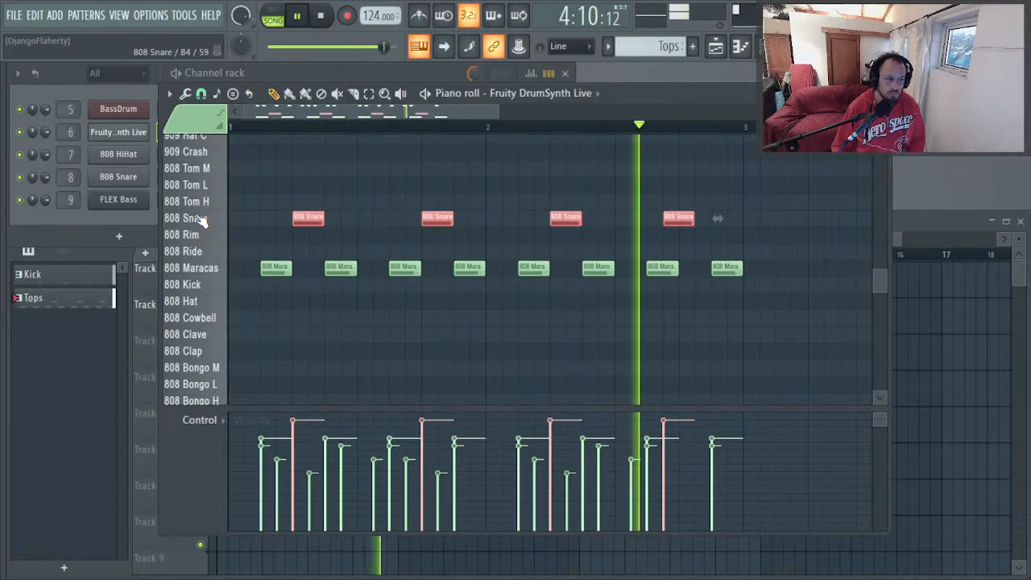
pyautogui.press('Delete')
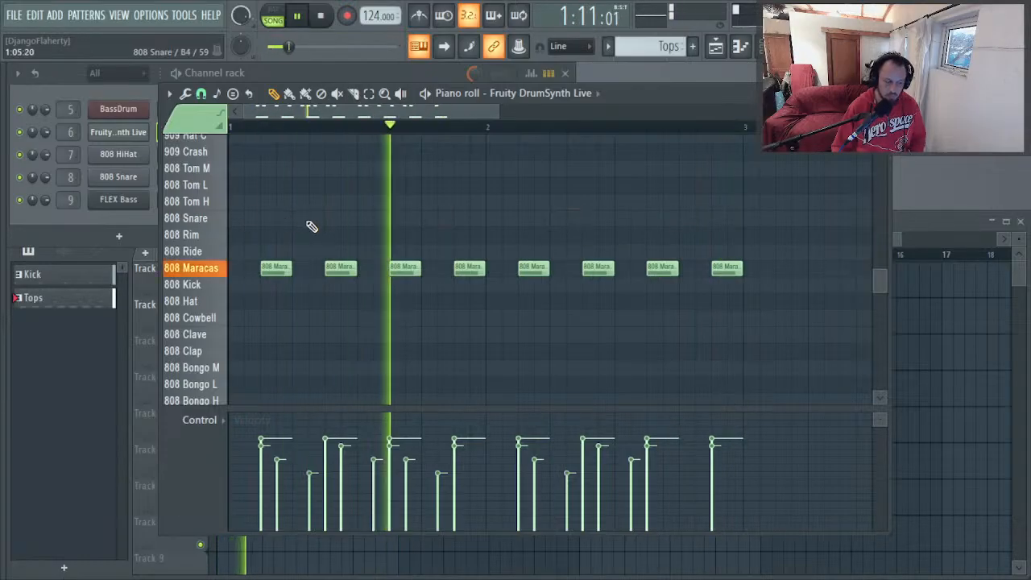
pyautogui.press('Escape')
pyautogui.click(615, 192)
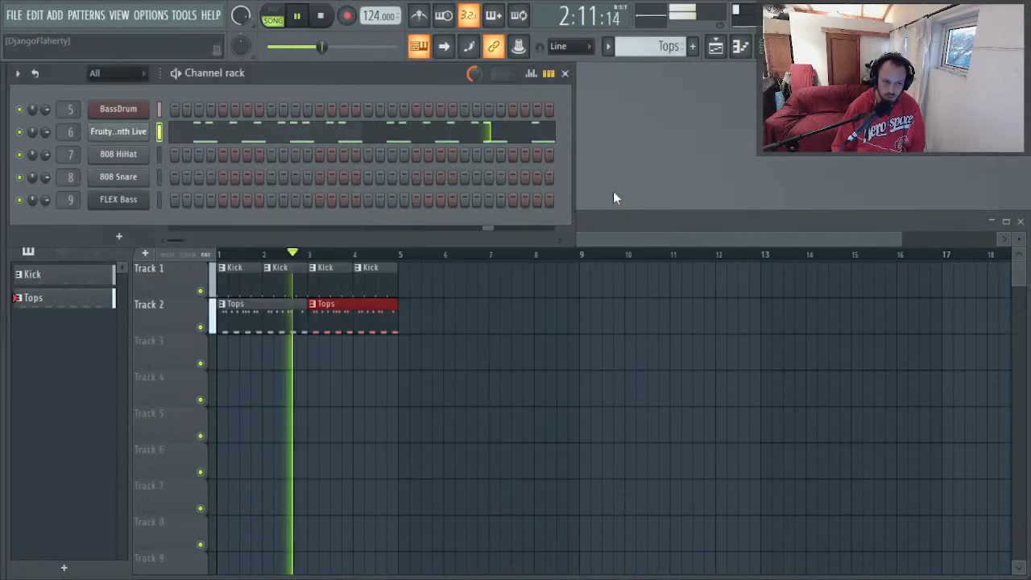
# Step: Clear the workspace of open windows, show the mixer and solo the 808 Clap track
pyautogui.press('F10')
pyautogui.press('F11')
pyautogui.press('F12')
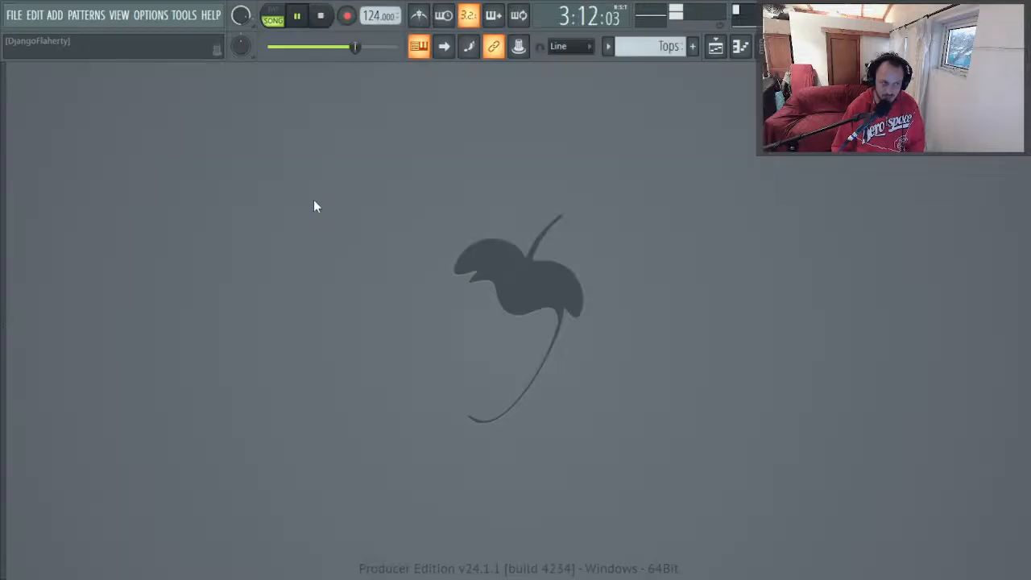
pyautogui.press('F9')
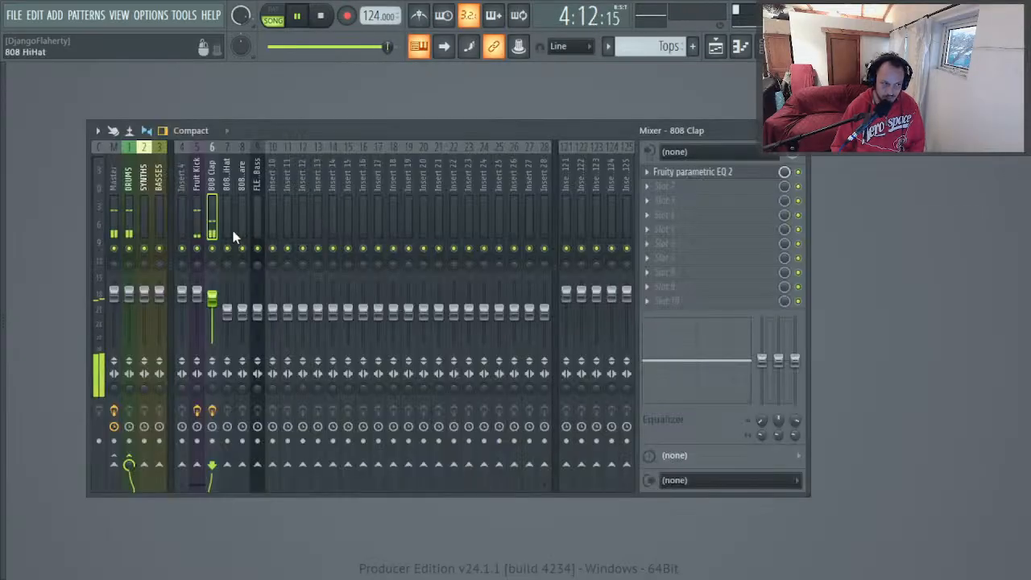
pyautogui.rightClick(212, 249)
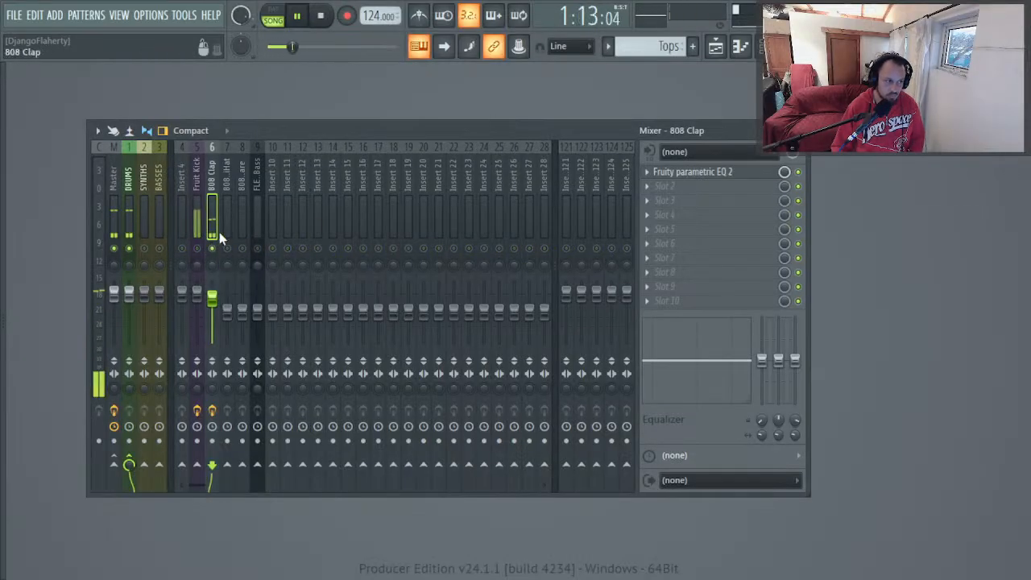
# Step: Load OrilRiver in the 808 Clap track's second effect slot, with decay time 0.20, pre-delay 0.0, room size 0.00 and diffusion 76.00
pyautogui.click(695, 186)
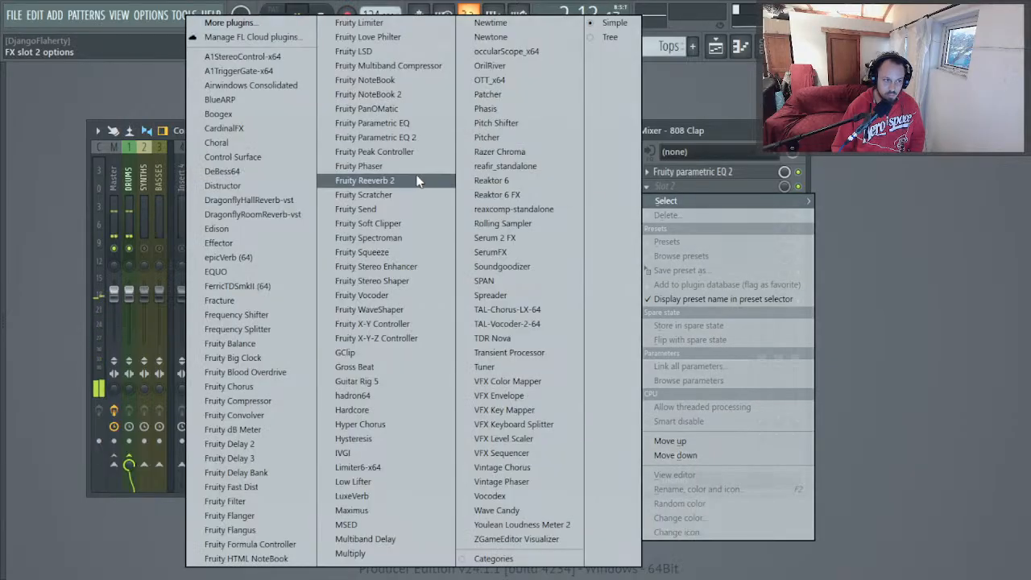
pyautogui.click(538, 66)
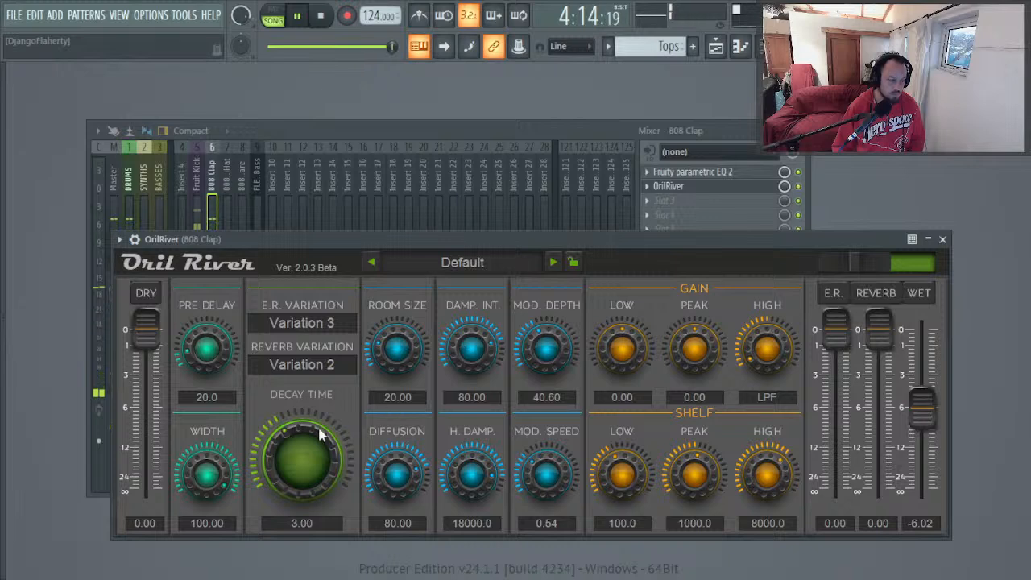
pyautogui.moveTo(321, 435); pyautogui.dragTo(321, 515)
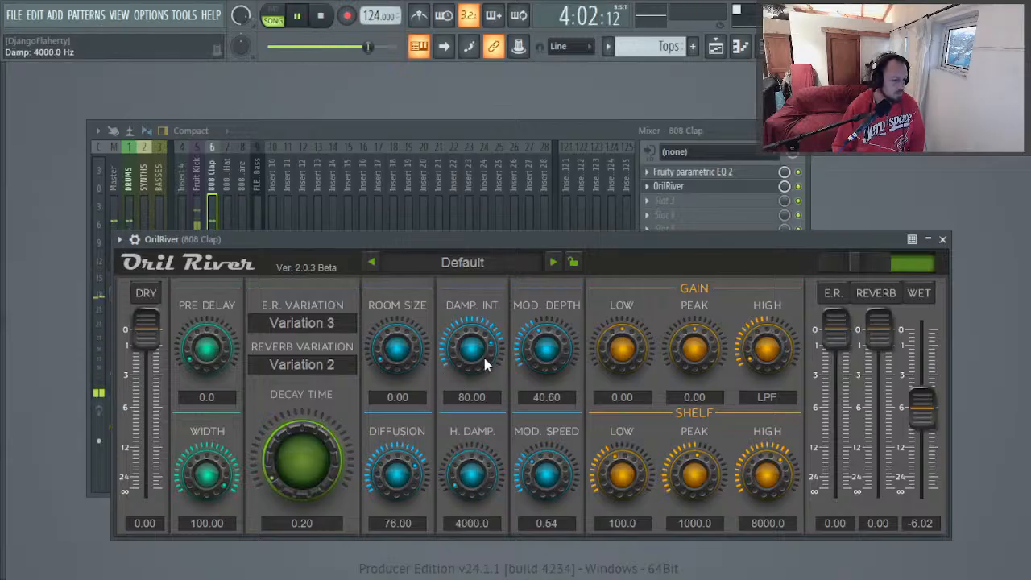
# Step: Set the reverb's high damping to 15789.5, damping intensity to 0.00, low gain to HPF, high shelf to 4803.9 and wet level to -19.21 dB
pyautogui.moveTo(460, 483); pyautogui.dragTo(480, 418)
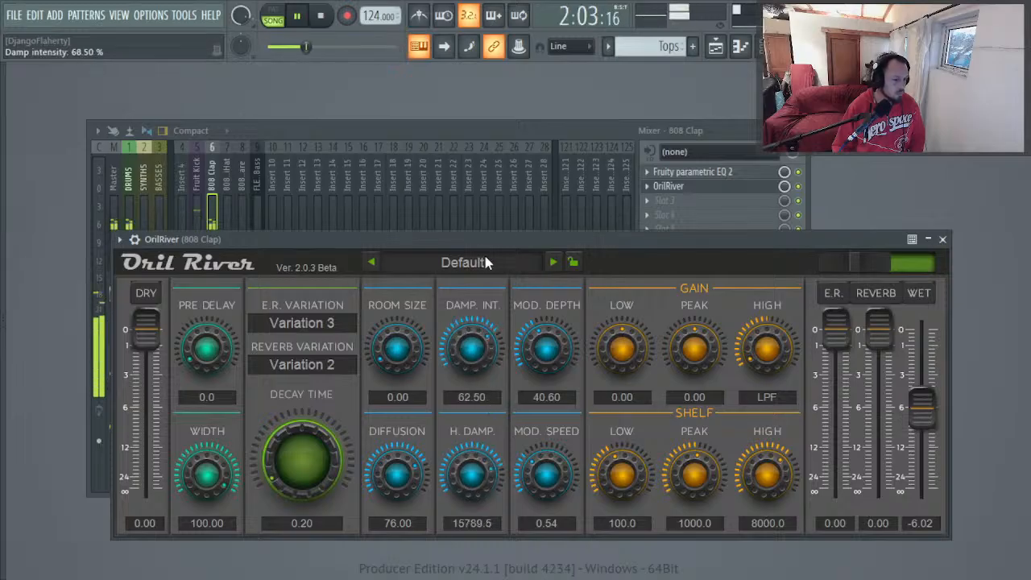
pyautogui.moveTo(472, 348); pyautogui.dragTo(459, 436)
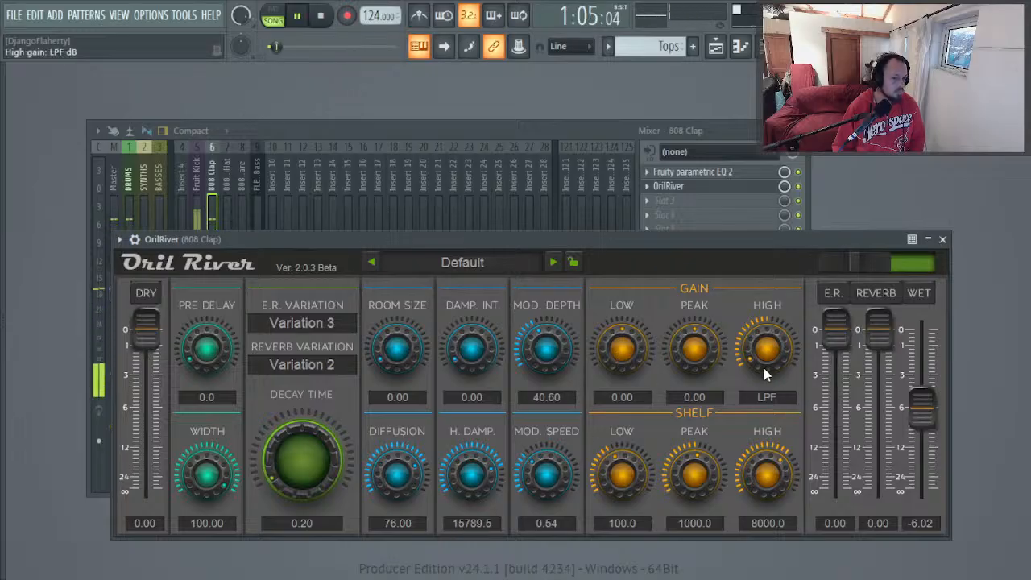
pyautogui.moveTo(760, 476); pyautogui.dragTo(738, 489)
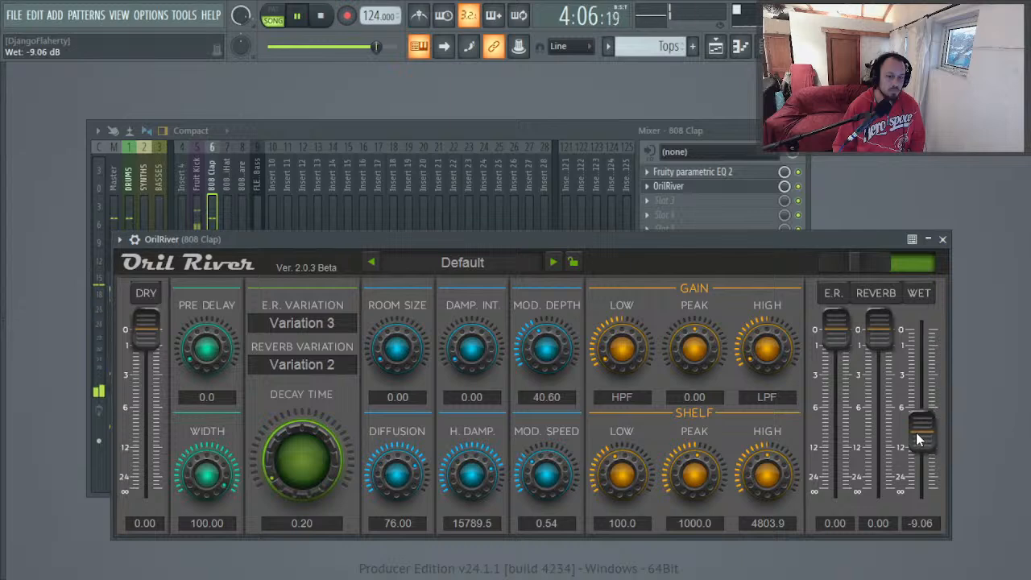
pyautogui.moveTo(916, 432); pyautogui.dragTo(906, 473)
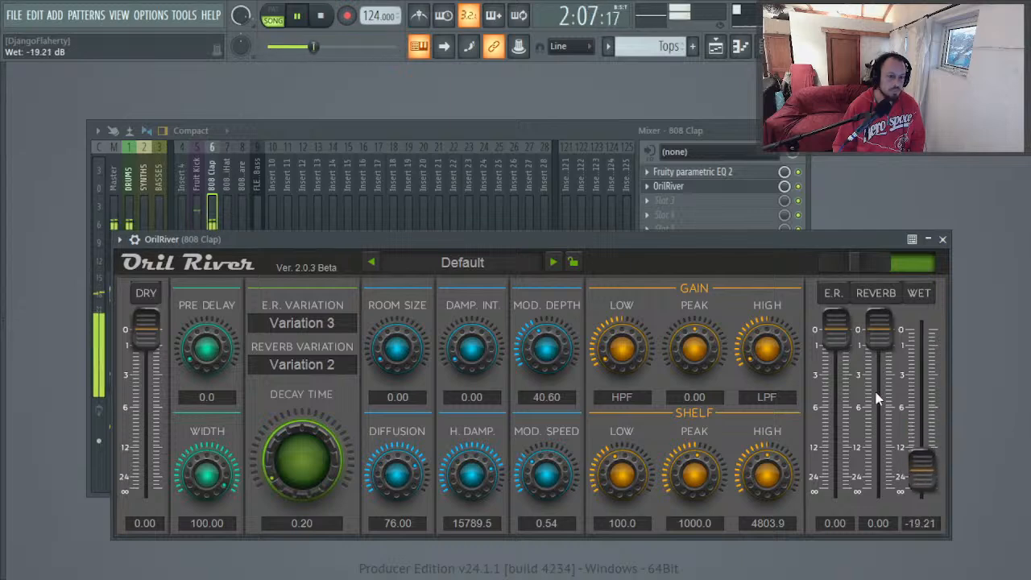
pyautogui.click(806, 188)
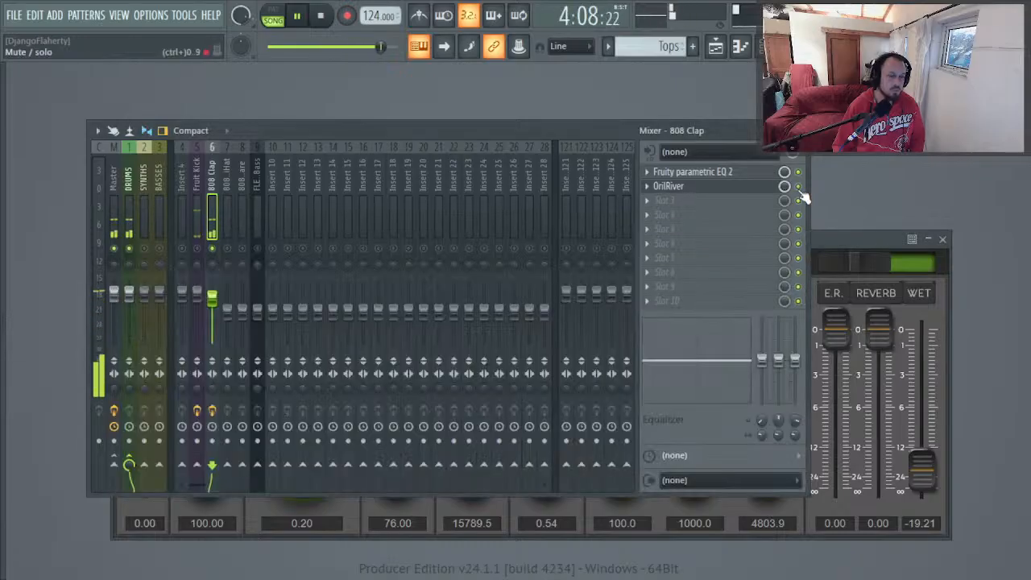
pyautogui.click(853, 240)
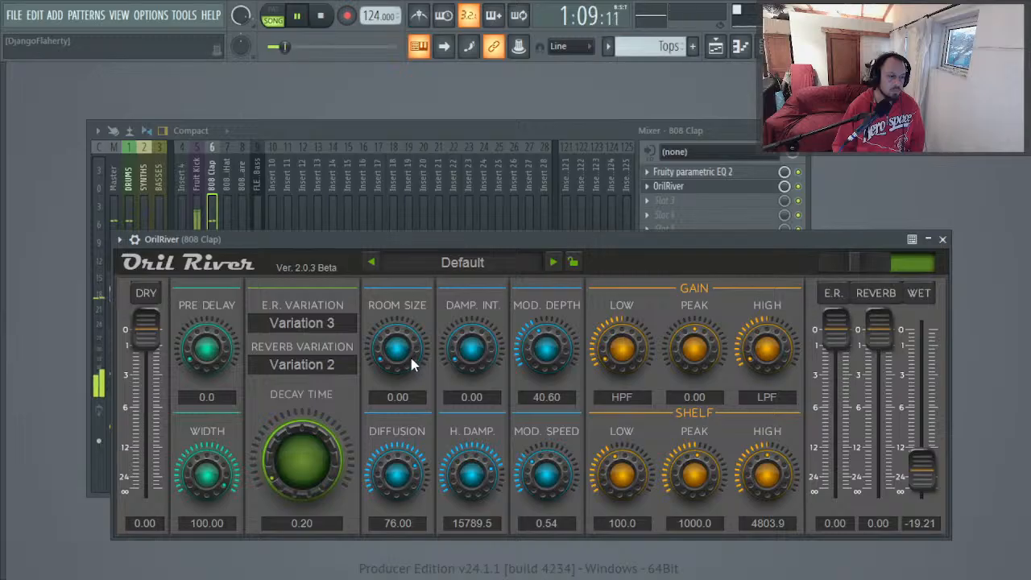
# Step: Set the clap reverb's decay time to 0.38, peak gain to -4.32, peak shelf to 3741.6 and high gain to -9.36 dB
pyautogui.scroll(4, 311, 451)
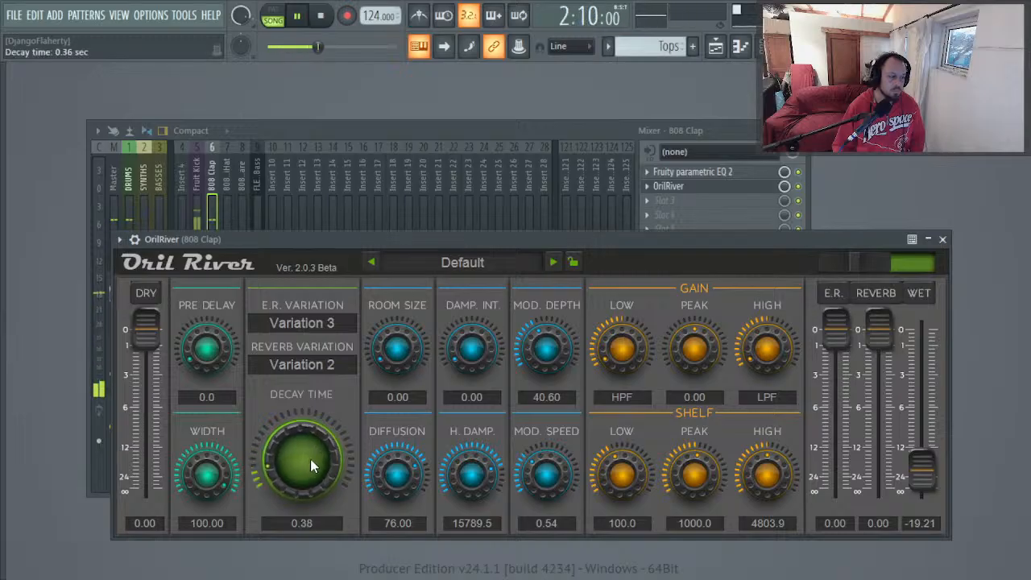
pyautogui.scroll(3, 310, 463)
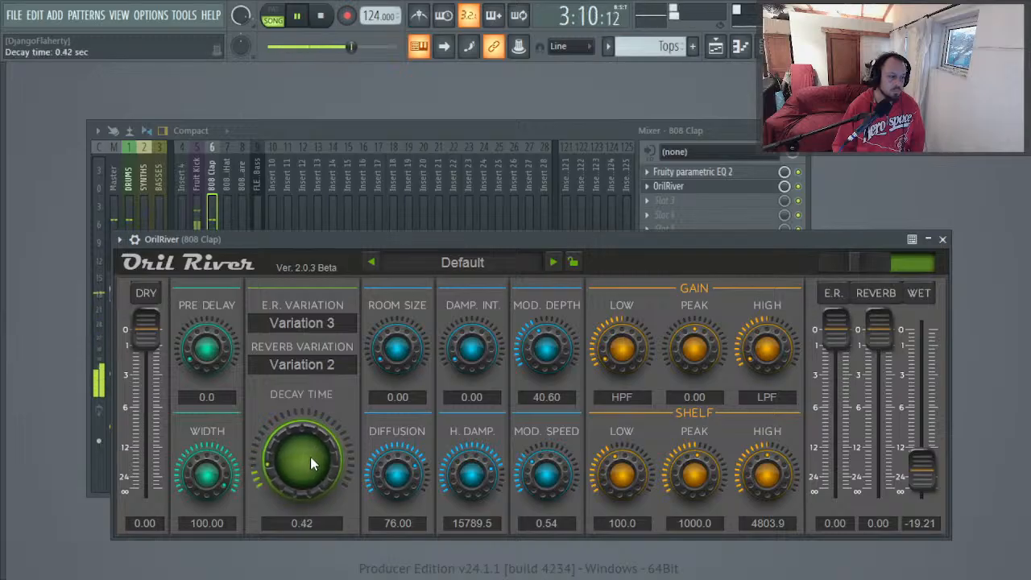
pyautogui.scroll(-2, 309, 466)
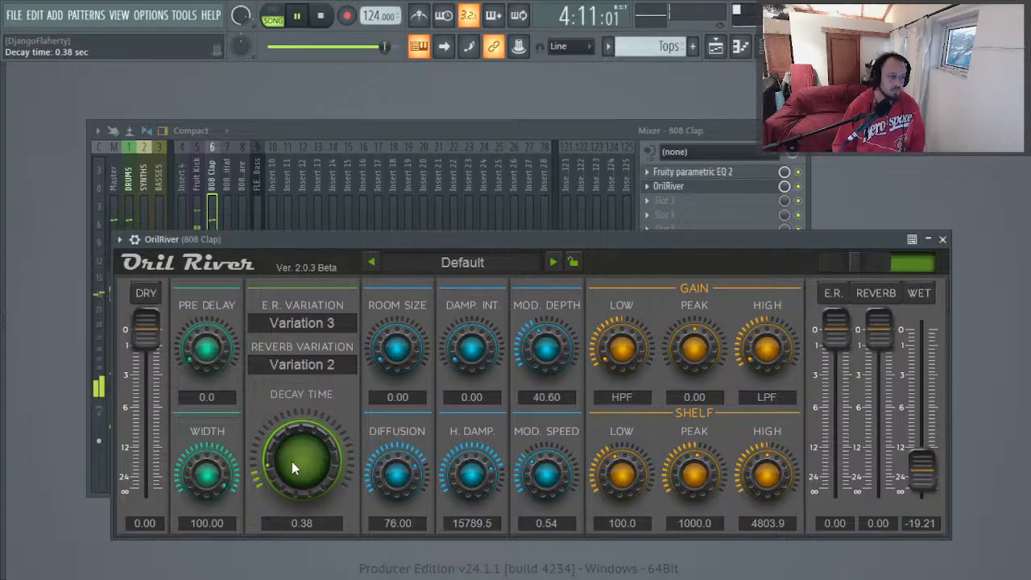
pyautogui.moveTo(706, 351); pyautogui.dragTo(709, 324)
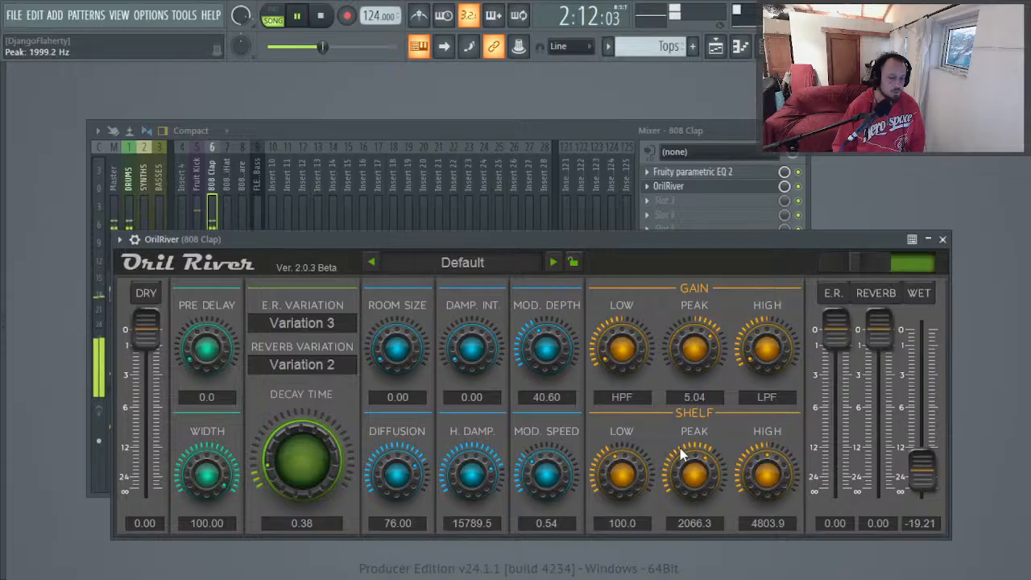
pyautogui.moveTo(645, 474); pyautogui.dragTo(645, 445)
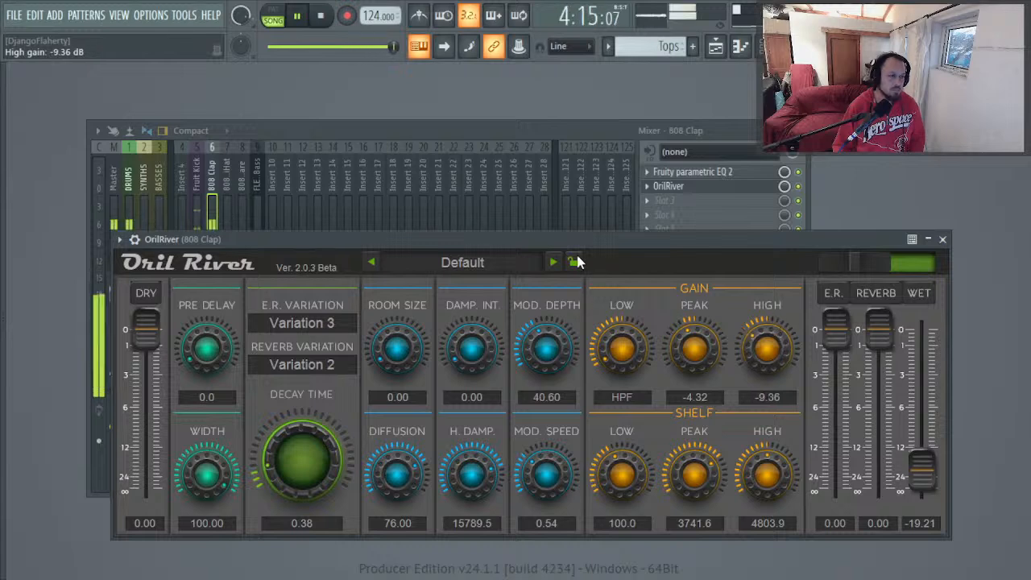
# Step: Close the OrilRiver window and unsolo the 808 Clap track so all mixer tracks are enabled
pyautogui.press('Escape')
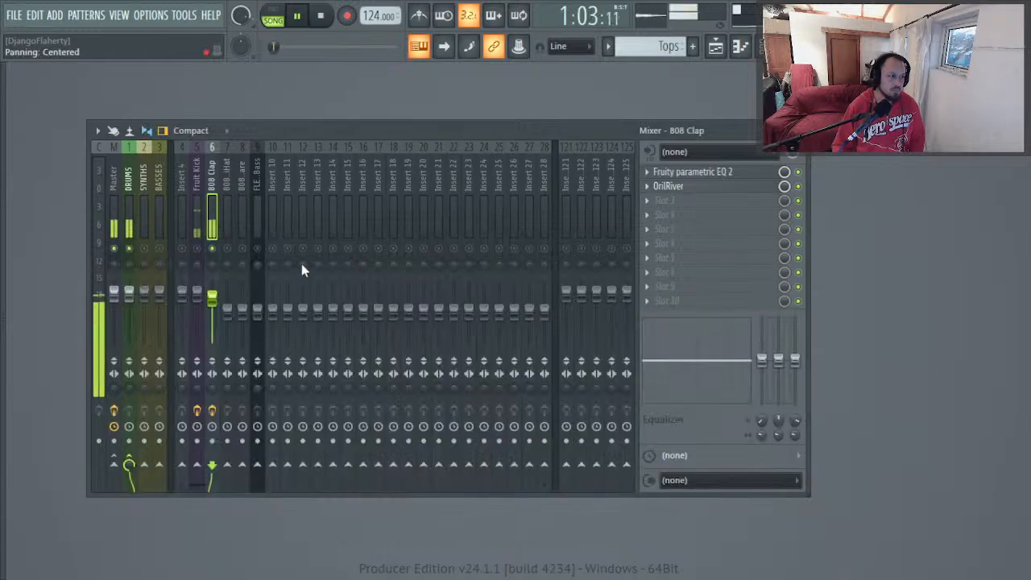
pyautogui.rightClick(219, 247)
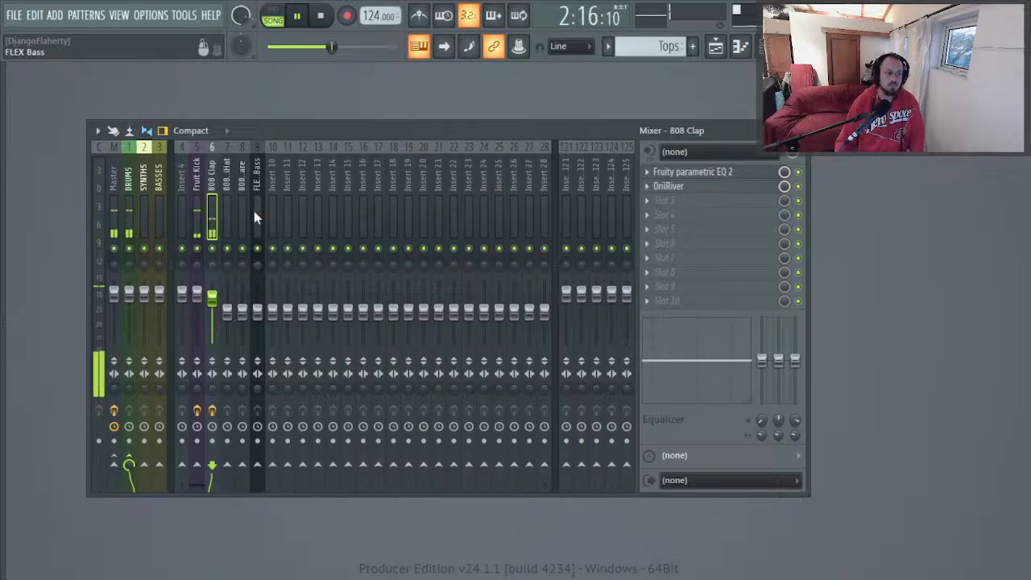
# Step: Switch to Pattern 4, open the piano roll and plugin window of Fruity DrumSynth Live, and stop playback
pyautogui.press('F5')
pyautogui.press('F5')
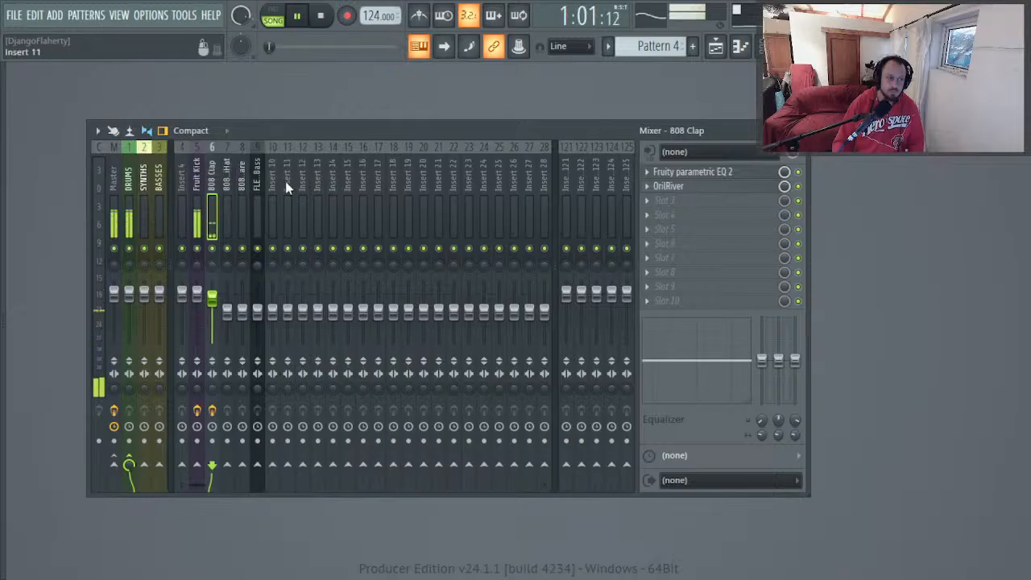
pyautogui.press('F6')
pyautogui.press('F7')
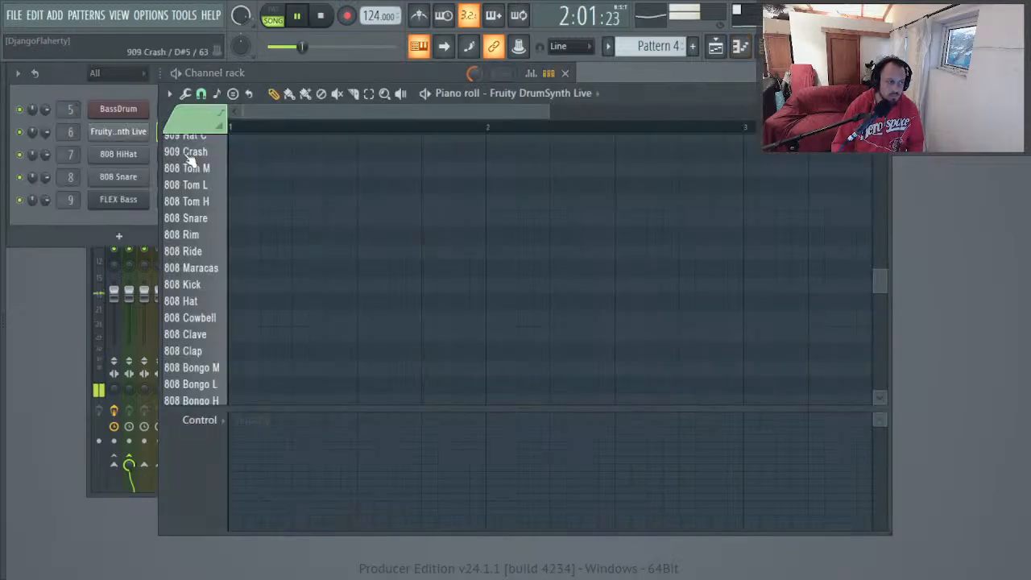
pyautogui.click(131, 137)
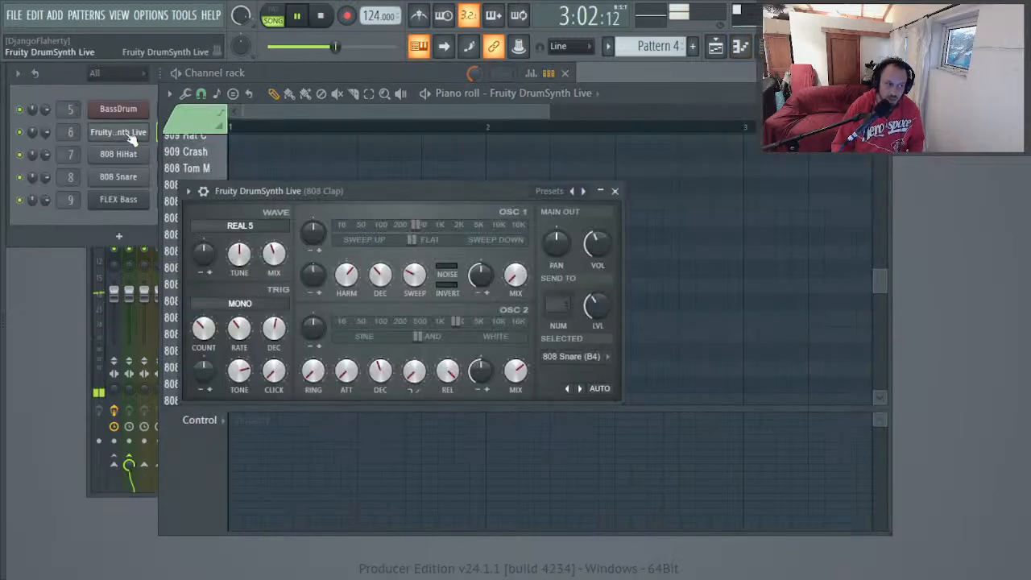
pyautogui.press('space')
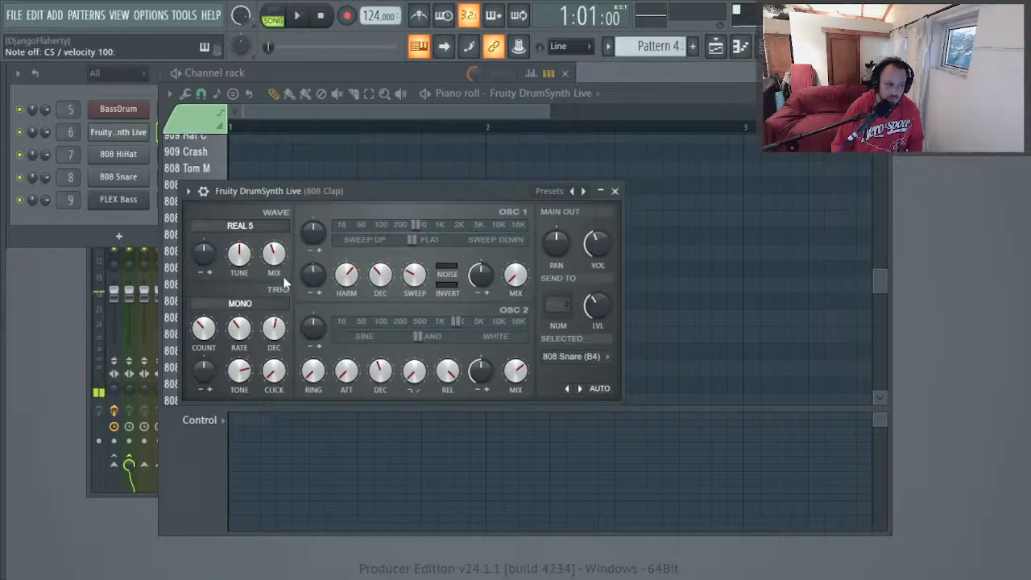
# Step: Lower the low-cut band's frequency in Fruity parametric EQ 2 on the 808 Clap mixer track to just below band 2
pyautogui.press('x')
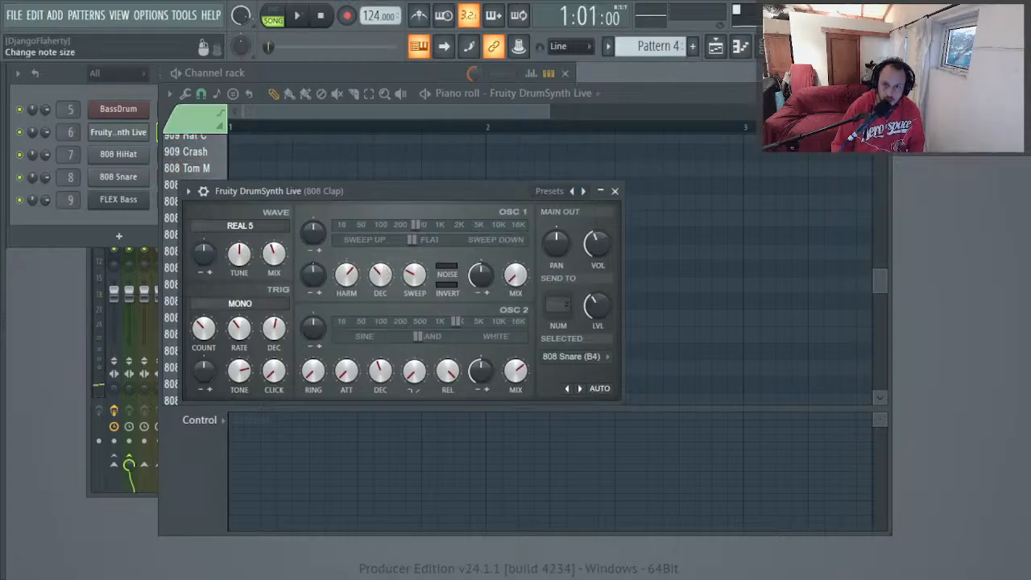
pyautogui.press('F7')
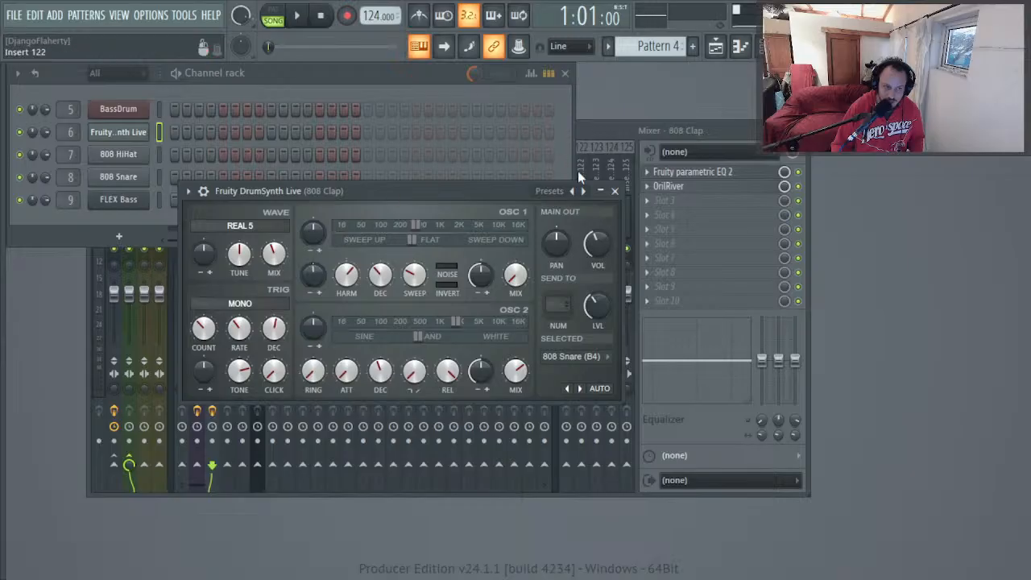
pyautogui.click(616, 192)
pyautogui.click(686, 174)
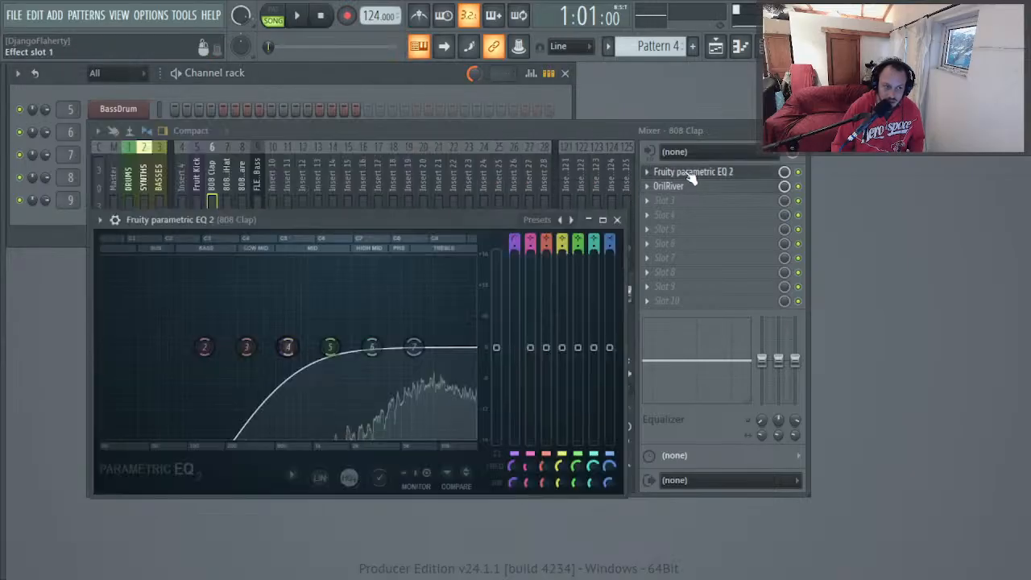
pyautogui.press('j')
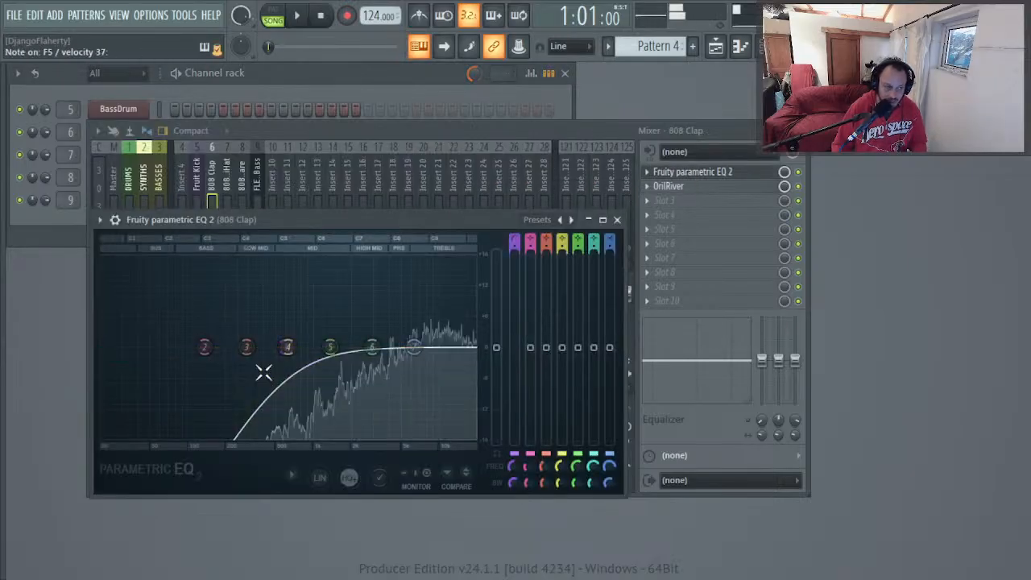
pyautogui.moveTo(265, 368); pyautogui.dragTo(178, 347)
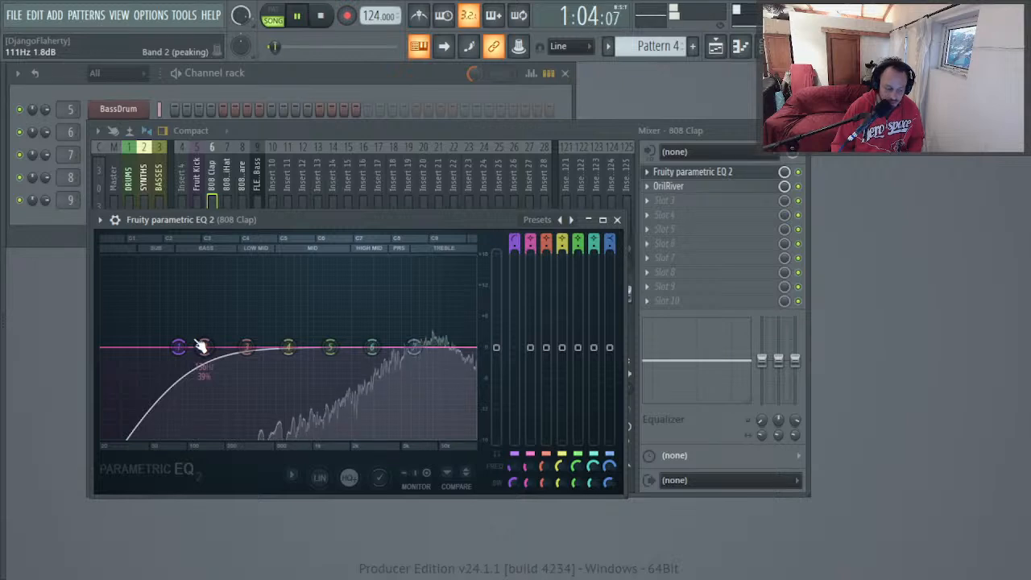
pyautogui.click(617, 219)
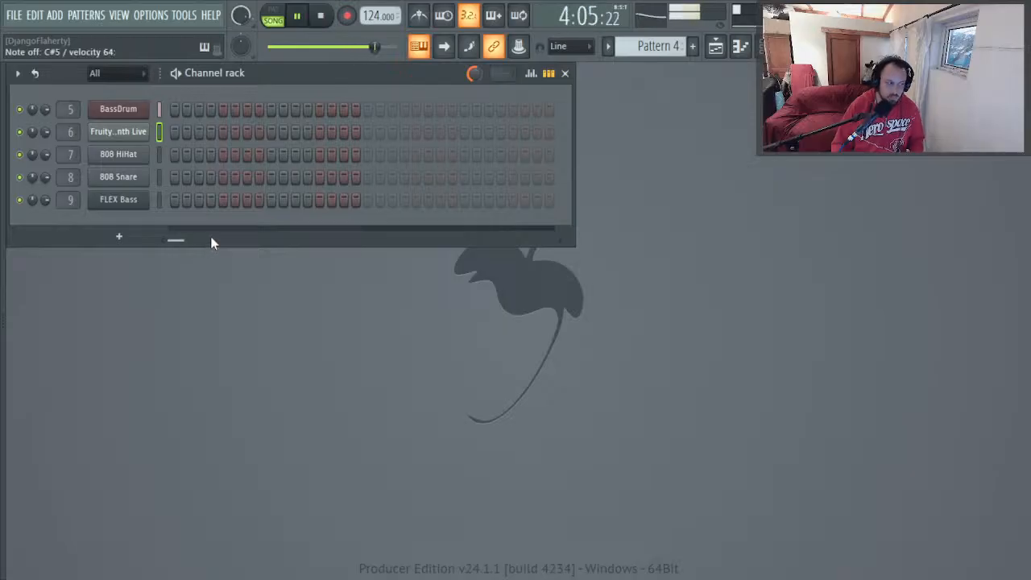
# Step: Select the Tops pattern from its playlist clip and open its Fruity DrumSynth Live notes in the piano roll
pyautogui.press('F6')
pyautogui.press('F5')
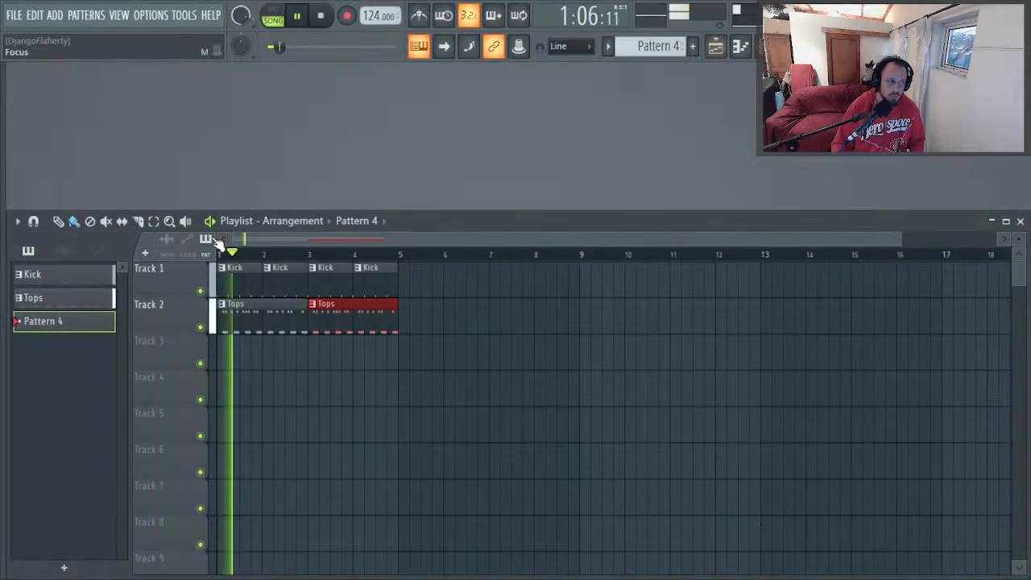
pyautogui.press('F6')
pyautogui.doubleClick(251, 324)
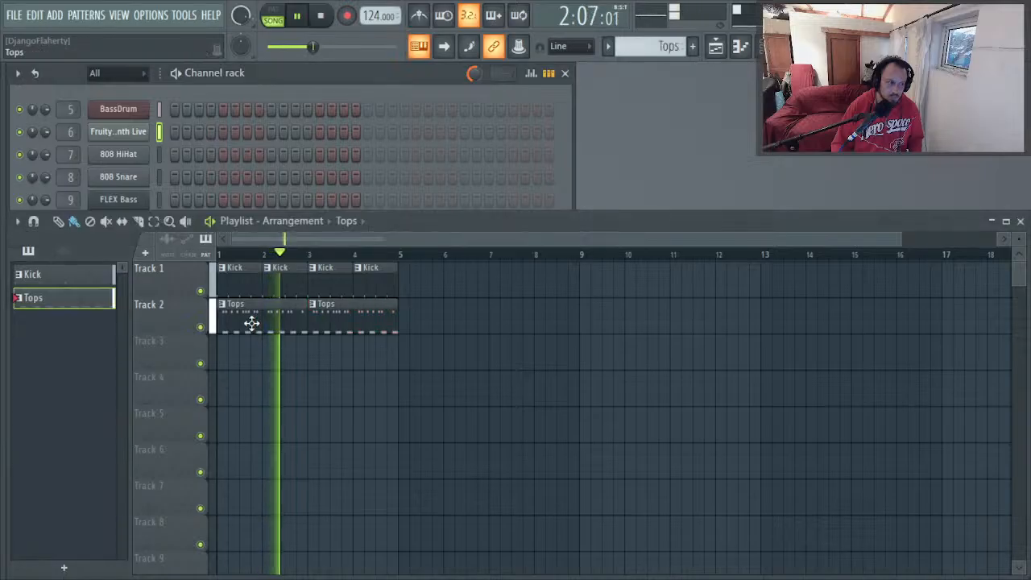
pyautogui.scroll(3, 306, 233)
pyautogui.press('space')
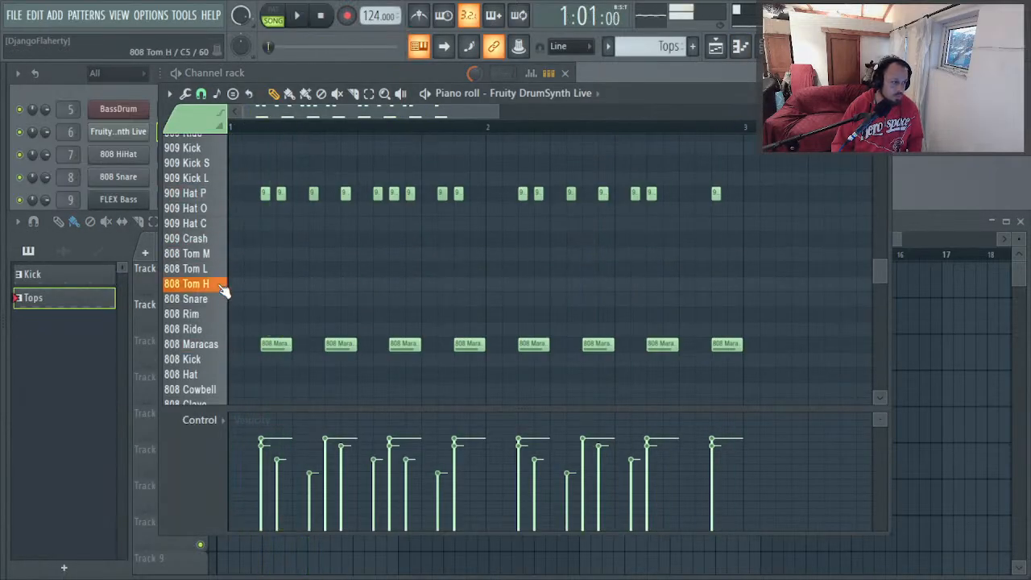
# Step: Add an 808 Tom H note in bar 1 of Tops, shift it from step 5 to step 8, and audition the loop
pyautogui.press('space')
pyautogui.press('space')
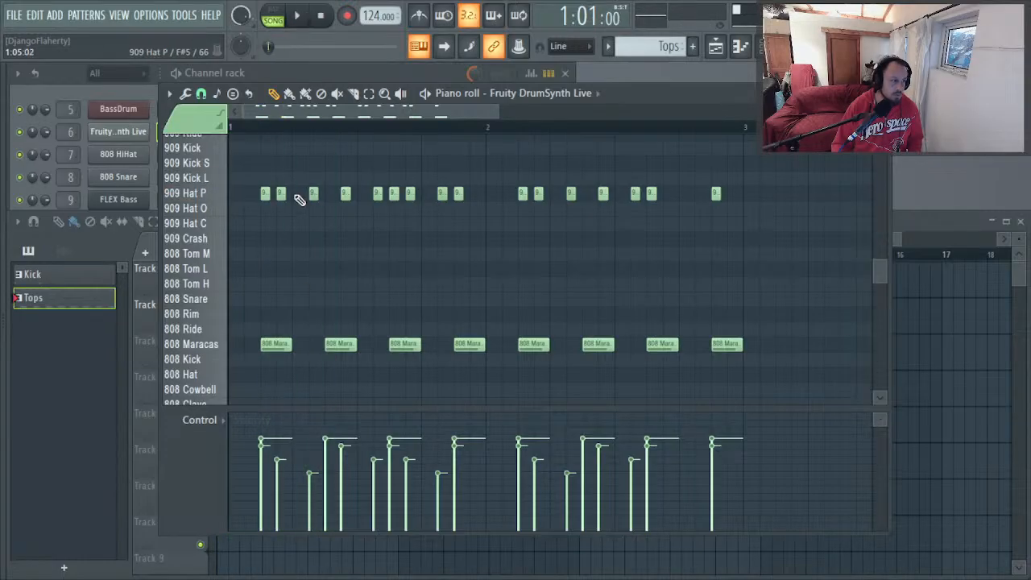
pyautogui.press('space')
pyautogui.press('space')
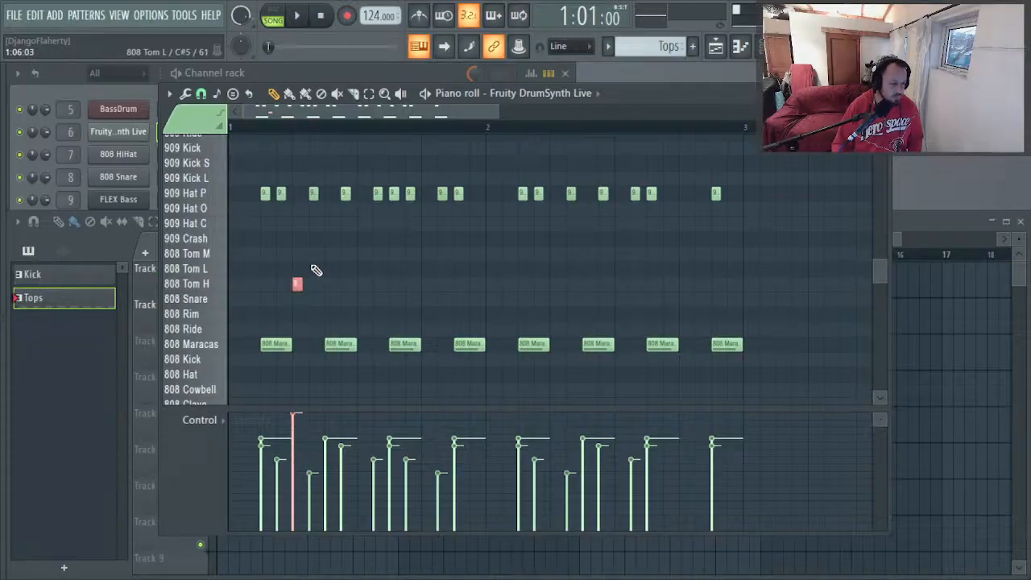
pyautogui.press('space')
pyautogui.press('space')
pyautogui.press('space')
pyautogui.moveTo(297, 284); pyautogui.dragTo(340, 285)
pyautogui.press('space')
pyautogui.press('space')
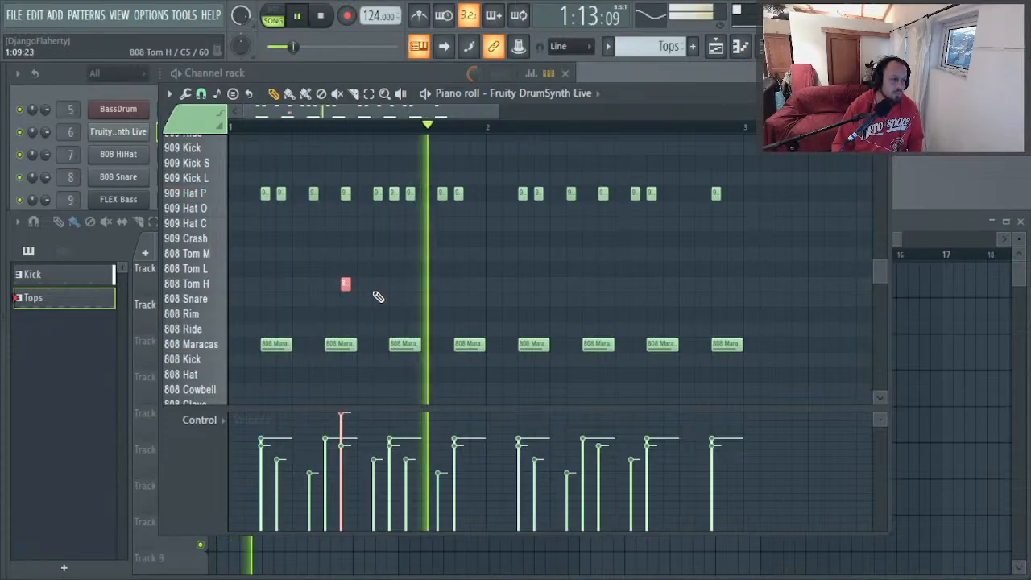
# Step: Add an 808 Tom L note at step 11 of bar 1 and an 808 Tom H note at step 8 of bar 2
pyautogui.press('space')
pyautogui.press('space')
pyautogui.click(394, 268)
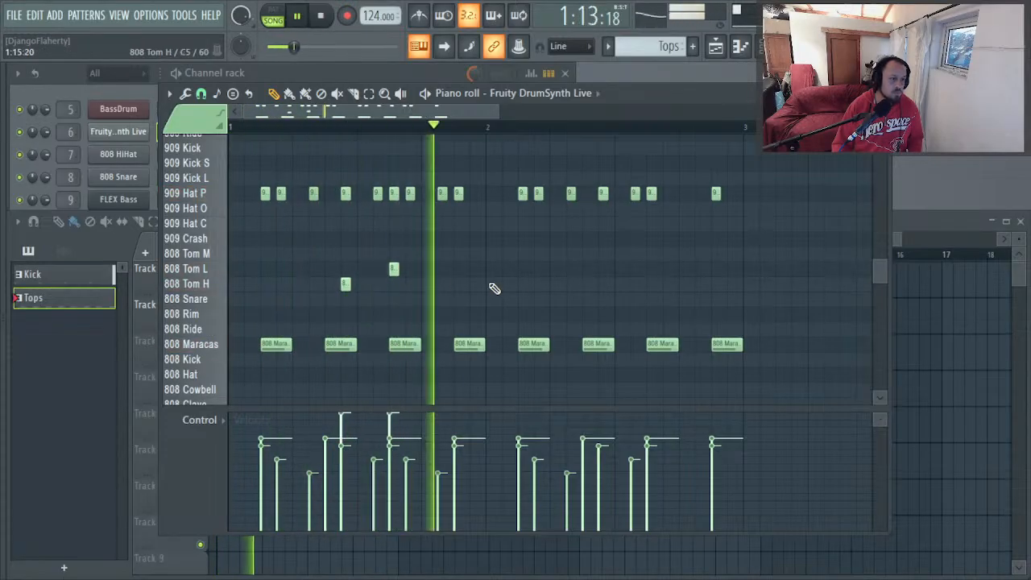
pyautogui.click(604, 285)
pyautogui.press('space')
pyautogui.press('space')
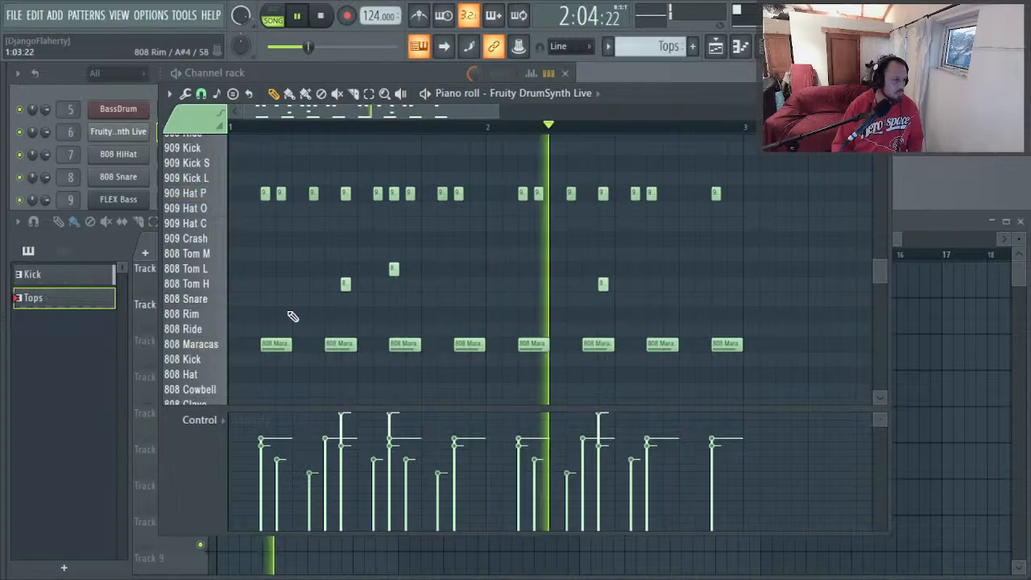
# Step: Add 808 Rim notes at steps 14 and 16 of bar 2 and reduce their velocities
pyautogui.click(698, 315)
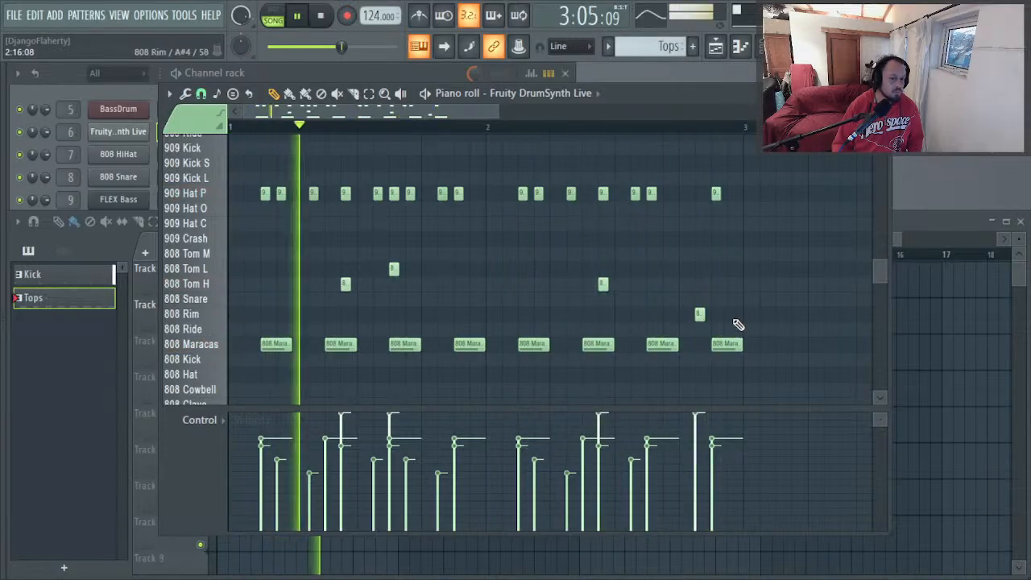
pyautogui.click(699, 313)
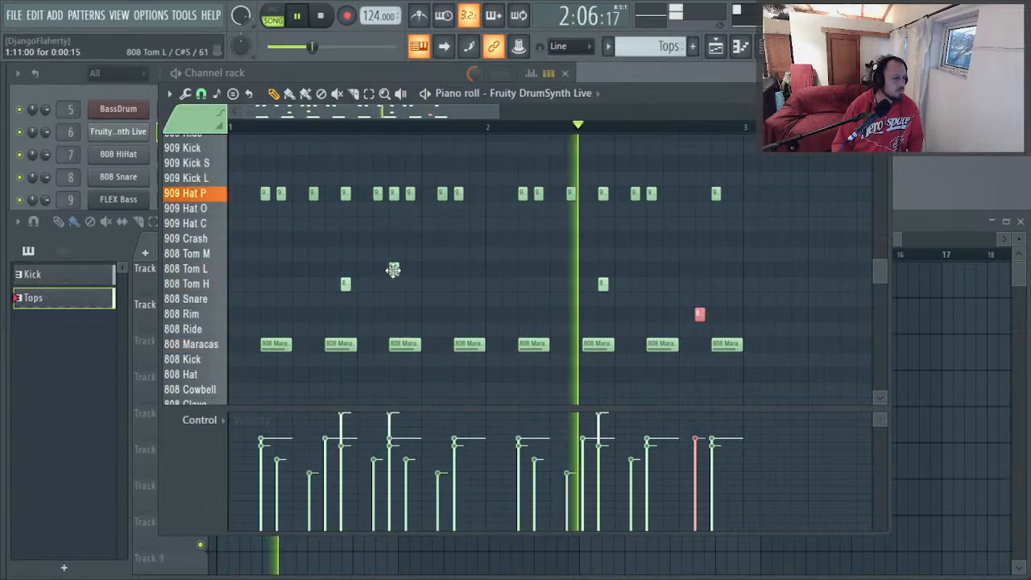
pyautogui.click(732, 314)
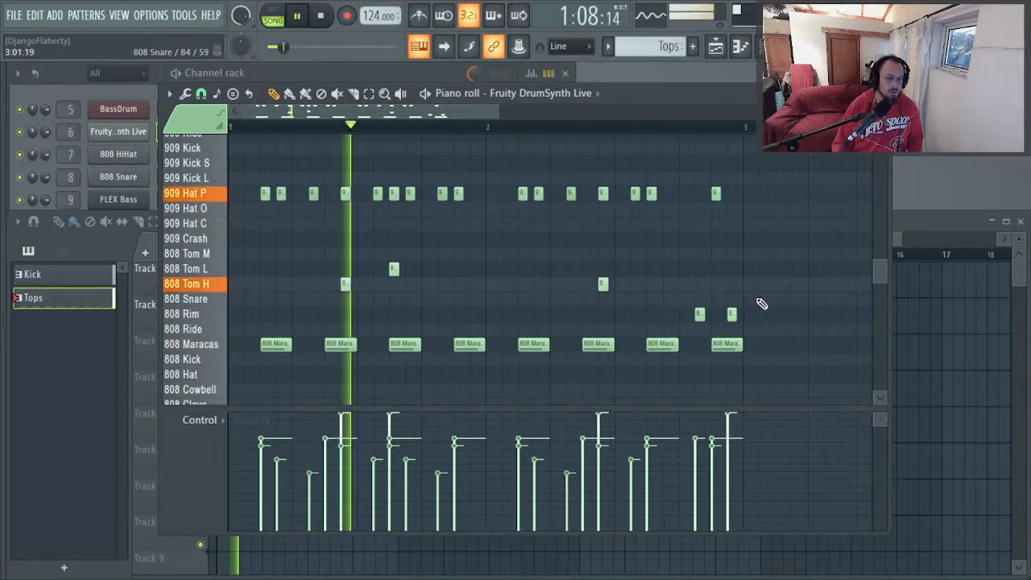
pyautogui.click(731, 314)
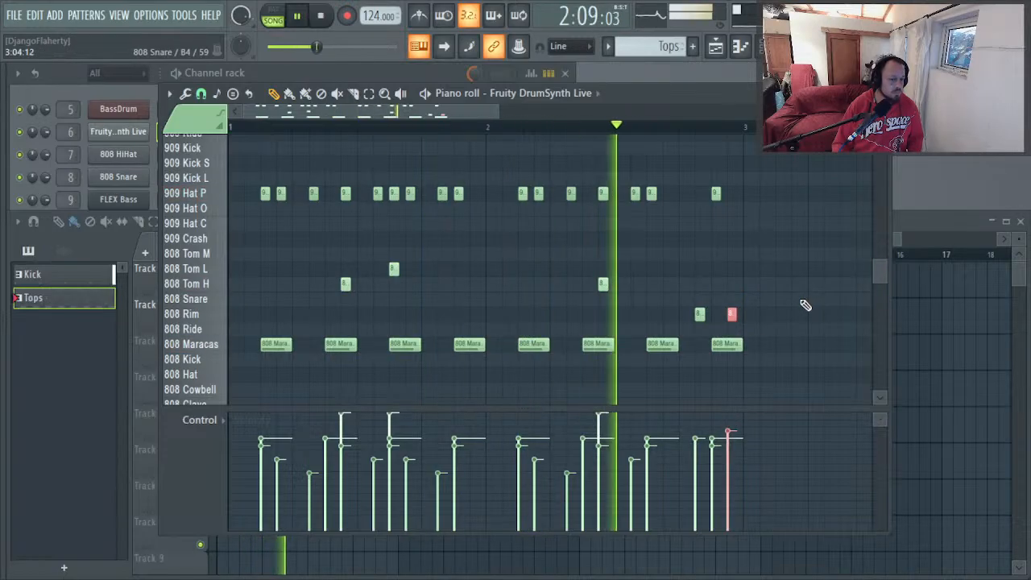
pyautogui.moveTo(755, 279); pyautogui.dragTo(688, 329)
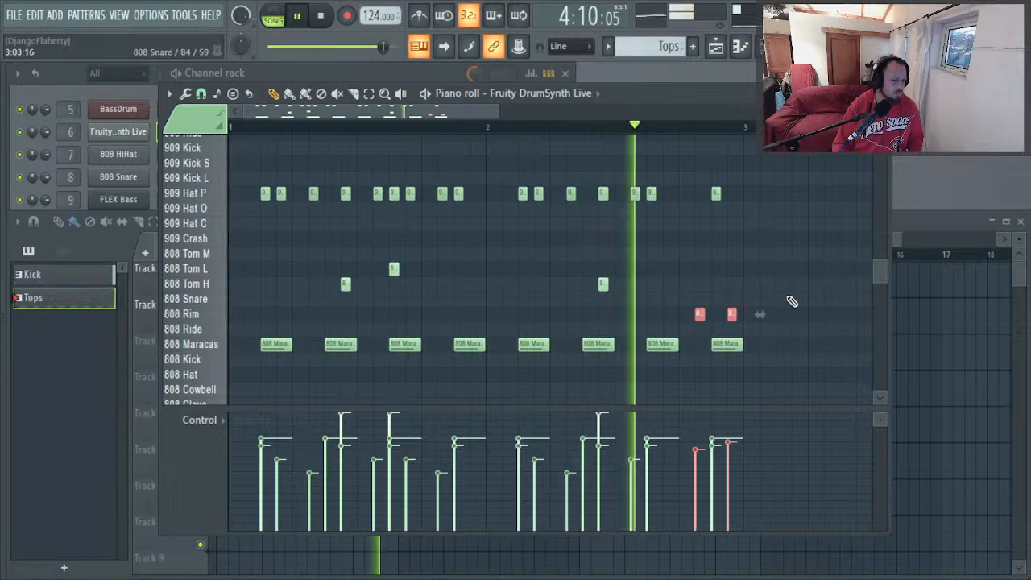
pyautogui.moveTo(765, 294); pyautogui.dragTo(731, 319)
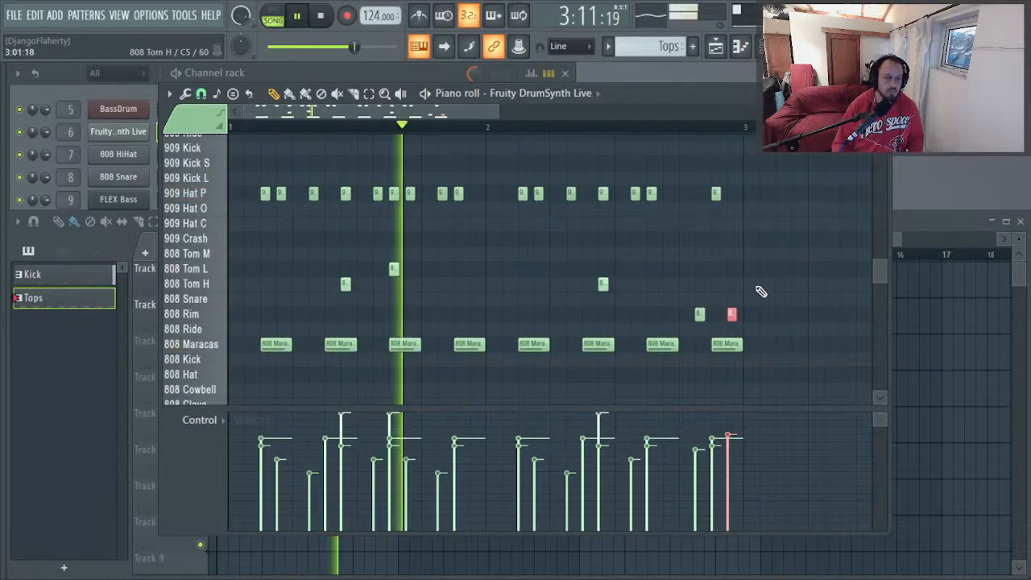
# Step: Add 808 Clap notes at steps 5 and 13 of both bars in the Tops pattern
pyautogui.scroll(-3, 170, 329)
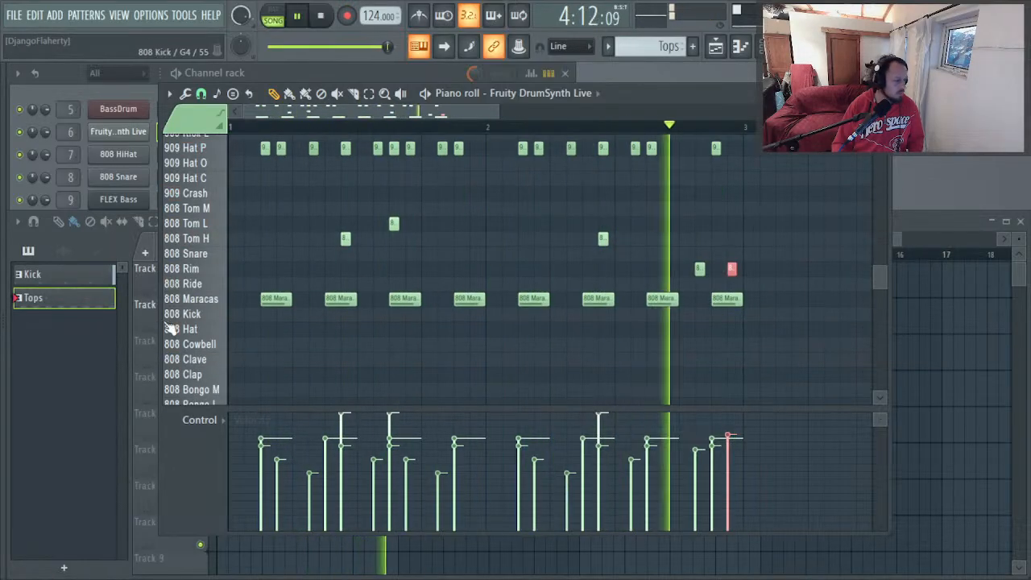
pyautogui.click(214, 383)
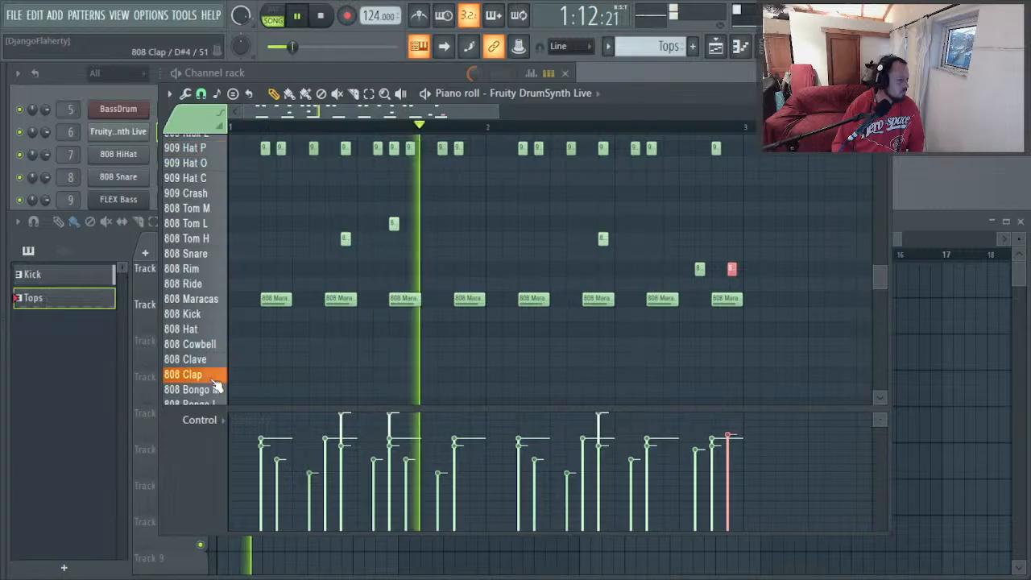
pyautogui.moveTo(311, 376); pyautogui.dragTo(295, 376)
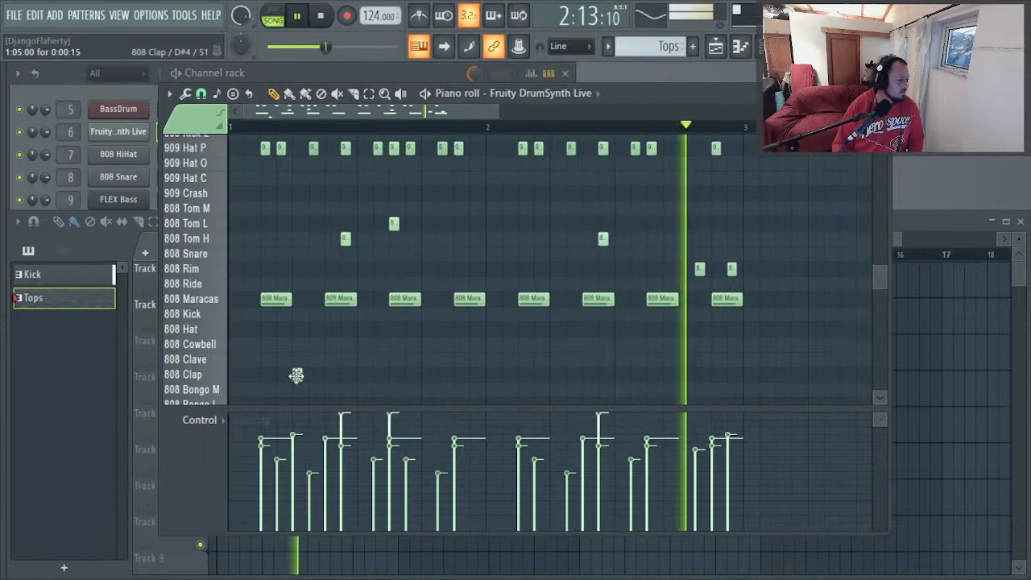
pyautogui.press('space')
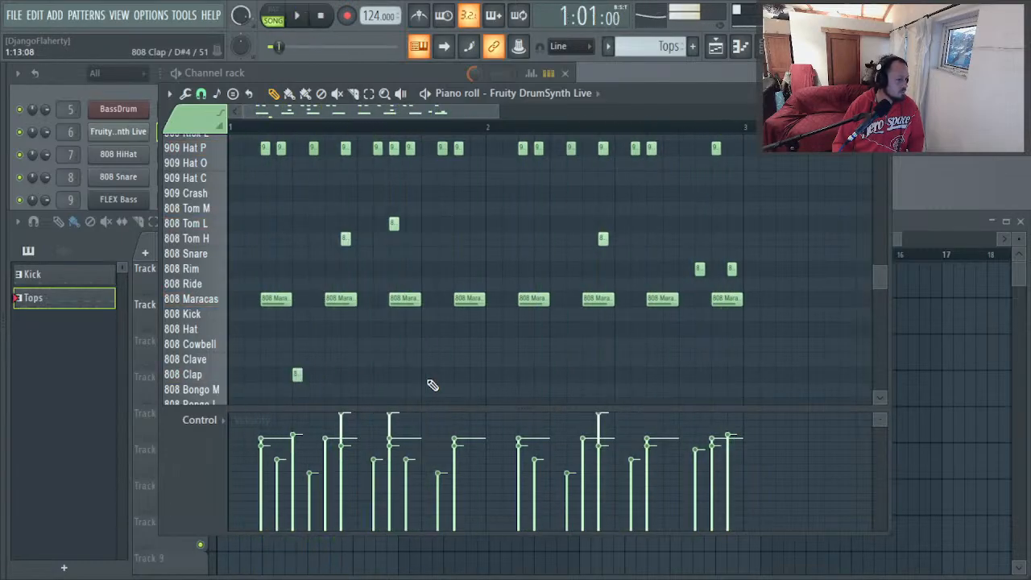
pyautogui.press('space')
pyautogui.click(422, 374)
pyautogui.click(554, 375)
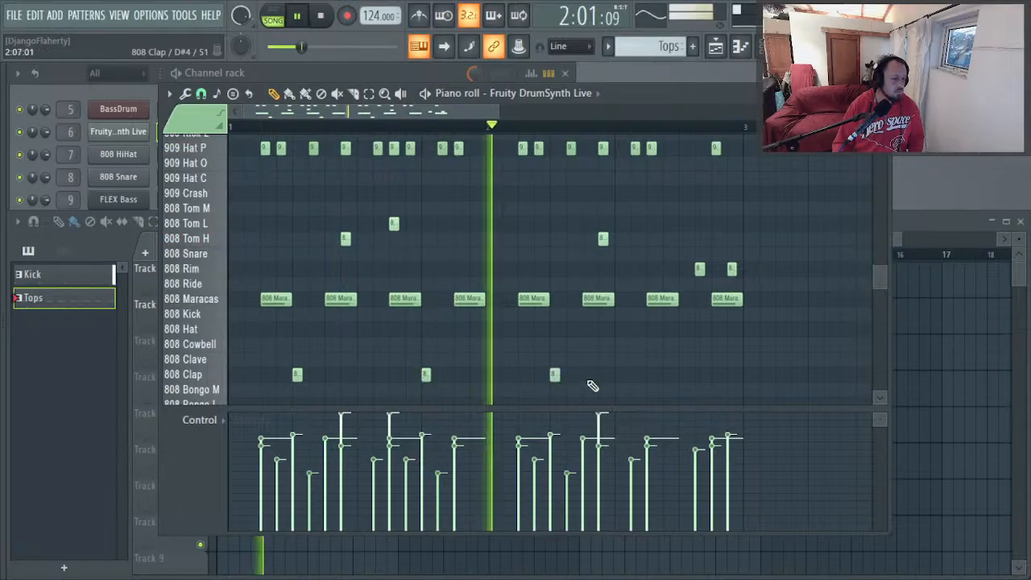
pyautogui.click(683, 375)
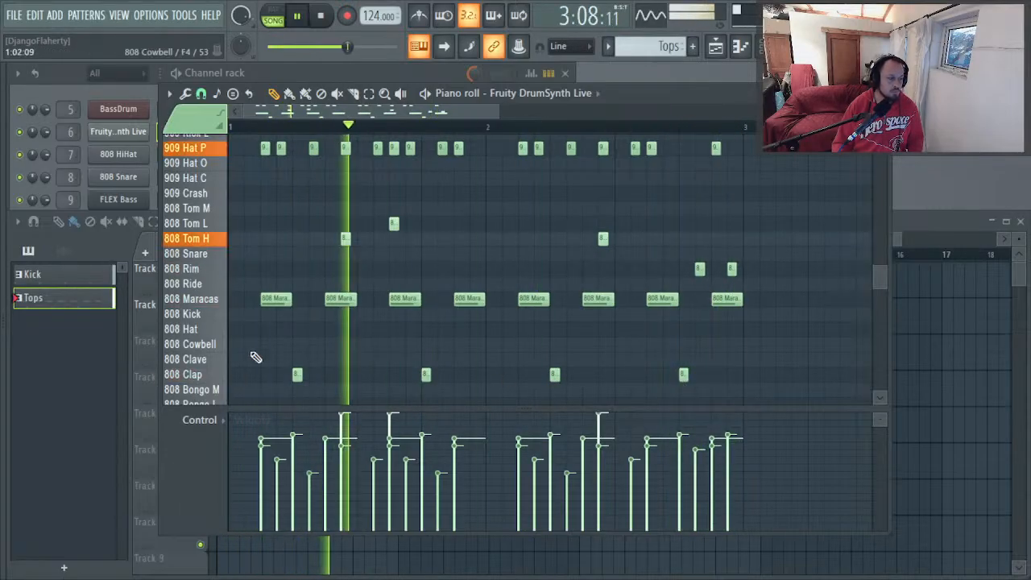
# Step: Close the piano roll and look over the Fruity DrumSynth Live plugin window
pyautogui.press('F7')
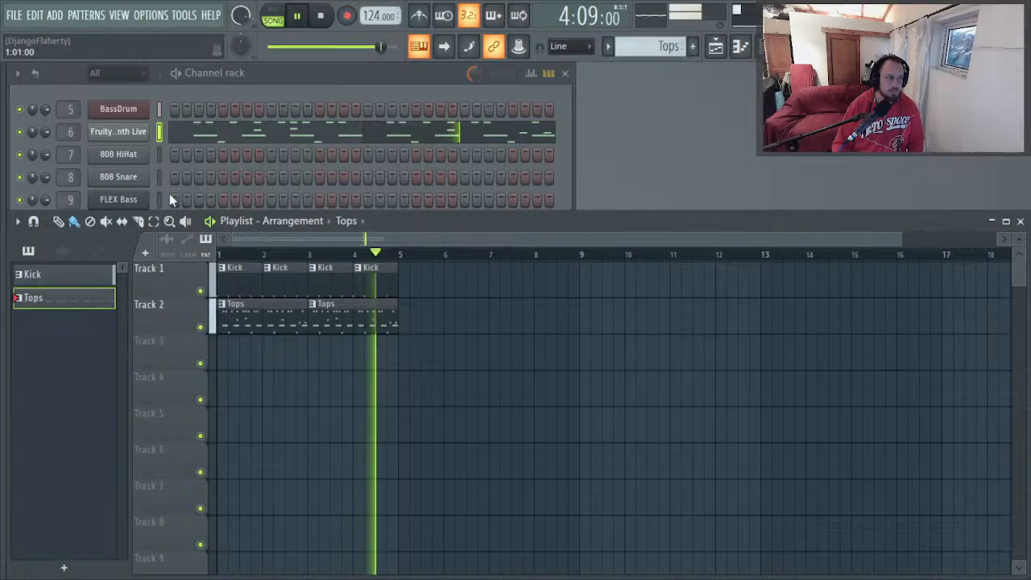
pyautogui.click(132, 133)
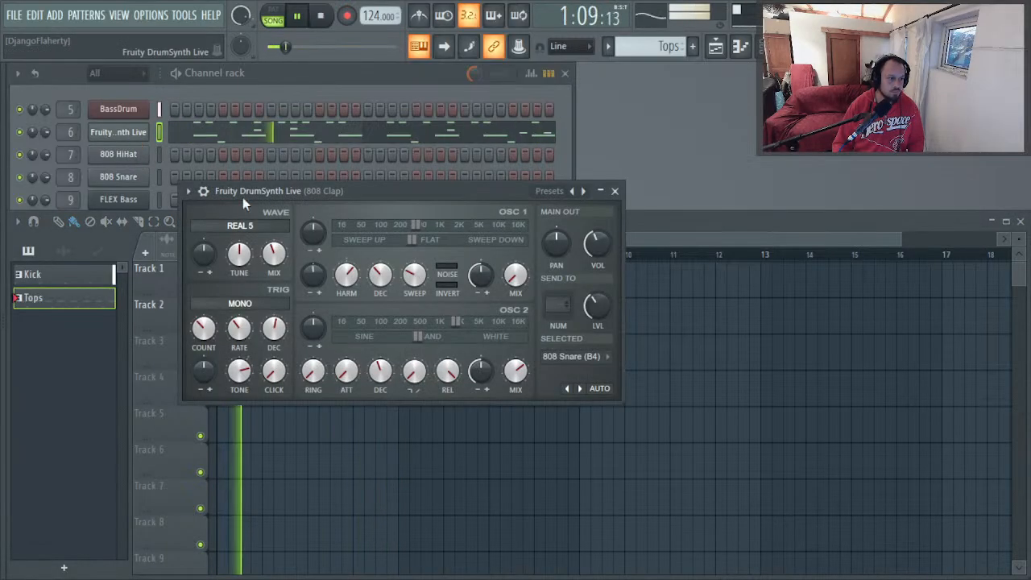
pyautogui.click(615, 193)
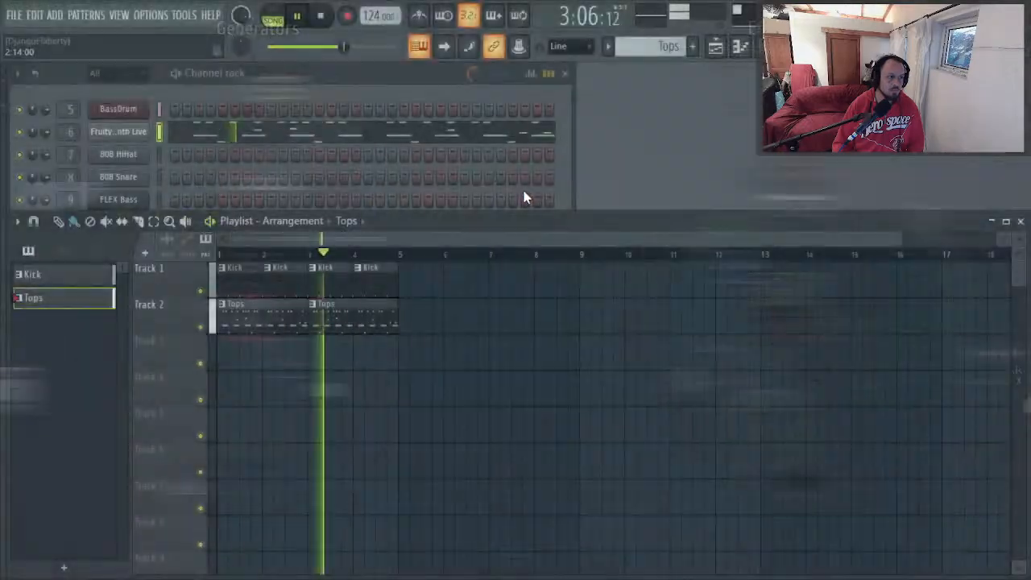
# Step: Load Reaktor 6 FX into effect slot 3 of the 808 Clap mixer track and choose Play on its welcome screen
pyautogui.press('F9')
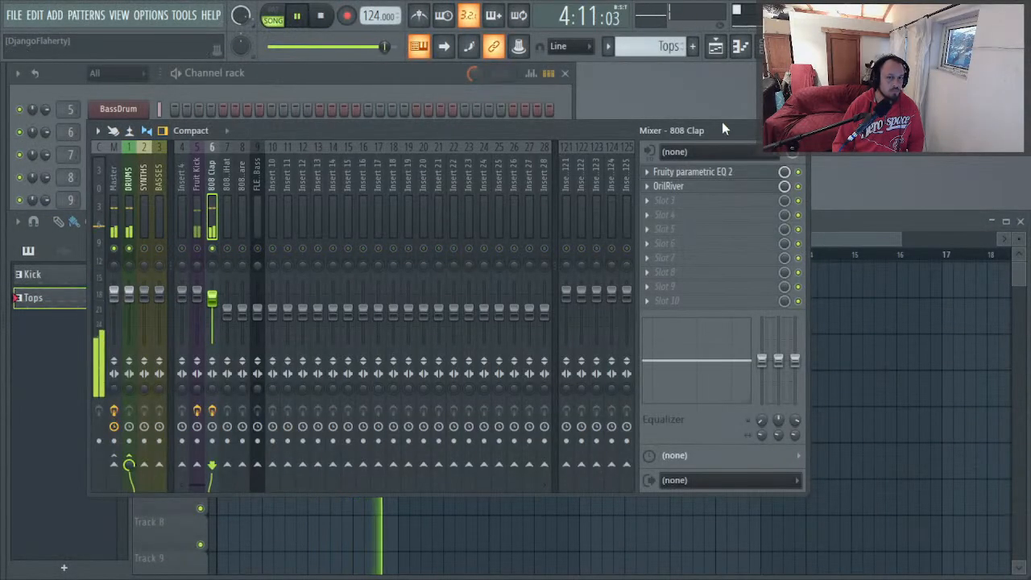
pyautogui.click(669, 200)
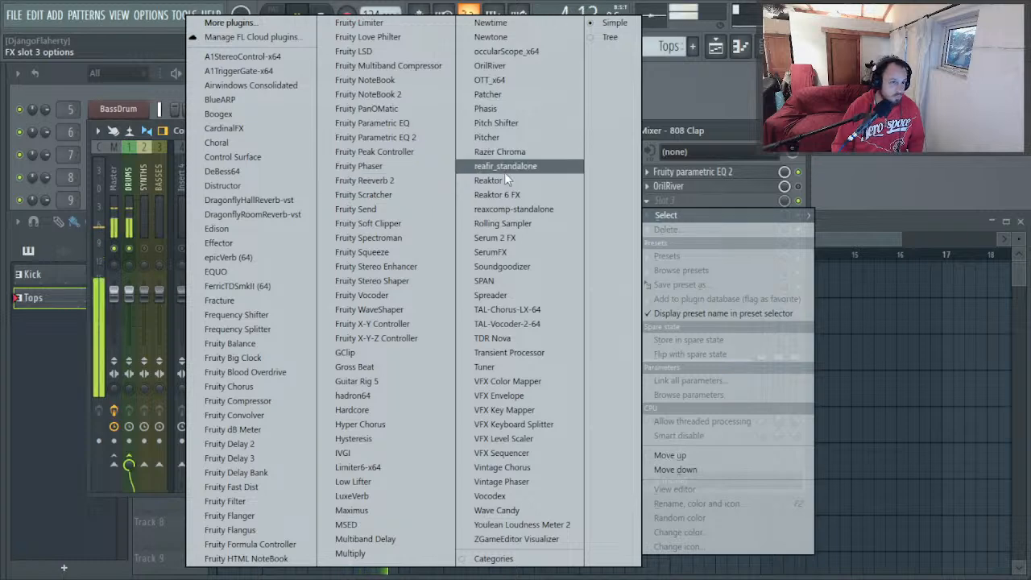
pyautogui.click(543, 193)
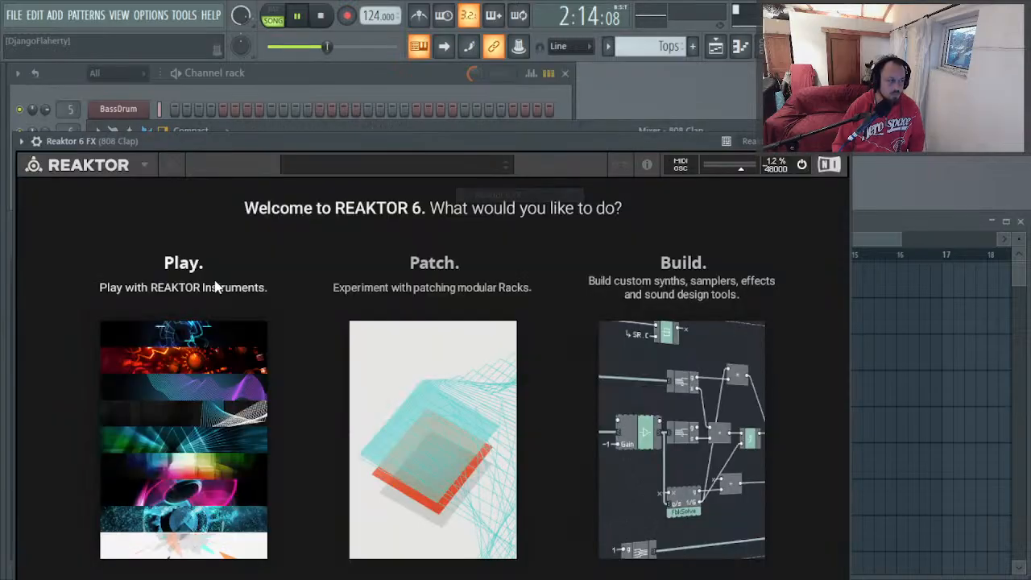
pyautogui.click(202, 377)
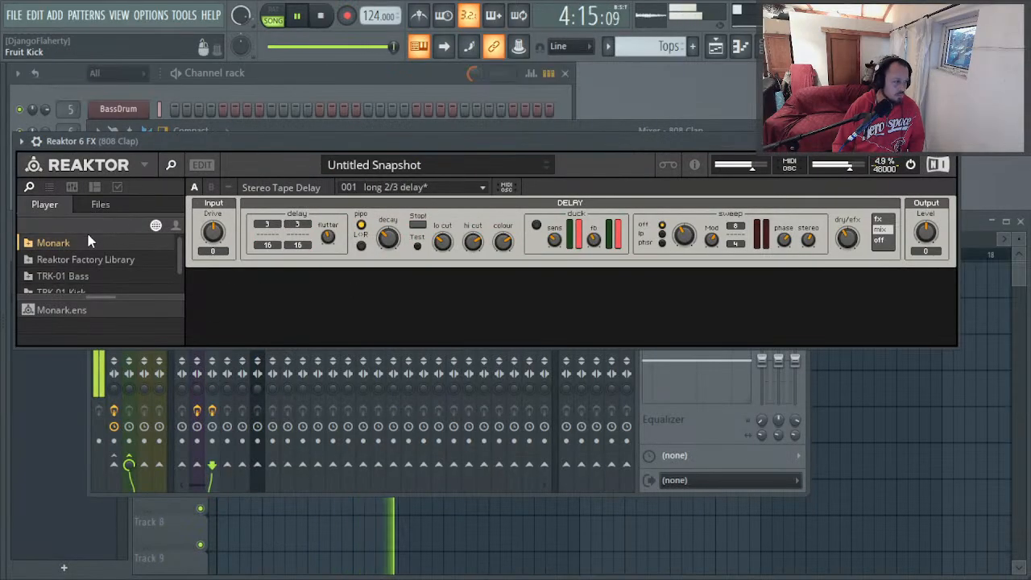
# Step: Expand the Reaktor Factory Library in Reaktor's player browser and select its Effects folder
pyautogui.click(137, 262)
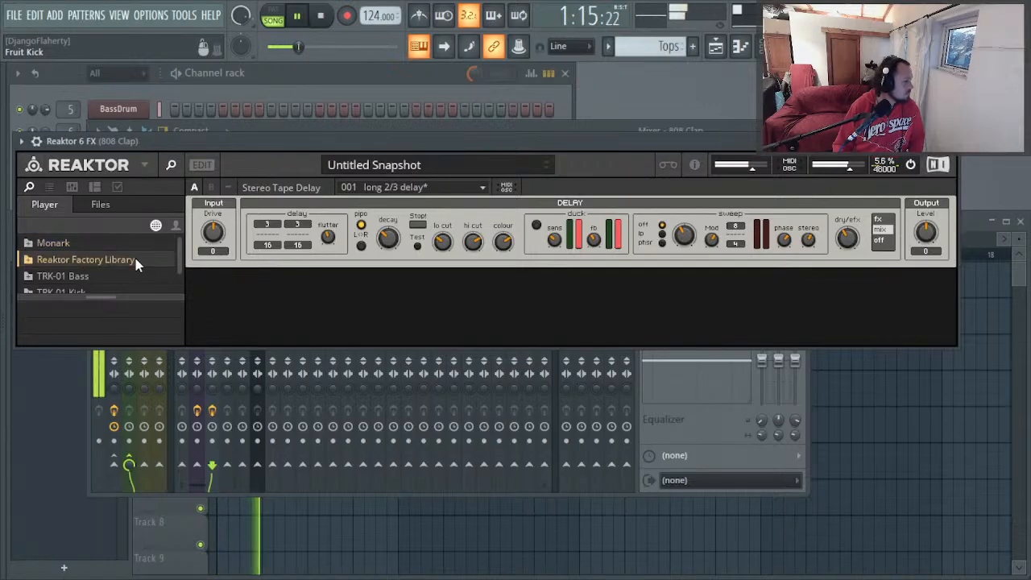
pyautogui.scroll(-1, 115, 274)
pyautogui.scroll(1, 94, 290)
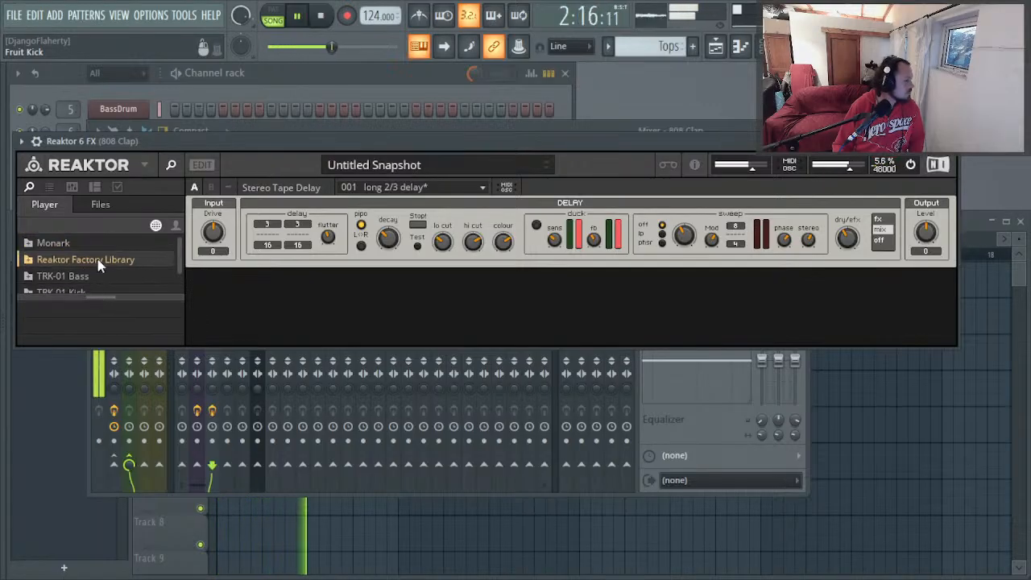
pyautogui.doubleClick(89, 260)
pyautogui.scroll(-3, 89, 260)
pyautogui.scroll(-5, 81, 278)
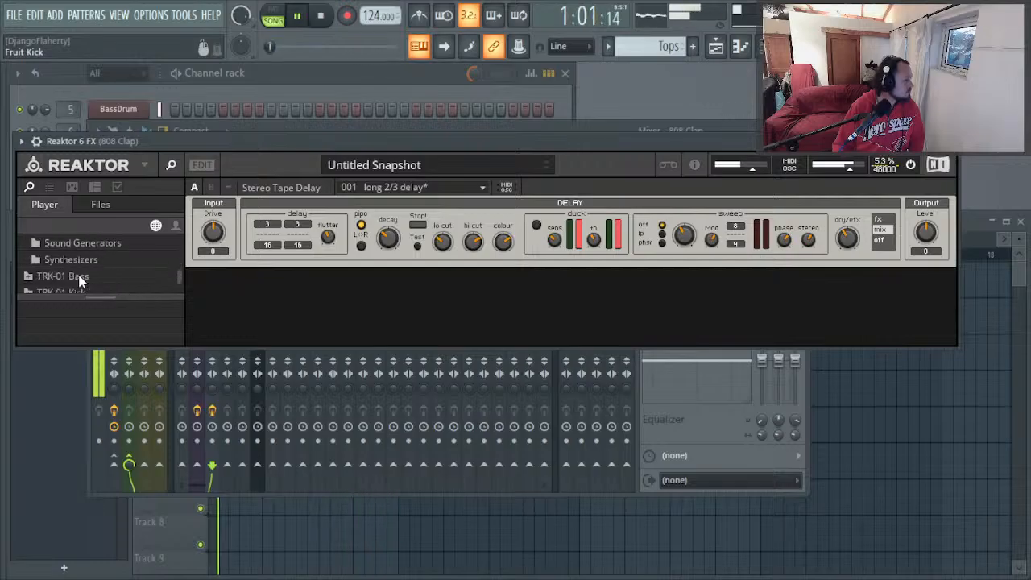
pyautogui.scroll(-2, 79, 278)
pyautogui.scroll(4, 79, 279)
pyautogui.scroll(3, 79, 278)
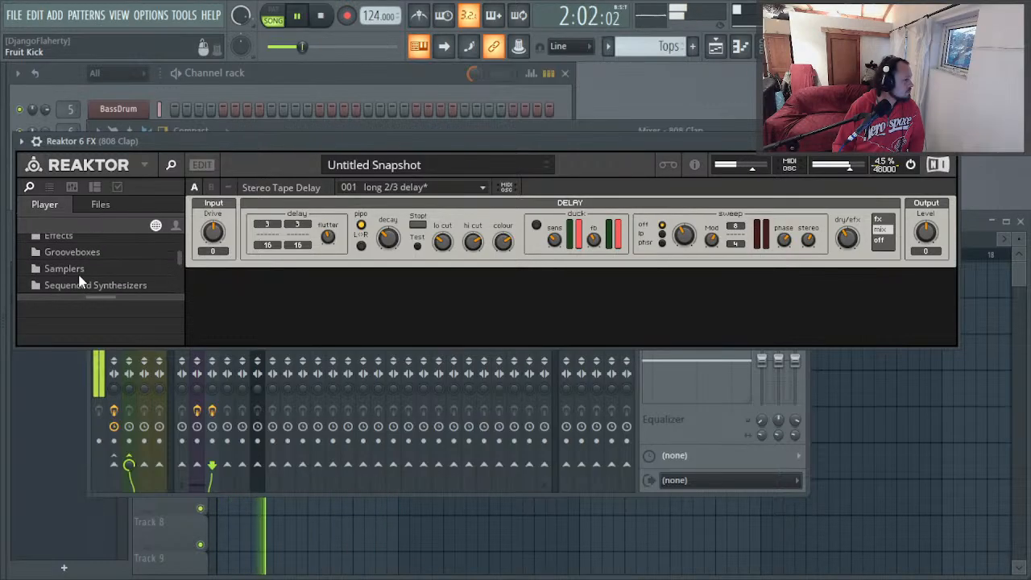
pyautogui.click(73, 253)
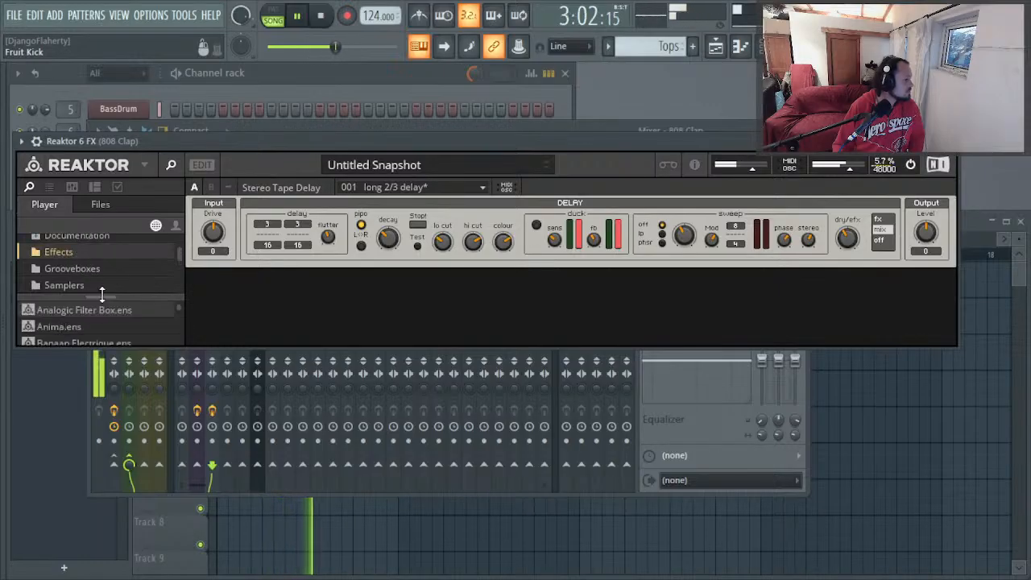
# Step: Browse the ensembles in the Effects folder and load Spring Tank
pyautogui.scroll(-3, 102, 334)
pyautogui.scroll(-10, 101, 328)
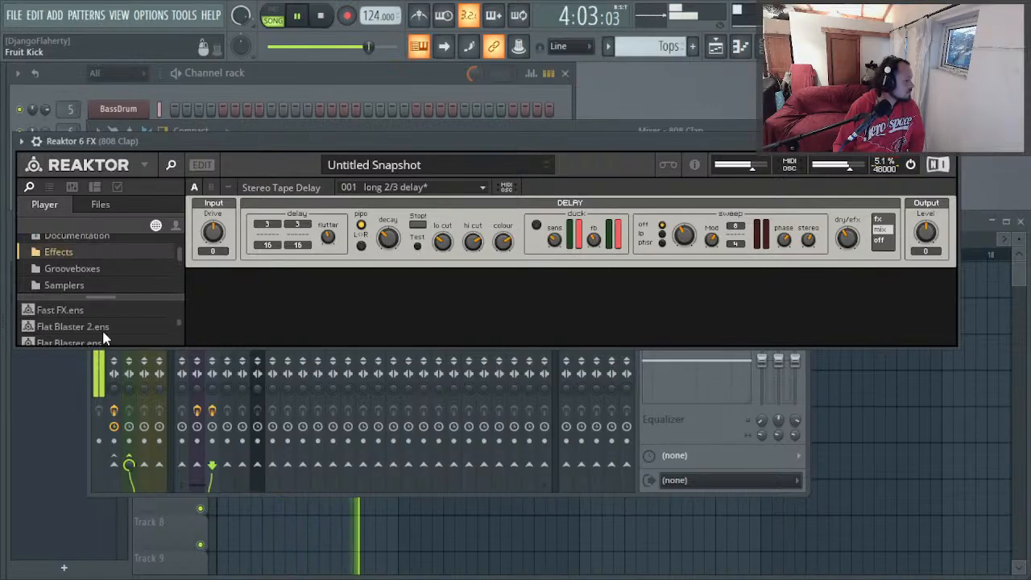
pyautogui.scroll(-2, 103, 338)
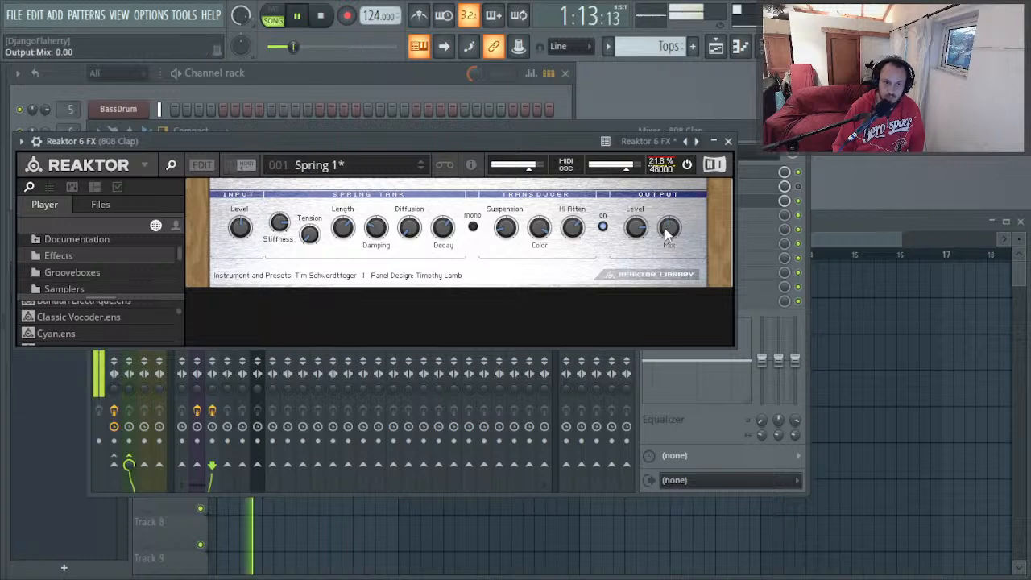
# Step: Adjust the Spring Tank's output Mix, Damping, Length and Stiffness while the groove plays
pyautogui.moveTo(669, 230); pyautogui.dragTo(610, 251)
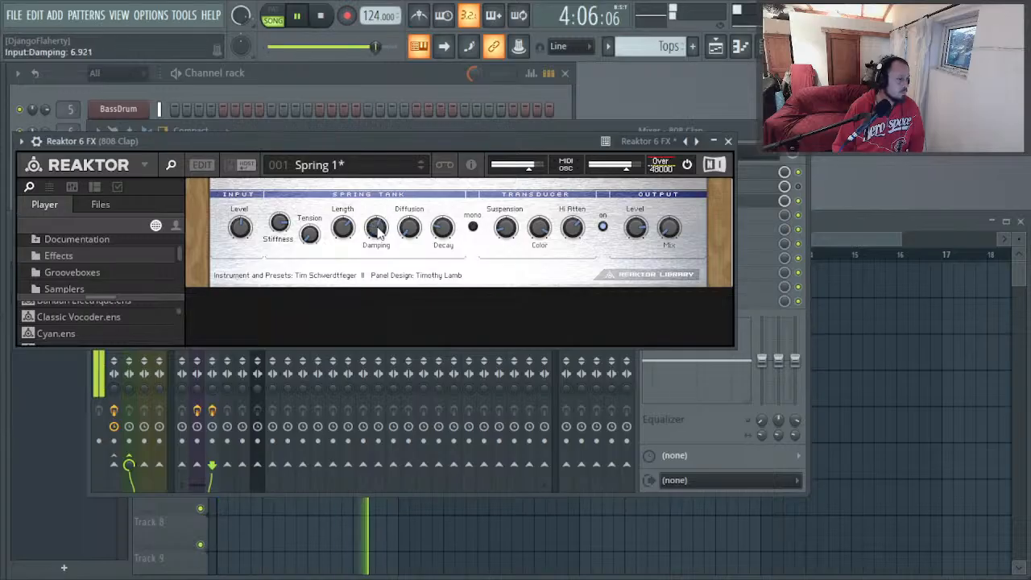
pyautogui.scroll(2, 376, 229)
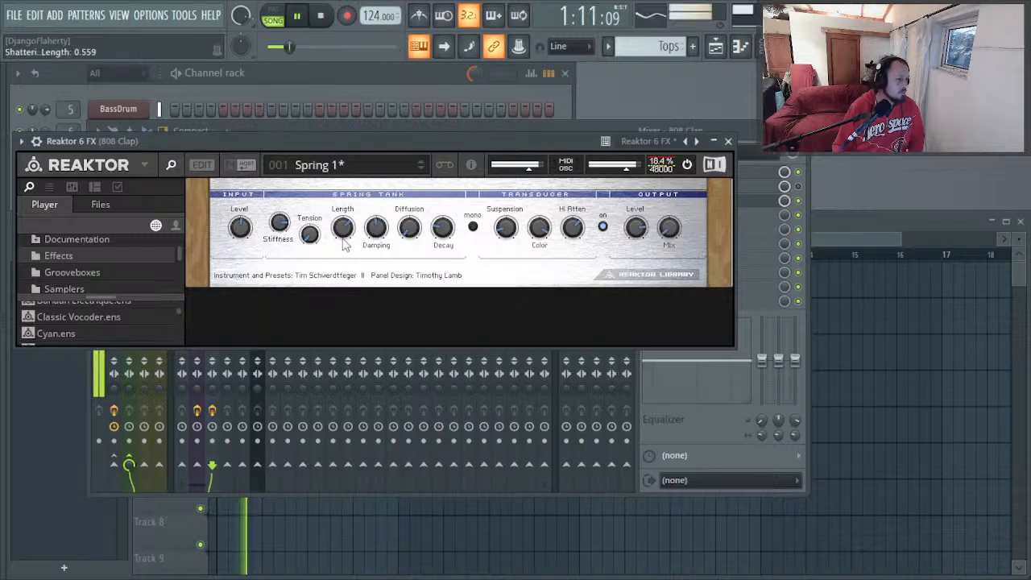
pyautogui.moveTo(344, 244); pyautogui.dragTo(333, 249)
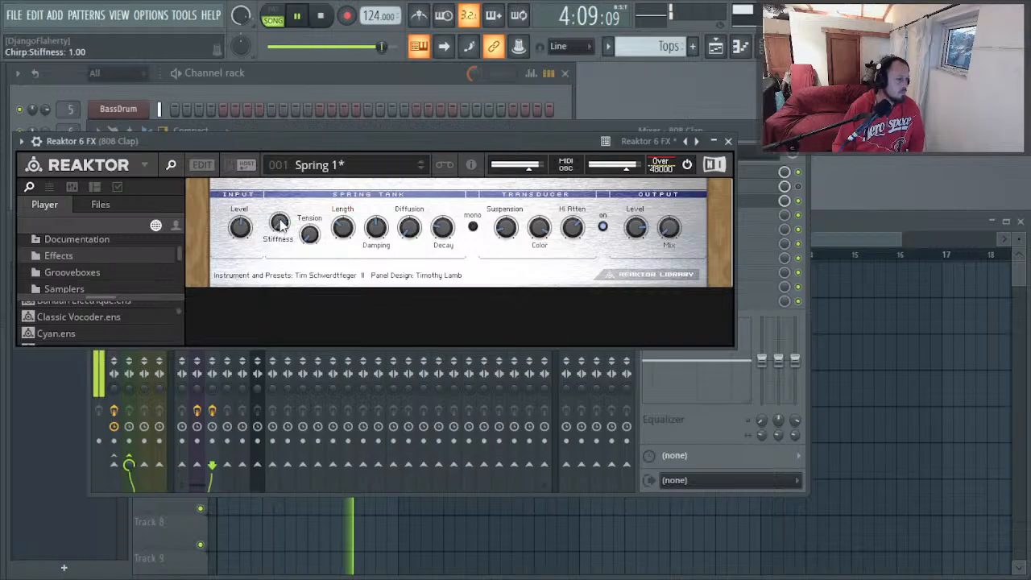
pyautogui.moveTo(280, 220); pyautogui.dragTo(279, 227)
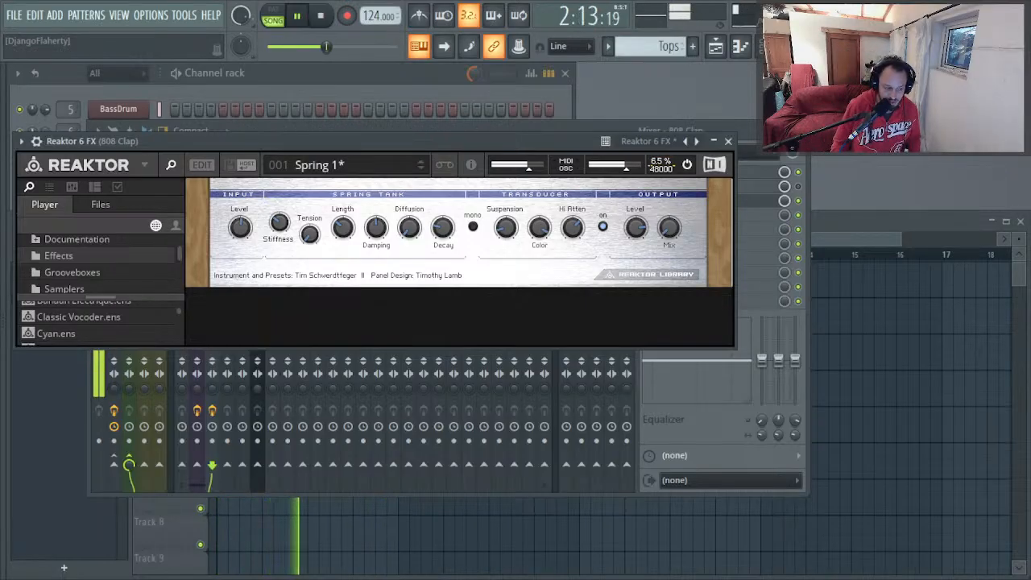
# Step: Stop playback and close the Reaktor 6 FX window
pyautogui.hotkey('alt', 'Tab')
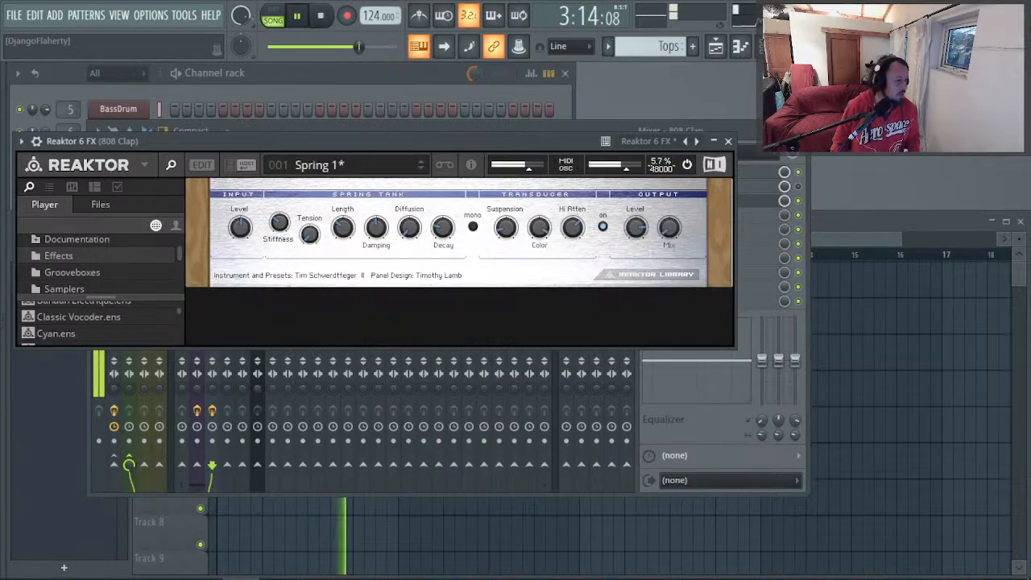
pyautogui.hotkey('alt', 'Tab')
pyautogui.press('space')
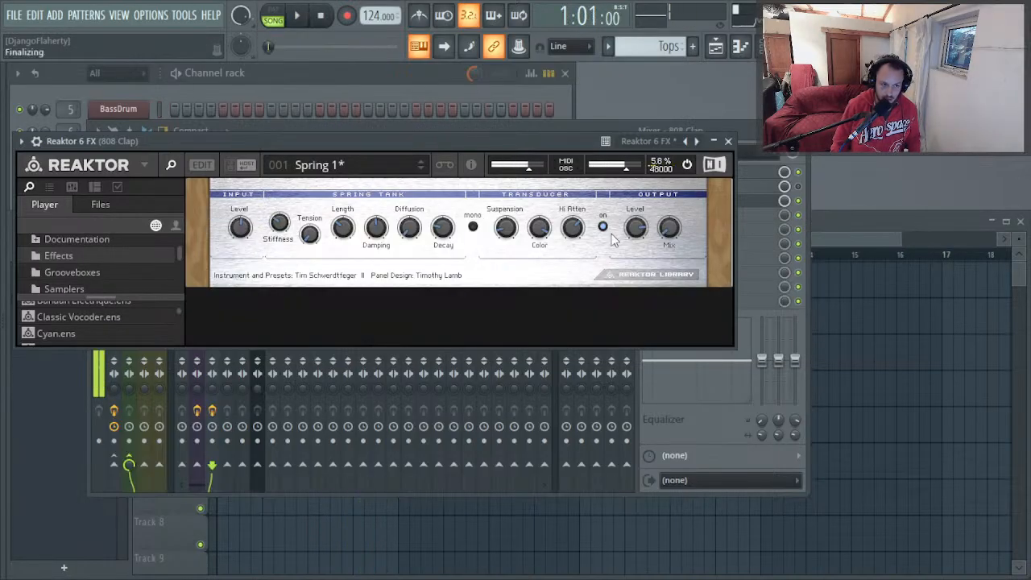
pyautogui.click(729, 142)
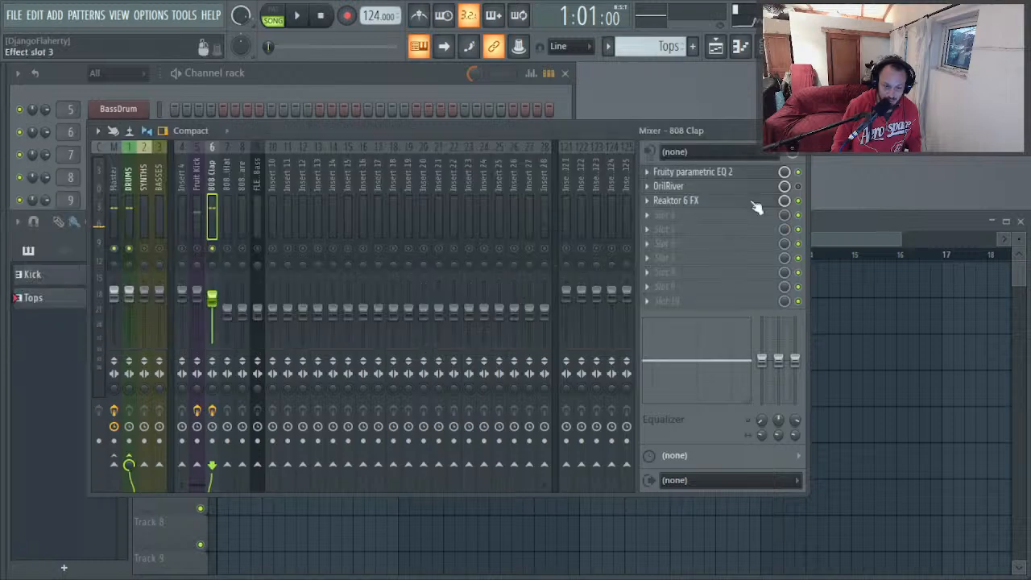
pyautogui.click(858, 430)
pyautogui.click(668, 219)
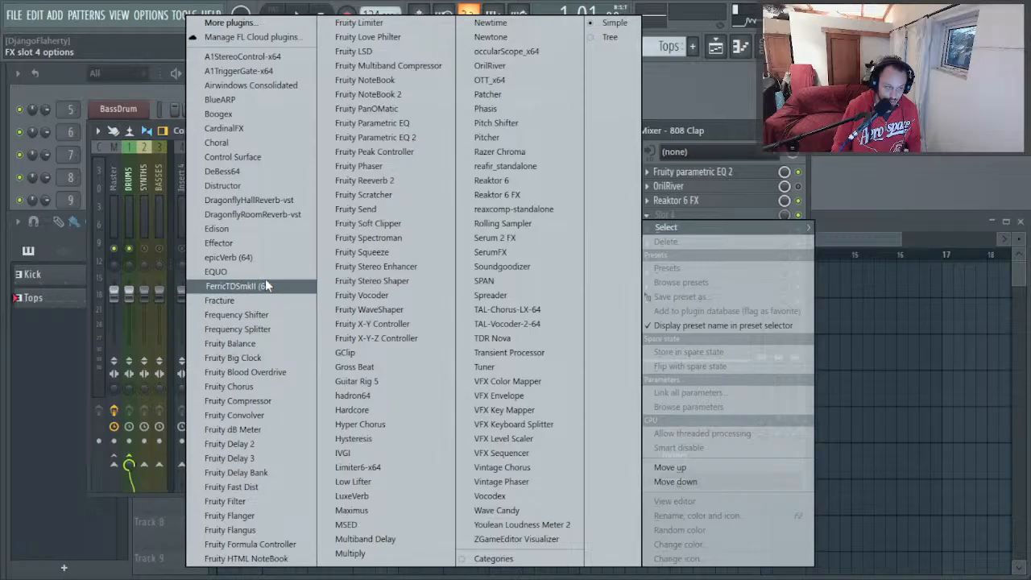
pyautogui.click(234, 286)
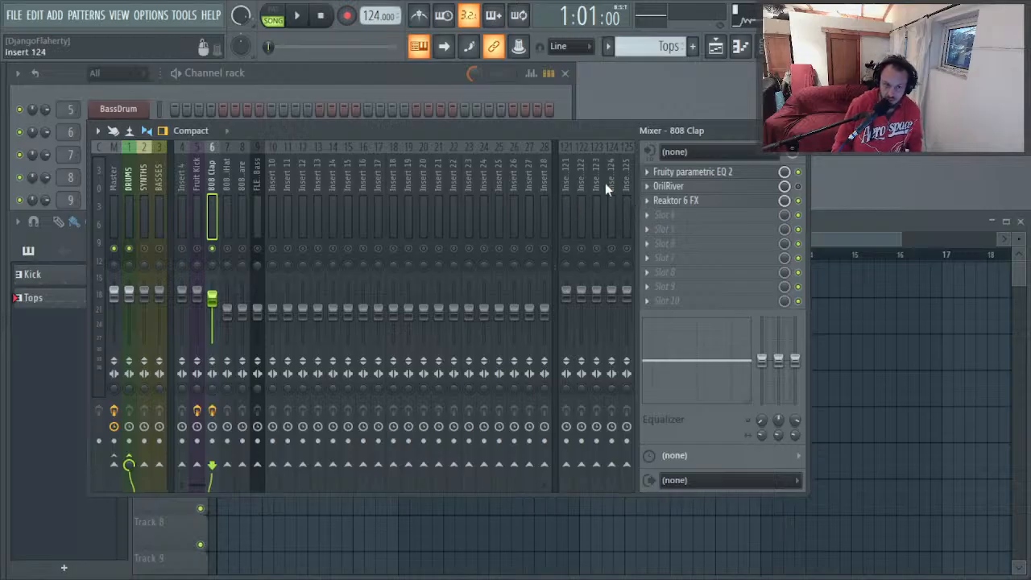
# Step: Copy the Reaktor 6 FX effect from slot 3 into slot 4 of the 808 Clap mixer track
pyautogui.click(648, 201)
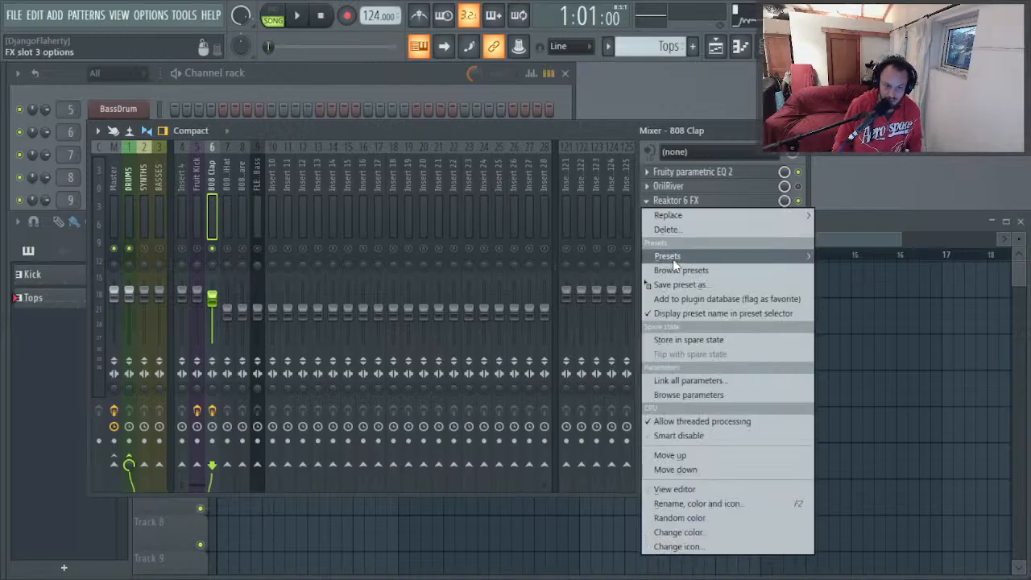
pyautogui.moveTo(687, 282); pyautogui.dragTo(683, 223)
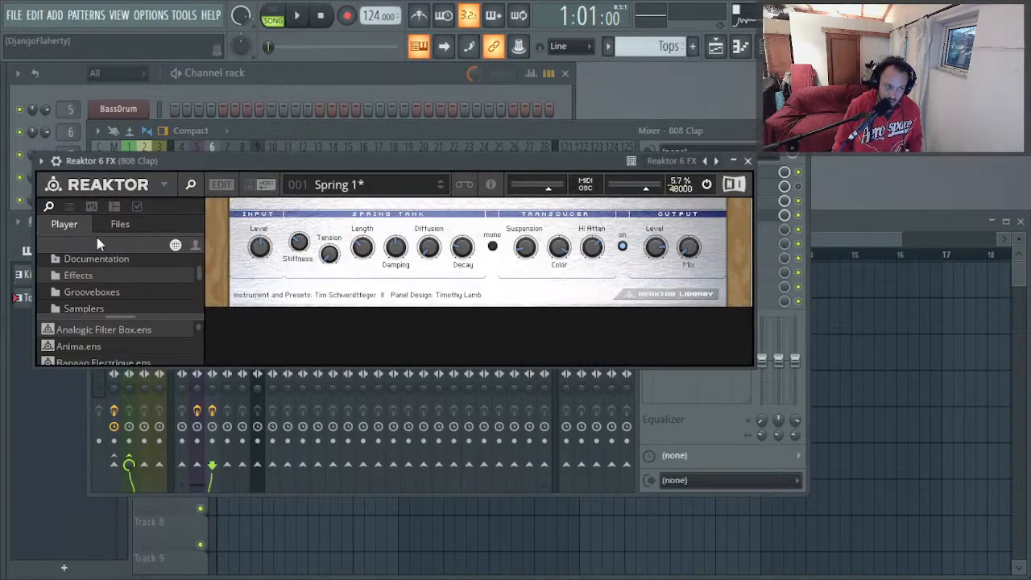
# Step: Load Tape_Mate.ens from the user ensembles into the copied Reaktor 6 FX without saving the changes to Spring Tank.ens
pyautogui.click(195, 246)
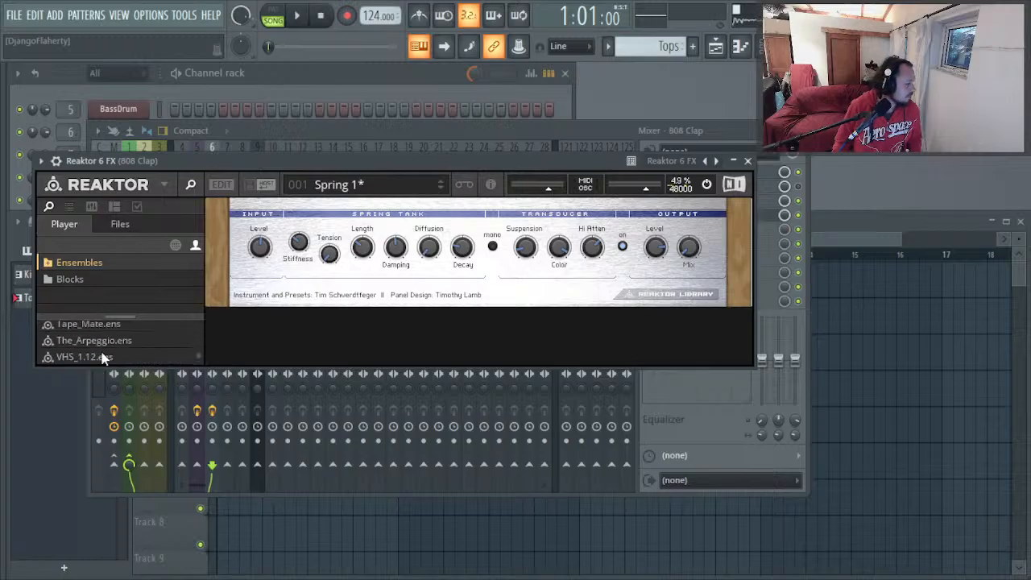
pyautogui.doubleClick(102, 341)
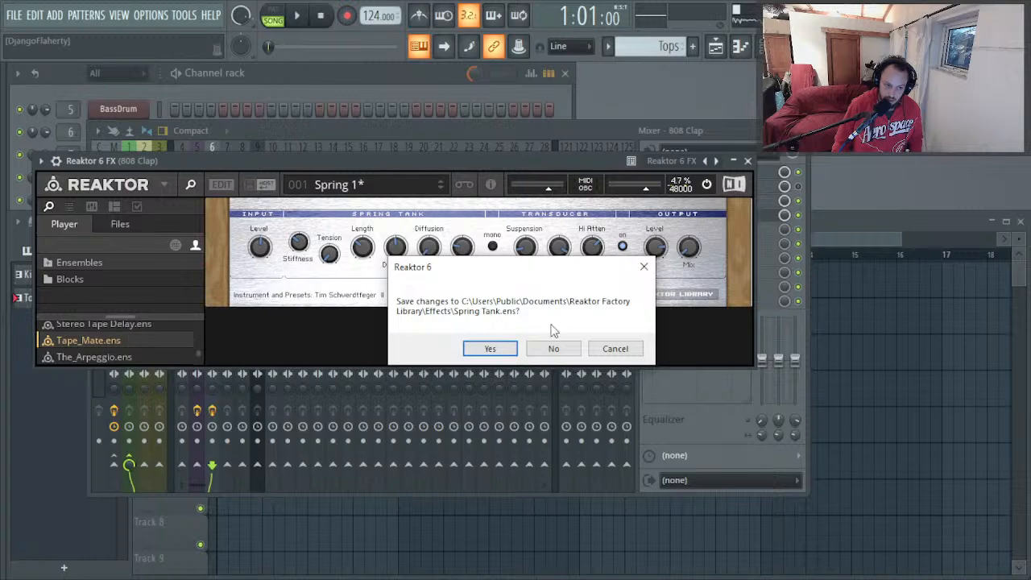
pyautogui.click(497, 353)
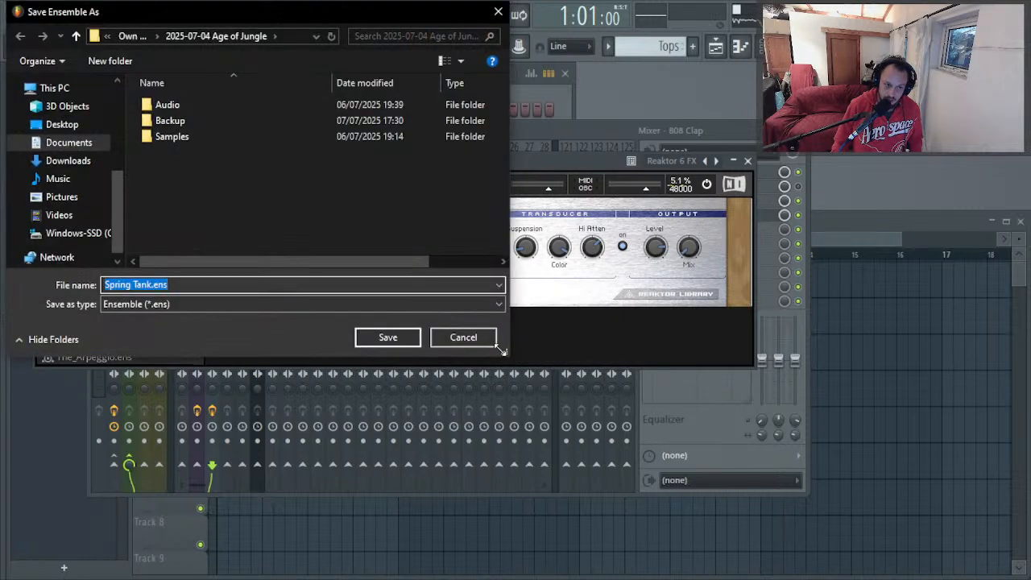
pyautogui.click(494, 343)
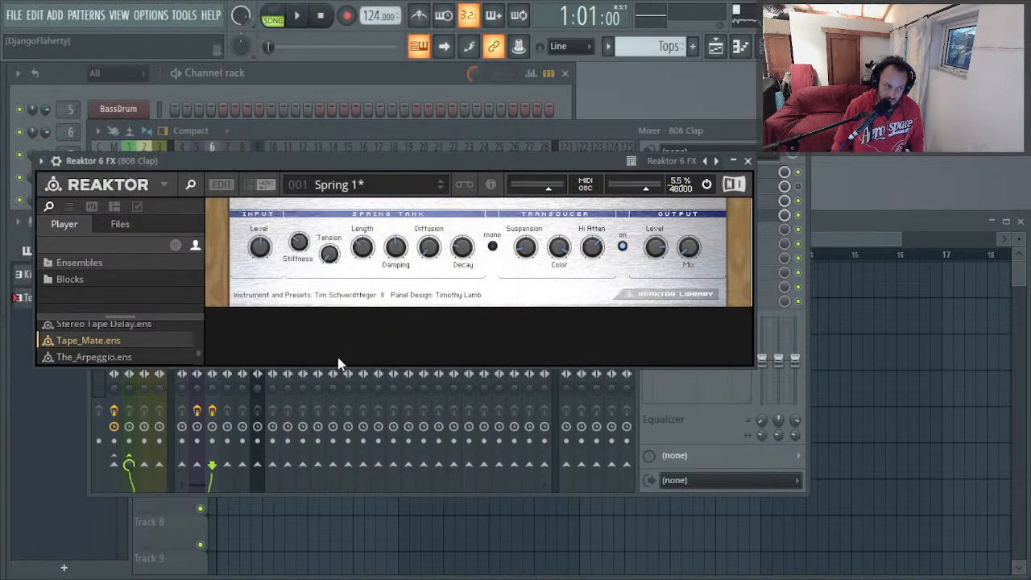
pyautogui.doubleClick(150, 346)
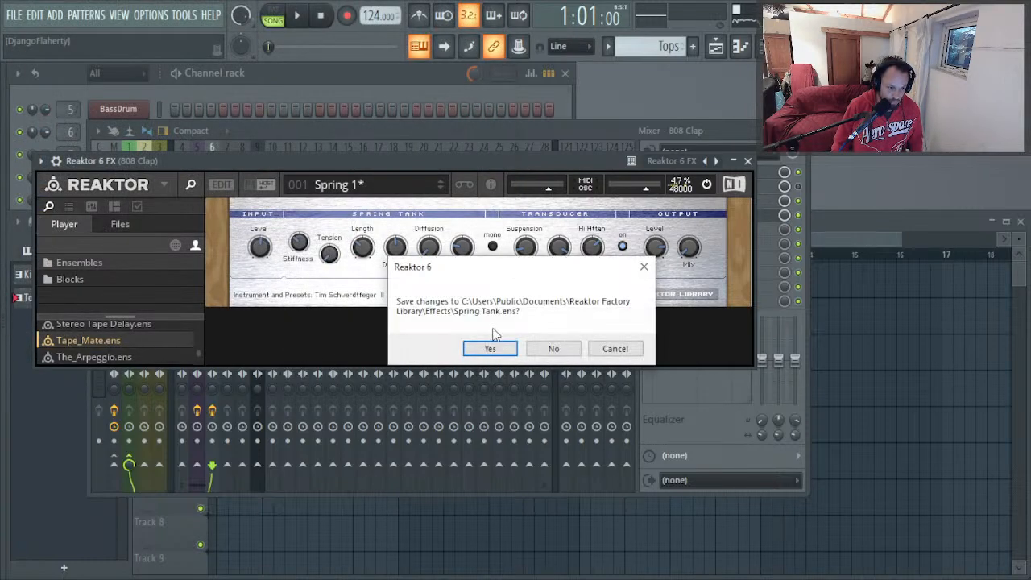
pyautogui.click(566, 349)
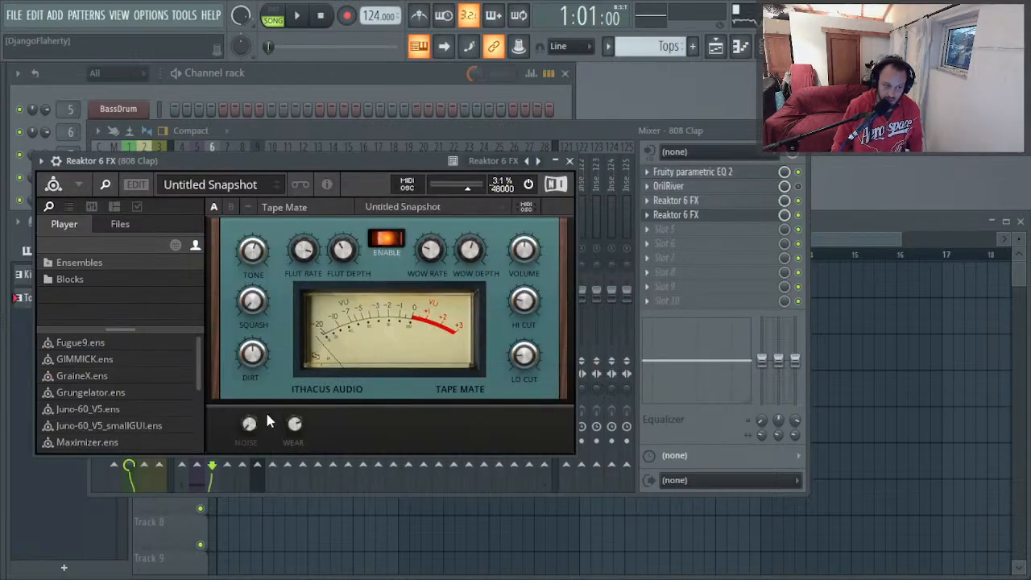
# Step: Adjust Tape Mate's Wear amount, then close the plugin window and the mixer and stop playback
pyautogui.click(292, 425)
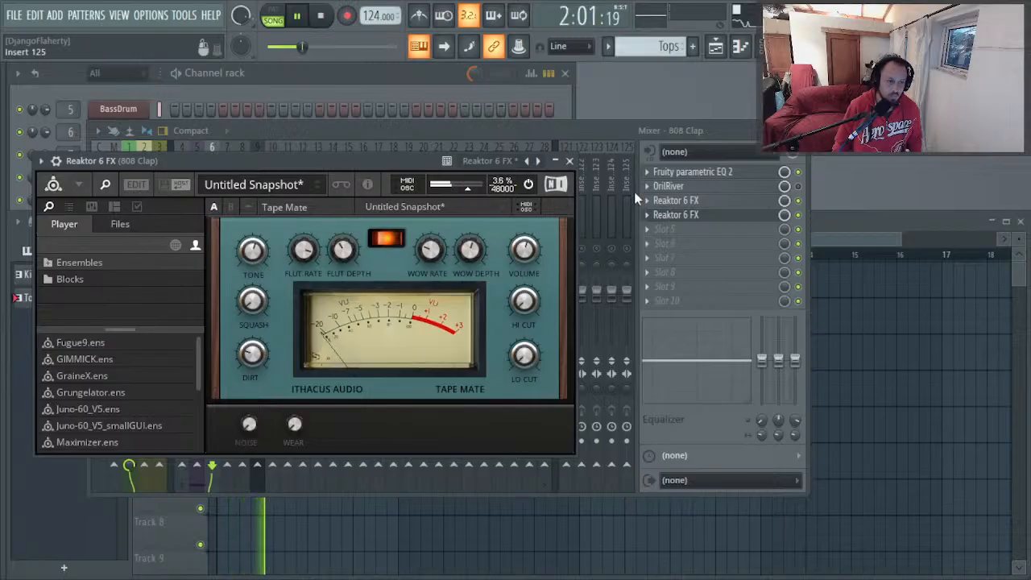
pyautogui.click(570, 161)
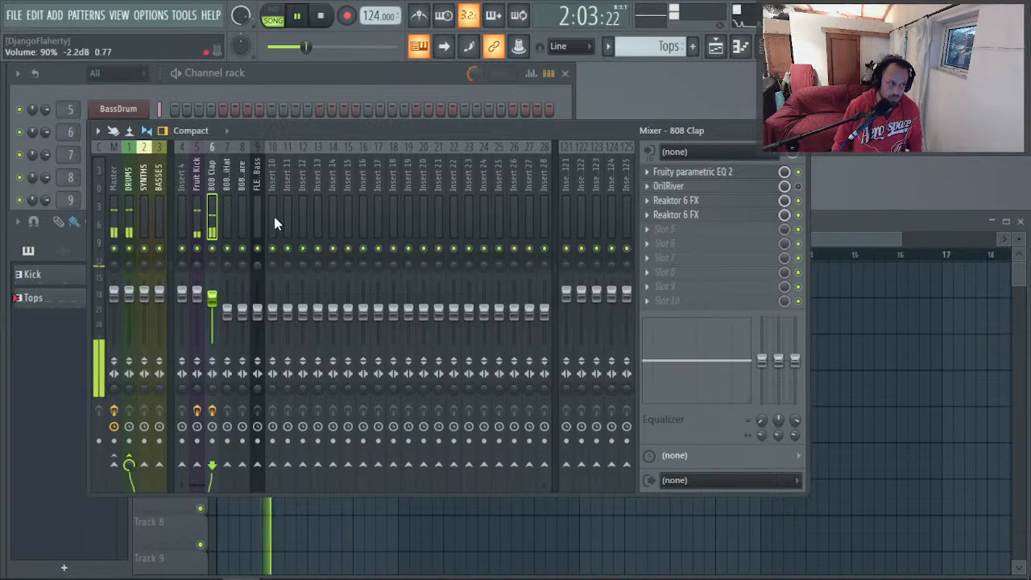
pyautogui.press('F9')
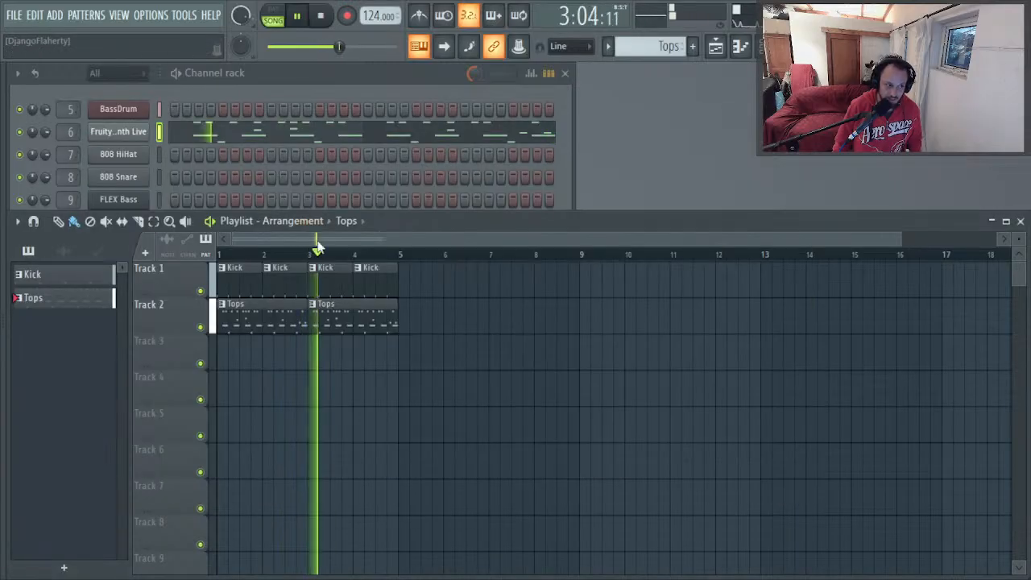
pyautogui.press('space')
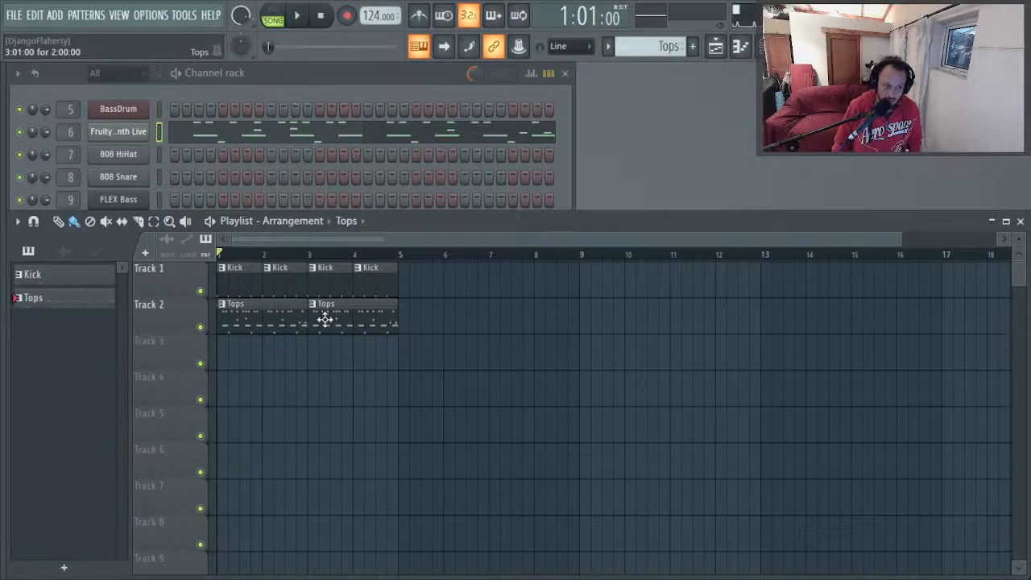
# Step: Duplicate all Fruity DrumSynth Live notes from bars 1–2 into bars 3–4 of the Tops pattern and clear the selection
pyautogui.click(348, 135)
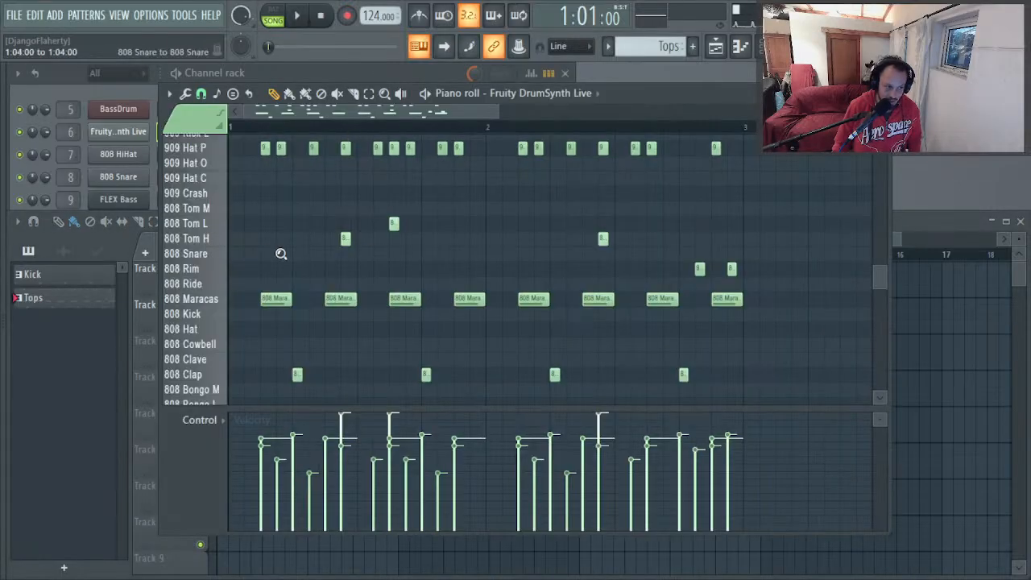
pyautogui.scroll(-2, 281, 254)
pyautogui.hotkey('ctrl', 'a')
pyautogui.moveTo(266, 296); pyautogui.dragTo(798, 288)
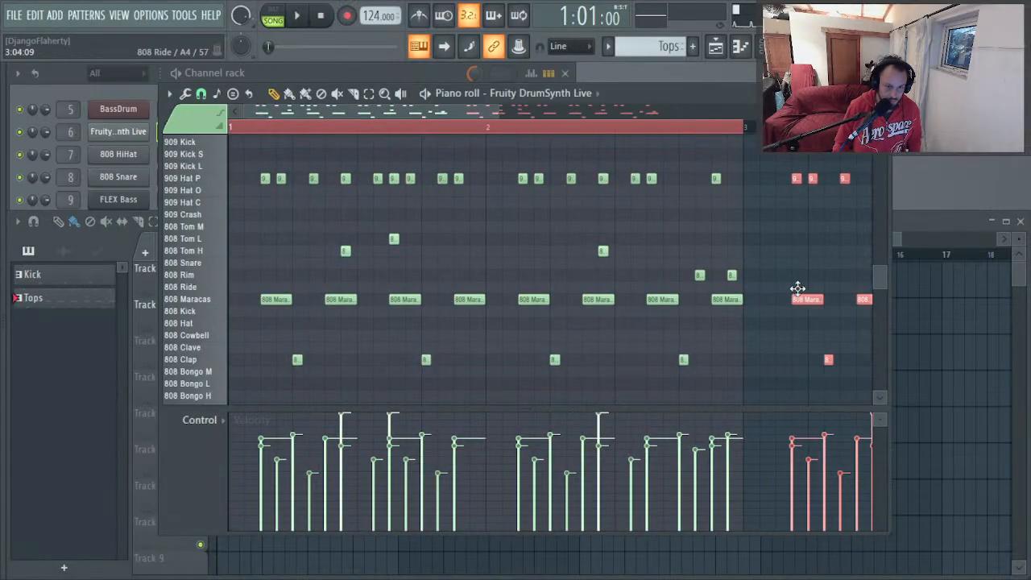
pyautogui.moveTo(862, 296); pyautogui.dragTo(783, 298)
pyautogui.press('space')
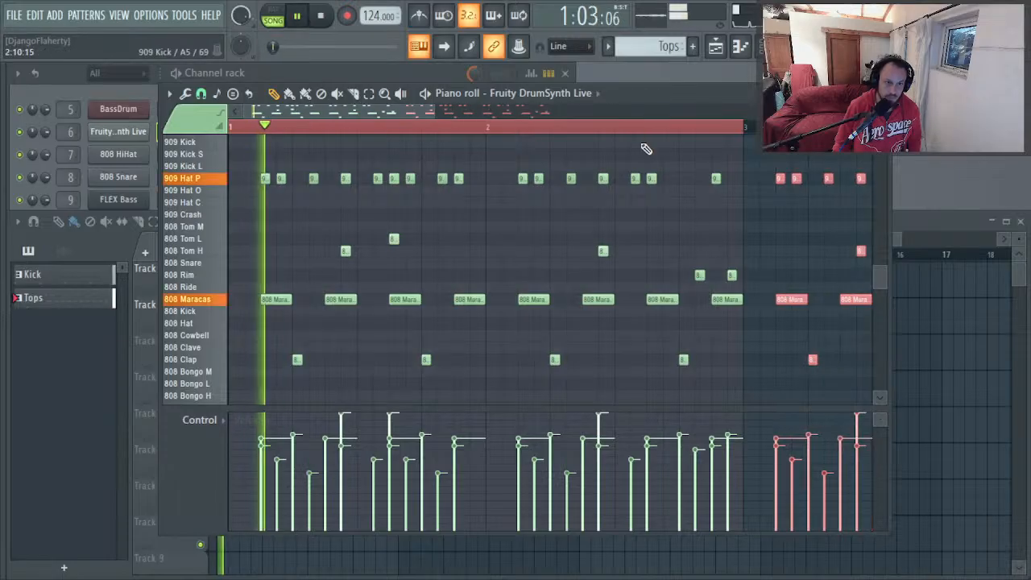
pyautogui.rightClick(632, 129)
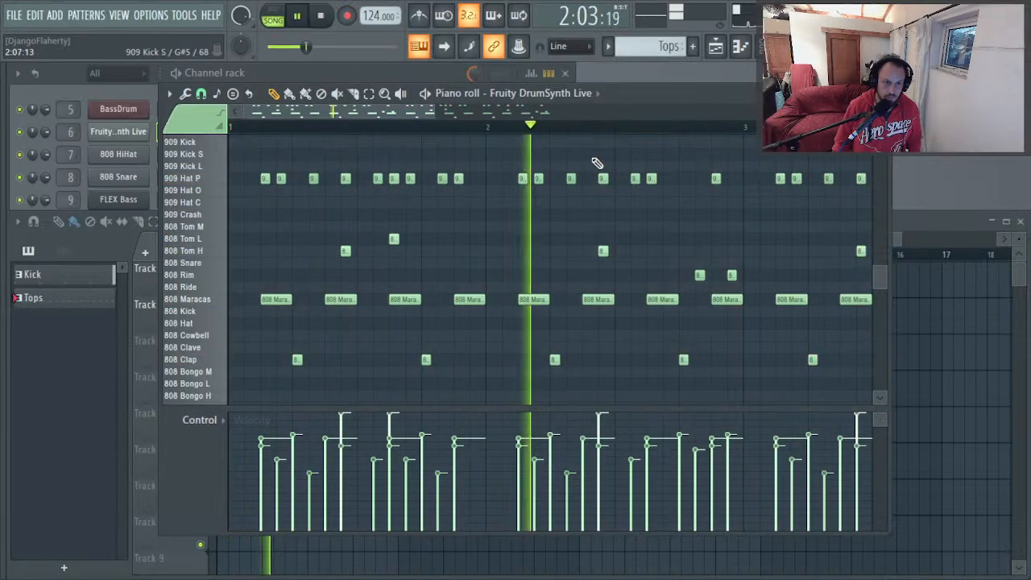
# Step: Delete the 808 Rim notes at steps 14 and 16 of bar 4 and stop playback
pyautogui.scroll(-2, 597, 165)
pyautogui.rightClick(794, 276)
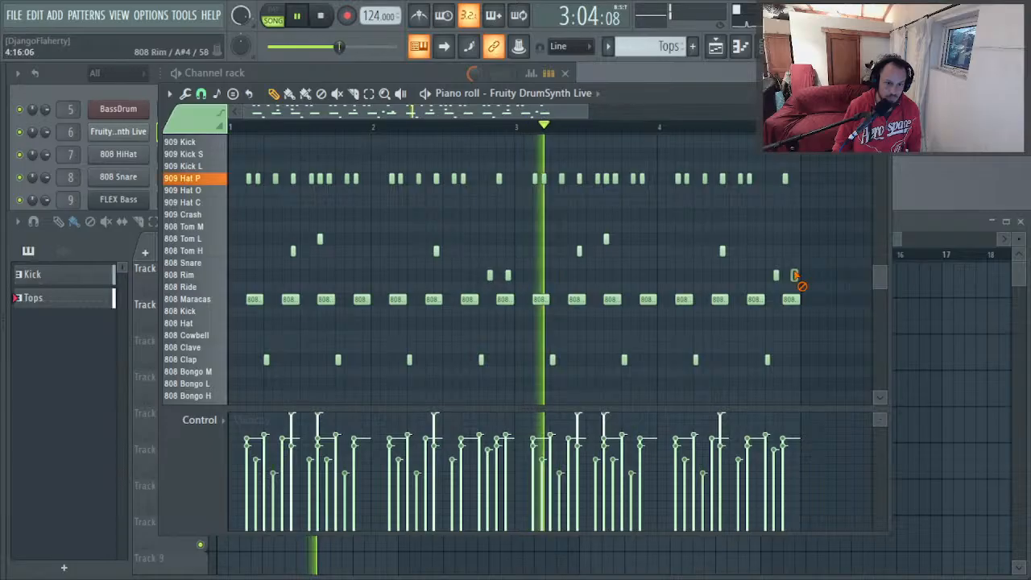
pyautogui.rightClick(775, 277)
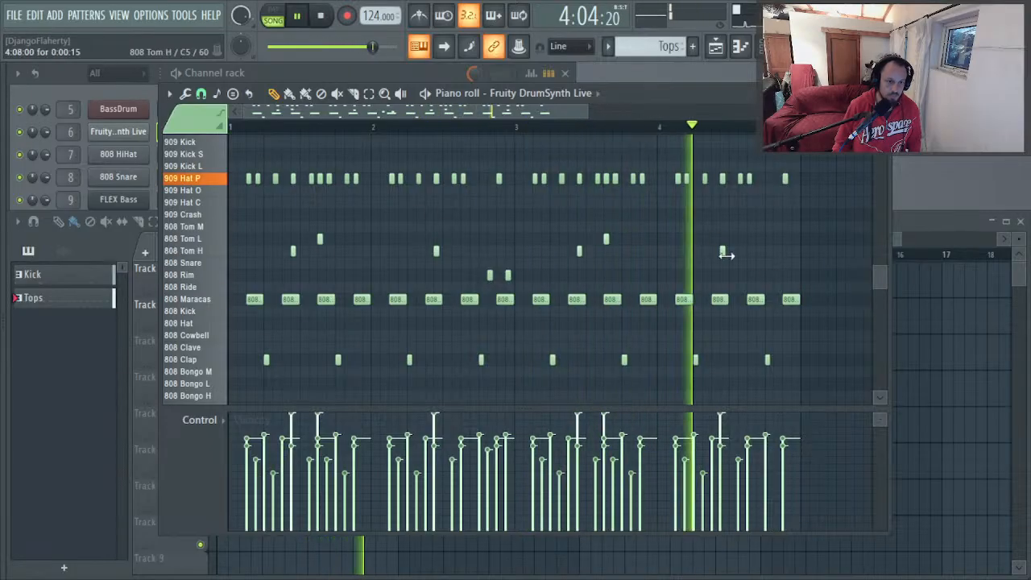
pyautogui.press('space')
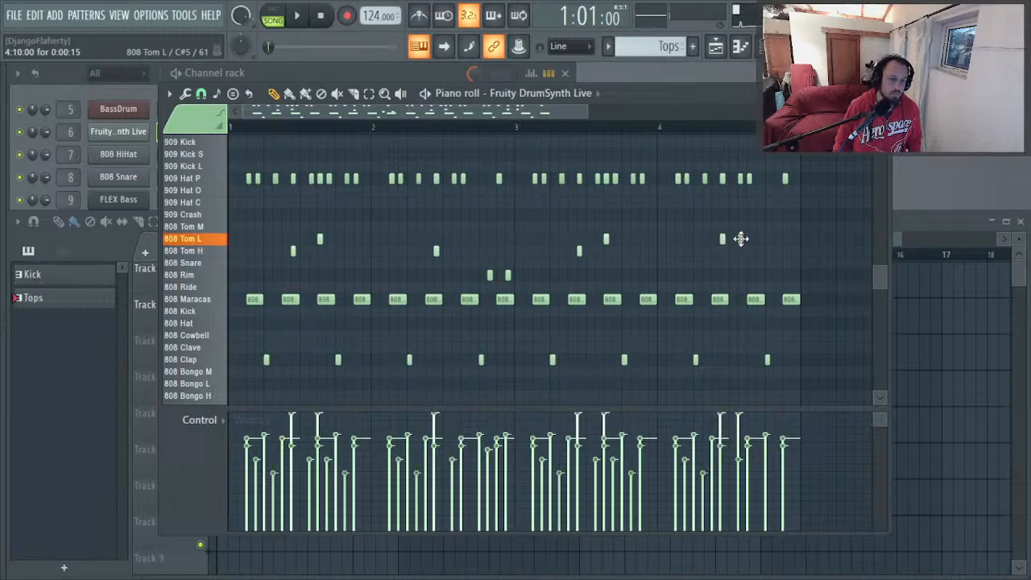
# Step: Lower the velocity of the 808 Tom L note at step 10 of bar 4 and play back the groove
pyautogui.press('space')
pyautogui.click(742, 237)
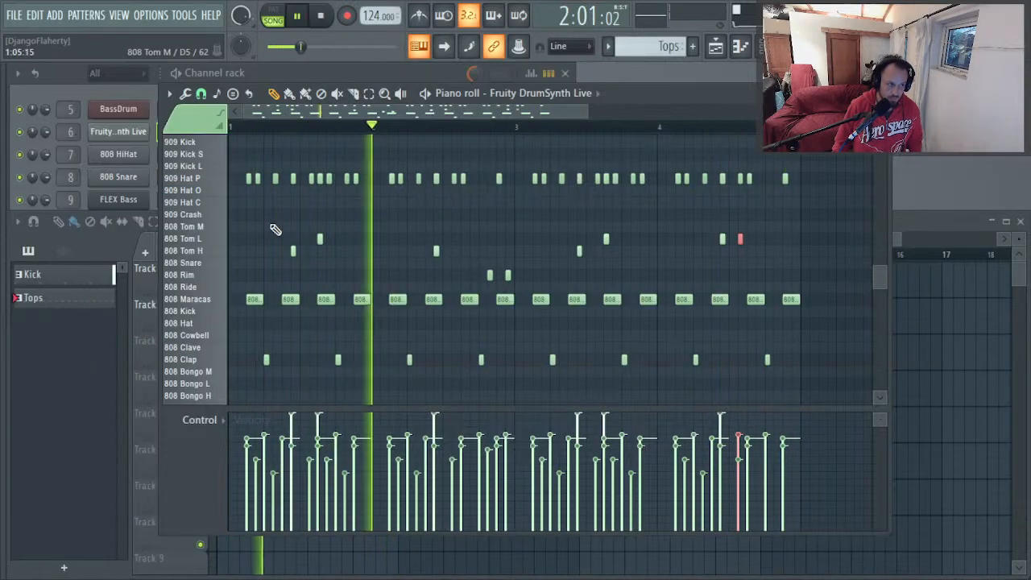
pyautogui.press('space')
# Step: Audition the drum sounds, then add a 909 Ride note at step 1 of bar 1 with reduced velocity
pyautogui.click(179, 216)
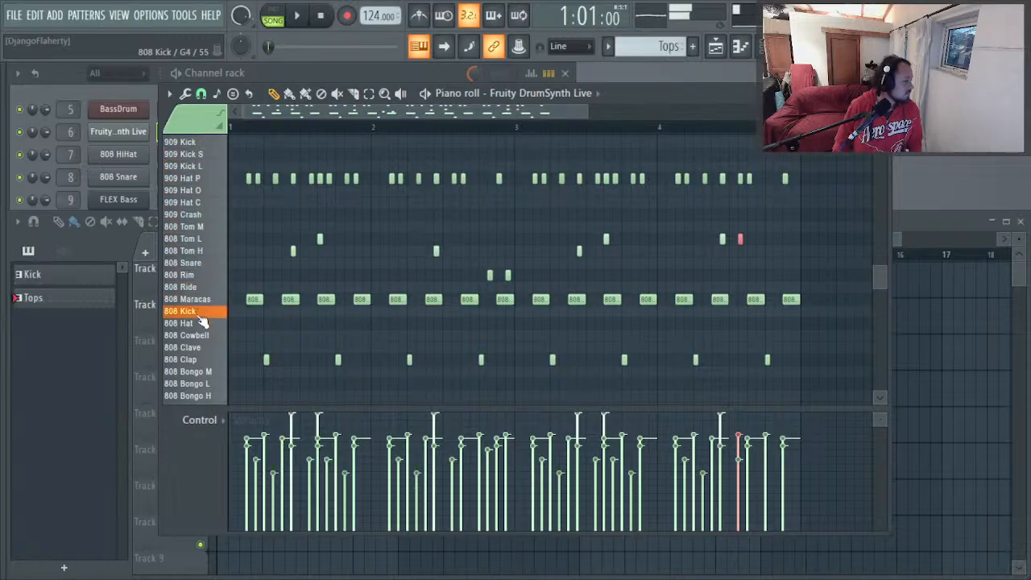
pyautogui.scroll(-5, 202, 403)
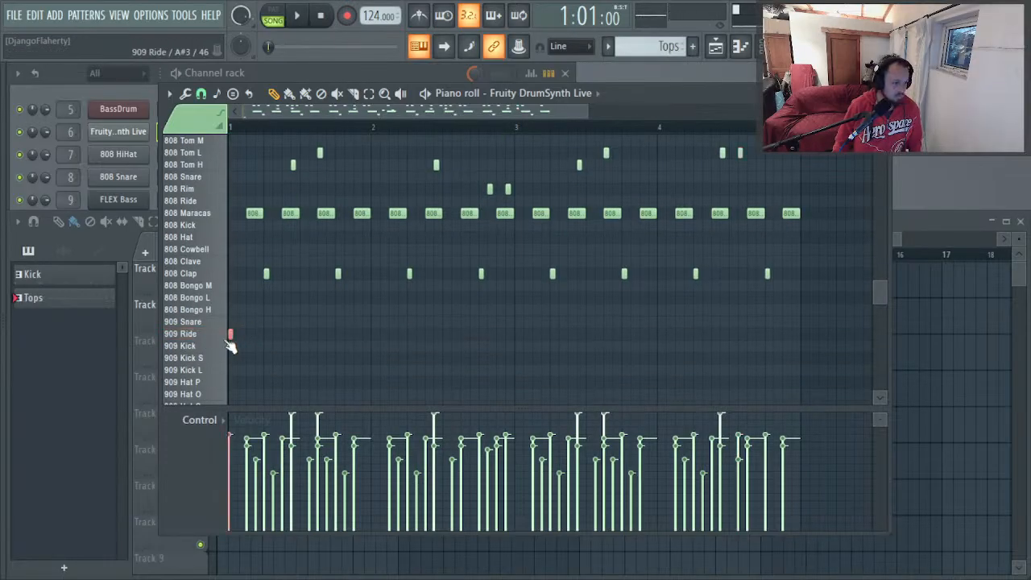
pyautogui.press('space')
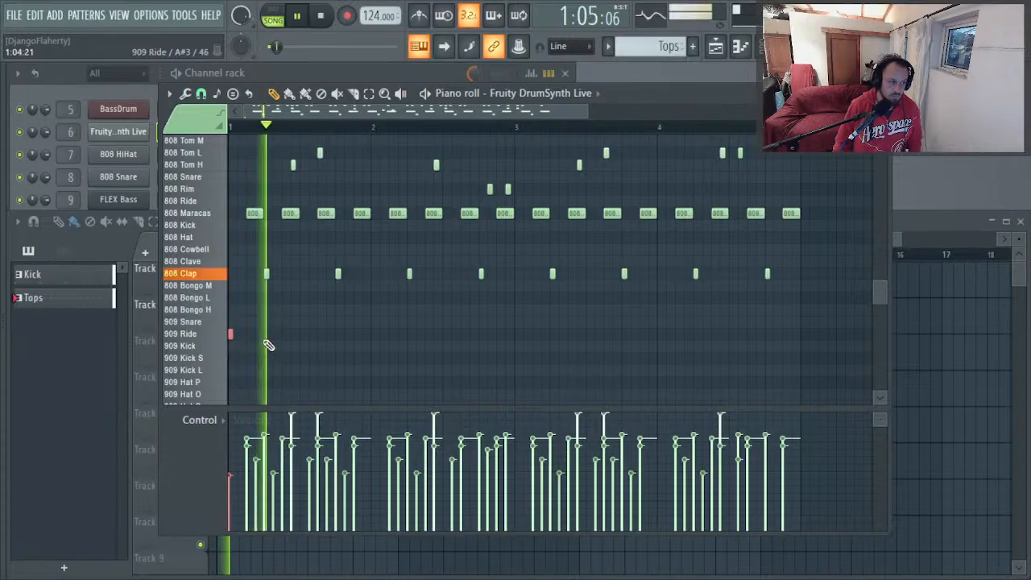
pyautogui.press('space')
pyautogui.click(230, 333)
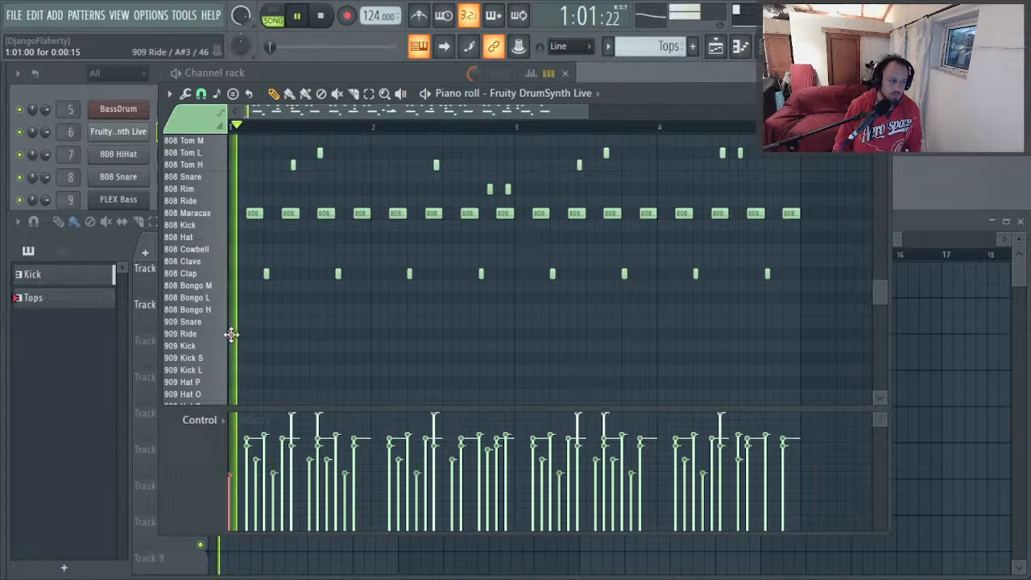
# Step: Add 909 Ride notes at steps 4, 7, 9 and 12 of bar 1
pyautogui.click(256, 334)
pyautogui.press('space')
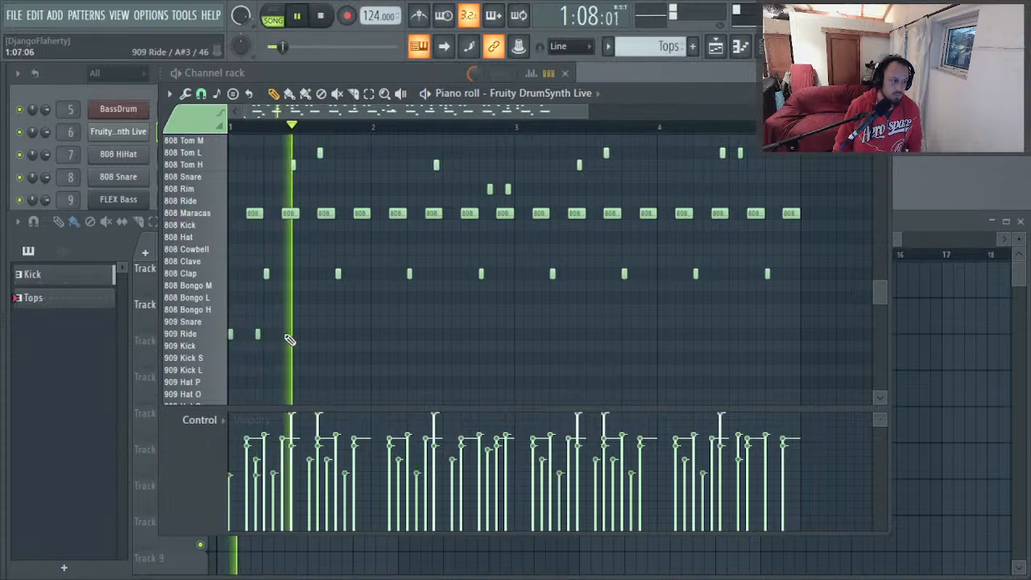
pyautogui.click(284, 333)
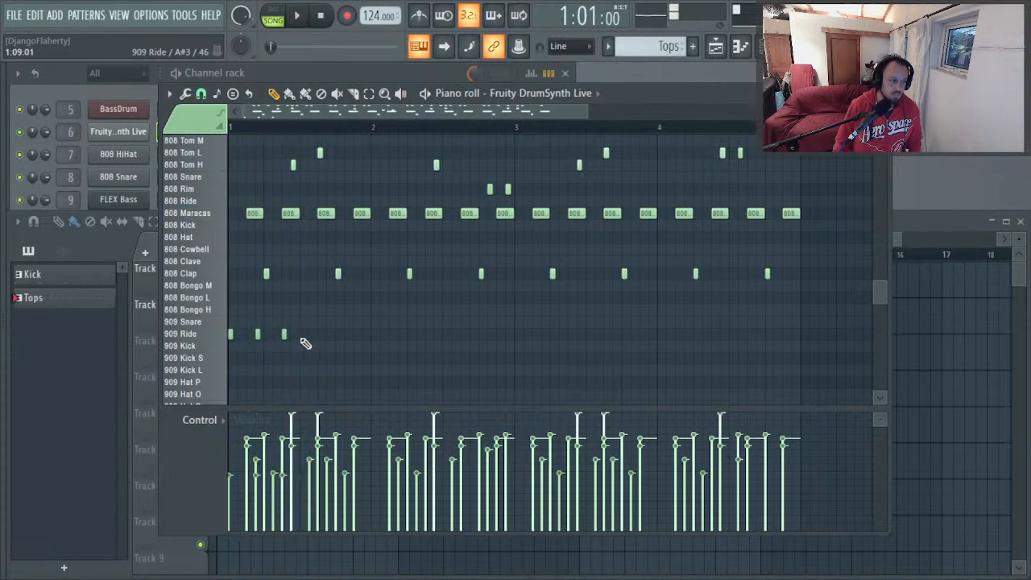
pyautogui.click(302, 334)
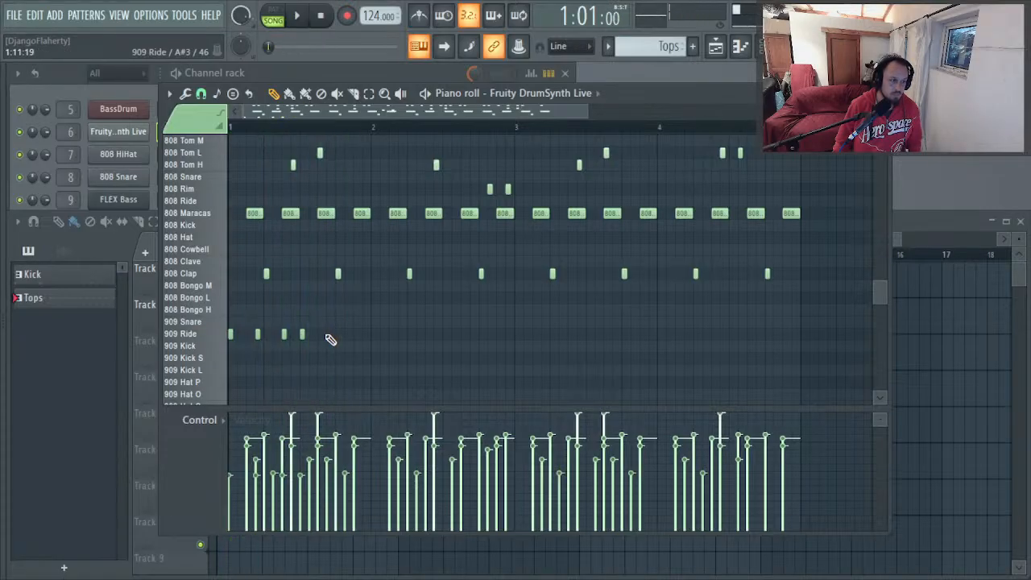
pyautogui.click(329, 333)
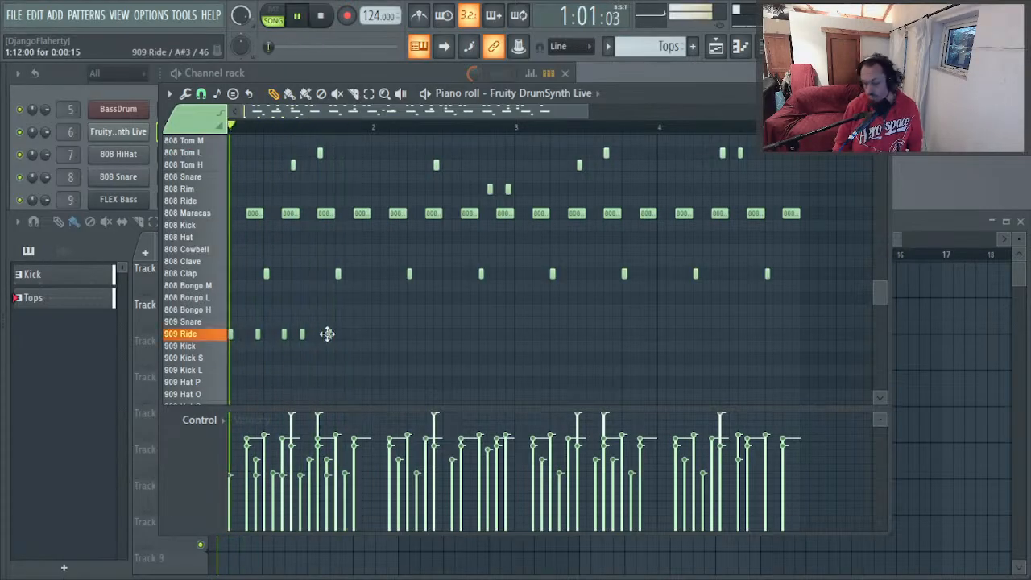
# Step: Shift the 909 Ride notes at steps 9 and 12 of bar 1 to steps 10 and 13, then stop playback
pyautogui.press('space')
pyautogui.rightClick(304, 333)
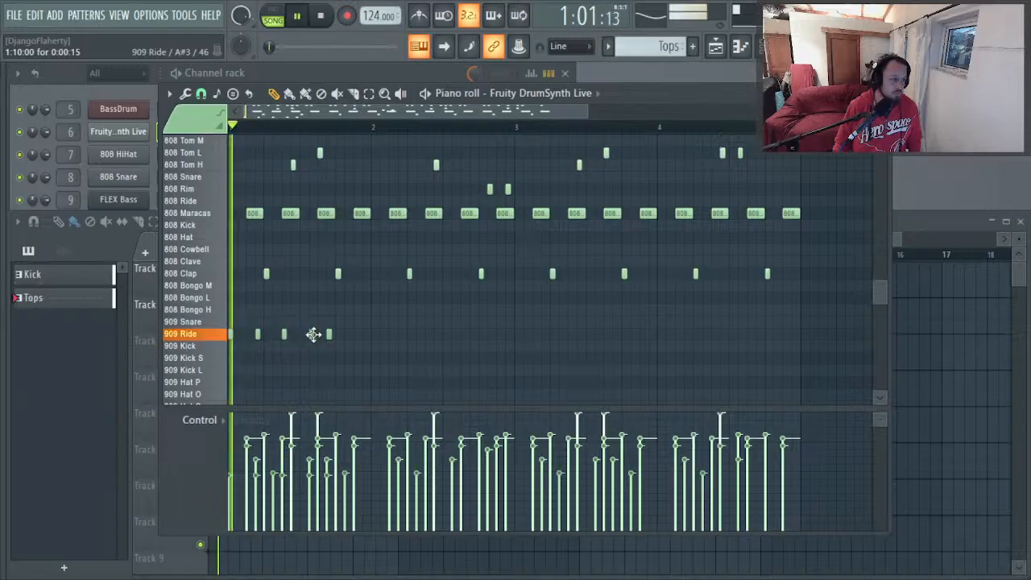
pyautogui.moveTo(328, 335); pyautogui.dragTo(338, 336)
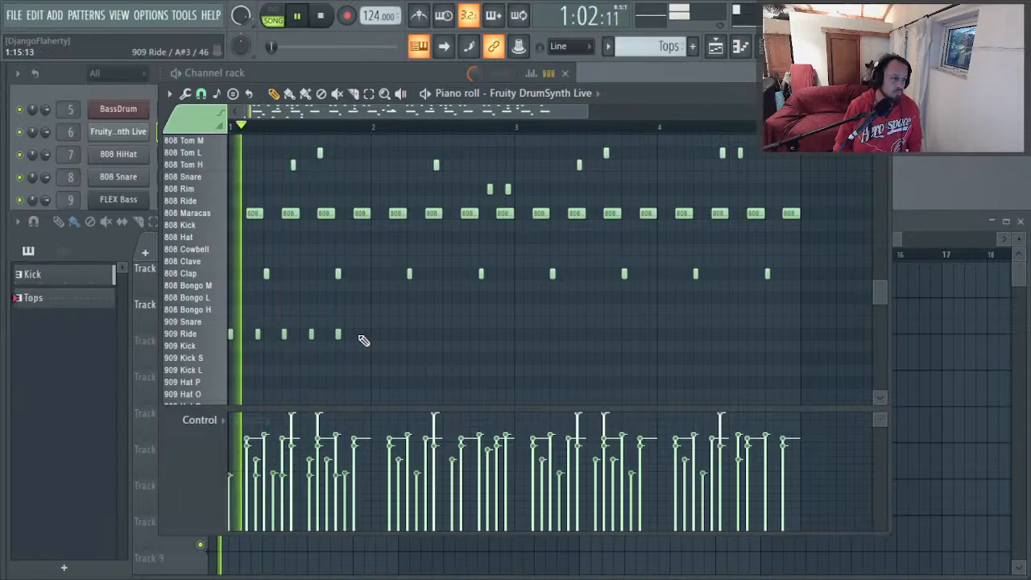
pyautogui.press('space')
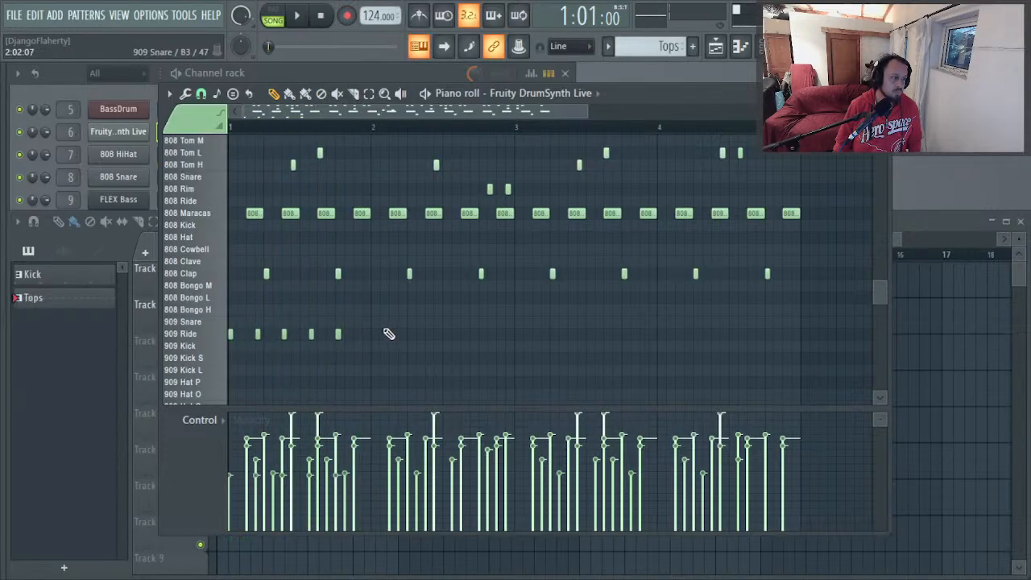
# Step: Copy the five 909 Ride notes of bar 1 into bars 2, 3 and 4 during playback
pyautogui.keyDown('ctrl'); pyautogui.moveTo(382, 331); pyautogui.dragTo(230, 356); pyautogui.keyUp('ctrl')
pyautogui.press('space')
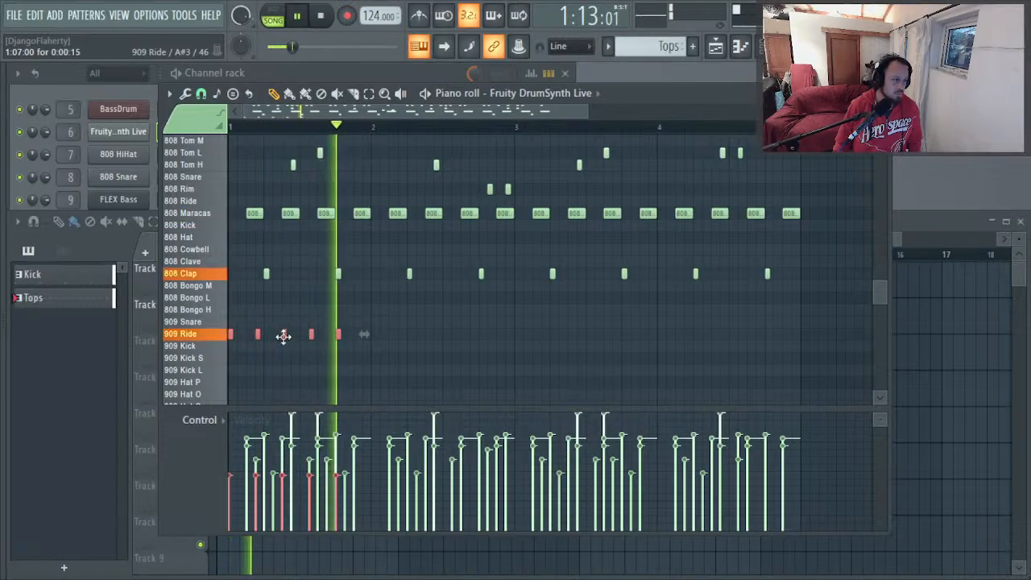
pyautogui.keyDown('shift'); pyautogui.moveTo(282, 337); pyautogui.dragTo(662, 335); pyautogui.keyUp('shift')
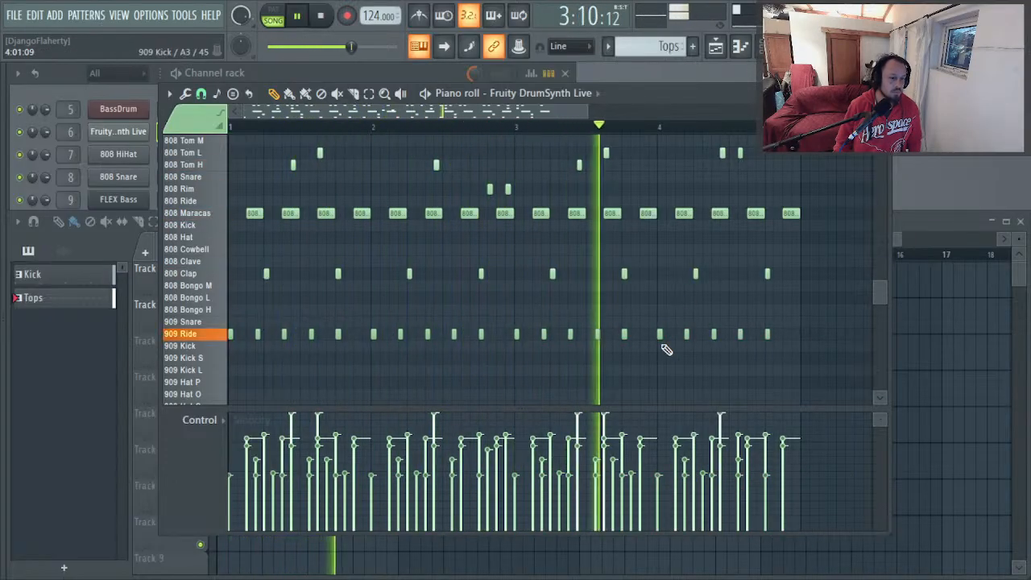
# Step: Move the first 909 Ride note of bar 4 to step 2 and slightly lower its velocity
pyautogui.press('space')
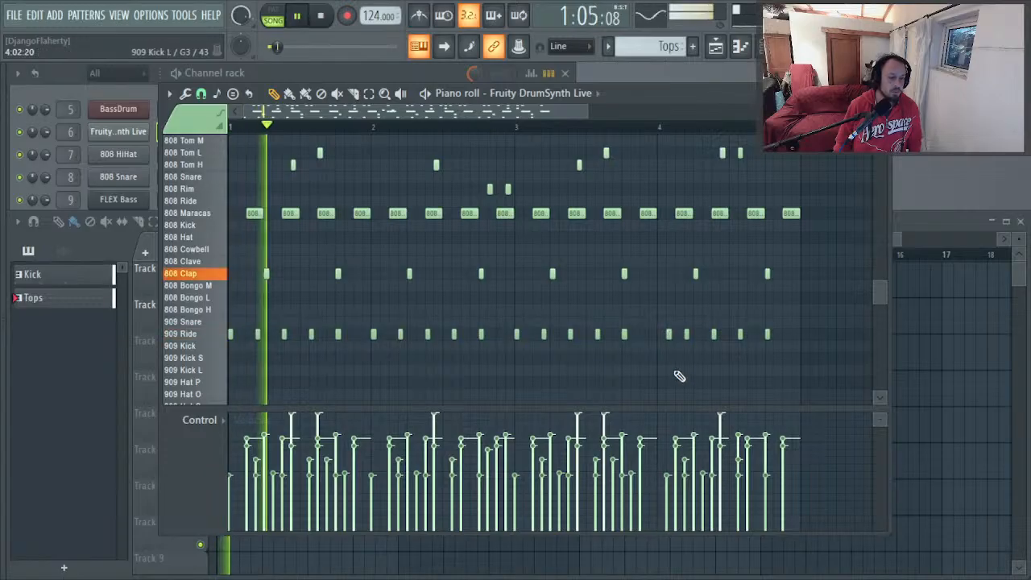
pyautogui.keyDown('ctrl'); pyautogui.click(670, 335); pyautogui.keyUp('ctrl')
pyautogui.scroll(-3, 670, 336)
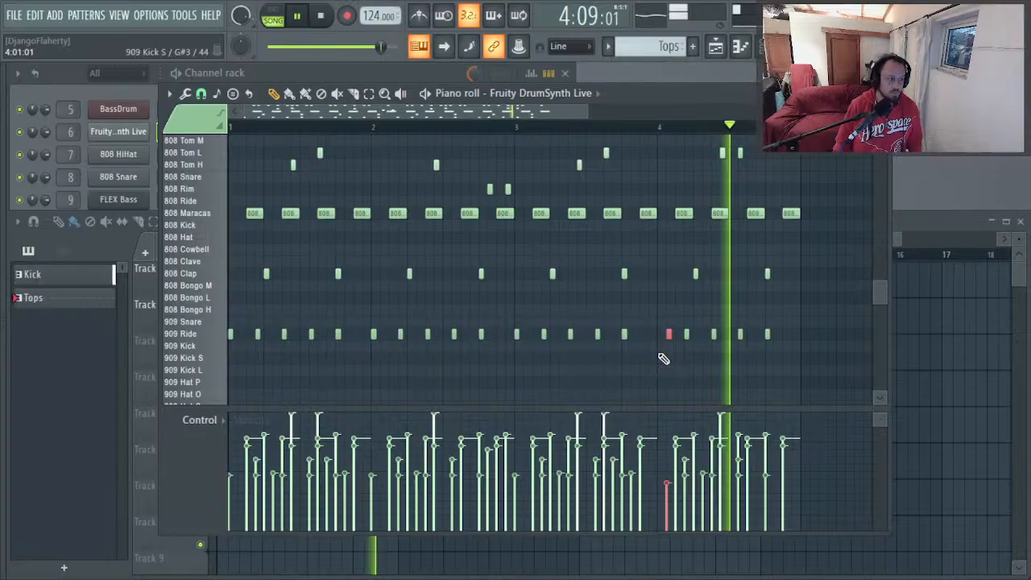
# Step: Place a second Tops clip at bar 5 of Track 2 and make it unique as Tops #2
pyautogui.press('F7')
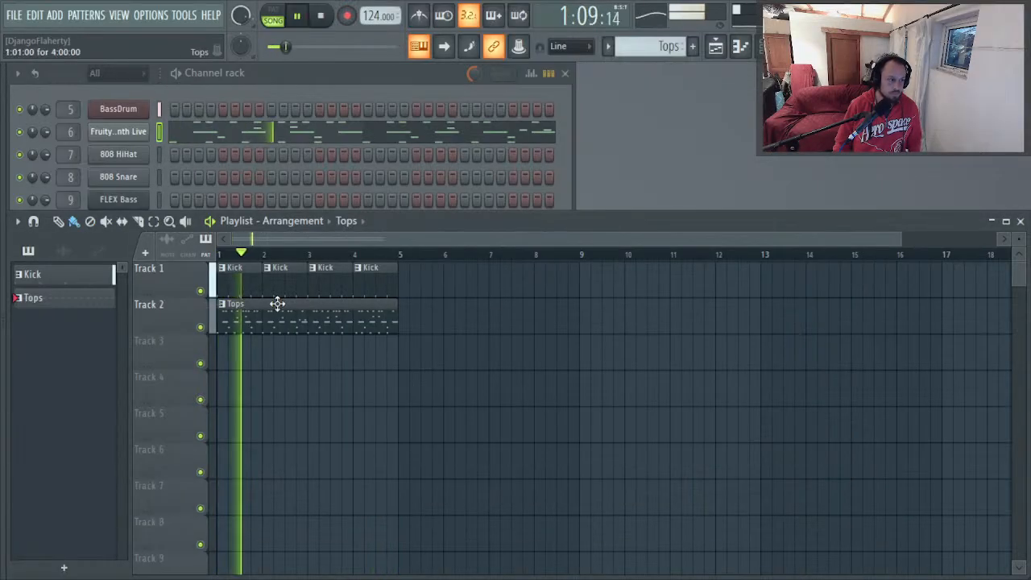
pyautogui.click(238, 323)
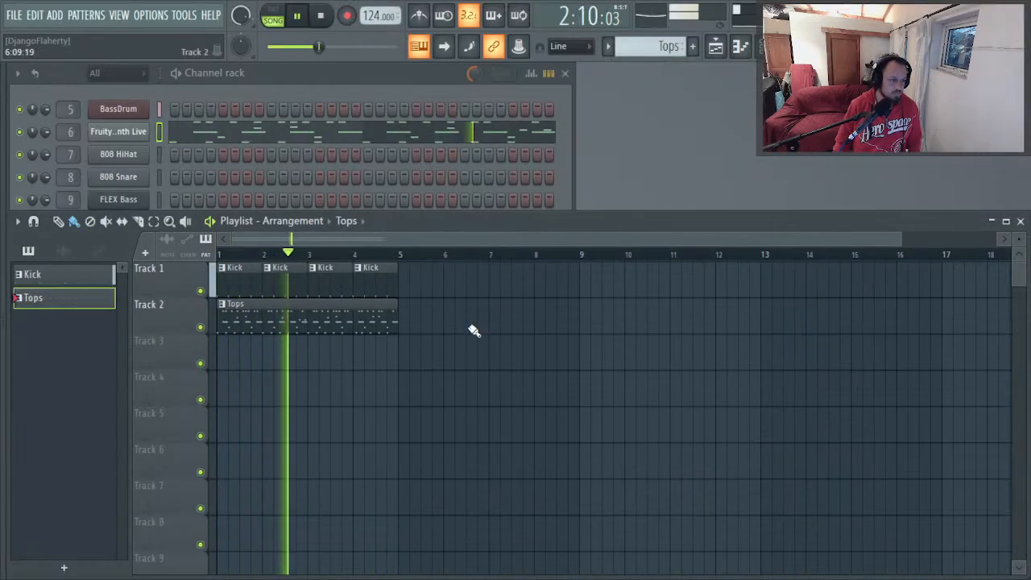
pyautogui.click(407, 325)
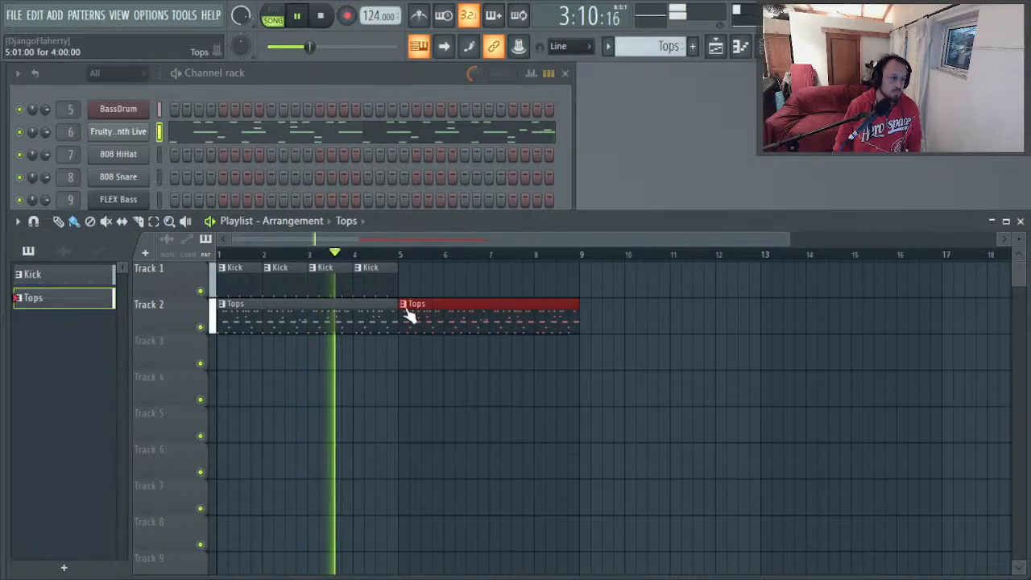
pyautogui.rightClick(409, 313)
pyautogui.click(482, 447)
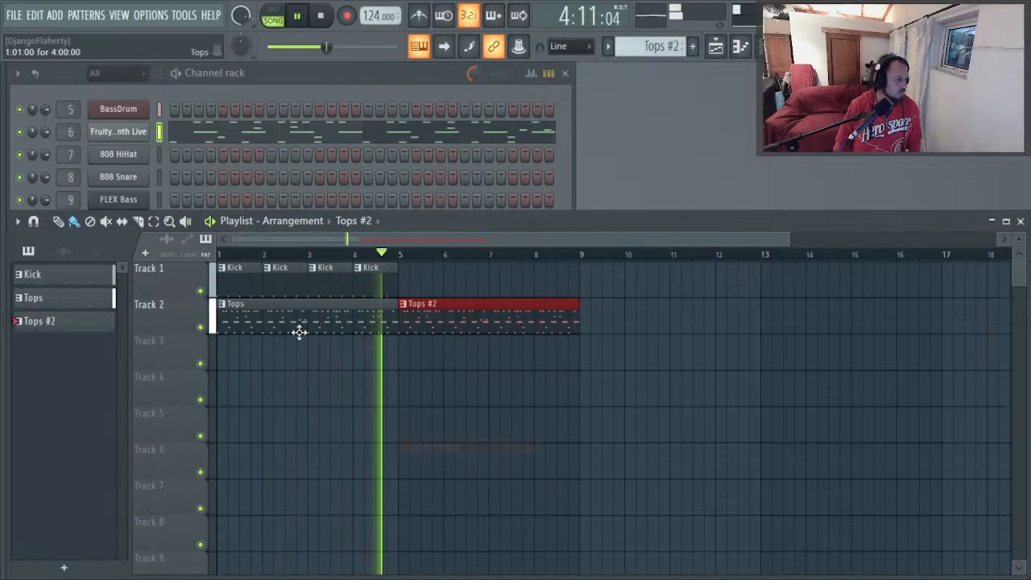
# Step: Delete all 909 Ride notes from the original Tops pattern and close its piano roll
pyautogui.click(301, 315)
pyautogui.click(365, 137)
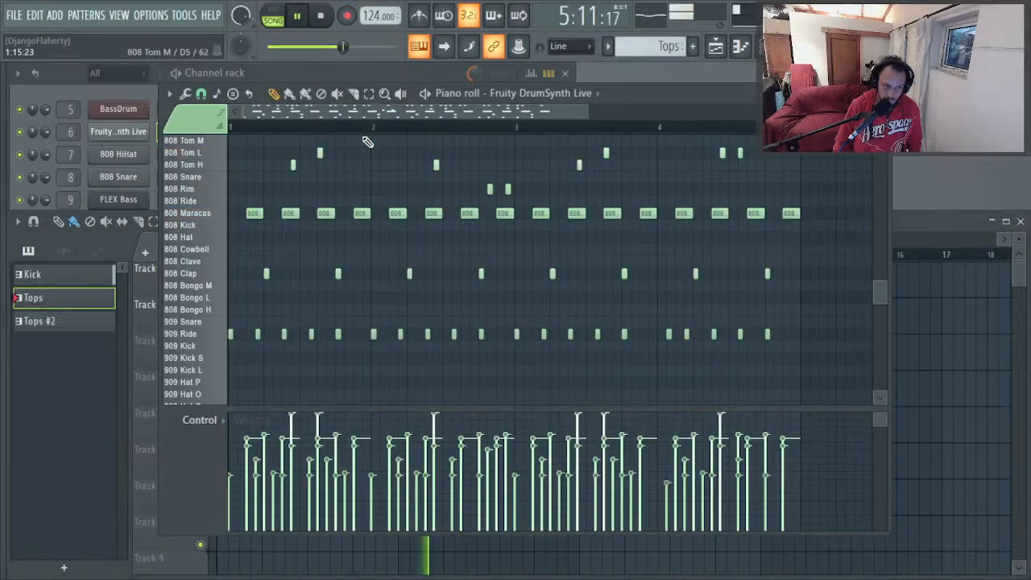
pyautogui.click(224, 336)
pyautogui.press('Delete')
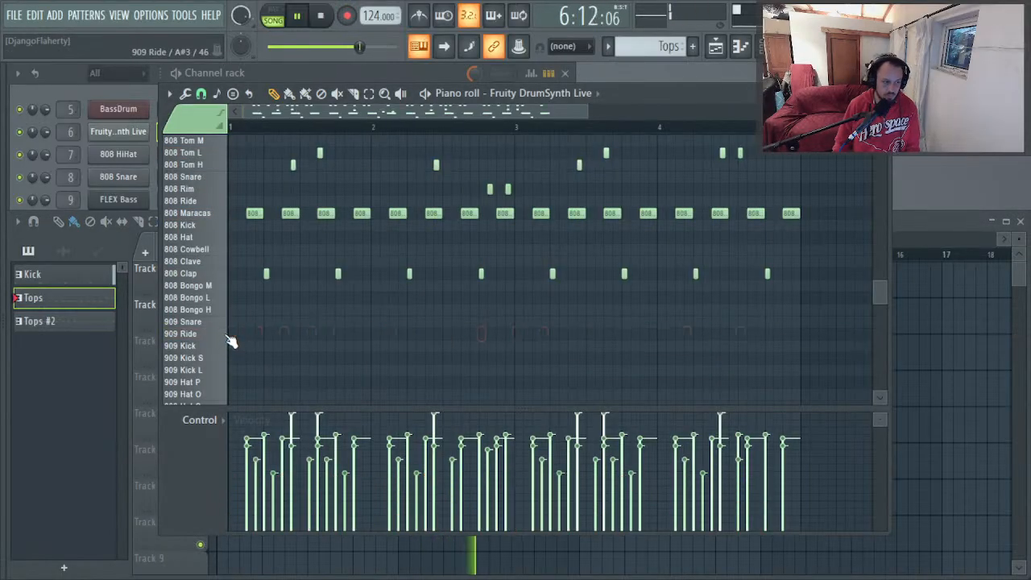
pyautogui.press('F7')
# Step: Duplicate the four Kick clips into bars 5–8 and remove the Tops #2 clip from Track 2
pyautogui.click(170, 276)
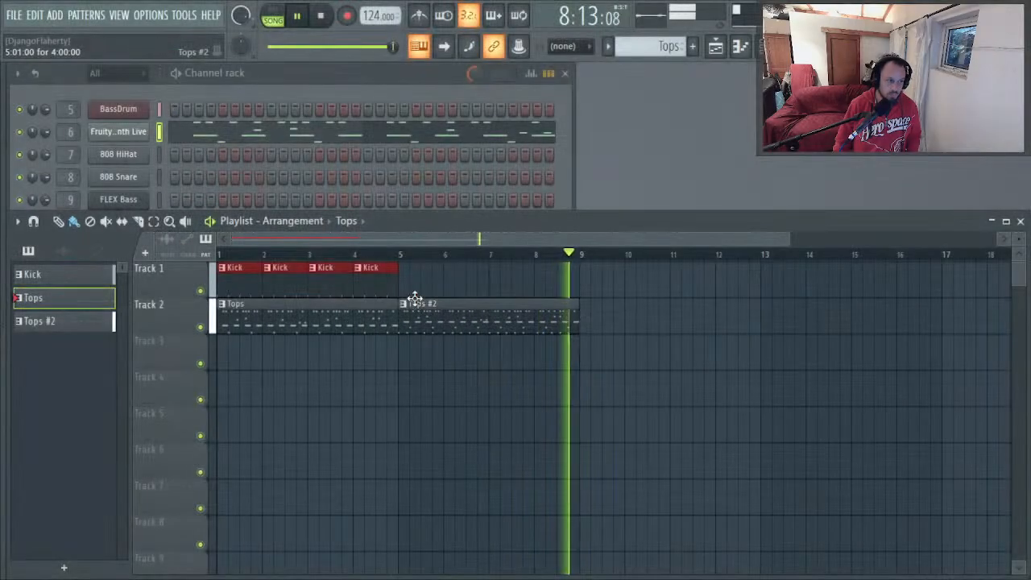
pyautogui.hotkey('ctrl', 'b')
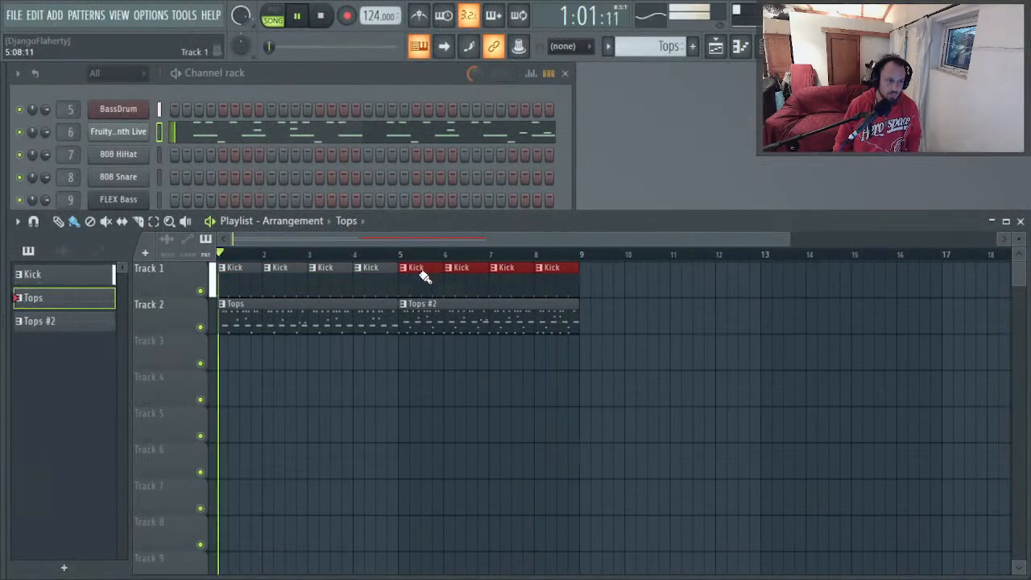
pyautogui.rightClick(475, 319)
pyautogui.hotkey('alt', 'F8')
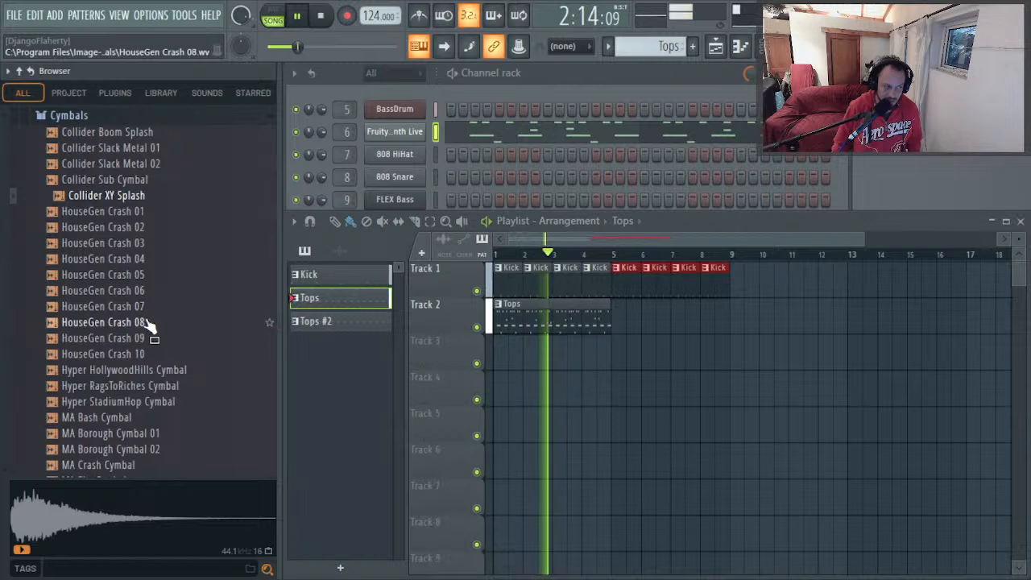
pyautogui.hotkey('alt', 'F8')
pyautogui.hotkey('alt', 'Tab')
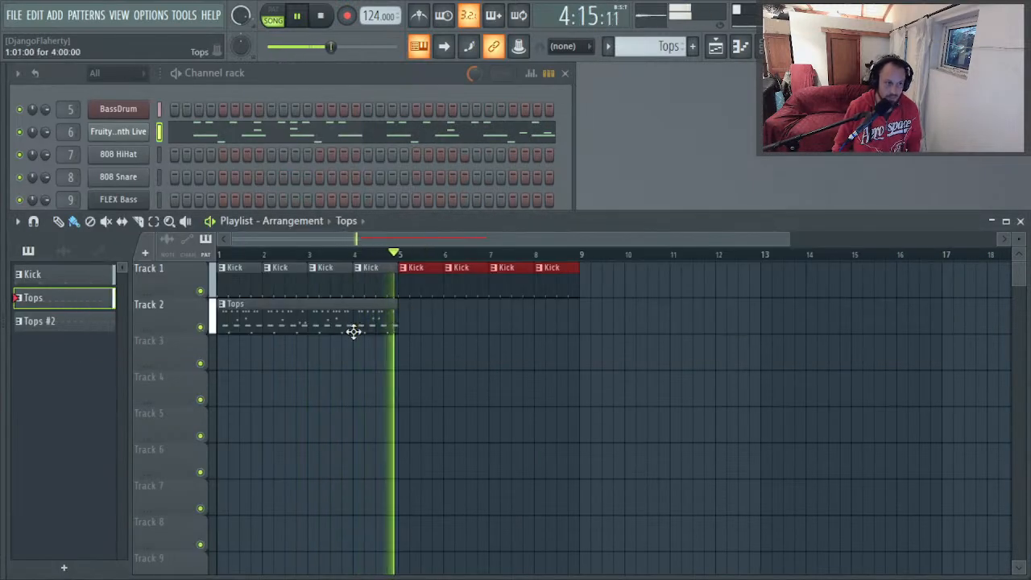
# Step: Try to place a second Tops clip at bar 5 of Track 2 with the current snapping
pyautogui.click(409, 323)
pyautogui.press('space')
pyautogui.click(407, 324)
pyautogui.press('space')
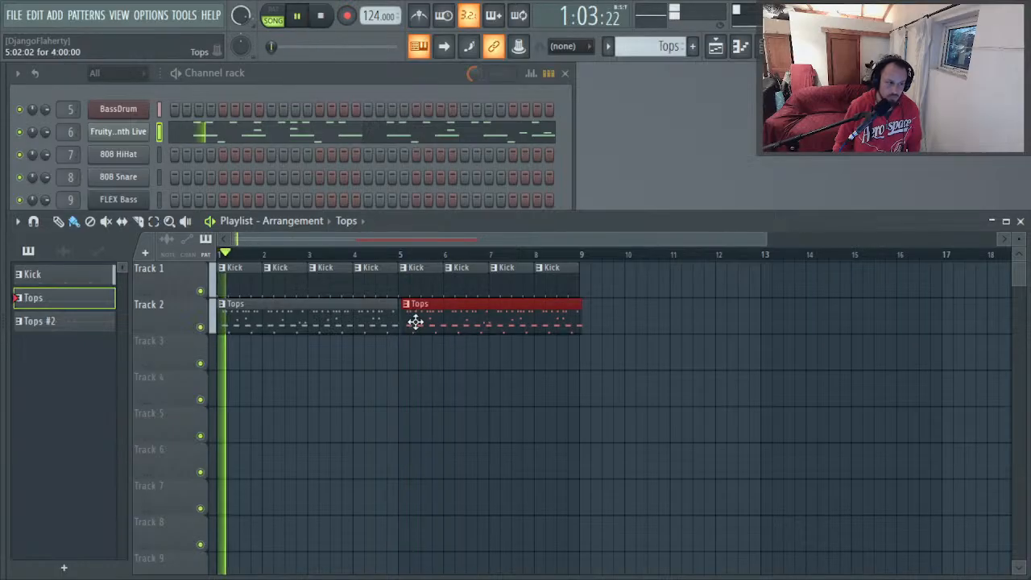
pyautogui.rightClick(413, 322)
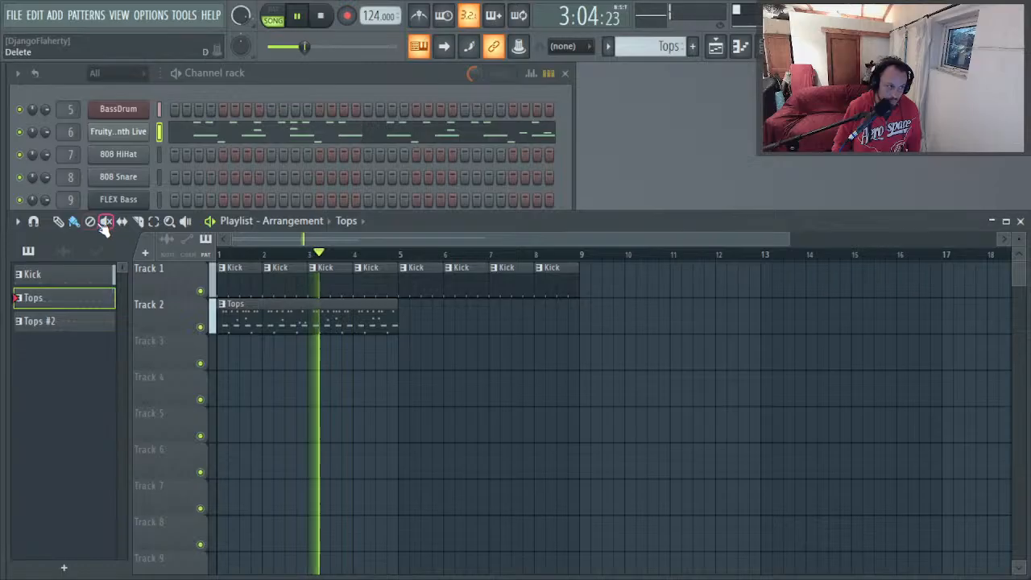
pyautogui.click(407, 323)
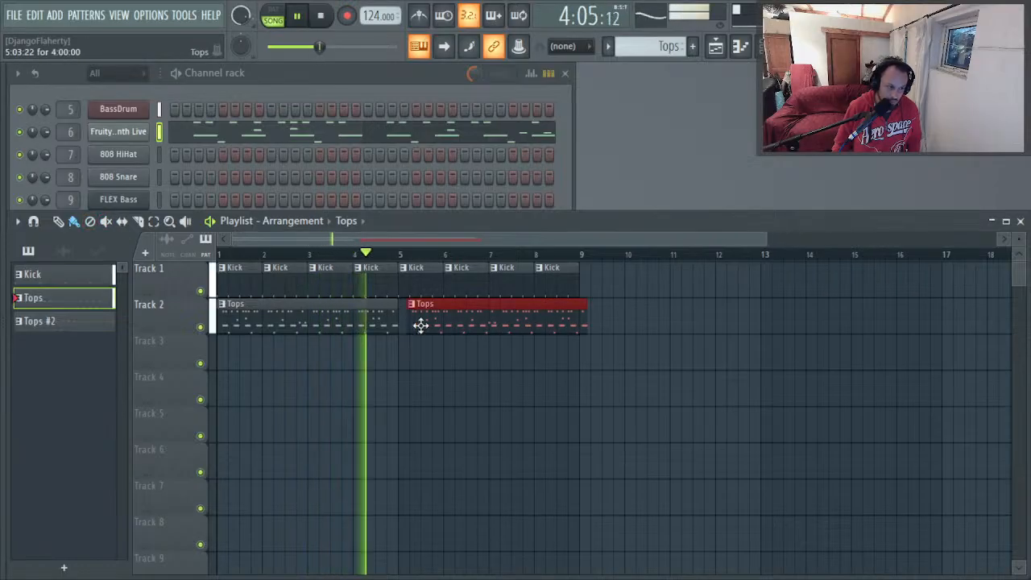
pyautogui.rightClick(421, 323)
pyautogui.press('space')
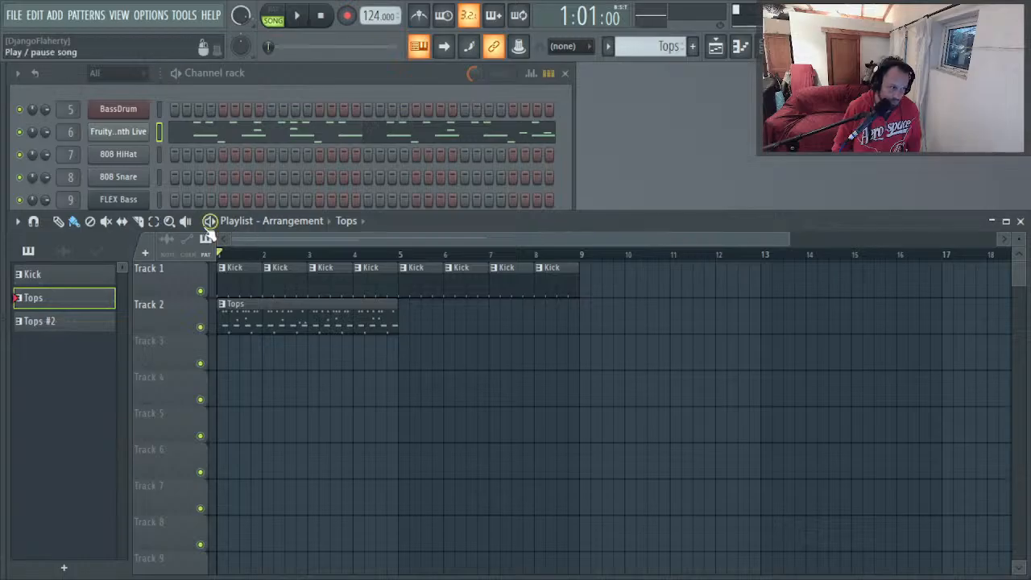
# Step: Set the playlist snapping to Cell and place a Tops clip at bar 5 of Track 2, then start playback
pyautogui.click(34, 223)
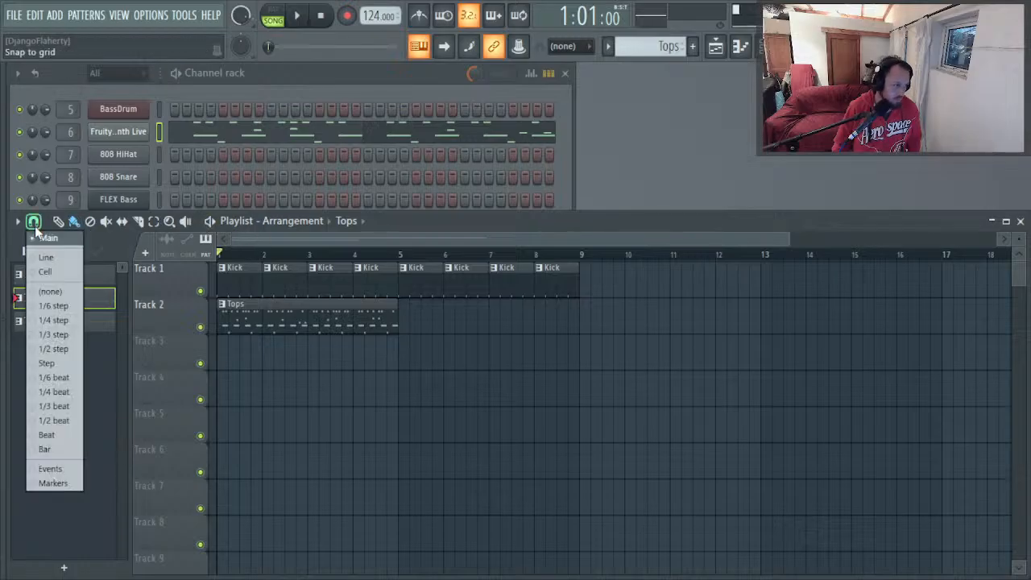
pyautogui.click(55, 277)
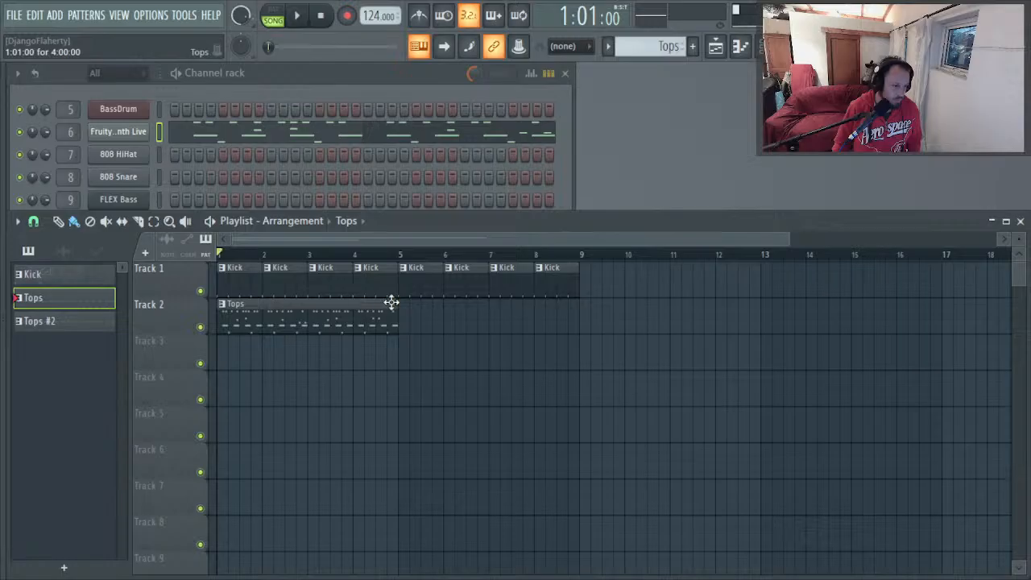
pyautogui.click(406, 317)
pyautogui.press('space')
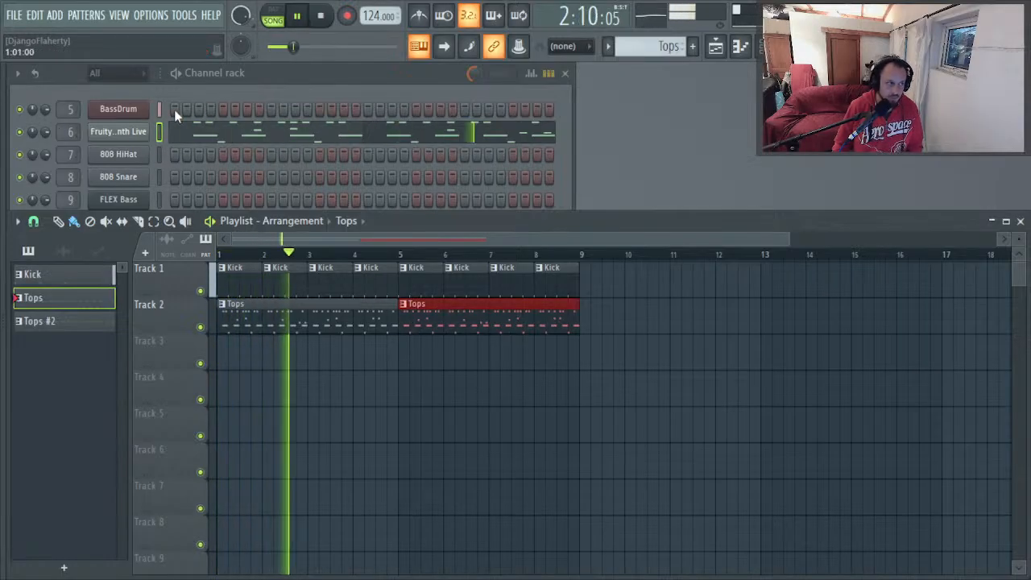
# Step: Bring the Channel rack to the front of the playlist
pyautogui.press('F11')
pyautogui.press('Escape')
pyautogui.press('F10')
pyautogui.press('Escape')
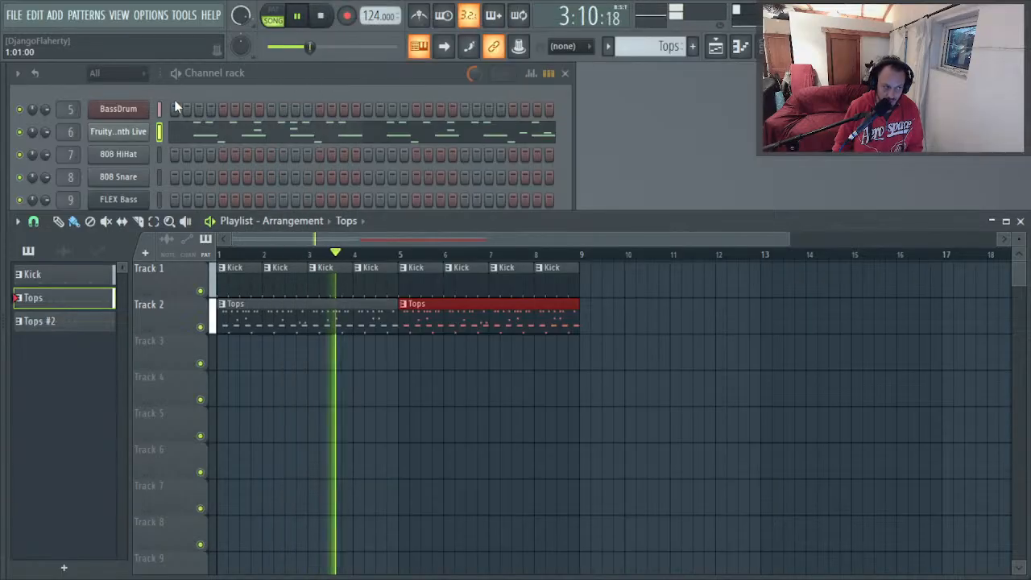
pyautogui.press('F9')
pyautogui.press('F9')
pyautogui.click(250, 75)
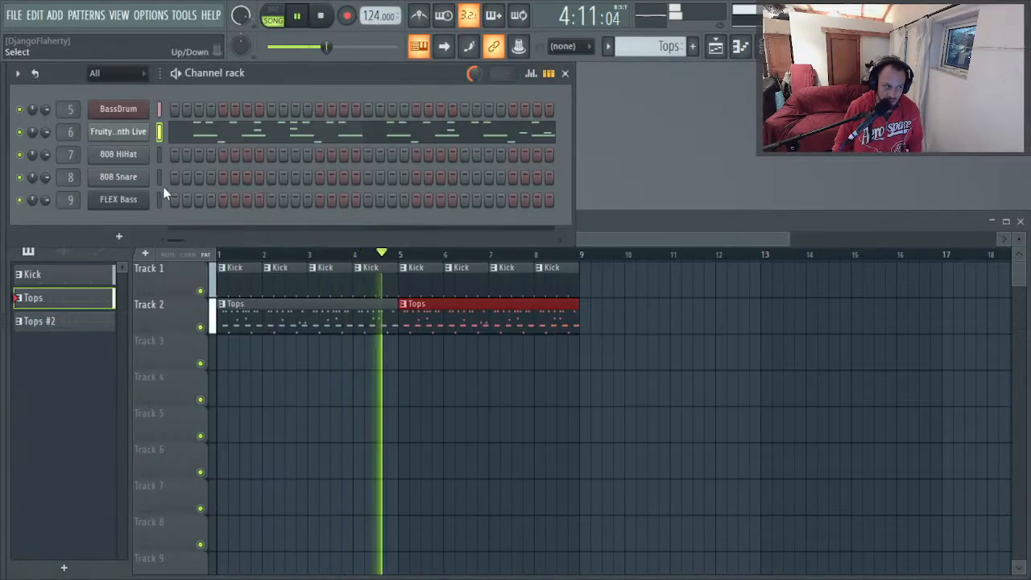
# Step: Replace the FLEX Bass channel's instrument with Sytrus and stop playback
pyautogui.rightClick(115, 202)
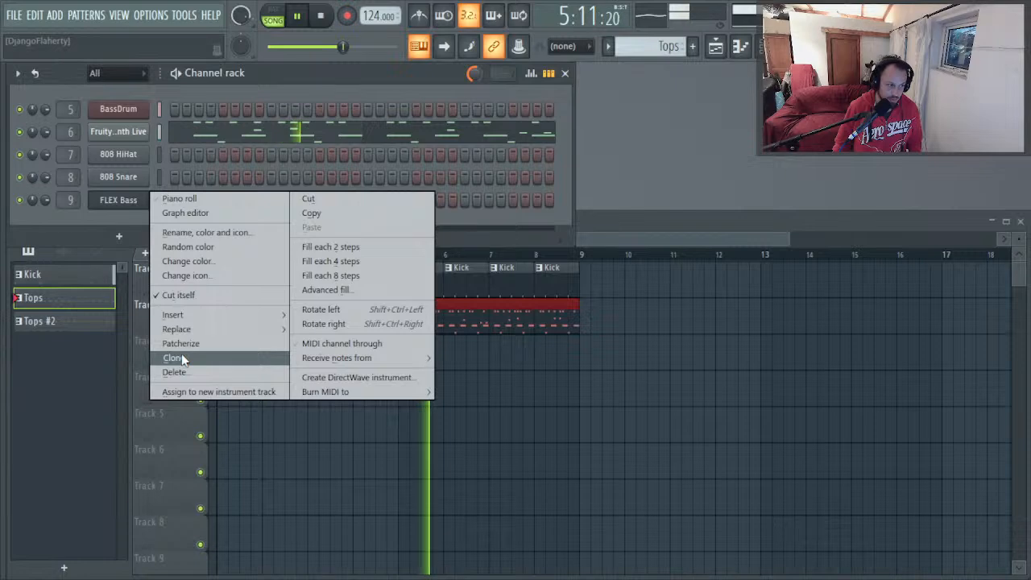
pyautogui.moveTo(203, 334)
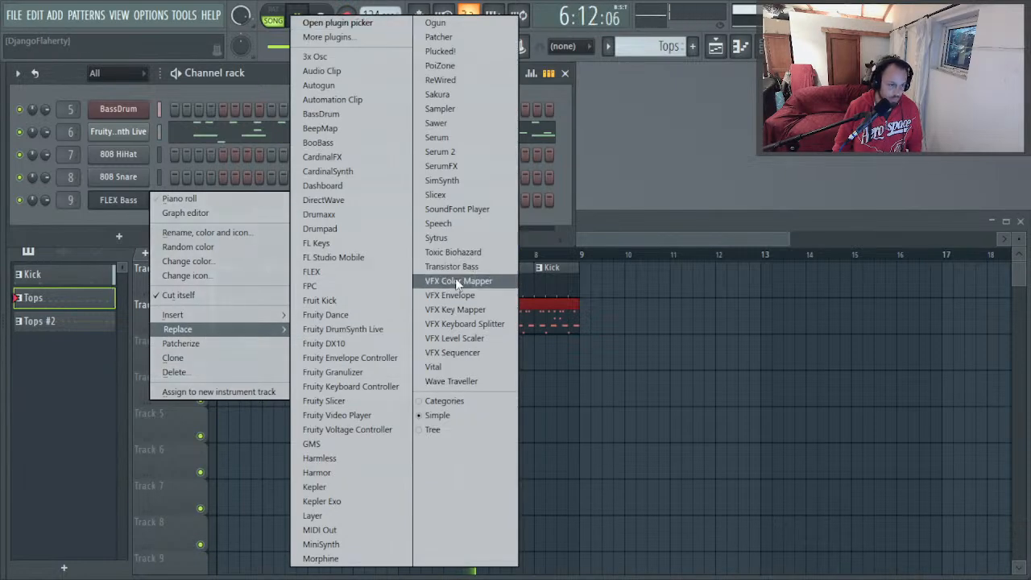
pyautogui.click(472, 238)
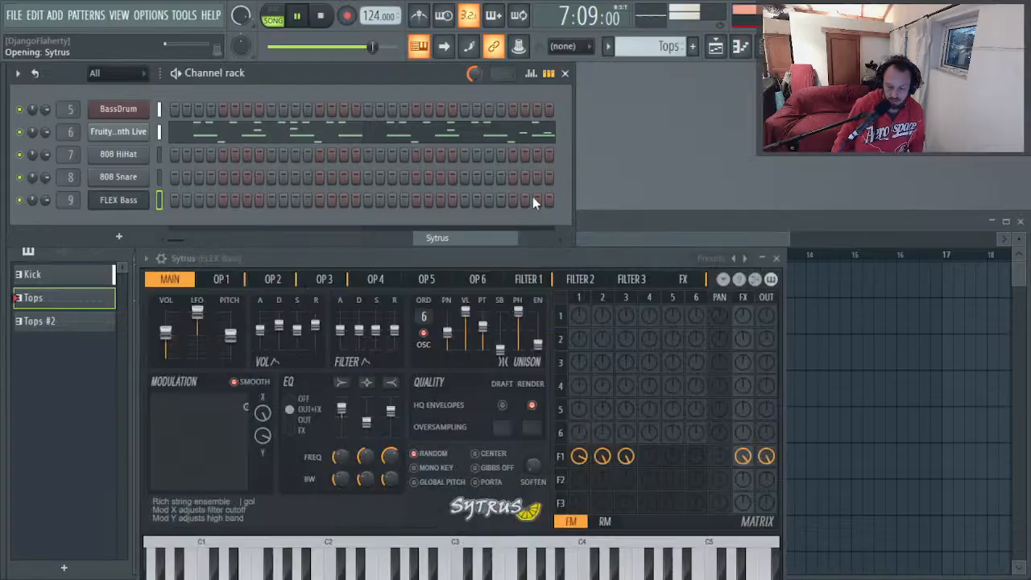
pyautogui.press('space')
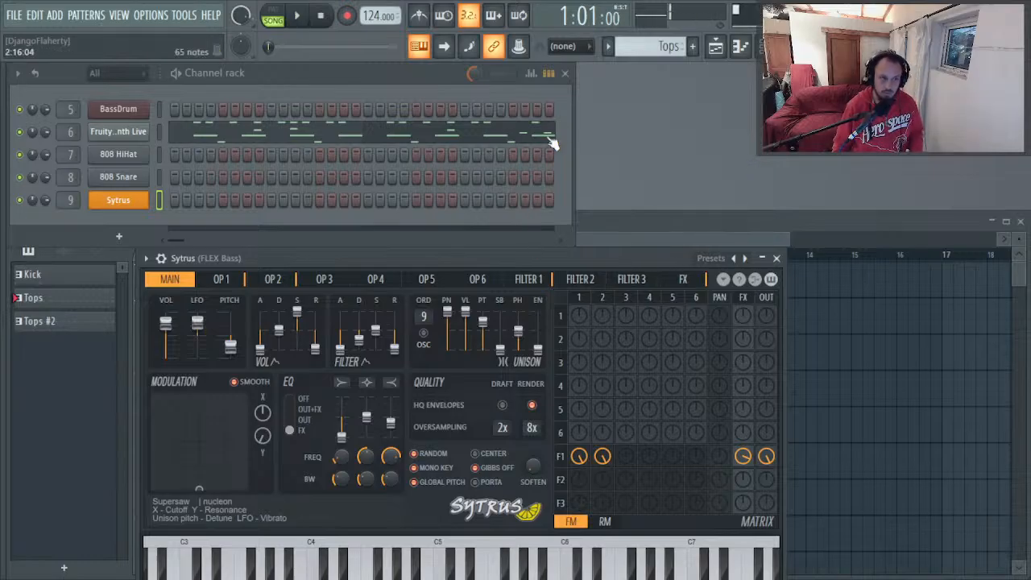
# Step: Load the Default subtractive preset into Sytrus
pyautogui.click(160, 259)
pyautogui.moveTo(294, 269)
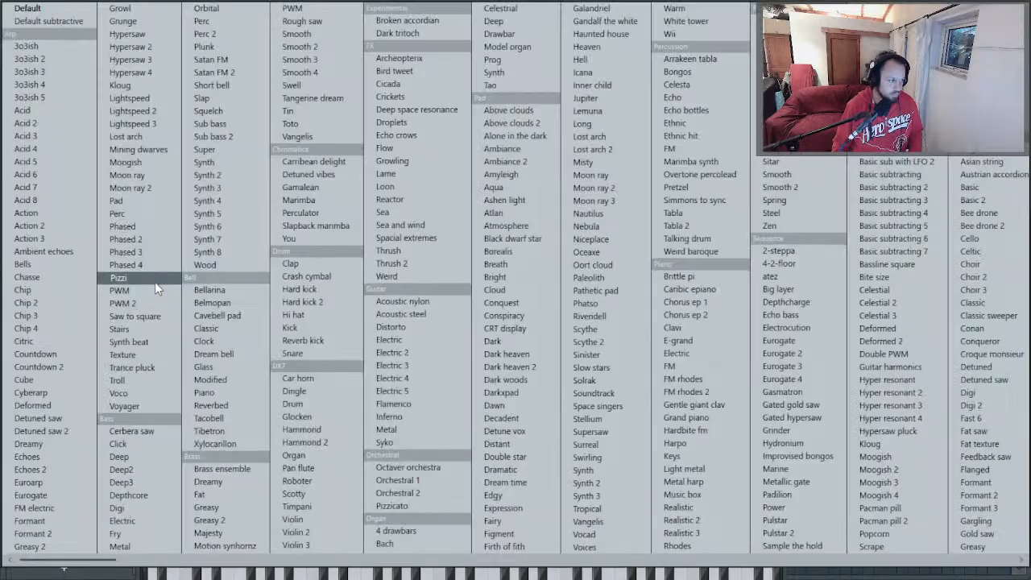
pyautogui.click(63, 19)
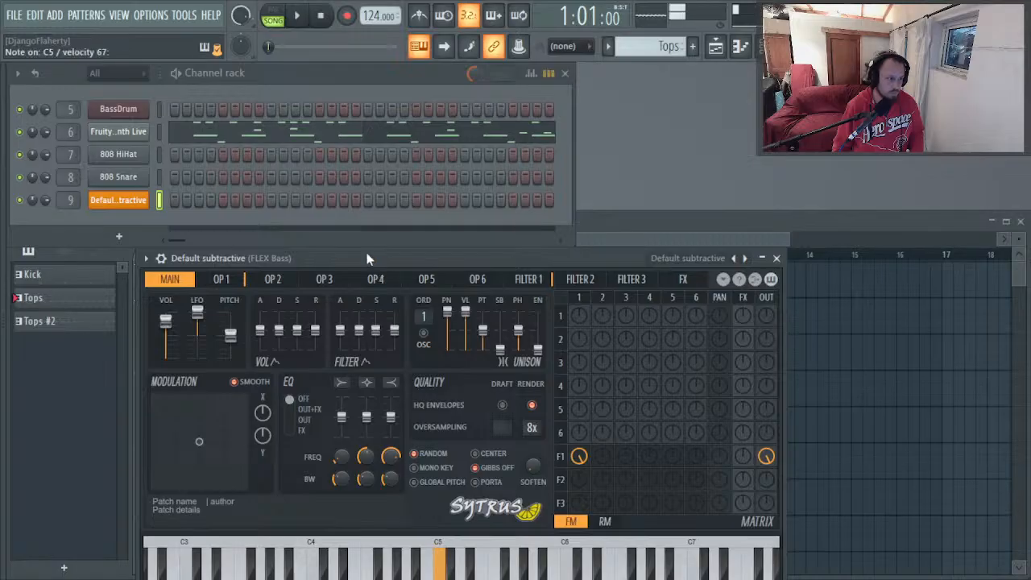
# Step: Move the Sytrus window clear of the channels and change operator 1's shape from saw to sine
pyautogui.moveTo(366, 258); pyautogui.dragTo(464, 73)
pyautogui.click(319, 94)
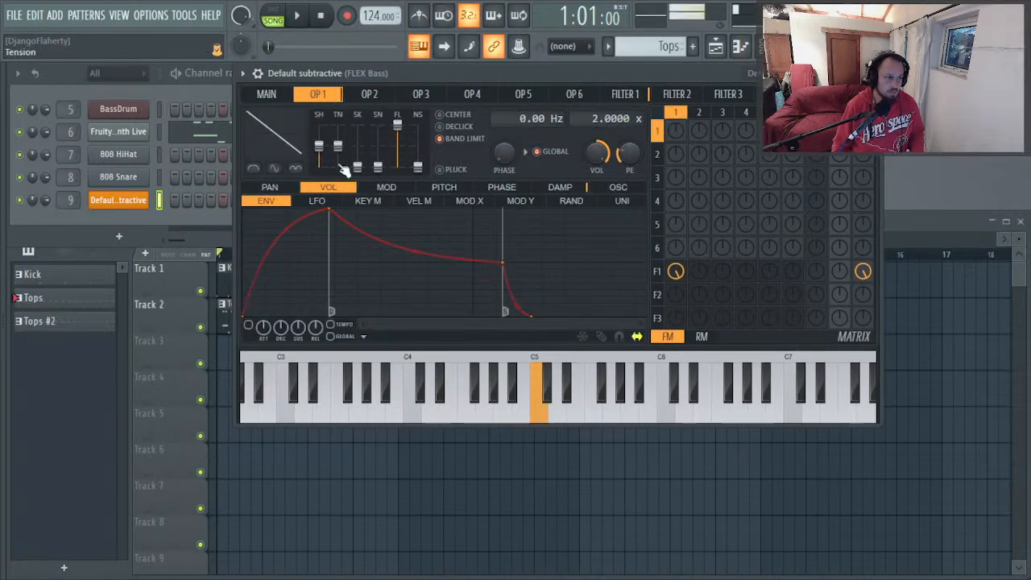
pyautogui.moveTo(319, 146); pyautogui.dragTo(319, 167)
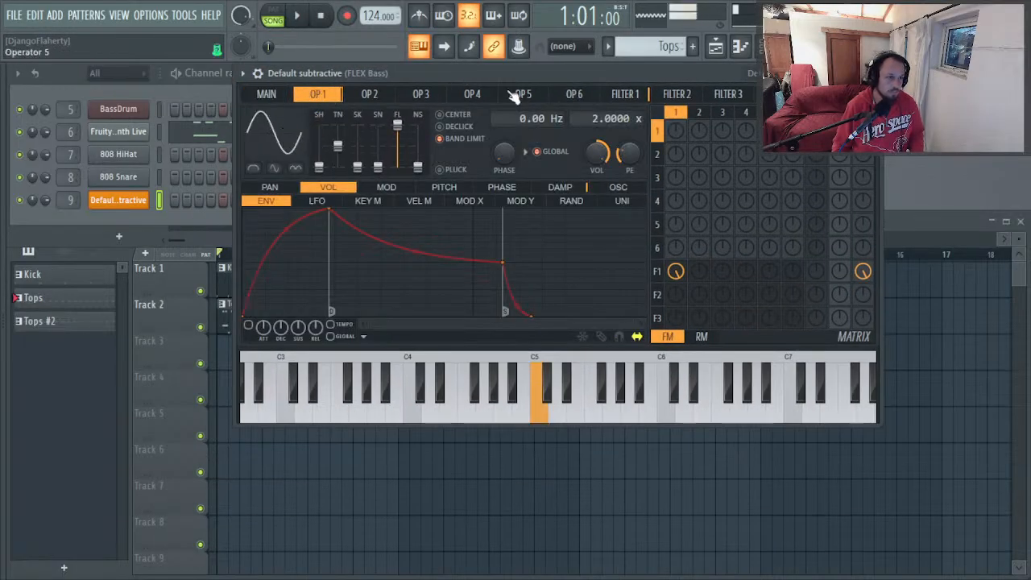
# Step: Open the Sytrus channel's miscellaneous settings and set its root note to C7
pyautogui.click(258, 73)
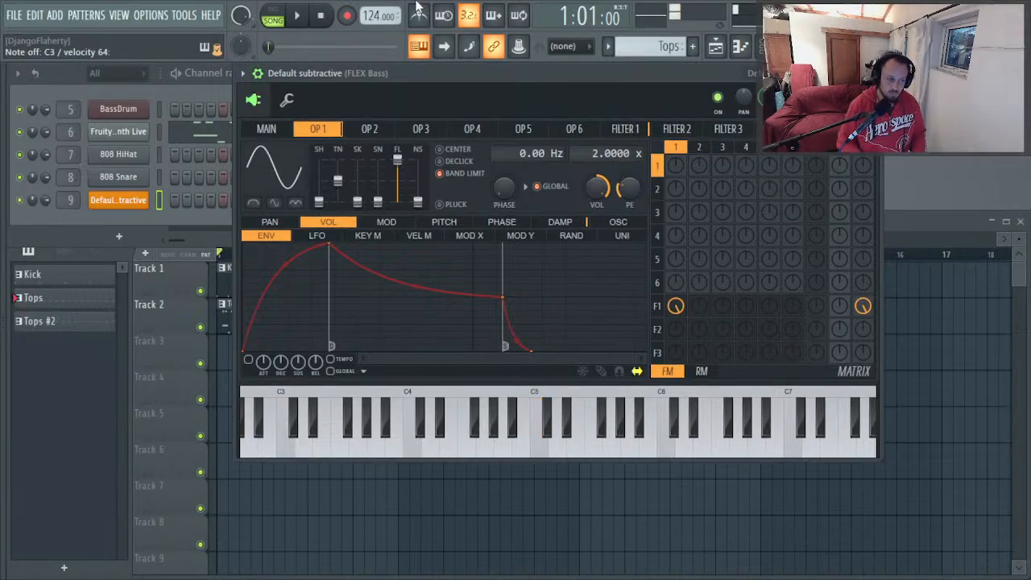
pyautogui.click(286, 99)
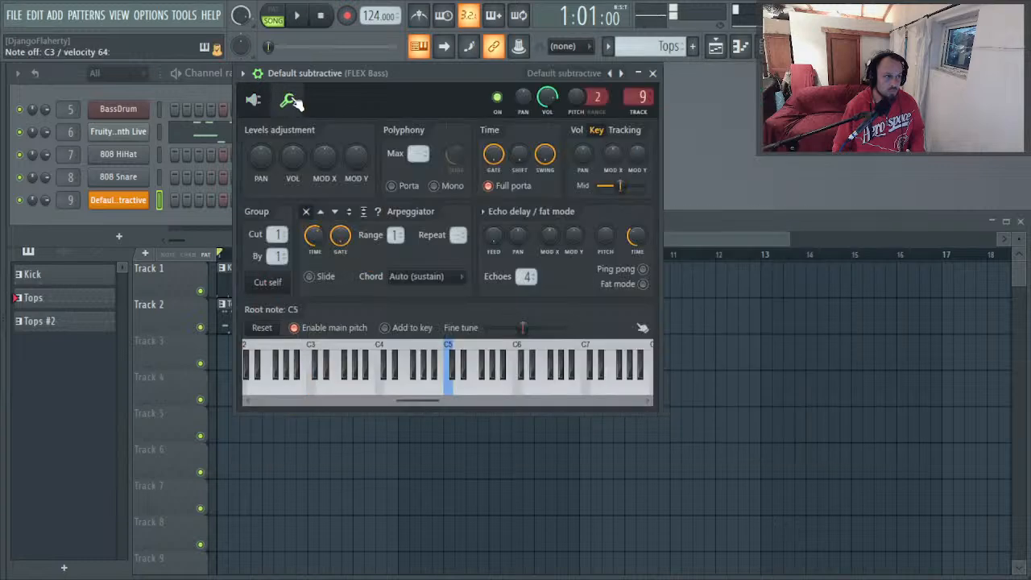
pyautogui.rightClick(583, 385)
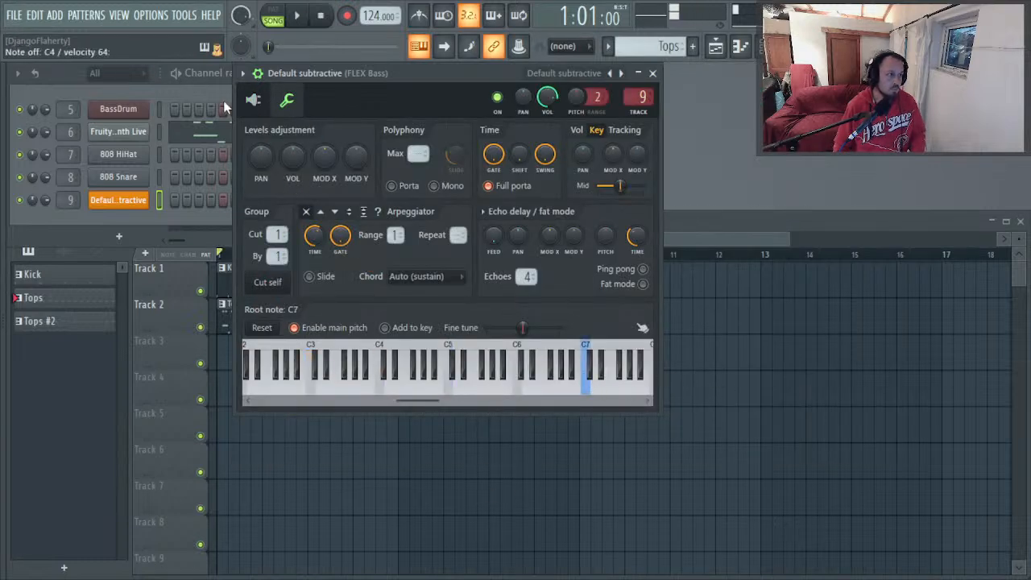
# Step: Enable Mono polyphony, set the portamento slide time to 1:00 and close the Sytrus window
pyautogui.click(448, 186)
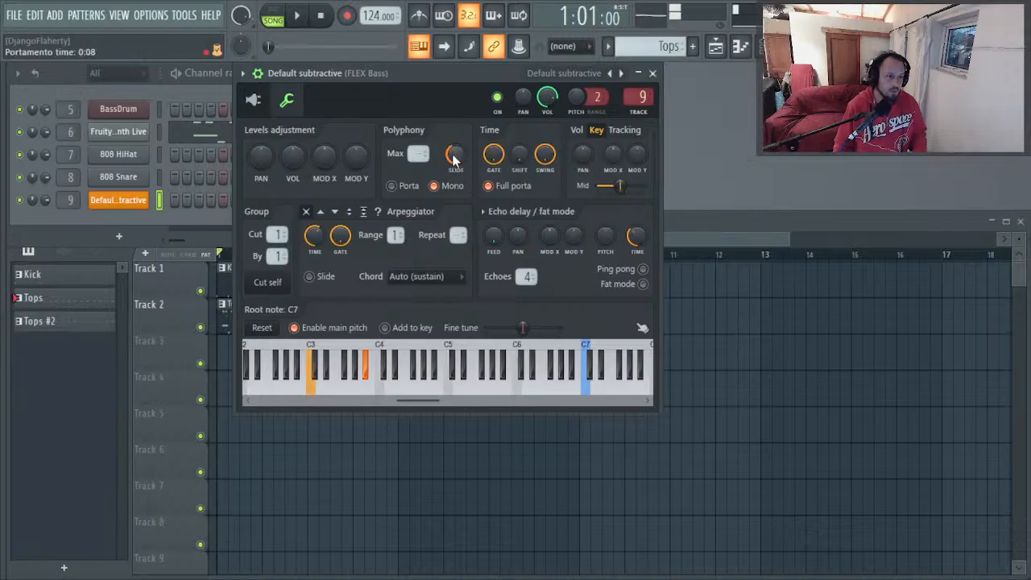
pyautogui.moveTo(454, 160); pyautogui.dragTo(455, 129)
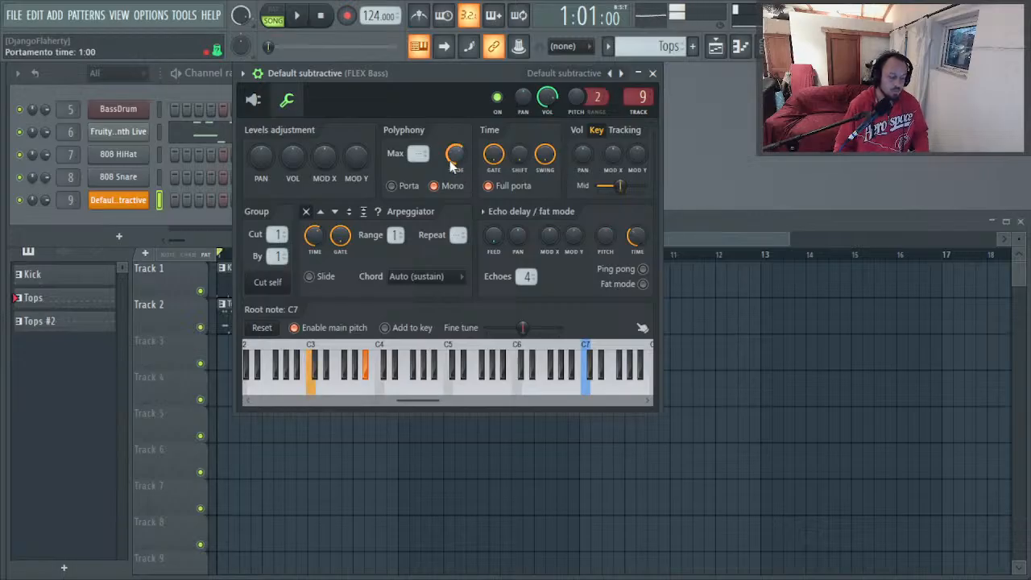
pyautogui.press('Escape')
# Step: Create a new pattern named Bass and place its clip at bar 1 of Track 3 in the playlist
pyautogui.press('space')
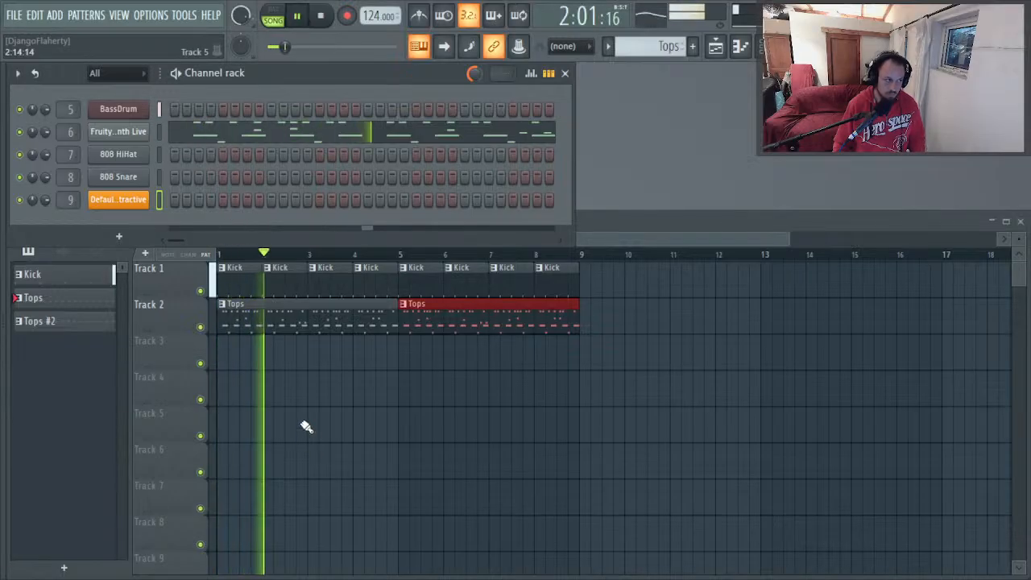
pyautogui.press('F4')
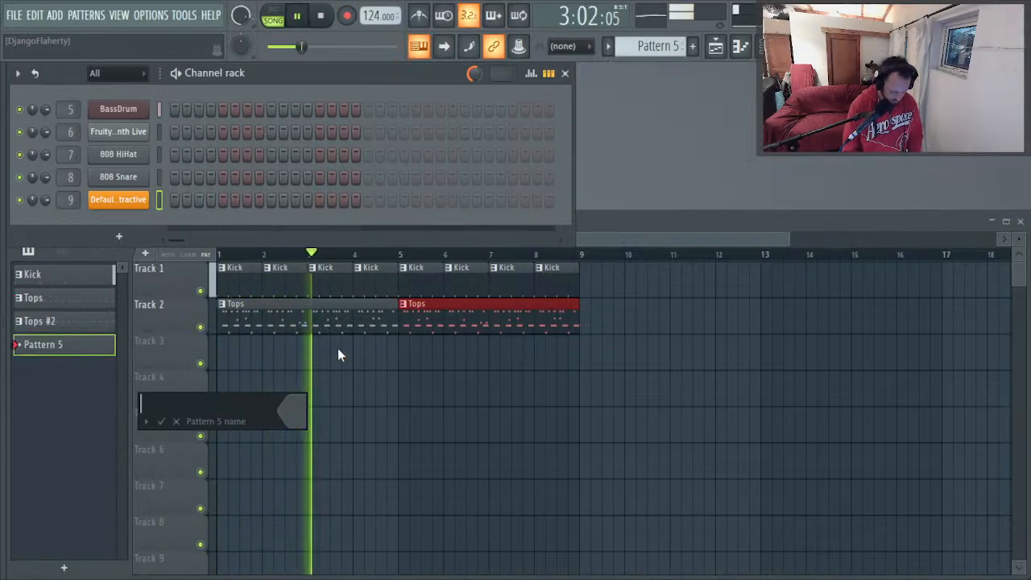
pyautogui.write('Bass')
pyautogui.press('Return')
pyautogui.press('space')
pyautogui.press('space')
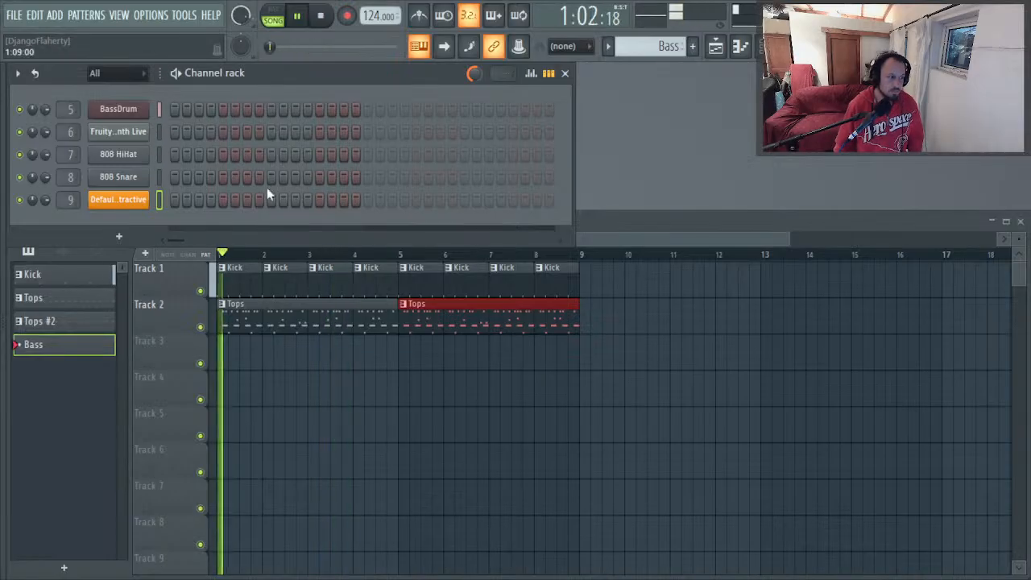
pyautogui.click(226, 360)
pyautogui.press('space')
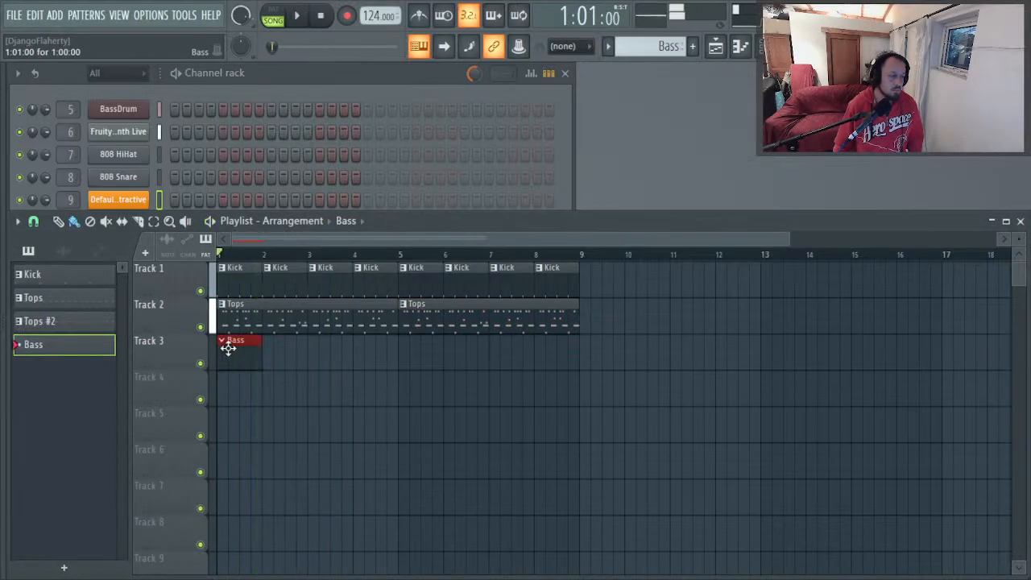
# Step: Open the Bass pattern's piano roll and place a short F3 note at 1:02:00
pyautogui.press('F7')
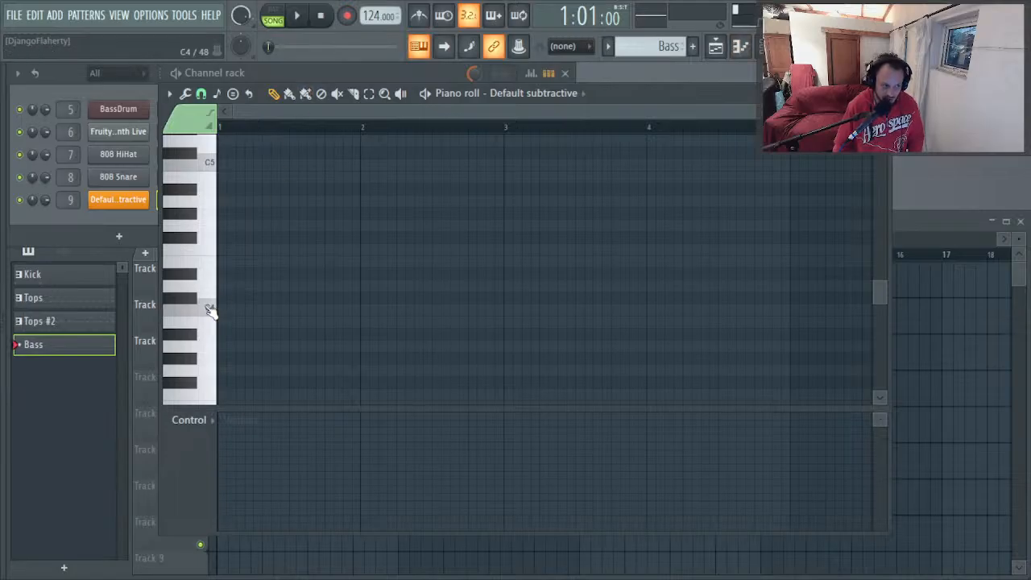
pyautogui.scroll(-3, 214, 310)
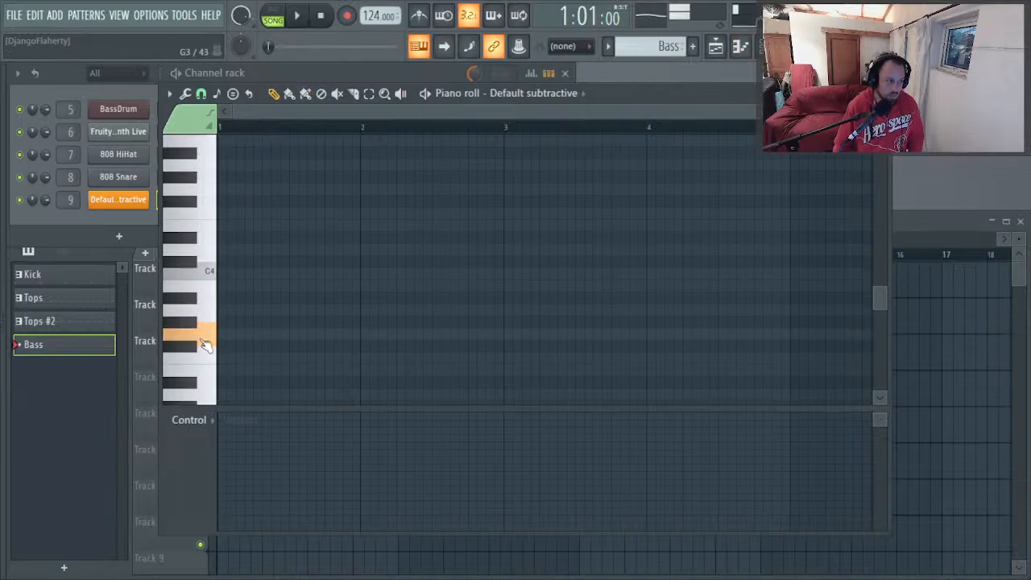
pyautogui.click(227, 320)
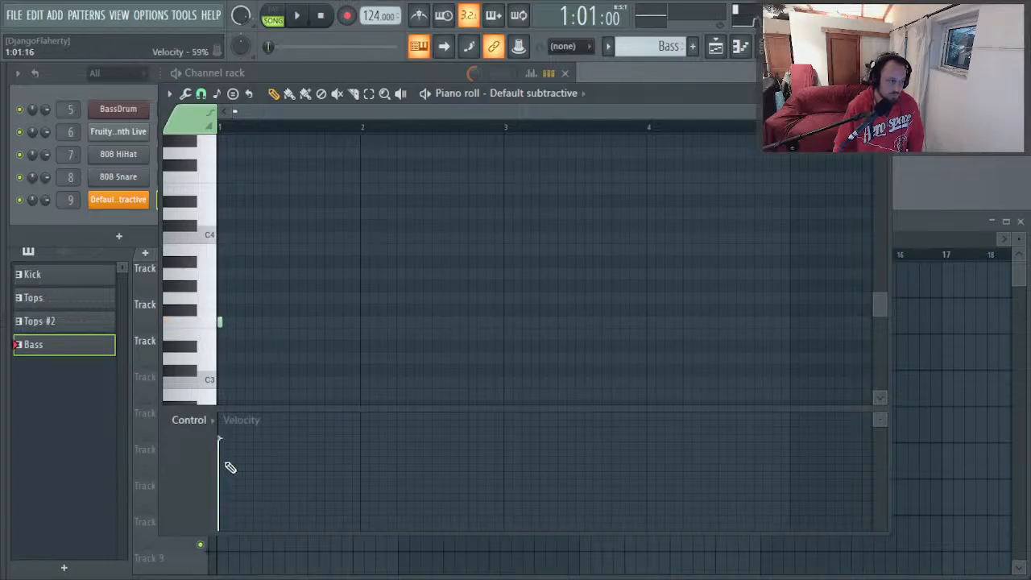
pyautogui.moveTo(219, 269); pyautogui.dragTo(324, 339)
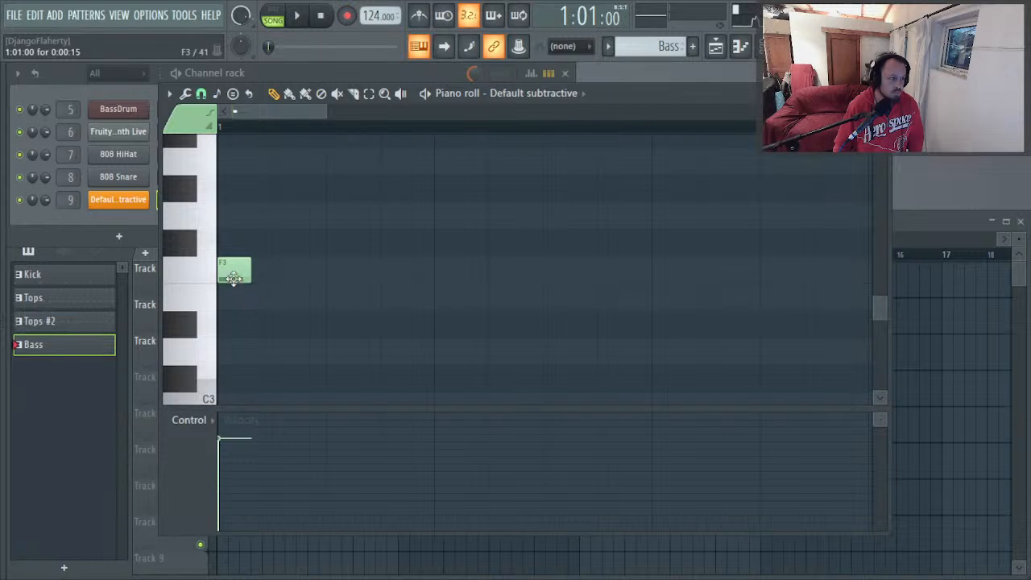
pyautogui.moveTo(234, 278); pyautogui.dragTo(288, 278)
pyautogui.press('space')
pyautogui.press('space')
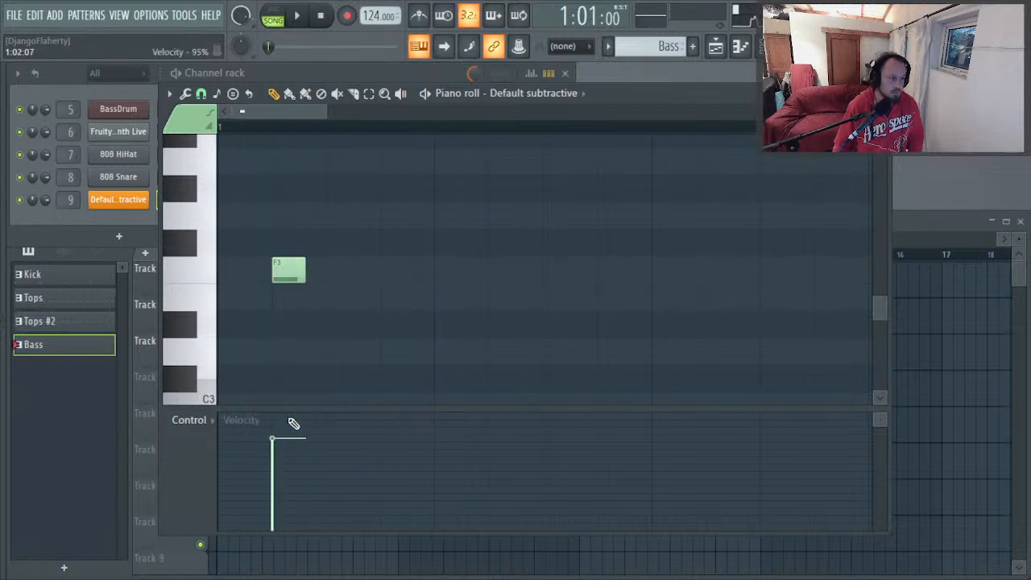
# Step: Move the F3 note to 1:03:00, lengthen it to 0:01:20 and check it against the beat
pyautogui.press('space')
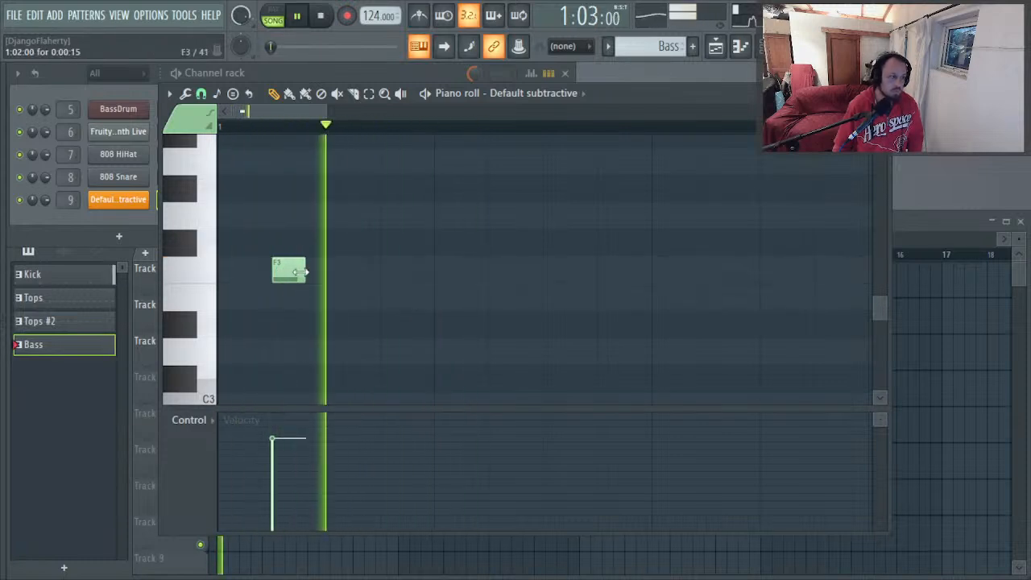
pyautogui.press('space')
pyautogui.moveTo(283, 271); pyautogui.dragTo(413, 271)
pyautogui.press('space')
pyautogui.press('space')
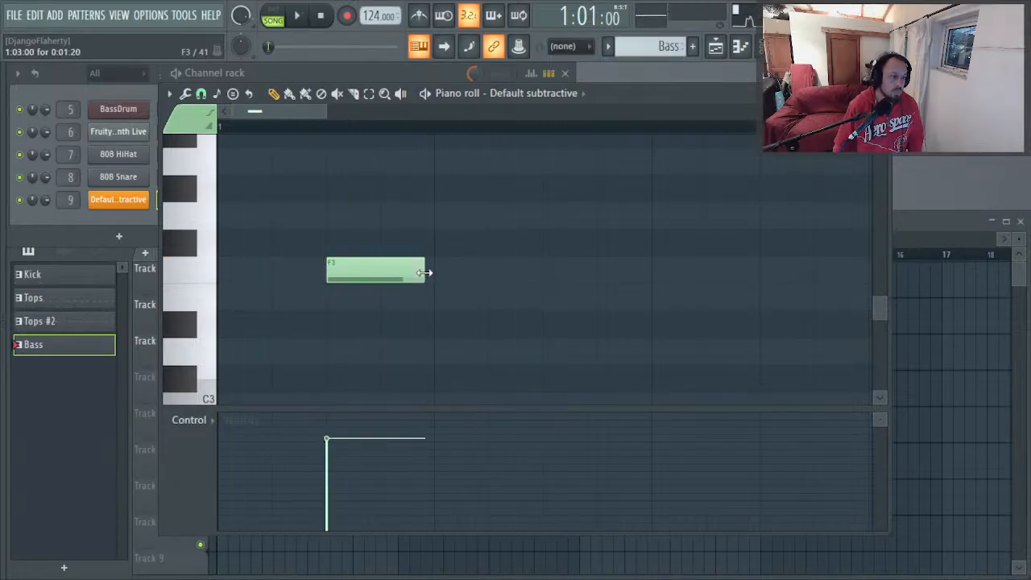
pyautogui.press('space')
pyautogui.press('space')
pyautogui.press('space')
pyautogui.press('space')
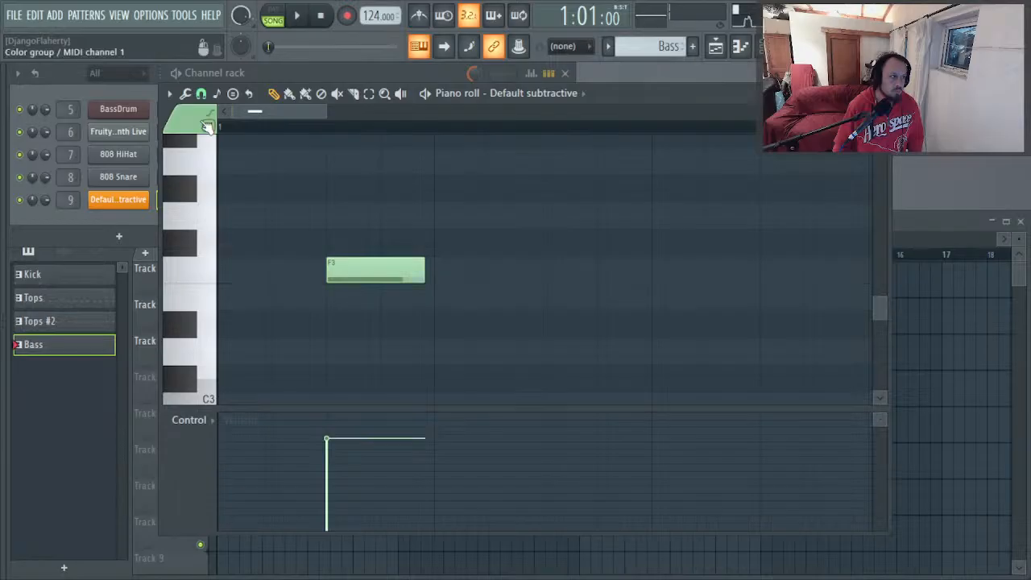
# Step: Add a slide note on B3 at 1:04:00, 0:00:20 long, above the F3 note and audition it
pyautogui.scroll(3, 378, 246)
pyautogui.click(387, 244)
pyautogui.doubleClick(409, 245)
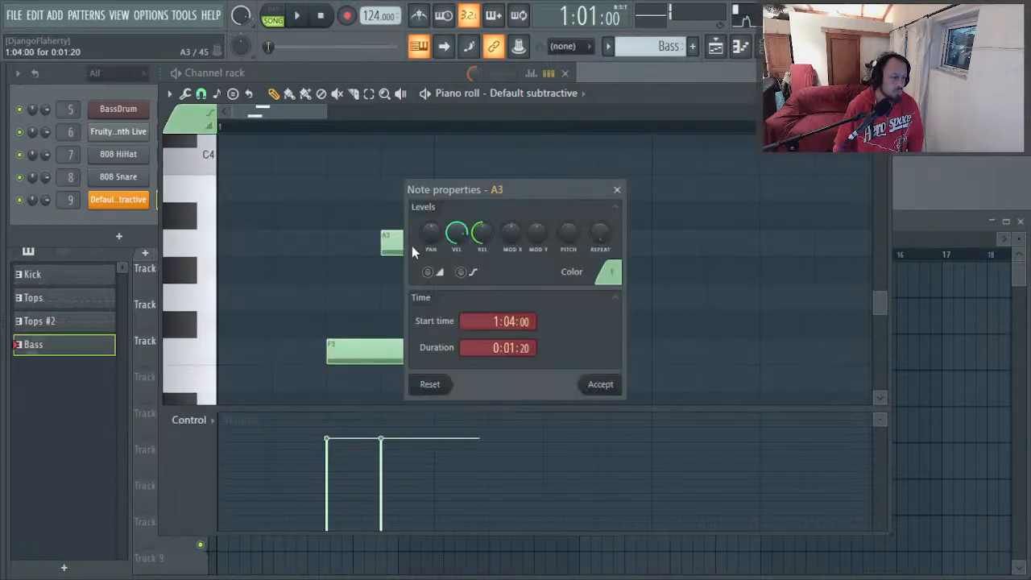
pyautogui.click(600, 385)
pyautogui.press('space')
pyautogui.press('space')
pyautogui.moveTo(479, 242); pyautogui.dragTo(391, 197)
pyautogui.press('space')
pyautogui.press('space')
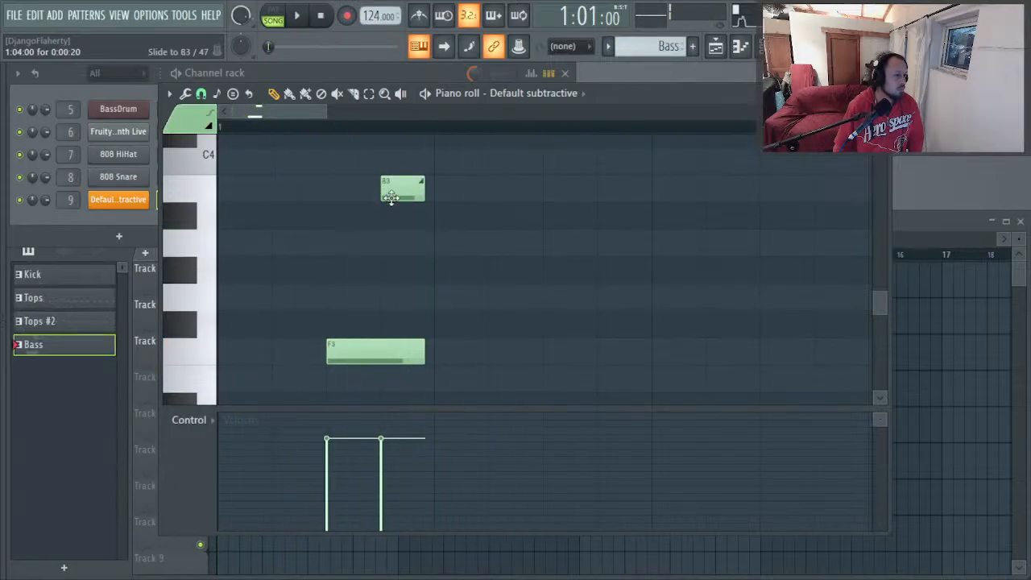
# Step: Raise the slide note at 1:04:00 to F4 and play the pattern
pyautogui.press('space')
pyautogui.scroll(3, 391, 299)
pyautogui.press('space')
pyautogui.press('space')
pyautogui.press('space')
pyautogui.moveTo(398, 341); pyautogui.dragTo(397, 185)
pyautogui.press('space')
pyautogui.scroll(-3, 389, 241)
pyautogui.scroll(-2, 375, 296)
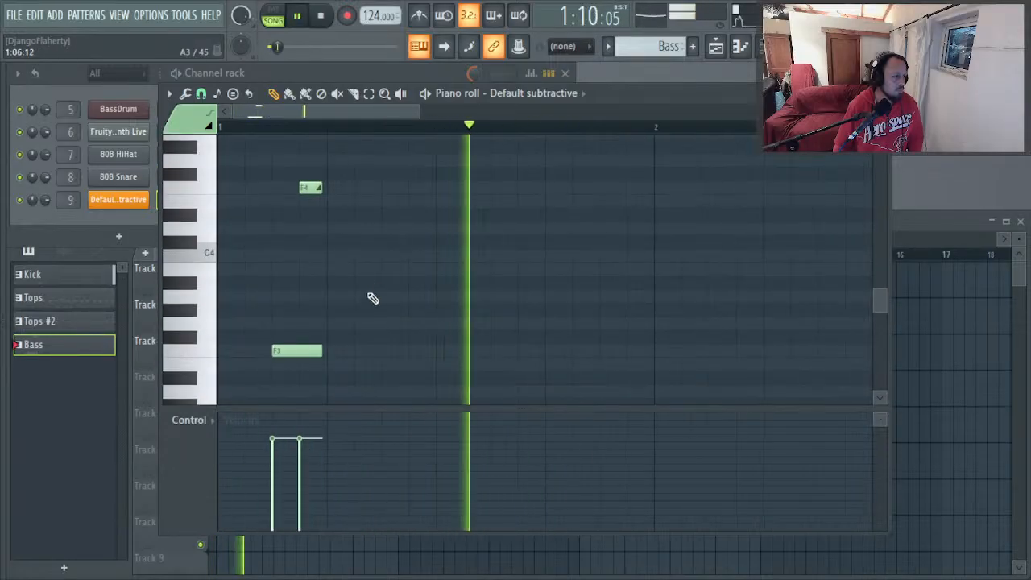
# Step: Replay the opening beats several times to judge the F3 to F4 bass slide against the drums
pyautogui.press('space')
pyautogui.press('space')
pyautogui.press('space')
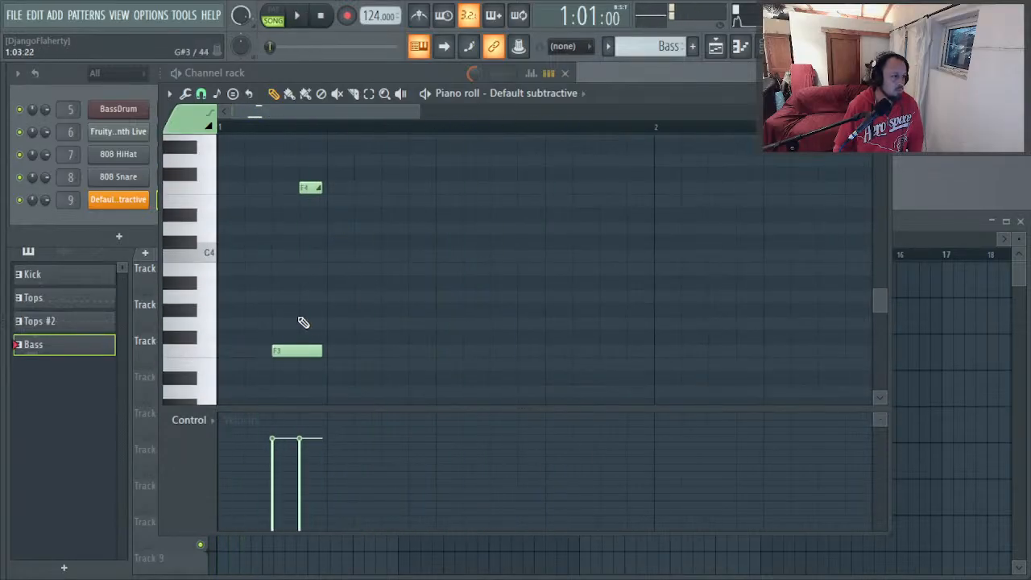
pyautogui.press('space')
pyautogui.press('space')
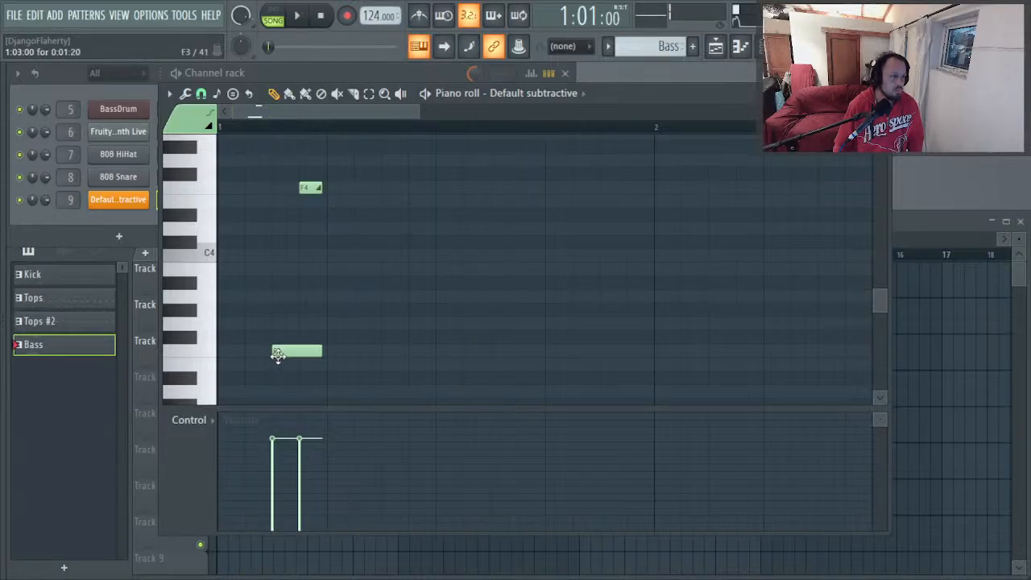
pyautogui.press('space')
pyautogui.press('space')
pyautogui.press('space')
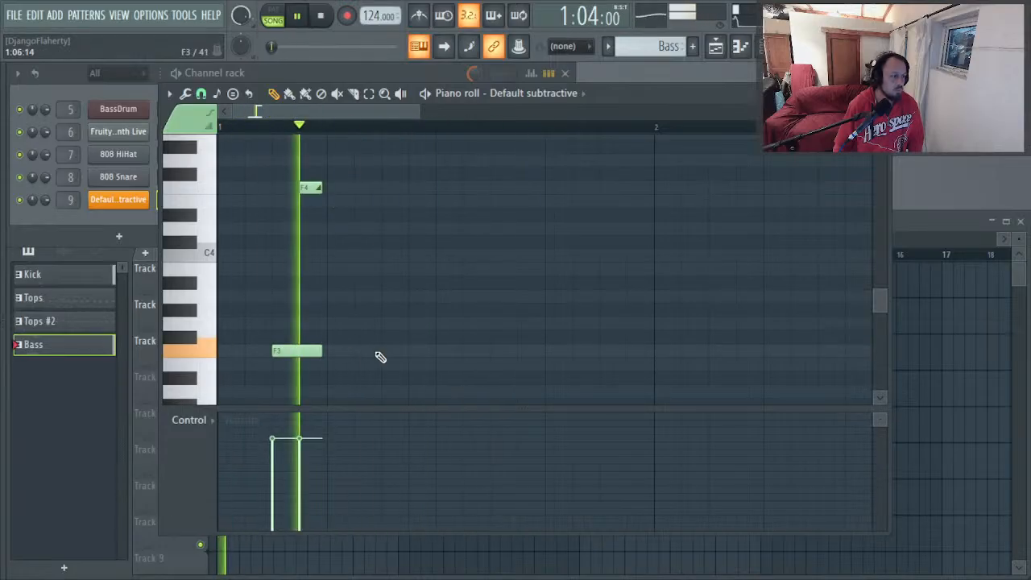
# Step: Add a regular F4 note at 1:08:00, 0:00:20 long, after the bass slide and listen to it
pyautogui.click(380, 350)
pyautogui.press('space')
pyautogui.press('space')
pyautogui.moveTo(392, 350); pyautogui.dragTo(432, 191)
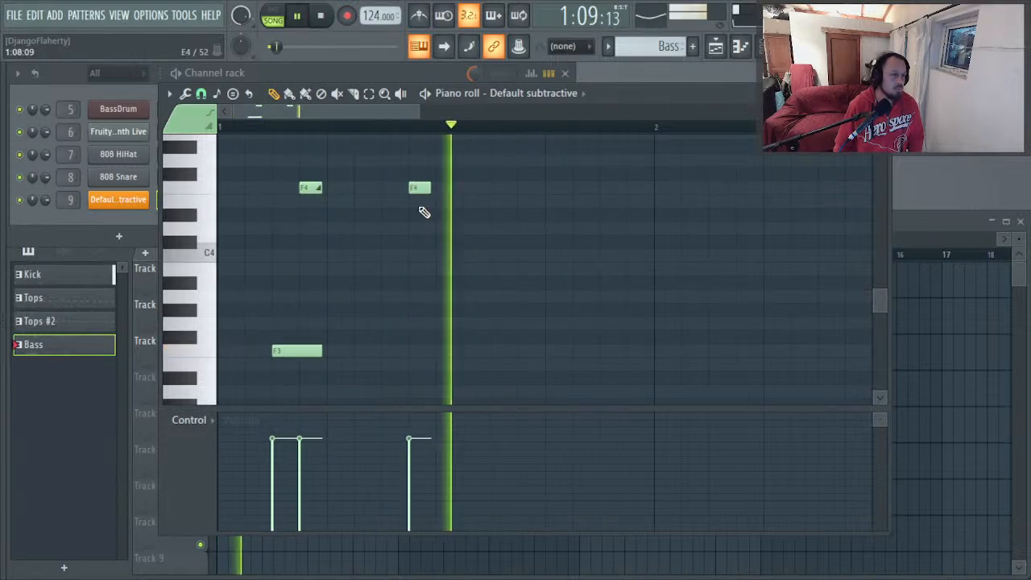
pyautogui.press('space')
# Step: Add an F3 note at 1:10:00 in the bass line and replay the bar from the start
pyautogui.click(472, 351)
pyautogui.press('space')
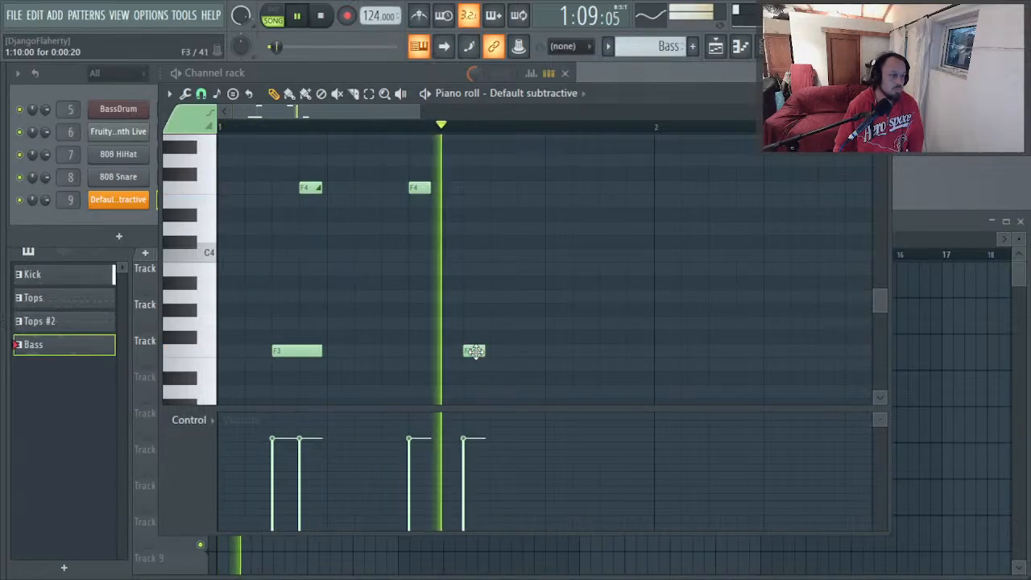
pyautogui.press('space')
pyautogui.press('space')
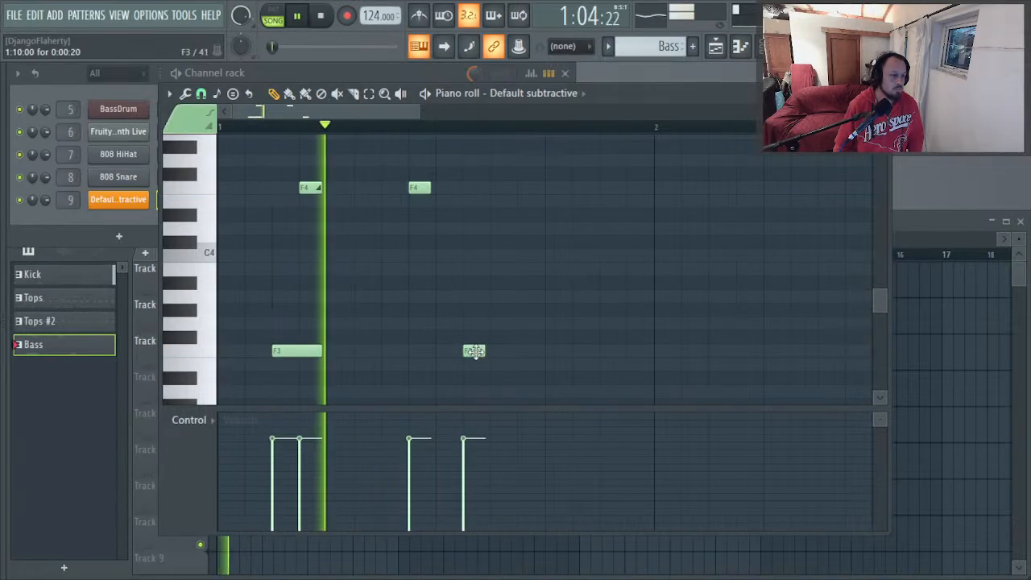
# Step: Restart playback and add another short F3 note at 1:12:00 in the bass line
pyautogui.press('space')
pyautogui.press('space')
pyautogui.click(525, 351)
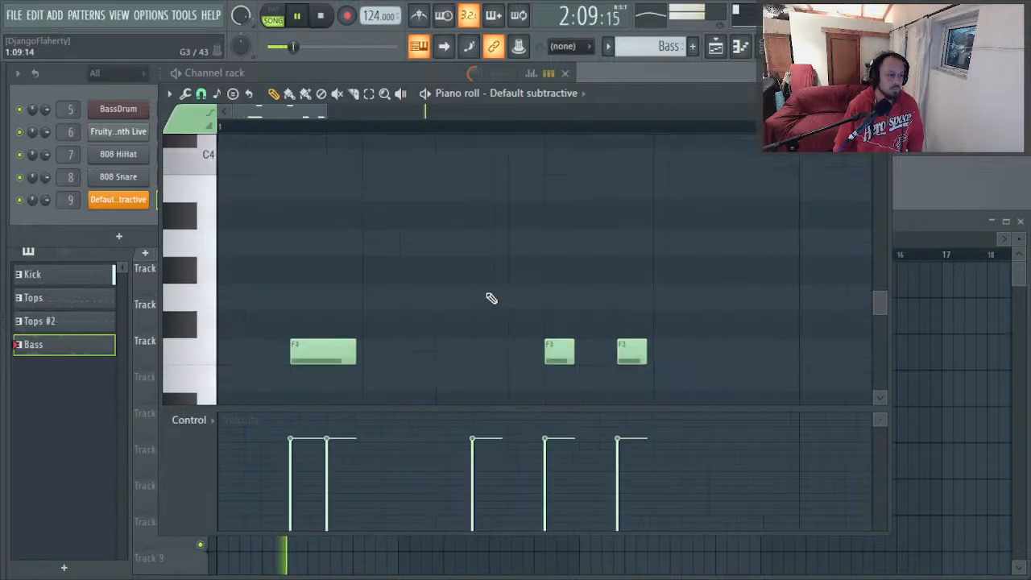
# Step: Copy the whole bass phrase from bar 1 into bar 2, deselect the notes and play it back
pyautogui.press('space')
pyautogui.press('space')
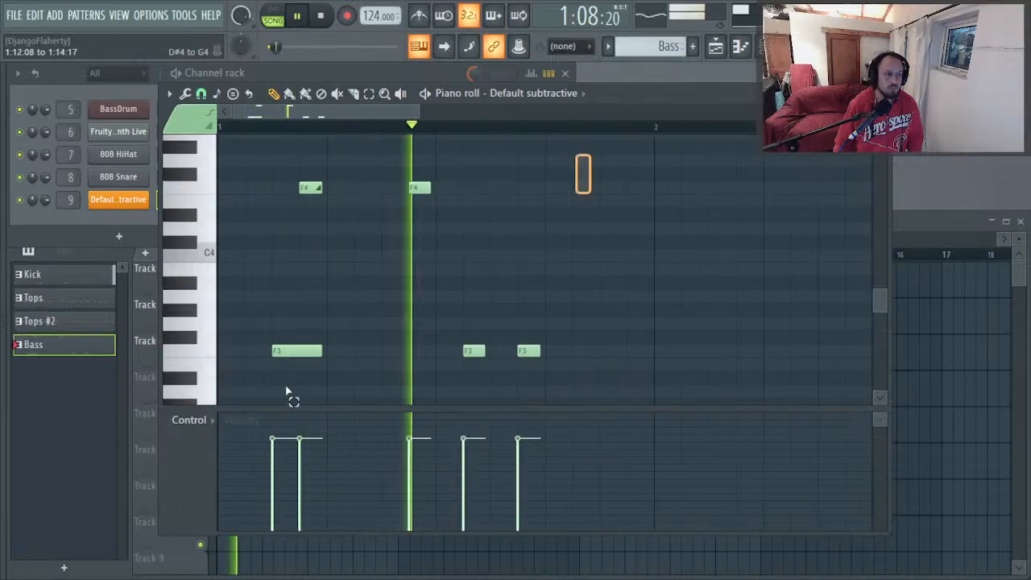
pyautogui.scroll(-3, 290, 396)
pyautogui.hotkey('ctrl', 'a')
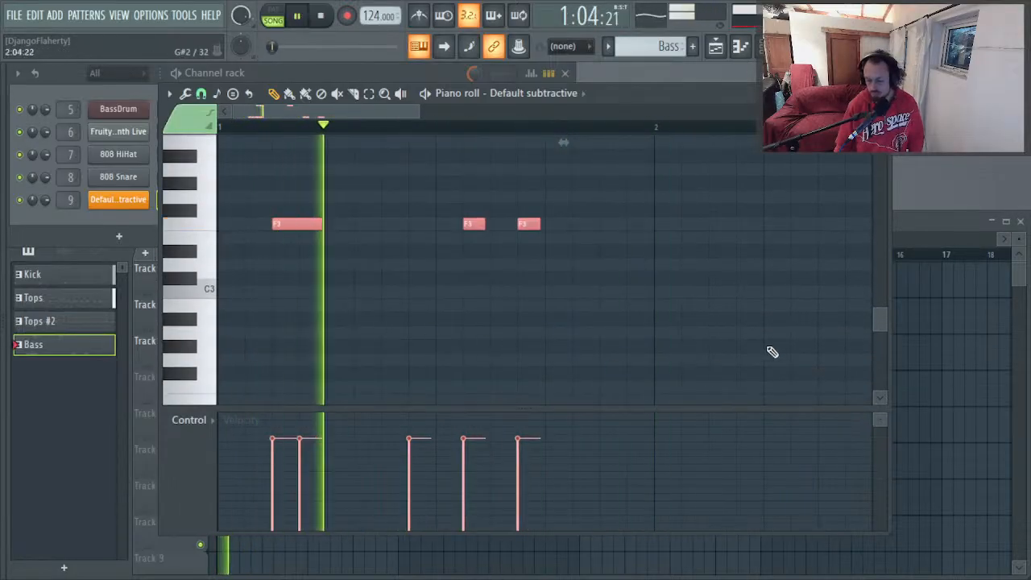
pyautogui.press('space')
pyautogui.moveTo(307, 228); pyautogui.dragTo(734, 224)
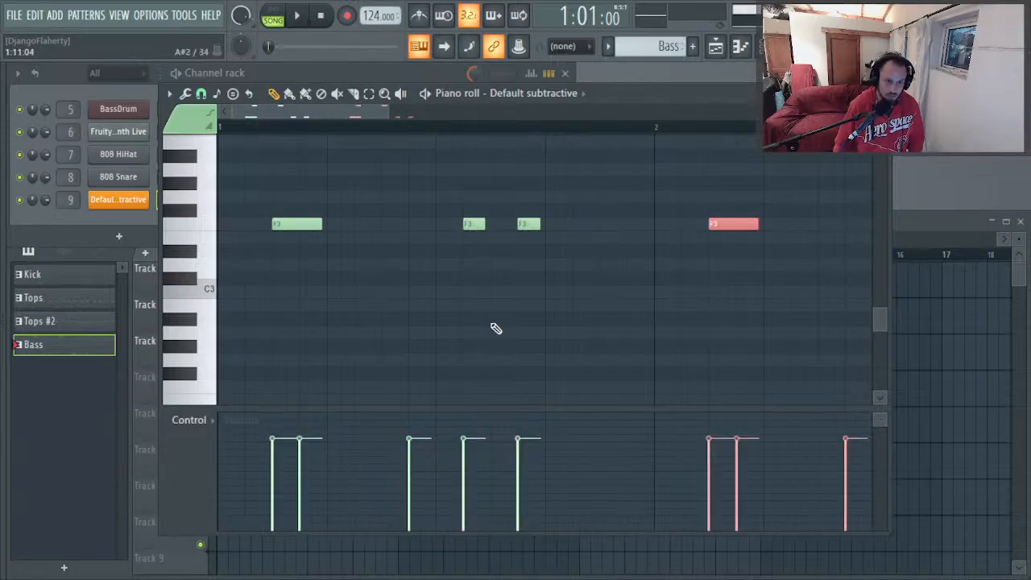
pyautogui.scroll(4, 493, 327)
pyautogui.scroll(-2, 493, 327)
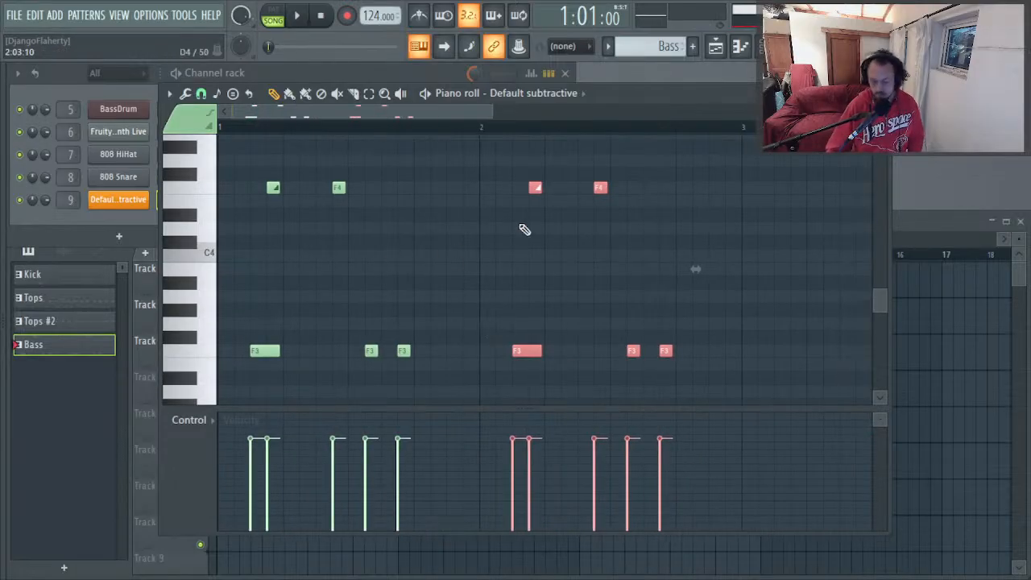
pyautogui.press('space')
pyautogui.hotkey('ctrl', 'd')
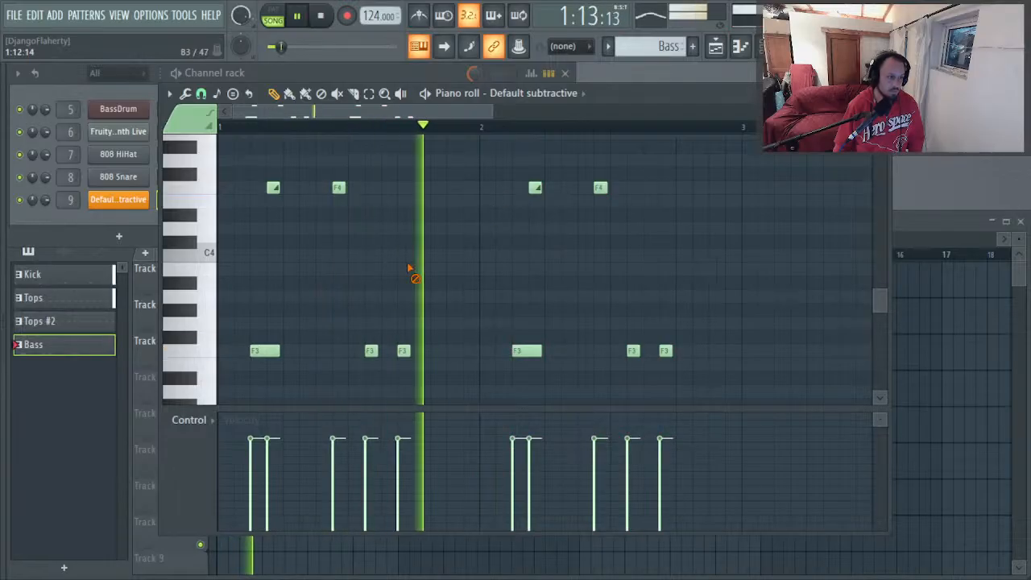
# Step: Delete the F3 note at 1:12:00 and the F4 slide note in bar 2 of the bass line
pyautogui.rightClick(404, 350)
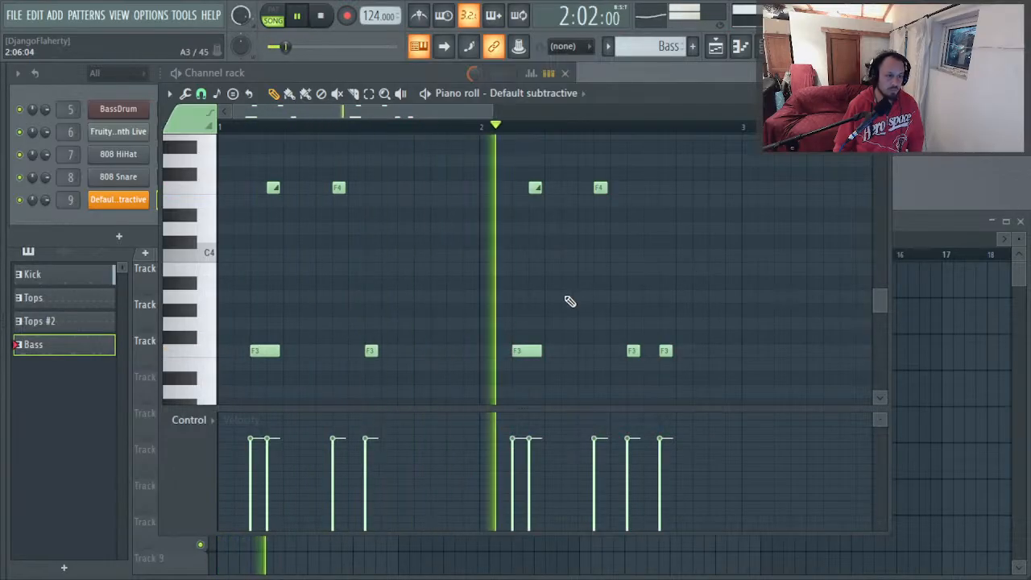
pyautogui.press('space')
pyautogui.rightClick(537, 188)
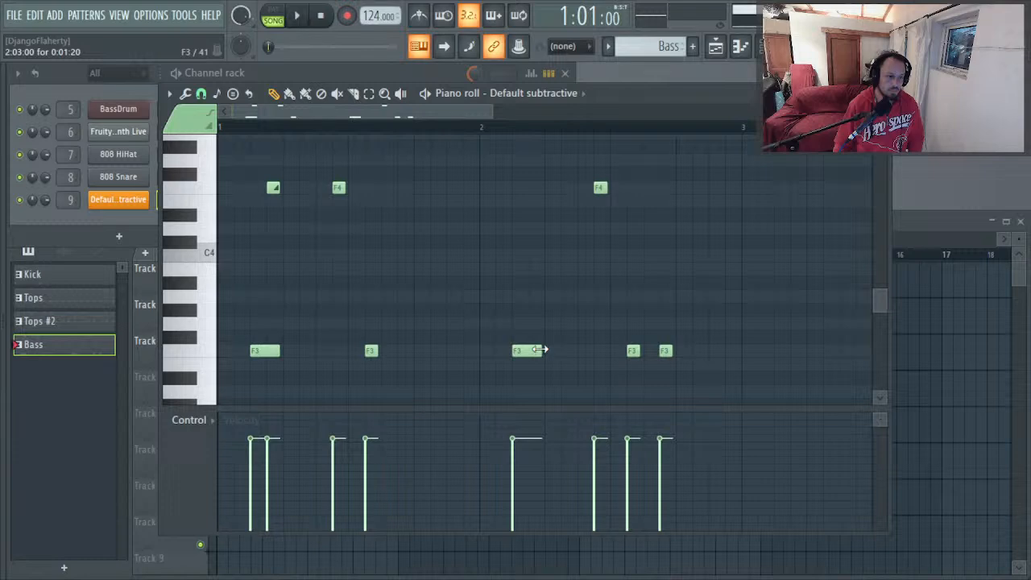
# Step: Replace the long F3 at 2:03:00 with two short F3 notes and delete bar 2's F4 while listening
pyautogui.click(533, 351)
pyautogui.press('space')
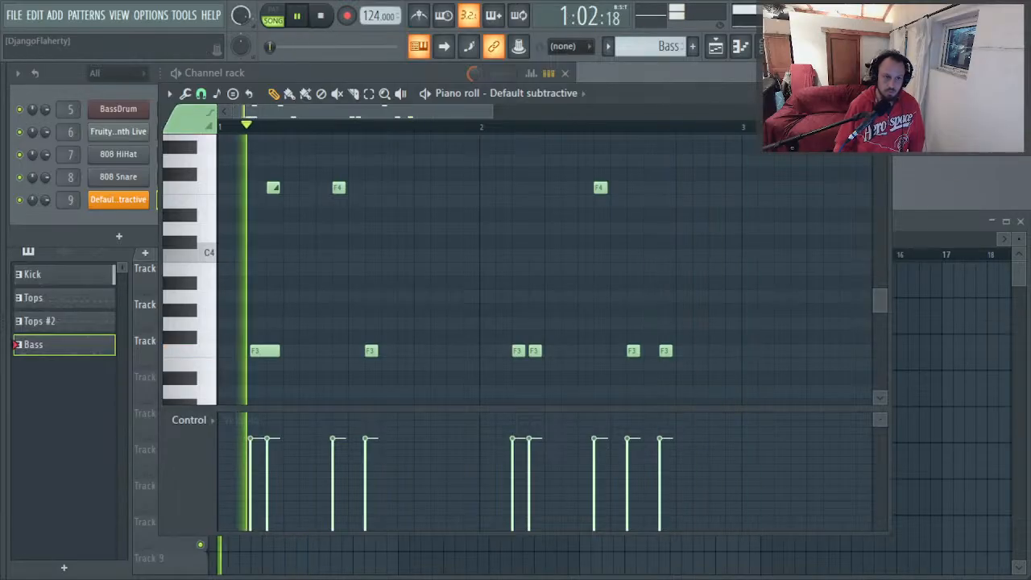
pyautogui.rightClick(602, 188)
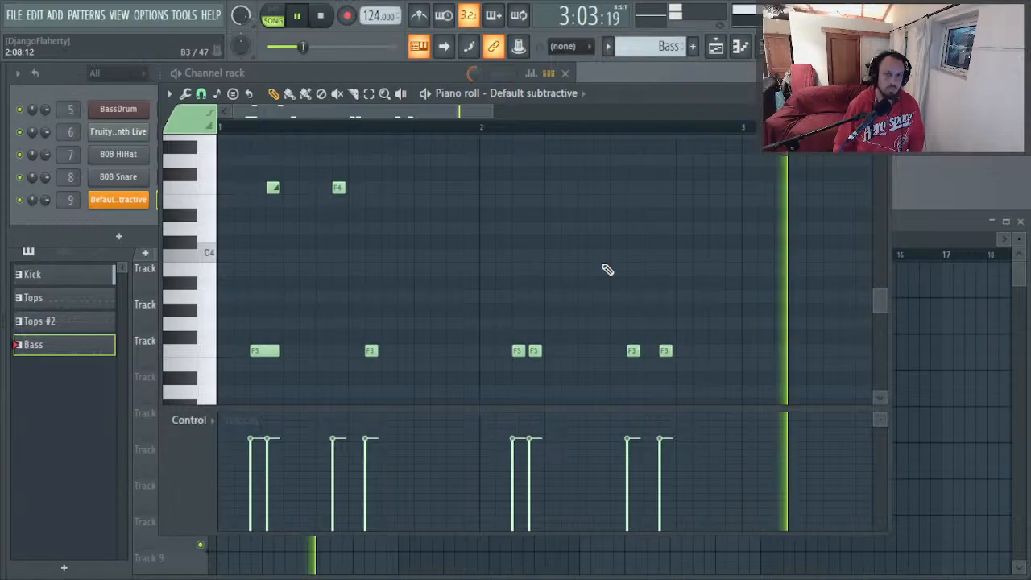
pyautogui.scroll(-3, 561, 249)
pyautogui.keyDown('ctrl'); pyautogui.scroll(2, 560, 262); pyautogui.keyUp('ctrl')
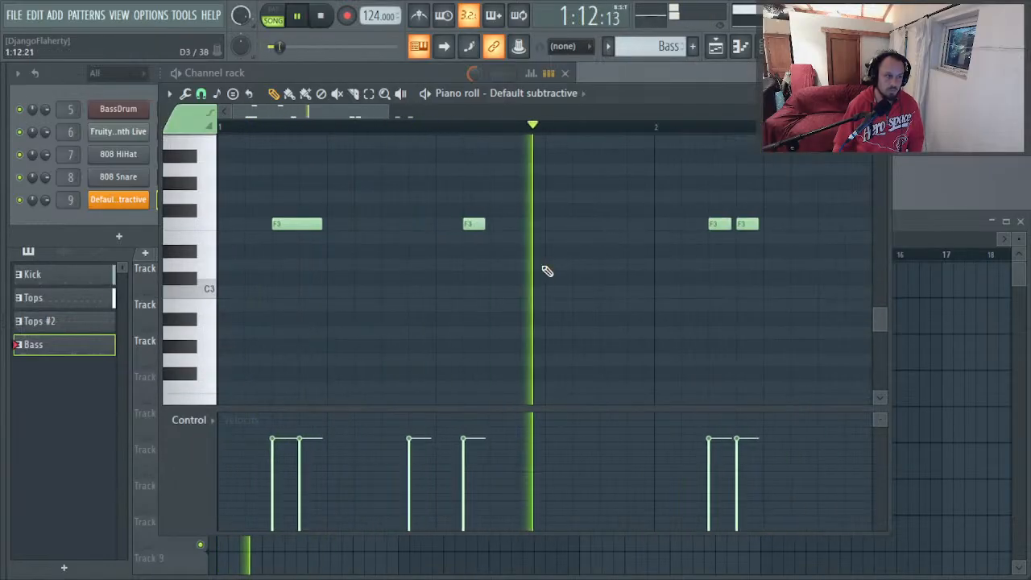
pyautogui.scroll(3, 580, 262)
pyautogui.keyDown('ctrl'); pyautogui.scroll(-2, 556, 274); pyautogui.keyUp('ctrl')
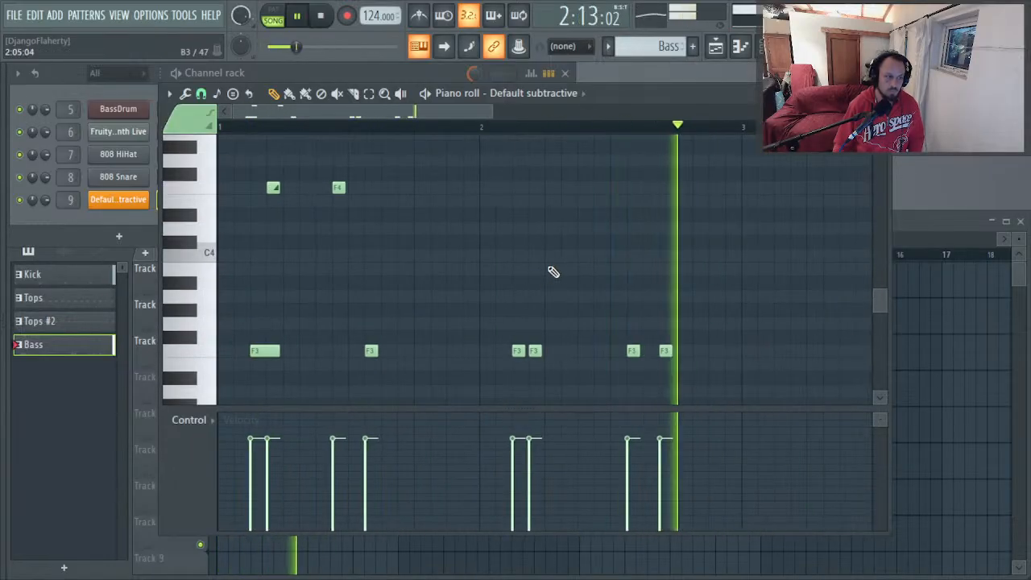
# Step: Copy the bass notes of bars 1 and 2 into bars 3 and 4, and replay from the start
pyautogui.press('space')
pyautogui.moveTo(737, 163); pyautogui.dragTo(241, 407)
pyautogui.keyDown('shift'); pyautogui.moveTo(259, 347); pyautogui.dragTo(786, 326); pyautogui.keyUp('shift')
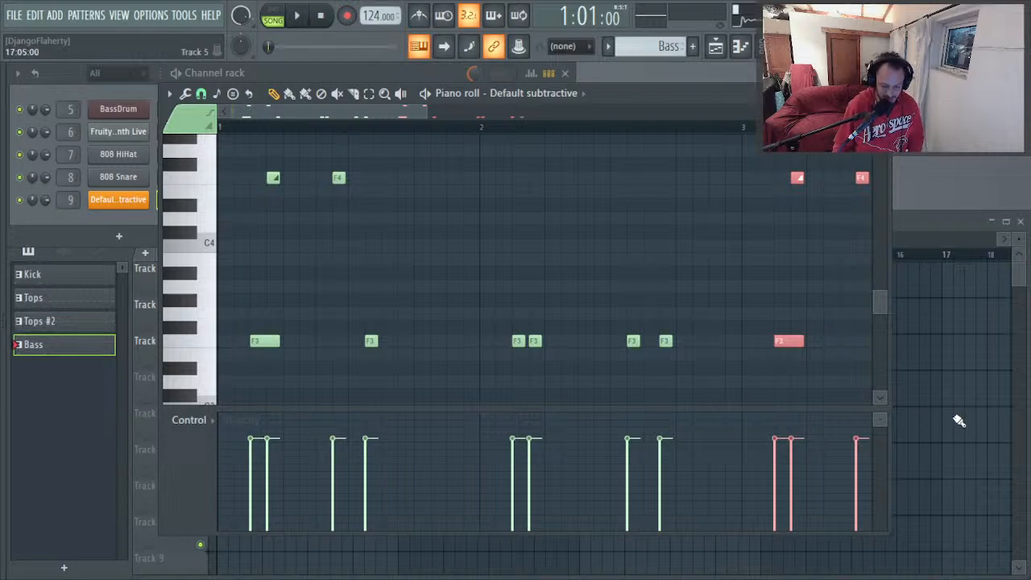
pyautogui.press('space')
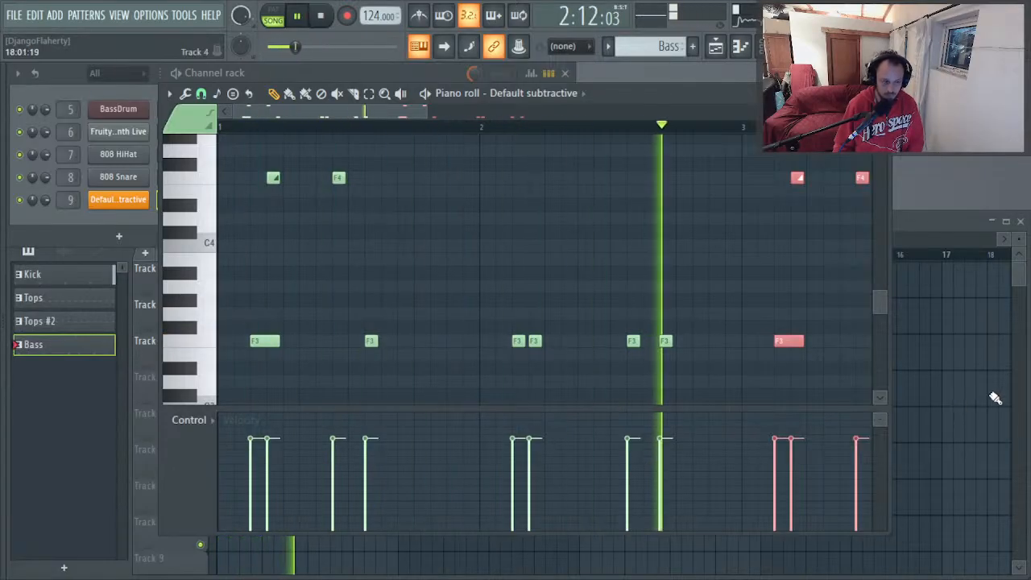
pyautogui.press('space')
pyautogui.press('space')
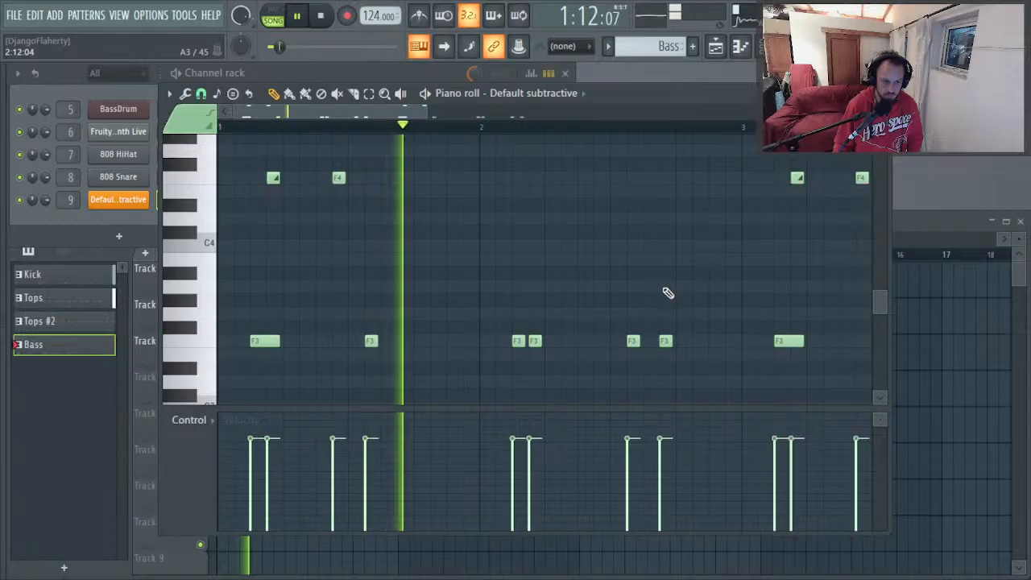
# Step: Move the short F3 note at 2:12:00 to 2:08:00 and play the bass line
pyautogui.click(673, 338)
pyautogui.press('space')
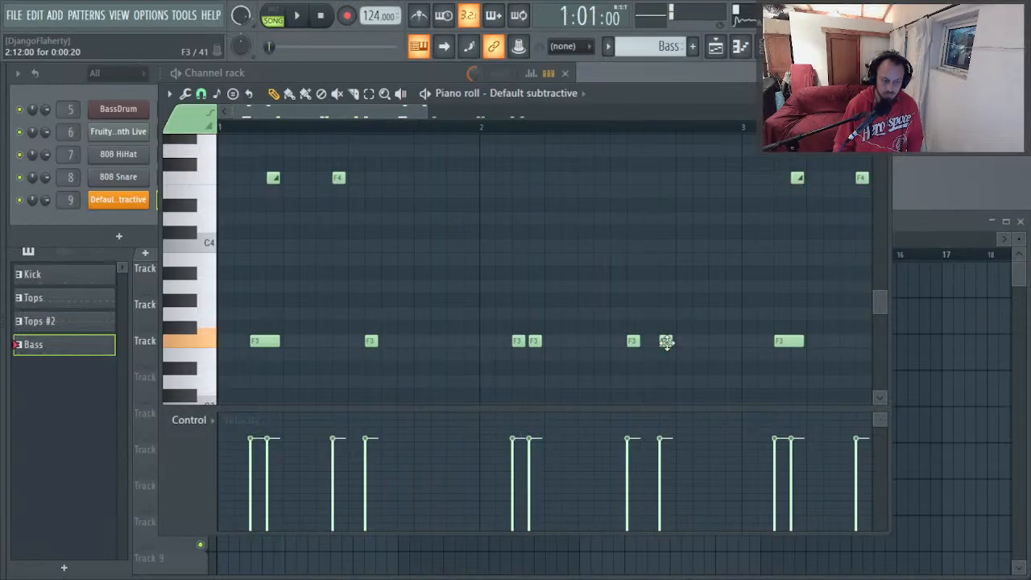
pyautogui.press('space')
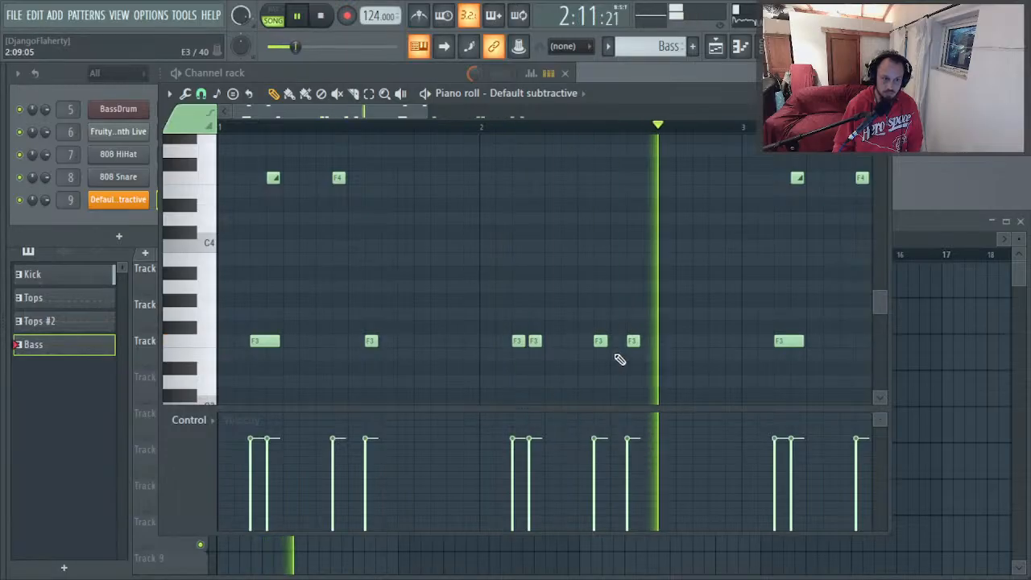
# Step: Add a G#3 note about two steps long at 3:15:00 and listen to it in context
pyautogui.scroll(-2, 621, 306)
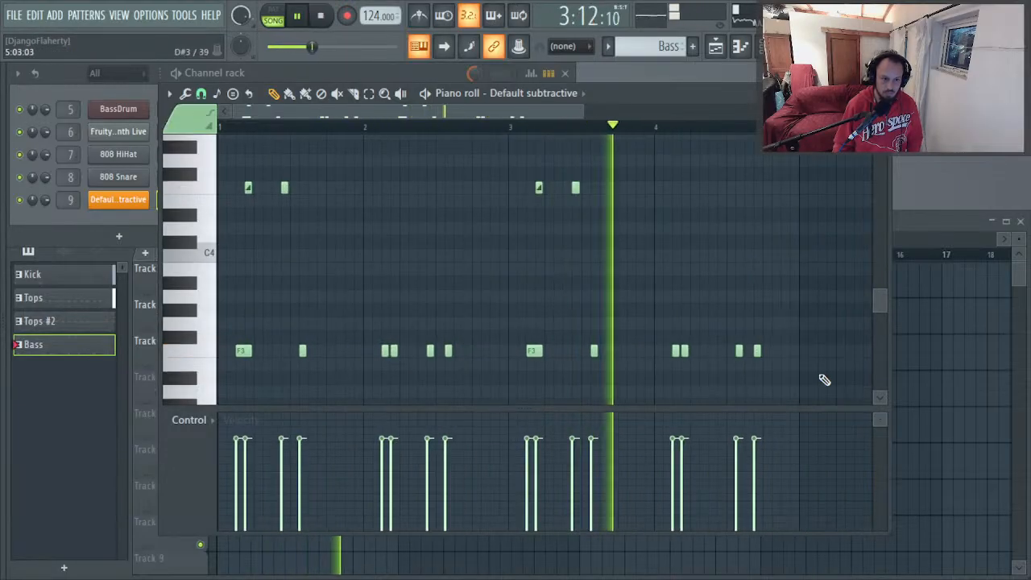
pyautogui.press('space')
pyautogui.click(637, 352)
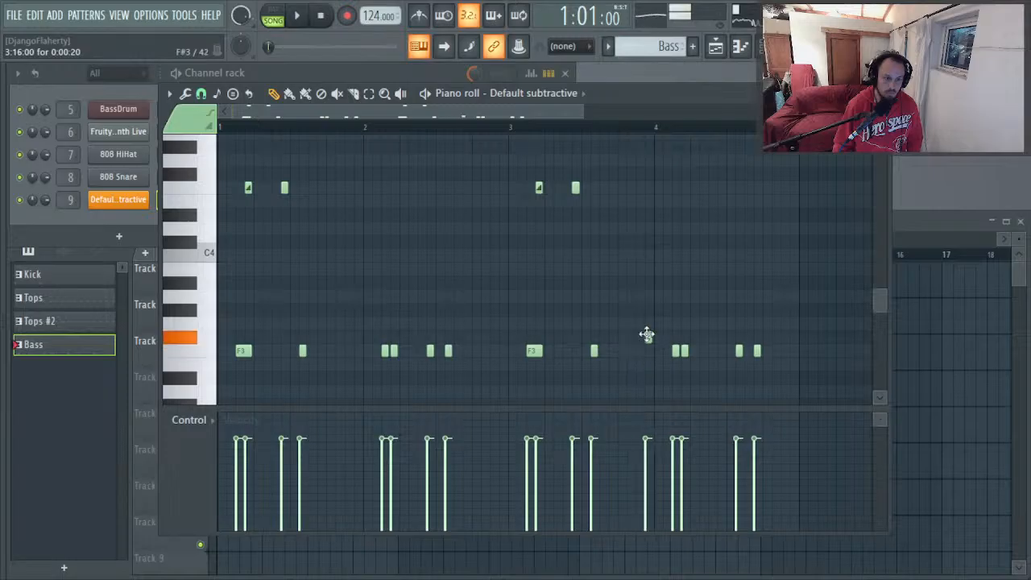
pyautogui.moveTo(646, 334); pyautogui.dragTo(637, 321)
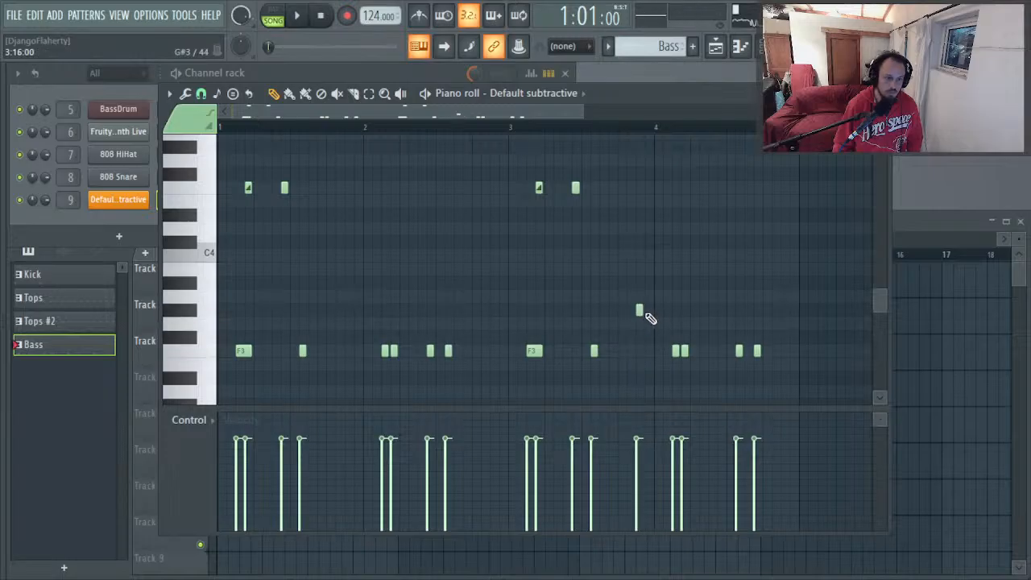
pyautogui.press('space')
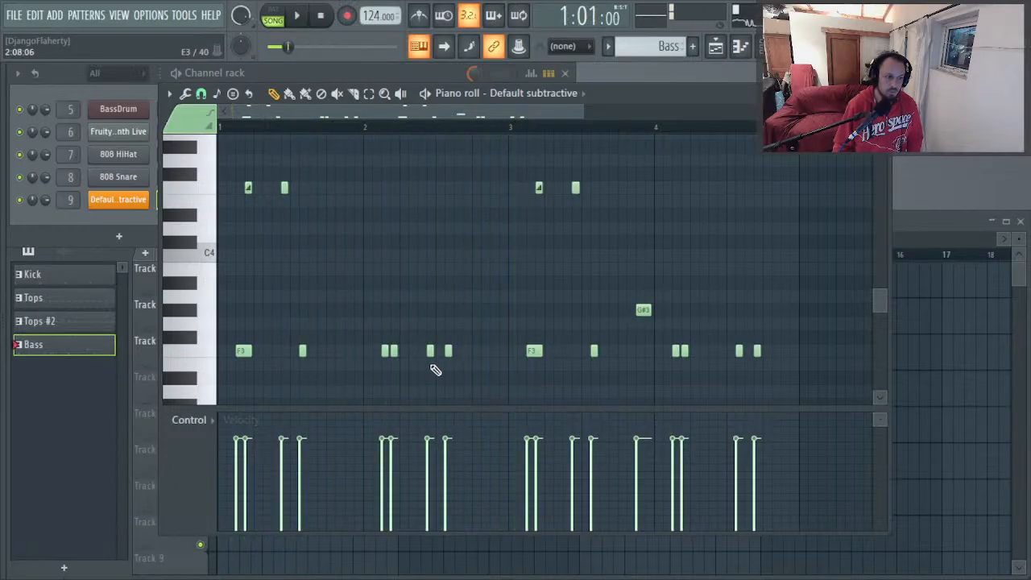
# Step: Move the F3 note at 2:10:00 to 2:11:00 and turn the short F3 pair at 4:03:00 into one longer note
pyautogui.moveTo(445, 351); pyautogui.dragTo(455, 352)
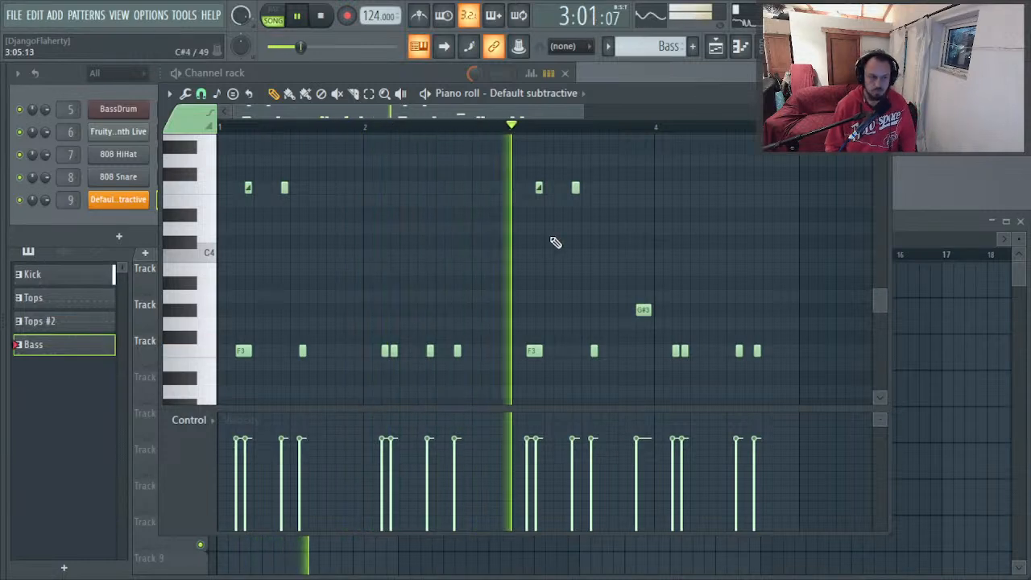
pyautogui.rightClick(685, 350)
pyautogui.moveTo(679, 350); pyautogui.dragTo(689, 349)
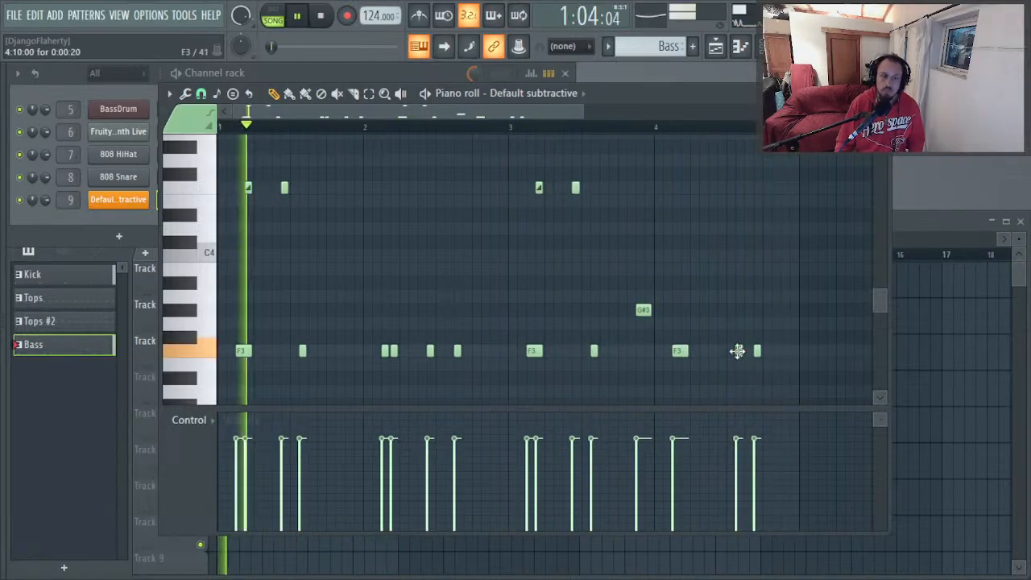
# Step: Shift bar 4's last two short F3 notes to 4:08:00 and 4:11:00, and delete the one at 4:11:00
pyautogui.moveTo(736, 350)
pyautogui.mouseDown()
pyautogui.moveTo(718, 352)
pyautogui.moveTo(746, 351)
pyautogui.mouseUp()
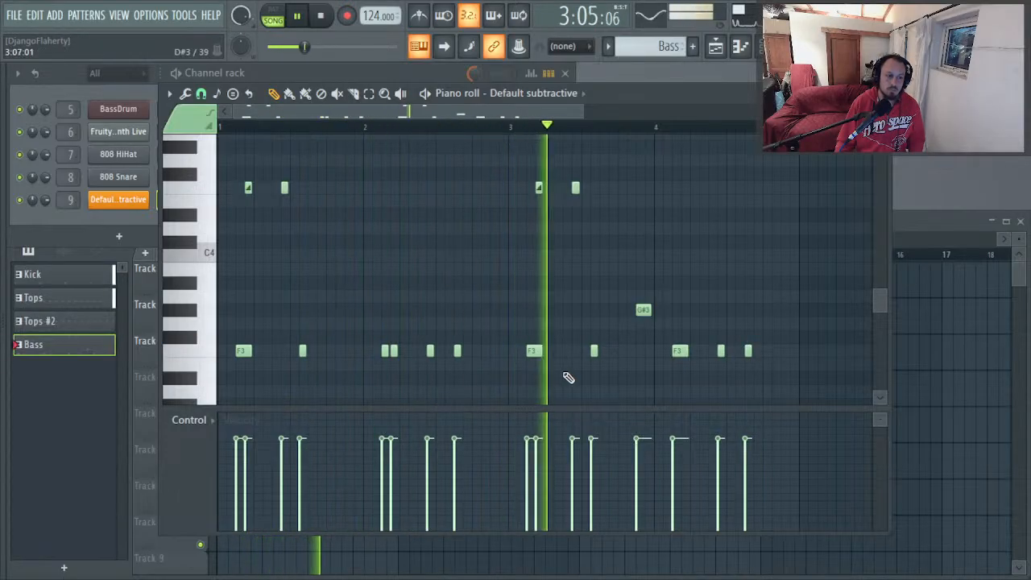
pyautogui.moveTo(479, 306); pyautogui.dragTo(454, 364)
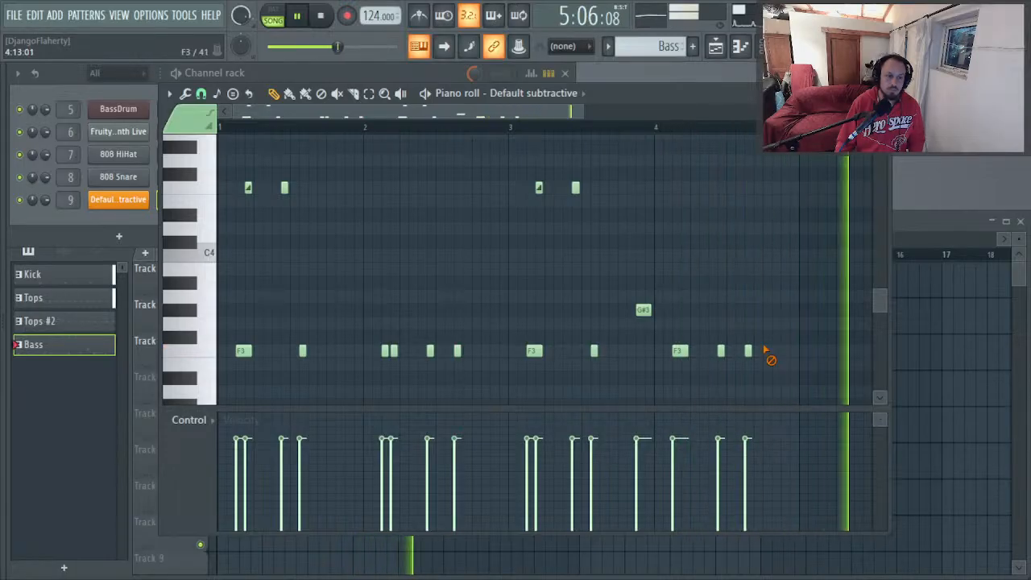
pyautogui.rightClick(749, 350)
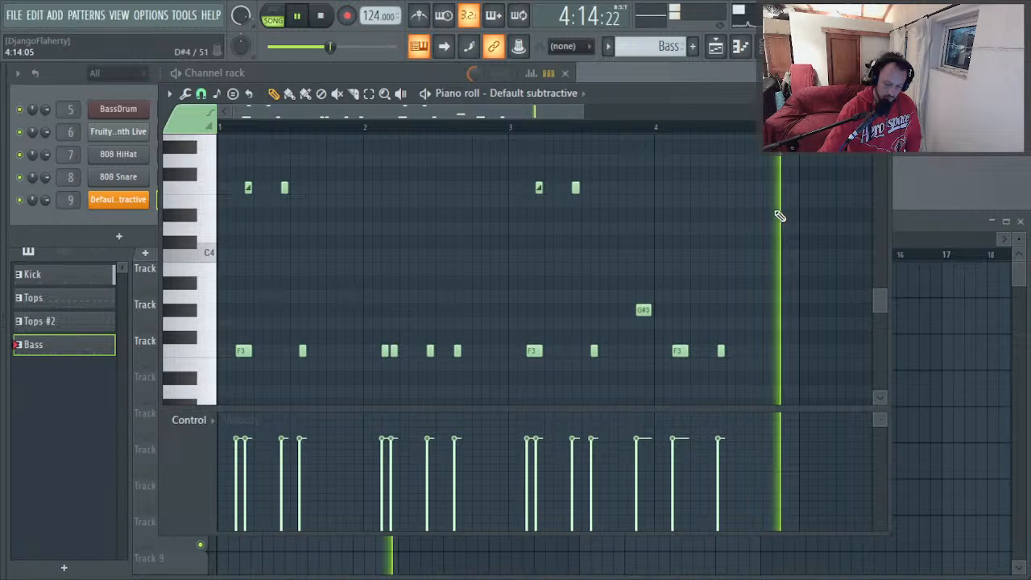
pyautogui.press('space')
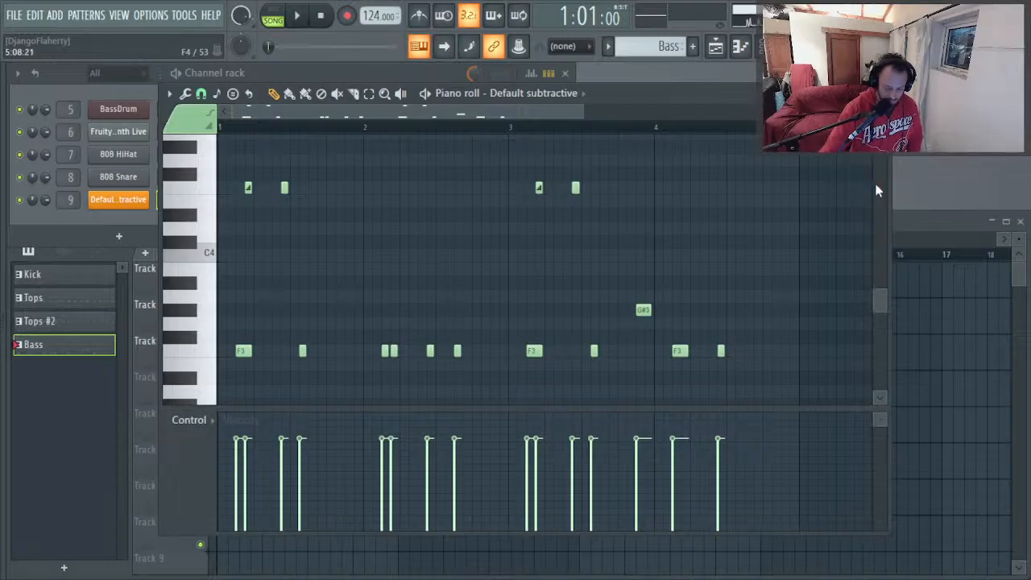
# Step: Replay the four-bar bass line from the start to judge it against the drums
pyautogui.press('space')
pyautogui.press('space')
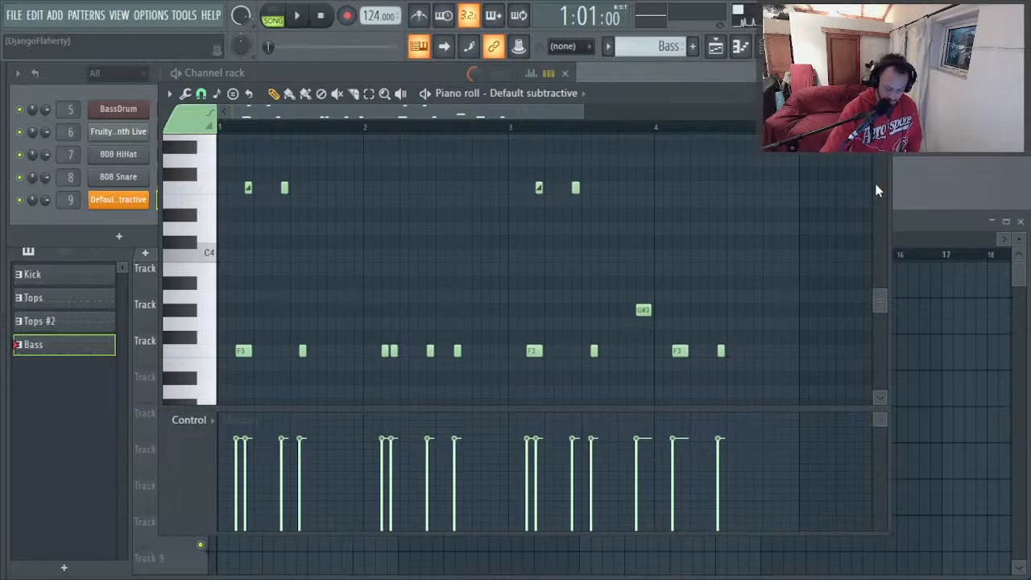
pyautogui.press('space')
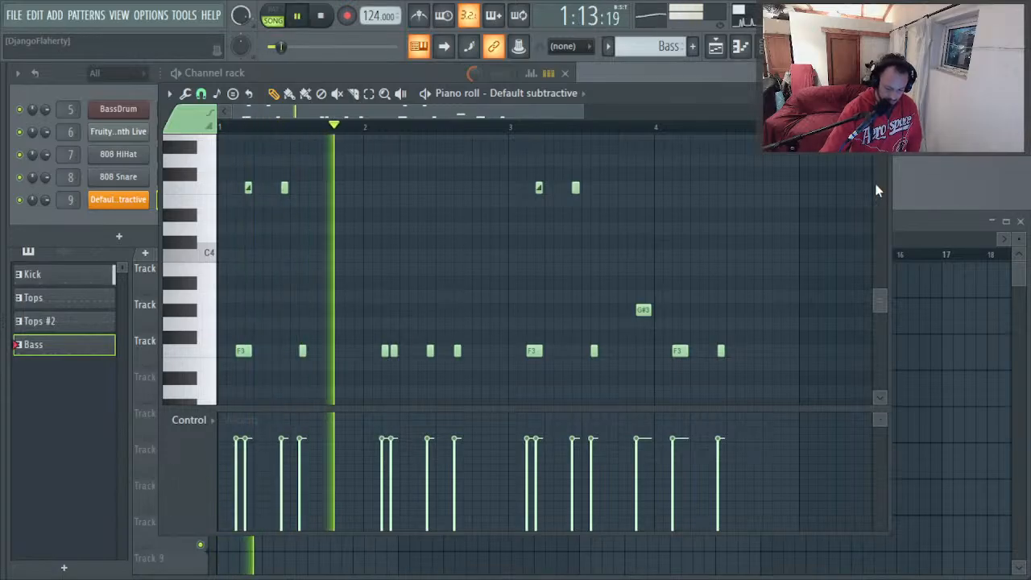
pyautogui.press('super')
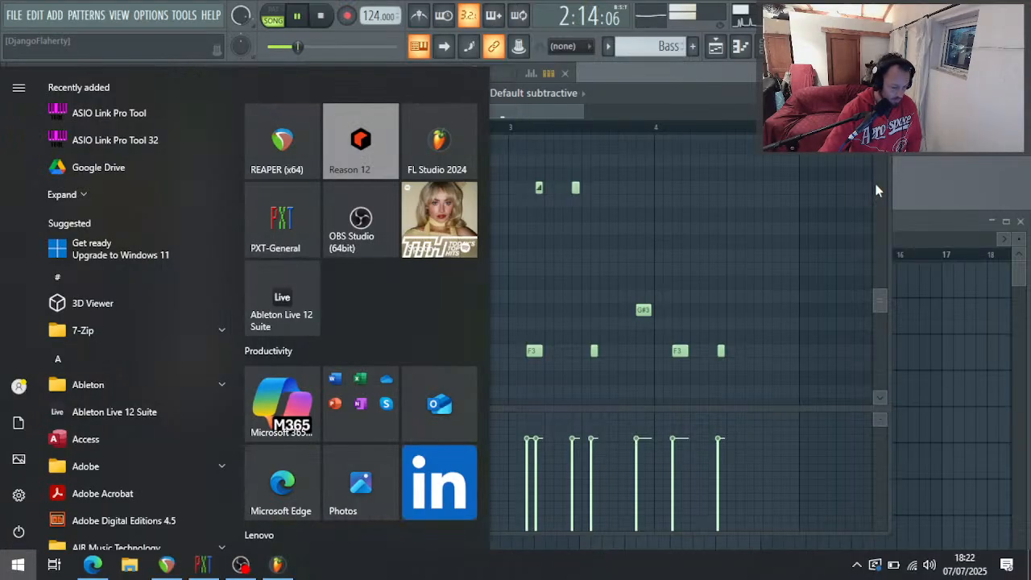
pyautogui.press('super')
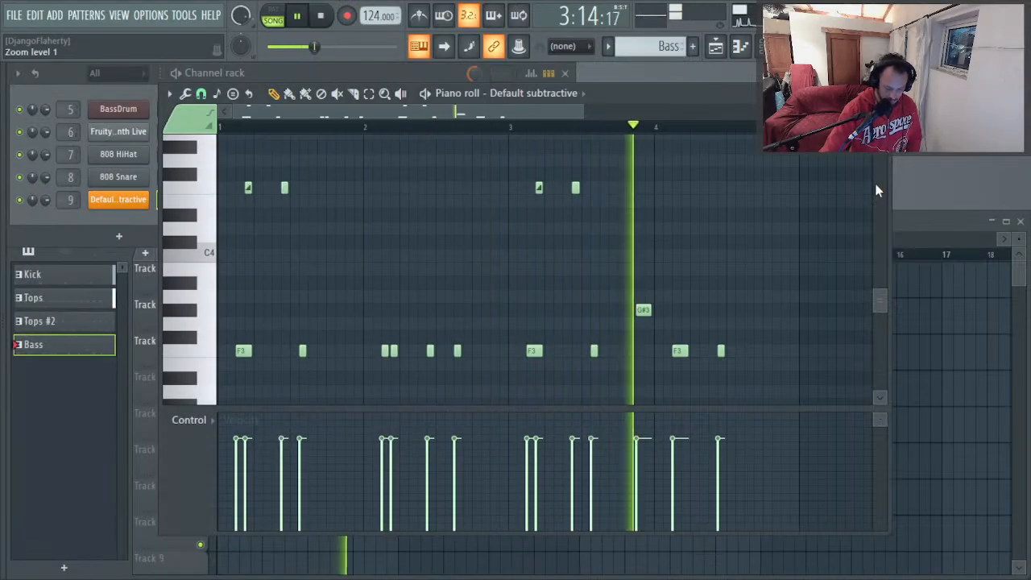
# Step: Close the piano roll and open the mixer with the channel rack in front while the arrangement replays
pyautogui.press('F7')
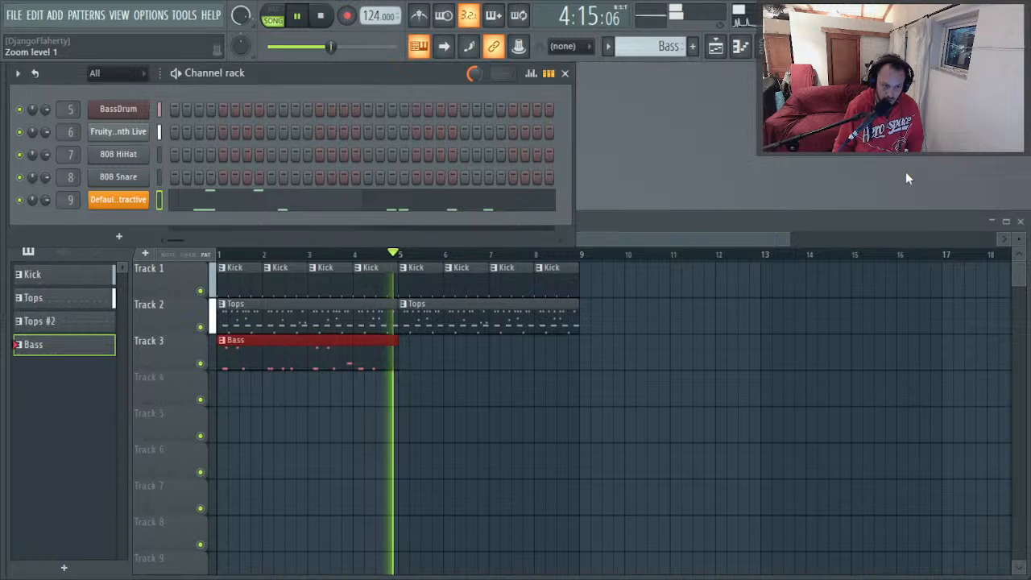
pyautogui.press('space')
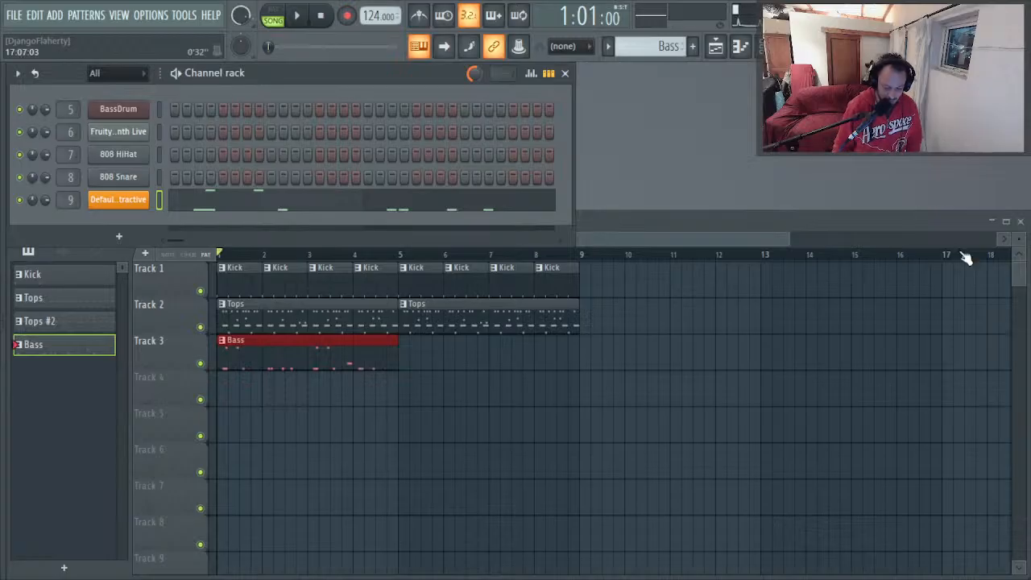
pyautogui.press('space')
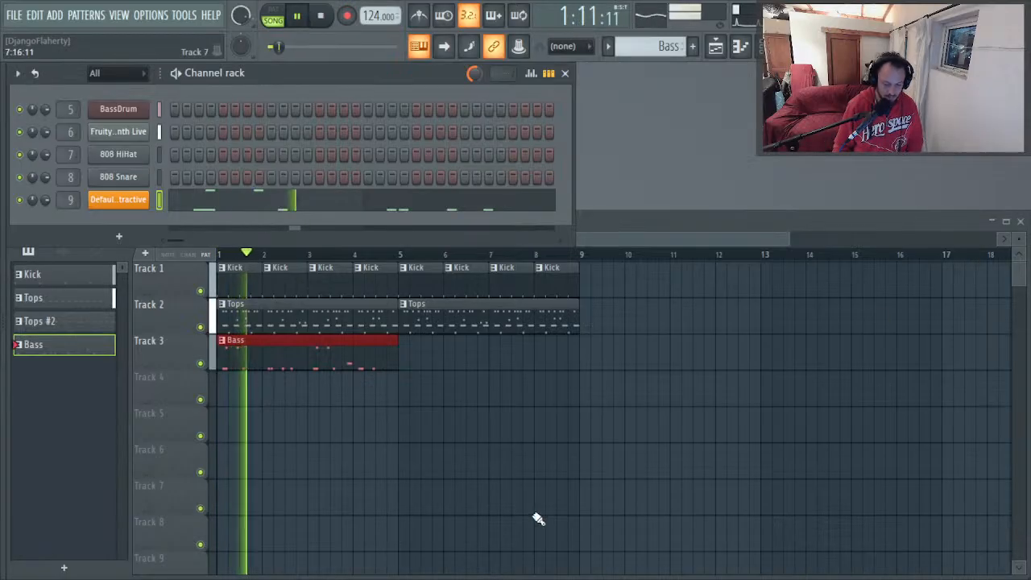
pyautogui.press('F9')
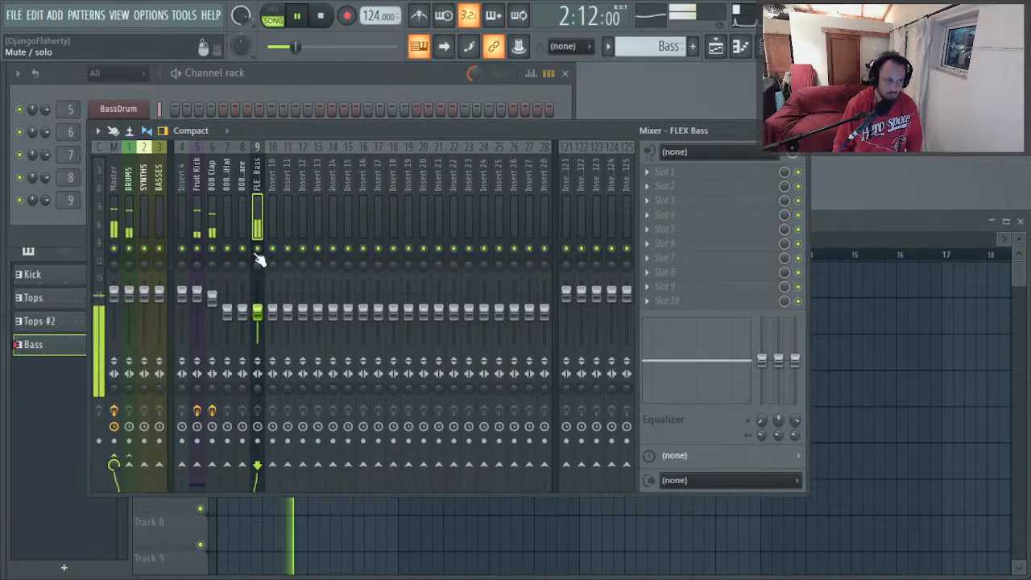
pyautogui.click(256, 76)
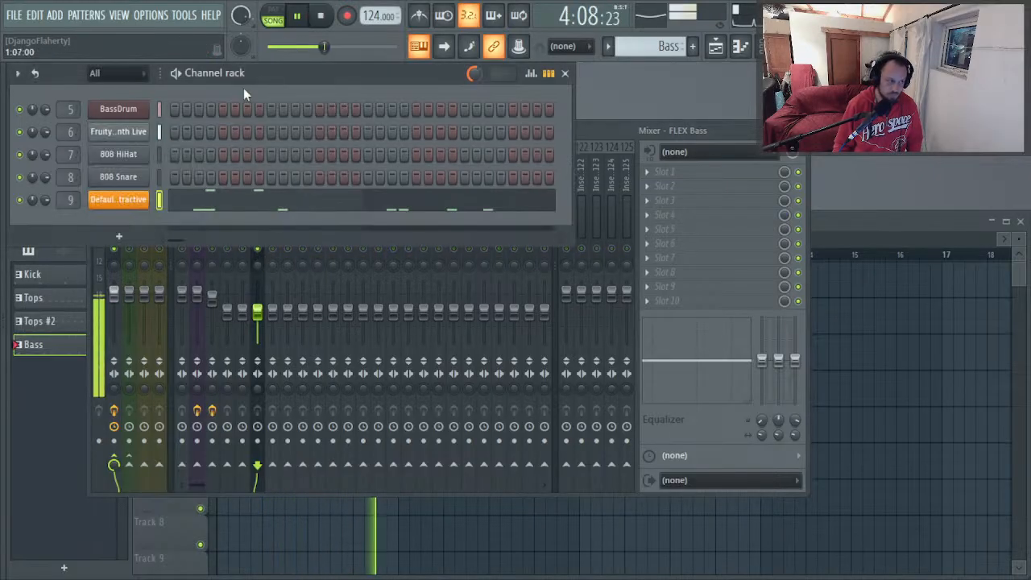
# Step: Place a second four-bar Bass clip at bar 5 on Track 3 so the bass line fills all eight bars
pyautogui.click(134, 201)
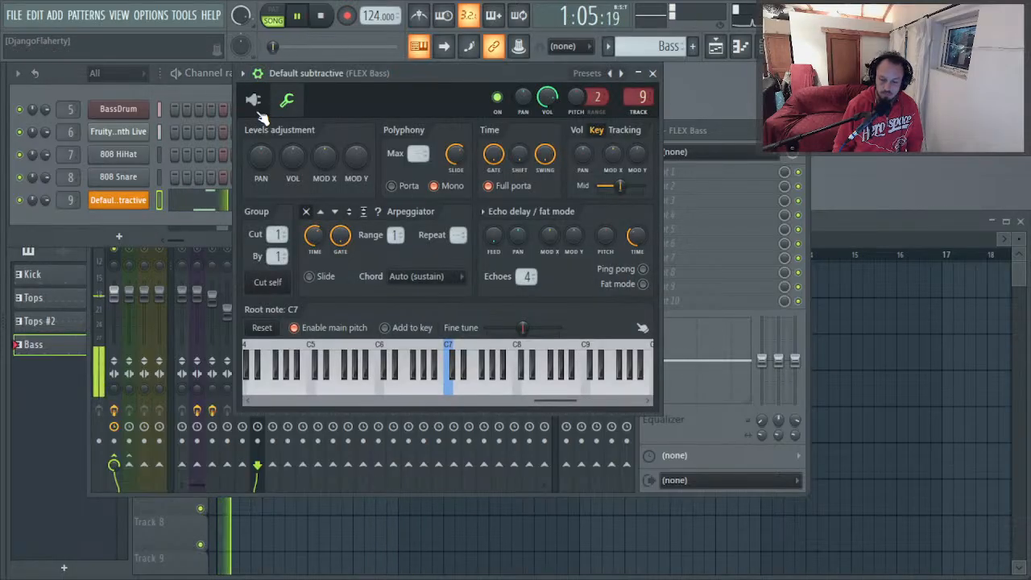
pyautogui.press('Escape')
pyautogui.click(379, 525)
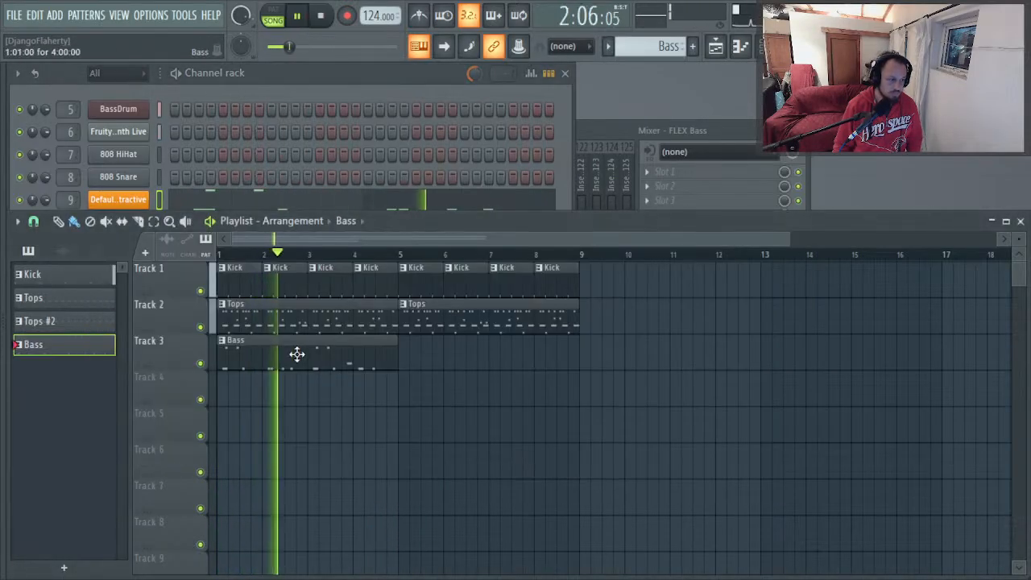
pyautogui.click(407, 368)
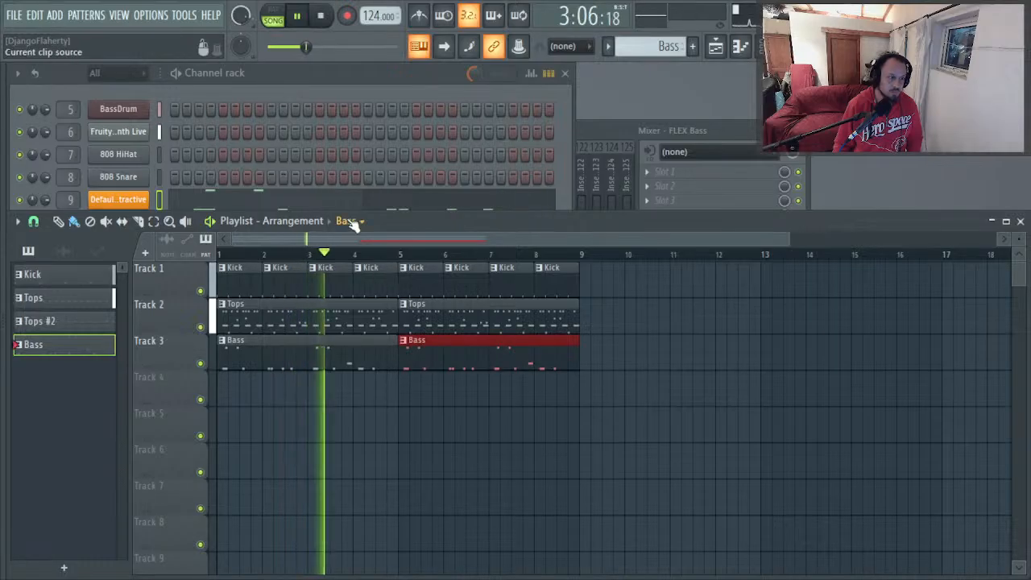
# Step: Open the bass synth's editor and set operator 2's frequency modulation of operator 1 to about 32%
pyautogui.click(299, 206)
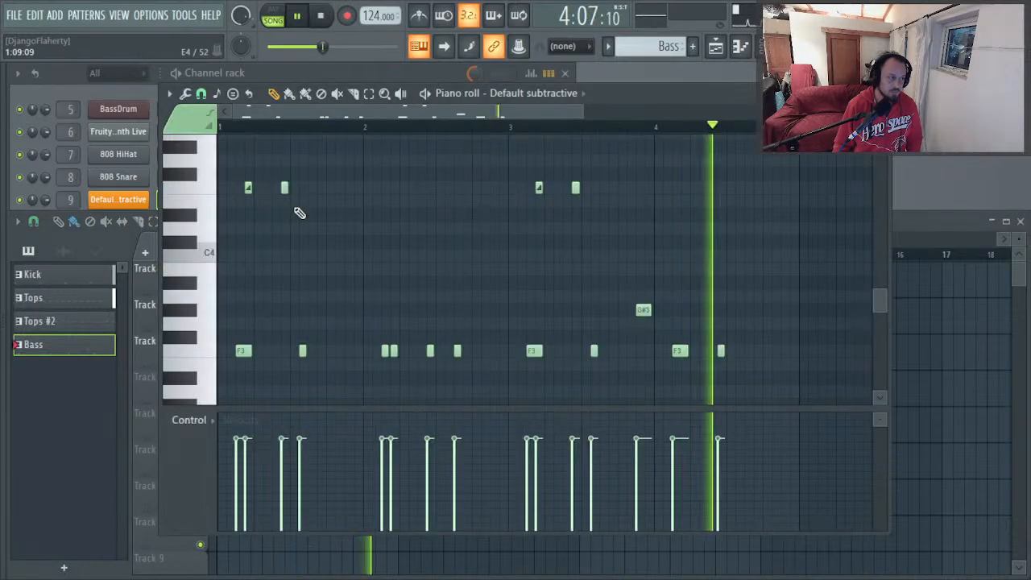
pyautogui.click(124, 201)
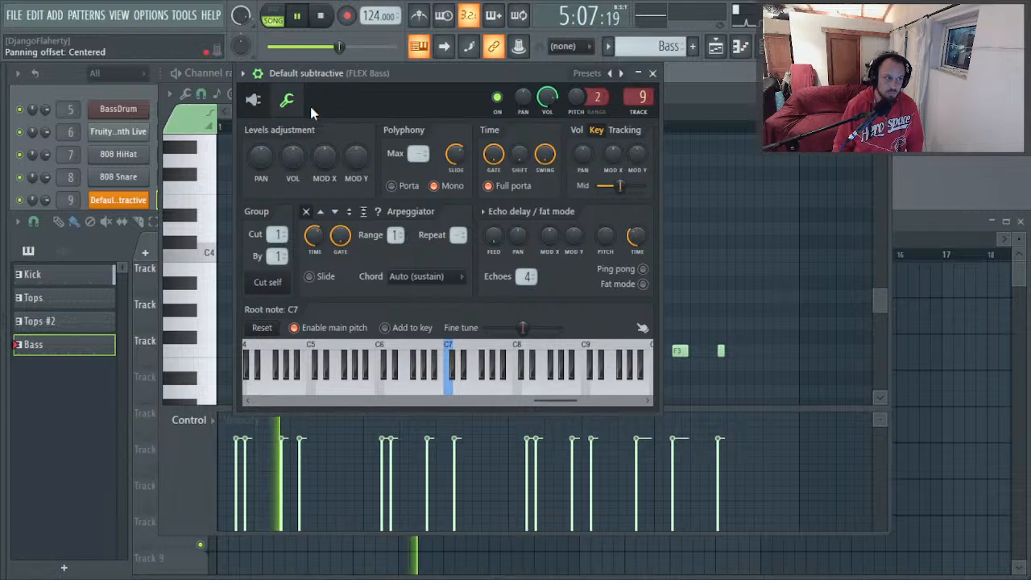
pyautogui.click(255, 101)
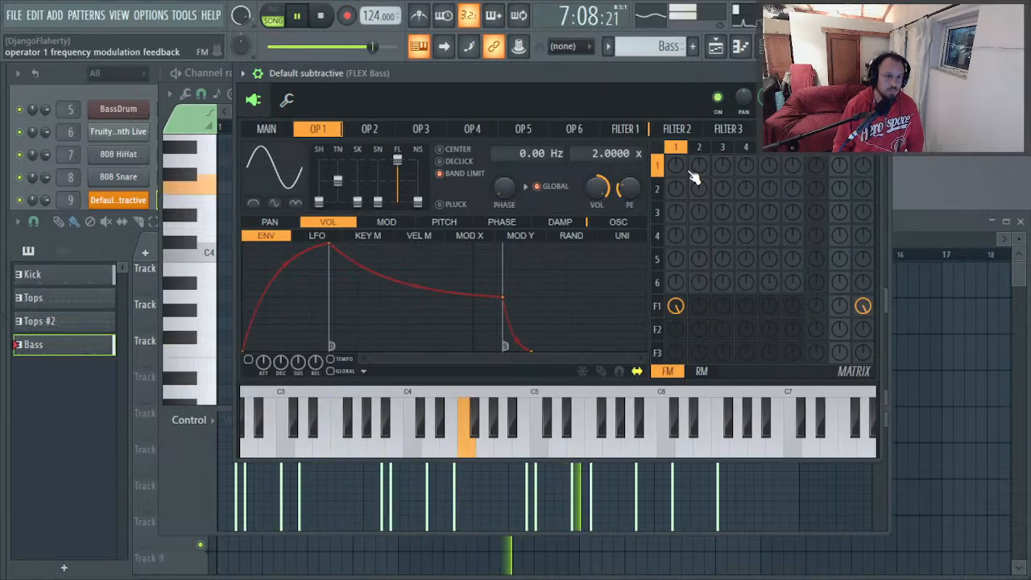
pyautogui.moveTo(698, 171); pyautogui.dragTo(698, 165)
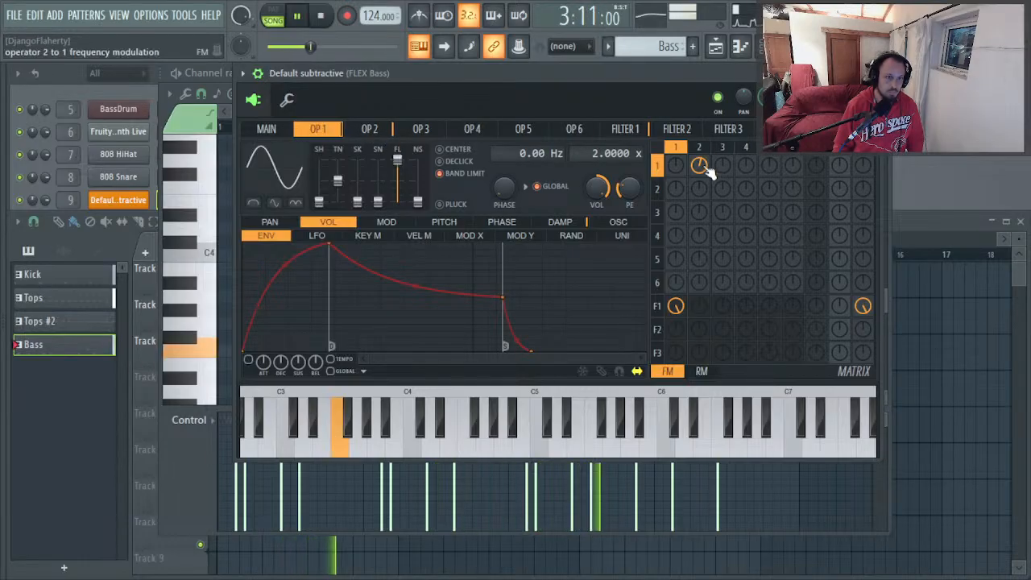
pyautogui.moveTo(699, 164); pyautogui.dragTo(698, 181)
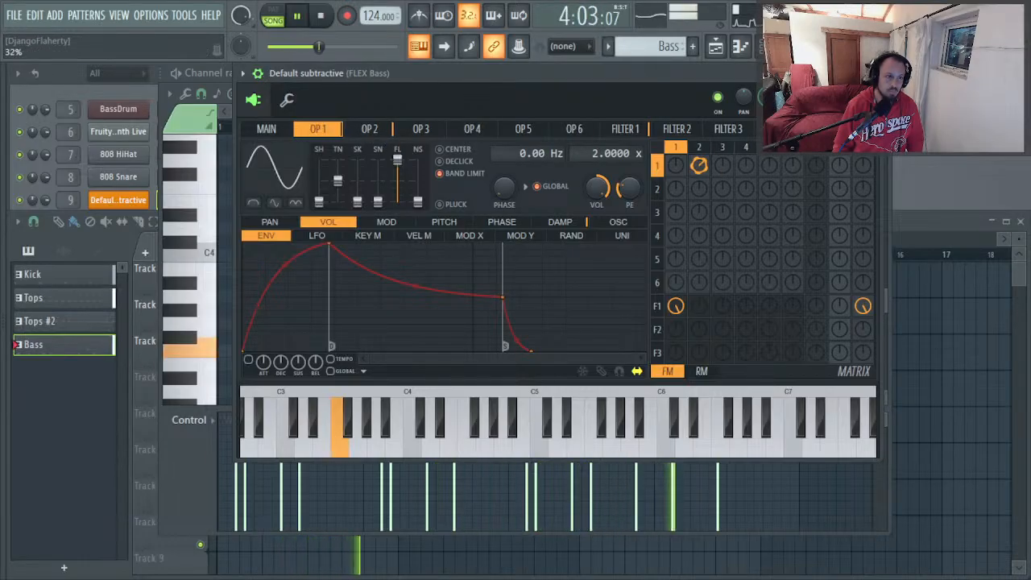
# Step: Shape the volume envelopes of operators 2 and 1 with minimal attack, setting operator 2's release to 40.63% and operator 1's decay to 79.69%
pyautogui.click(368, 130)
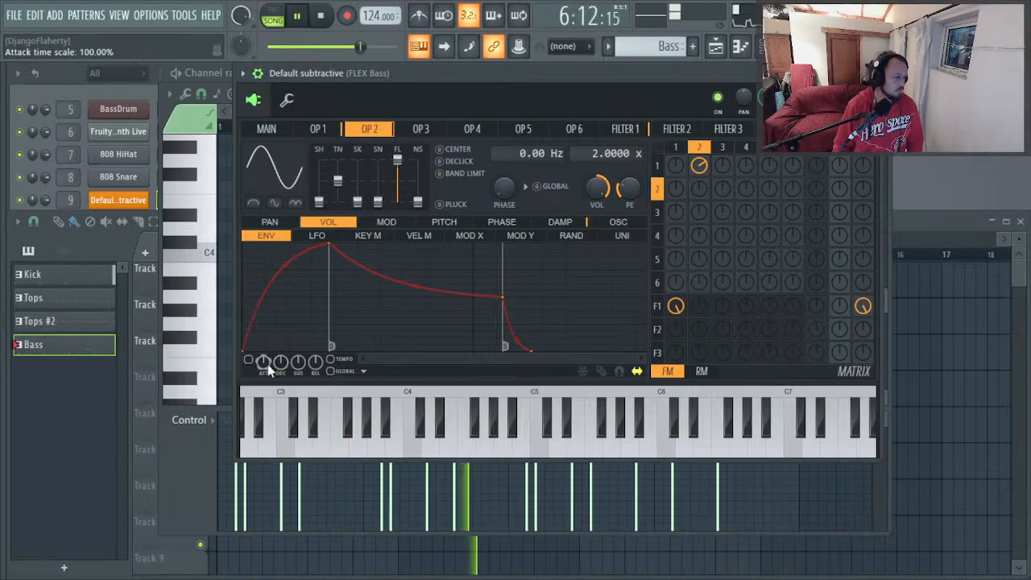
pyautogui.moveTo(263, 362); pyautogui.dragTo(283, 342)
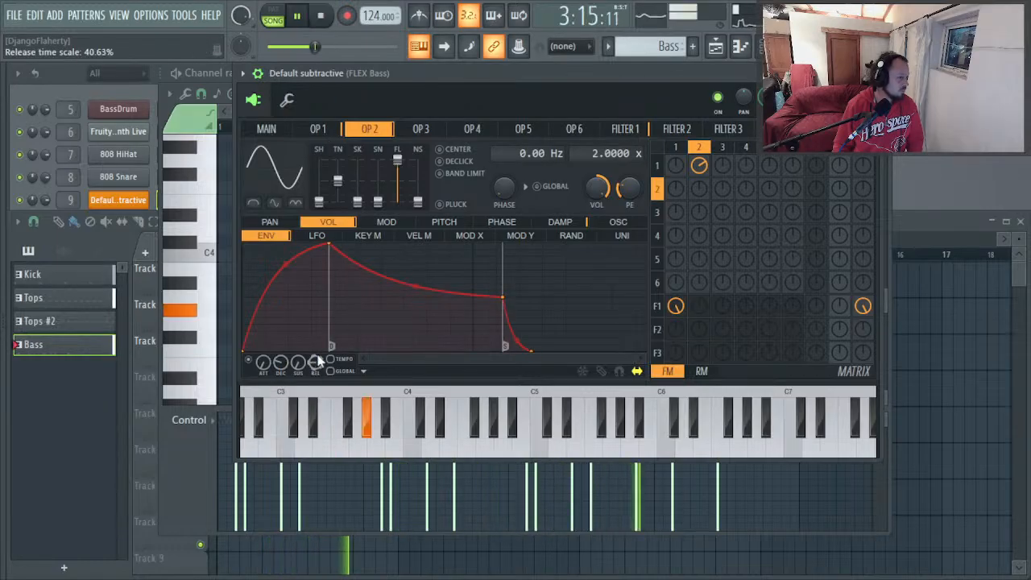
pyautogui.click(329, 130)
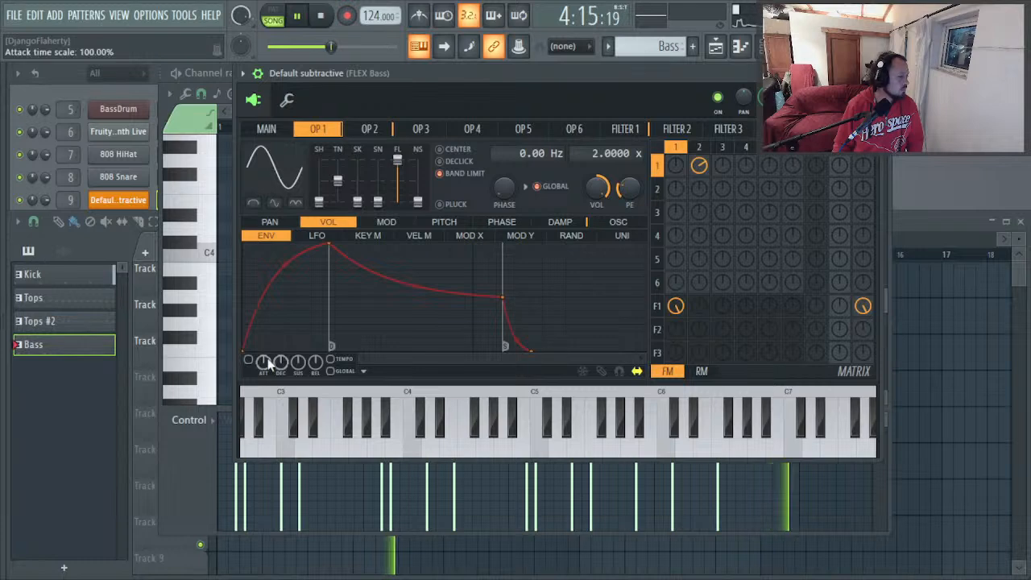
pyautogui.moveTo(315, 362); pyautogui.dragTo(280, 370)
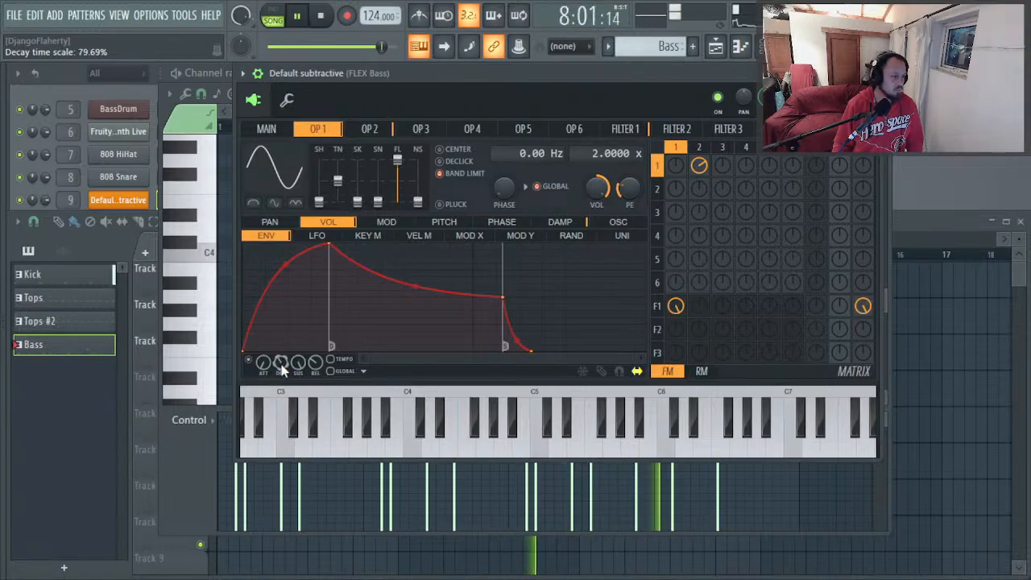
# Step: Add operator 3 as a frequency modulator of operator 1, giving it a 16.0000 frequency ratio and a triangle waveform
pyautogui.click(375, 131)
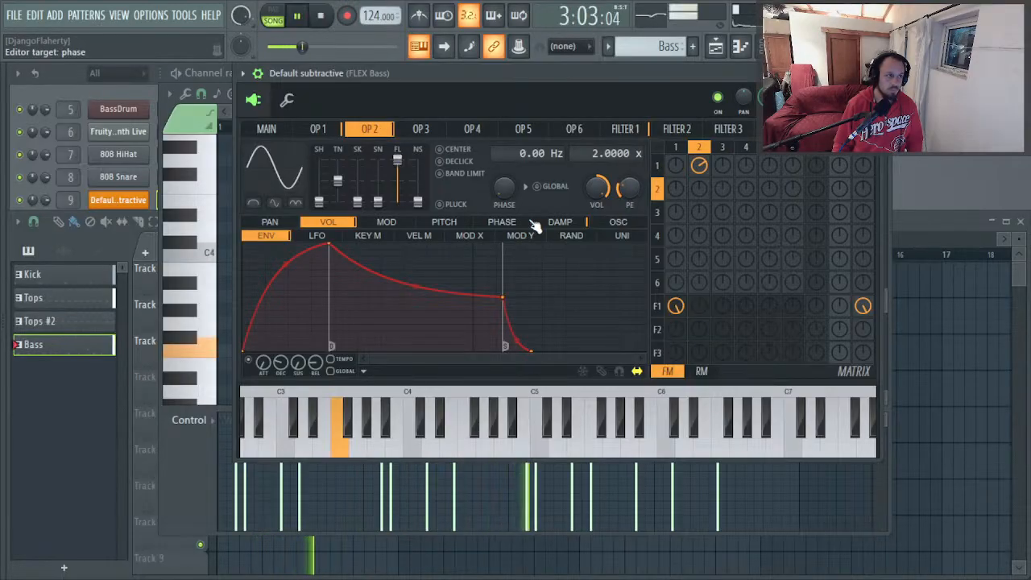
pyautogui.hotkey('alt', 'Tab')
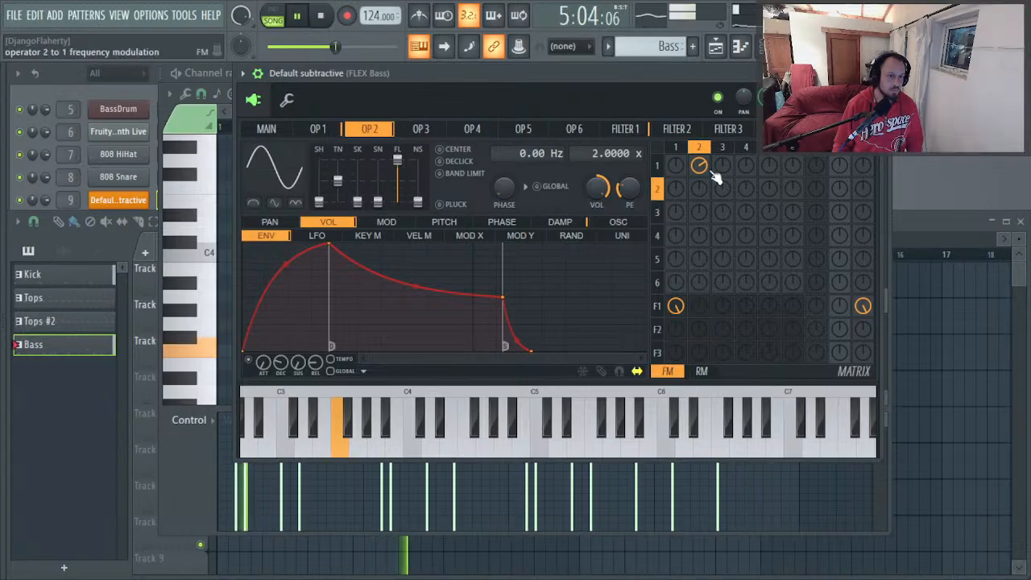
pyautogui.moveTo(722, 165); pyautogui.dragTo(722, 153)
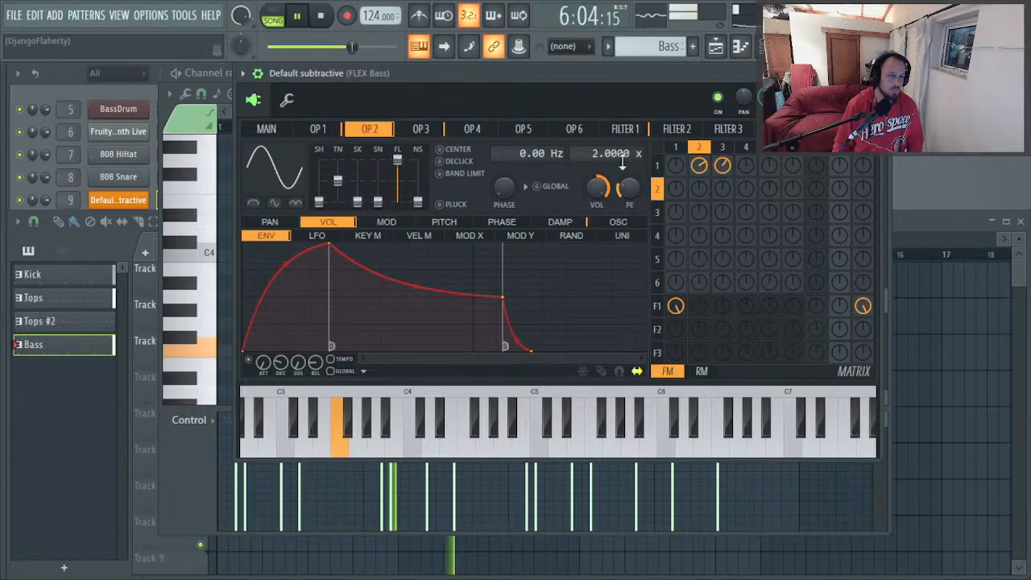
pyautogui.click(420, 129)
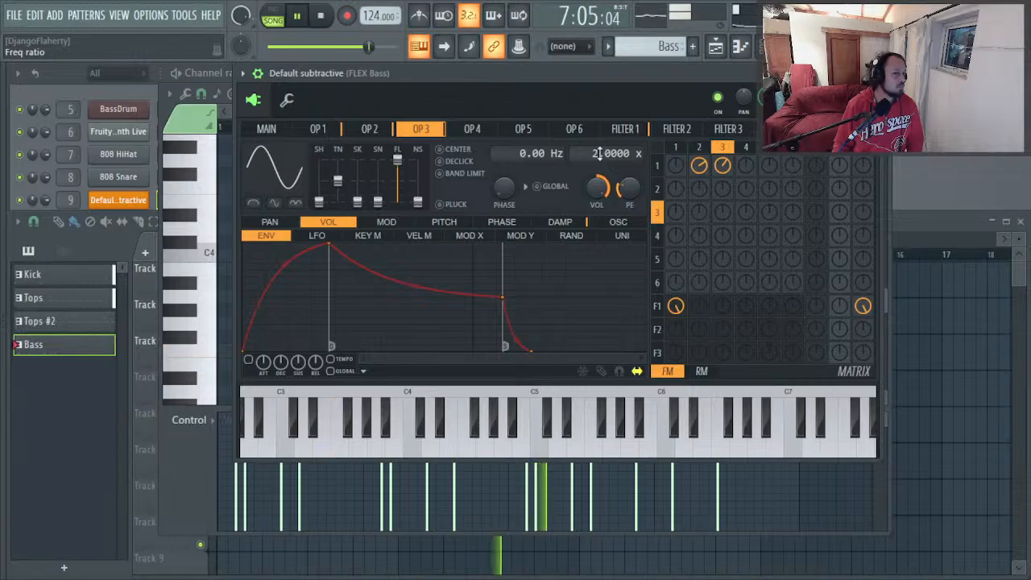
pyautogui.moveTo(601, 153)
pyautogui.mouseDown()
pyautogui.moveTo(608, 147)
pyautogui.moveTo(608, 159)
pyautogui.mouseUp()
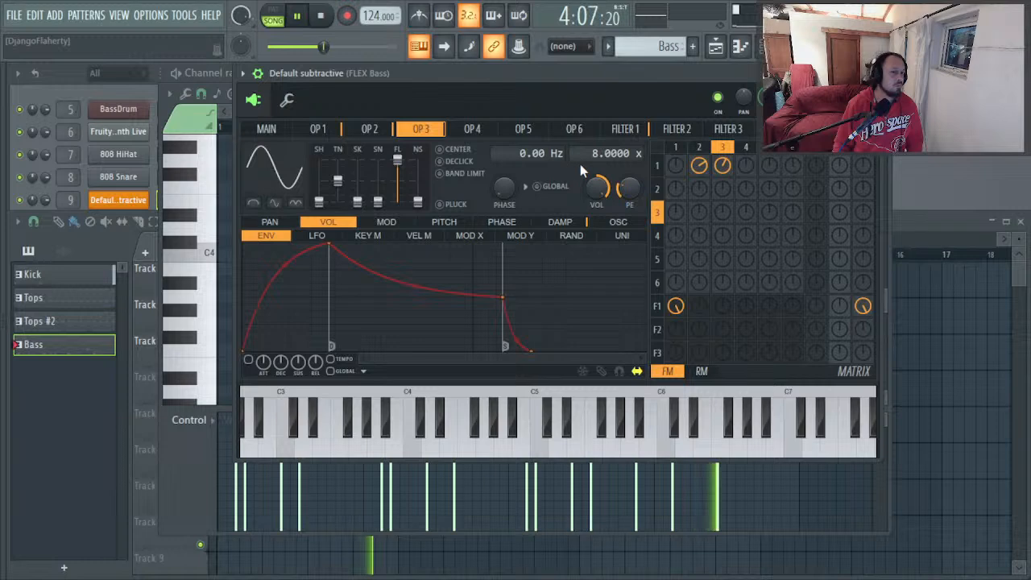
pyautogui.moveTo(594, 153); pyautogui.dragTo(593, 139)
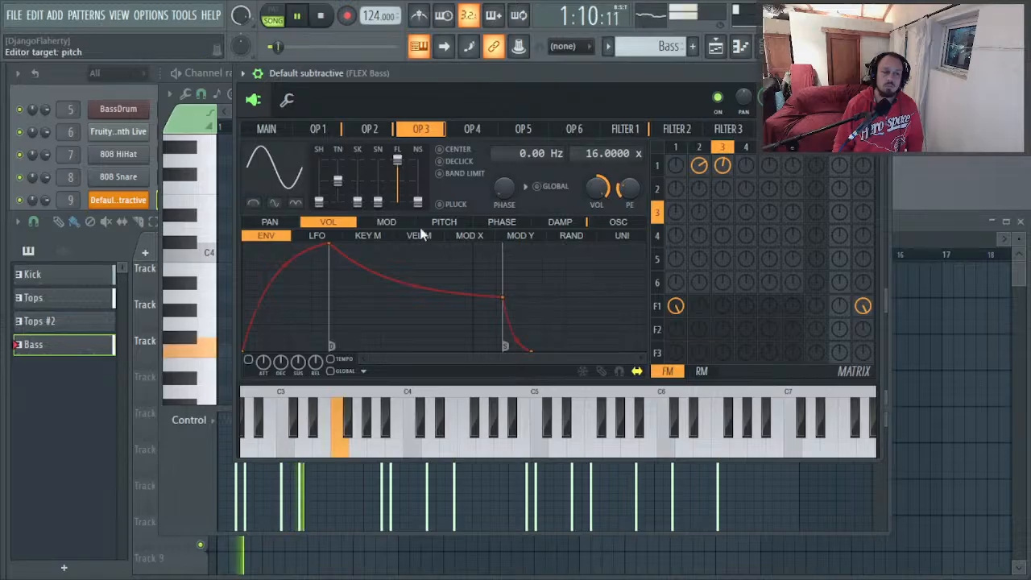
pyautogui.moveTo(319, 197); pyautogui.dragTo(319, 189)
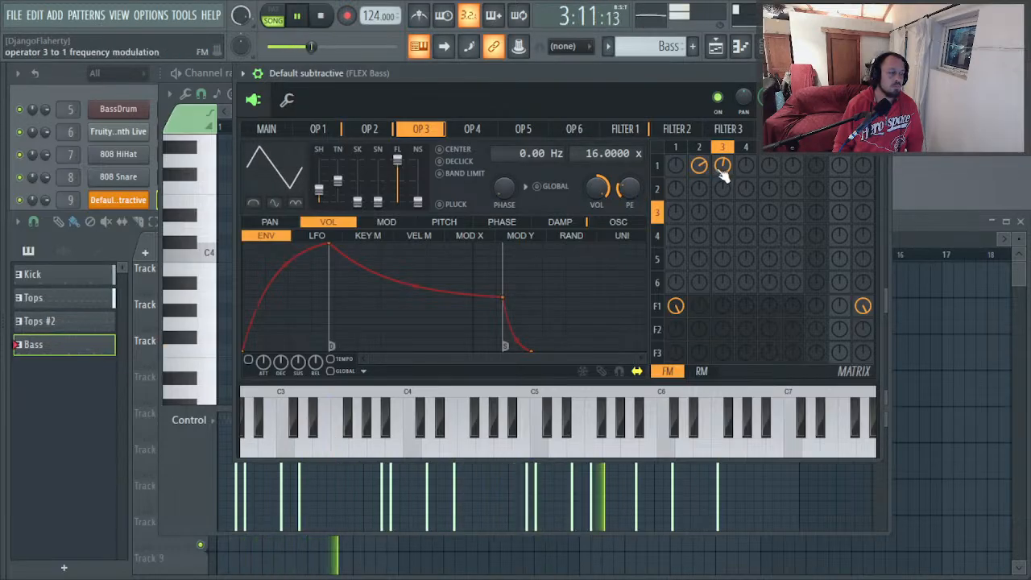
# Step: Remove operator 3's modulation of operator 1 and try modulating operator 2 with it instead
pyautogui.moveTo(723, 174); pyautogui.dragTo(722, 169)
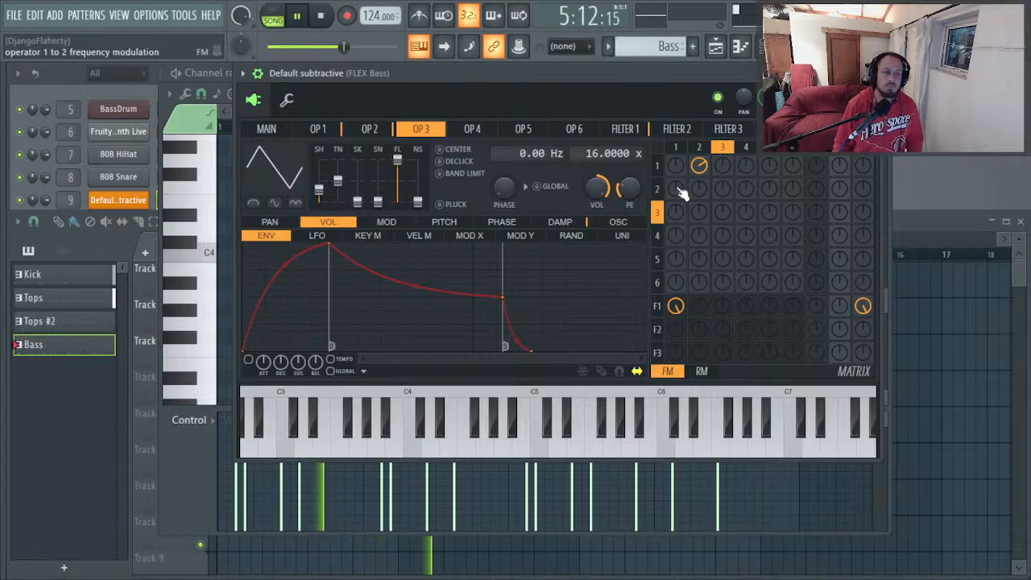
pyautogui.moveTo(723, 189); pyautogui.dragTo(723, 182)
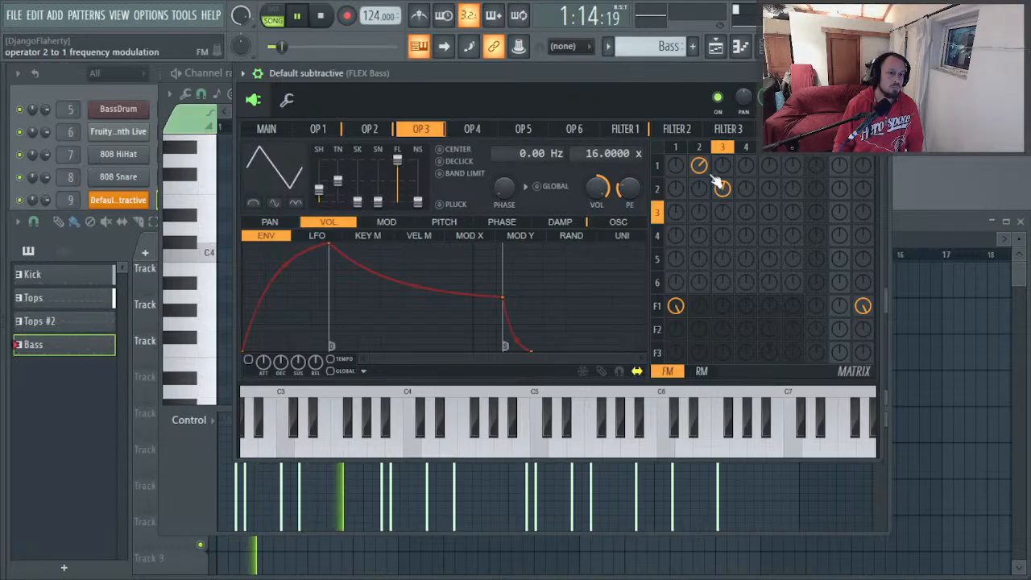
pyautogui.moveTo(720, 189); pyautogui.dragTo(720, 206)
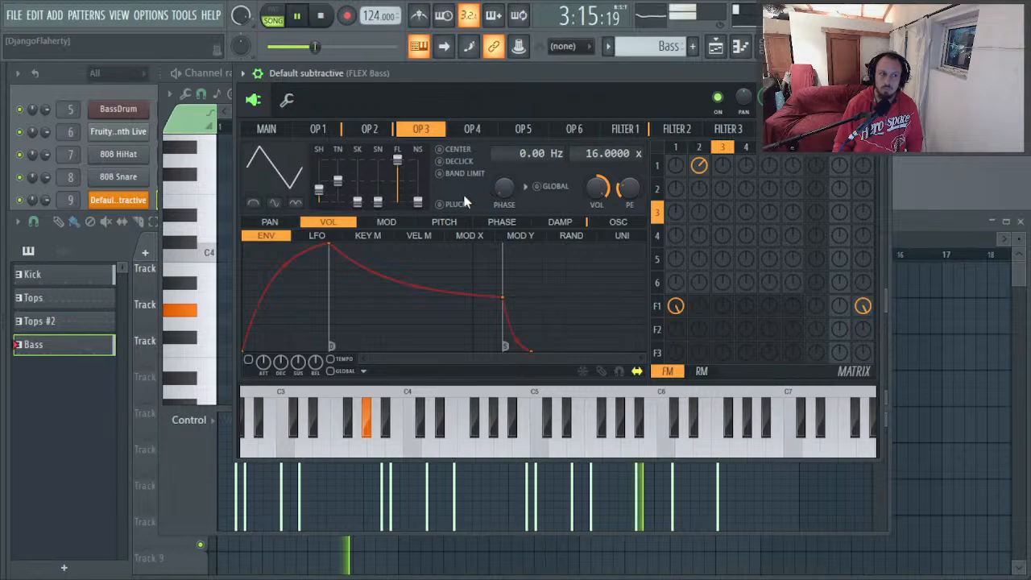
# Step: Reroute the FLEX Bass mixer track from Master to BASSES and lower its volume to about -12 dB
pyautogui.press('F7')
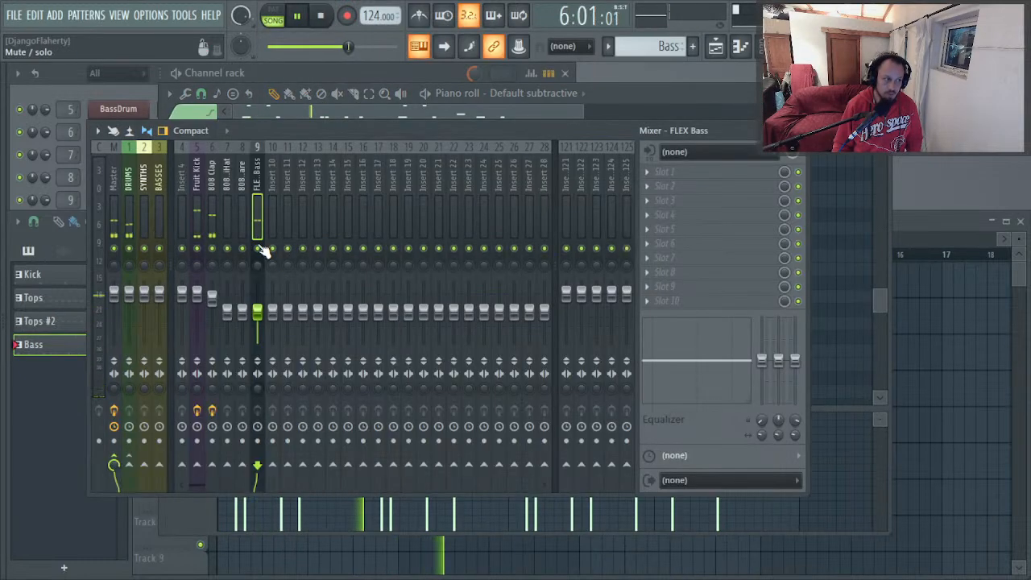
pyautogui.hotkey('alt', 'Tab')
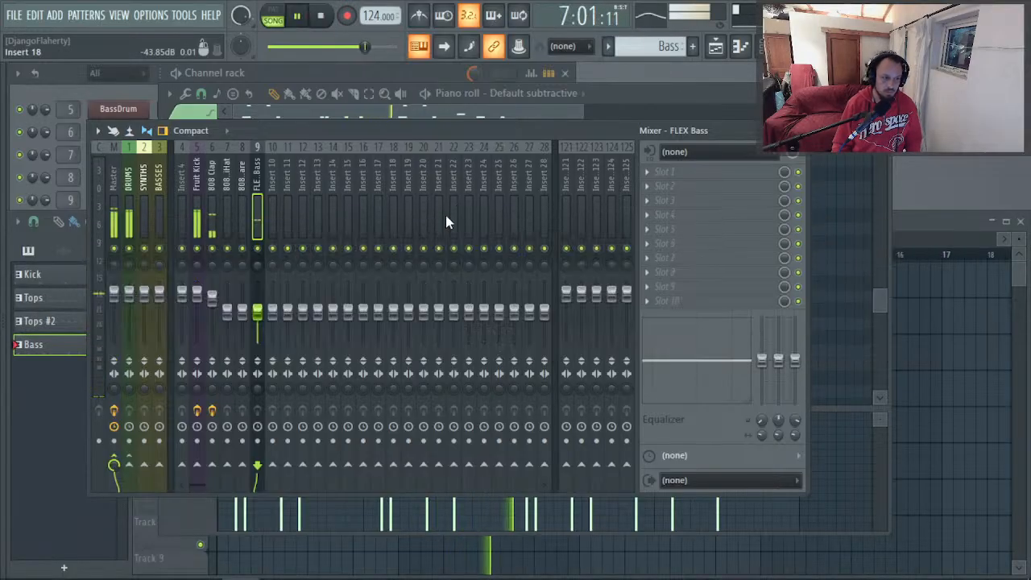
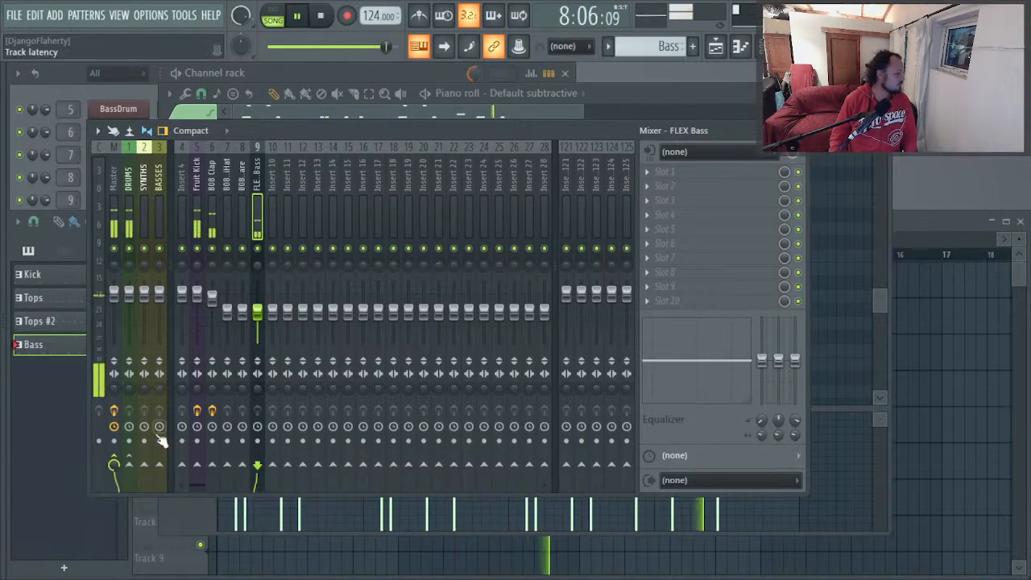
pyautogui.click(113, 463)
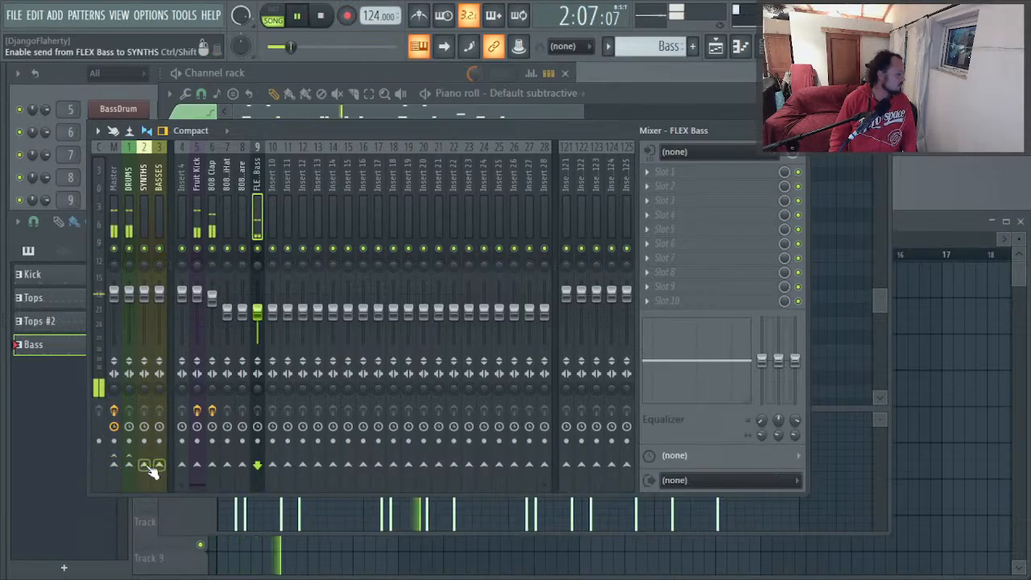
pyautogui.click(159, 465)
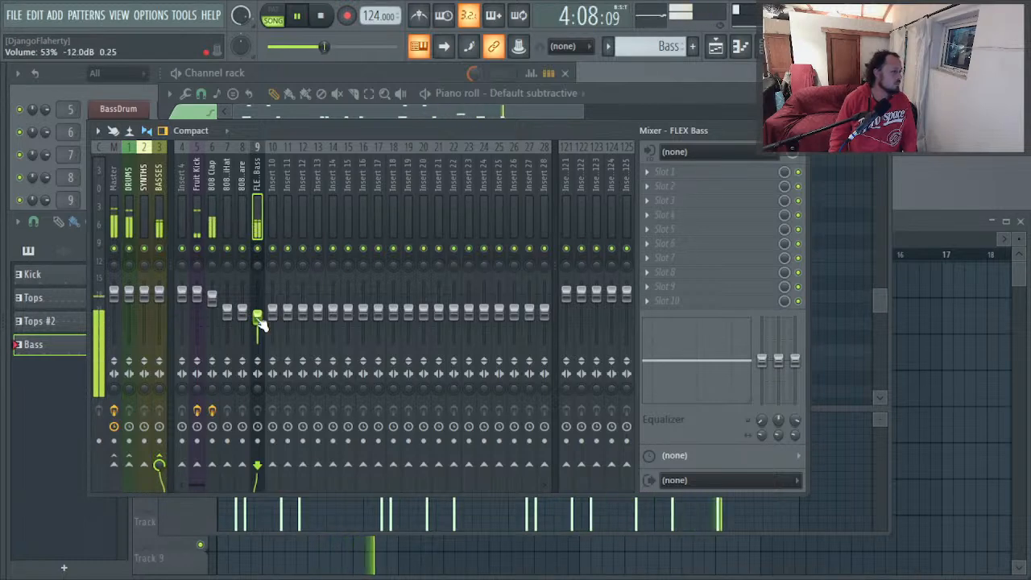
# Step: Make band 1 of the Fruit Kick track's Fruity parametric EQ 2 a high pass at about 41 Hz
pyautogui.click(200, 233)
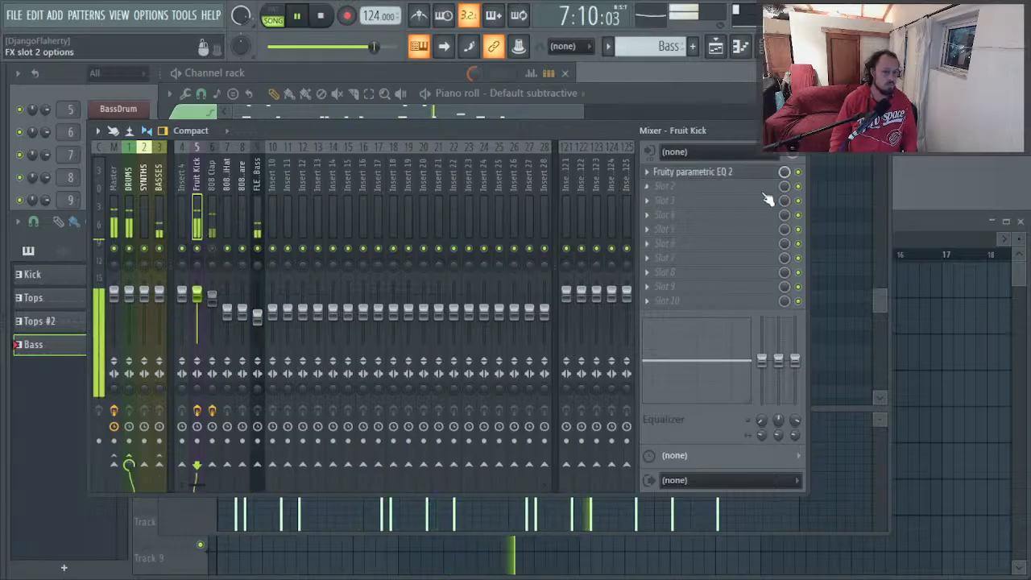
pyautogui.click(679, 173)
pyautogui.rightClick(359, 287)
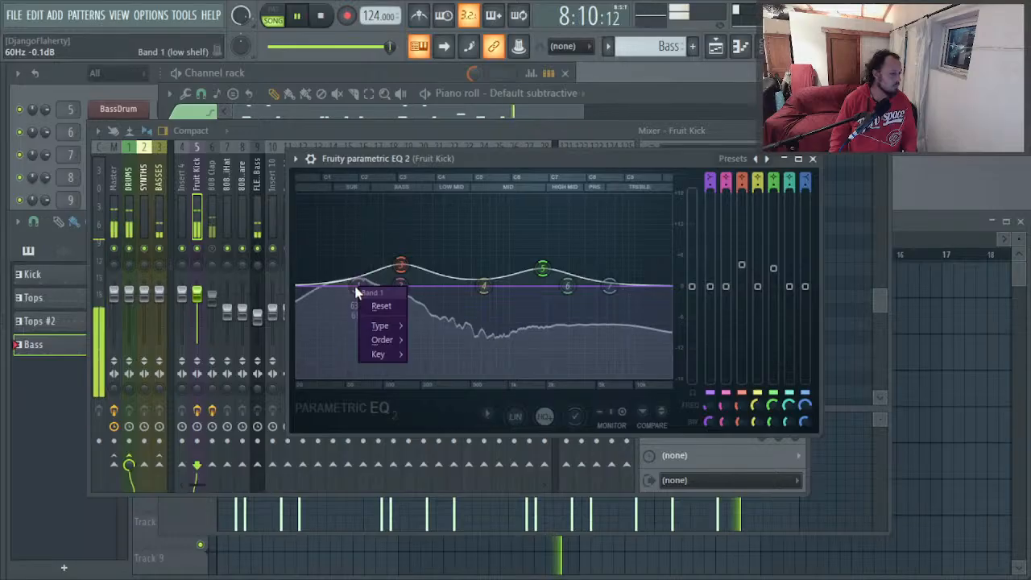
pyautogui.moveTo(381, 325)
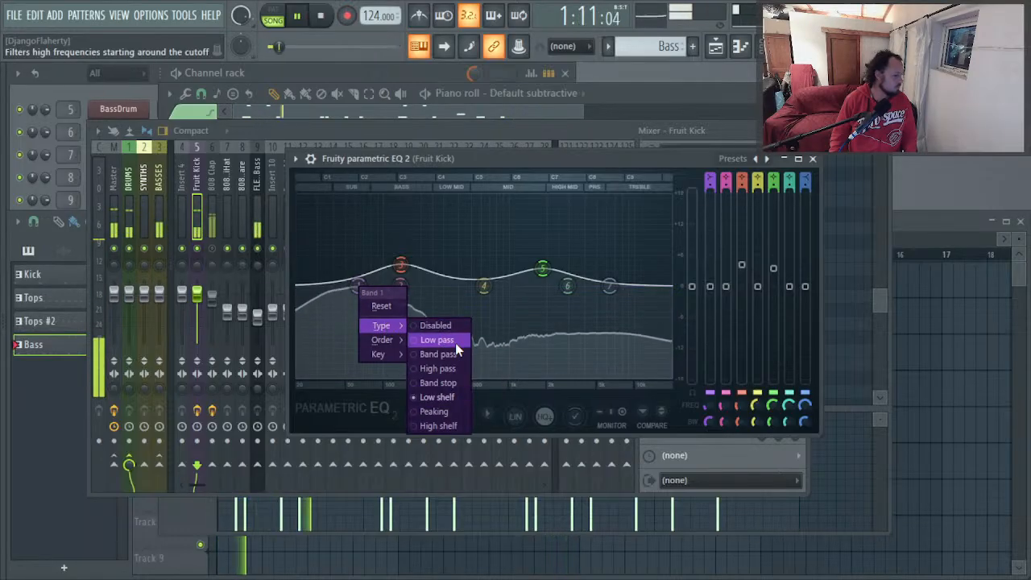
pyautogui.click(451, 369)
pyautogui.moveTo(362, 290); pyautogui.dragTo(334, 287)
# Step: Tighten the kick EQ's high-pass band at about 42 Hz and close the EQ
pyautogui.rightClick(334, 287)
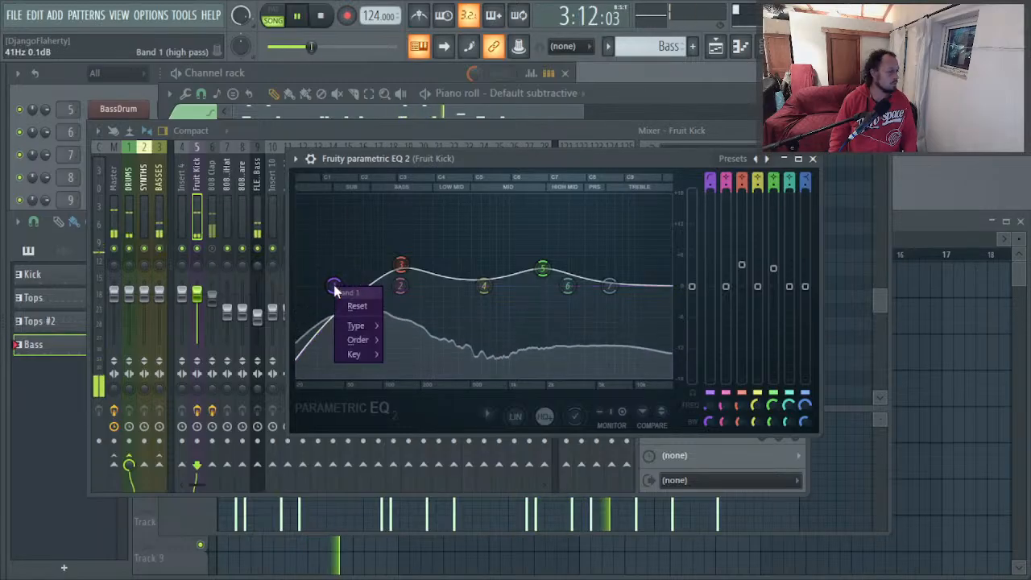
pyautogui.moveTo(376, 325)
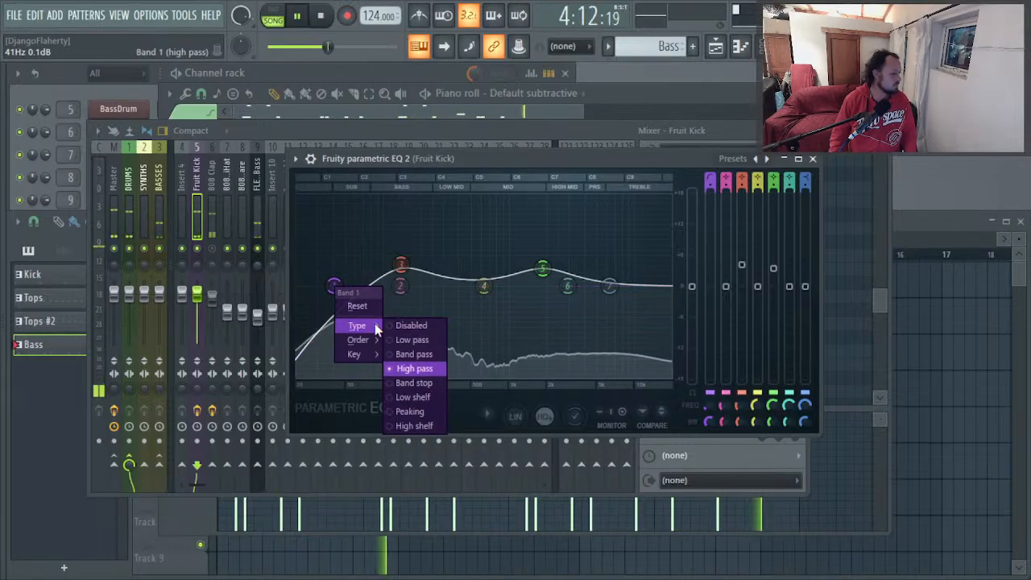
pyautogui.click(332, 320)
pyautogui.moveTo(340, 294); pyautogui.dragTo(336, 296)
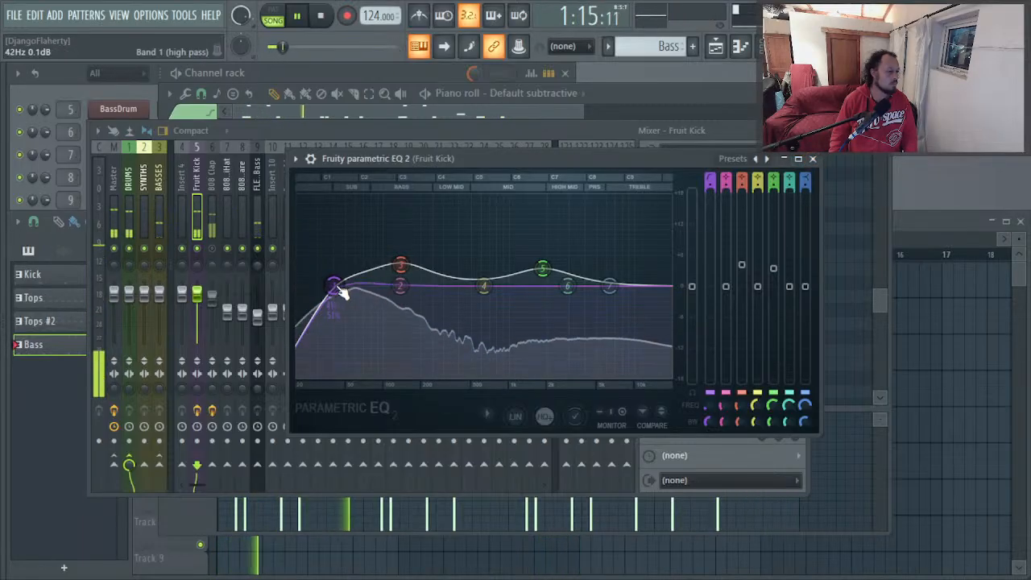
pyautogui.press('Escape')
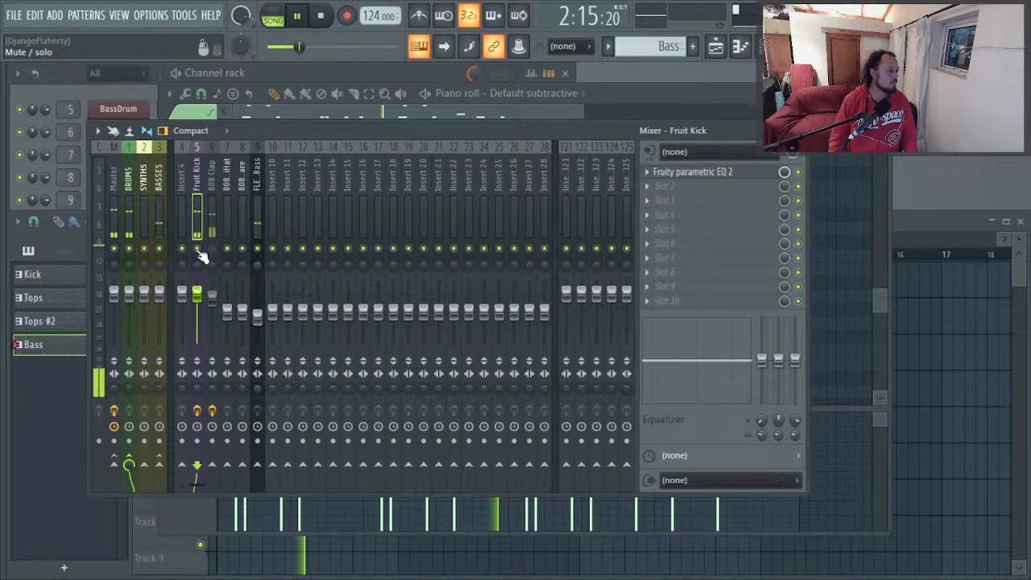
# Step: Solo the FLEX Bass mixer track and load Fruity parametric EQ 2 in its first effect slot
pyautogui.click(256, 223)
pyautogui.click(677, 174)
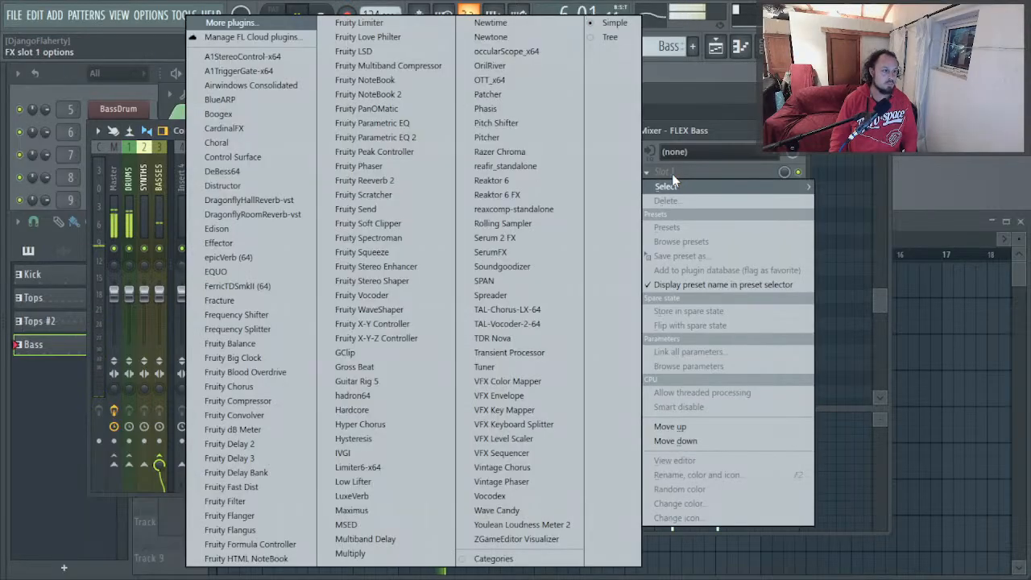
pyautogui.click(384, 138)
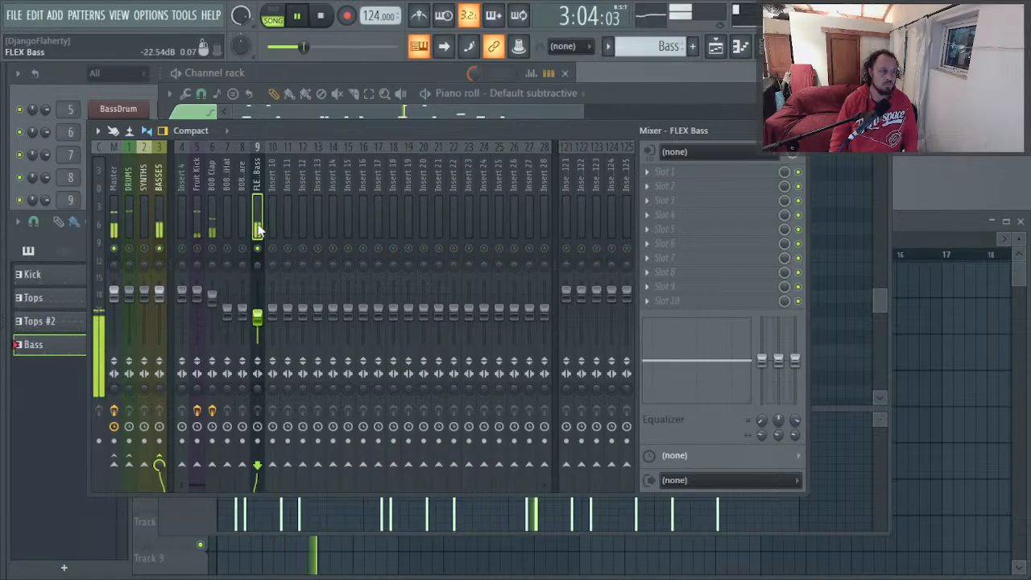
pyautogui.click(679, 176)
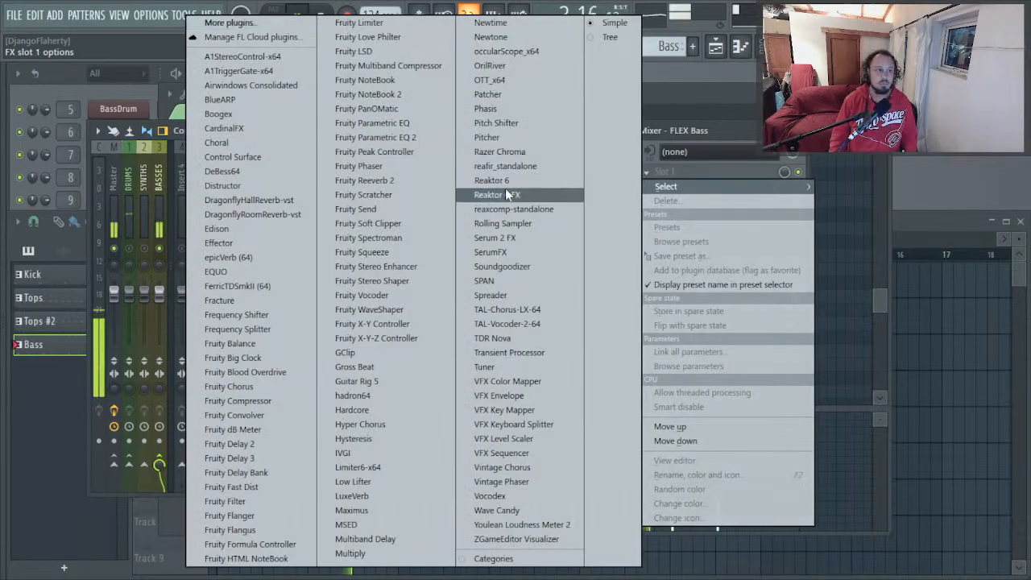
pyautogui.click(442, 142)
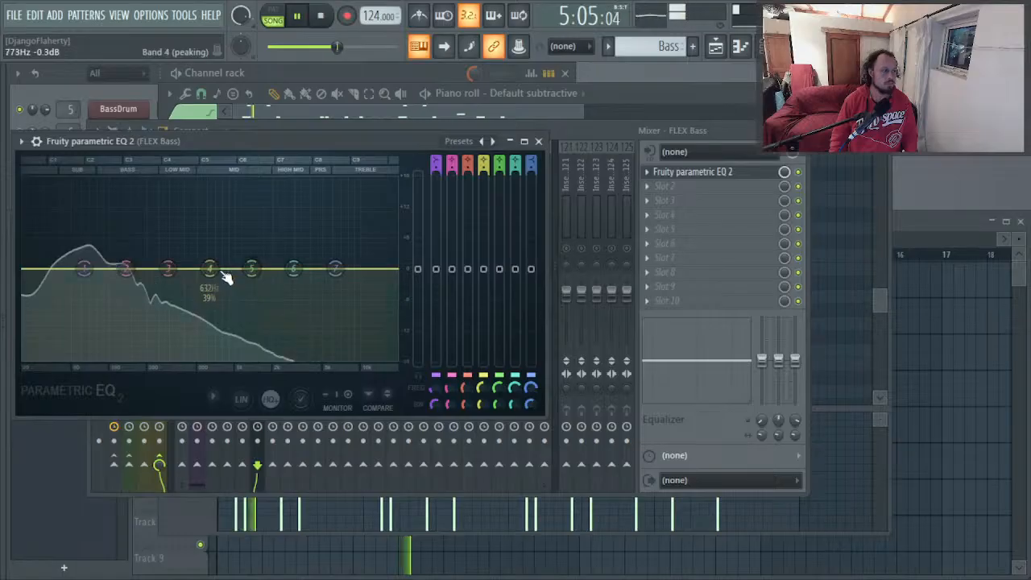
# Step: Pull band 3 of the FLEX Bass EQ down into a cut in the bass range, close the EQ and unsolo the track
pyautogui.moveTo(165, 268); pyautogui.dragTo(124, 295)
pyautogui.scroll(-3, 129, 290)
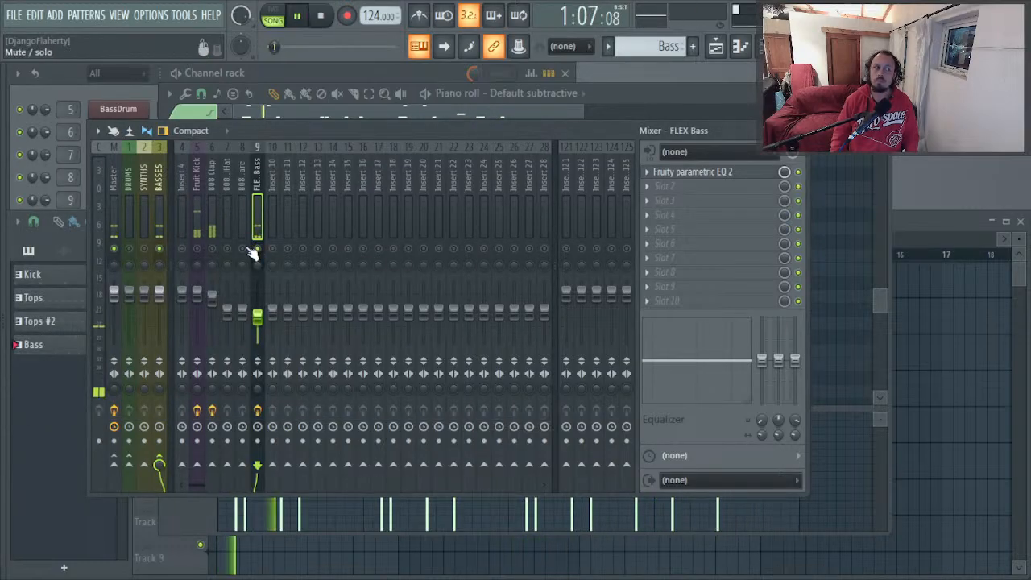
pyautogui.rightClick(257, 249)
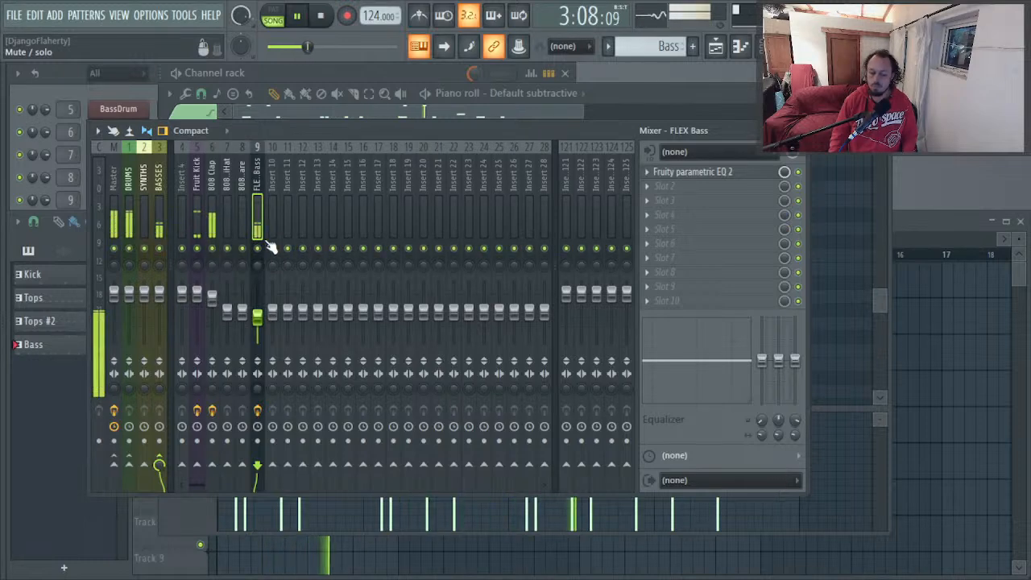
# Step: Solo the Fruit Kick track and open its Fruity parametric EQ 2
pyautogui.rightClick(197, 250)
pyautogui.click(197, 230)
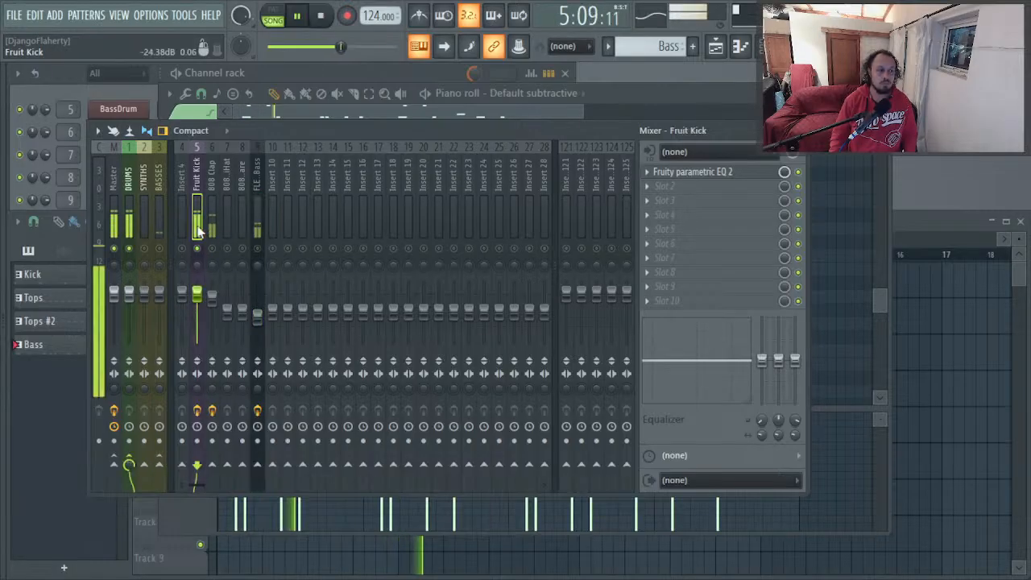
pyautogui.click(694, 174)
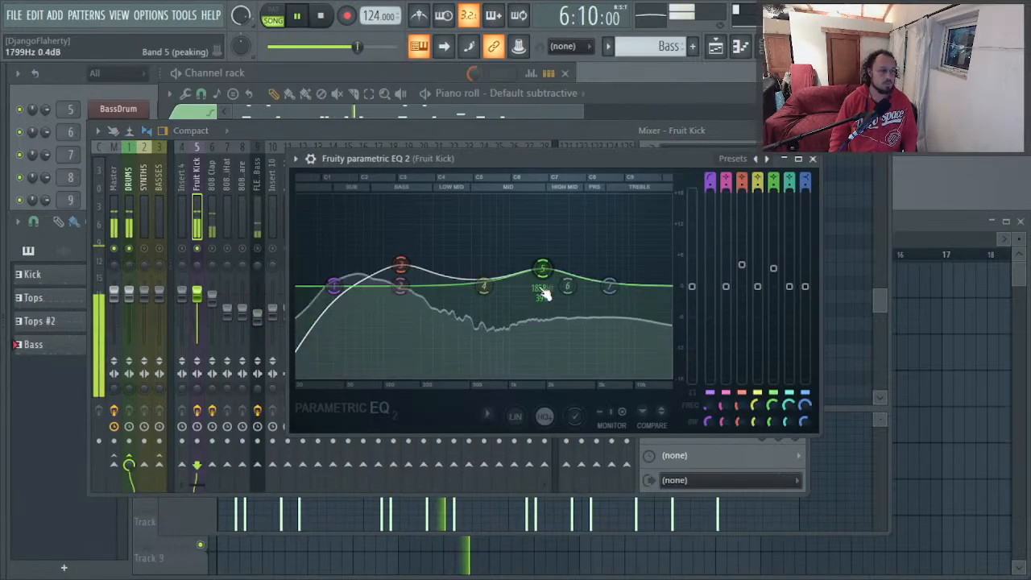
# Step: Try cutting band 6 of the kick EQ by about 4.6 dB at 3668 Hz and reset the band
pyautogui.moveTo(567, 285); pyautogui.dragTo(579, 309)
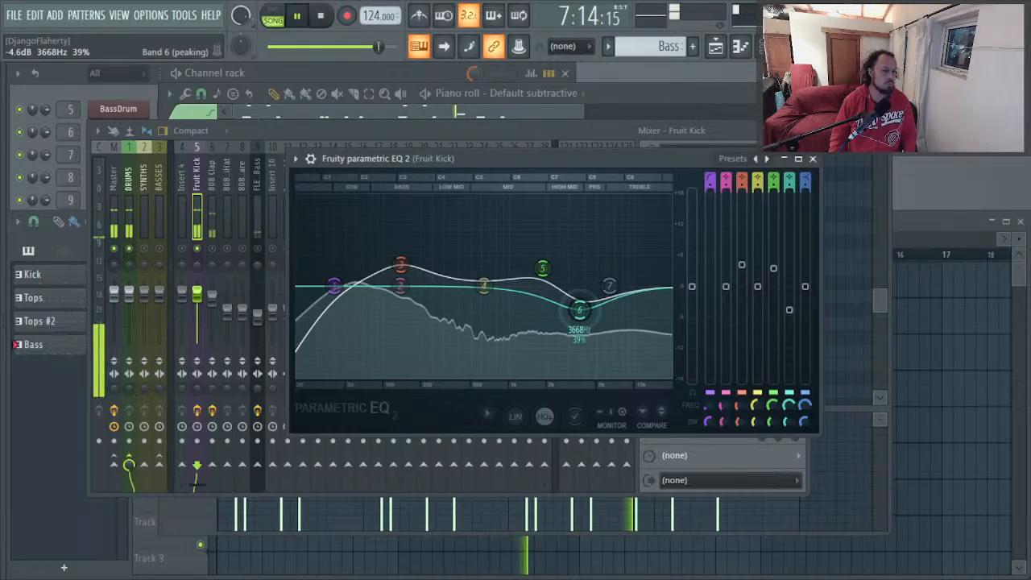
pyautogui.rightClick(579, 309)
pyautogui.click(601, 325)
# Step: Make band 7 of the kick EQ a low pass at about 4829 Hz, close the EQ and unsolo the kick
pyautogui.rightClick(610, 289)
pyautogui.moveTo(627, 325)
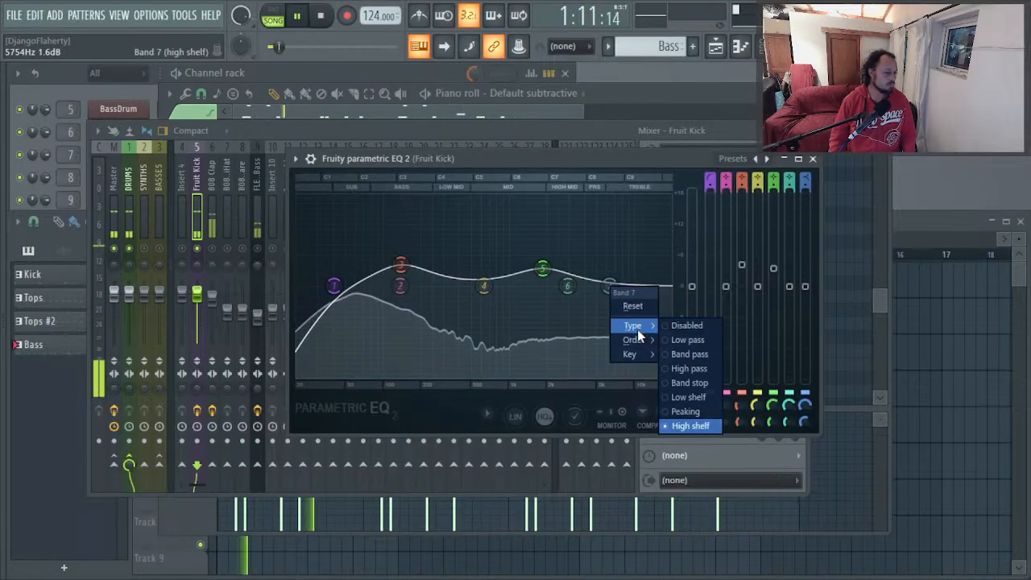
pyautogui.click(689, 397)
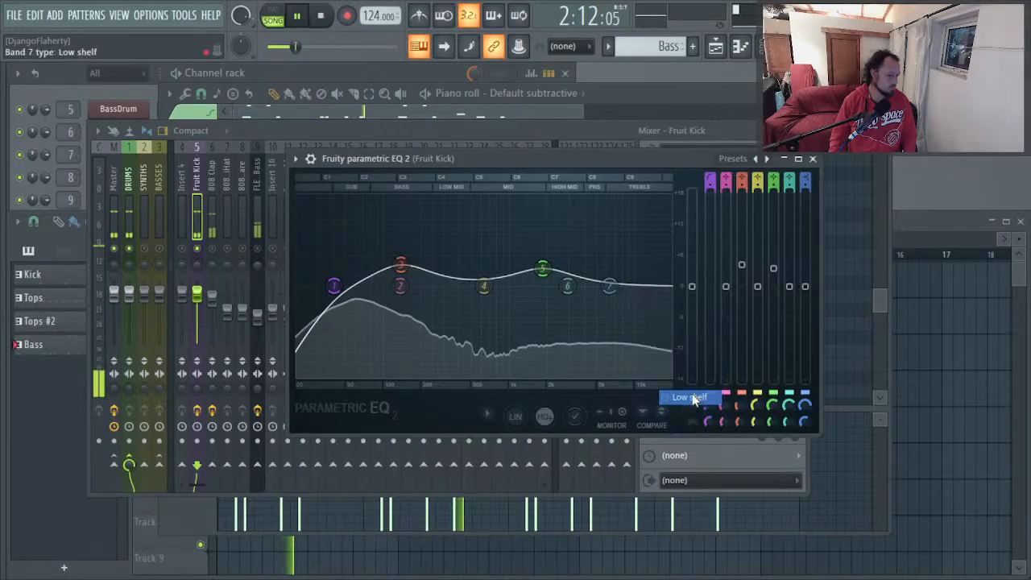
pyautogui.rightClick(610, 289)
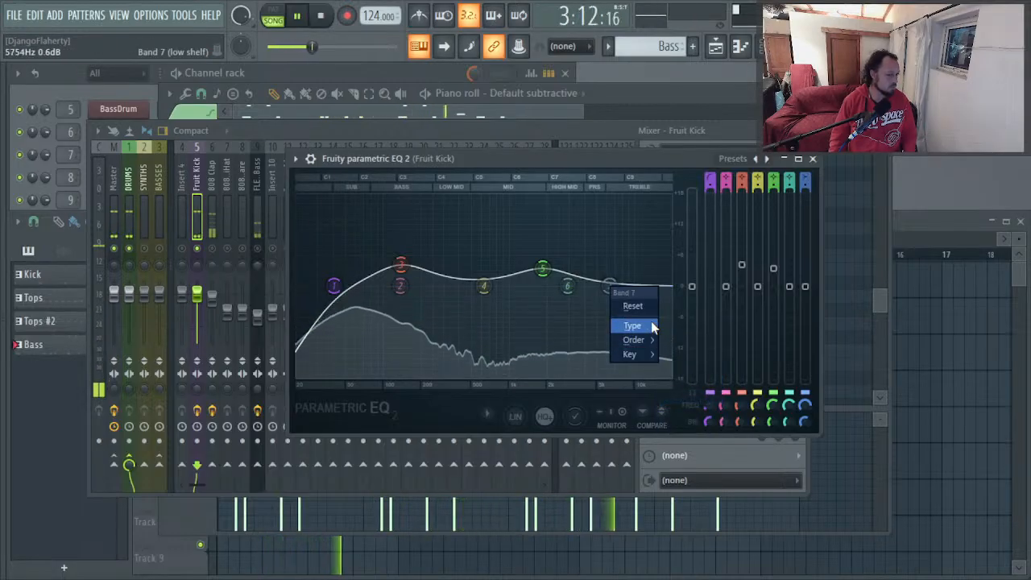
pyautogui.moveTo(653, 325)
pyautogui.click(689, 340)
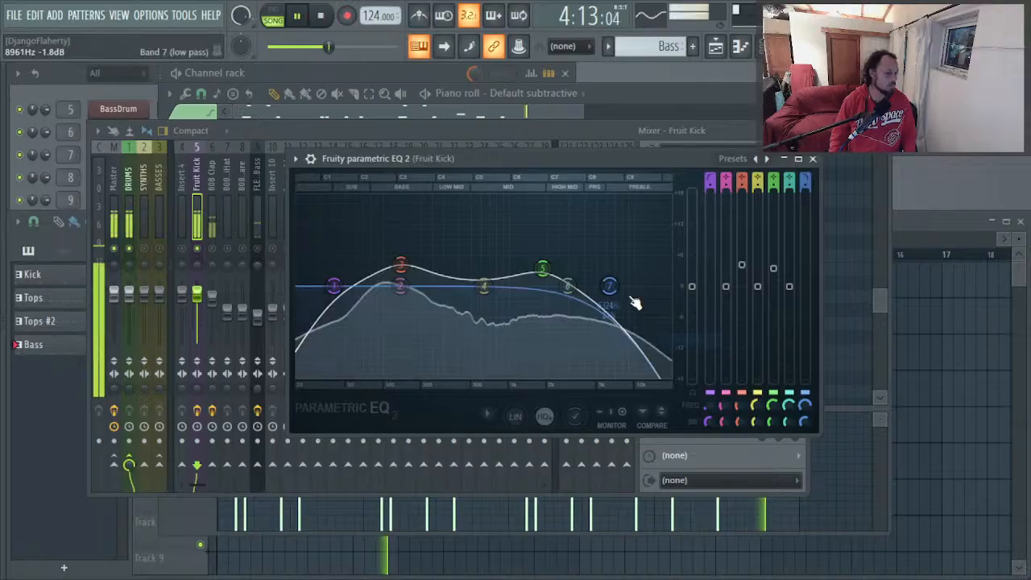
pyautogui.moveTo(611, 288)
pyautogui.mouseDown()
pyautogui.moveTo(631, 285)
pyautogui.moveTo(595, 286)
pyautogui.mouseUp()
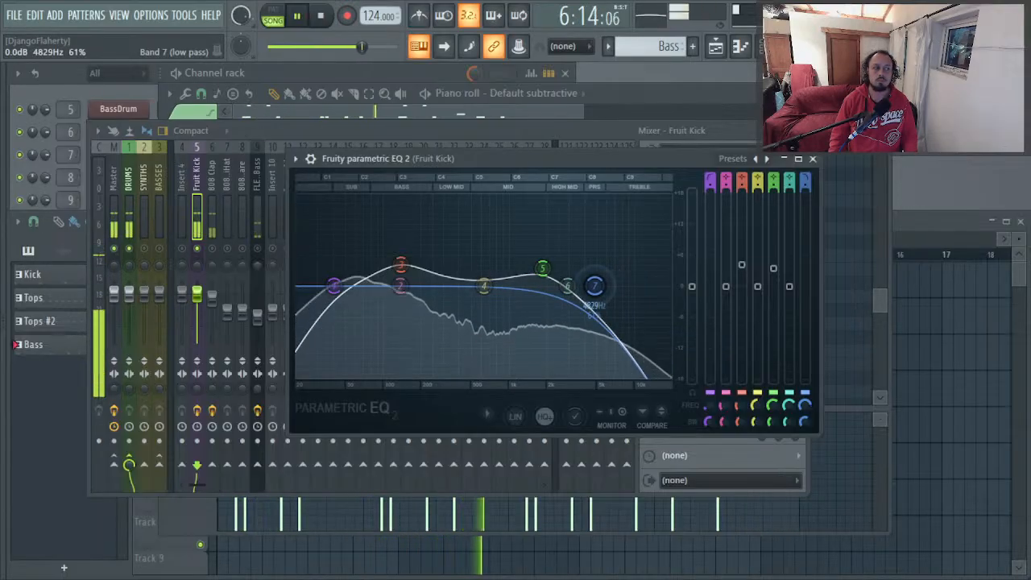
pyautogui.click(299, 292)
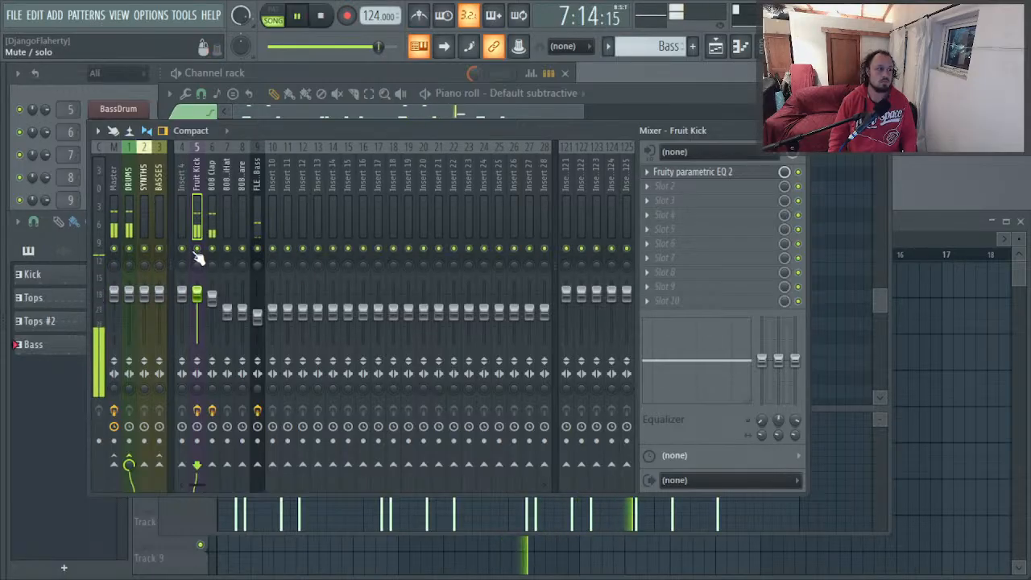
pyautogui.press('F5')
pyautogui.hotkey('alt', 'Tab')
pyautogui.hotkey('alt', 'Tab')
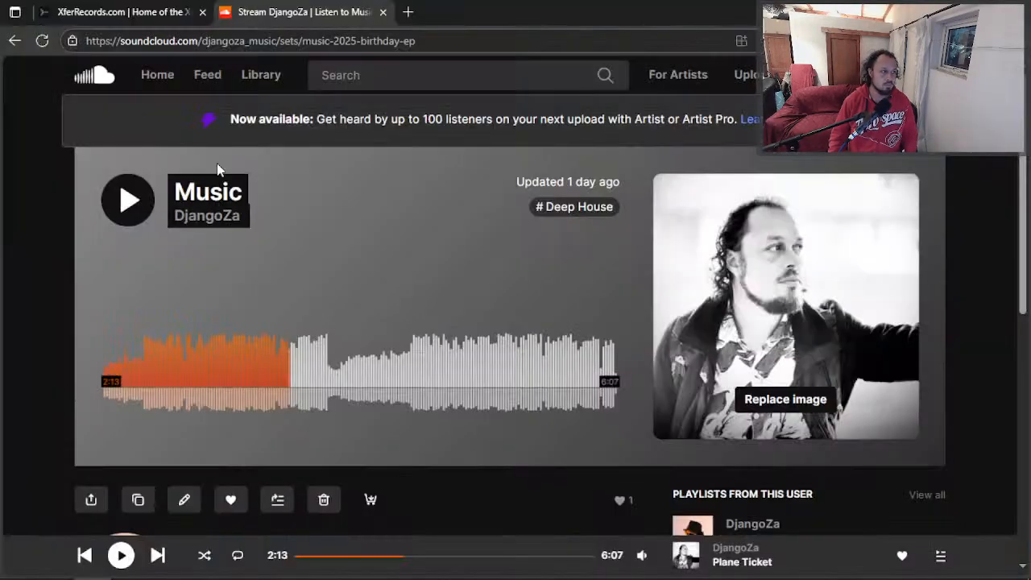
pyautogui.hotkey('alt', 'Tab')
pyautogui.hotkey('alt', 'Tab')
pyautogui.hotkey('alt', 'Tab')
pyautogui.press('Escape')
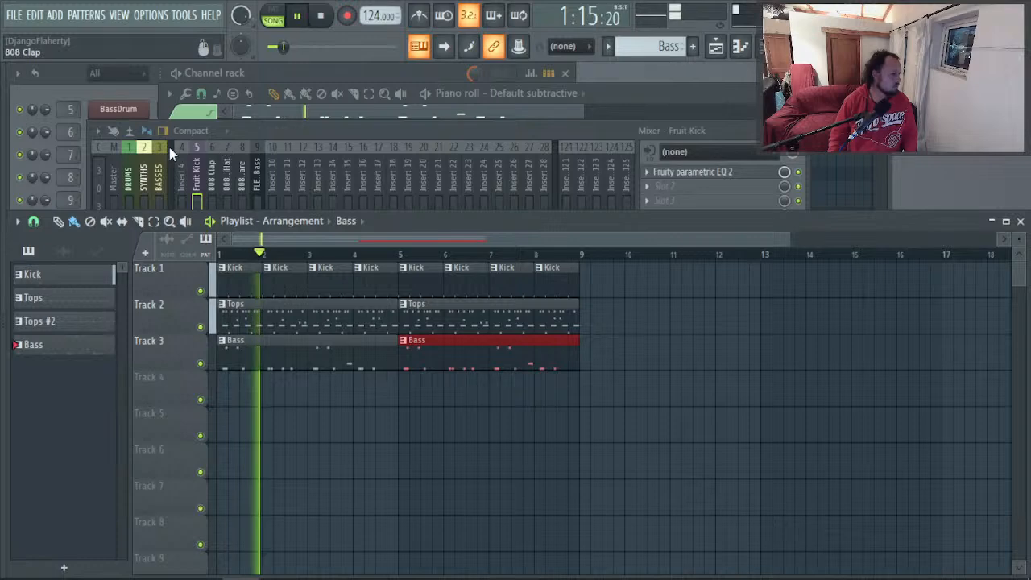
pyautogui.hotkey('alt', 'Tab')
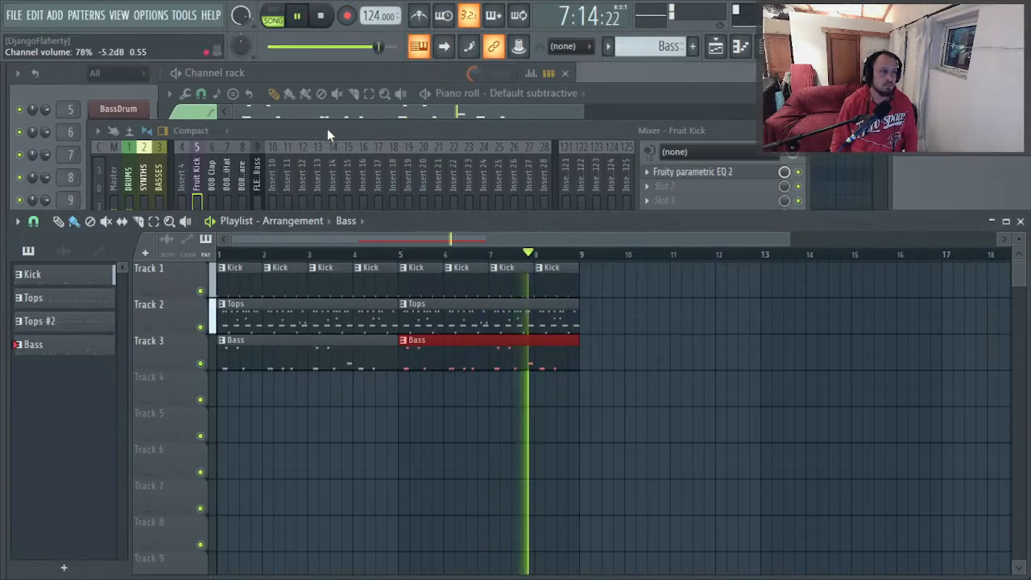
# Step: Open the kick's BassDrum plugin and raise its output level to about 12.95 dB
pyautogui.click(327, 128)
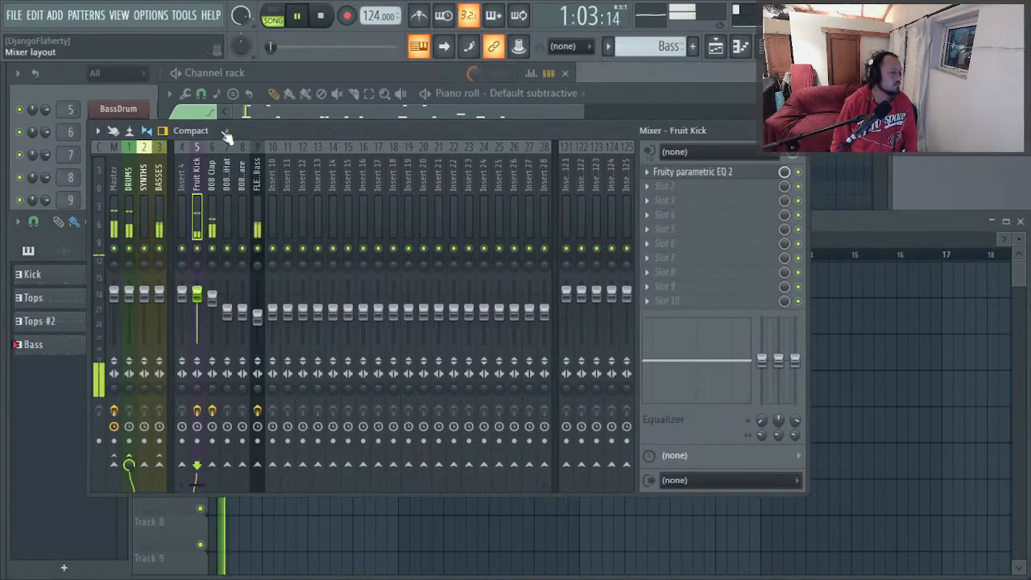
pyautogui.click(129, 111)
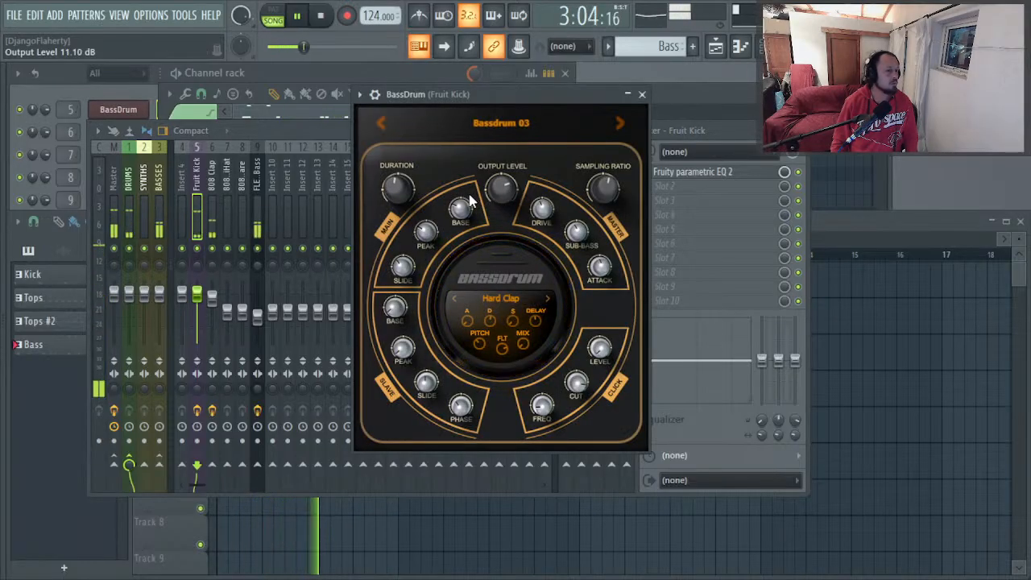
pyautogui.moveTo(501, 188); pyautogui.dragTo(497, 194)
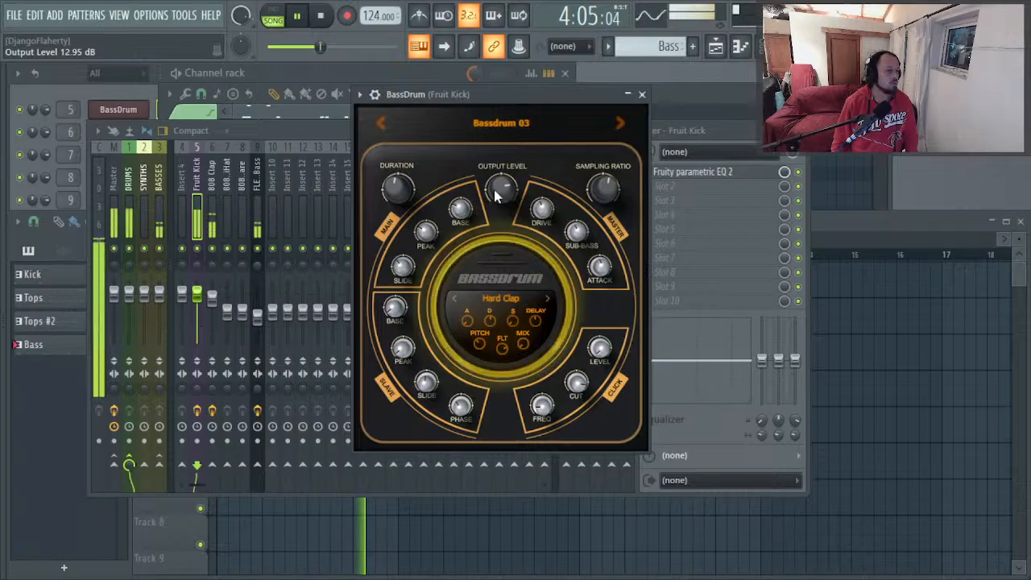
# Step: Raise the volumes of the FLEX Bass and 808 Clap mixer tracks
pyautogui.click(257, 310)
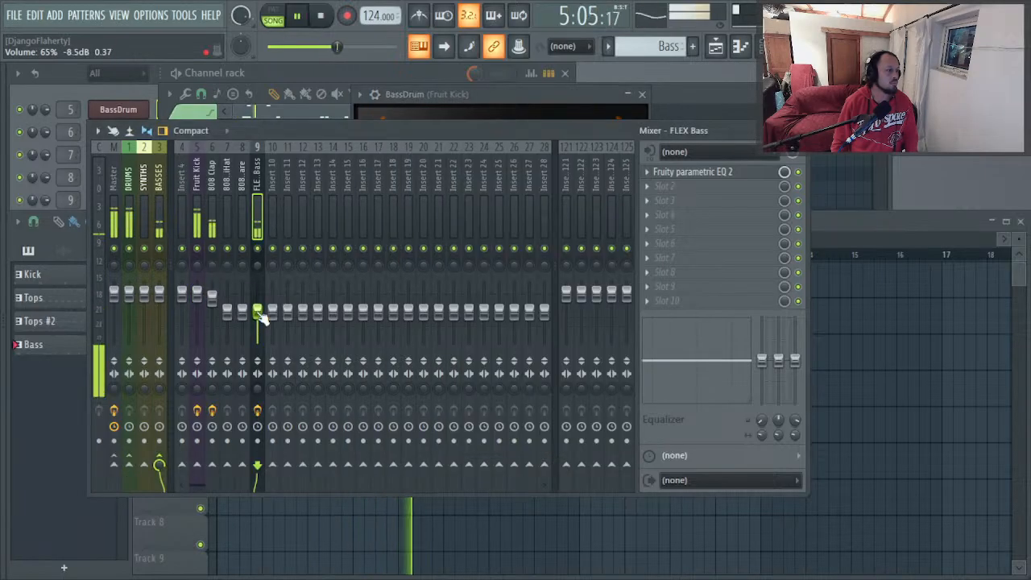
pyautogui.click(215, 308)
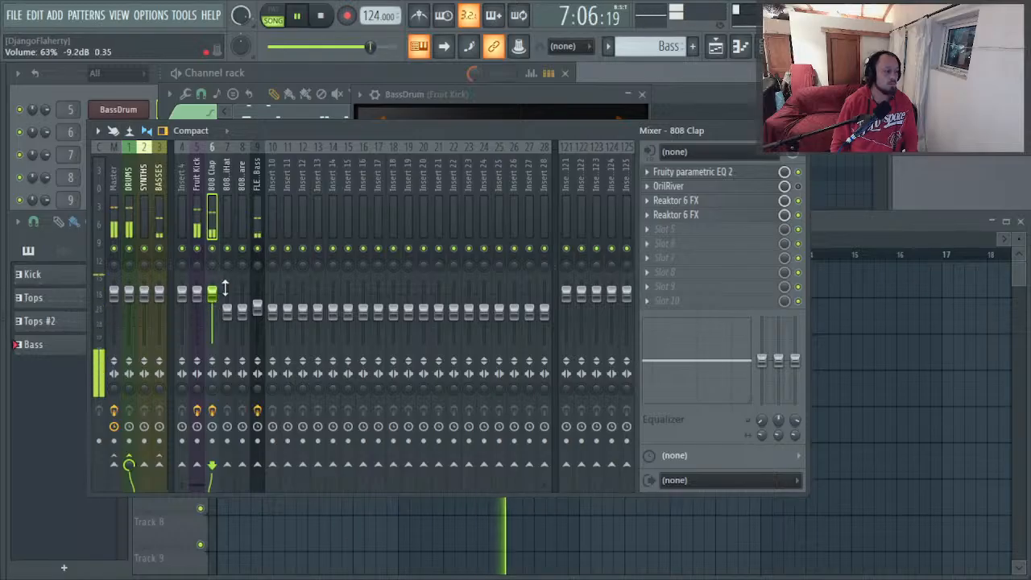
pyautogui.click(259, 310)
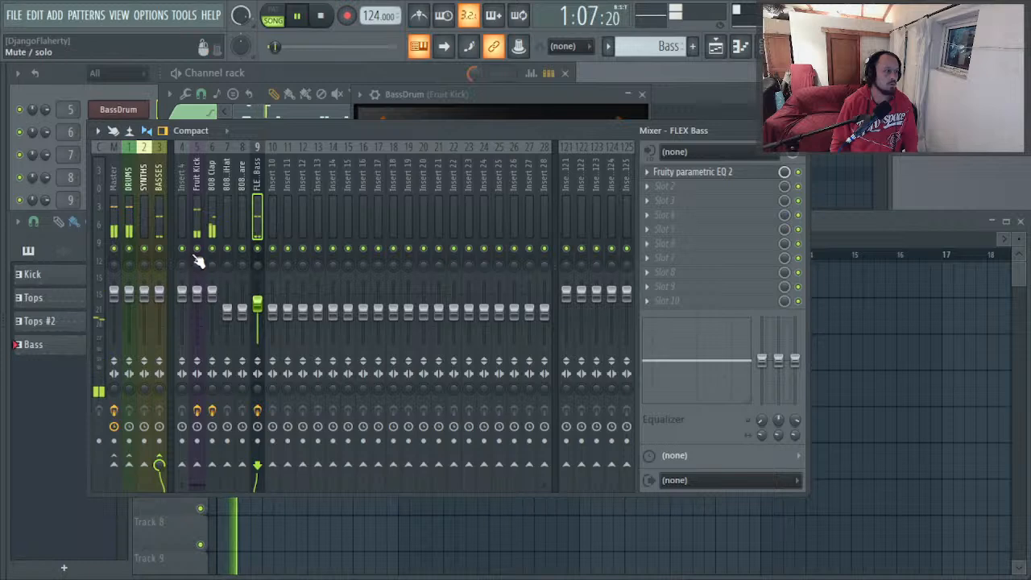
# Step: Solo the 808 Clap track and open its Fruity parametric EQ 2
pyautogui.rightClick(213, 248)
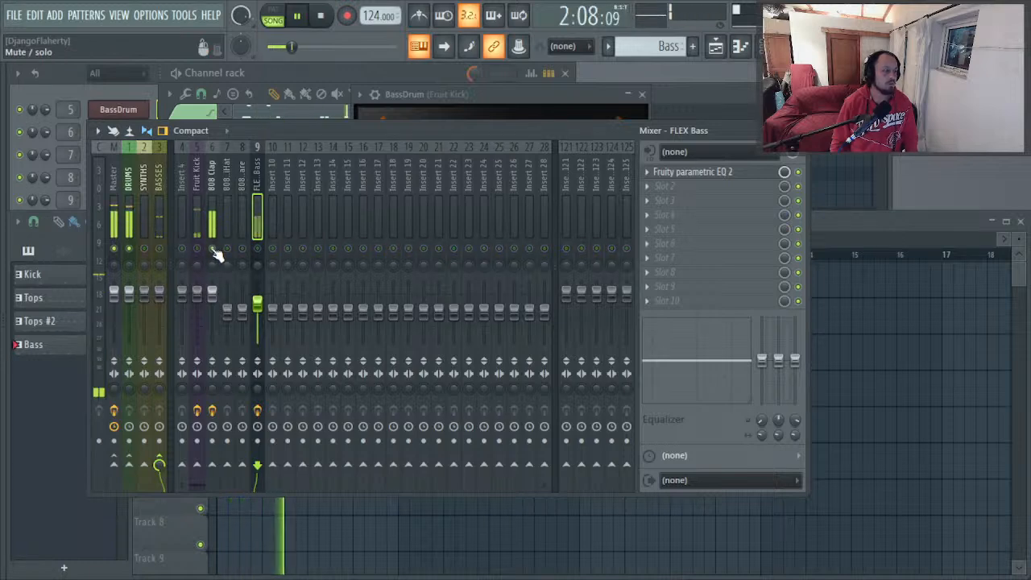
pyautogui.click(212, 222)
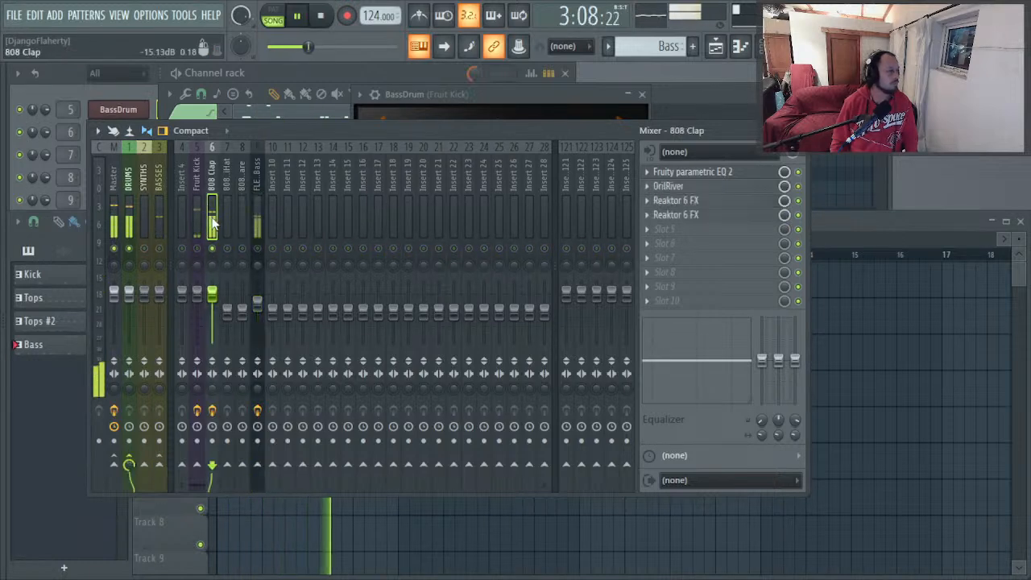
pyautogui.click(735, 176)
# Step: Boost band 7 in the treble and dip band 5 in the high mids of the 808 Clap EQ, and close it
pyautogui.moveTo(328, 335)
pyautogui.mouseDown()
pyautogui.moveTo(288, 361)
pyautogui.moveTo(310, 314)
pyautogui.moveTo(373, 332)
pyautogui.moveTo(308, 330)
pyautogui.mouseUp()
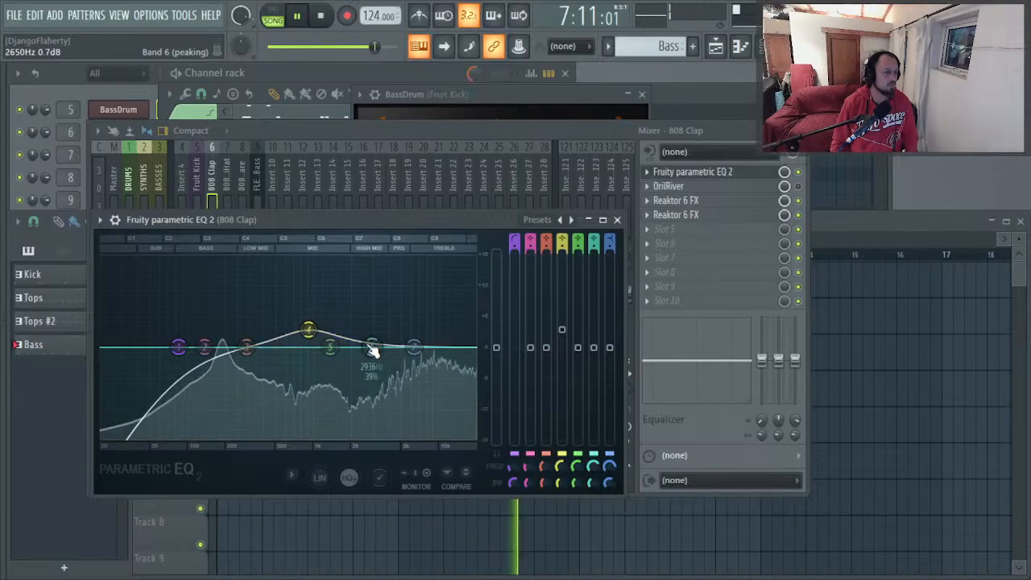
pyautogui.moveTo(413, 351); pyautogui.dragTo(427, 334)
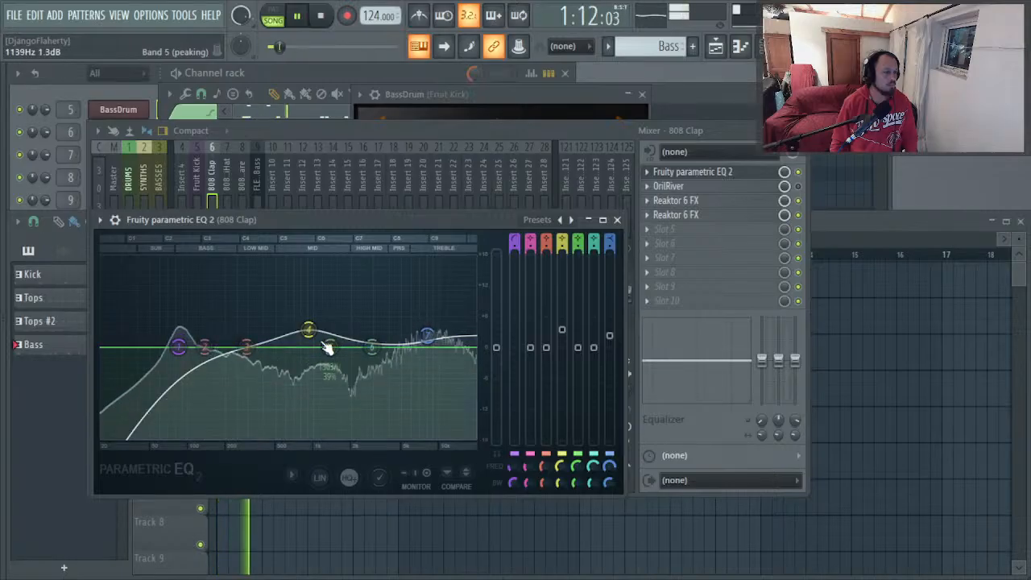
pyautogui.moveTo(309, 329); pyautogui.dragTo(306, 335)
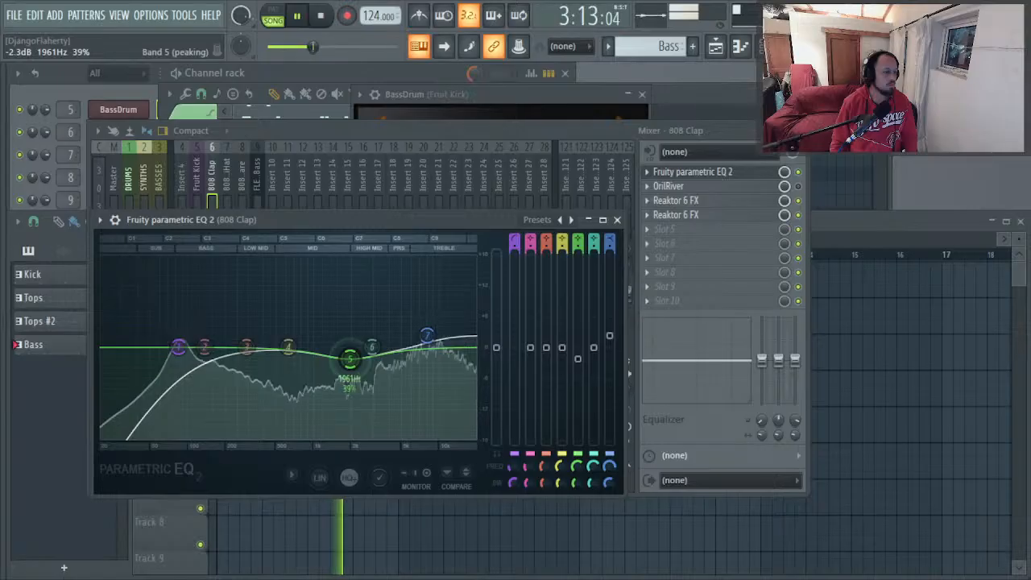
pyautogui.moveTo(354, 365); pyautogui.dragTo(381, 361)
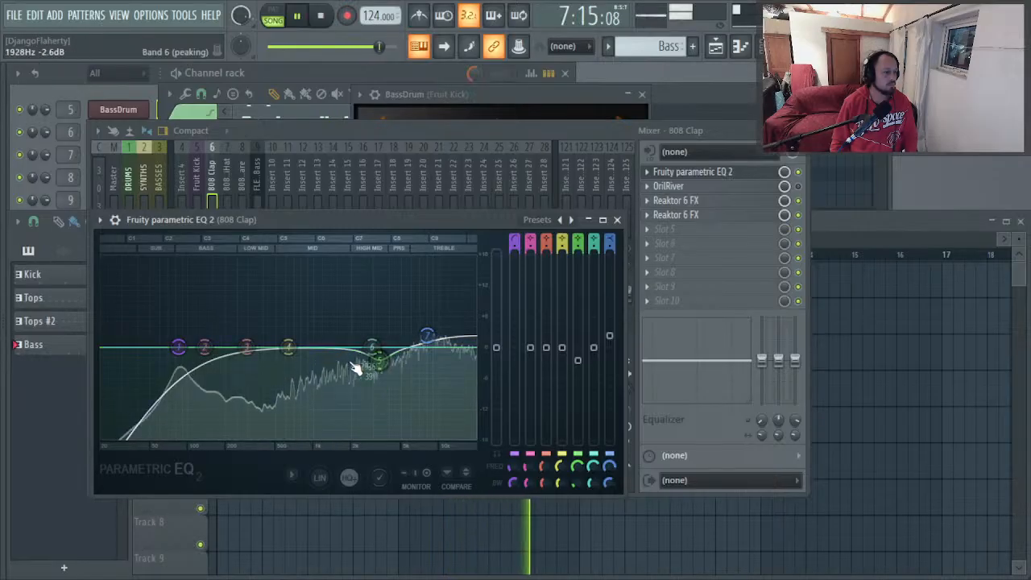
pyautogui.click(634, 244)
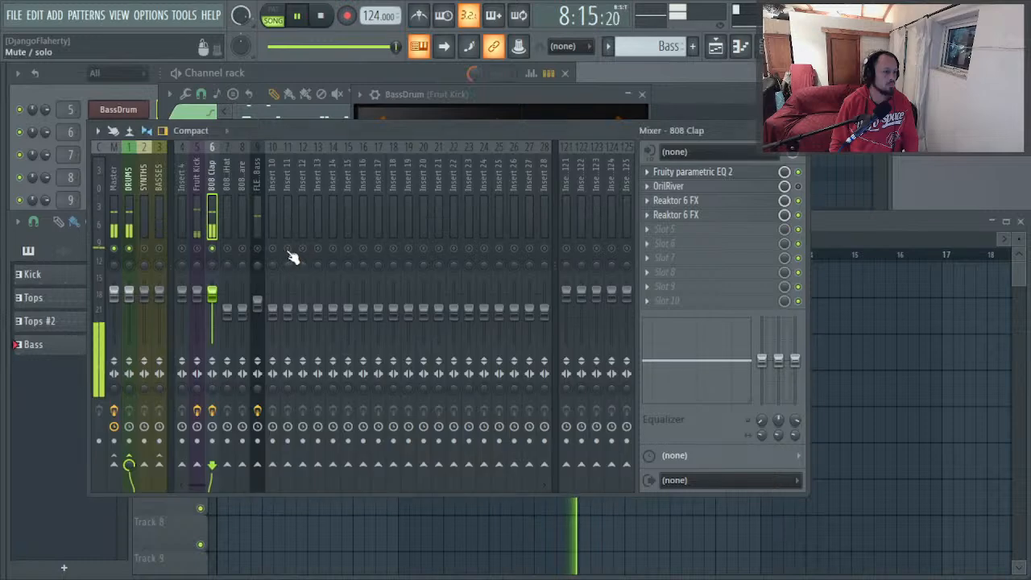
# Step: Hide the mixer and playlist and close the BassDrum plugin so the bass piano roll is clear
pyautogui.hotkey('alt', 'Tab')
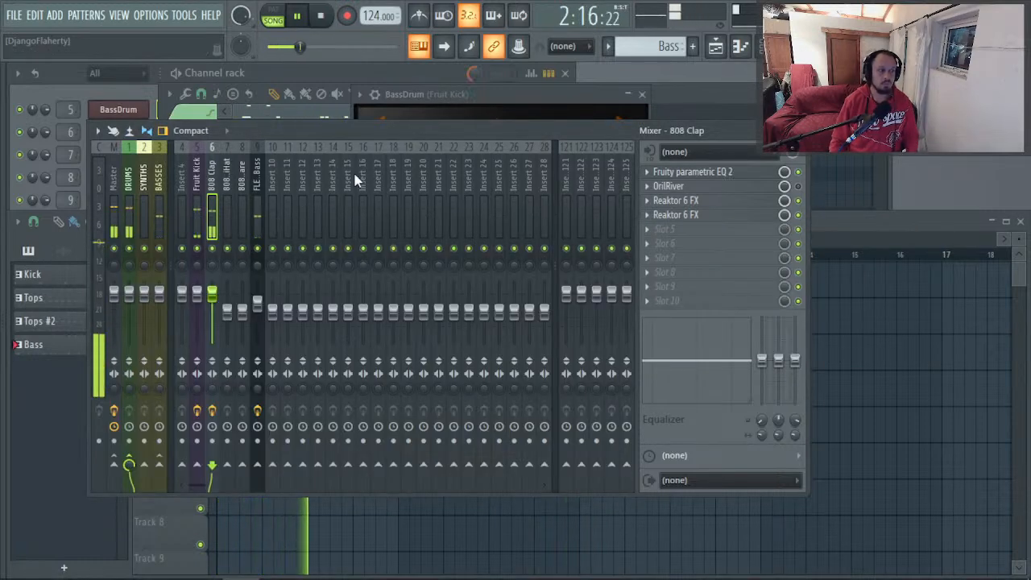
pyautogui.hotkey('alt', 'Tab')
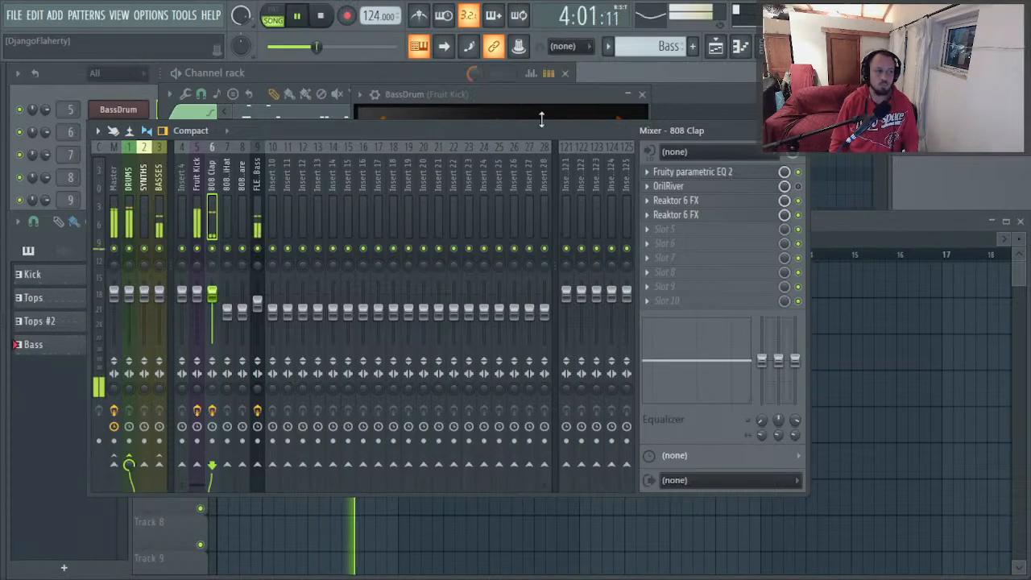
pyautogui.press('F9')
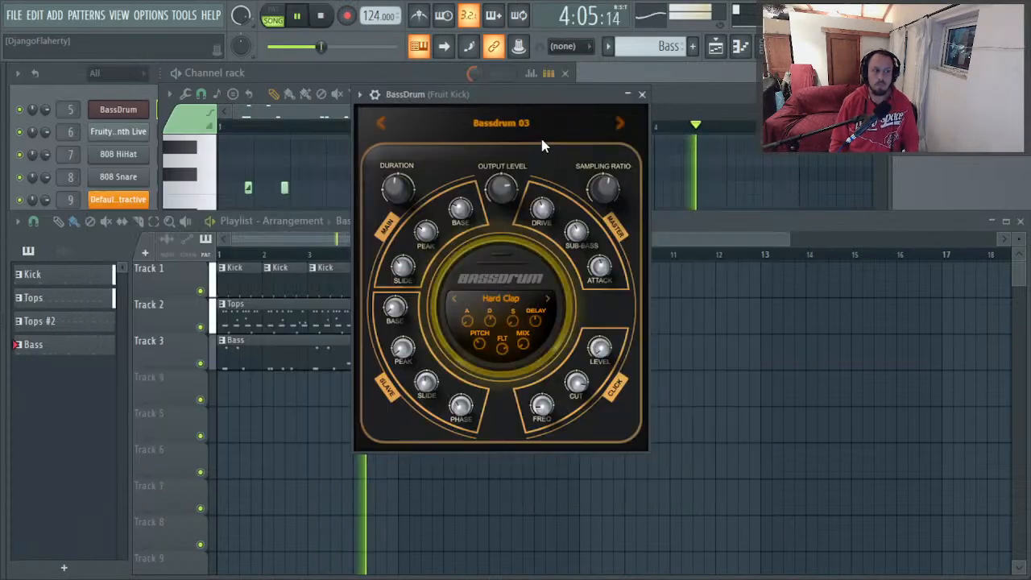
pyautogui.click(642, 94)
pyautogui.press('F5')
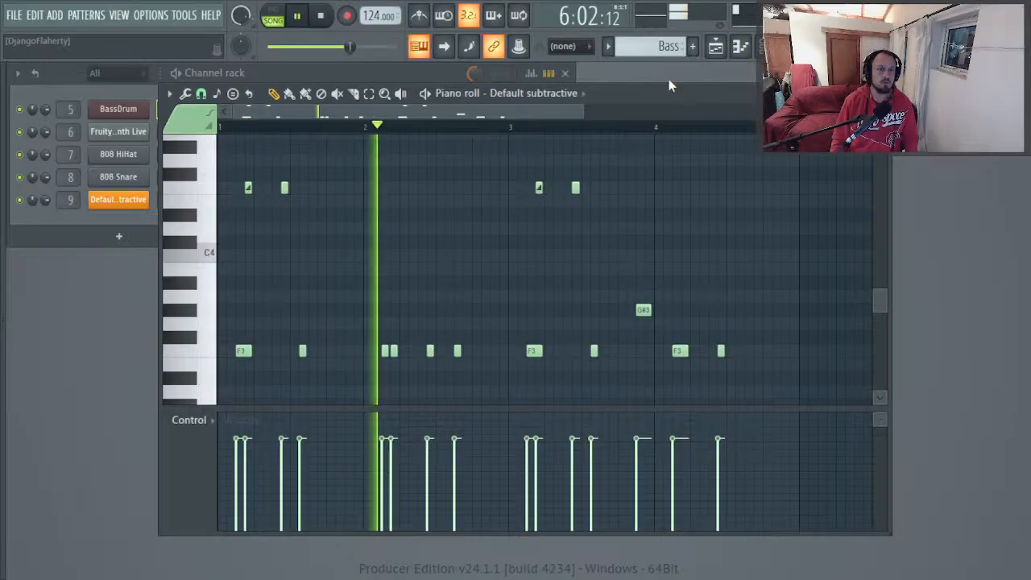
# Step: Hide the piano roll, show the playlist and delete the Kick clip in bar 8
pyautogui.press('F7')
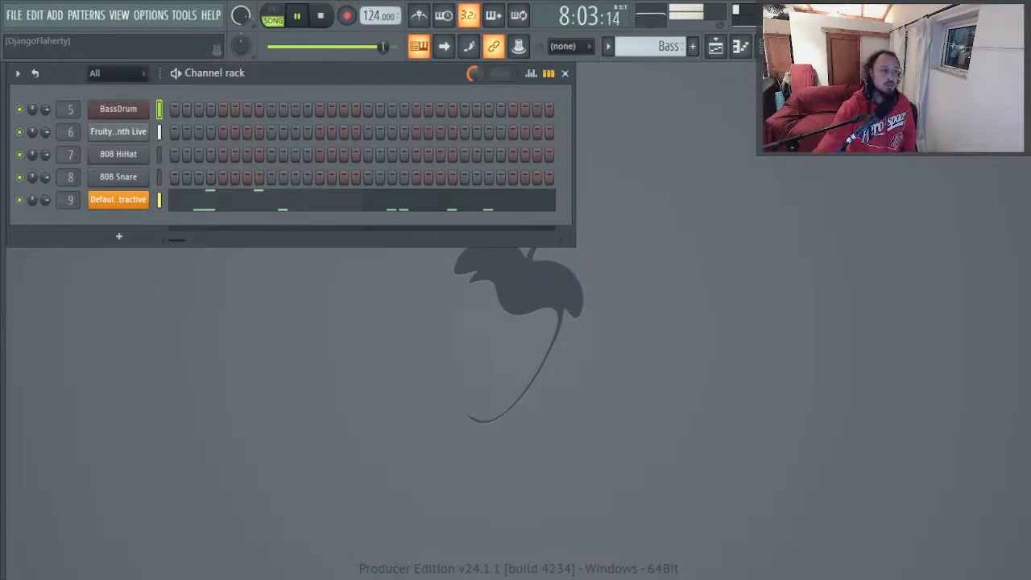
pyautogui.hotkey('alt', 'Tab')
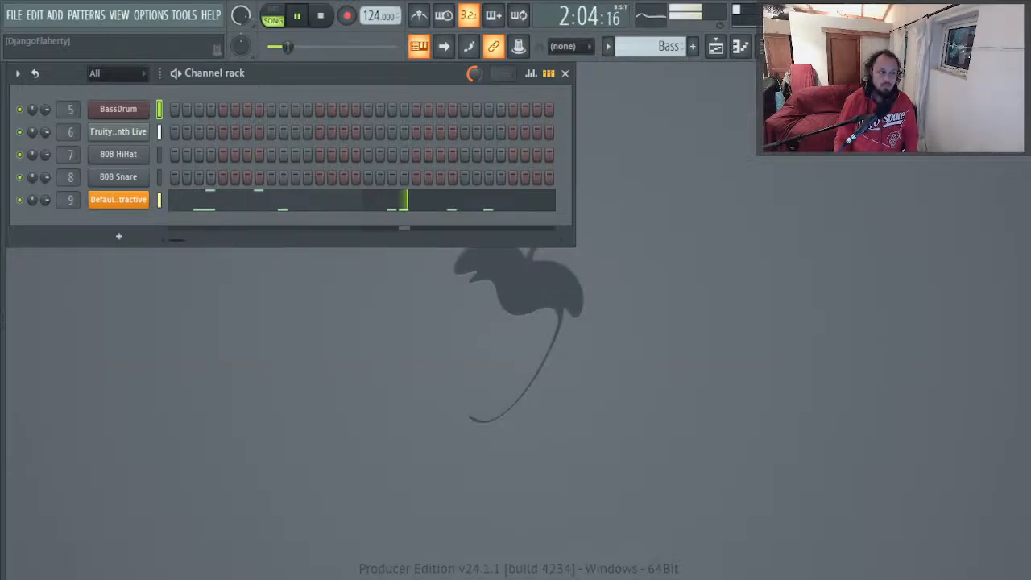
pyautogui.press('F5')
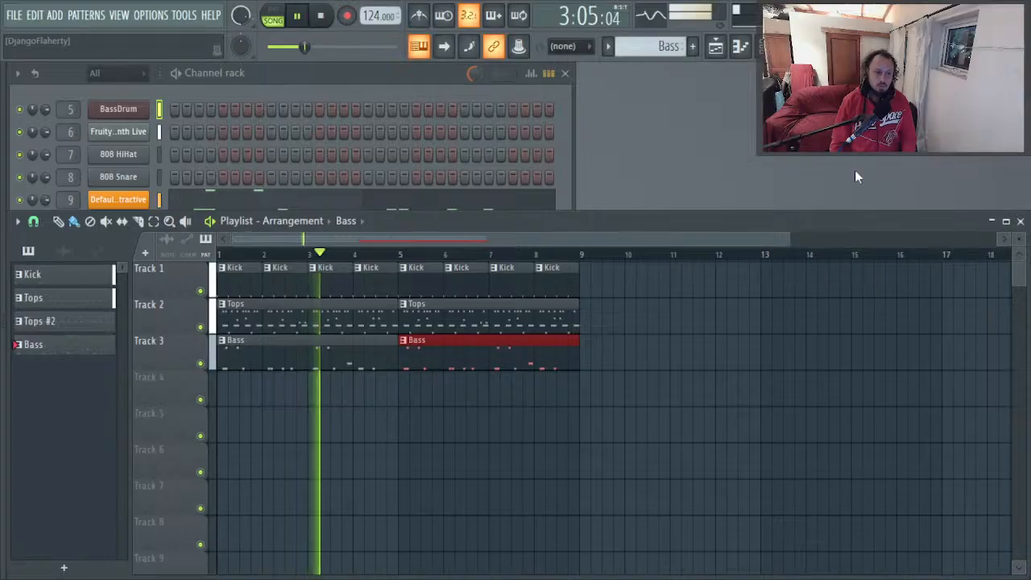
pyautogui.click(518, 435)
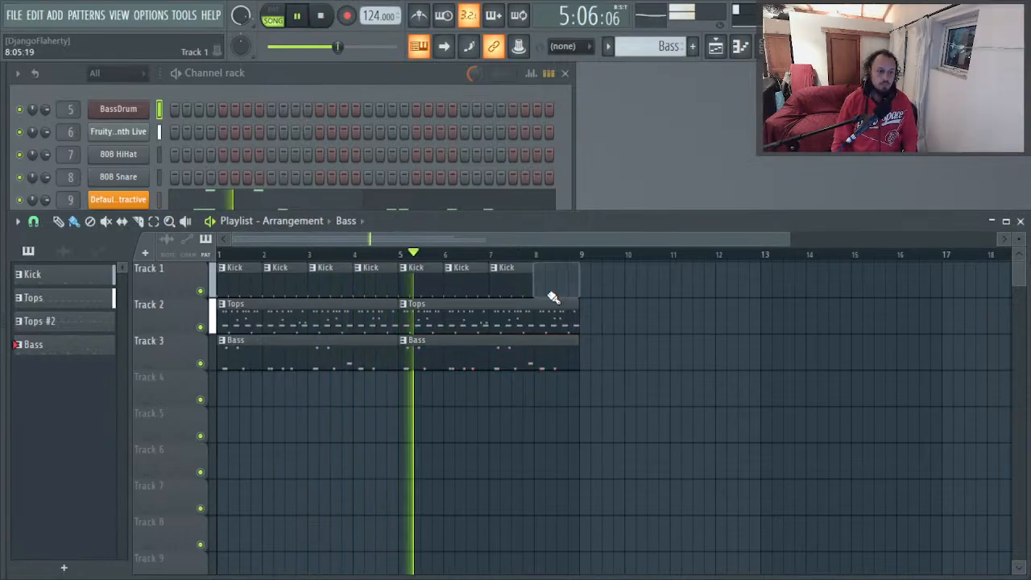
# Step: Select all Kick, Tops and Bass clips, duplicate them from bar 9 onward, clear the selection and stop playback
pyautogui.moveTo(645, 262); pyautogui.dragTo(257, 367)
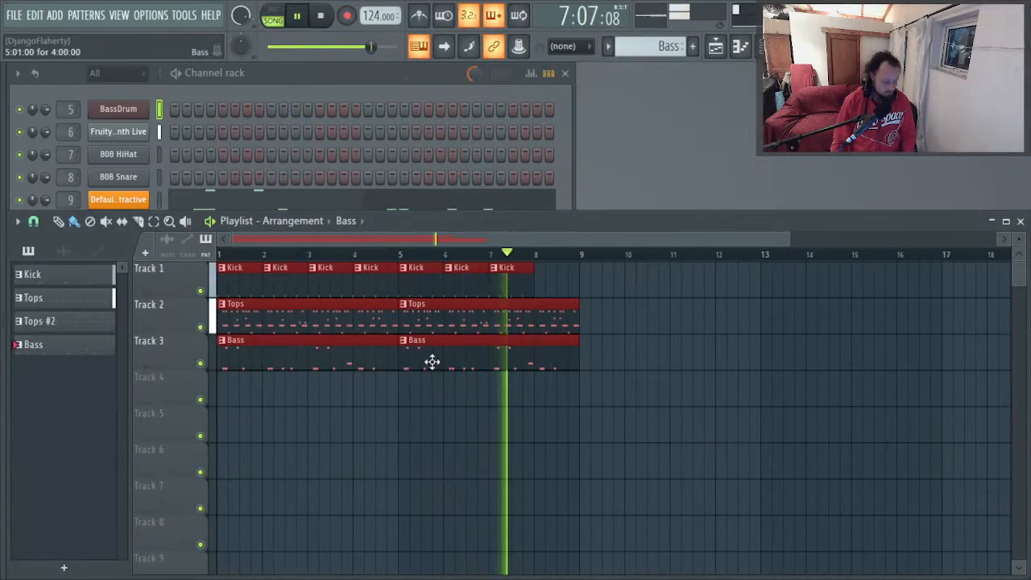
pyautogui.moveTo(330, 361); pyautogui.dragTo(287, 363)
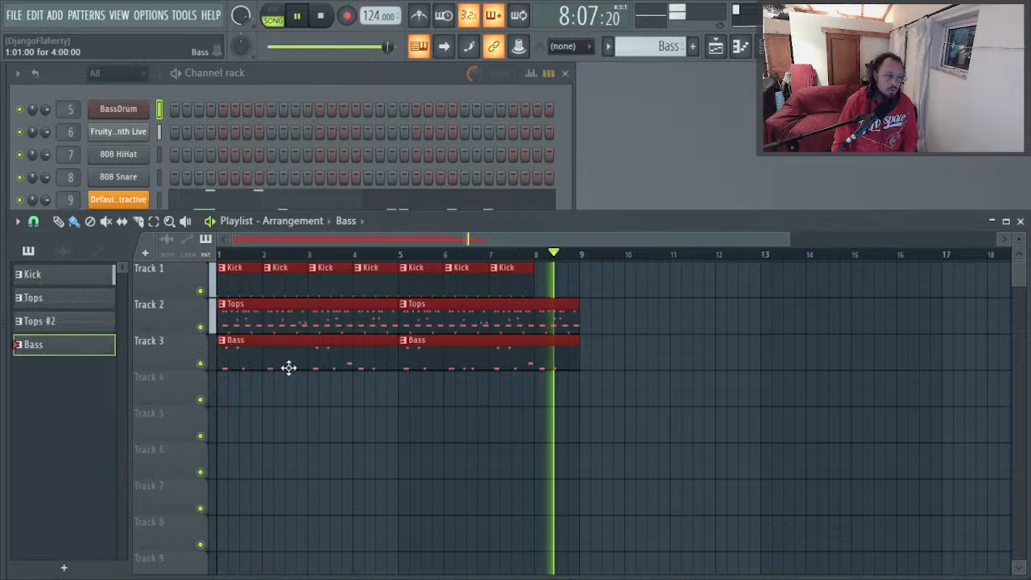
pyautogui.hotkey('ctrl', 'b')
pyautogui.click(634, 427)
pyautogui.press('space')
# Step: Replace the Tops clips at bars 9 and 13 on Track 2 with Tops #2 clips
pyautogui.rightClick(630, 310)
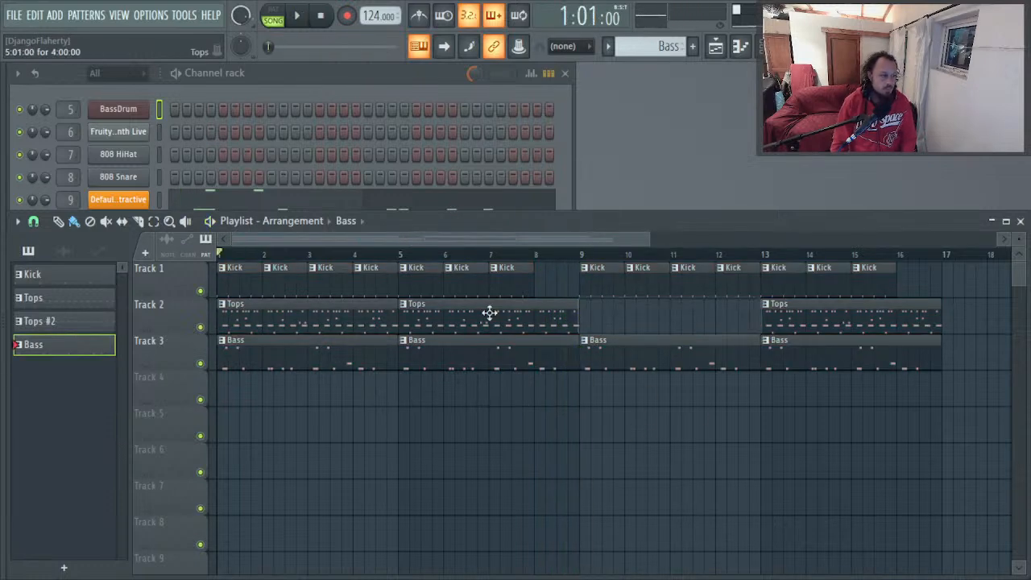
pyautogui.click(90, 323)
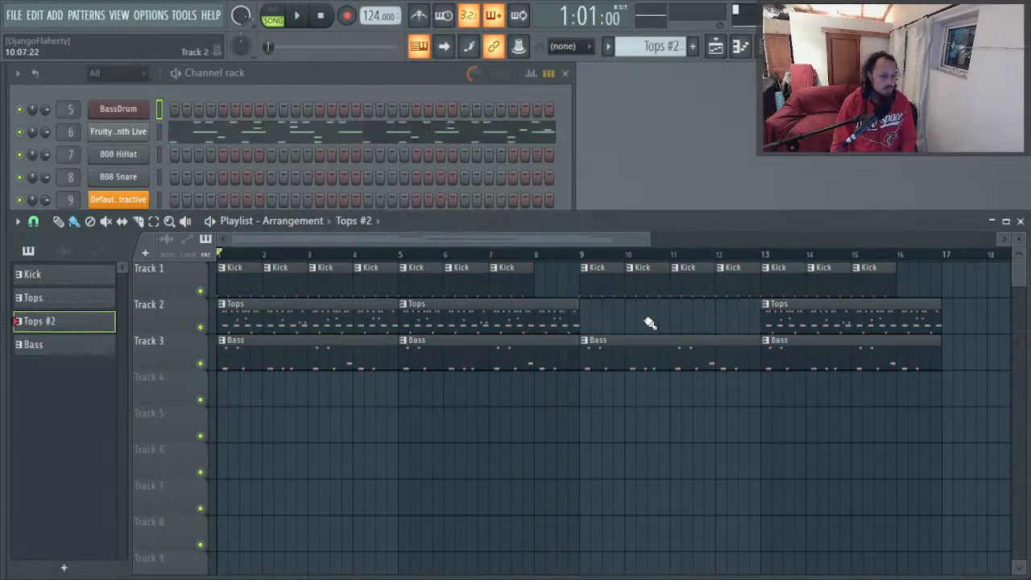
pyautogui.click(594, 325)
pyautogui.rightClick(825, 320)
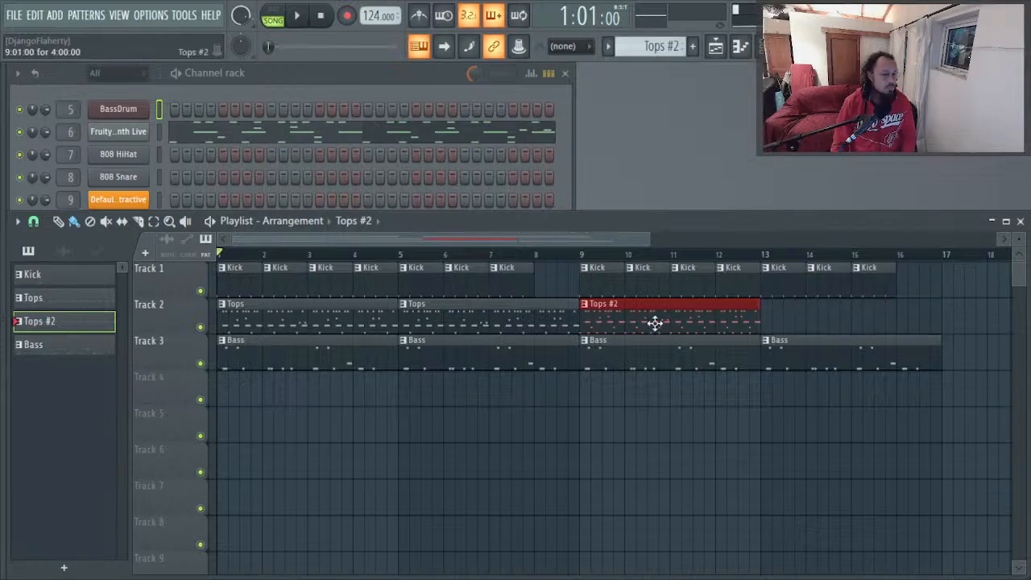
pyautogui.click(769, 326)
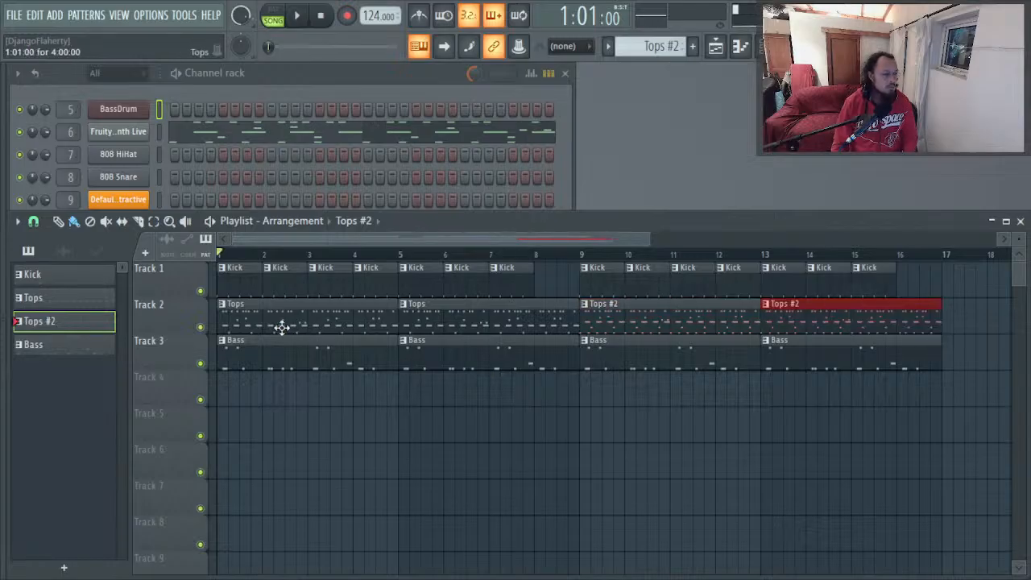
# Step: Name the first three playlist tracks after their clips: Kick, Tops and Bass
pyautogui.rightClick(185, 314)
pyautogui.click(231, 248)
pyautogui.click(145, 348)
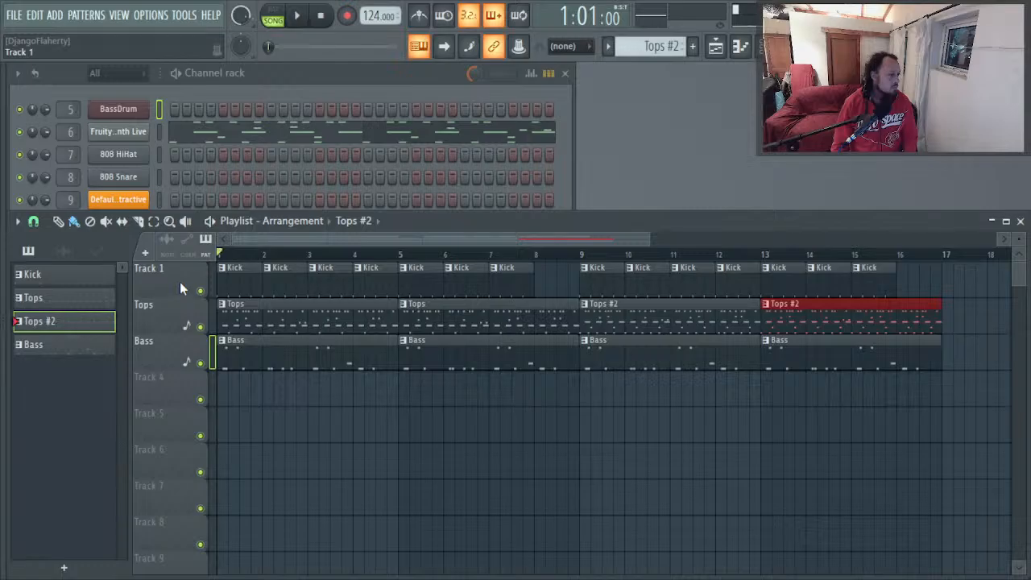
pyautogui.rightClick(180, 289)
pyautogui.click(230, 248)
# Step: Play from bar 8 and, in the Tops #2 drum pattern, delete bar 1's third 909 Ride note and move its fourth one step earlier
pyautogui.press('space')
pyautogui.click(548, 255)
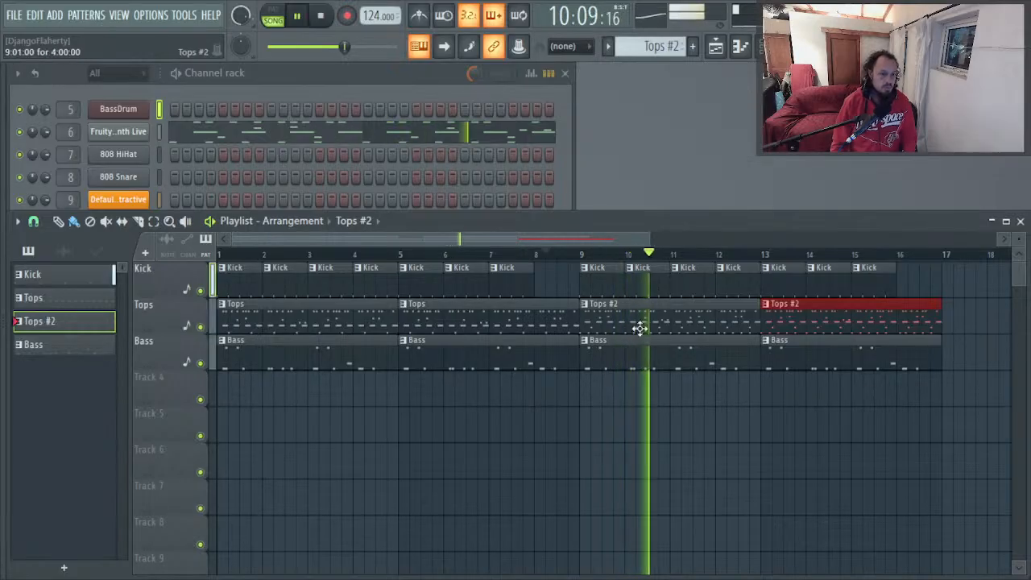
pyautogui.click(315, 134)
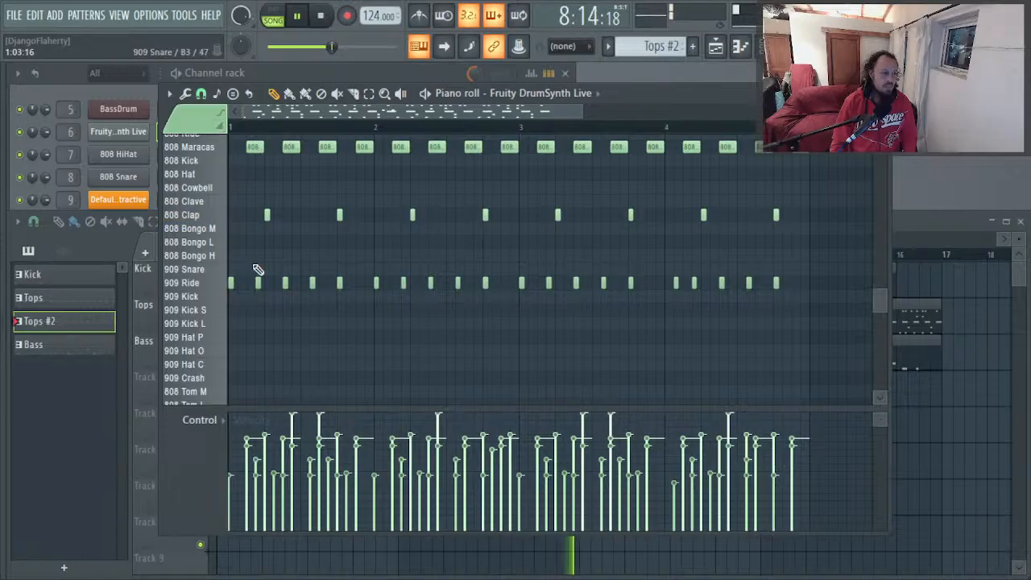
pyautogui.press('space')
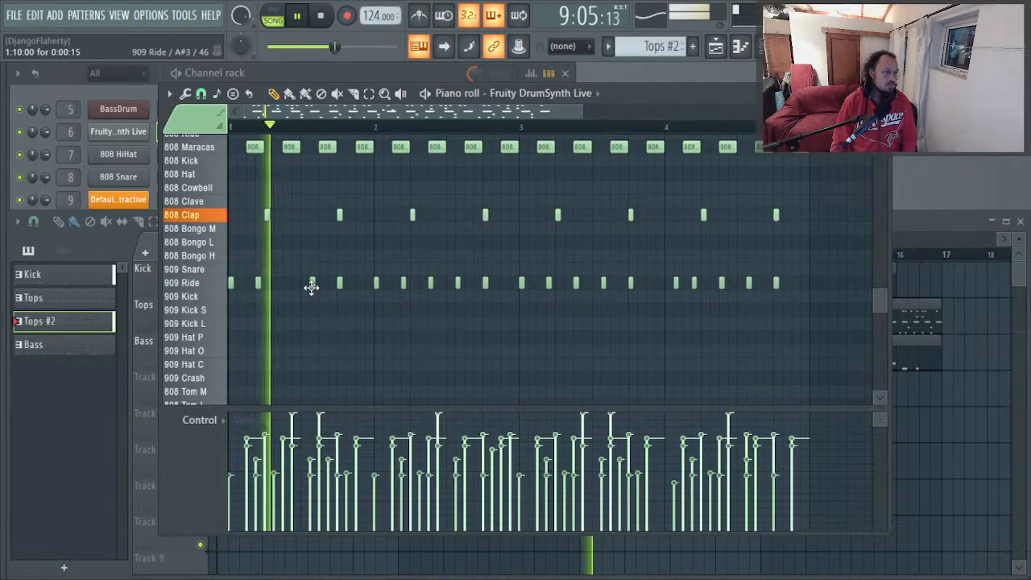
pyautogui.press('space')
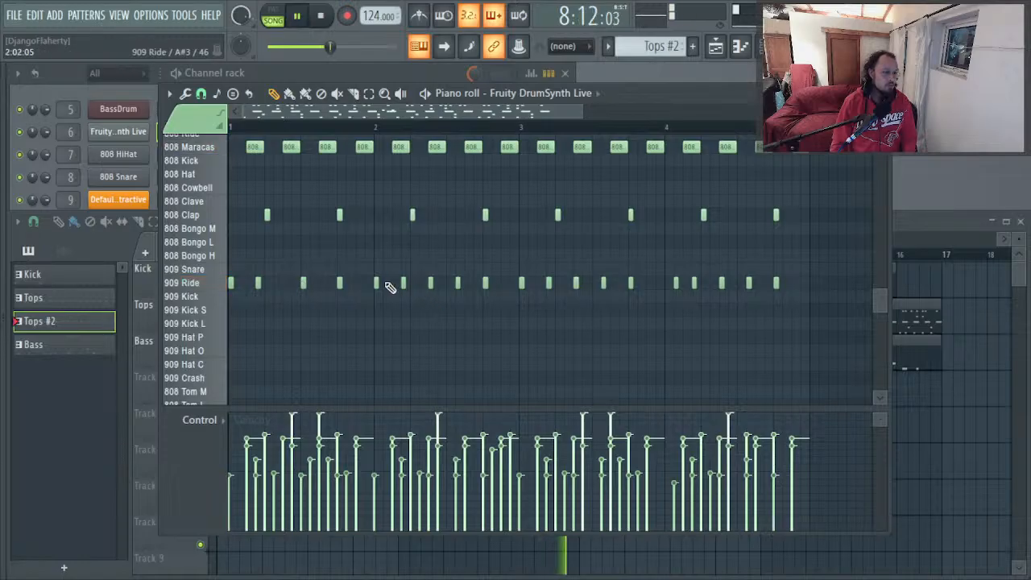
# Step: Delete all 909 Ride notes from bar 2 onward and copy the bar 1 ride notes into bar 2
pyautogui.moveTo(375, 265); pyautogui.dragTo(854, 347)
pyautogui.press('Delete')
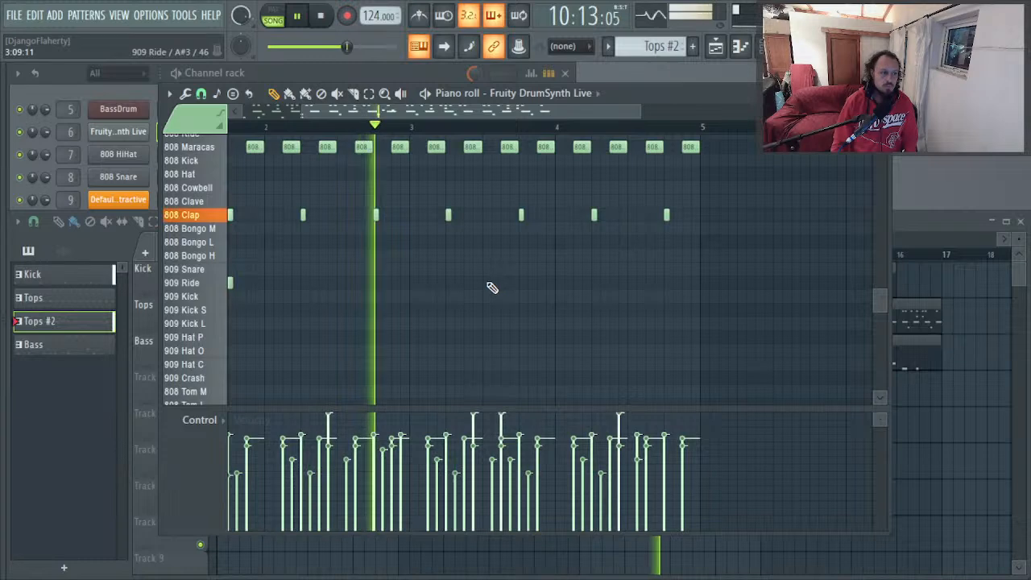
pyautogui.keyDown('ctrl'); pyautogui.rightClick(500, 292); pyautogui.keyUp('ctrl')
pyautogui.press('space')
pyautogui.moveTo(408, 368)
pyautogui.mouseDown()
pyautogui.moveTo(231, 347)
pyautogui.moveTo(401, 360)
pyautogui.mouseUp()
pyautogui.press('space')
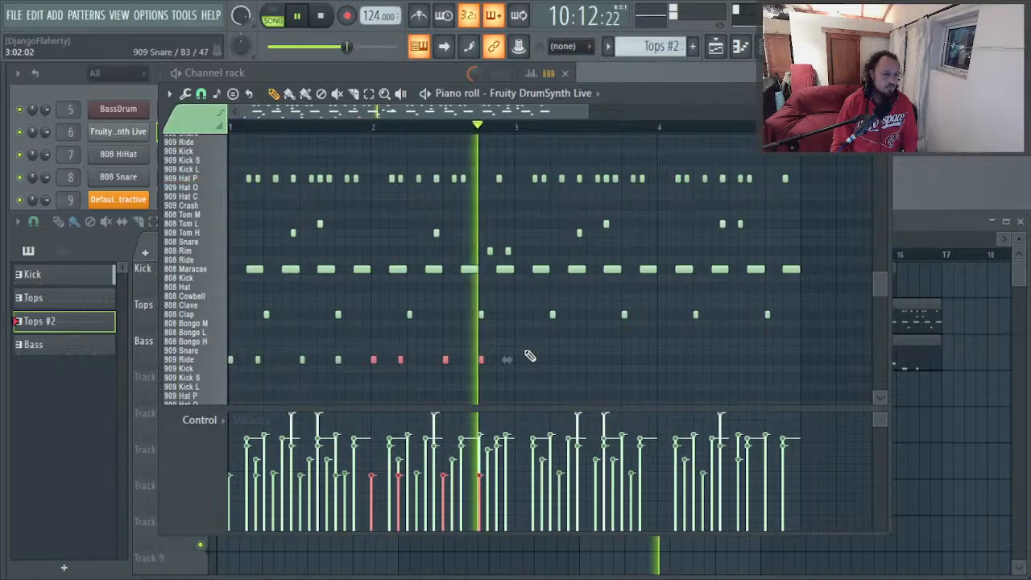
# Step: Delete the last 909 Ride note of bar 2 and copy the two-bar ride pattern into bars 3 and 4
pyautogui.press('space')
pyautogui.moveTo(481, 371); pyautogui.dragTo(201, 386)
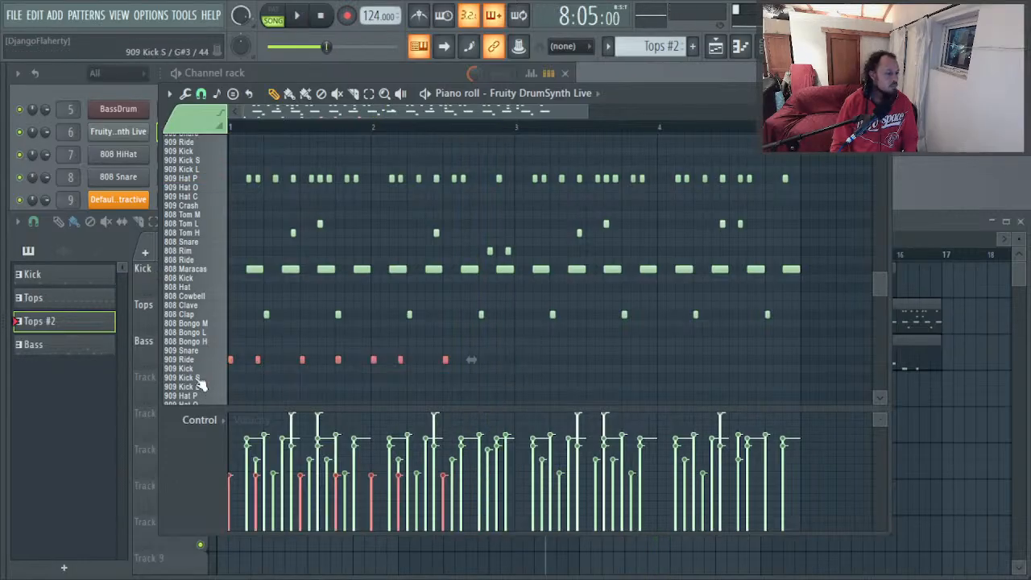
pyautogui.moveTo(256, 360); pyautogui.dragTo(545, 377)
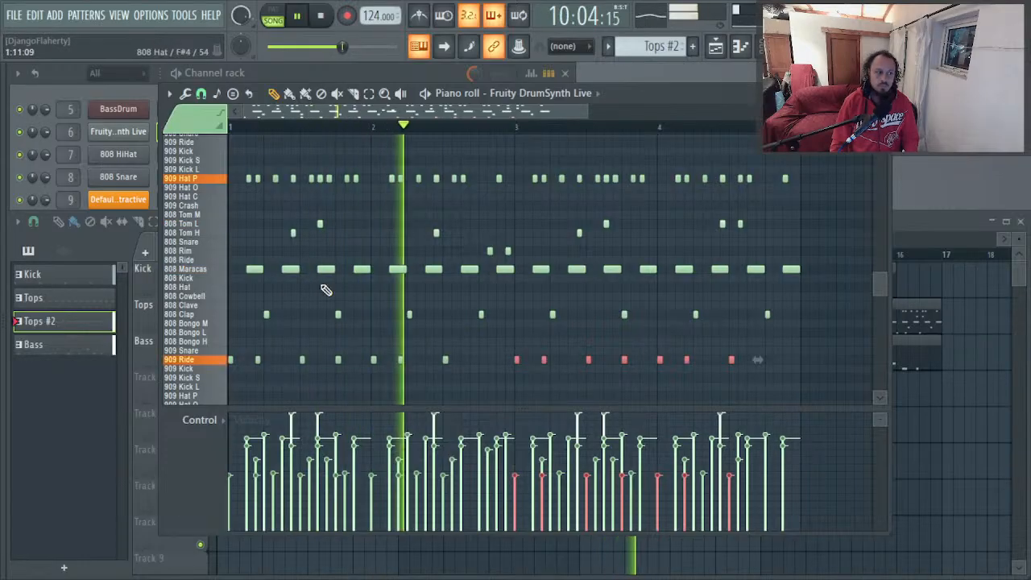
# Step: Hide the drum piano roll and add a new Sytrus channel to the channel rack
pyautogui.press('F7')
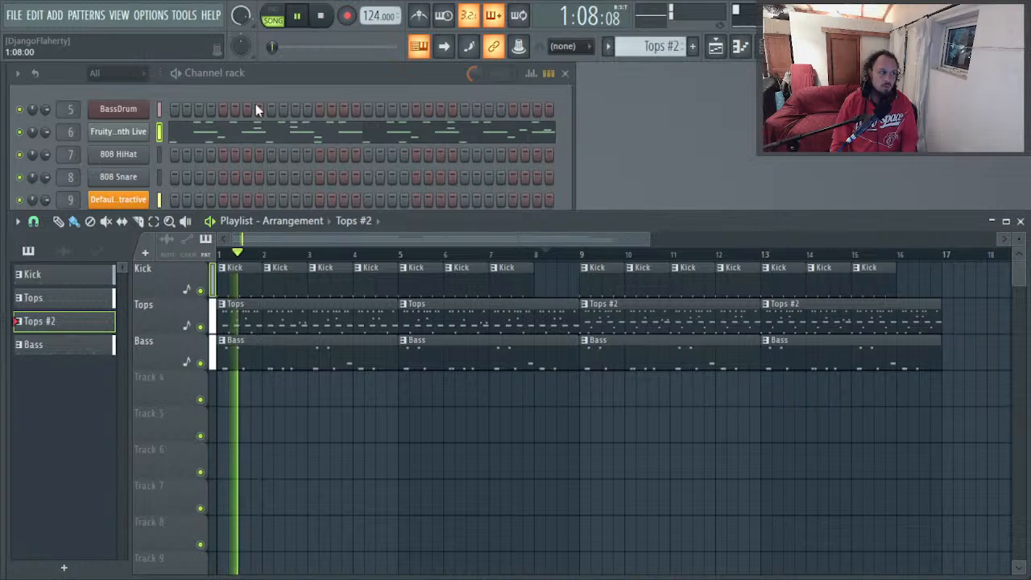
pyautogui.click(284, 81)
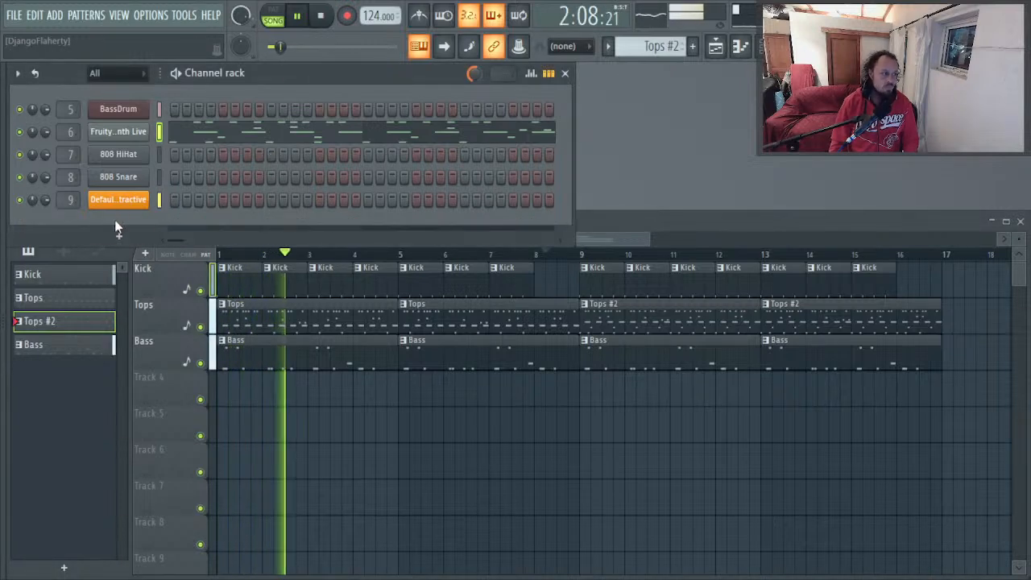
pyautogui.click(121, 239)
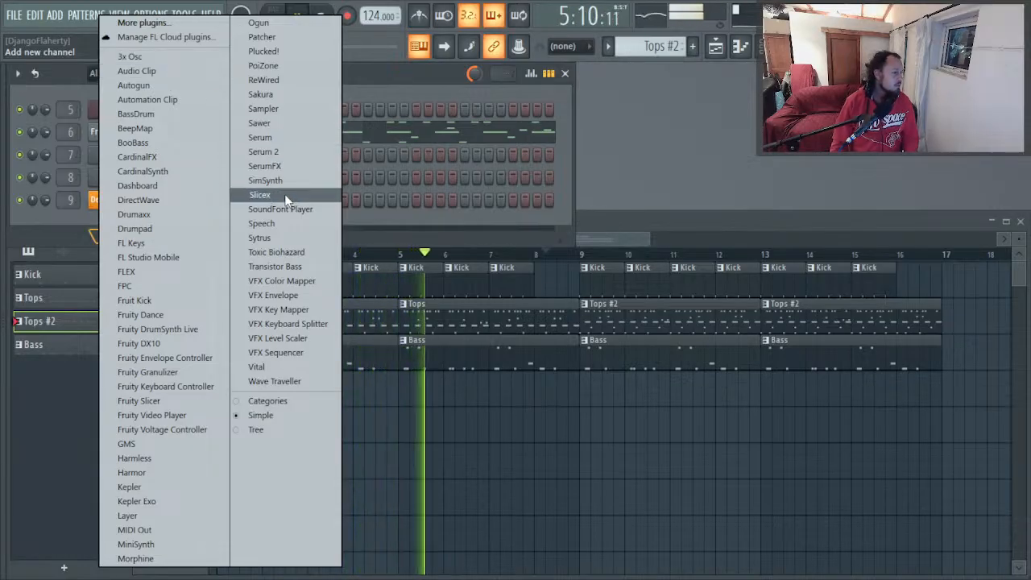
pyautogui.click(272, 240)
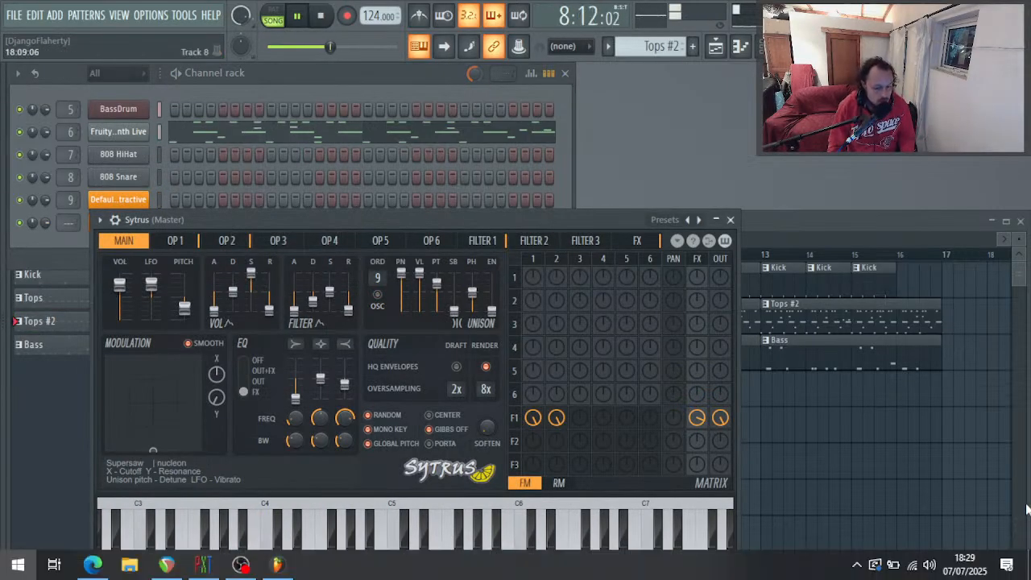
pyautogui.press('super')
pyautogui.press('super')
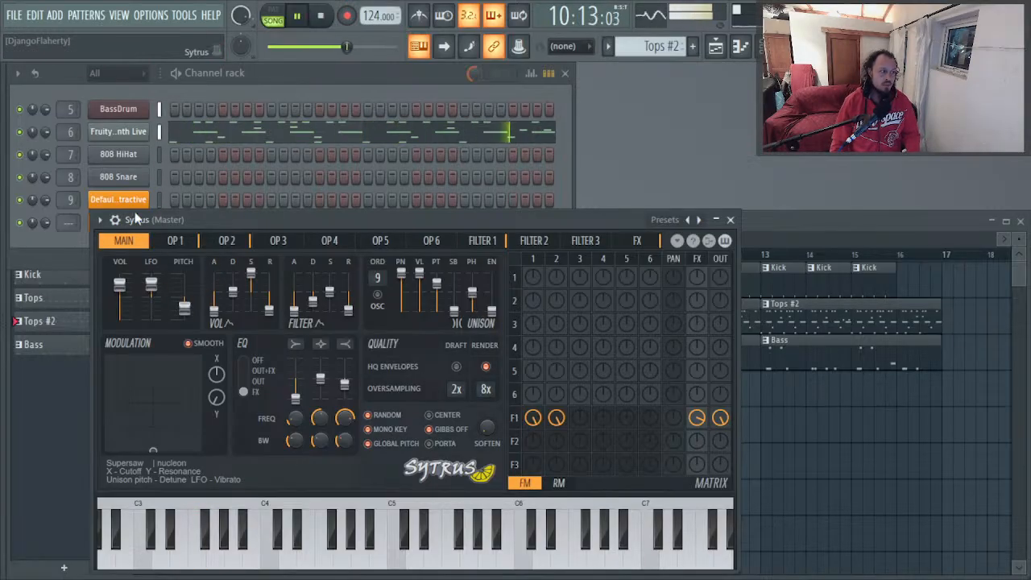
# Step: Route the new Sytrus channel to mixer track 10 and lower that track's volume to 43%
pyautogui.click(68, 222)
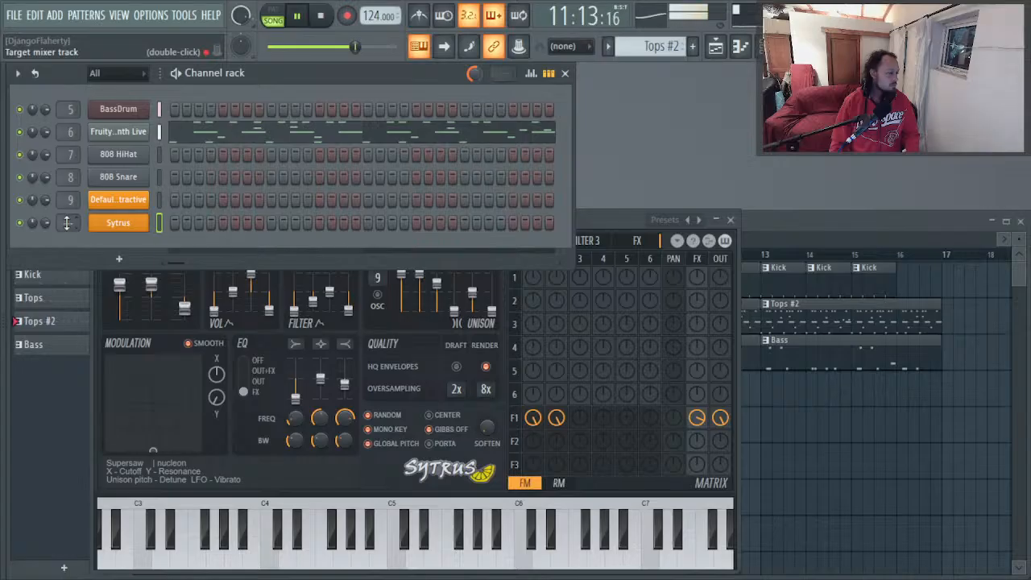
pyautogui.doubleClick(69, 222)
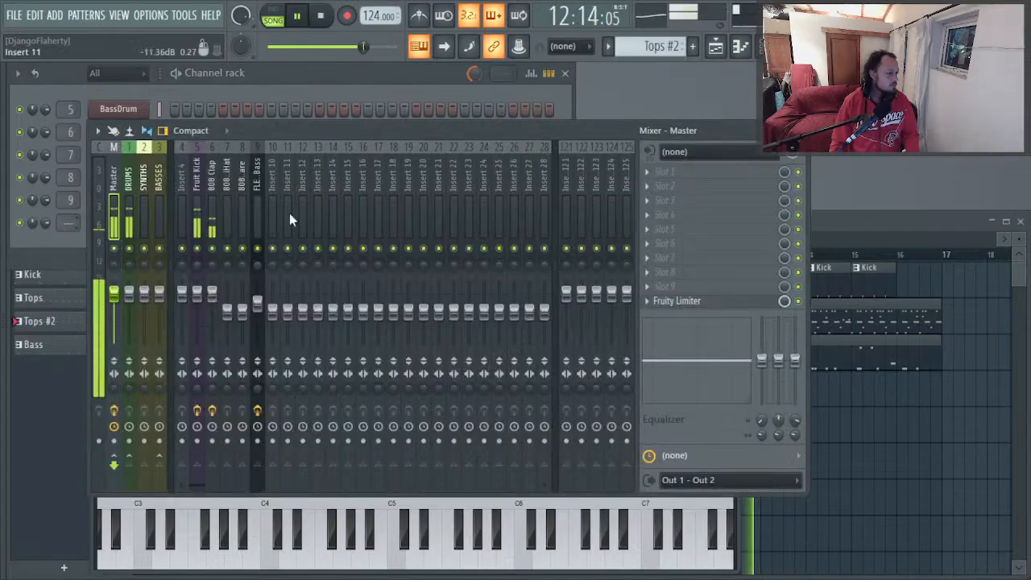
pyautogui.click(270, 215)
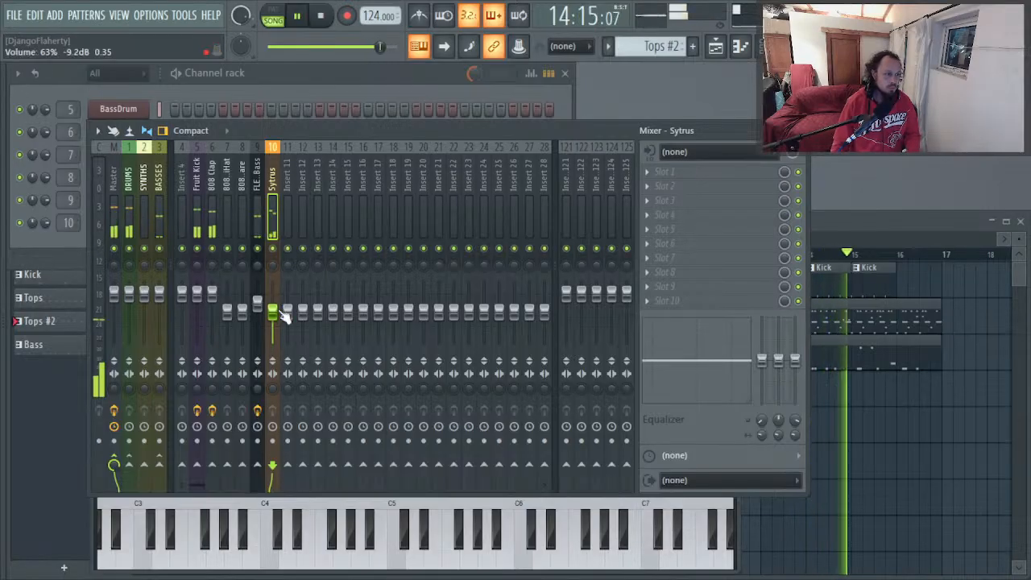
pyautogui.scroll(-3, 284, 316)
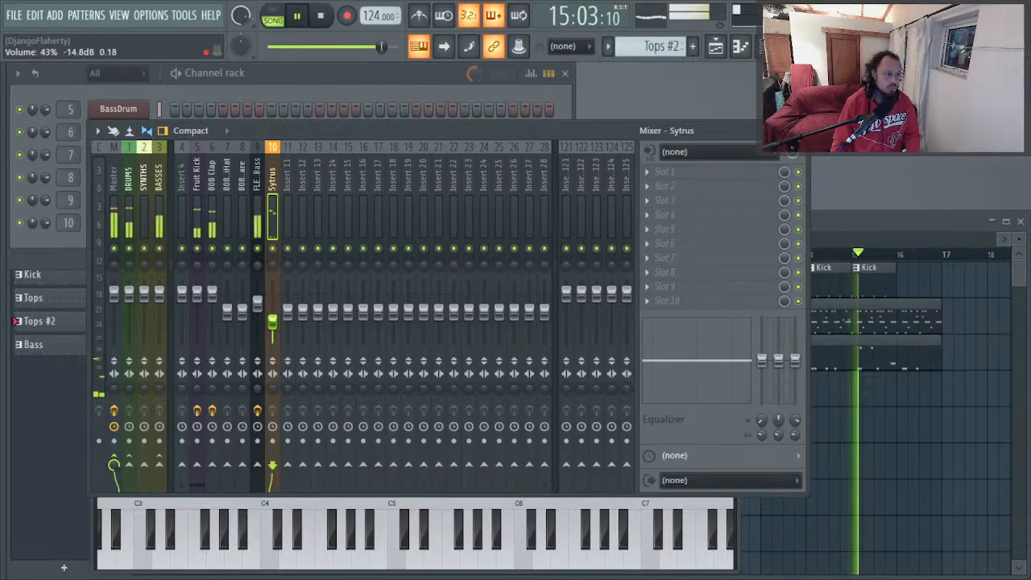
# Step: Bring the Sytrus window in front of the mixer, reposition it and load the Default subtractive preset
pyautogui.click(213, 512)
pyautogui.moveTo(184, 219); pyautogui.dragTo(260, 125)
pyautogui.click(175, 126)
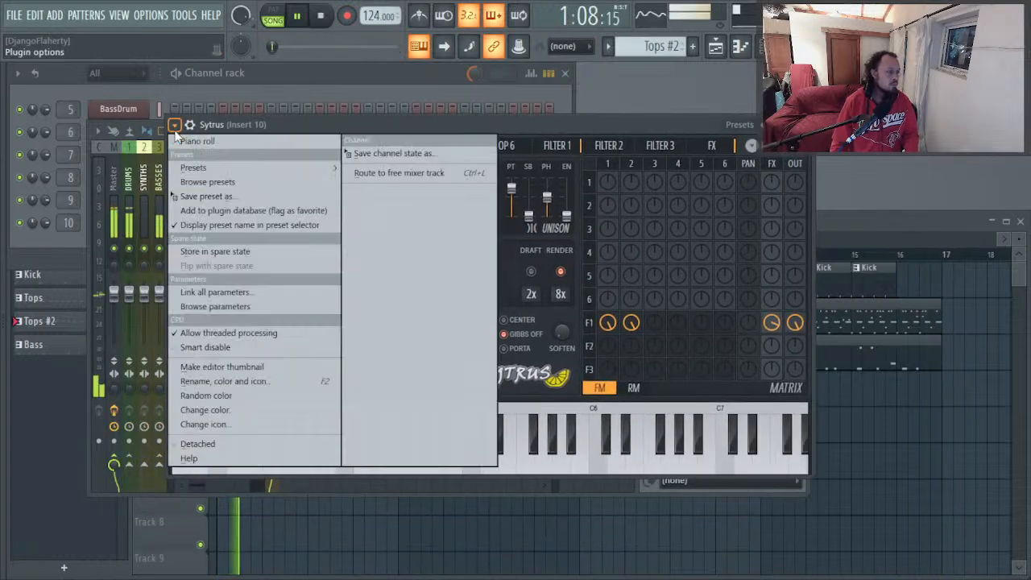
pyautogui.click(203, 167)
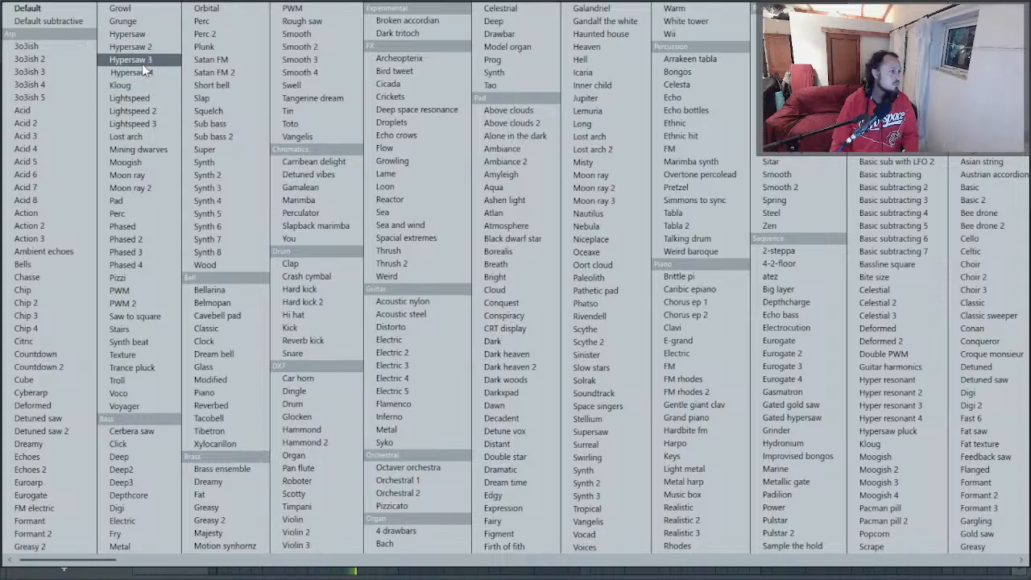
pyautogui.click(69, 19)
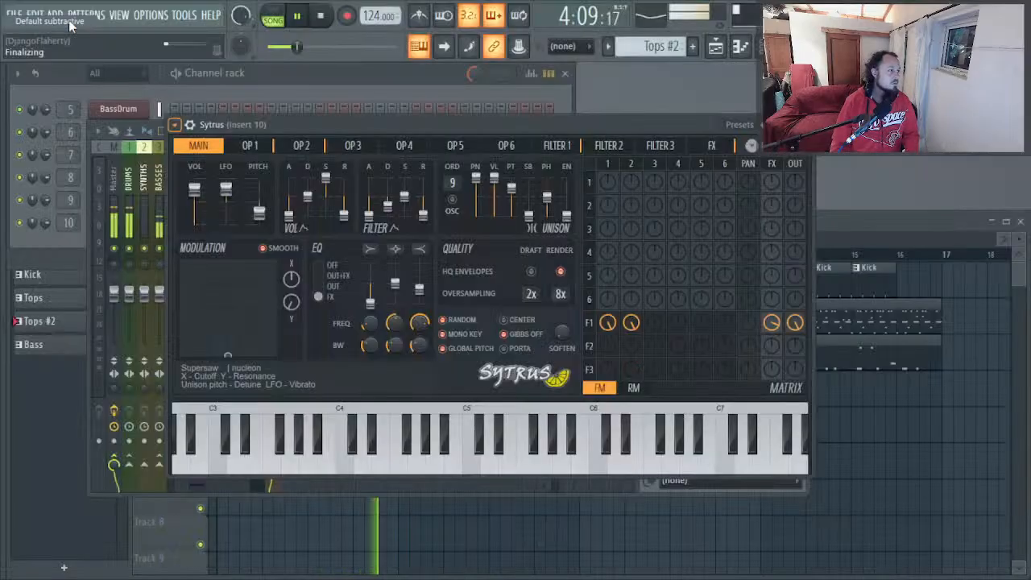
# Step: Raise the row 1, column 2 amount in the Sytrus FM matrix and open operator 2's settings
pyautogui.click(249, 145)
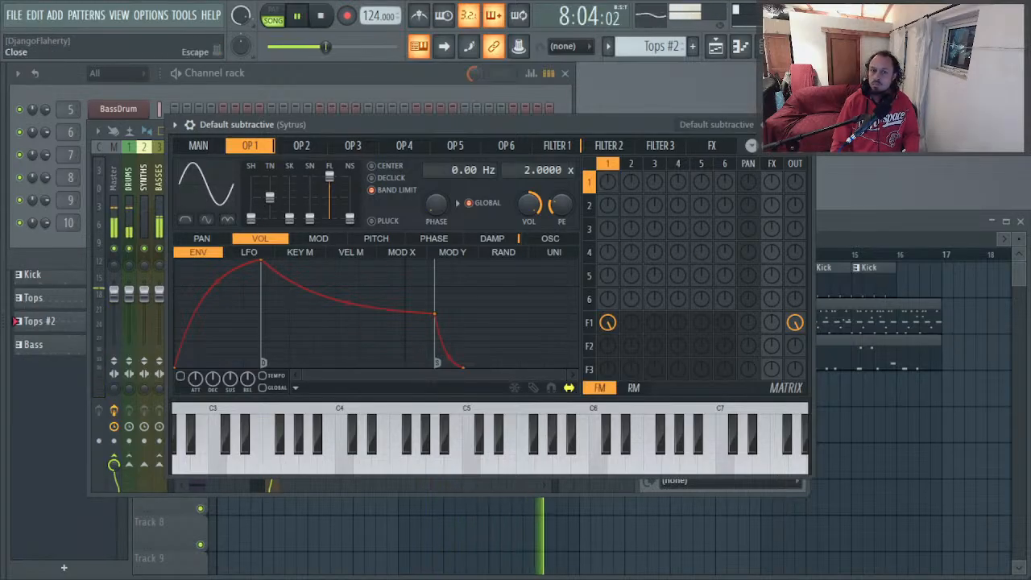
pyautogui.moveTo(632, 180); pyautogui.dragTo(632, 170)
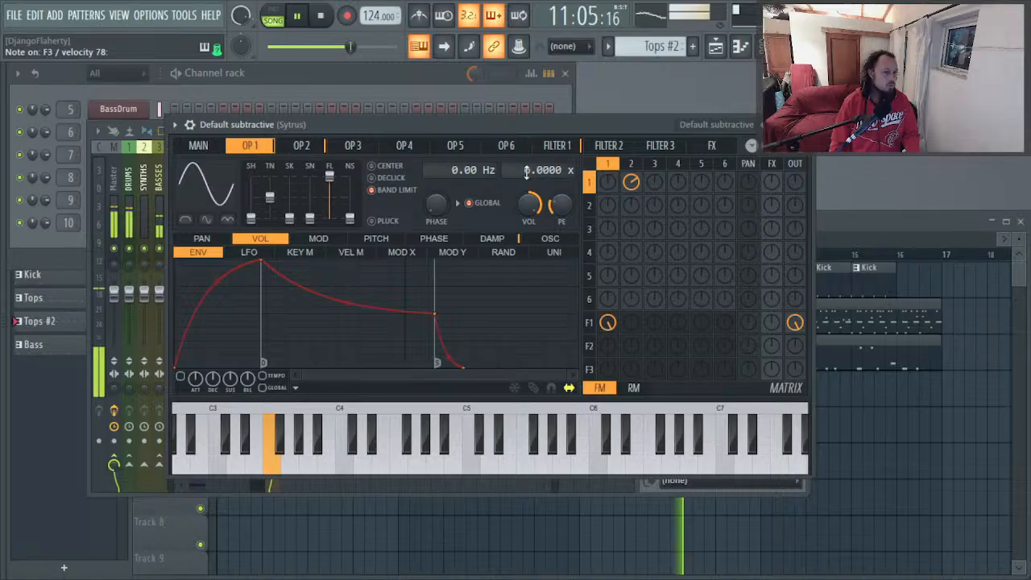
pyautogui.click(308, 150)
pyautogui.click(271, 150)
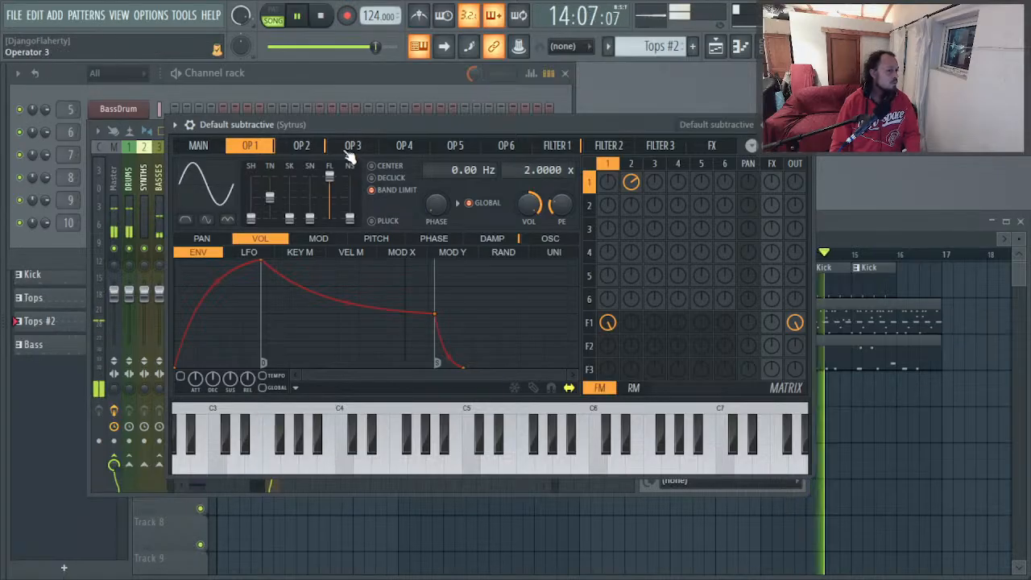
pyautogui.click(301, 146)
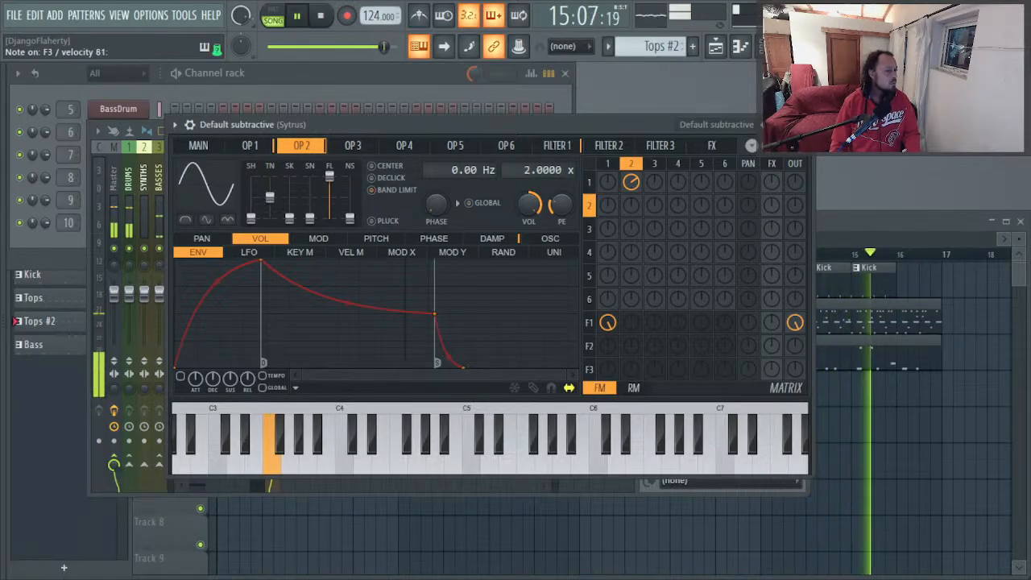
# Step: Set the frequency ratio of Sytrus operator 1 to 8.0000x and of operator 2 to 0.5000x
pyautogui.click(276, 149)
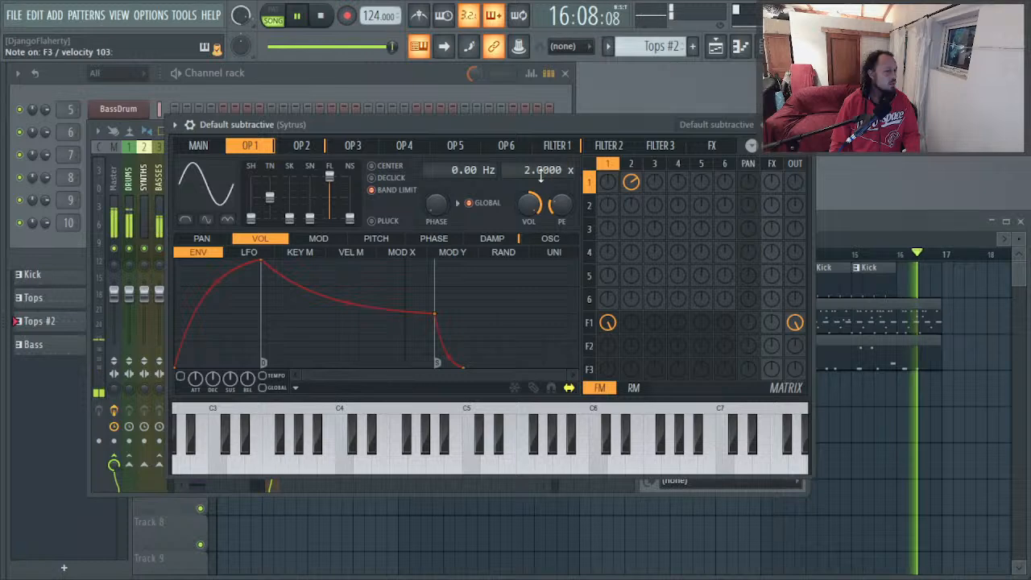
pyautogui.moveTo(532, 171); pyautogui.dragTo(532, 157)
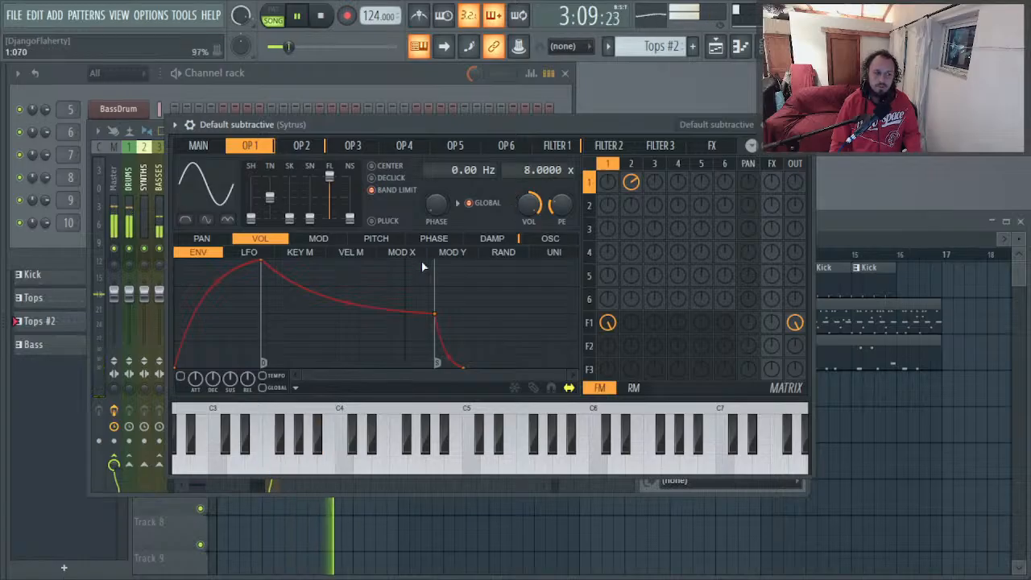
pyautogui.click(302, 149)
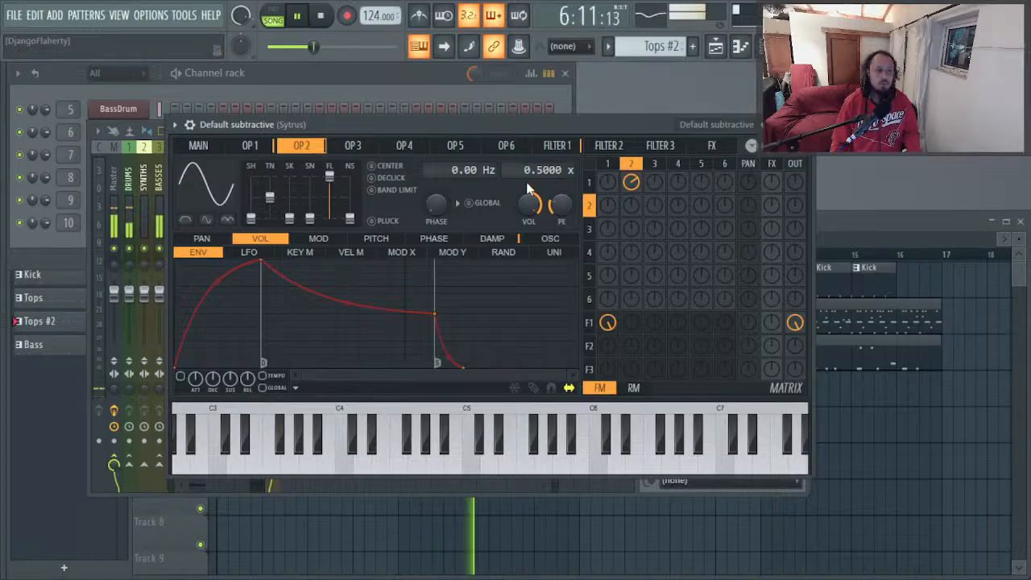
# Step: Load the Default ADSR preset into Filter 1's volume envelope, adjust its release, and route operator 1 directly to the output, ending on the cutoff envelope
pyautogui.click(589, 325)
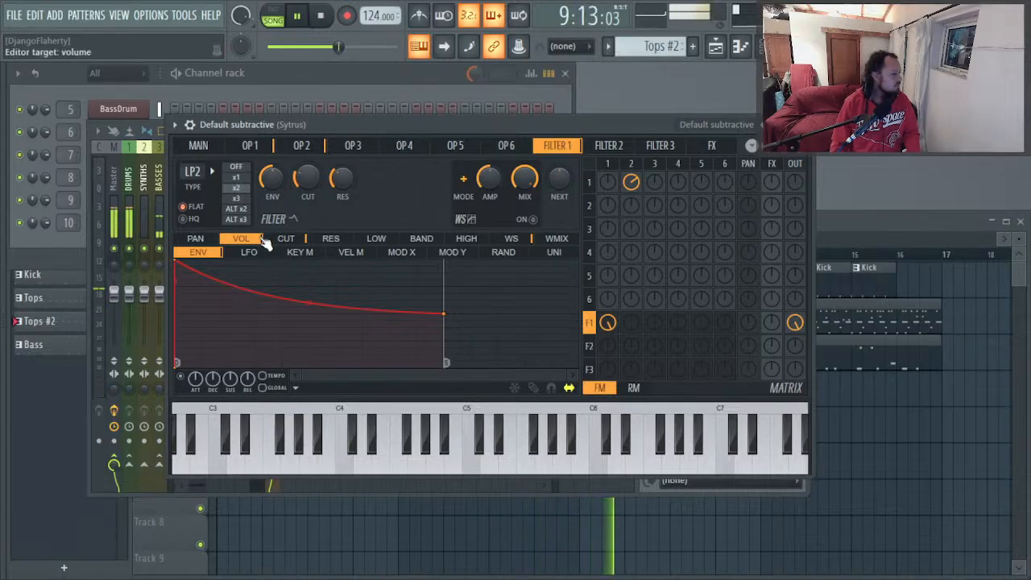
pyautogui.rightClick(298, 385)
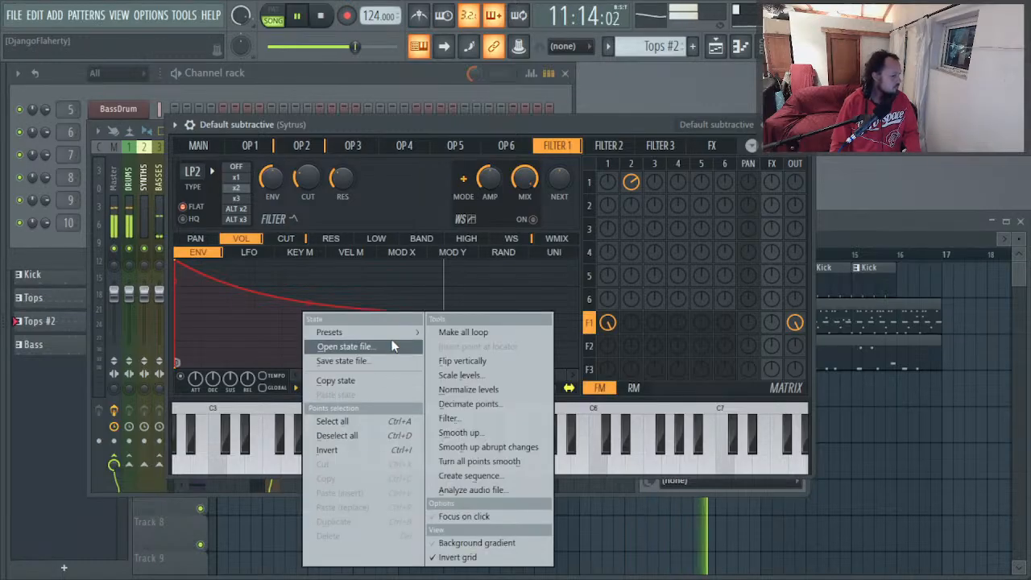
pyautogui.moveTo(393, 338)
pyautogui.click(496, 298)
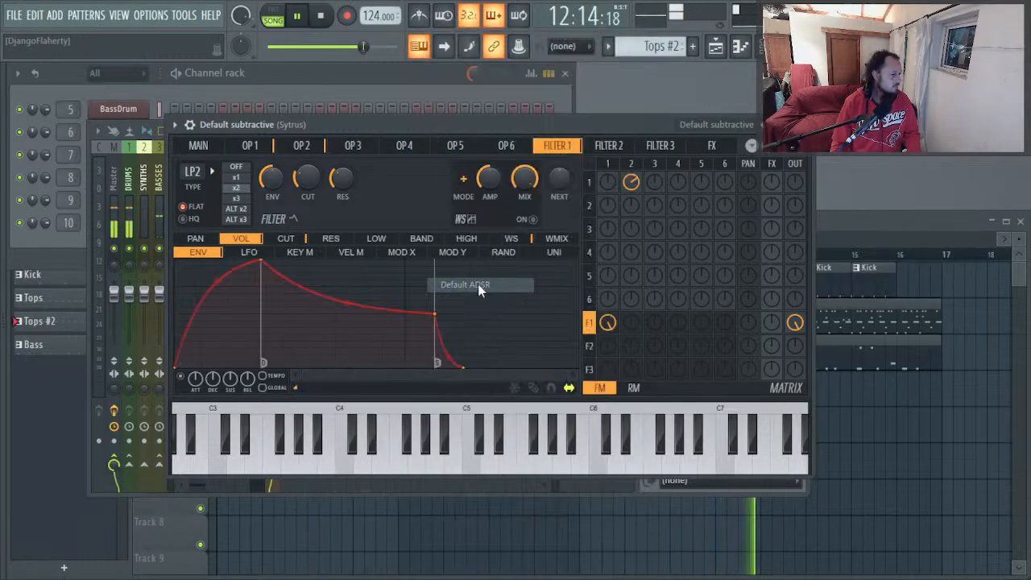
pyautogui.moveTo(202, 382); pyautogui.dragTo(248, 371)
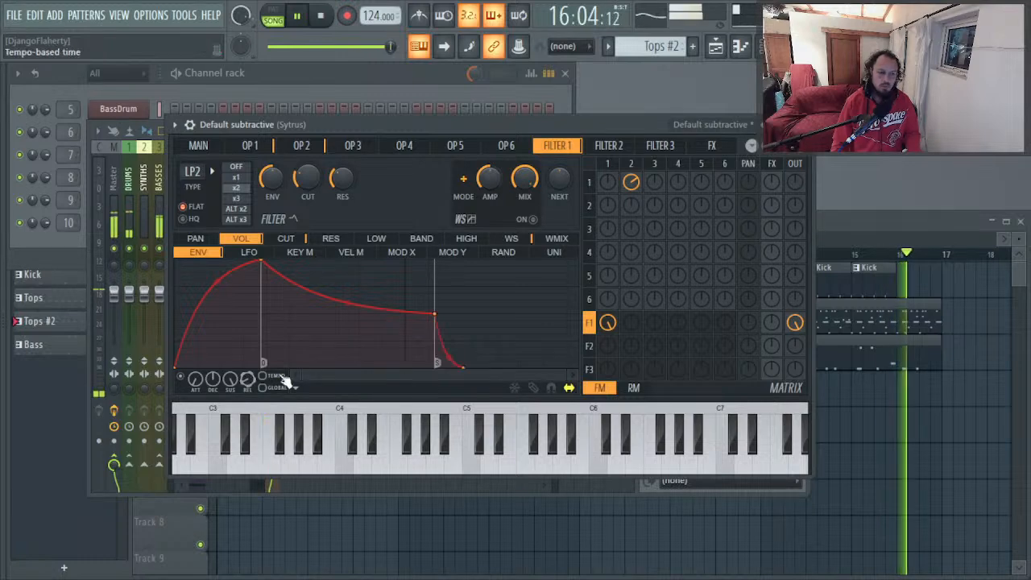
pyautogui.click(288, 240)
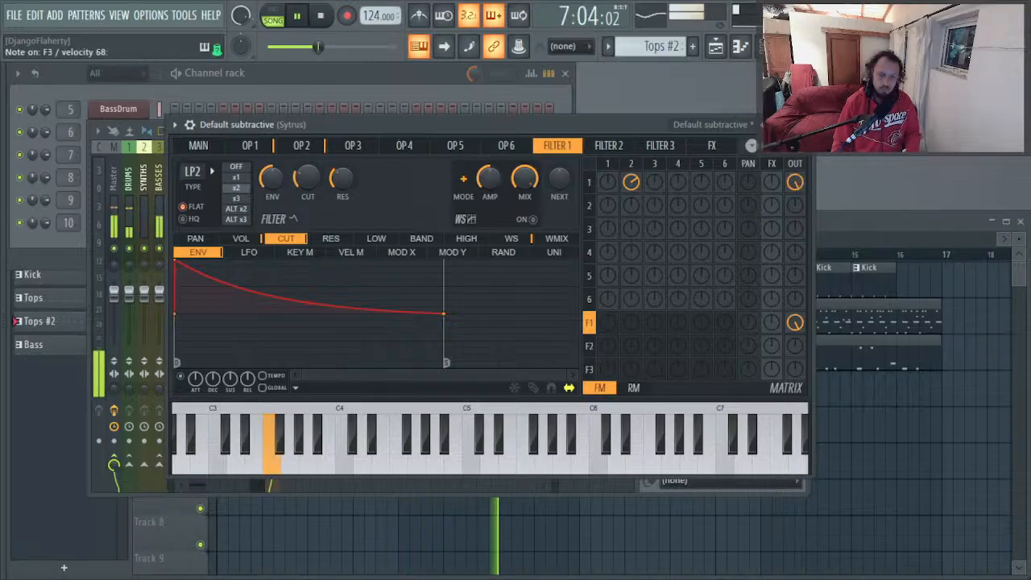
# Step: Bring up the mixer and load Reaktor 6 FX into effect slot 1 of the Sytrus track
pyautogui.press('F9')
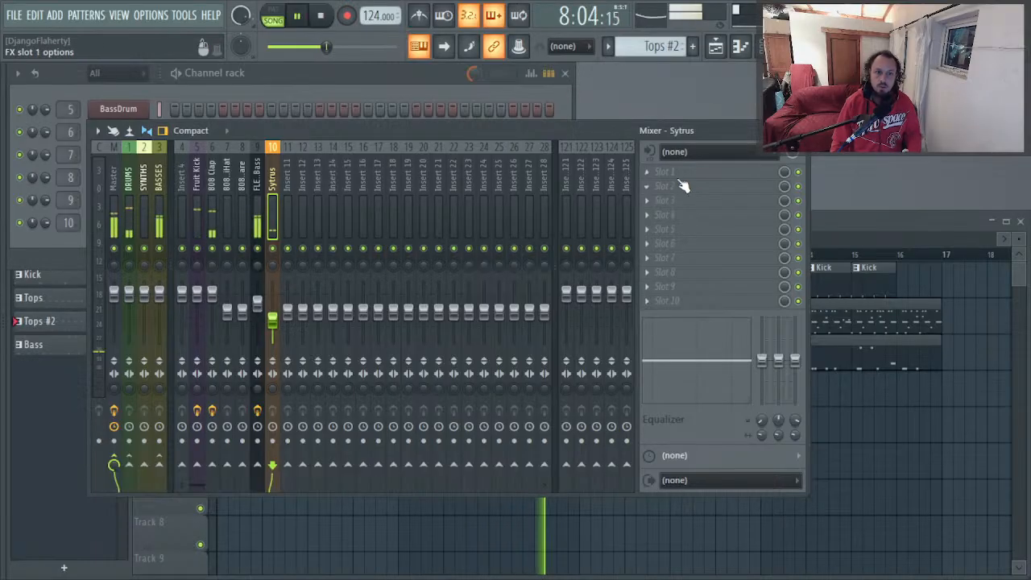
pyautogui.click(649, 174)
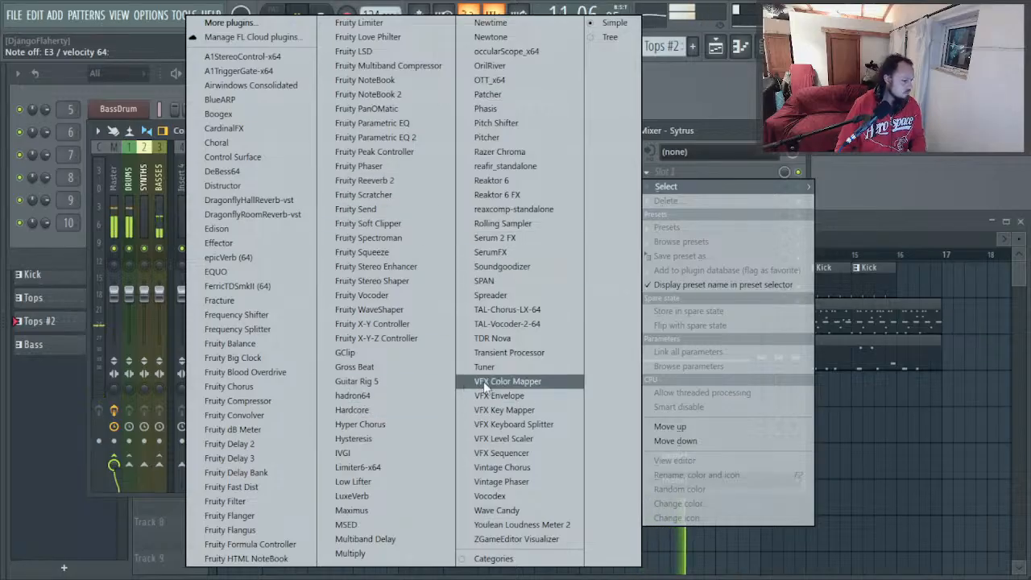
pyautogui.click(508, 195)
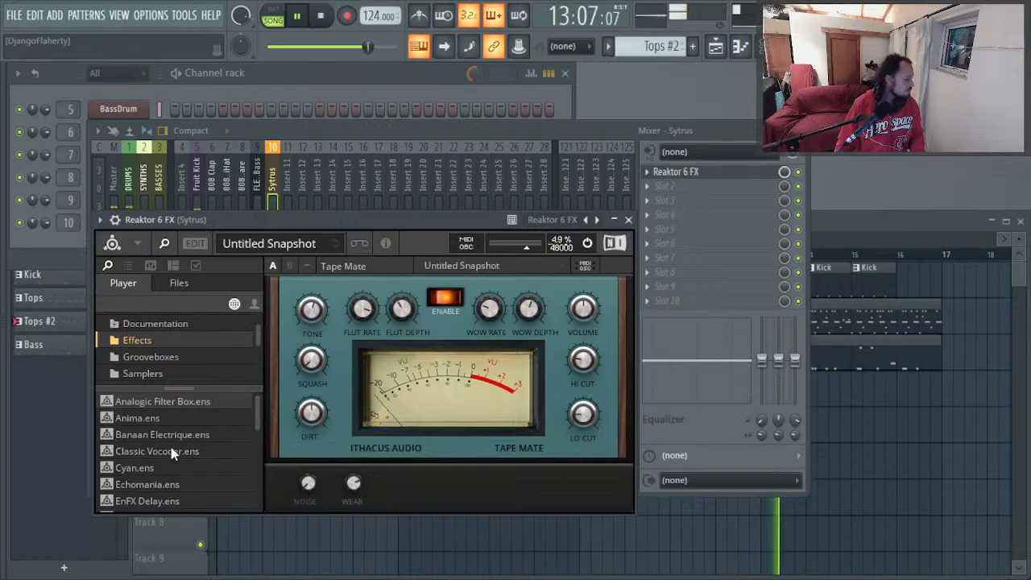
# Step: Load the Stereo Tape Delay ensemble from the user library in Reaktor 6 FX, reposition the plugin window and close it
pyautogui.scroll(-2, 173, 451)
pyautogui.scroll(-4, 178, 455)
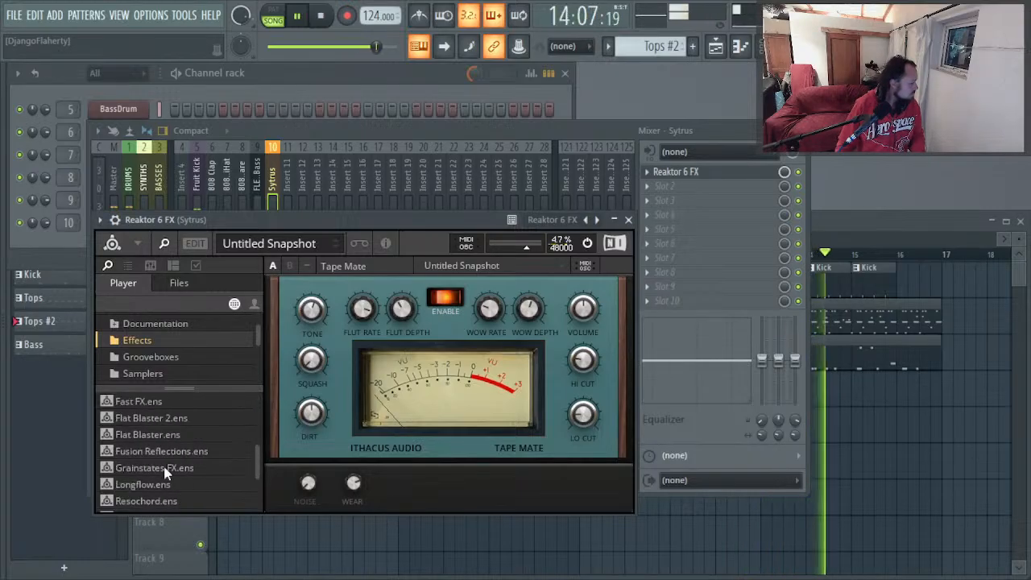
pyautogui.scroll(-3, 173, 455)
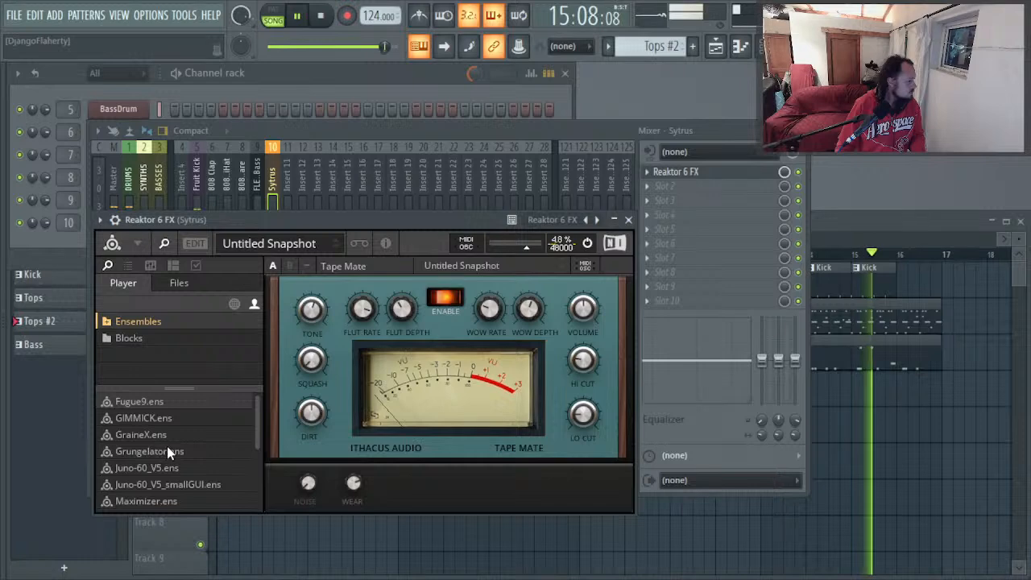
pyautogui.scroll(-1, 161, 467)
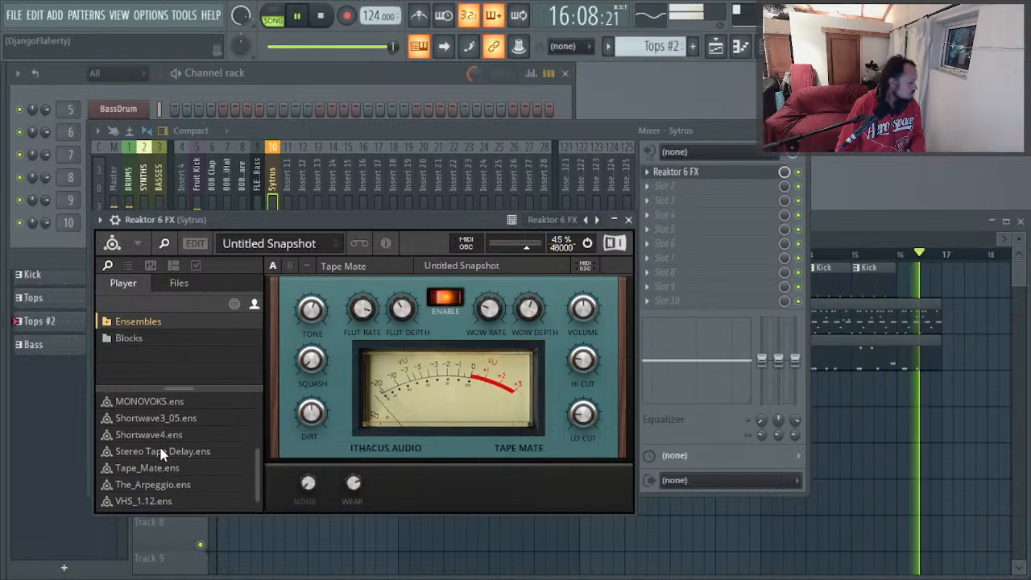
pyautogui.doubleClick(165, 452)
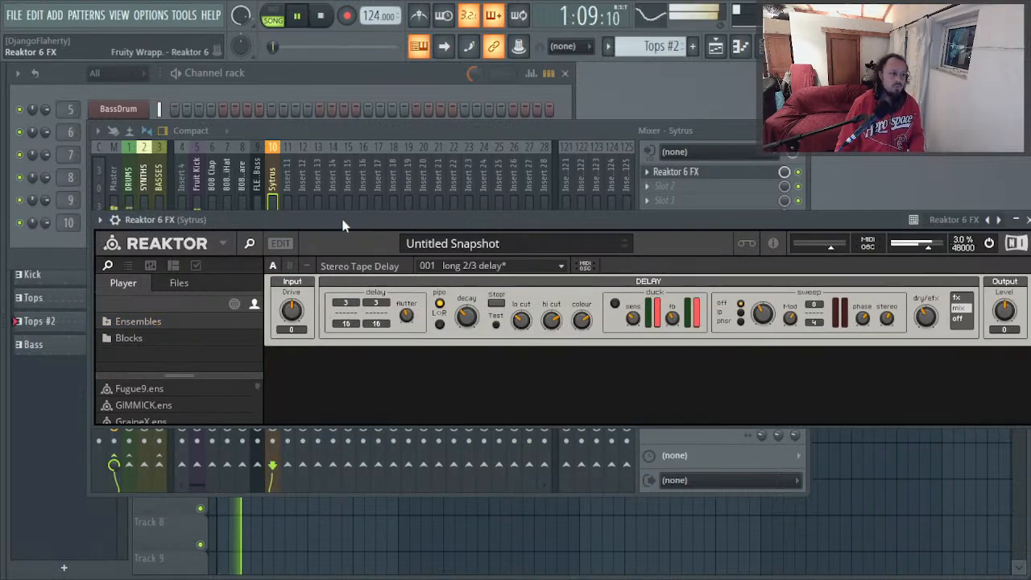
pyautogui.moveTo(339, 217); pyautogui.dragTo(283, 185)
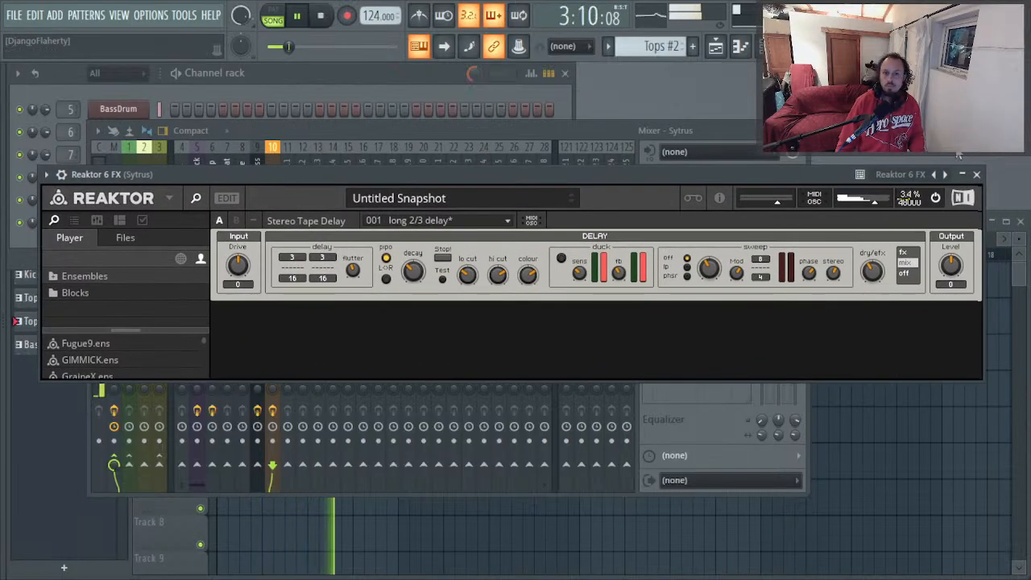
pyautogui.click(976, 173)
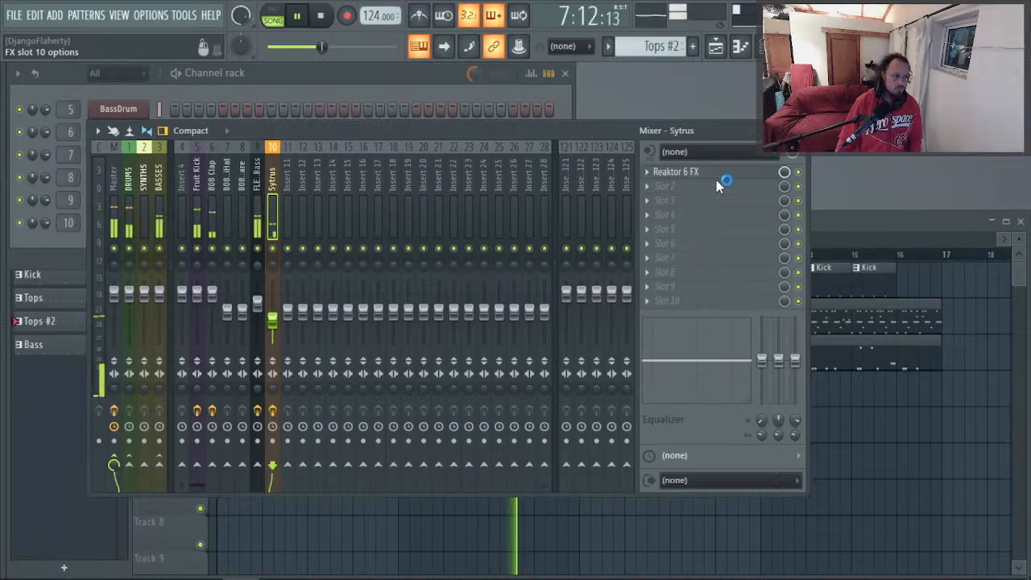
# Step: Play the arrangement to audition the Sytrus track with its delay, stop playback and hide the mixer
pyautogui.press('space')
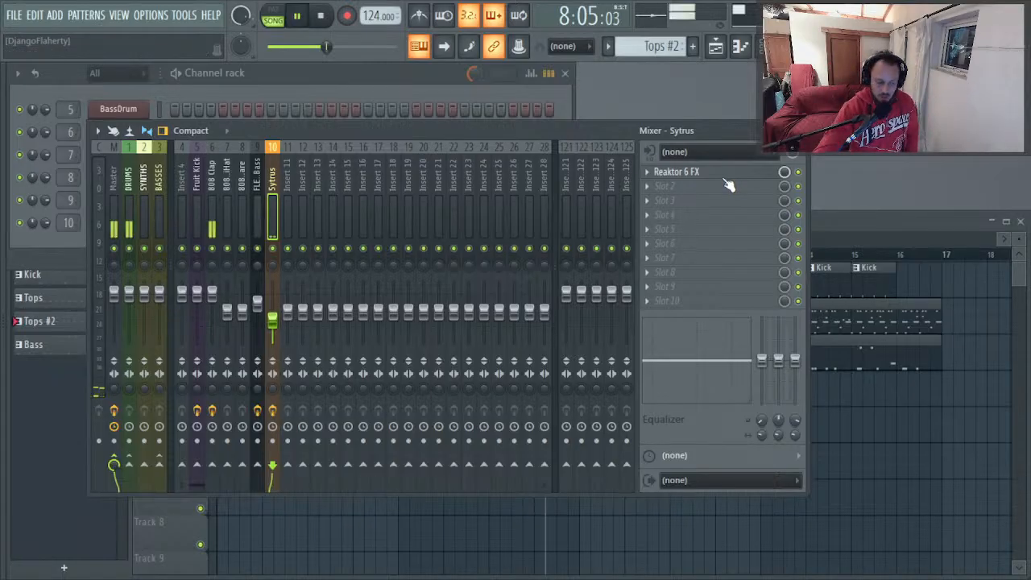
pyautogui.press('space')
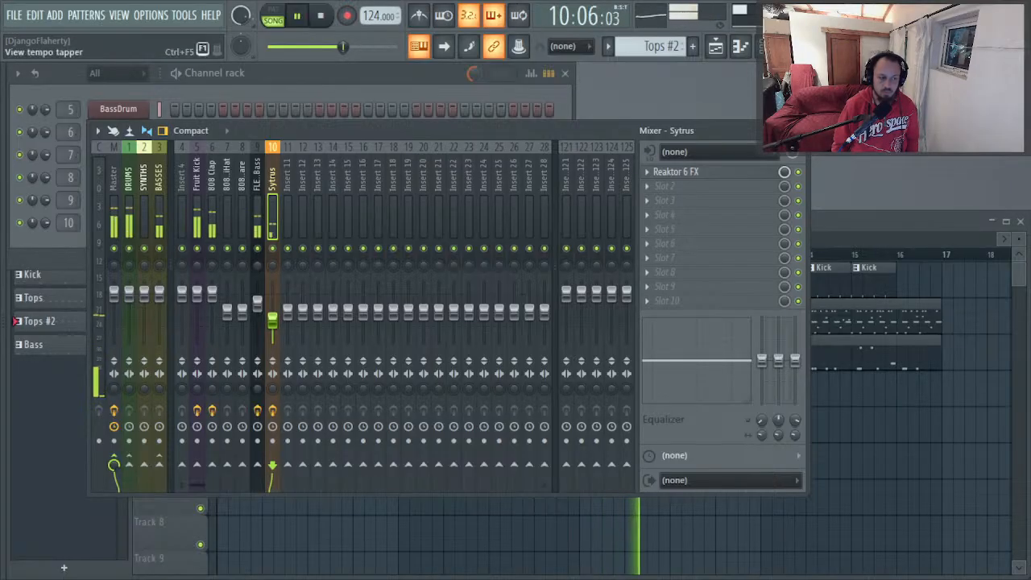
pyautogui.press('space')
pyautogui.press('F9')
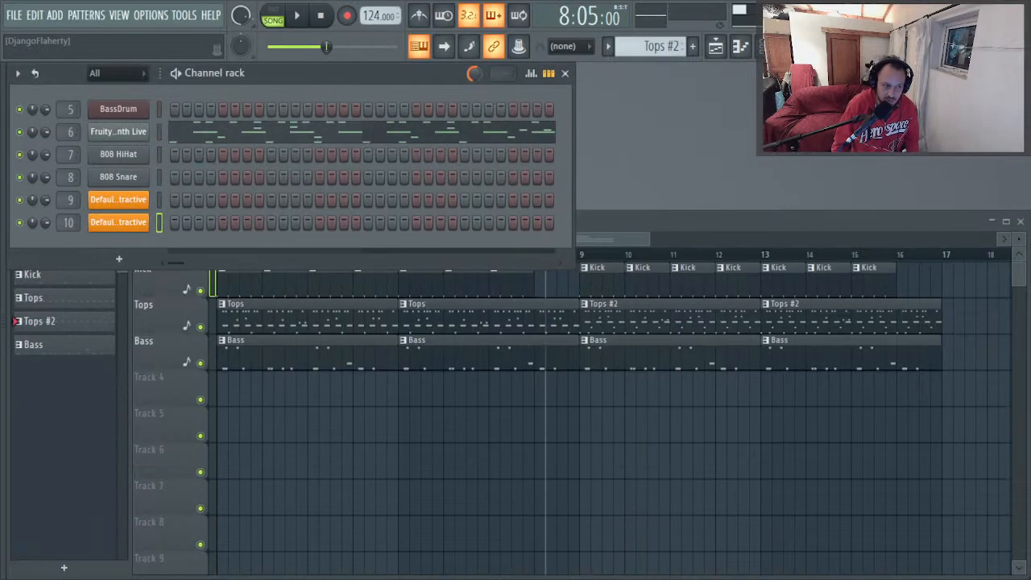
# Step: Create a new pattern named Psy 1 and give it a purple colour
pyautogui.press('F4')
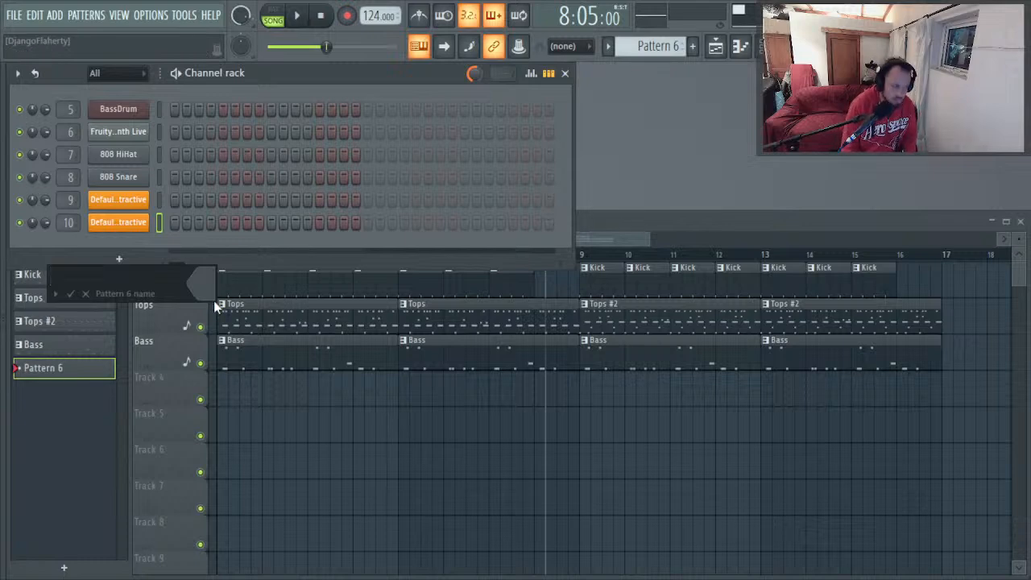
pyautogui.write('Psy 1')
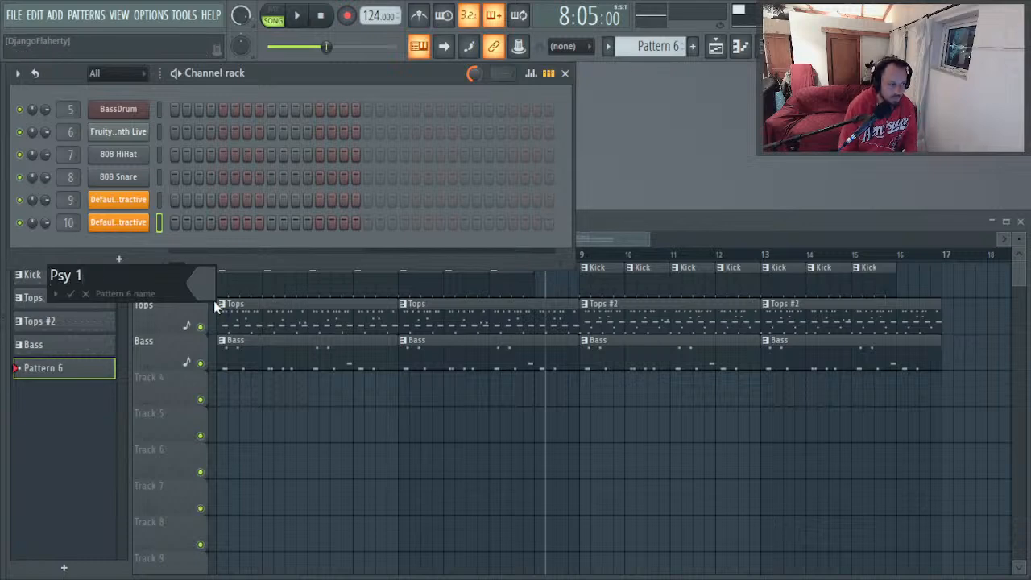
pyautogui.press('Return')
pyautogui.press('F2')
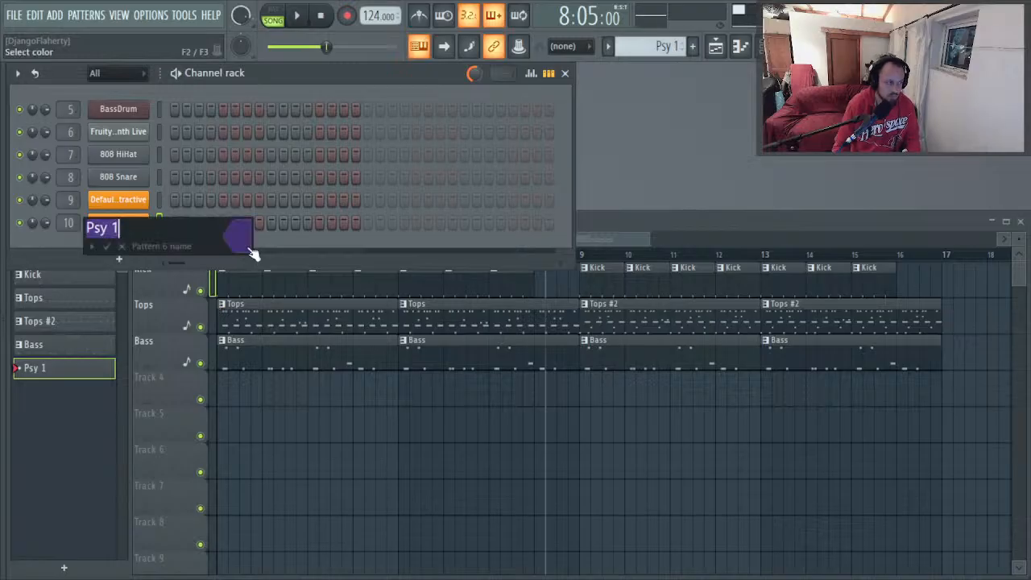
pyautogui.press('Return')
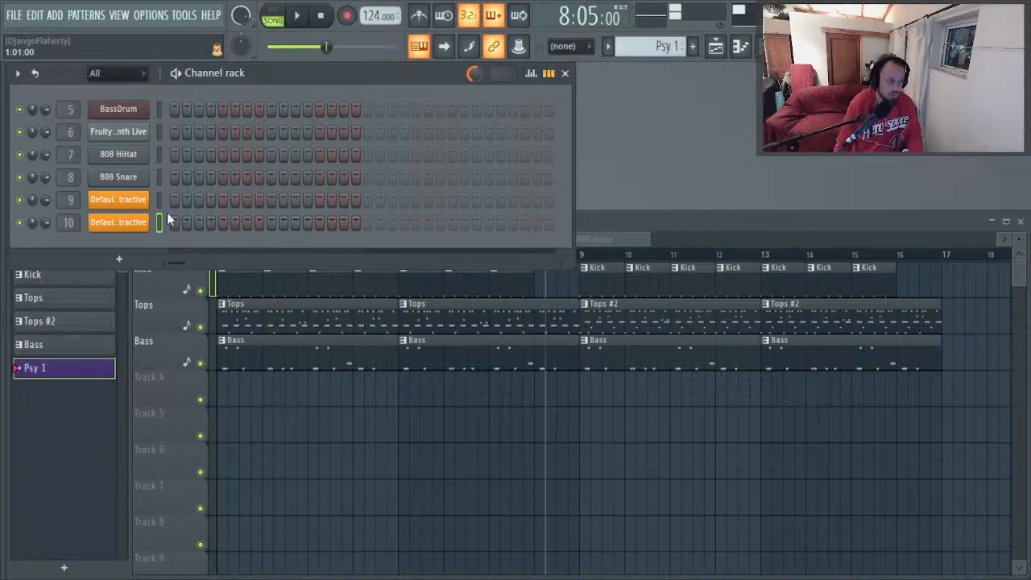
# Step: Shorten the attack of operator 2's pitch envelope in the channel 10 Sytrus, enable operator 2's Global phase option and close the synth window
pyautogui.click(121, 226)
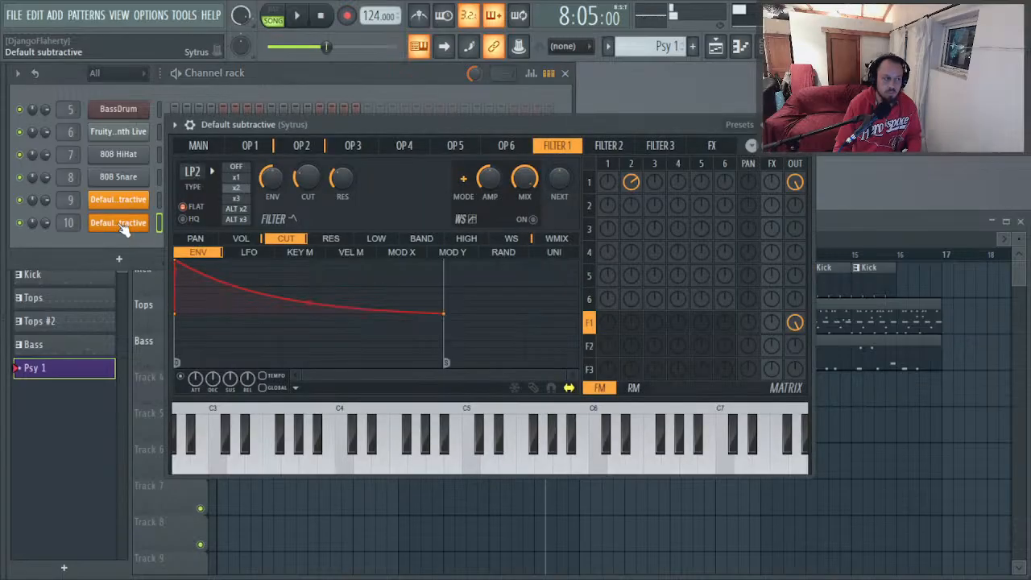
pyautogui.click(300, 149)
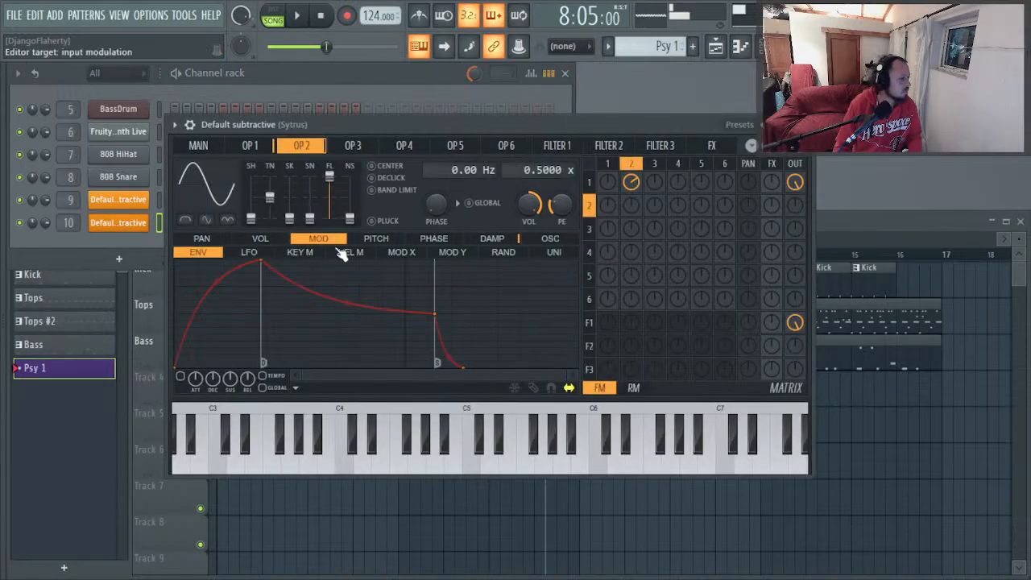
pyautogui.click(375, 238)
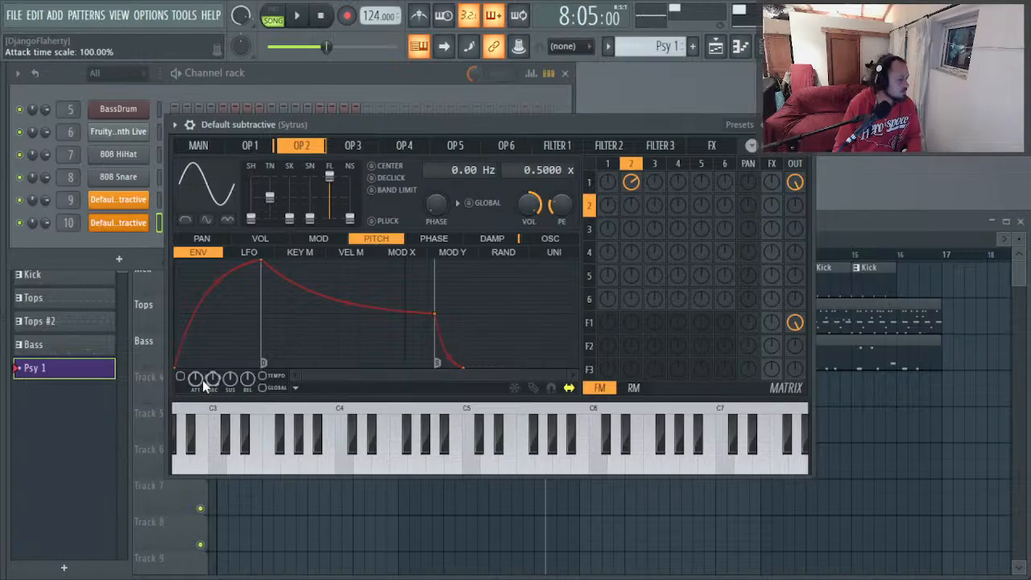
pyautogui.moveTo(200, 378); pyautogui.dragTo(199, 439)
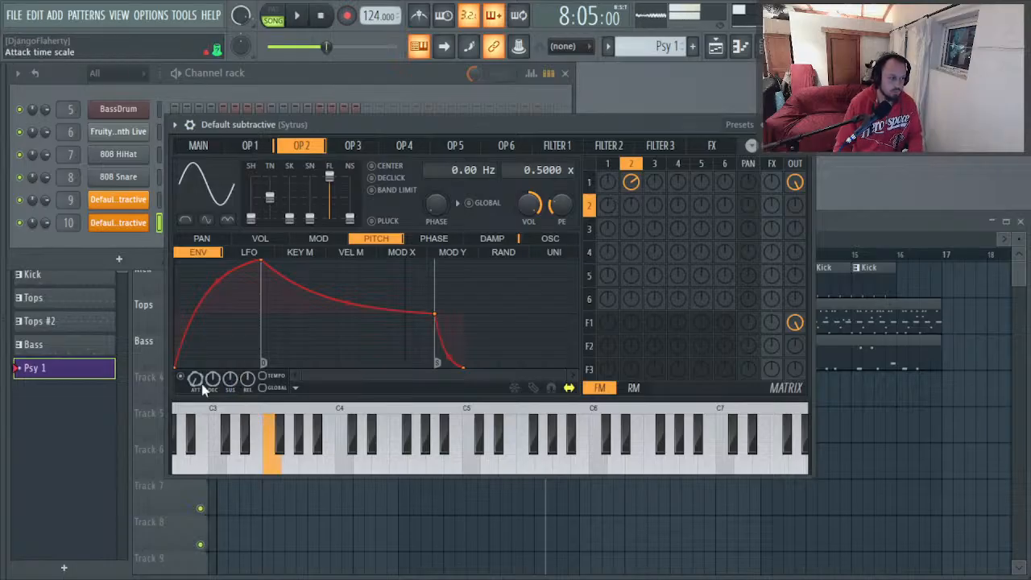
pyautogui.click(469, 202)
pyautogui.click(249, 146)
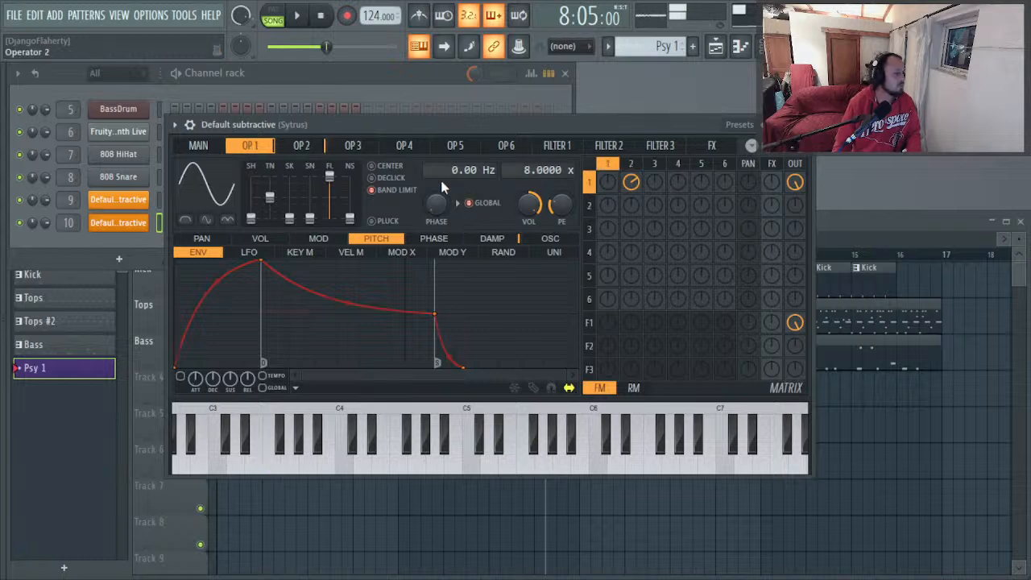
pyautogui.click(303, 145)
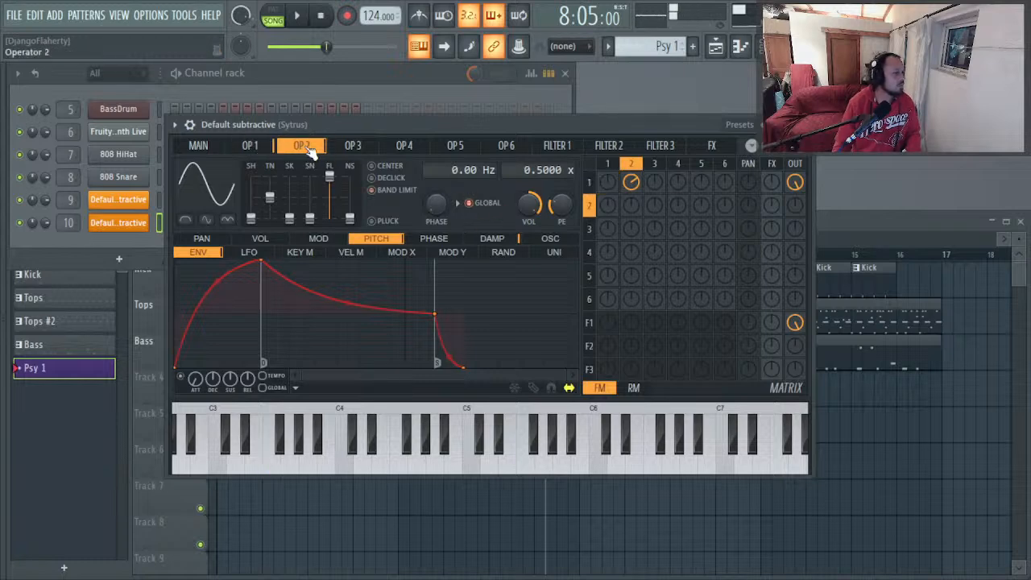
pyautogui.click(802, 124)
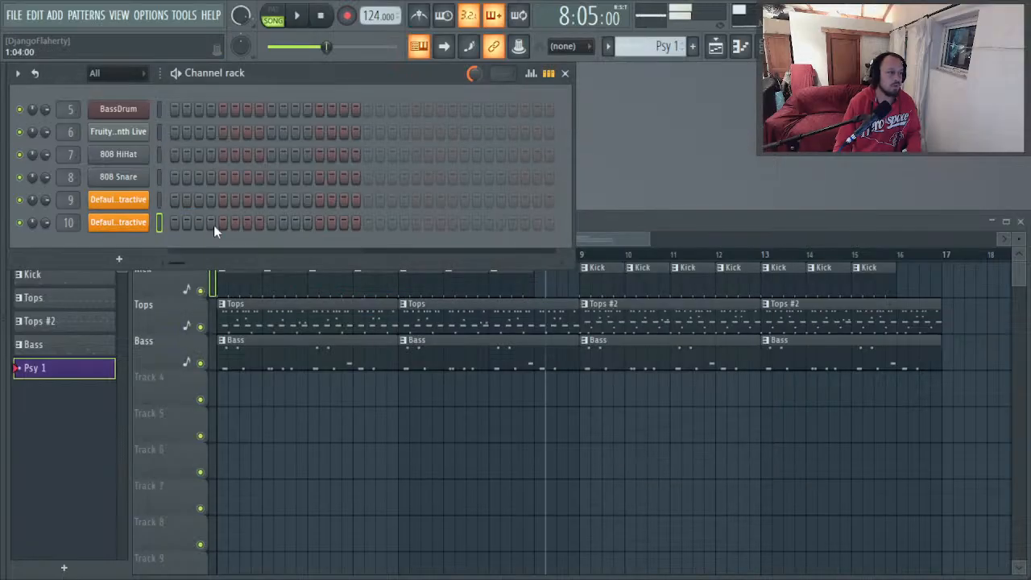
# Step: Examine the operator 2 and operator 1 settings of the channel 9 Sytrus bass and close its window
pyautogui.click(117, 198)
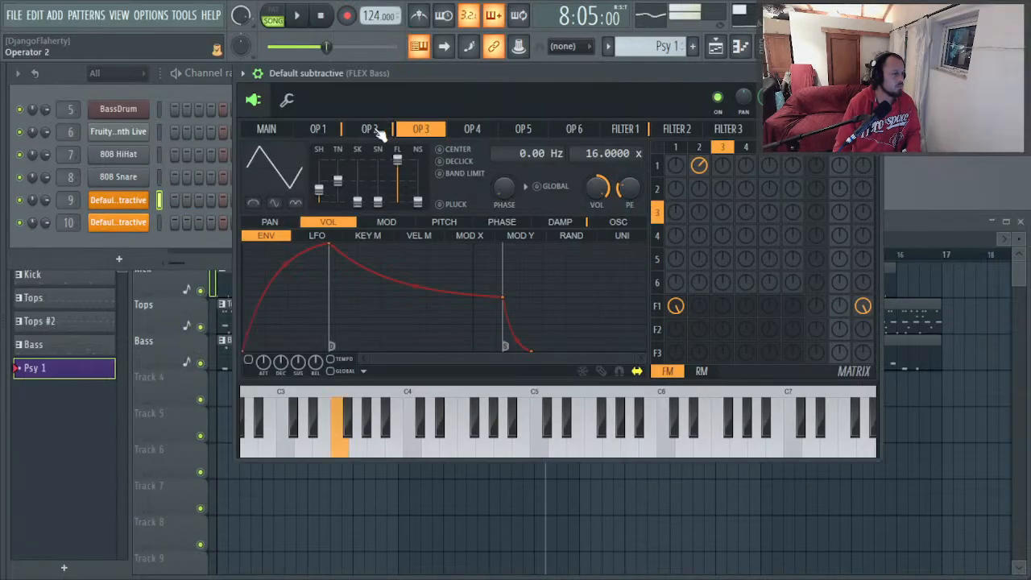
pyautogui.click(382, 136)
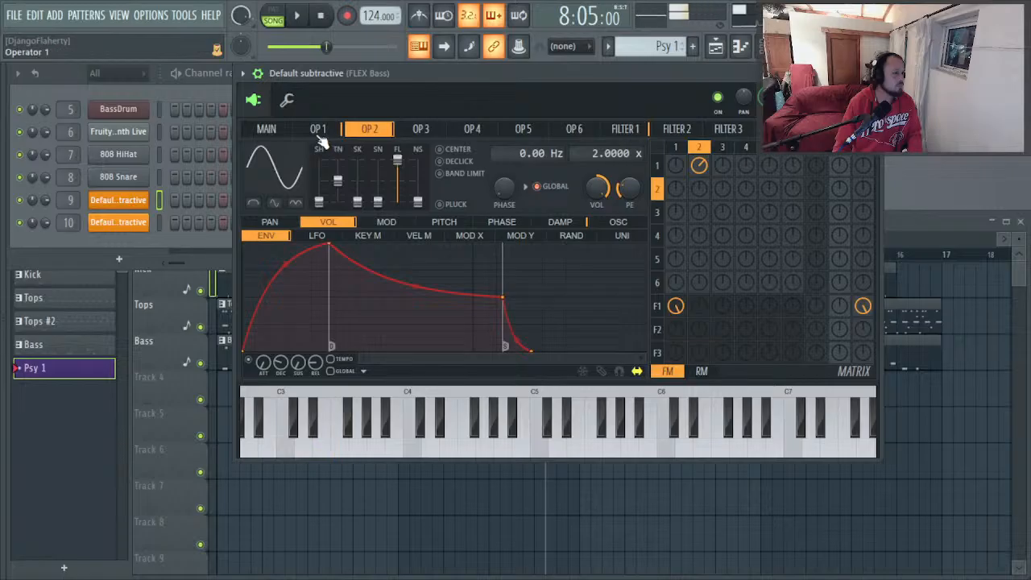
pyautogui.click(320, 131)
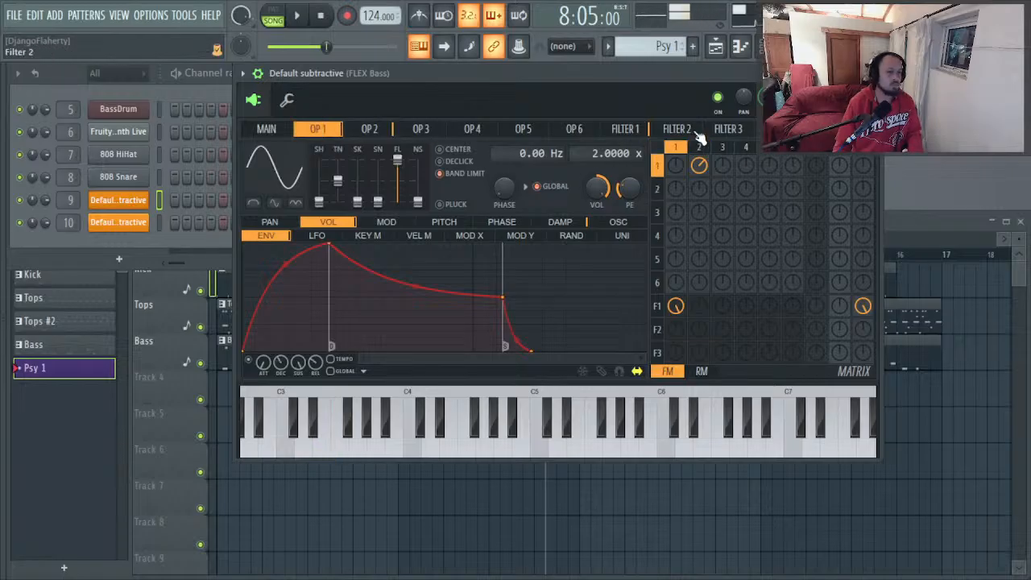
pyautogui.click(873, 72)
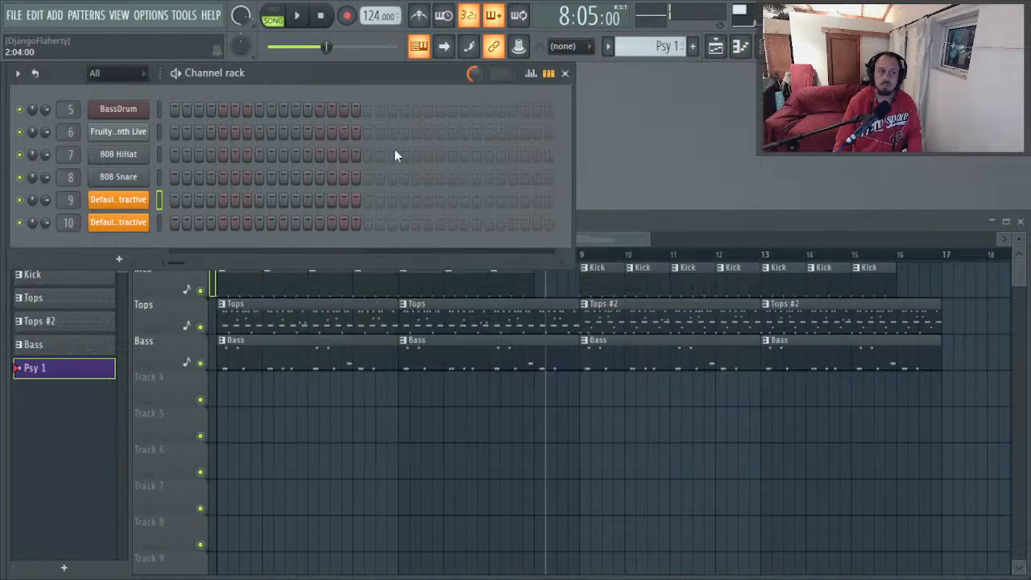
# Step: Route operator 1 of the channel 10 Sytrus into filter 1 and open that filter with more cutoff, no resonance and 100% cutoff-envelope sustain
pyautogui.click(129, 226)
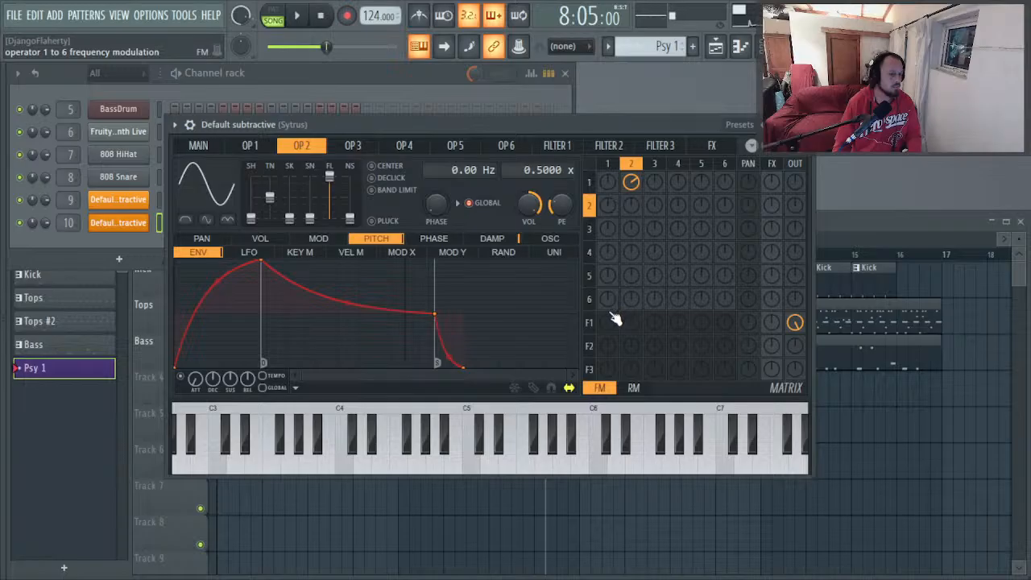
pyautogui.moveTo(610, 318); pyautogui.dragTo(610, 306)
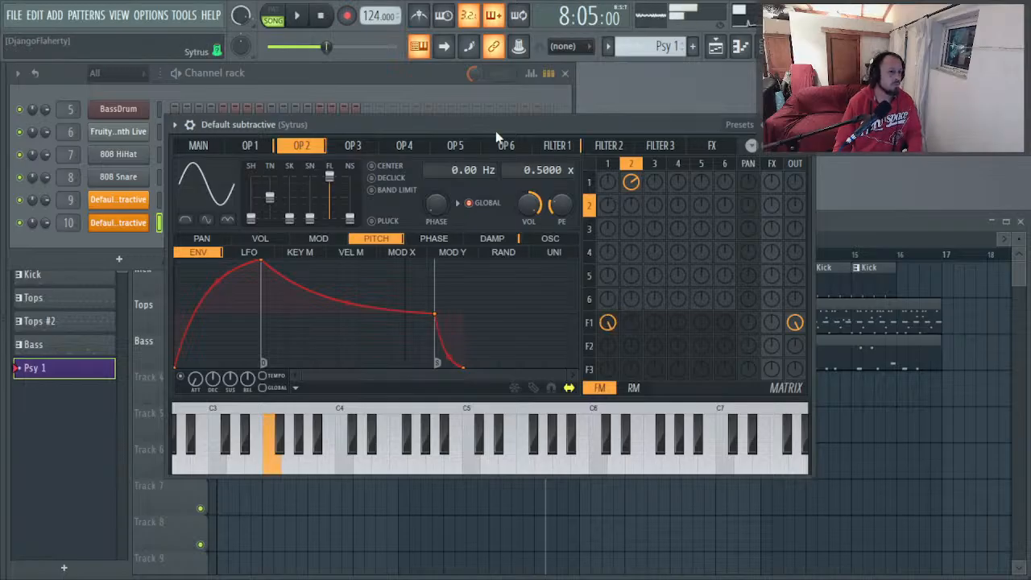
pyautogui.click(556, 146)
pyautogui.click(298, 241)
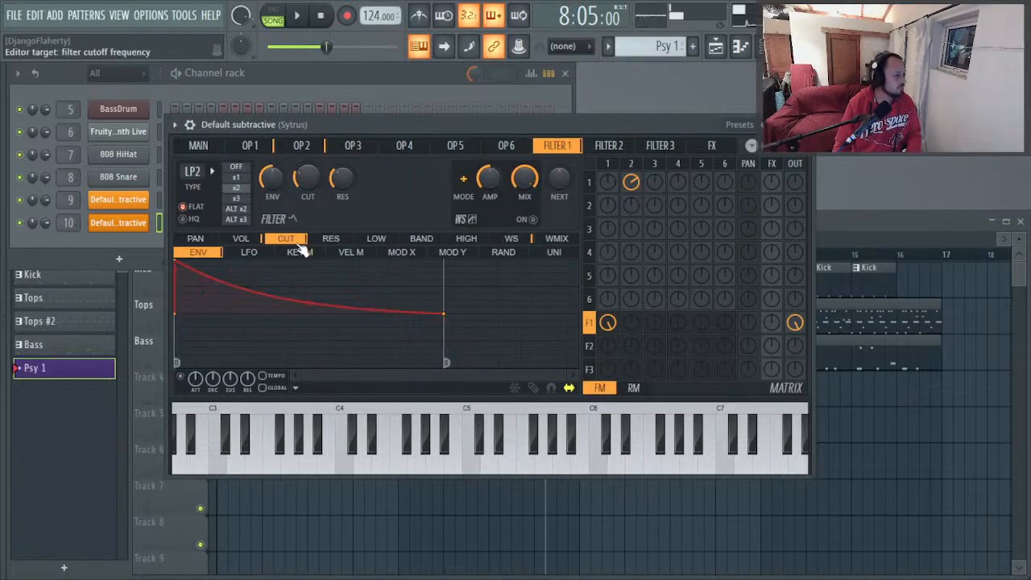
pyautogui.scroll(5, 233, 380)
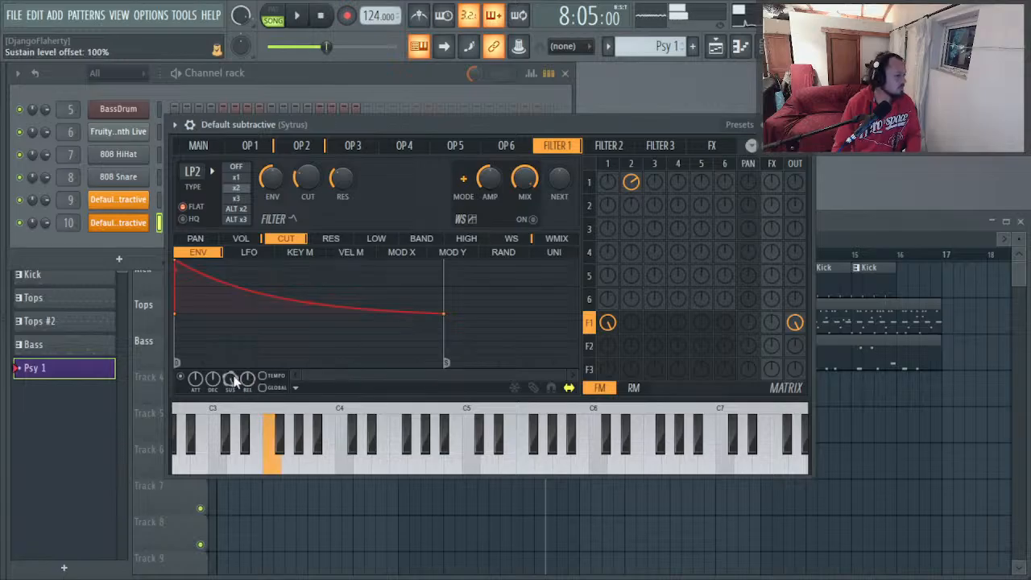
pyautogui.scroll(4, 336, 194)
pyautogui.moveTo(309, 178); pyautogui.dragTo(308, 160)
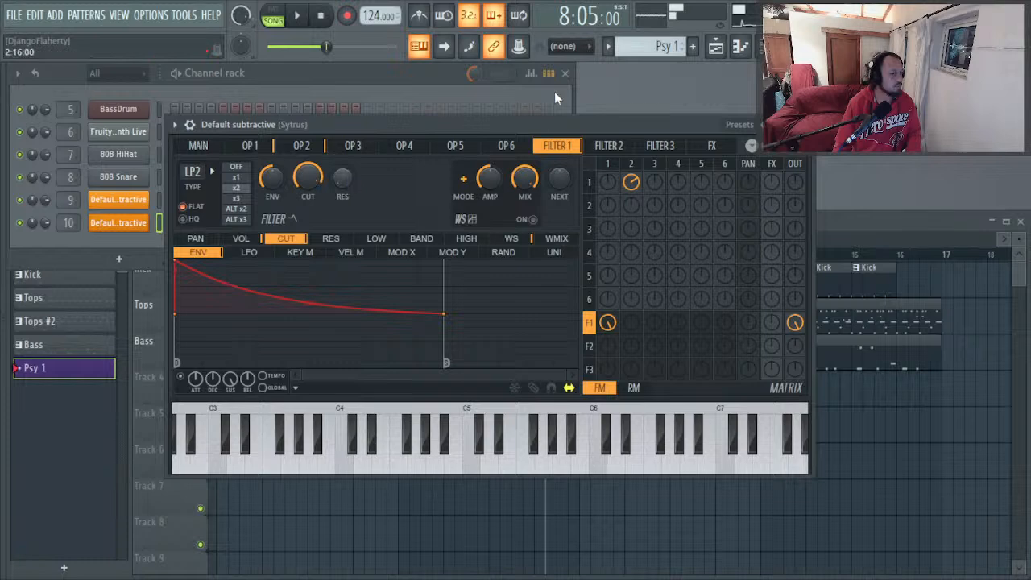
# Step: Enable filter 1's waveshaper, reduce its pre amp and the filter cutoff, and soften the bend of the shaping curve
pyautogui.click(532, 220)
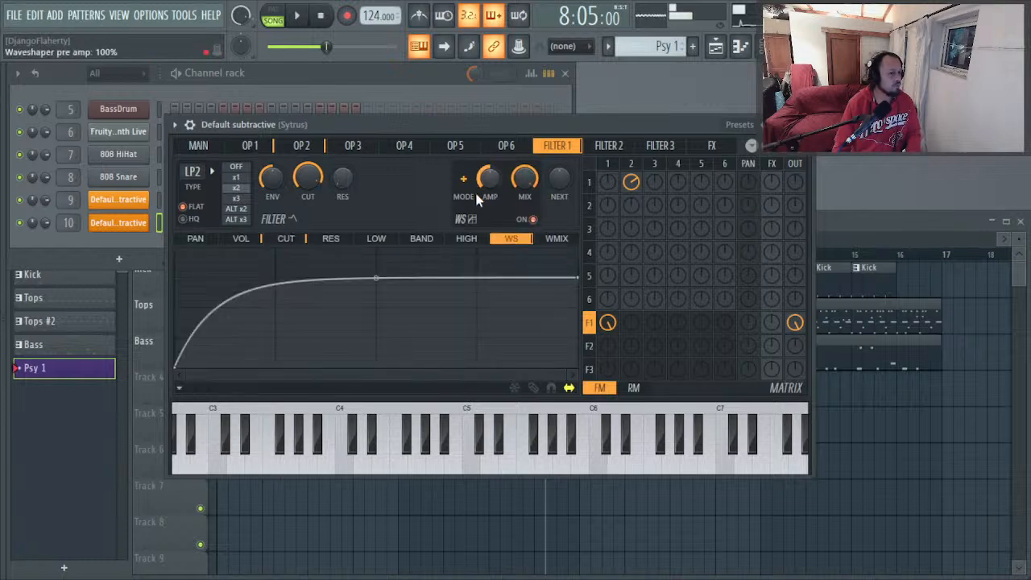
pyautogui.moveTo(307, 178)
pyautogui.mouseDown()
pyautogui.moveTo(308, 199)
pyautogui.moveTo(308, 172)
pyautogui.mouseUp()
pyautogui.moveTo(487, 181); pyautogui.dragTo(488, 233)
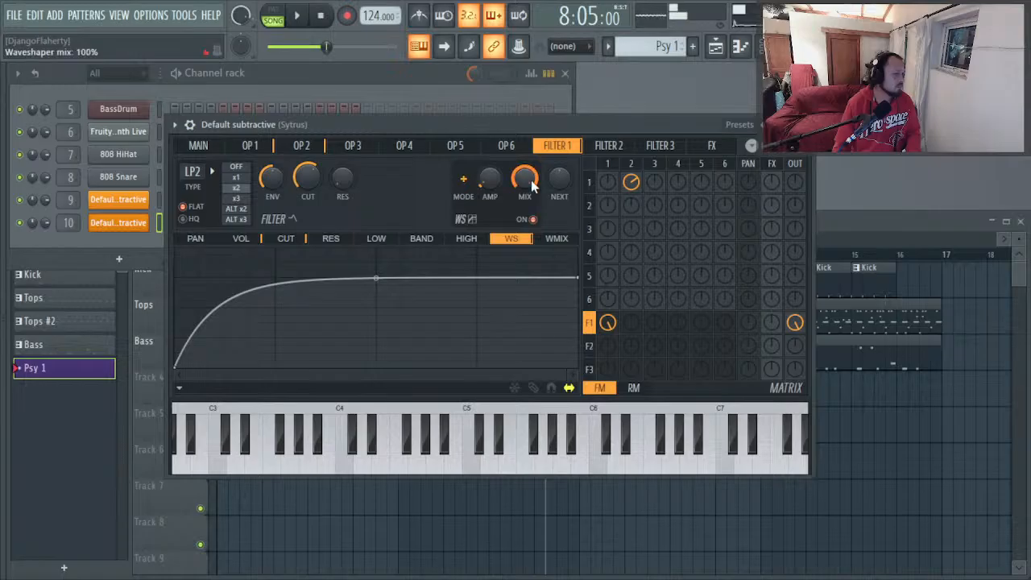
pyautogui.moveTo(374, 278); pyautogui.dragTo(374, 302)
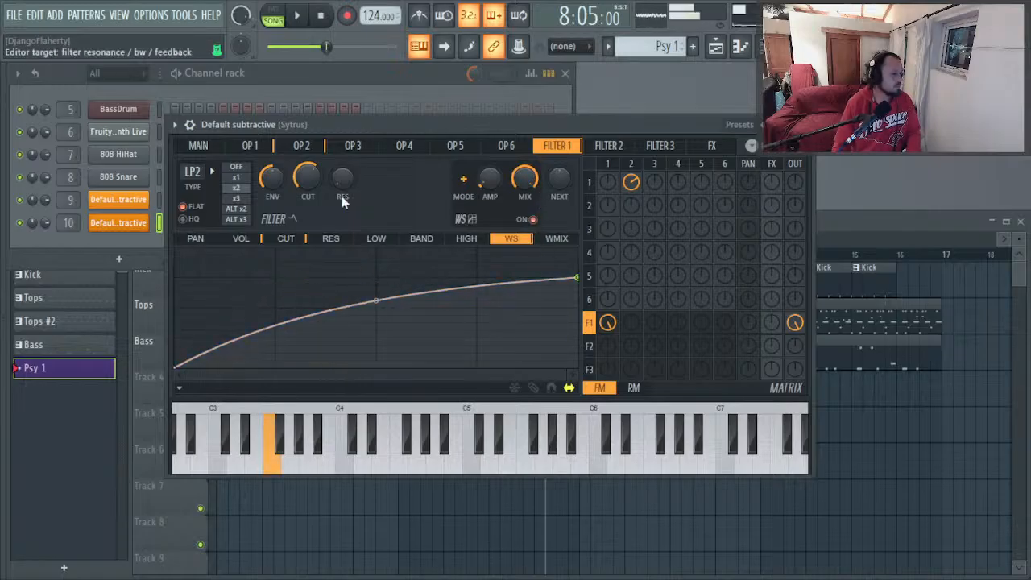
pyautogui.moveTo(308, 179); pyautogui.dragTo(308, 161)
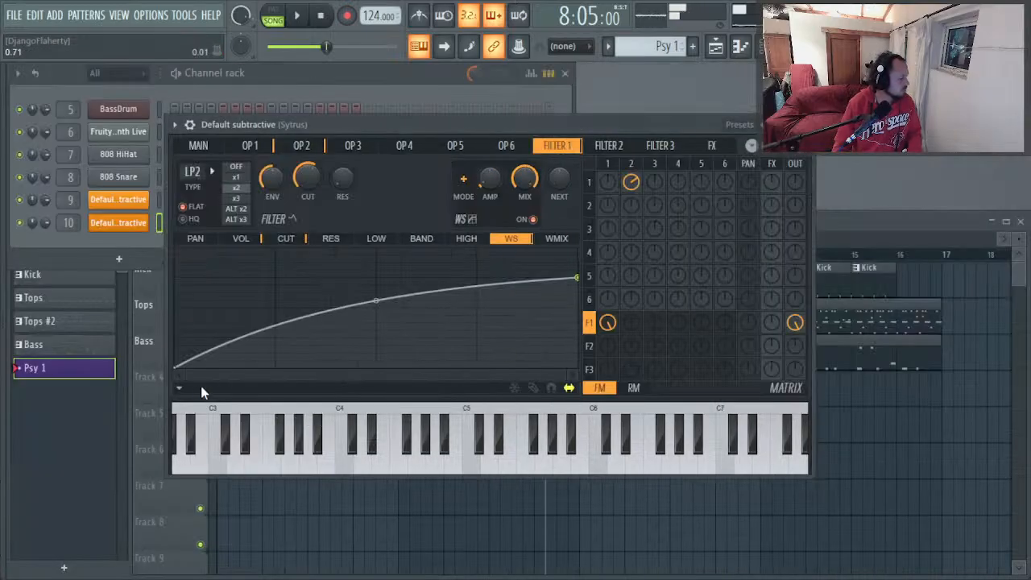
# Step: Try the Waveshaper - degrade and Waveshaper - fuzz presets on filter 1's shaping curve
pyautogui.click(180, 387)
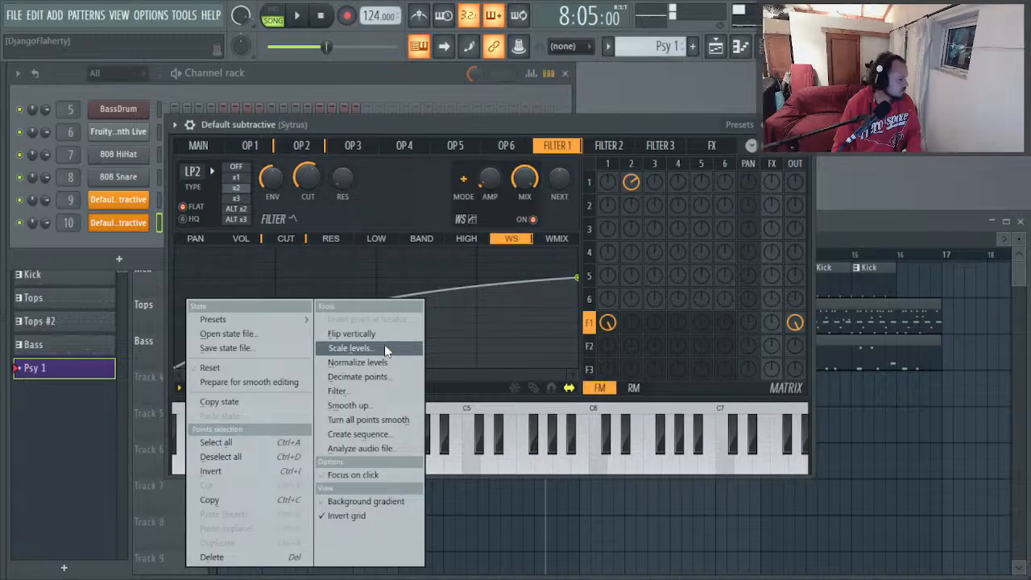
pyautogui.moveTo(272, 325)
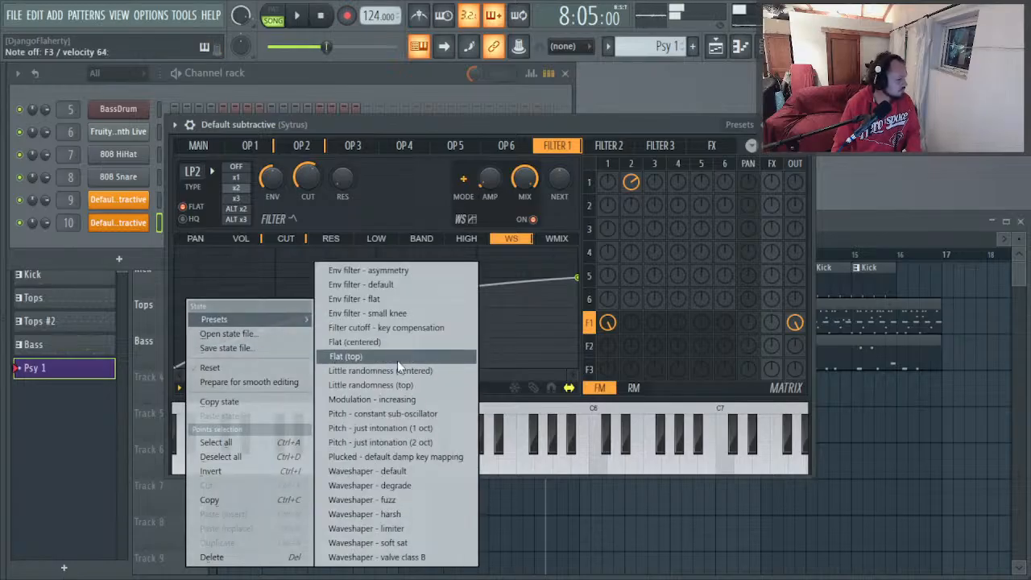
pyautogui.click(427, 492)
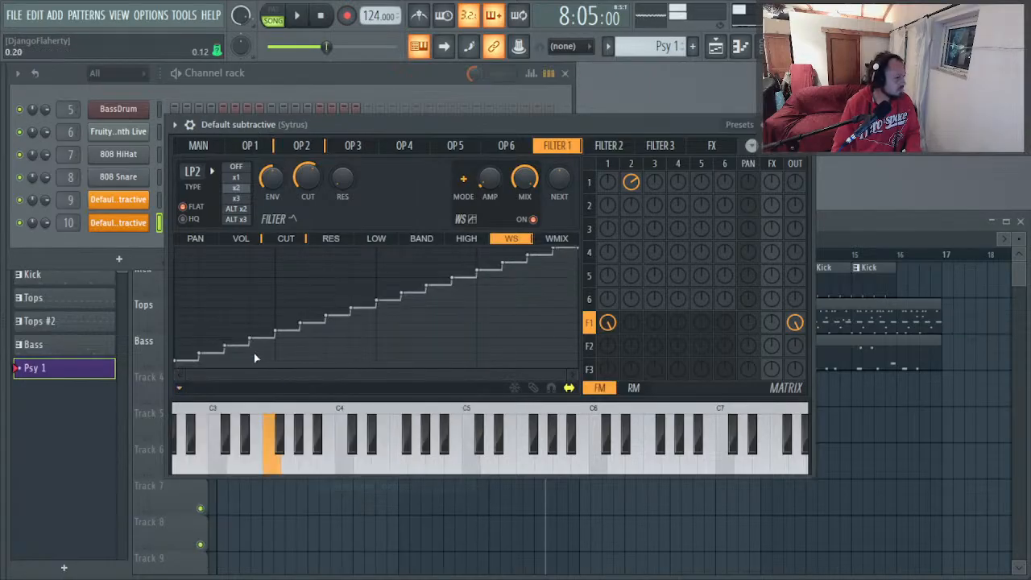
pyautogui.click(178, 390)
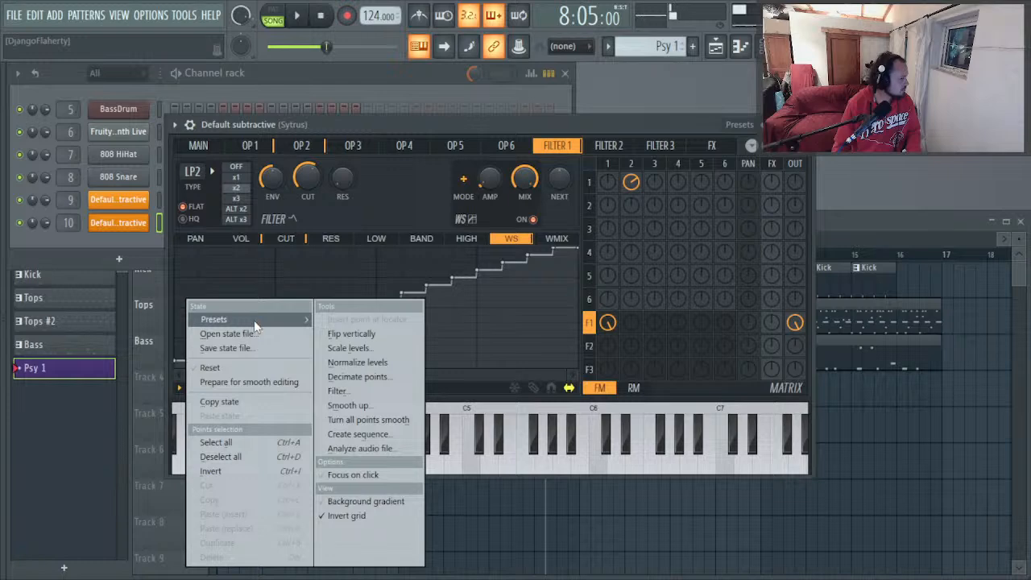
pyautogui.moveTo(241, 319)
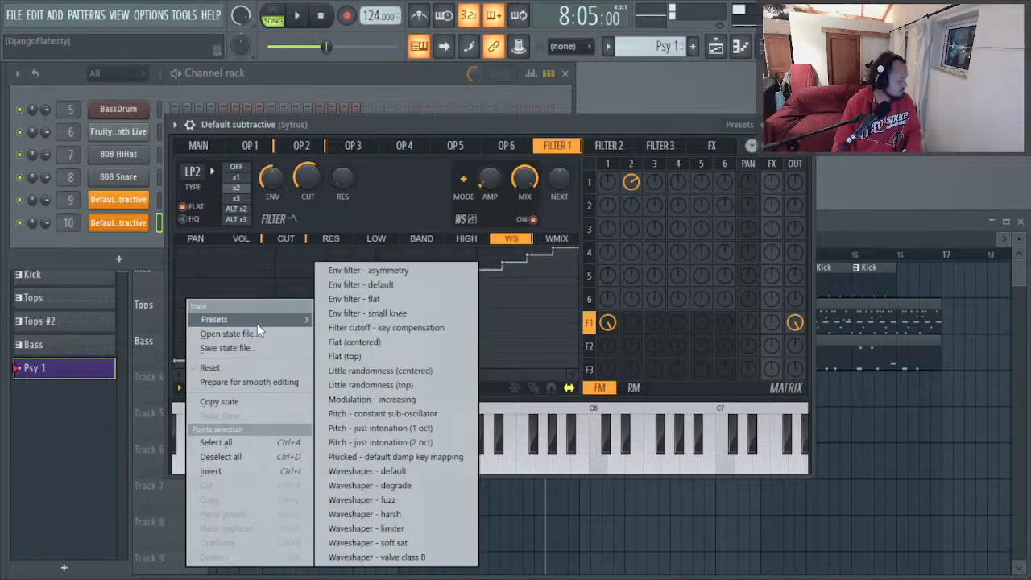
pyautogui.click(423, 500)
pyautogui.click(266, 407)
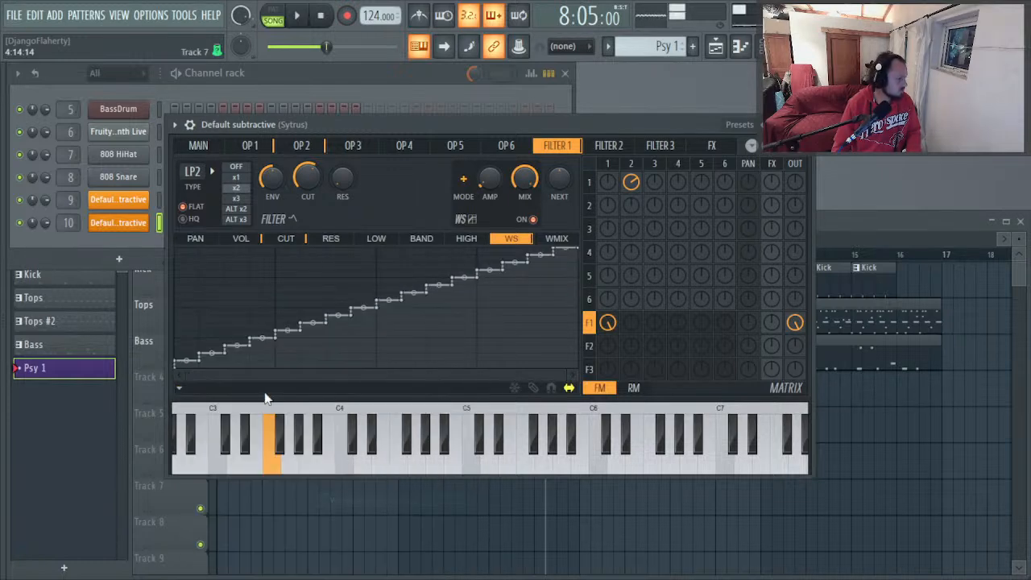
# Step: Apply the Waveshaper - soft sat preset to filter 1, bend its first segment to about 16% tension and adjust the filter cutoff
pyautogui.click(179, 390)
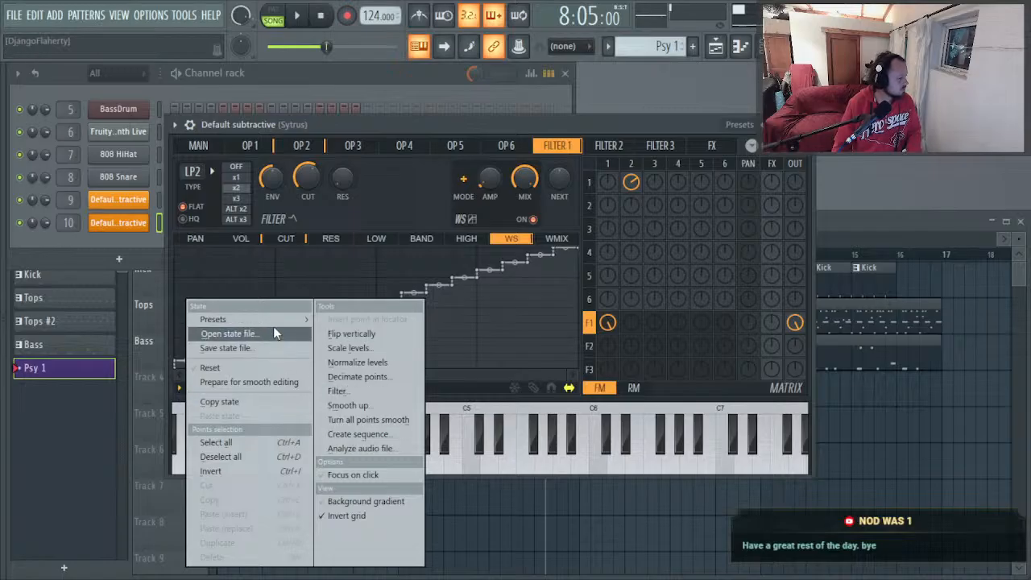
pyautogui.moveTo(274, 320)
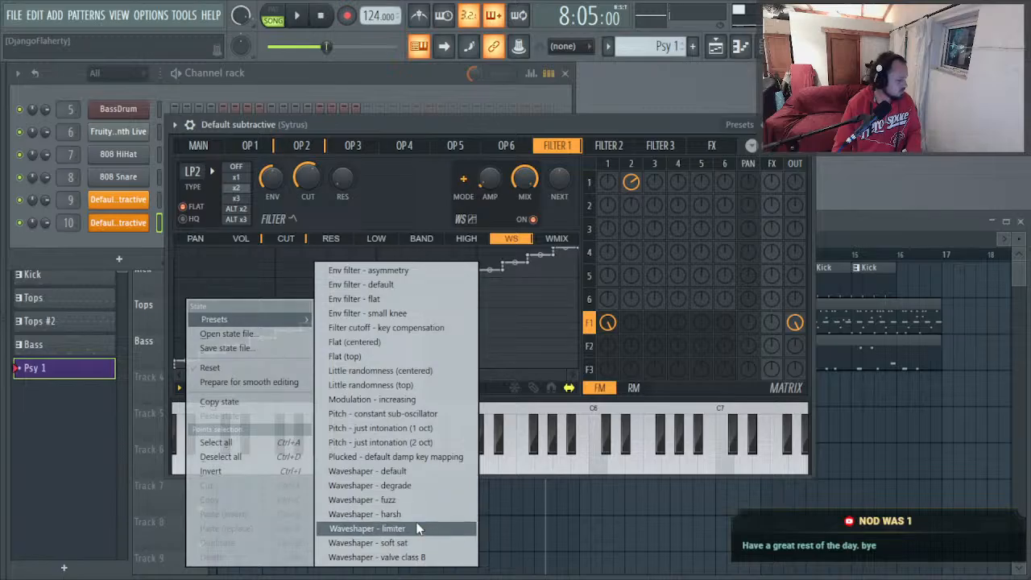
pyautogui.click(419, 542)
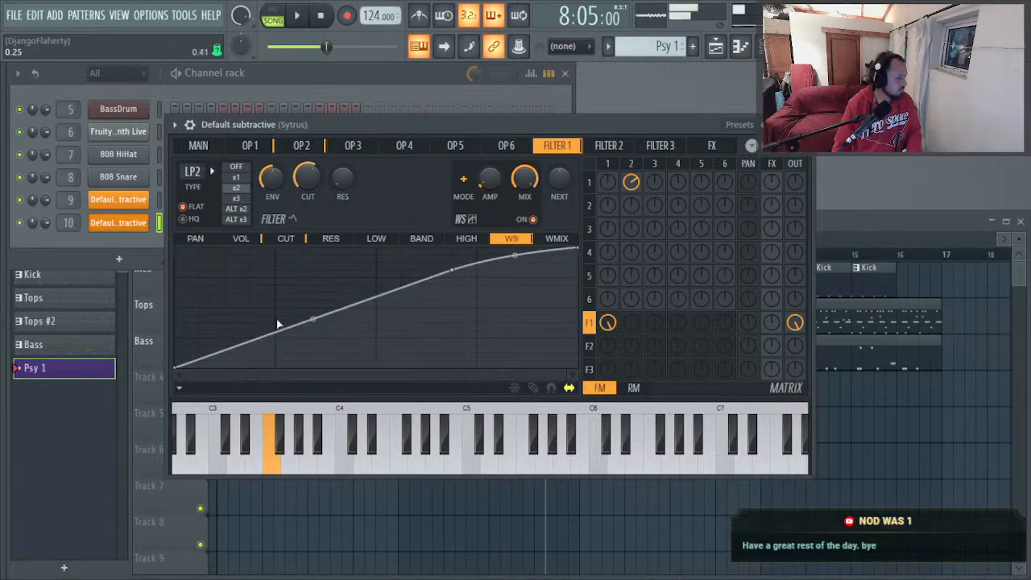
pyautogui.moveTo(315, 341); pyautogui.dragTo(313, 293)
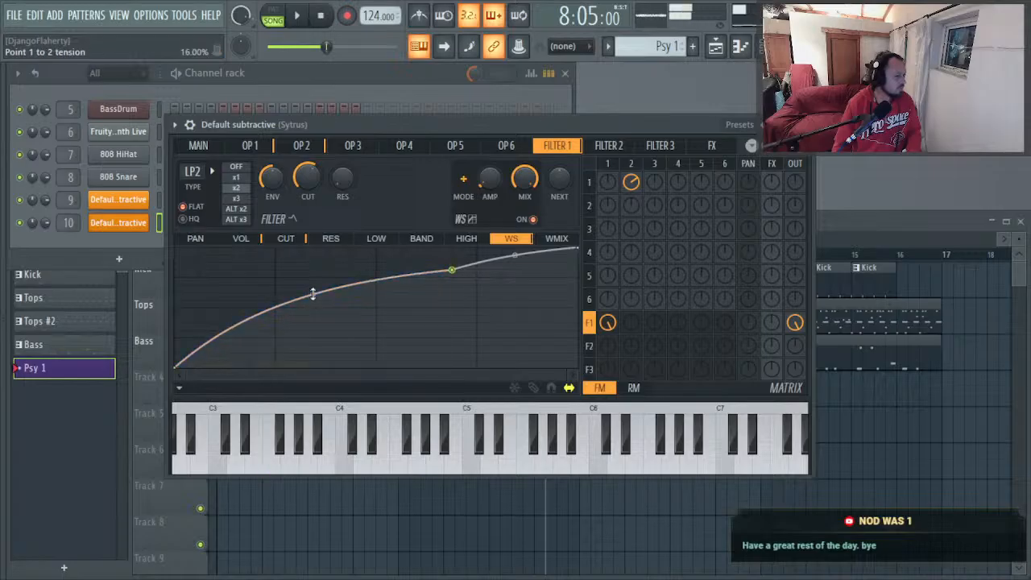
pyautogui.moveTo(314, 175)
pyautogui.mouseDown()
pyautogui.moveTo(314, 242)
pyautogui.moveTo(315, 189)
pyautogui.mouseUp()
# Step: Change operator 1's waveform from sine to sawtooth and lower filter 1's cutoff
pyautogui.click(256, 149)
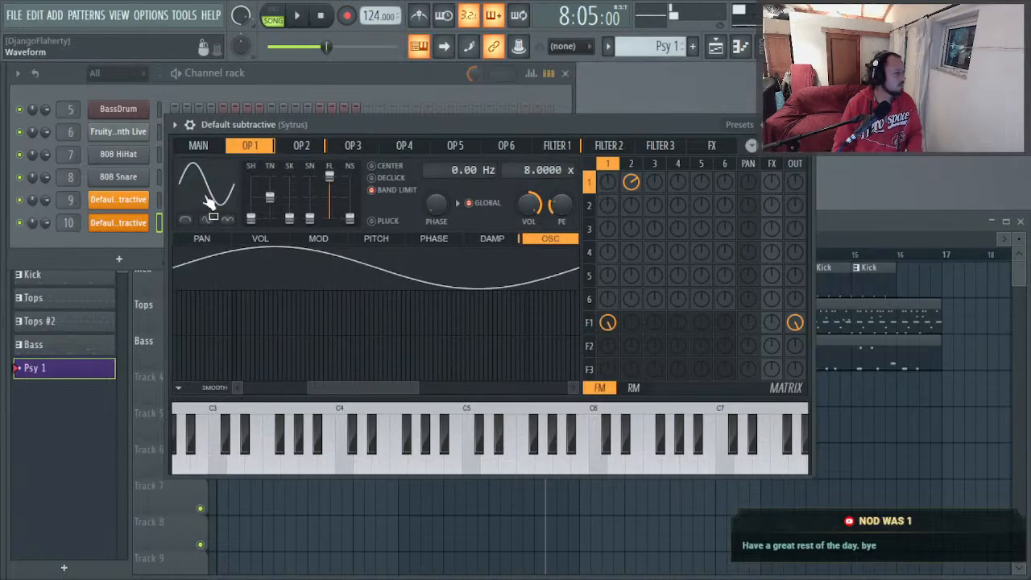
pyautogui.moveTo(208, 201); pyautogui.dragTo(222, 157)
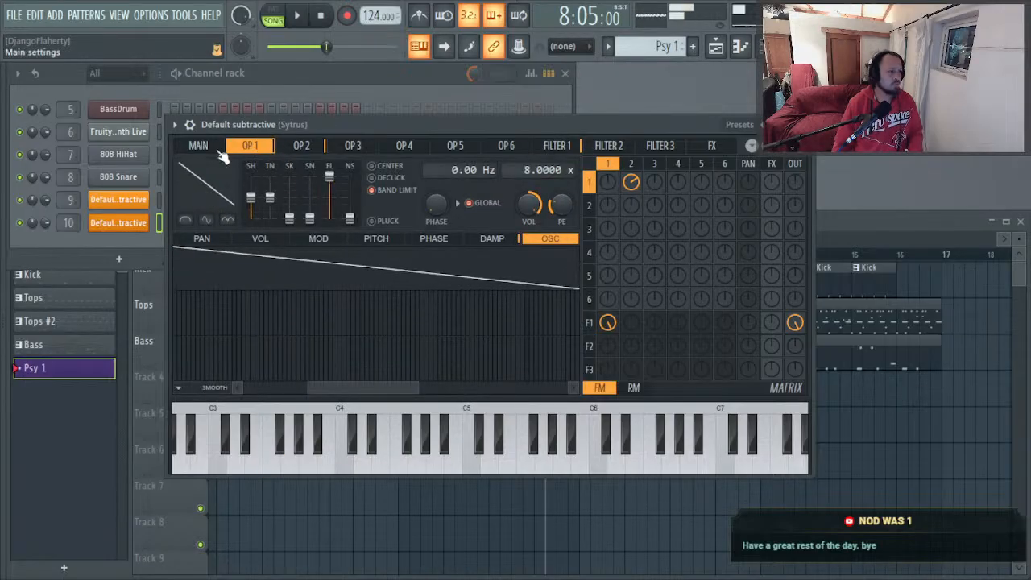
pyautogui.click(556, 145)
pyautogui.scroll(-3, 312, 180)
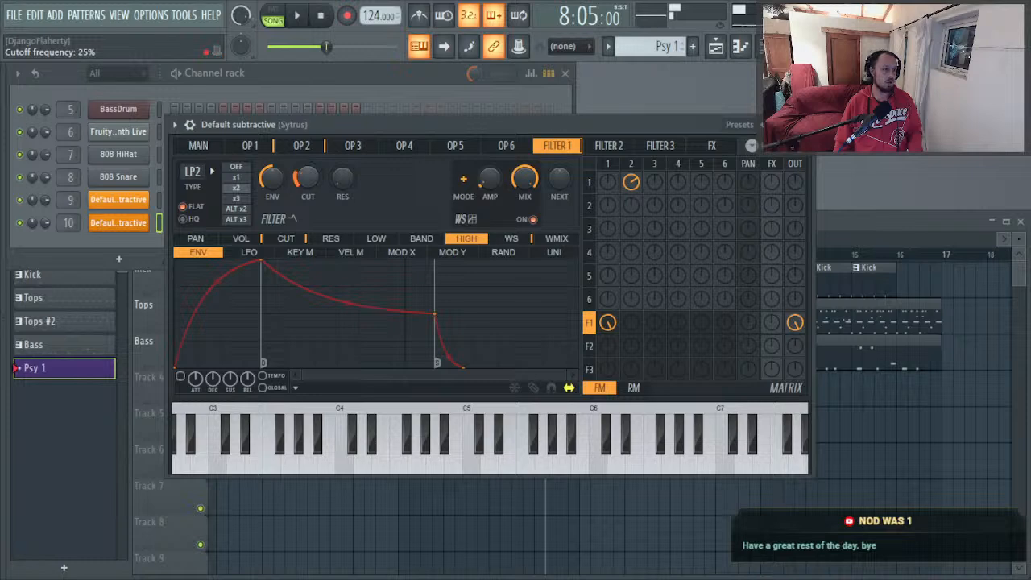
pyautogui.scroll(-3, 307, 179)
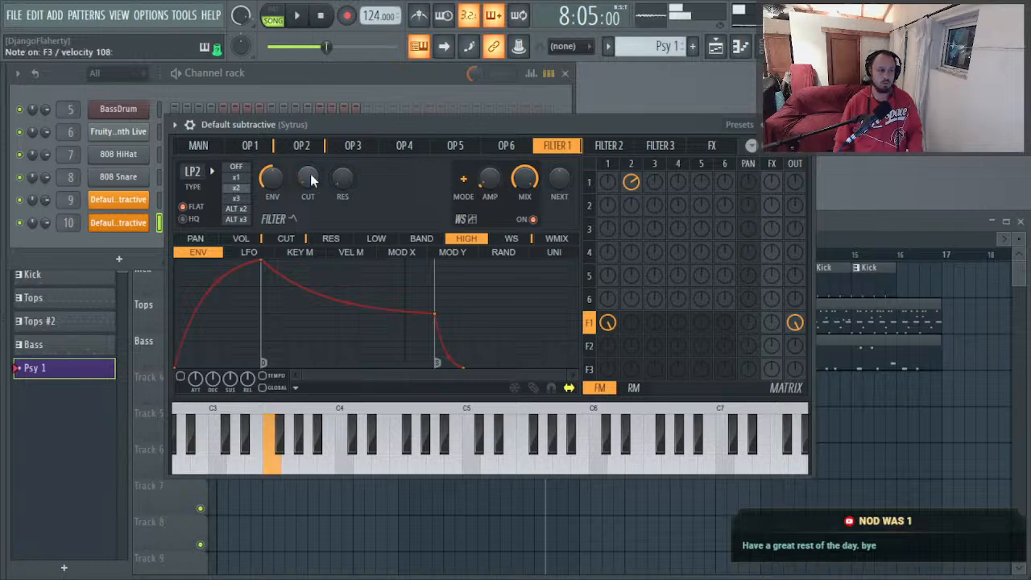
pyautogui.scroll(-2, 307, 179)
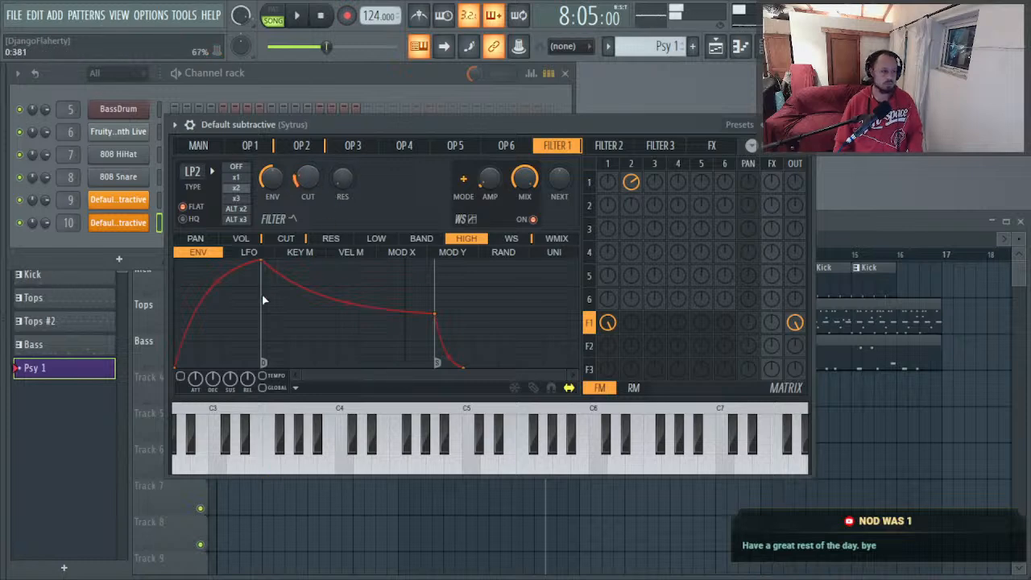
# Step: Apply the Env filter - default preset to filter 1's cutoff envelope and raise the filter's resonance
pyautogui.click(286, 239)
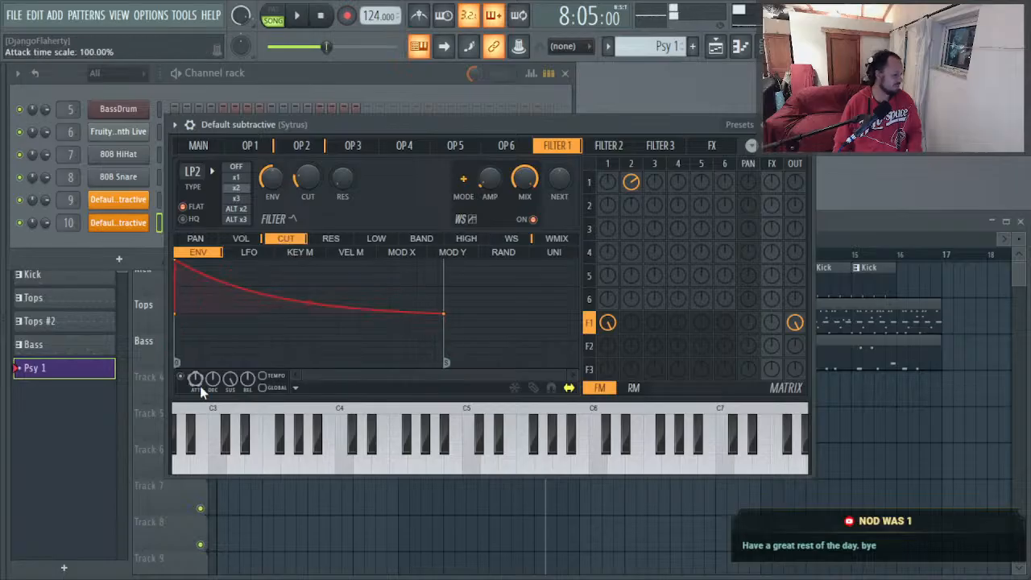
pyautogui.click(296, 387)
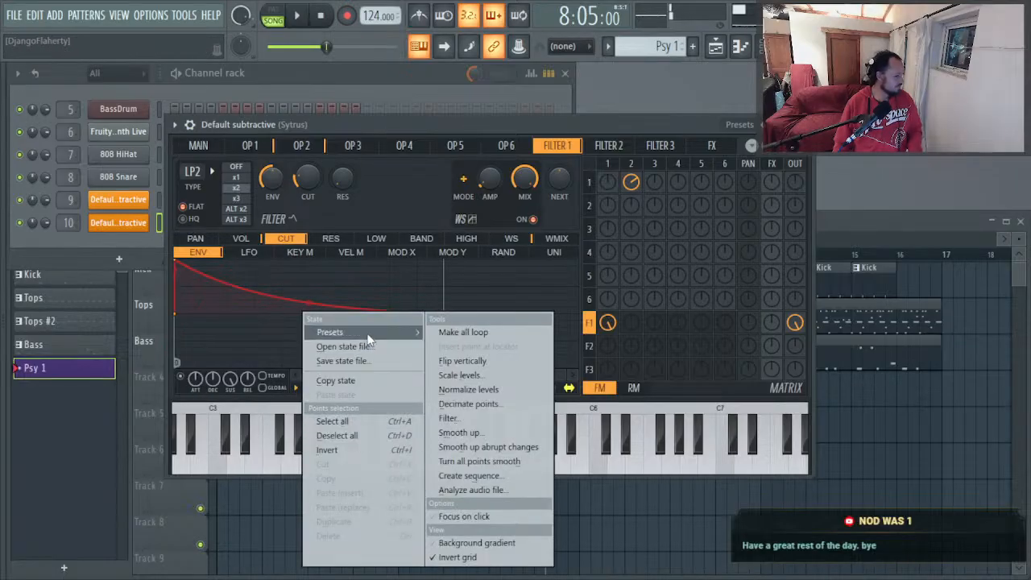
pyautogui.moveTo(368, 340)
pyautogui.click(482, 286)
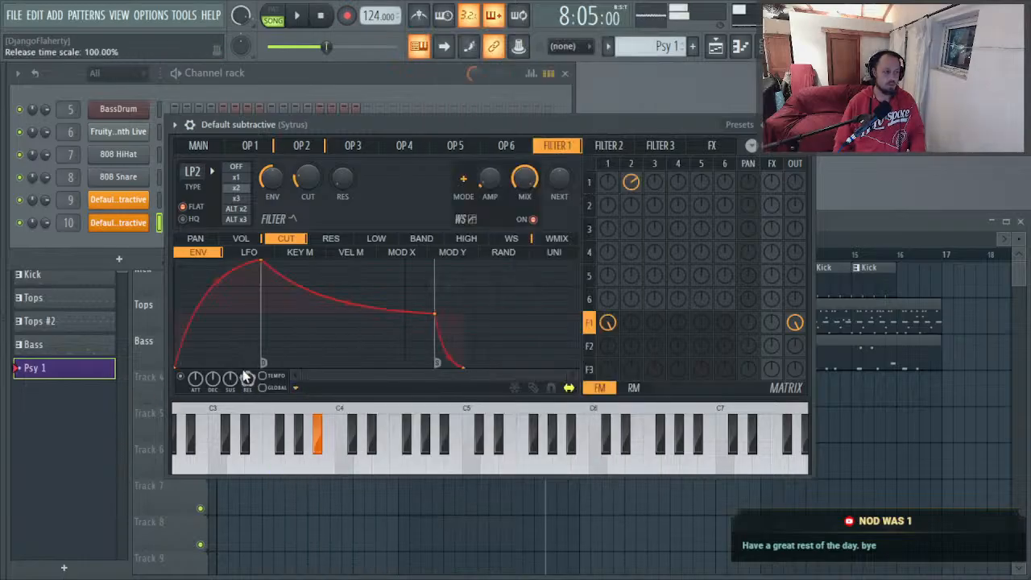
pyautogui.scroll(5, 343, 181)
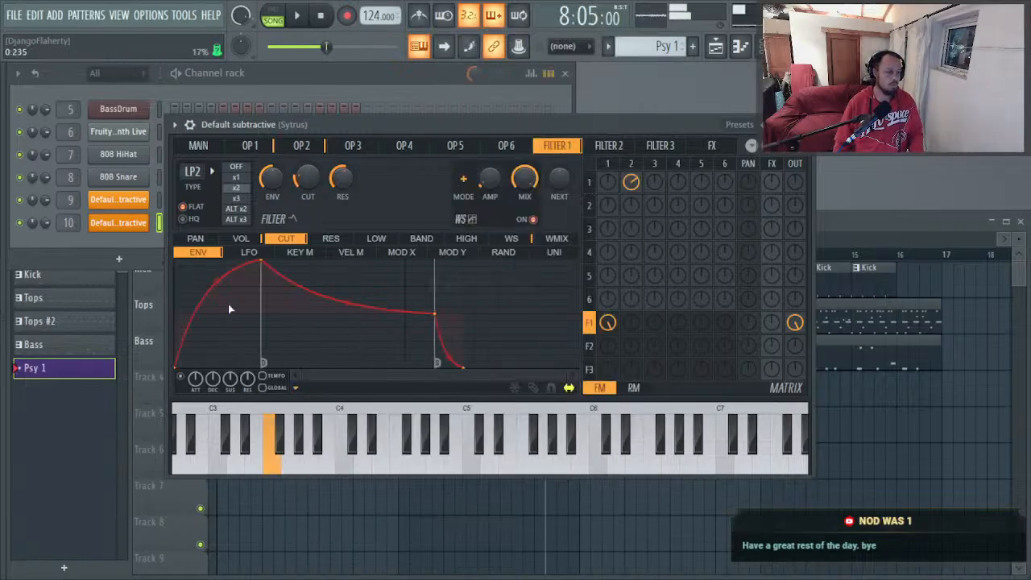
# Step: Raise the attack and decay time scales of filter 1's cutoff envelope and straighten its attack and decay curves
pyautogui.moveTo(195, 379); pyautogui.dragTo(195, 355)
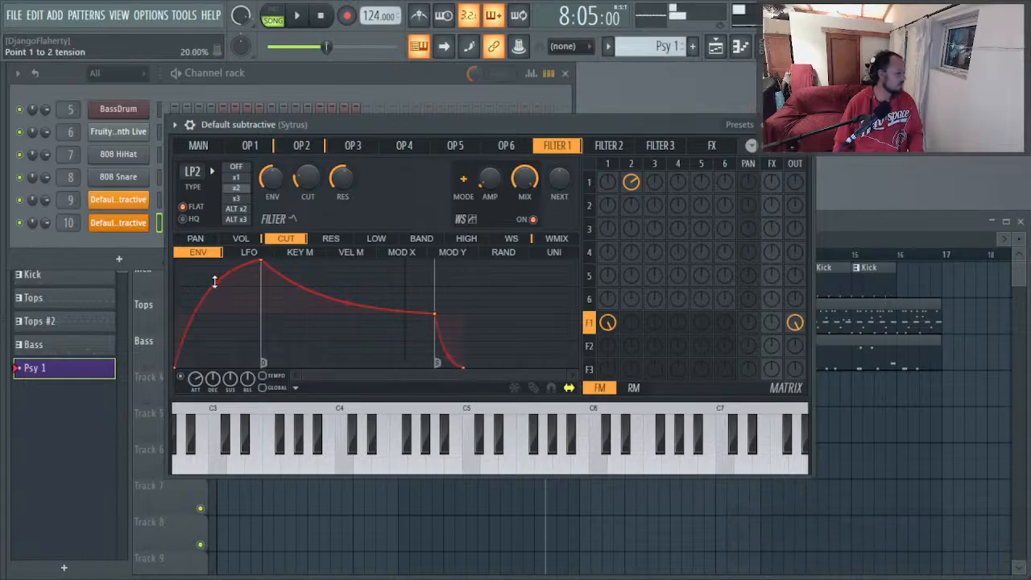
pyautogui.moveTo(214, 281); pyautogui.dragTo(217, 300)
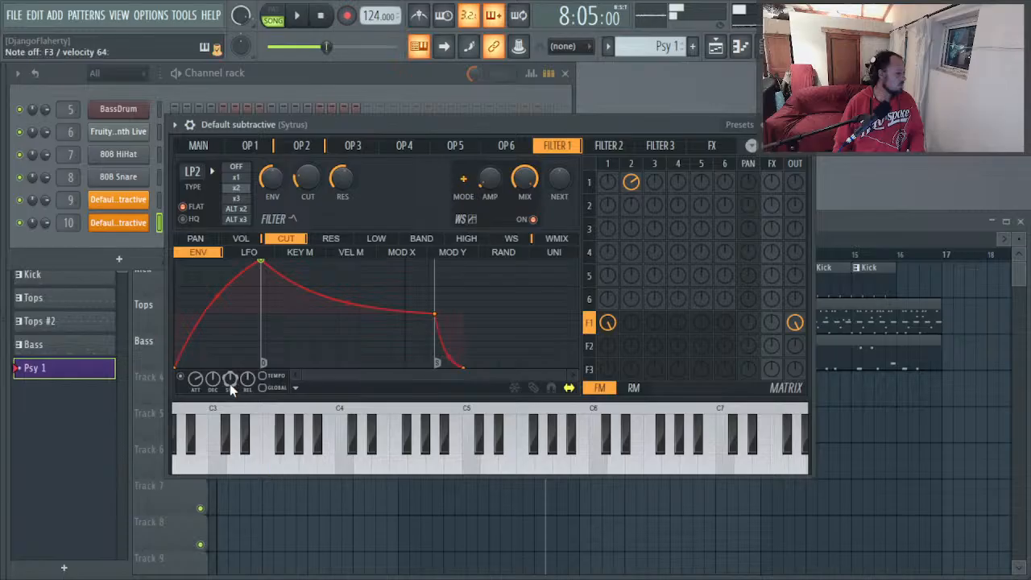
pyautogui.moveTo(230, 383)
pyautogui.mouseDown()
pyautogui.moveTo(230, 398)
pyautogui.moveTo(229, 377)
pyautogui.mouseUp()
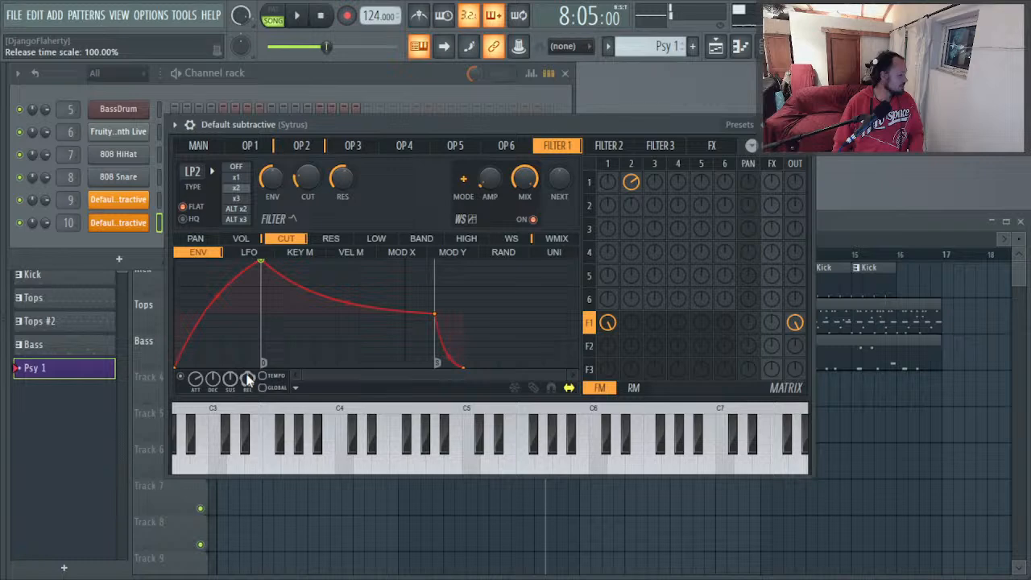
pyautogui.moveTo(213, 379); pyautogui.dragTo(213, 354)
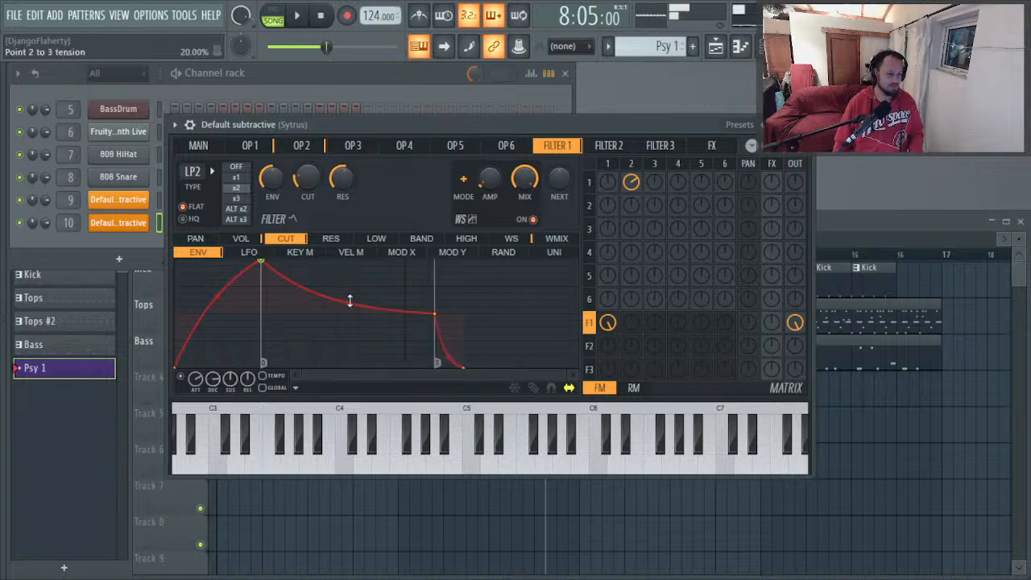
pyautogui.moveTo(348, 288); pyautogui.dragTo(347, 287)
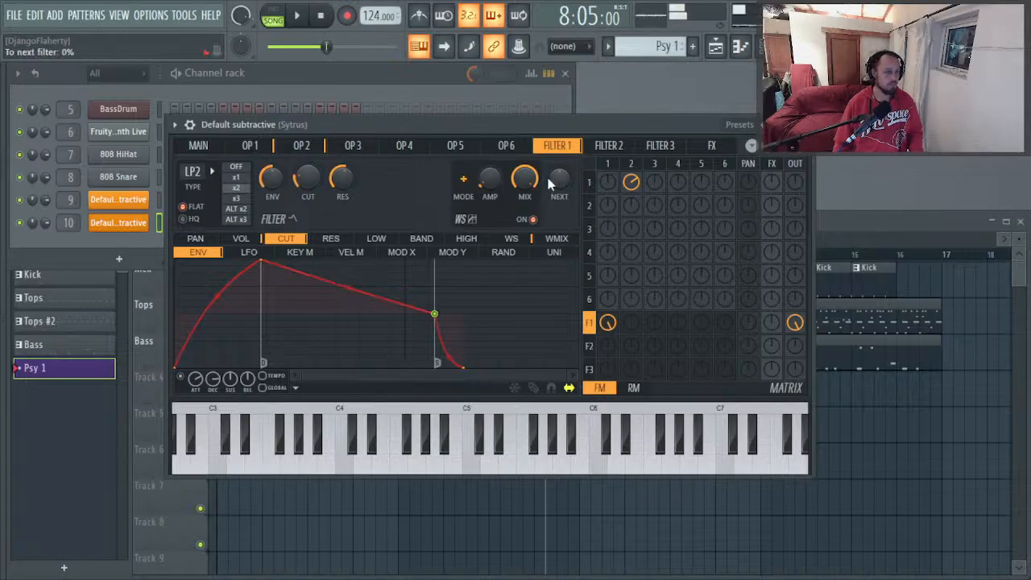
# Step: Raise filter 1's waveshaper pre amp to about 78% and change operator 2's waveform to a triangle
pyautogui.moveTo(490, 180); pyautogui.dragTo(490, 165)
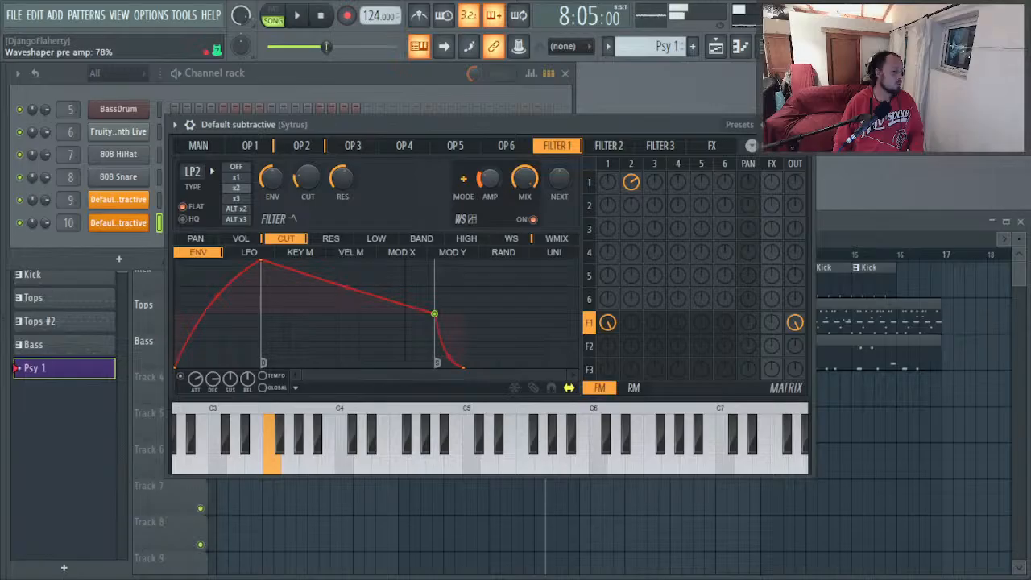
pyautogui.click(301, 147)
pyautogui.moveTo(250, 218); pyautogui.dragTo(250, 211)
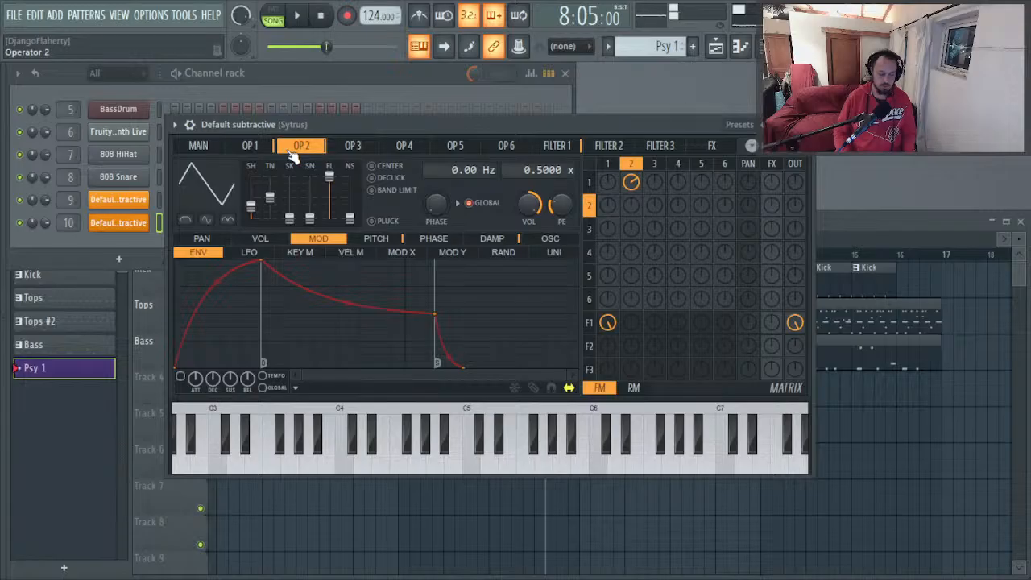
# Step: Play the arrangement to audition the Psy 1 sound with the groove and close the synth window
pyautogui.press('space')
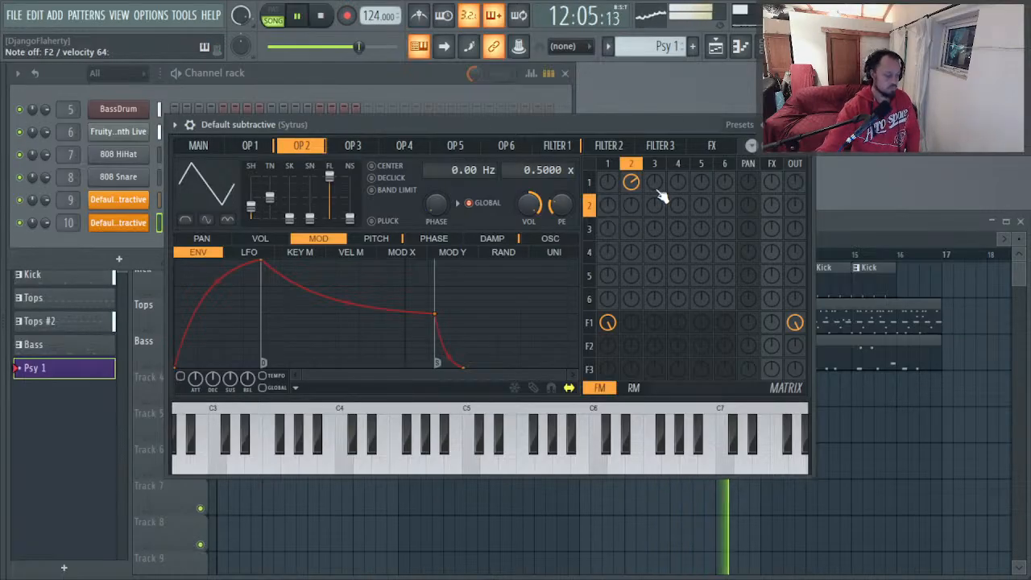
pyautogui.hotkey('alt', 'Tab')
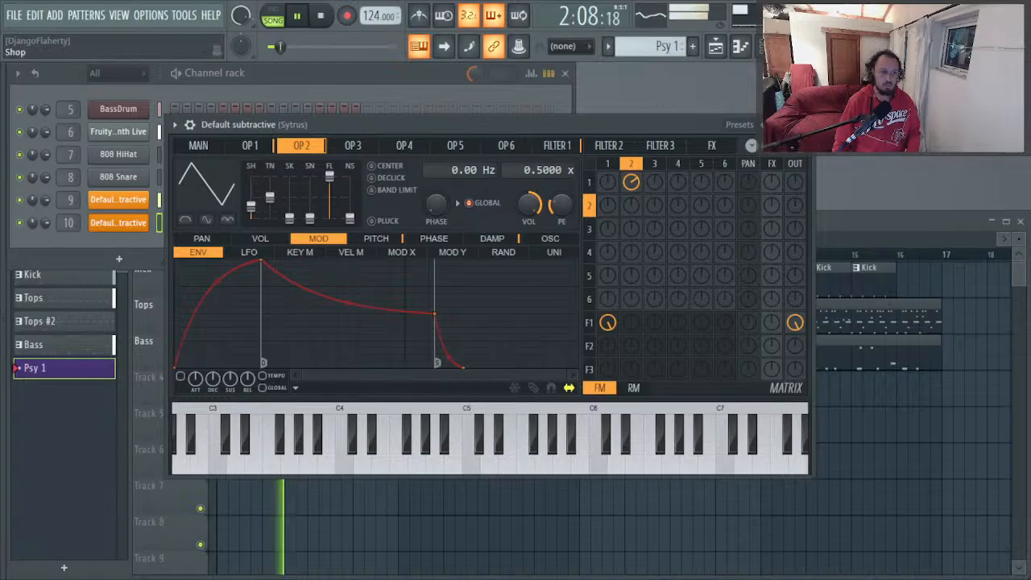
pyautogui.click(803, 124)
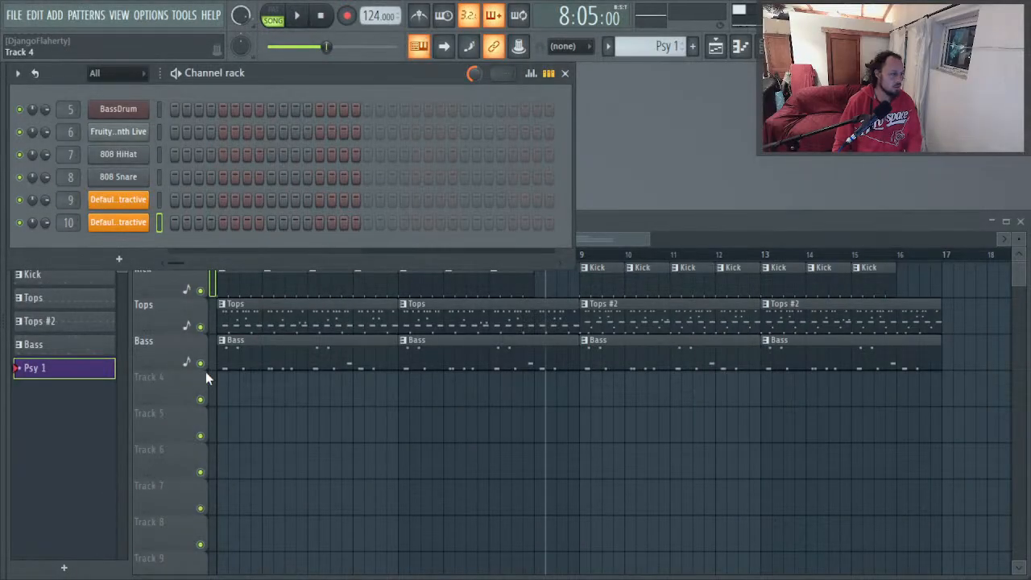
# Step: Add F3 and F2 notes to the Psy 1 pattern, both starting at bar 1 and lasting 0:07:15
pyautogui.press('F7')
pyautogui.press('q')
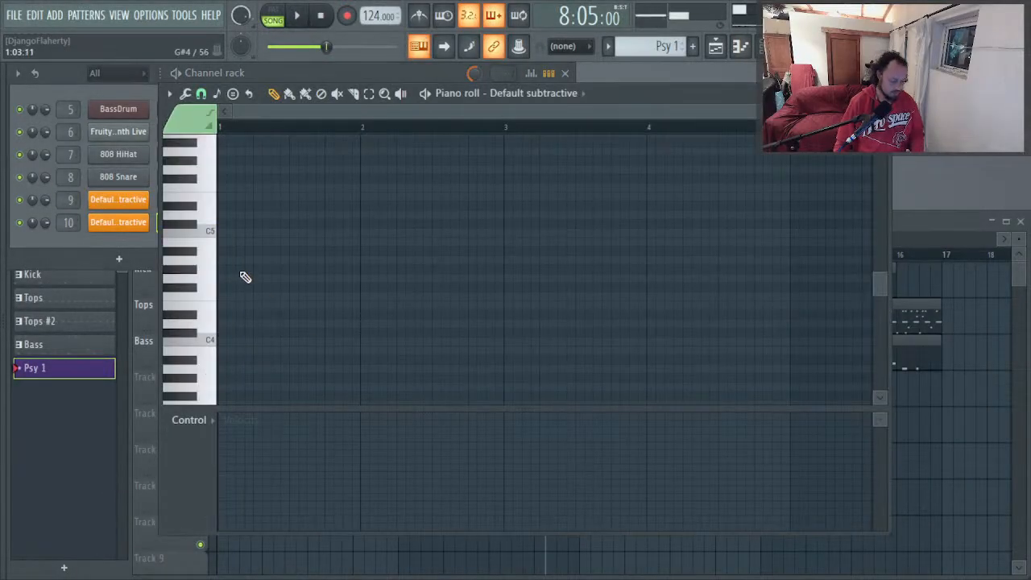
pyautogui.press('v')
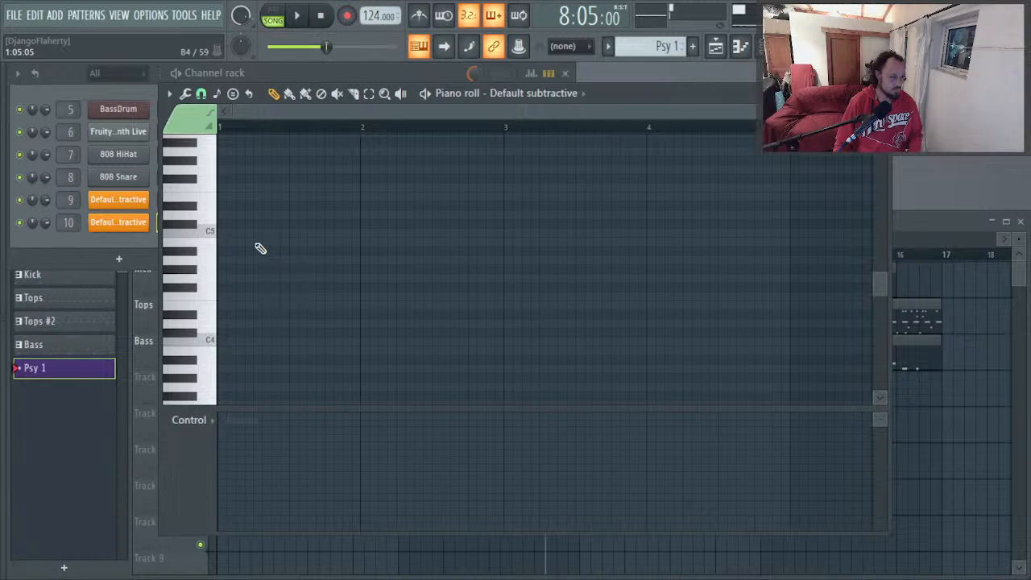
pyautogui.scroll(-3, 222, 319)
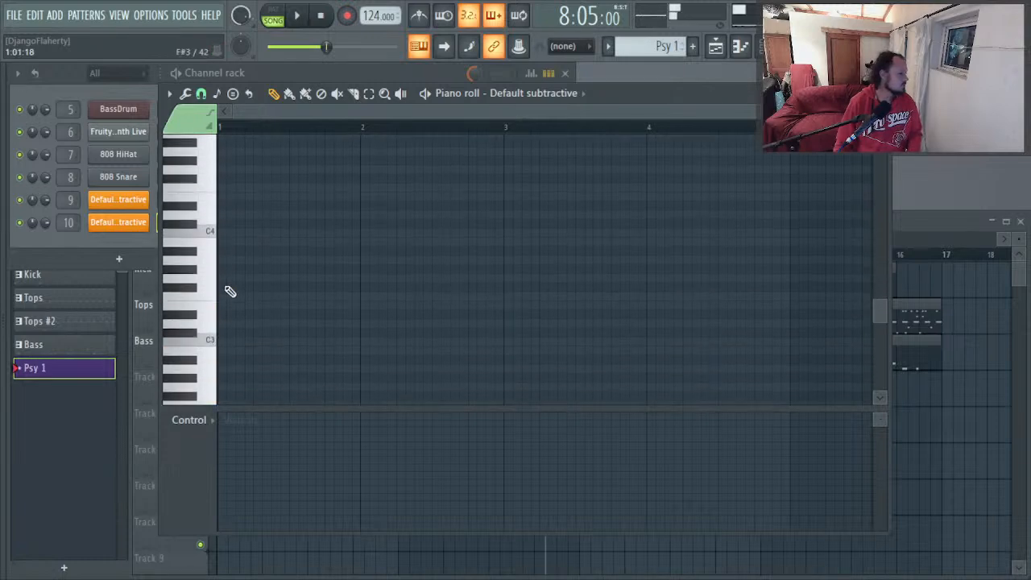
pyautogui.click(219, 299)
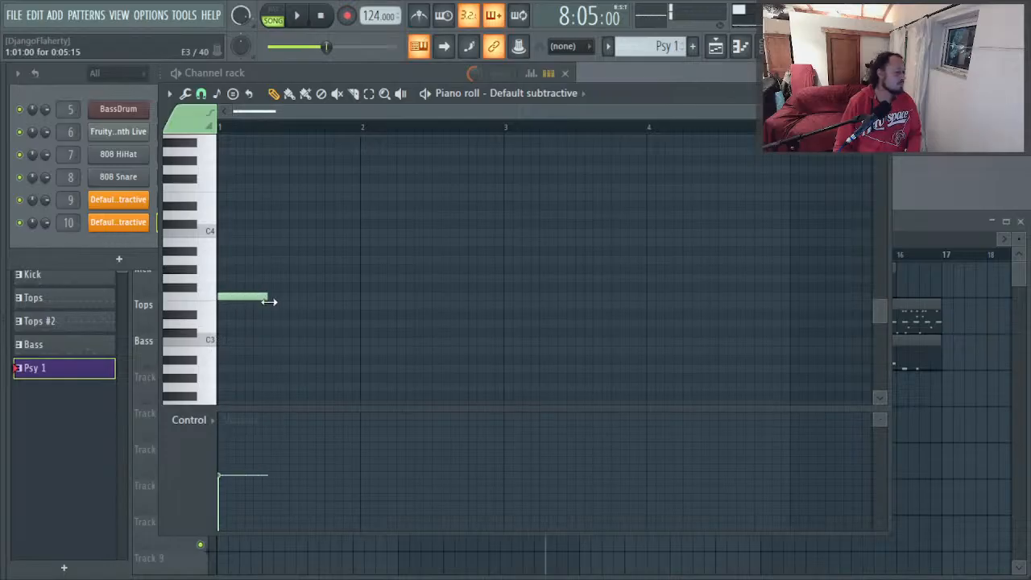
pyautogui.scroll(-2, 234, 366)
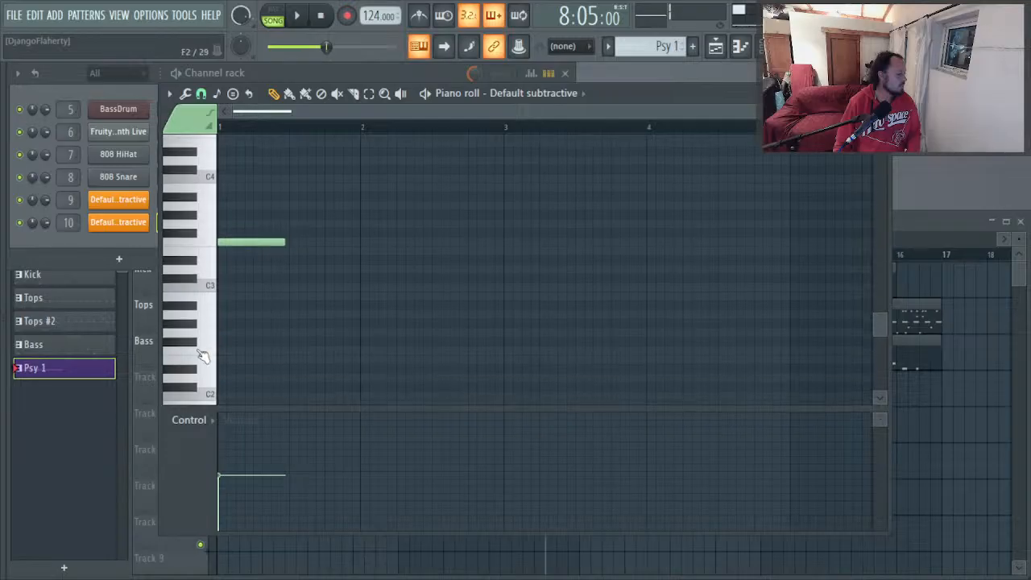
pyautogui.moveTo(225, 303); pyautogui.dragTo(208, 352)
pyautogui.doubleClick(257, 352)
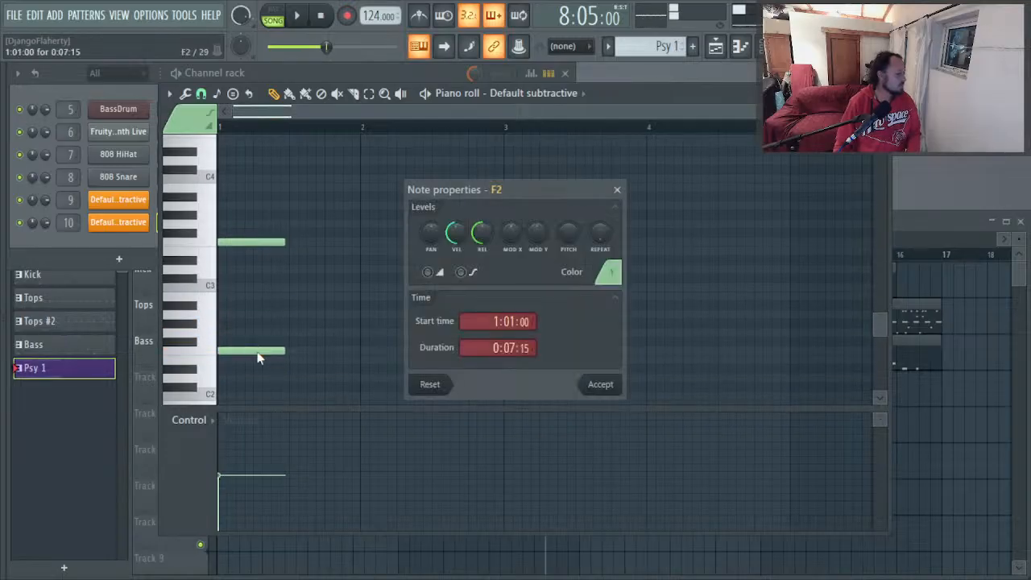
pyautogui.click(600, 384)
# Step: Place a Psy 1 clip on Track 4 at bar 9 and play the arrangement through it
pyautogui.press('space')
pyautogui.press('F7')
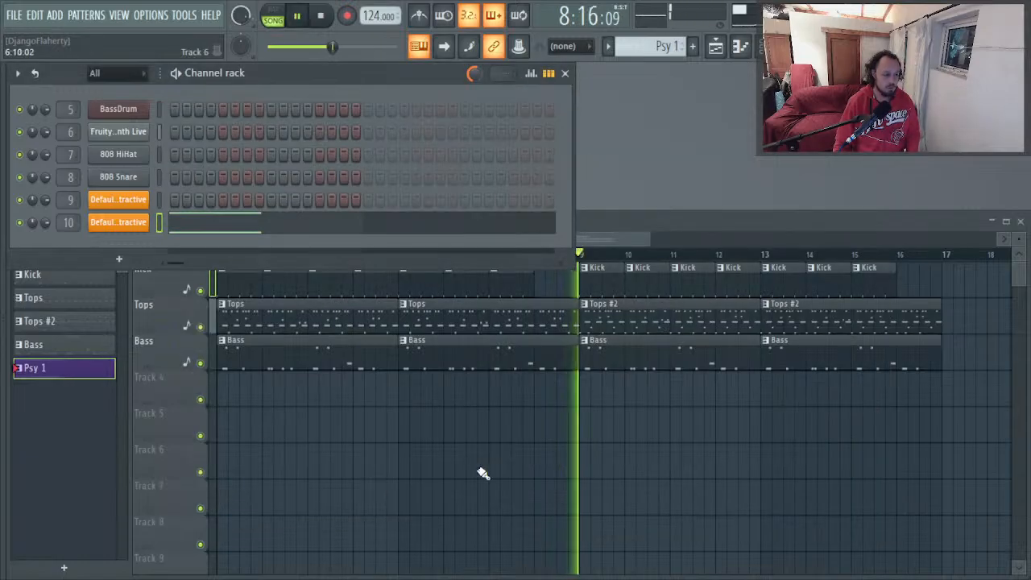
pyautogui.click(588, 392)
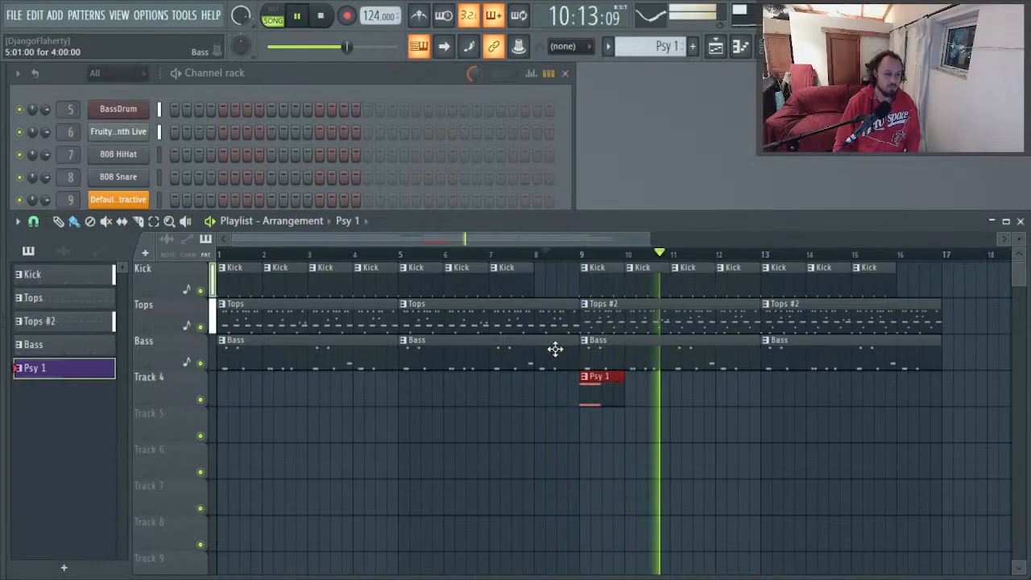
pyautogui.press('space')
pyautogui.hotkey('alt', 'Tab')
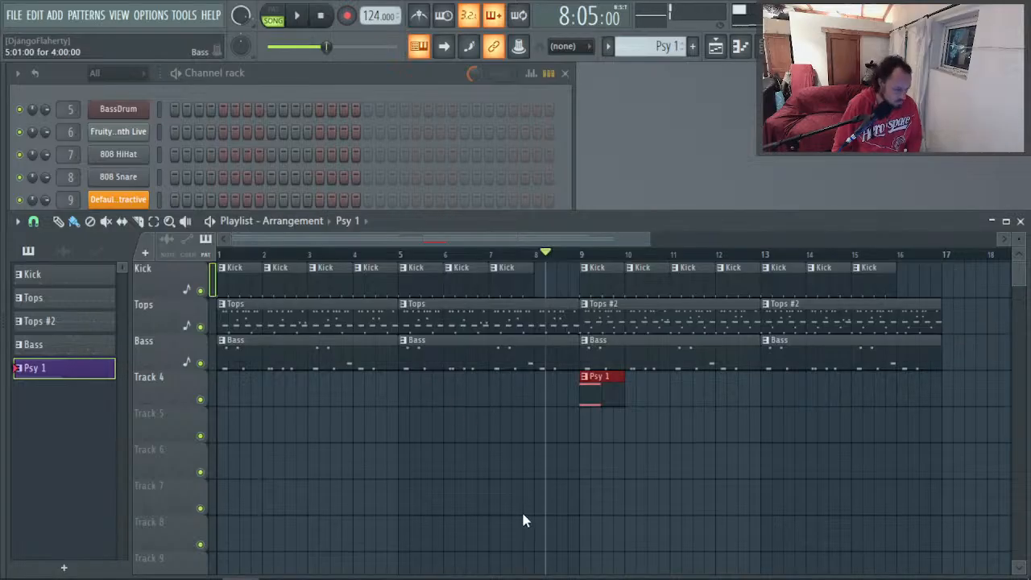